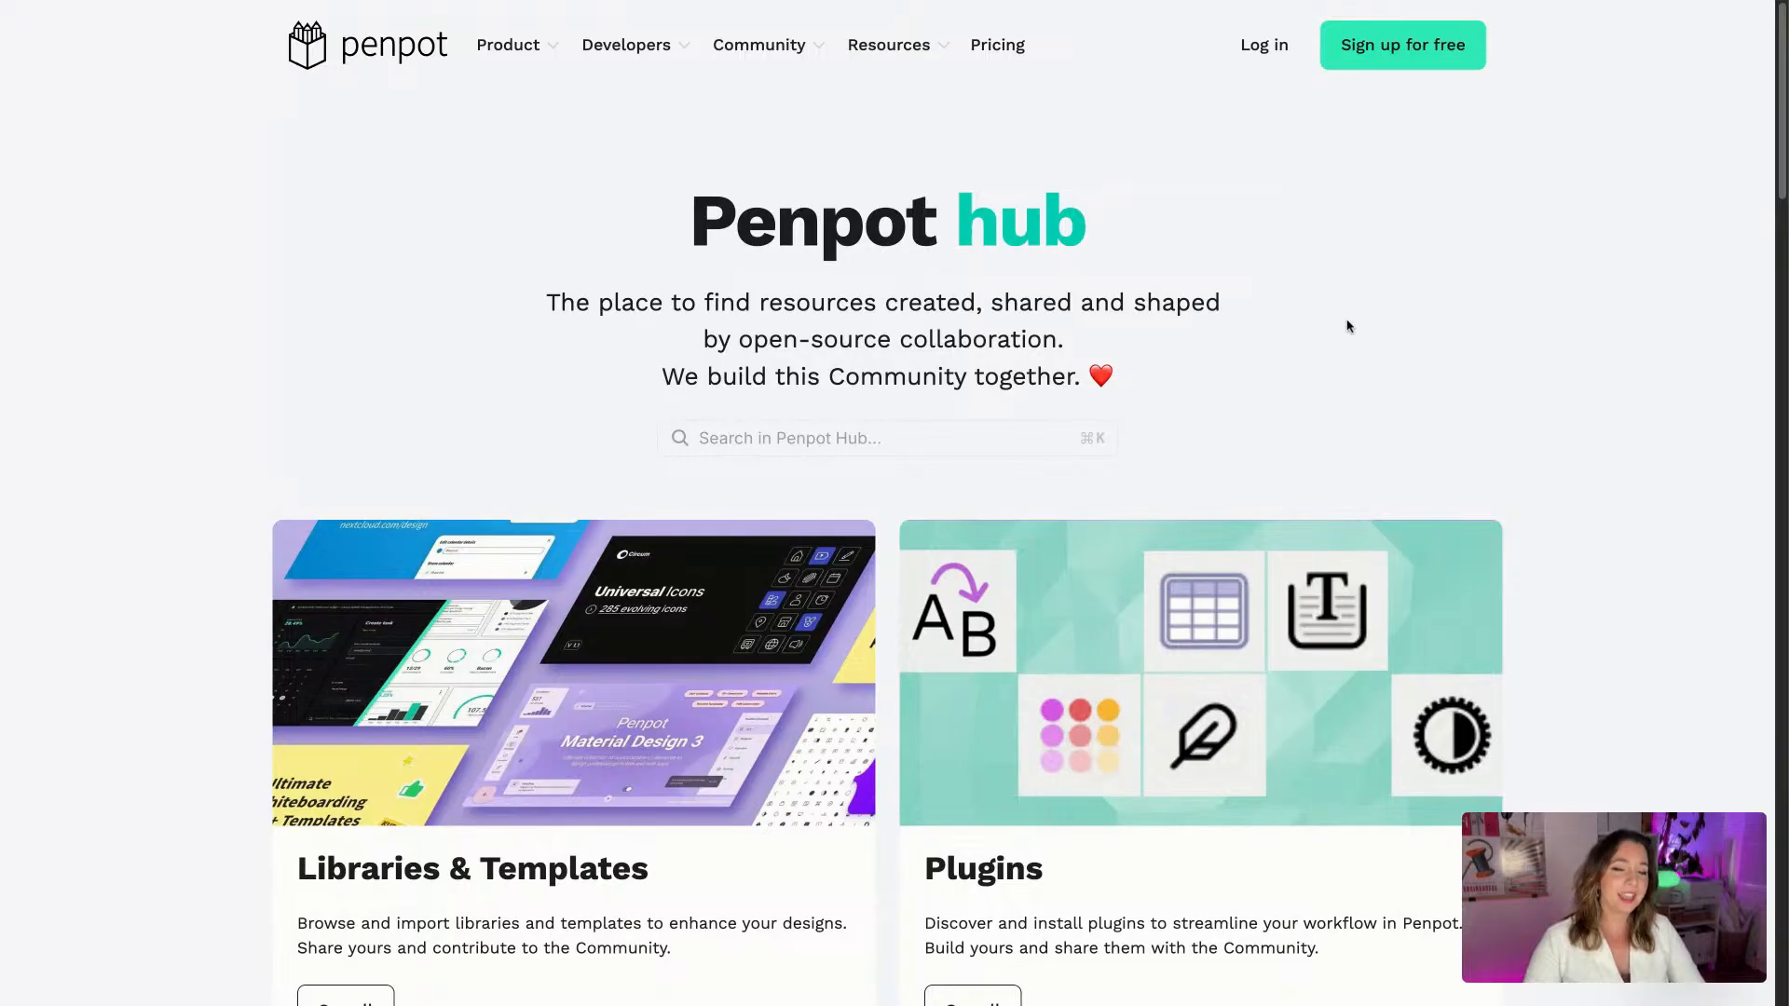
# Open the full Libraries & Templates collection from the Penpot Hub
pyautogui.scroll(-1, 1348, 326)
pyautogui.scroll(-2, 1347, 325)
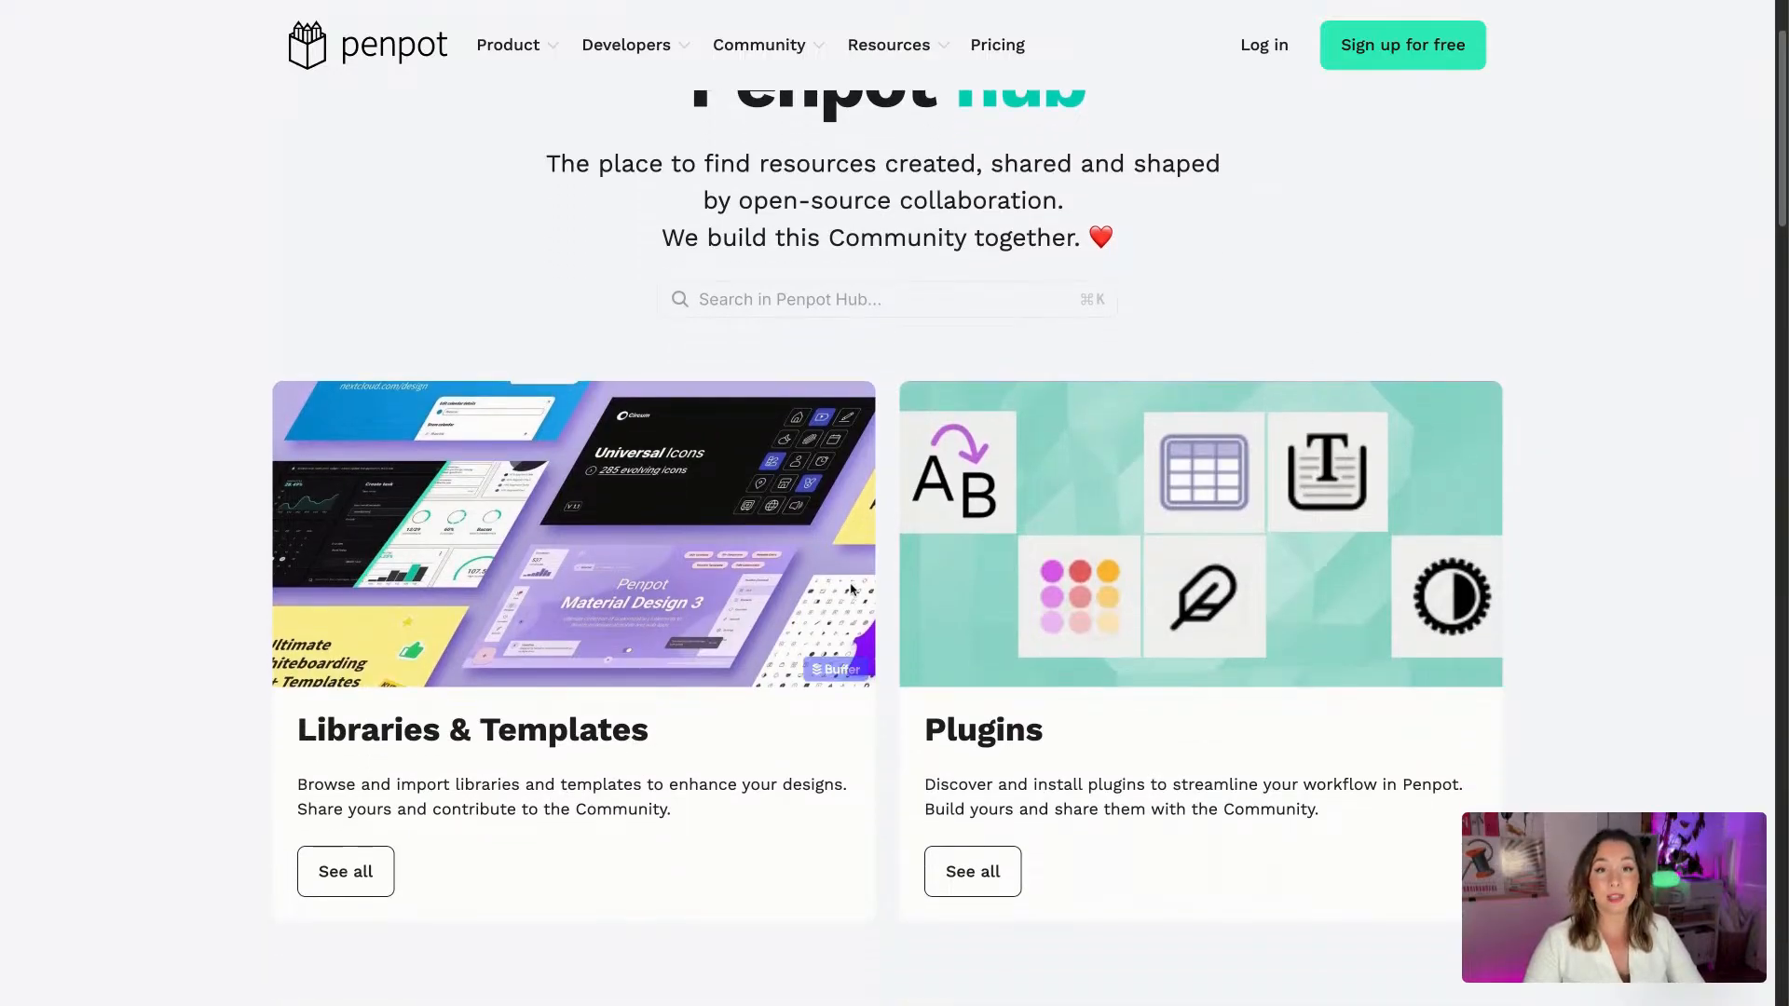
pyautogui.scroll(-4, 1116, 485)
pyautogui.click(345, 508)
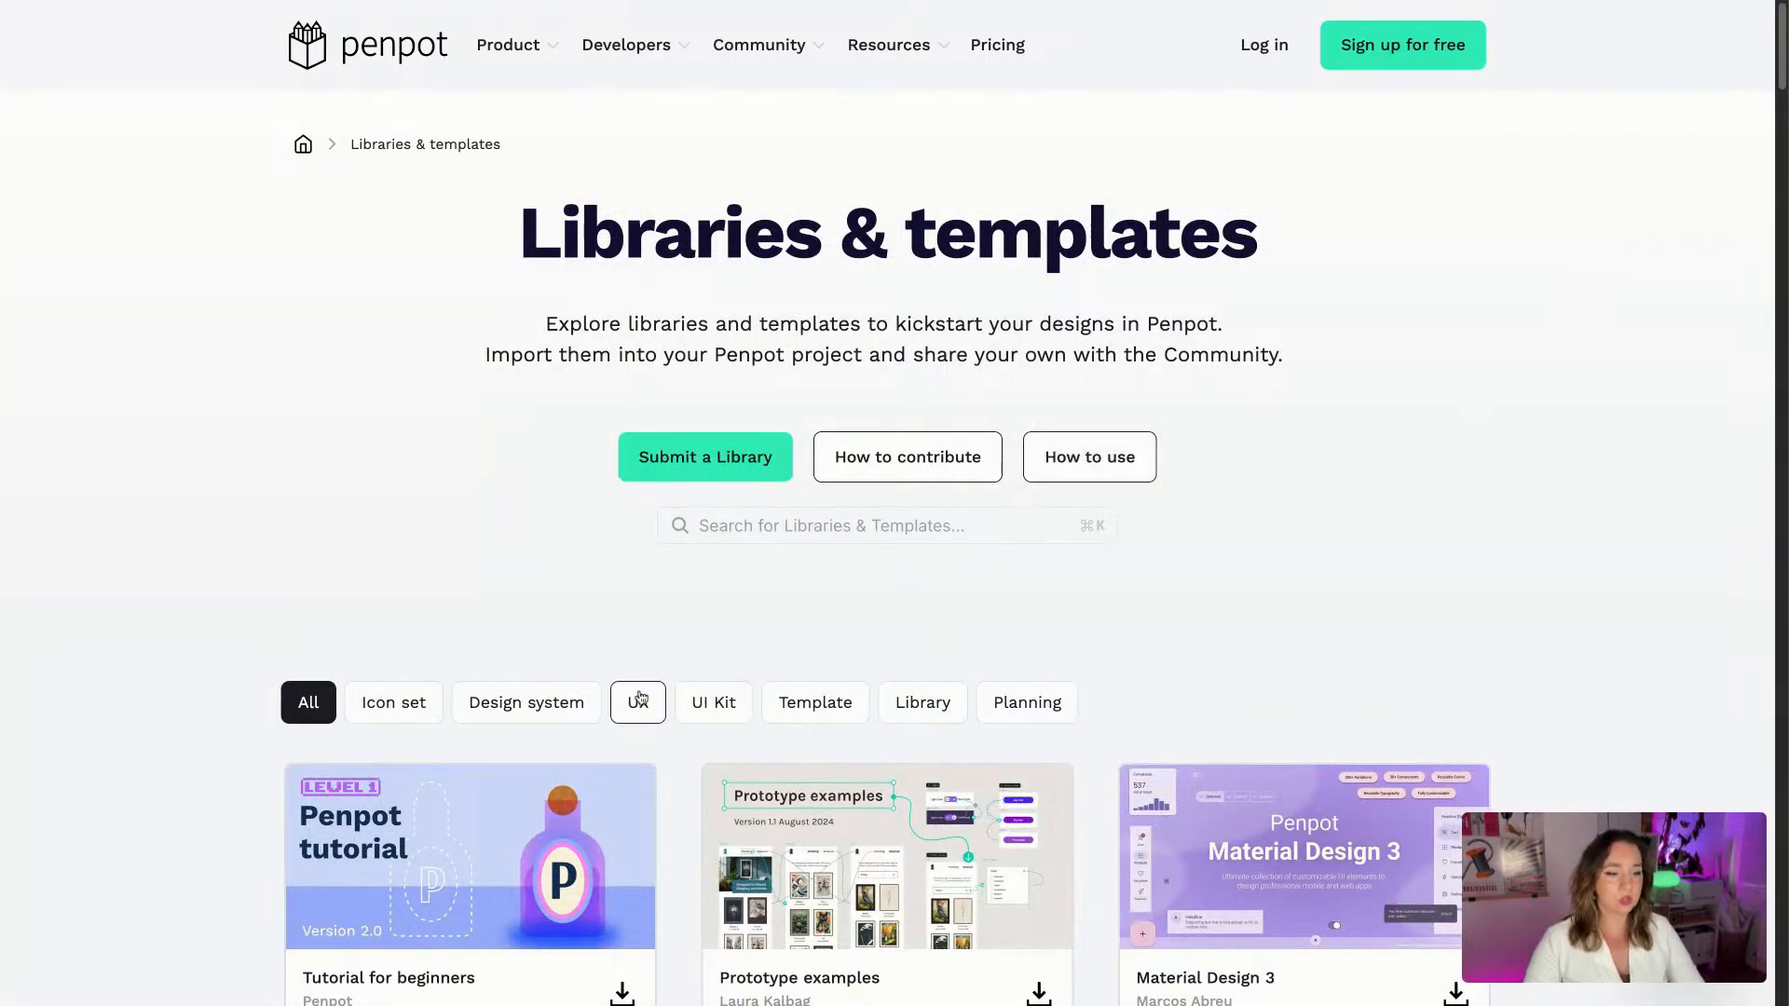
# Browse the libraries and templates and open the Design tokens starter kit page
pyautogui.scroll(-15, 1779, 62)
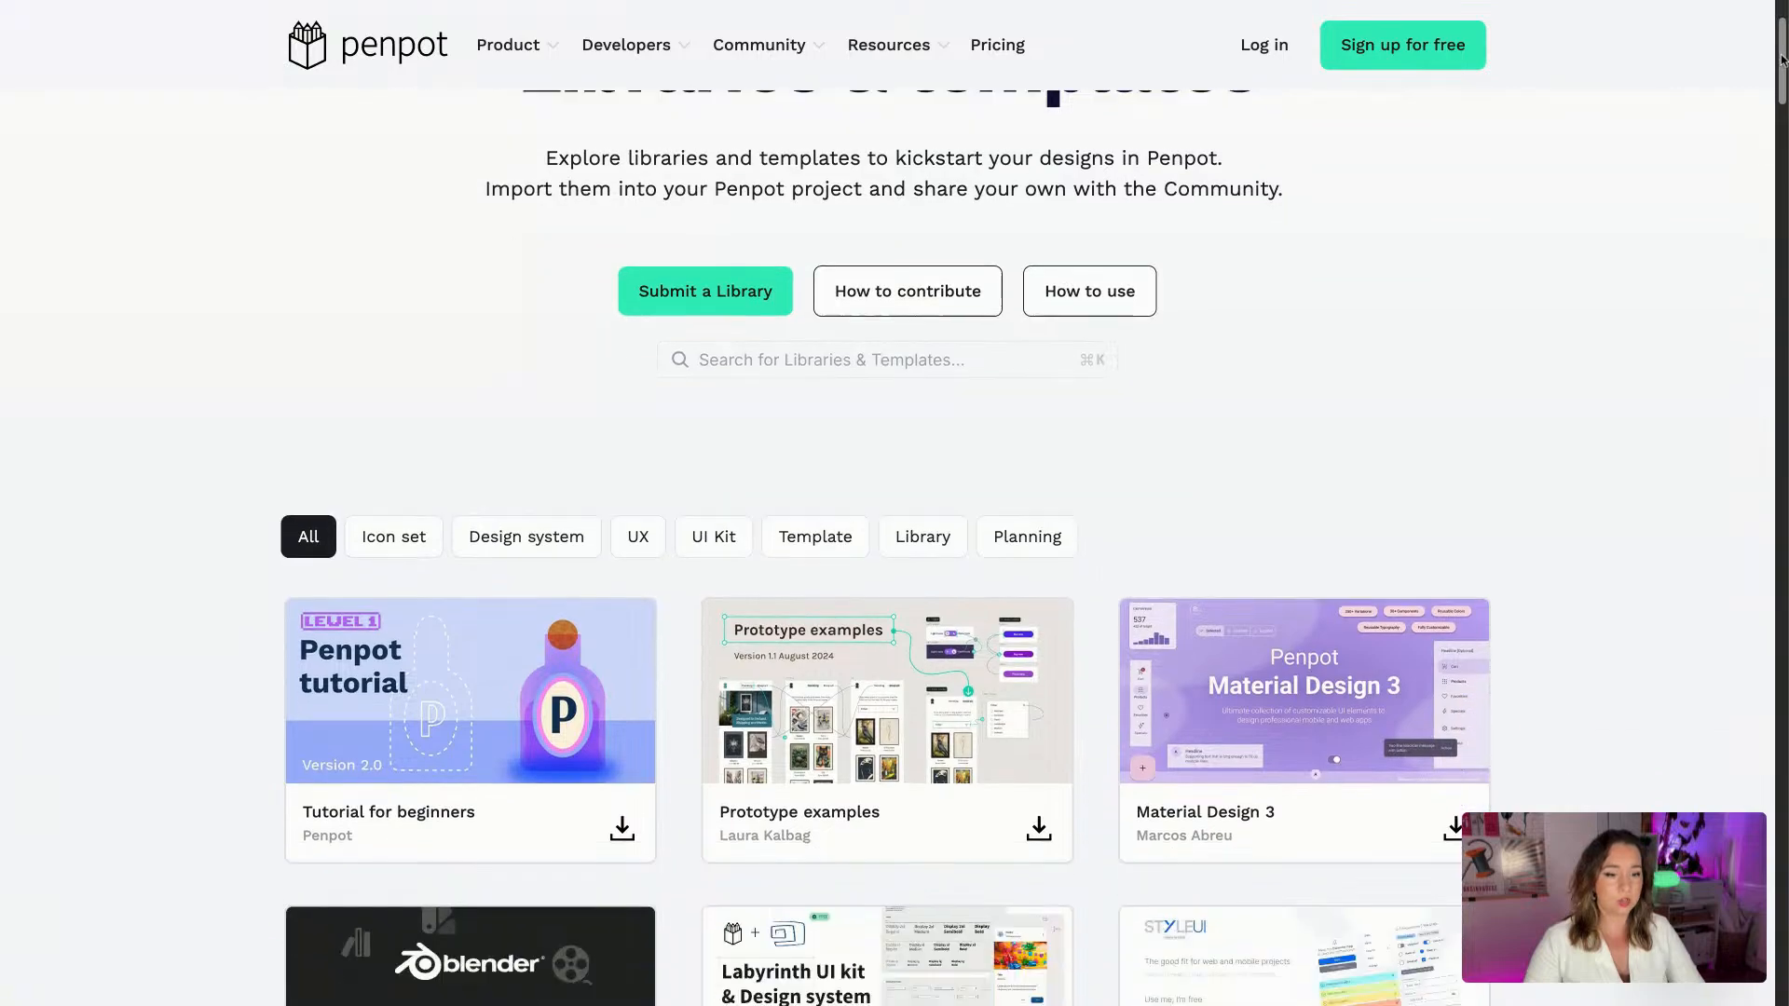
pyautogui.scroll(-18, 1780, 62)
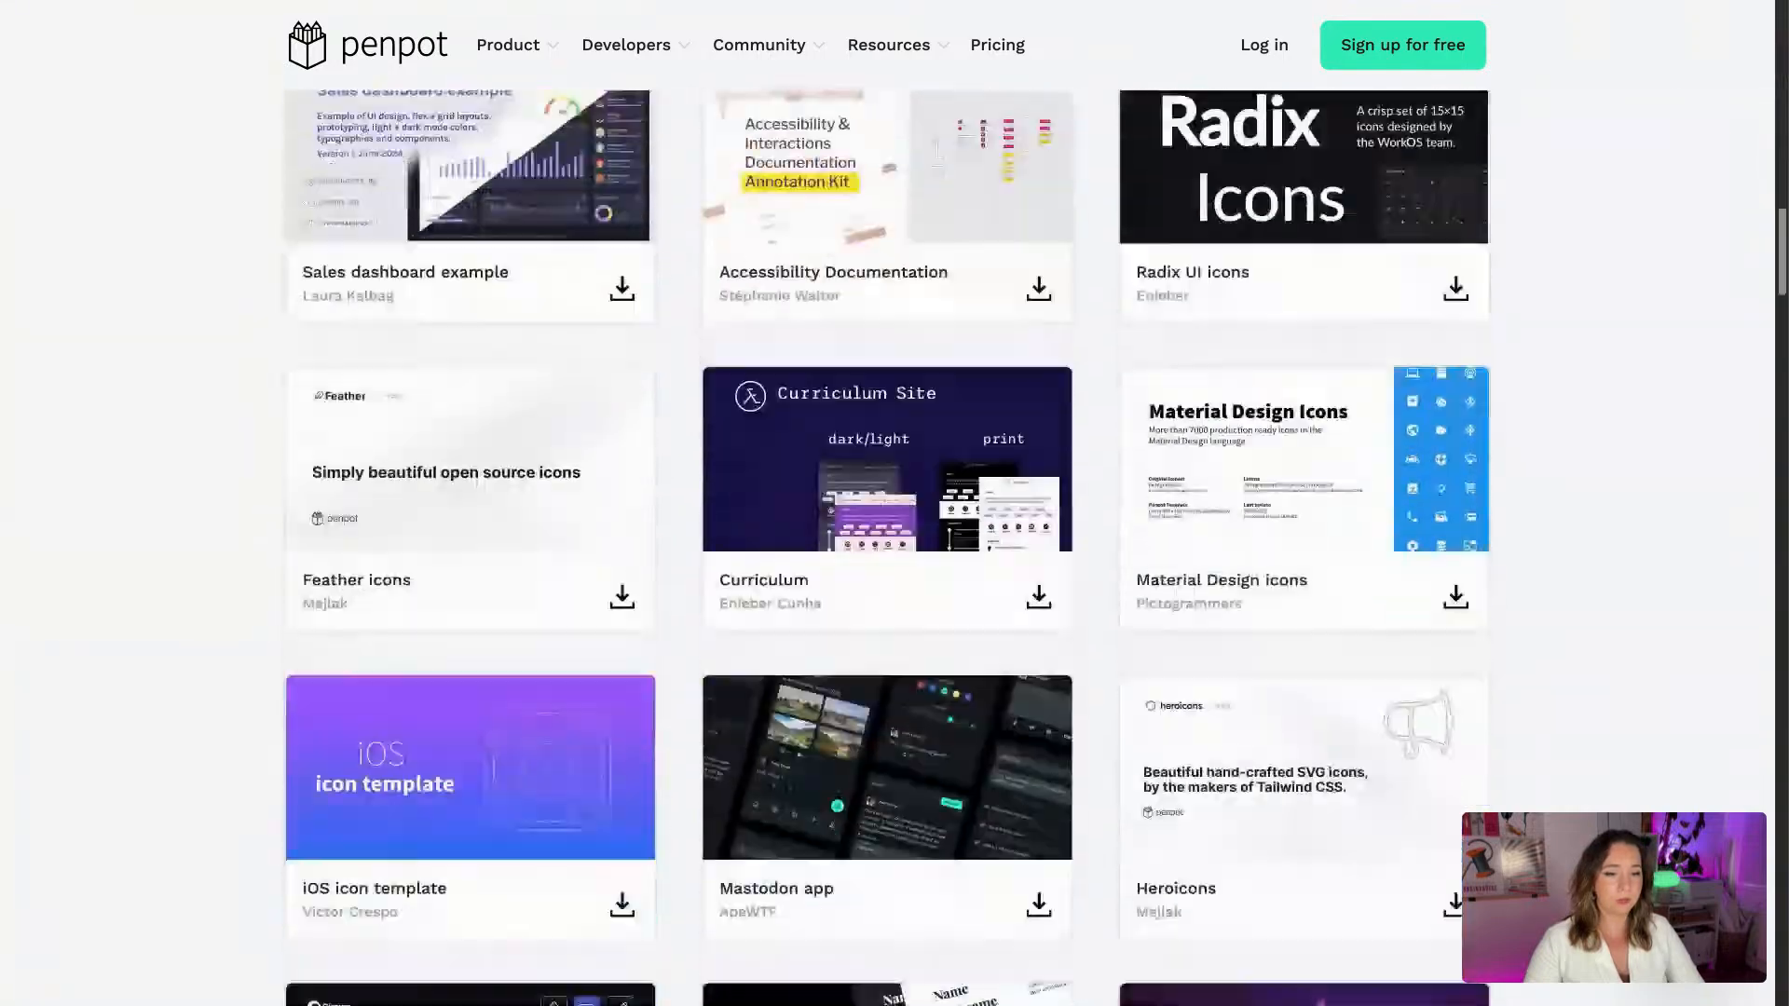
pyautogui.scroll(-19, 1780, 62)
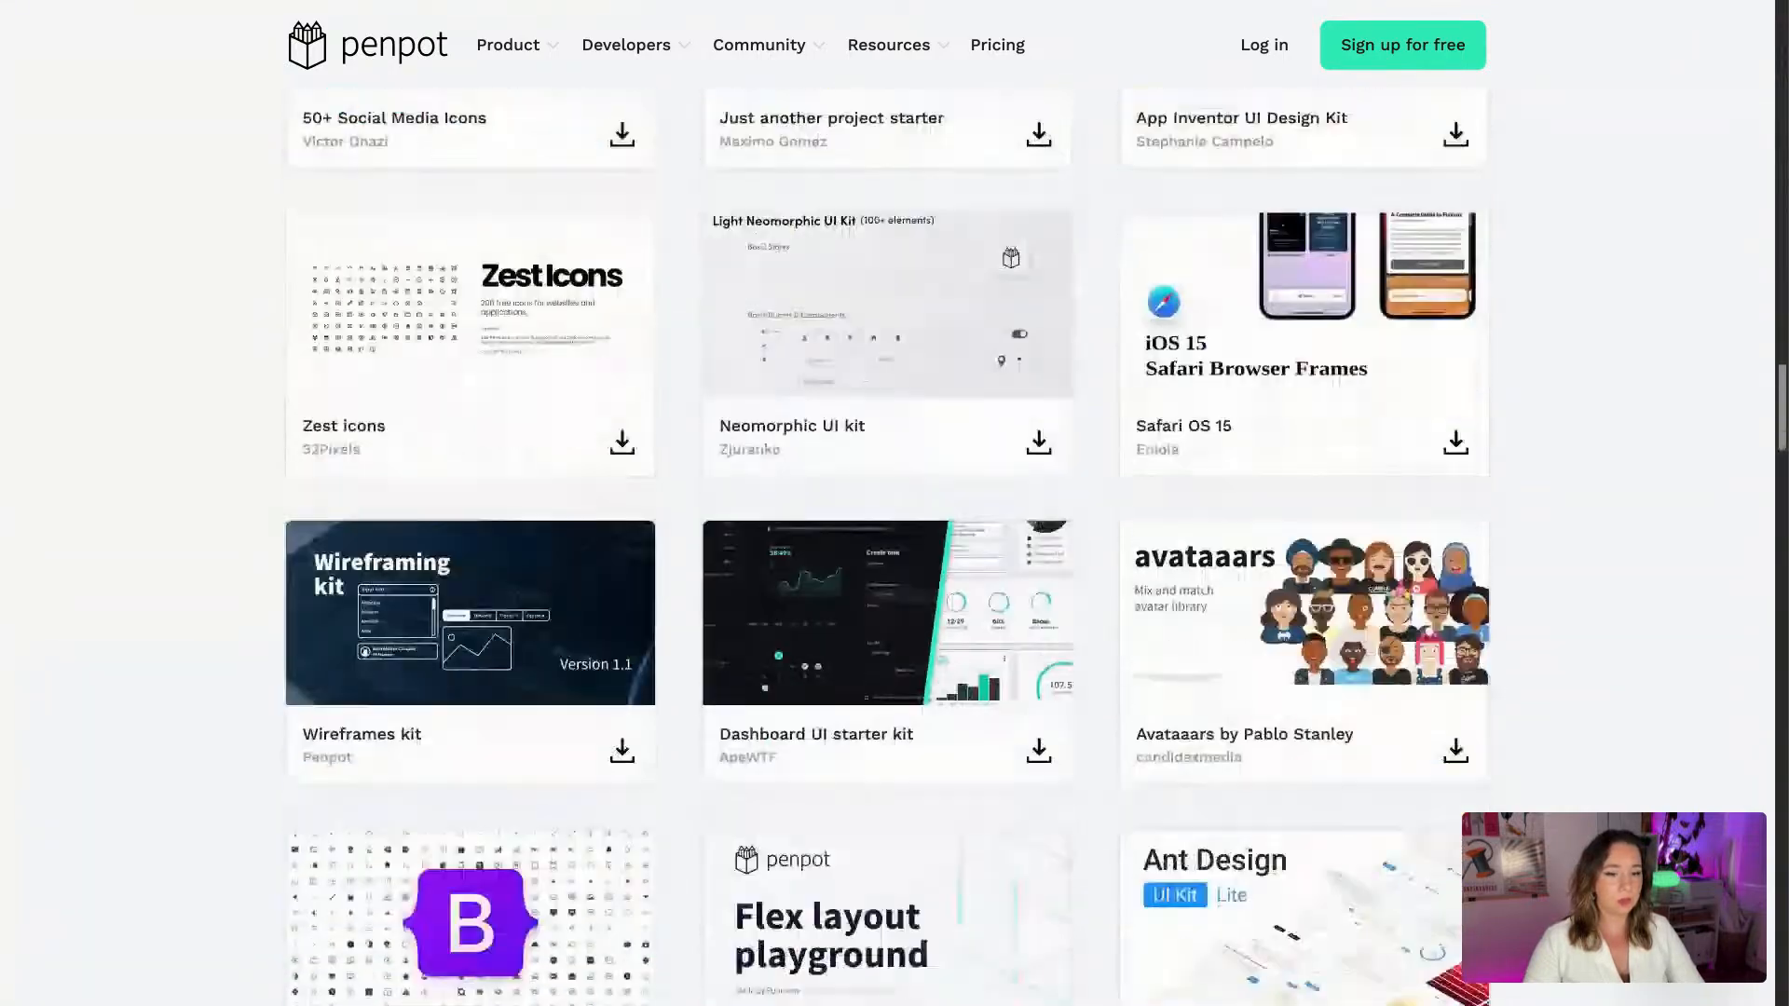
pyautogui.scroll(-20, 886, 546)
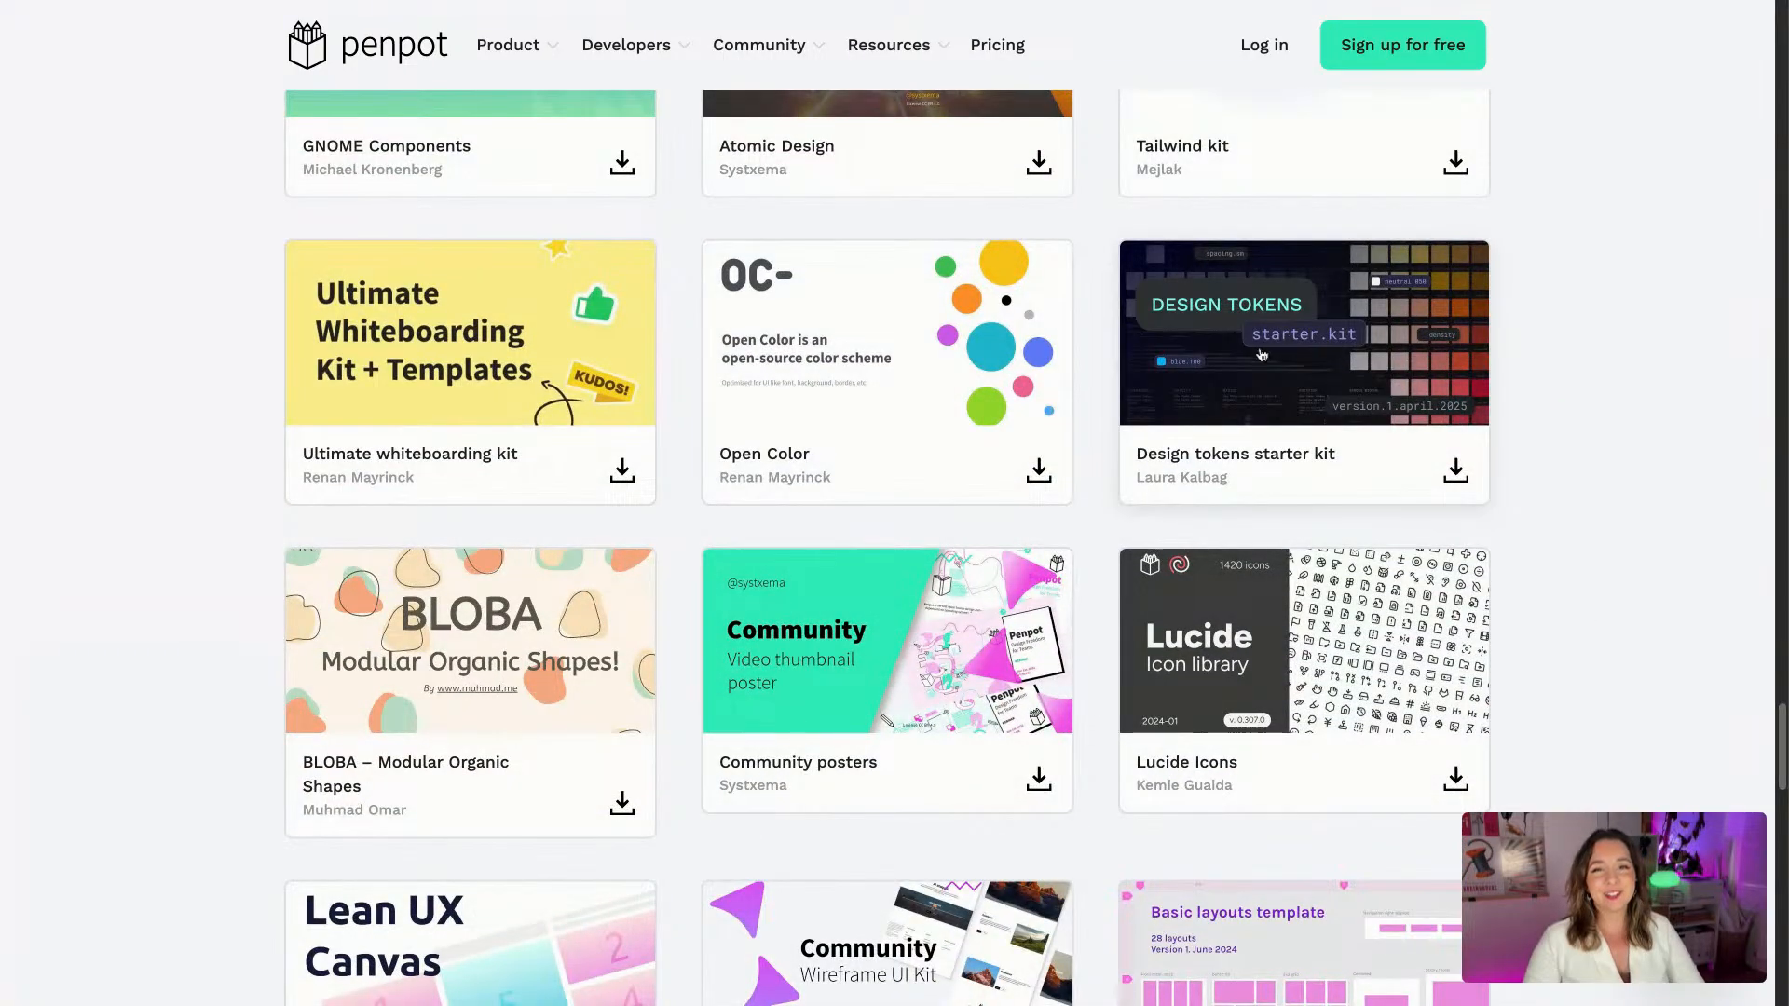
pyautogui.click(1284, 457)
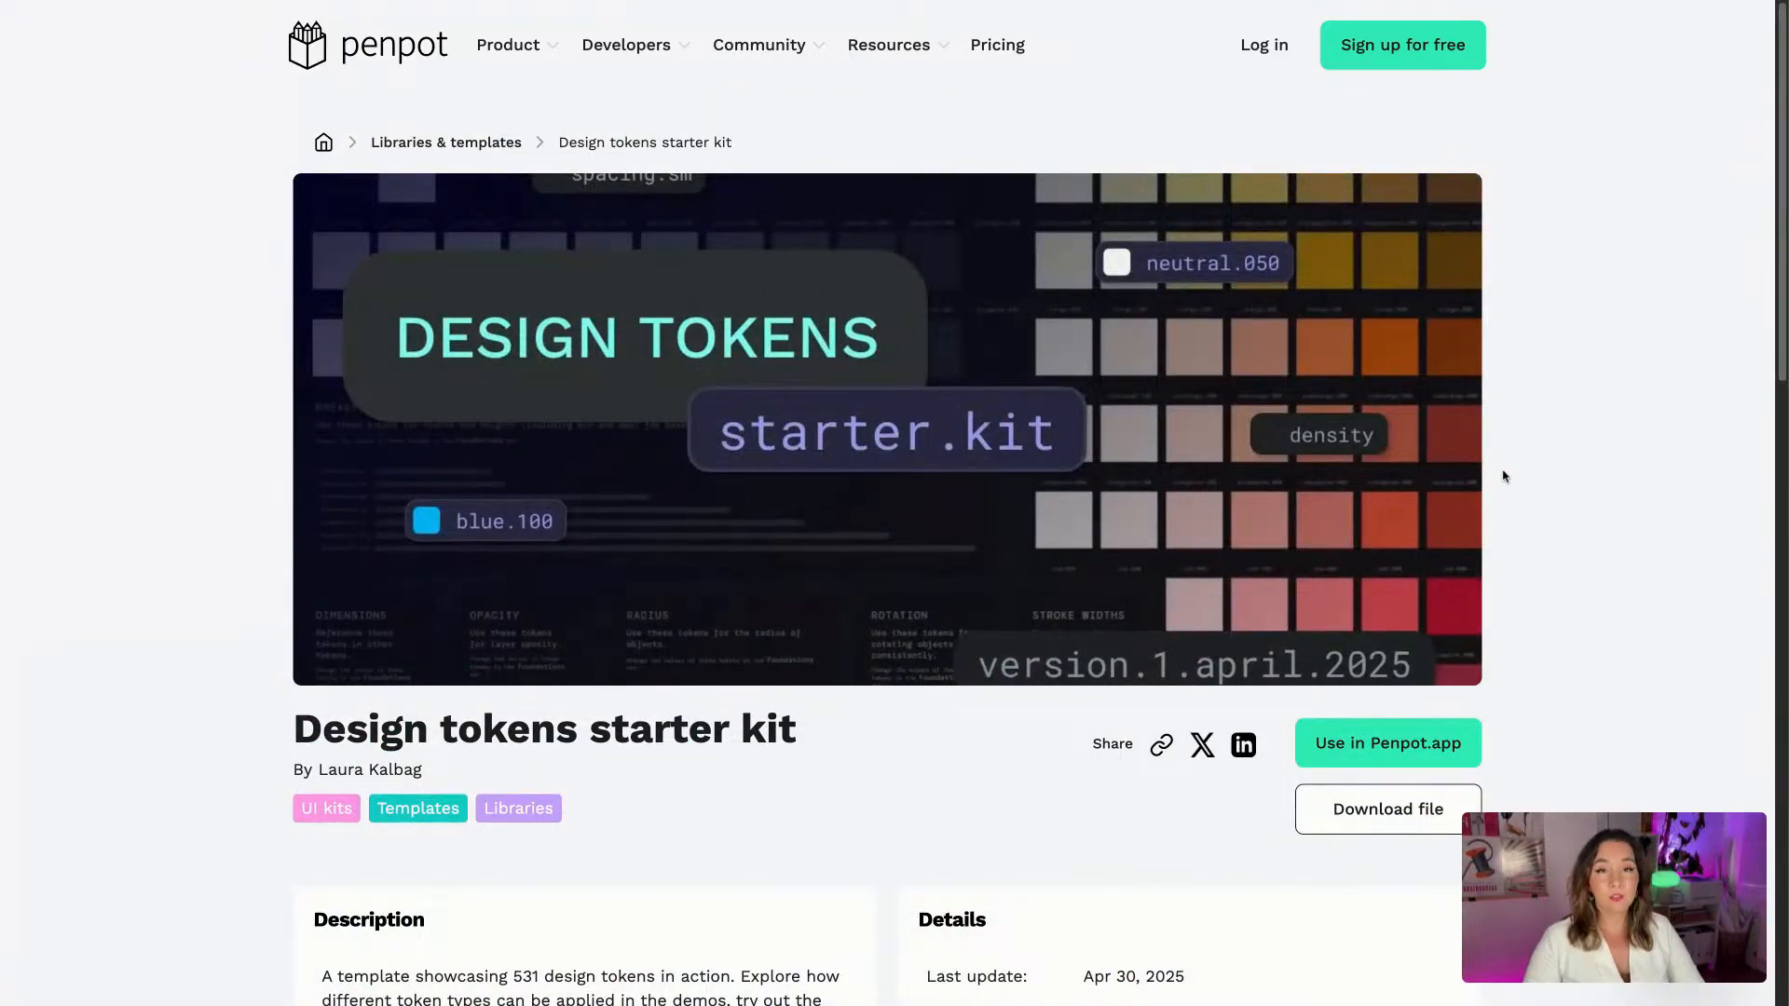
# Import the Tokens starter kit into Penpot and open the newly imported file from Drafts
pyautogui.click(1389, 743)
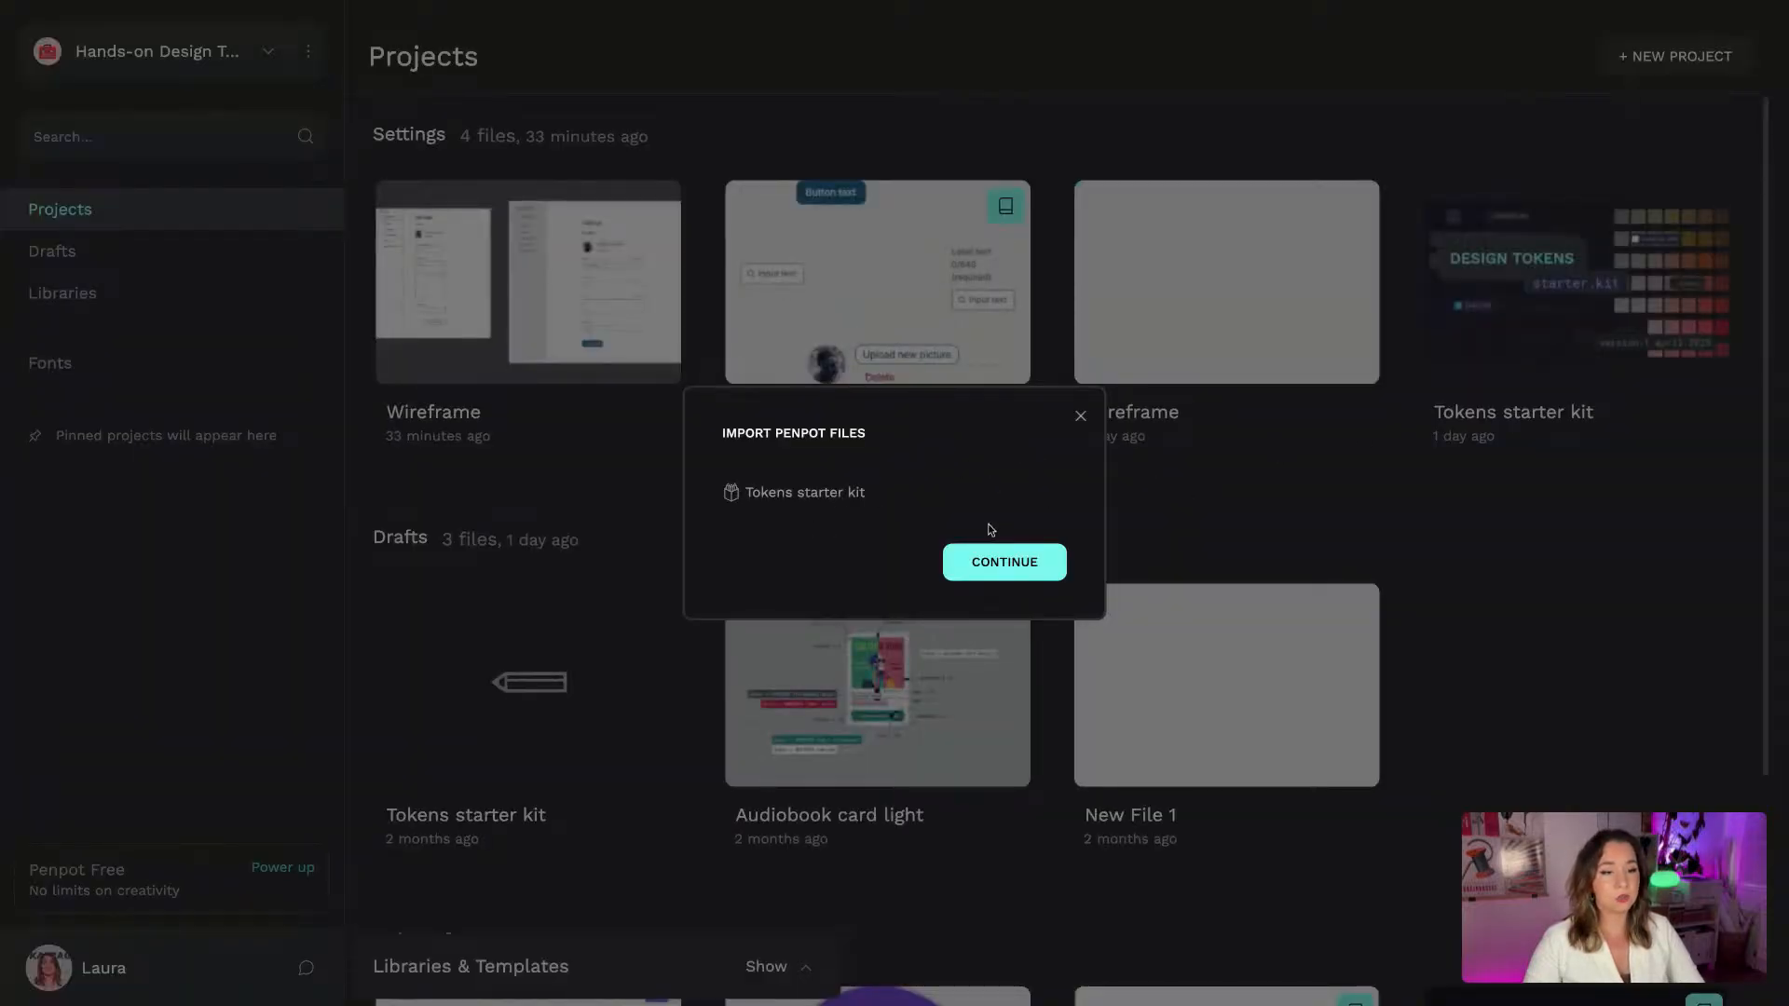
pyautogui.click(1038, 563)
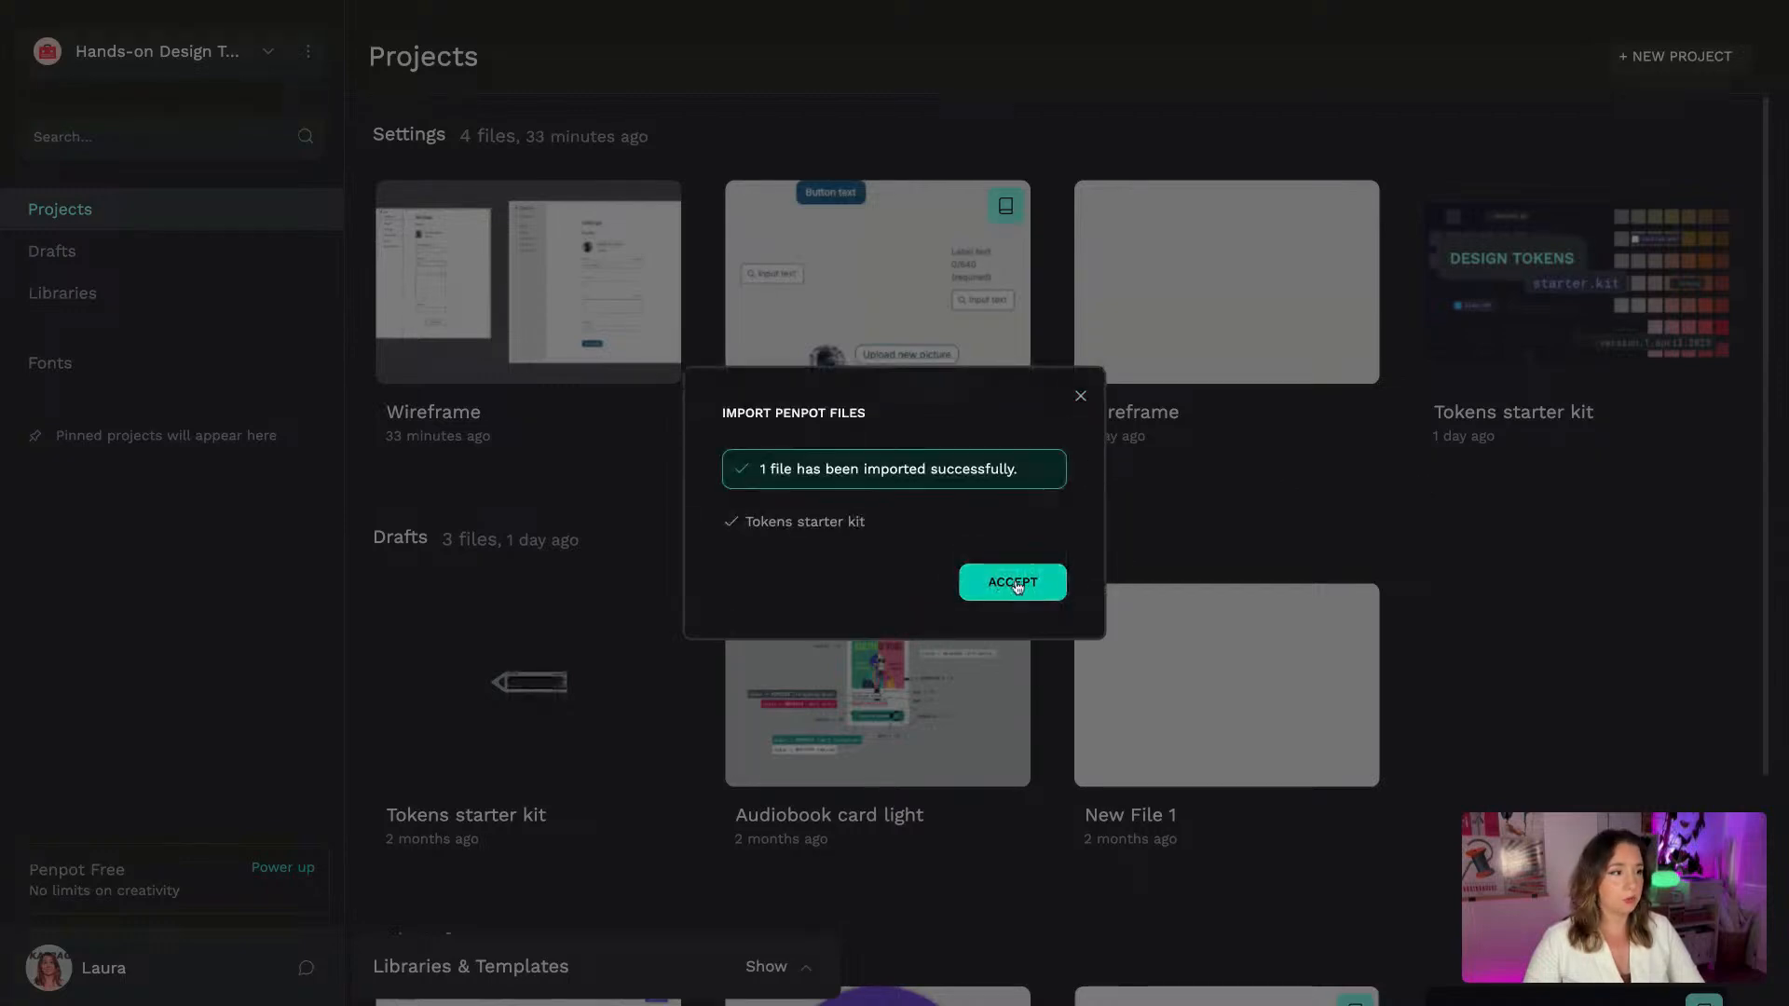
pyautogui.click(1014, 583)
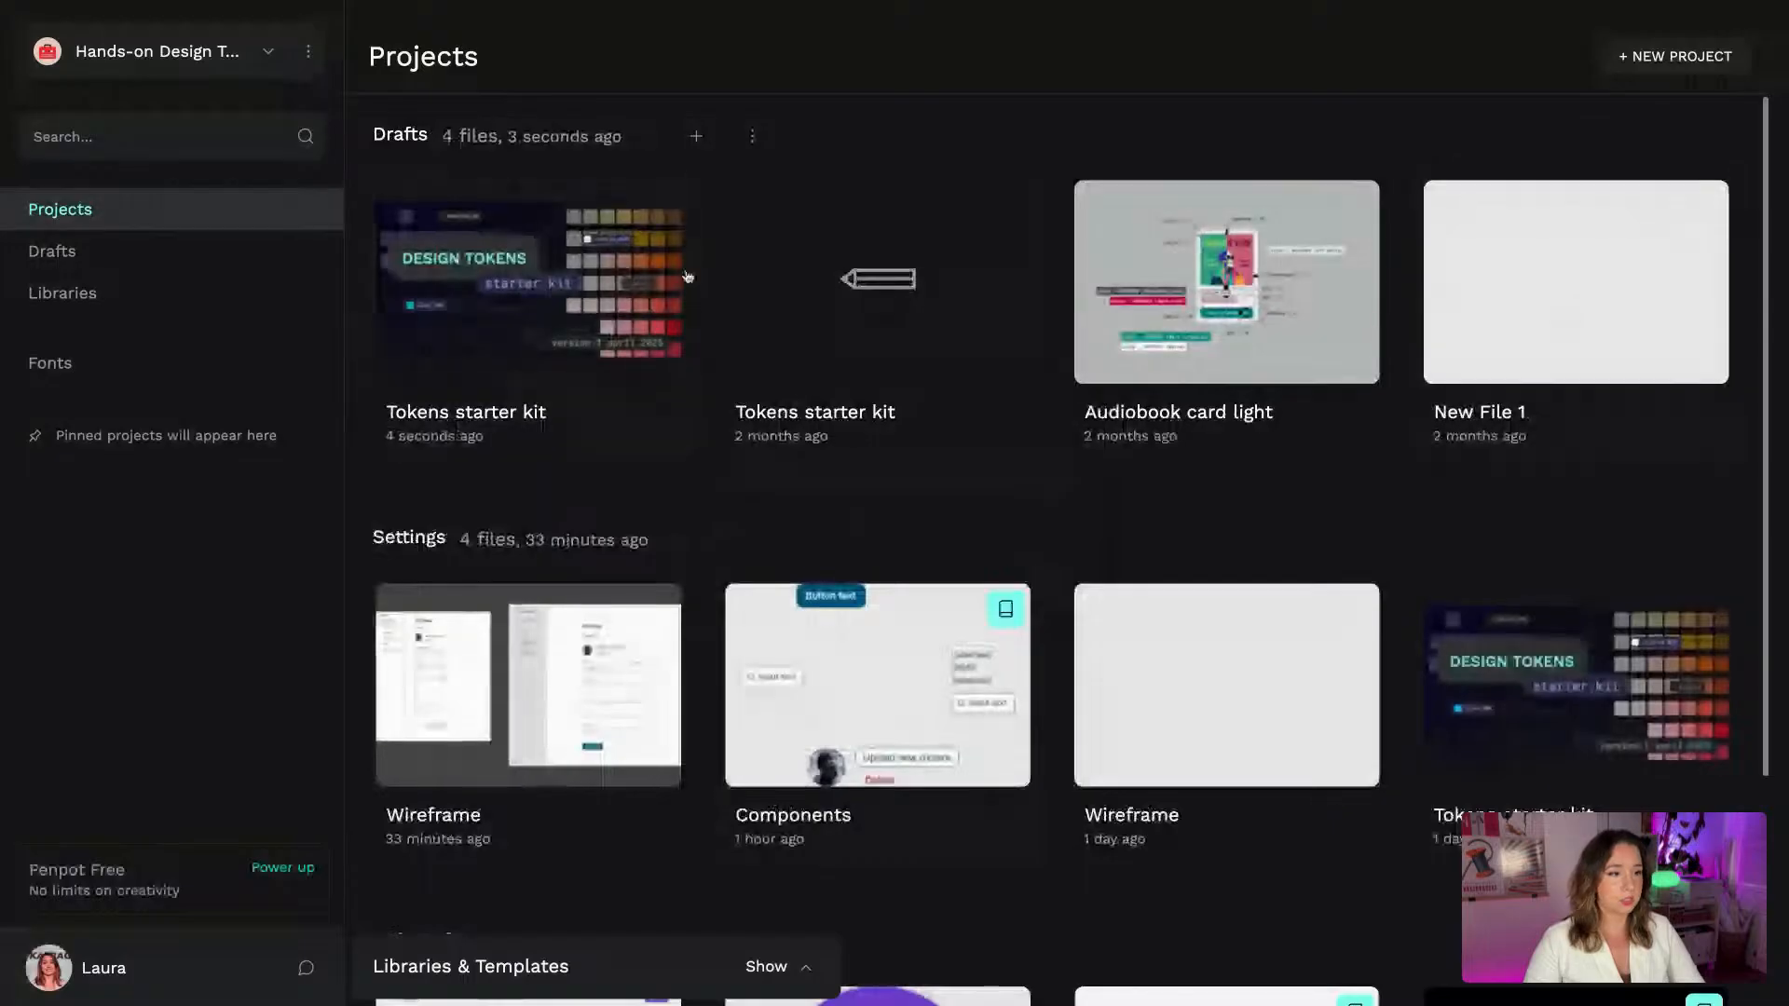
pyautogui.doubleClick(687, 277)
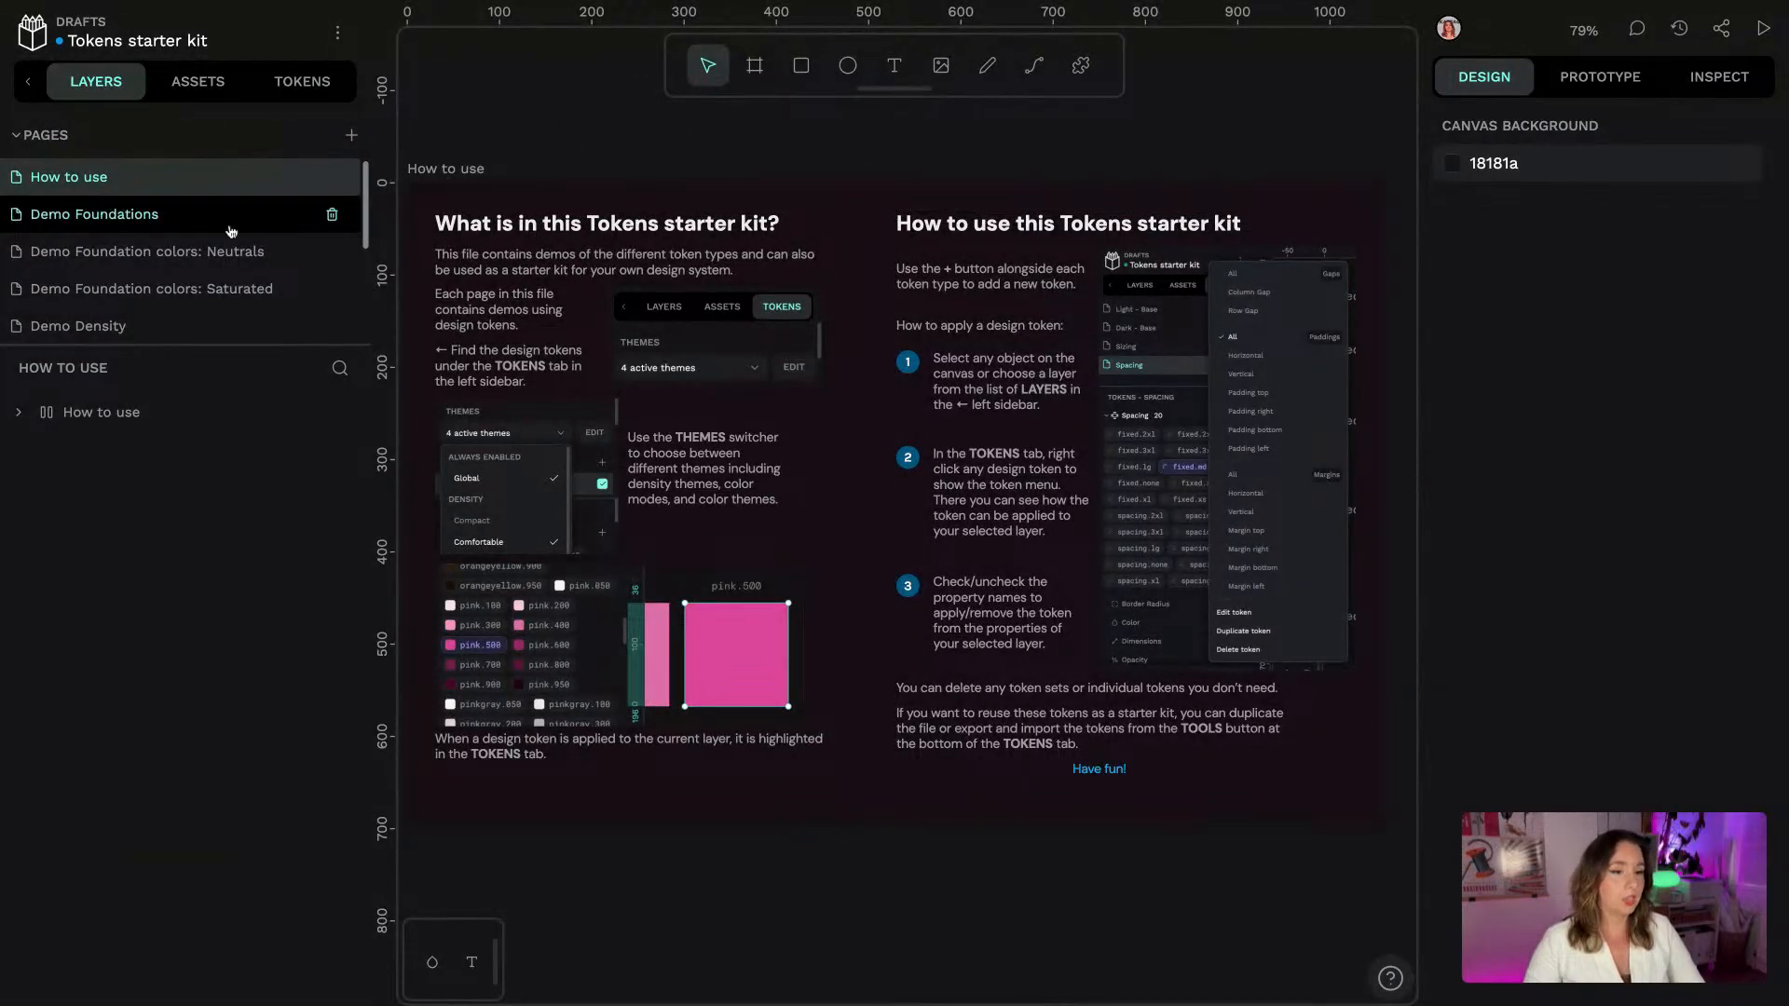
# Open the Demo Foundations page of the starter kit and look over its Demos board
pyautogui.click(184, 220)
pyautogui.scroll(-3, 187, 242)
pyautogui.moveTo(569, 88); pyautogui.dragTo(771, 159)
pyautogui.scroll(2, 770, 159)
pyautogui.scroll(-1, 755, 176)
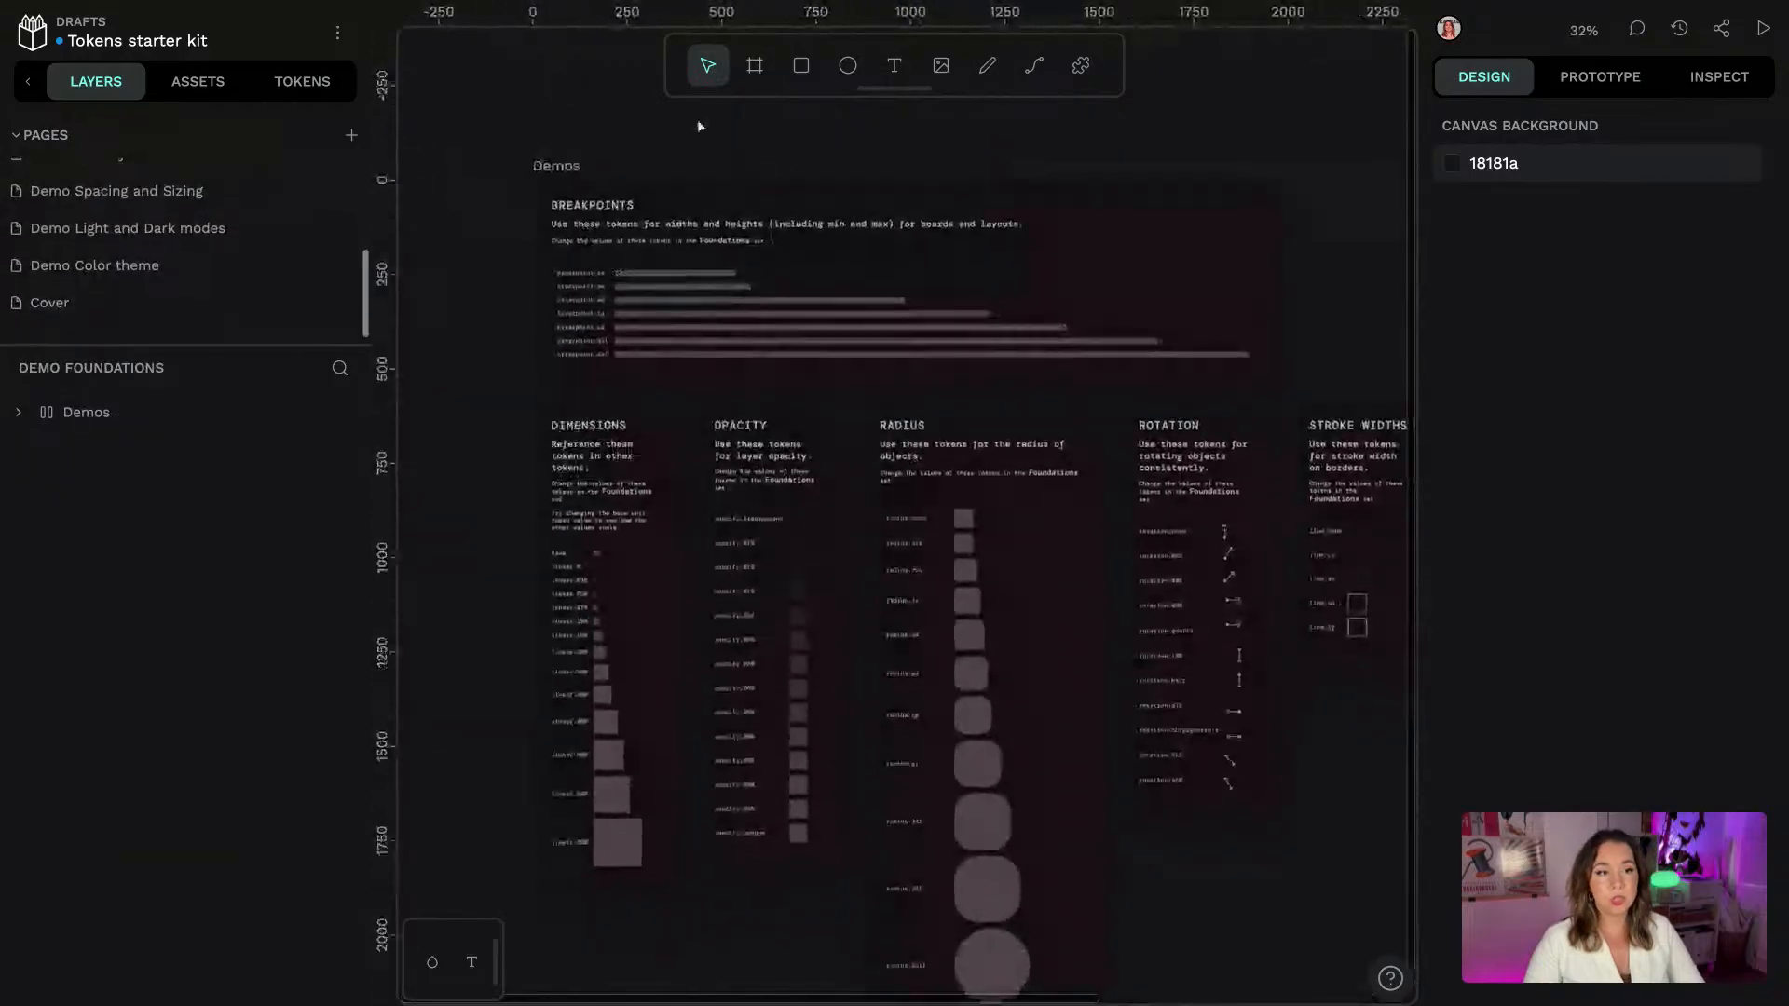
# Display the file's design tokens, enlarge the list of sets, and compare the Density - Compact set with Foundations
pyautogui.click(319, 90)
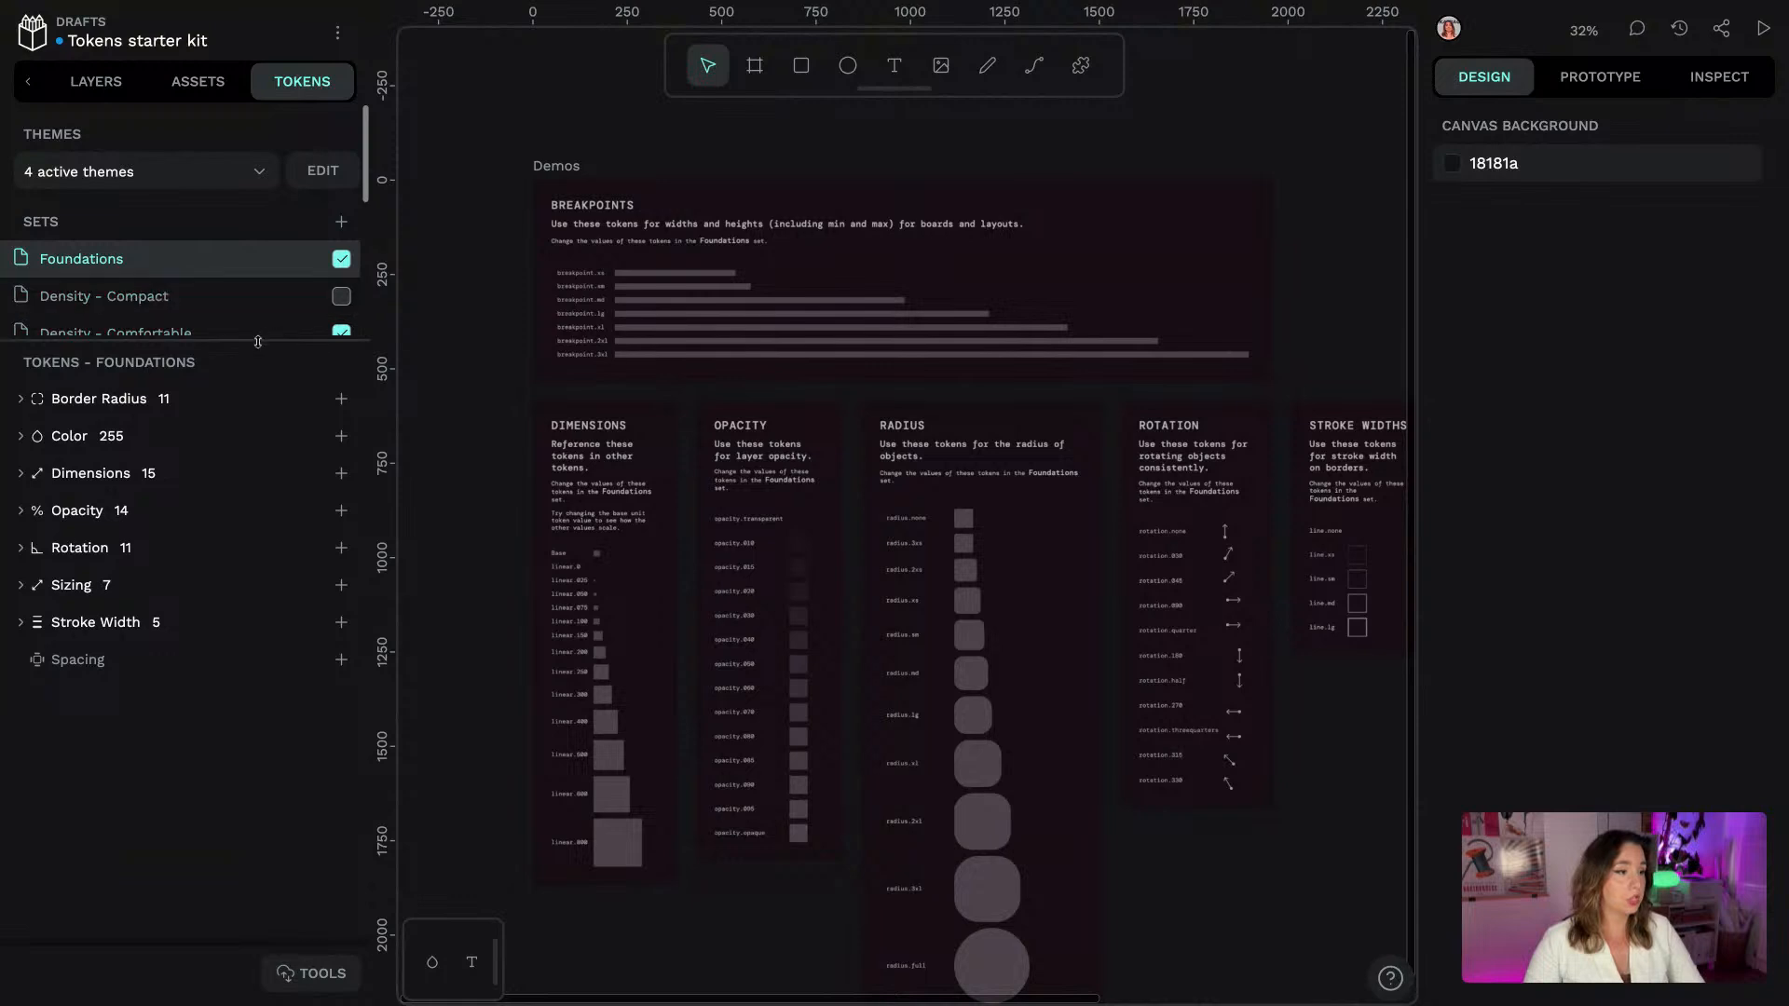
pyautogui.moveTo(262, 338); pyautogui.dragTo(281, 505)
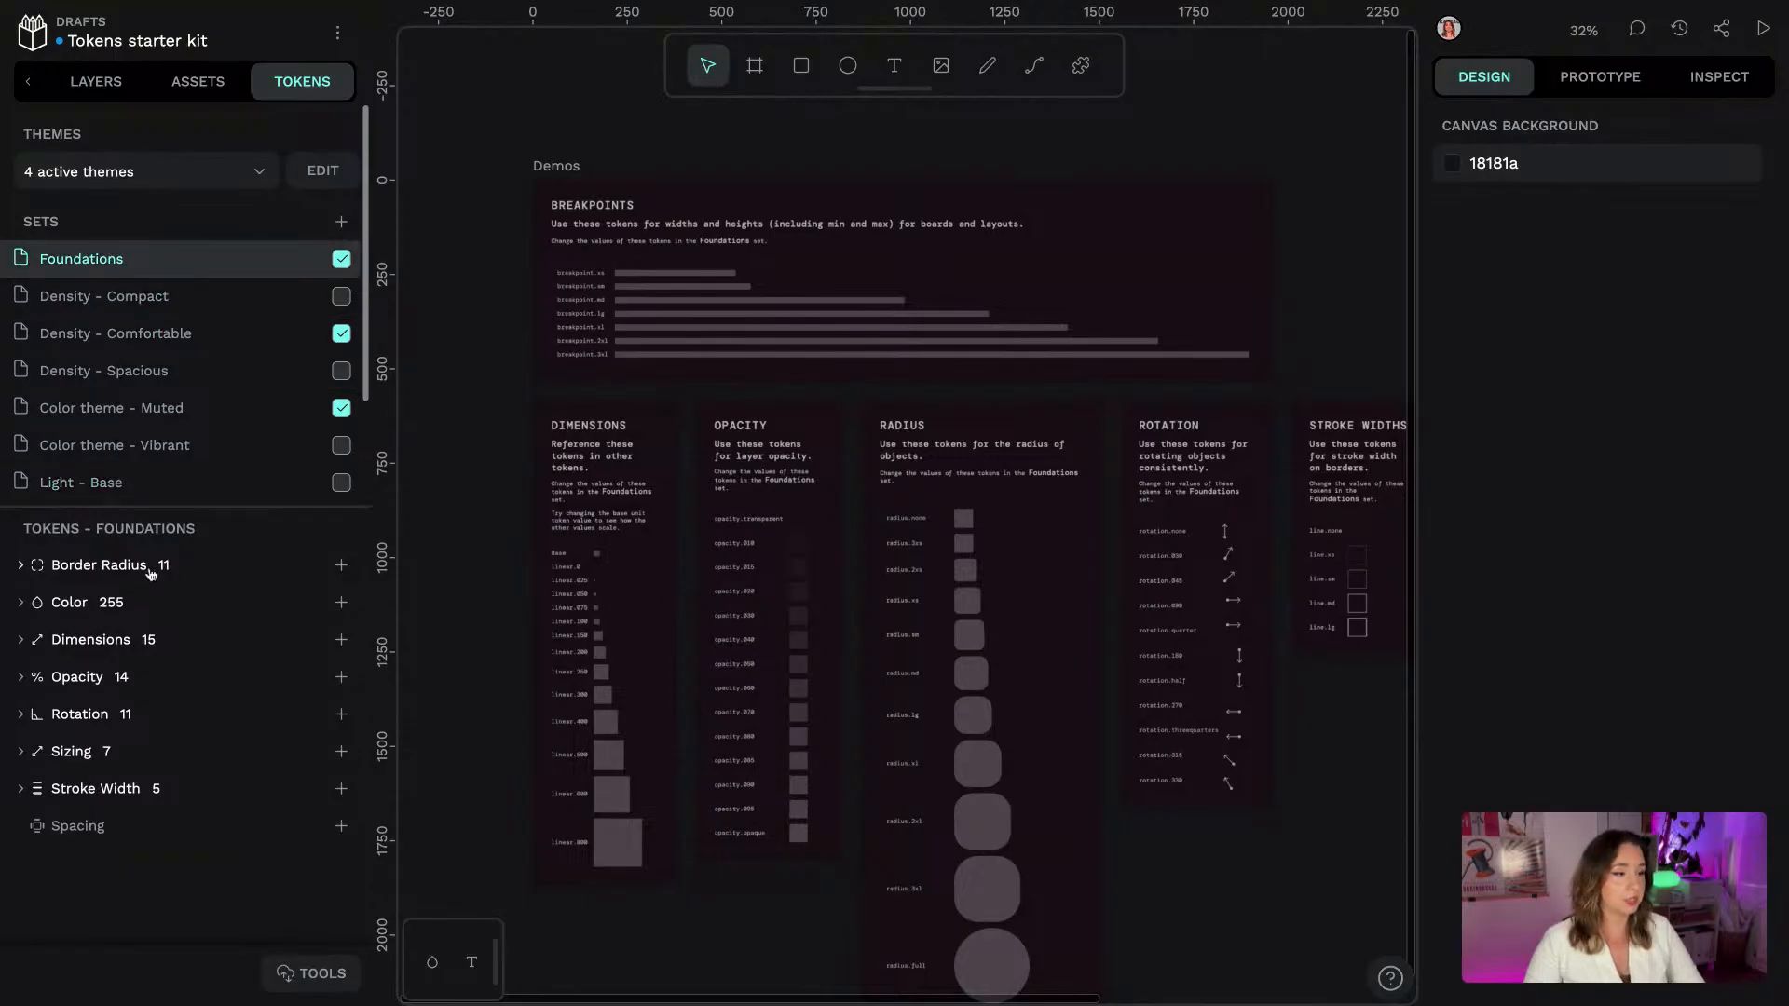
pyautogui.click(119, 295)
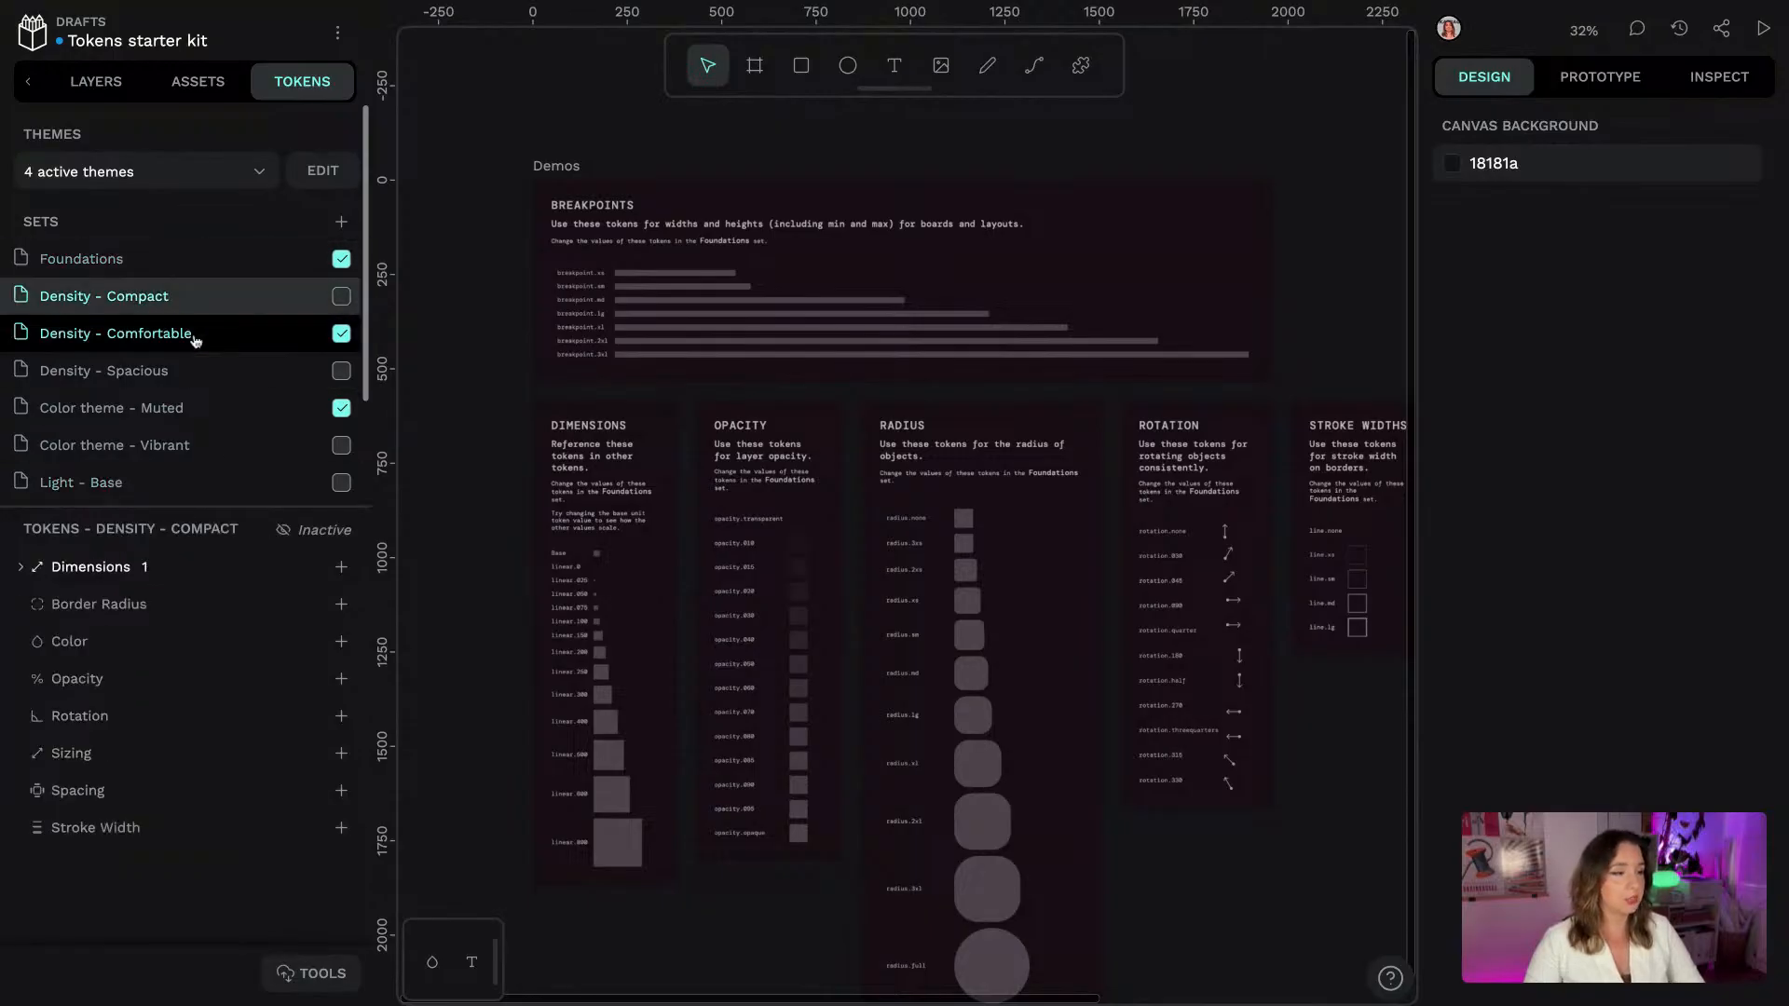
pyautogui.click(170, 245)
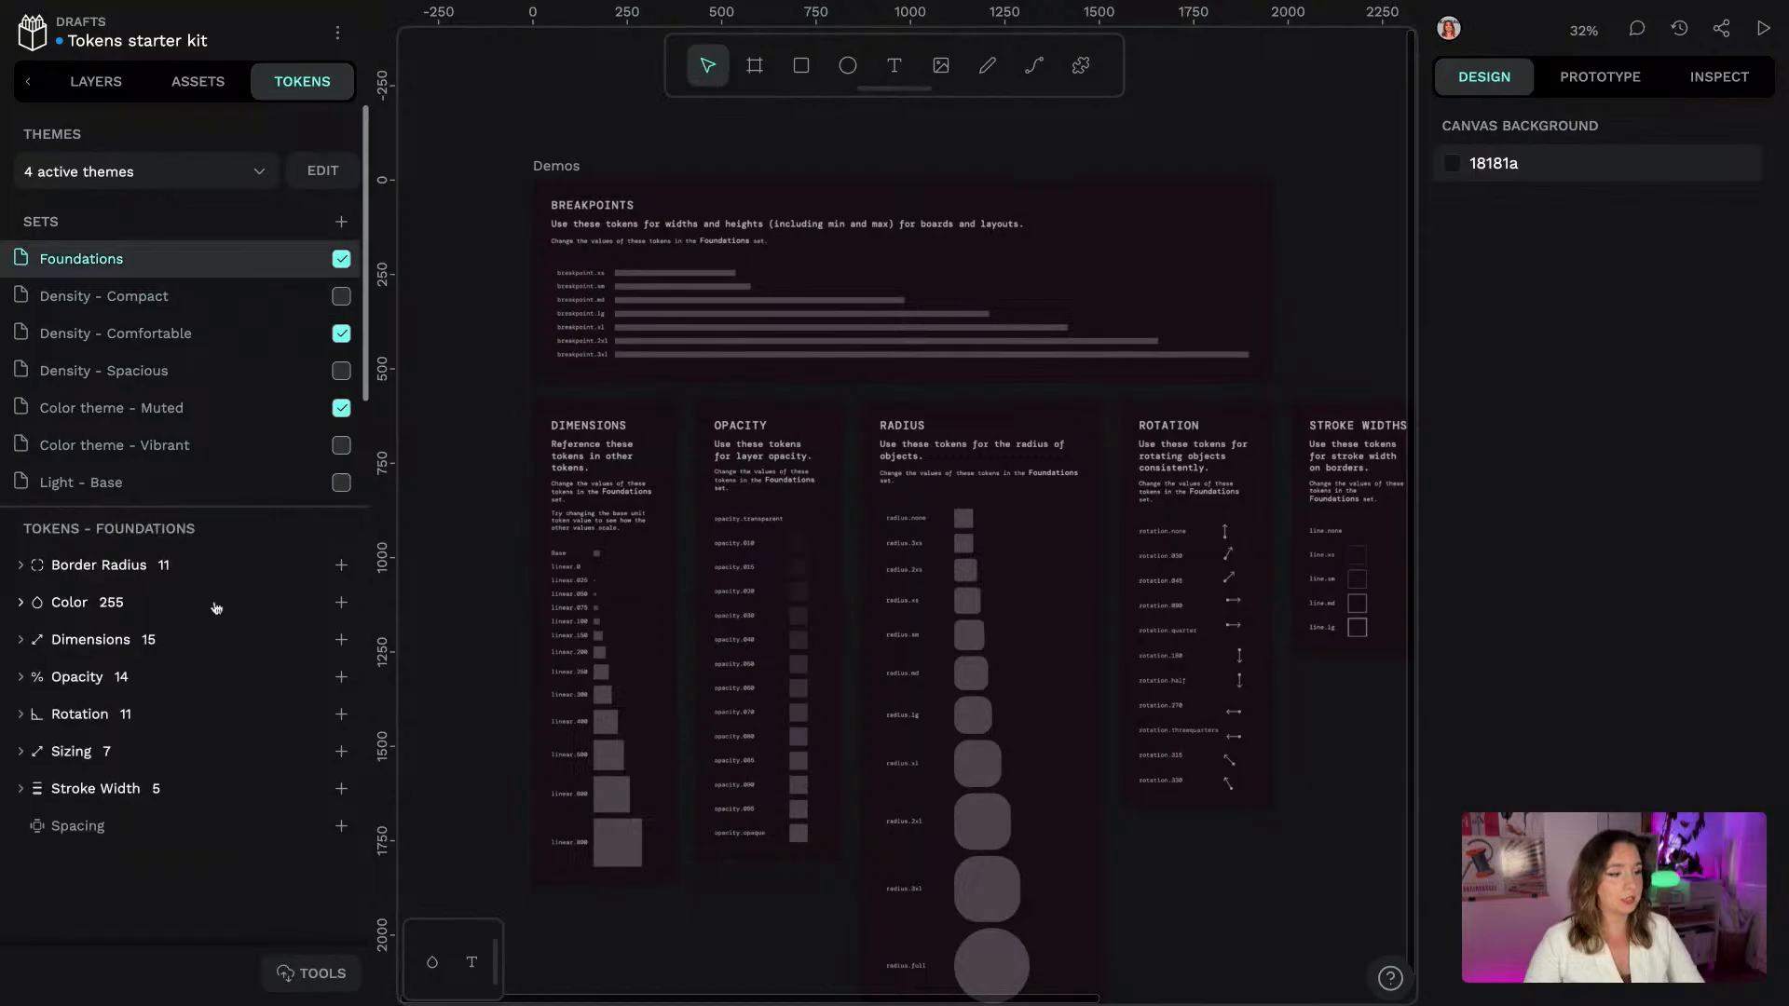
# Examine the Border Radius, Color and Dimensions token groups of the Foundations set, collapsing each group again
pyautogui.click(130, 565)
pyautogui.click(131, 567)
pyautogui.click(90, 604)
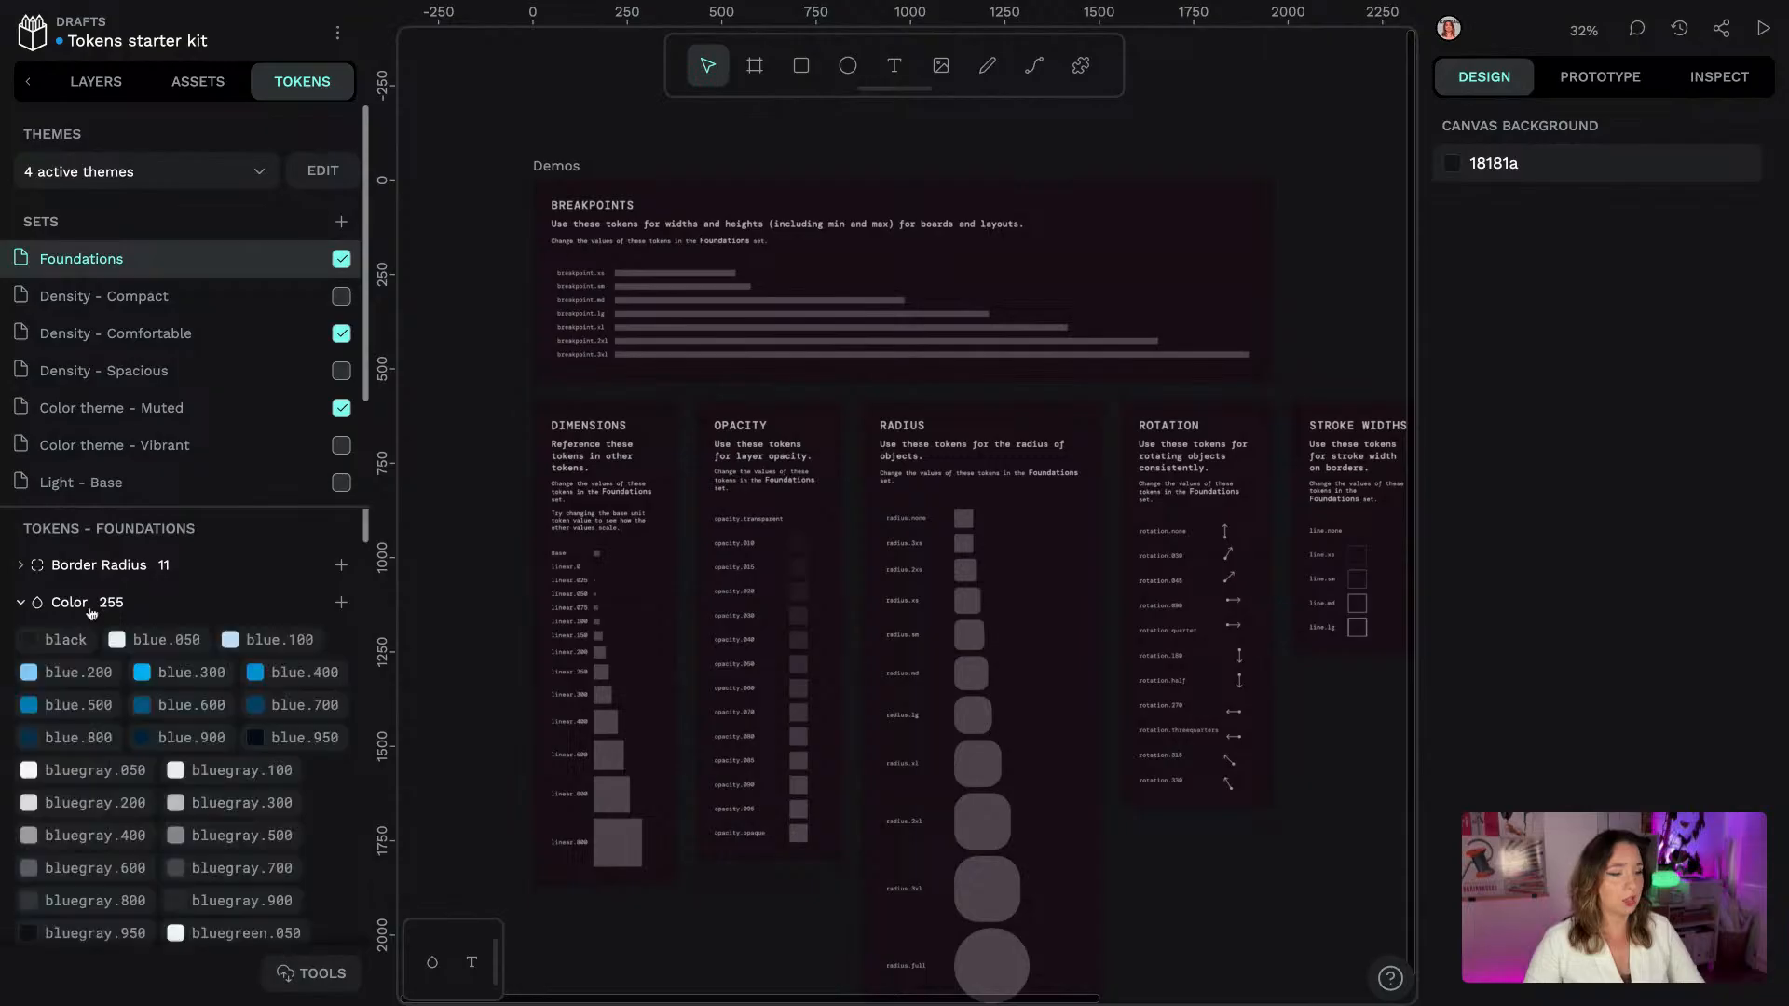
pyautogui.click(91, 607)
pyautogui.click(115, 644)
pyautogui.click(115, 643)
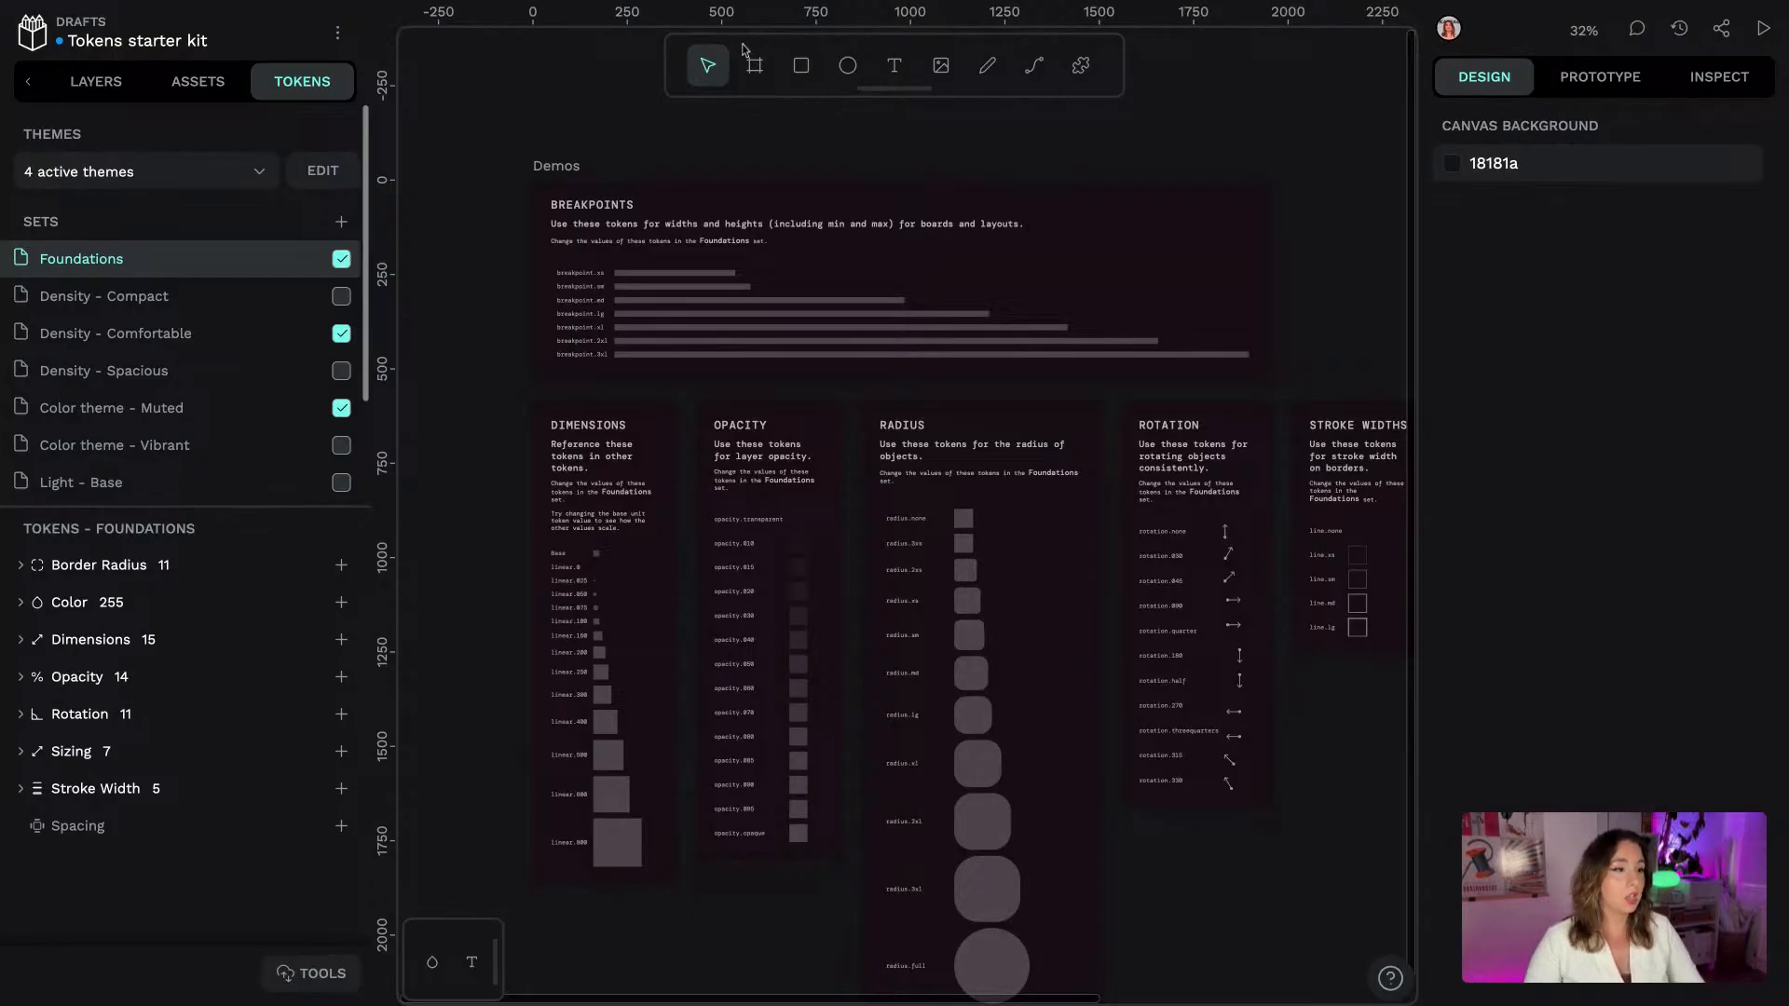
# Take a closer look at the Demos board and inspect the tokens of the Density - Compact set
pyautogui.scroll(2, 471, 187)
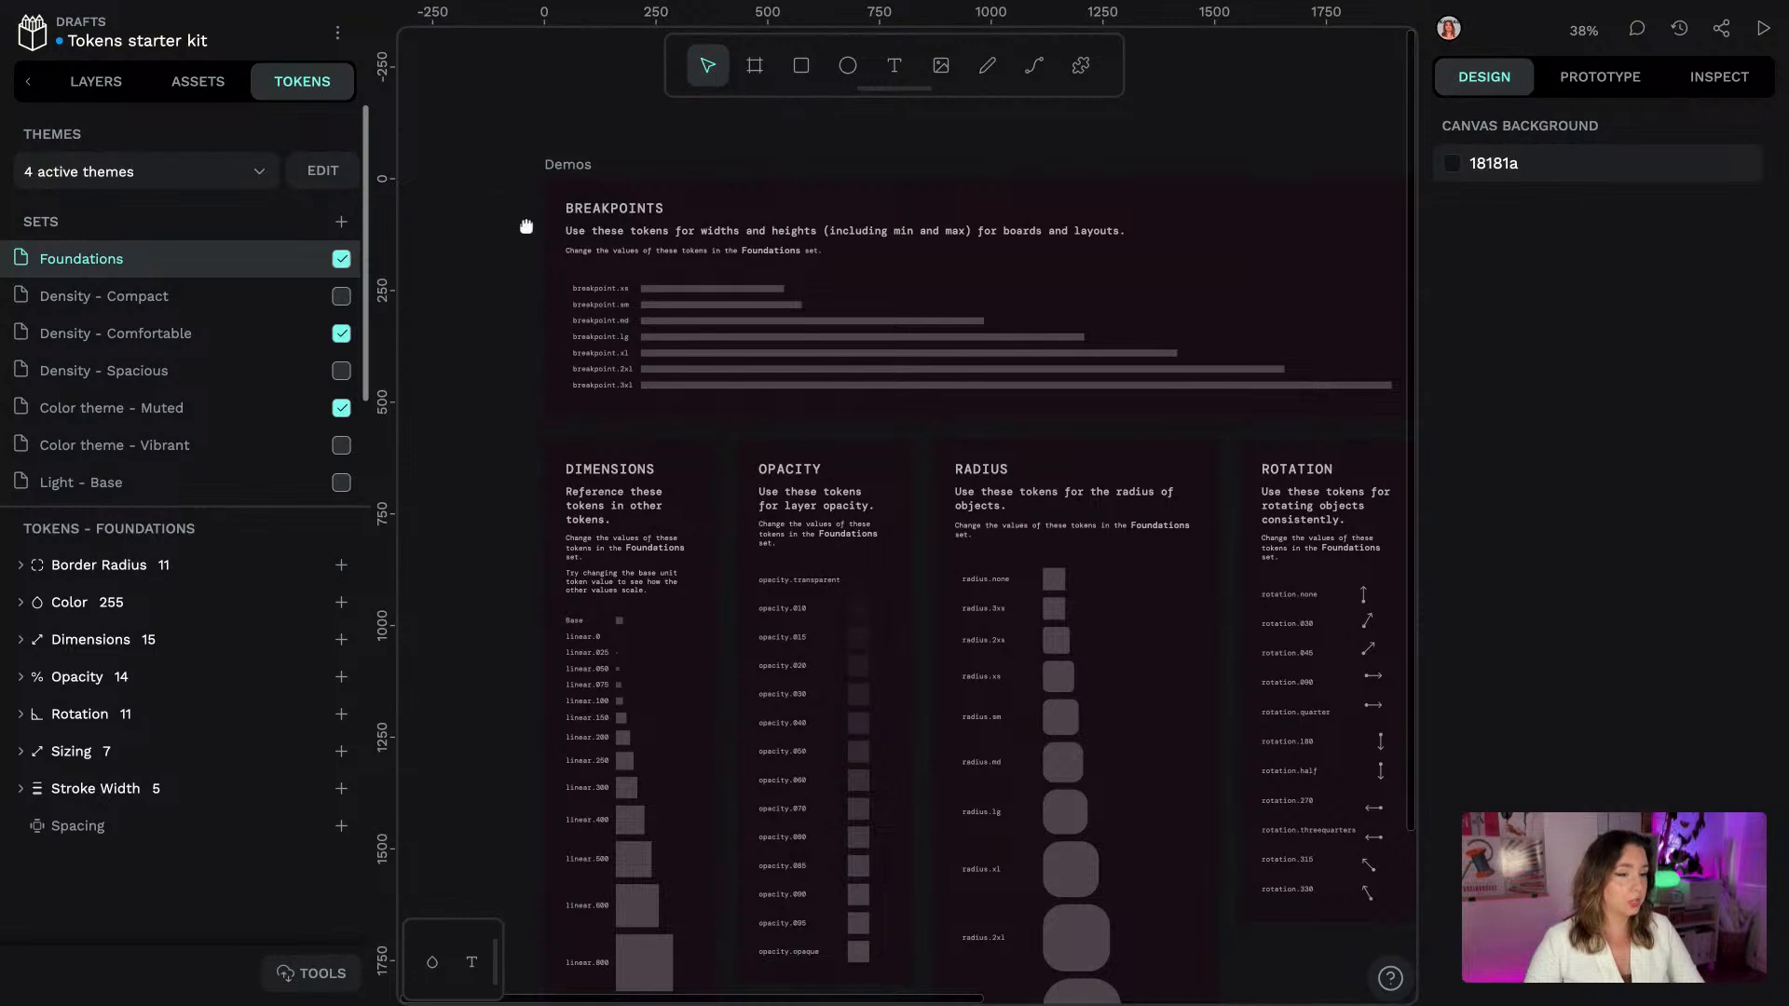
pyautogui.hscroll(2, 494, 215)
pyautogui.scroll(-1, 494, 214)
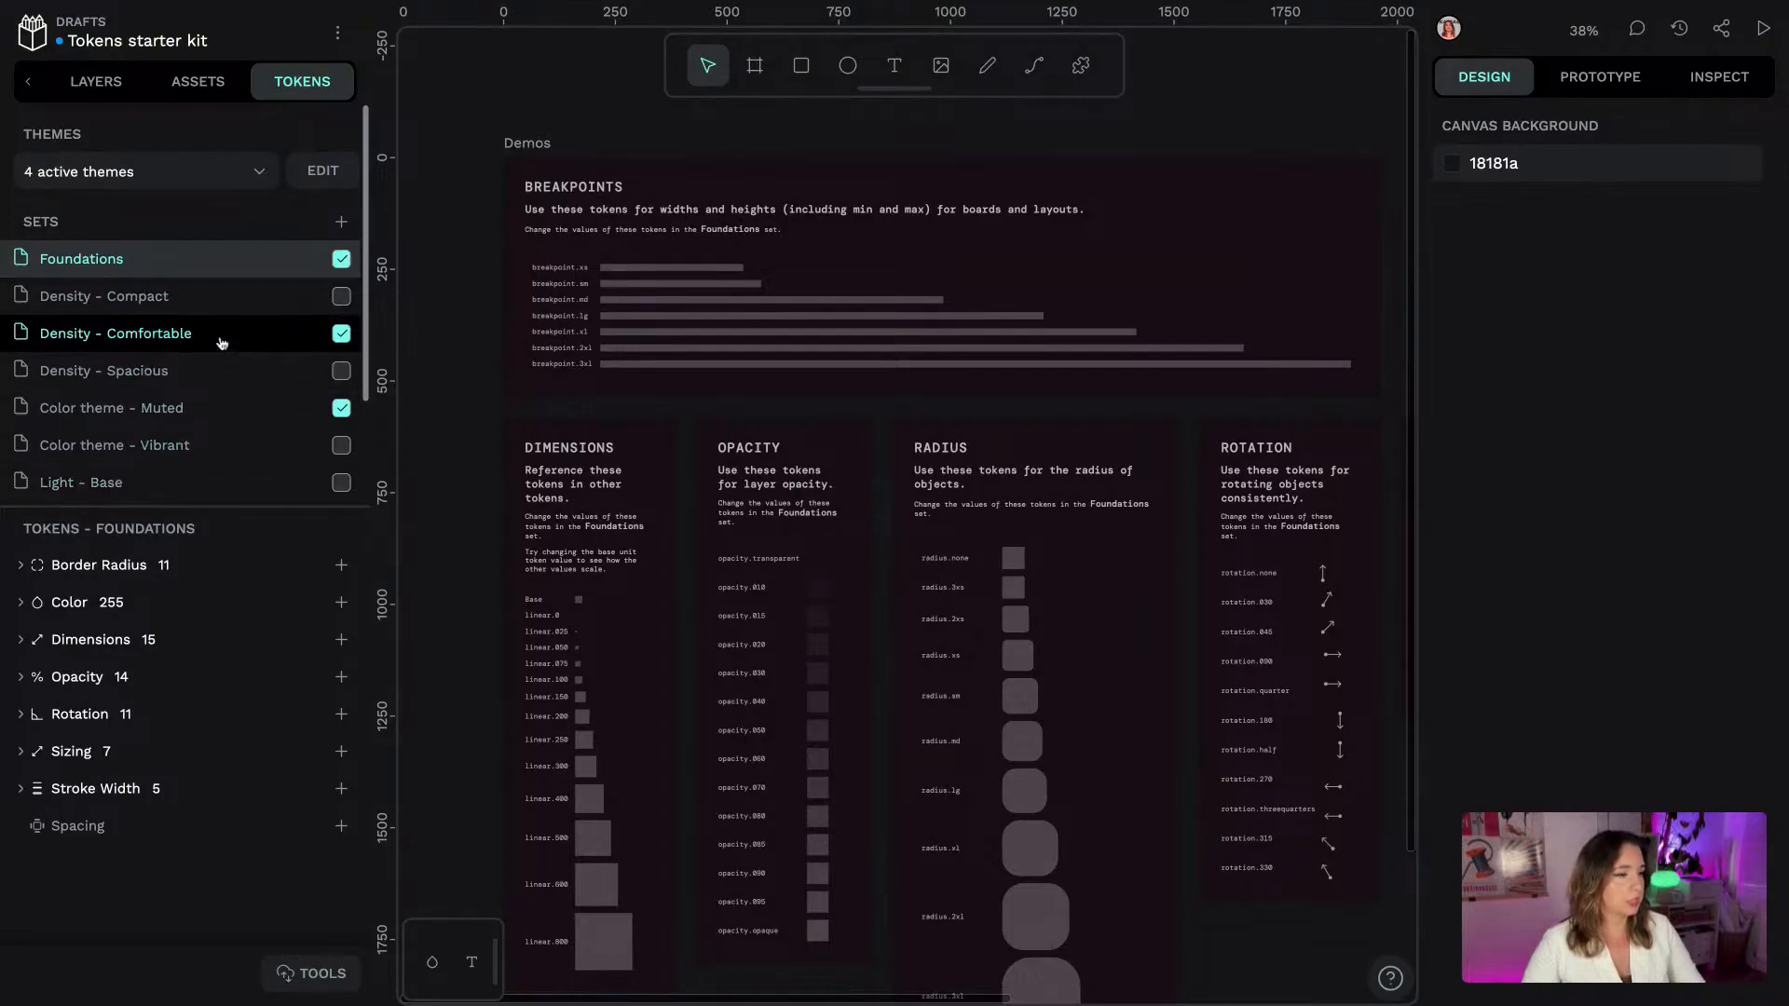
pyautogui.scroll(-1, 220, 337)
pyautogui.click(158, 292)
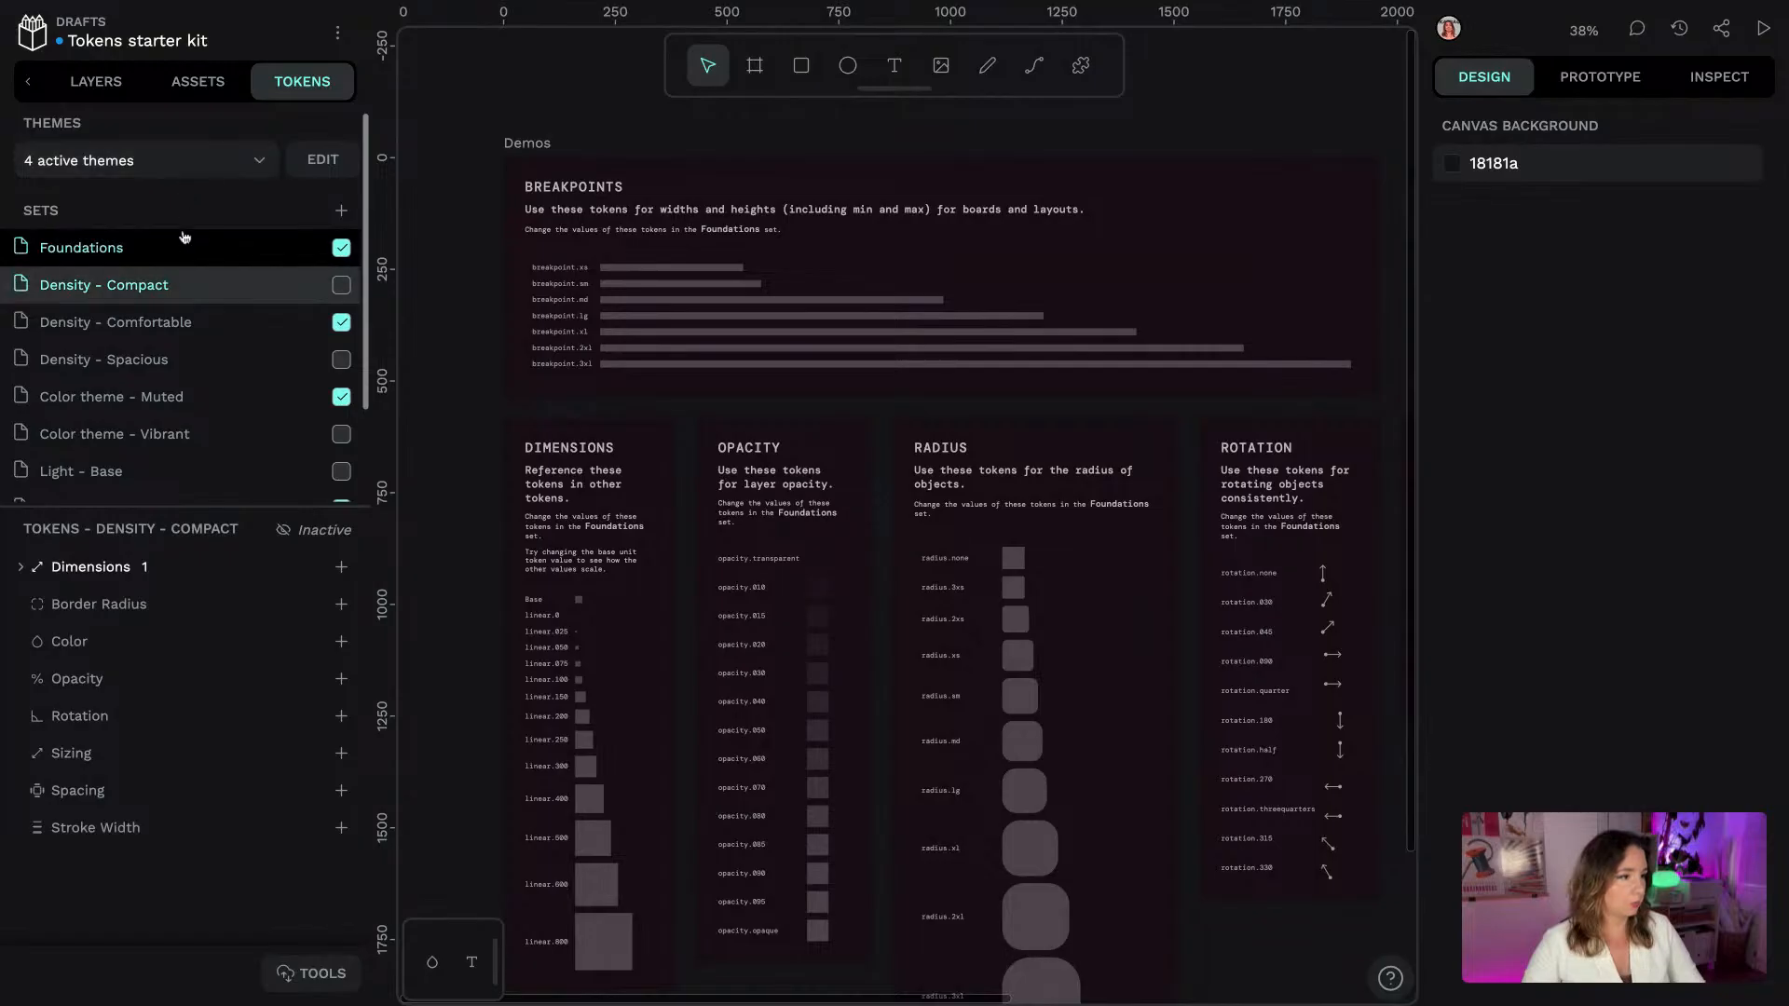
# Set the value of the density dimension token in the Density - Comfortable set to 1.2 and save it
pyautogui.click(173, 324)
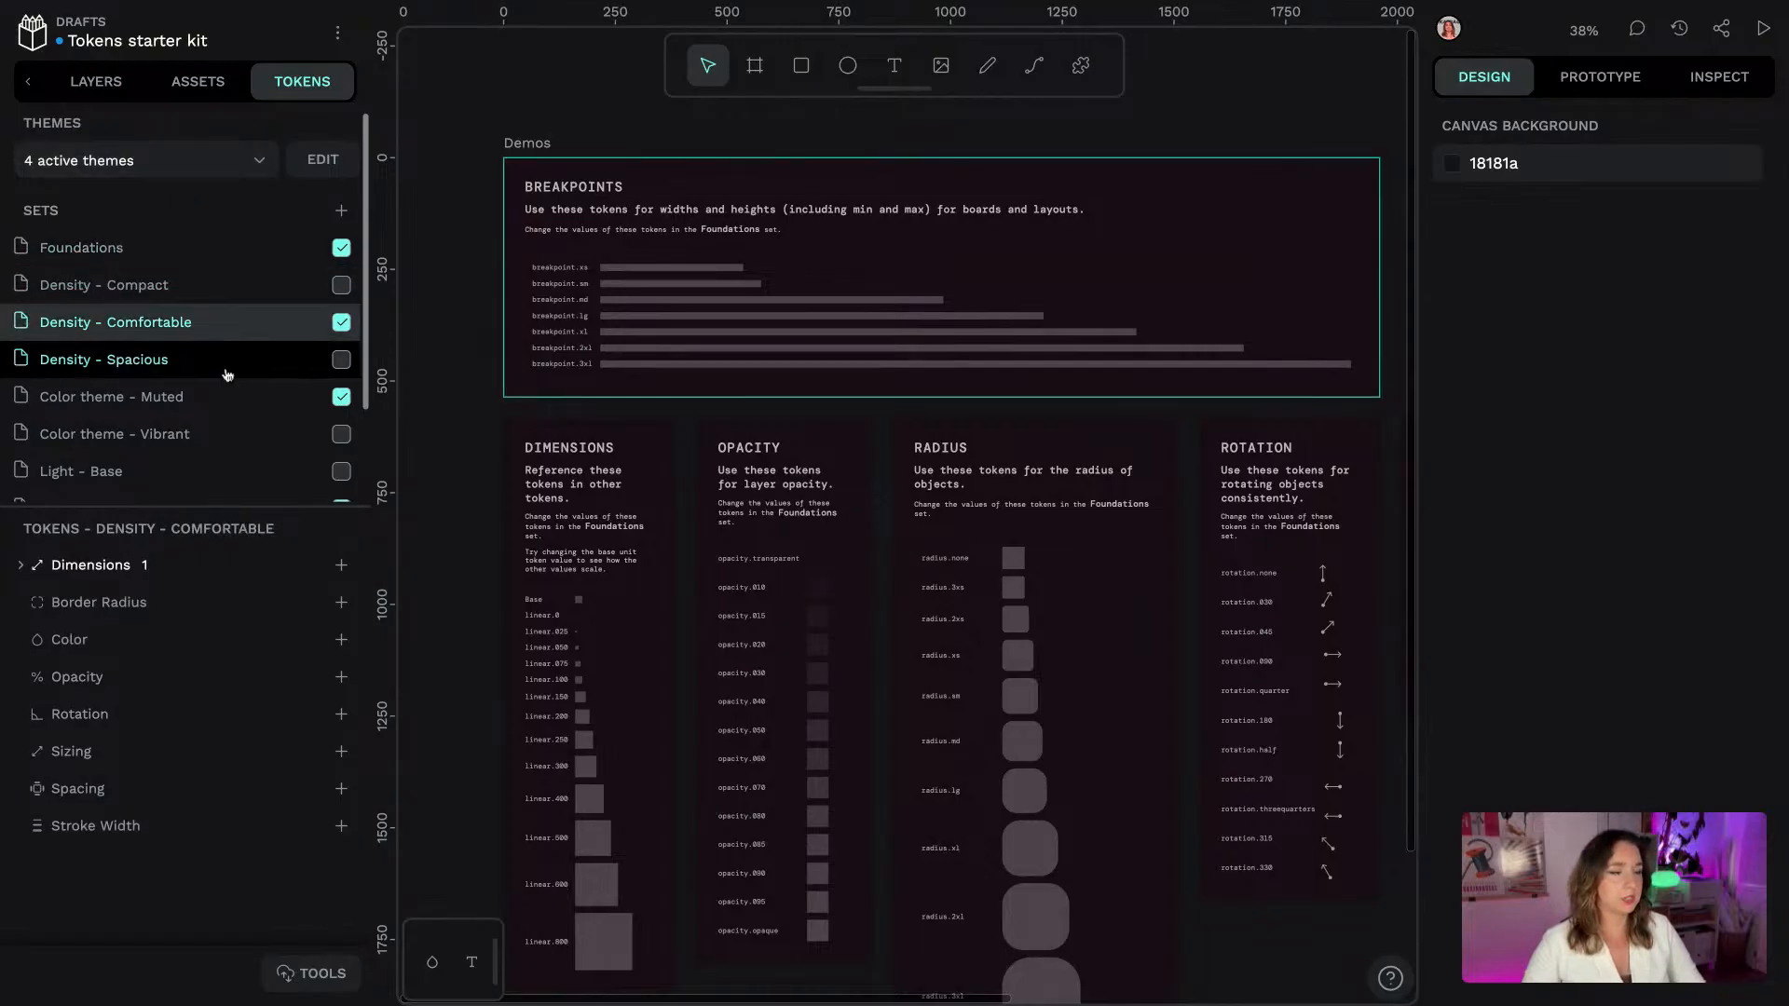
pyautogui.click(70, 557)
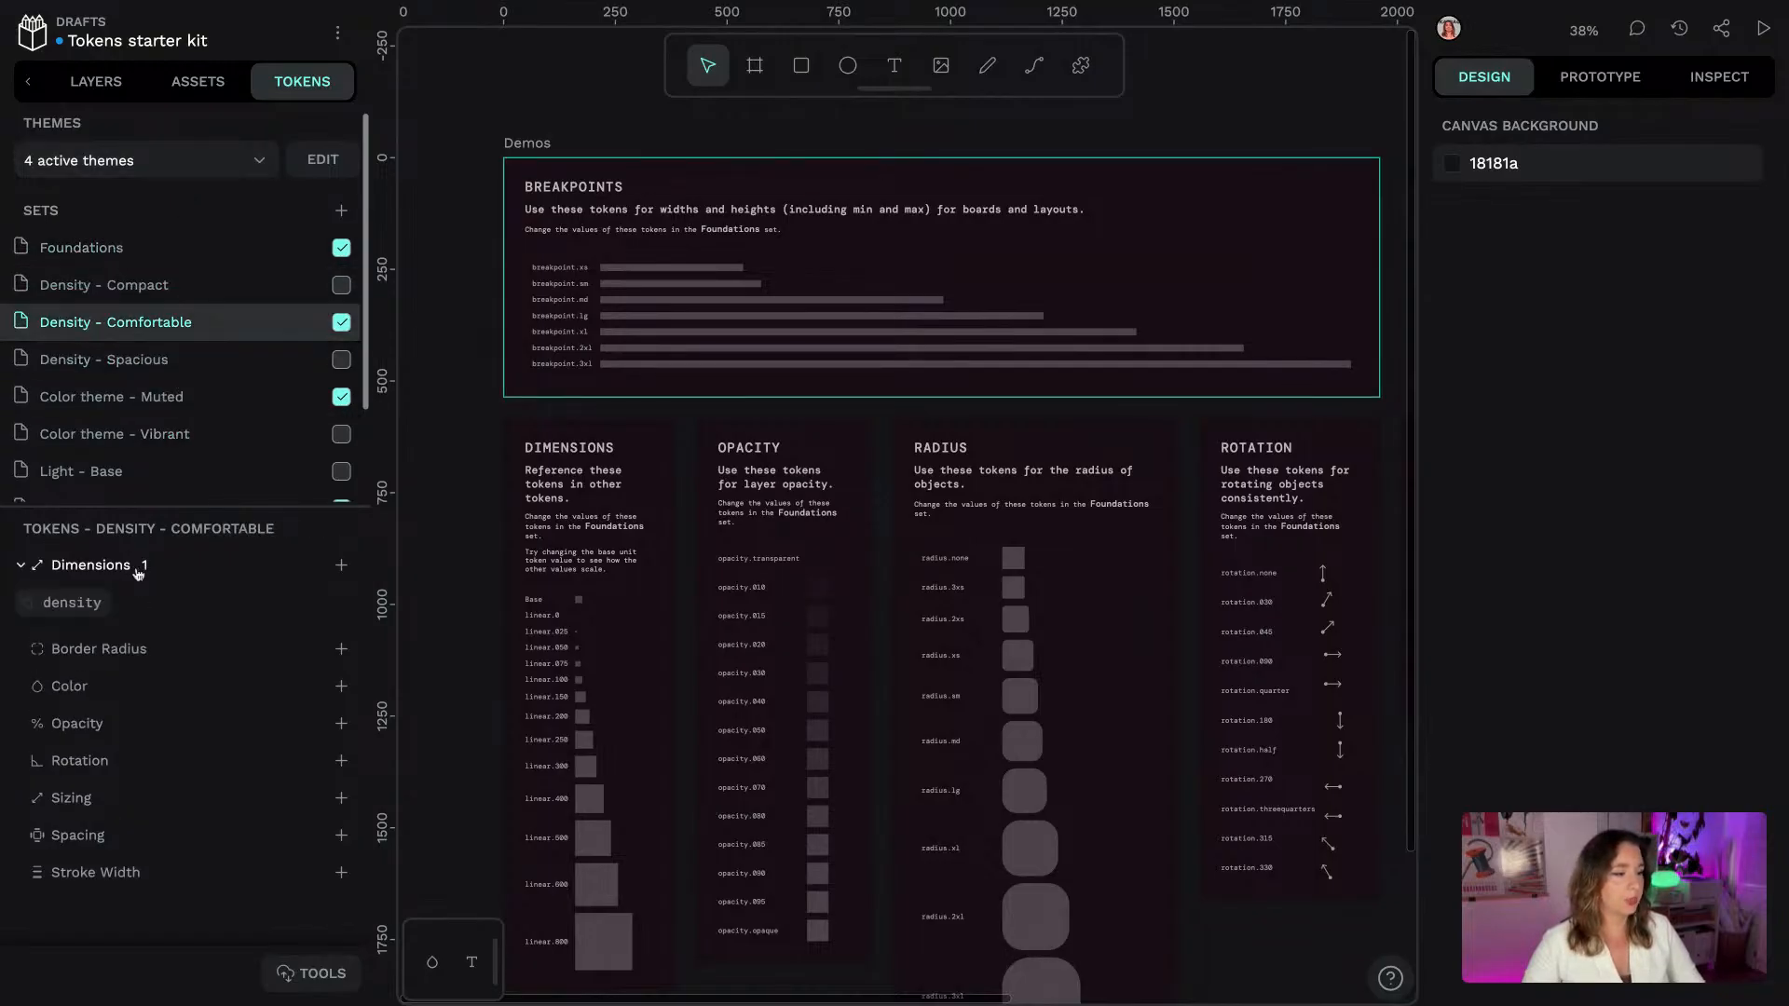
pyautogui.rightClick(79, 608)
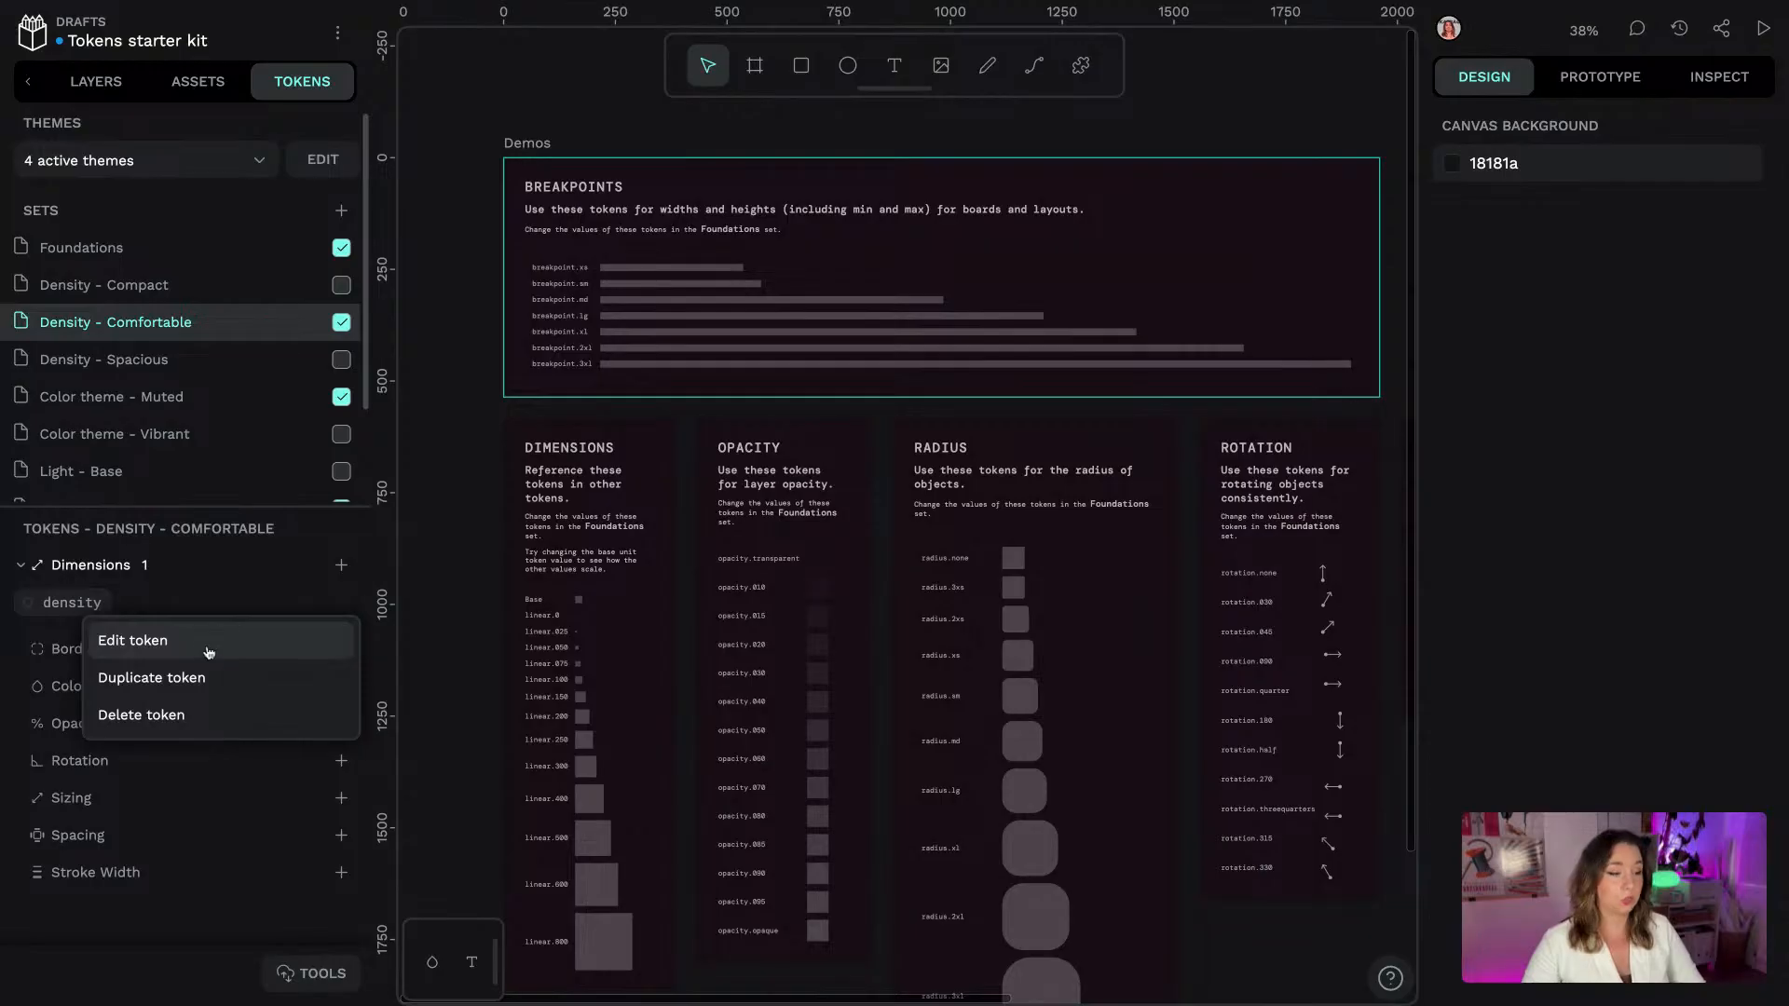
pyautogui.click(205, 652)
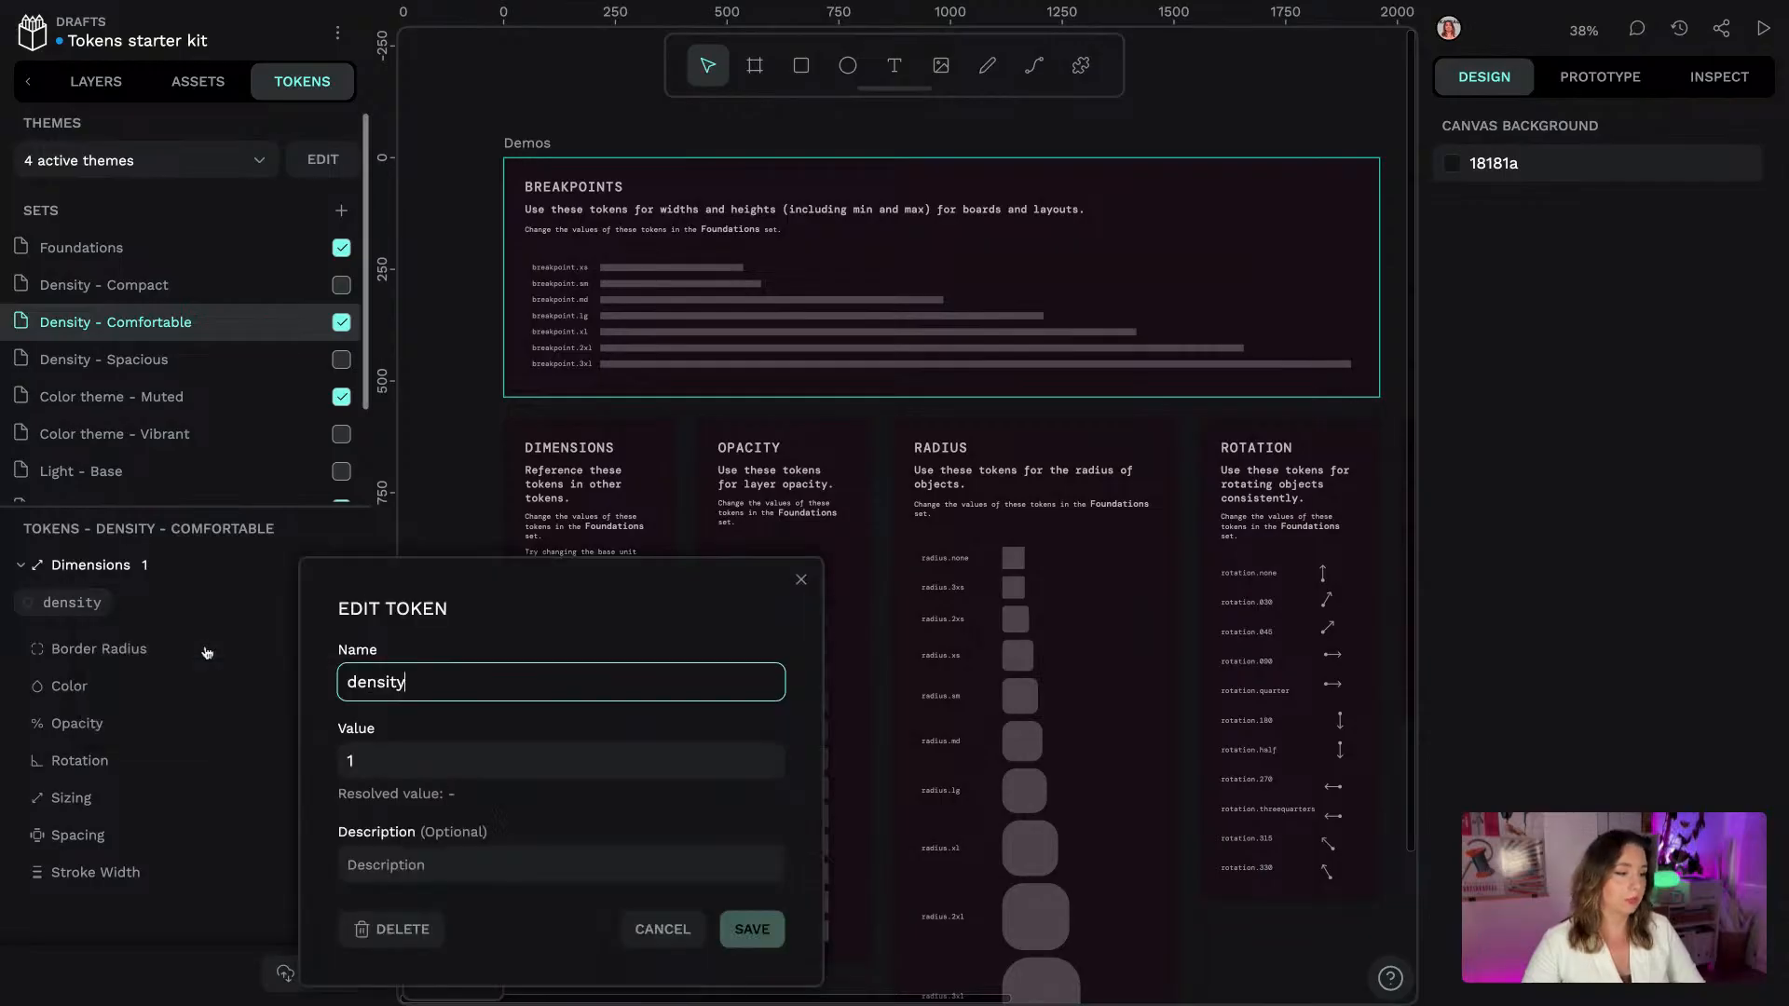
pyautogui.click(385, 762)
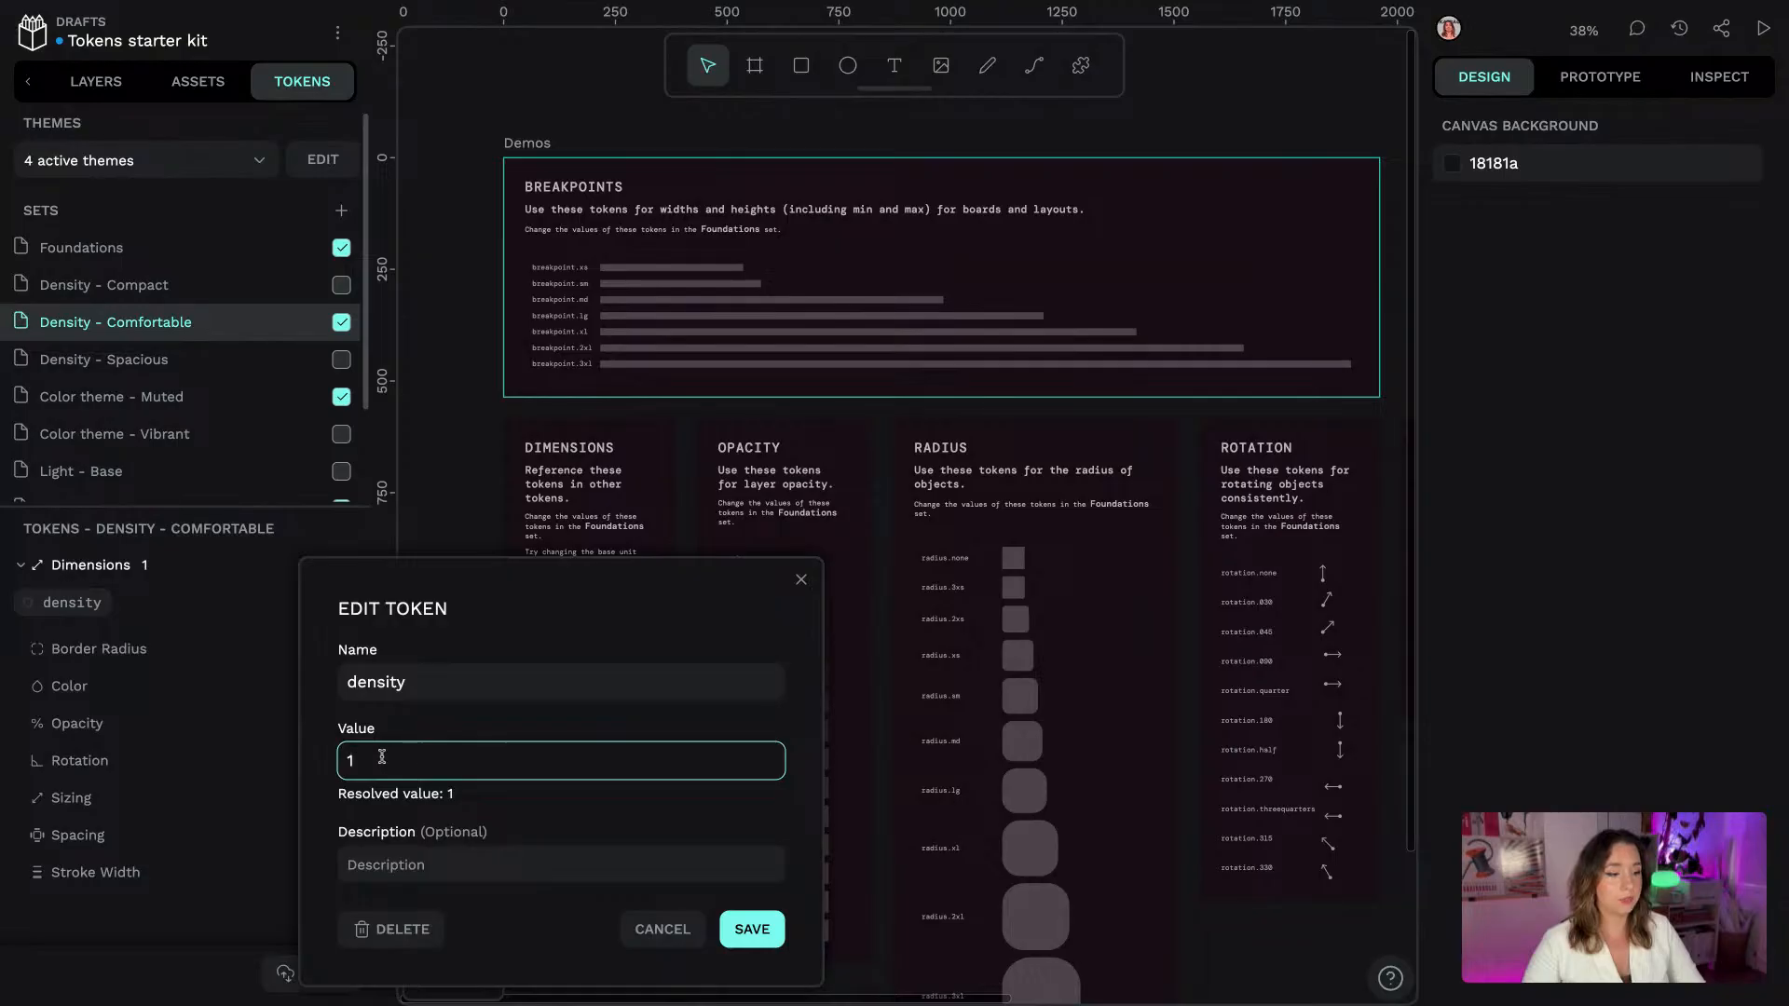
pyautogui.click(484, 762)
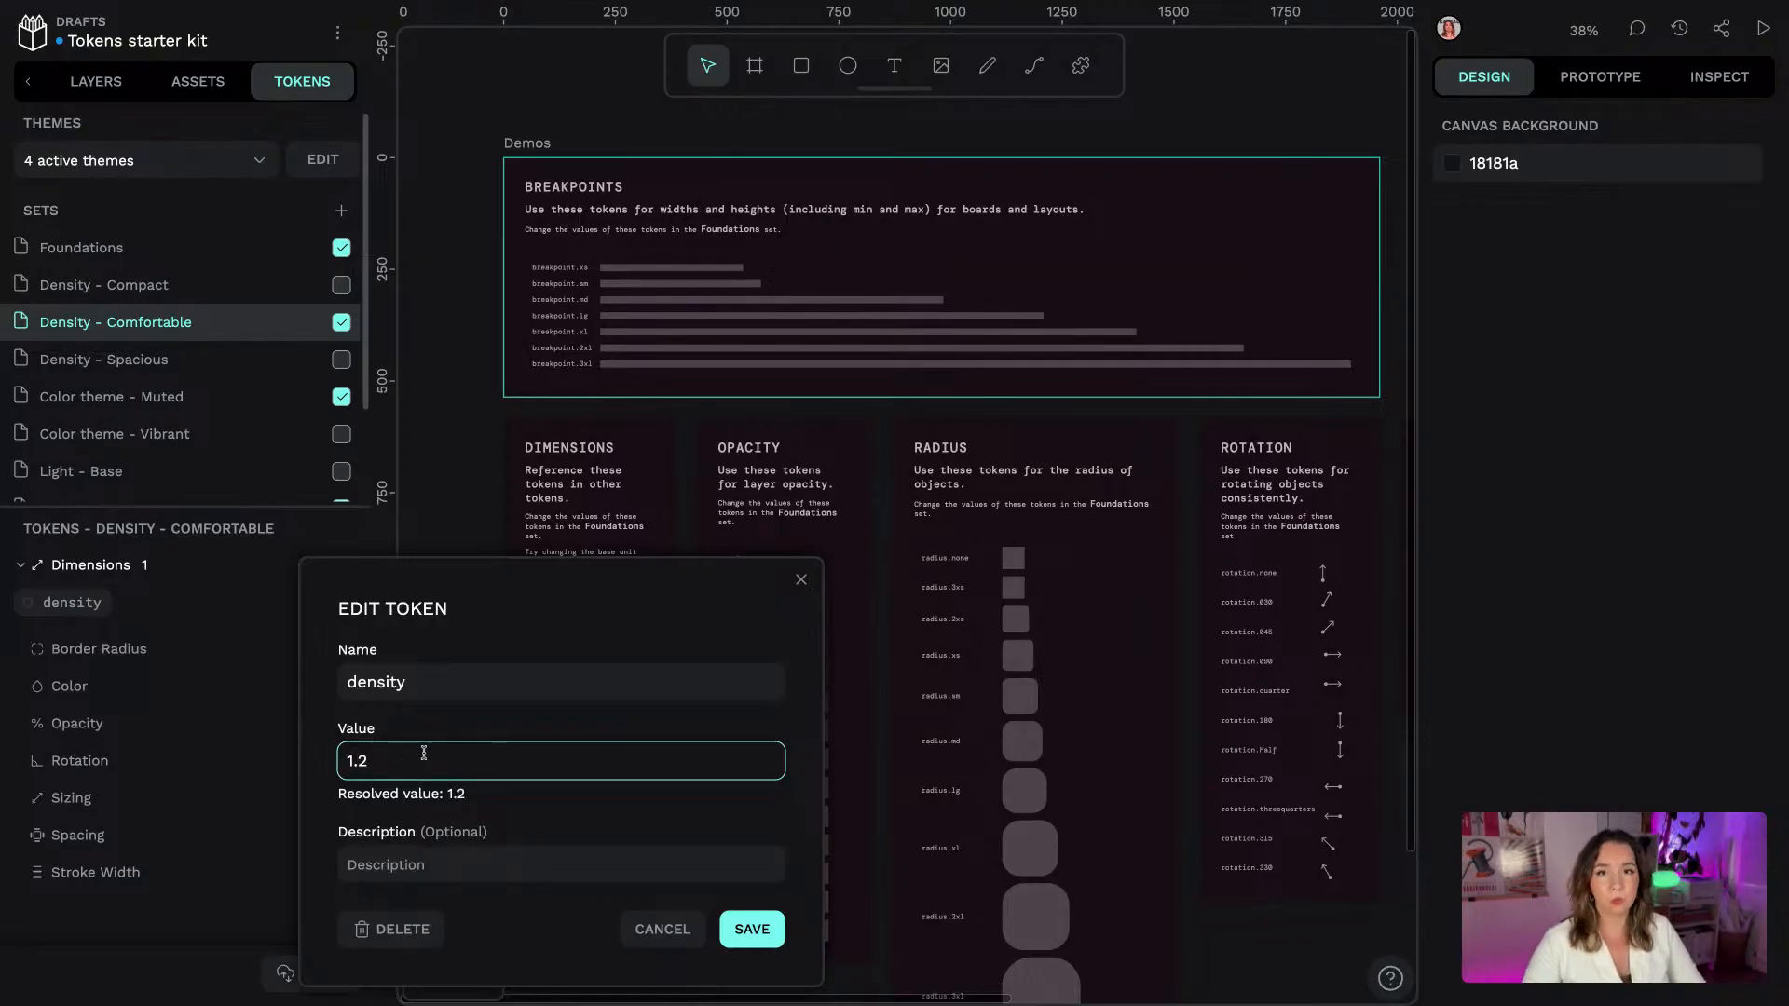
pyautogui.click(770, 926)
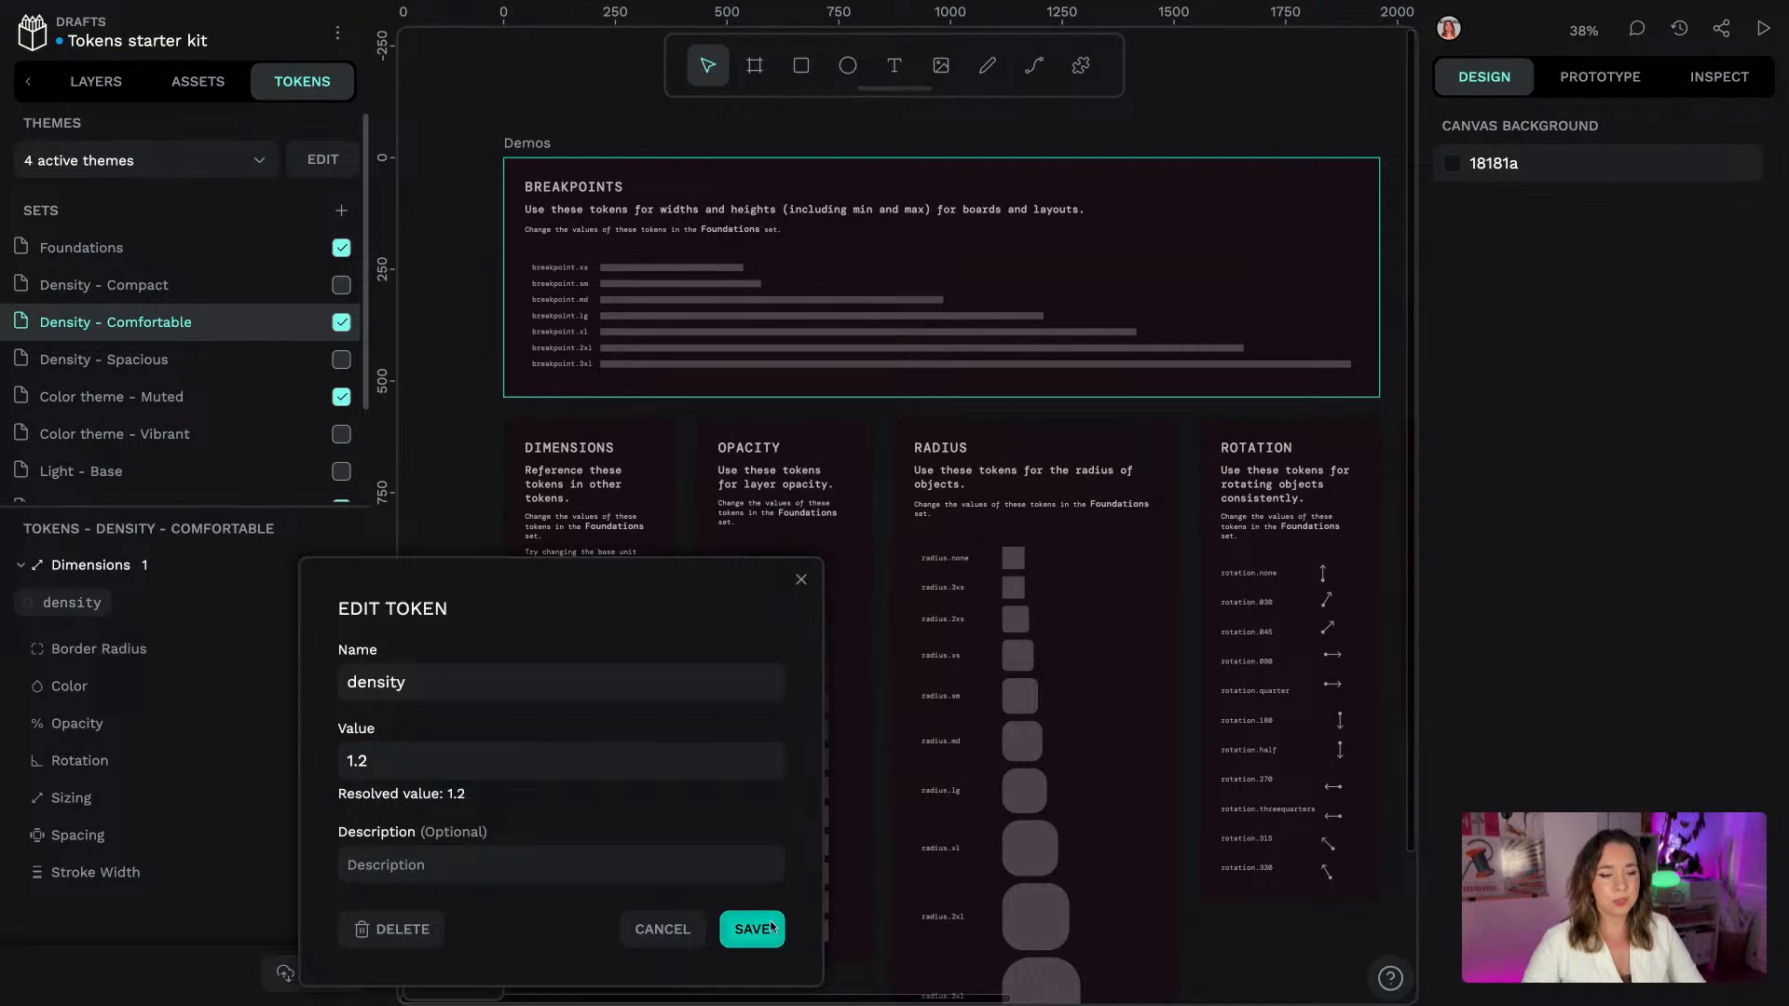
pyautogui.click(752, 929)
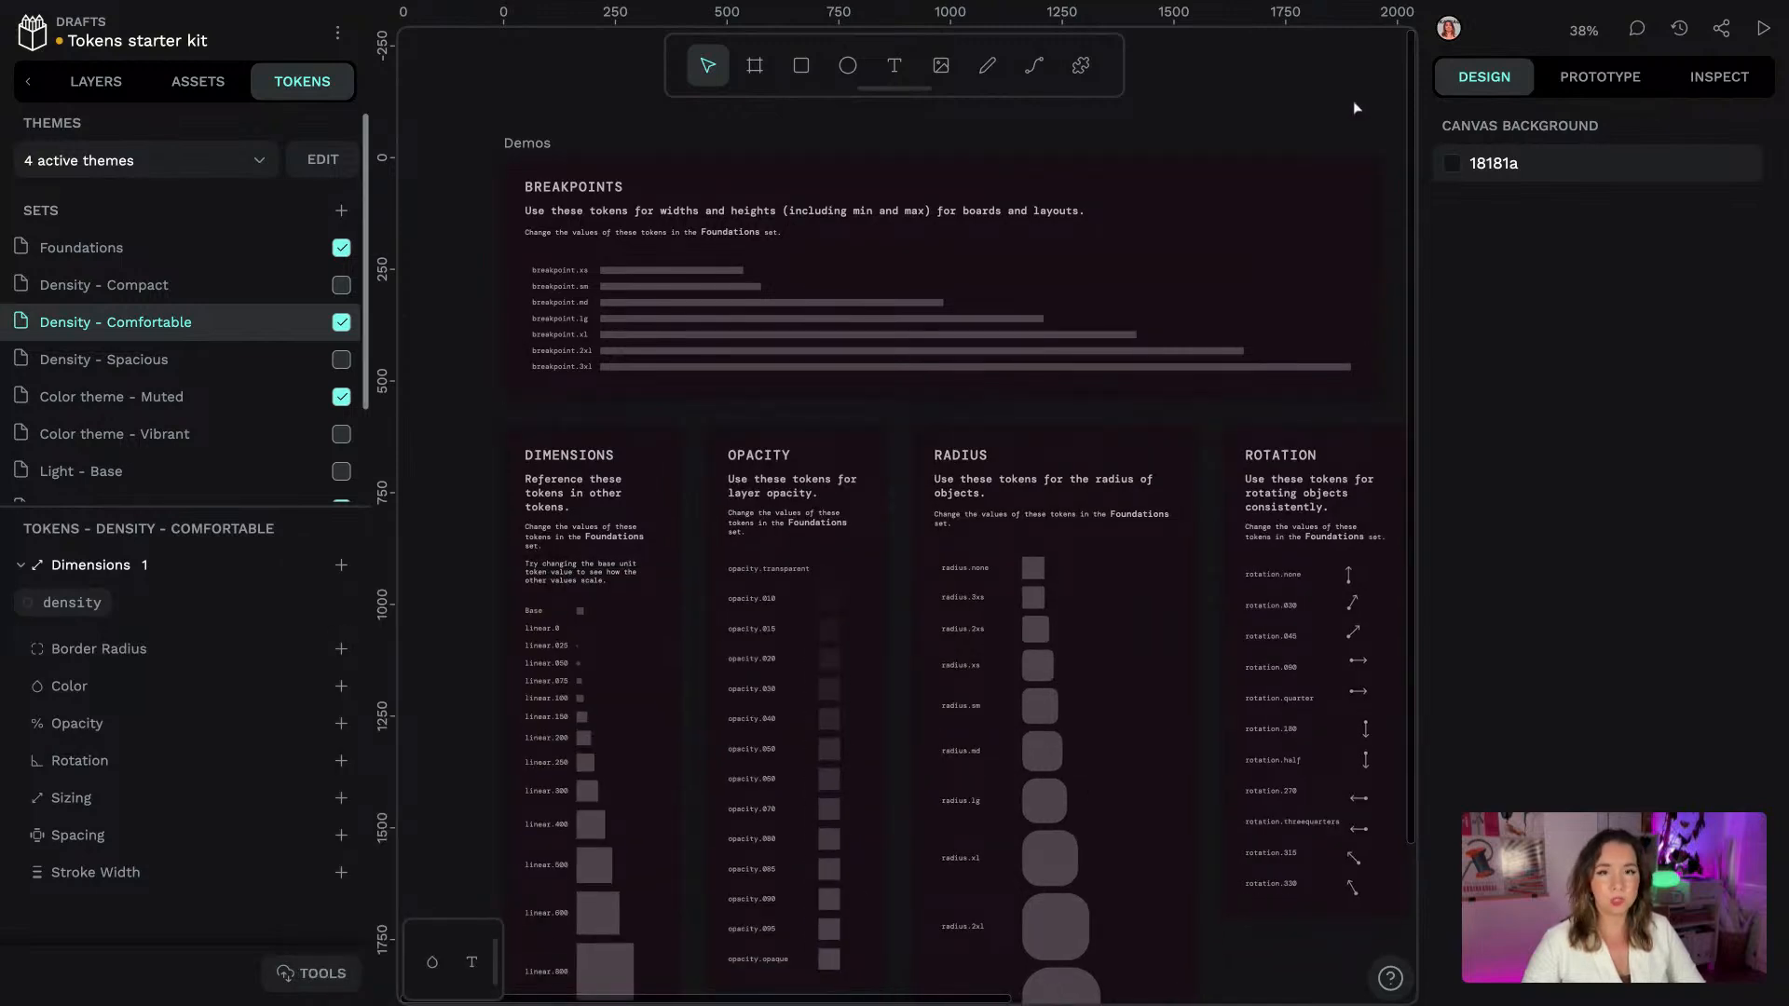
# Show the Spacing set's spacing tokens and open the spacing.2xl token for editing
pyautogui.scroll(-2, 1353, 100)
pyautogui.scroll(-1, 1350, 112)
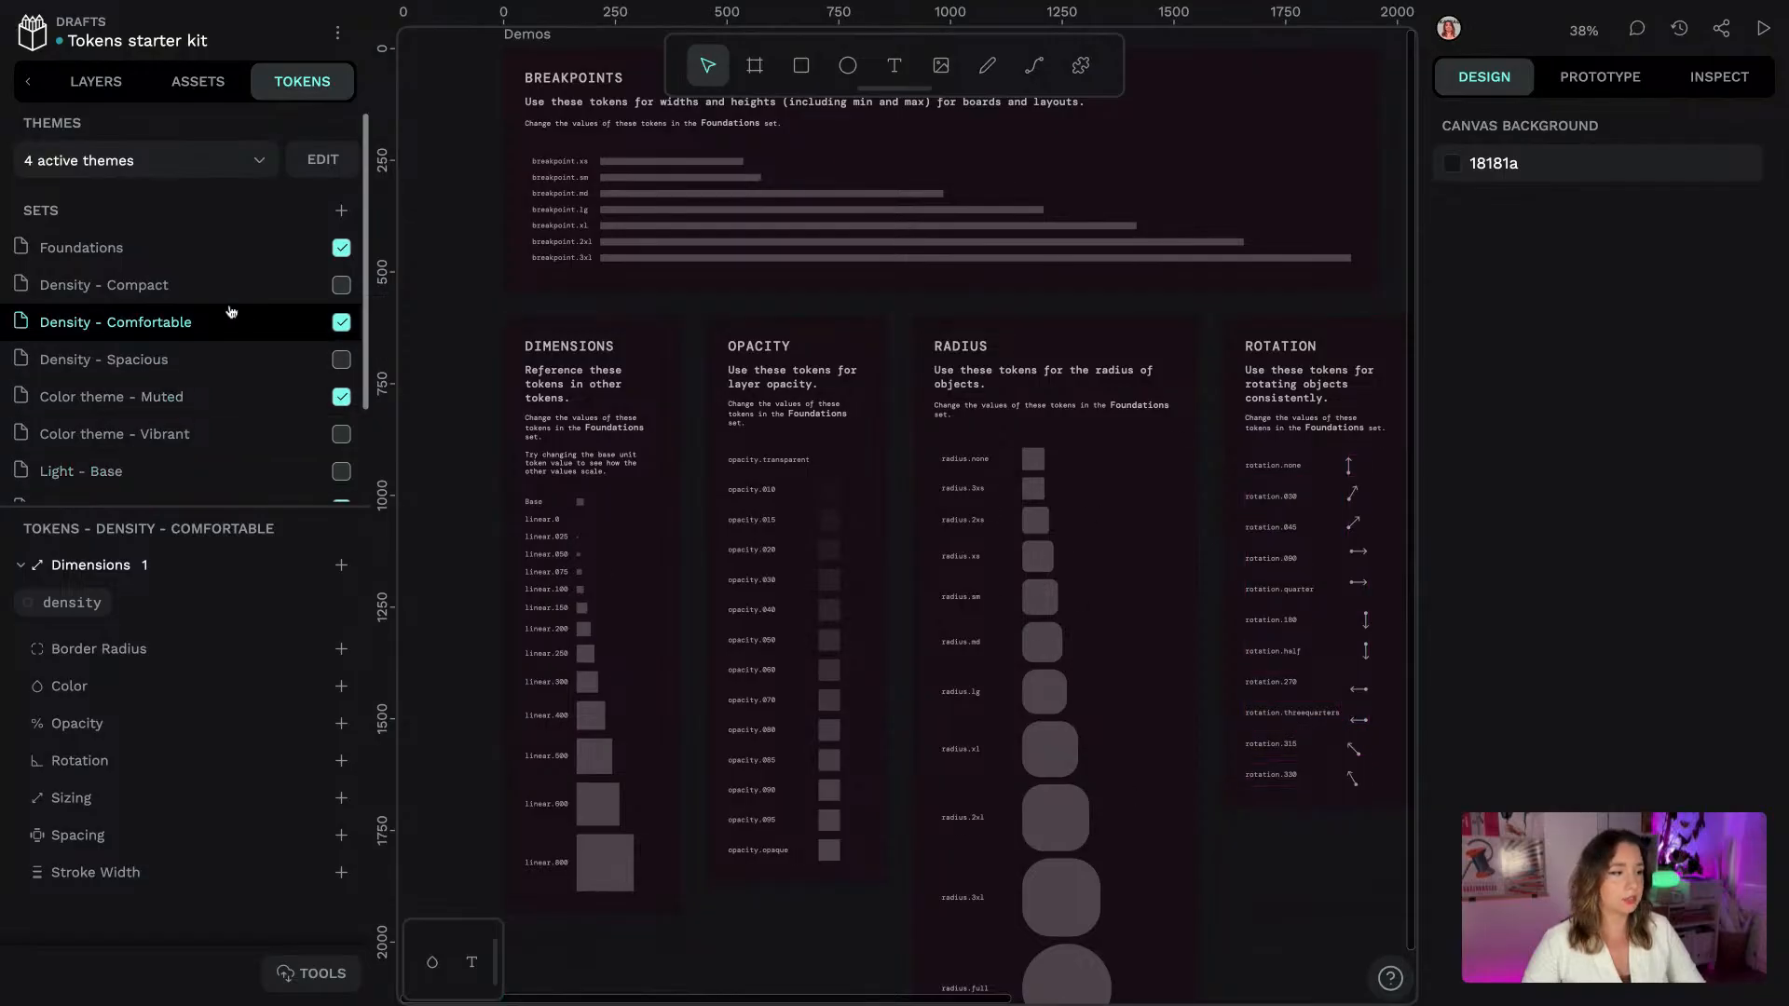
pyautogui.scroll(-1, 179, 445)
pyautogui.scroll(-3, 179, 445)
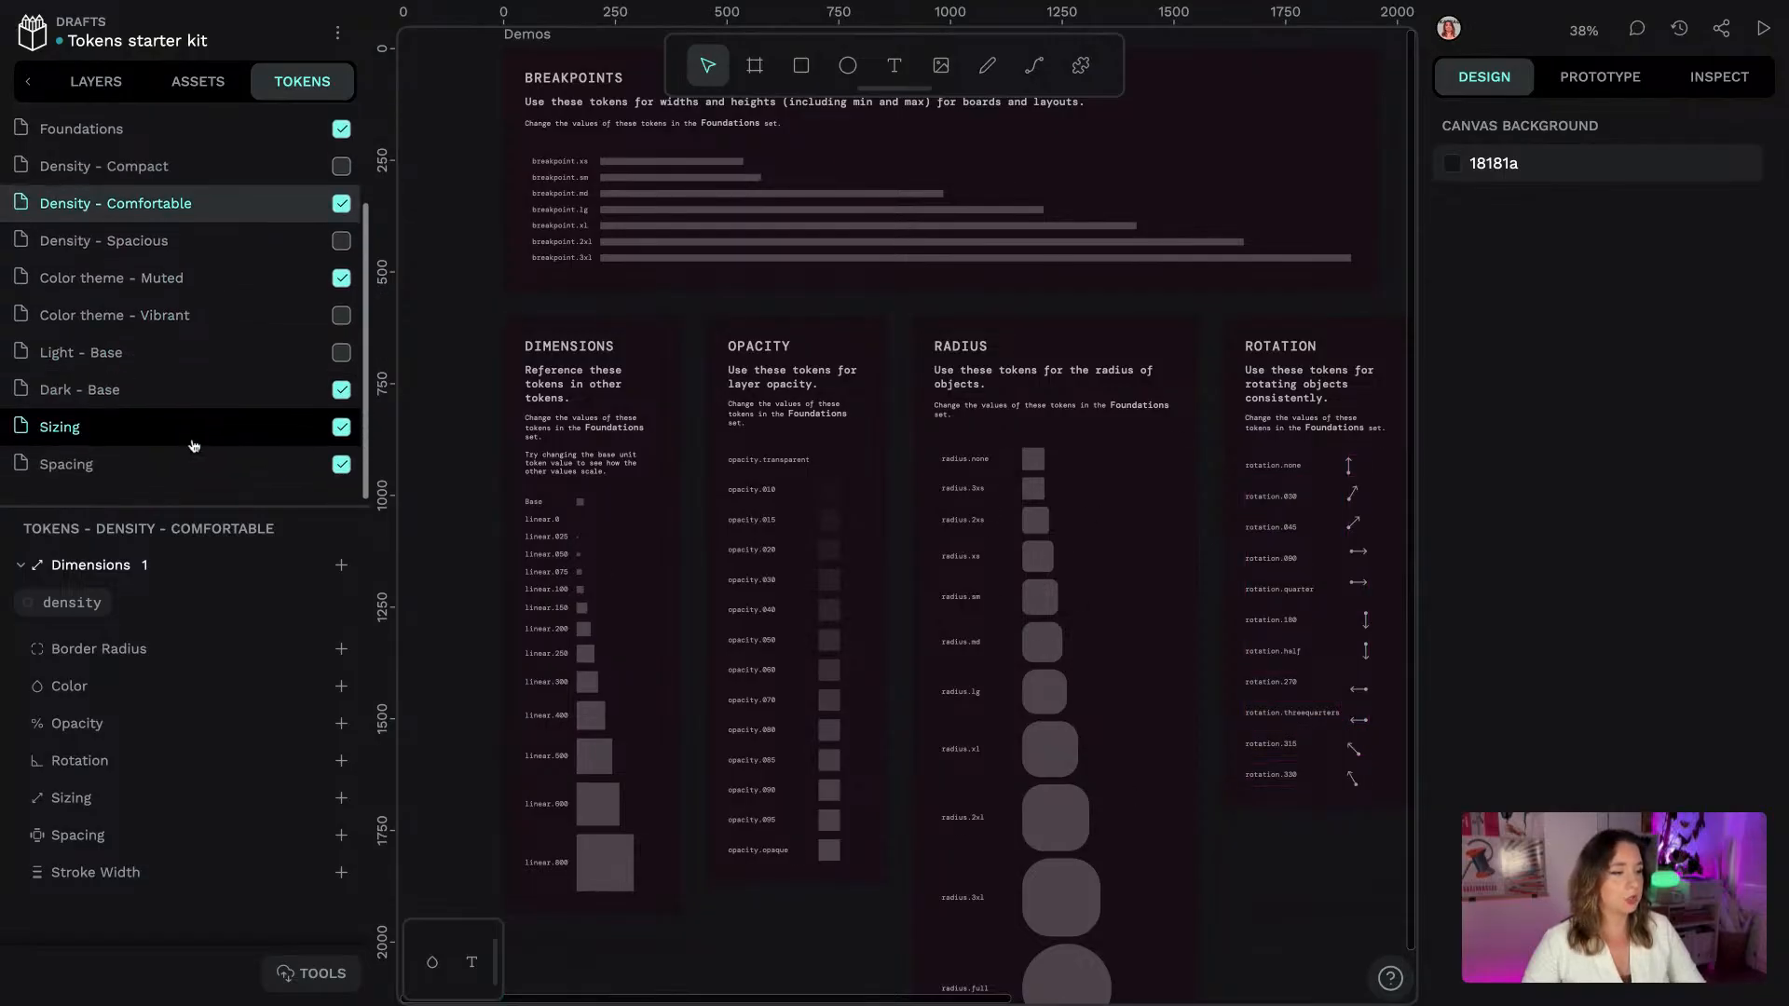
pyautogui.click(161, 474)
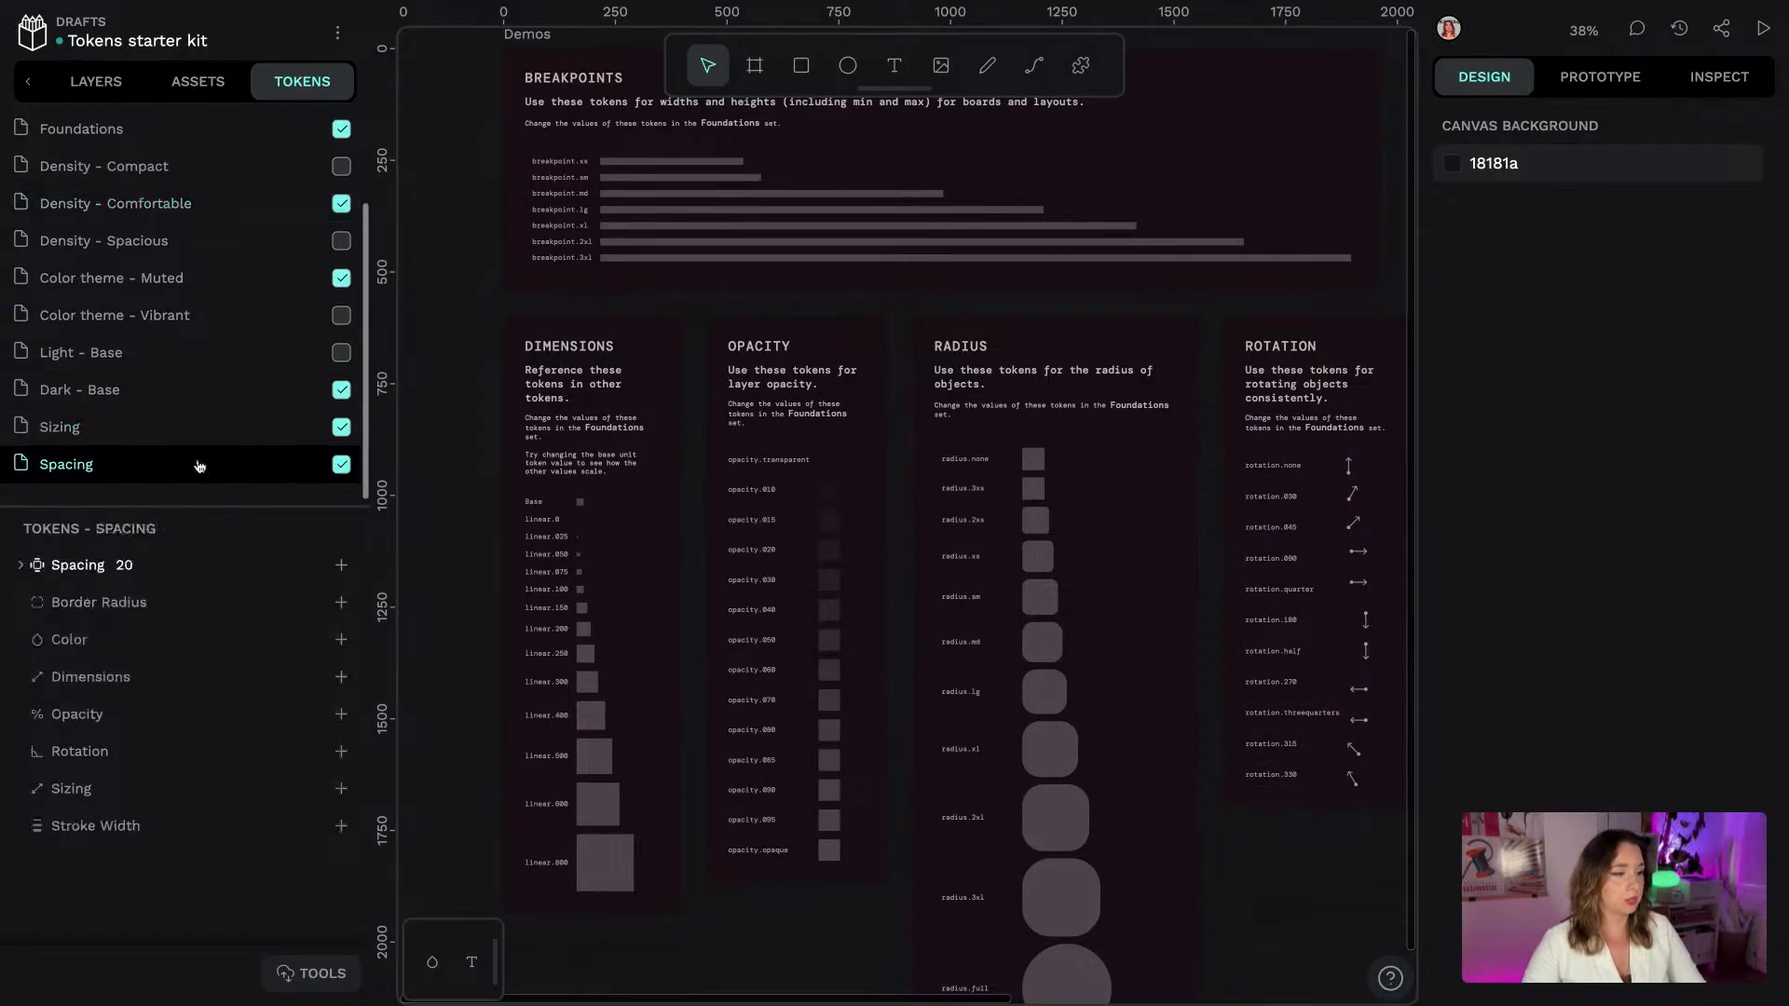
pyautogui.click(81, 566)
pyautogui.rightClick(73, 746)
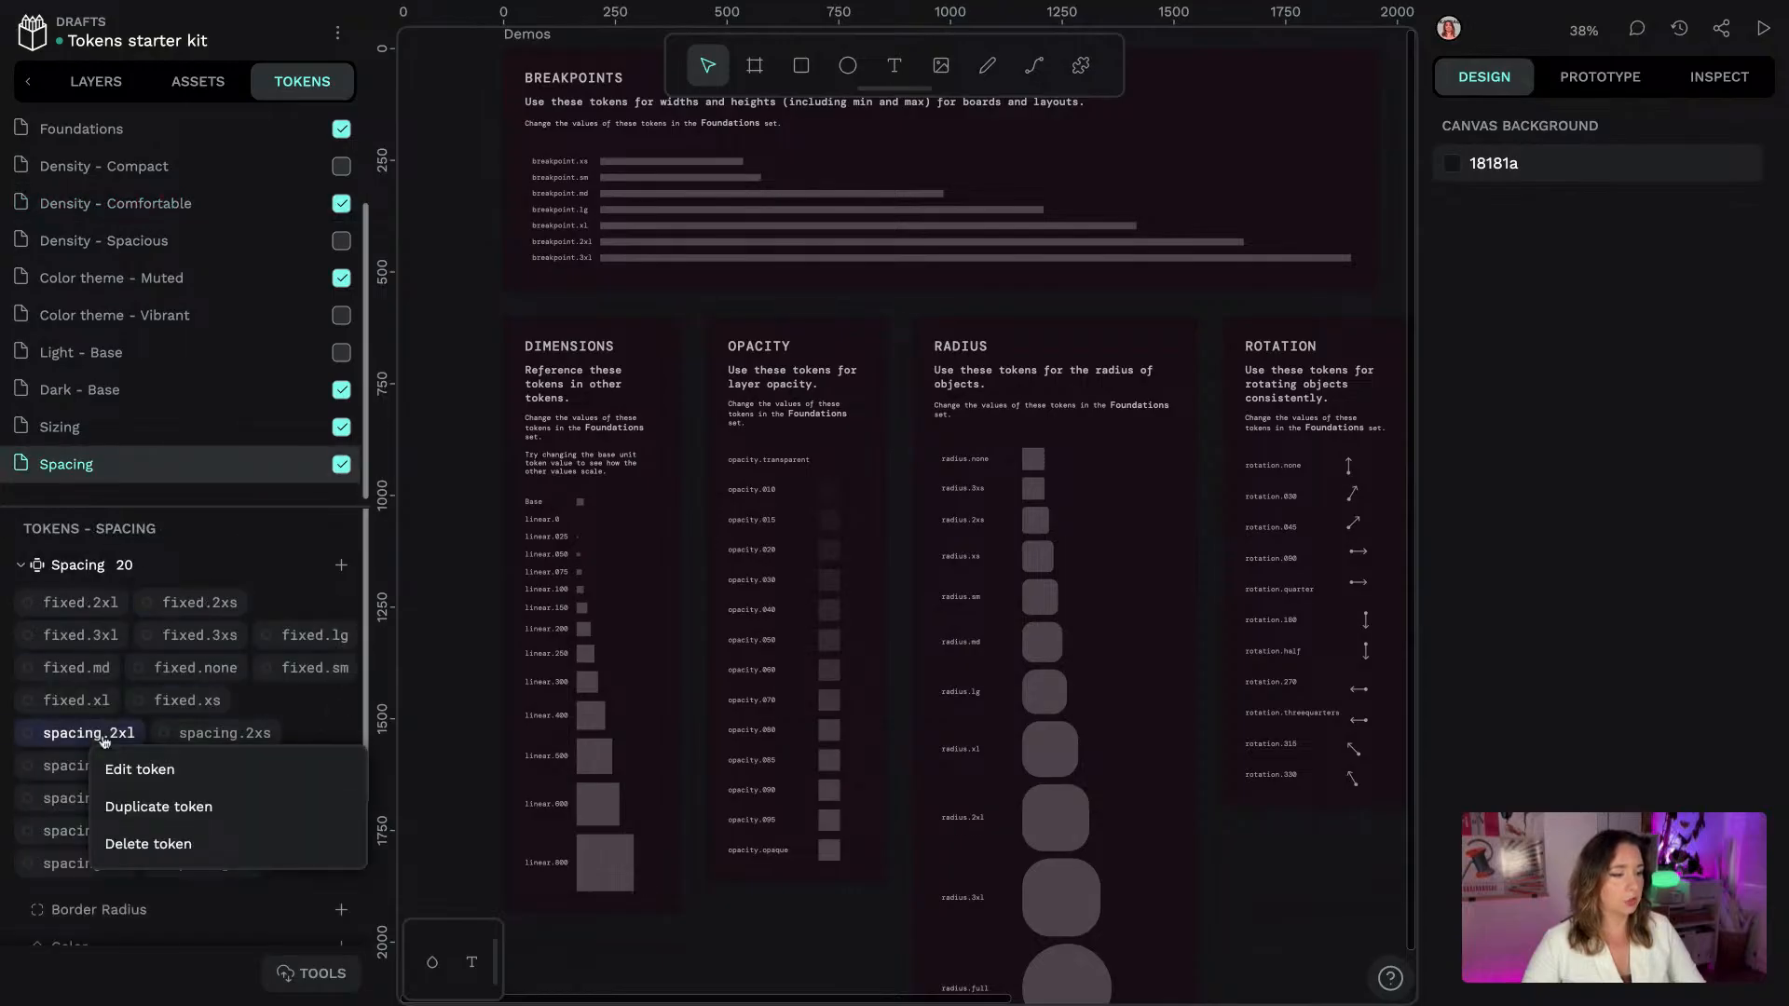
pyautogui.click(134, 769)
# Examine the linear and density references in the spacing.2xl value formula and close the token without saving
pyautogui.click(341, 761)
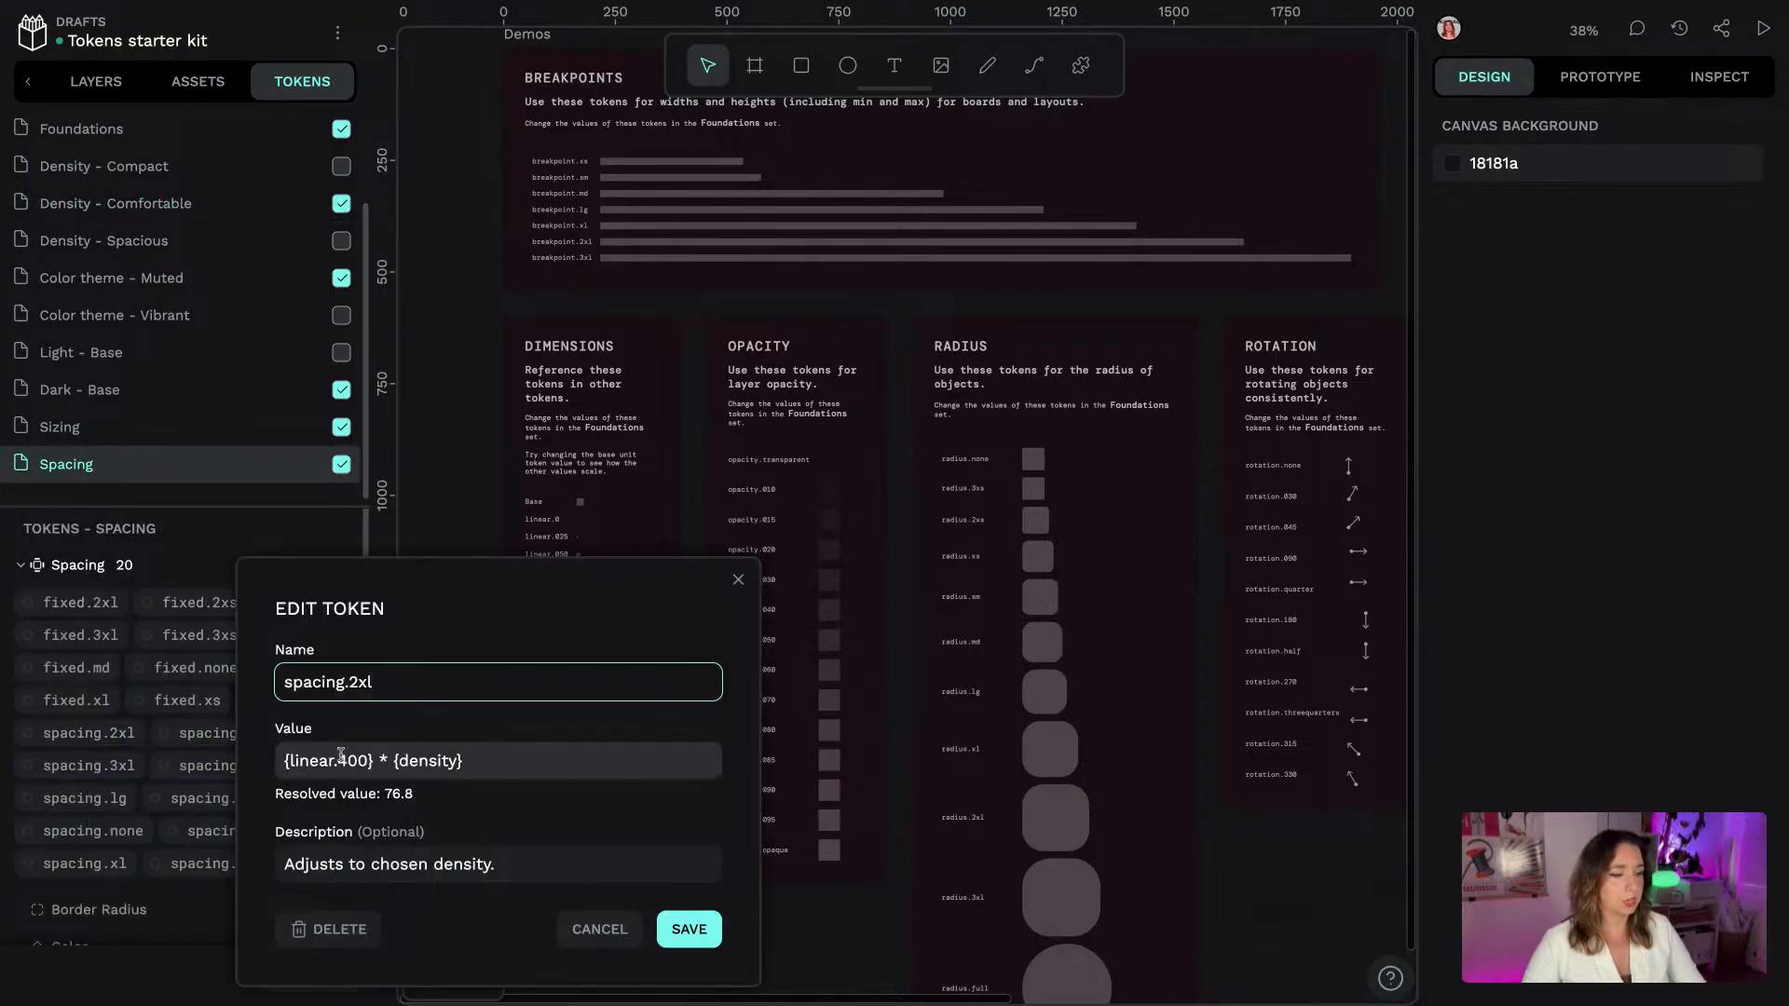
pyautogui.moveTo(418, 762); pyautogui.dragTo(284, 762)
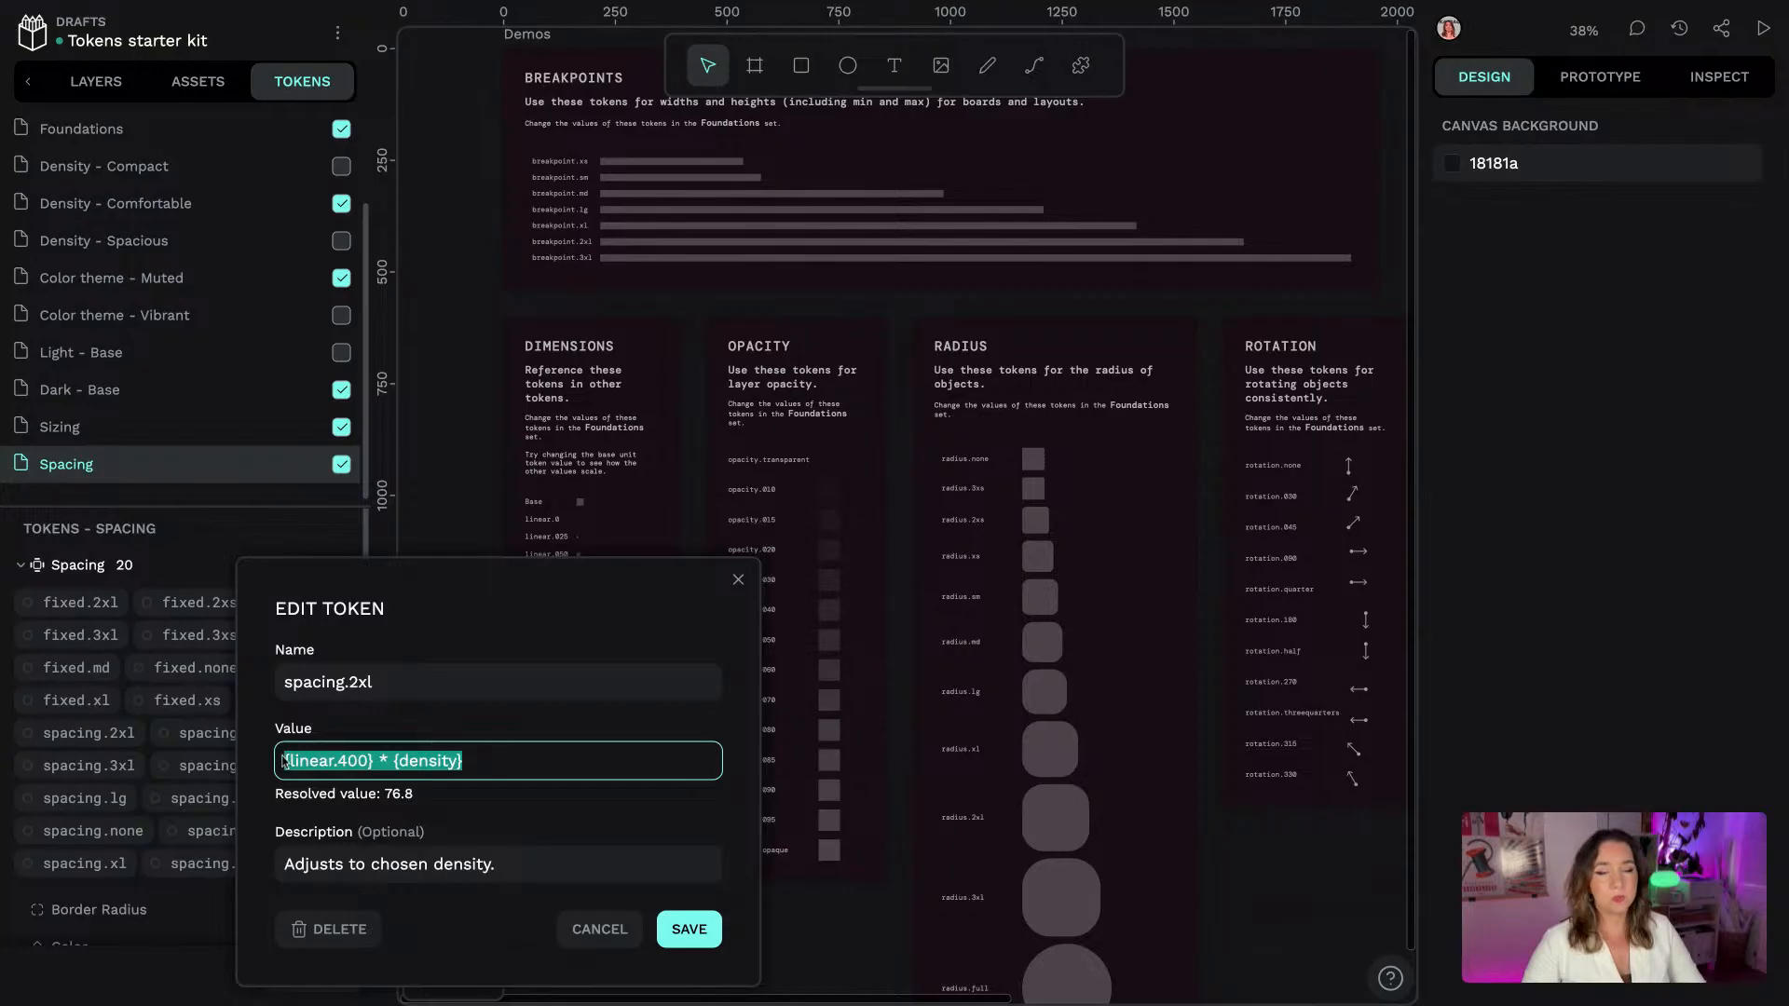
pyautogui.click(392, 762)
pyautogui.click(376, 761)
pyautogui.hotkey('shift', 'Left')
pyautogui.hotkey('shift', 'Left')
pyautogui.hotkey('shift', 'Left')
pyautogui.hotkey('shift', 'Left')
pyautogui.hotkey('shift', 'Left')
pyautogui.hotkey('shift', 'Left')
pyautogui.hotkey('shift', 'Left')
pyautogui.hotkey('shift', 'Left')
pyautogui.hotkey('shift', 'Left')
pyautogui.hotkey('shift', 'Left')
pyautogui.hotkey('shift', 'Left')
pyautogui.hotkey('shift', 'Left')
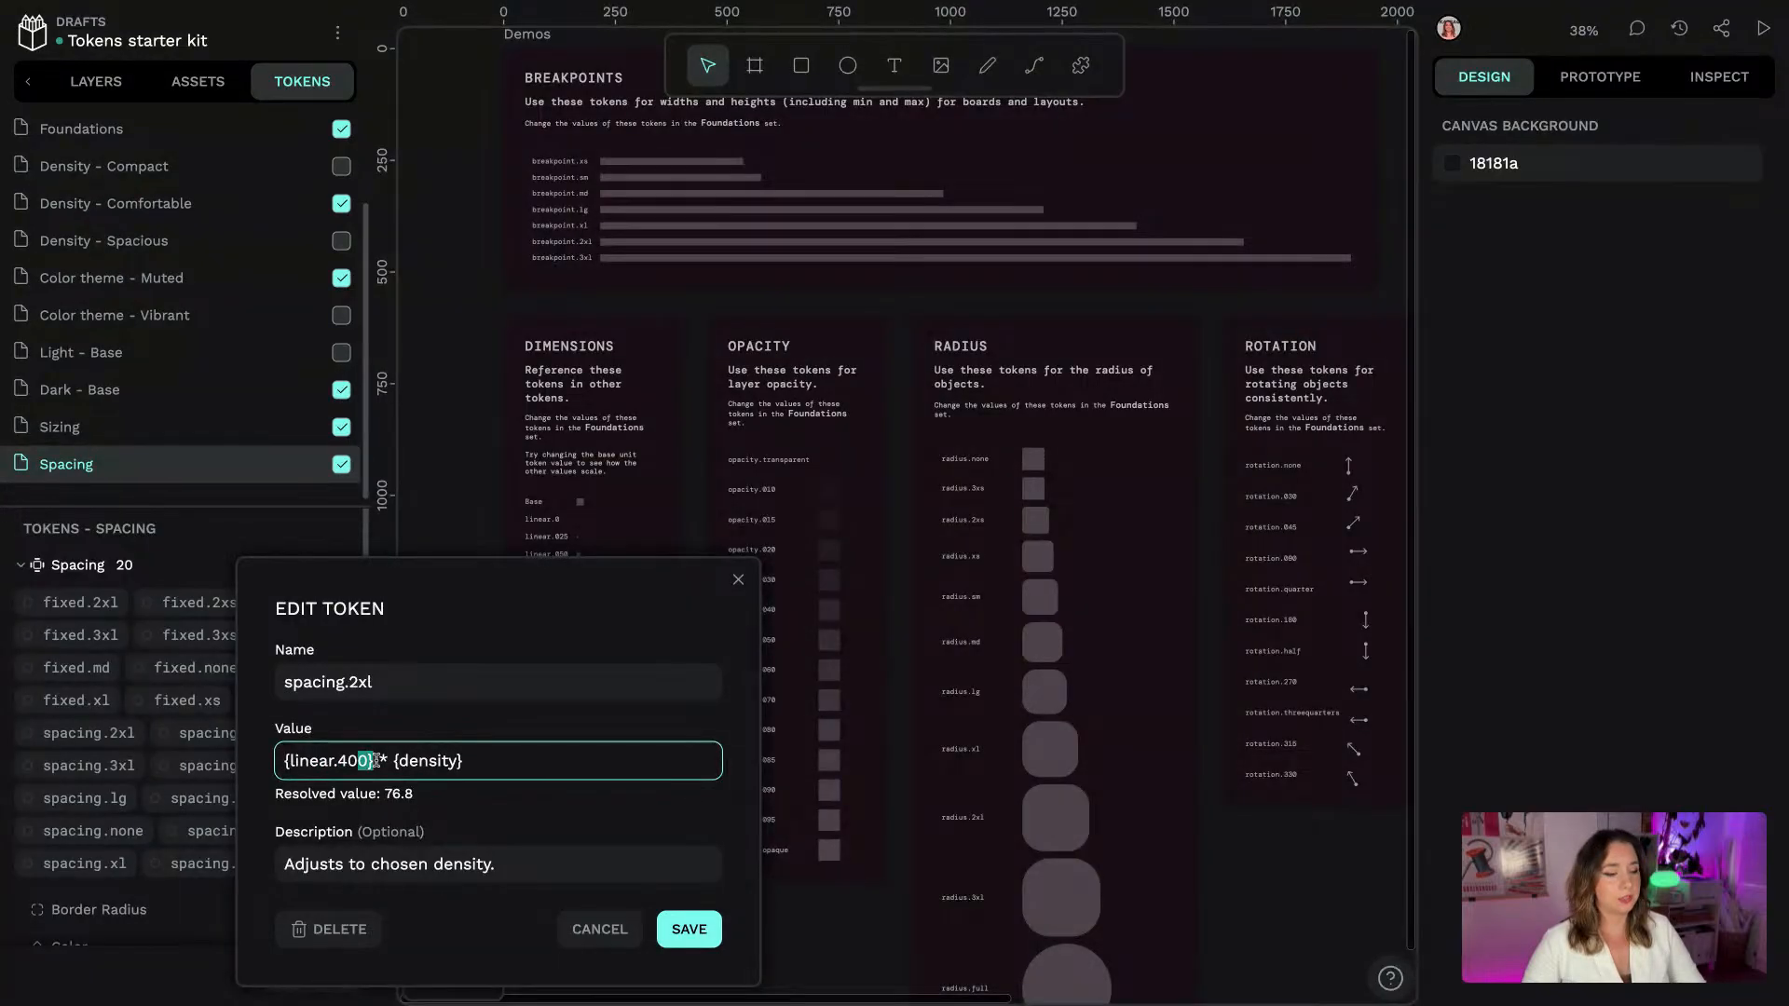
pyautogui.click(396, 762)
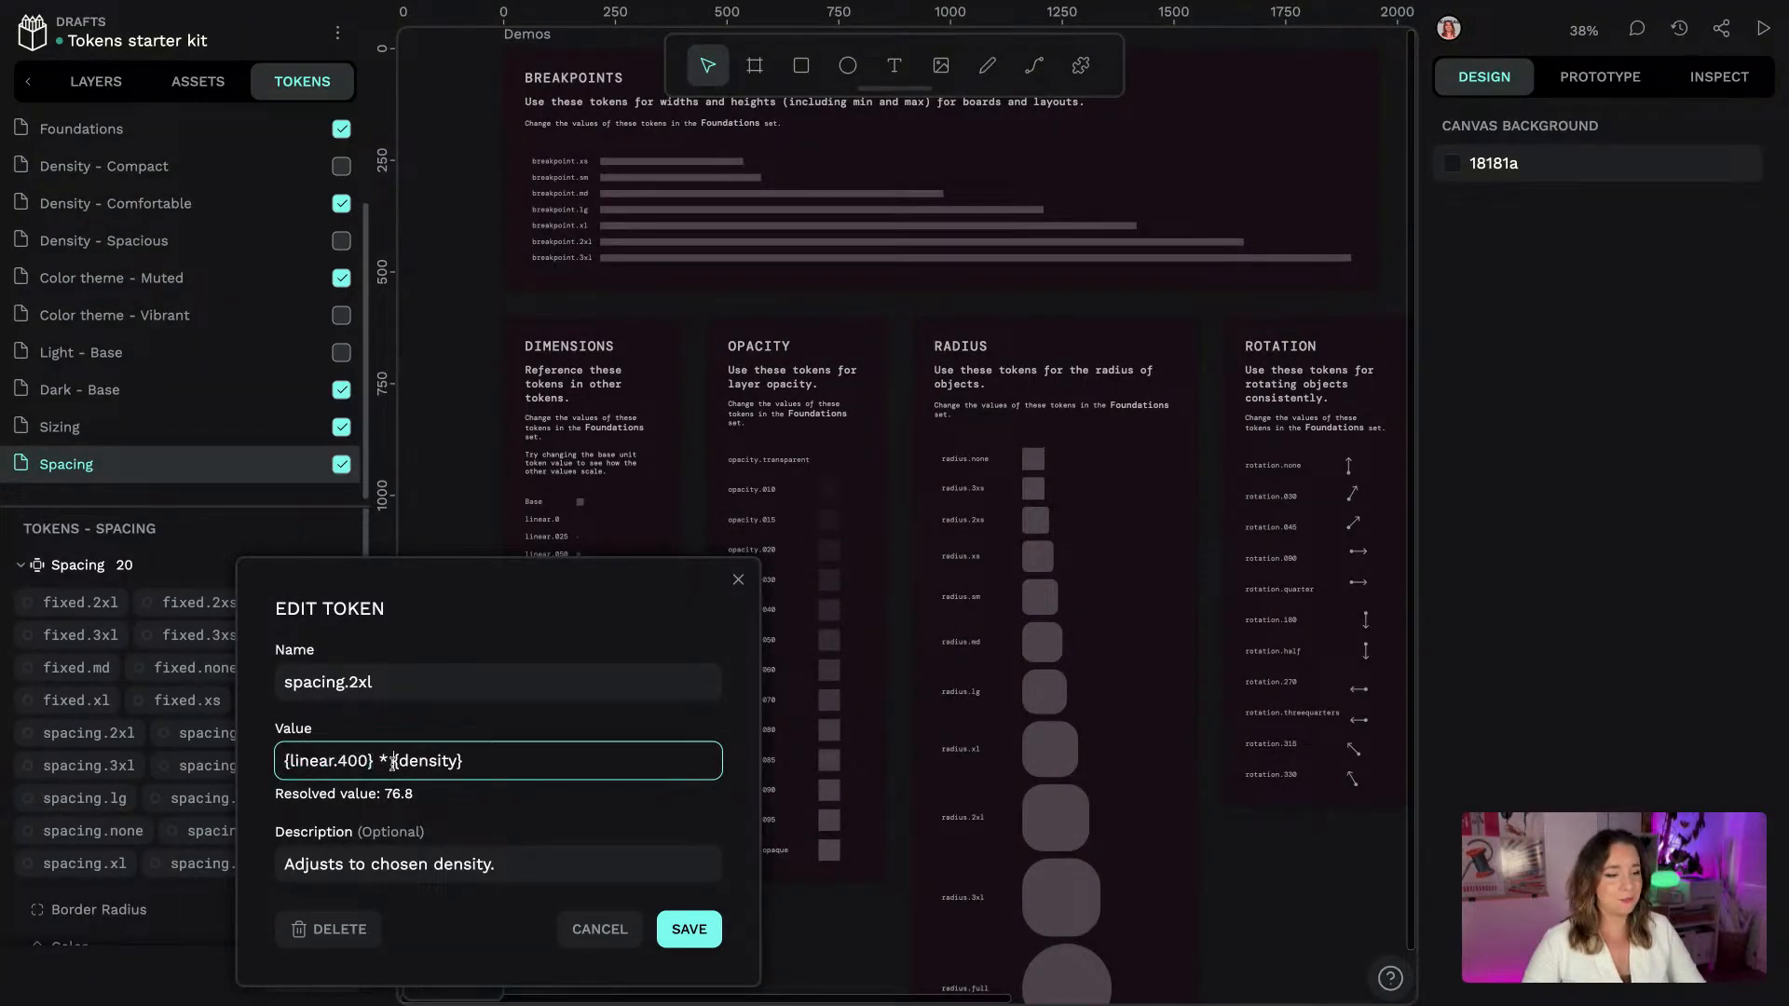
pyautogui.click(498, 766)
pyautogui.hotkey('shift', 'Left')
pyautogui.hotkey('shift', 'Left')
pyautogui.hotkey('shift', 'Left')
pyautogui.hotkey('shift', 'Left')
pyautogui.hotkey('shift', 'Left')
pyautogui.hotkey('shift', 'Left')
pyautogui.hotkey('shift', 'Left')
pyautogui.hotkey('shift', 'Left')
pyautogui.hotkey('shift', 'Left')
pyautogui.click(587, 766)
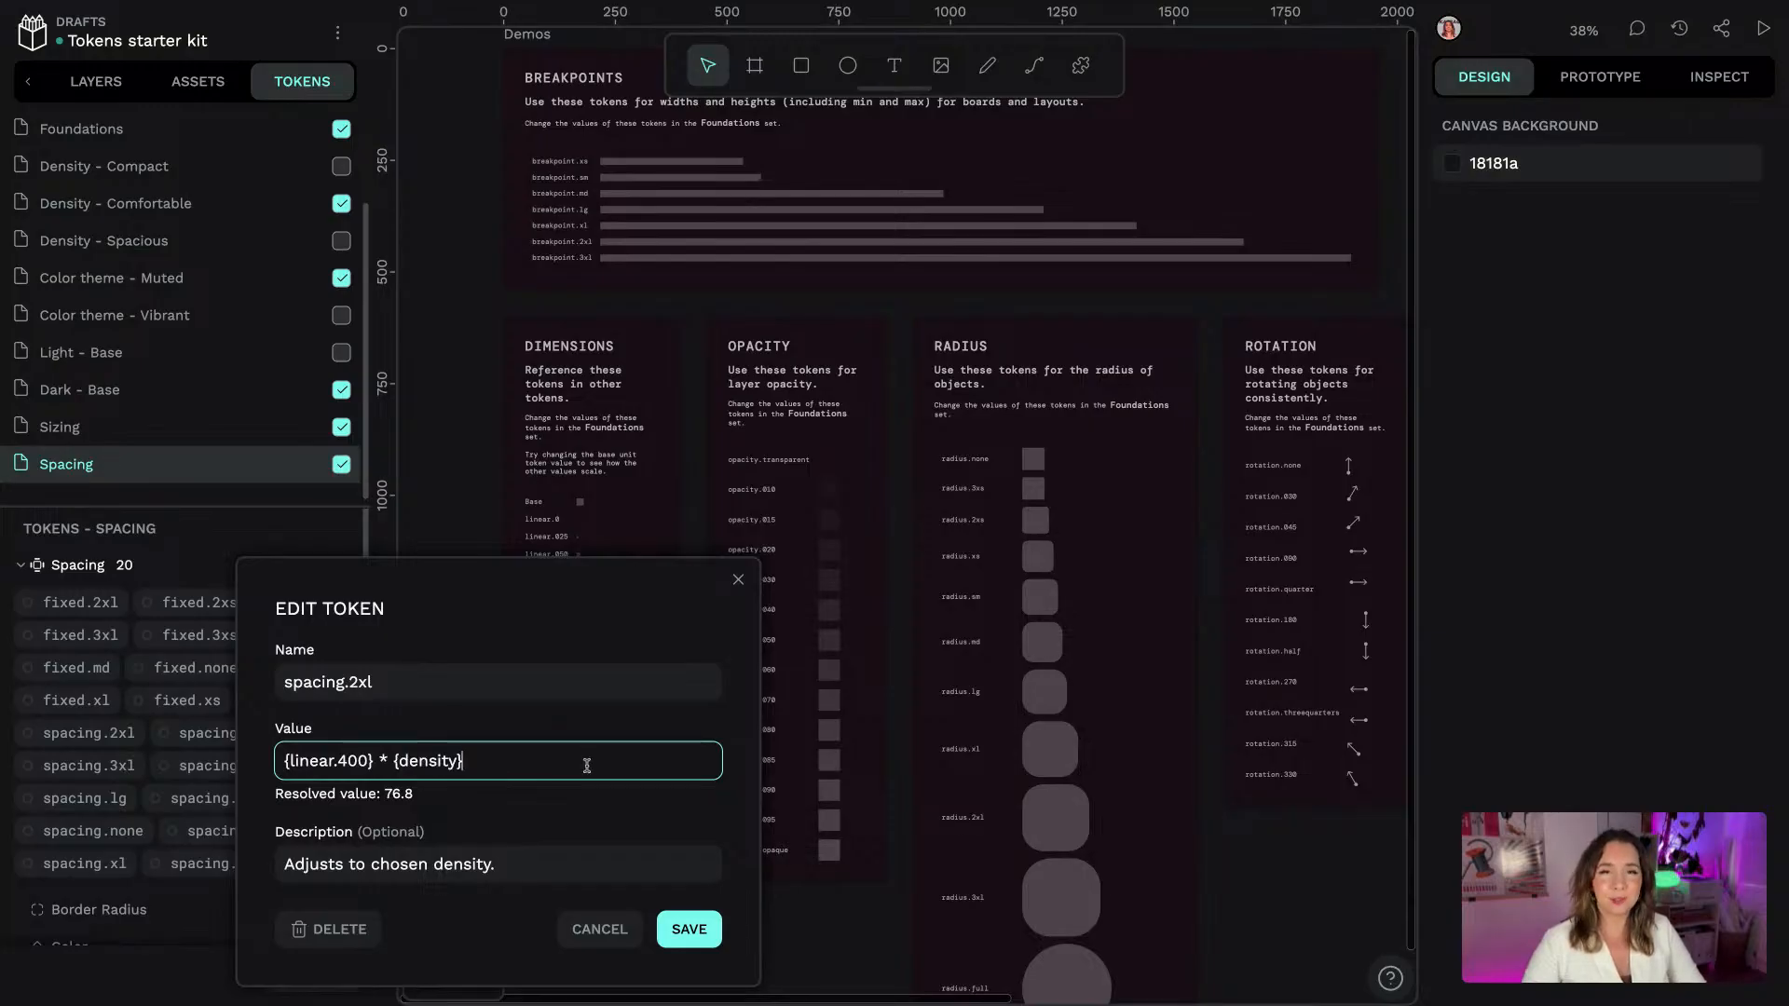
pyautogui.click(590, 930)
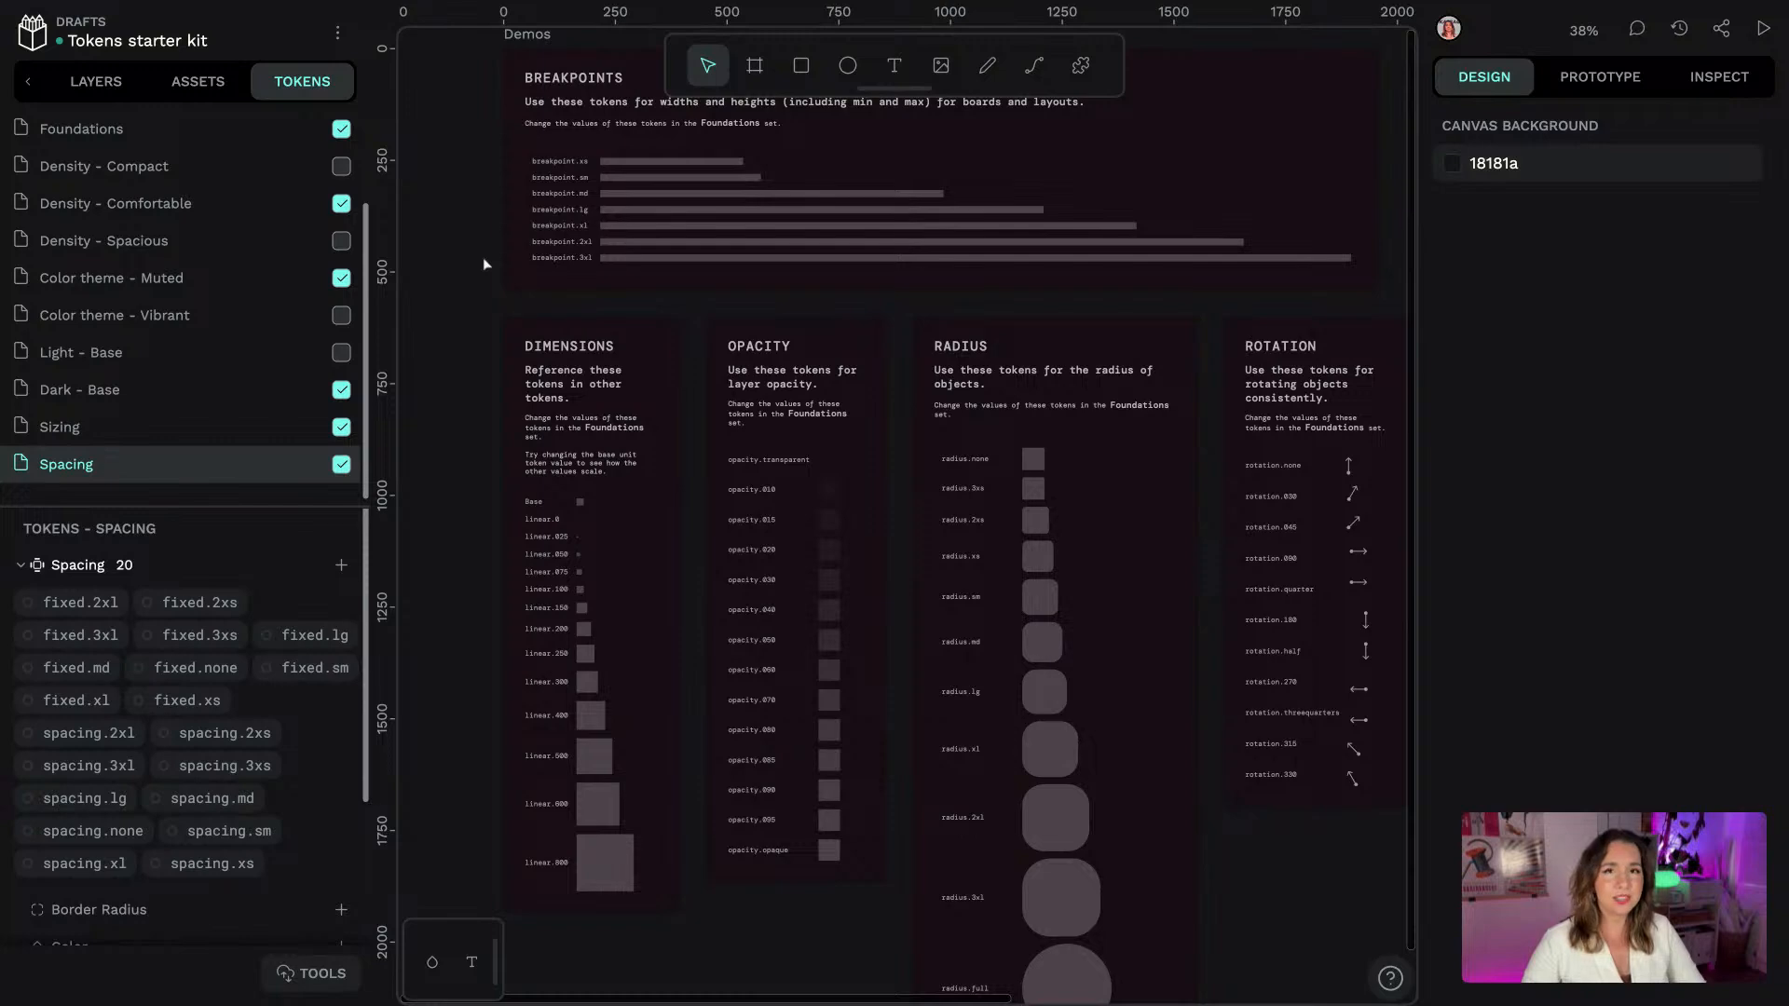
# Open the Demo Foundation colors: Neutrals page and look over its color swatches
pyautogui.scroll(2, 149, 233)
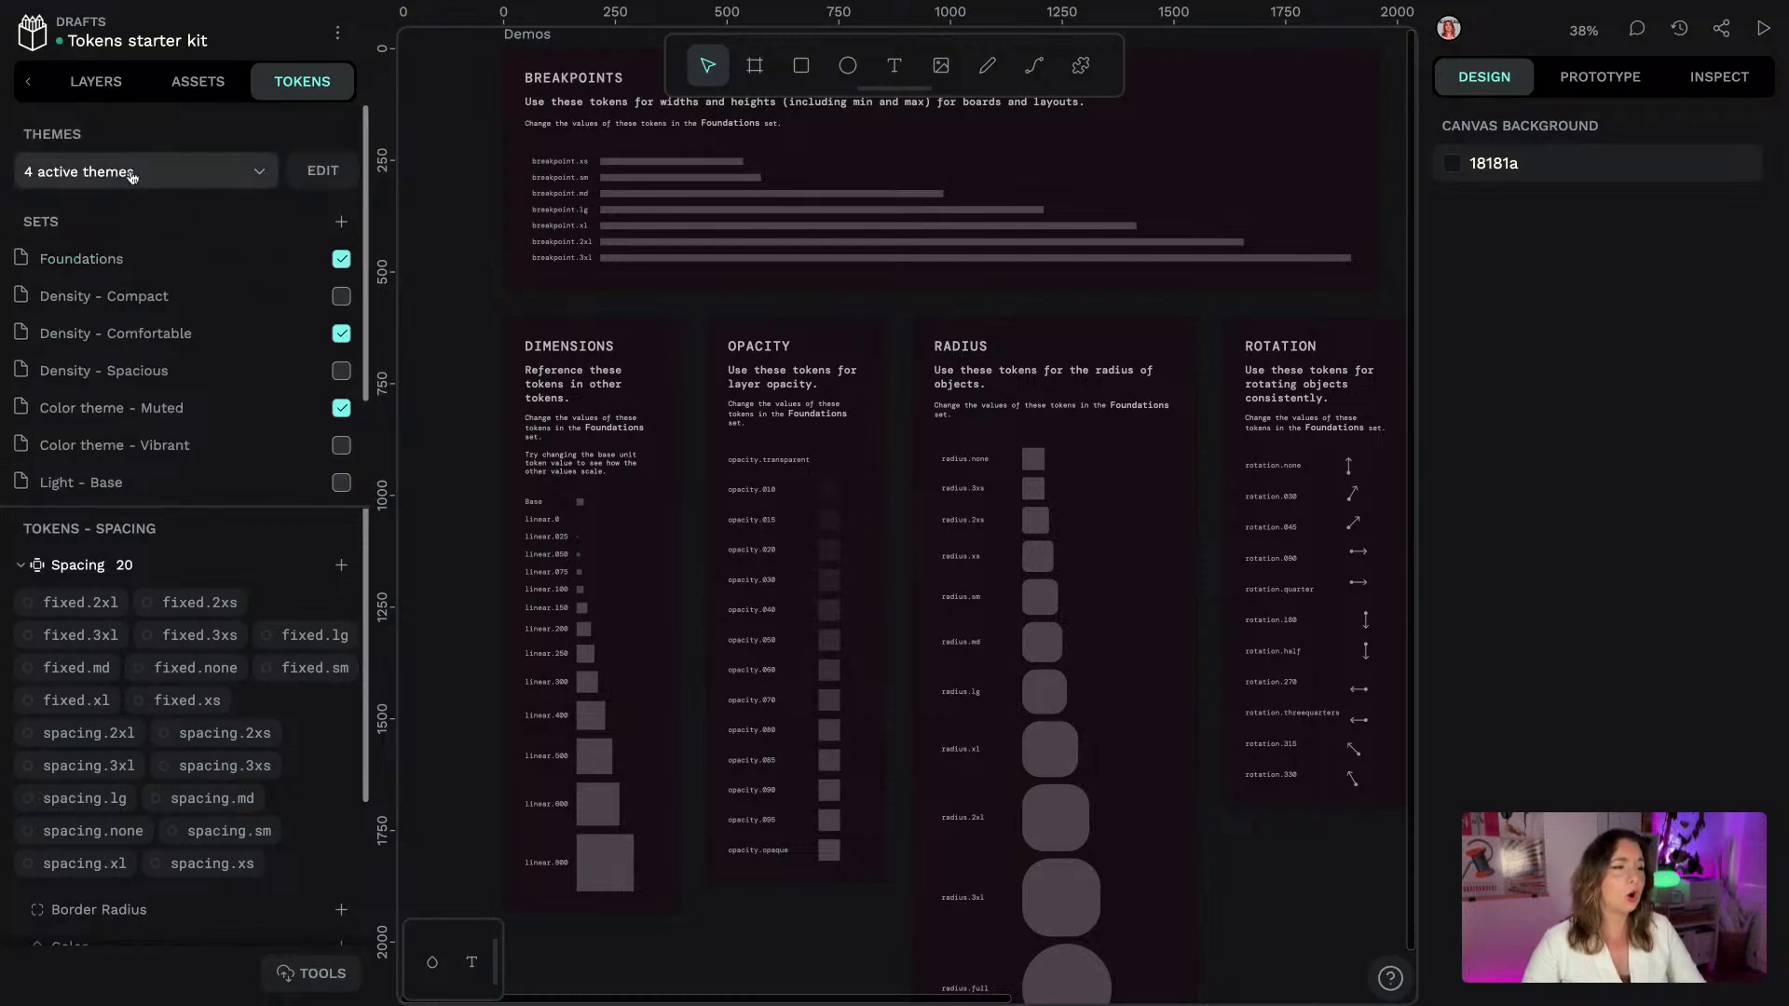
pyautogui.click(98, 82)
pyautogui.click(148, 250)
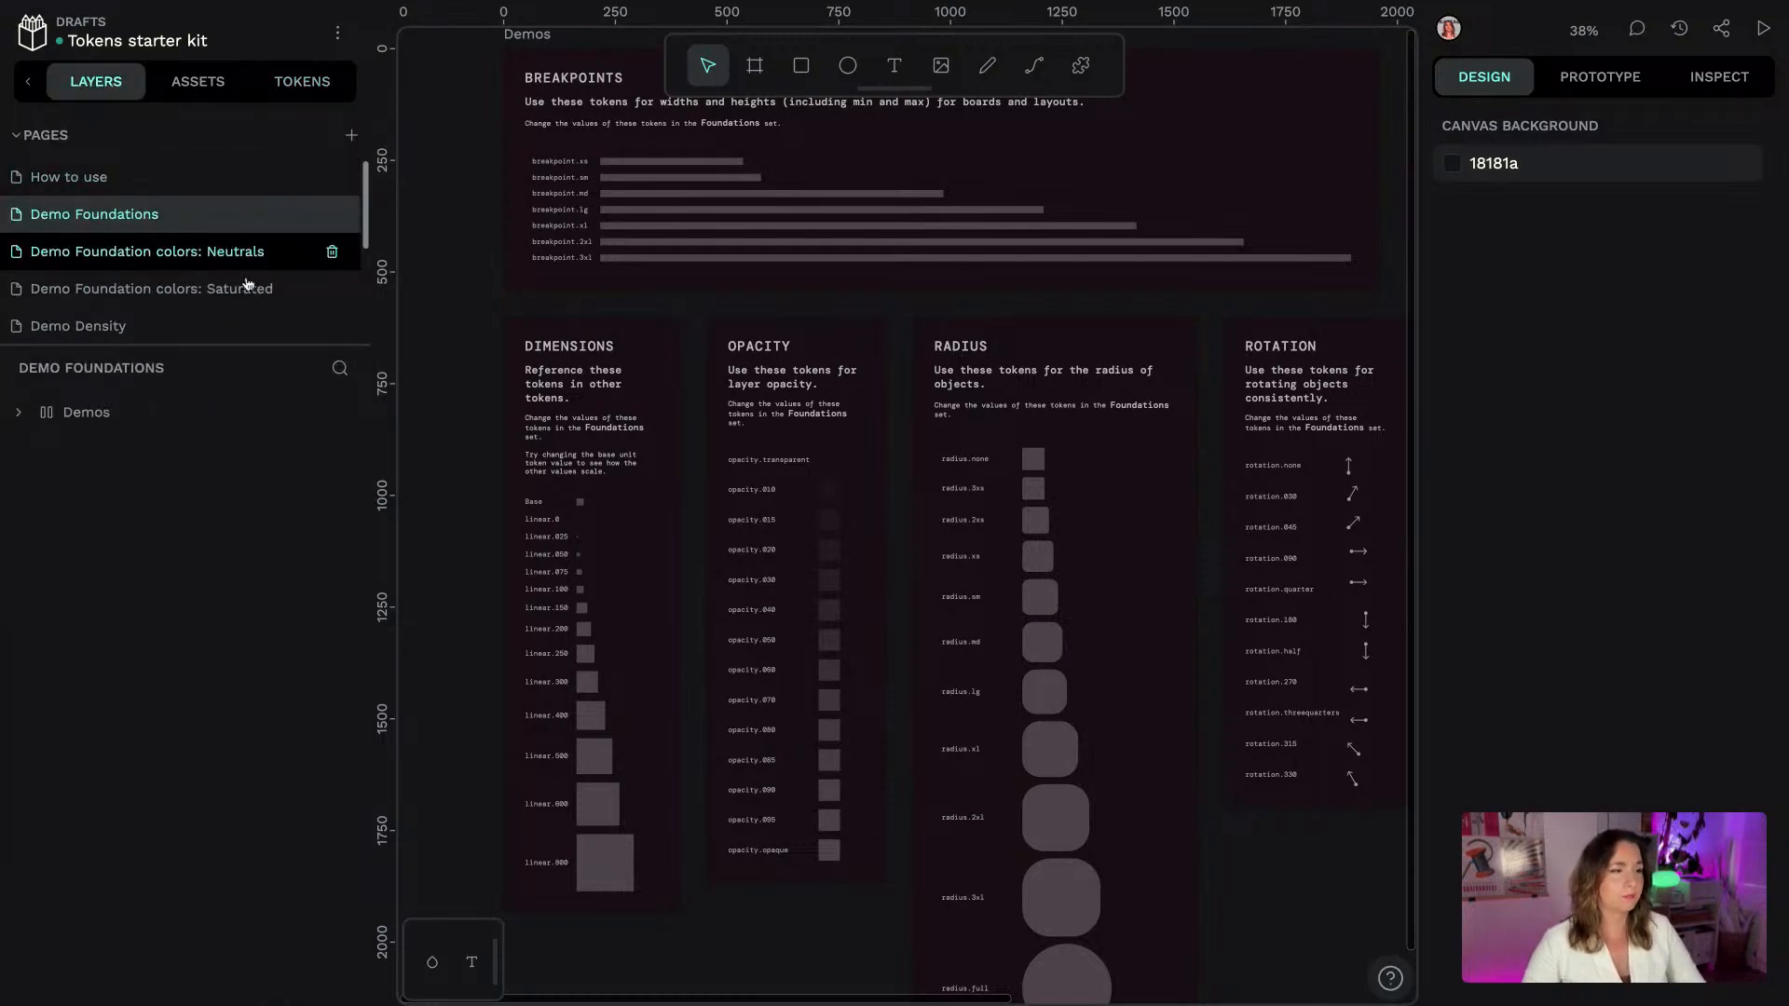
pyautogui.scroll(-3, 970, 299)
pyautogui.press('space')
pyautogui.scroll(2, 576, 64)
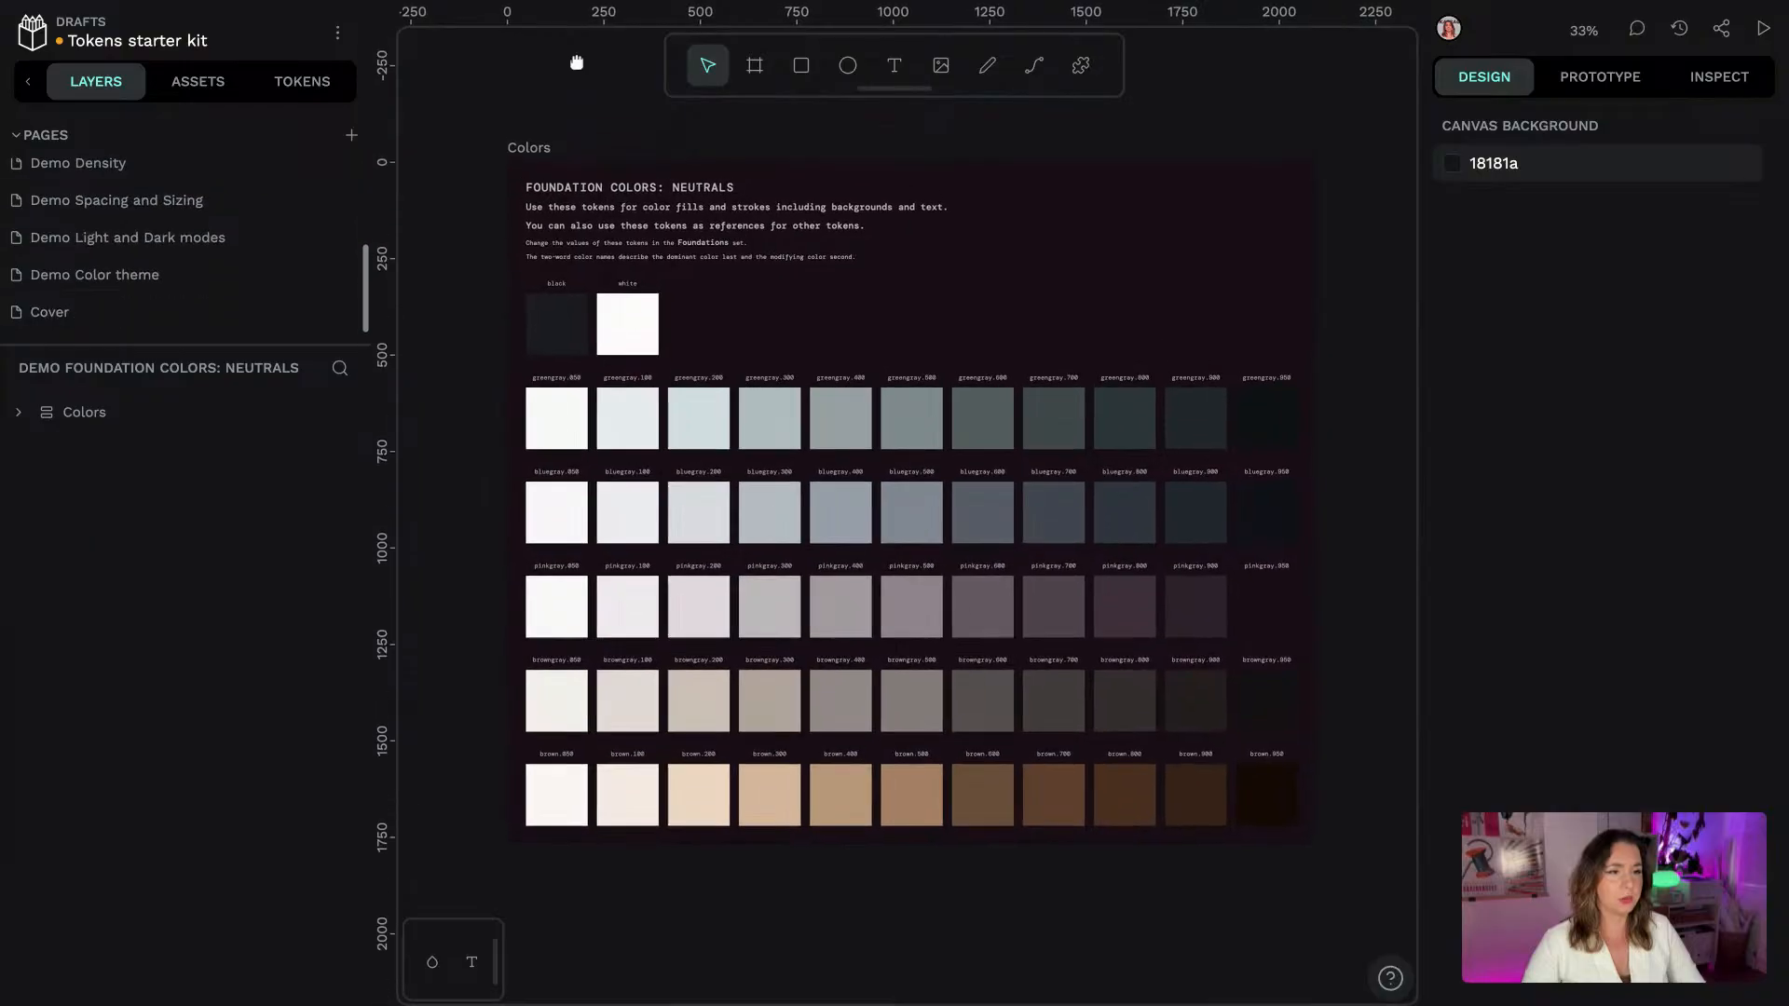
pyautogui.scroll(1, 160, 203)
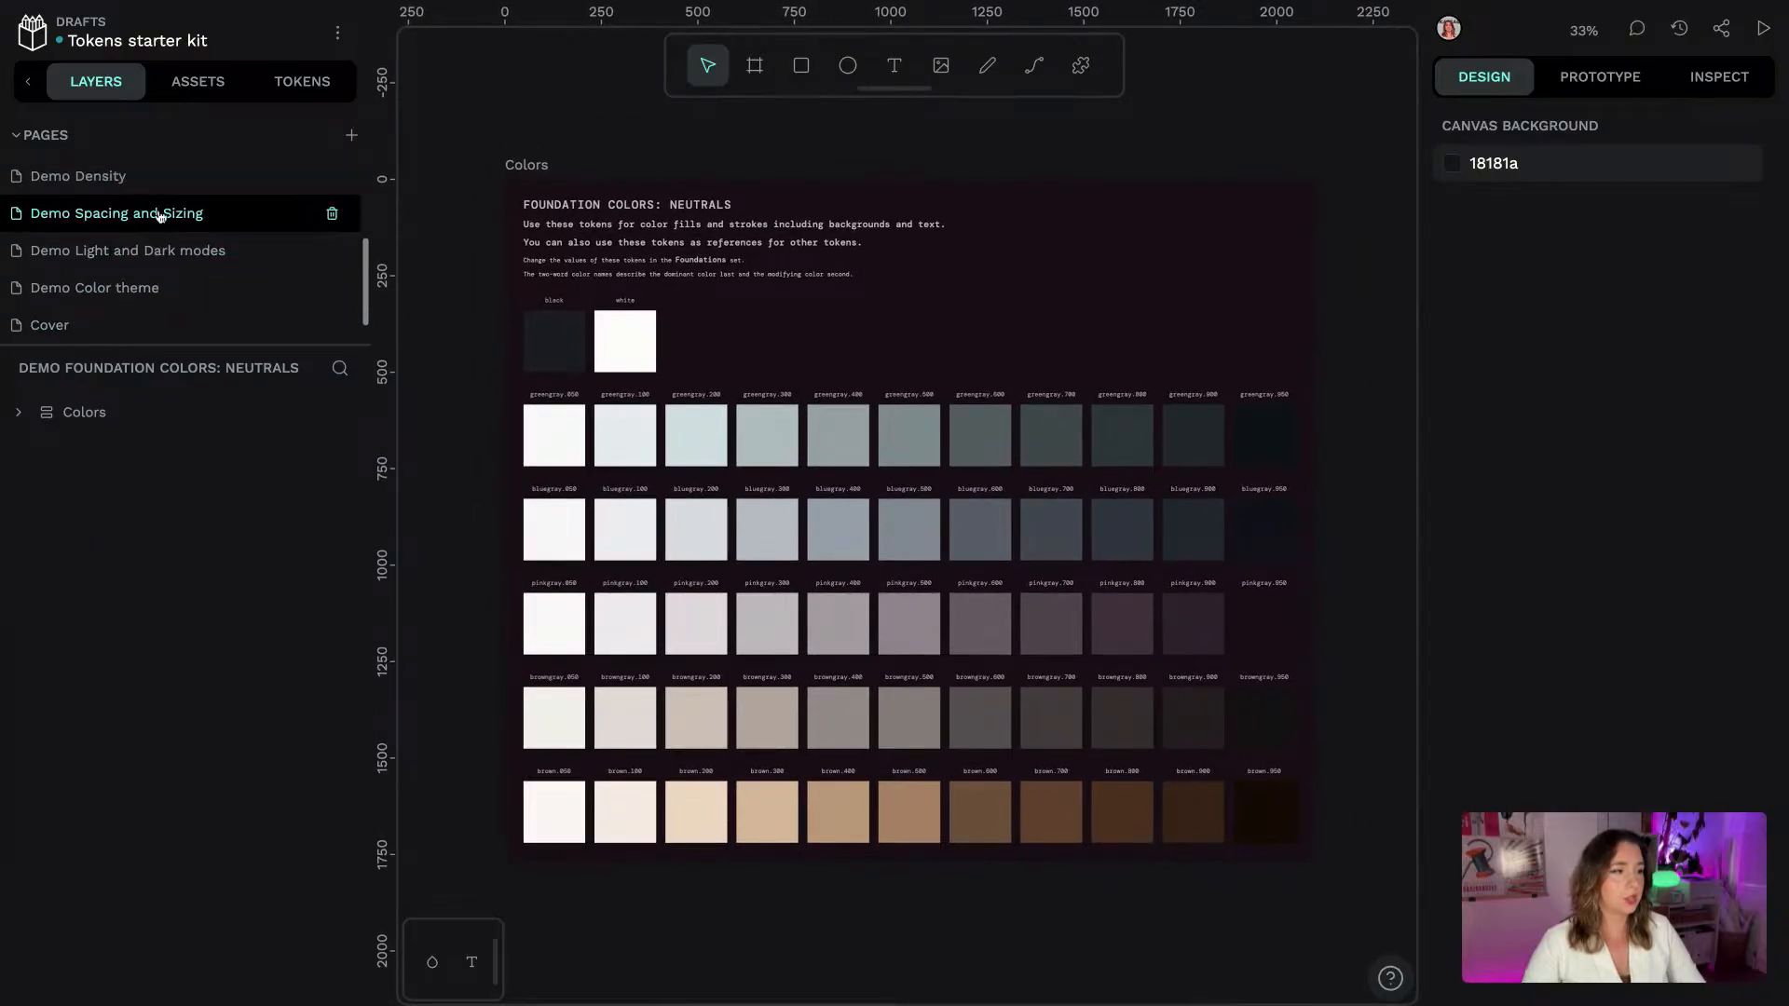
# Open the Demo Spacing and Sizing page and take a closer look at its Sizing and Spacing boards
pyautogui.click(159, 214)
pyautogui.scroll(5, 539, 196)
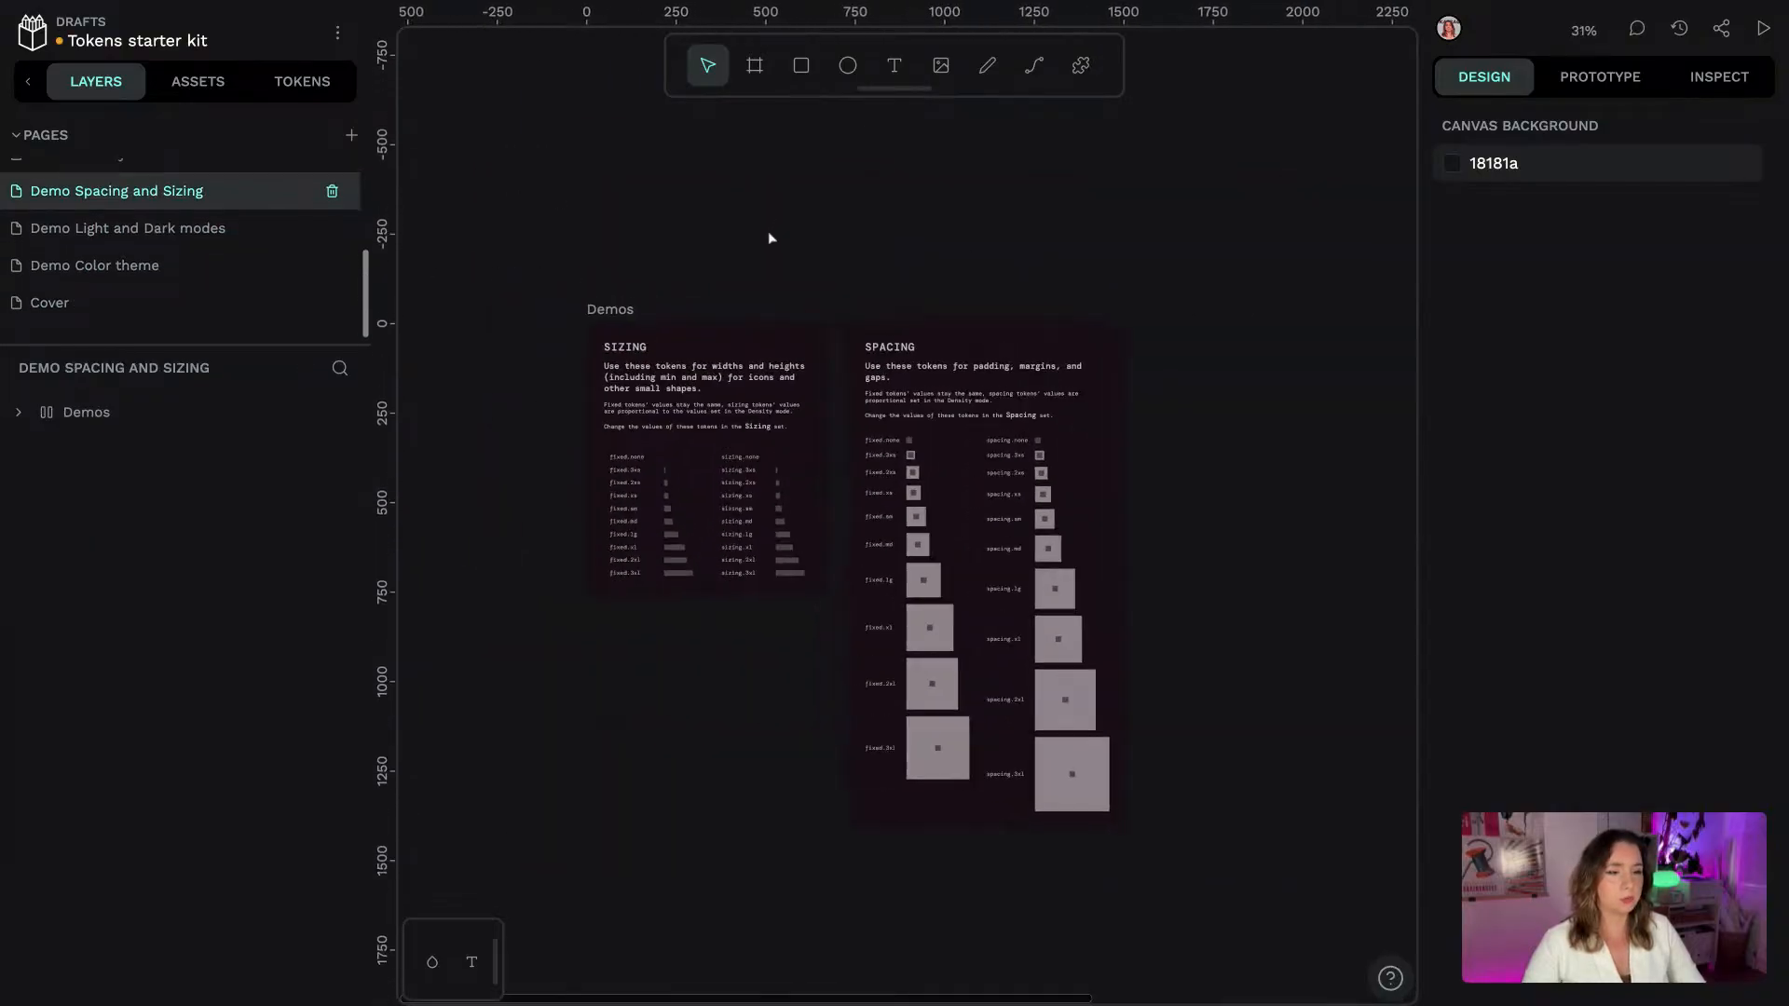
pyautogui.scroll(2, 768, 250)
pyautogui.scroll(-3, 960, 287)
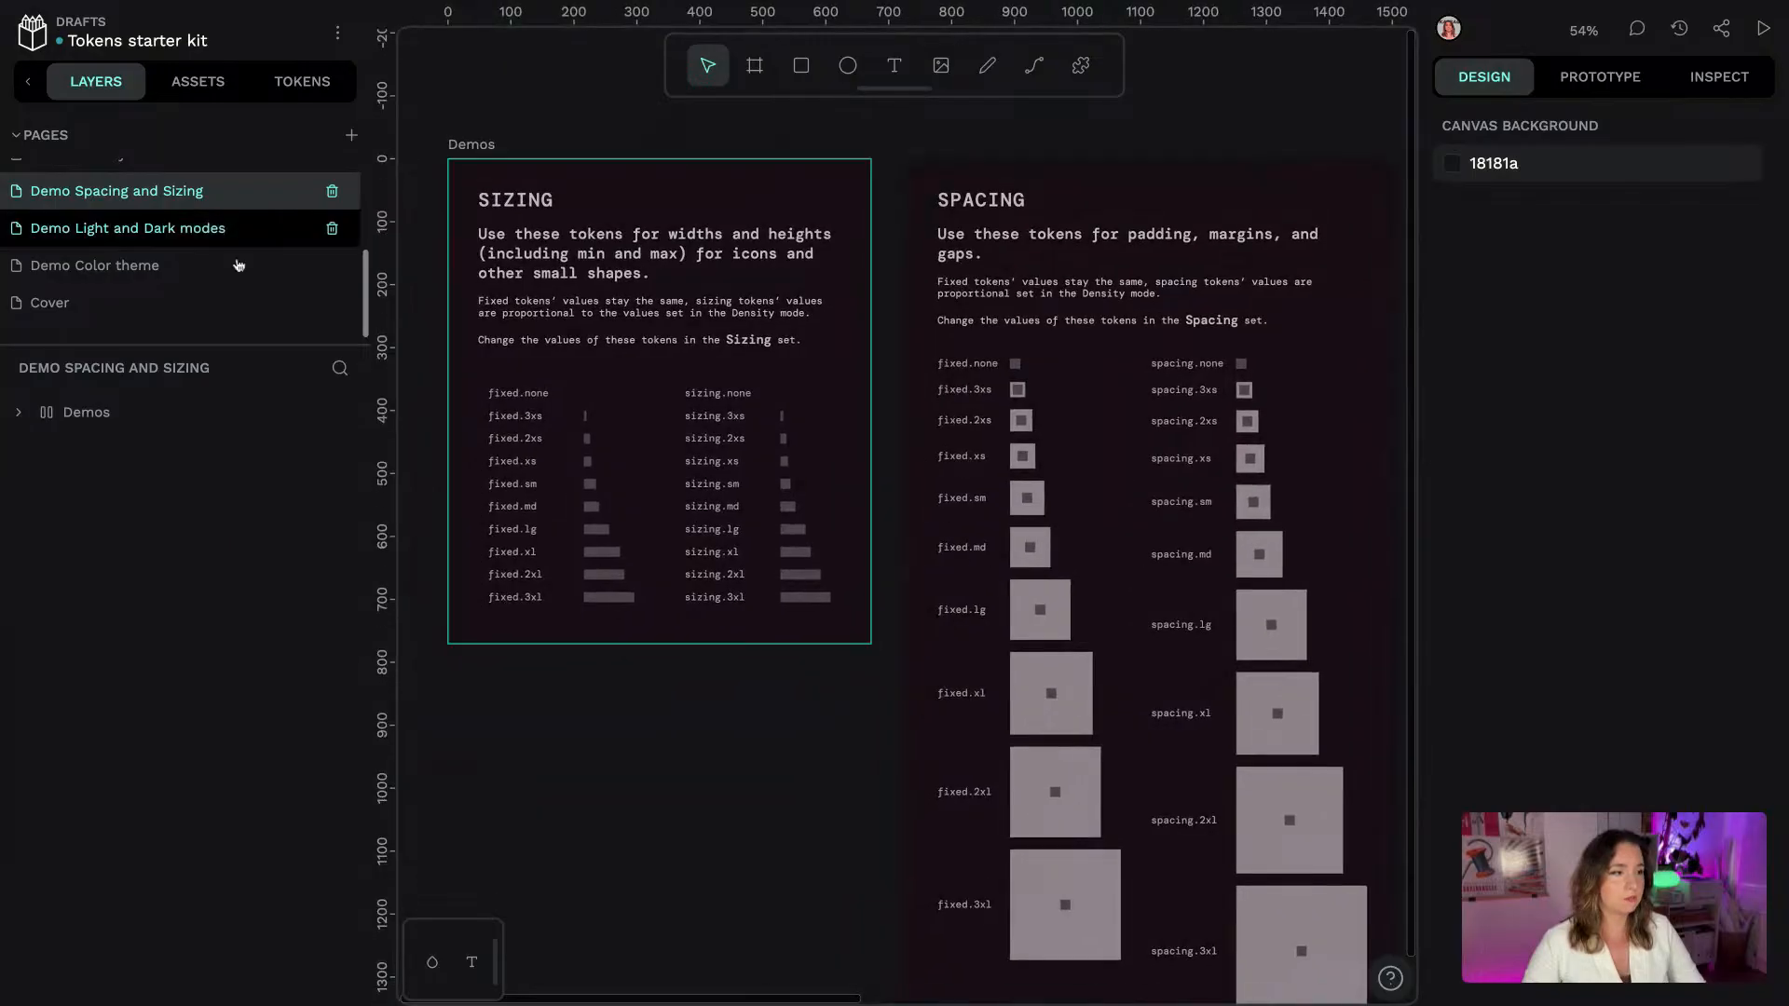
# Open the Demo Light and Dark modes page and take a closer look at its board
pyautogui.scroll(1, 226, 272)
pyautogui.click(227, 272)
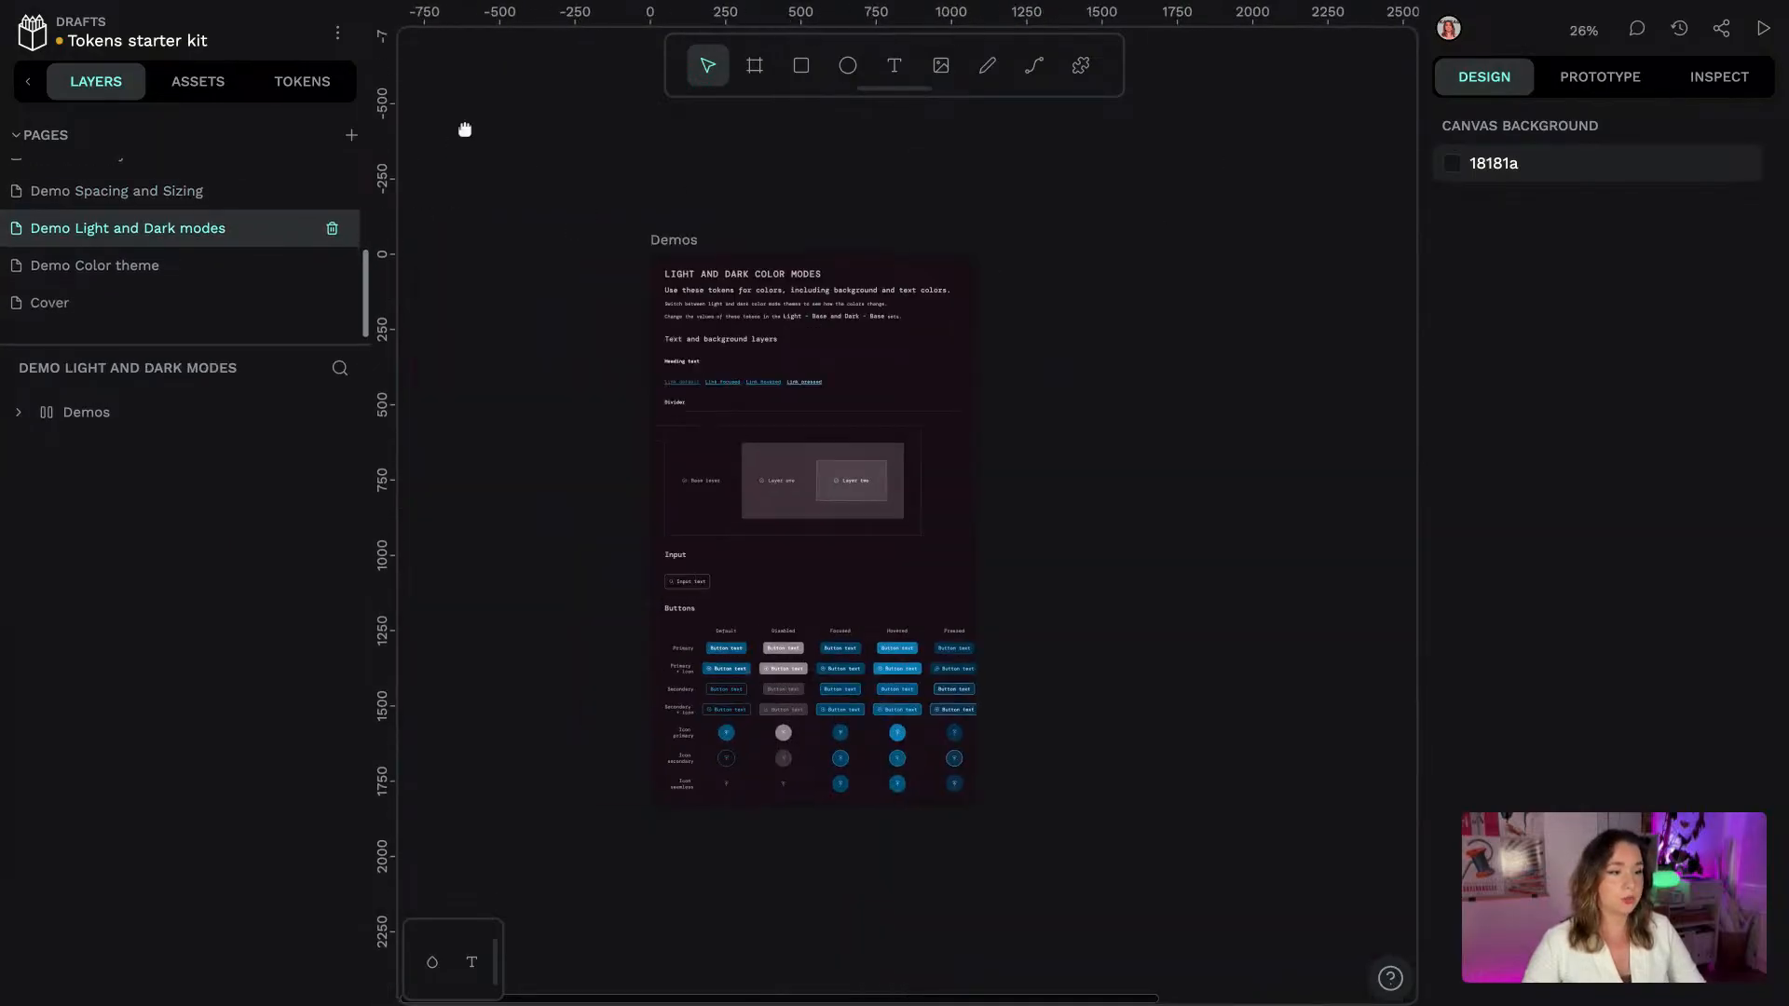
pyautogui.scroll(3, 968, 216)
pyautogui.scroll(-2, 887, 220)
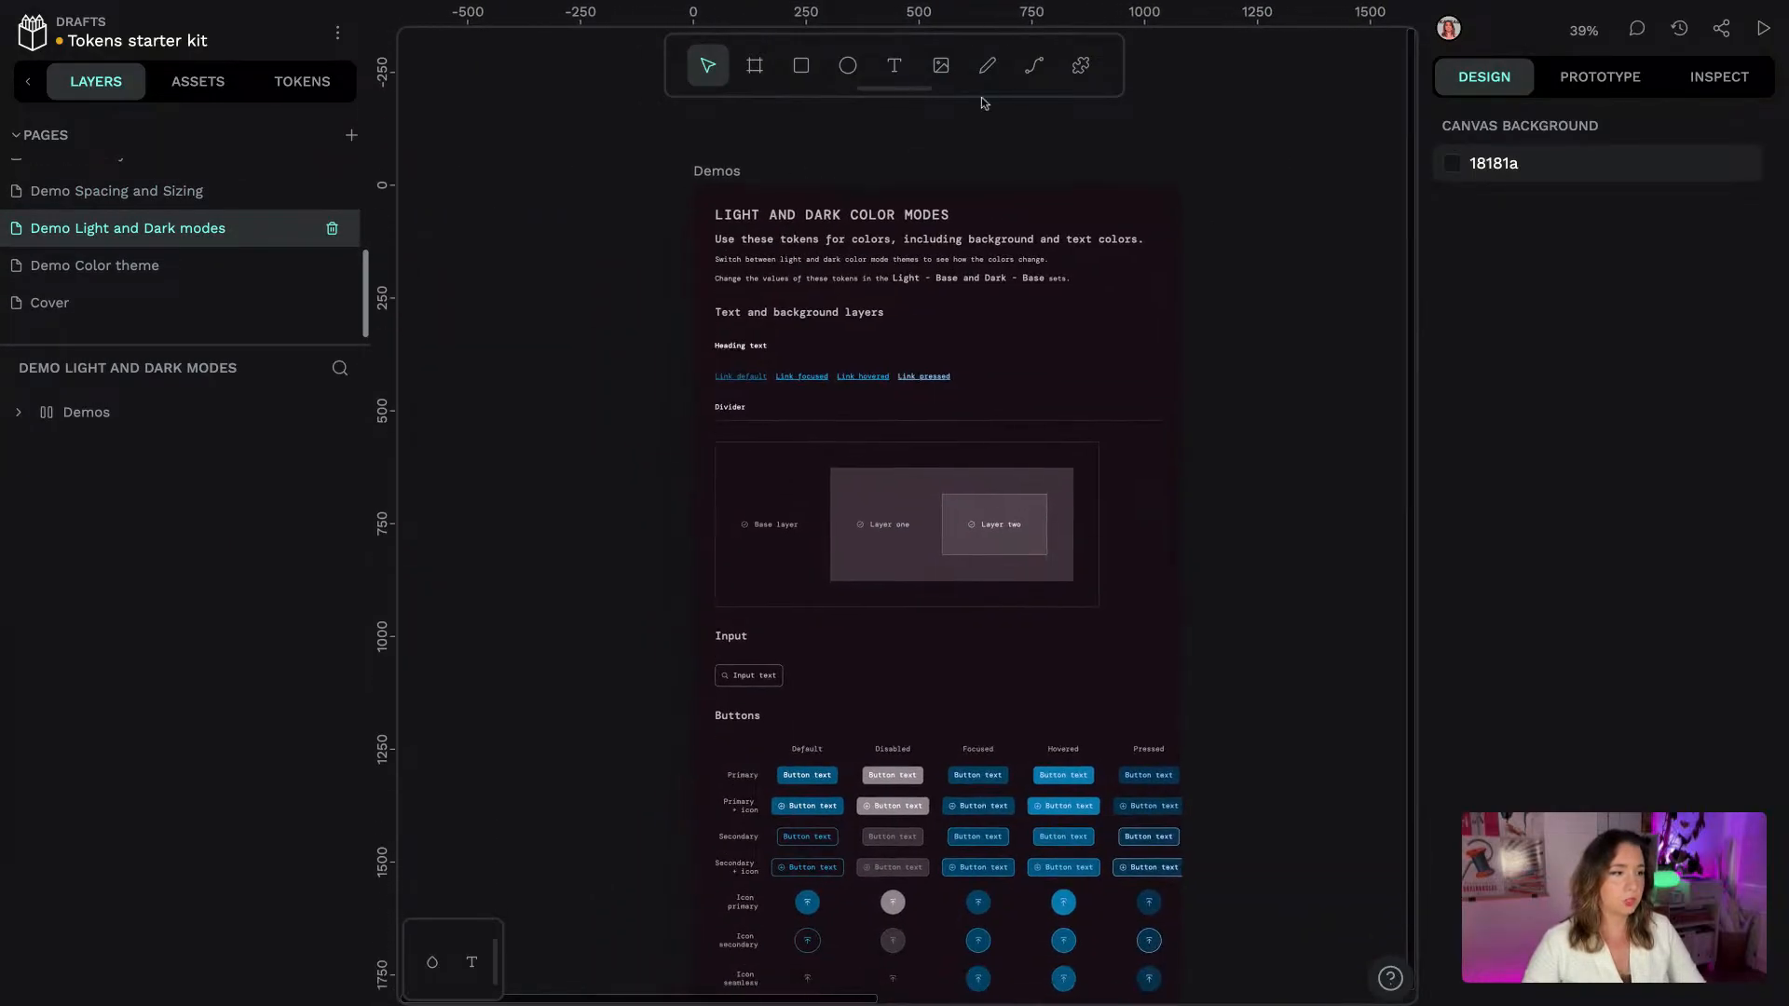
# Activate the Light color mode theme and view the Light and Dark Color Modes board
pyautogui.click(269, 77)
pyautogui.click(188, 181)
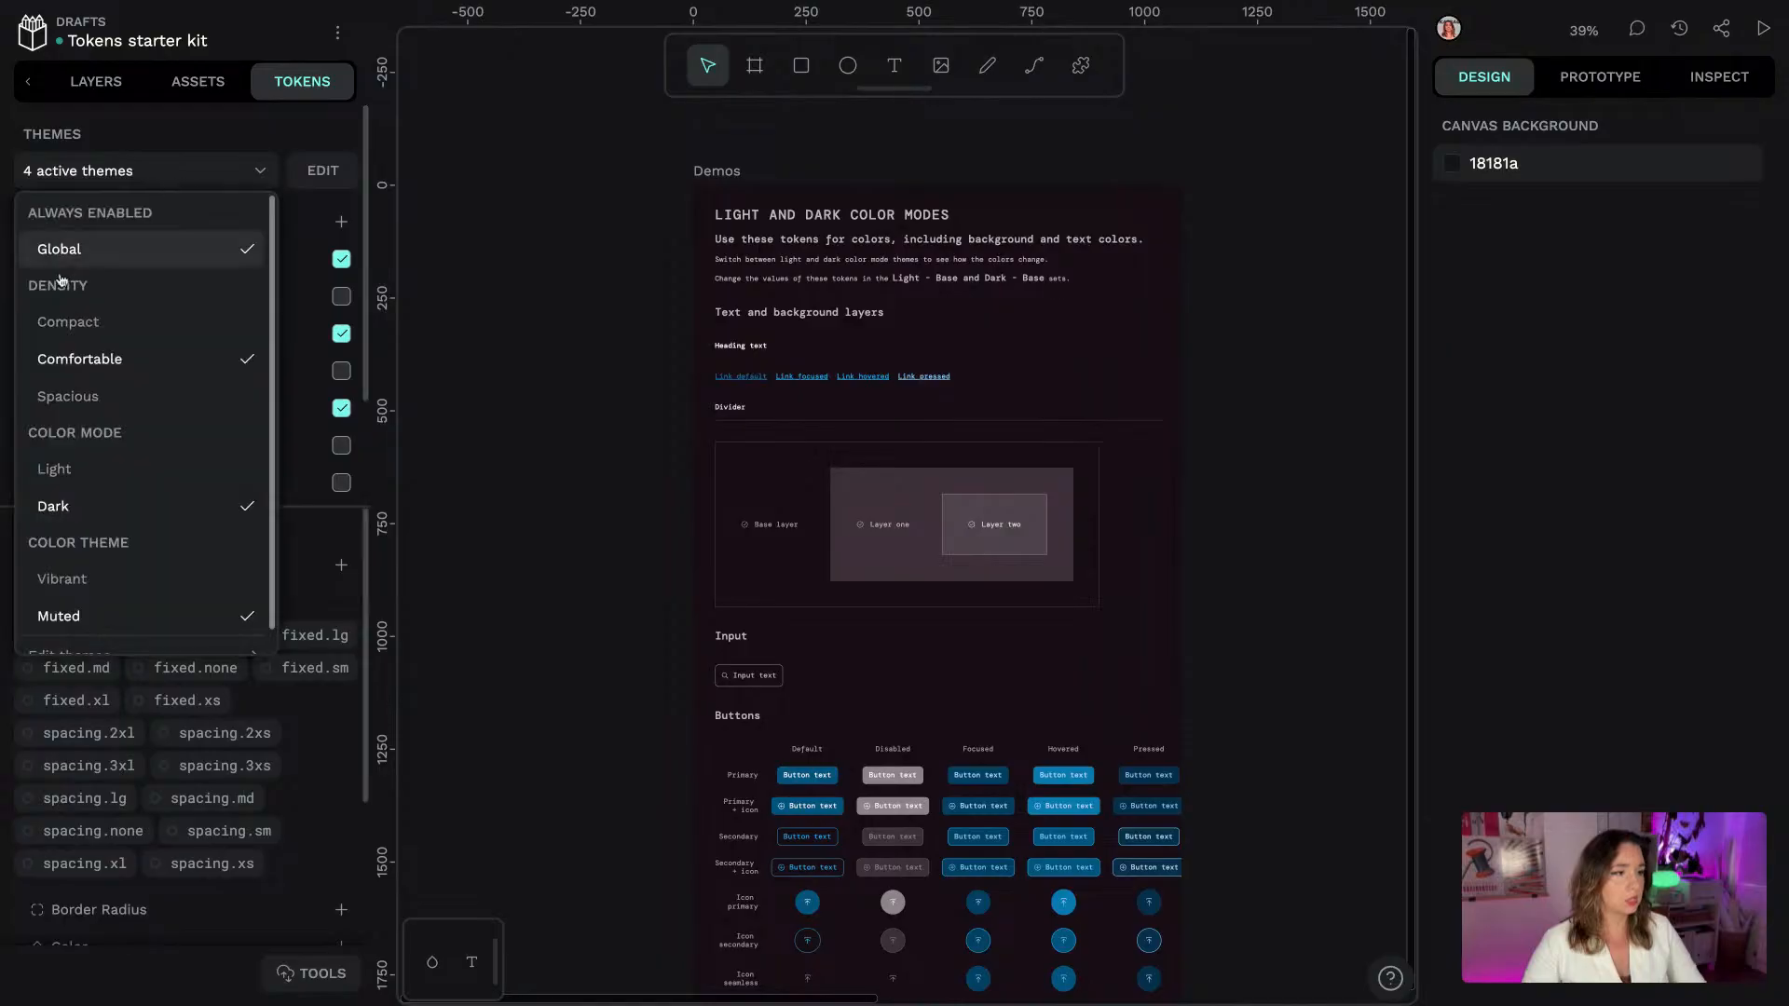
pyautogui.scroll(-1, 153, 482)
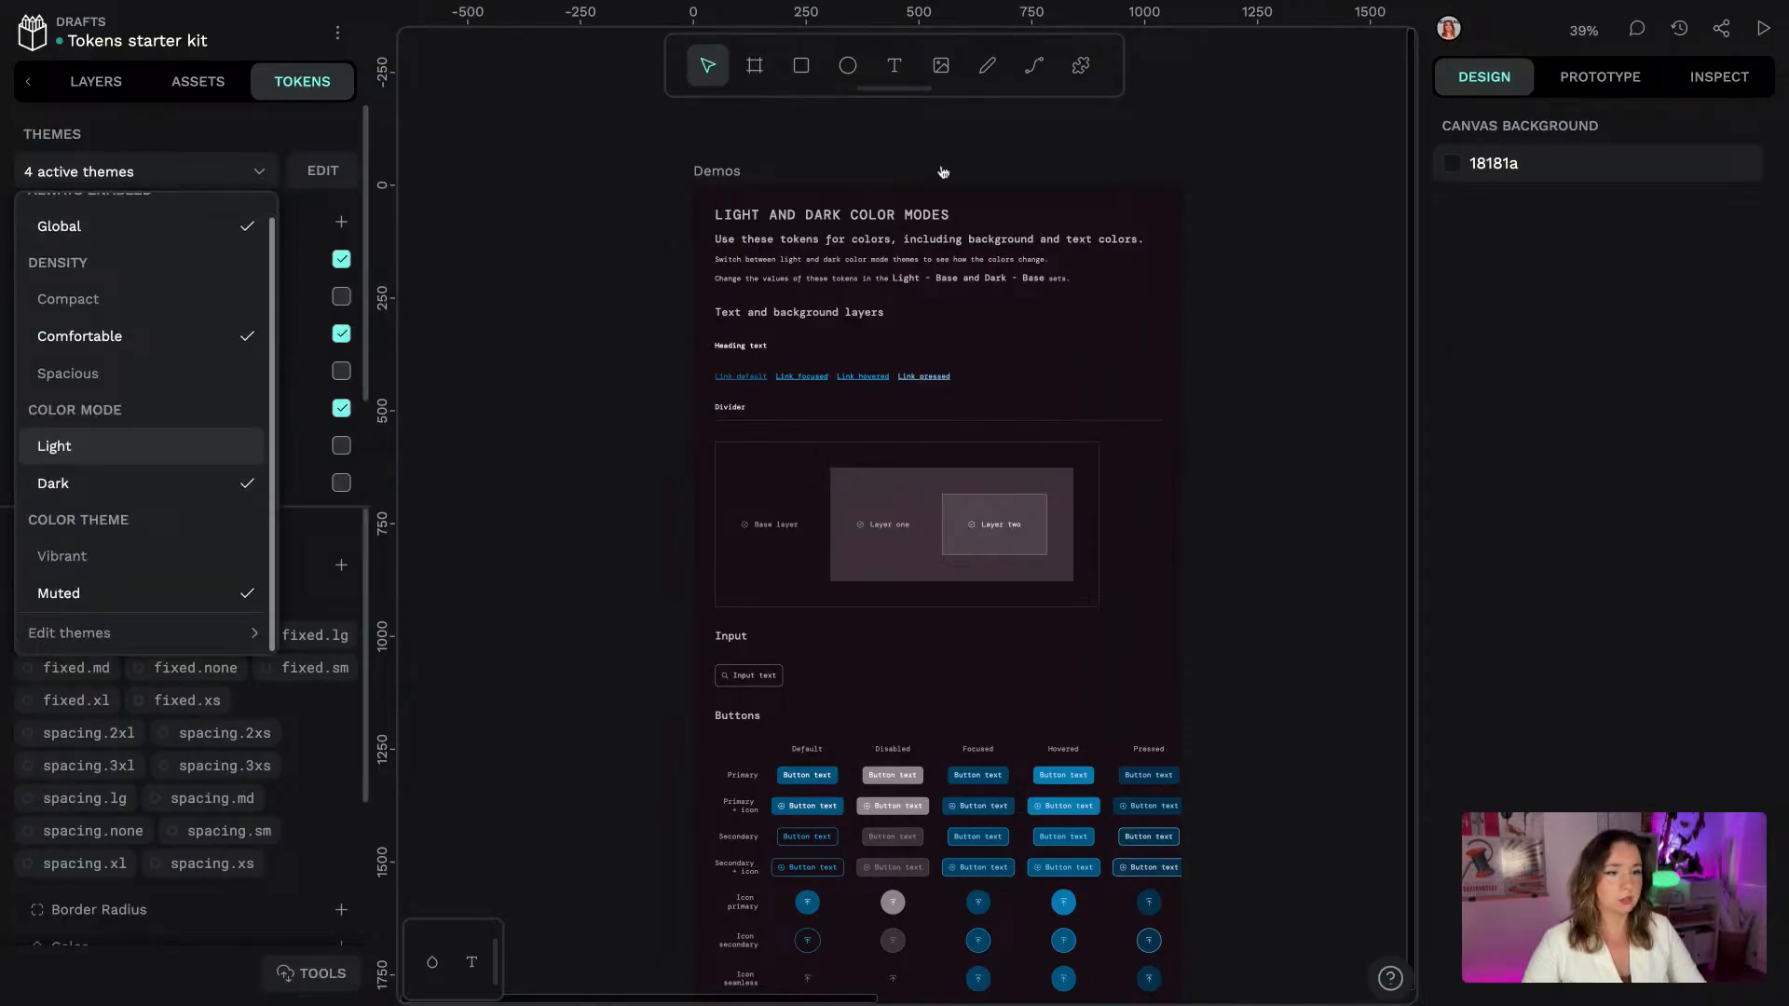
pyautogui.scroll(1, 454, 283)
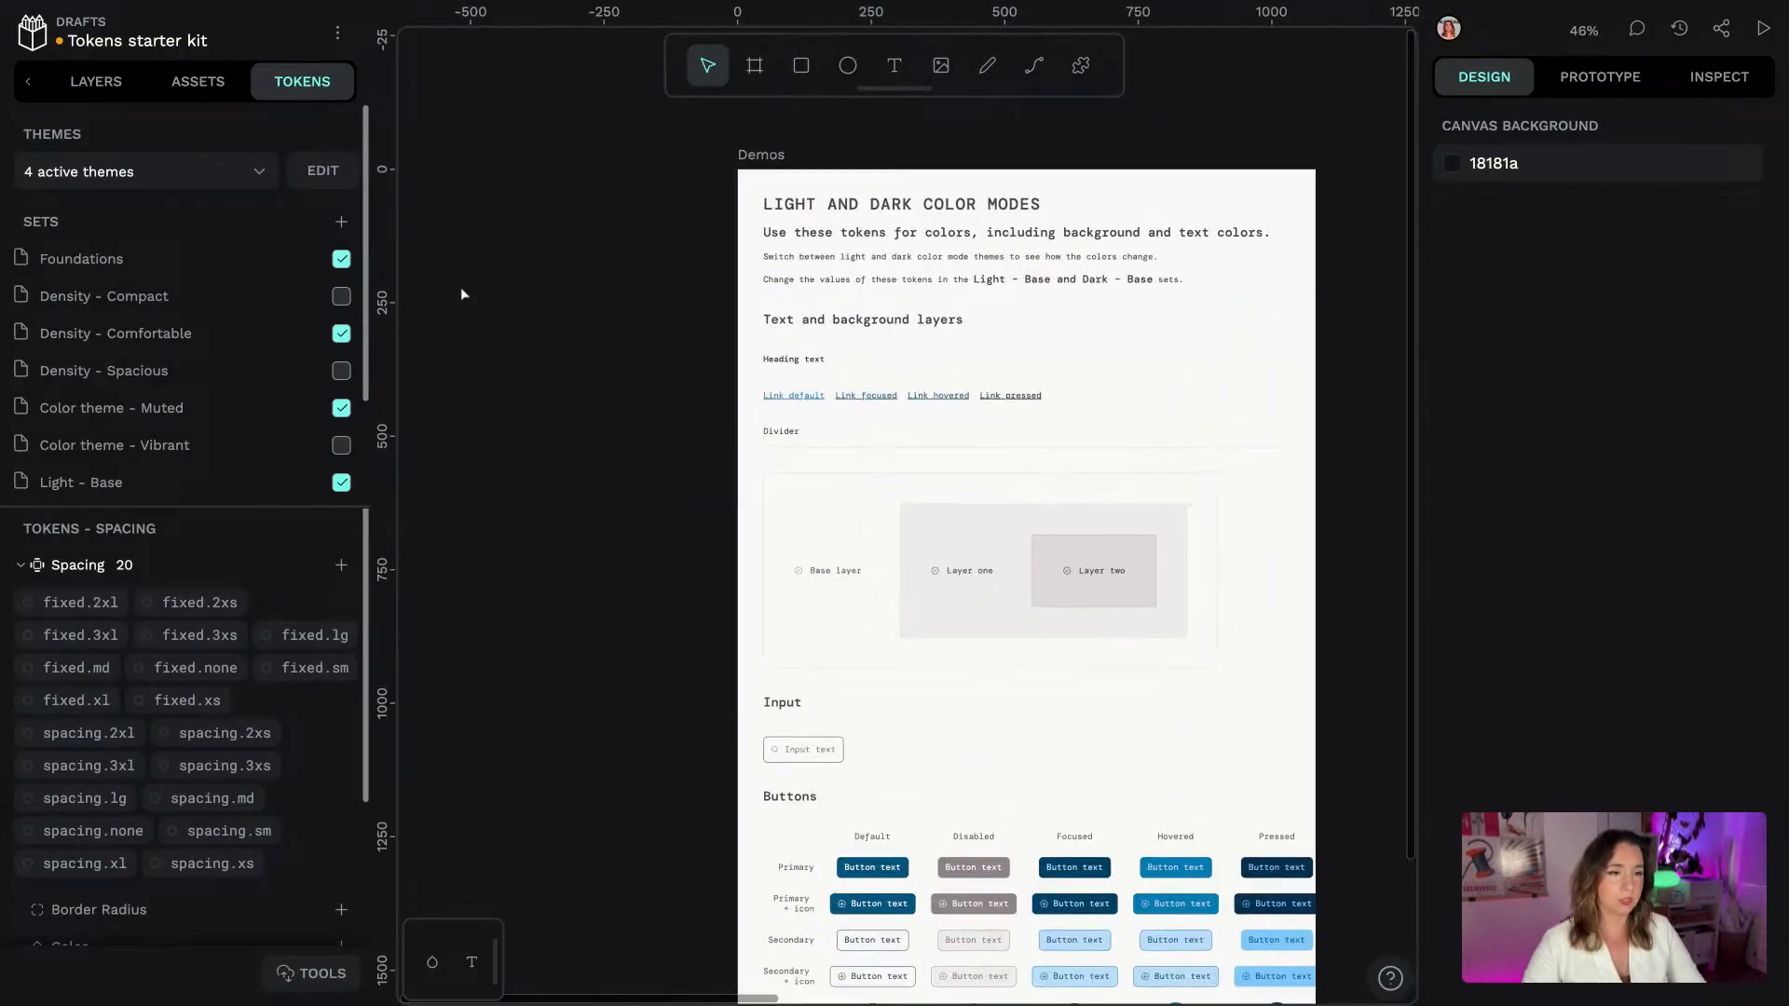
pyautogui.moveTo(641, 328); pyautogui.dragTo(551, 306)
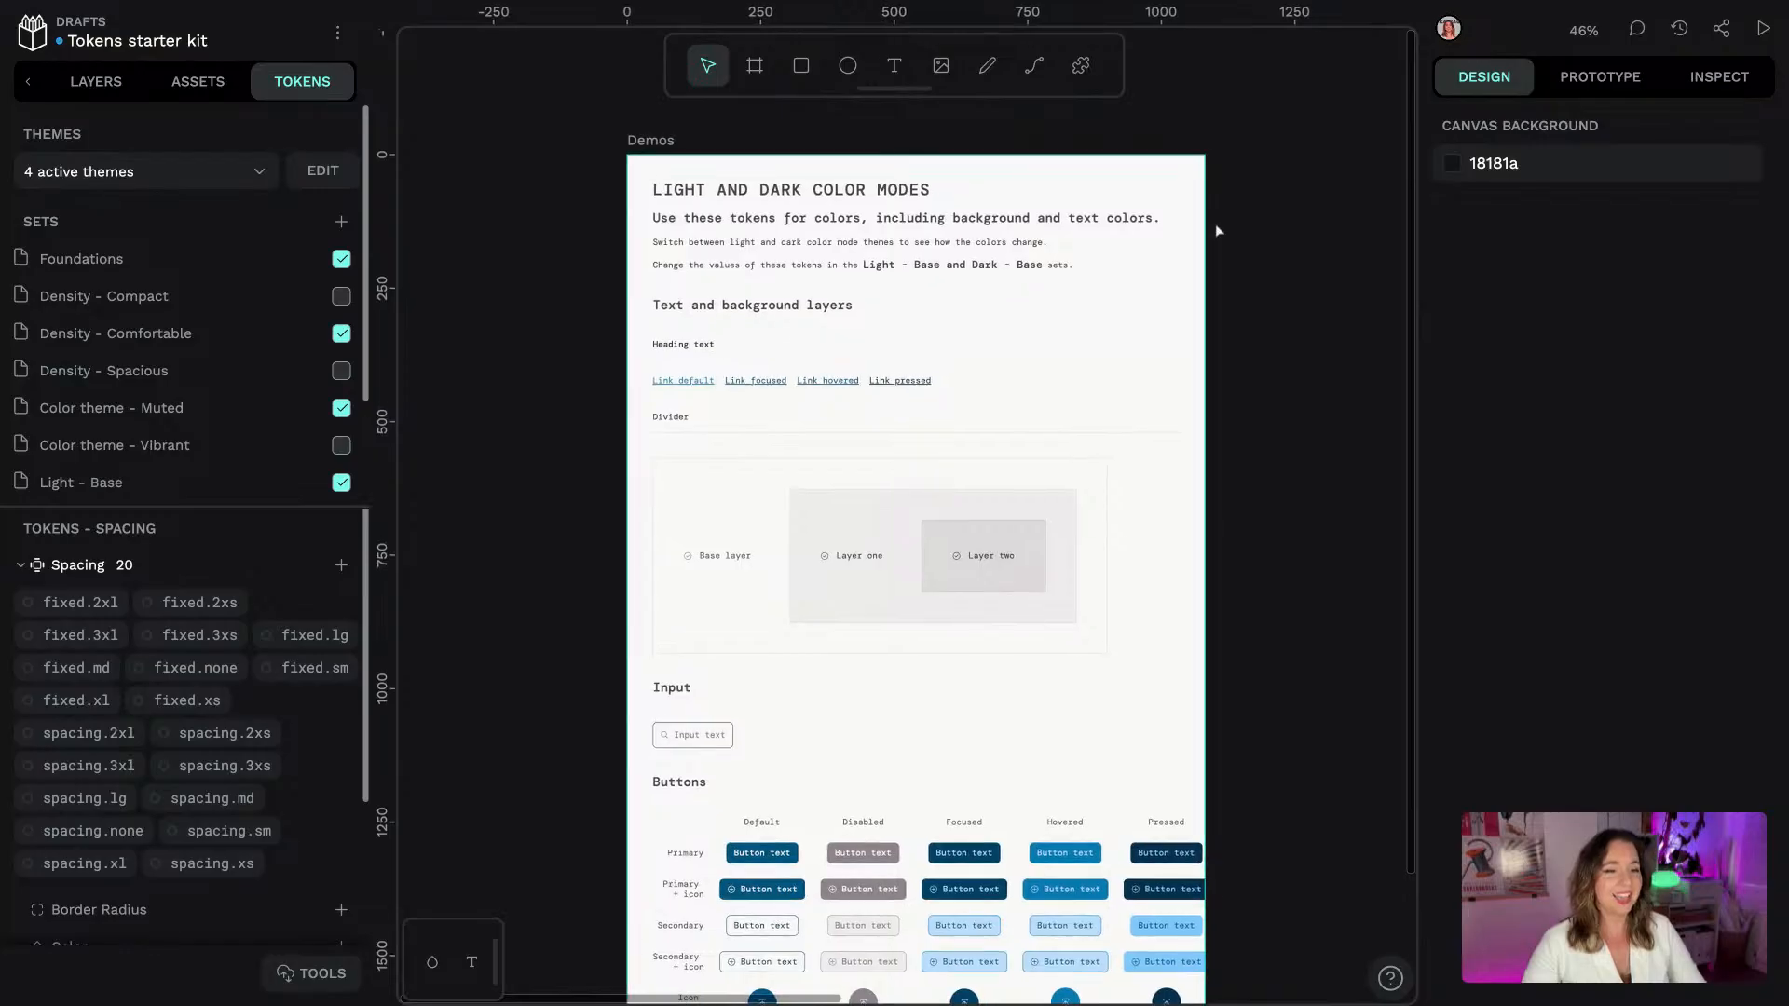
# Set the value of the density dimension token in the Density - Comfortable set to 1 and save it
pyautogui.click(232, 298)
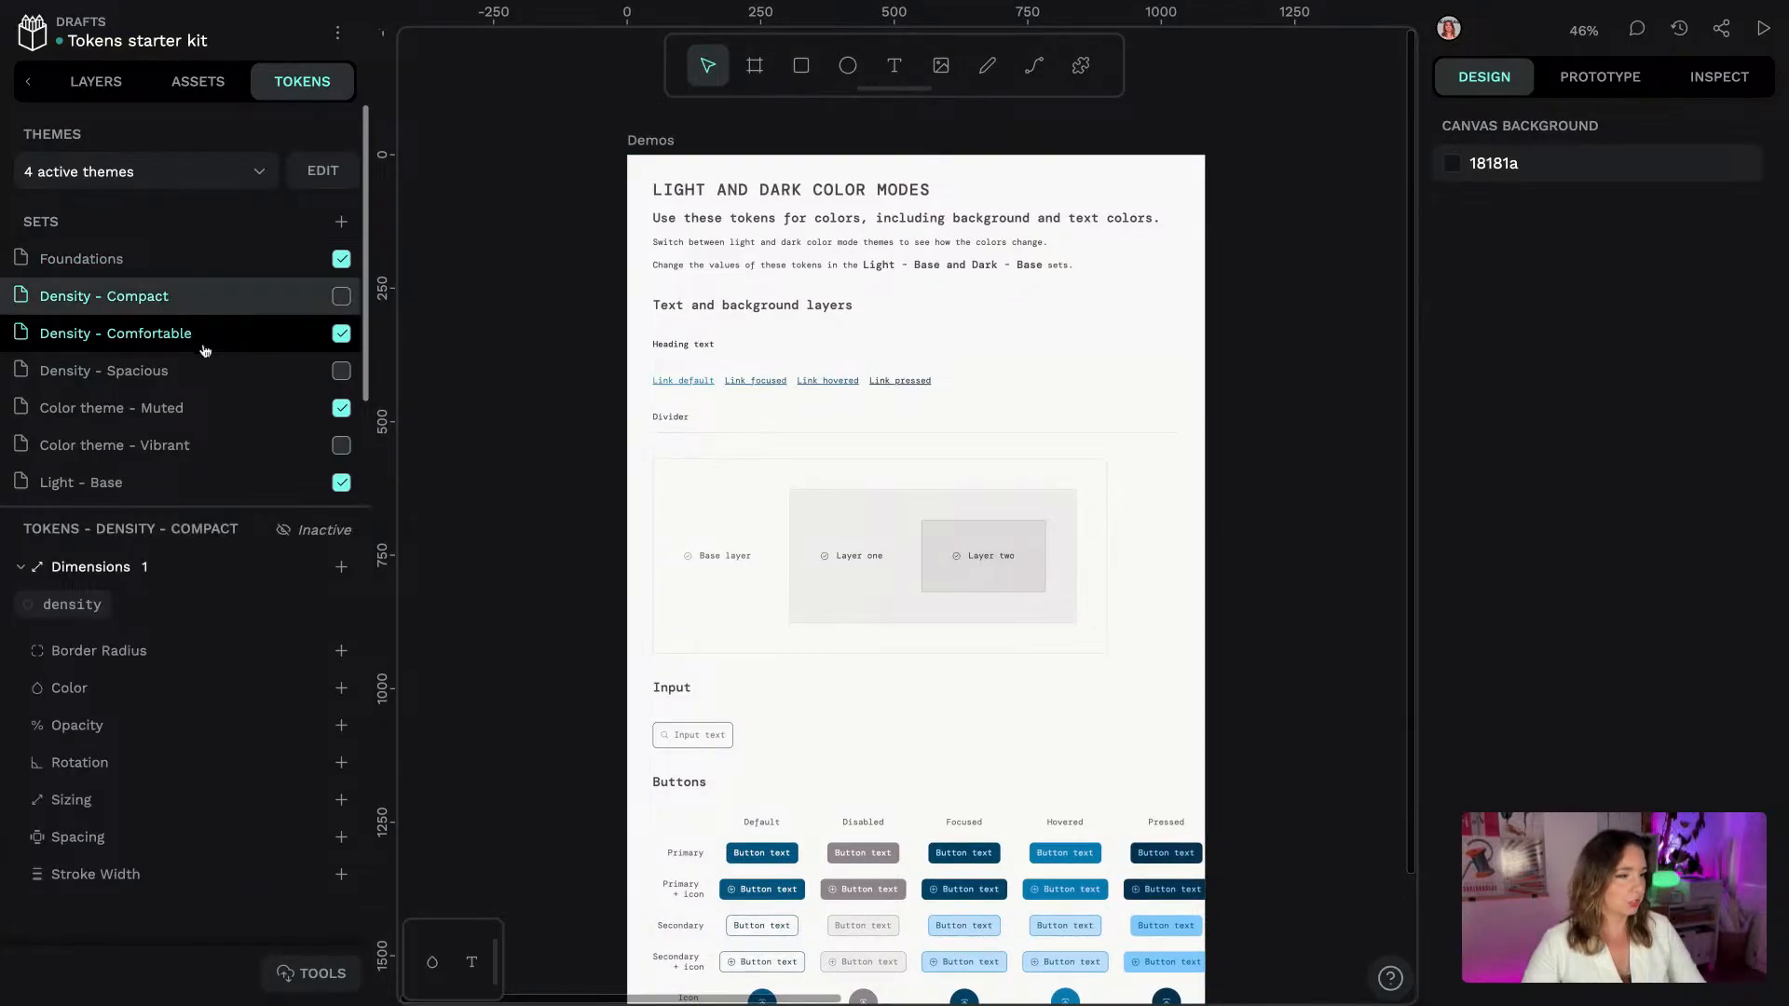
pyautogui.click(203, 341)
pyautogui.rightClick(67, 604)
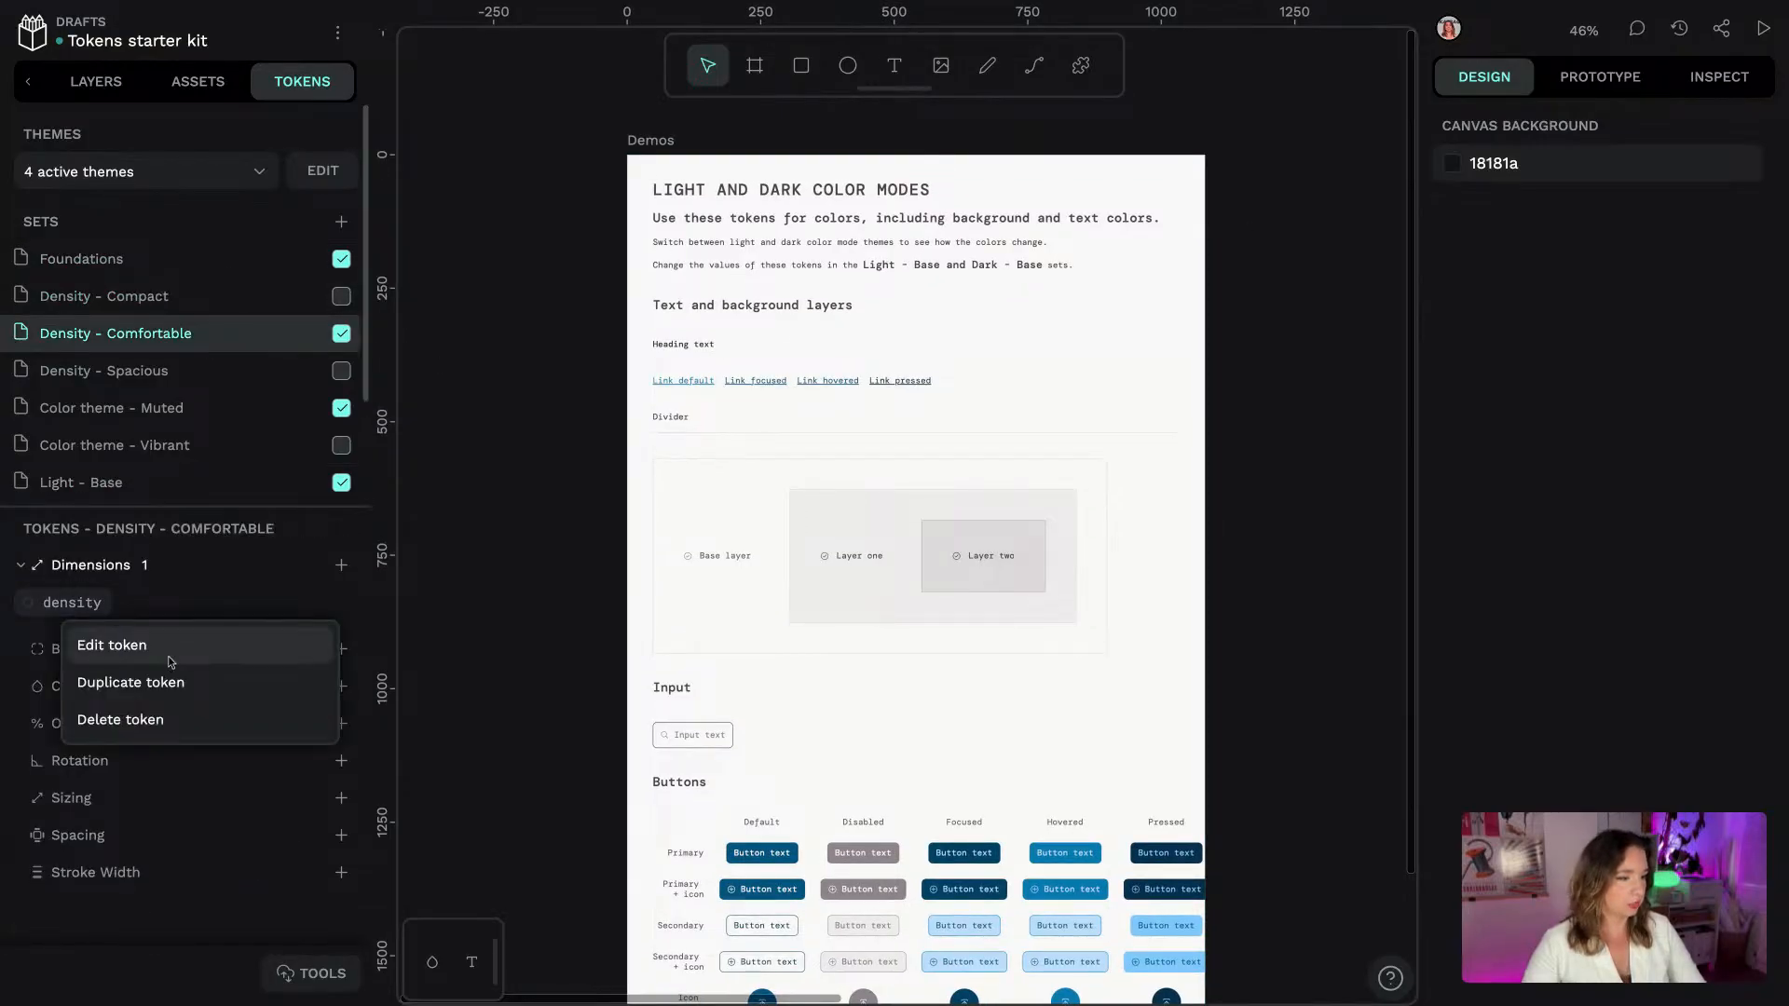
pyautogui.click(172, 664)
pyautogui.press('Tab')
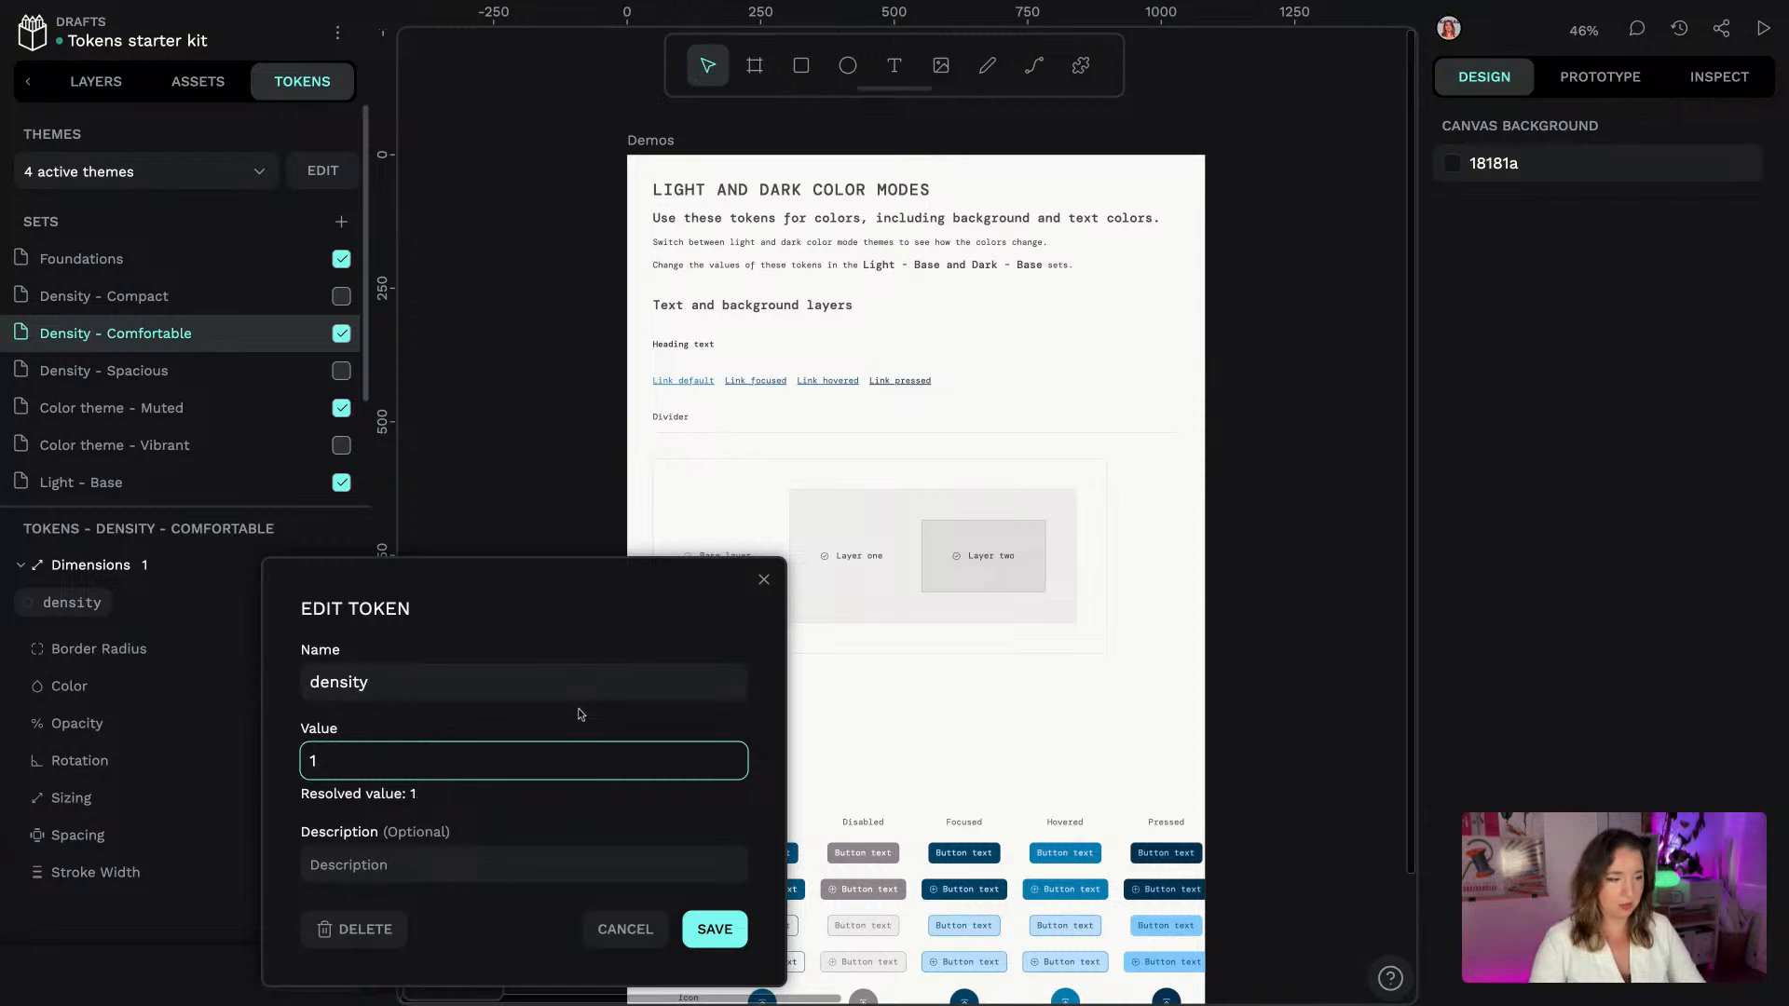
pyautogui.click(737, 929)
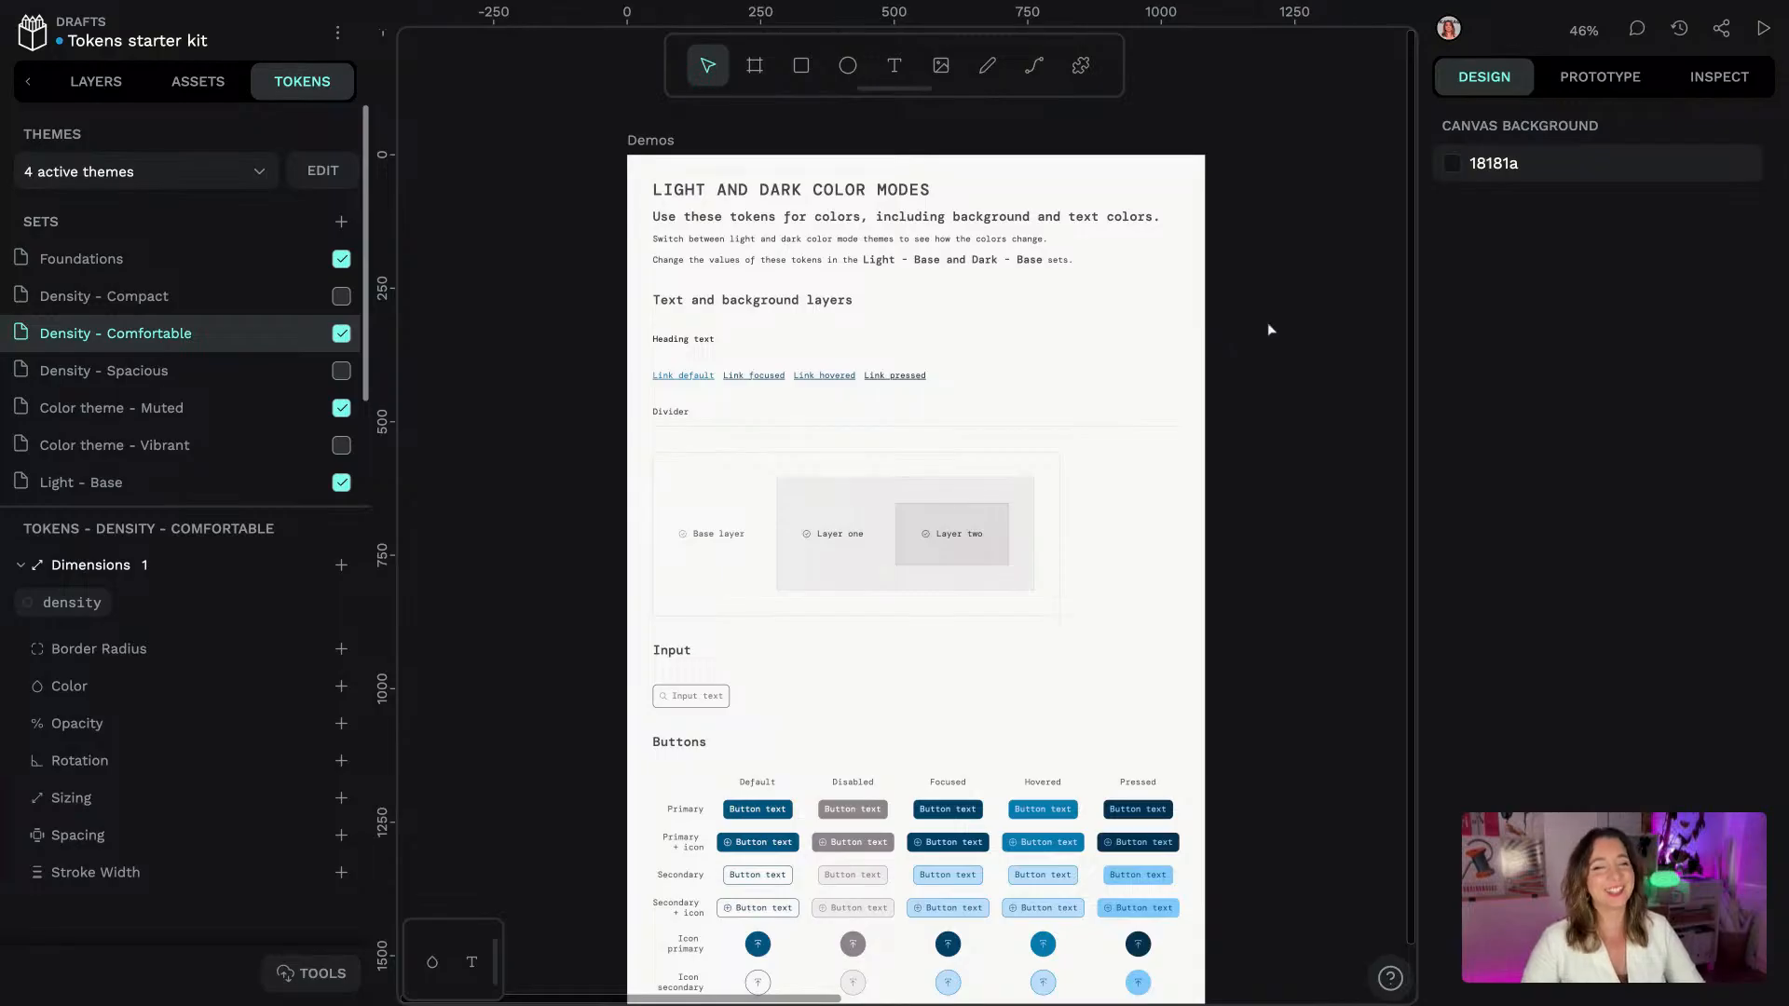
# Look over the Light and Dark Color Modes board and the file's list of demo pages
pyautogui.scroll(-1, 551, 295)
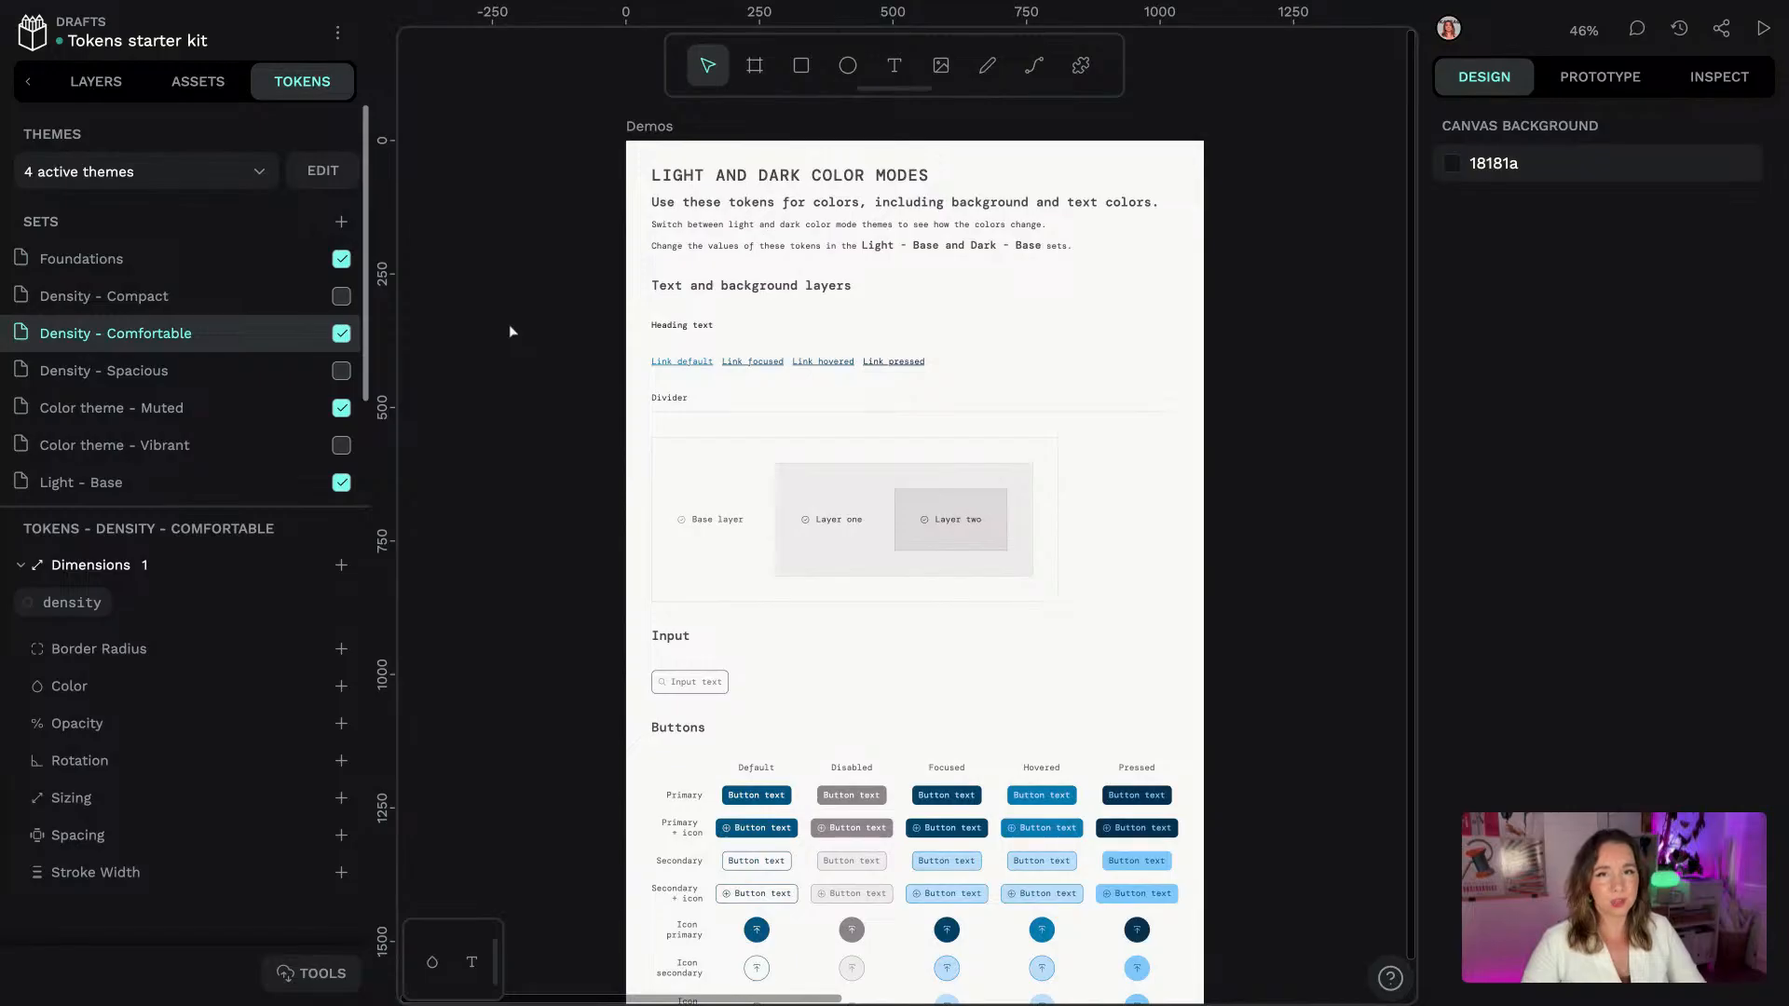
pyautogui.click(94, 81)
pyautogui.scroll(2, 215, 210)
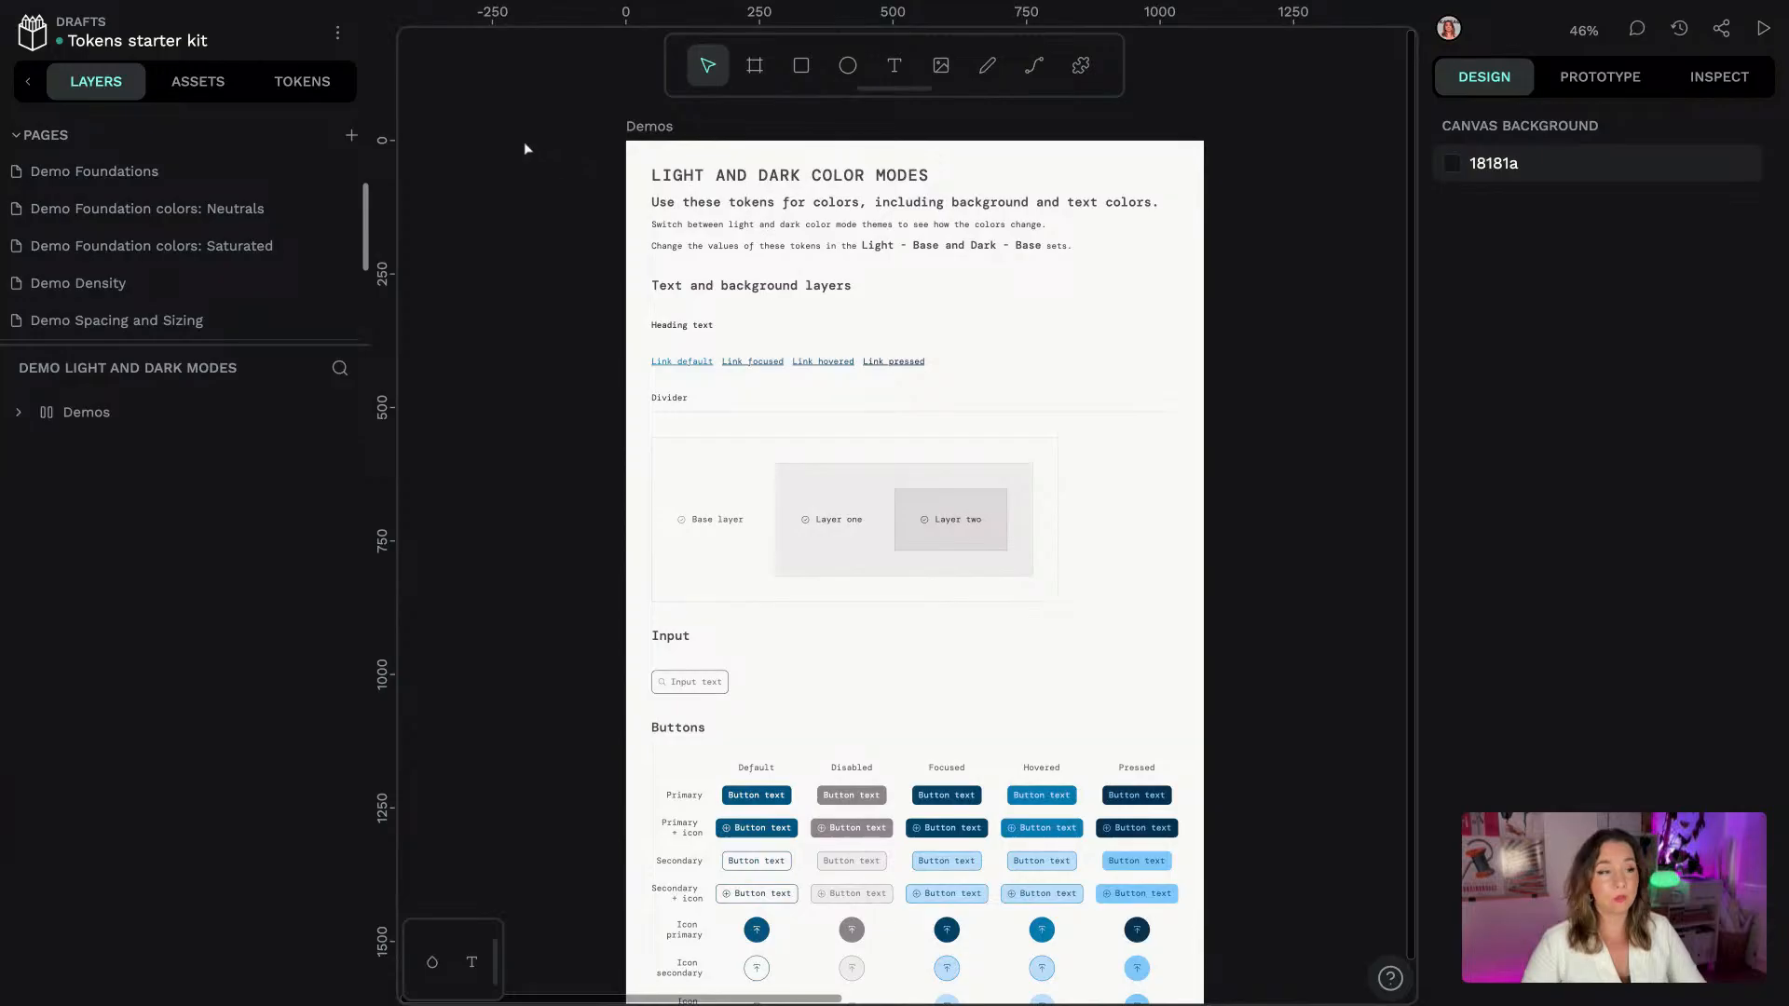
# Start exporting the file's design tokens and examine the JSON preview of the single-file export
pyautogui.click(307, 81)
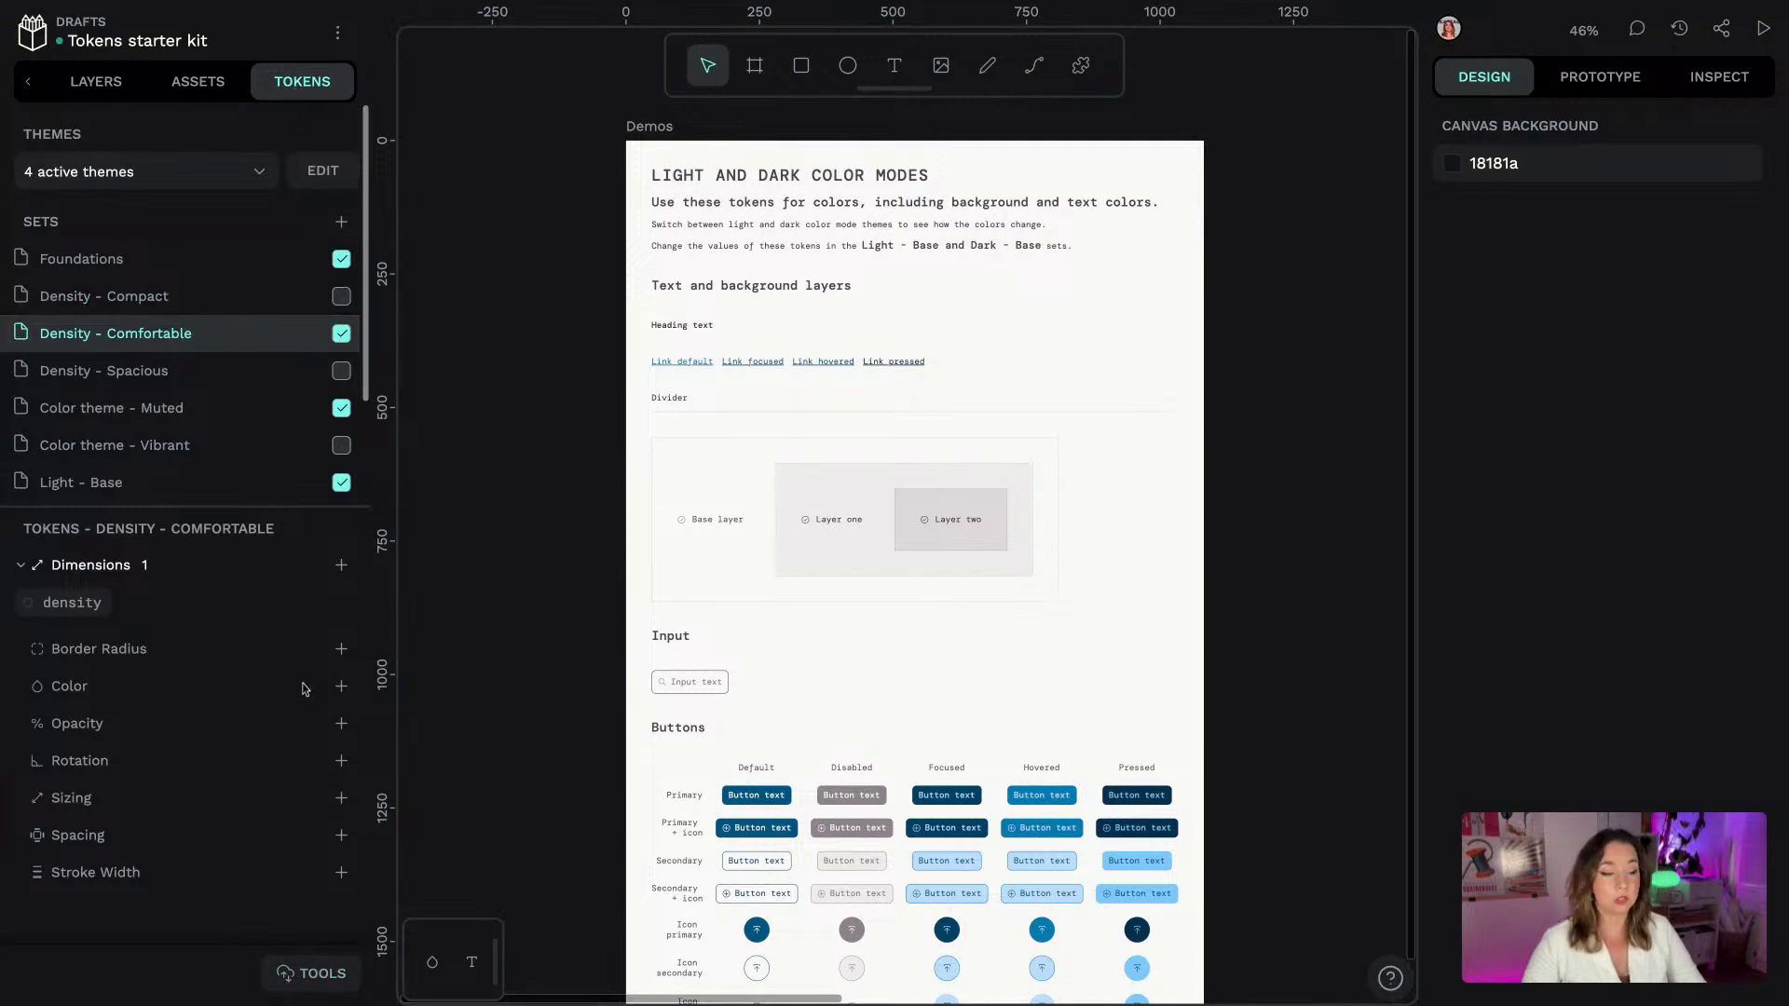
pyautogui.click(311, 973)
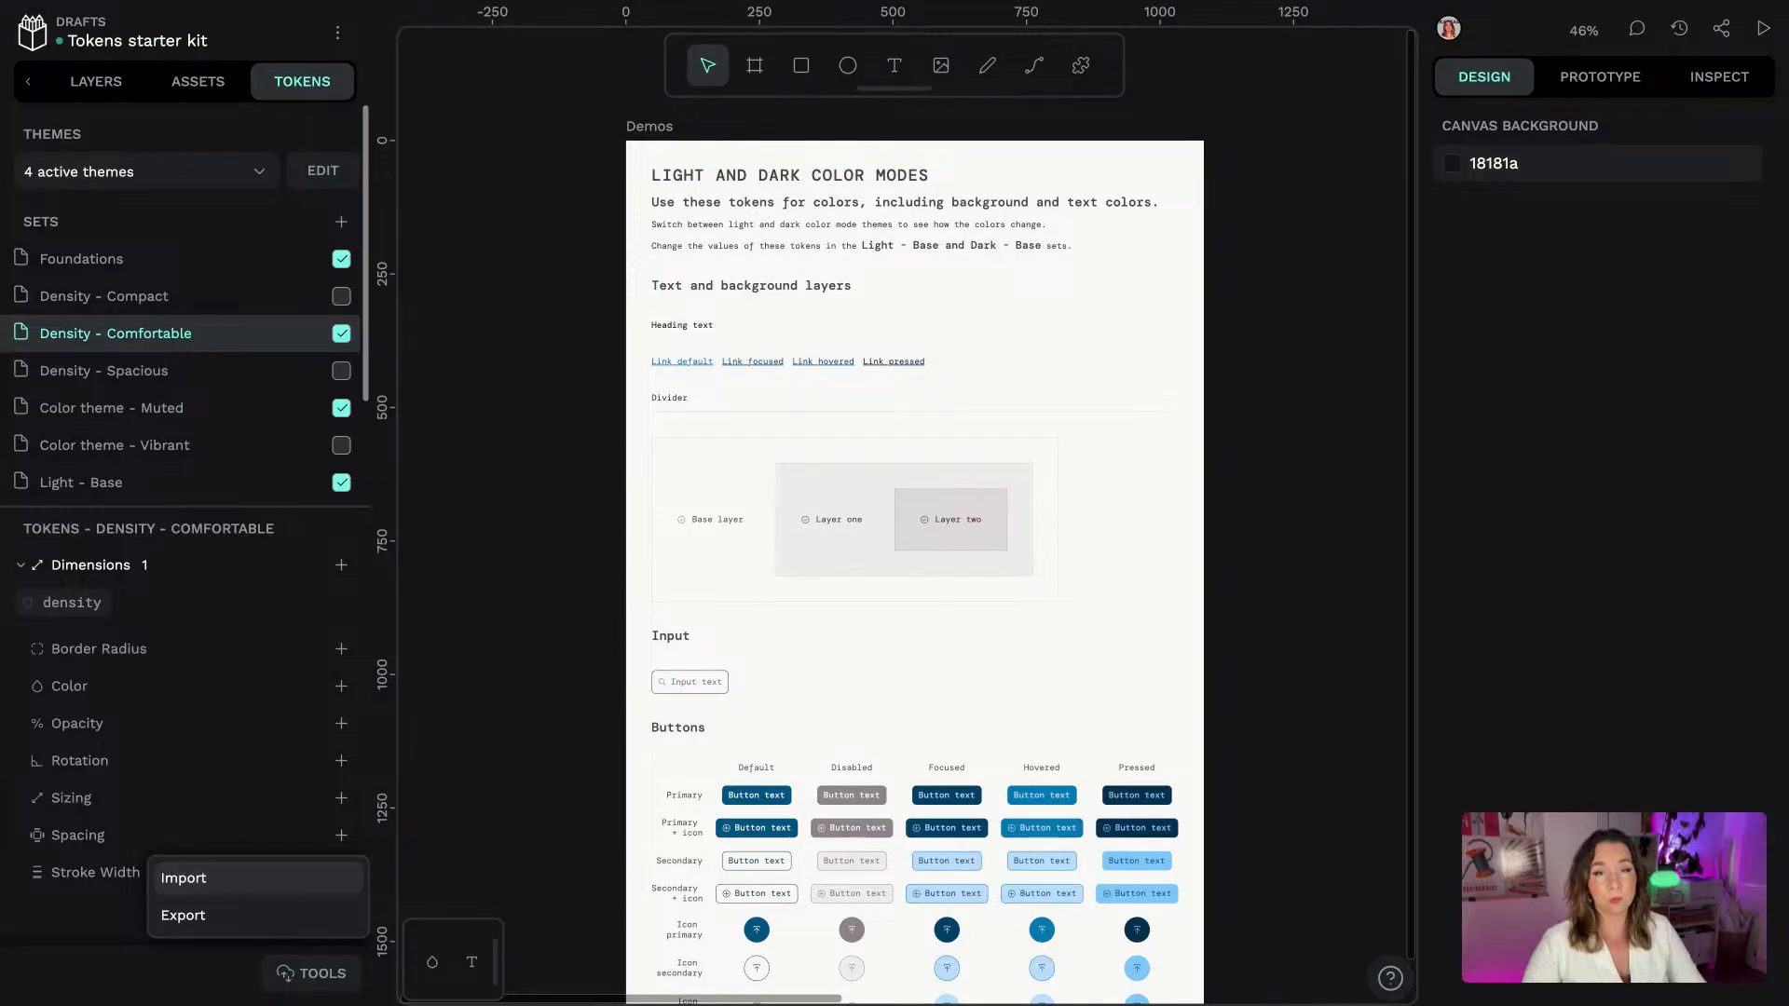
pyautogui.click(228, 915)
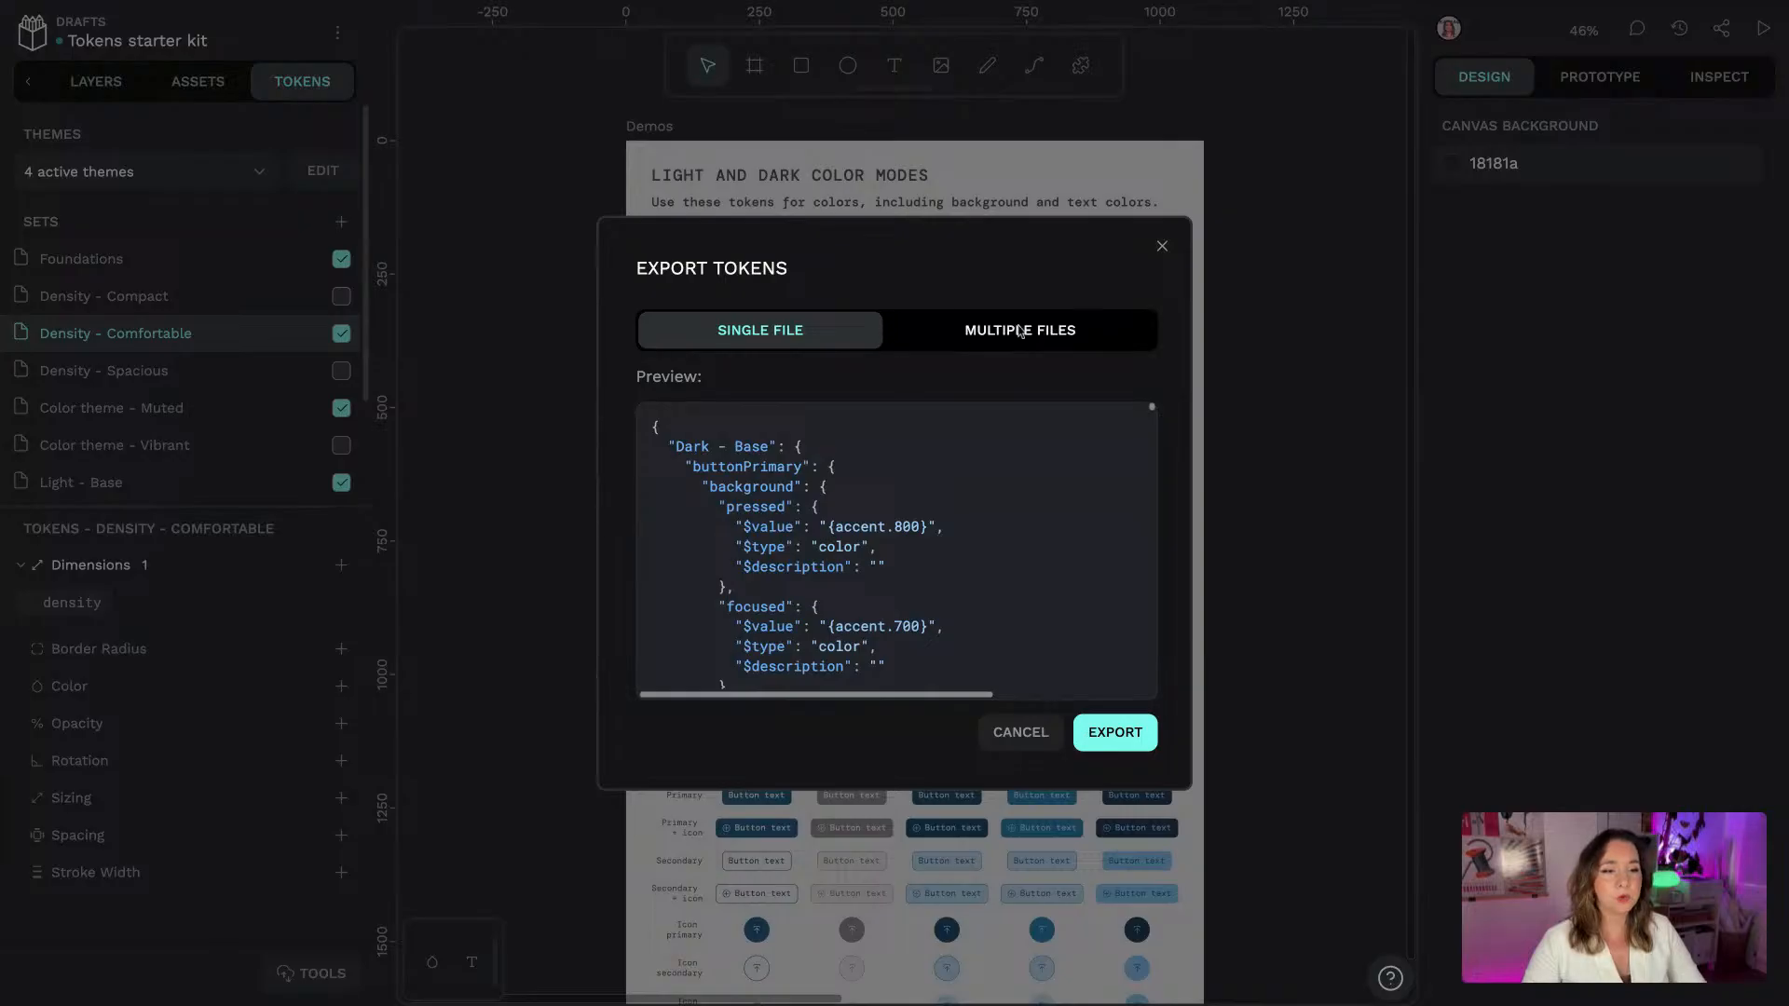
pyautogui.scroll(-1, 1006, 504)
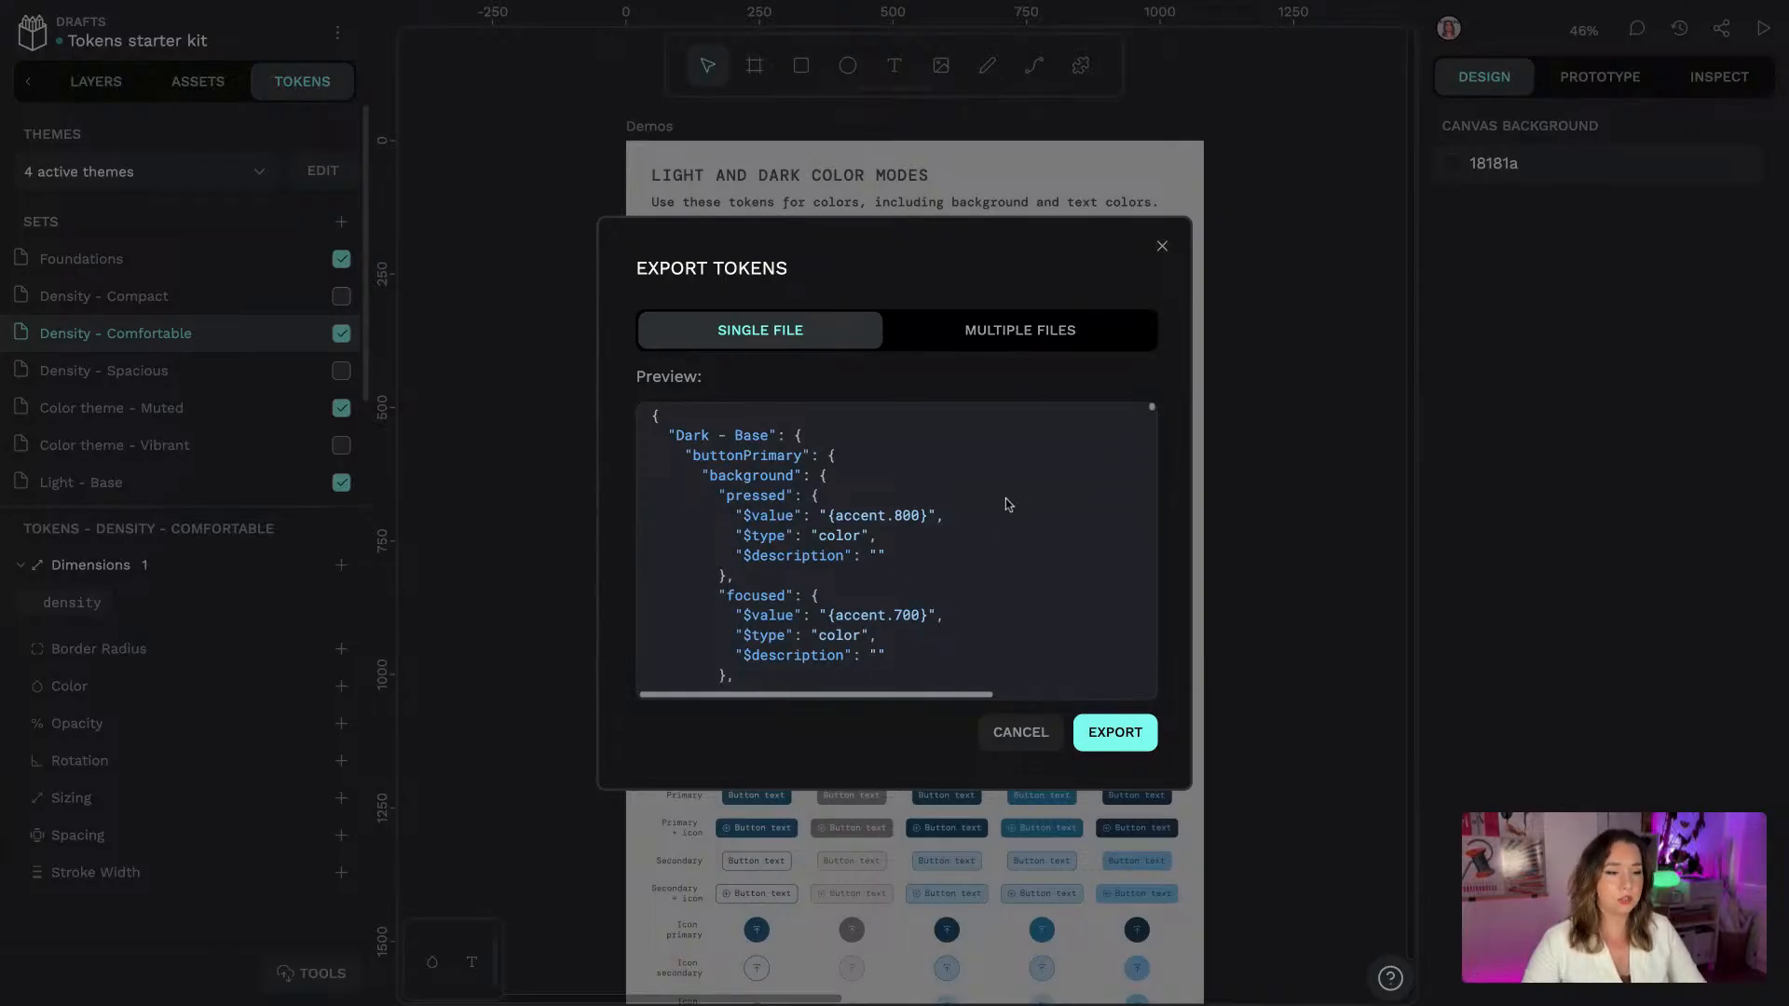
pyautogui.scroll(-2, 1005, 504)
pyautogui.scroll(3, 954, 559)
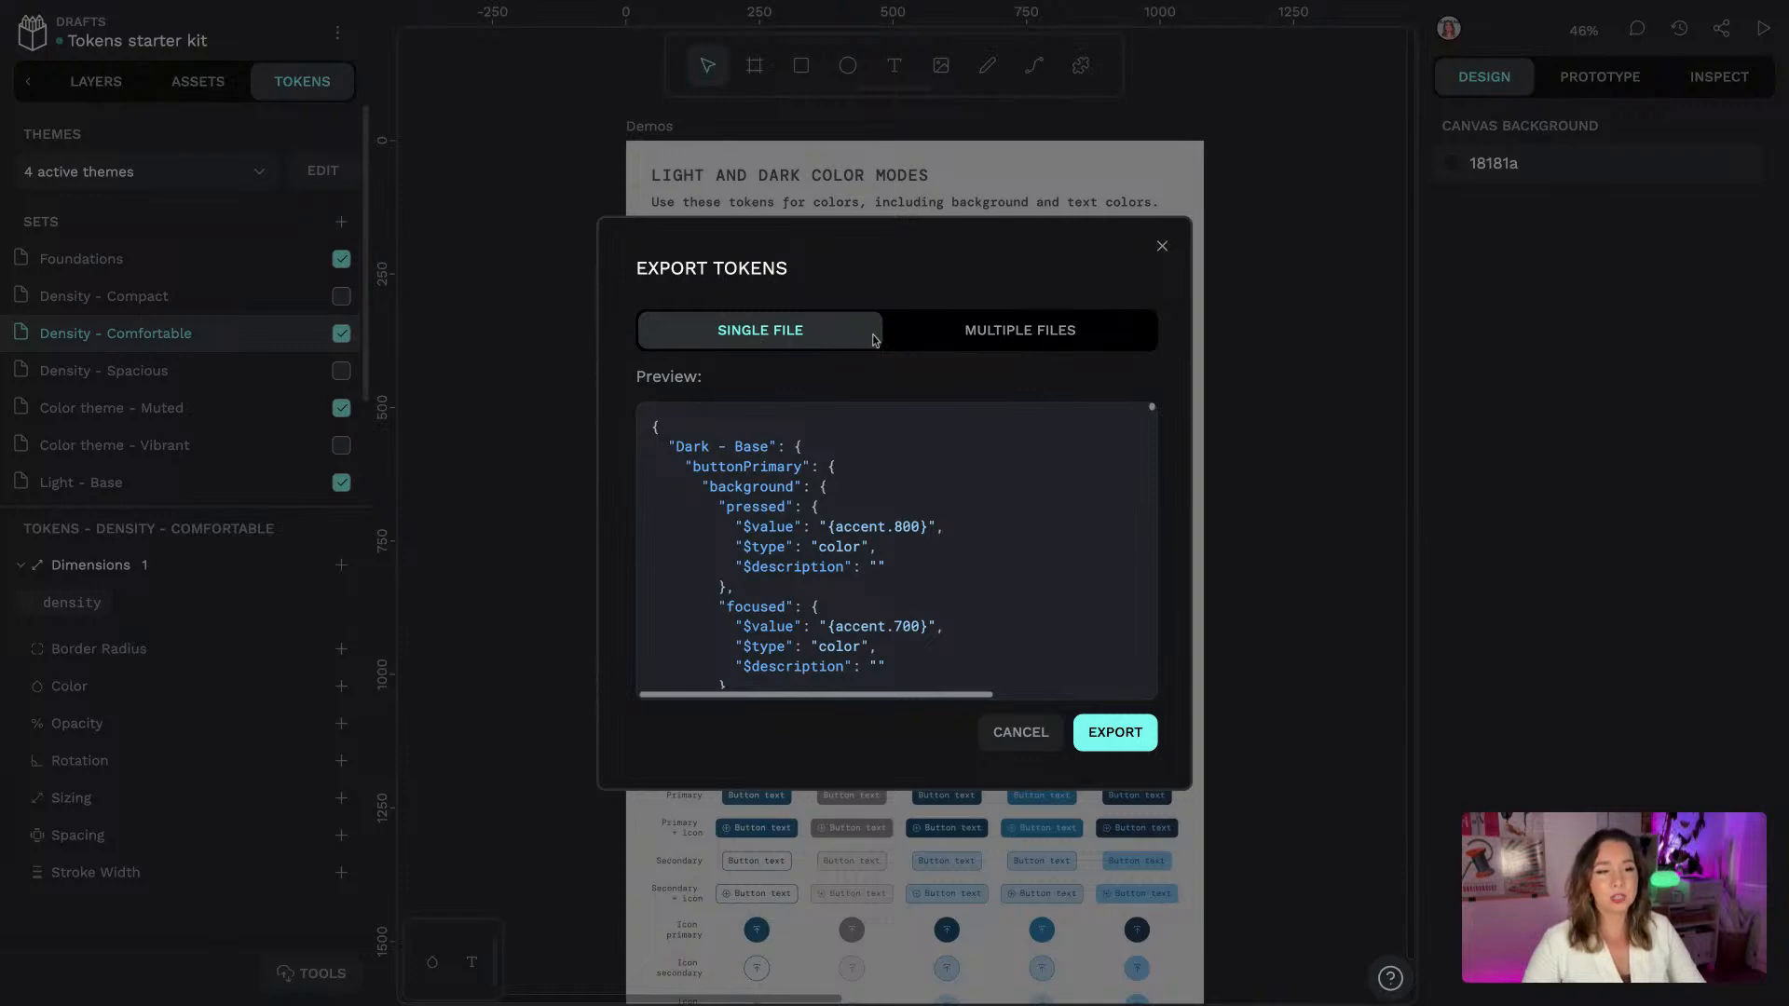
# Switch the token export to multiple files and look through the list of JSON files
pyautogui.click(1016, 331)
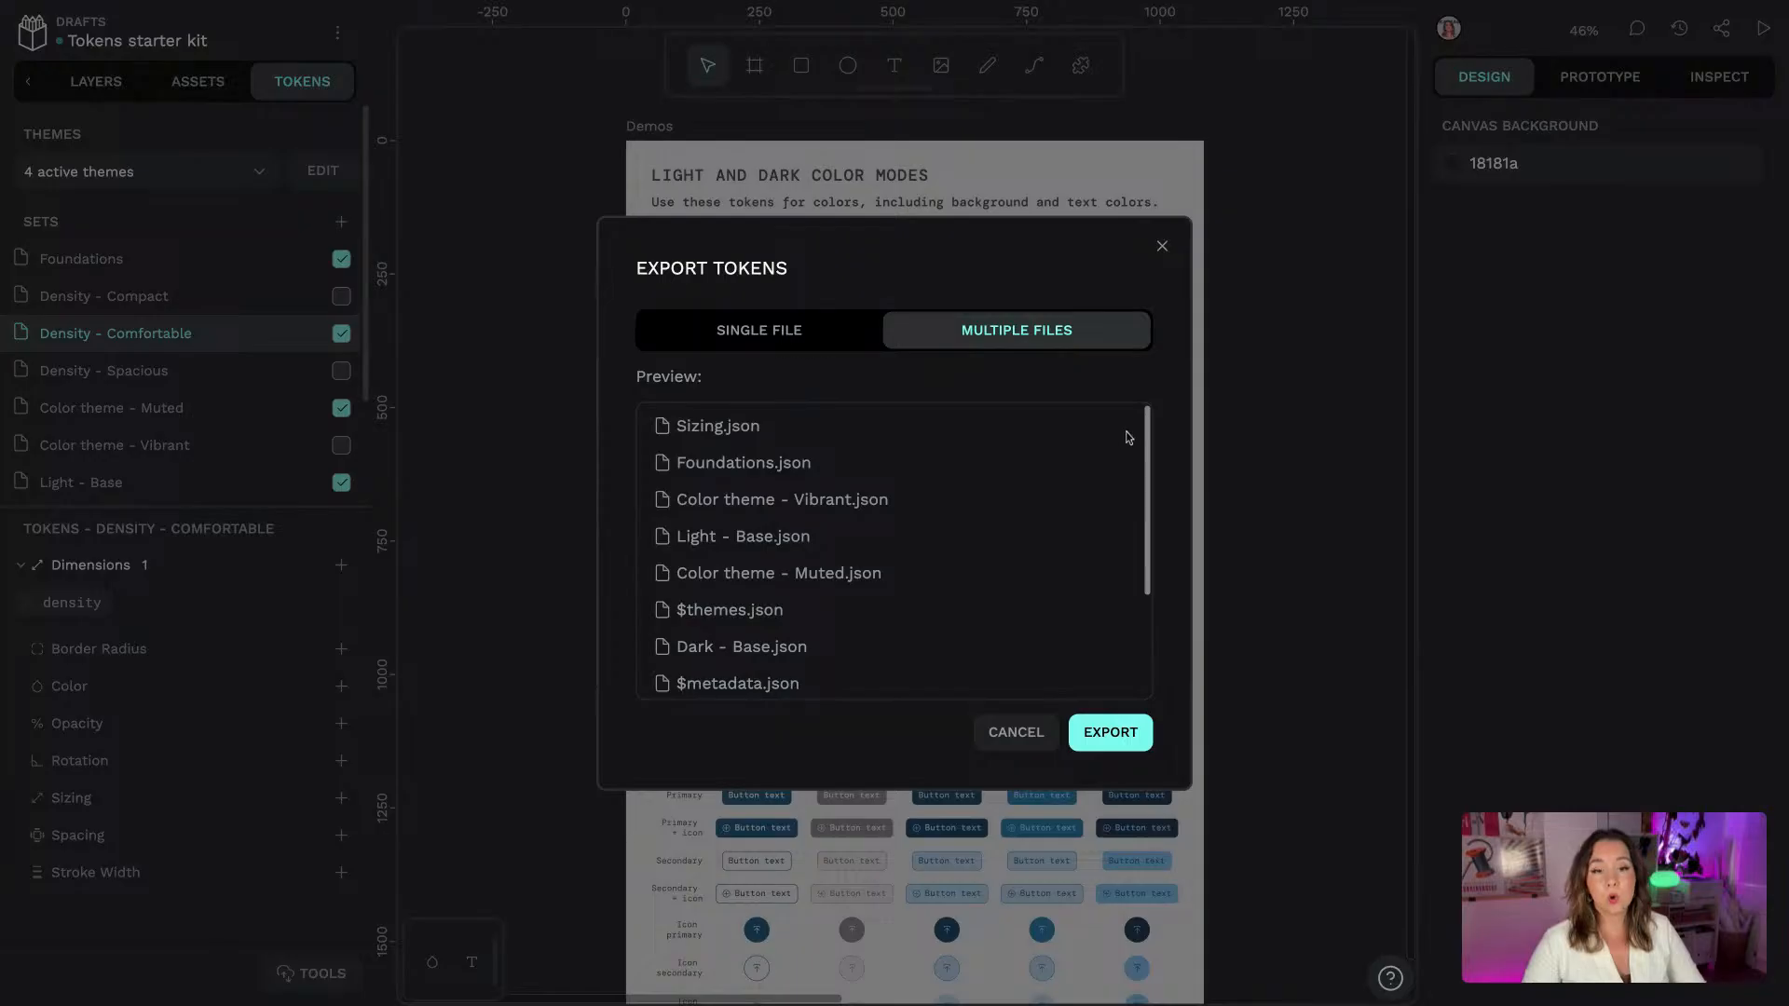
pyautogui.scroll(-3, 1148, 427)
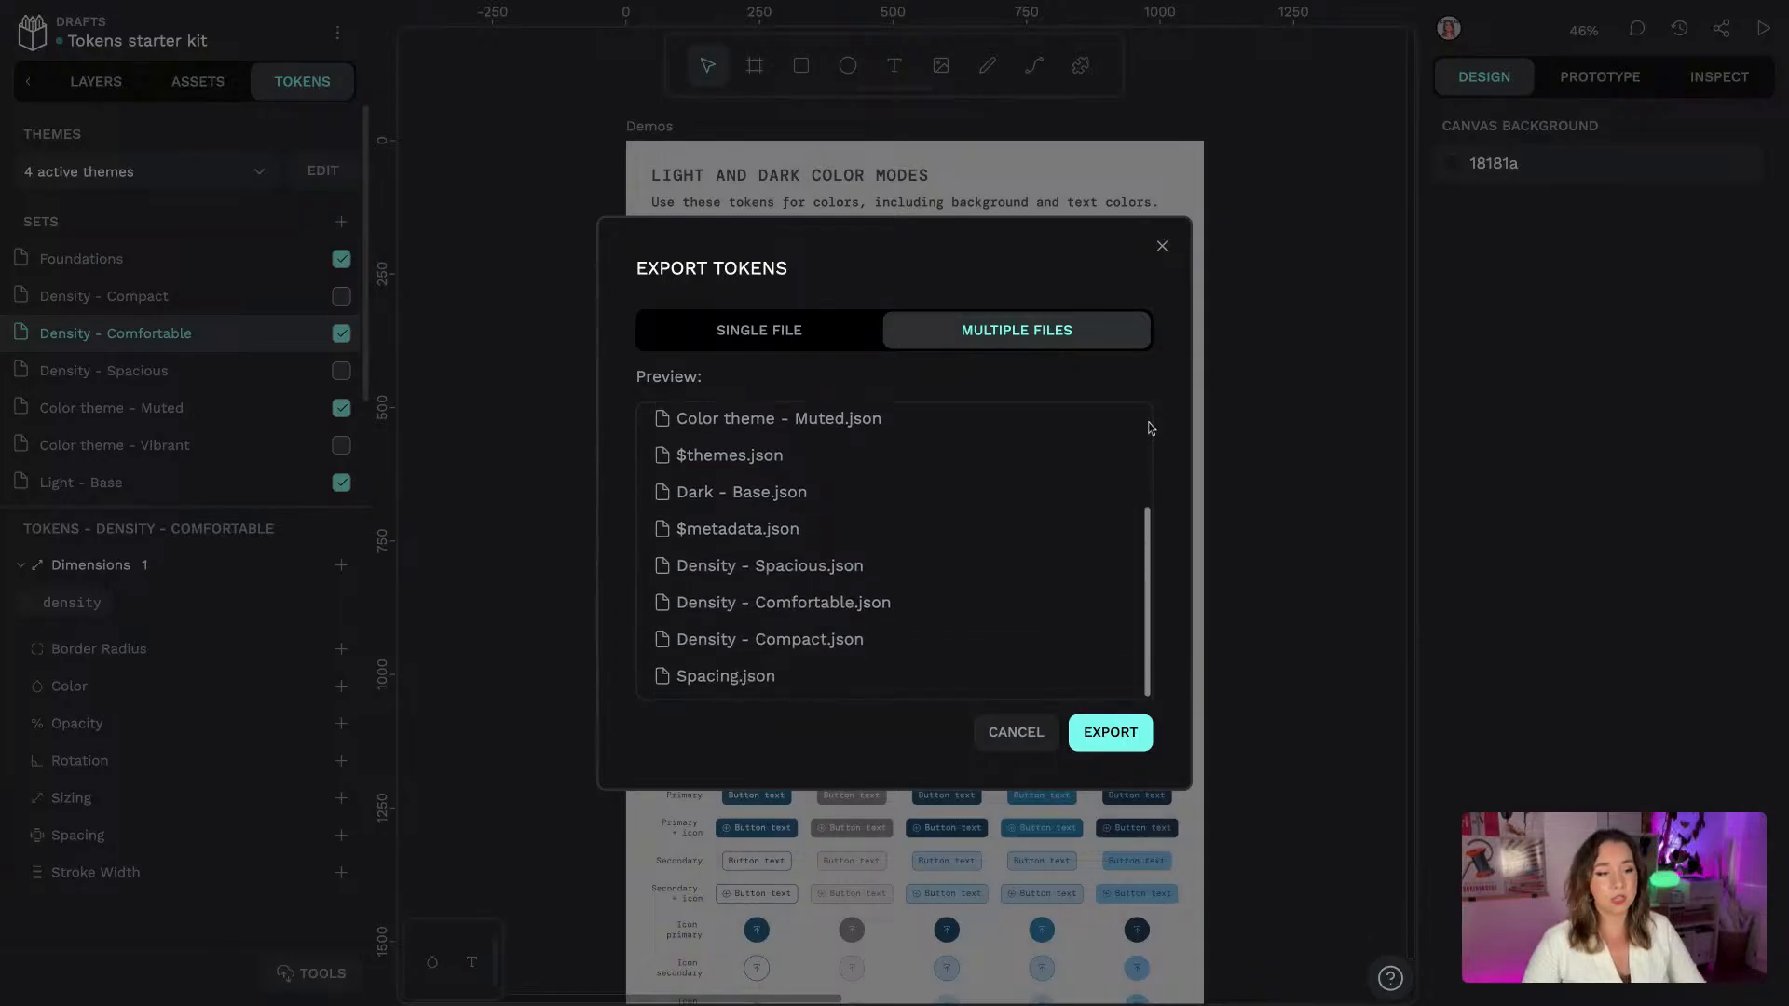
# Export all design tokens as a single JSON file and close the export dialog
pyautogui.scroll(4, 1151, 428)
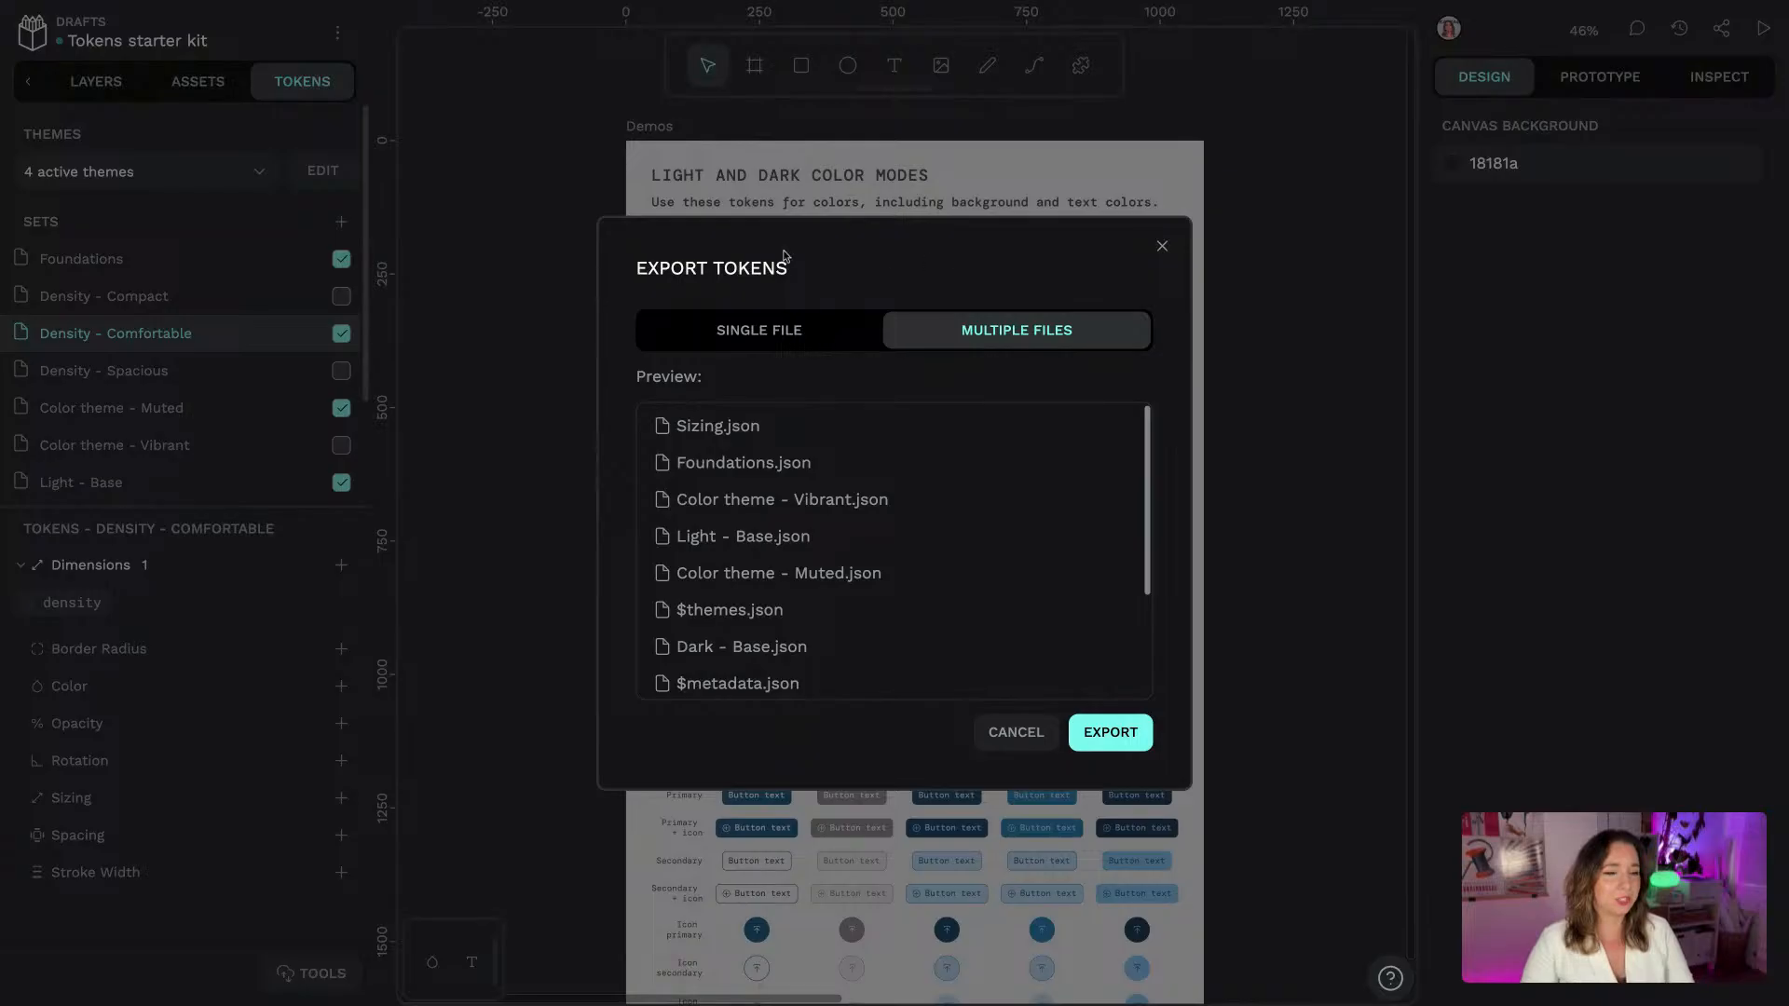
pyautogui.click(806, 333)
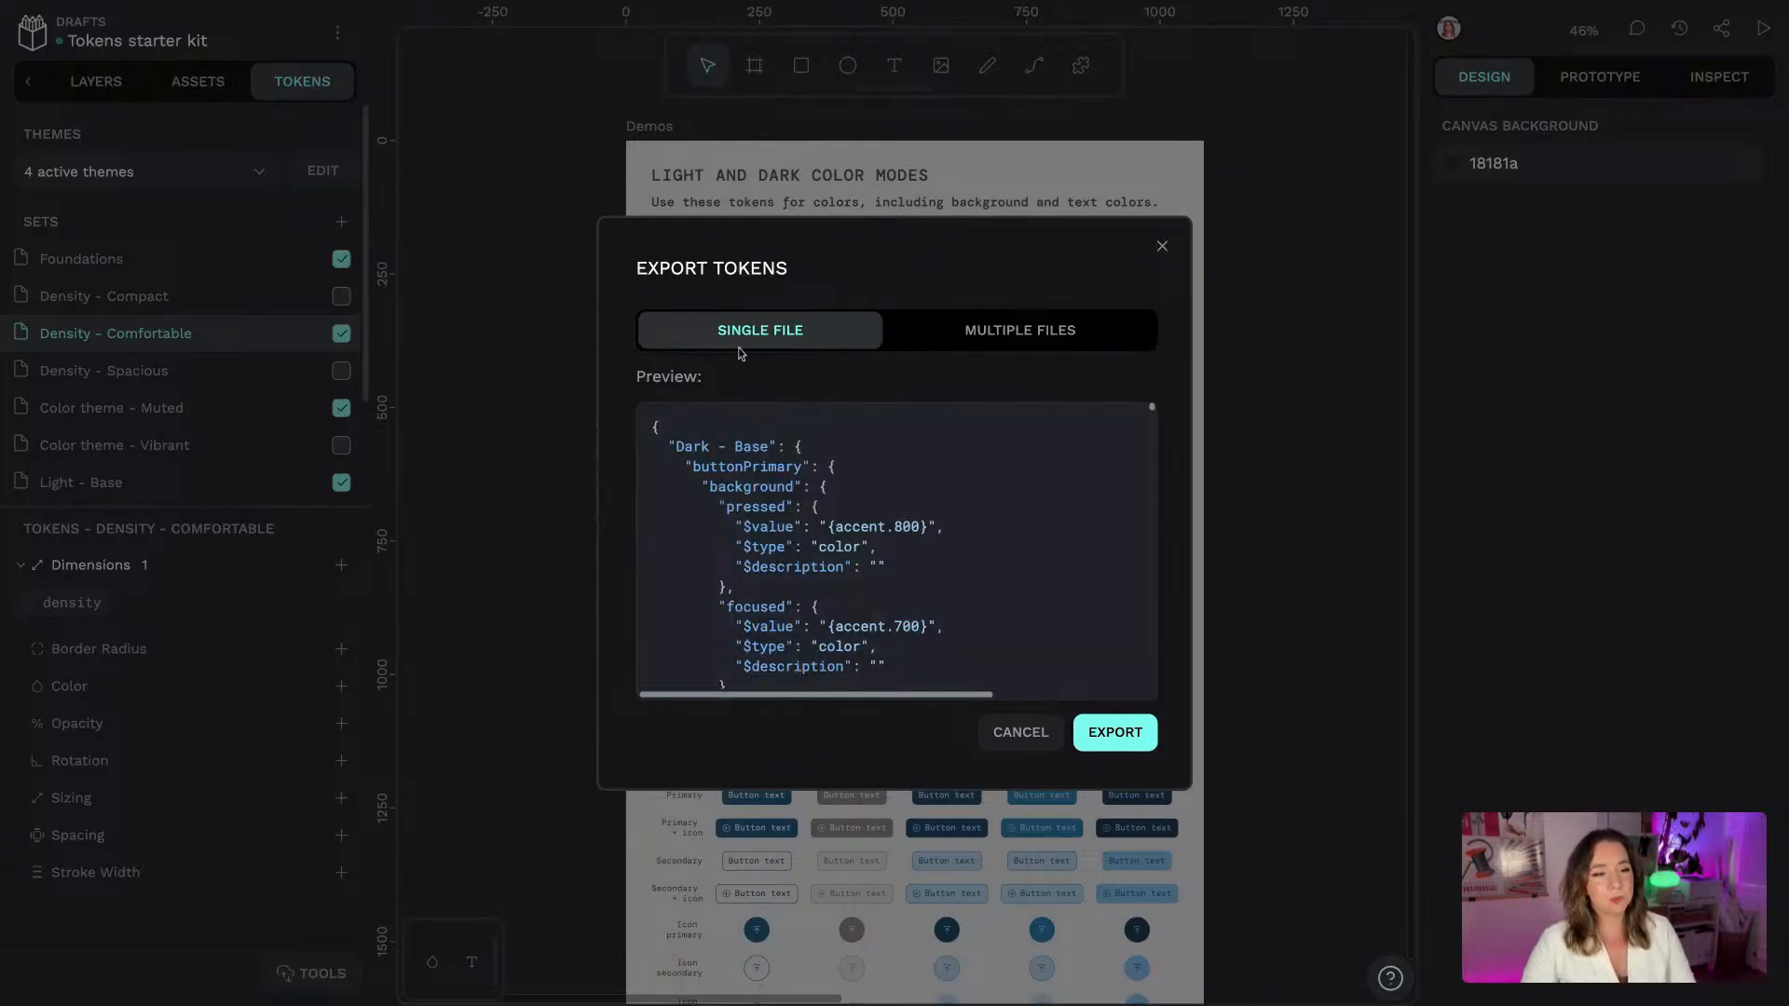
pyautogui.click(1137, 734)
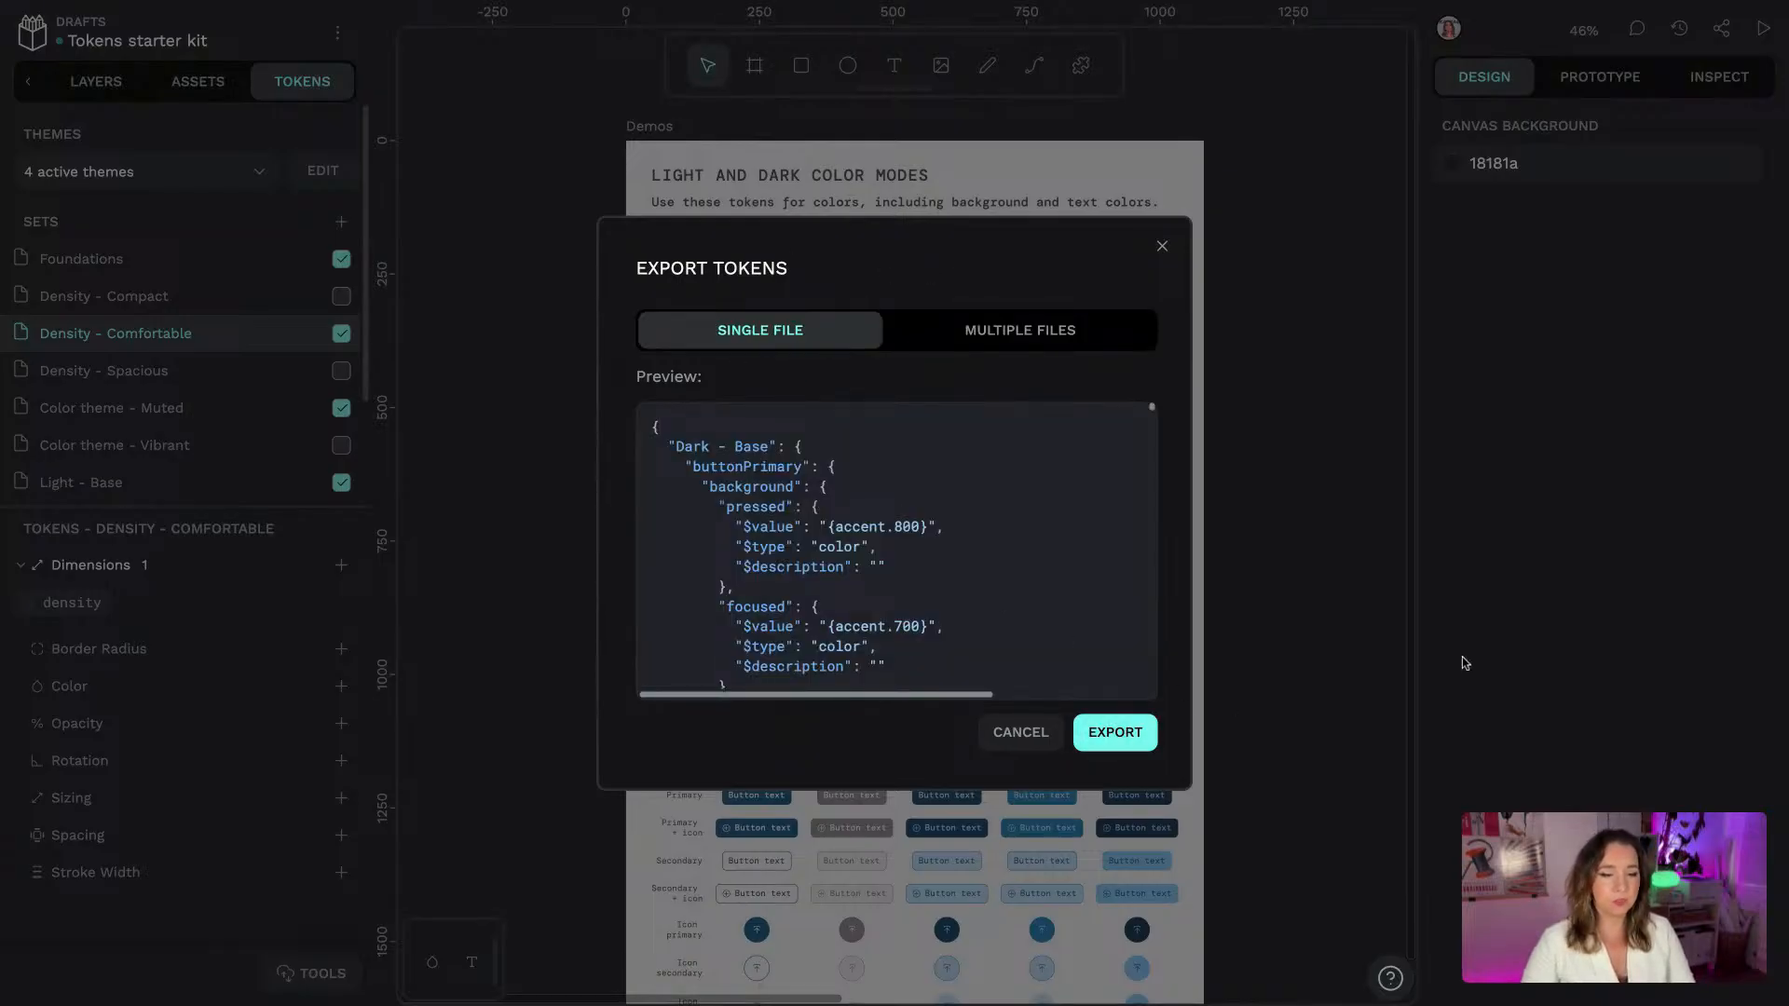
pyautogui.click(1025, 734)
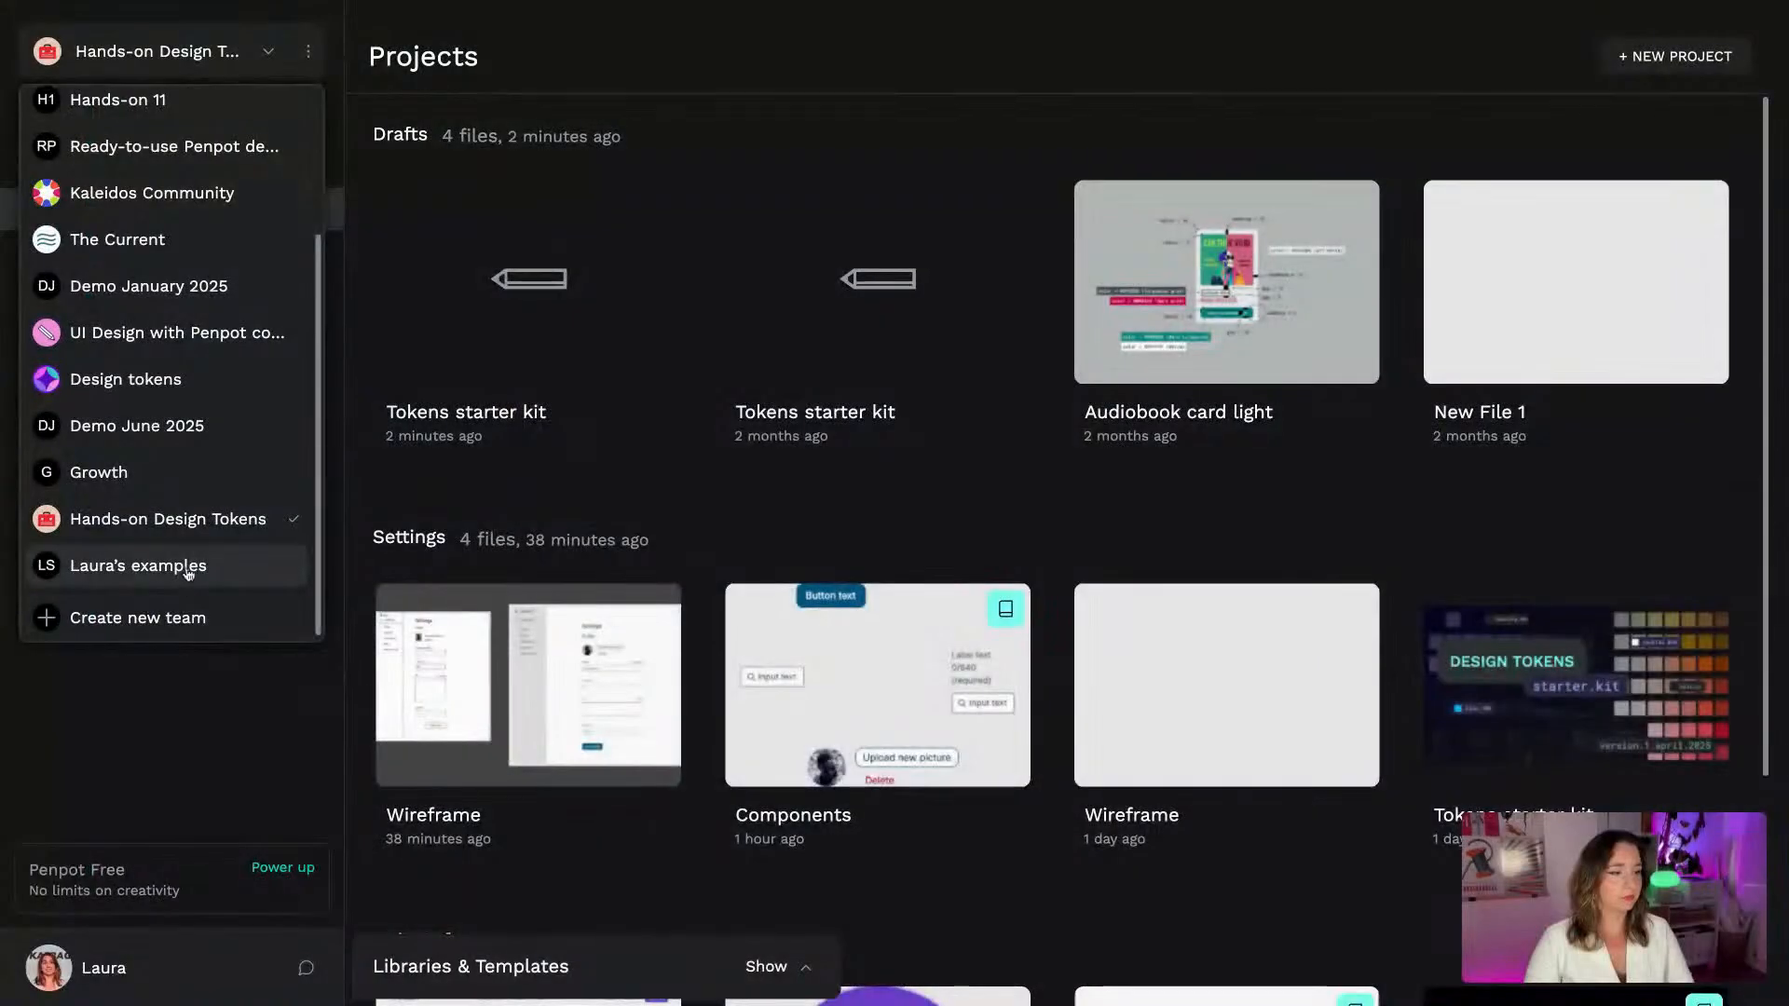
# Switch to the Hands-on 11 team and open its Settings draft file
pyautogui.scroll(4, 168, 415)
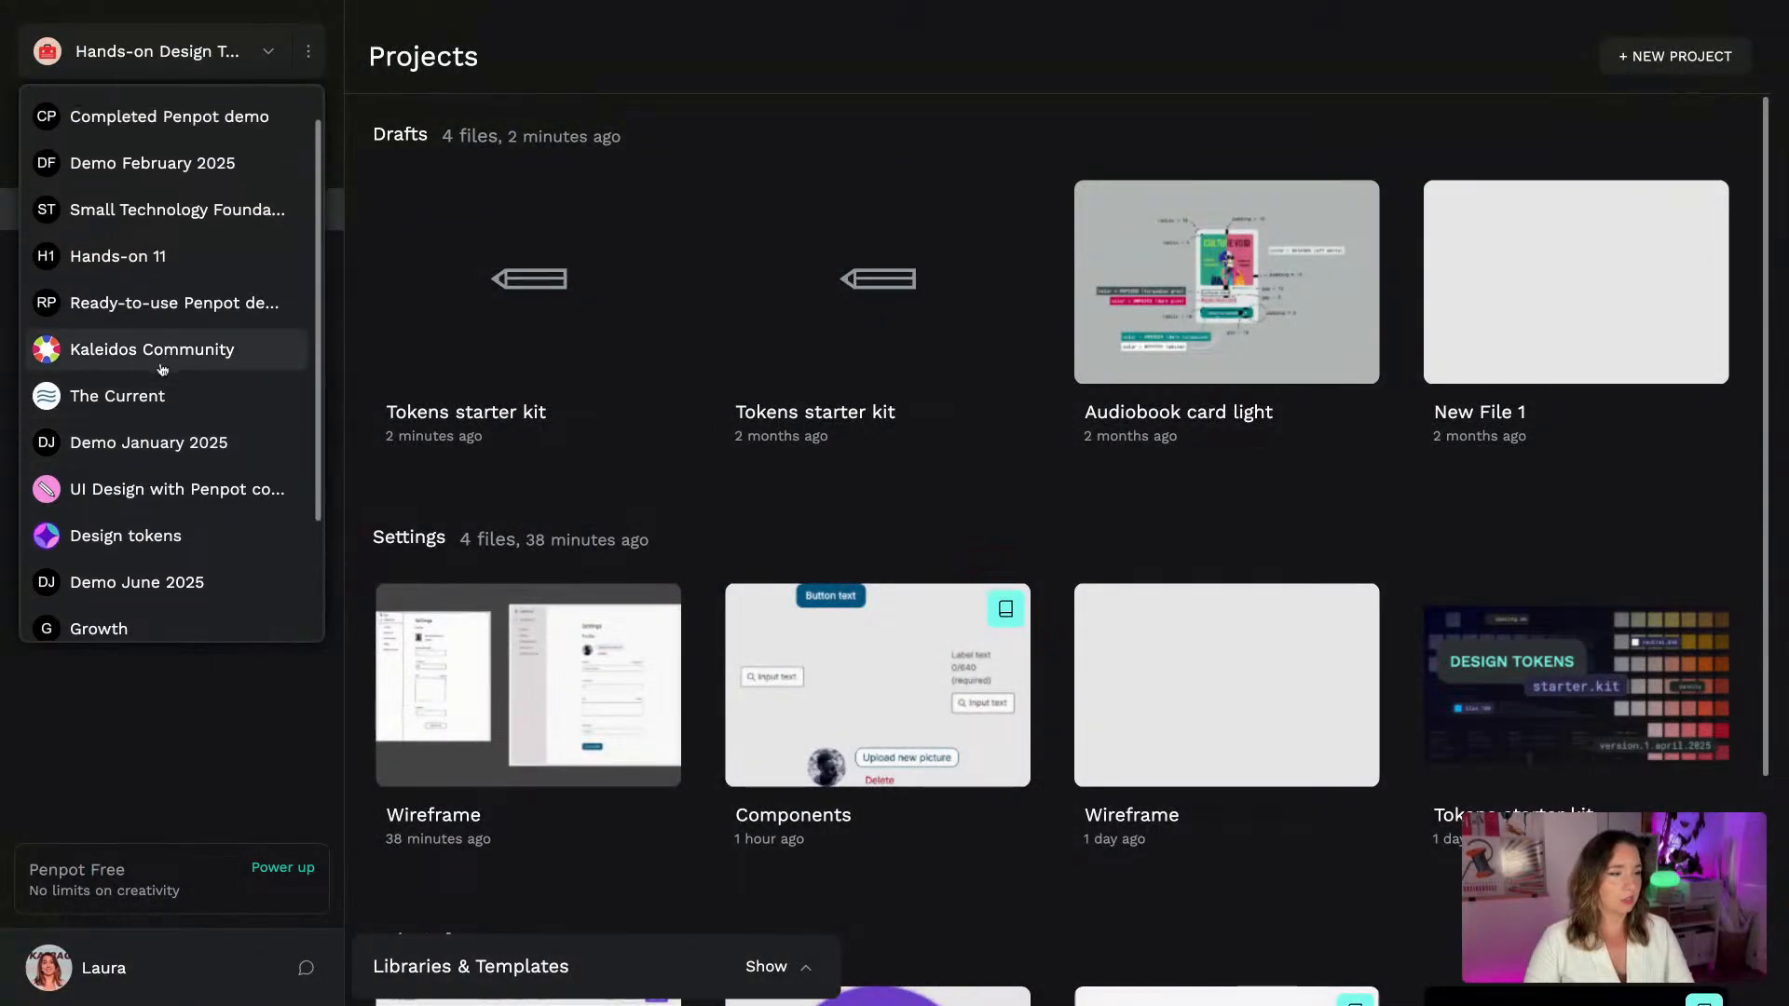
pyautogui.scroll(1, 177, 159)
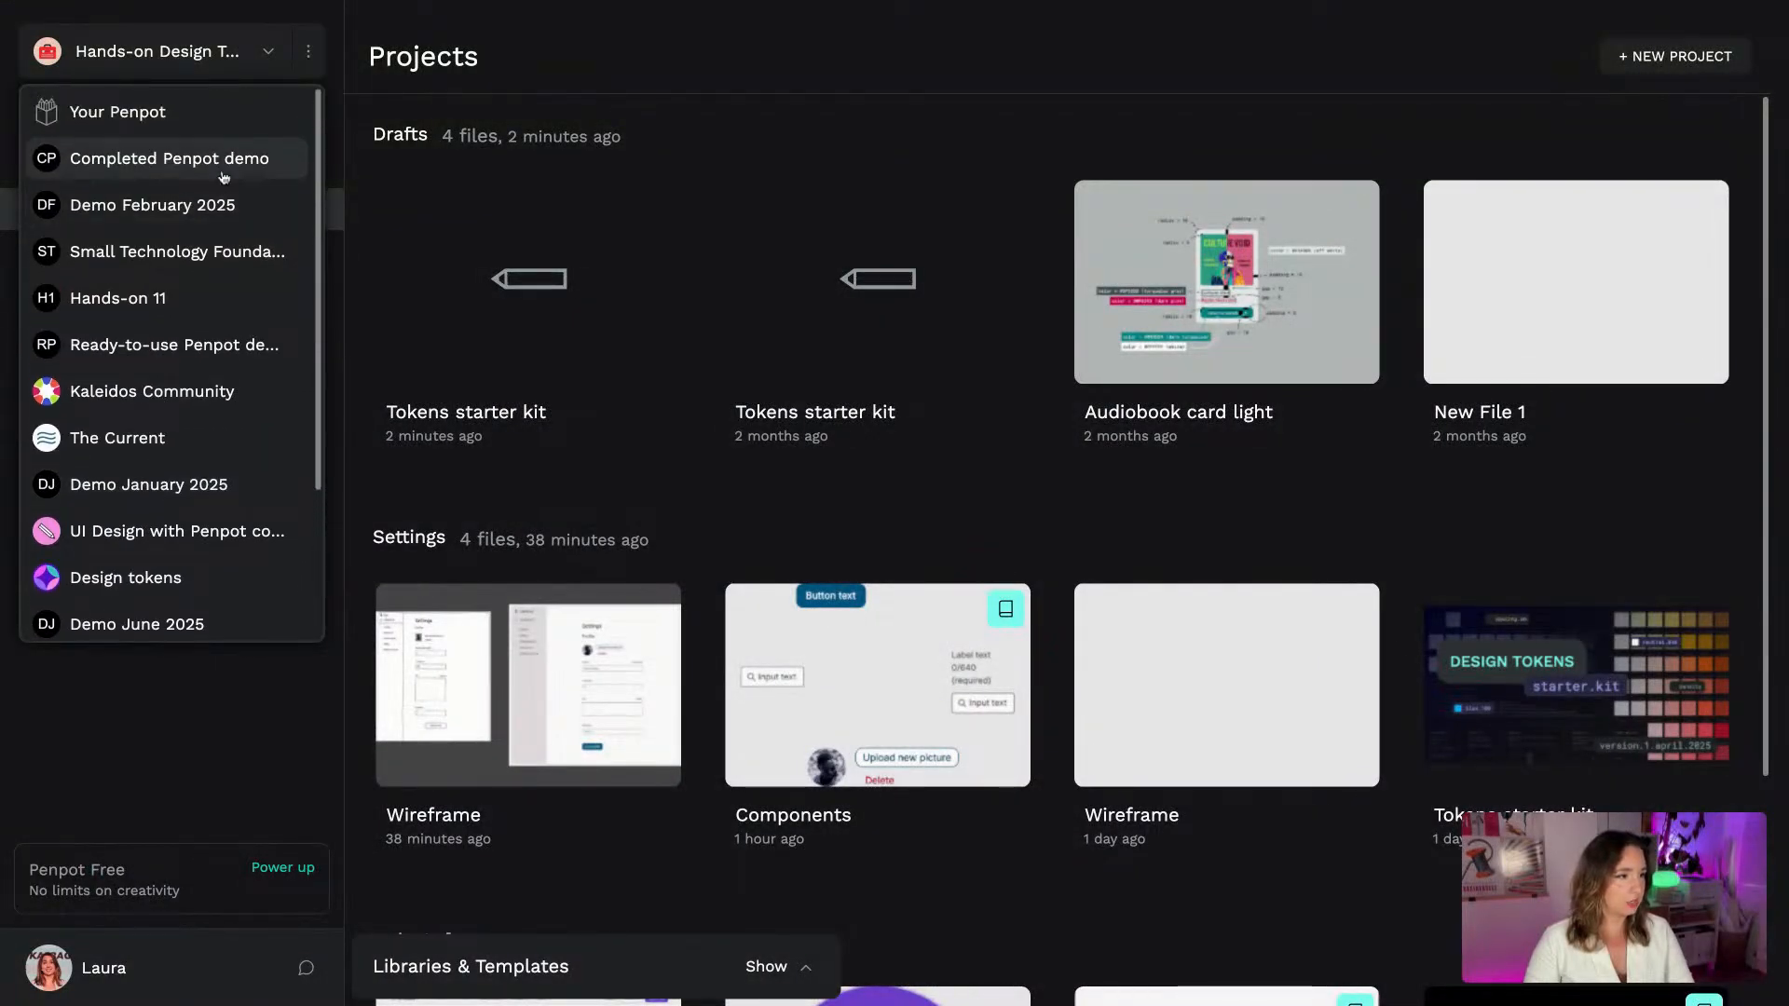
pyautogui.click(177, 298)
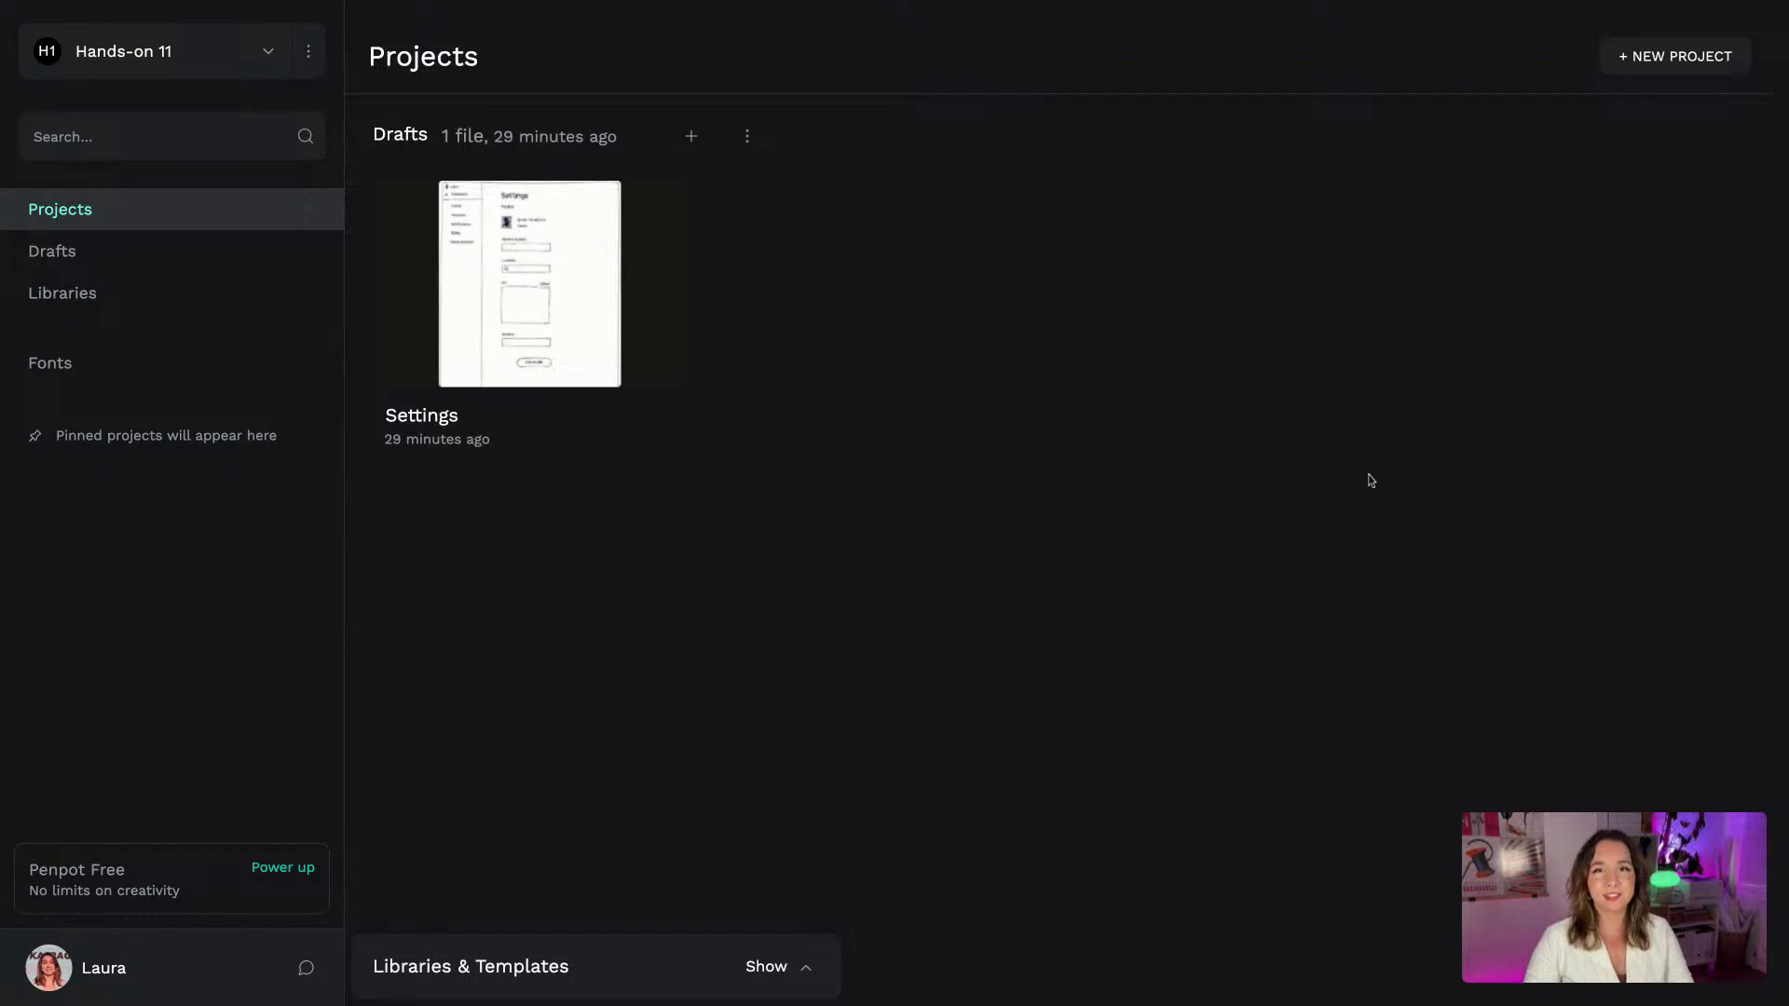
pyautogui.doubleClick(581, 258)
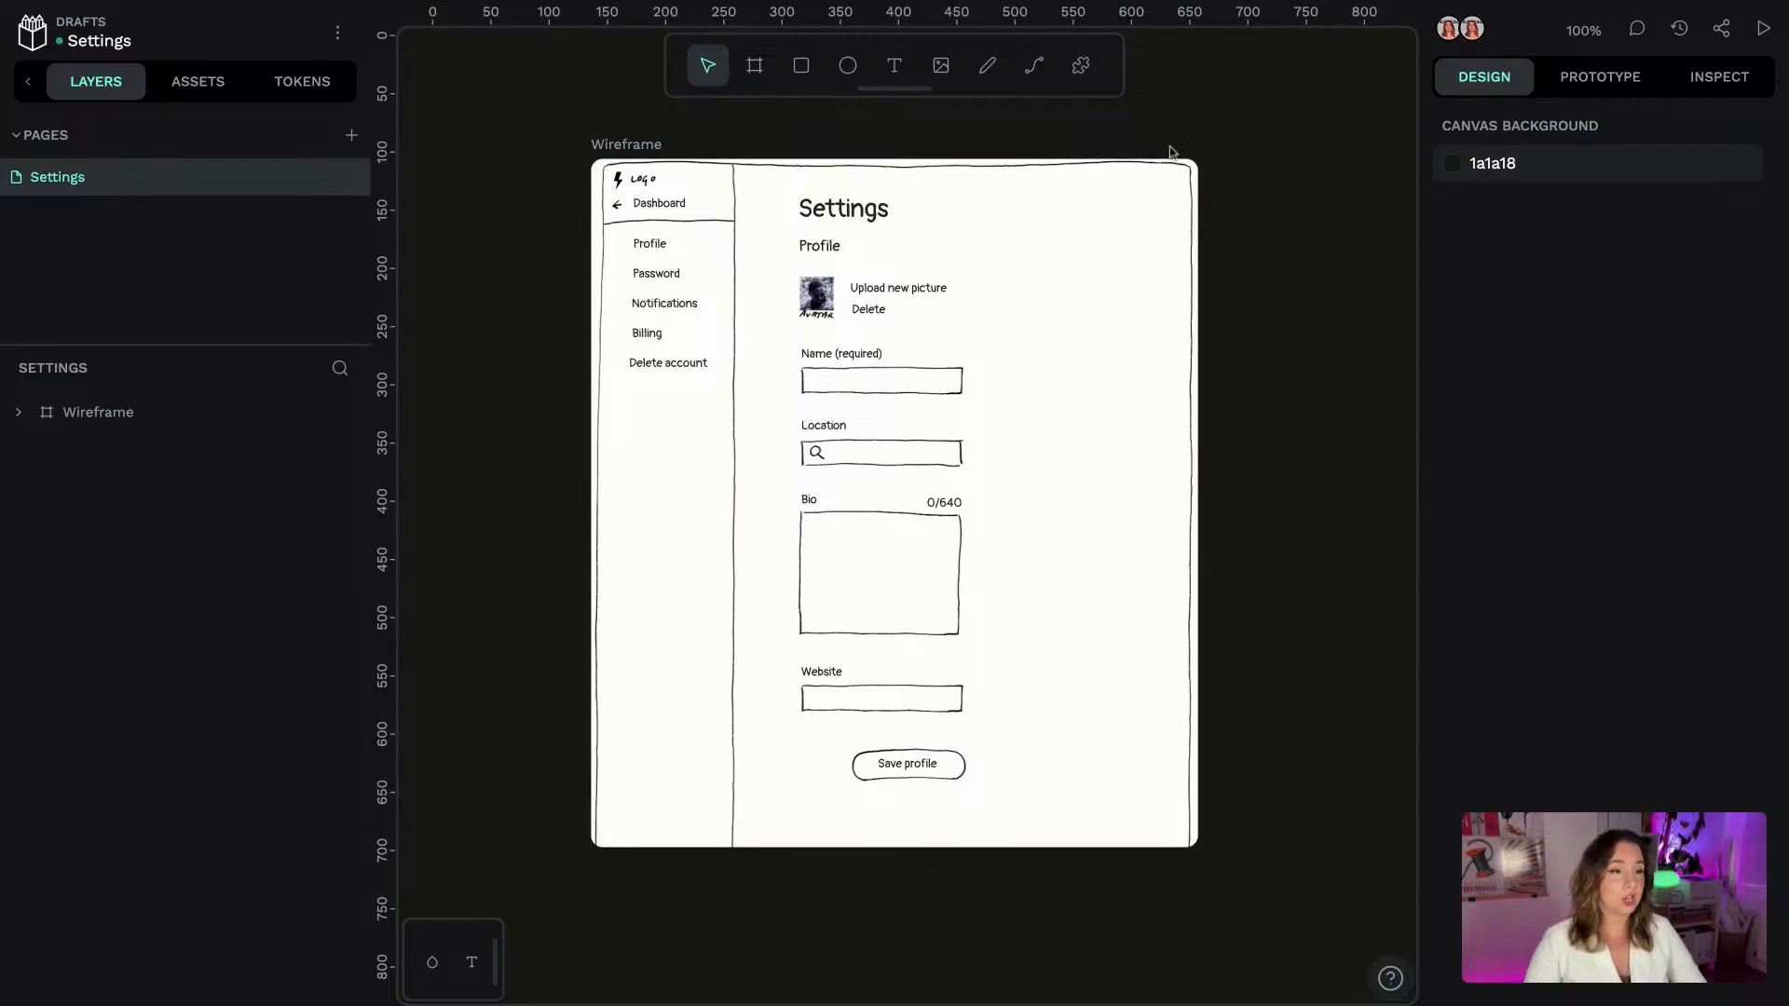
# Move the Wireframe board left and slightly up on the canvas, to about X -17, Y 90
pyautogui.click(890, 214)
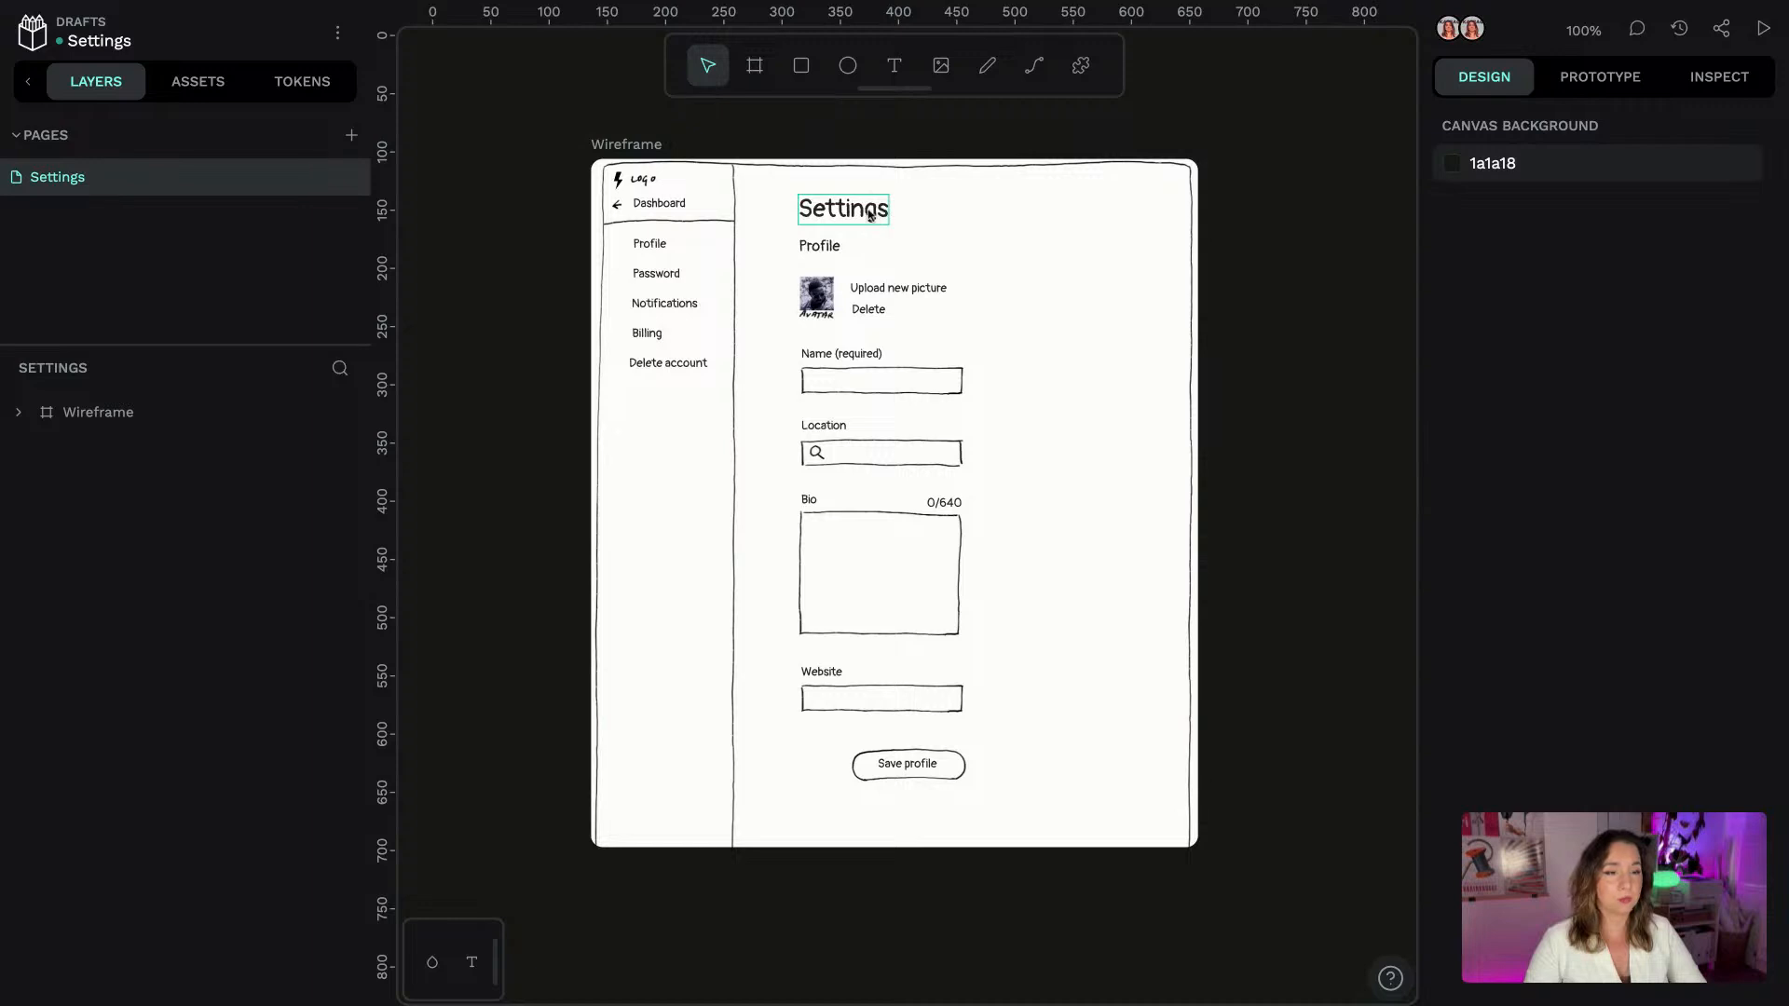
pyautogui.press('Escape')
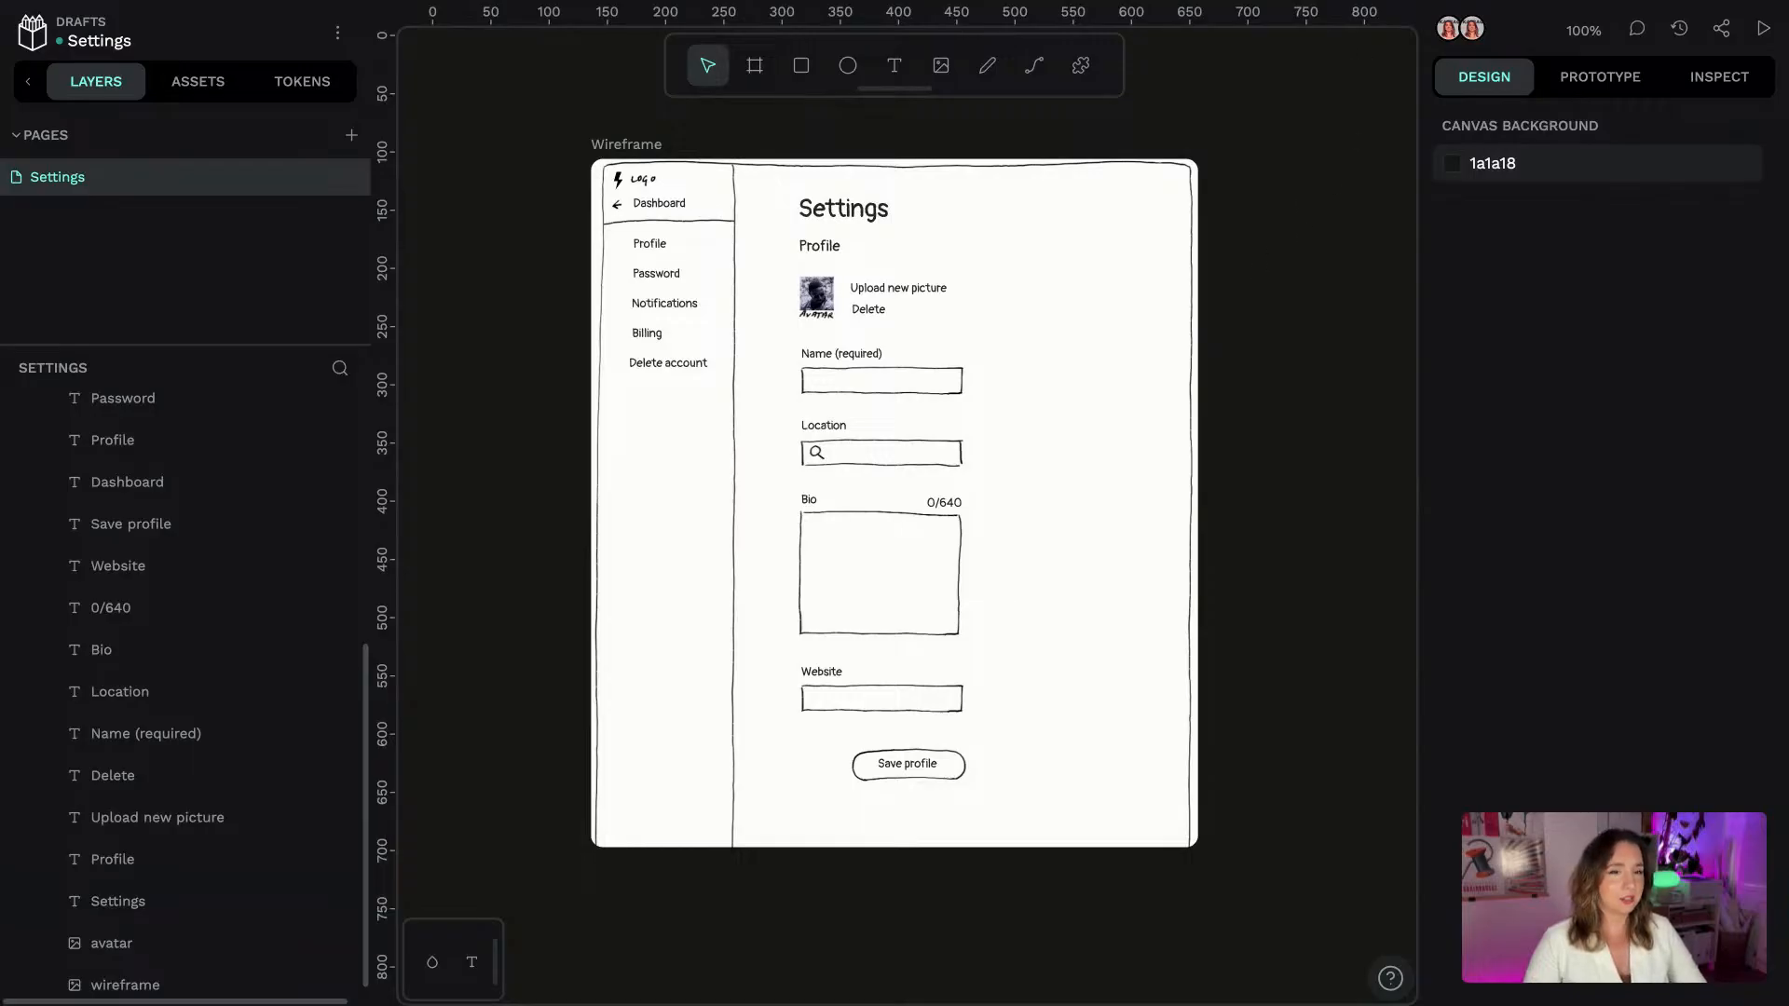
pyautogui.click(648, 146)
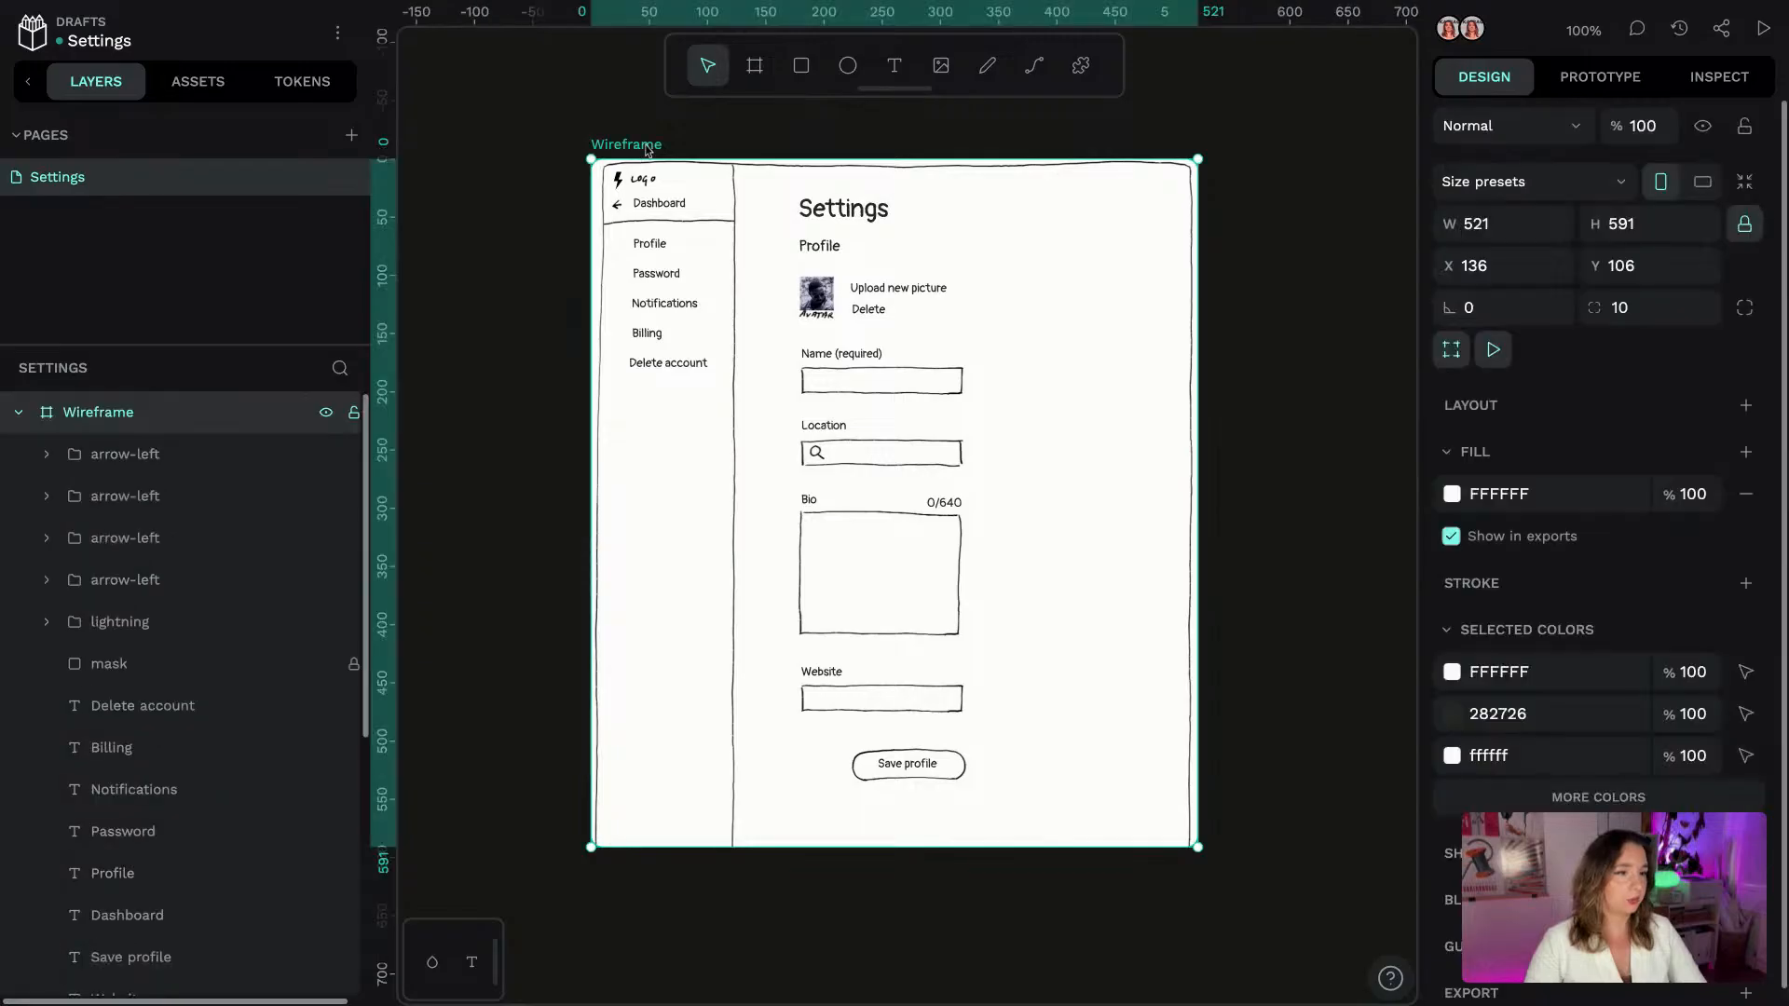
pyautogui.moveTo(647, 147); pyautogui.dragTo(469, 128)
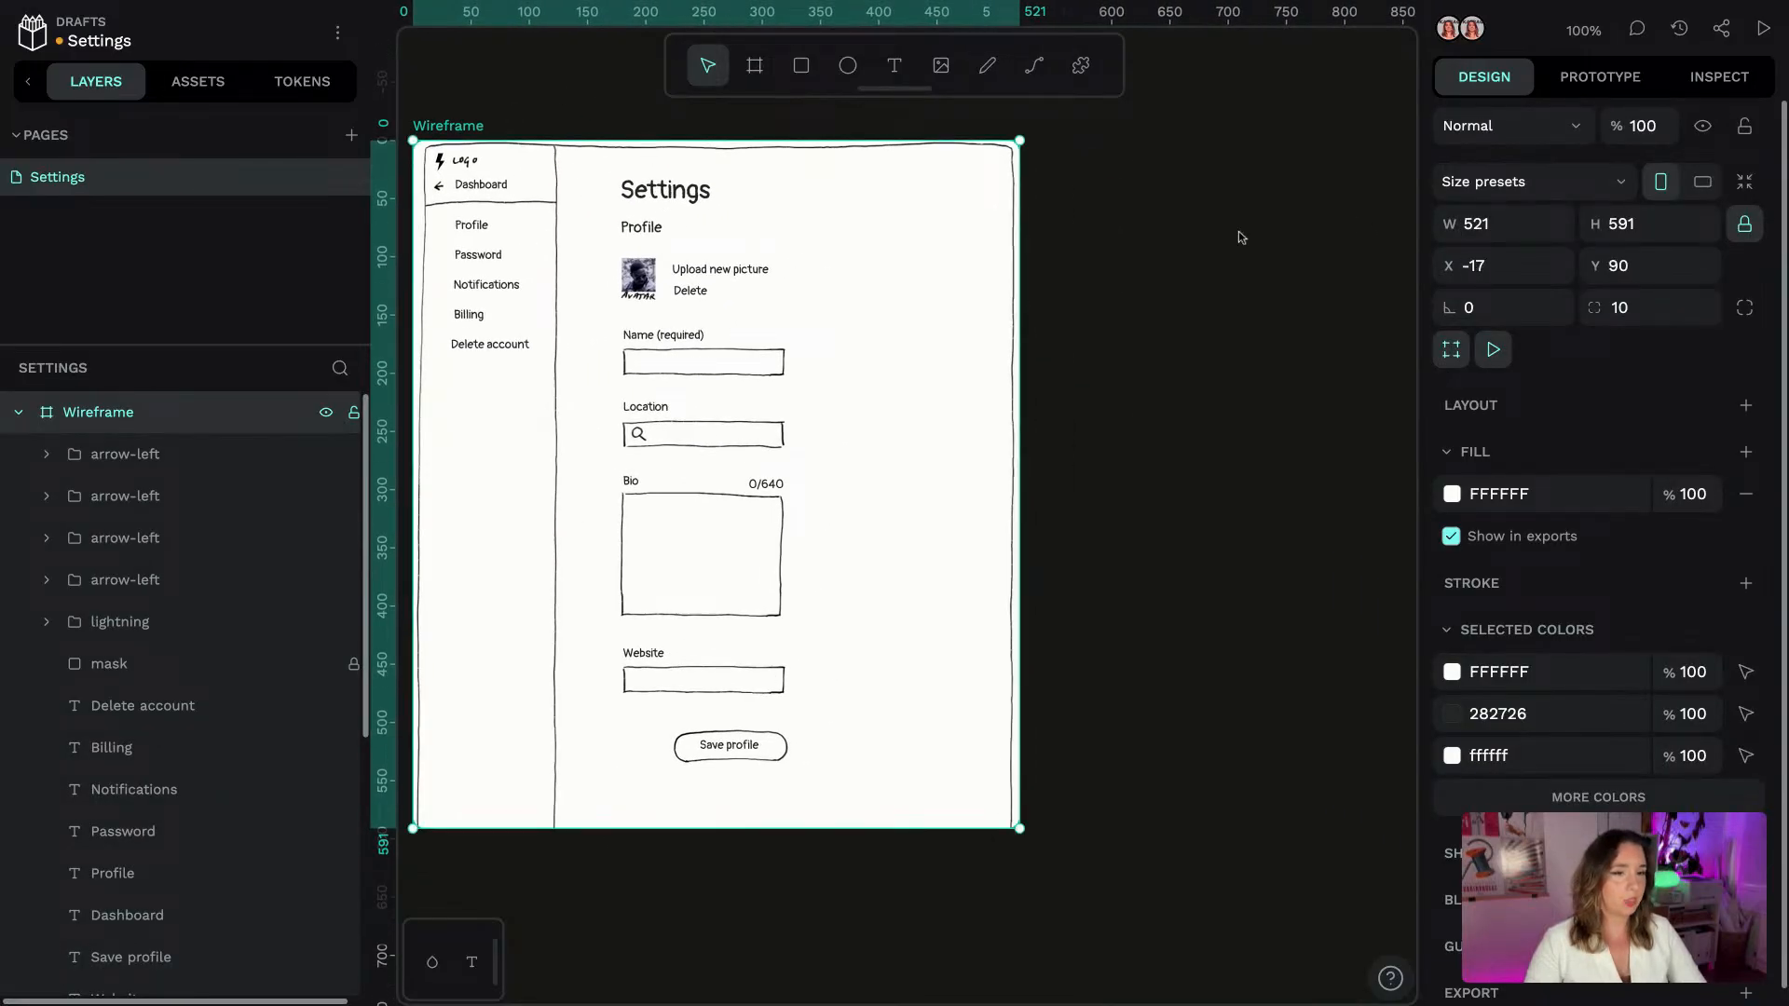
pyautogui.click(1240, 238)
# Draw a new board of about 618 × 636 in the empty canvas area beside the Wireframe board
pyautogui.hscroll(8, 1126, 197)
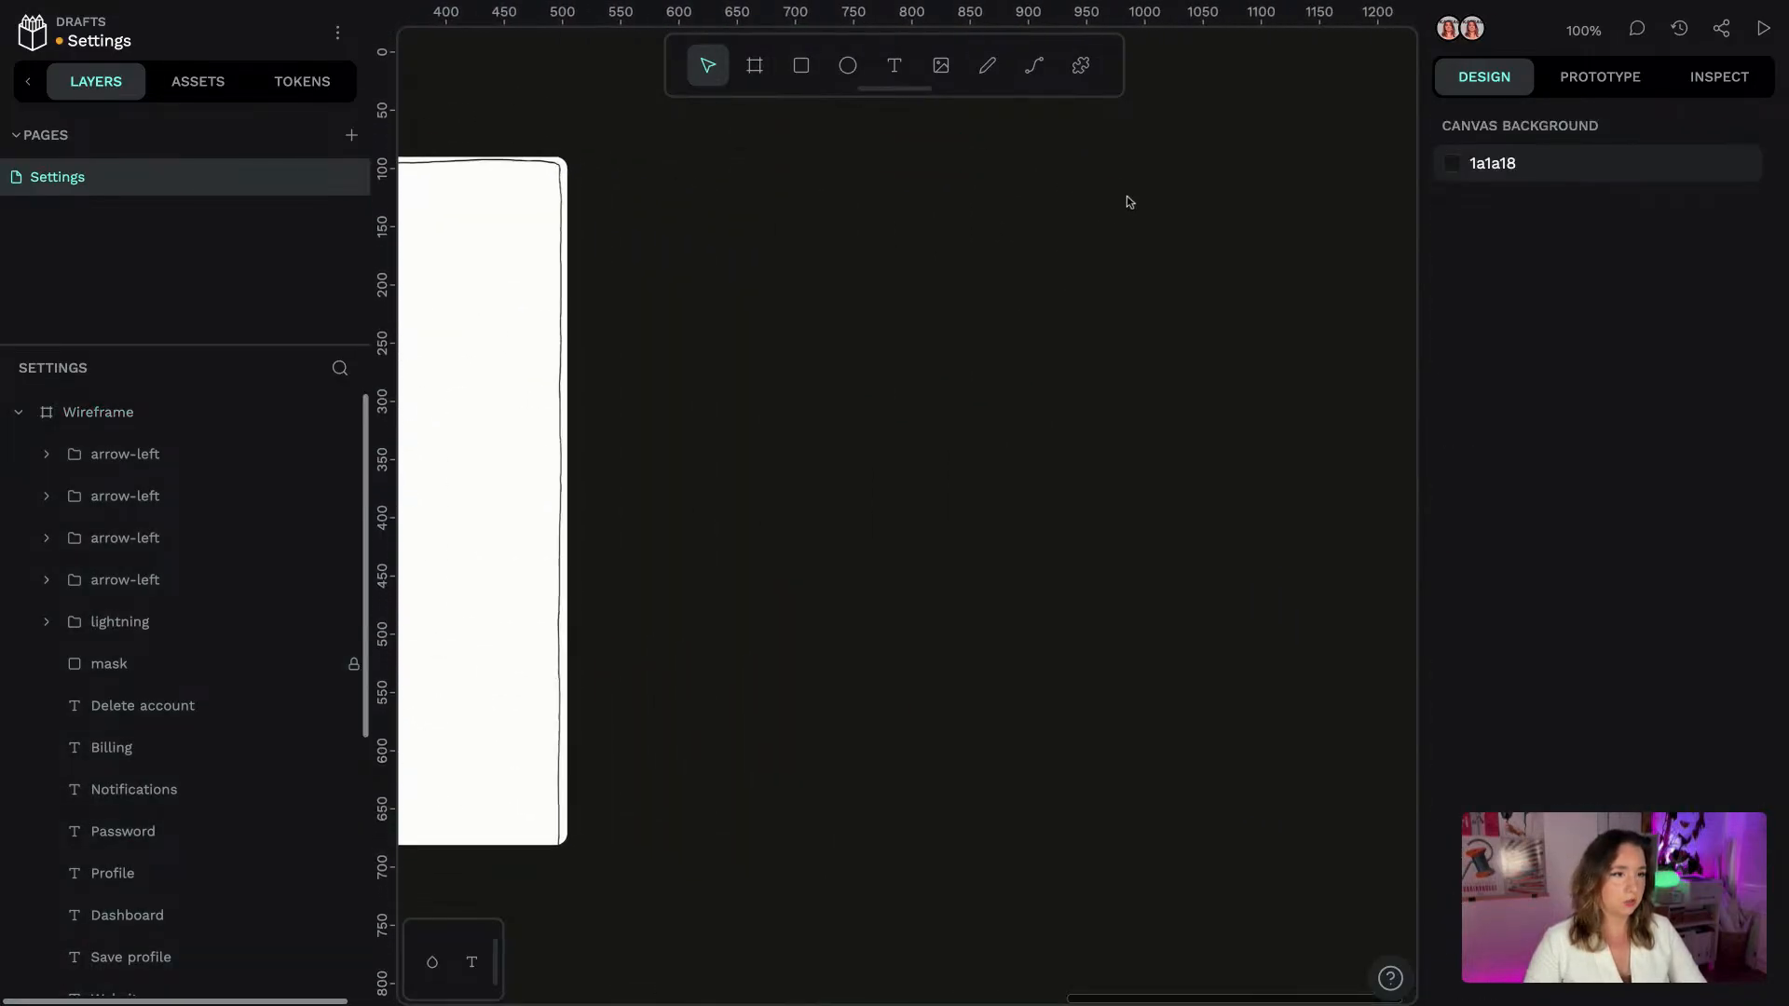
pyautogui.click(752, 73)
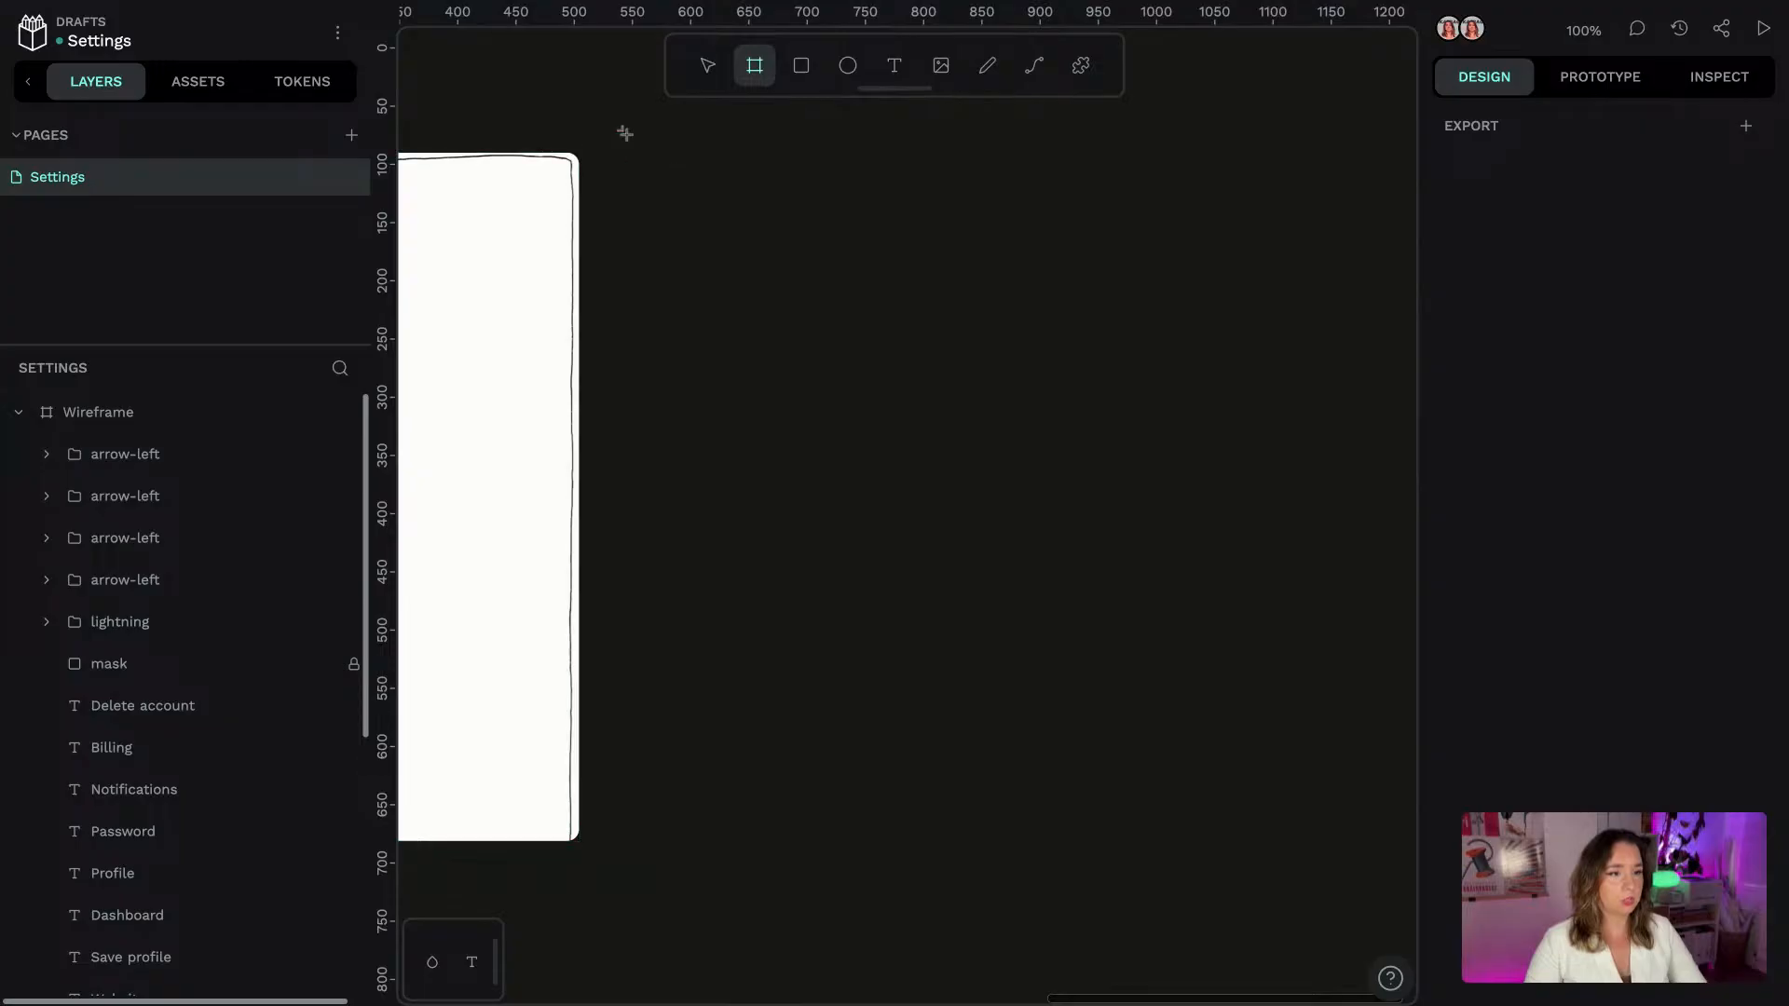
pyautogui.moveTo(636, 135)
pyautogui.mouseDown()
pyautogui.moveTo(873, 482)
pyautogui.moveTo(1229, 840)
pyautogui.moveTo(1357, 875)
pyautogui.mouseUp()
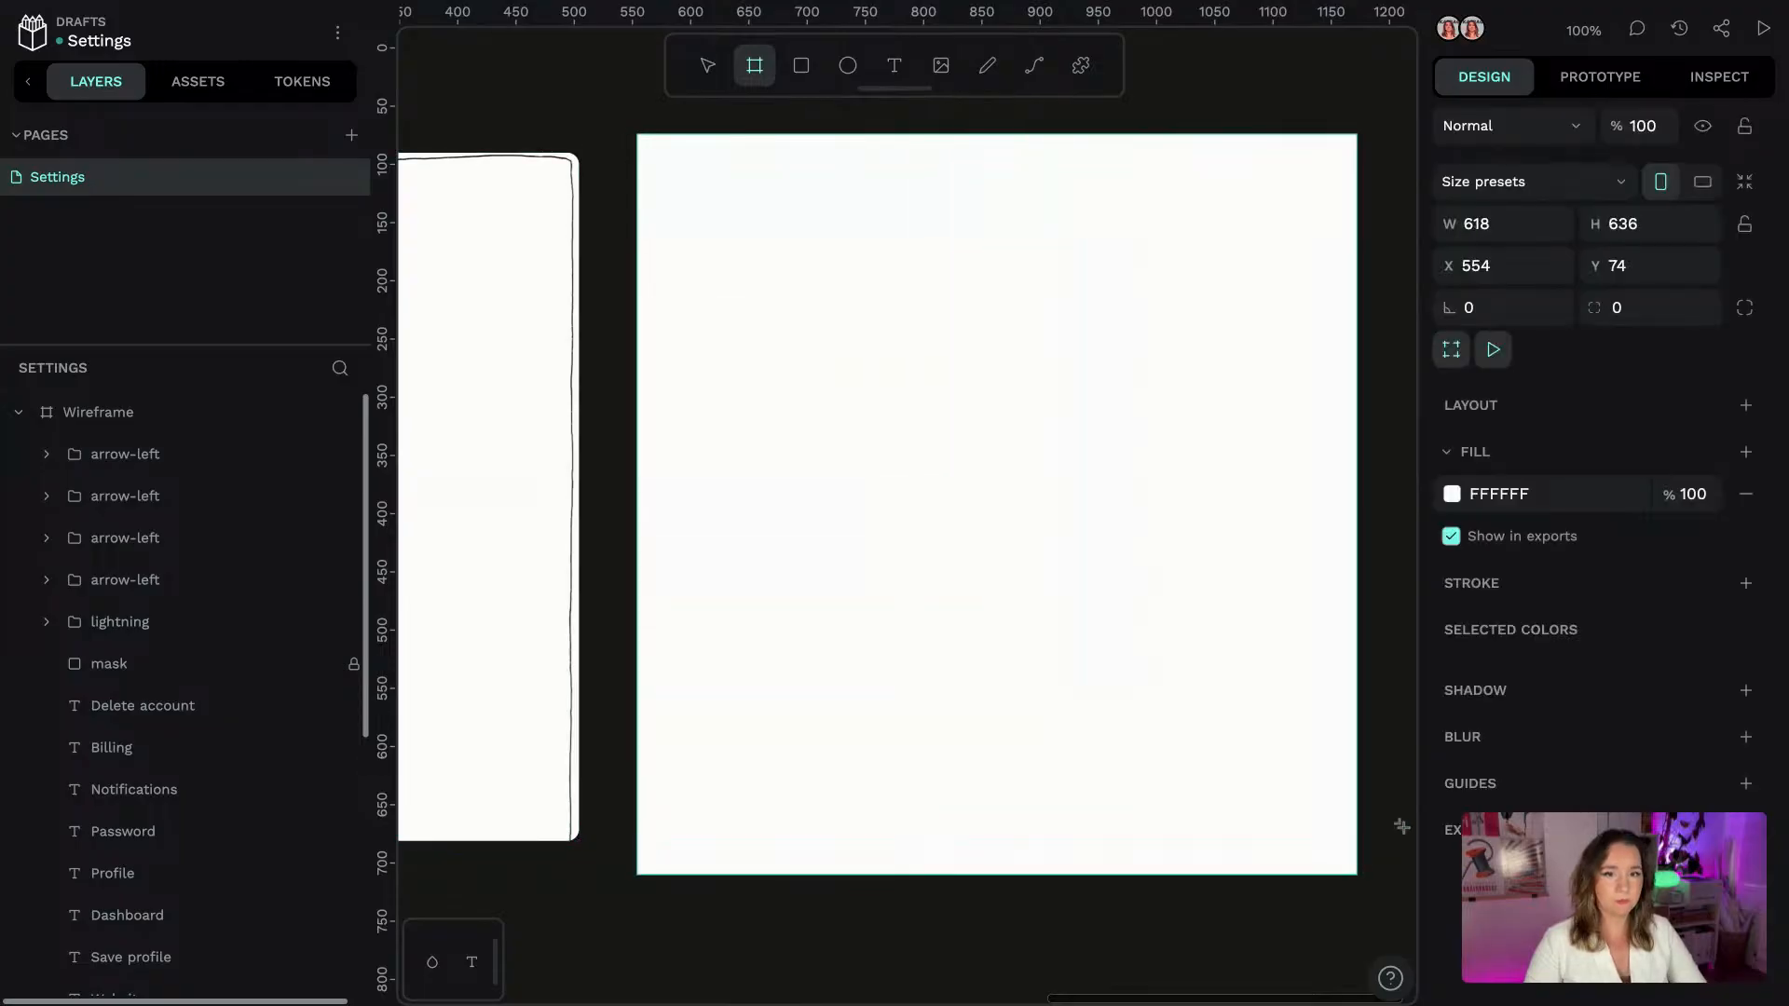
# Resize the new board with the Web 1024 size preset, 1024 × 768
pyautogui.click(1563, 180)
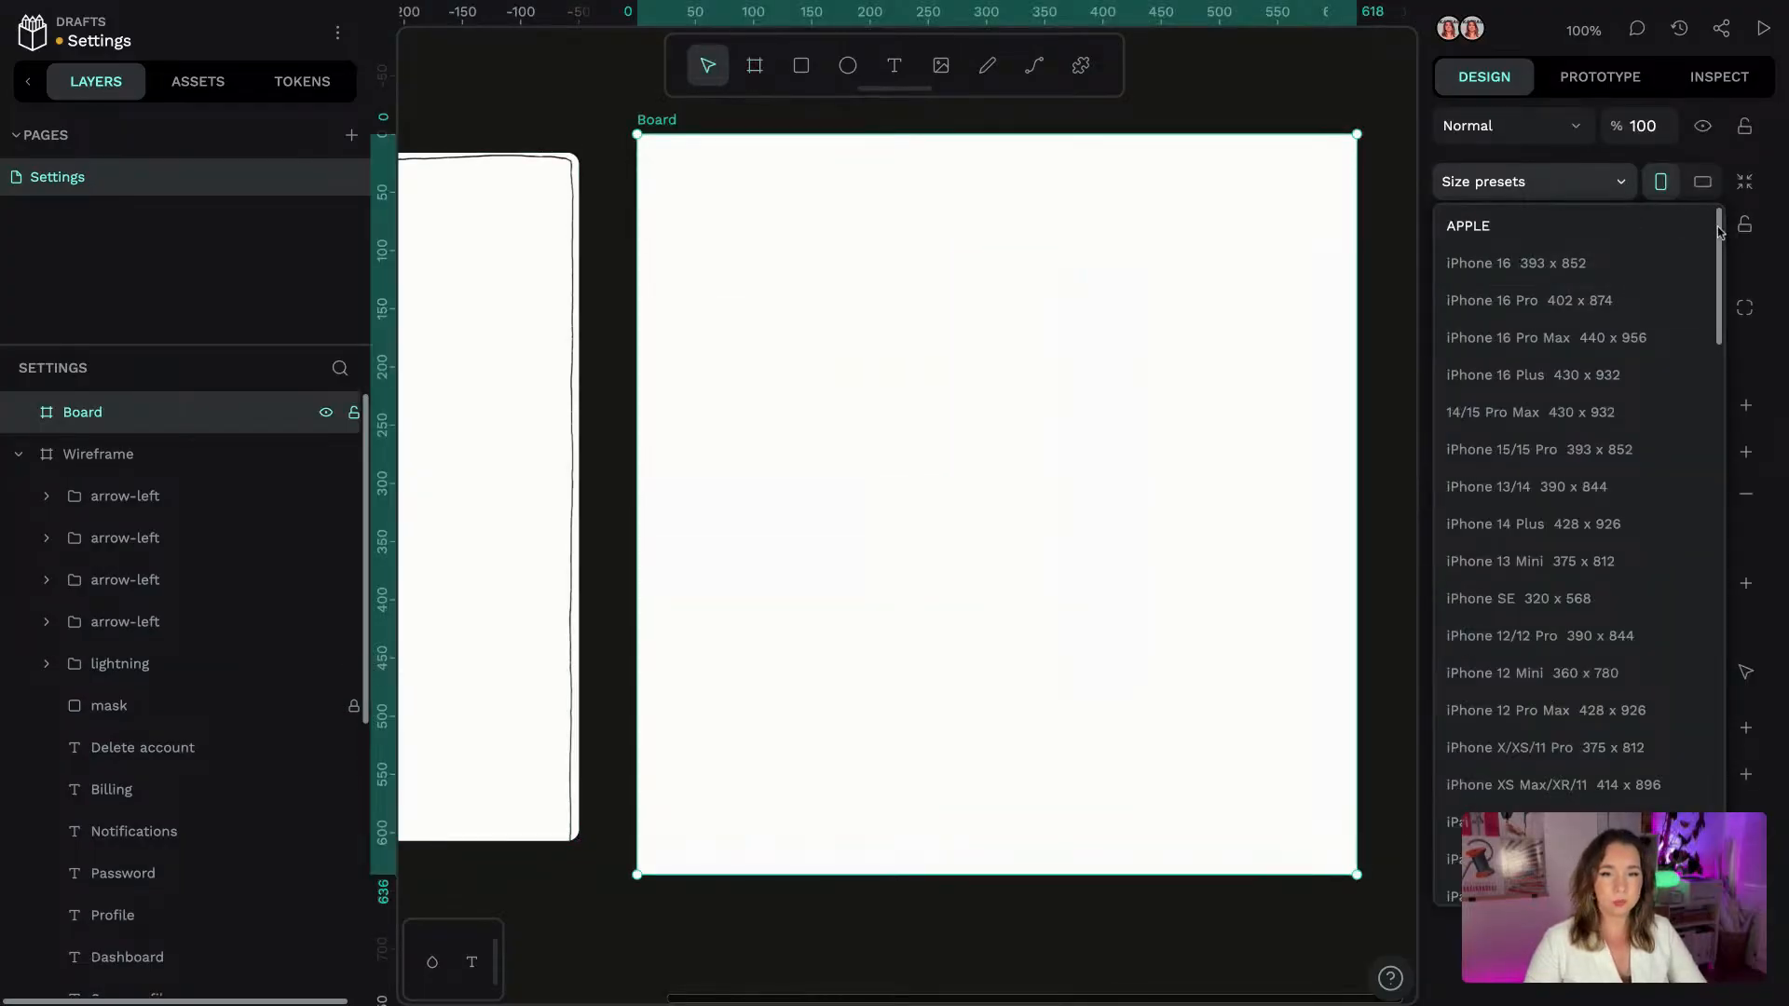
pyautogui.scroll(-10, 1722, 233)
pyautogui.scroll(-15, 1723, 230)
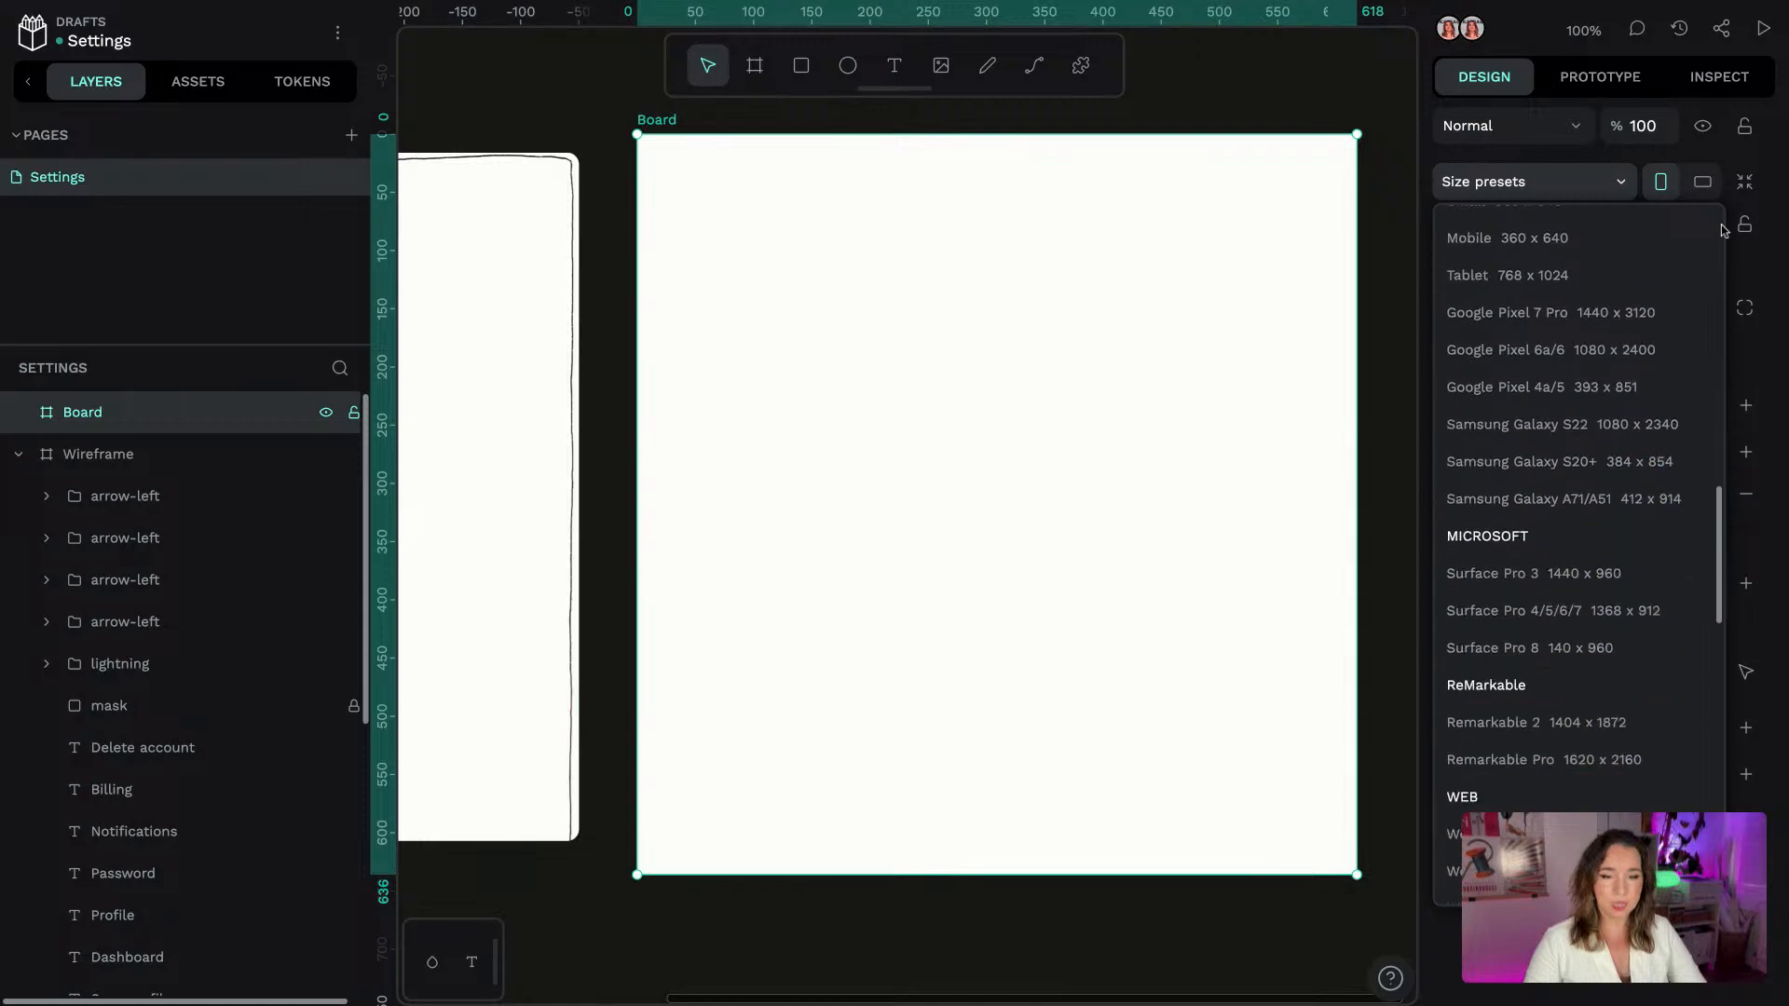
pyautogui.scroll(-4, 1575, 559)
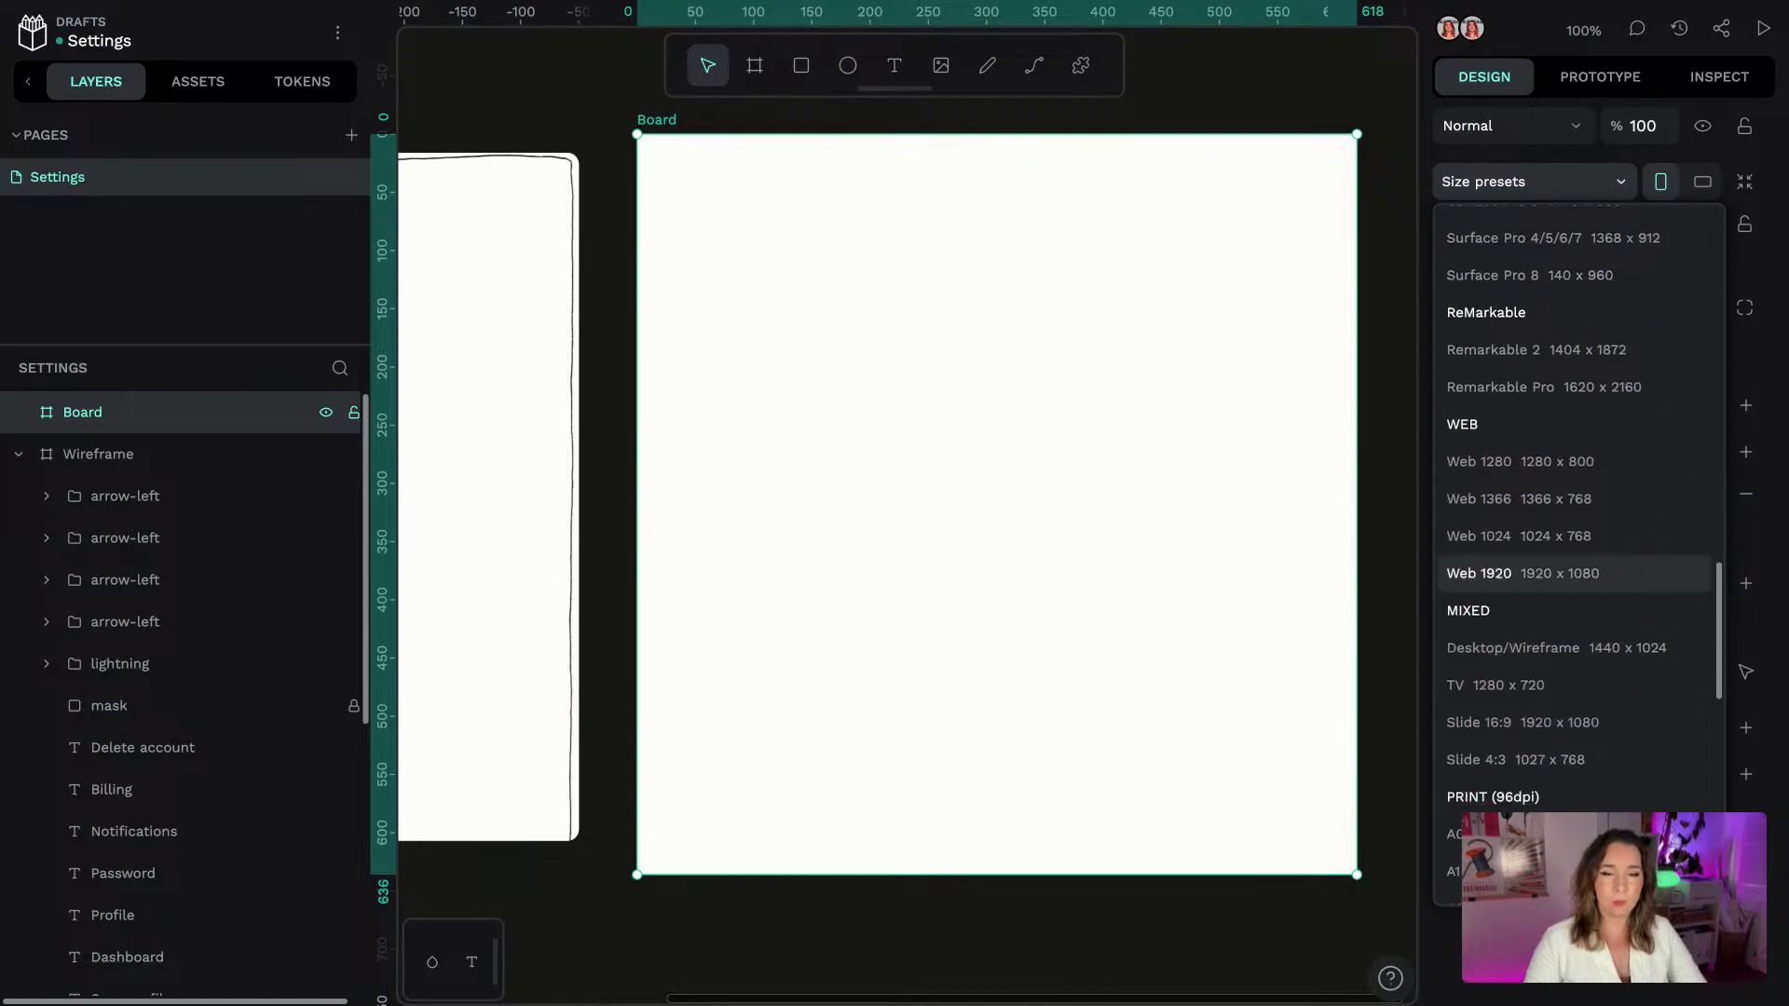
pyautogui.click(1544, 547)
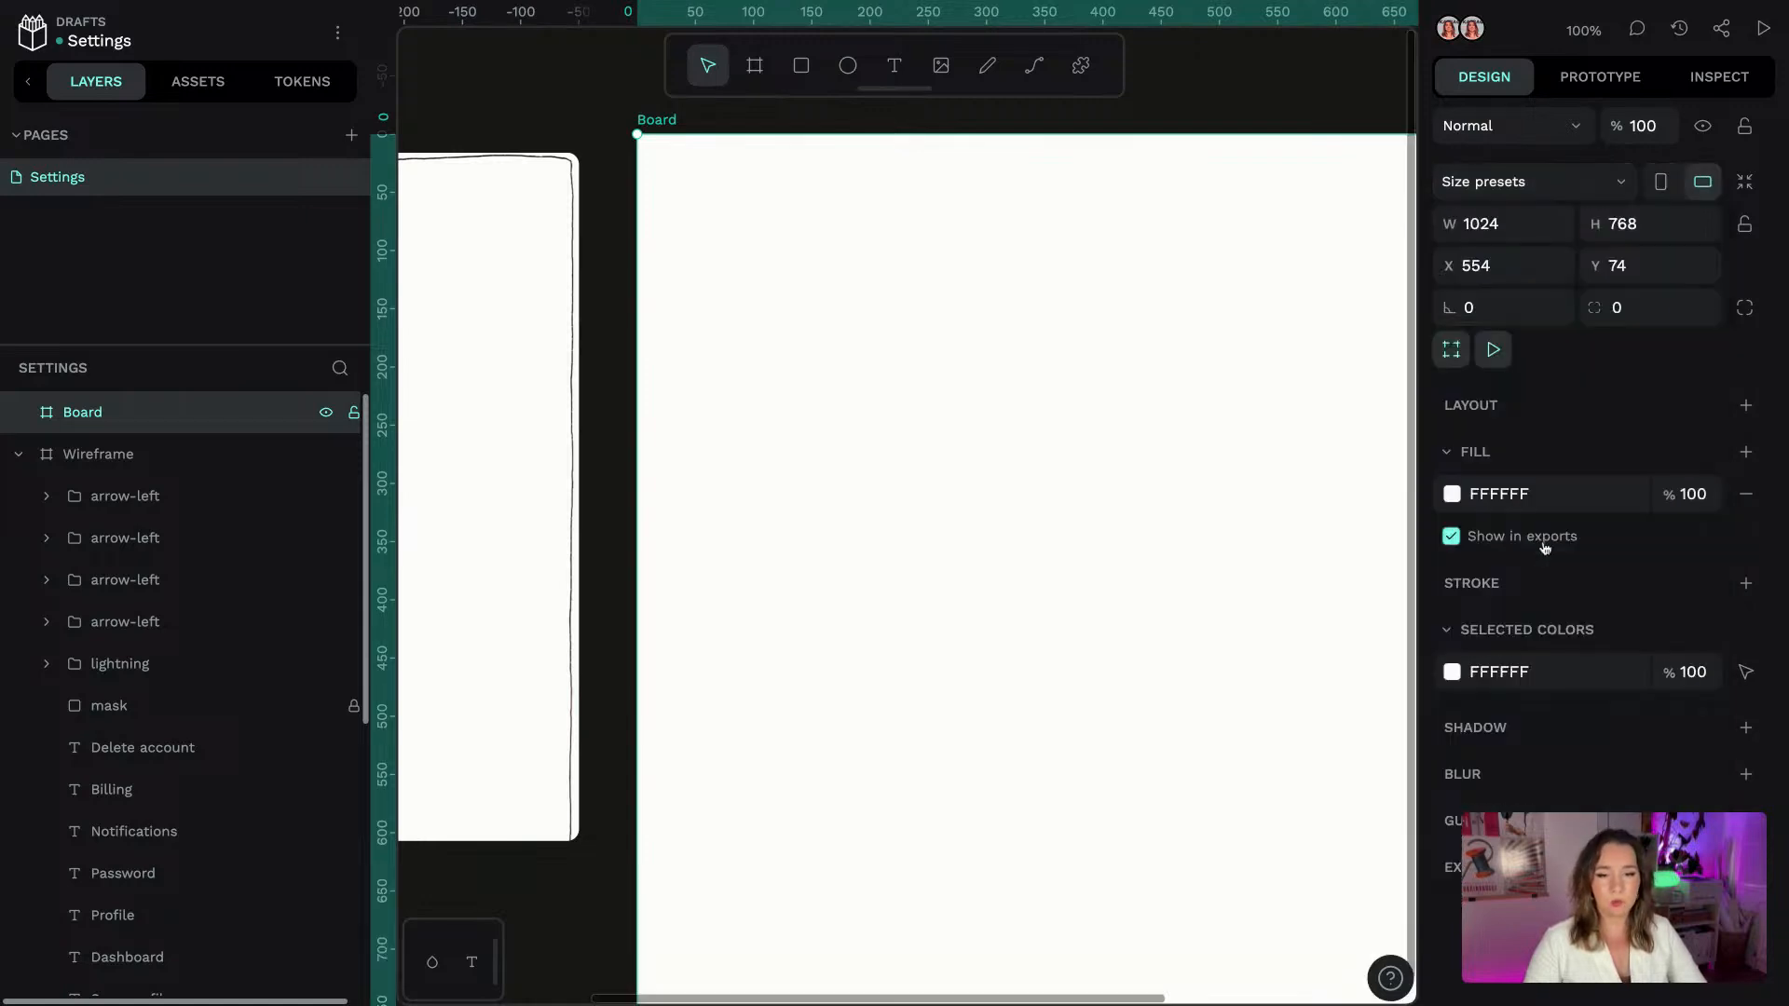
pyautogui.click(1281, 103)
# Rename the new 1024 × 768 board as "Settings mockup"
pyautogui.scroll(-3, 1294, 102)
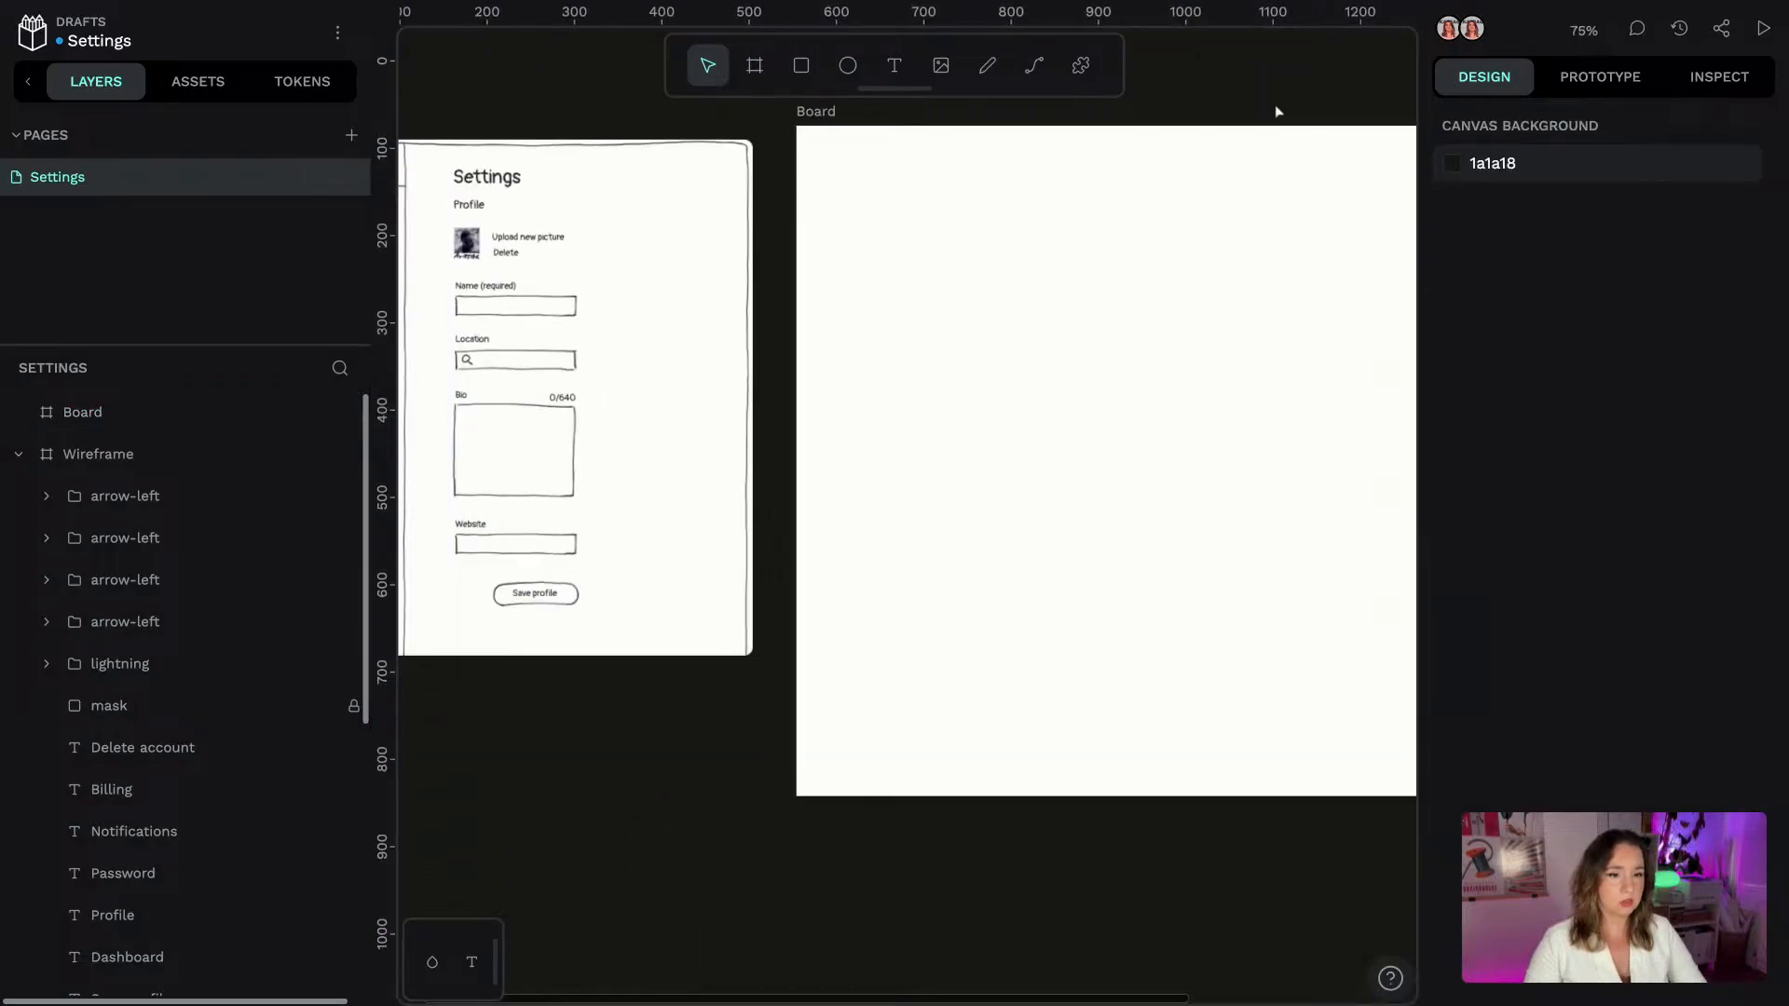
pyautogui.scroll(1, 1271, 88)
pyautogui.hscroll(5, 1271, 87)
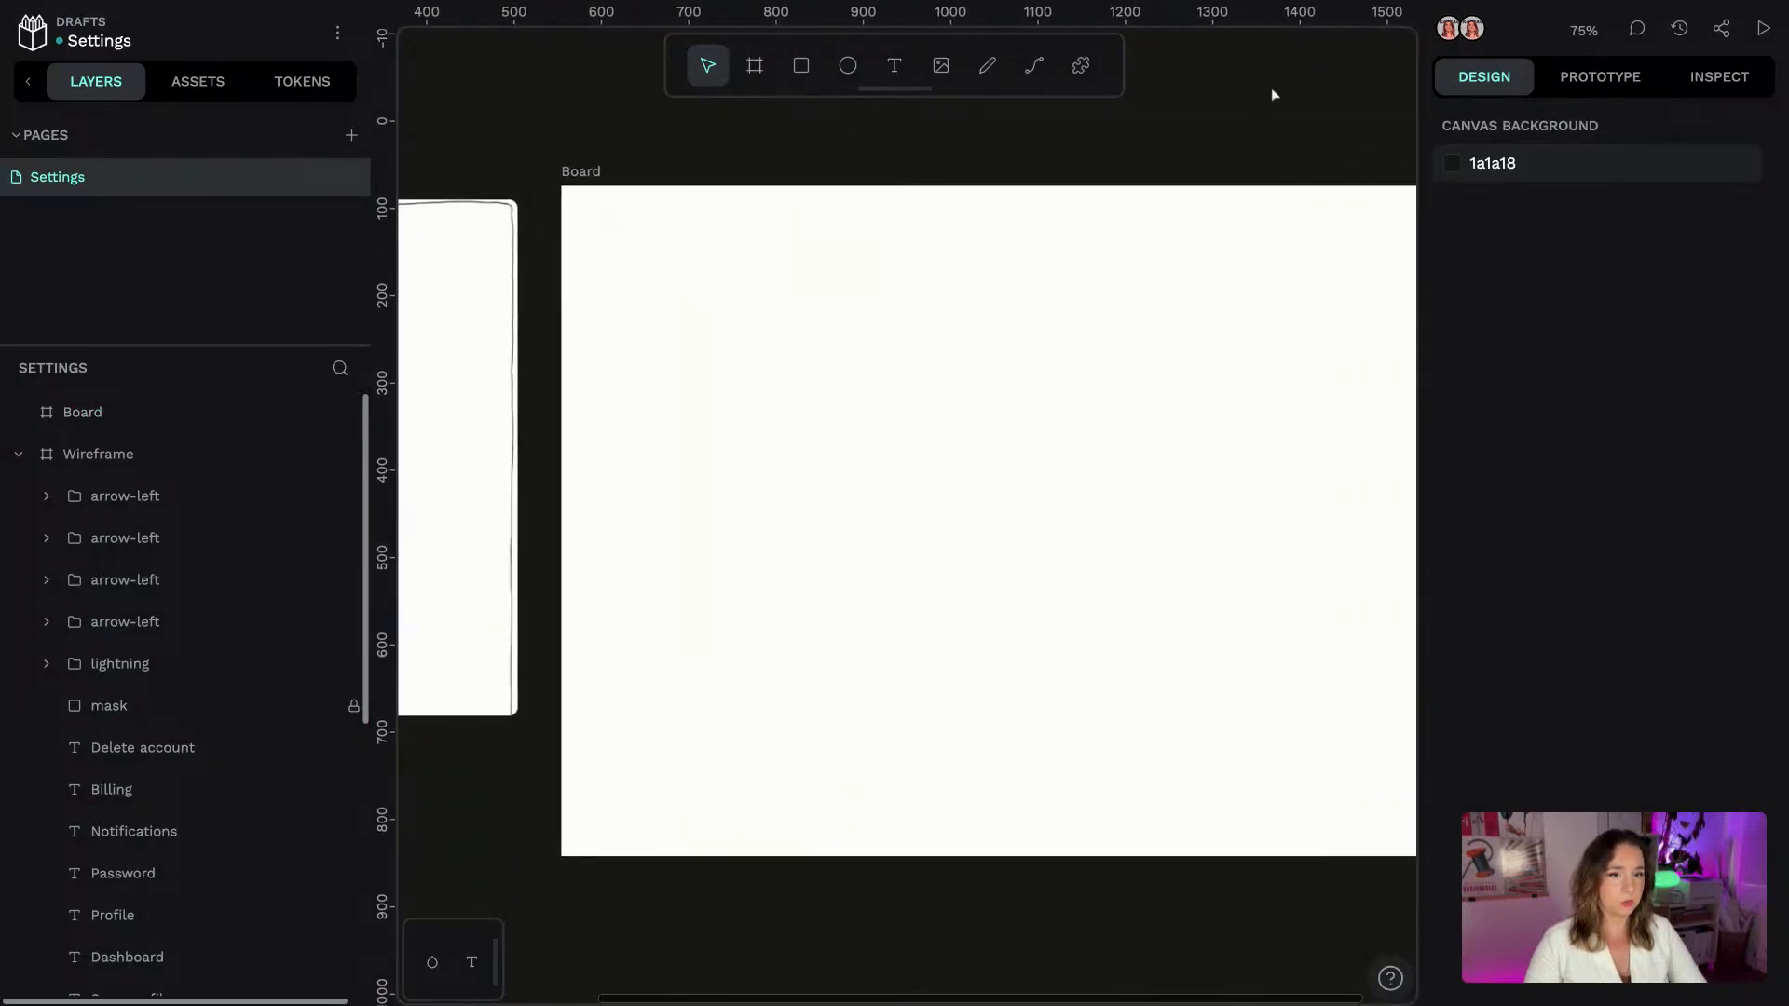
pyautogui.hscroll(-1, 838, 139)
pyautogui.click(527, 172)
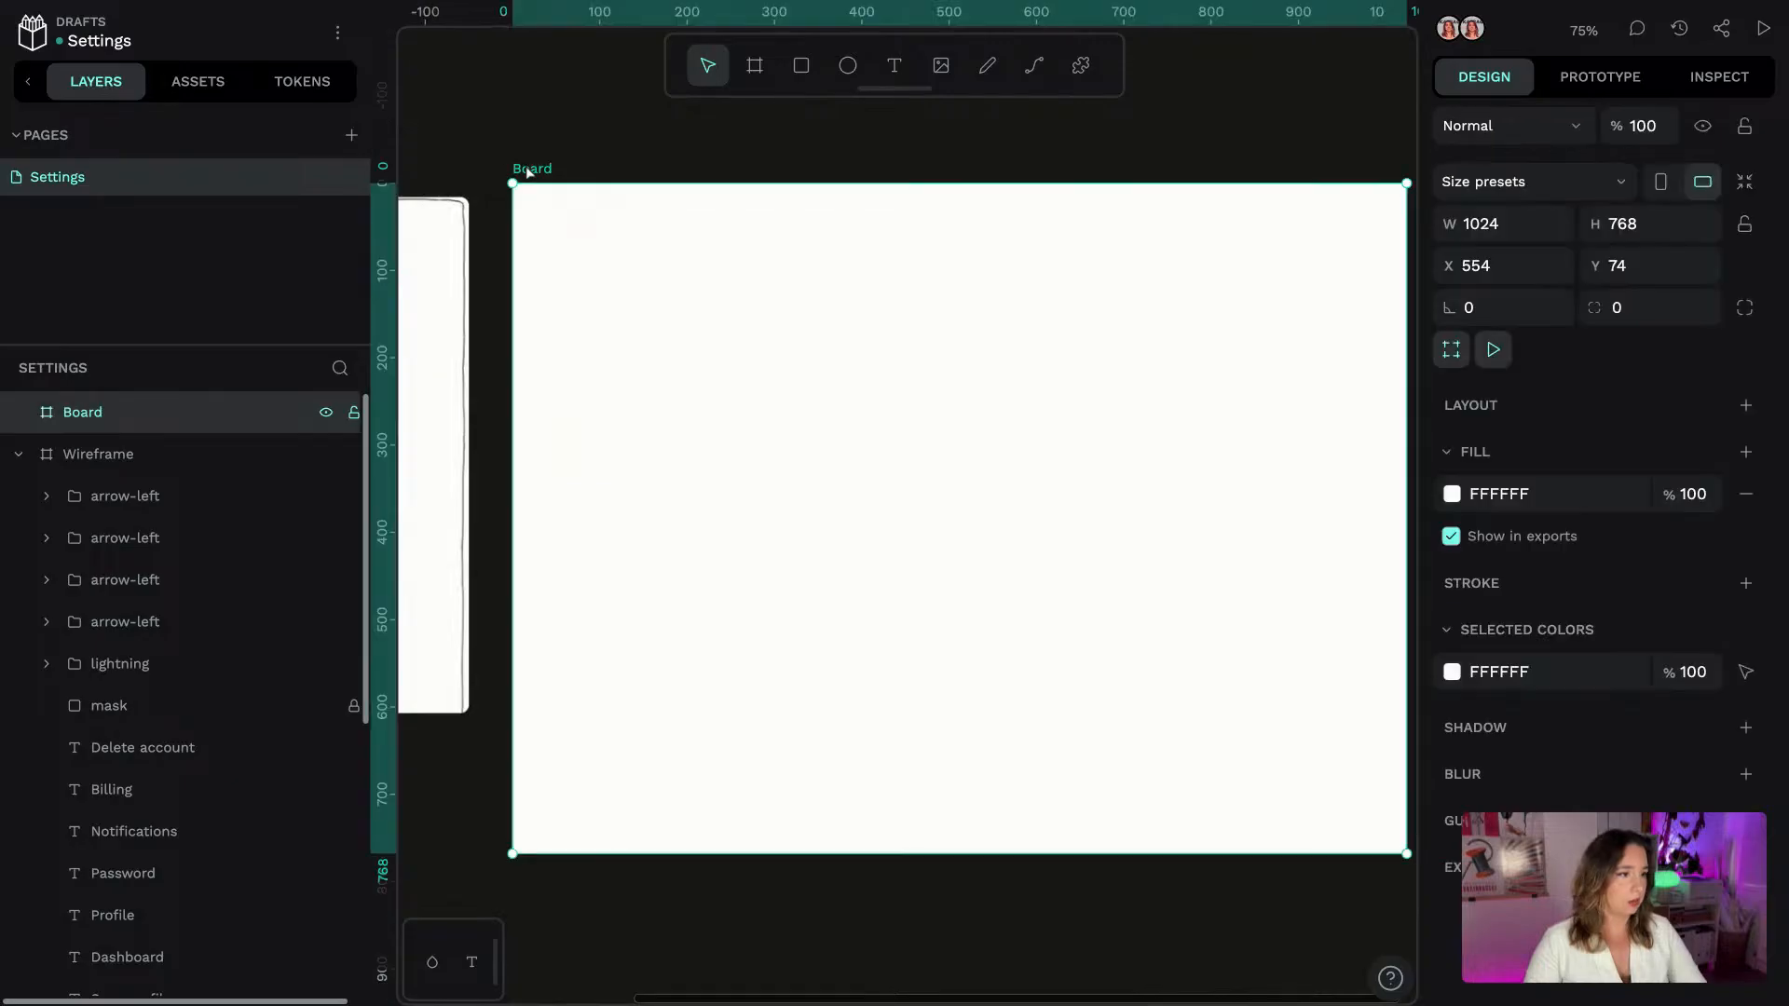
pyautogui.doubleClick(95, 412)
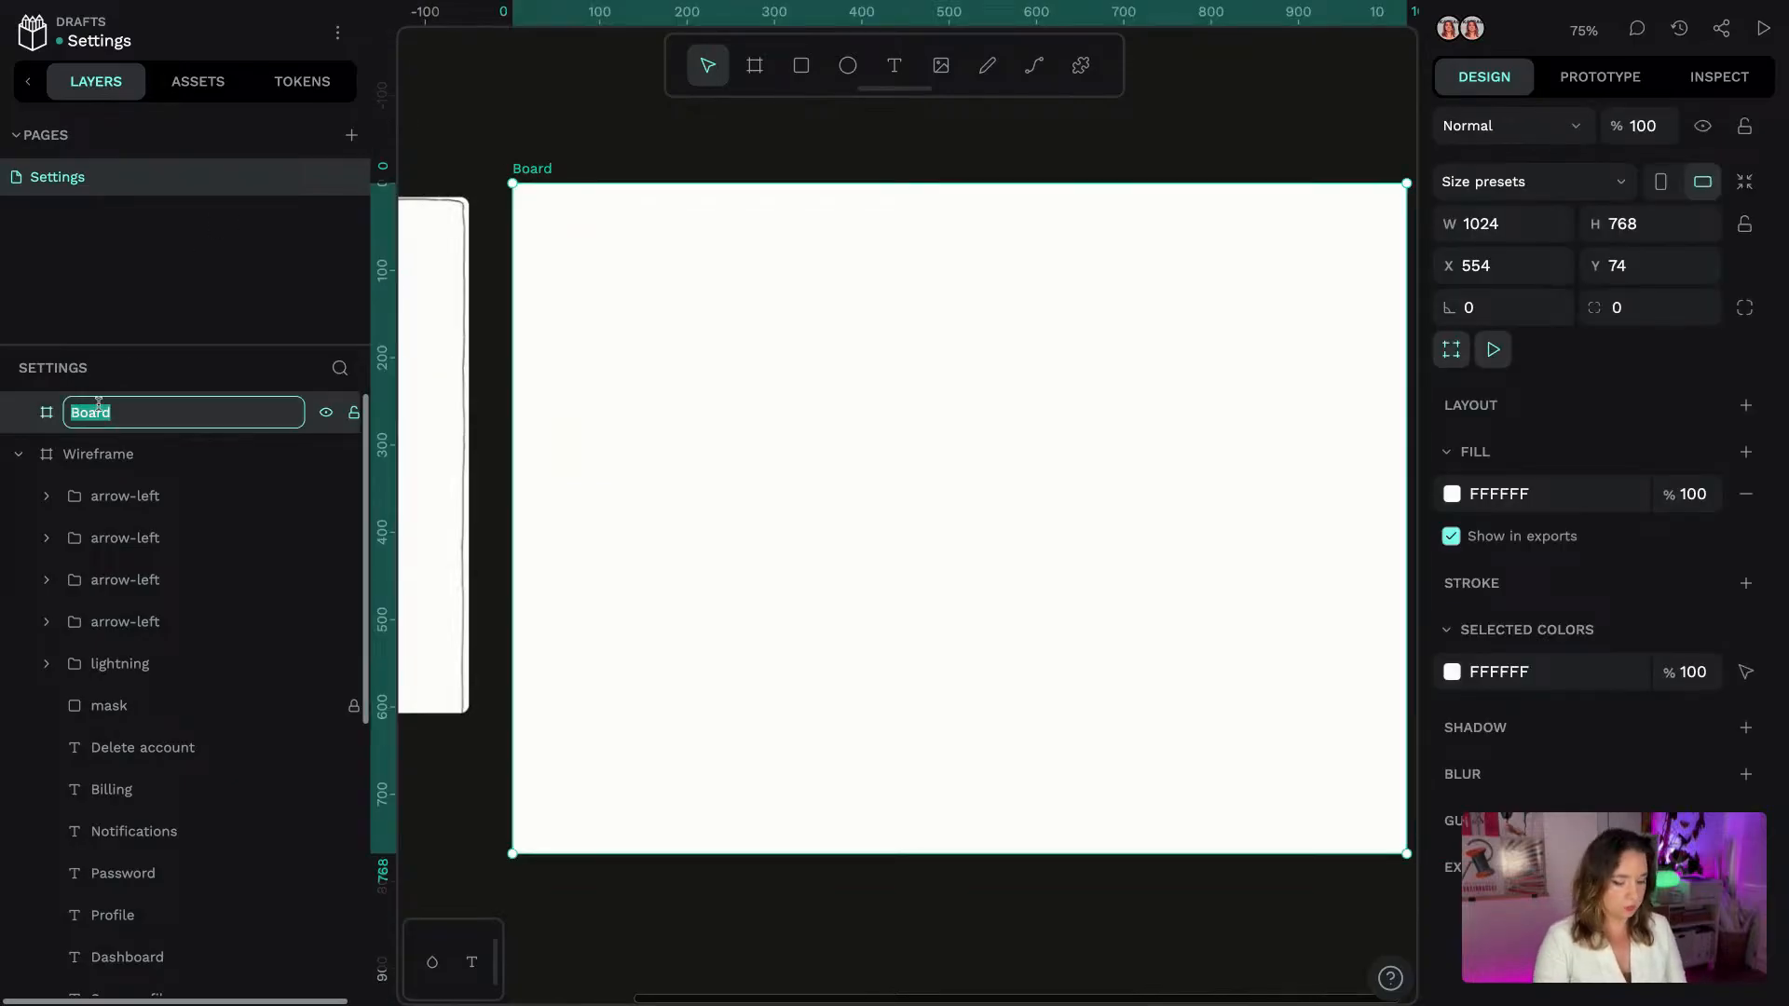
pyautogui.write('Settings mockup')
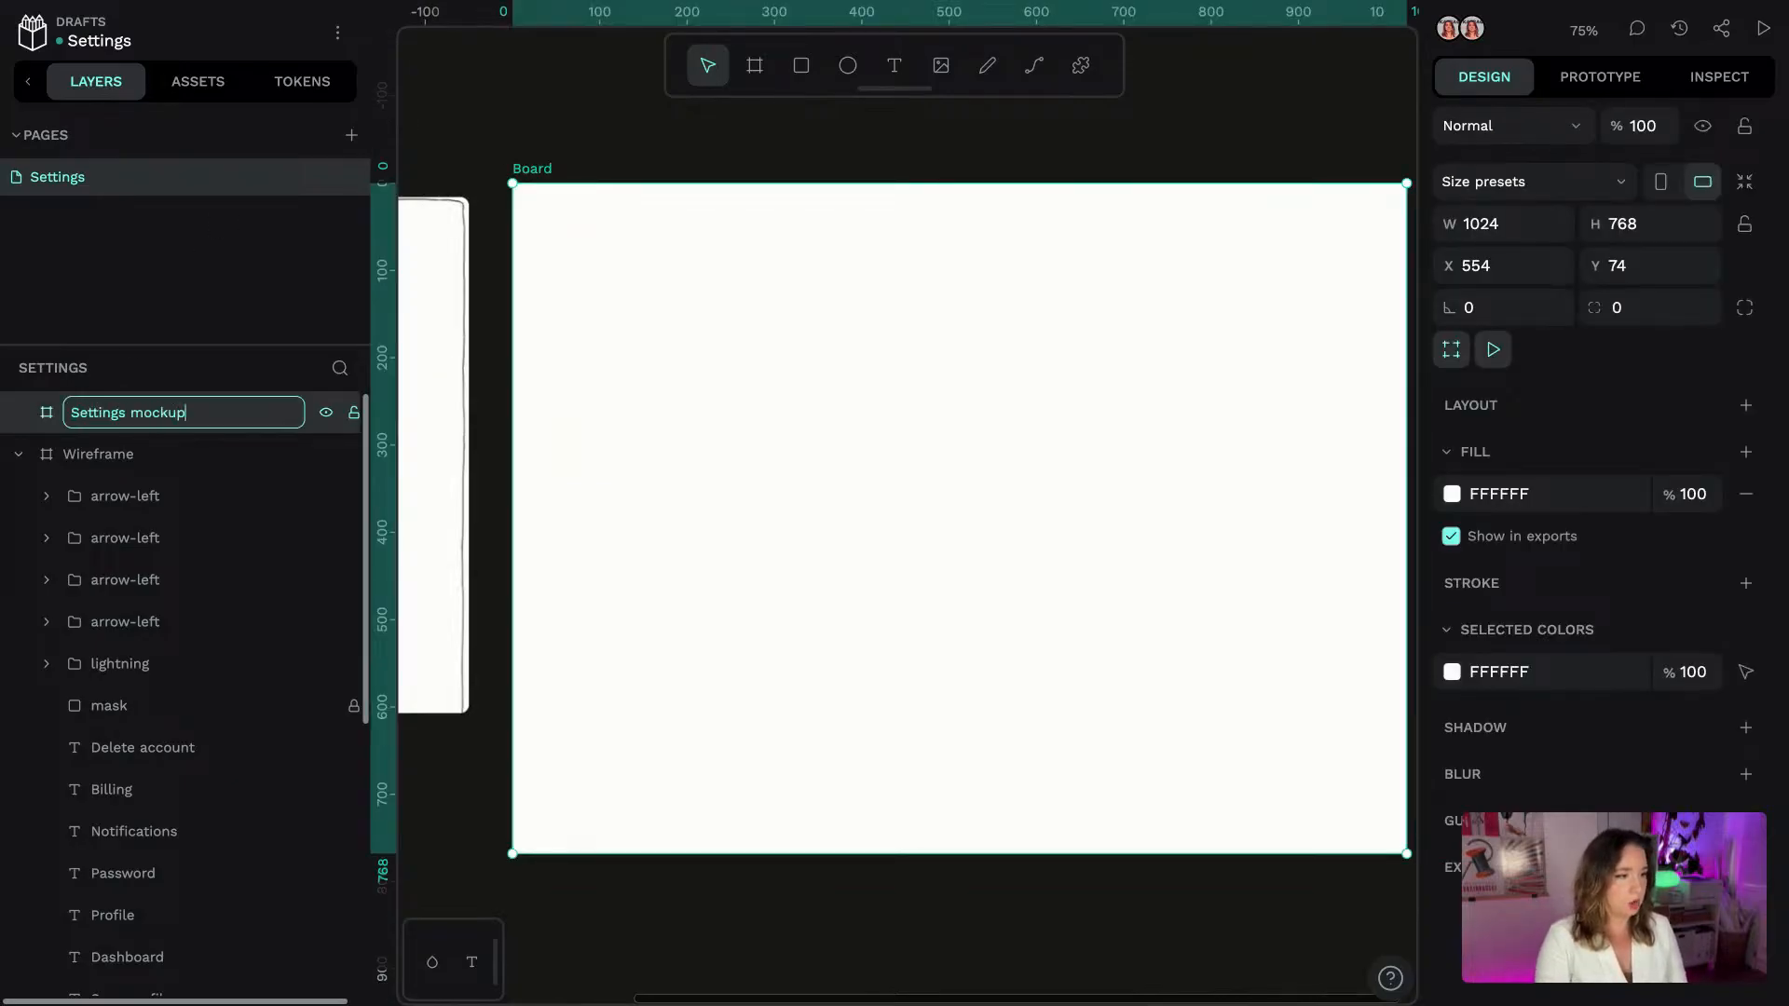
pyautogui.press('Return')
pyautogui.click(518, 123)
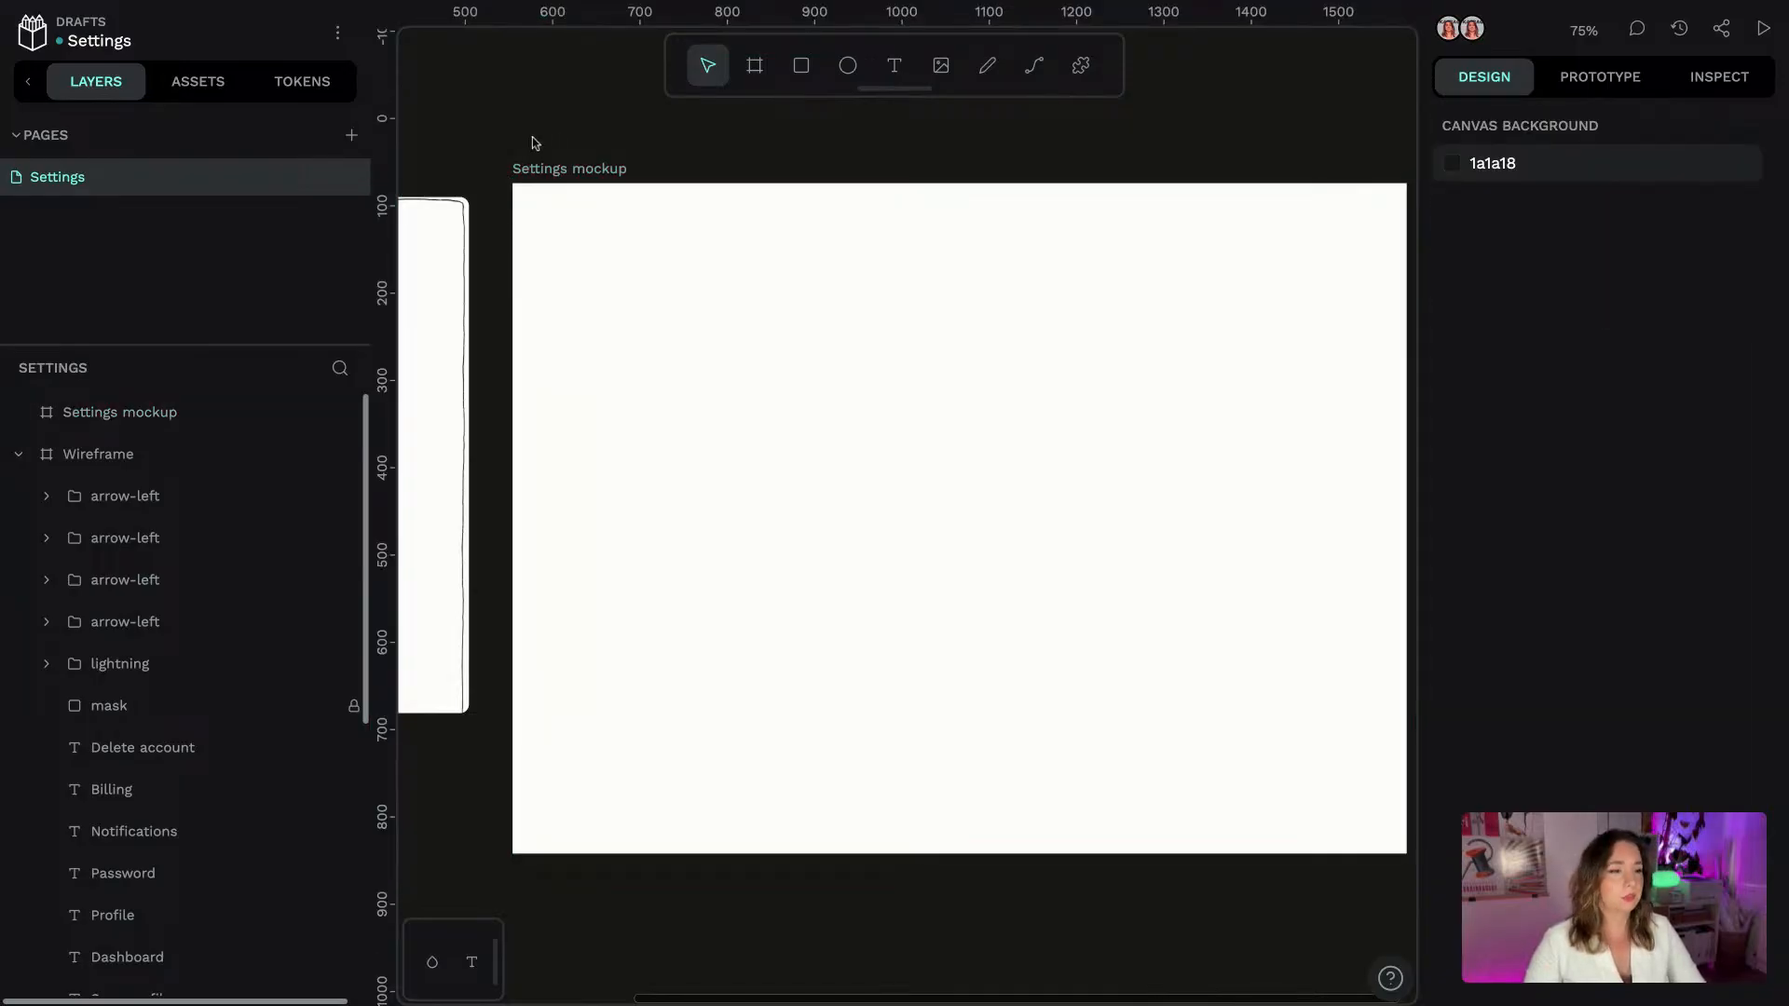
# Import the starter kit's exported design tokens into the Settings file
pyautogui.hscroll(-10, 533, 137)
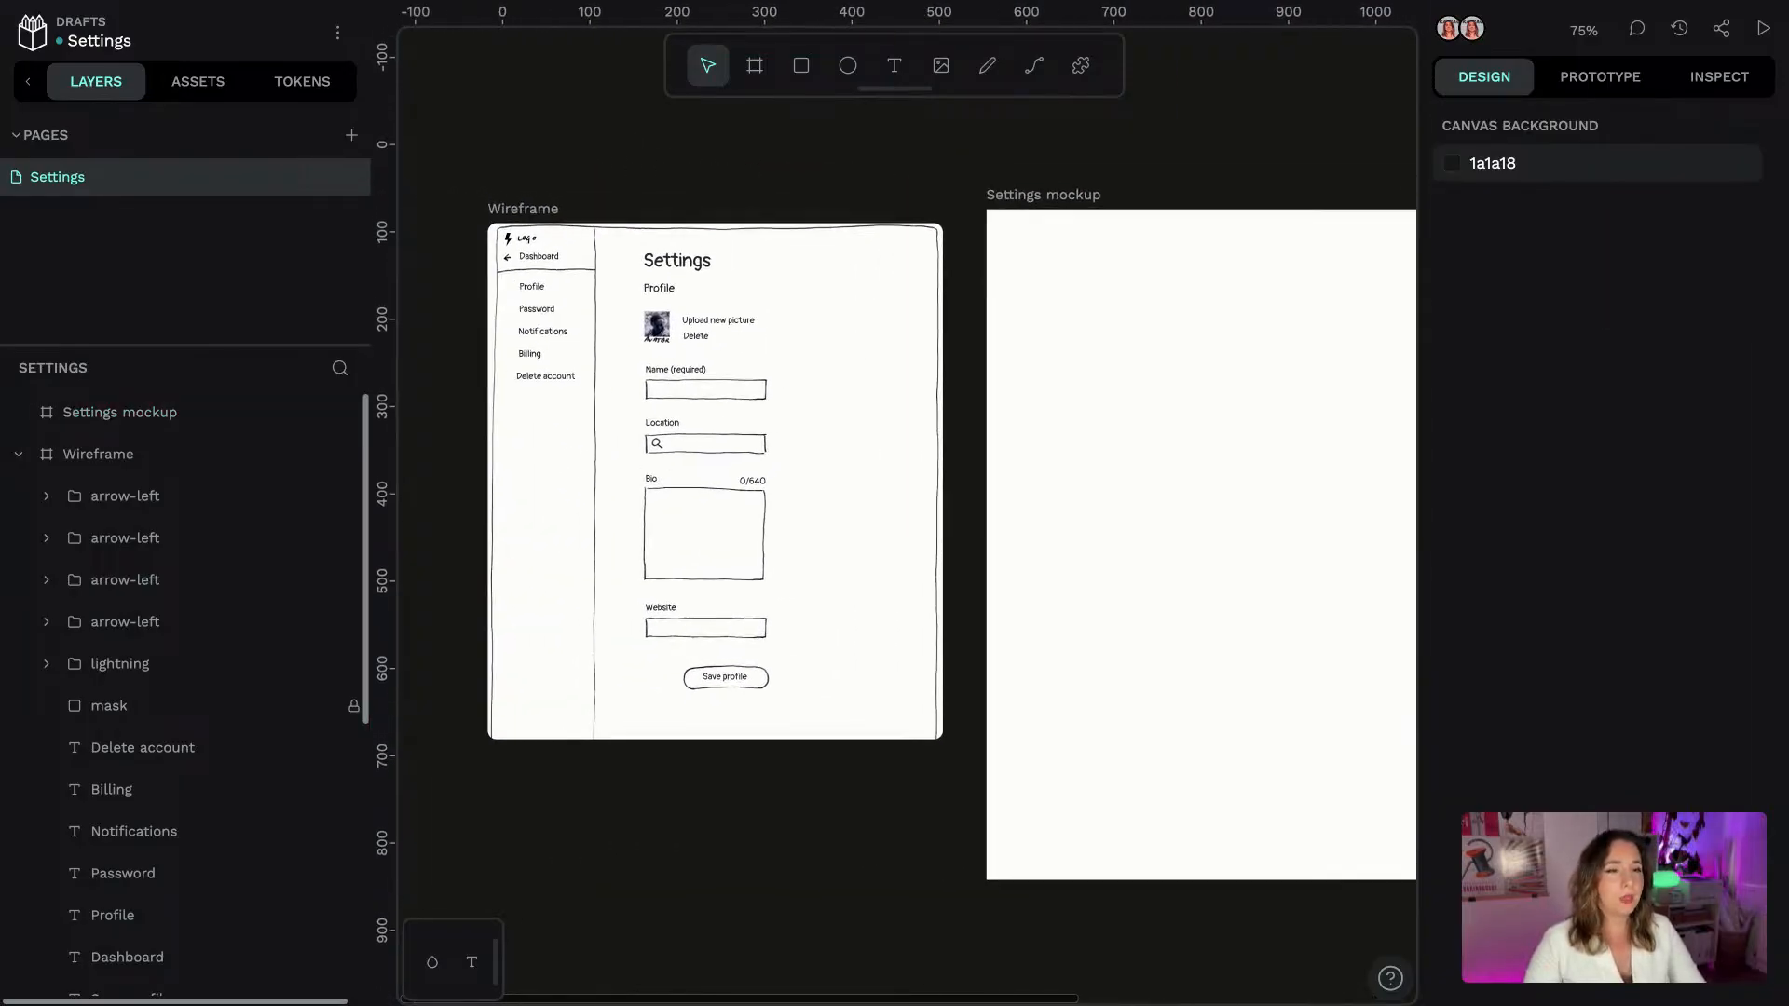
pyautogui.hscroll(5, 999, 193)
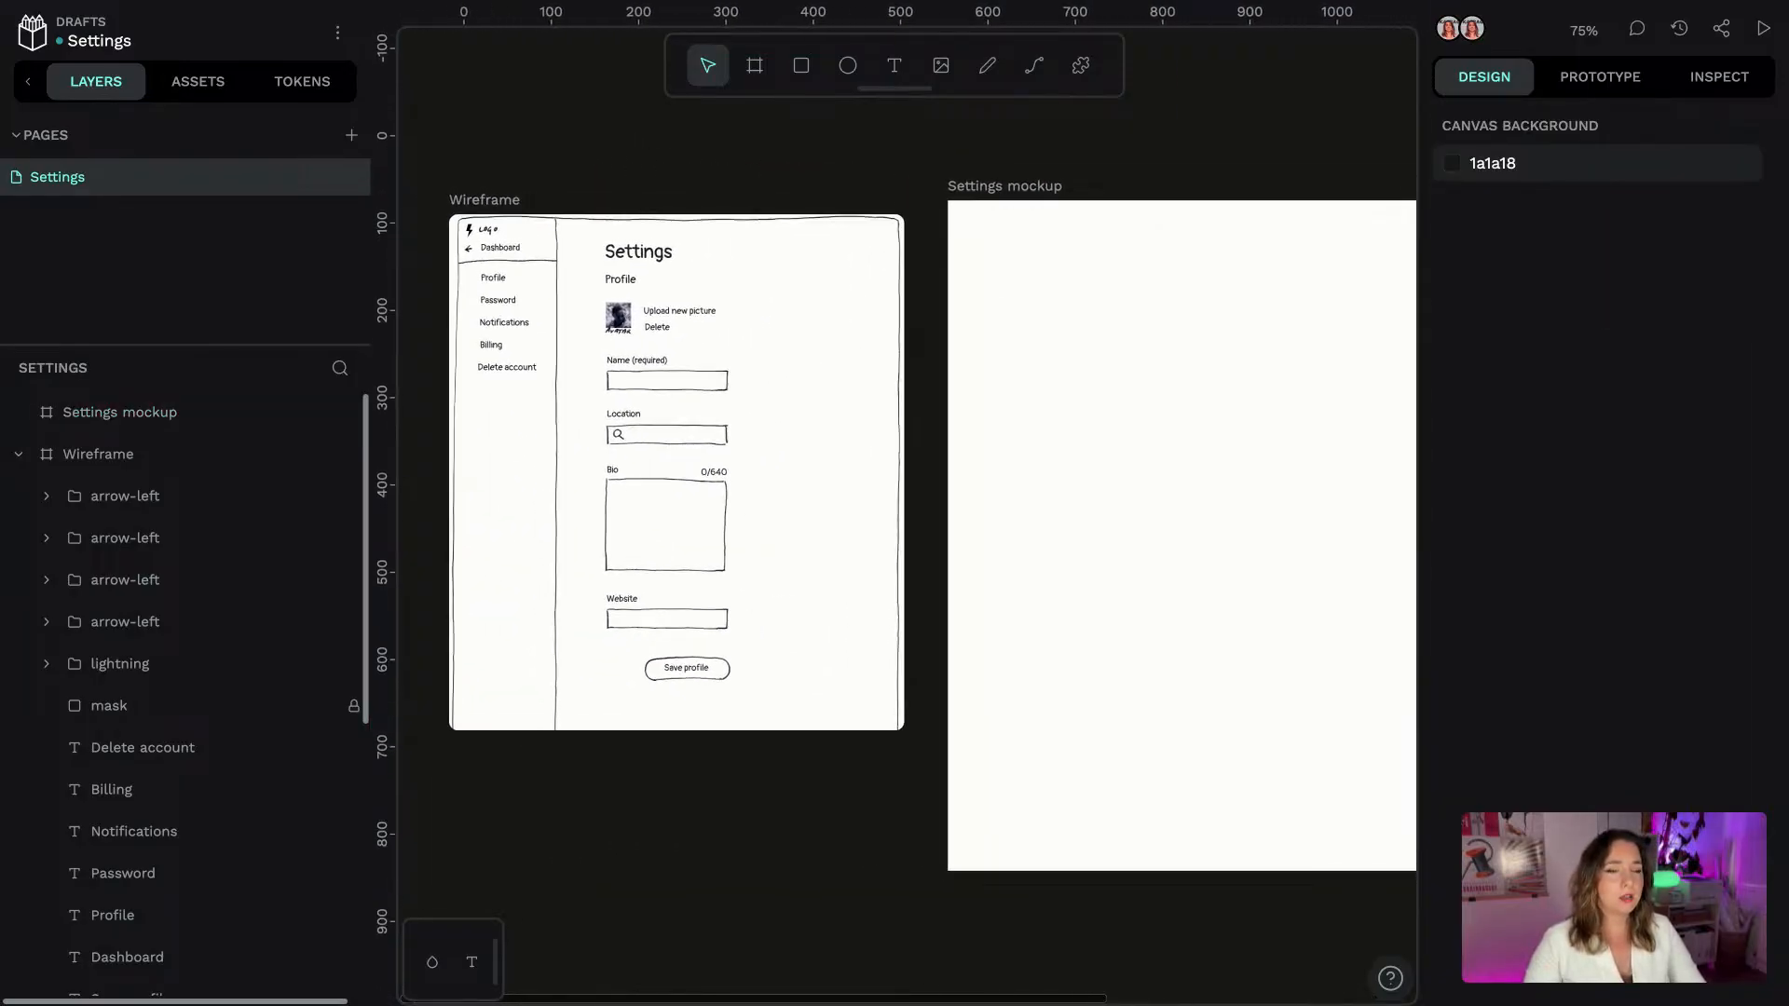
pyautogui.click(999, 190)
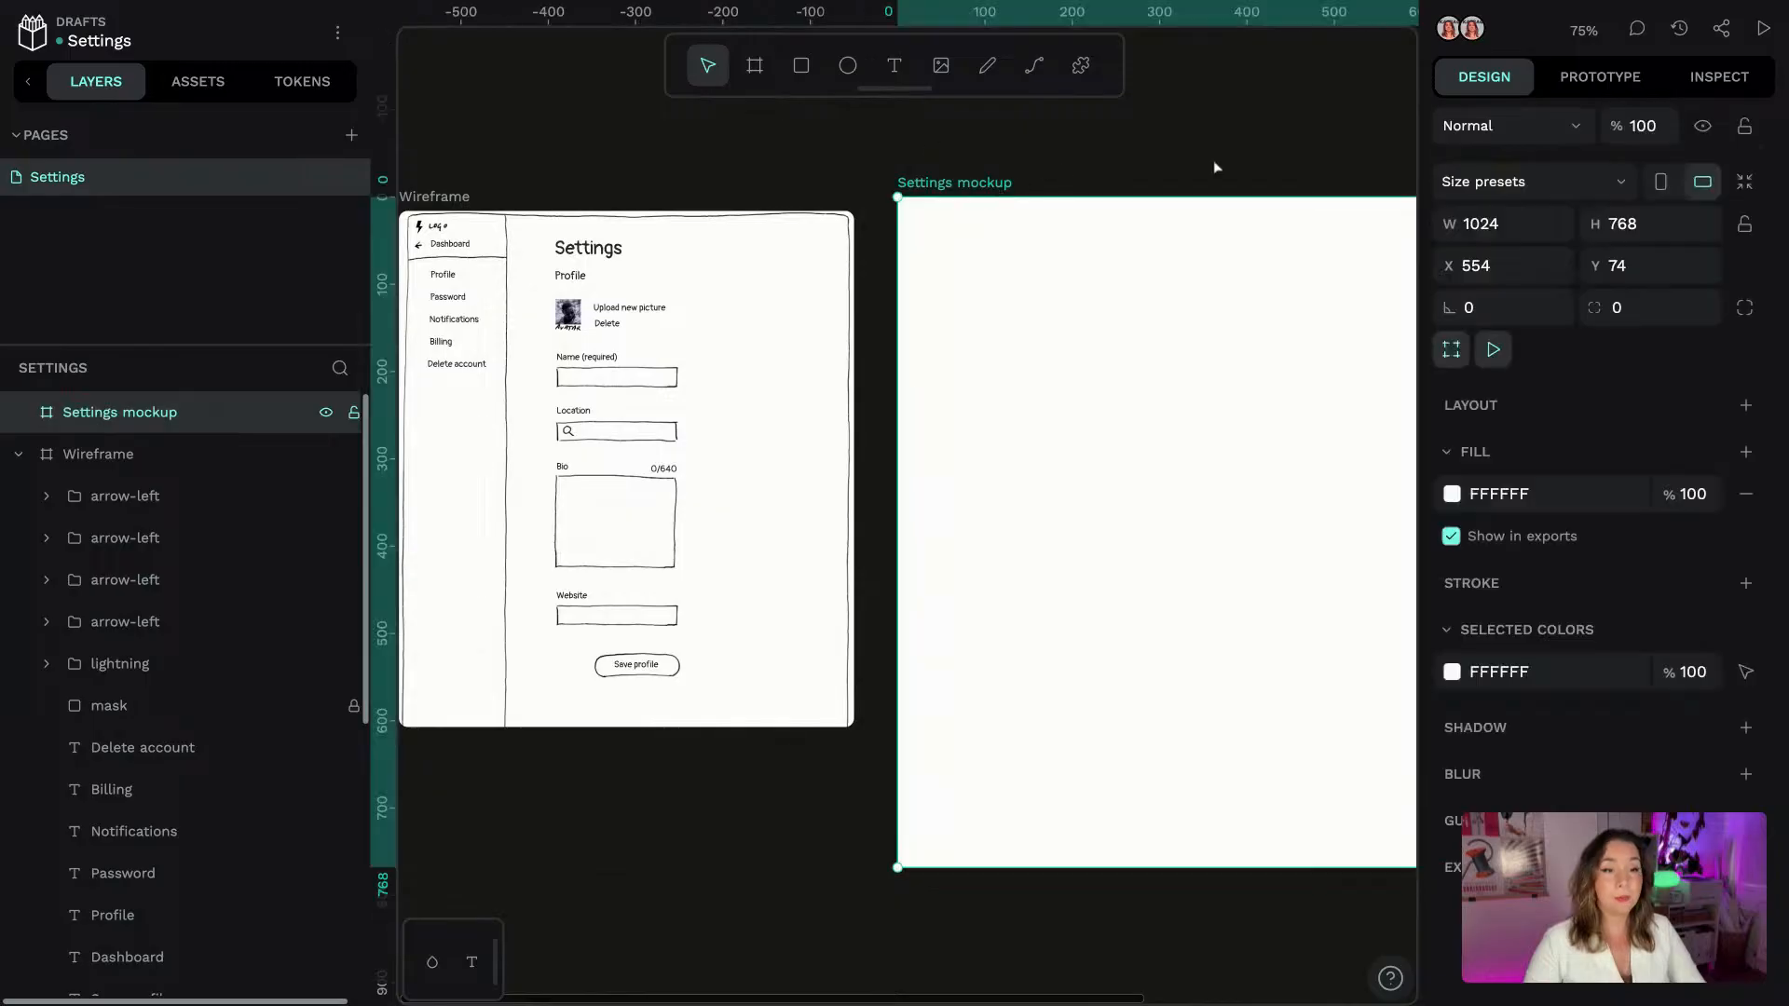
pyautogui.click(302, 81)
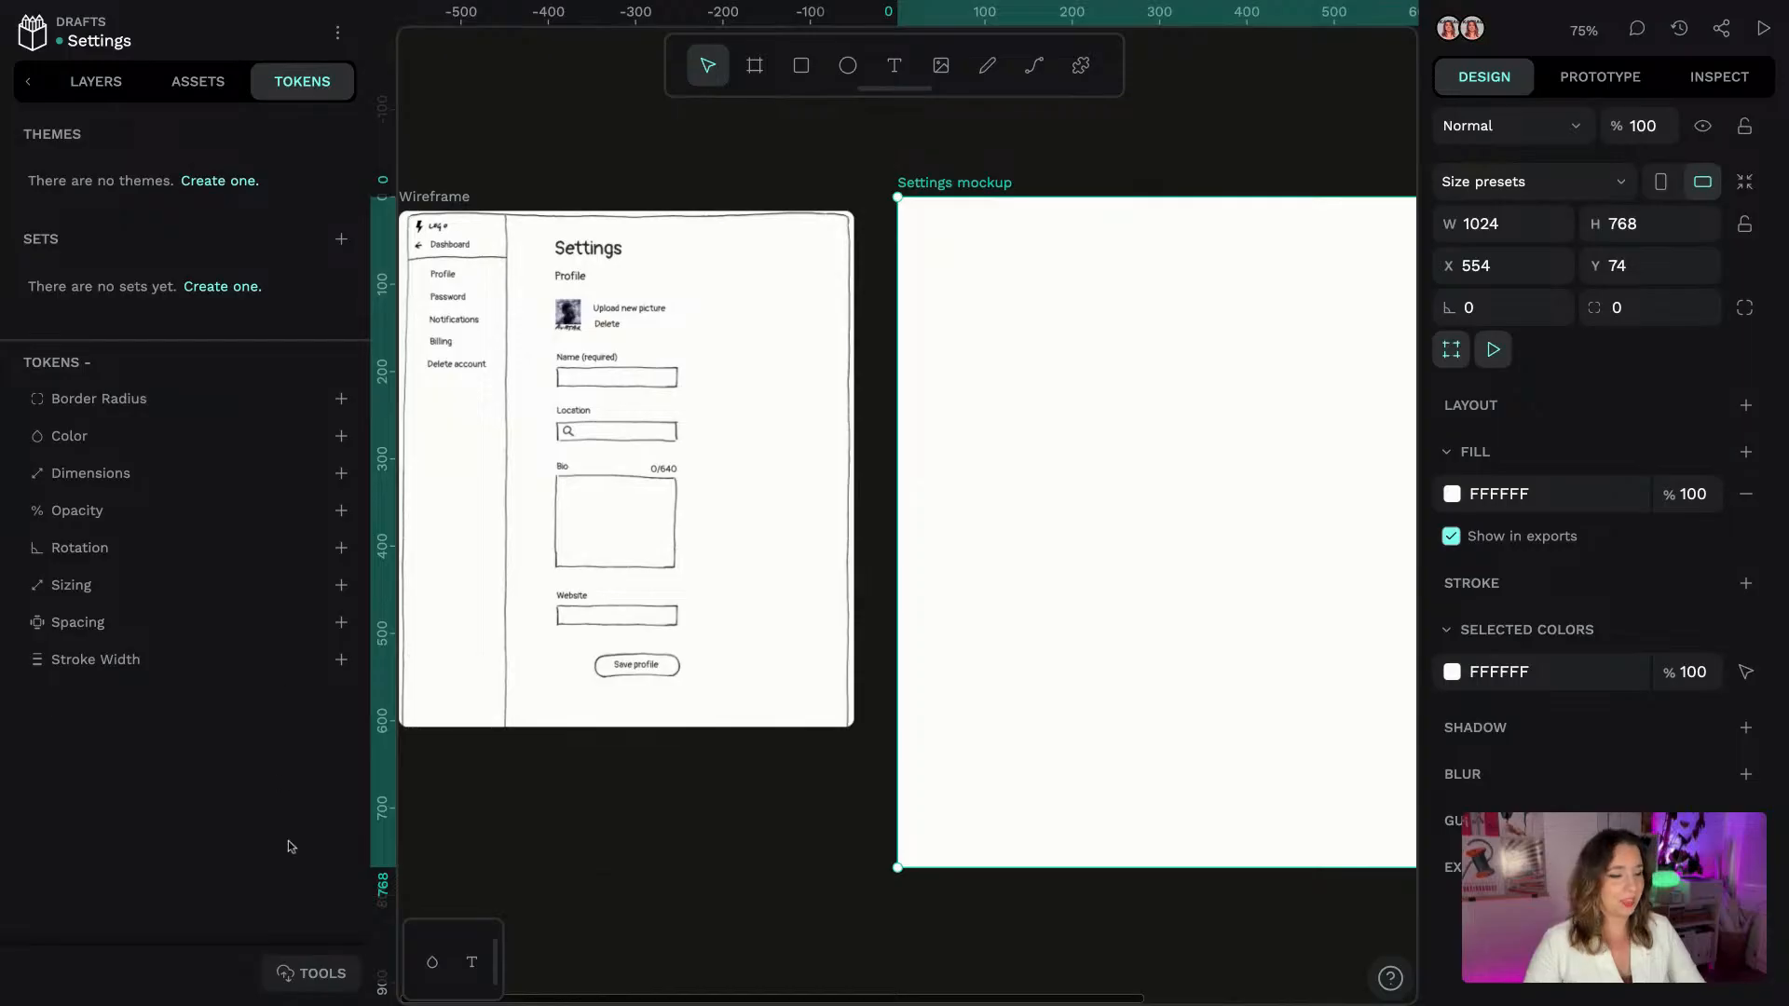
pyautogui.click(291, 973)
pyautogui.click(285, 878)
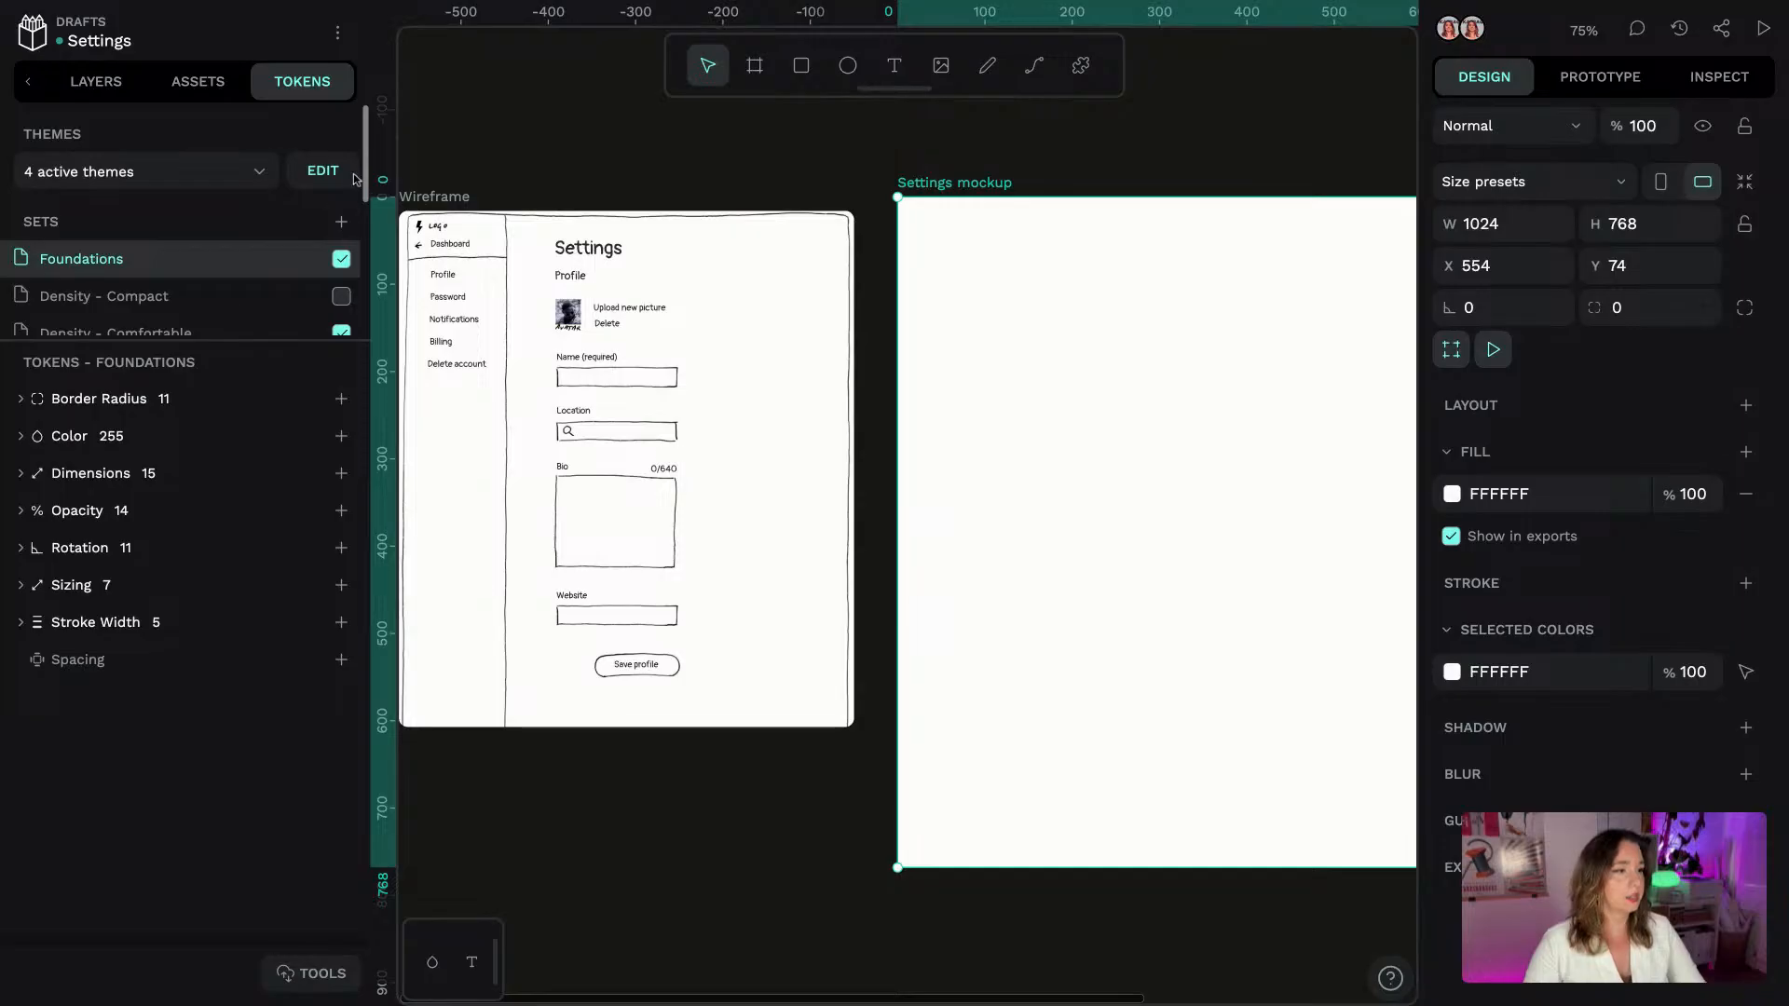
# Look through the imported token sets and the Border Radius and Color tokens of the Foundations set
pyautogui.scroll(-5, 367, 154)
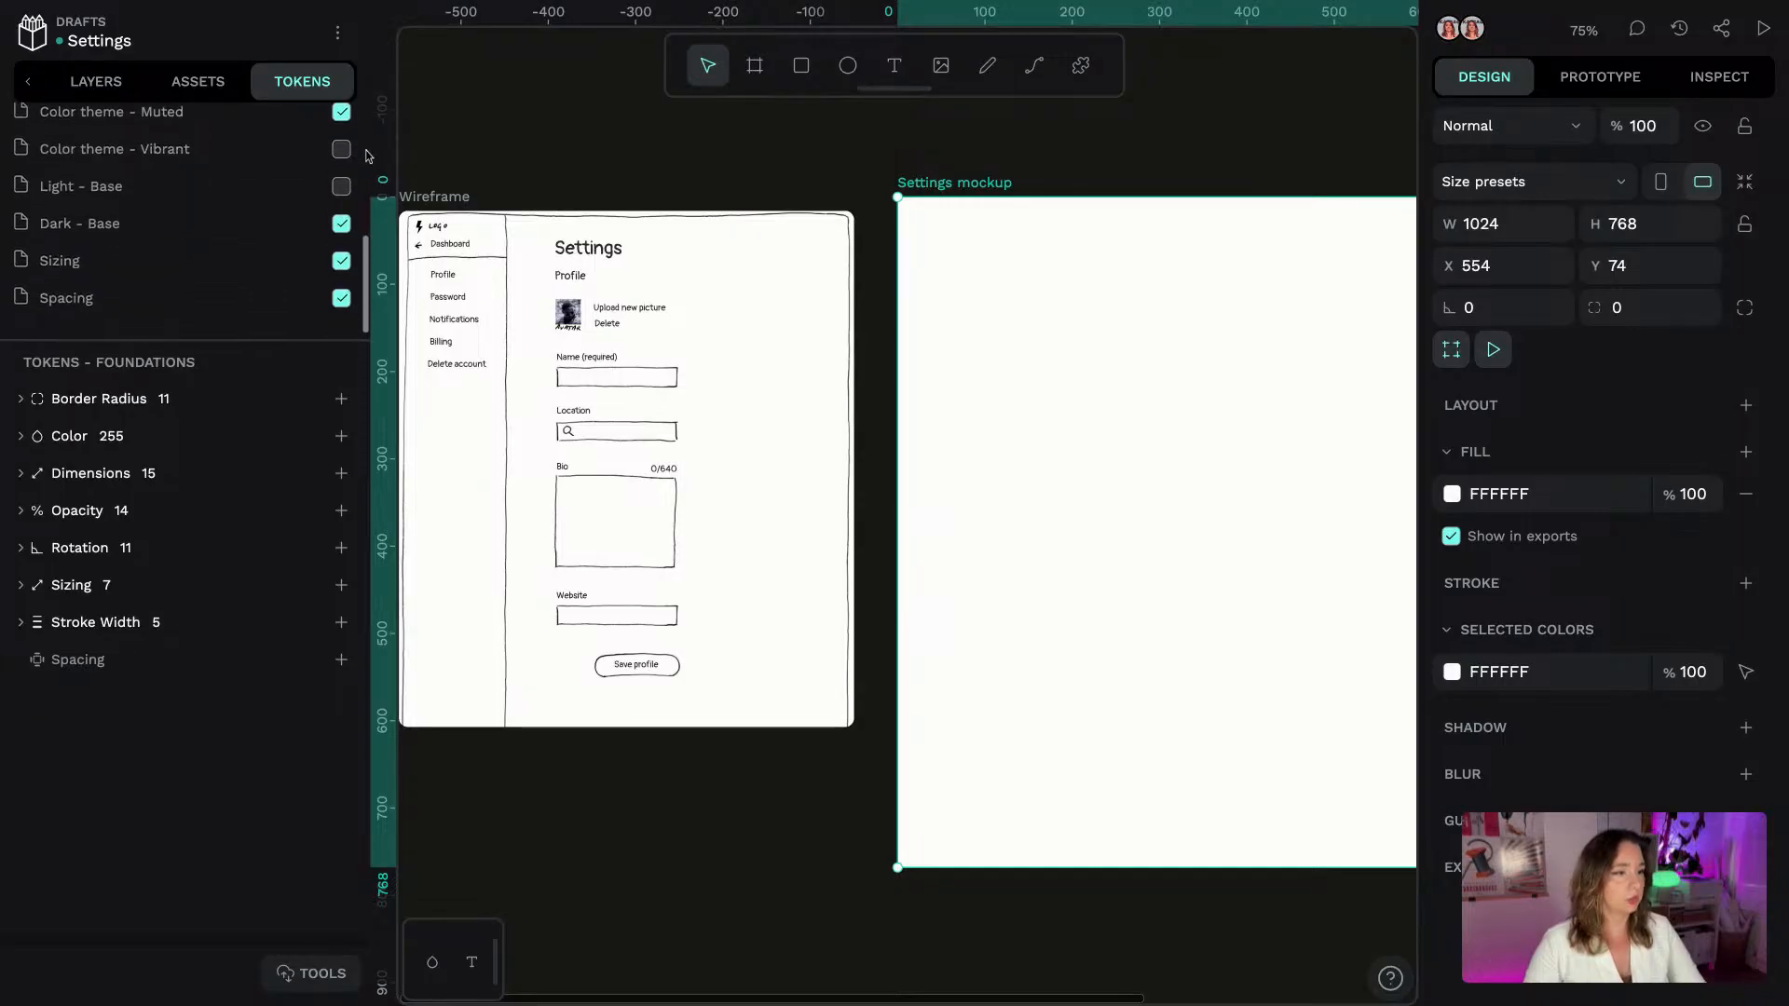
pyautogui.scroll(5, 367, 155)
pyautogui.click(106, 403)
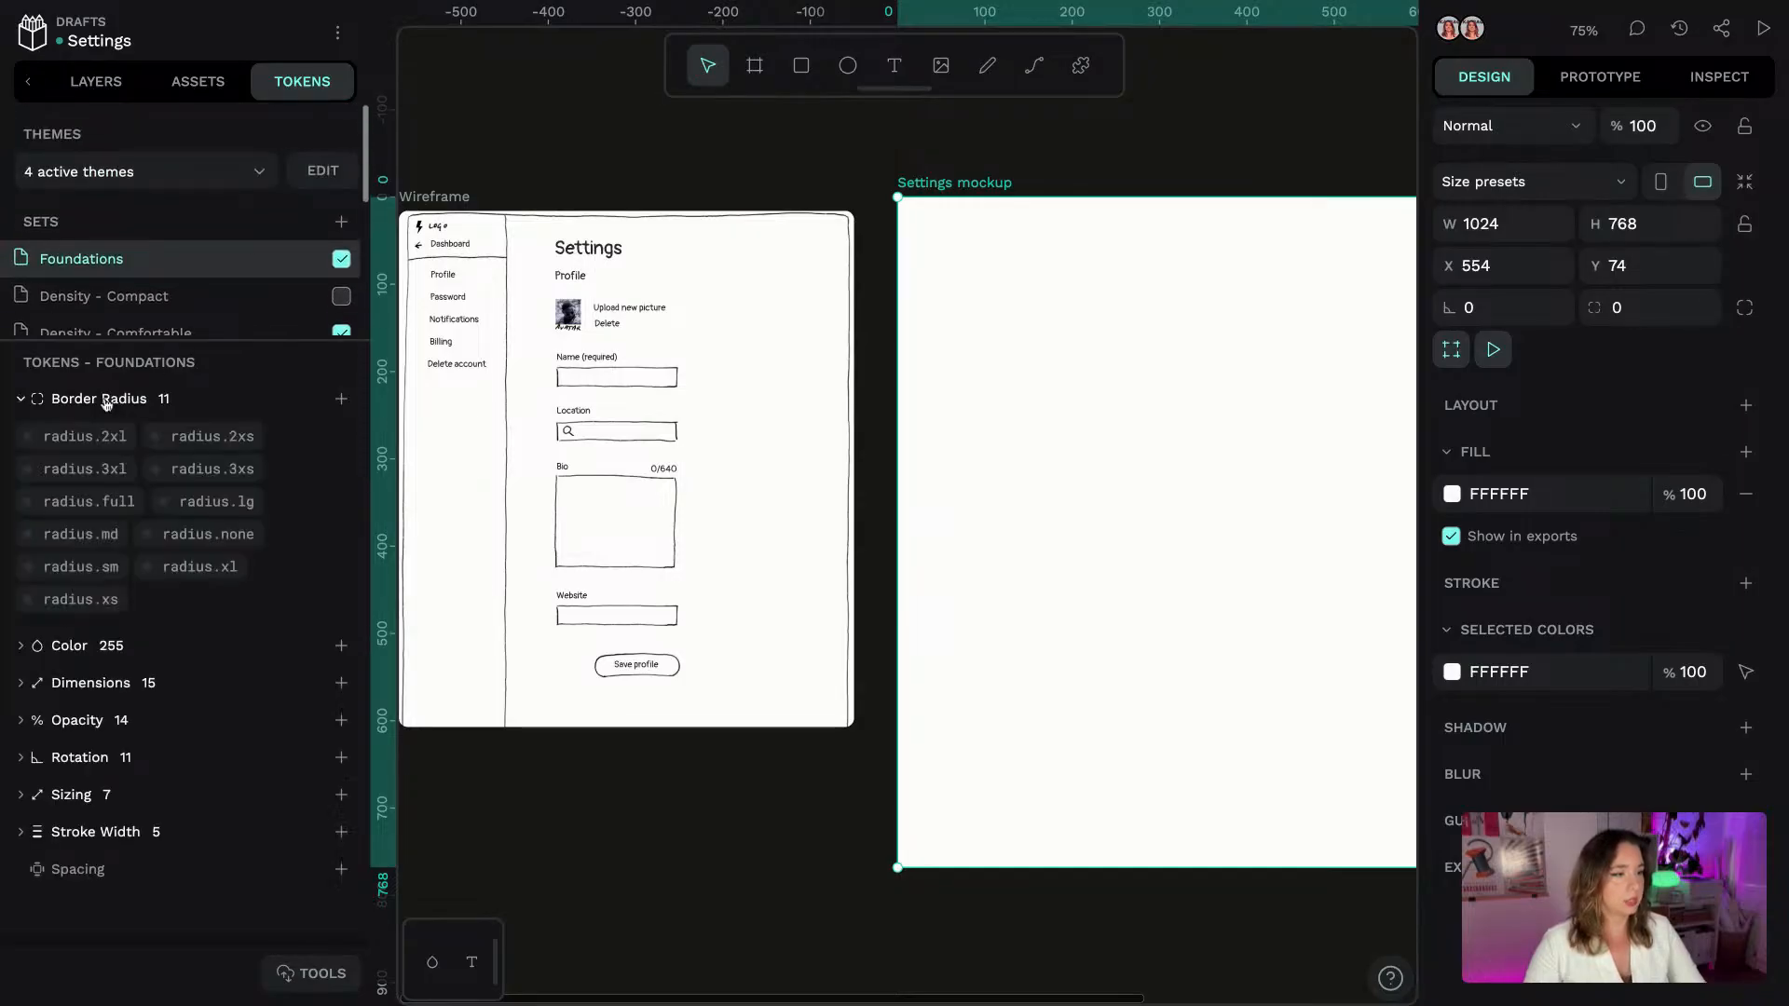
pyautogui.click(109, 404)
pyautogui.click(107, 436)
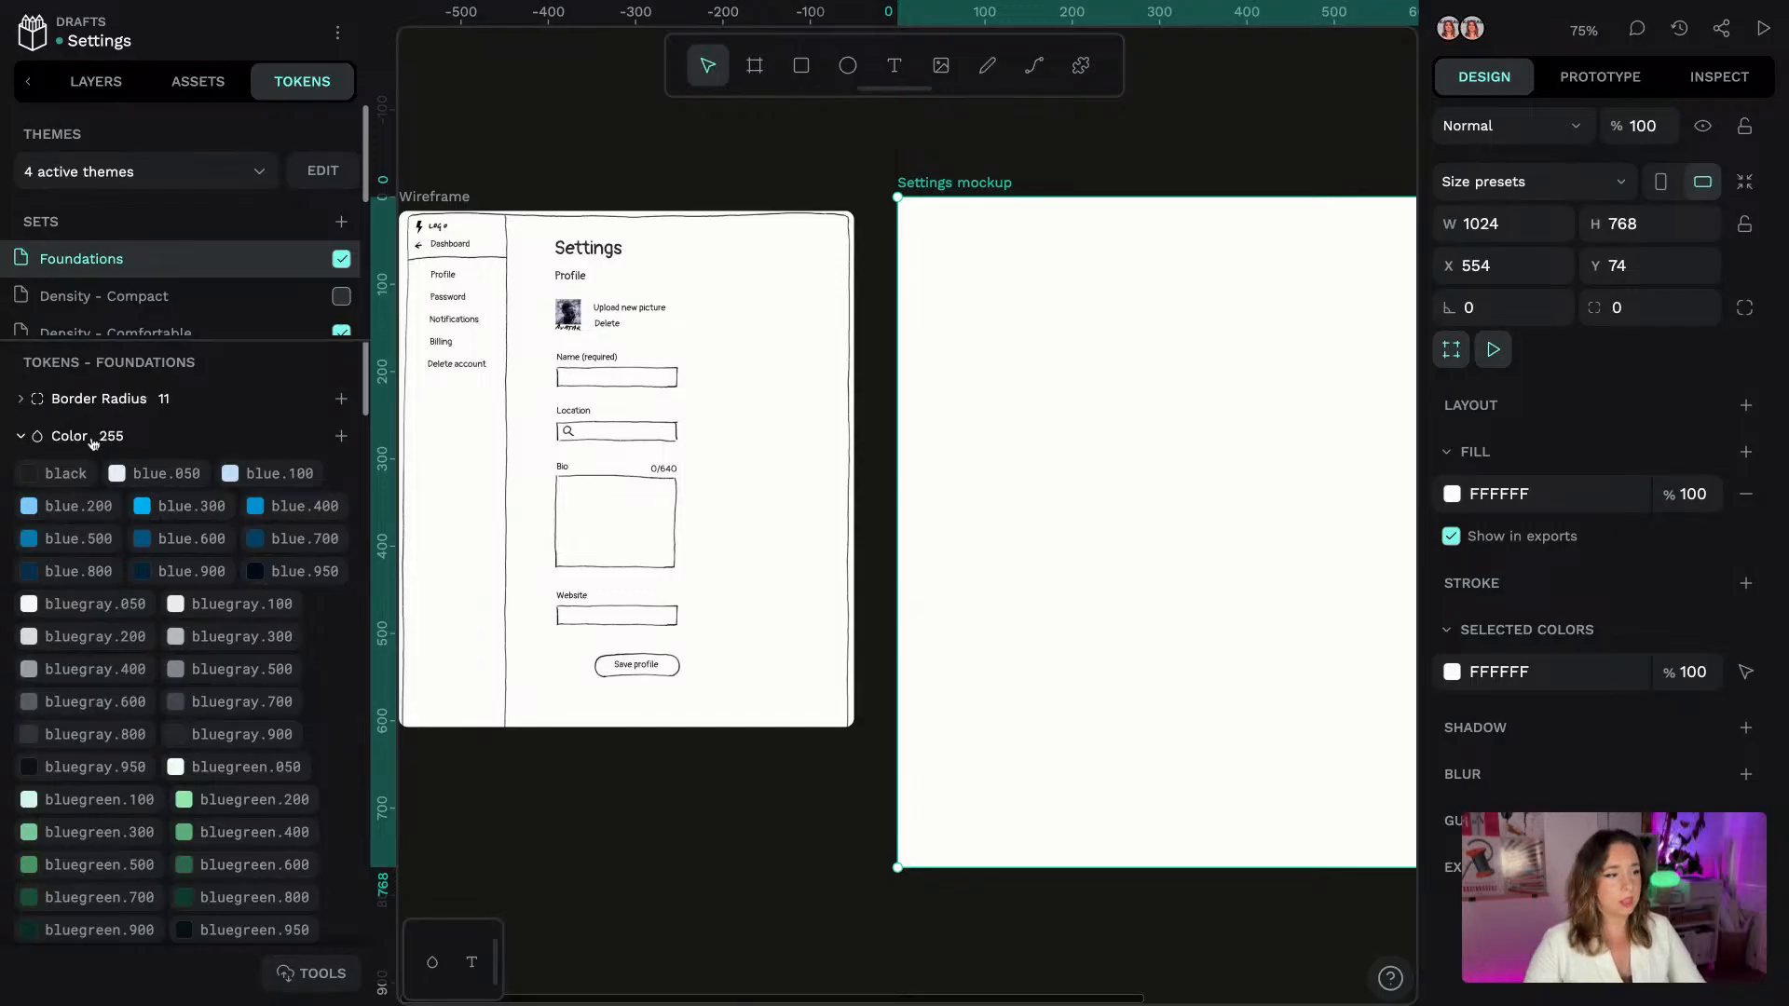
pyautogui.click(107, 436)
pyautogui.click(993, 150)
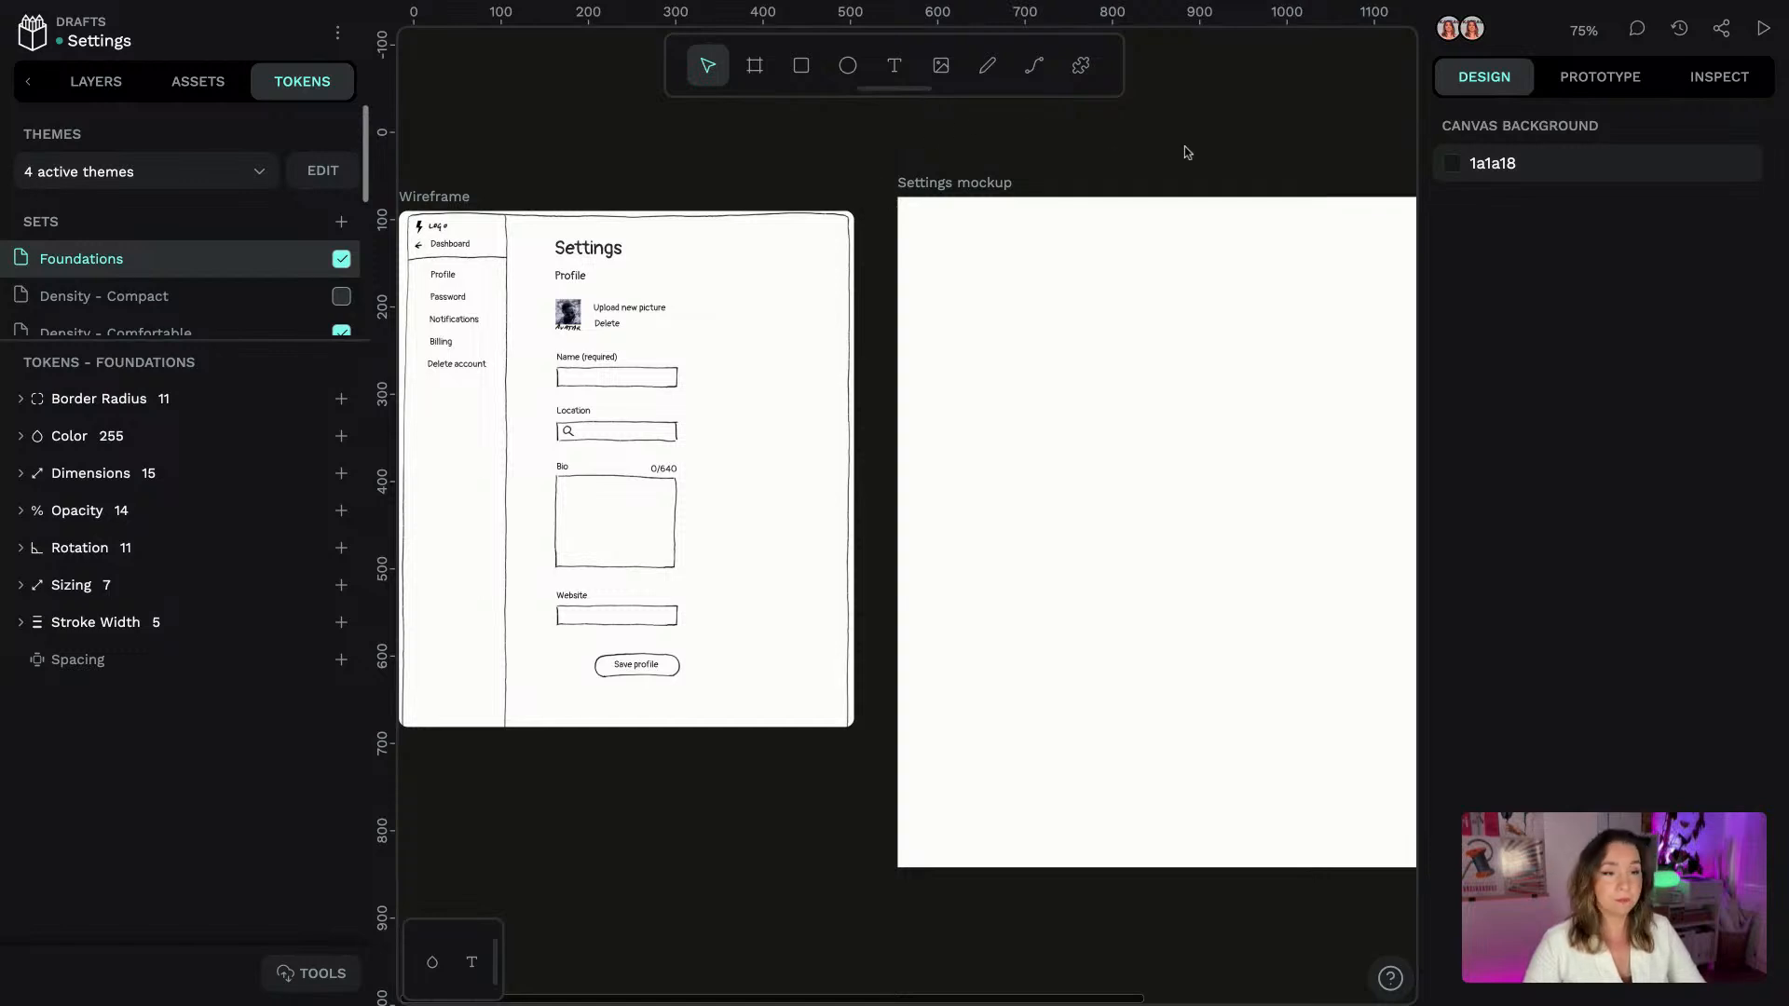
pyautogui.hscroll(5, 1183, 147)
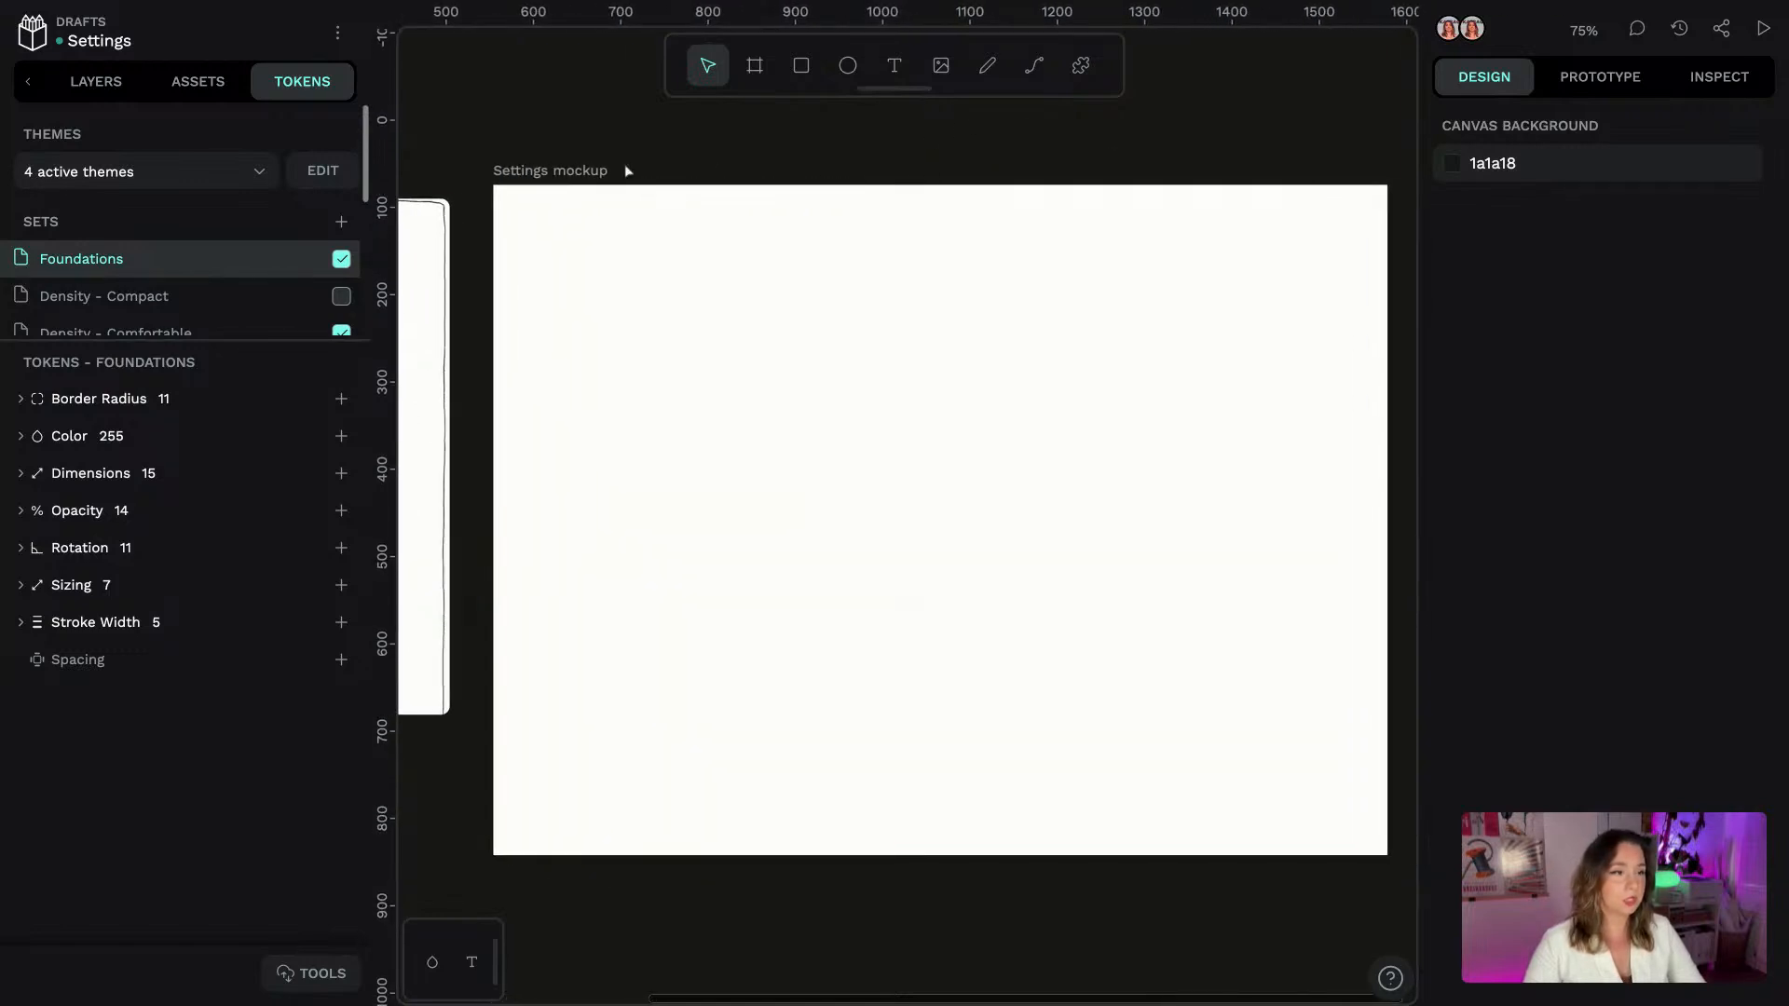
# Select the Settings mockup board and switch the active color mode theme to Light
pyautogui.click(628, 171)
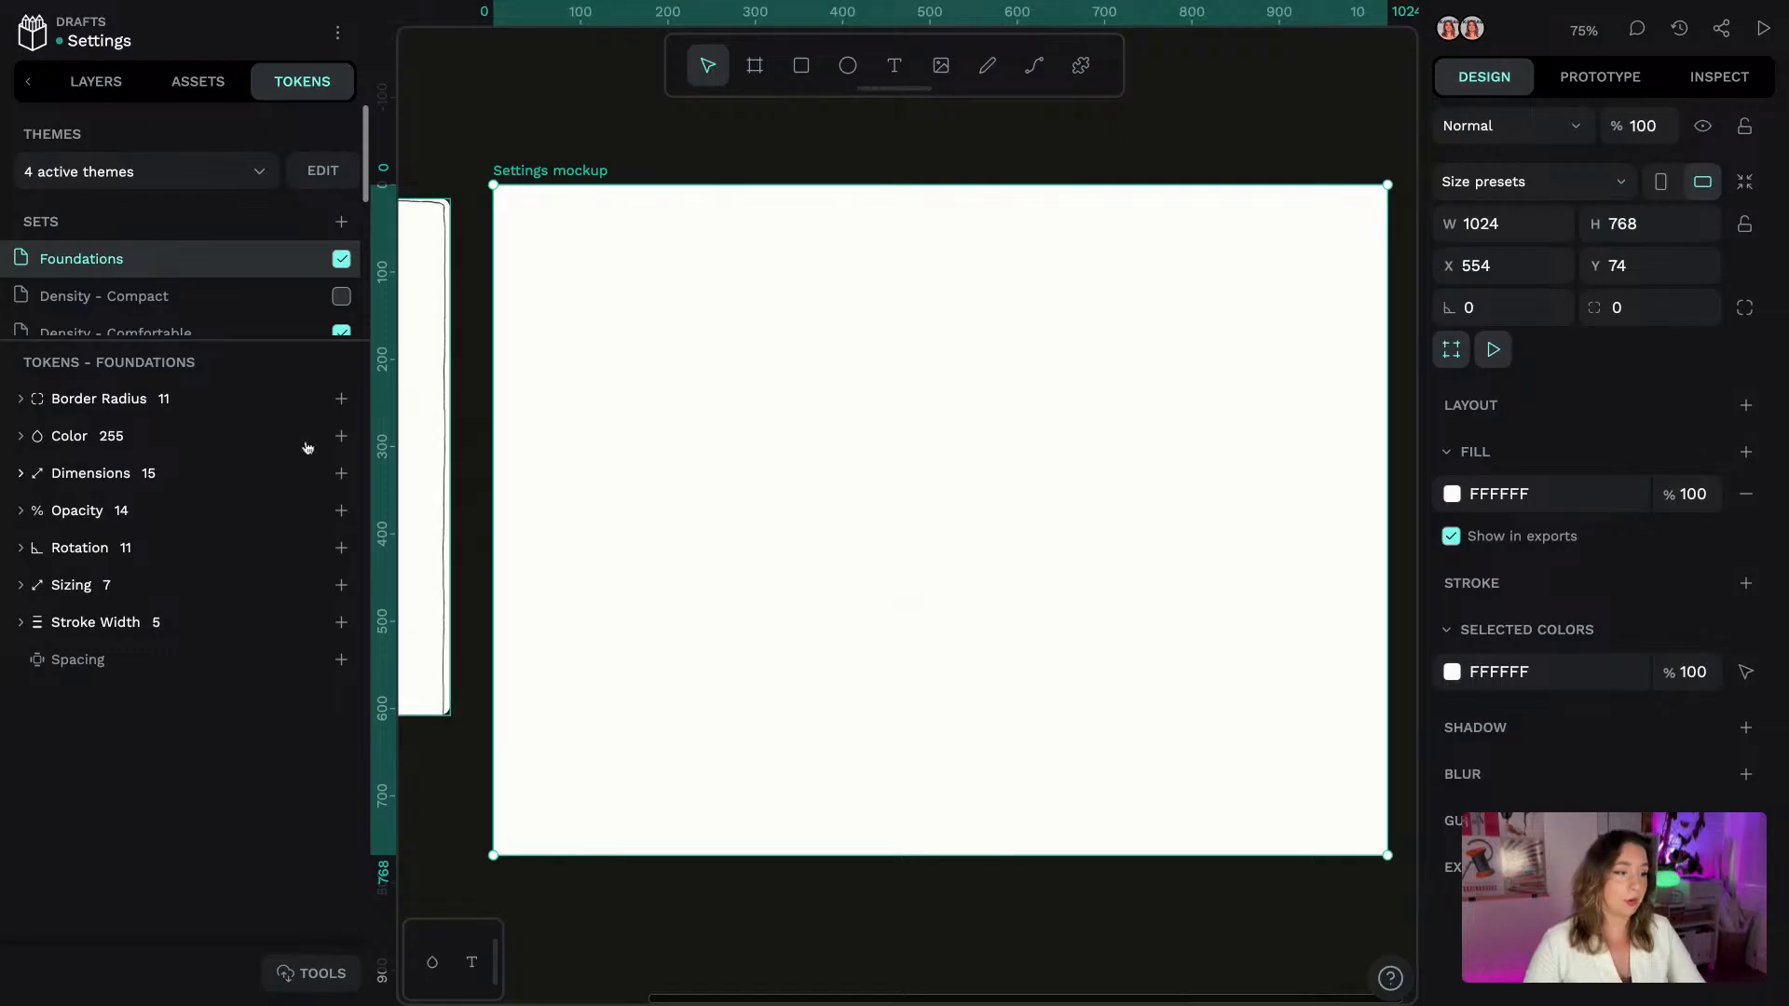
pyautogui.moveTo(228, 341); pyautogui.dragTo(229, 584)
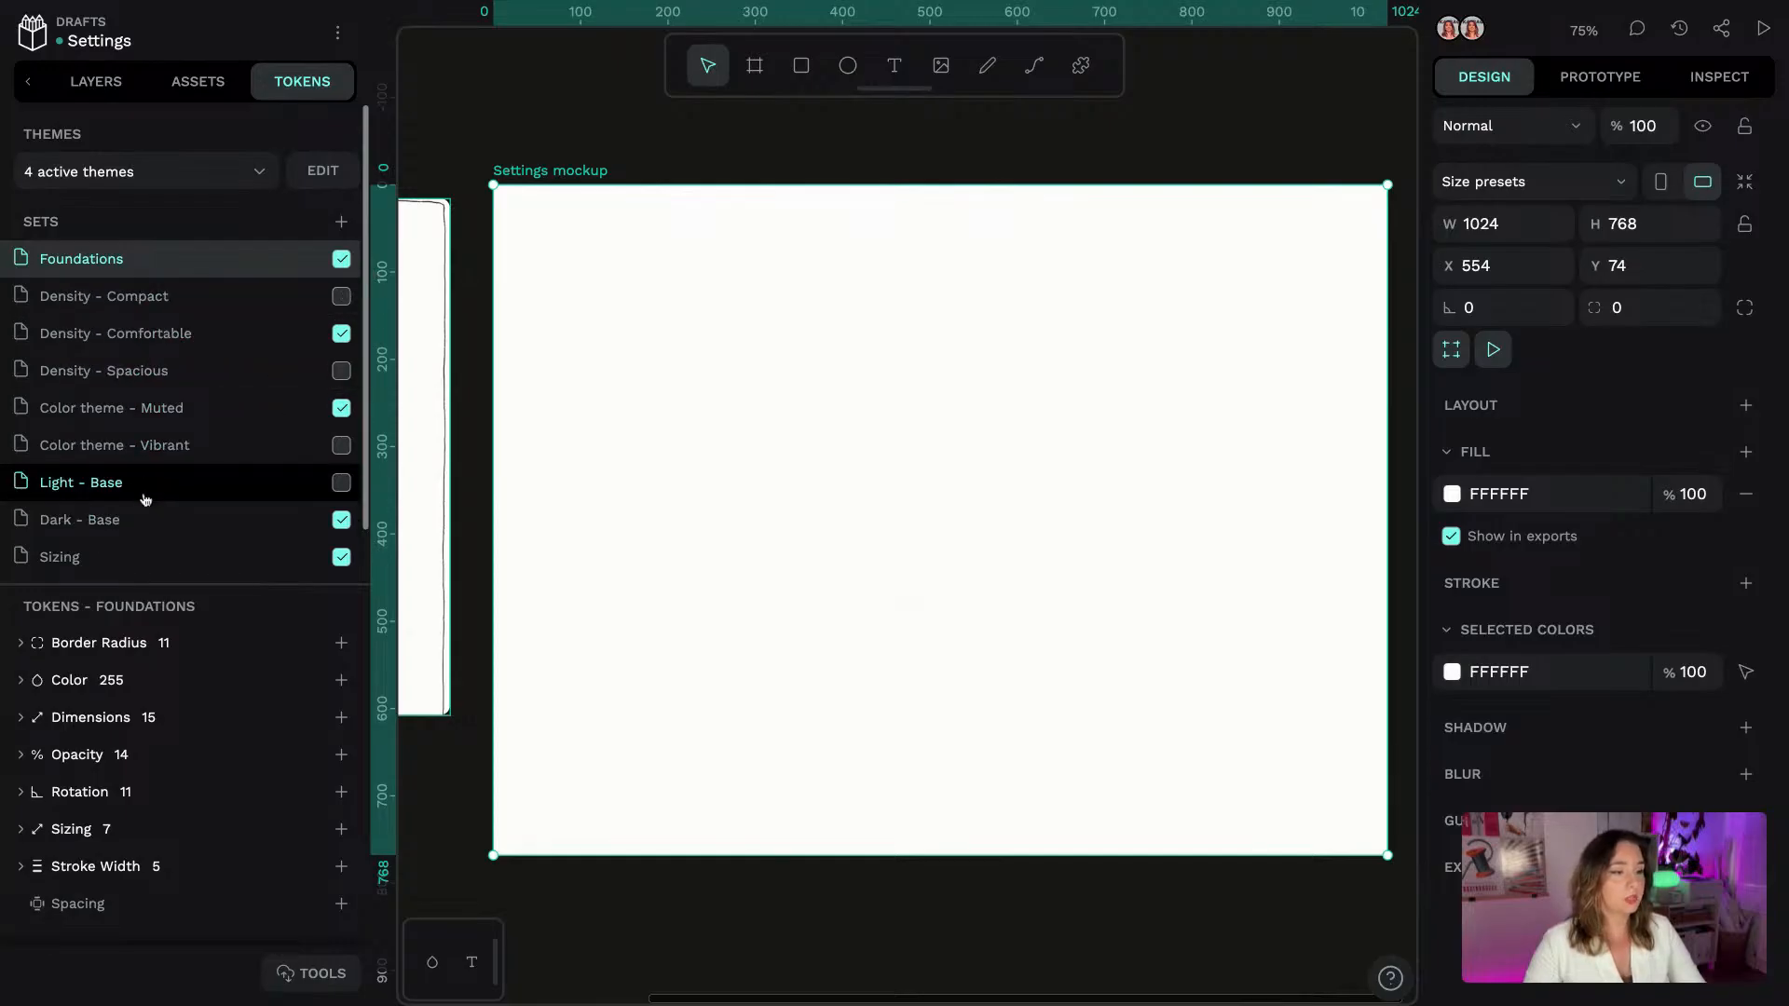
pyautogui.click(114, 172)
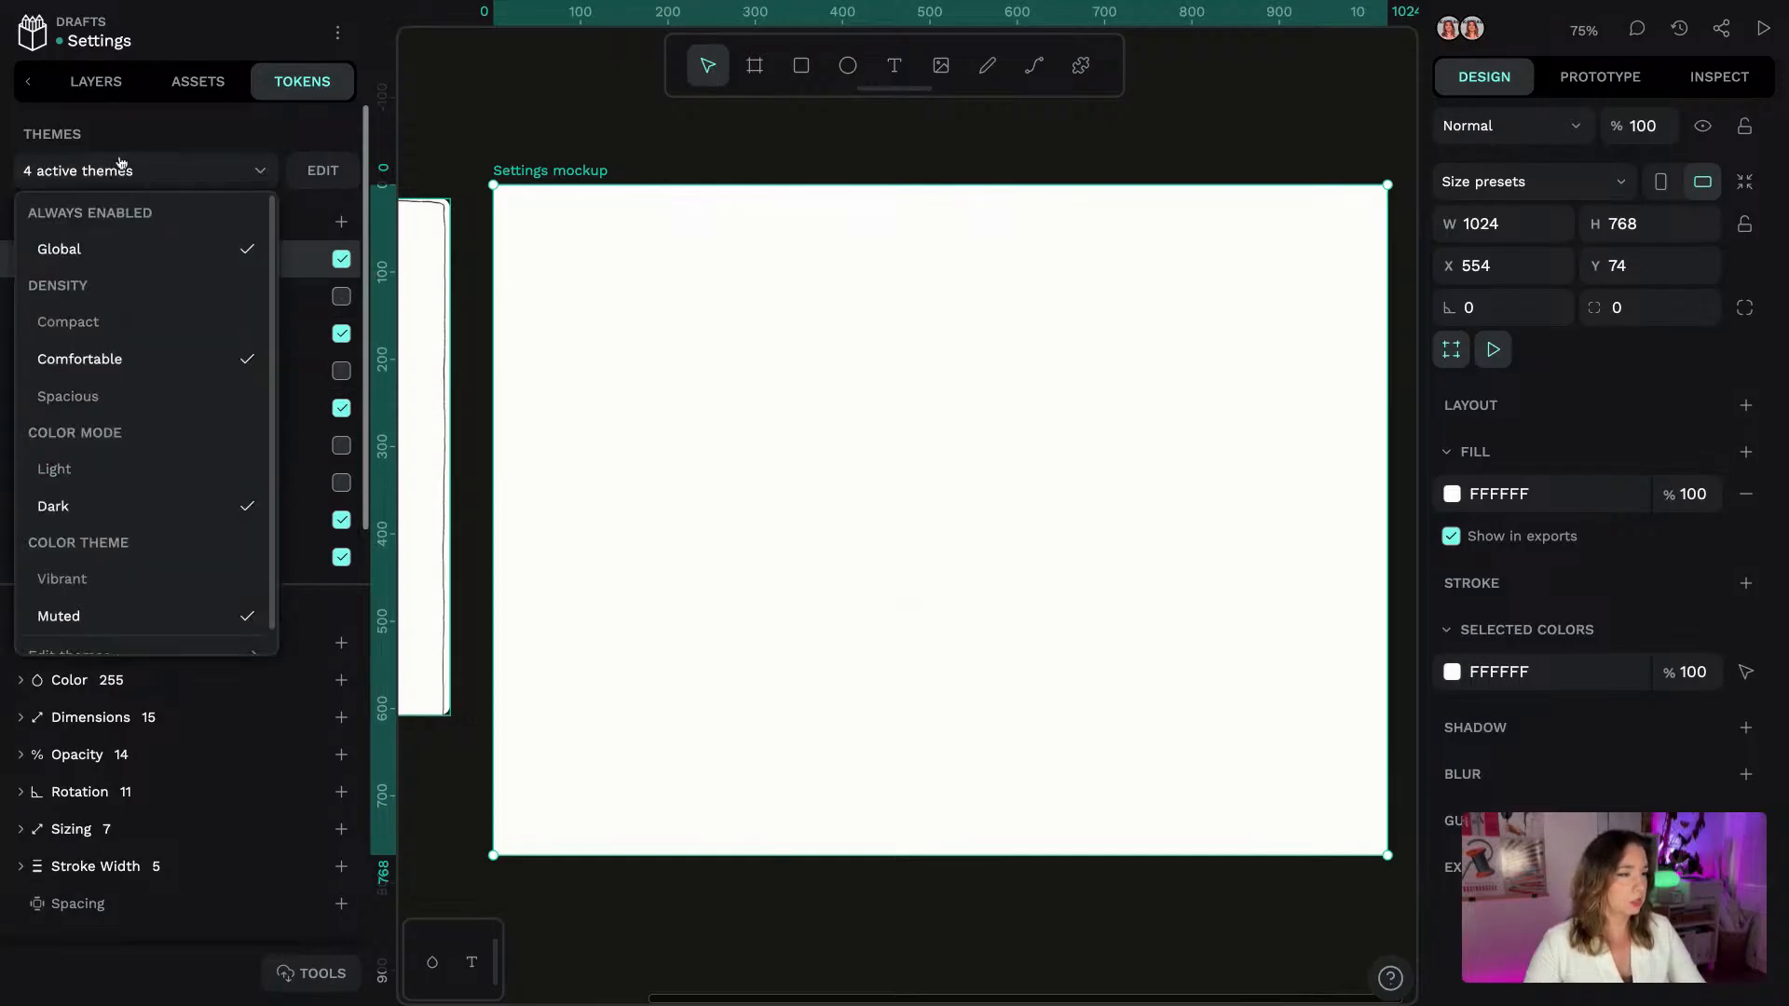
pyautogui.click(97, 477)
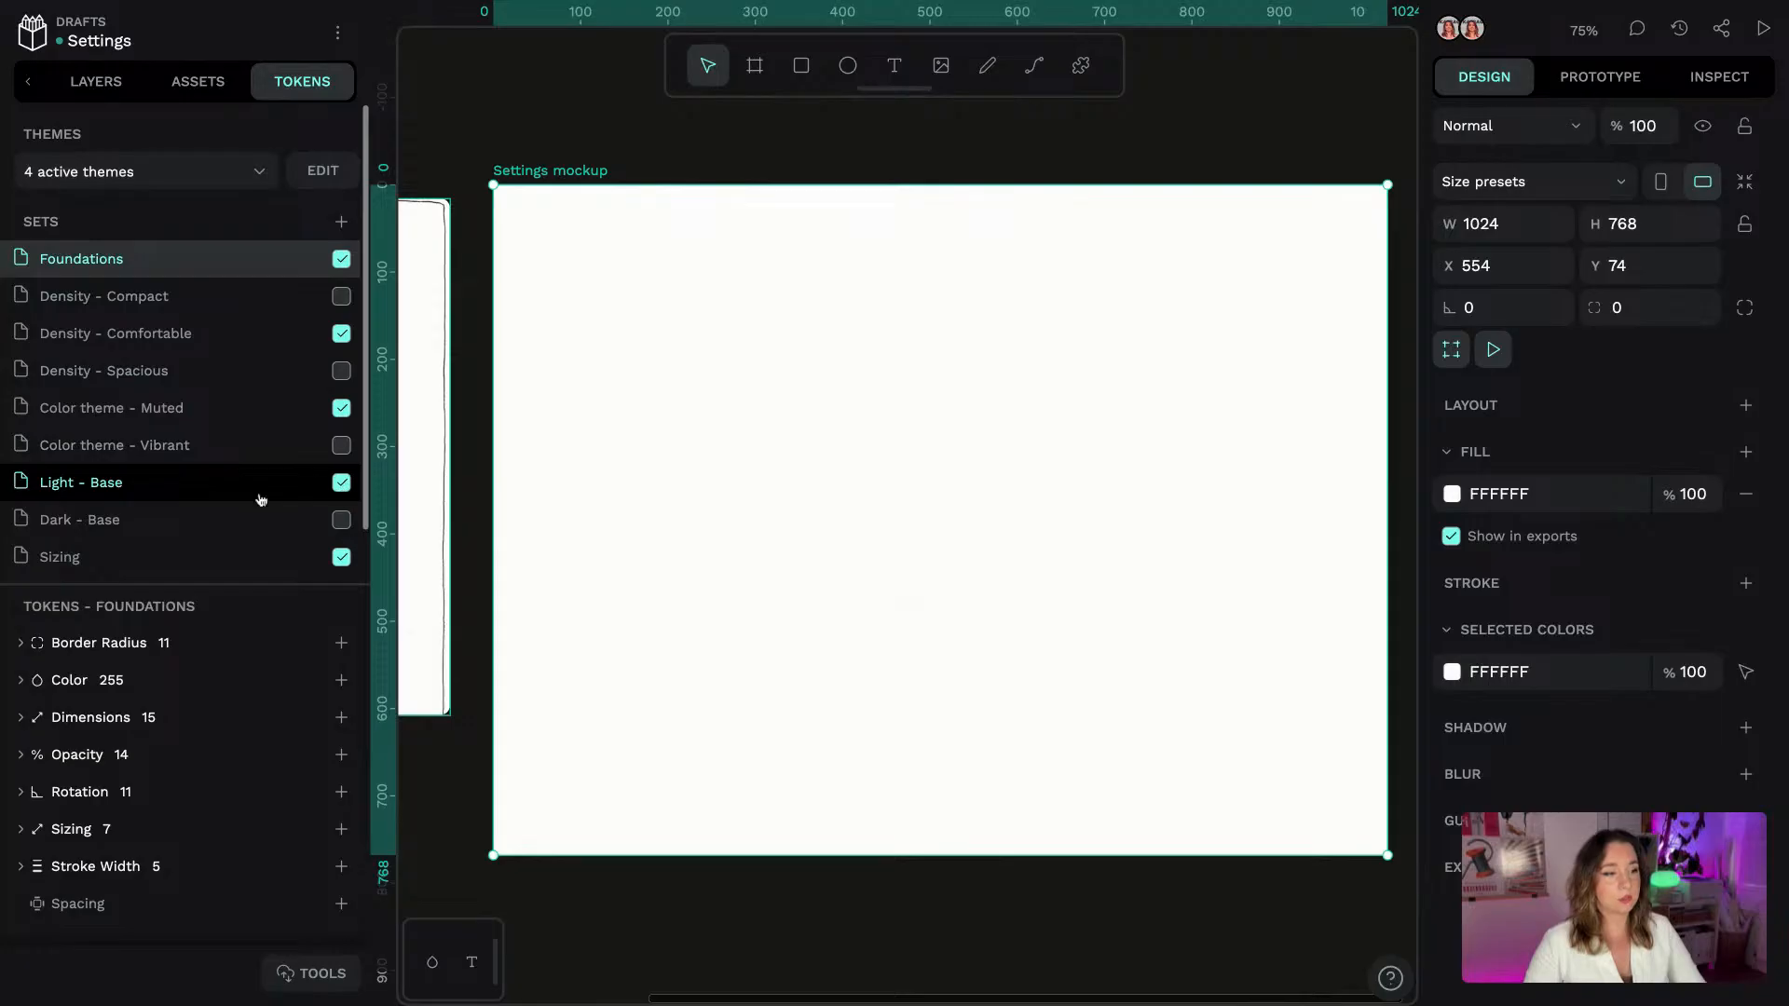
# Look through the Color tokens of the Light - Base set and the Border Radius and Color tokens of the Foundations set
pyautogui.click(131, 483)
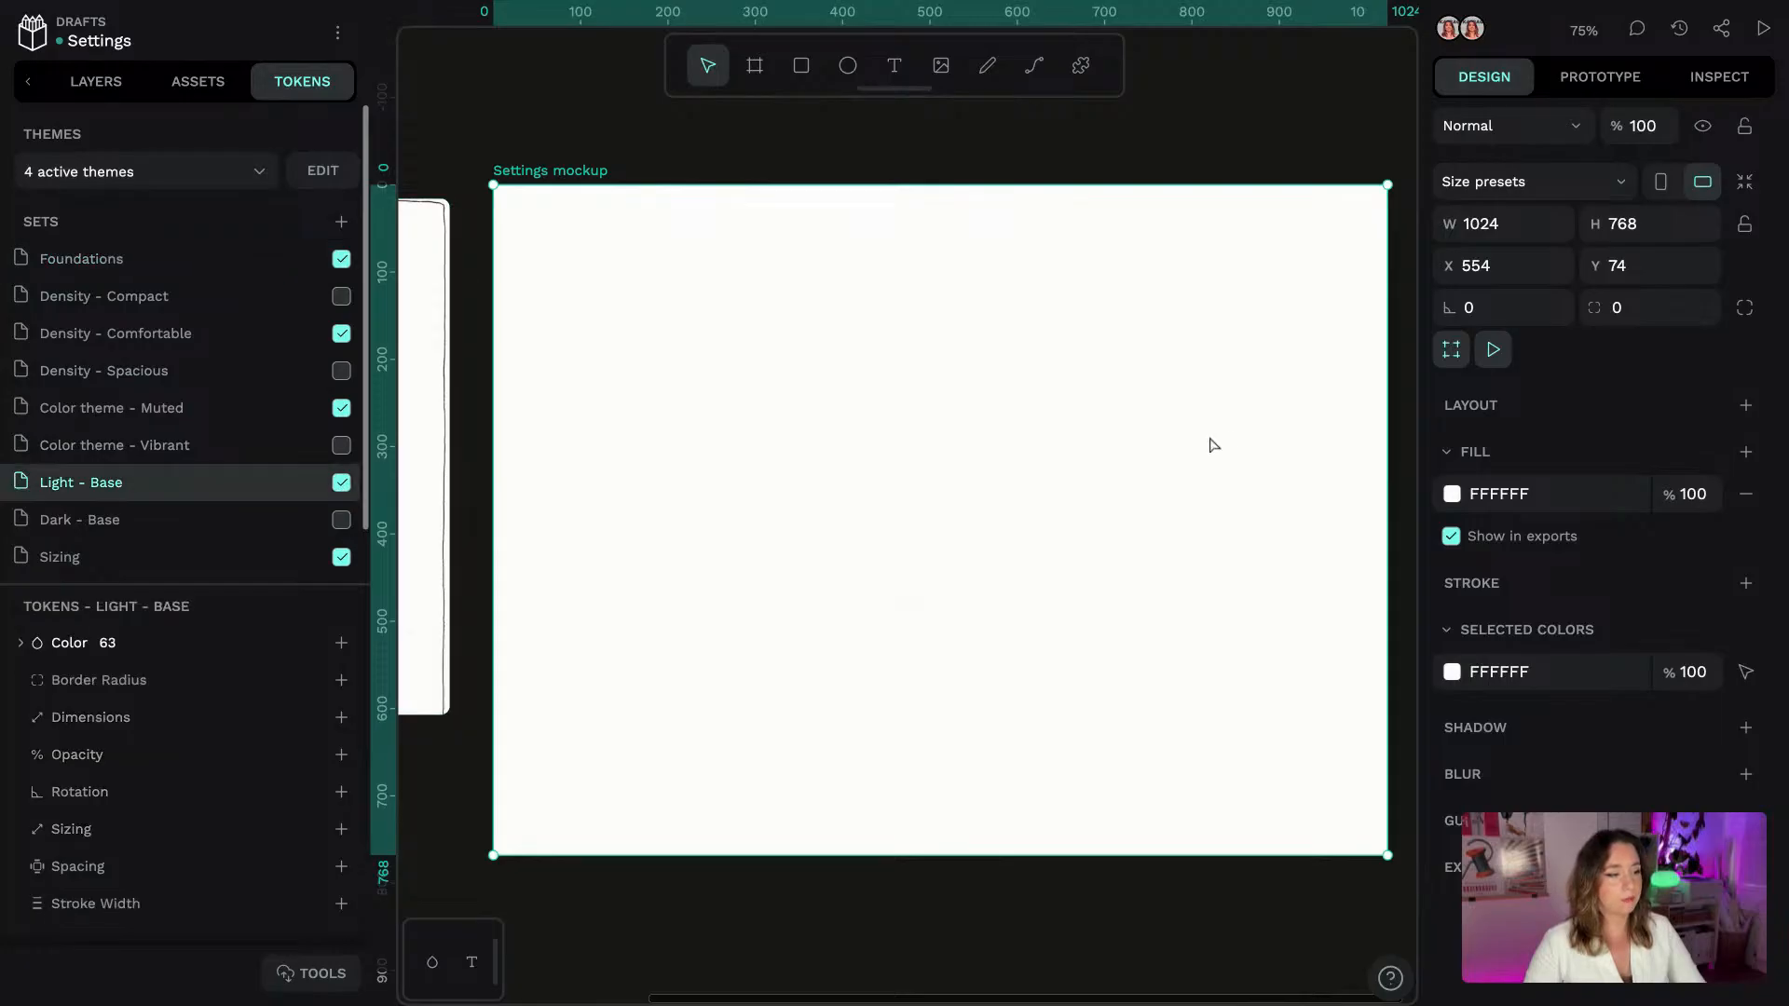
pyautogui.click(86, 645)
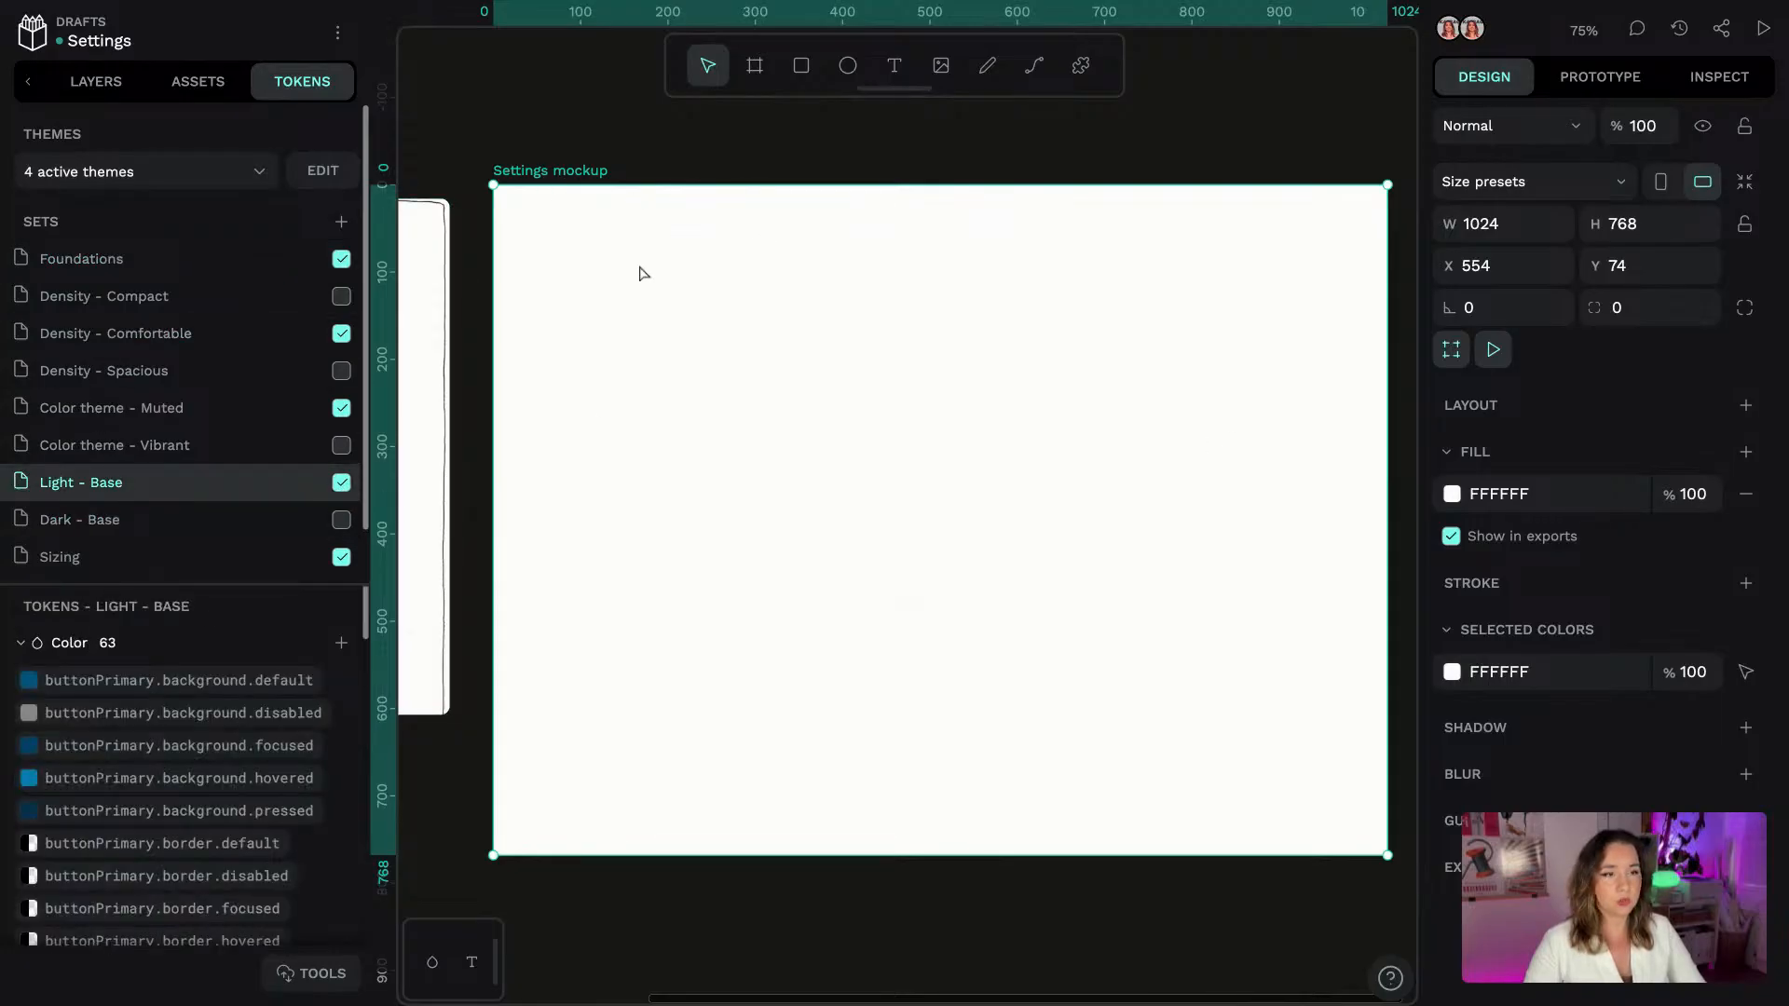
pyautogui.scroll(-1, 276, 652)
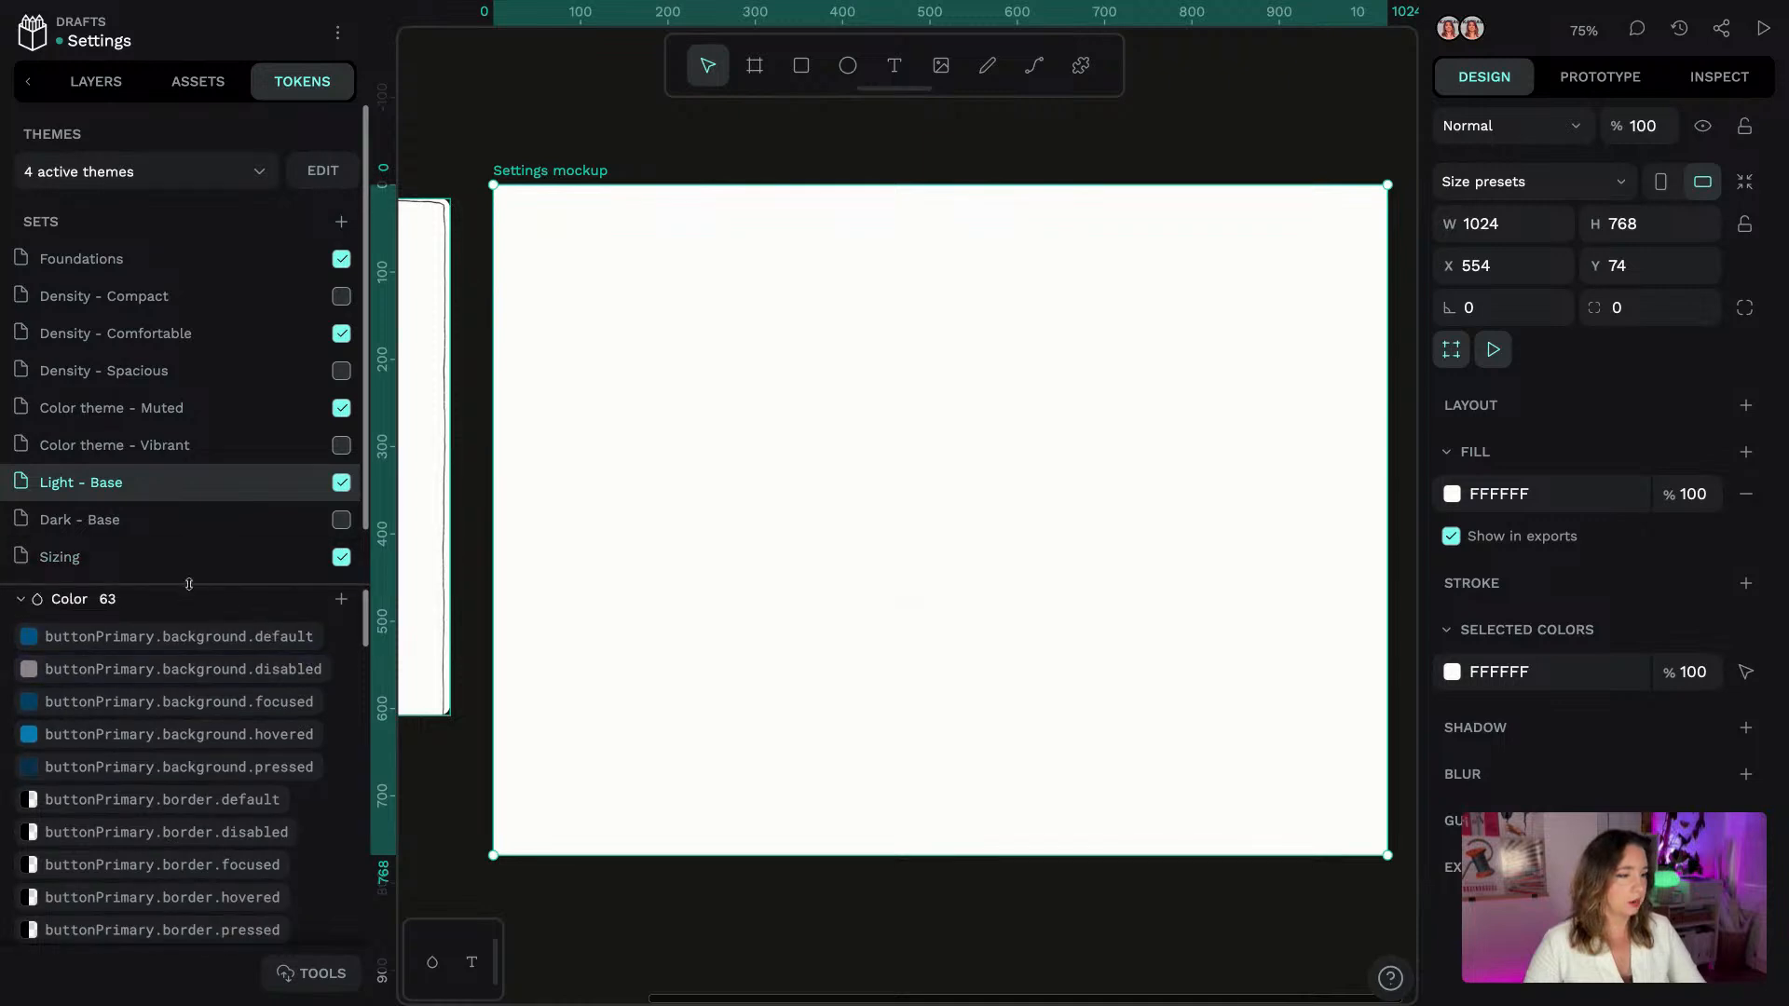
pyautogui.moveTo(189, 585); pyautogui.dragTo(189, 351)
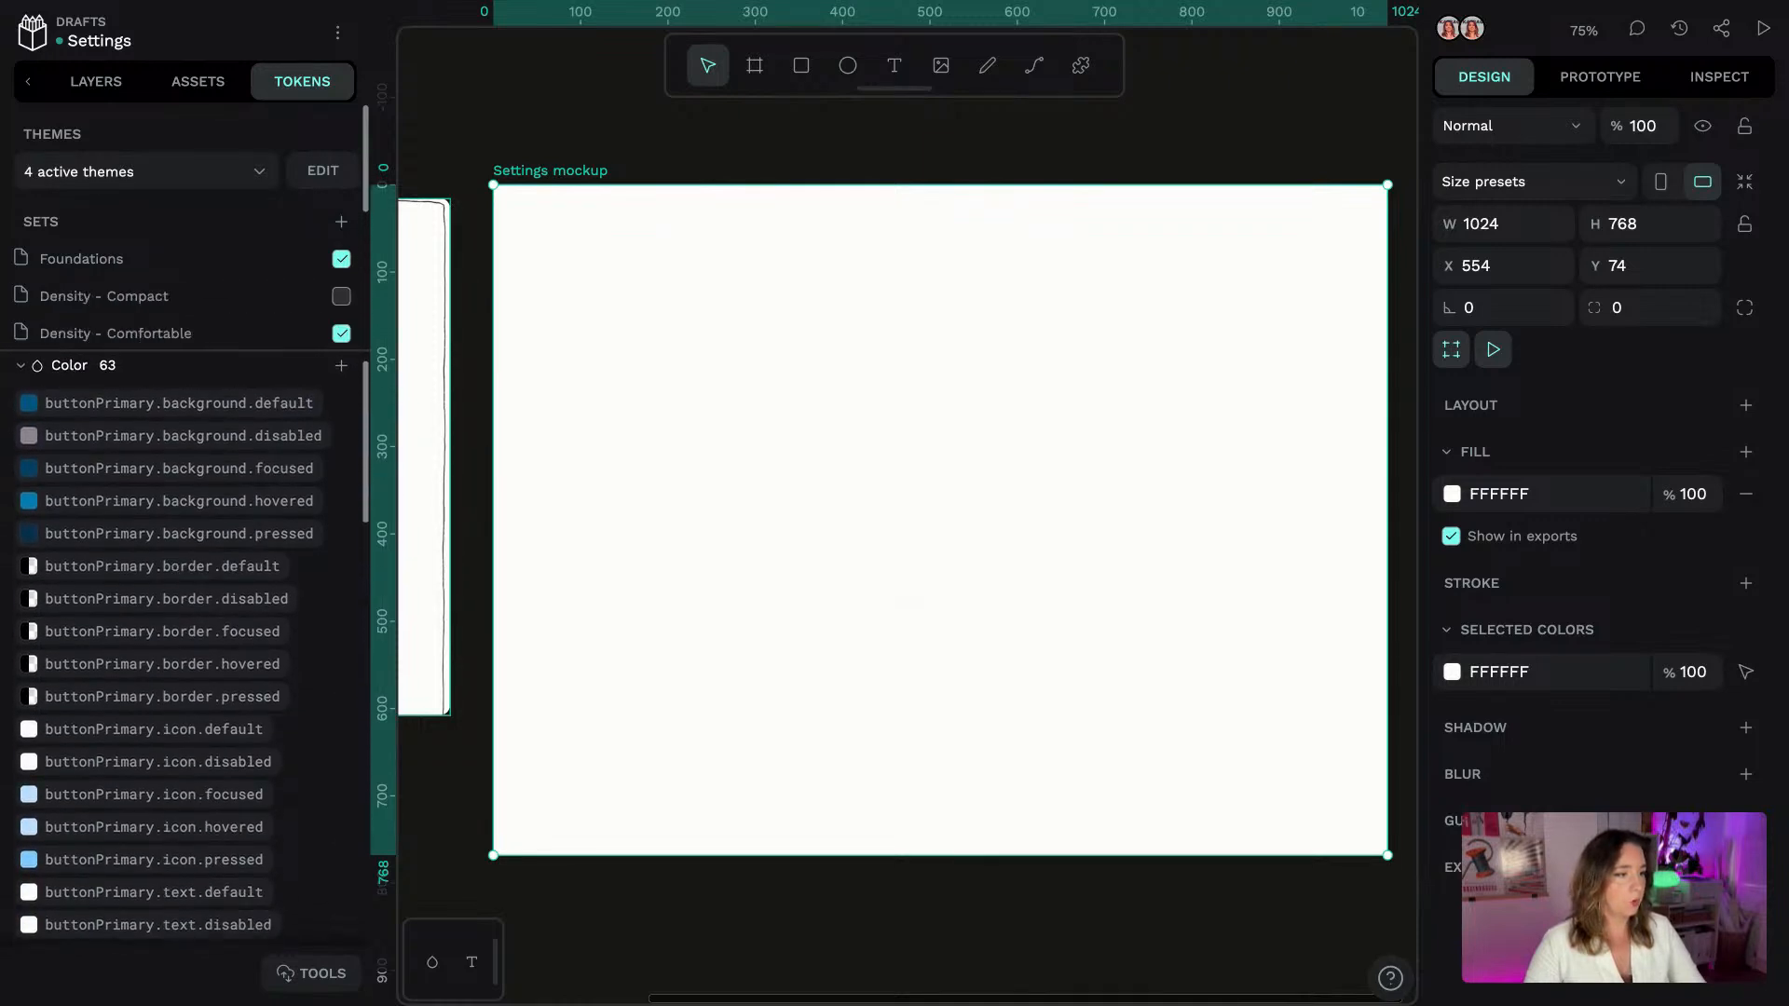
pyautogui.scroll(-9, 365, 439)
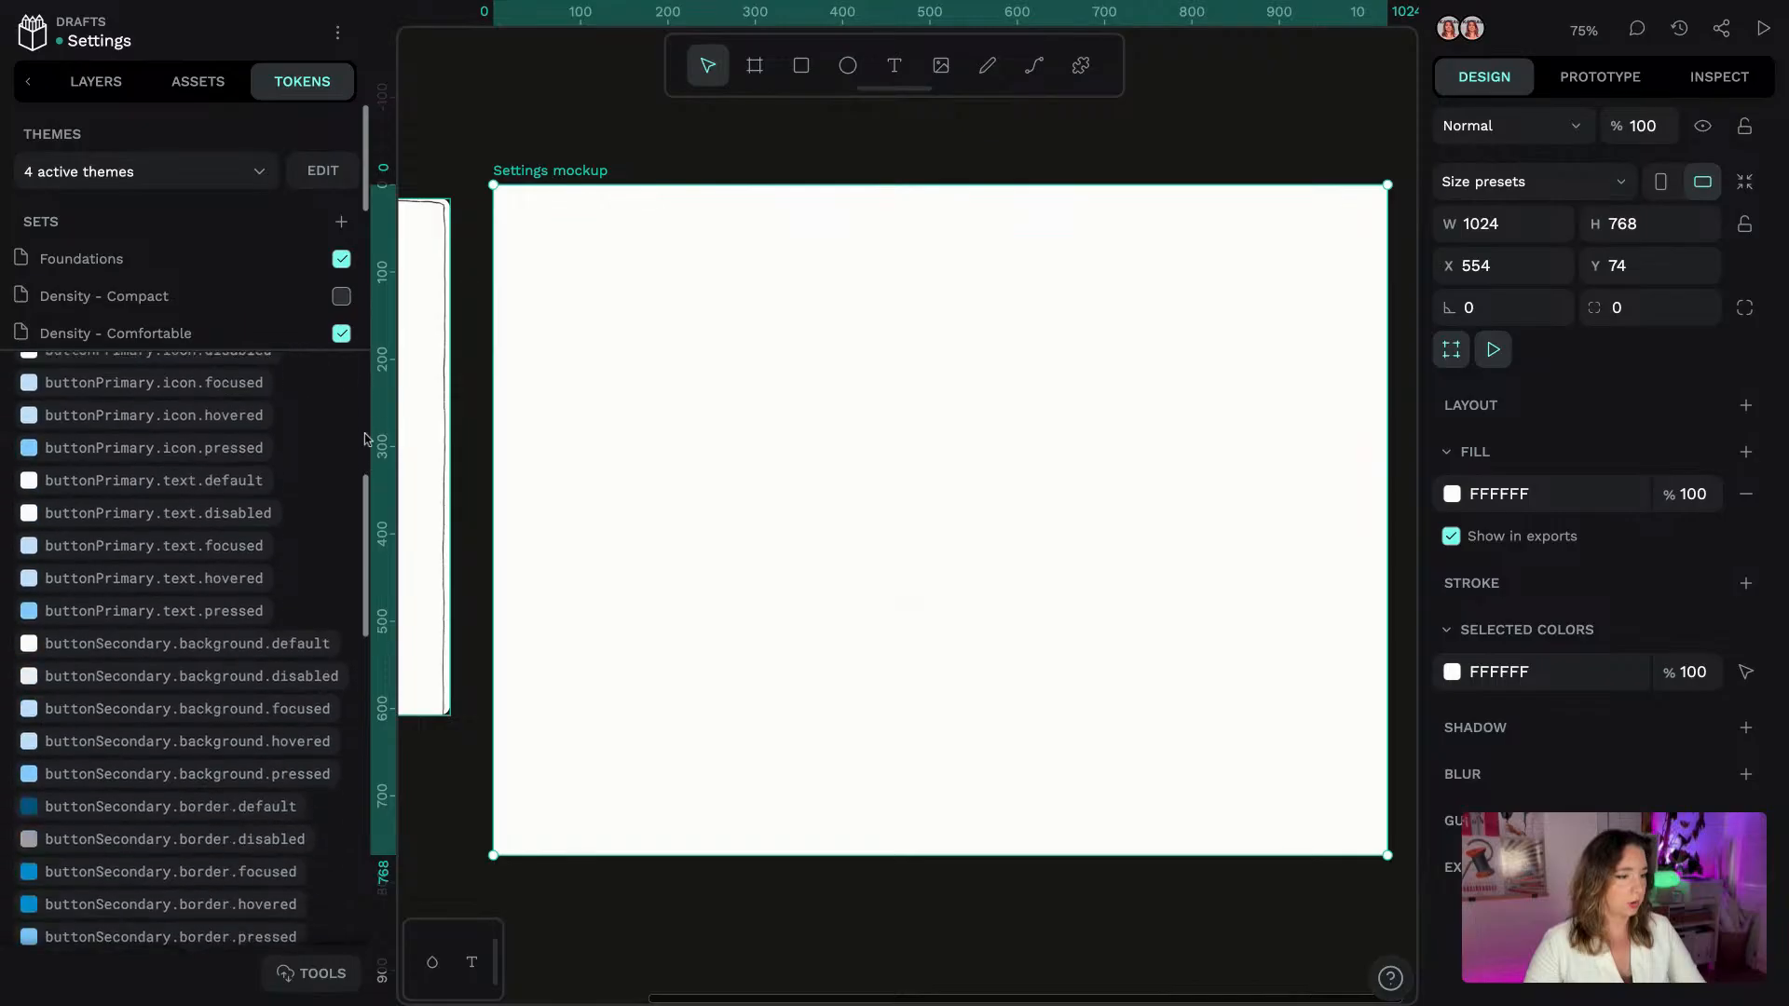
pyautogui.scroll(10, 365, 439)
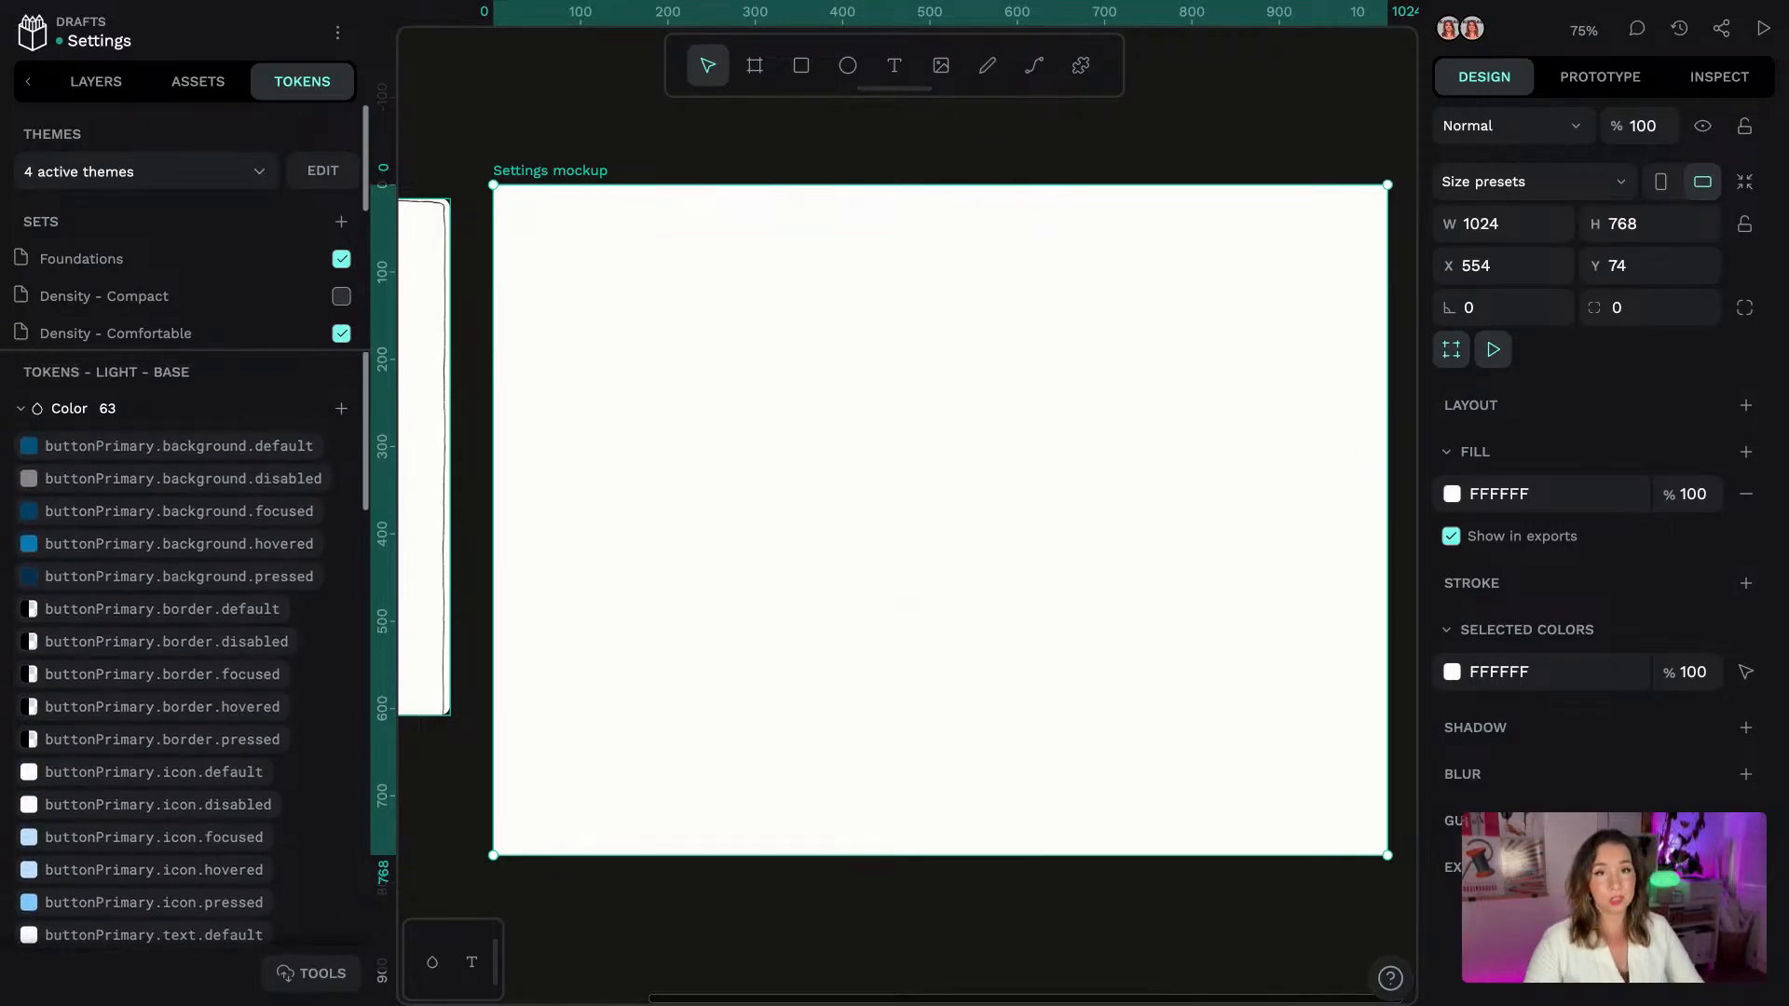
pyautogui.click(132, 260)
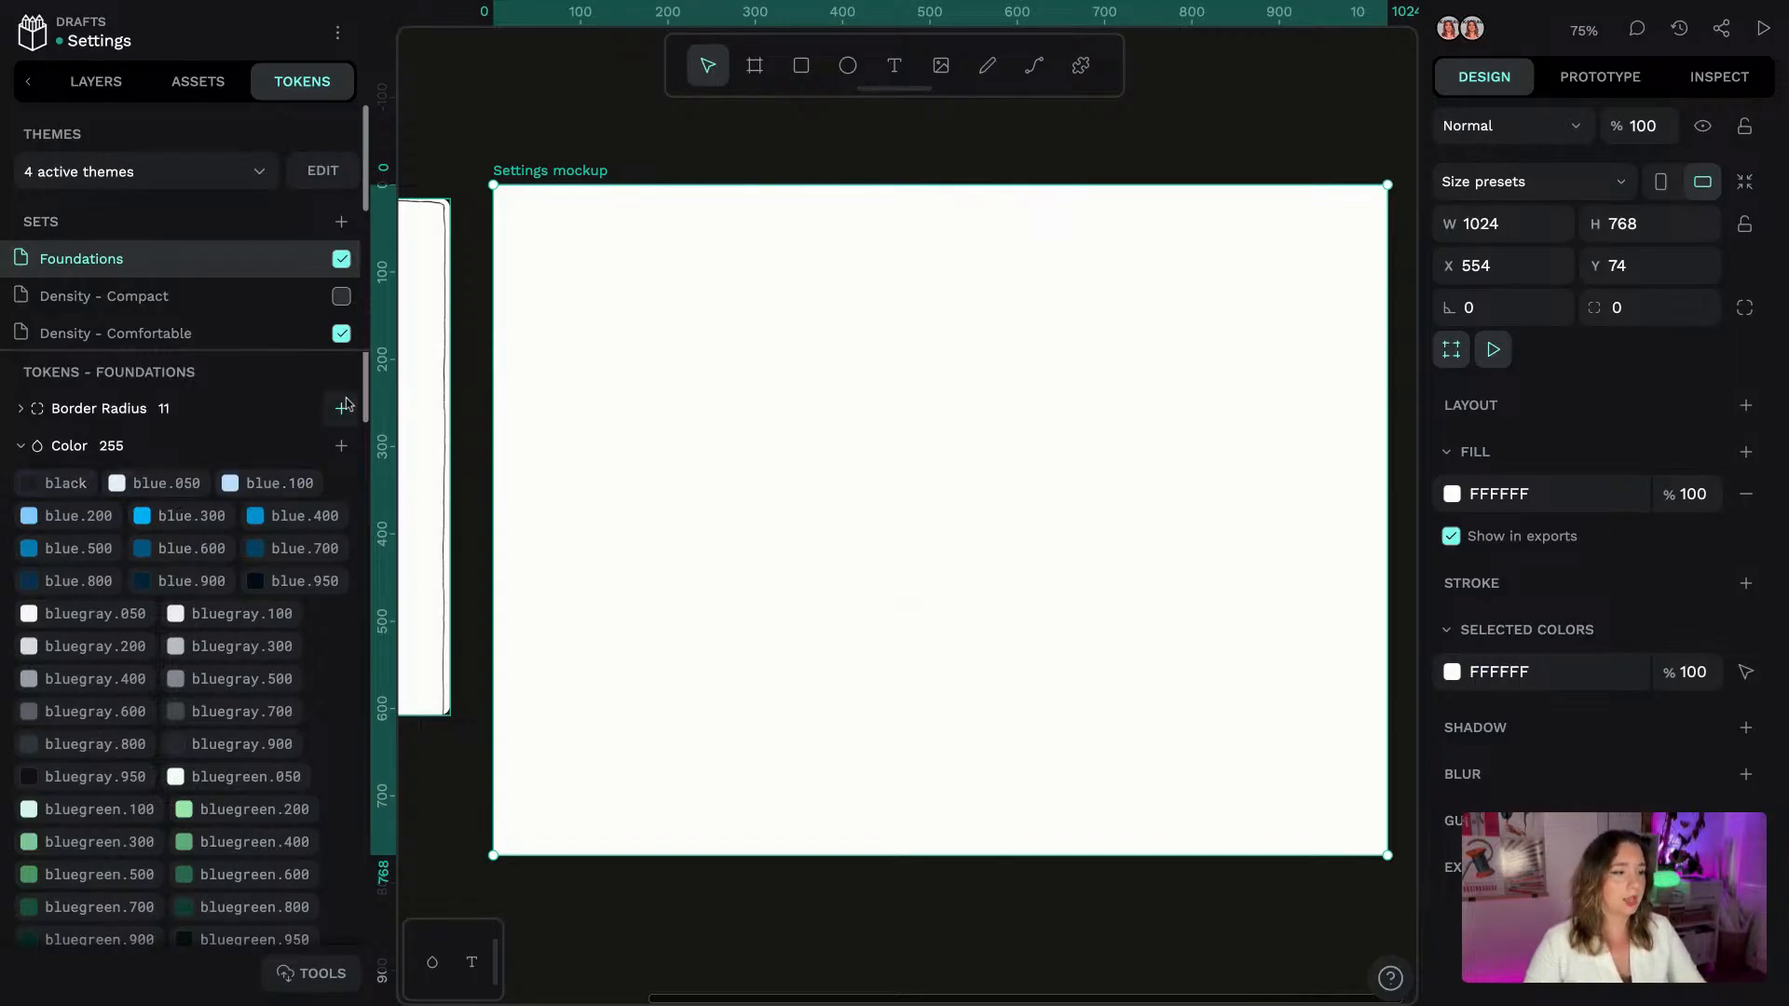
pyautogui.click(82, 415)
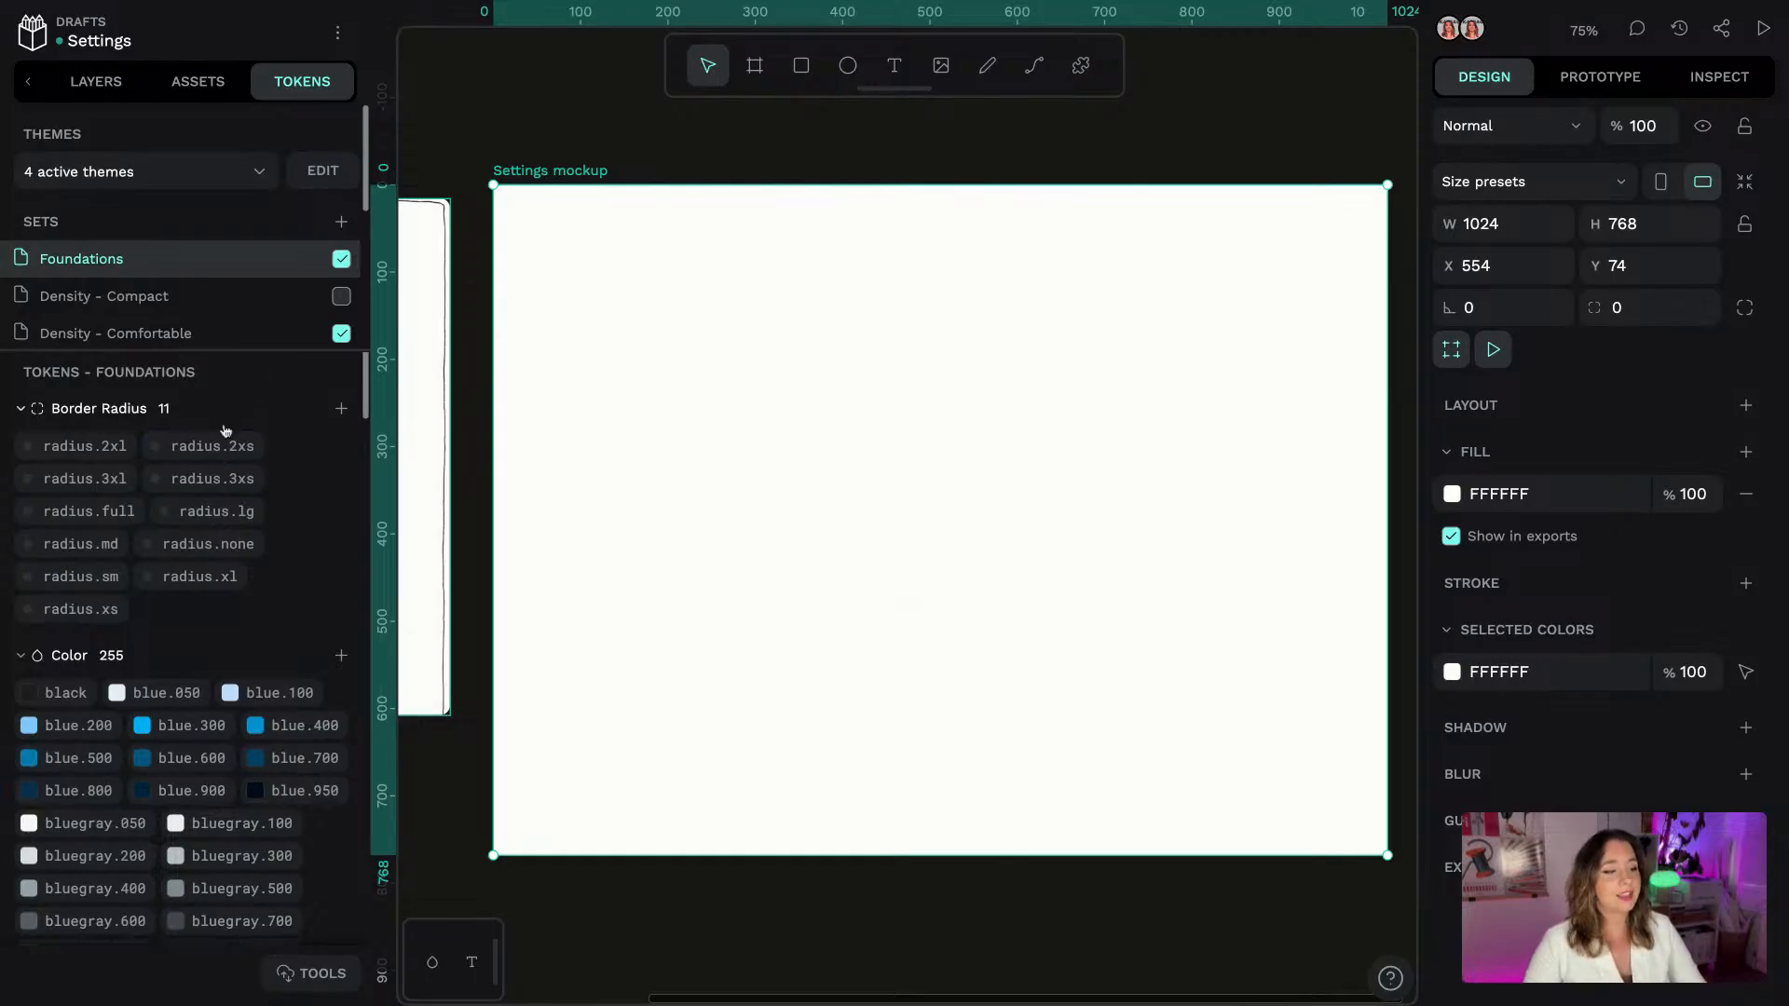
pyautogui.click(110, 419)
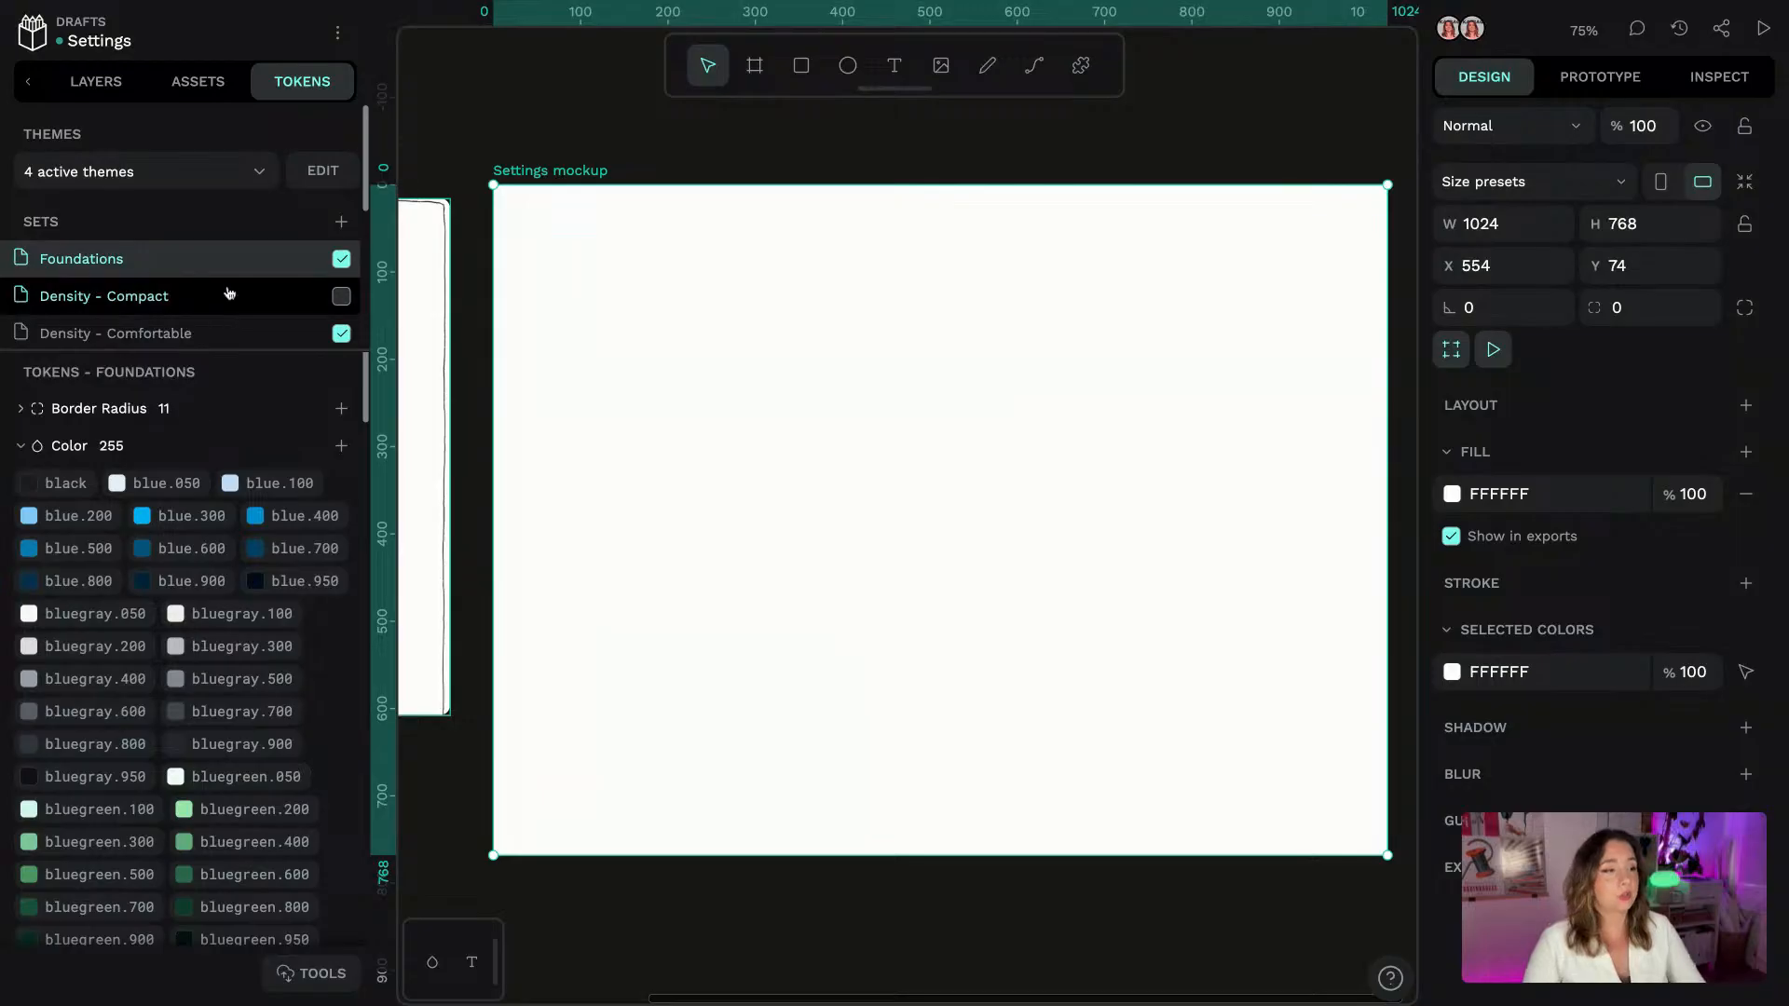
# Inspect which token the layerBase.background color token in the Light - Base set references, without saving any edit
pyautogui.scroll(-2, 207, 291)
pyautogui.scroll(-3, 202, 288)
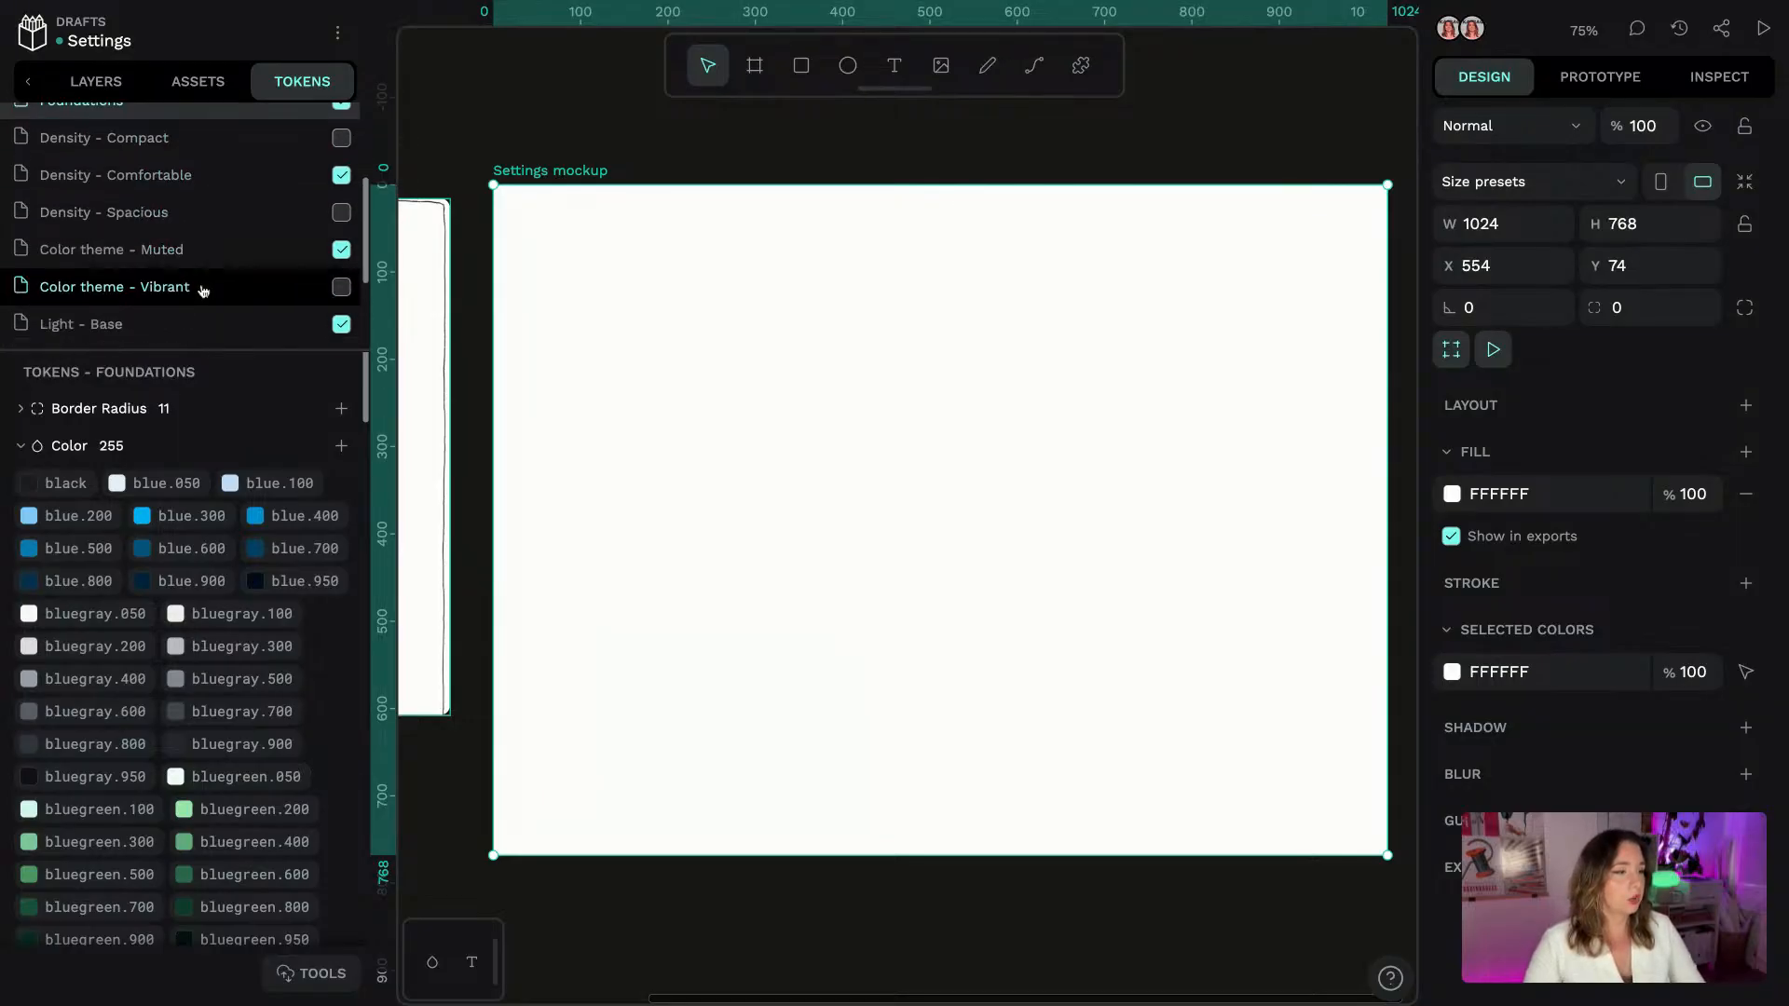
pyautogui.click(189, 300)
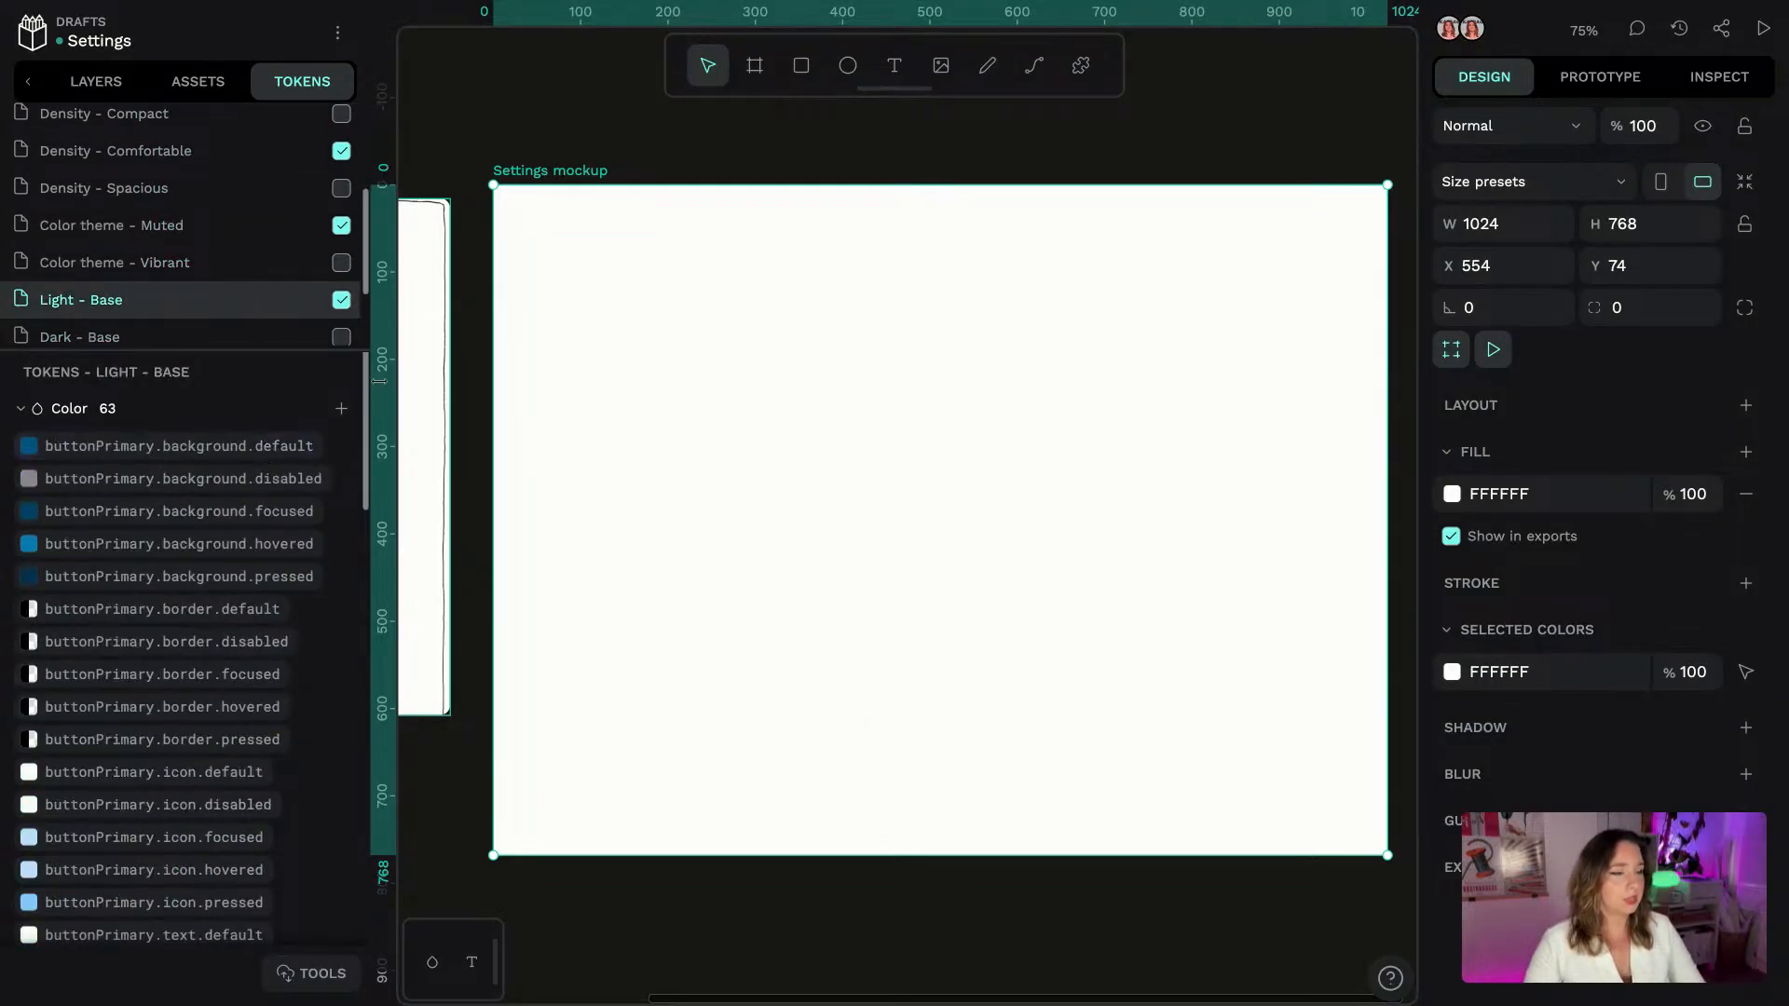
pyautogui.scroll(-10, 368, 398)
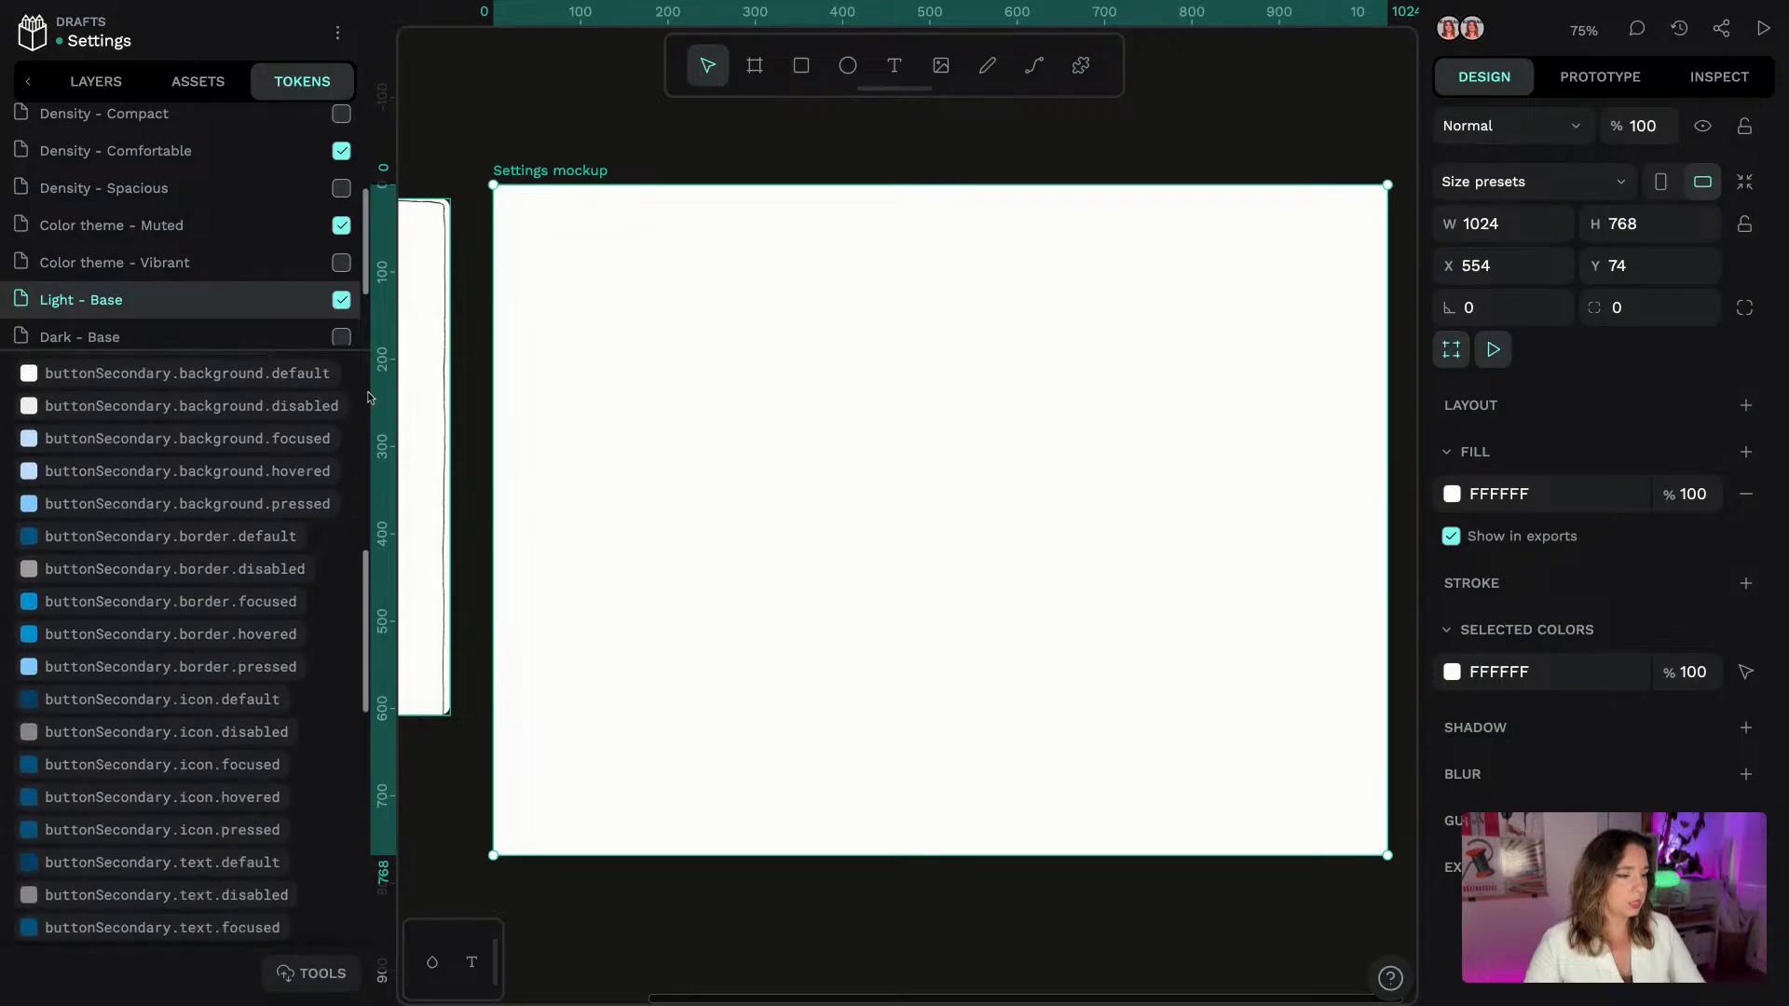
pyautogui.scroll(-3, 328, 692)
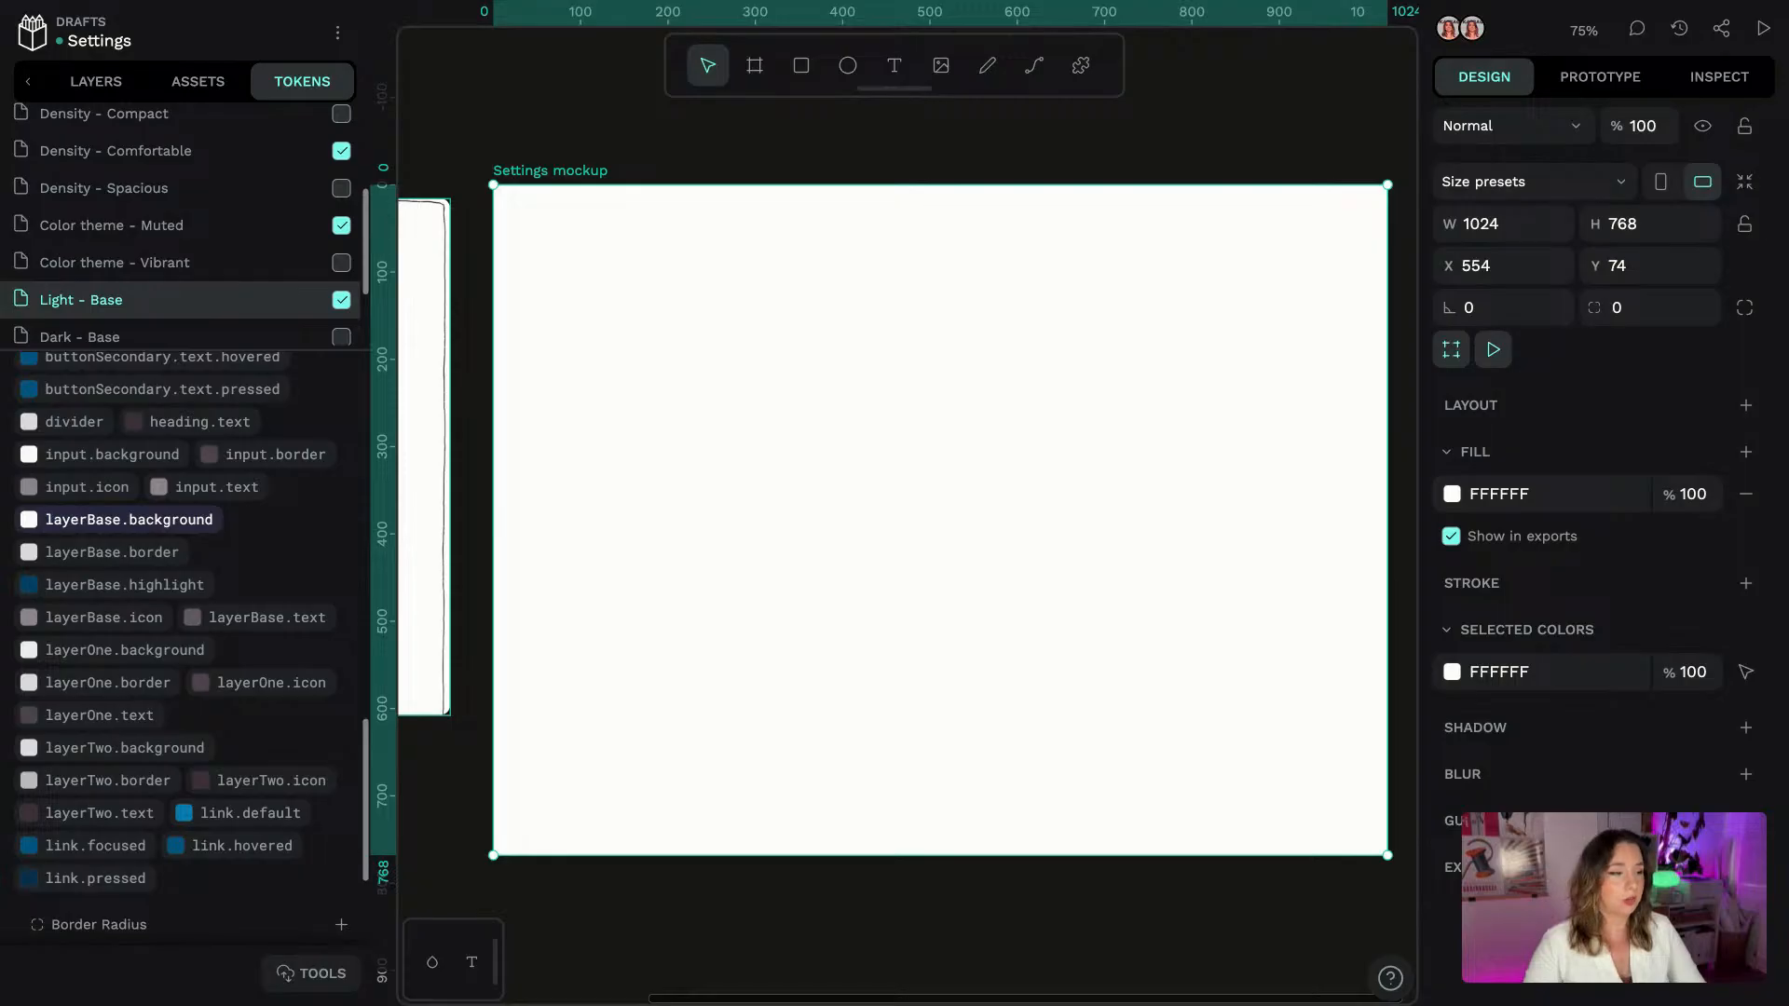
pyautogui.rightClick(186, 522)
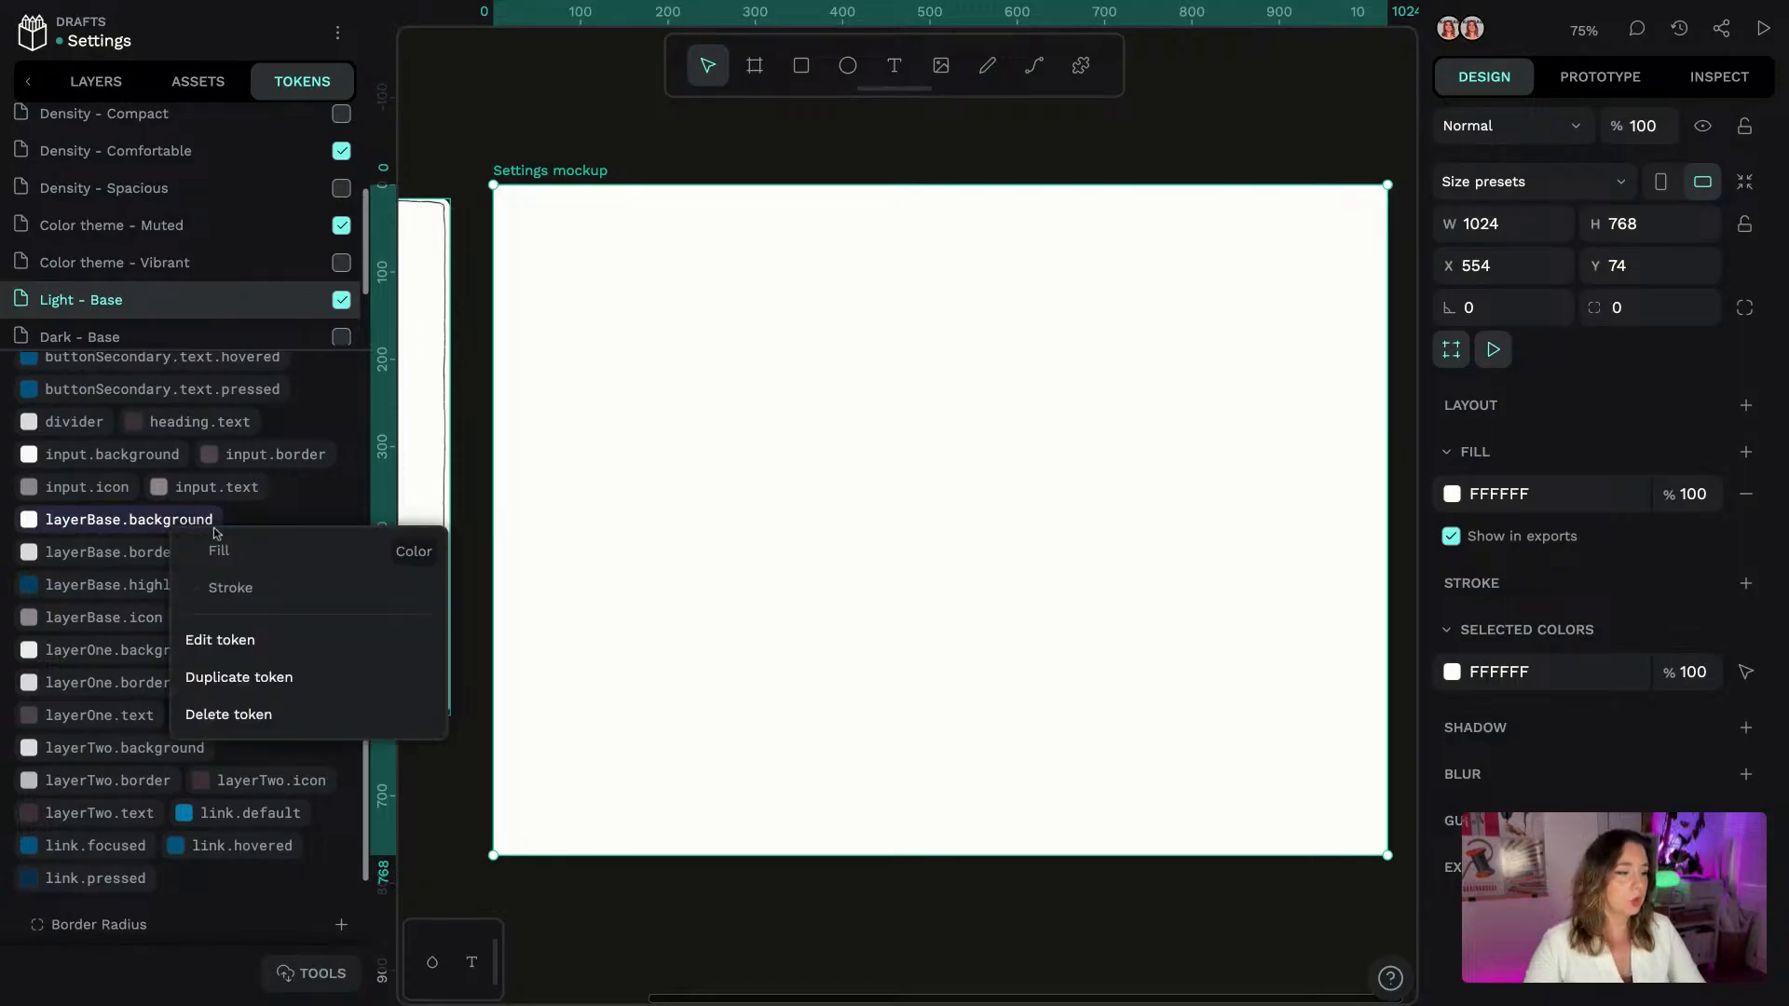
pyautogui.click(271, 646)
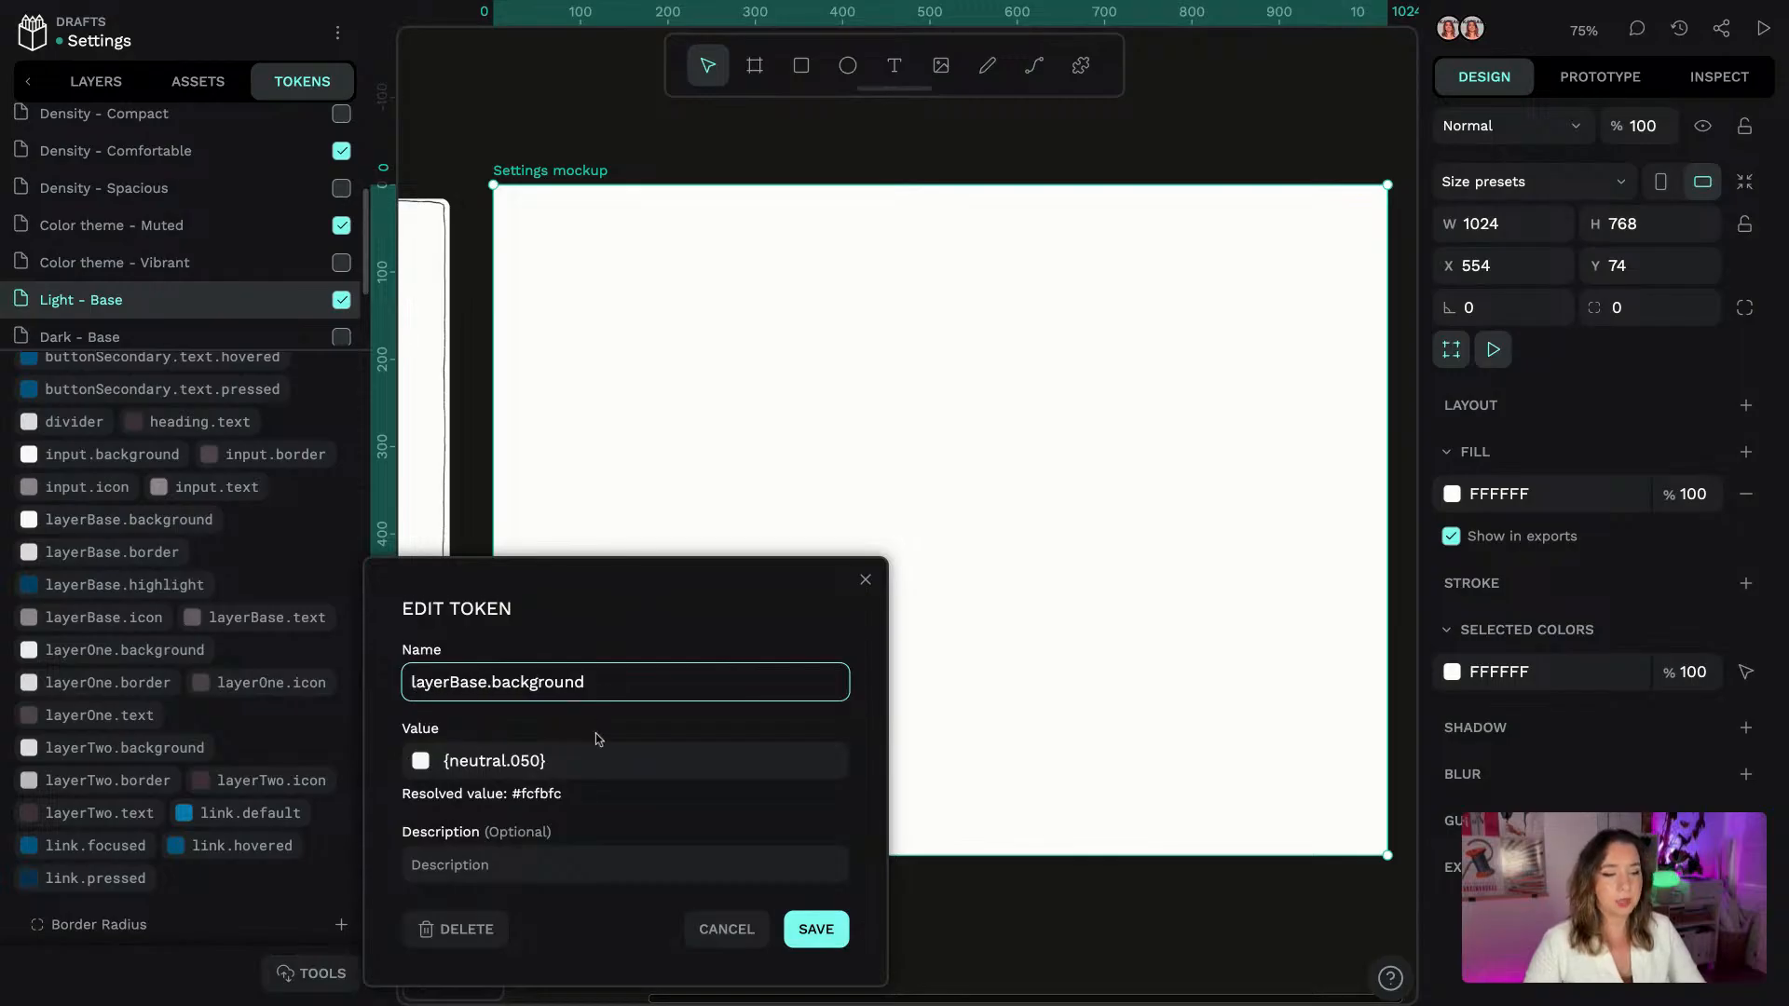
pyautogui.moveTo(448, 762); pyautogui.dragTo(592, 762)
pyautogui.click(579, 766)
pyautogui.hotkey('shift', 'Left')
pyautogui.hotkey('shift', 'Left')
pyautogui.hotkey('shift', 'Left')
pyautogui.hotkey('shift', 'Left')
pyautogui.hotkey('shift', 'Left')
pyautogui.hotkey('shift', 'Left')
pyautogui.hotkey('shift', 'Left')
pyautogui.hotkey('shift', 'Left')
pyautogui.hotkey('shift', 'Left')
pyautogui.hotkey('shift', 'Left')
pyautogui.hotkey('shift', 'Left')
pyautogui.hotkey('shift', 'Left')
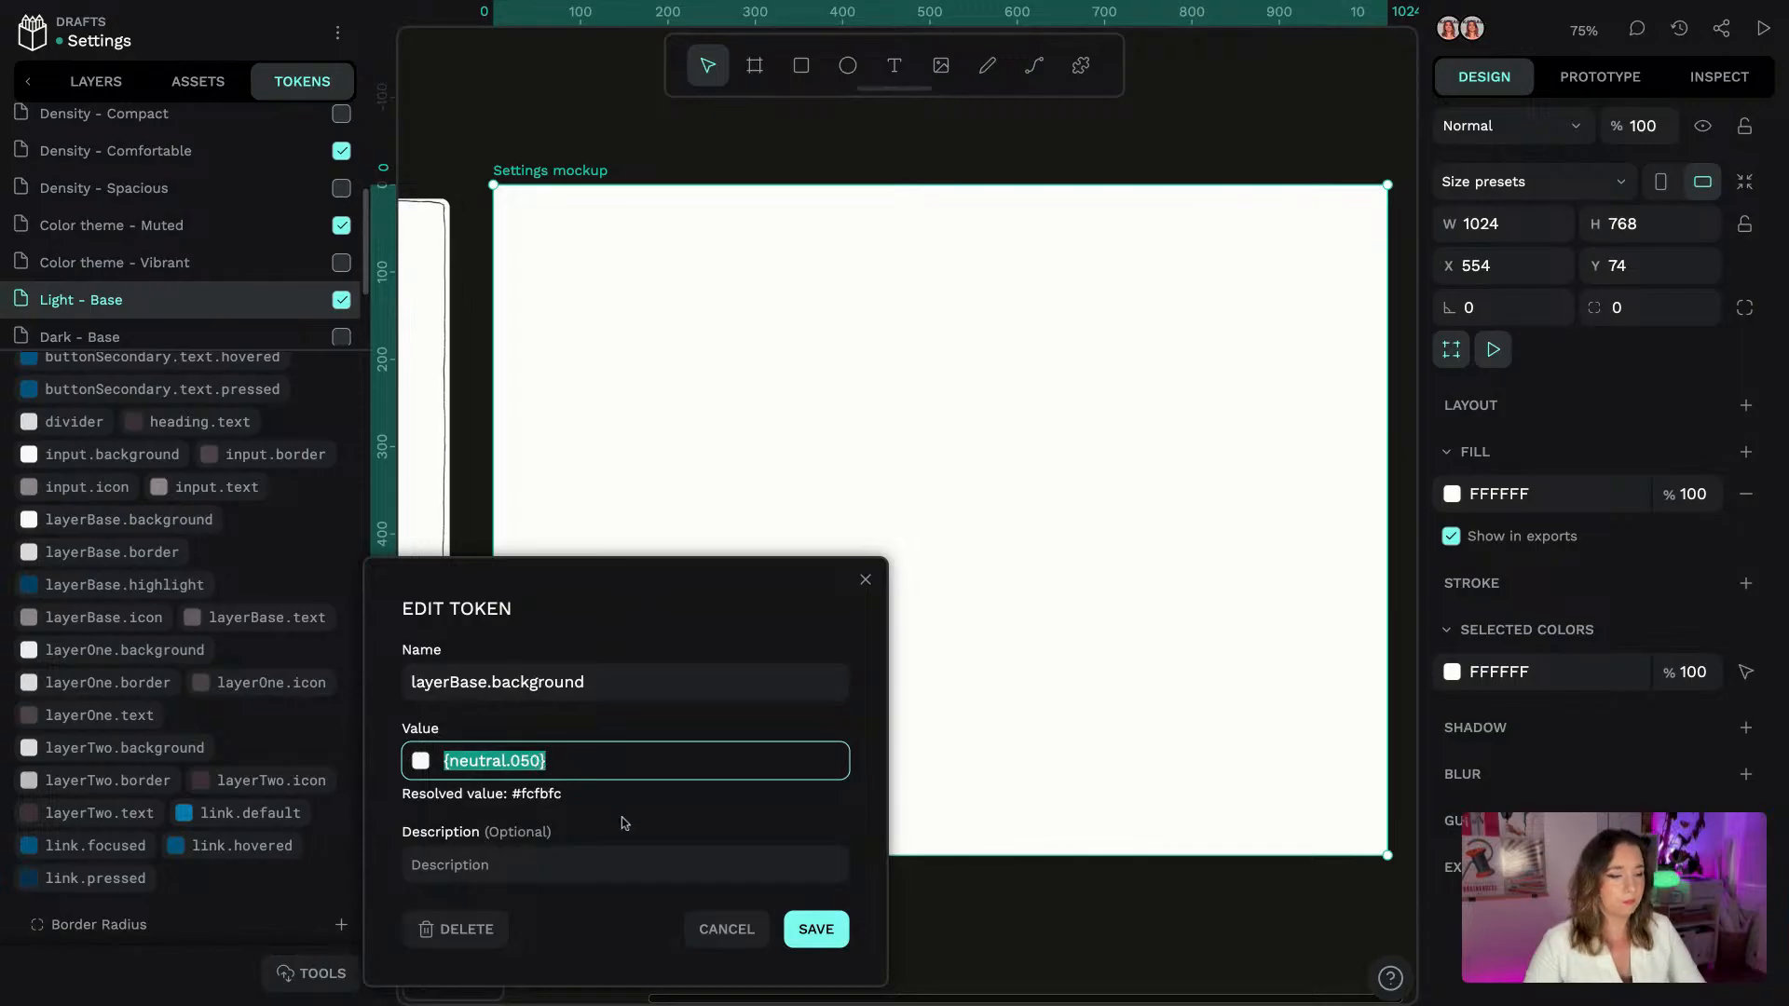
pyautogui.click(729, 930)
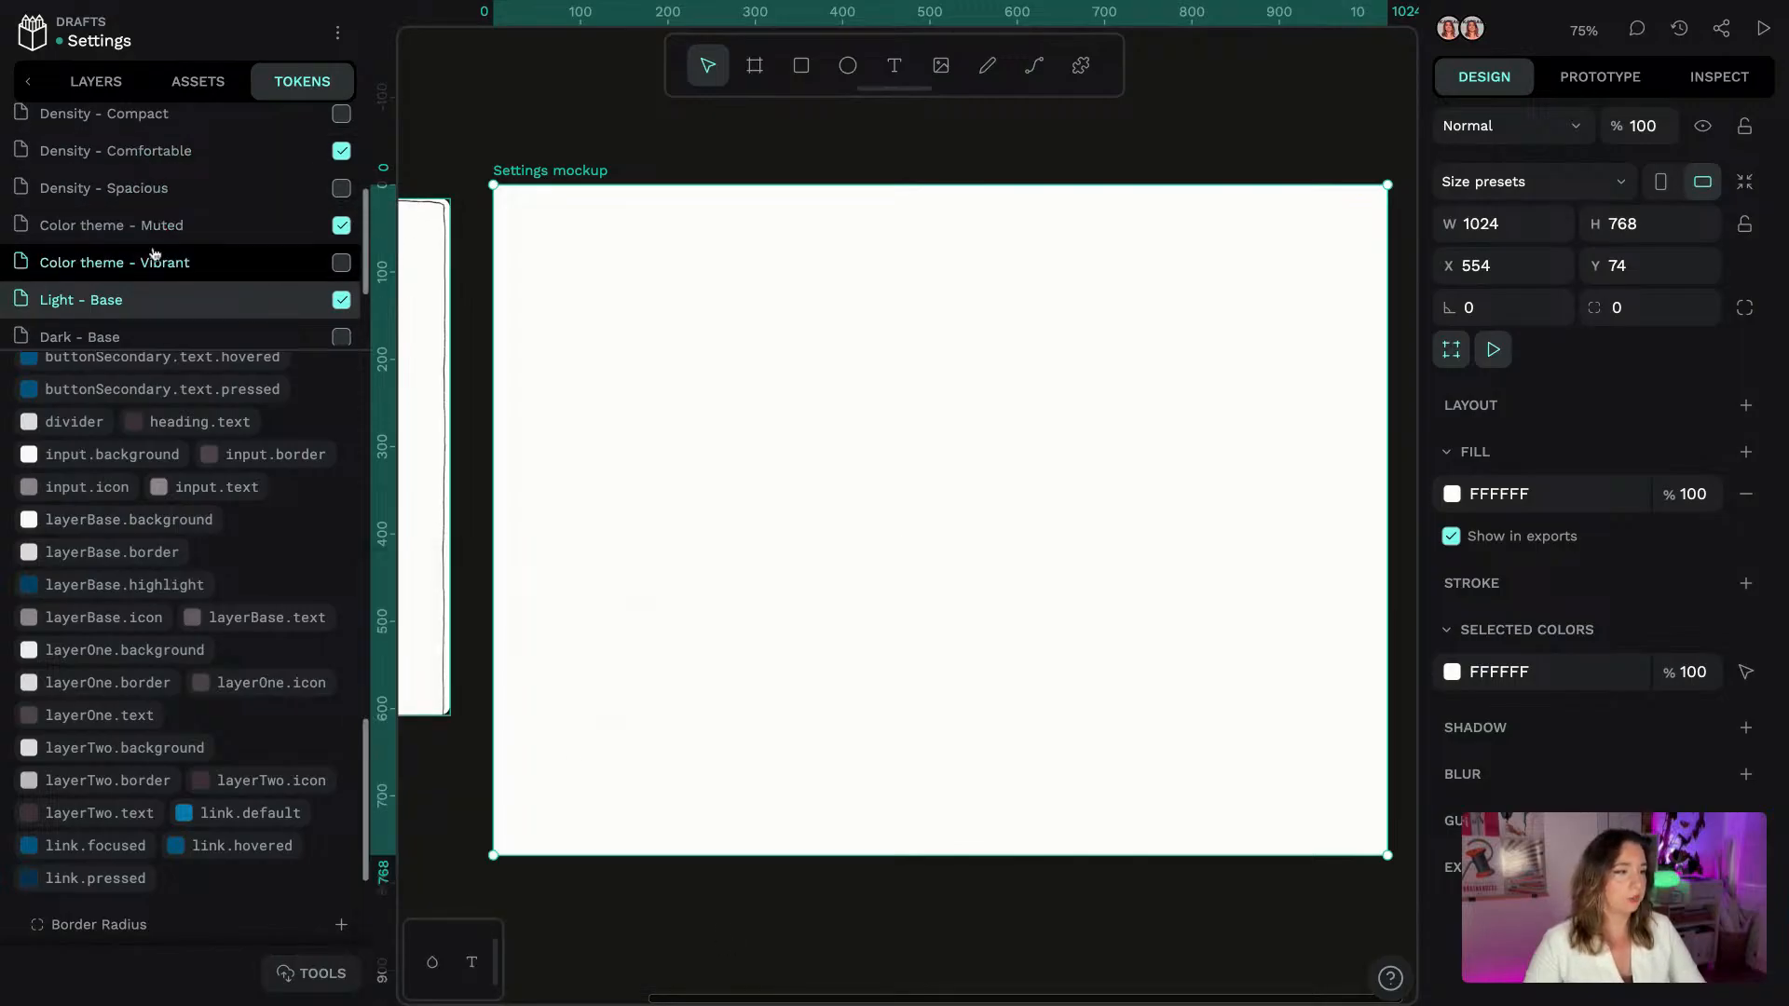
# Inspect which token neutral.050 in the Color theme - Muted set references, without saving any edit
pyautogui.click(225, 225)
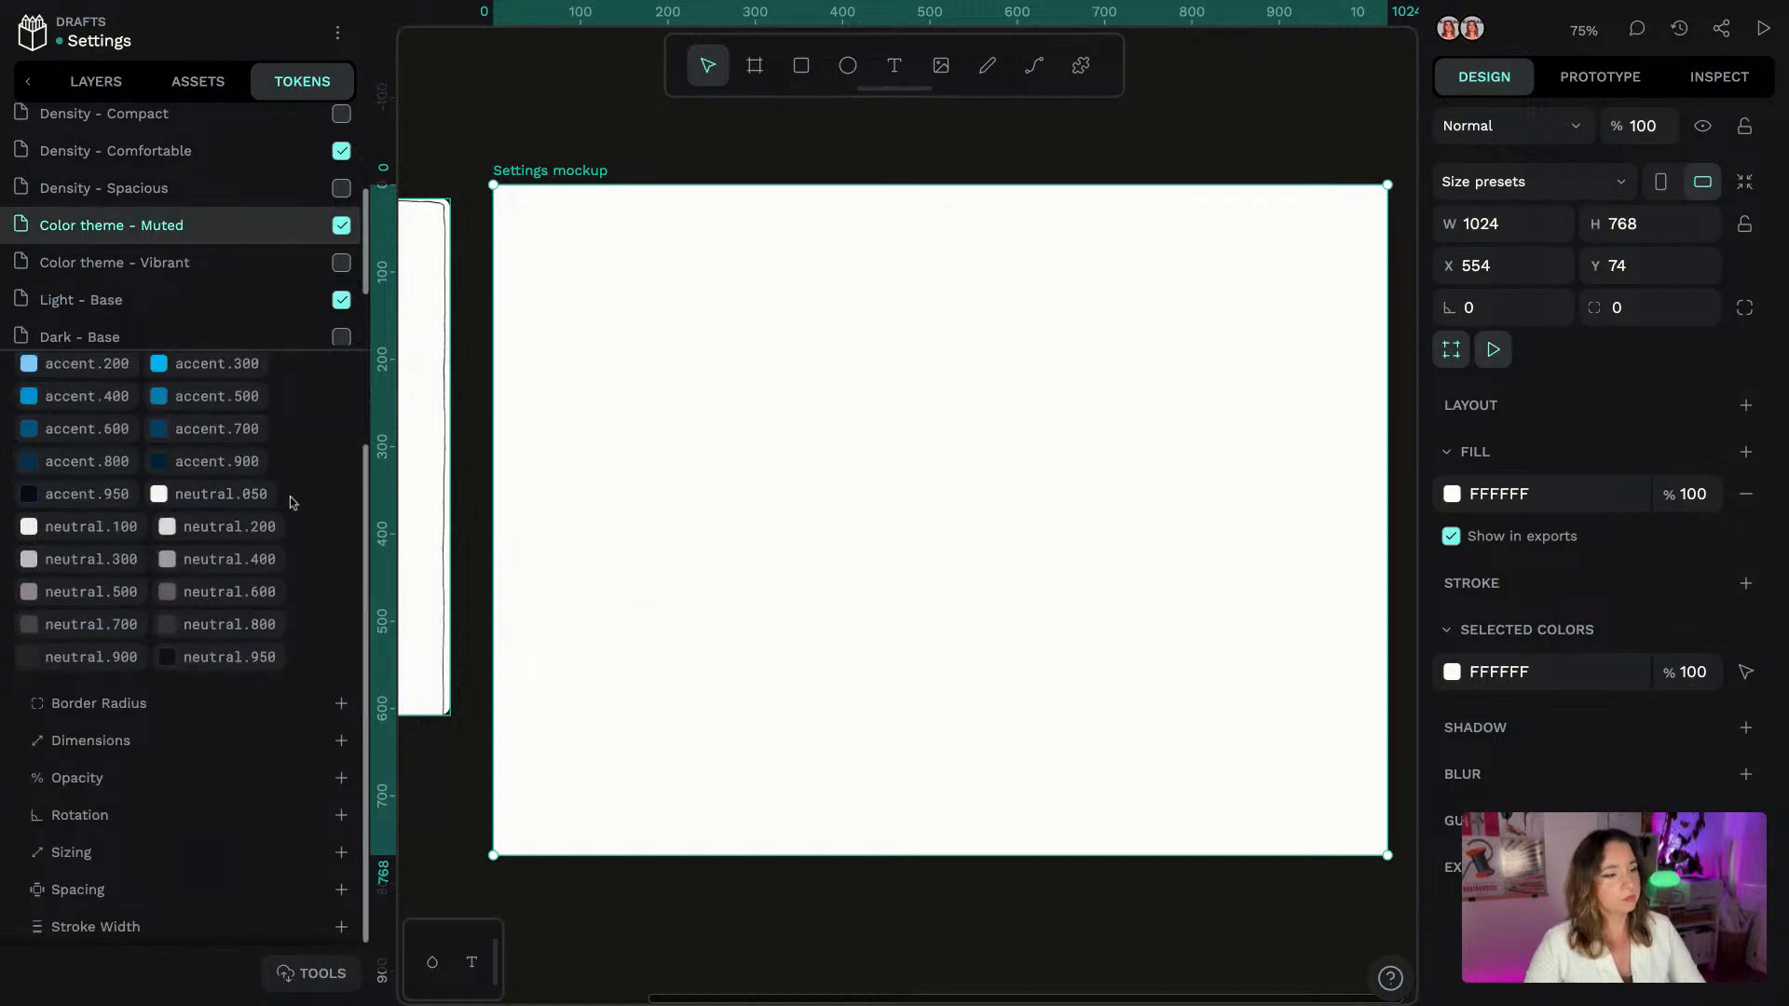
pyautogui.rightClick(236, 500)
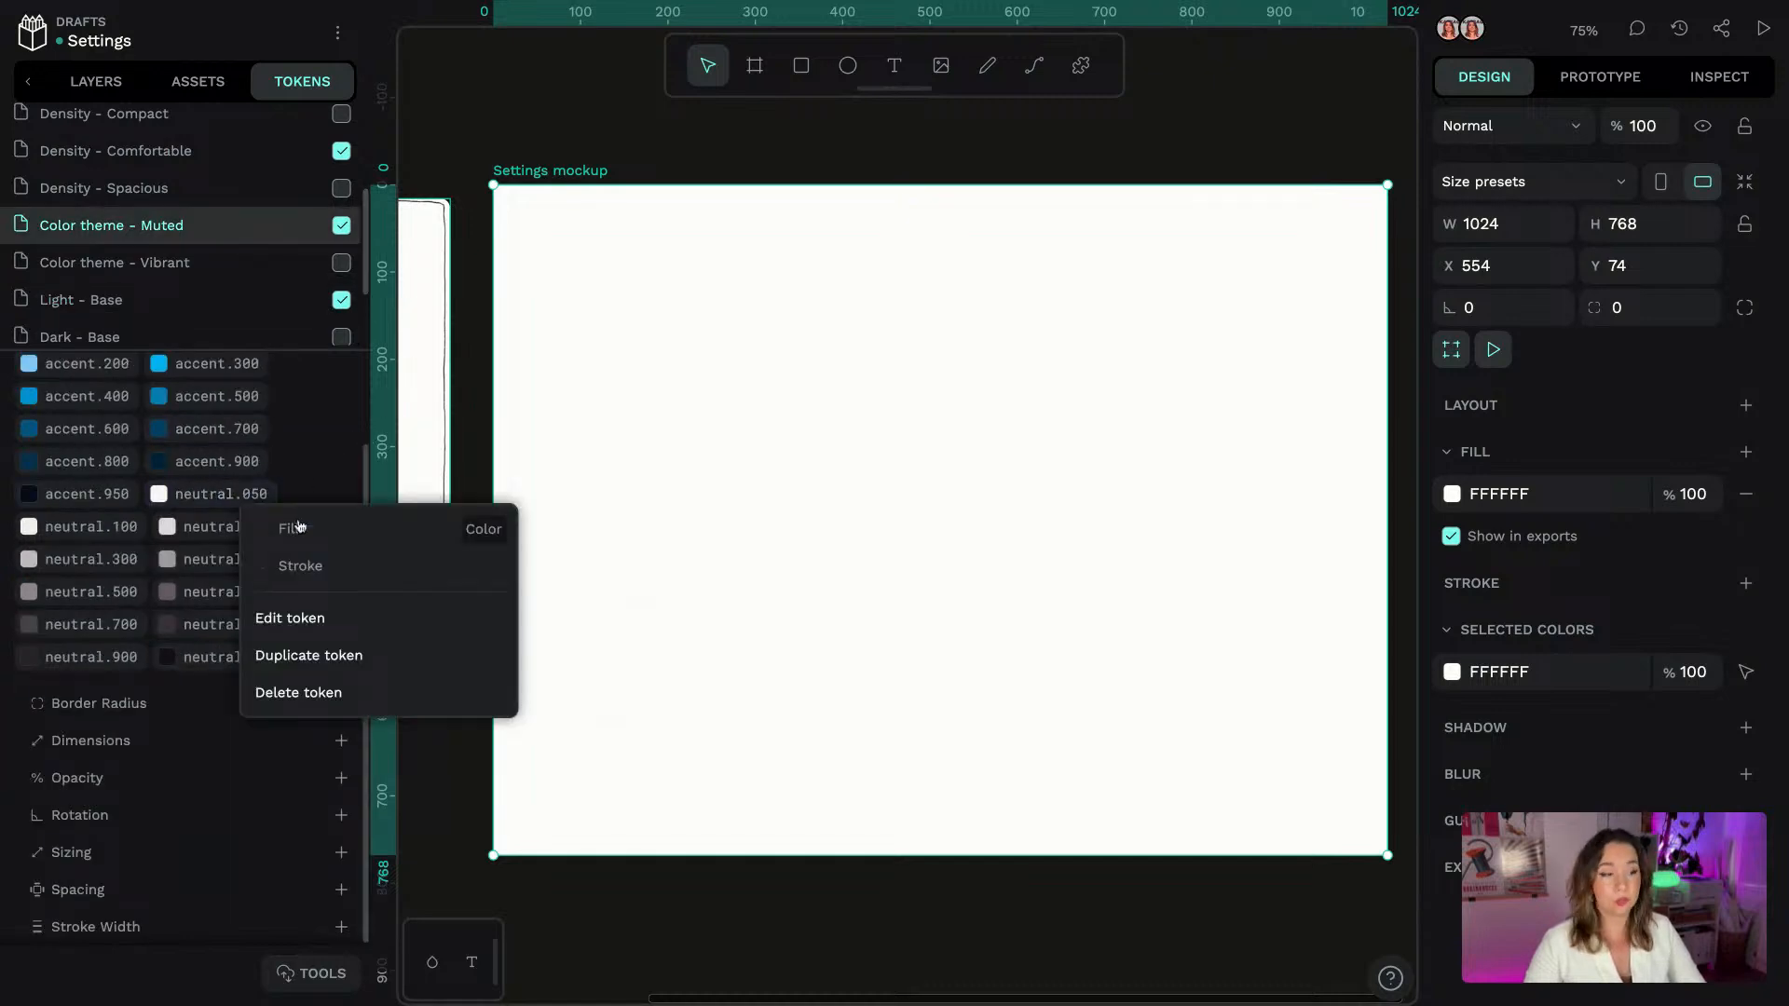
pyautogui.click(280, 618)
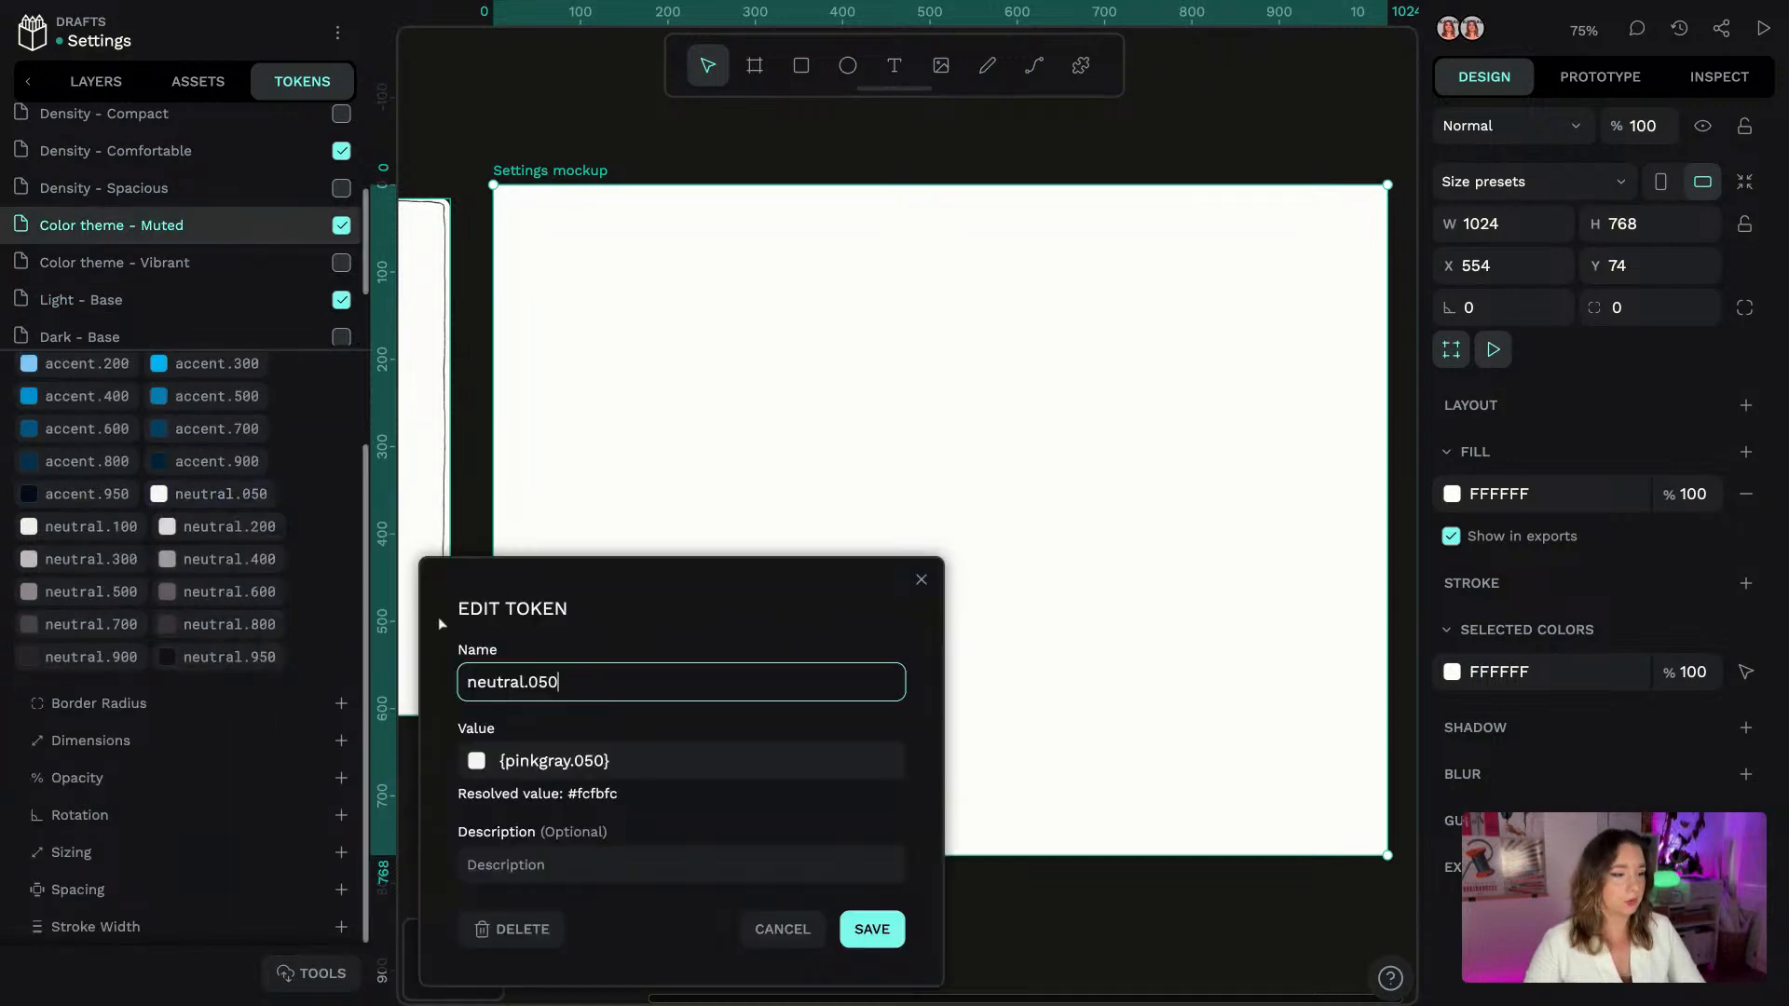
pyautogui.click(663, 764)
pyautogui.moveTo(663, 765); pyautogui.dragTo(492, 763)
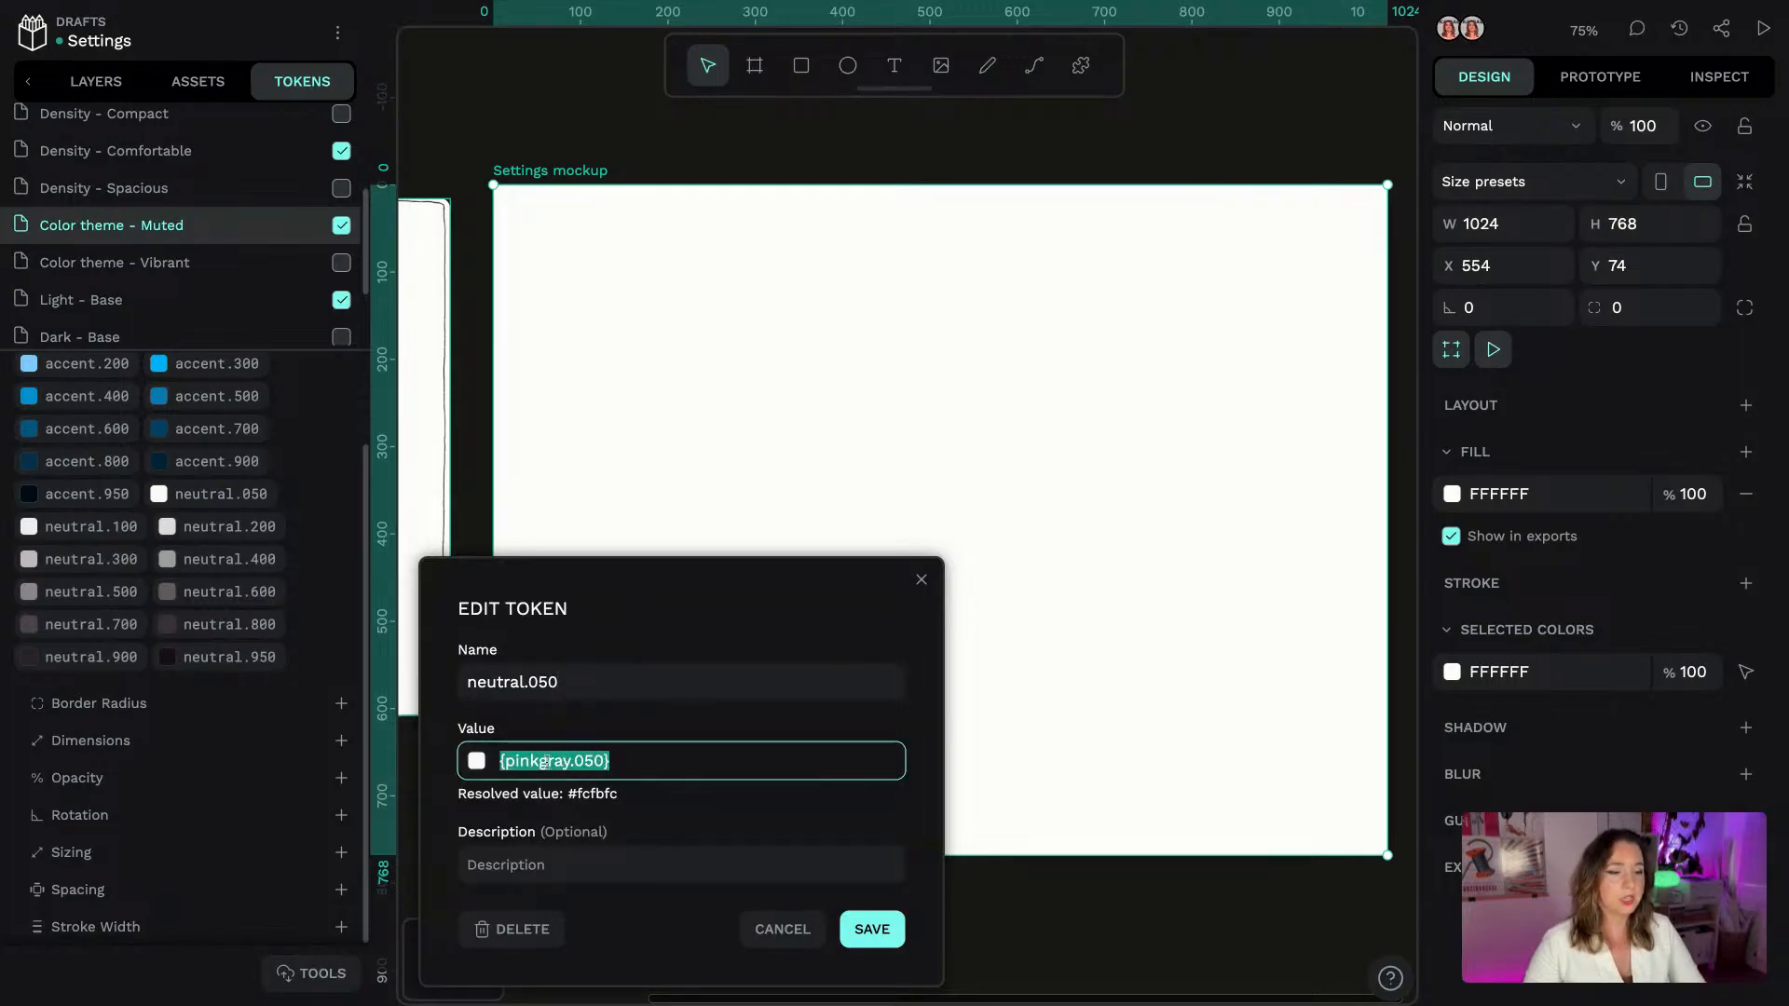
pyautogui.click(785, 935)
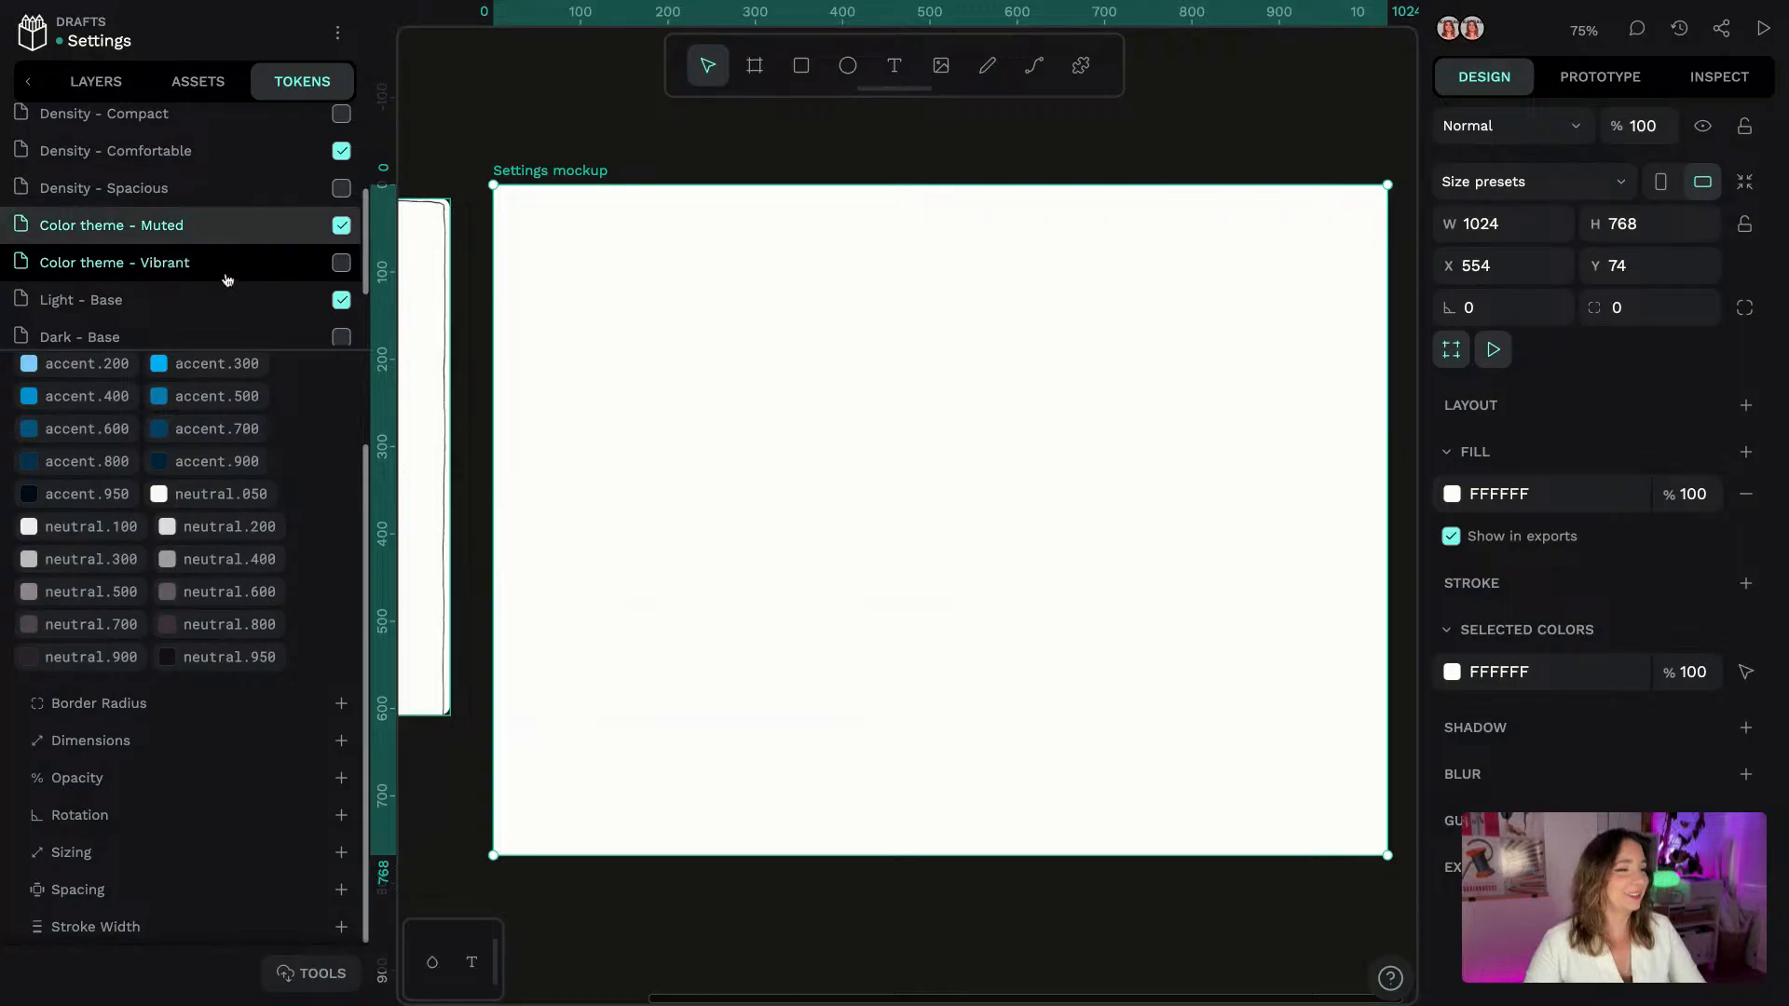
# Find the pinkgray.050 color token in the Foundations set and inspect its value, without saving any edit
pyautogui.scroll(1, 228, 280)
pyautogui.scroll(2, 227, 280)
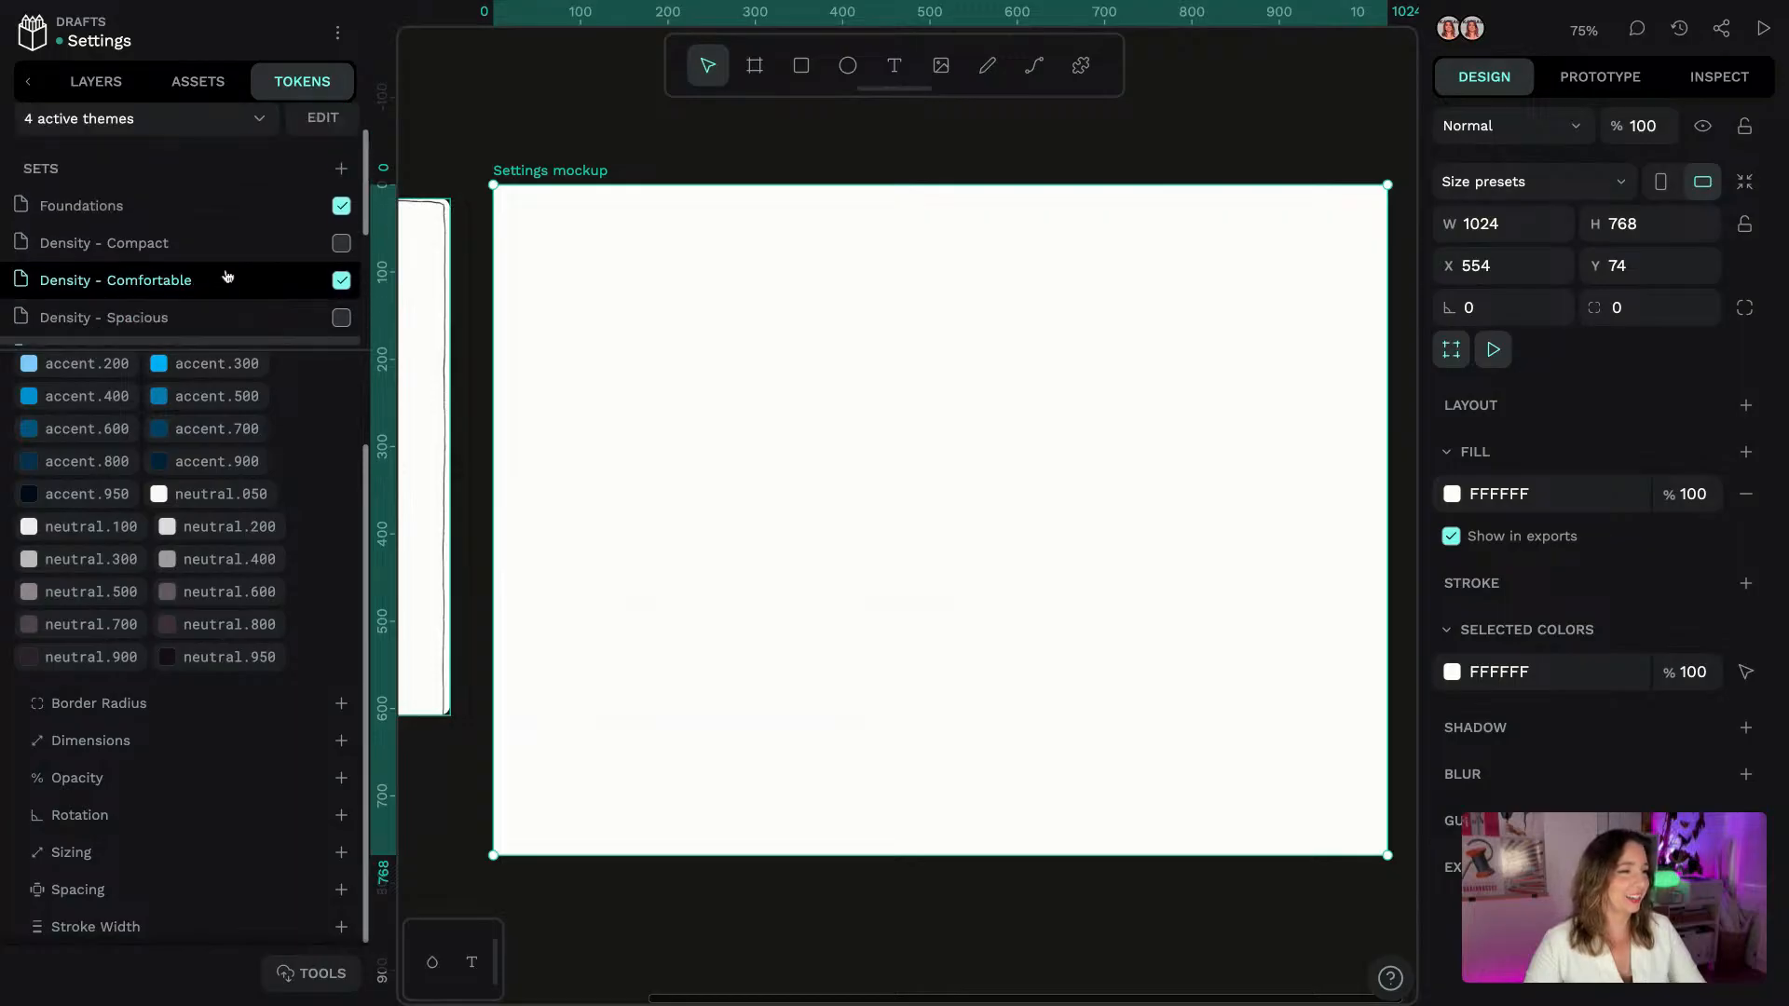
pyautogui.click(192, 205)
pyautogui.scroll(-10, 368, 396)
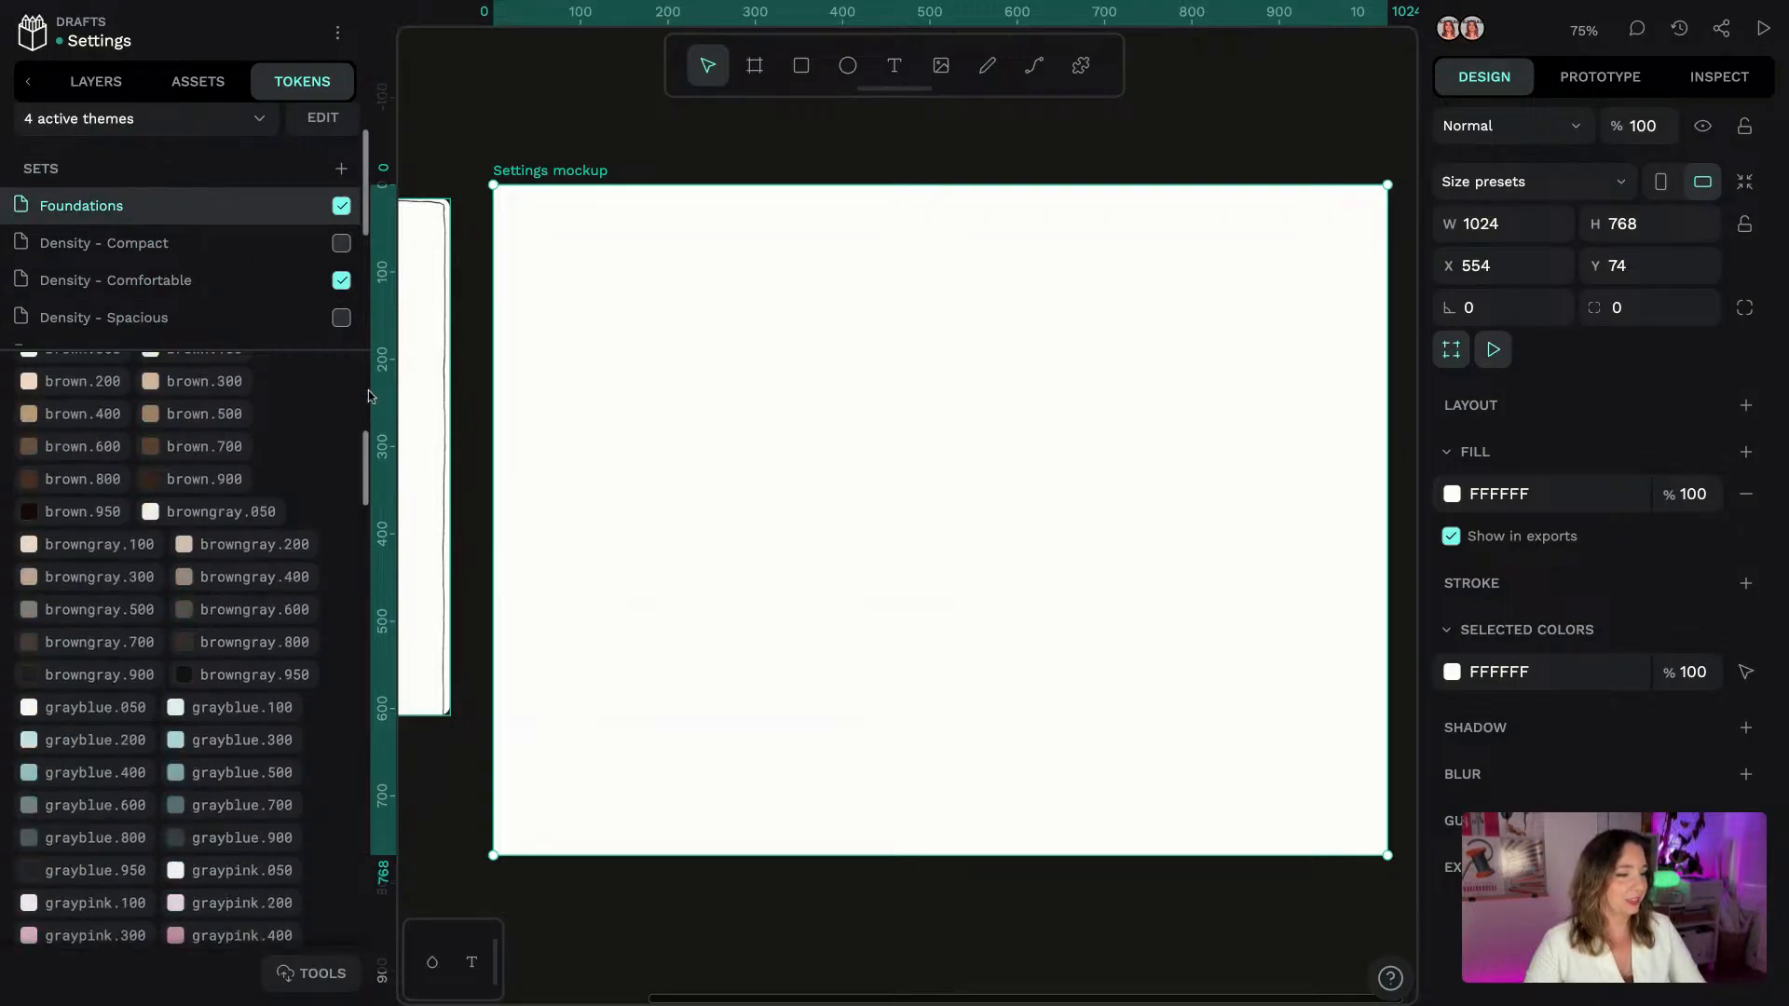
pyautogui.scroll(-12, 368, 396)
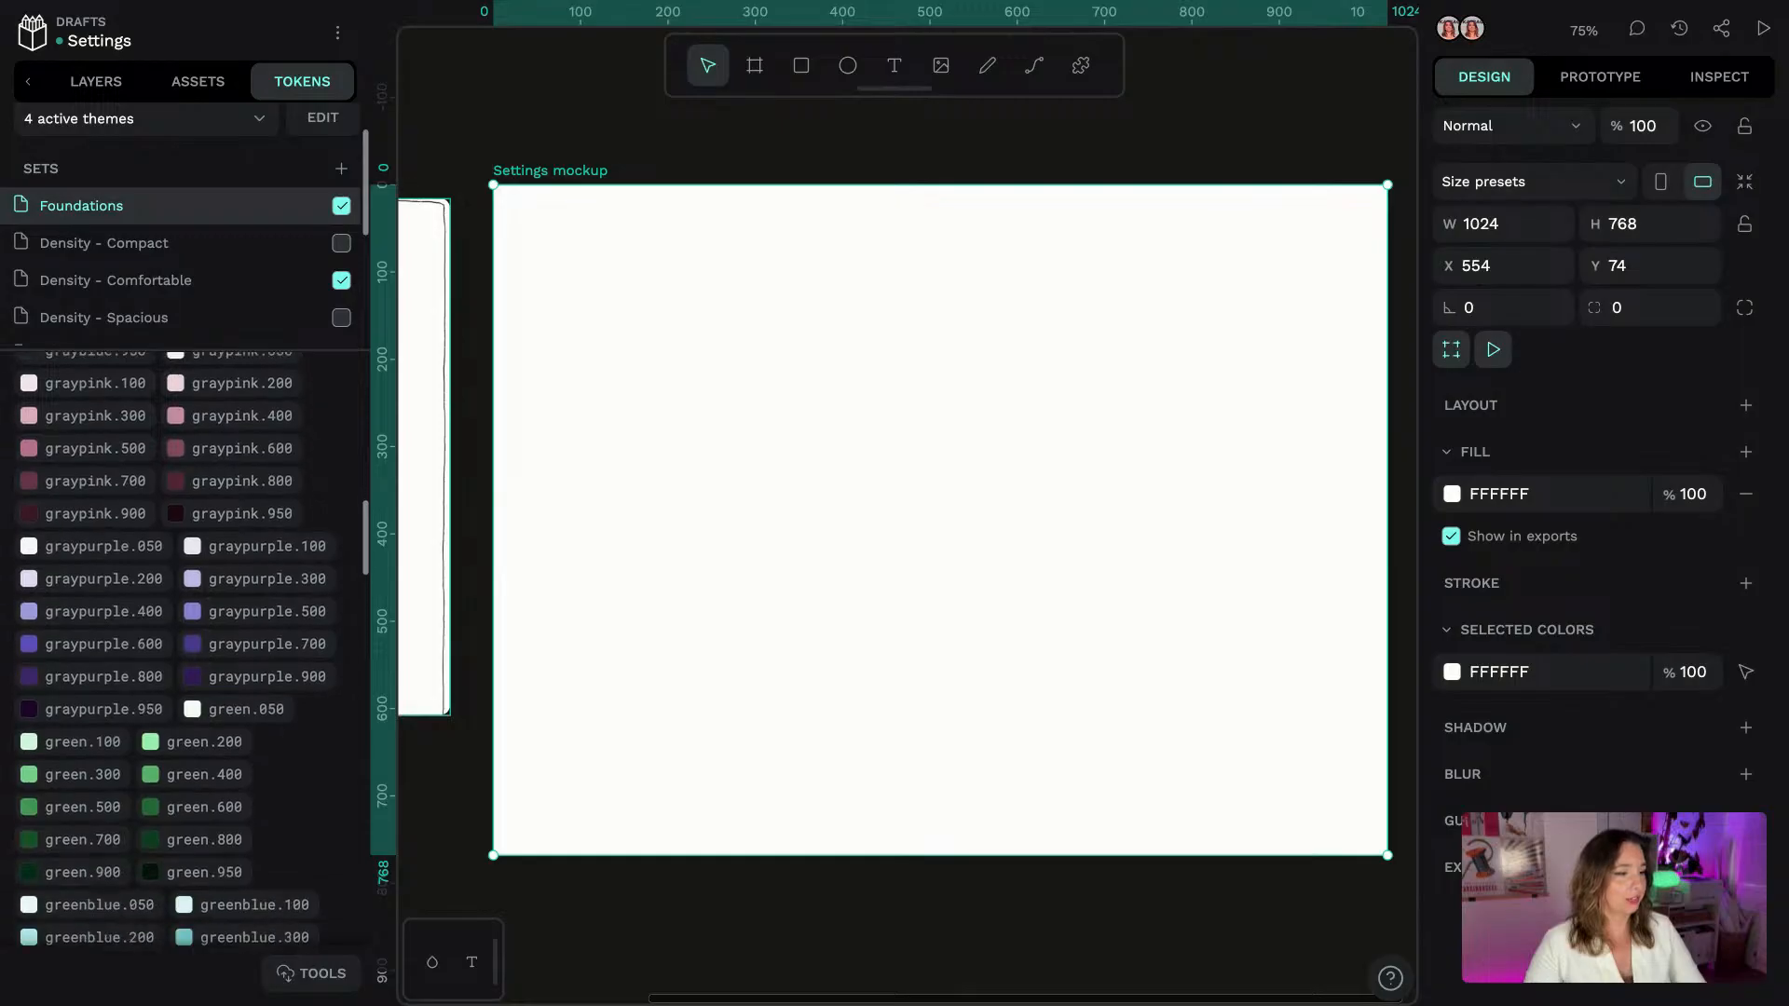
pyautogui.scroll(-15, 175, 651)
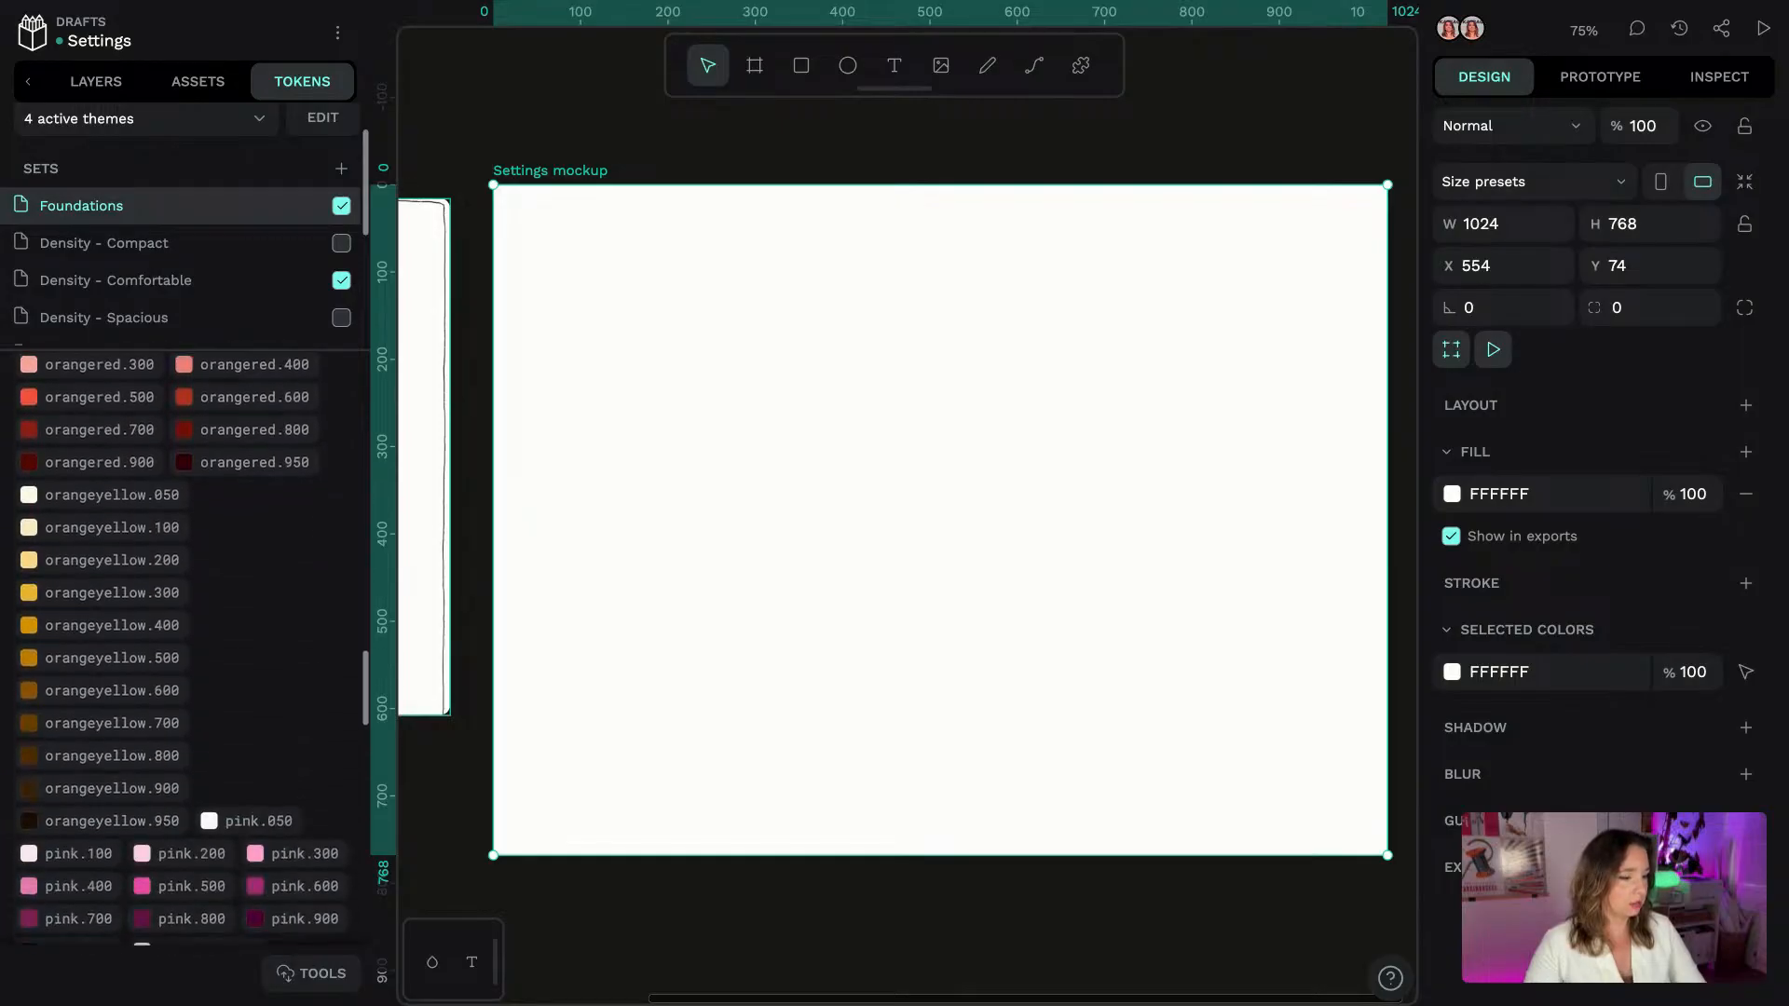
pyautogui.scroll(-5, 250, 559)
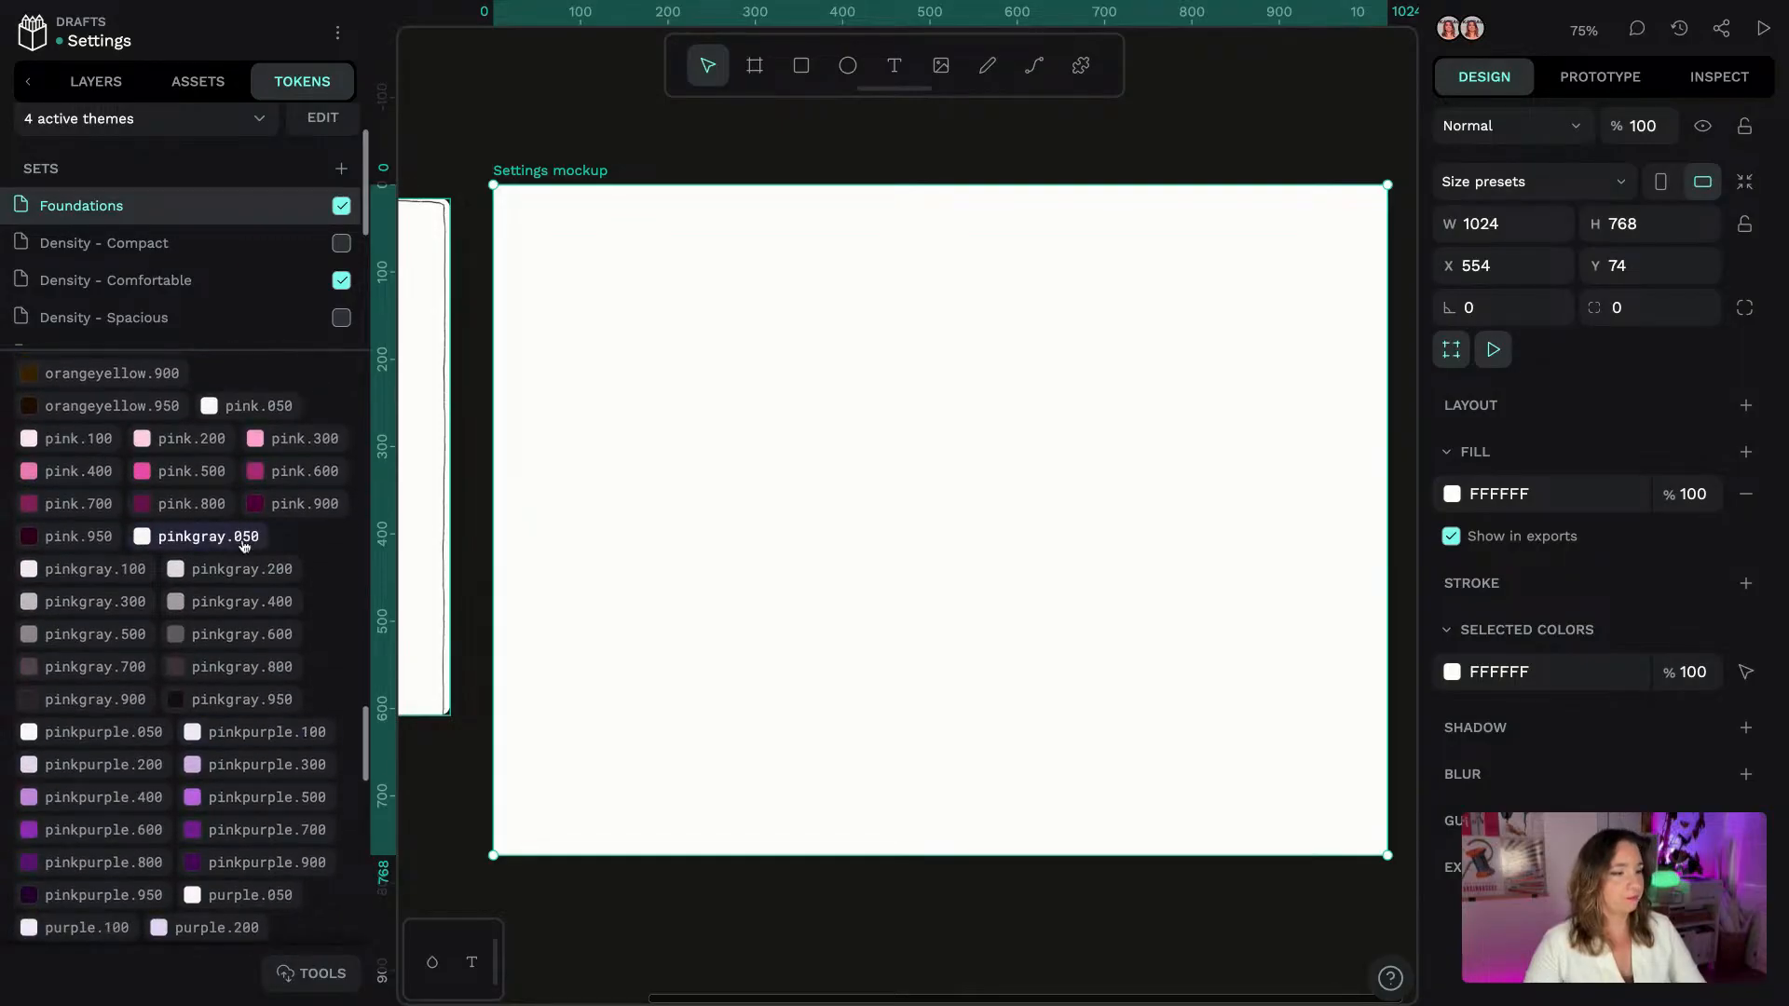
pyautogui.rightClick(250, 552)
pyautogui.click(317, 660)
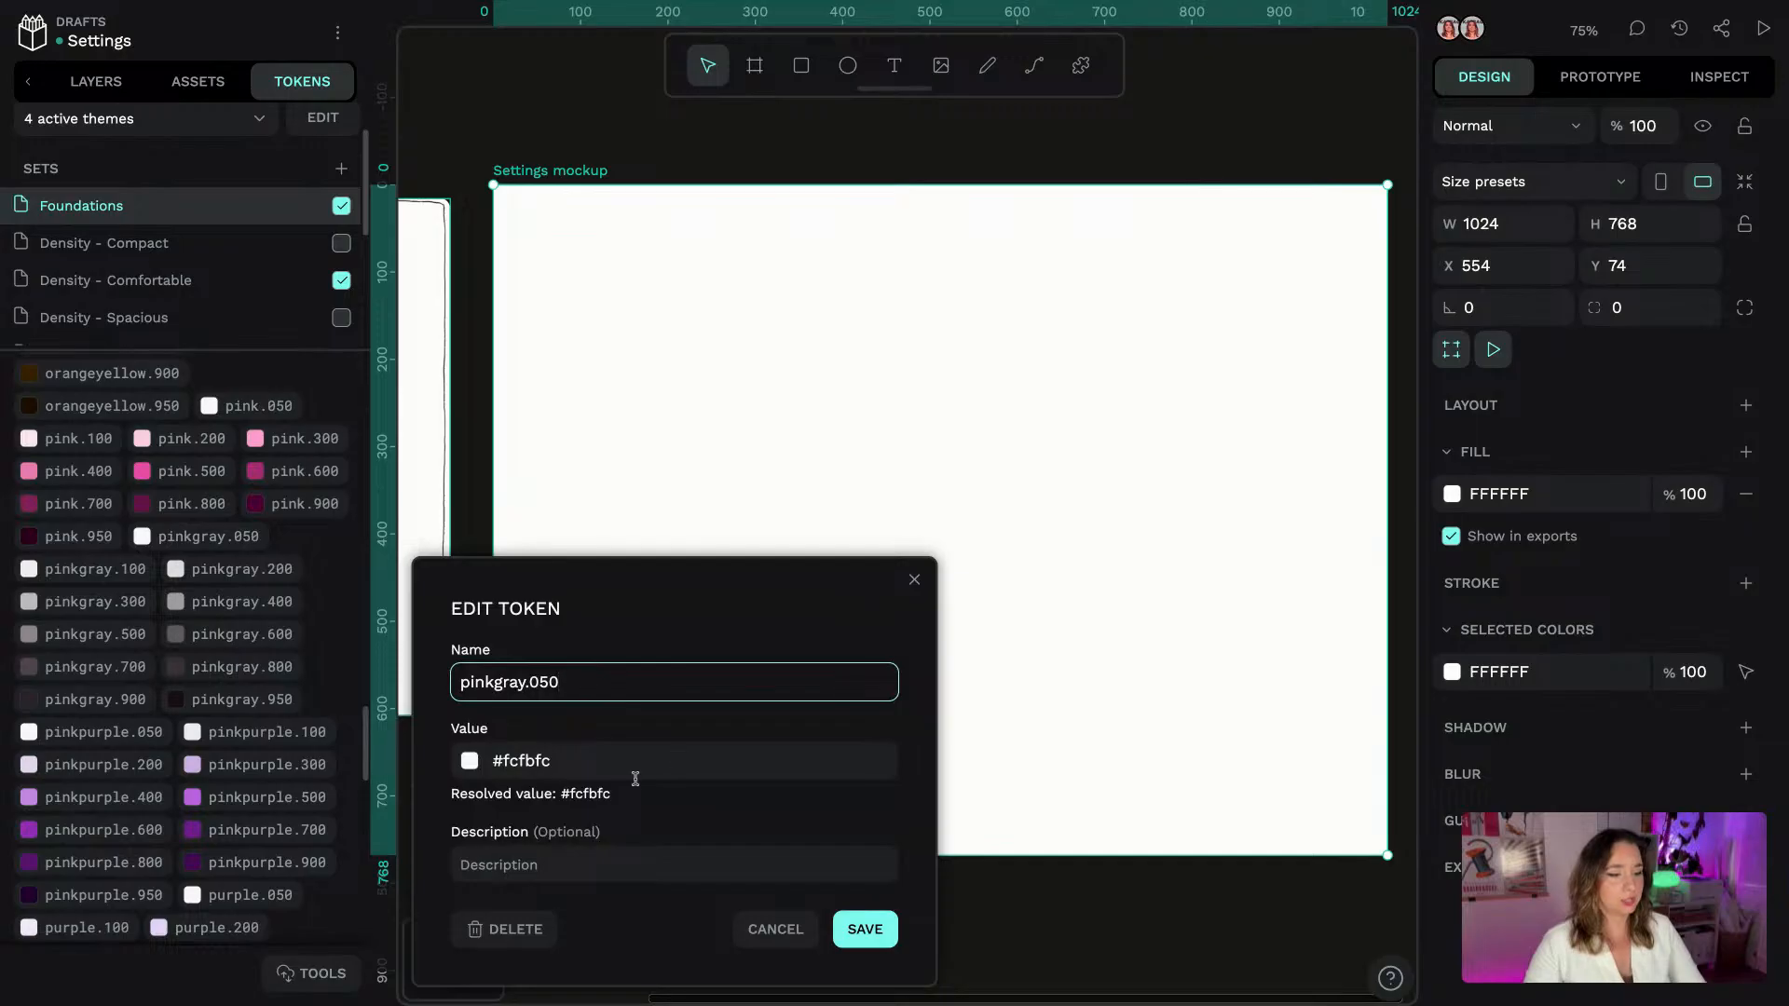
pyautogui.doubleClick(594, 759)
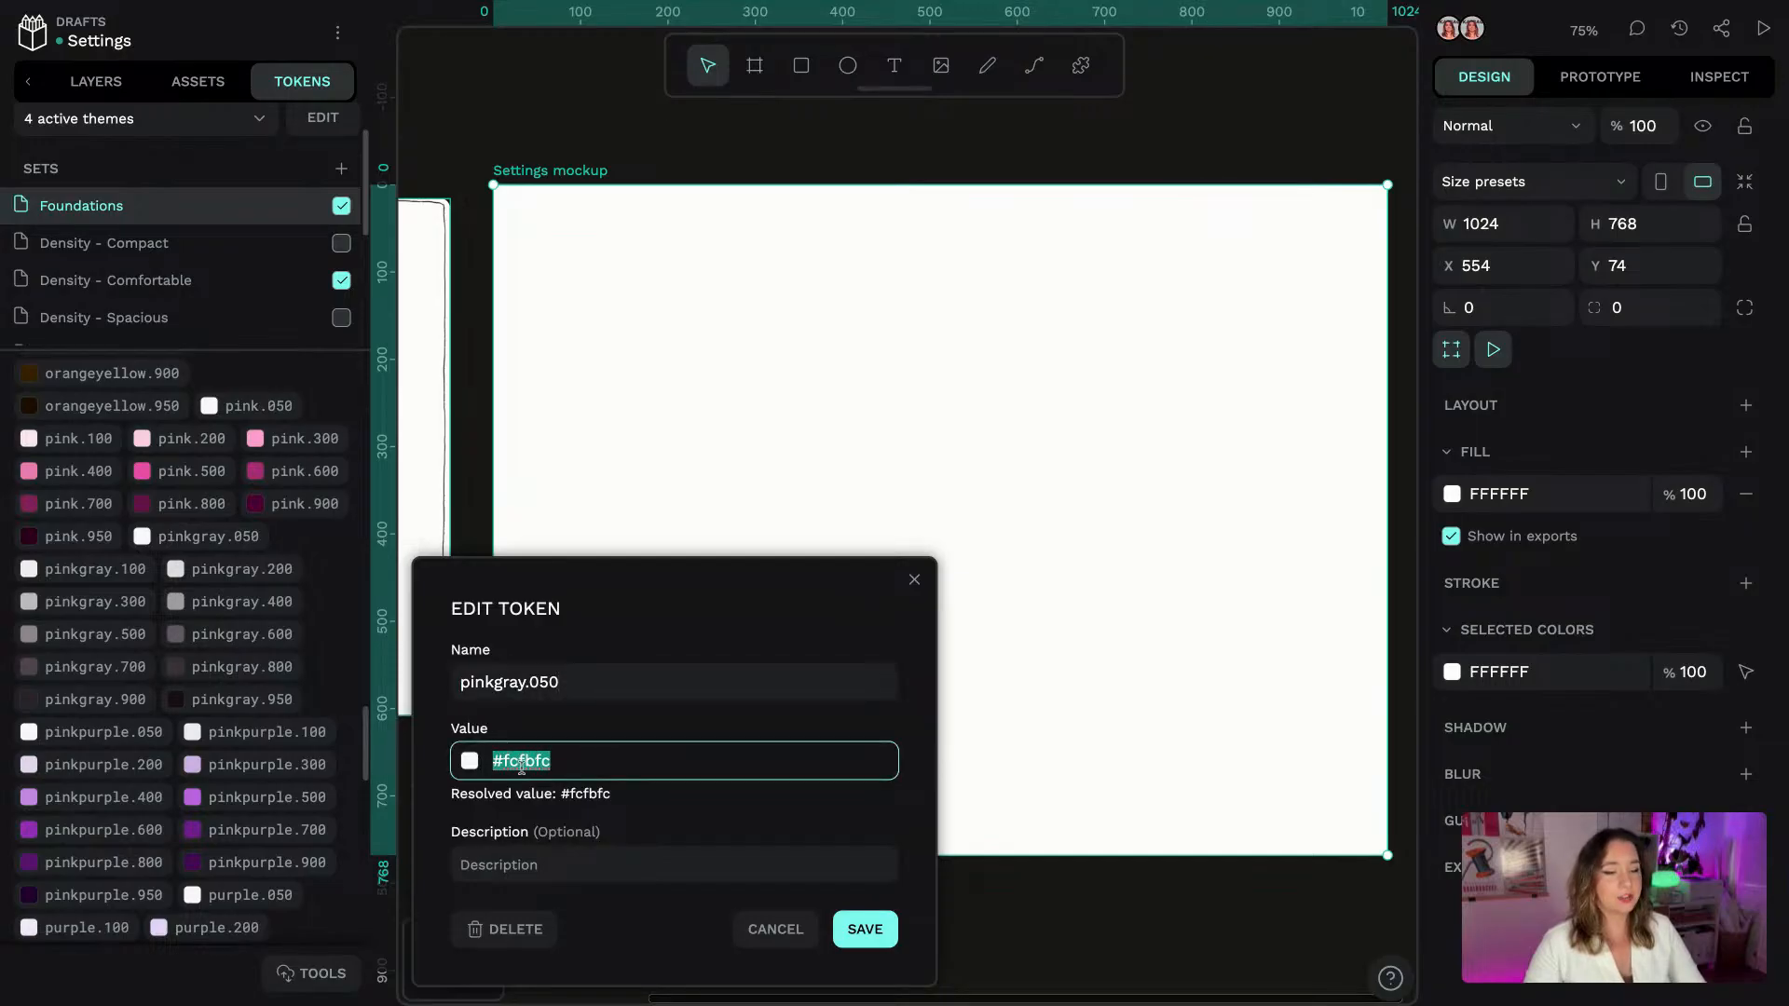
pyautogui.click(588, 760)
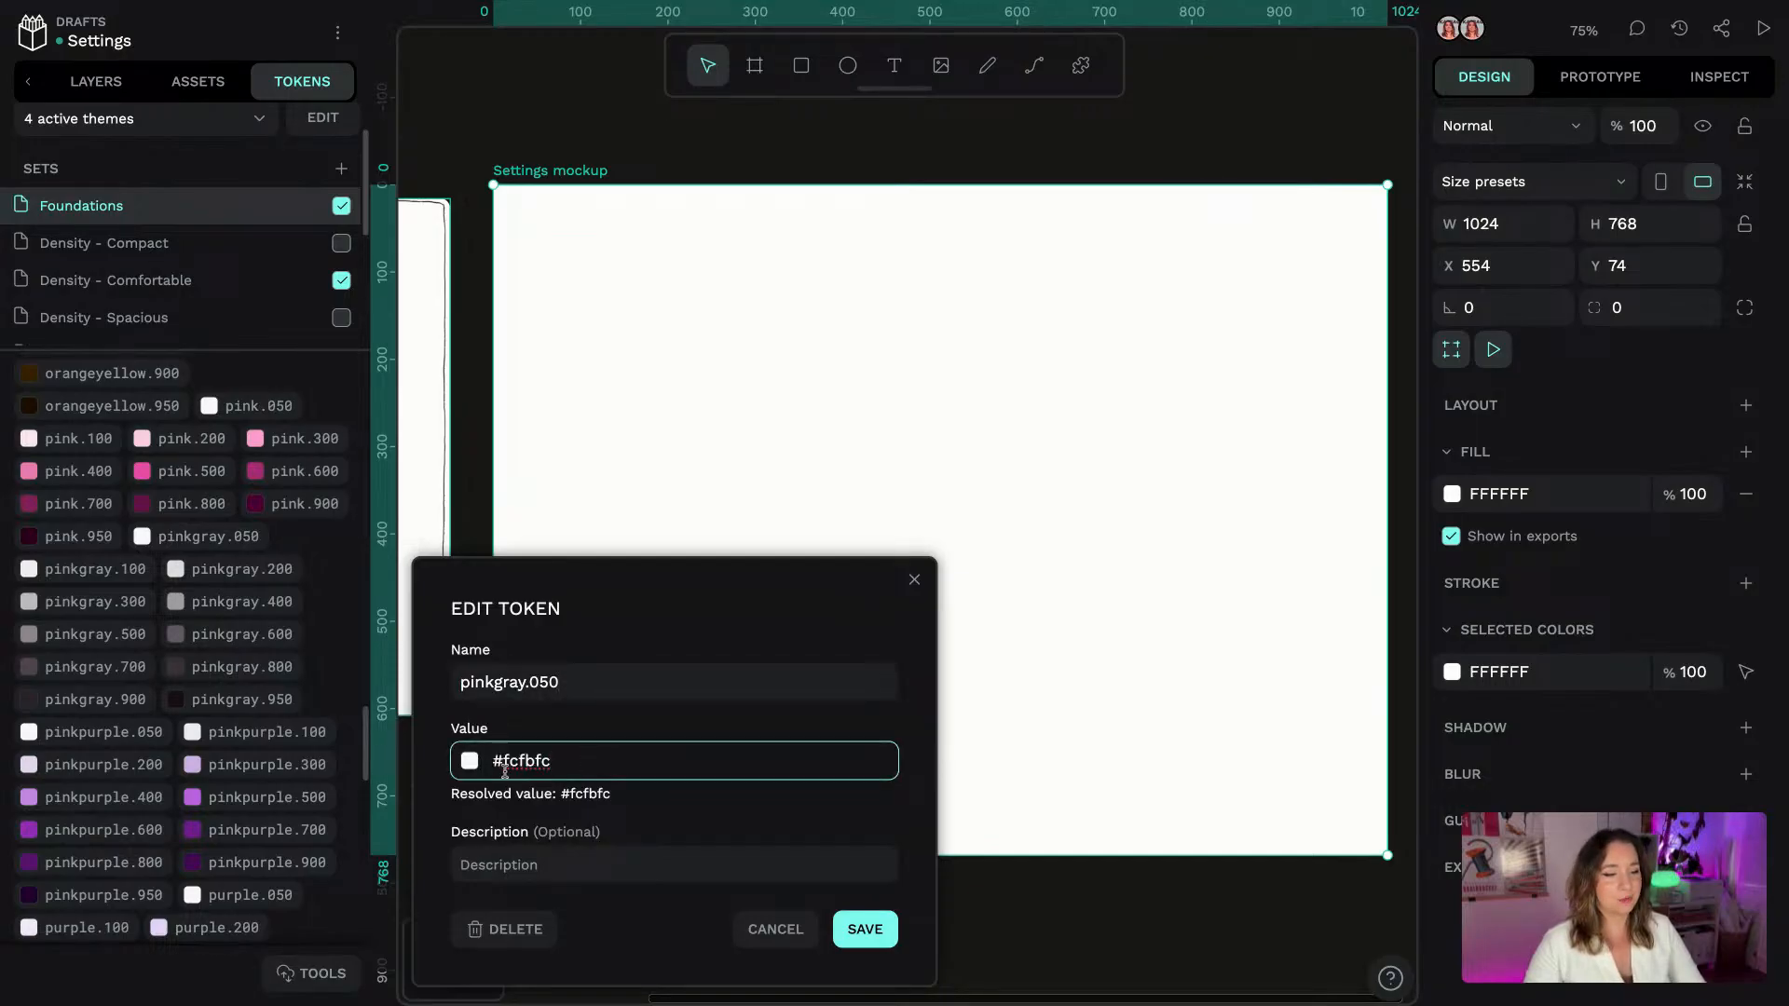
pyautogui.click(756, 919)
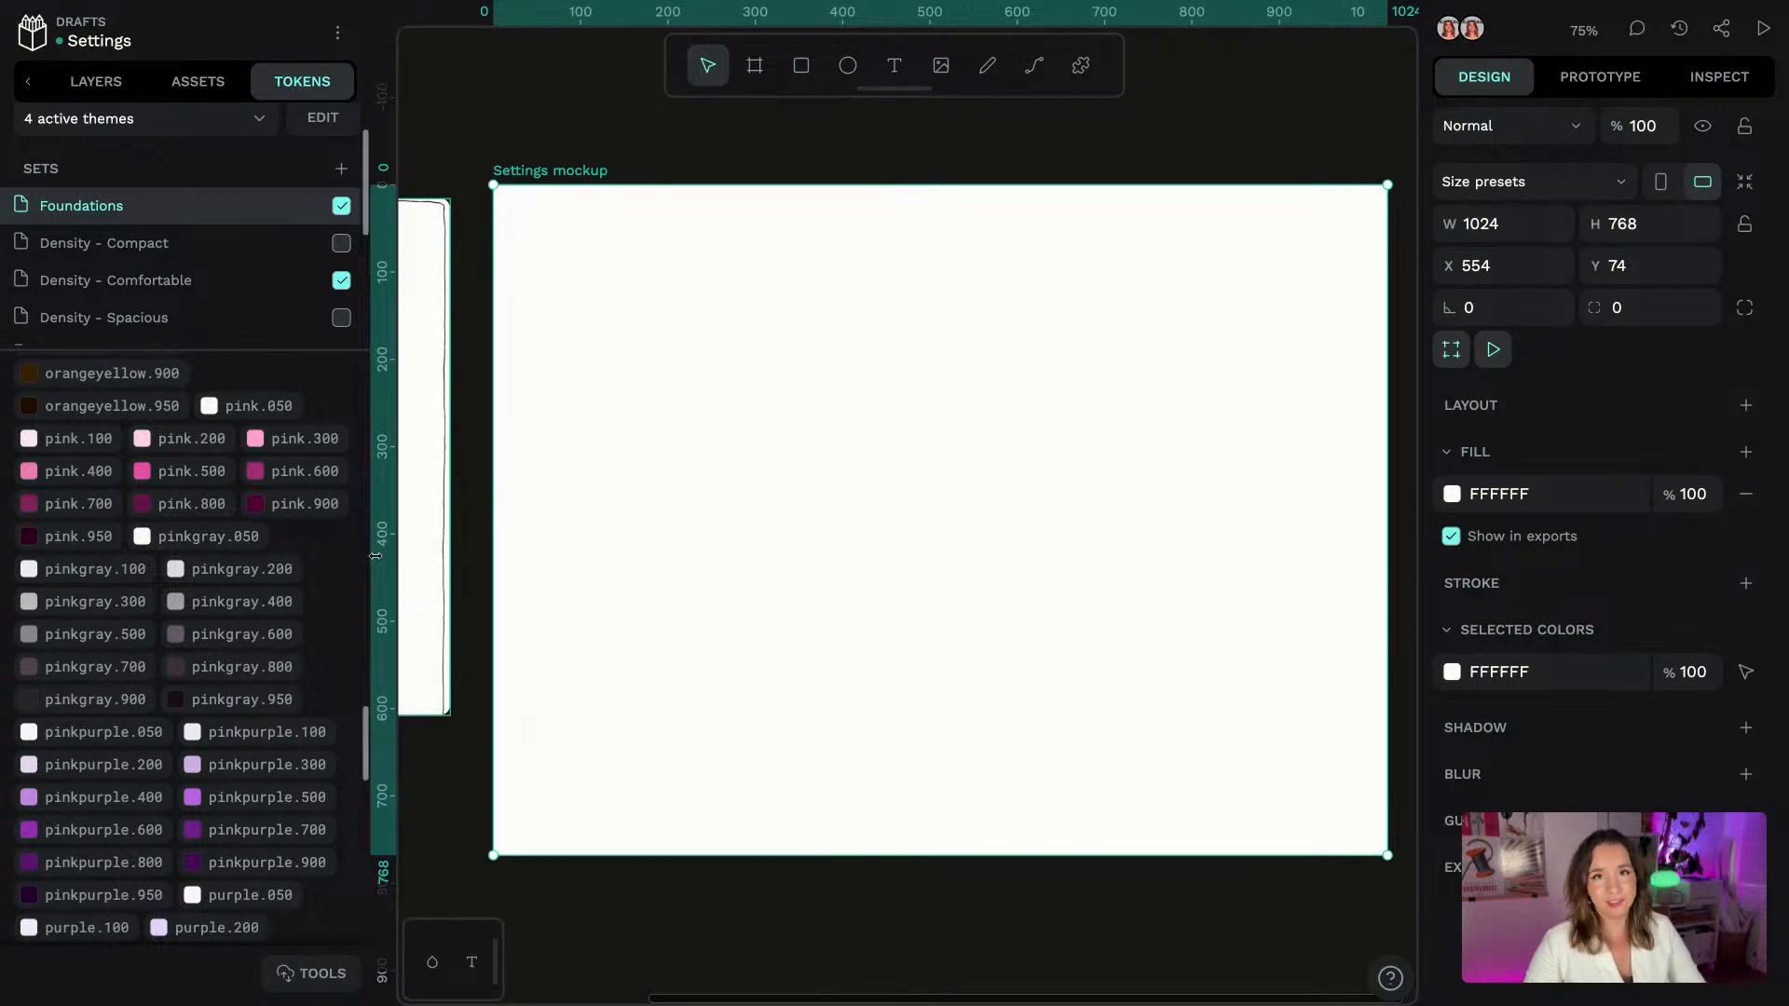
# Look through the Color theme - Muted set and the layer color tokens of the Light - Base set
pyautogui.scroll(-1, 177, 280)
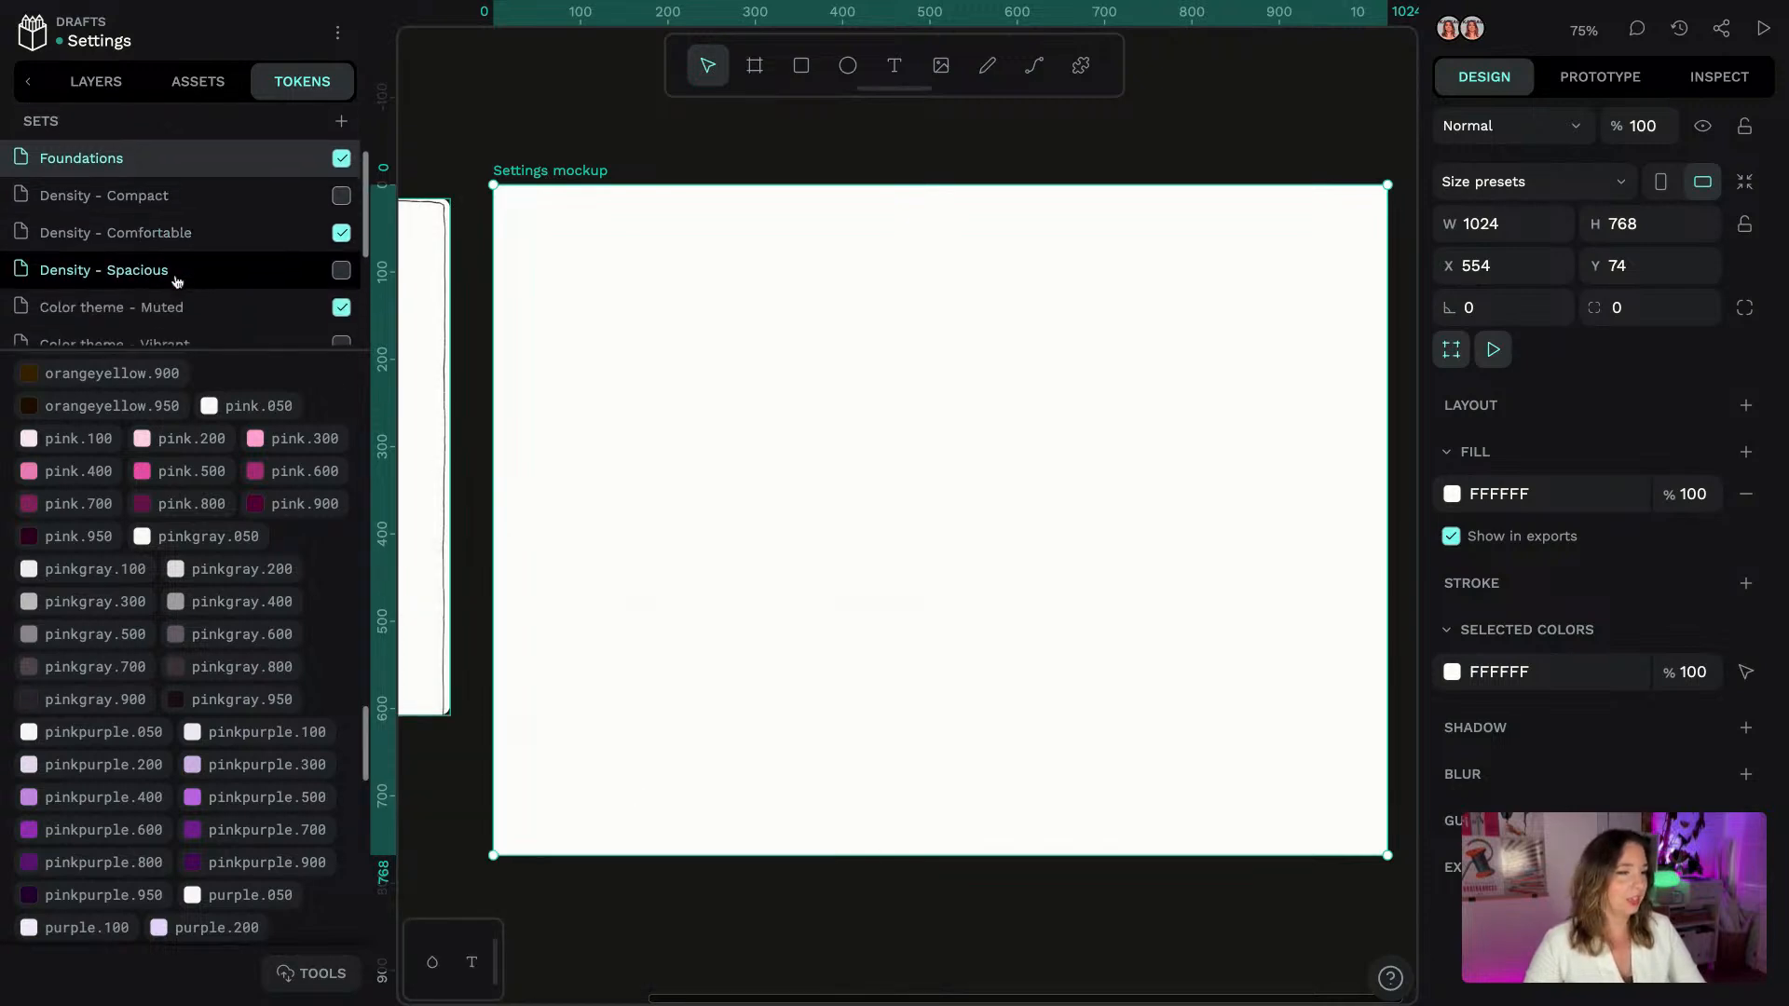
pyautogui.scroll(-1, 181, 279)
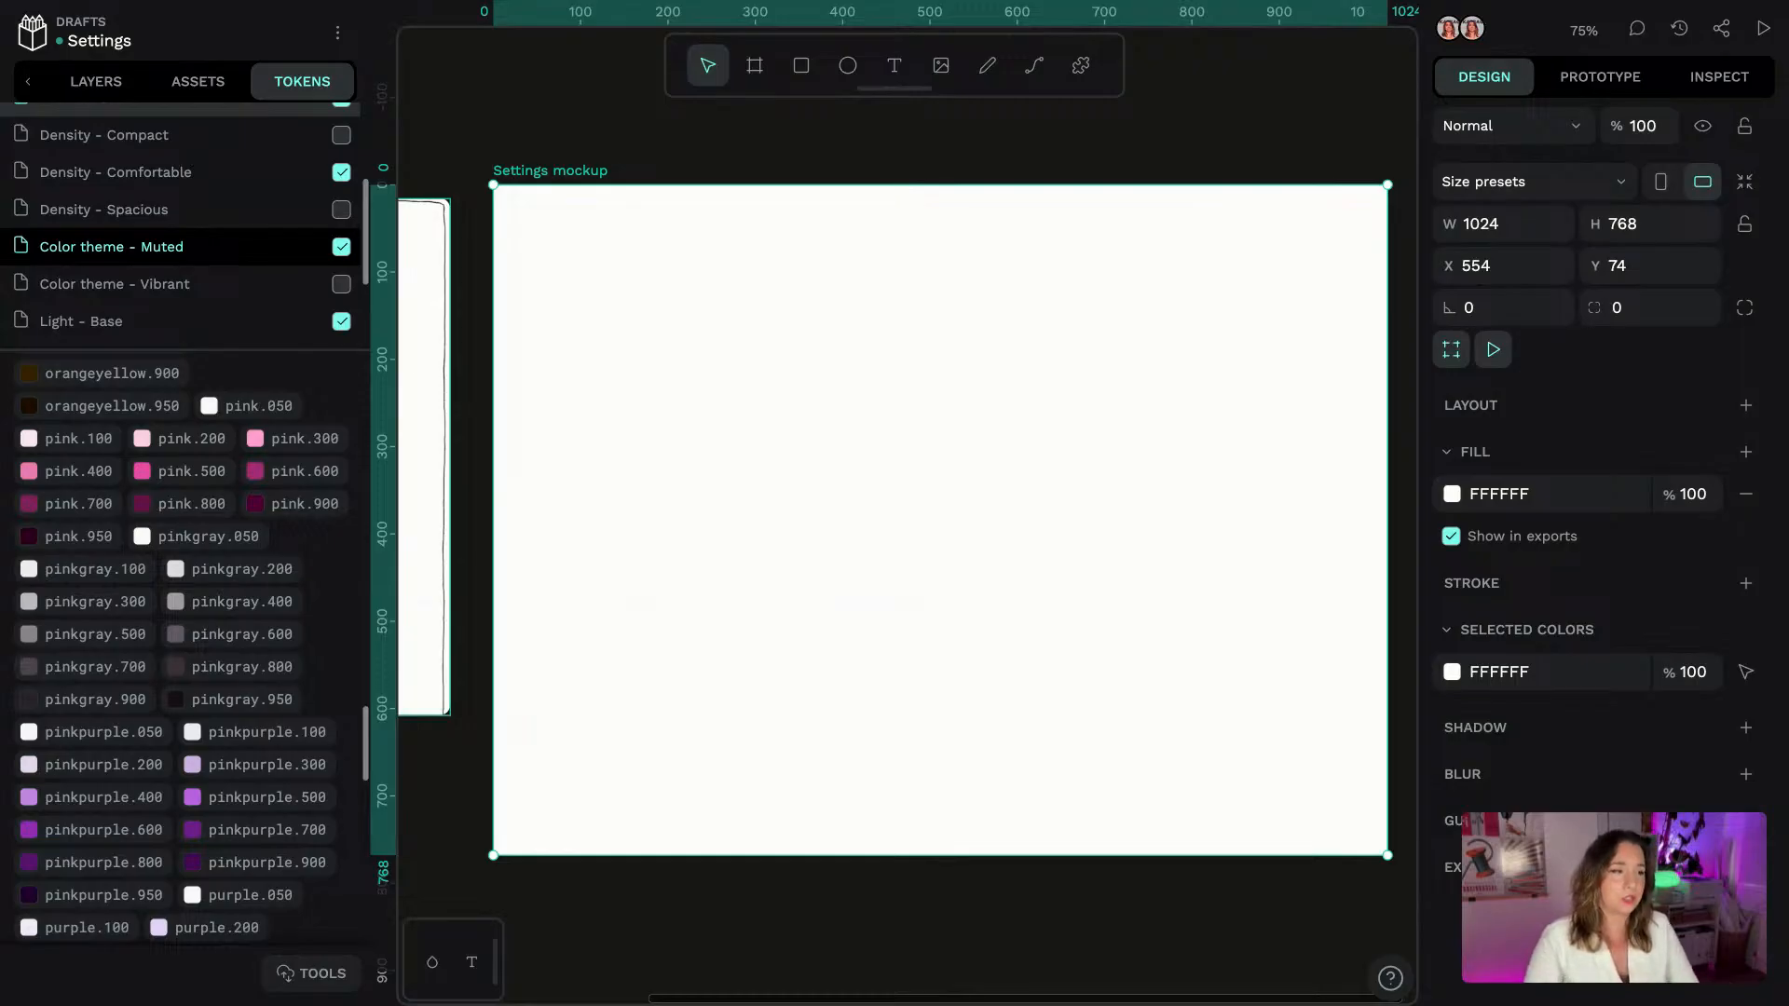
pyautogui.click(182, 246)
pyautogui.scroll(-2, 187, 244)
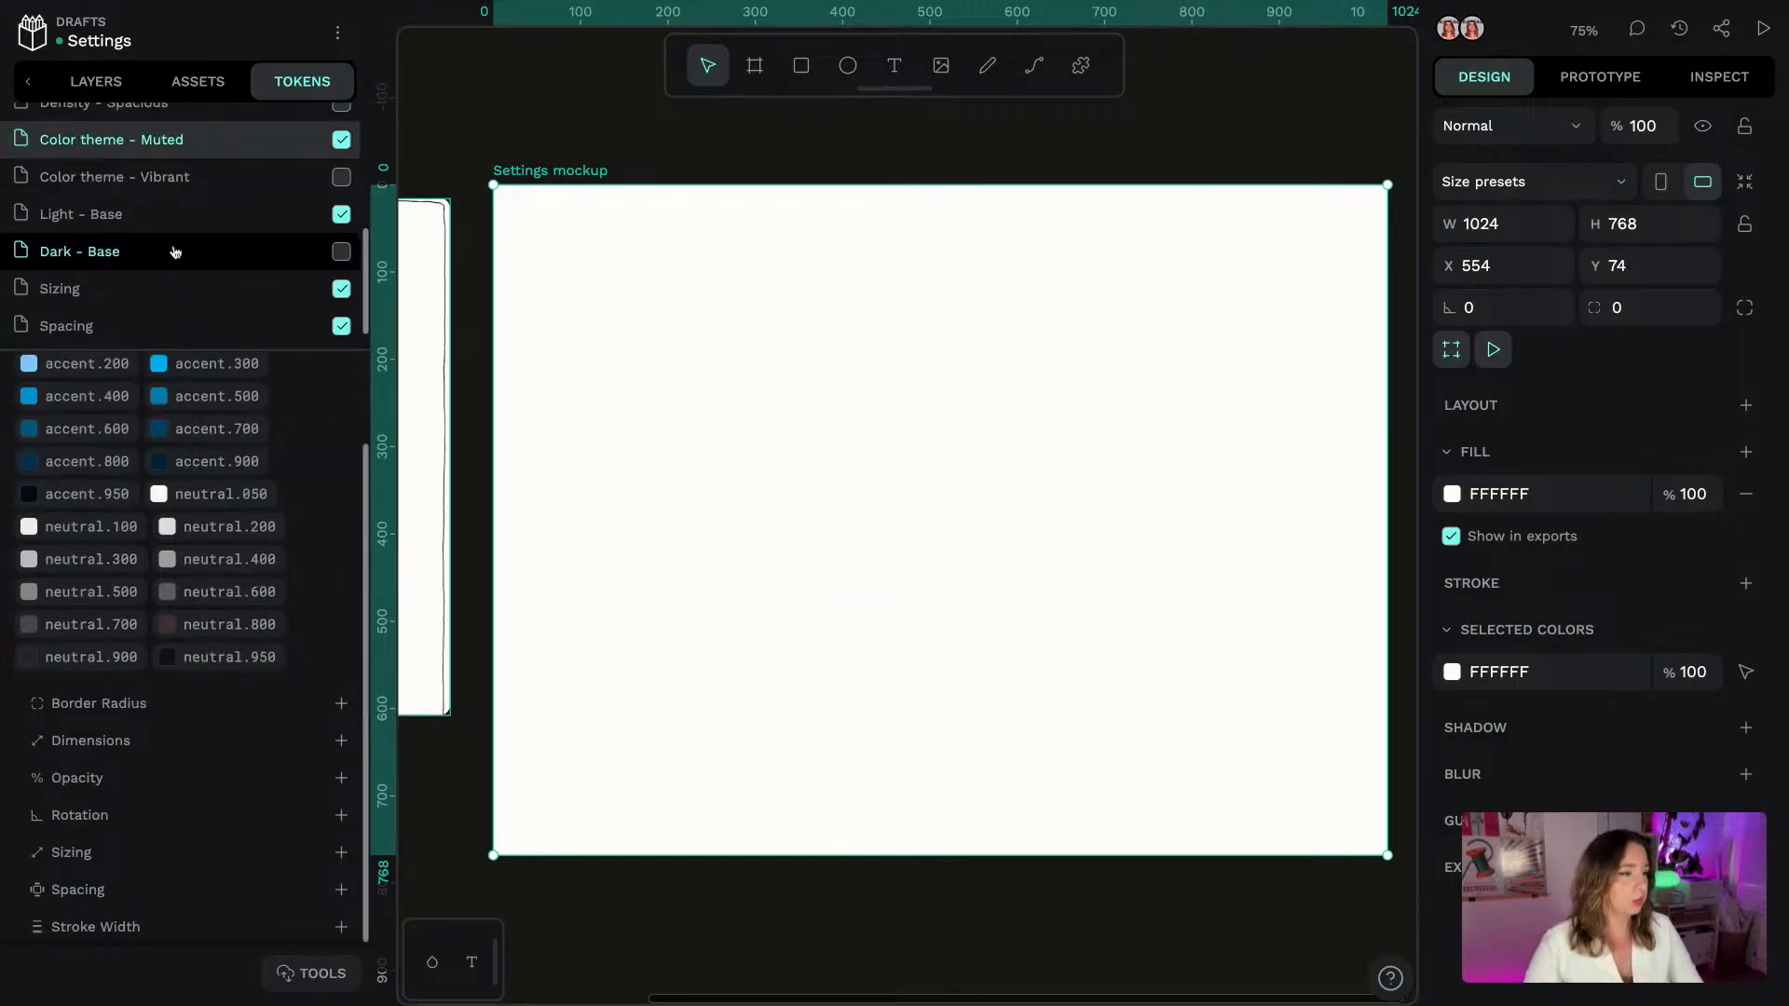
pyautogui.click(182, 216)
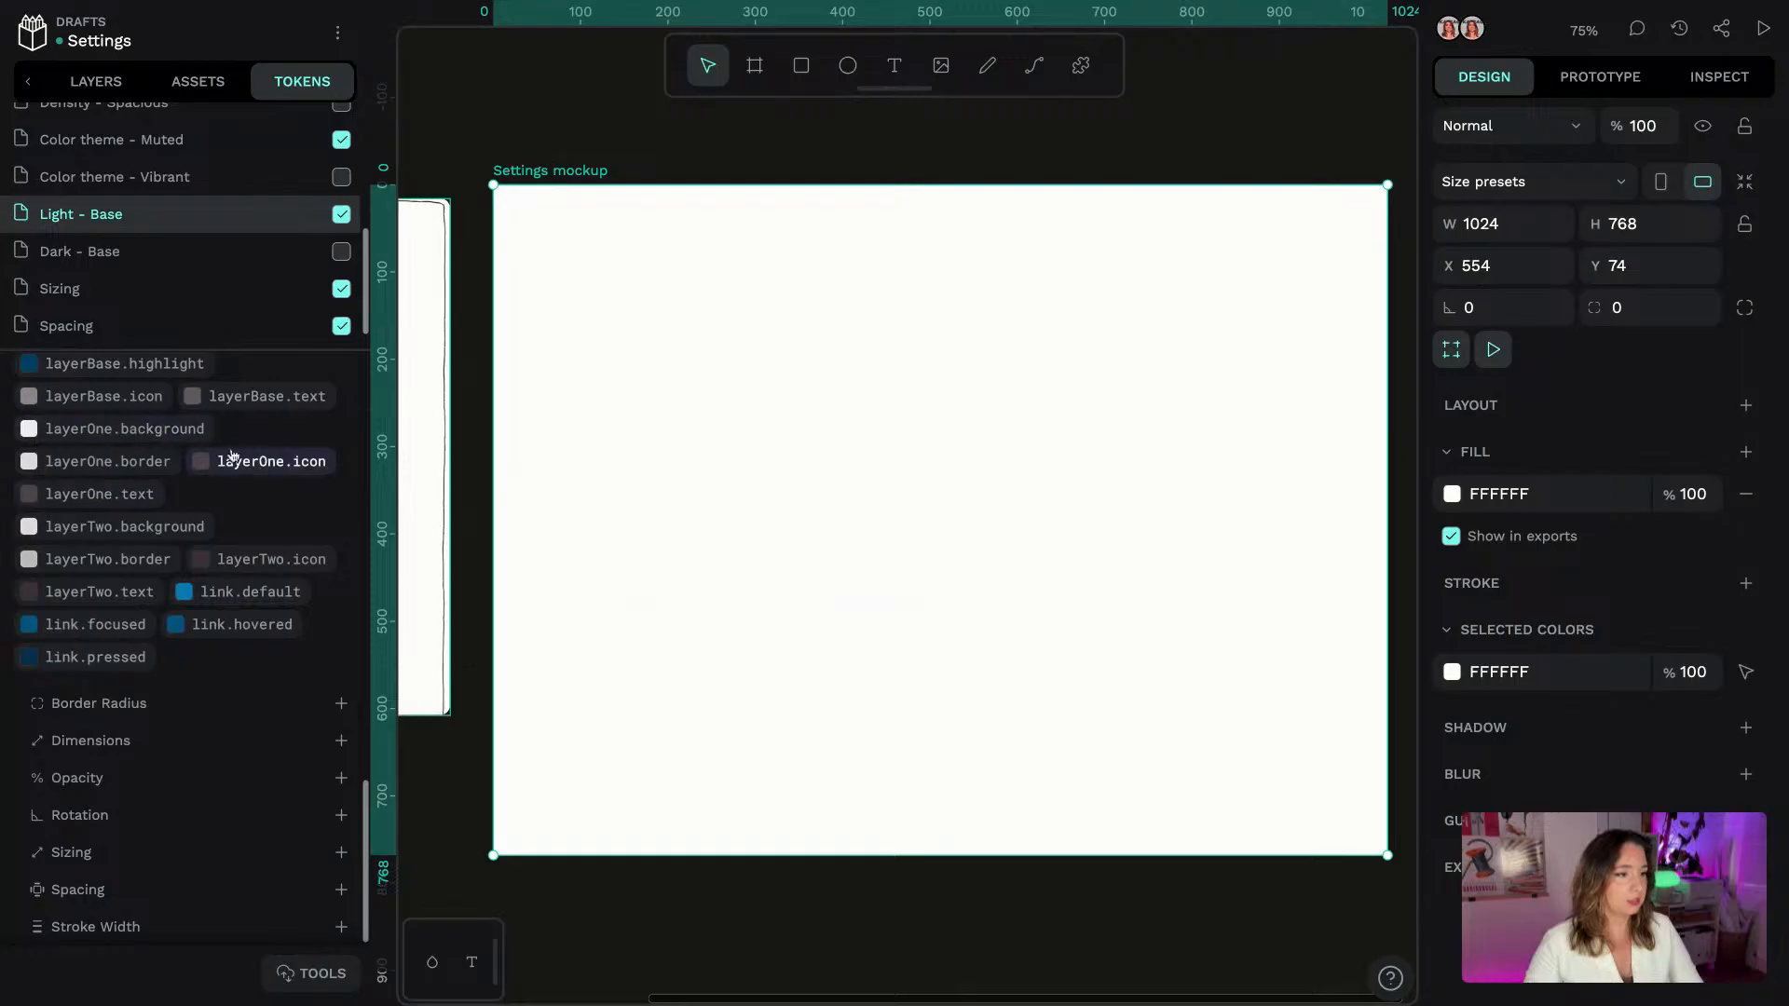
pyautogui.scroll(1, 232, 464)
pyautogui.scroll(4, 232, 468)
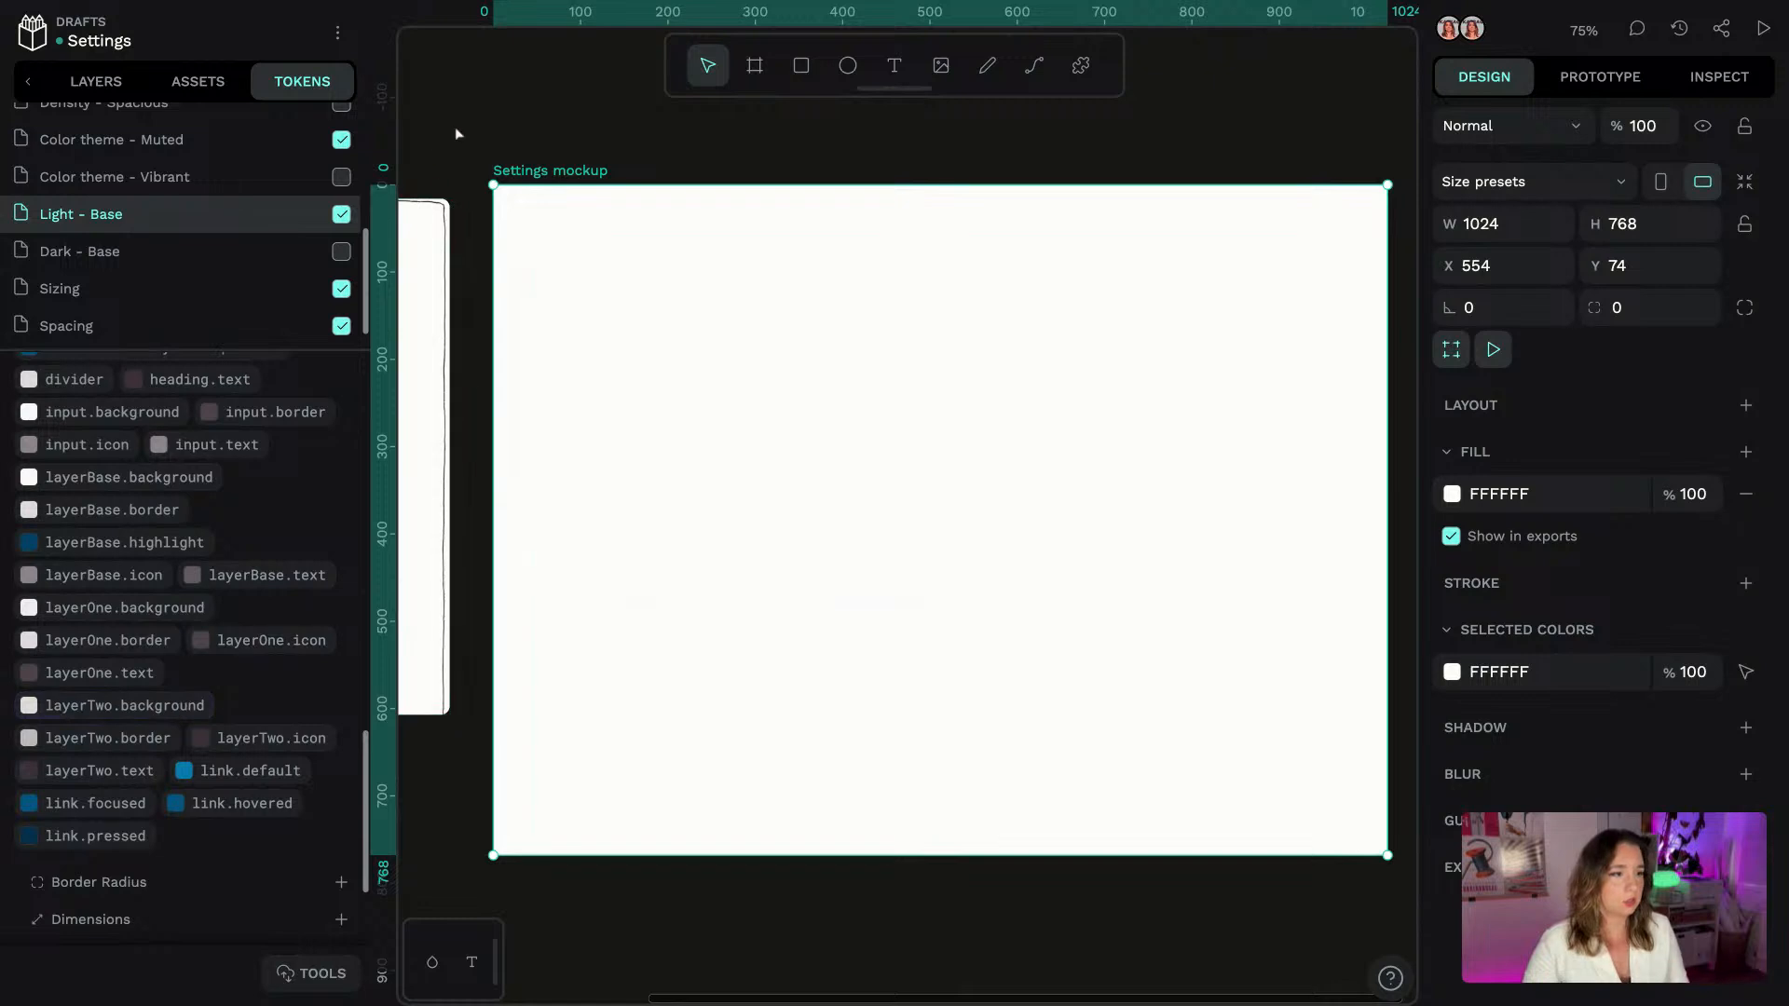
# Fill the Settings mockup board with the layerTwo.background color token from the Light - Base set
pyautogui.click(454, 99)
pyautogui.hscroll(-5, 455, 99)
pyautogui.scroll(1, 455, 99)
pyautogui.hscroll(-1, 455, 99)
pyautogui.scroll(-1, 455, 99)
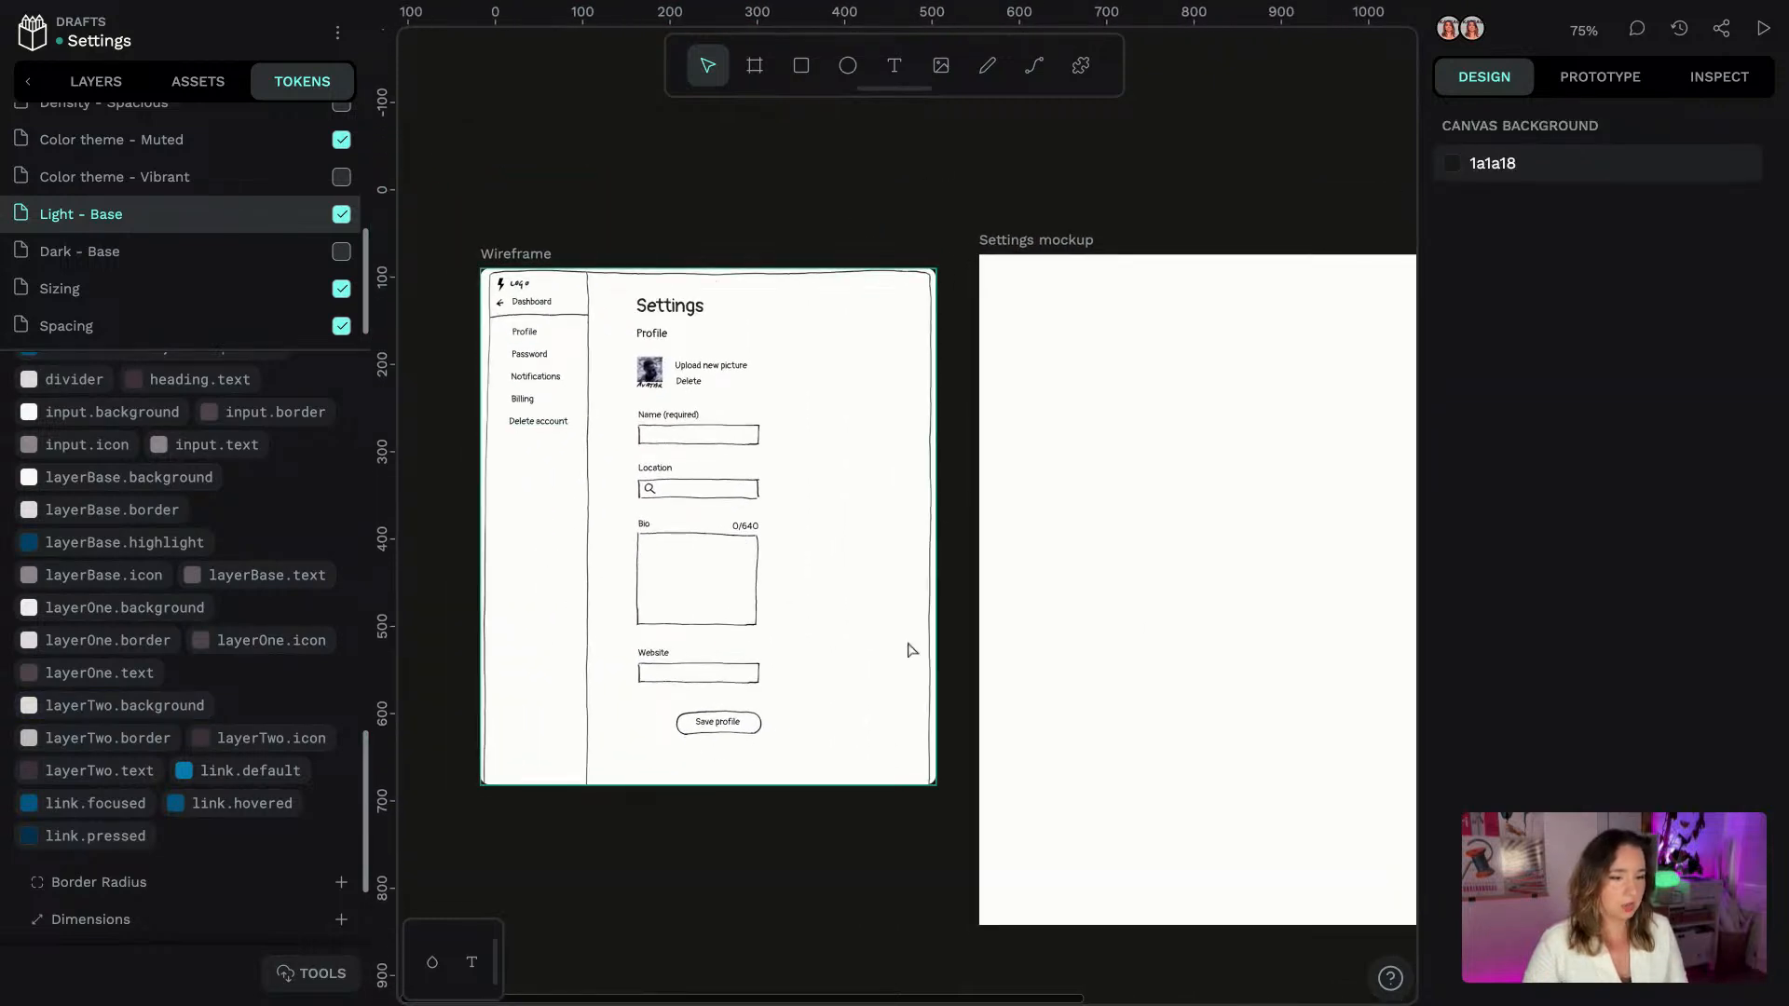
pyautogui.click(1079, 238)
pyautogui.hscroll(4, 1239, 167)
pyautogui.scroll(-1, 1239, 167)
pyautogui.hscroll(4, 1239, 167)
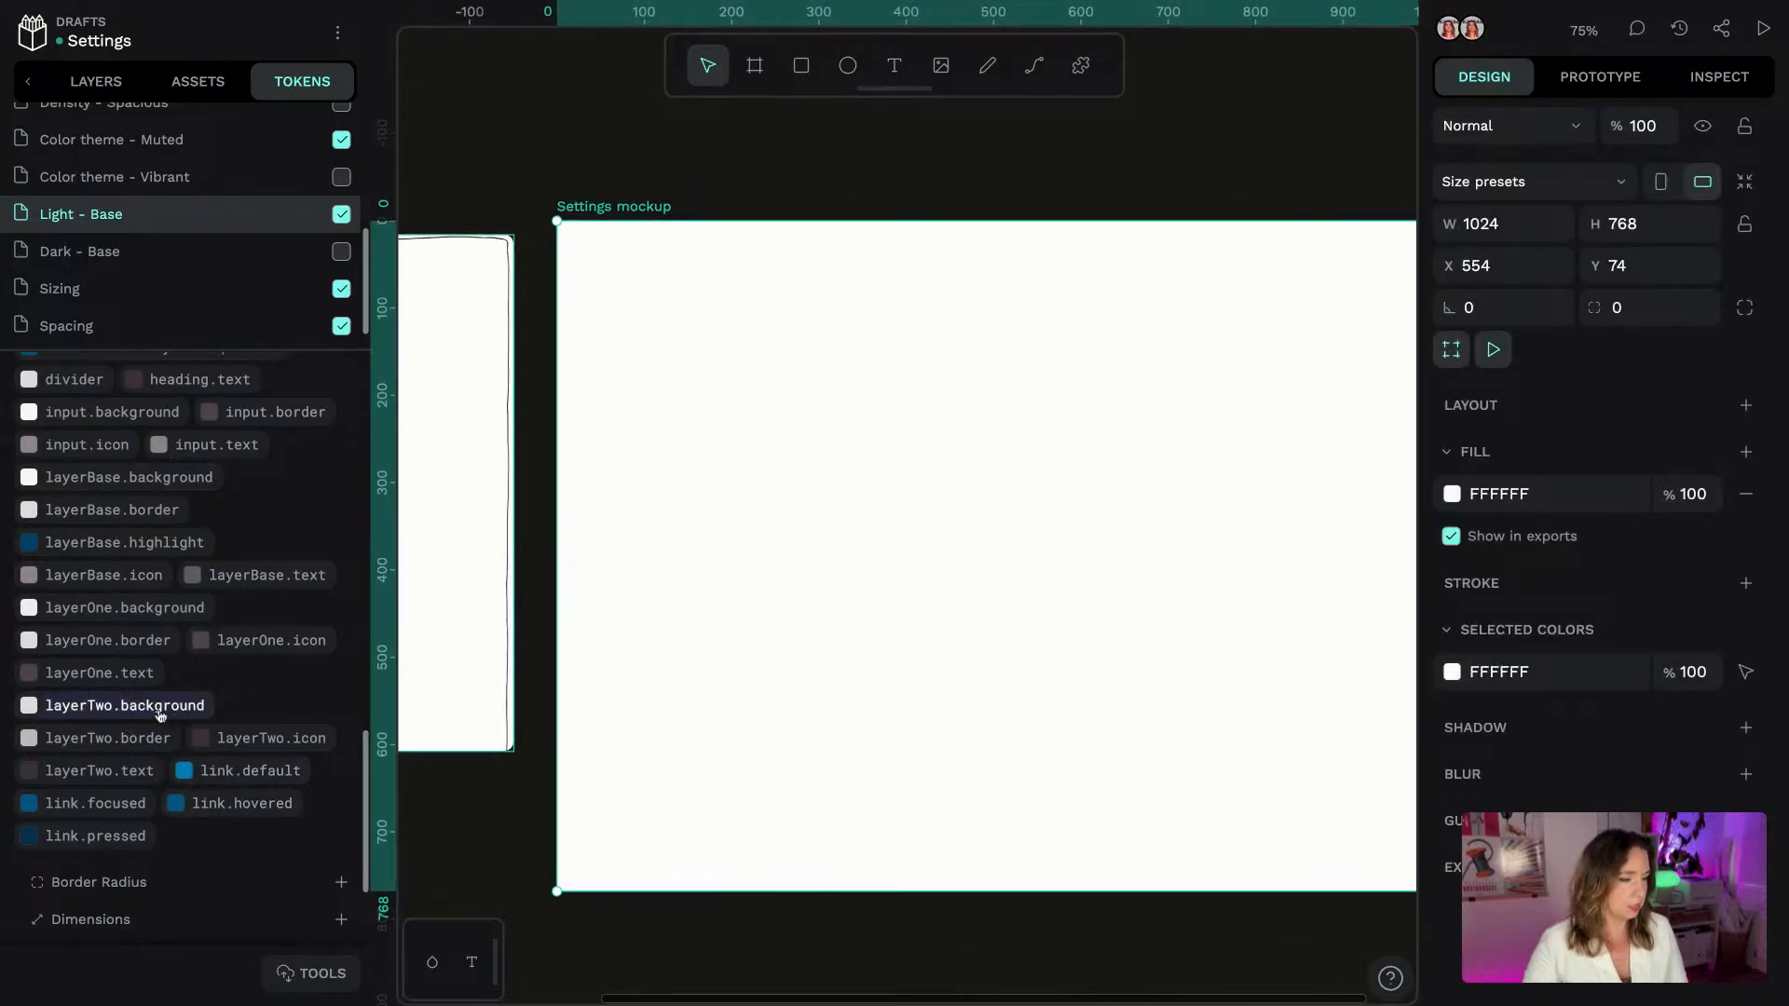
pyautogui.click(128, 710)
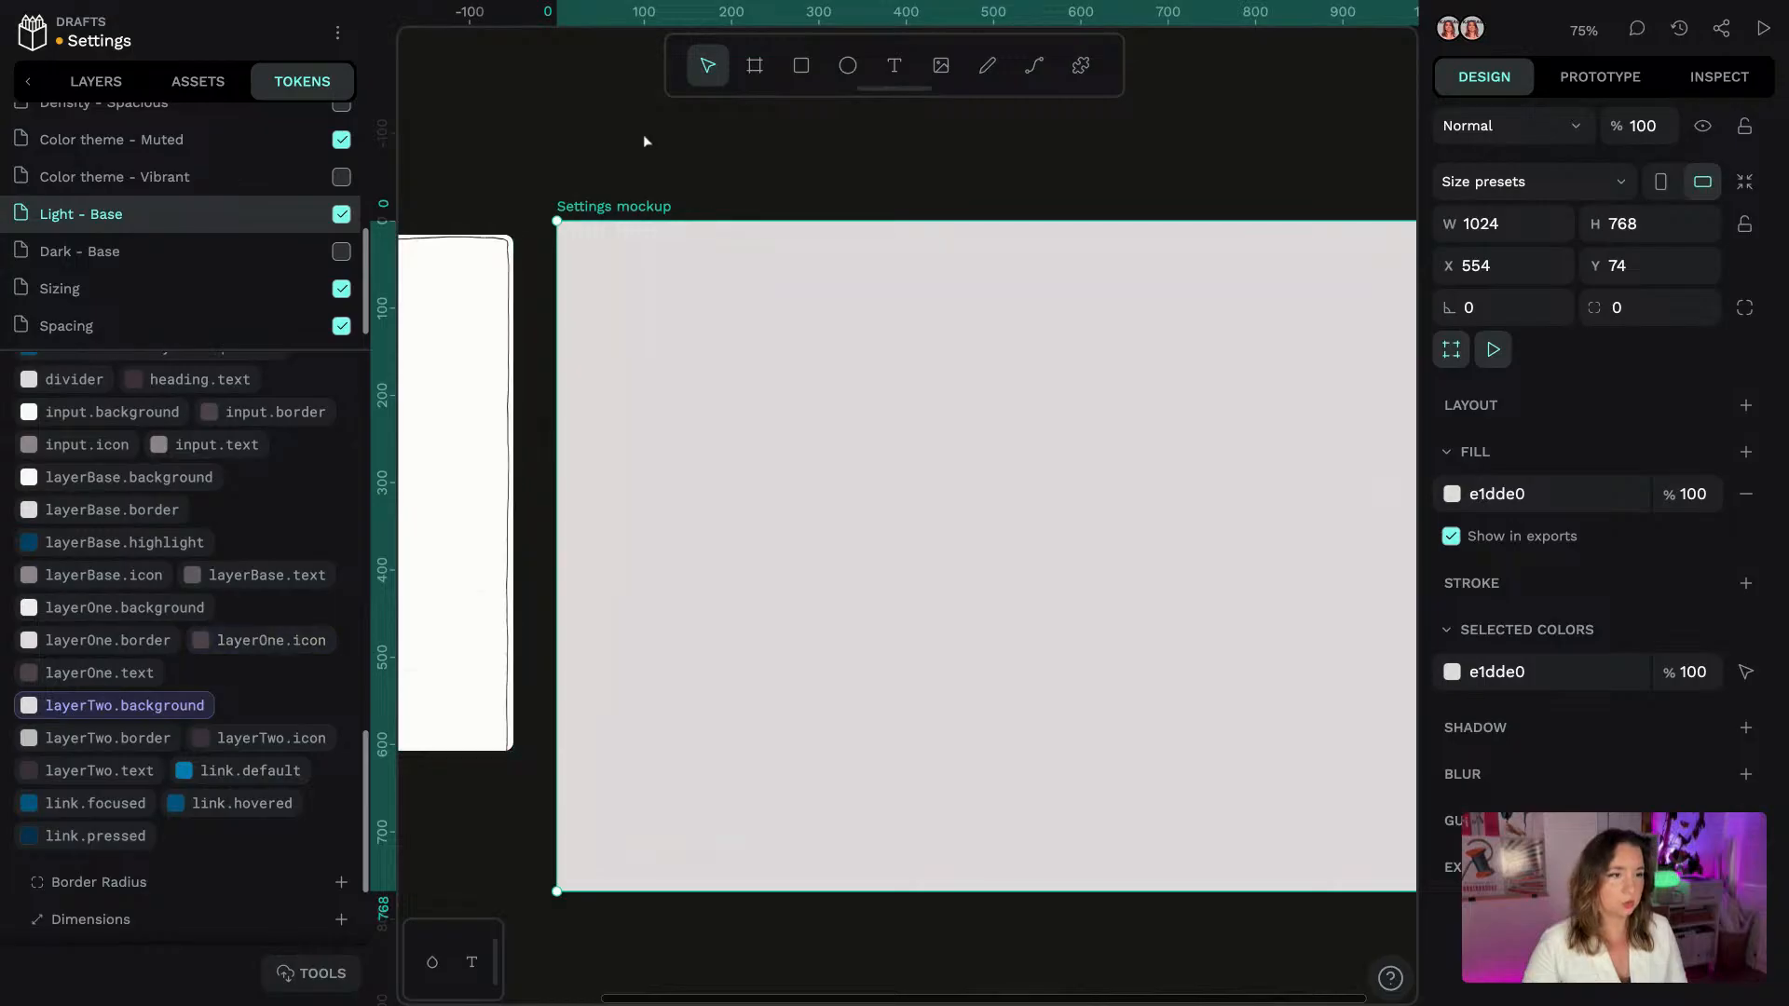
pyautogui.click(623, 166)
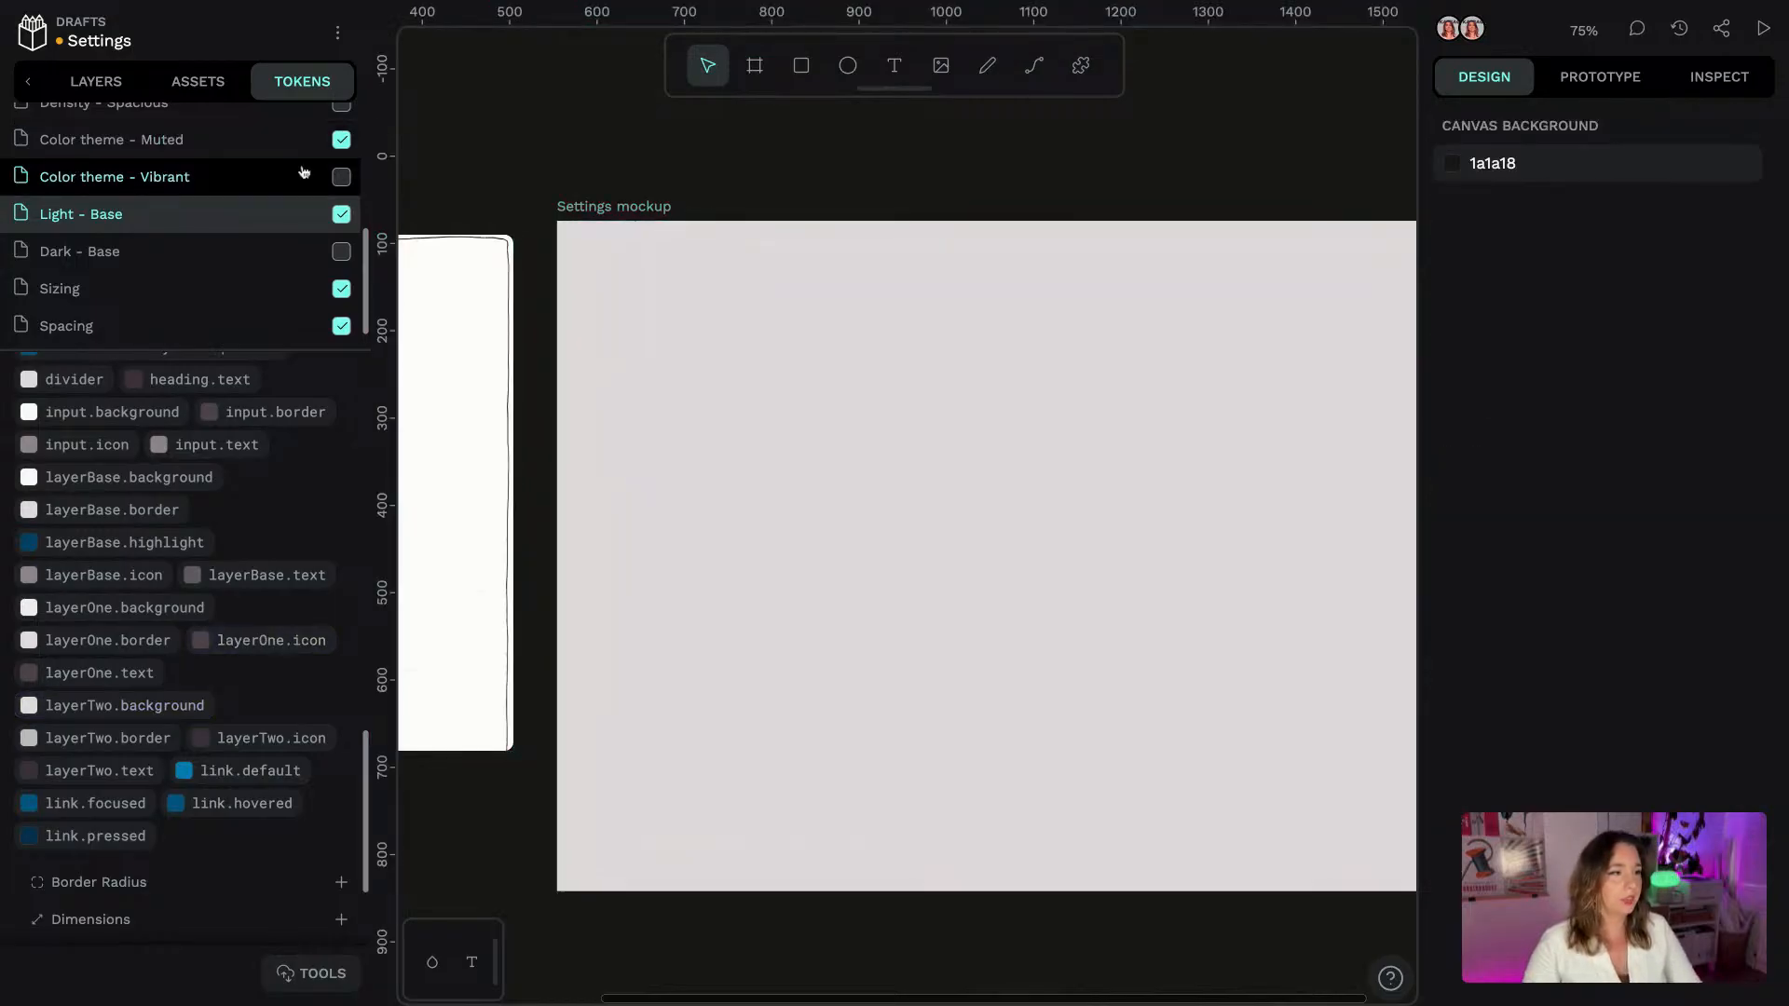
# Switch the color mode to Dark to preview the board's background, and return it to Light
pyautogui.scroll(3, 225, 166)
pyautogui.scroll(1, 224, 167)
pyautogui.click(225, 169)
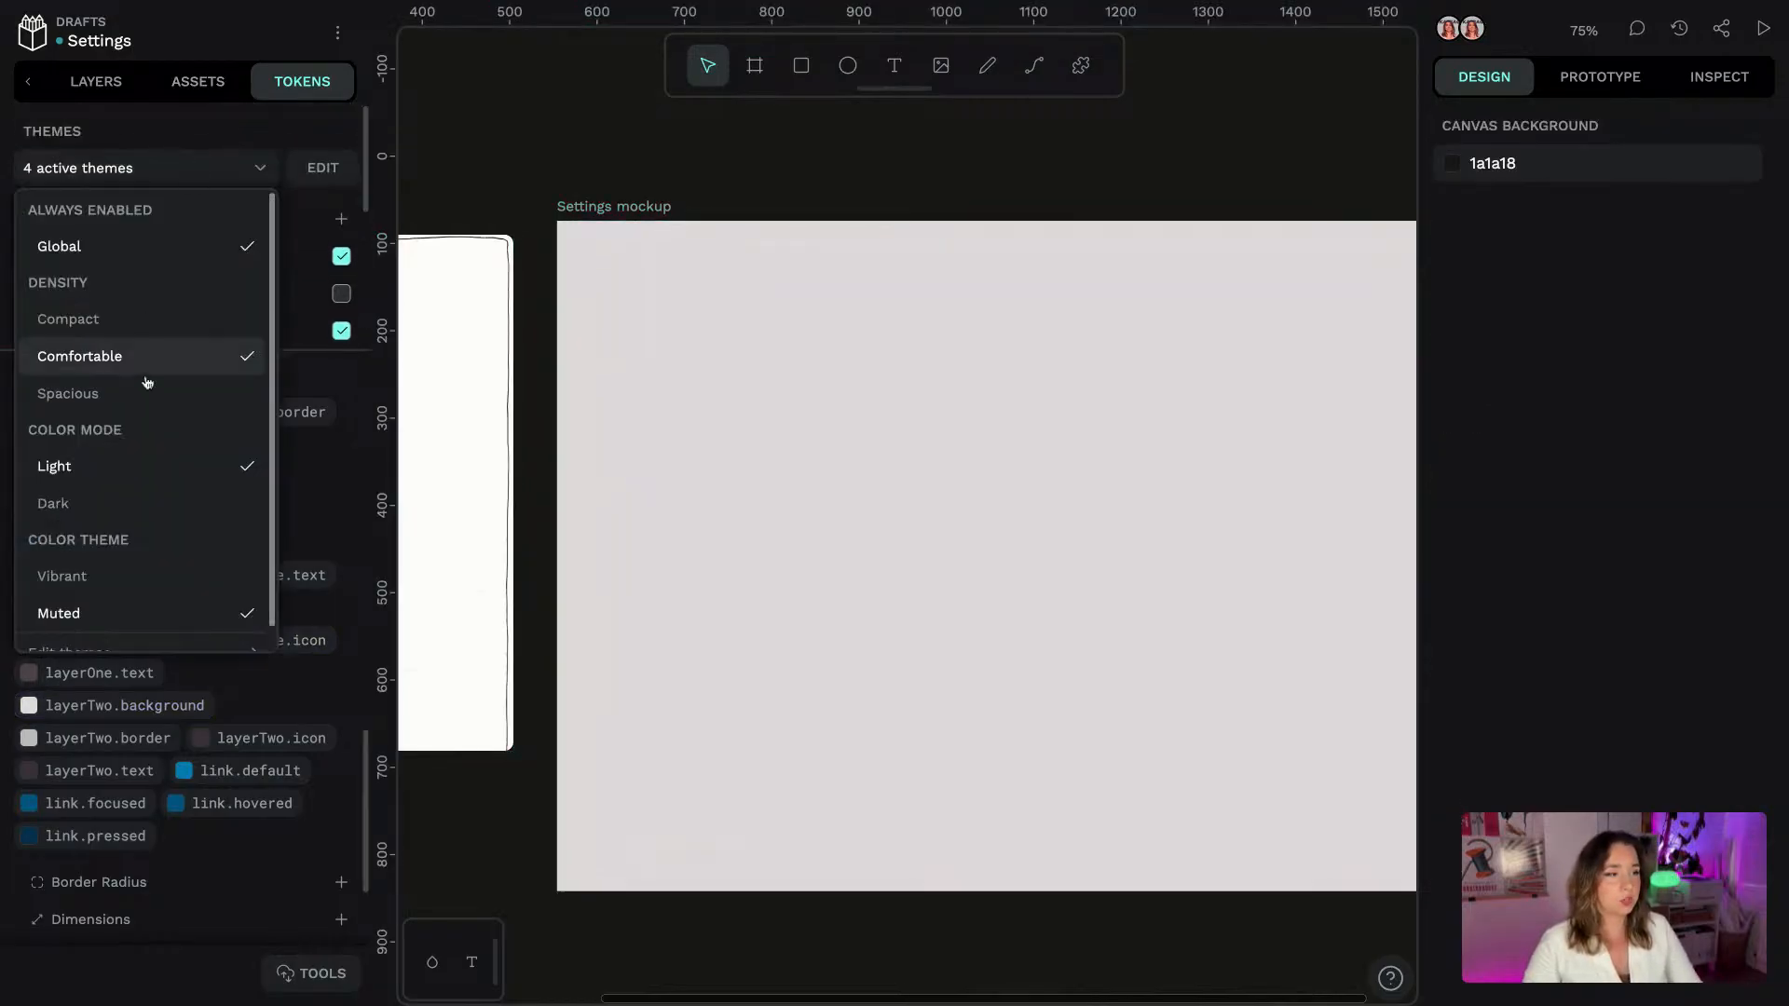
pyautogui.click(139, 517)
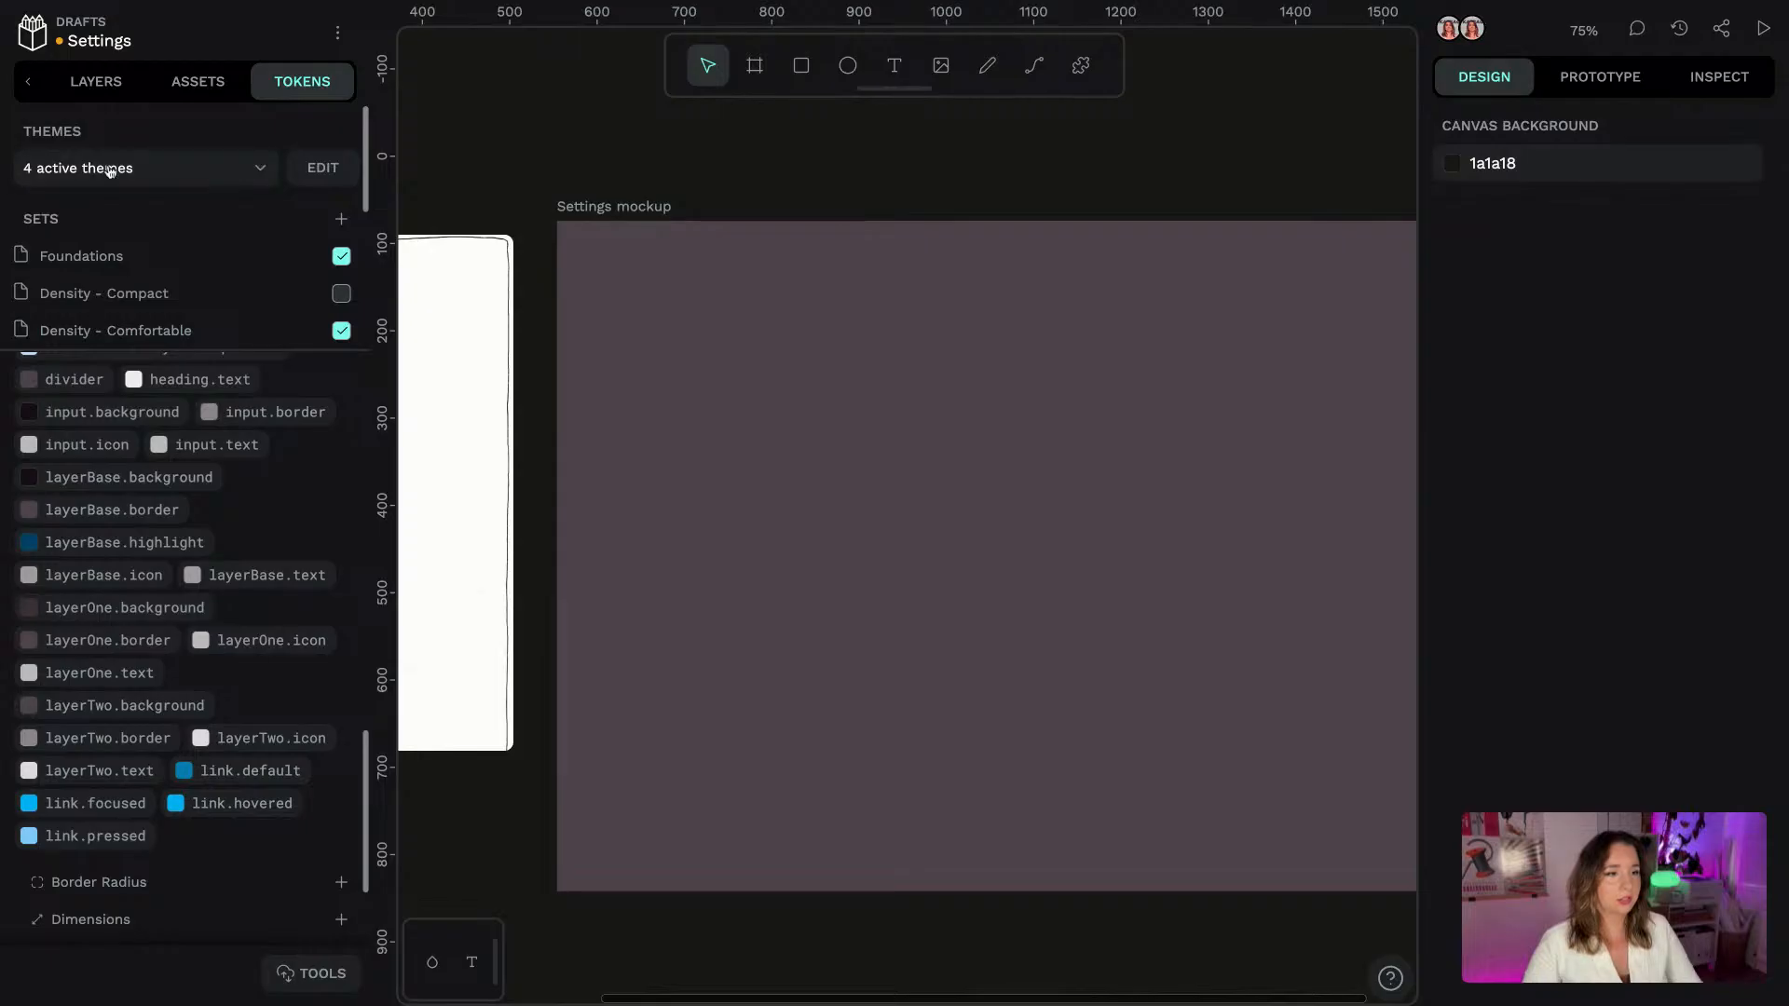
pyautogui.click(119, 168)
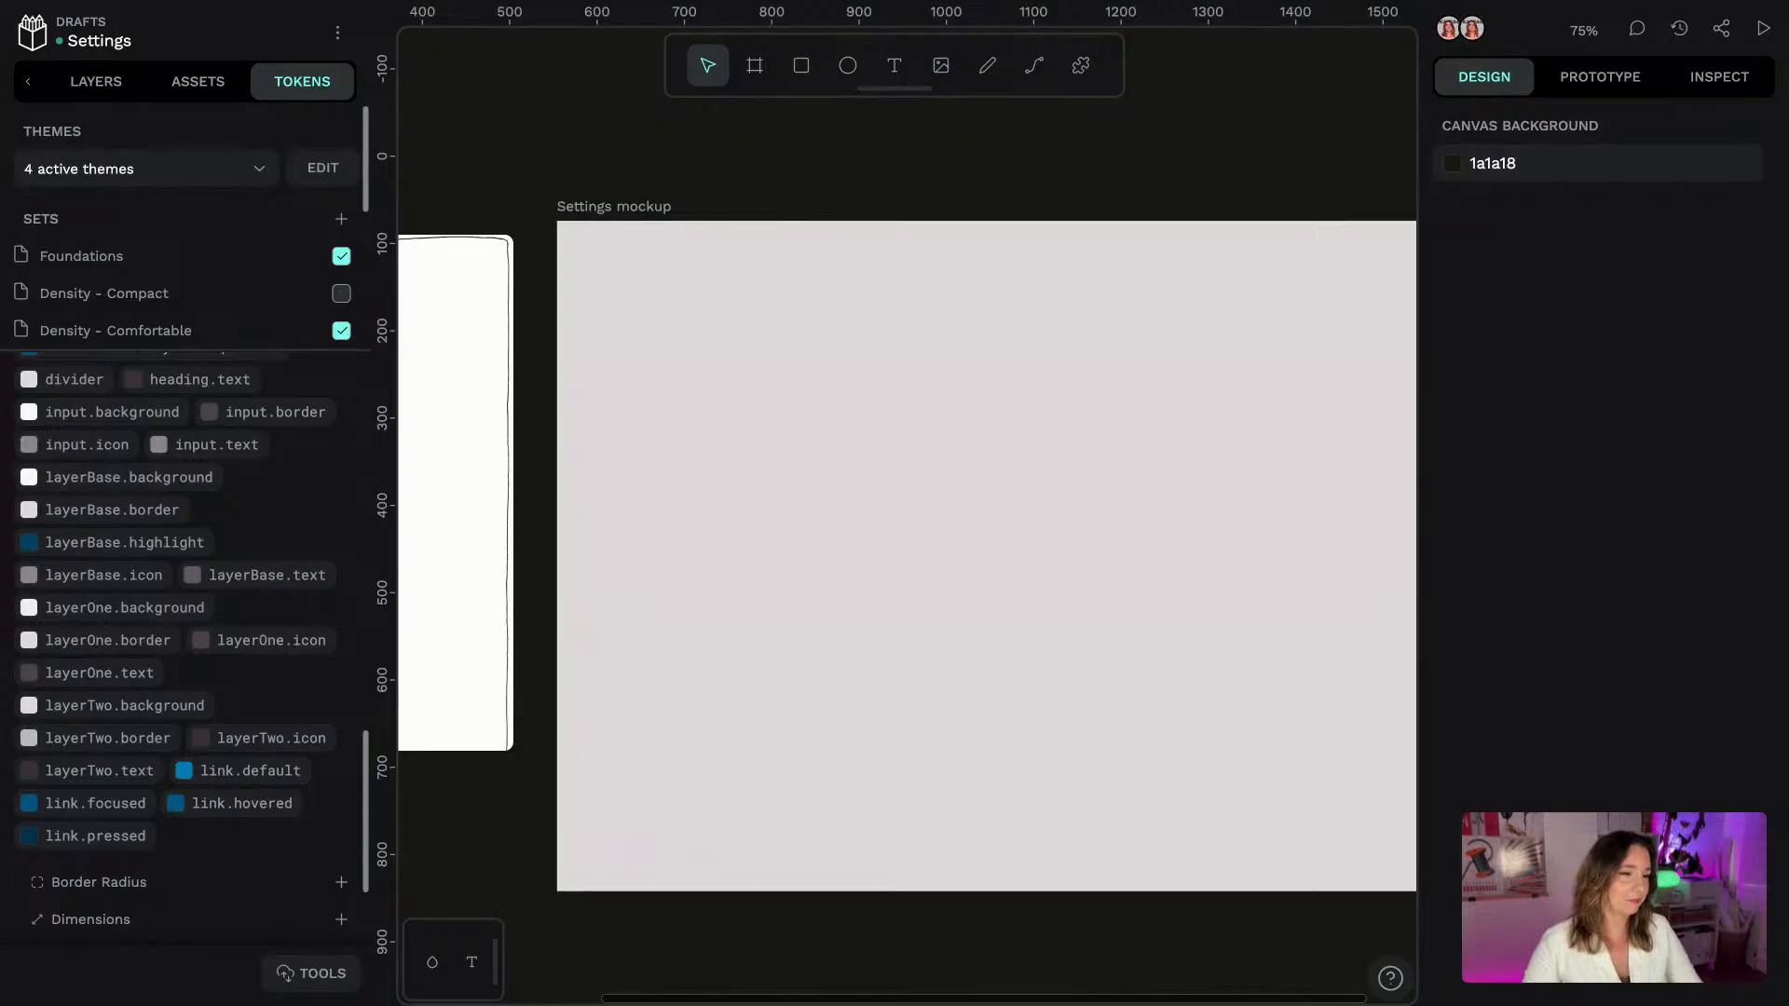
# Copy the lightning logo icon from the Wireframe board and paste it into the Settings mockup board
pyautogui.hscroll(-5, 536, 145)
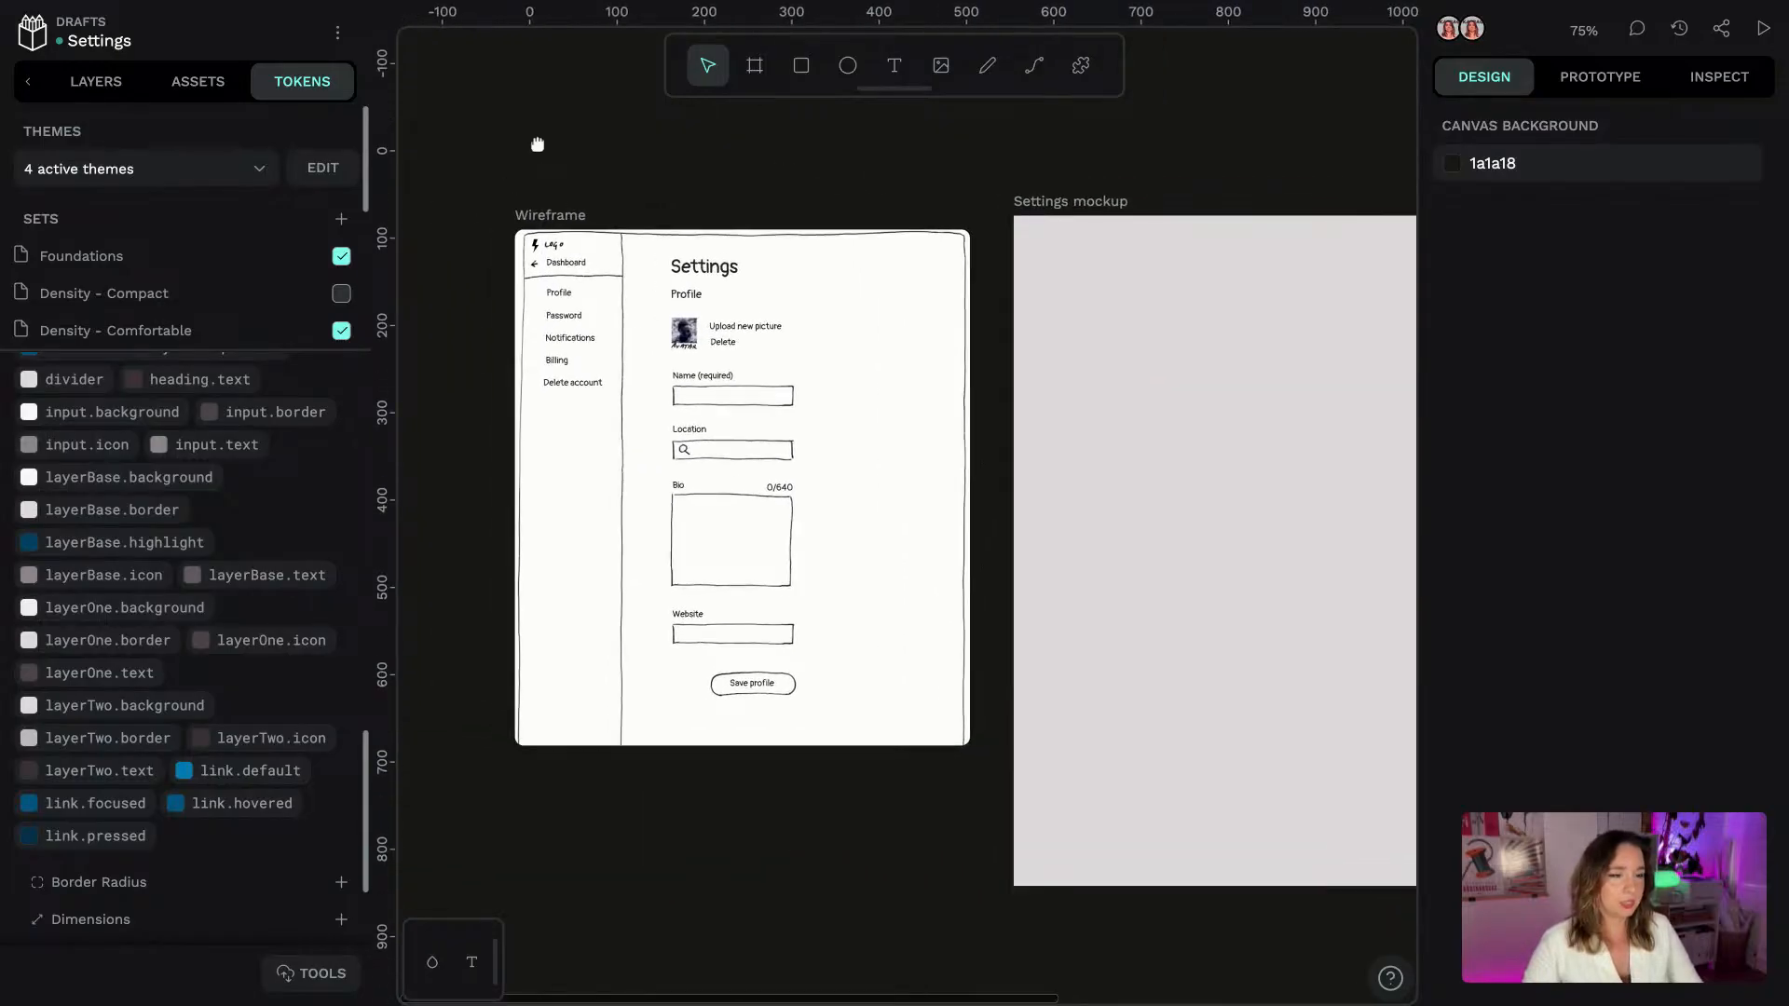
pyautogui.moveTo(538, 144); pyautogui.dragTo(433, 161)
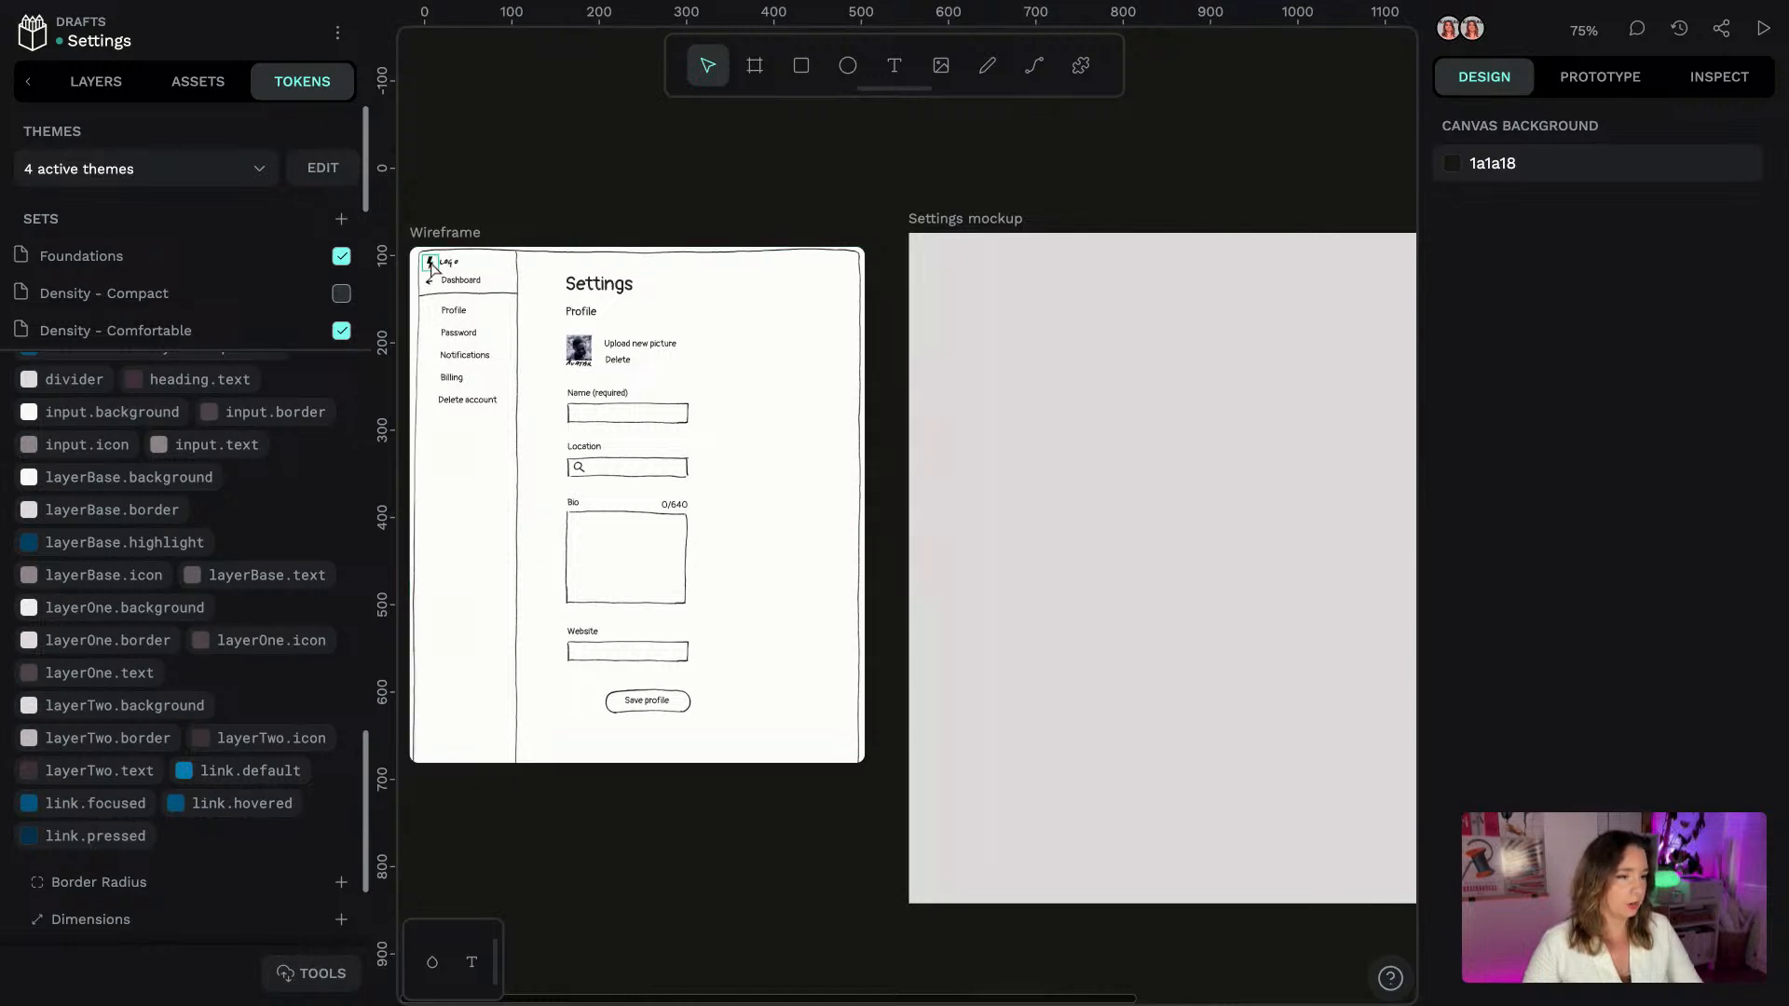
pyautogui.click(432, 264)
pyautogui.click(990, 230)
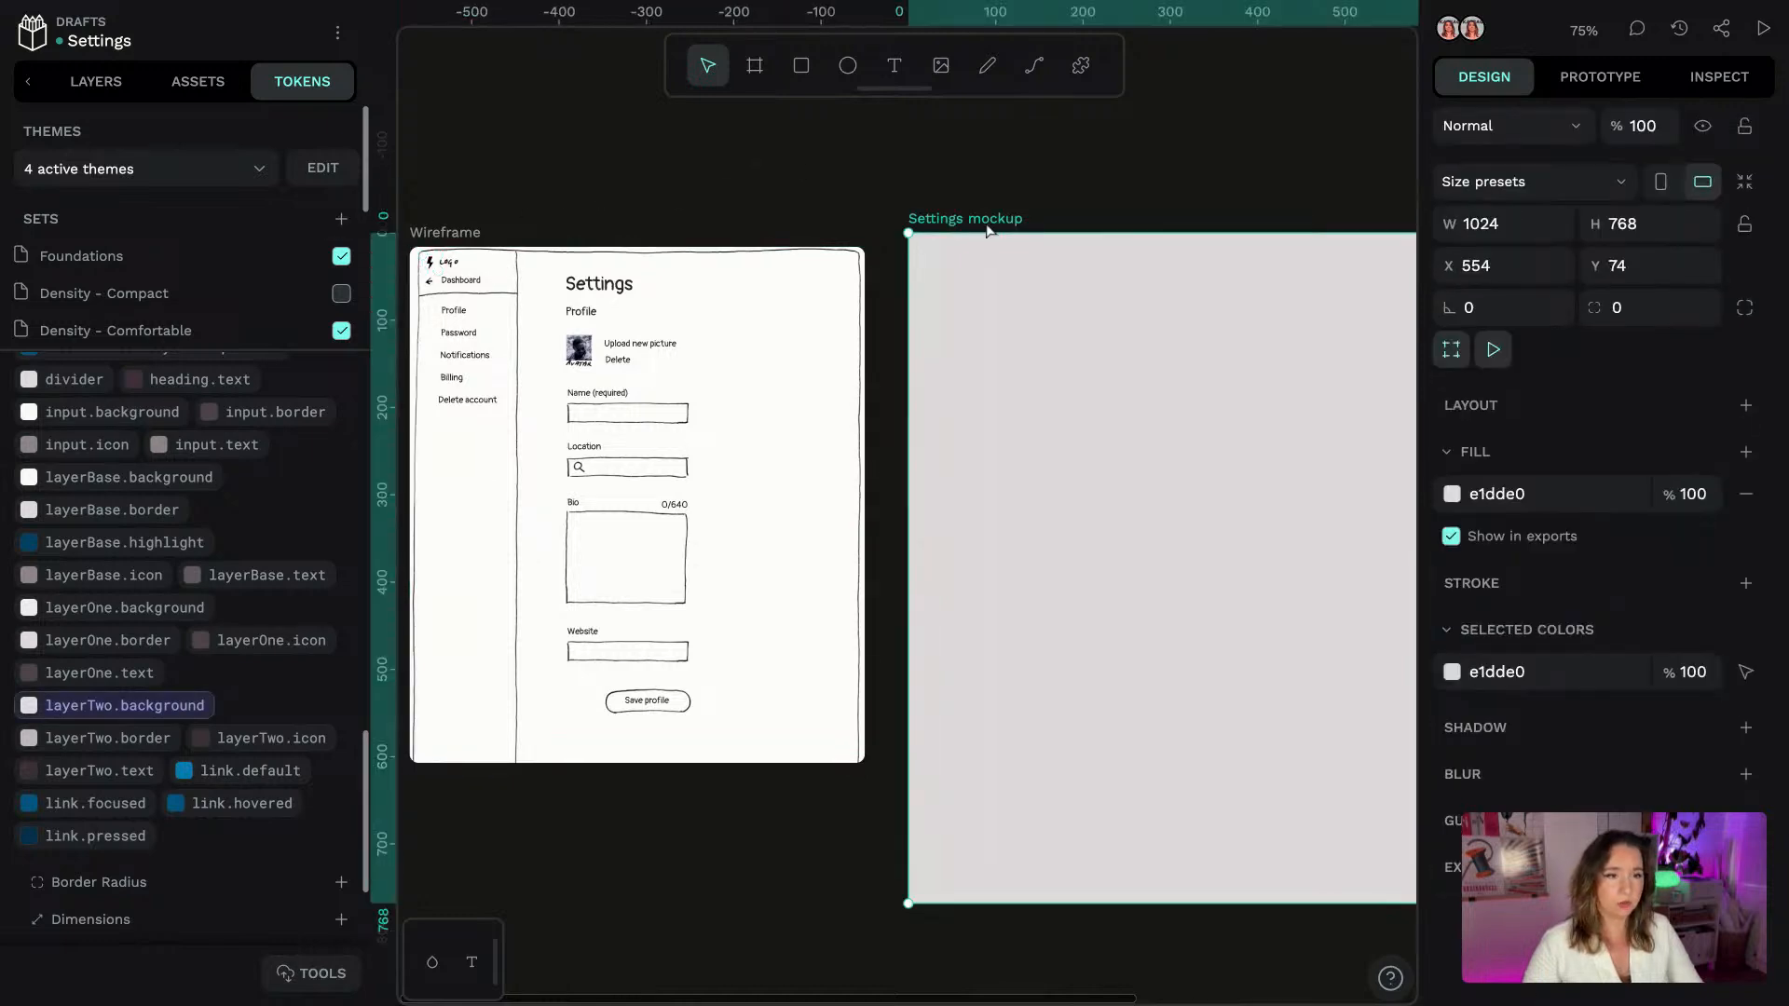
pyautogui.hotkey('ctrl', 'v')
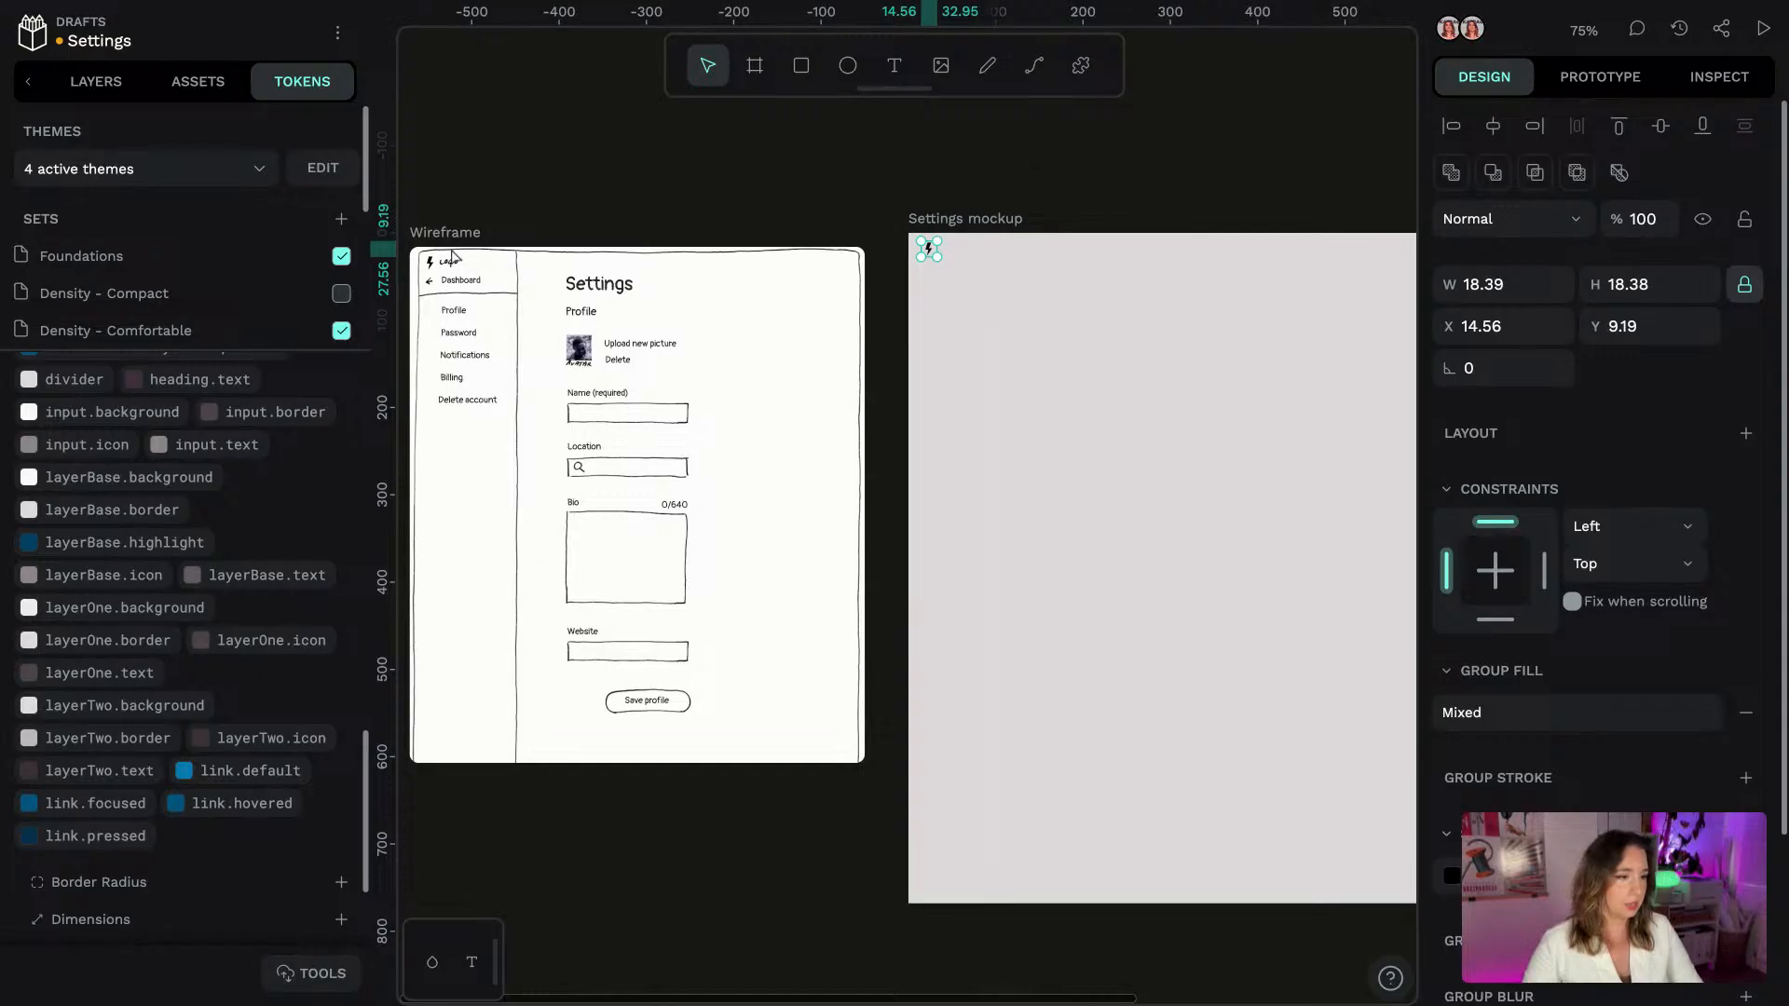
pyautogui.click(890, 146)
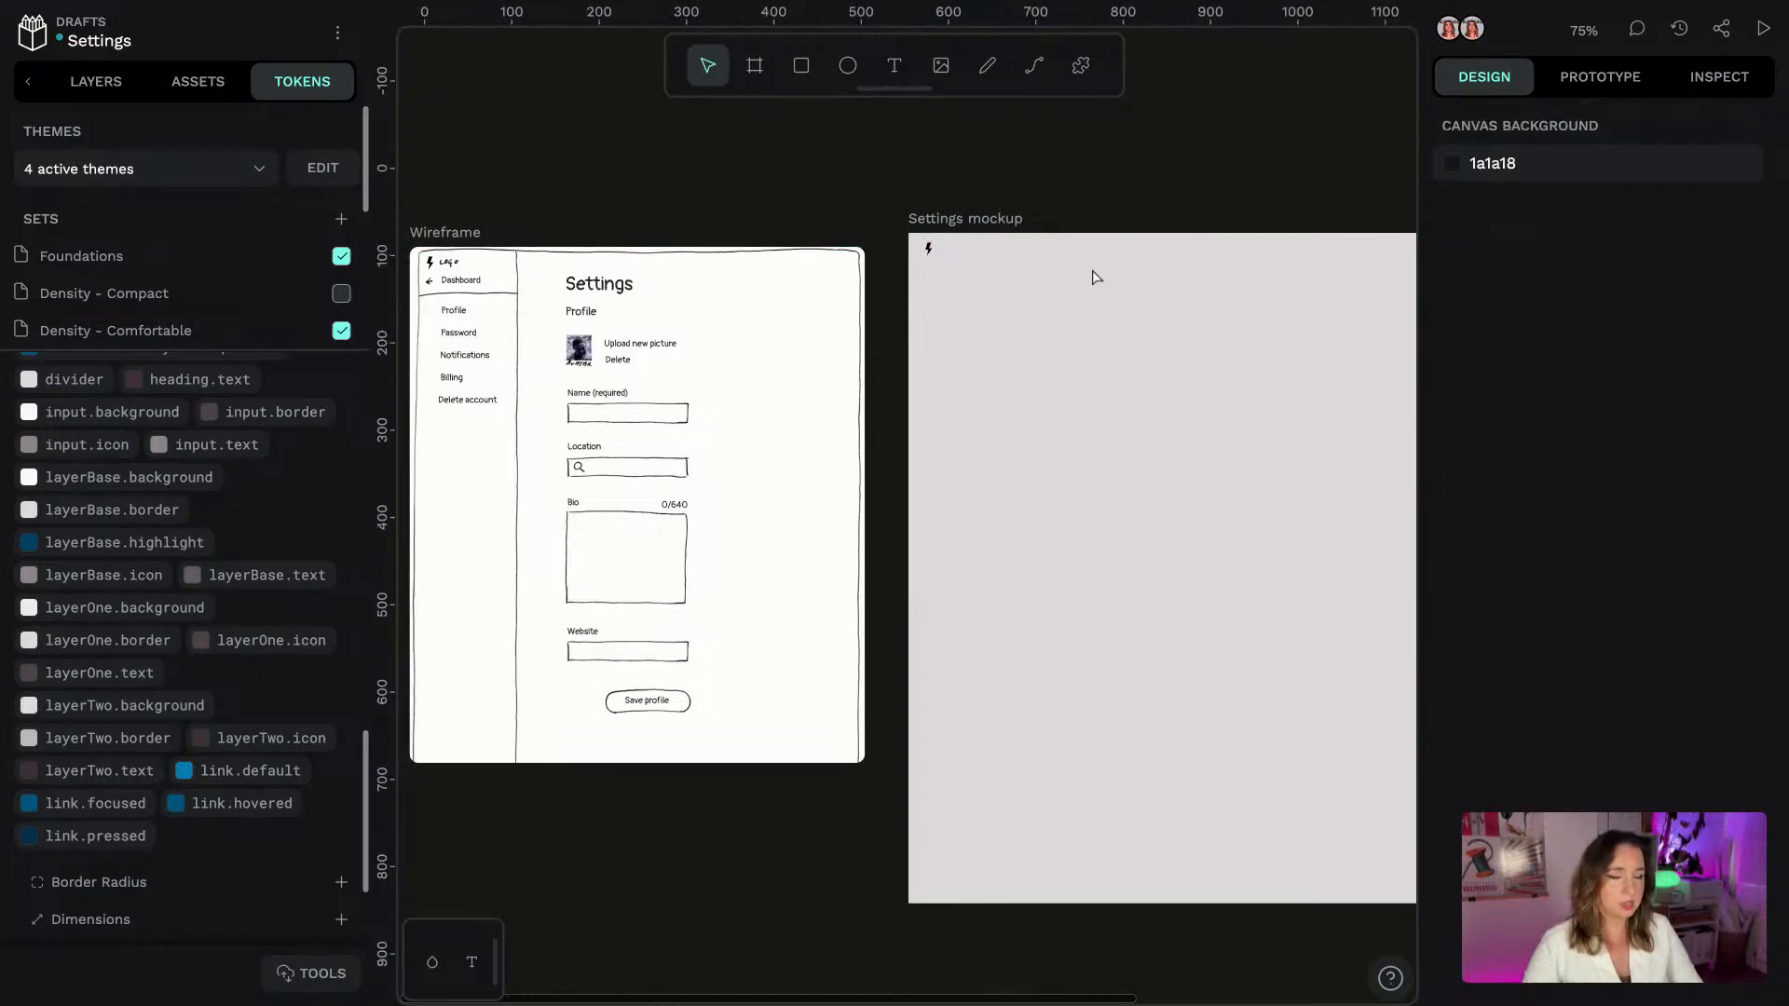
# Add a text layer reading "Lightning" near the logo icon on the Settings mockup board
pyautogui.click(1010, 224)
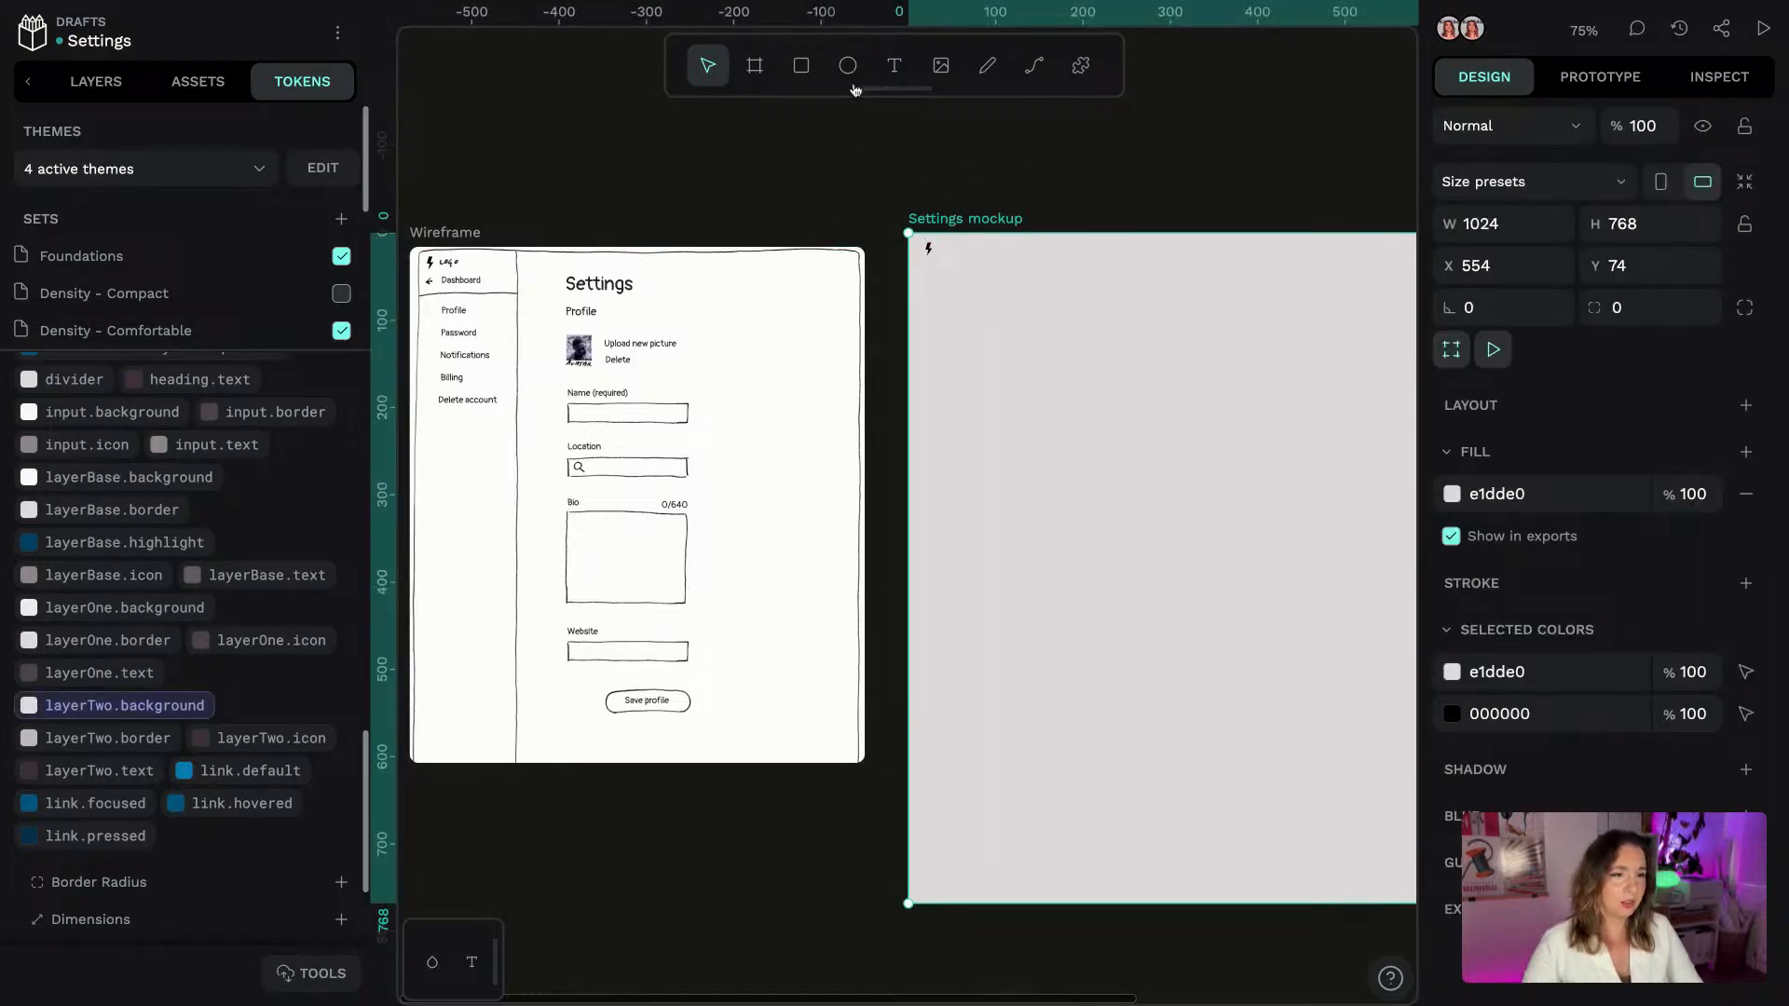
pyautogui.click(894, 67)
pyautogui.click(969, 261)
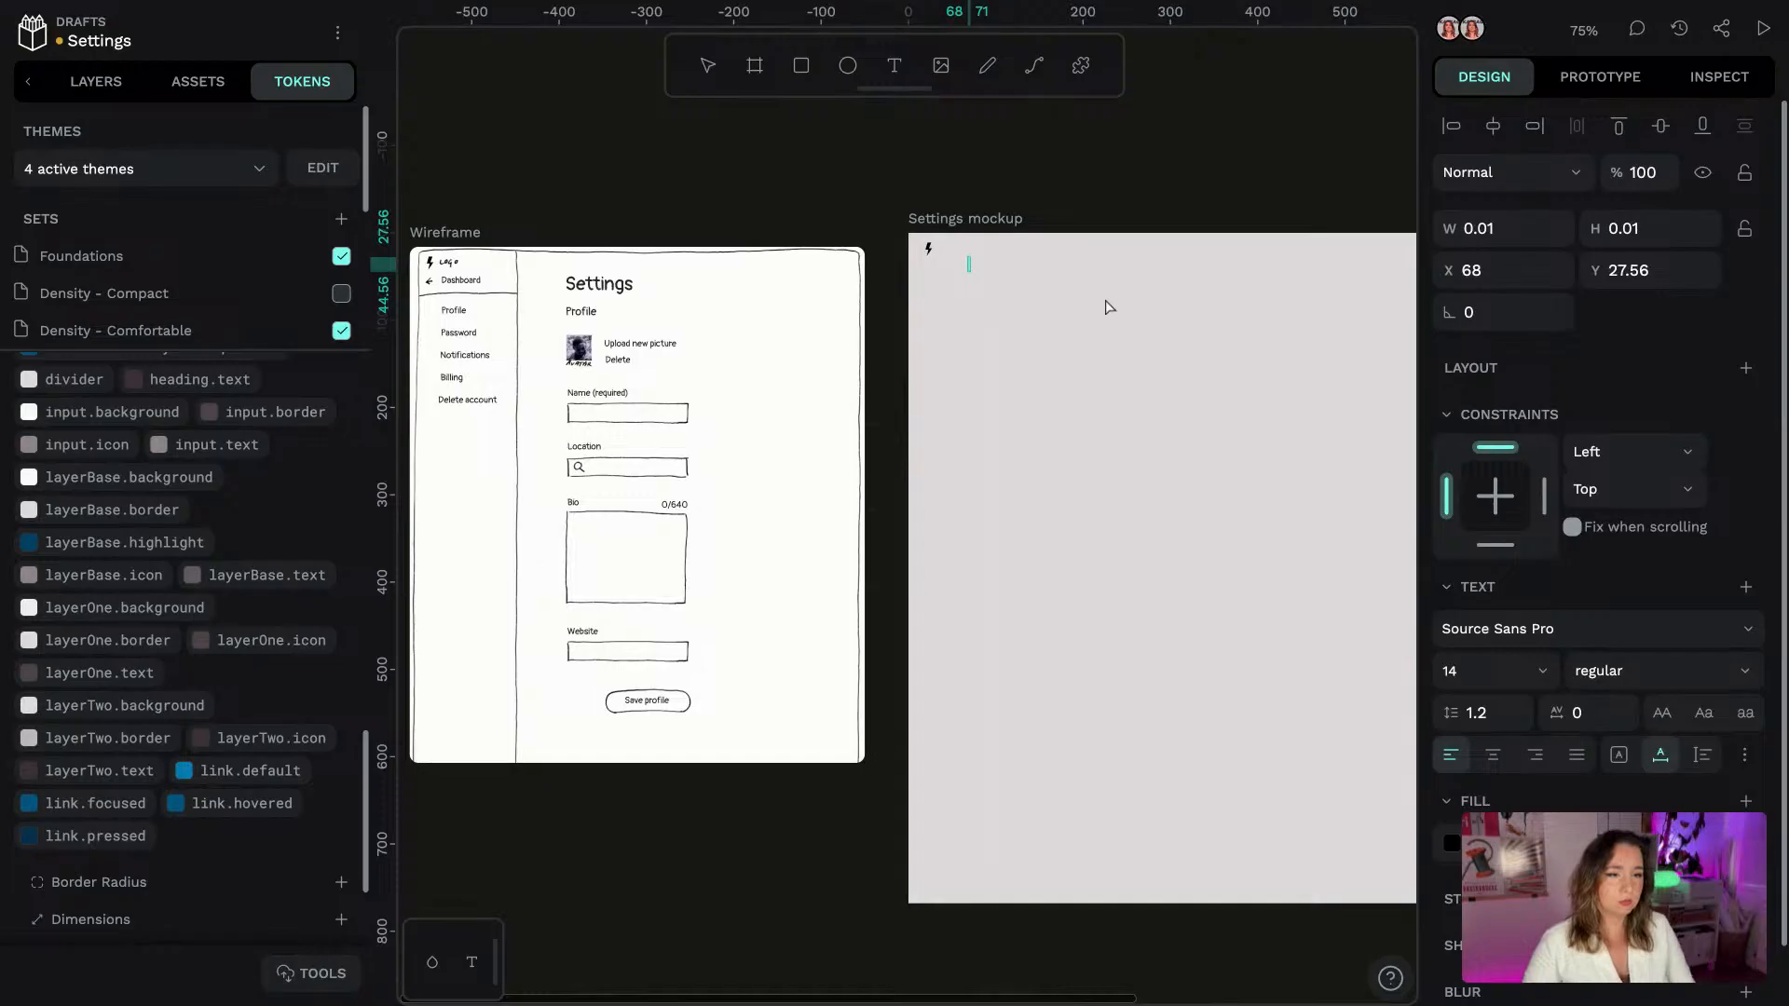
pyautogui.write('Lightning')
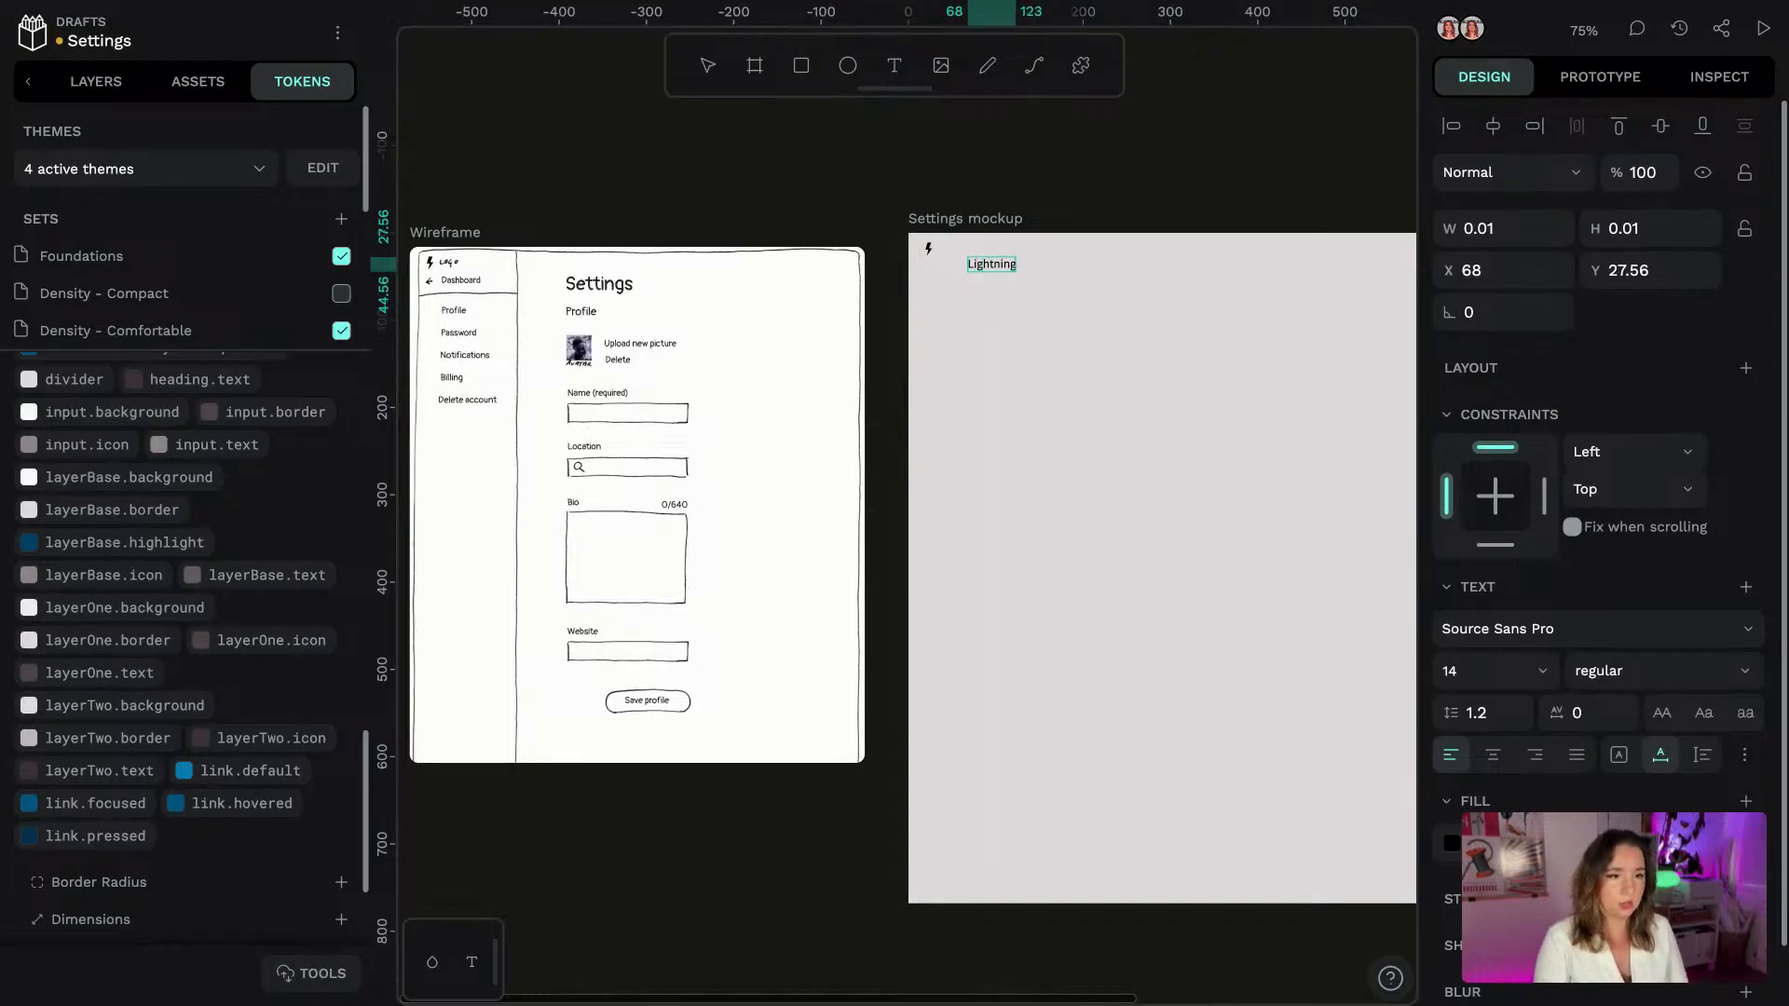
pyautogui.press('Escape')
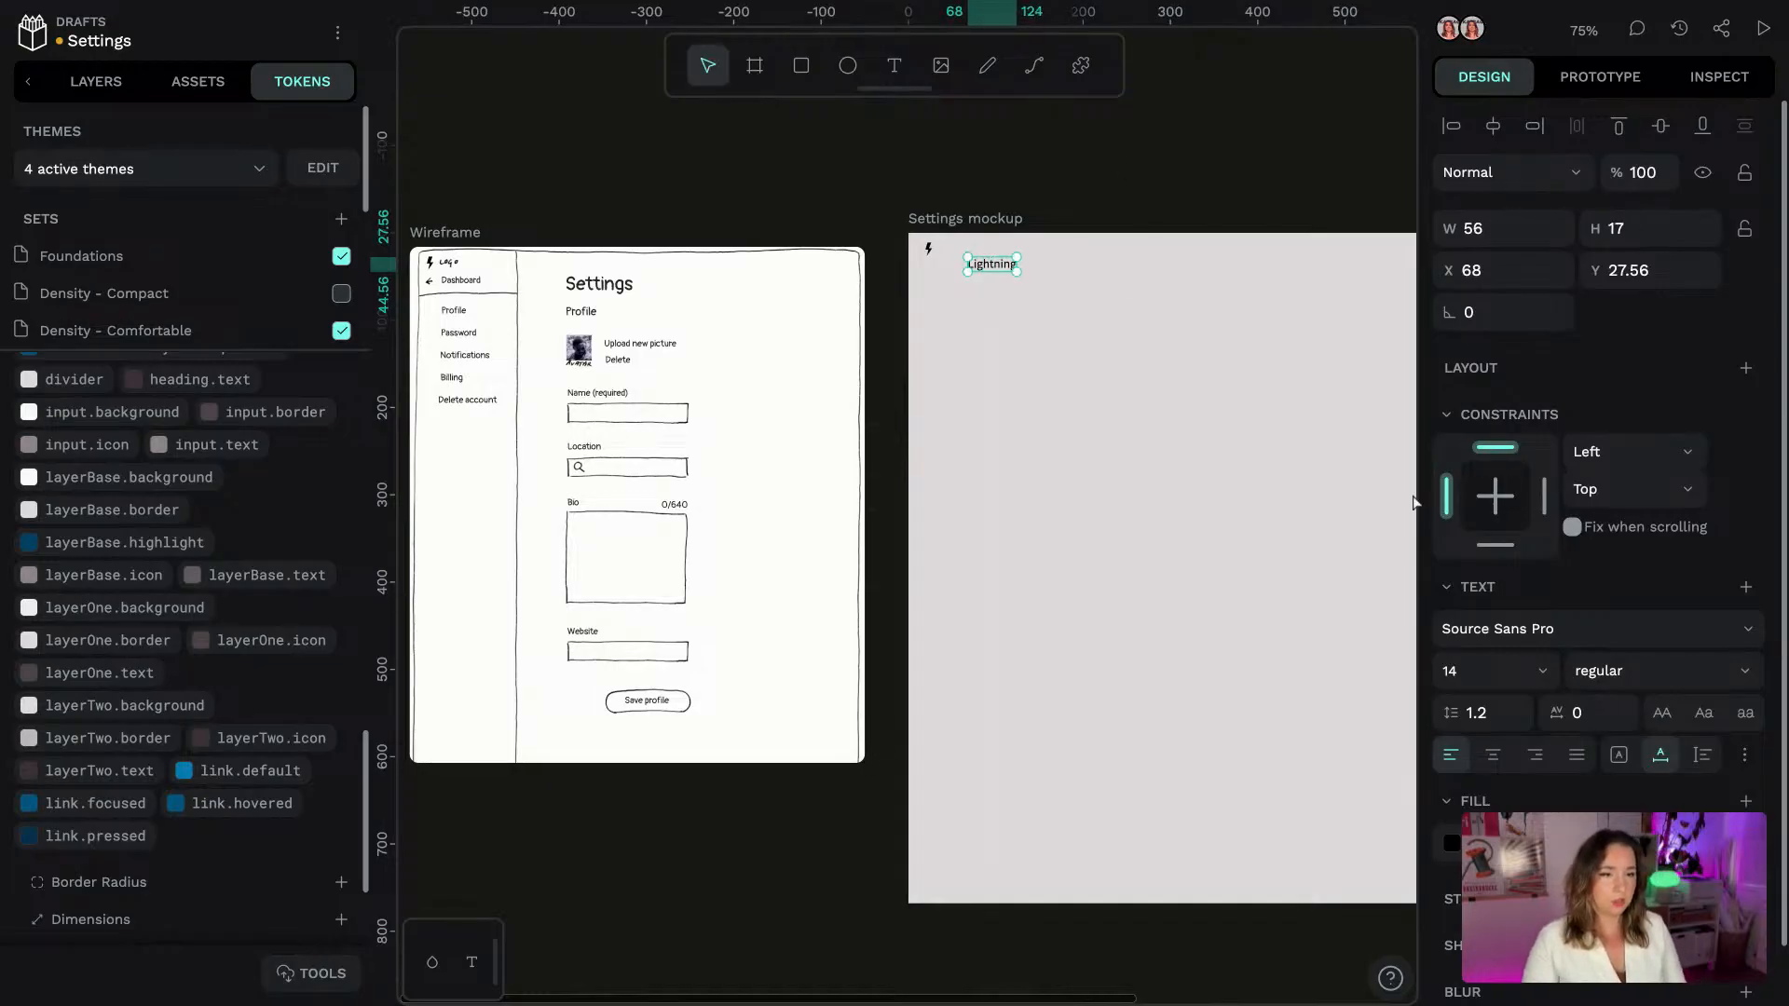
# Set the Lightning text's font to Inter and its size to 16
pyautogui.click(1561, 629)
pyautogui.write('inter')
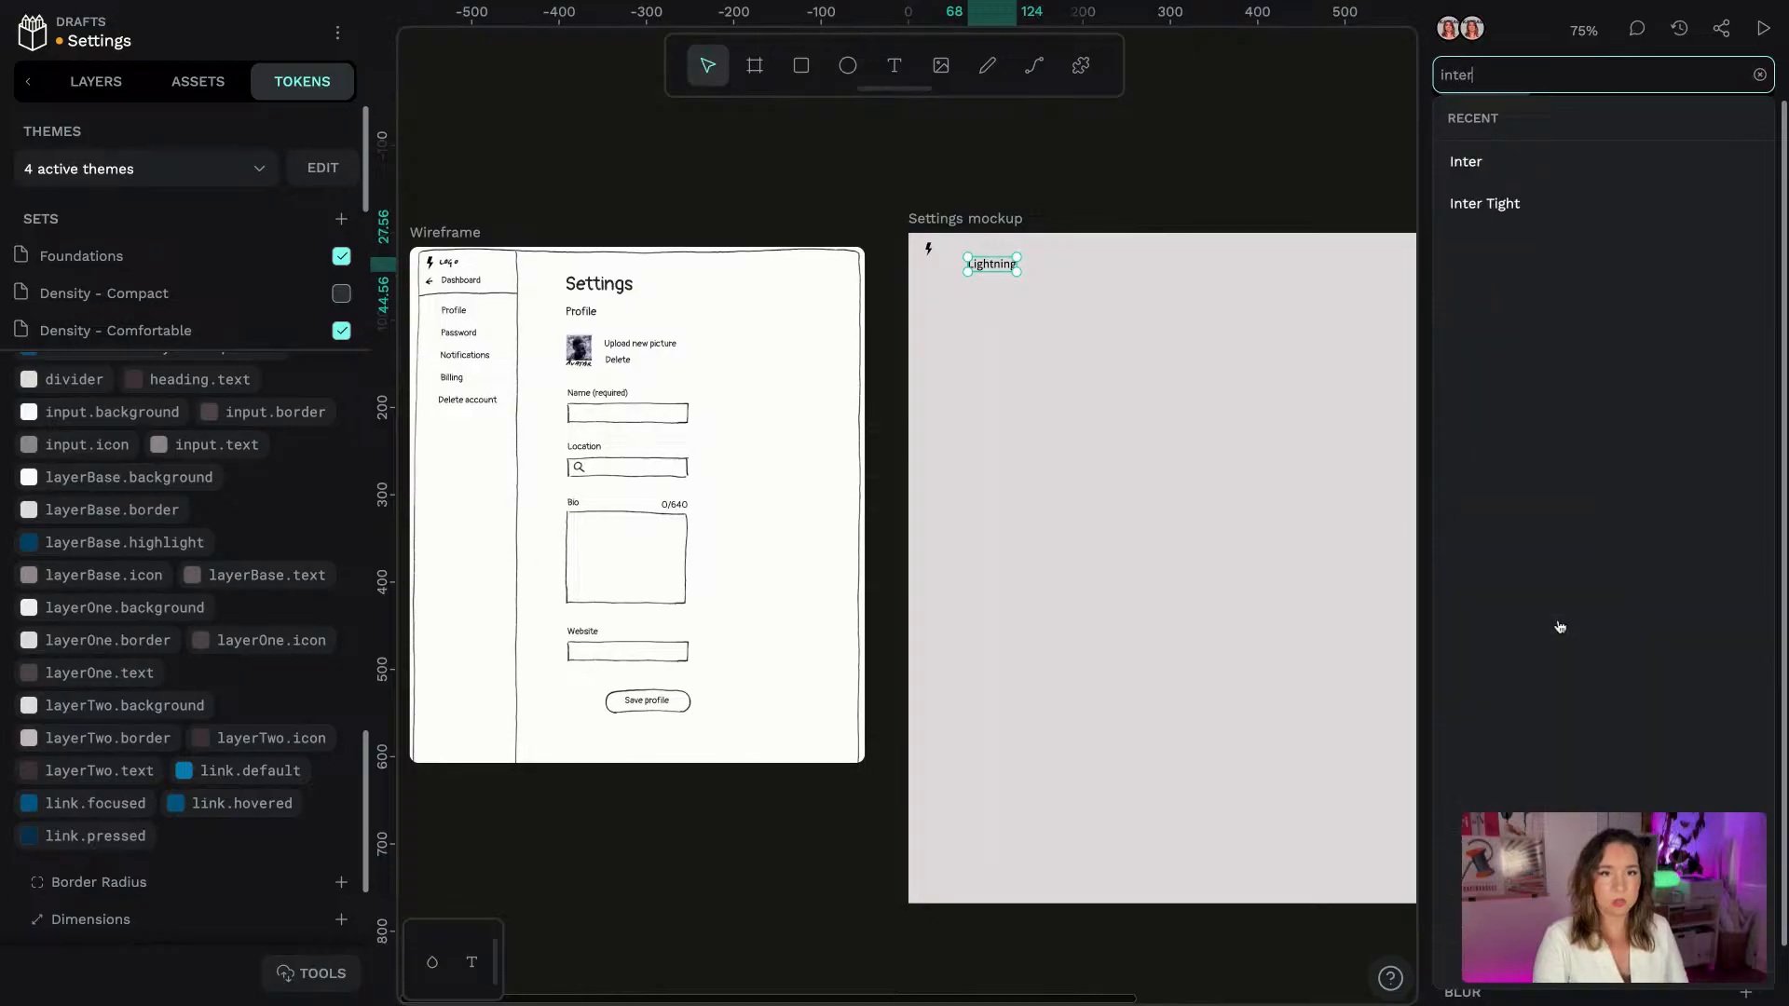
pyautogui.click(1520, 175)
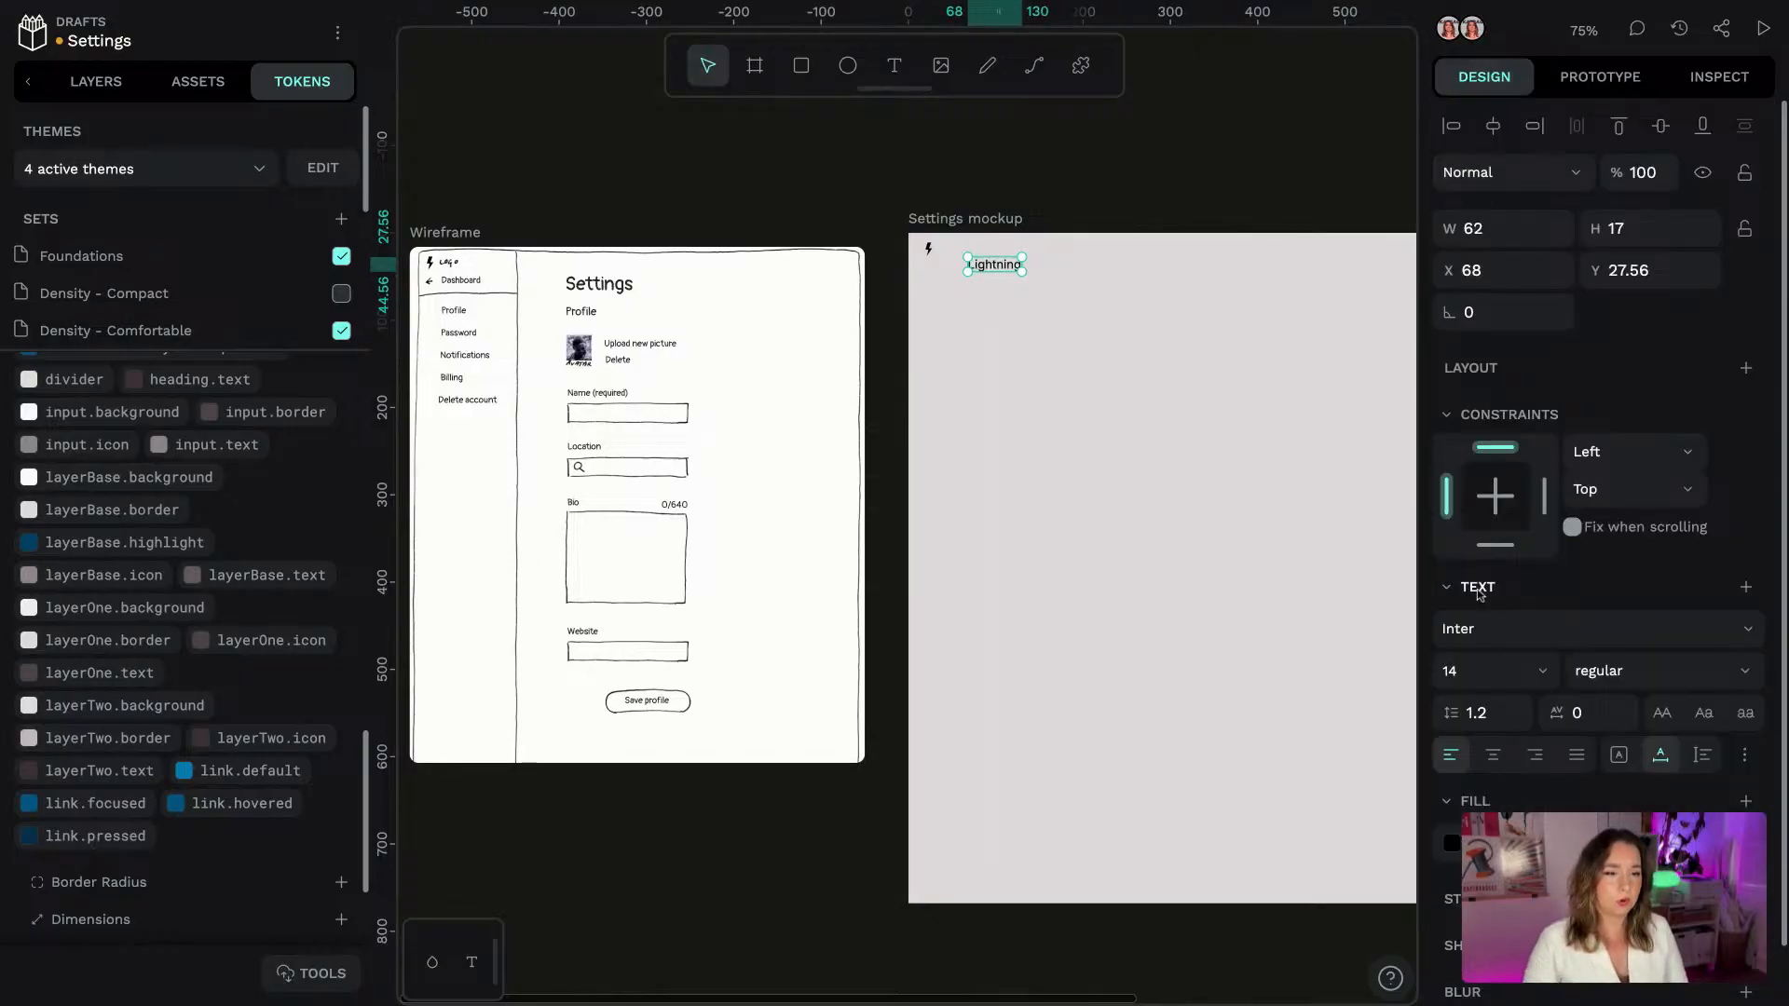
pyautogui.click(1487, 671)
pyautogui.write('16')
pyautogui.press('Return')
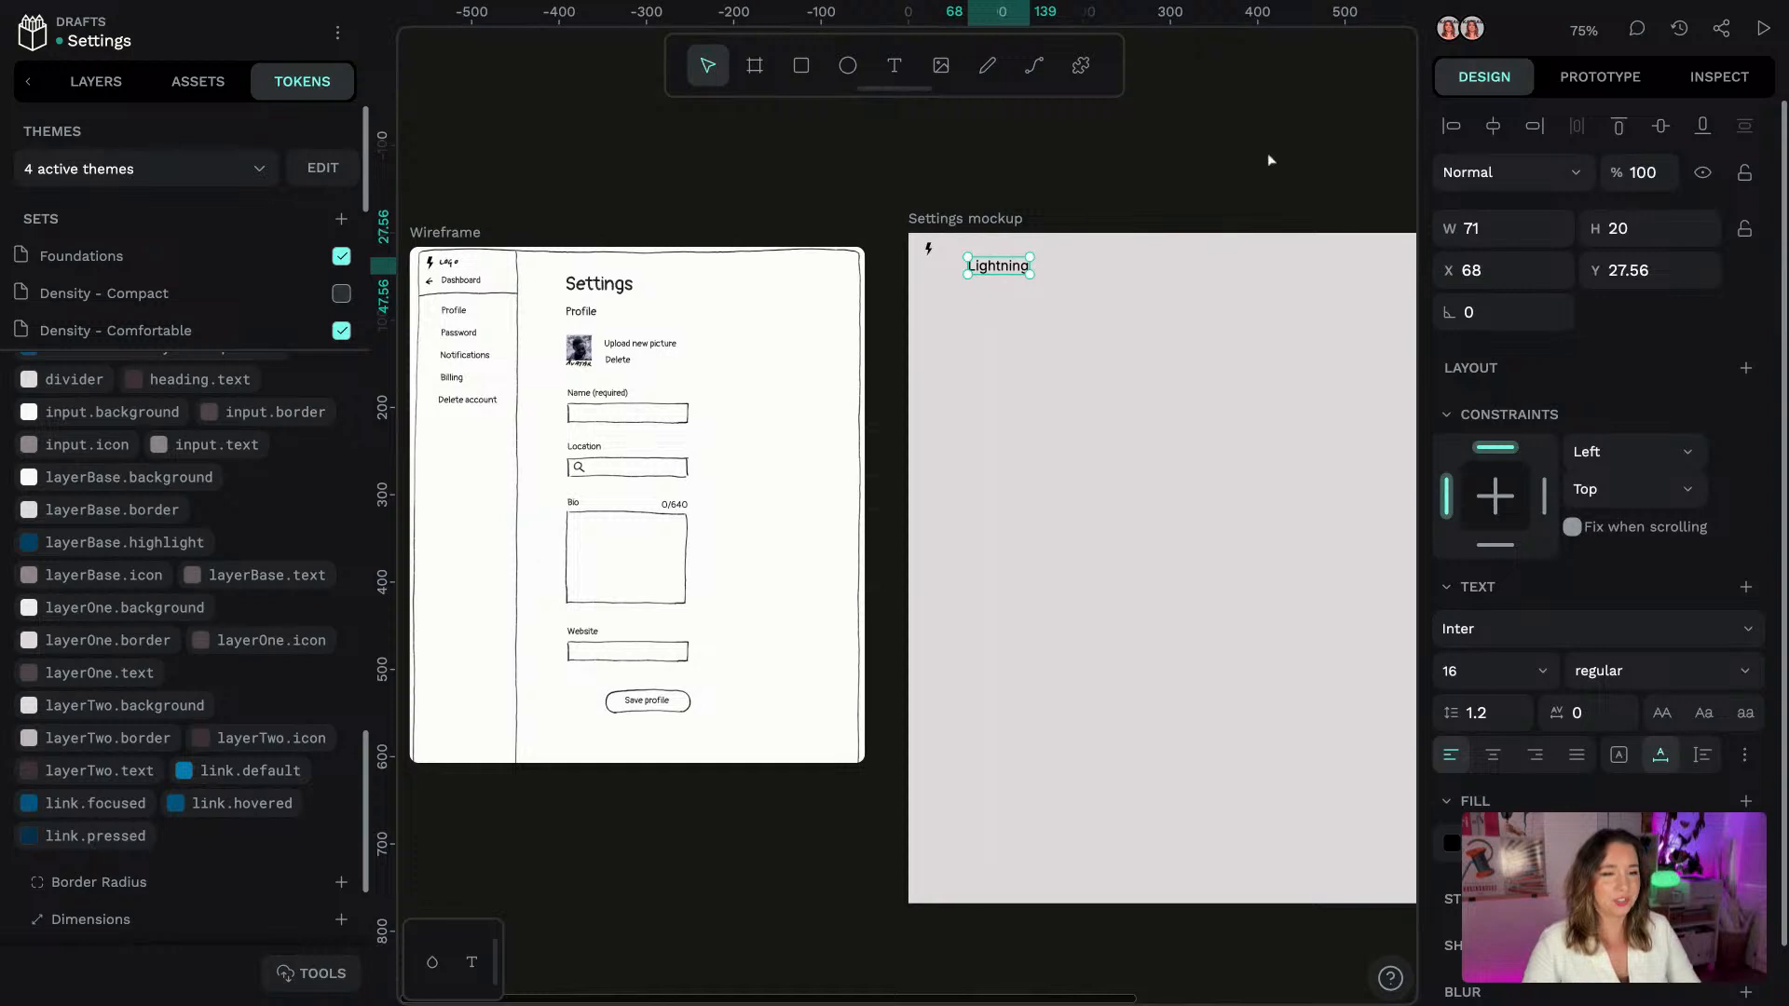
# Move the Lightning text right beside the logo icon, at X 39 and Y 8
pyautogui.click(1170, 200)
pyautogui.moveTo(1008, 273); pyautogui.dragTo(1019, 260)
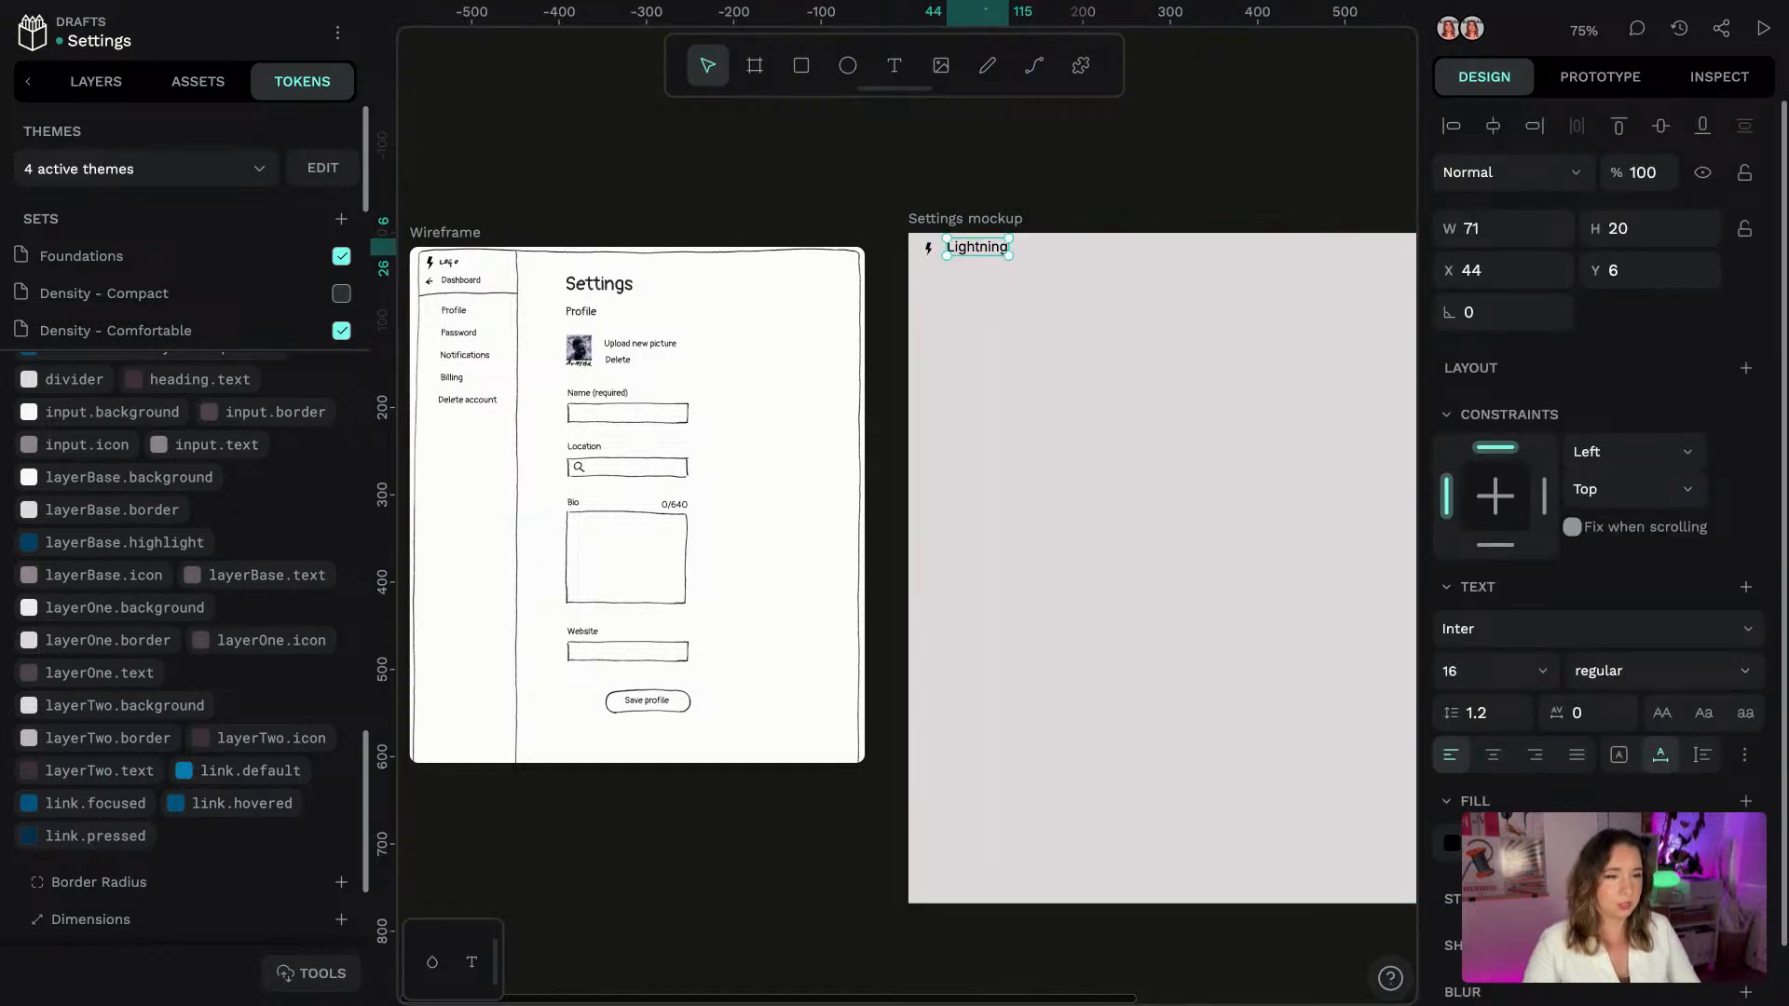
pyautogui.press('Down')
pyautogui.press('Down')
pyautogui.press('Left')
pyautogui.press('Left')
pyautogui.press('Left')
pyautogui.press('Left')
pyautogui.press('Left')
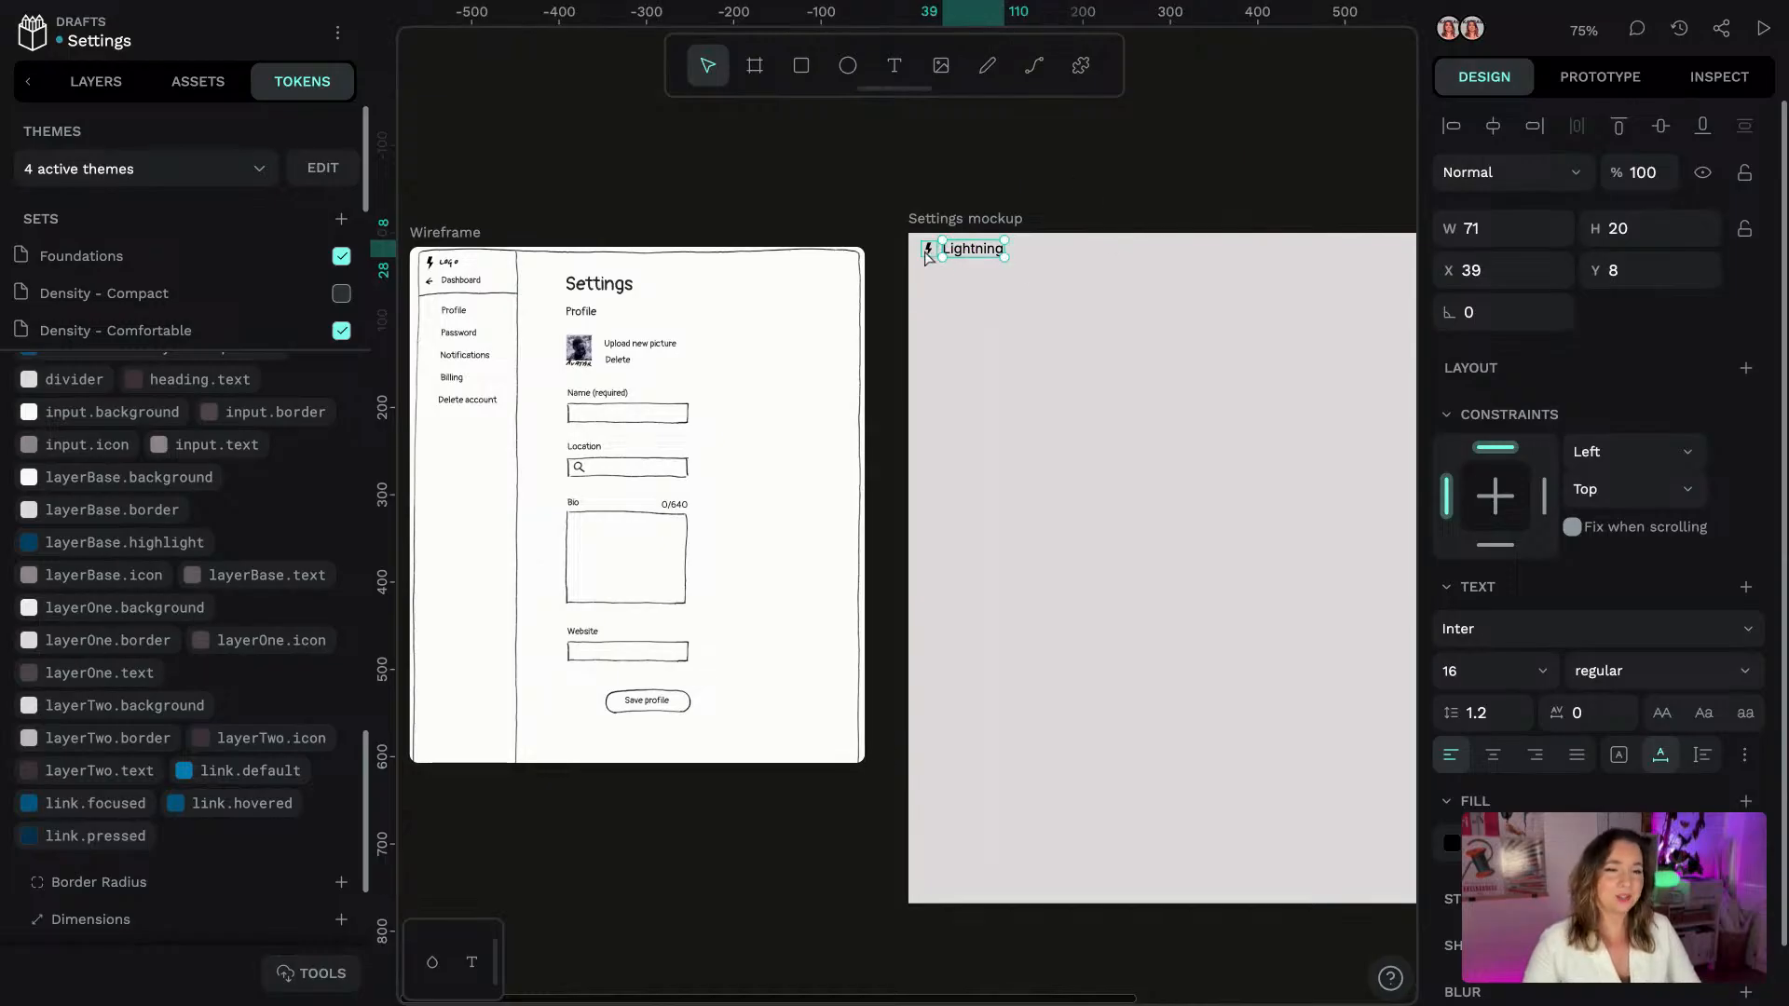
# Select the svg-path inside the mockup's lightning icon group and examine its place in the layer structure
pyautogui.keyDown('shift'); pyautogui.click(930, 252); pyautogui.keyUp('shift')
pyautogui.scroll(6, 993, 206)
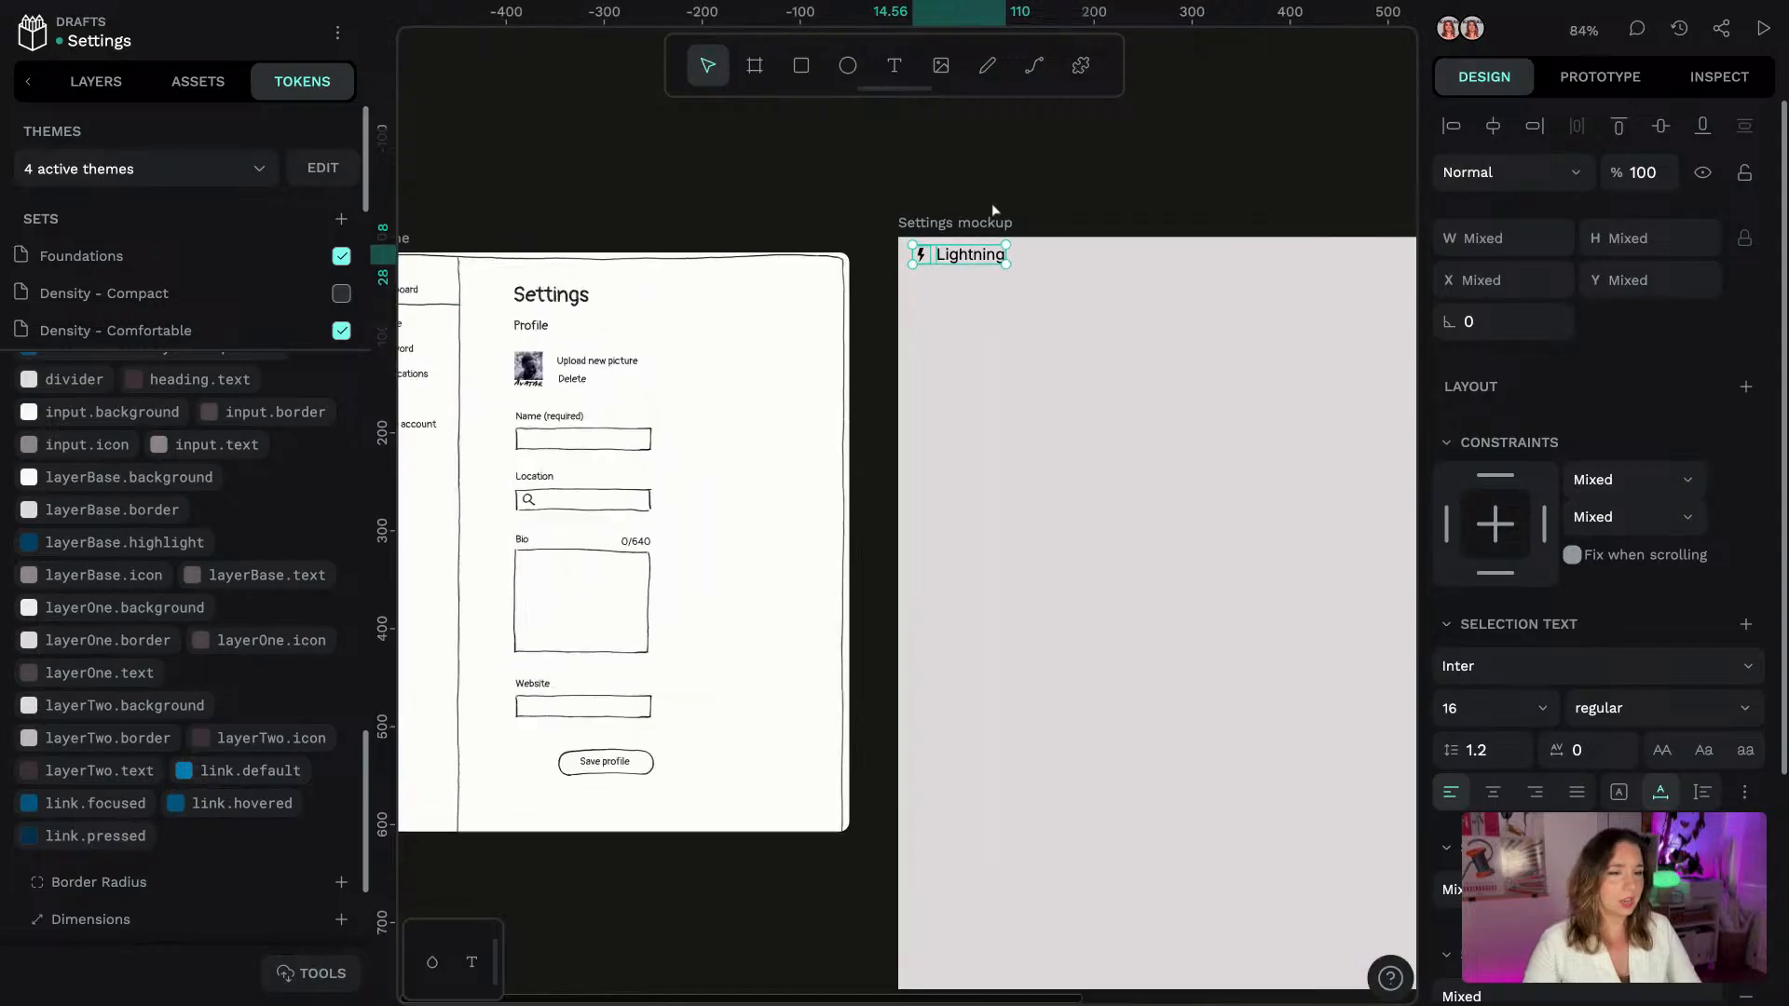
pyautogui.click(796, 179)
pyautogui.moveTo(797, 179); pyautogui.dragTo(882, 232)
pyautogui.click(843, 315)
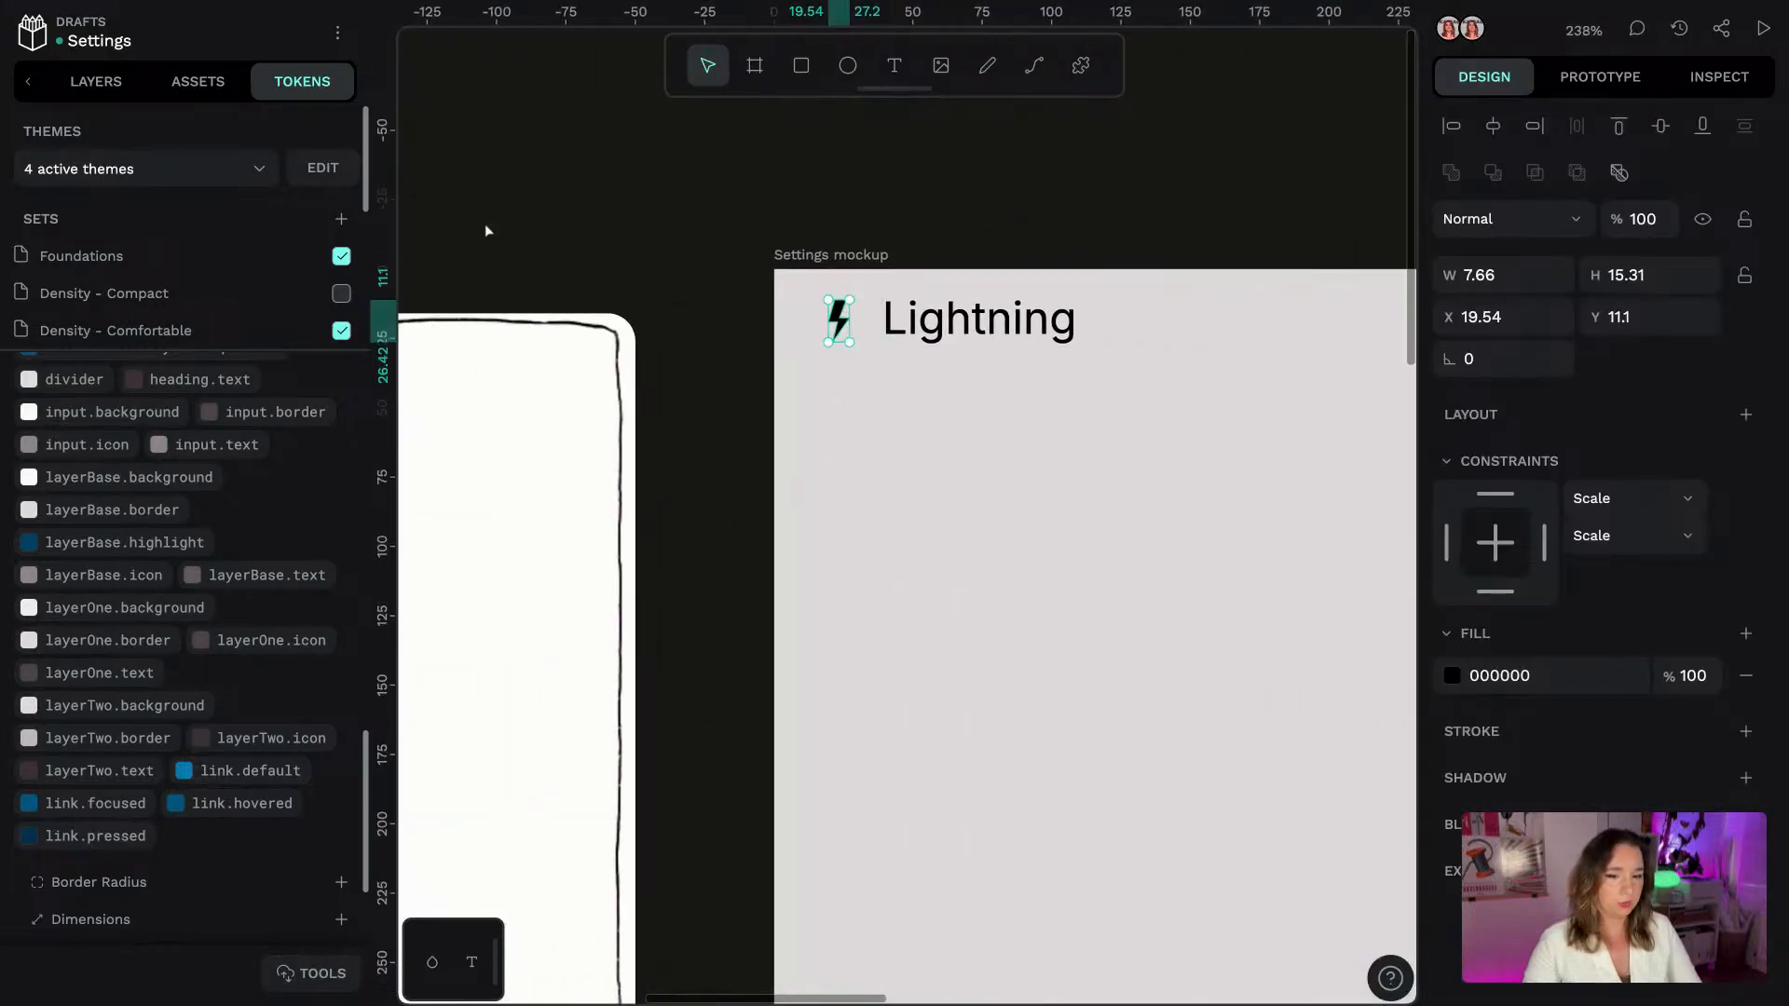
pyautogui.click(121, 86)
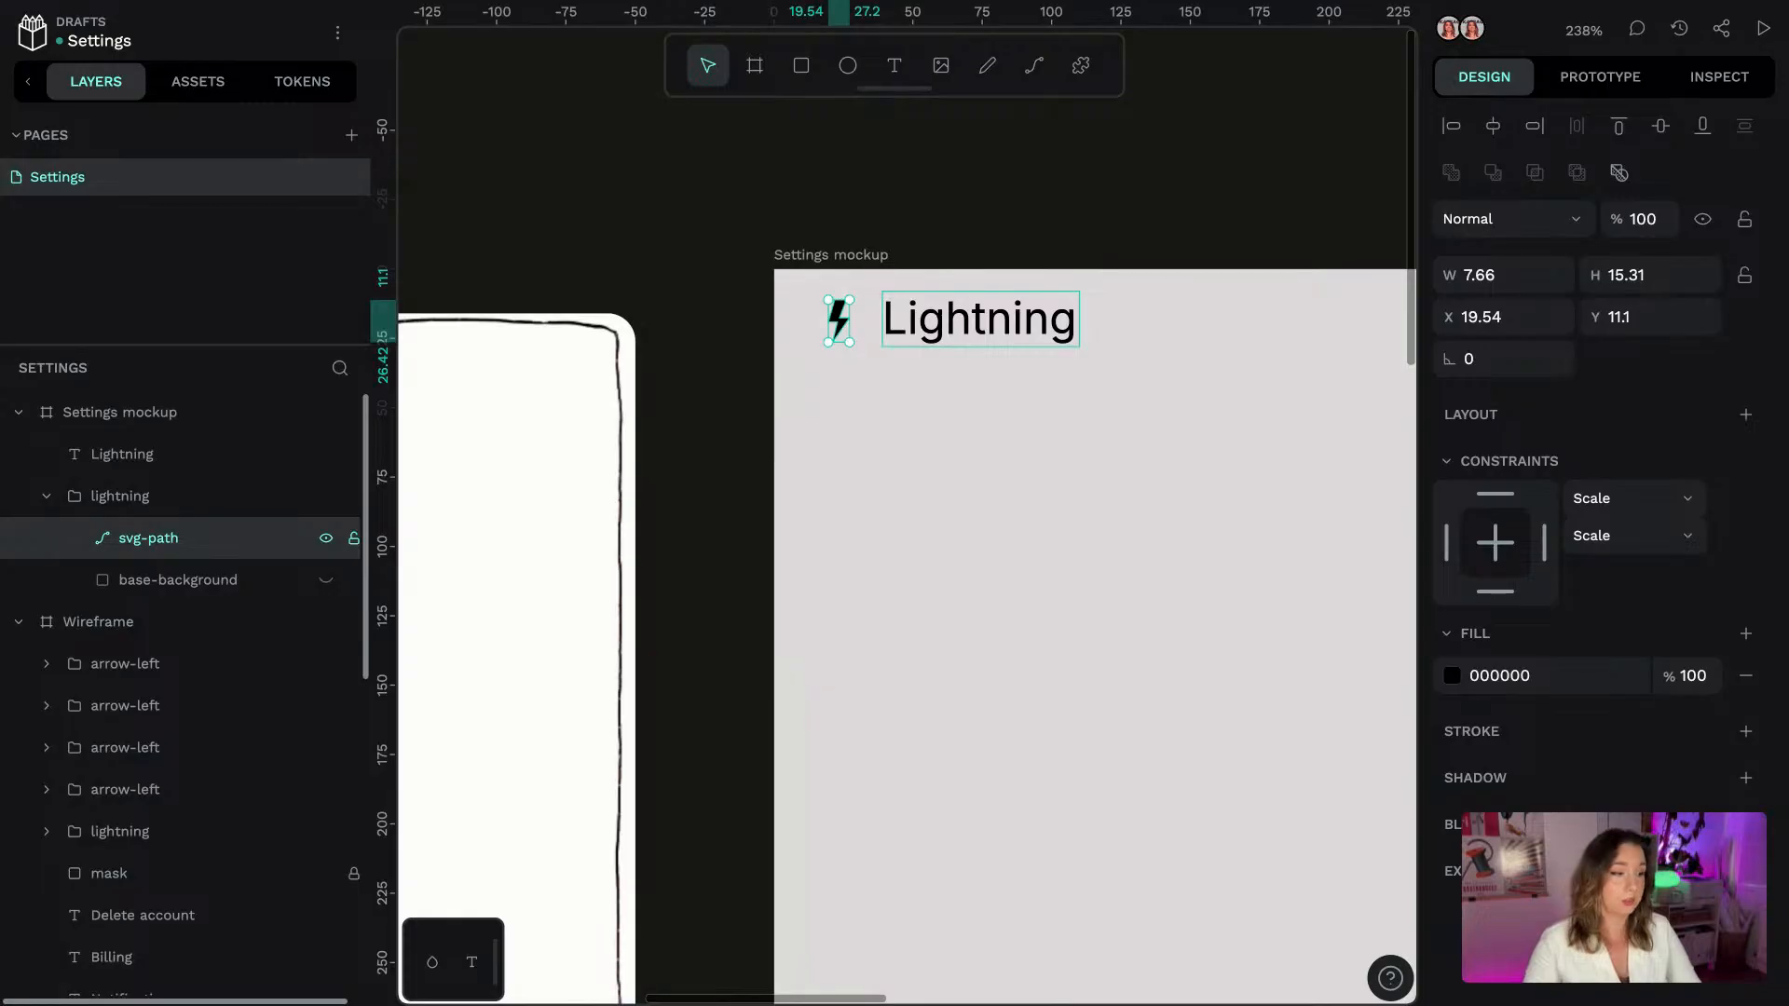
# Apply the heading.text color token to both the lightning icon's svg-path and the Lightning text
pyautogui.click(968, 343)
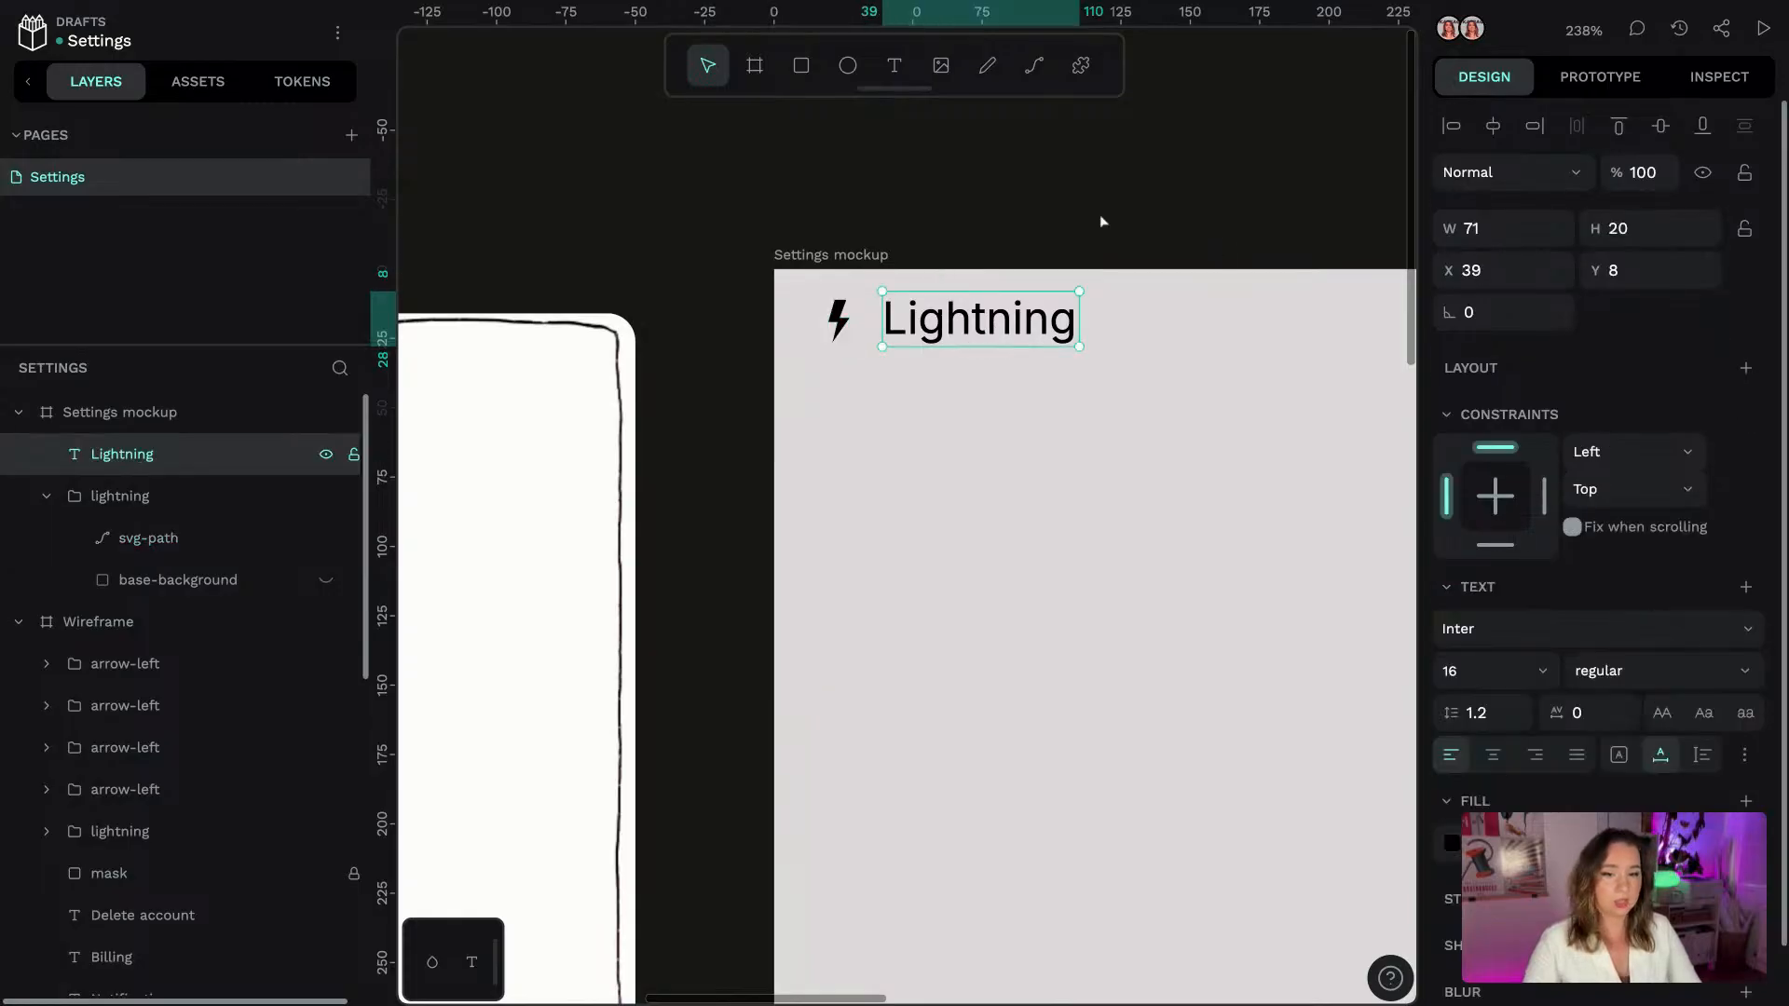
pyautogui.keyDown('ctrl'); pyautogui.click(836, 321); pyautogui.keyUp('ctrl')
pyautogui.keyDown('shift'); pyautogui.click(934, 325); pyautogui.keyUp('shift')
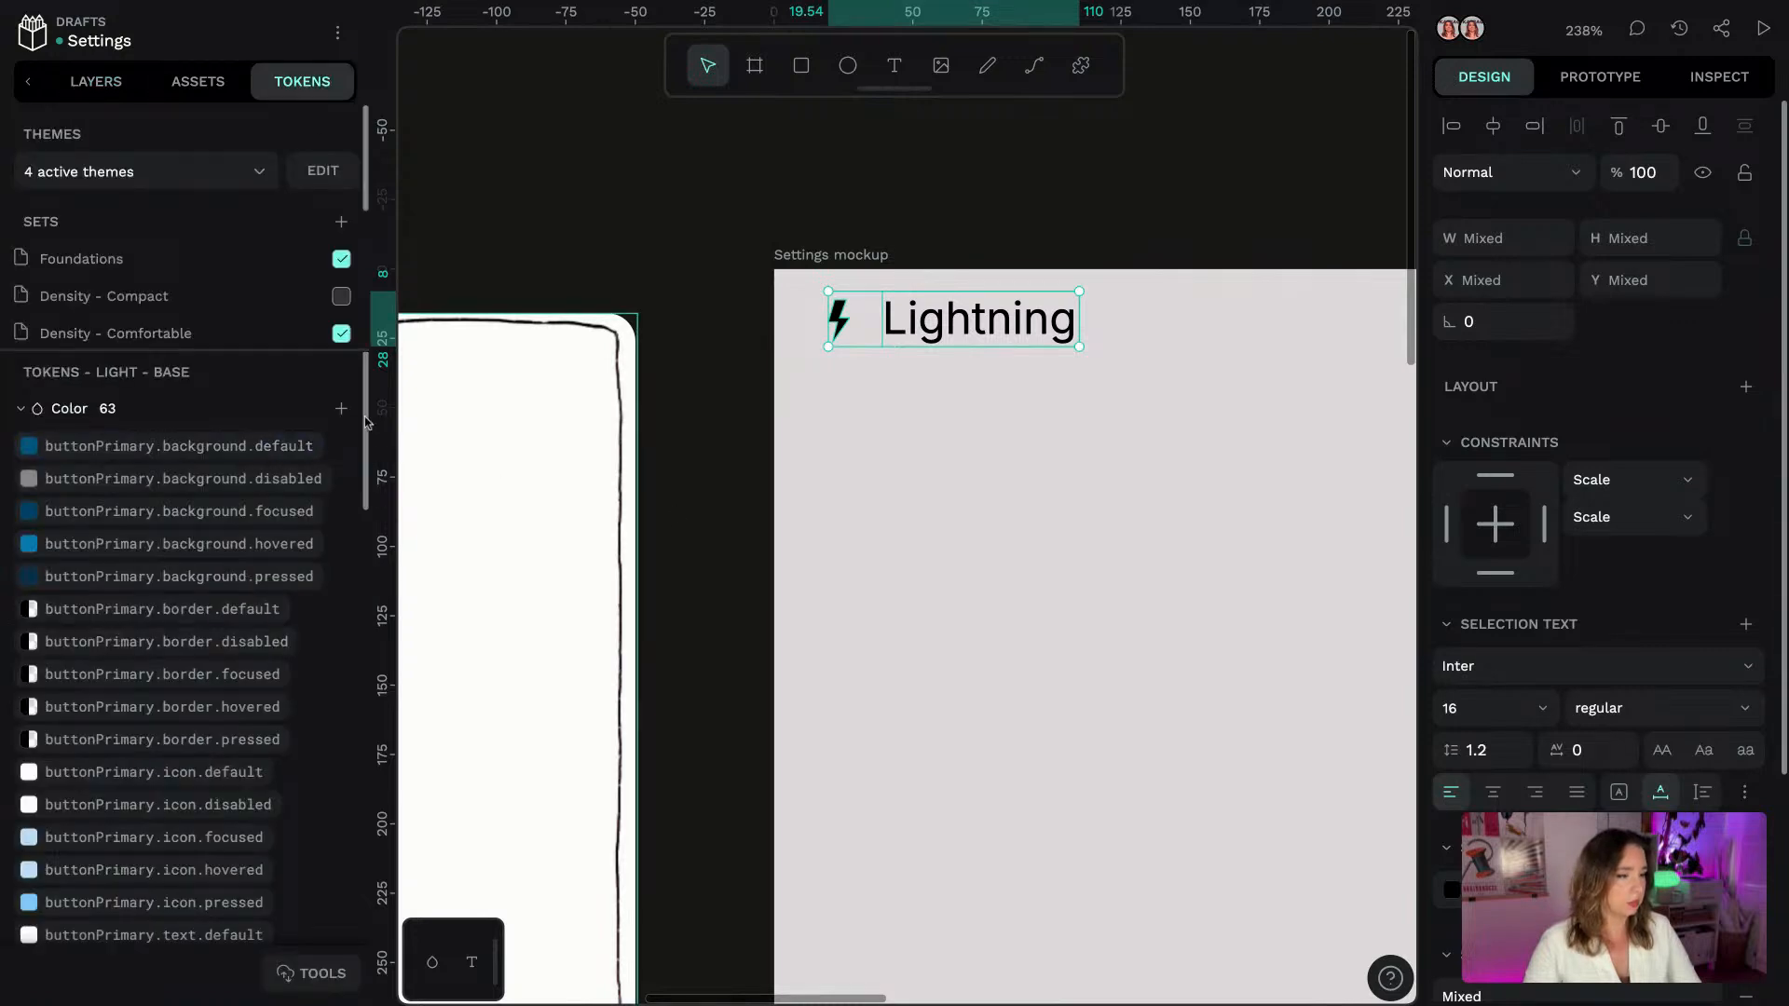
pyautogui.scroll(-10, 366, 422)
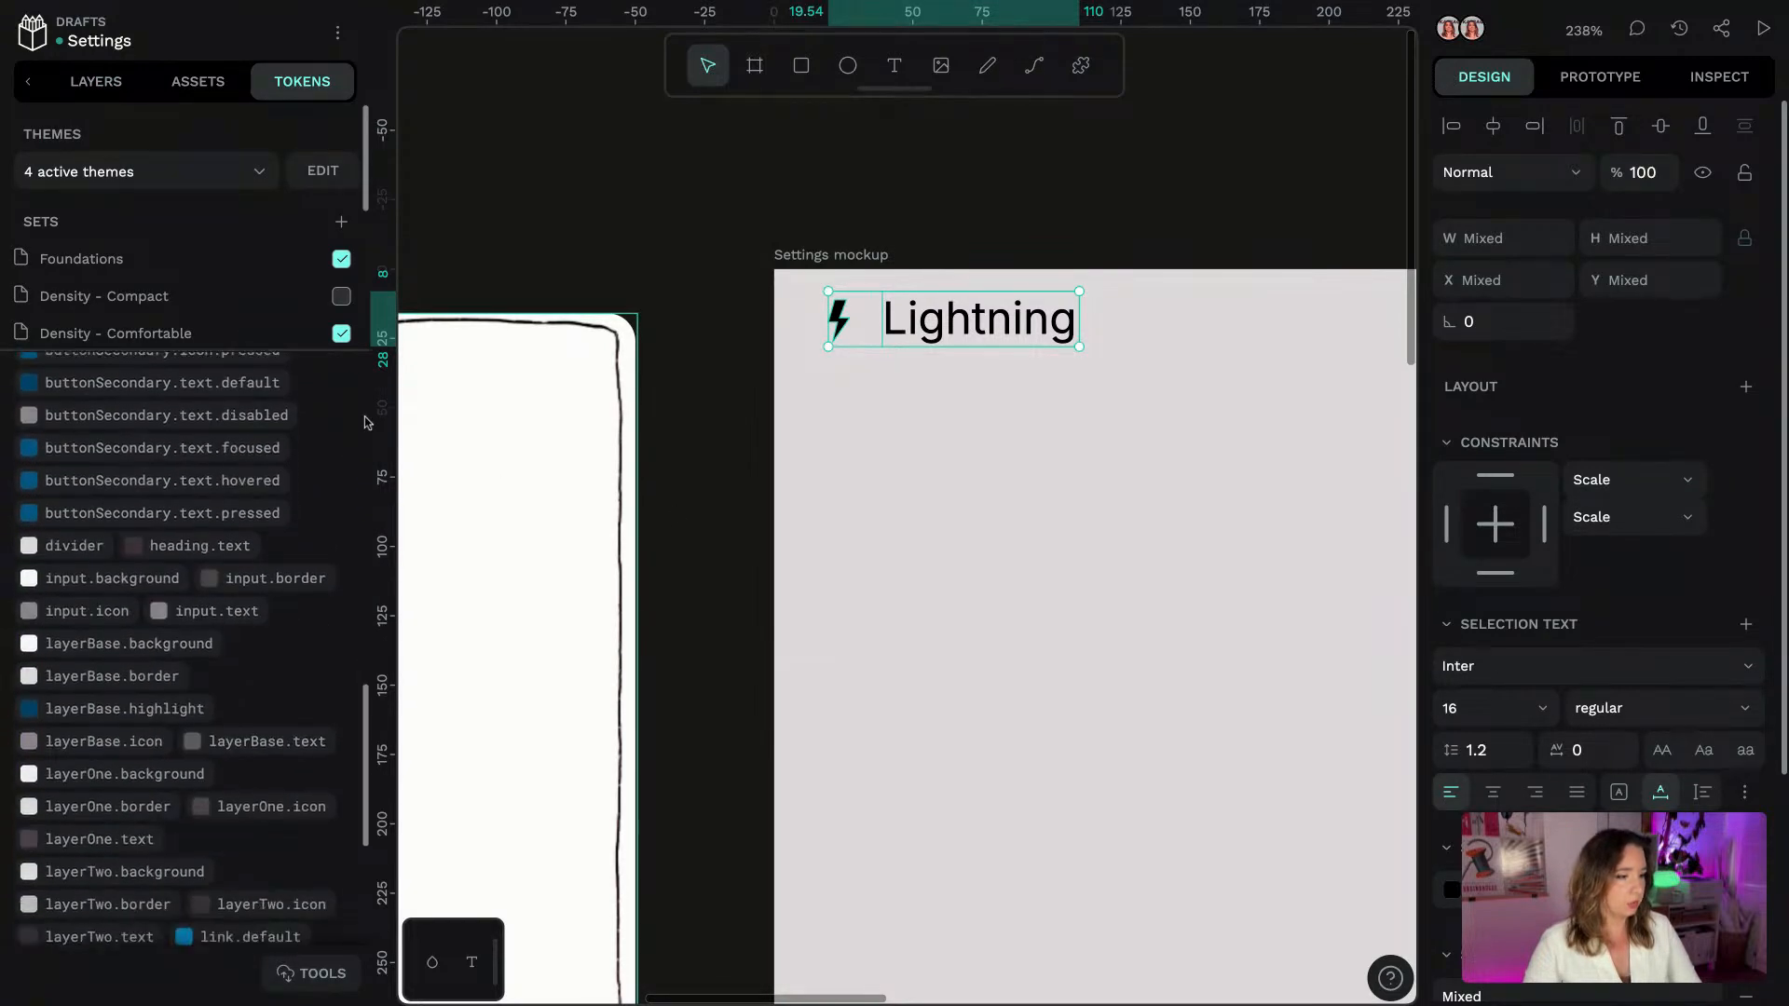
pyautogui.scroll(-1, 366, 423)
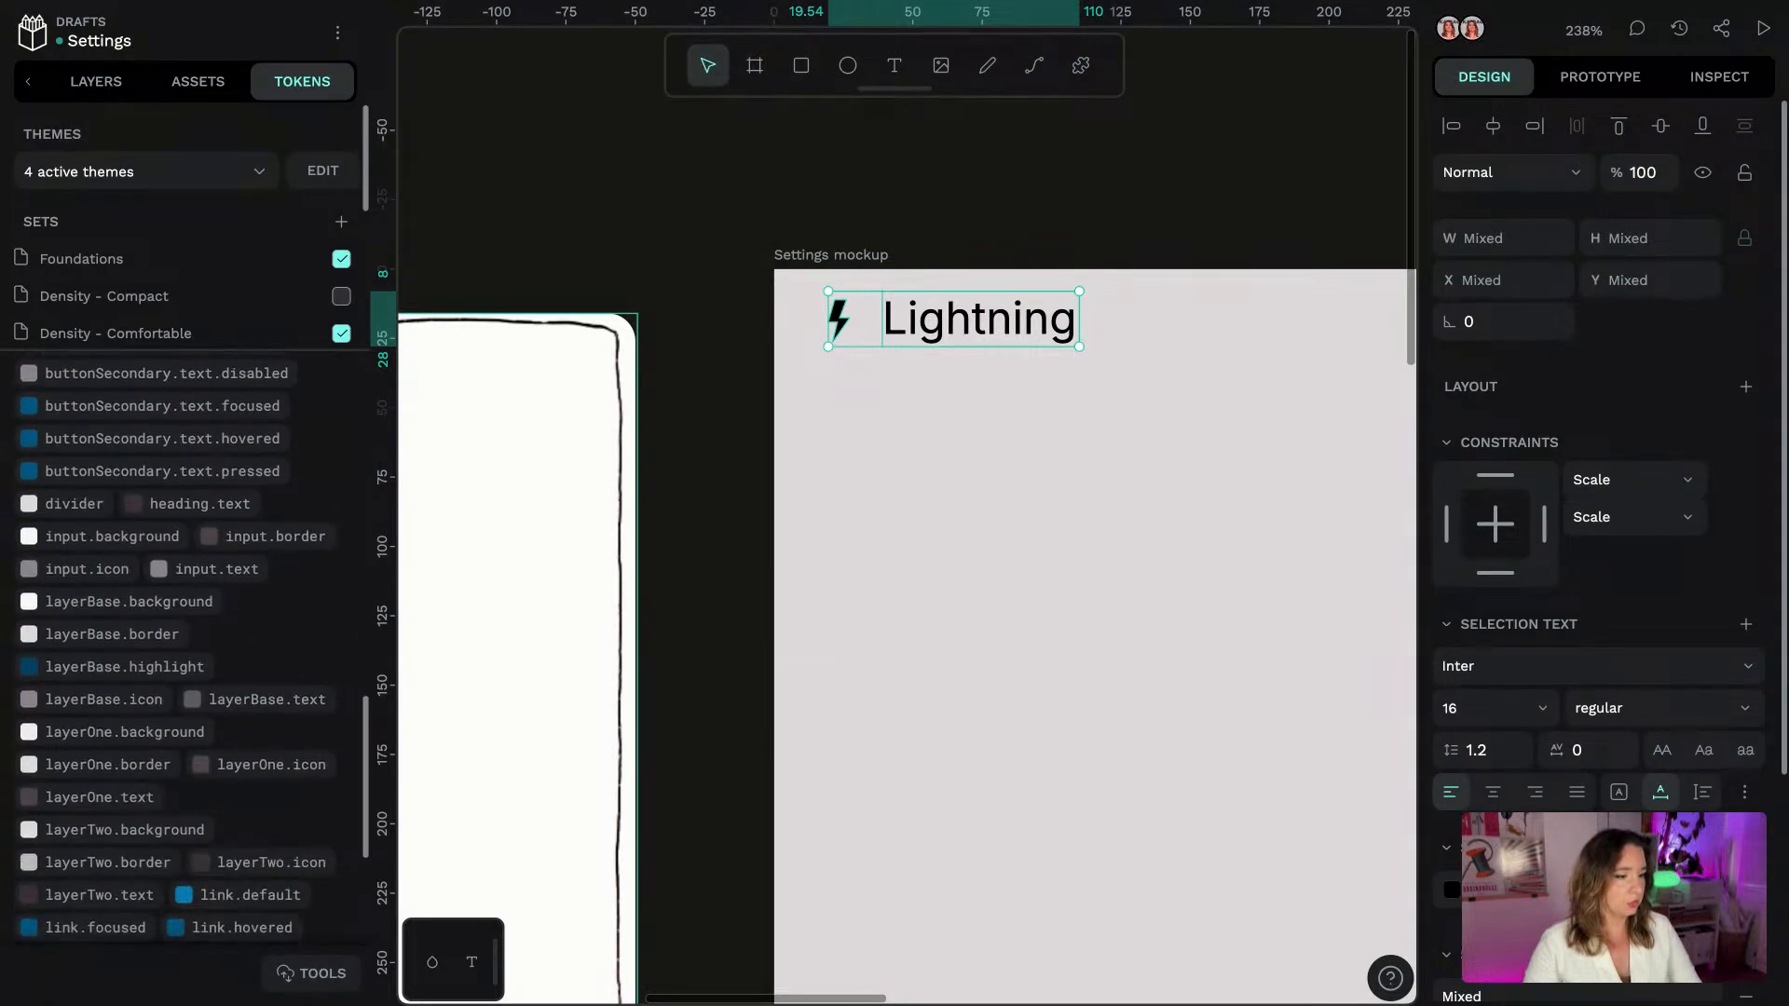
pyautogui.click(227, 506)
pyautogui.click(1228, 177)
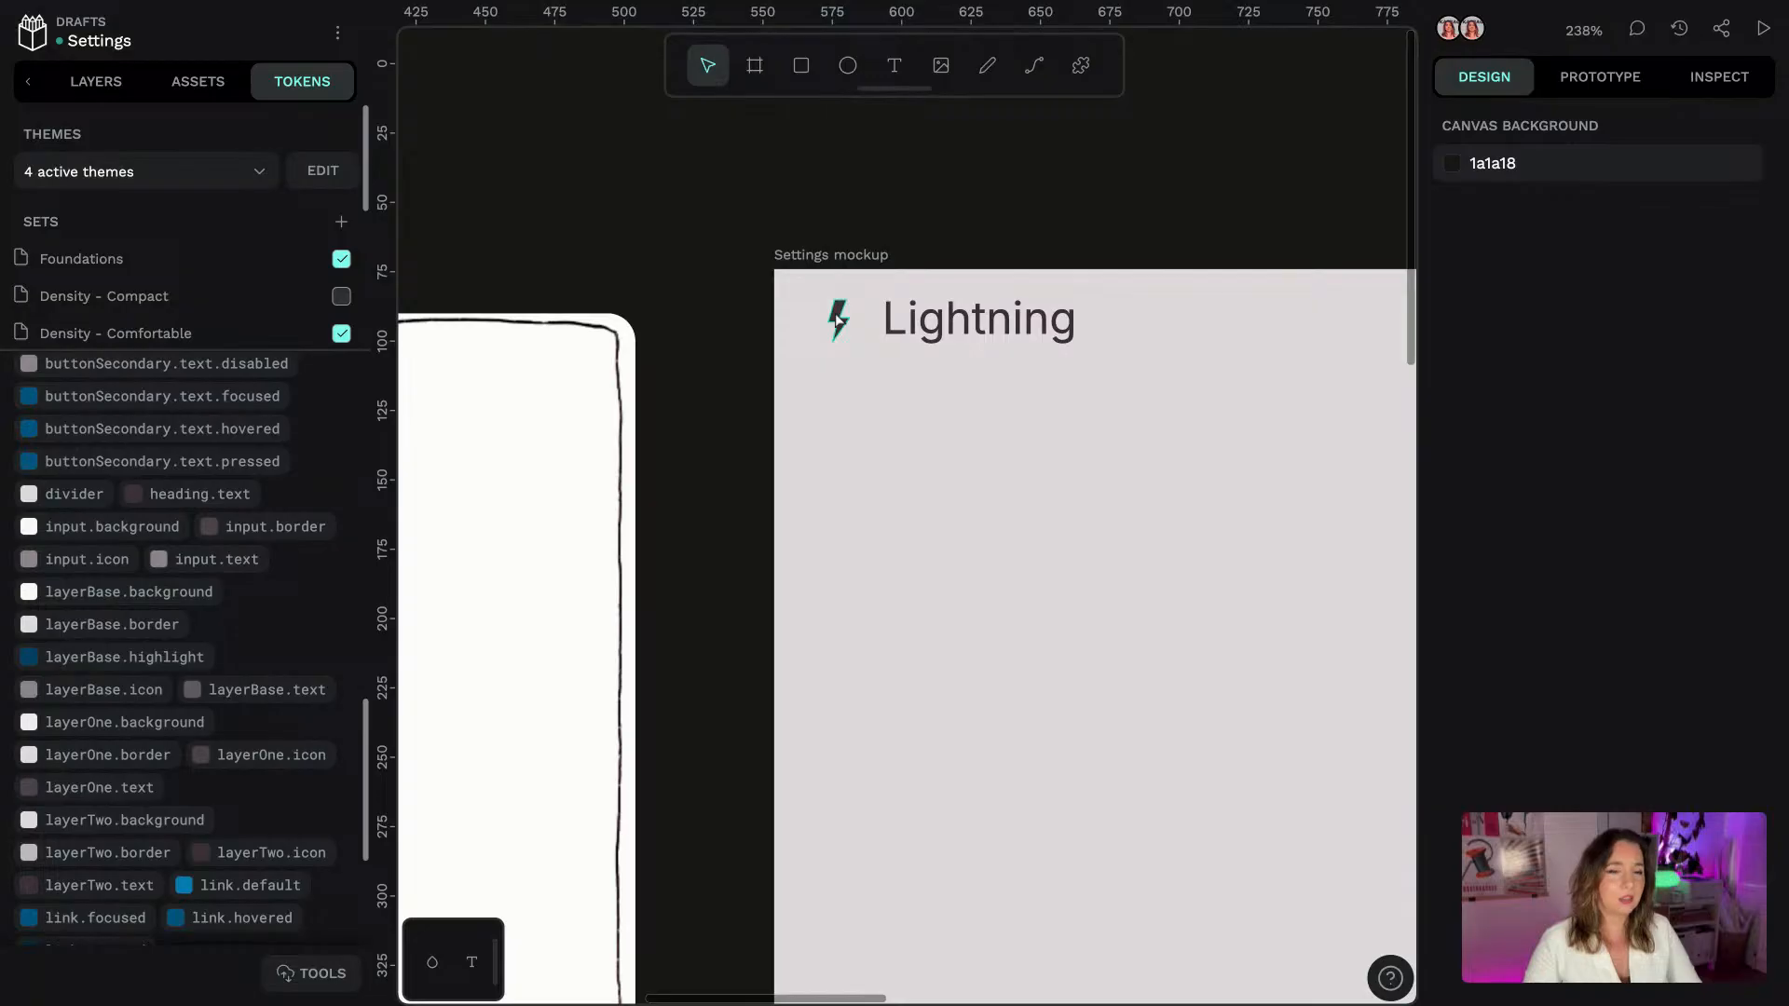
pyautogui.click(838, 330)
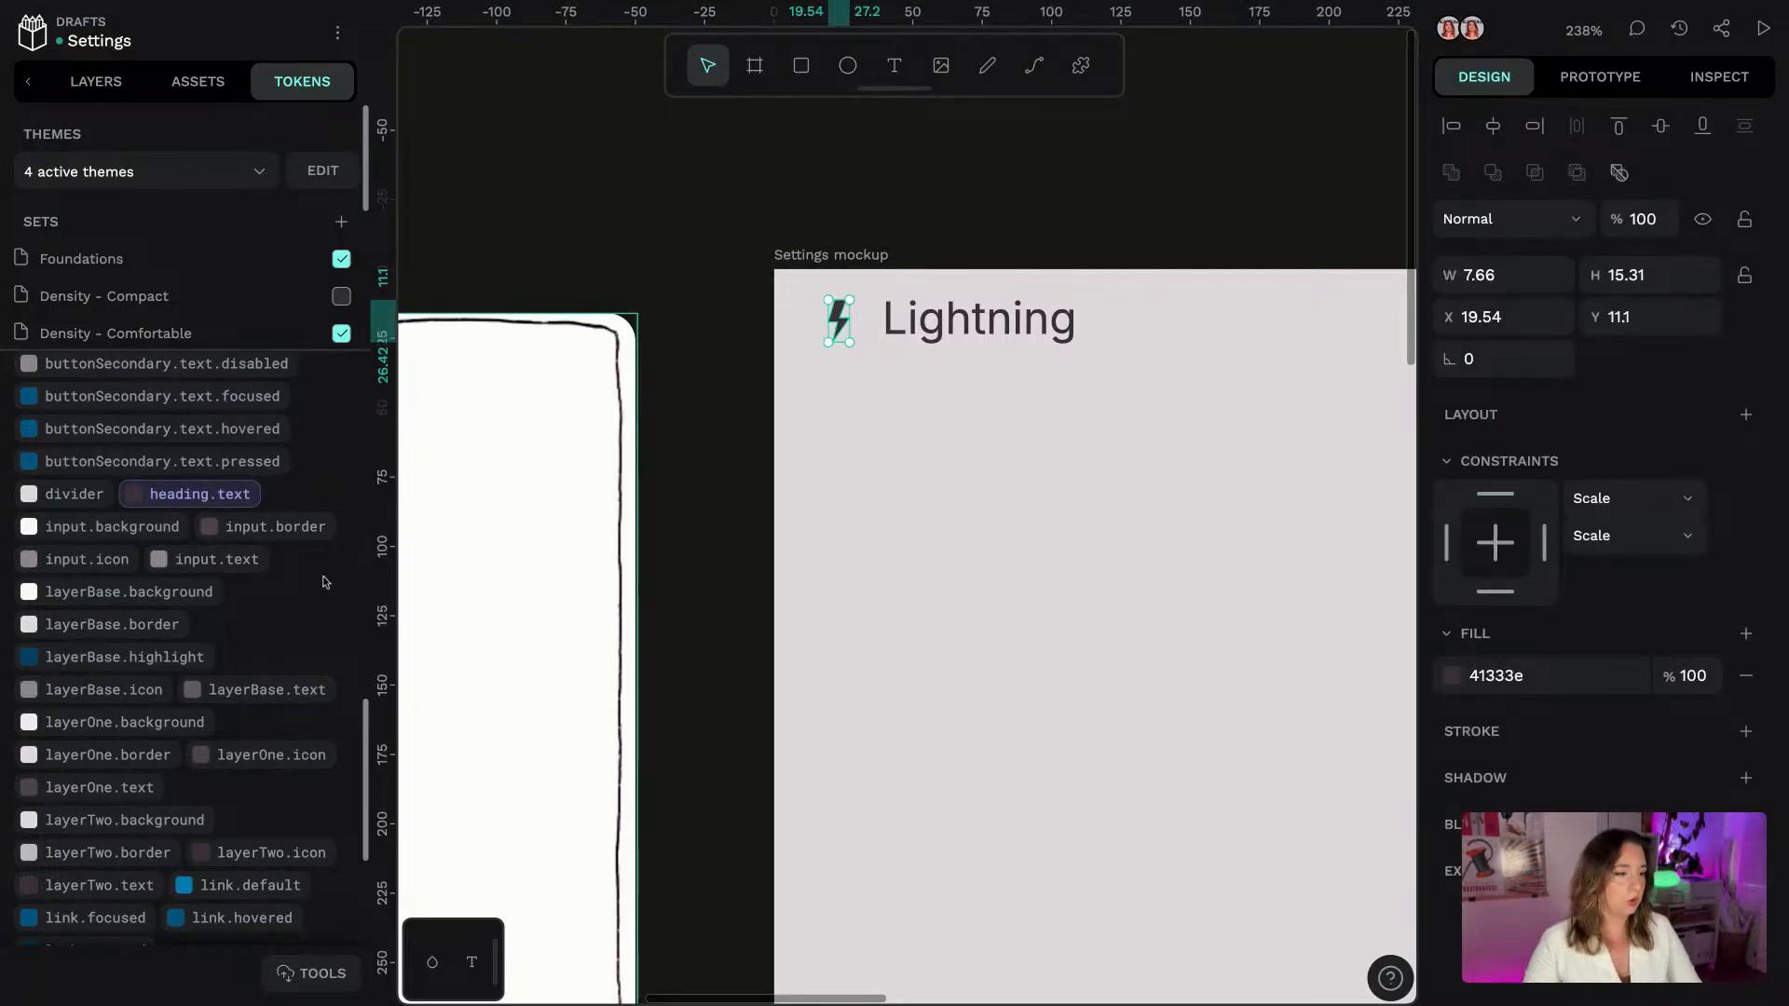
# Start a new color token in the Light - Base set and name it heading.icon
pyautogui.scroll(1, 300, 545)
pyautogui.scroll(5, 317, 552)
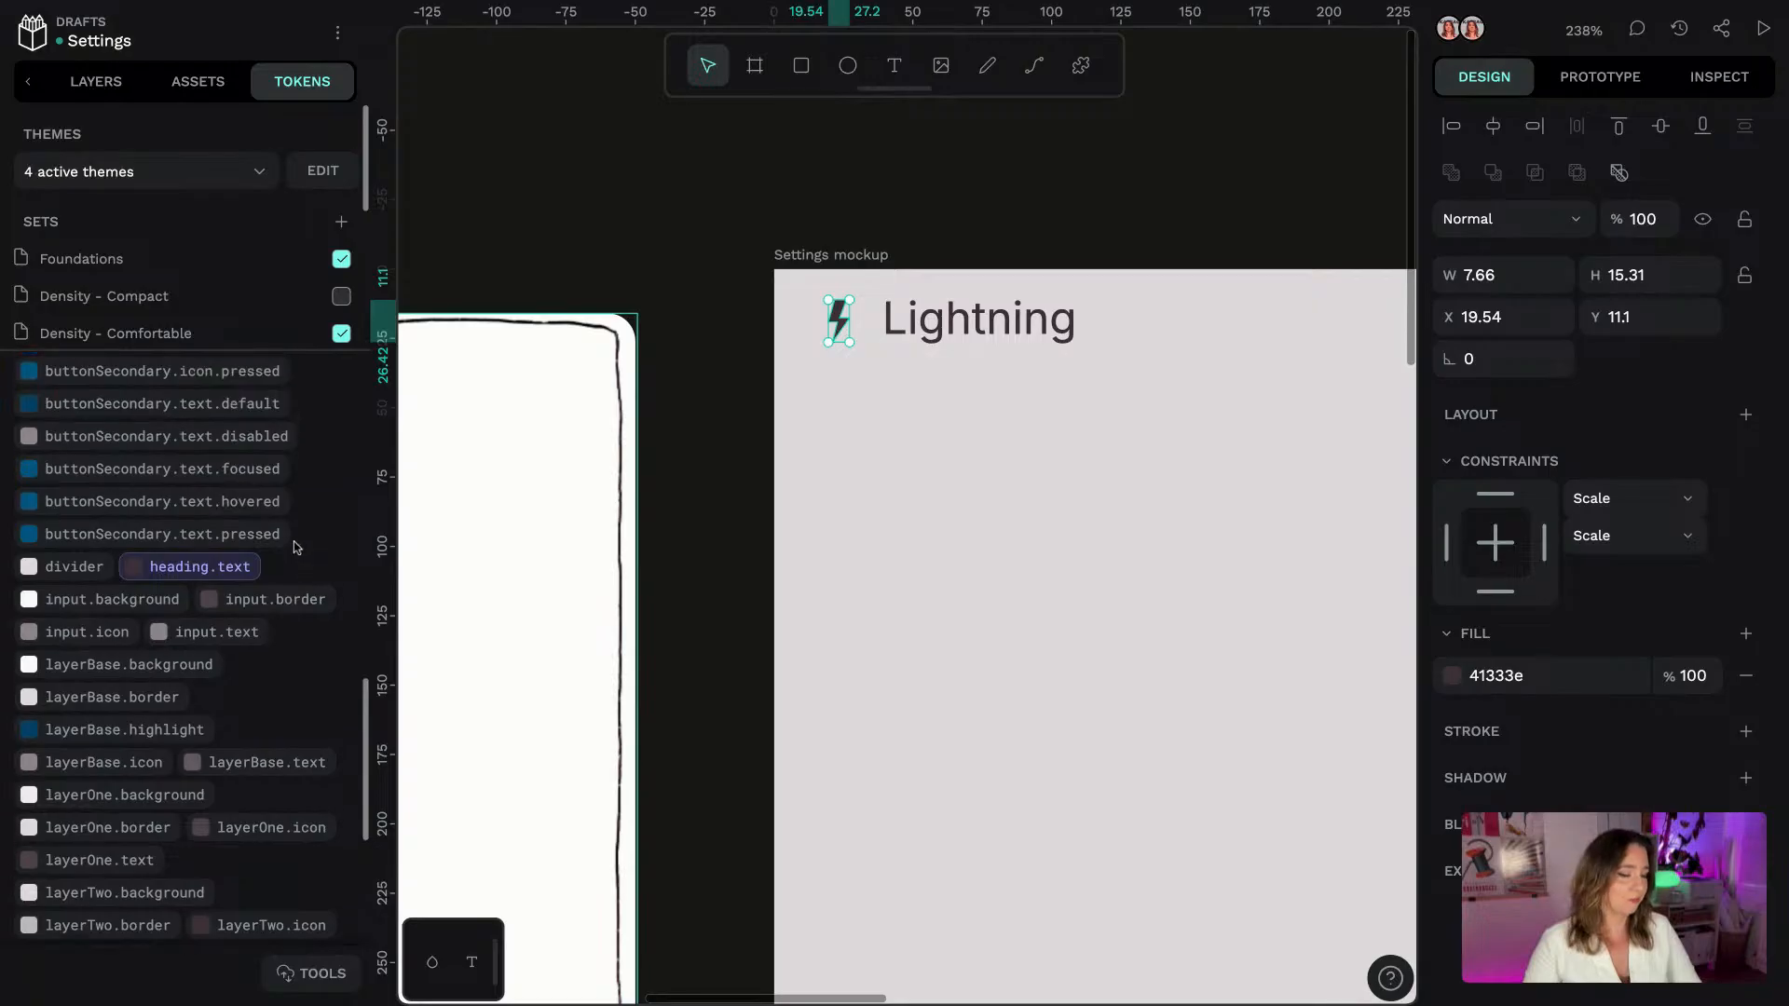
pyautogui.scroll(10, 320, 552)
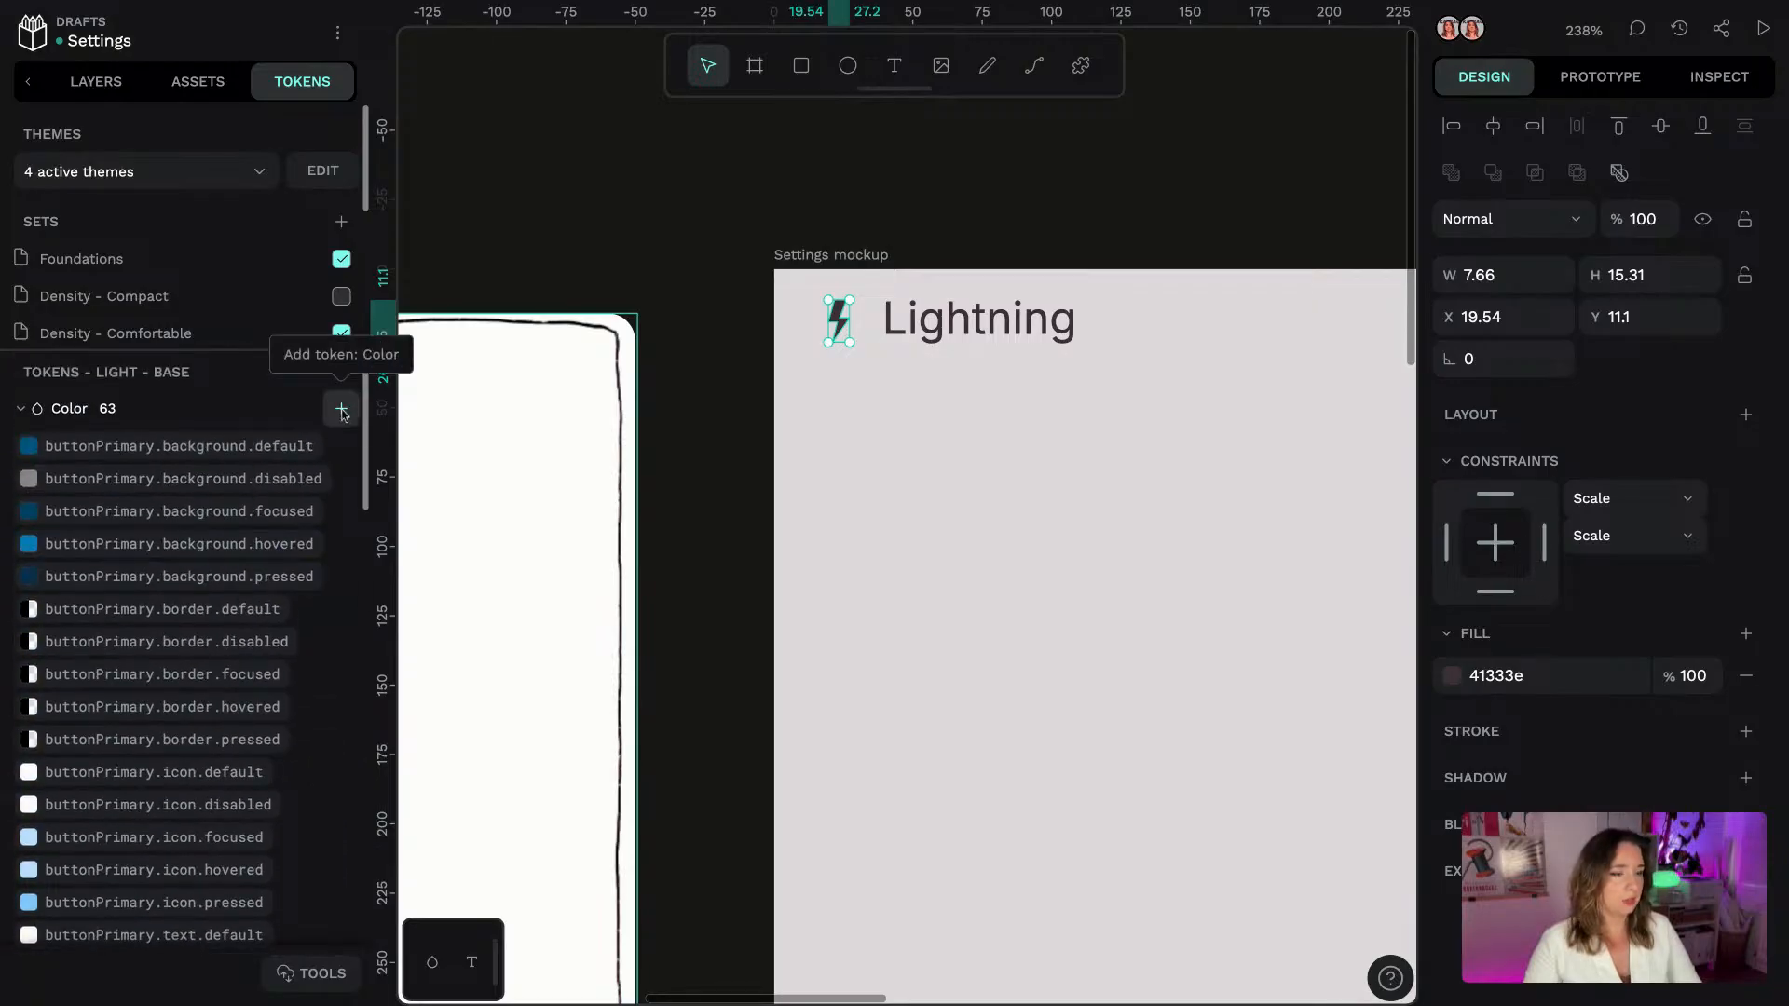
pyautogui.click(341, 409)
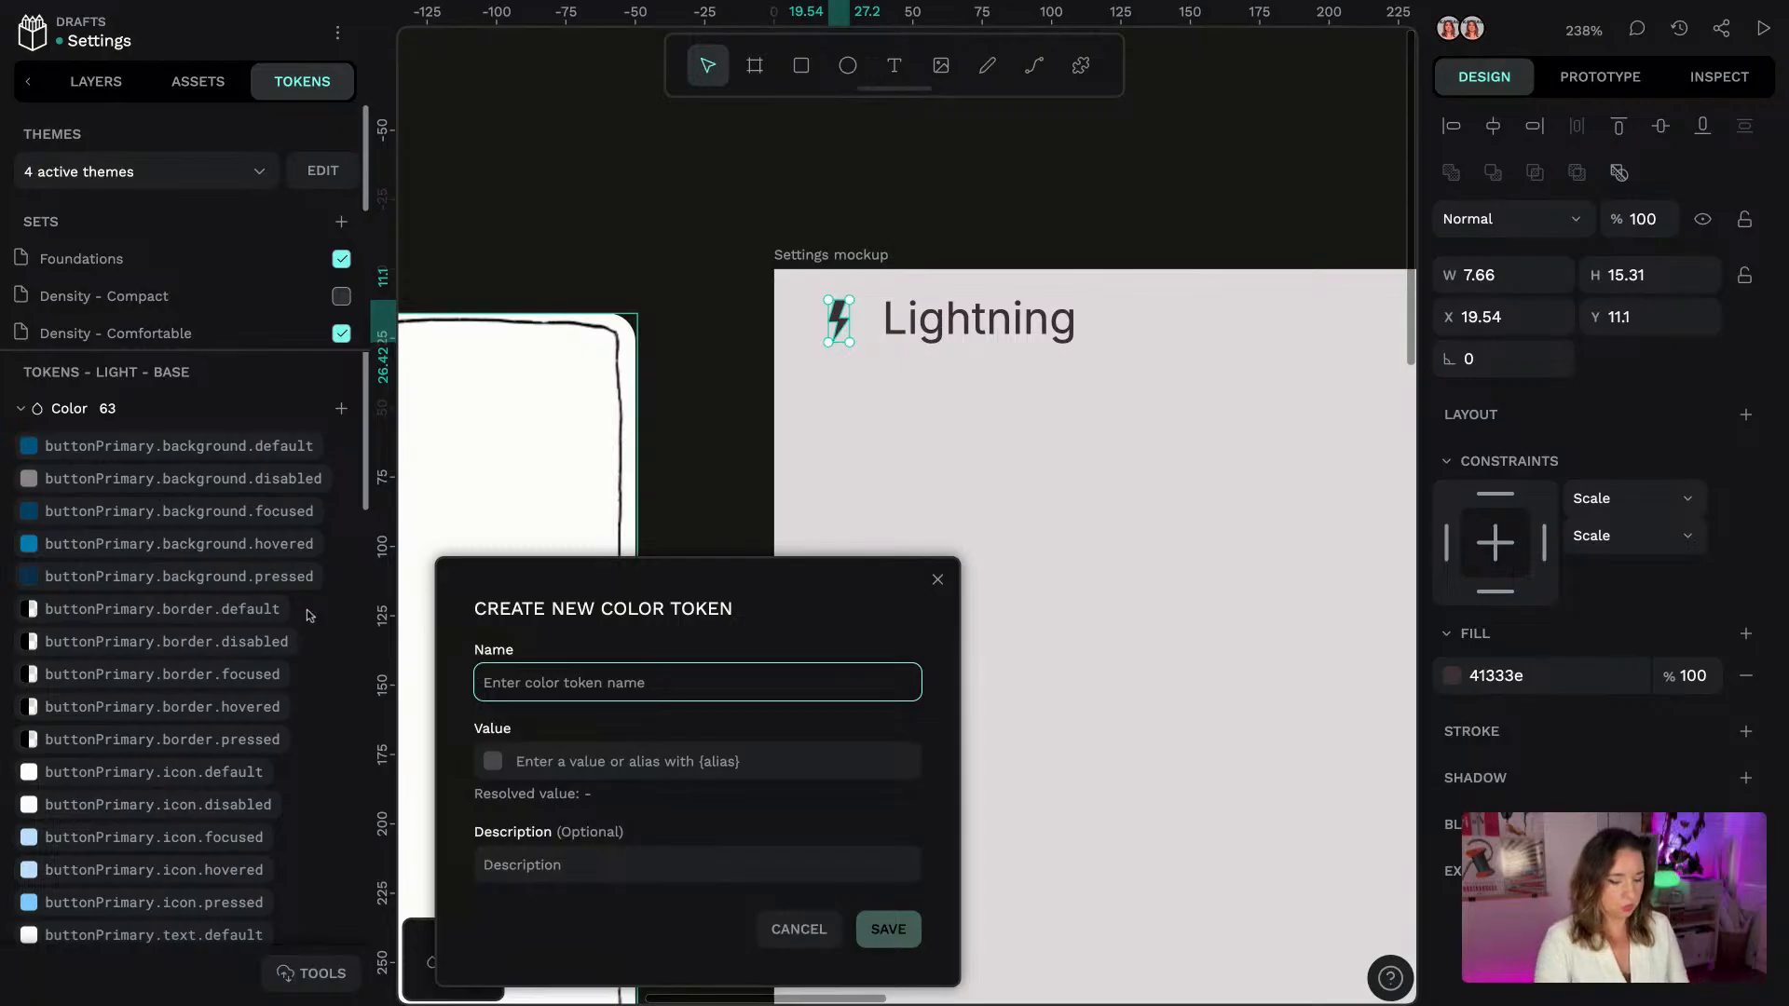
pyautogui.write('heading.icon')
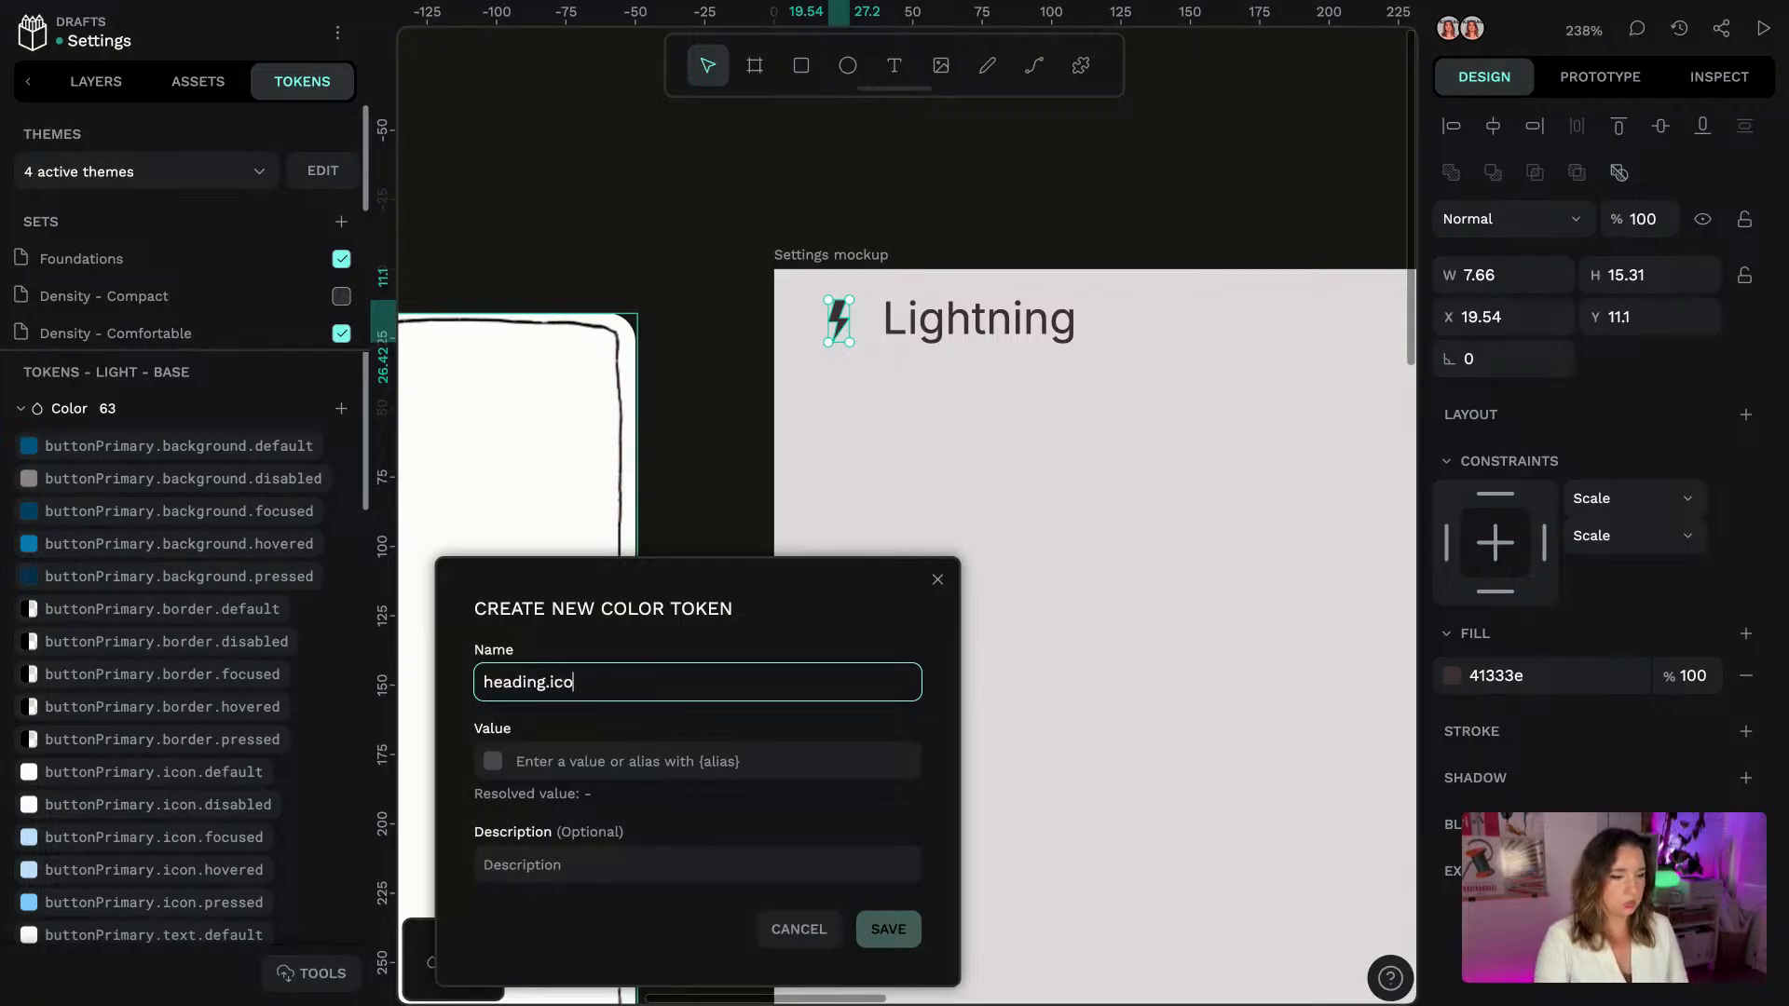
pyautogui.click(724, 764)
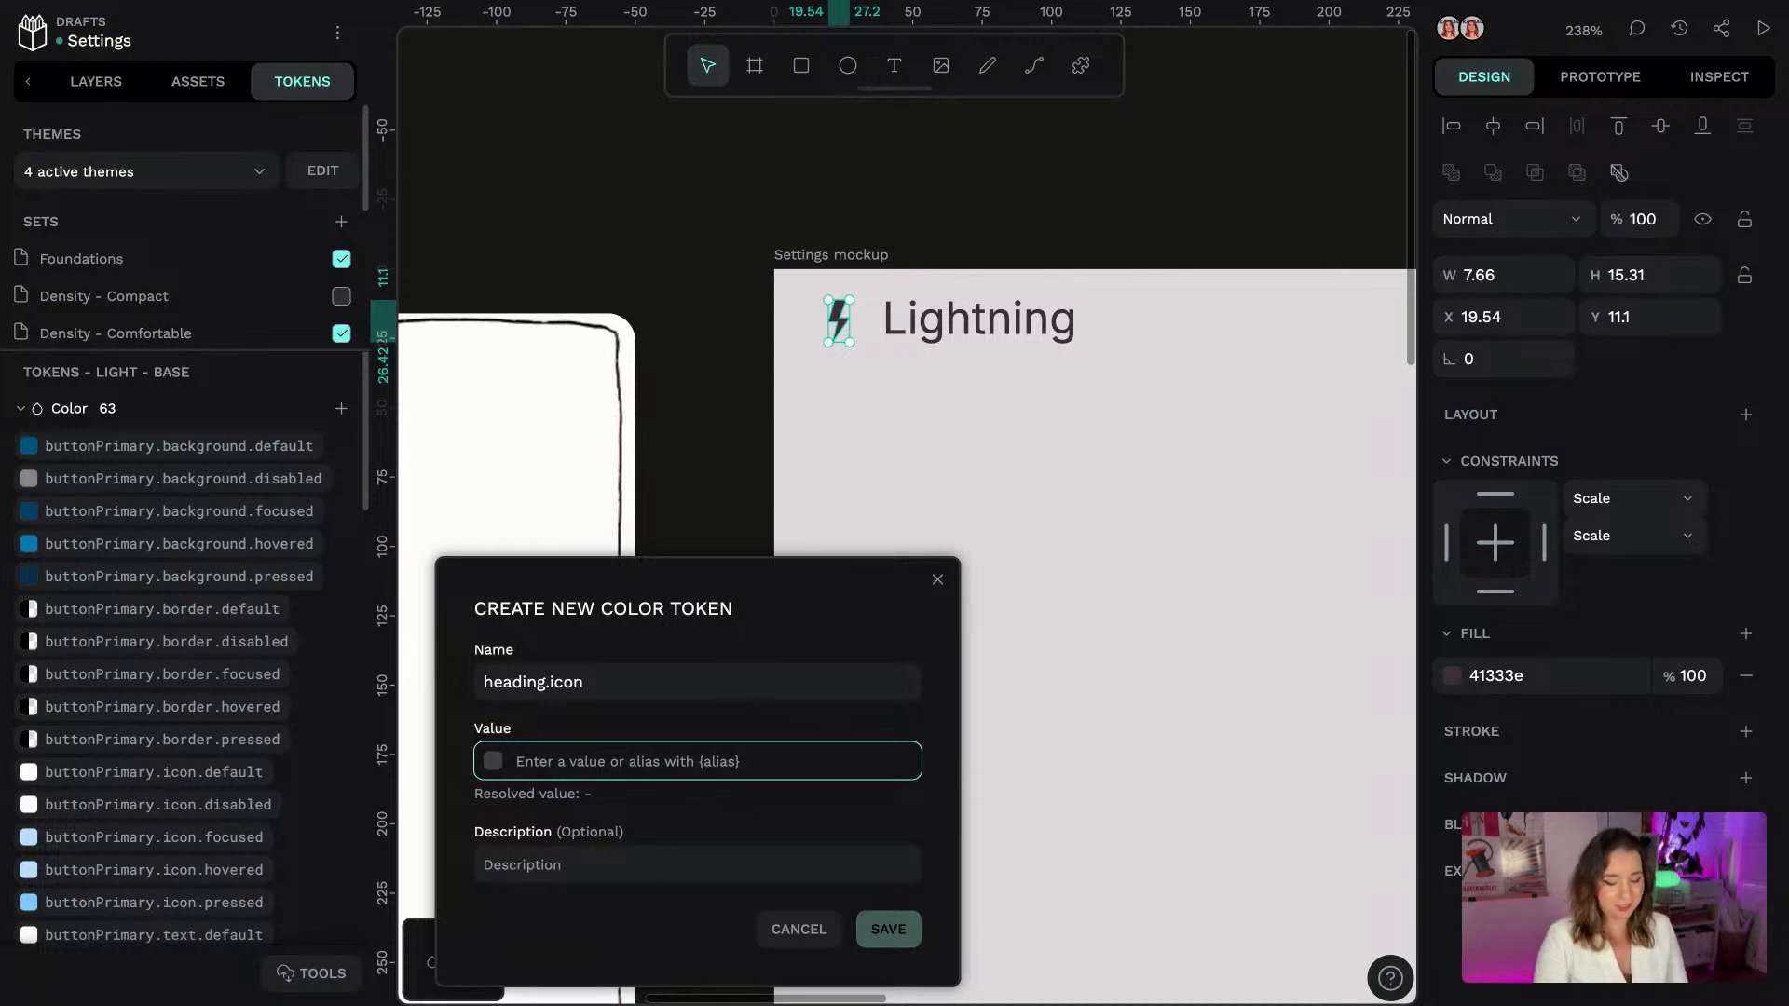
# Set the heading.icon token's value to the alias {heading.text} and save the token
pyautogui.write('{heading')
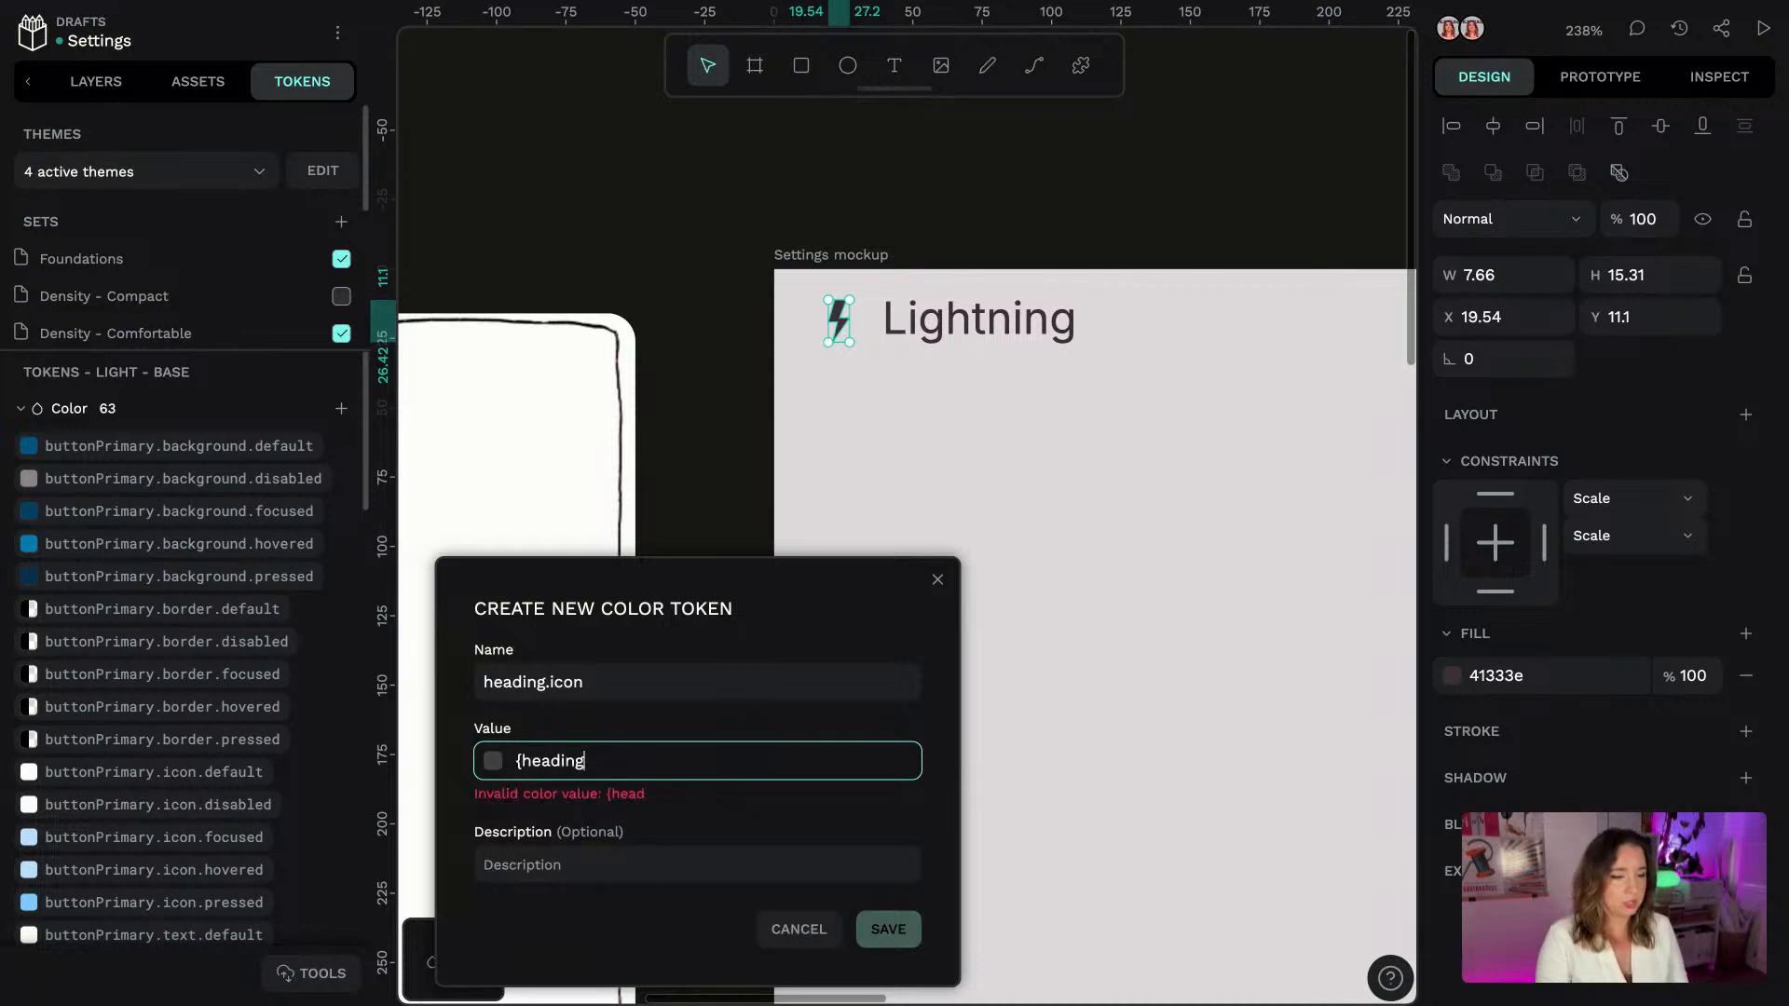
pyautogui.press('BackSpace')
pyautogui.press('BackSpace')
pyautogui.press('BackSpace')
pyautogui.press('BackSpace')
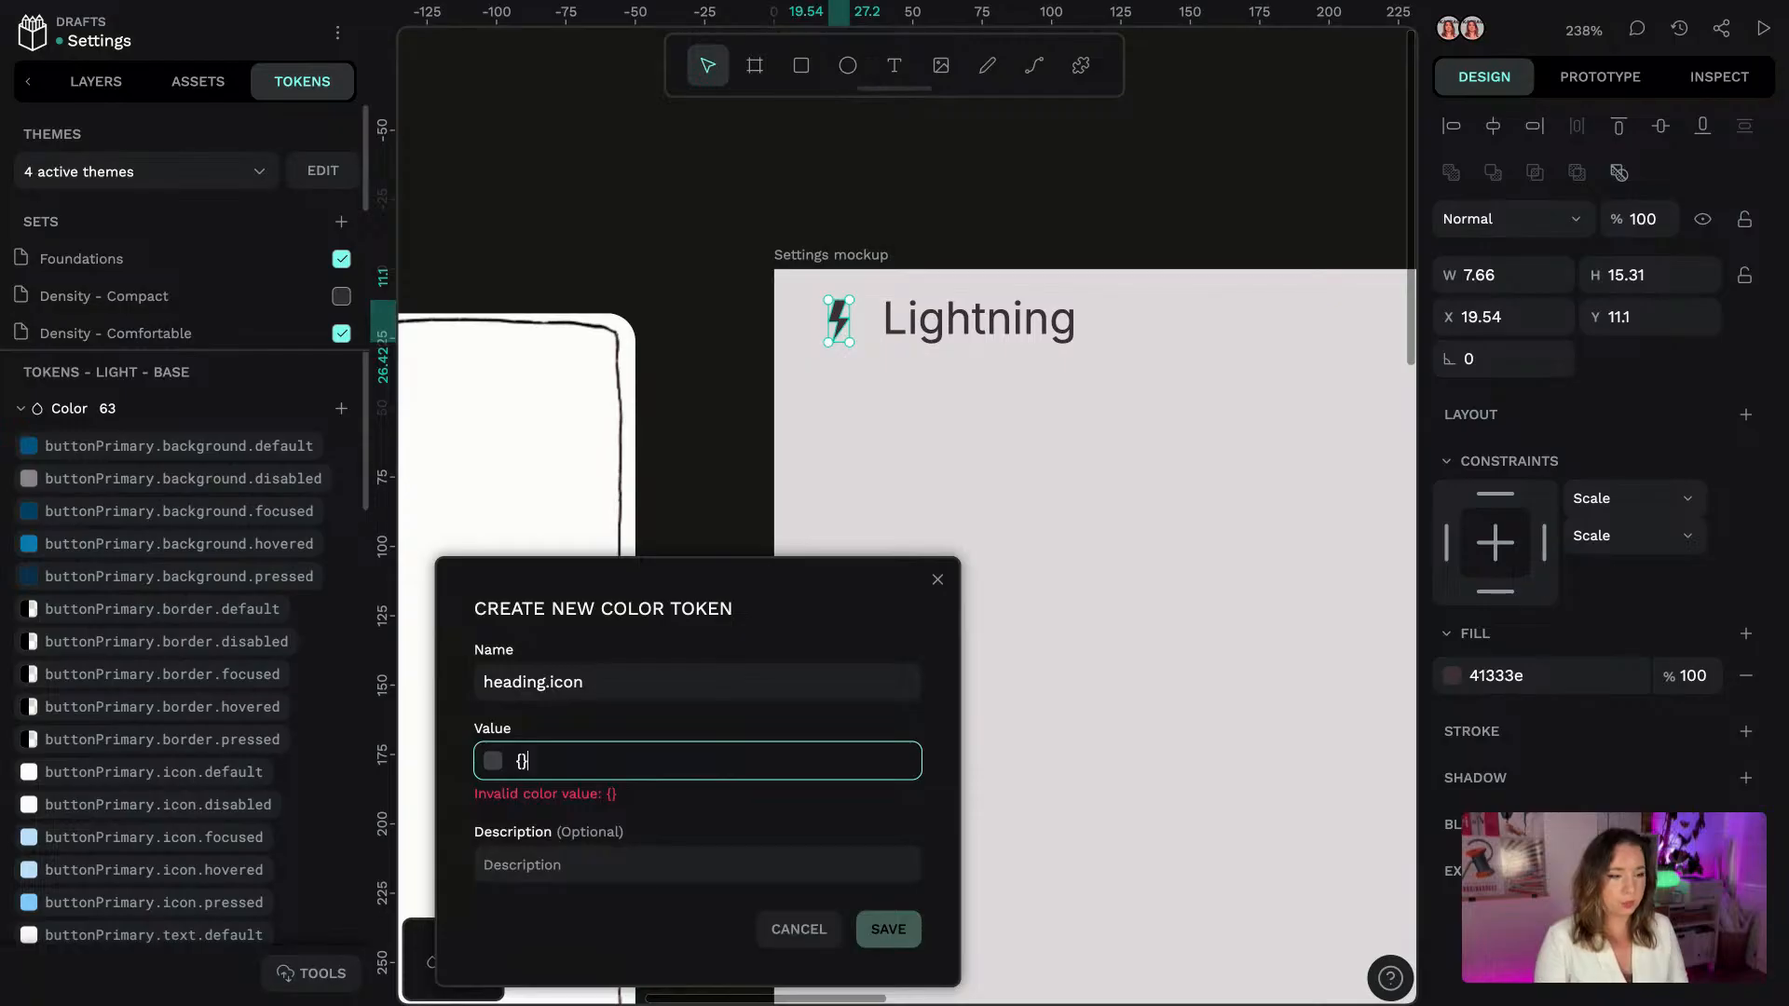
pyautogui.write('h')
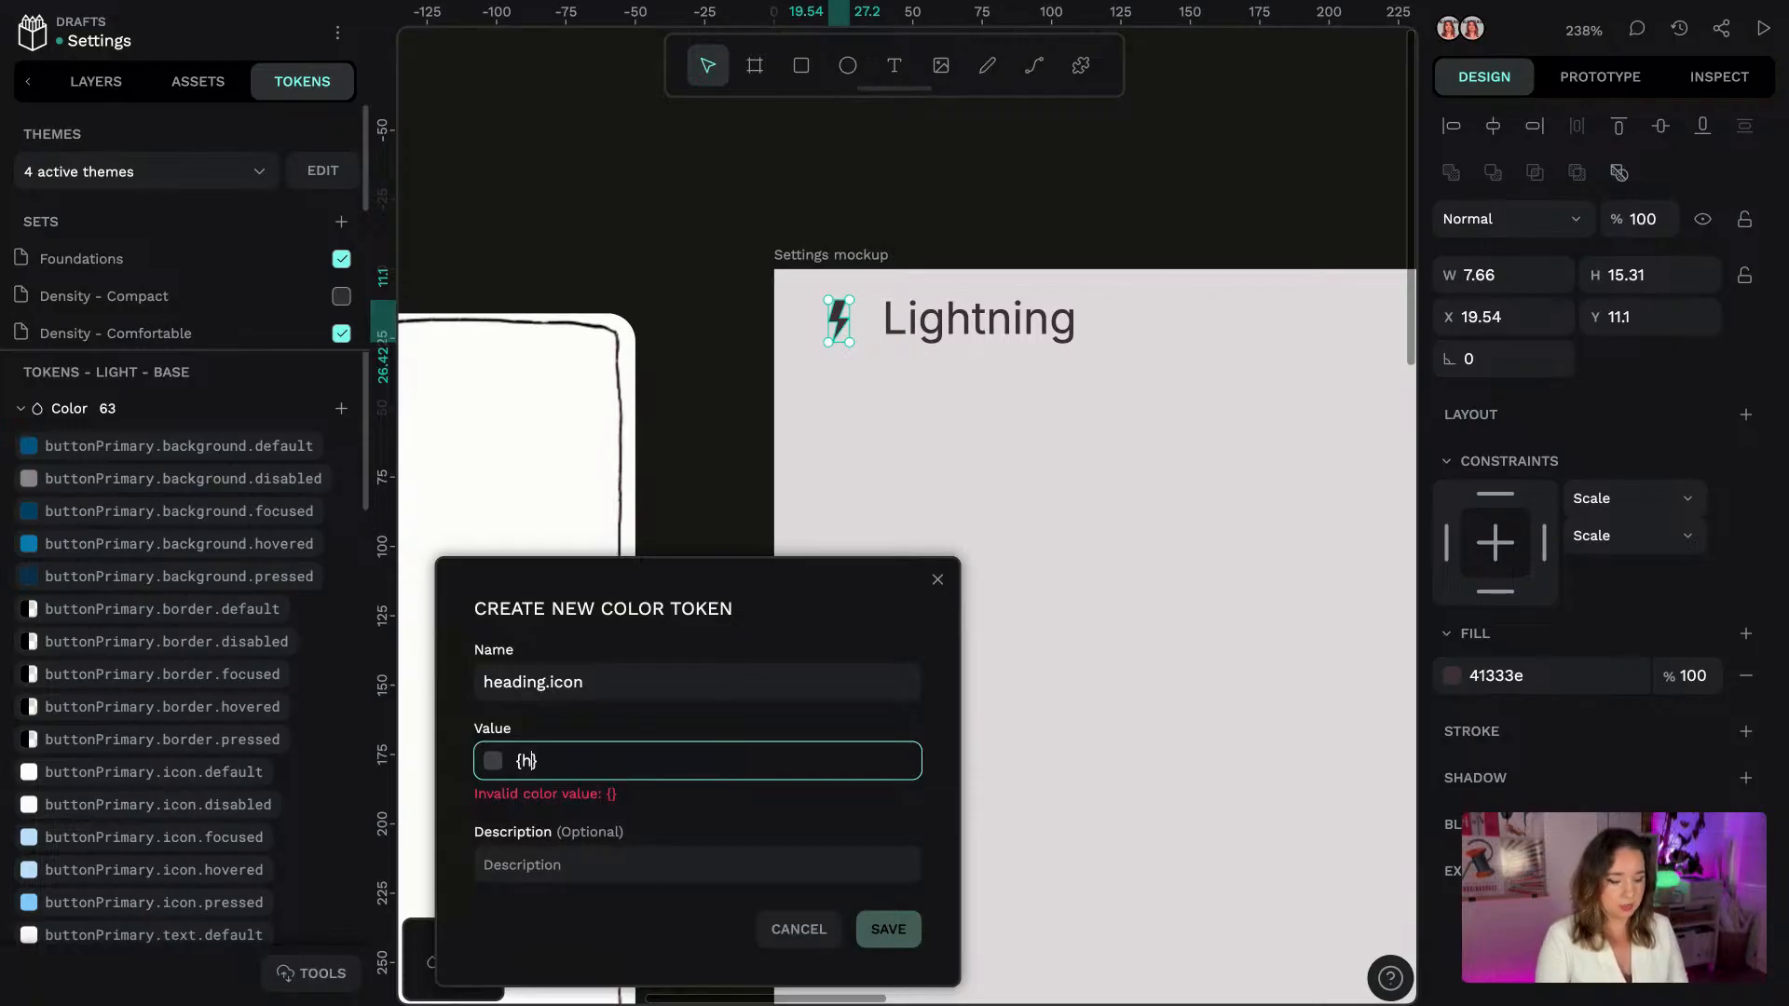
pyautogui.write('eading.tex')
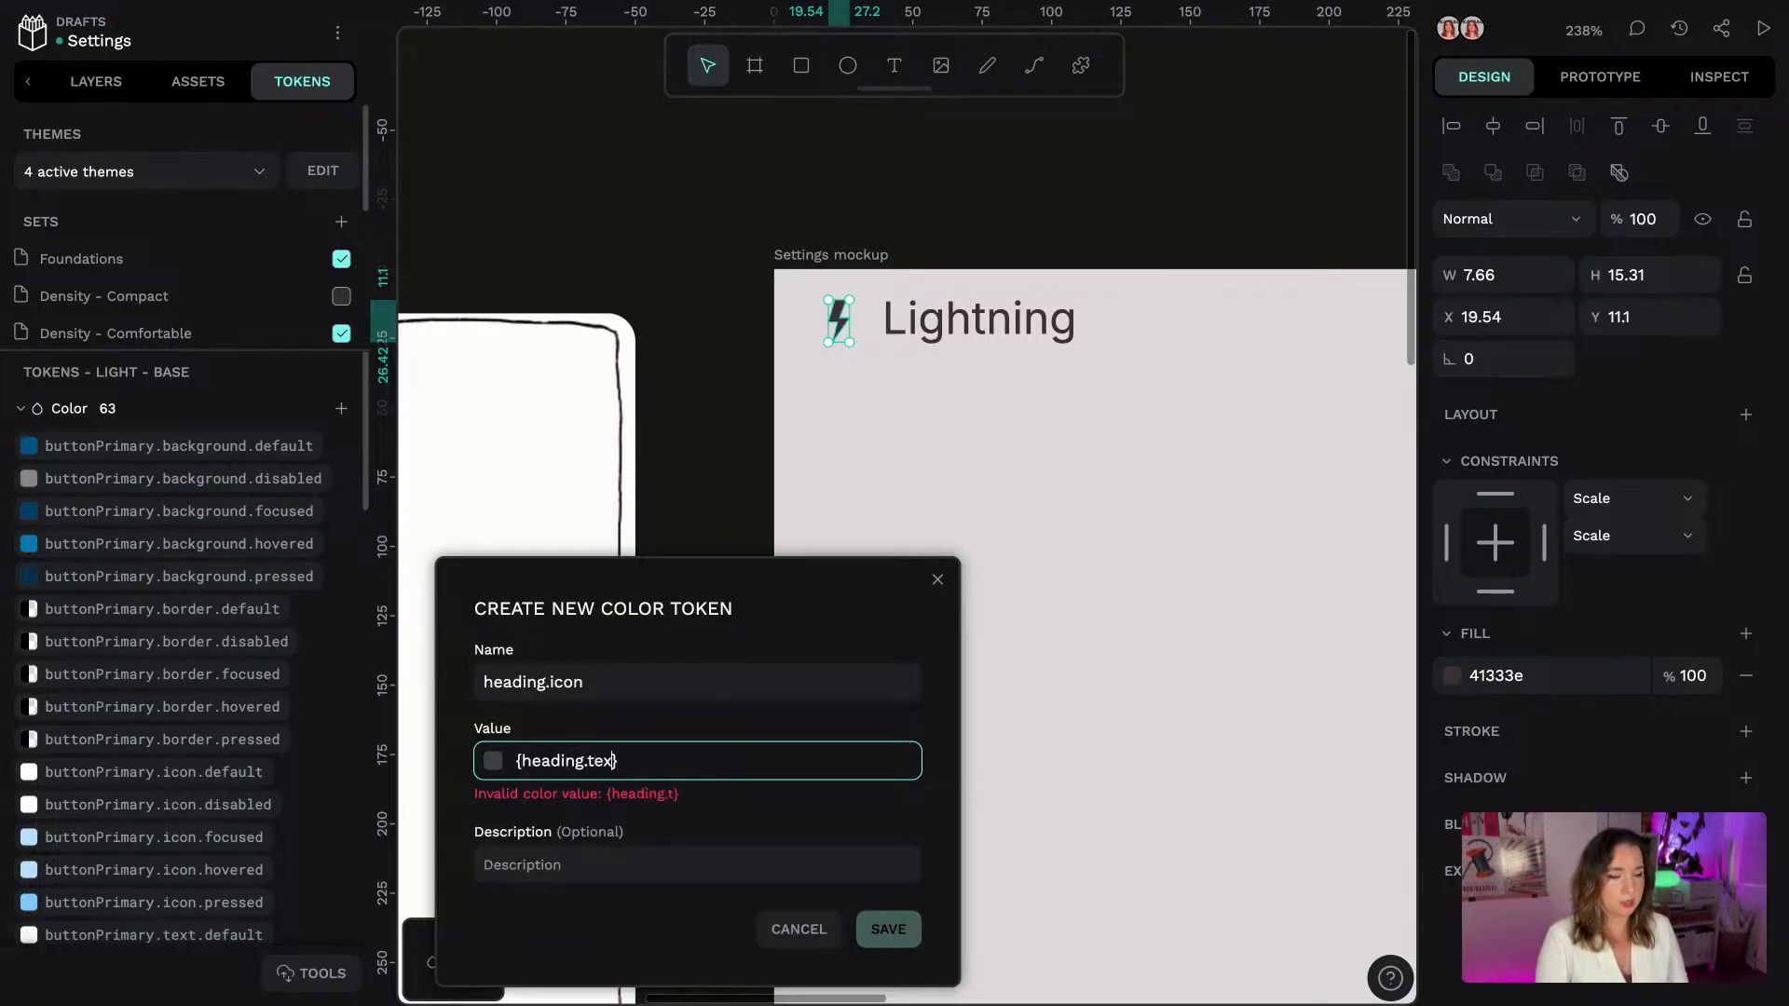
pyautogui.write('t')
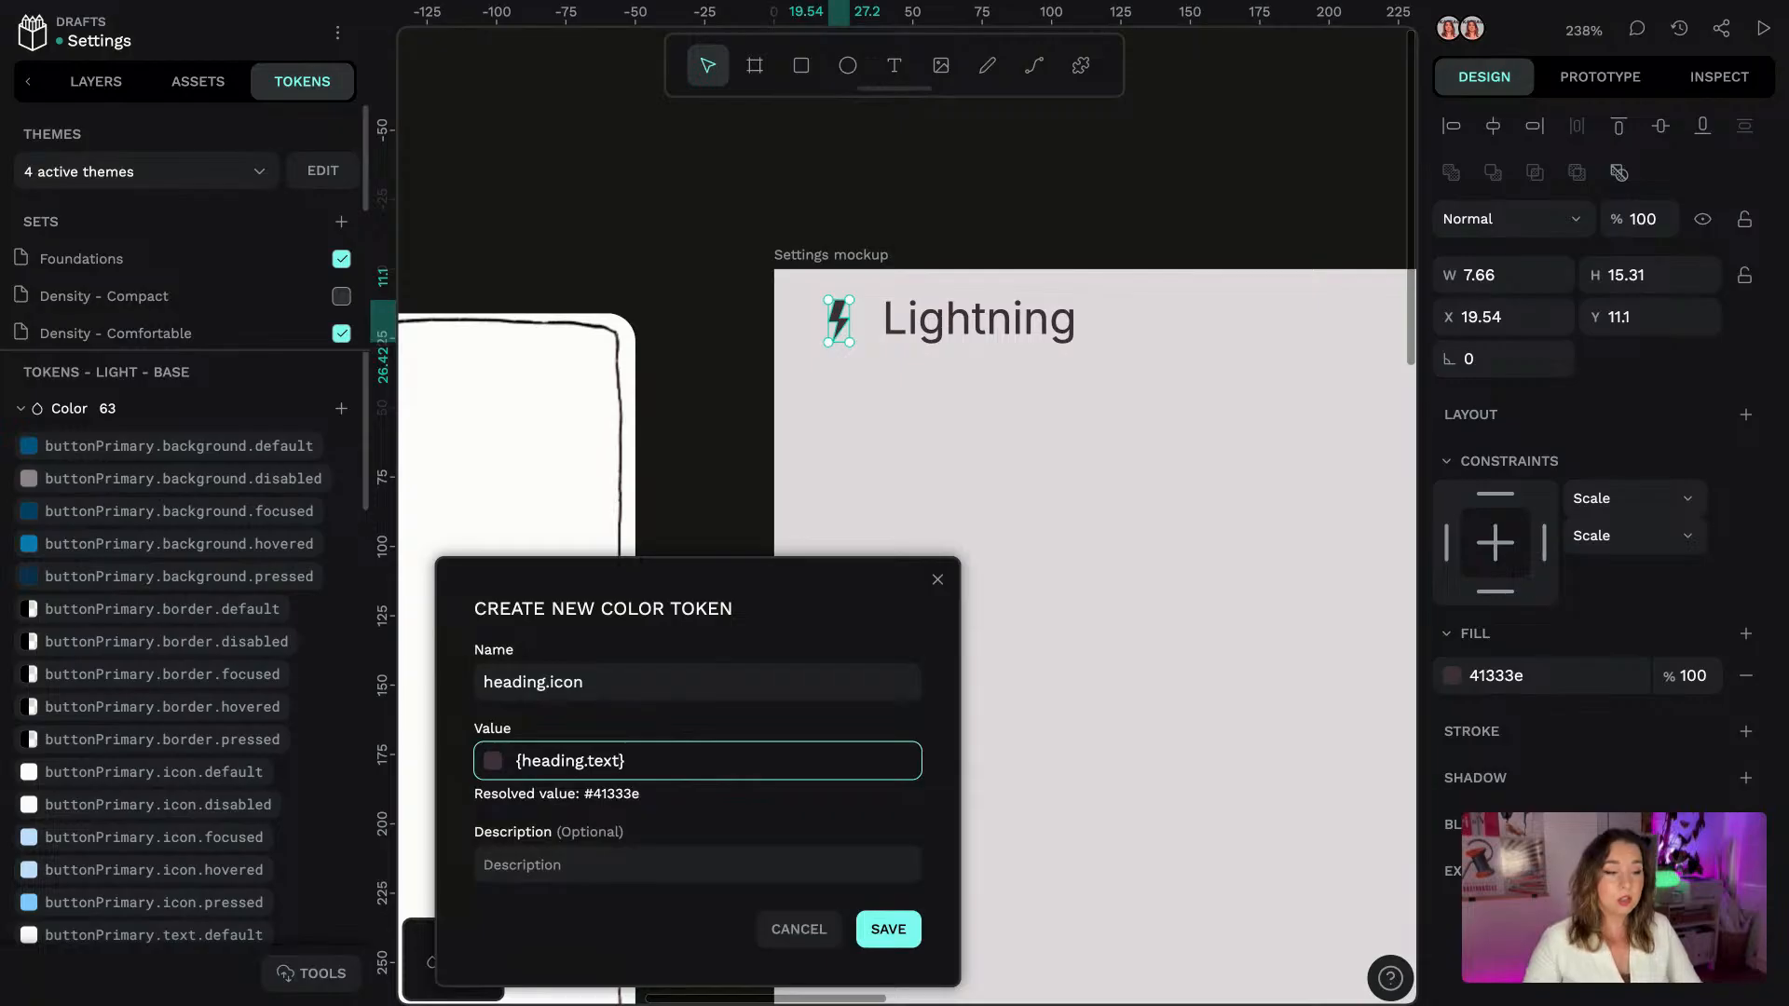
pyautogui.moveTo(716, 755); pyautogui.dragTo(555, 743)
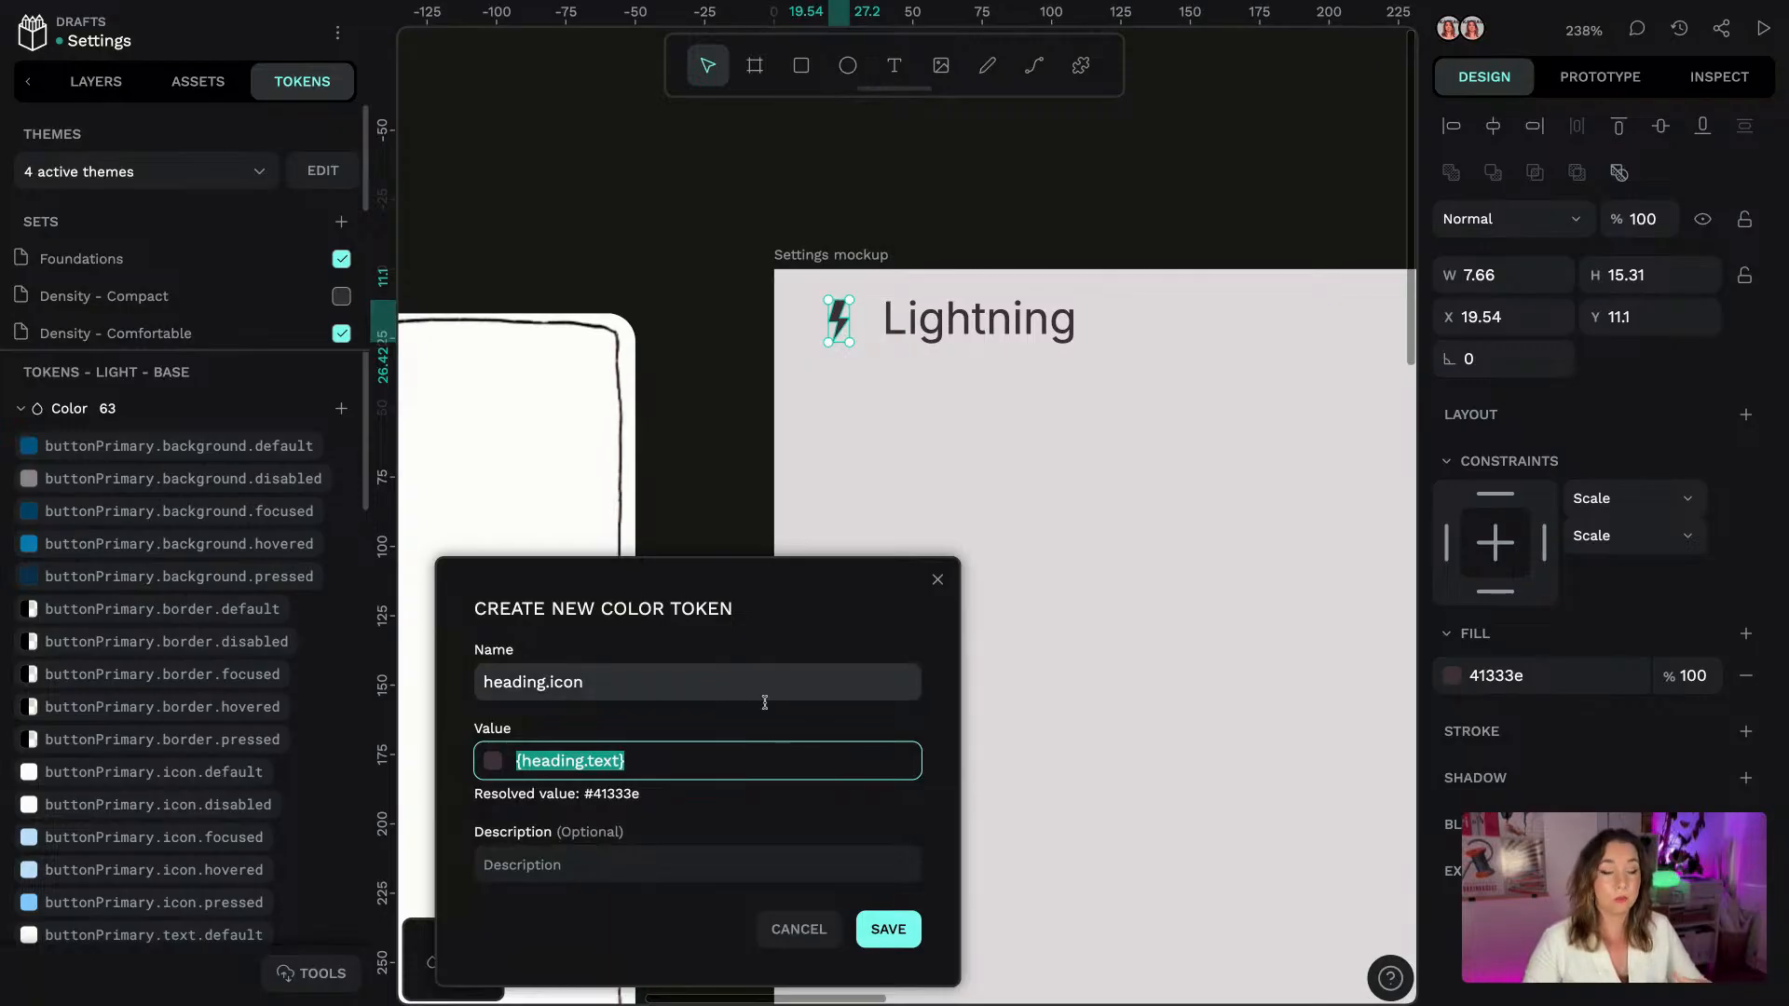
pyautogui.click(888, 929)
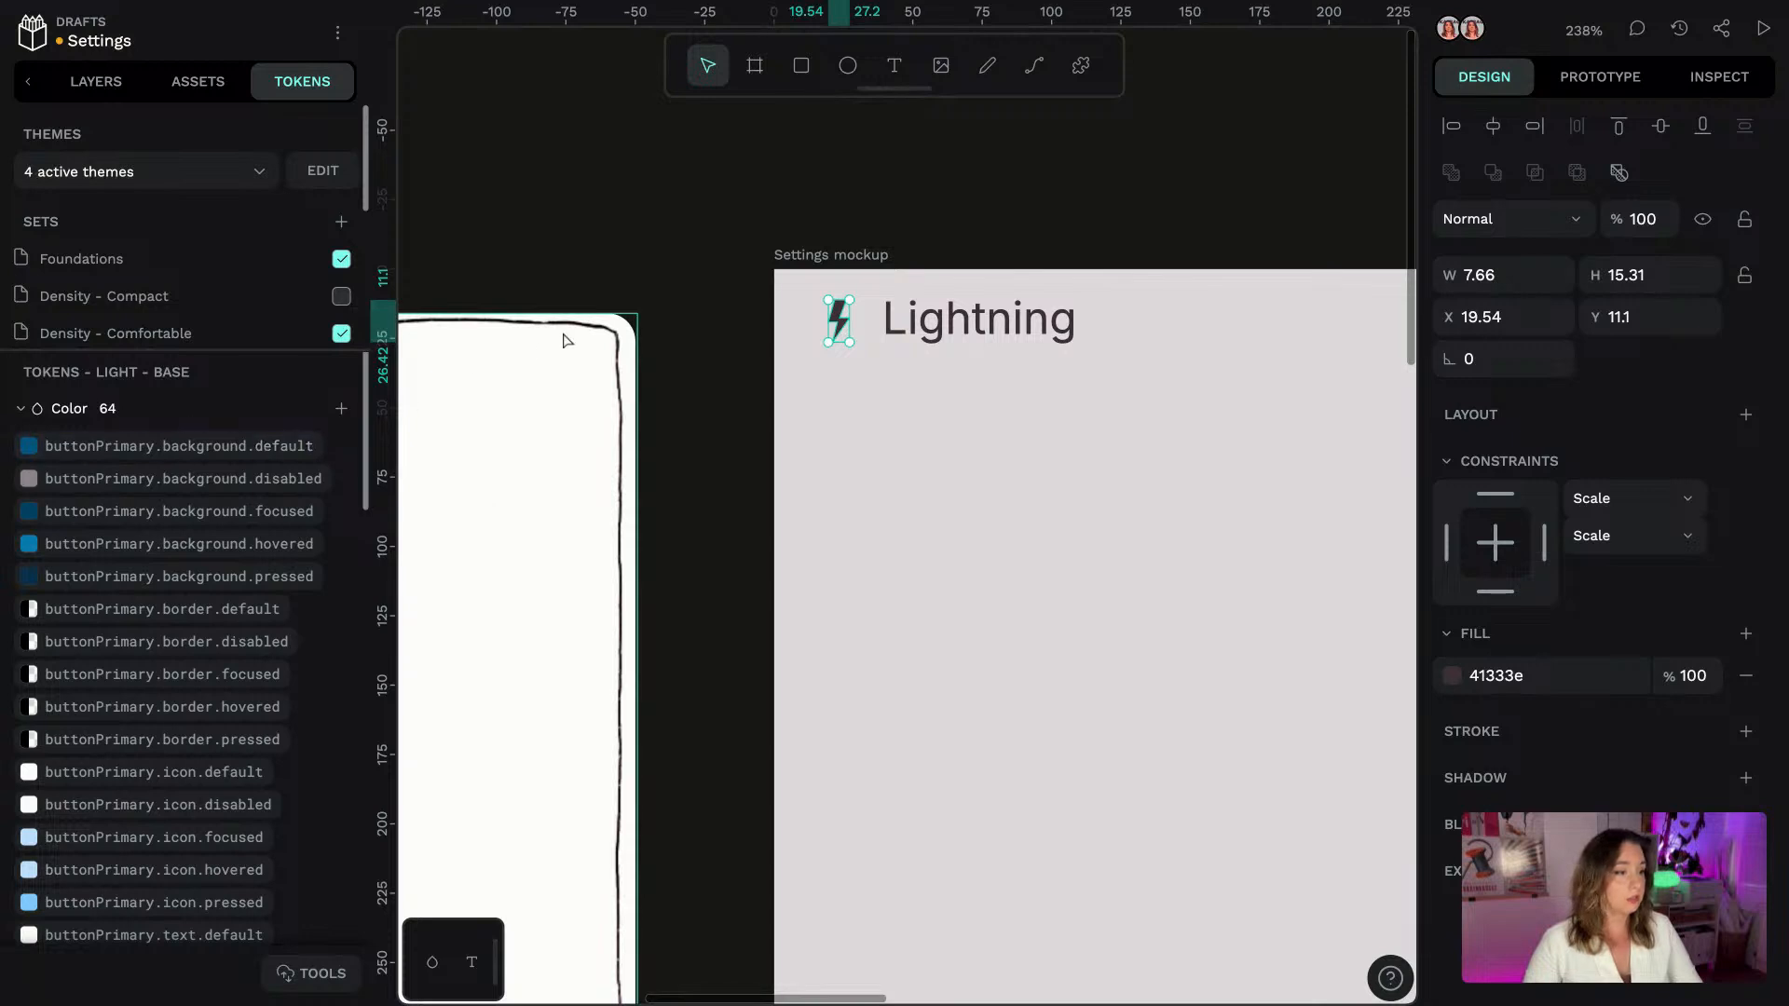
# Wrap the mockup's lightning icon and Lightning text in a flex layout board with row direction
pyautogui.click(693, 216)
pyautogui.scroll(-5, 709, 235)
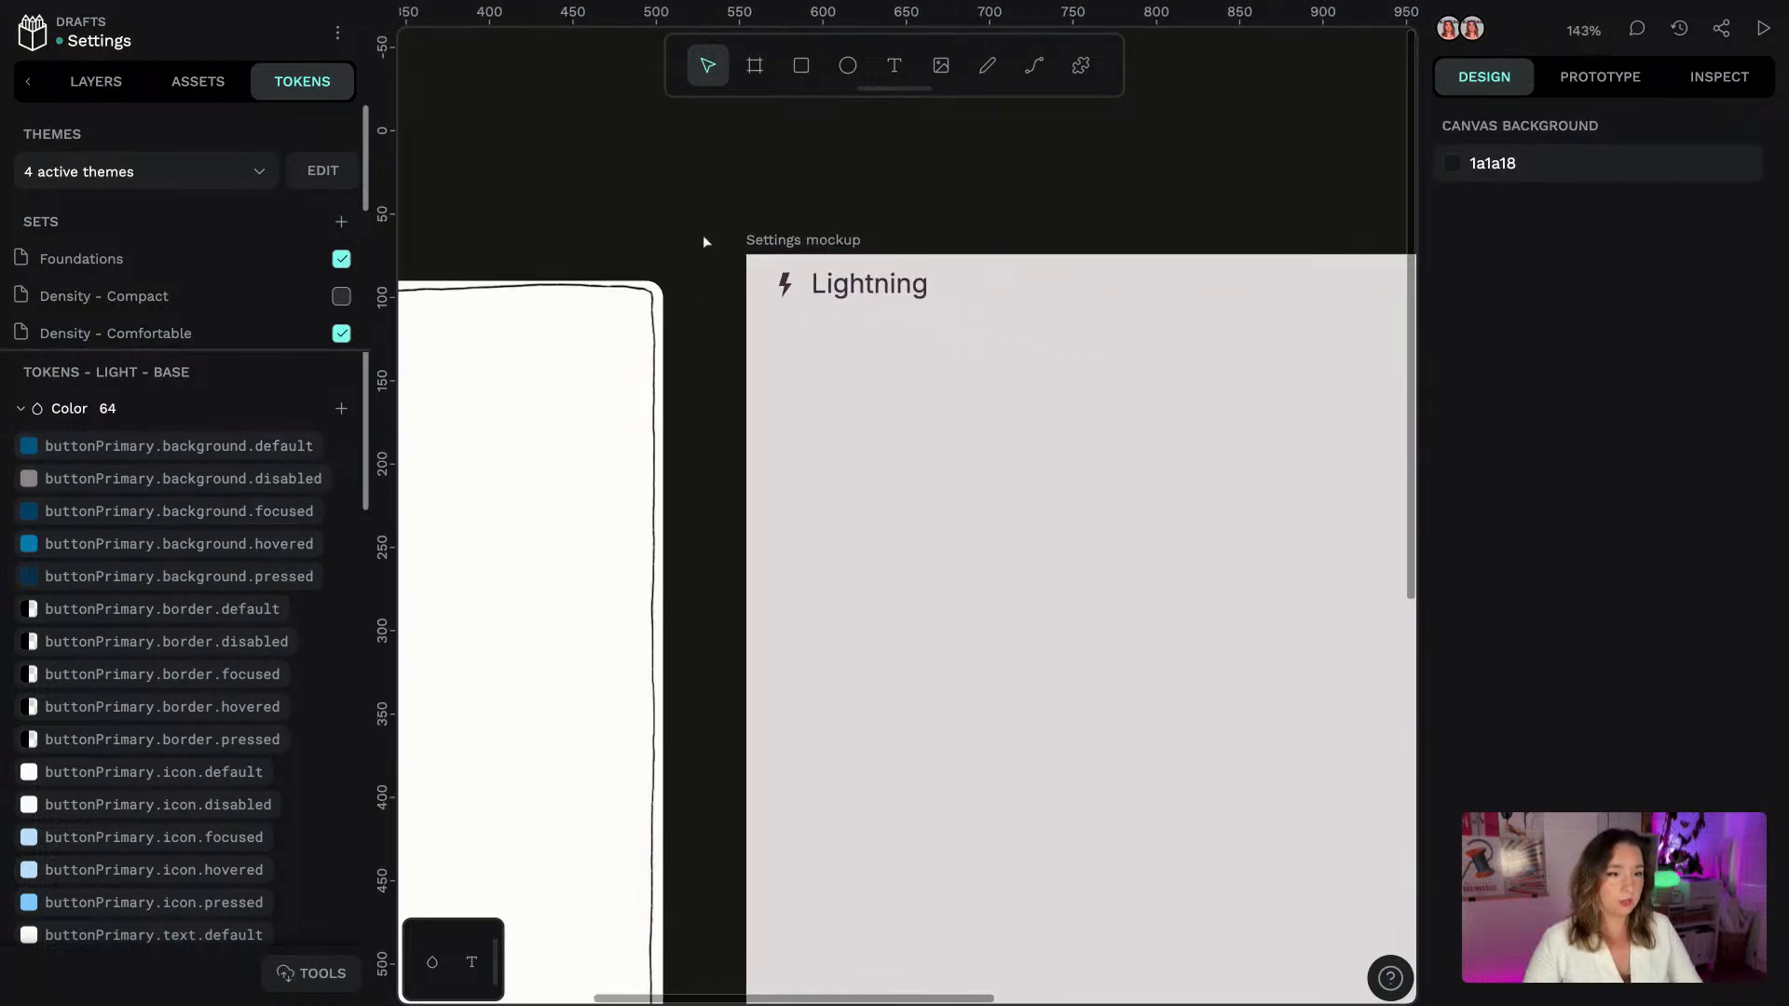
pyautogui.scroll(-2, 702, 241)
pyautogui.click(838, 276)
pyautogui.keyDown('shift'); pyautogui.click(771, 277); pyautogui.keyUp('shift')
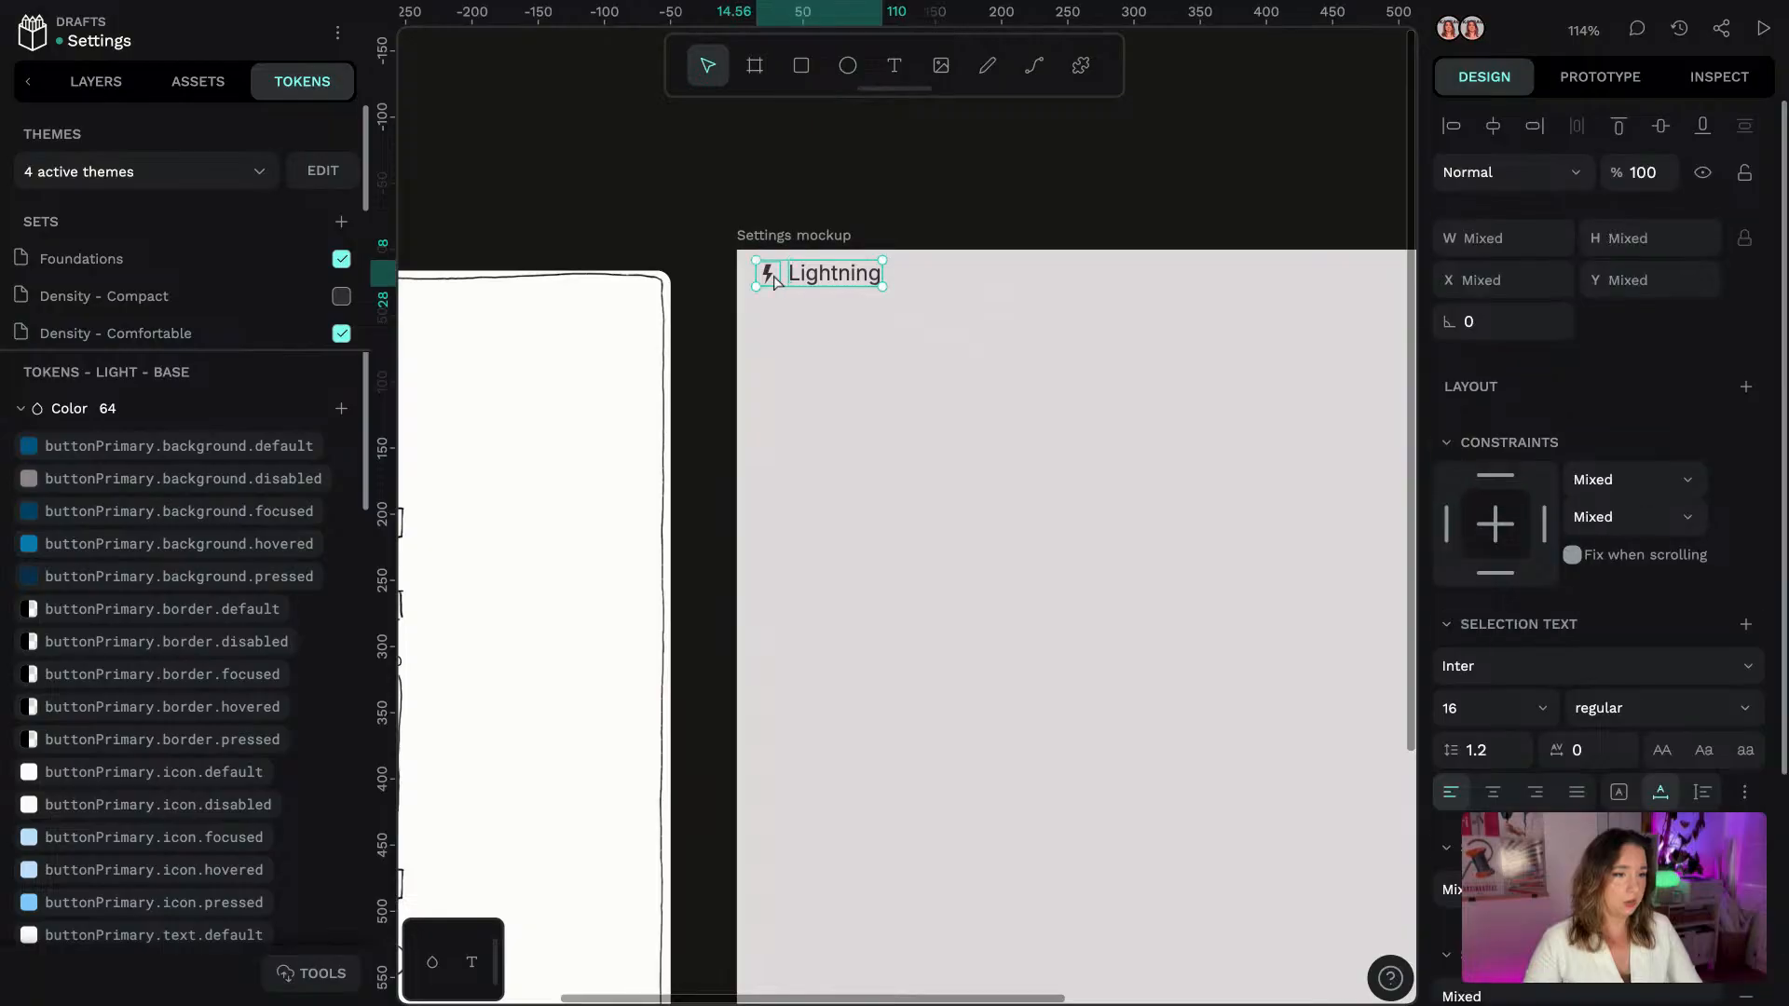
pyautogui.rightClick(773, 278)
pyautogui.click(857, 803)
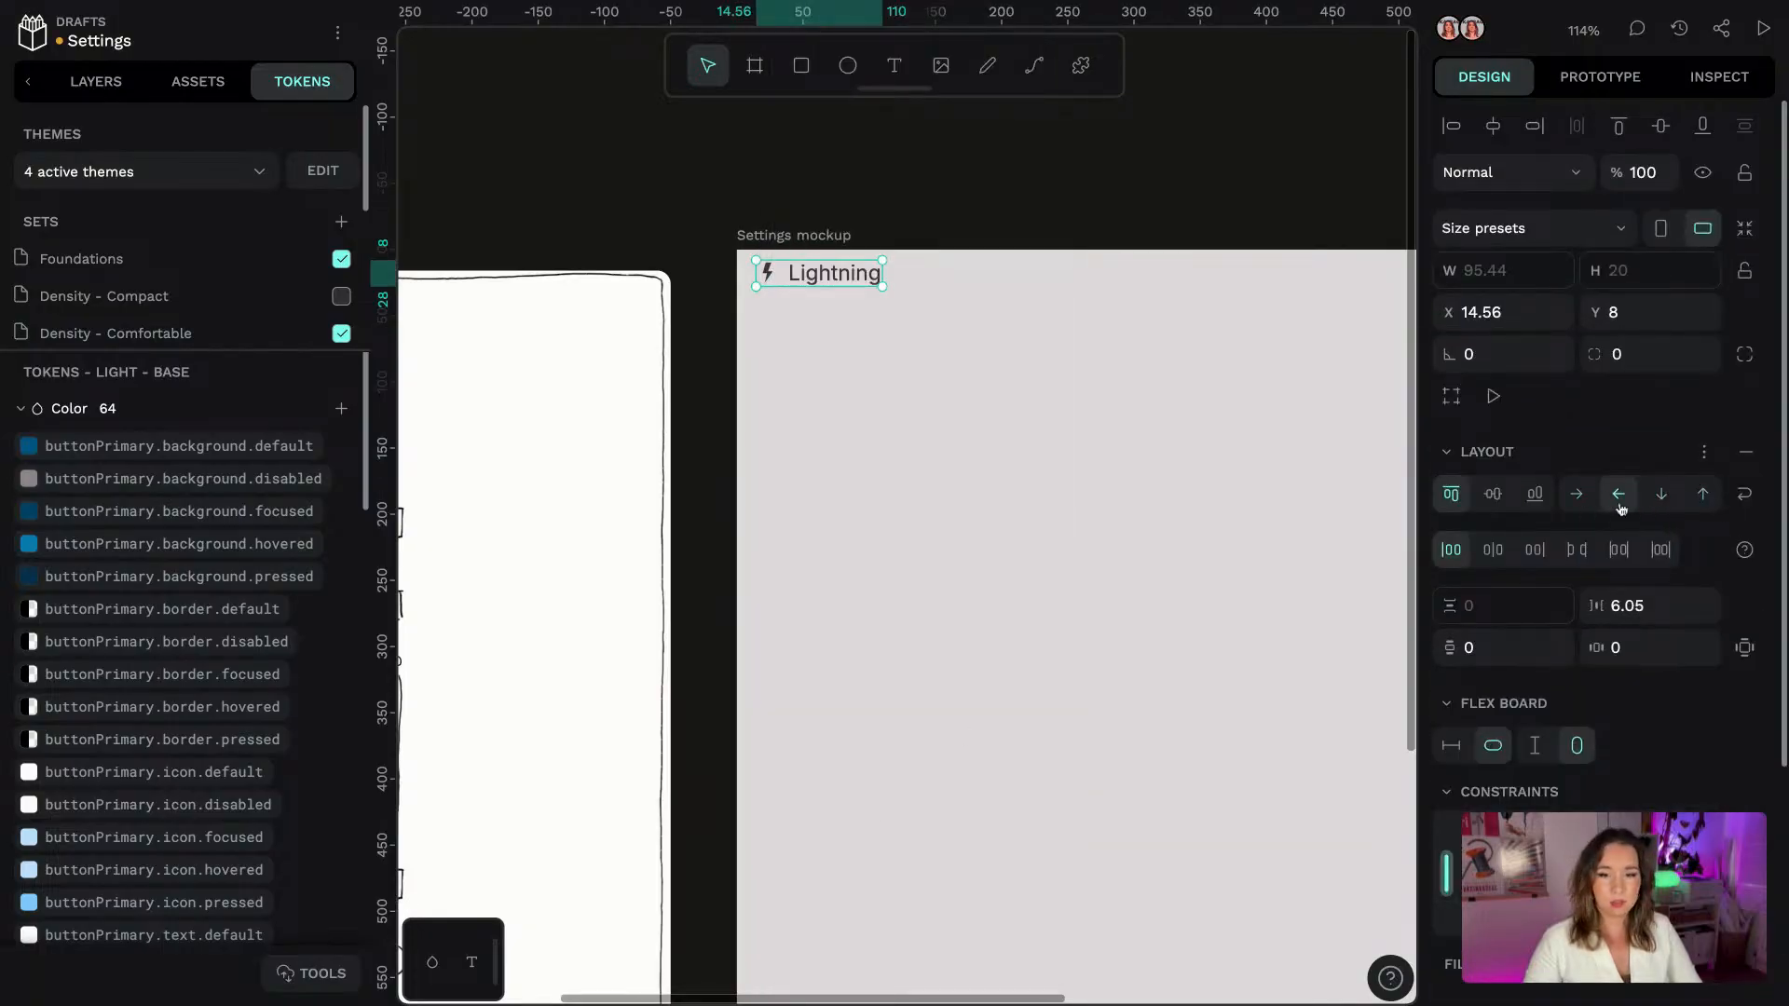
pyautogui.click(1577, 496)
# Rename the new flex board in the Settings mockup as logo
pyautogui.click(96, 81)
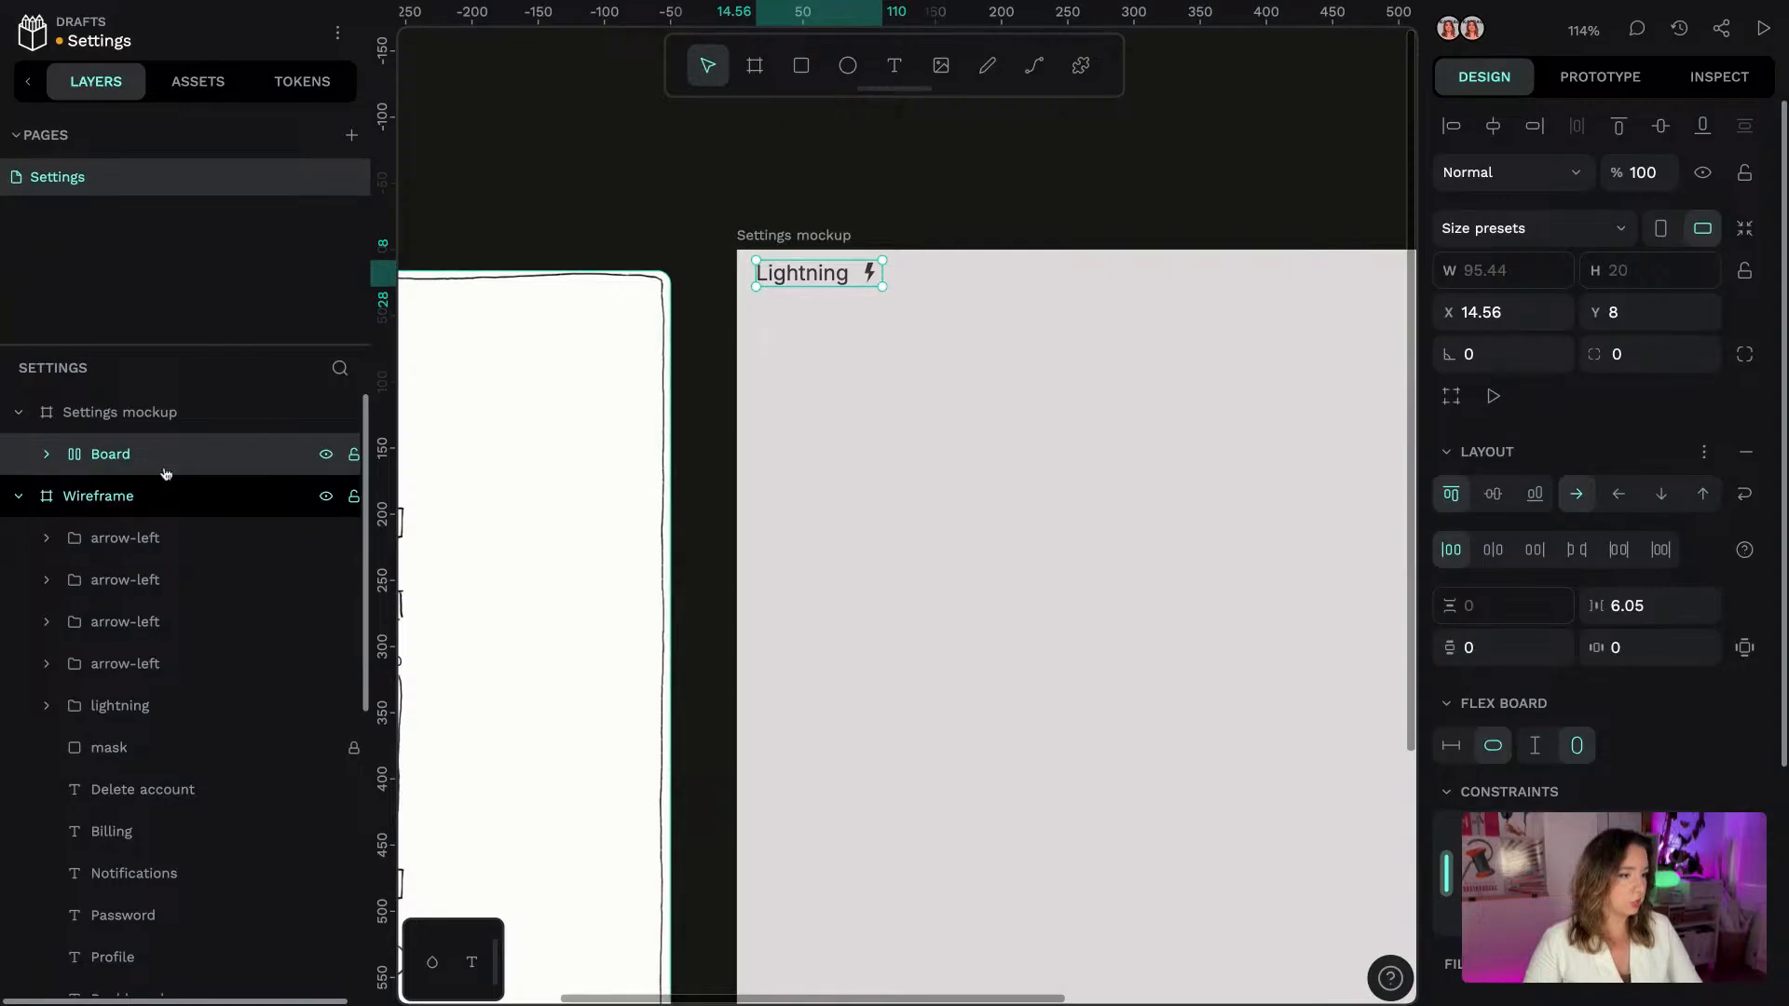
pyautogui.doubleClick(121, 456)
pyautogui.write('logo')
pyautogui.press('Return')
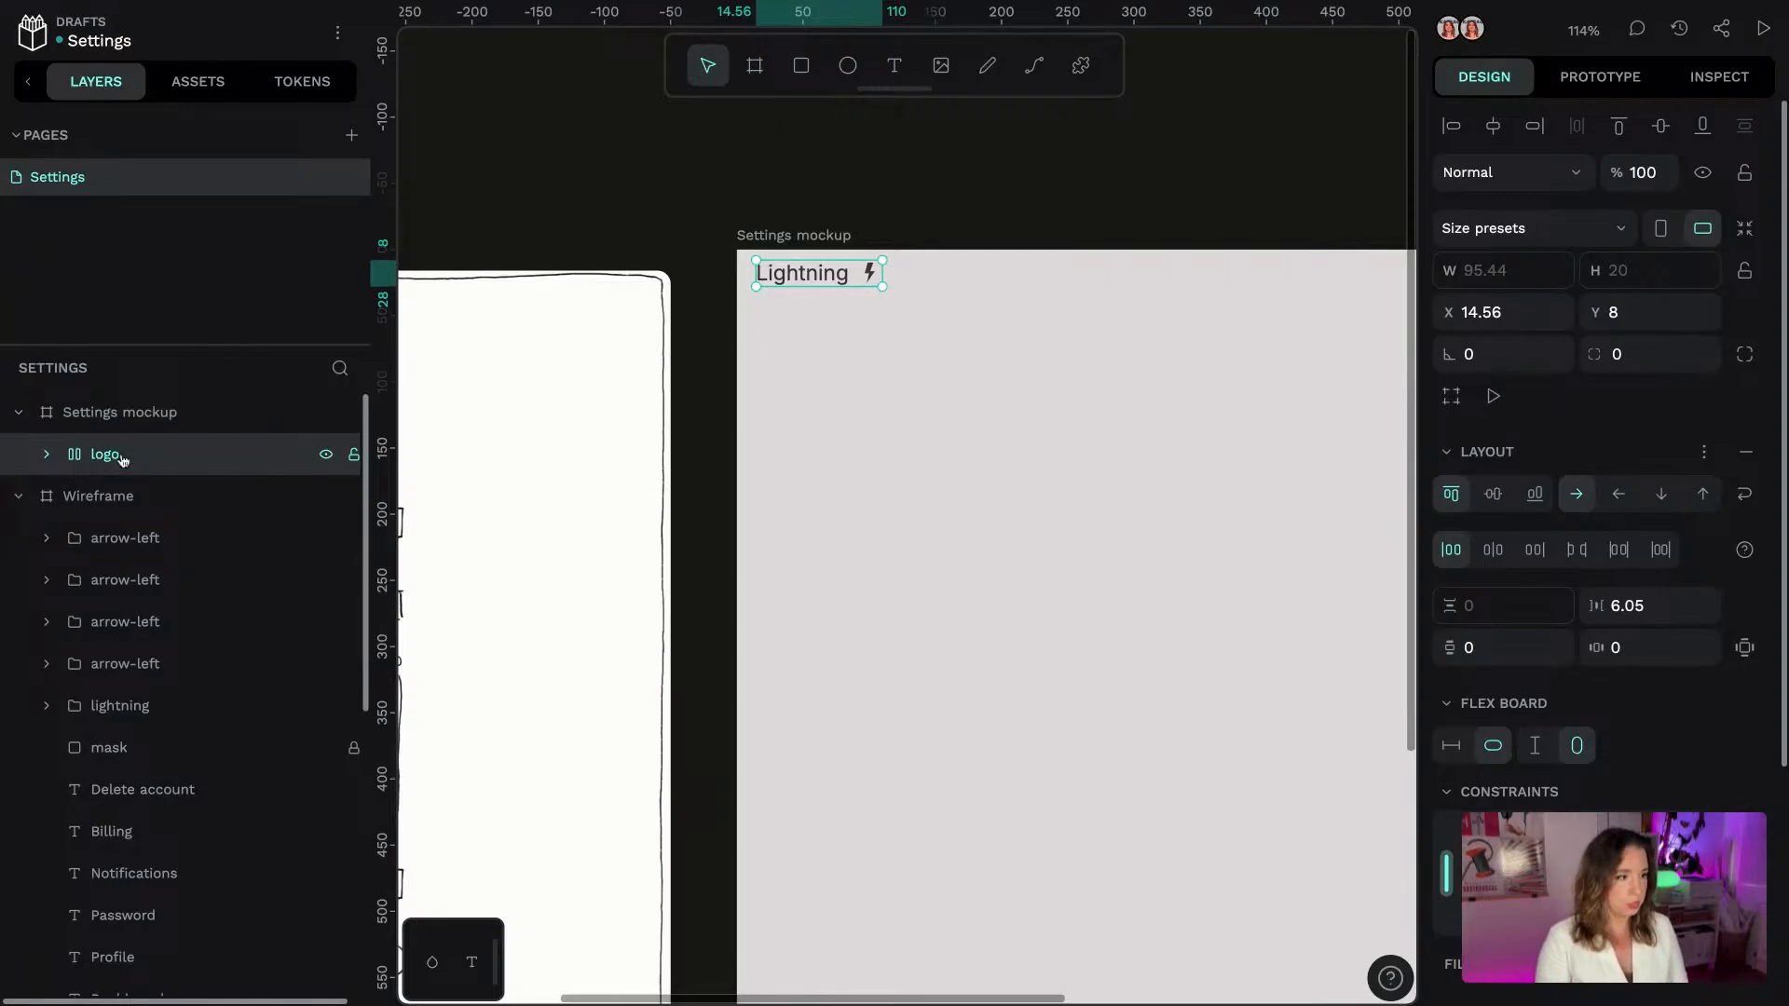
# Move the lightning icon group above the Lightning text within the logo board so the icon comes first
pyautogui.click(46, 454)
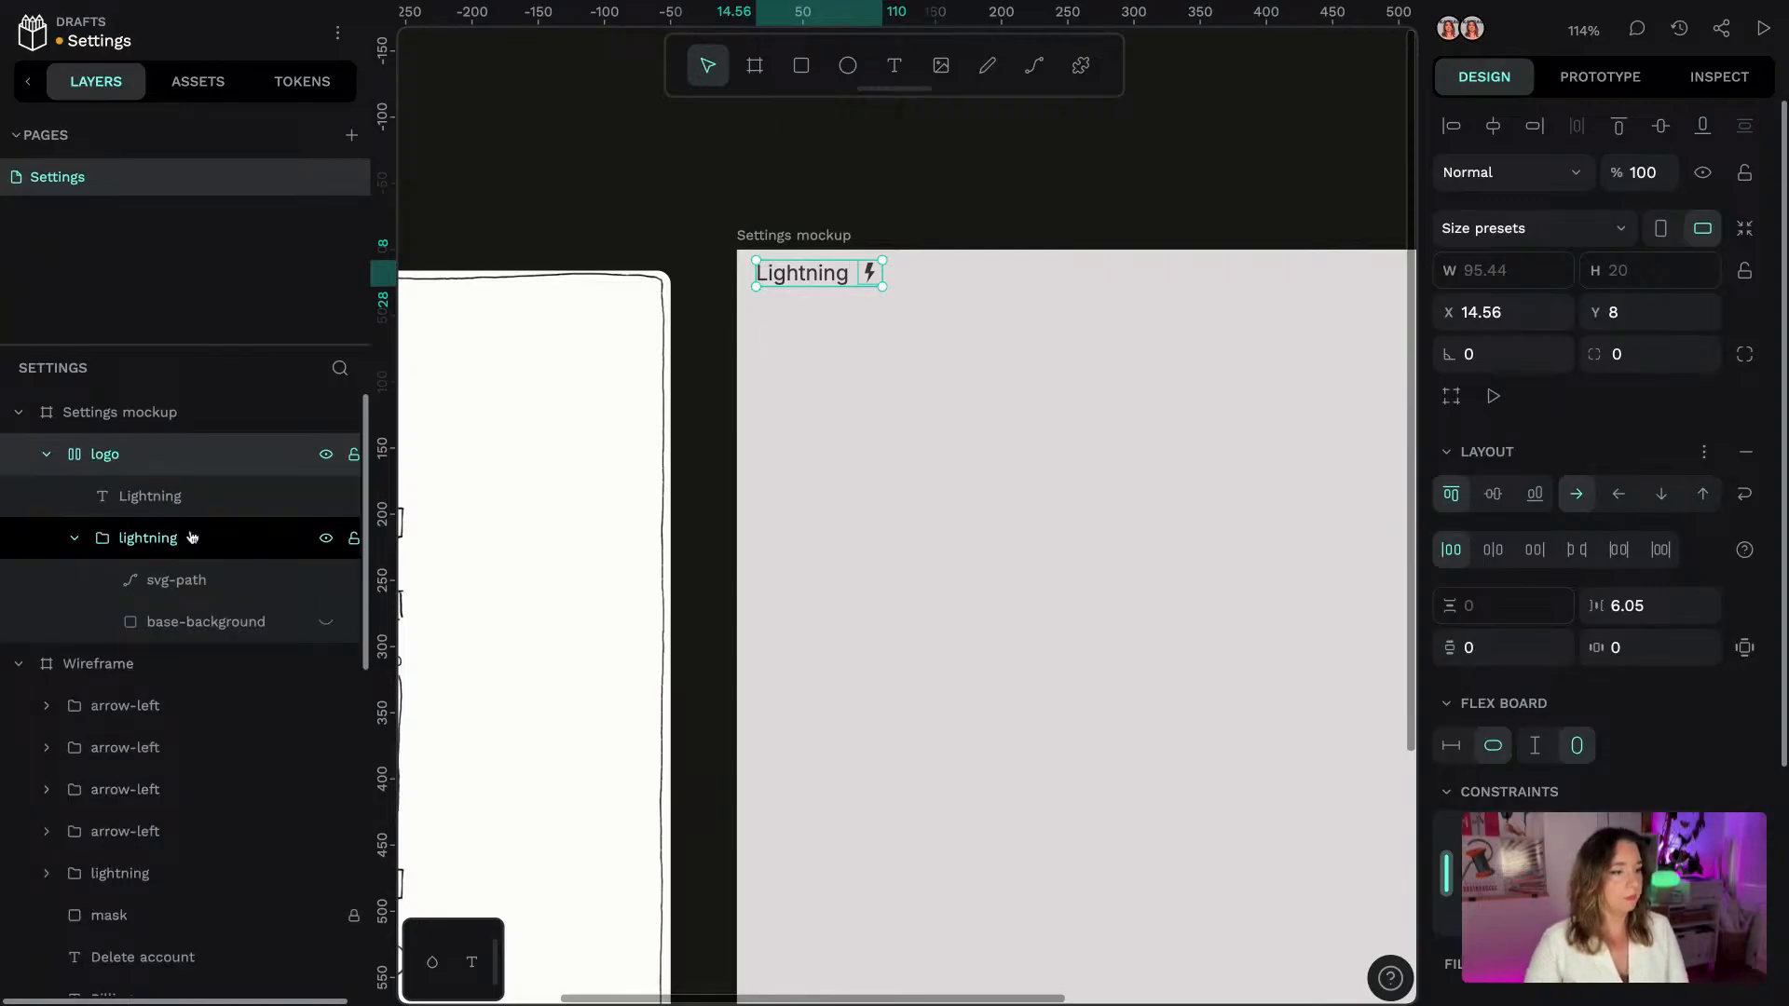
pyautogui.click(59, 540)
pyautogui.click(70, 540)
pyautogui.hotkey('ctrl', 'Up')
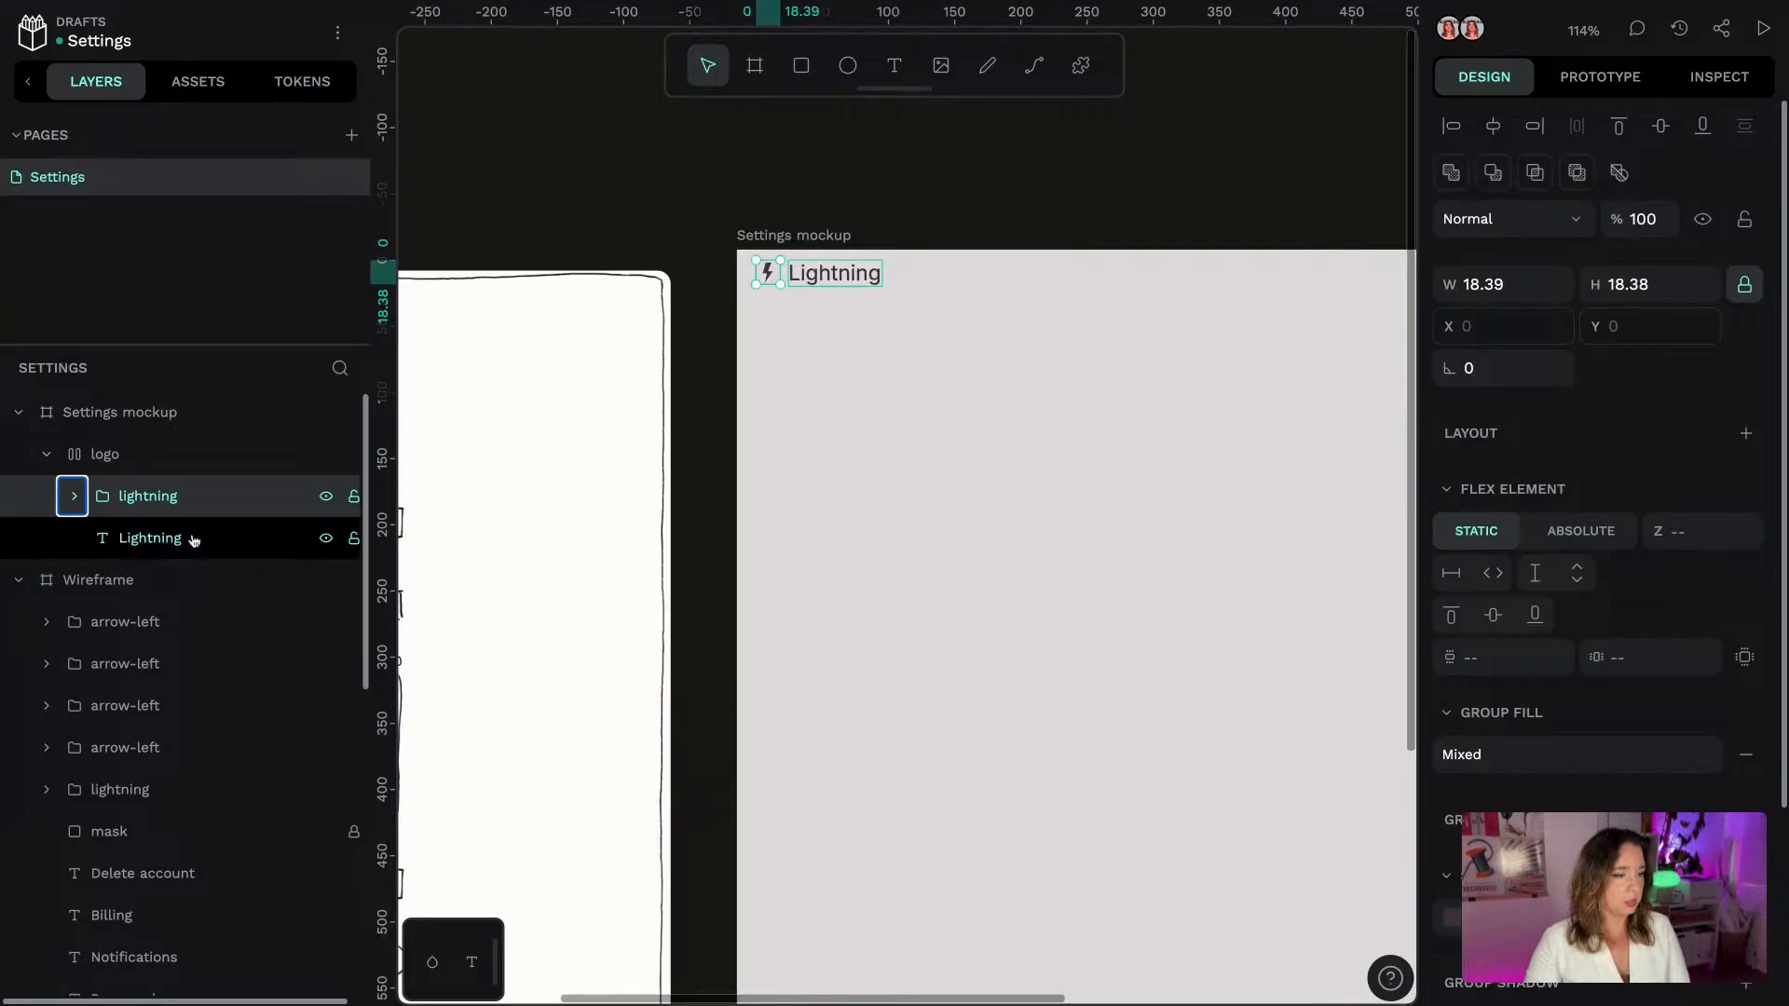
pyautogui.click(601, 254)
# Select the logo board and list the spacing tokens of the Spacing set
pyautogui.hscroll(-3, 745, 194)
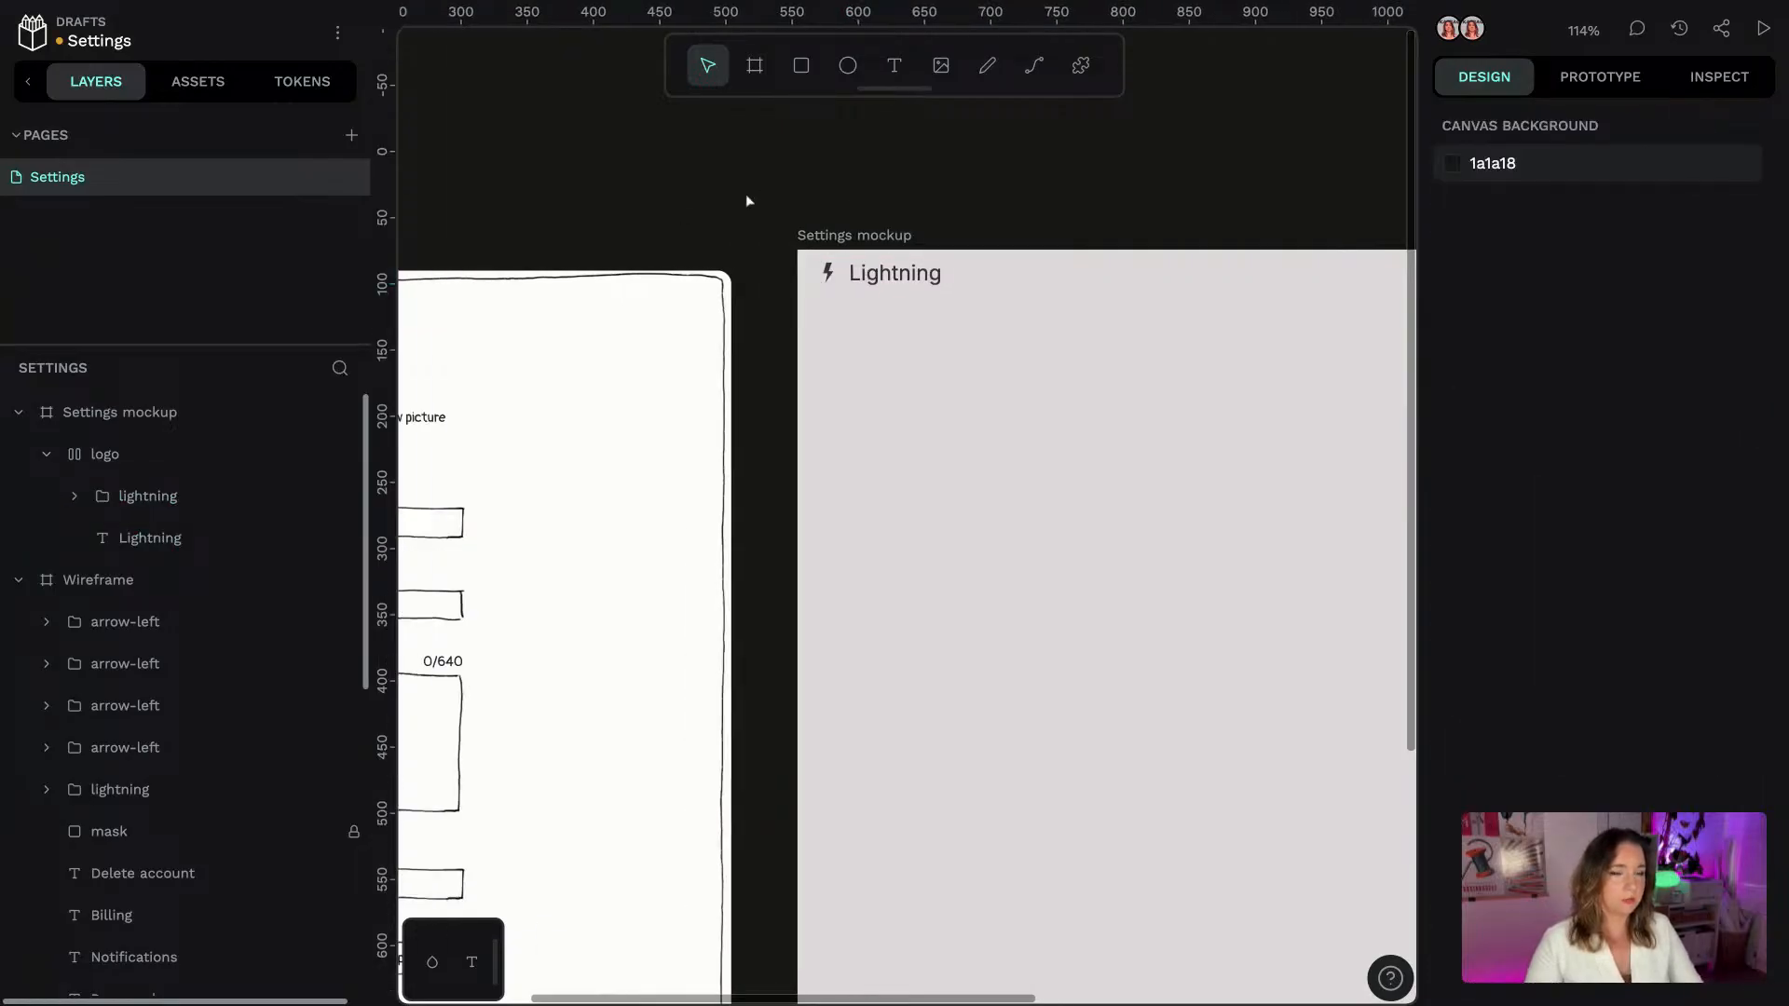
pyautogui.scroll(1, 844, 300)
pyautogui.click(888, 317)
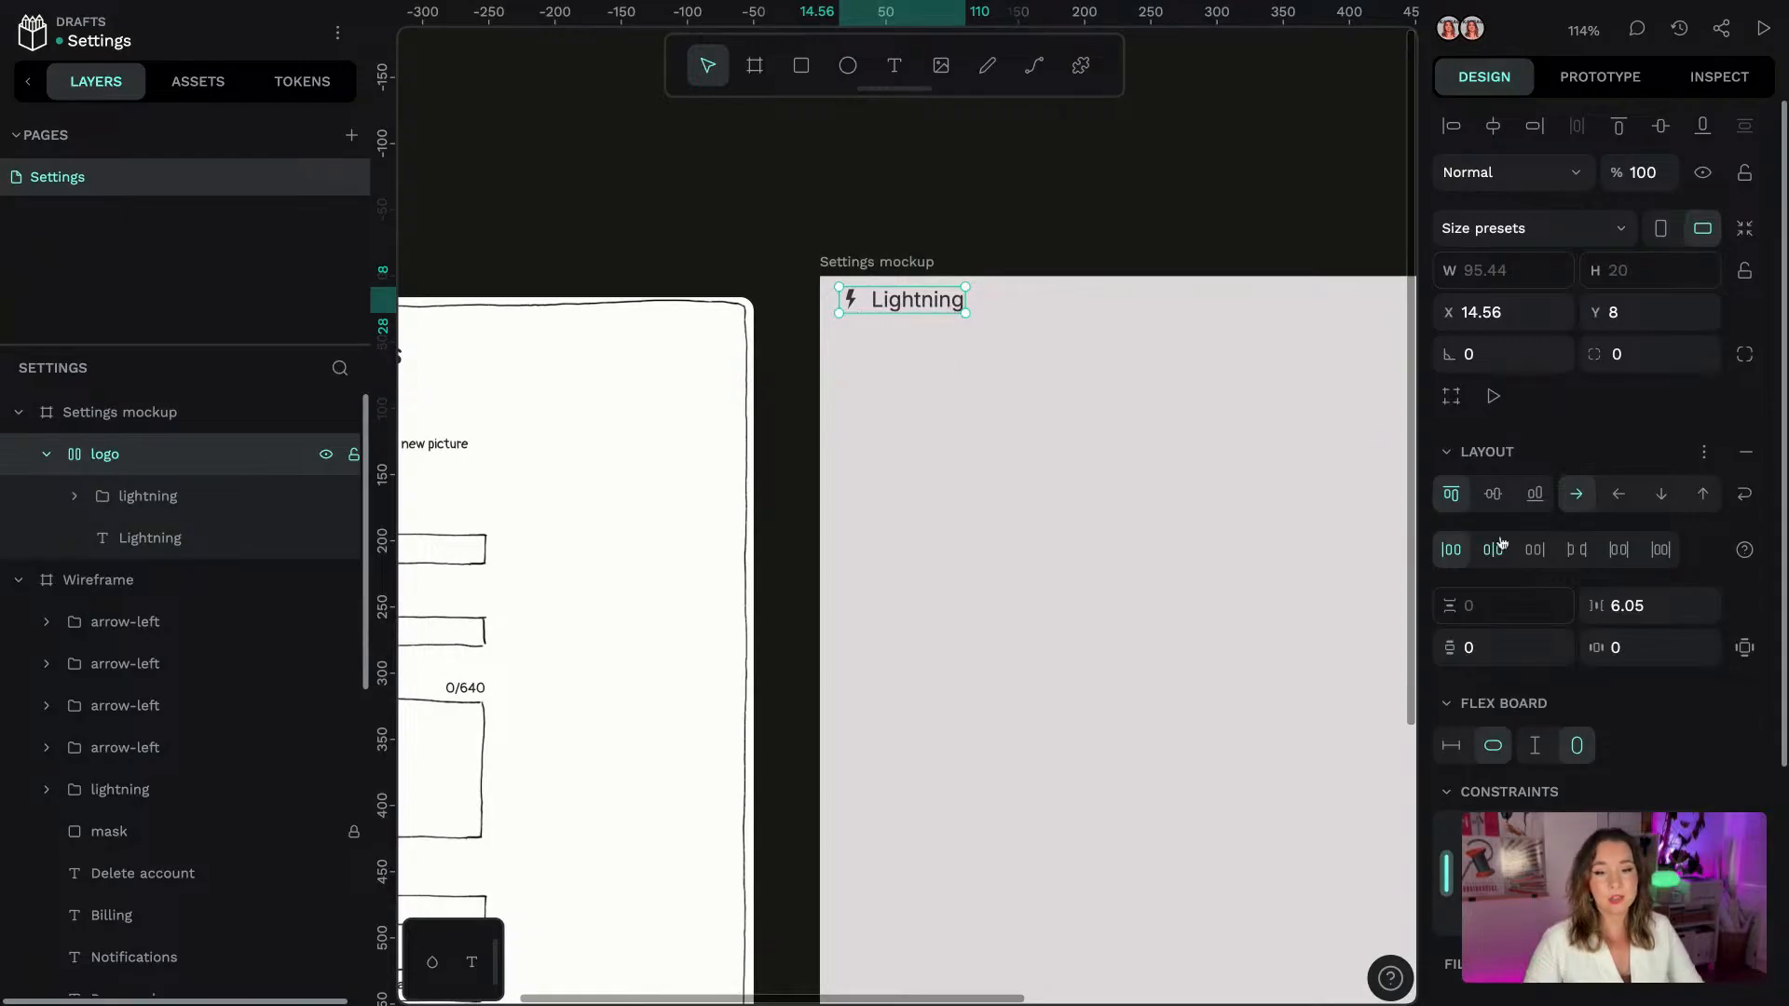
pyautogui.click(1662, 607)
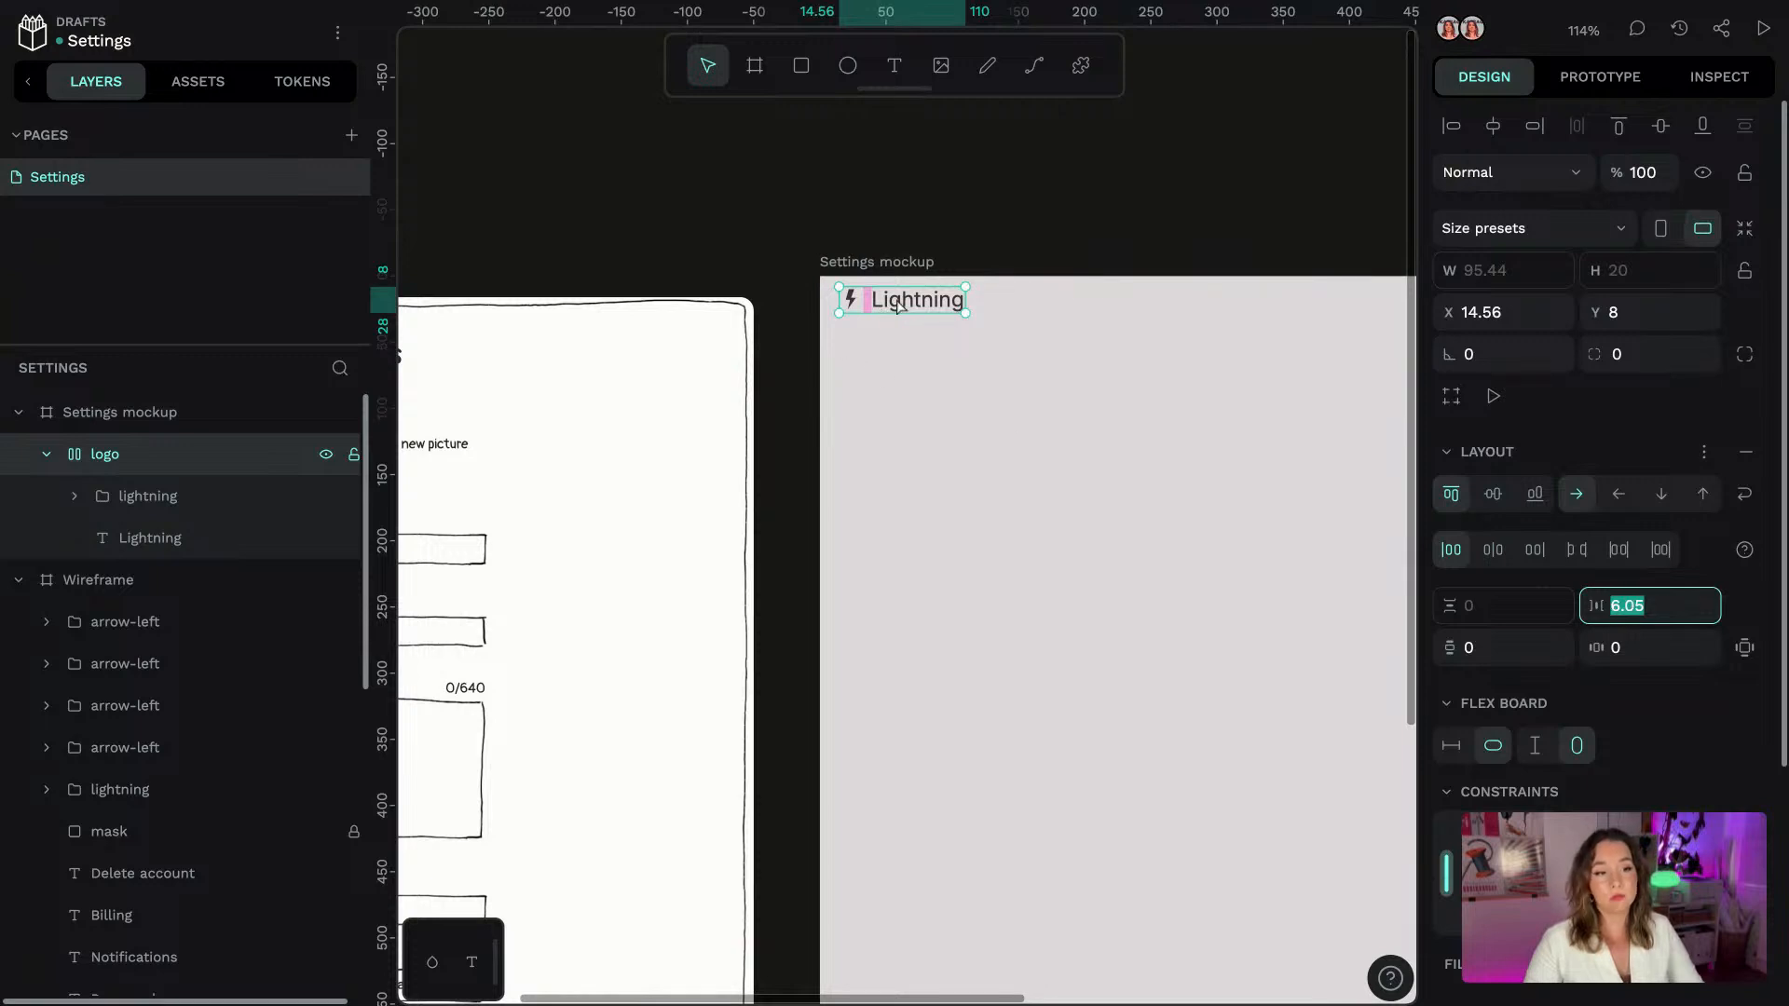
pyautogui.click(300, 95)
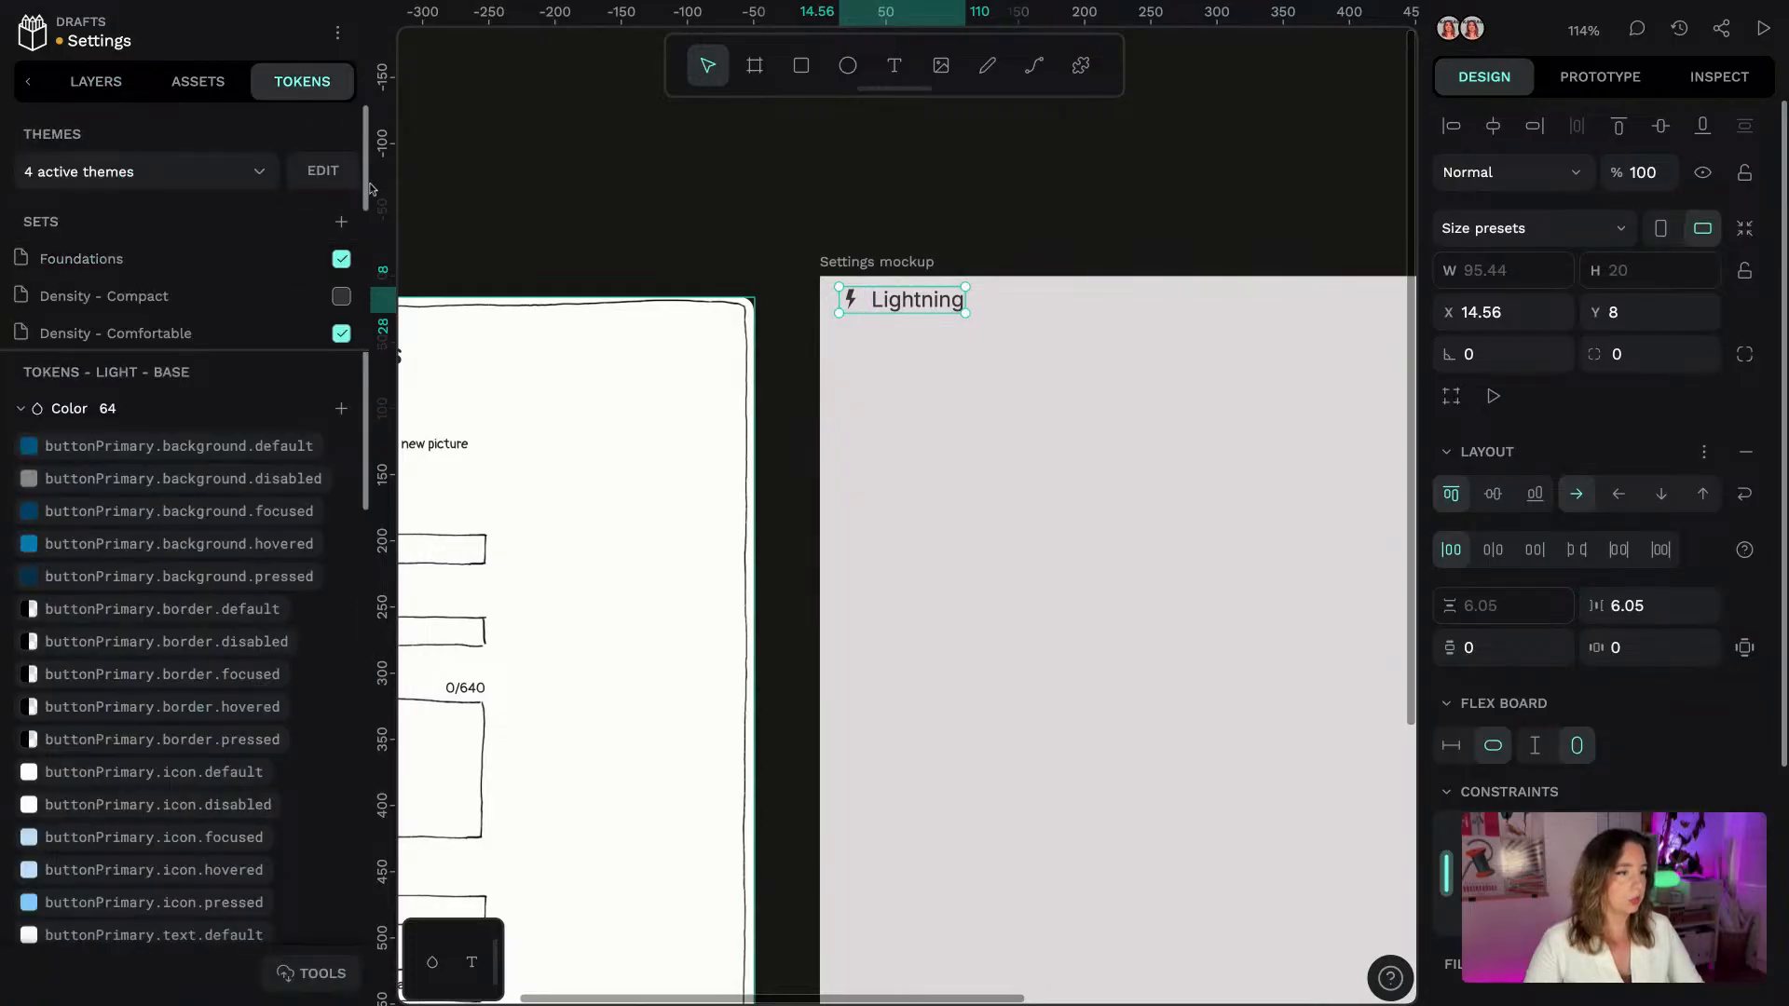
pyautogui.scroll(-5, 371, 189)
pyautogui.click(186, 308)
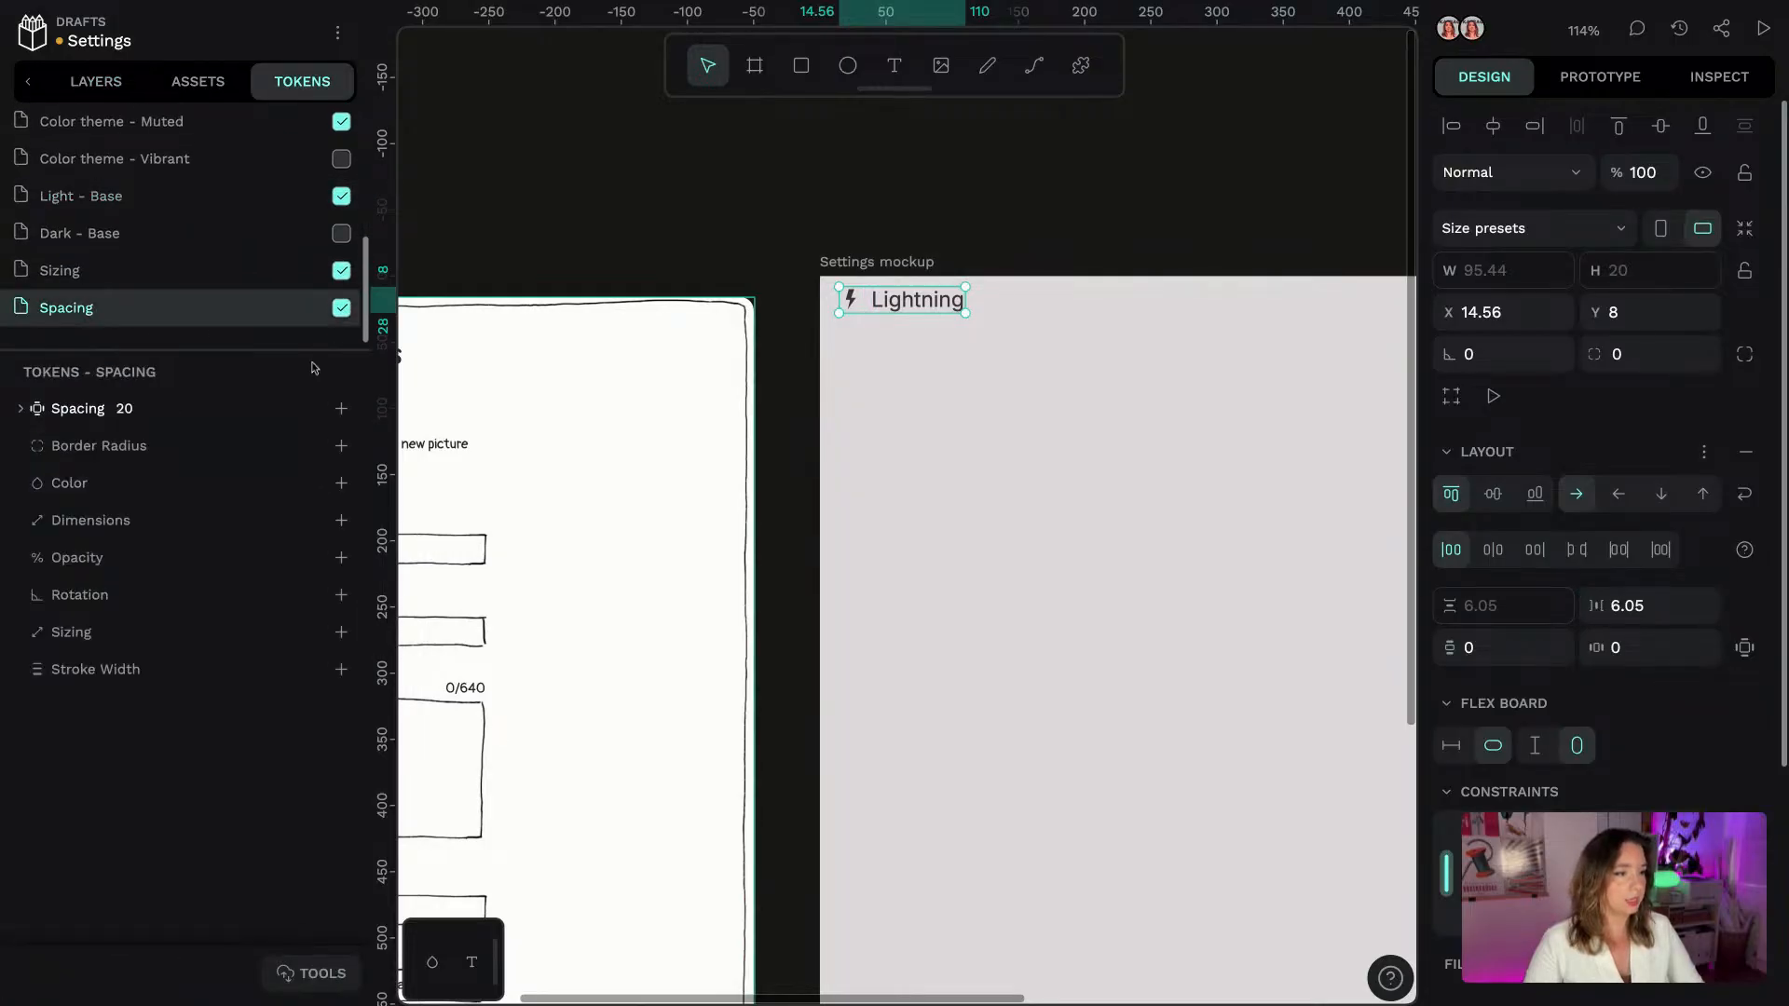
pyautogui.click(98, 410)
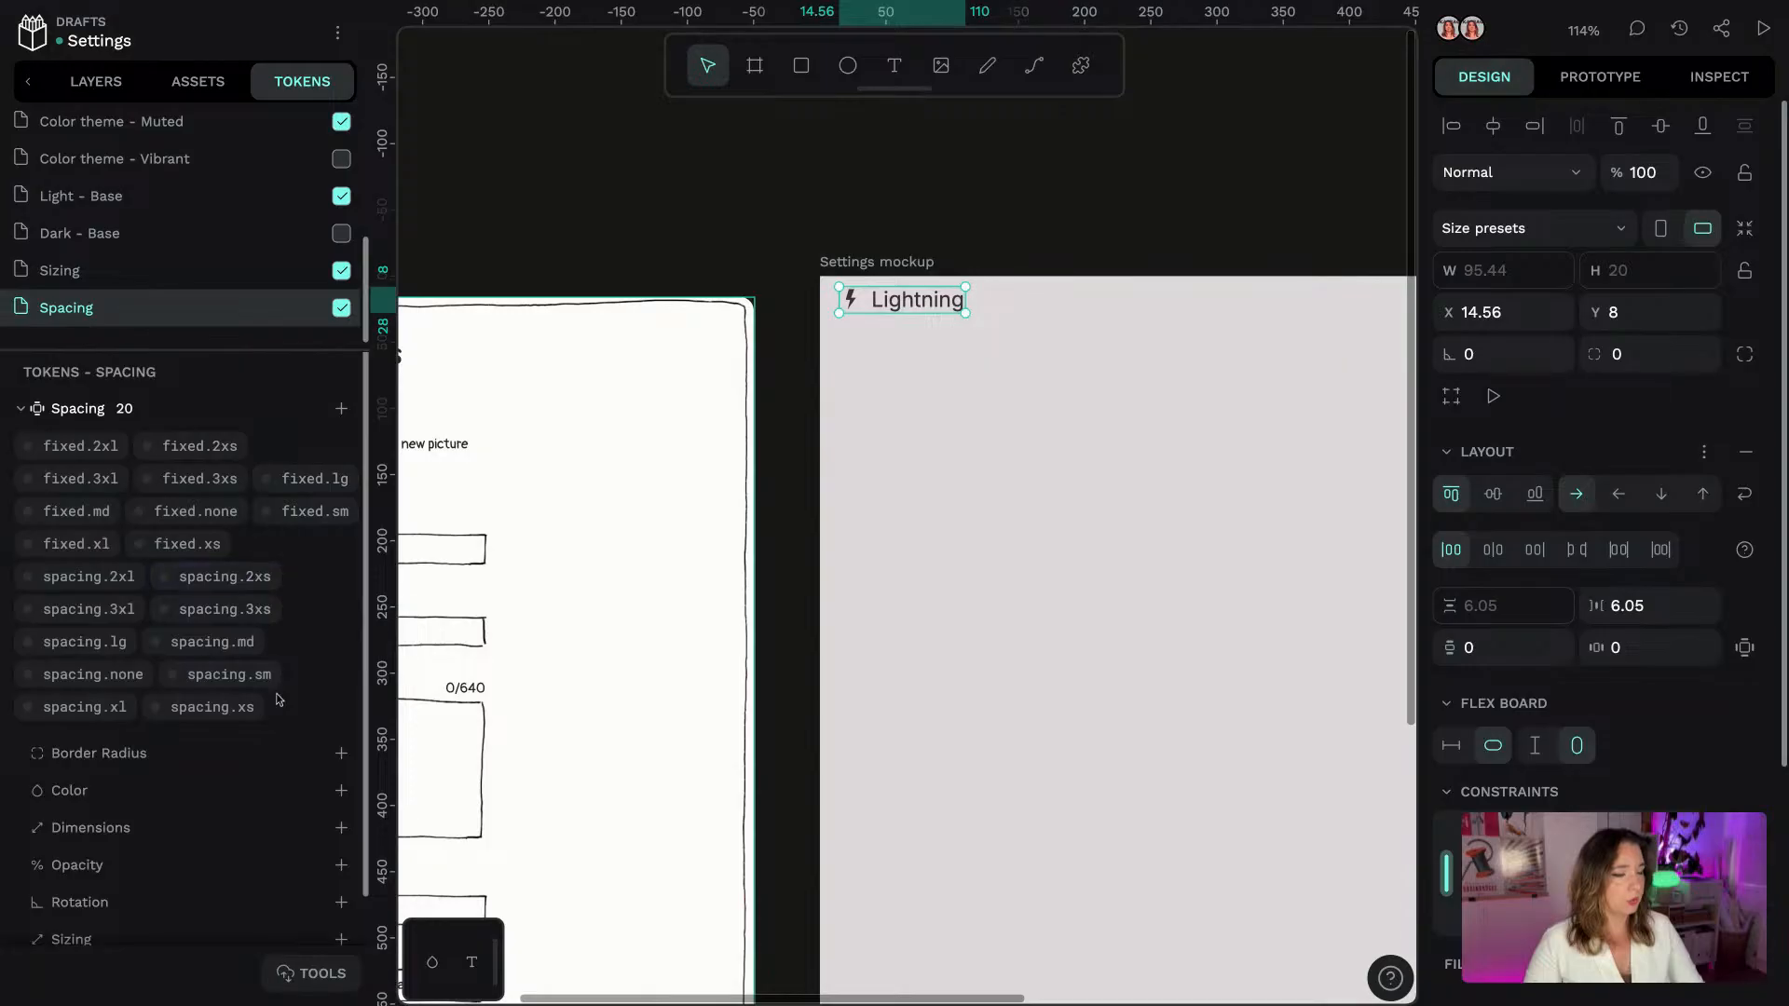
# Try the spacing.xs token on all gaps of the logo board, and replace it with spacing.3xs
pyautogui.rightClick(242, 717)
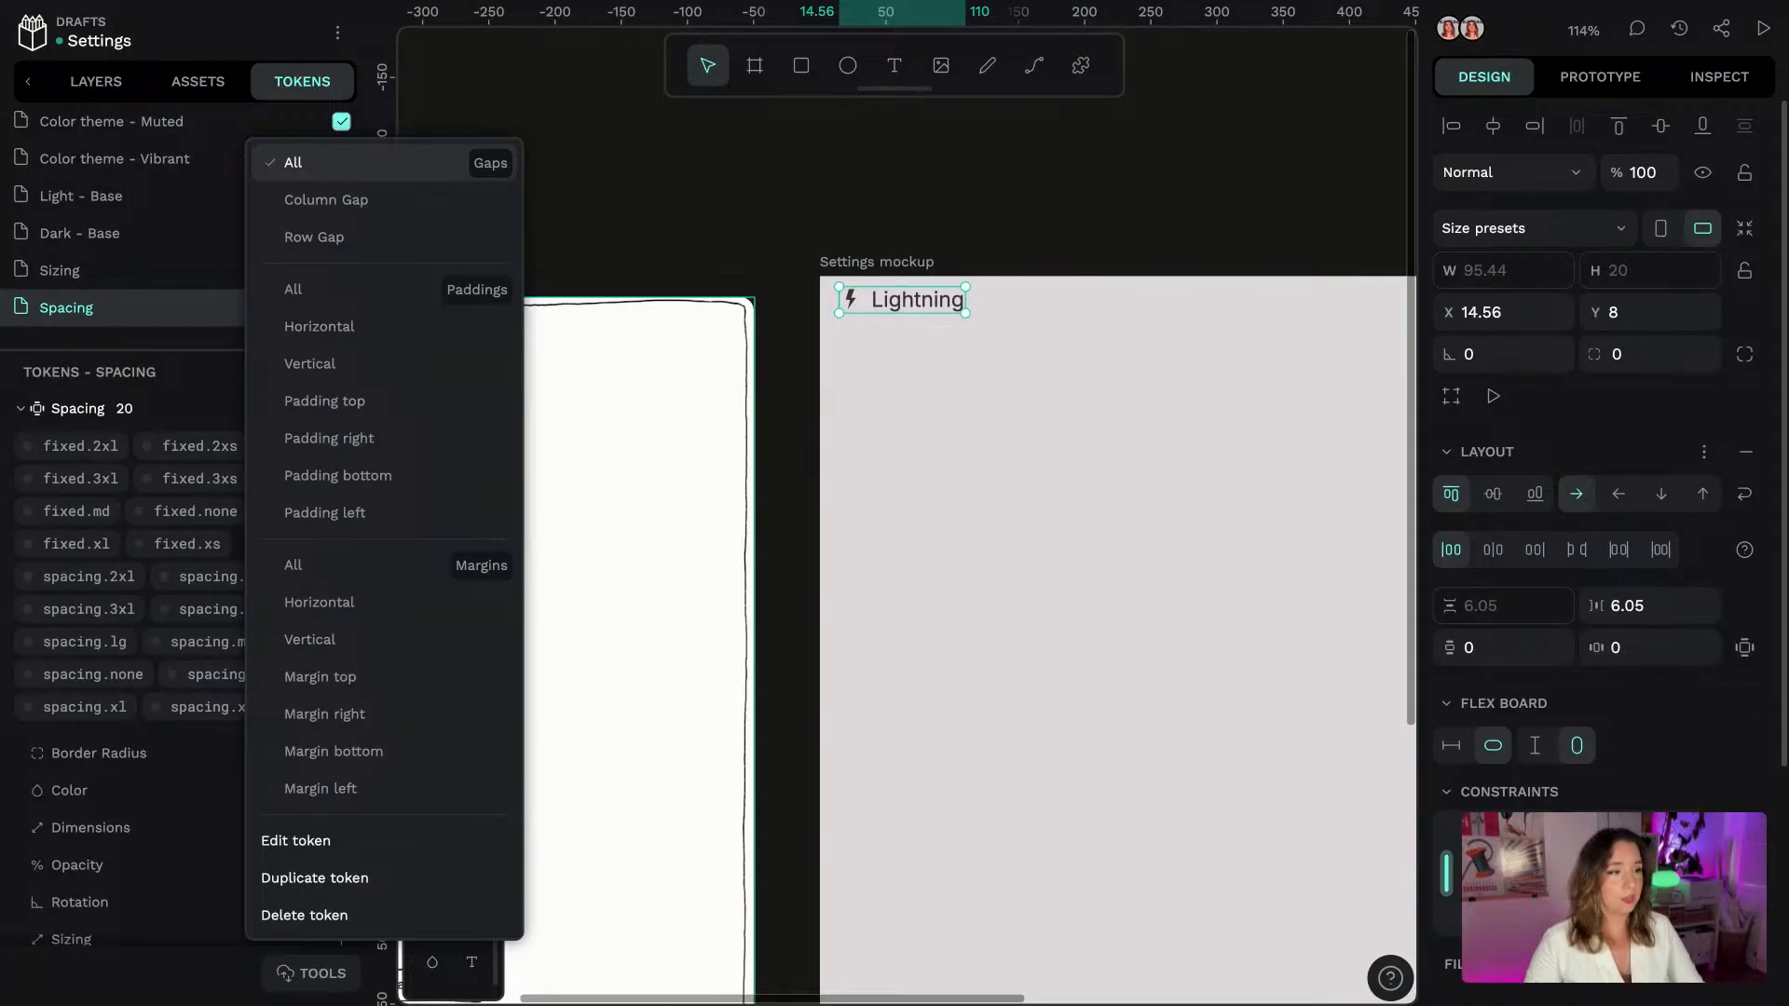
pyautogui.click(293, 162)
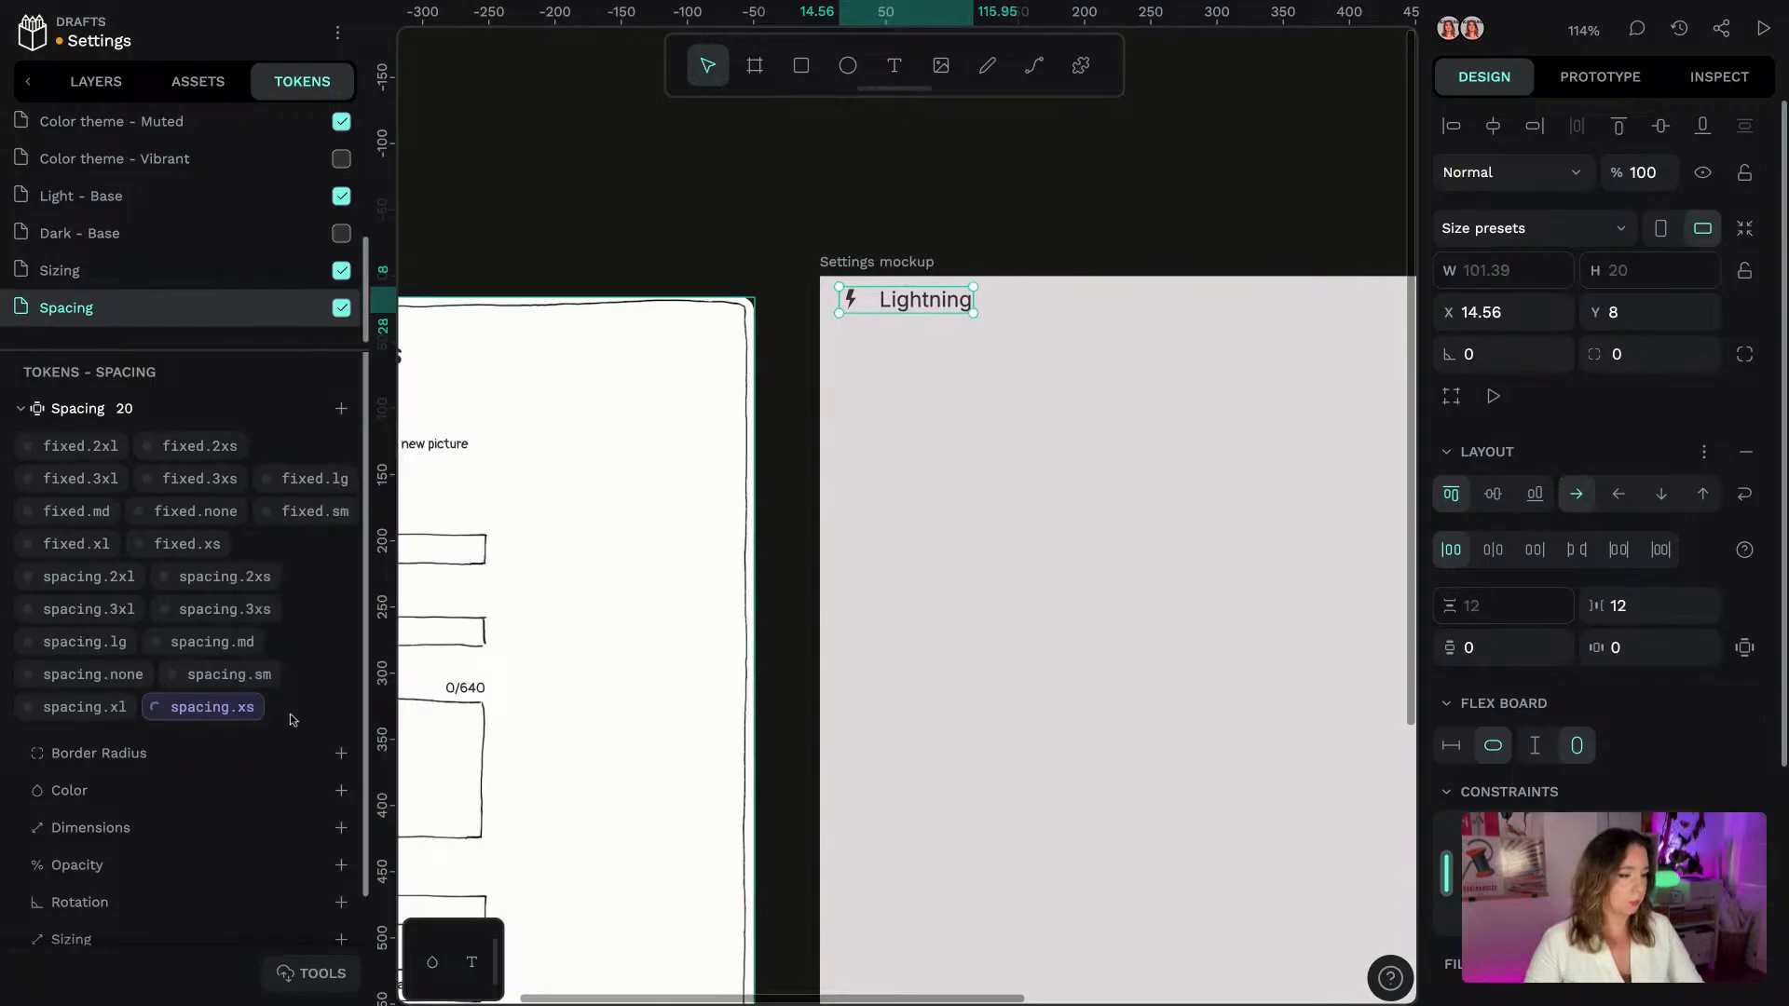
pyautogui.rightClick(252, 607)
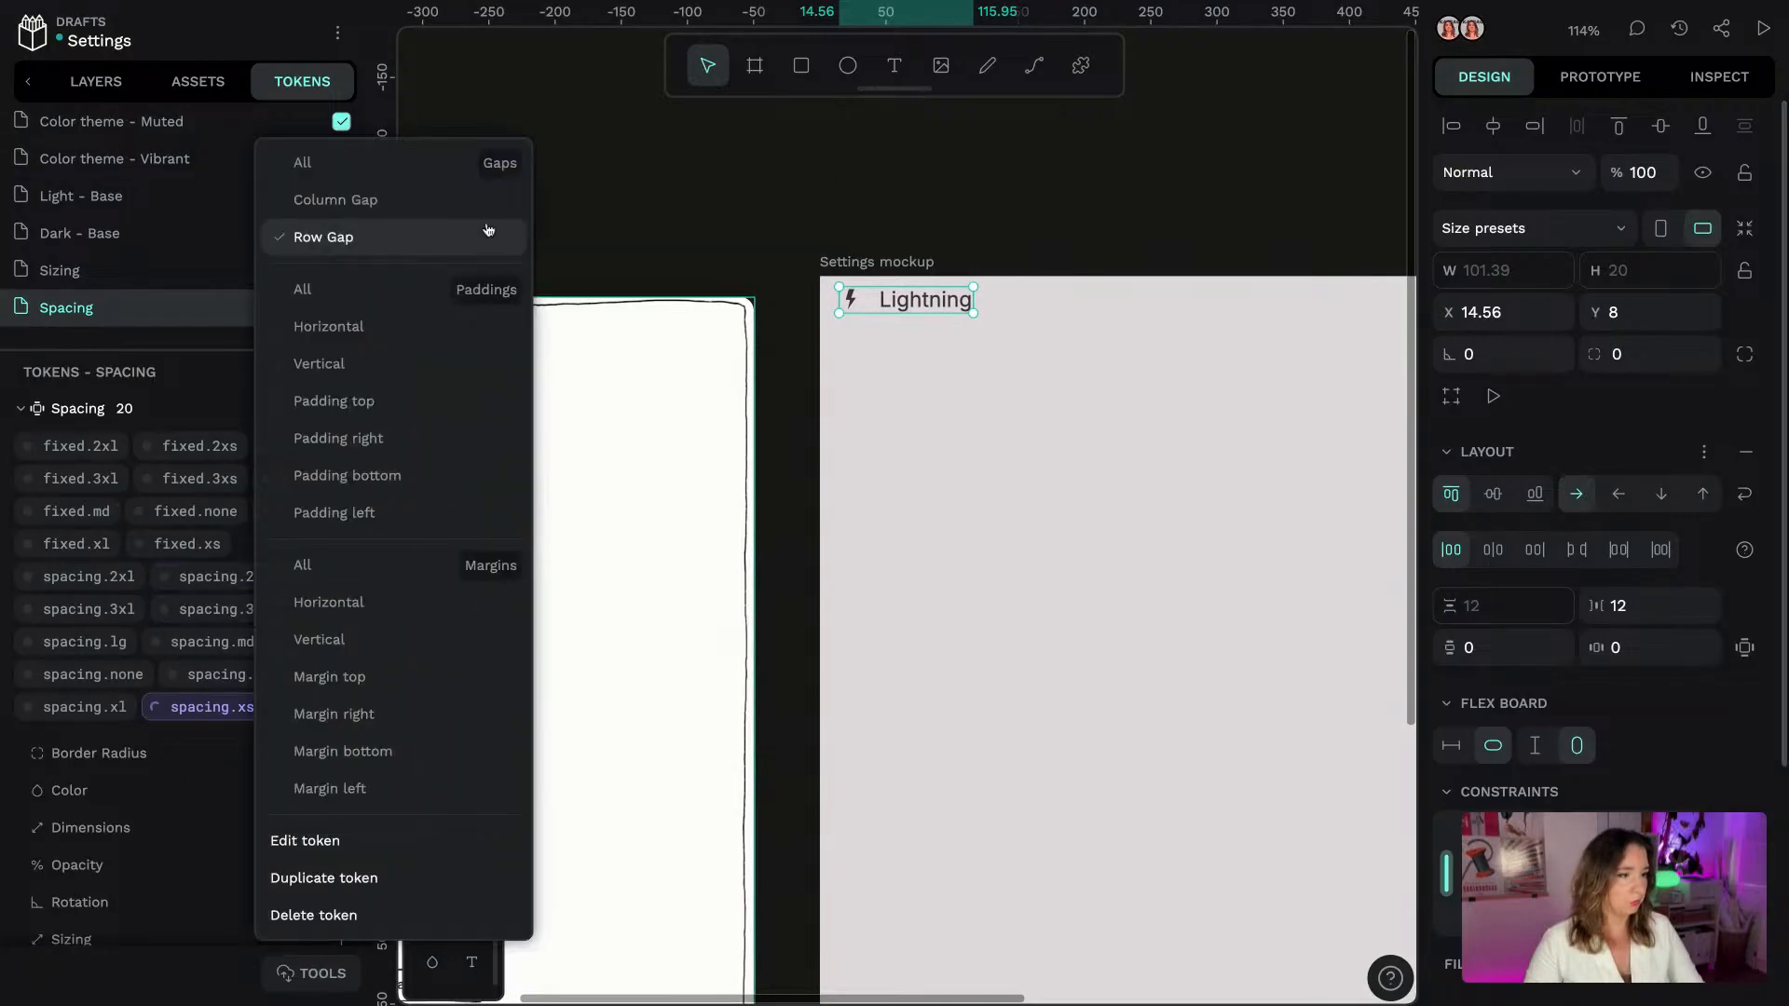
pyautogui.click(415, 166)
pyautogui.click(1027, 171)
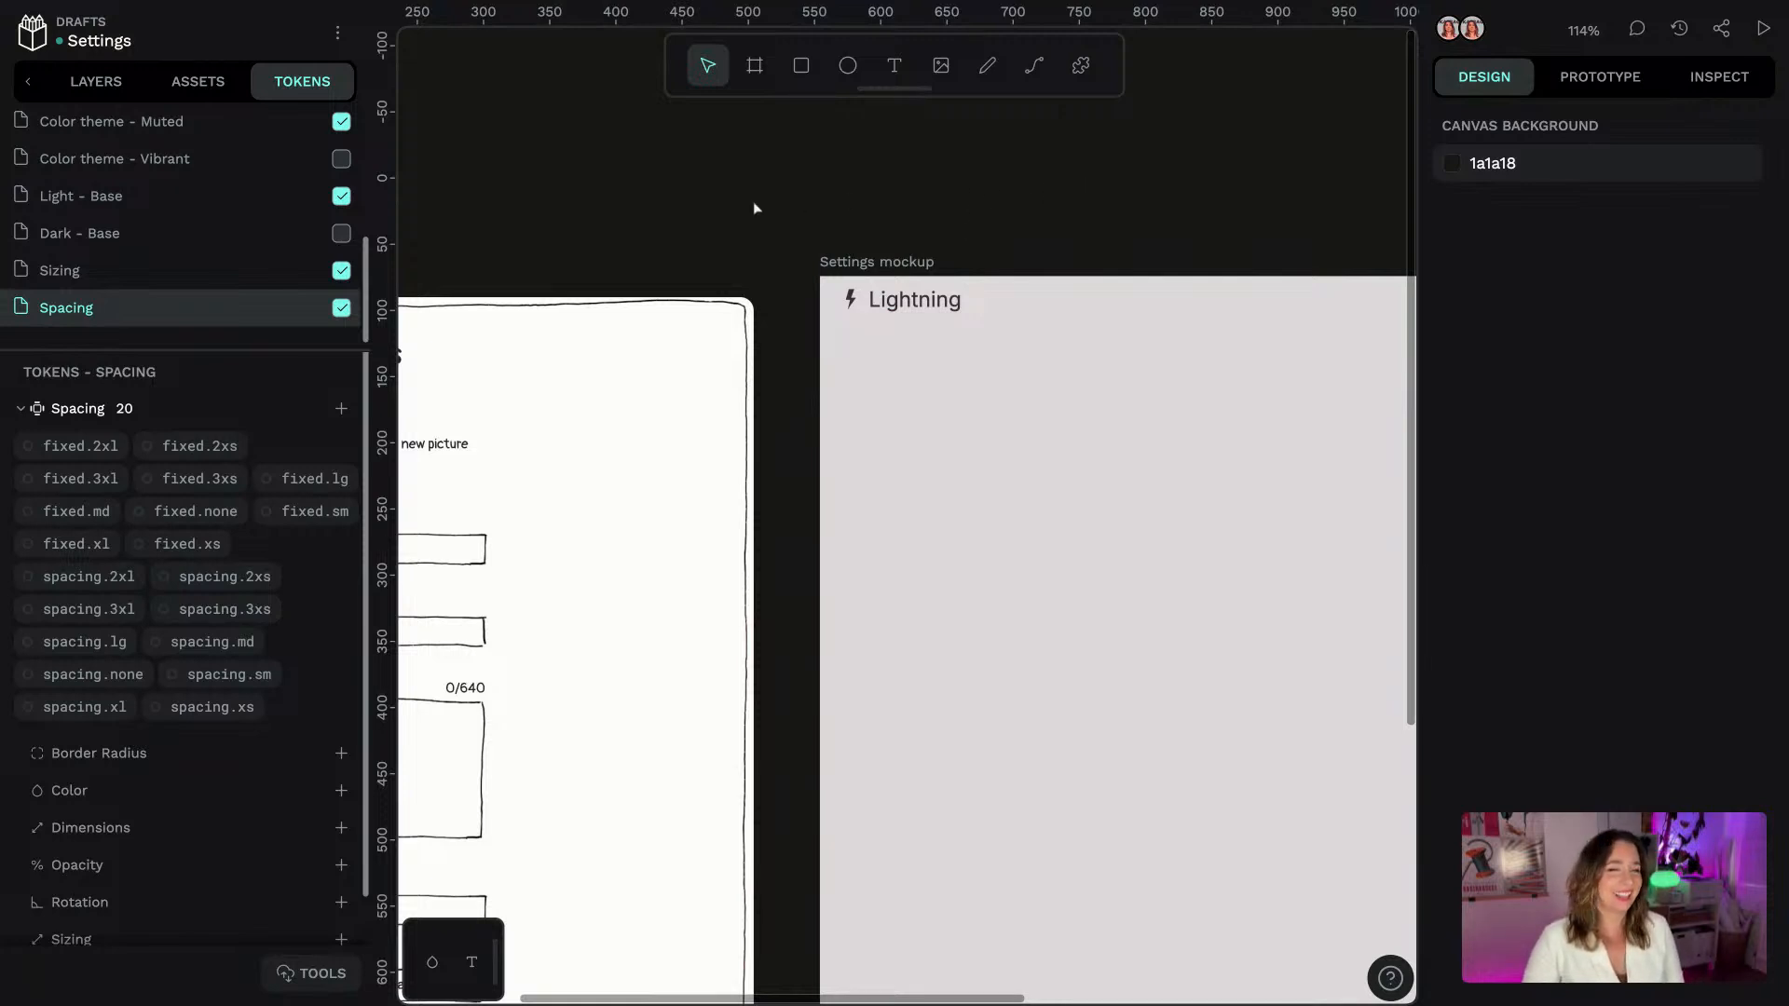
# Copy the Dashboard, Profile, Password, Notifications, Billing and Delete account texts from the Wireframe and paste them into the Settings mockup below the logo
pyautogui.hscroll(-3, 753, 201)
pyautogui.keyDown('ctrl'); pyautogui.scroll(-2, 746, 202); pyautogui.keyUp('ctrl')
pyautogui.hscroll(2, 658, 213)
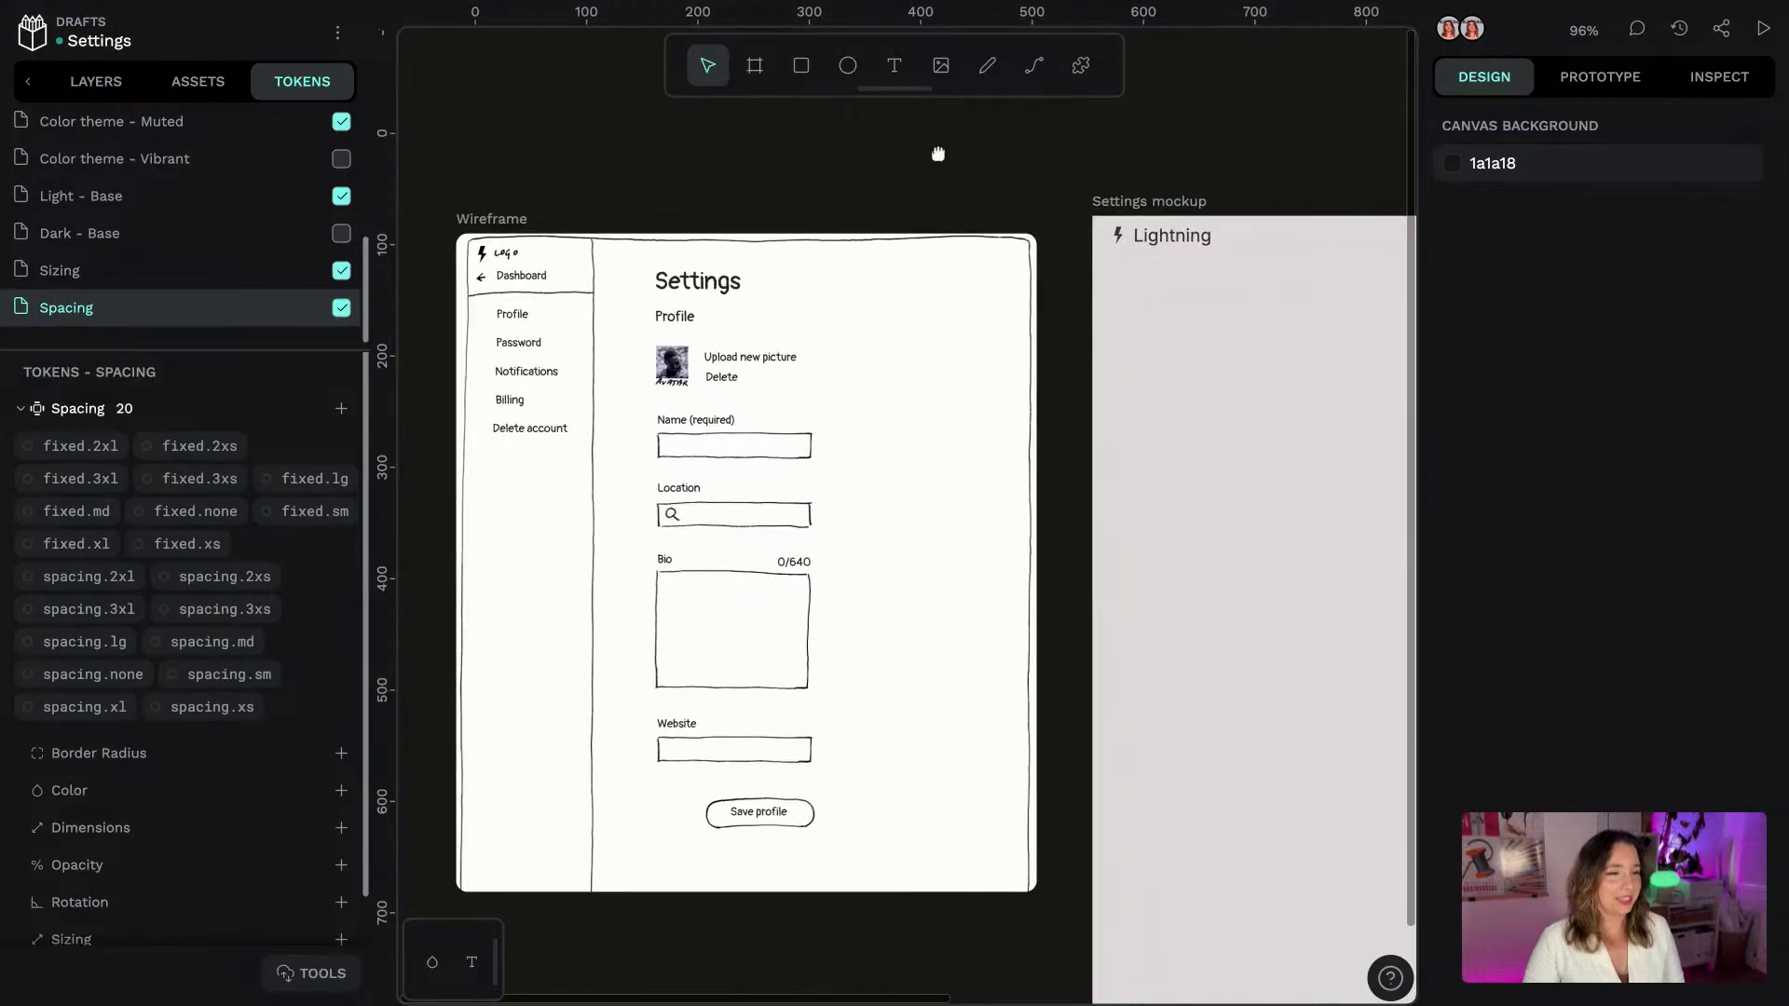
pyautogui.click(526, 280)
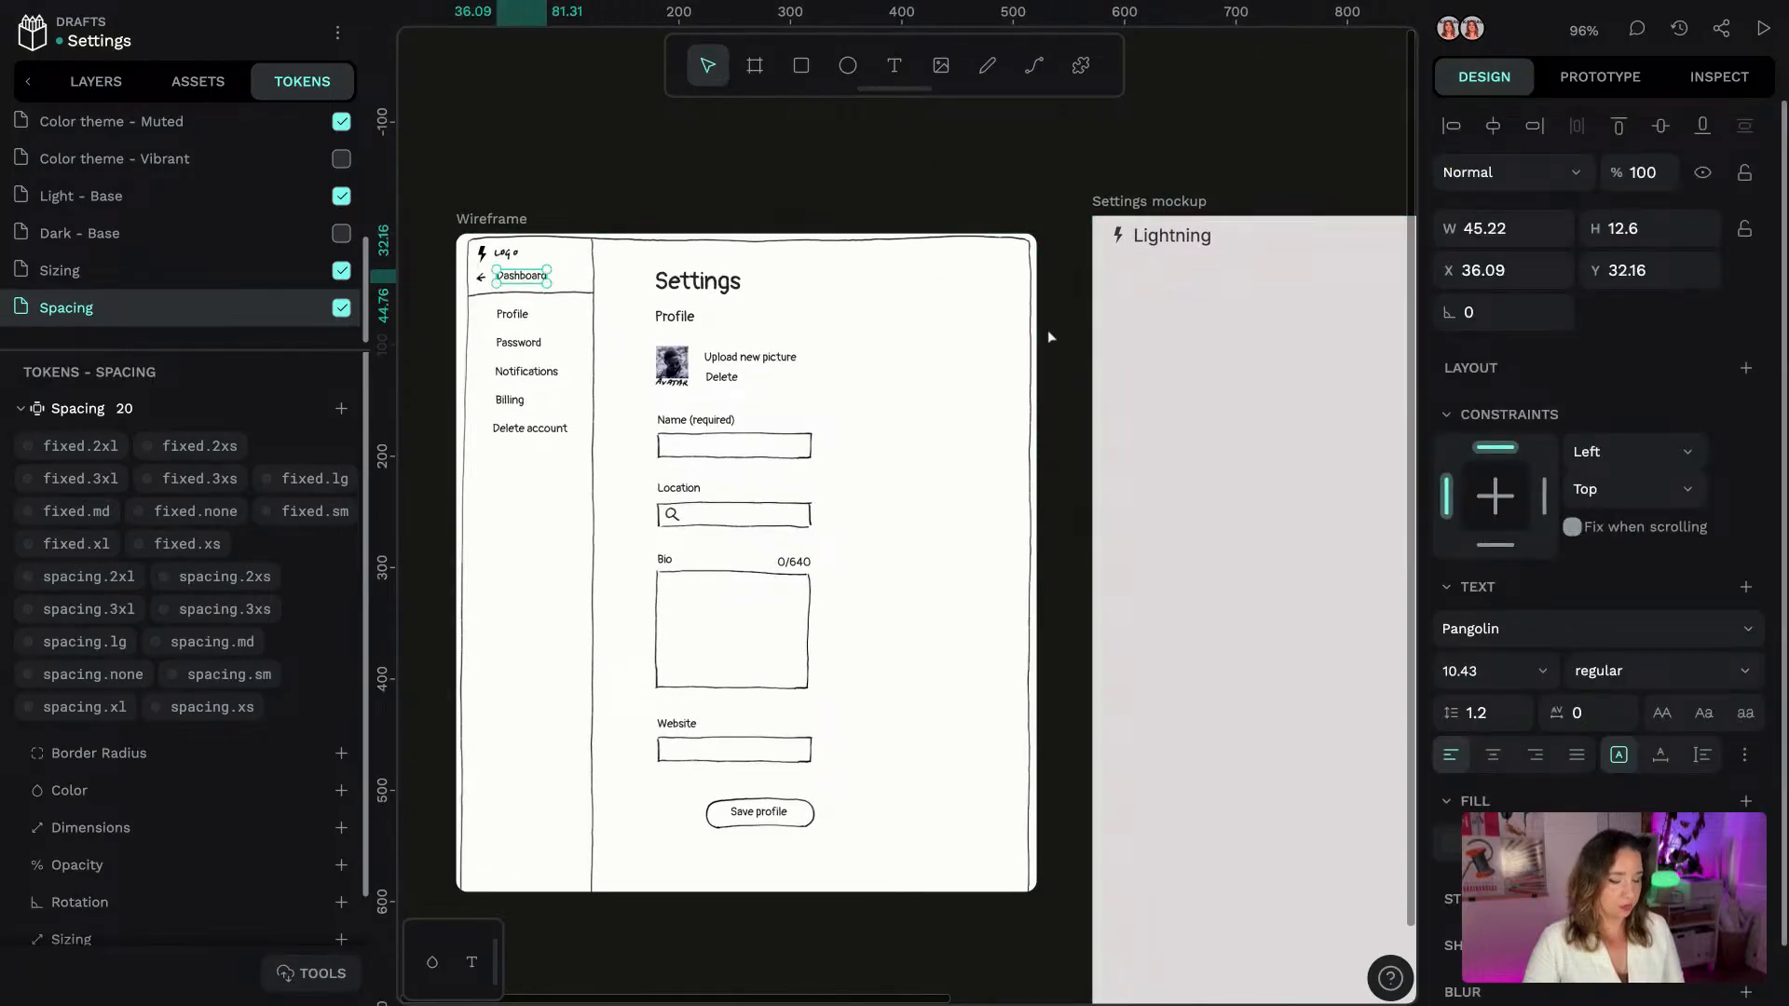
pyautogui.click(515, 318)
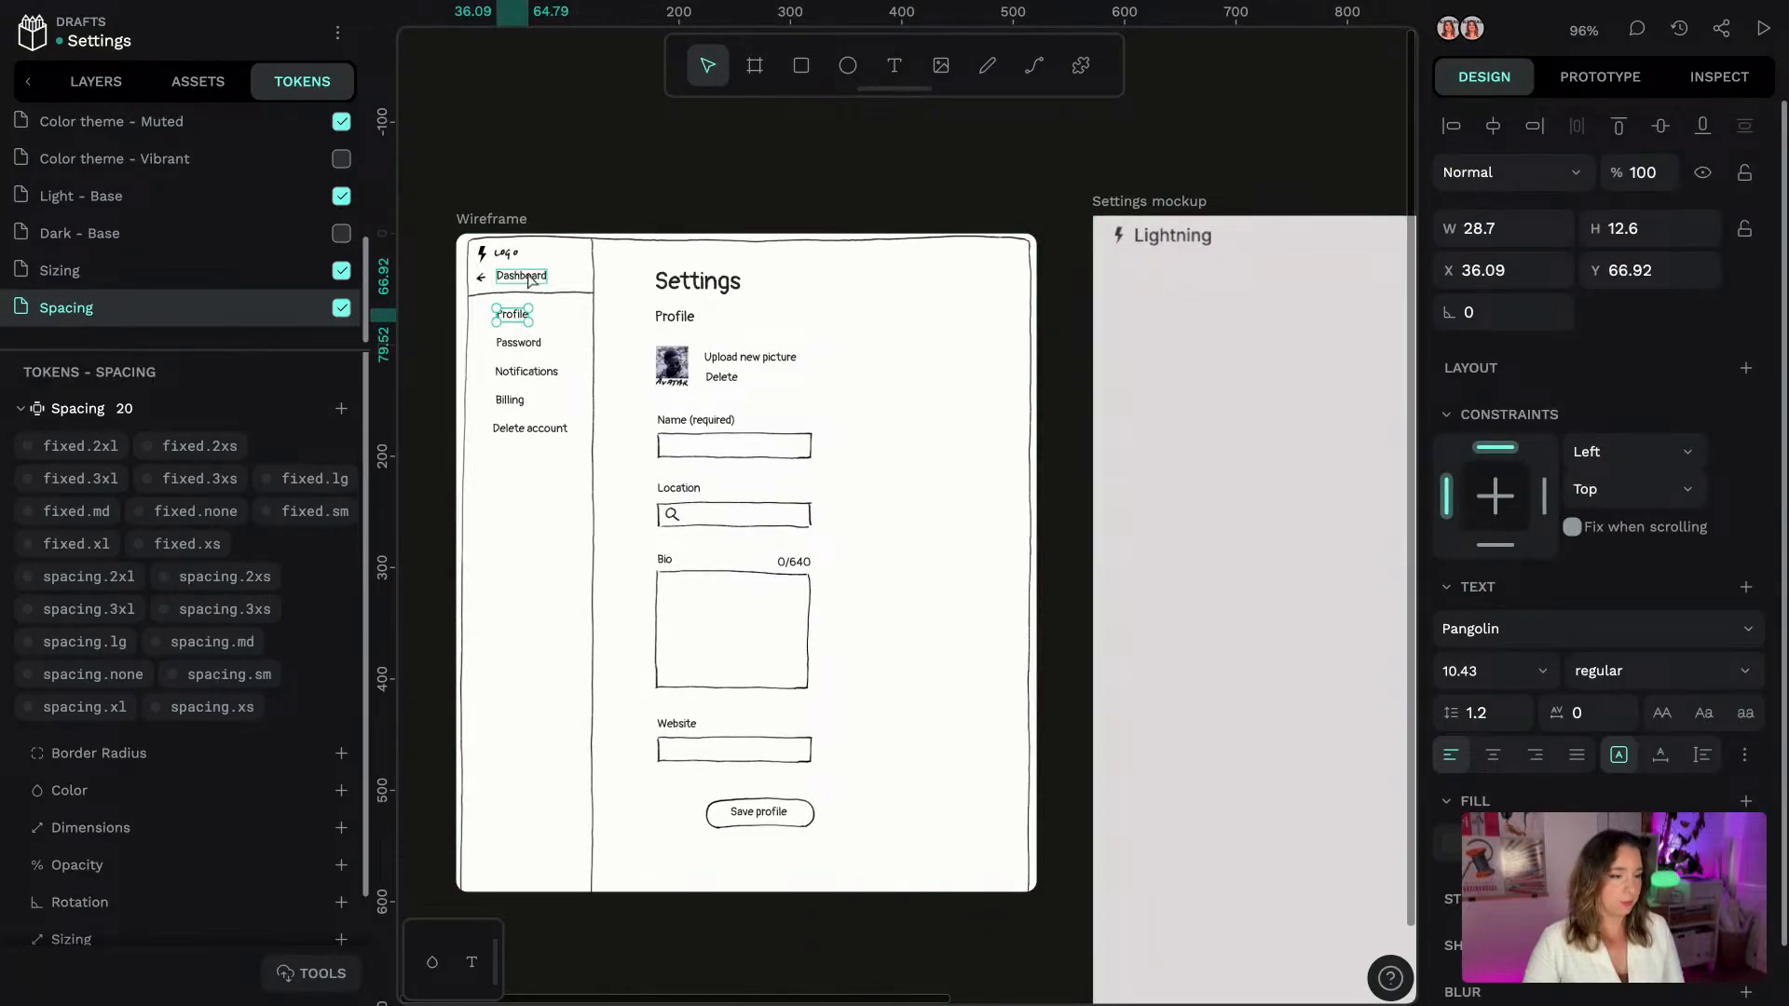
pyautogui.keyDown('shift'); pyautogui.click(530, 278); pyautogui.keyUp('shift')
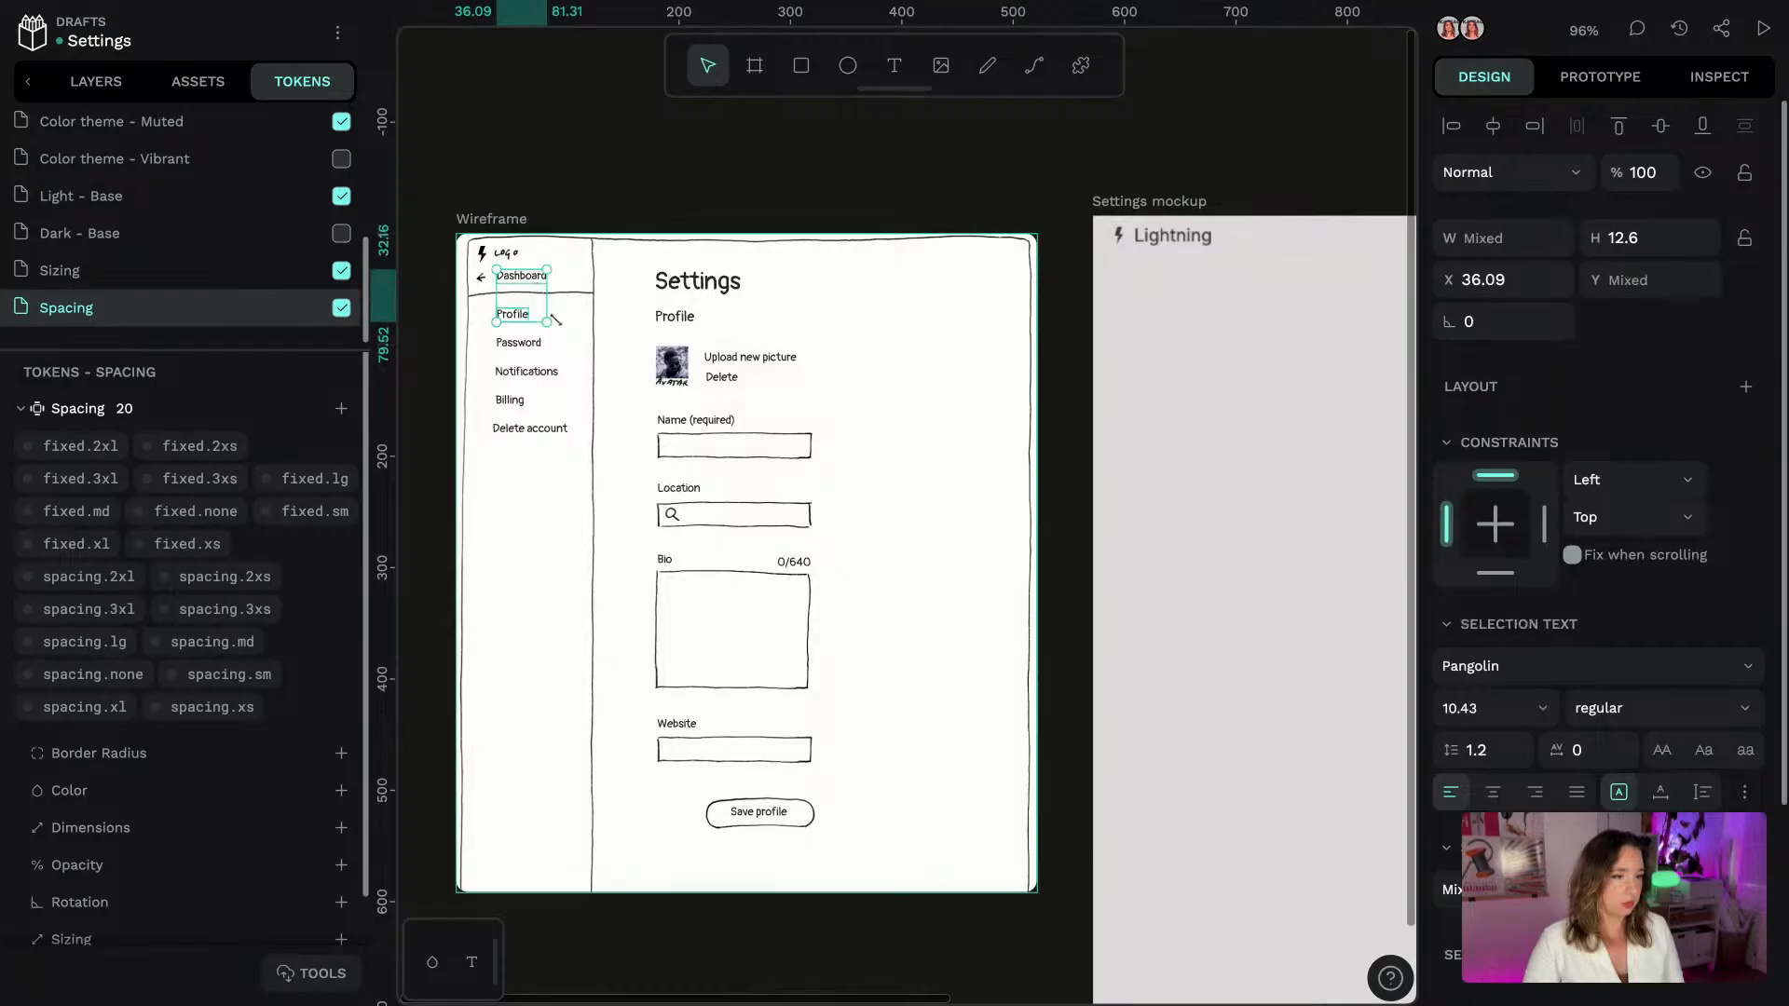
pyautogui.keyDown('shift'); pyautogui.click(518, 343); pyautogui.keyUp('shift')
pyautogui.keyDown('shift'); pyautogui.click(527, 371); pyautogui.keyUp('shift')
pyautogui.keyDown('shift'); pyautogui.click(510, 401); pyautogui.keyUp('shift')
pyautogui.keyDown('shift'); pyautogui.click(523, 431); pyautogui.keyUp('shift')
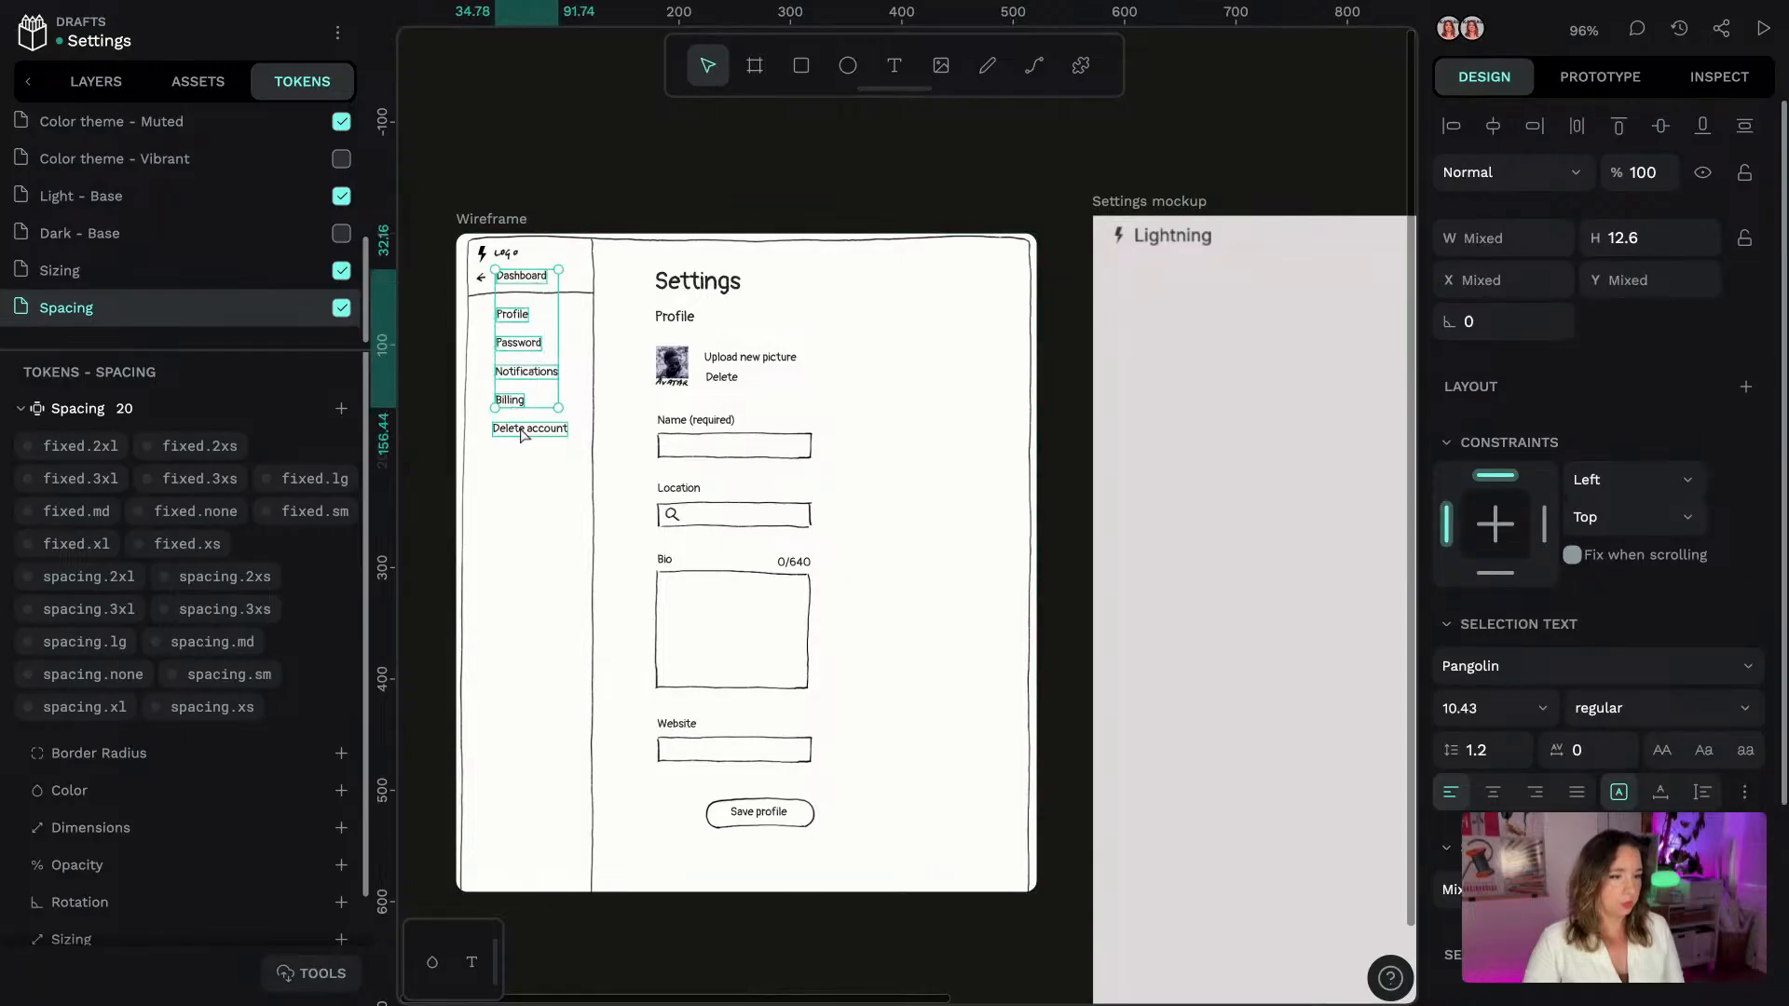
pyautogui.keyDown('shift'); pyautogui.click(522, 434); pyautogui.keyUp('shift')
pyautogui.hotkey('ctrl', 'c')
pyautogui.click(1156, 199)
pyautogui.hotkey('ctrl', 'v')
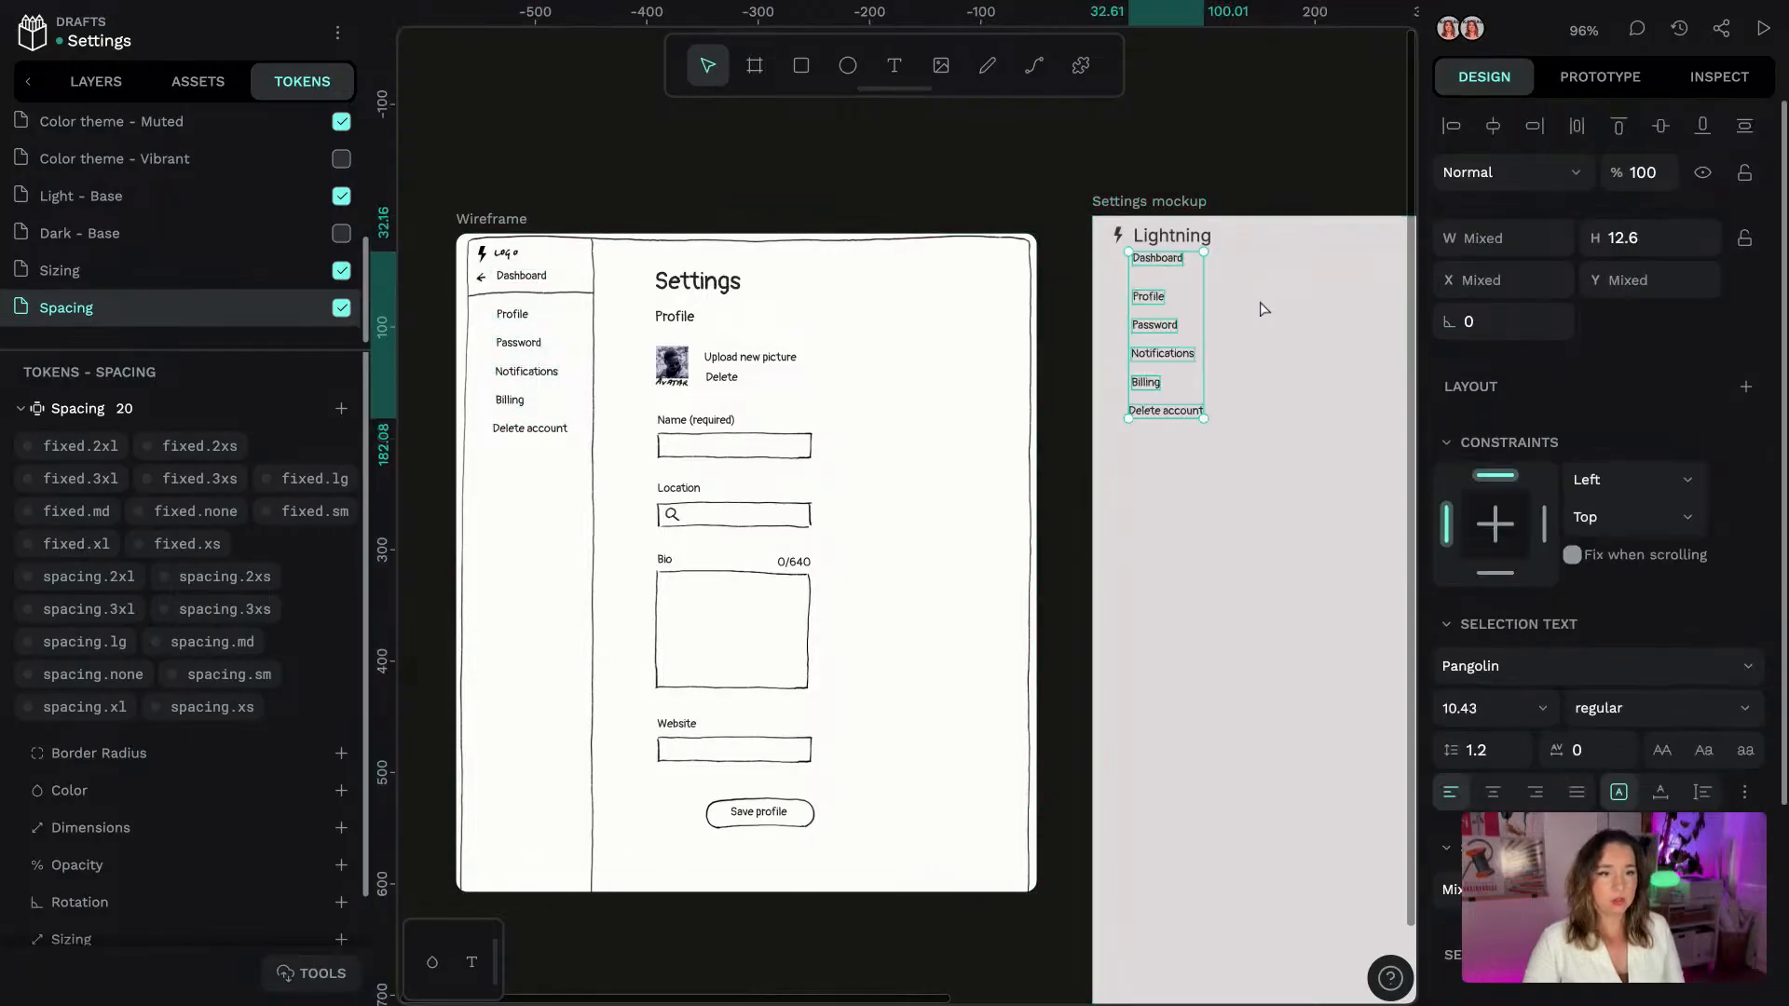
# Move the six pasted navigation texts further below the Lightning logo and set their font to Inter
pyautogui.moveTo(1167, 268); pyautogui.dragTo(1171, 310)
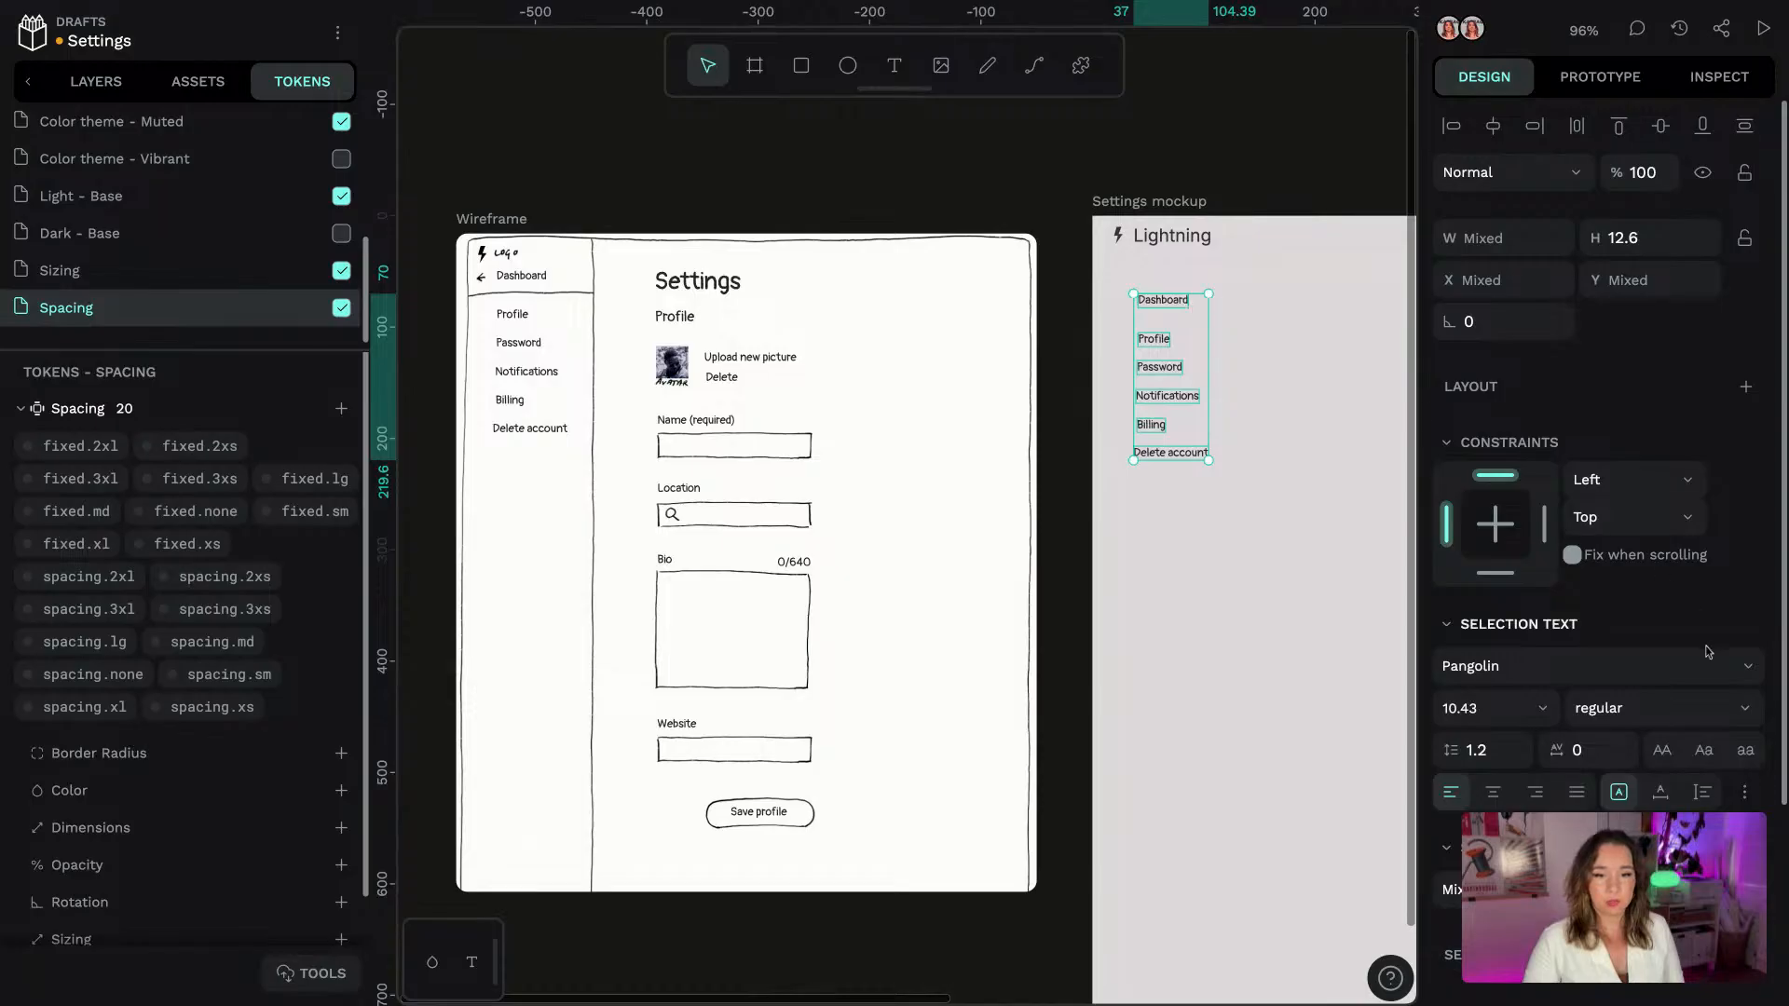
pyautogui.click(1584, 665)
pyautogui.write('inter')
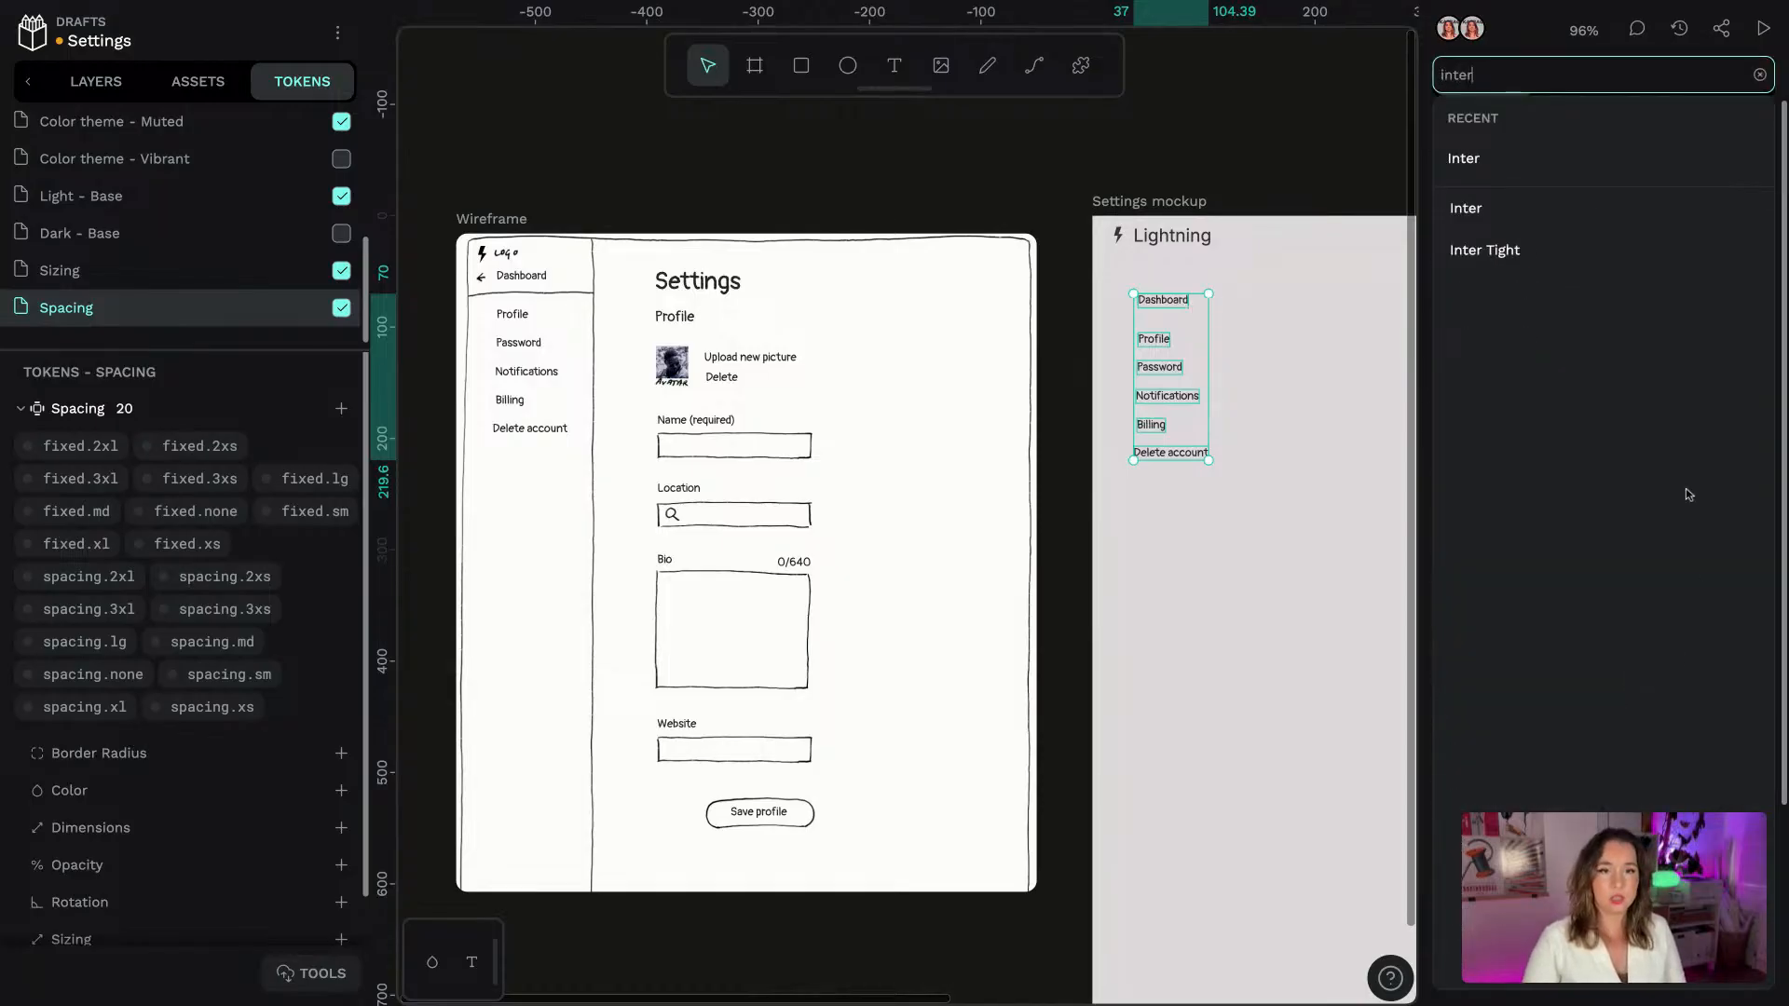
pyautogui.click(1510, 159)
# Set the navigation texts' font size to 14 and make their boxes adapt to the text width
pyautogui.click(1524, 704)
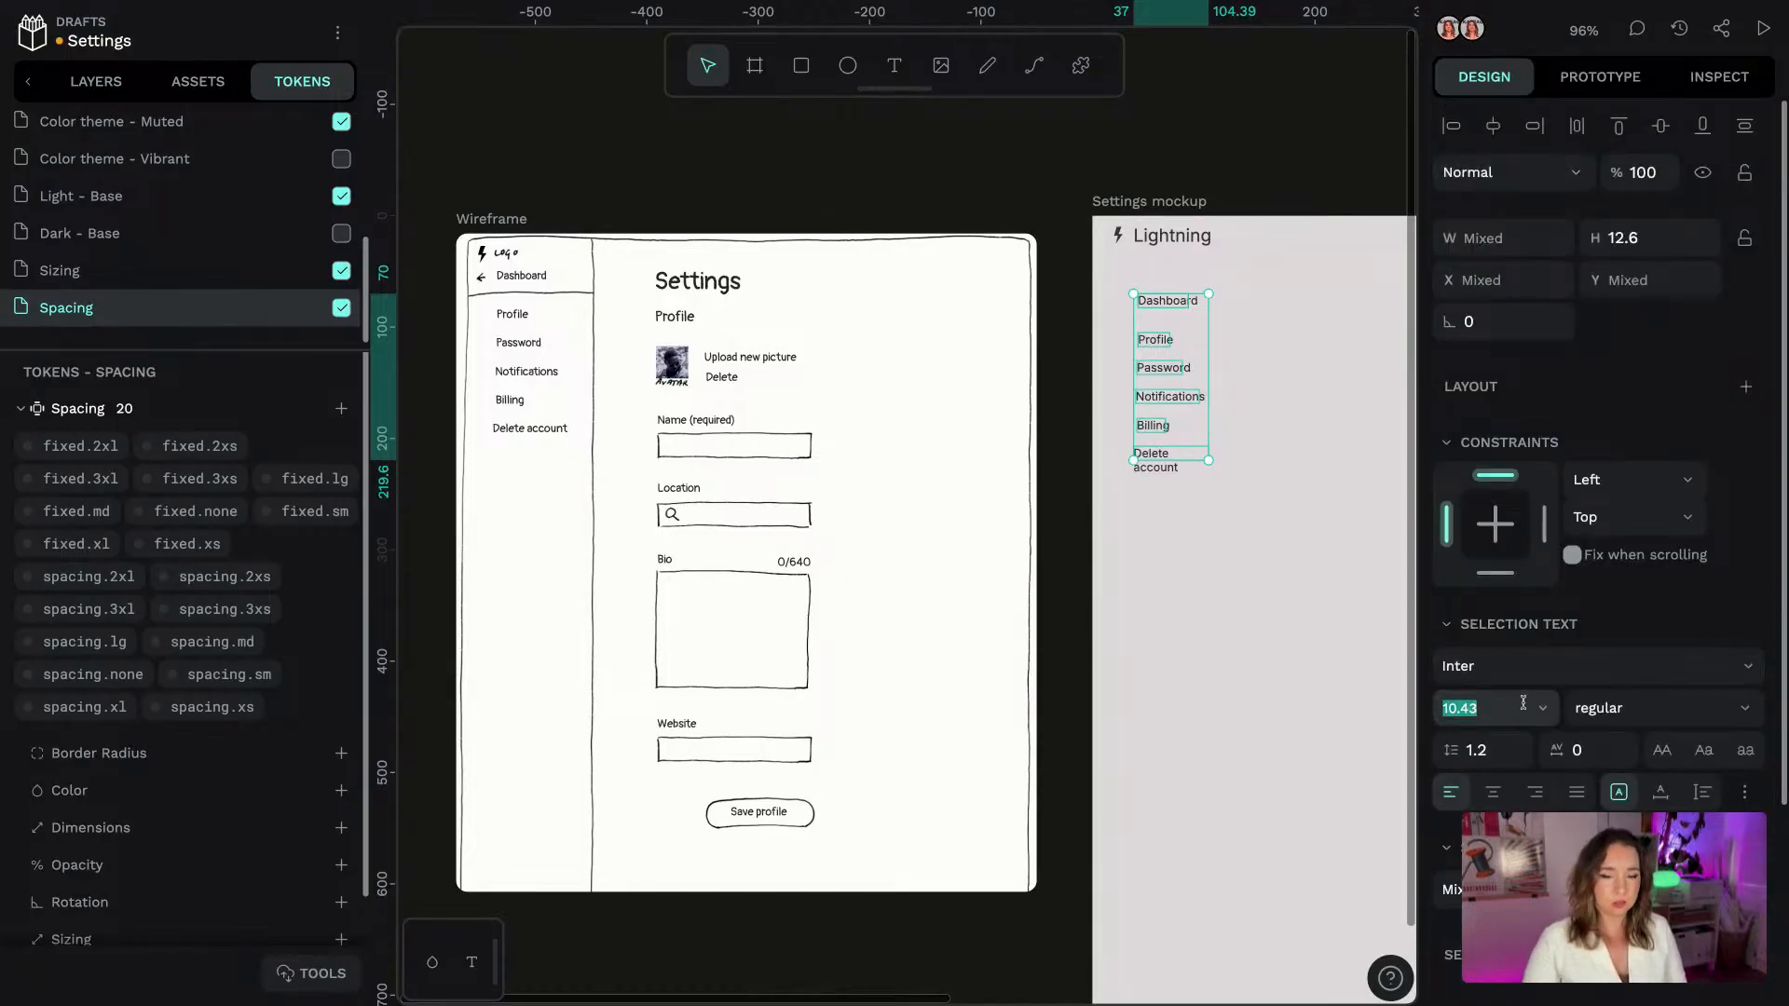
pyautogui.write('16')
pyautogui.press('Return')
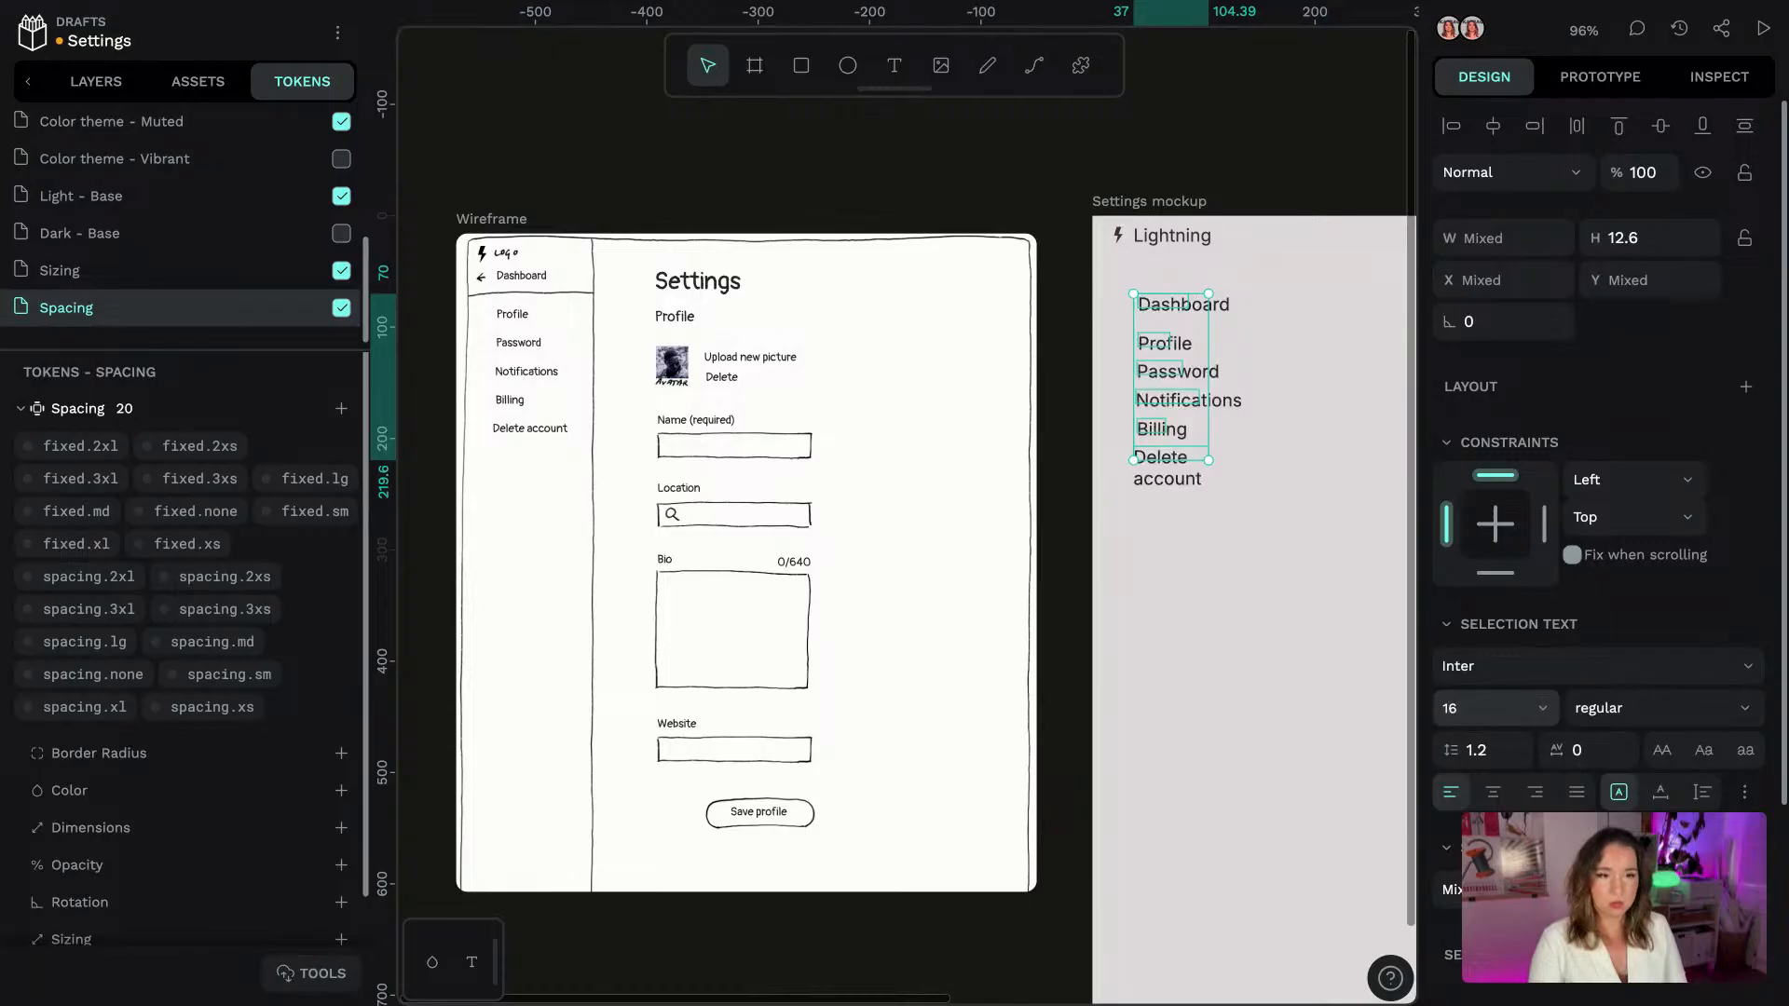
pyautogui.press('BackSpace')
pyautogui.write('4')
pyautogui.press('Return')
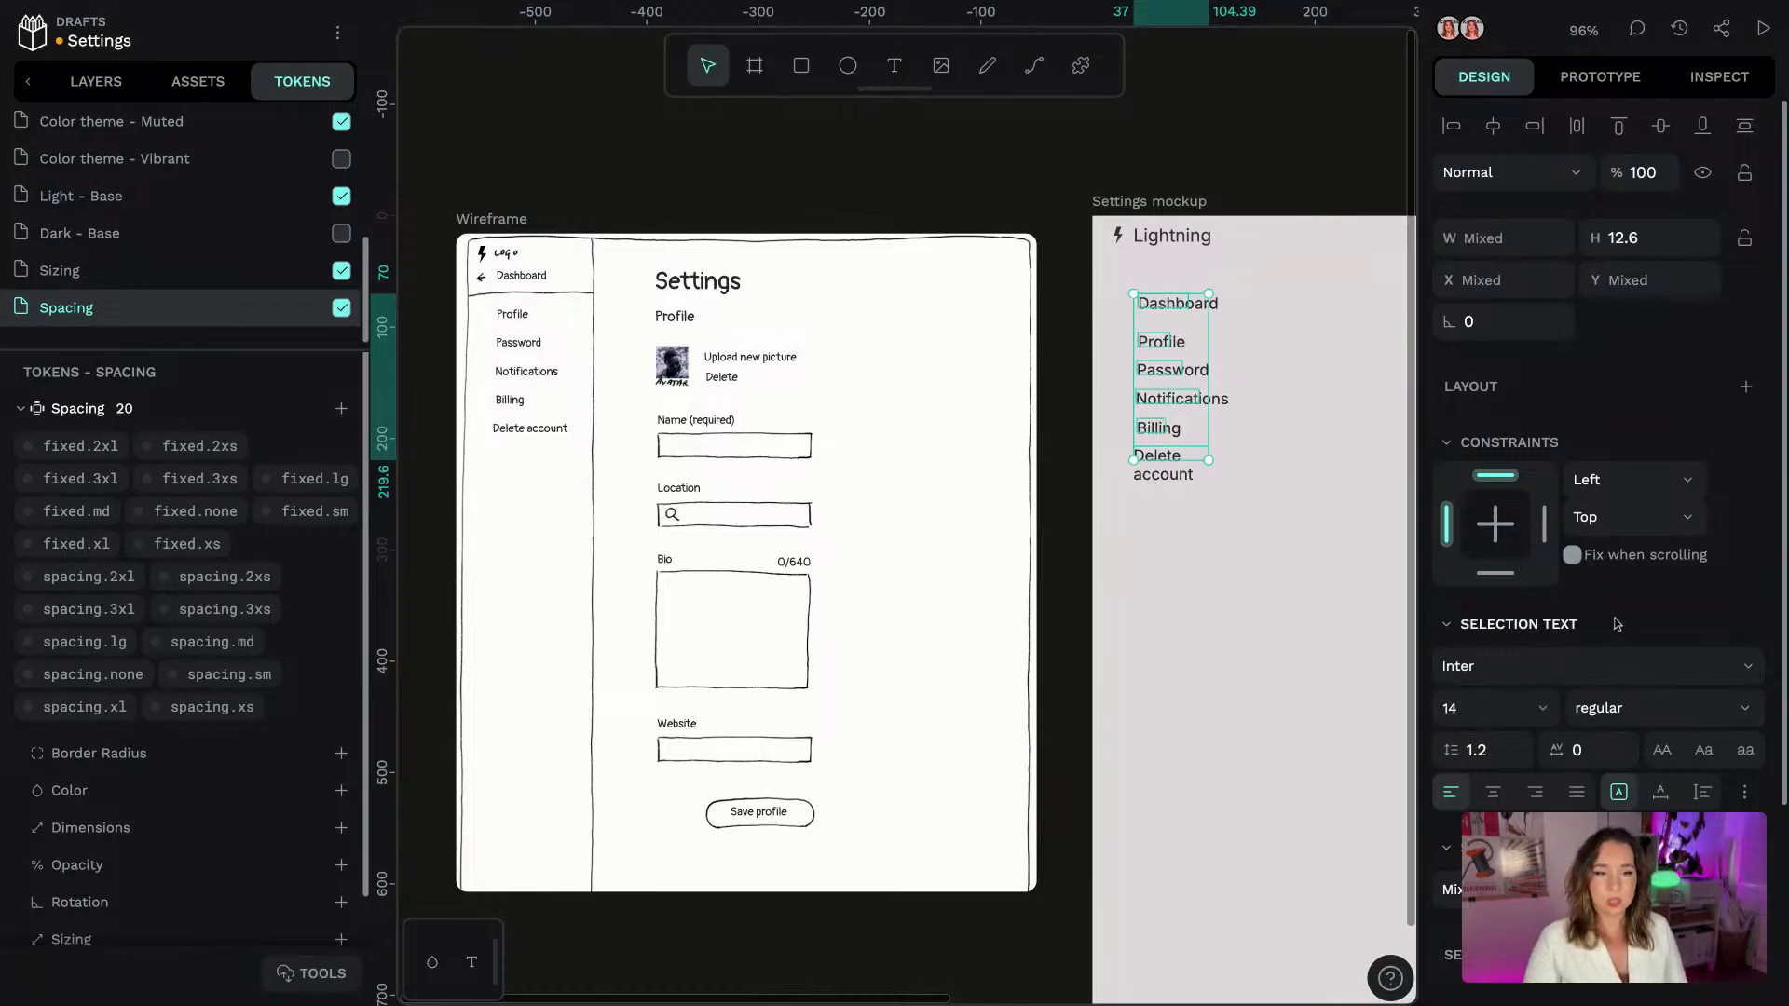
pyautogui.click(1661, 797)
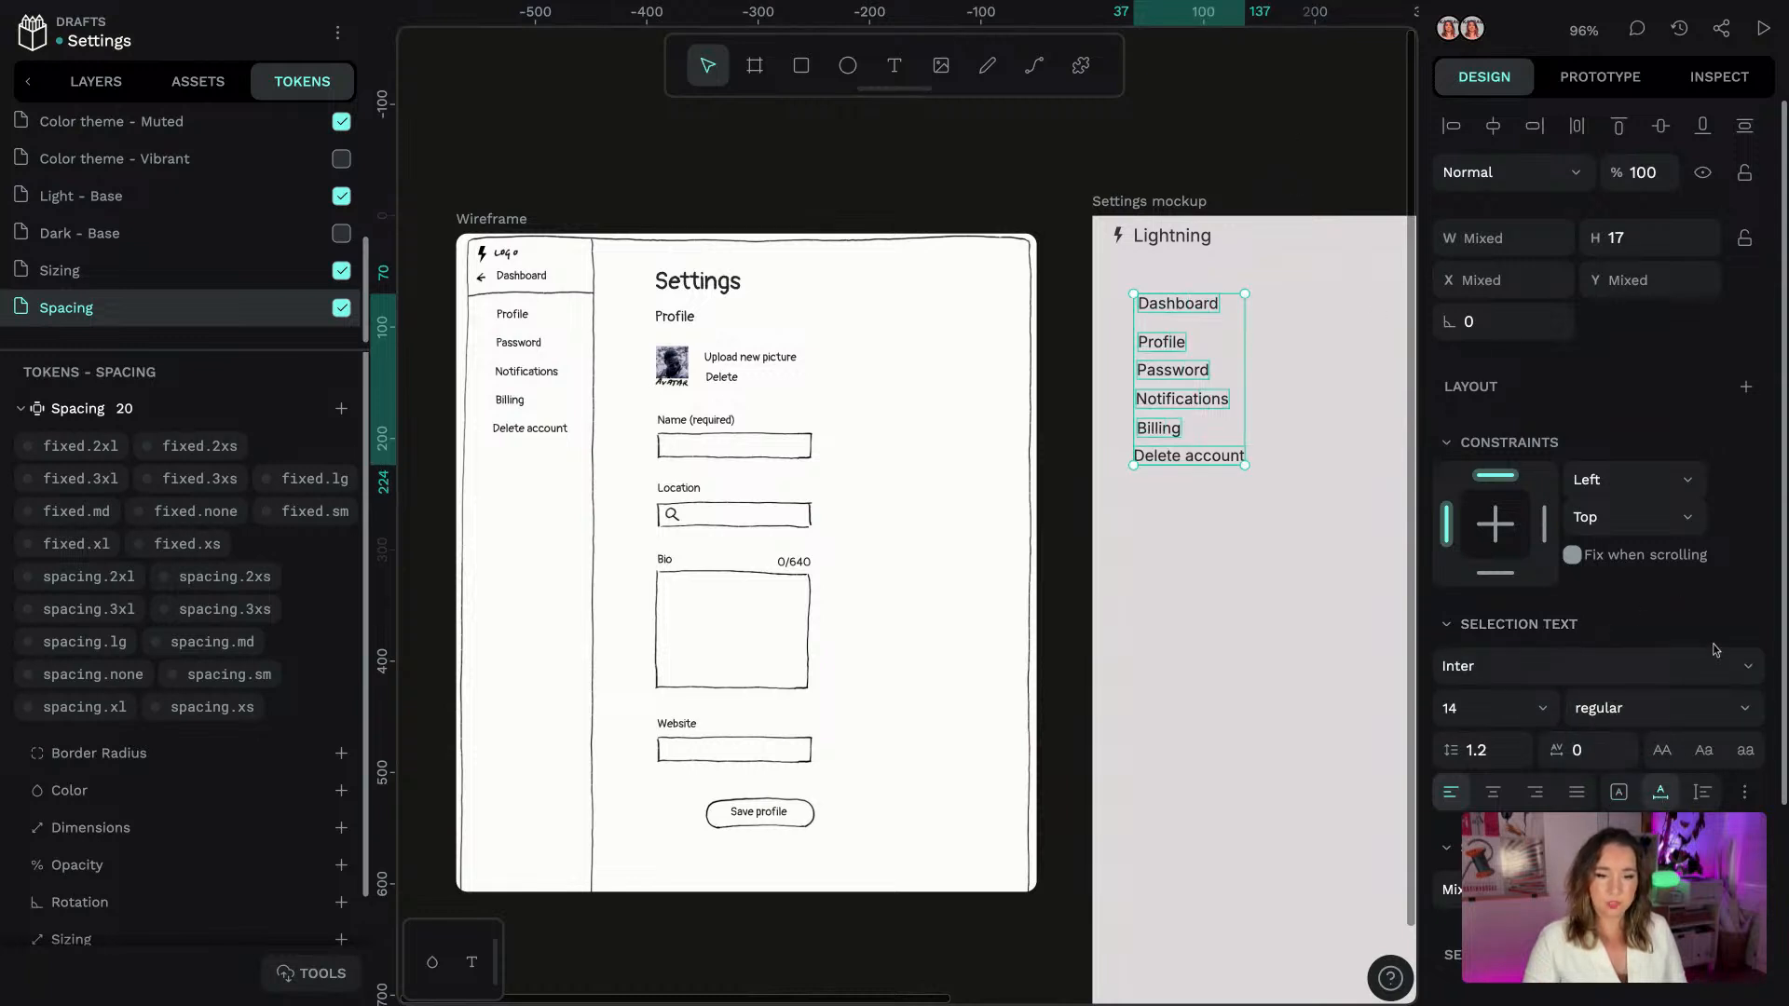
# Rename the typography style of the Dashboard text in the mockup to Sidebar link
pyautogui.click(1165, 298)
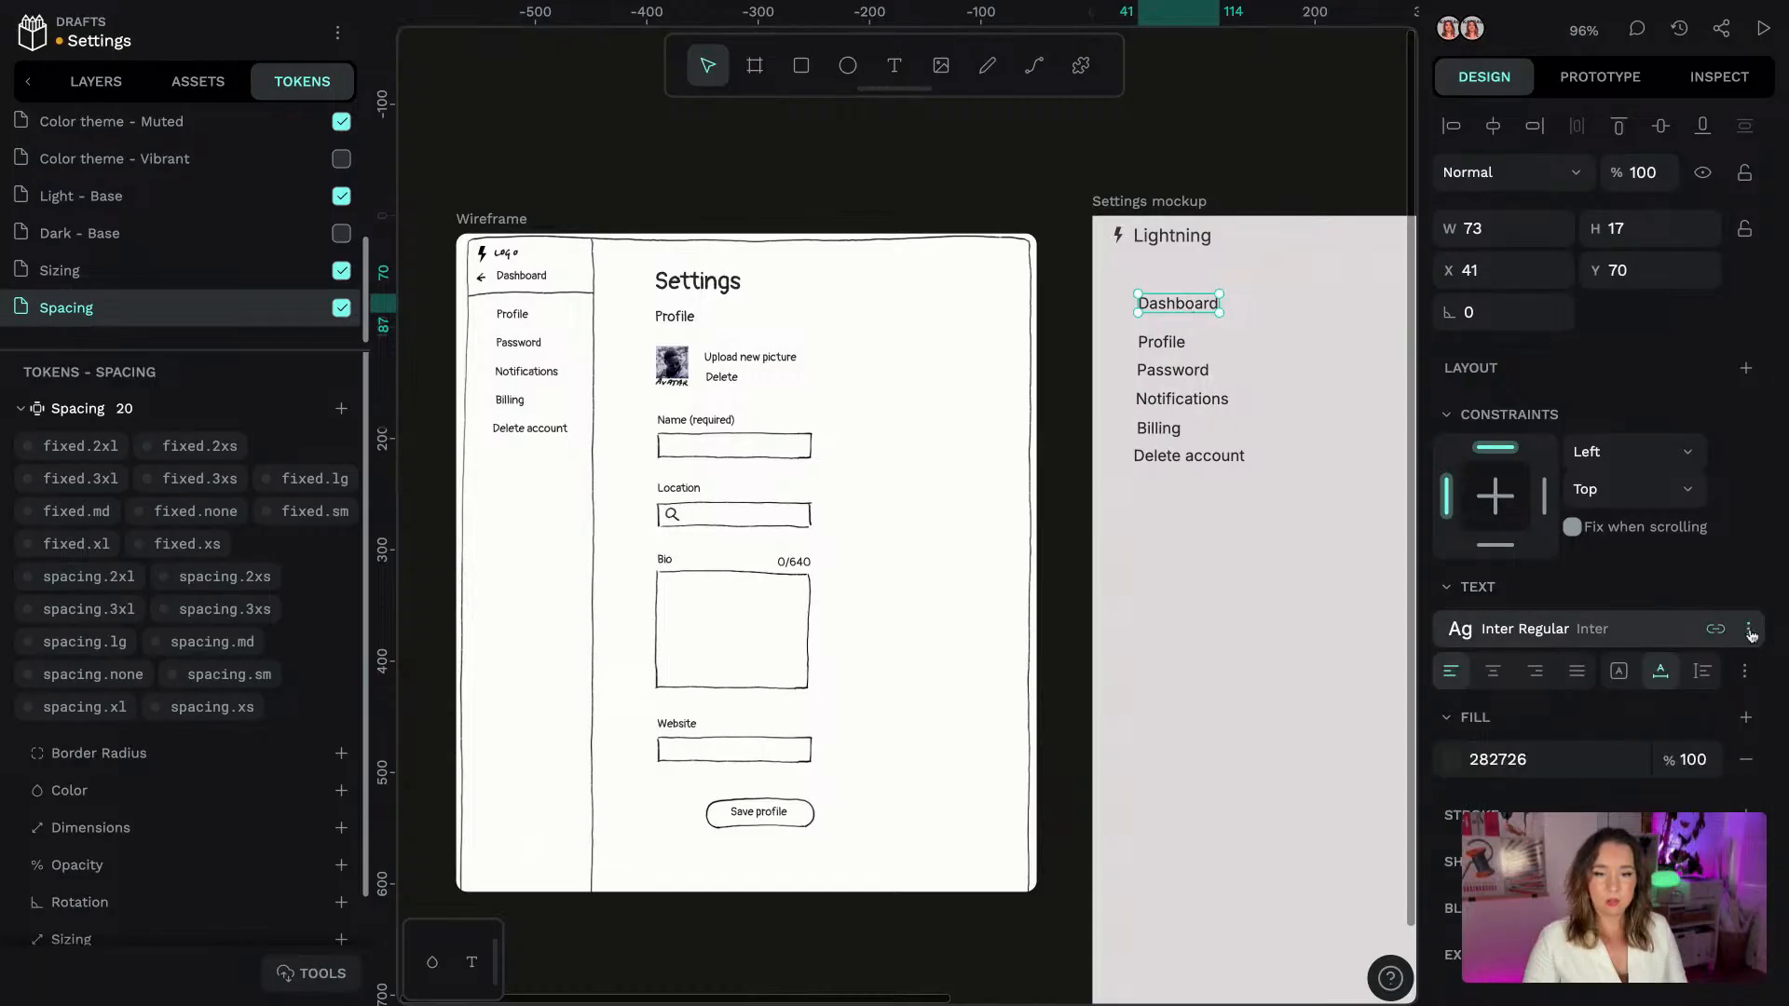
pyautogui.click(1750, 630)
pyautogui.doubleClick(1558, 631)
pyautogui.hotkey('ctrl', 'a')
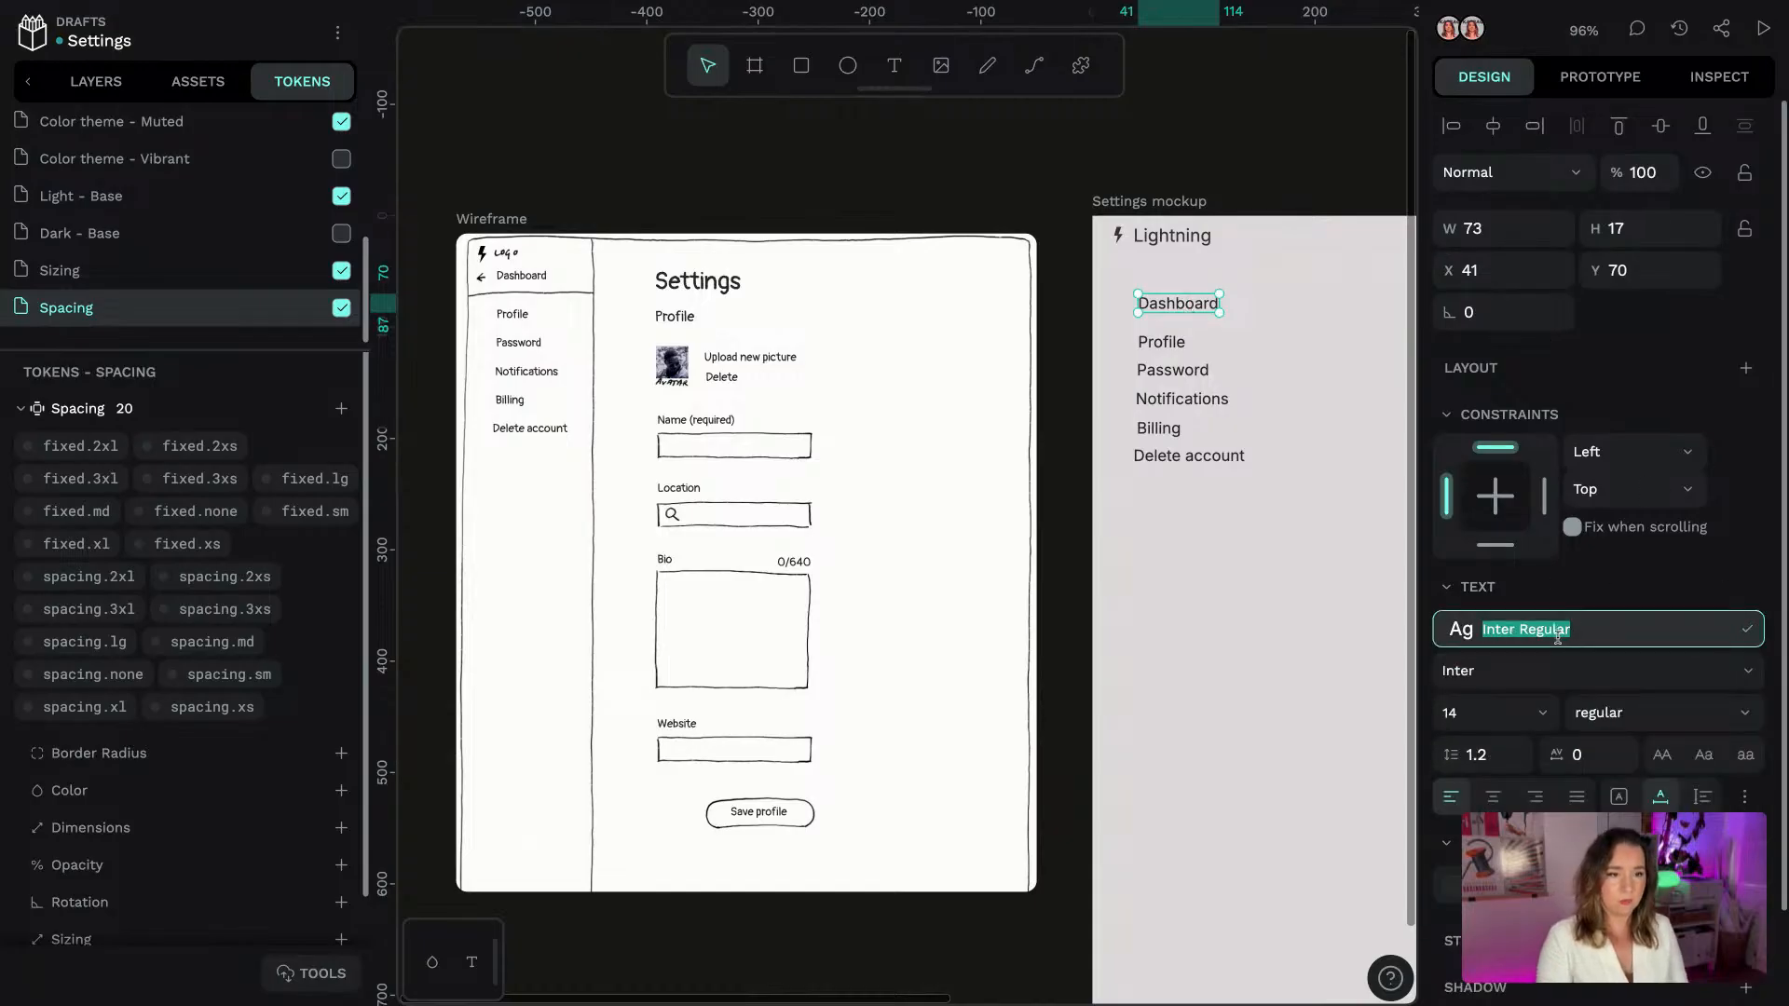
pyautogui.write('Siden')
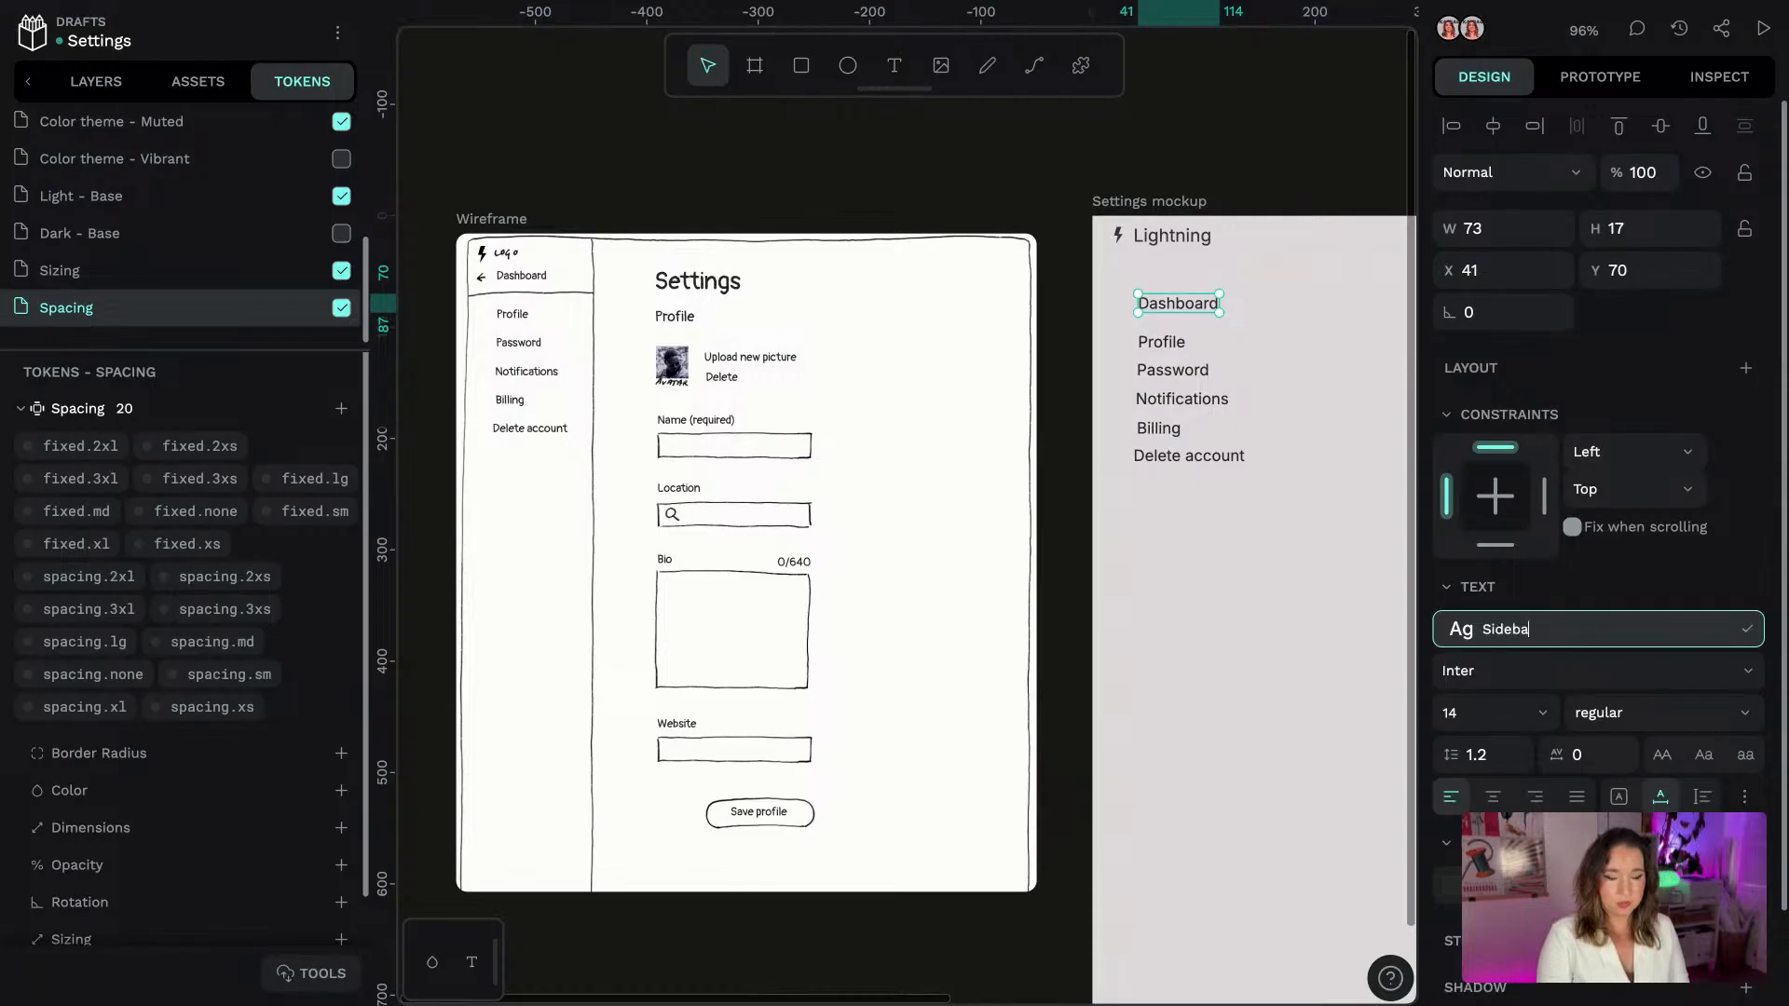
pyautogui.write('ar link')
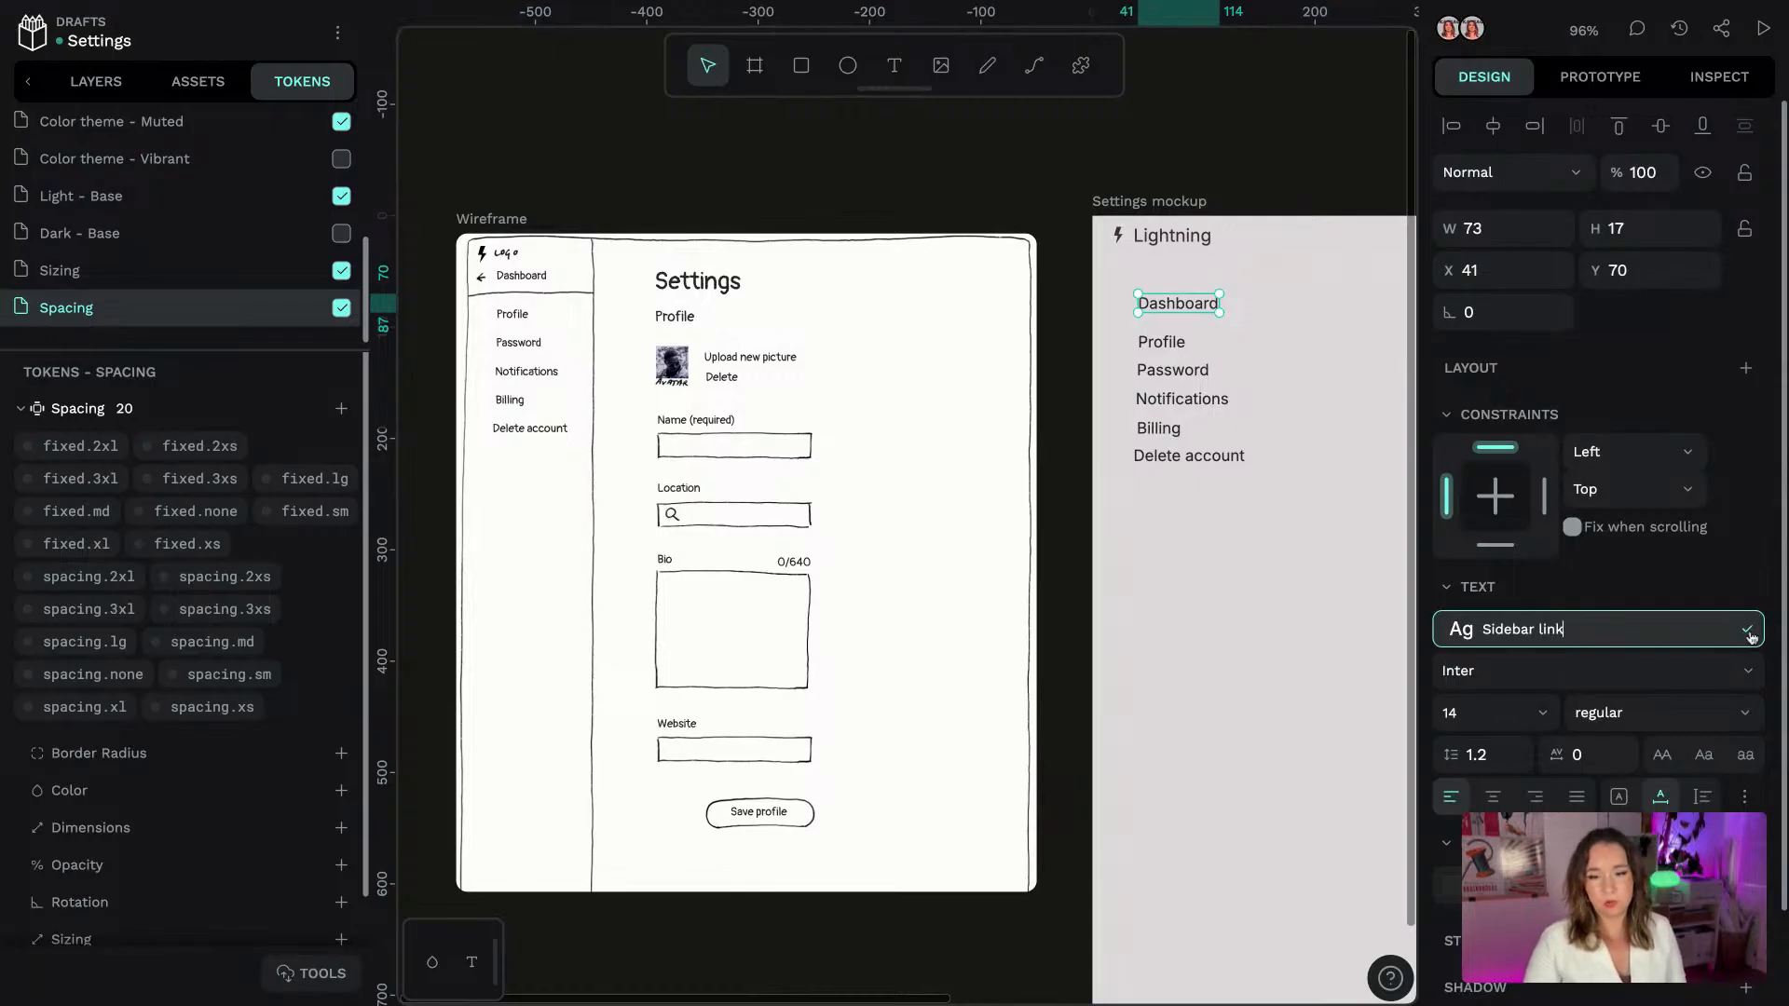
pyautogui.click(1747, 629)
# Apply the Sidebar link typography to Dashboard, Profile, Password, Notifications, Billing and Delete account in the mockup
pyautogui.click(1162, 343)
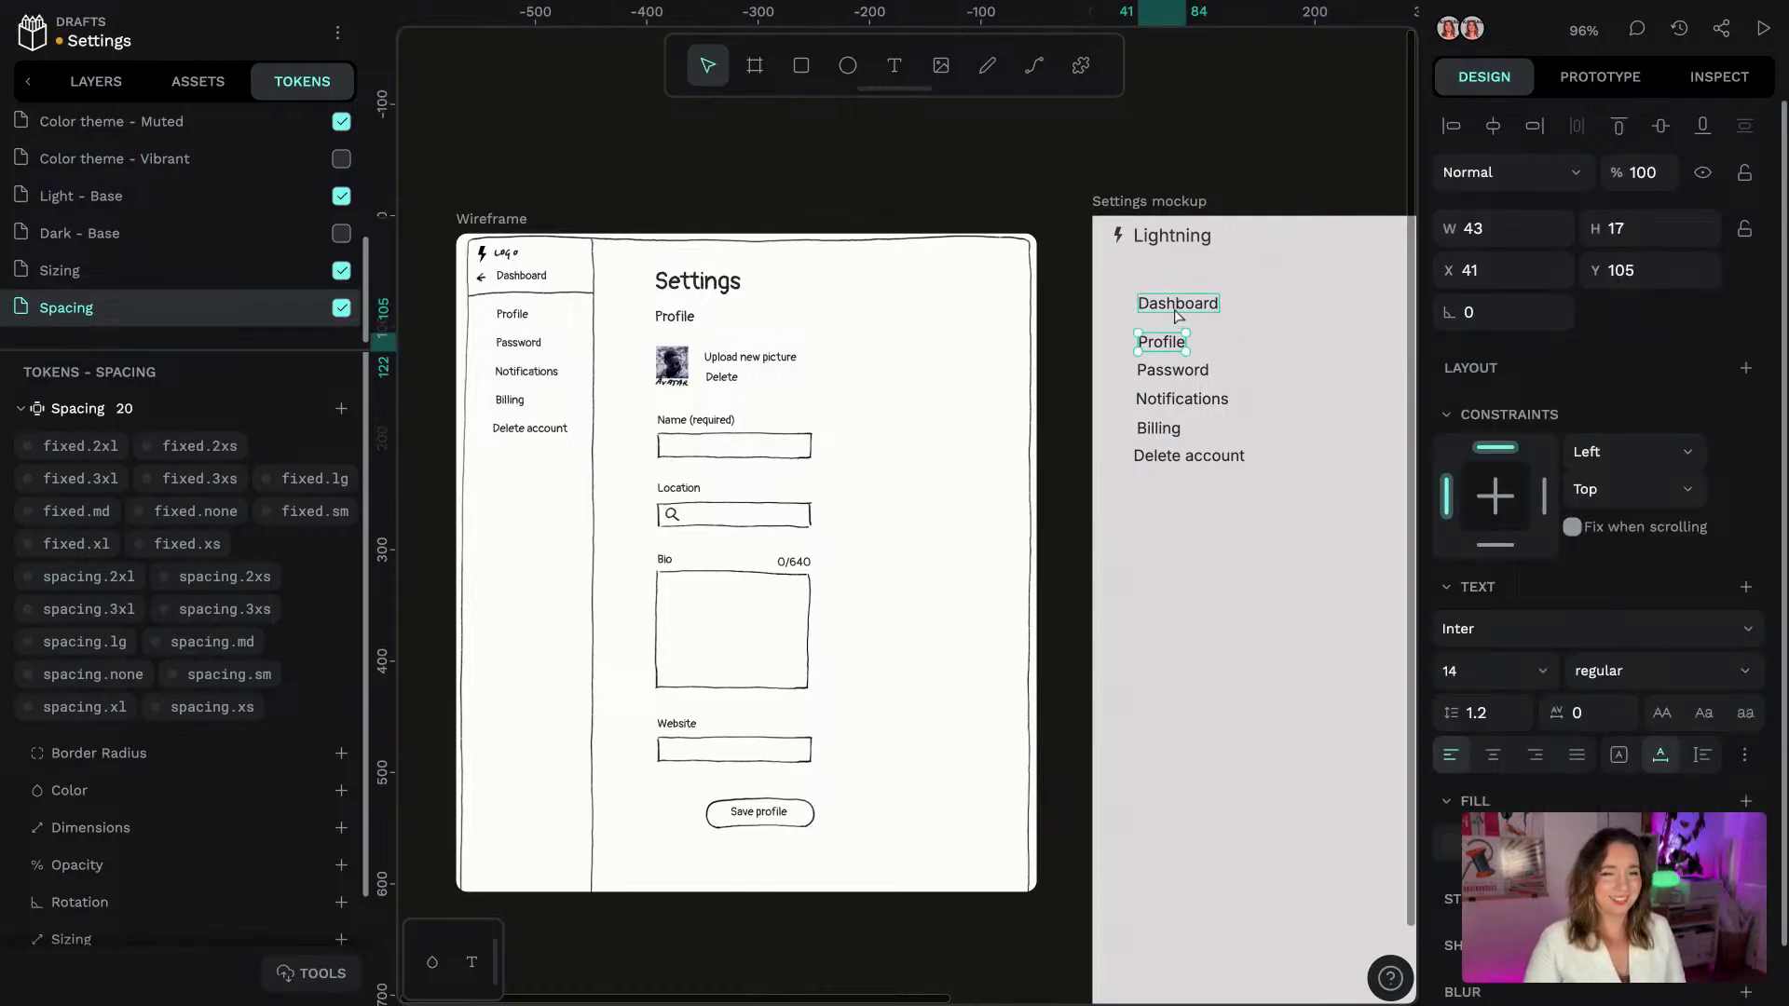
pyautogui.keyDown('shift'); pyautogui.click(1179, 313); pyautogui.keyUp('shift')
pyautogui.keyDown('shift'); pyautogui.click(1187, 374); pyautogui.keyUp('shift')
pyautogui.keyDown('shift'); pyautogui.click(1184, 404); pyautogui.keyUp('shift')
pyautogui.keyDown('shift'); pyautogui.click(1158, 429); pyautogui.keyUp('shift')
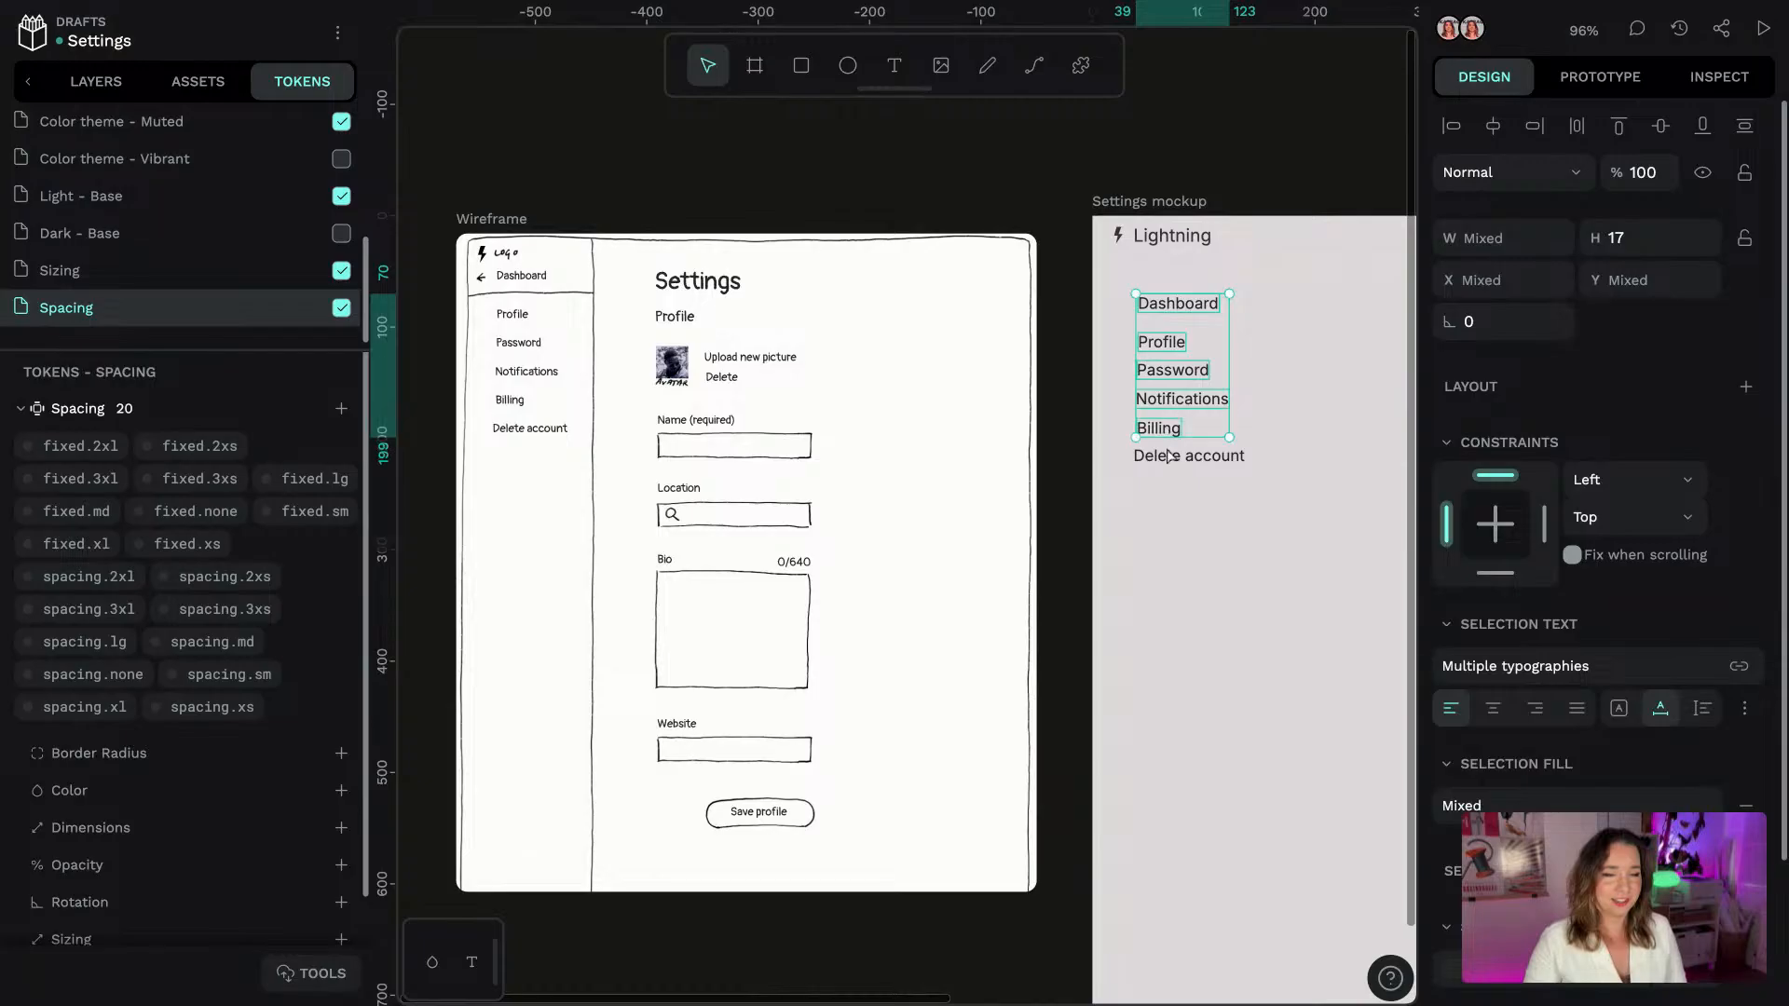
pyautogui.keyDown('shift'); pyautogui.click(1188, 457); pyautogui.keyUp('shift')
pyautogui.click(473, 962)
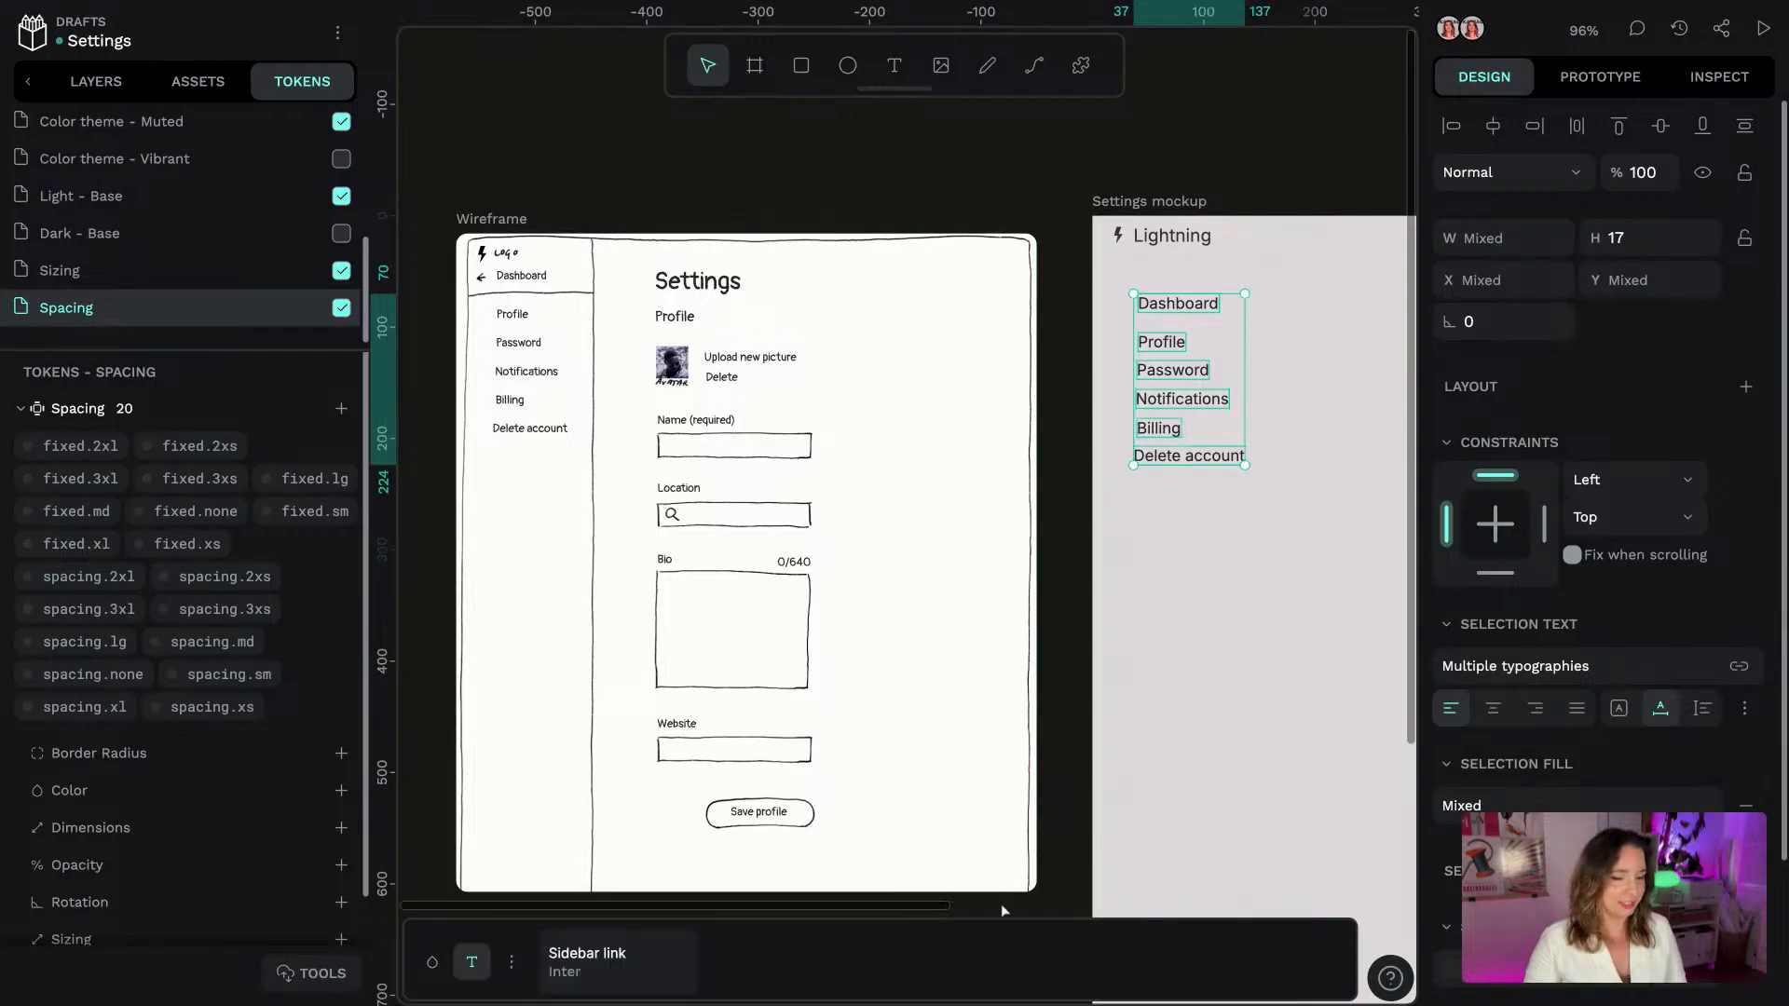
pyautogui.click(587, 960)
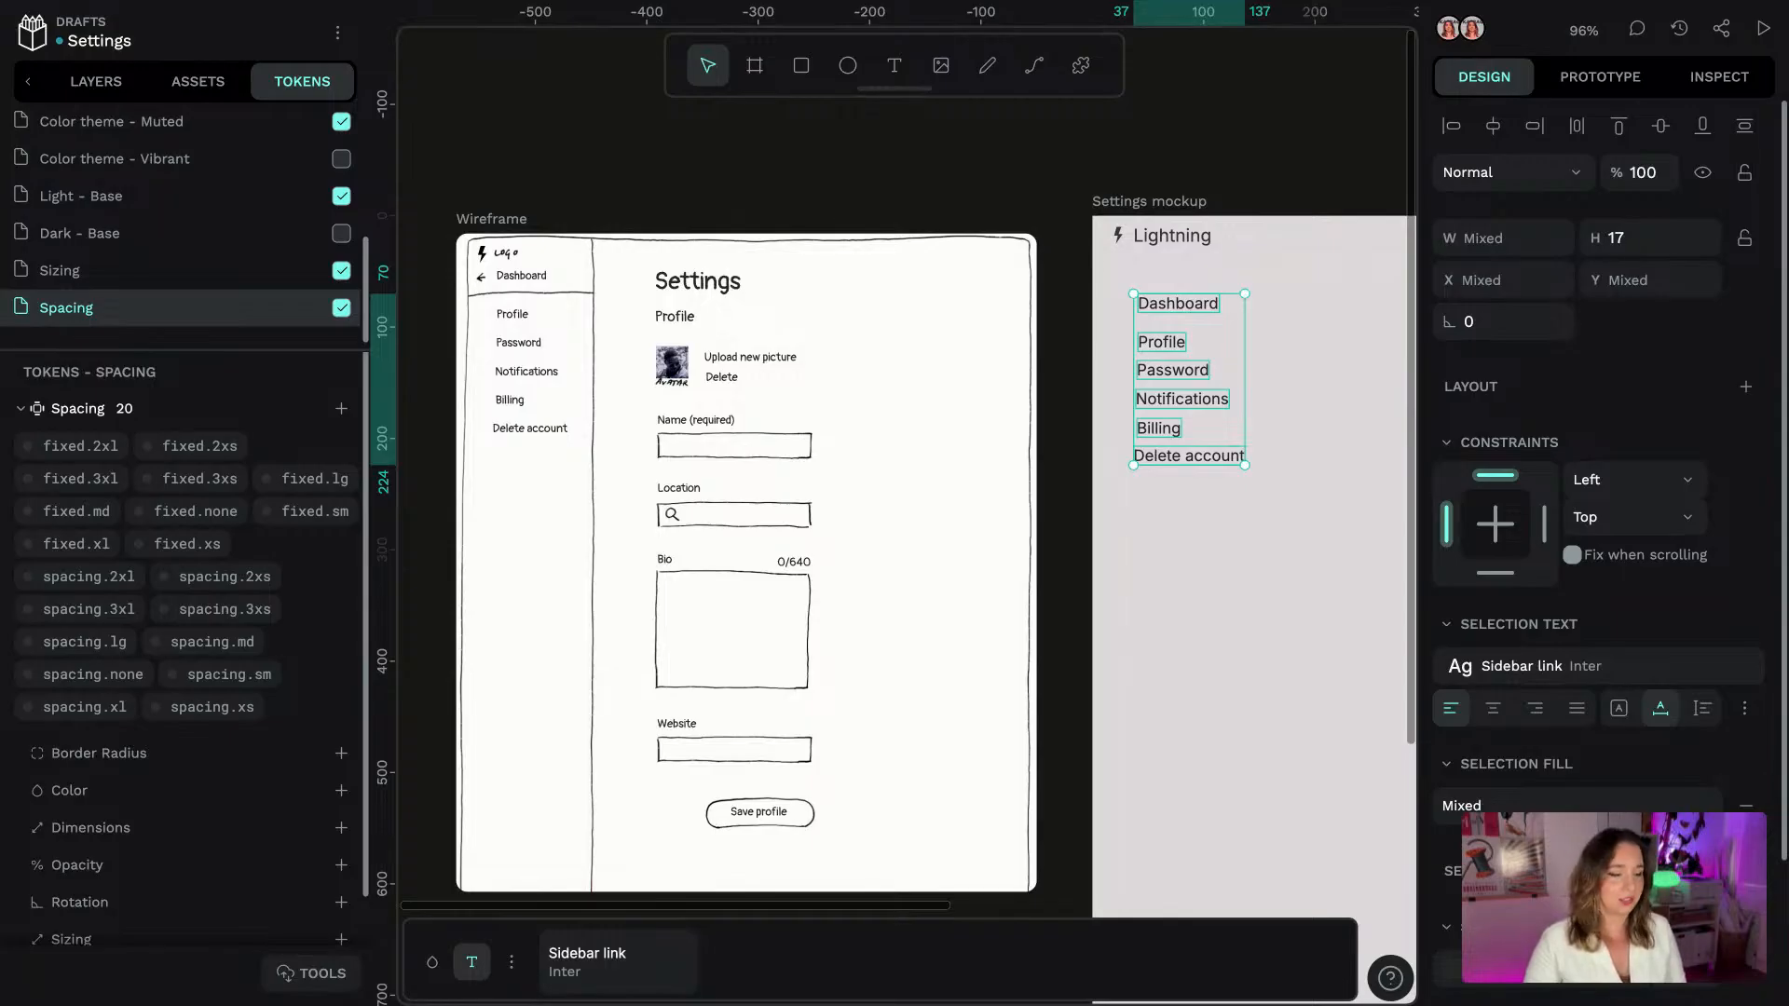
pyautogui.click(473, 963)
pyautogui.click(1333, 120)
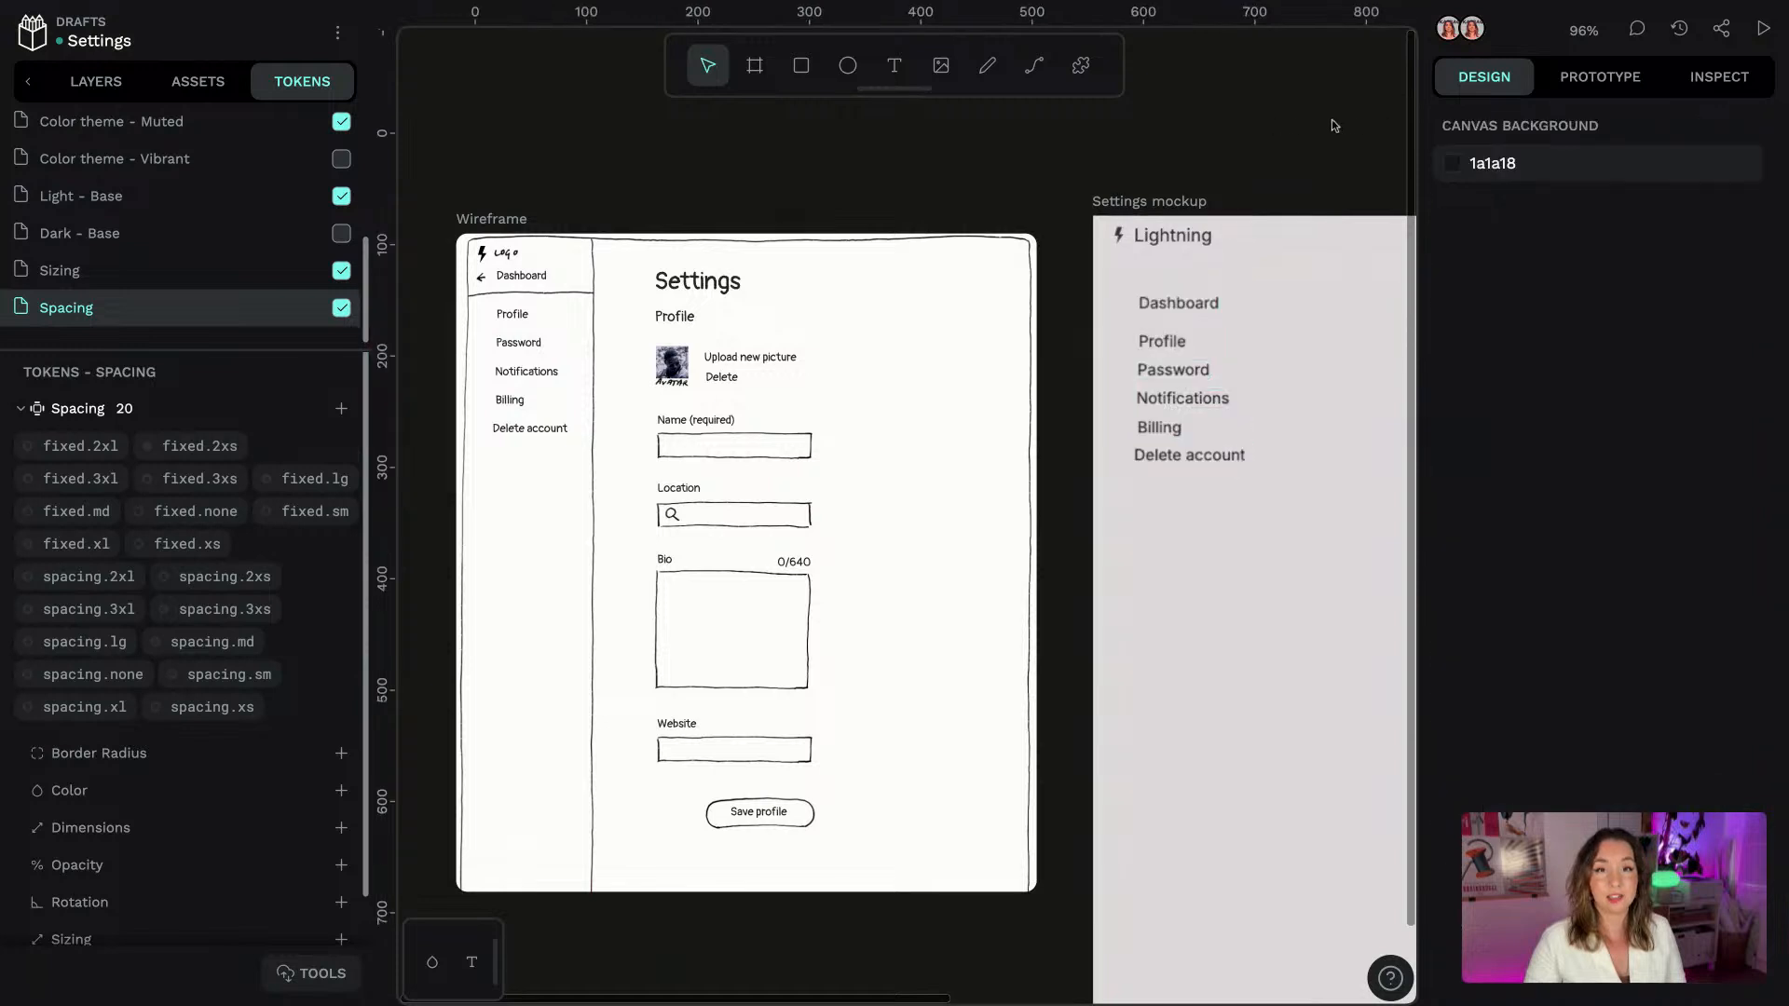
pyautogui.moveTo(1330, 97); pyautogui.dragTo(1313, 100)
pyautogui.hscroll(5, 1313, 100)
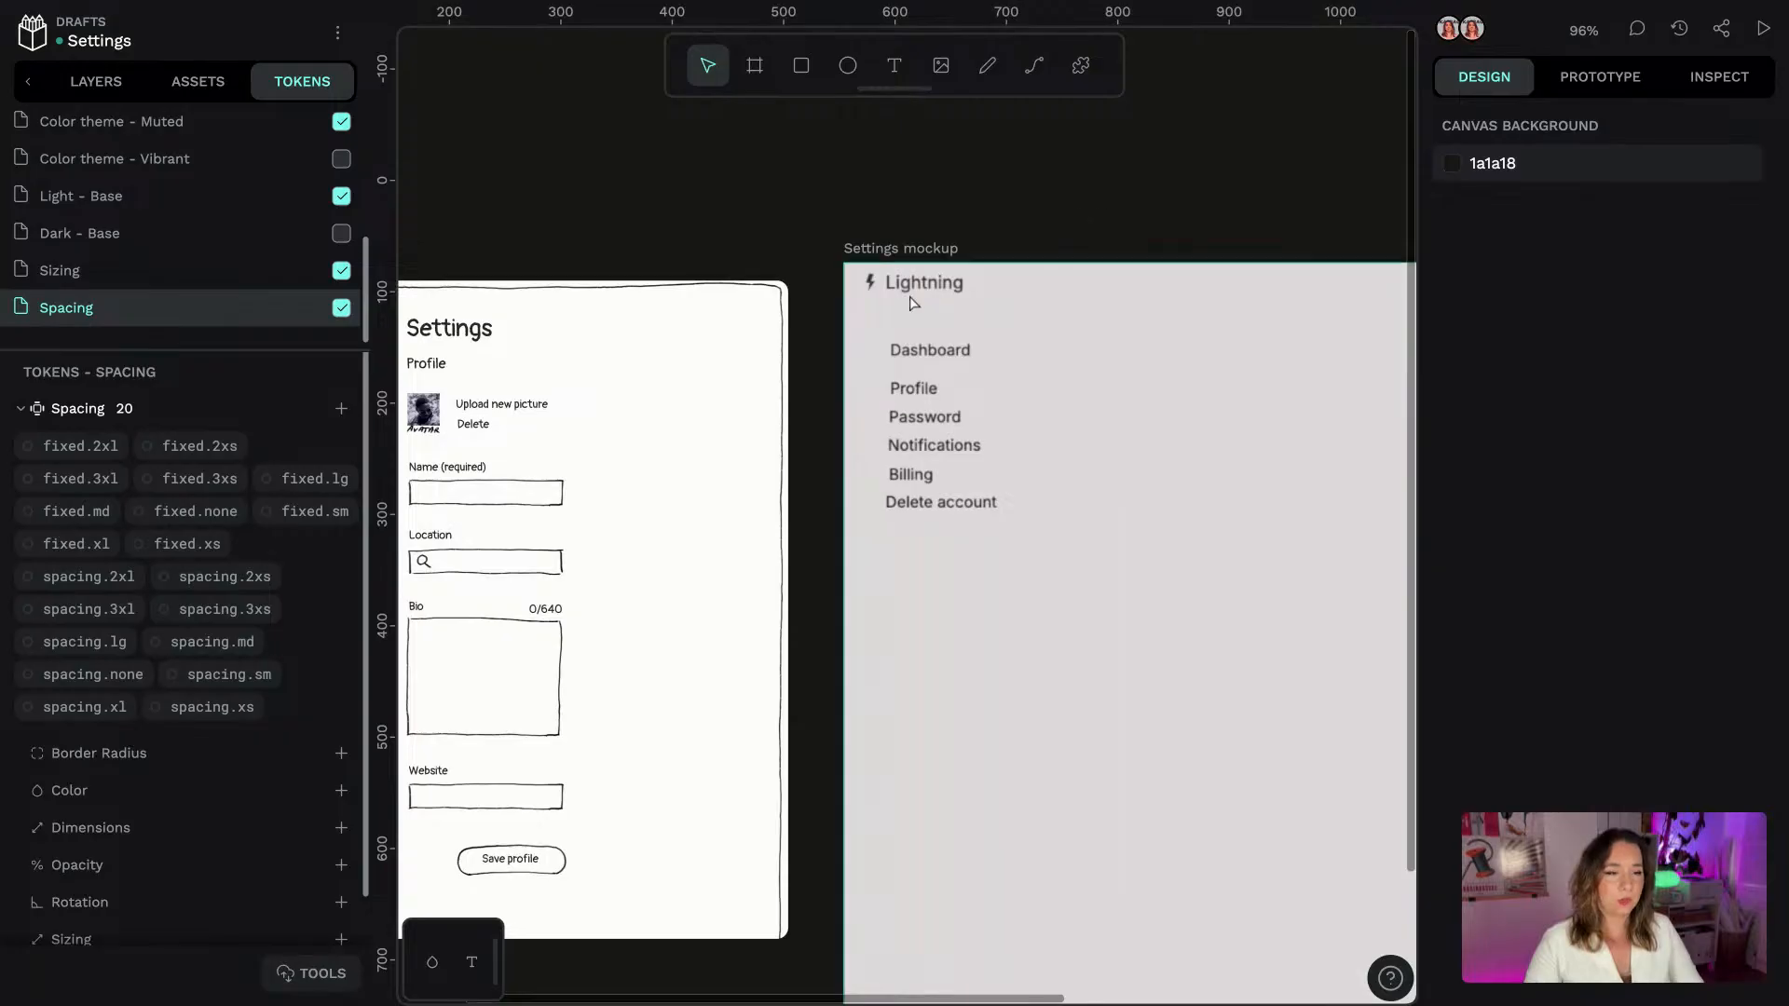
pyautogui.hscroll(-10, 679, 200)
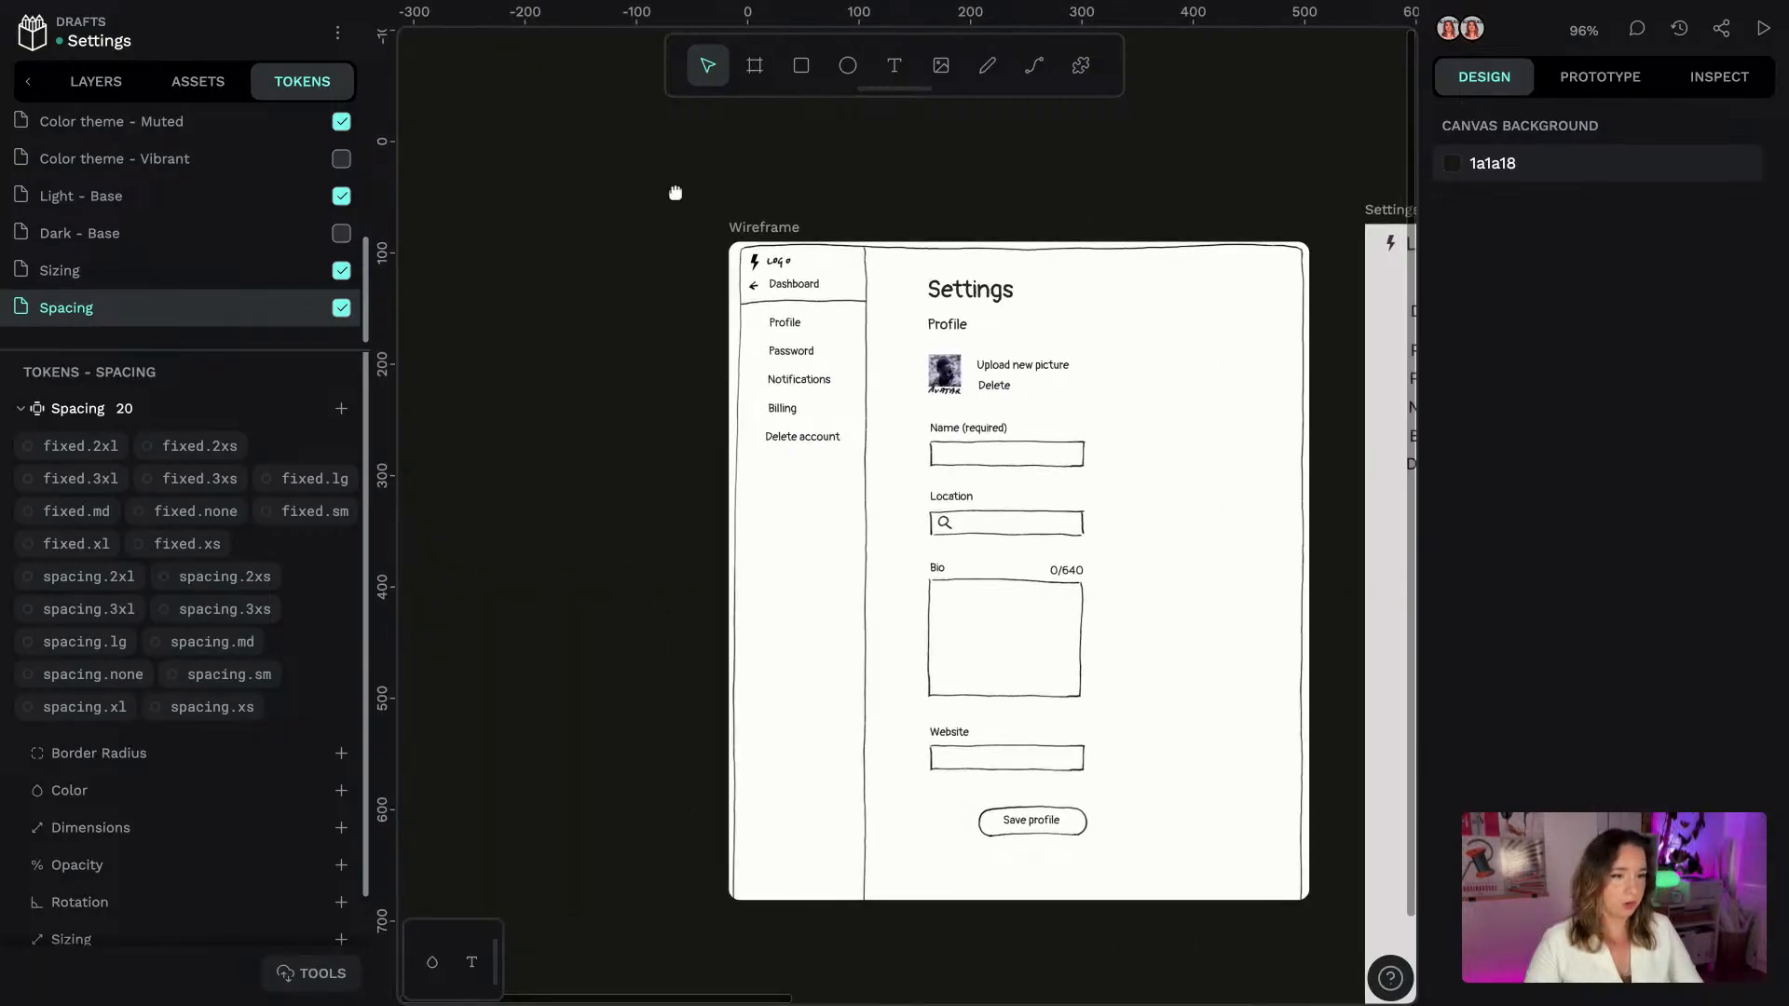
pyautogui.hscroll(7, 675, 191)
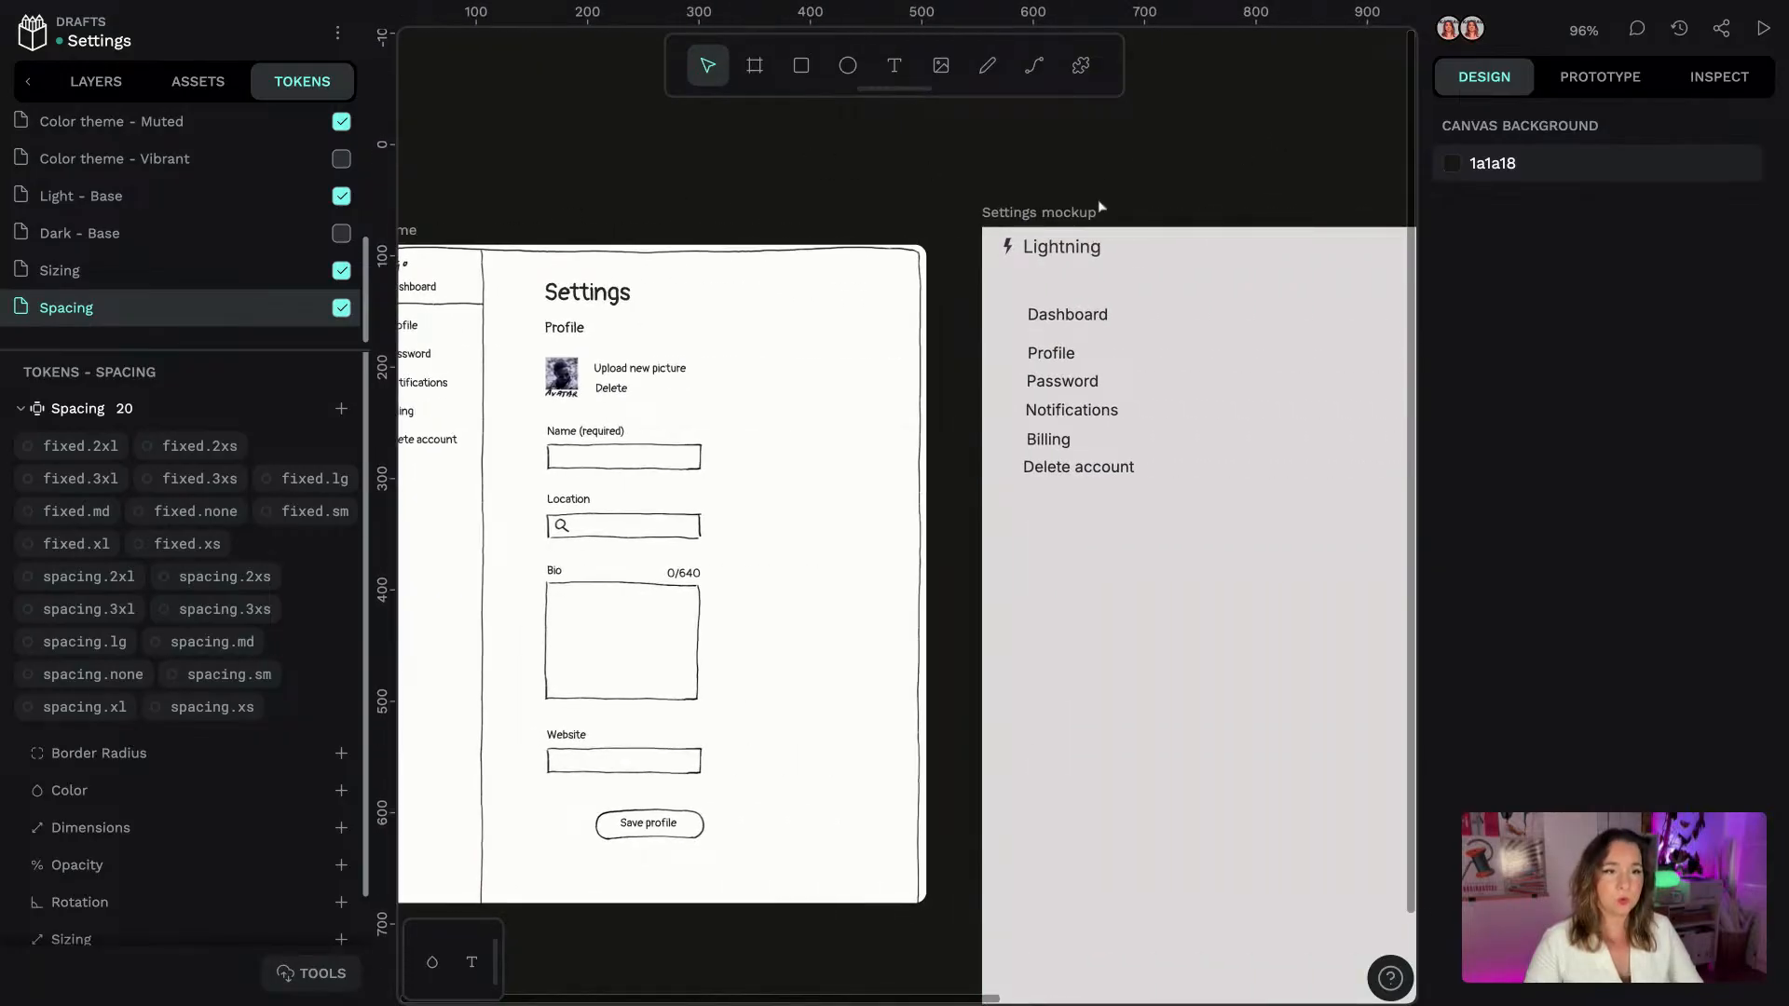
pyautogui.hscroll(-4, 846, 159)
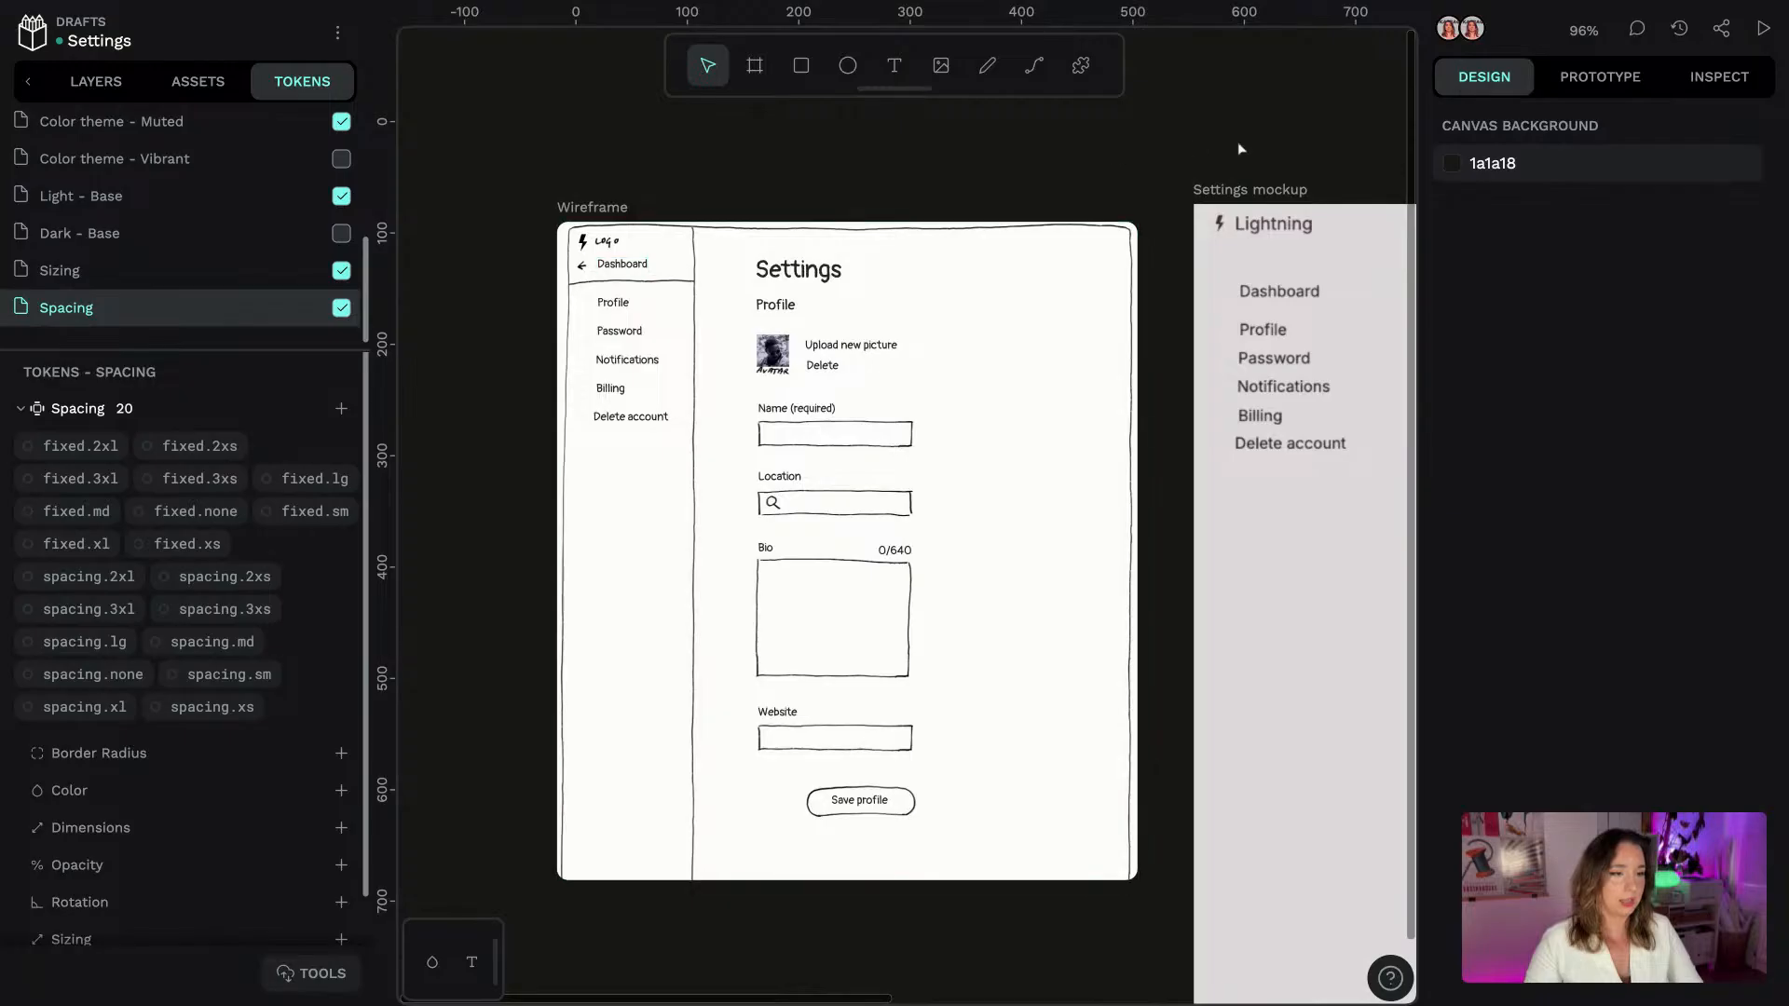
pyautogui.hscroll(6, 1237, 142)
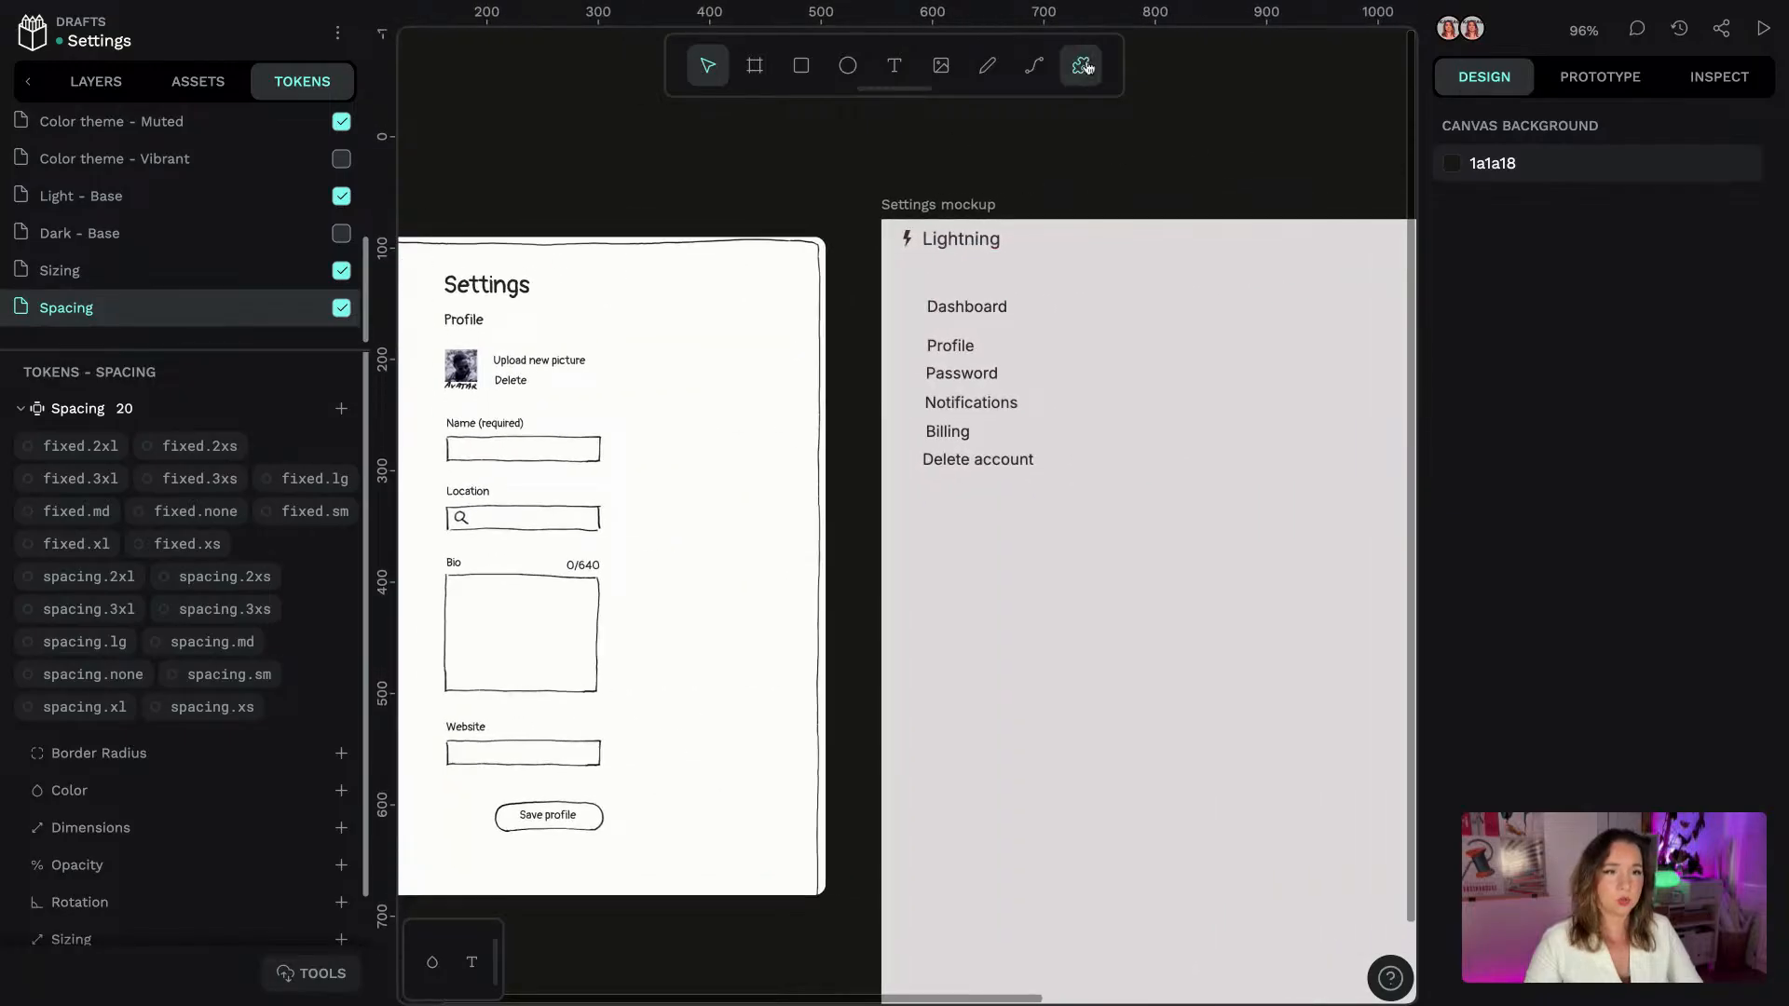
# Insert the left arrow icon with the Feather Icons plugin and place it directly before the Dashboard text
pyautogui.click(1083, 67)
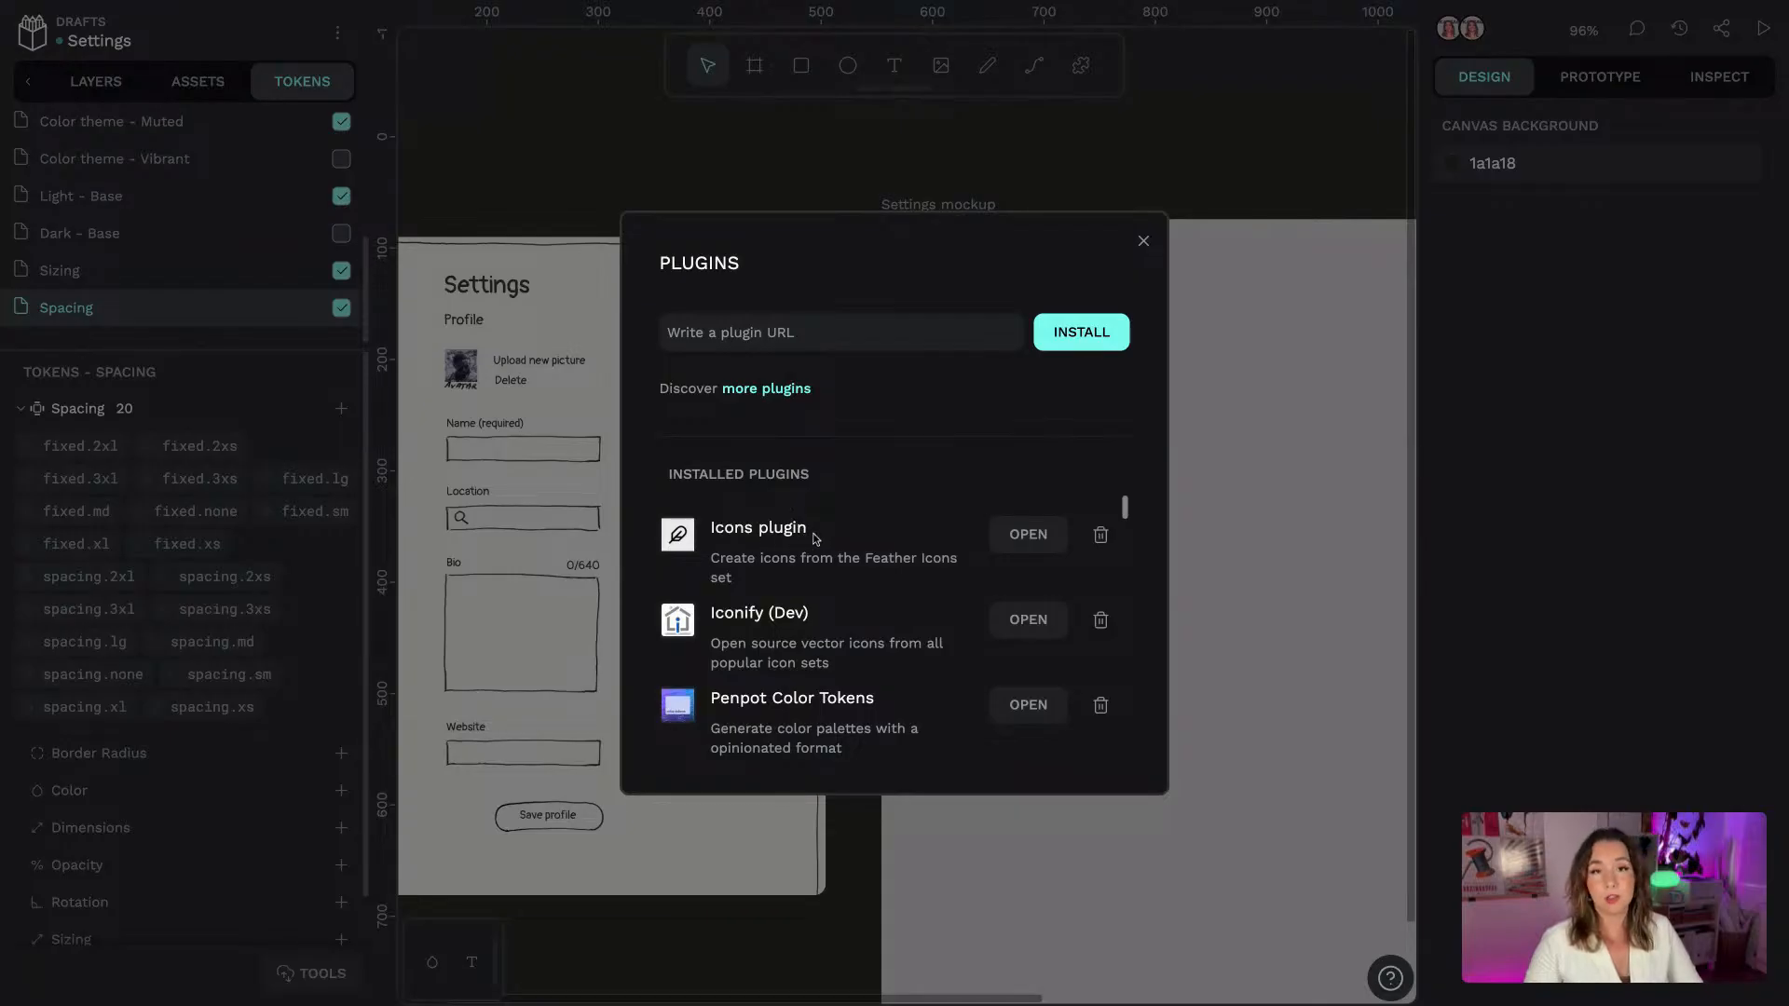
pyautogui.click(1025, 536)
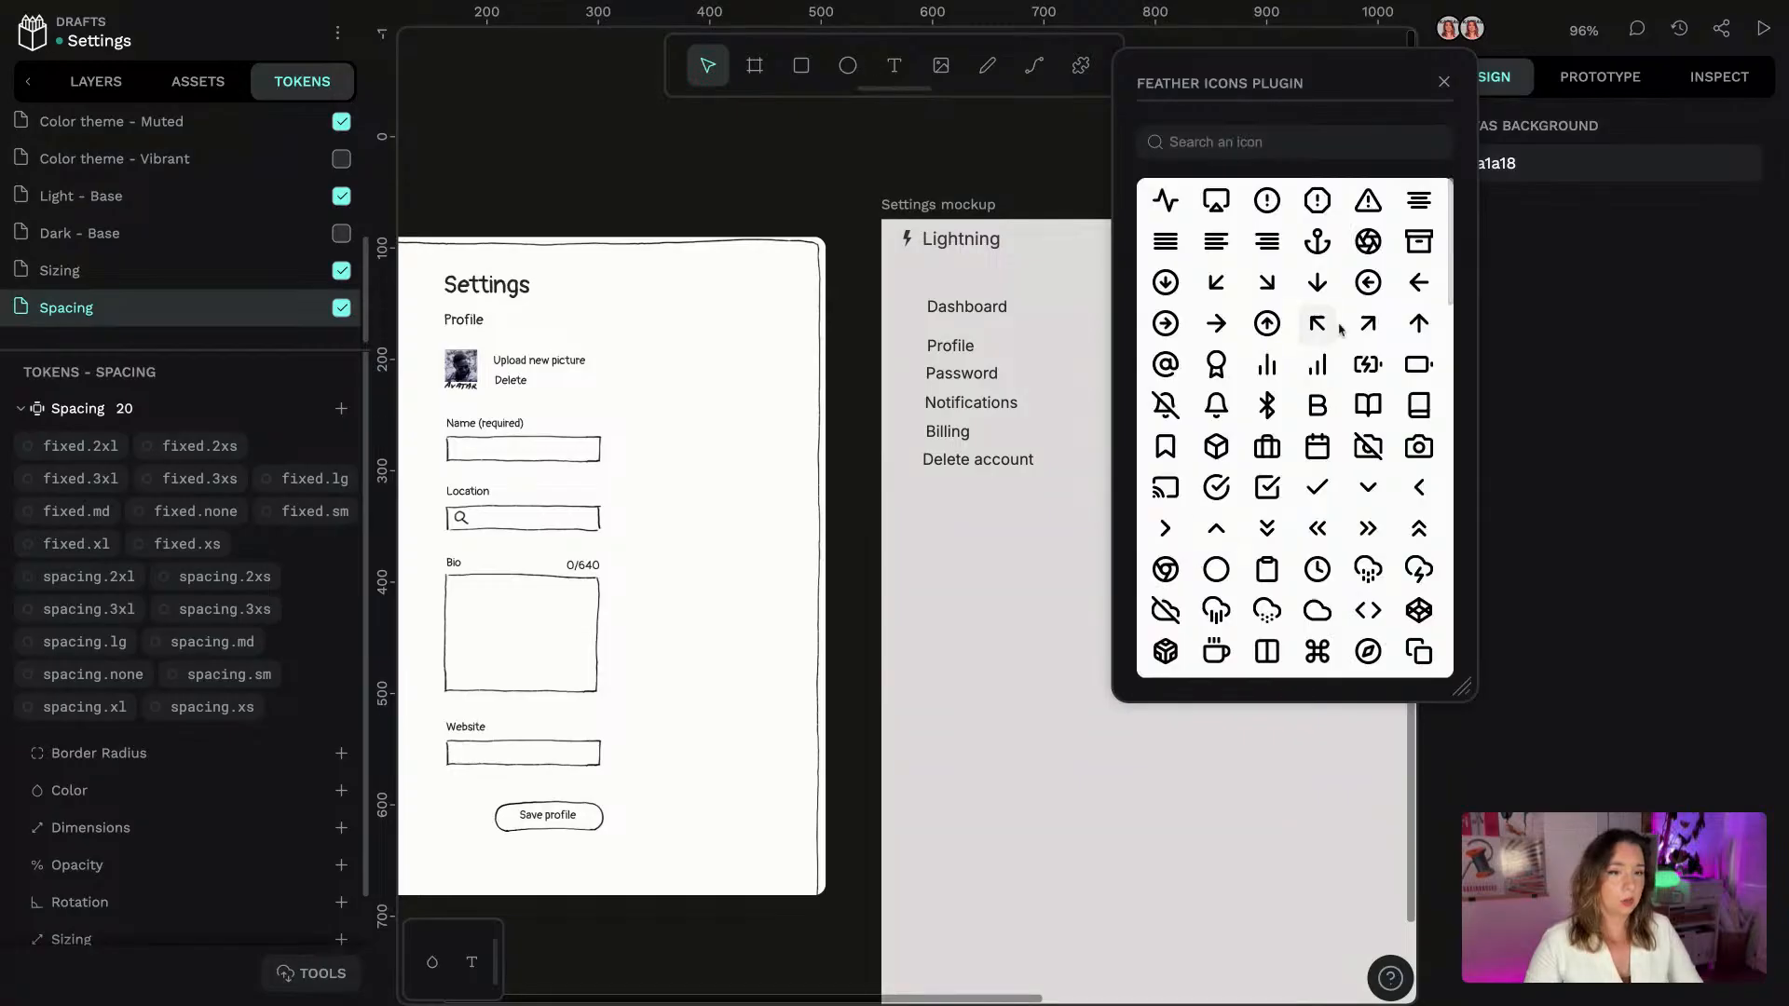
pyautogui.click(1419, 287)
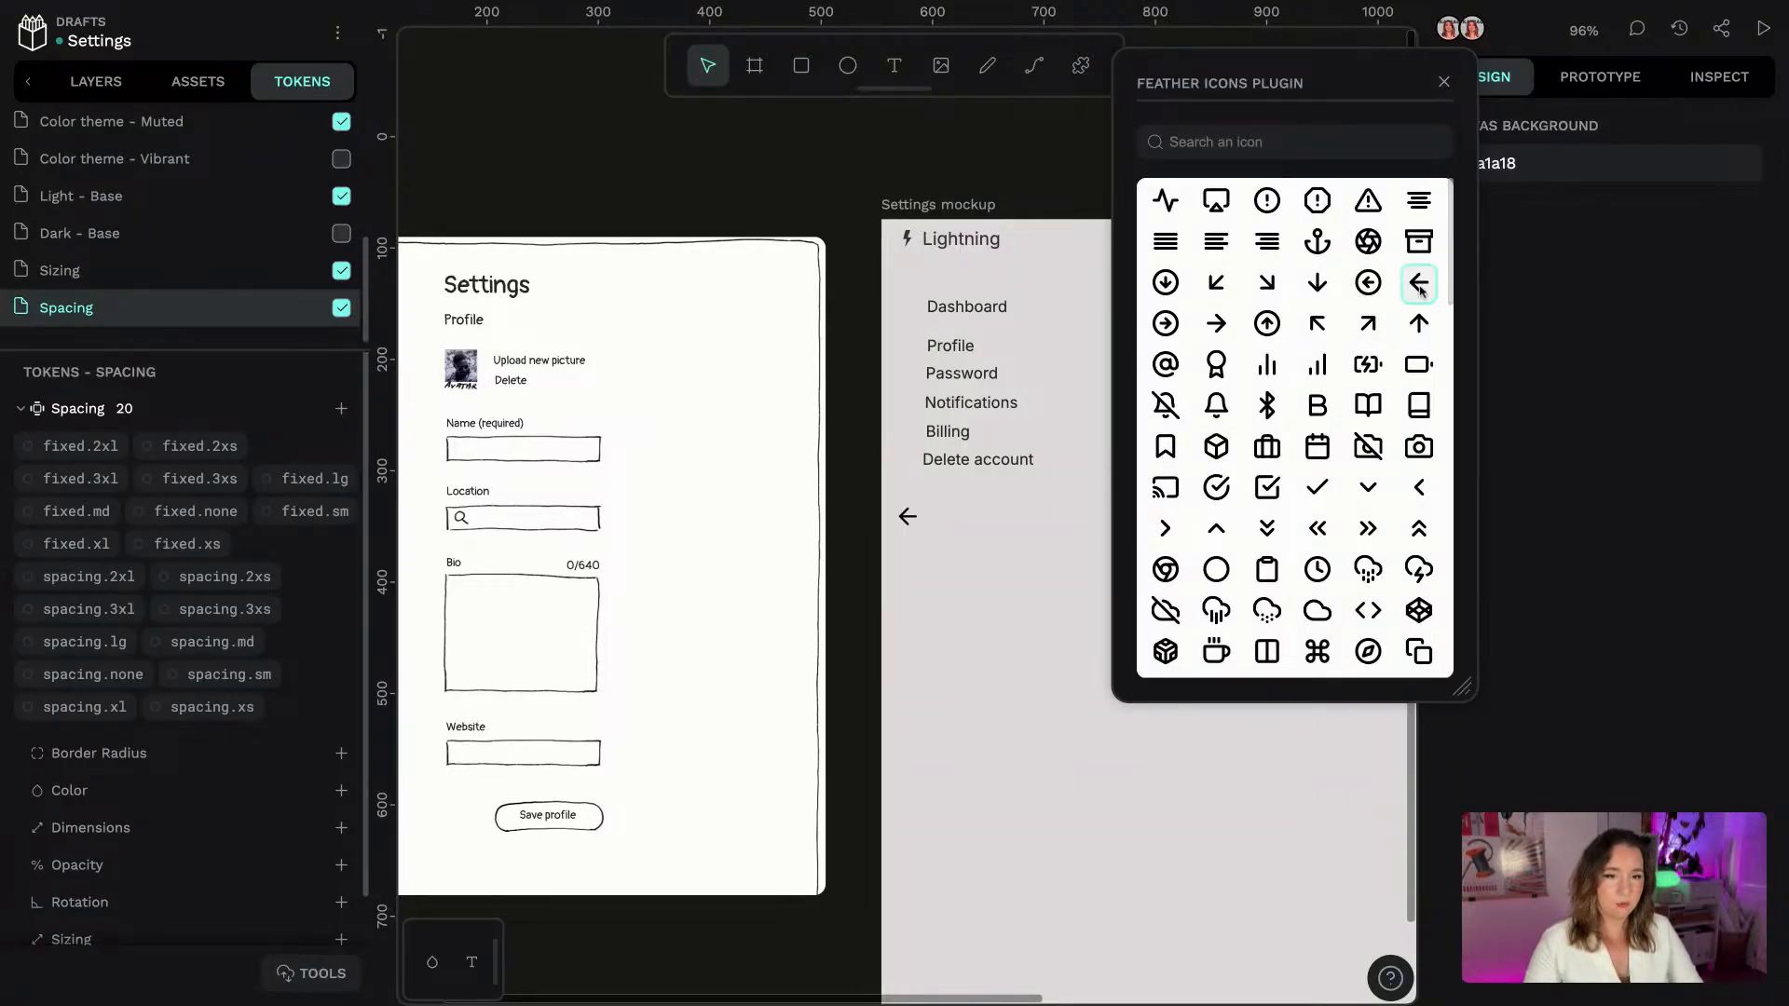
pyautogui.click(1446, 83)
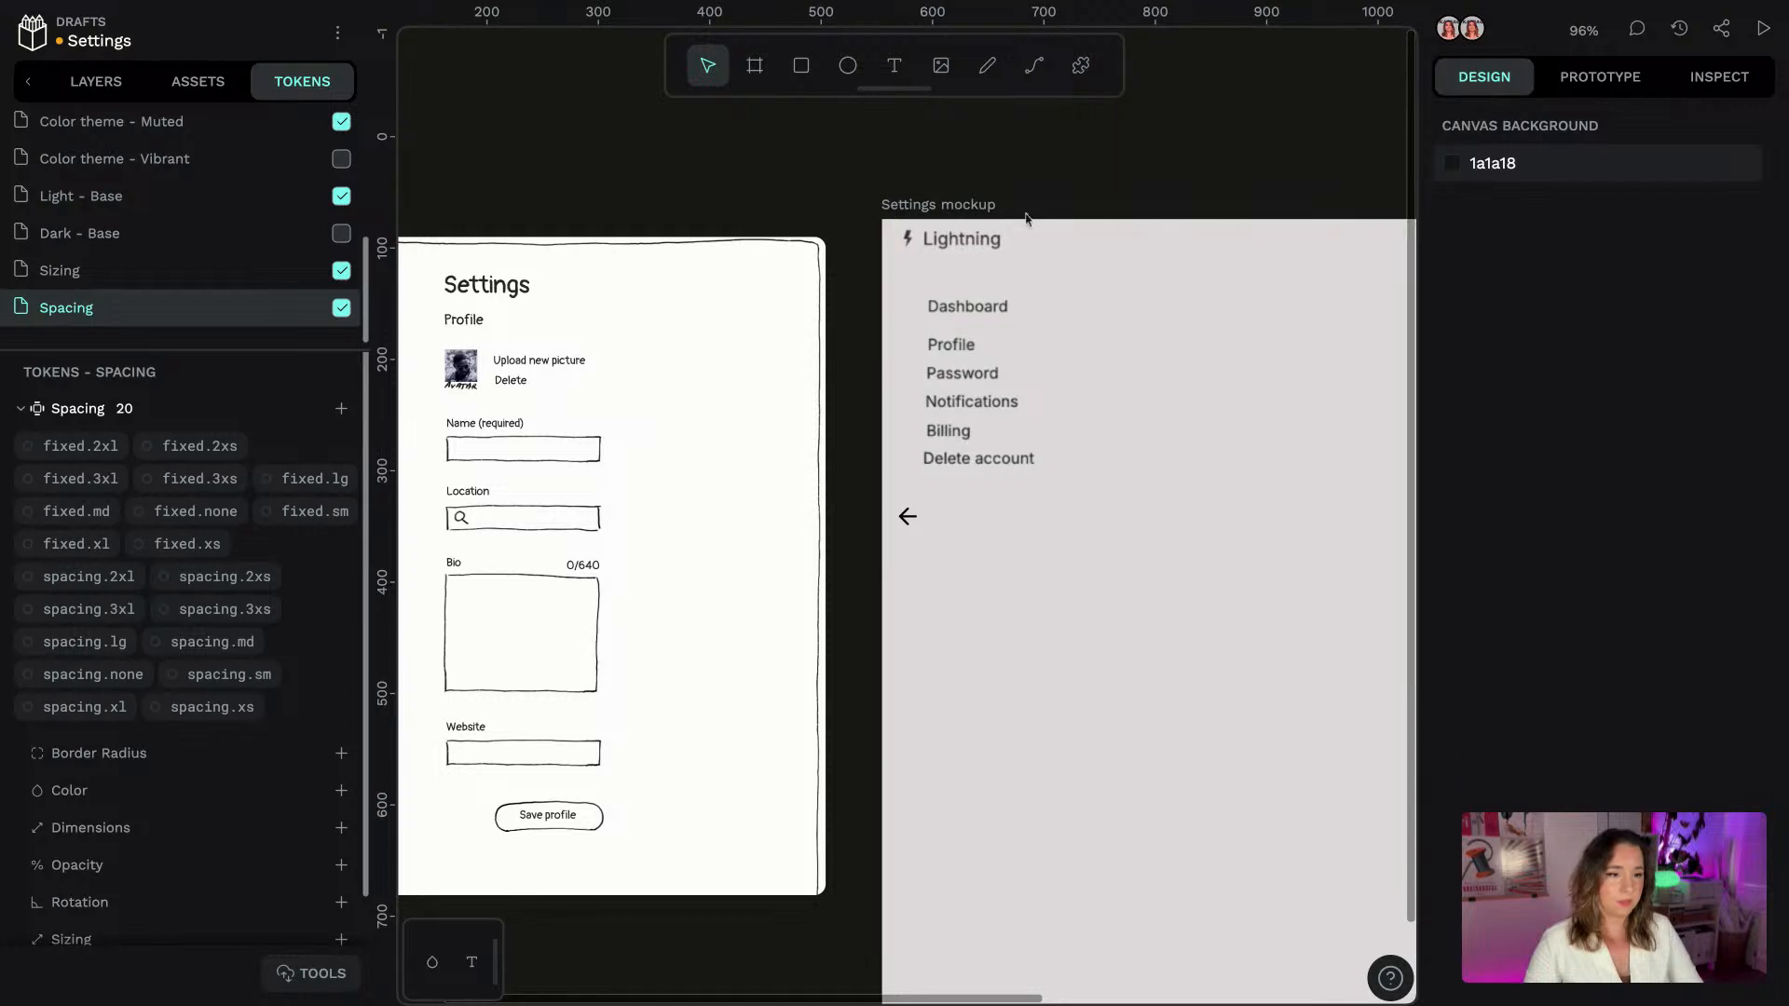
pyautogui.click(909, 520)
pyautogui.moveTo(909, 521); pyautogui.dragTo(910, 313)
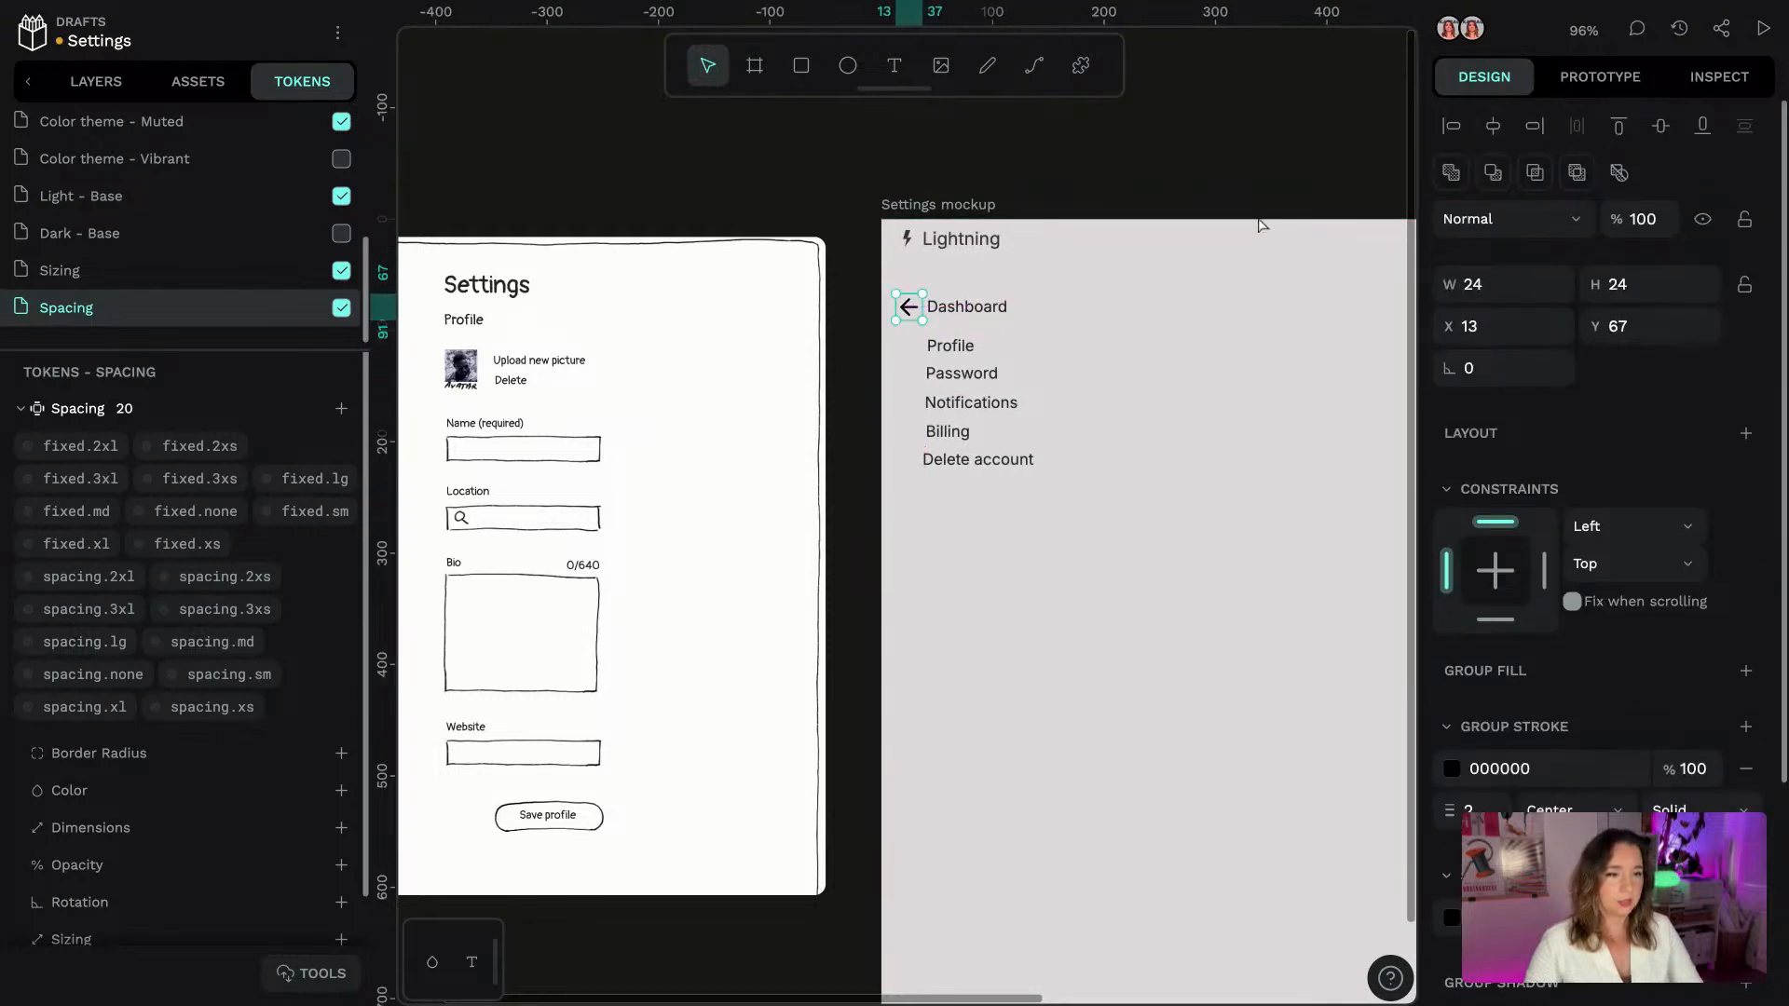
# List the tokens of the Sizing set and check which options the sizing.sm token offers for the arrow icon
pyautogui.scroll(2, 1087, 200)
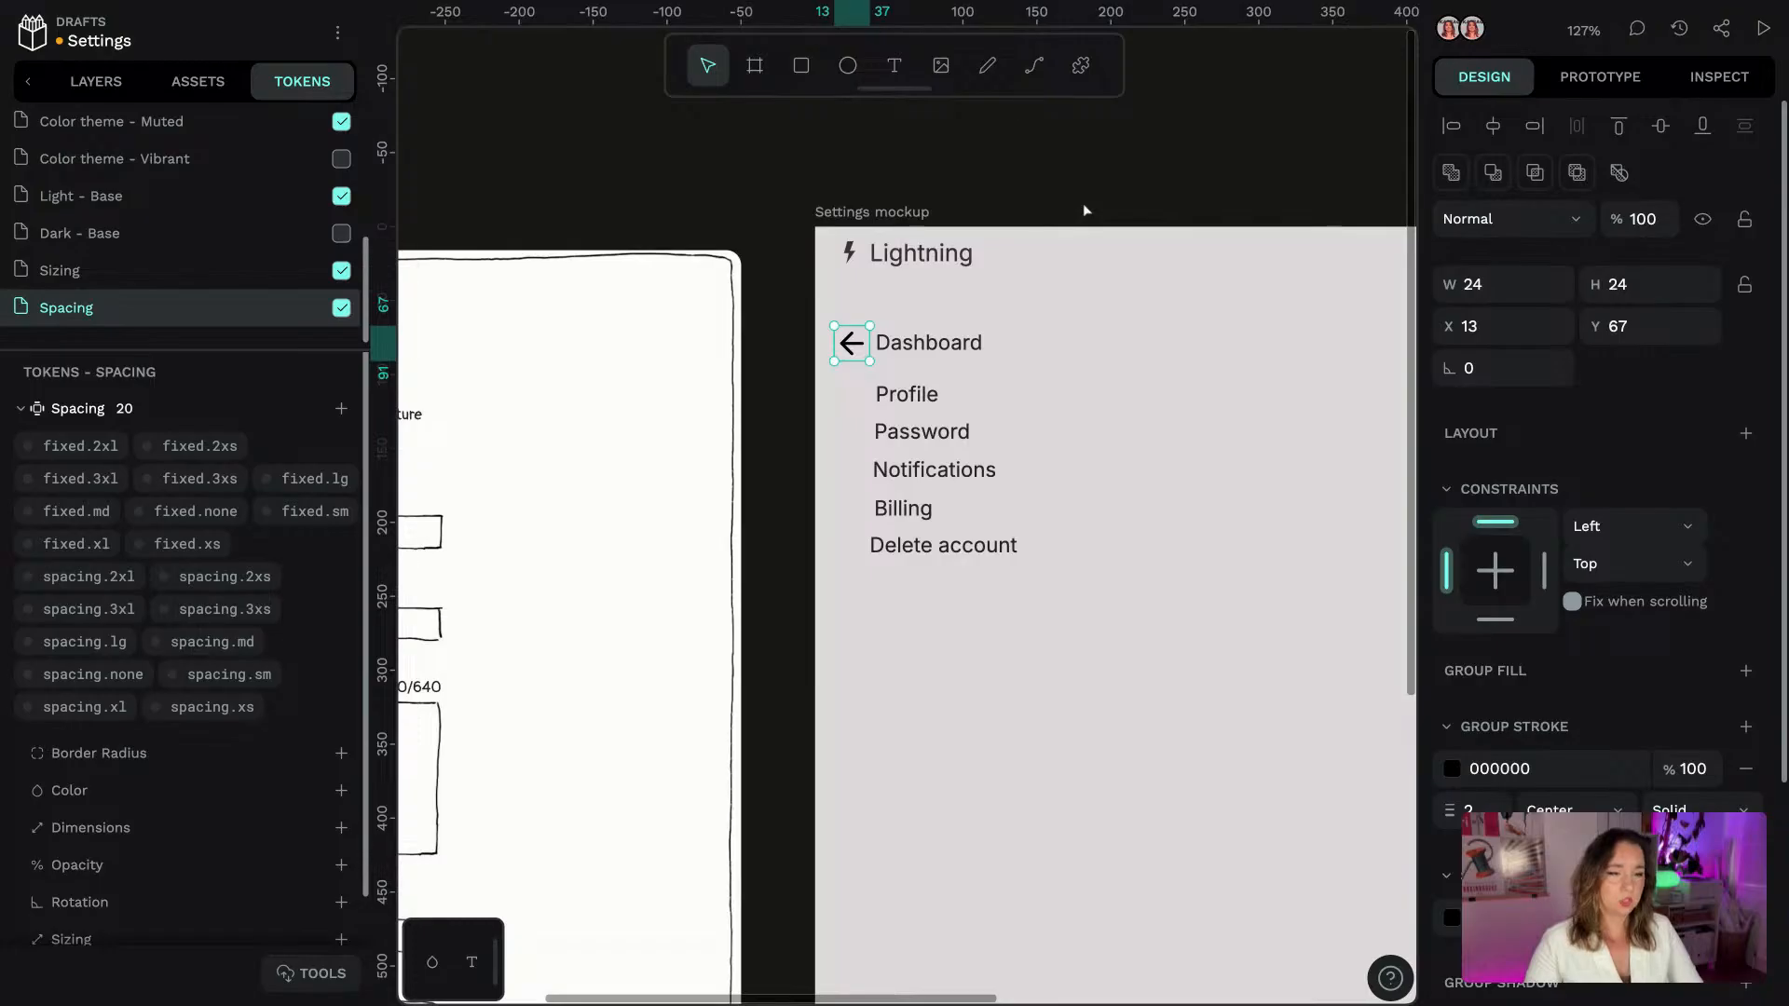
pyautogui.scroll(2, 1083, 203)
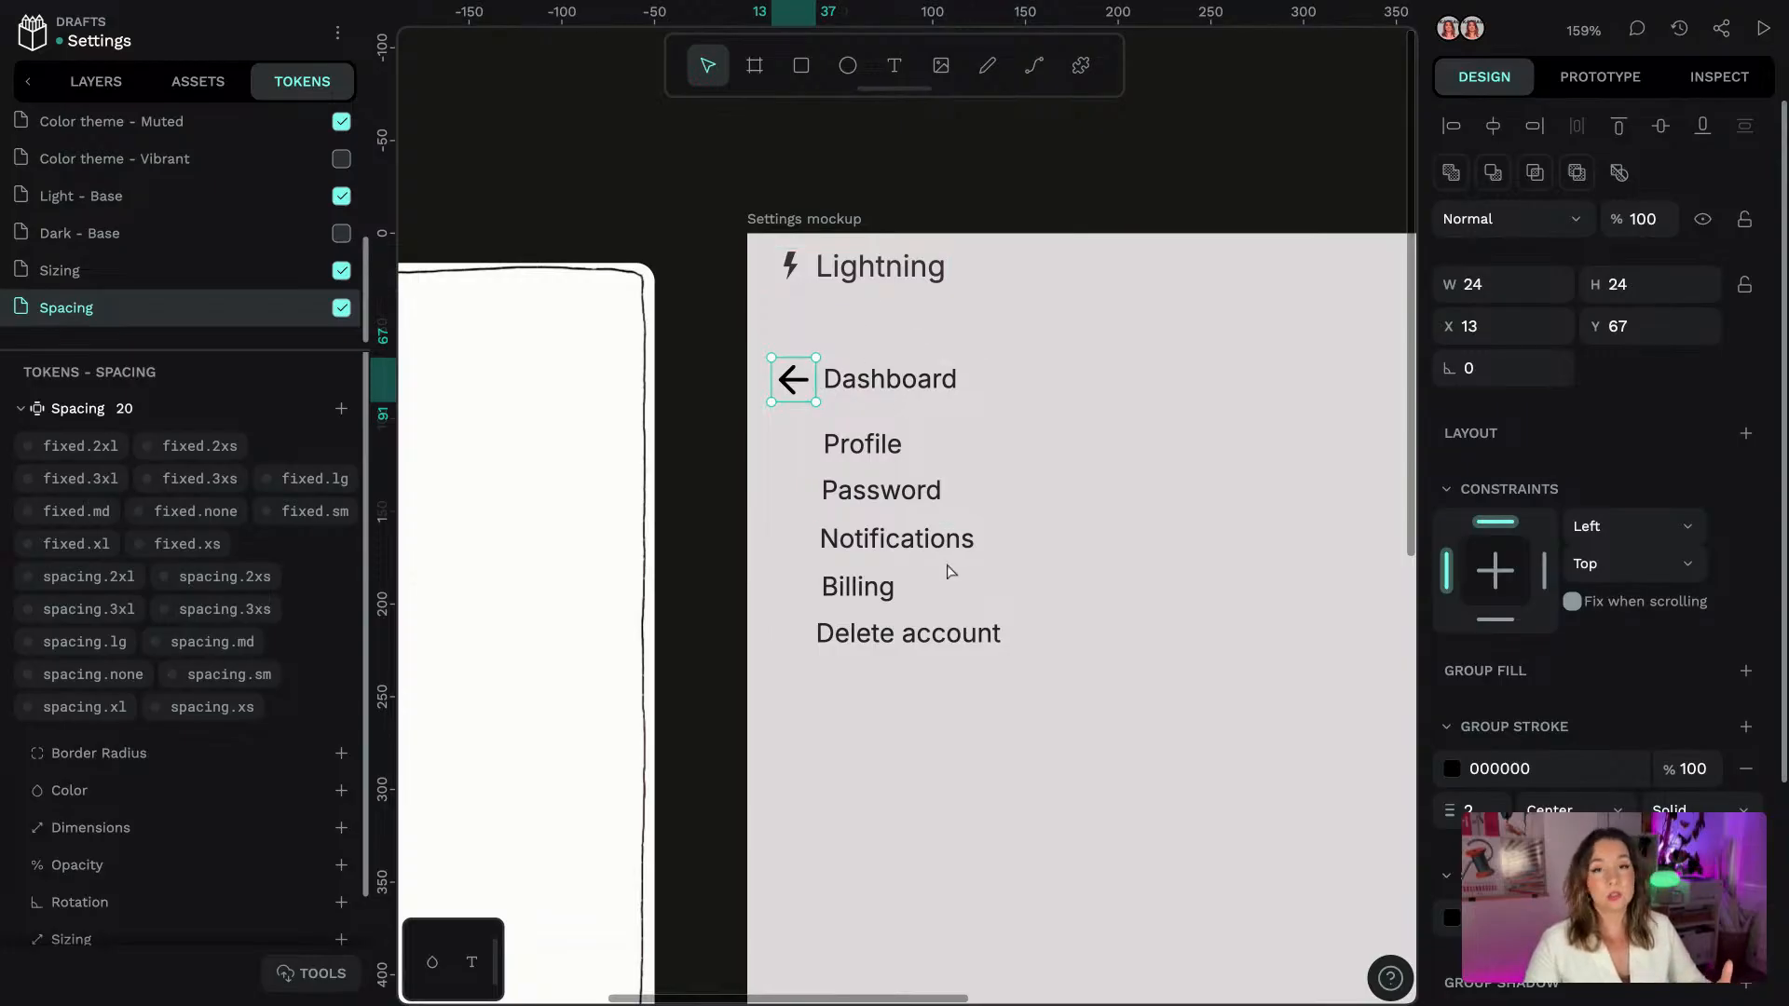
pyautogui.click(193, 282)
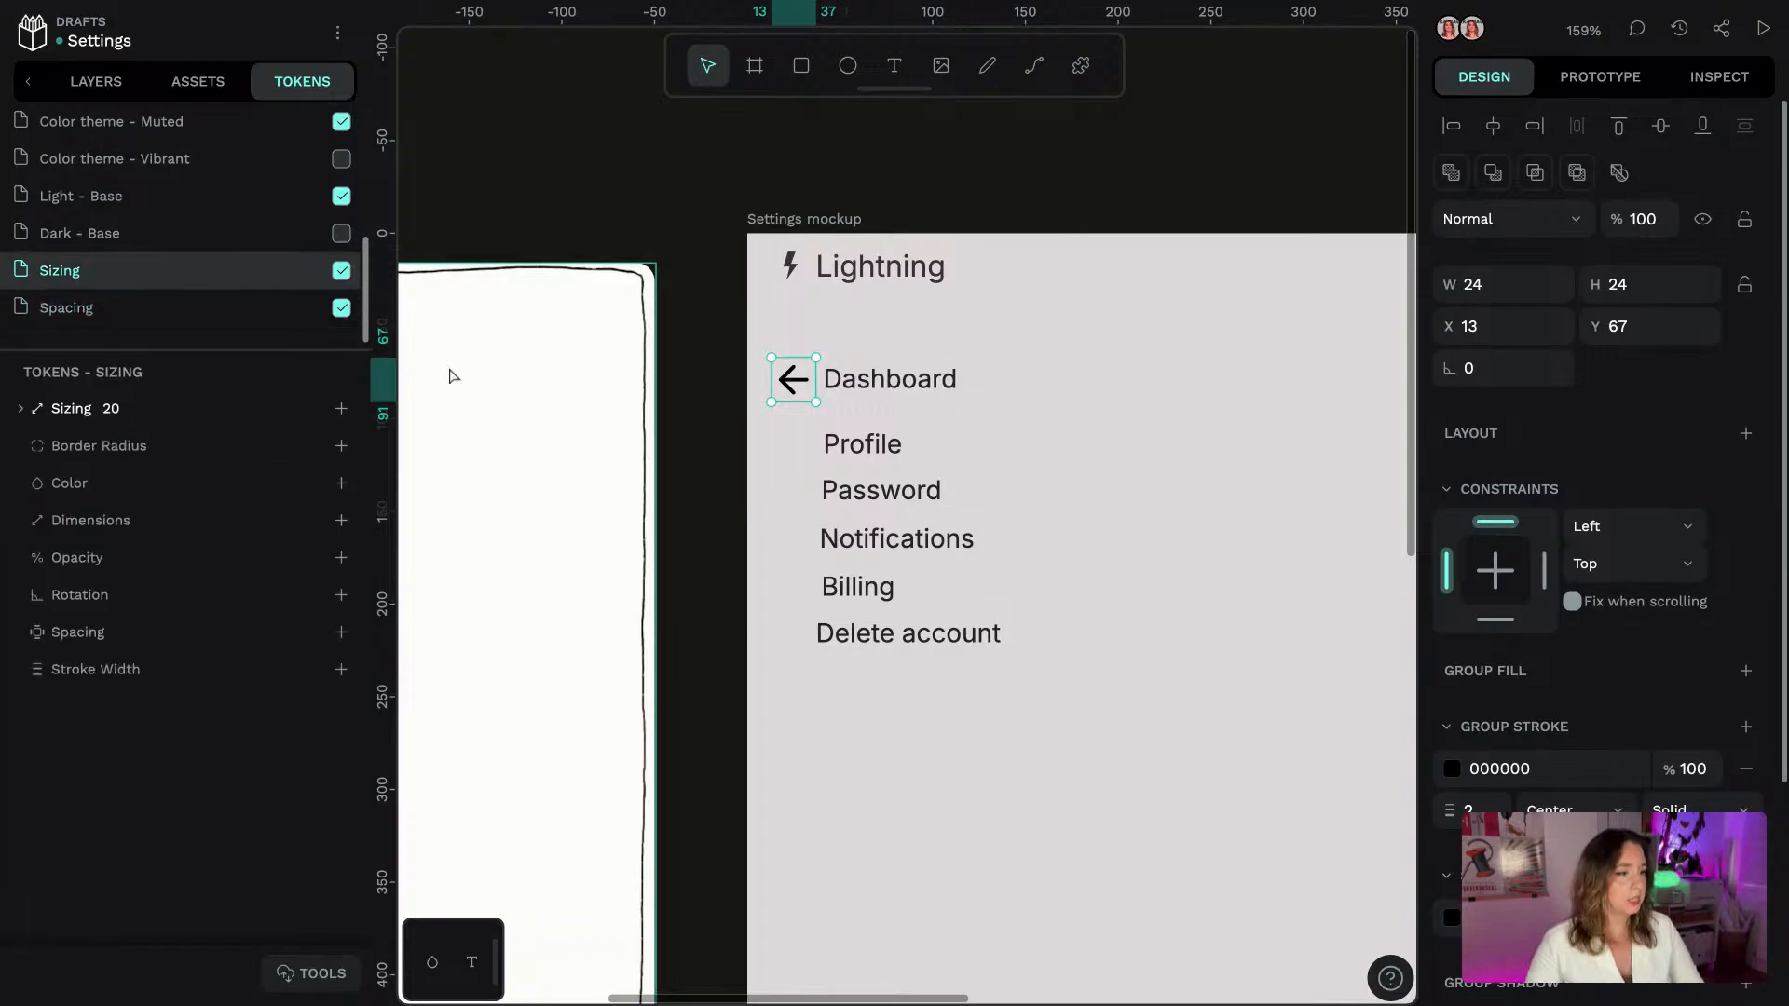
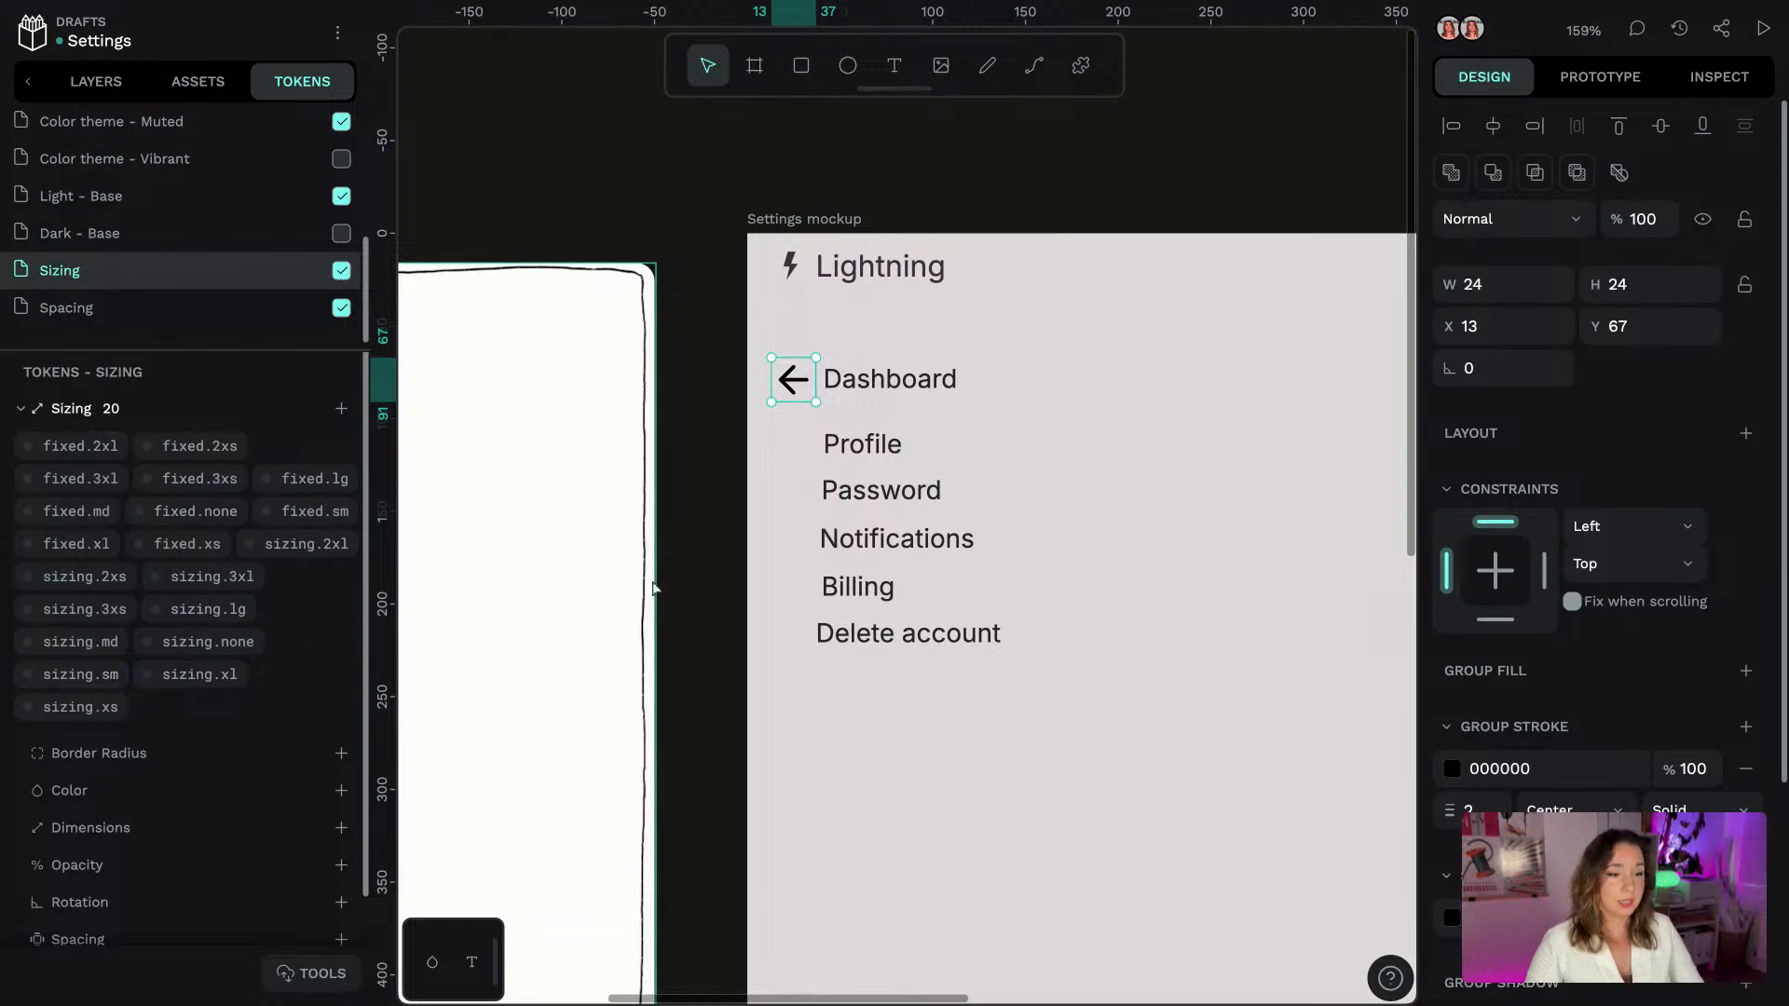
pyautogui.rightClick(93, 682)
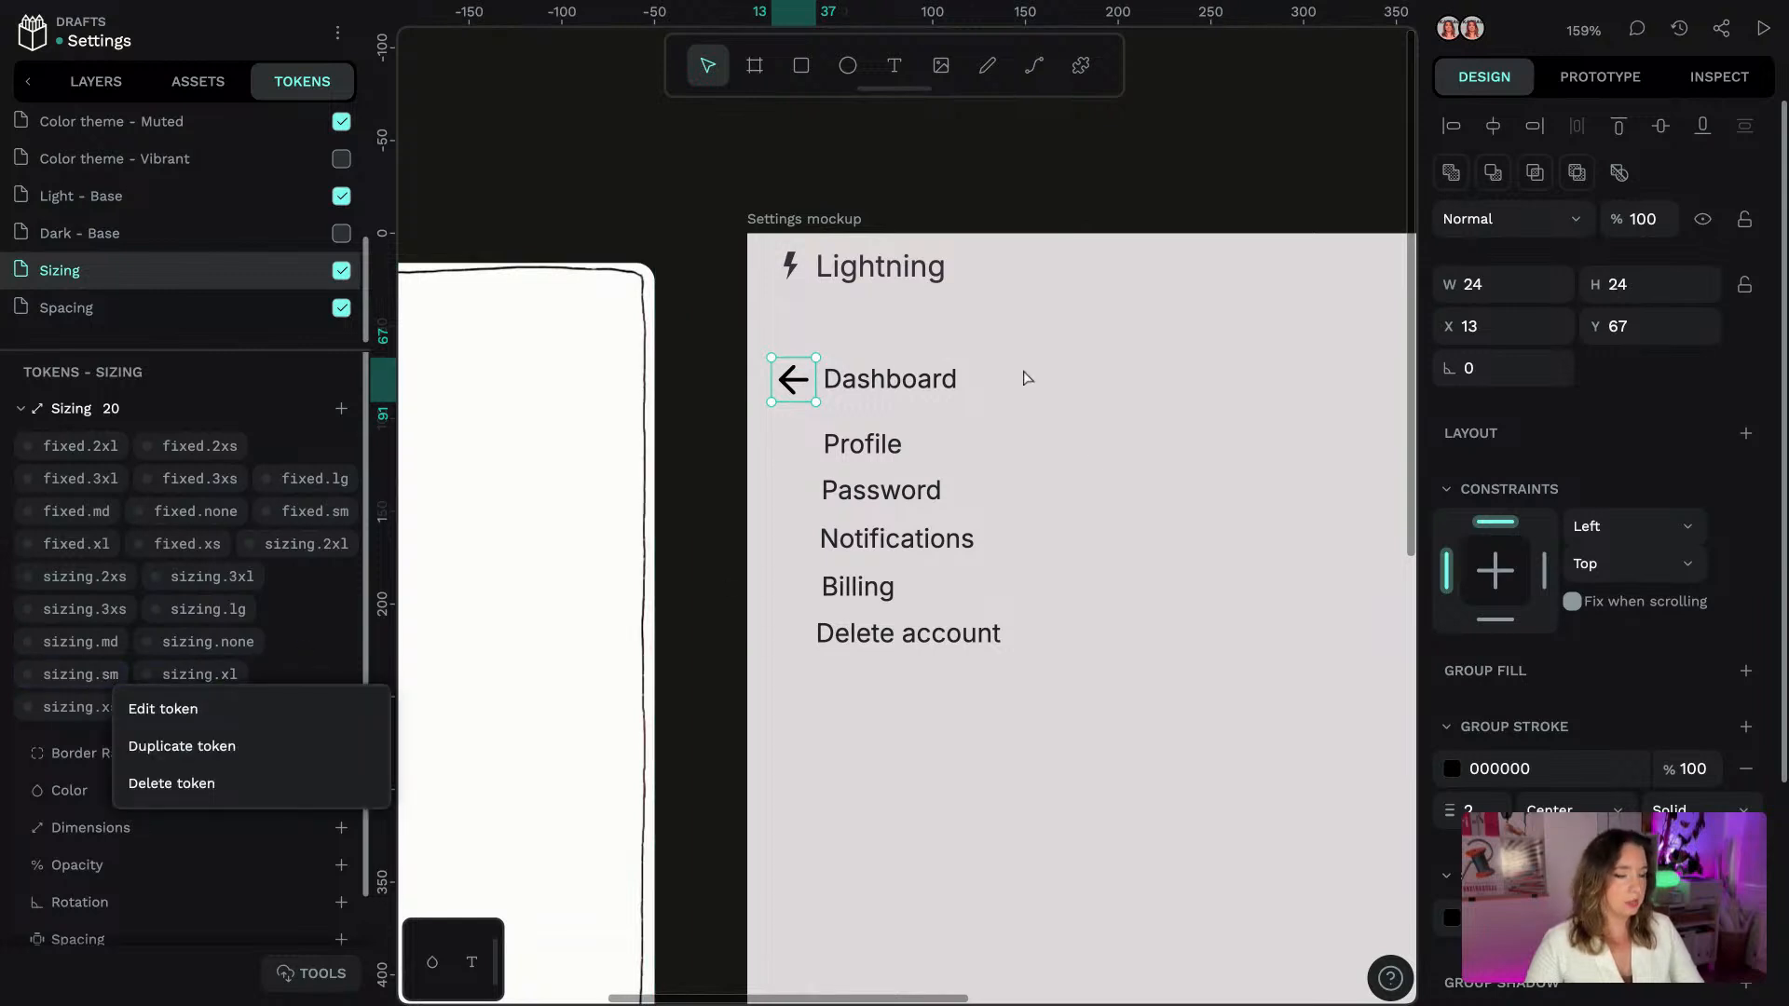
pyautogui.click(898, 168)
# Try to add a flex layout to the left arrow icon group
pyautogui.click(785, 390)
pyautogui.rightClick(785, 390)
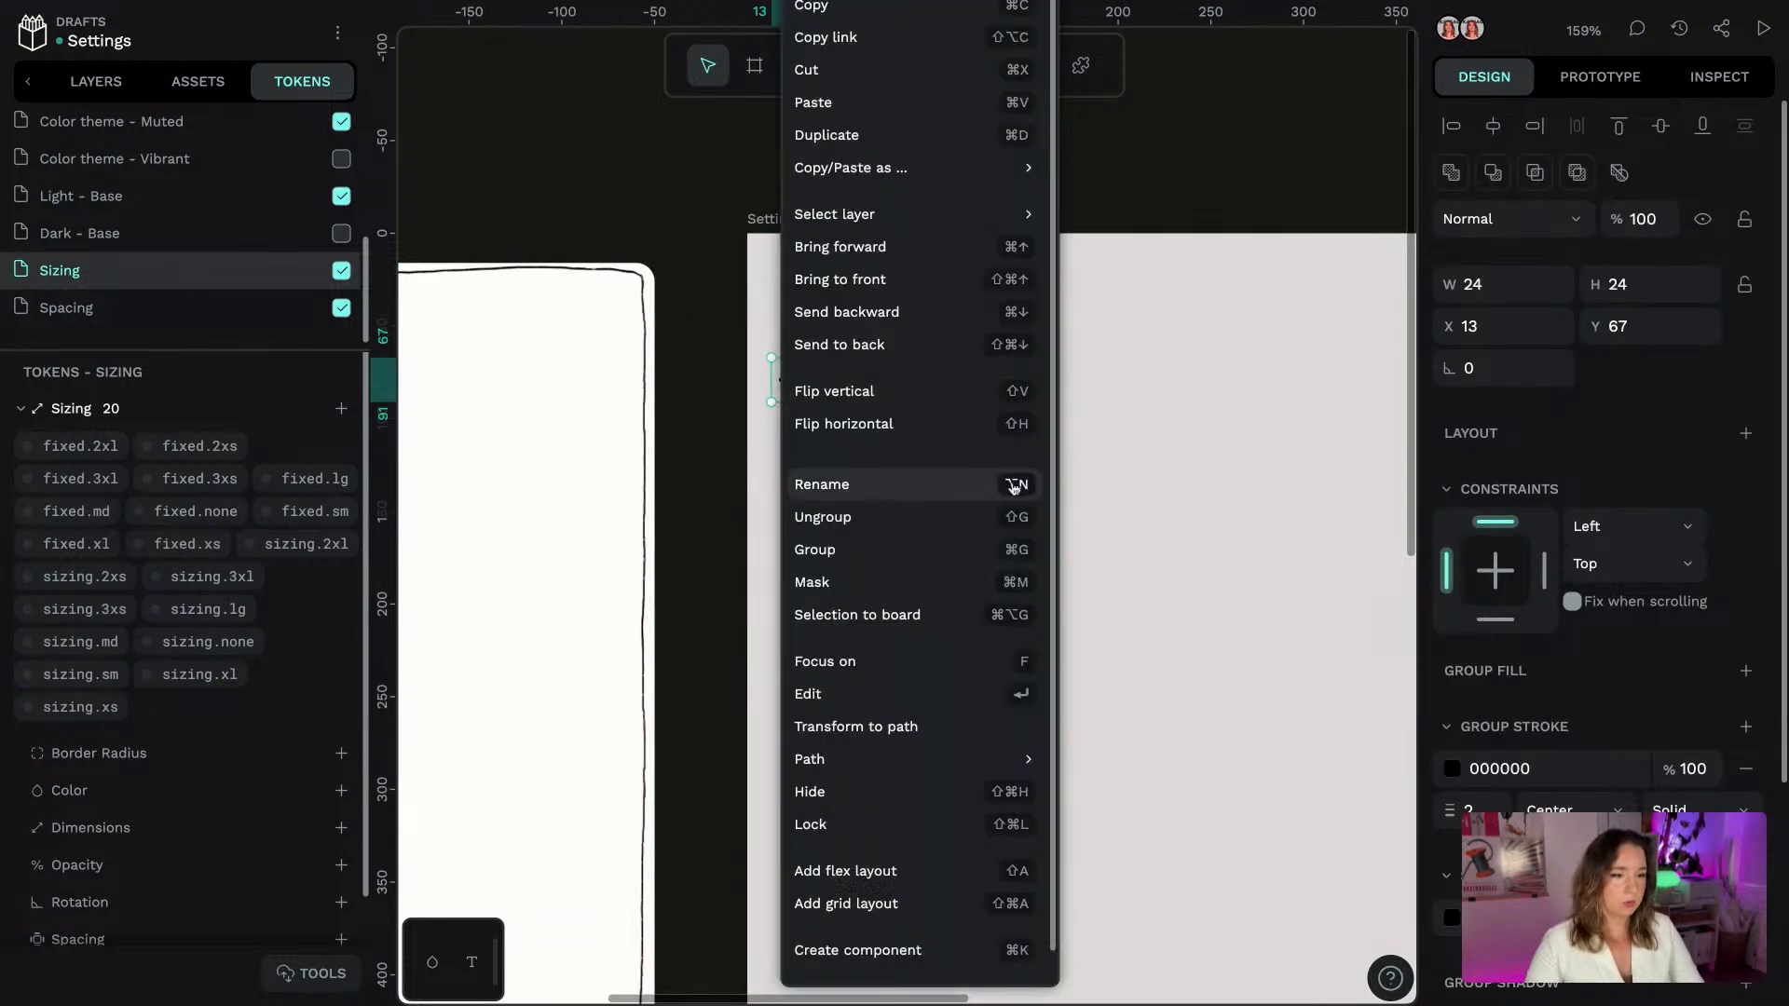
pyautogui.click(866, 870)
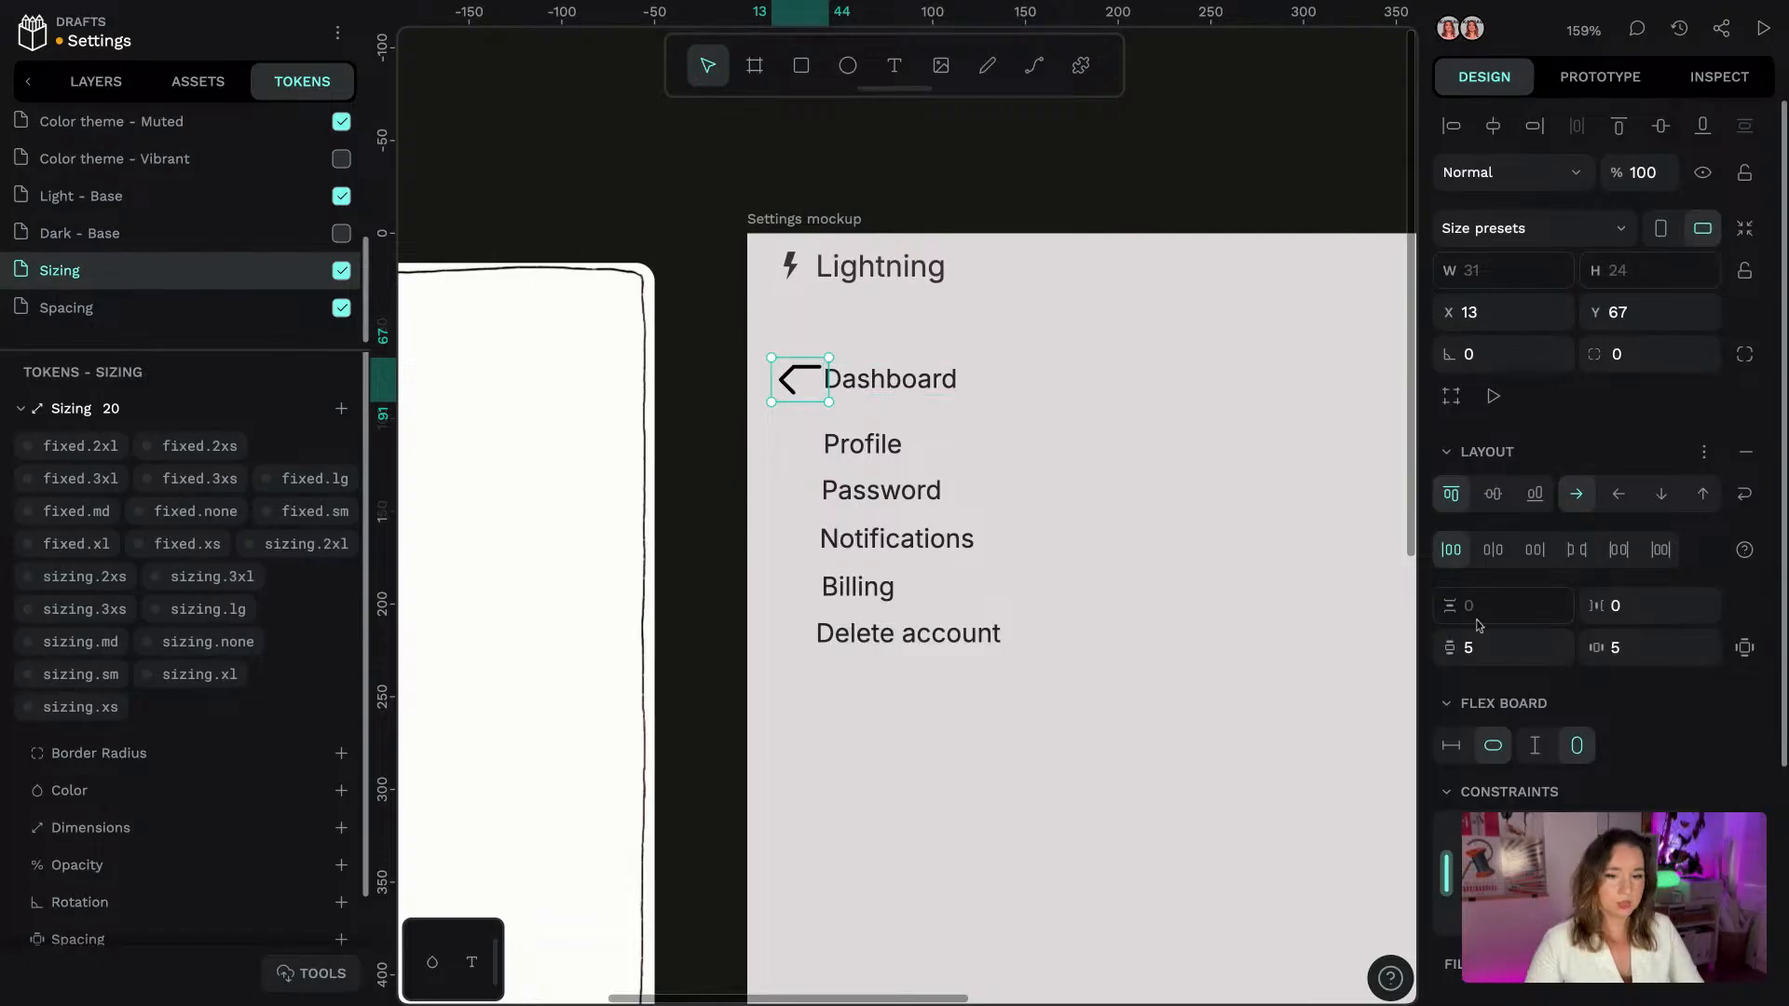
pyautogui.press('Escape')
pyautogui.click(96, 81)
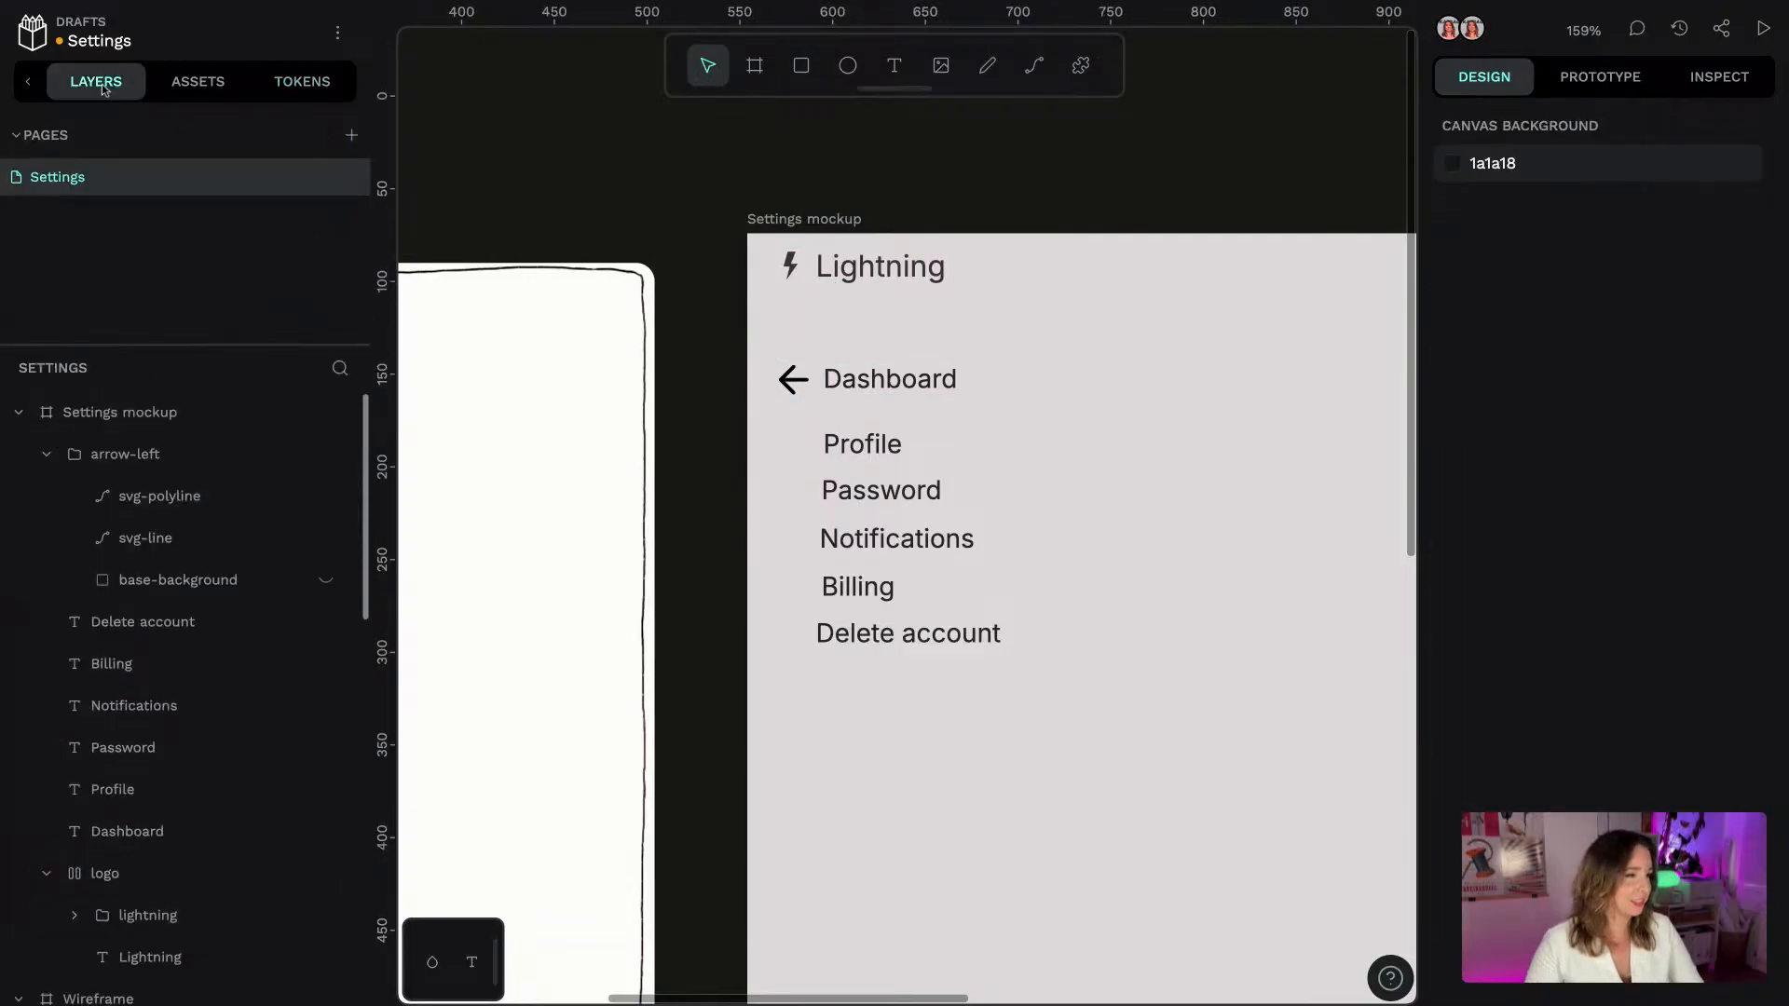
pyautogui.click(126, 454)
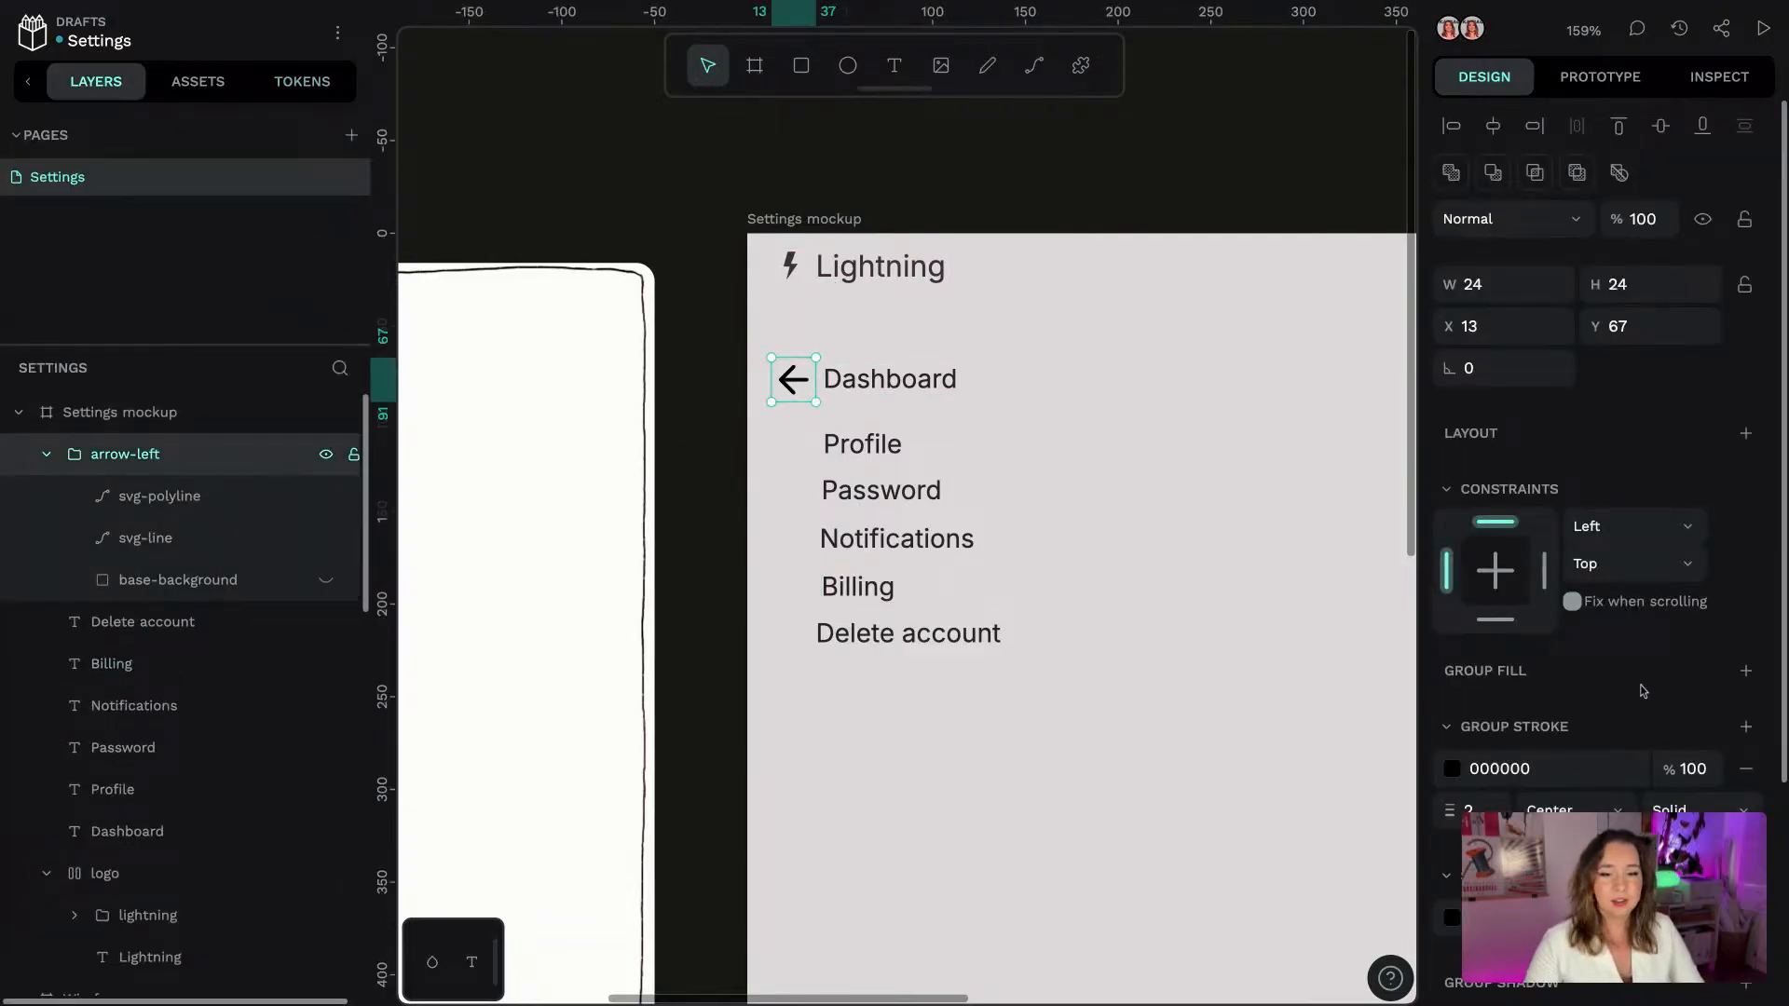
pyautogui.scroll(-1, 1668, 560)
pyautogui.click(1746, 425)
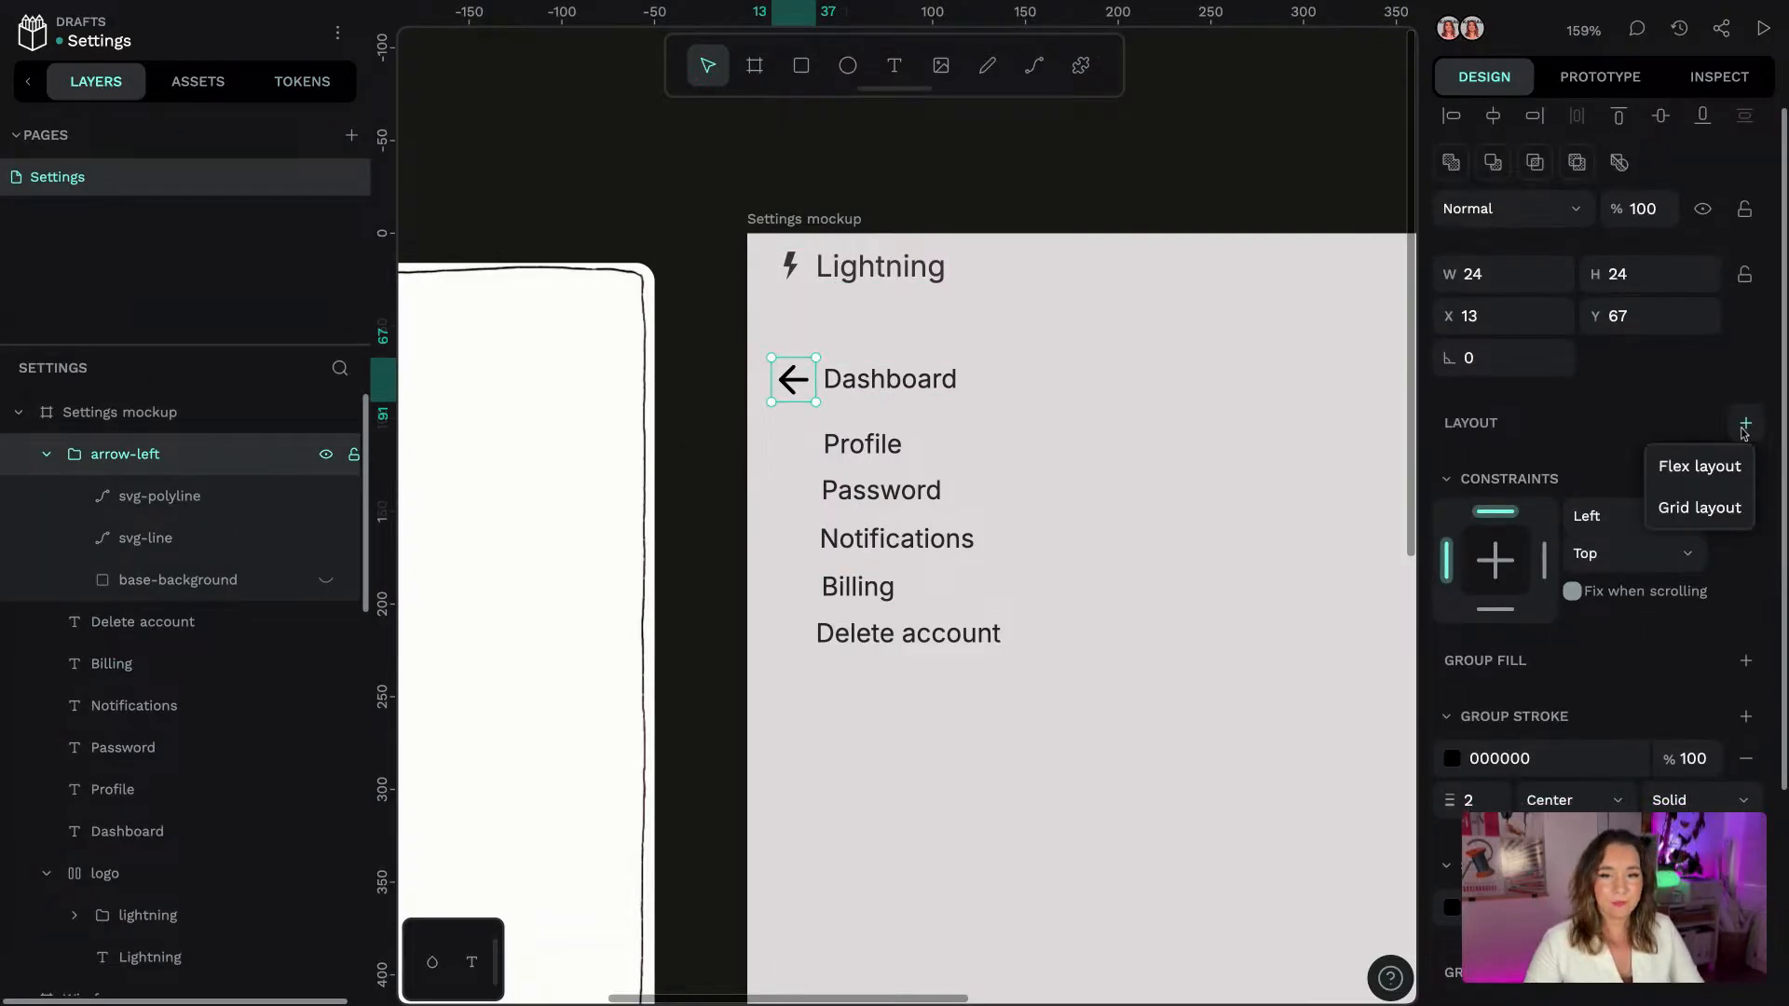
pyautogui.click(1698, 466)
pyautogui.hotkey('ctrl', 'z')
# Wrap the arrow-left icon in a new group named arrow and add a flex layout to that group
pyautogui.click(126, 454)
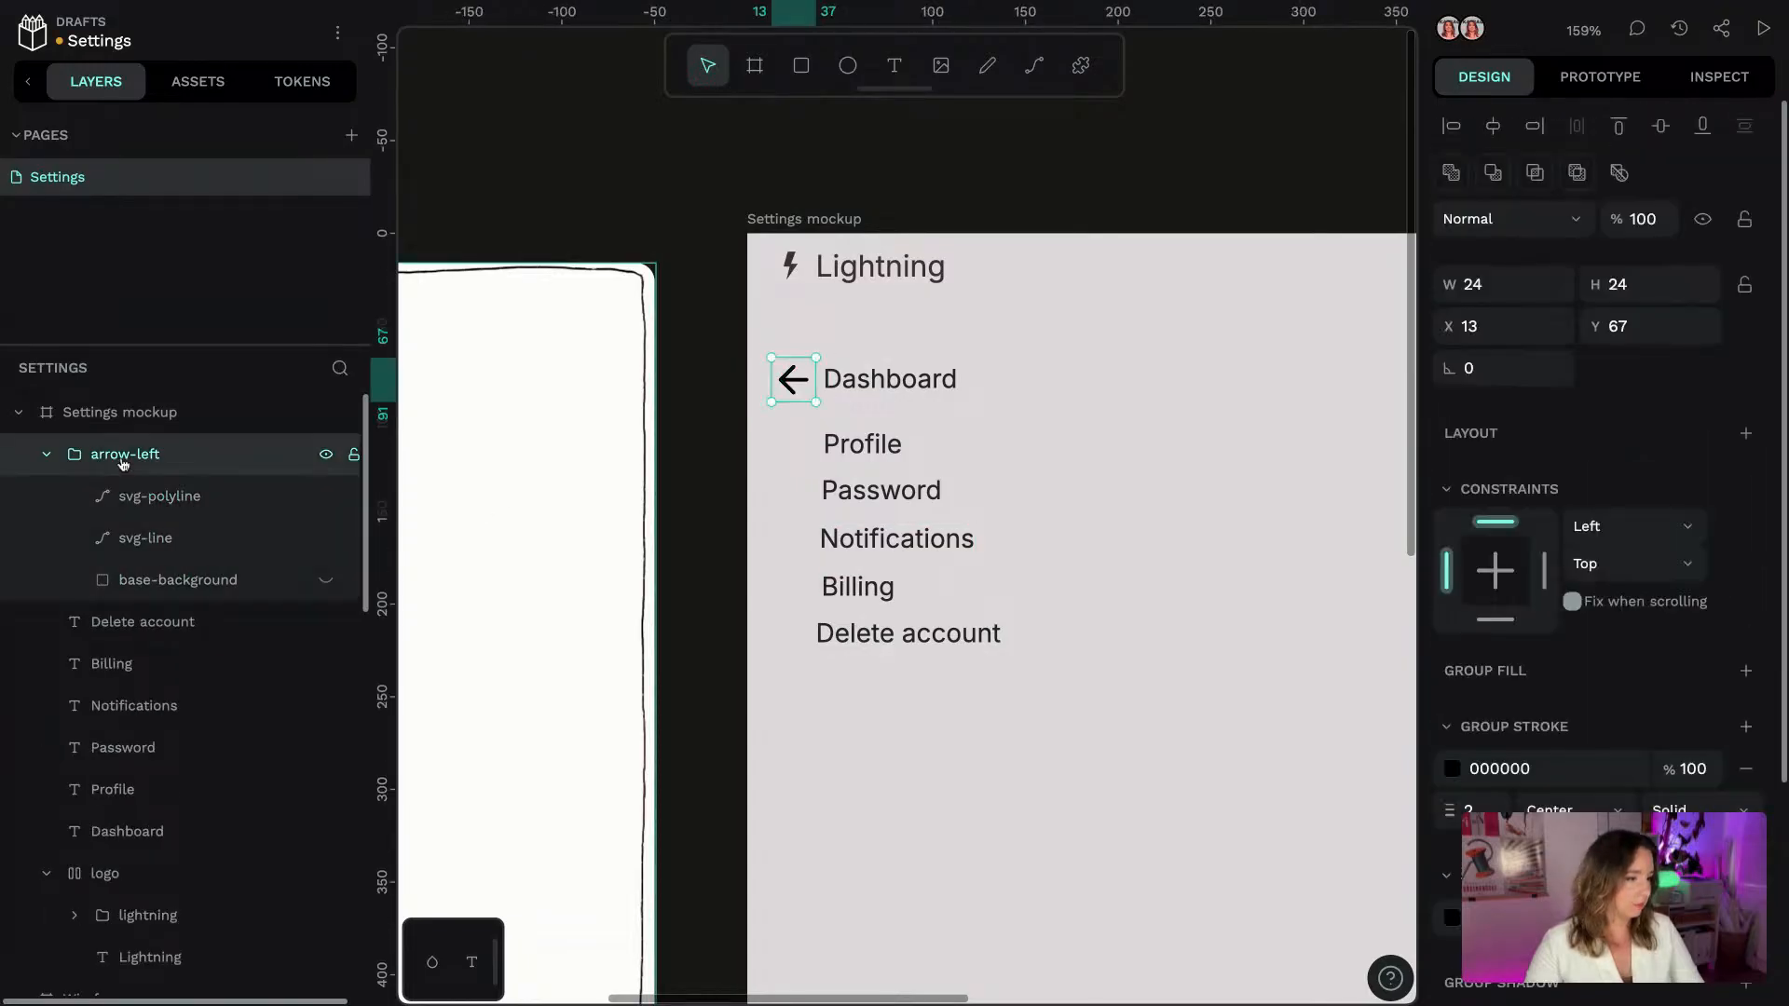
pyautogui.rightClick(132, 458)
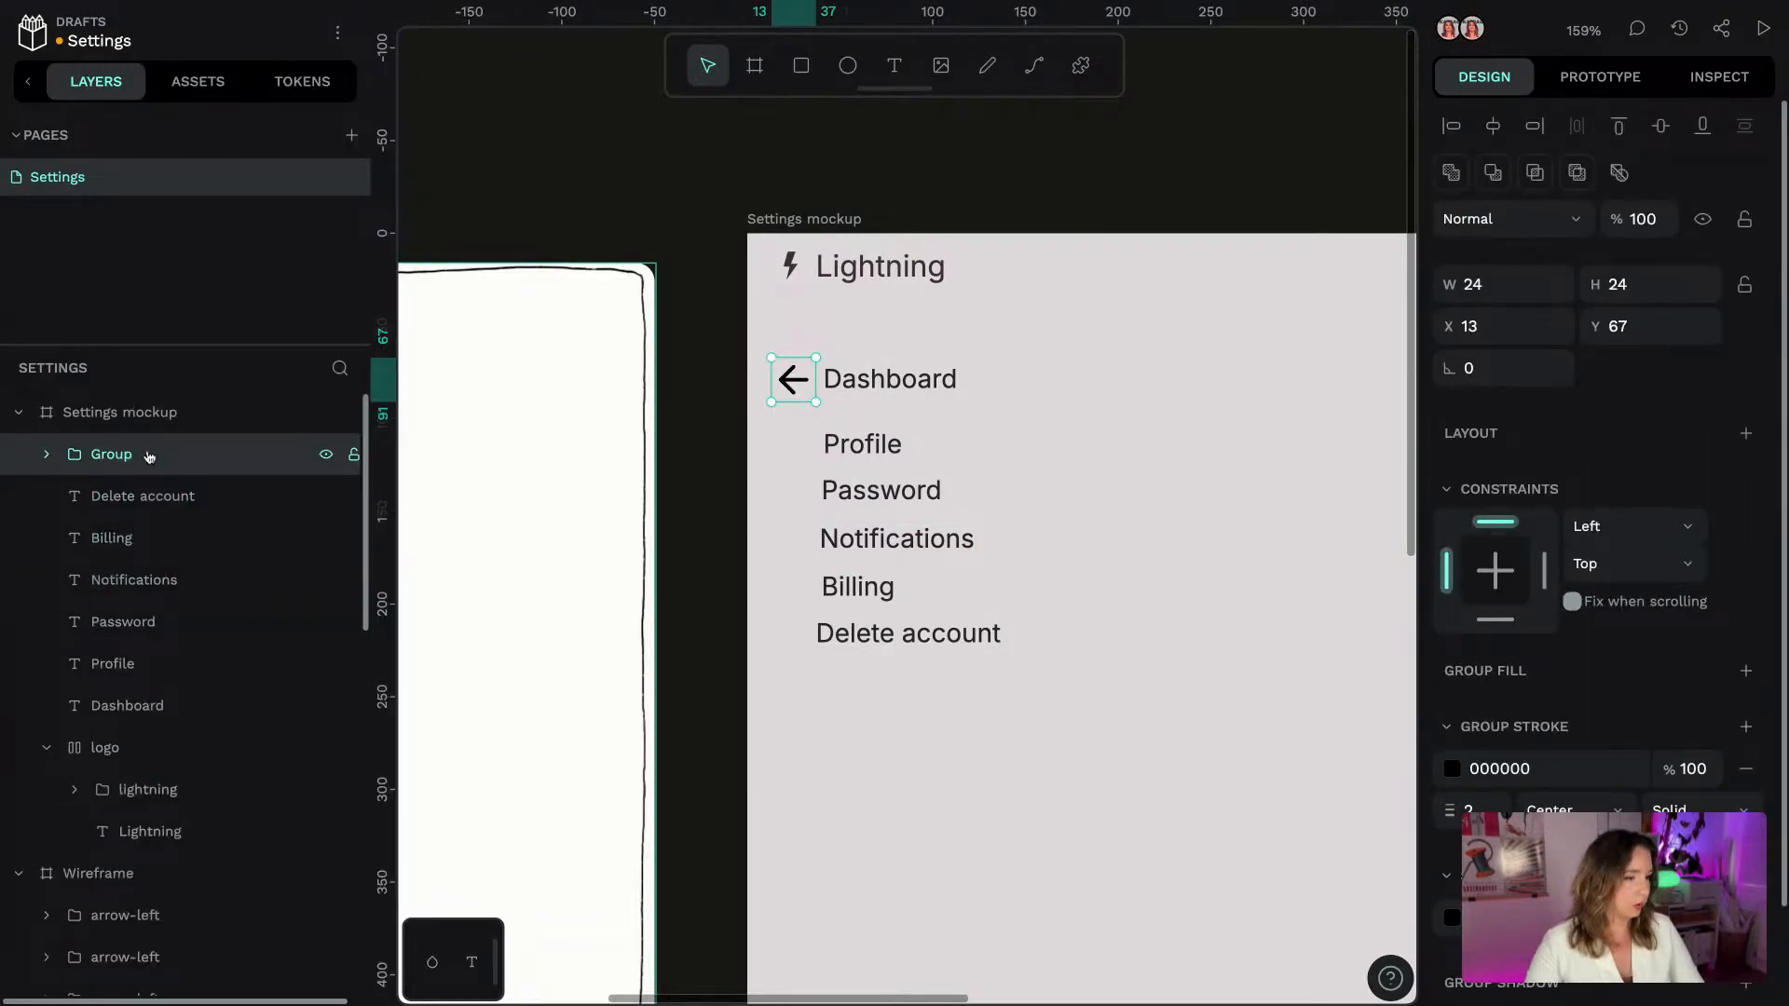
pyautogui.doubleClick(115, 459)
pyautogui.write('arrow')
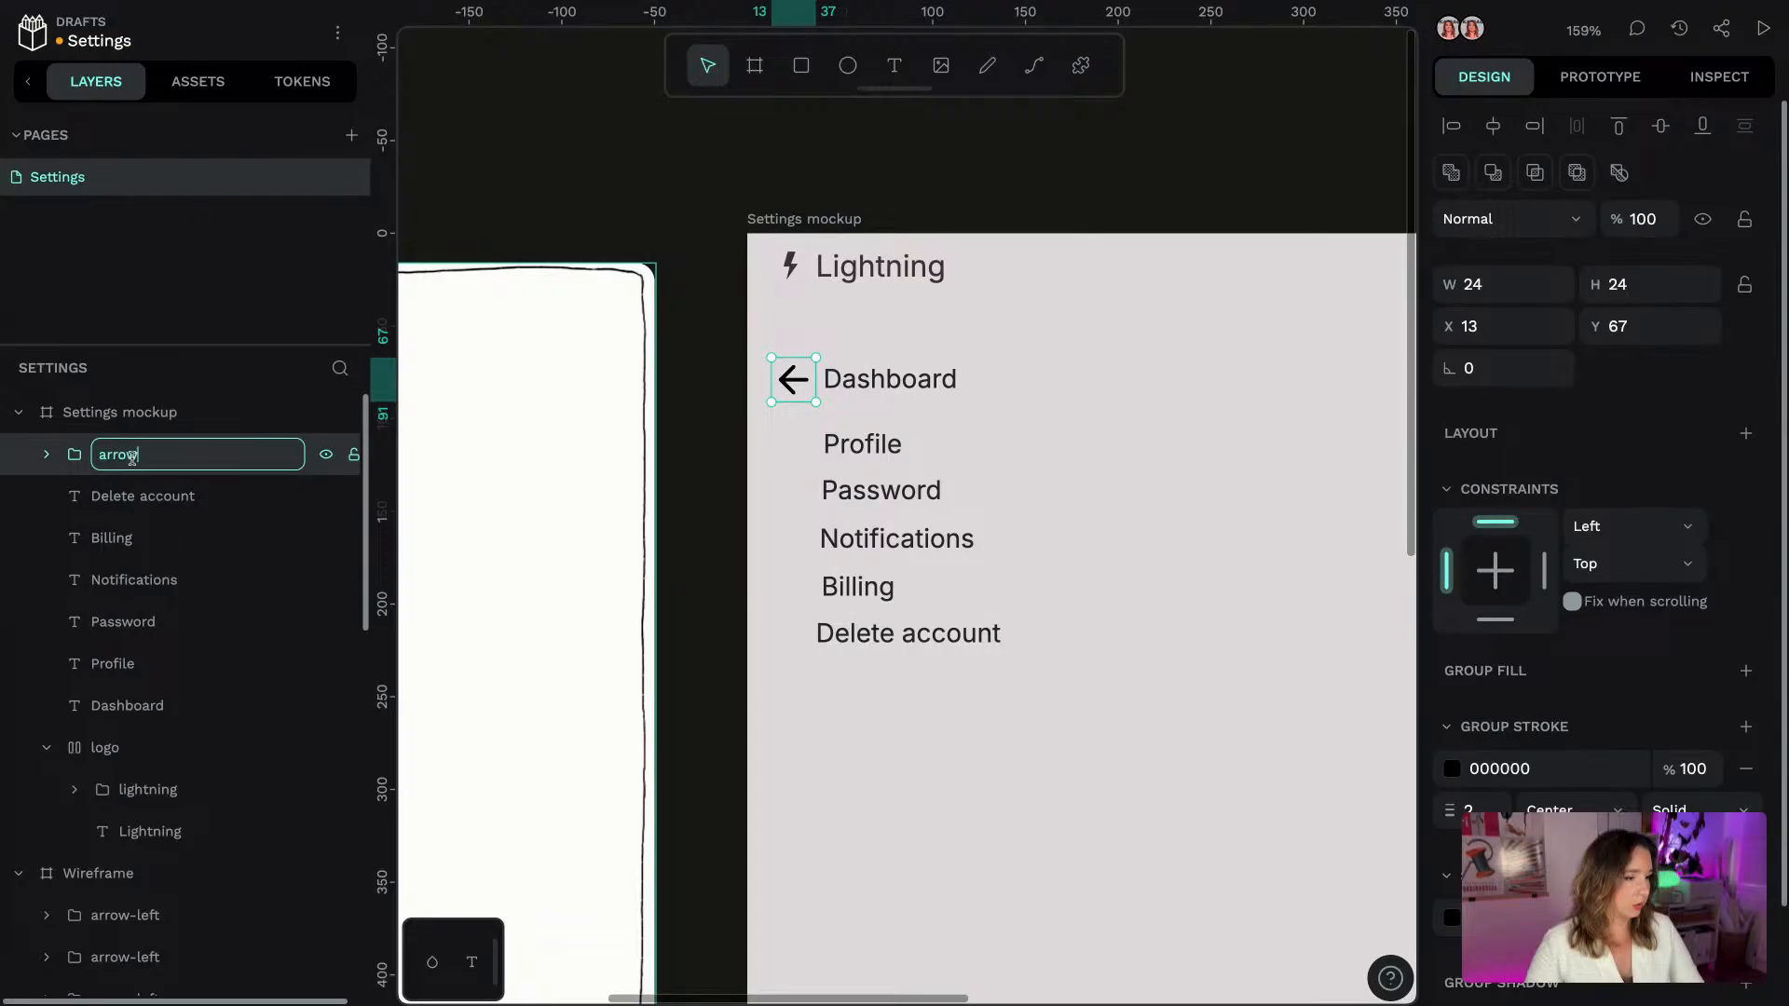
pyautogui.press('Return')
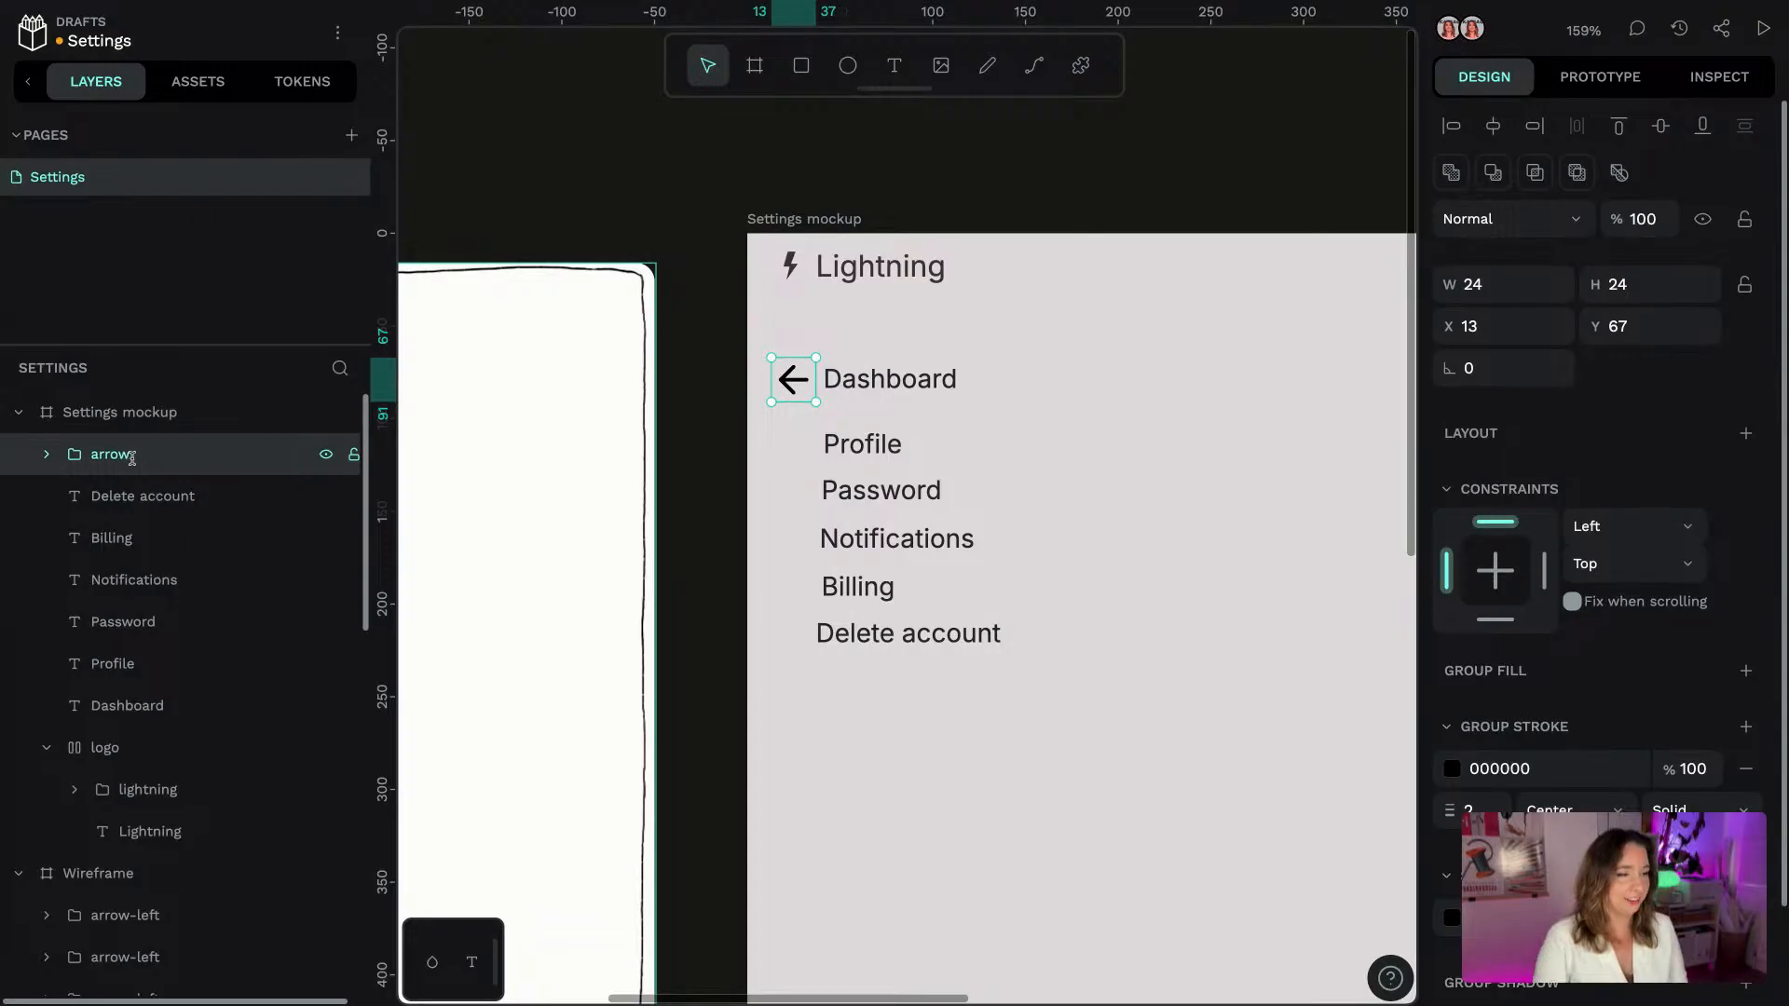
pyautogui.click(1733, 430)
pyautogui.click(1668, 473)
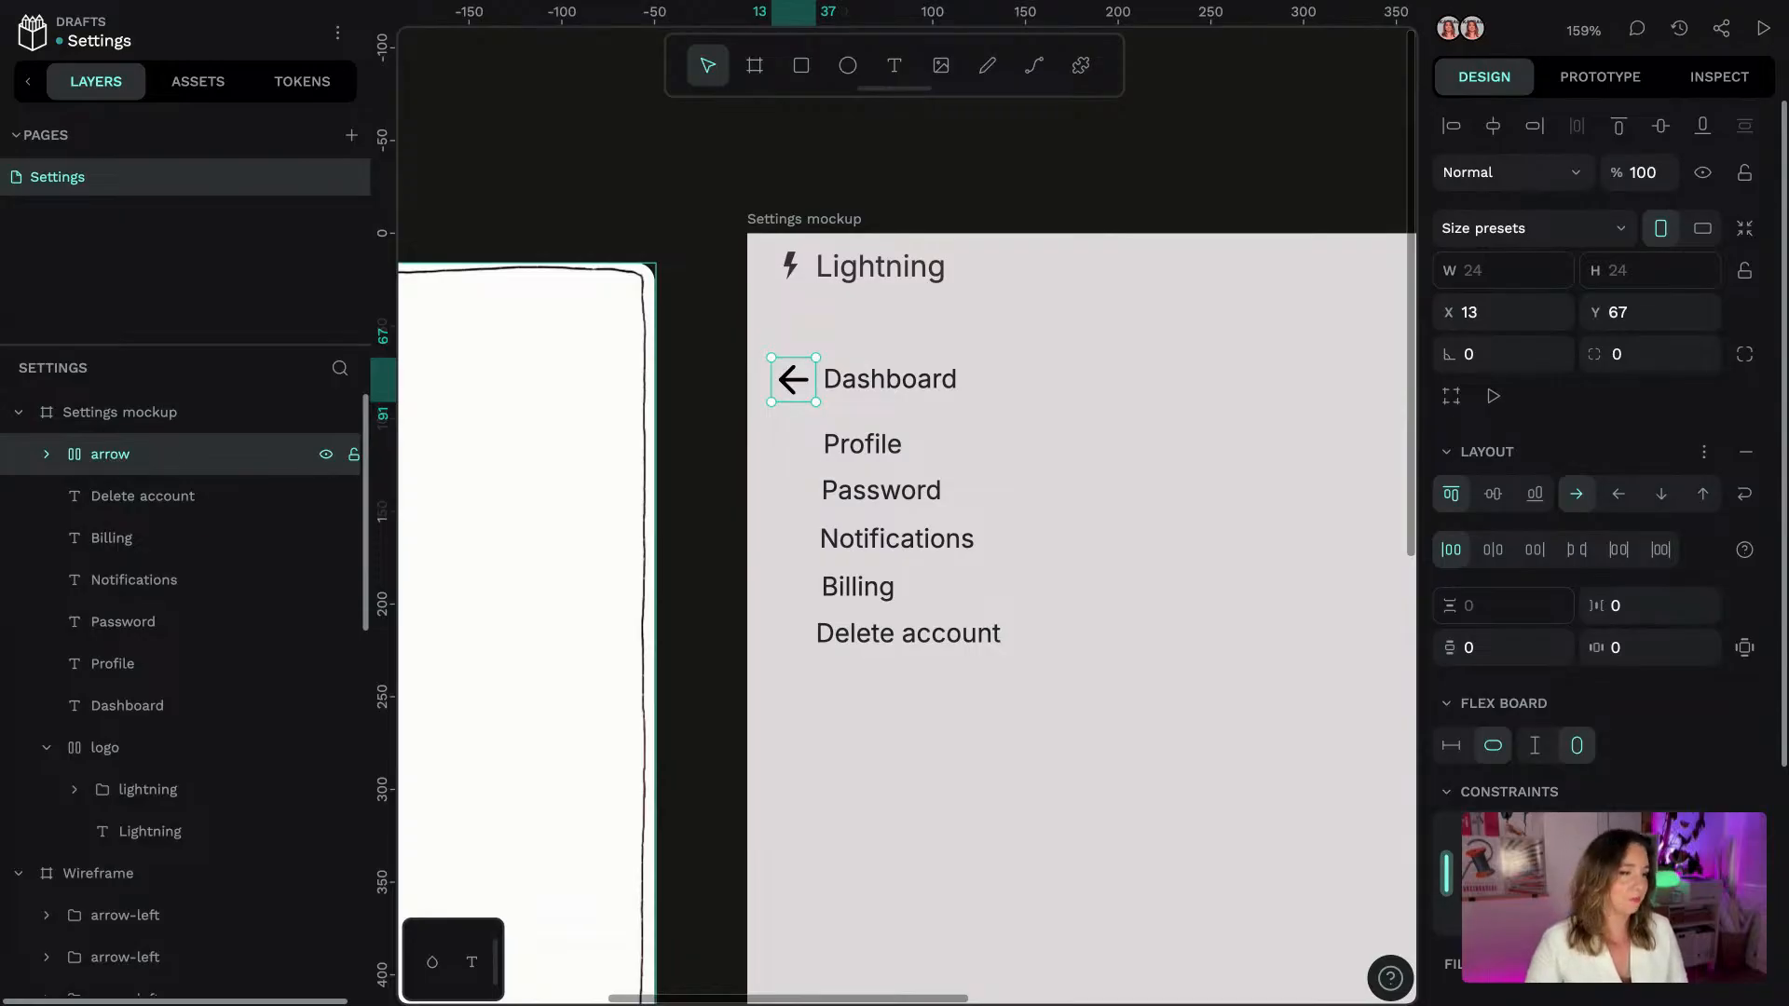
# Apply the sizing.sm token to the arrow flex board
pyautogui.click(302, 81)
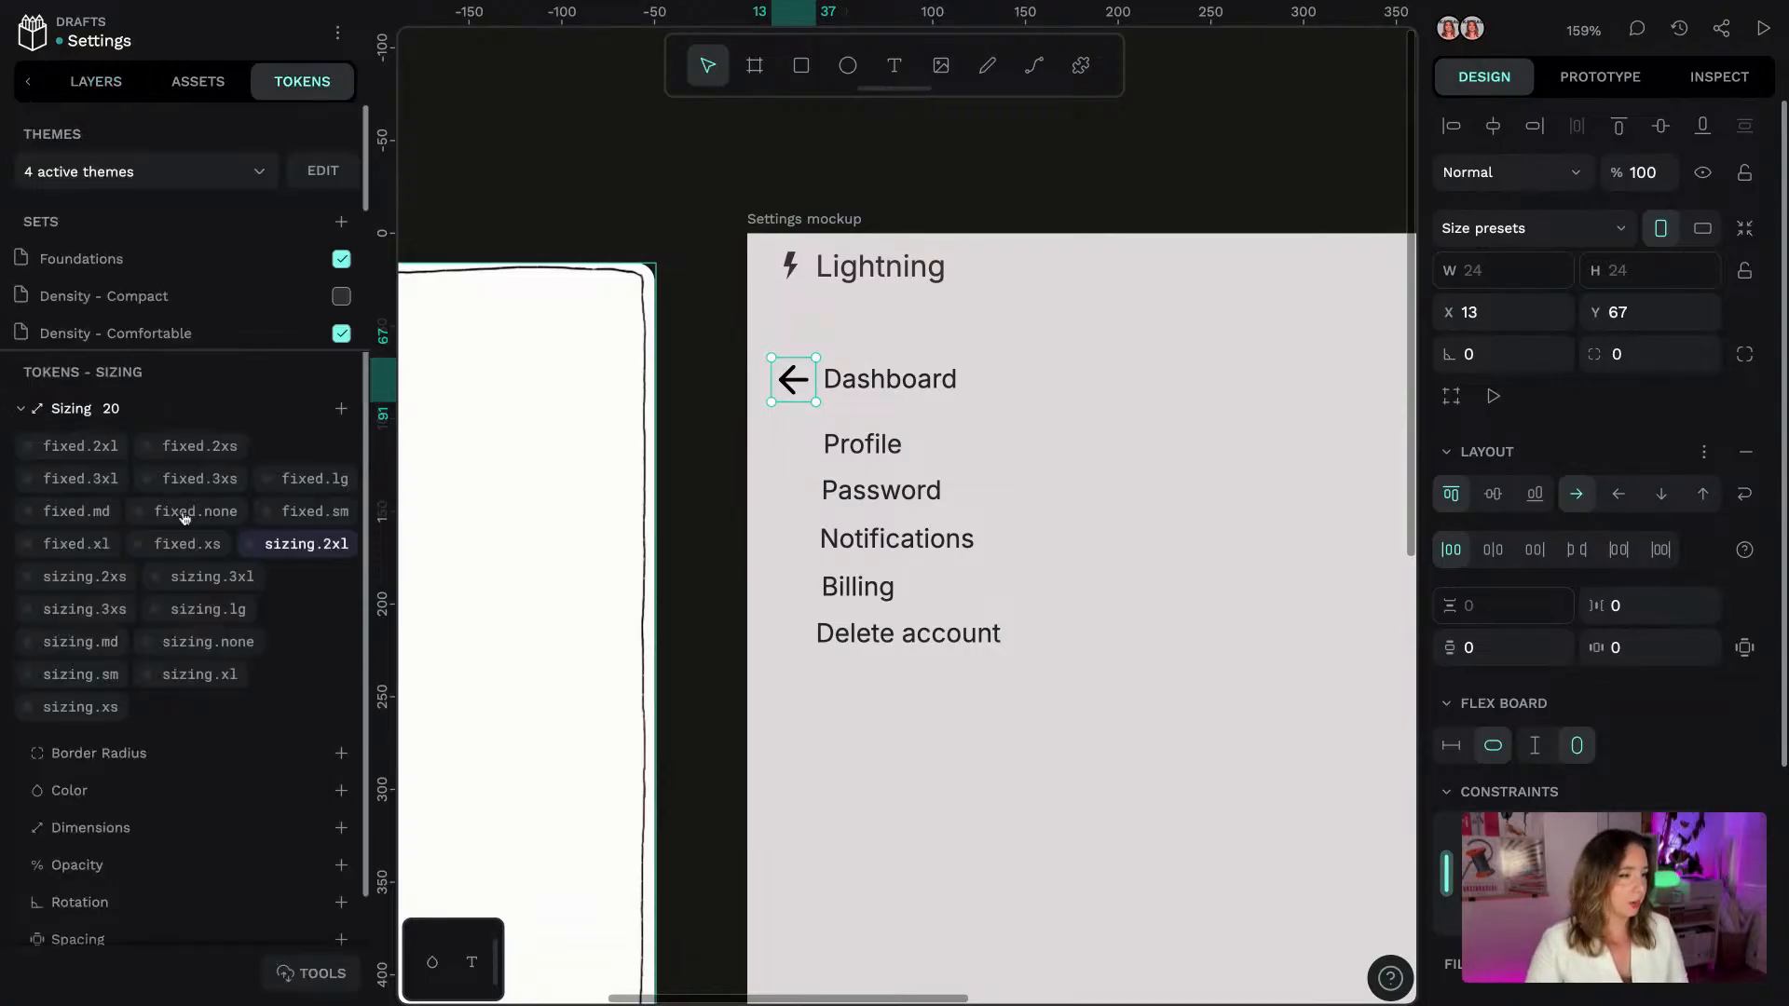
pyautogui.rightClick(103, 681)
pyautogui.click(194, 464)
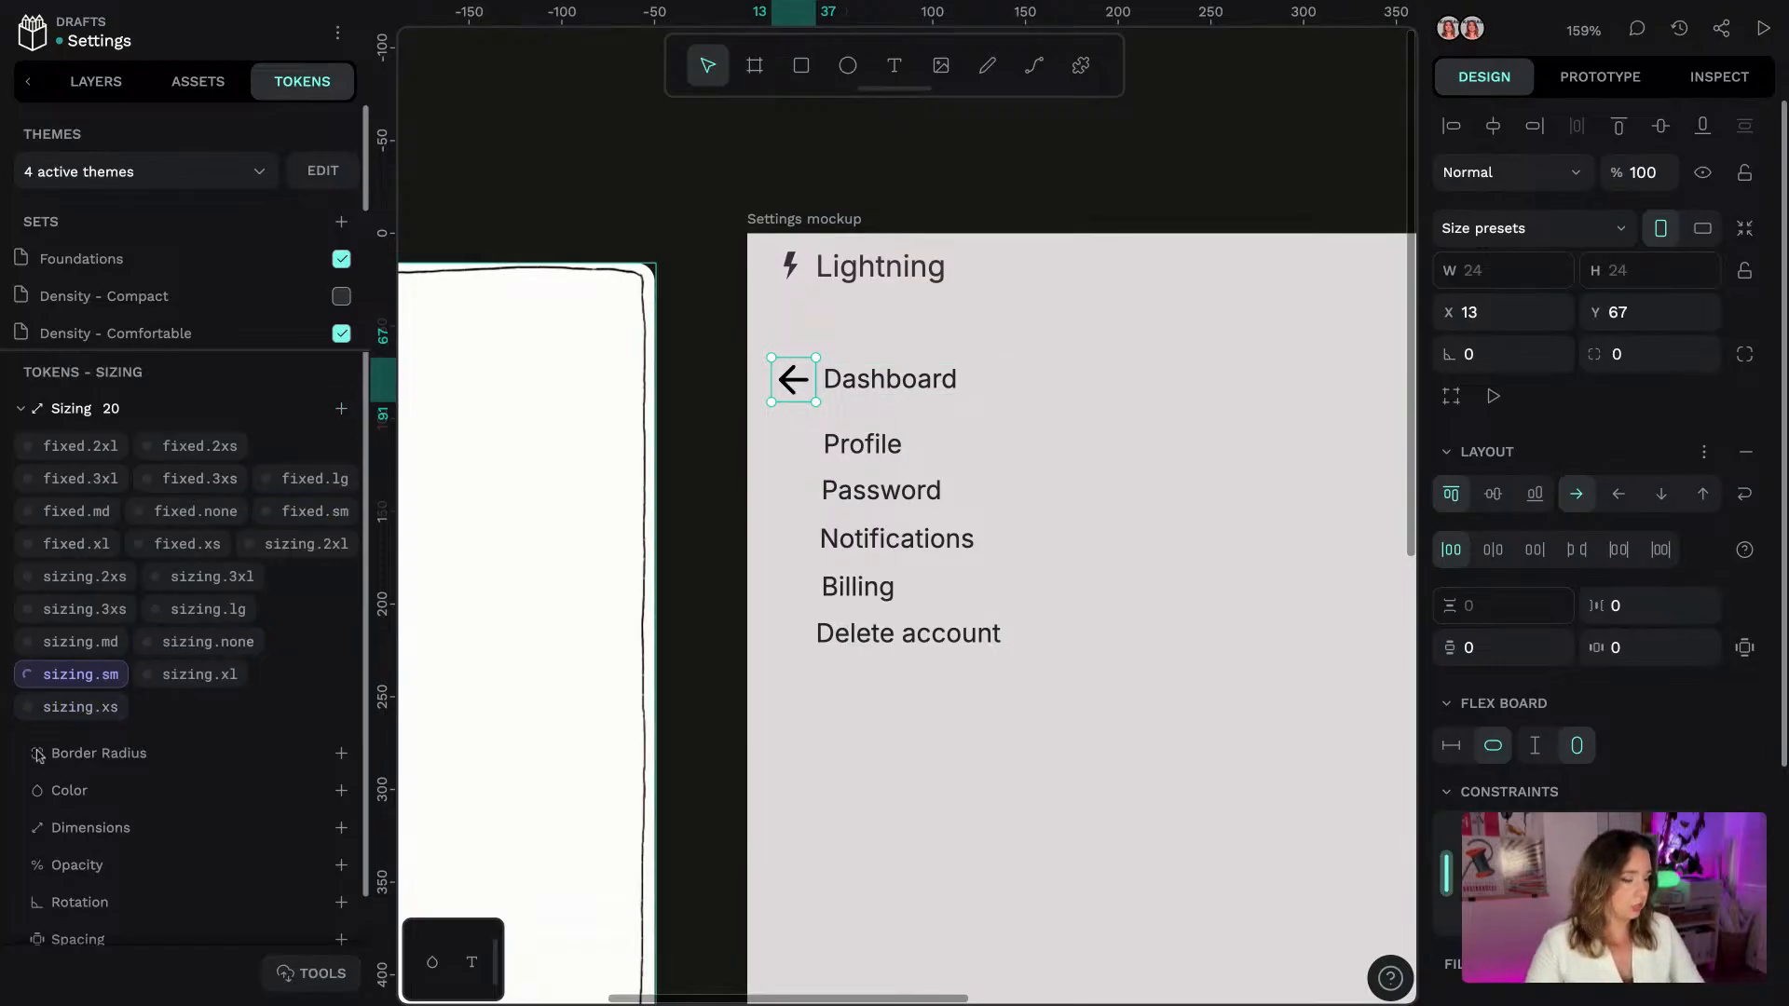
# Lock the proportions of the arrow-left group inside the arrow board and set its width to 16
pyautogui.click(96, 81)
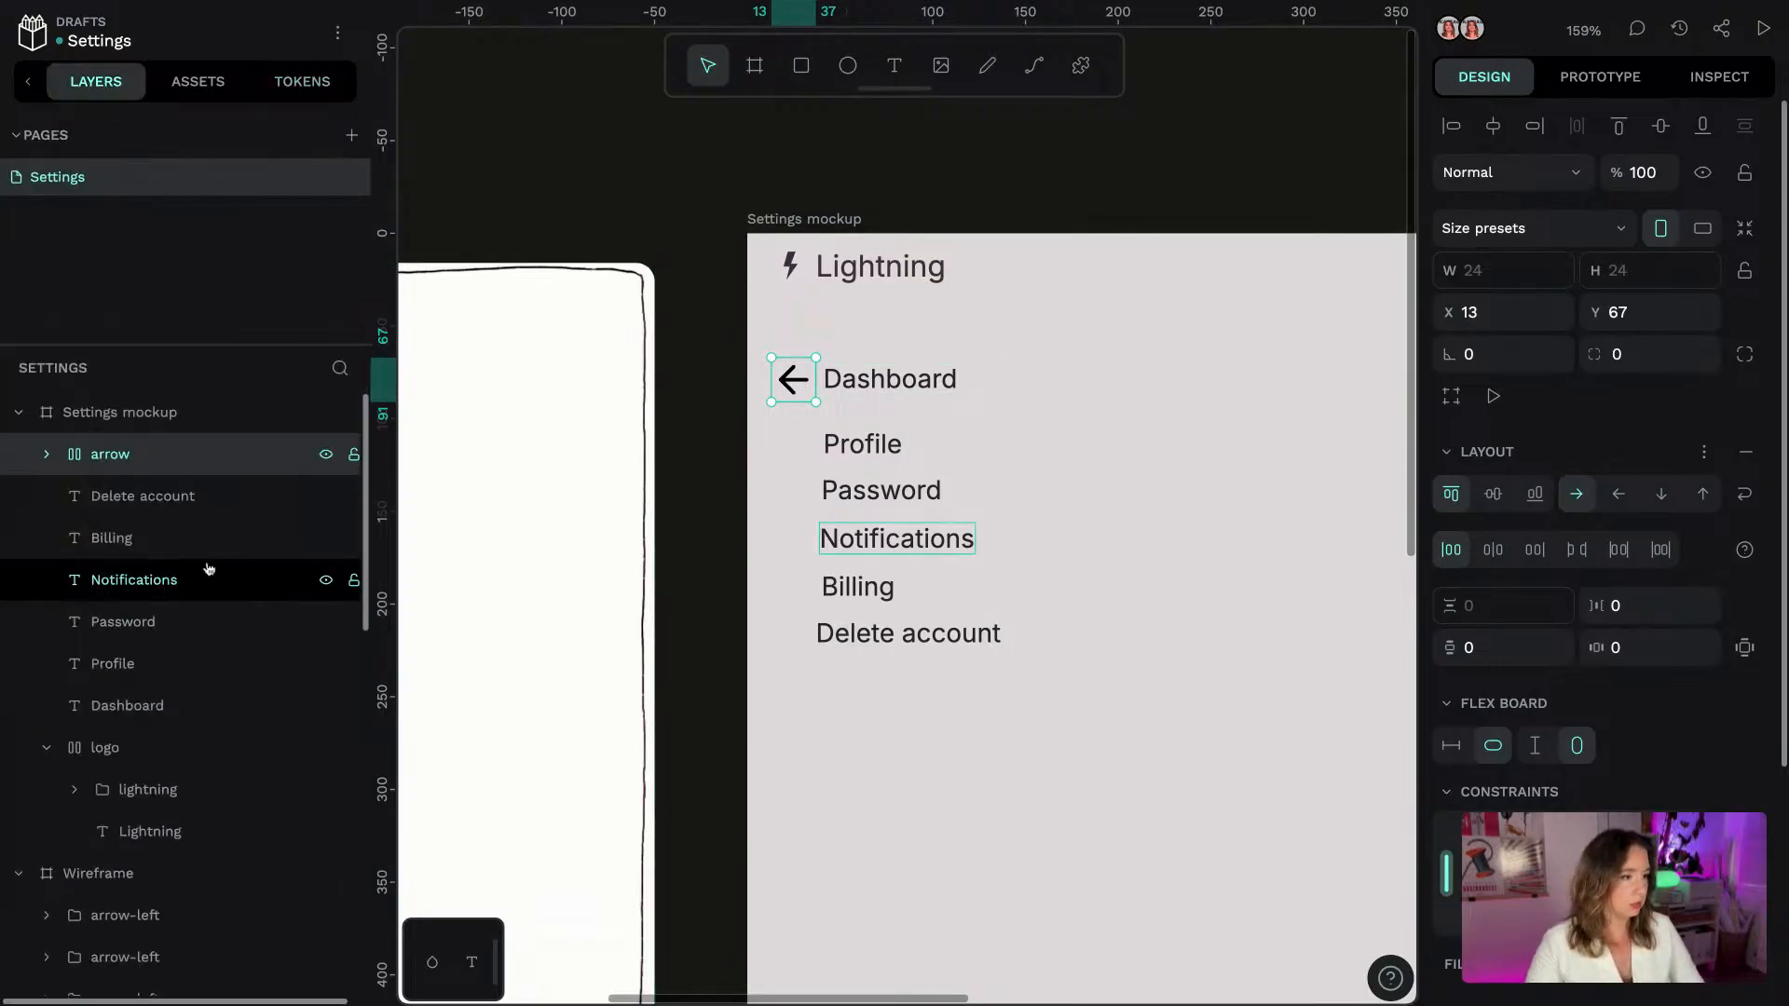
pyautogui.click(46, 455)
pyautogui.click(112, 494)
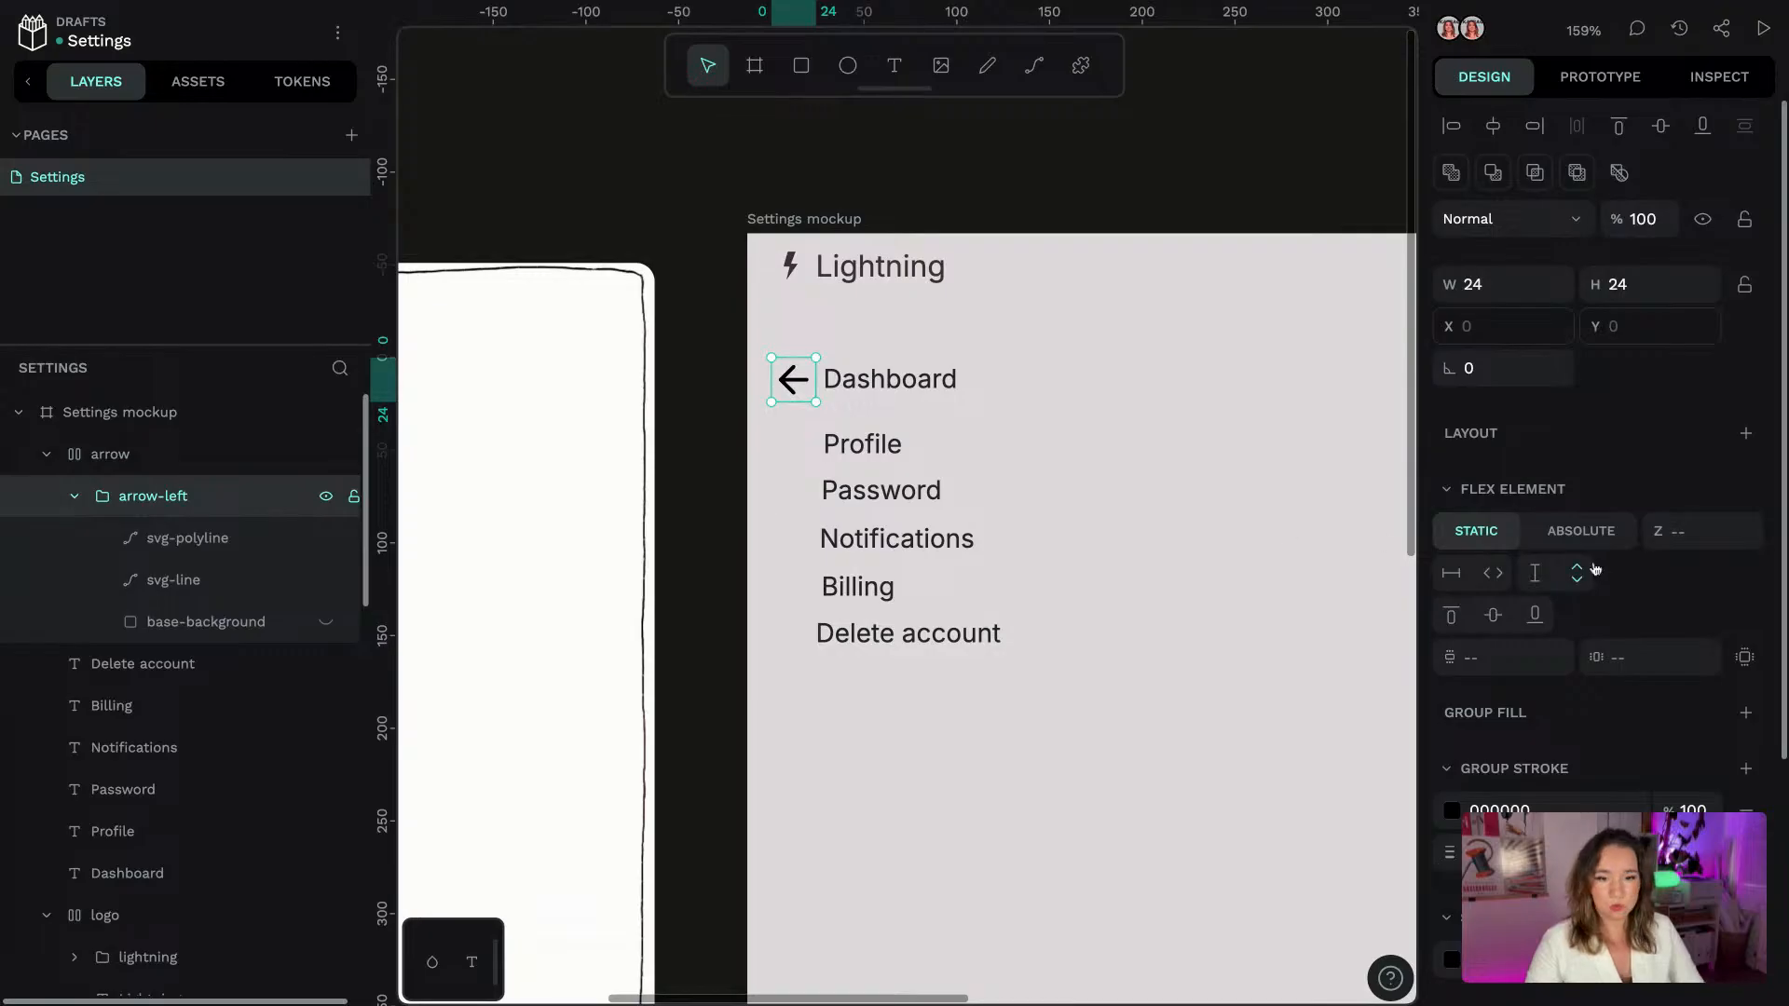
pyautogui.scroll(-2, 1597, 568)
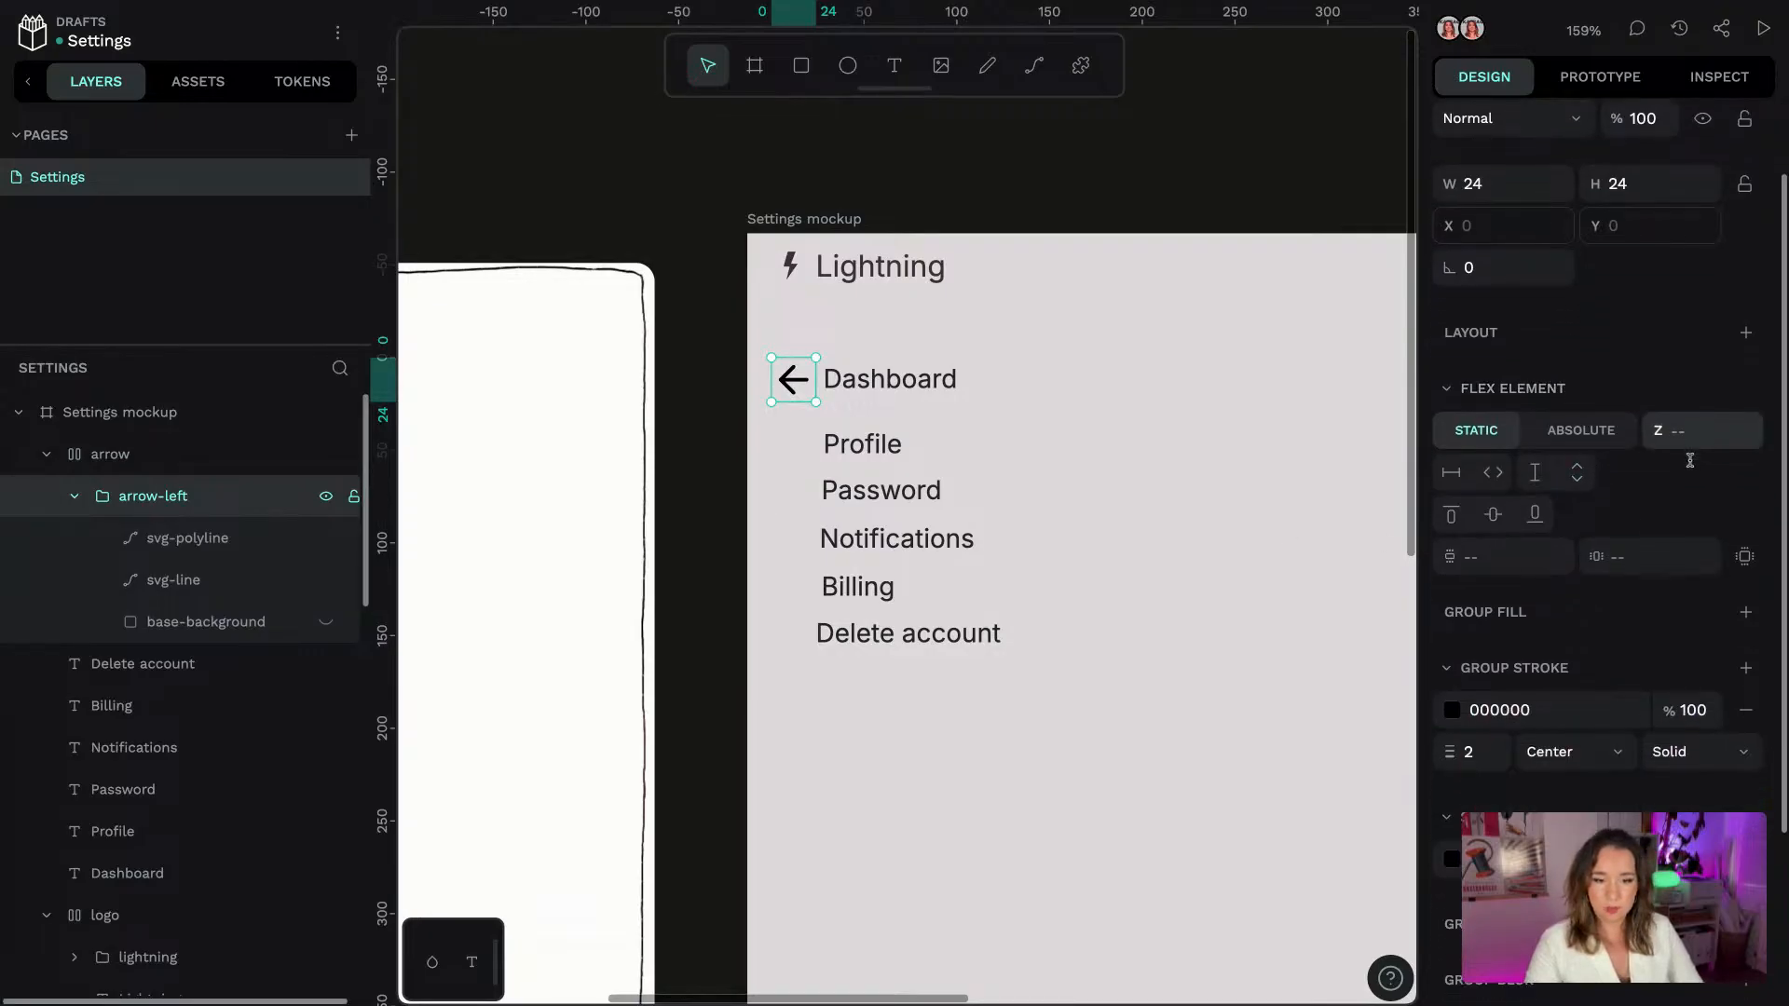
pyautogui.scroll(2, 1690, 460)
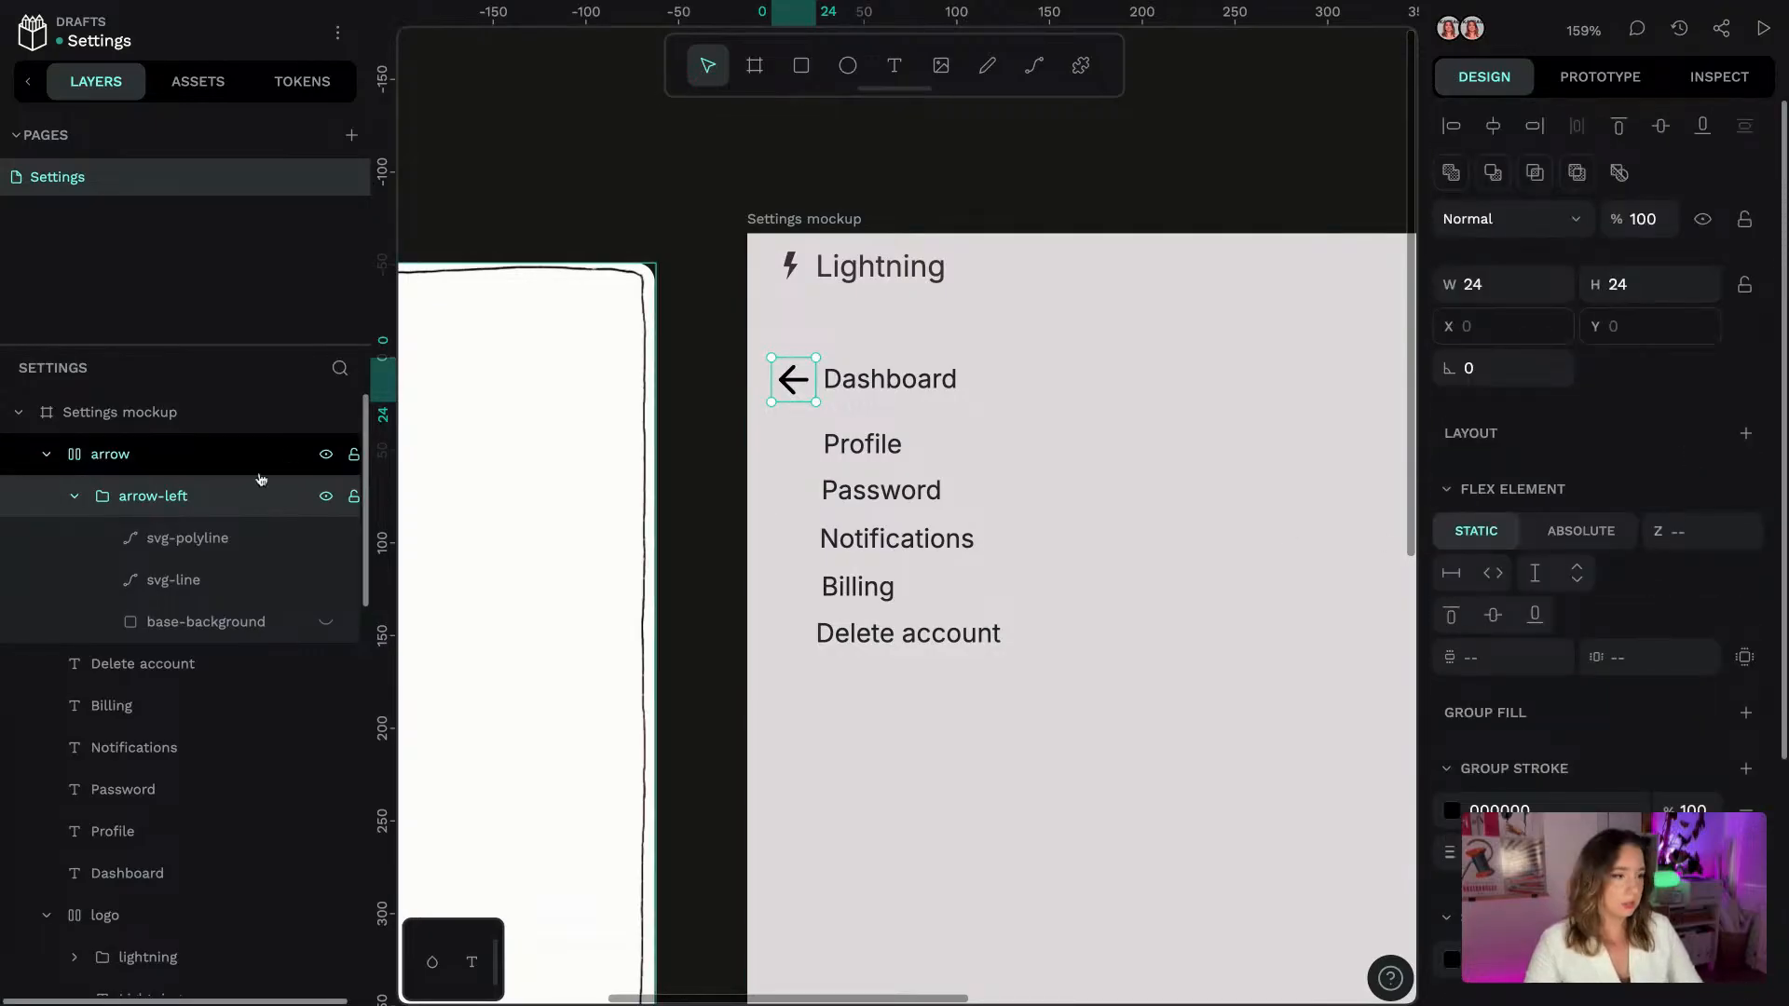
pyautogui.click(73, 497)
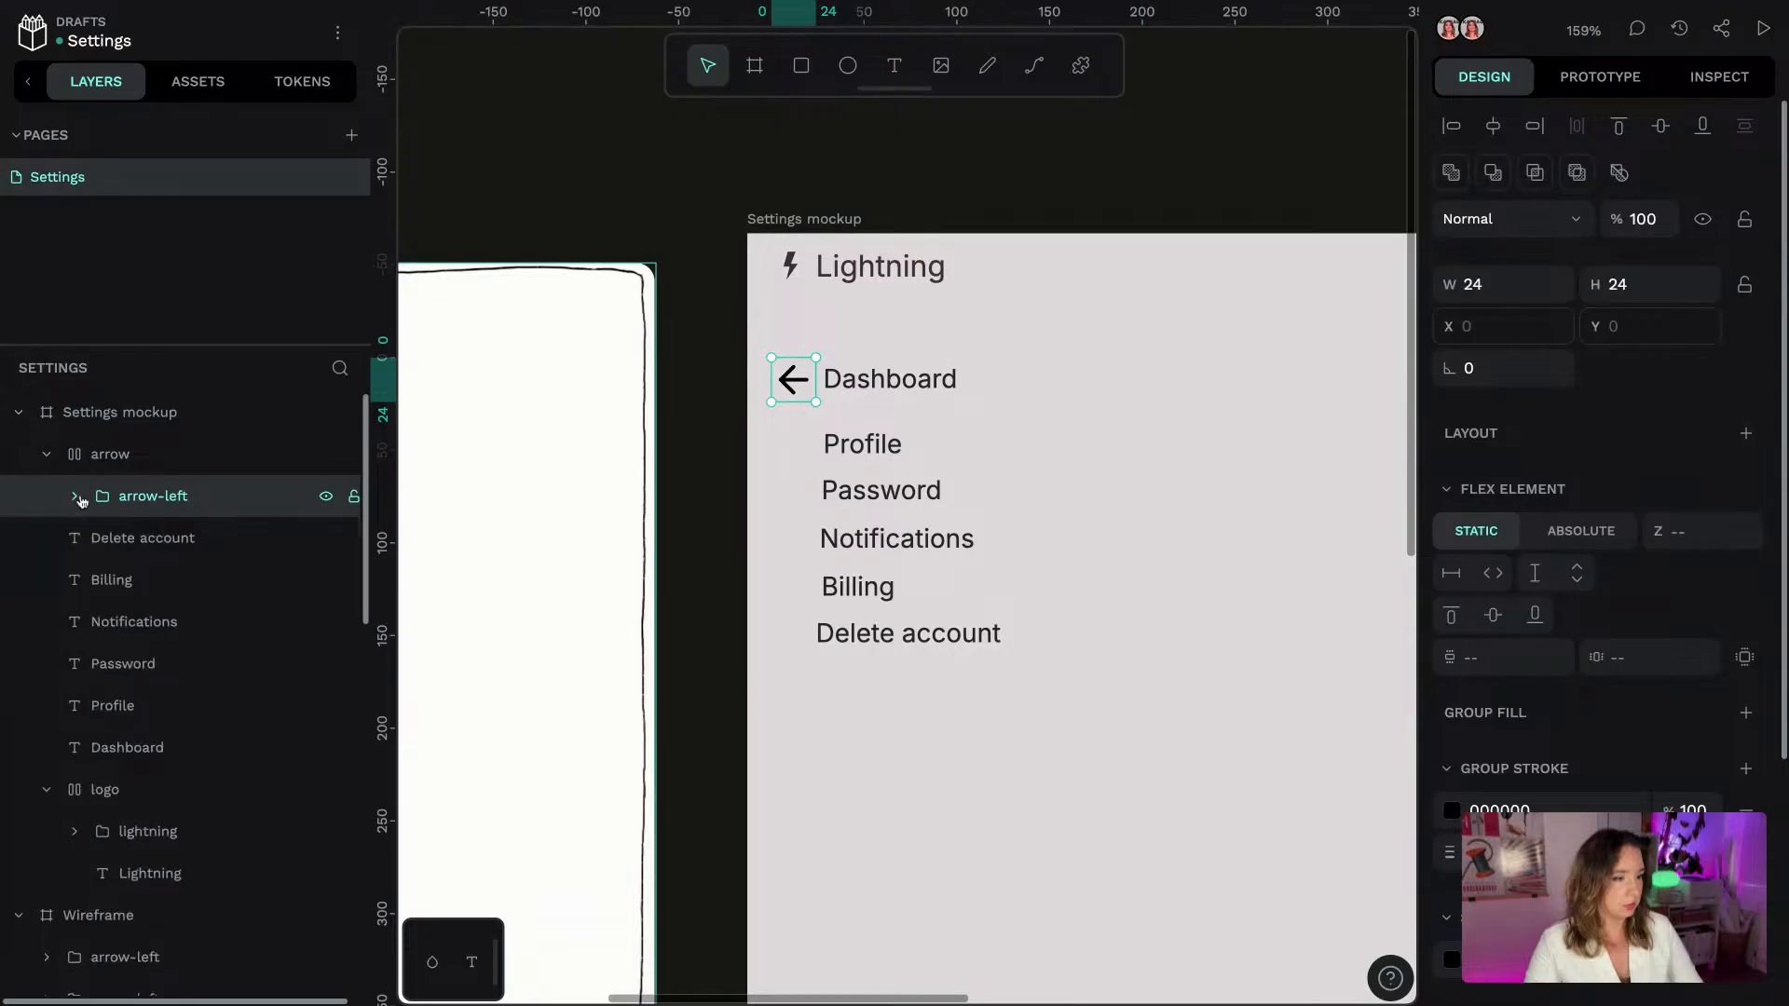
pyautogui.click(1745, 284)
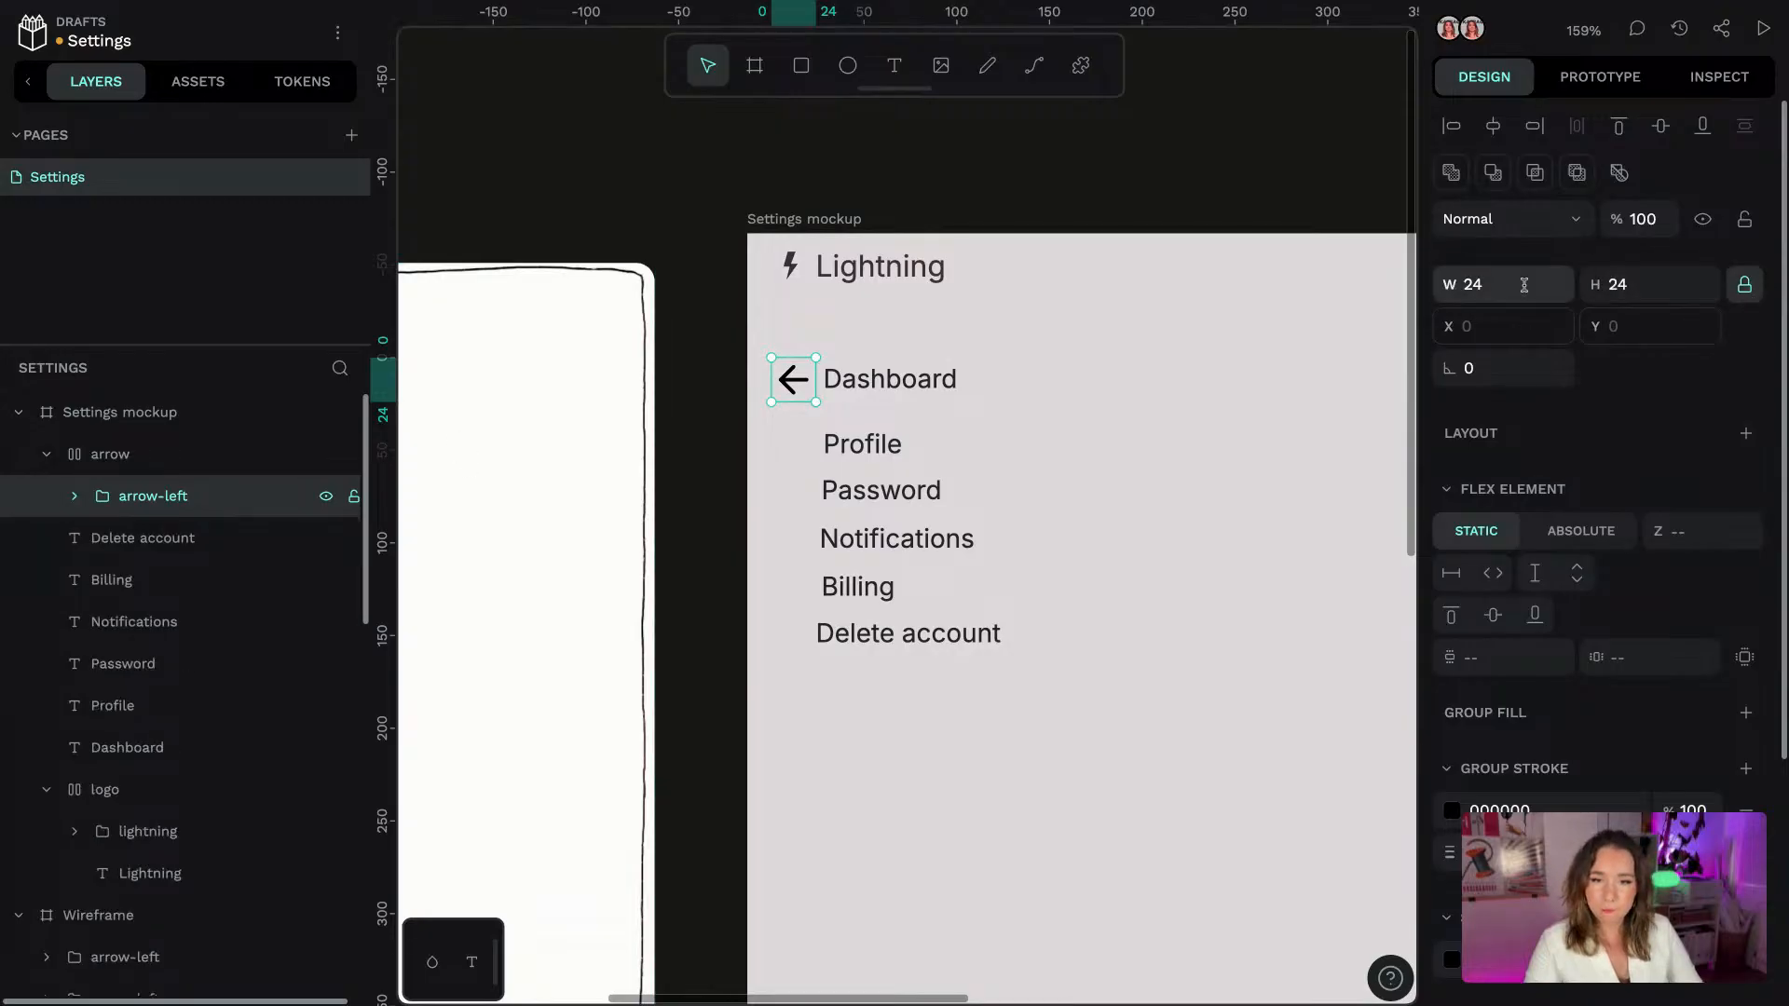
pyautogui.rightClick(97, 513)
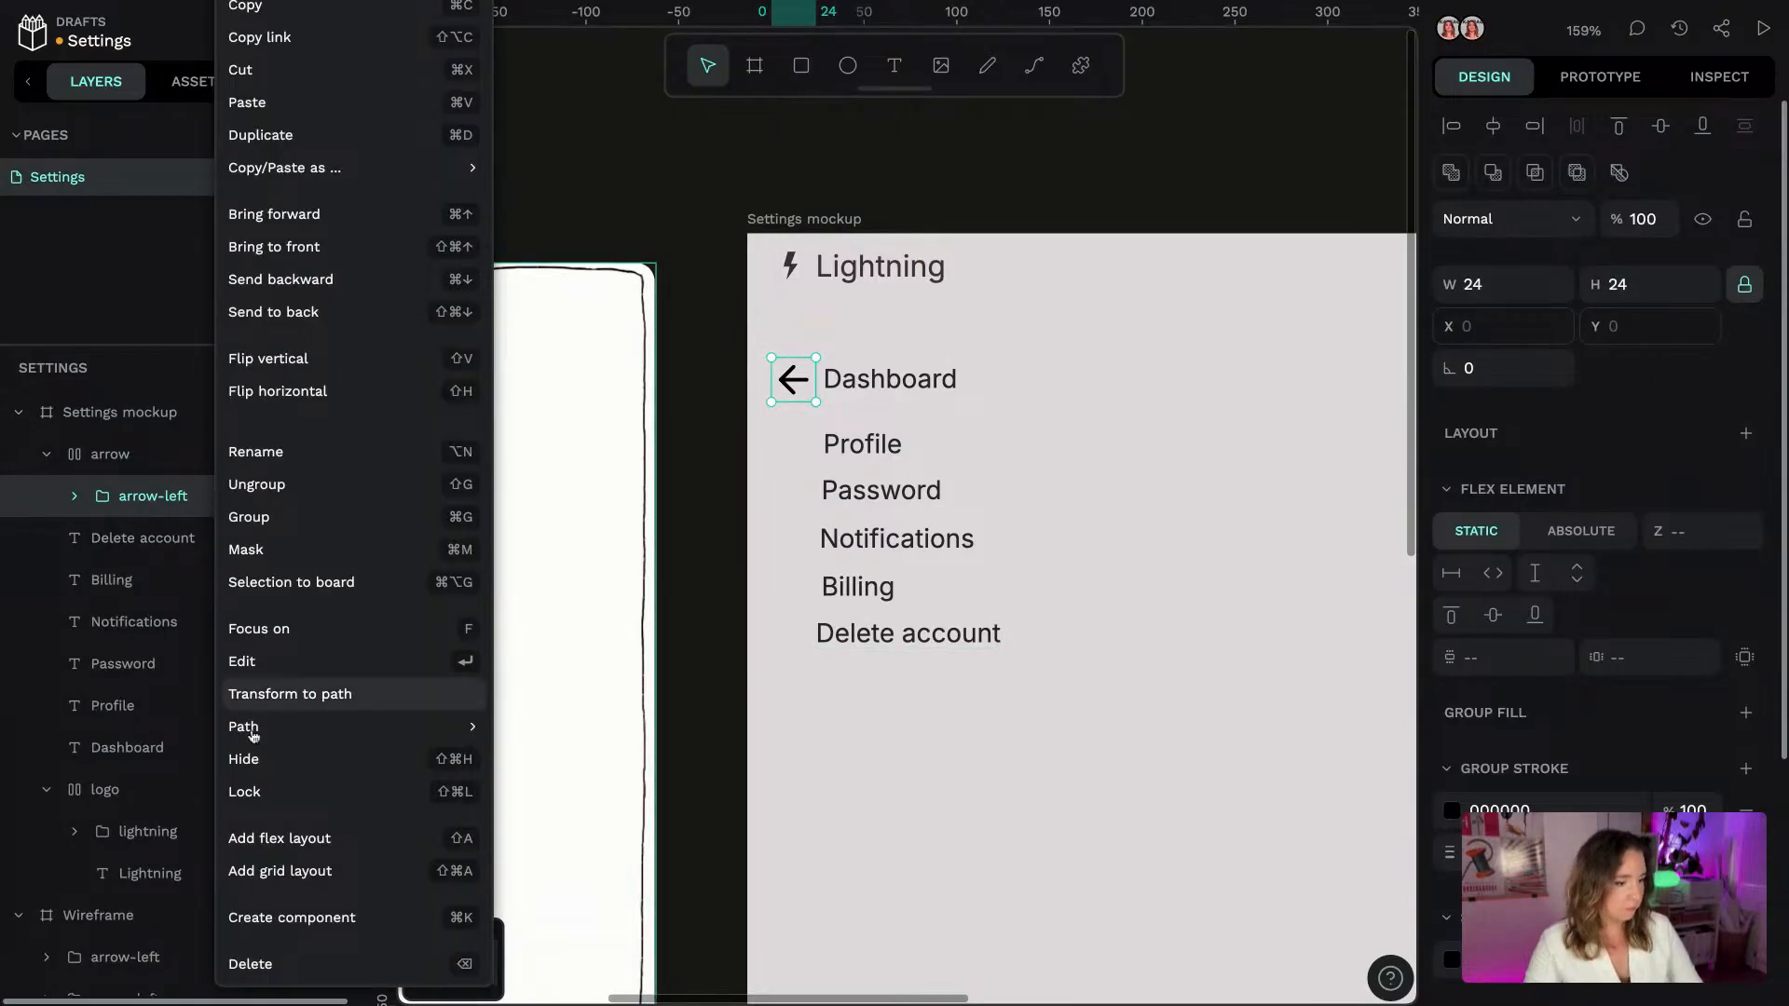
pyautogui.click(1484, 282)
pyautogui.write('2')
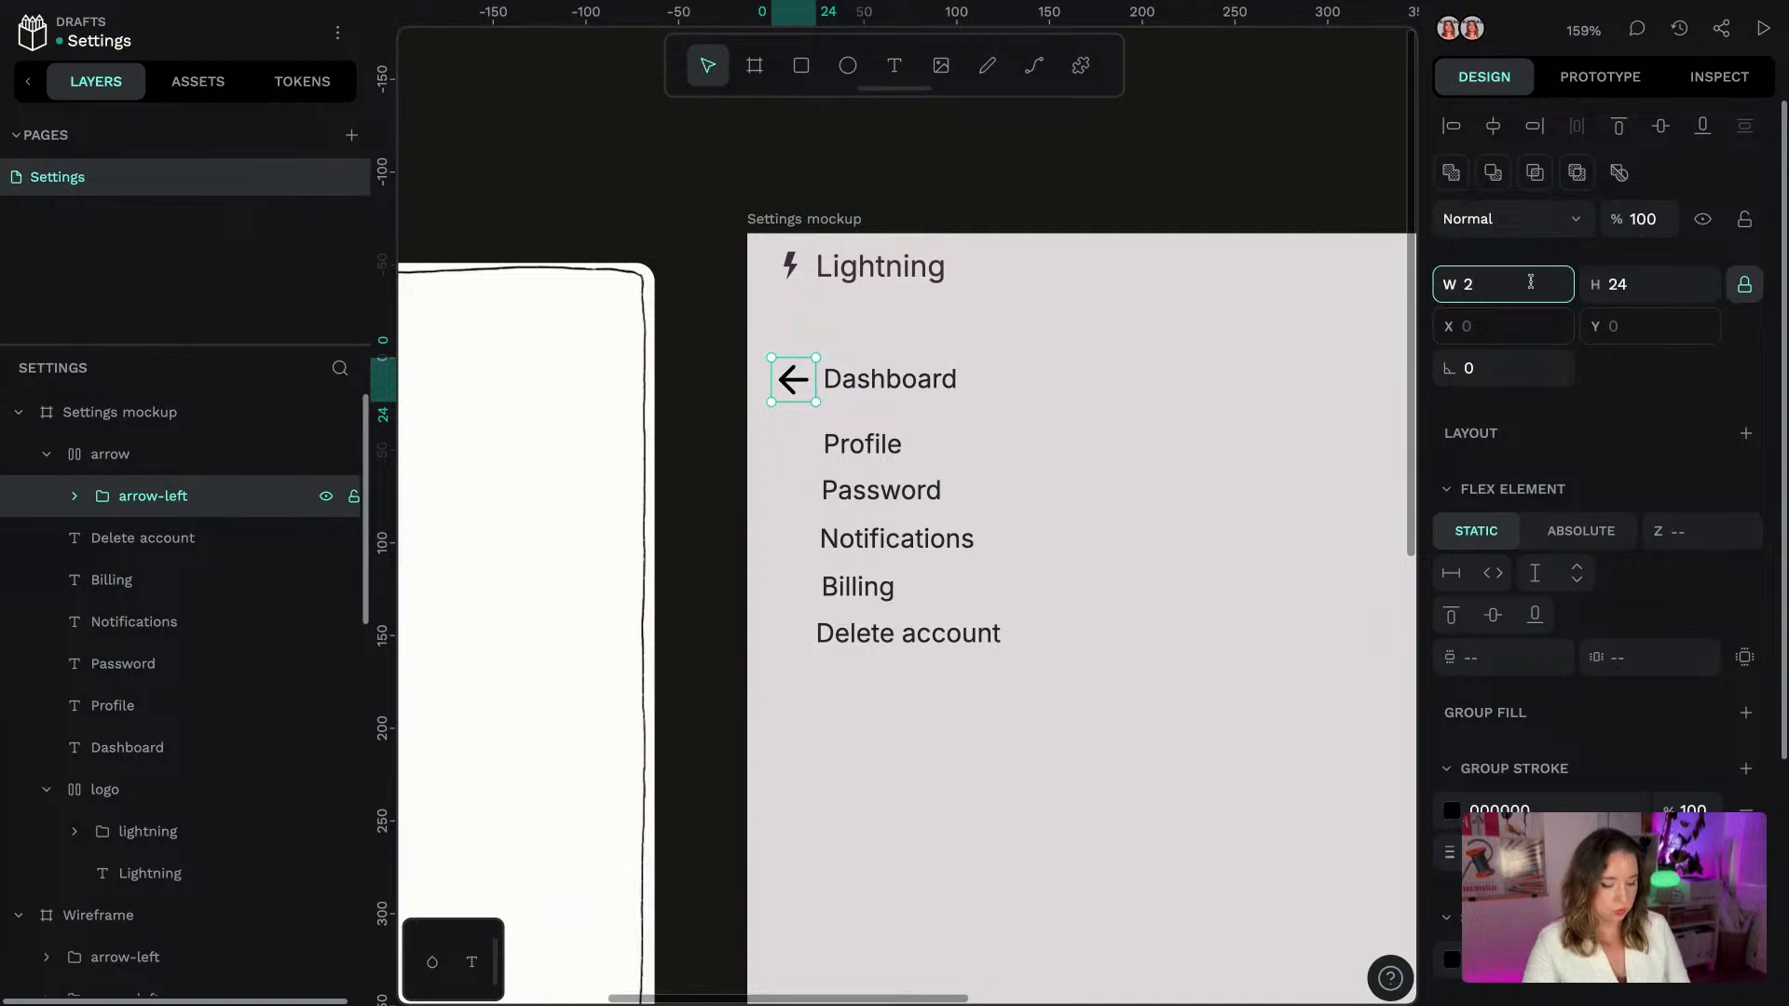
pyautogui.press('BackSpace')
pyautogui.write('16')
pyautogui.press('Return')
pyautogui.click(1110, 207)
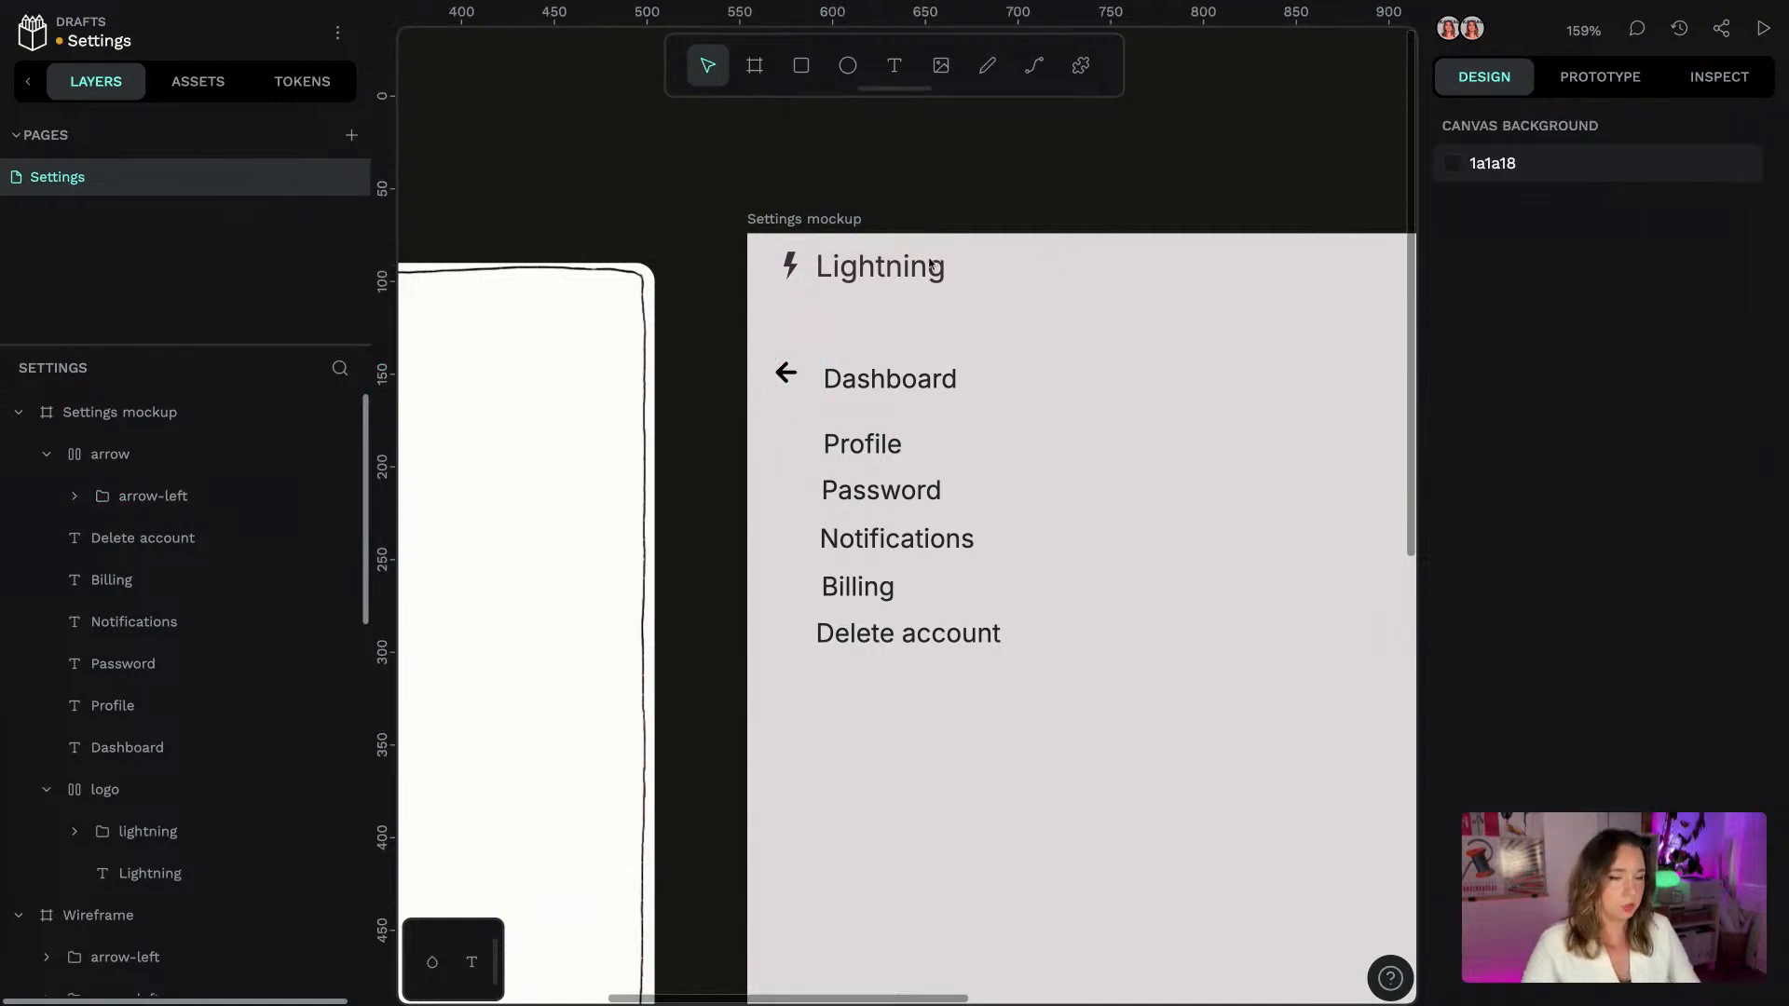
# Apply the heading.icon color token from the Light - Base set to the stroke of the arrow's svg-polyline and svg-line paths
pyautogui.click(787, 372)
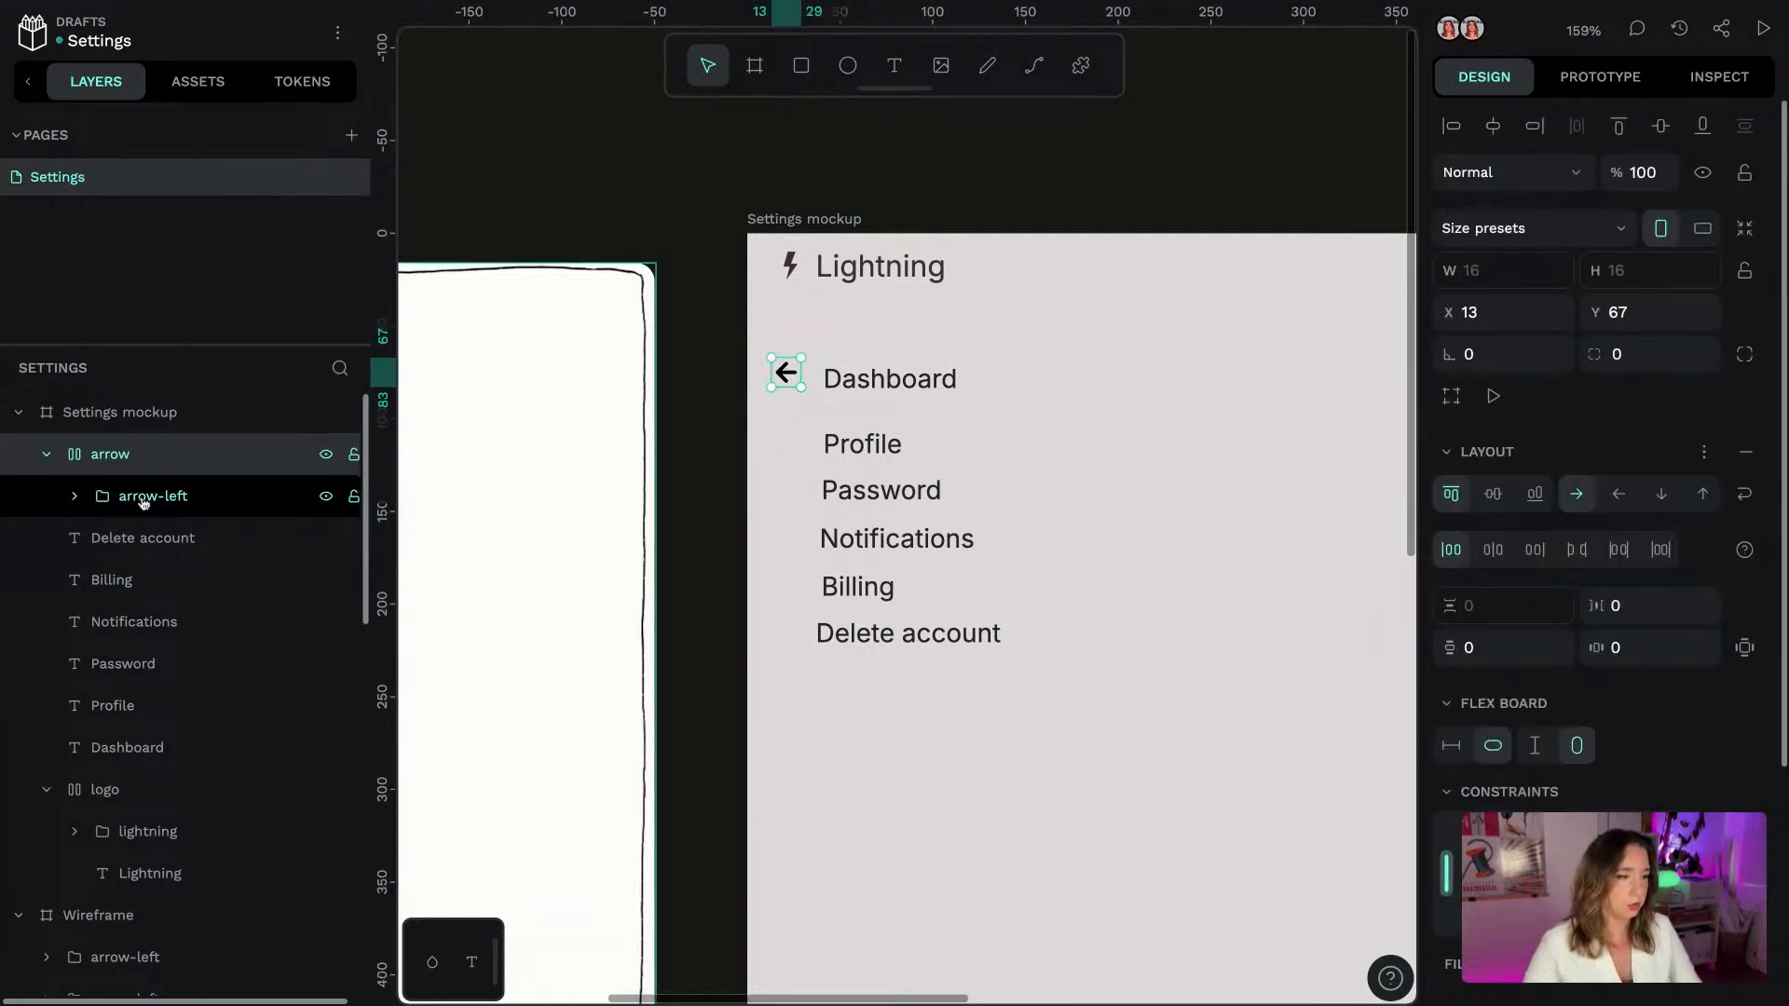
pyautogui.click(47, 454)
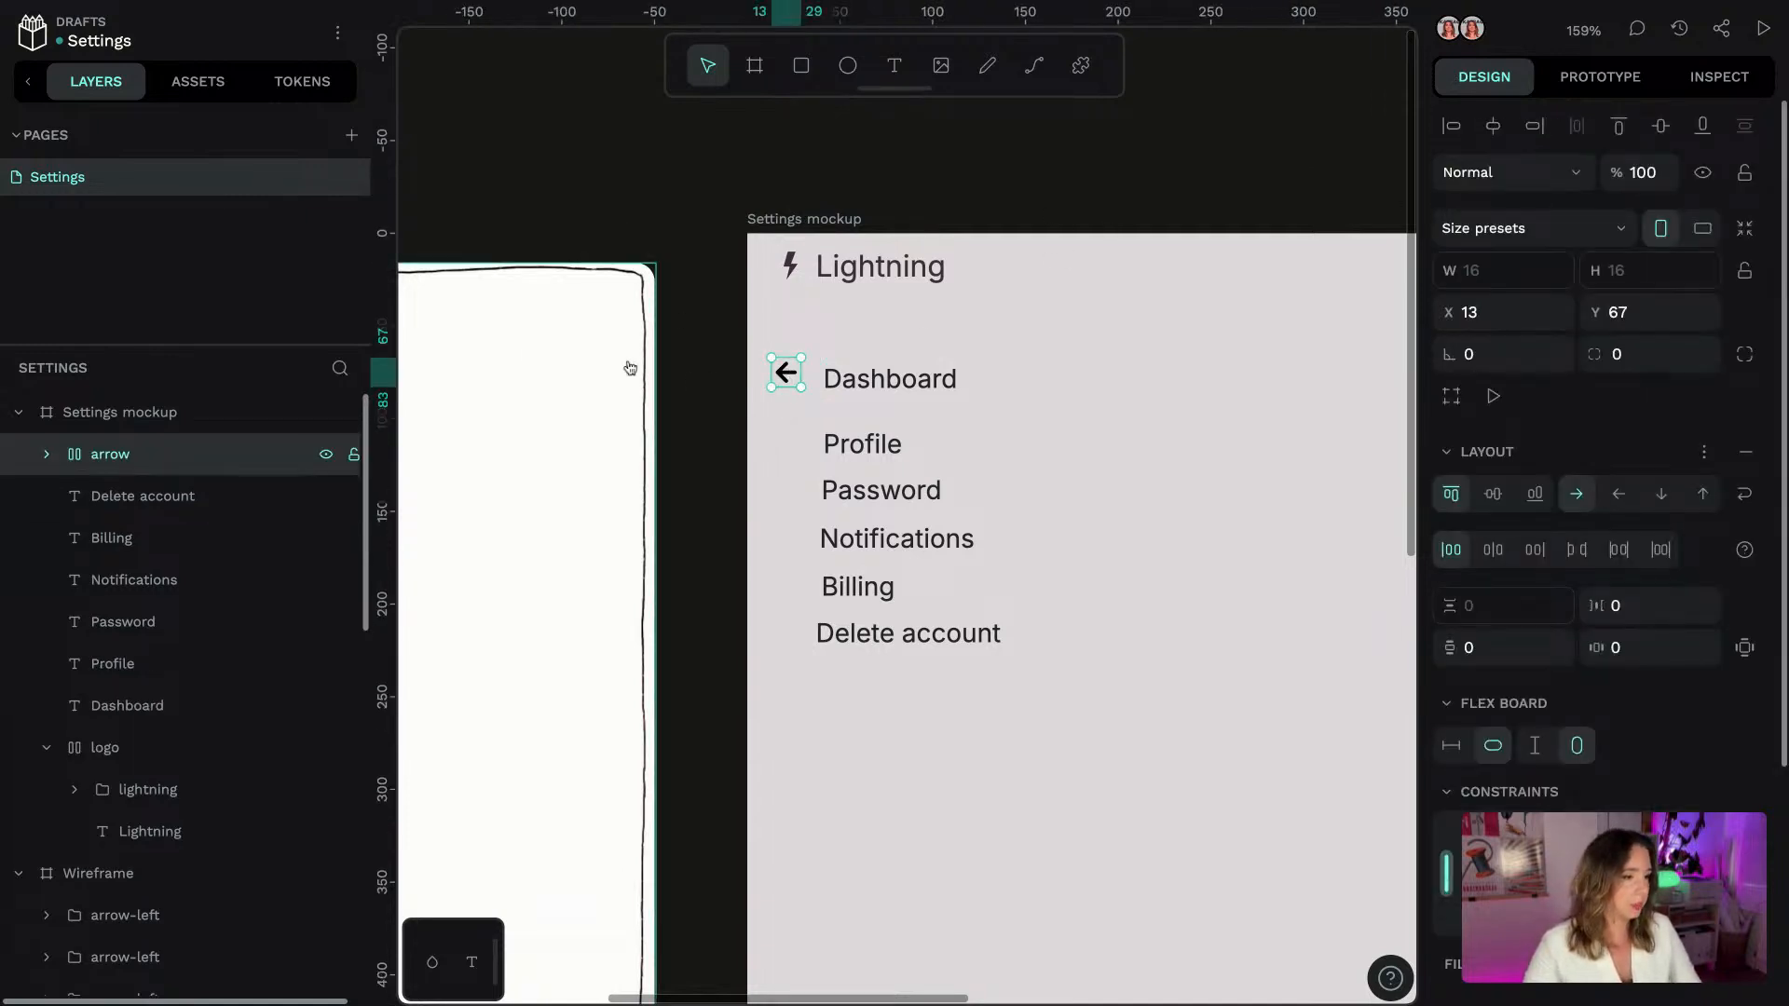
pyautogui.click(46, 454)
pyautogui.click(77, 497)
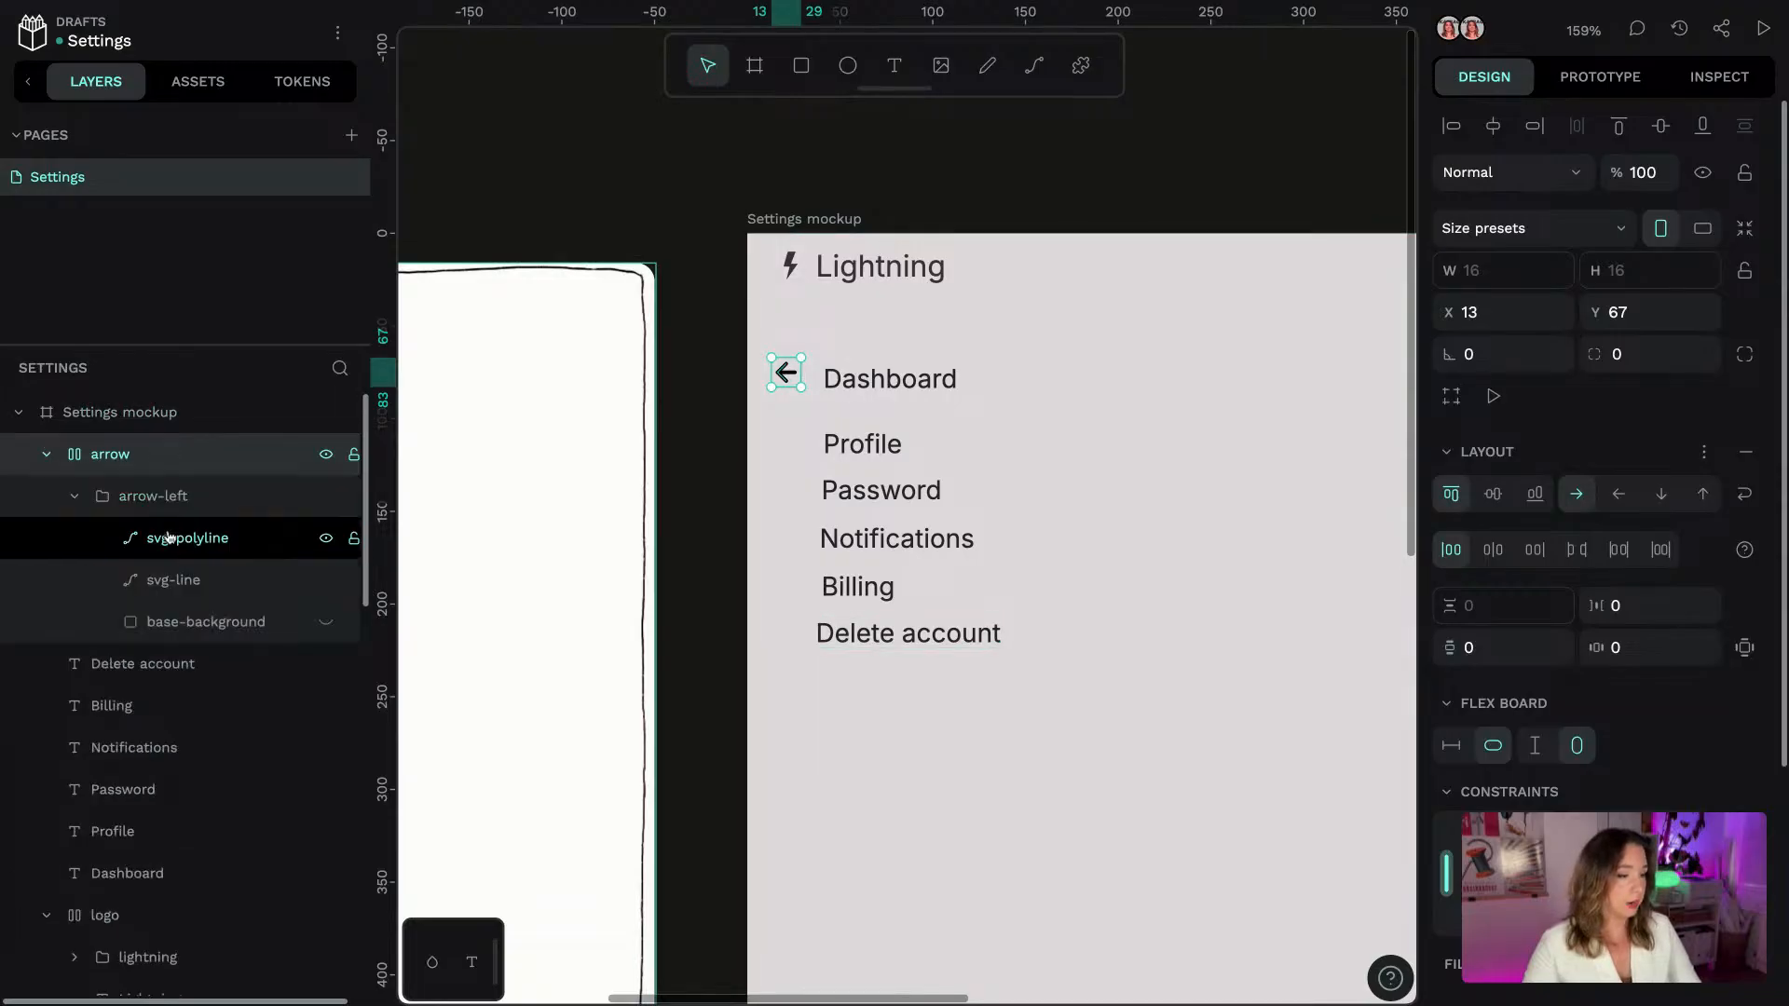
pyautogui.click(186, 539)
pyautogui.keyDown('shift'); pyautogui.click(190, 582); pyautogui.keyUp('shift')
pyautogui.scroll(-2, 1584, 597)
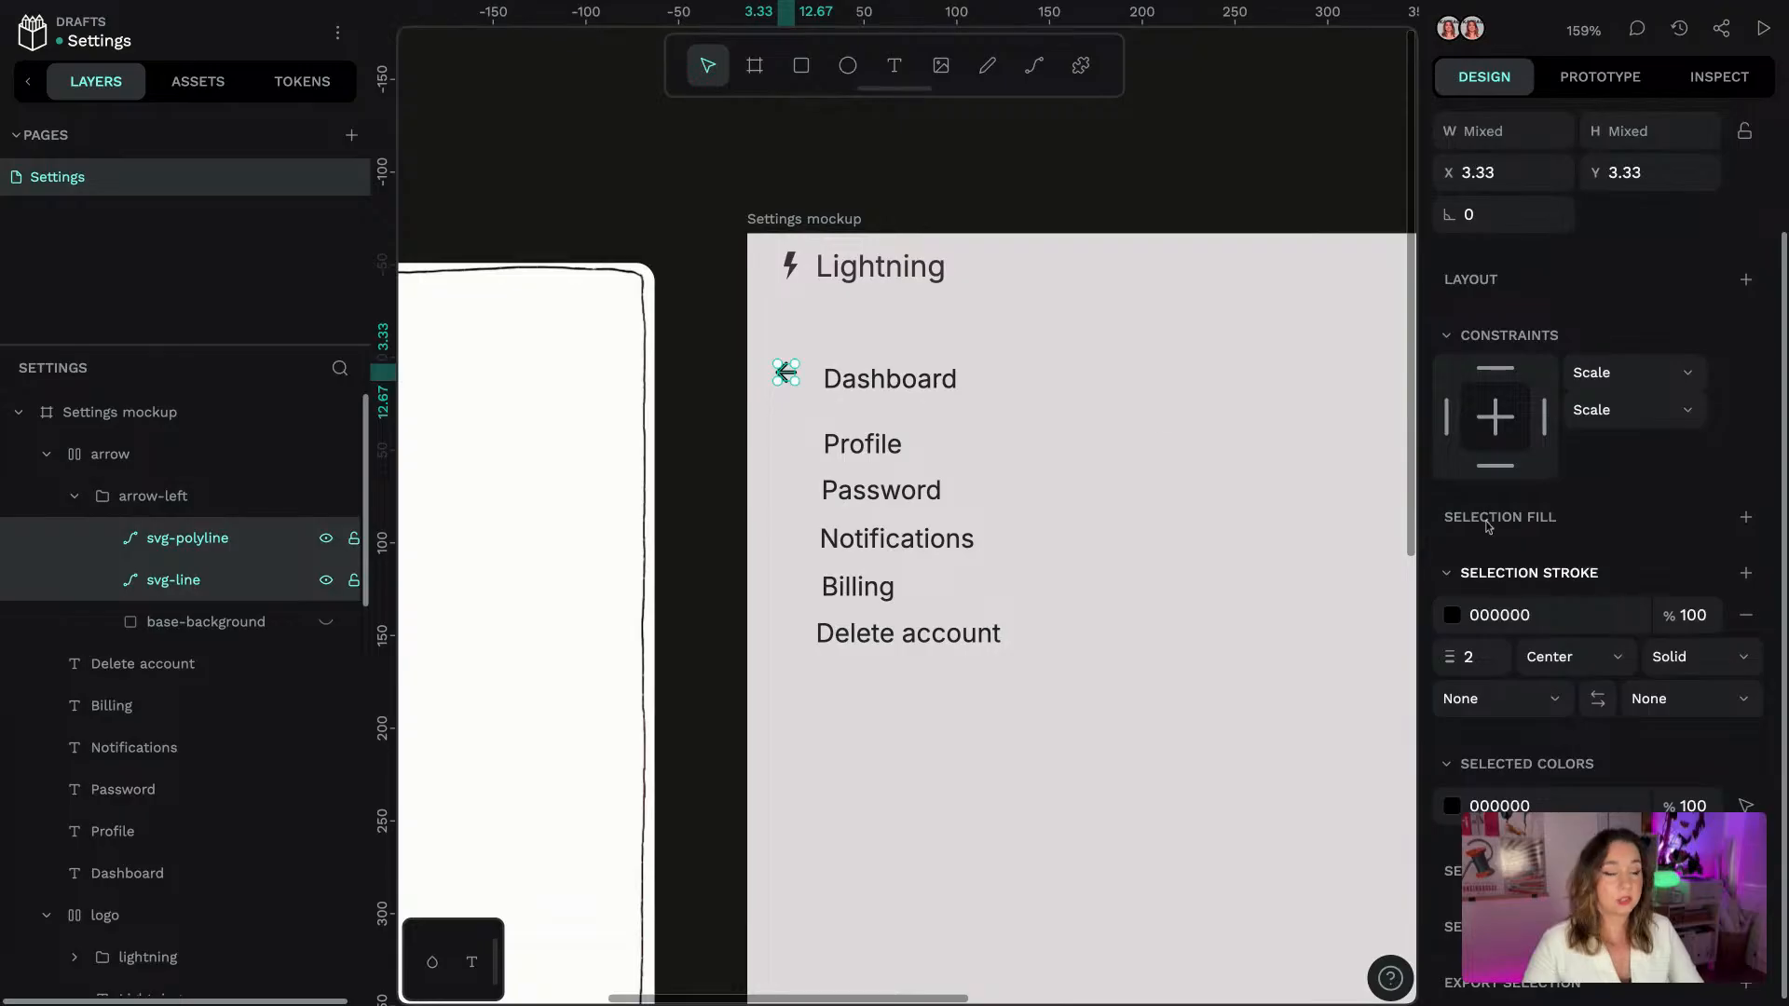
pyautogui.click(301, 84)
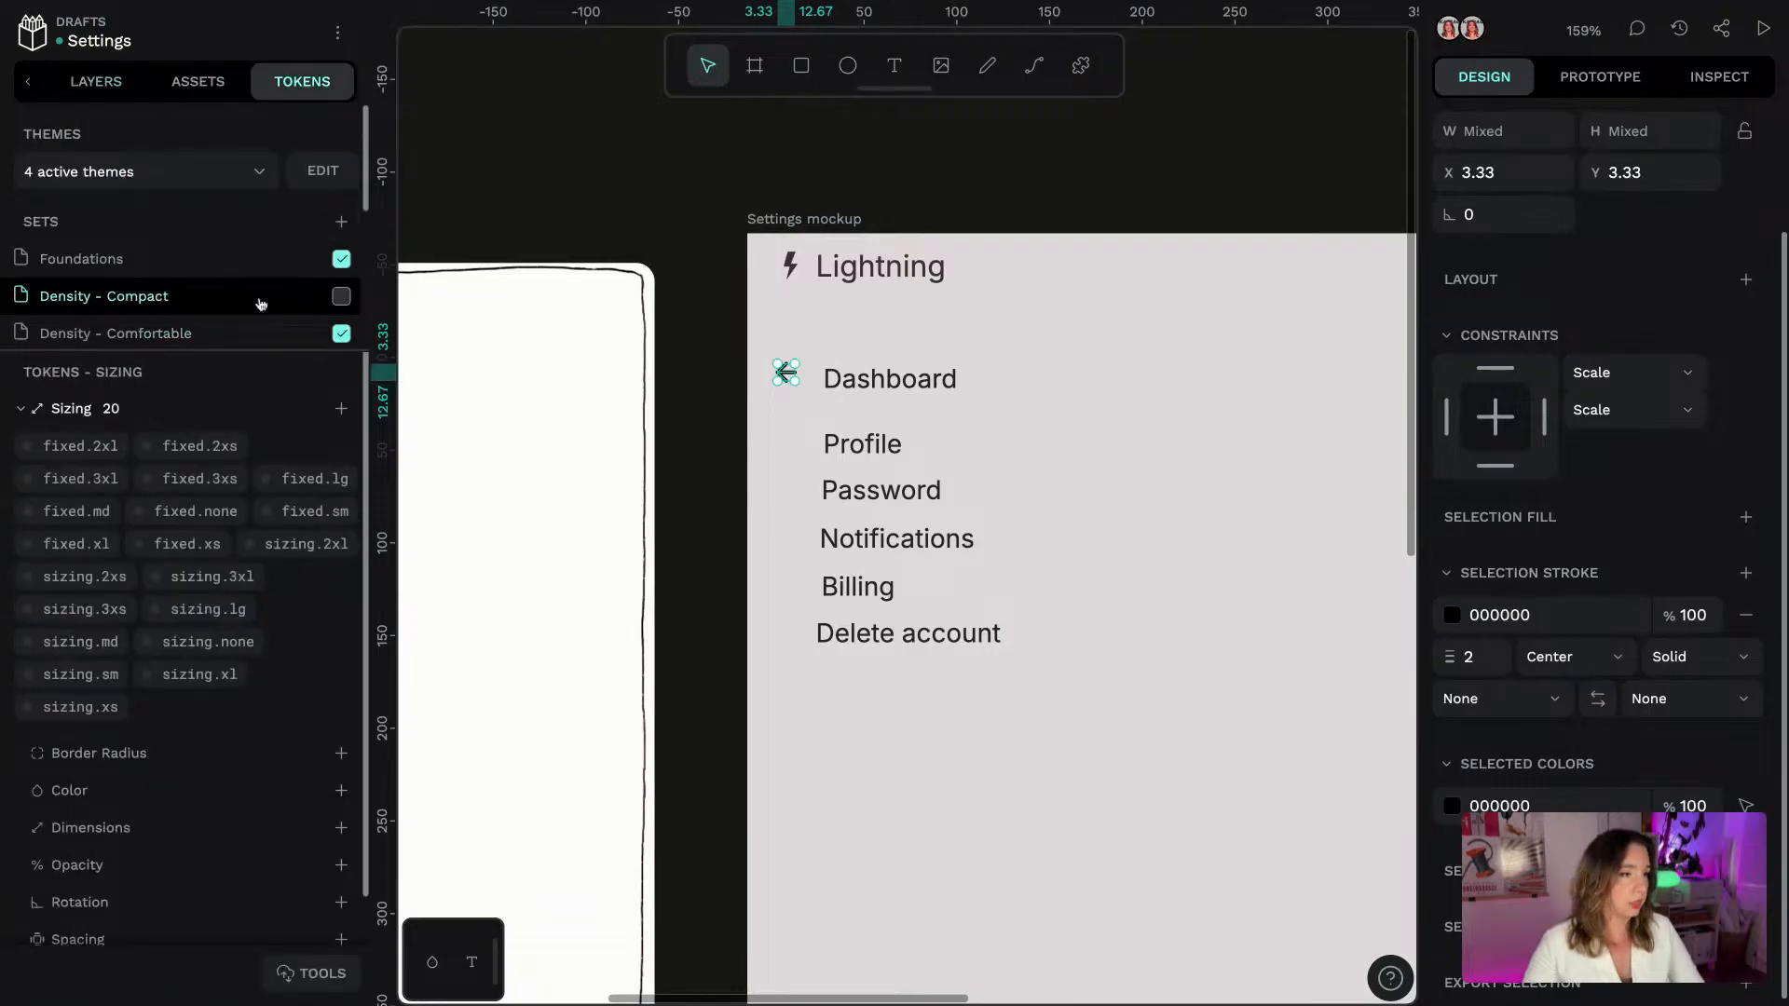
pyautogui.scroll(-5, 186, 261)
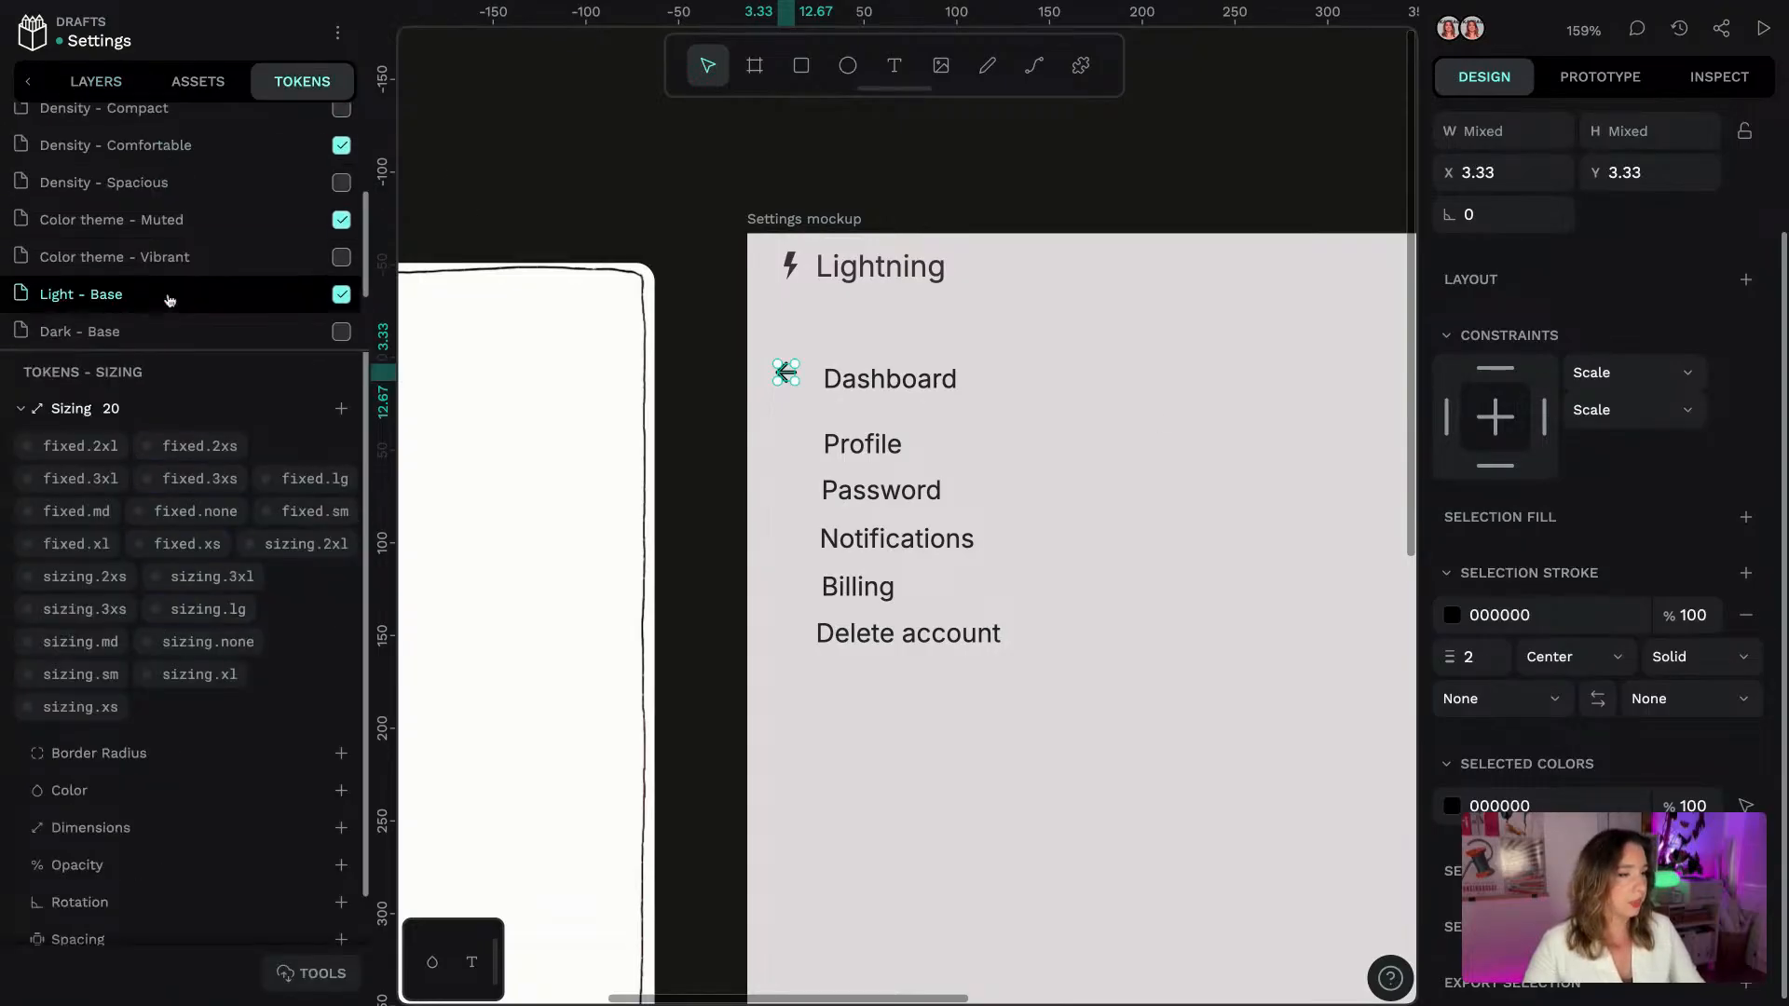
pyautogui.click(191, 244)
pyautogui.scroll(-10, 317, 606)
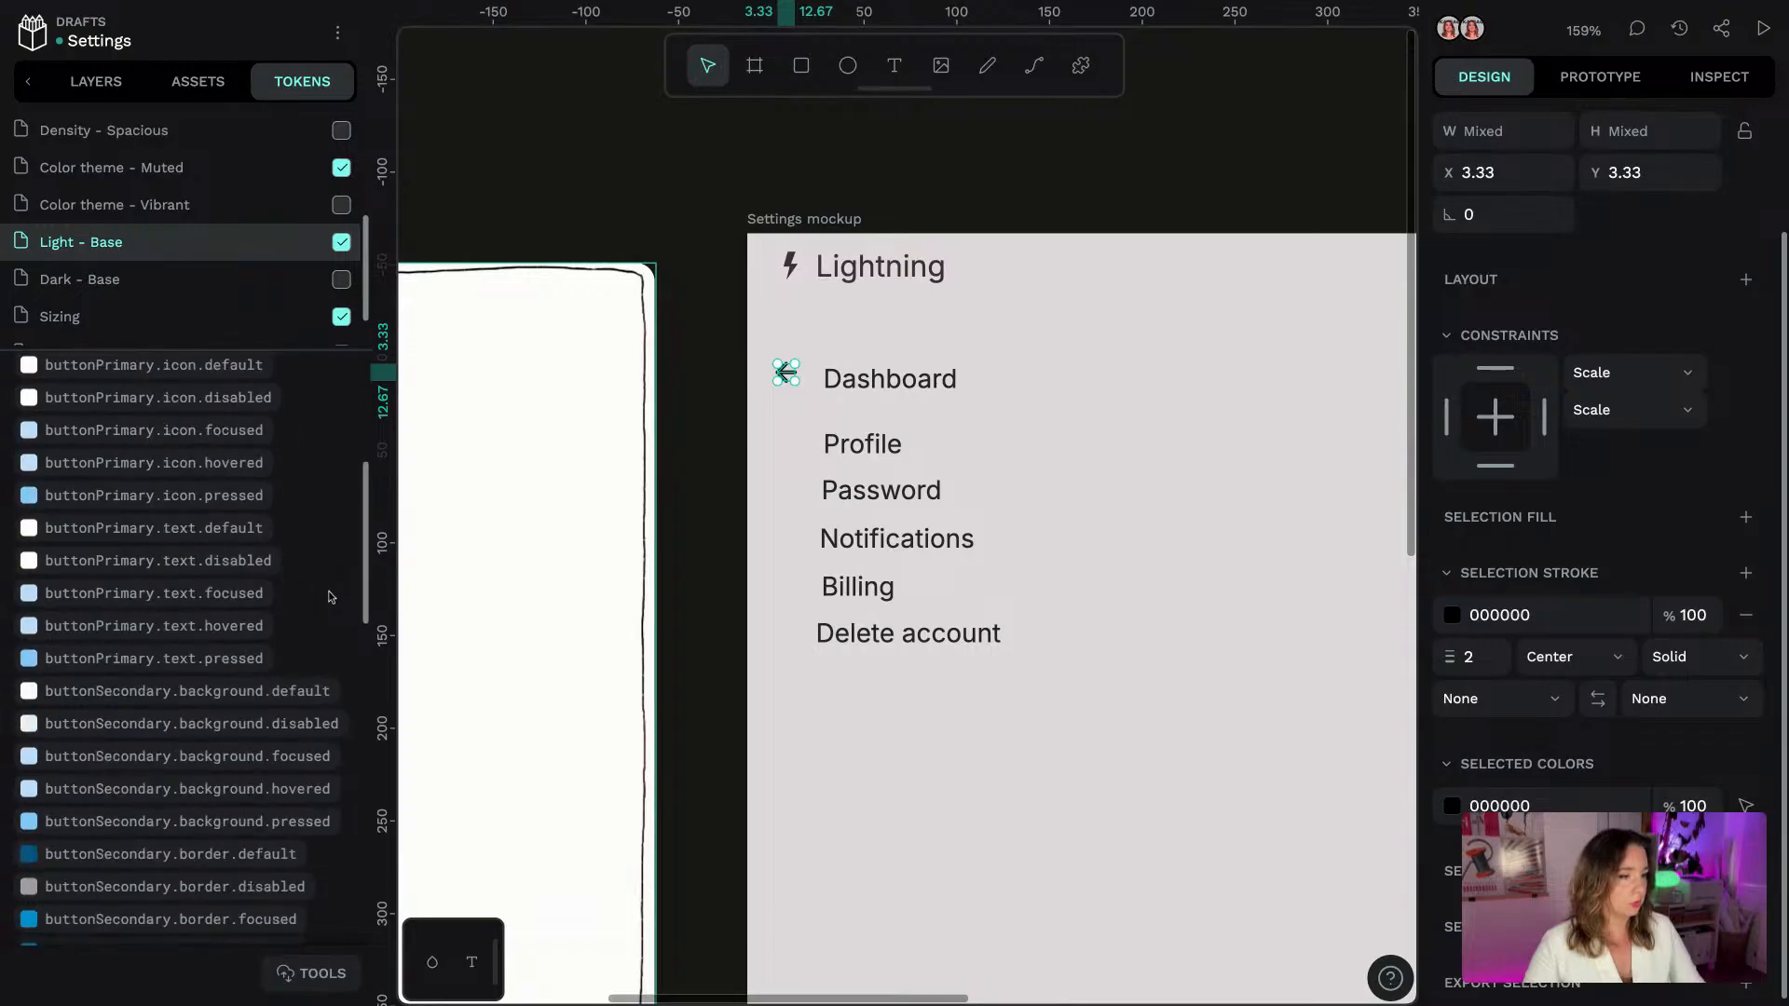
pyautogui.scroll(-10, 313, 611)
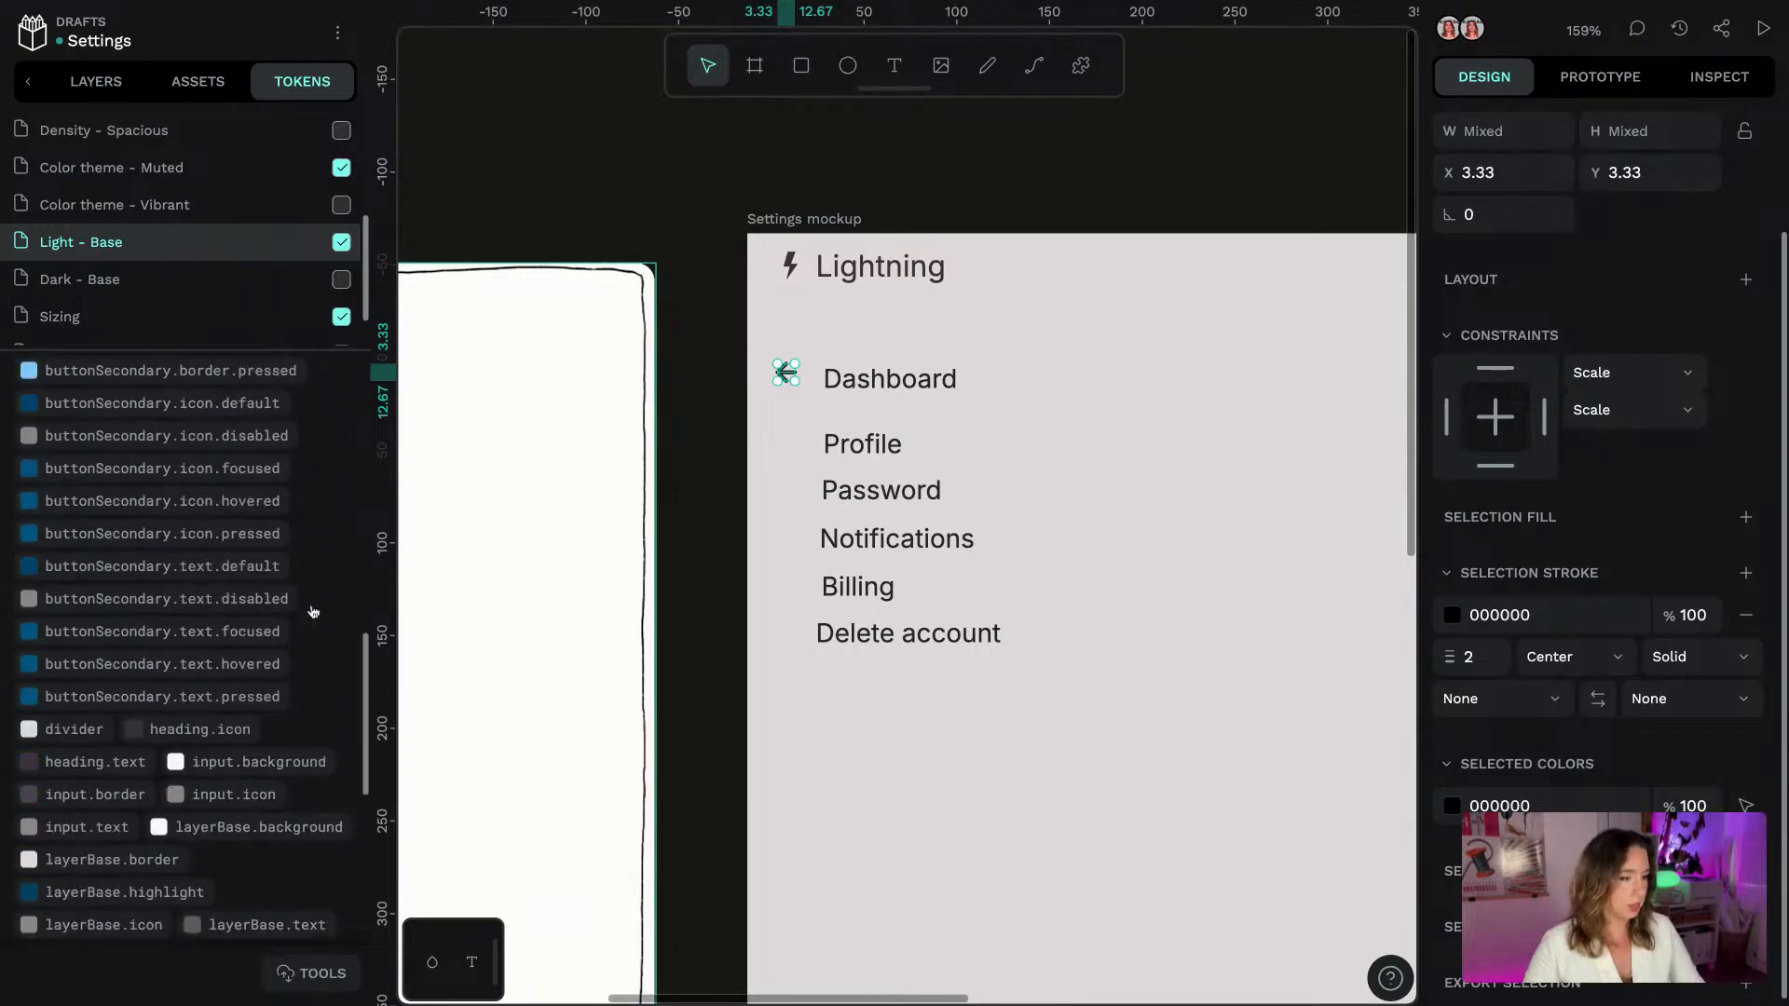
pyautogui.scroll(-3, 226, 540)
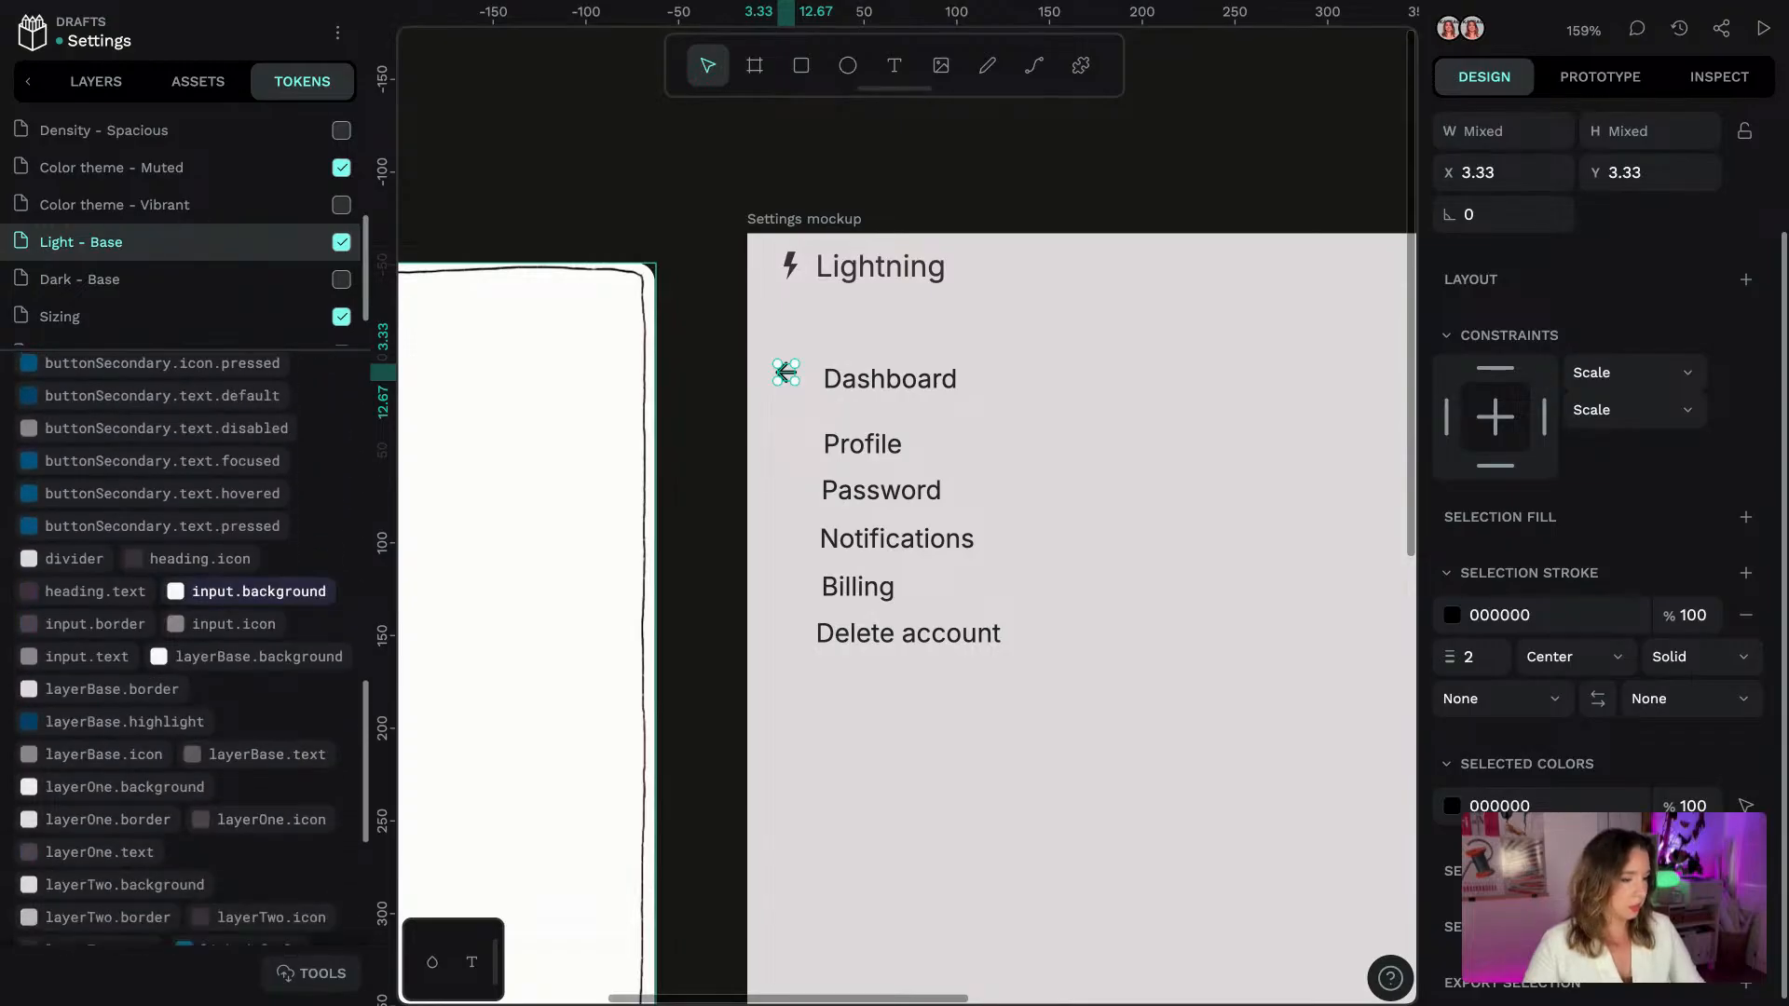
pyautogui.rightClick(226, 540)
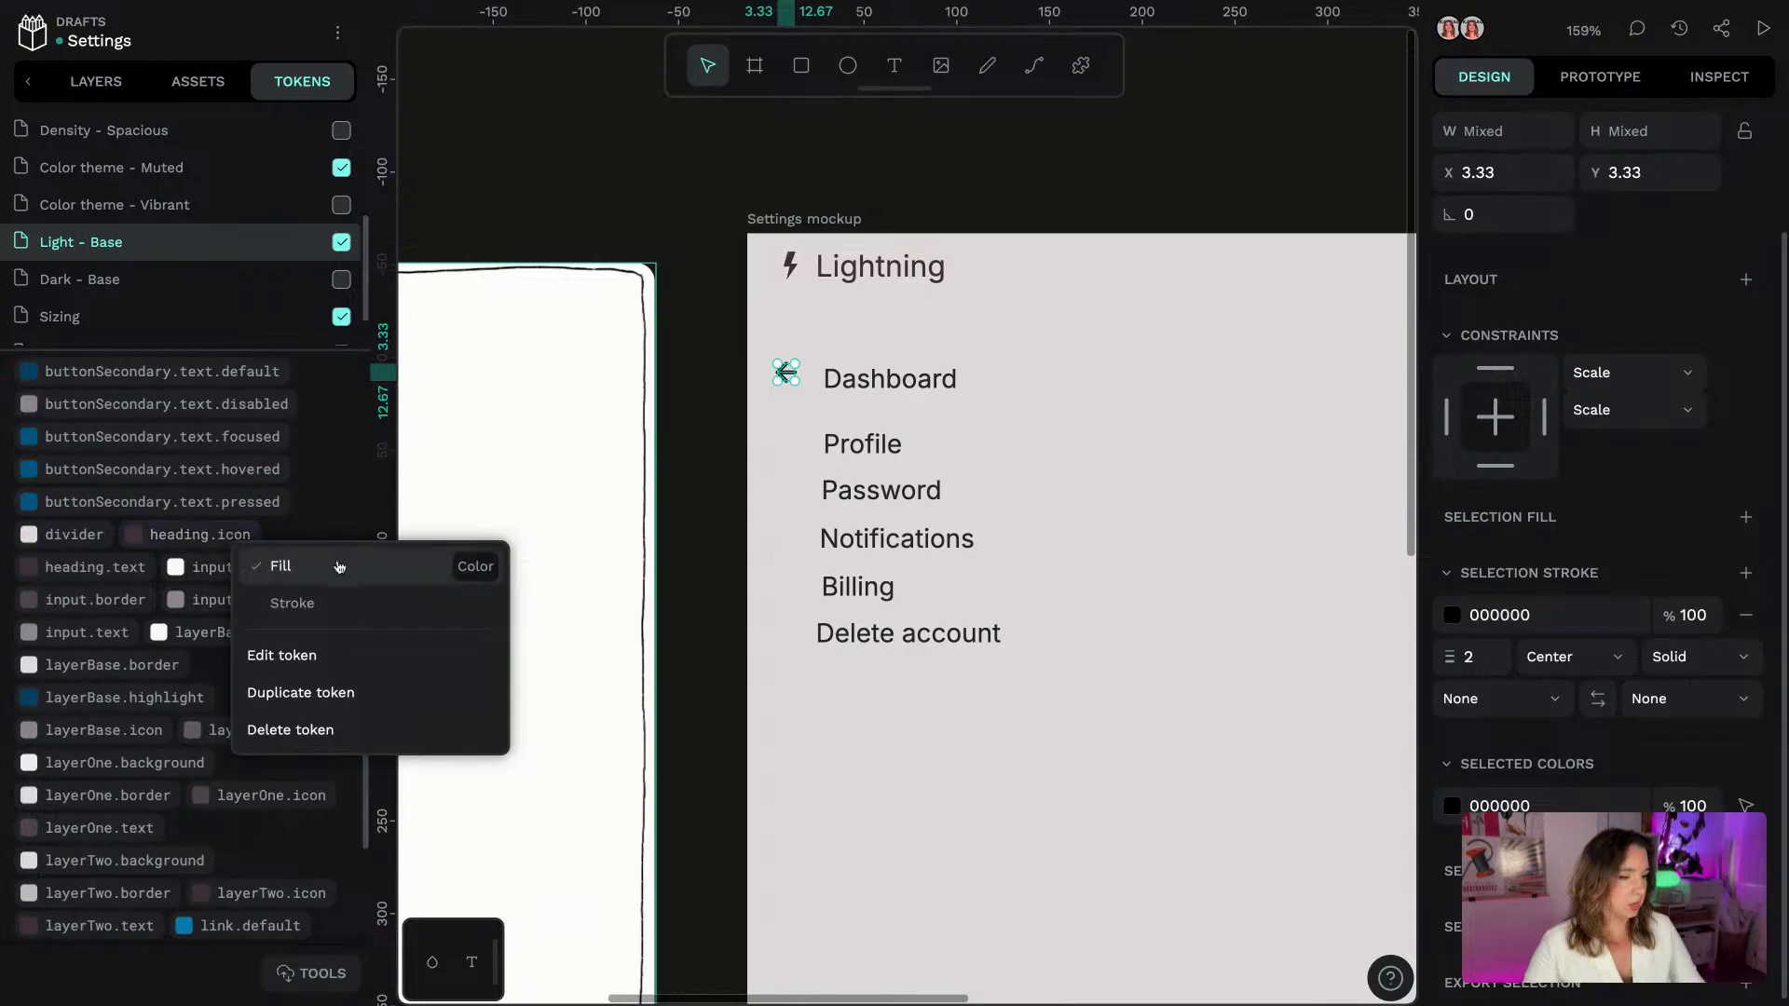
pyautogui.click(298, 599)
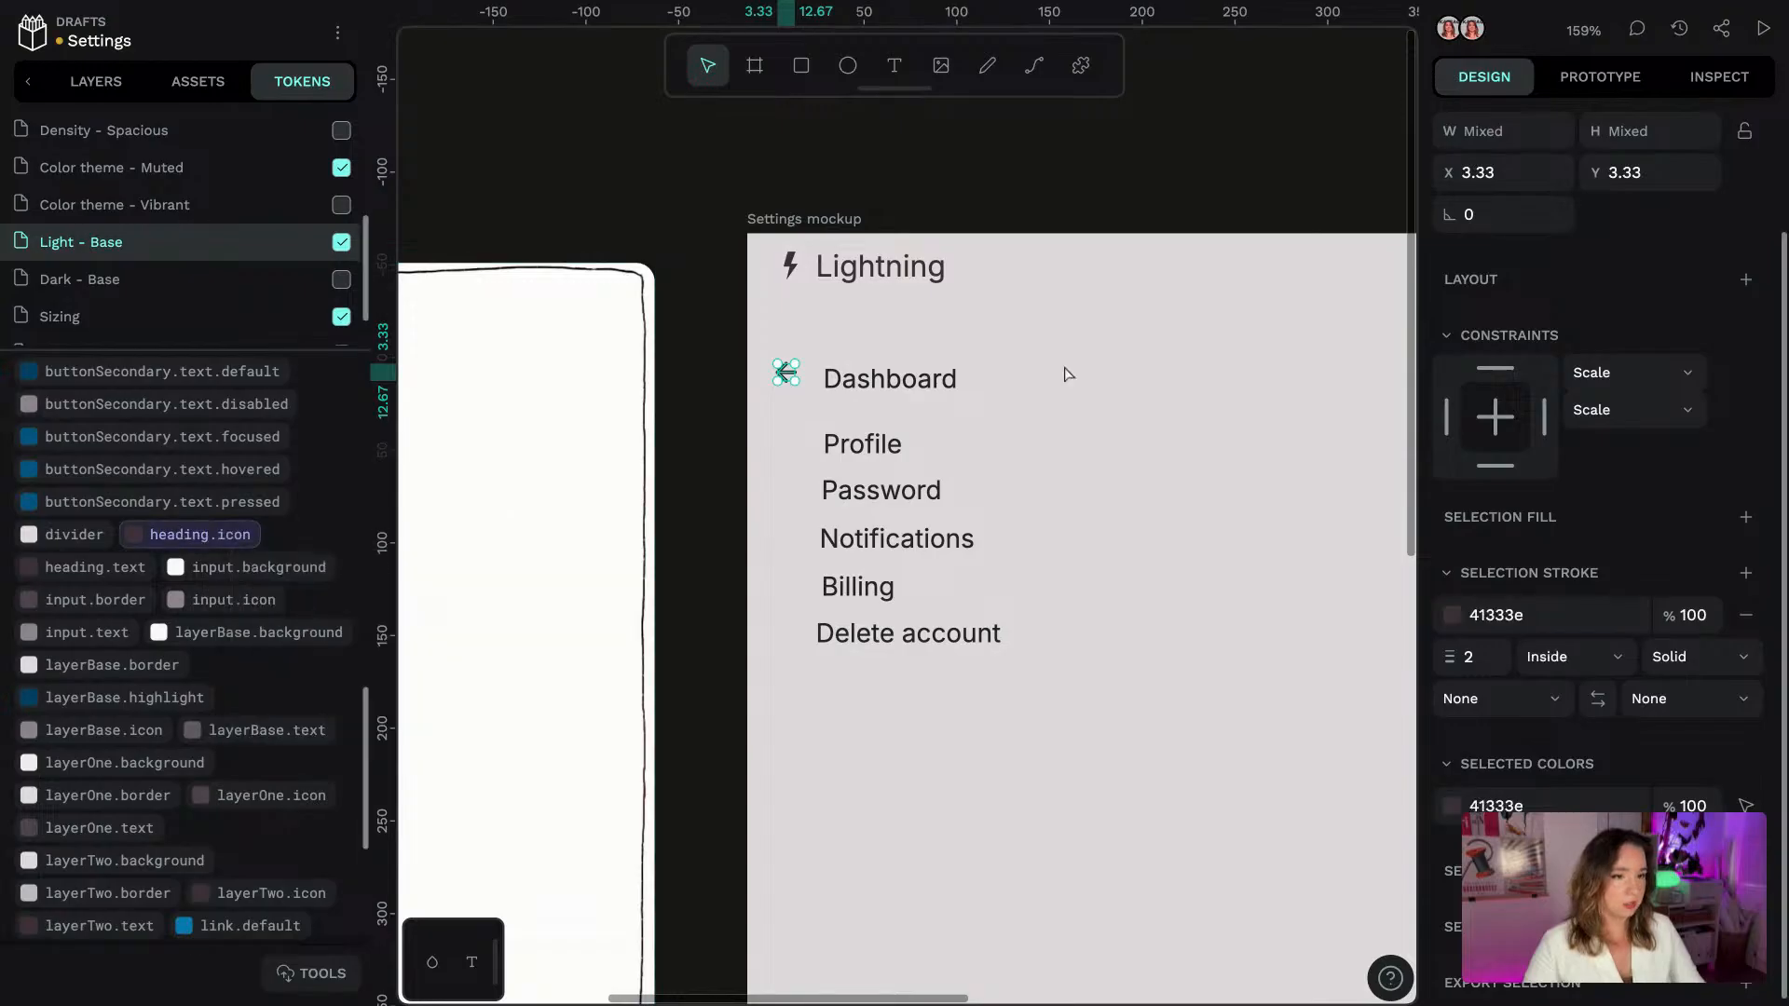
# Apply the layerOne.text color token to the Dashboard, Profile, Password, Notifications, Billing and Delete account texts
pyautogui.click(884, 385)
pyautogui.click(862, 445)
pyautogui.click(876, 374)
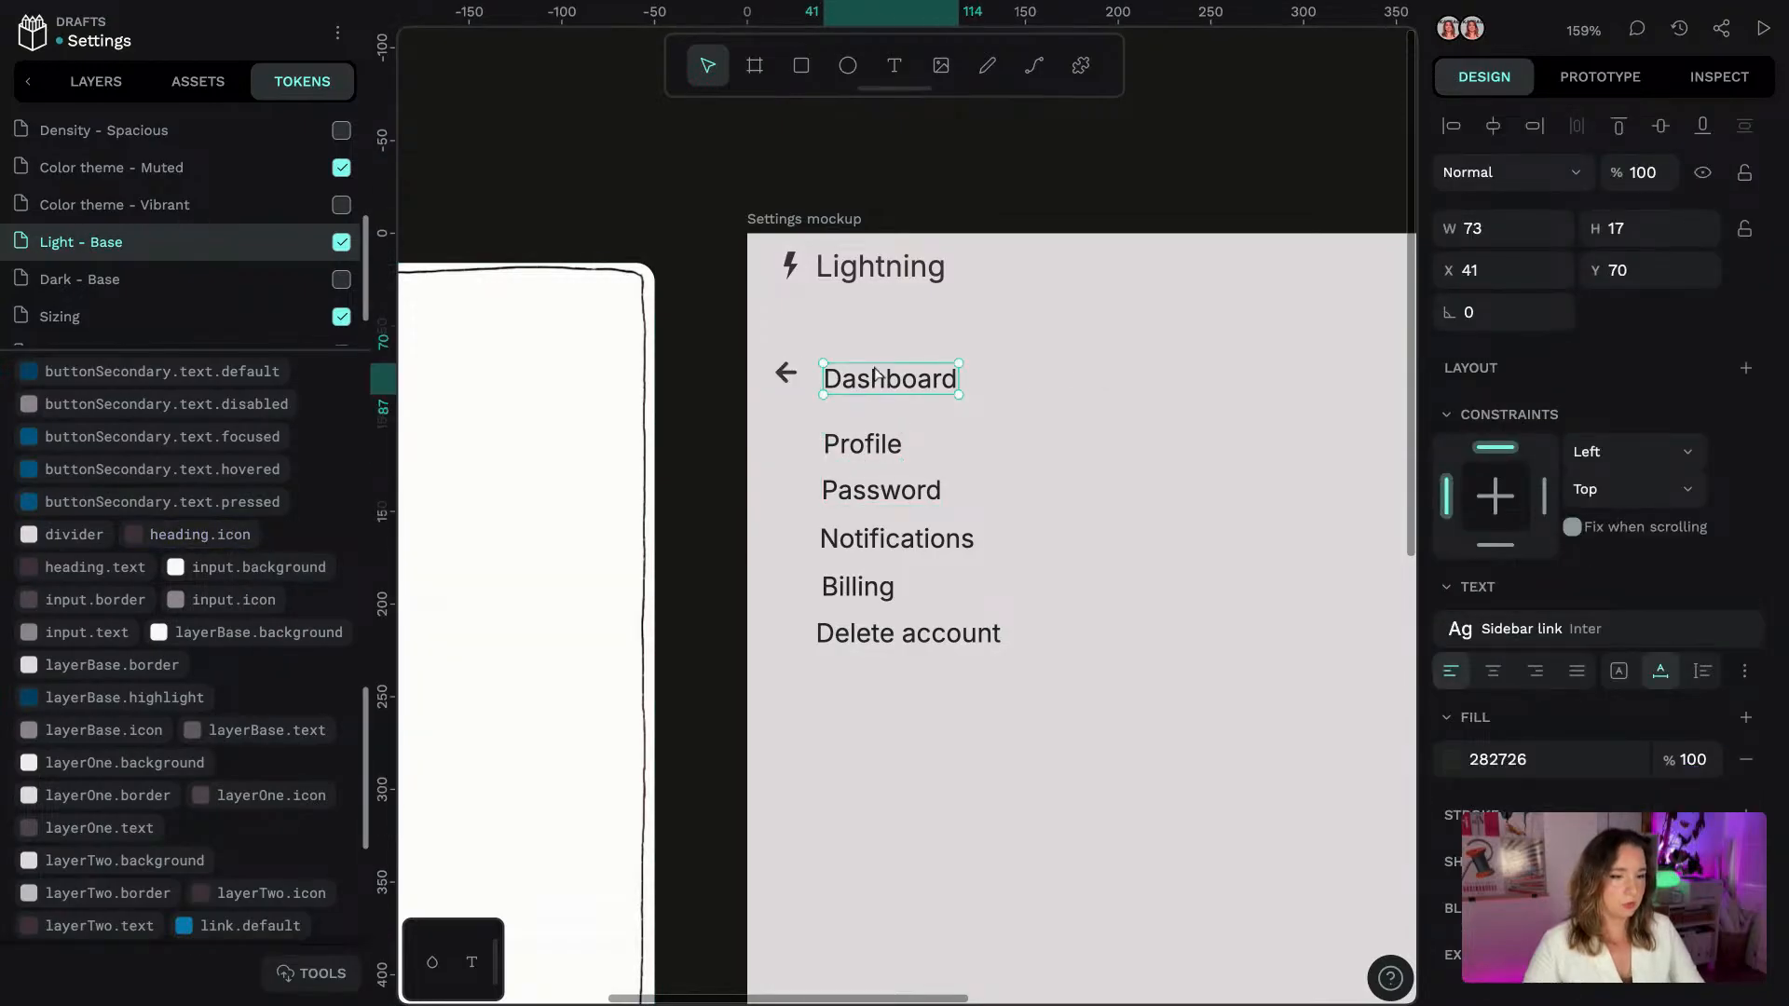
pyautogui.keyDown('shift'); pyautogui.click(881, 448); pyautogui.keyUp('shift')
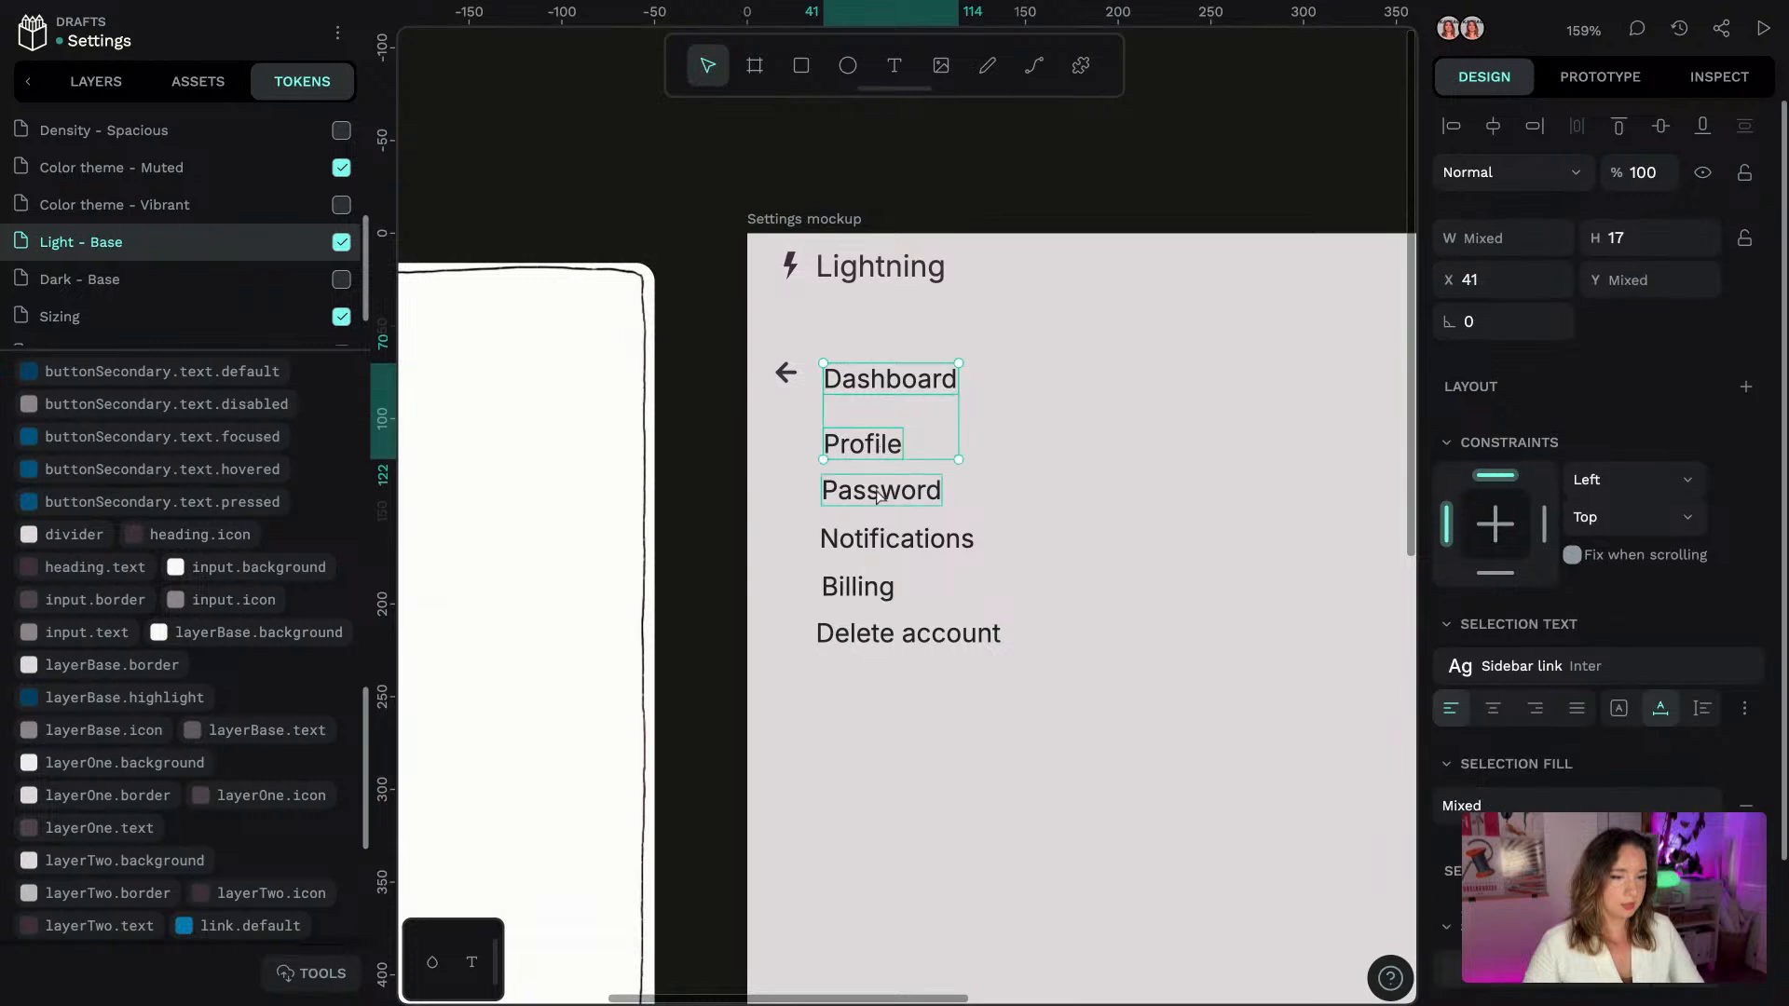
pyautogui.keyDown('shift'); pyautogui.click(881, 491); pyautogui.keyUp('shift')
pyautogui.keyDown('shift'); pyautogui.click(881, 539); pyautogui.keyUp('shift')
pyautogui.keyDown('shift'); pyautogui.click(862, 587); pyautogui.keyUp('shift')
pyautogui.keyDown('shift'); pyautogui.click(866, 641); pyautogui.keyUp('shift')
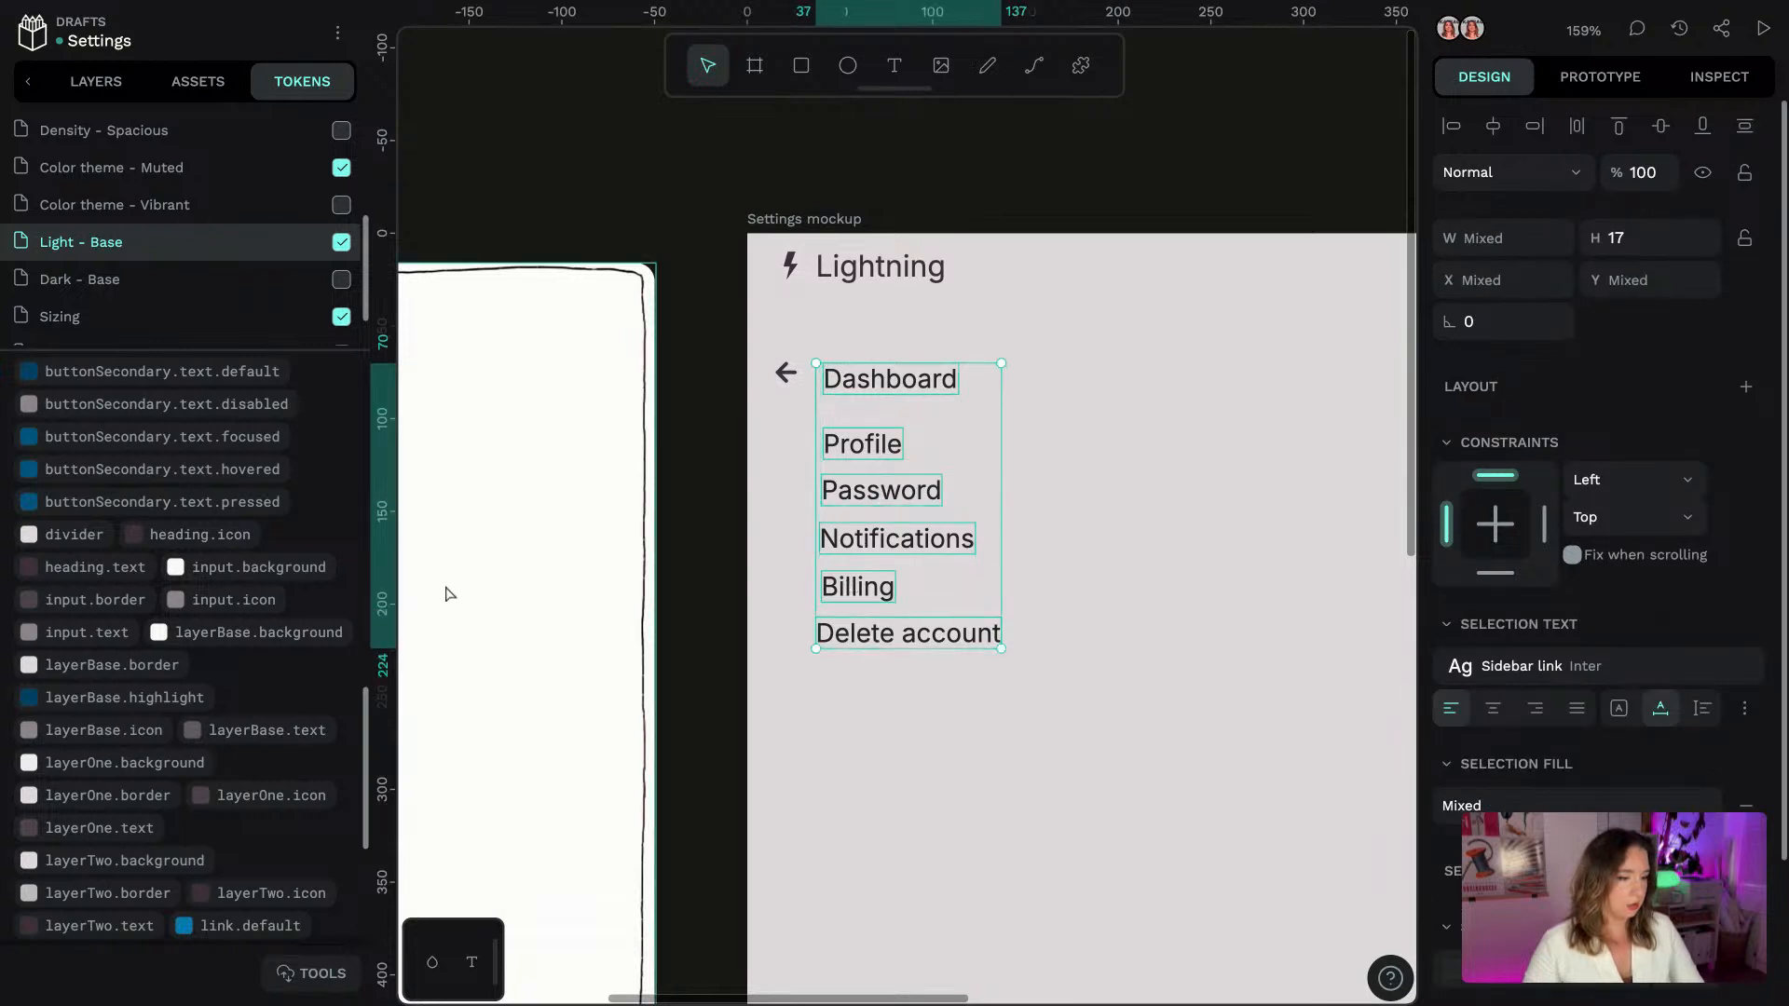
pyautogui.scroll(-1, 264, 623)
pyautogui.scroll(-1, 303, 624)
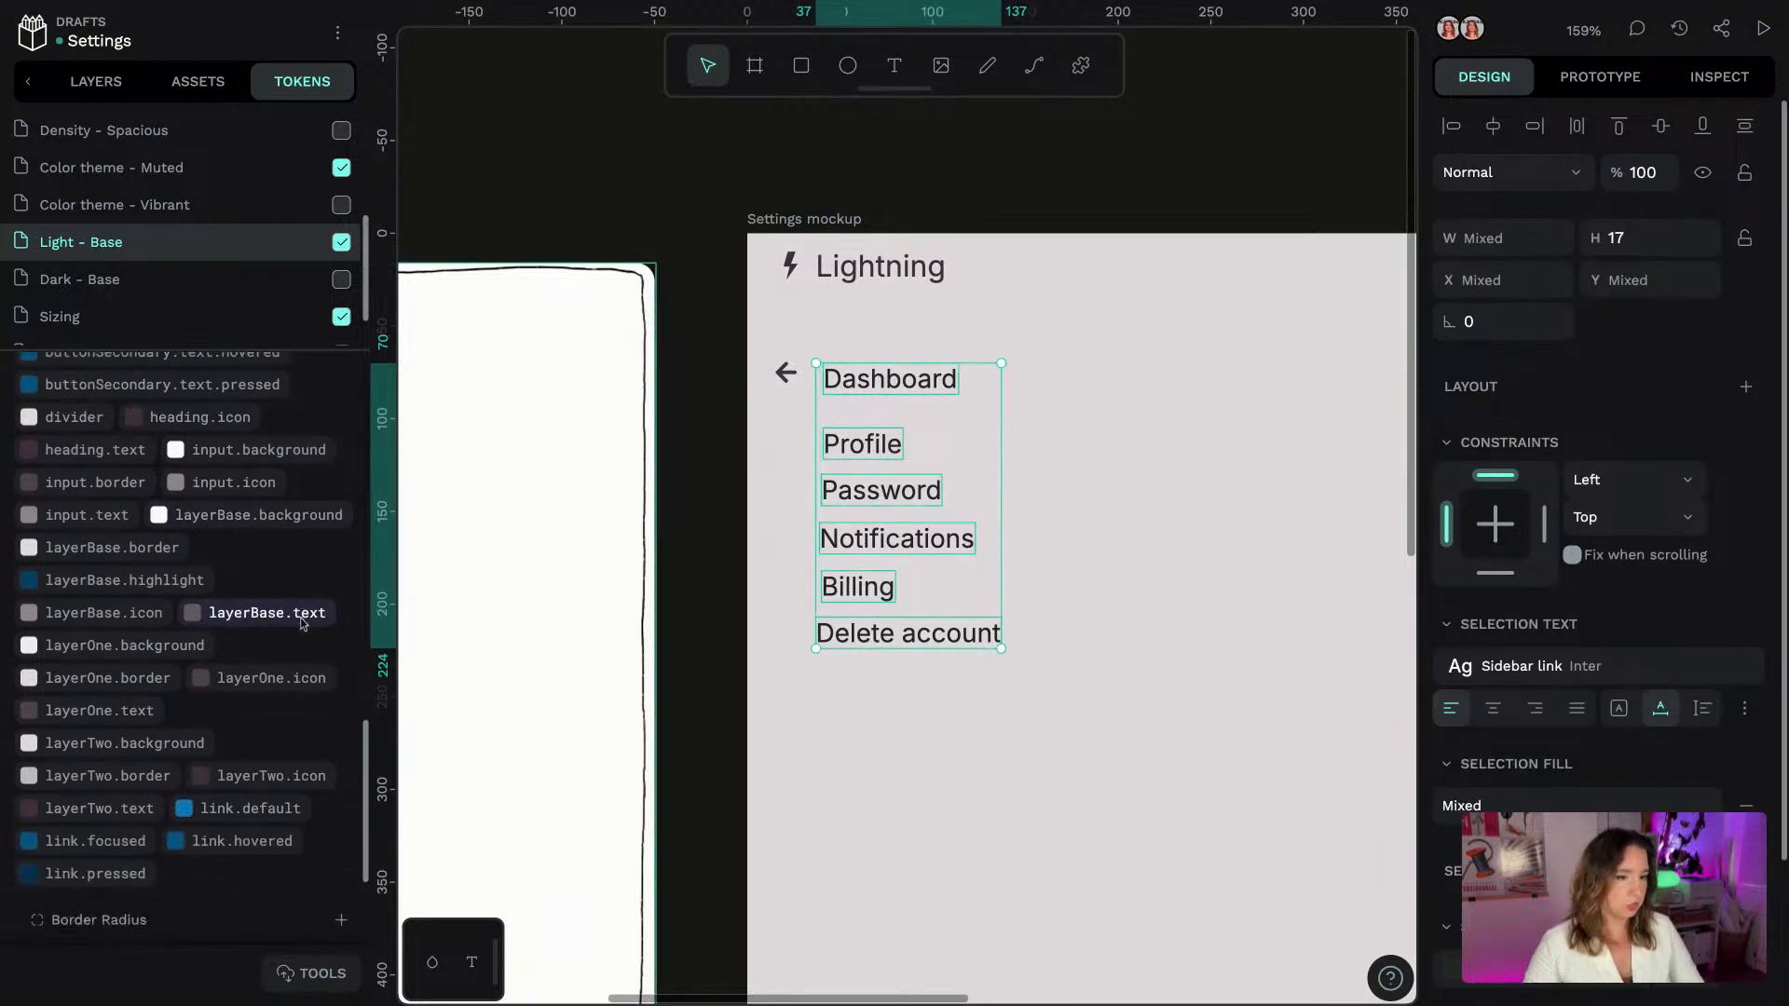
pyautogui.click(103, 711)
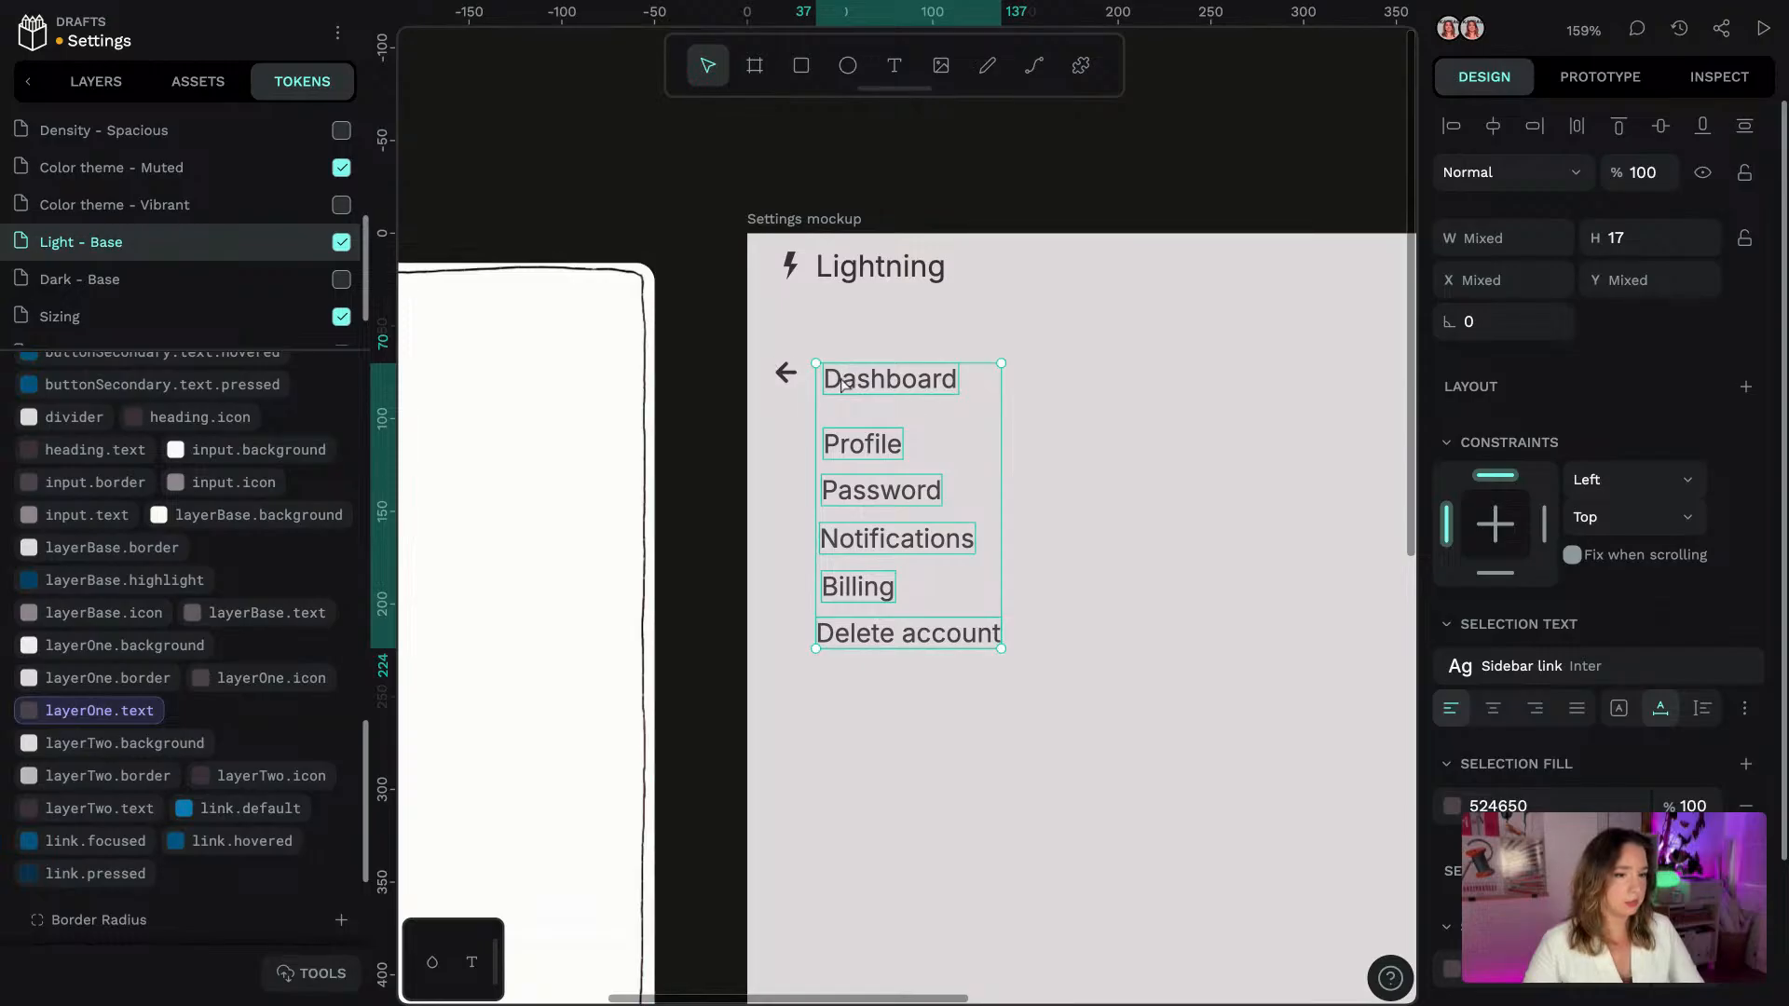
# Apply the layerOne.icon color token to both strokes of the back arrow beside Dashboard
pyautogui.click(786, 373)
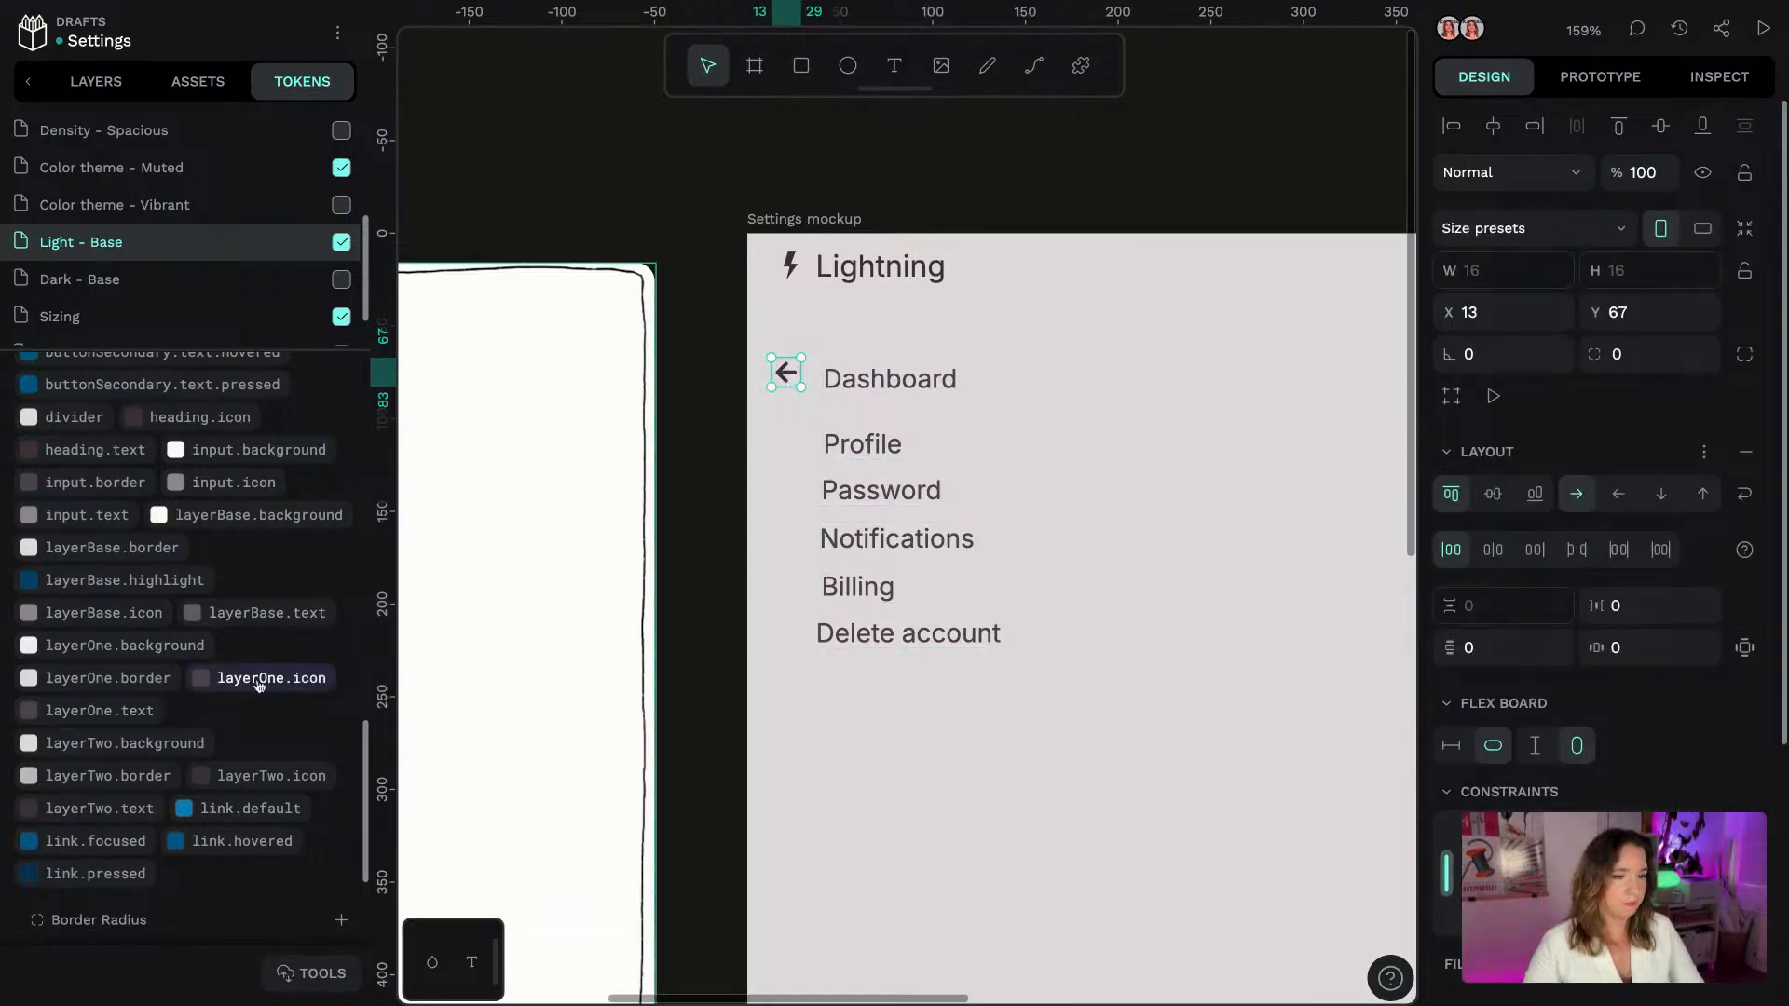
pyautogui.doubleClick(790, 375)
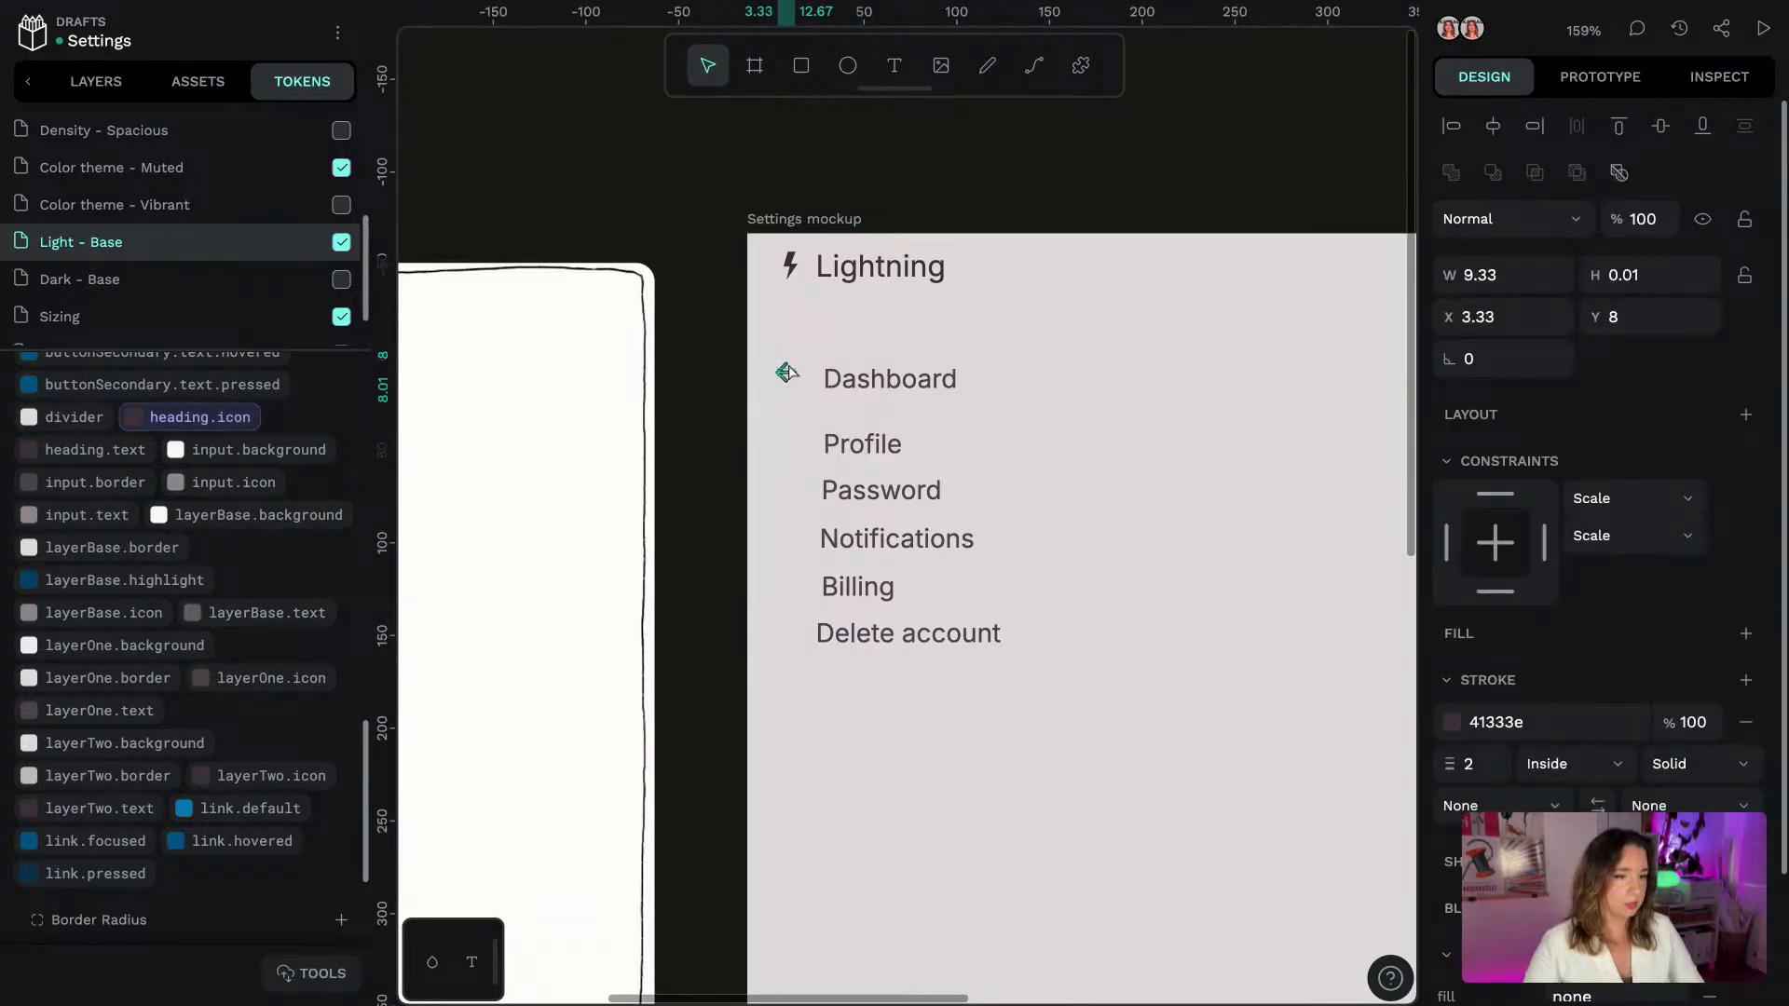
pyautogui.keyDown('shift'); pyautogui.click(789, 369); pyautogui.keyUp('shift')
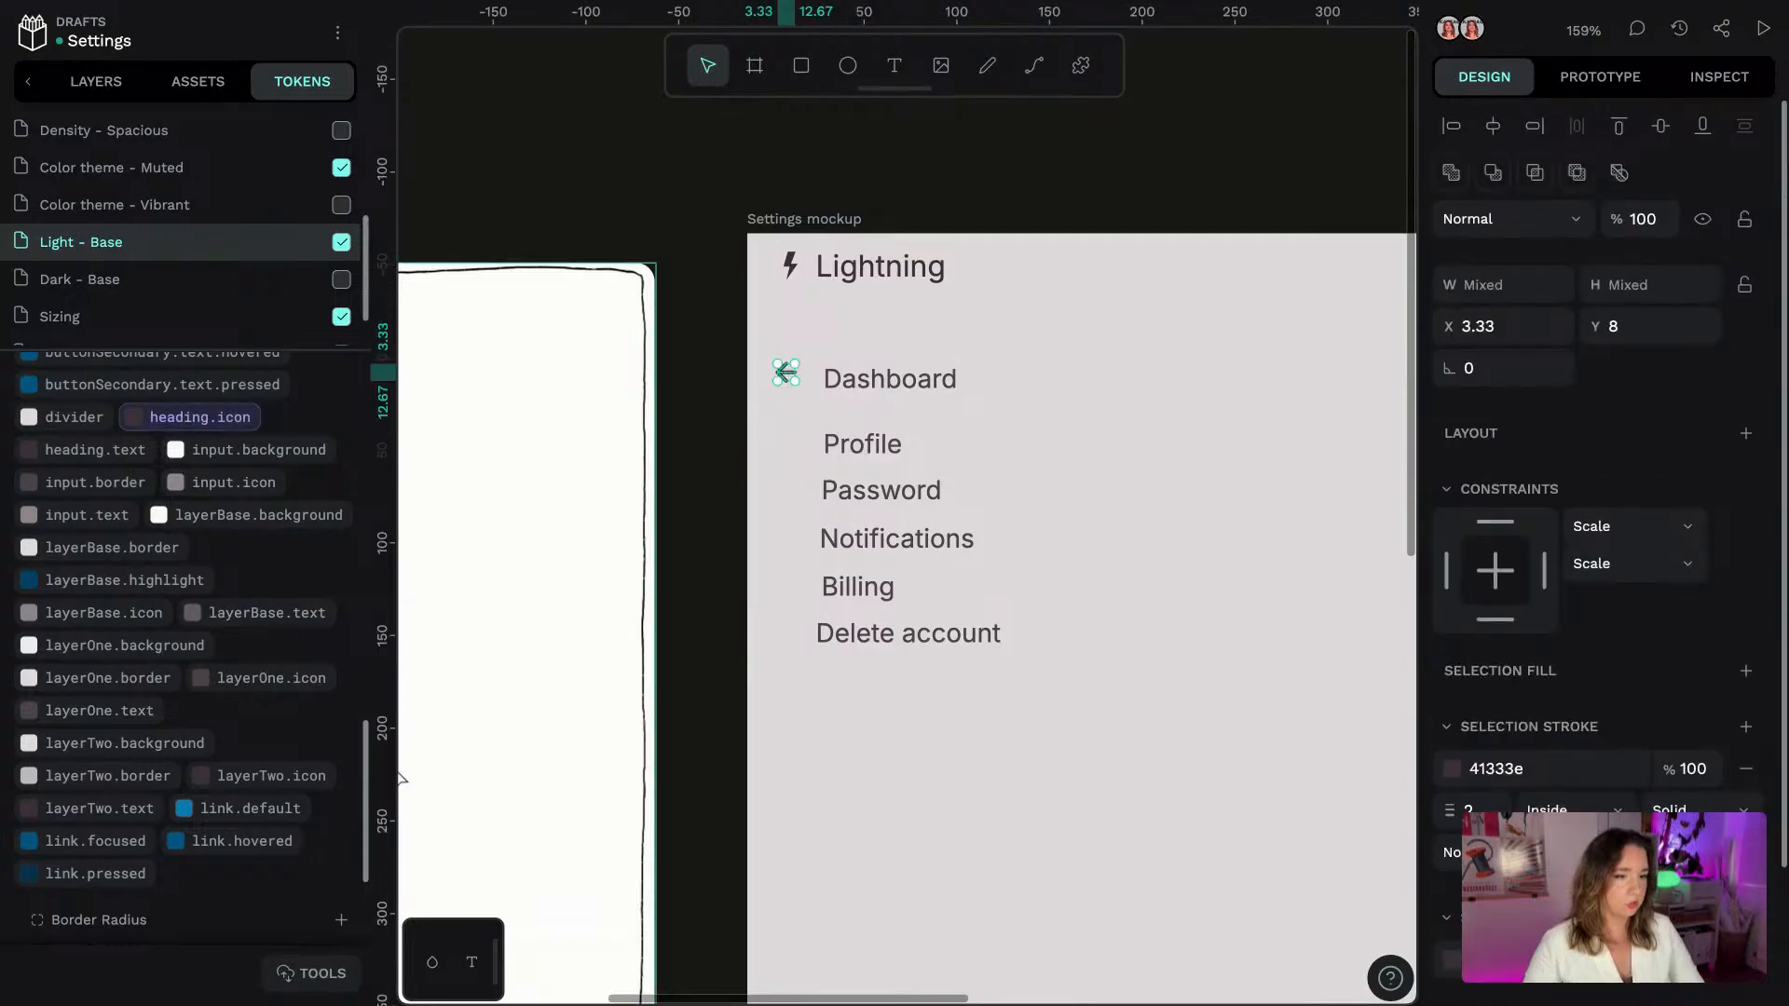
pyautogui.rightClick(301, 677)
pyautogui.click(447, 741)
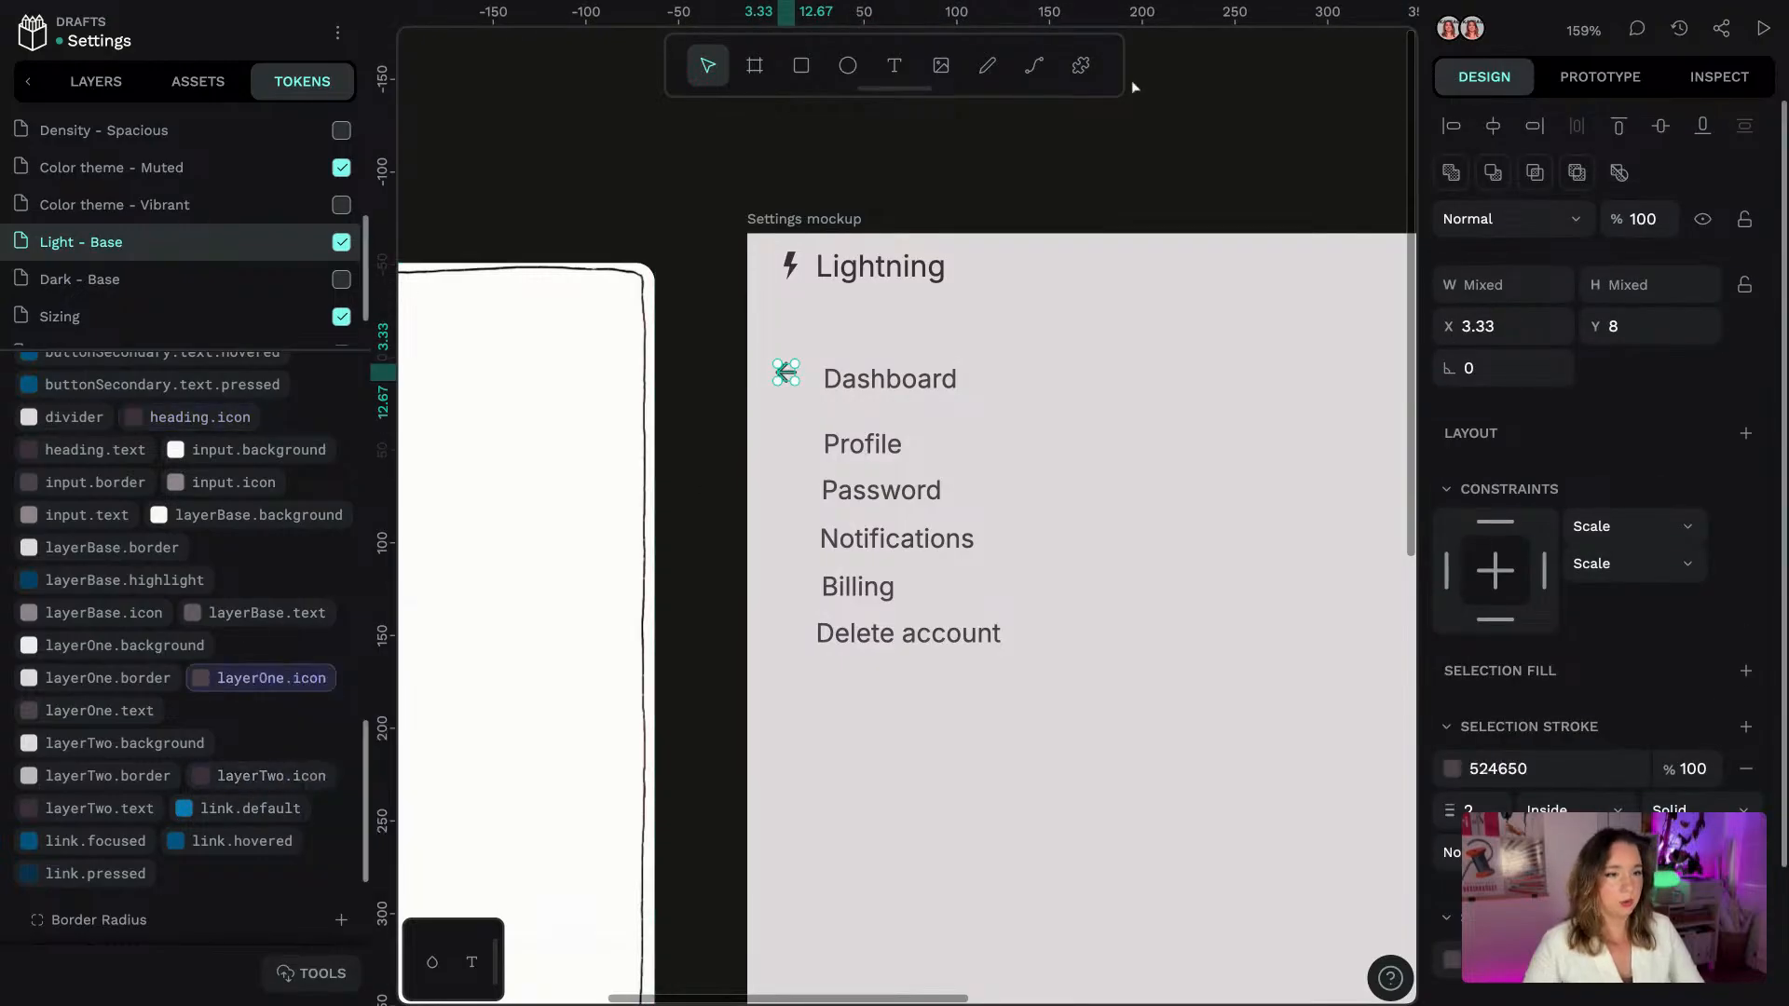
pyautogui.click(1094, 160)
# Combine the back arrow and the Dashboard text in a flex layout row and center the items vertically
pyautogui.click(830, 377)
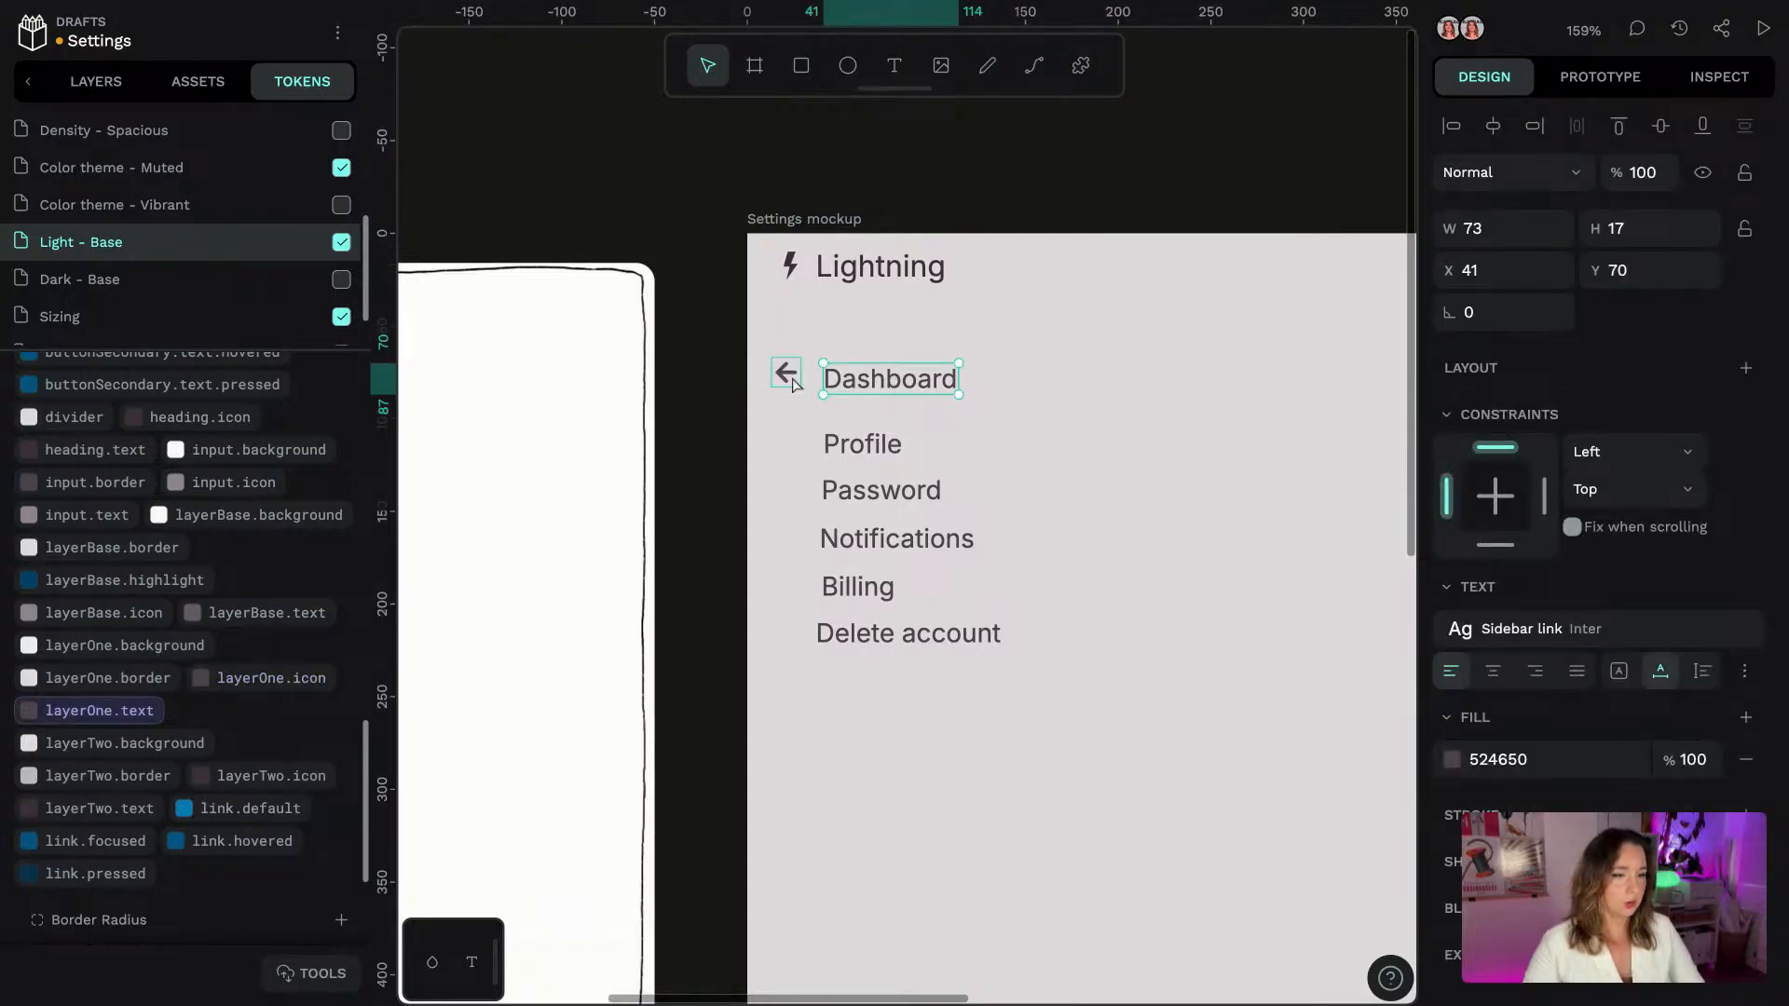
pyautogui.keyDown('shift'); pyautogui.click(793, 383); pyautogui.keyUp('shift')
pyautogui.rightClick(867, 381)
pyautogui.click(972, 806)
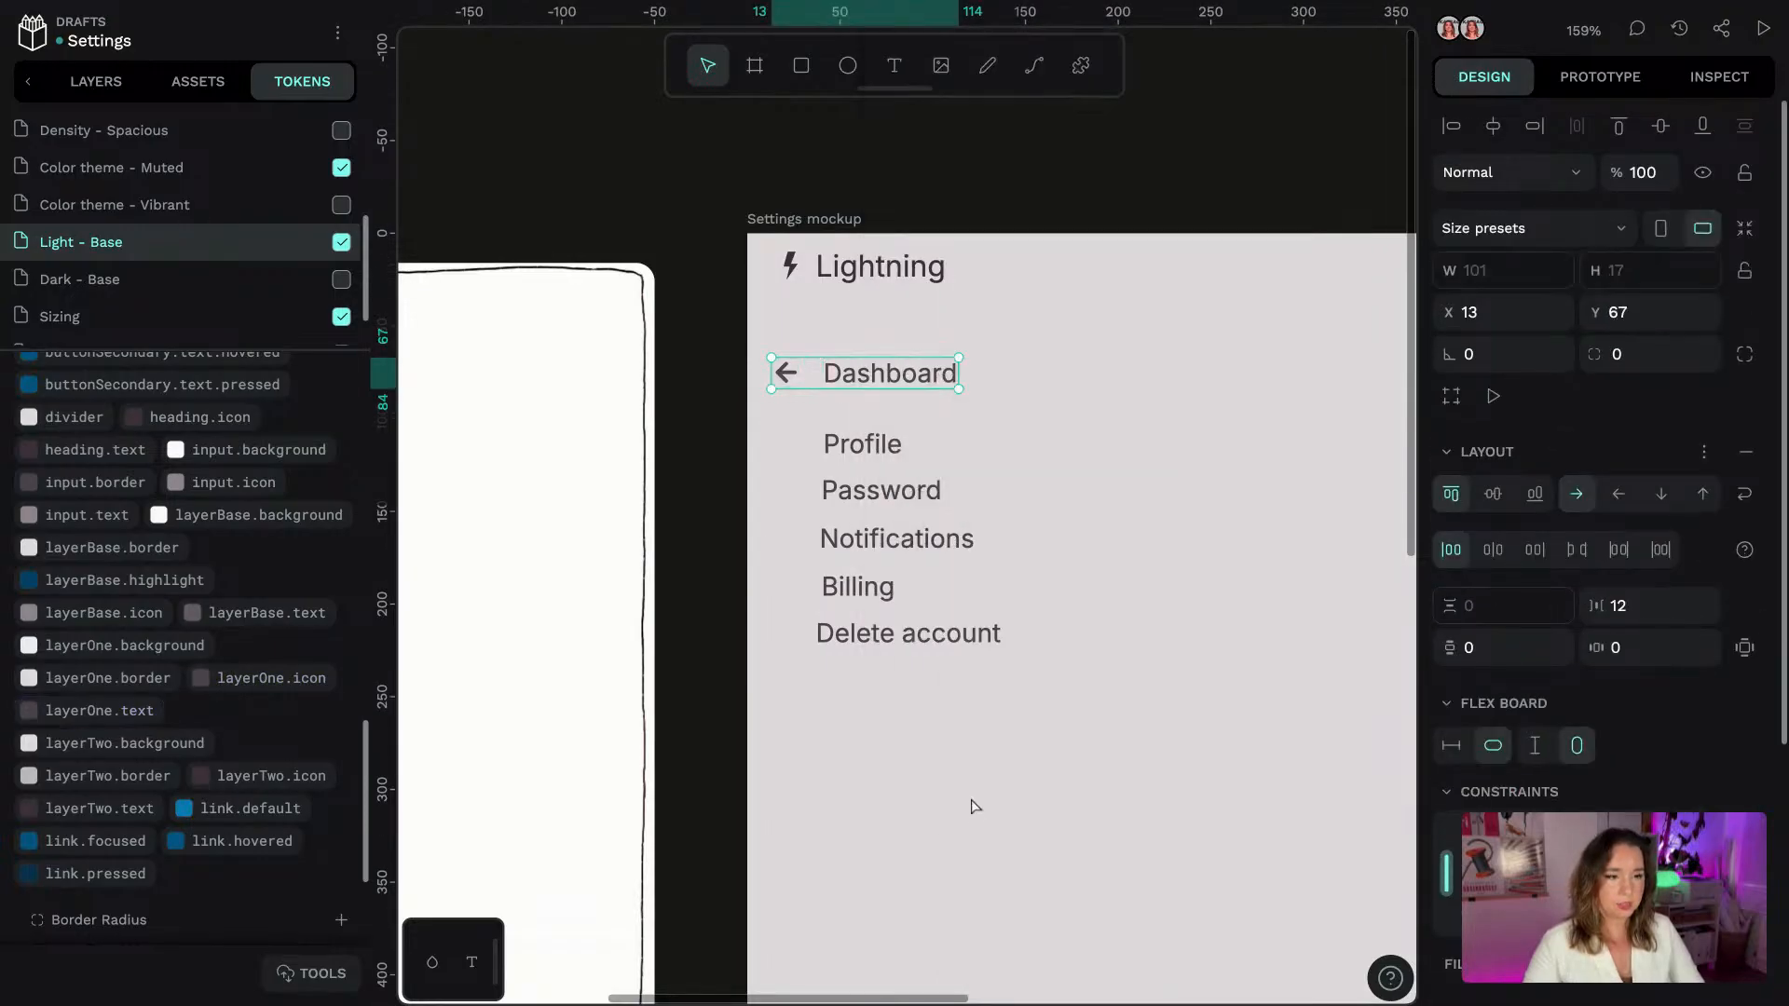
pyautogui.click(1493, 494)
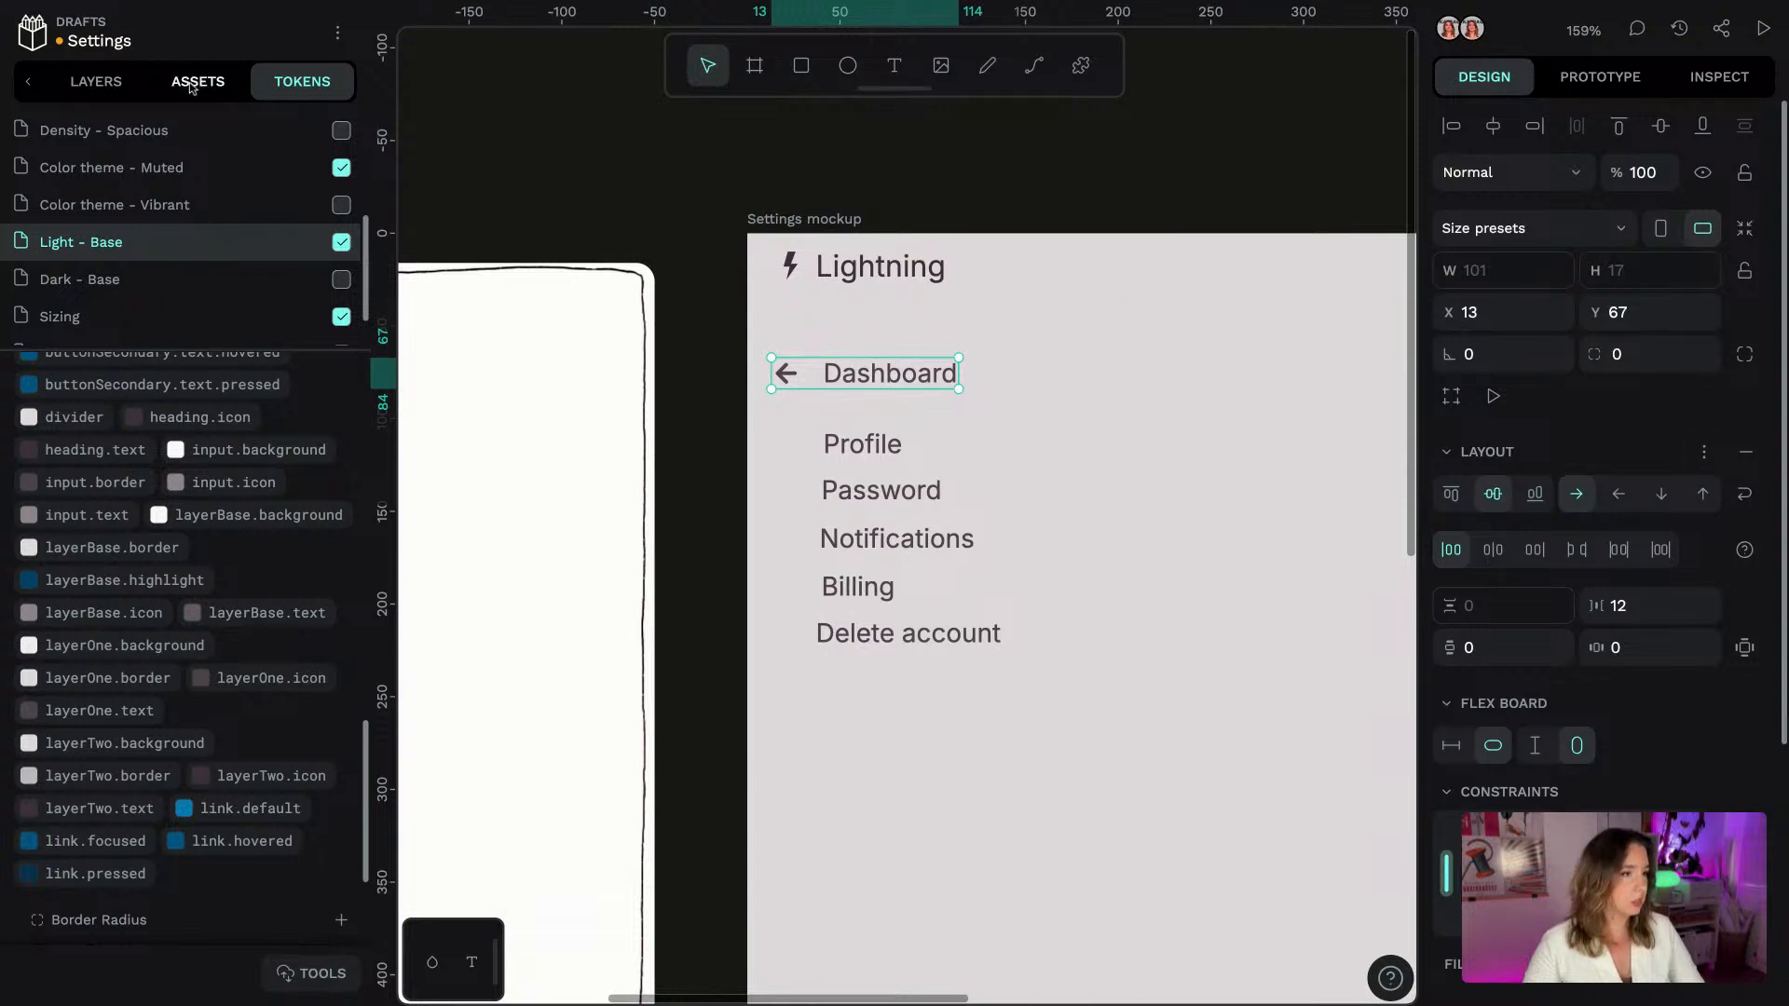
# Check the Lightning row's layout settings and open the Spacing token set for the Dashboard row
pyautogui.click(808, 271)
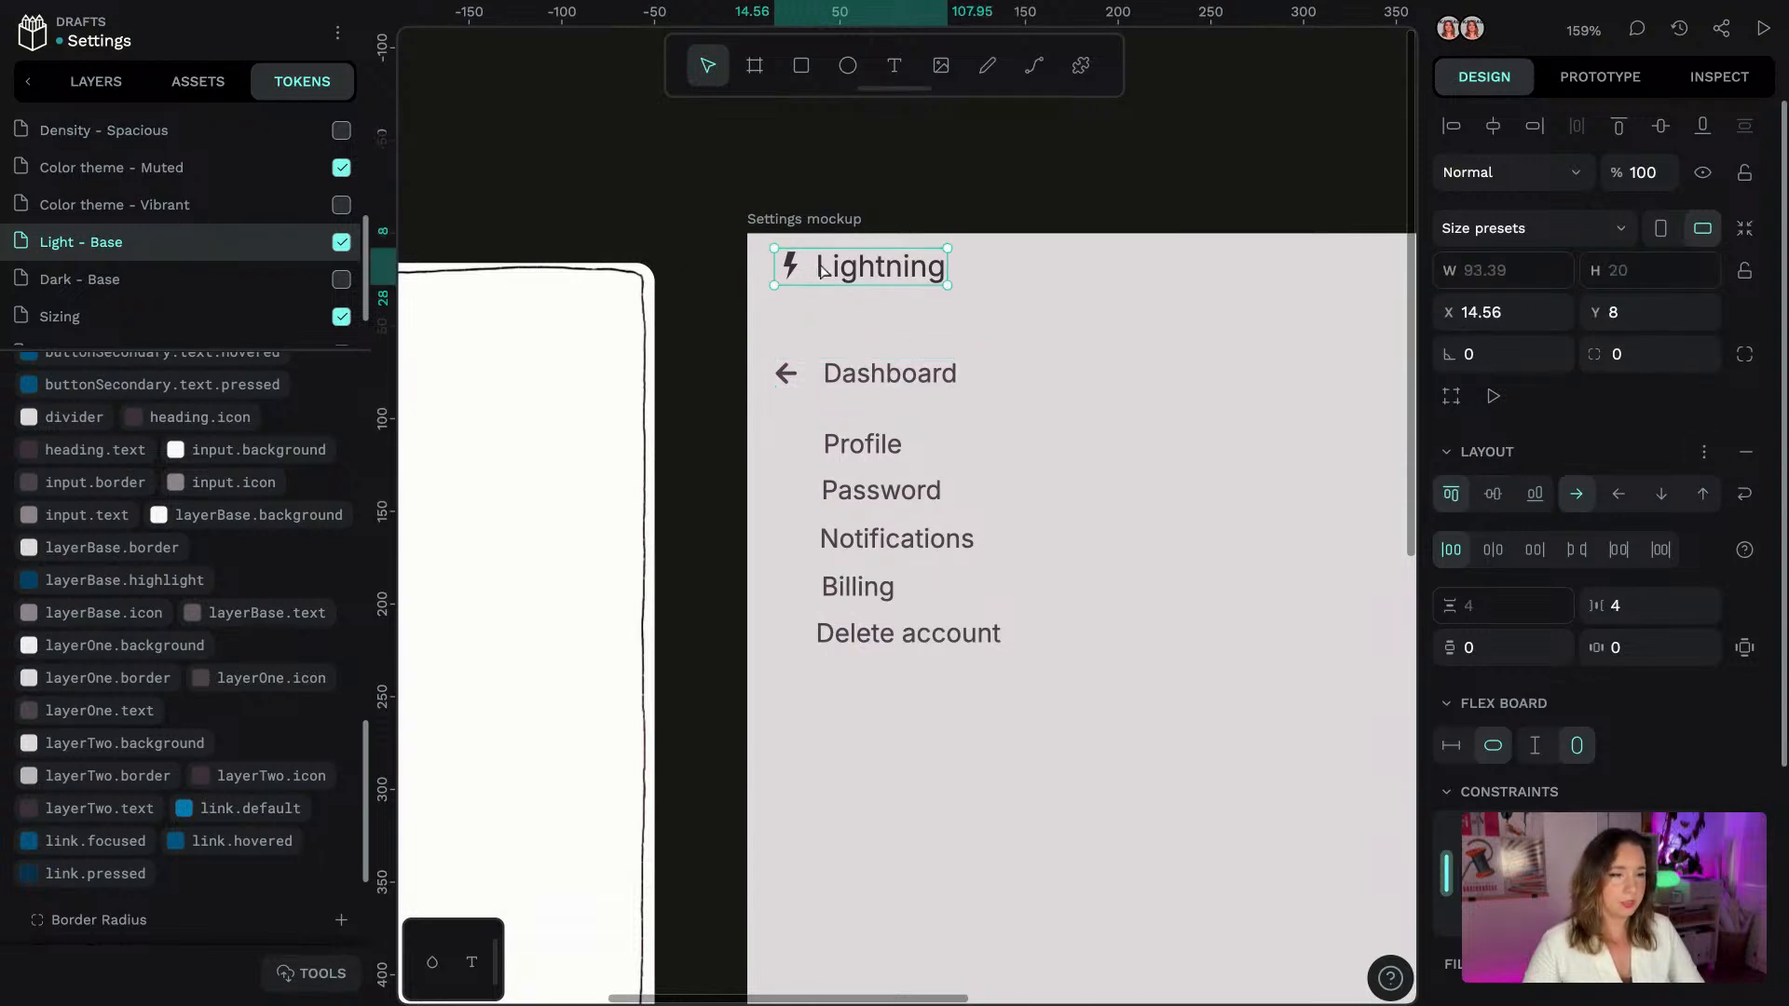
pyautogui.click(935, 389)
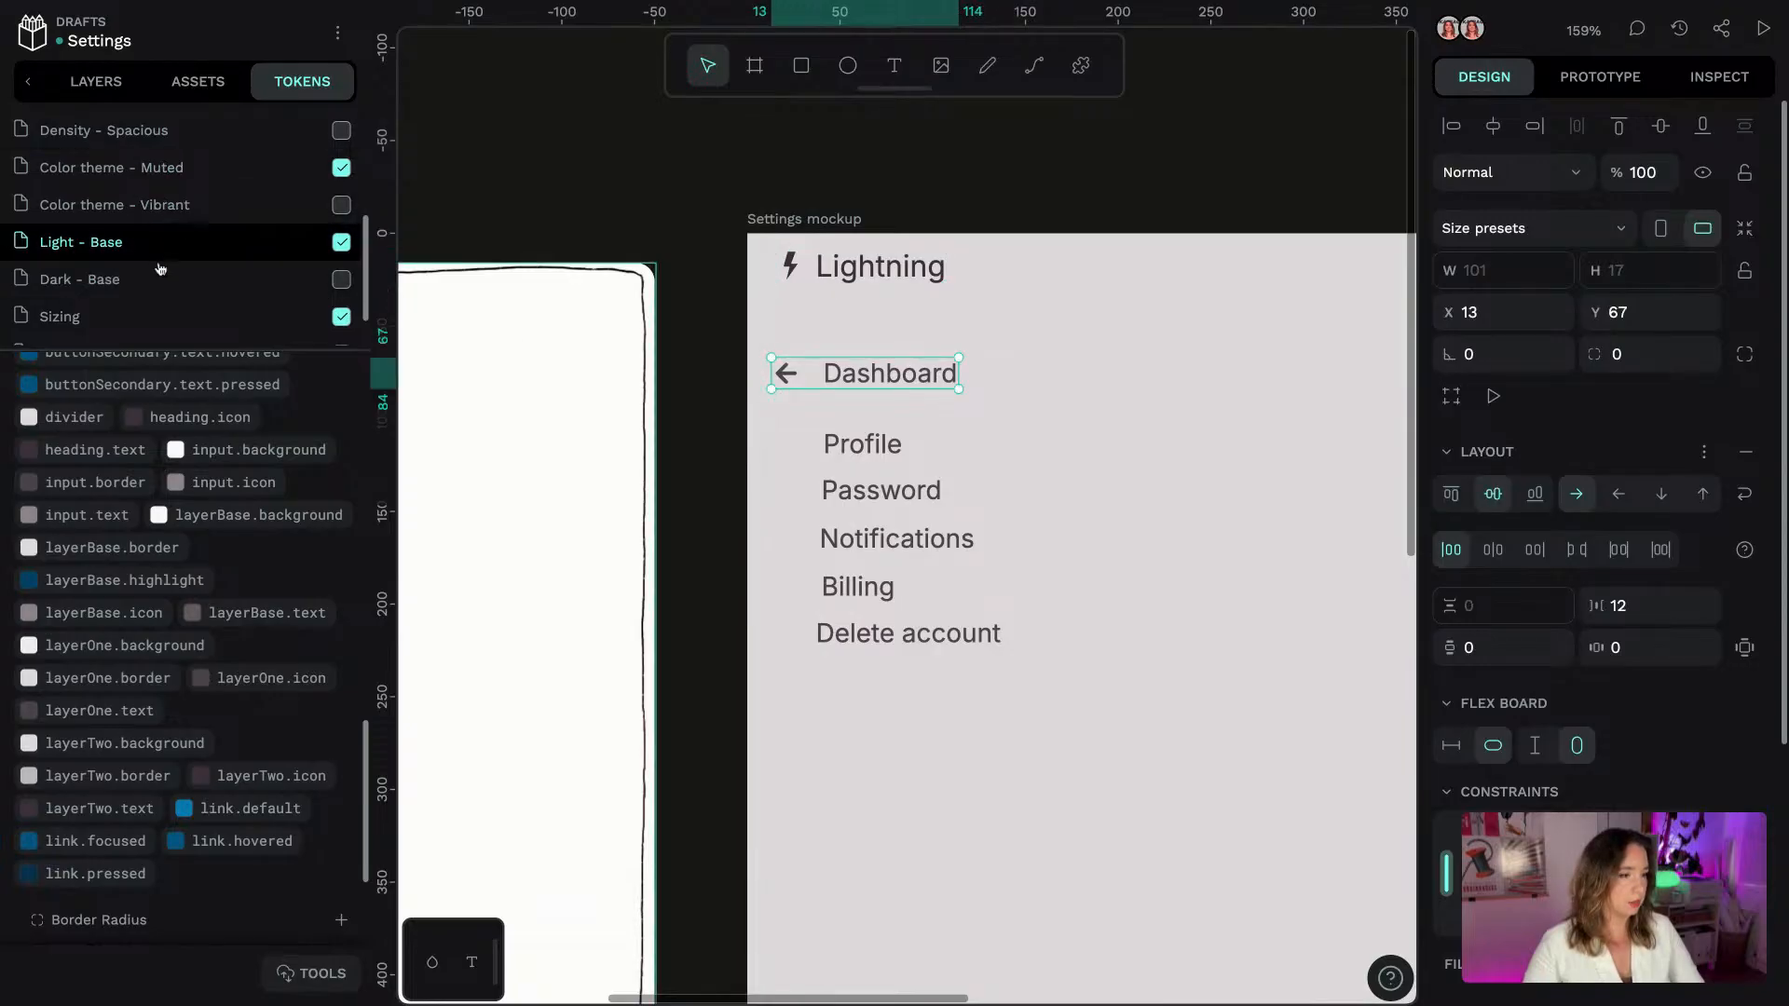
pyautogui.scroll(-1, 126, 280)
pyautogui.click(103, 307)
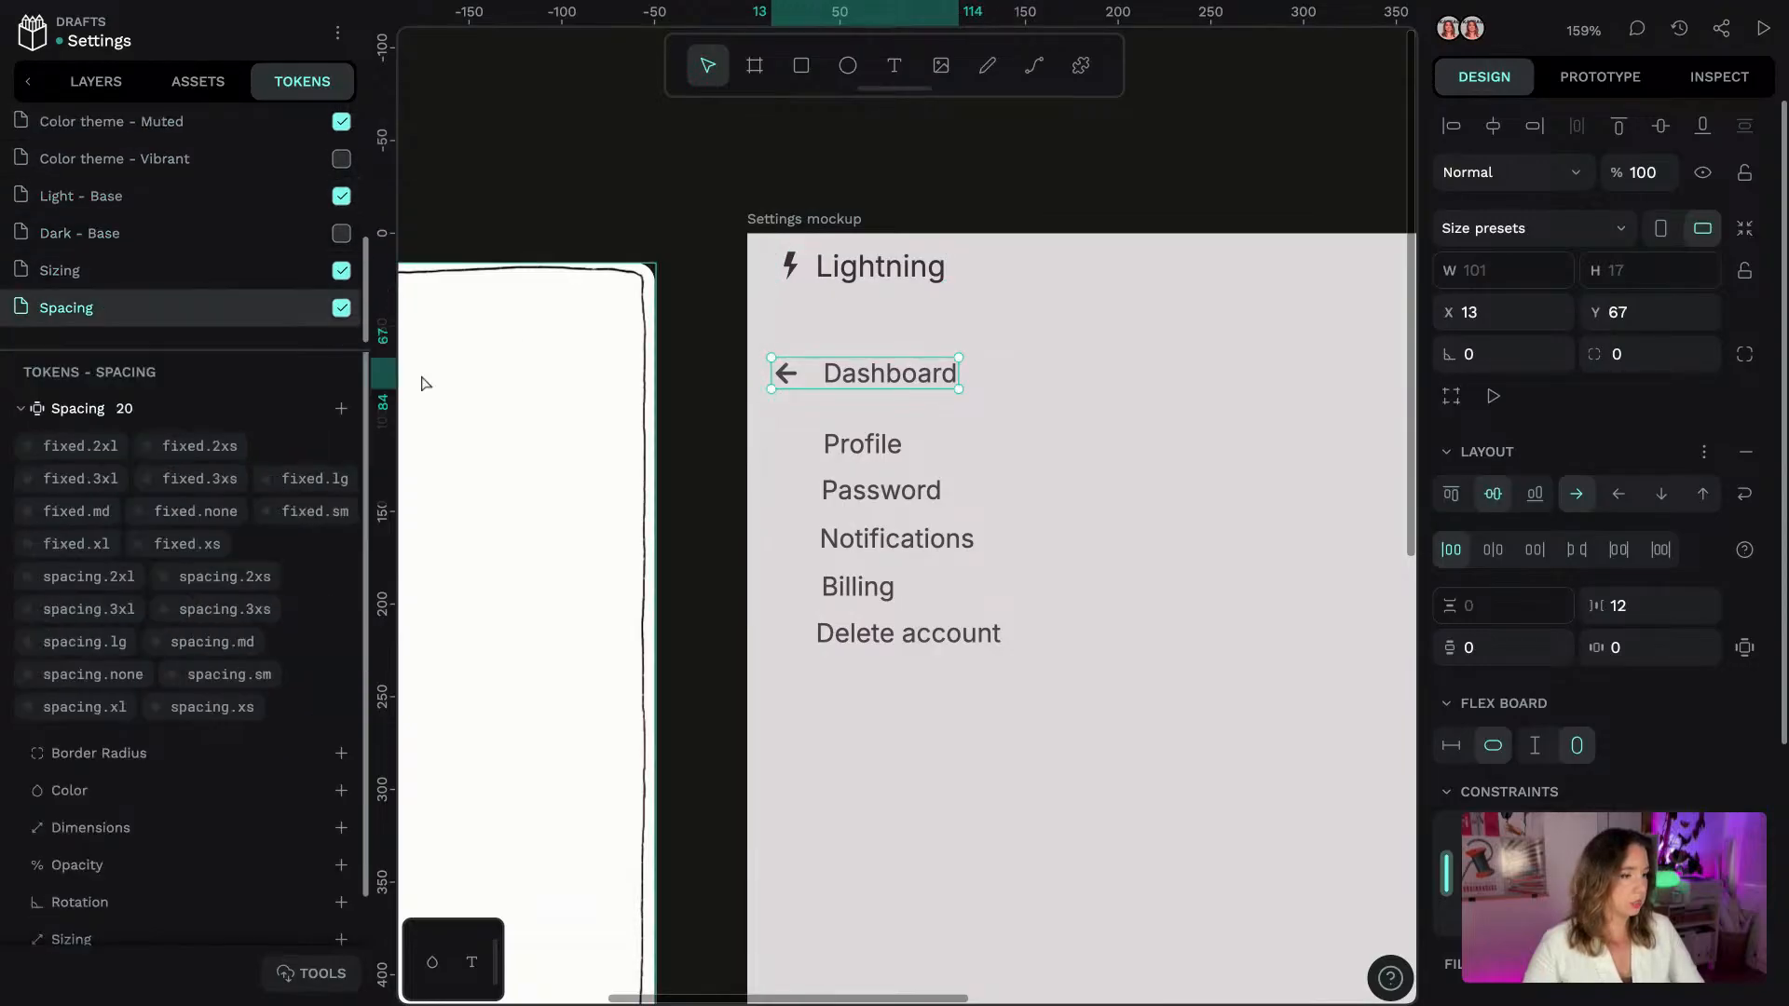
# Apply the spacing.sm token to all gaps of the Dashboard row
pyautogui.rightClick(198, 681)
pyautogui.click(308, 191)
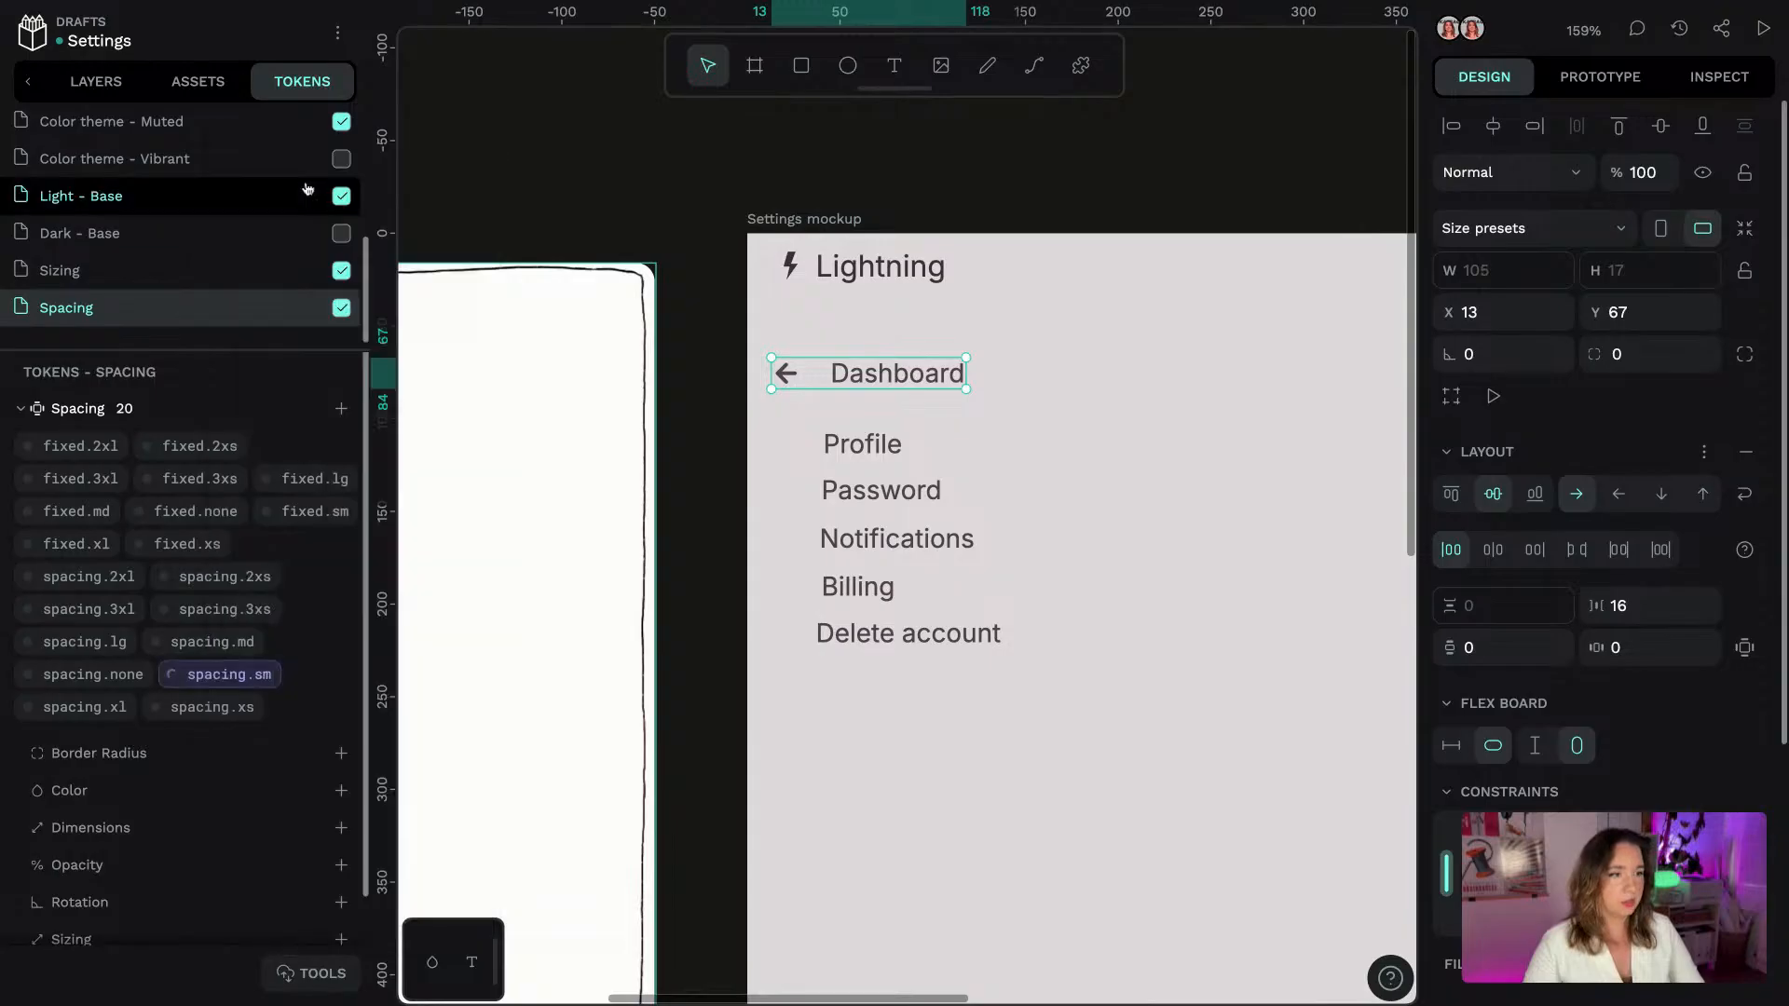
pyautogui.rightClick(234, 681)
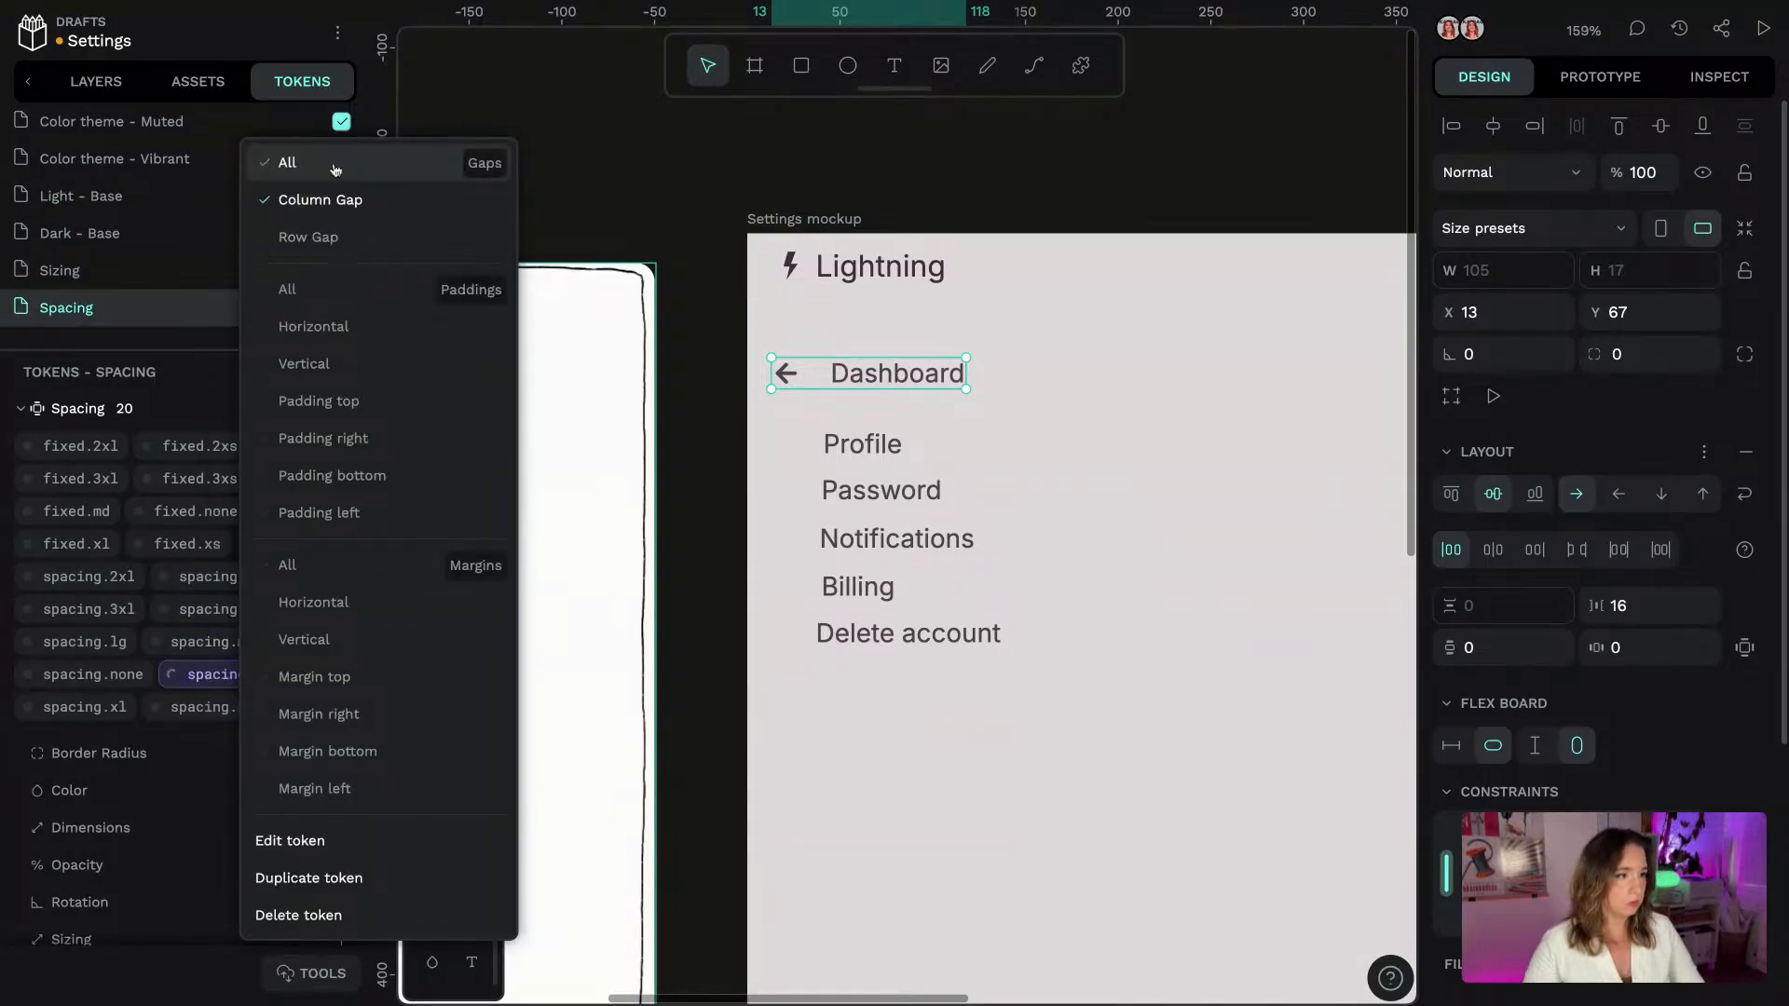
pyautogui.click(287, 163)
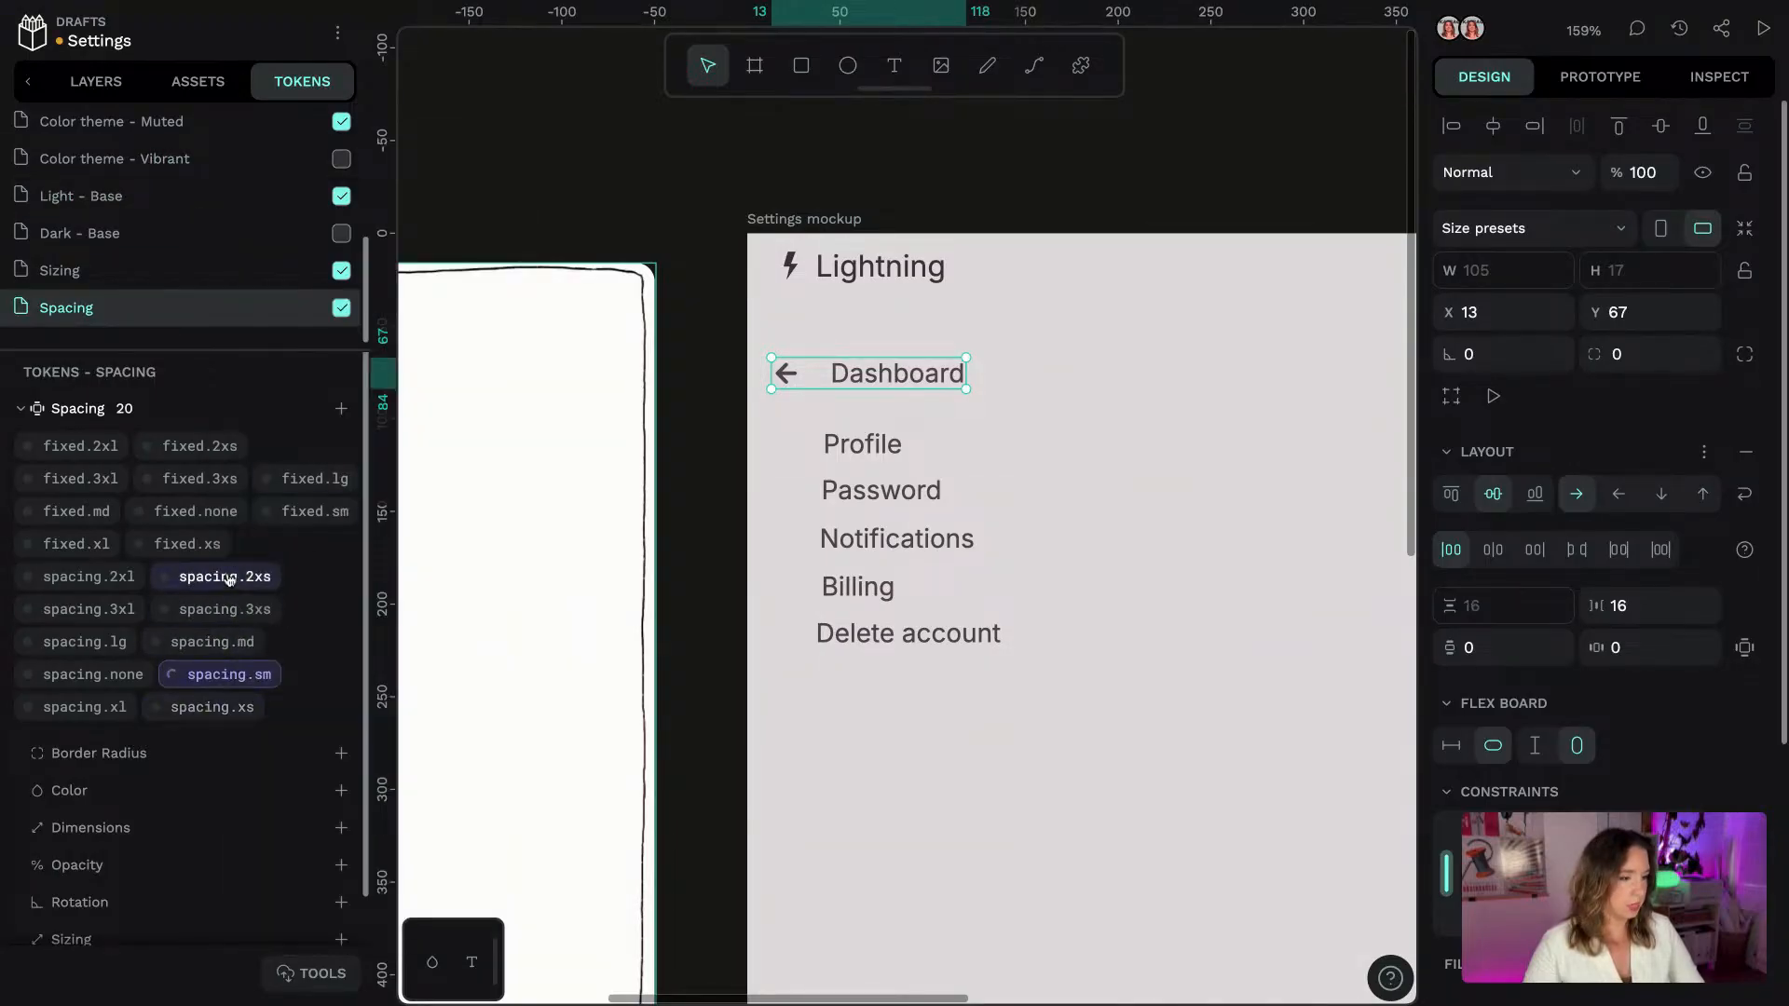
# Apply the spacing.3xs token to all gaps of the Dashboard row and deselect it
pyautogui.rightClick(222, 610)
pyautogui.click(337, 177)
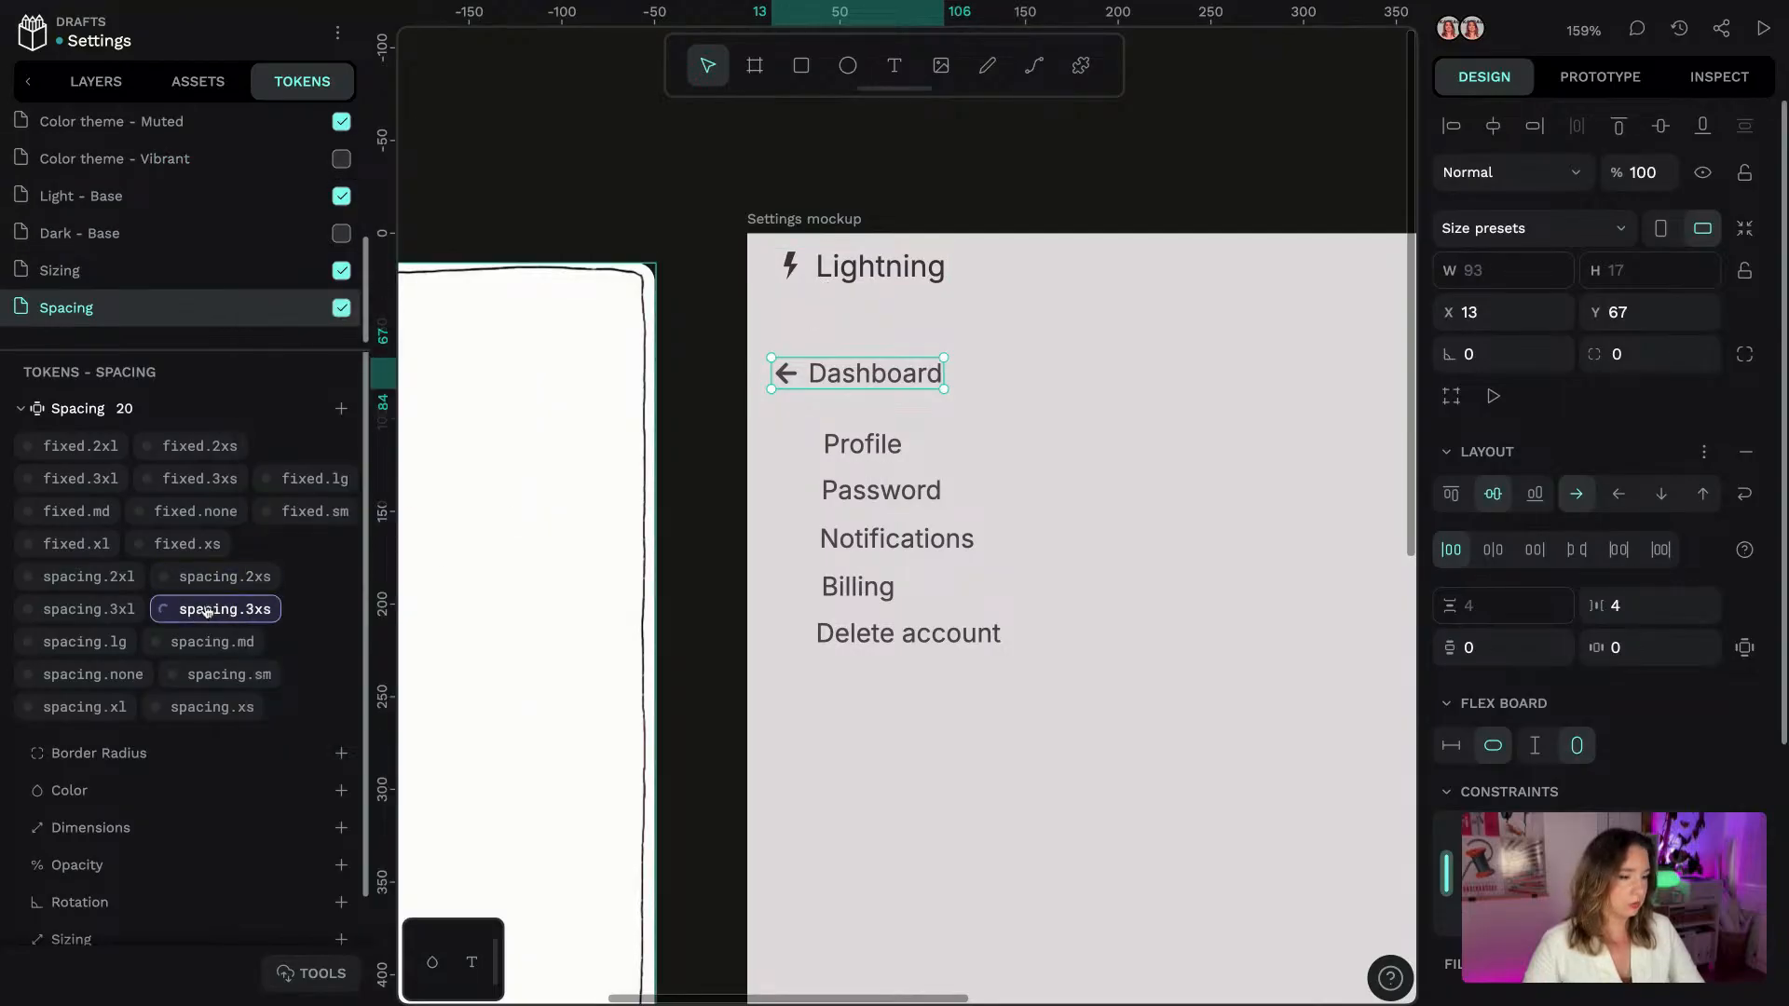
pyautogui.click(952, 201)
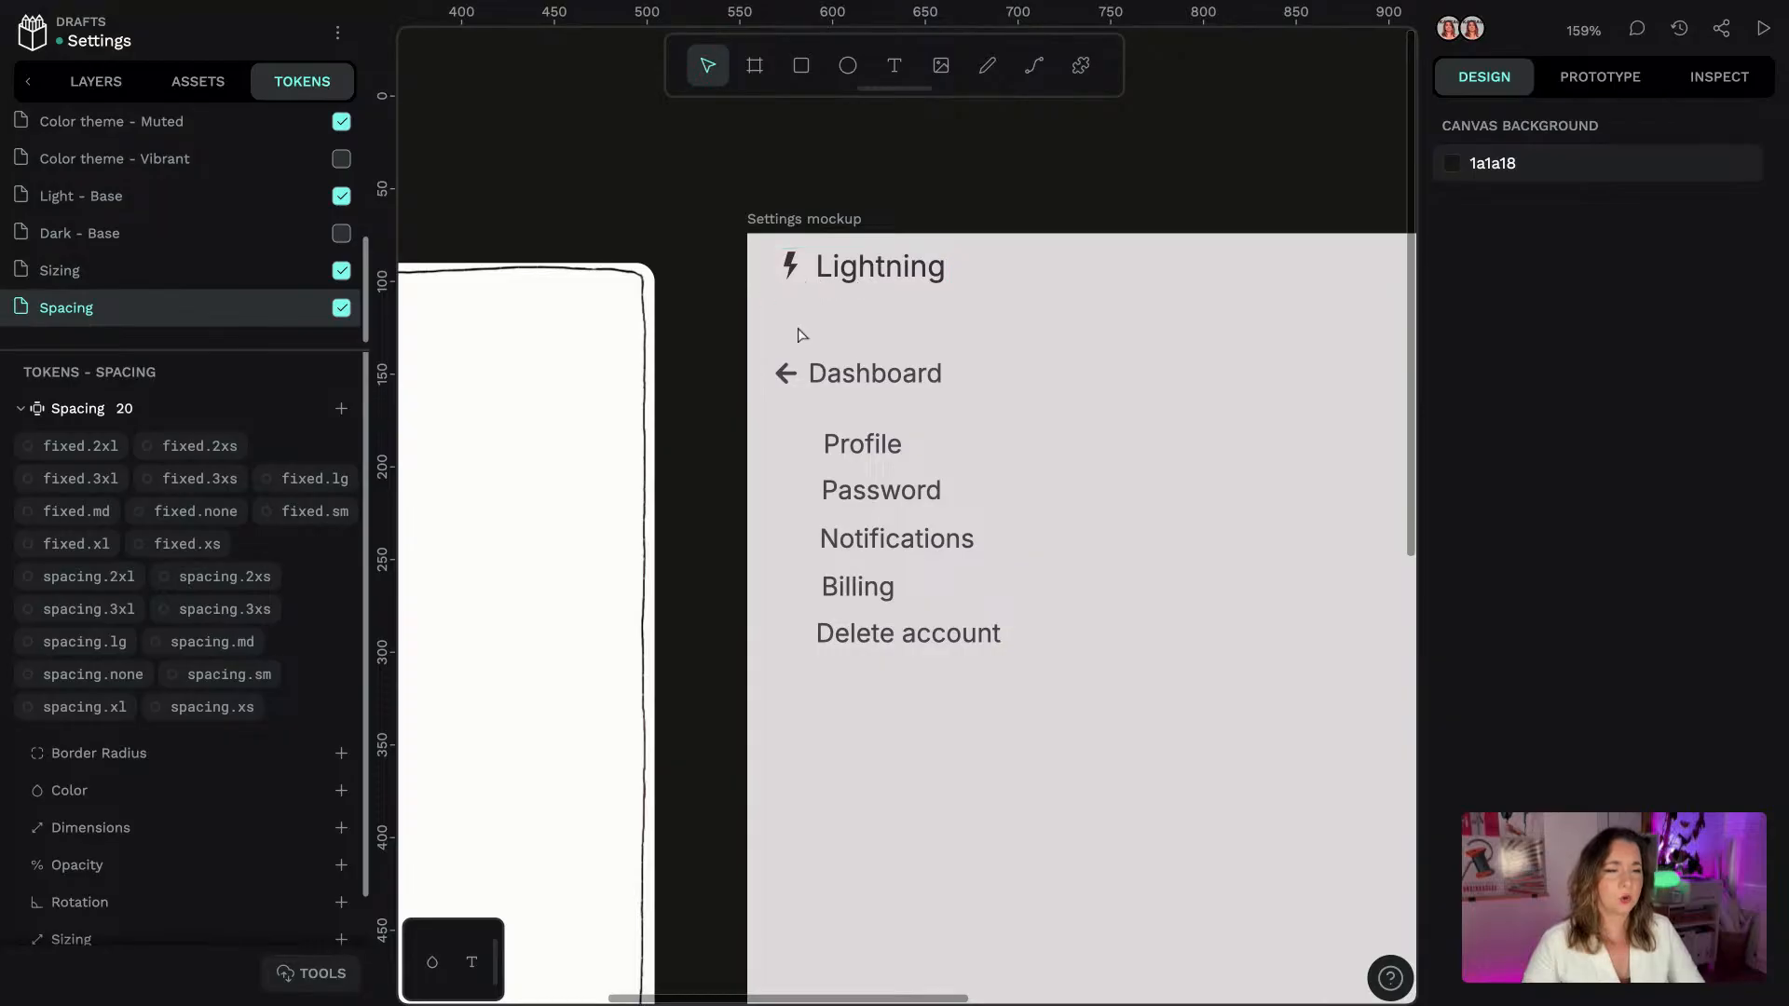
# Combine the Lightning row and the Dashboard row in one flex layout
pyautogui.click(908, 290)
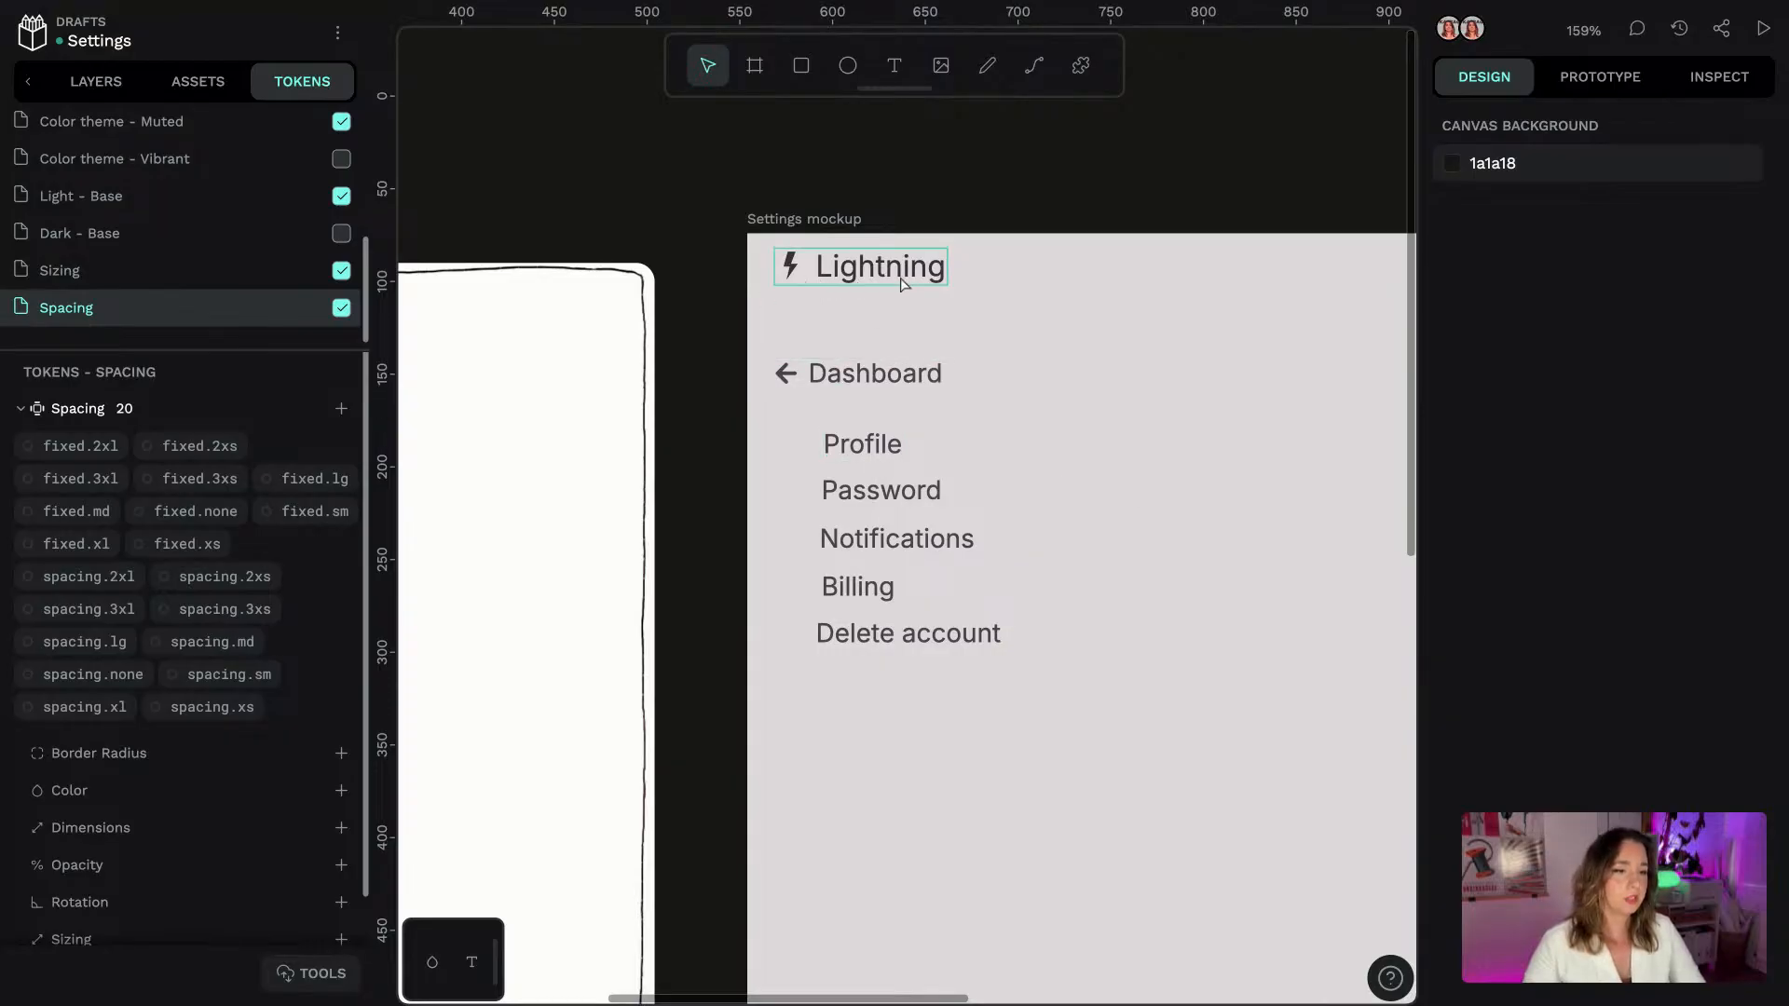
pyautogui.keyDown('shift'); pyautogui.click(894, 373); pyautogui.keyUp('shift')
pyautogui.rightClick(903, 375)
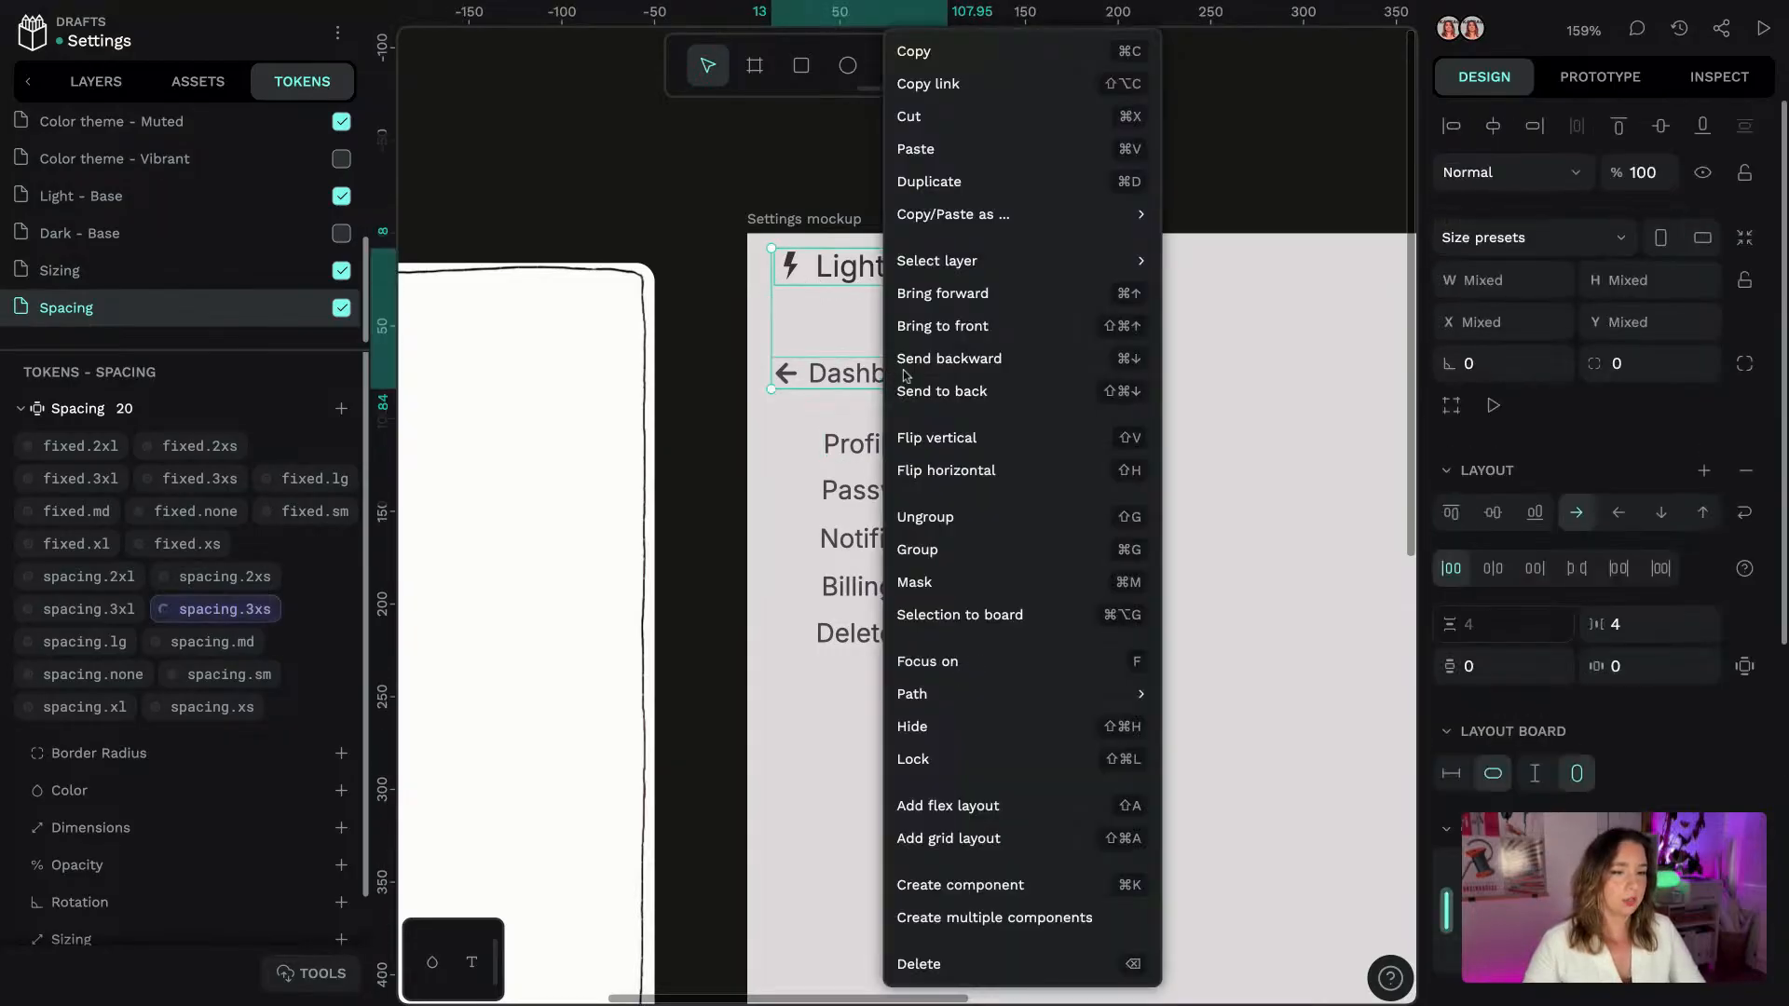
pyautogui.click(936, 807)
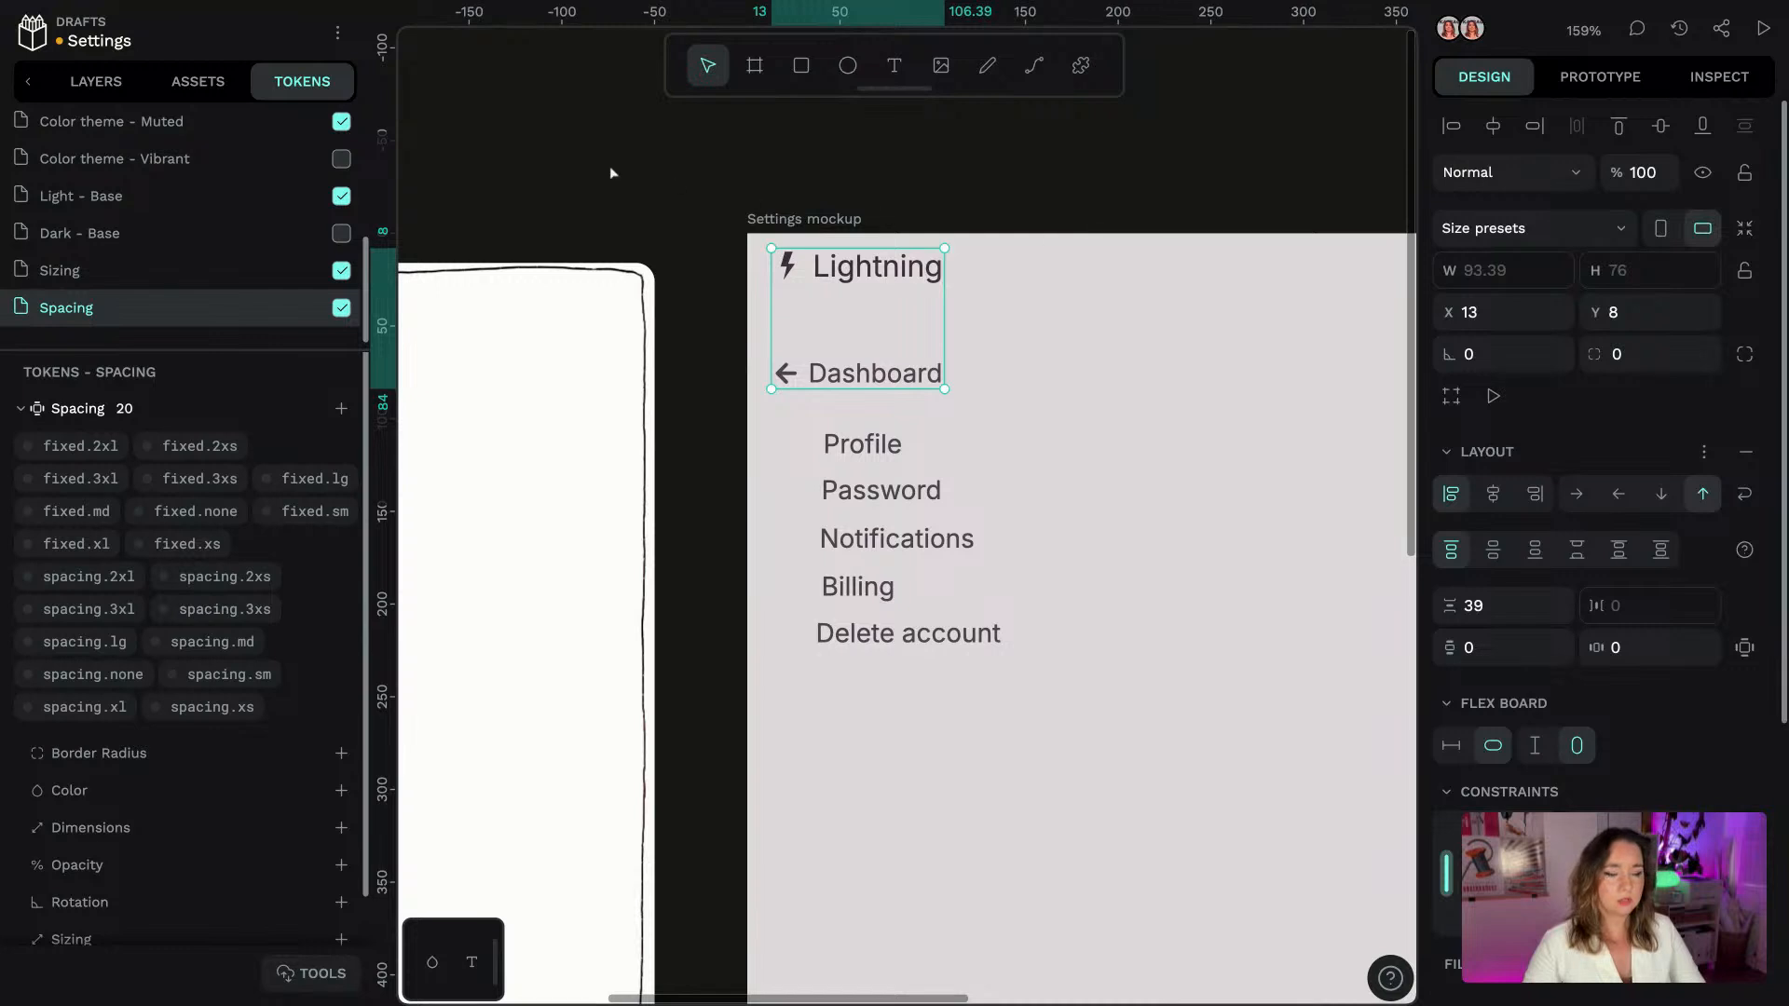
# Apply the spacing.md token to all gaps of the stack holding the Lightning and Dashboard rows
pyautogui.scroll(-5, 608, 157)
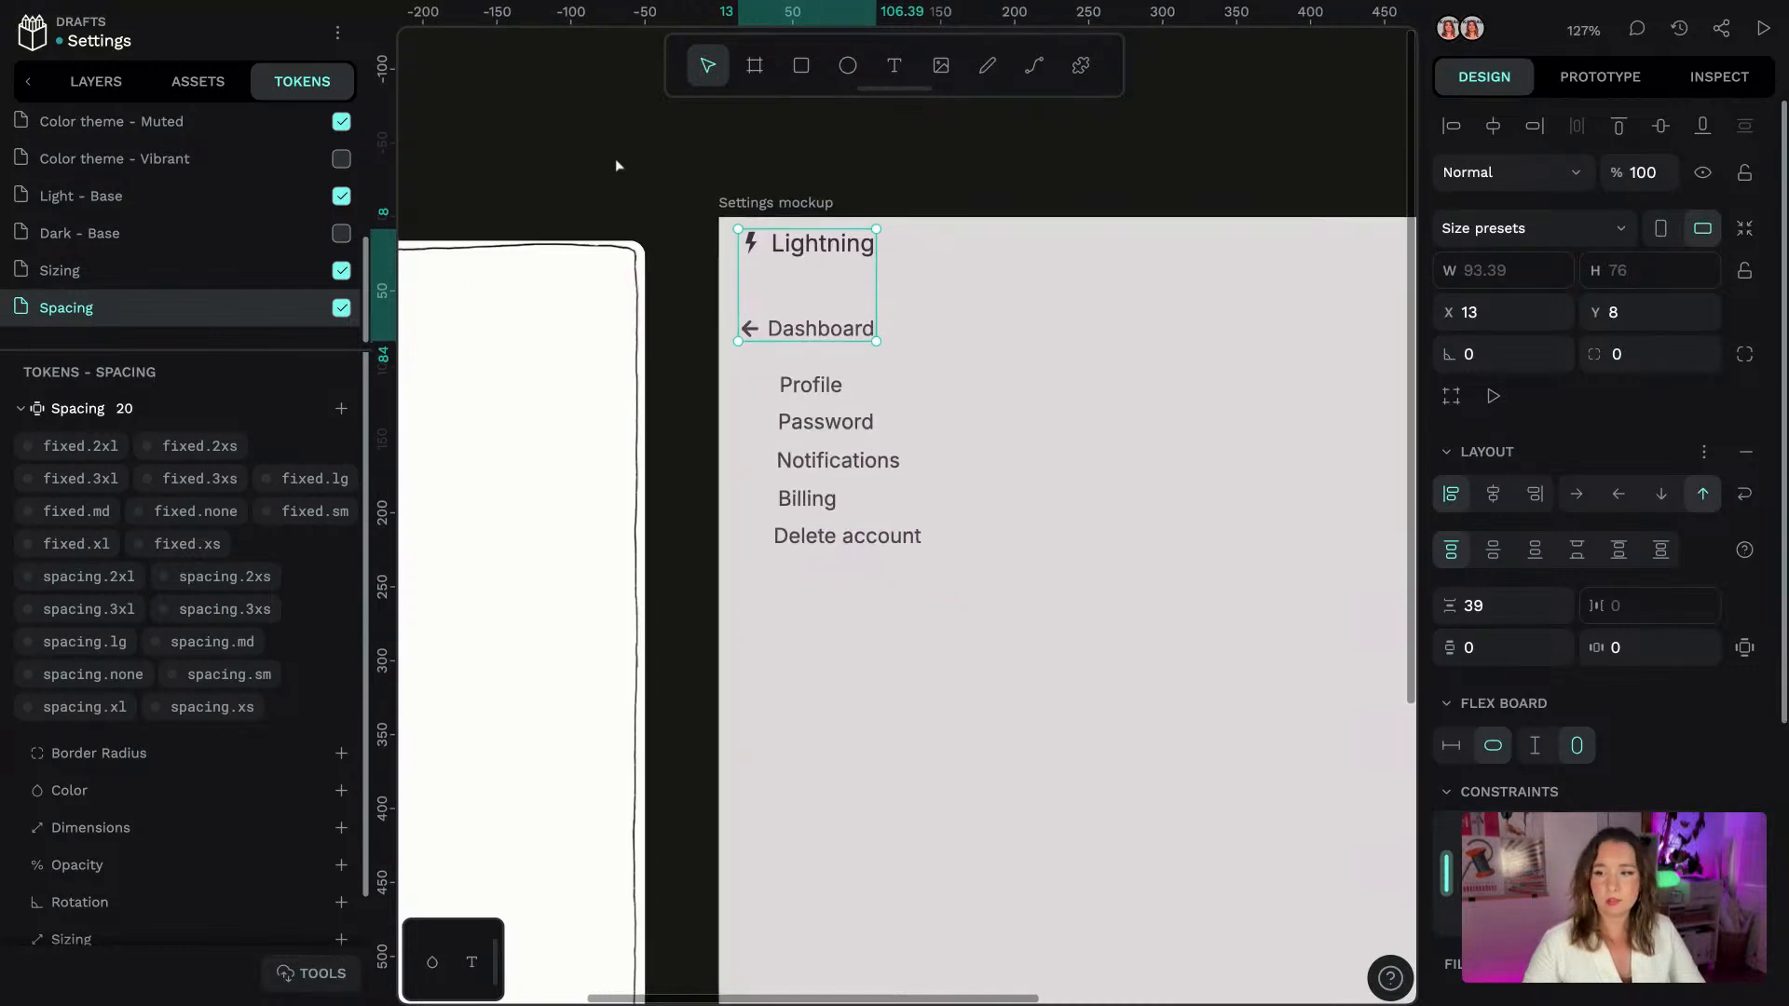
pyautogui.scroll(-1, 746, 171)
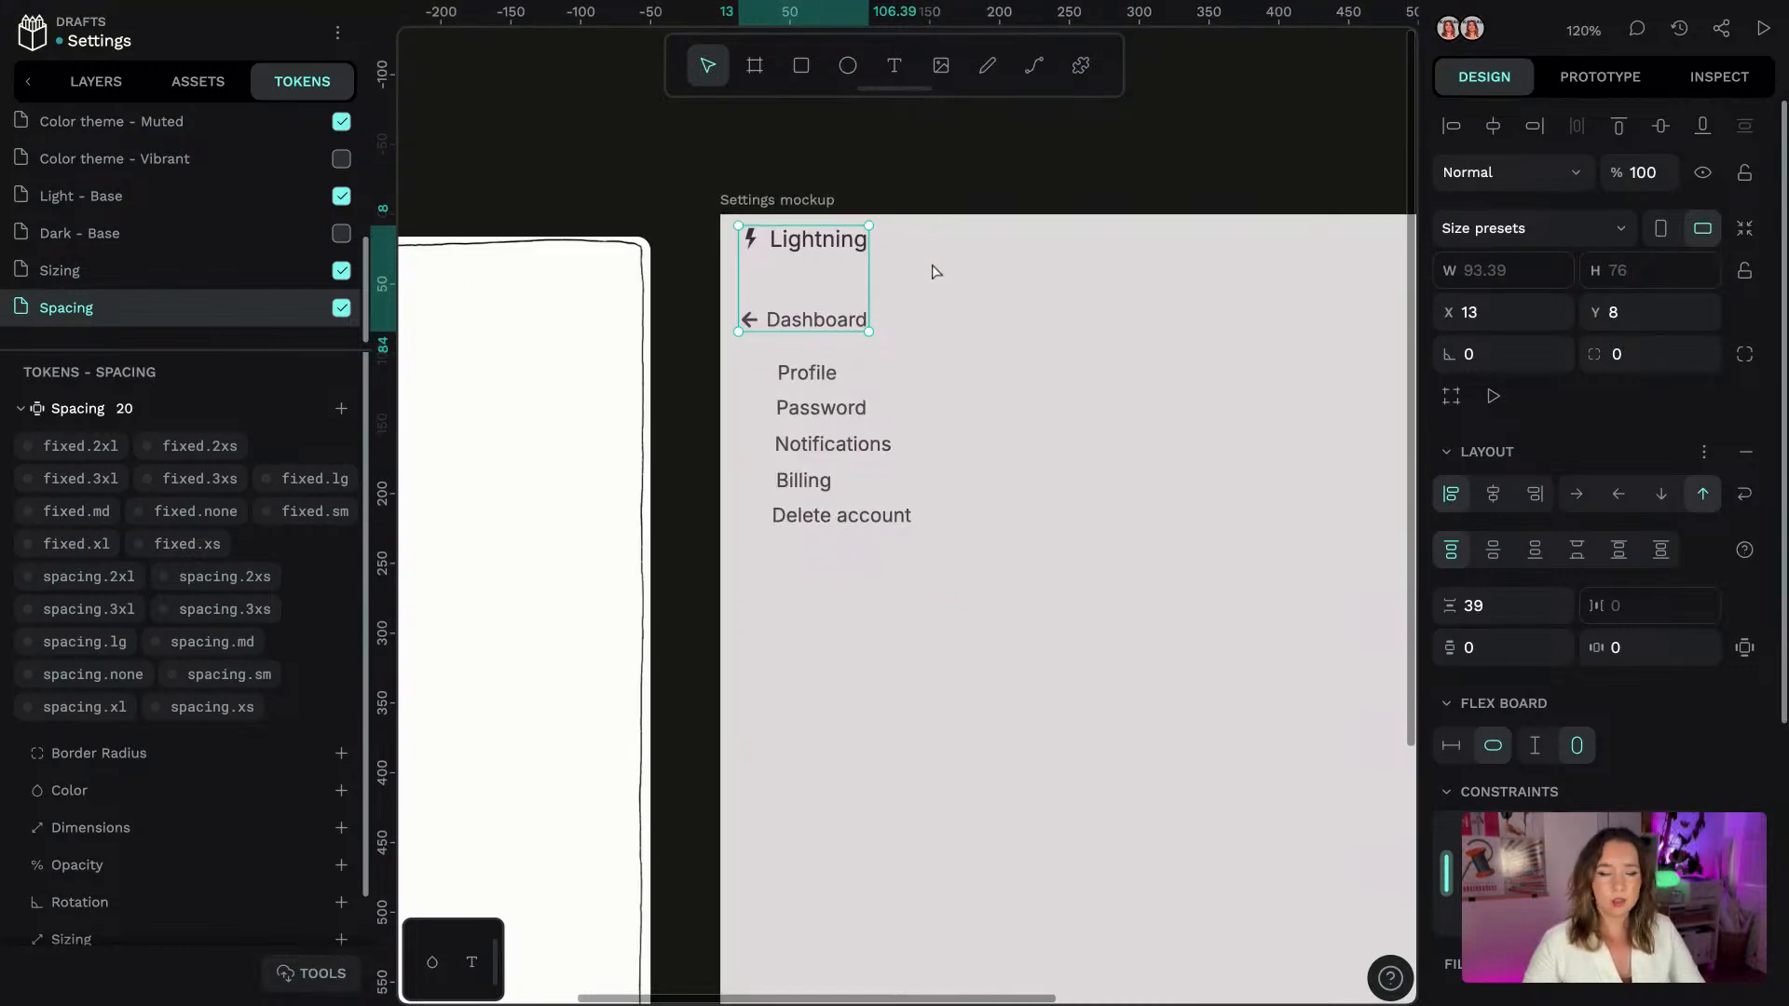
pyautogui.rightClick(207, 643)
pyautogui.click(261, 163)
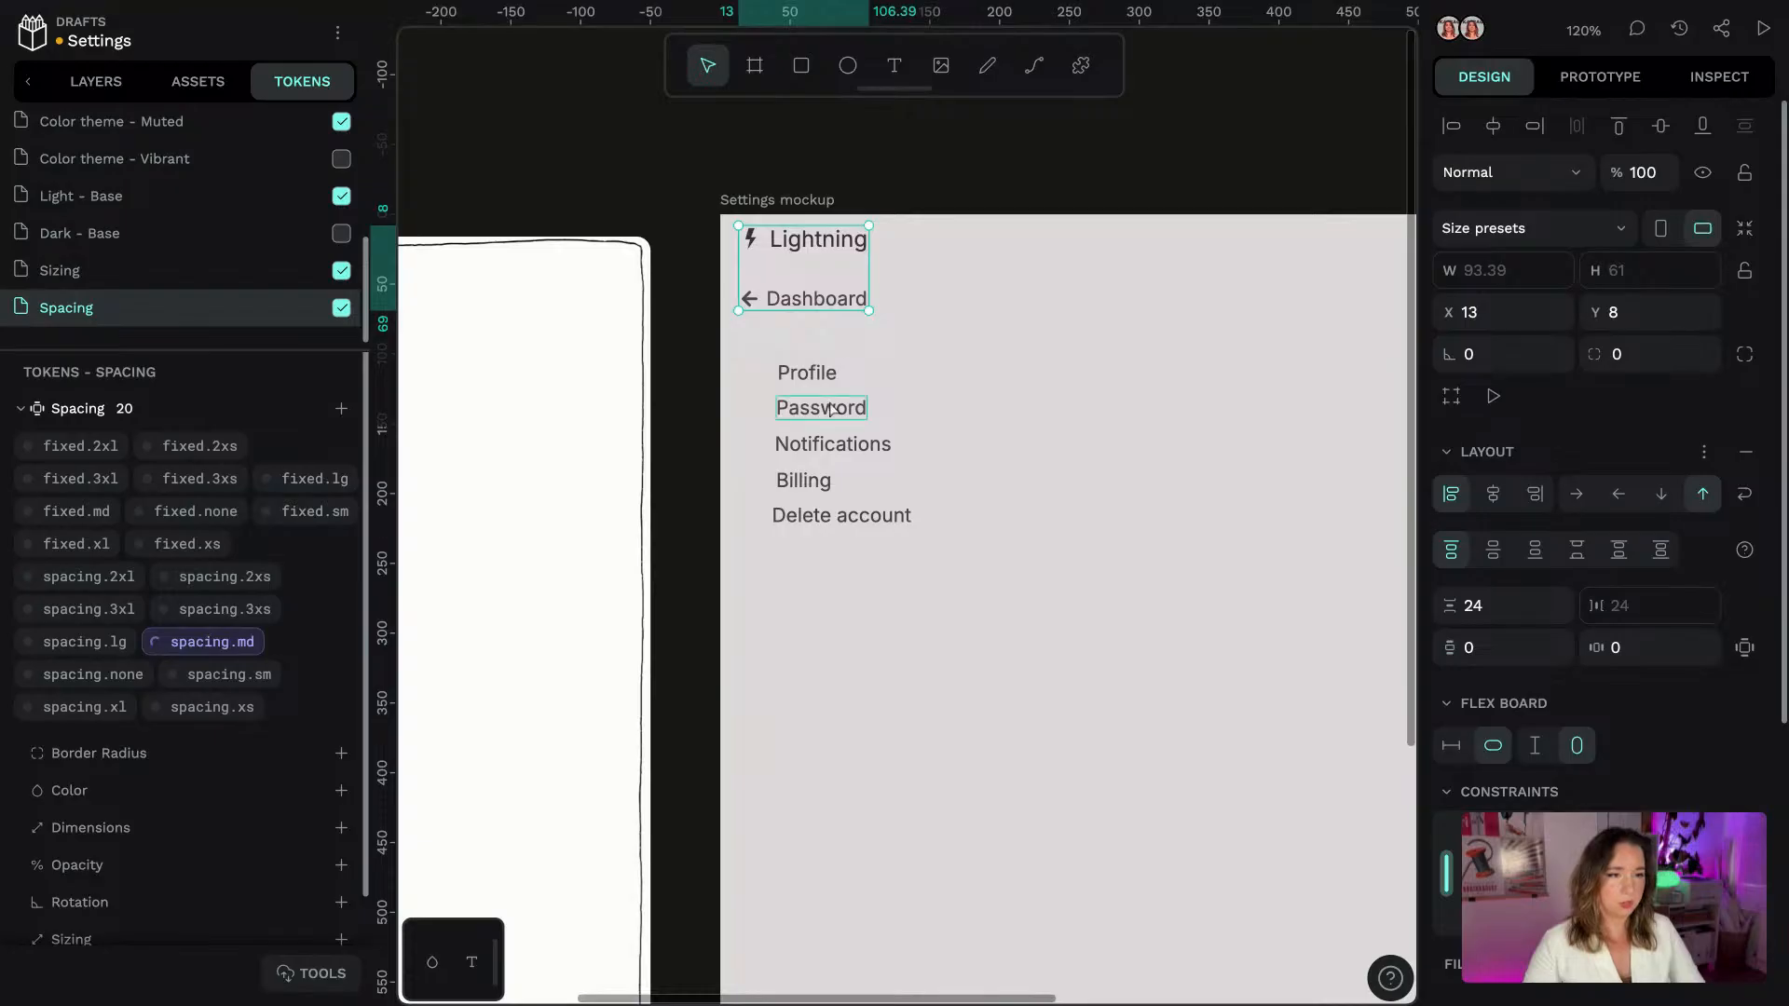
# Combine the Profile, Password, Notifications, Billing and Delete account links in a flex layout
pyautogui.click(807, 372)
pyautogui.keyDown('shift'); pyautogui.click(820, 407); pyautogui.keyUp('shift')
pyautogui.keyDown('shift'); pyautogui.click(816, 448); pyautogui.keyUp('shift')
pyautogui.keyDown('shift'); pyautogui.click(803, 479); pyautogui.keyUp('shift')
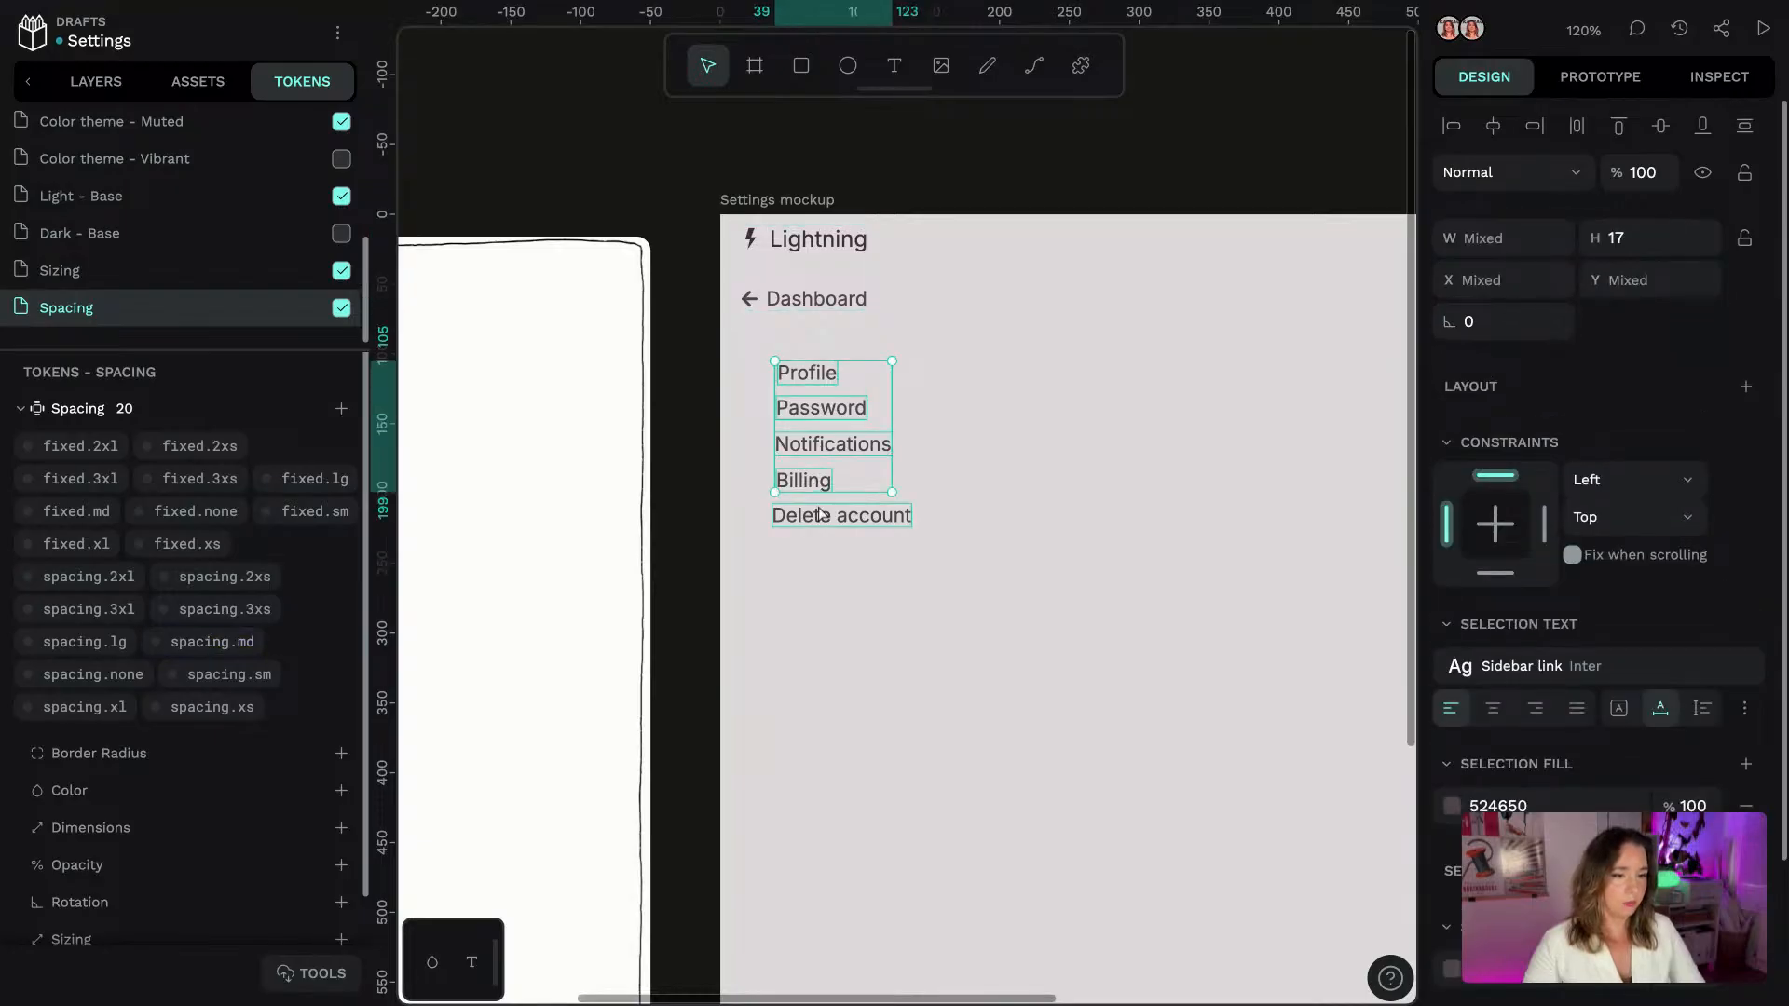
pyautogui.keyDown('shift'); pyautogui.click(821, 515); pyautogui.keyUp('shift')
pyautogui.rightClick(820, 511)
pyautogui.moveTo(991, 699)
pyautogui.click(913, 809)
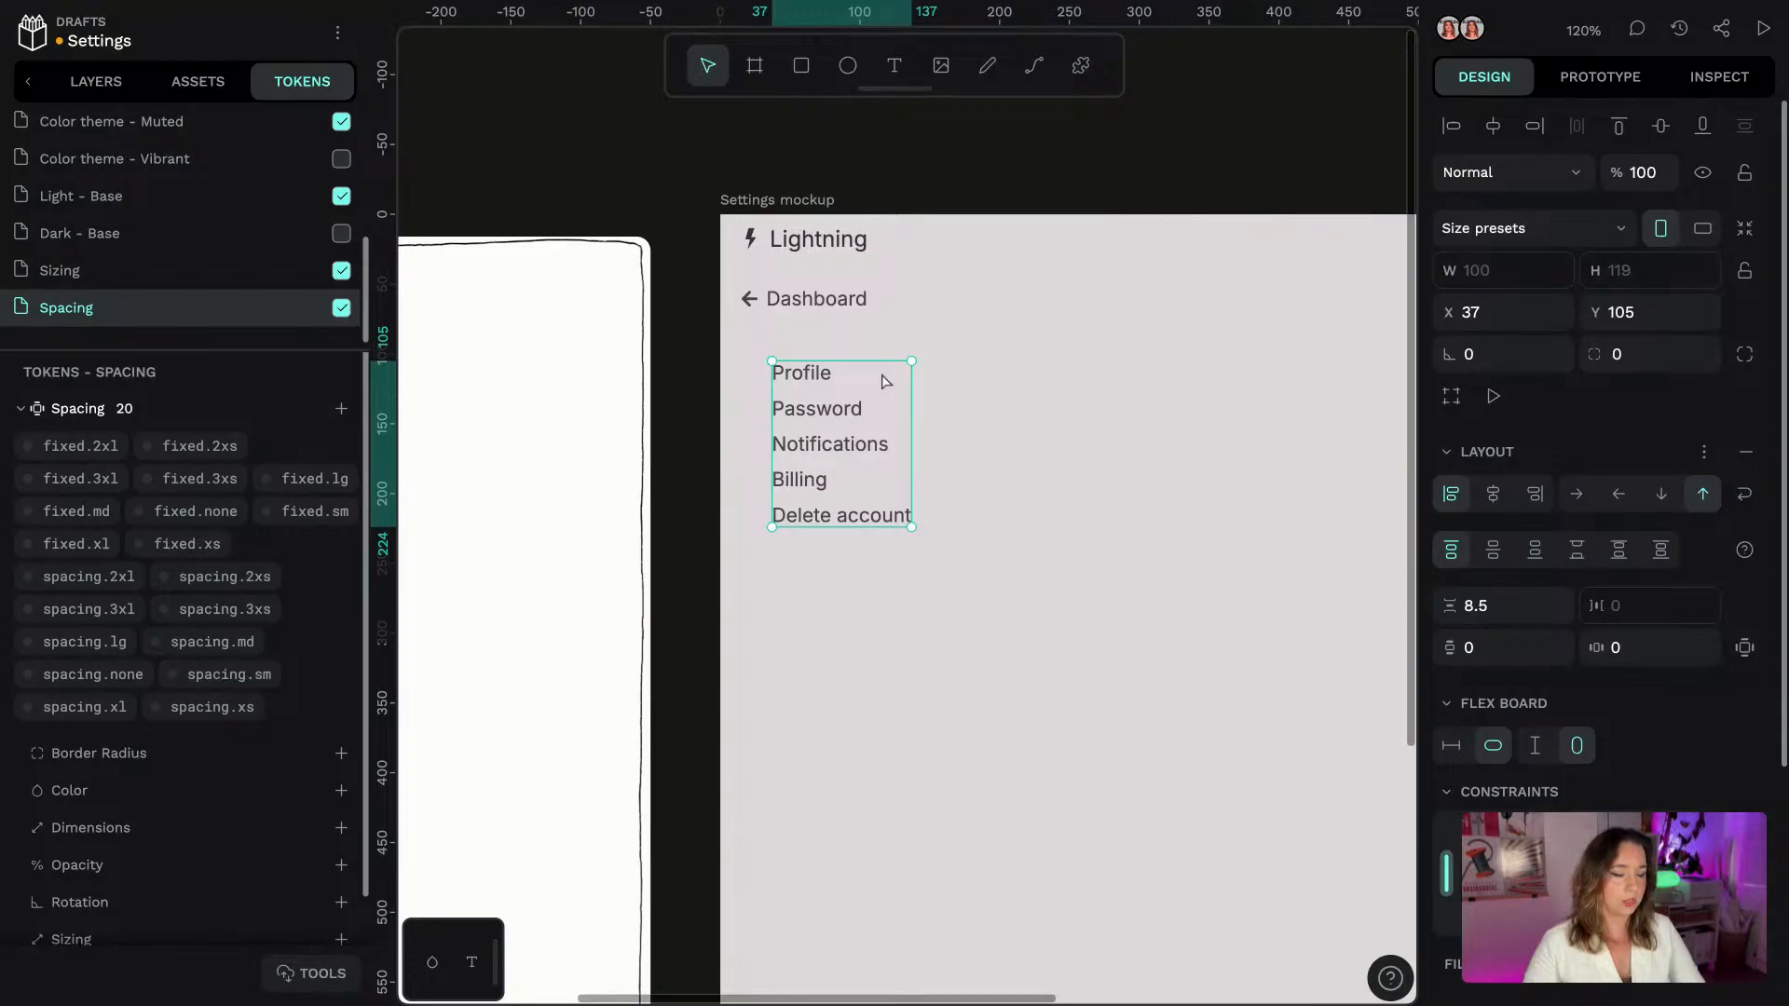
# Try the spacing.sm token on all gaps of the settings link list and replace it with spacing.xs
pyautogui.rightClick(264, 676)
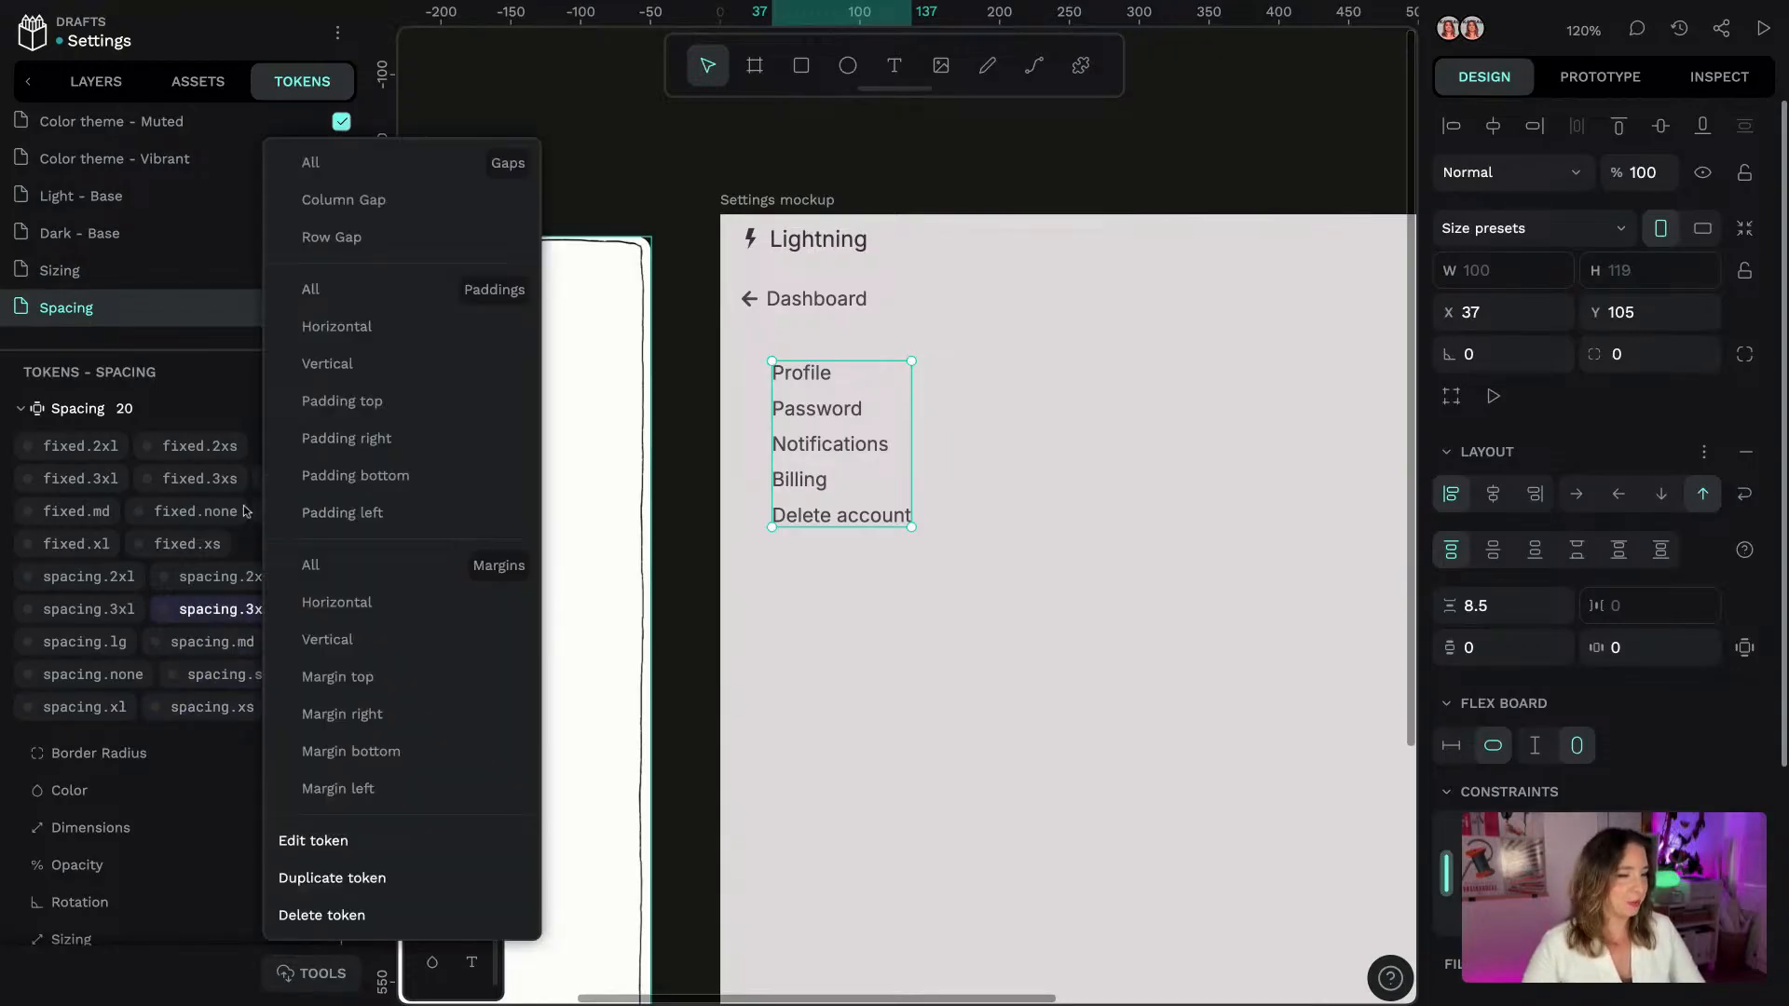
pyautogui.click(354, 163)
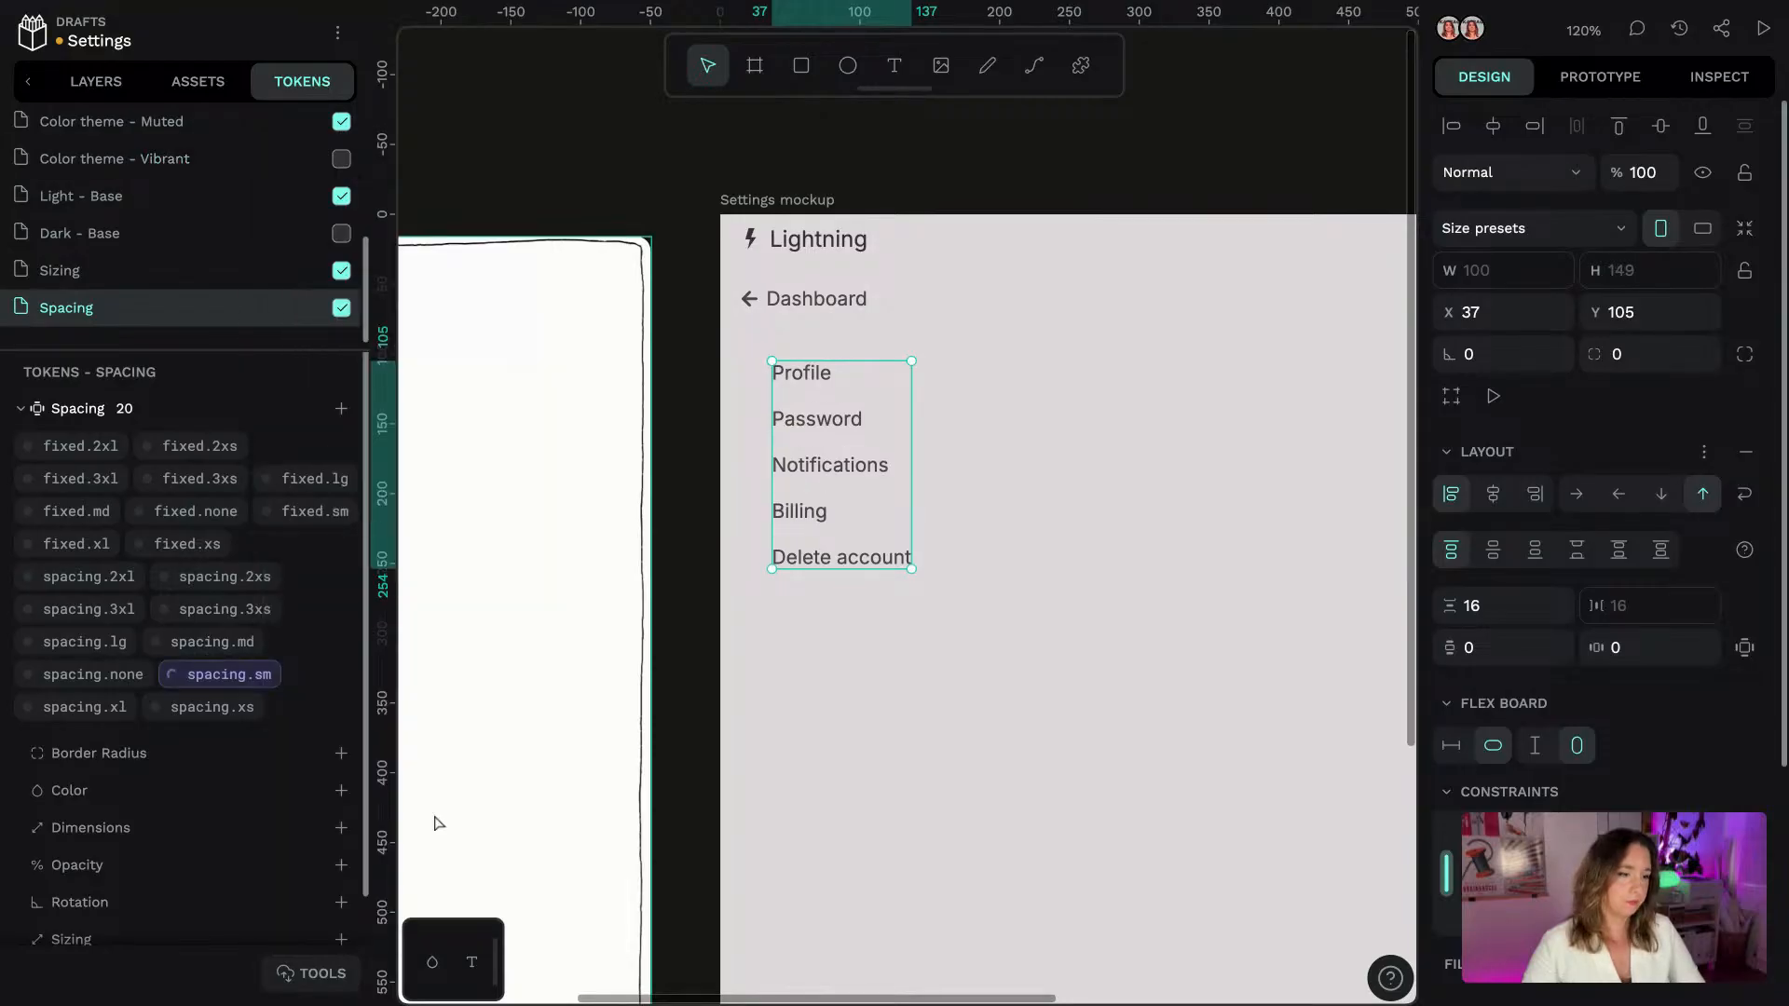
pyautogui.rightClick(233, 710)
pyautogui.click(359, 166)
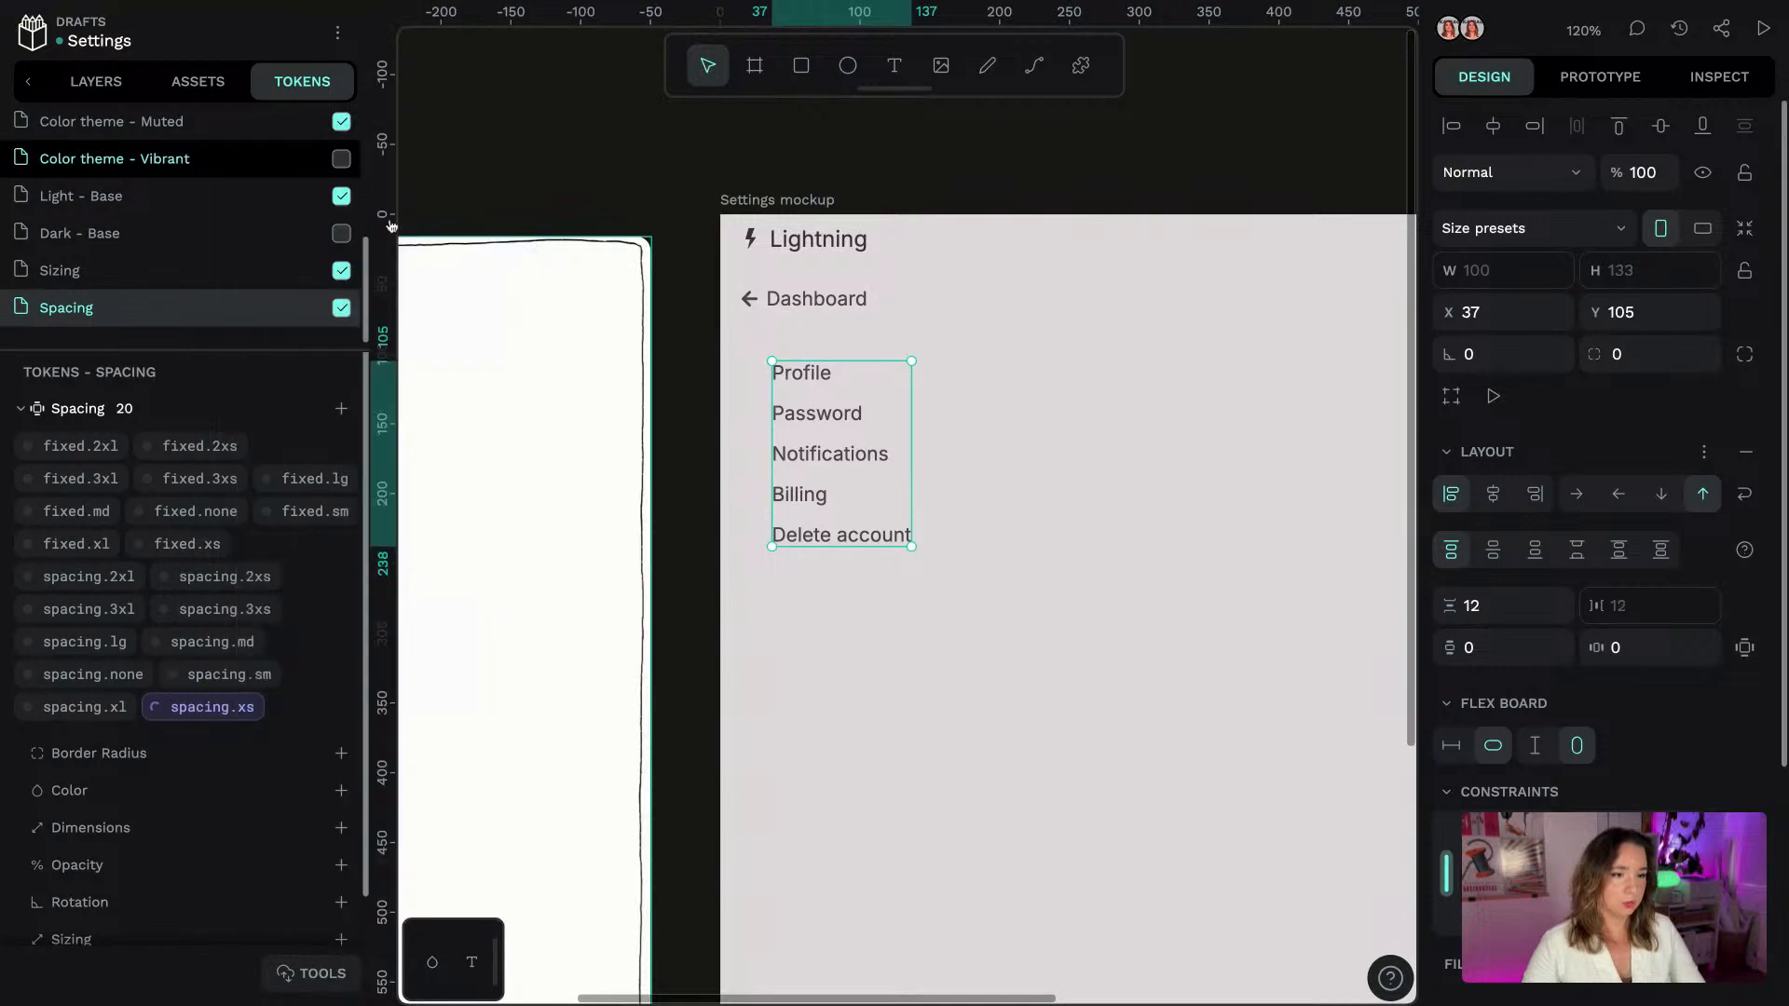
# Combine the Lightning and Dashboard stack with the settings link list in one flex layout
pyautogui.click(746, 295)
pyautogui.keyDown('shift'); pyautogui.click(856, 424); pyautogui.keyUp('shift')
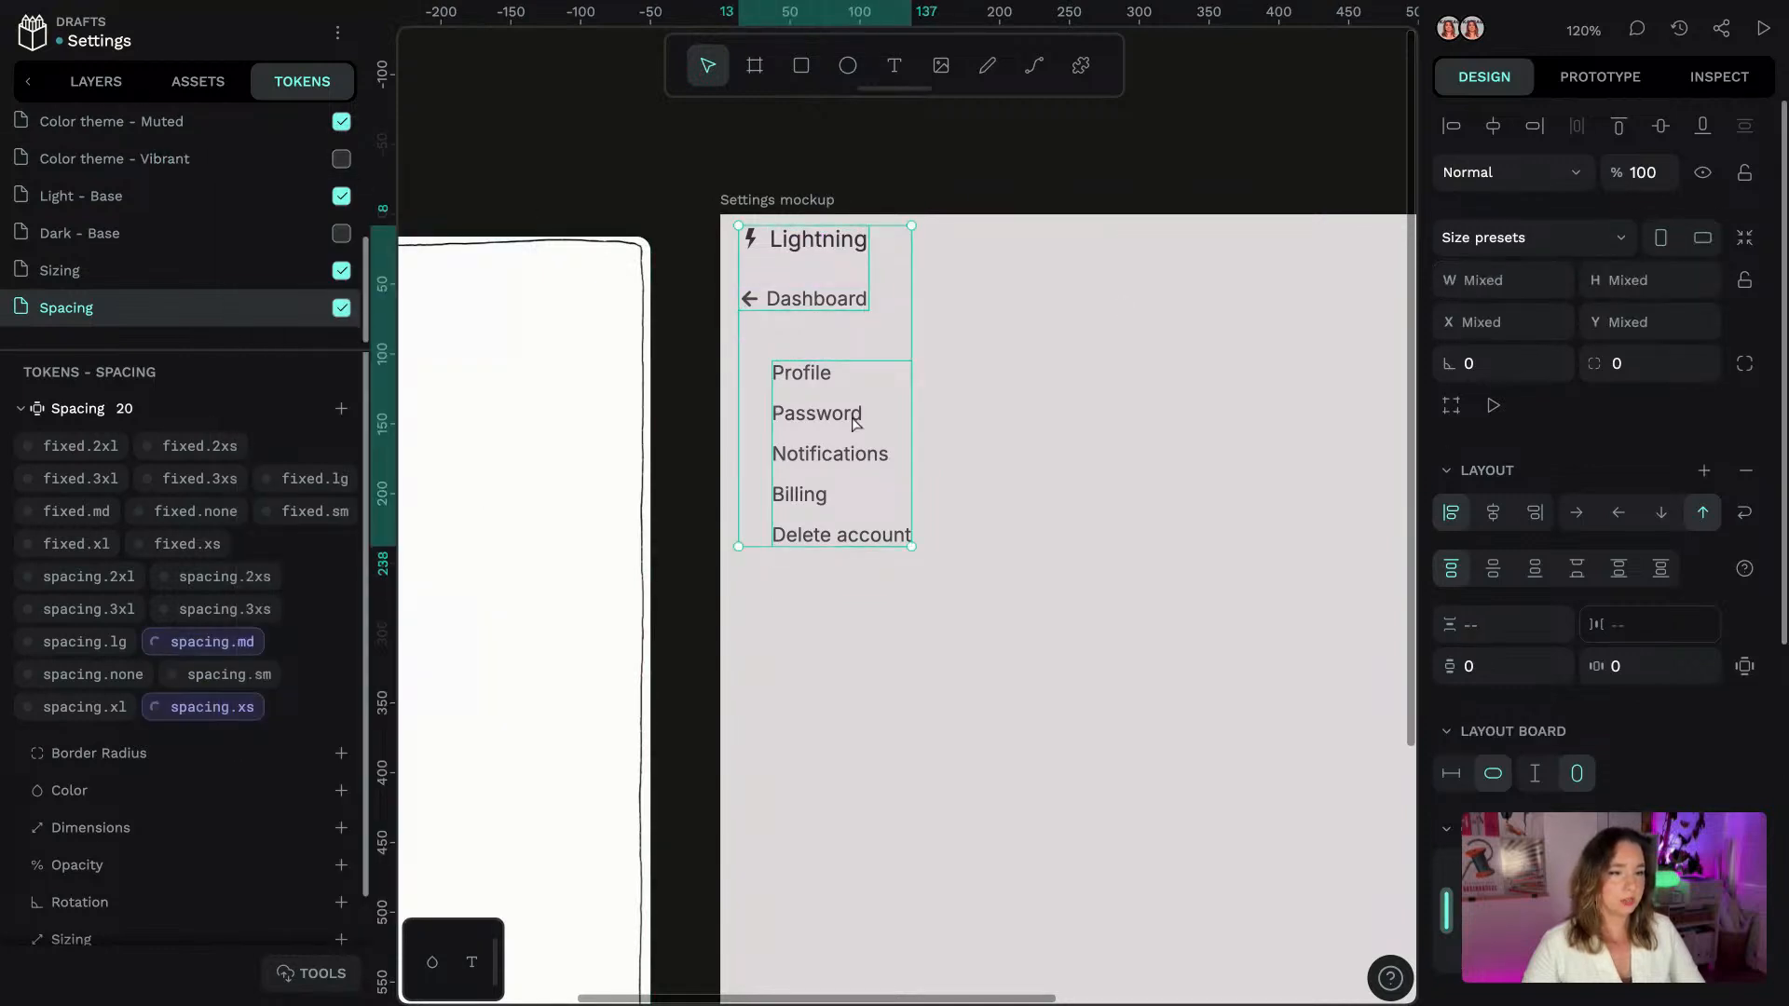
pyautogui.rightClick(855, 424)
pyautogui.click(930, 804)
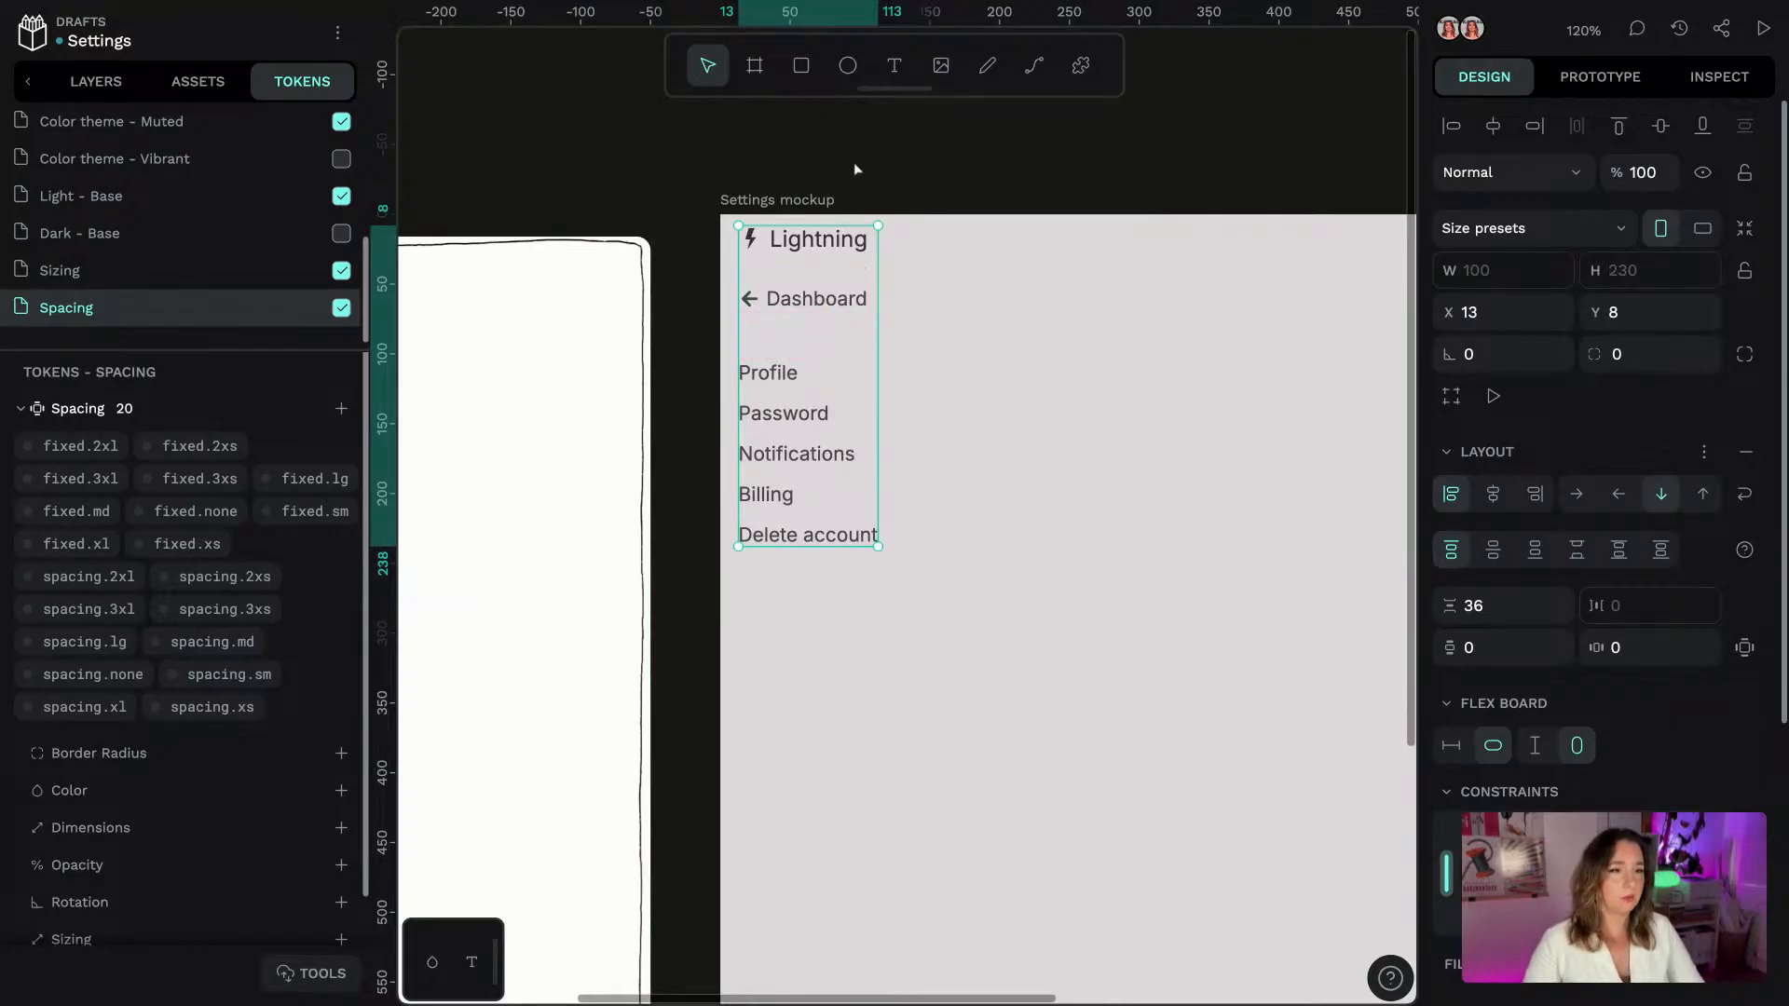
# Draw a horizontal divider line about 98 px wide between Dashboard and Profile with the Path tool
pyautogui.click(1034, 65)
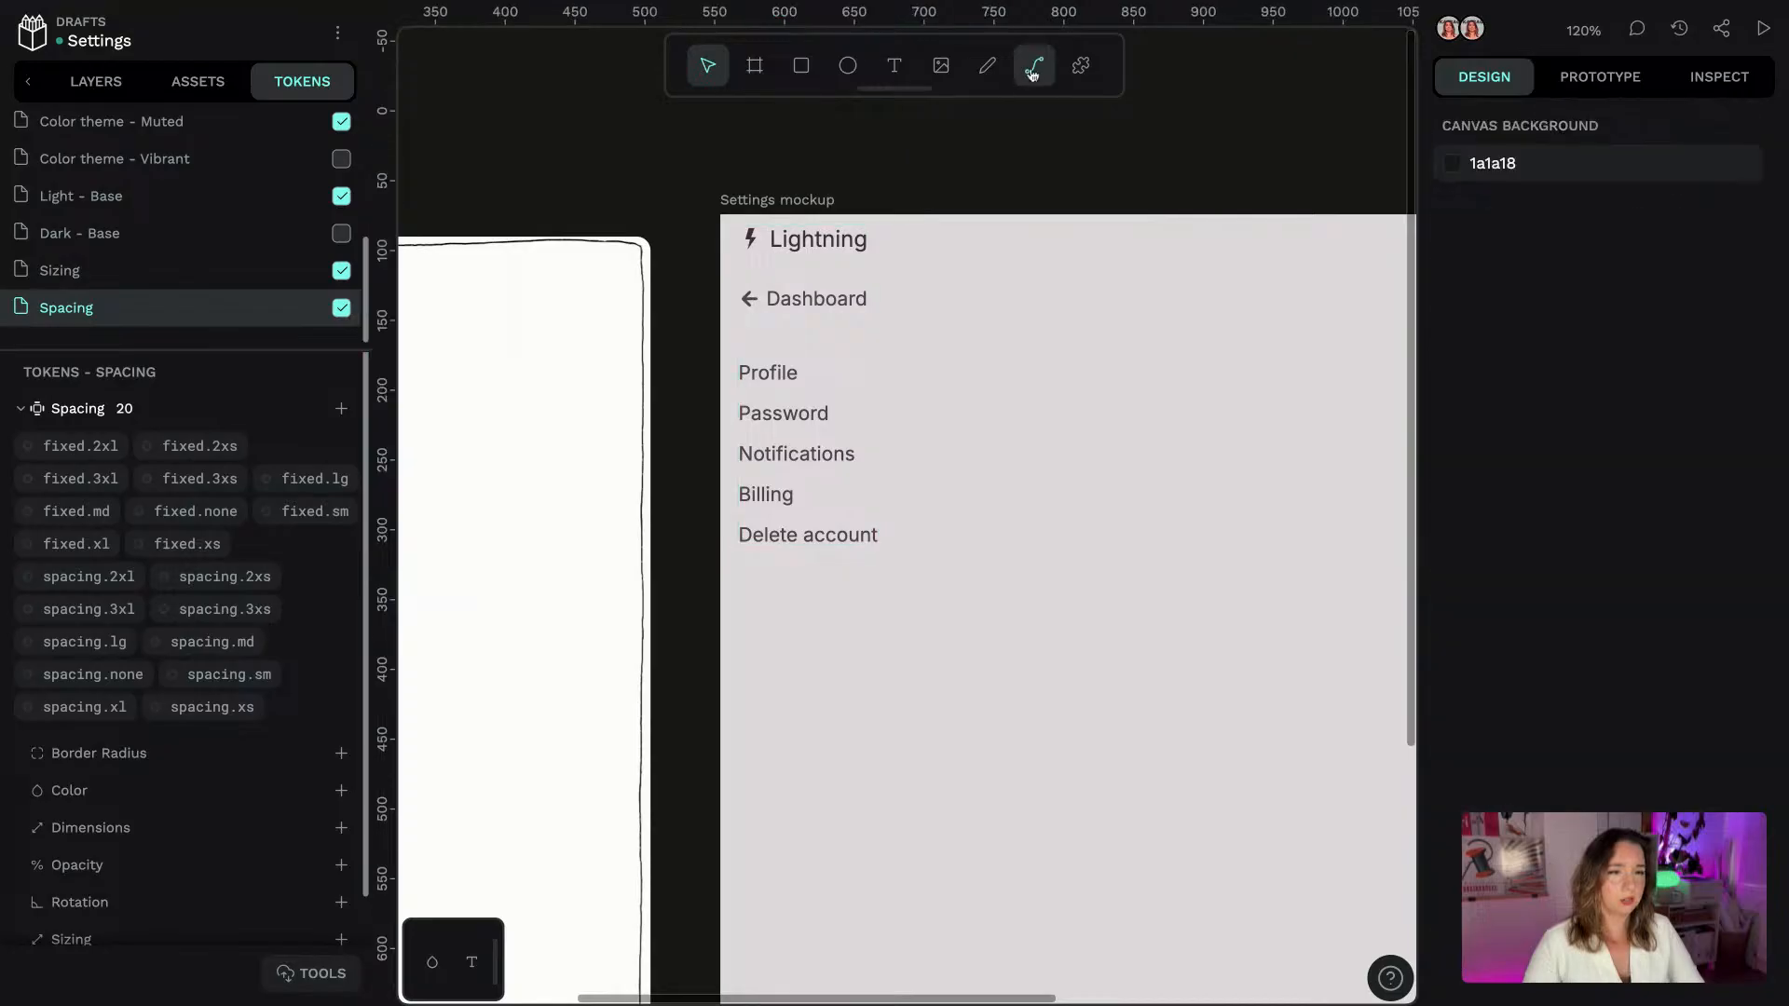
pyautogui.click(811, 328)
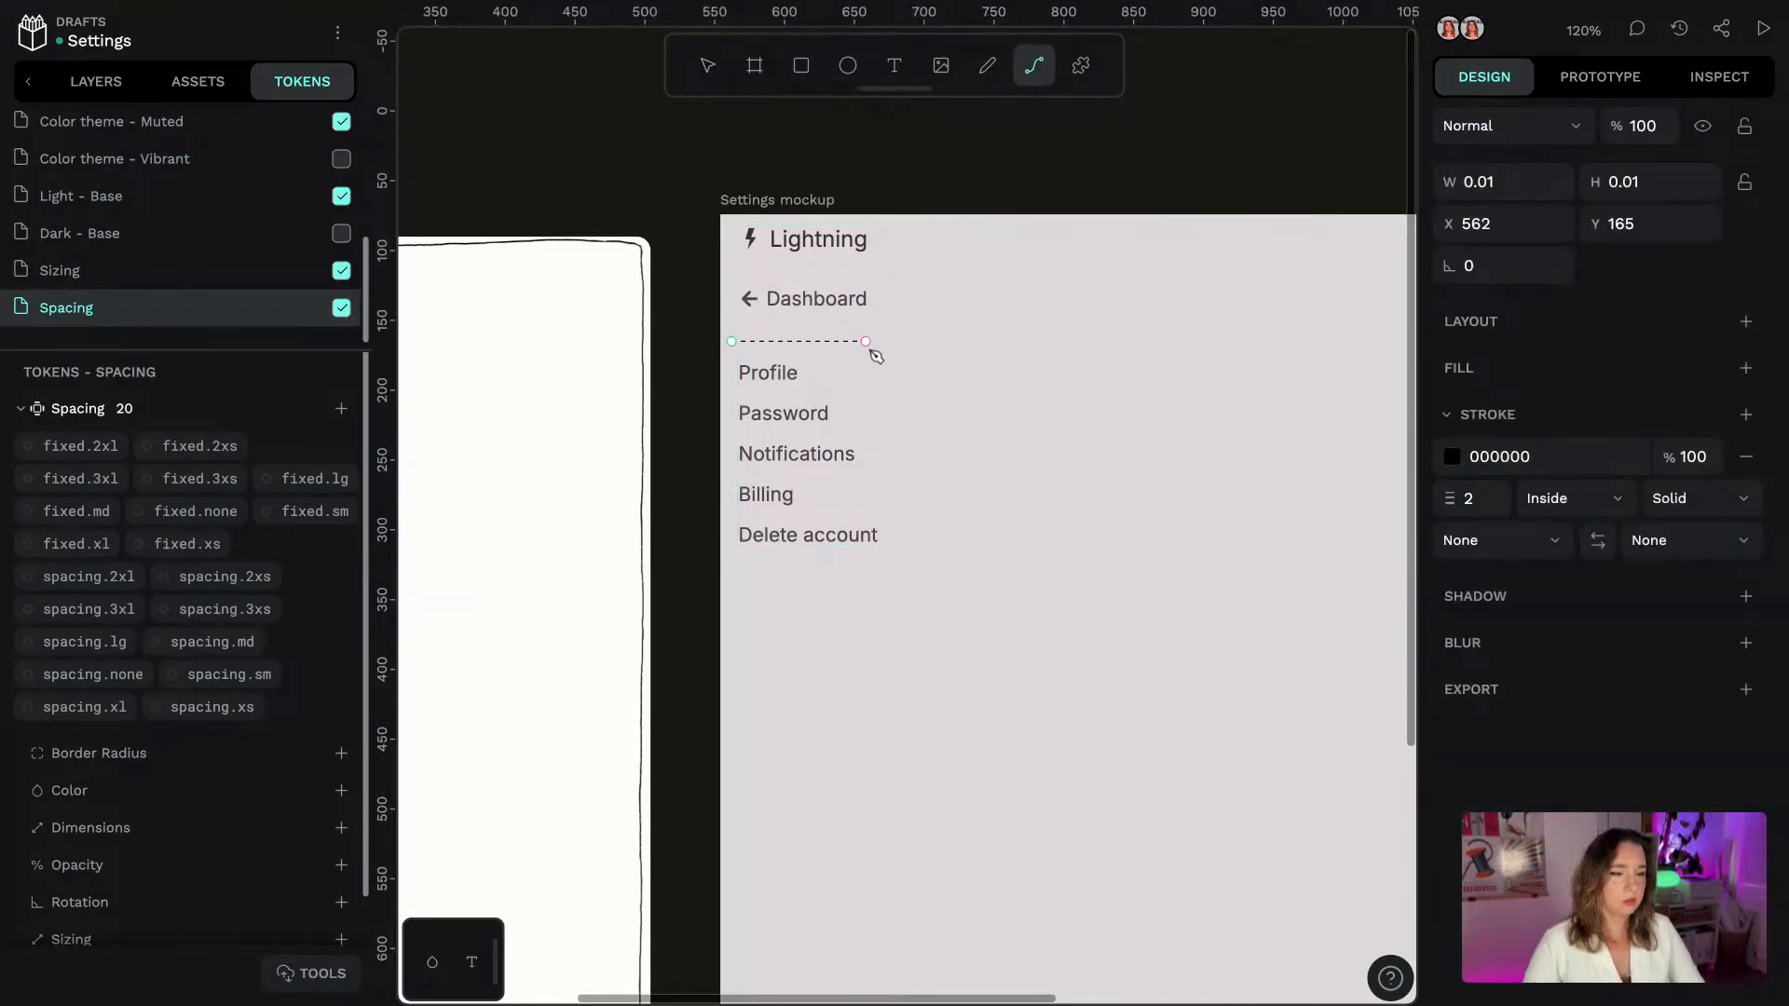
pyautogui.click(856, 341)
pyautogui.press('Return')
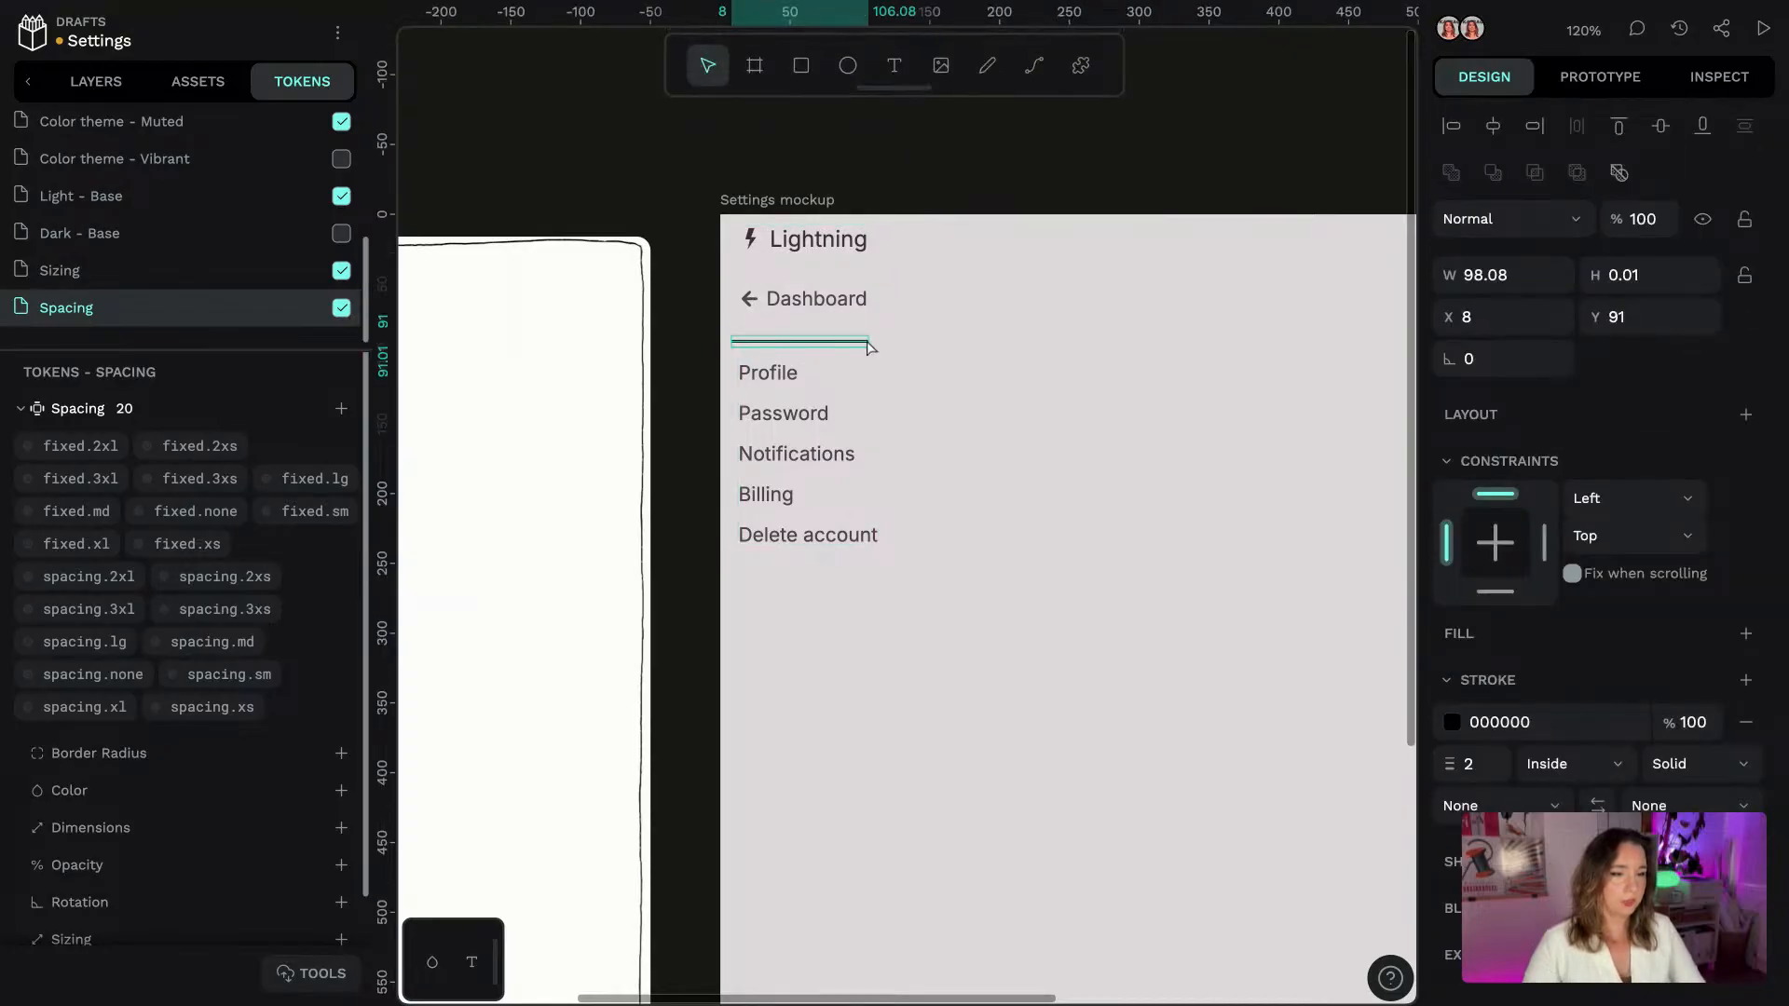
# Apply the line.sm stroke width token from the Foundations set to the divider line
pyautogui.scroll(5, 296, 272)
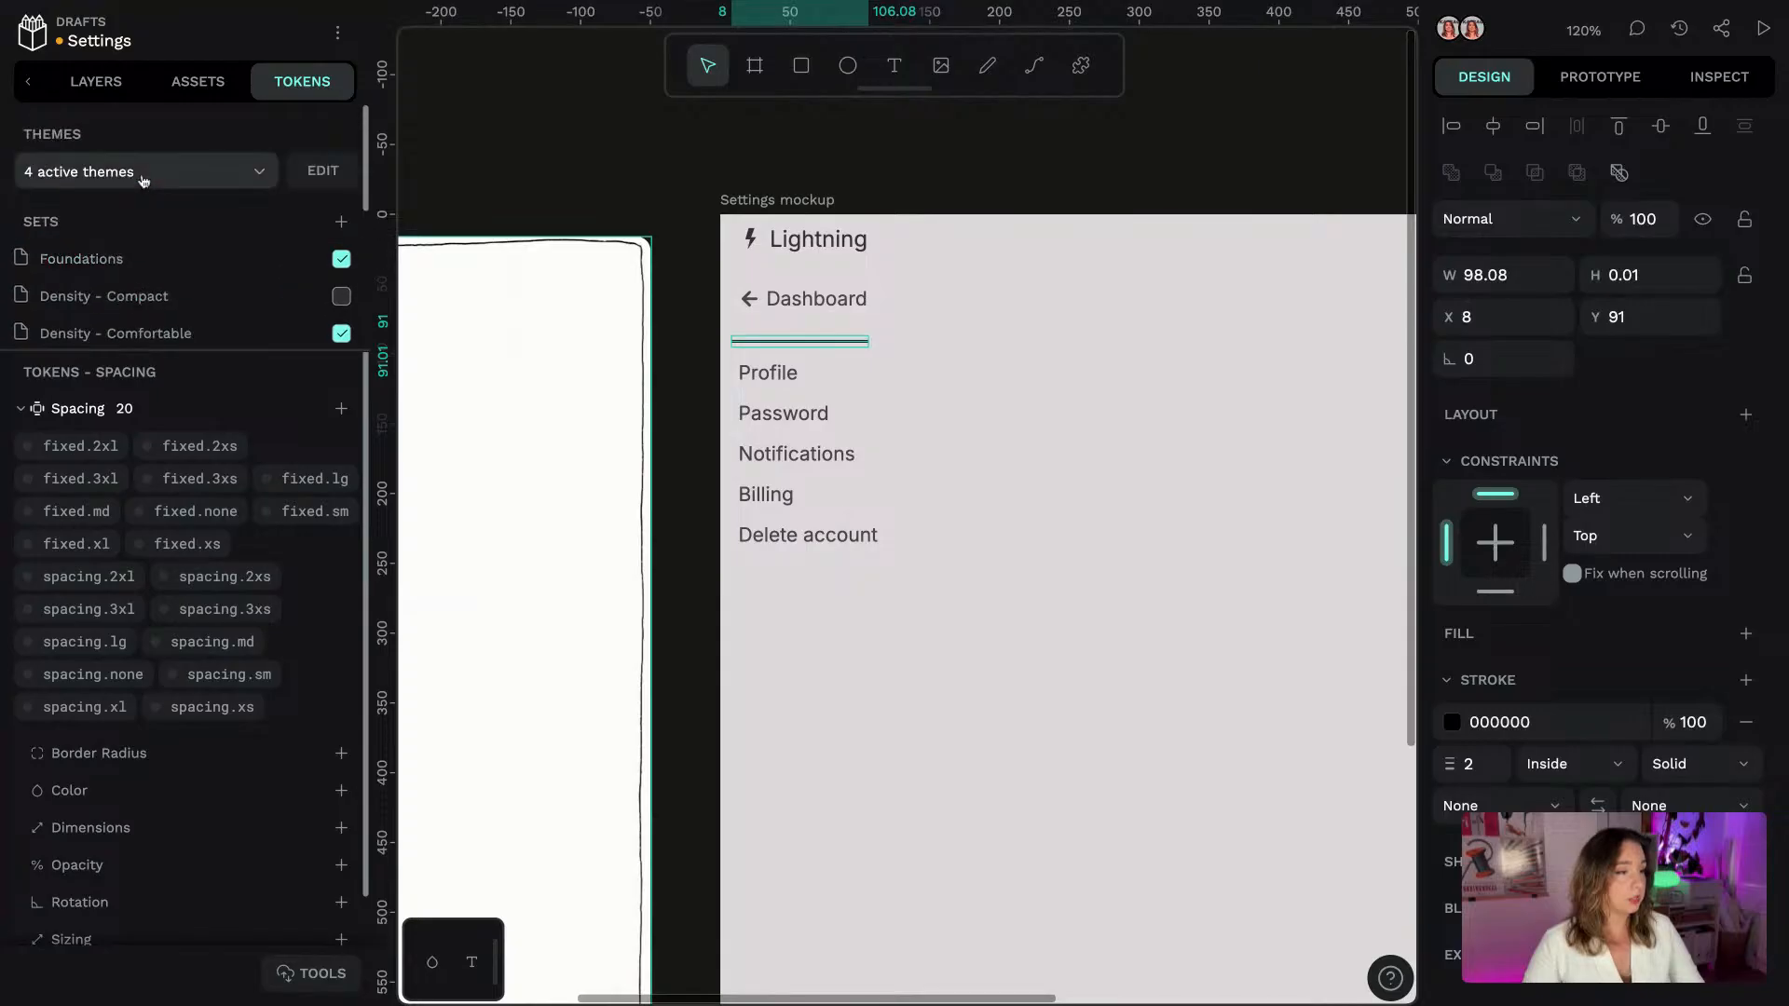
pyautogui.click(225, 265)
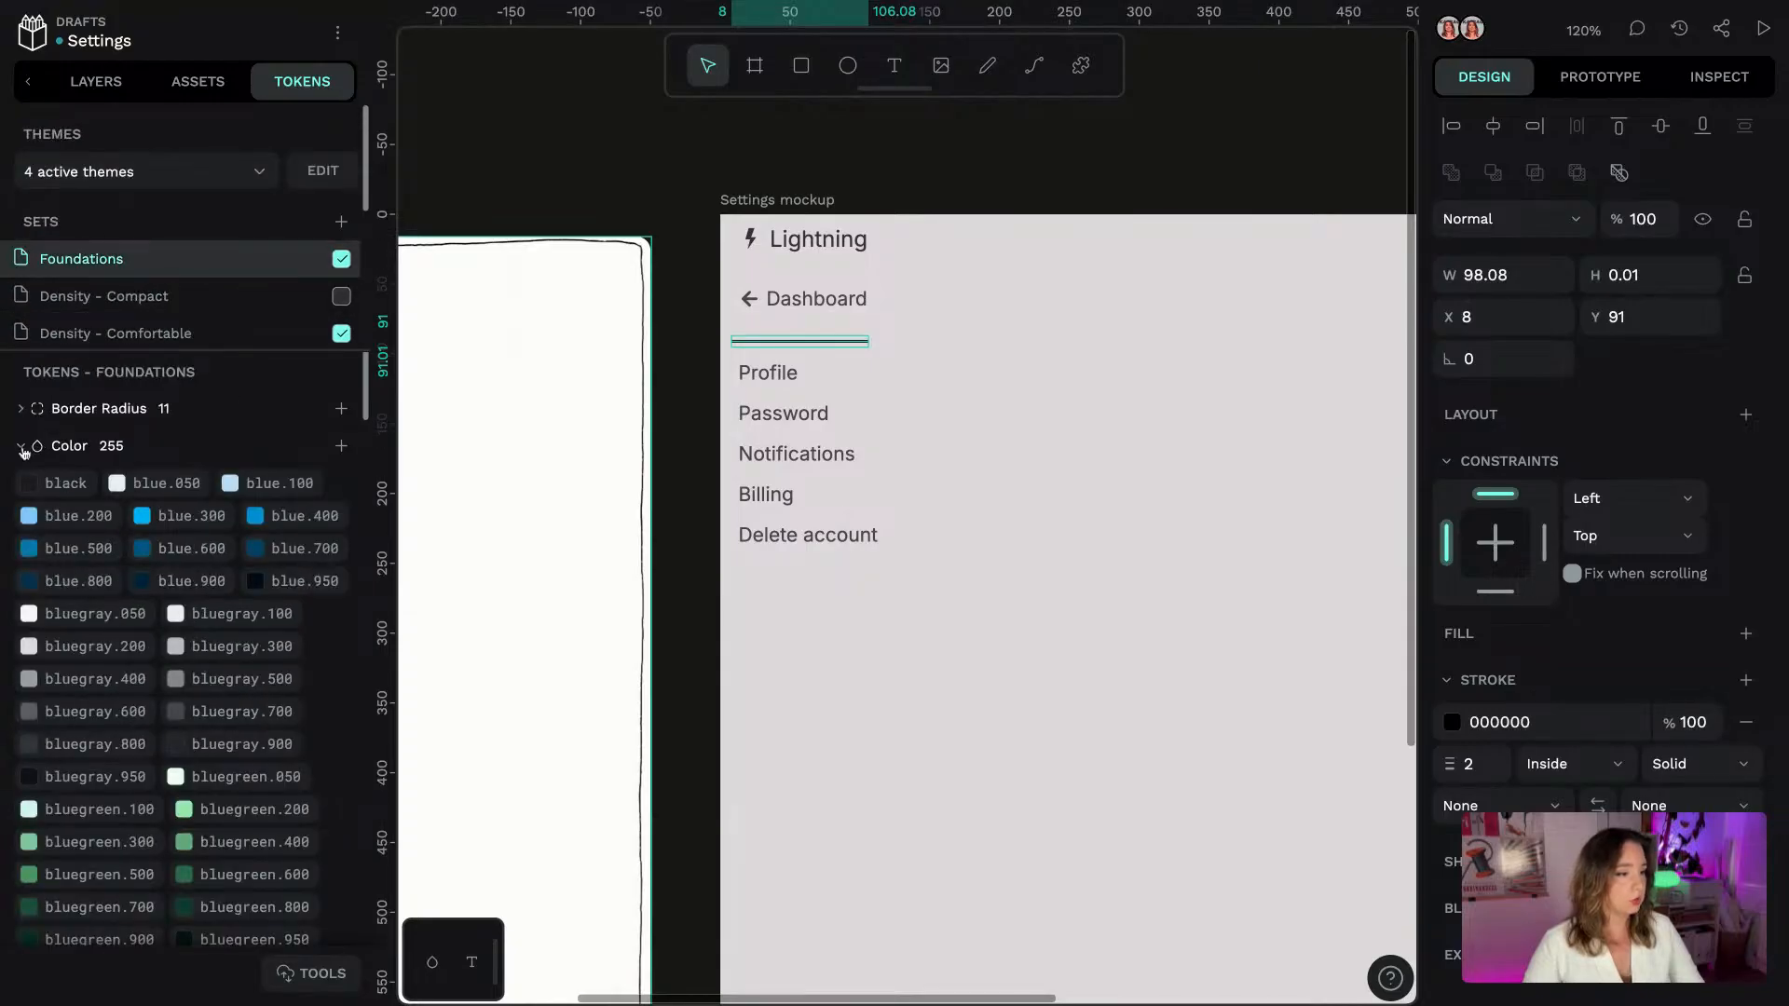
pyautogui.click(20, 445)
pyautogui.click(74, 589)
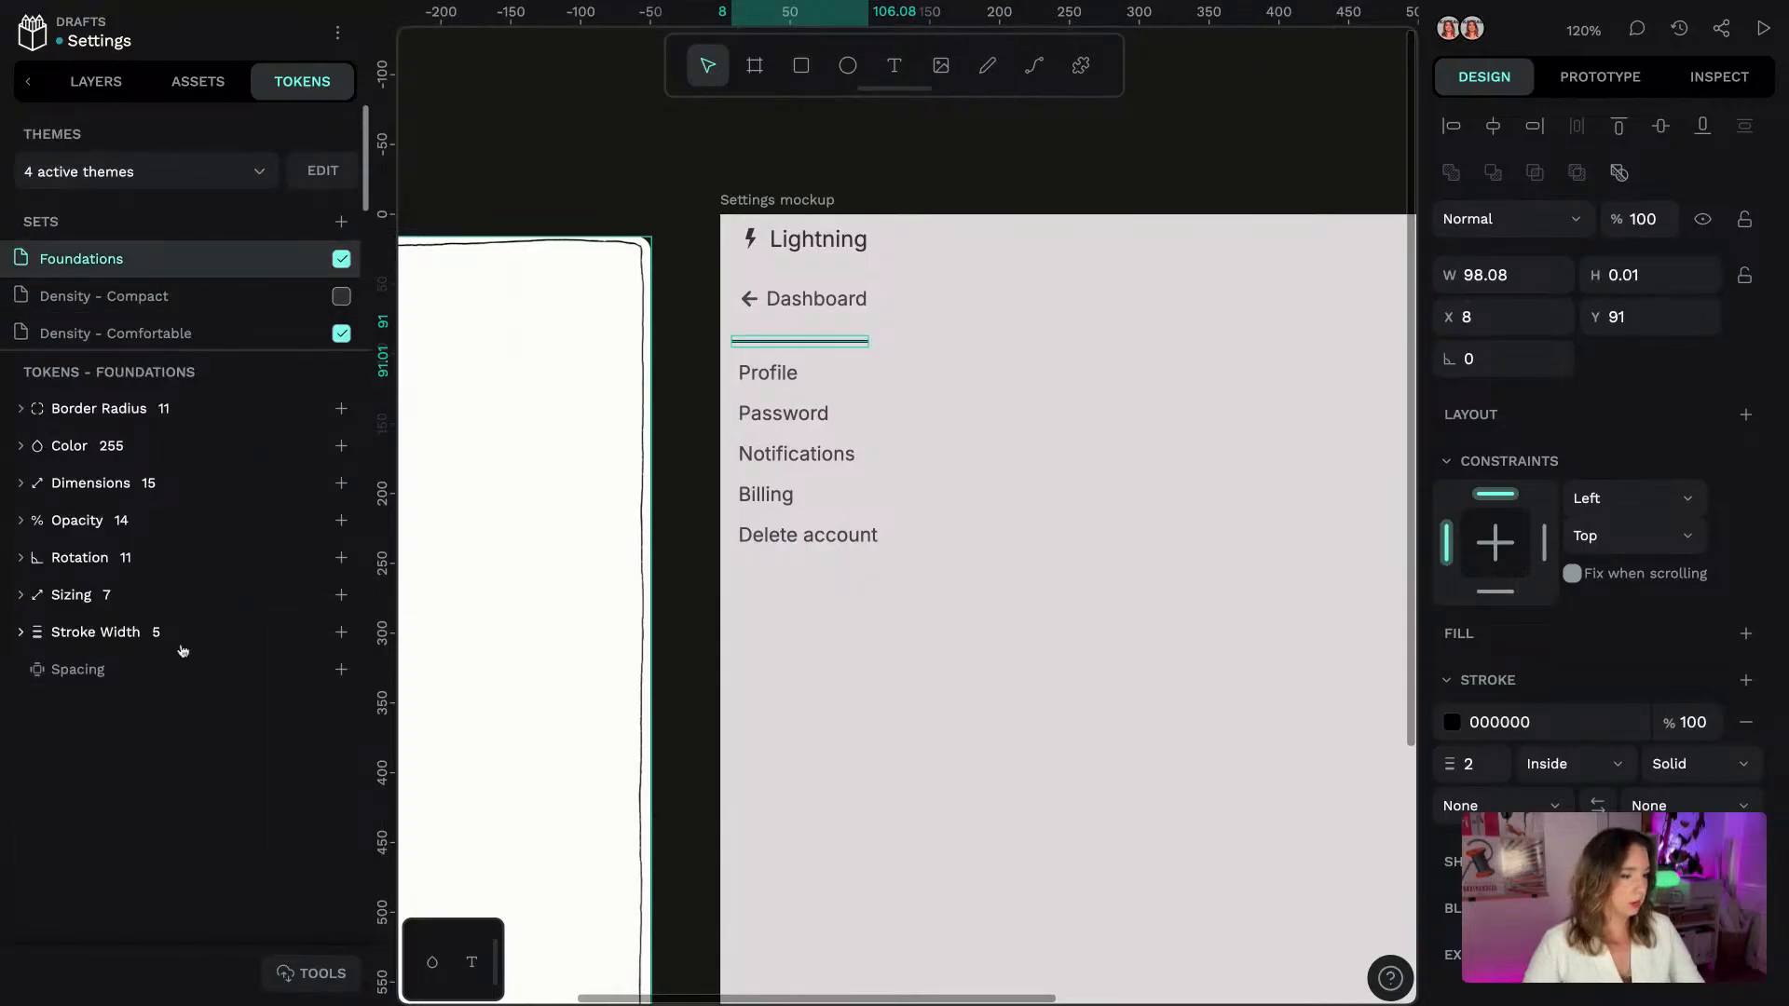
pyautogui.click(128, 634)
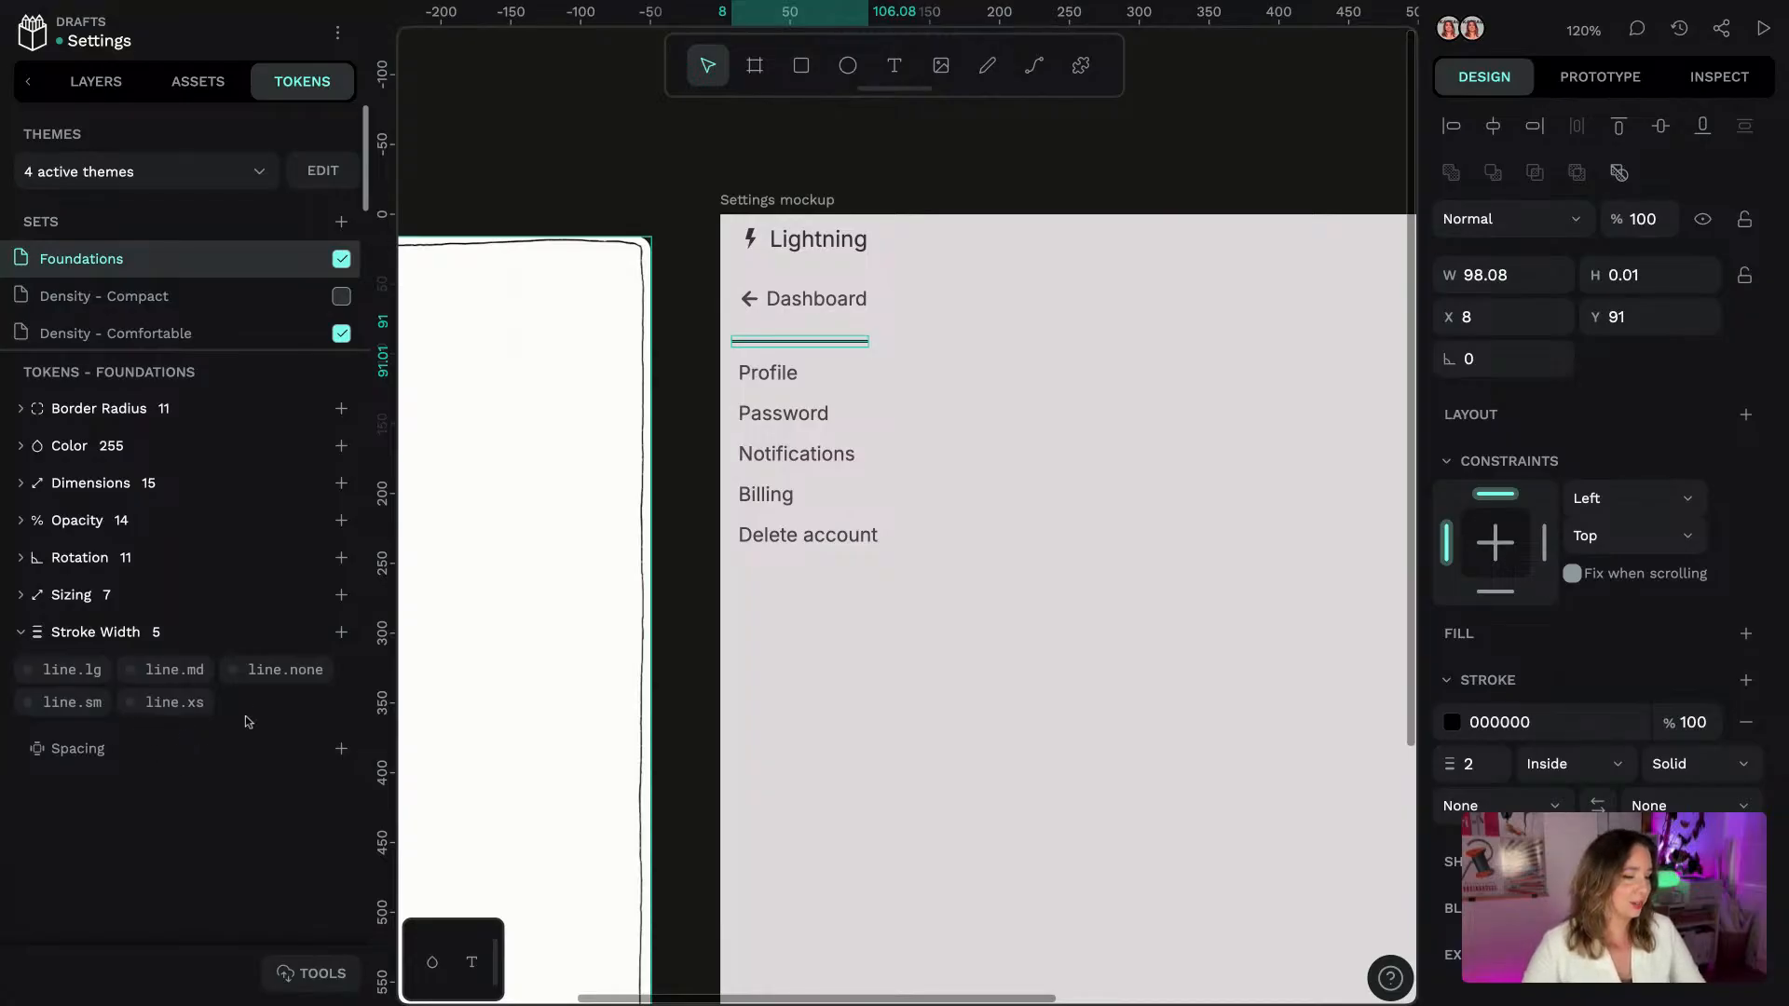
pyautogui.click(94, 713)
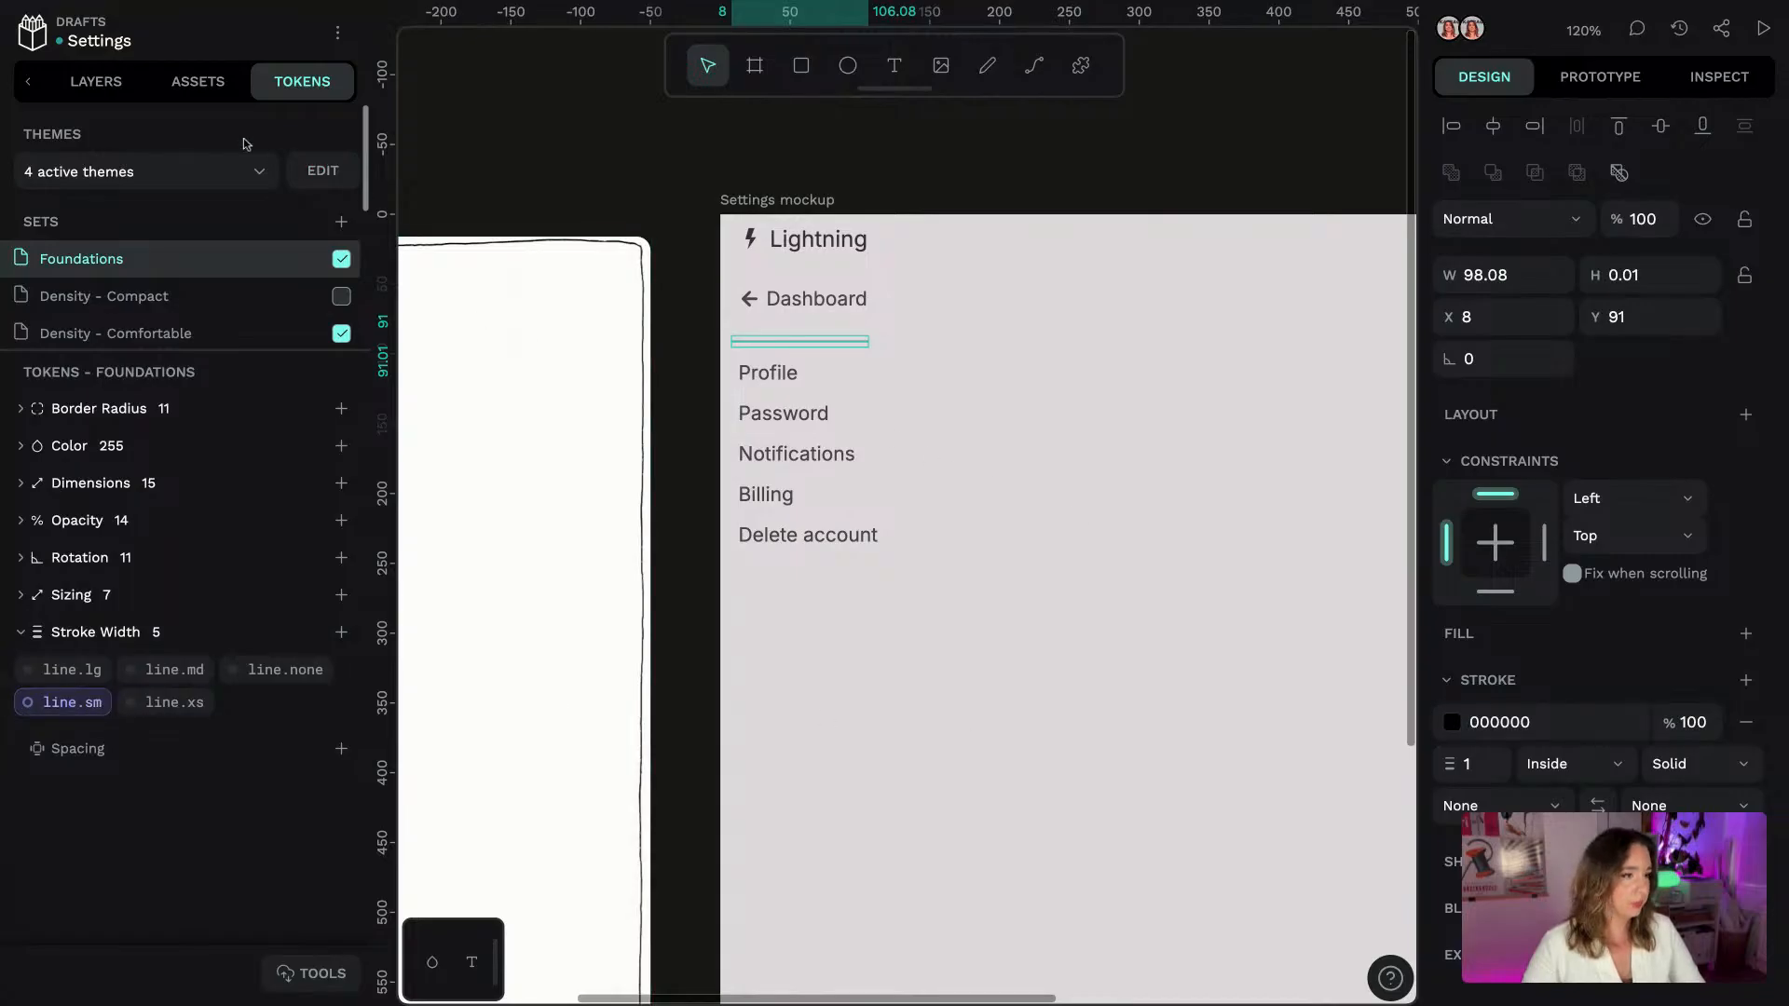
# Show the color tokens of the Light - Base set, down to the layerOne group
pyautogui.scroll(-3, 186, 279)
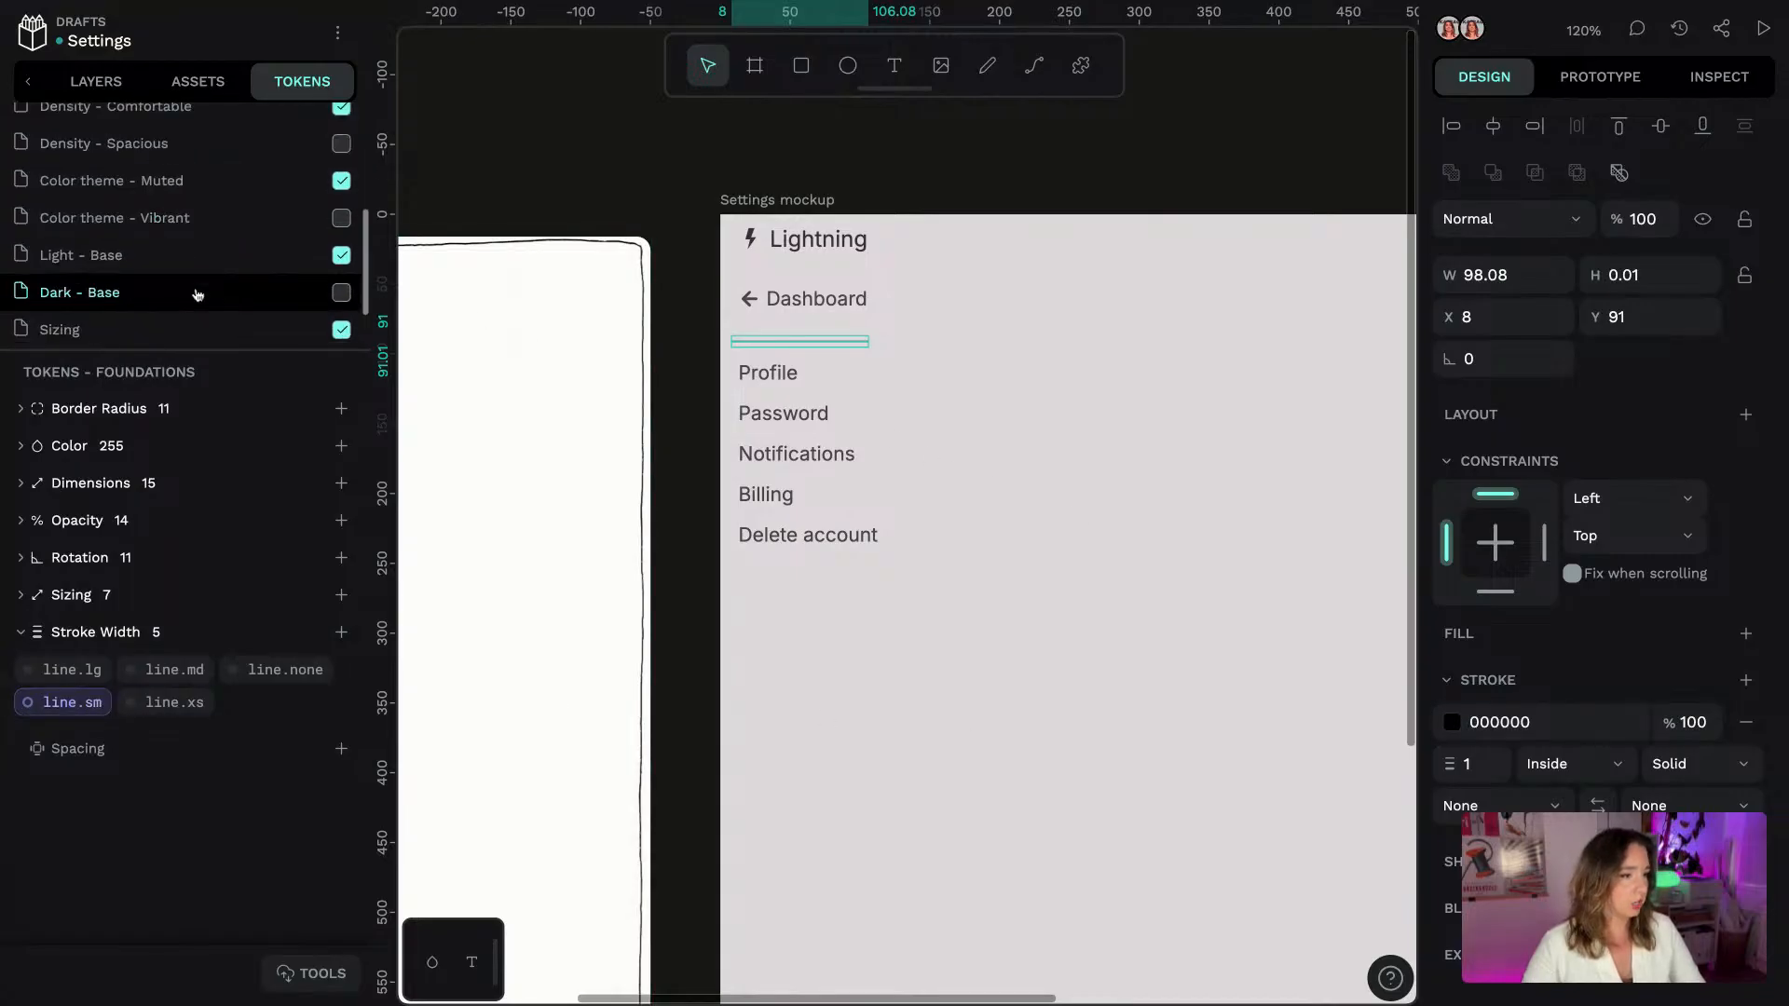
pyautogui.click(185, 260)
pyautogui.click(75, 410)
pyautogui.scroll(-10, 200, 587)
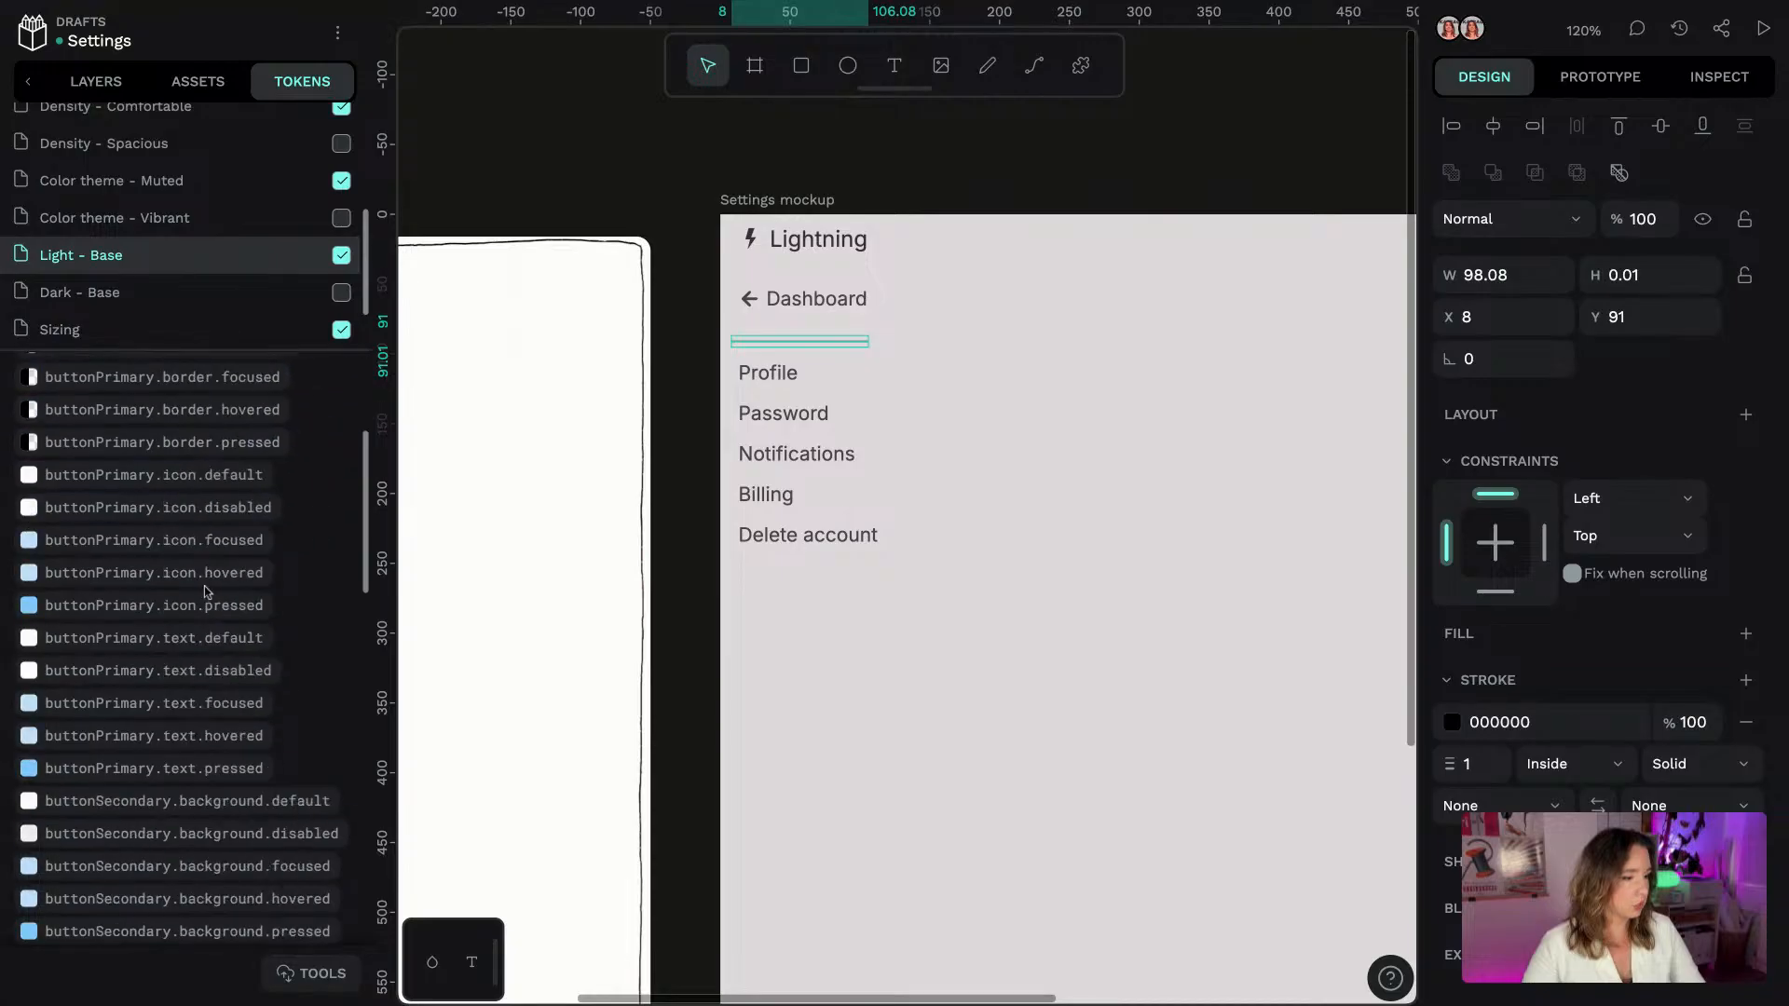
pyautogui.scroll(-10, 198, 594)
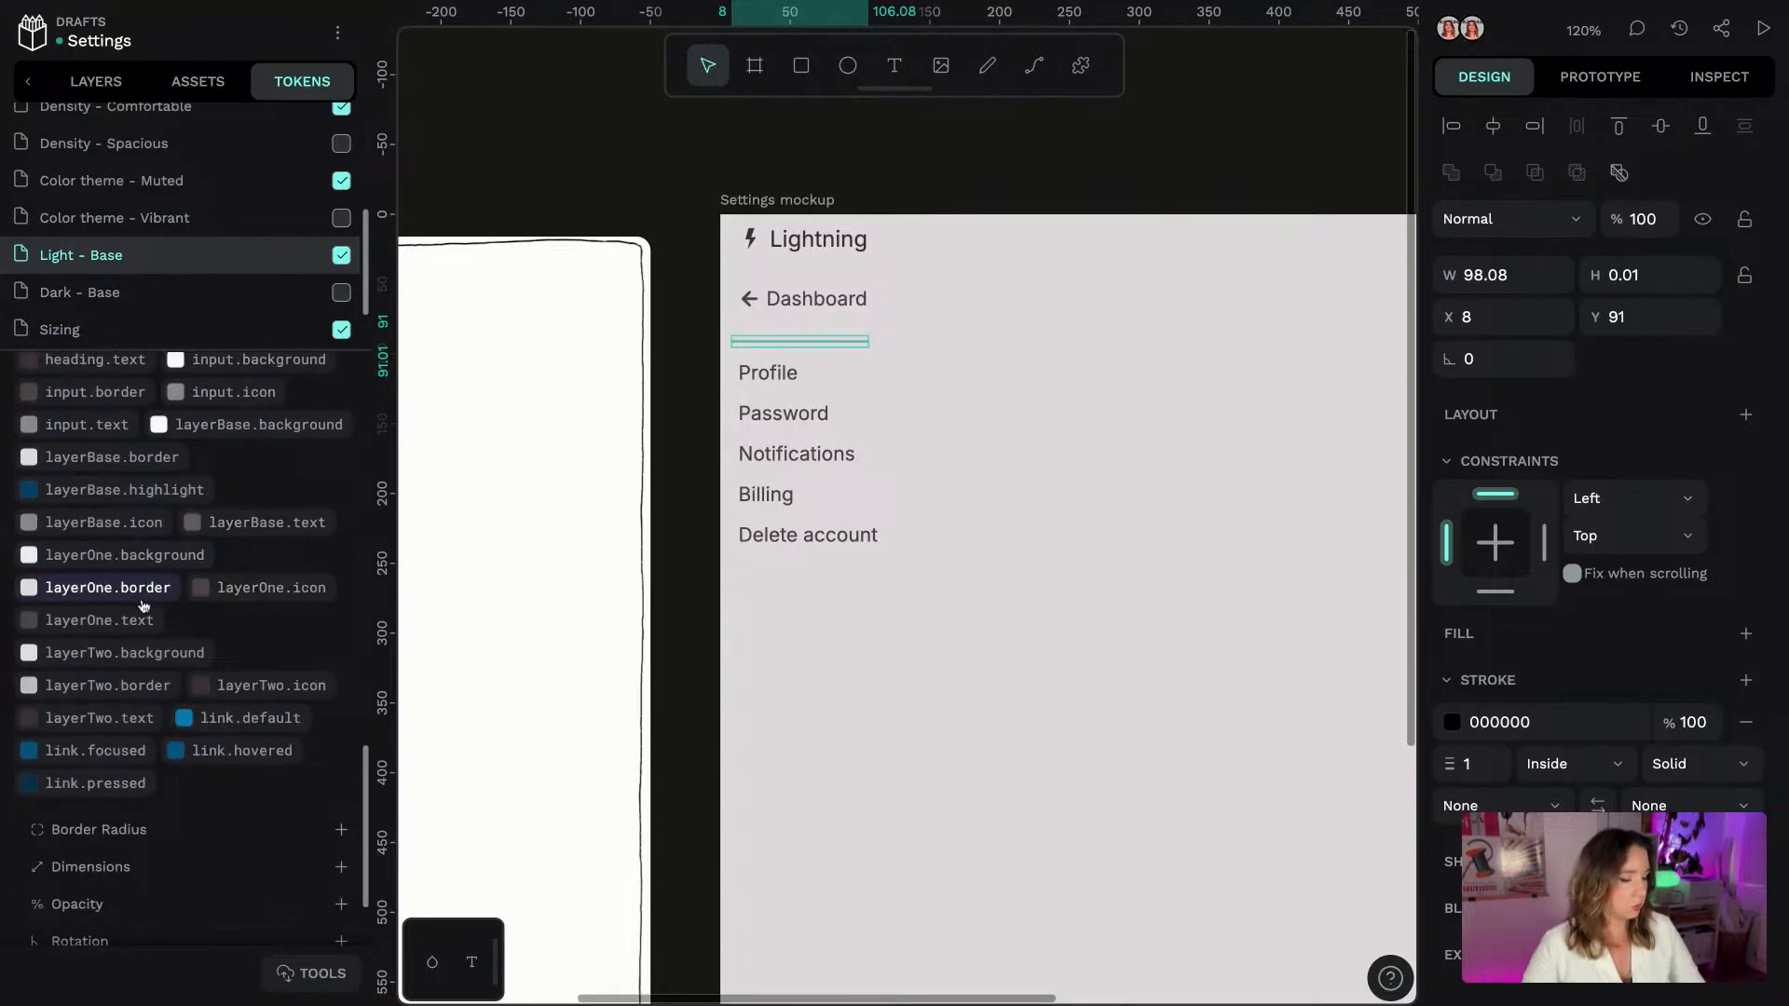
# Try the layerOne.border token as the divider line's fill and undo it
pyautogui.click(137, 588)
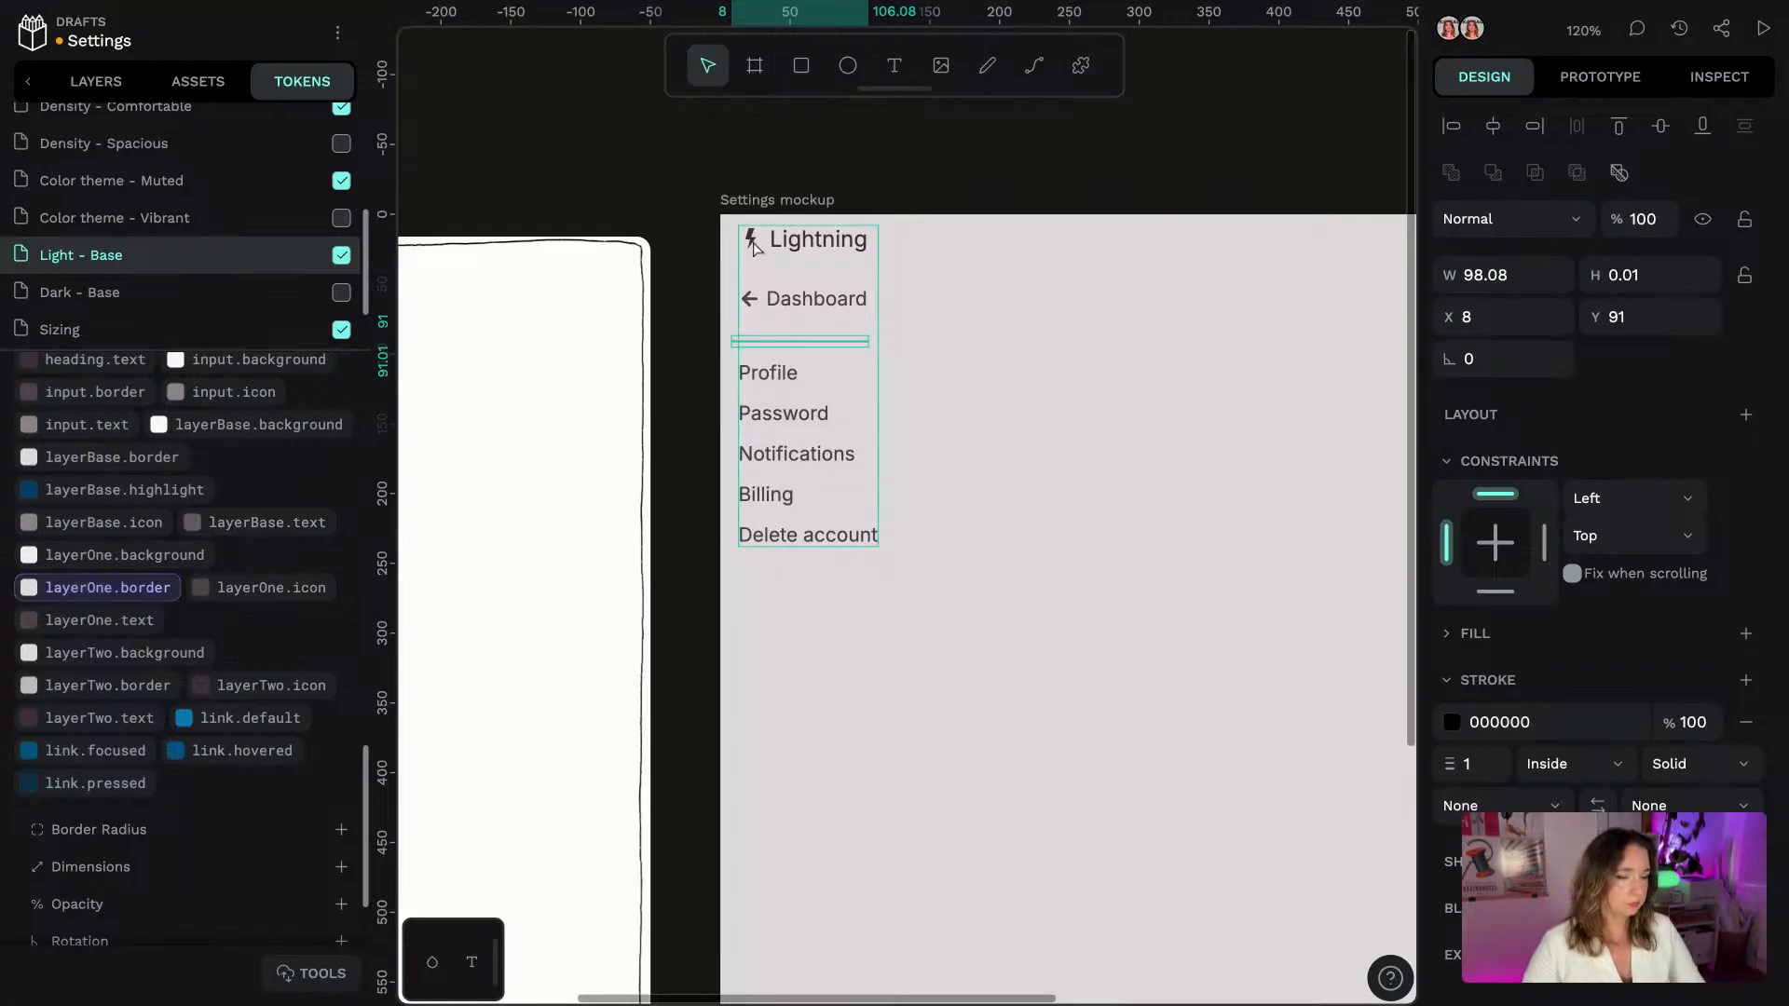
pyautogui.click(916, 204)
pyautogui.click(822, 344)
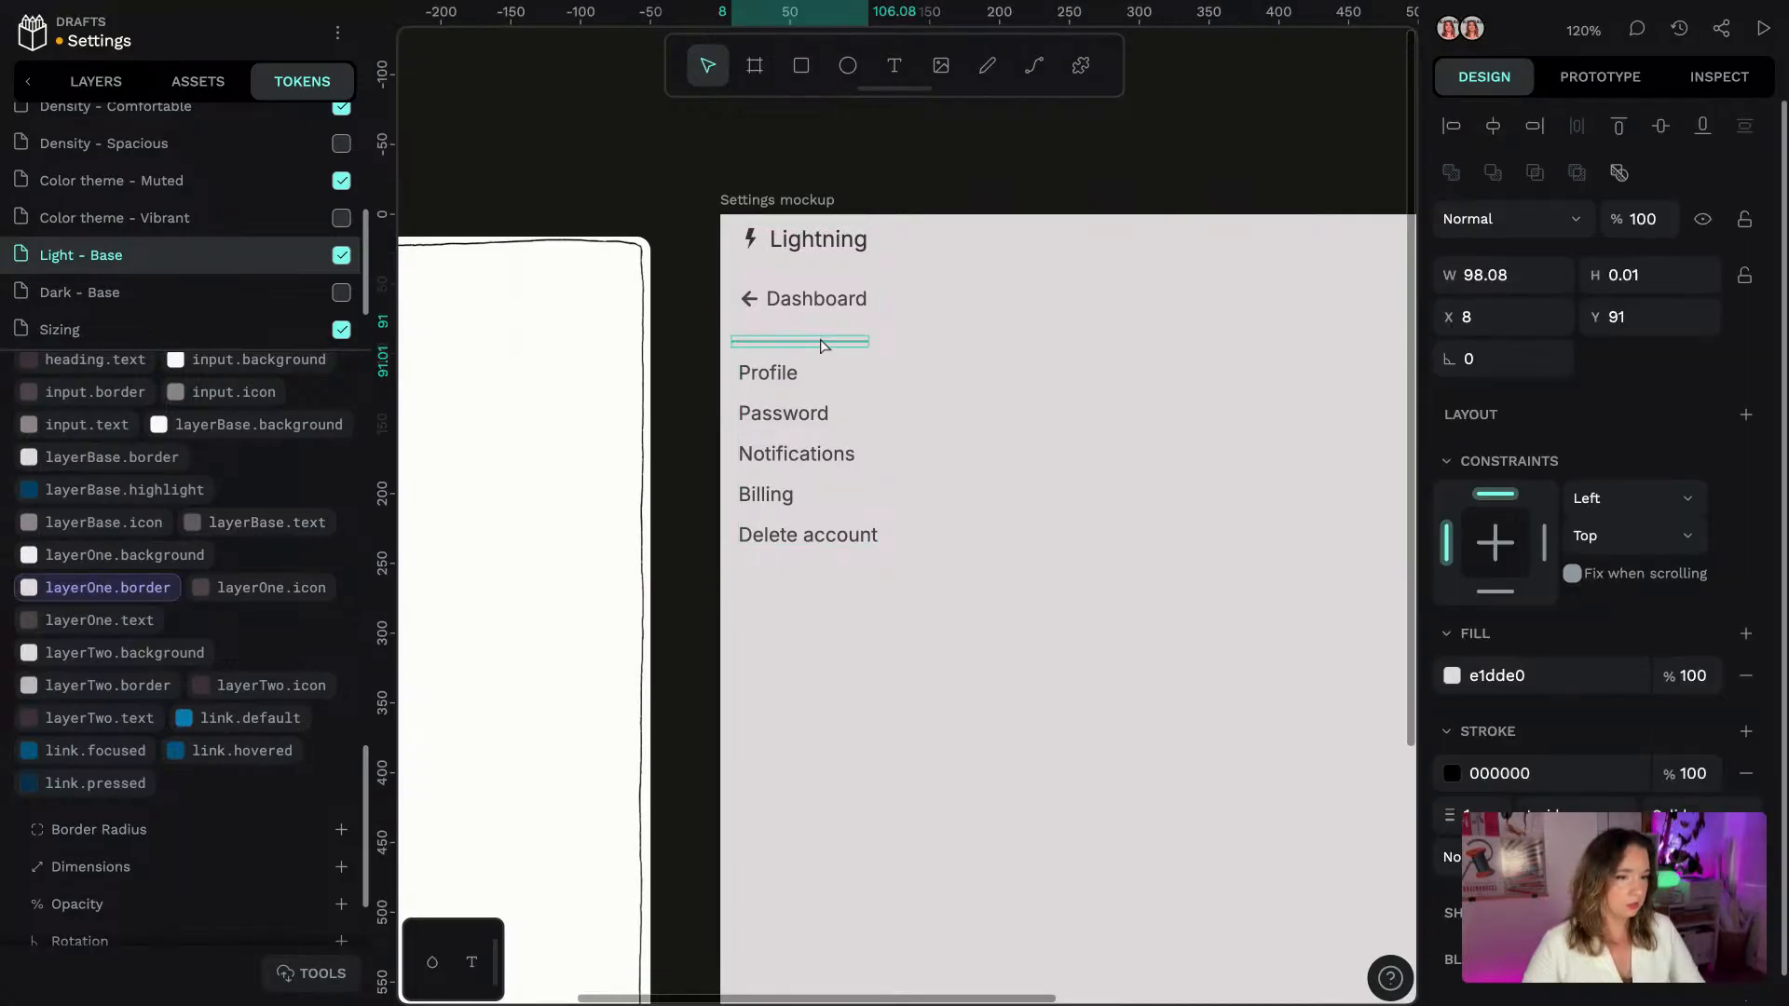
pyautogui.hotkey('ctrl', 'z')
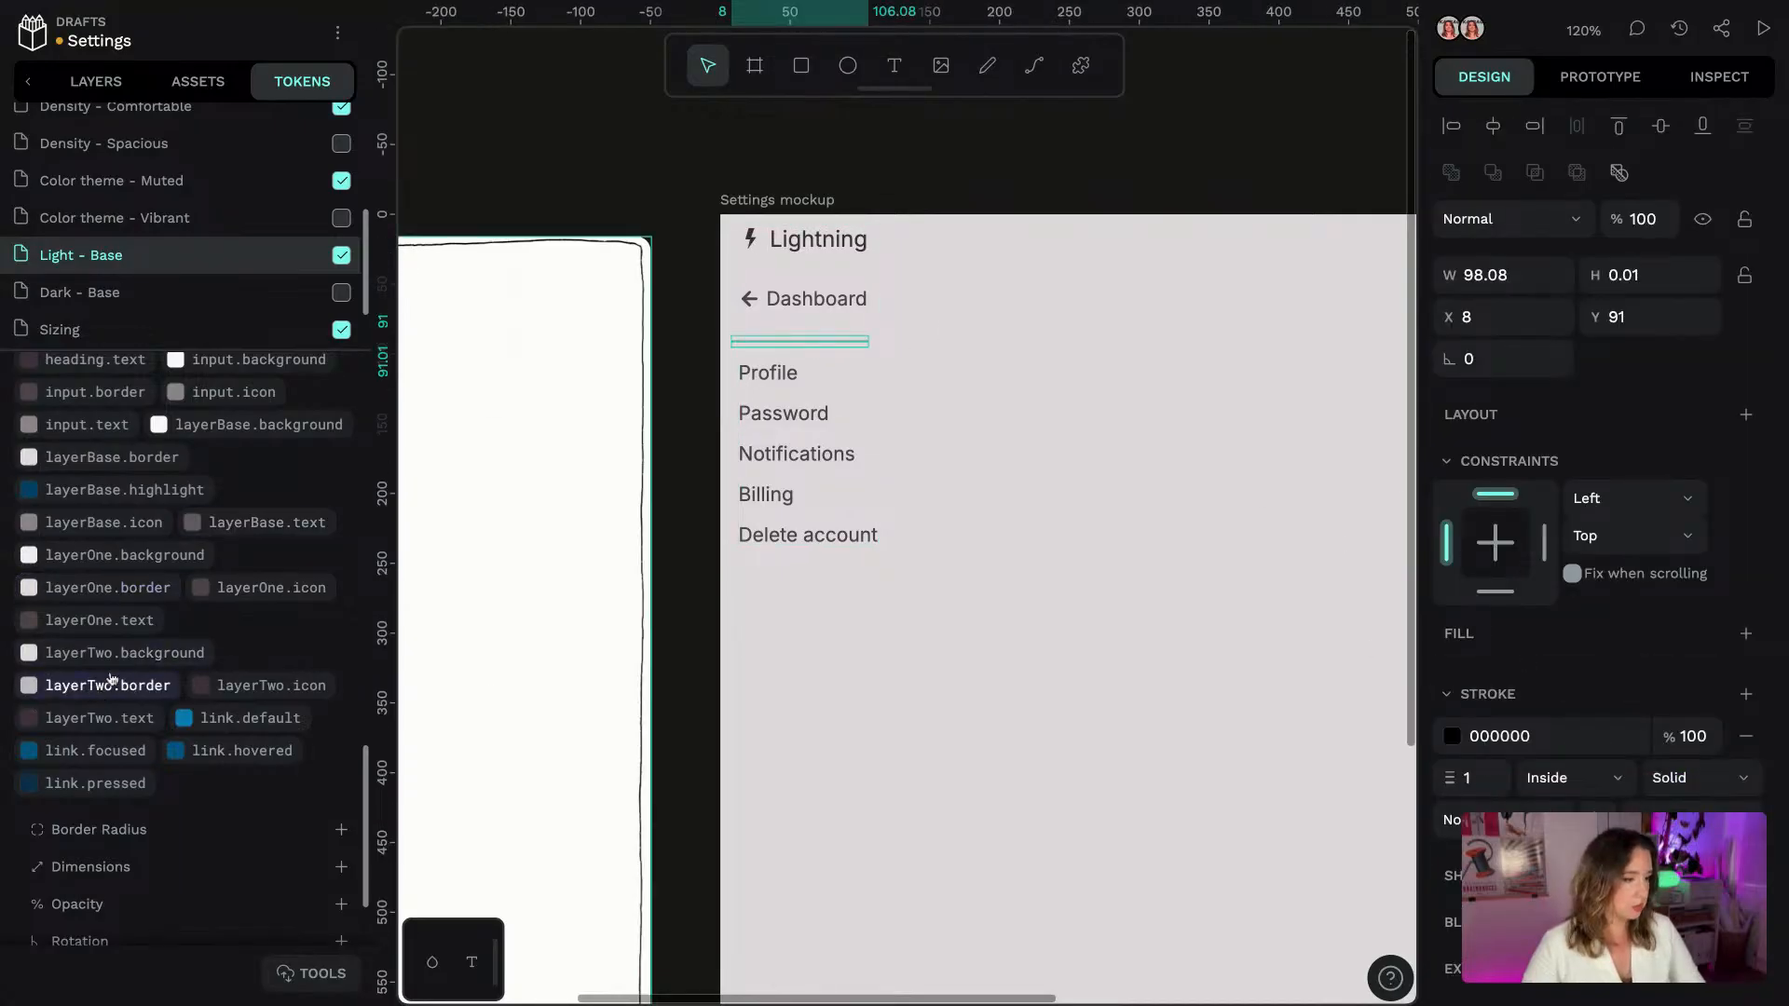
# Apply the layerOne.border color token to the stroke of the divider line
pyautogui.rightClick(120, 603)
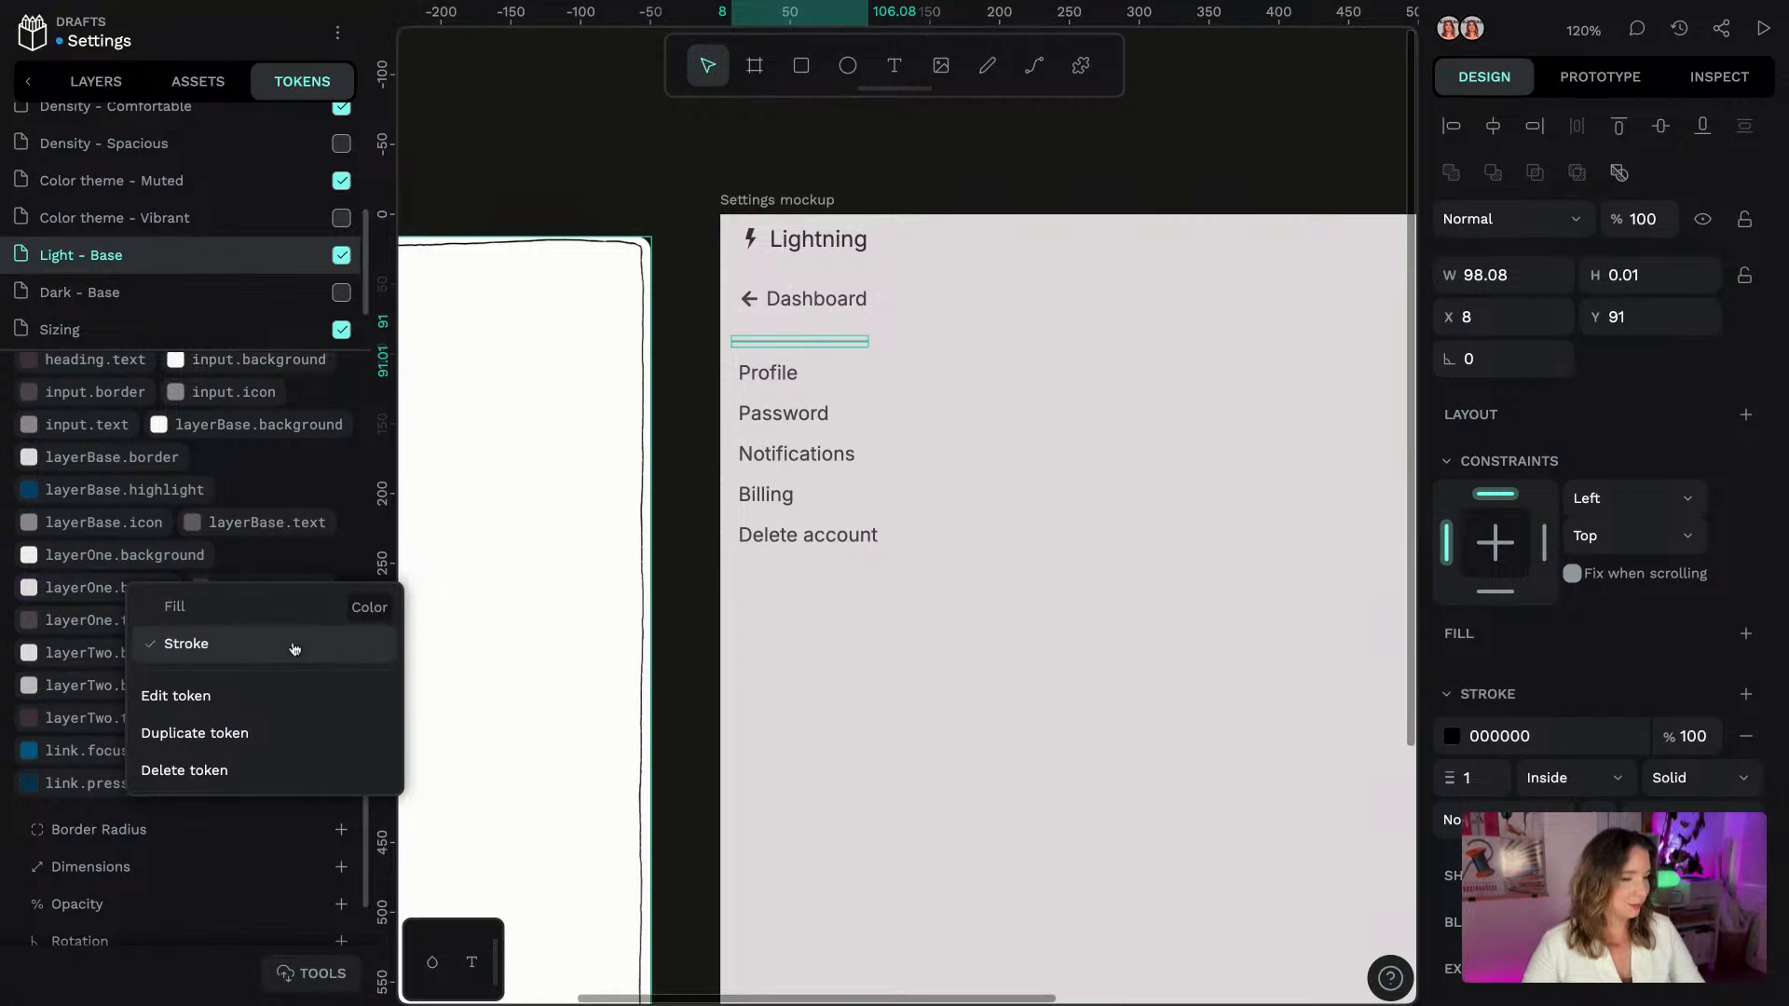
pyautogui.click(184, 642)
pyautogui.click(666, 155)
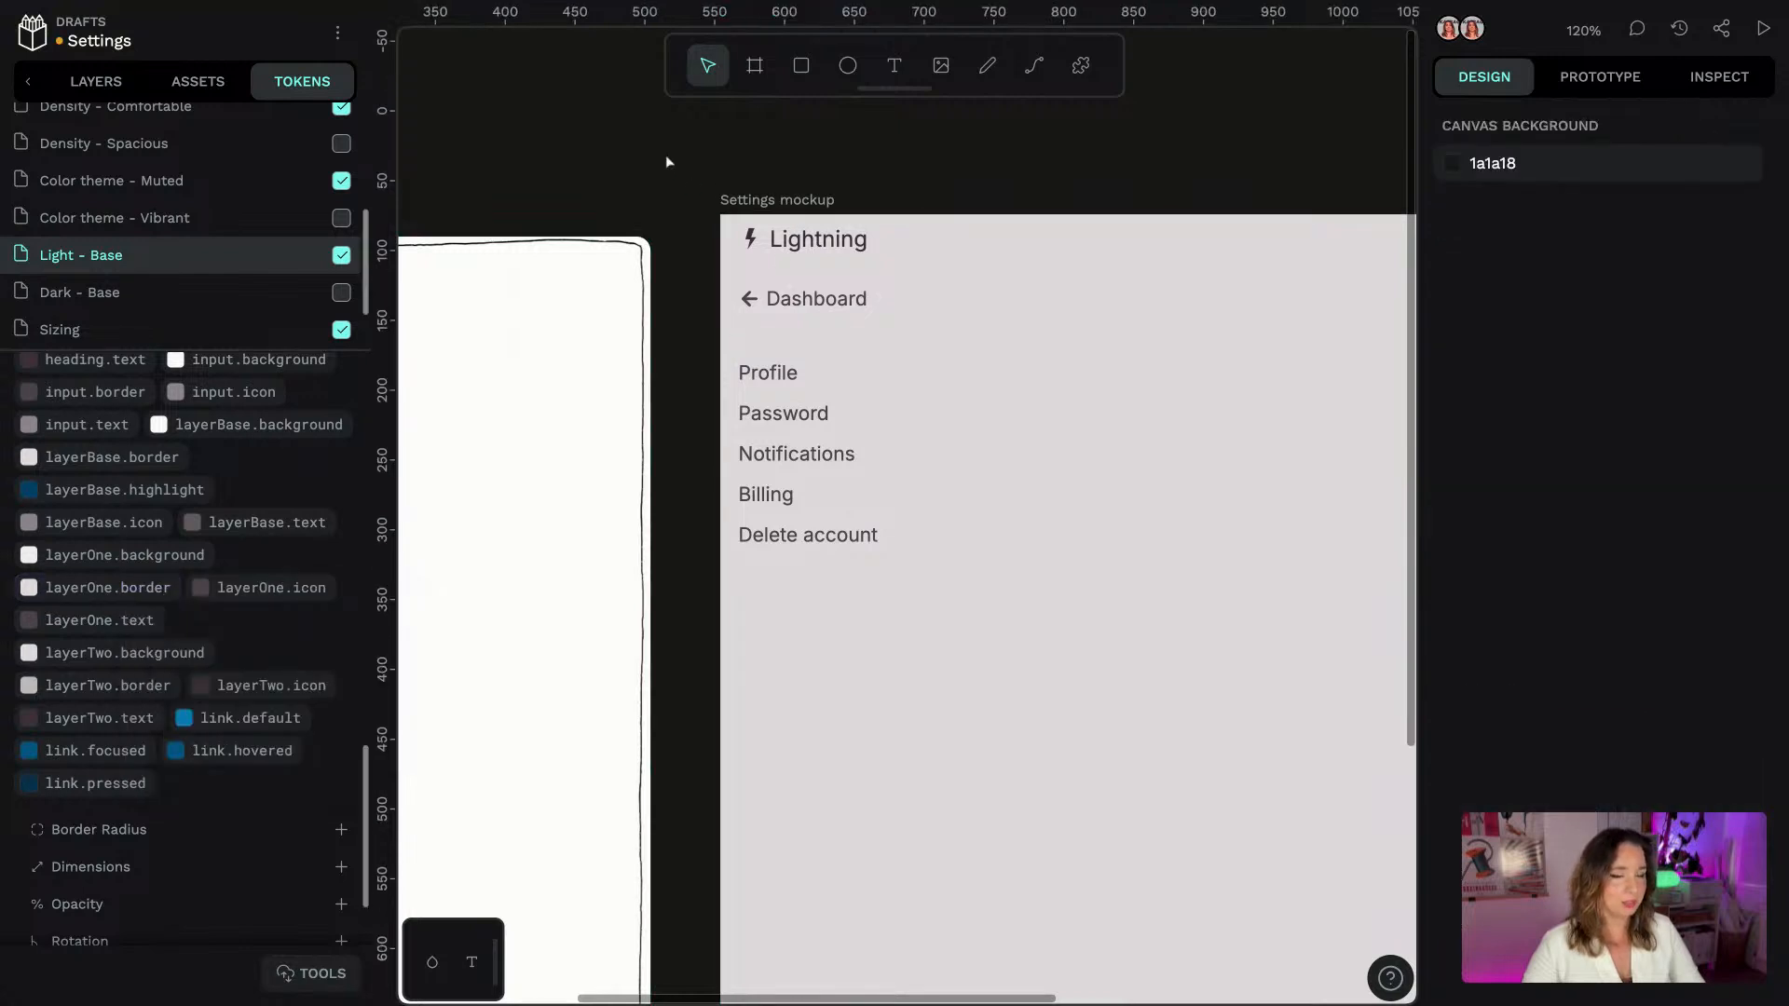
pyautogui.click(825, 343)
pyautogui.click(42, 593)
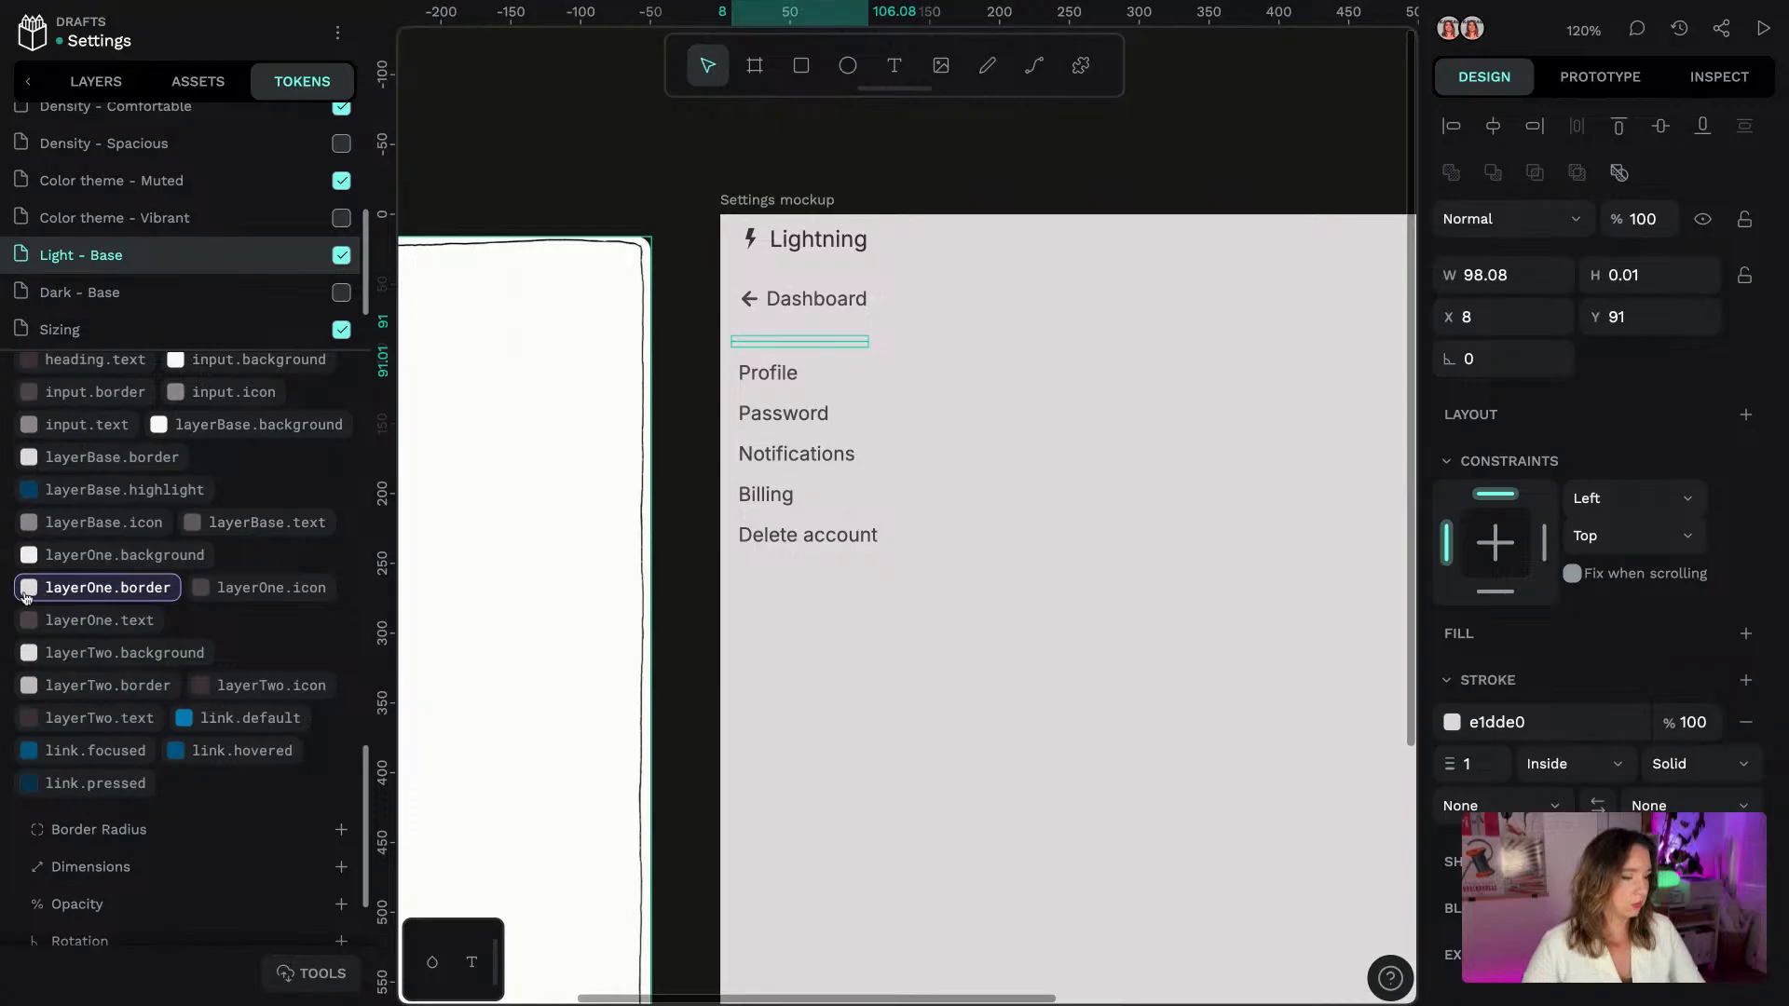
pyautogui.click(97, 597)
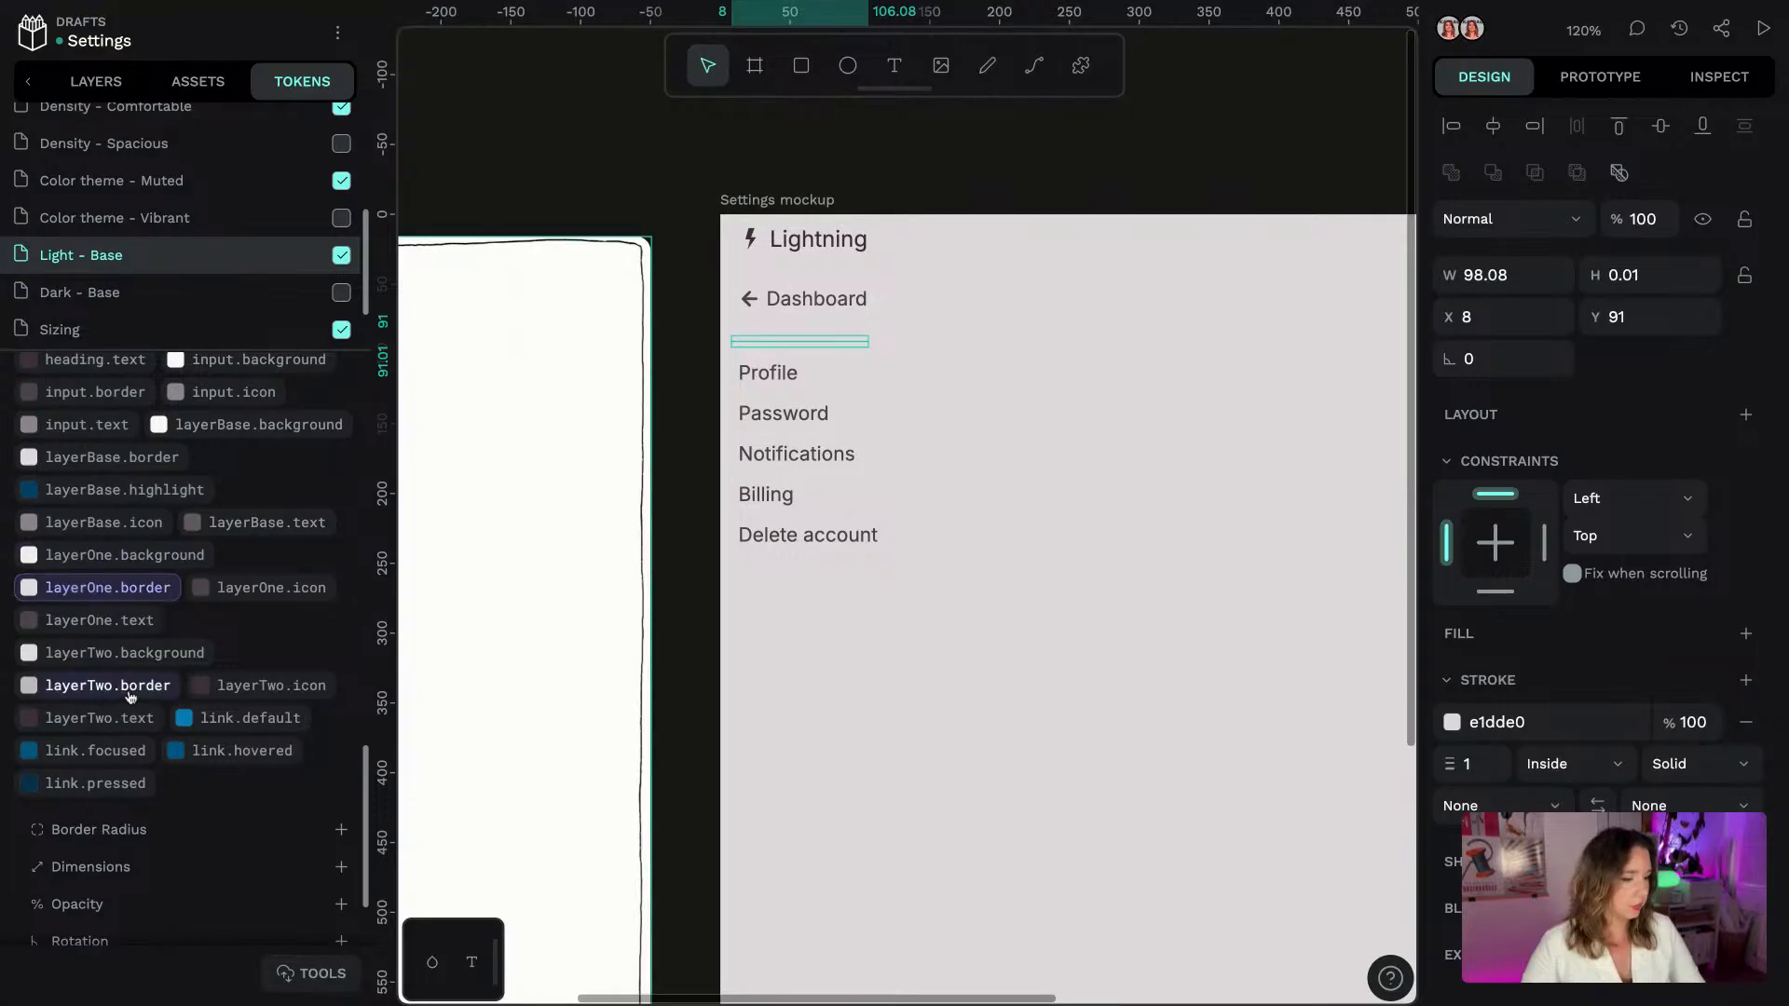
# Fill the sidebar layout containing Lightning, Dashboard and the settings links with the layerOne.background color token
pyautogui.click(839, 235)
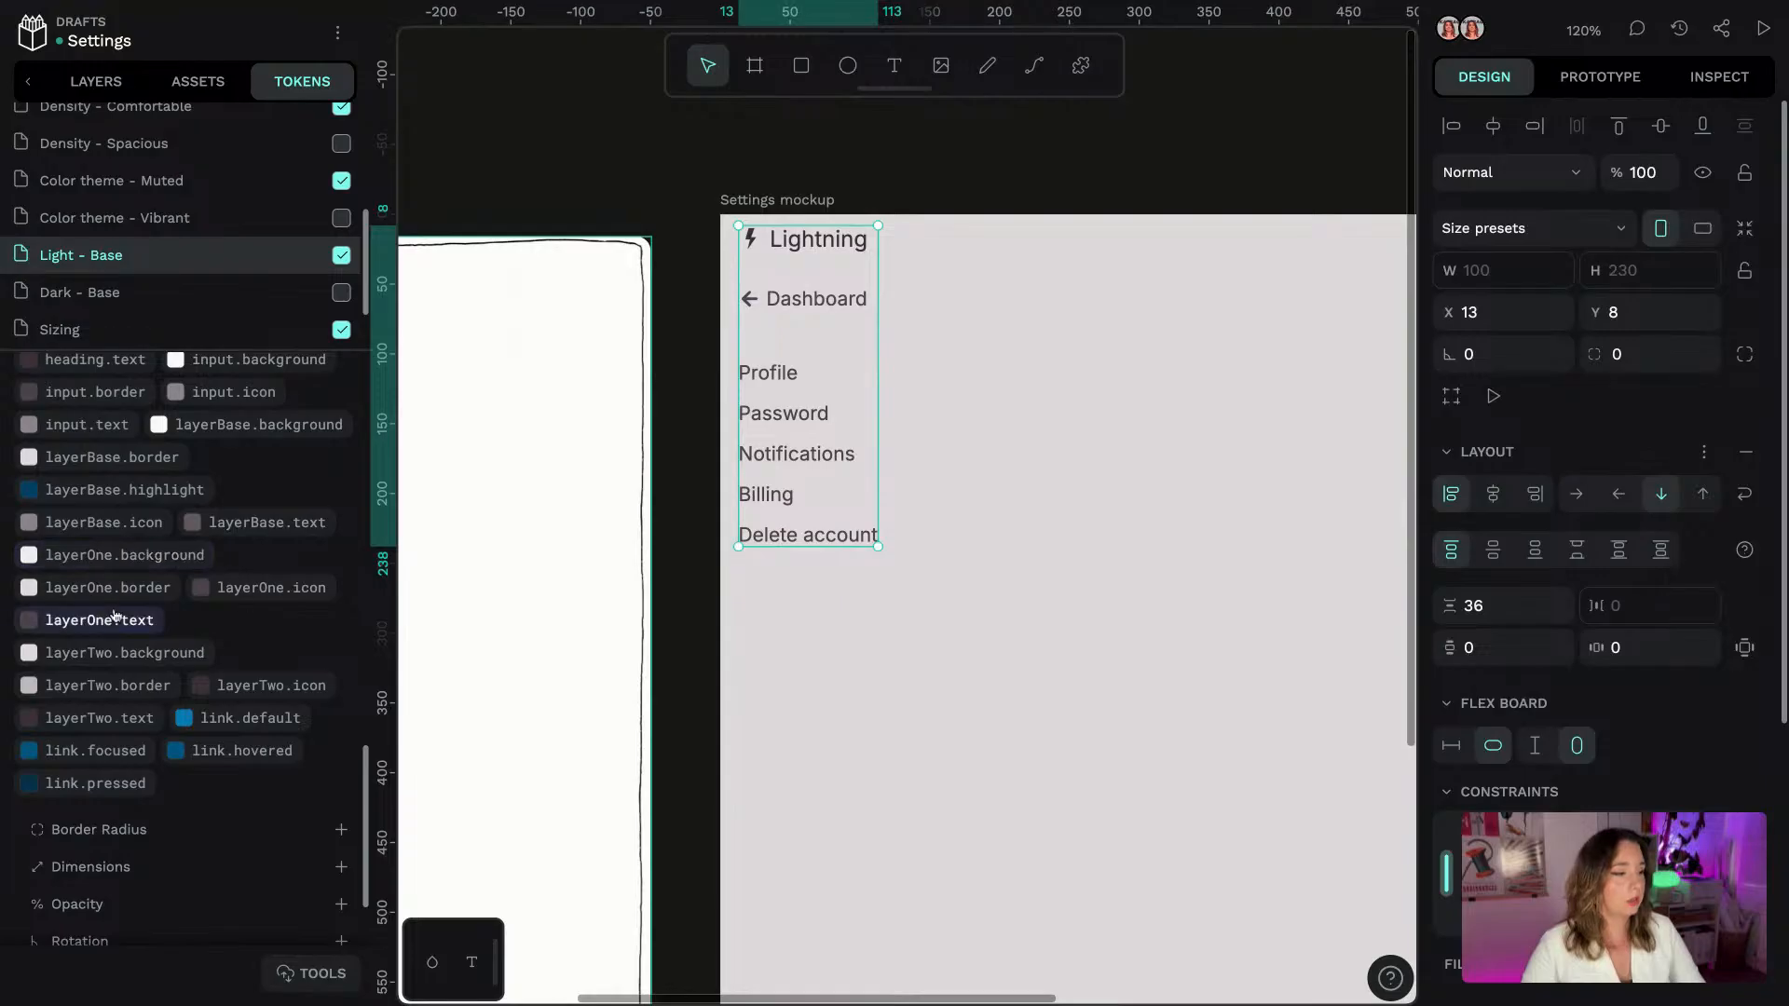
pyautogui.rightClick(159, 557)
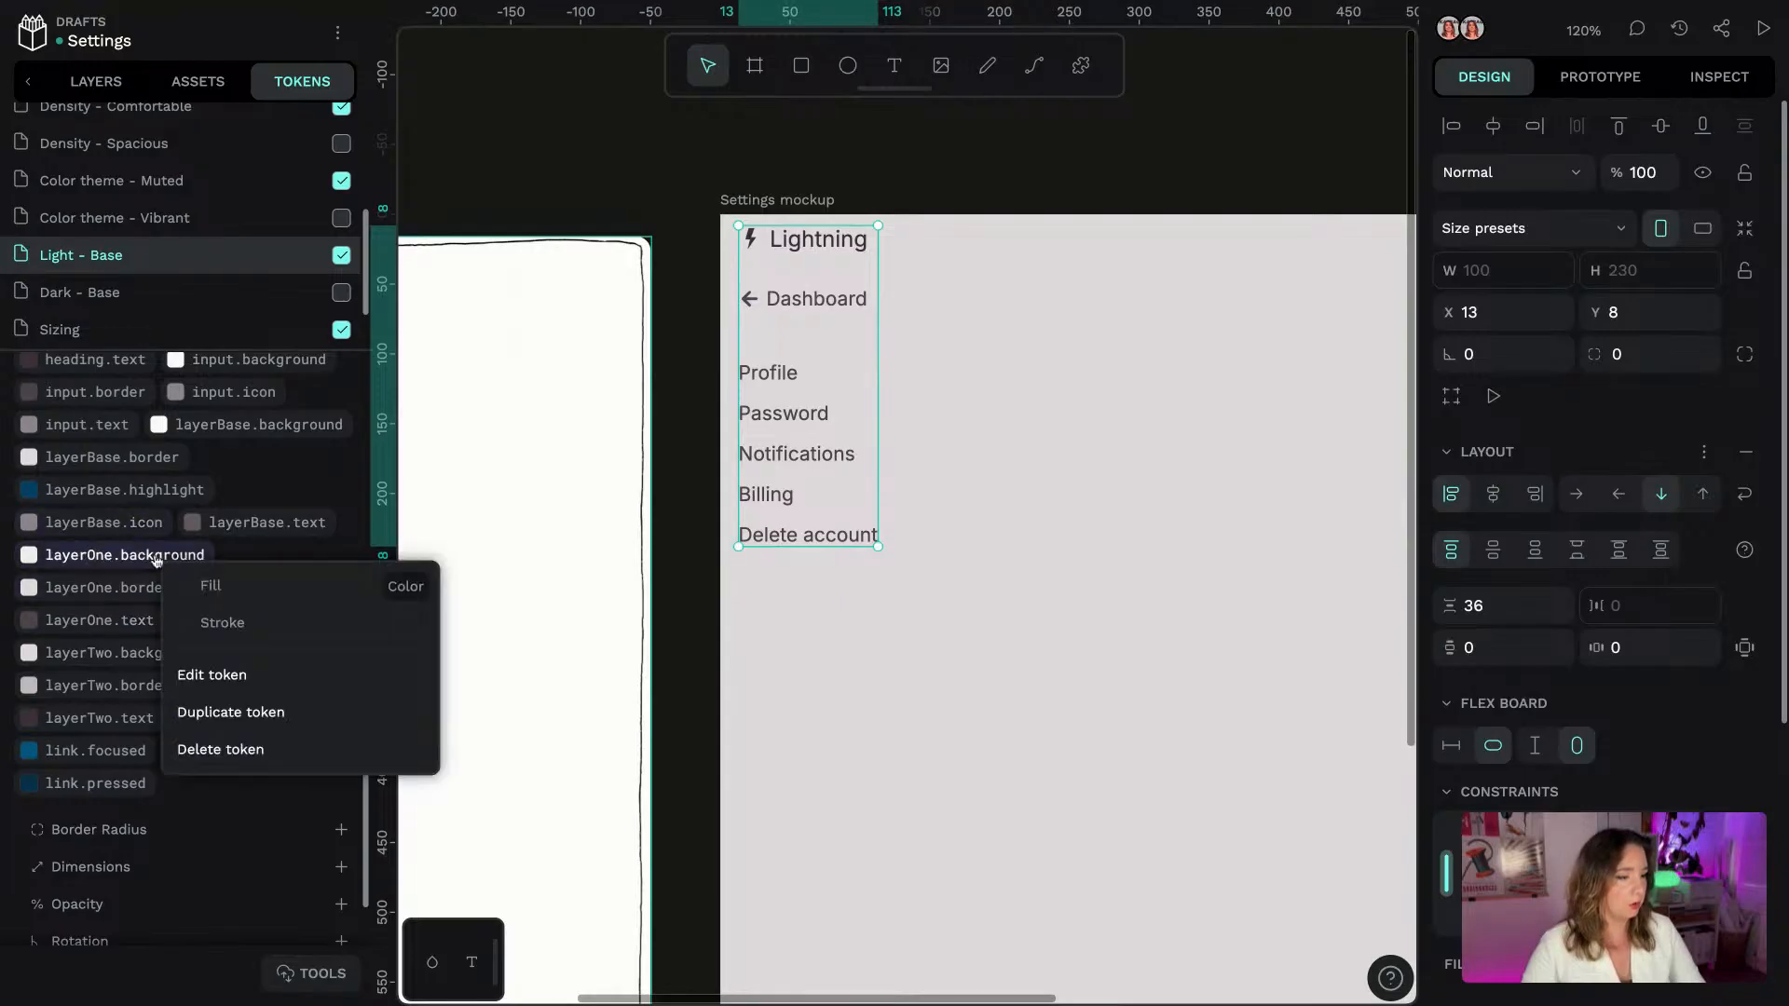
pyautogui.click(265, 587)
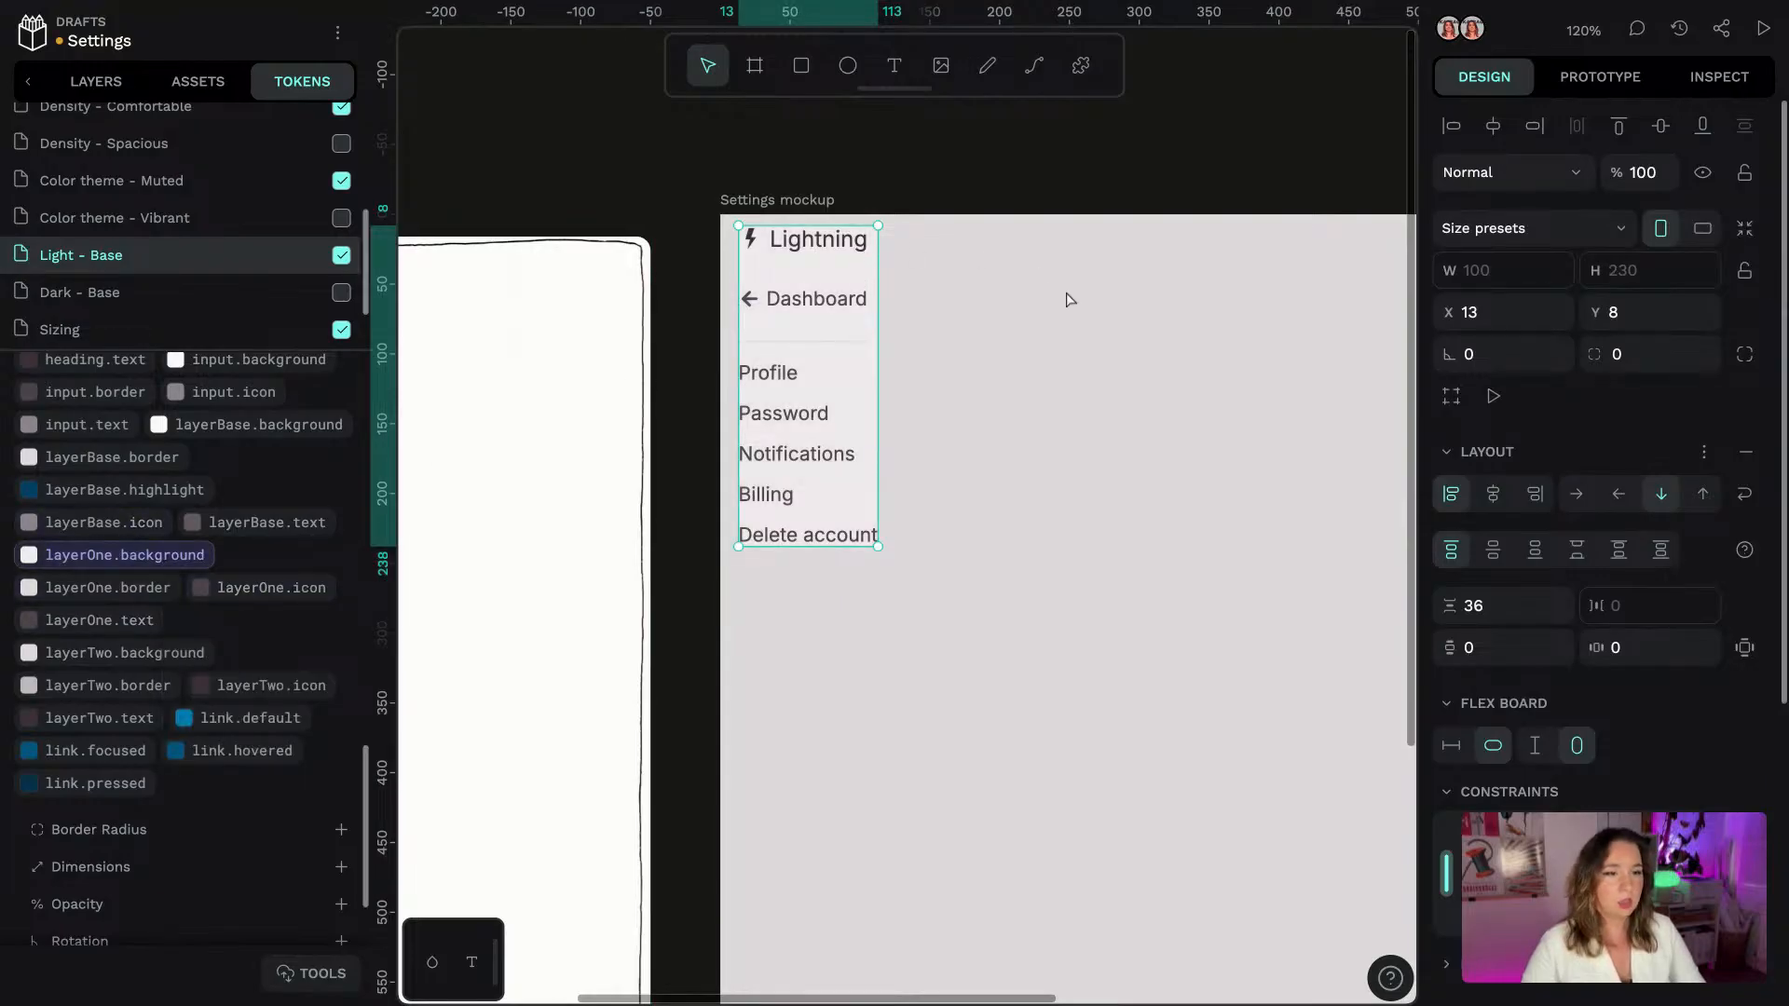
# Try the spacing.sm token on all paddings of the sidebar layout and replace it with spacing.none
pyautogui.scroll(-2, 240, 304)
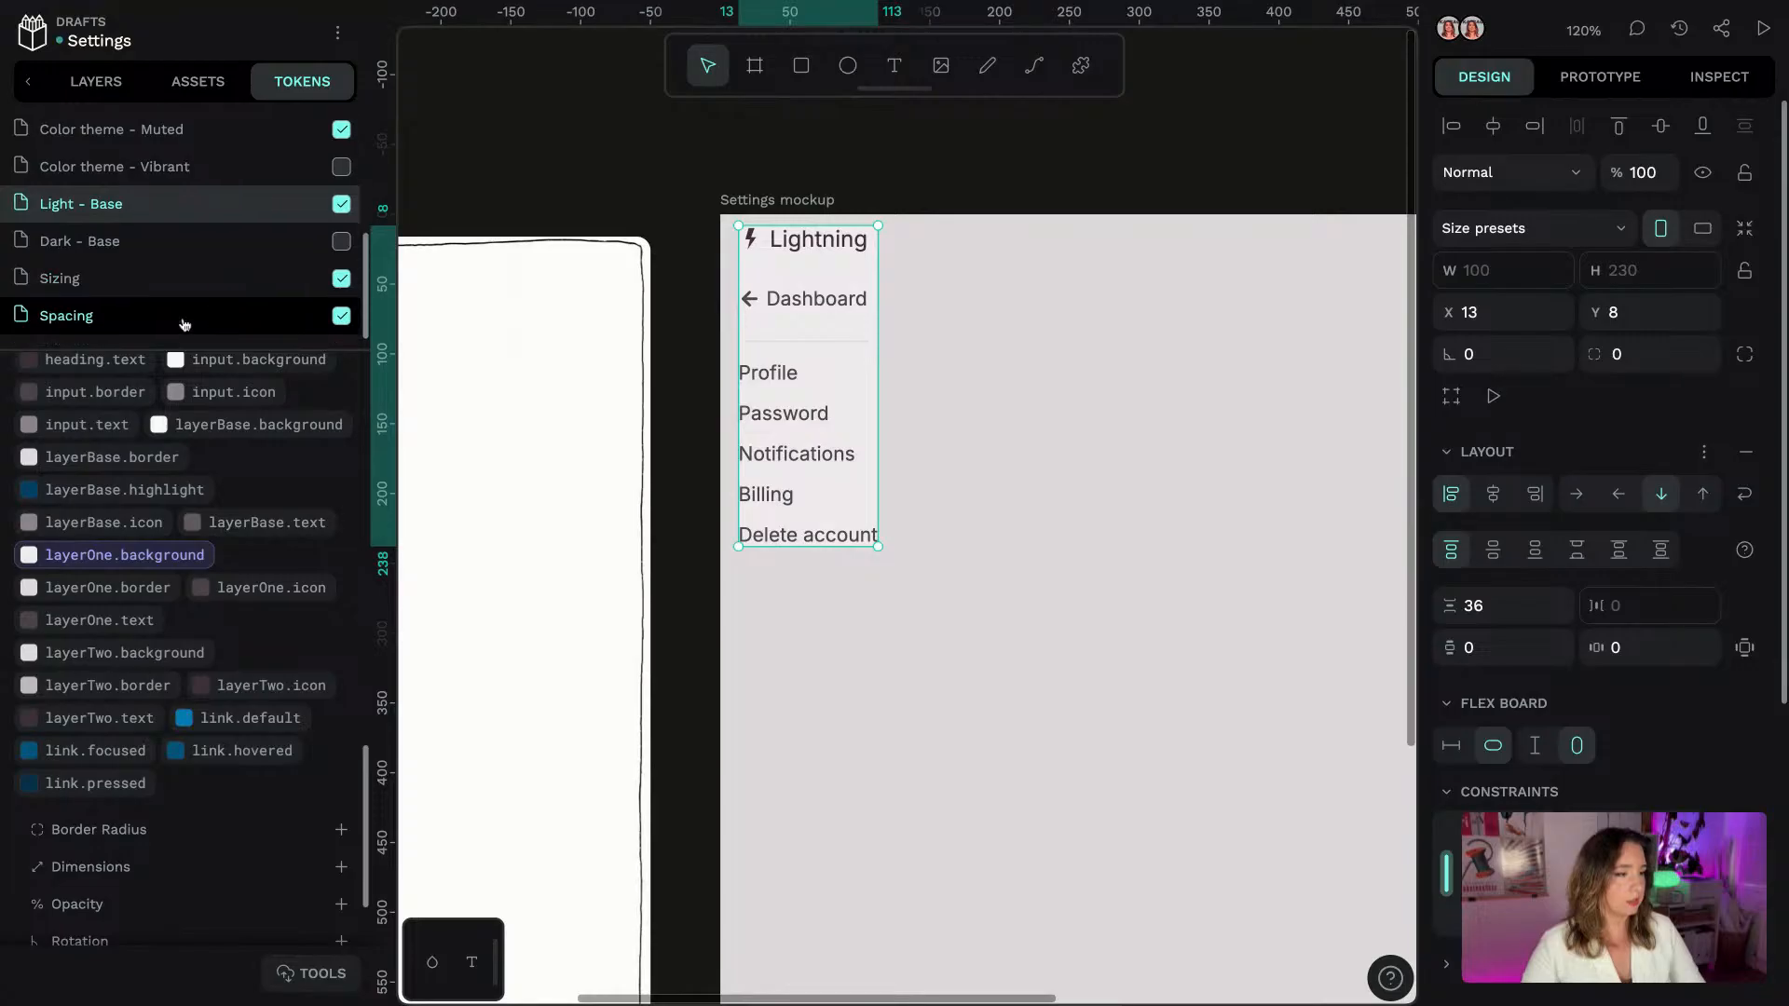
pyautogui.click(183, 322)
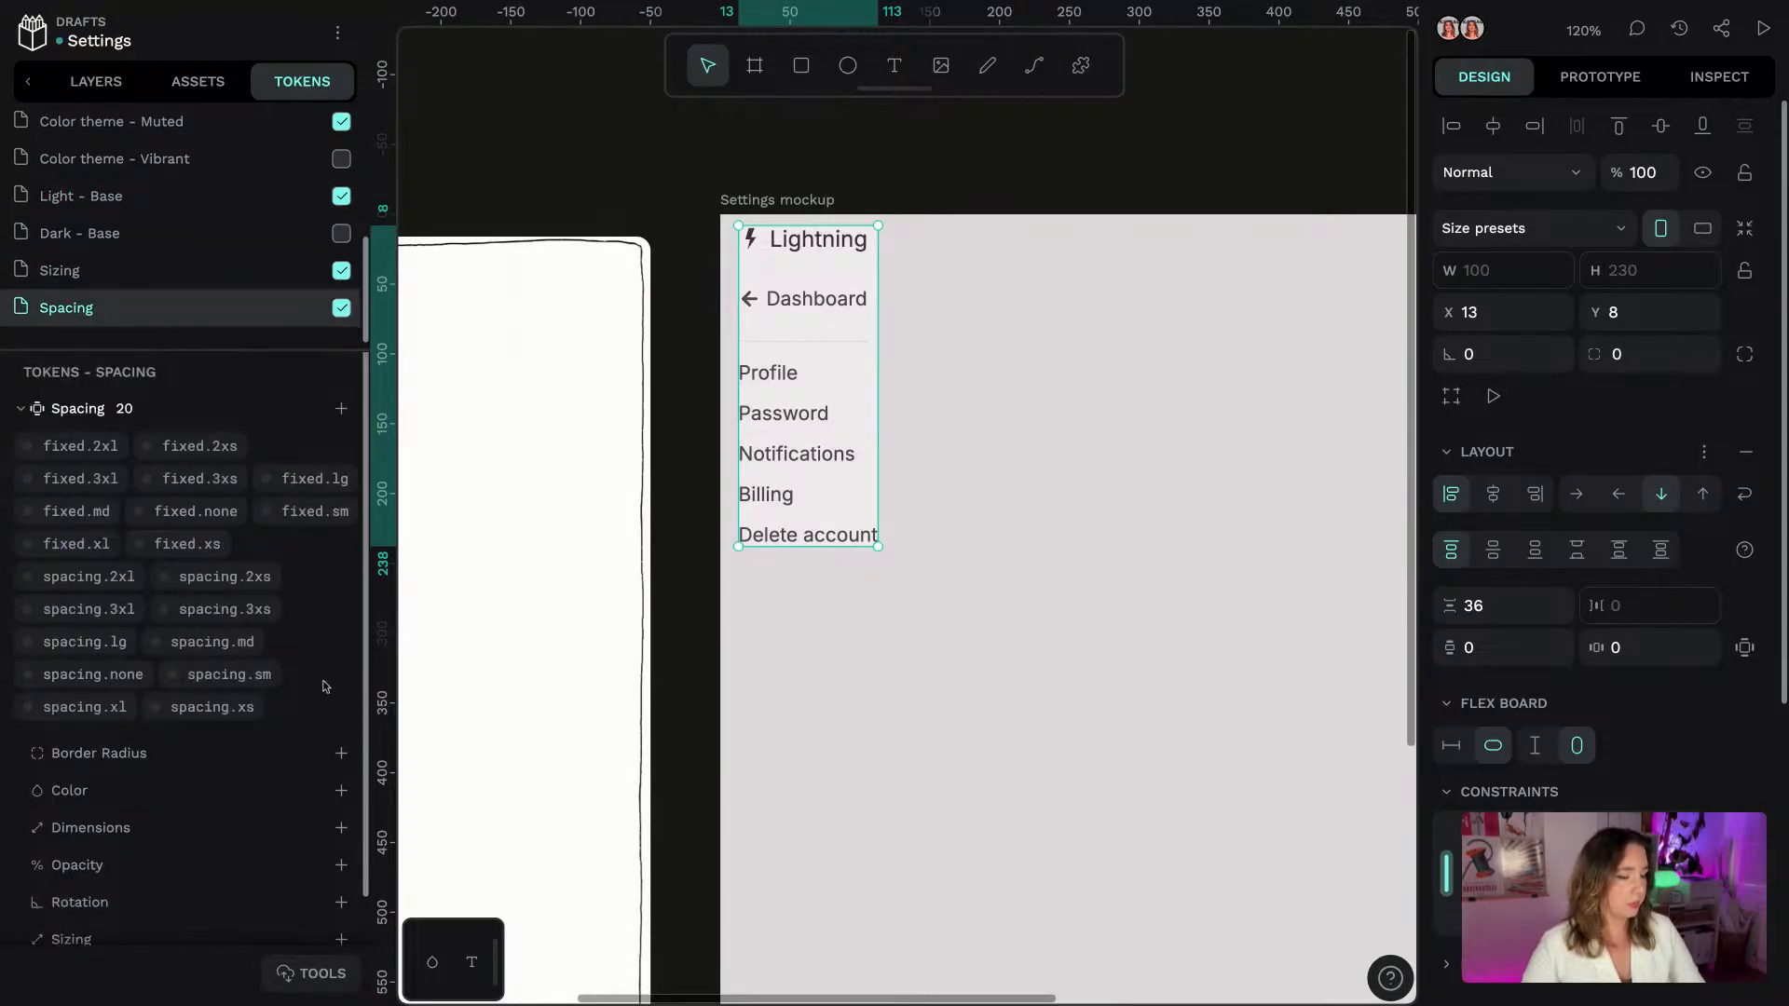
pyautogui.rightClick(242, 677)
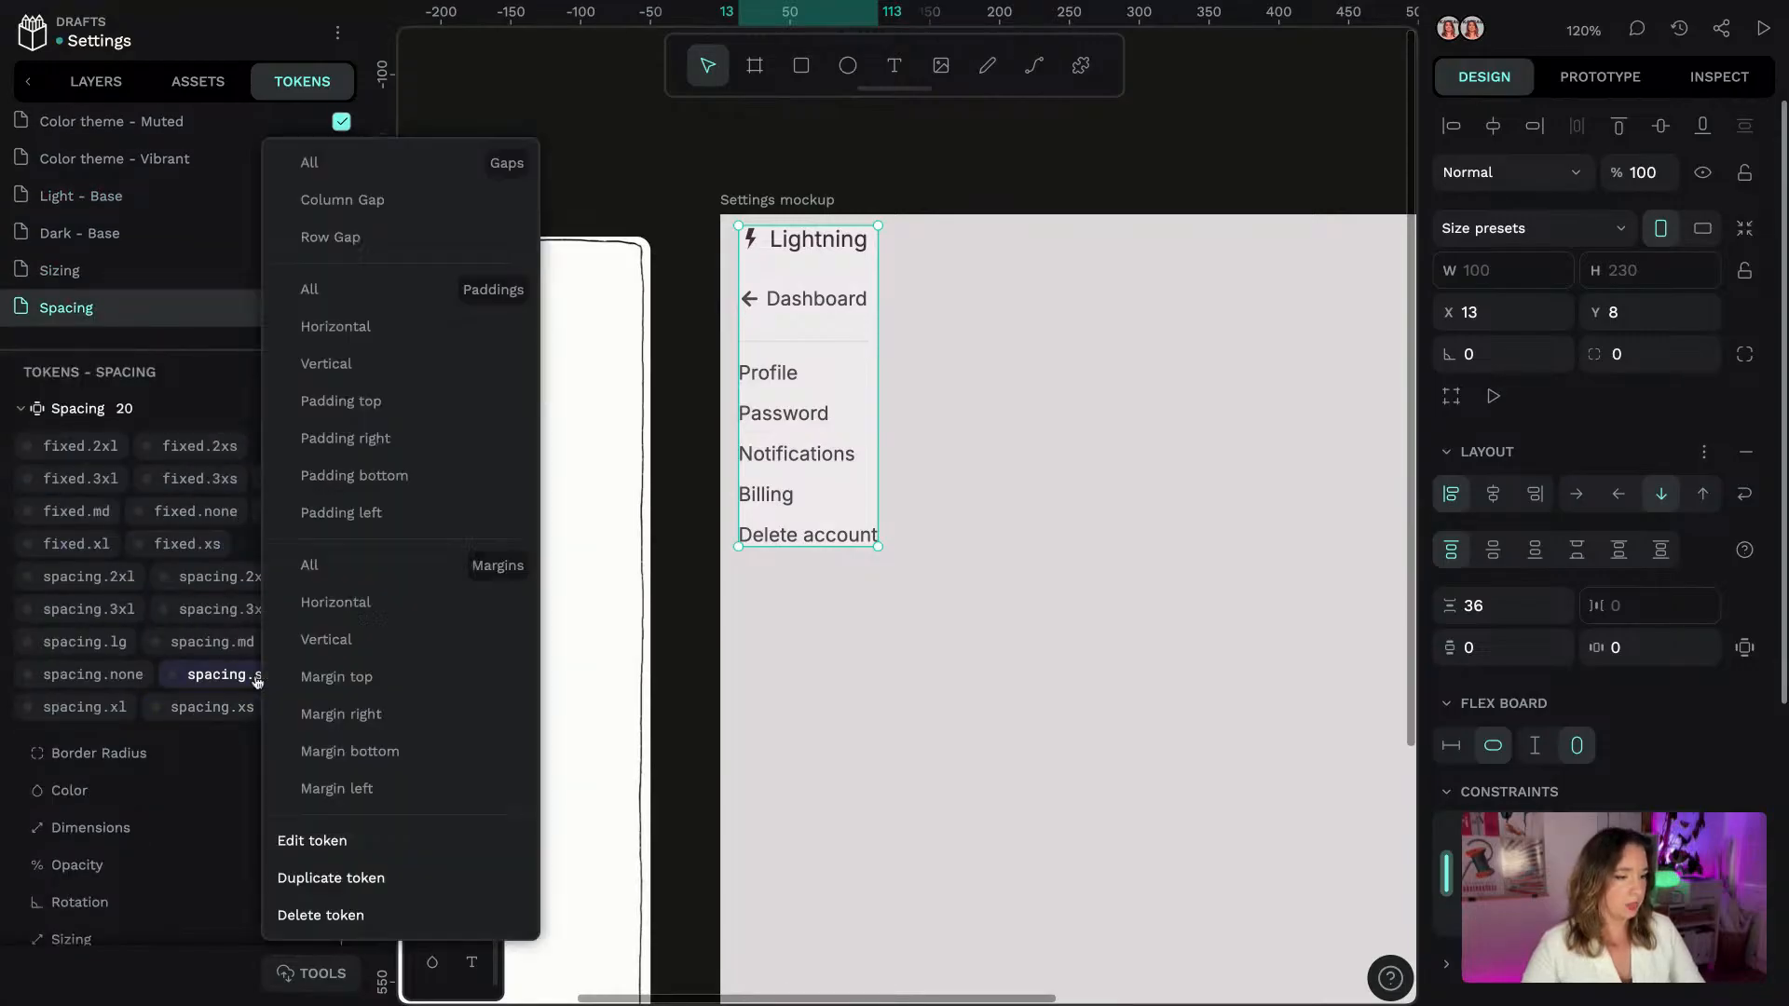
pyautogui.click(355, 291)
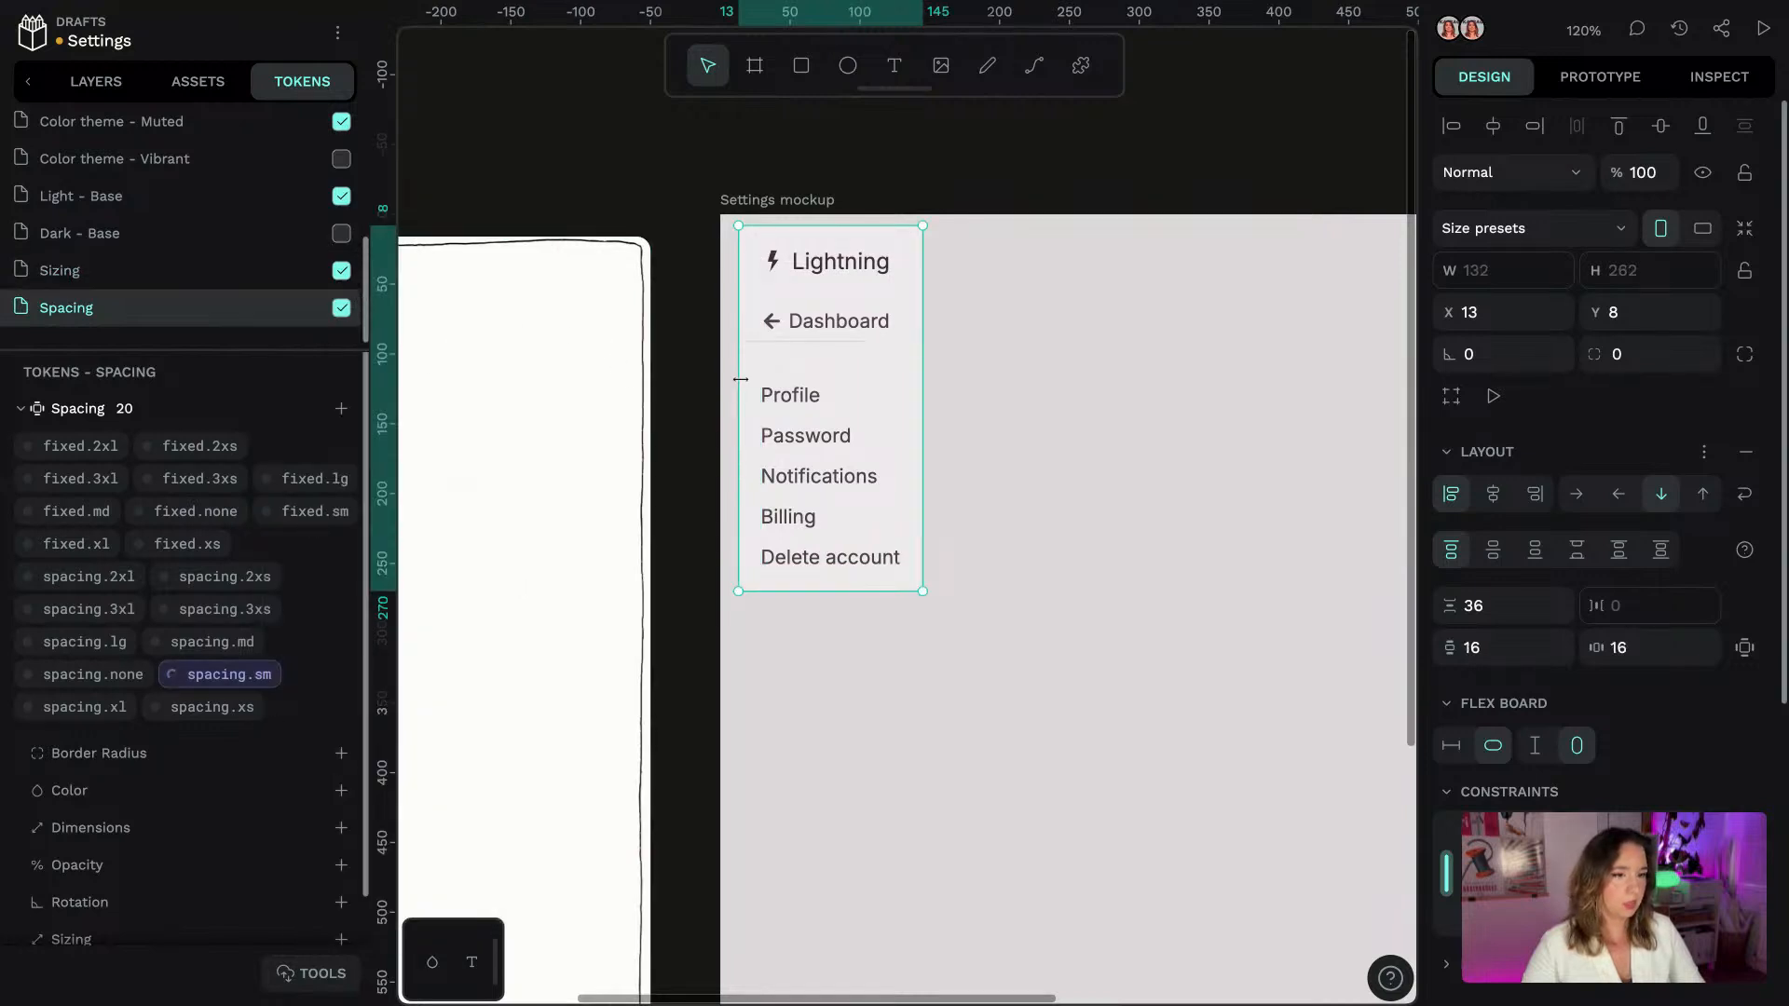
pyautogui.rightClick(274, 662)
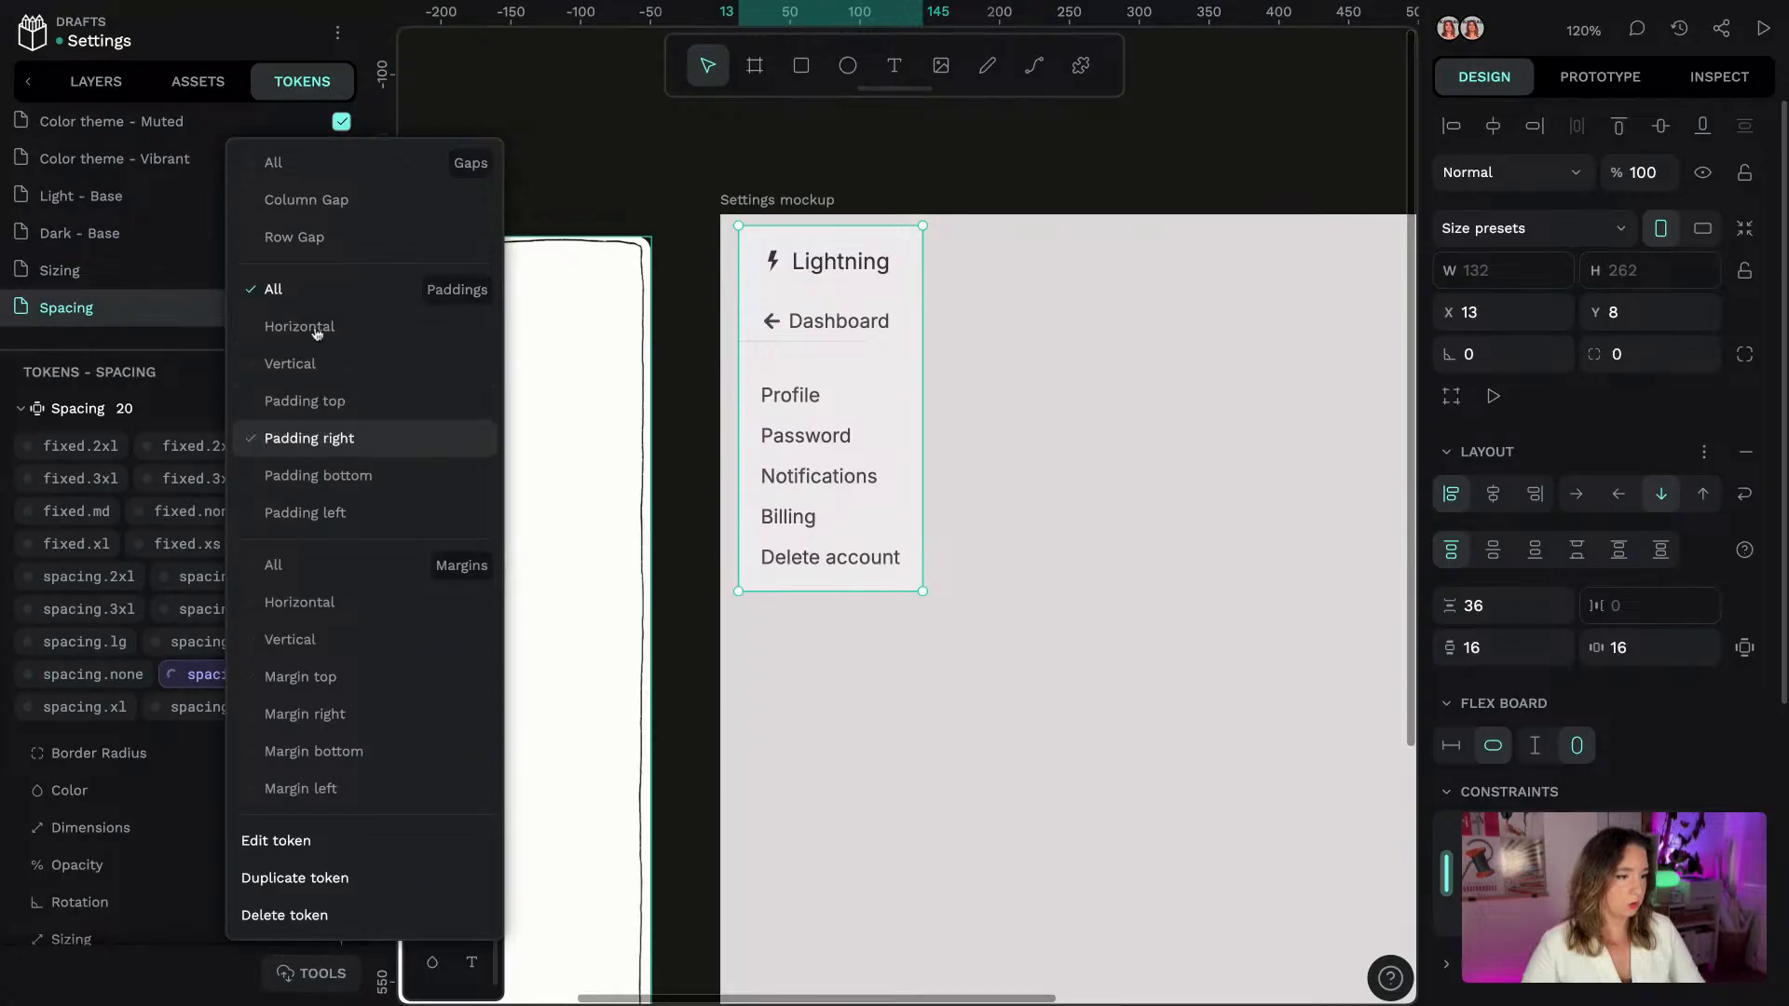
pyautogui.rightClick(112, 674)
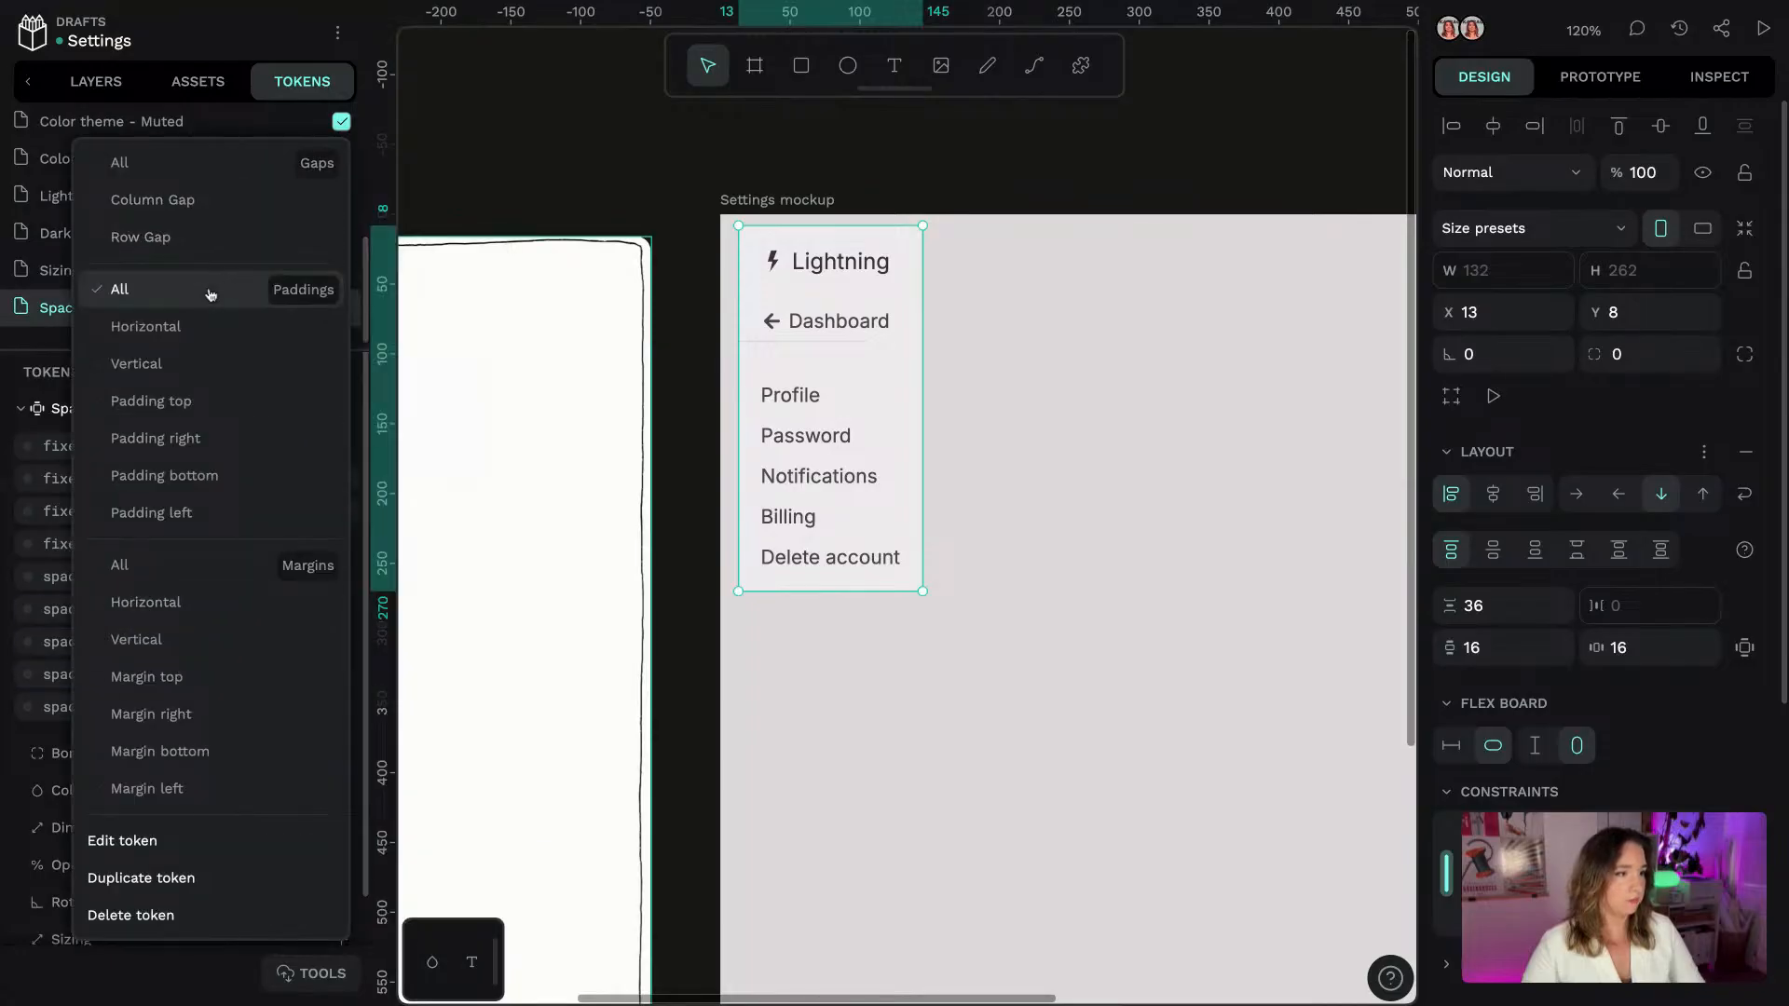
pyautogui.click(207, 291)
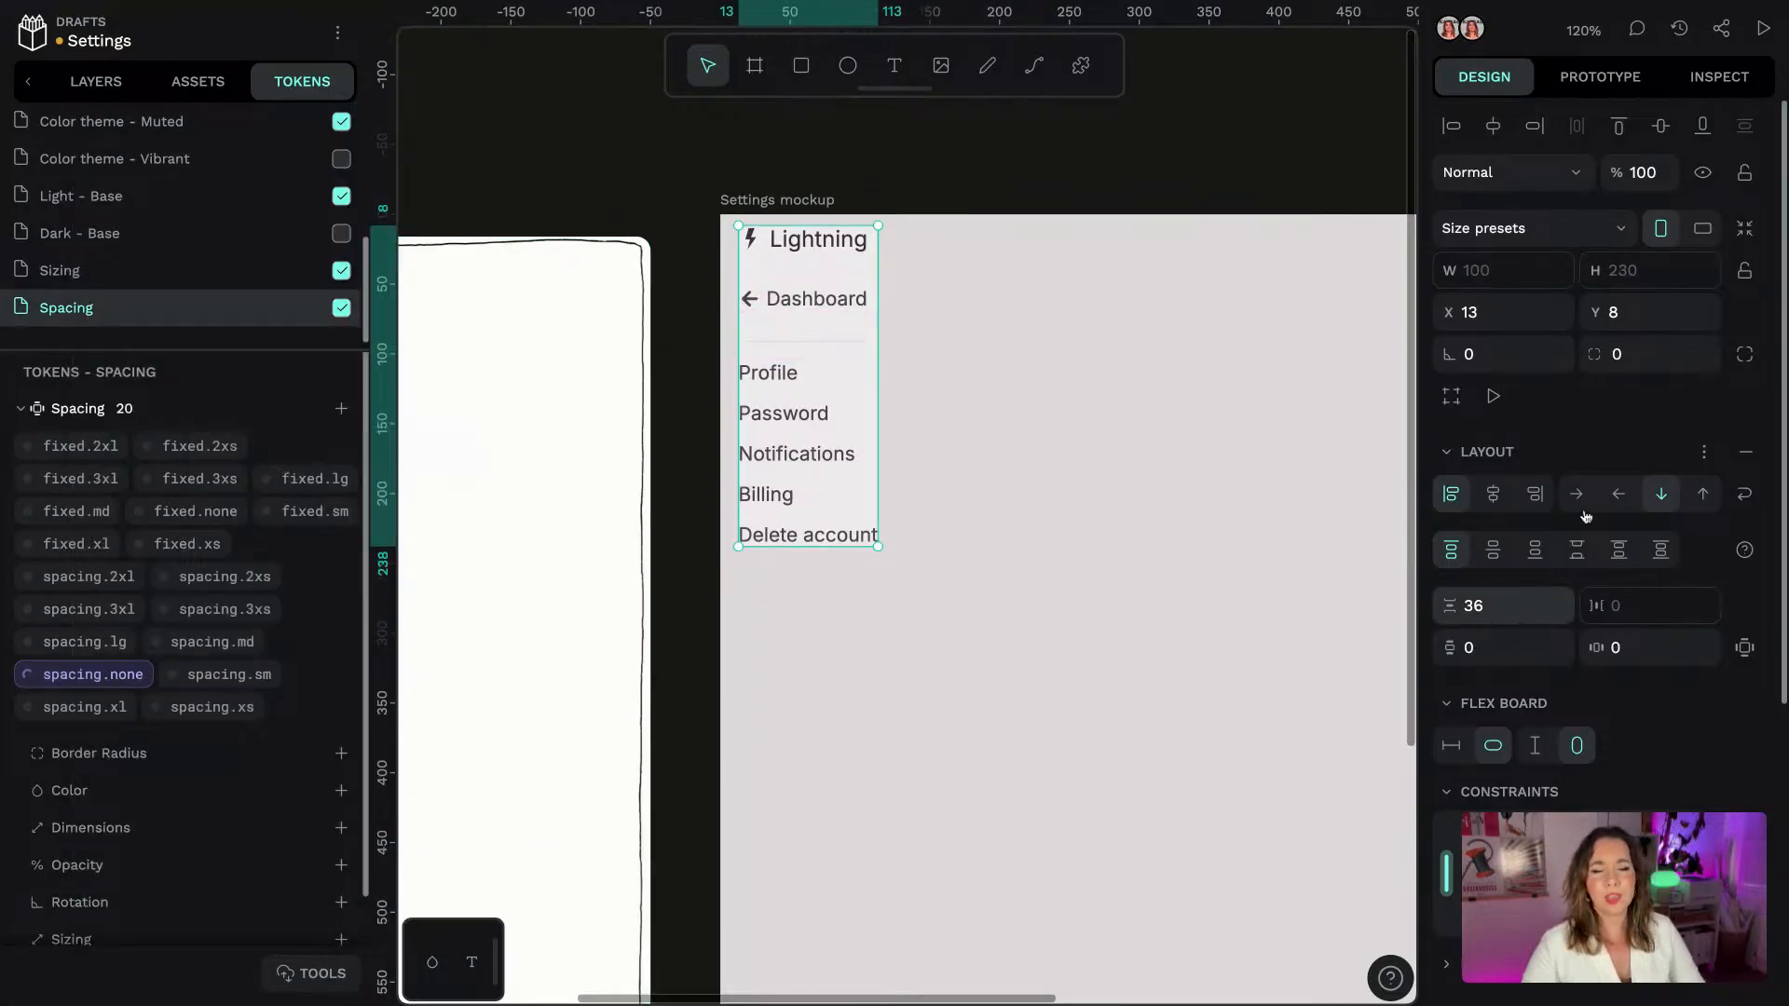
pyautogui.scroll(-3, 1494, 468)
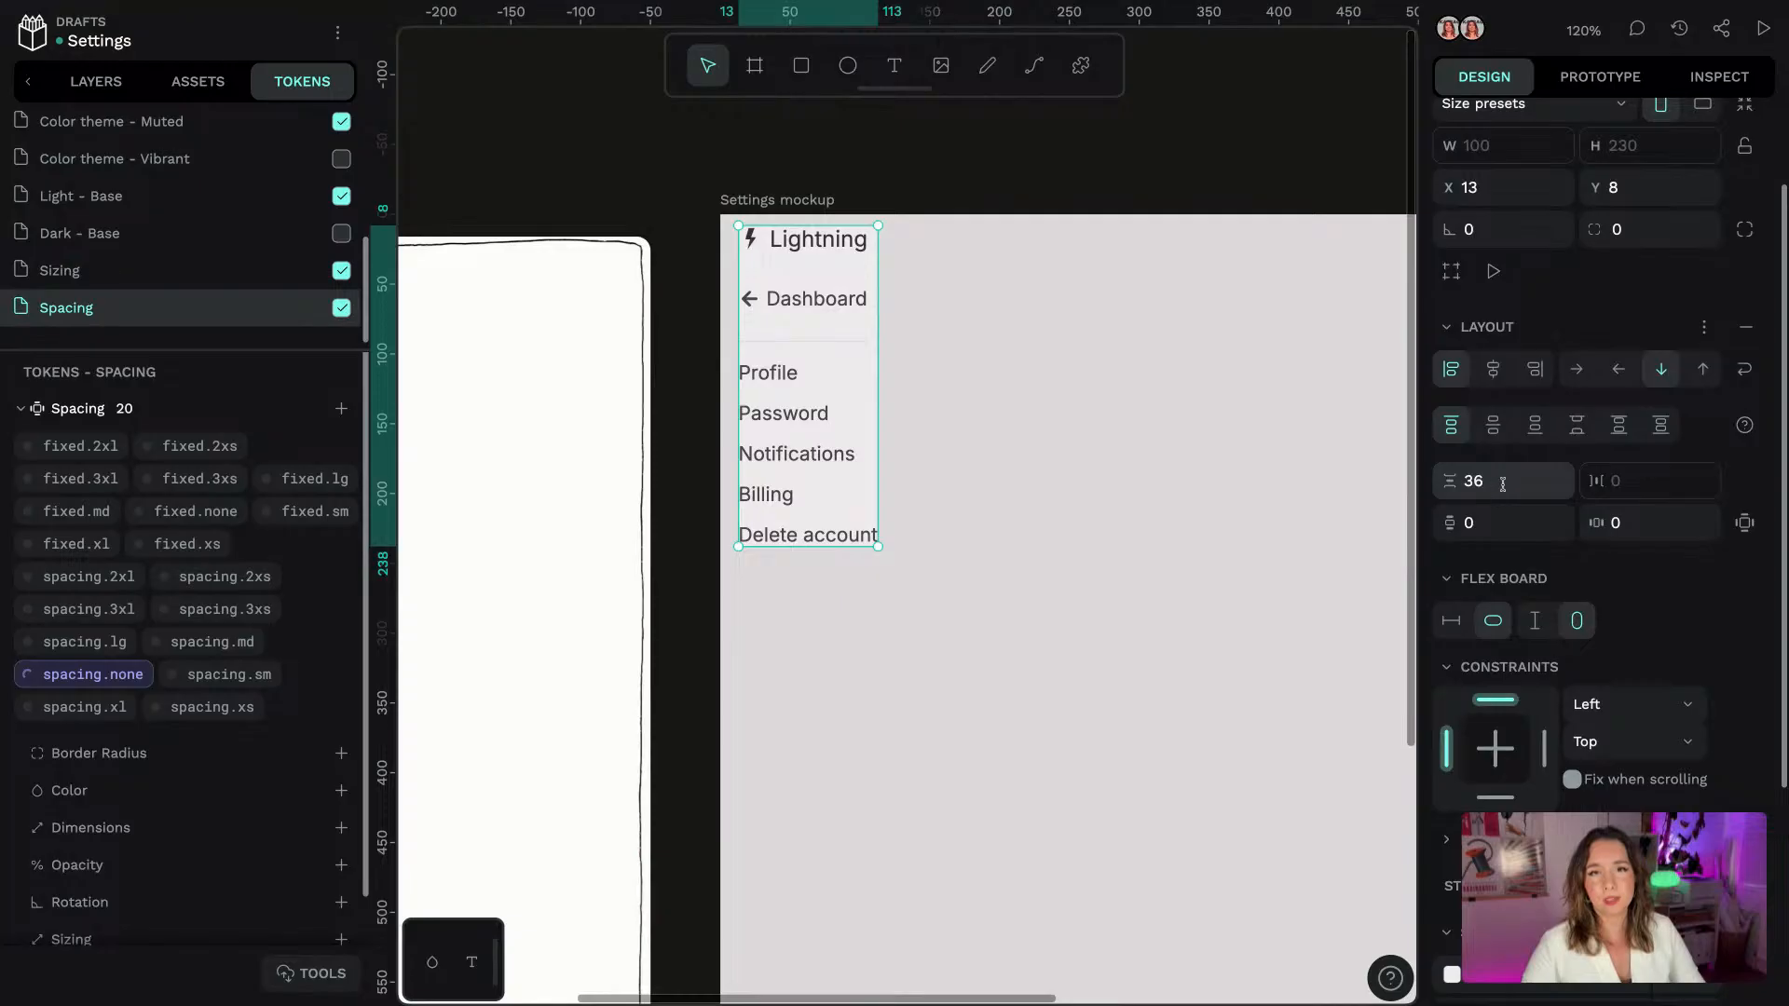
# Rename the divider line's path layer as divider and the sidebar board as side nav
pyautogui.moveTo(791, 337)
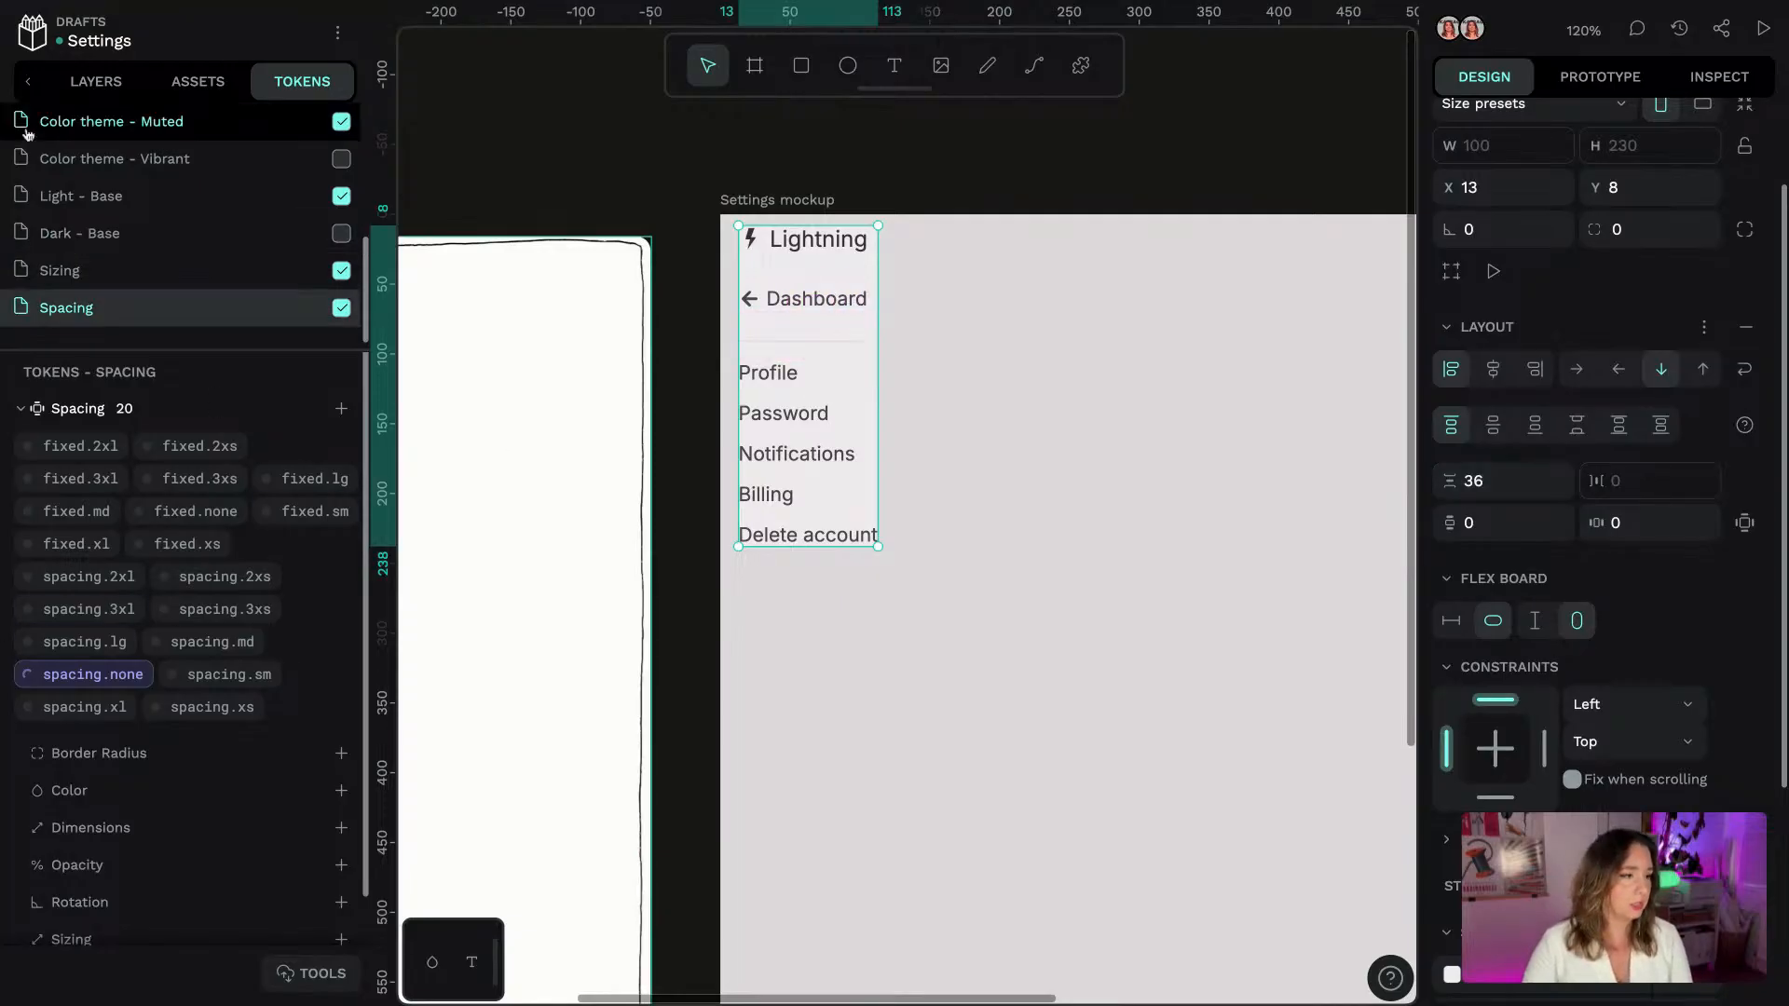
pyautogui.click(96, 82)
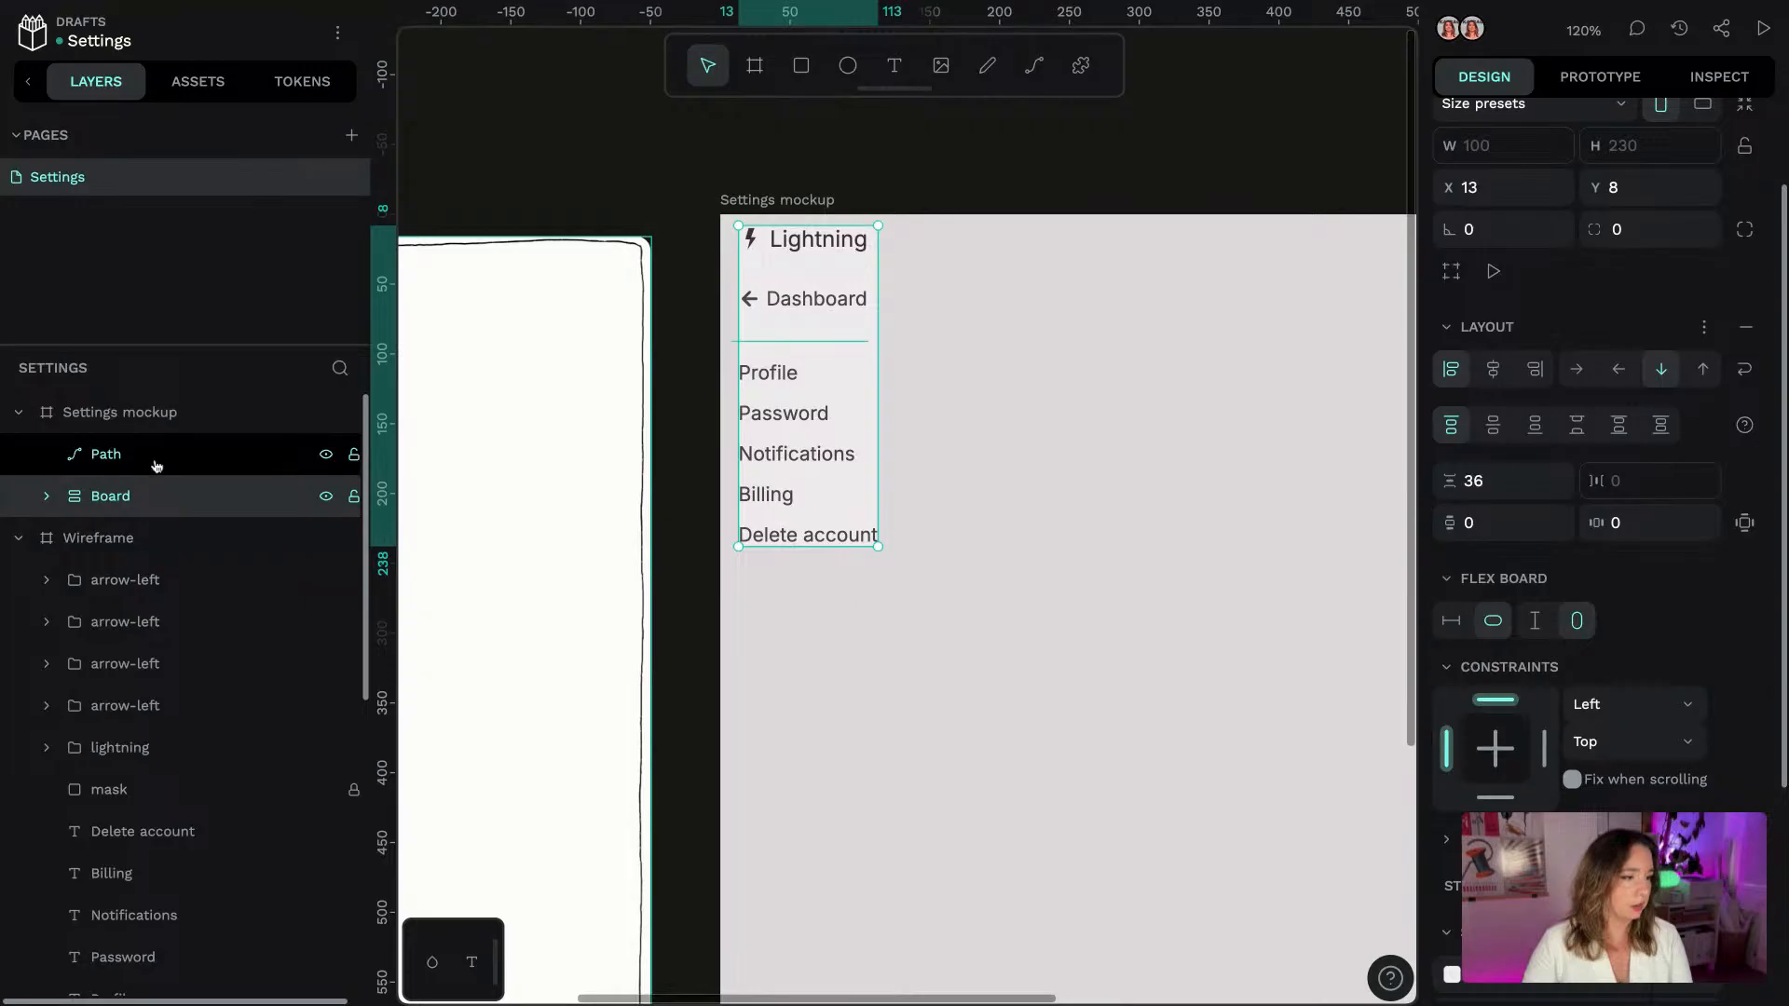
pyautogui.click(186, 456)
pyautogui.doubleClick(138, 456)
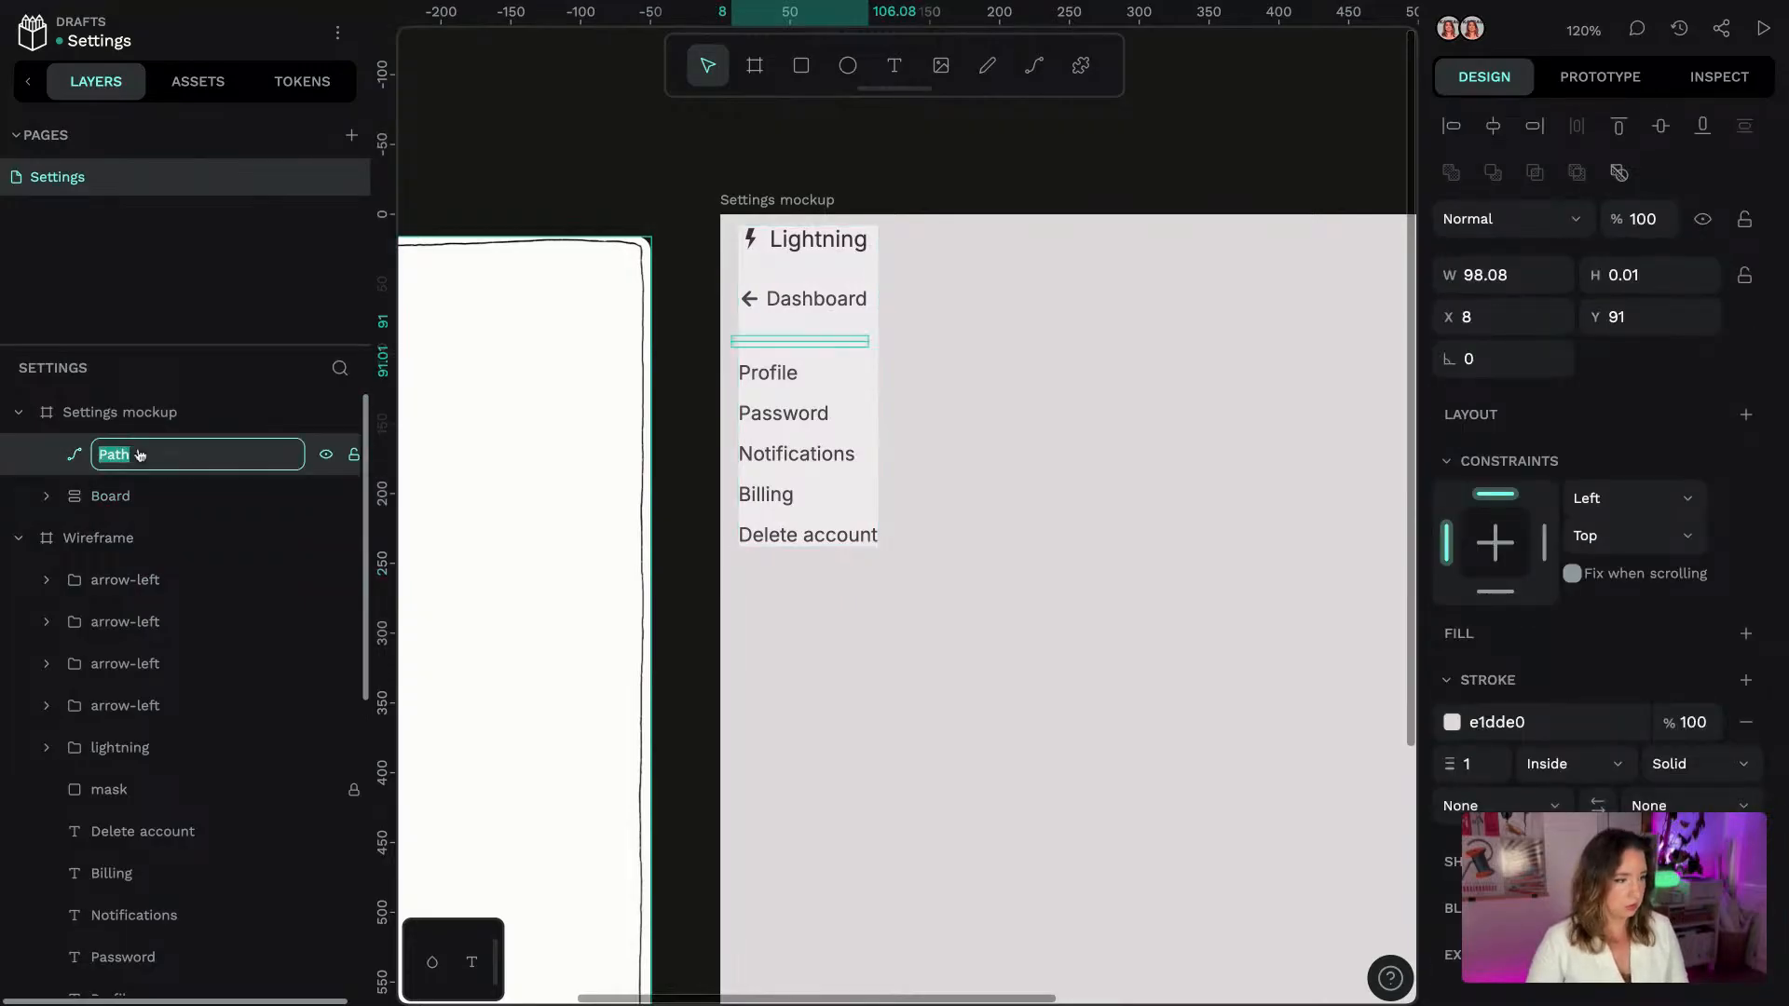
pyautogui.write('divider')
pyautogui.press('Return')
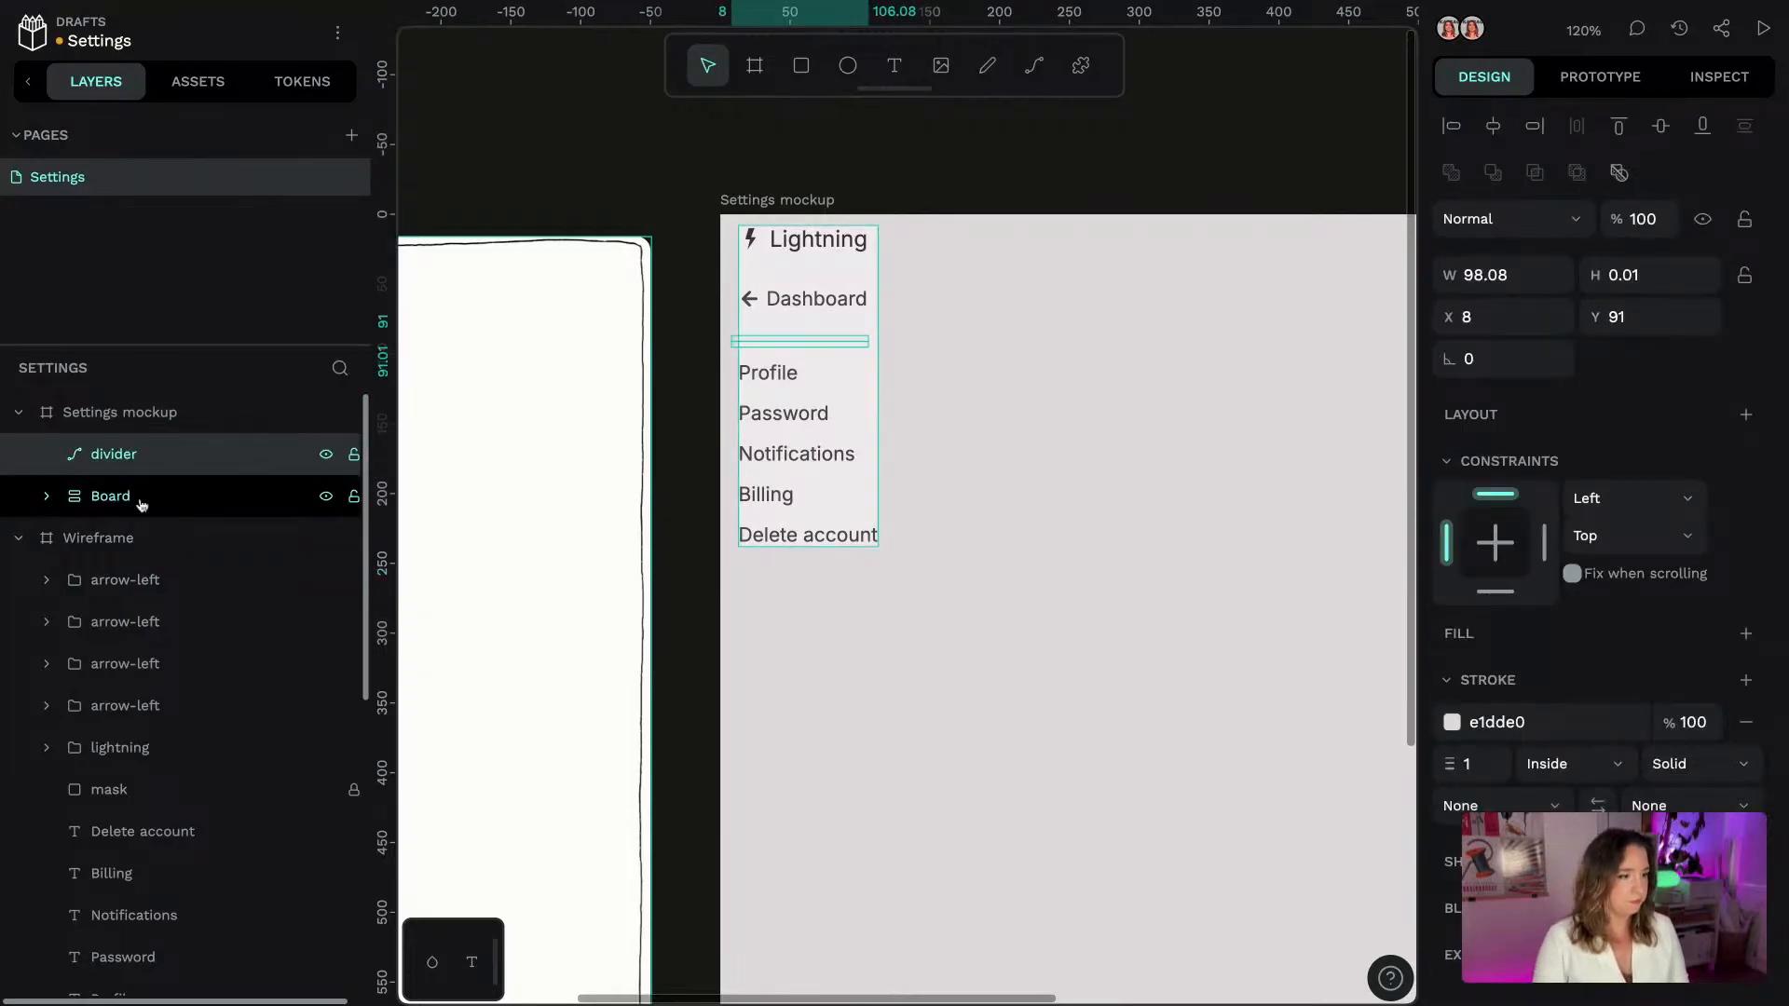
pyautogui.click(143, 506)
pyautogui.doubleClick(142, 506)
pyautogui.write('side nav')
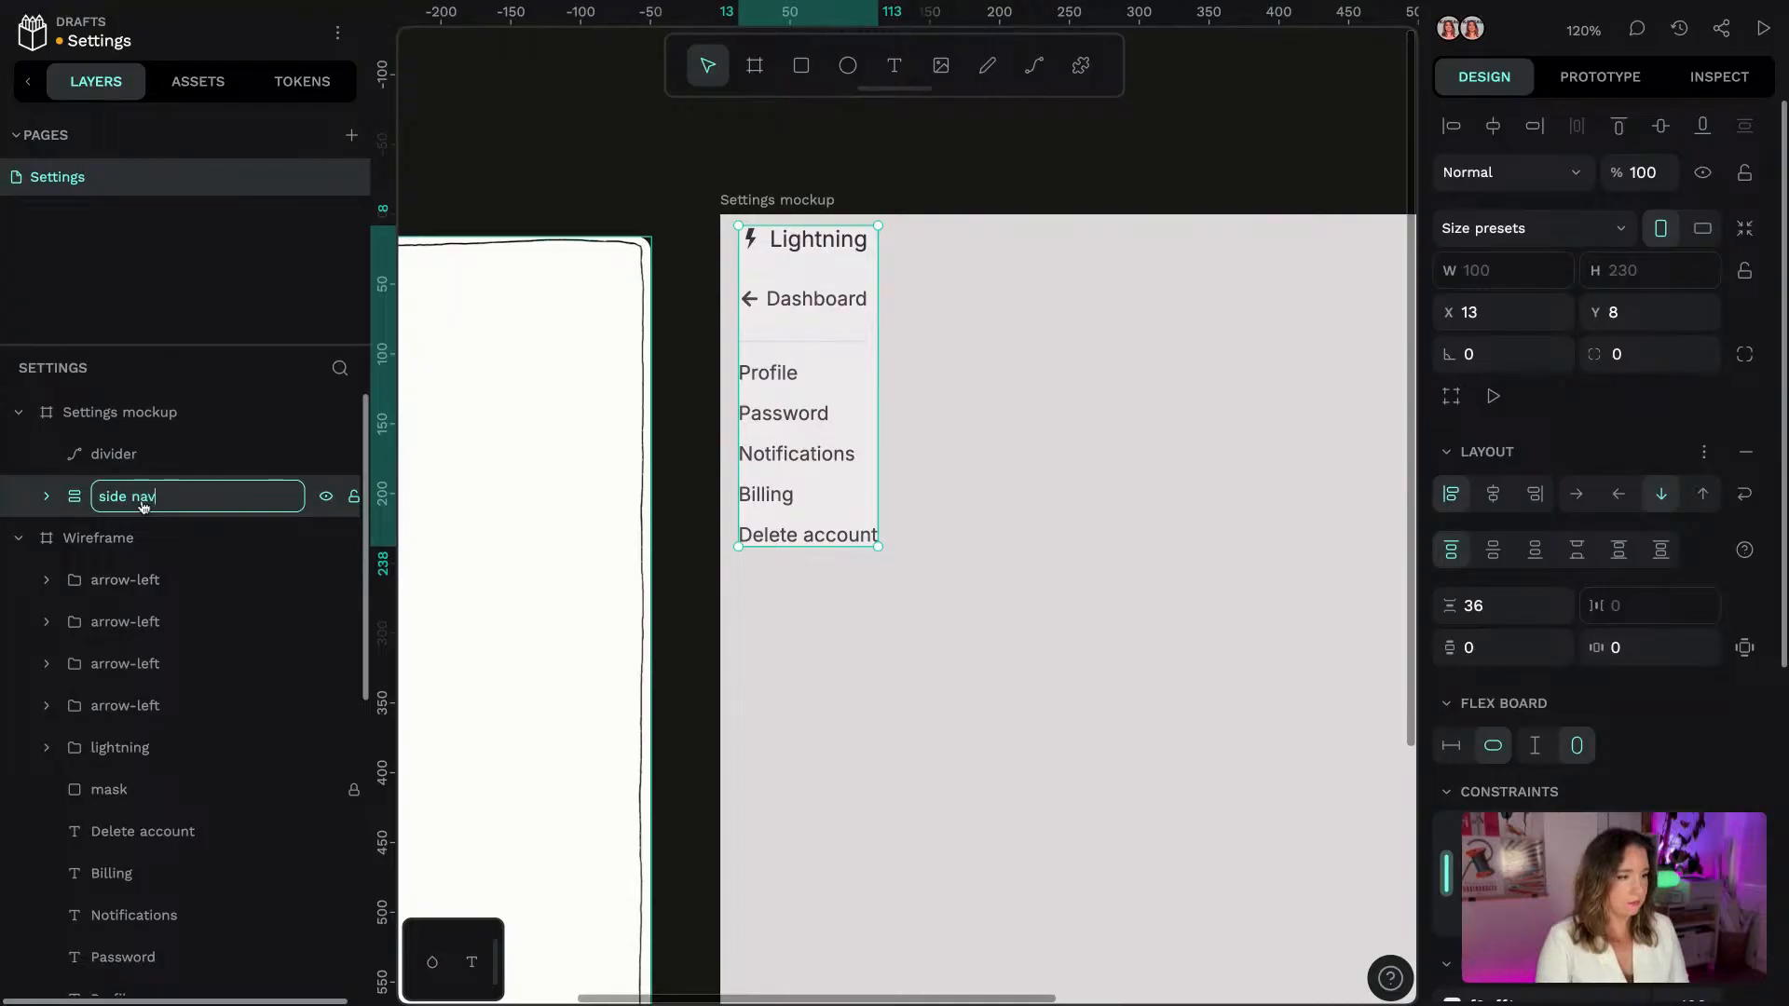
pyautogui.press('Return')
# Move the divider layer into the side nav board, between its two nested boards
pyautogui.click(47, 498)
pyautogui.click(164, 456)
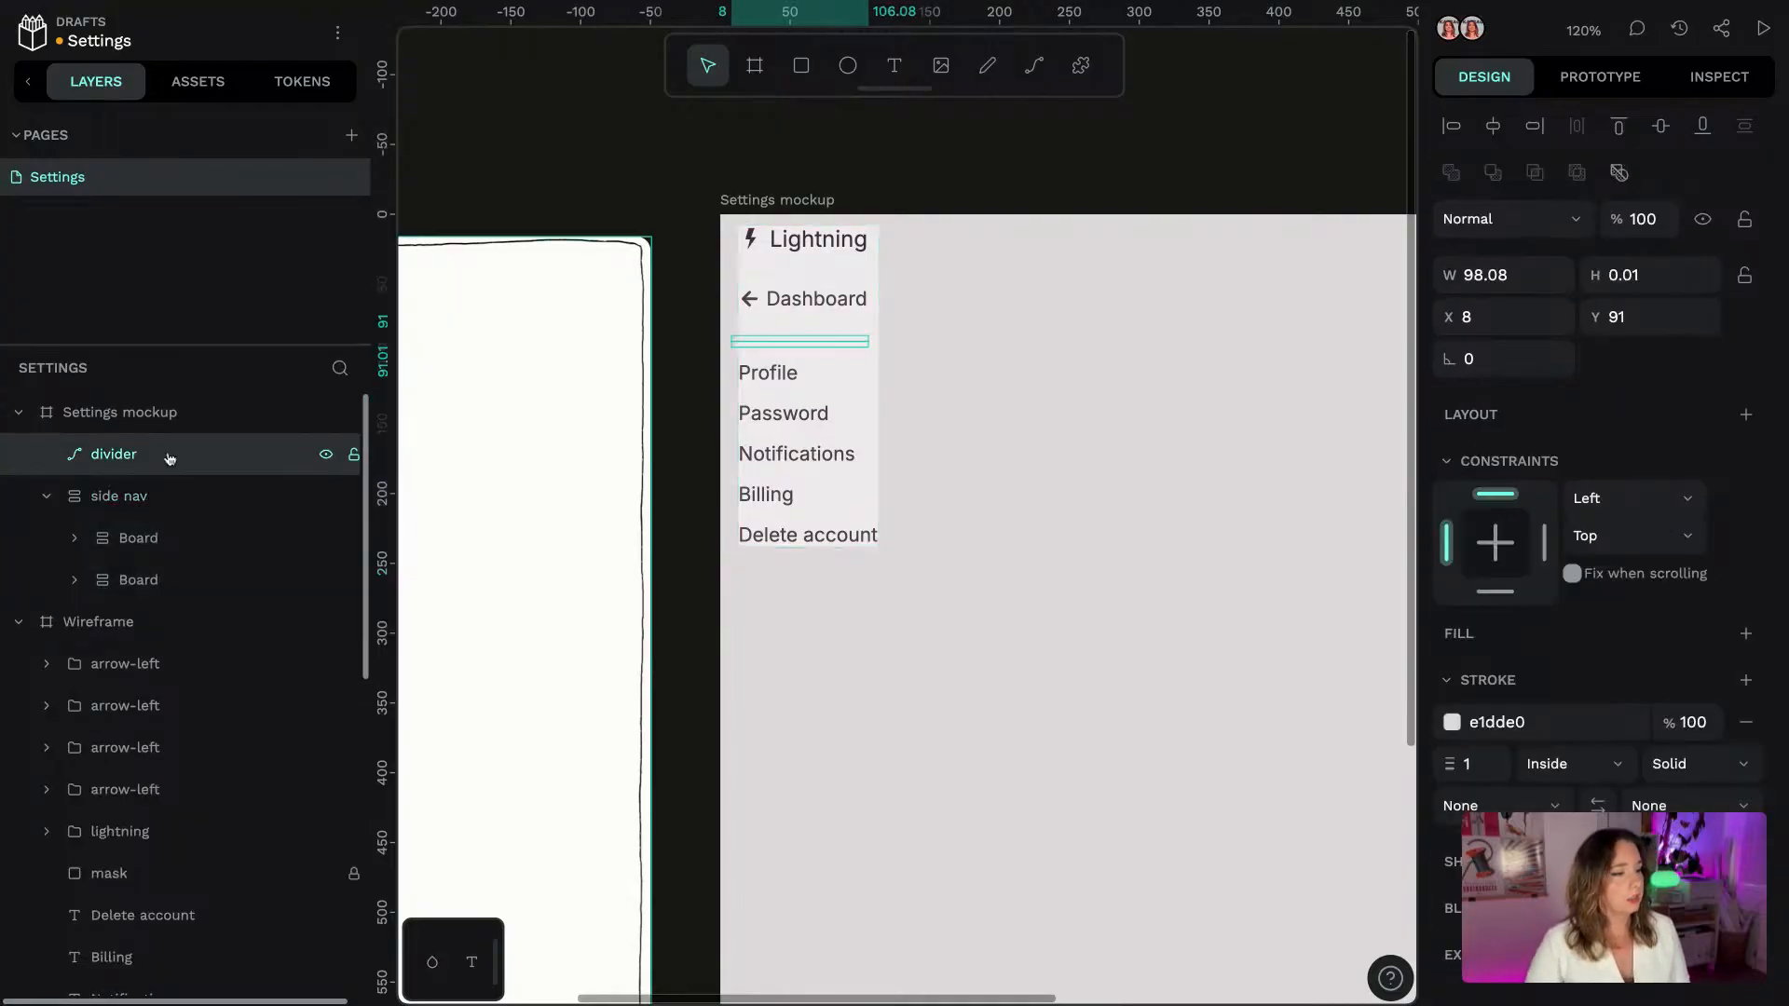
pyautogui.moveTo(177, 459); pyautogui.dragTo(168, 508)
# Rename the side nav's board containing Lightning and Dashboard as top, and its board of settings links as nav
pyautogui.click(115, 500)
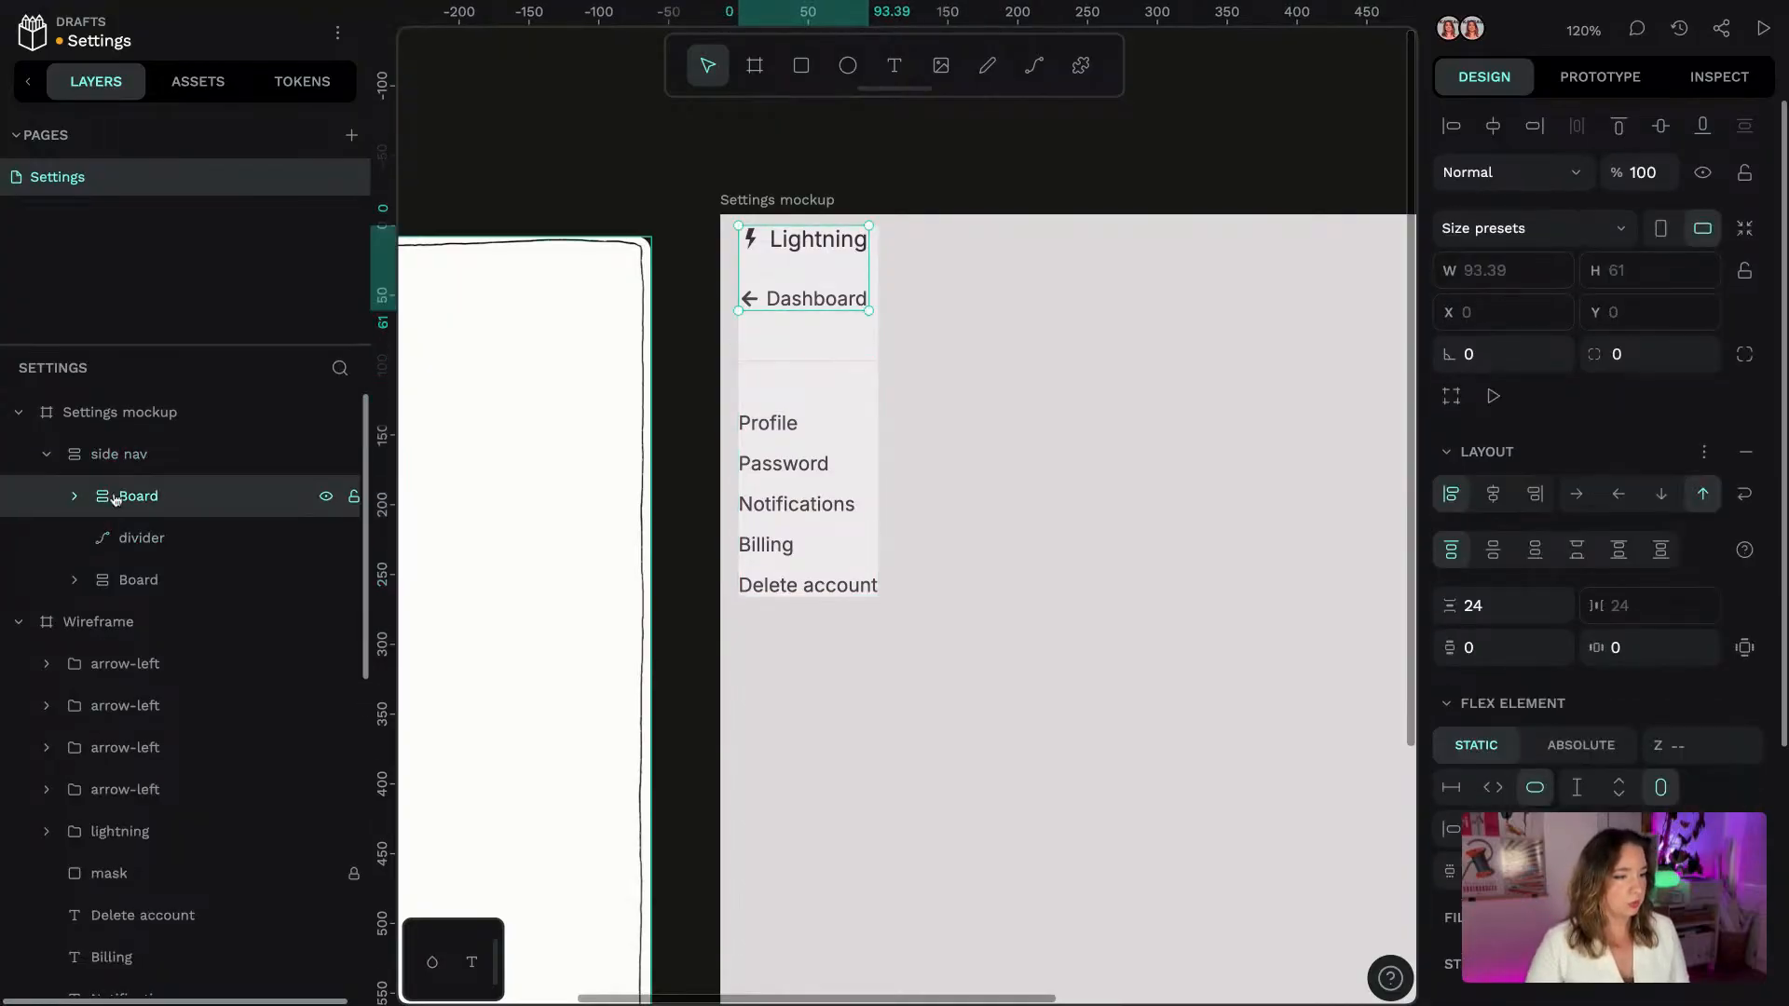
pyautogui.hotkey('shift', '2')
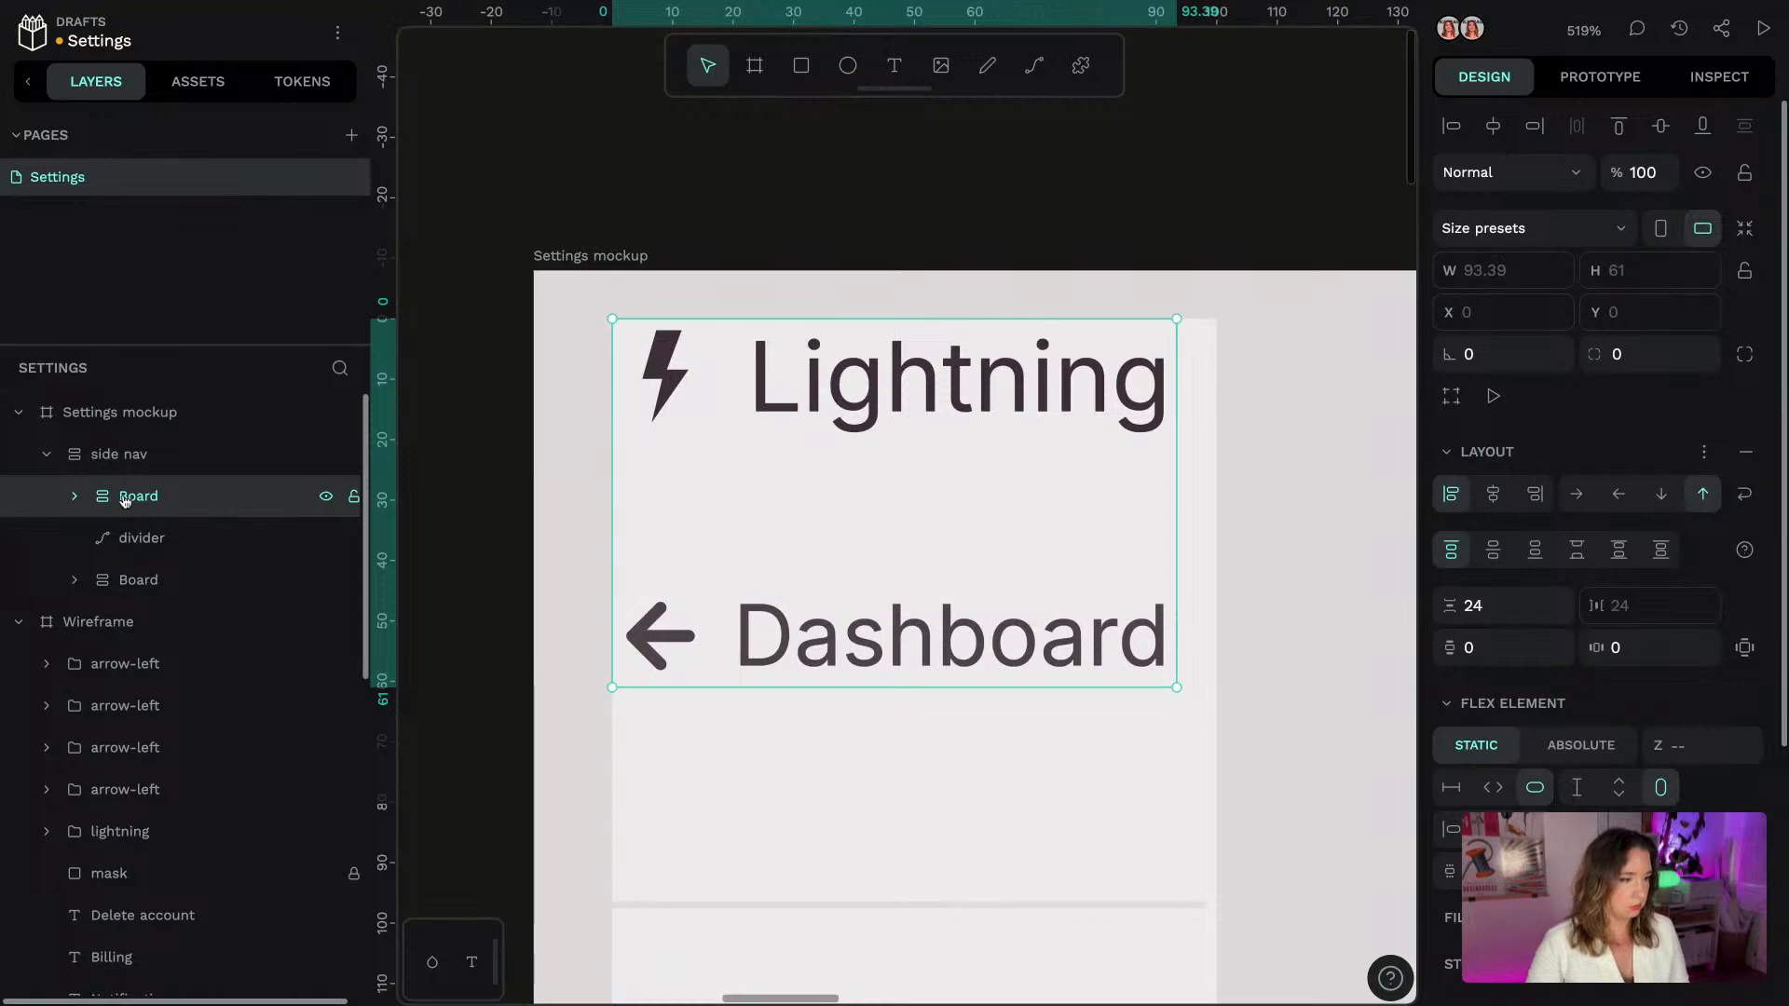
pyautogui.doubleClick(192, 495)
pyautogui.write('head')
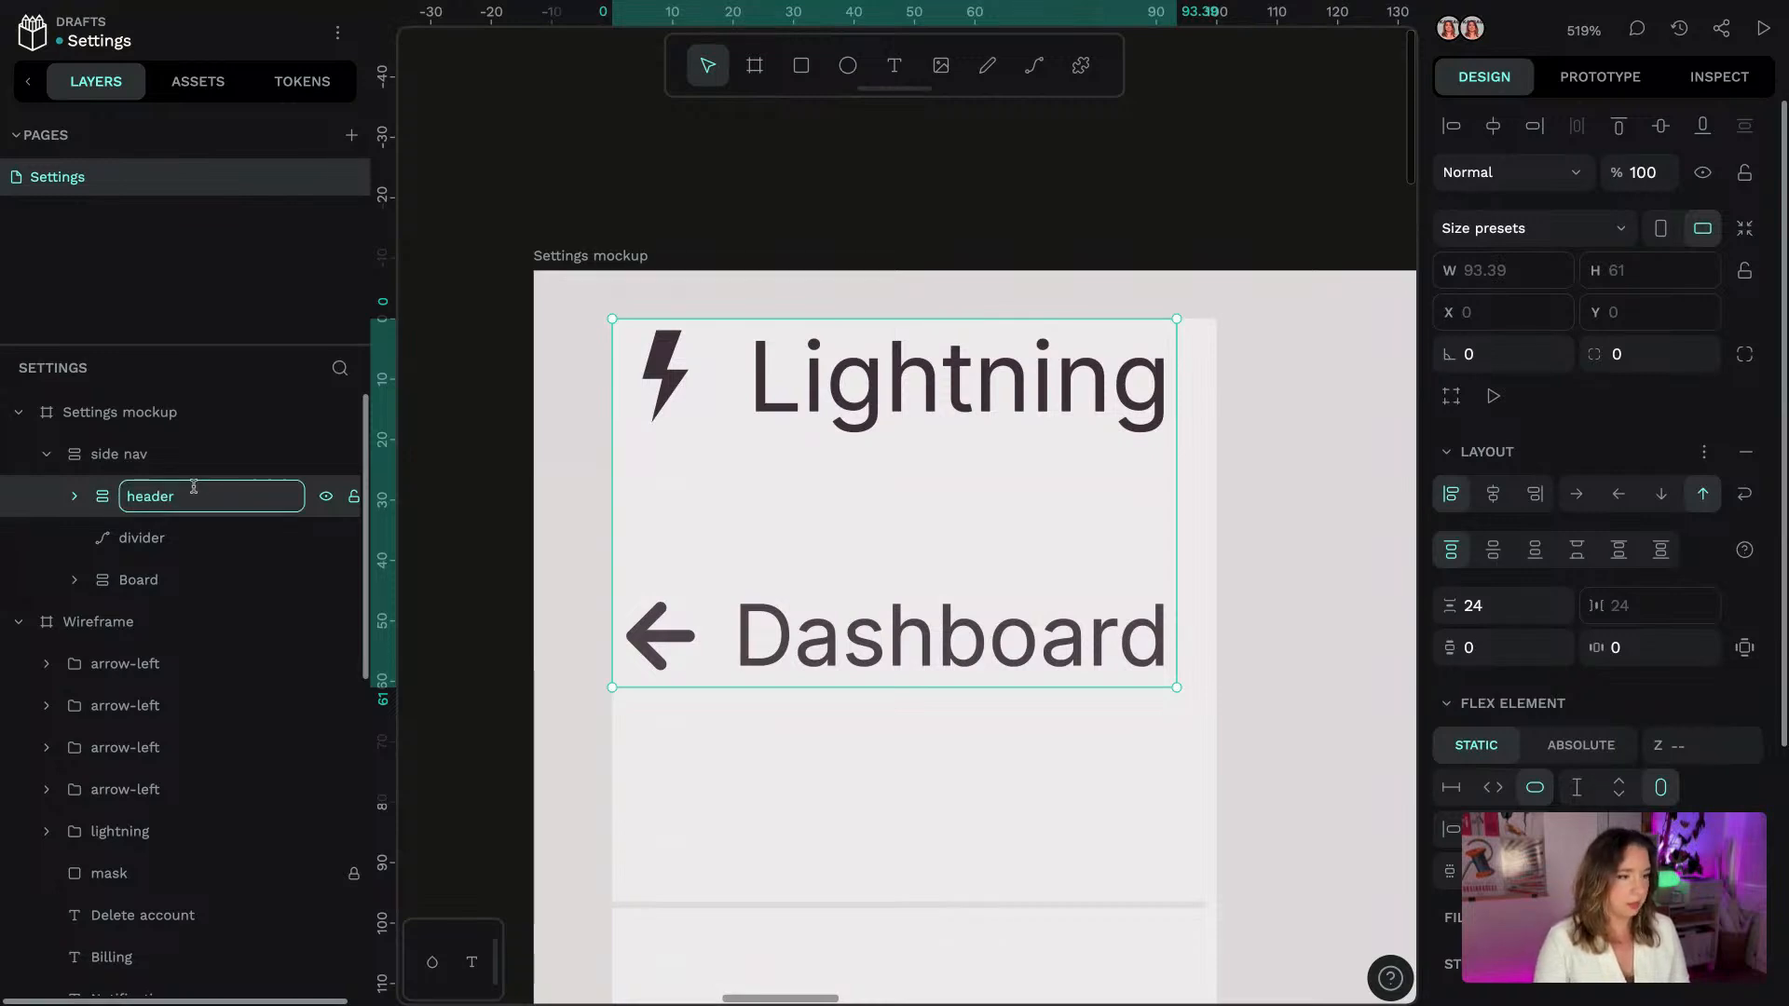
pyautogui.hotkey('ctrl', 'a')
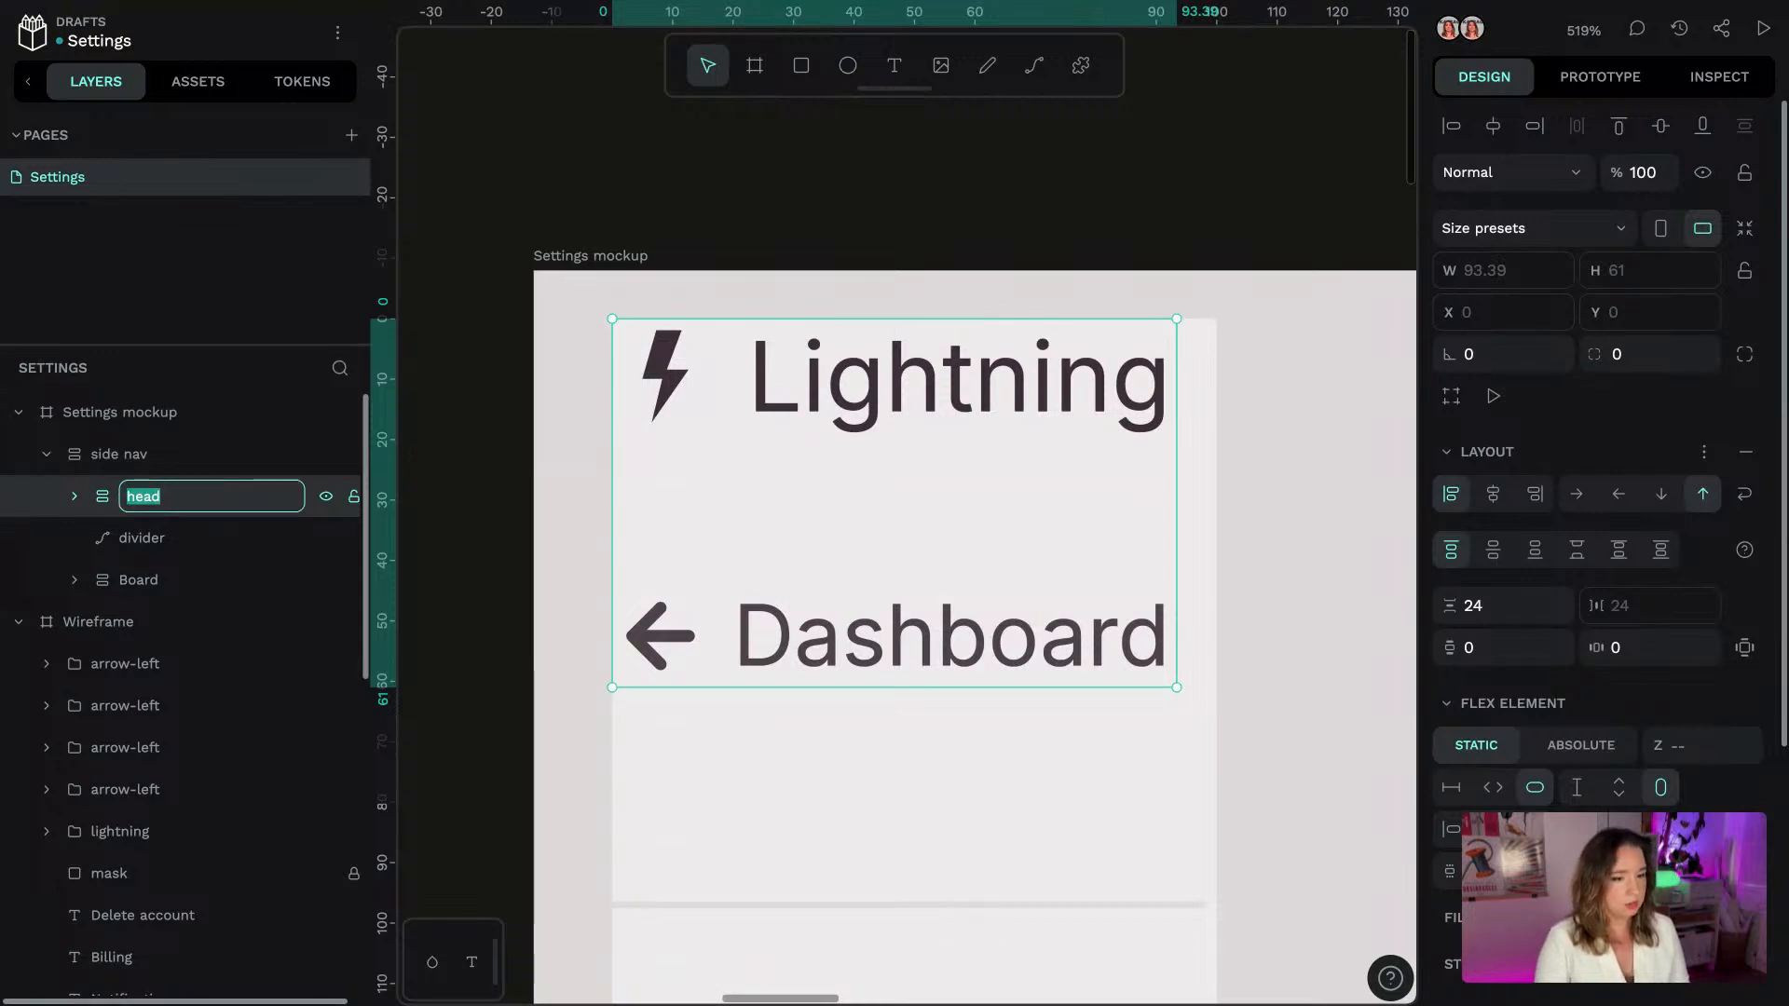
pyautogui.write('l')
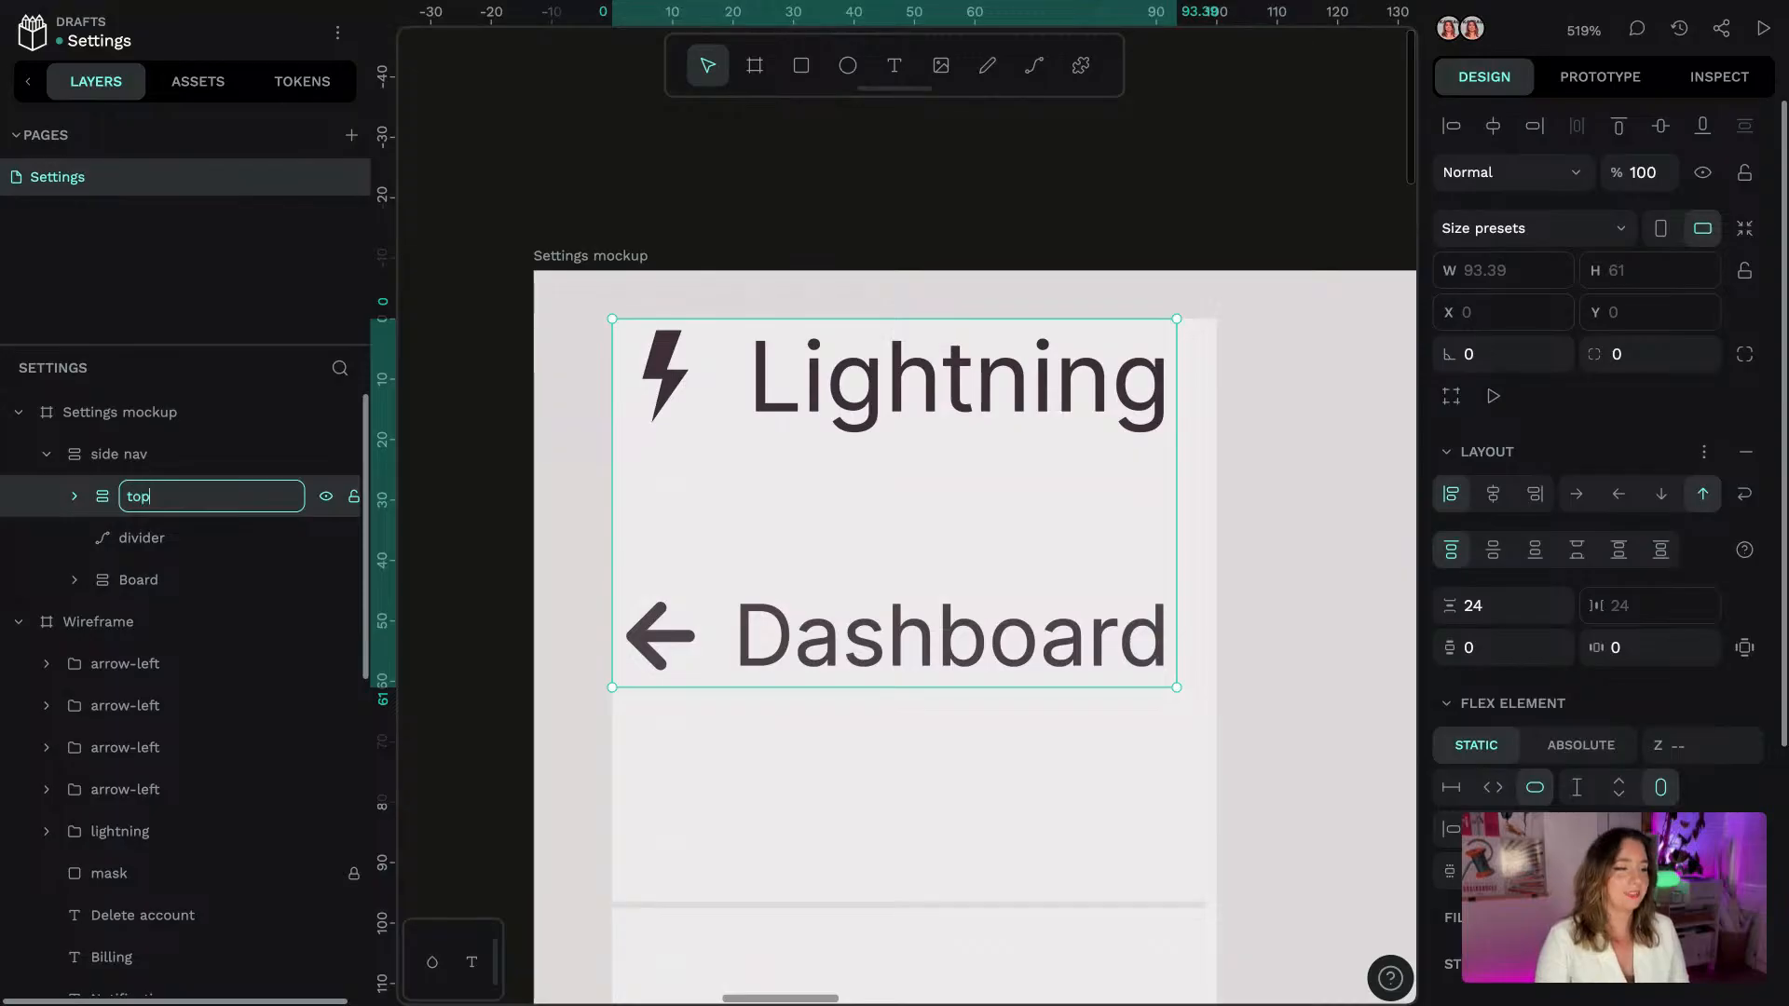
pyautogui.press('Return')
pyautogui.doubleClick(161, 595)
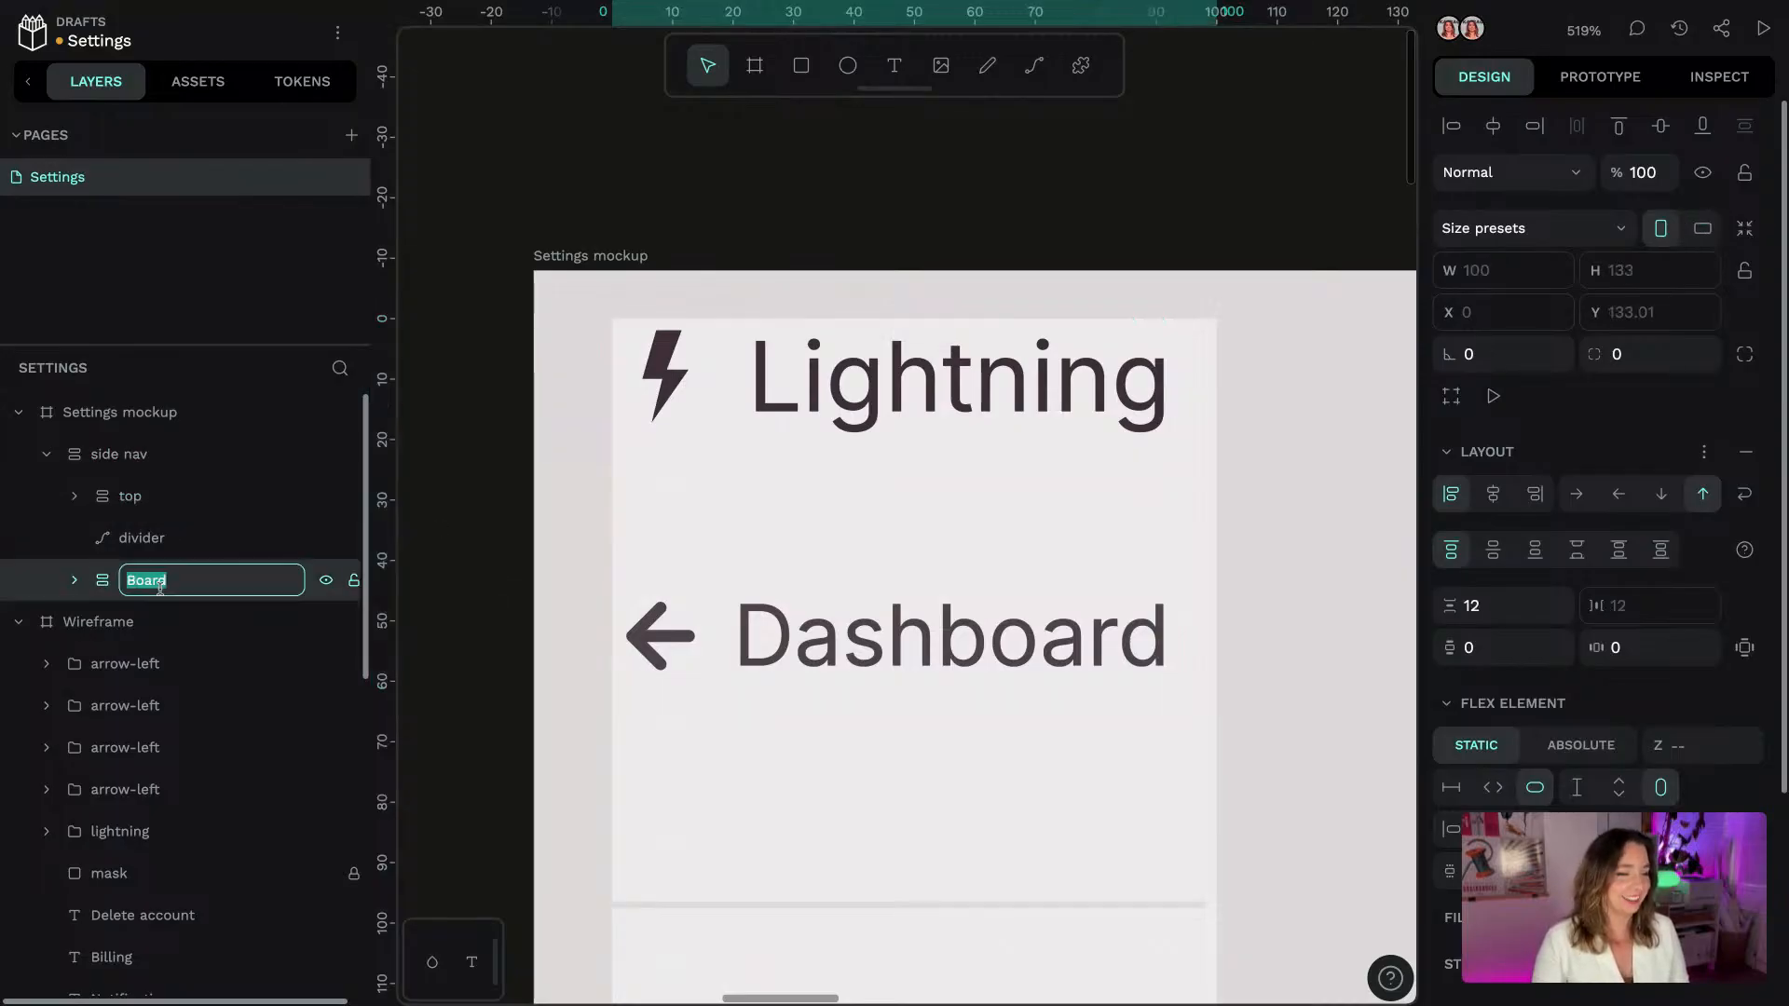
pyautogui.write('nav')
pyautogui.press('Return')
# Apply the spacing.sm token to the row gap of the side nav board
pyautogui.scroll(-5, 951, 203)
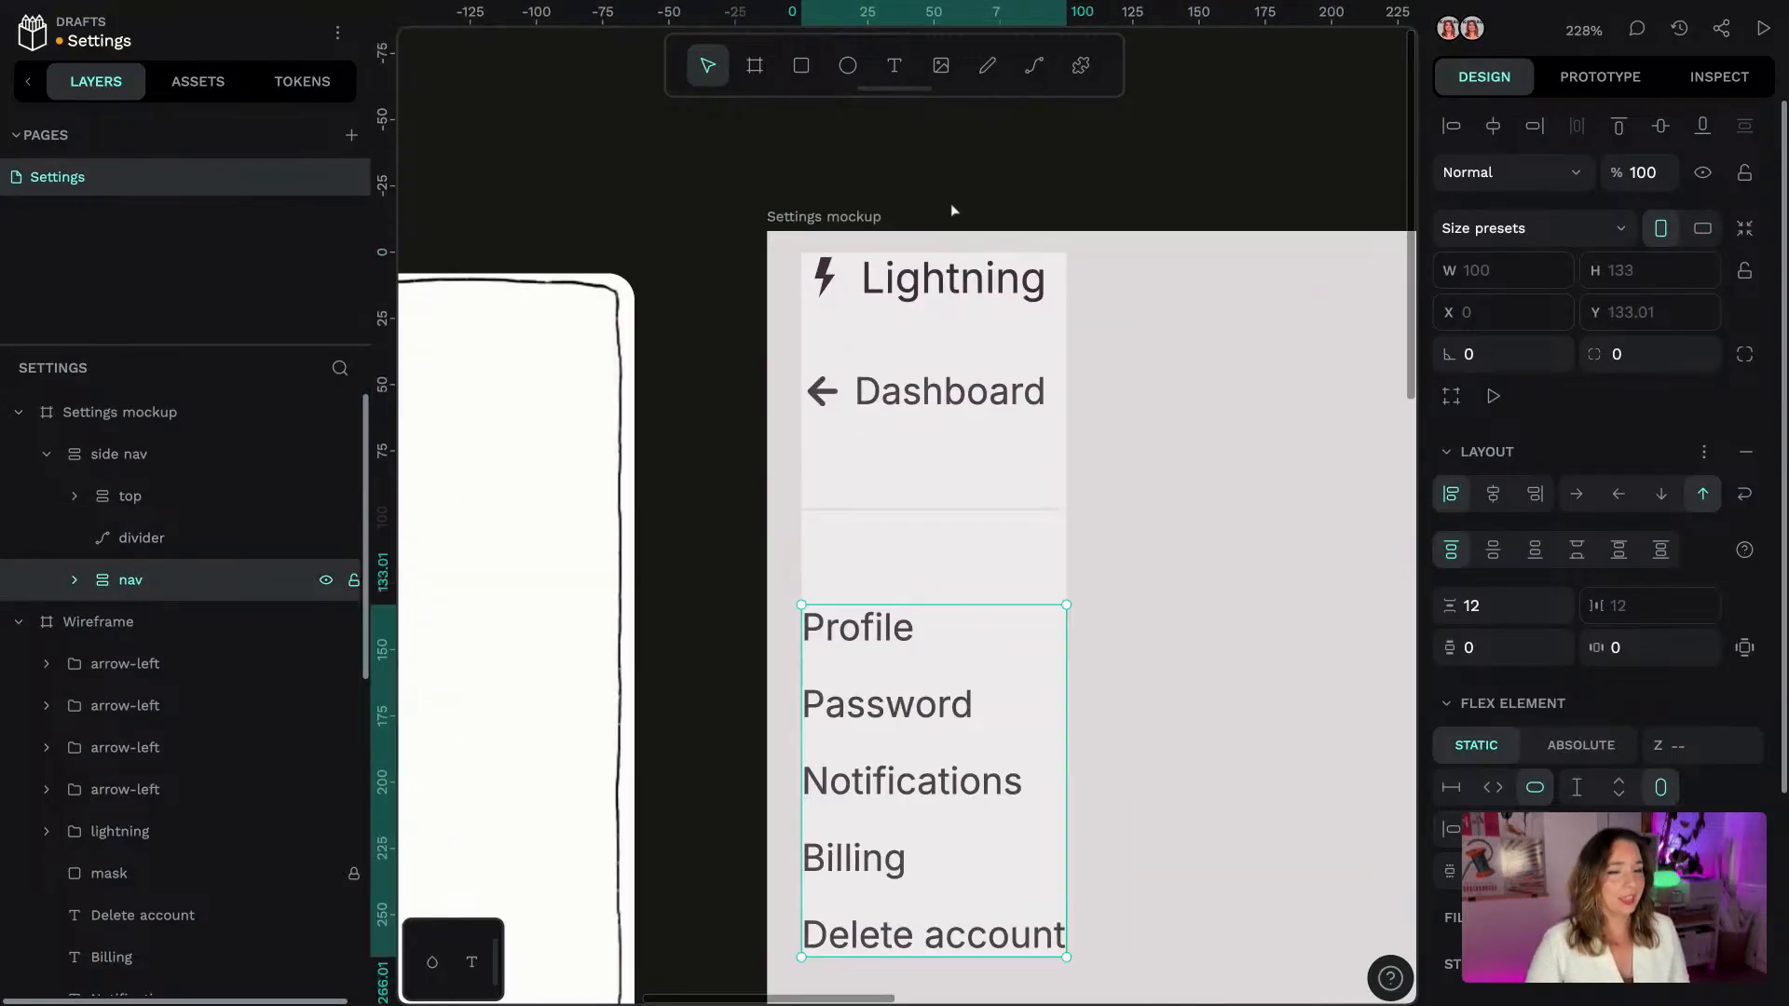
pyautogui.click(137, 541)
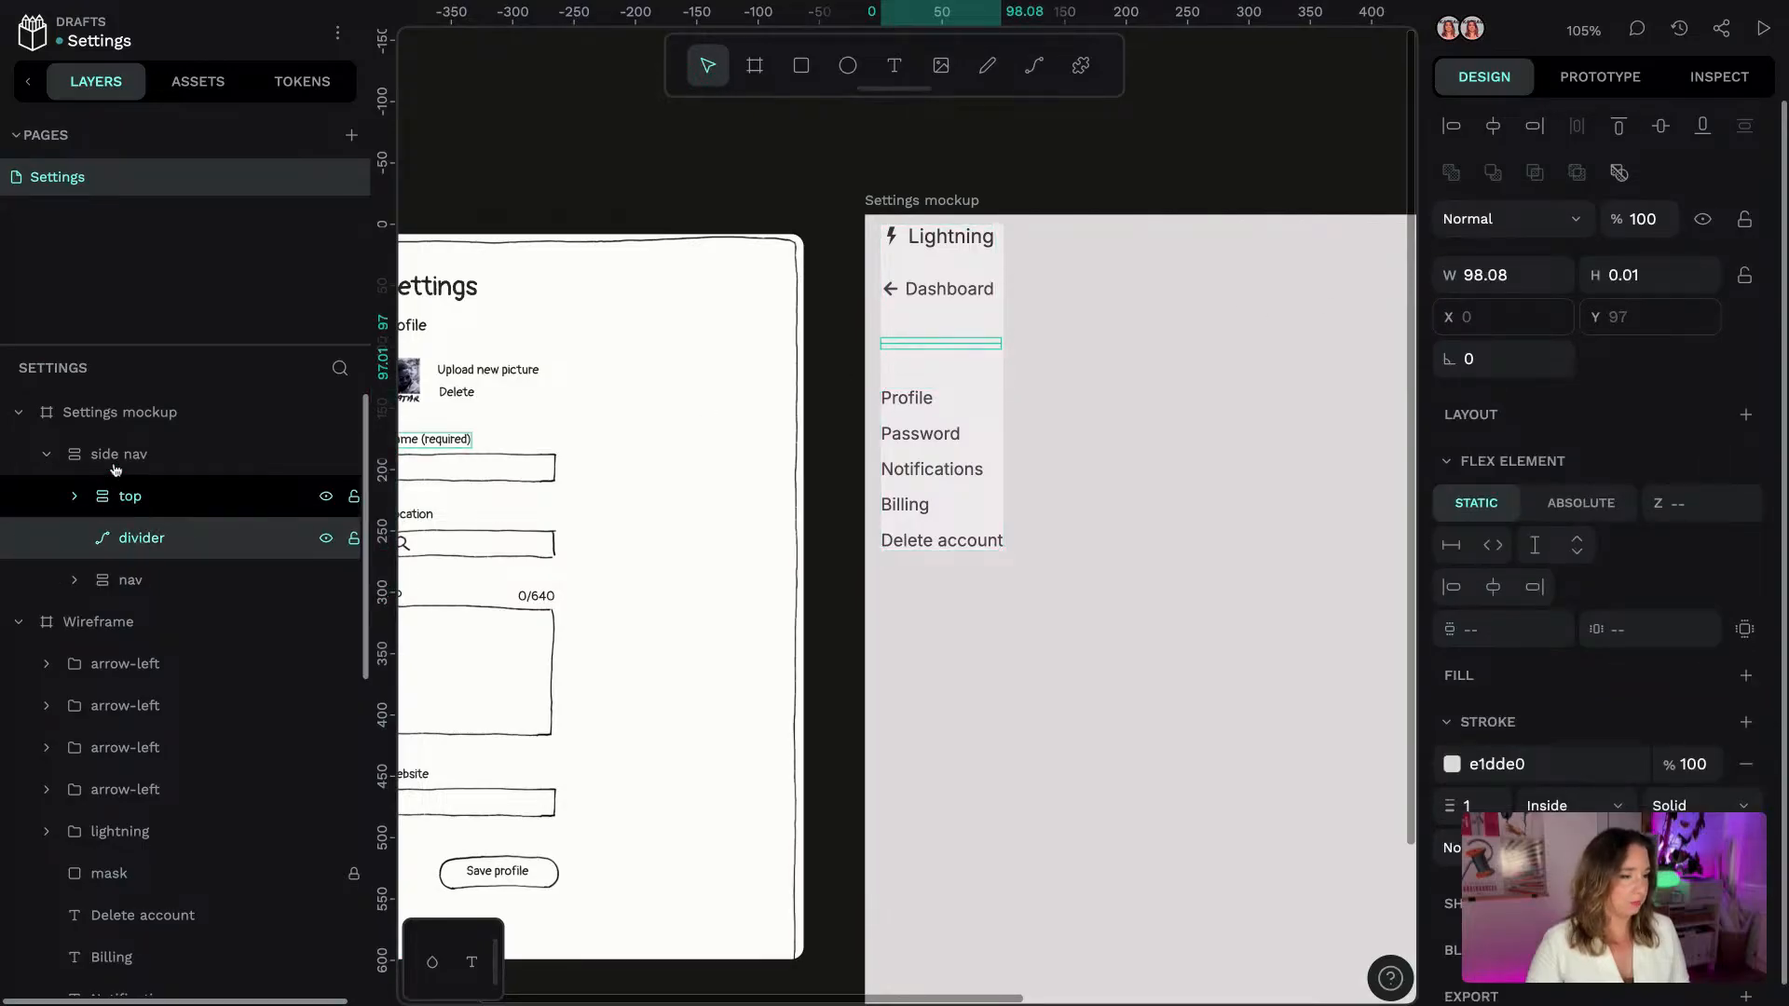
pyautogui.click(893, 365)
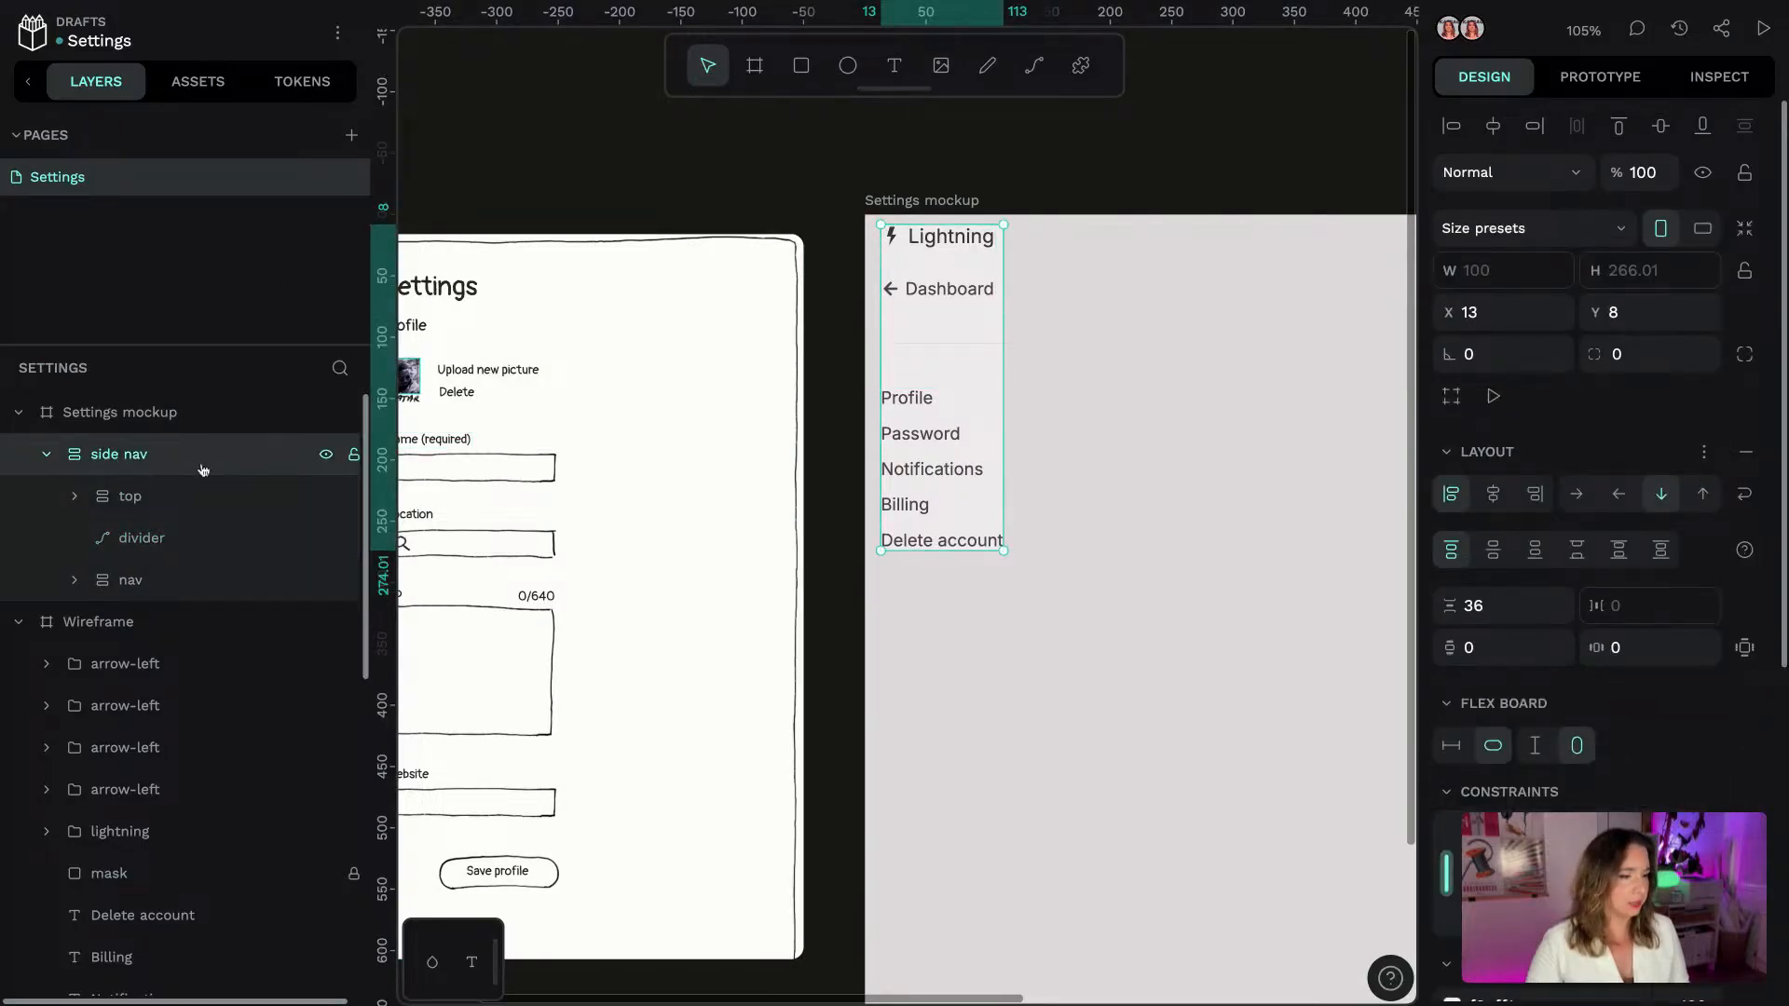
pyautogui.click(302, 81)
pyautogui.scroll(-5, 219, 310)
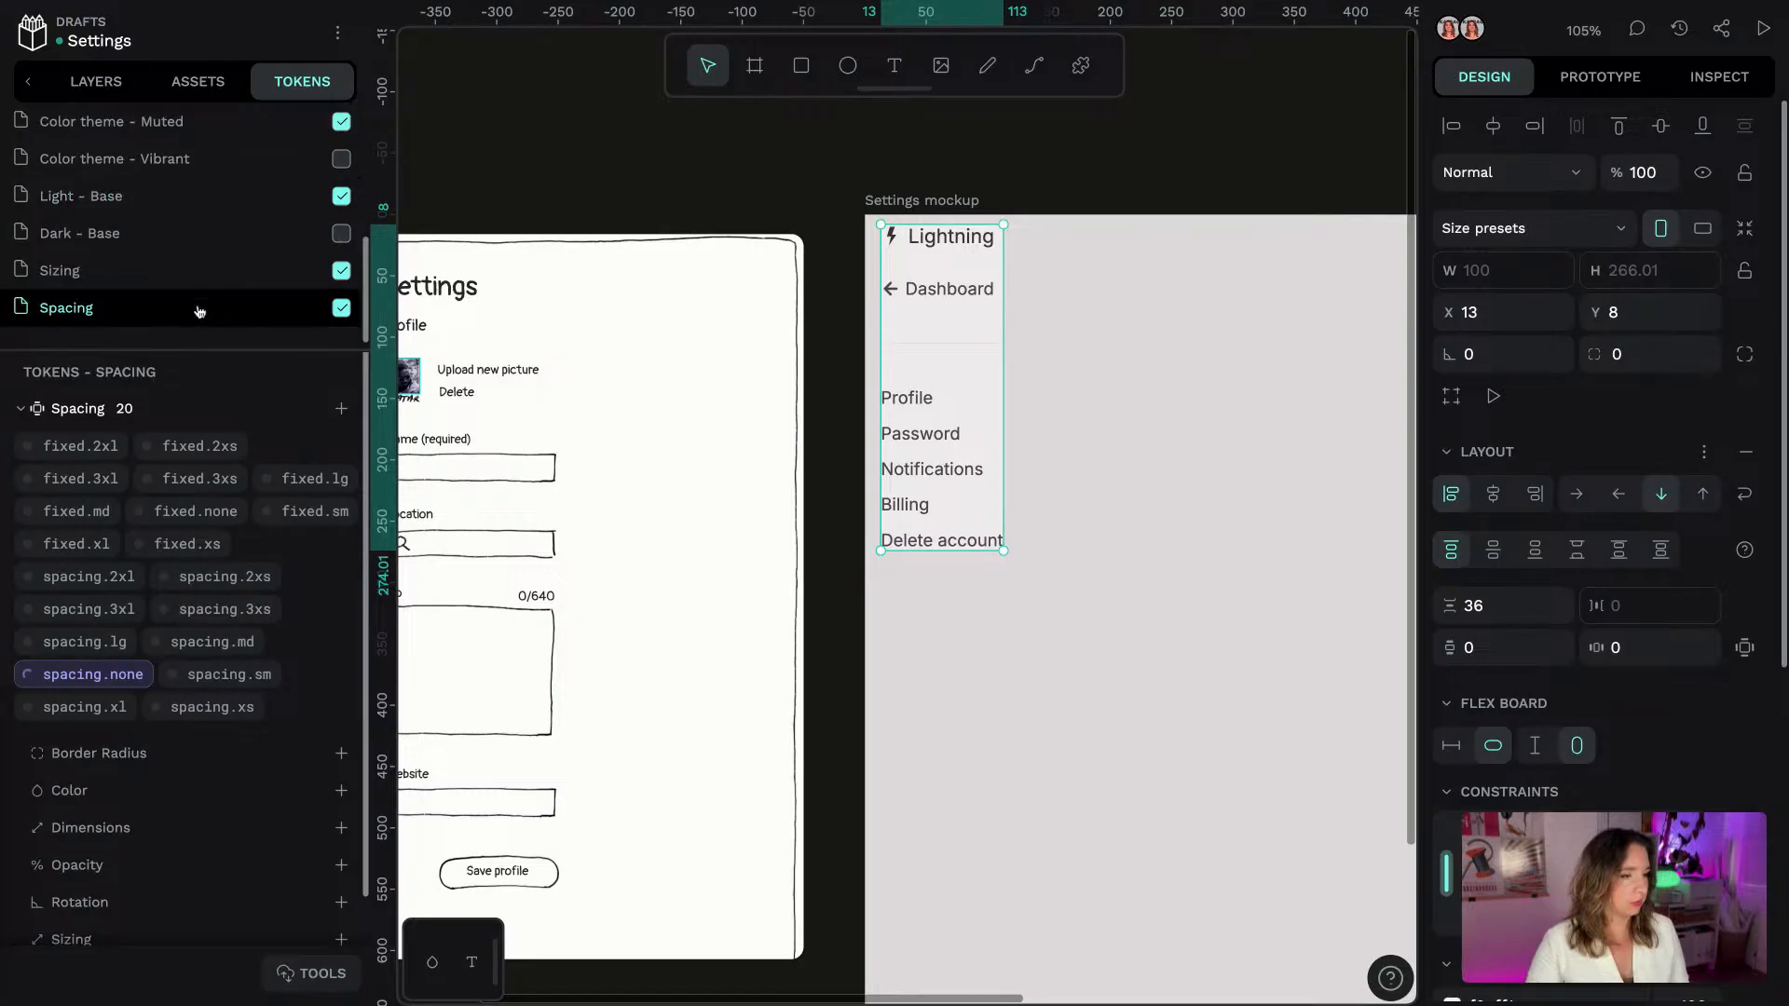
pyautogui.rightClick(103, 302)
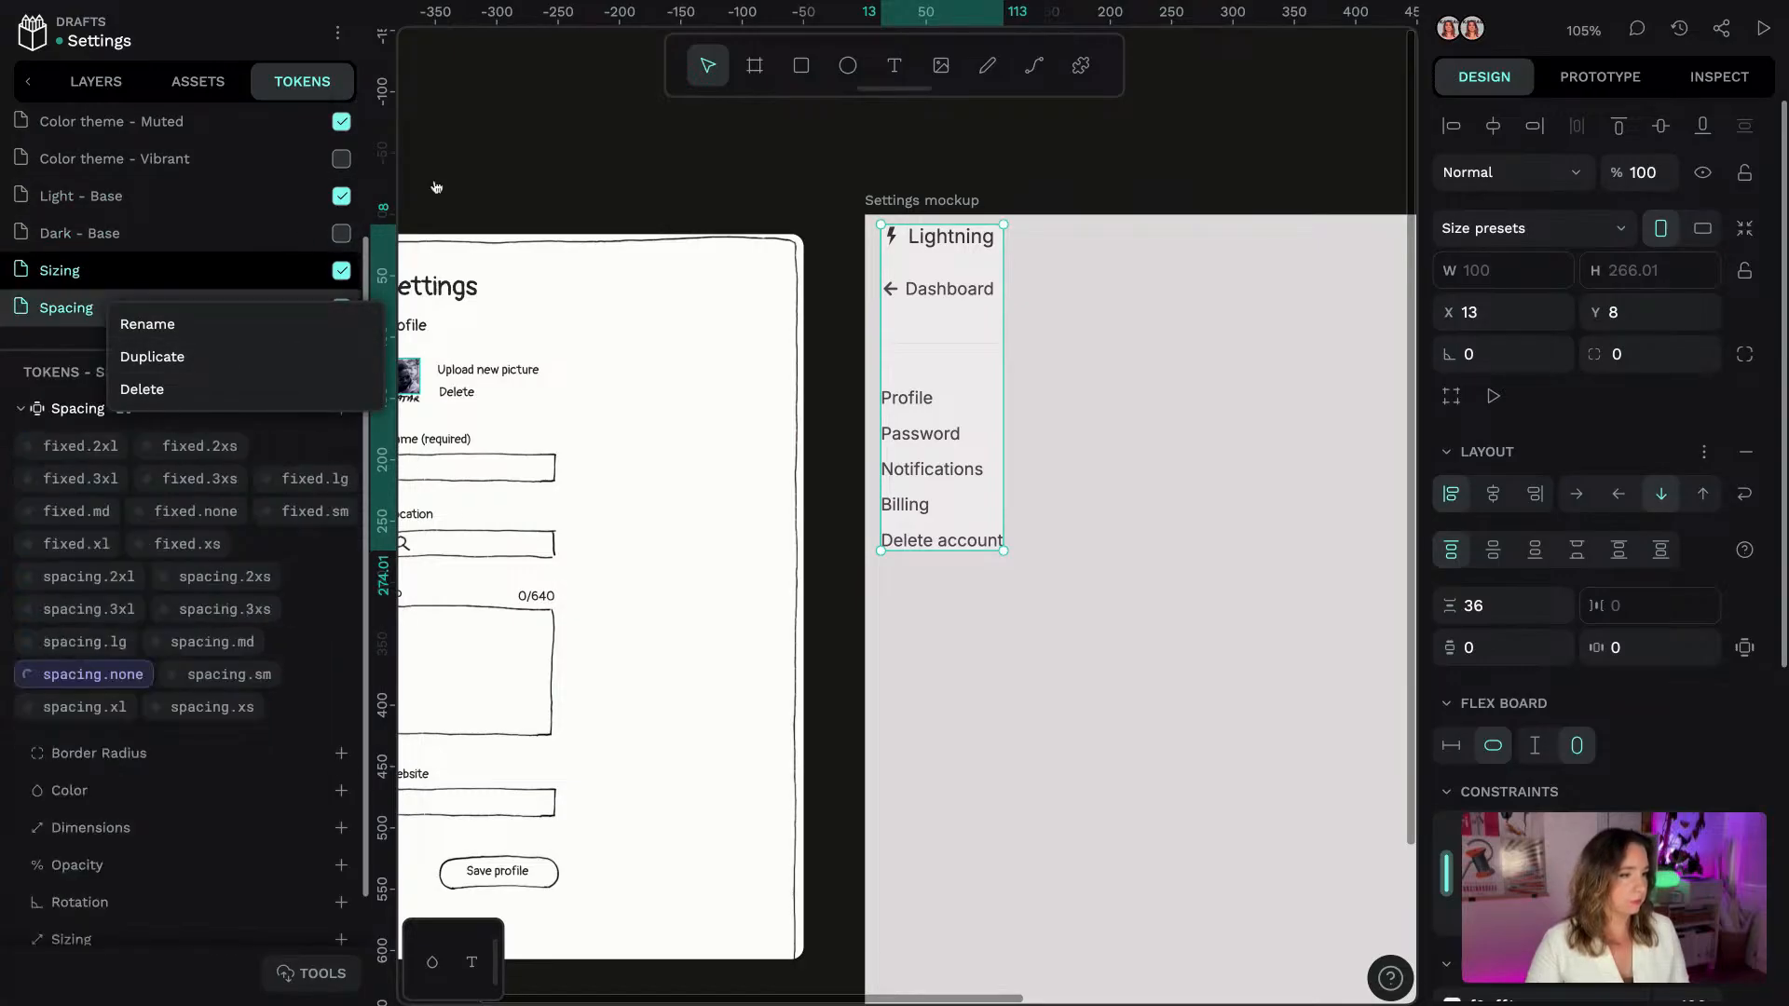
pyautogui.click(582, 162)
pyautogui.click(928, 271)
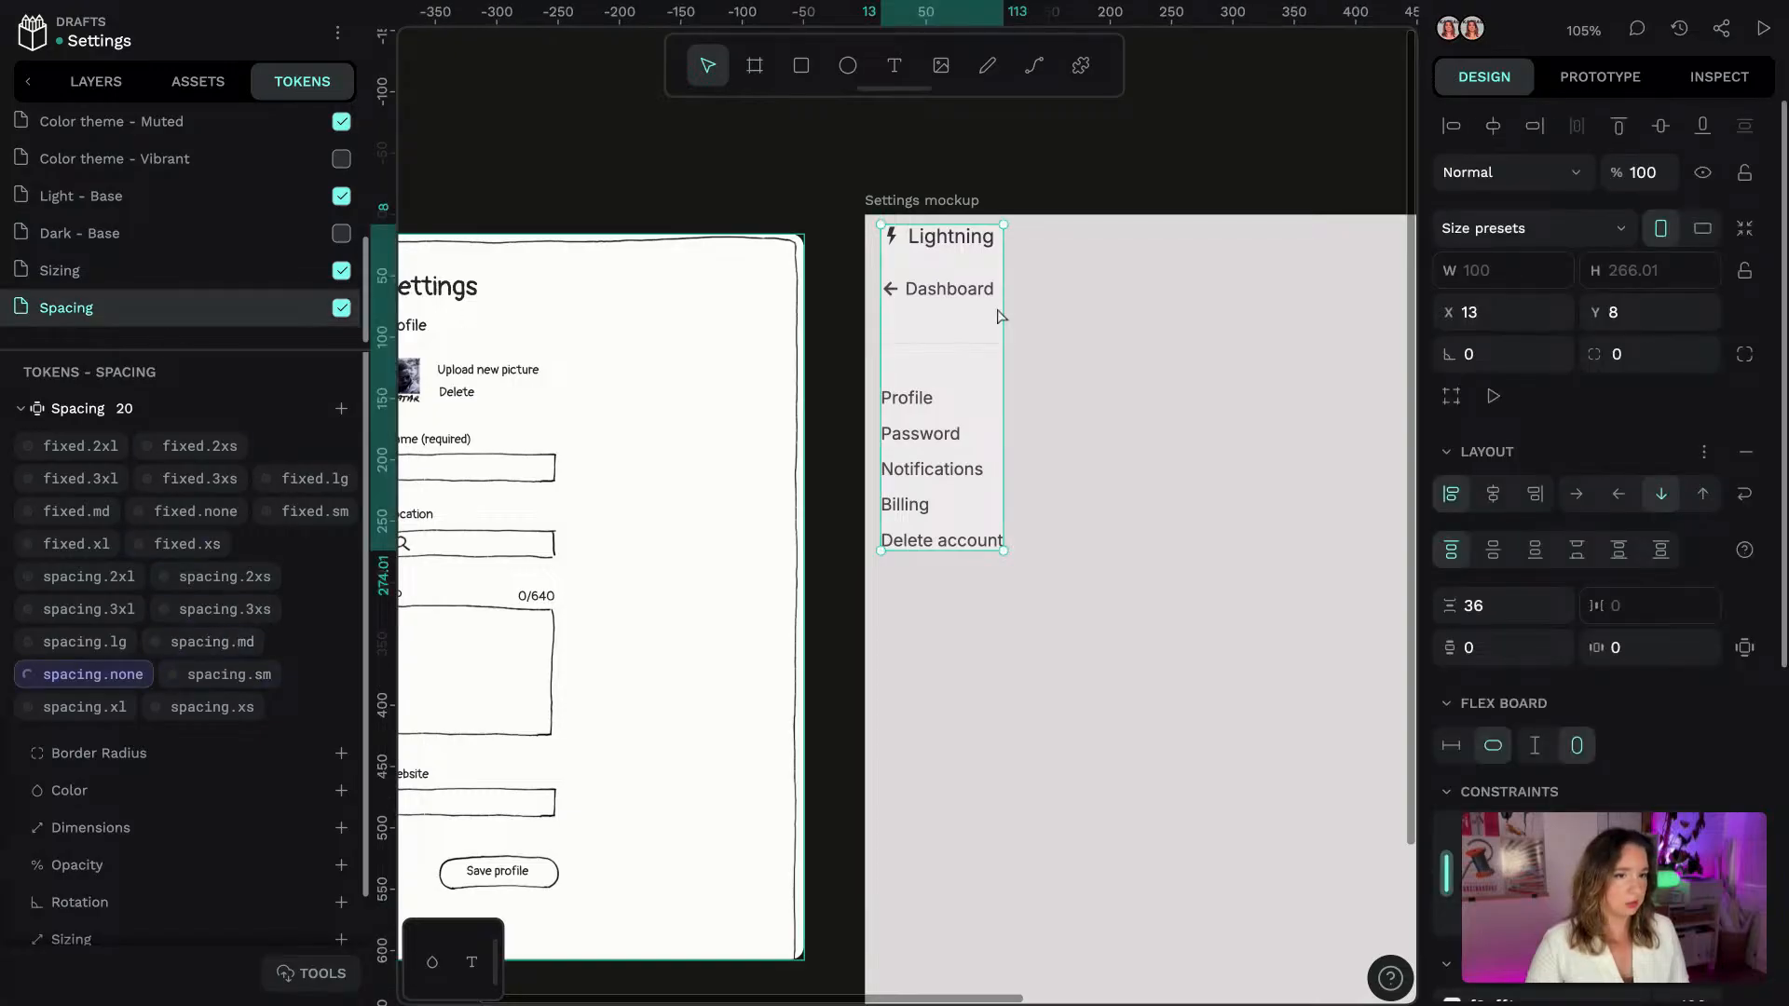
pyautogui.rightClick(250, 682)
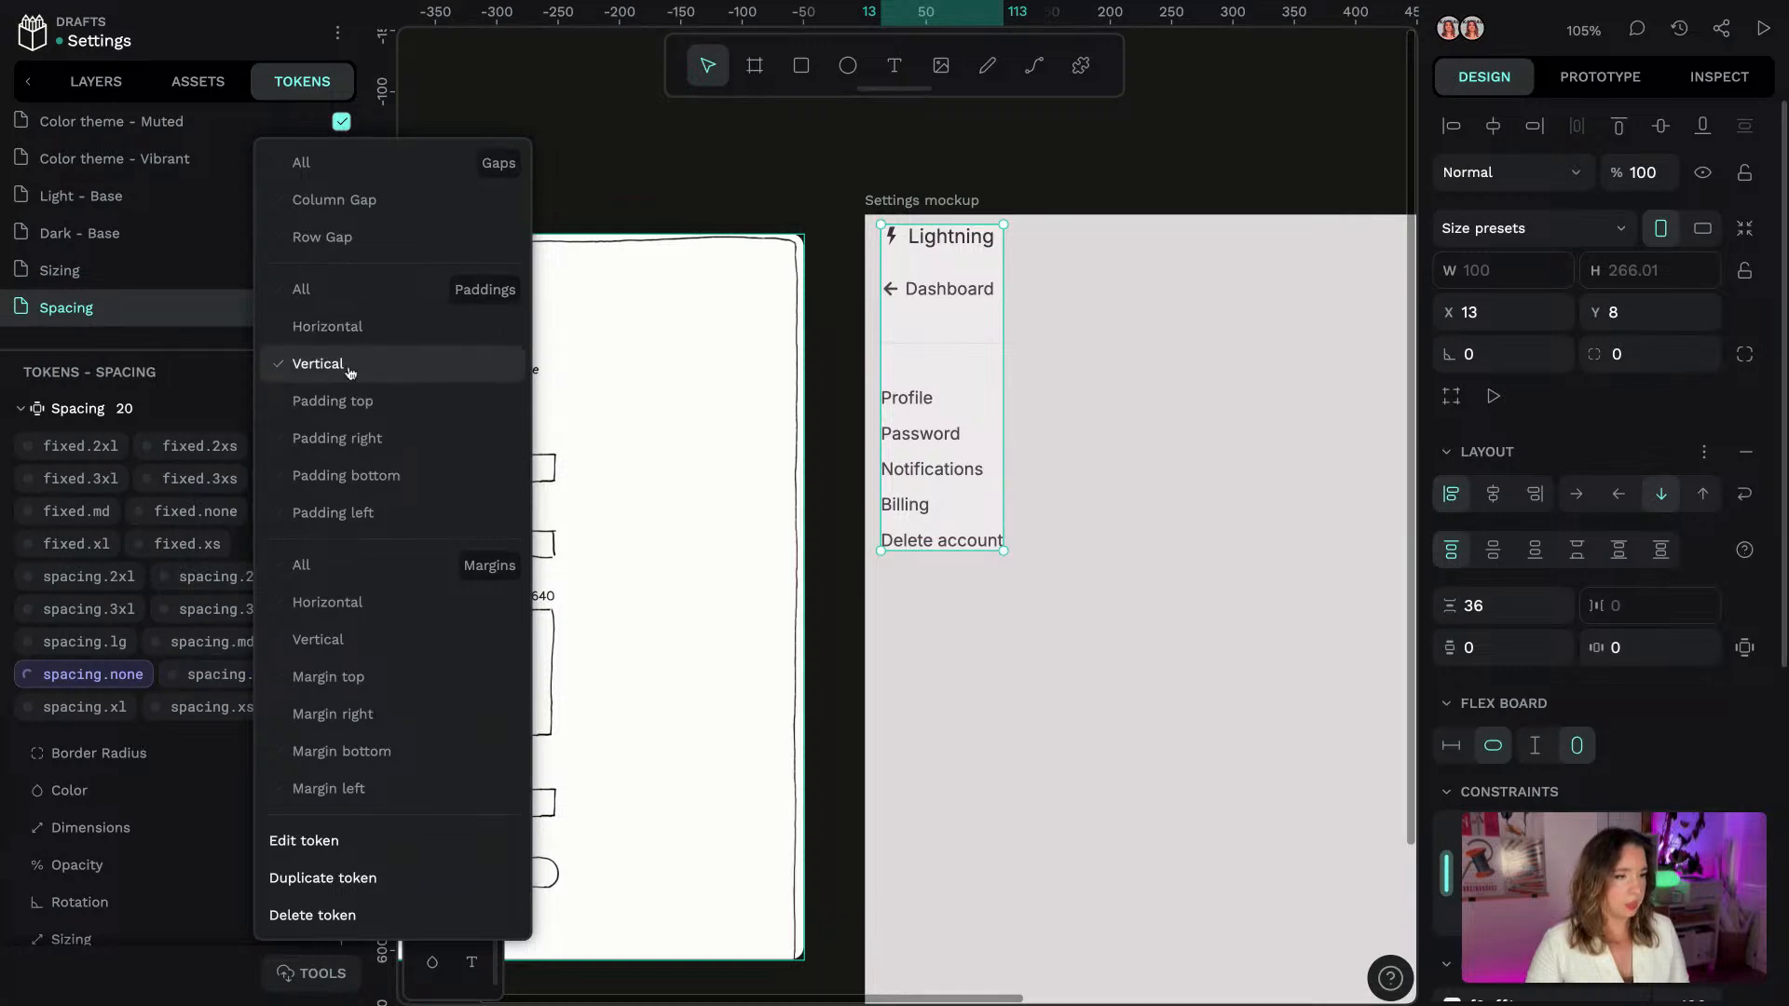
pyautogui.click(344, 237)
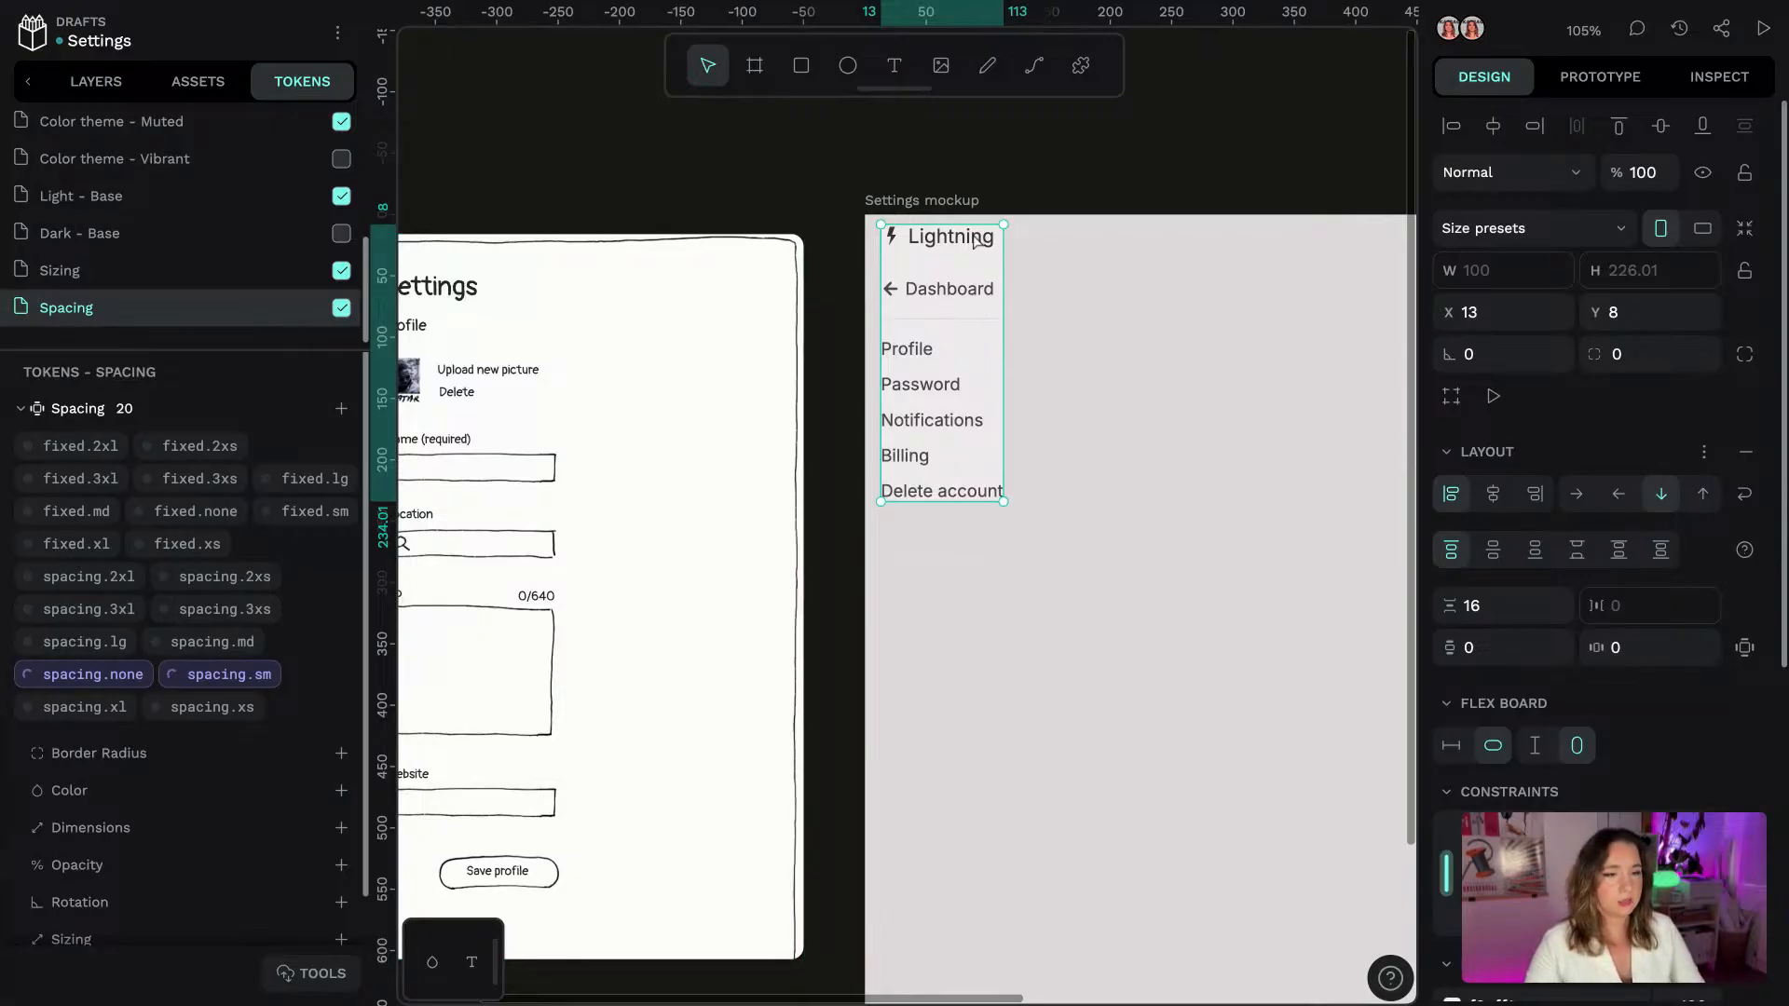
# Make the divider line fill the full width of the side nav board
pyautogui.click(937, 244)
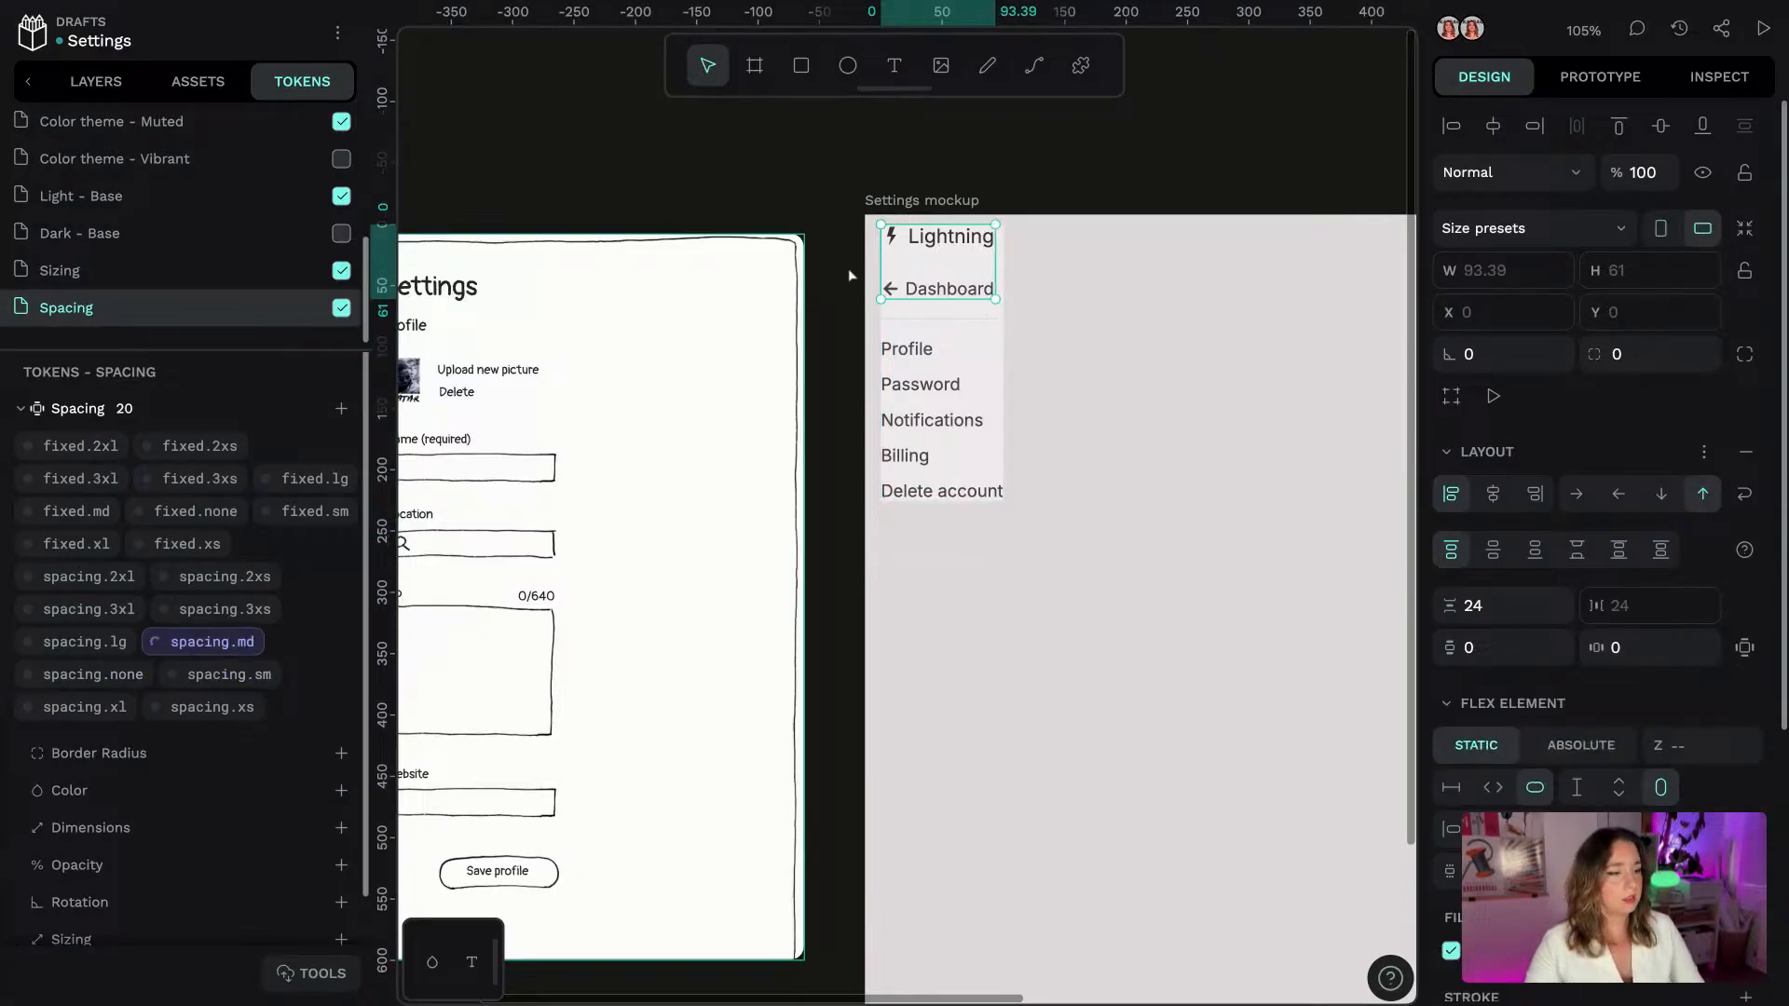
pyautogui.click(995, 319)
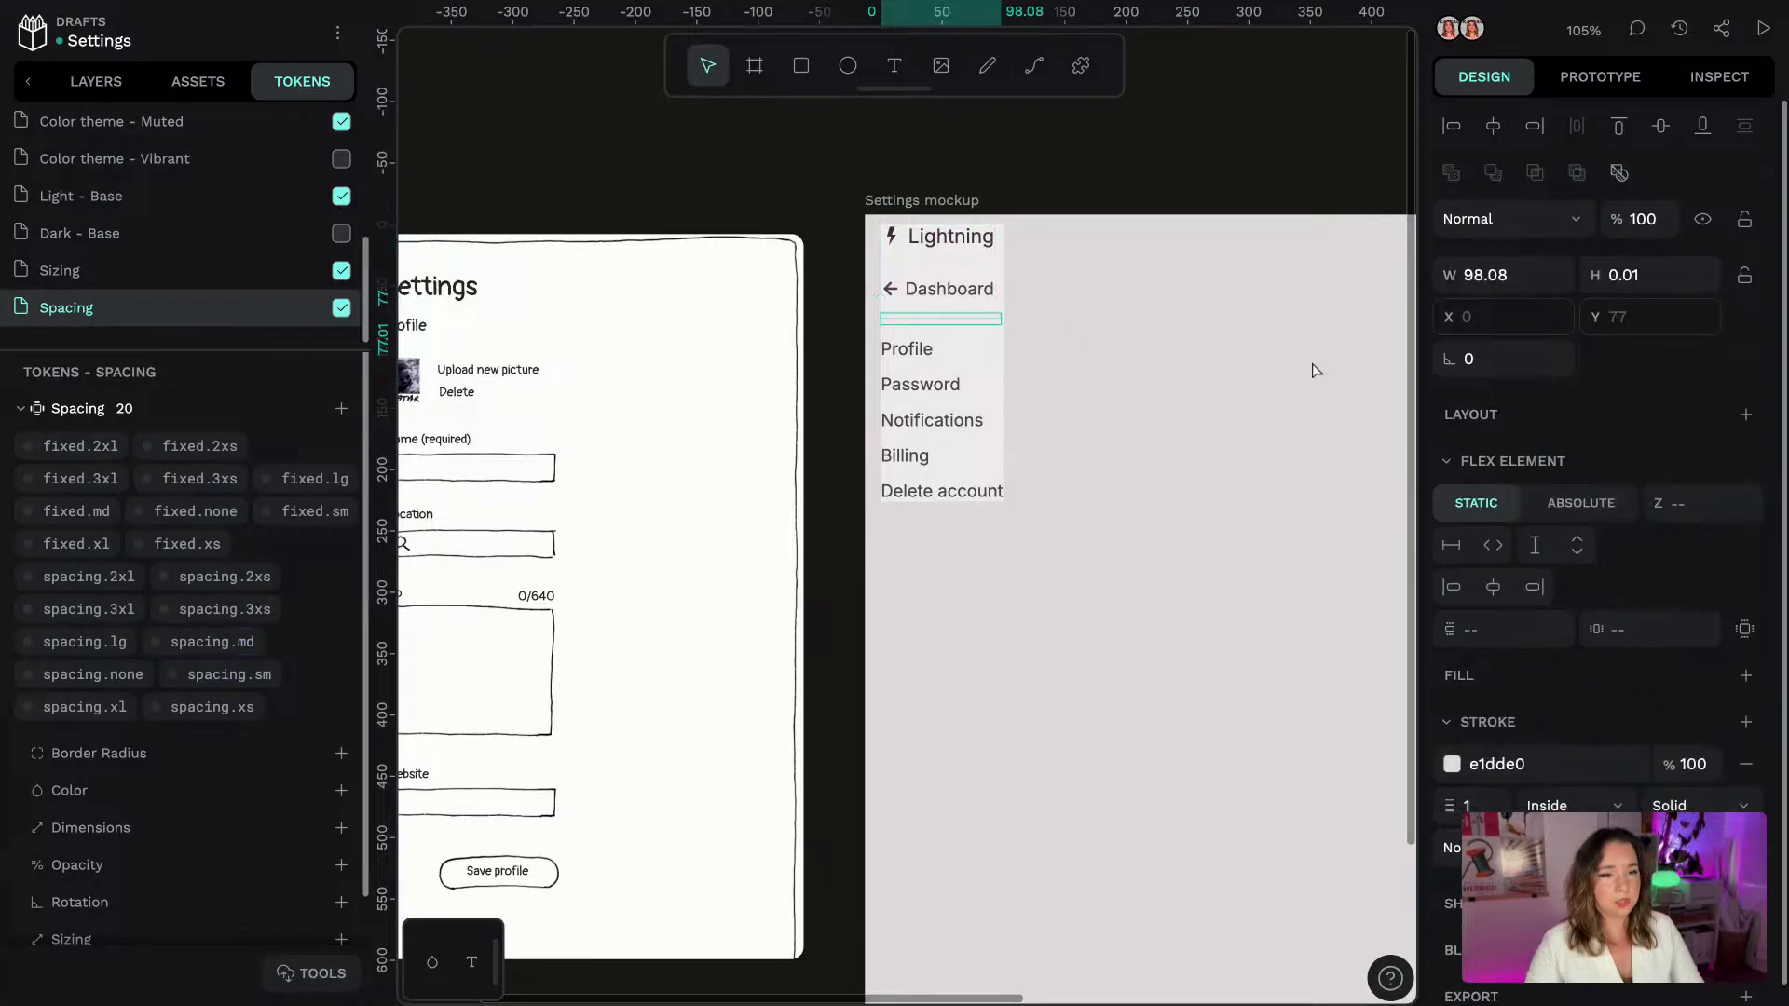
pyautogui.click(1496, 546)
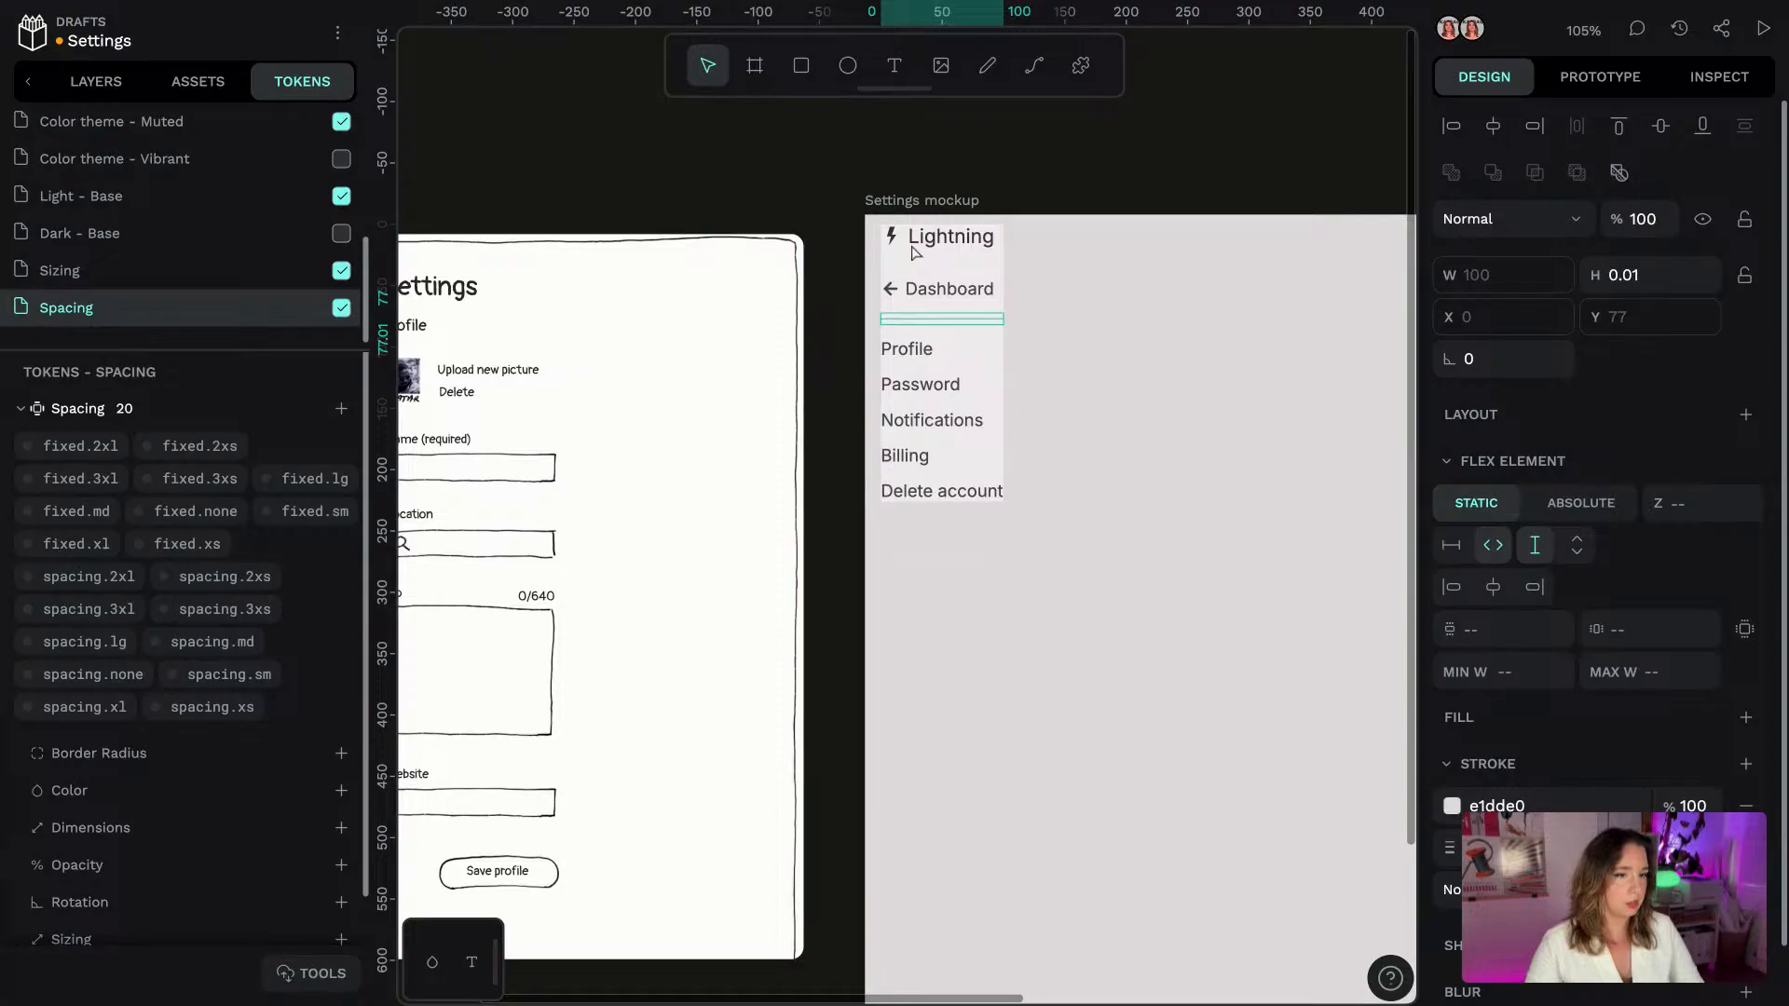
# Apply the spacing.md token to the horizontal padding of both the top and nav boards together
pyautogui.click(97, 81)
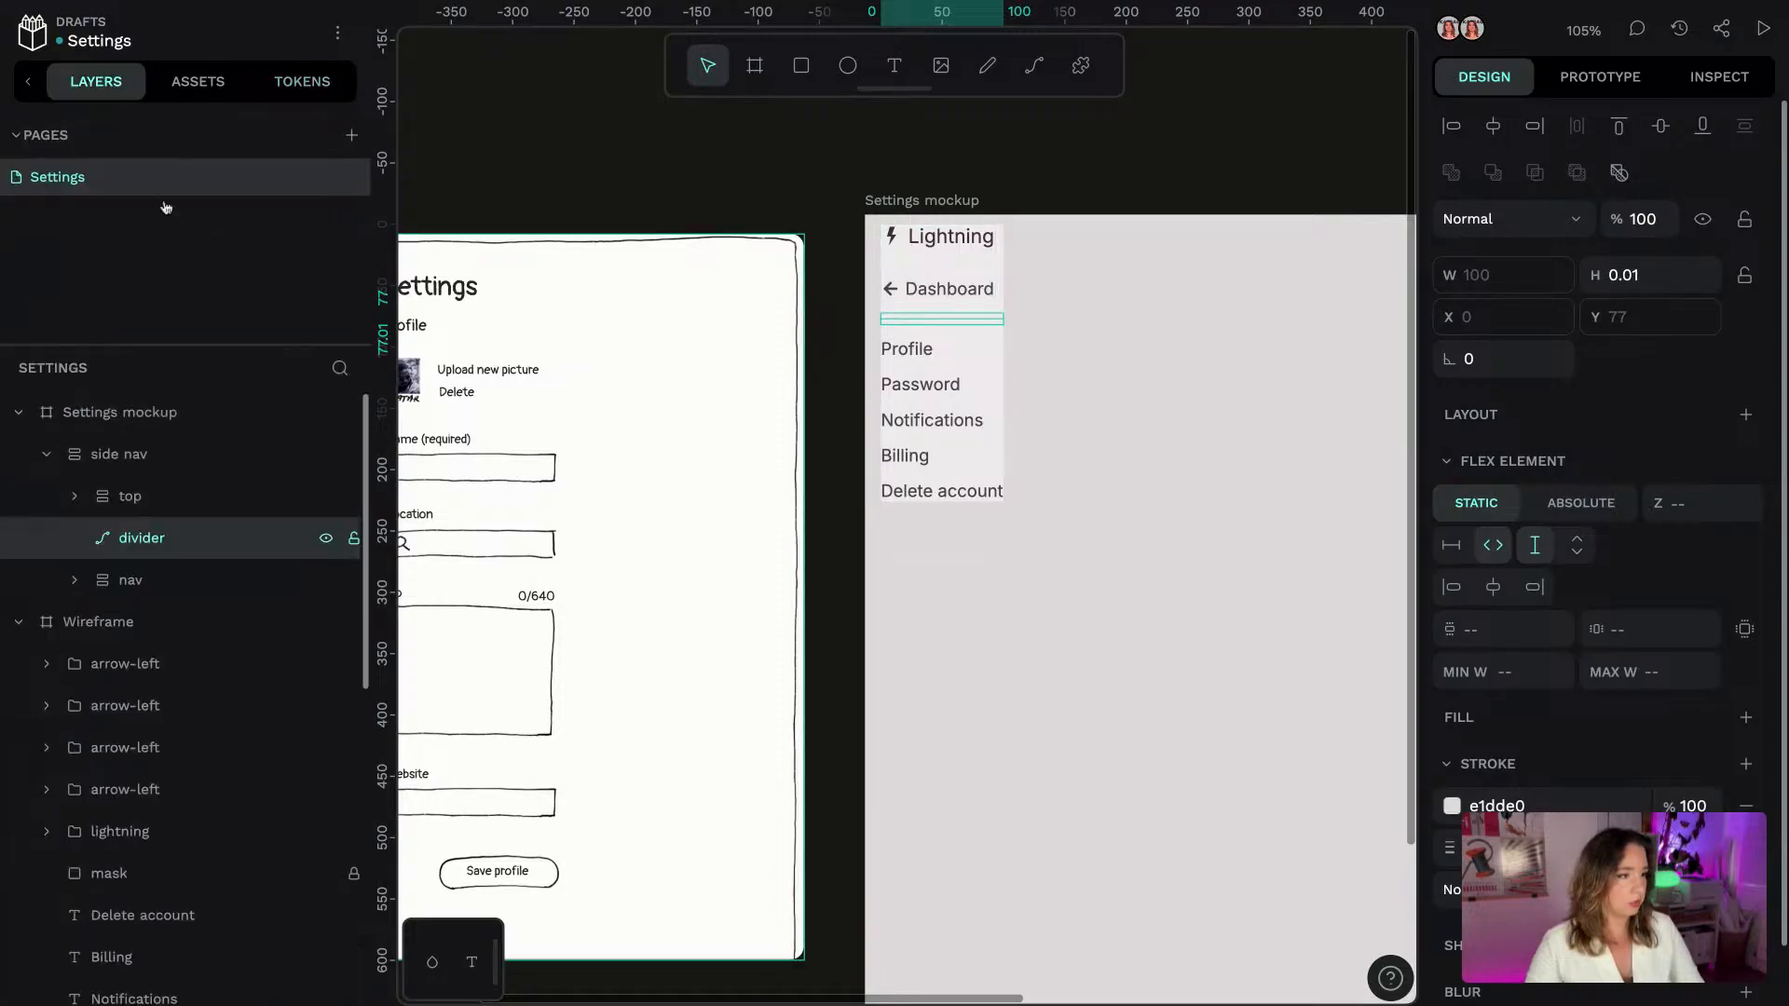
pyautogui.click(136, 496)
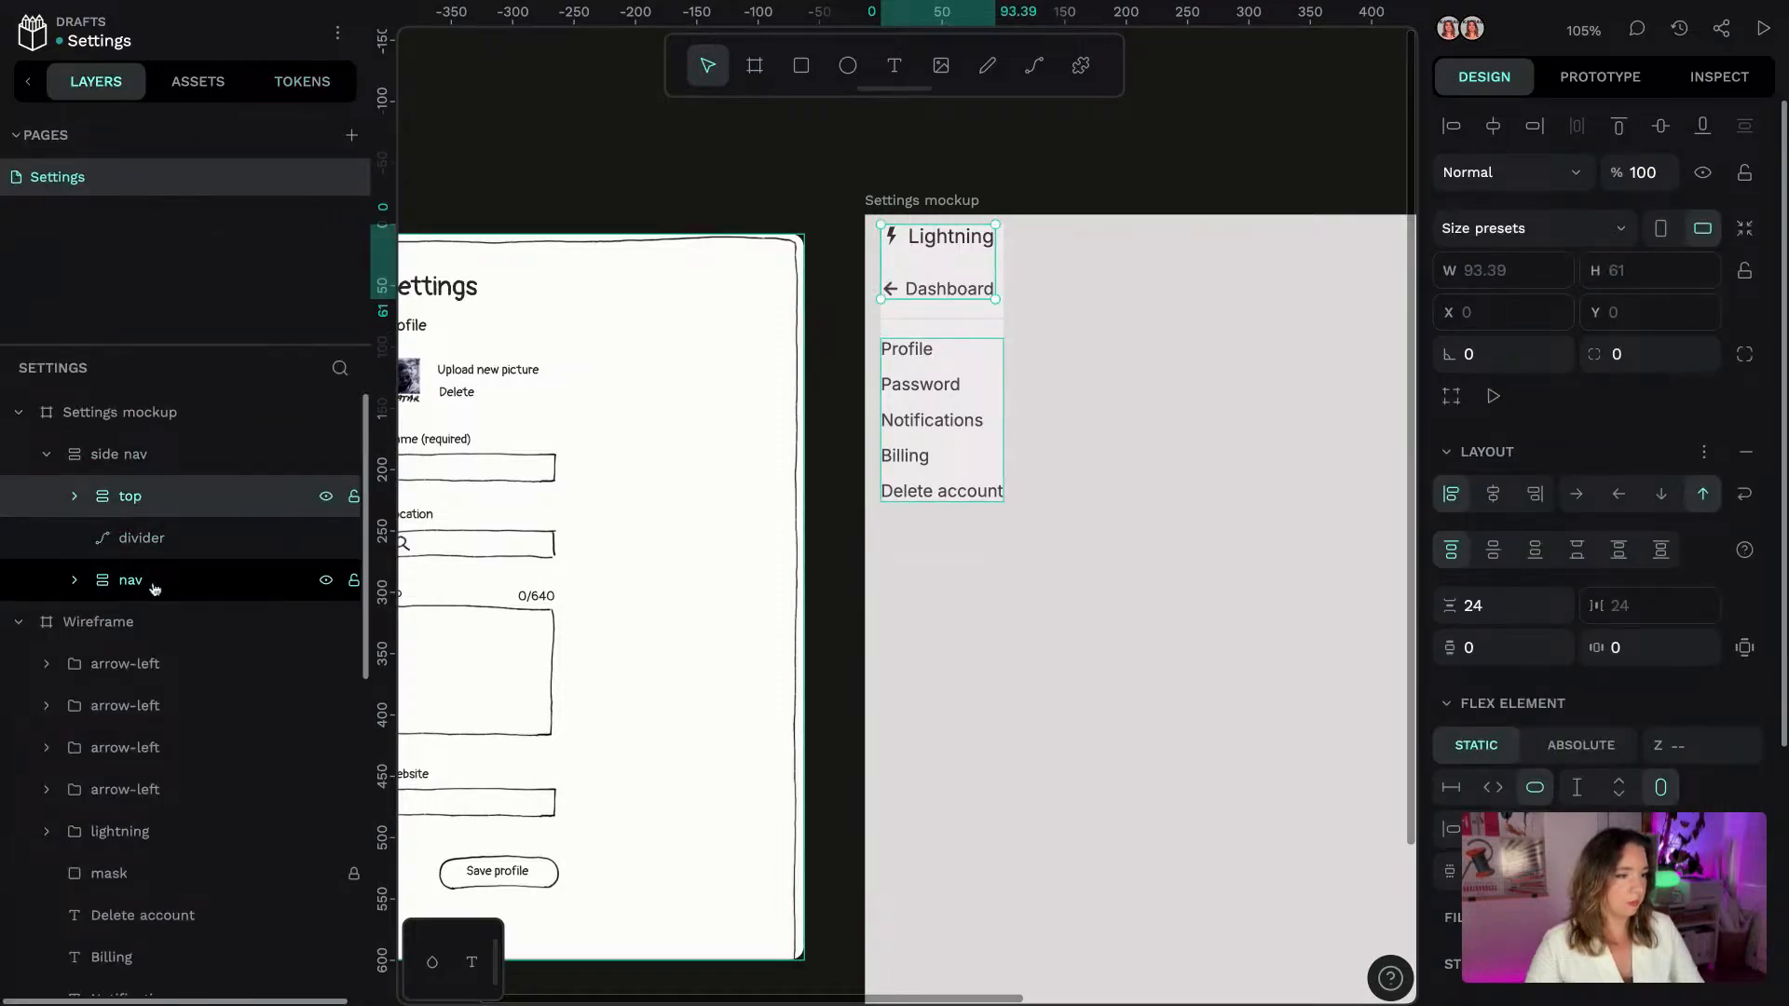
pyautogui.keyDown('shift'); pyautogui.click(154, 587); pyautogui.keyUp('shift')
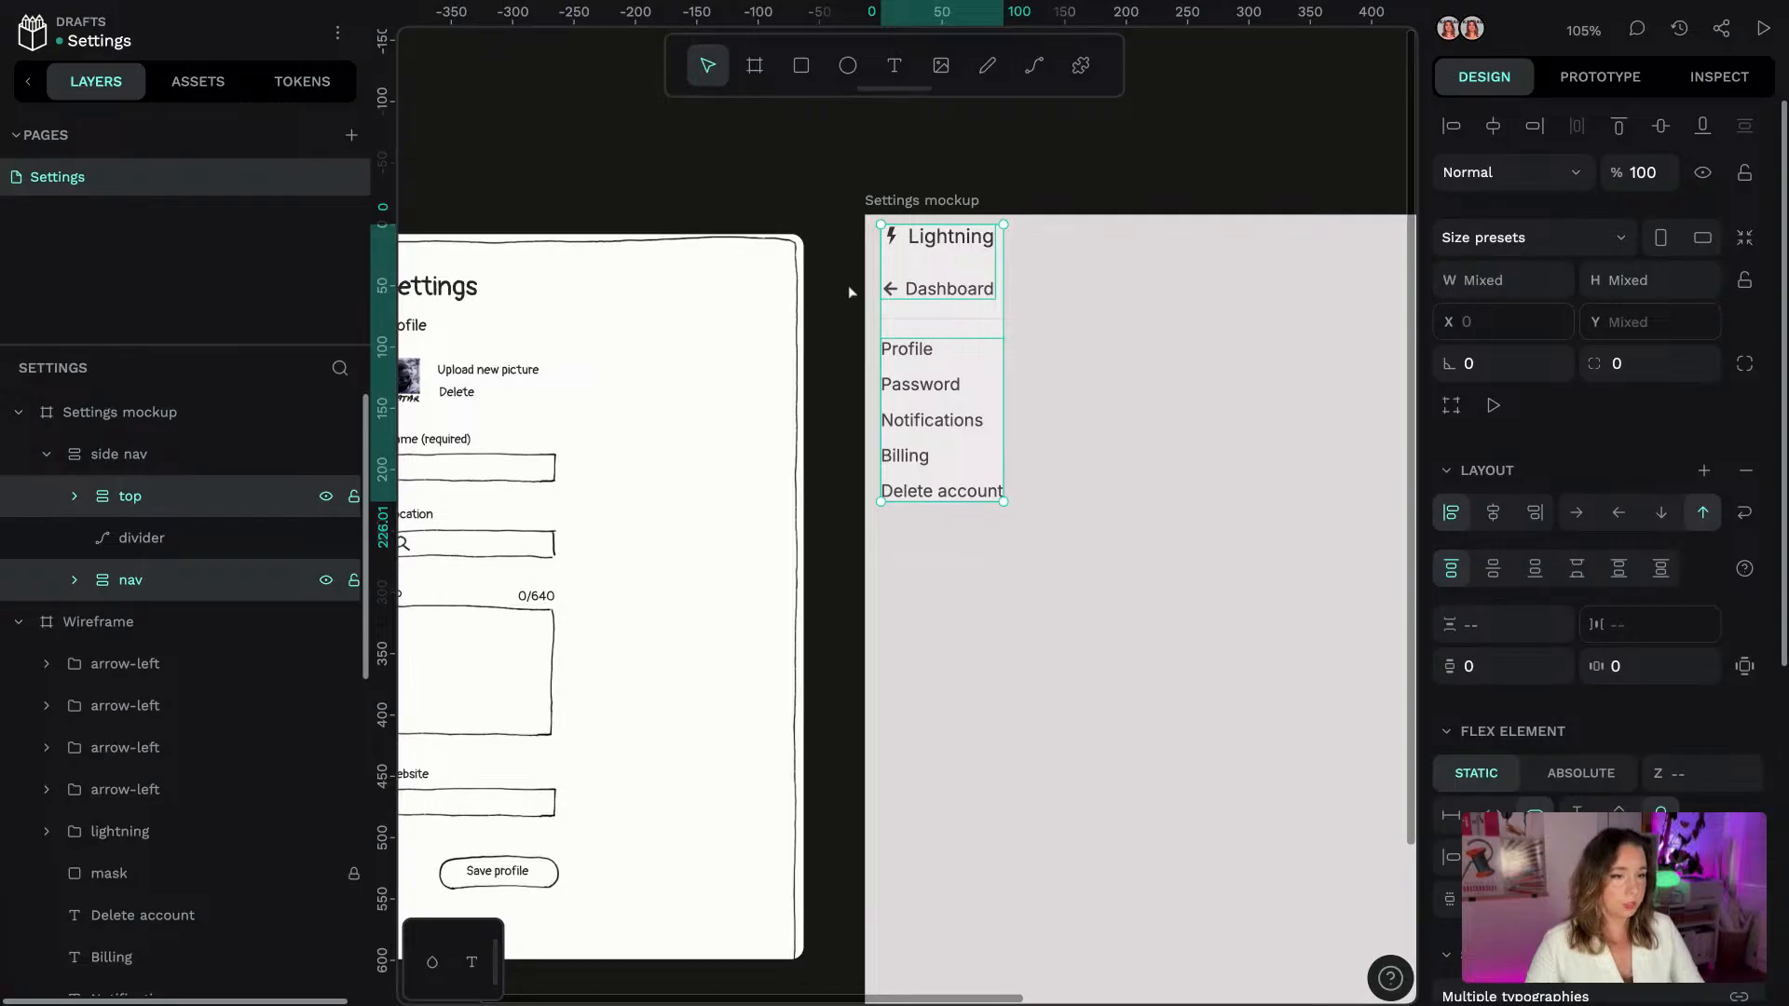
pyautogui.click(302, 81)
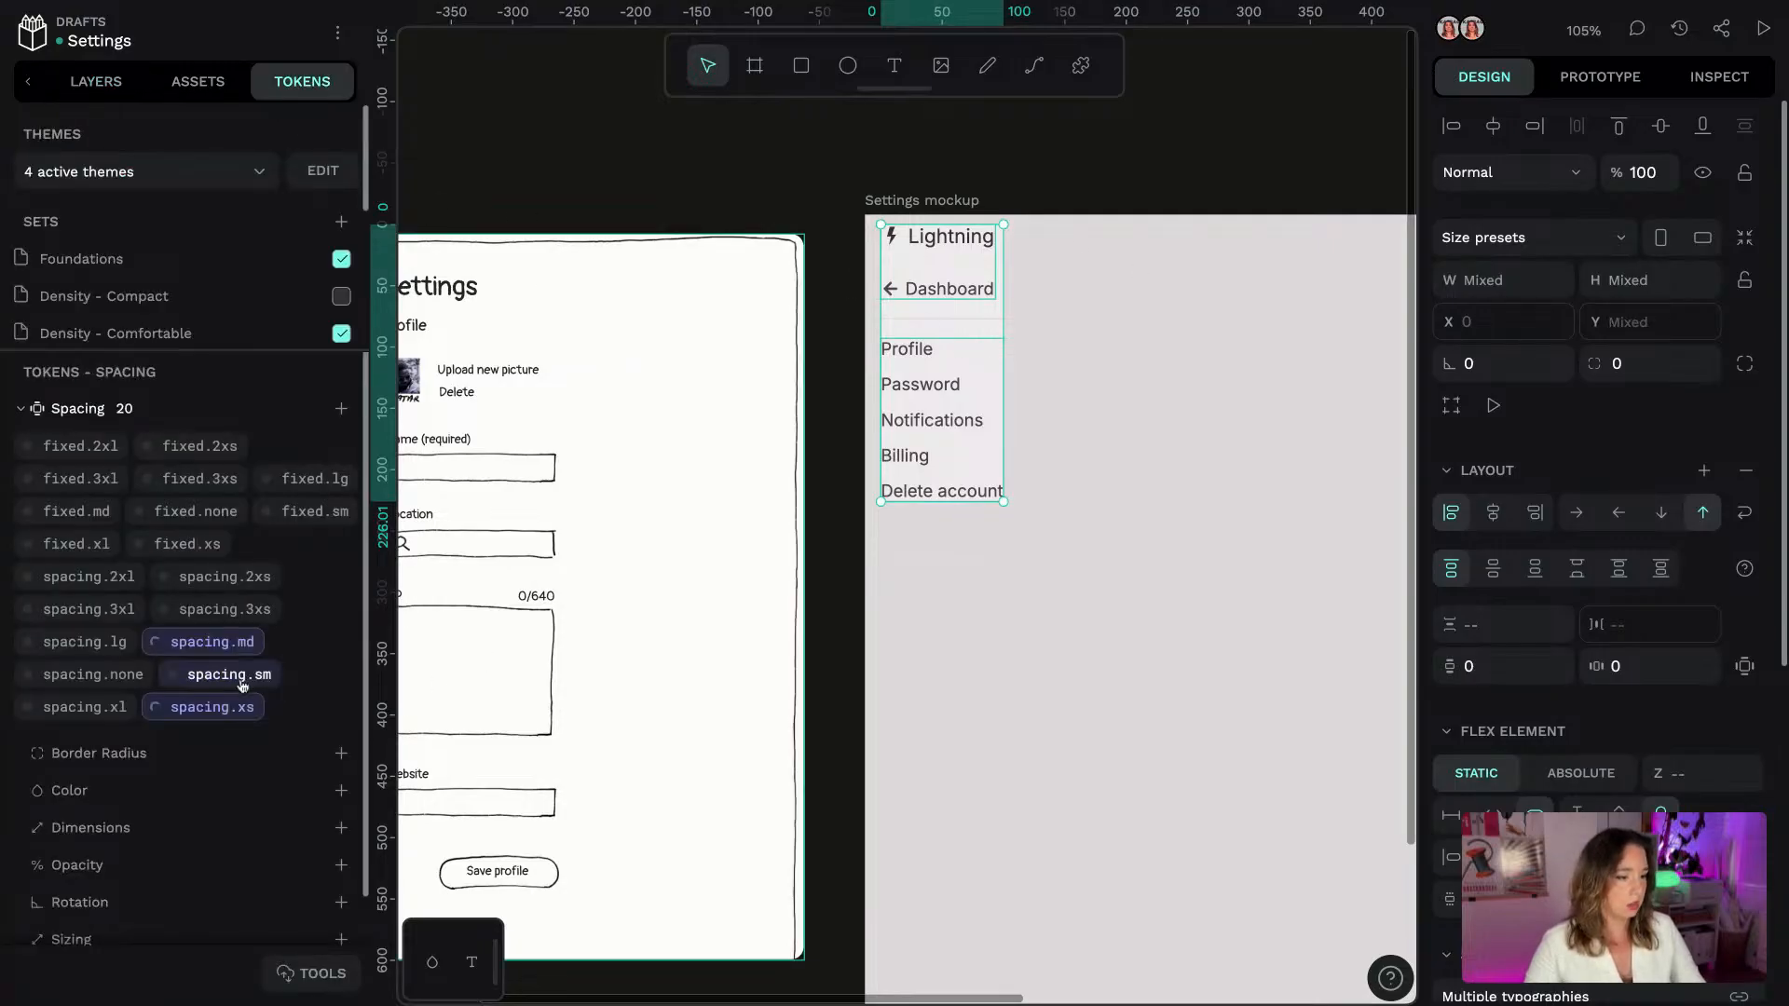
pyautogui.rightClick(199, 652)
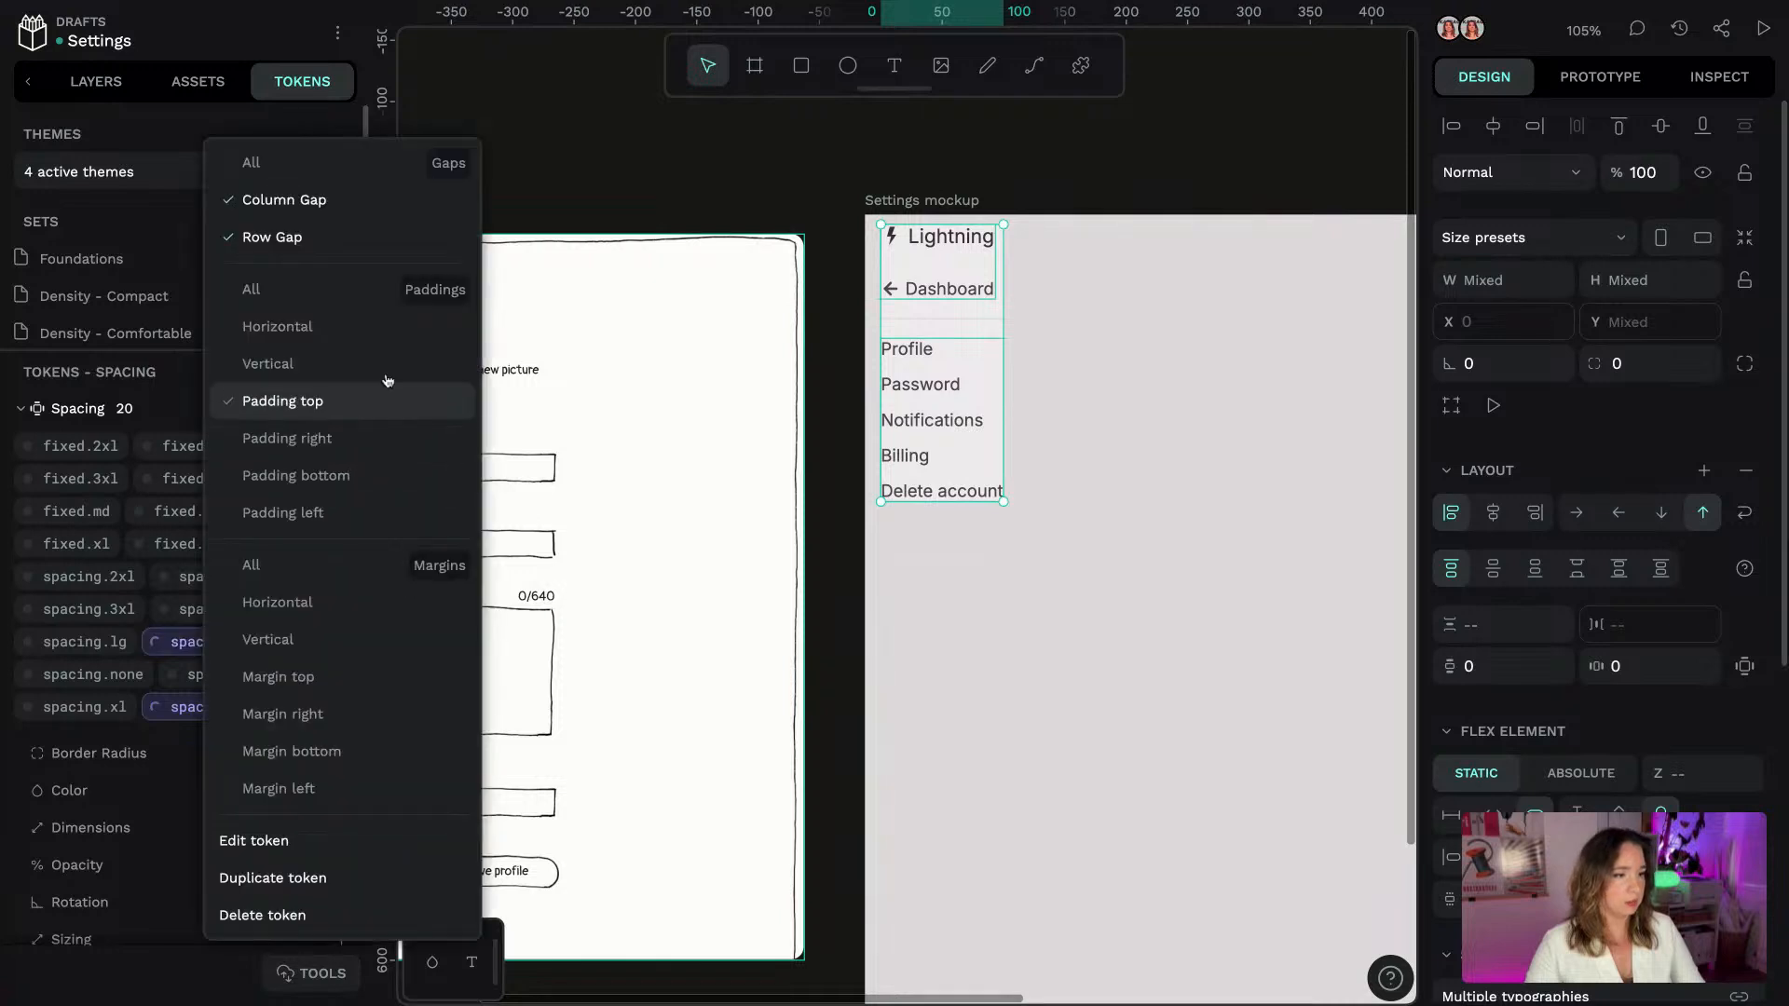
pyautogui.click(339, 339)
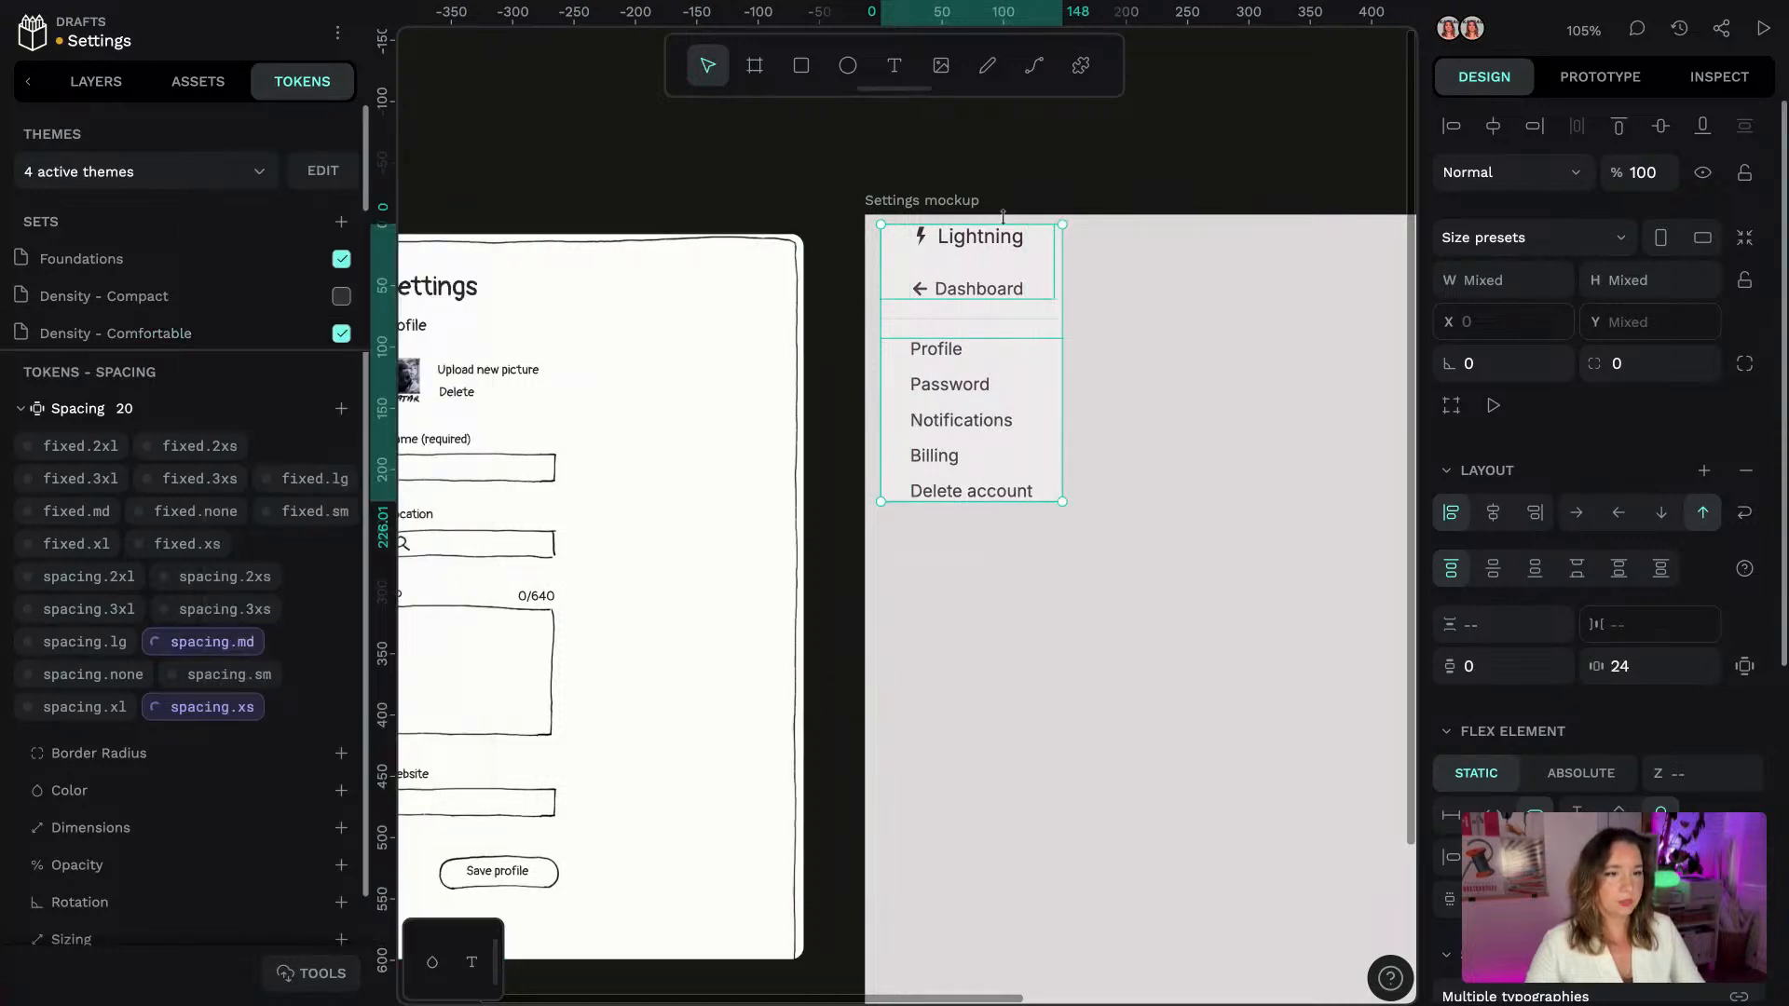
# Apply the spacing.md token to the vertical padding of the side nav board
pyautogui.click(1102, 207)
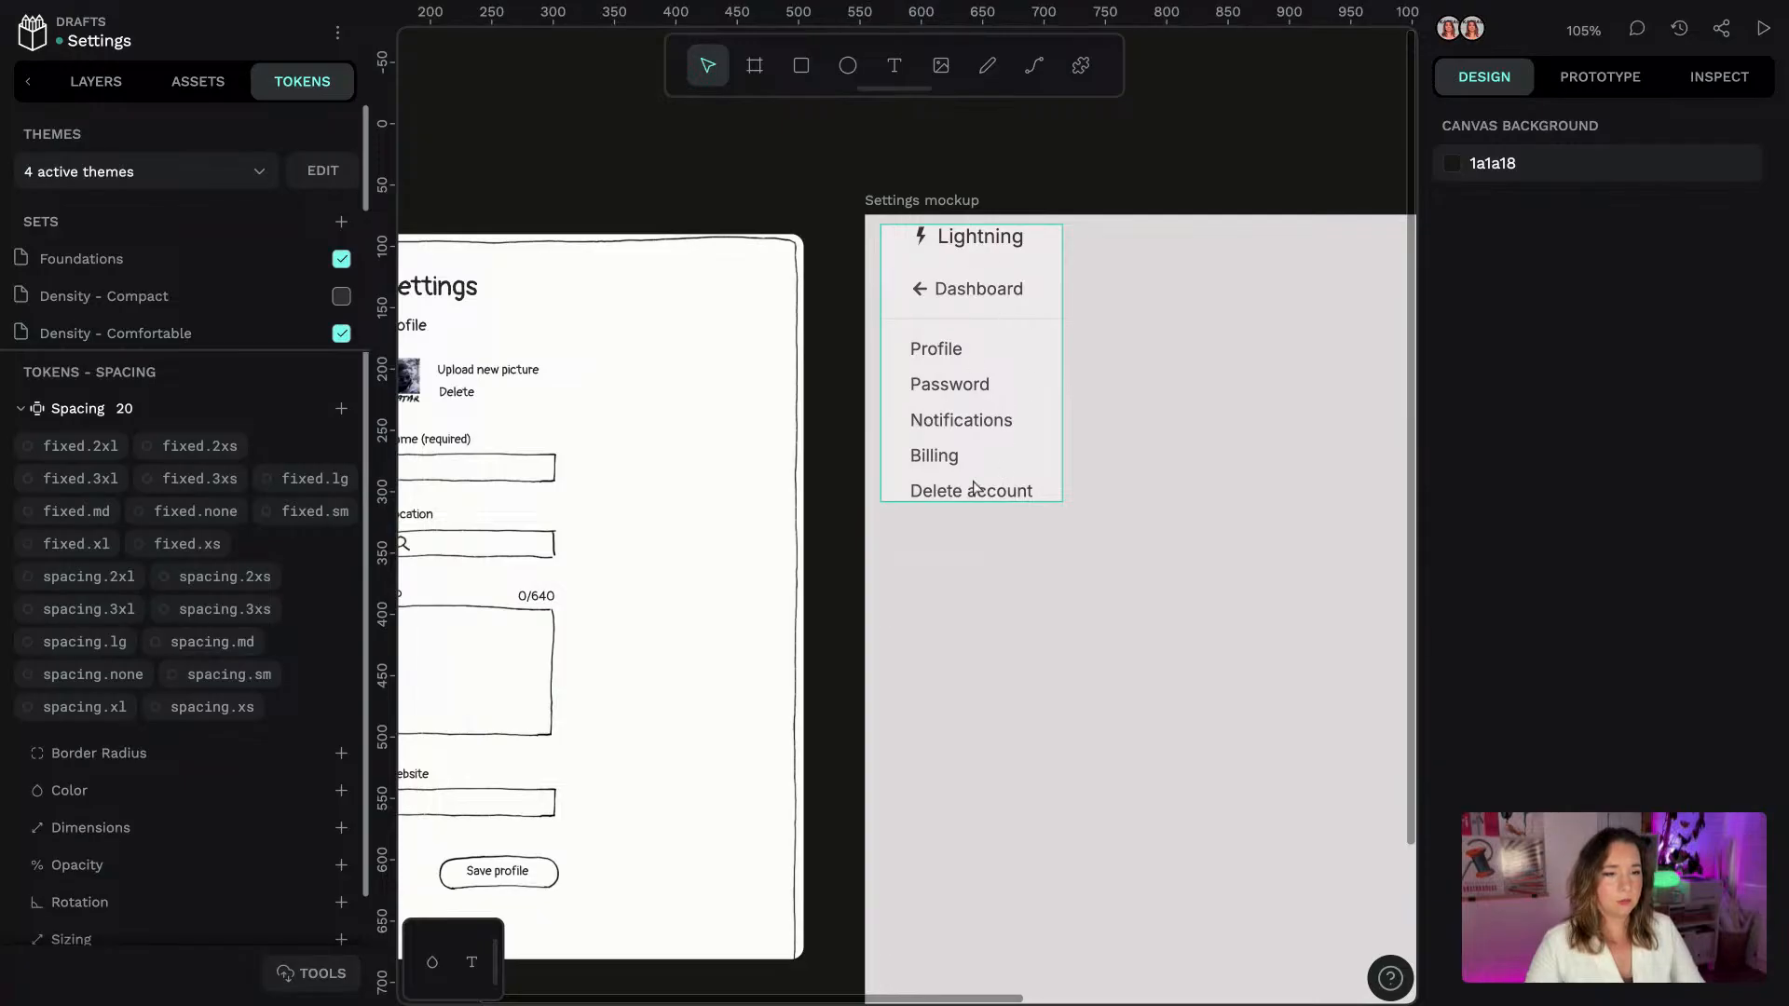
pyautogui.click(1011, 280)
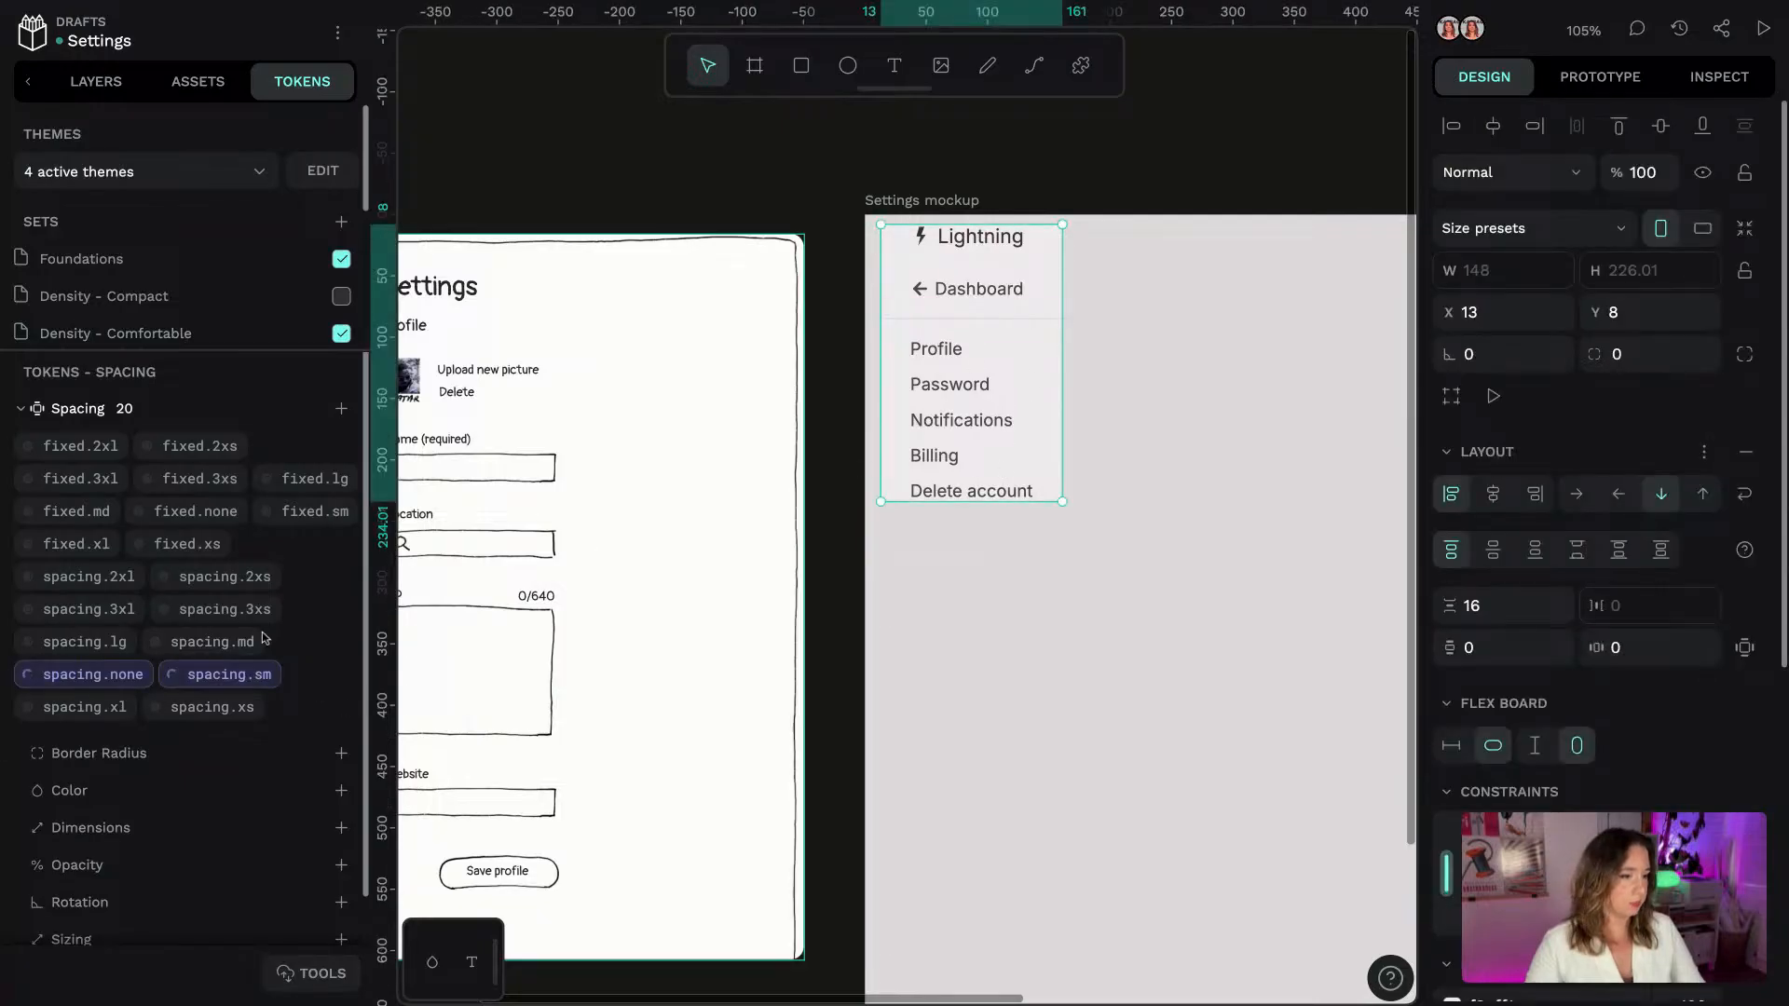
pyautogui.rightClick(250, 675)
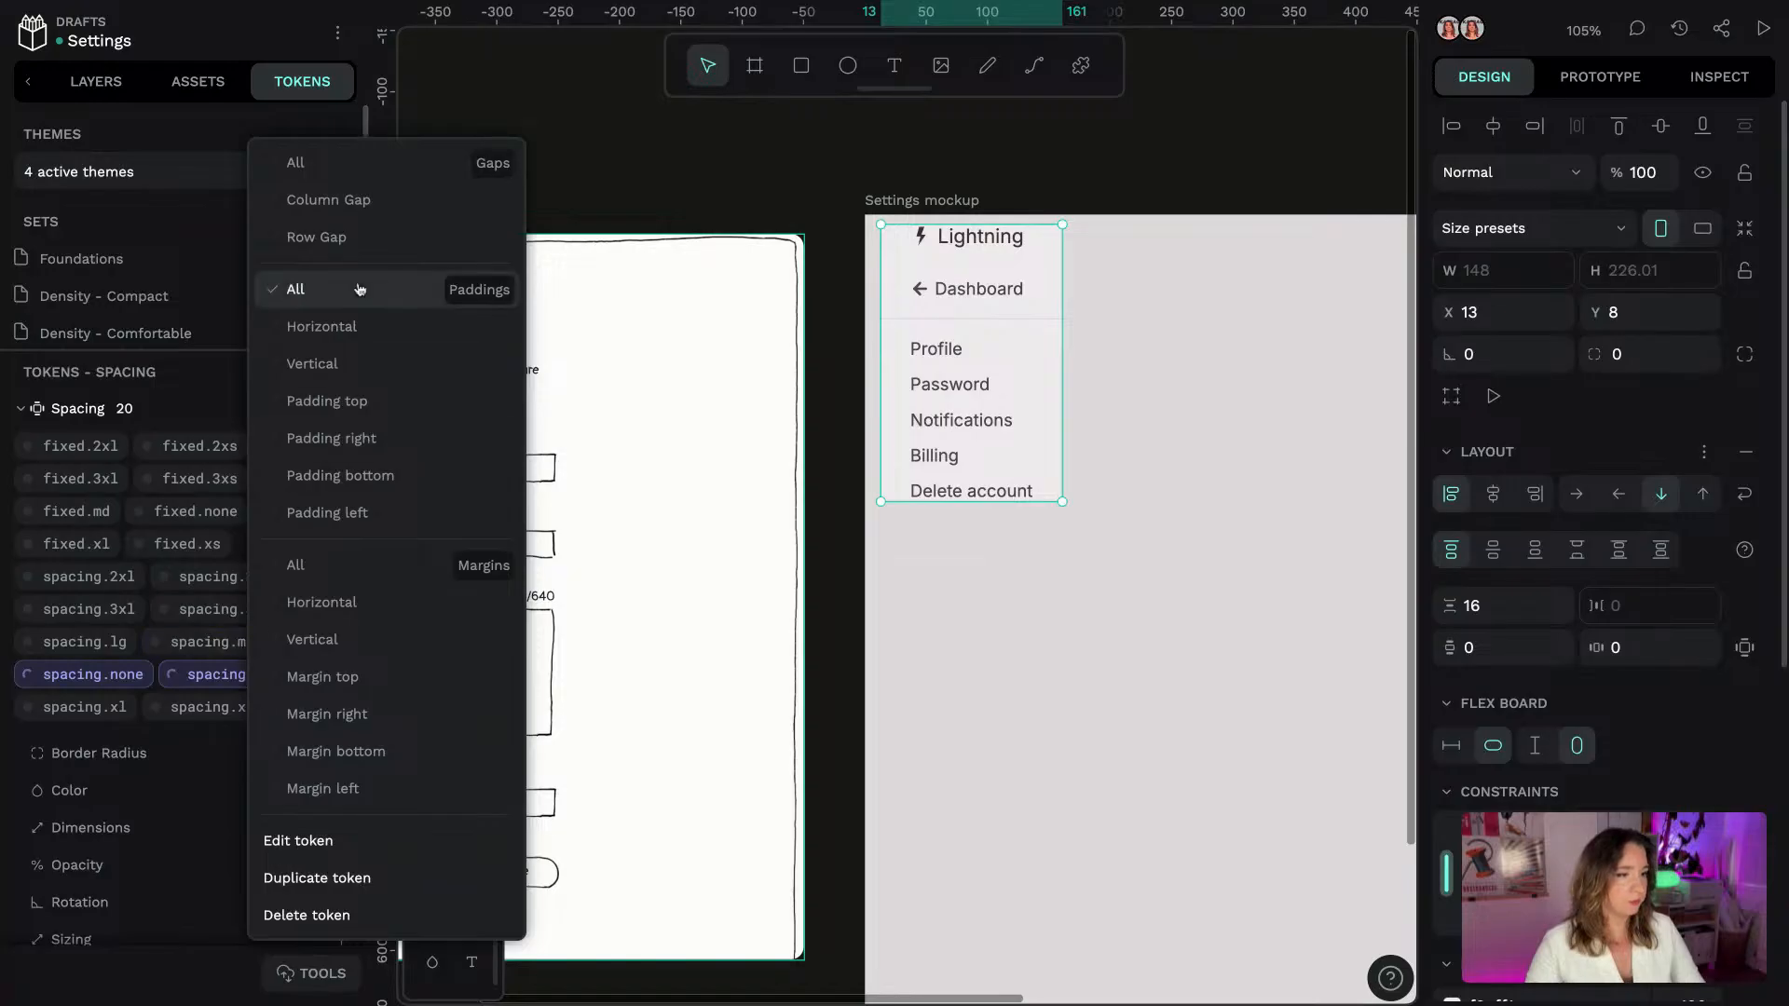
pyautogui.click(313, 363)
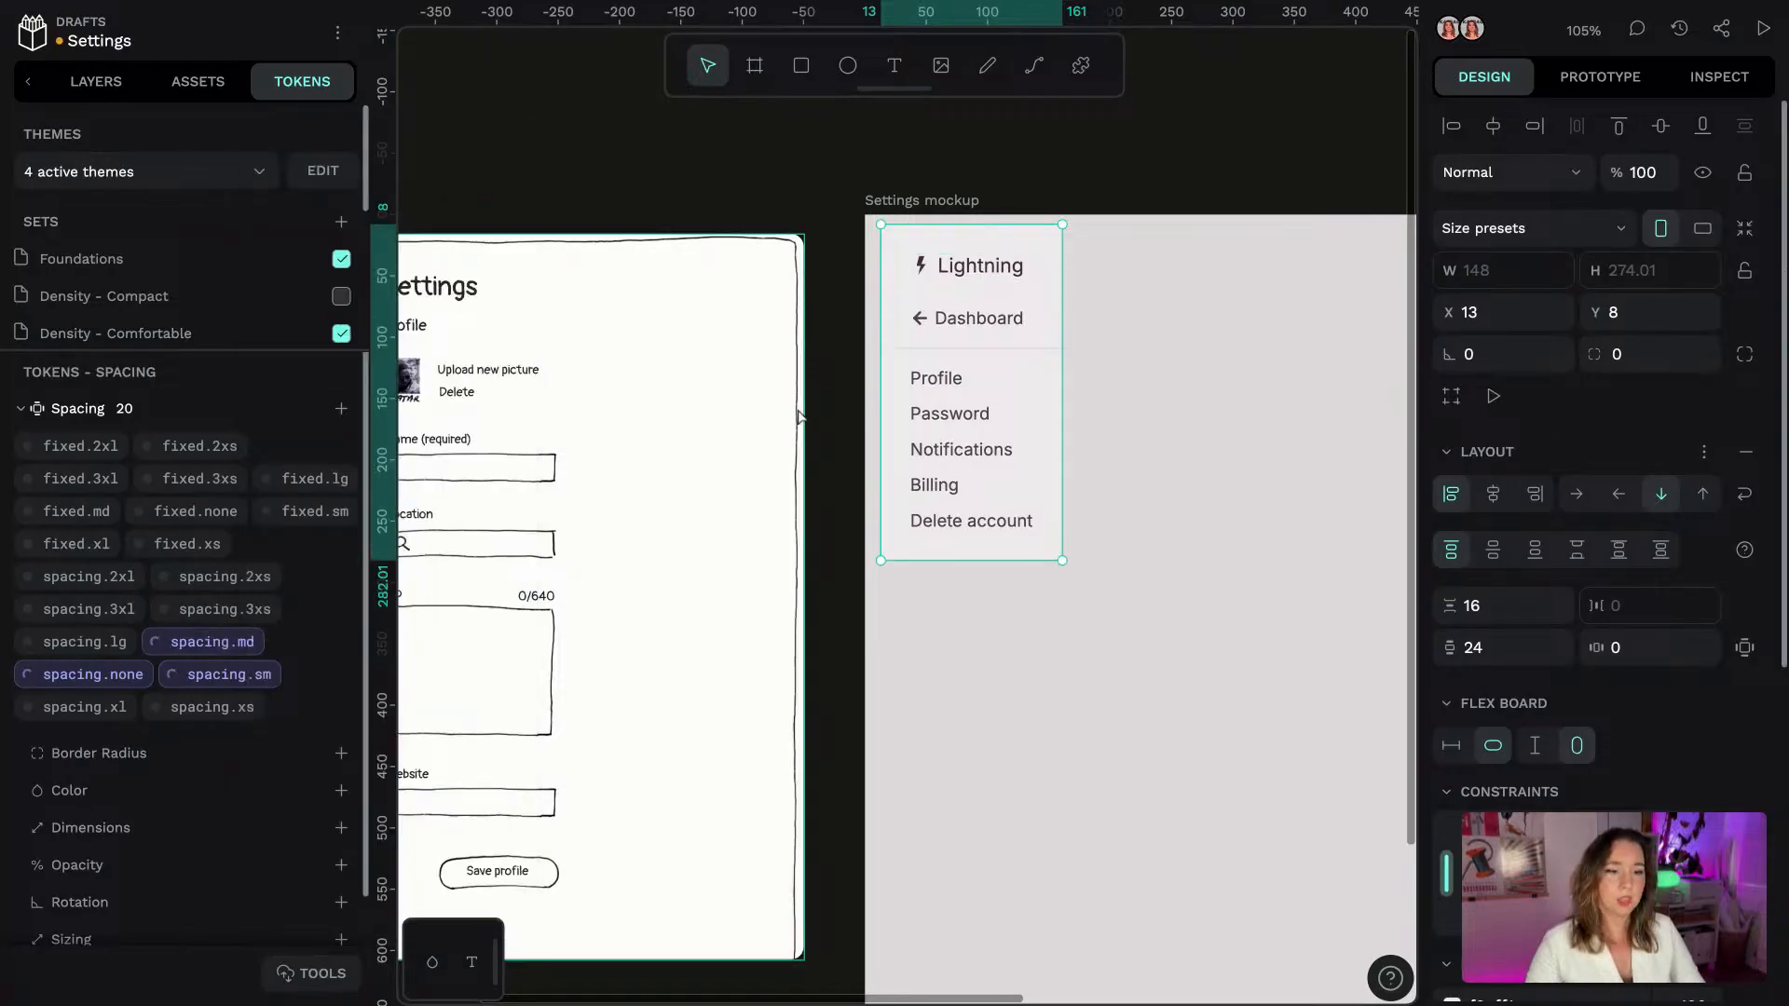
# Add a flex layout to the Settings mockup board and apply the spacing.xs token to all its paddings
pyautogui.click(912, 213)
pyautogui.click(1745, 406)
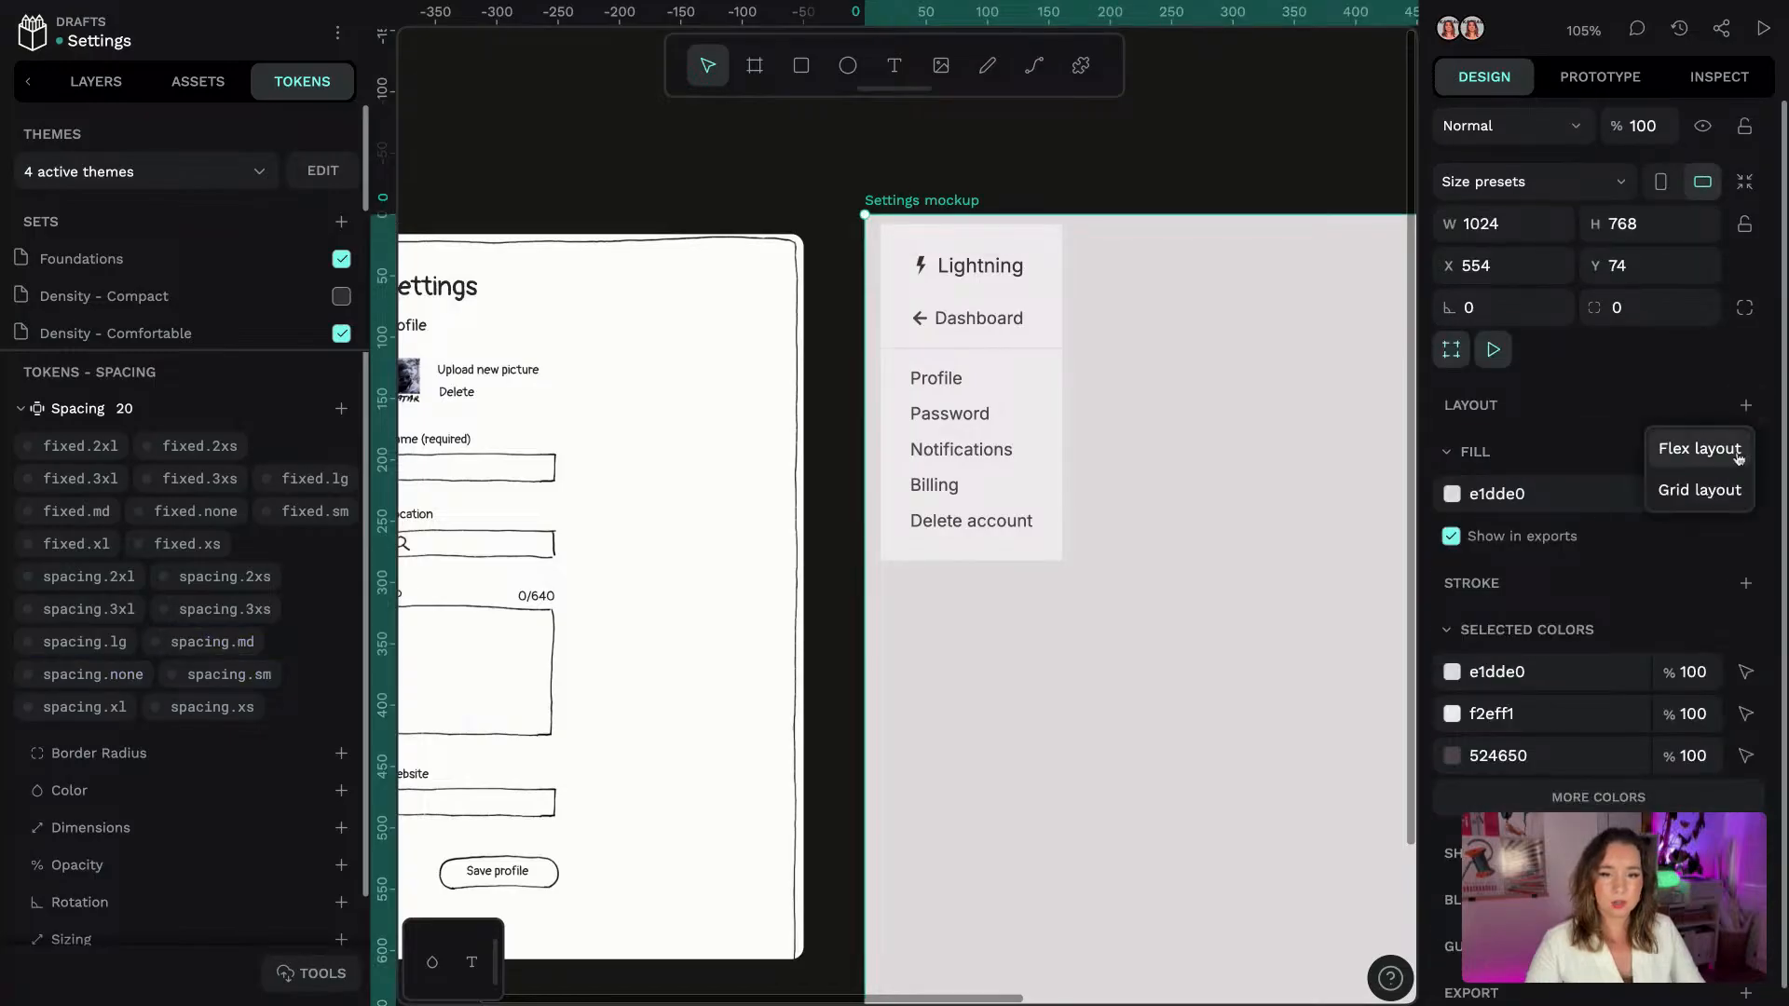
pyautogui.click(1737, 451)
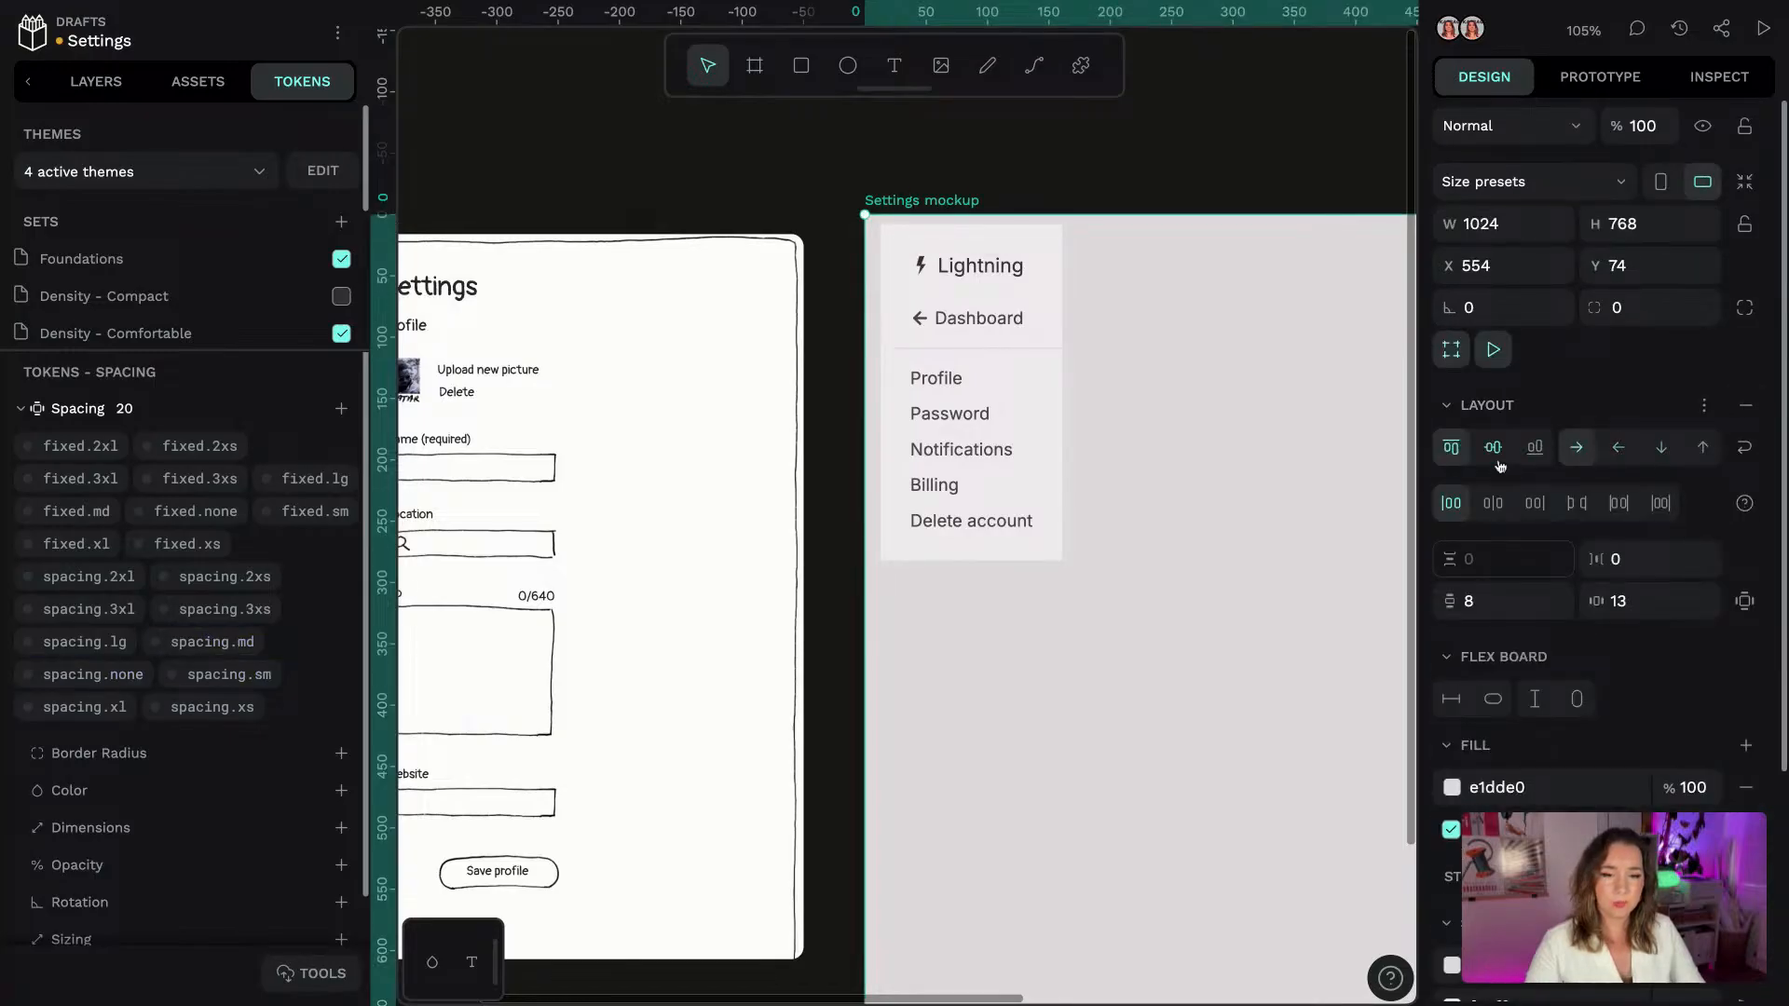
pyautogui.click(1042, 279)
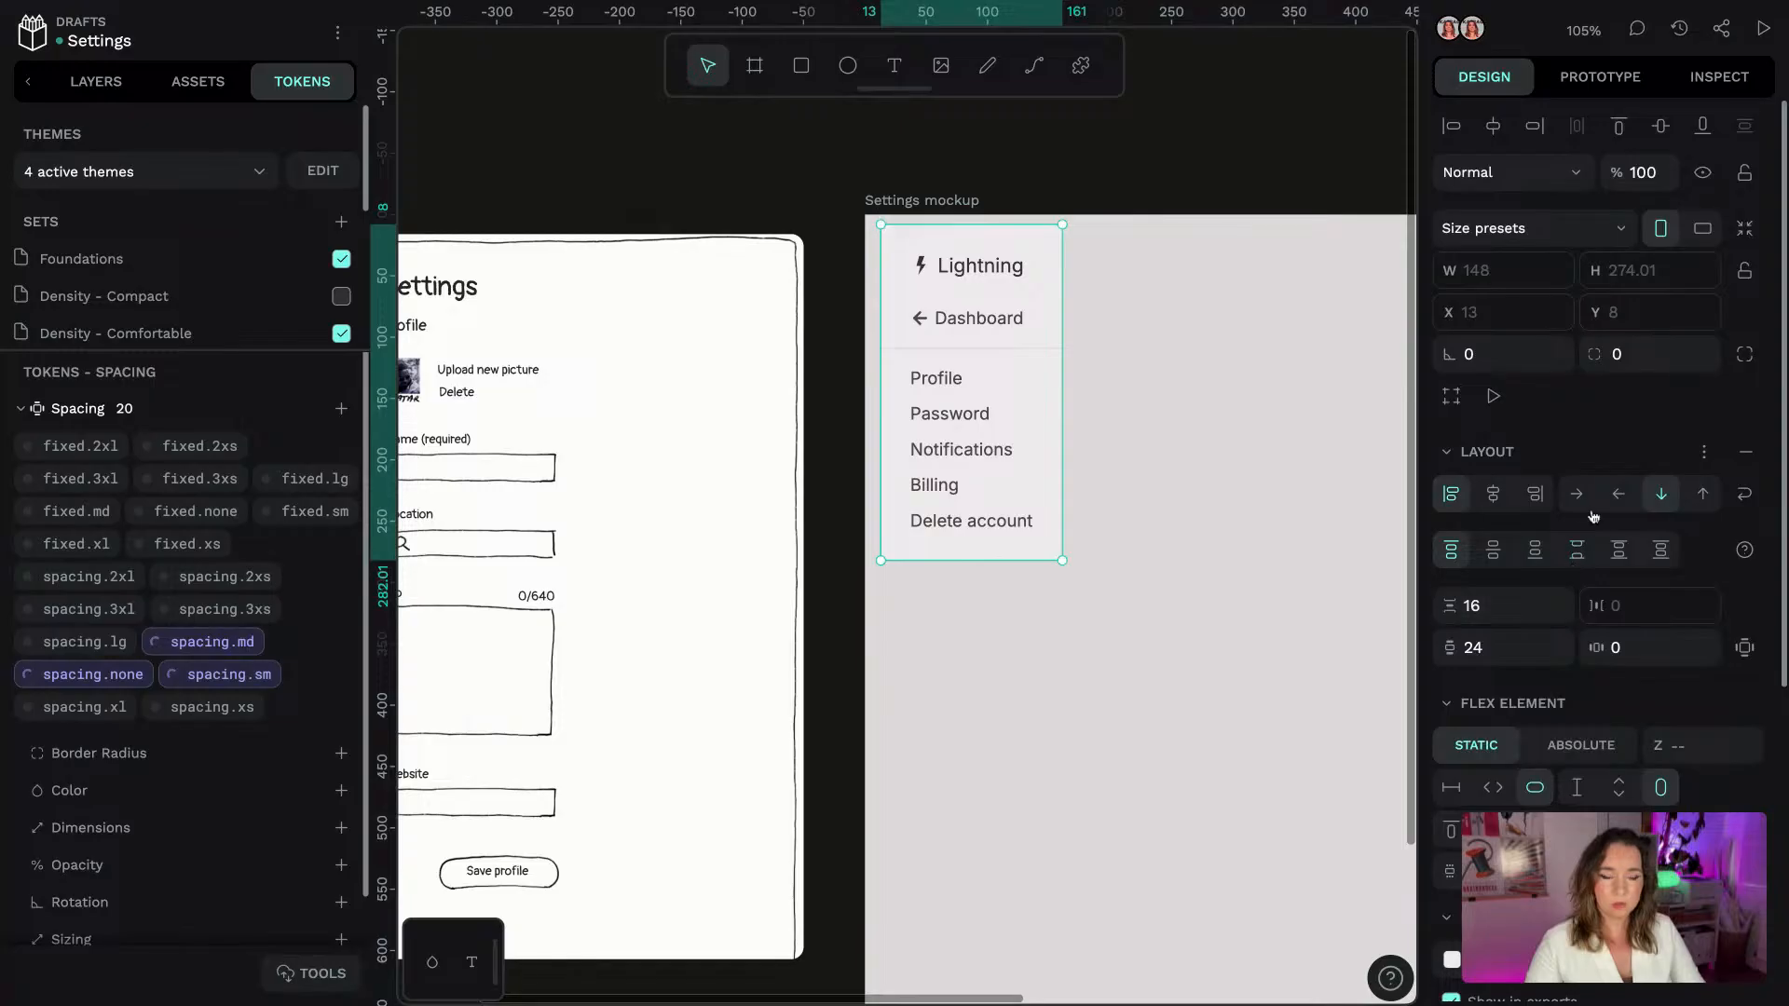
pyautogui.click(931, 204)
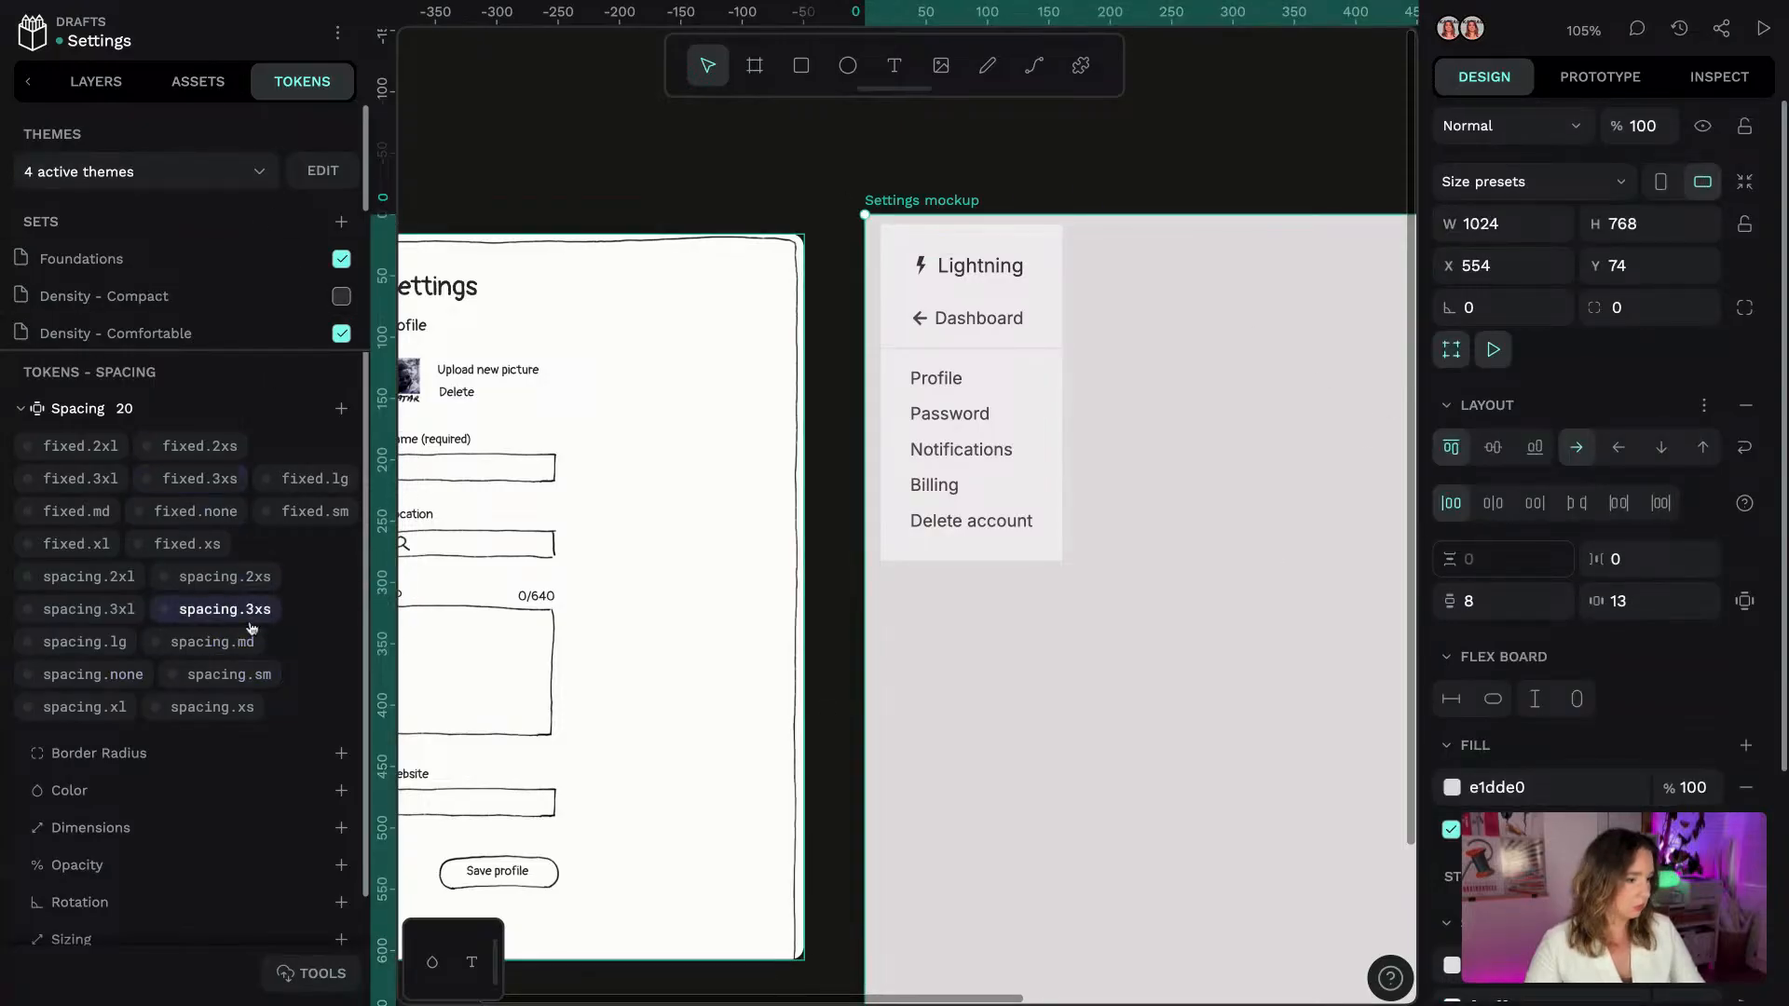
pyautogui.rightClick(207, 714)
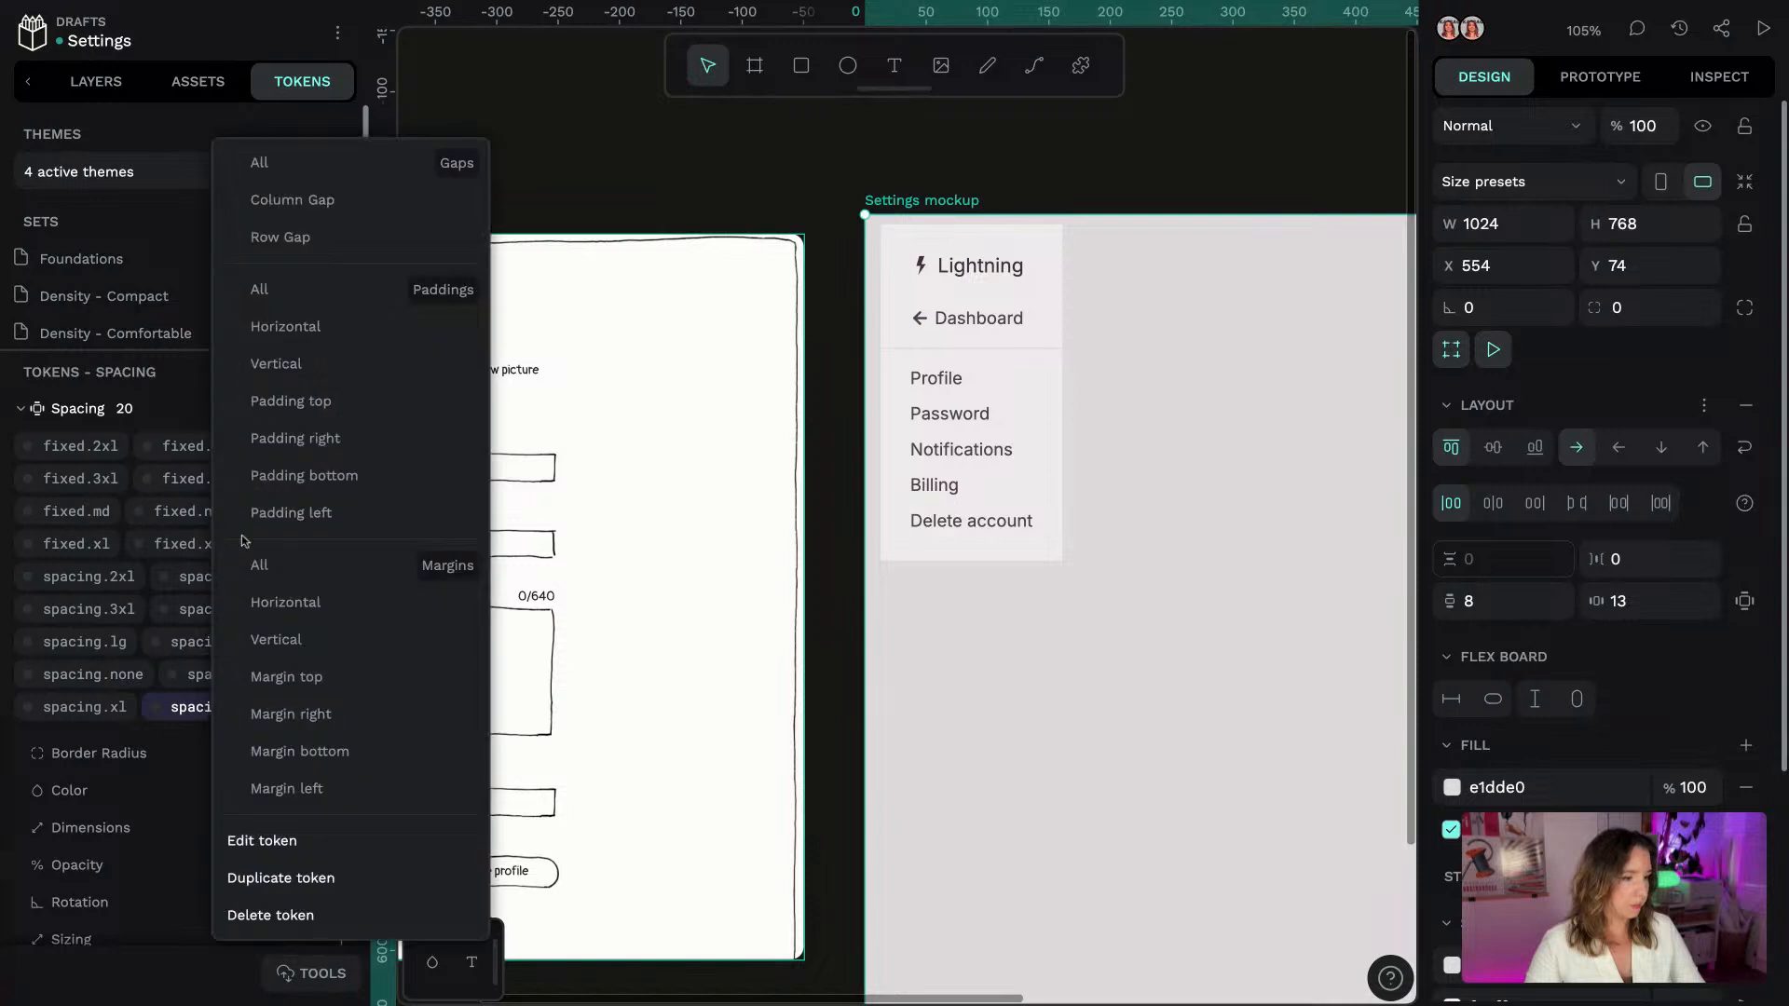
pyautogui.click(304, 287)
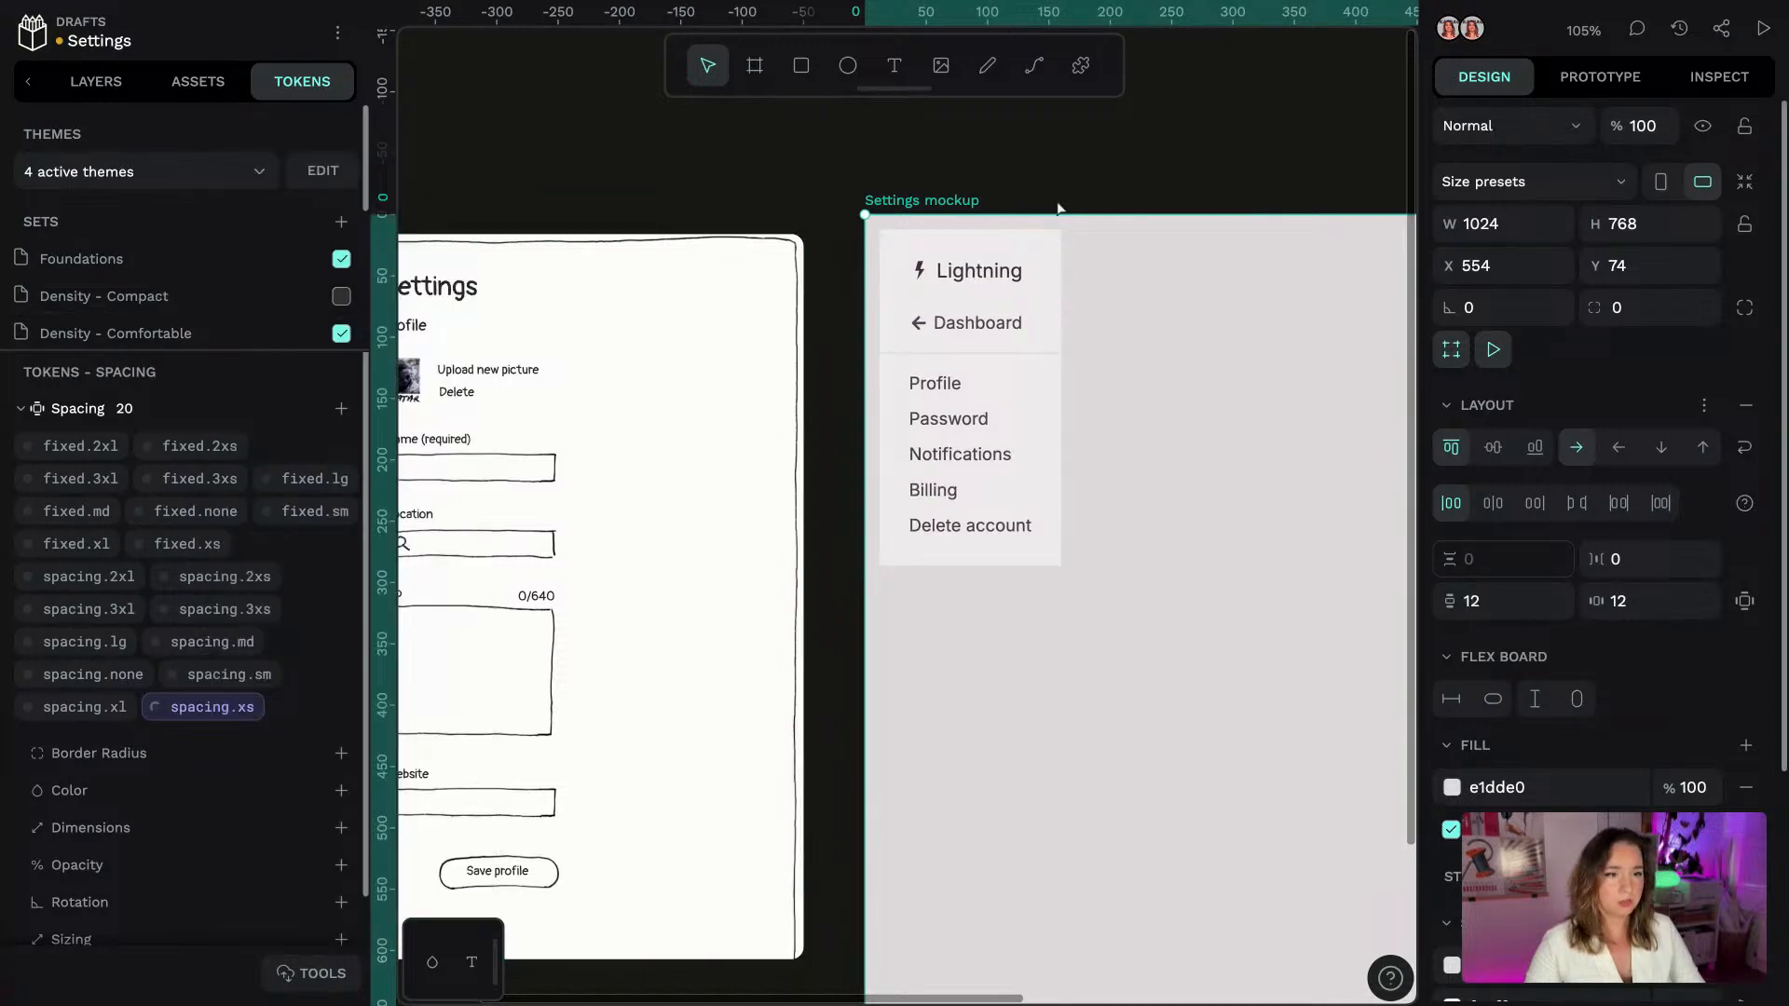
# Make the side nav board fill the full available height of the Settings mockup board
pyautogui.click(1049, 239)
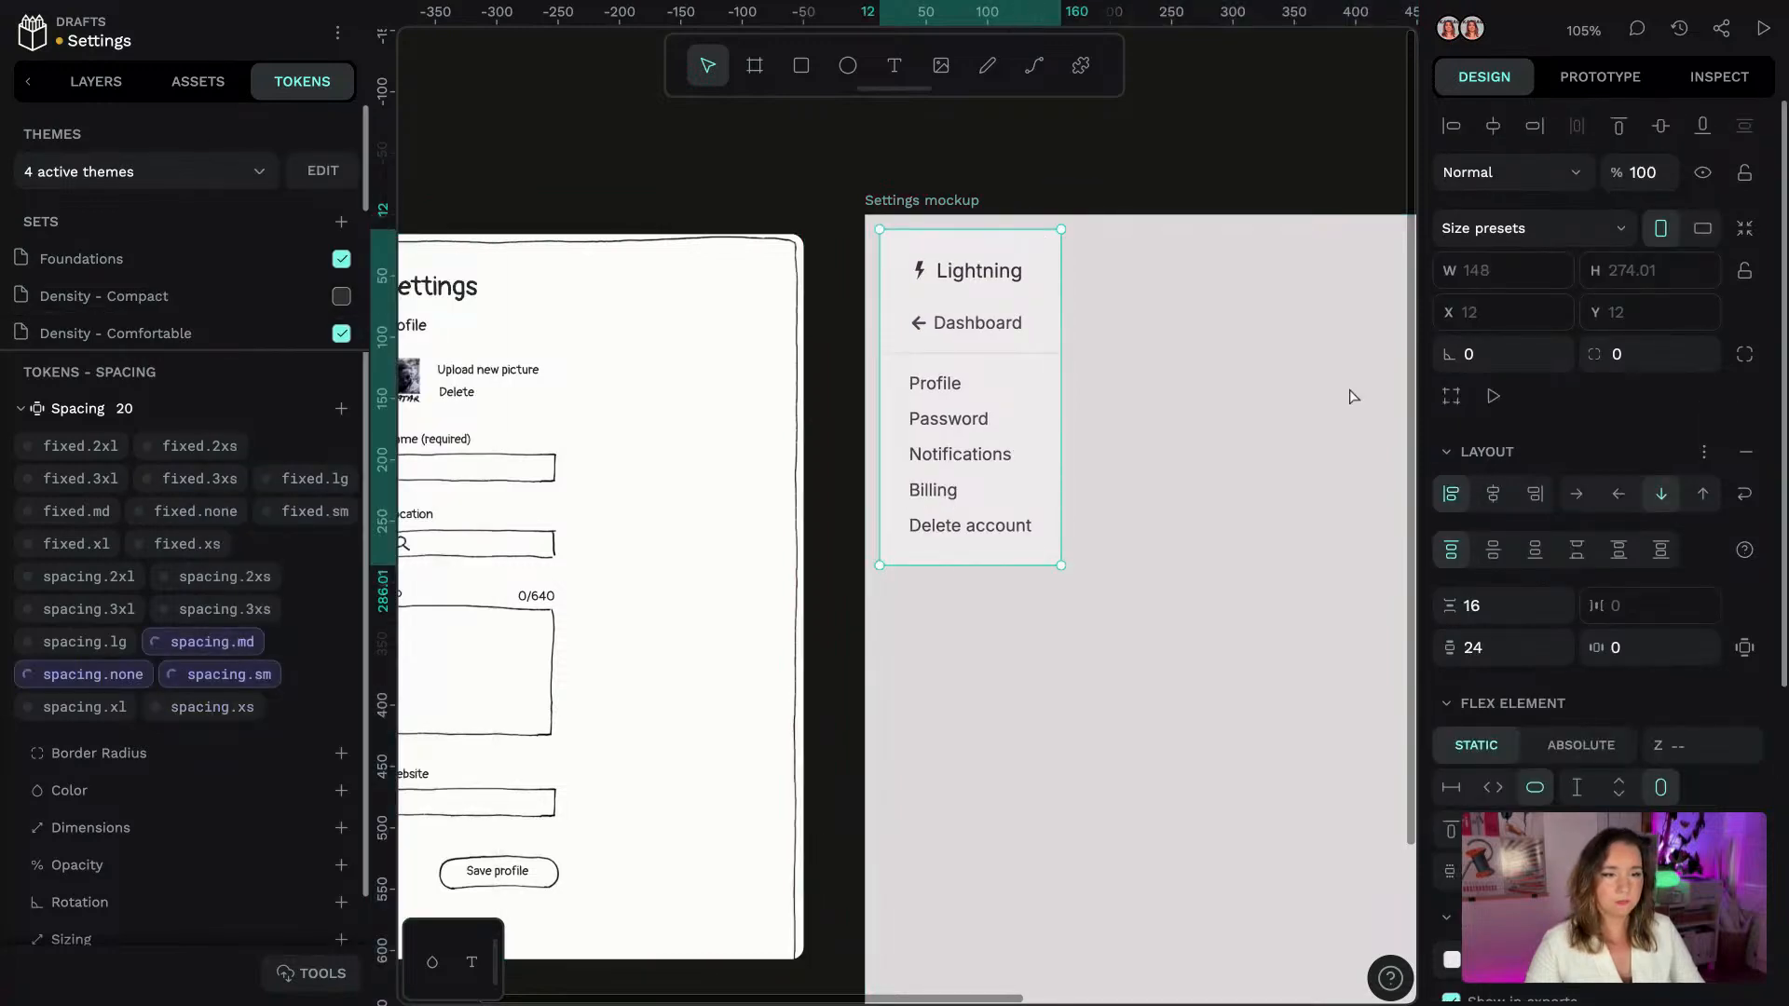
pyautogui.click(1620, 788)
pyautogui.scroll(-3, 1186, 131)
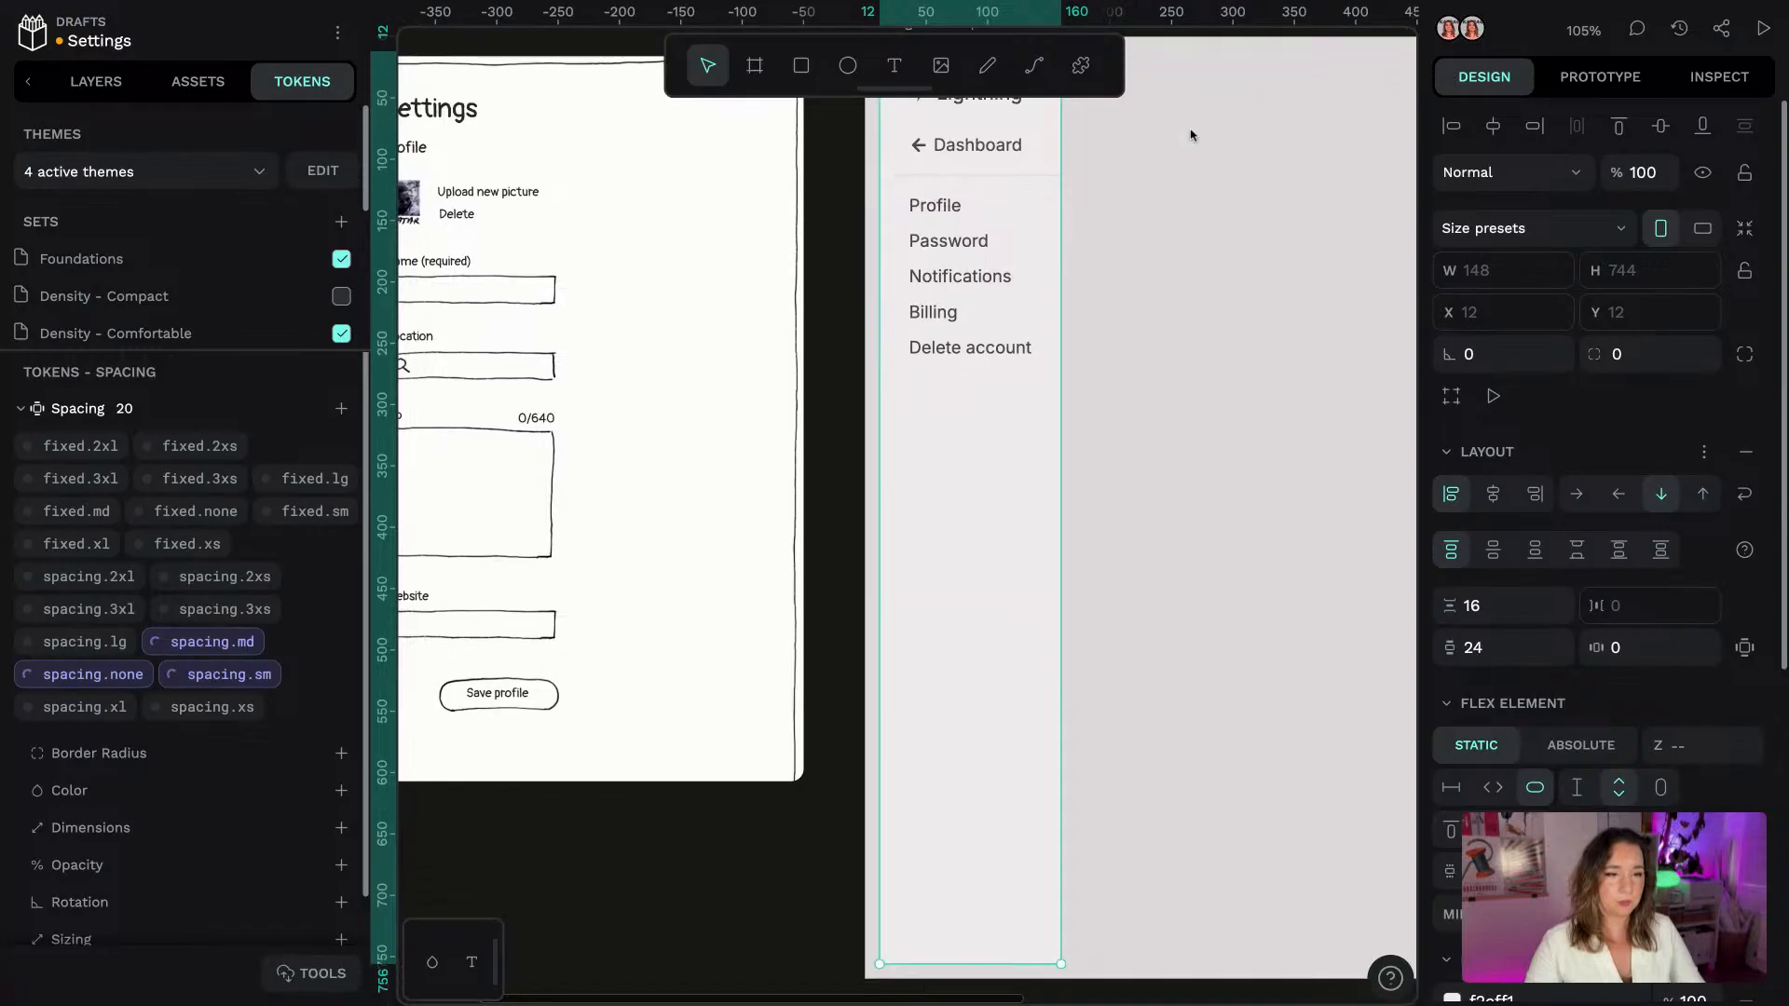
# Switch to the Foundations token set and expand its border radius tokens
pyautogui.scroll(2, 1190, 131)
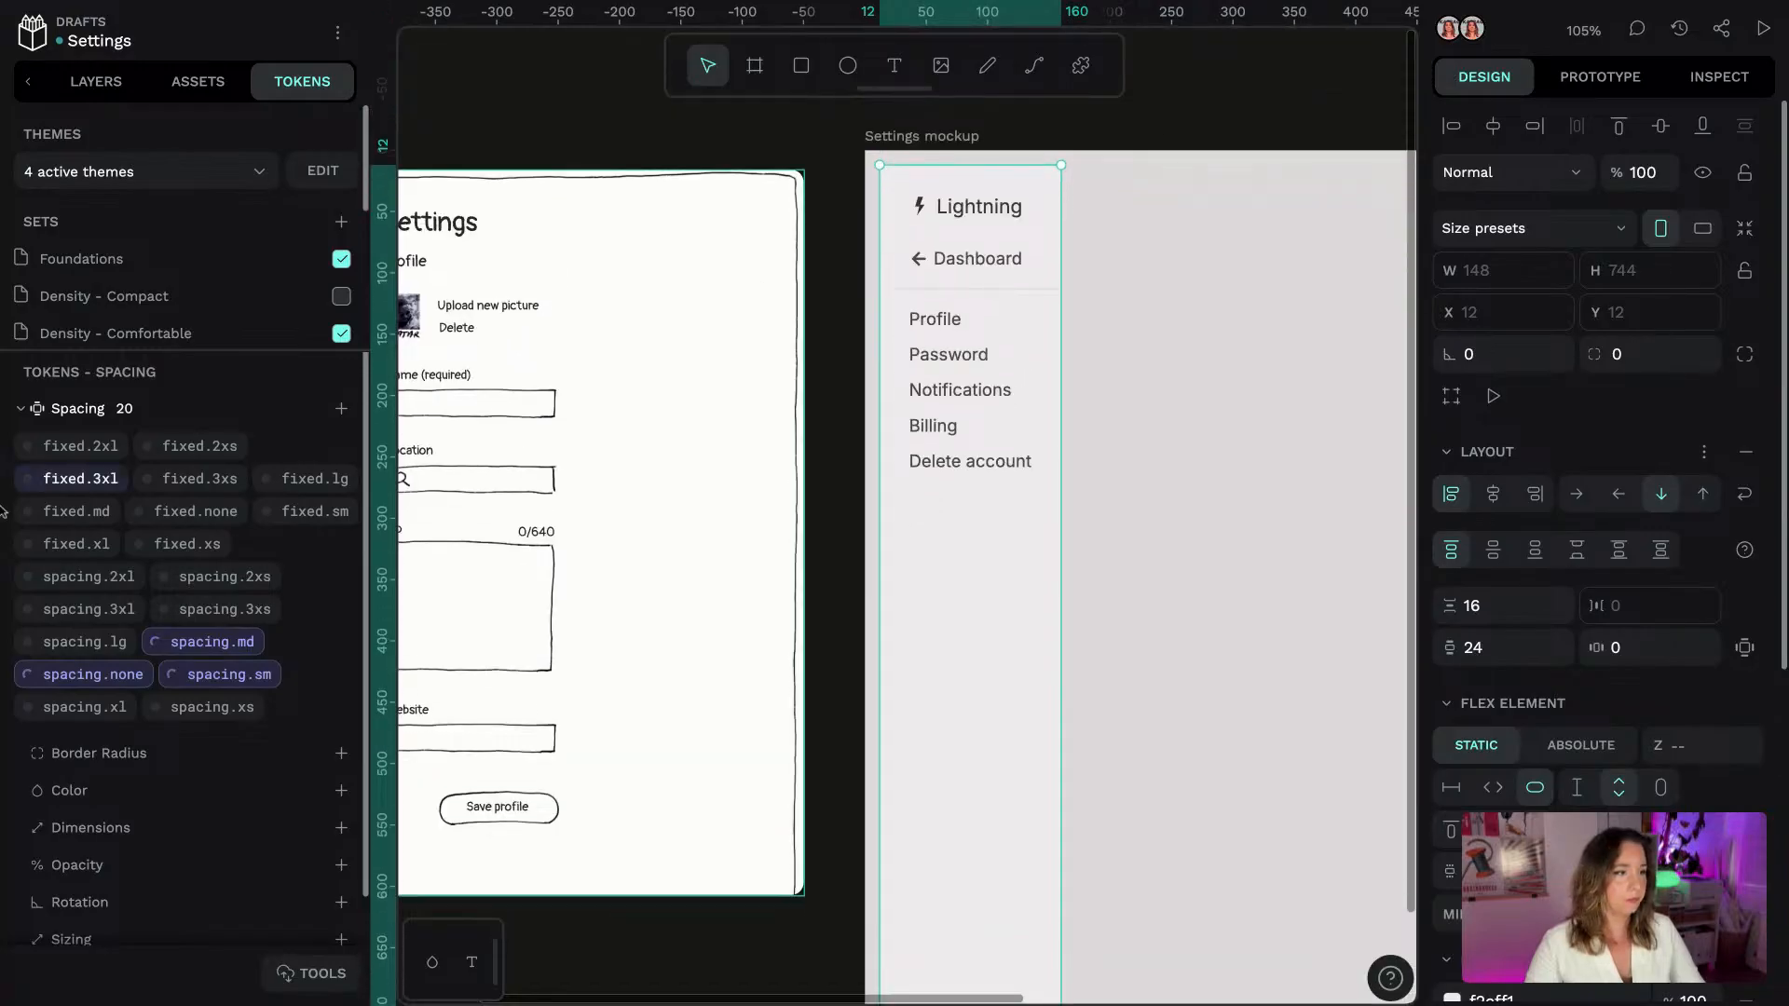
pyautogui.click(91, 258)
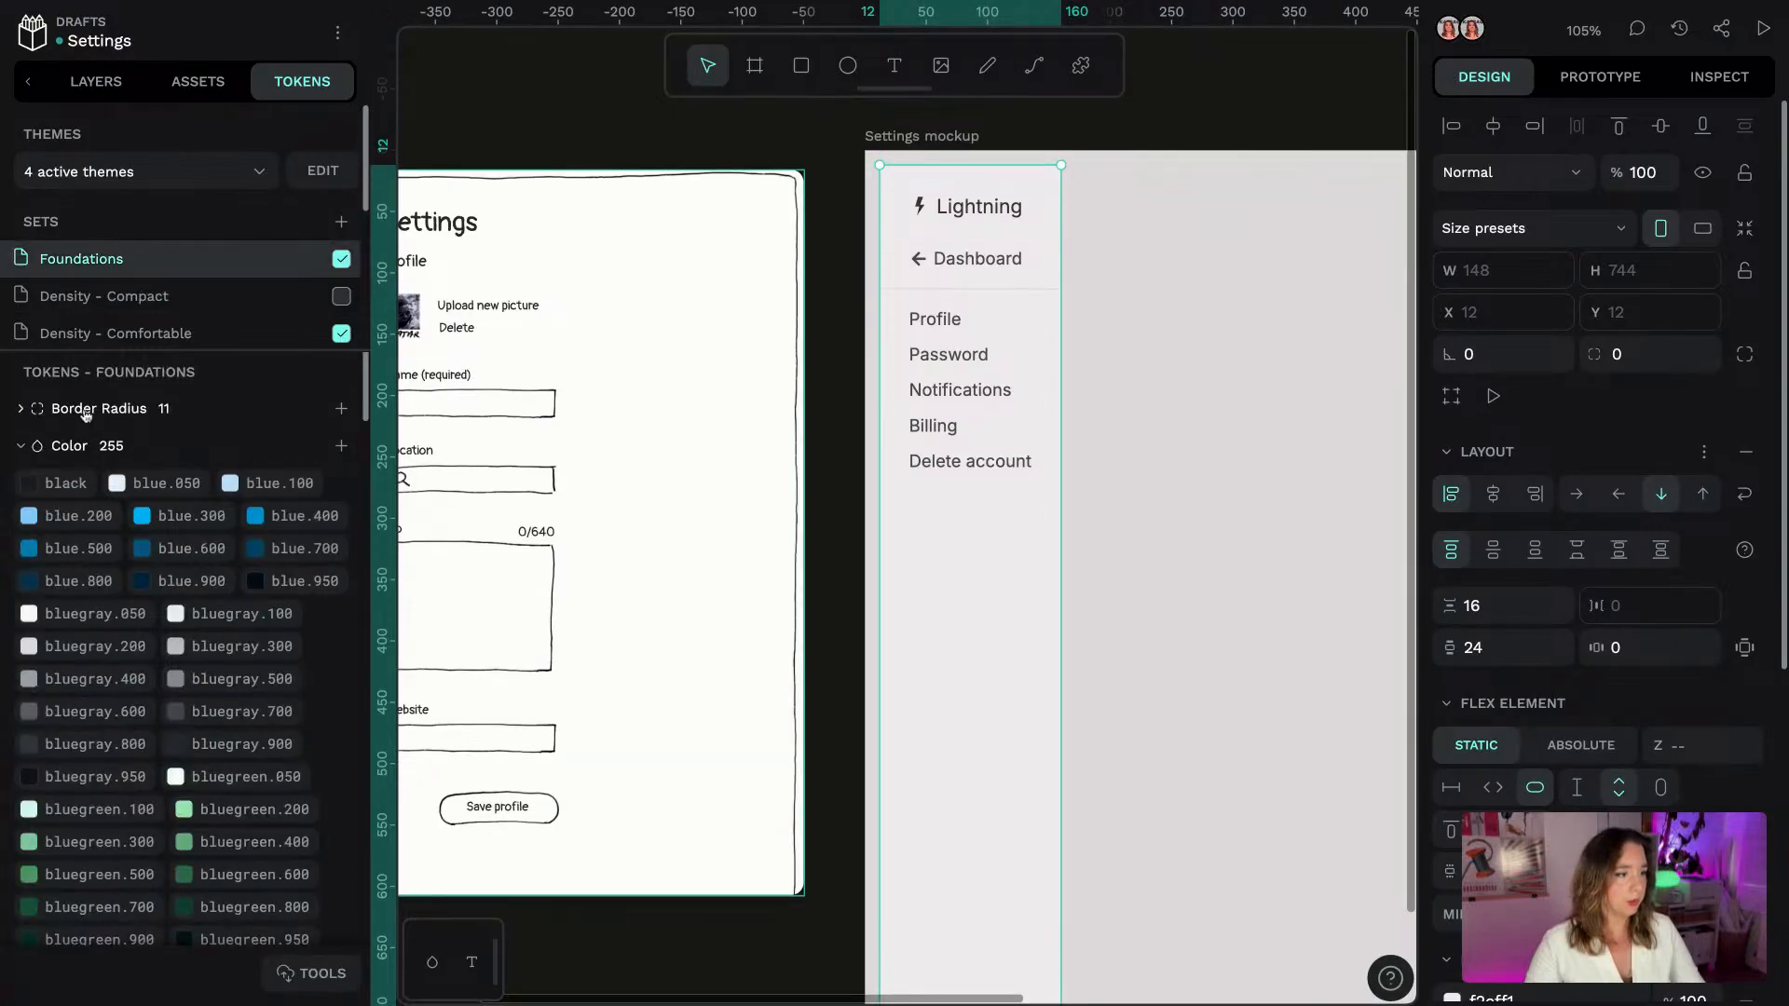
pyautogui.click(86, 410)
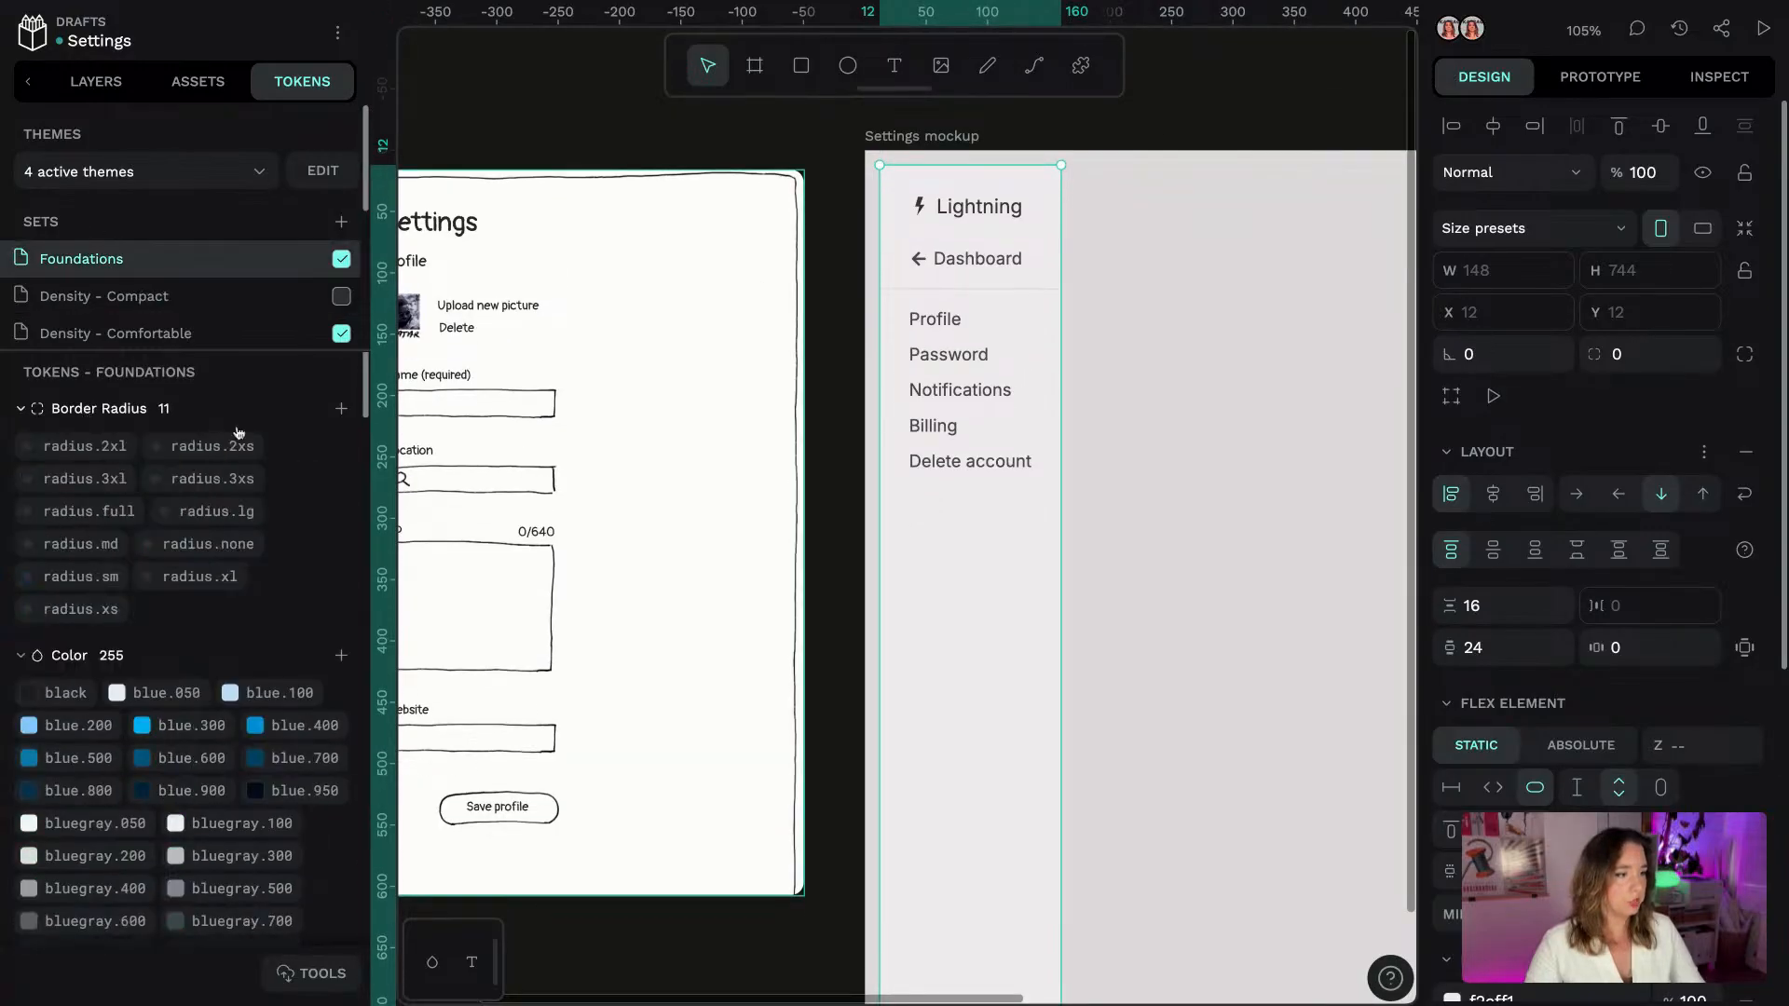
# Try to round only the top left and bottom left corners of the side nav board with the radius.sm token
pyautogui.rightClick(110, 585)
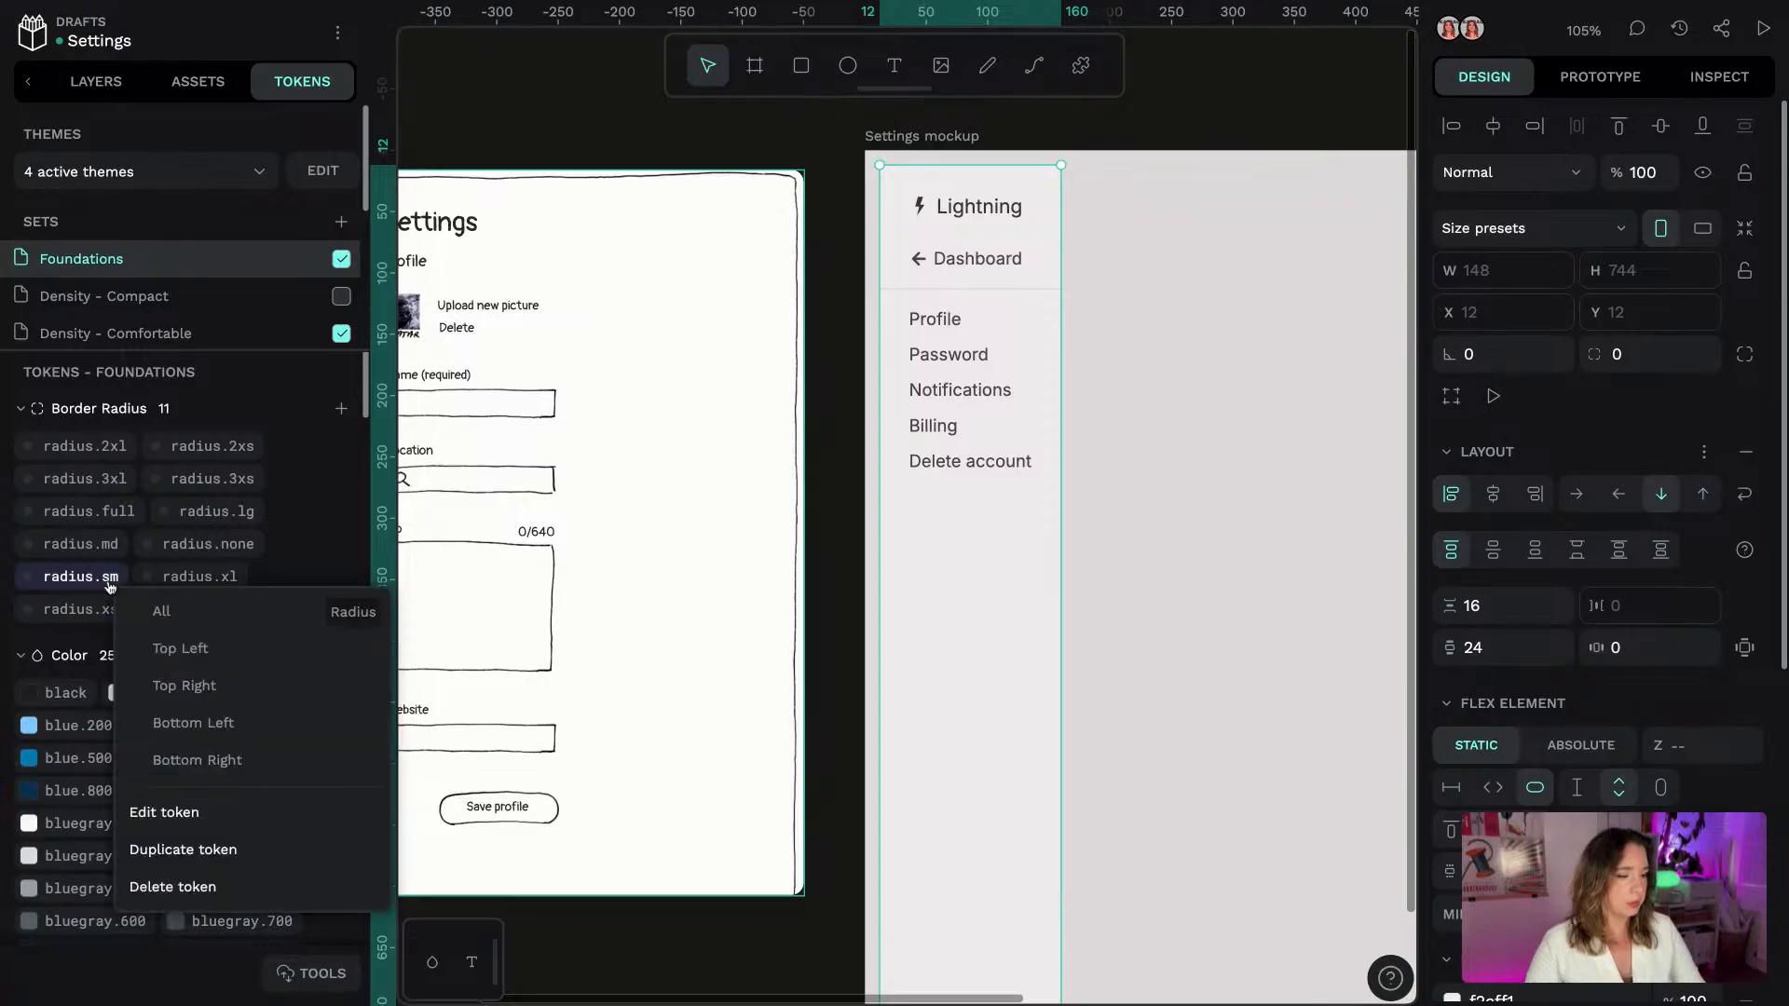
pyautogui.click(191, 651)
pyautogui.rightClick(108, 583)
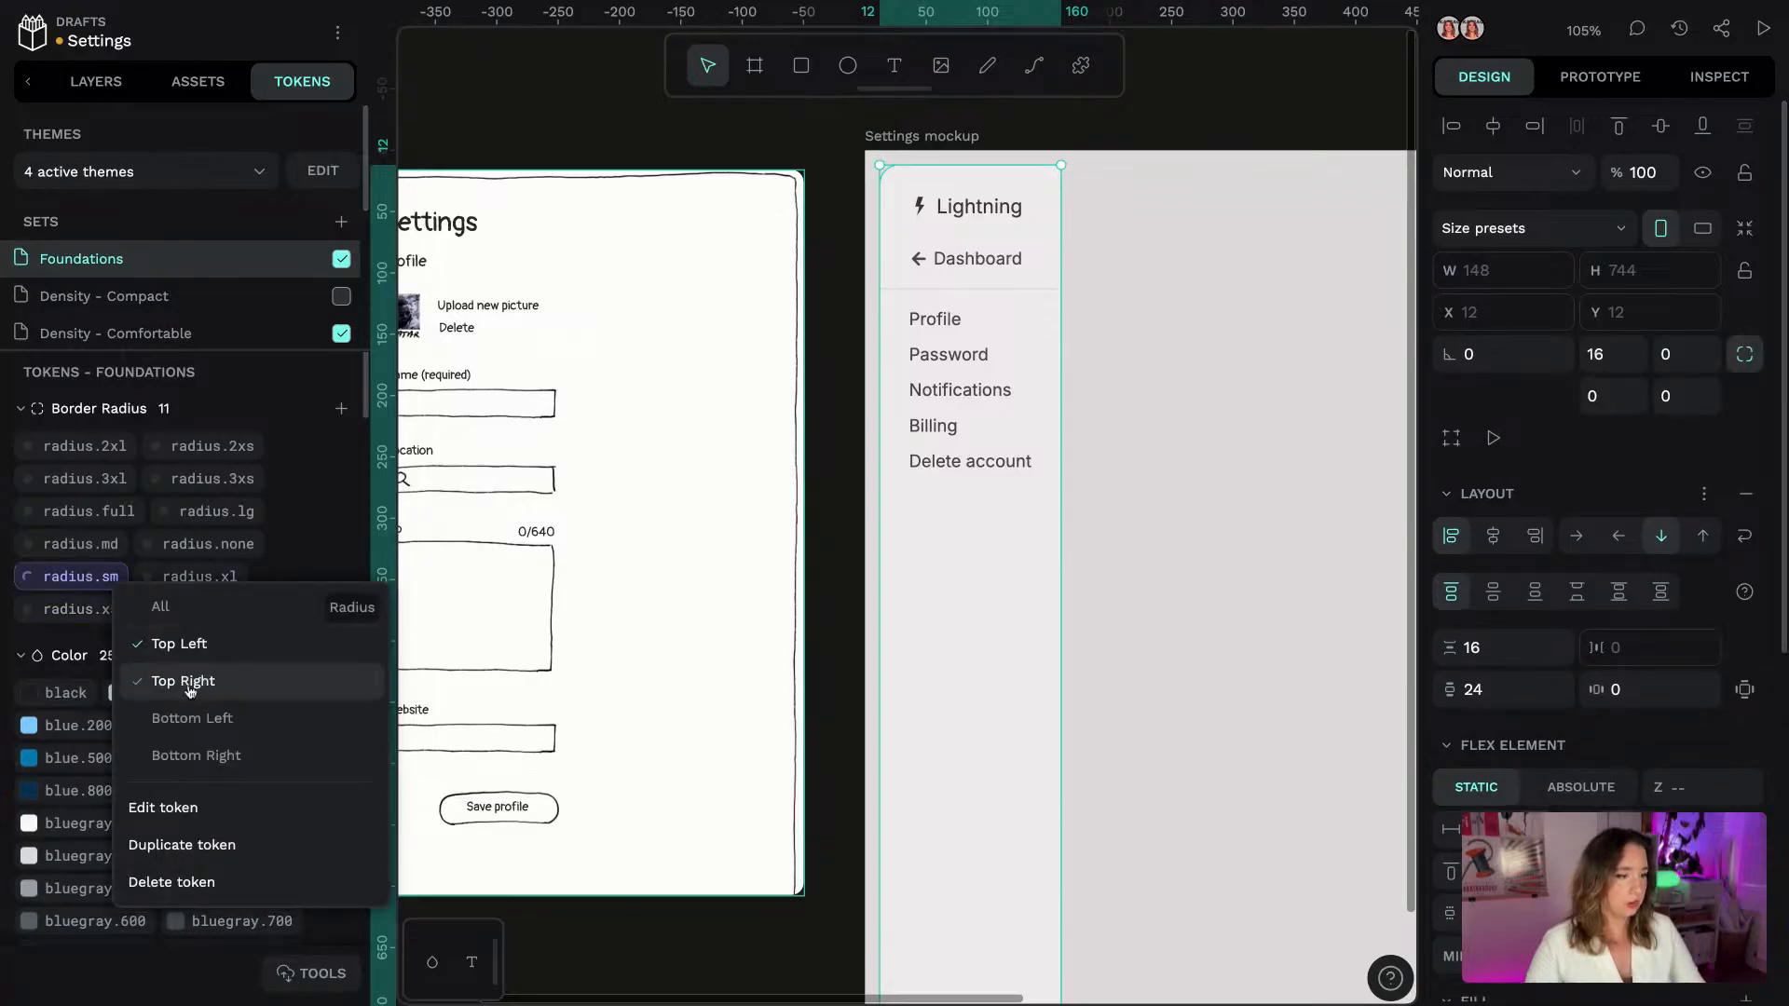
pyautogui.click(196, 714)
pyautogui.click(194, 681)
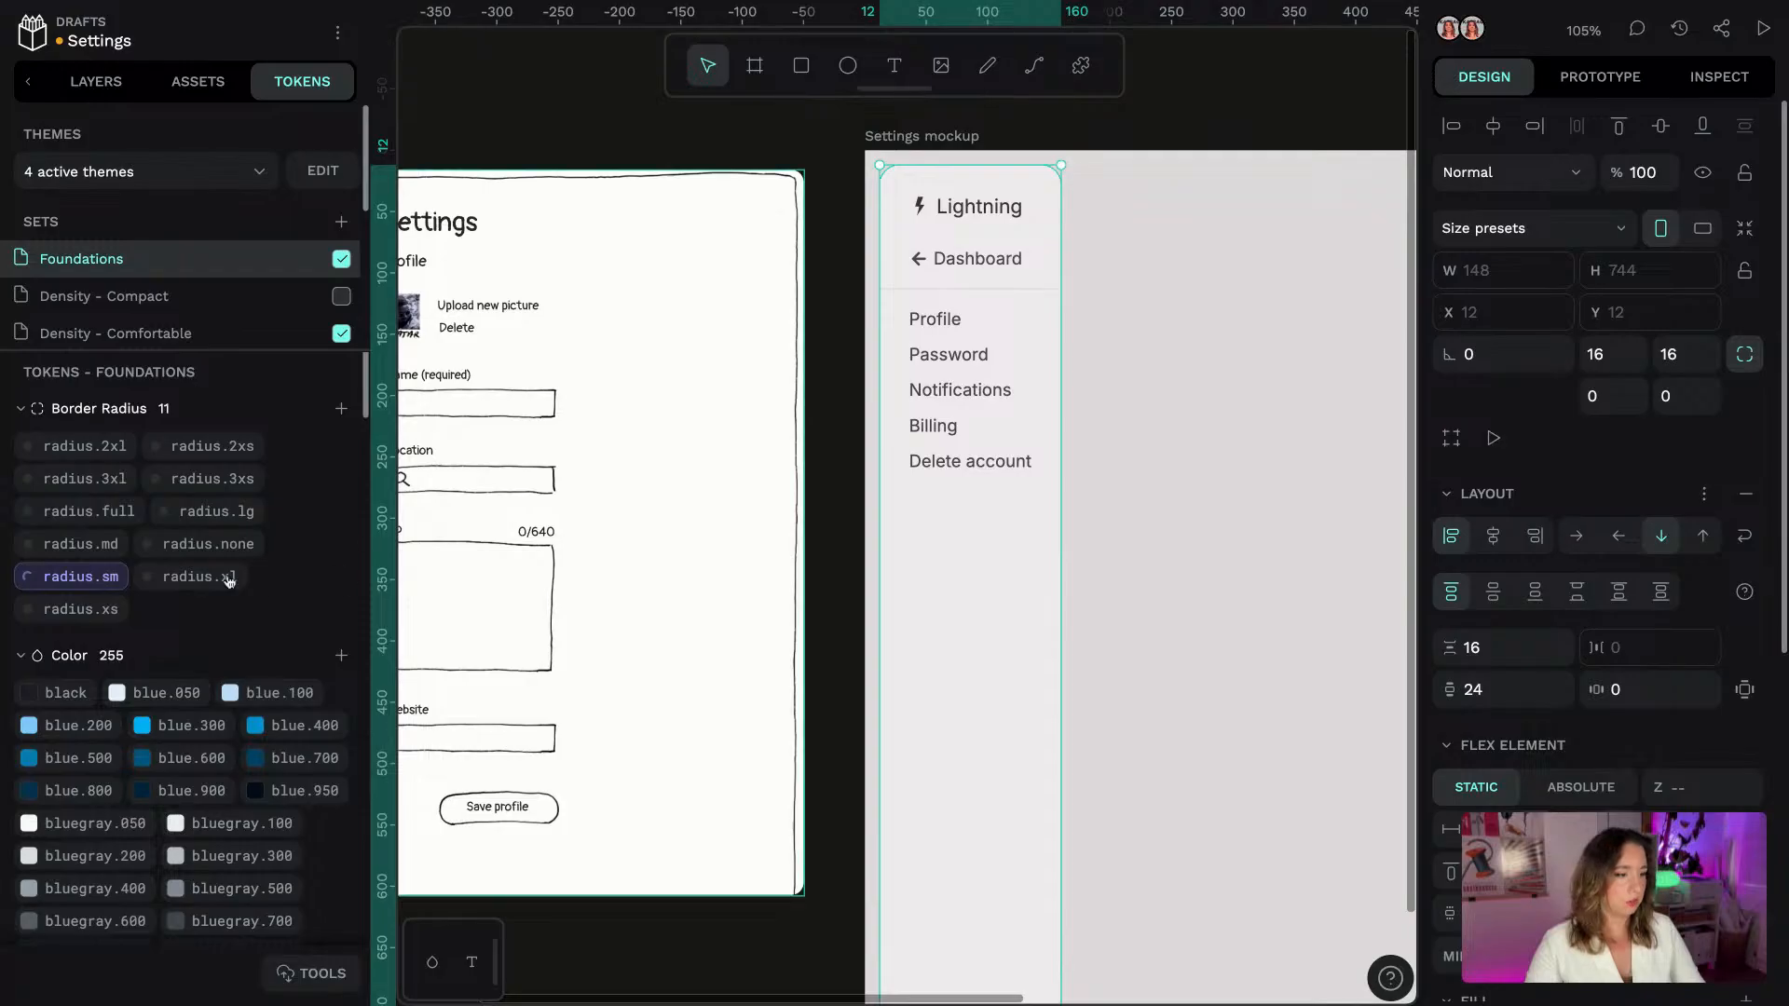
pyautogui.rightClick(99, 587)
pyautogui.click(191, 688)
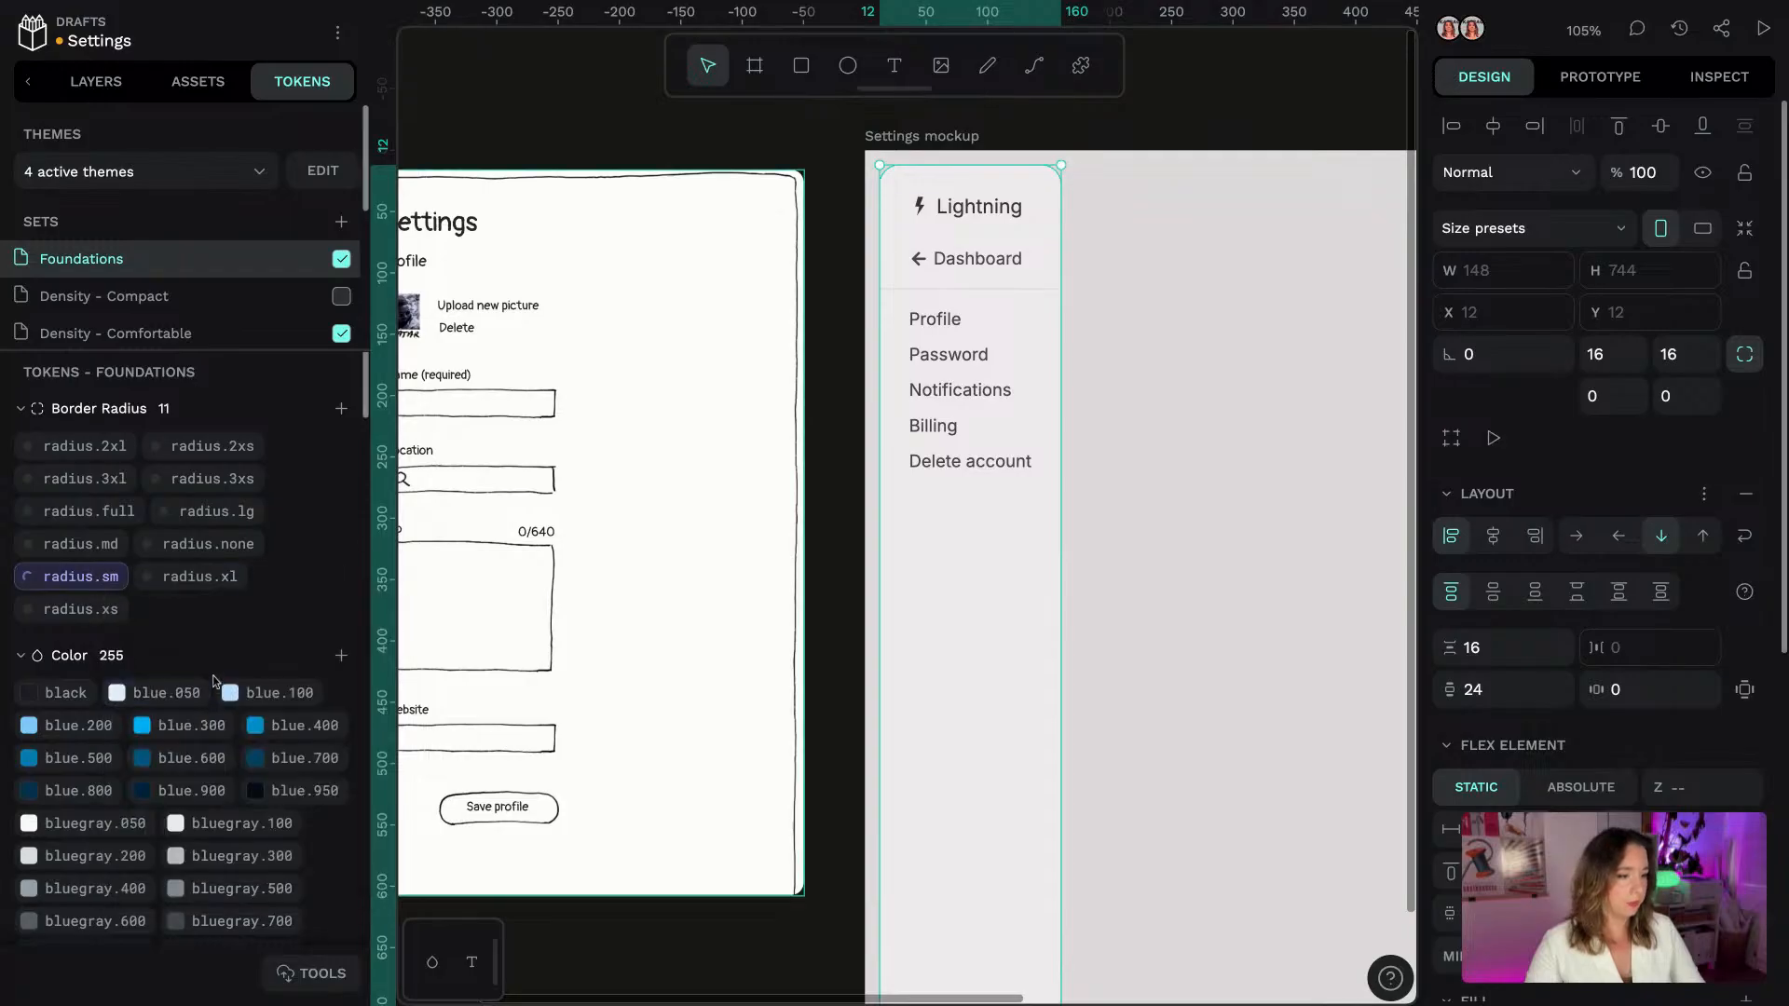
pyautogui.rightClick(93, 585)
pyautogui.click(222, 731)
pyautogui.click(1243, 107)
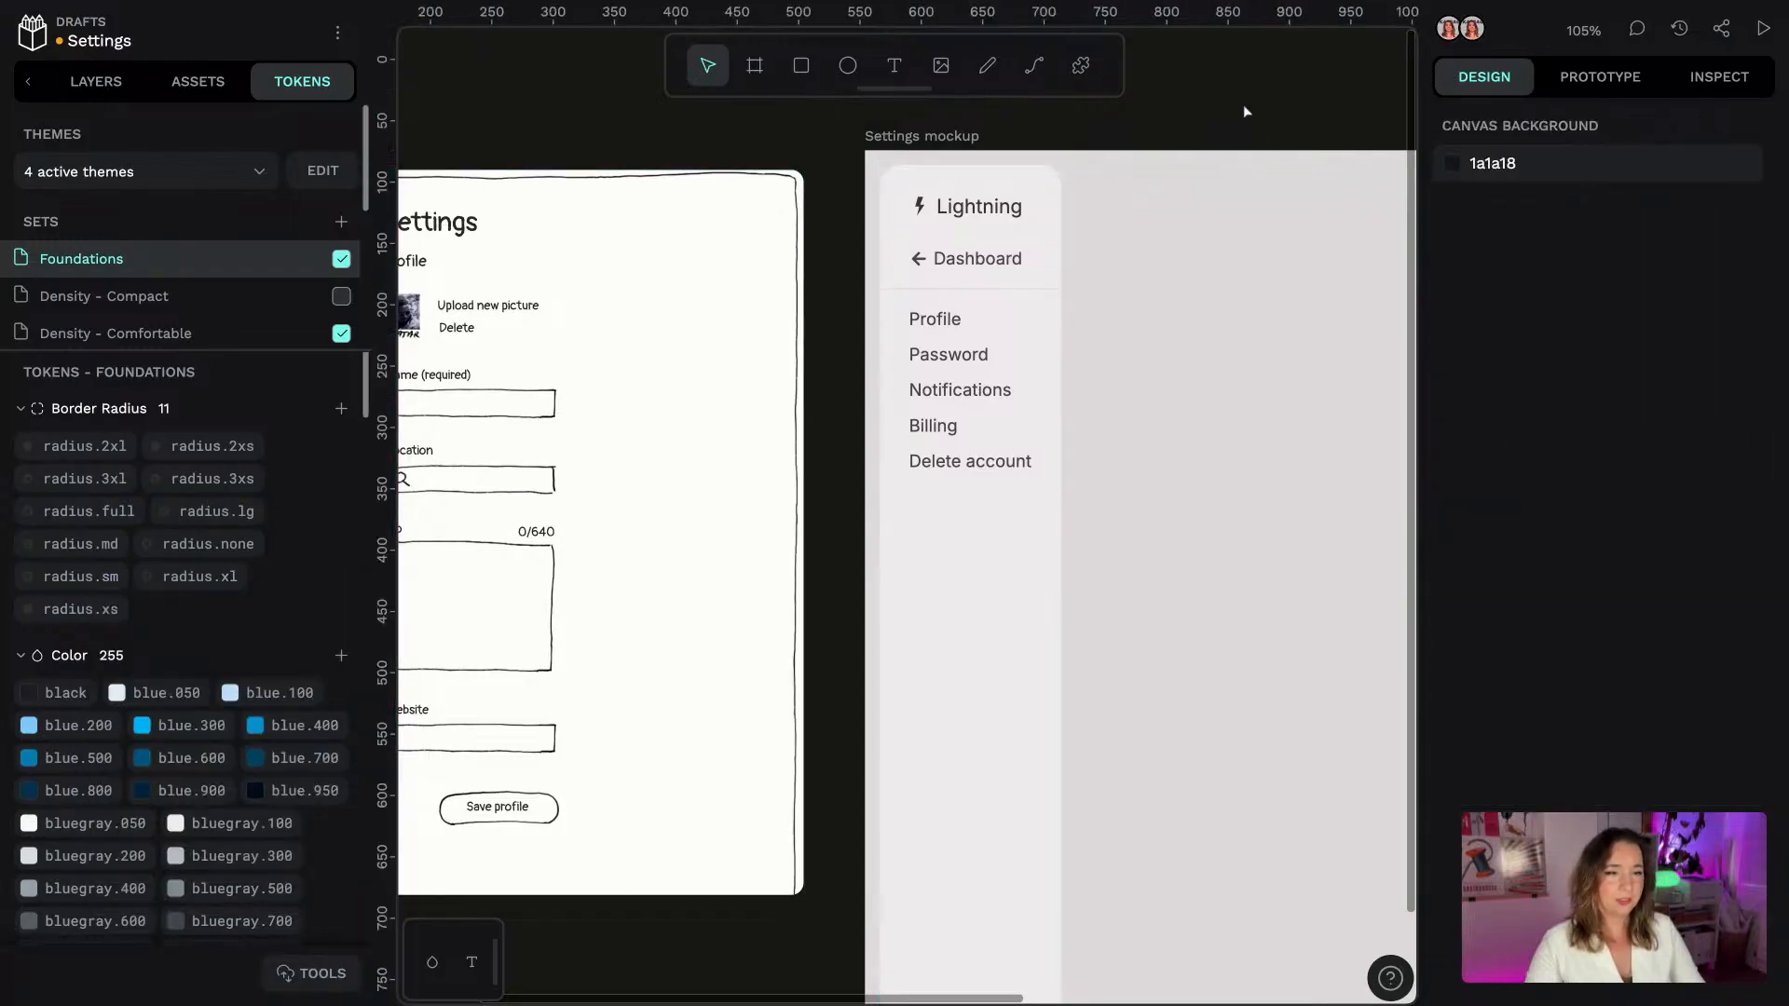
# Compare the mockup with the wireframe, and toggle the radius.sm token on the side nav board's top right corner
pyautogui.scroll(-2, 1221, 148)
pyautogui.scroll(-1, 1215, 150)
pyautogui.click(1054, 487)
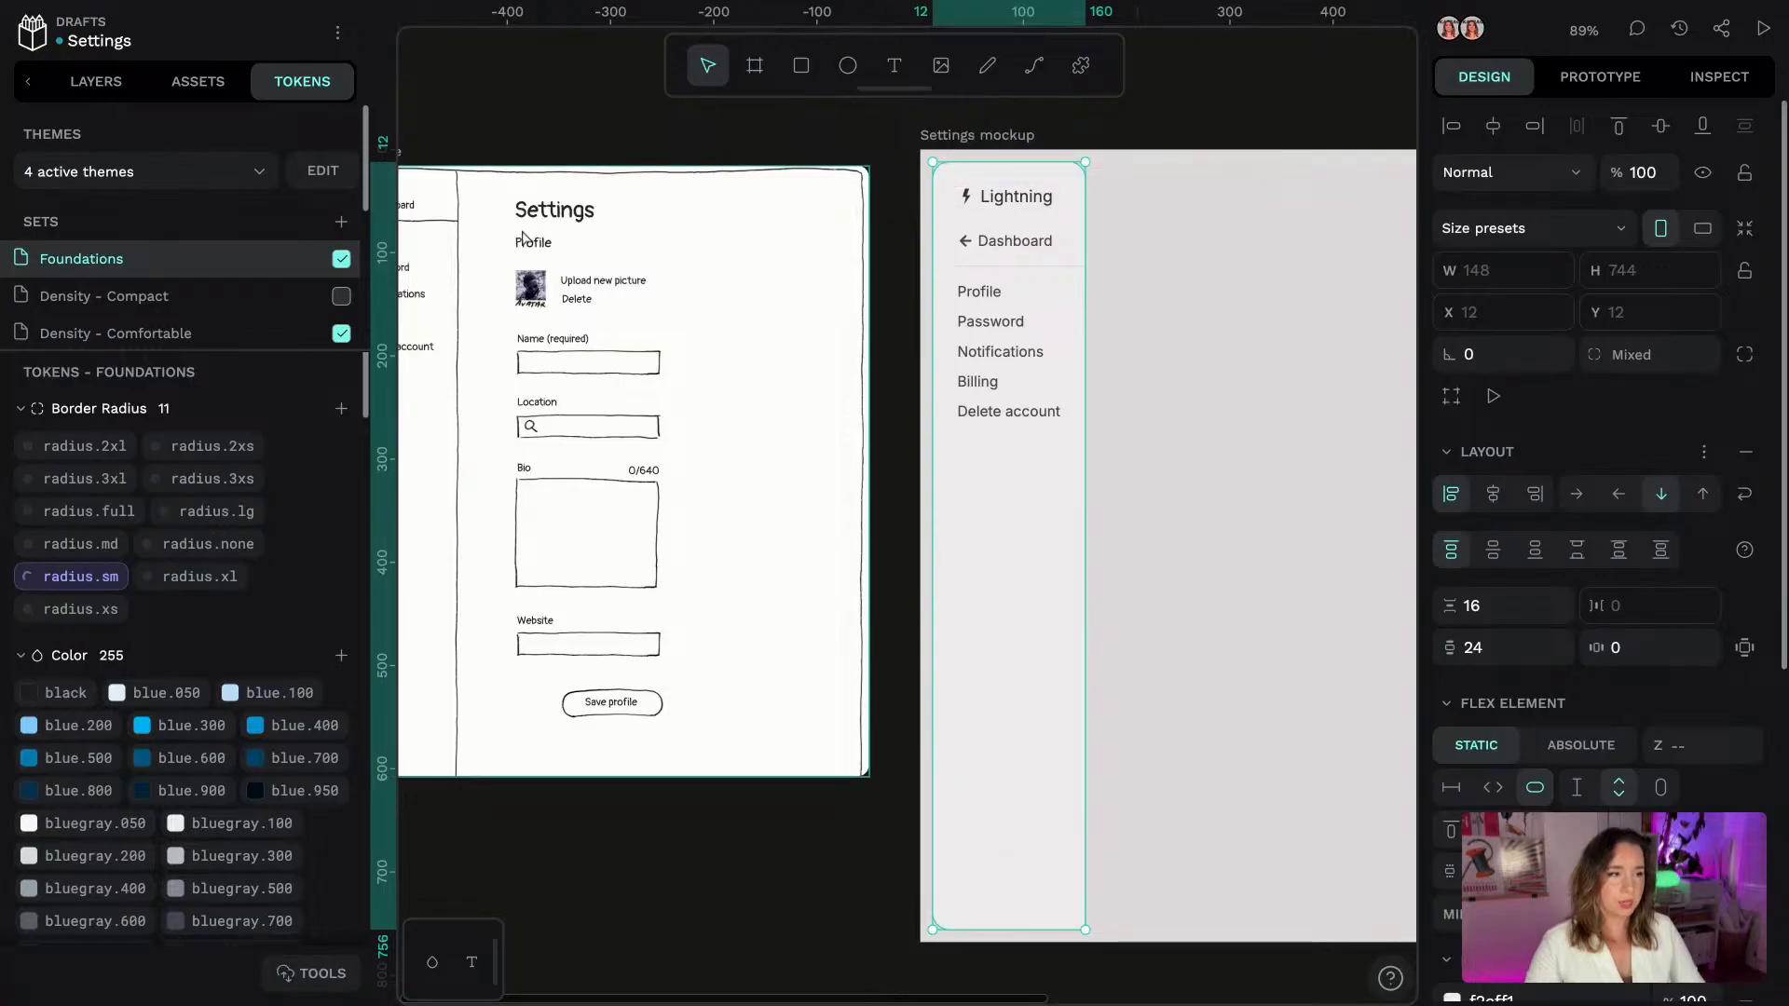
pyautogui.click(493, 121)
pyautogui.hscroll(-5, 493, 116)
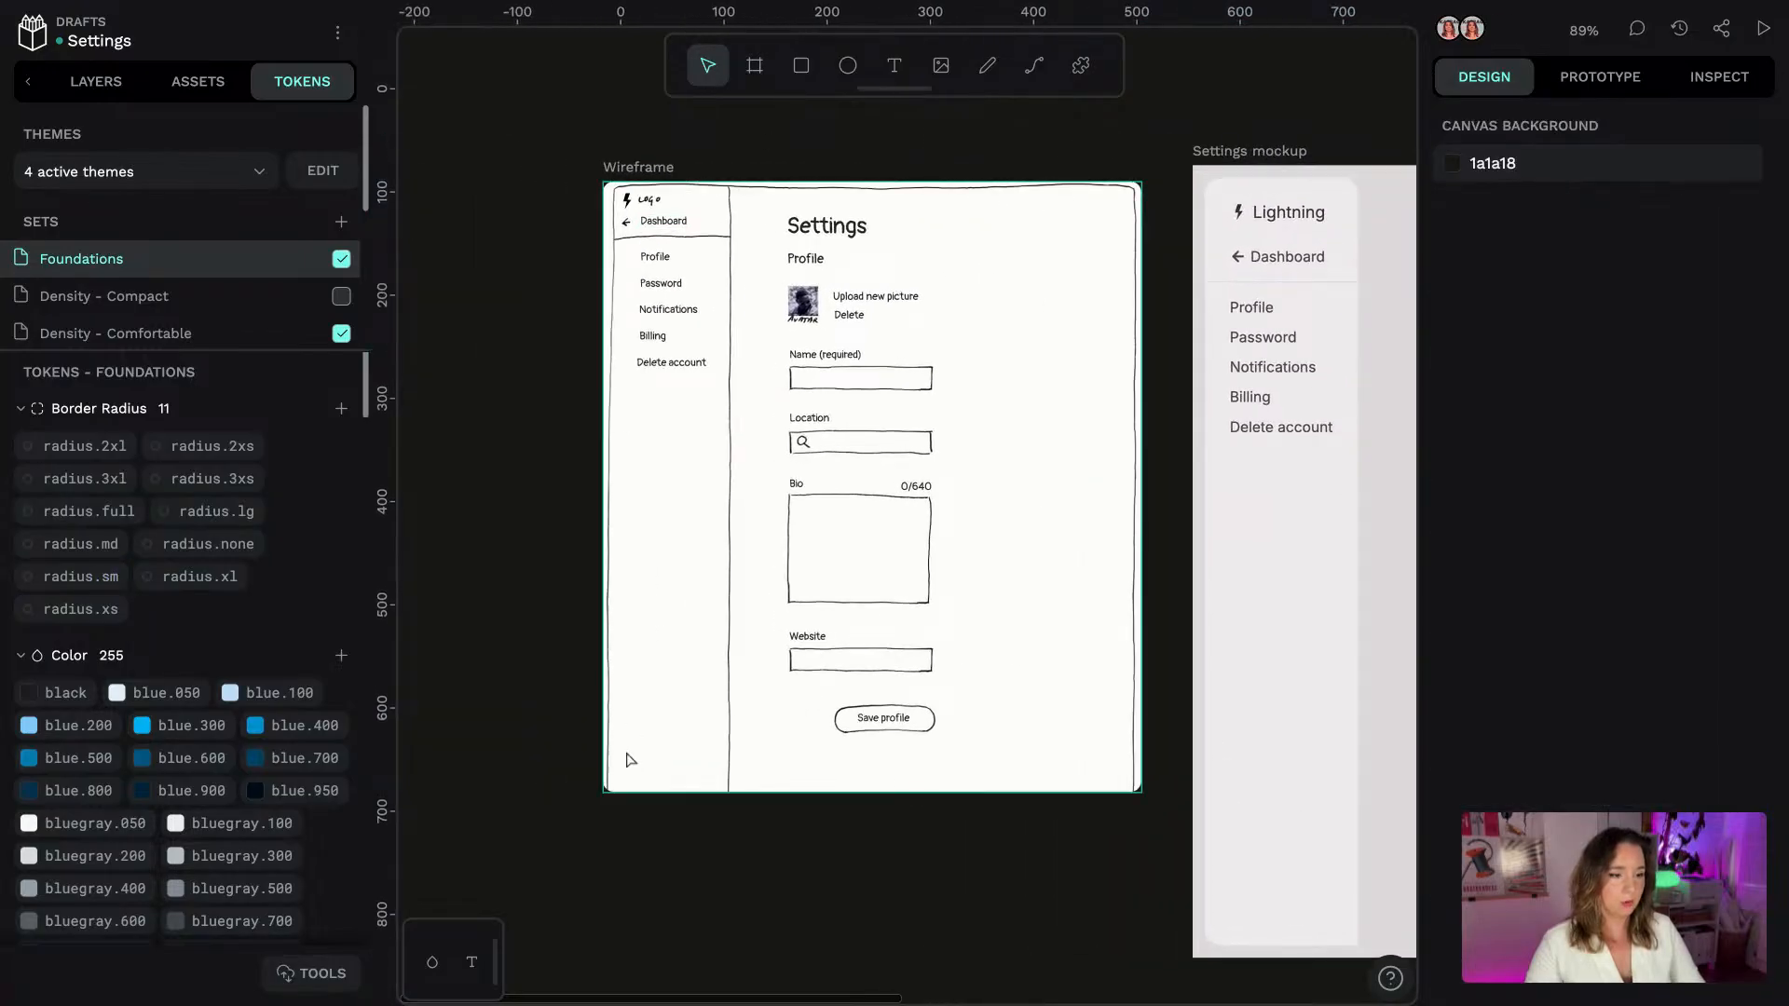
pyautogui.hscroll(4, 976, 96)
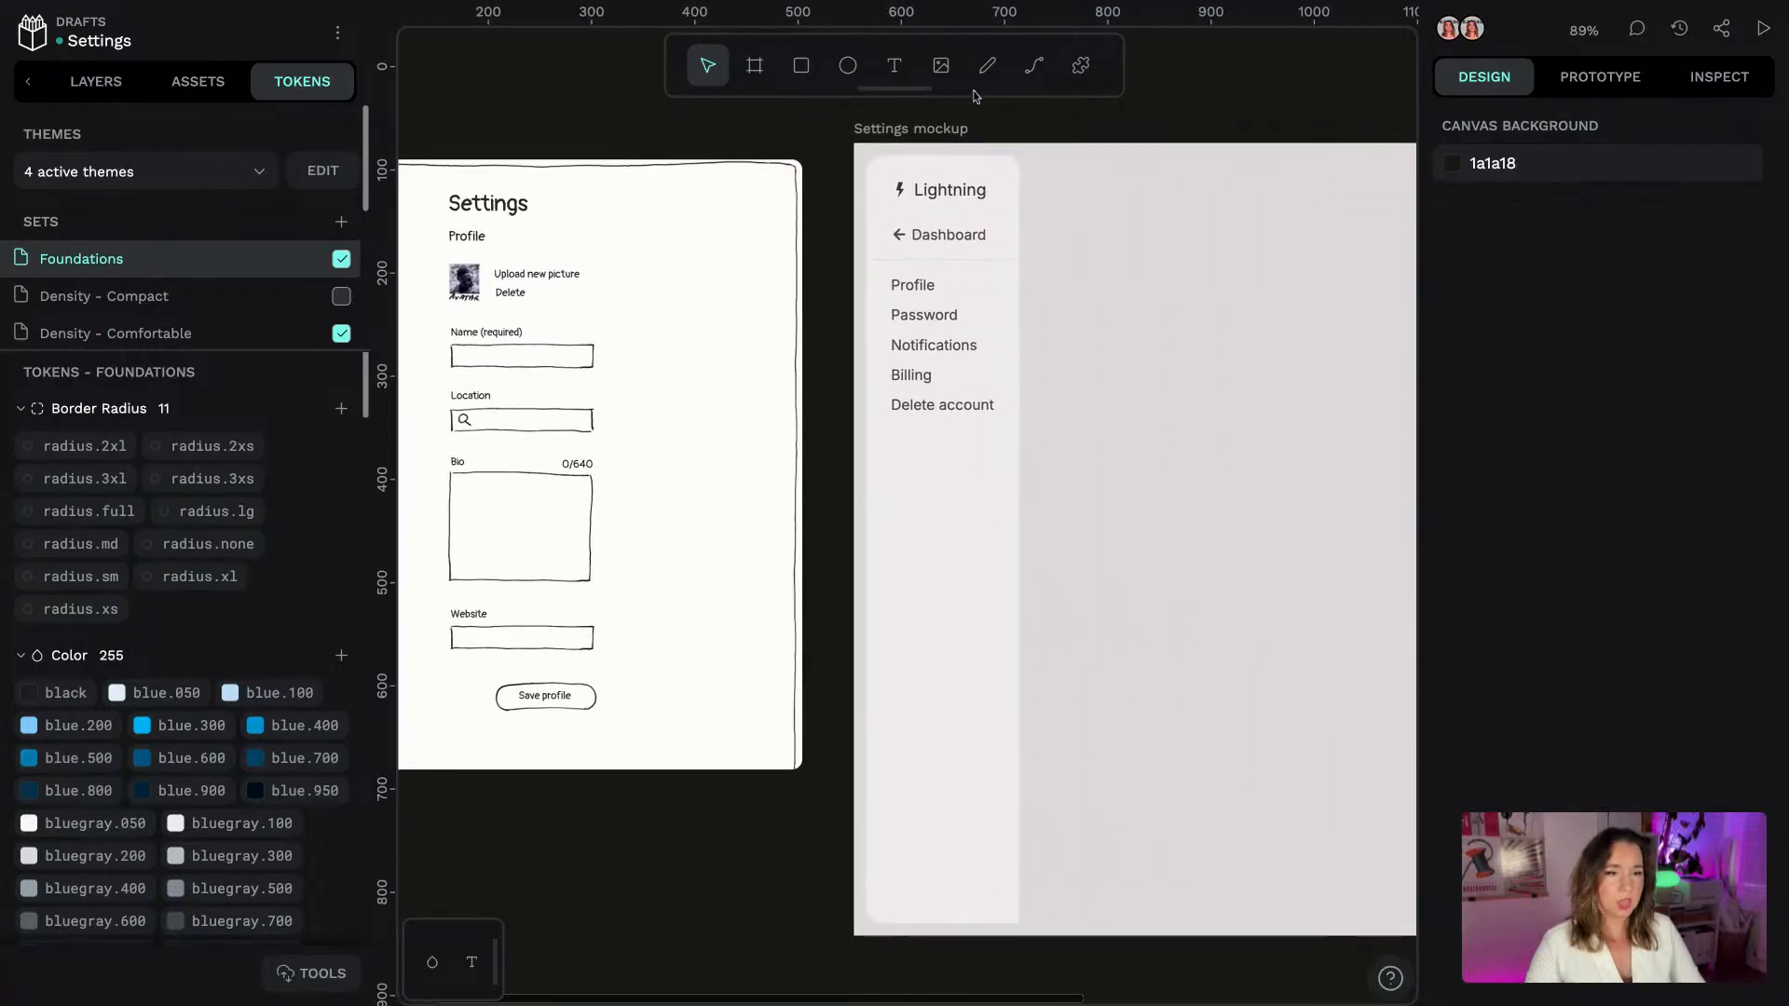
pyautogui.click(992, 169)
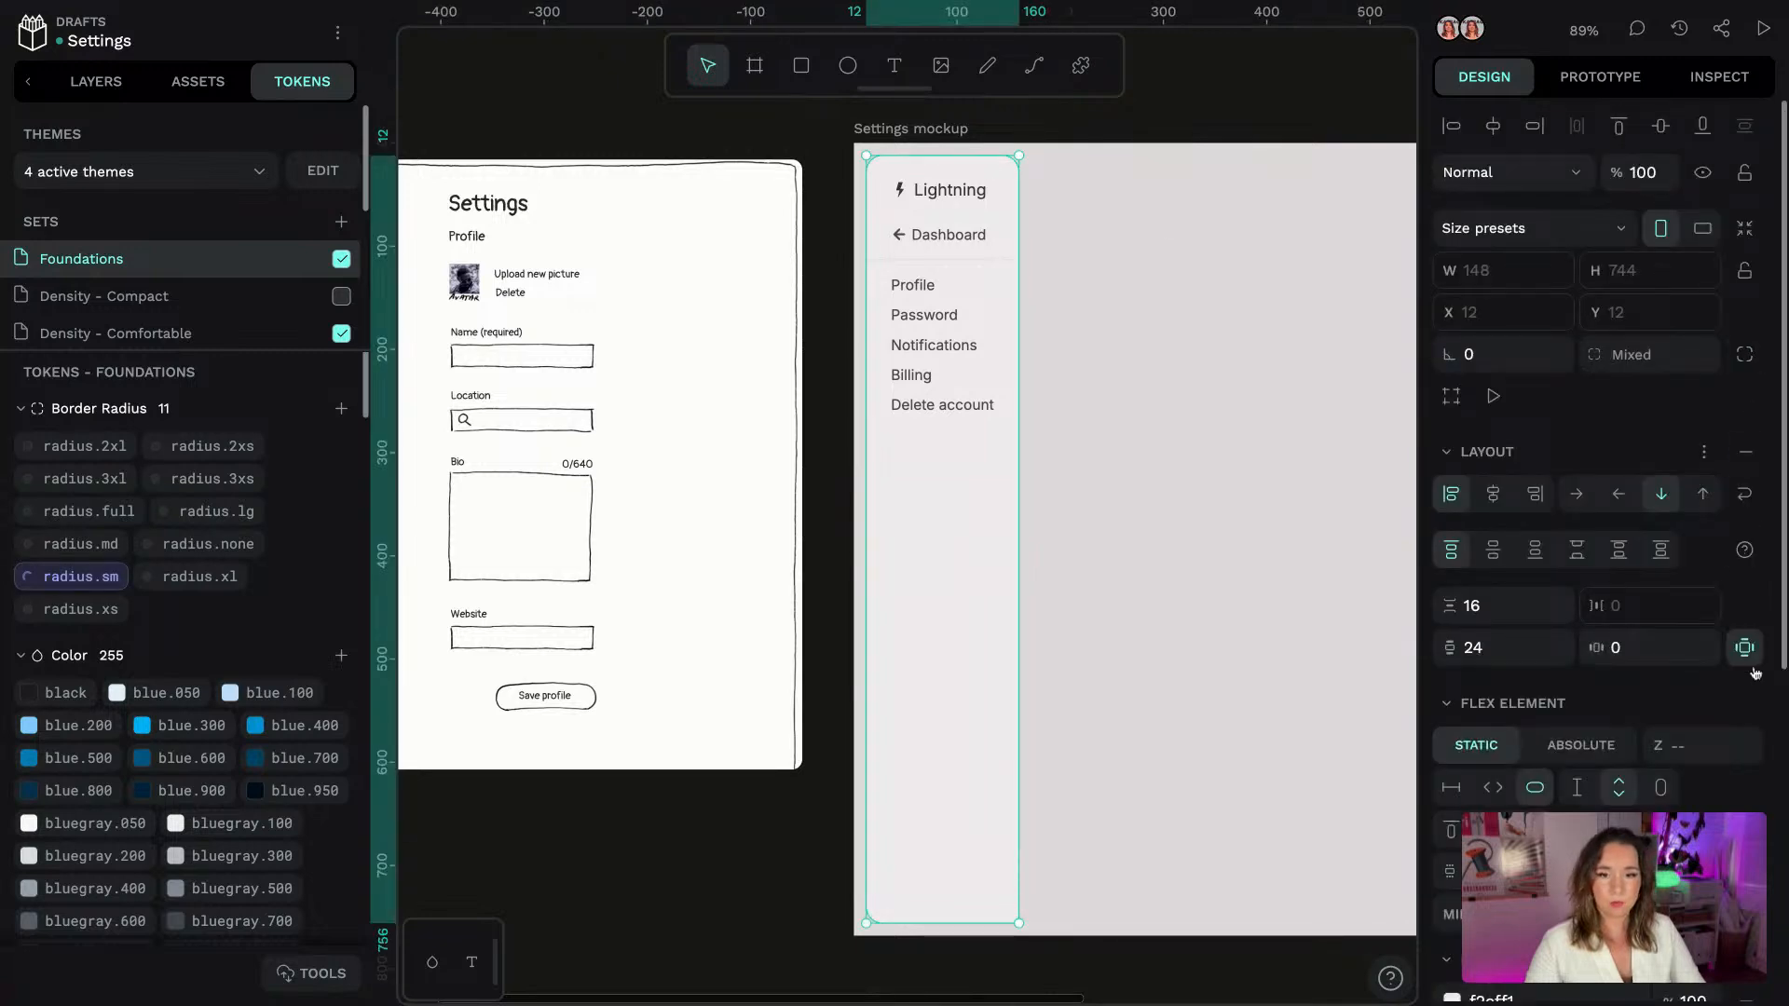
pyautogui.rightClick(84, 584)
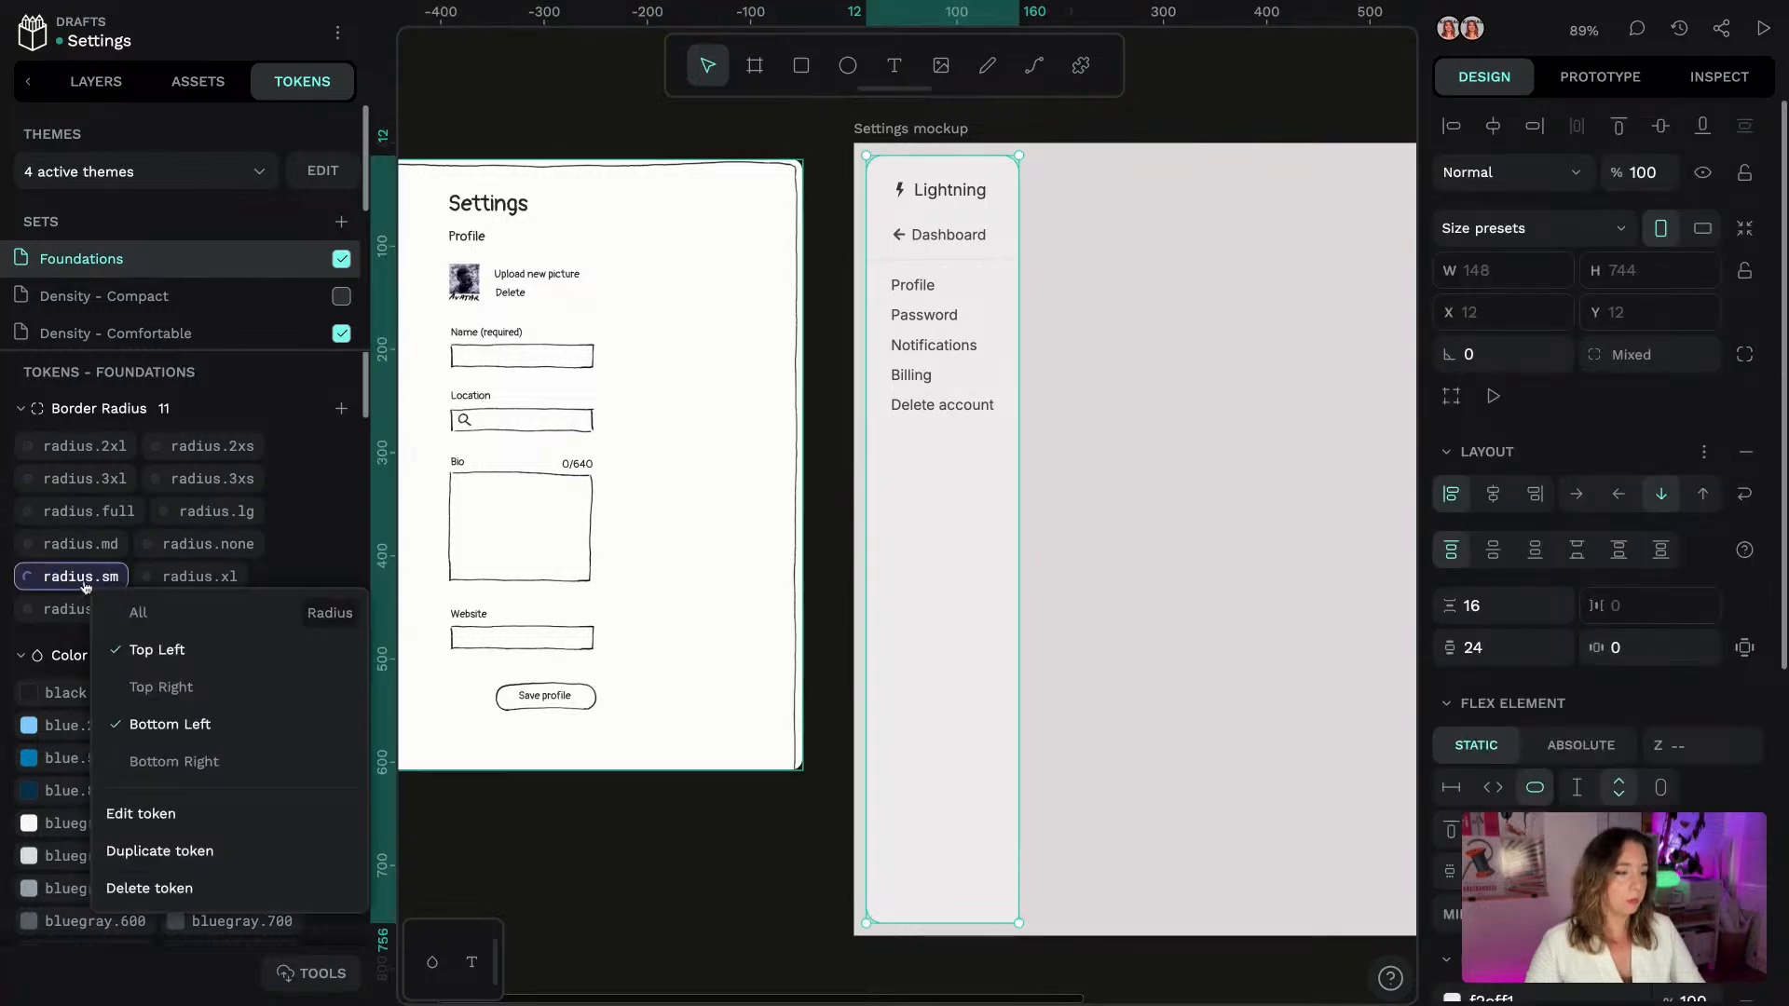
pyautogui.click(172, 687)
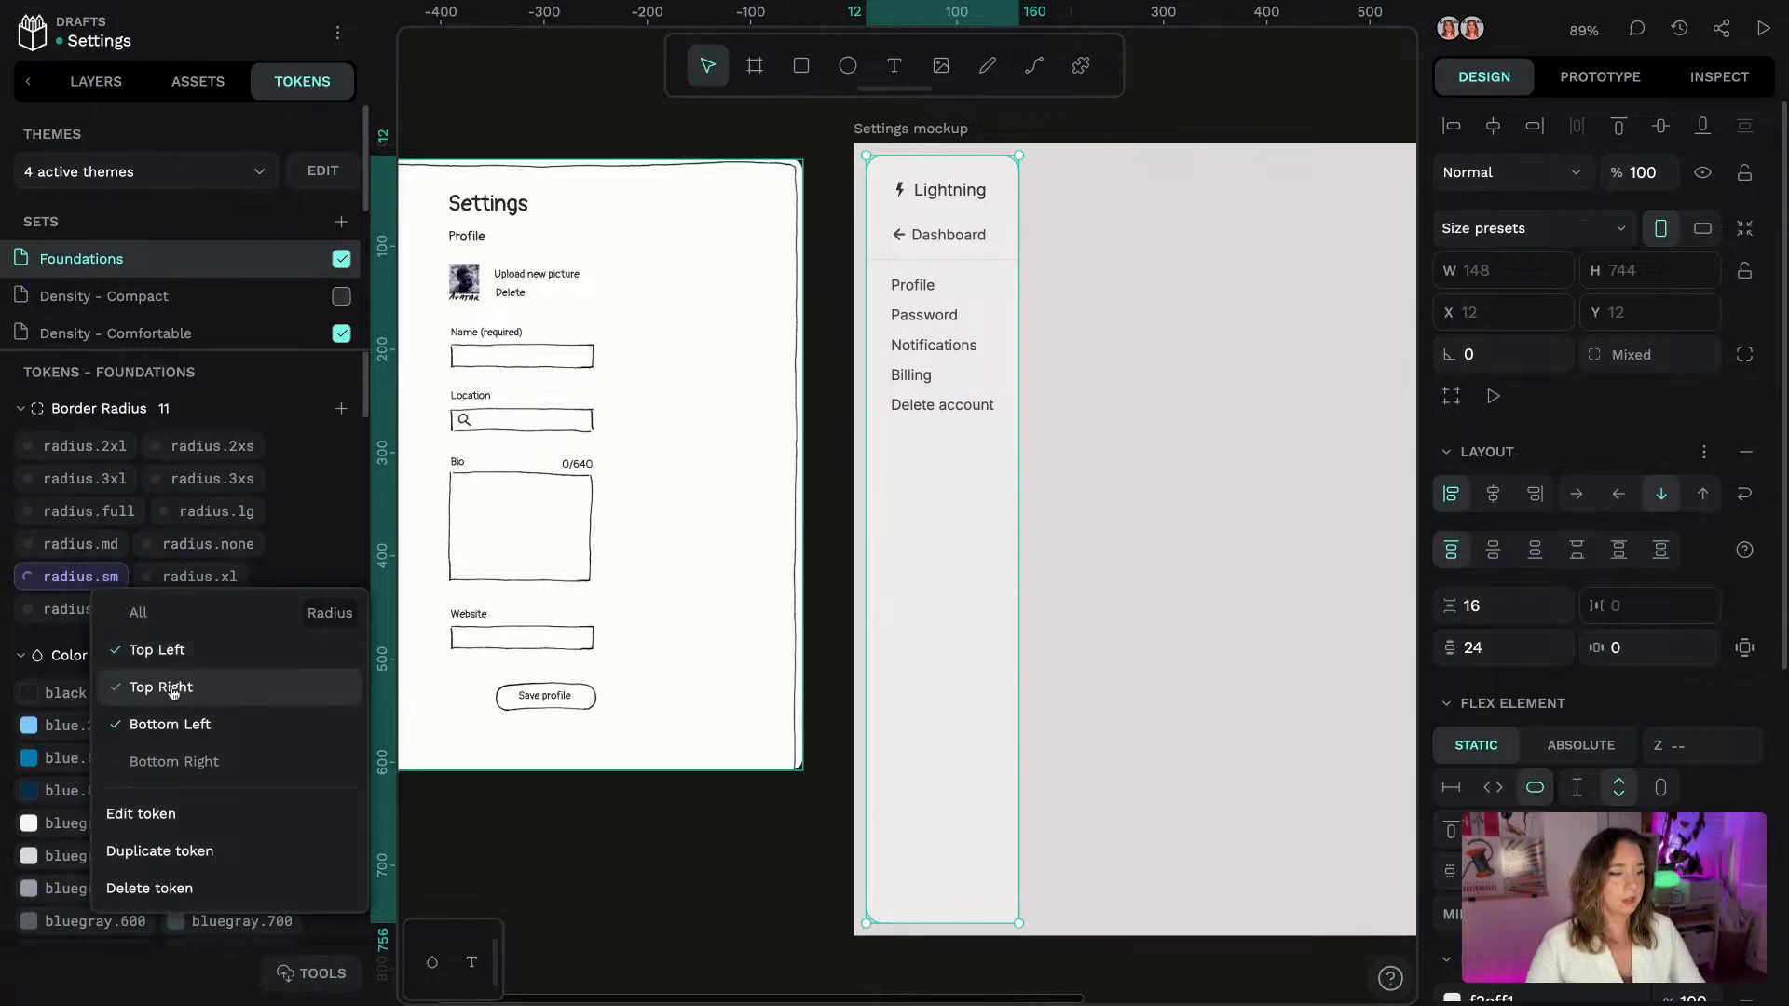
pyautogui.click(1208, 121)
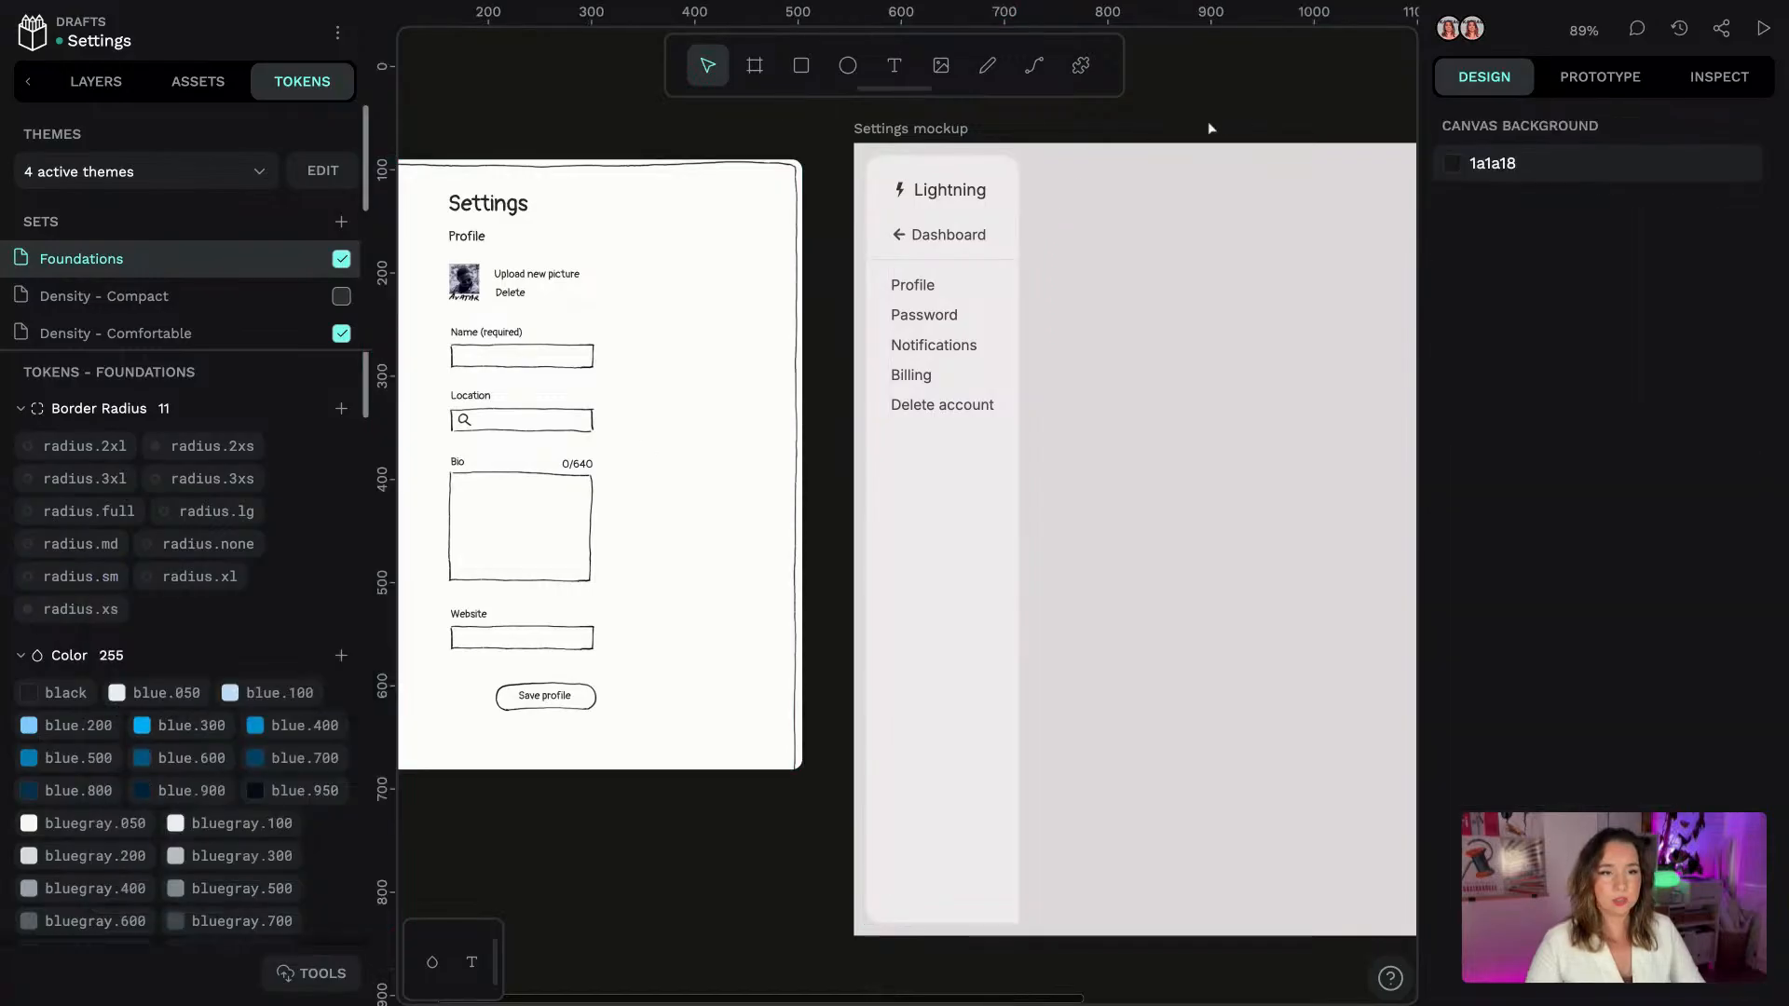
# Show the side nav board's individual corner radii, then apply radius.sm to all corners and remove the token again
pyautogui.click(982, 184)
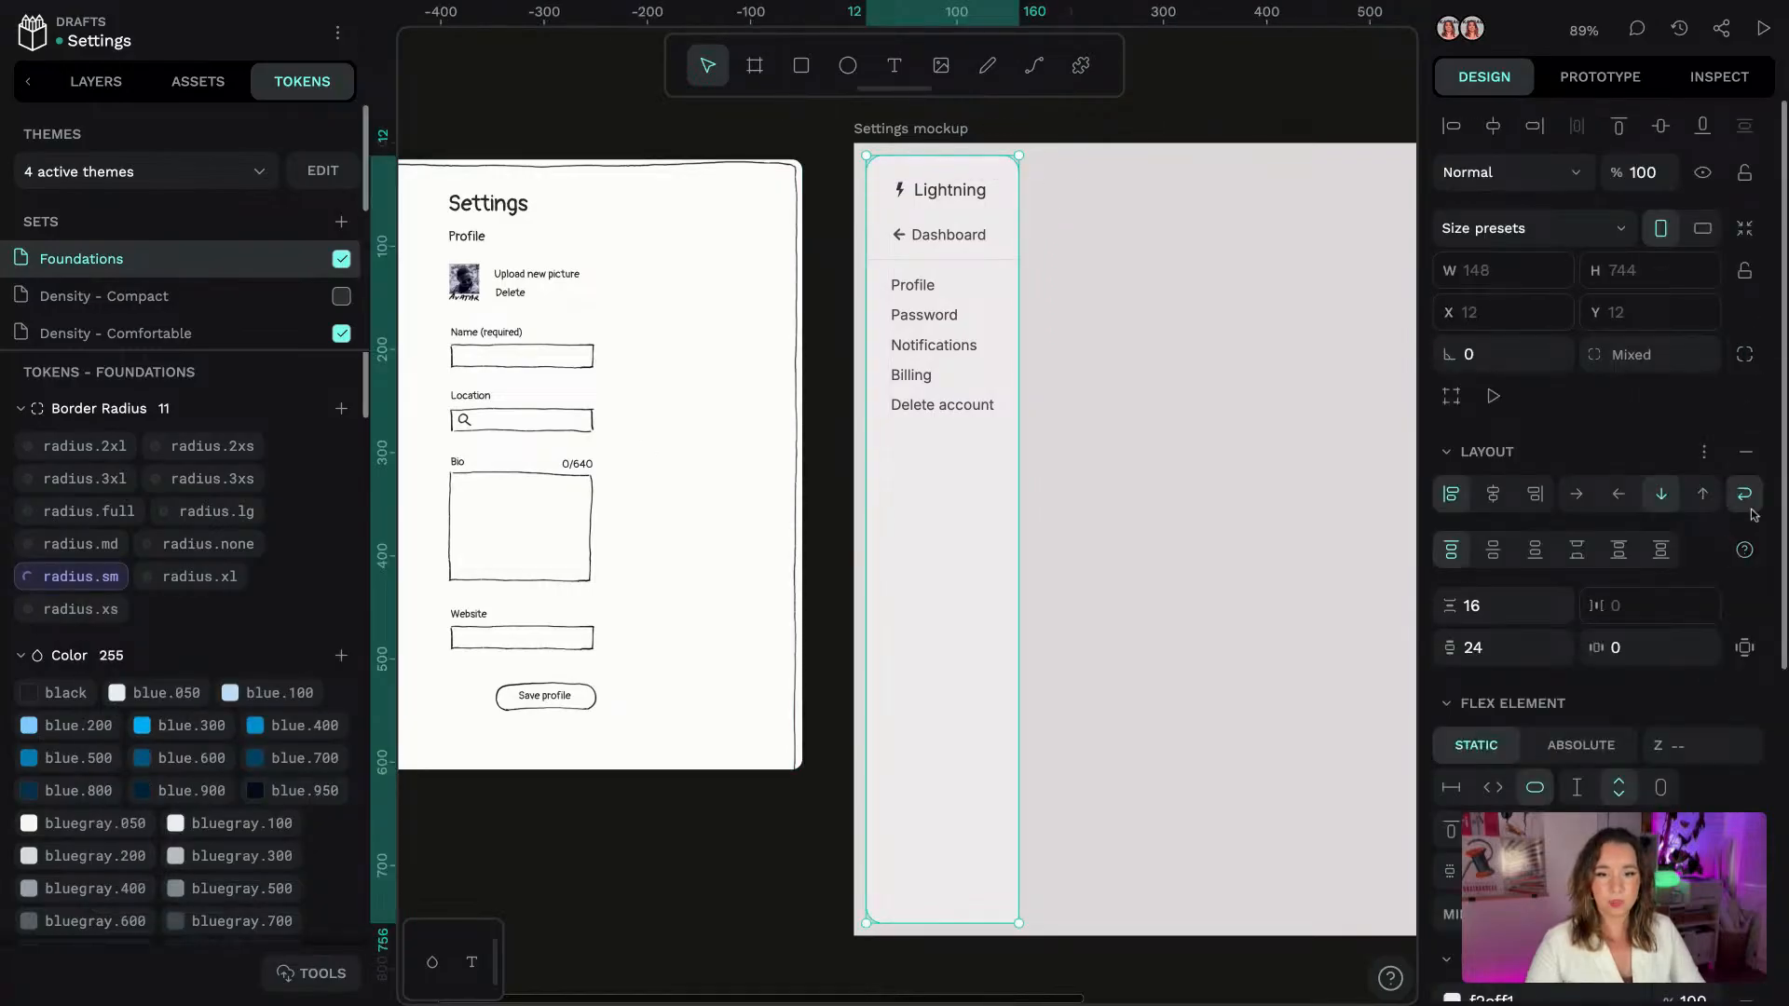
pyautogui.scroll(-1, 1745, 555)
pyautogui.click(1745, 333)
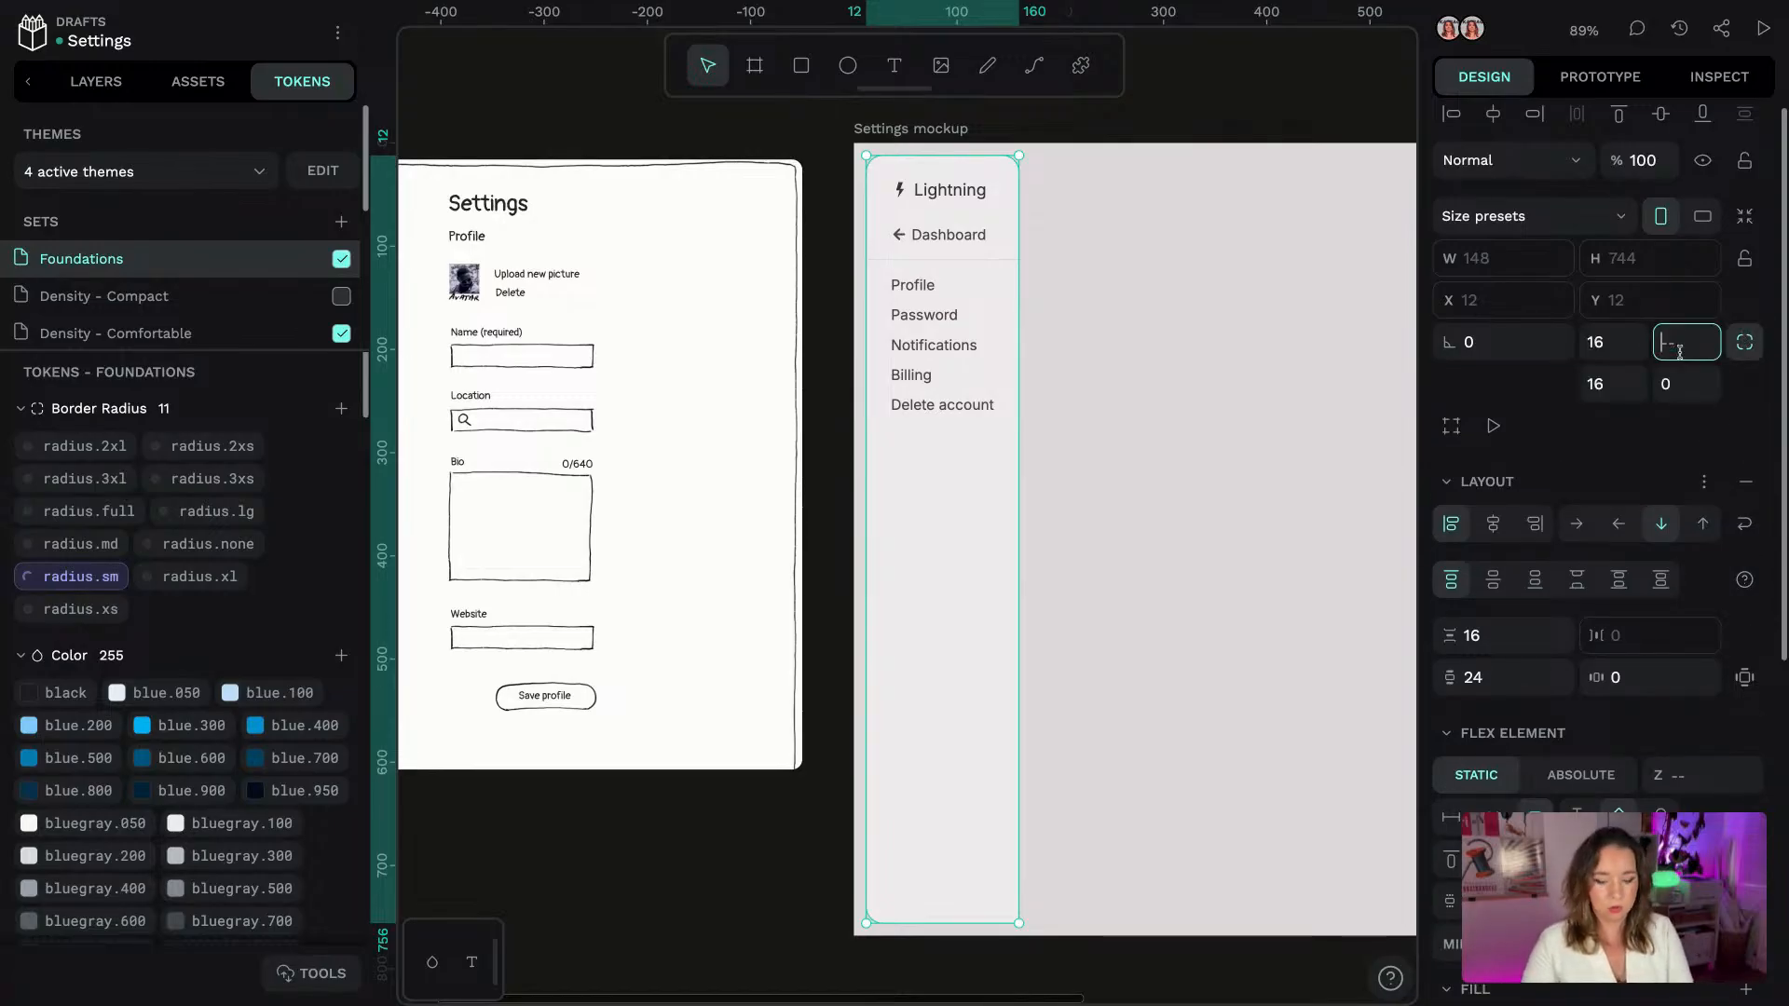
pyautogui.rightClick(108, 577)
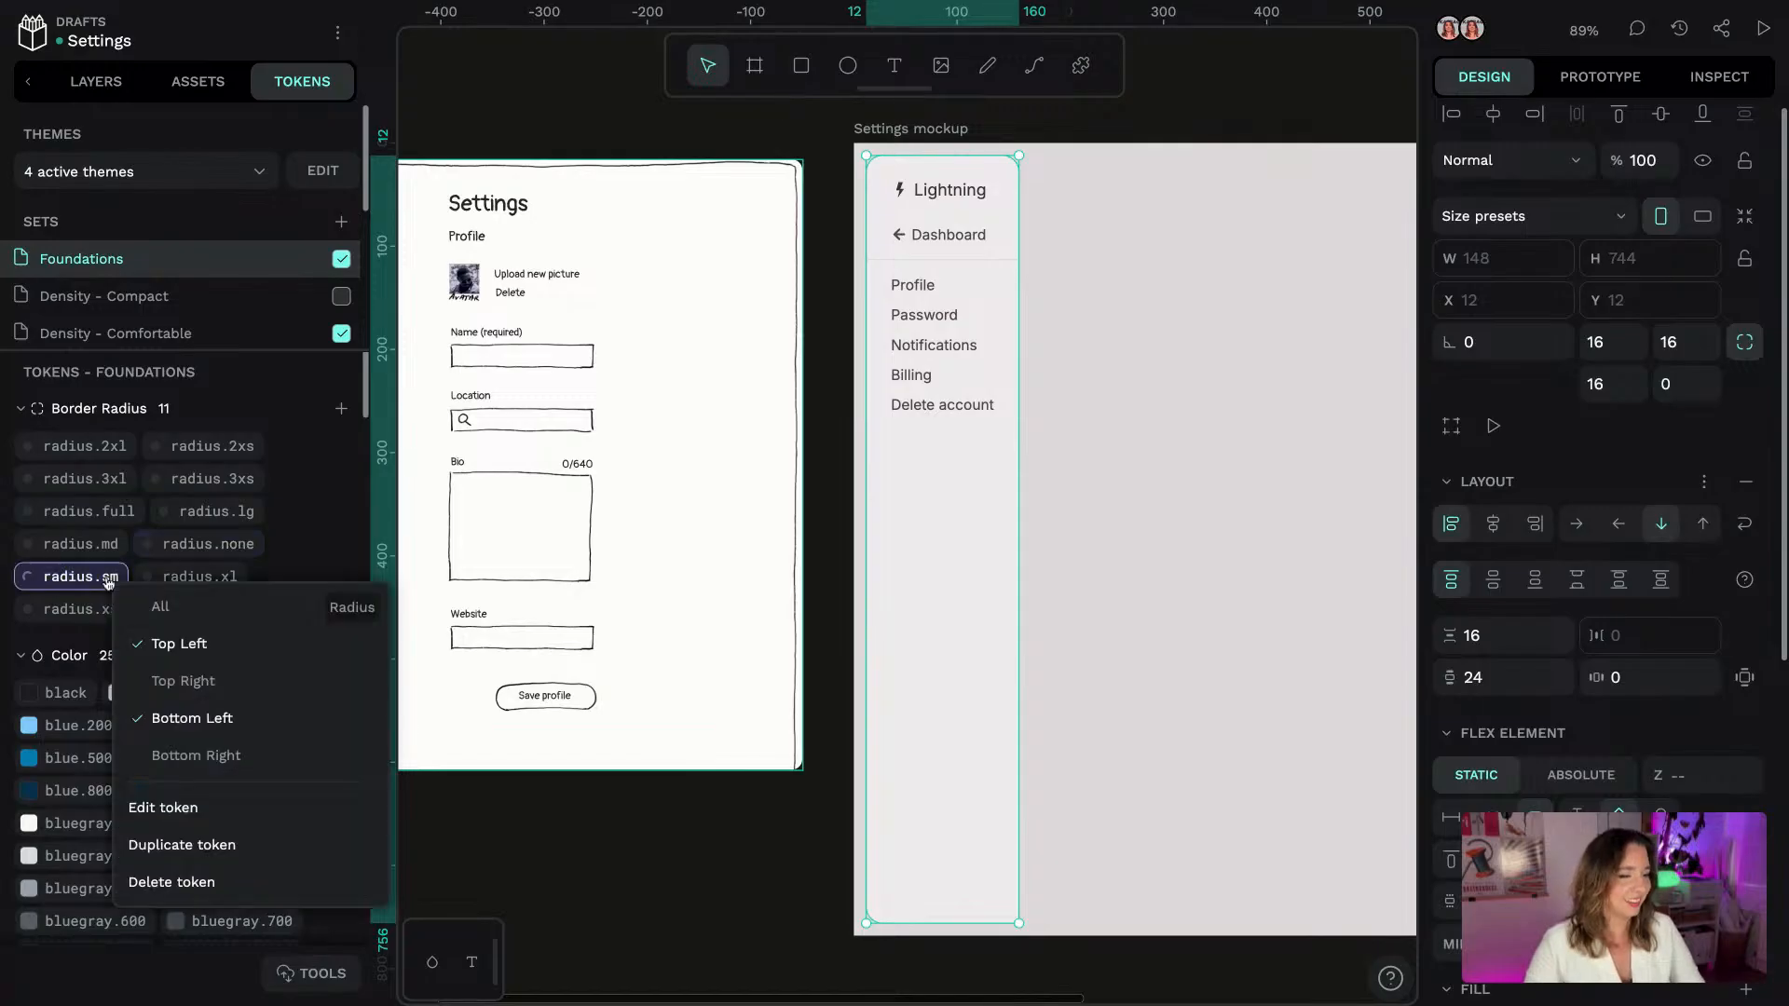
pyautogui.click(153, 608)
pyautogui.rightClick(83, 581)
pyautogui.click(170, 614)
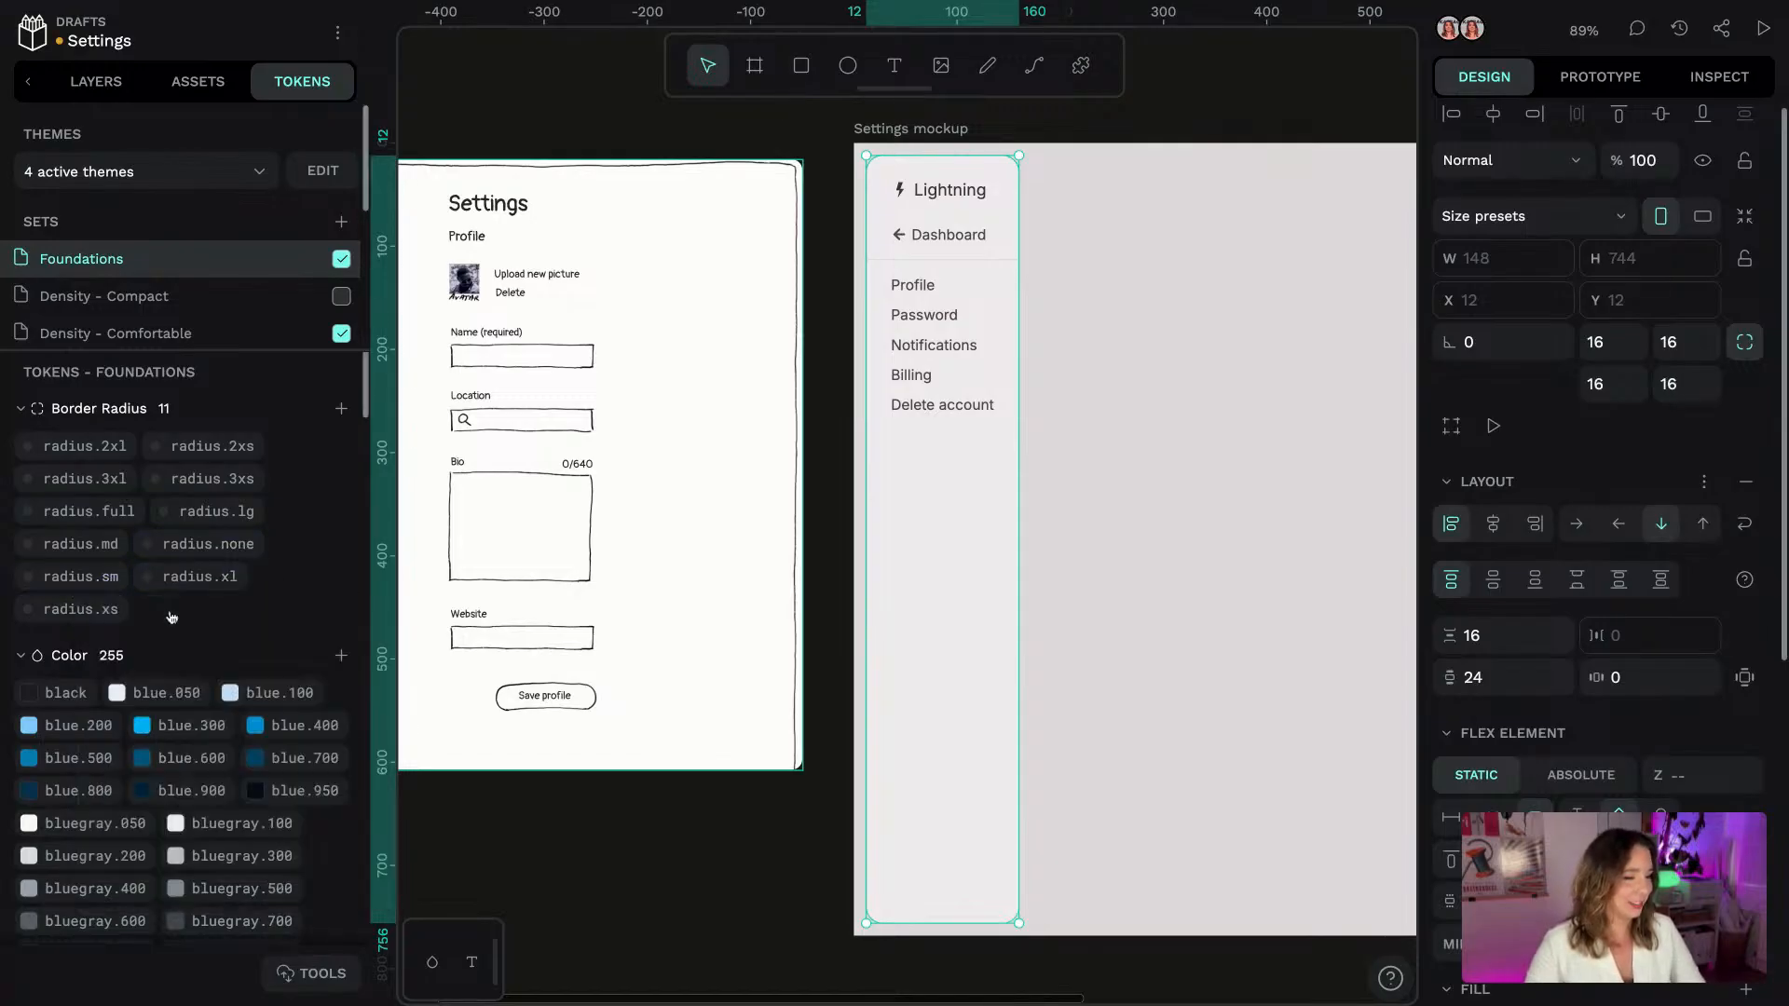
# Reset every corner of the side nav board with the radius.none token
pyautogui.rightClick(70, 578)
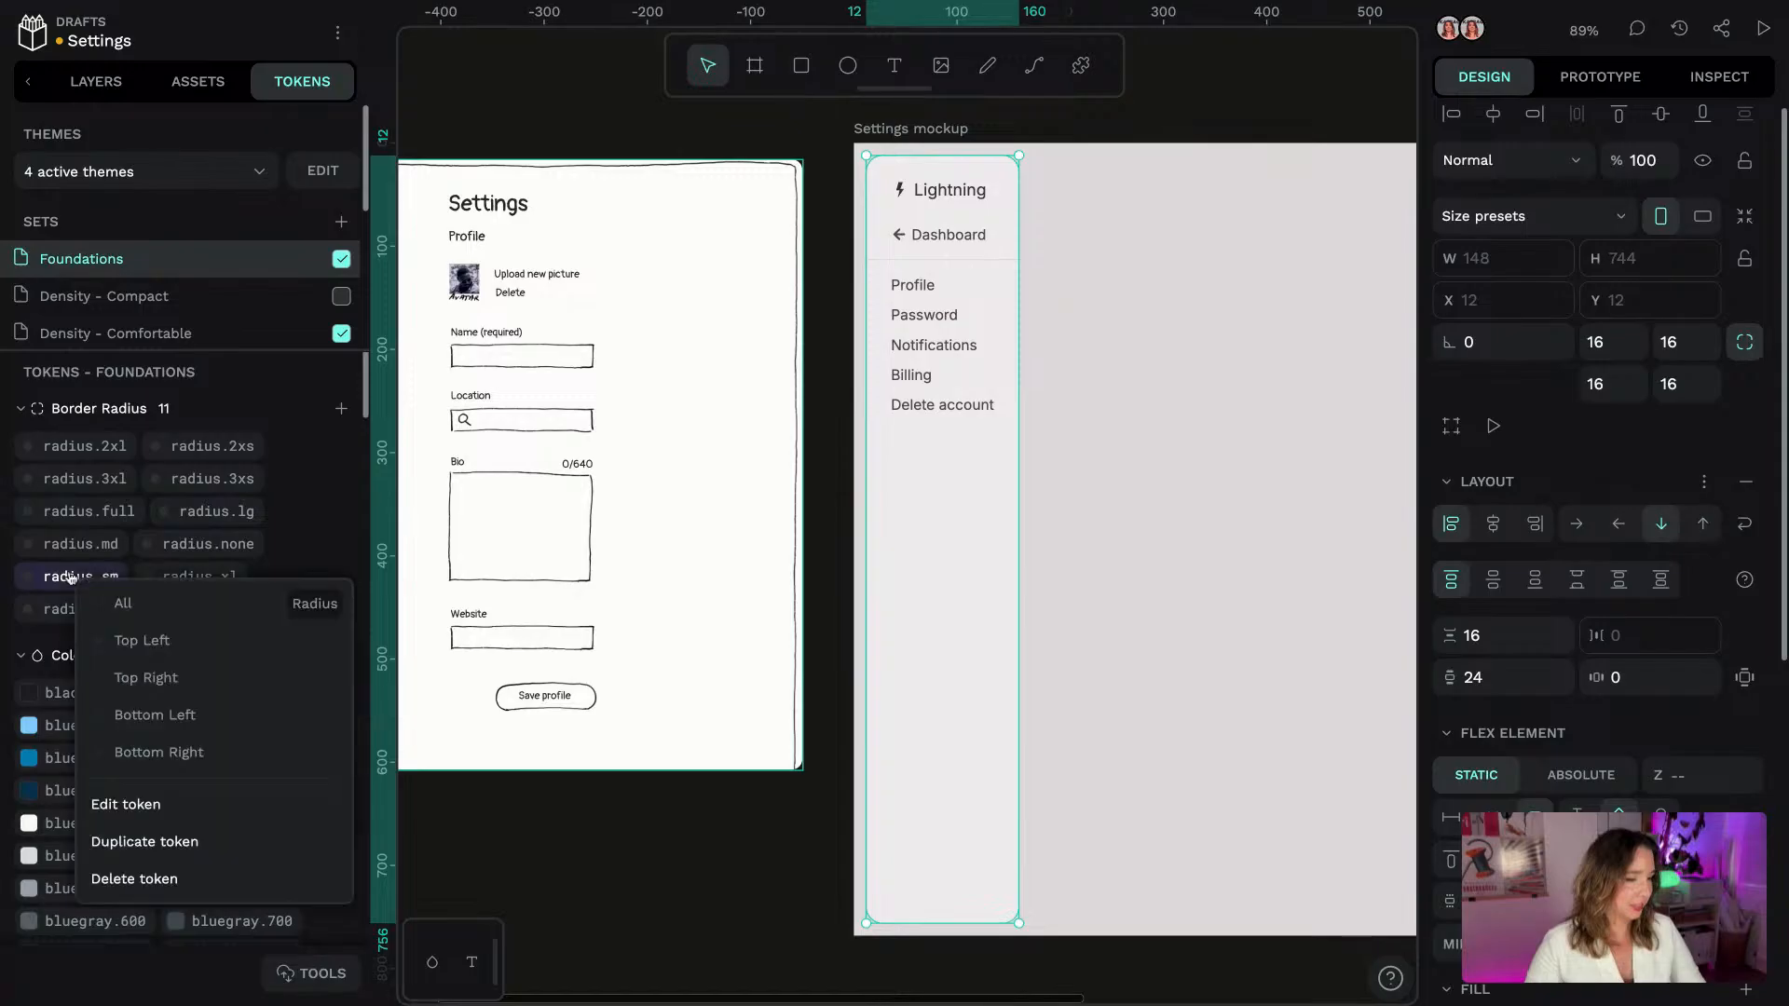
pyautogui.click(341, 408)
pyautogui.click(237, 547)
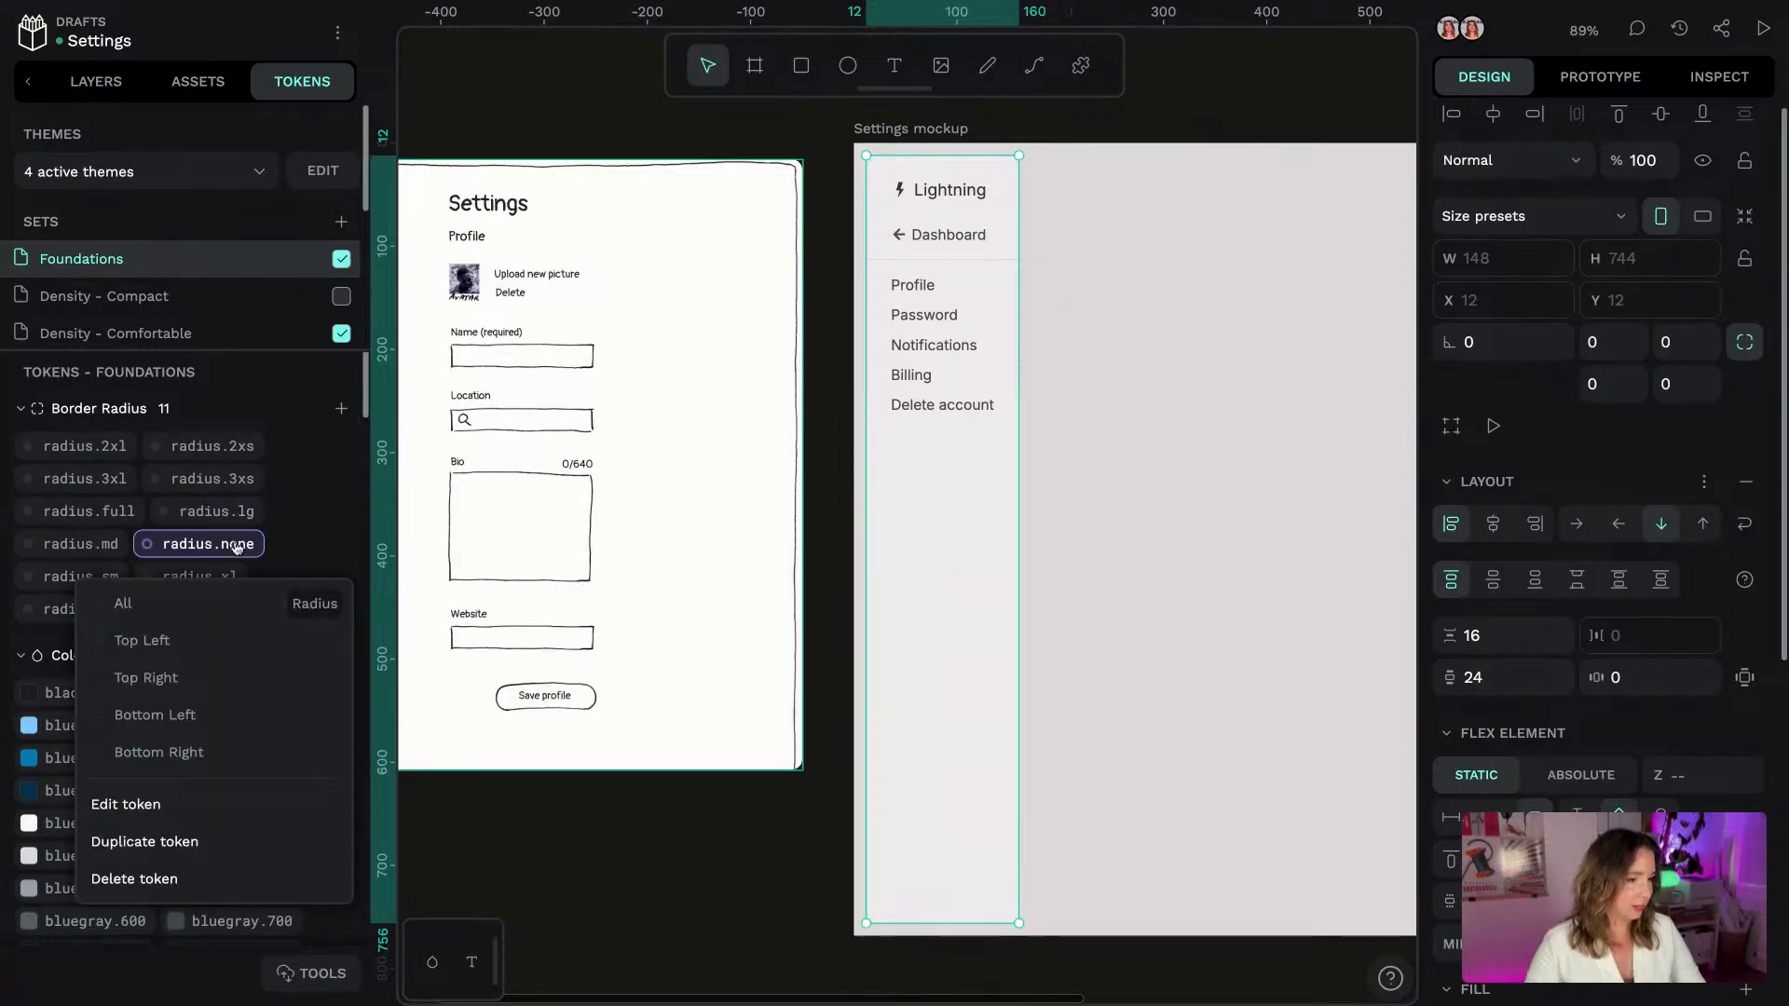
pyautogui.click(237, 547)
pyautogui.click(331, 568)
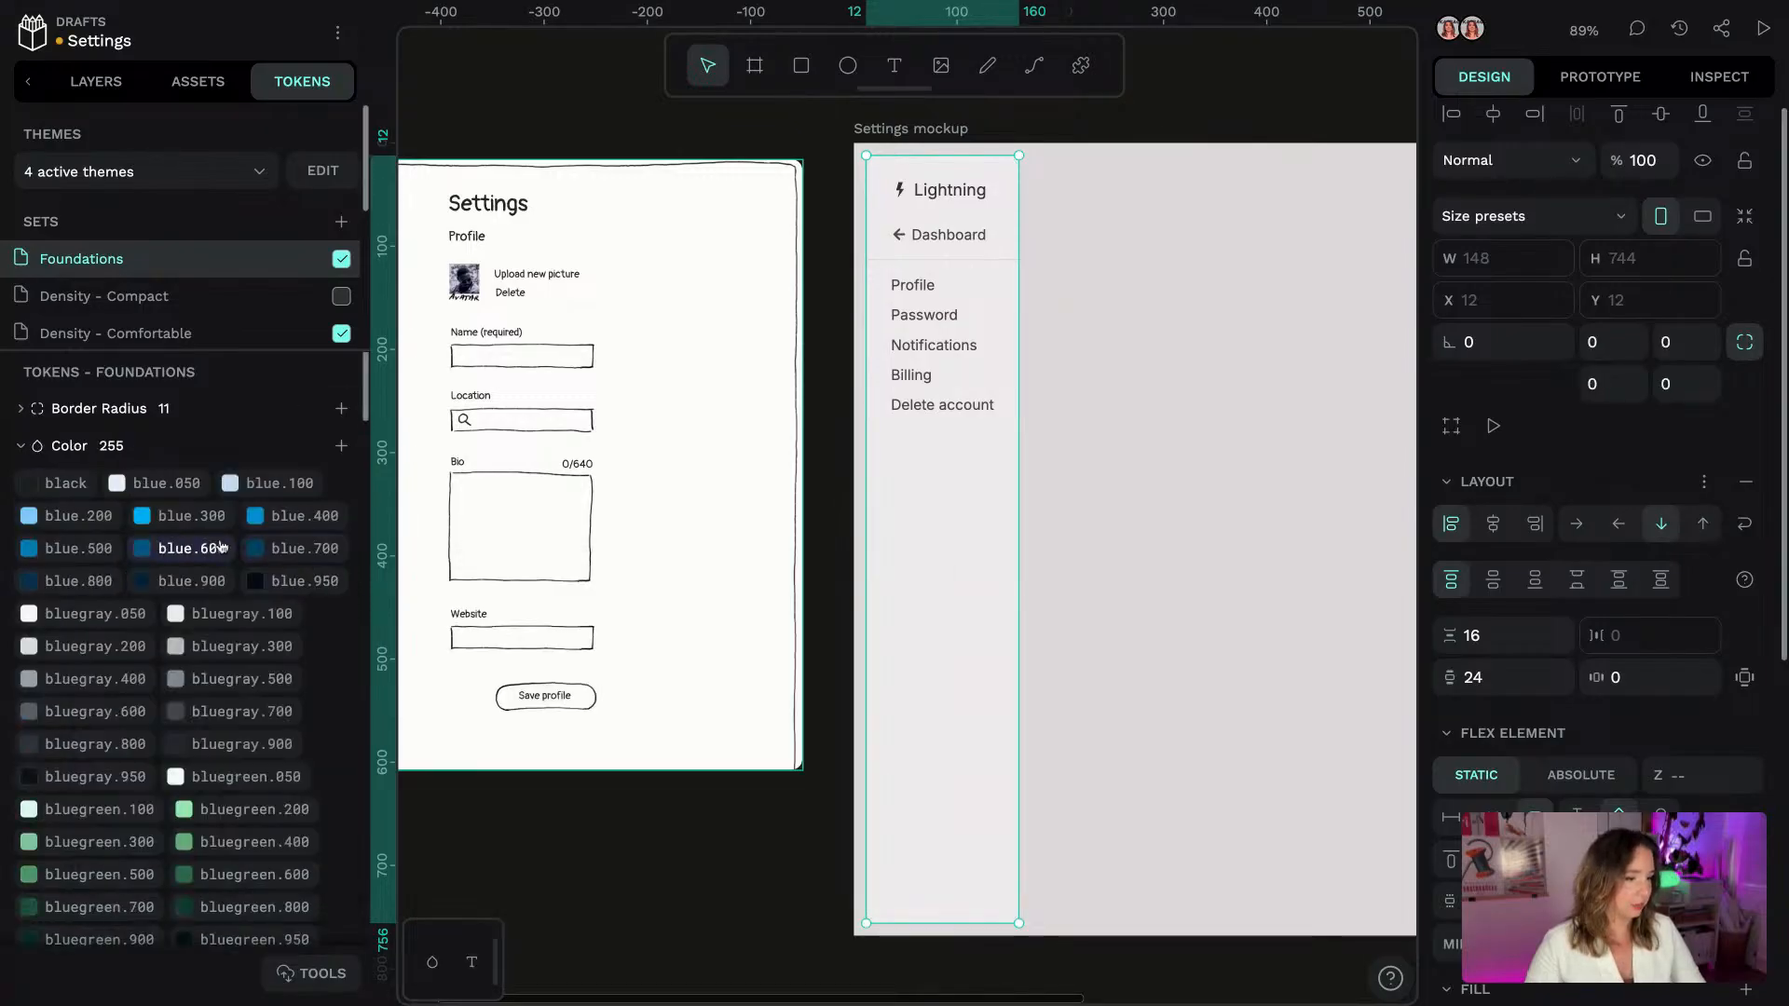
pyautogui.click(149, 411)
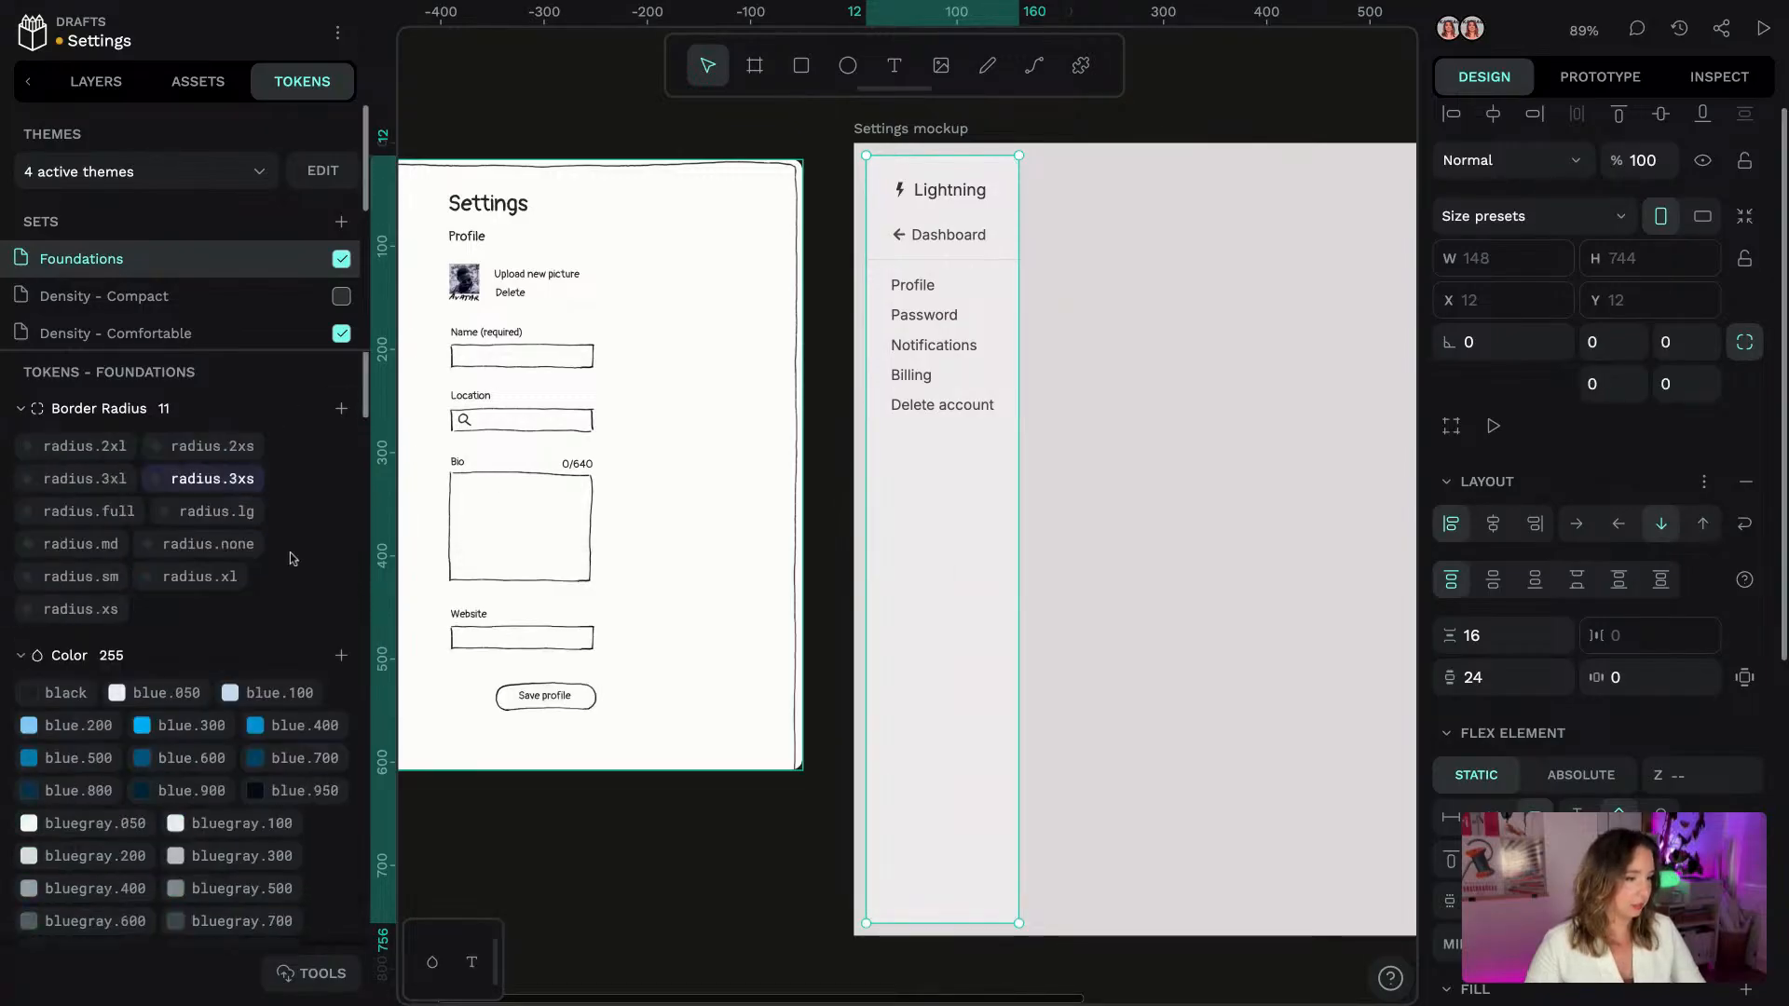
pyautogui.click(208, 544)
# Apply the radius.sm token to the top left and bottom left corners of the side nav board
pyautogui.rightClick(84, 584)
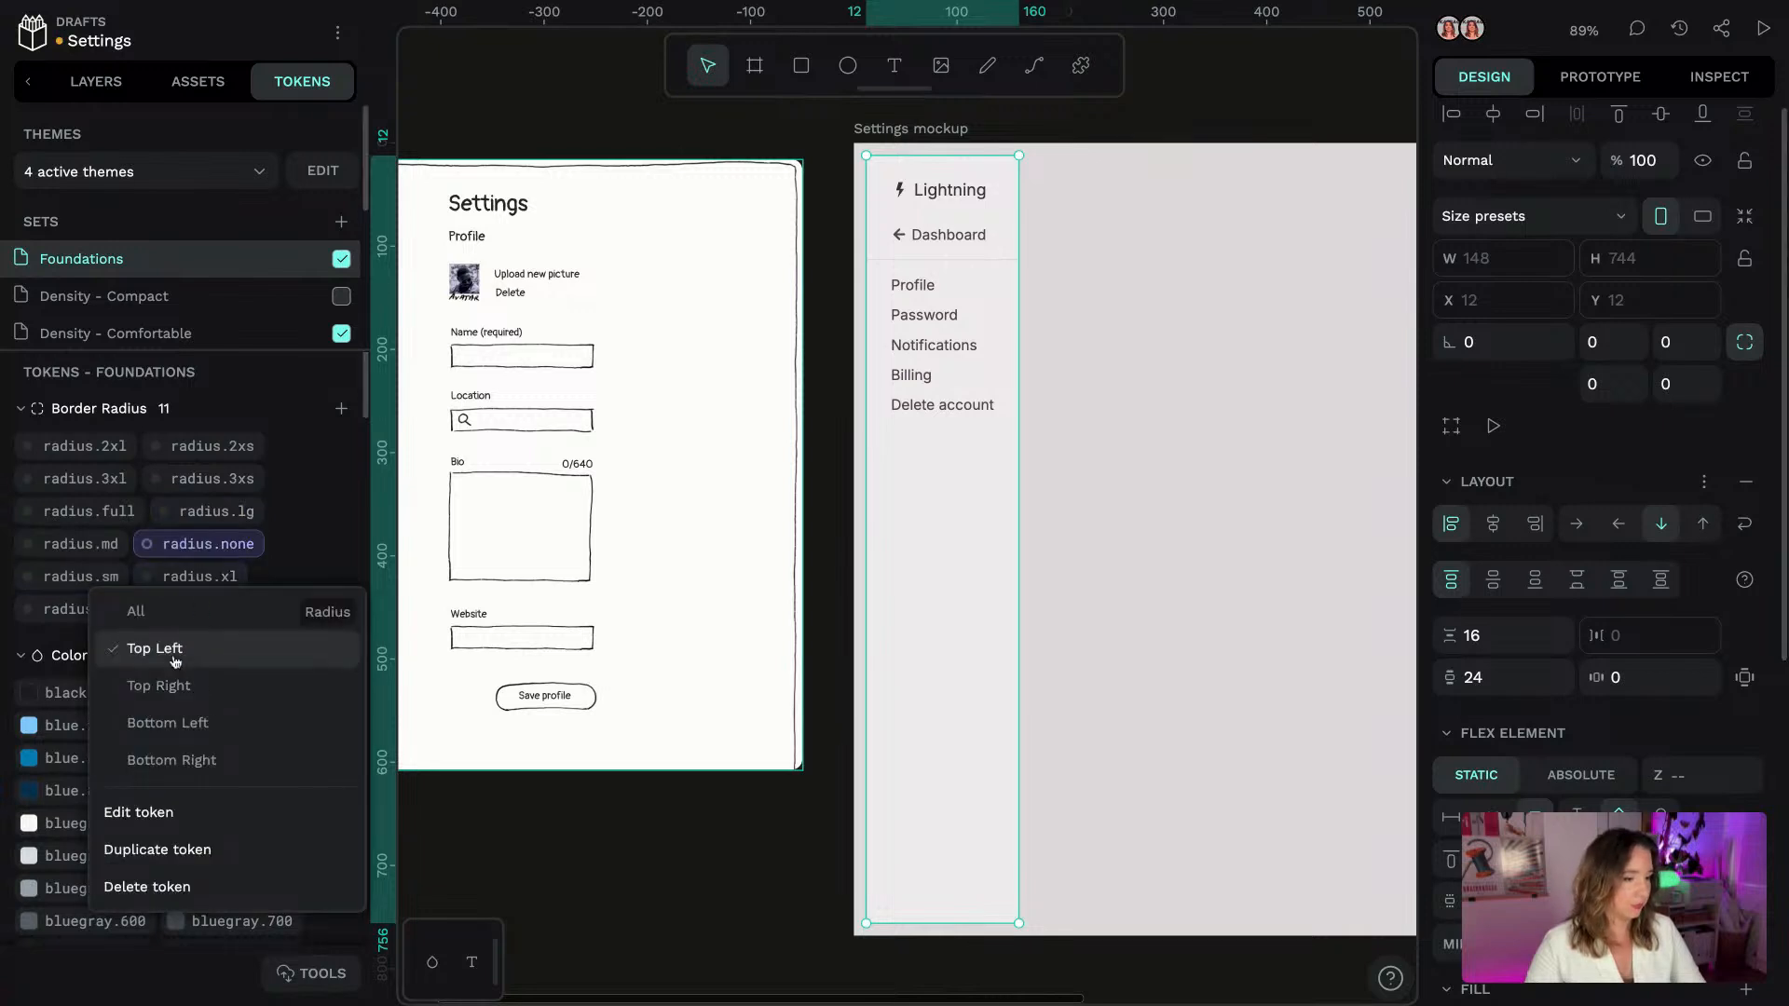
pyautogui.click(173, 658)
pyautogui.rightClick(82, 577)
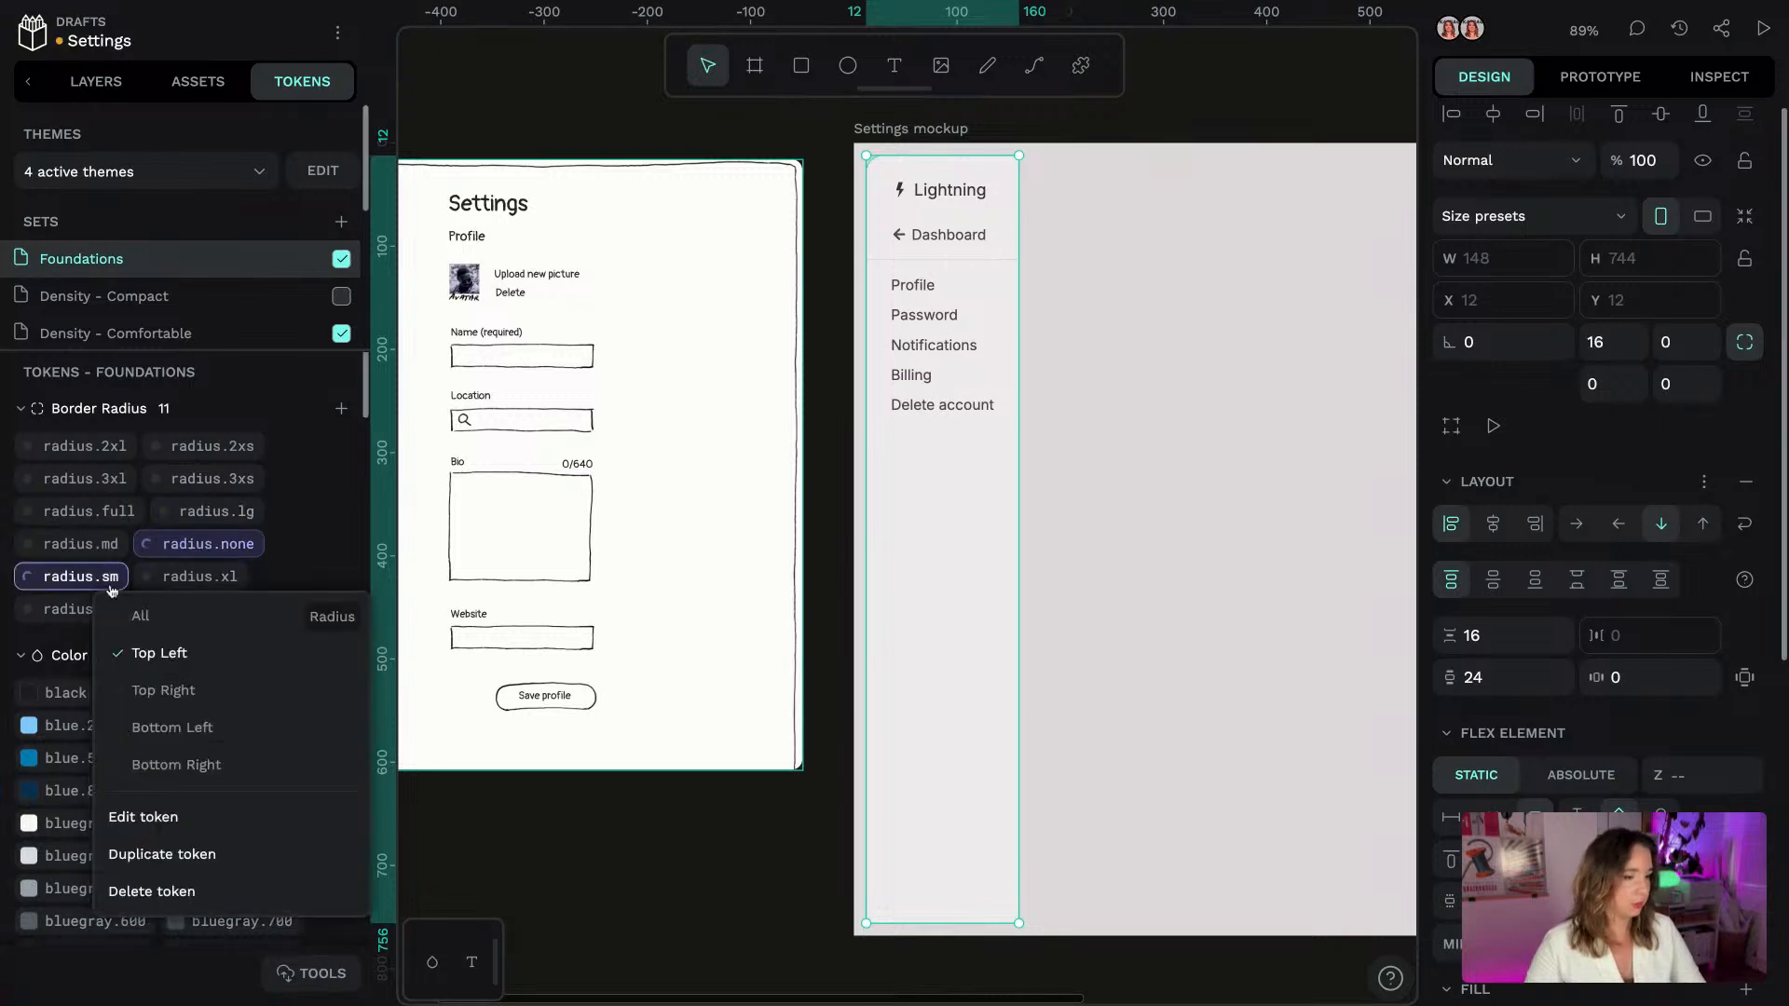
pyautogui.click(191, 724)
pyautogui.click(711, 820)
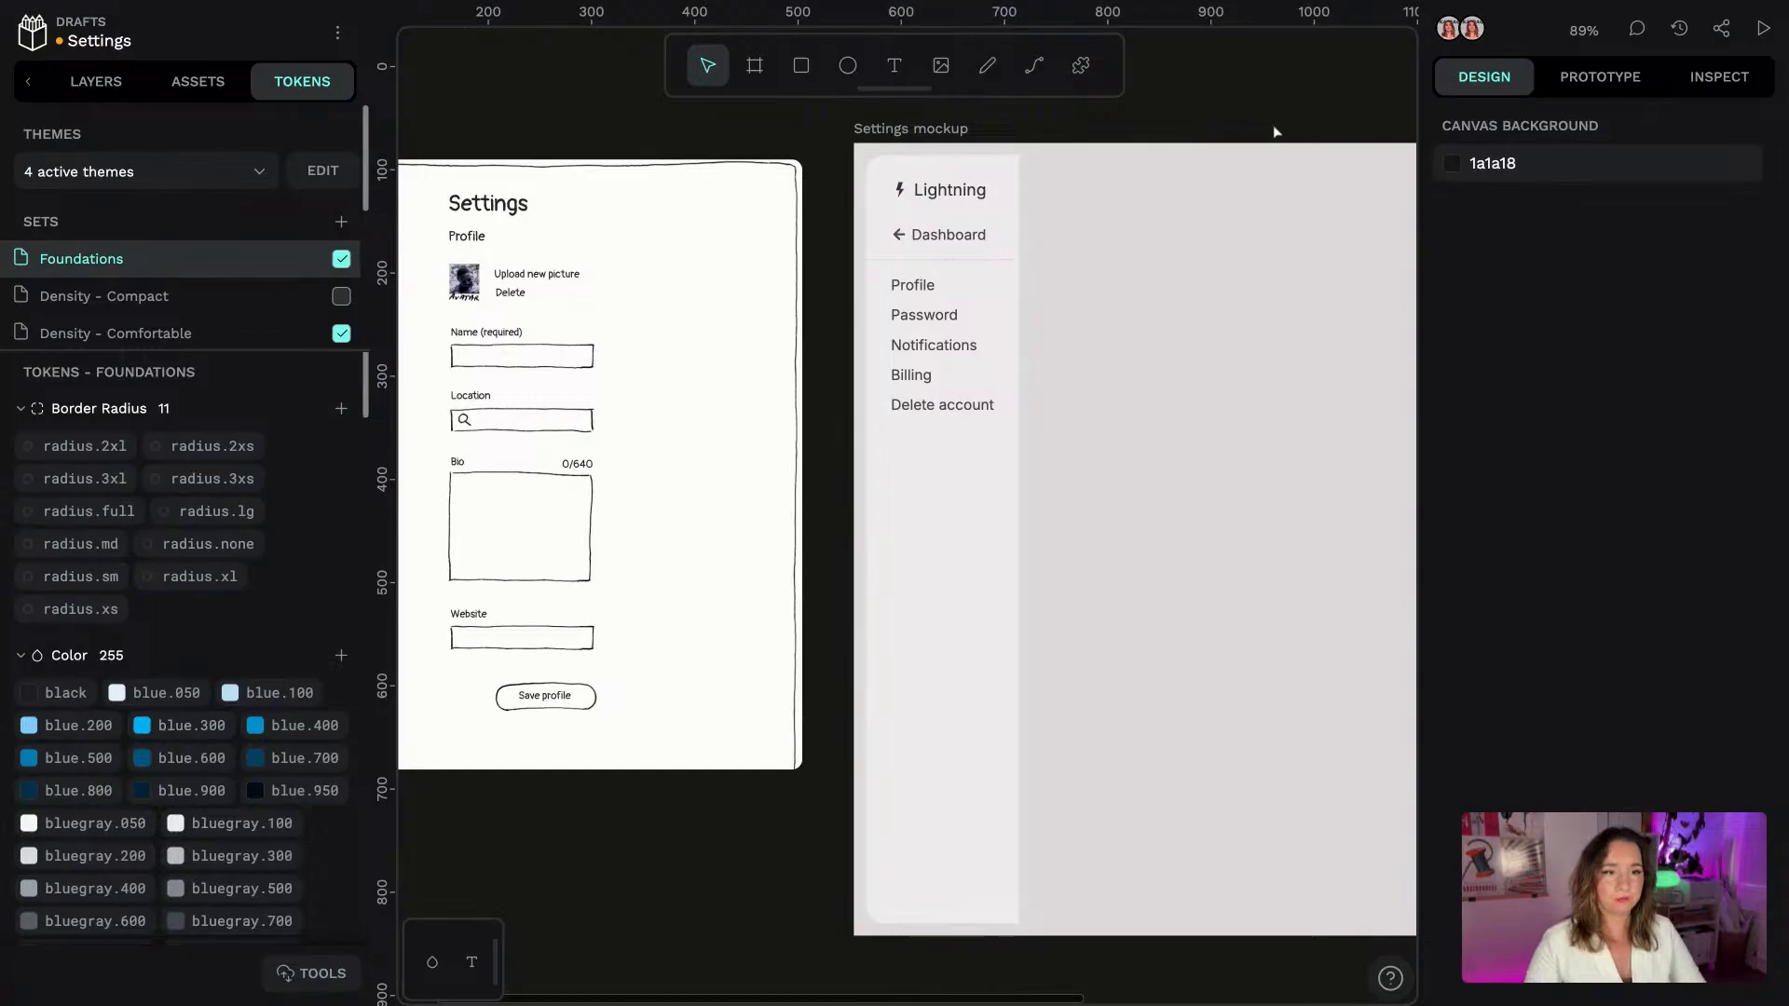
# Copy the Settings and Profile headings from the wireframe into the Settings mockup board and place them after the side nav
pyautogui.hscroll(1, 1271, 129)
pyautogui.hscroll(5, 1270, 128)
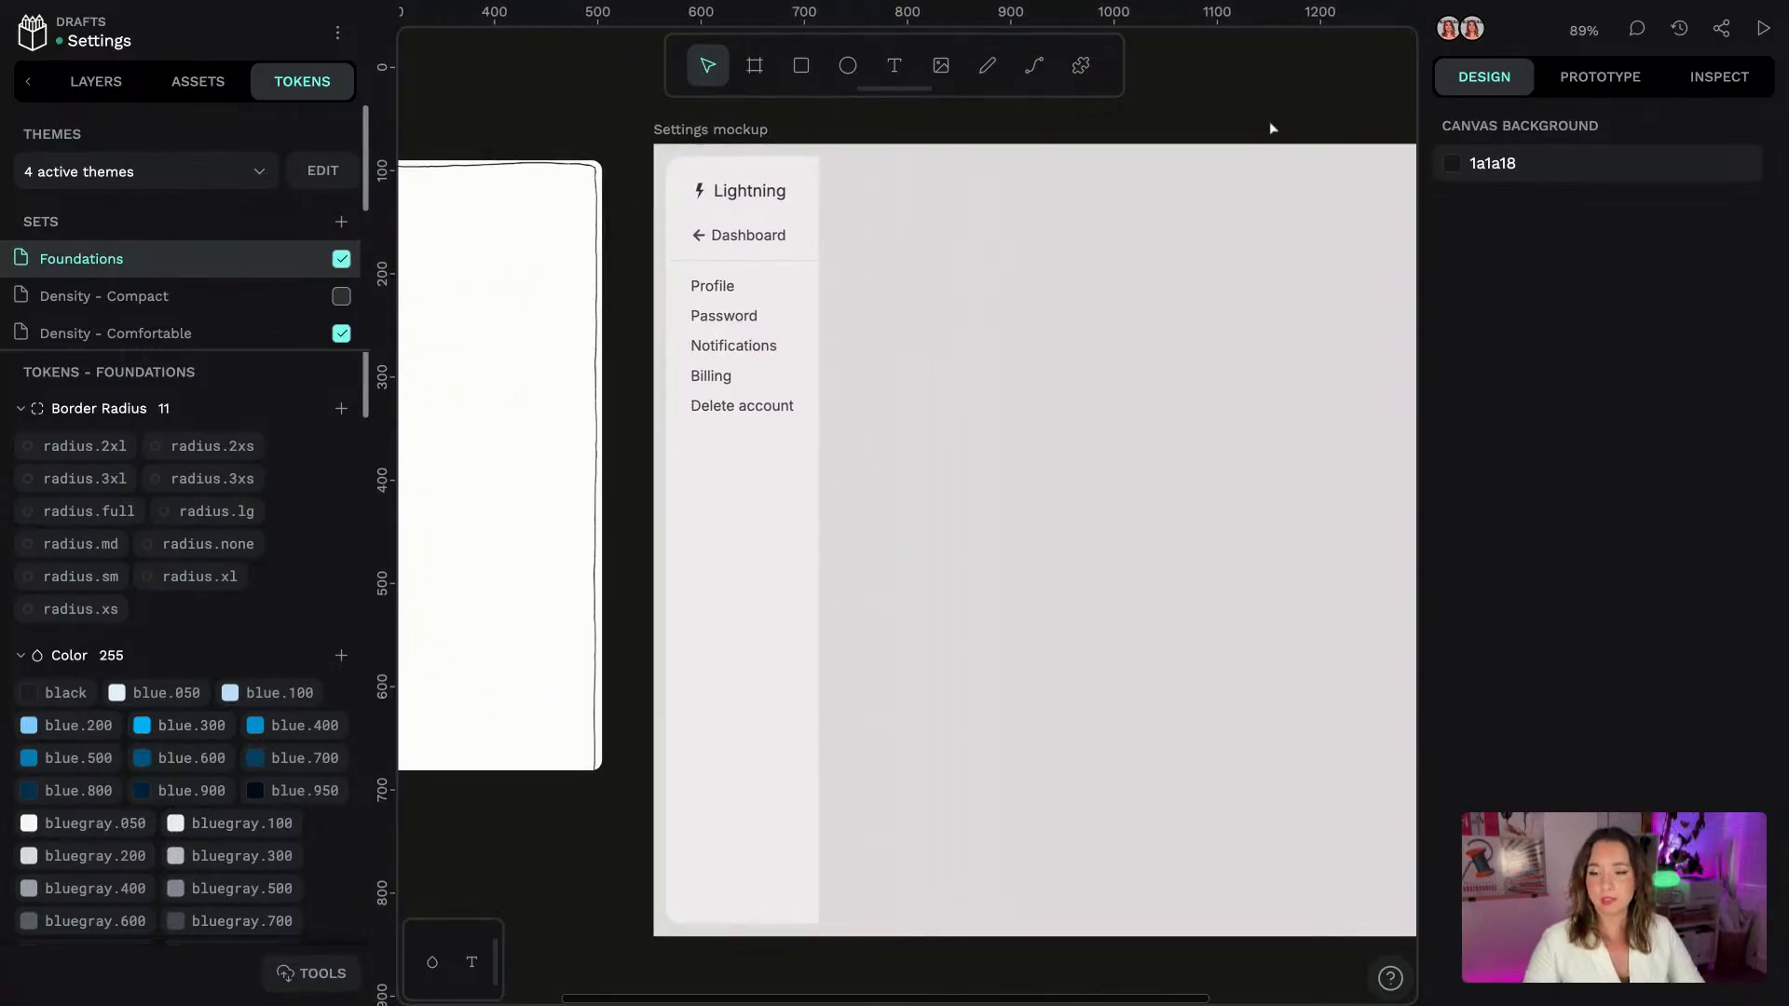
pyautogui.hscroll(-6, 499, 273)
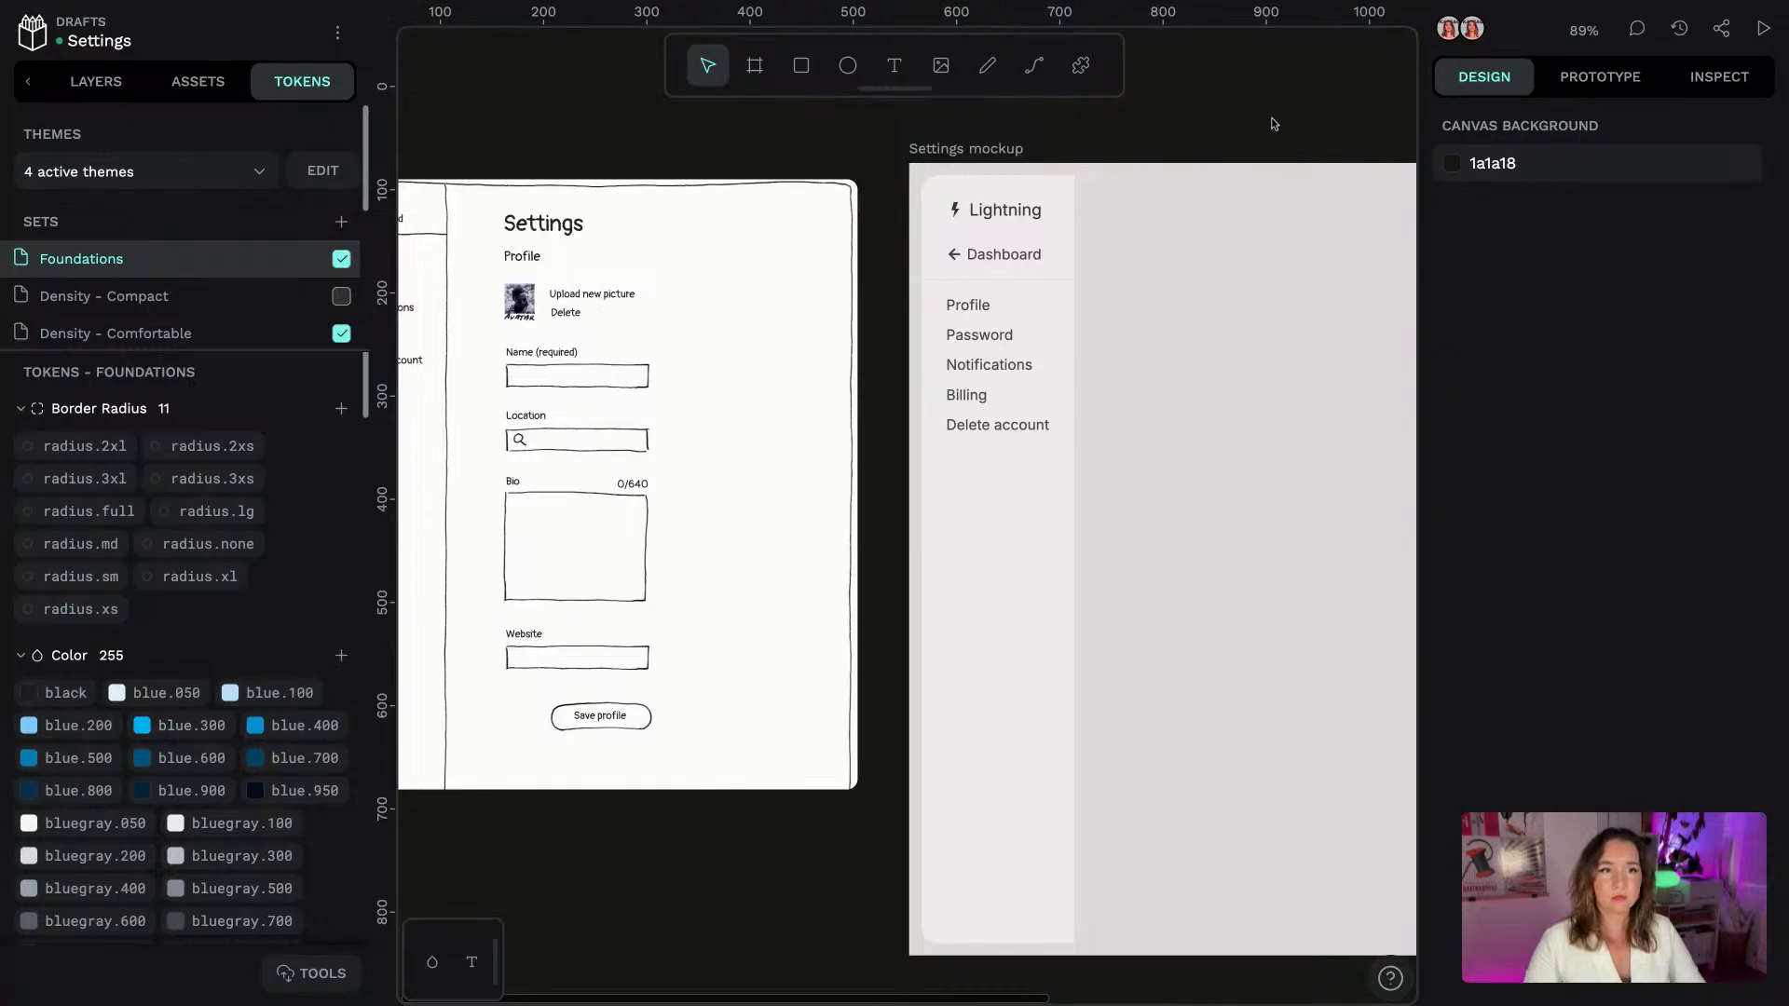
pyautogui.hscroll(10, 1275, 112)
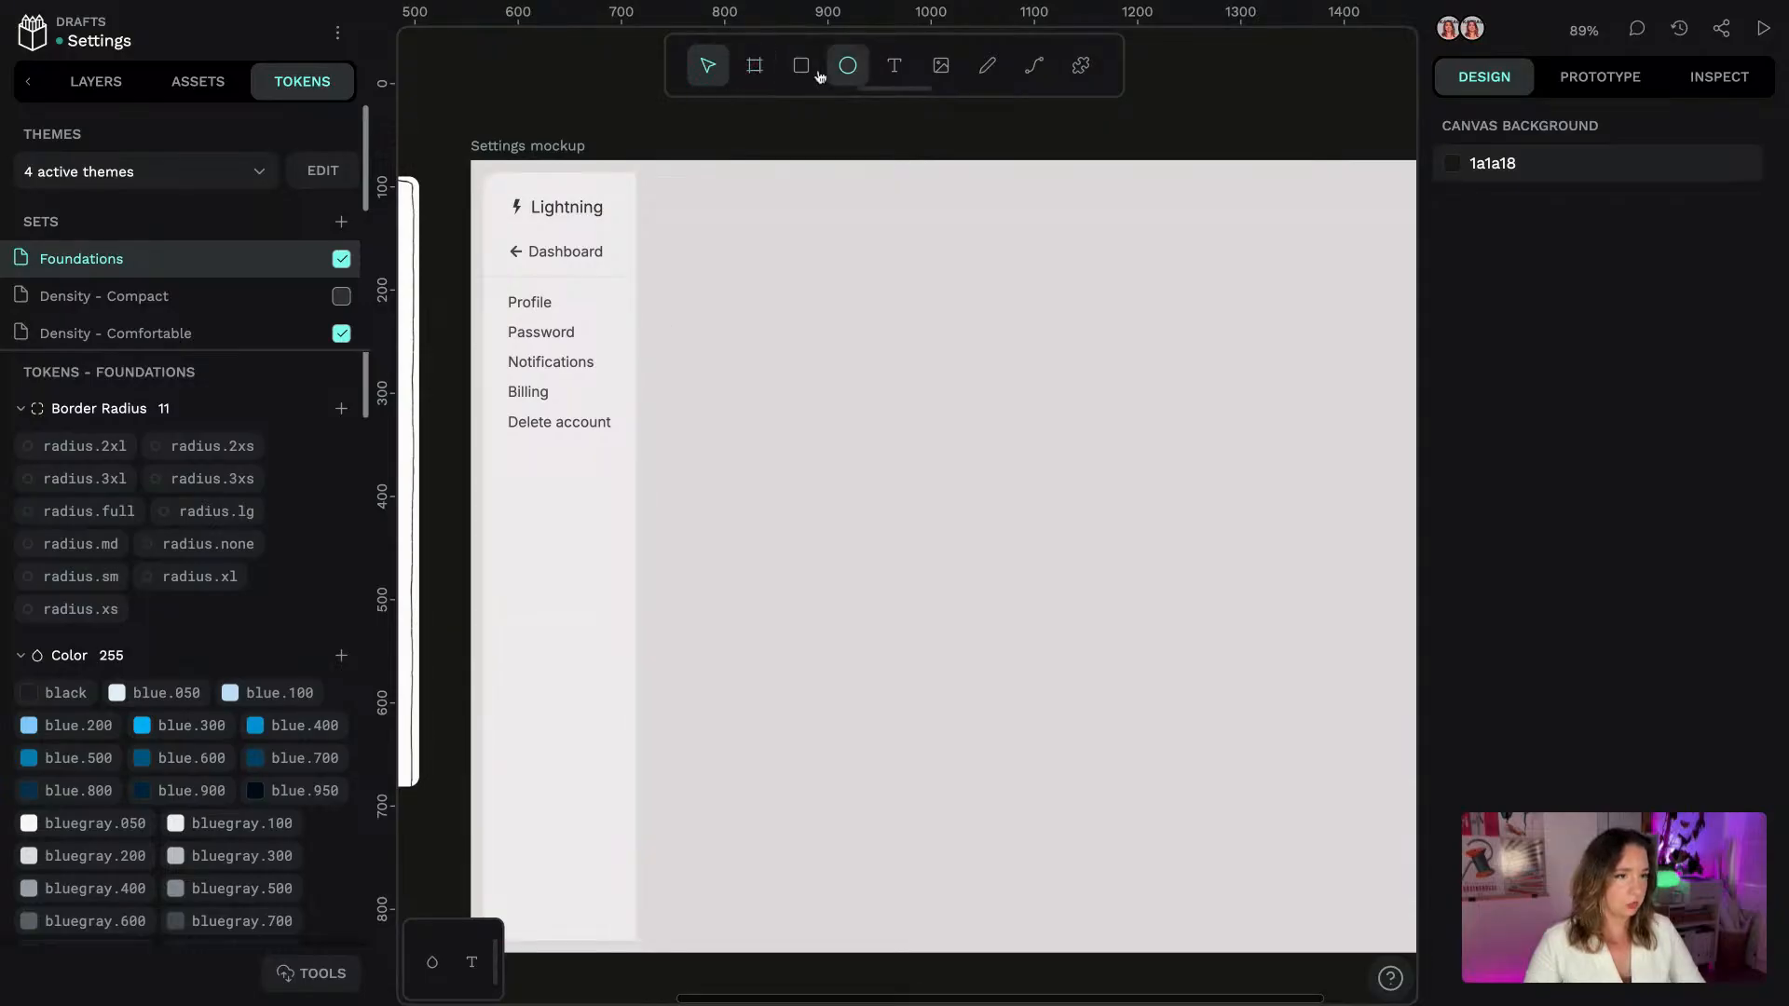
pyautogui.hscroll(-5, 520, 57)
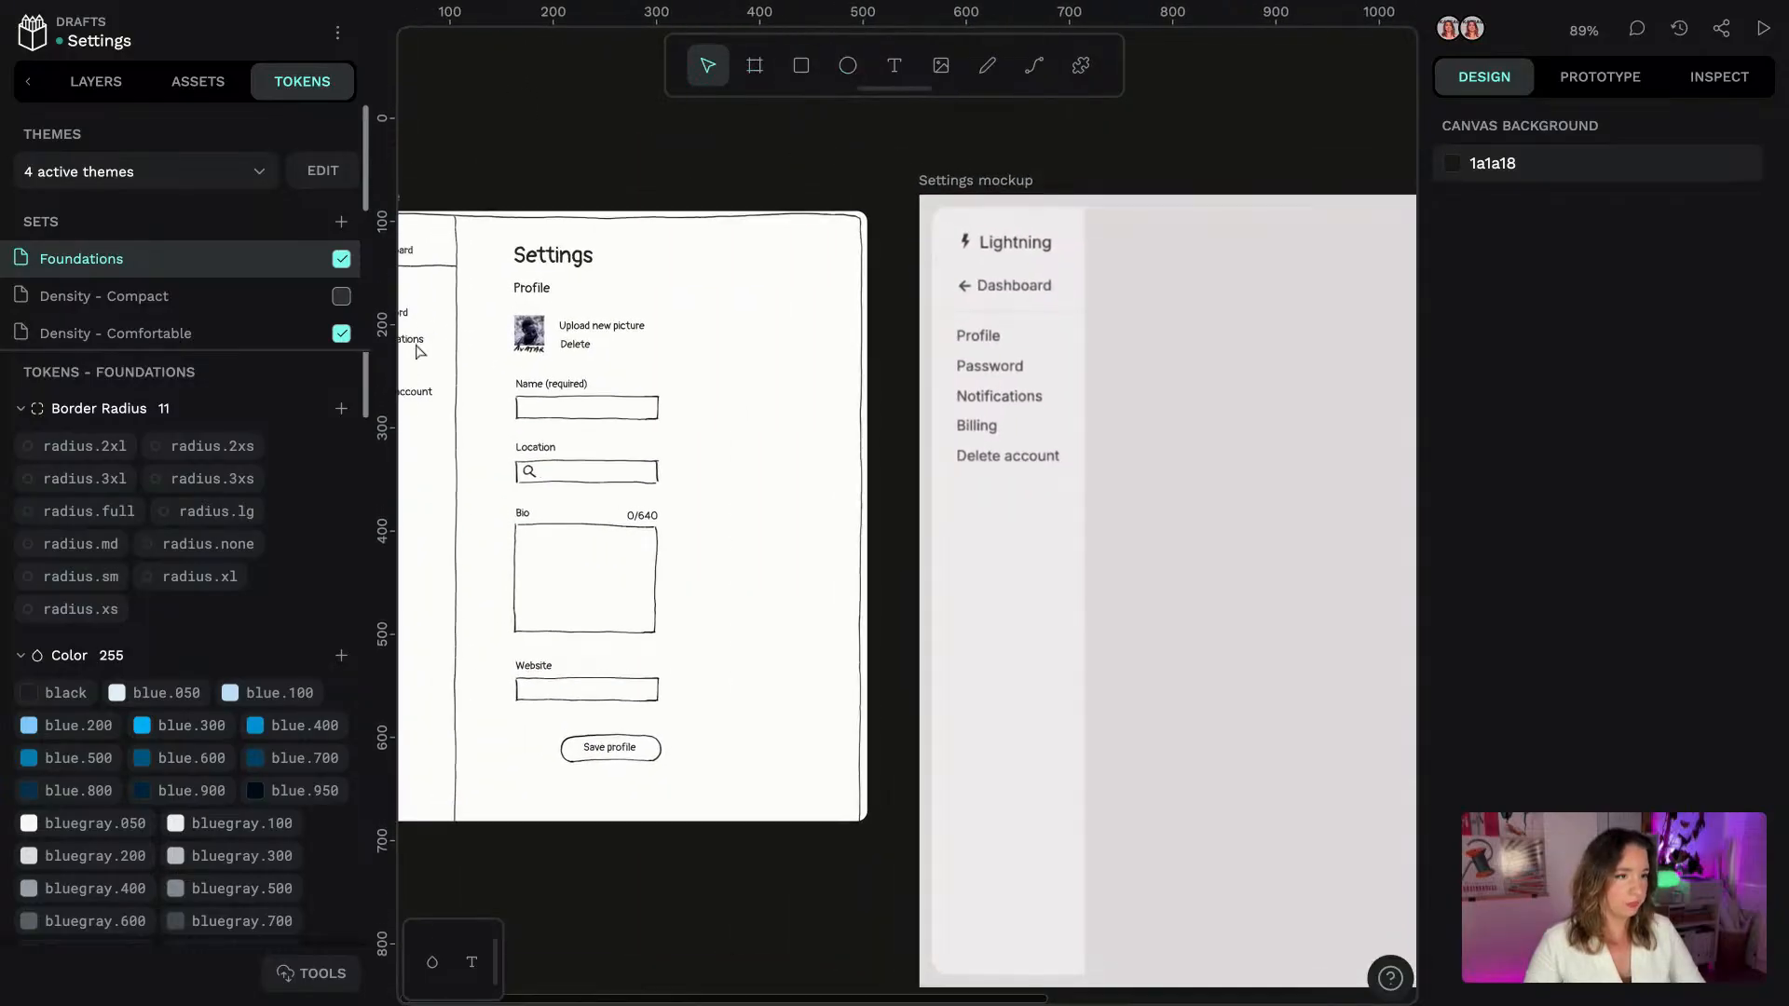
pyautogui.click(554, 255)
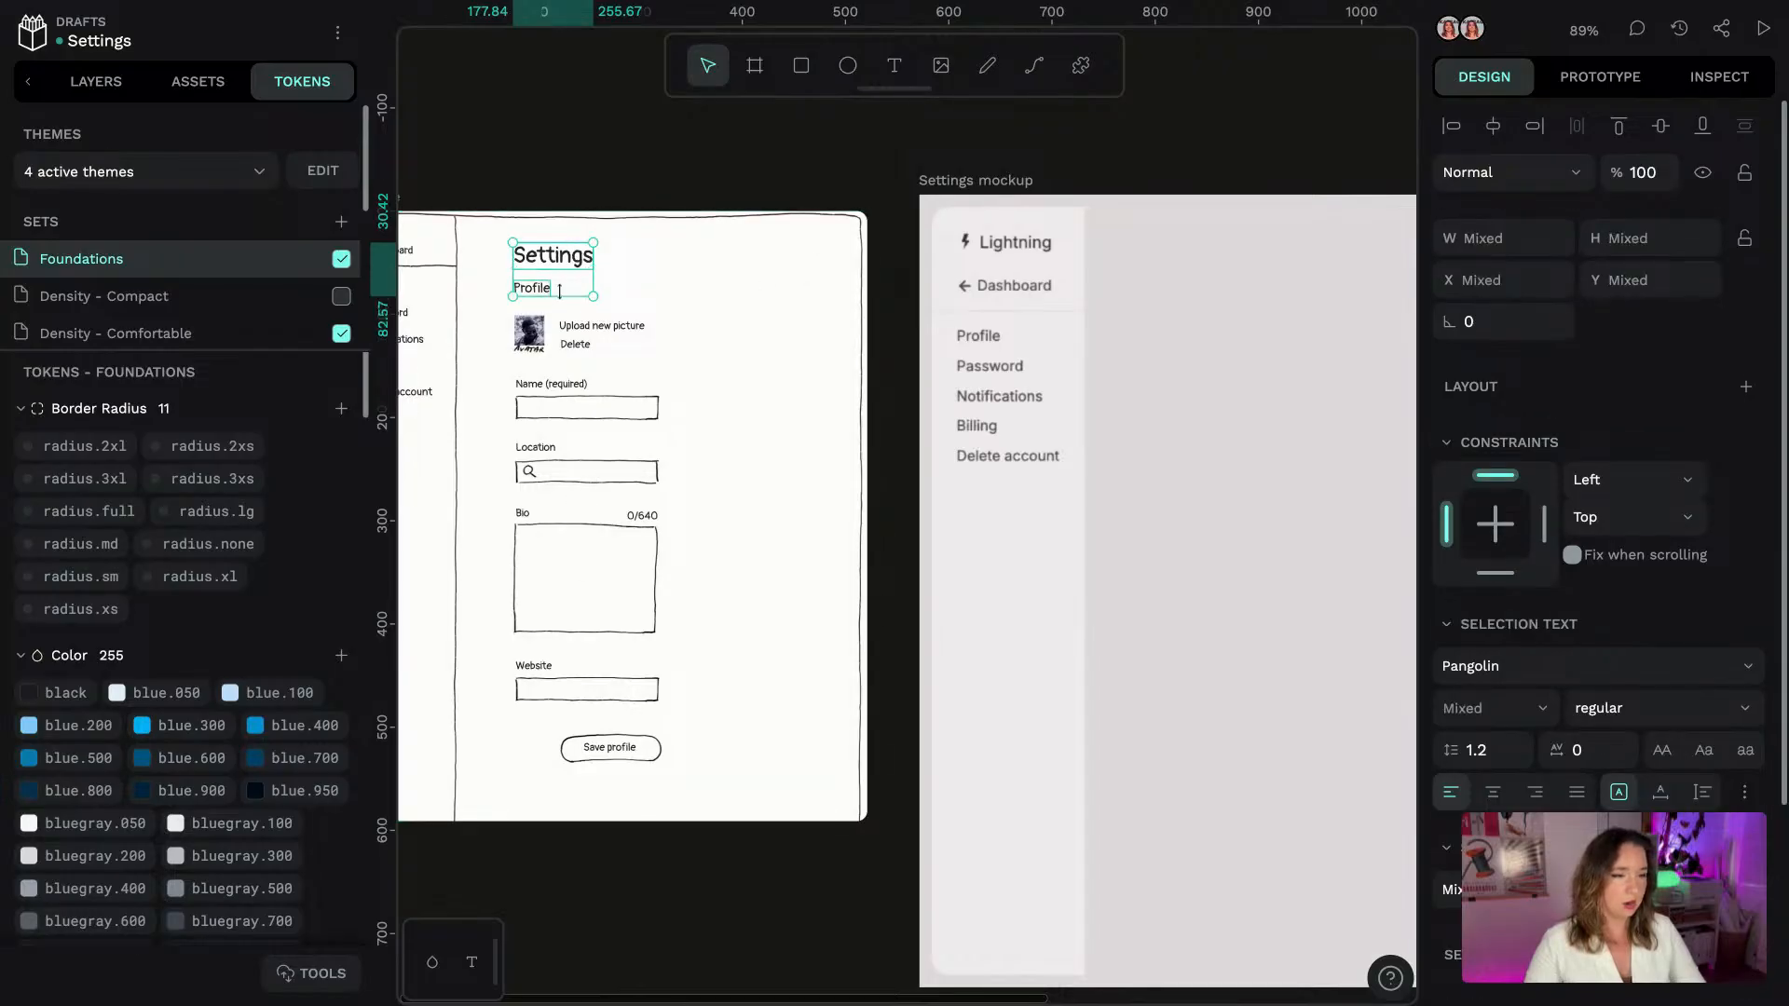
pyautogui.click(1245, 332)
pyautogui.hotkey('ctrl', 'v')
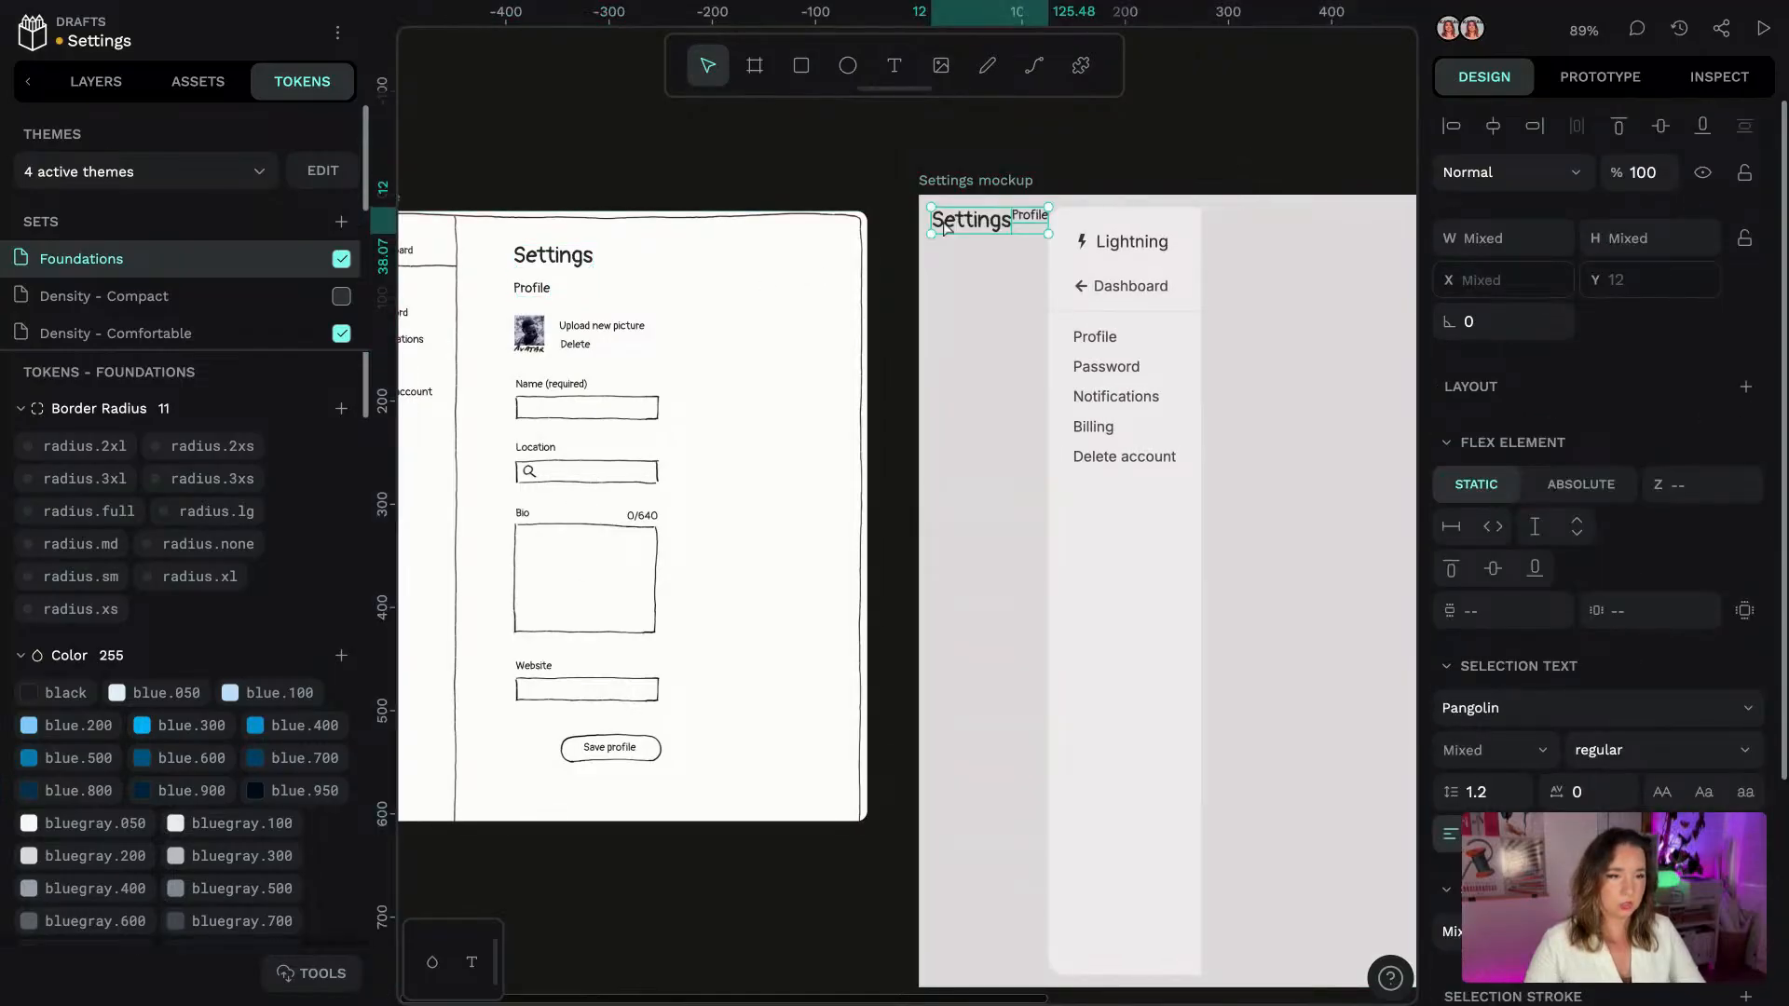
pyautogui.moveTo(947, 226); pyautogui.dragTo(1137, 224)
# Wrap the pasted Settings and Profile headings in a flex layout board and show it in the layer tree
pyautogui.rightClick(1137, 224)
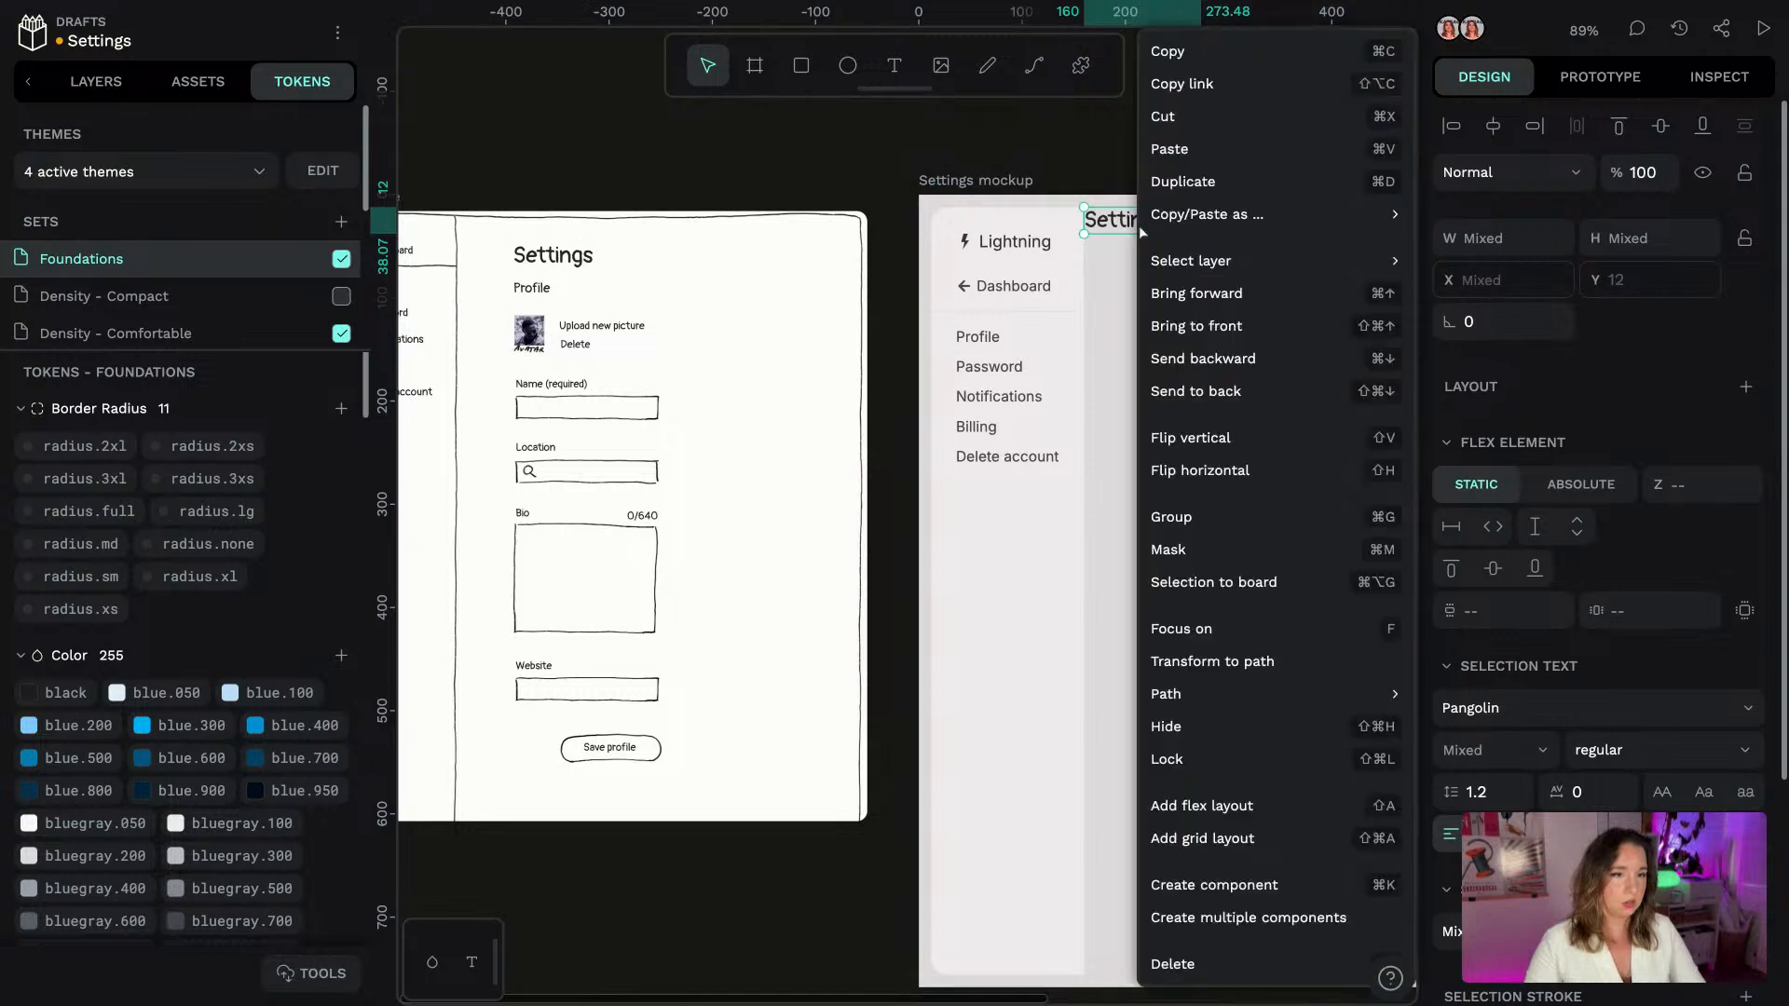
pyautogui.click(1207, 806)
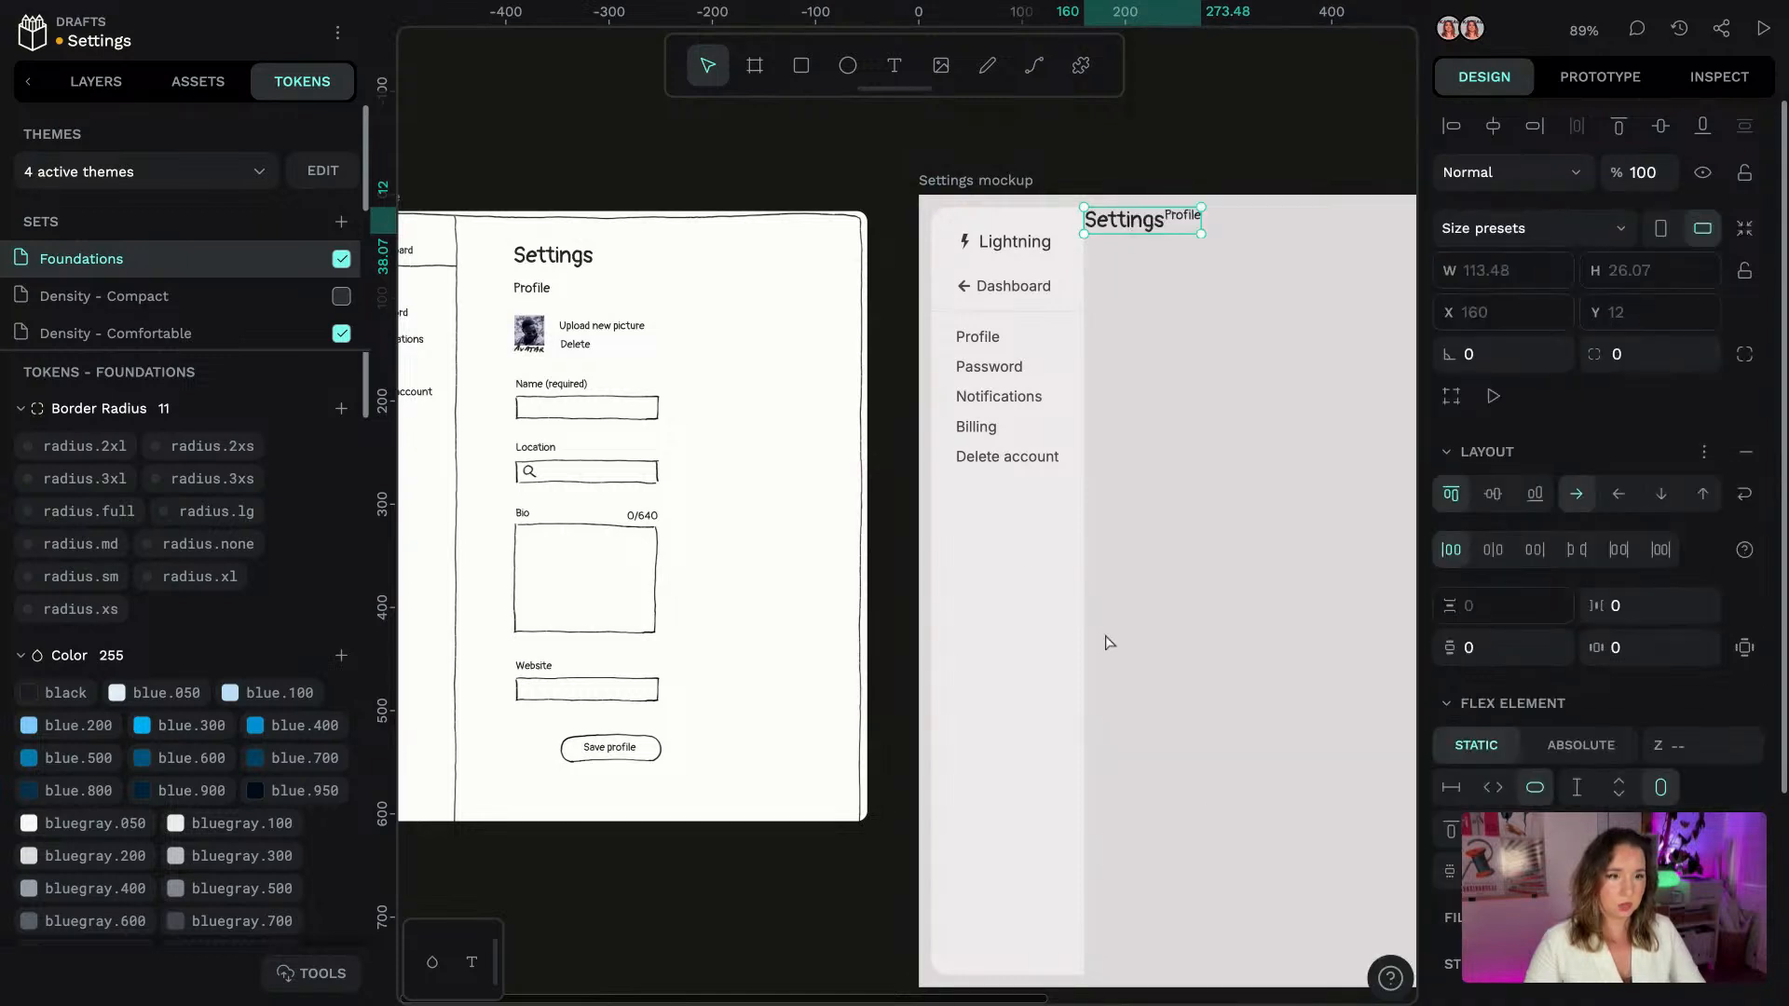
pyautogui.click(96, 81)
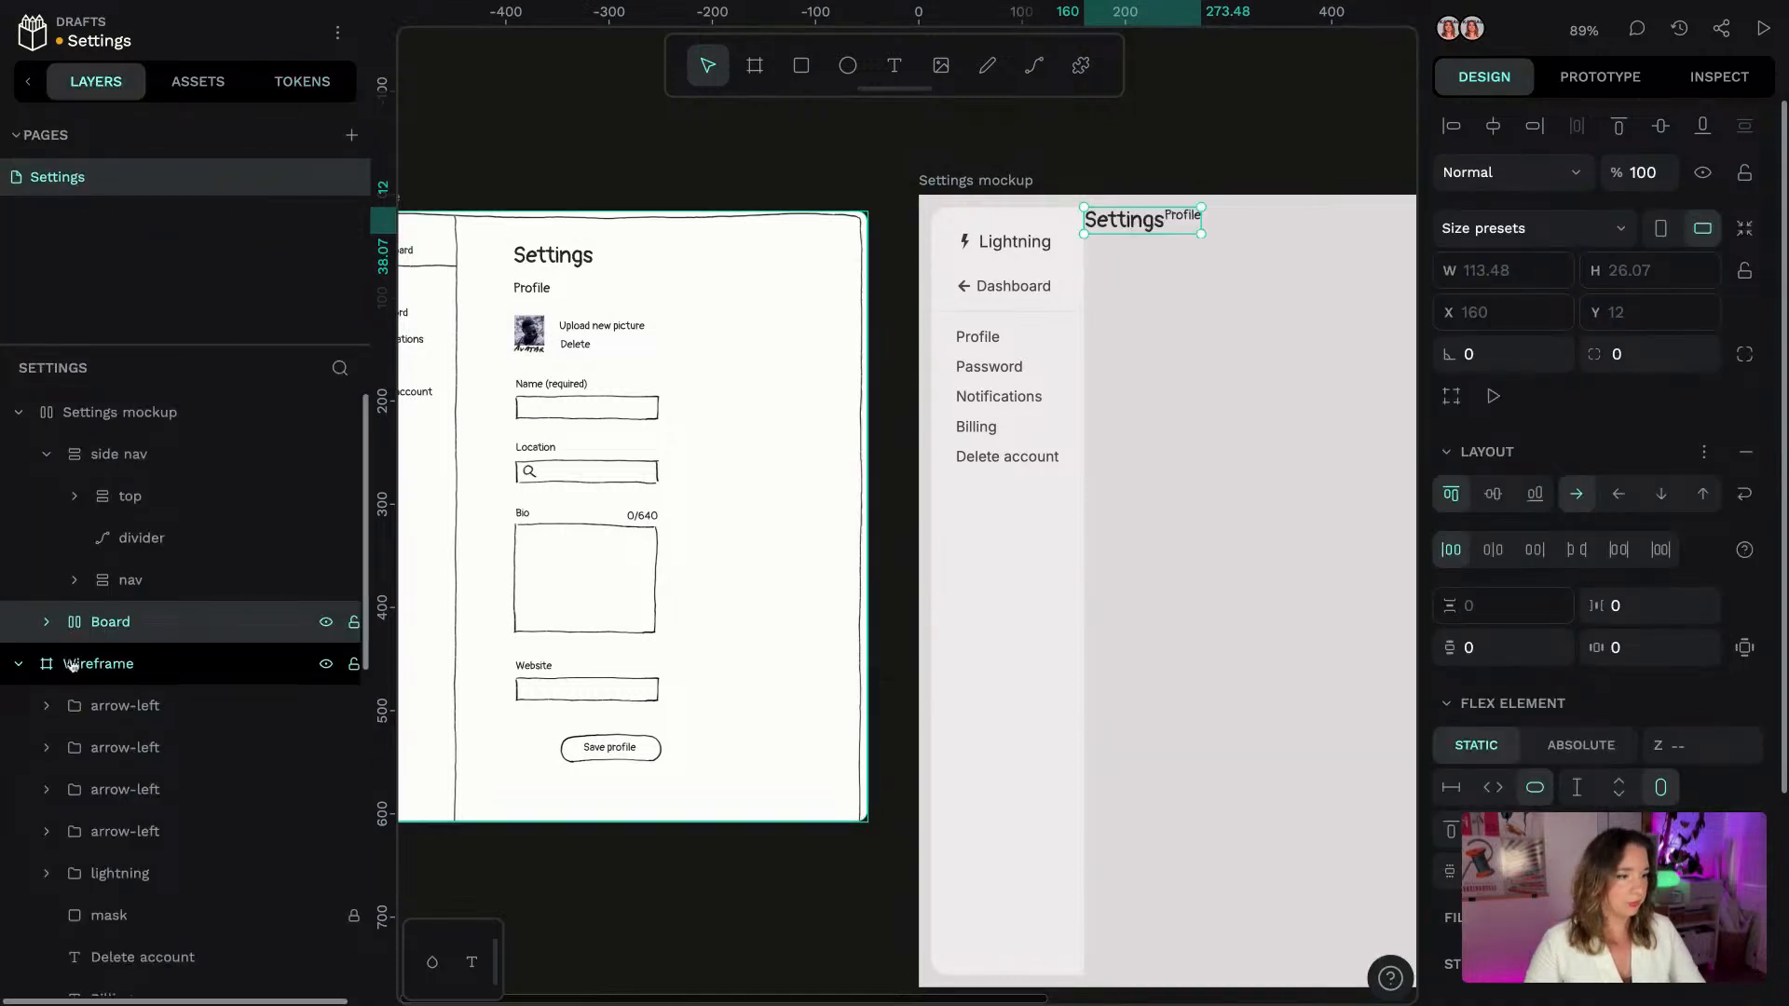
# Rename the new flex board that holds the Settings and Profile headings as main
pyautogui.doubleClick(107, 627)
pyautogui.write('main')
pyautogui.press('Return')
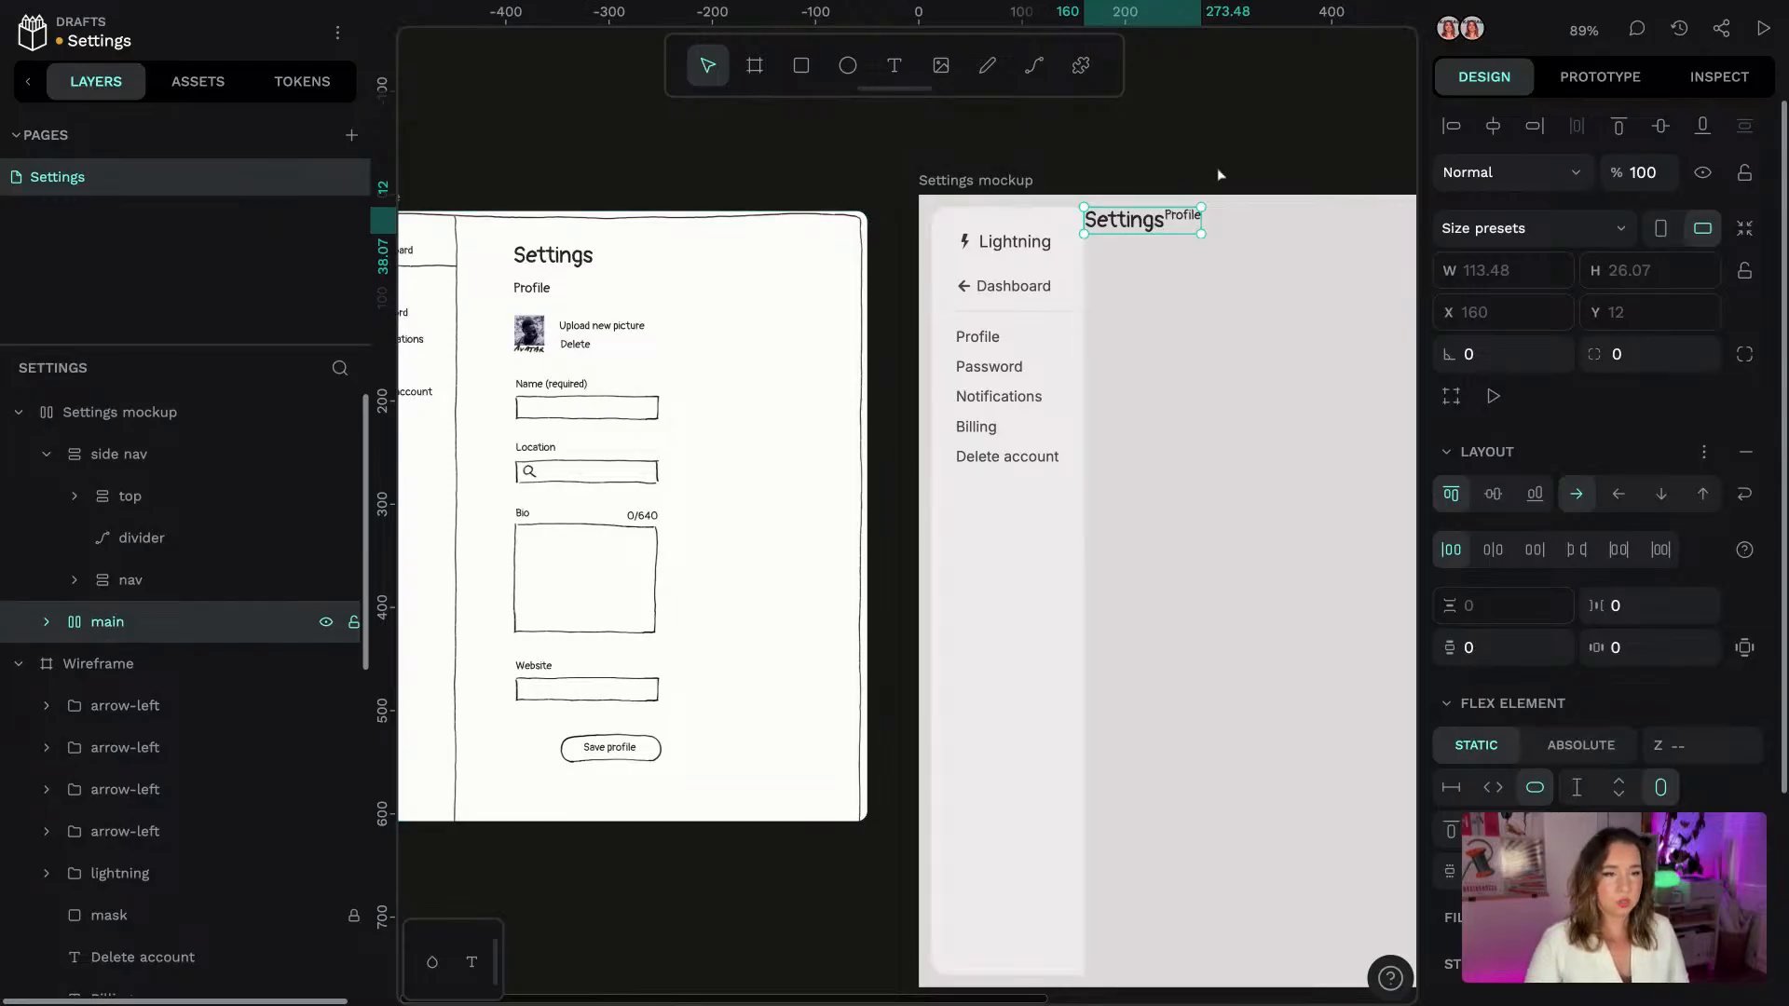
pyautogui.click(1289, 117)
# Change the font of the Settings and Profile headings inside the main board to Inter
pyautogui.hscroll(10, 1292, 116)
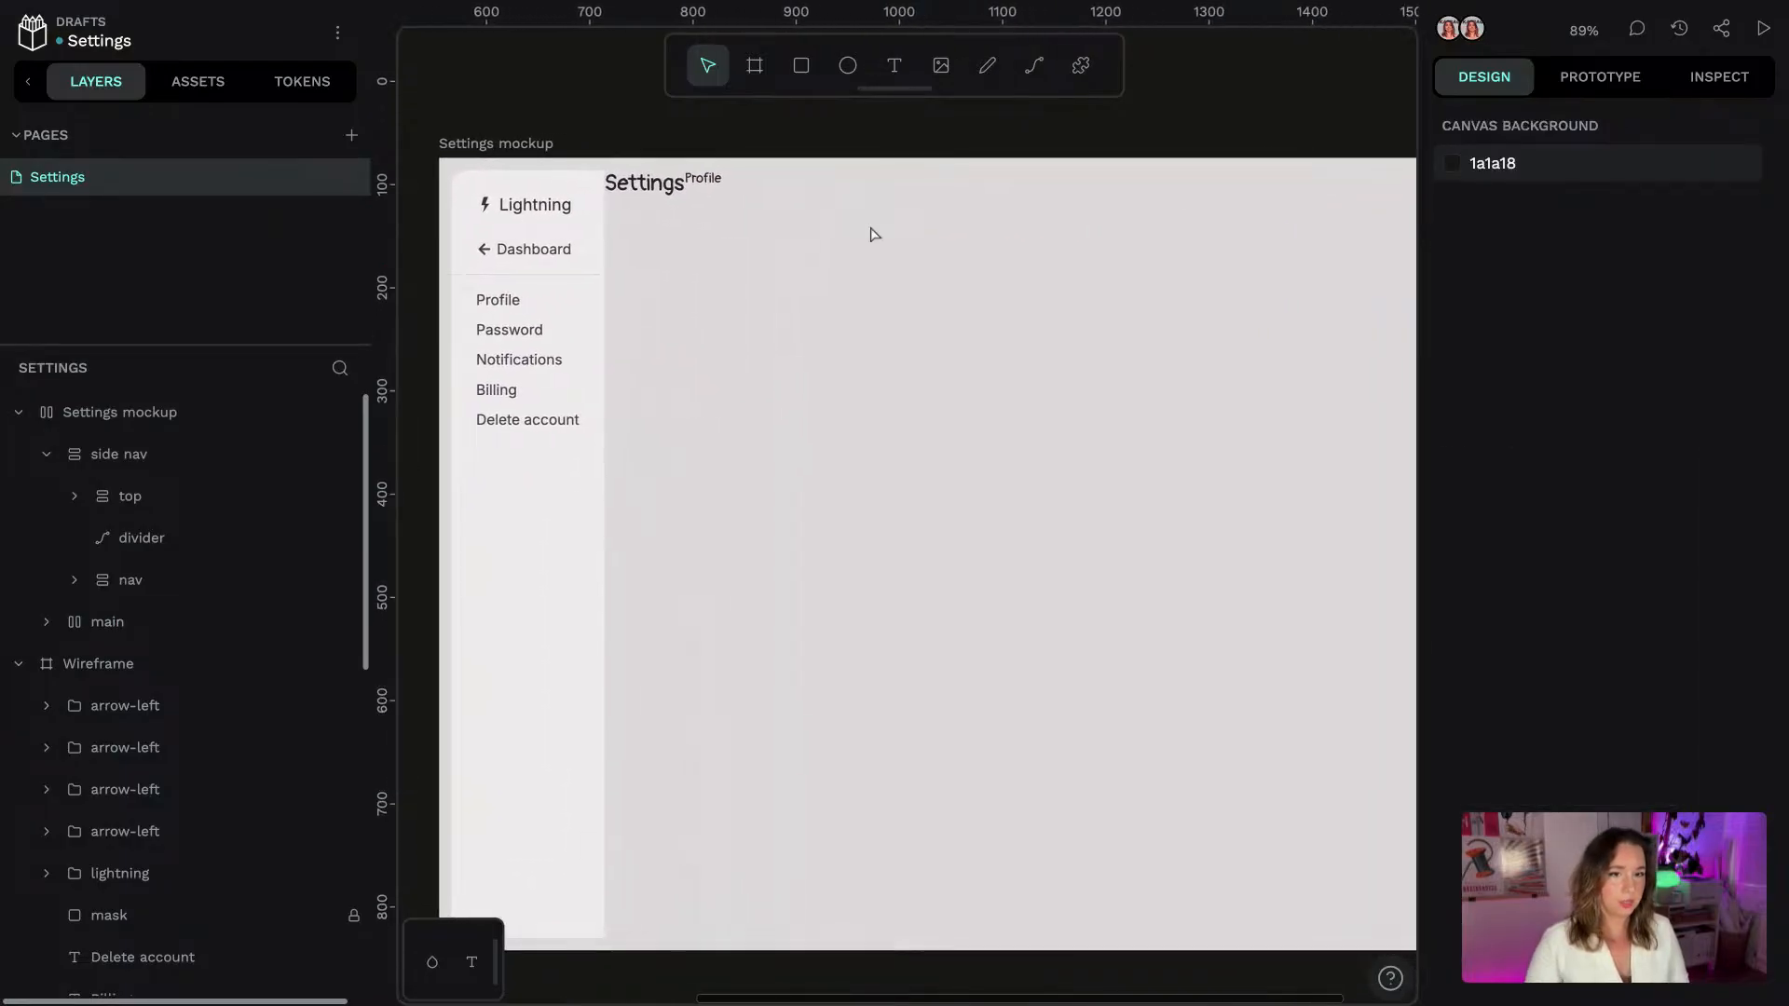
pyautogui.scroll(-2, 894, 284)
pyautogui.click(685, 197)
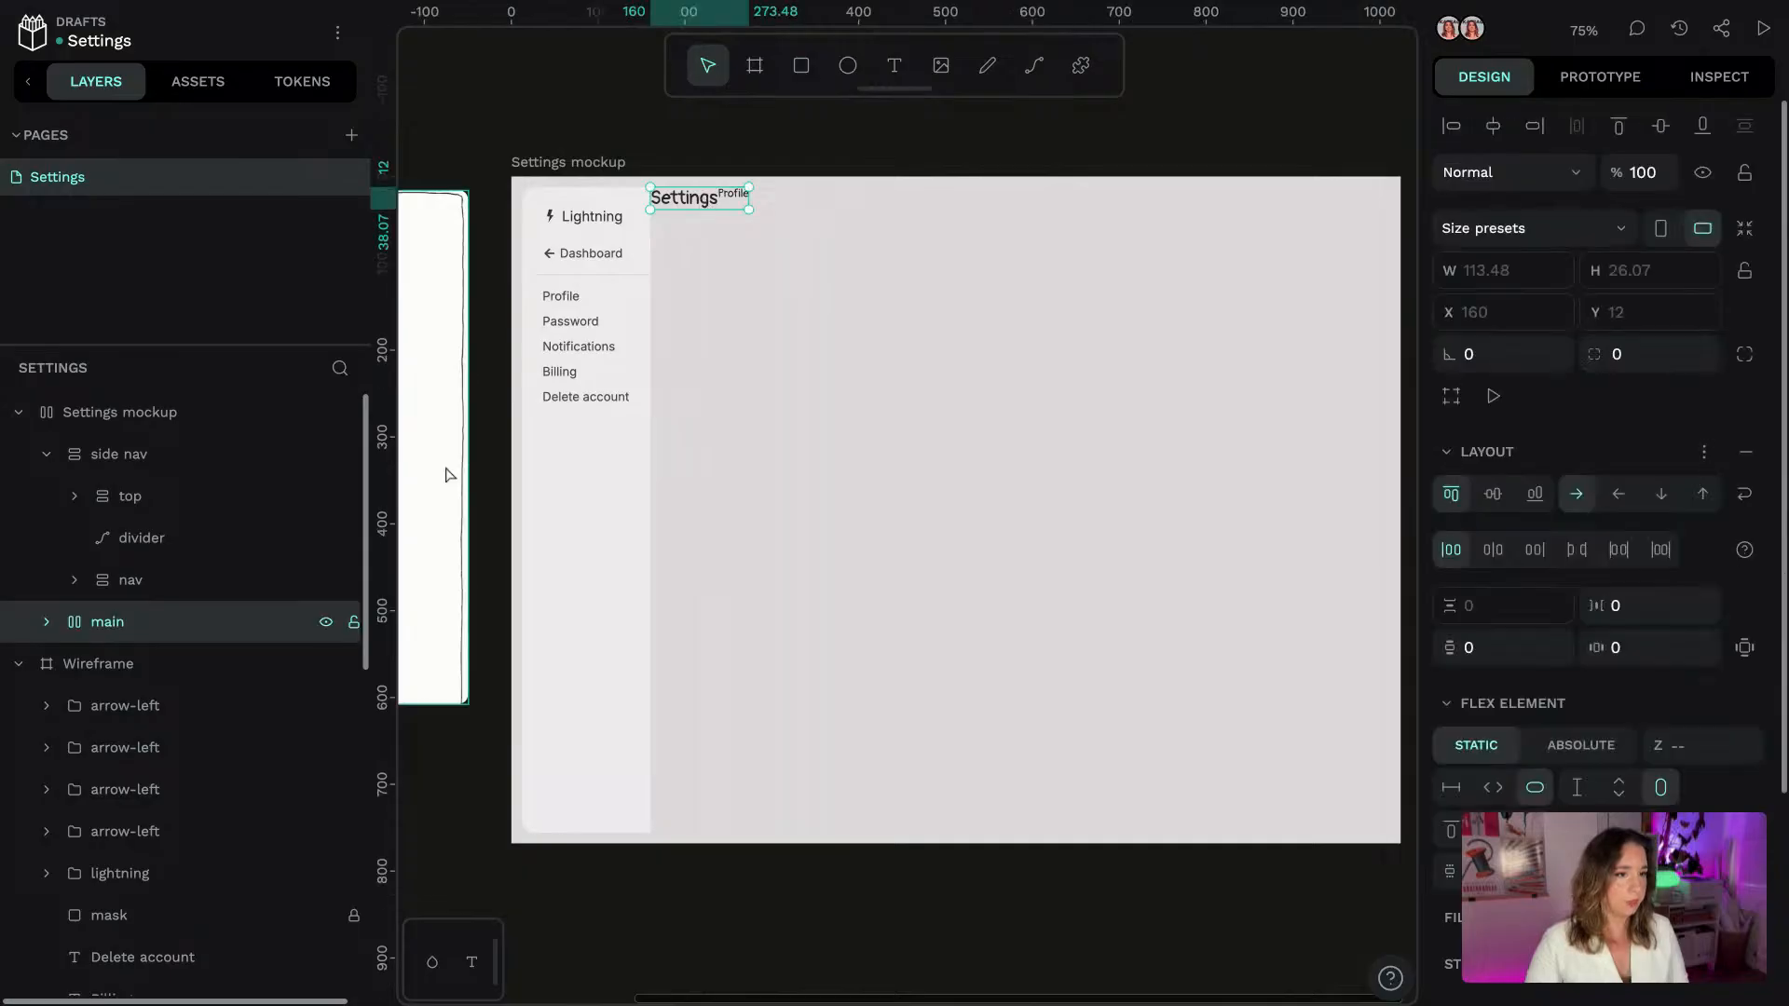
pyautogui.click(47, 622)
pyautogui.click(172, 664)
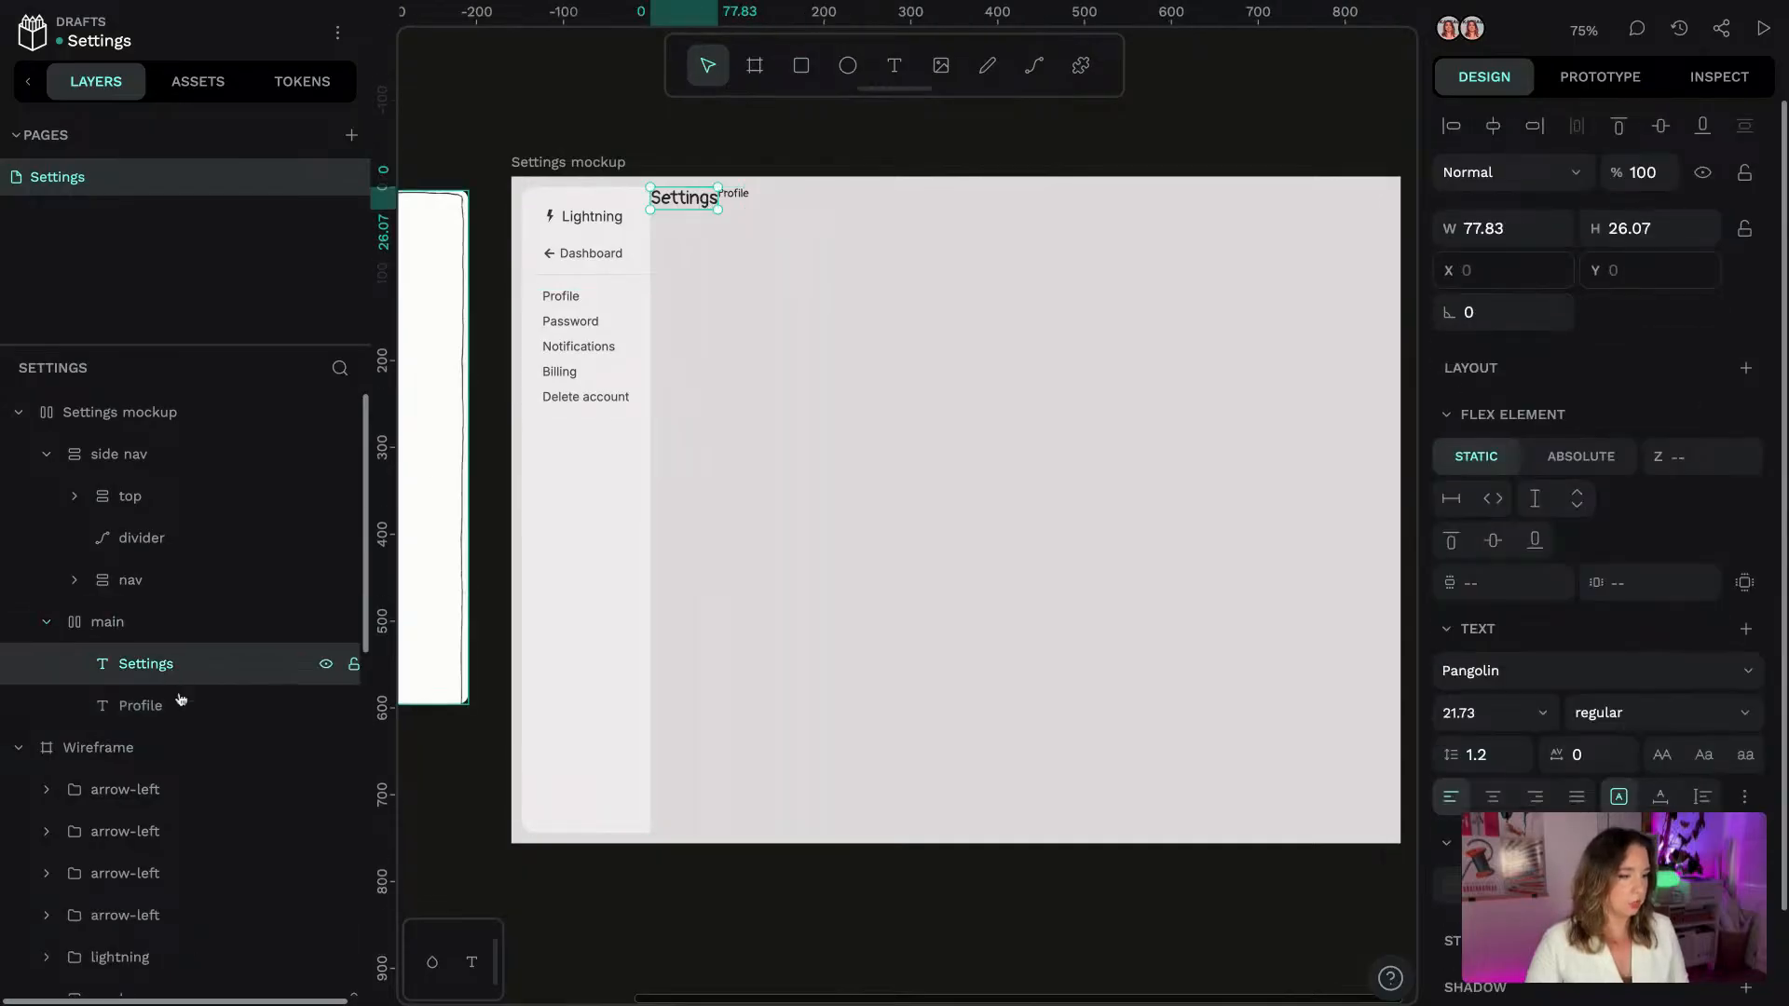
pyautogui.keyDown('shift'); pyautogui.click(179, 704); pyautogui.keyUp('shift')
pyautogui.click(1510, 706)
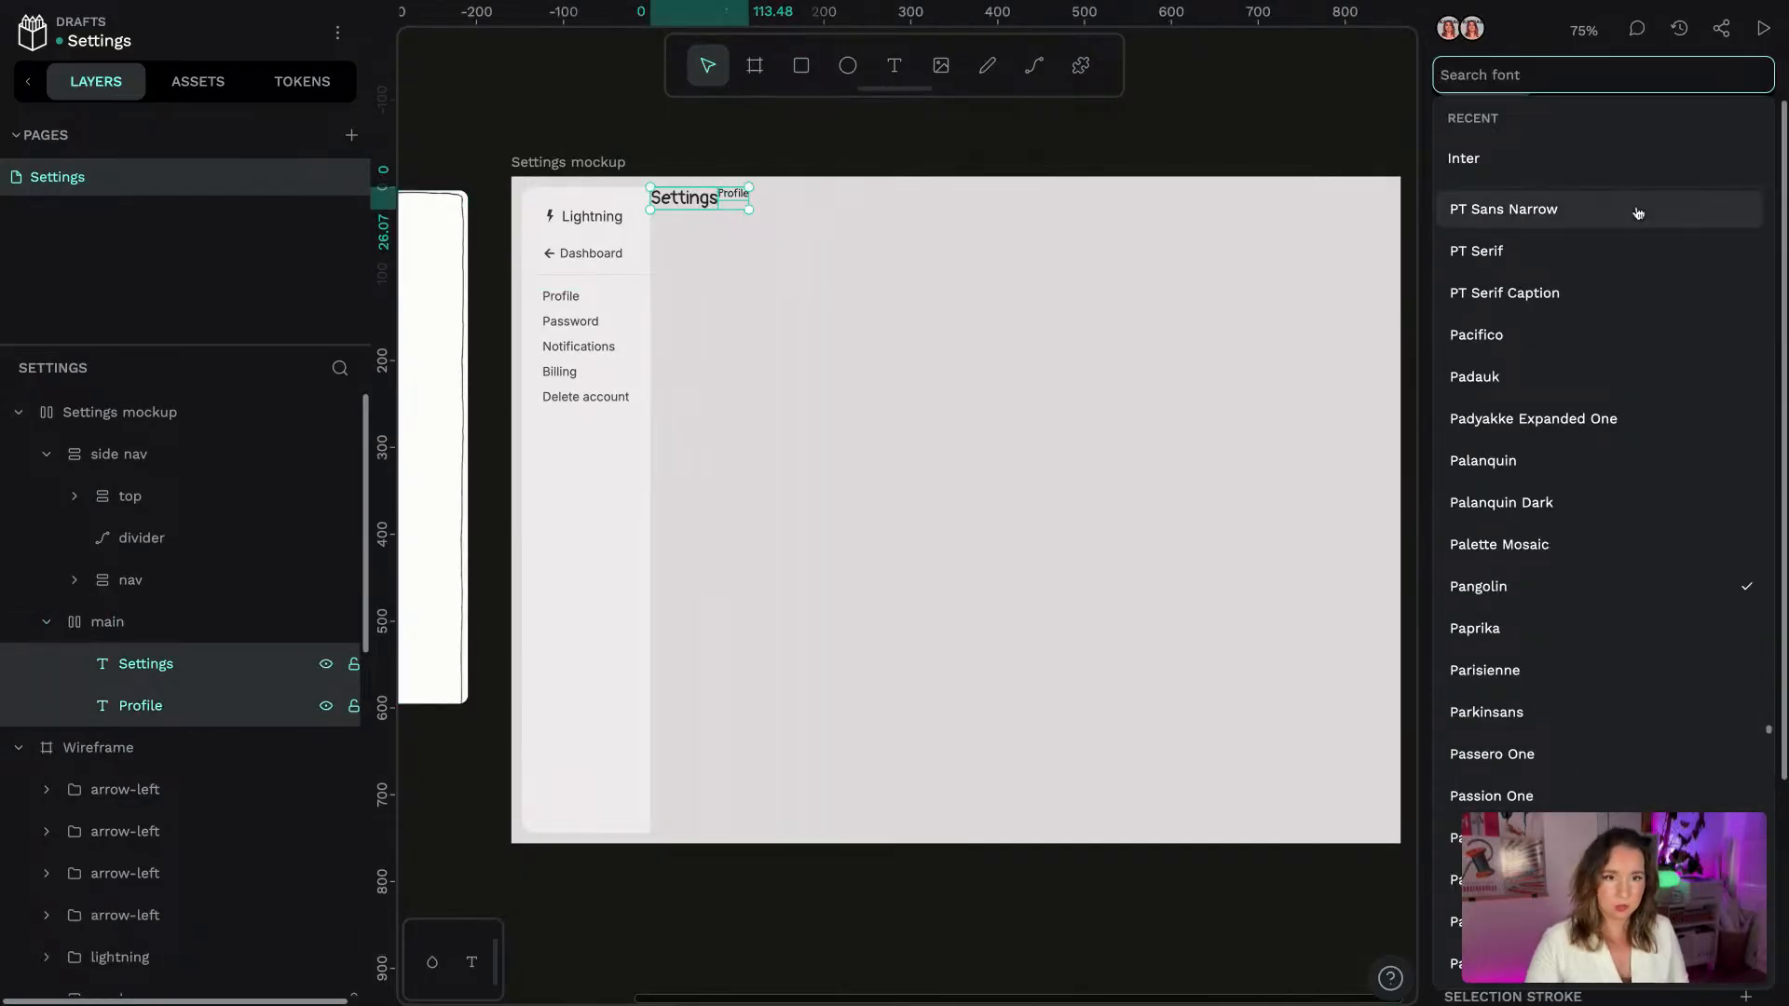
pyautogui.click(1612, 159)
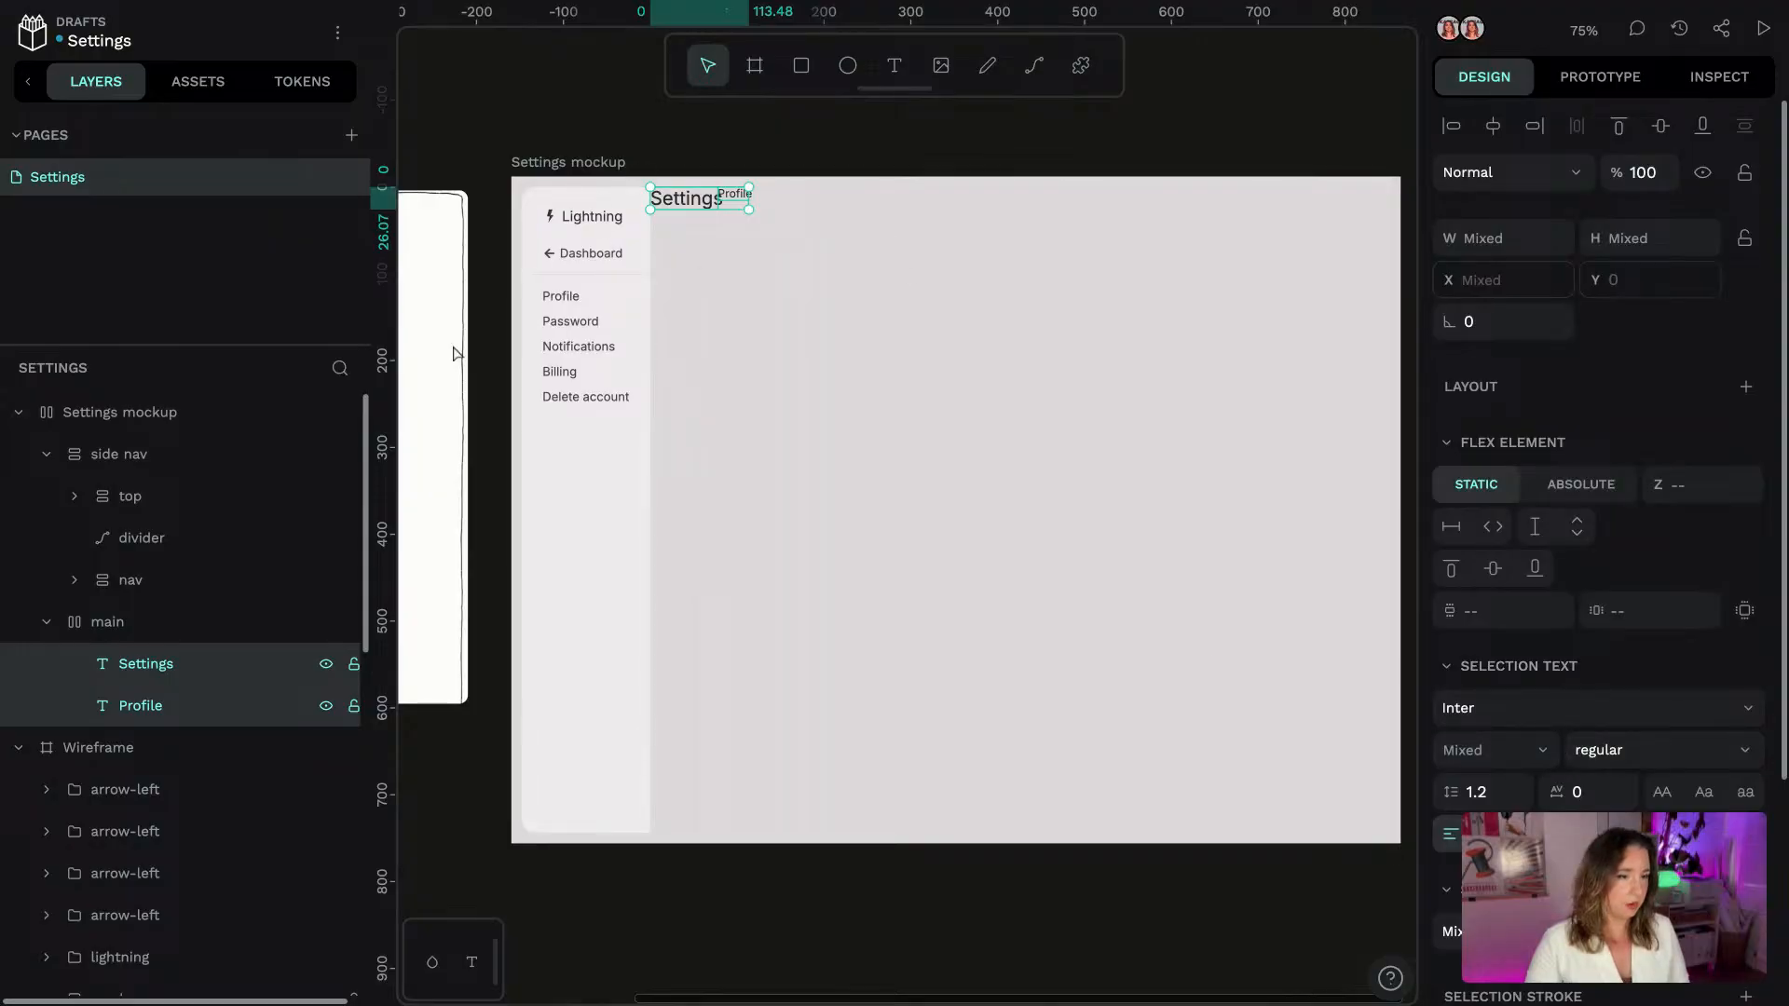
# Set the font size of the Settings heading in the main board to 30
pyautogui.click(786, 190)
pyautogui.doubleClick(690, 207)
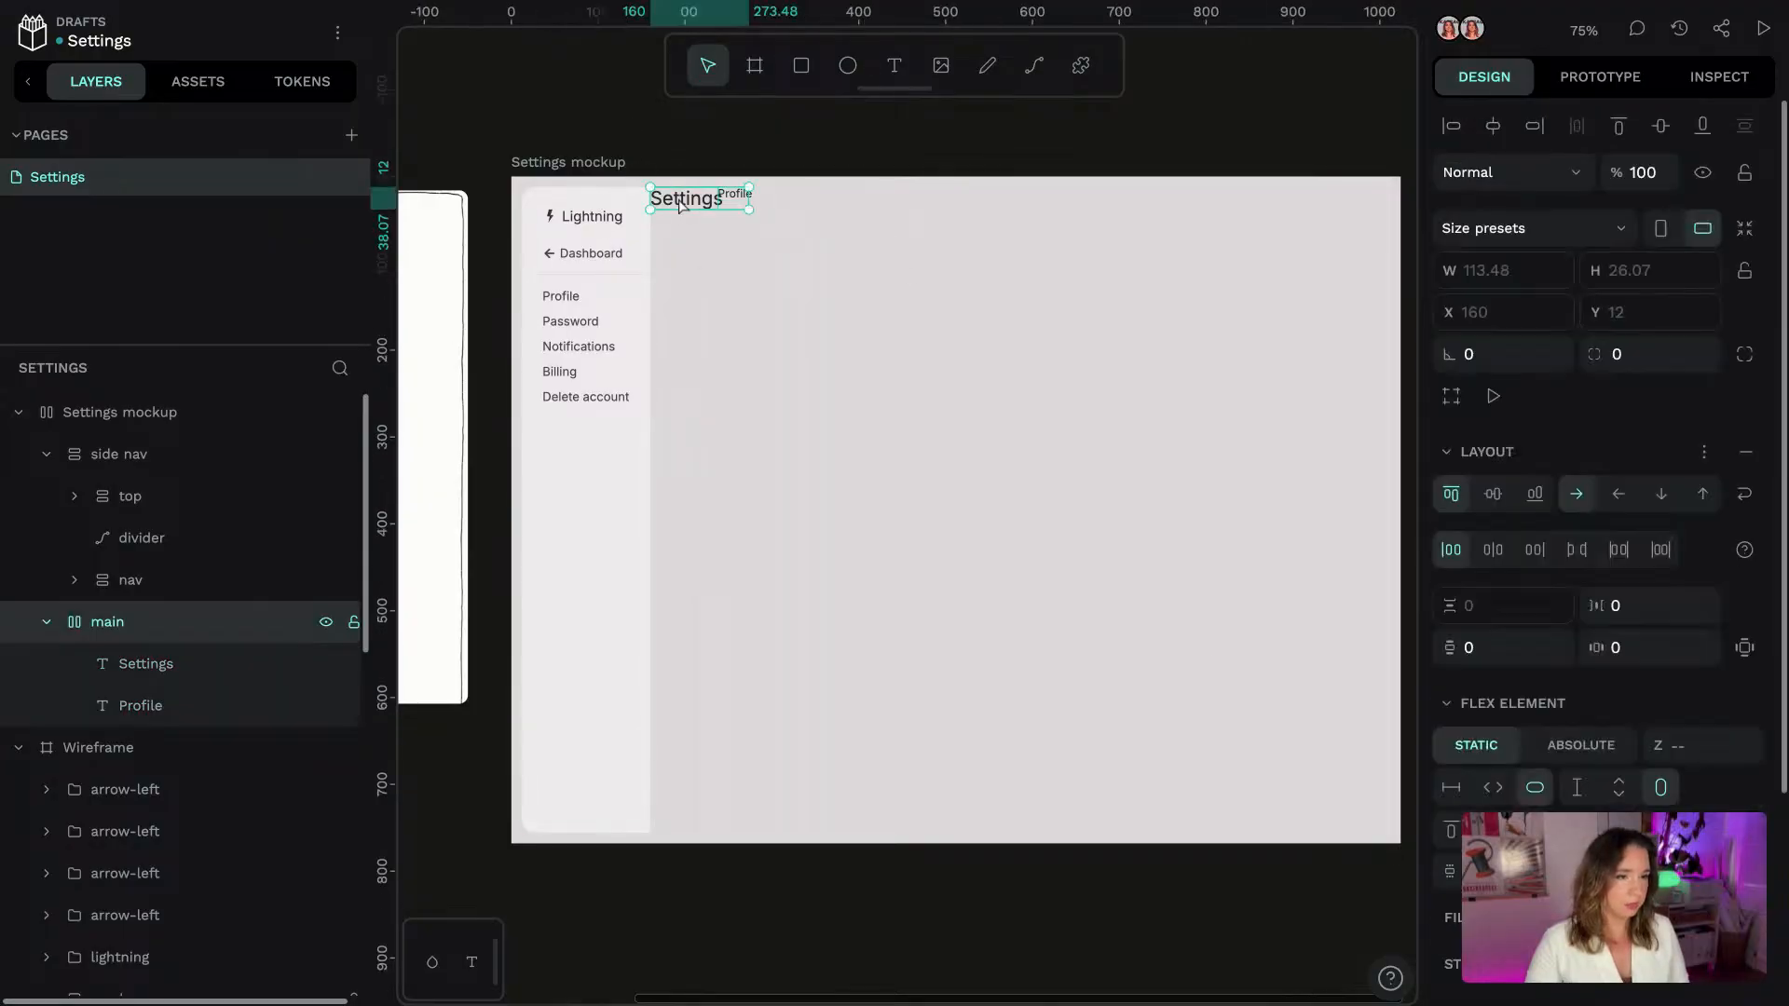
pyautogui.click(1505, 714)
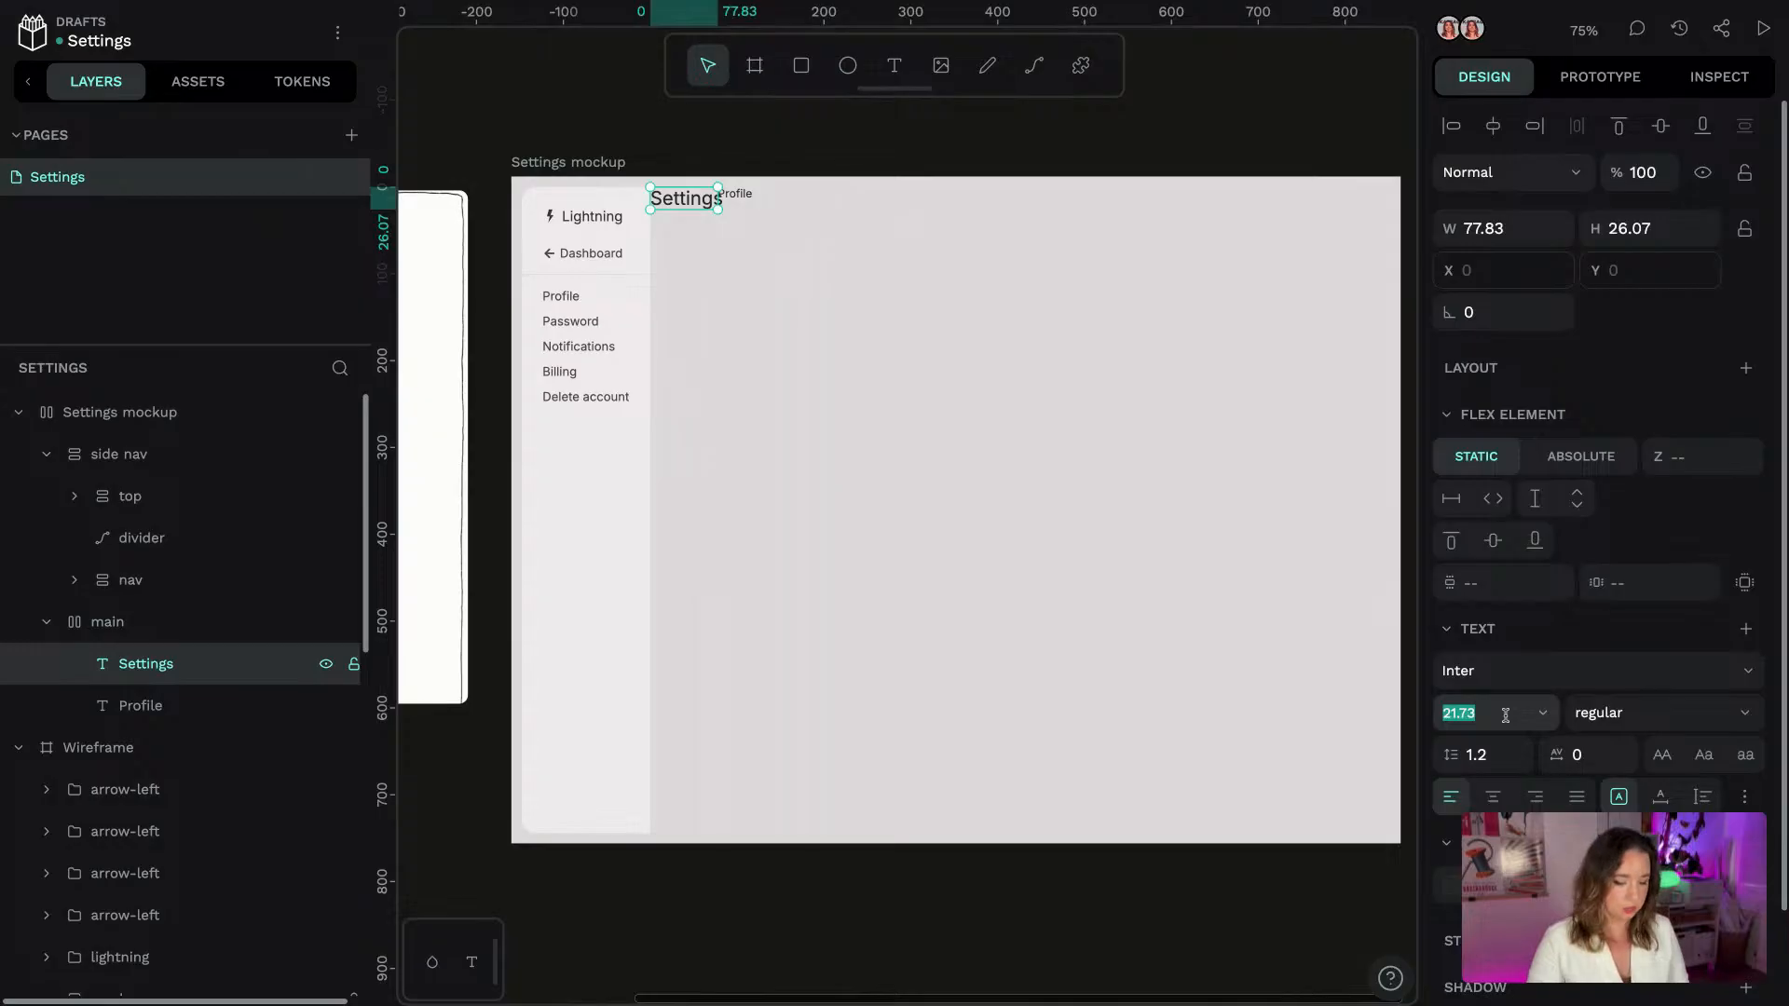
pyautogui.press('Return')
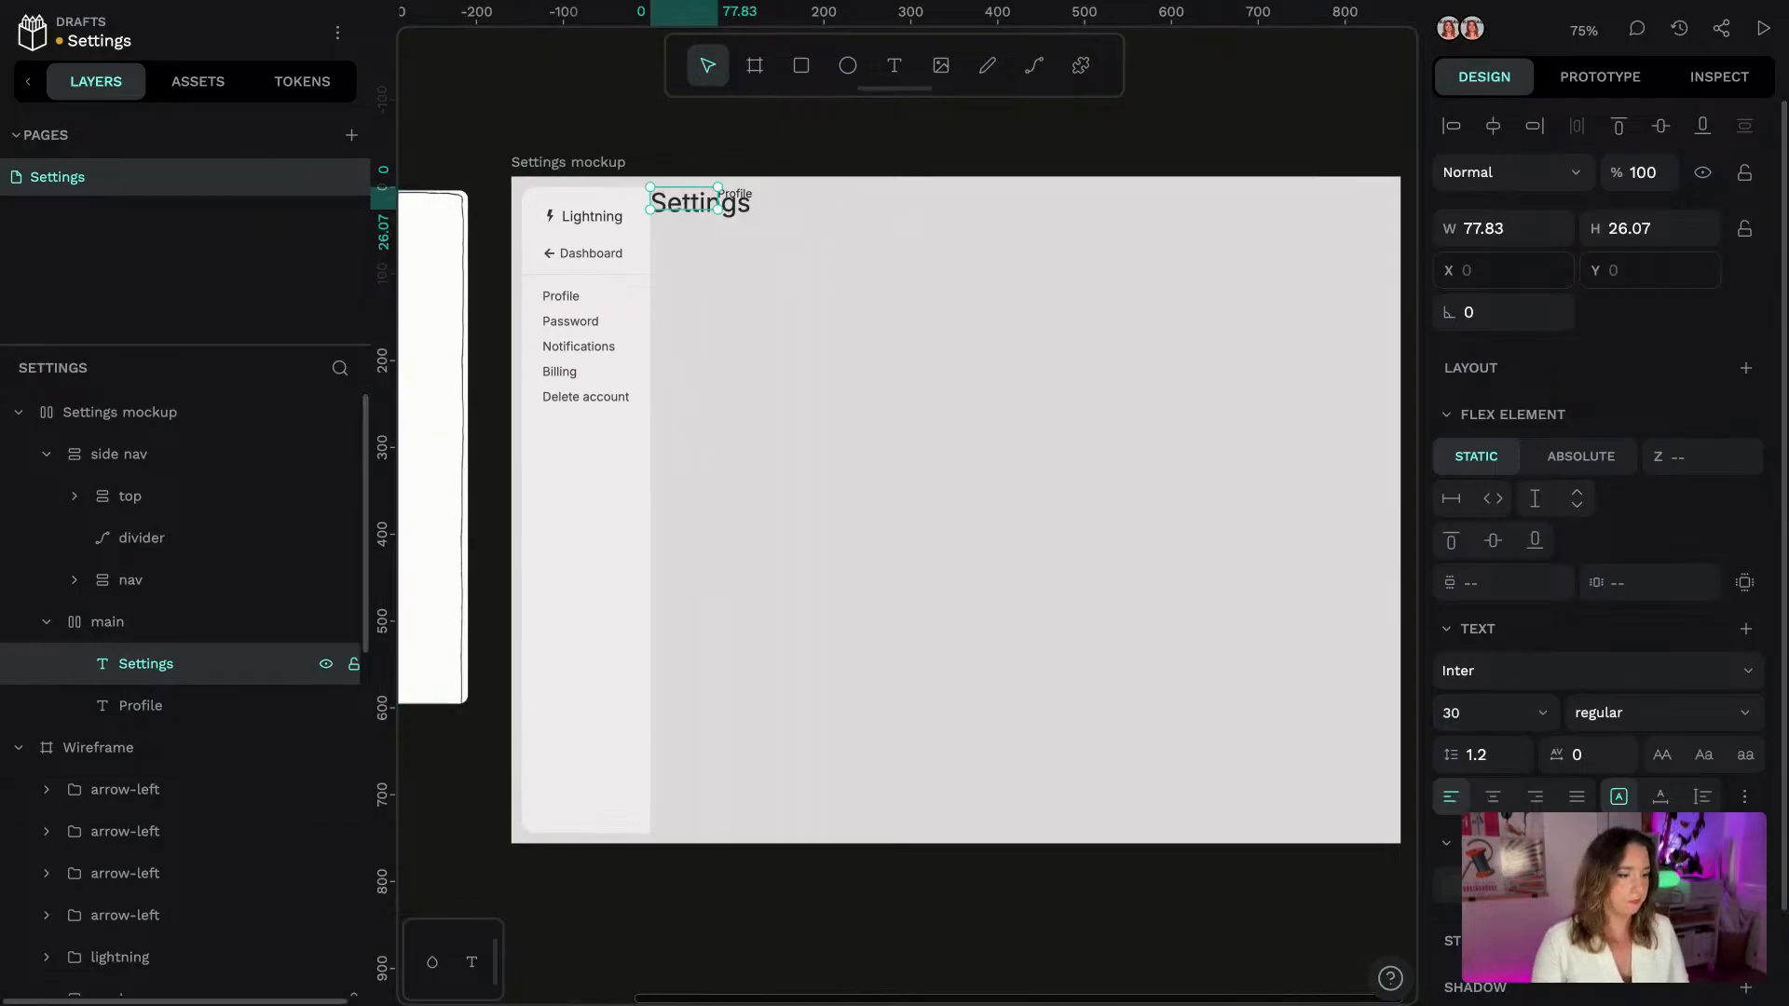
# Make the heading texts in the main board auto width and set the Profile heading's font size to 24
pyautogui.click(198, 711)
pyautogui.click(1661, 797)
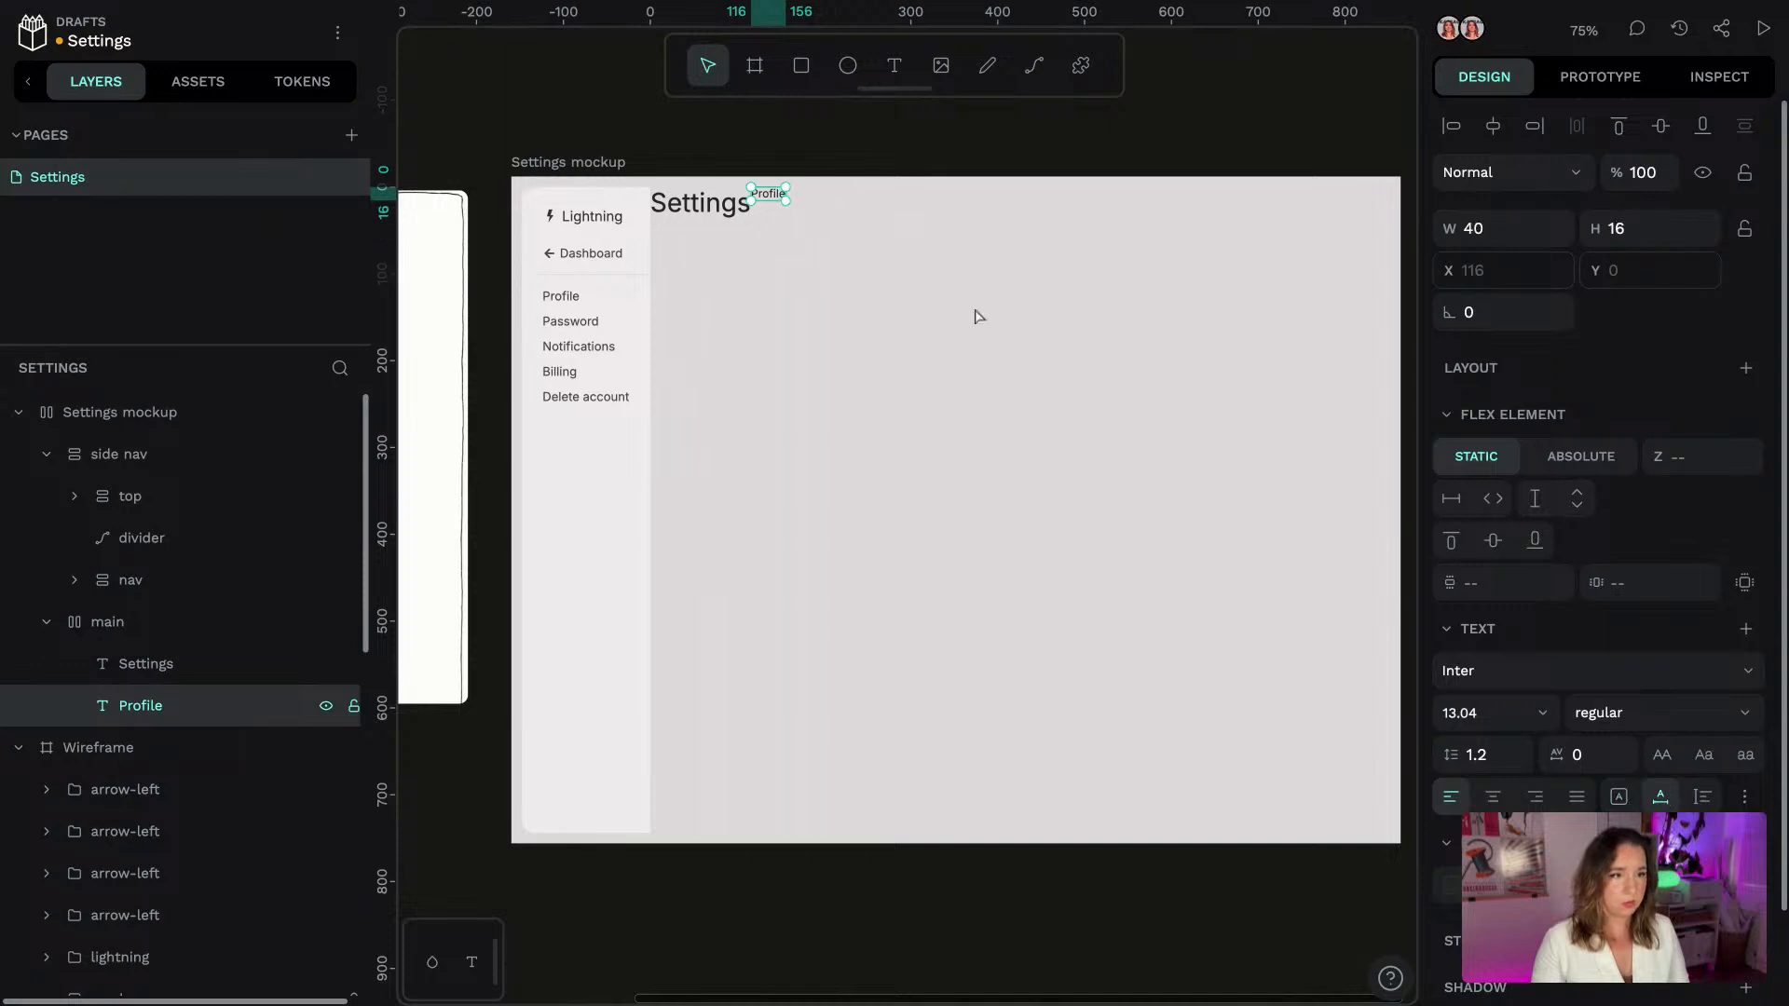
pyautogui.click(1486, 715)
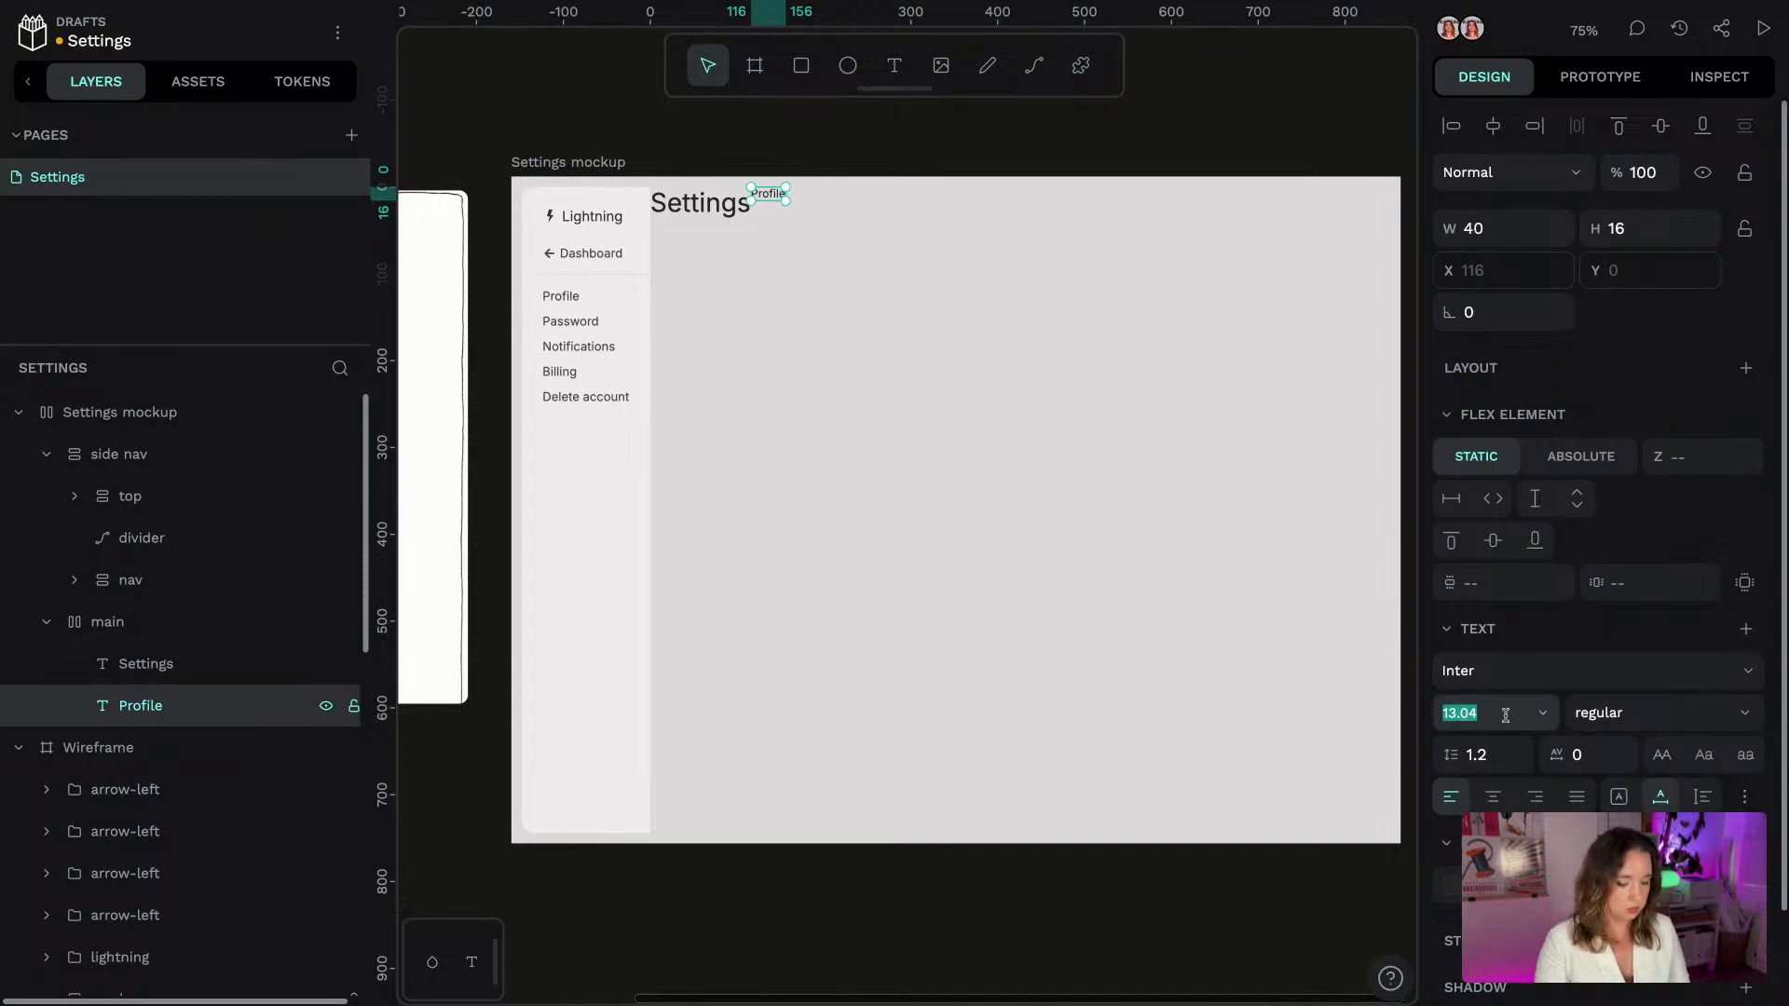
pyautogui.write('24')
pyautogui.press('Return')
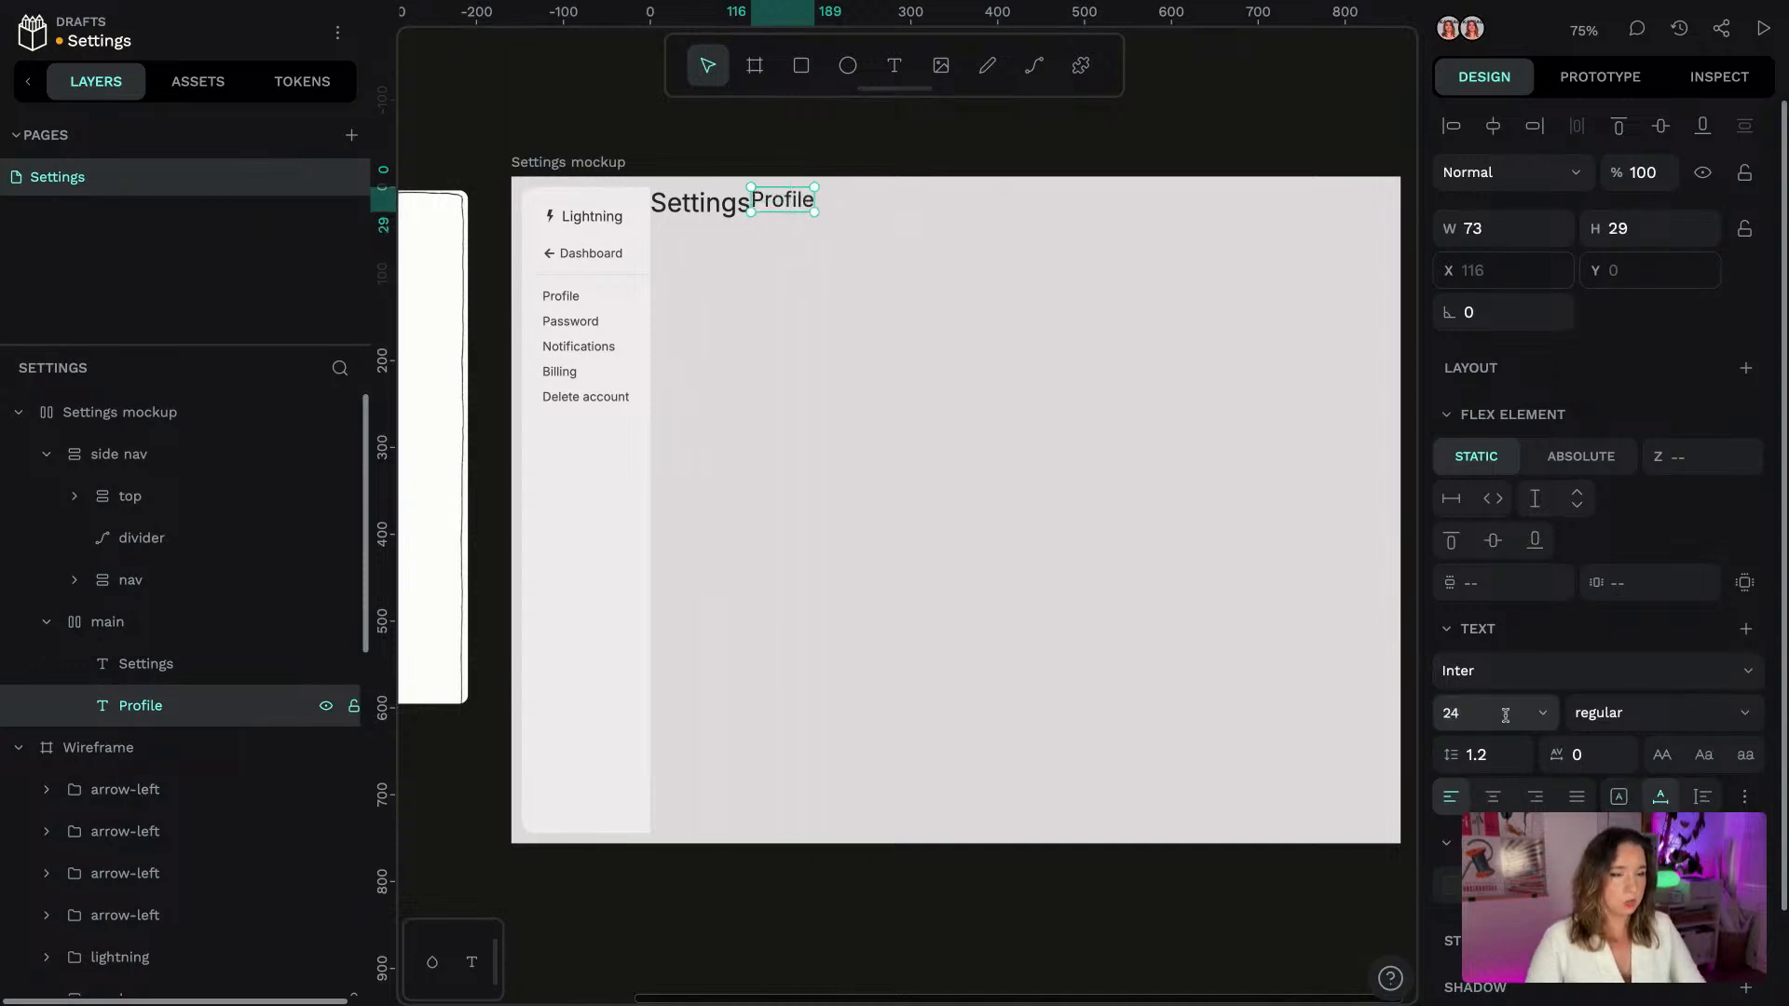
# Stack the main board's contents in a column and make the board fill the available width and height
pyautogui.click(164, 622)
pyautogui.click(1655, 499)
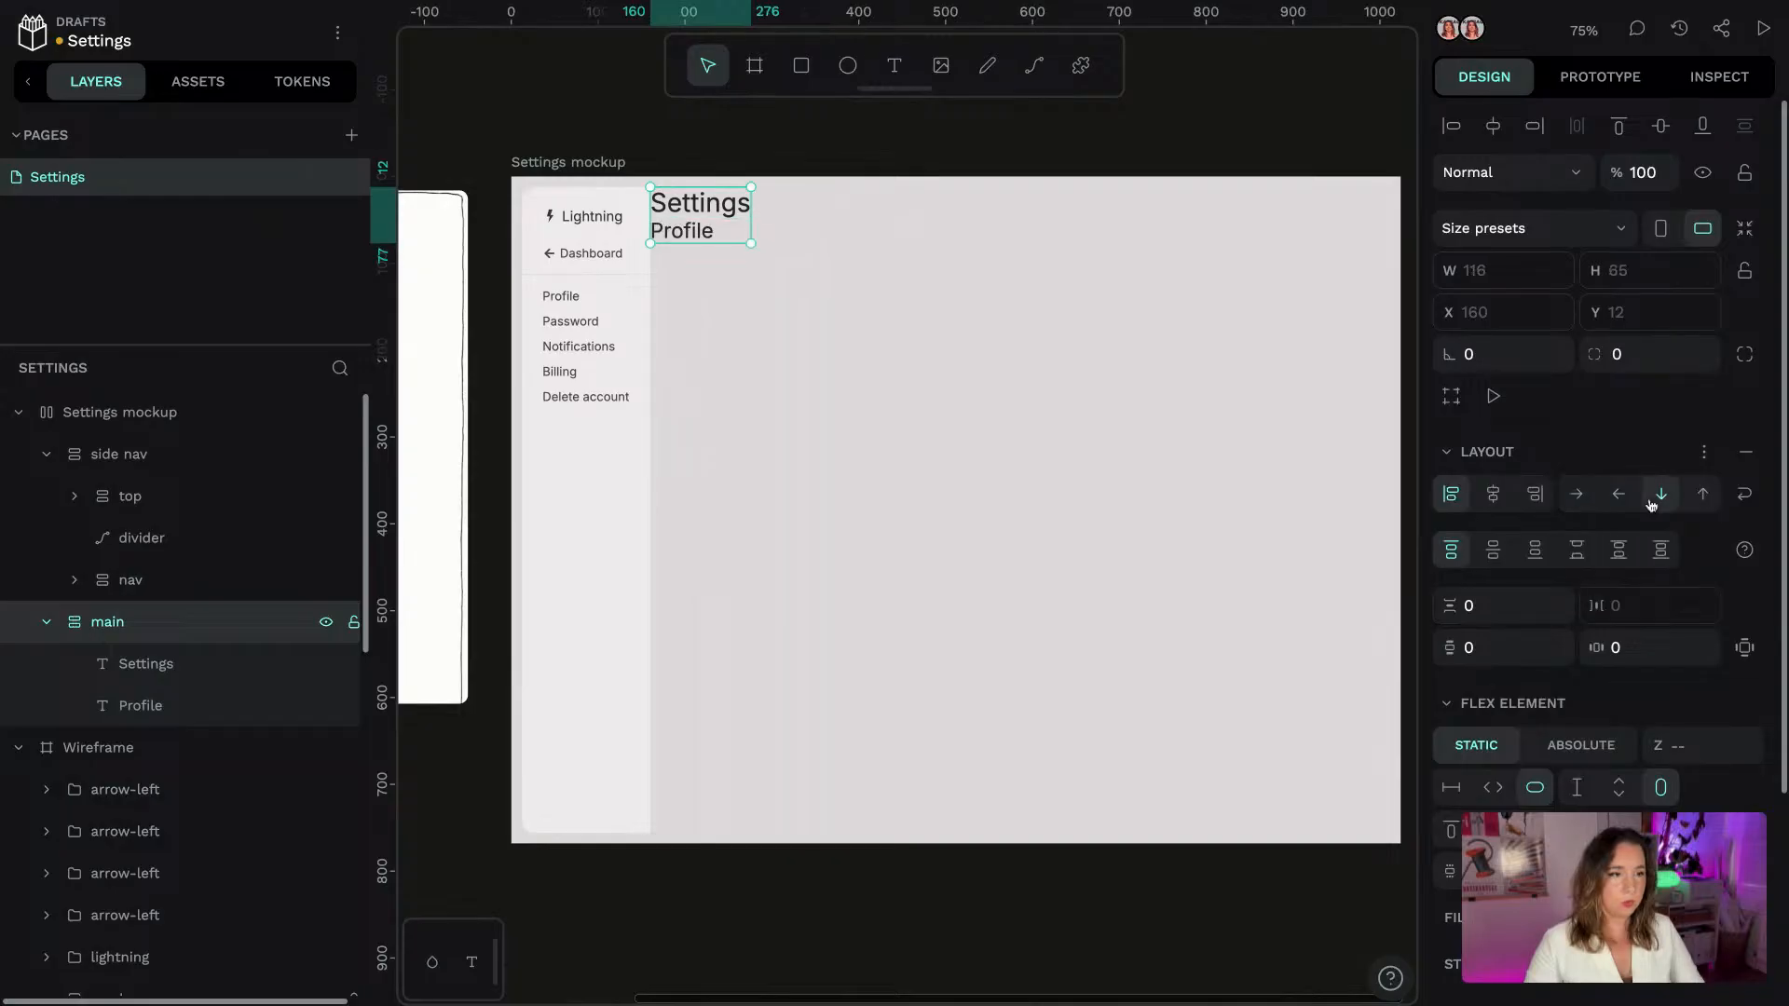
pyautogui.click(1492, 789)
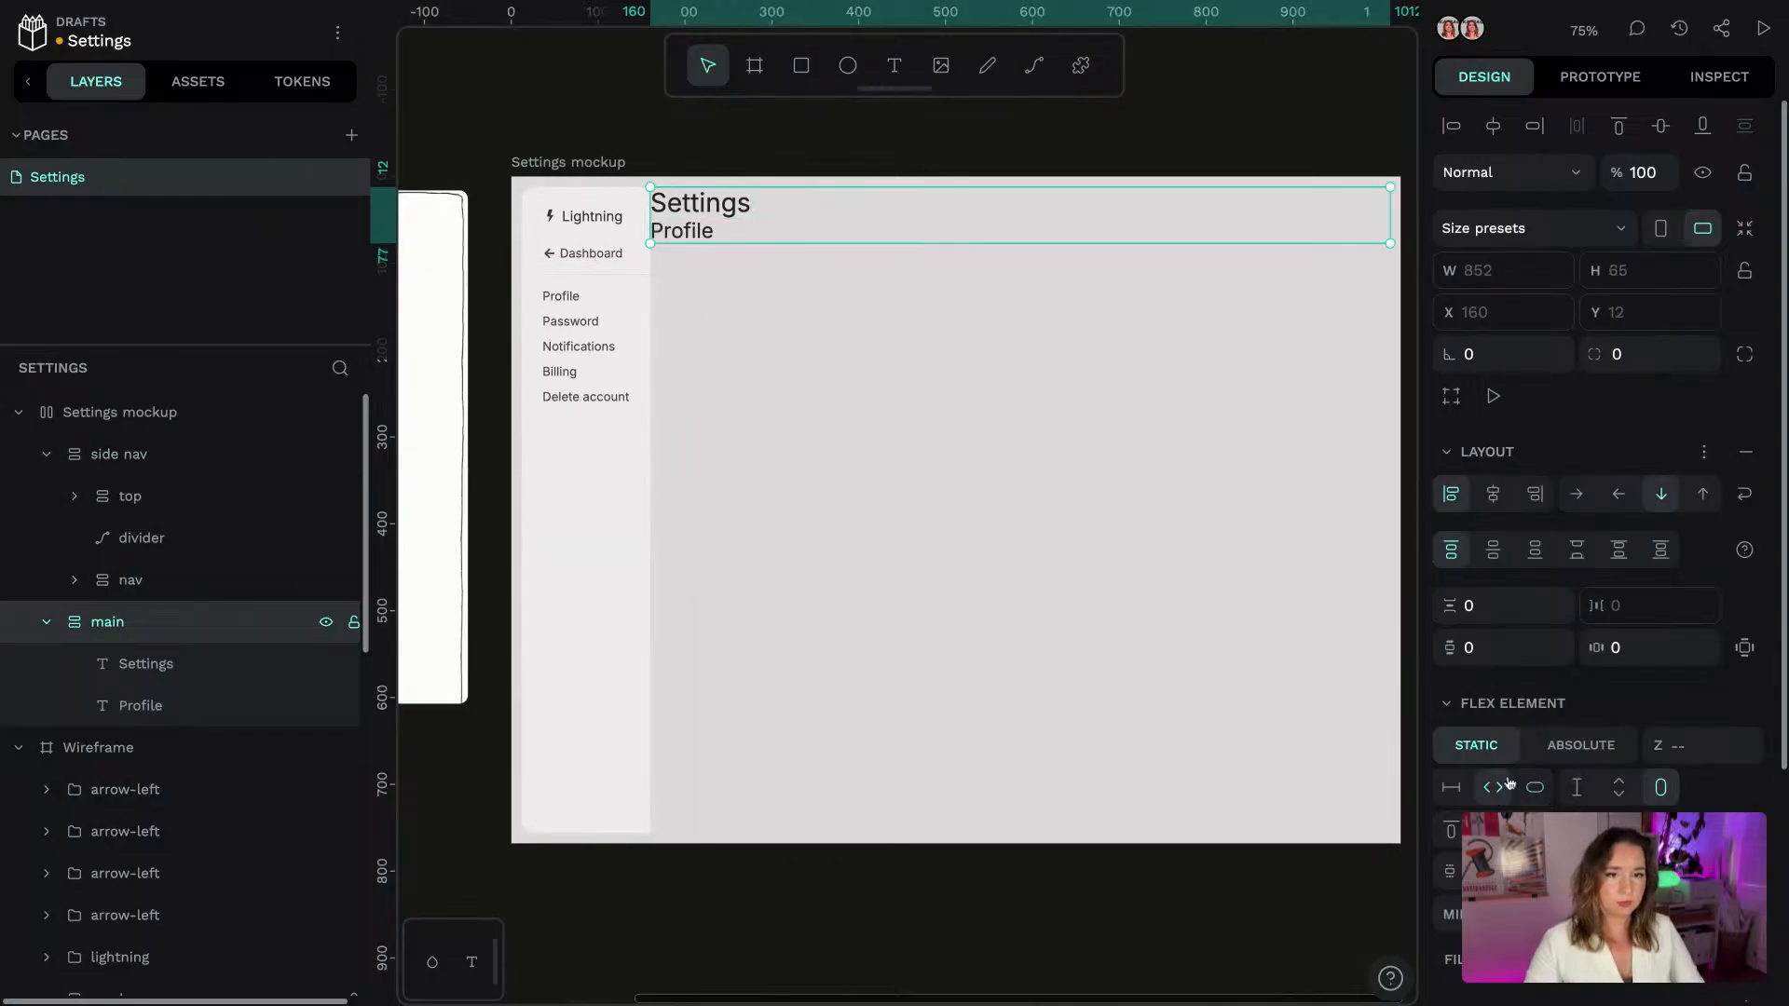
pyautogui.click(1619, 791)
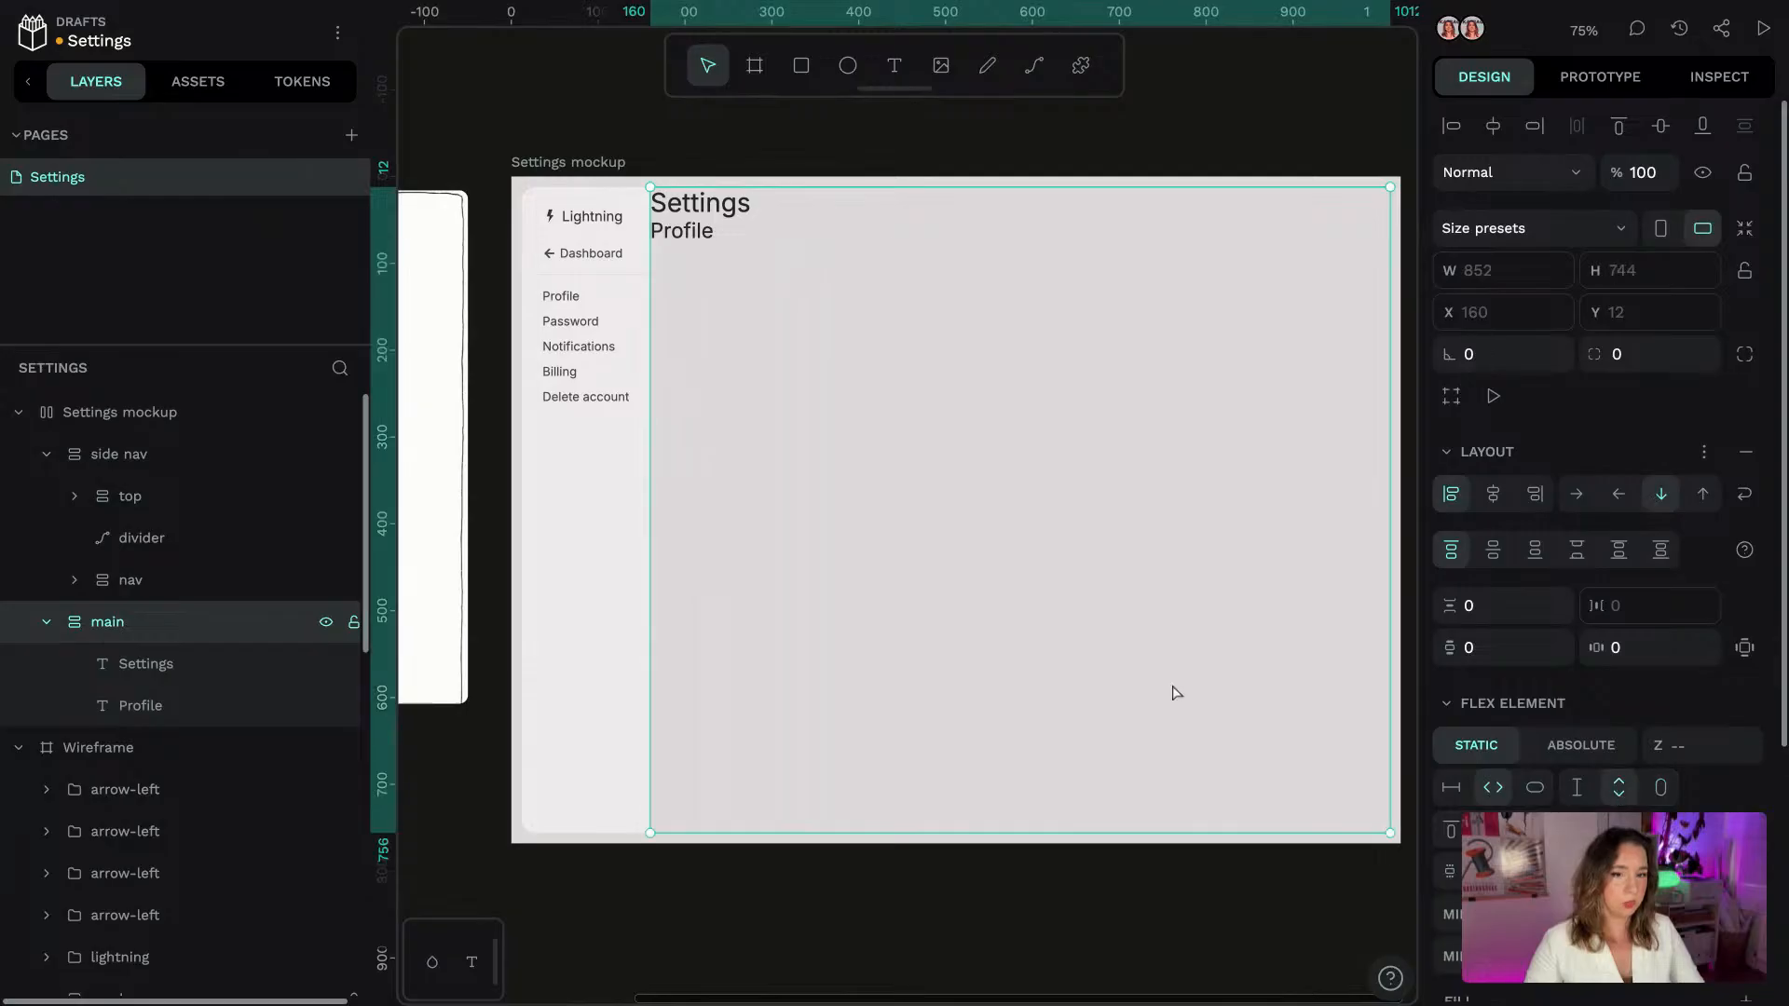
# Fill the main board with the layerBase.background color token from the Light - Base set
pyautogui.click(302, 81)
pyautogui.scroll(-5, 187, 294)
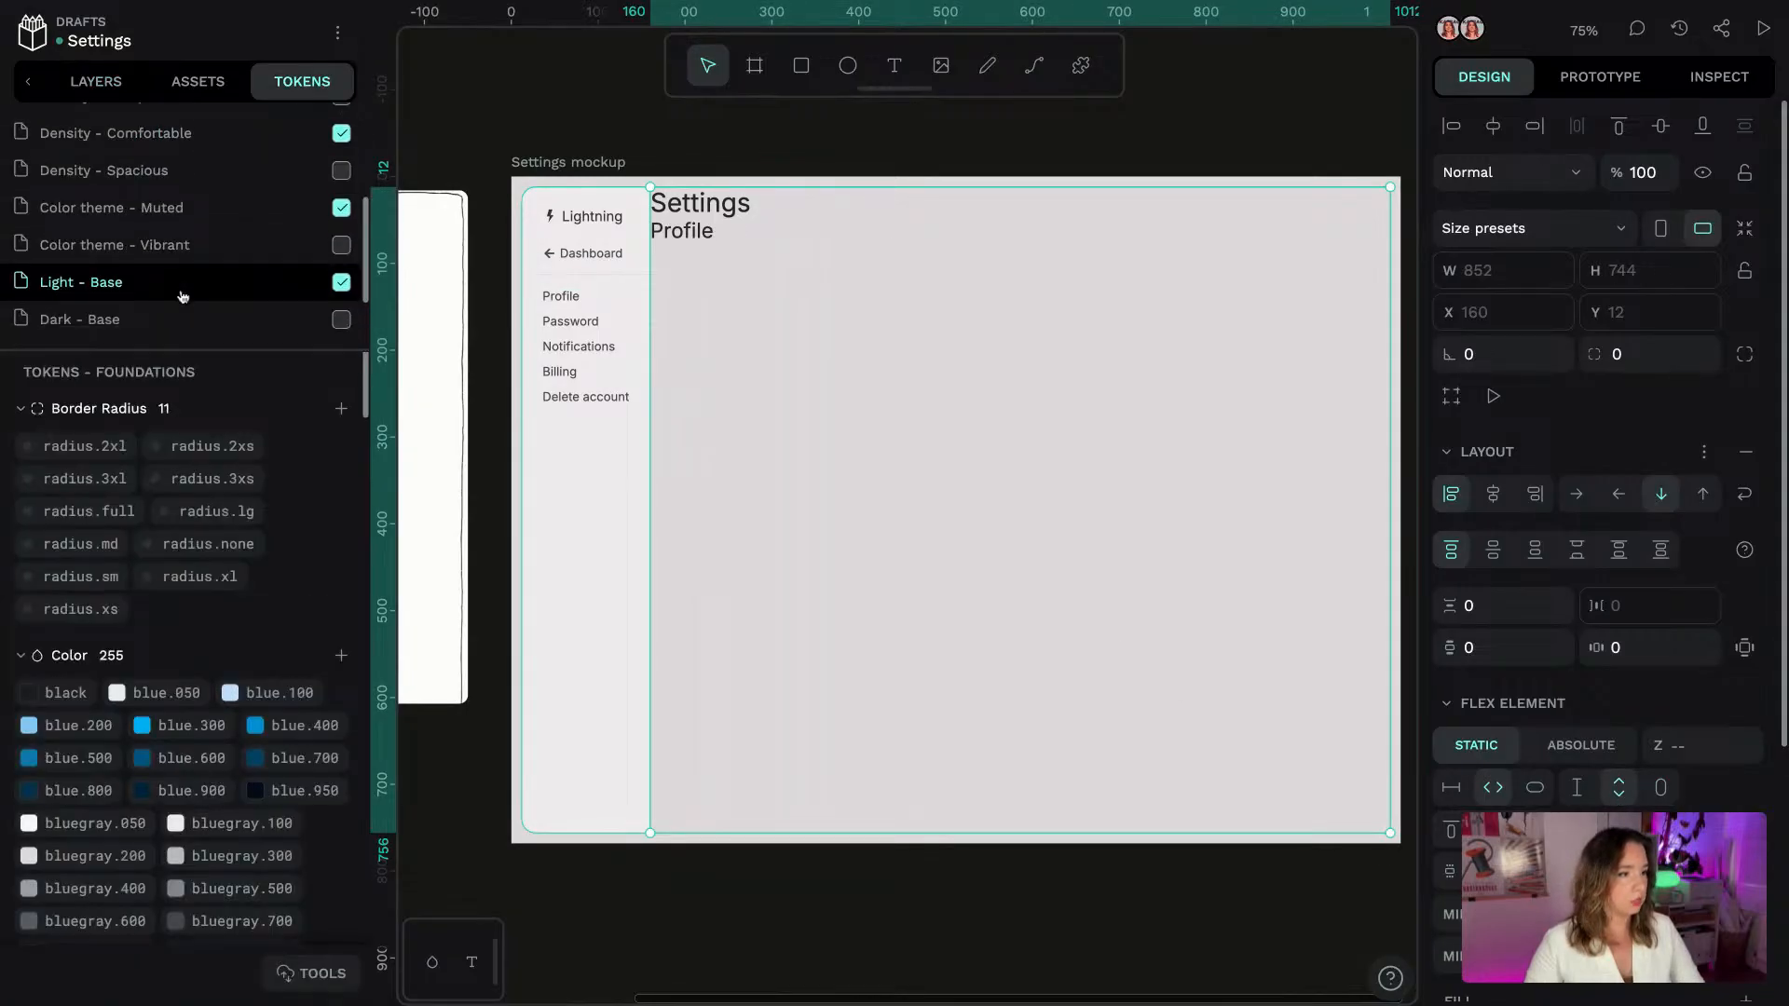
pyautogui.click(187, 284)
pyautogui.scroll(-12, 249, 544)
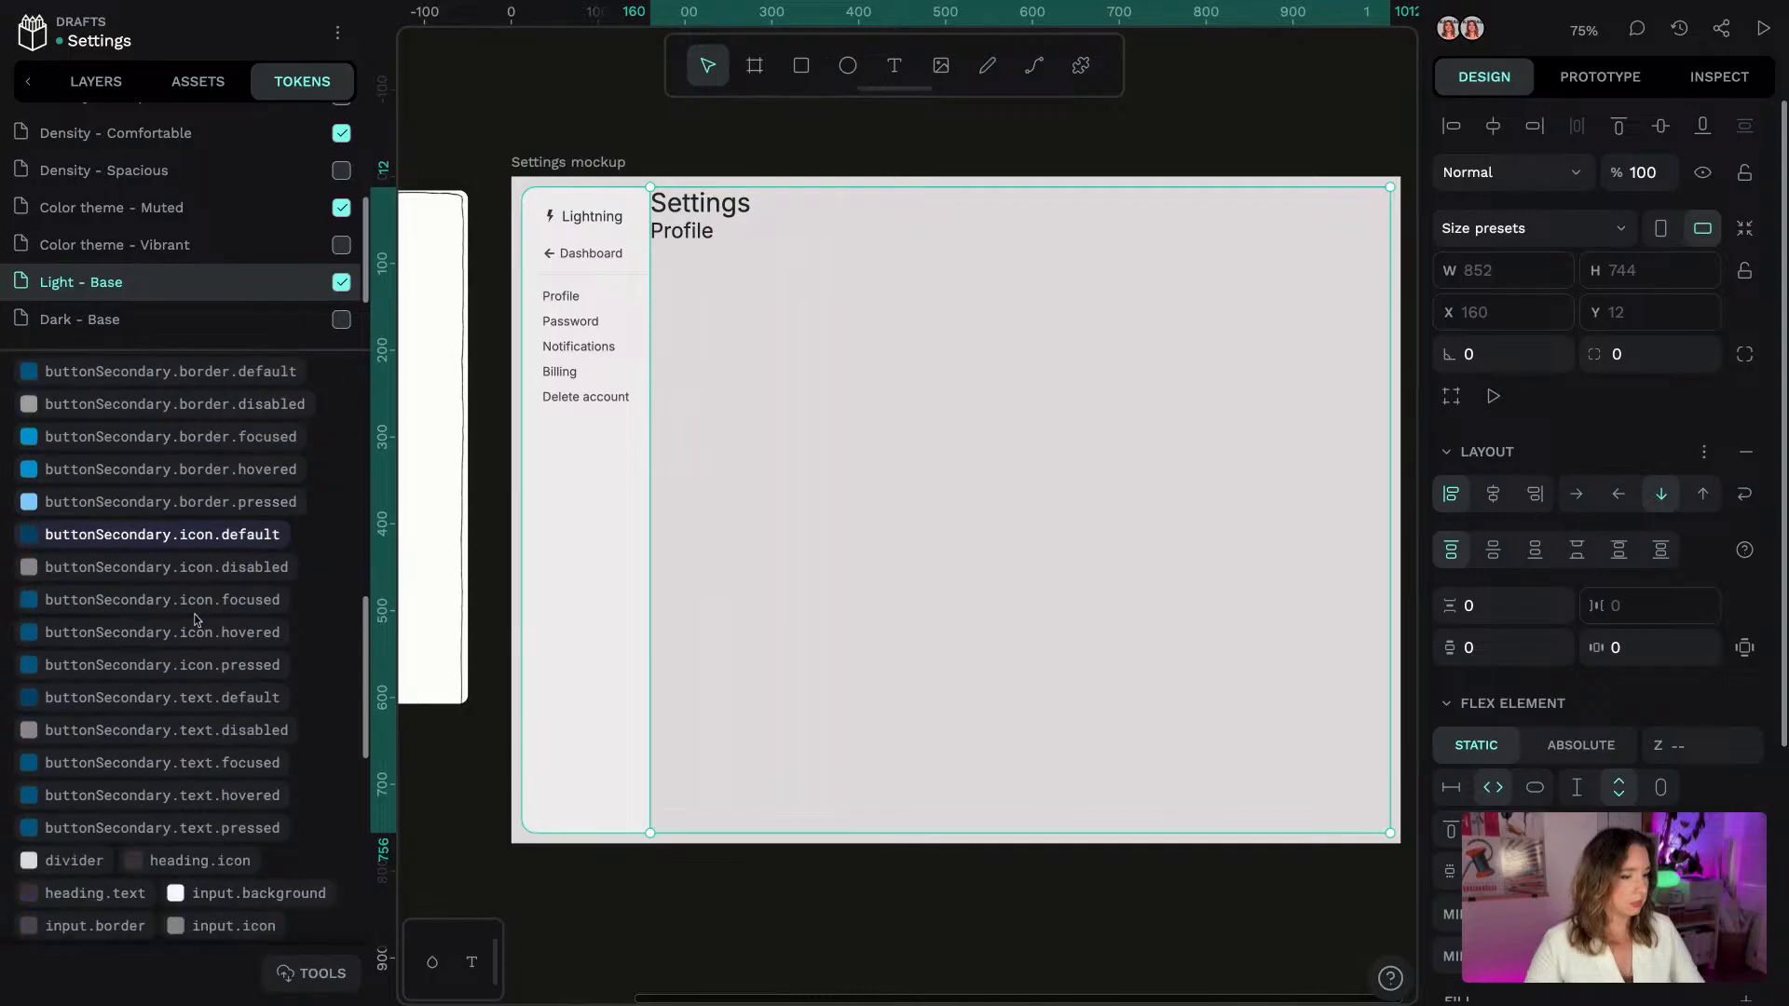
pyautogui.scroll(-3, 215, 613)
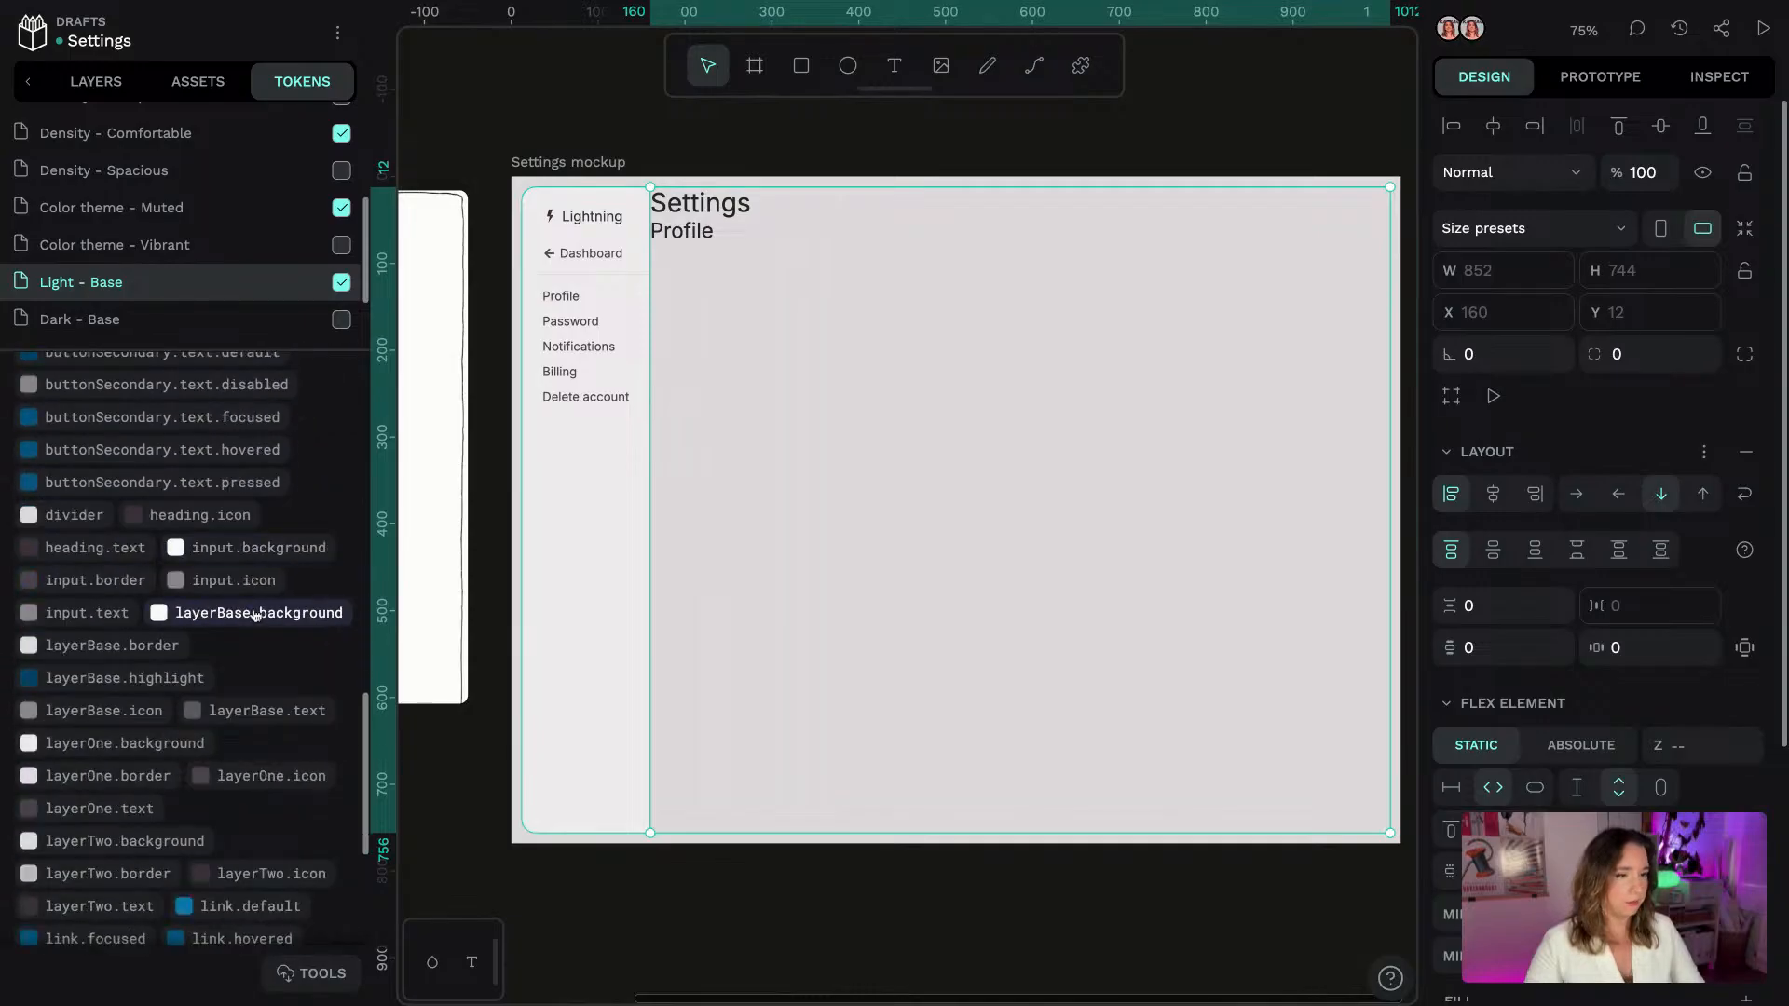
pyautogui.click(254, 614)
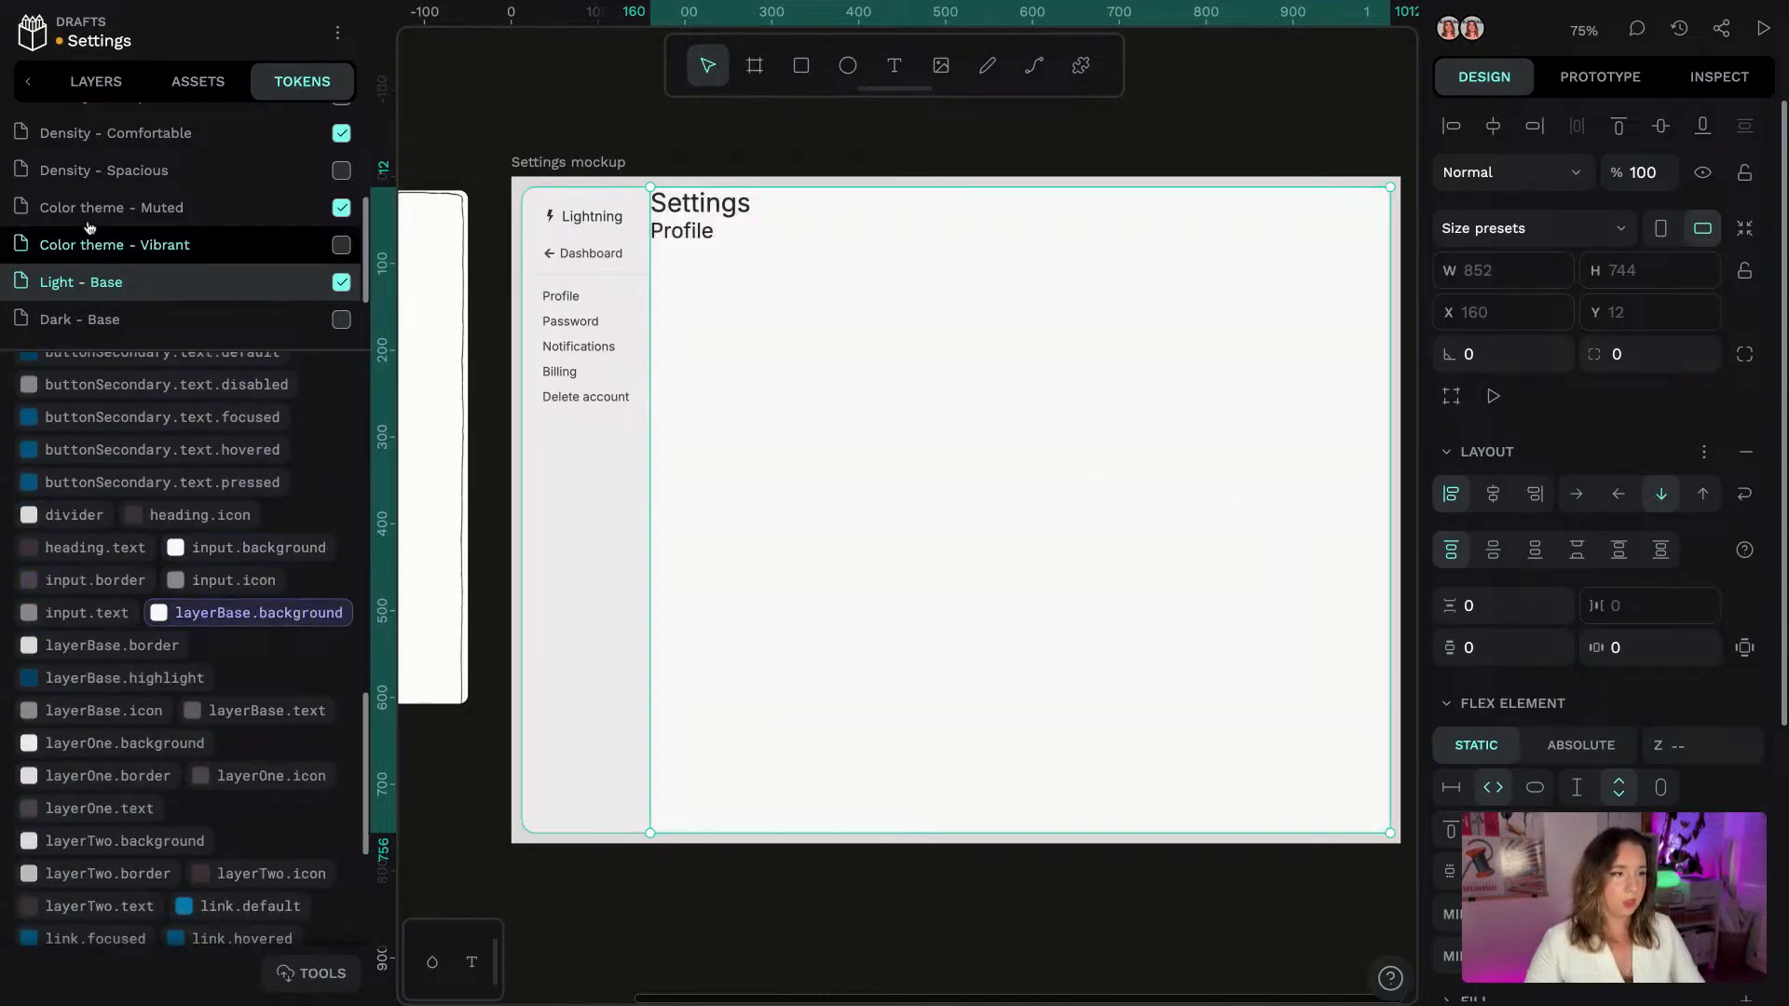
# Apply the radius.sm token from the Foundations set to the top right and bottom right corners of the main board
pyautogui.scroll(15, 200, 407)
pyautogui.scroll(3, 144, 188)
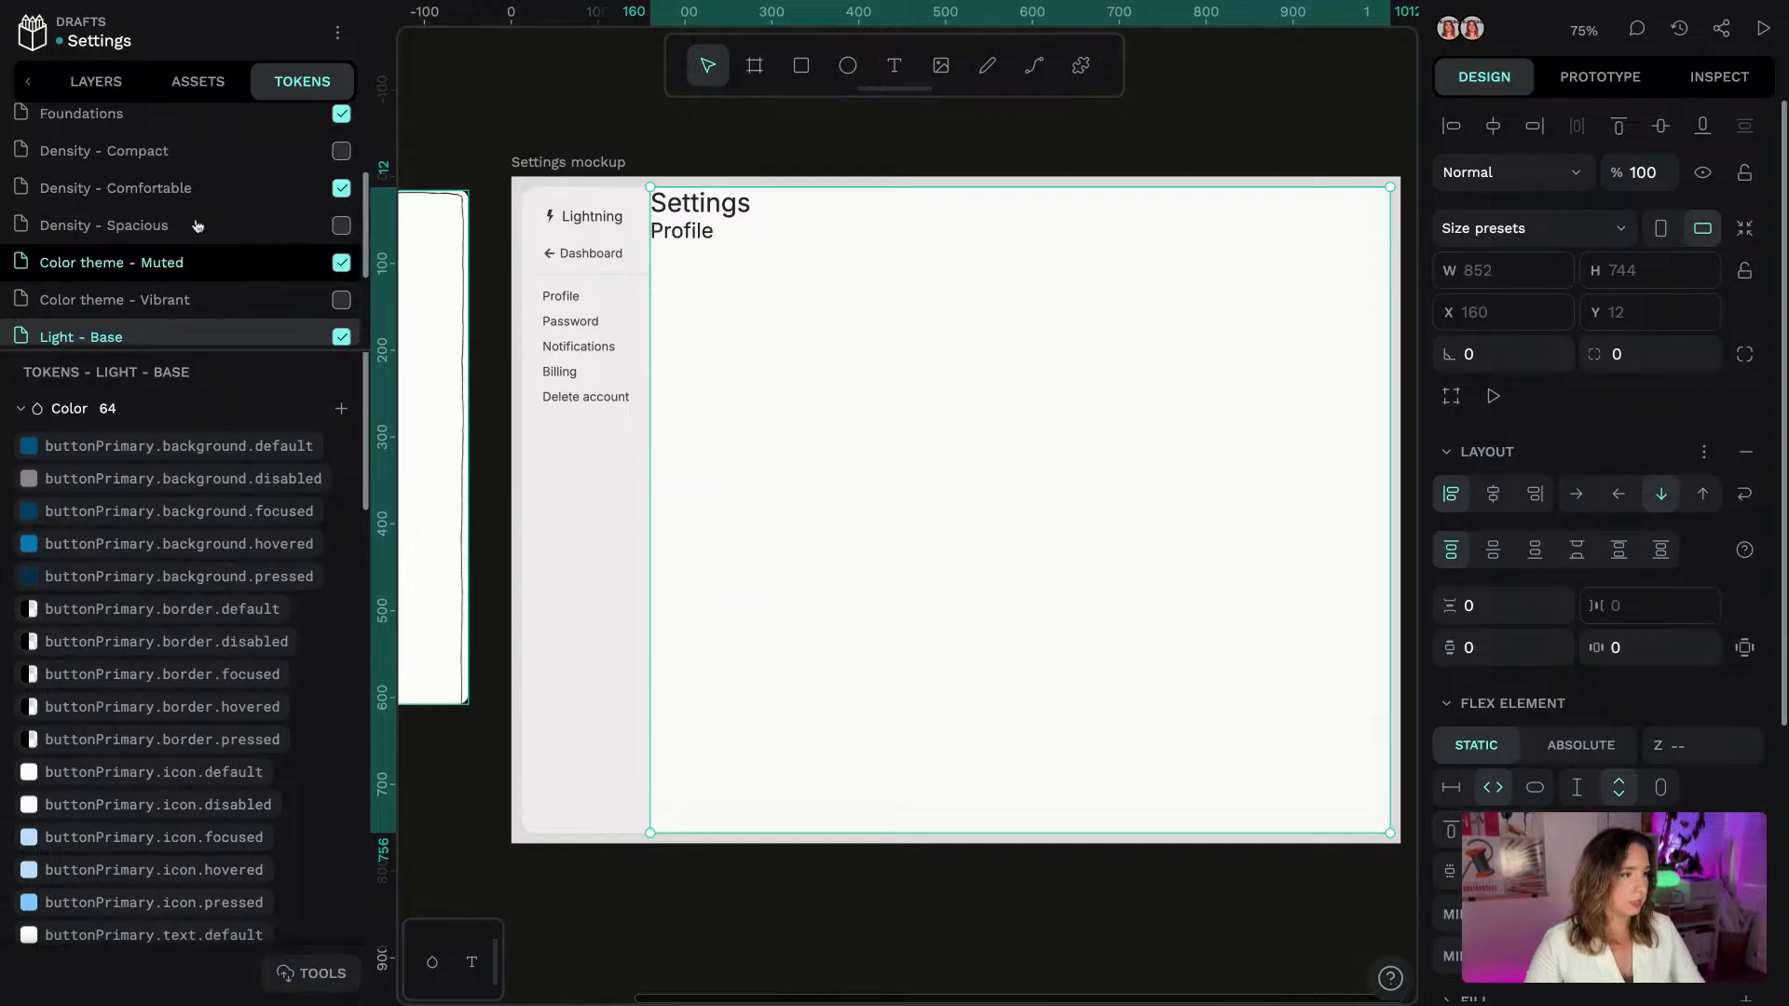
pyautogui.click(170, 190)
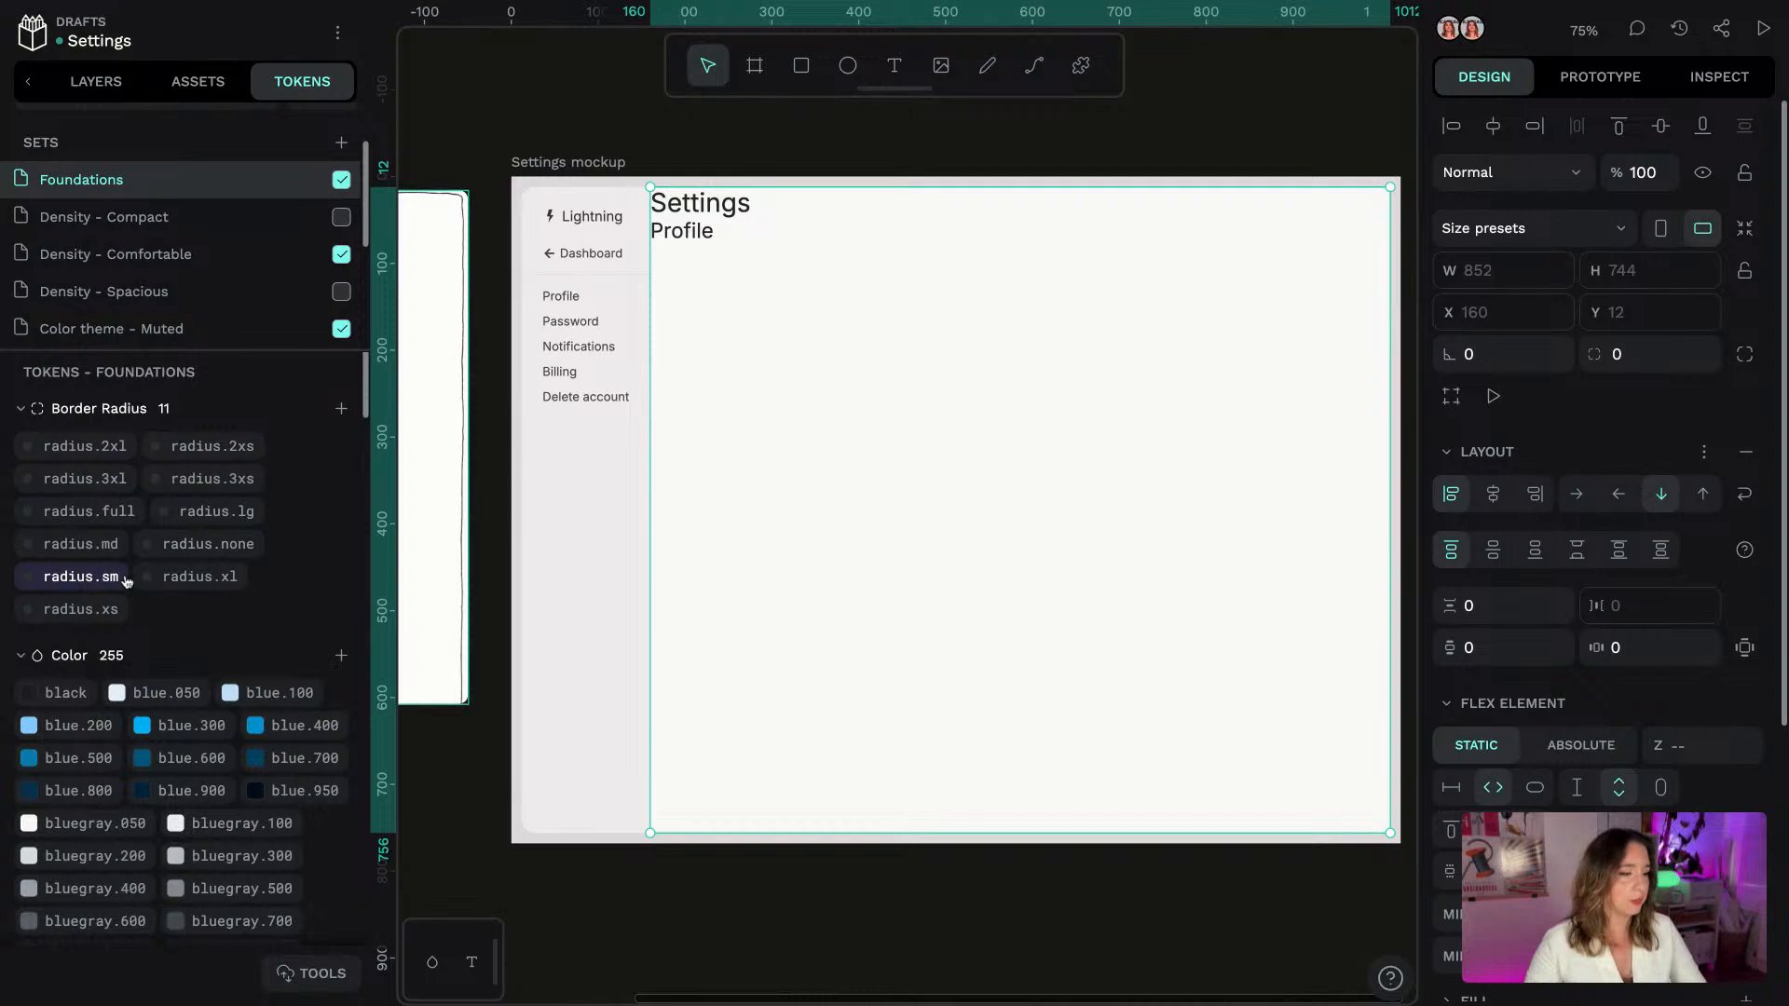
pyautogui.rightClick(96, 582)
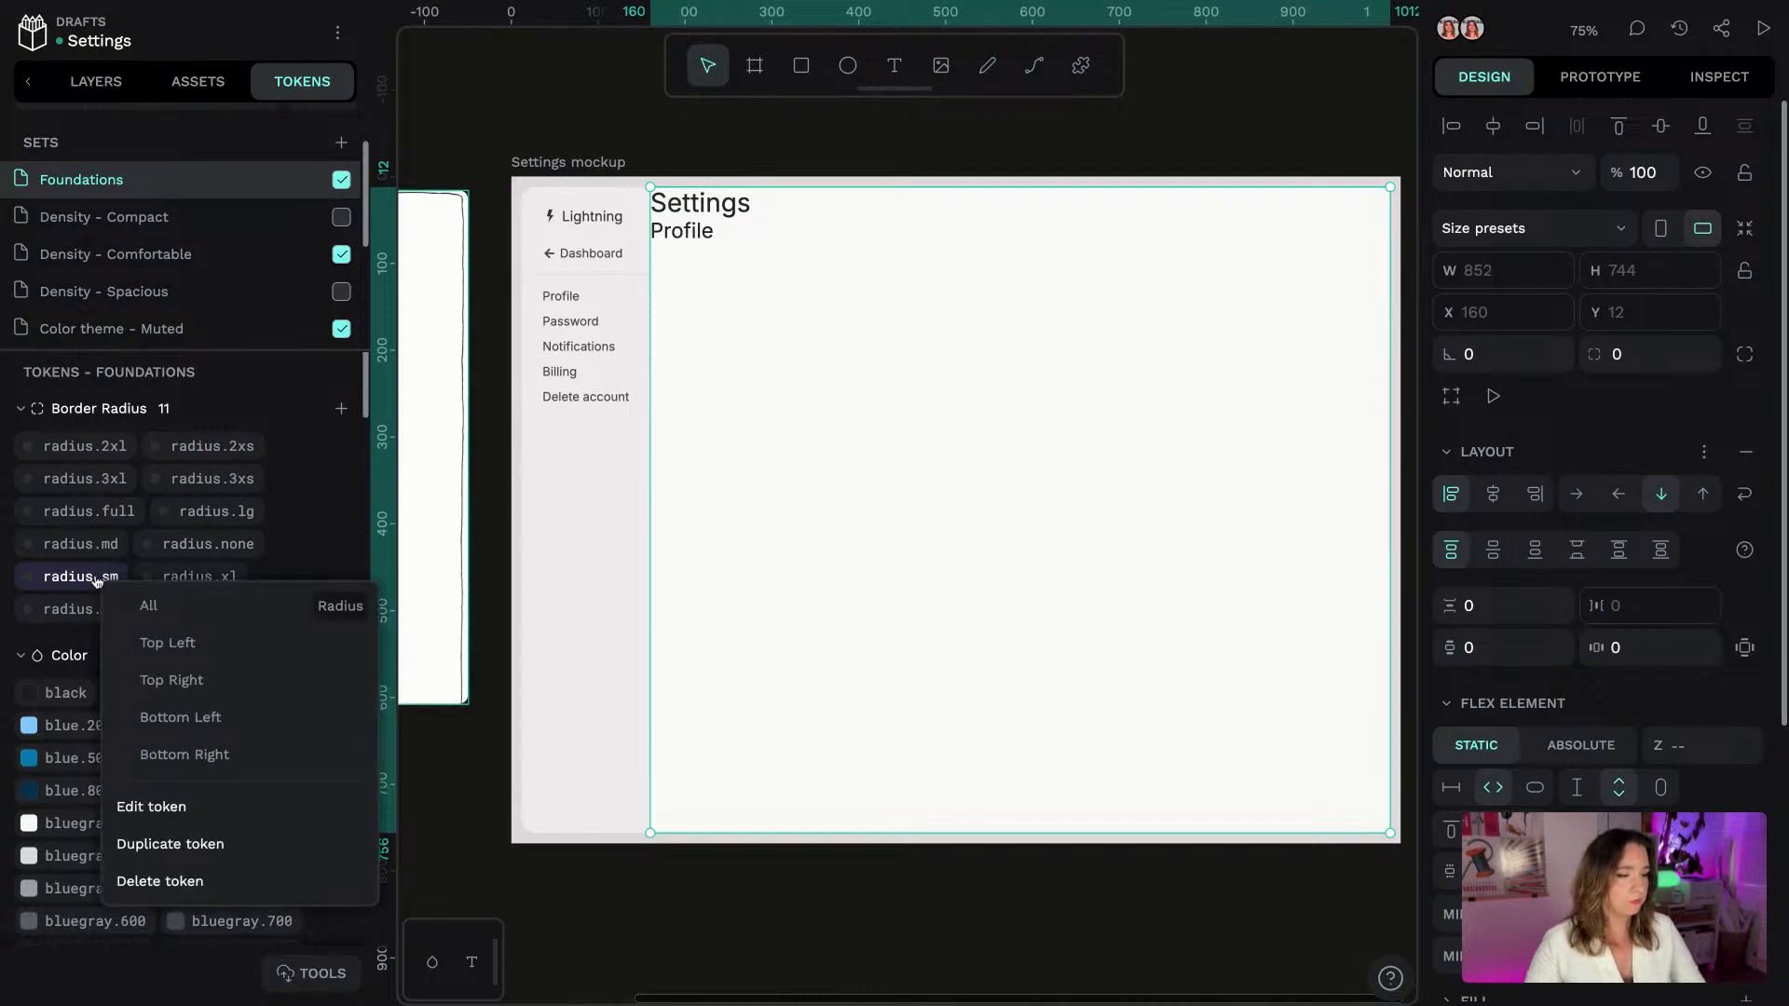
pyautogui.click(189, 681)
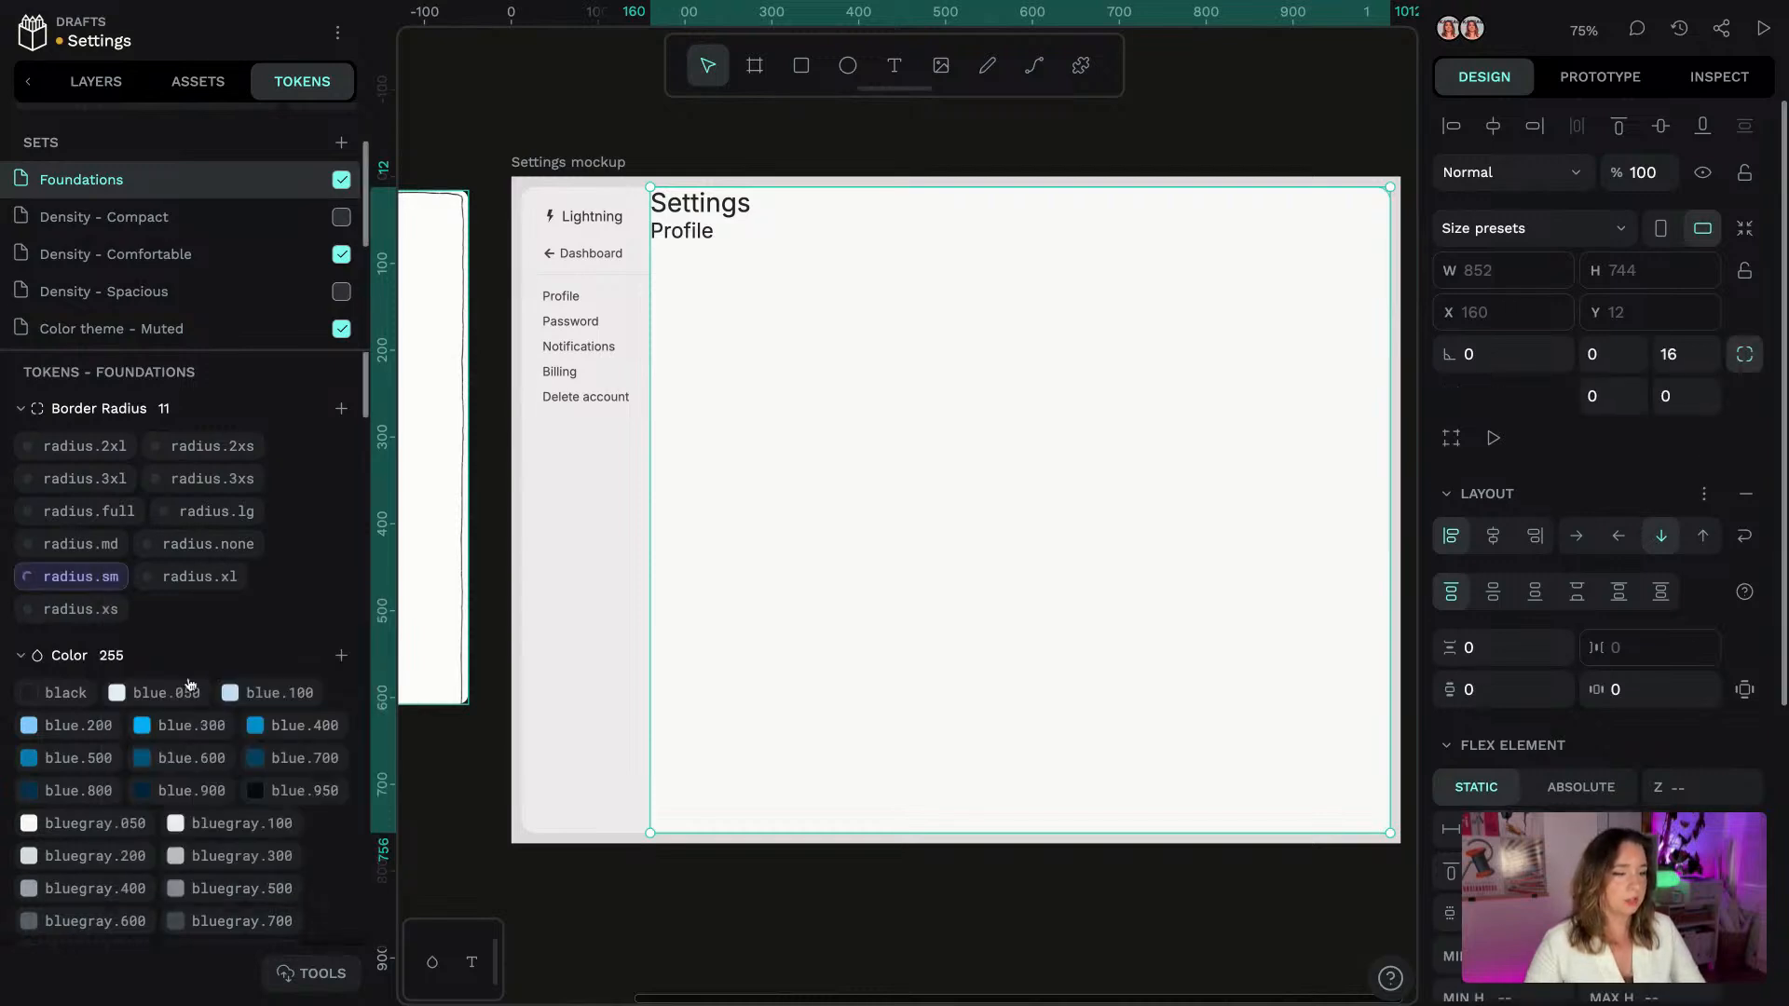
pyautogui.rightClick(84, 578)
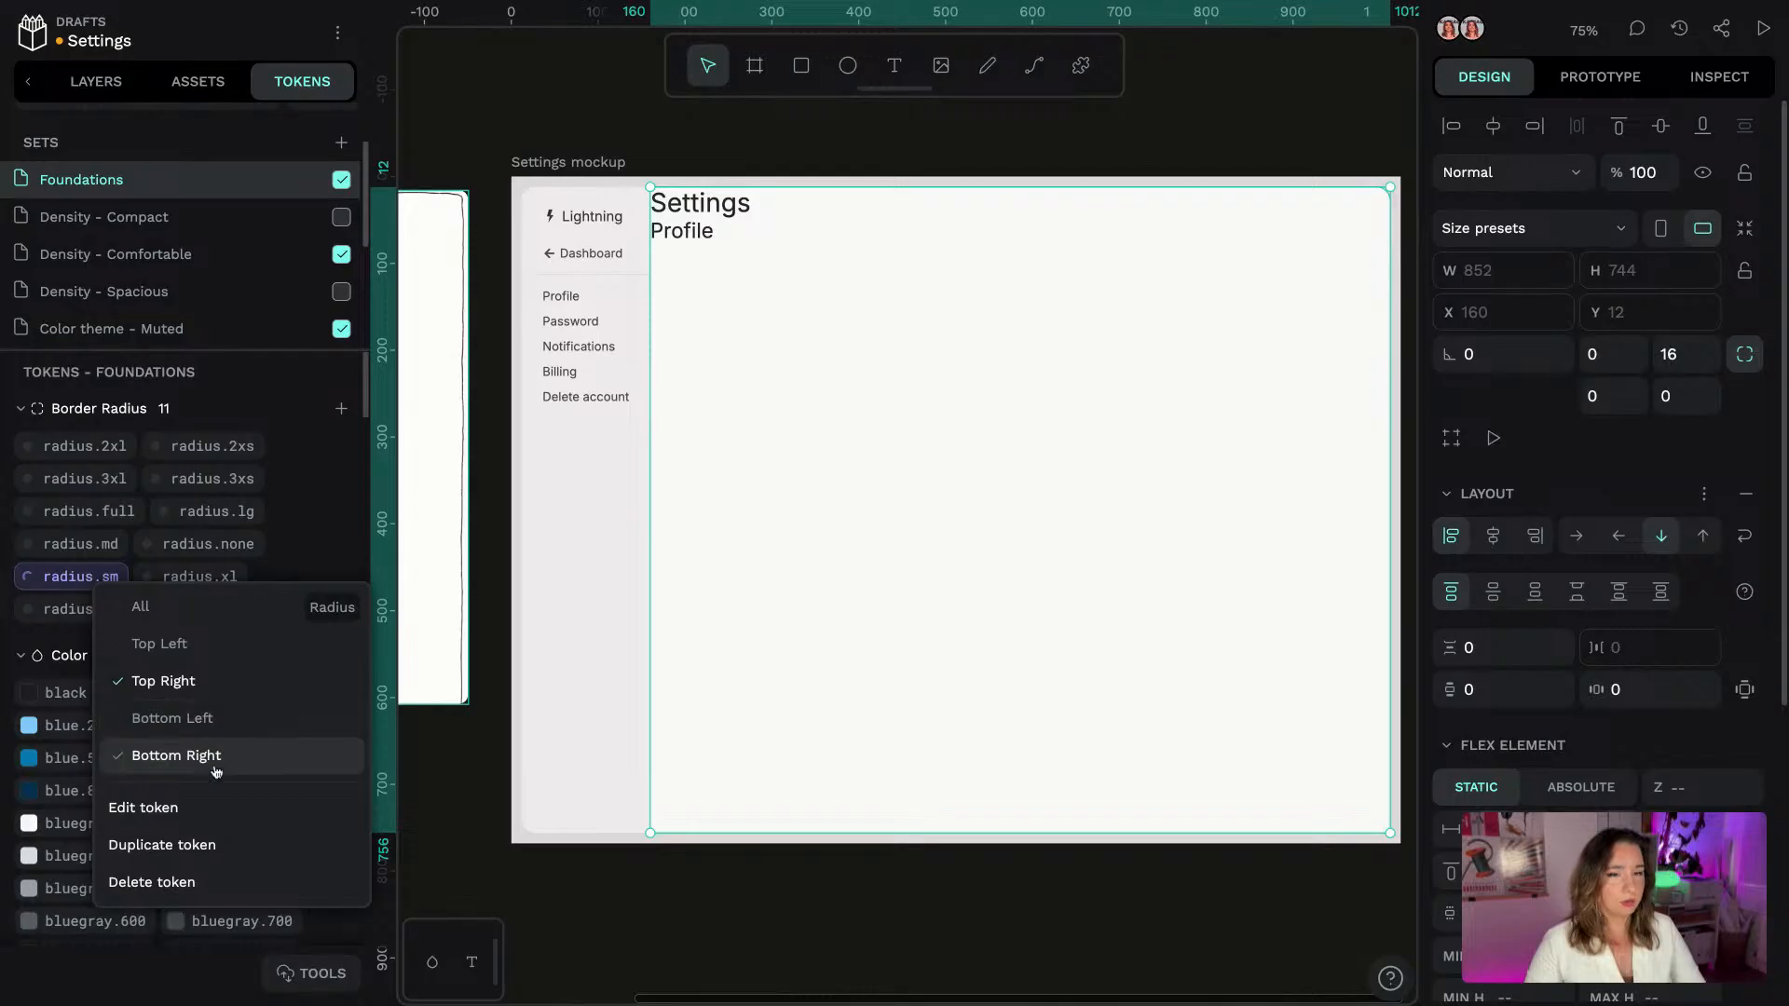
pyautogui.click(216, 751)
pyautogui.click(870, 147)
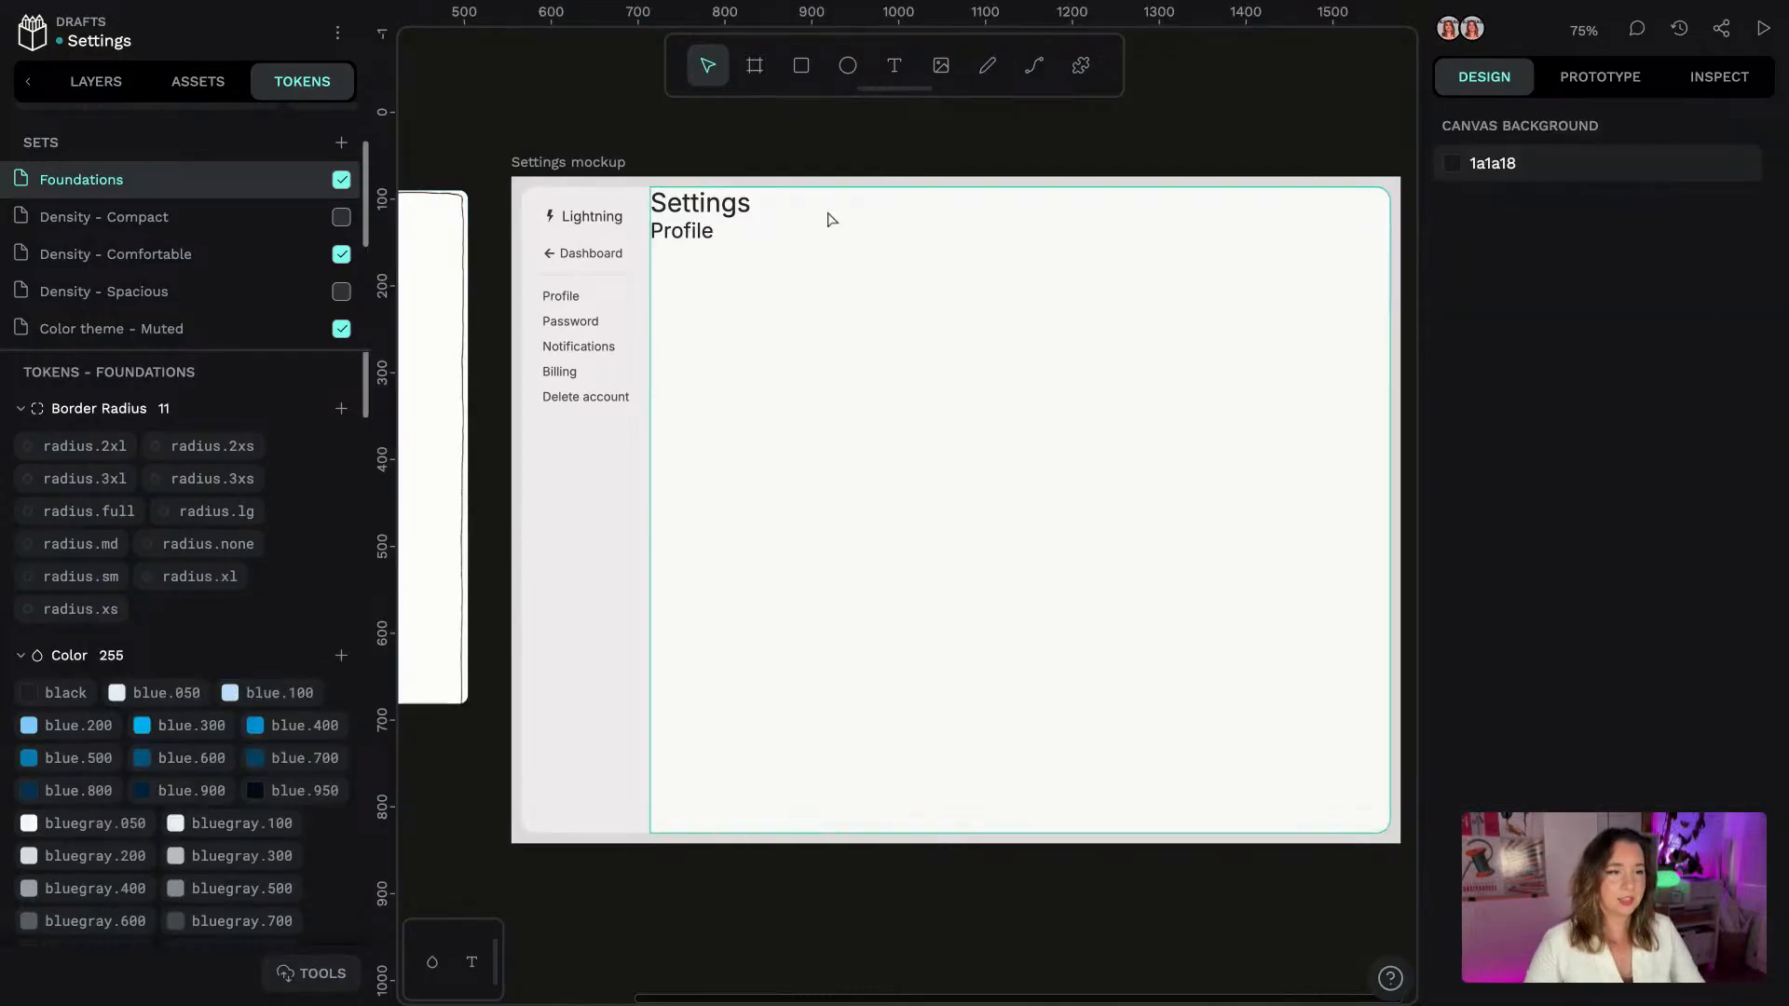
# Apply the spacing.md token from the Spacing set to all paddings of the main board
pyautogui.click(887, 439)
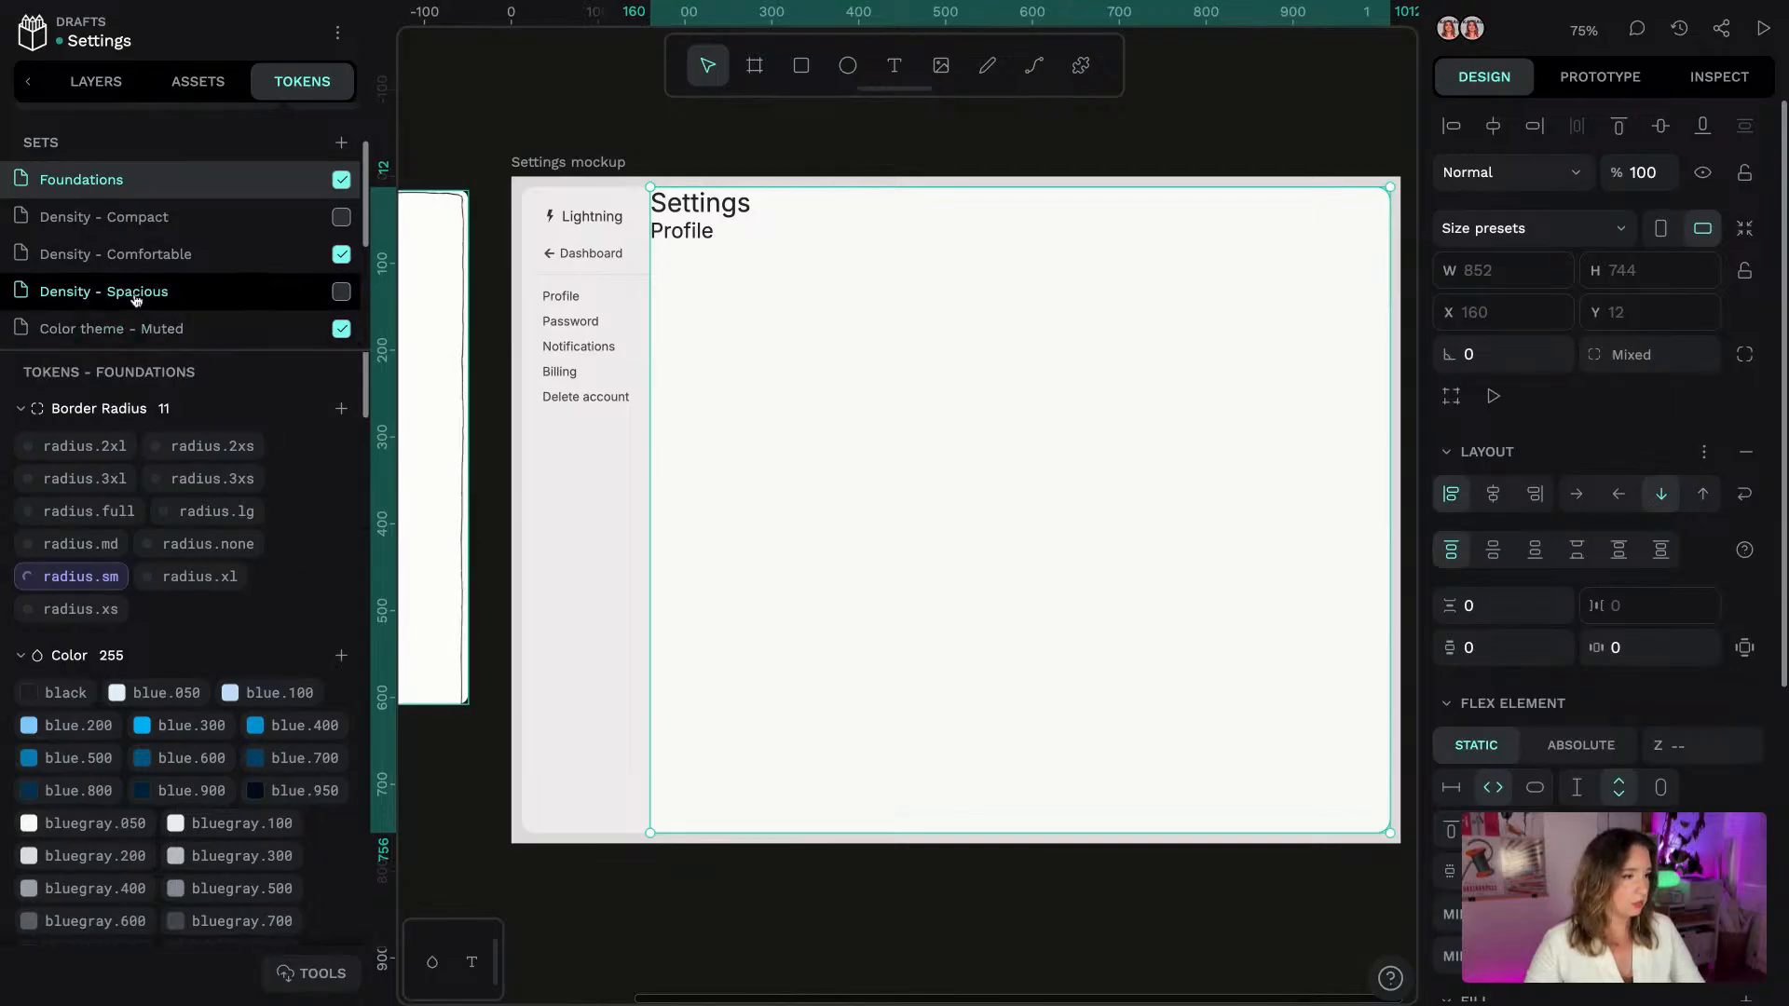
pyautogui.scroll(-3, 132, 289)
pyautogui.click(251, 317)
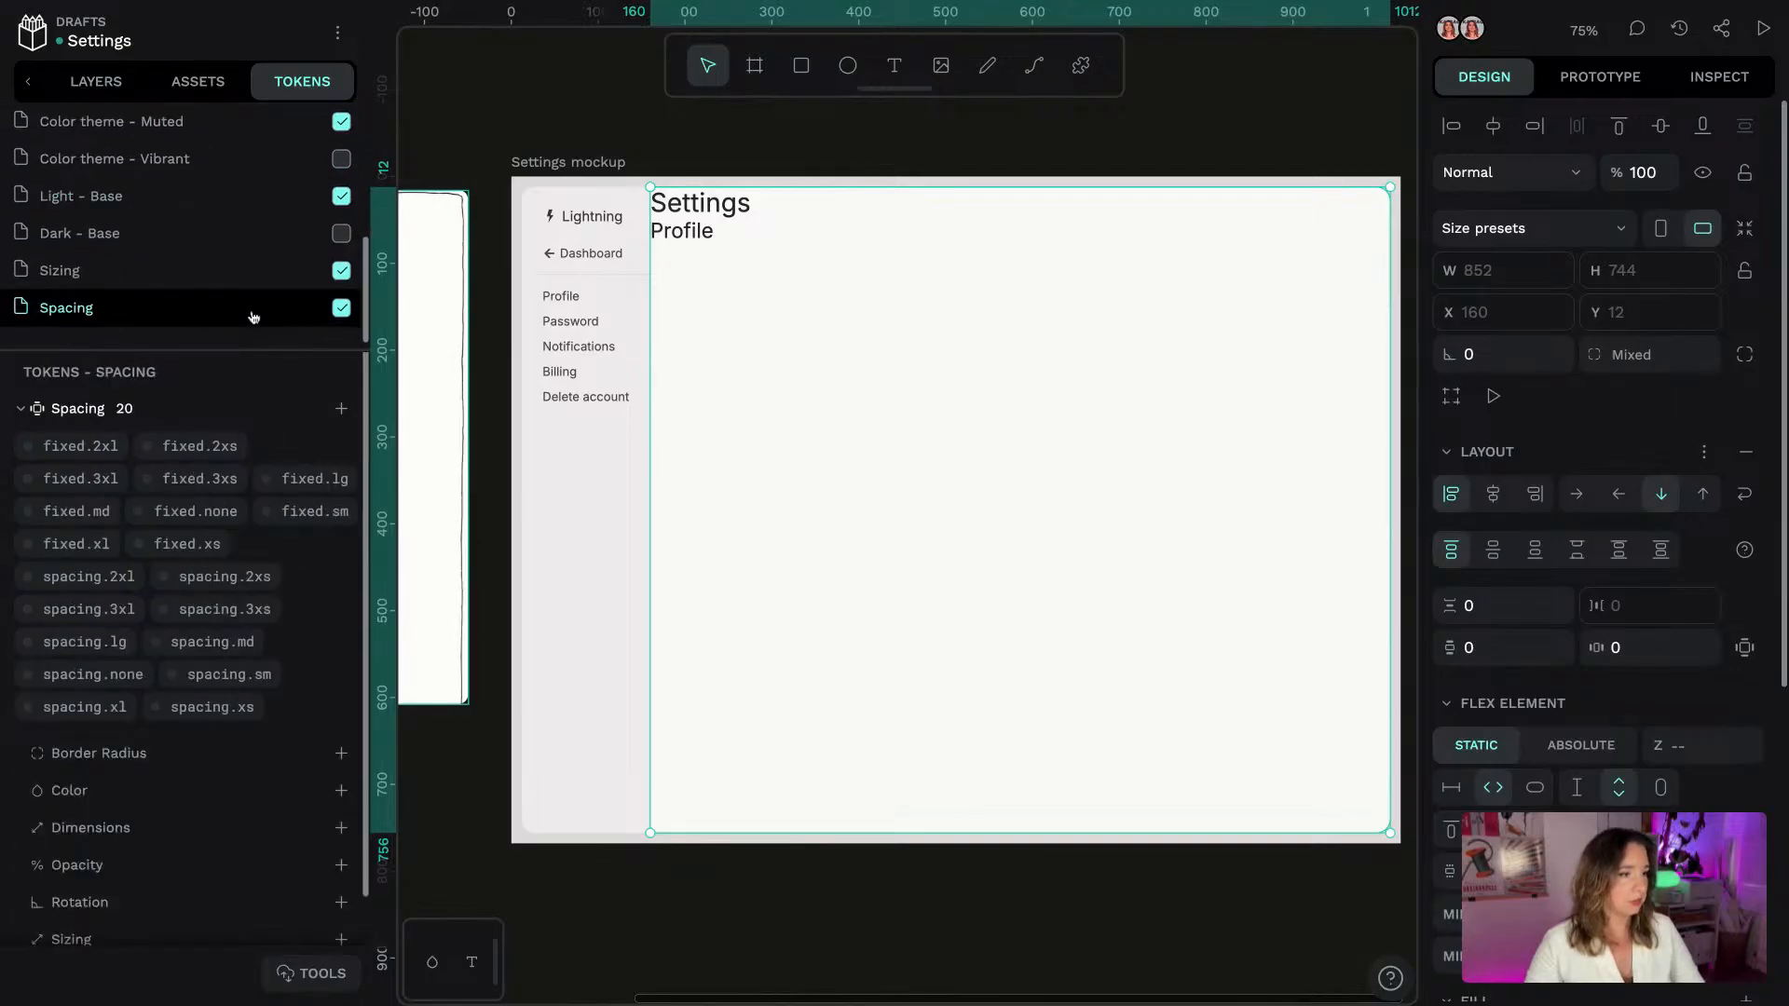
pyautogui.rightClick(237, 649)
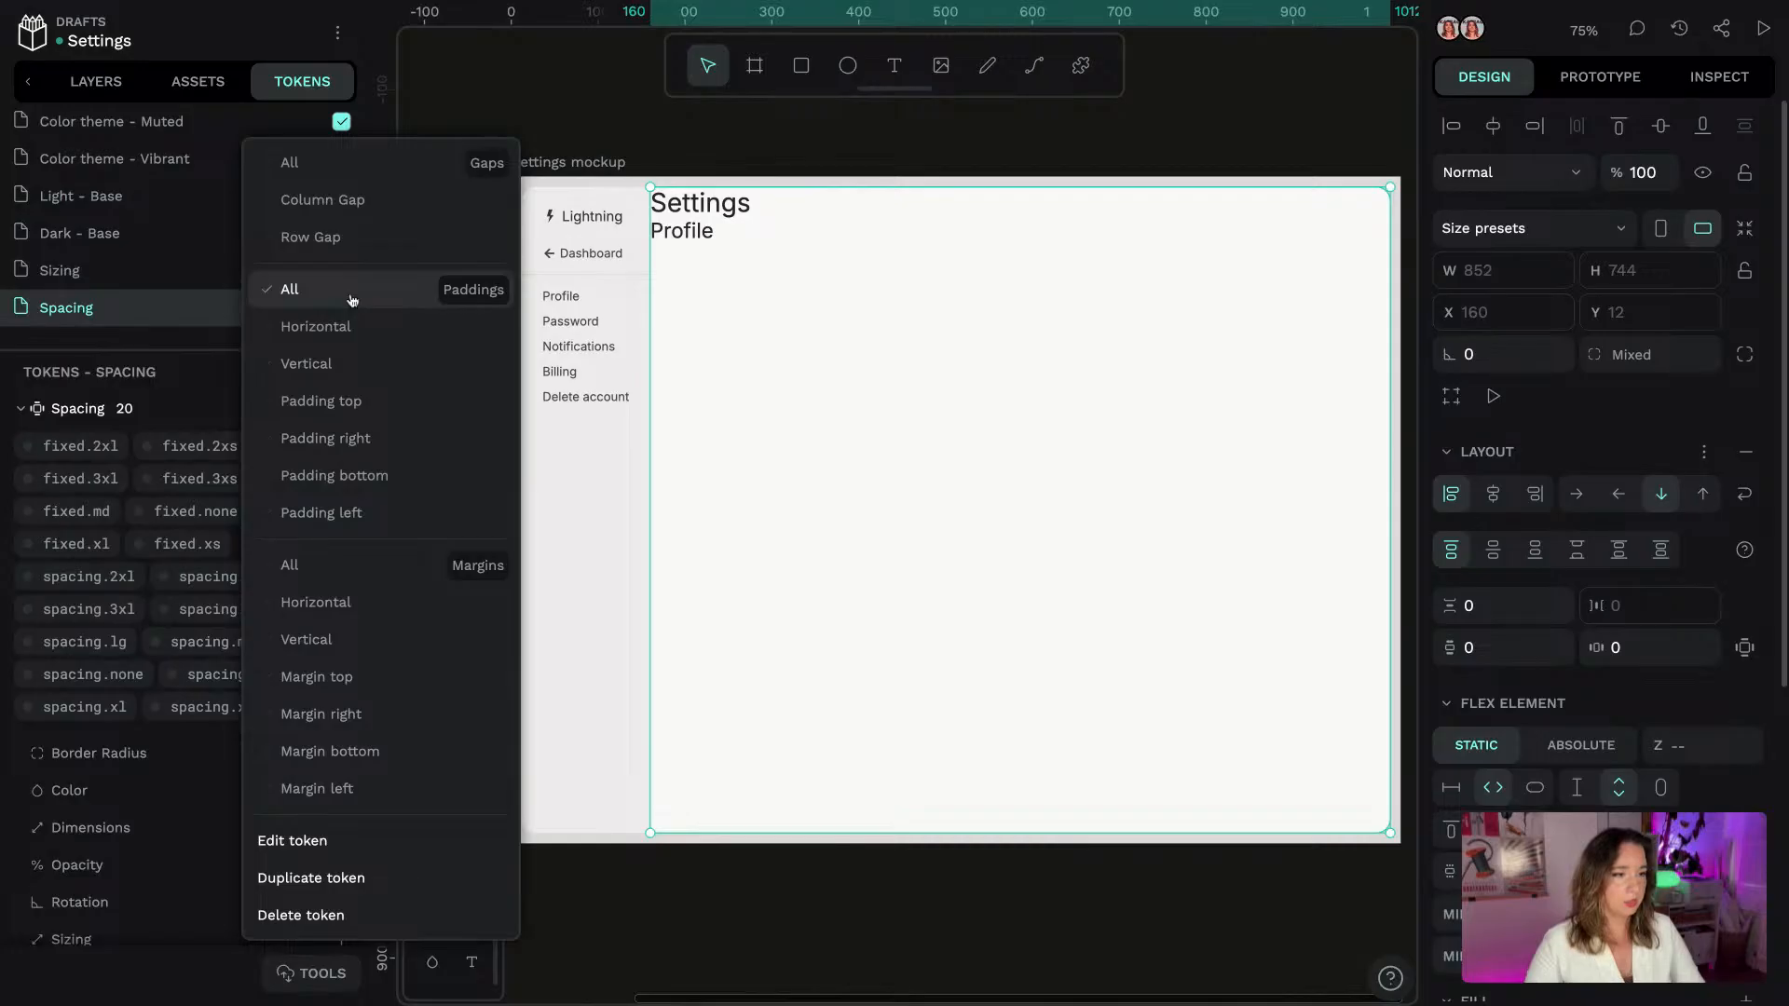
pyautogui.click(351, 296)
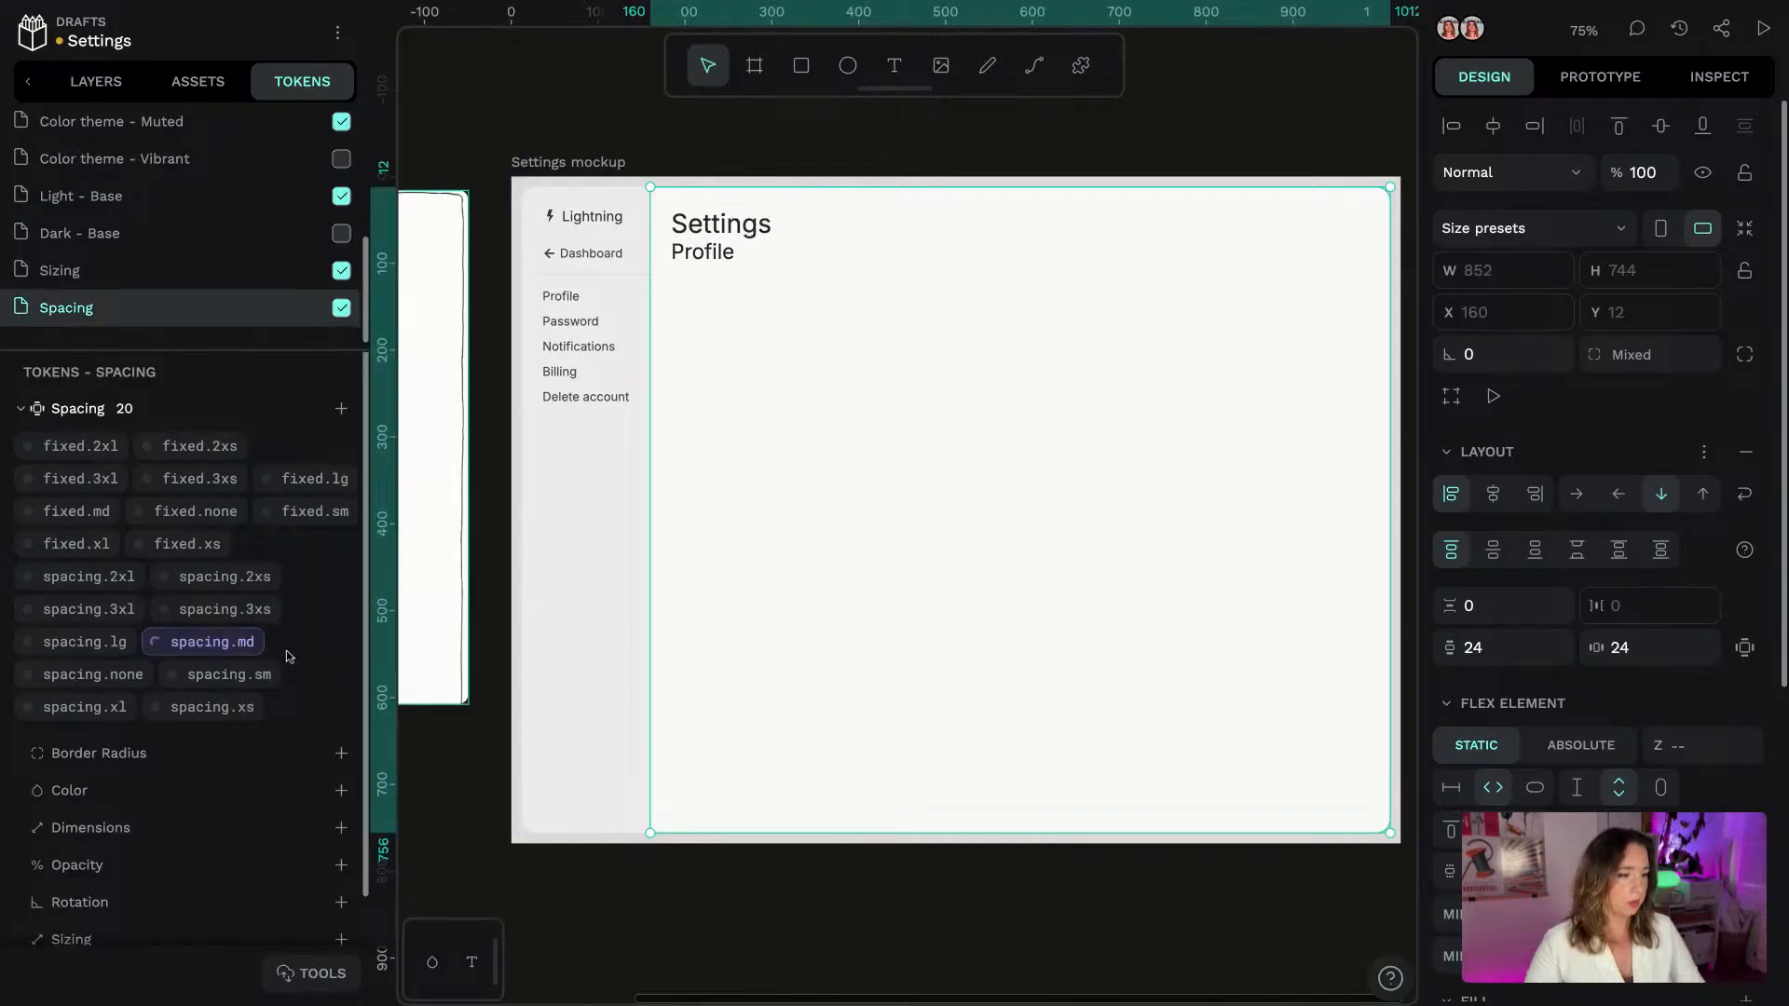
# Apply the spacing.lg token to the main board's vertical padding and extend it to all its paddings
pyautogui.rightClick(93, 641)
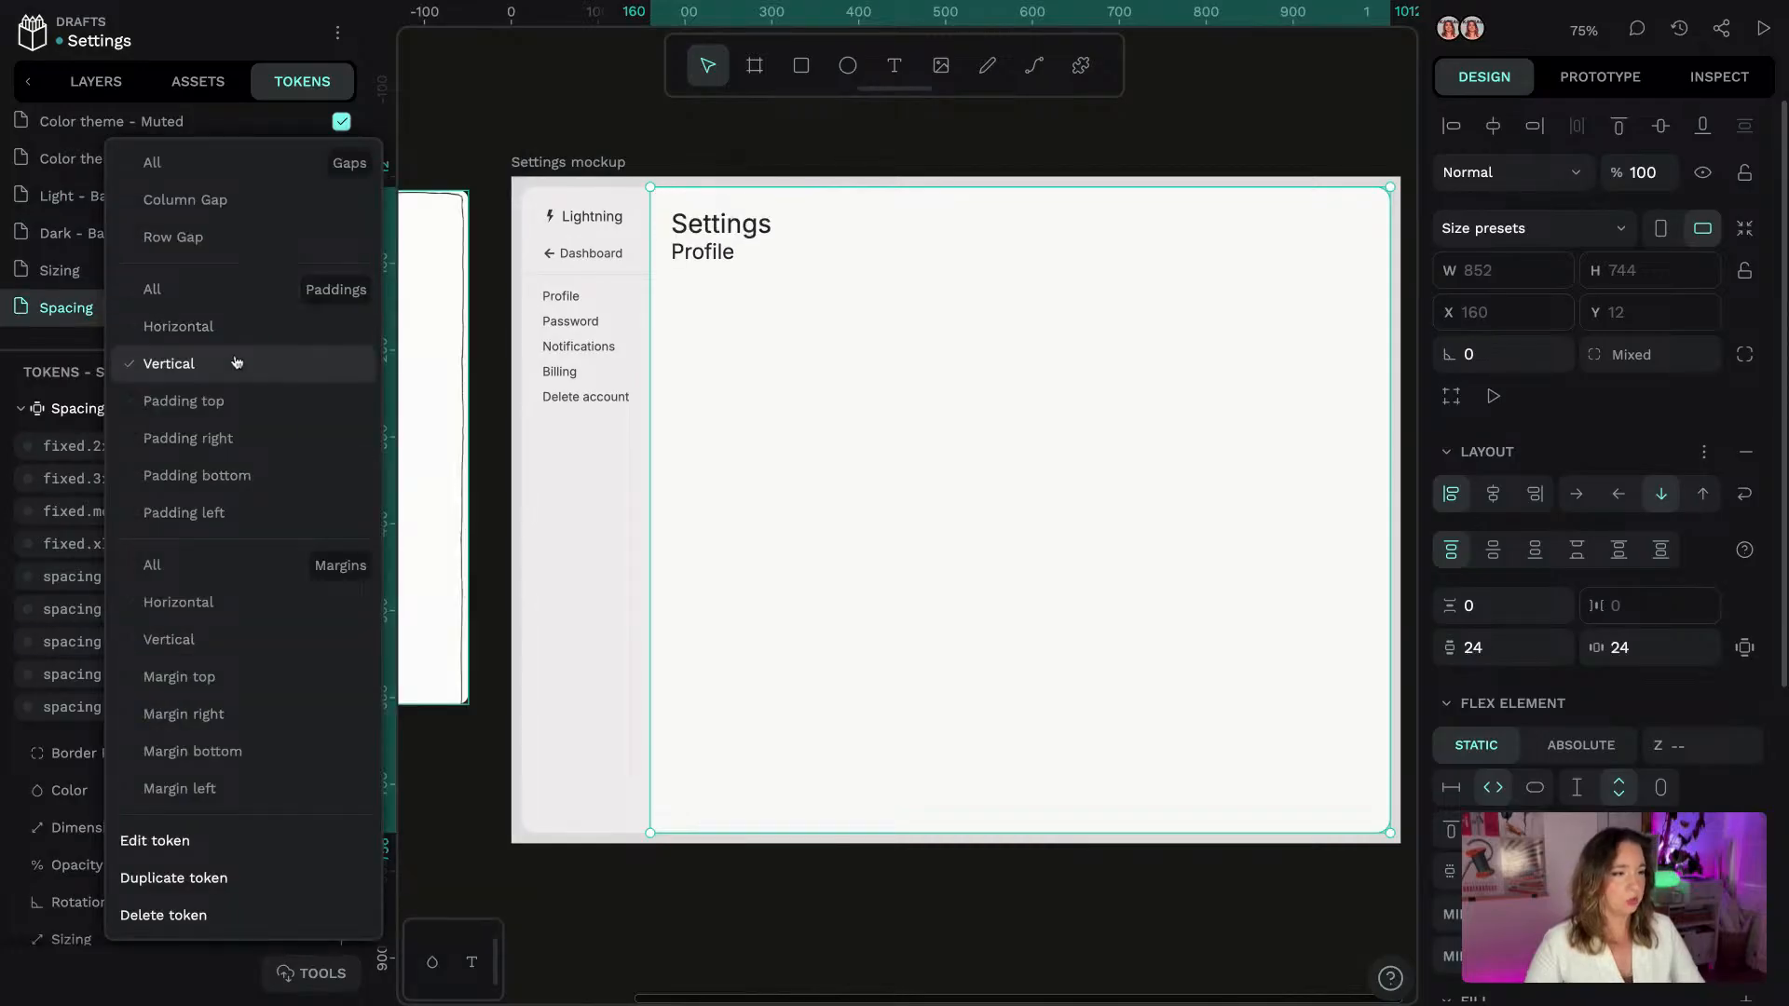
pyautogui.click(237, 362)
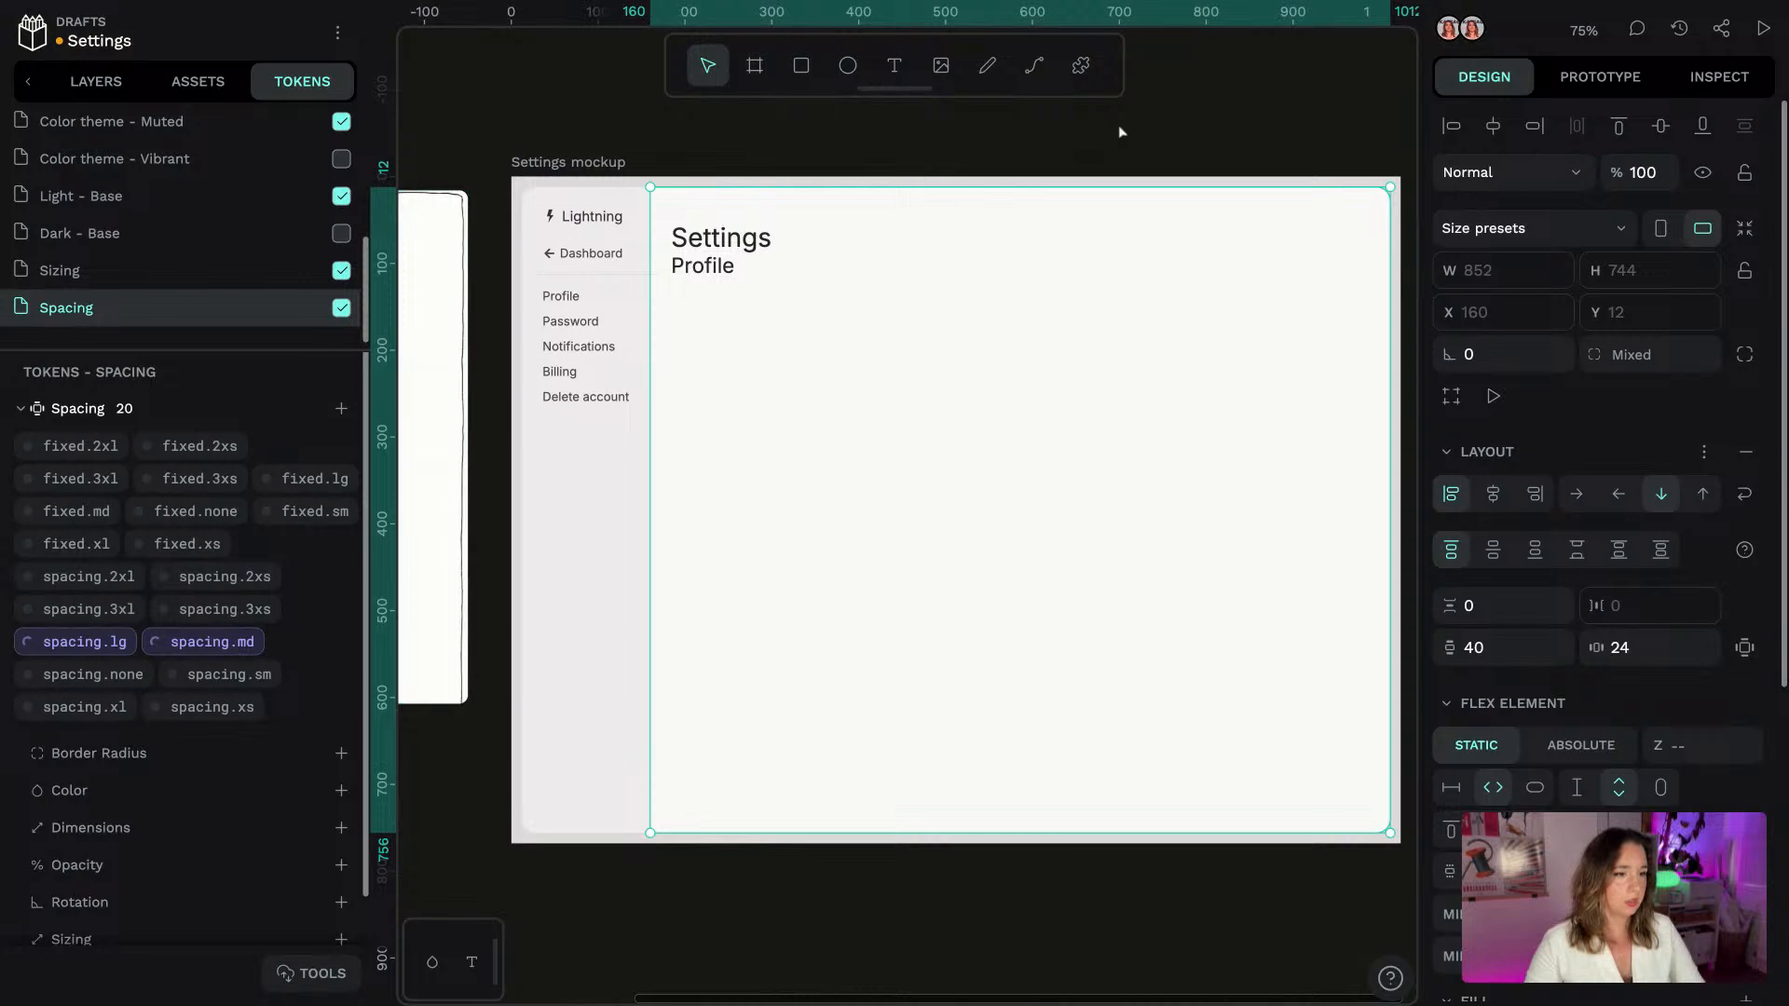
pyautogui.rightClick(93, 641)
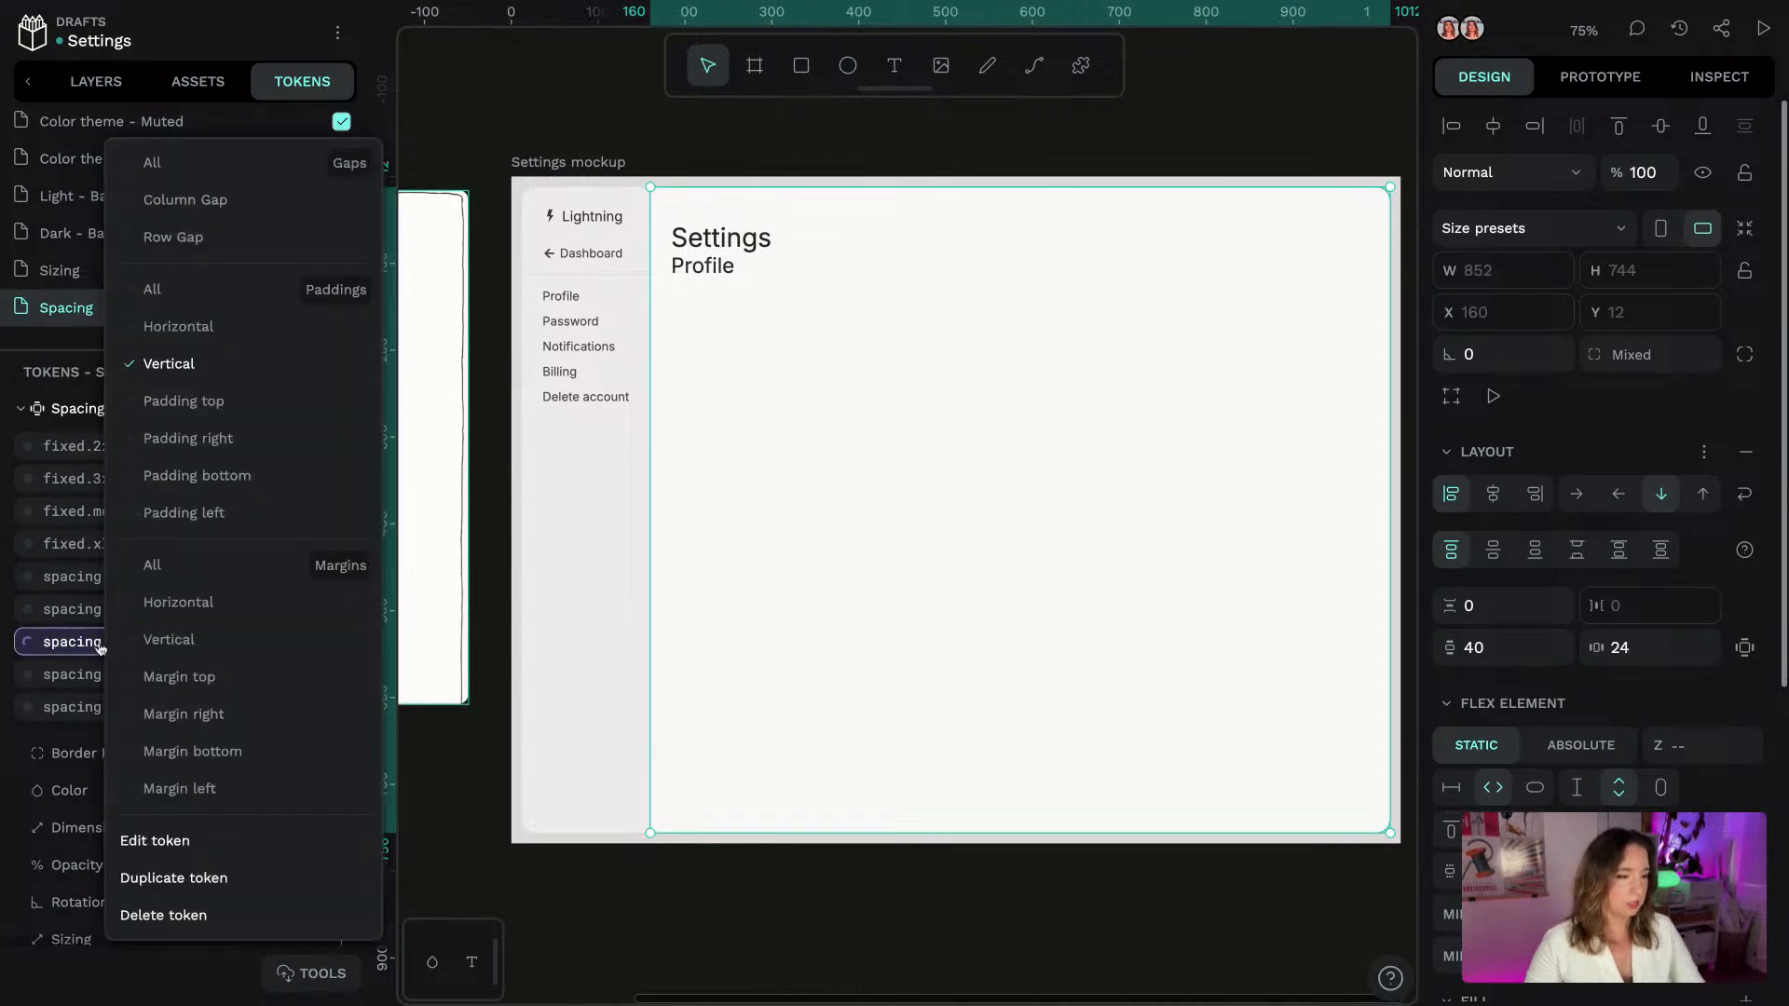
pyautogui.click(203, 290)
pyautogui.click(1189, 119)
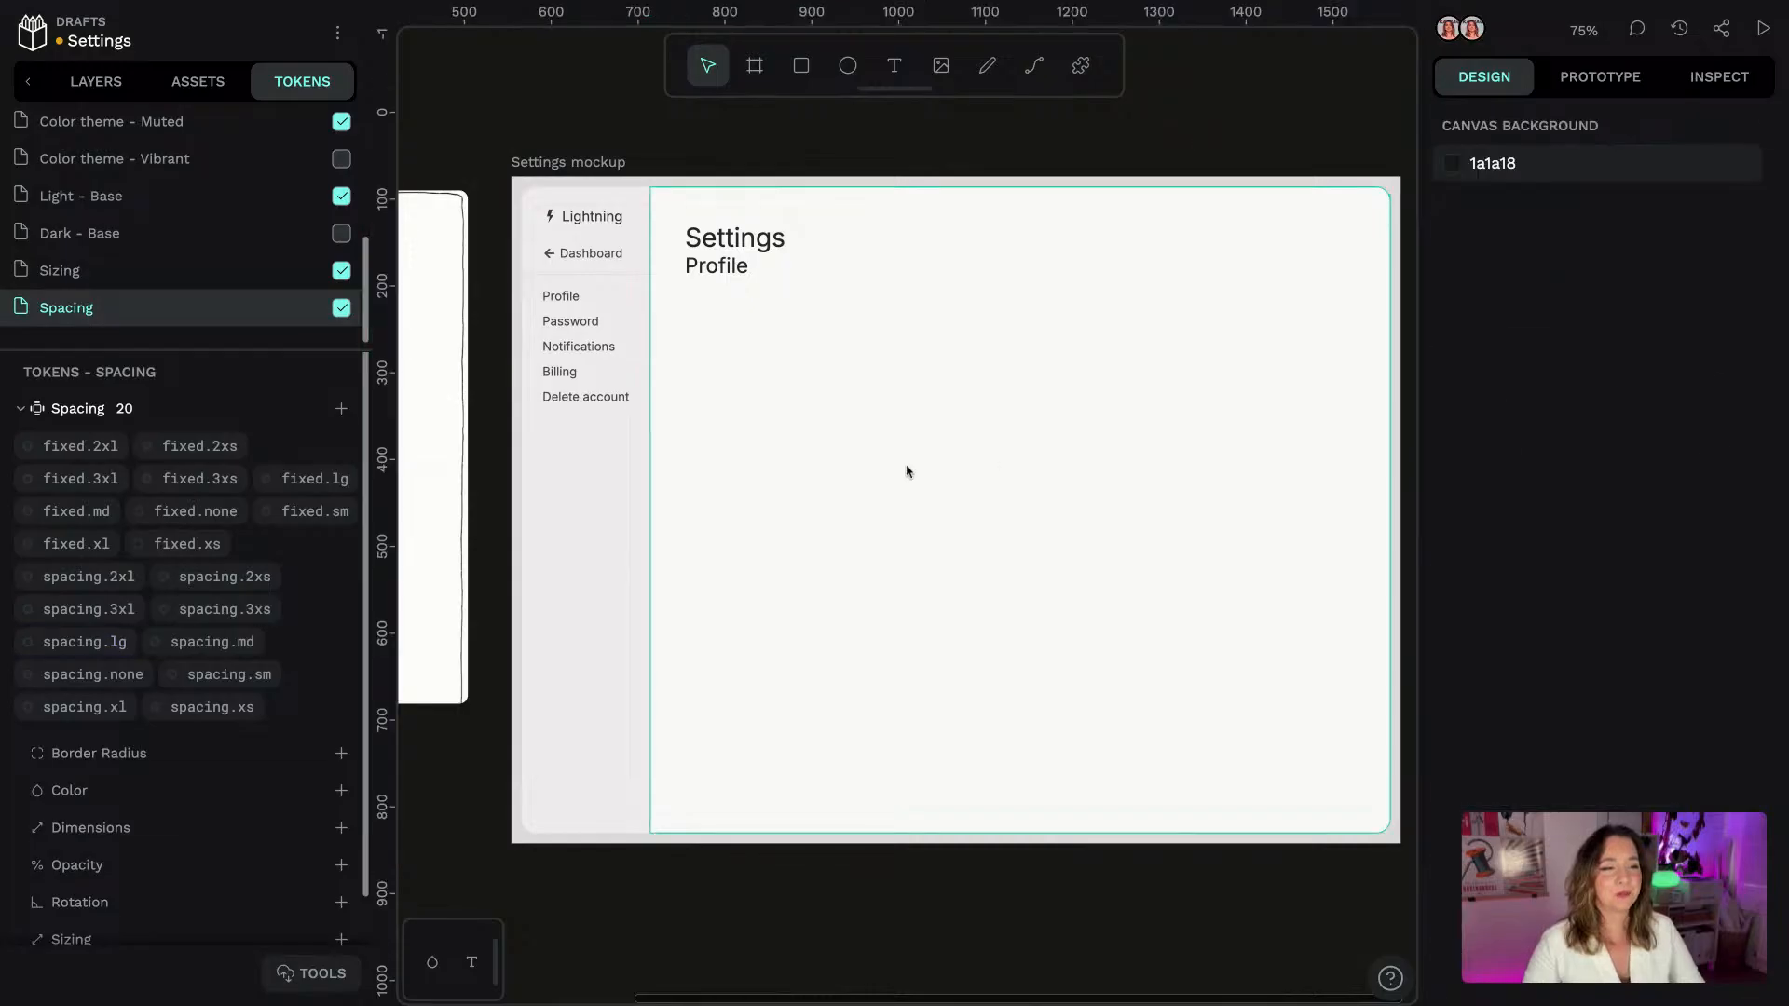
# Apply the spacing.sm token from the Spacing set to all gaps of the main board
pyautogui.click(717, 264)
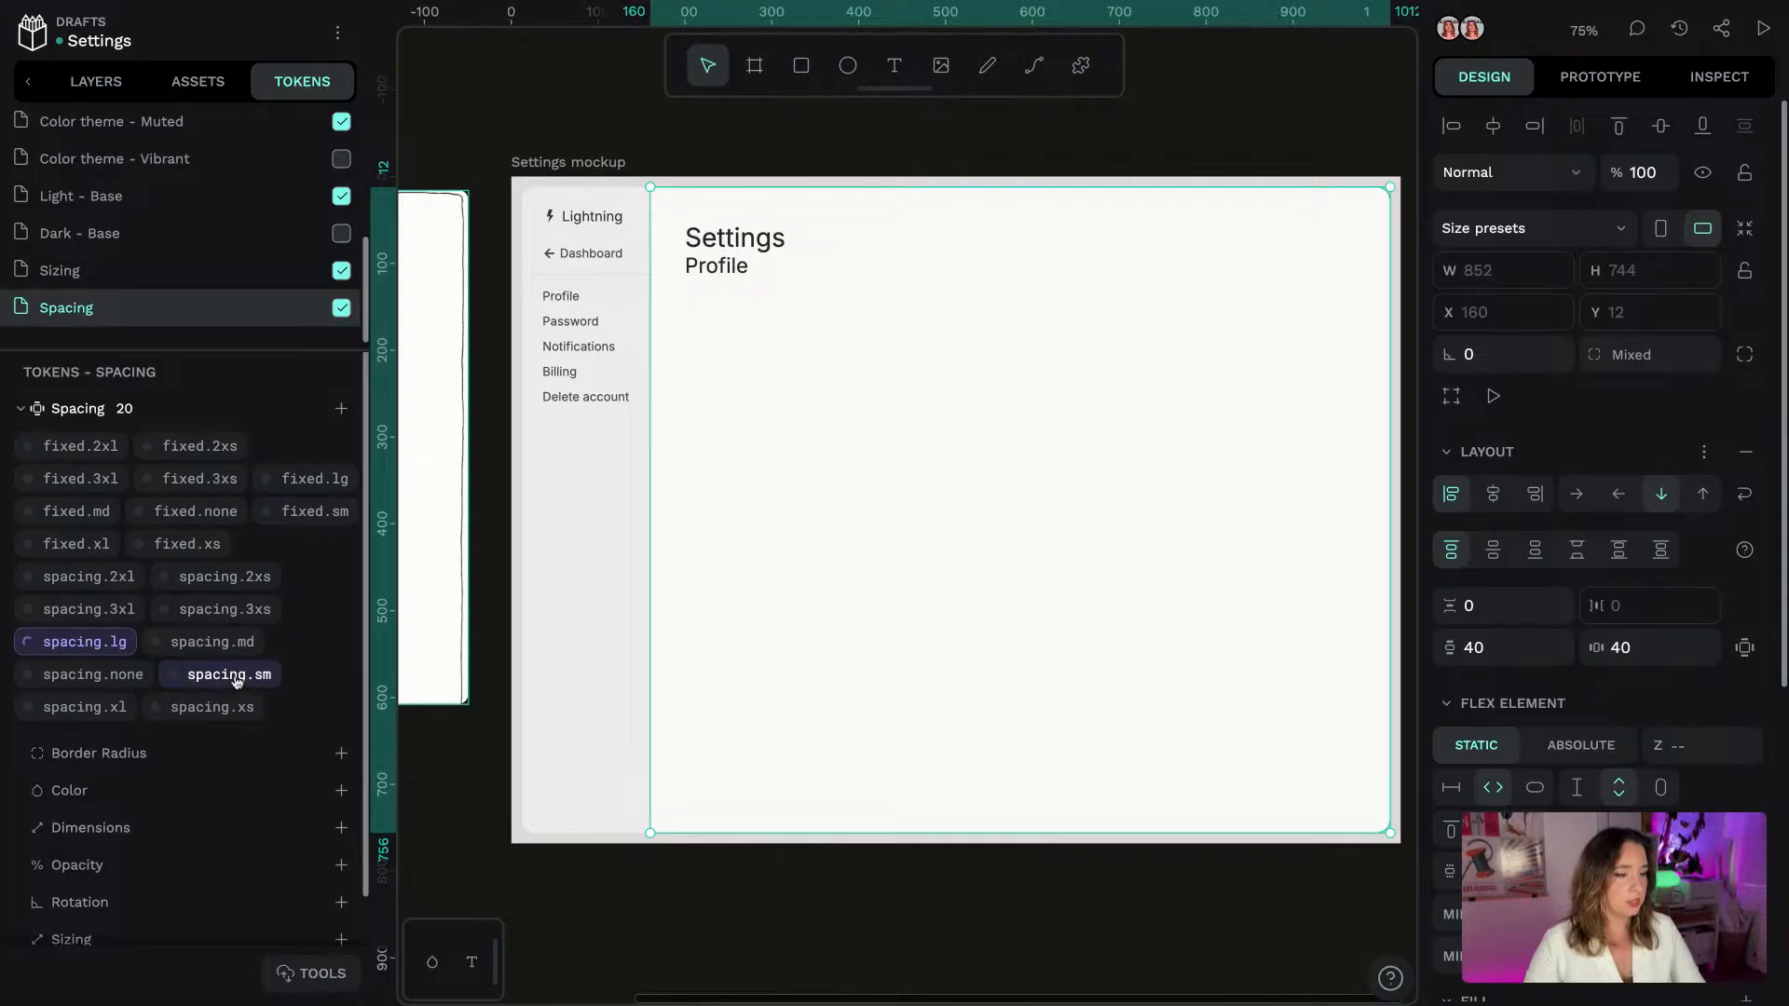
pyautogui.rightClick(236, 681)
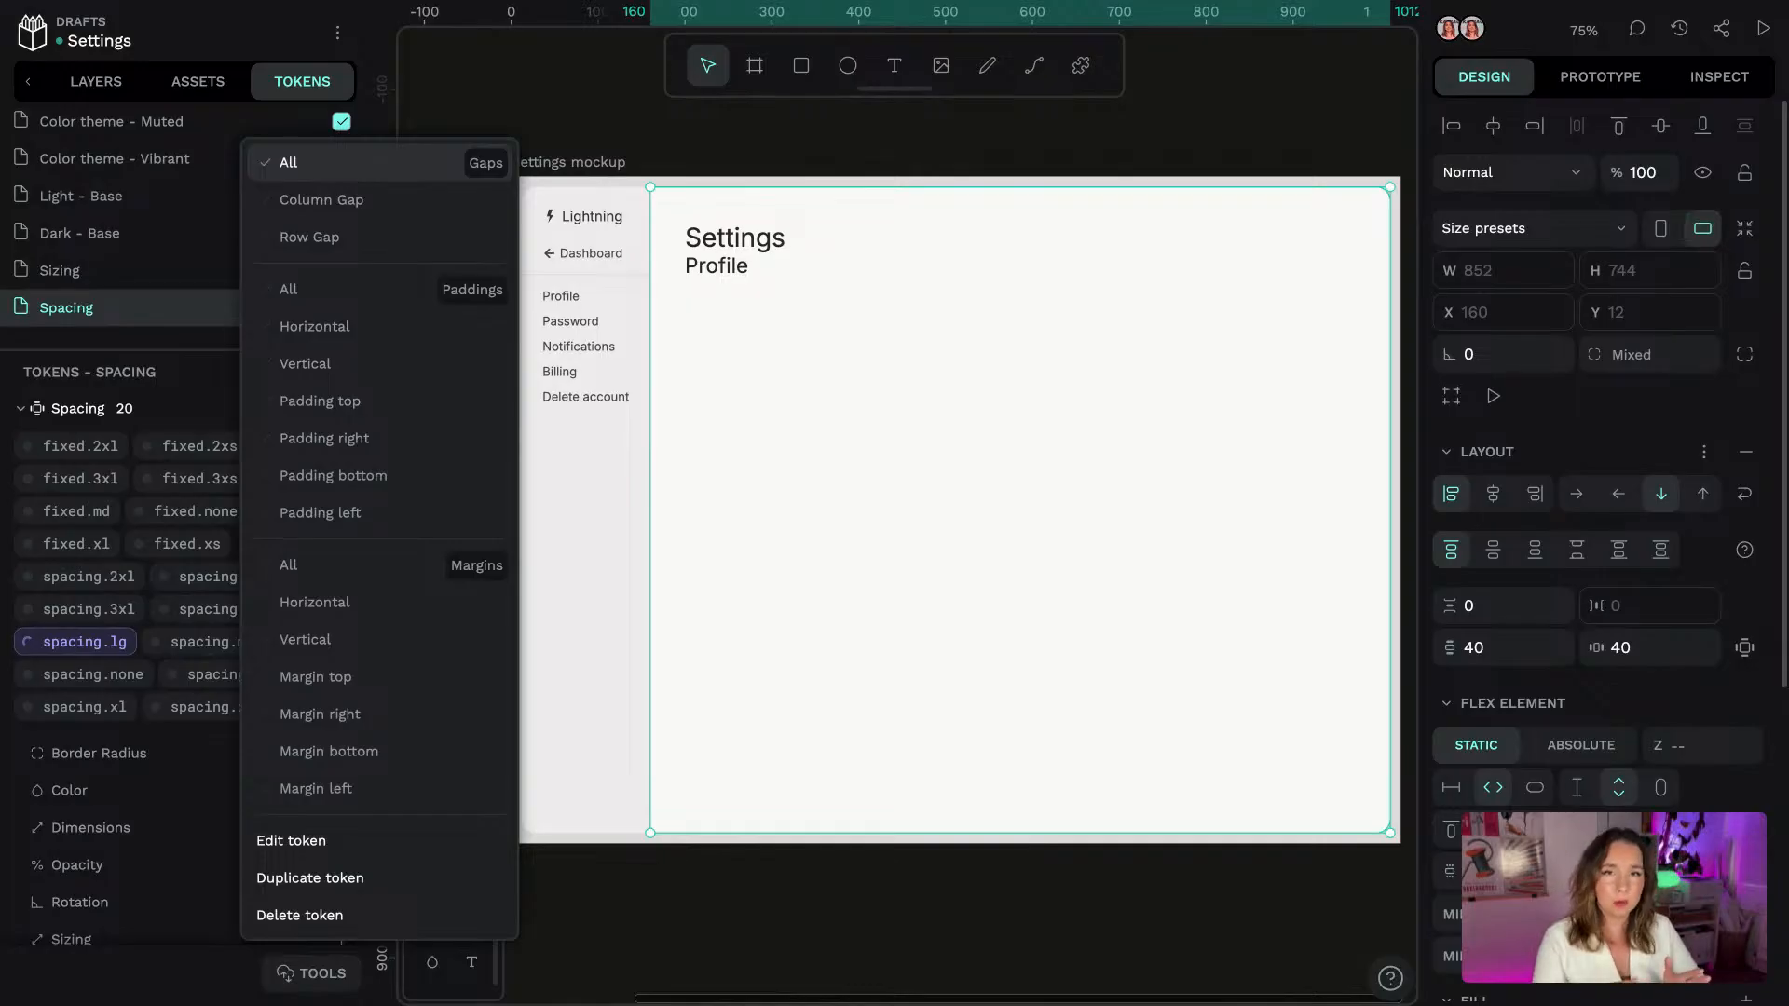
pyautogui.click(288, 162)
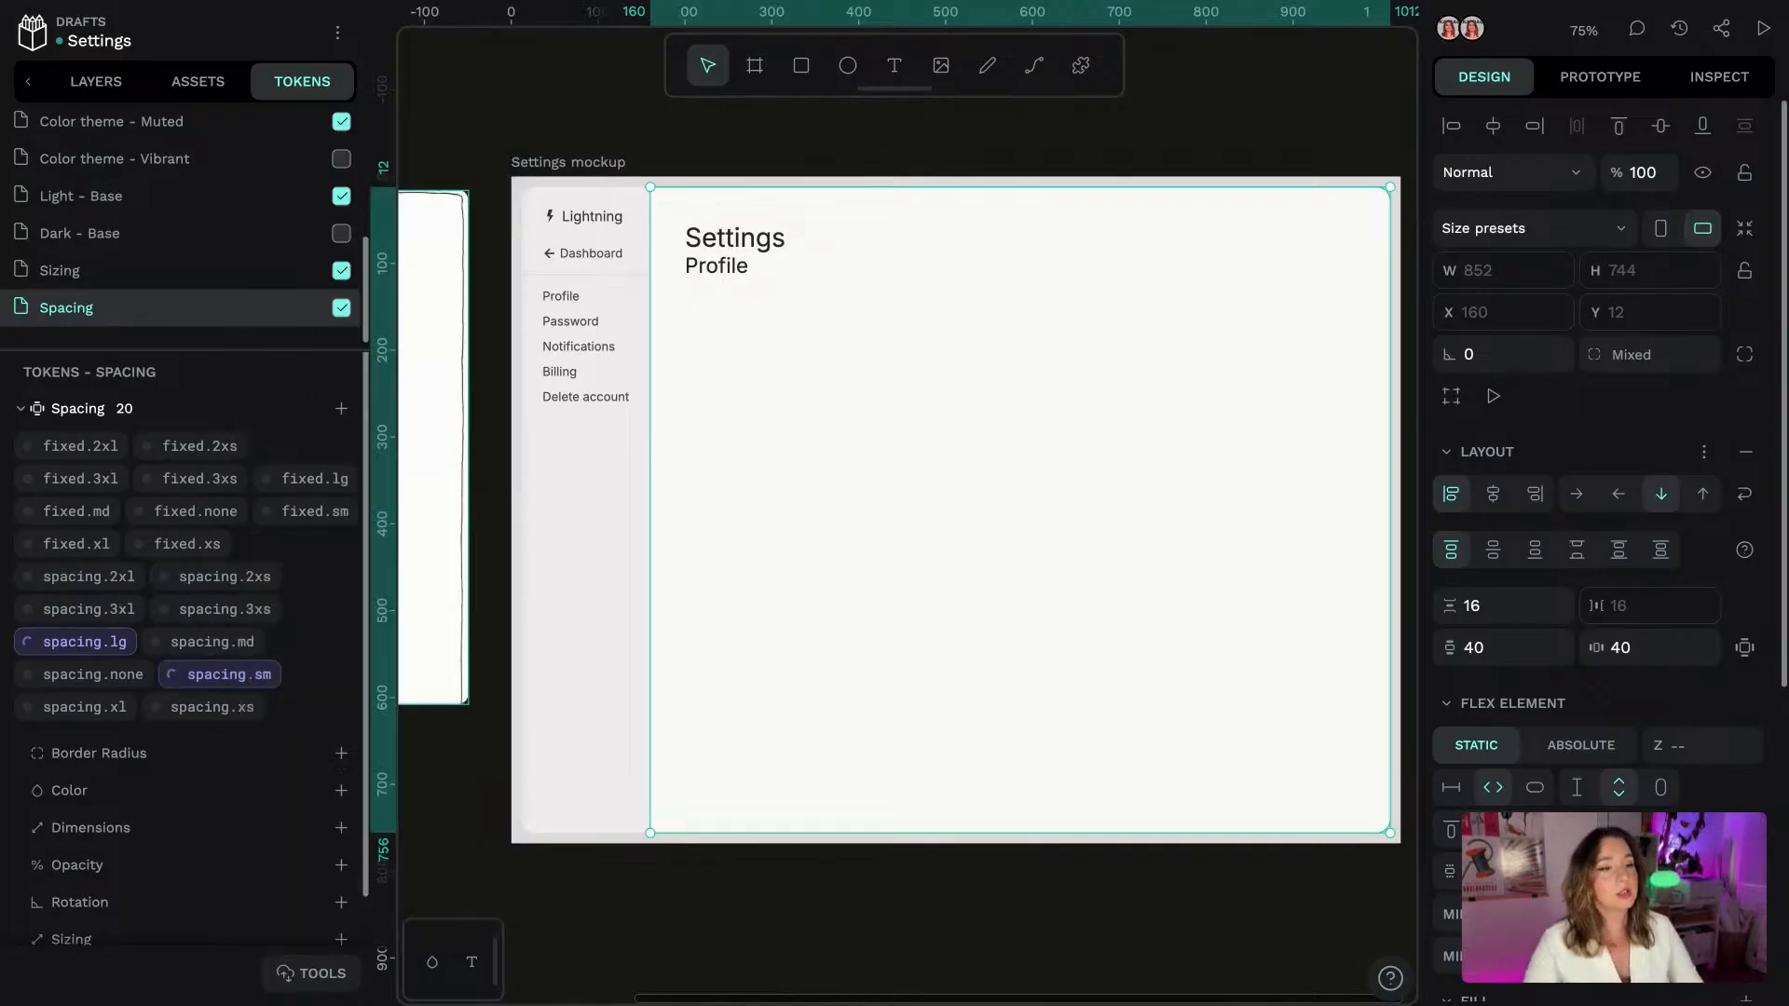
pyautogui.click(1130, 131)
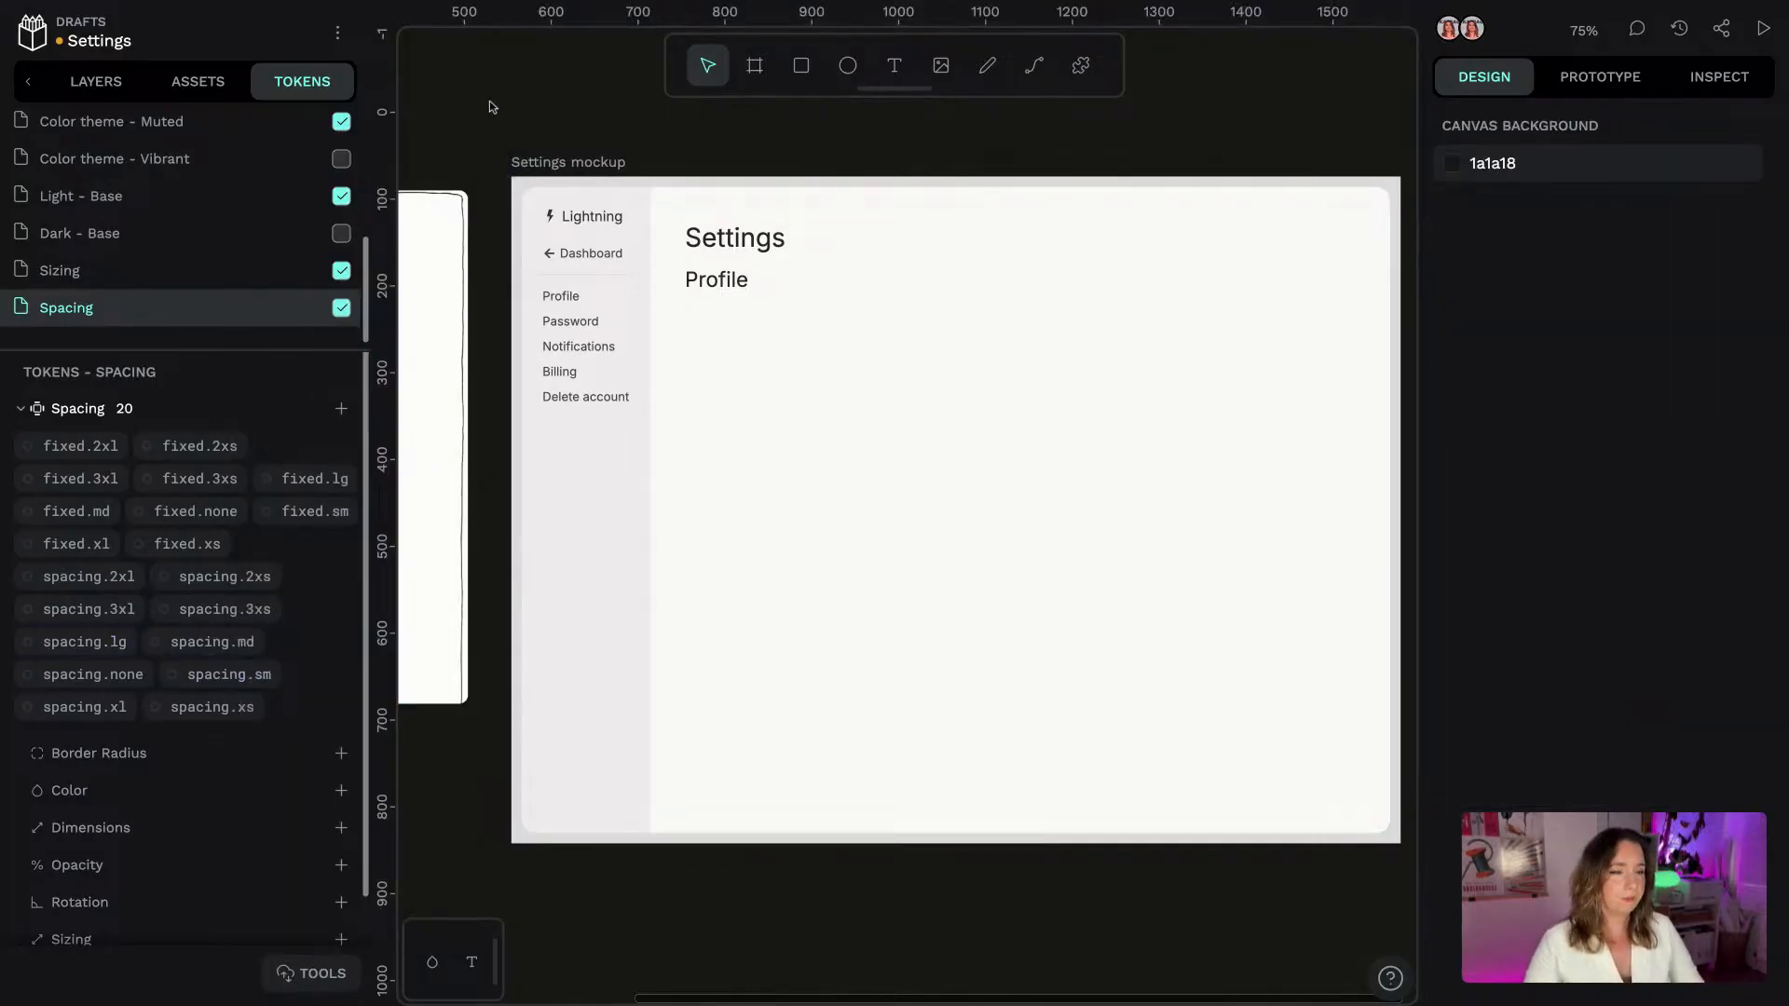
# Inspect the size, fill and layout properties of the Settings mockup board and its main board
pyautogui.hscroll(-5, 548, 109)
pyautogui.hscroll(2, 548, 109)
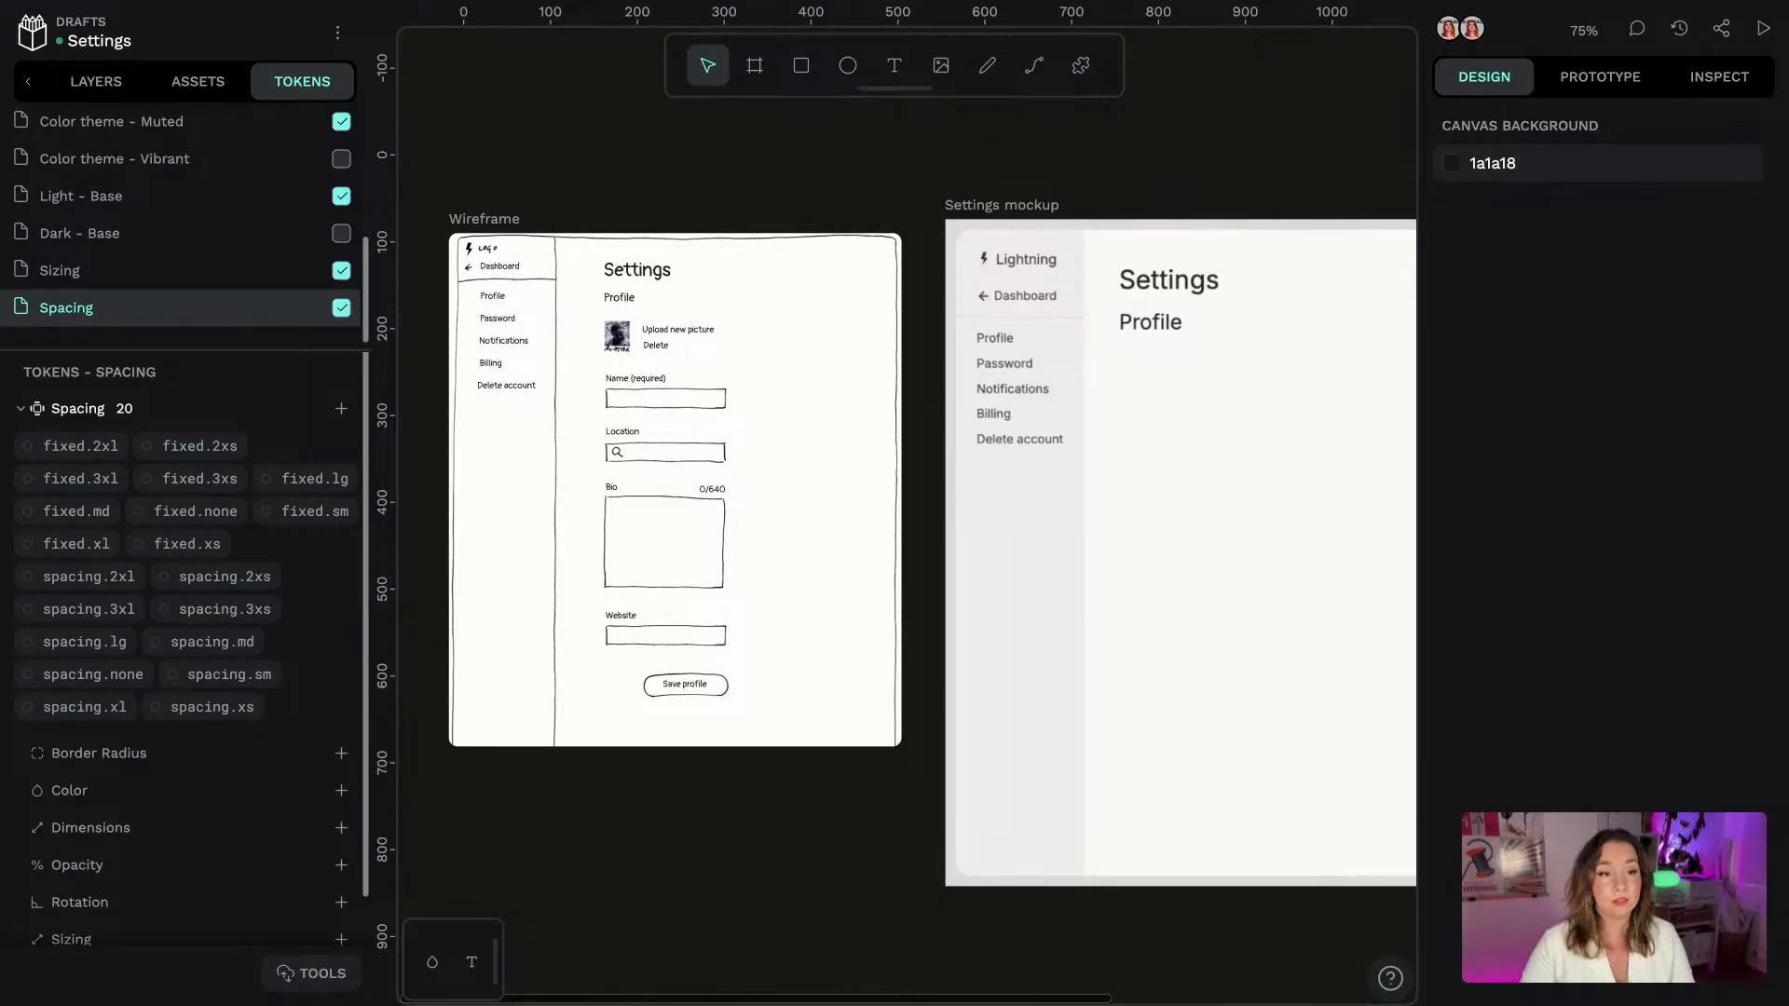
pyautogui.click(1025, 203)
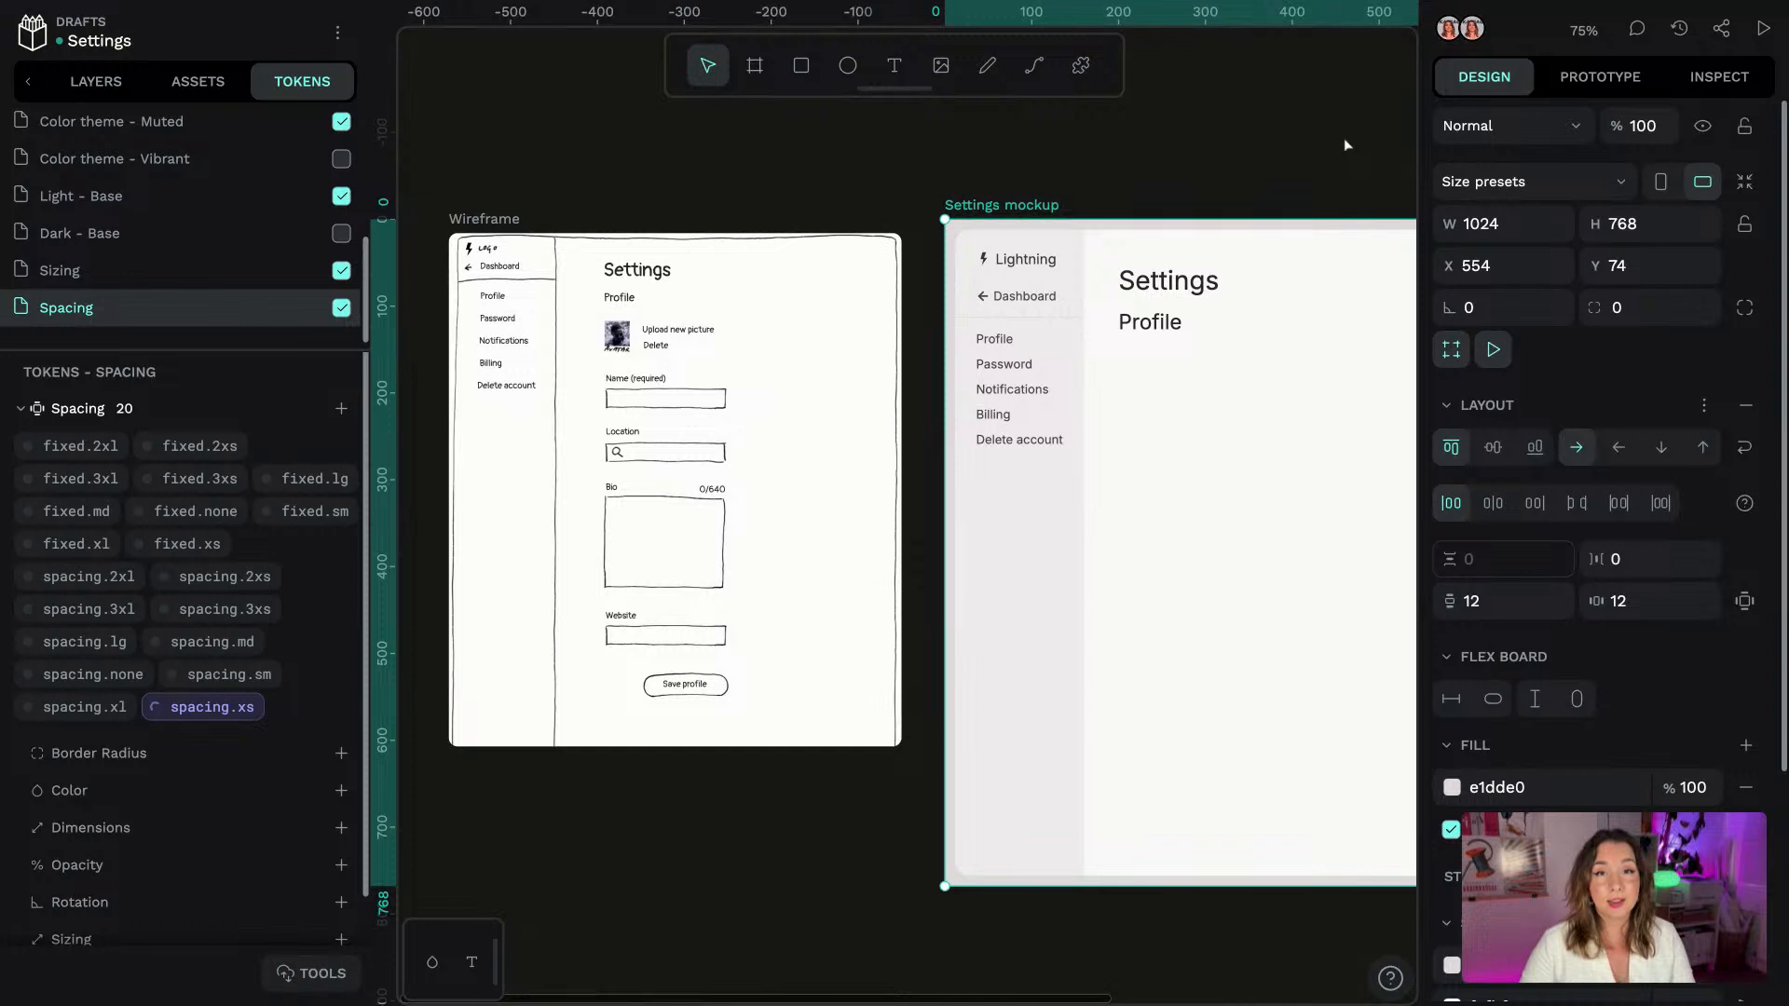
pyautogui.click(1722, 82)
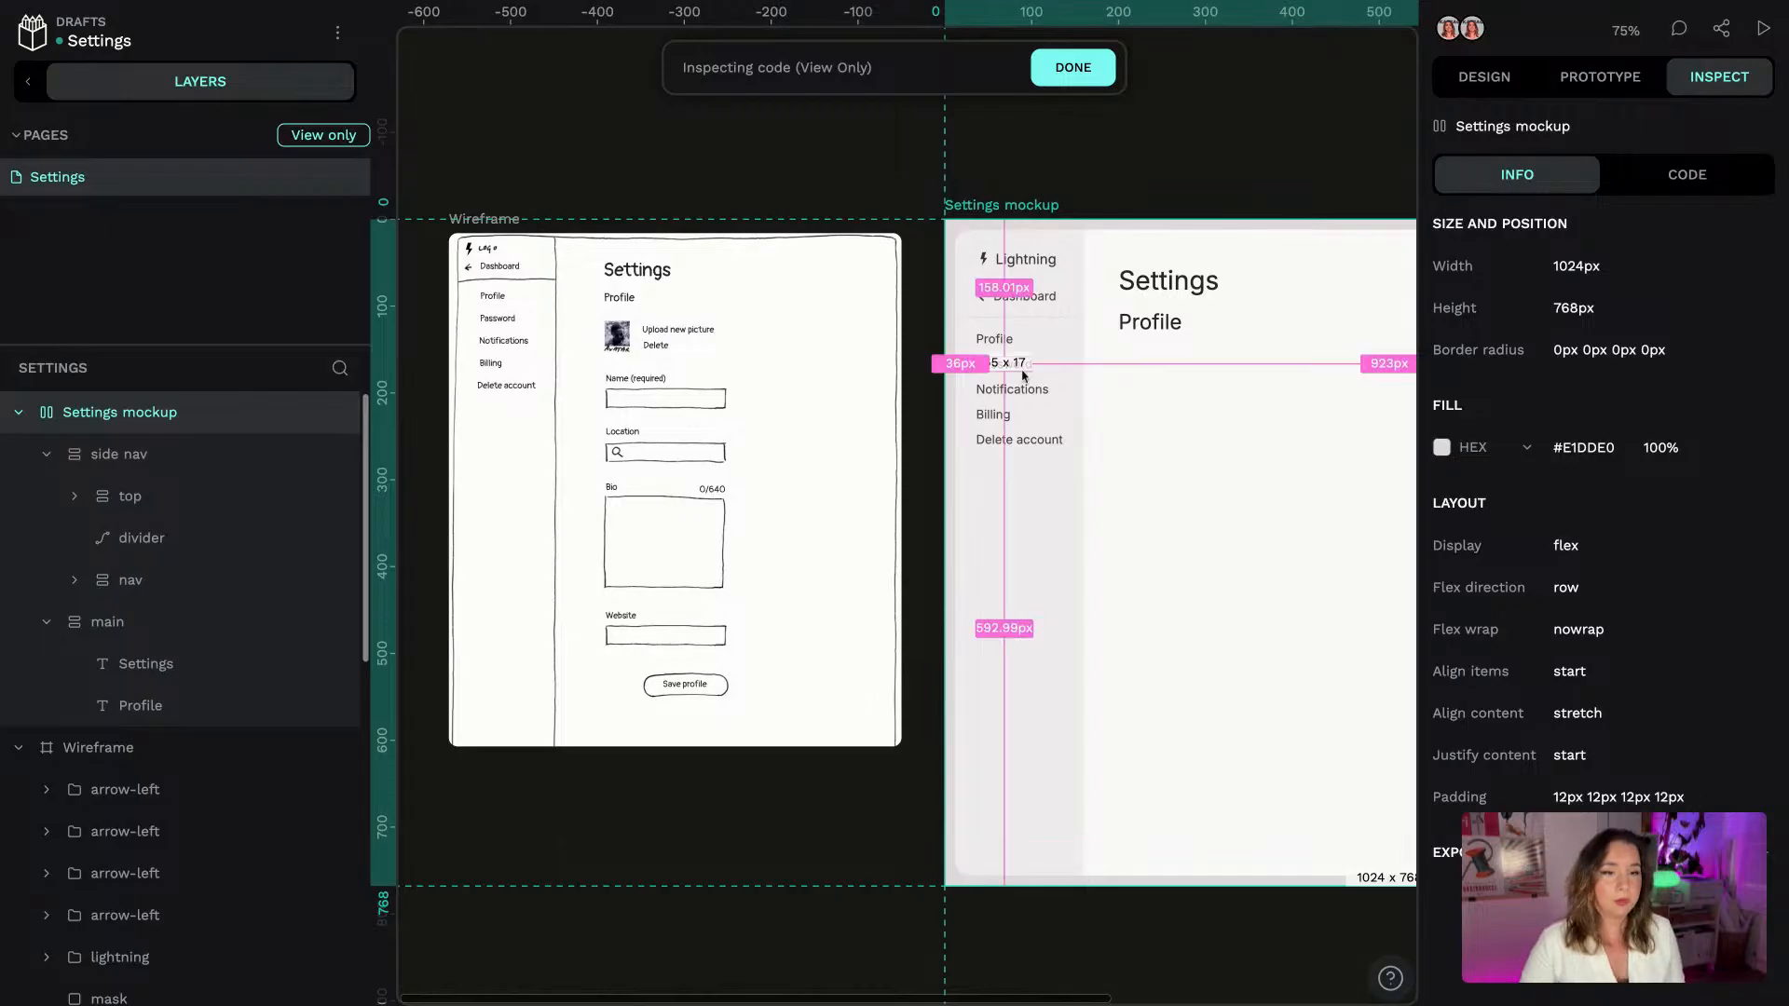
pyautogui.click(1141, 308)
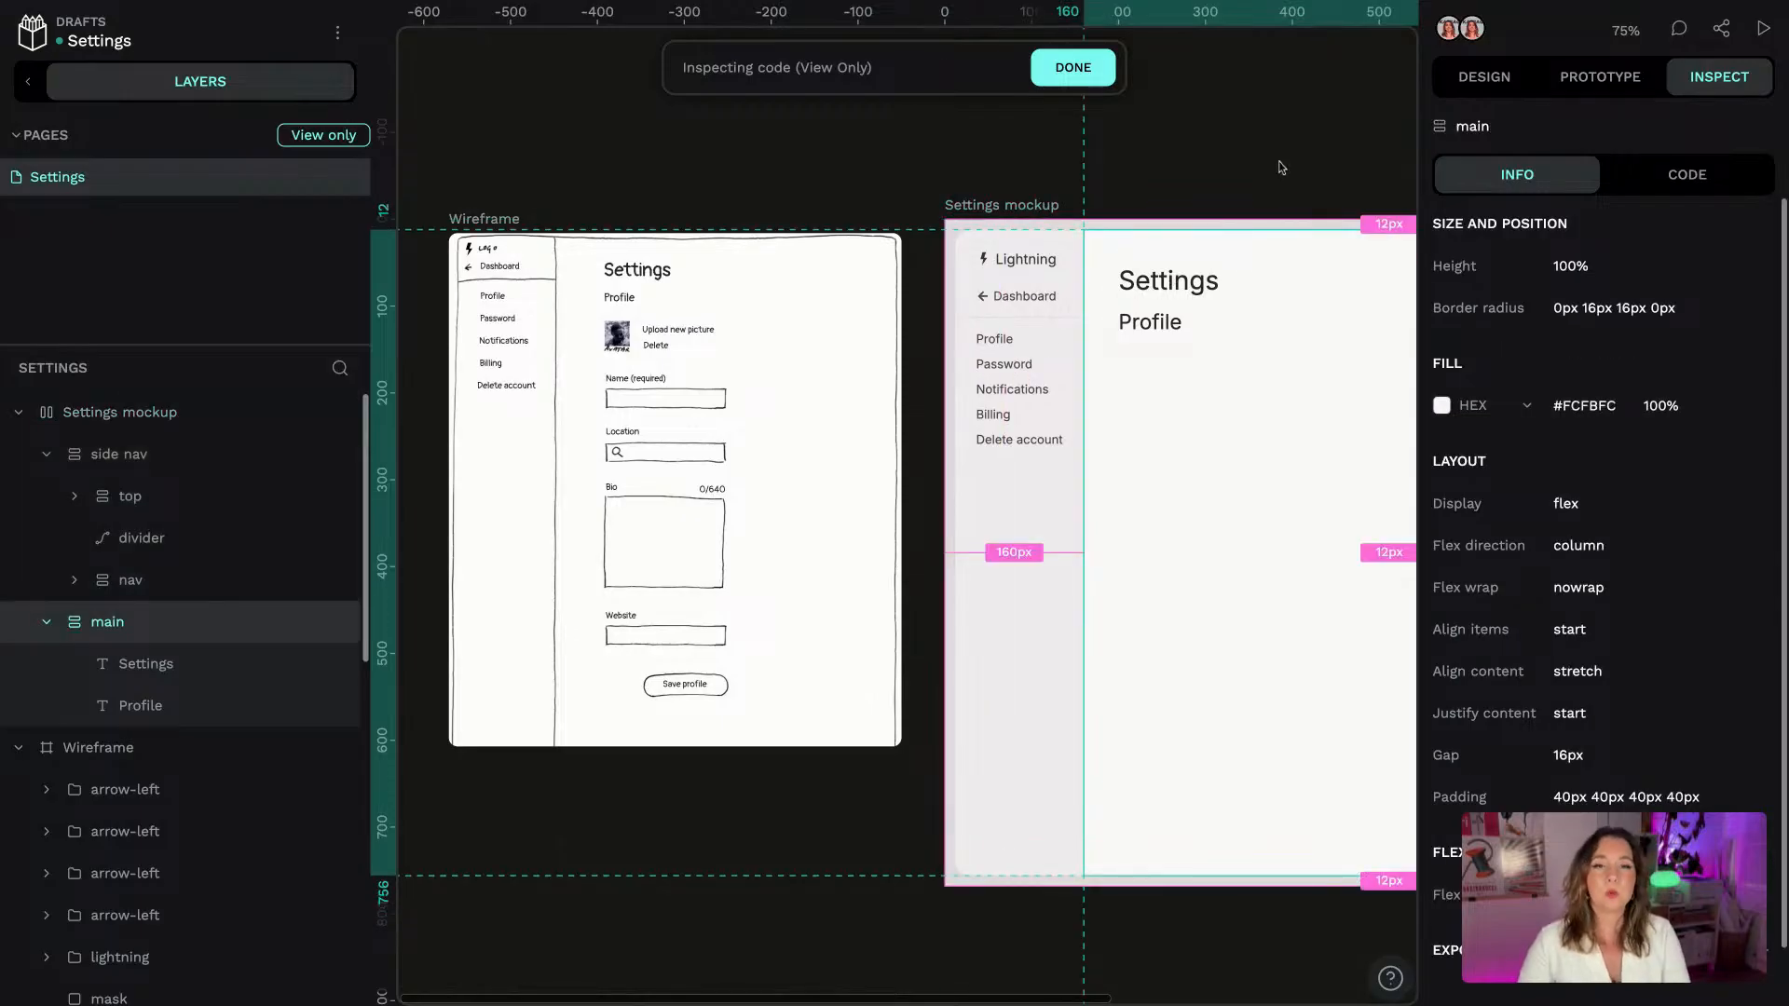
pyautogui.hscroll(5, 1306, 116)
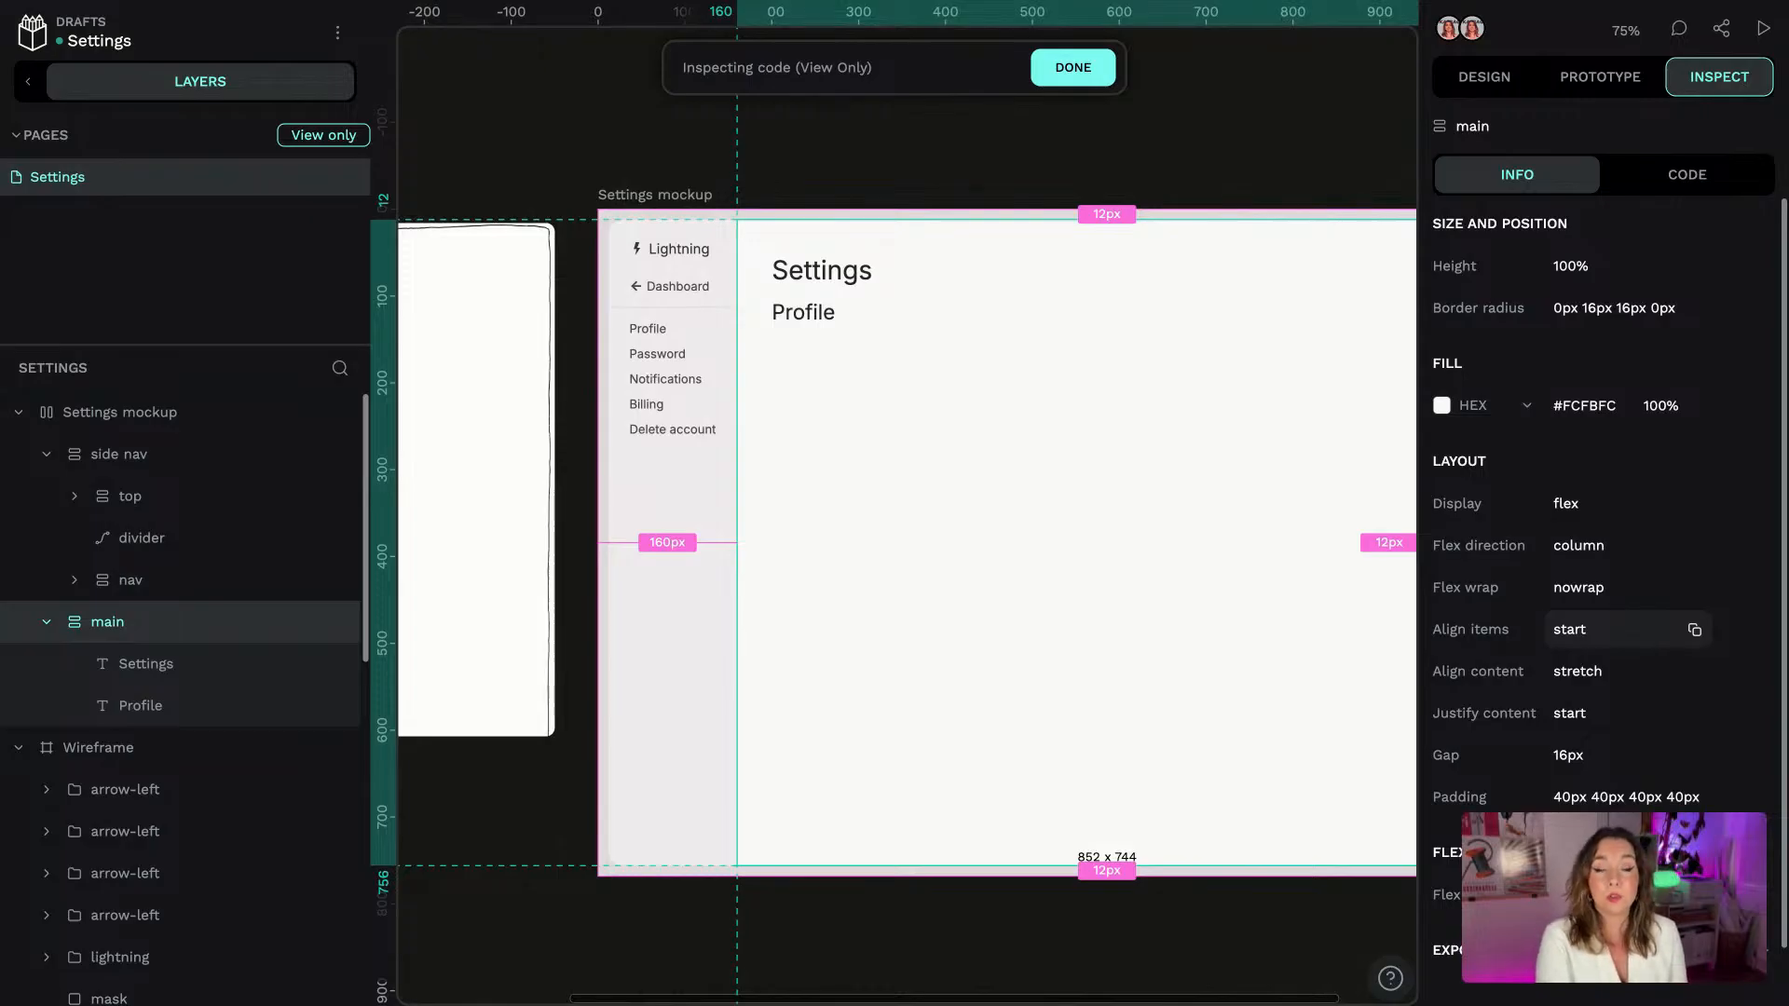
# Examine the generated CSS and HTML code of the main board, and return to design mode
pyautogui.click(1688, 174)
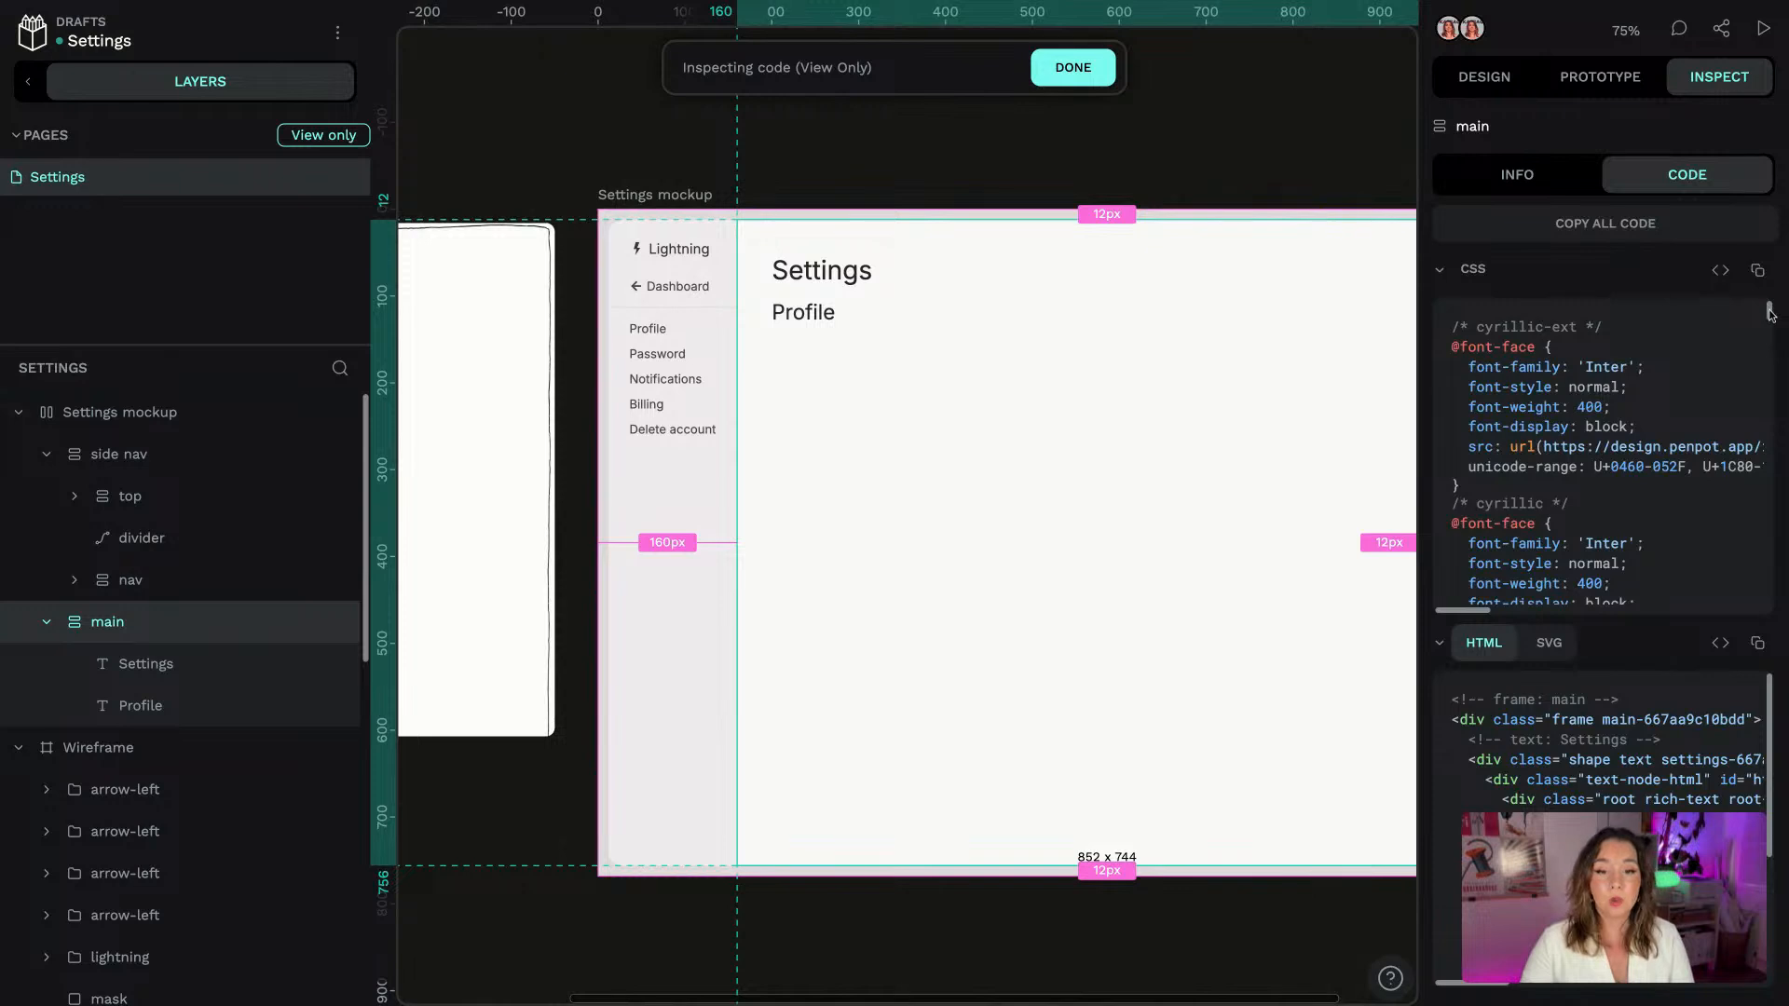
pyautogui.scroll(-3, 1770, 316)
pyautogui.scroll(-10, 1770, 317)
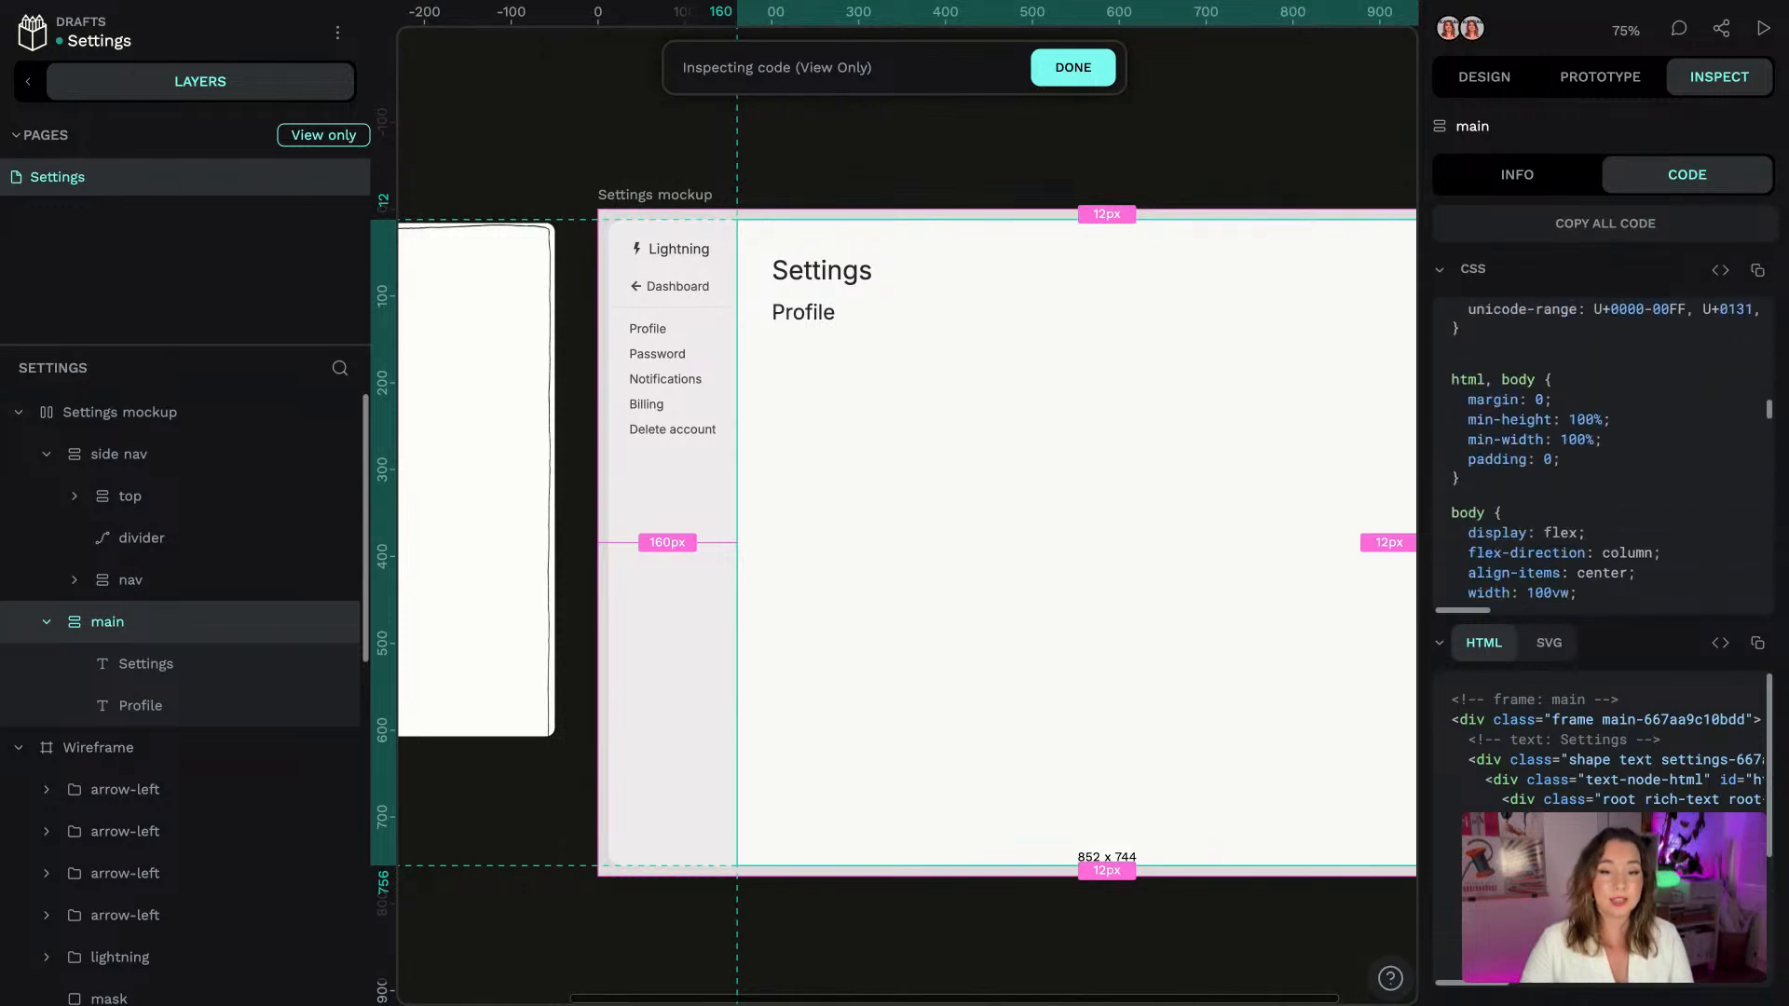
pyautogui.scroll(-7, 1607, 452)
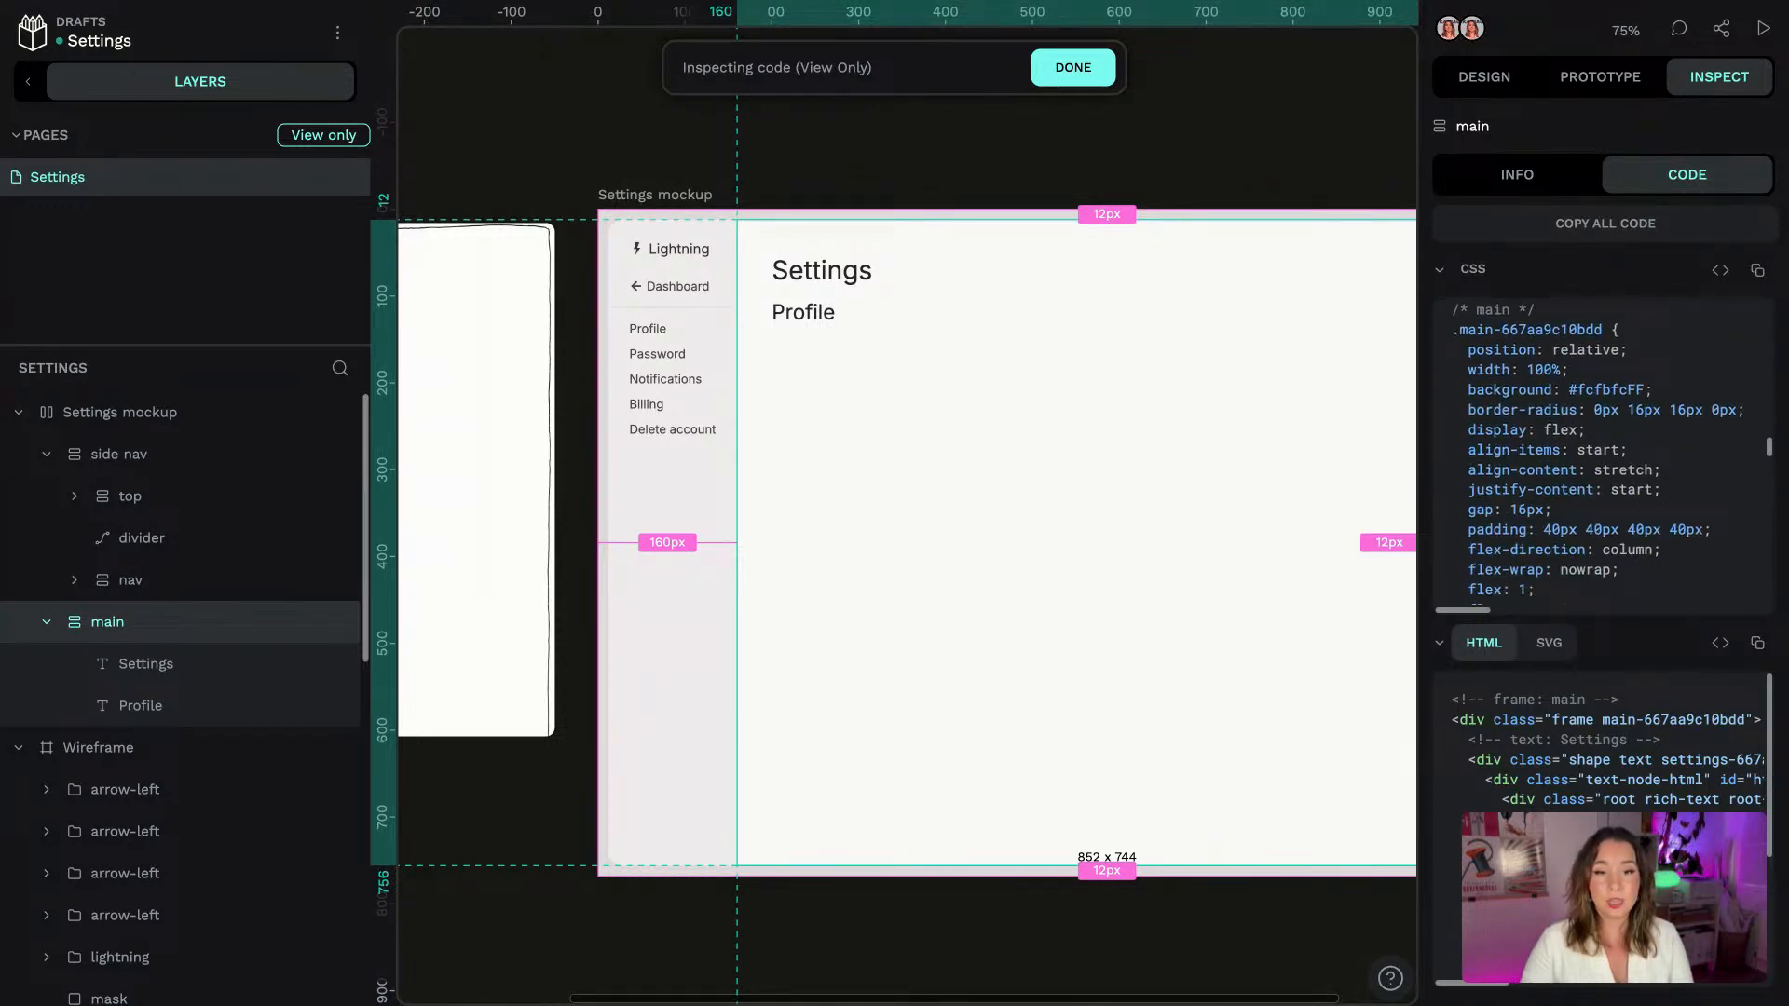
pyautogui.scroll(-1, 1771, 721)
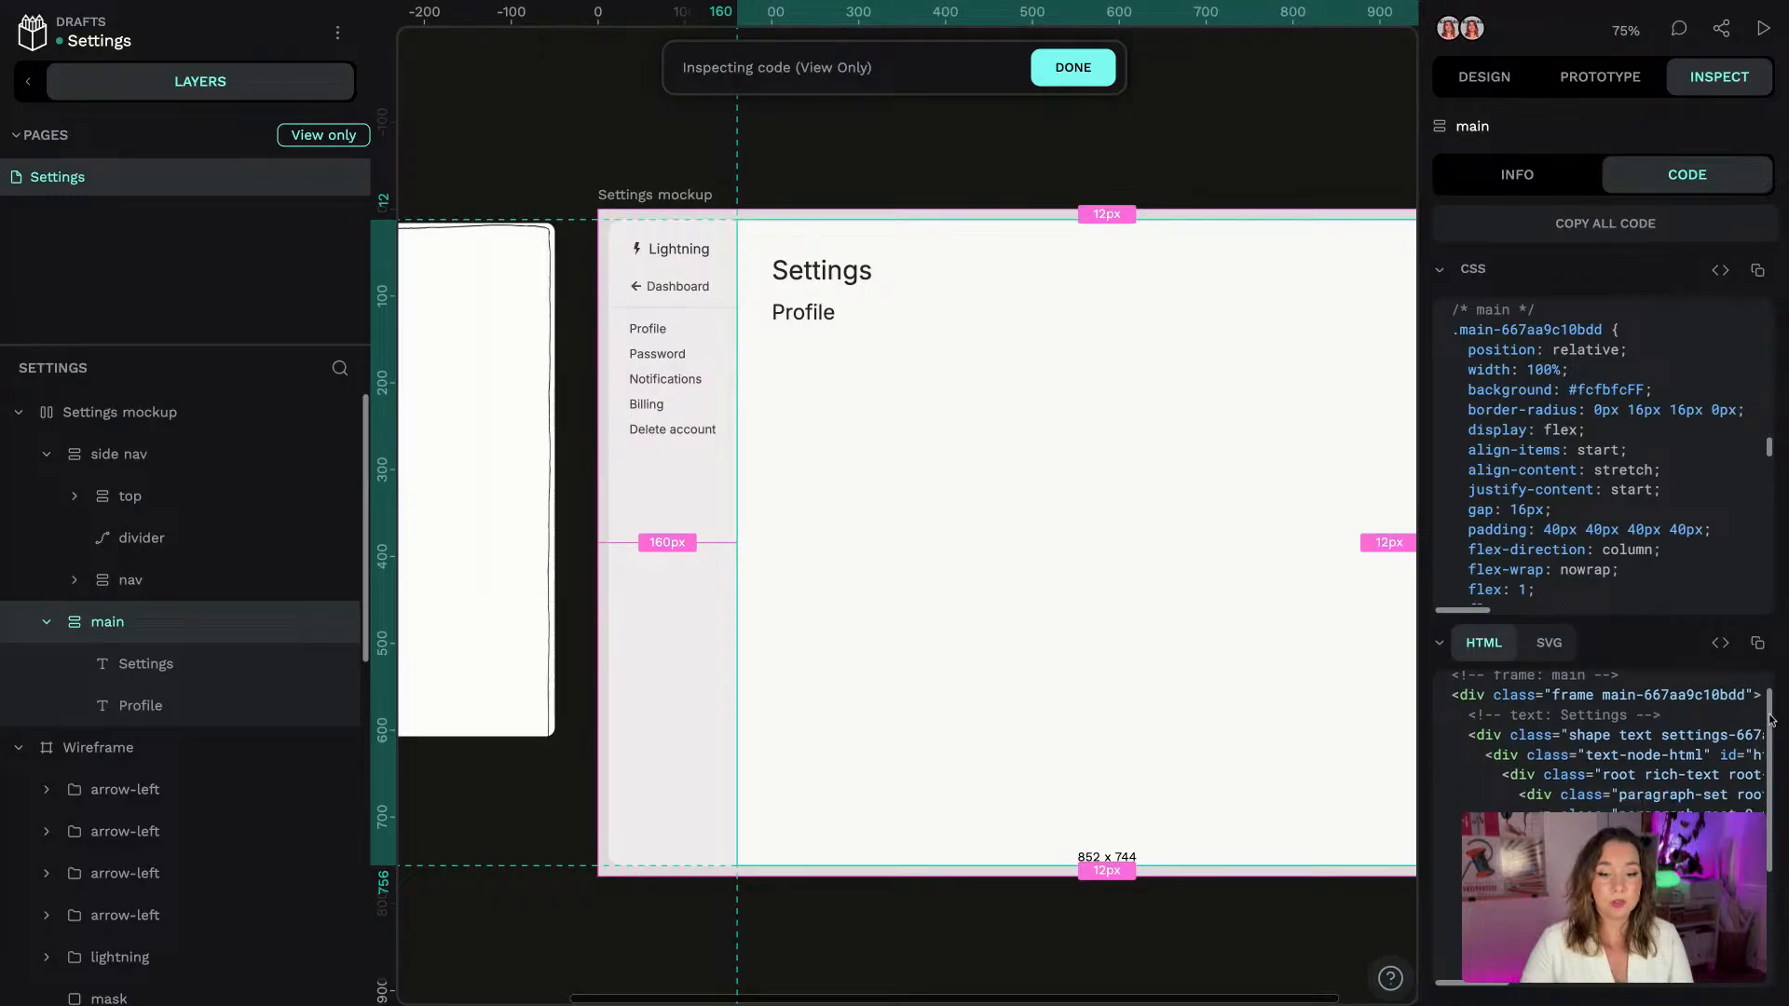
pyautogui.scroll(-3, 1752, 727)
pyautogui.scroll(5, 1752, 727)
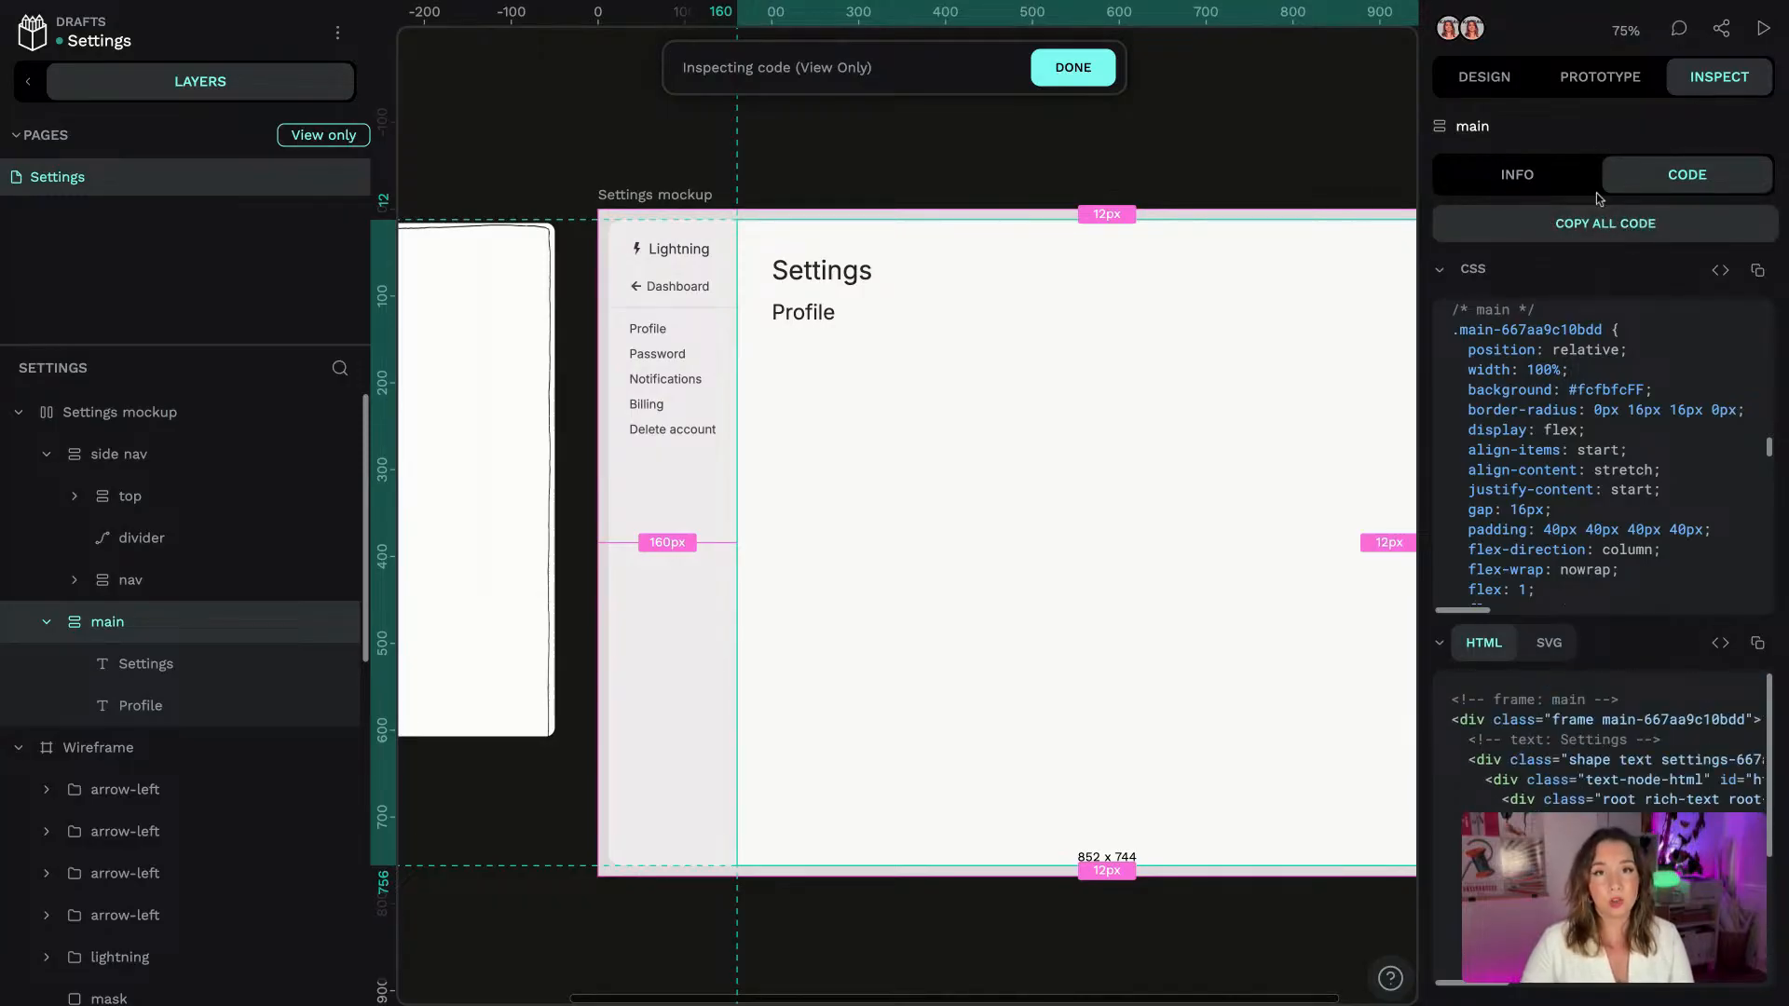
pyautogui.click(1485, 76)
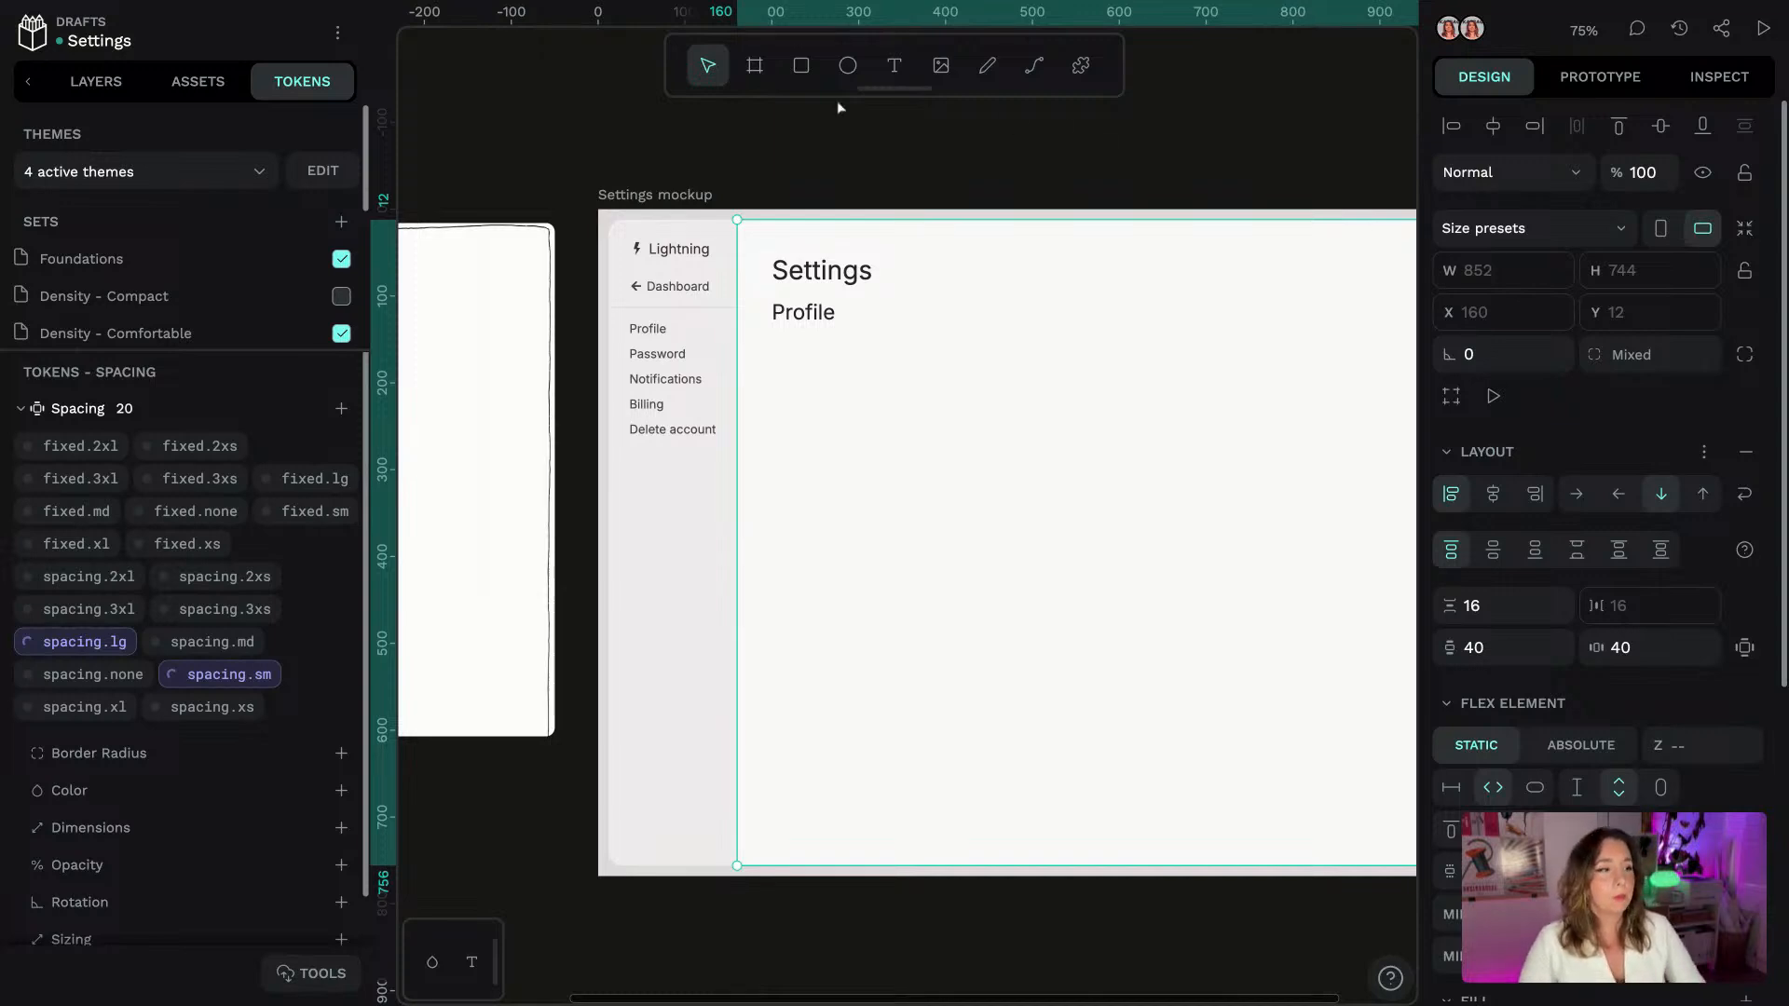
# Examine the Foundations tokens and the wireframe's profile form fields, and compare the wireframe with the Settings mockup
pyautogui.click(154, 262)
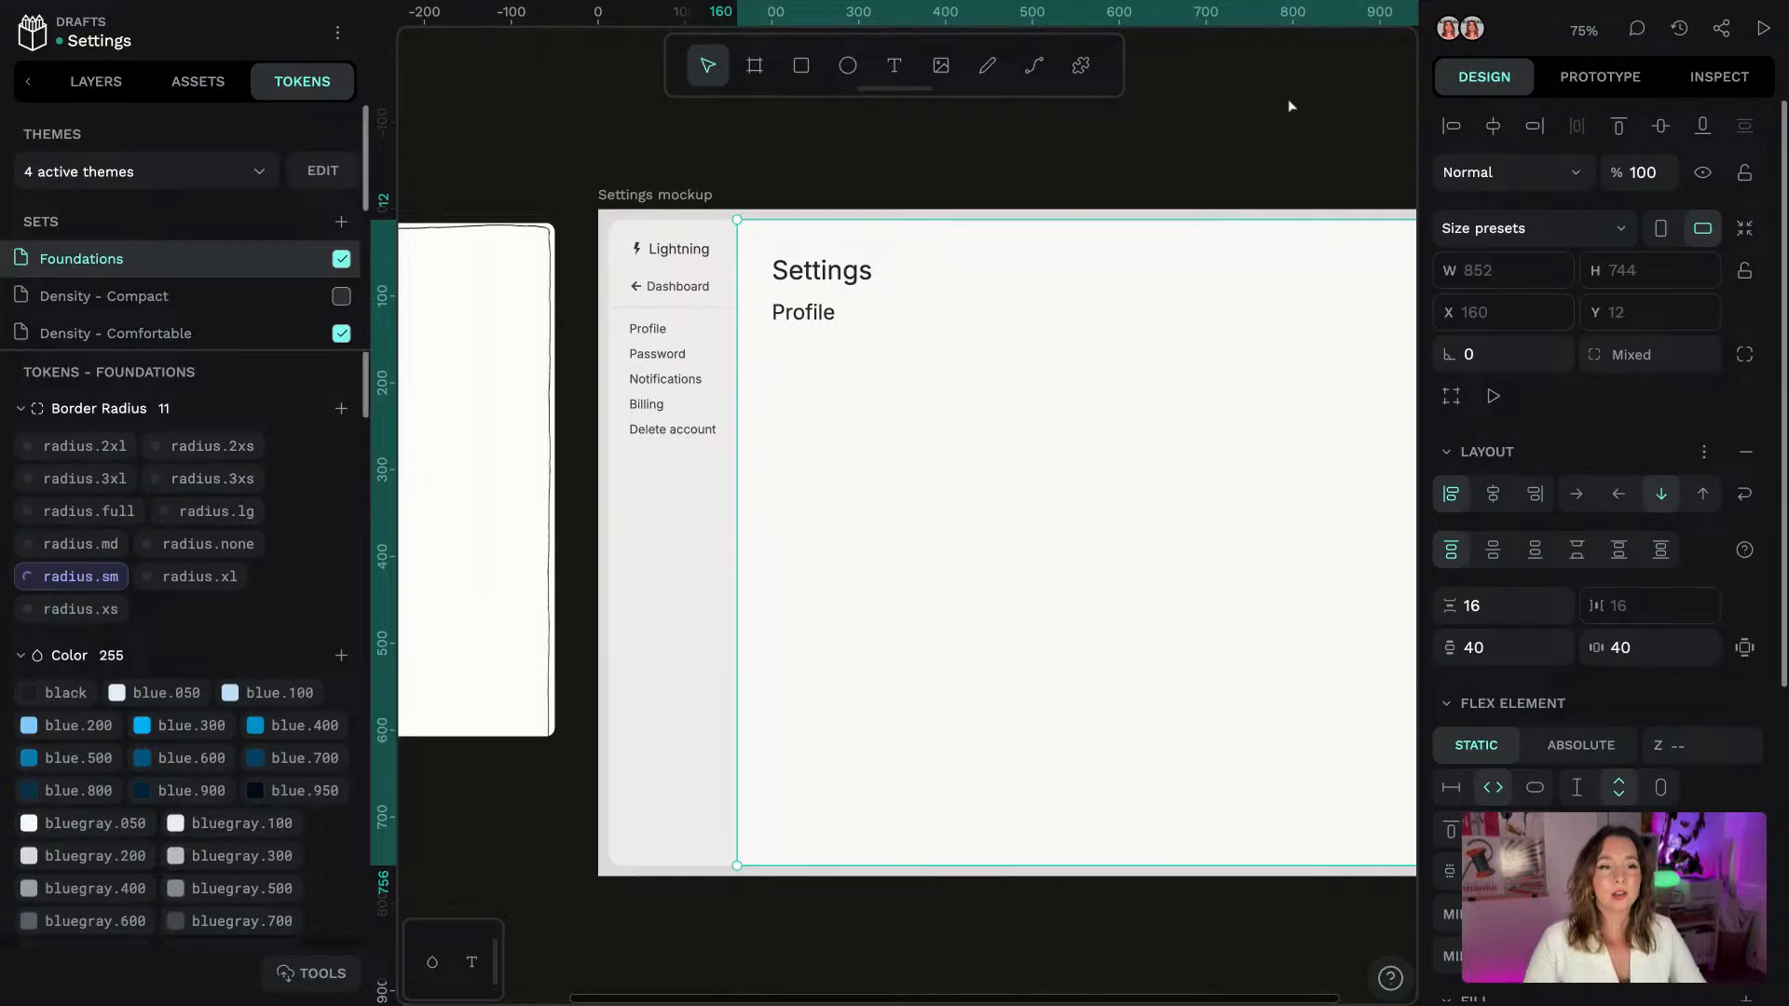
pyautogui.click(1117, 167)
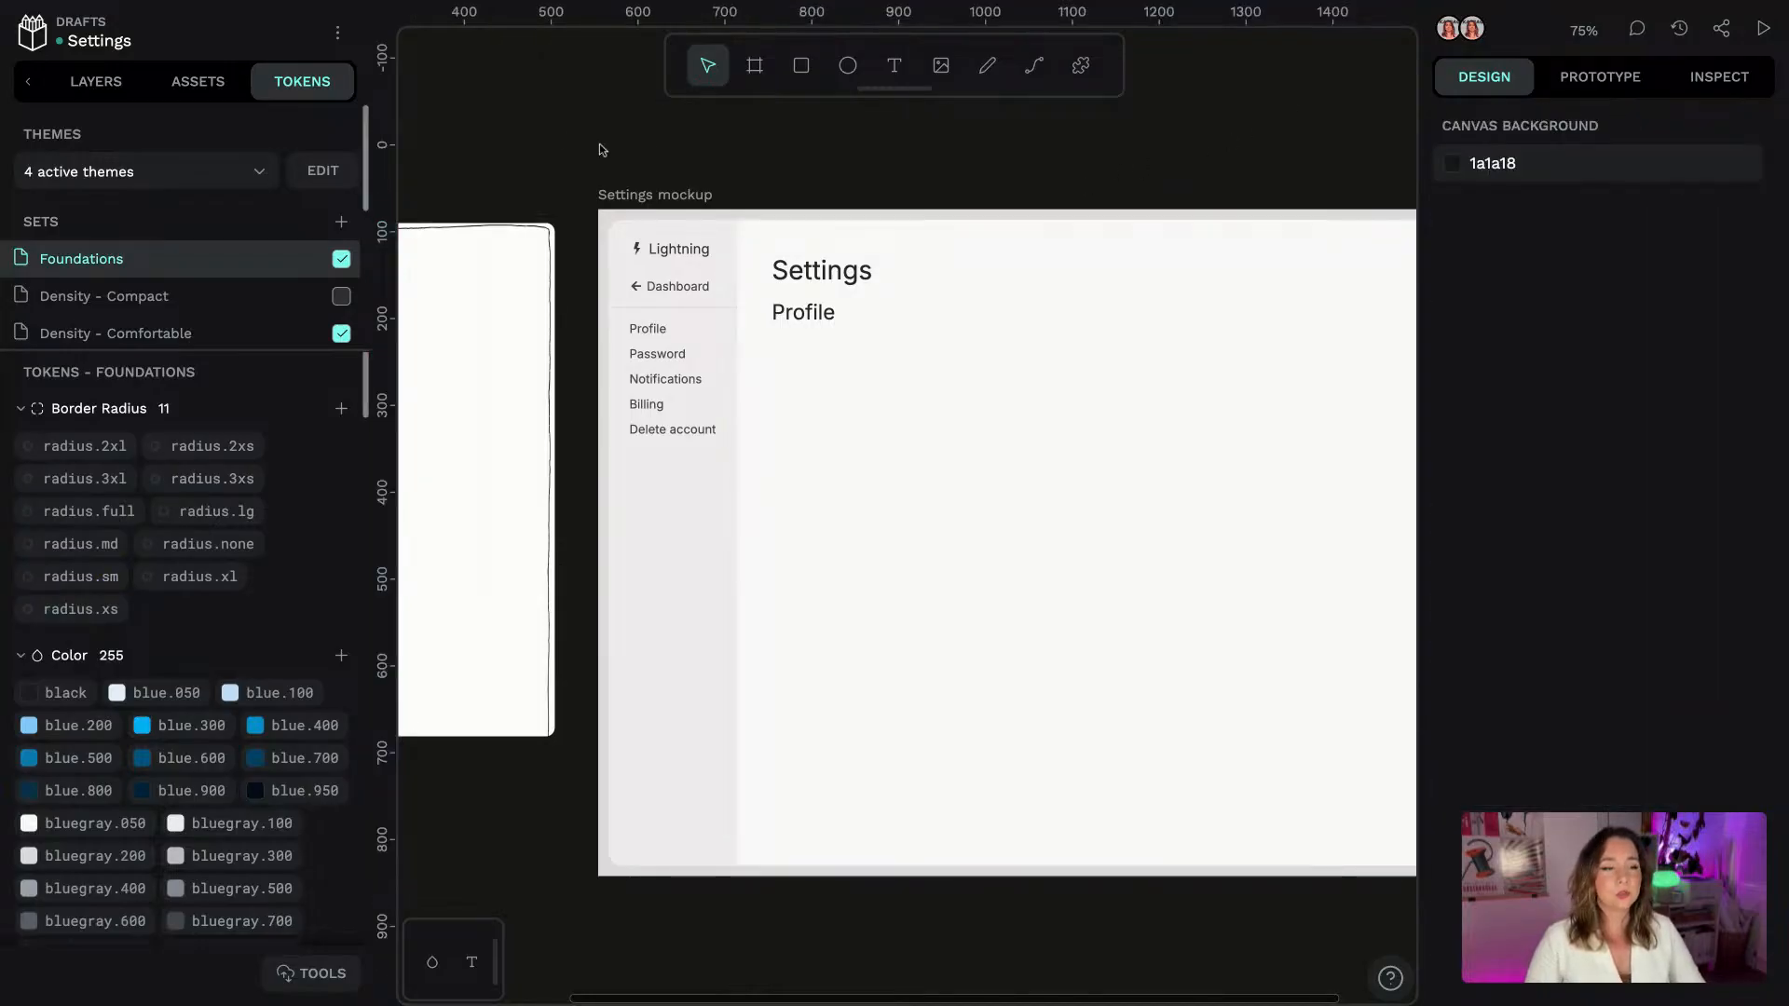
pyautogui.hscroll(-1, 545, 132)
pyautogui.hscroll(-5, 545, 132)
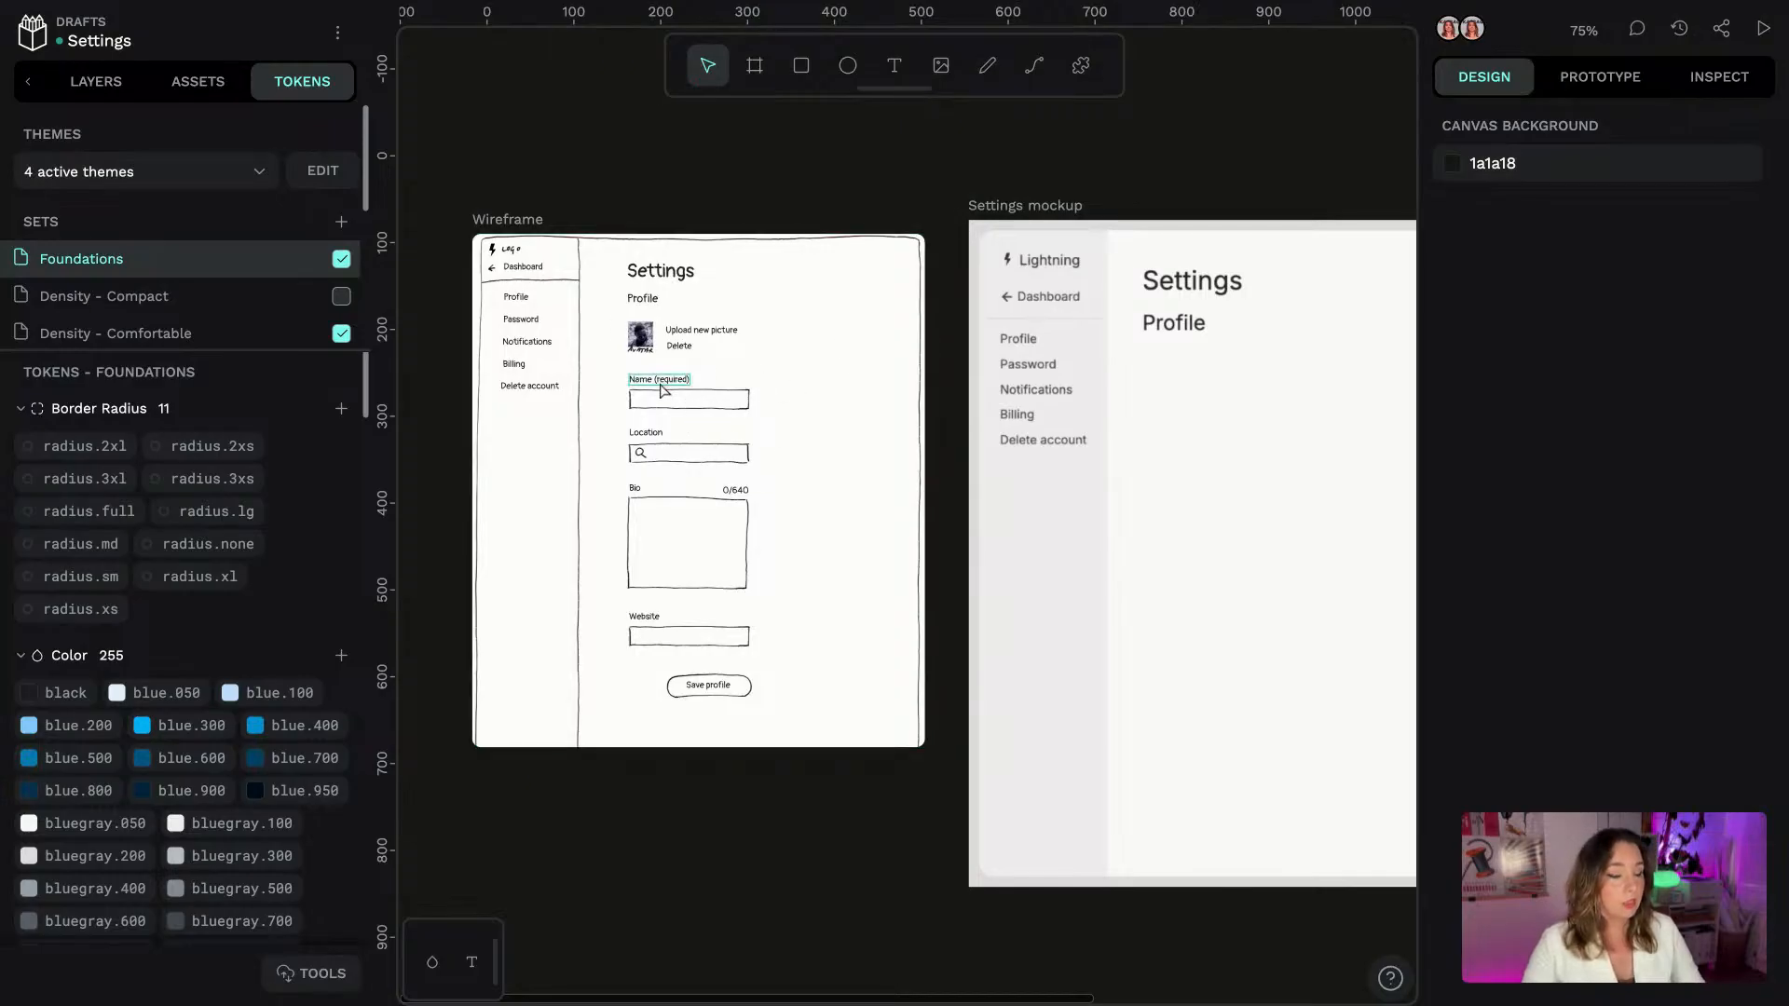
pyautogui.scroll(2, 663, 389)
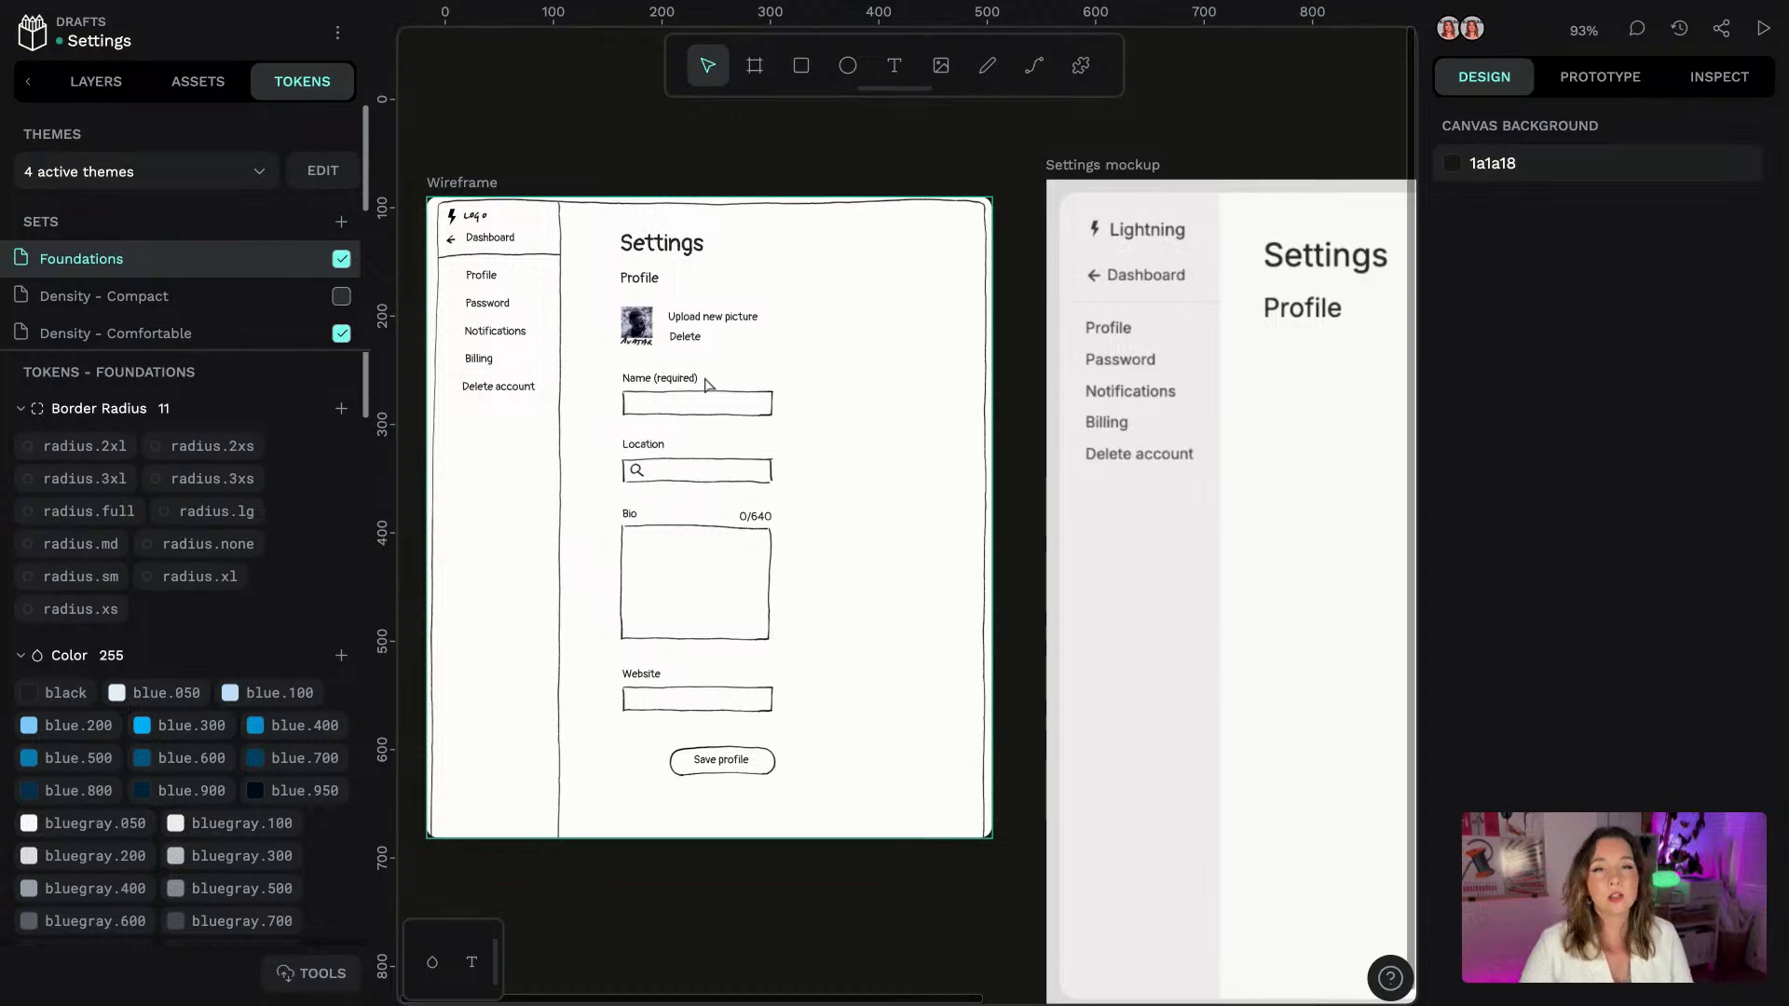
pyautogui.scroll(3, 708, 350)
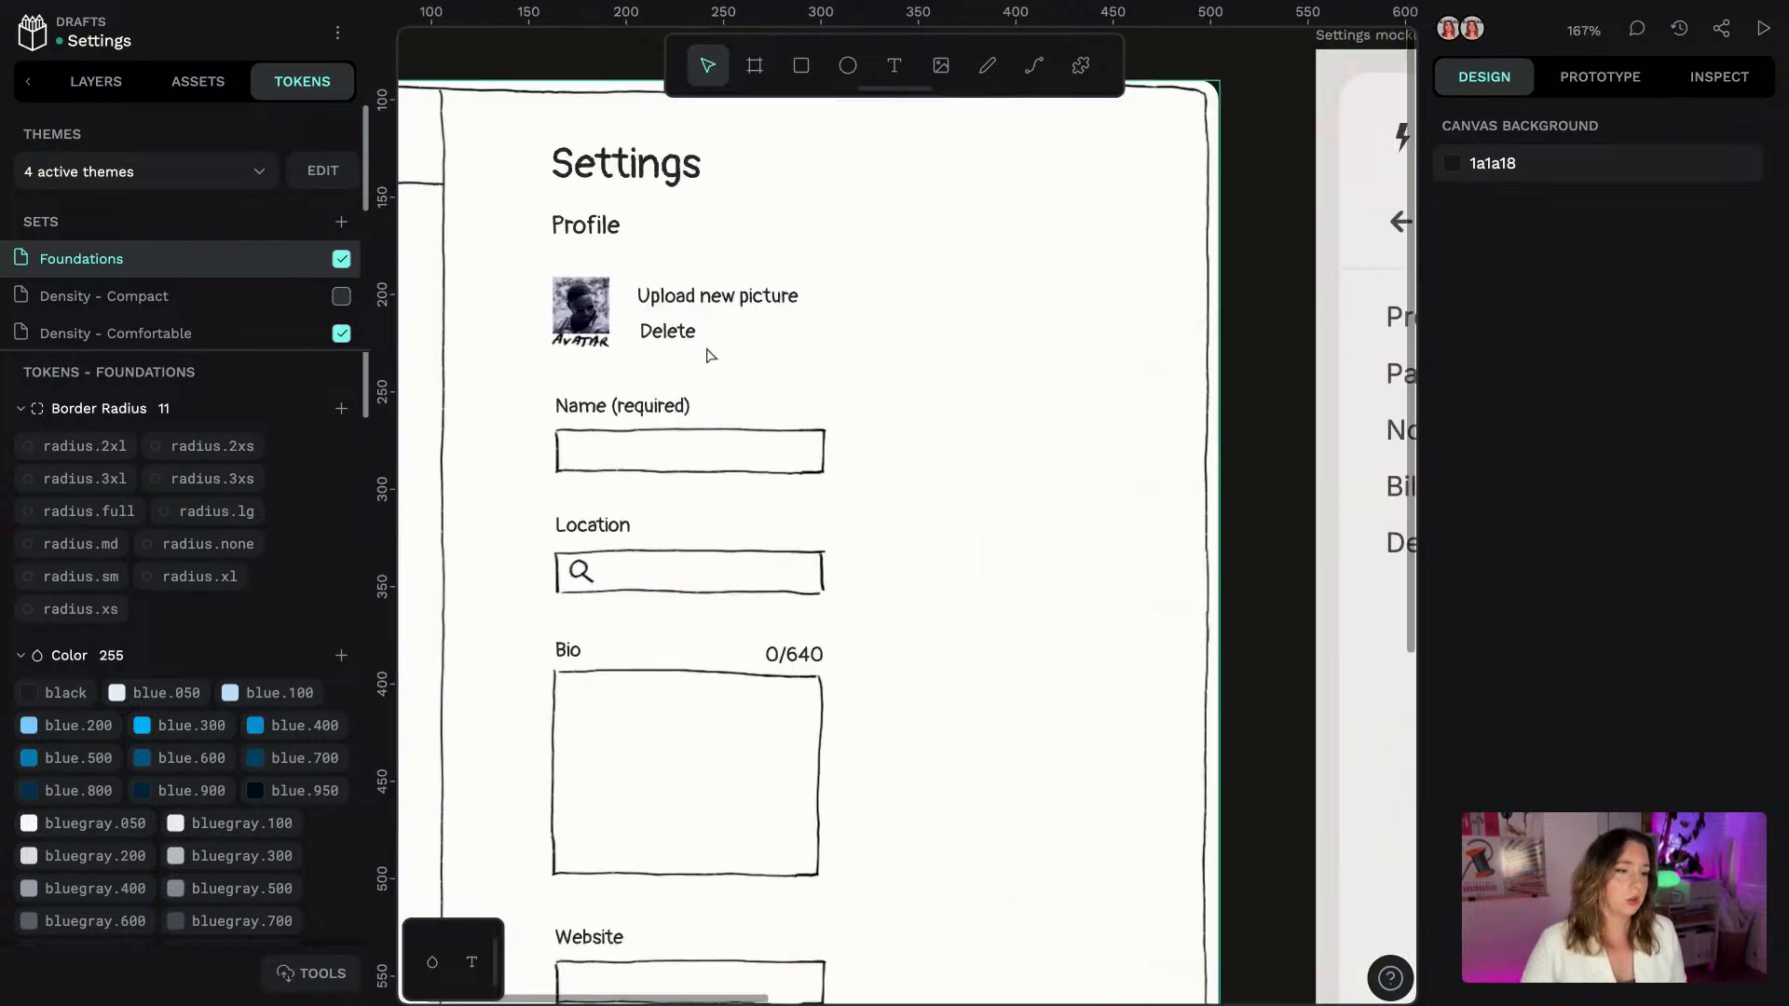
pyautogui.moveTo(810, 564); pyautogui.dragTo(954, 422)
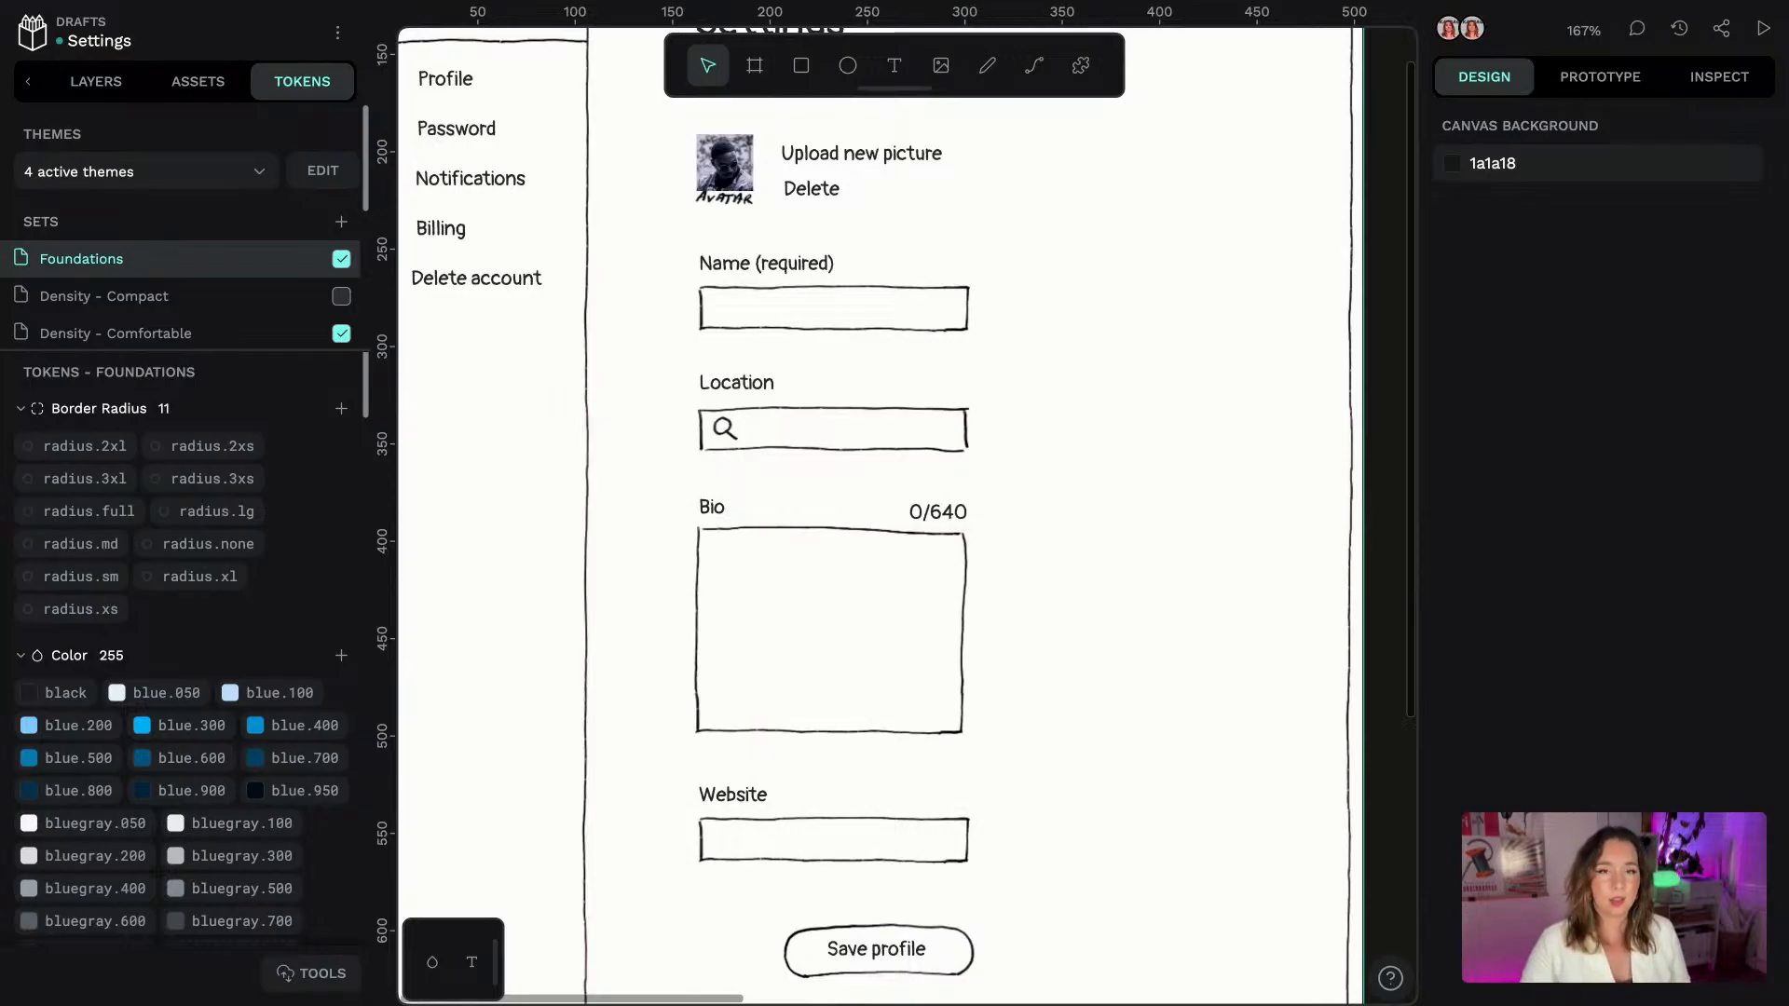
pyautogui.scroll(-3, 1059, 483)
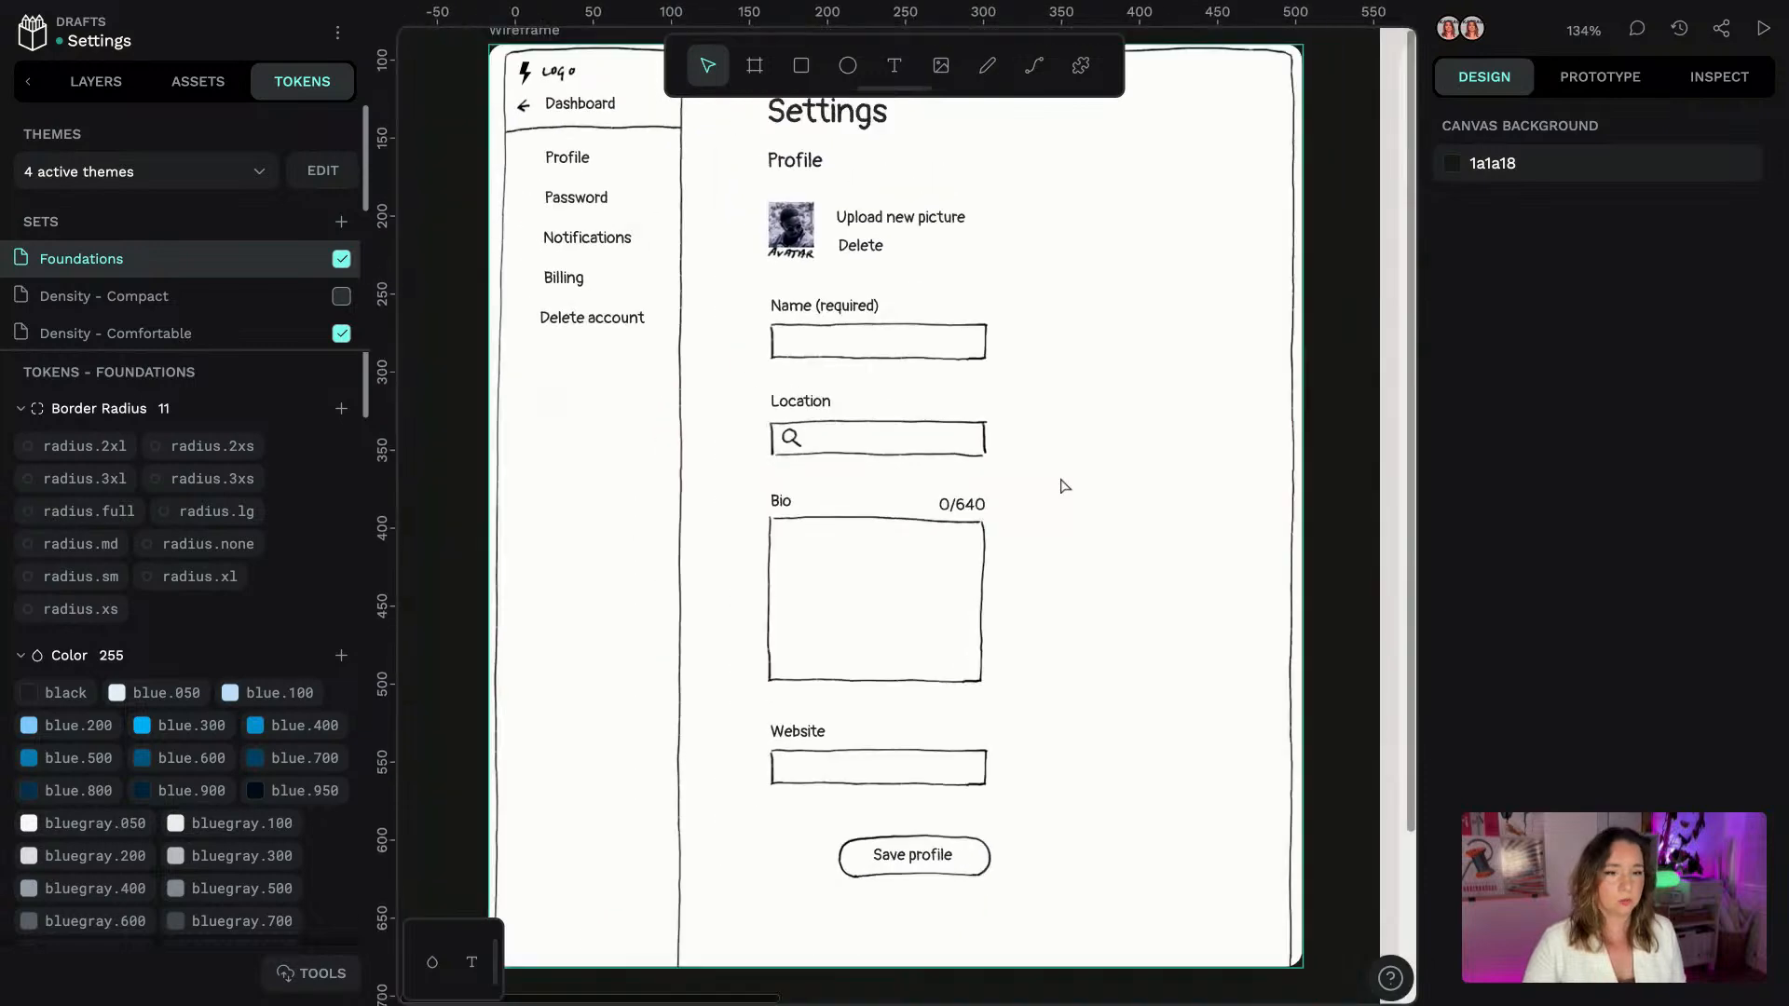
pyautogui.hscroll(10, 1320, 274)
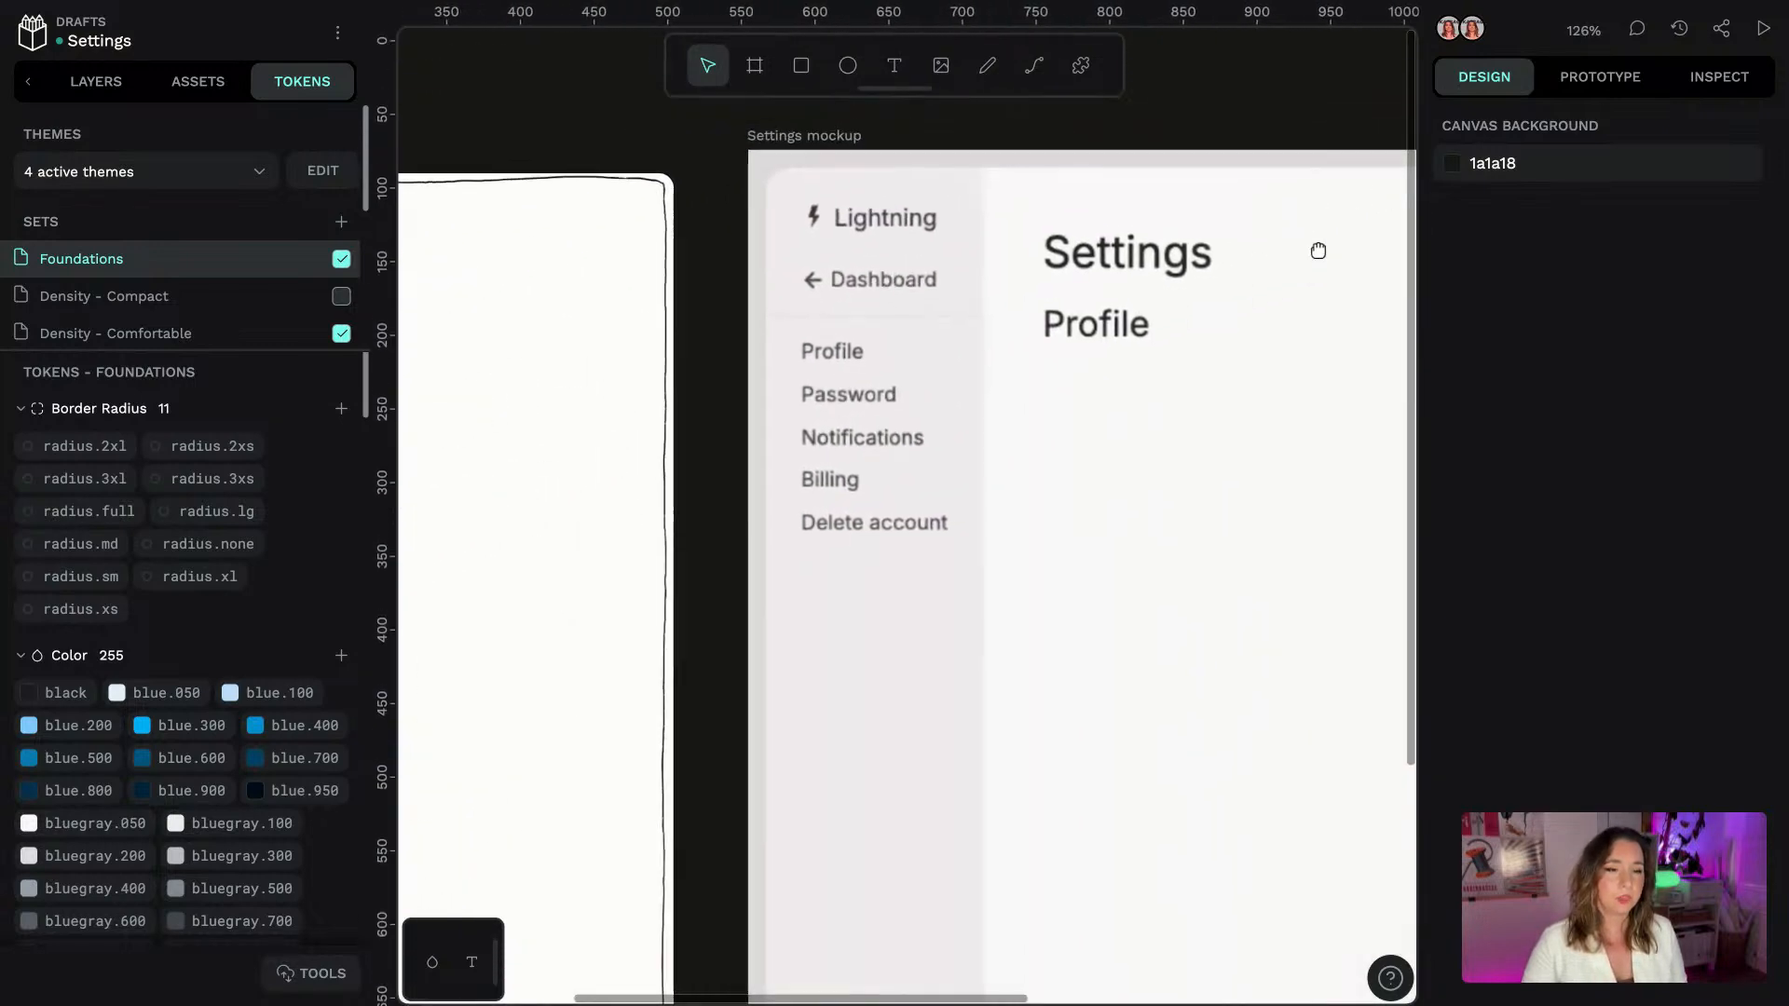
pyautogui.scroll(-3, 969, 366)
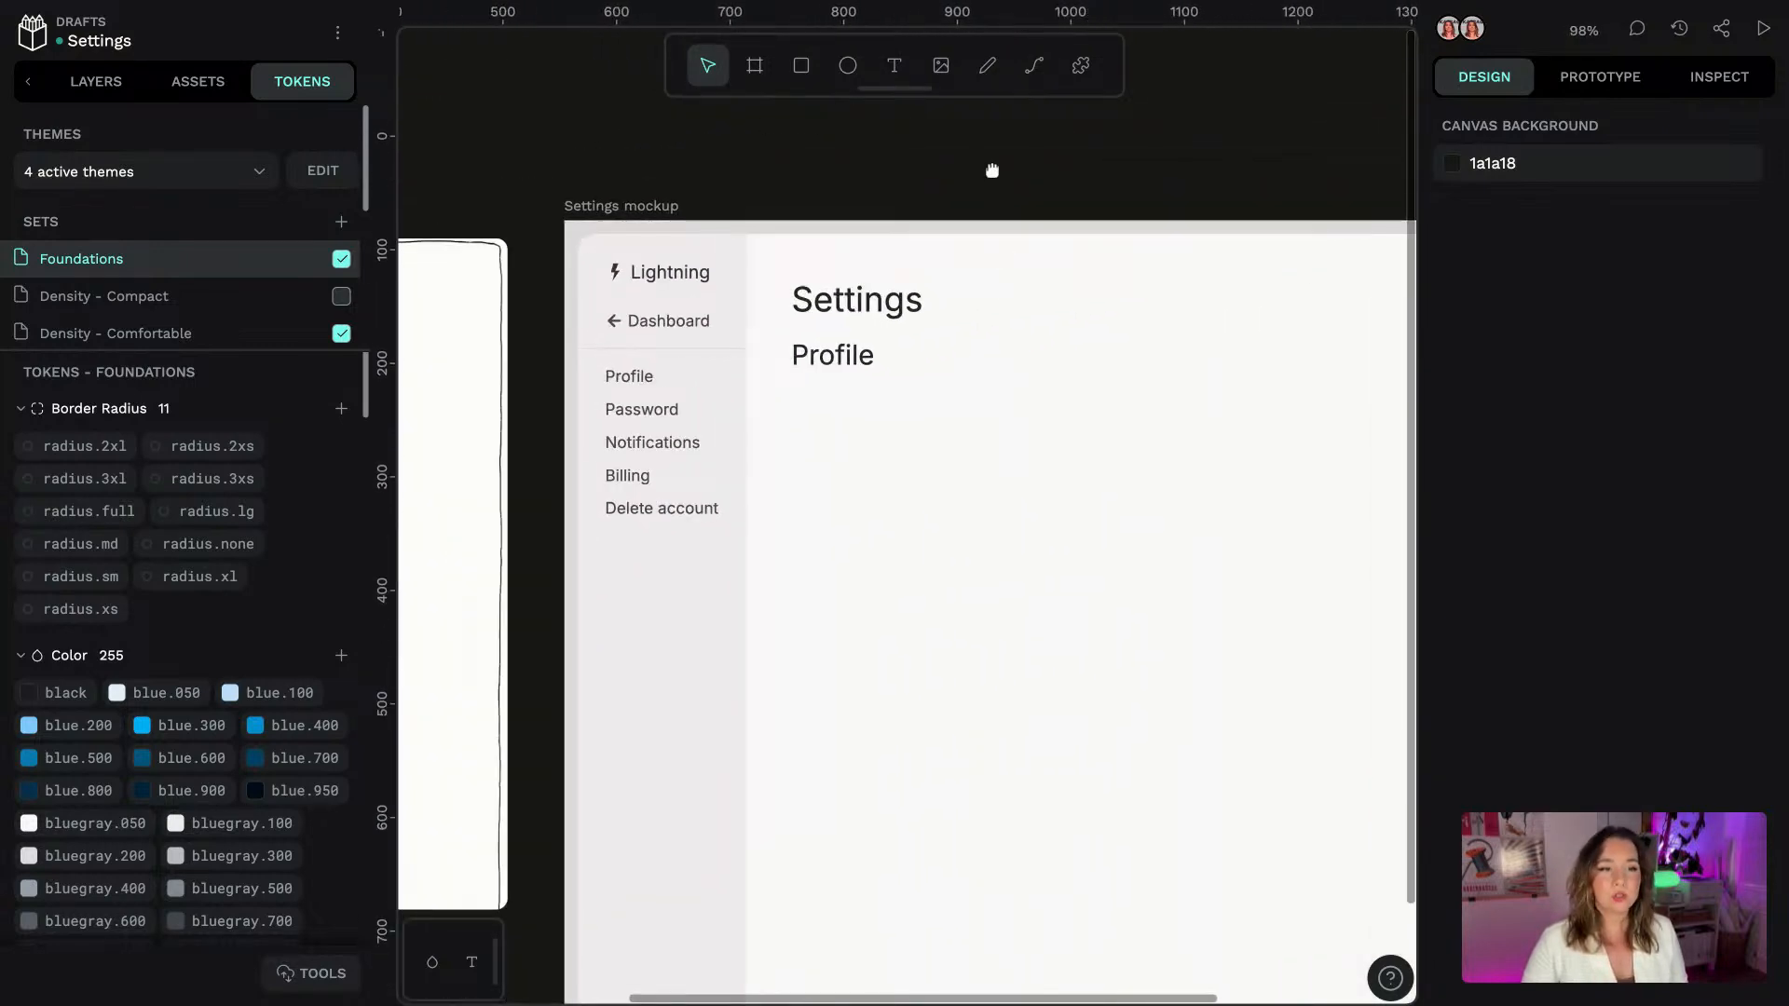
pyautogui.moveTo(990, 171); pyautogui.dragTo(892, 131)
pyautogui.scroll(-1, 930, 392)
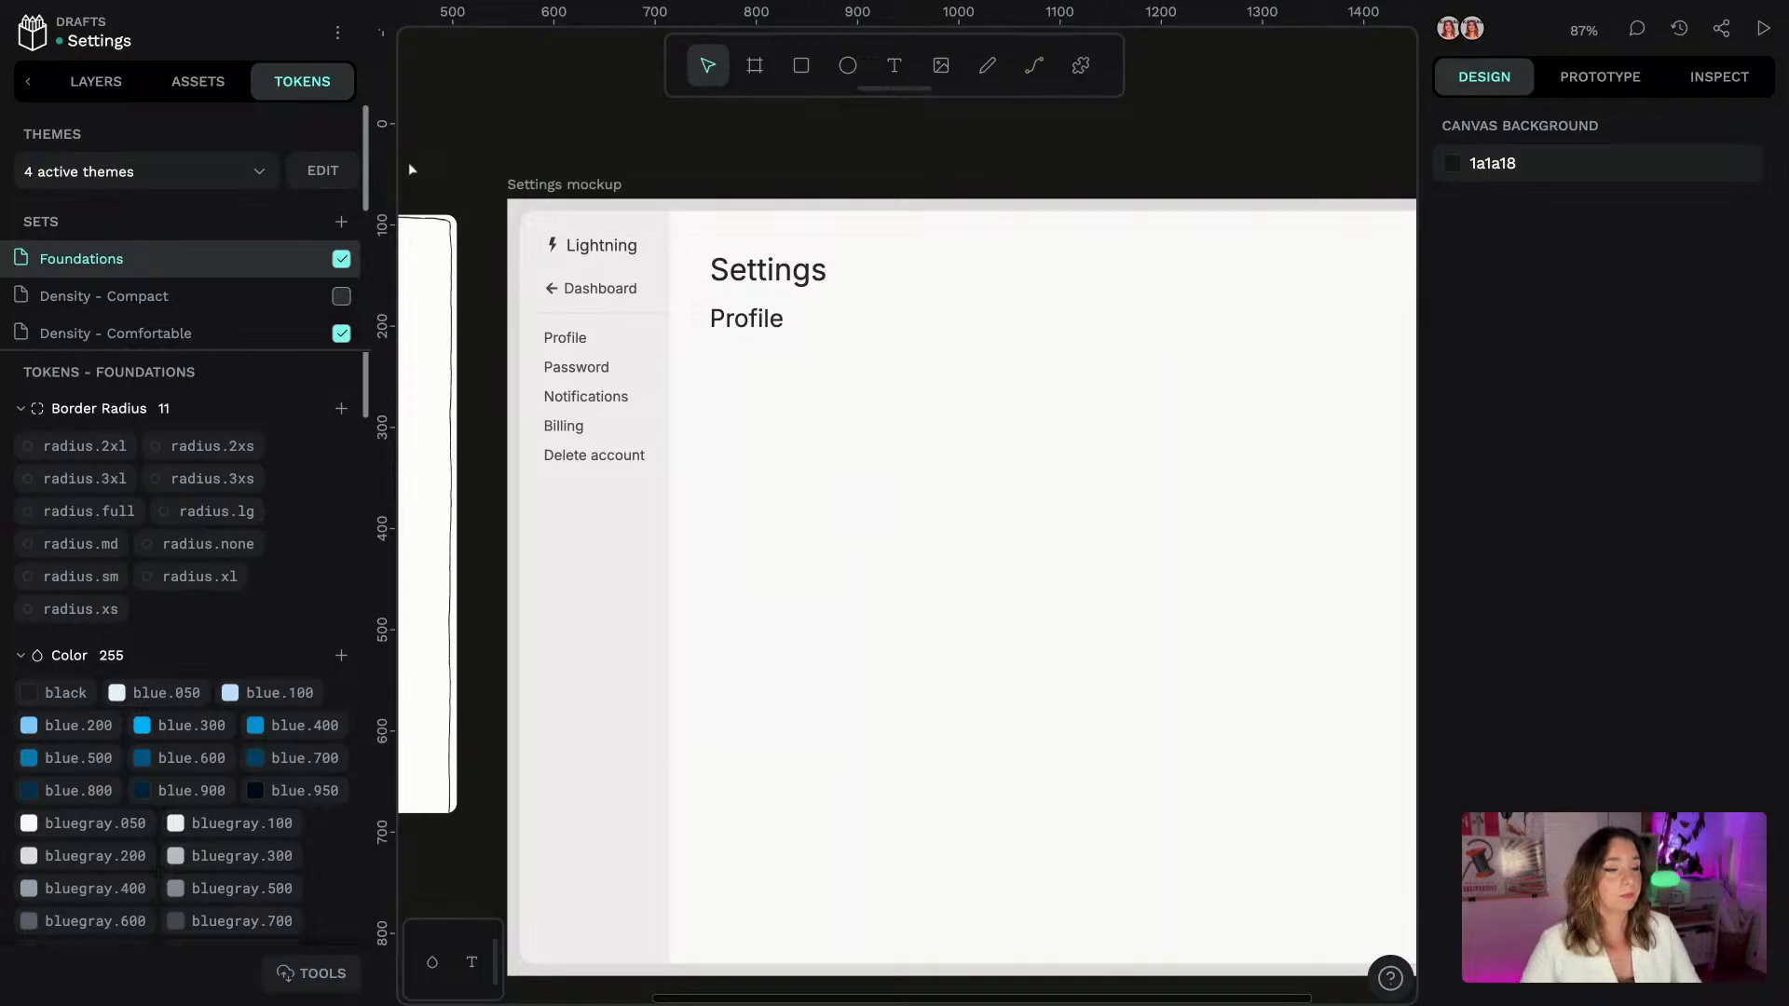
# Create a new file in the Drafts project and name it Components
pyautogui.click(37, 39)
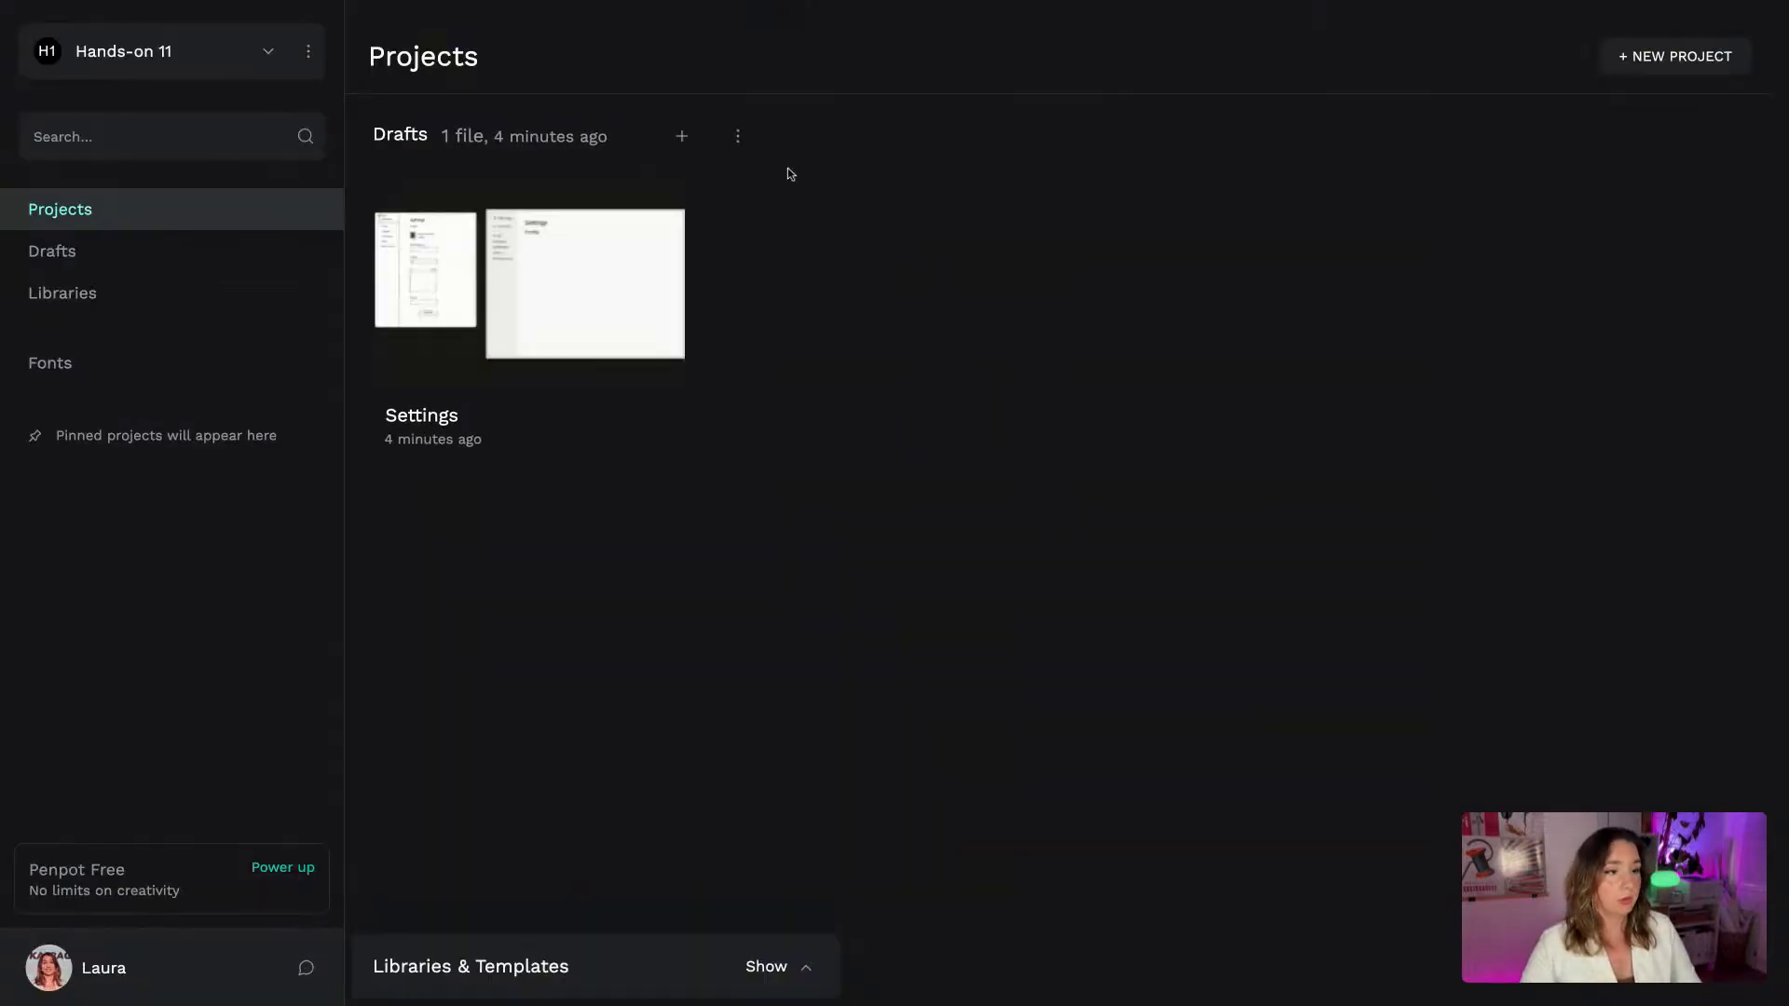
pyautogui.click(683, 136)
pyautogui.doubleClick(145, 43)
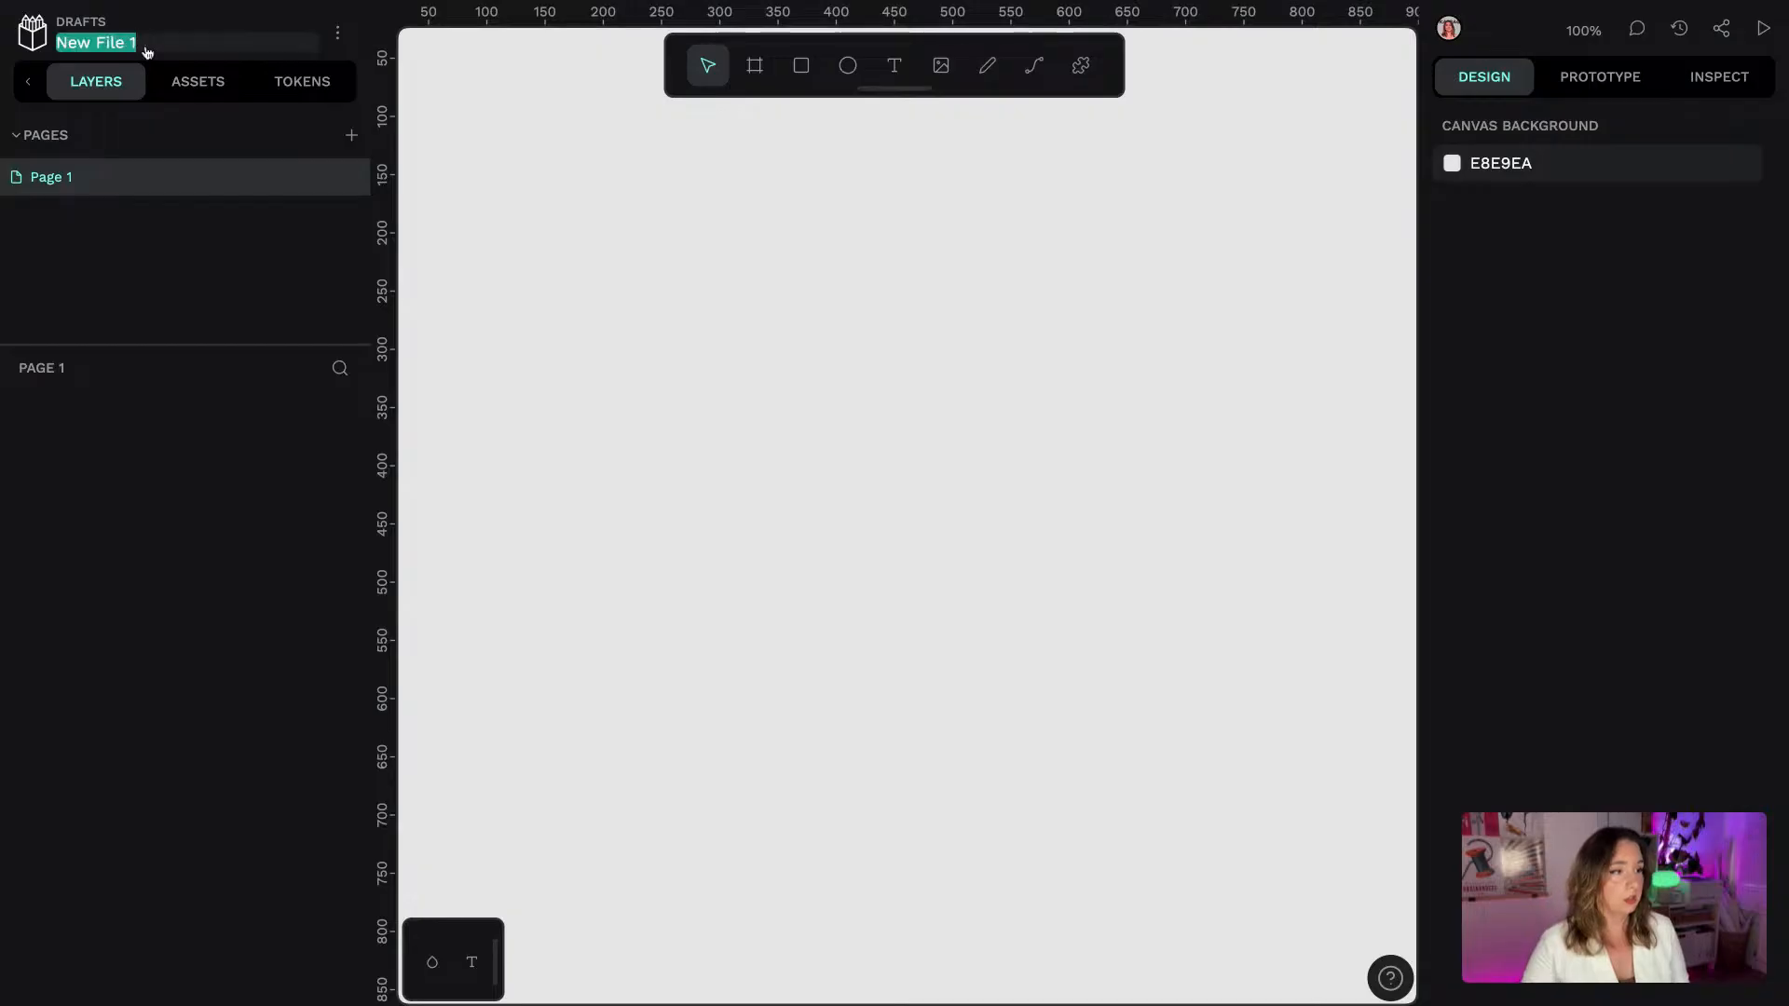
pyautogui.write('Components')
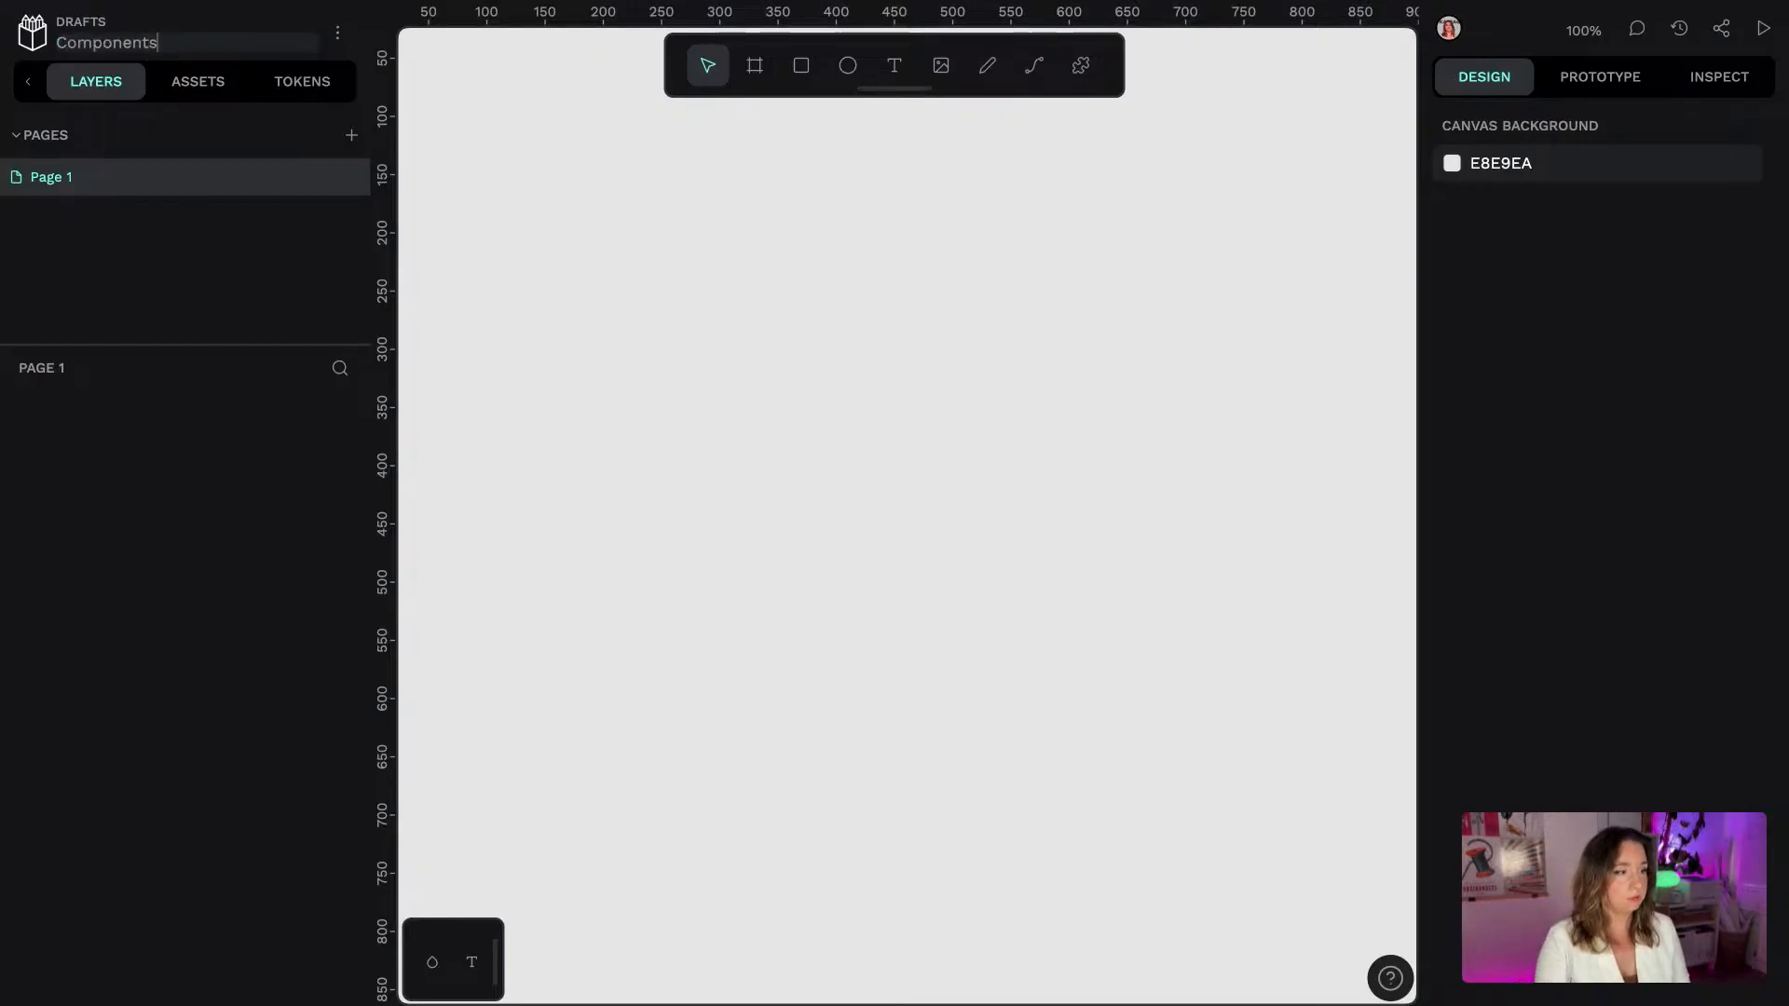
pyautogui.press('Return')
# Set the canvas background color of the Components file to 18181a
pyautogui.click(1541, 167)
pyautogui.write('1')
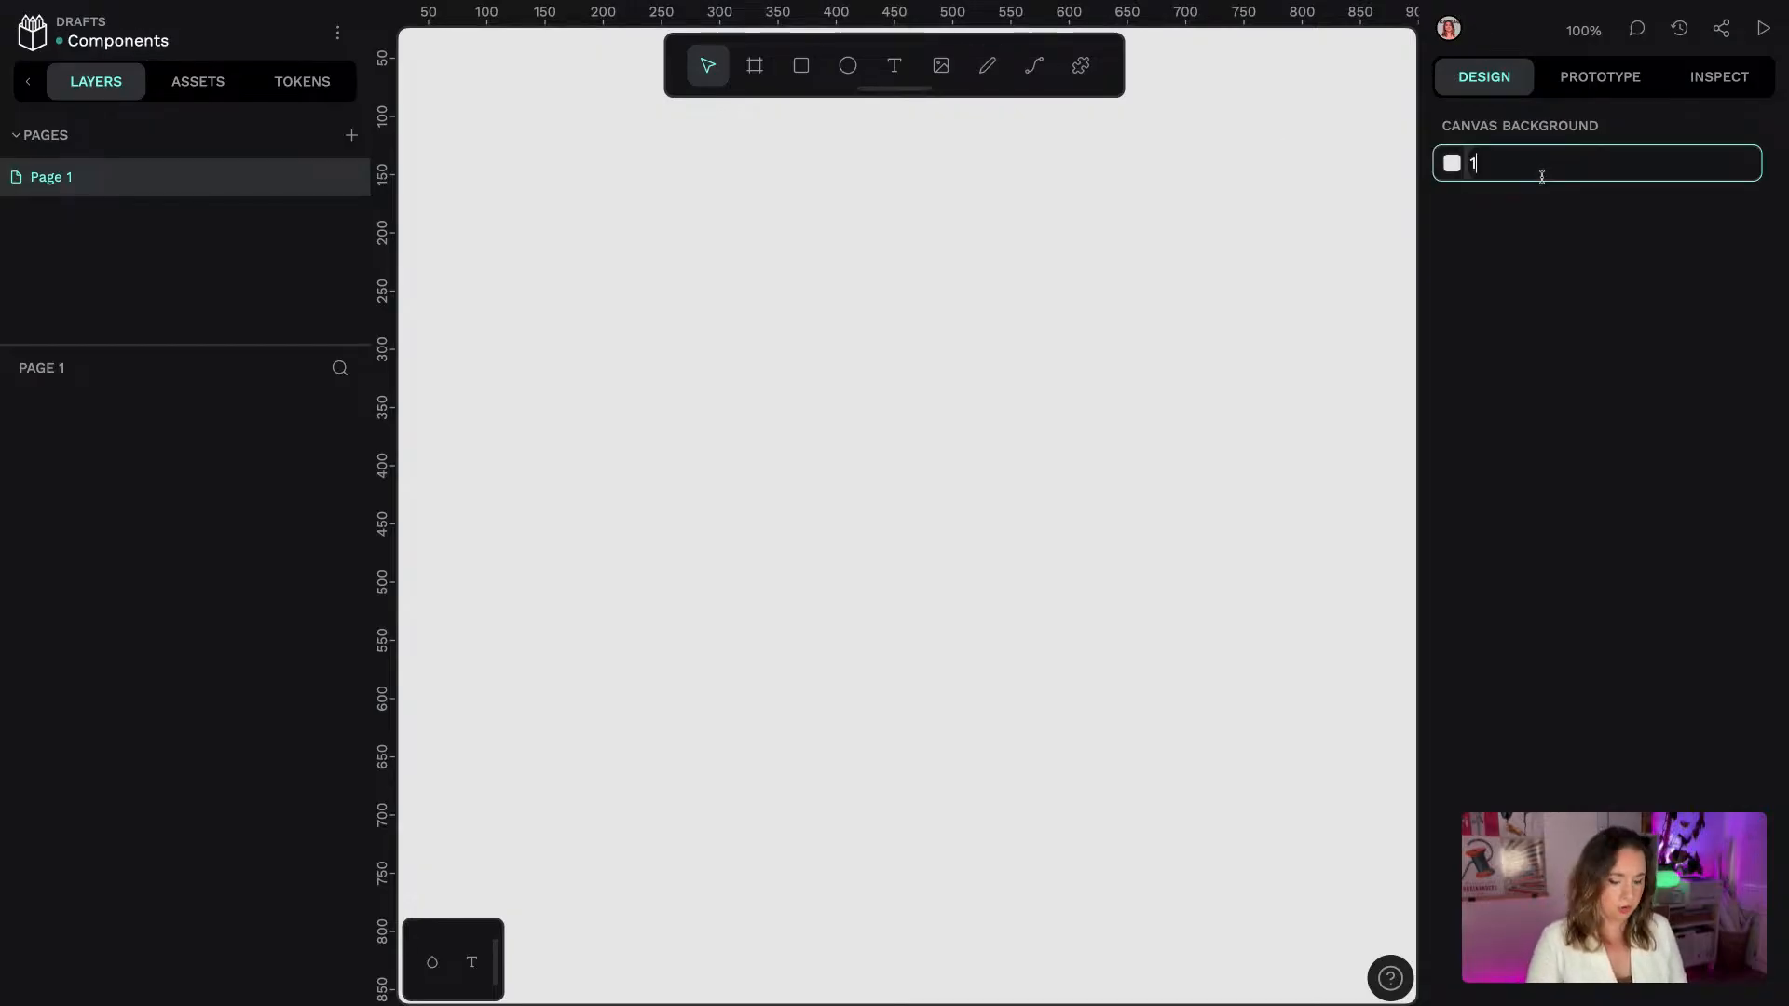
pyautogui.write('8181a')
pyautogui.press('Return')
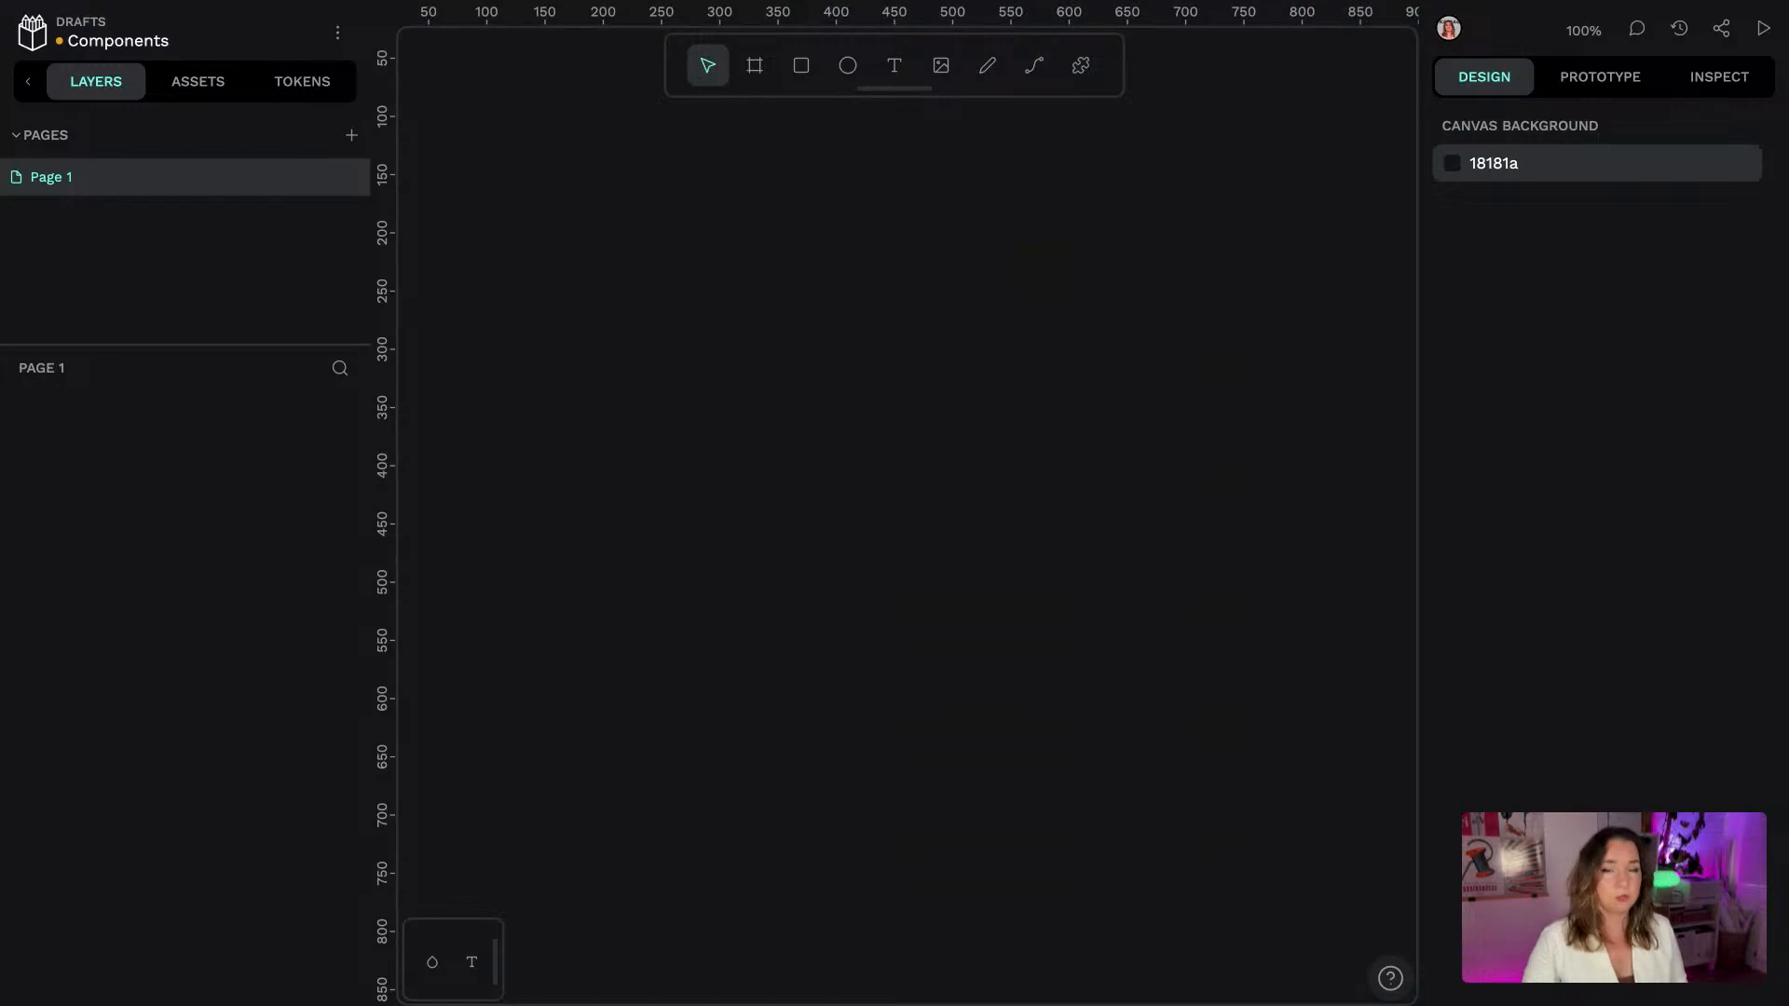
pyautogui.click(634, 323)
pyautogui.moveTo(565, 204); pyautogui.dragTo(654, 249)
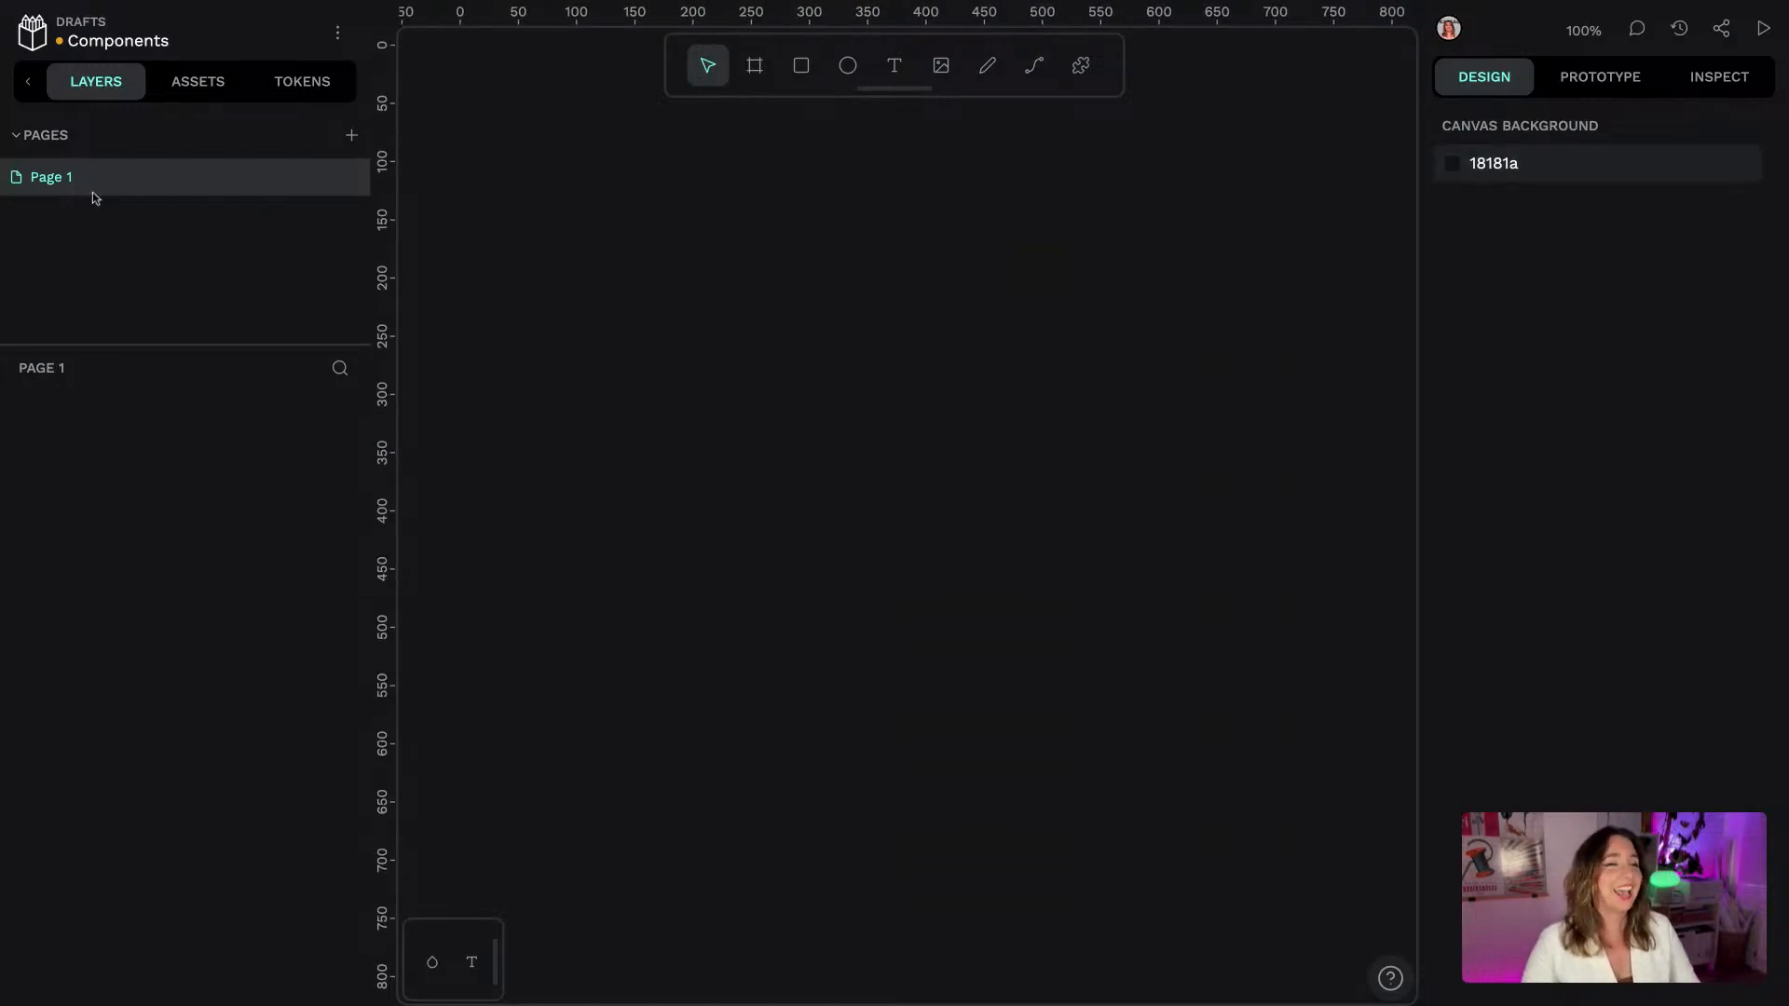
# Rename the file's first page as Components
pyautogui.doubleClick(51, 179)
pyautogui.write('Components')
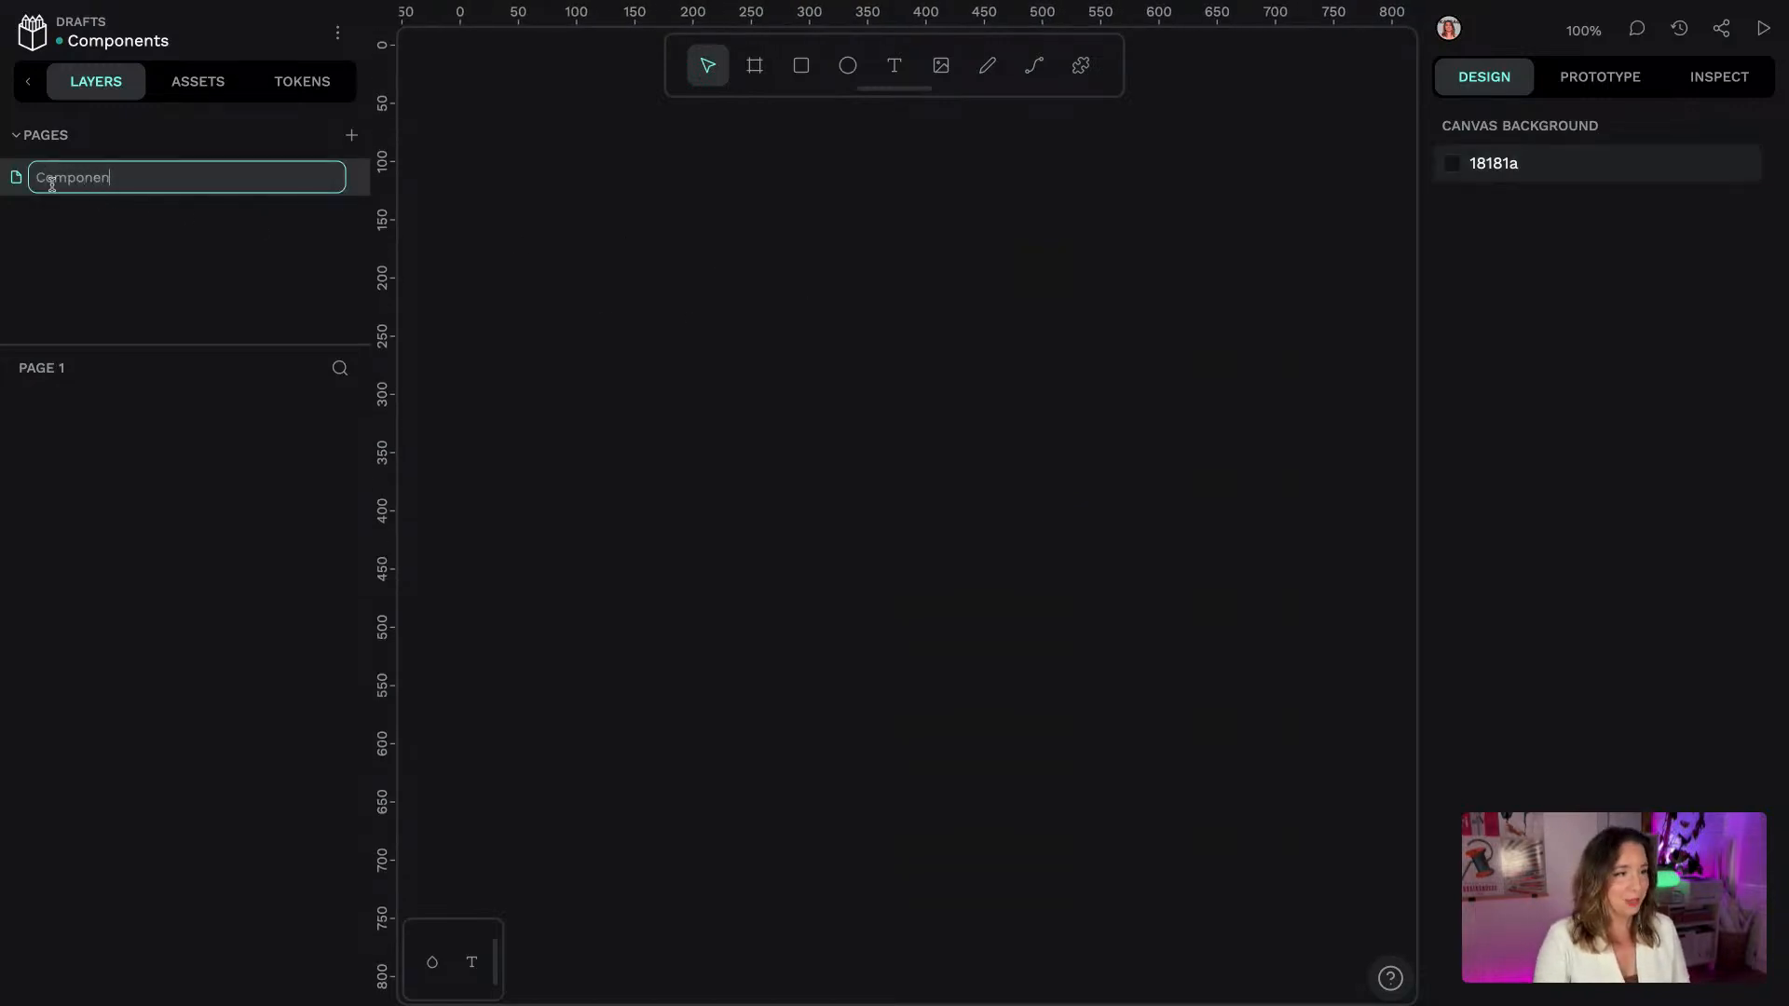
pyautogui.press('Return')
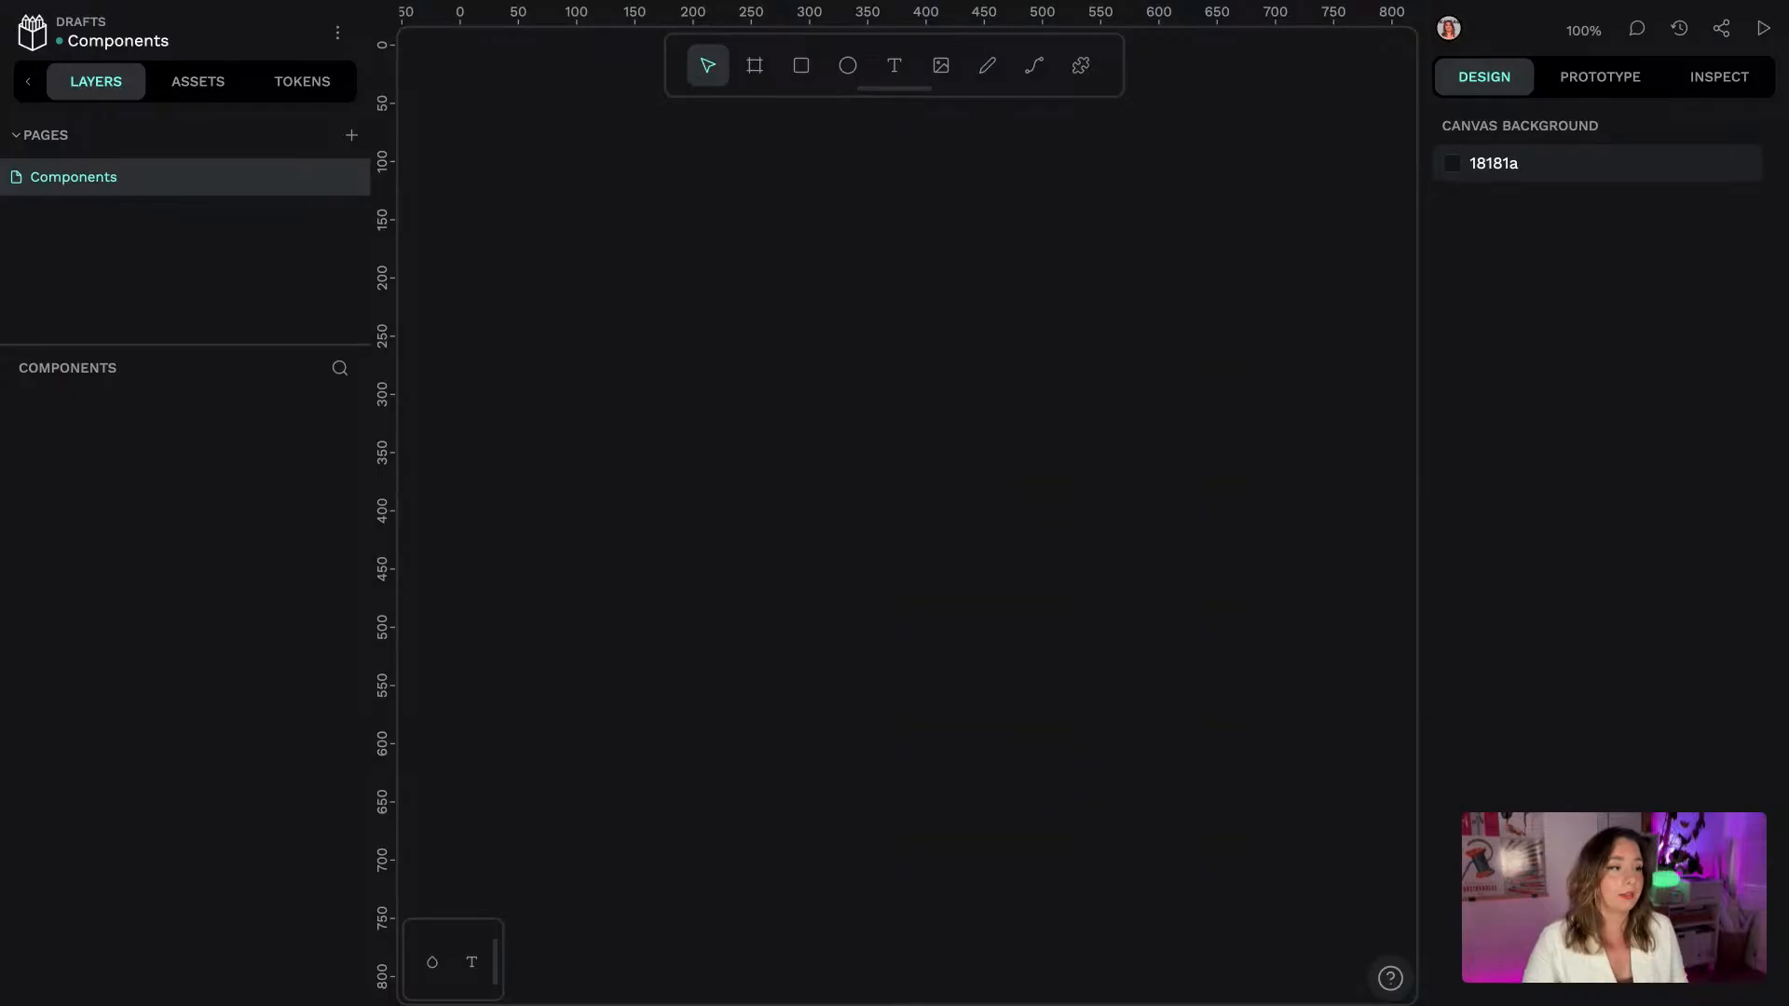
# Import the design token sets and themes into the Components file
pyautogui.click(300, 81)
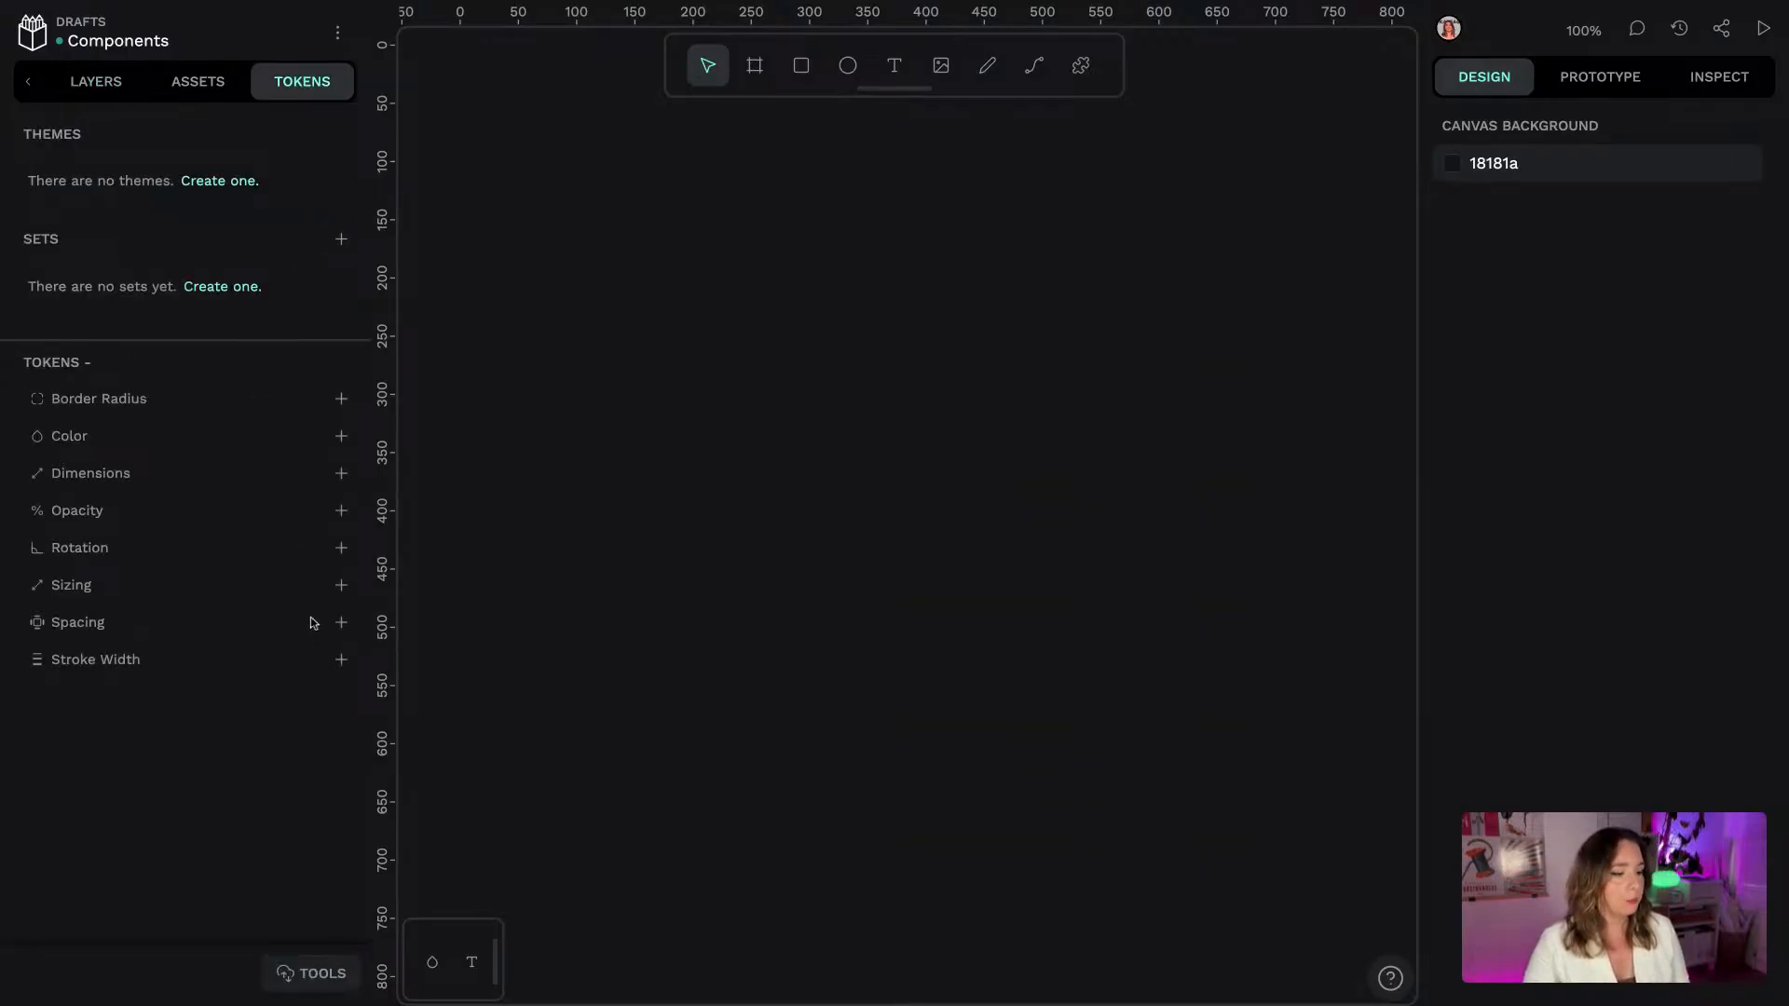
pyautogui.click(312, 973)
pyautogui.click(220, 881)
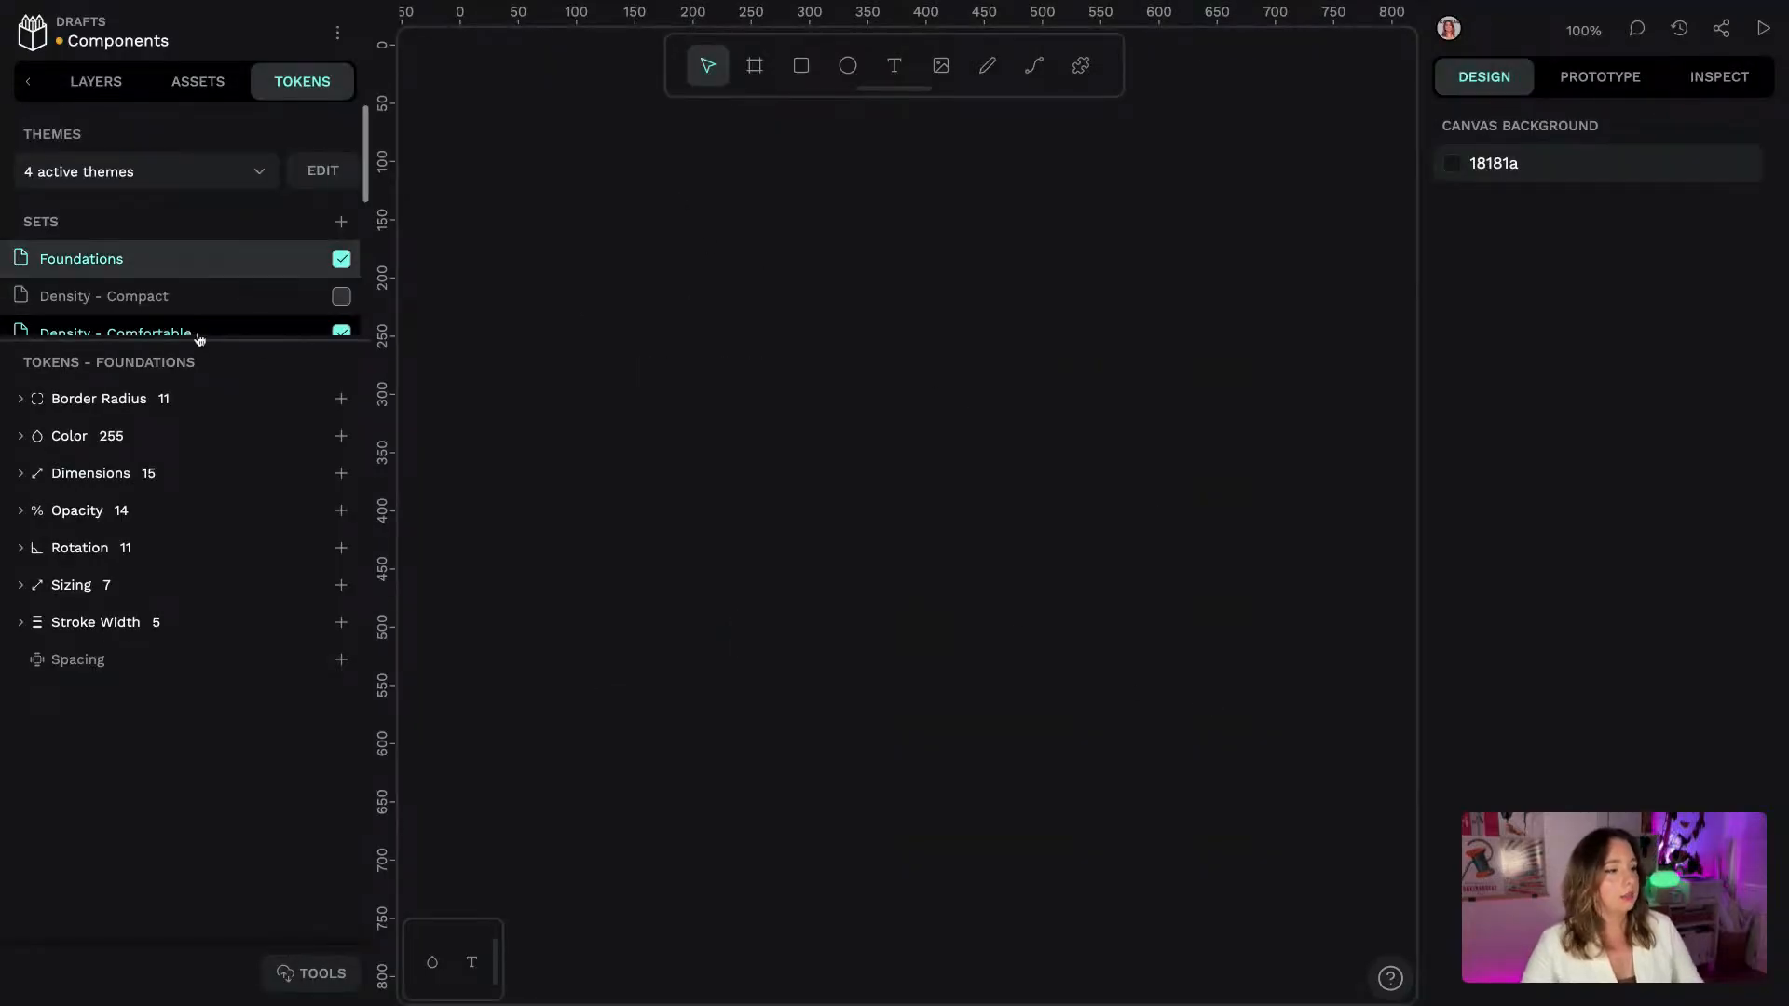
# Enlarge the token sets list and look through the imported sets
pyautogui.moveTo(195, 341); pyautogui.dragTo(197, 414)
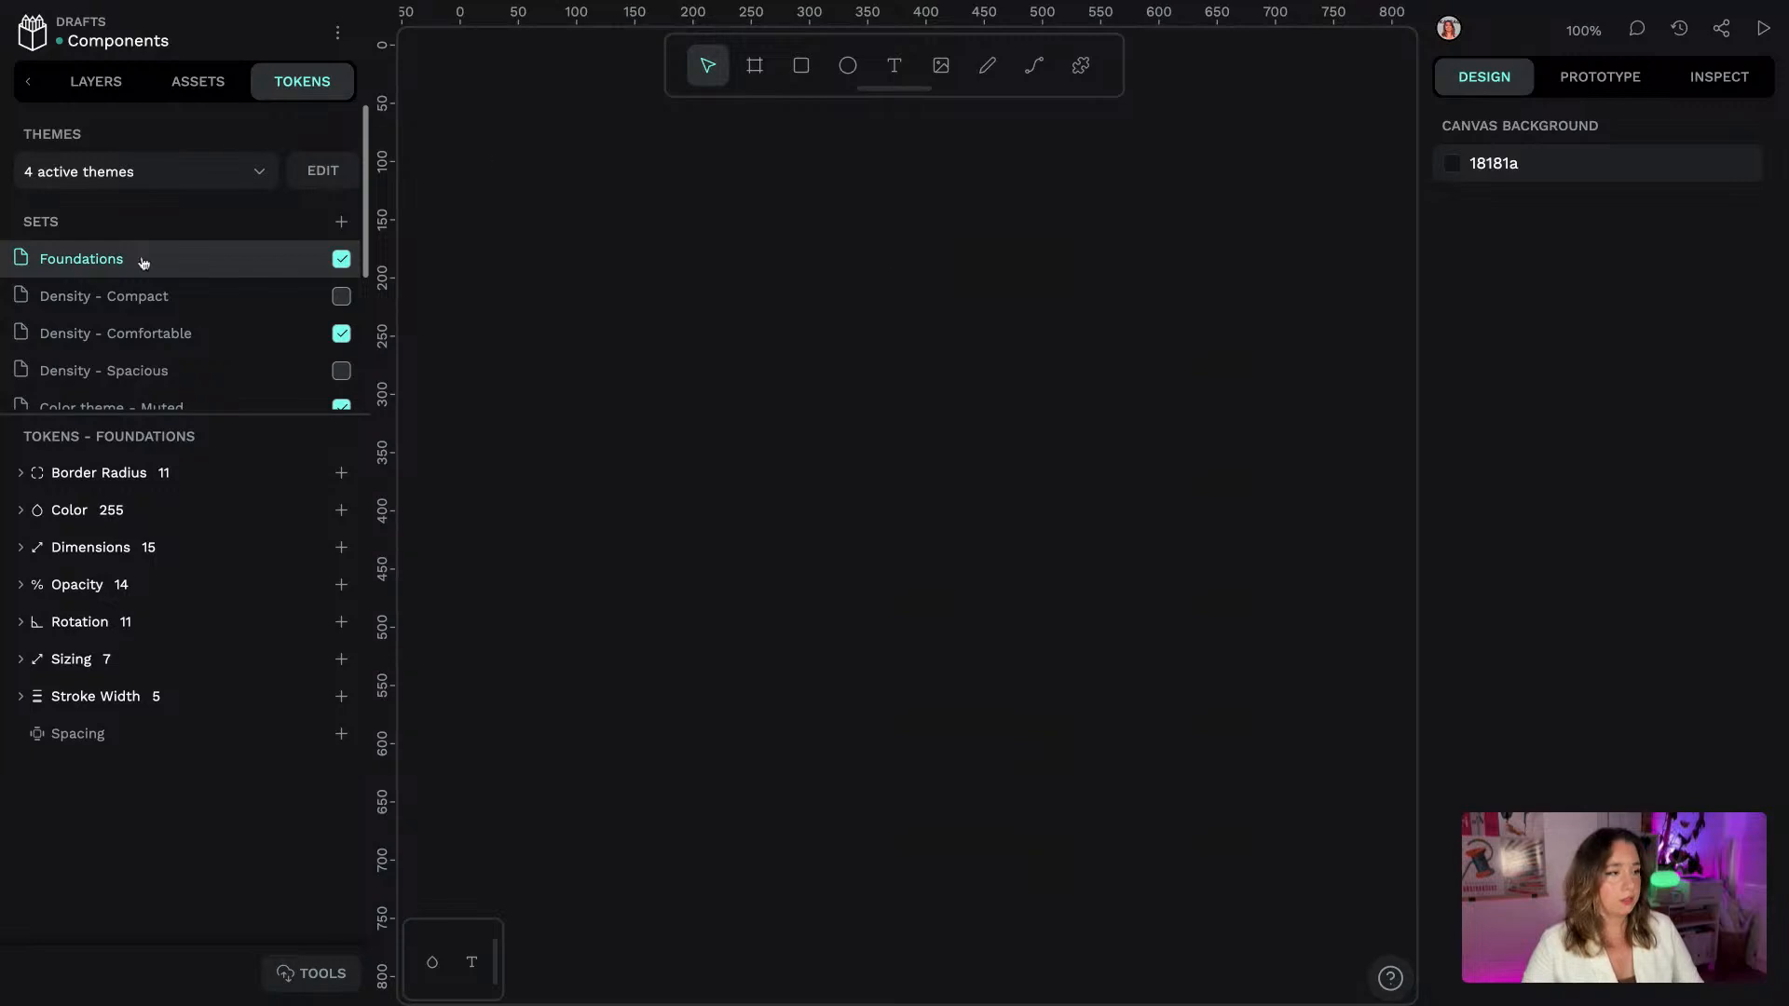
pyautogui.scroll(-2, 366, 213)
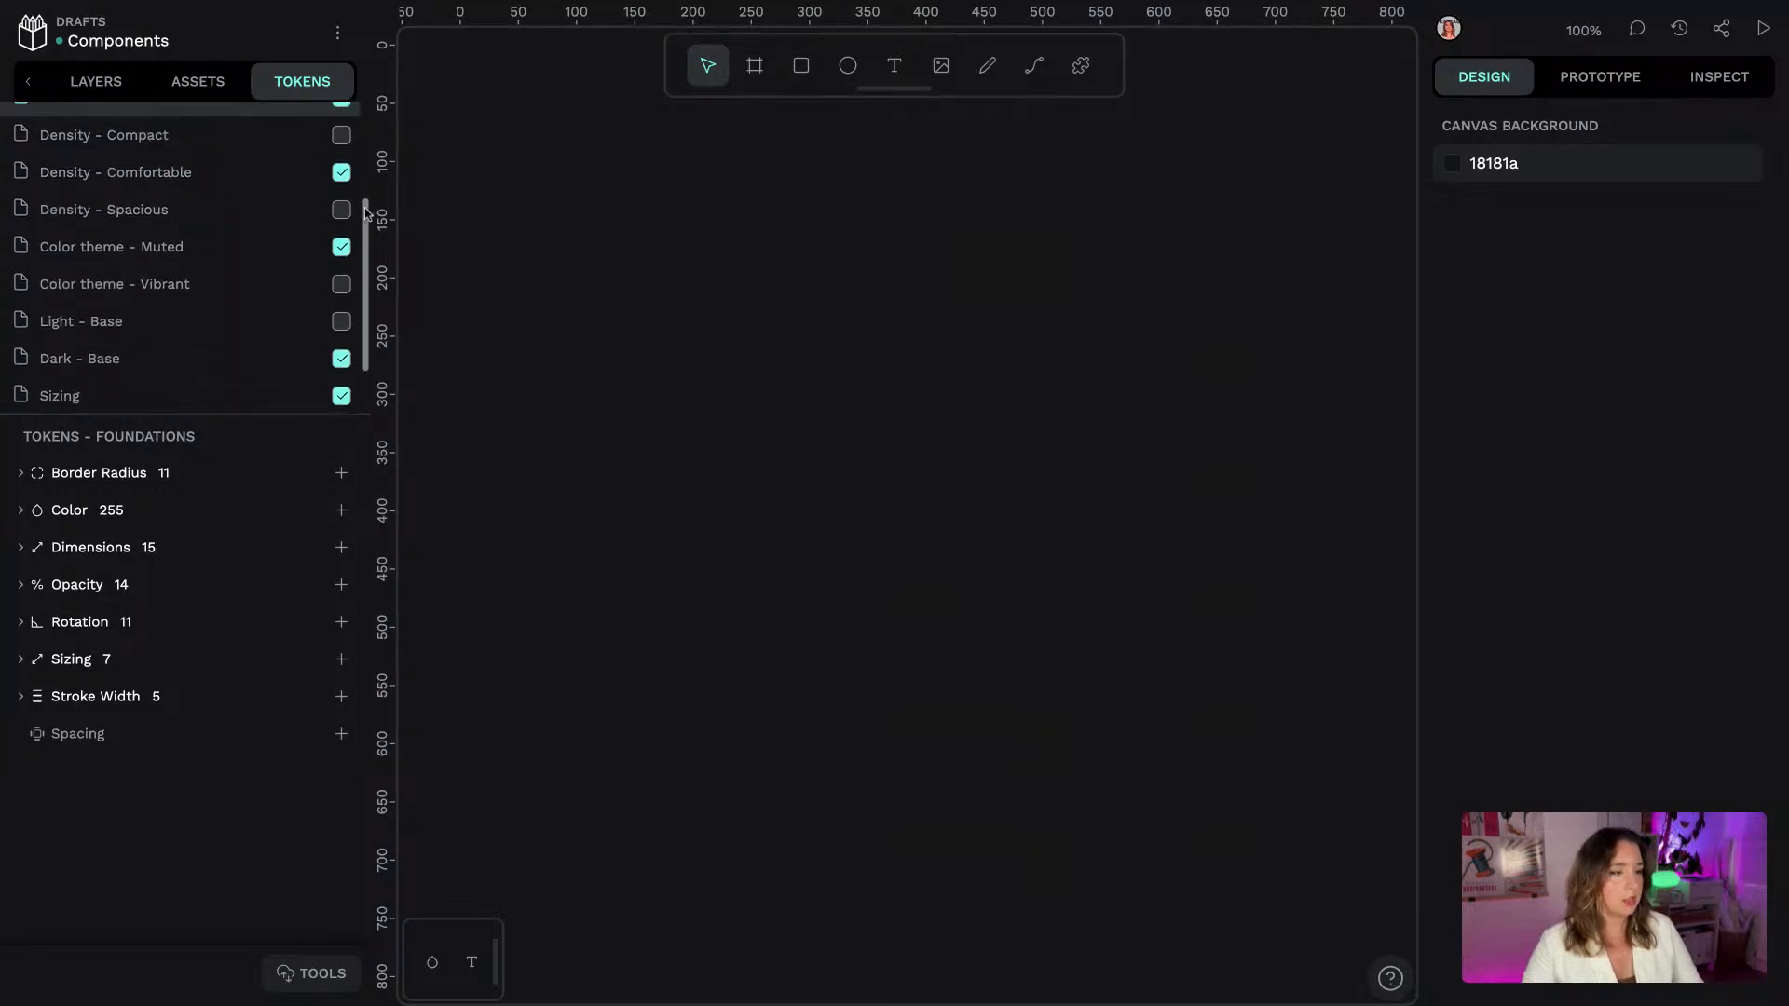
pyautogui.scroll(2, 366, 212)
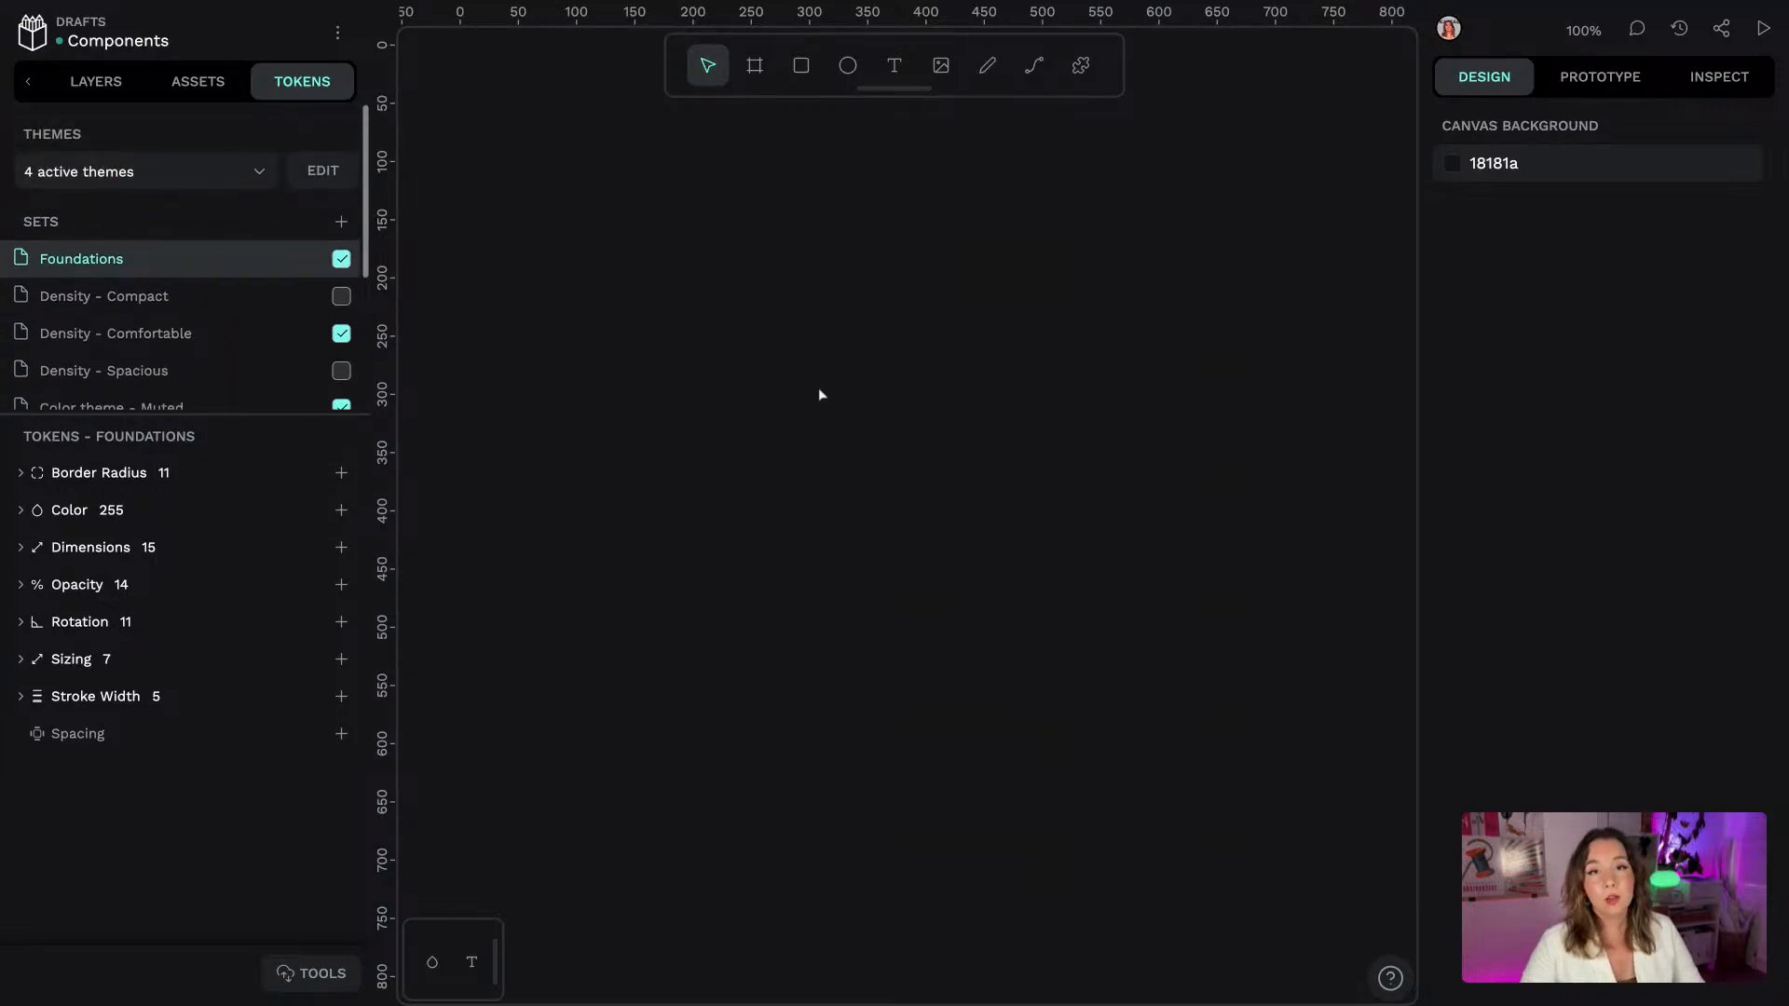
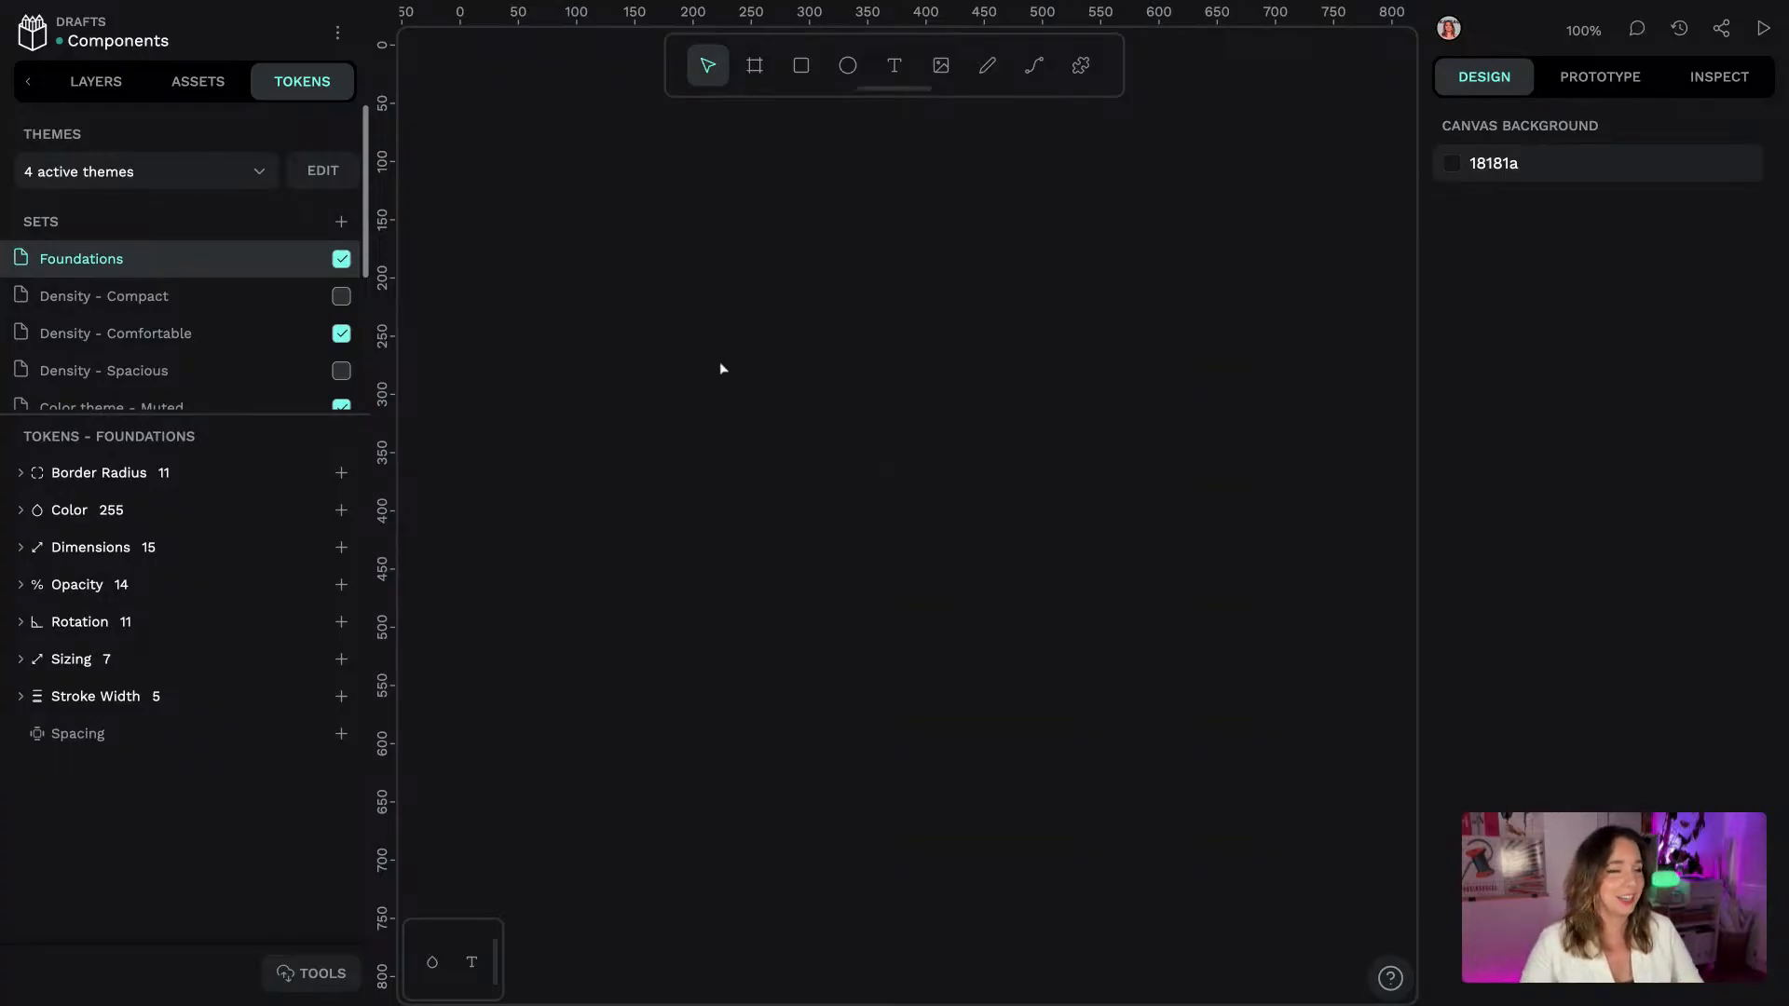
# Draw a board about 453 by 359 on the canvas and name it form input
pyautogui.click(755, 65)
pyautogui.click(581, 239)
pyautogui.moveTo(582, 239); pyautogui.dragTo(1114, 659)
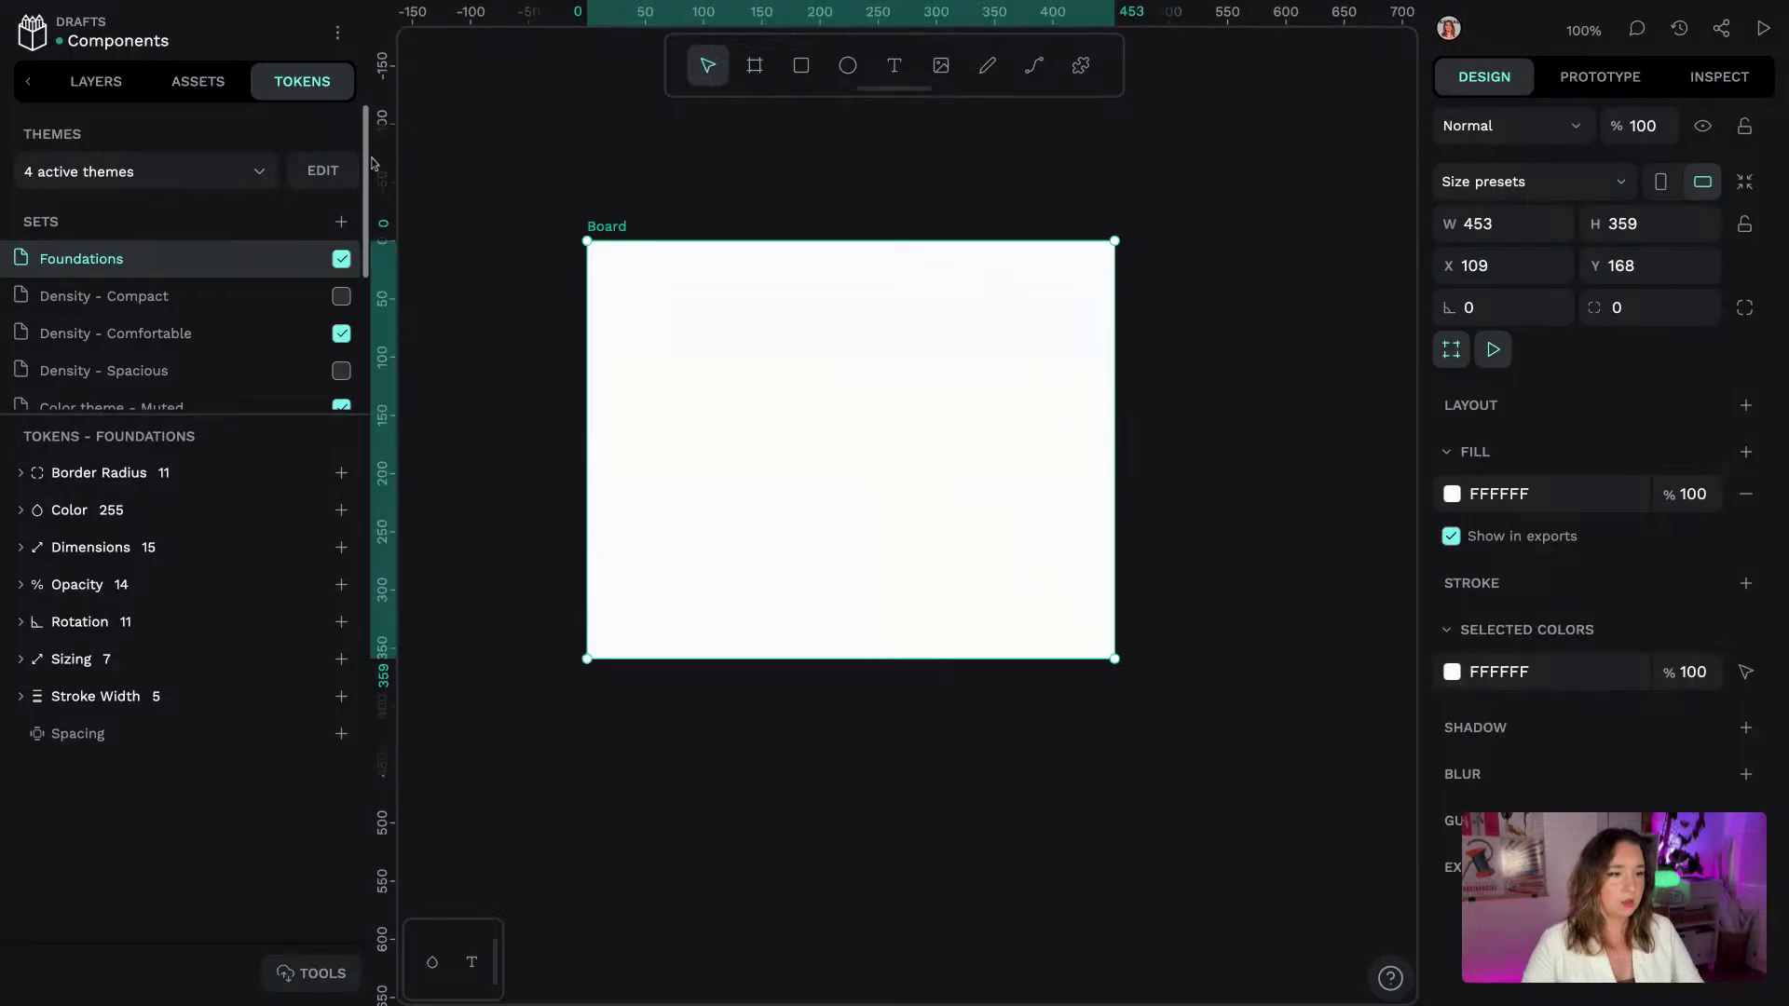
pyautogui.doubleClick(621, 232)
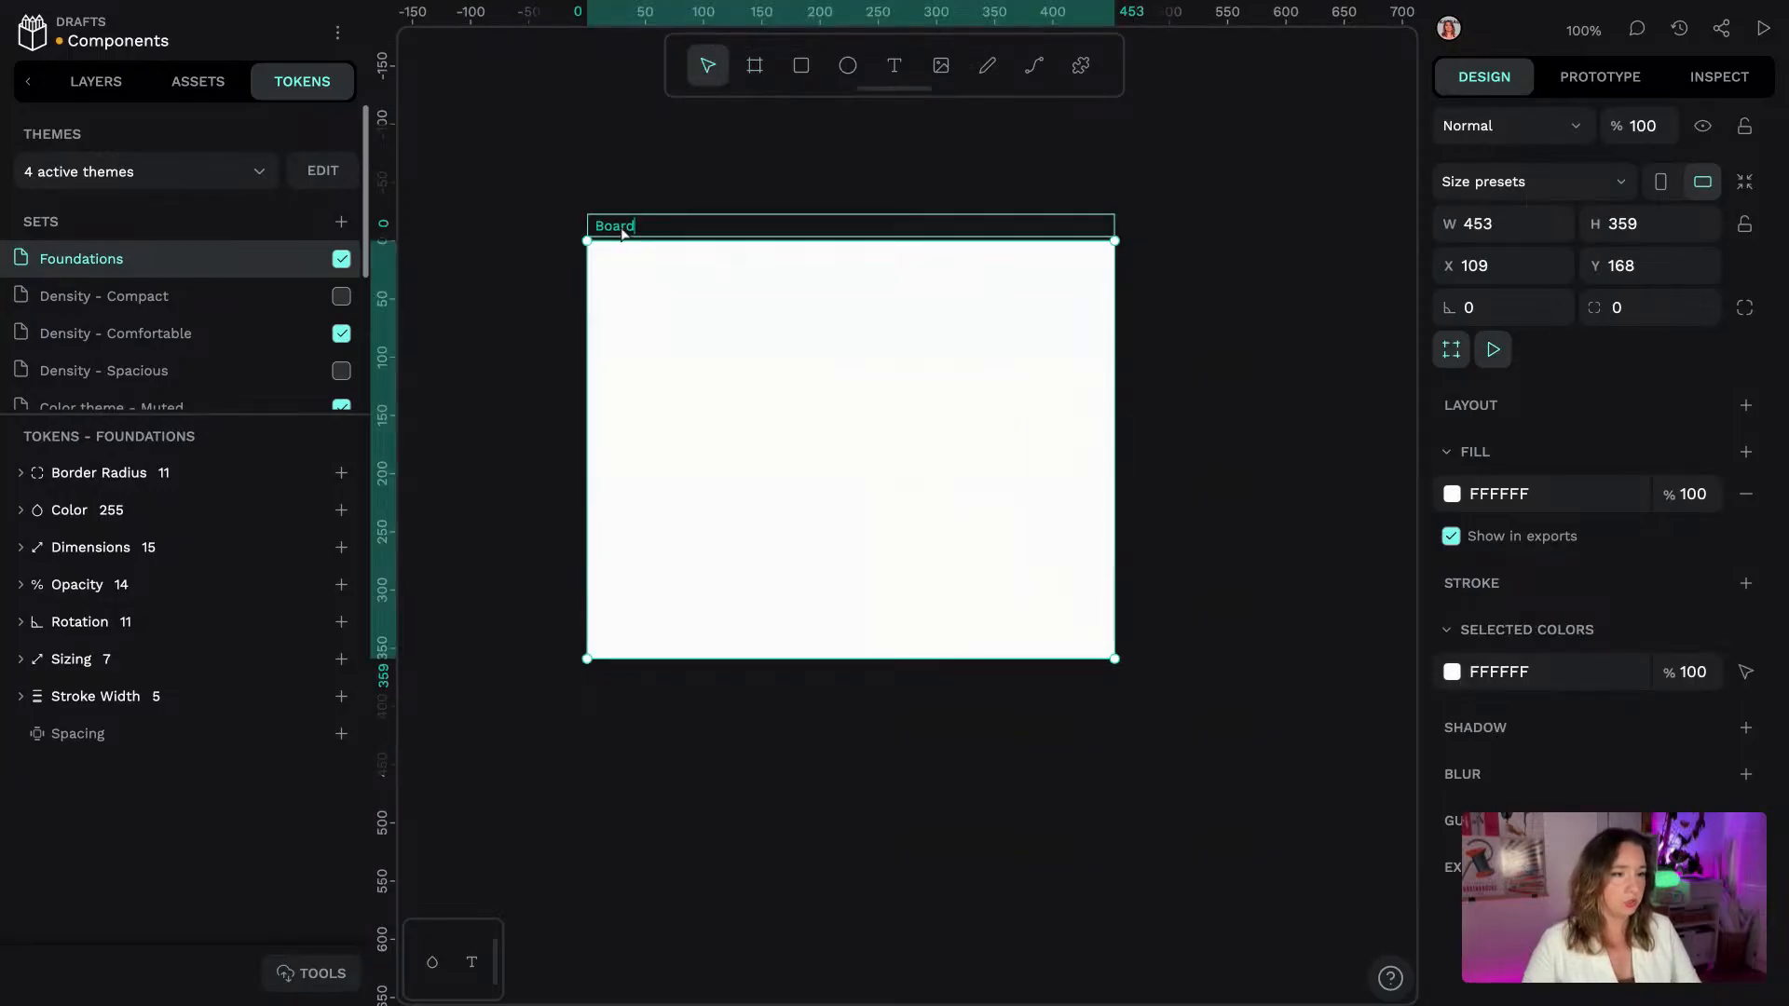
pyautogui.write('form input')
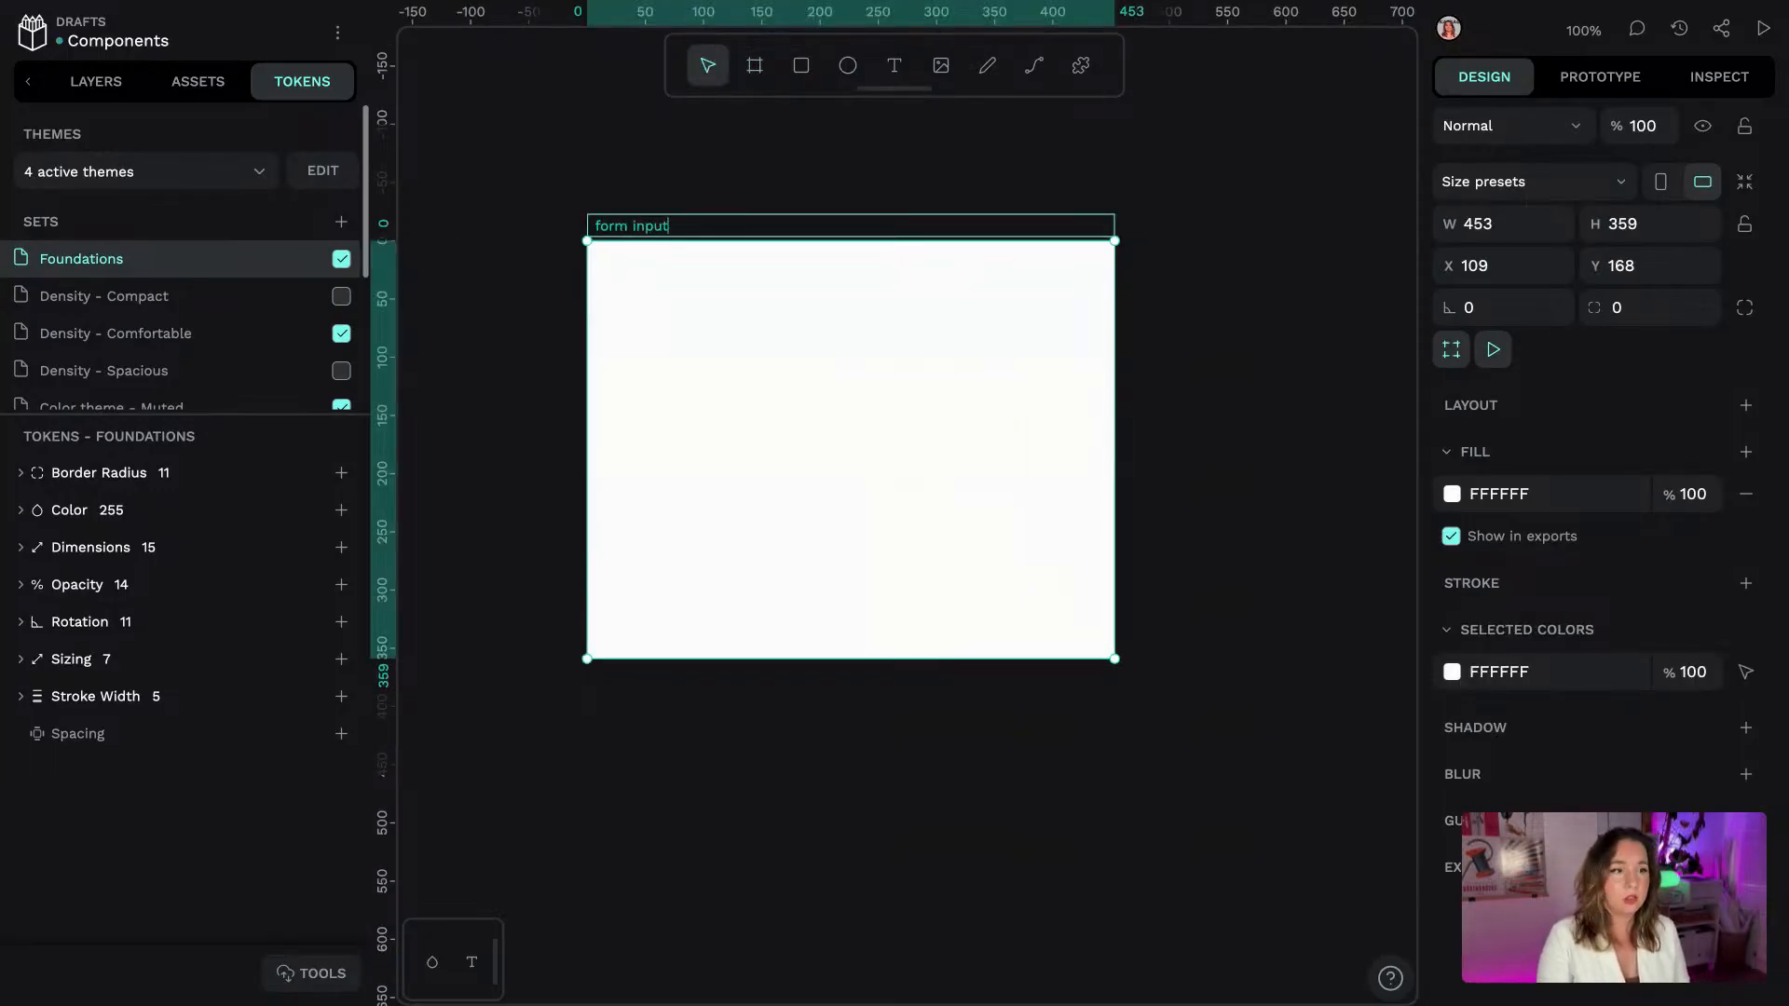
pyautogui.press('Return')
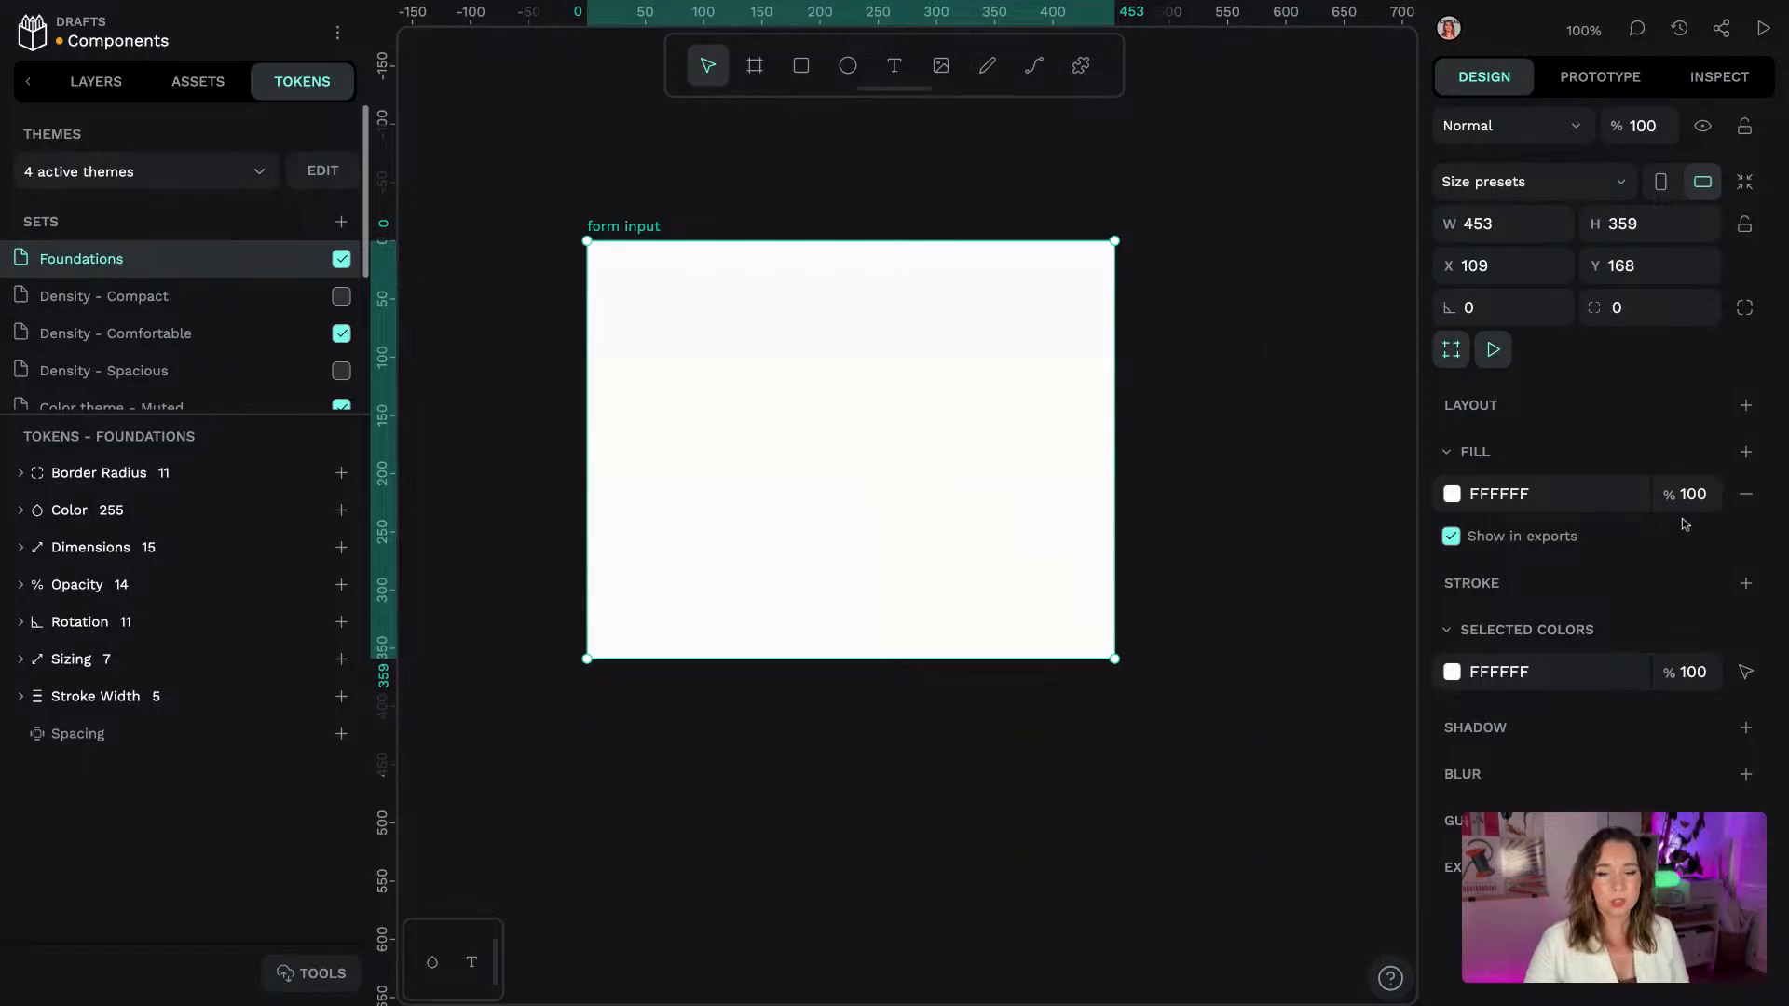
# Remove the white fill from the form input board
pyautogui.click(1743, 504)
pyautogui.click(717, 179)
pyautogui.click(623, 227)
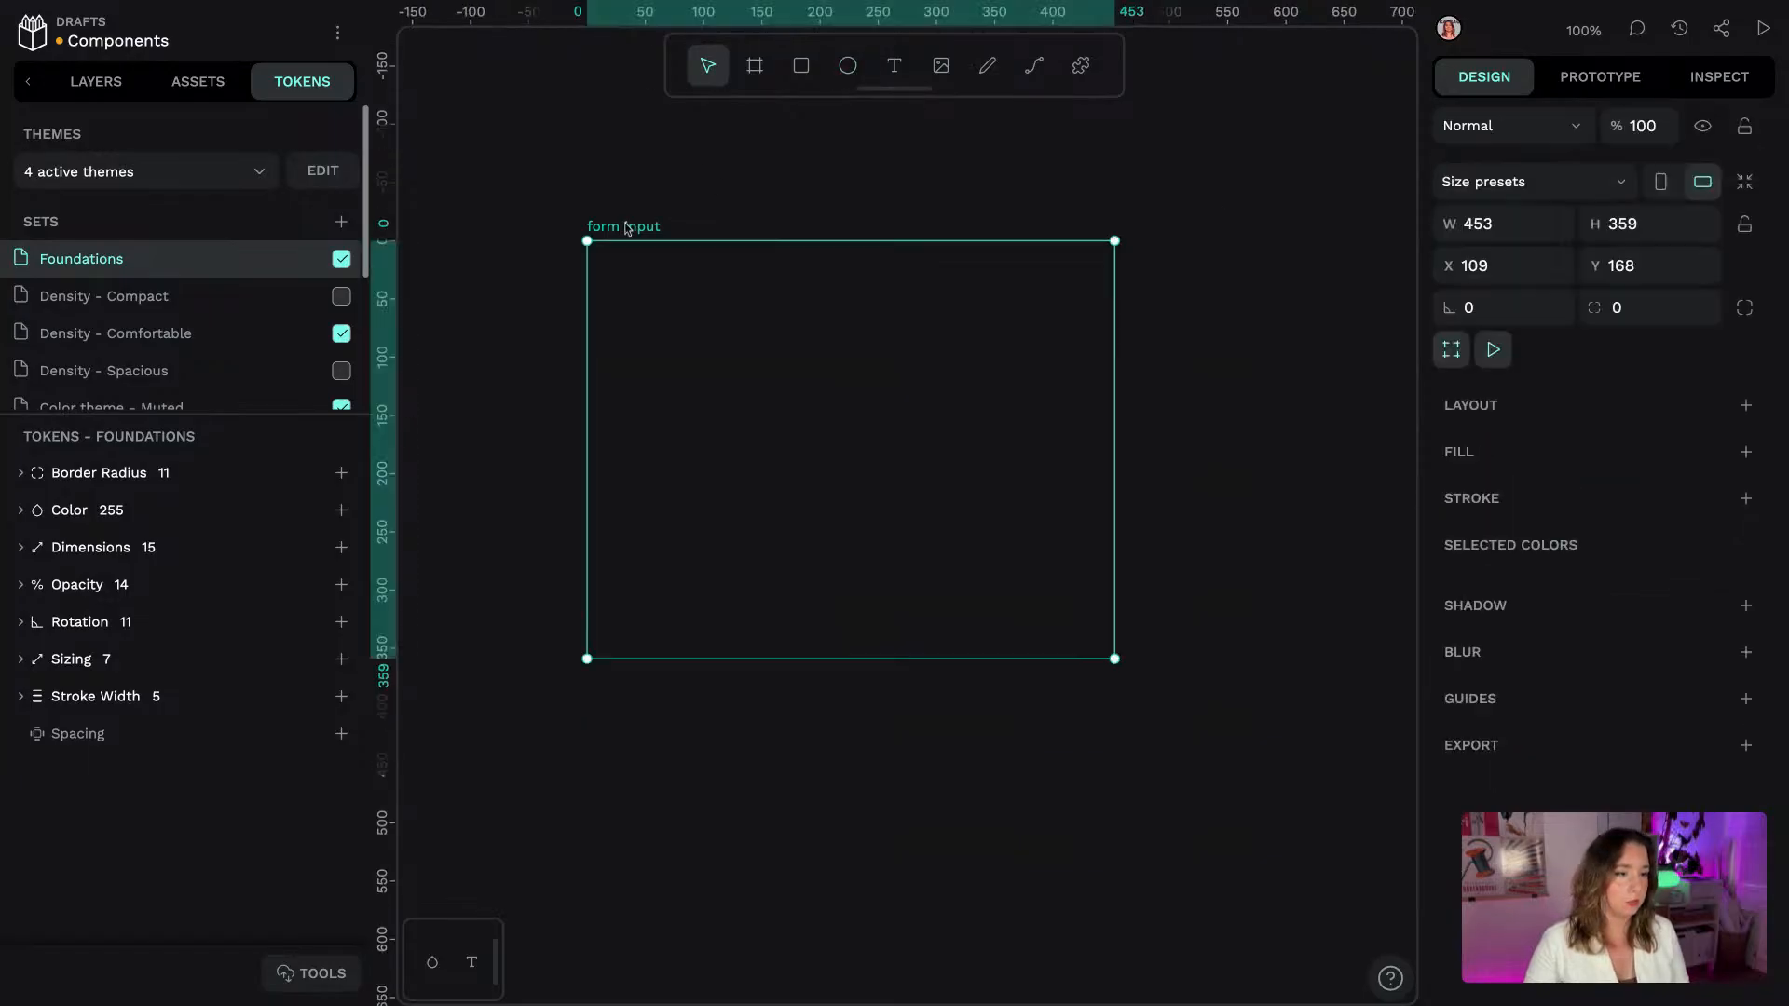
pyautogui.click(874, 147)
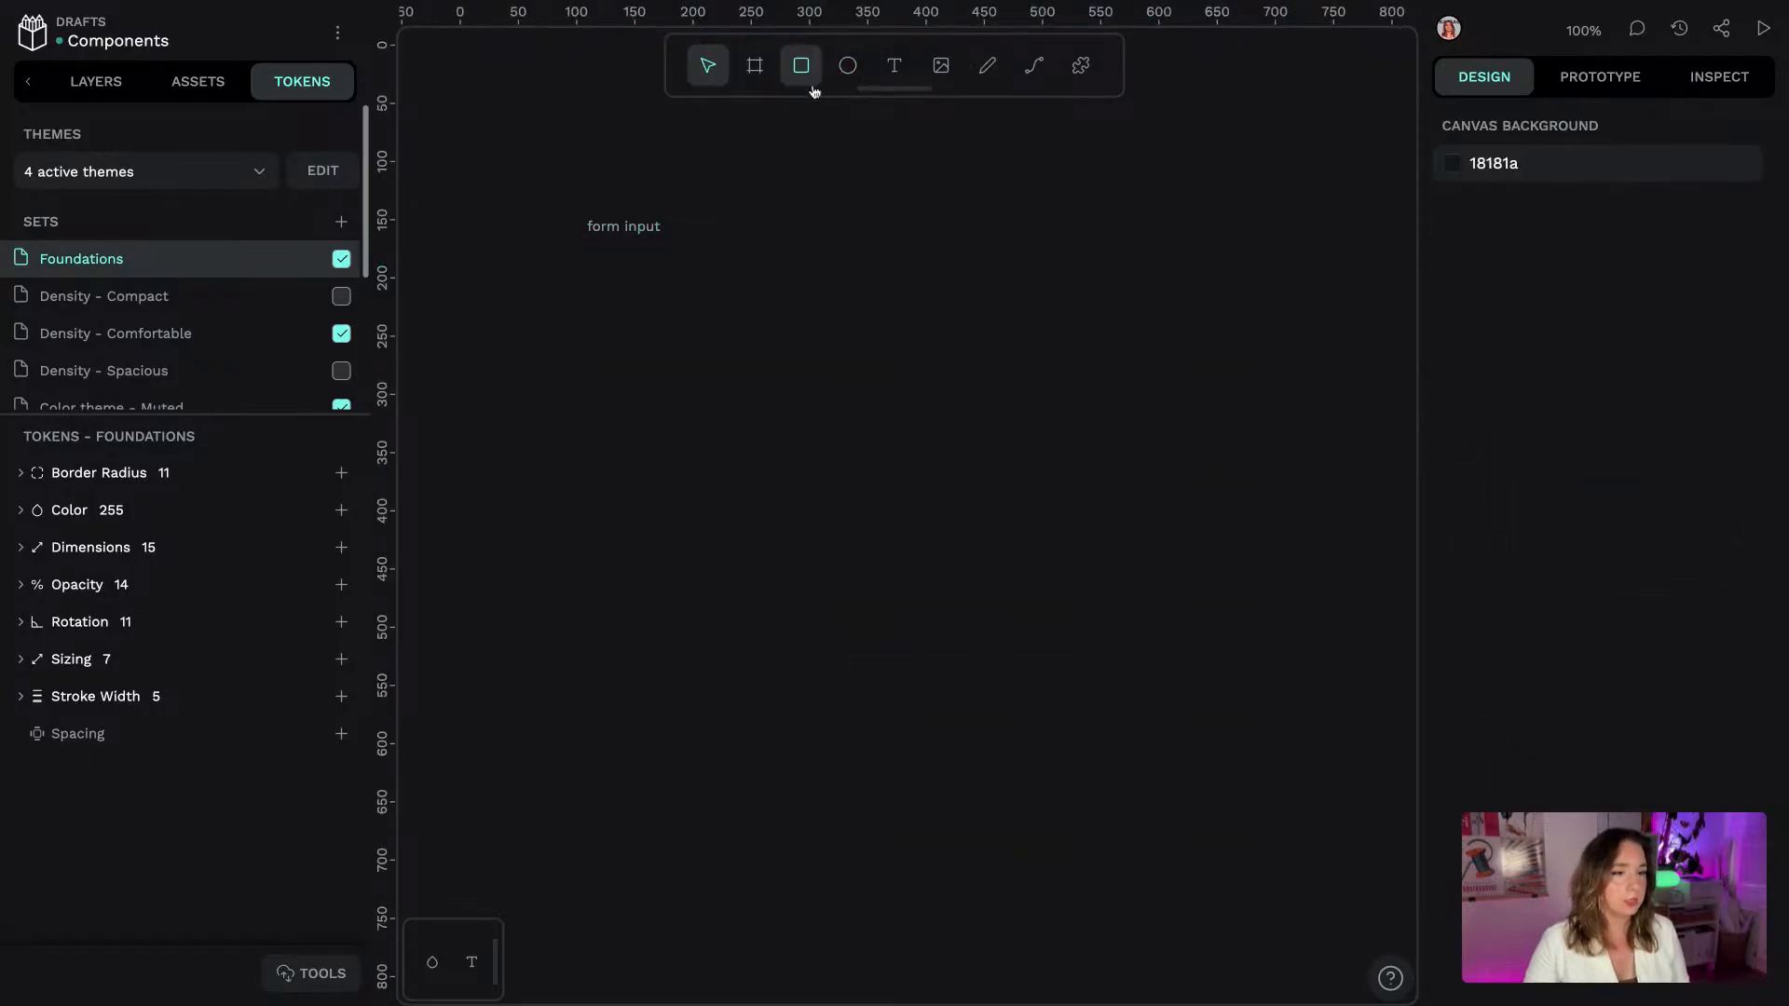
# Add a text box about 198 by 35 reading "input text" inside the form input board
pyautogui.click(896, 72)
pyautogui.moveTo(700, 323); pyautogui.dragTo(934, 282)
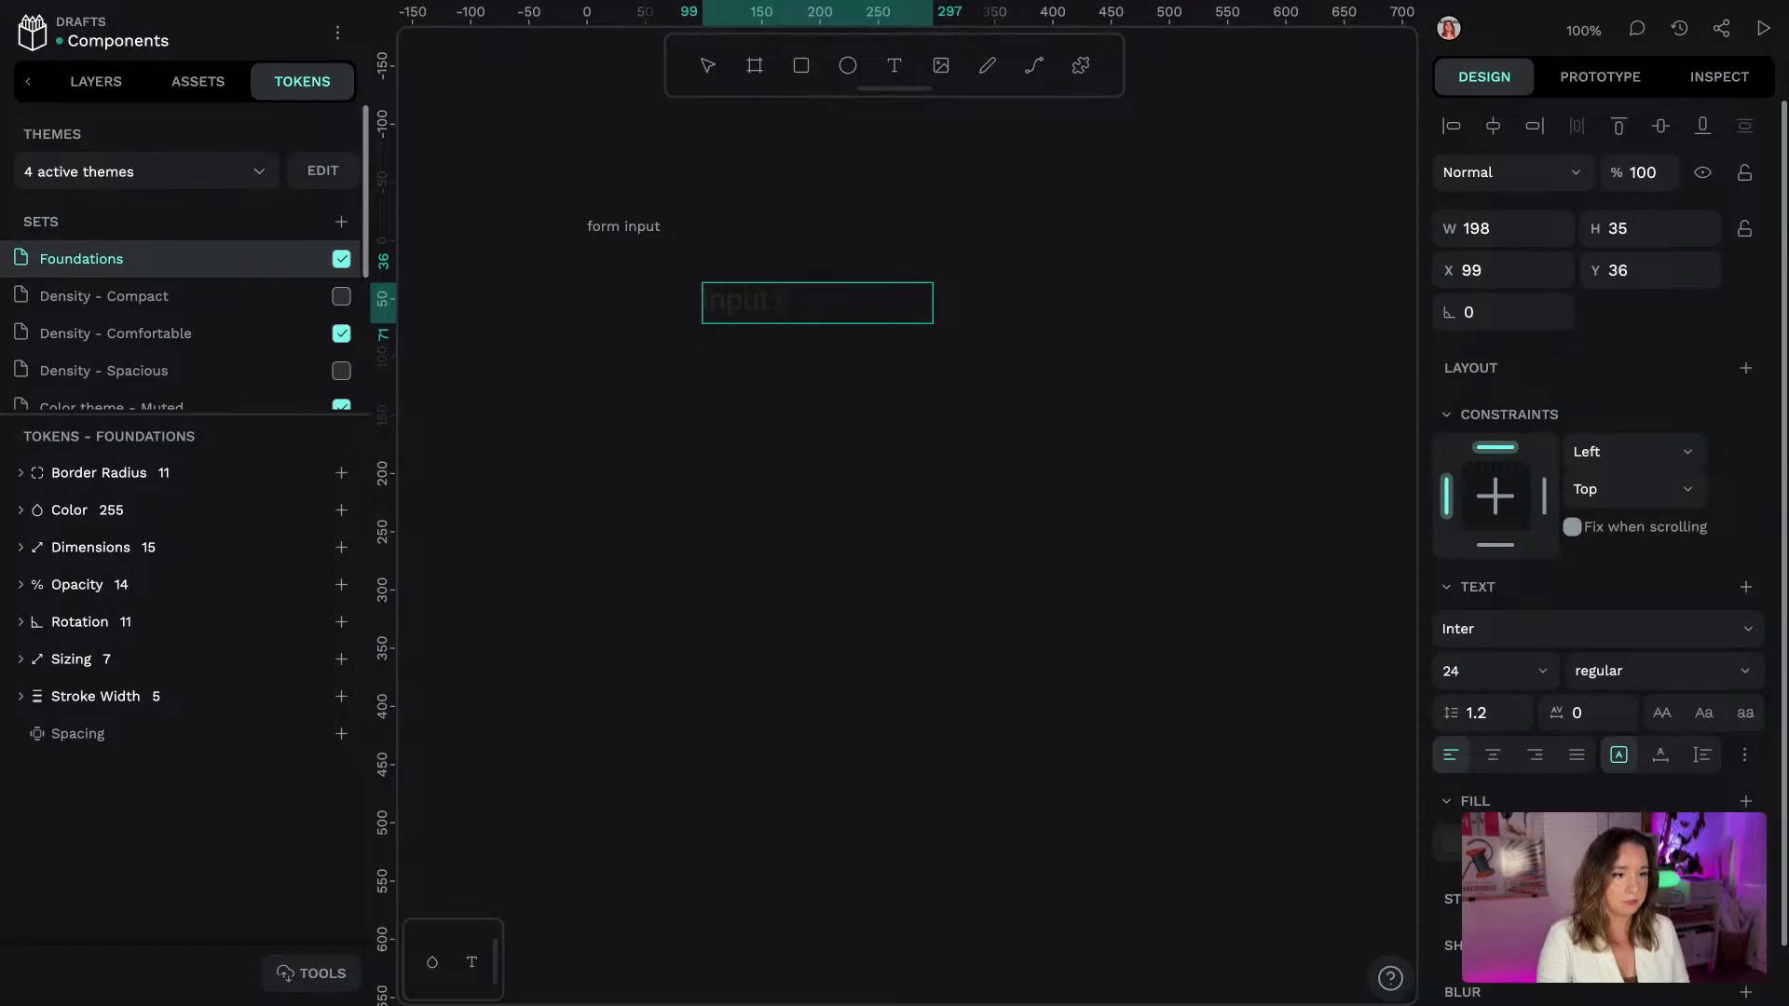
pyautogui.hotkey('ctrl', 'a')
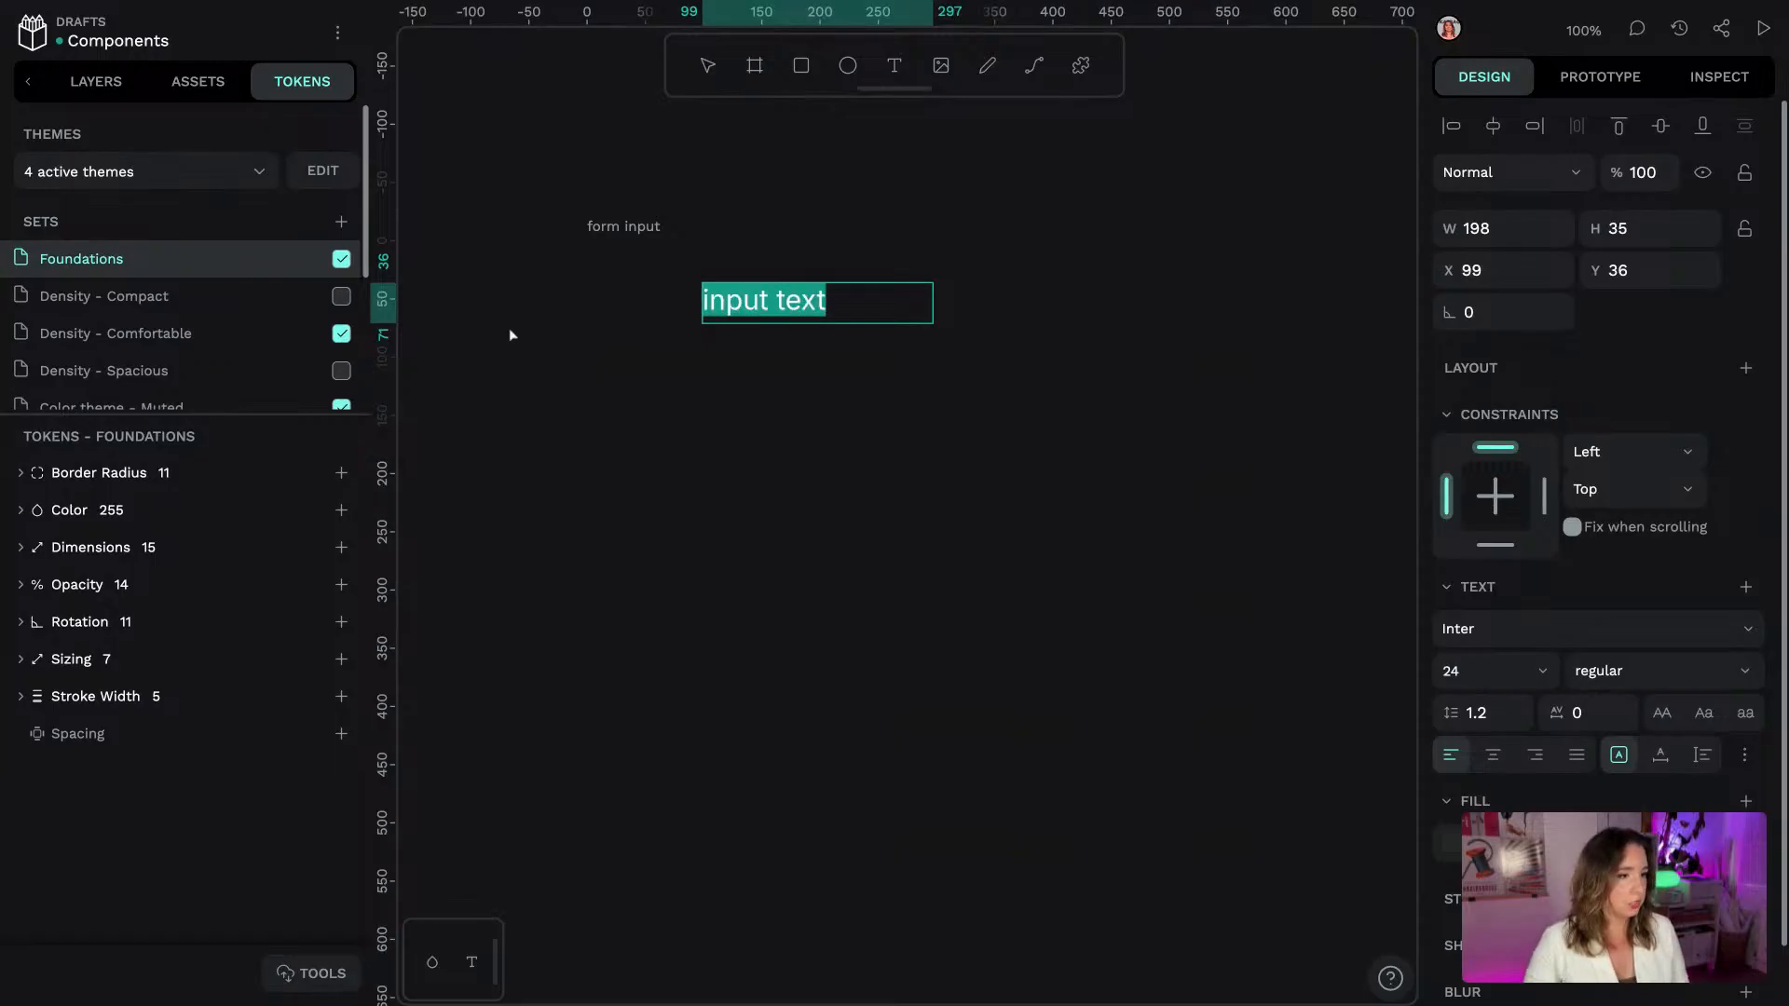
# Switch the active theme from dark to light and show the Light - Base token set
pyautogui.click(140, 171)
pyautogui.click(122, 469)
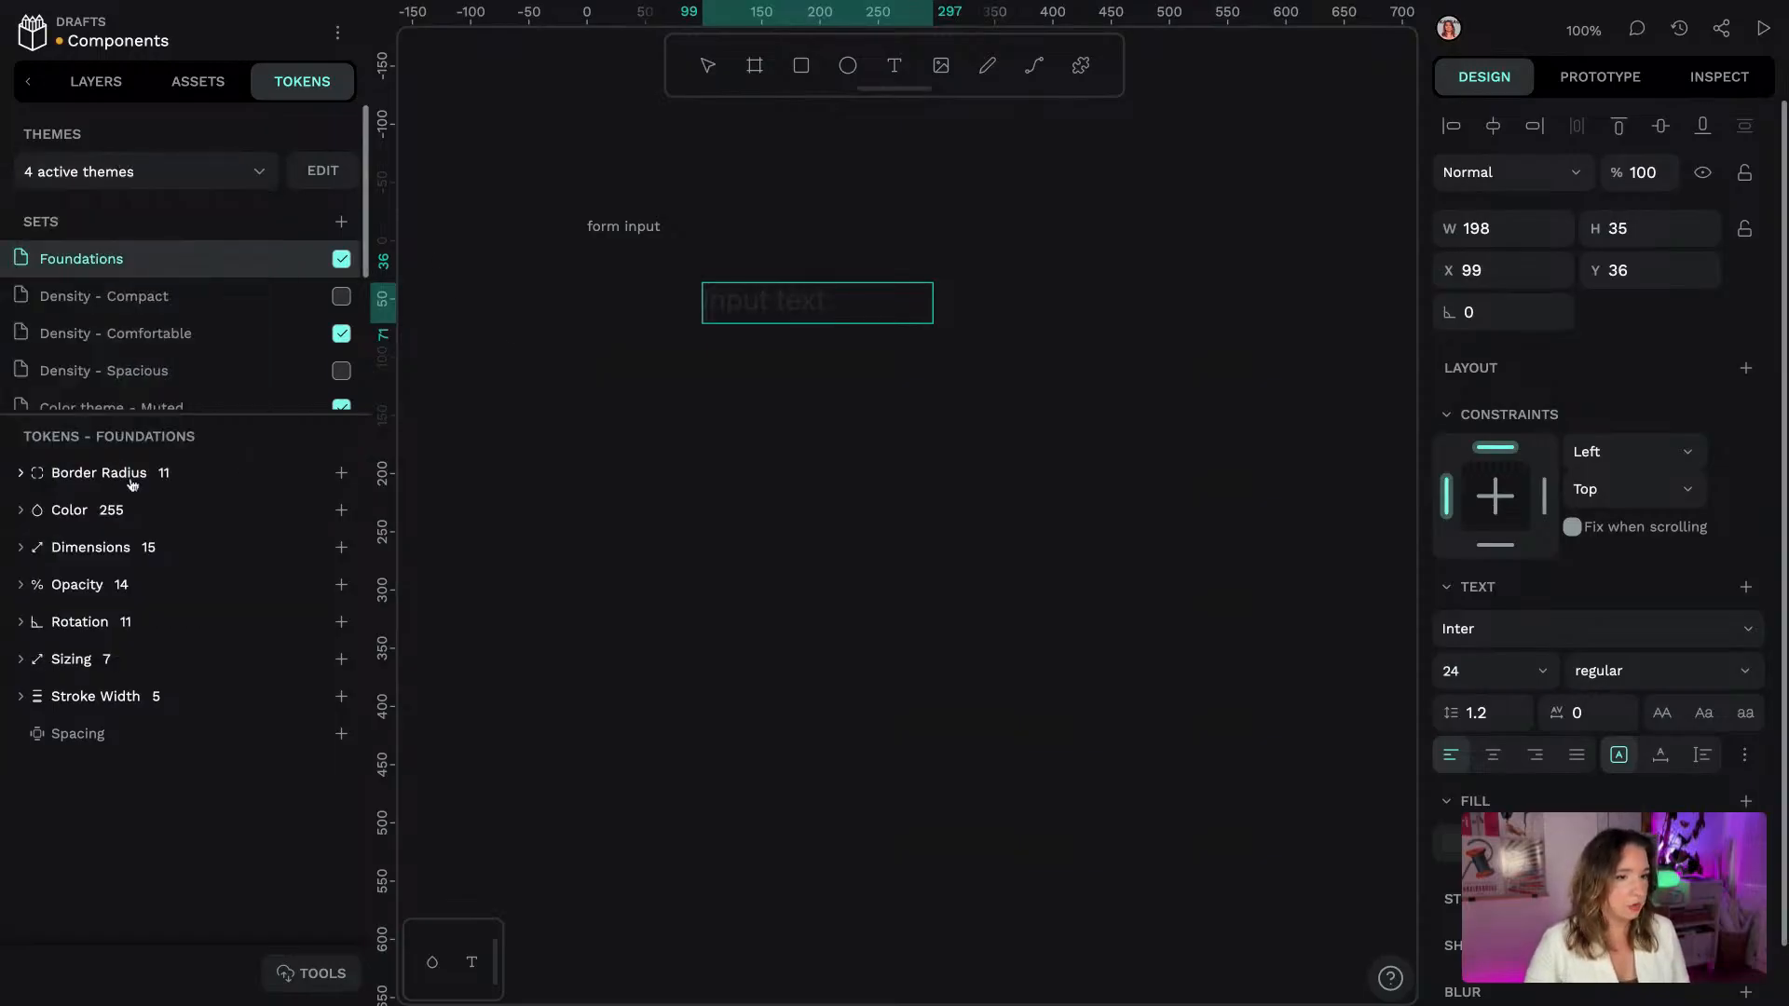
pyautogui.scroll(-3, 163, 302)
pyautogui.click(140, 280)
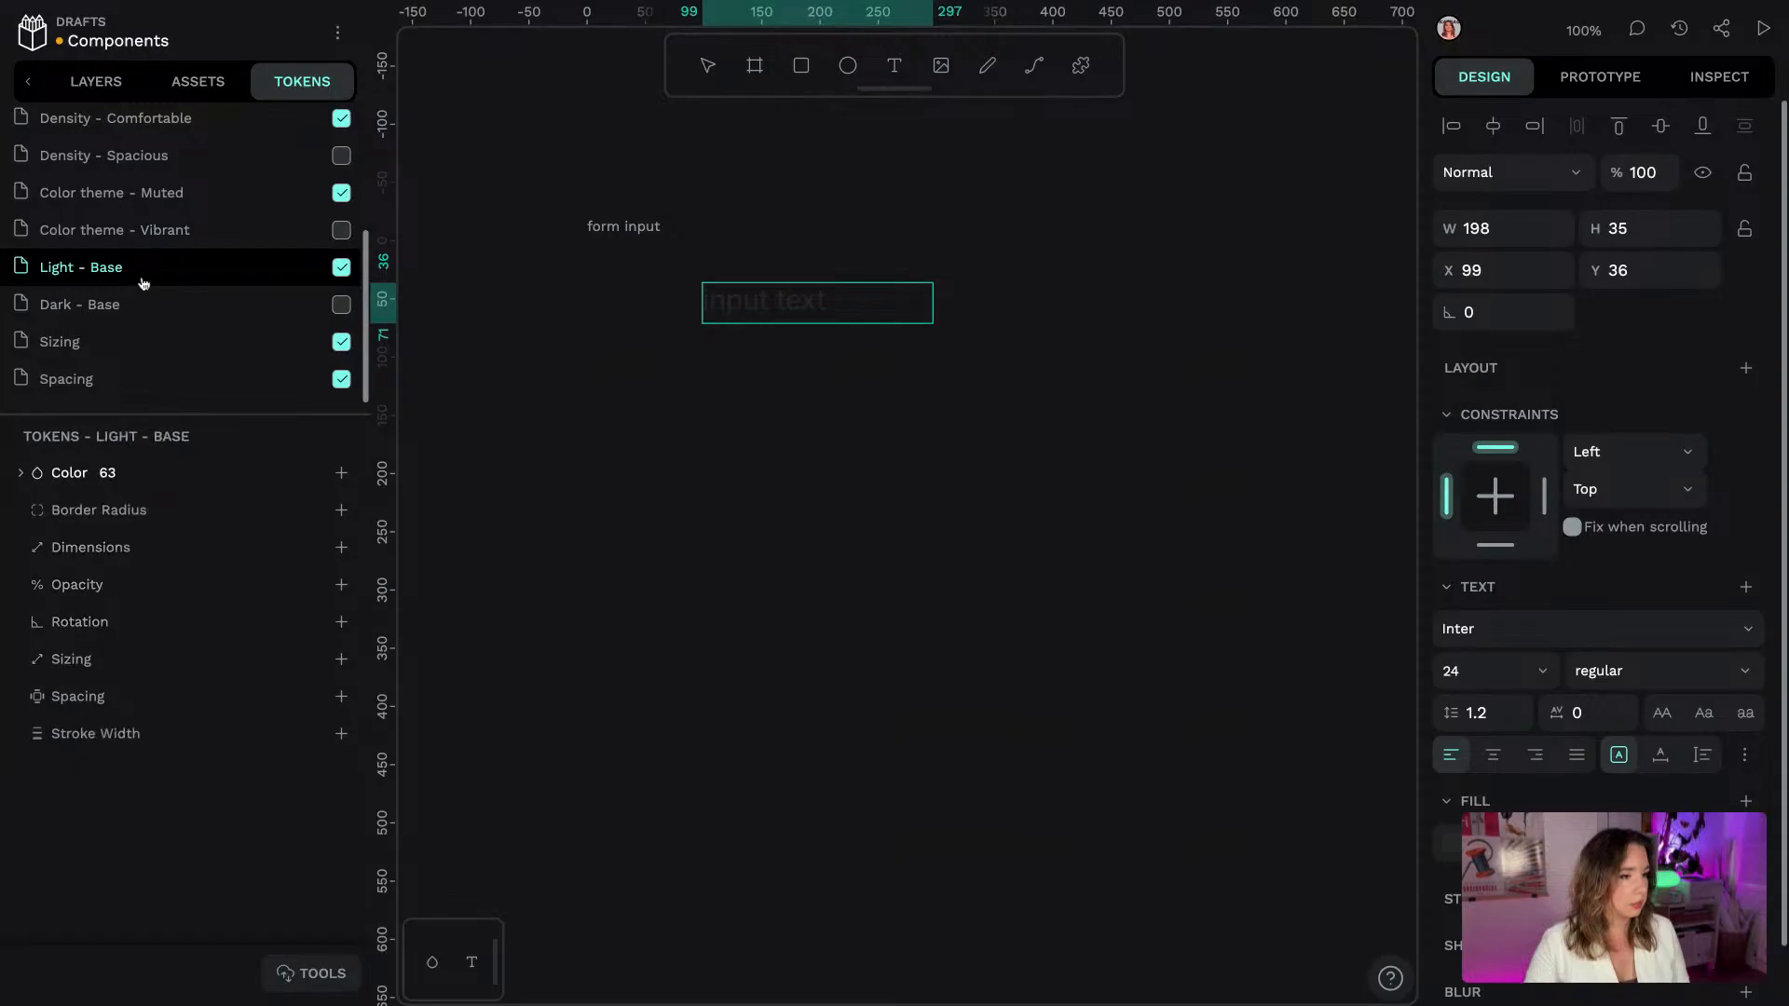
# Apply the layerBase.text color token from the Light - Base set to the "input text" layer
pyautogui.click(70, 473)
pyautogui.scroll(-5, 365, 557)
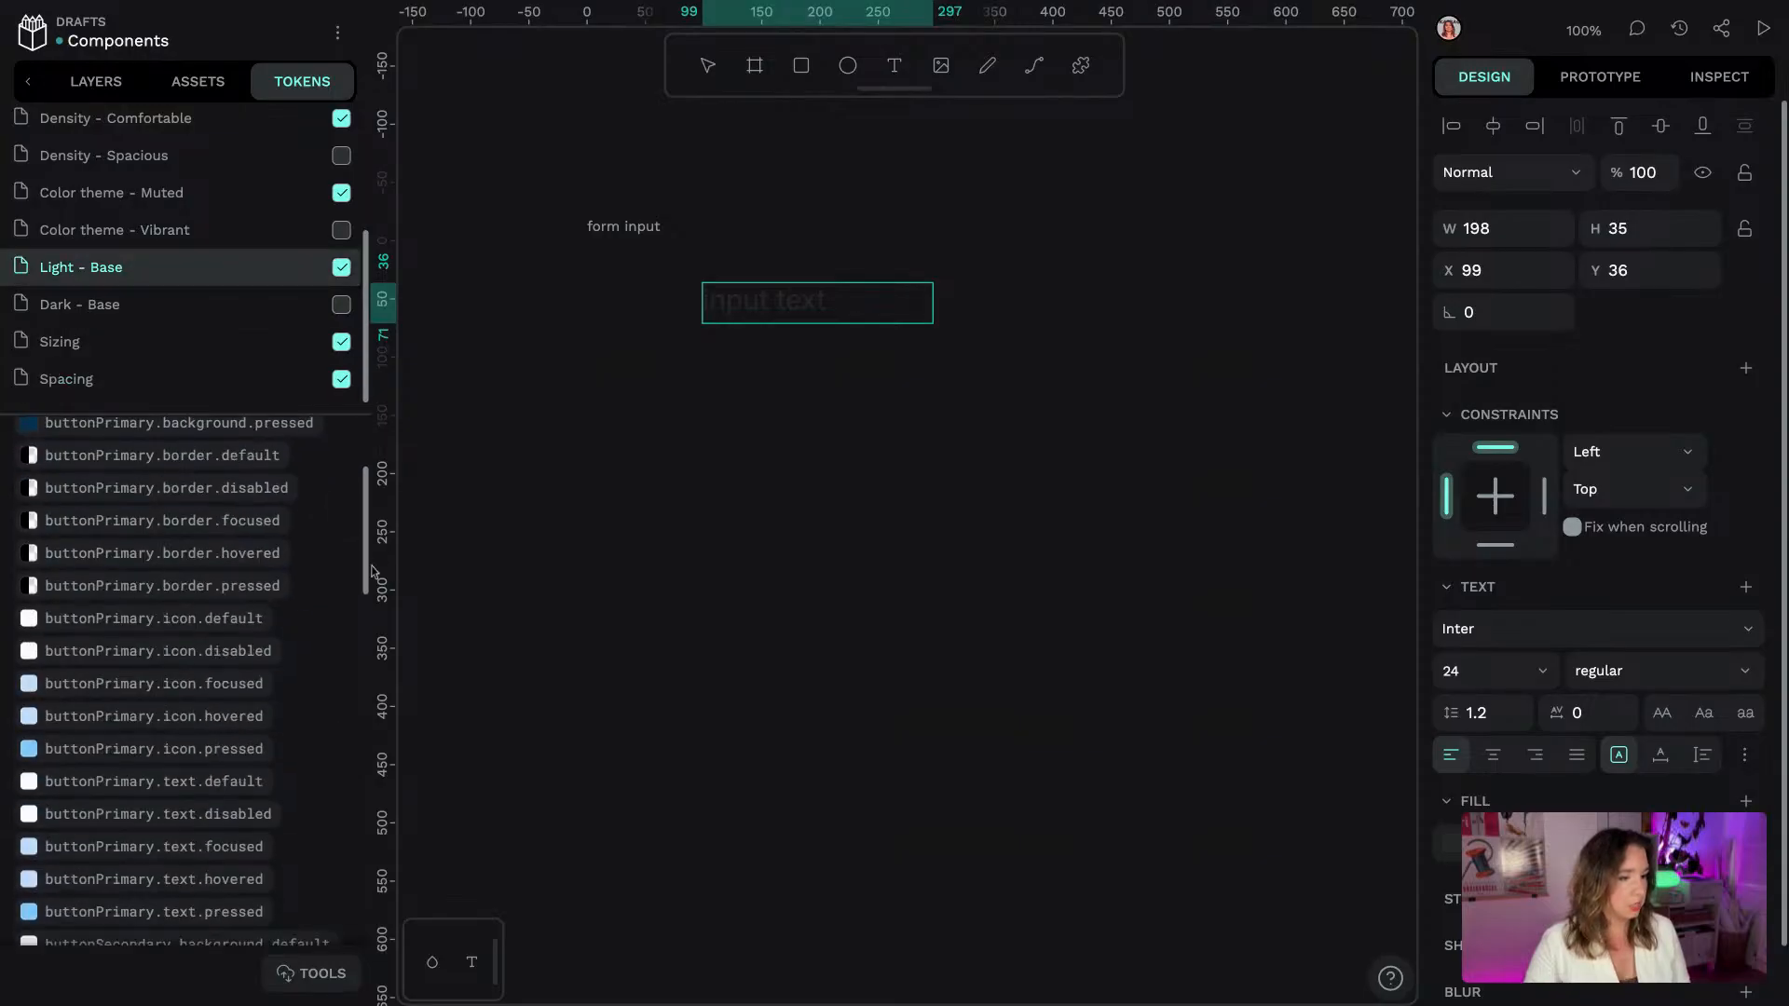
pyautogui.scroll(-10, 365, 545)
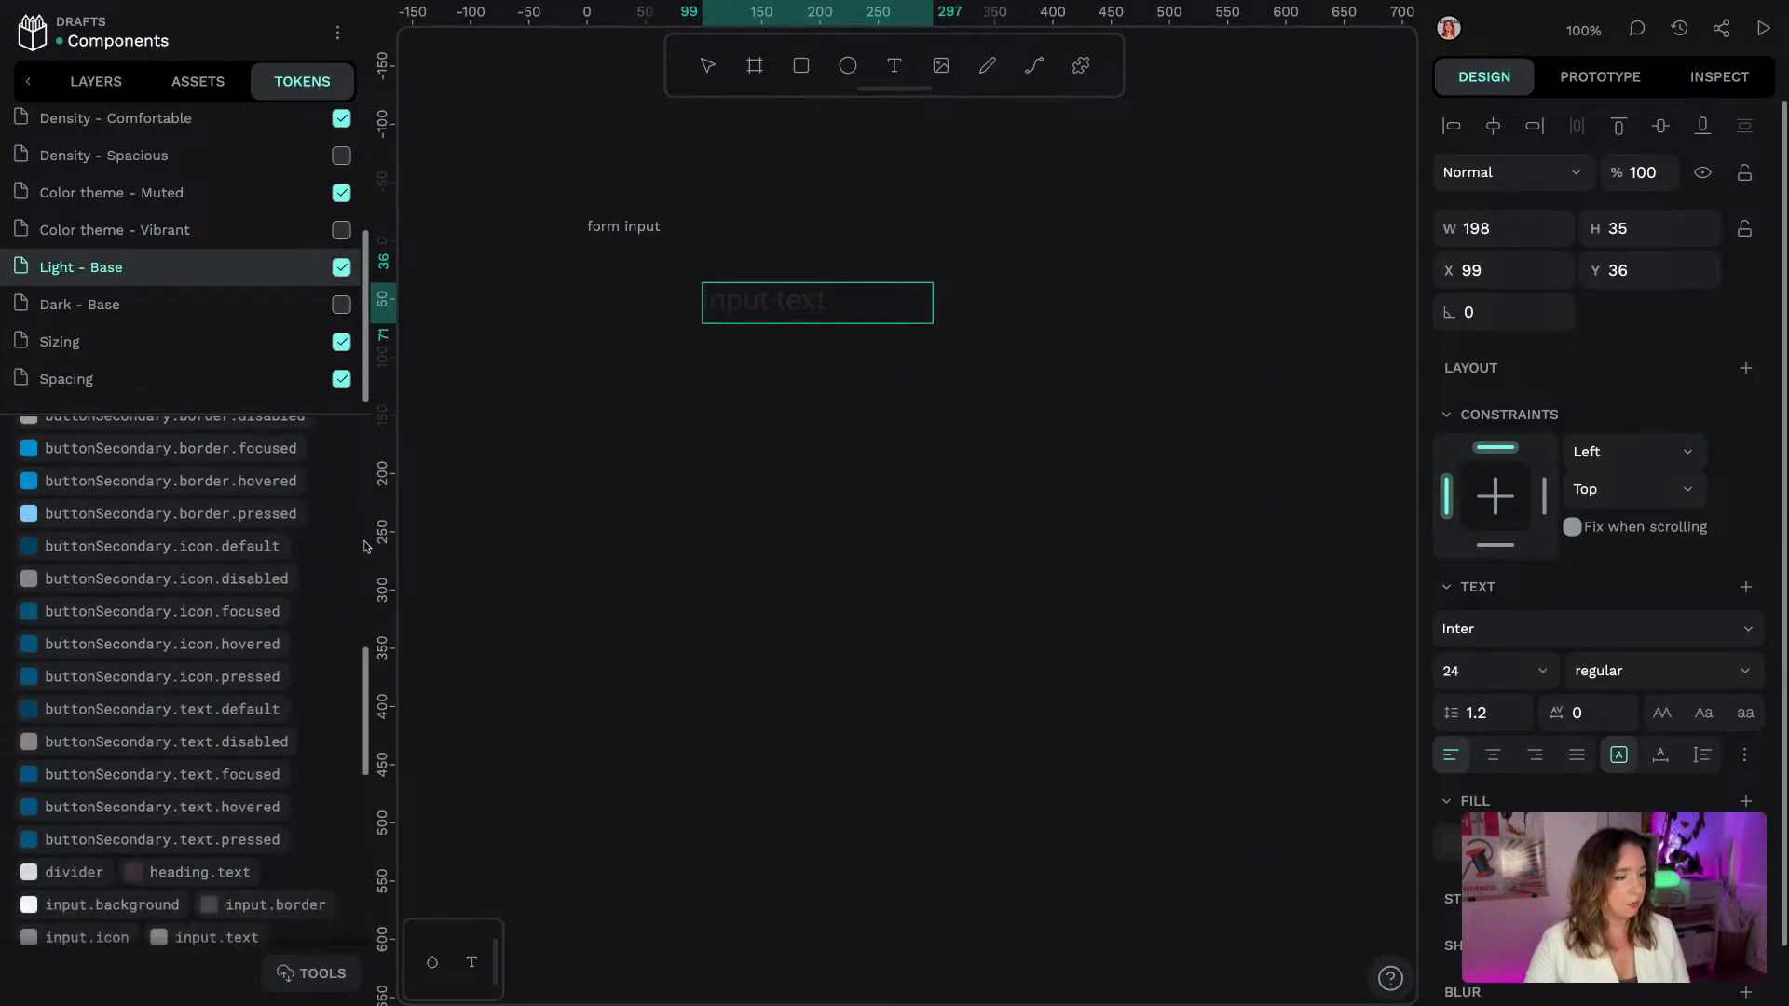
pyautogui.scroll(-3, 140, 615)
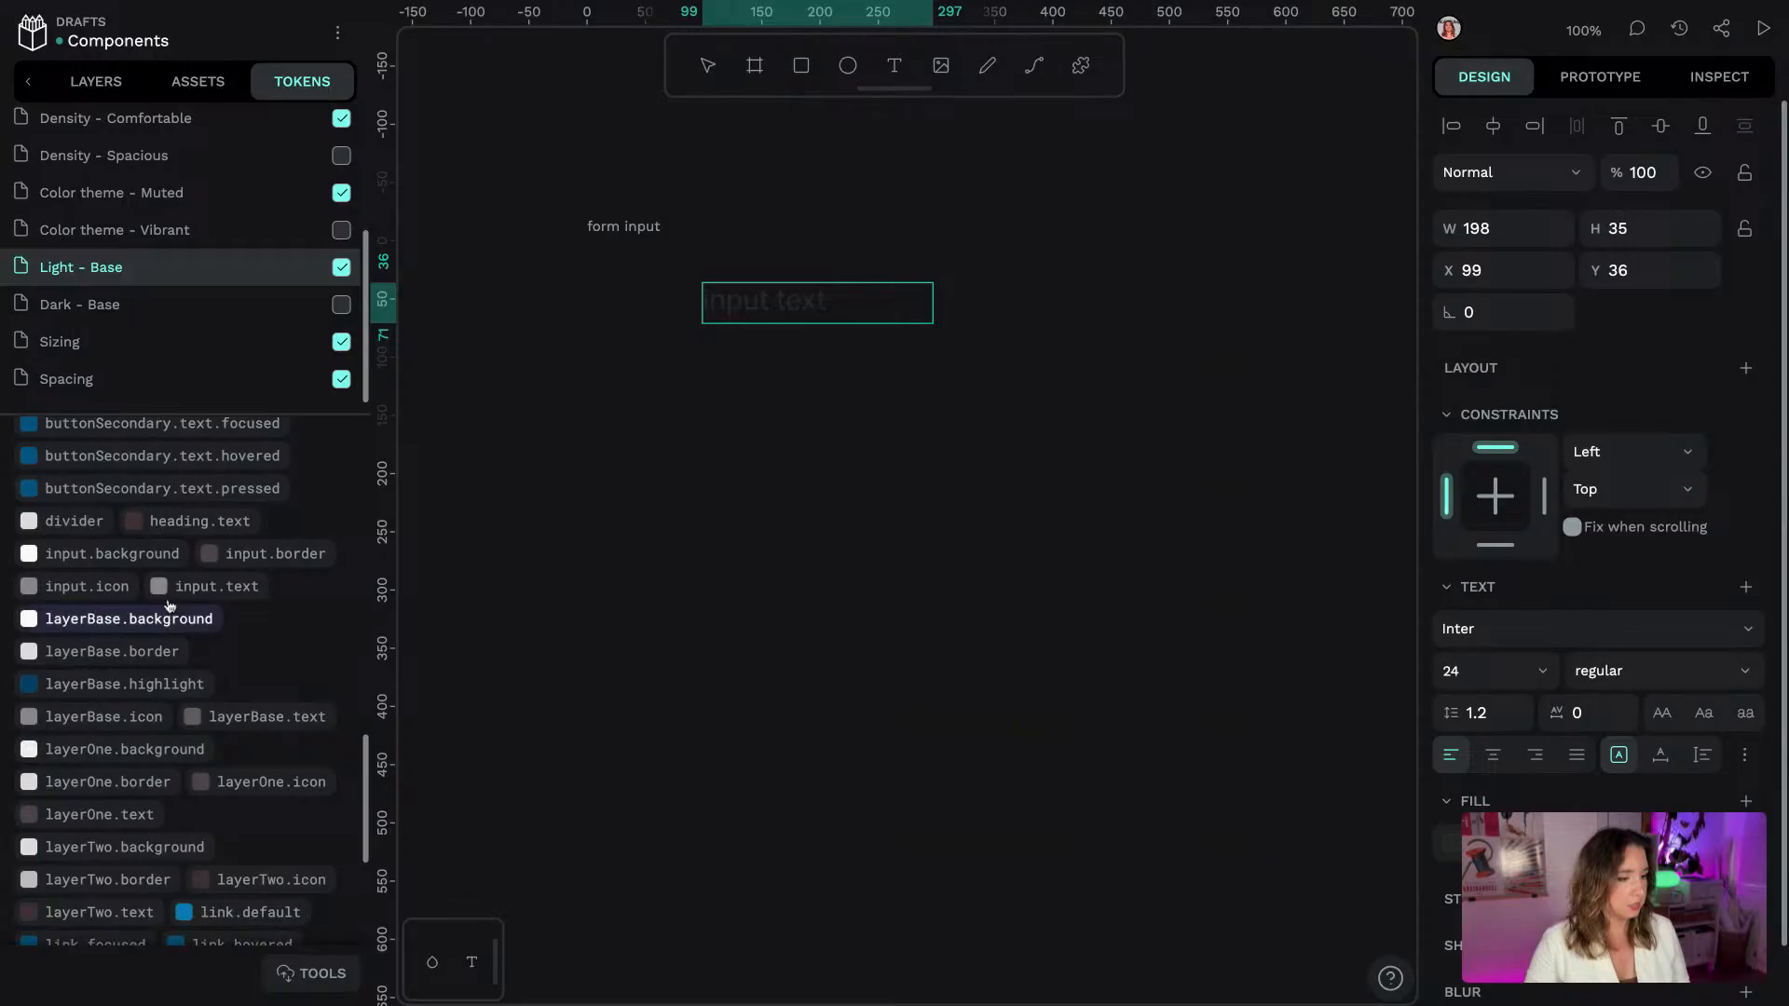
pyautogui.press('Escape')
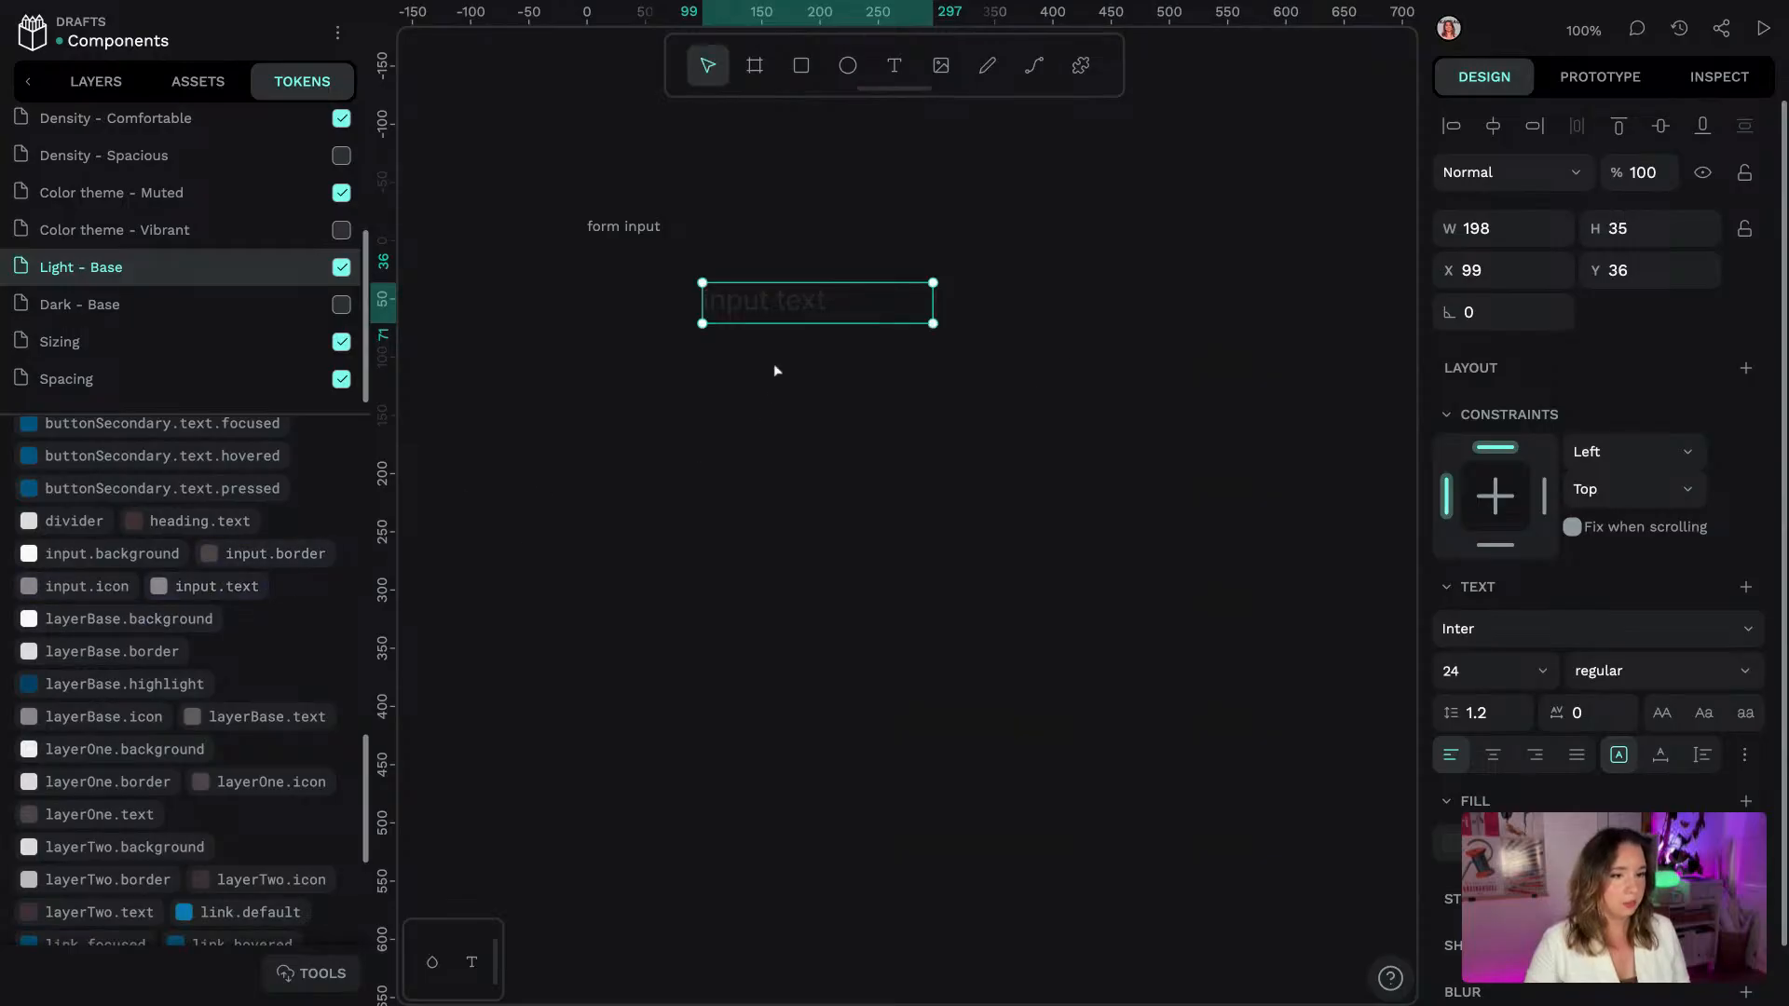
pyautogui.click(887, 225)
pyautogui.click(777, 302)
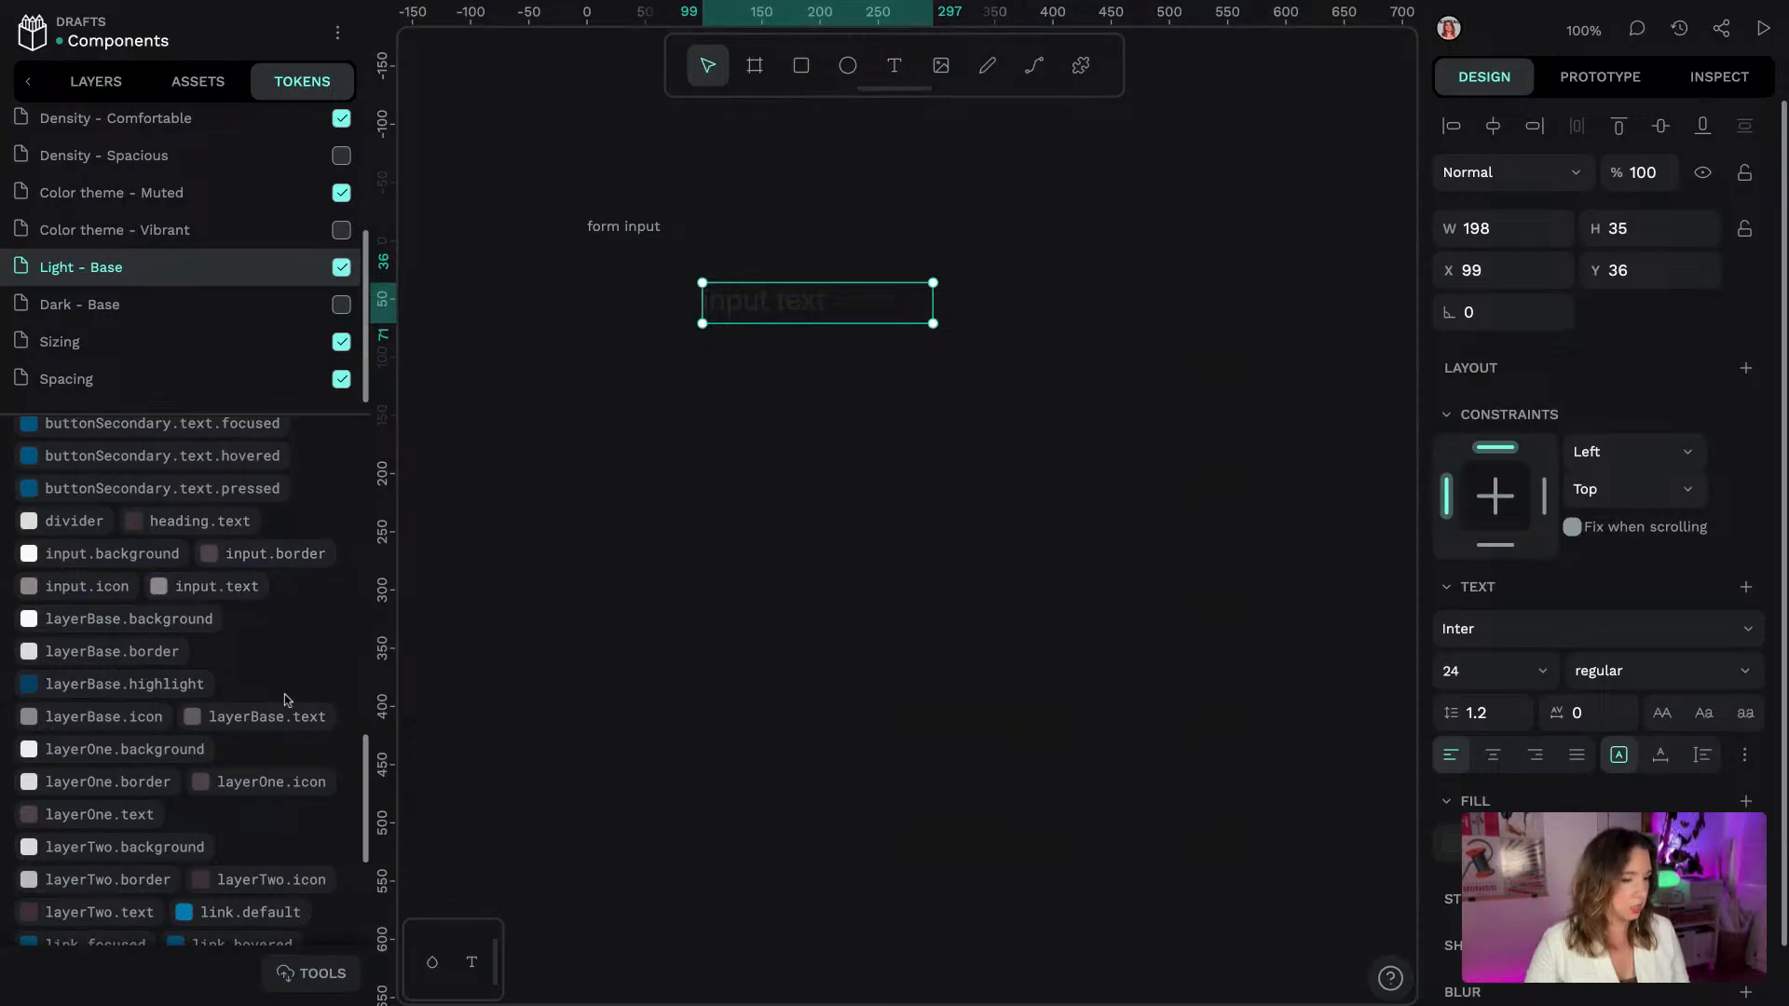
pyautogui.click(268, 717)
pyautogui.click(919, 486)
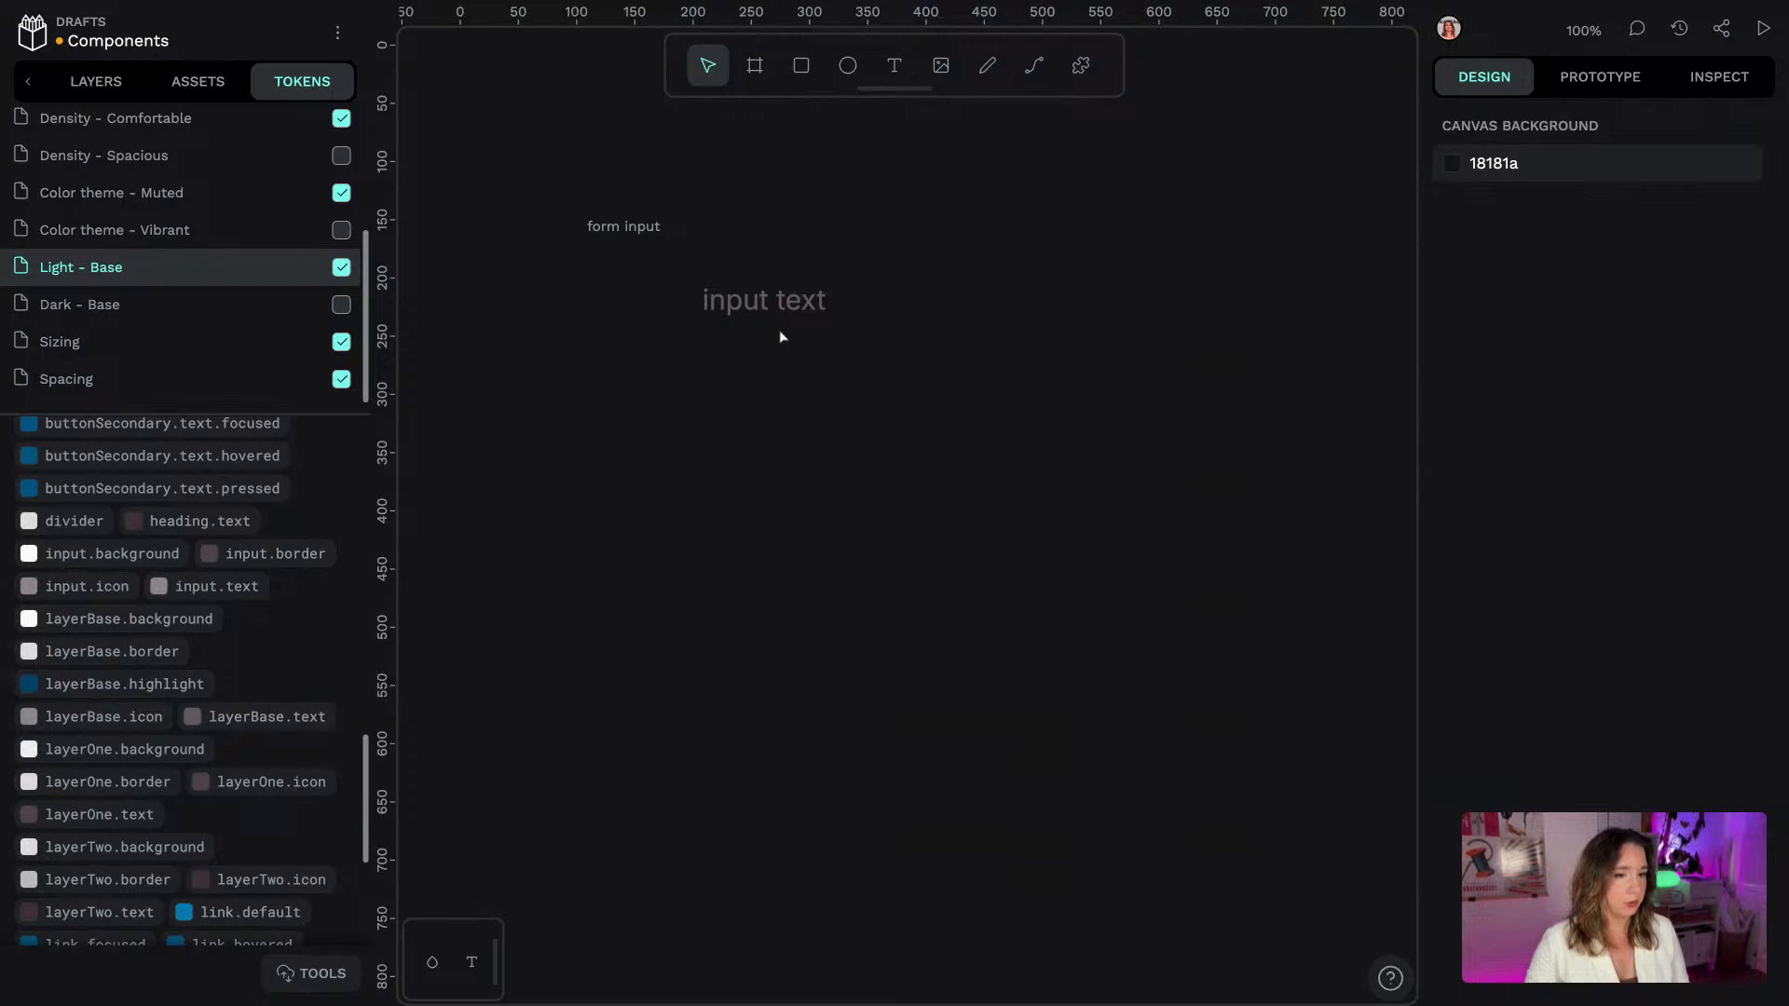
# Wrap the "input text" layer in a flex layout board
pyautogui.click(755, 298)
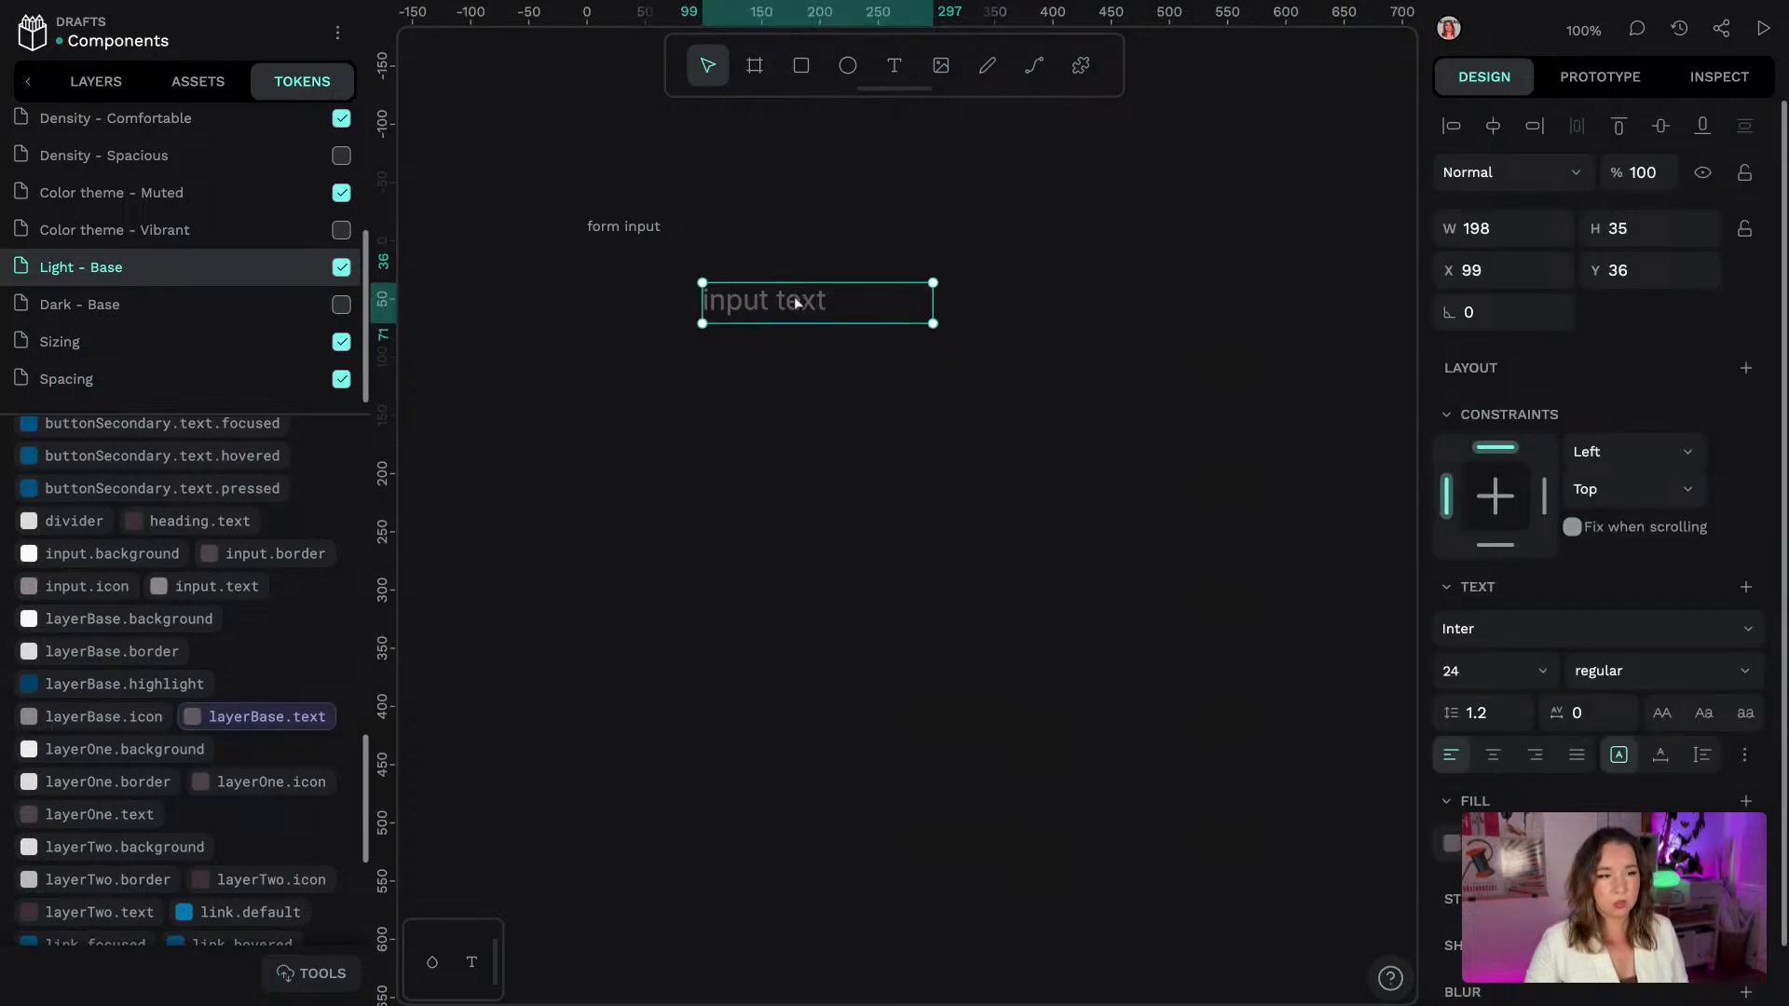
pyautogui.rightClick(797, 301)
pyautogui.click(885, 838)
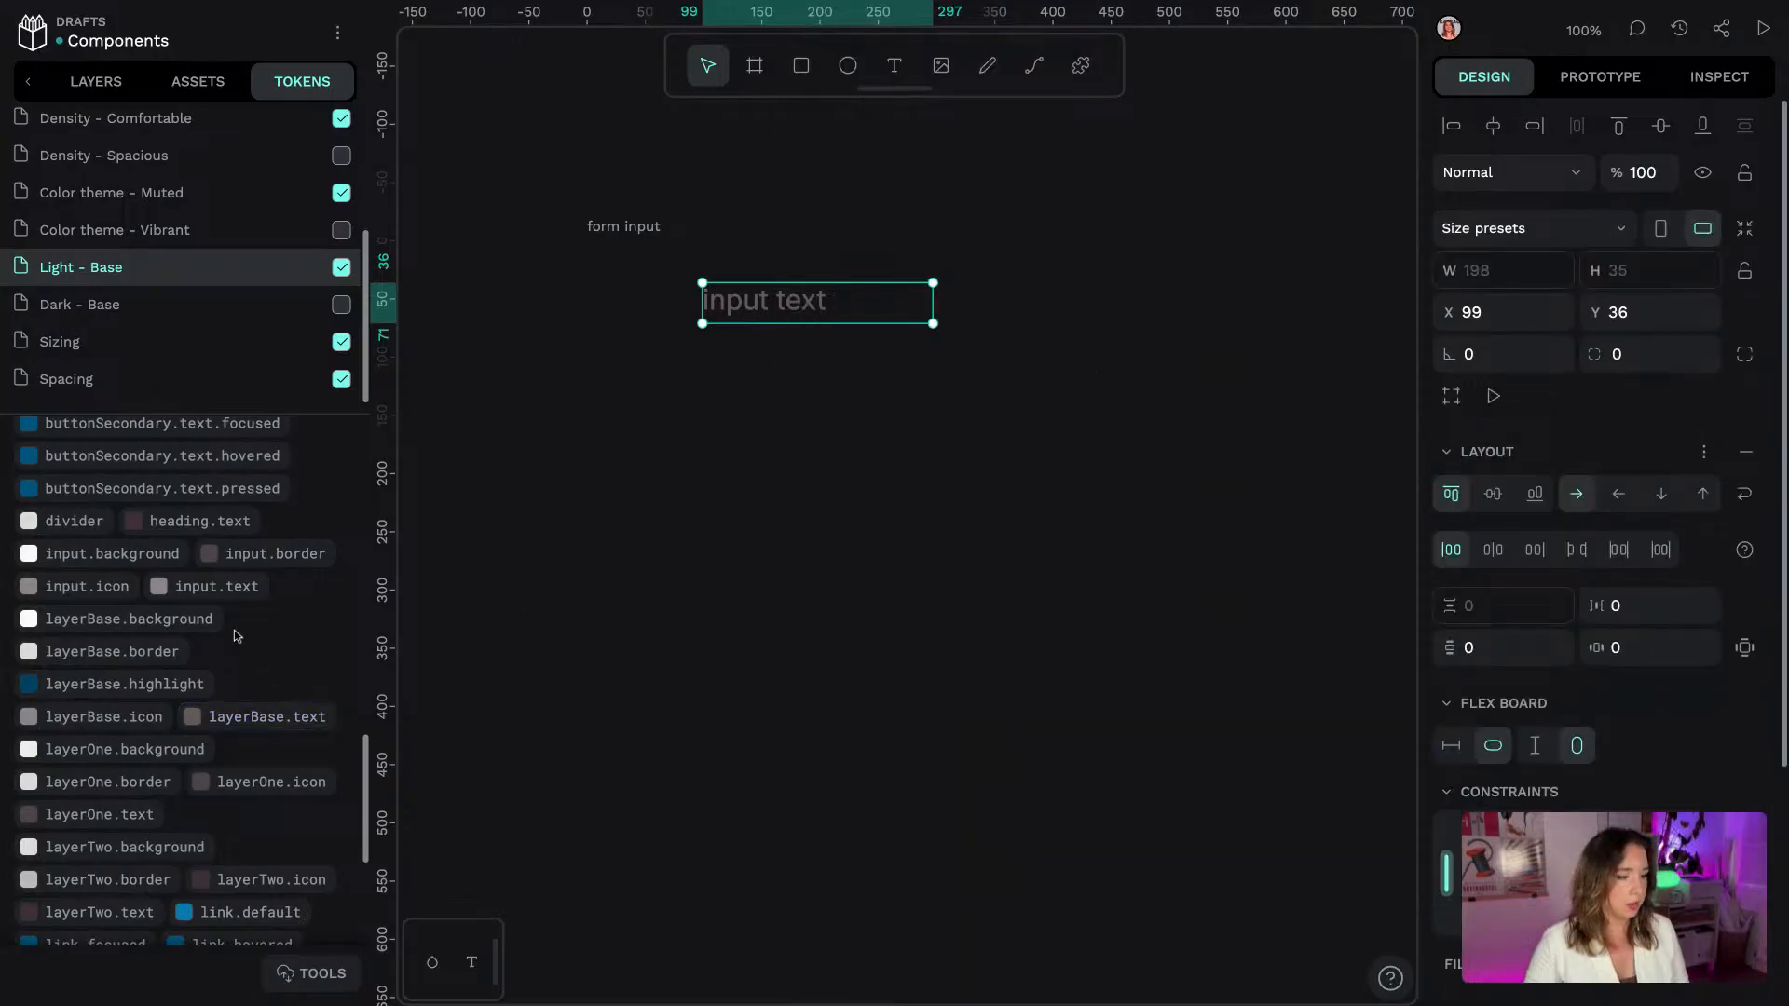
# Apply the input.background token as the flex board's fill and the input.border token as its stroke color
pyautogui.rightClick(140, 555)
pyautogui.click(265, 586)
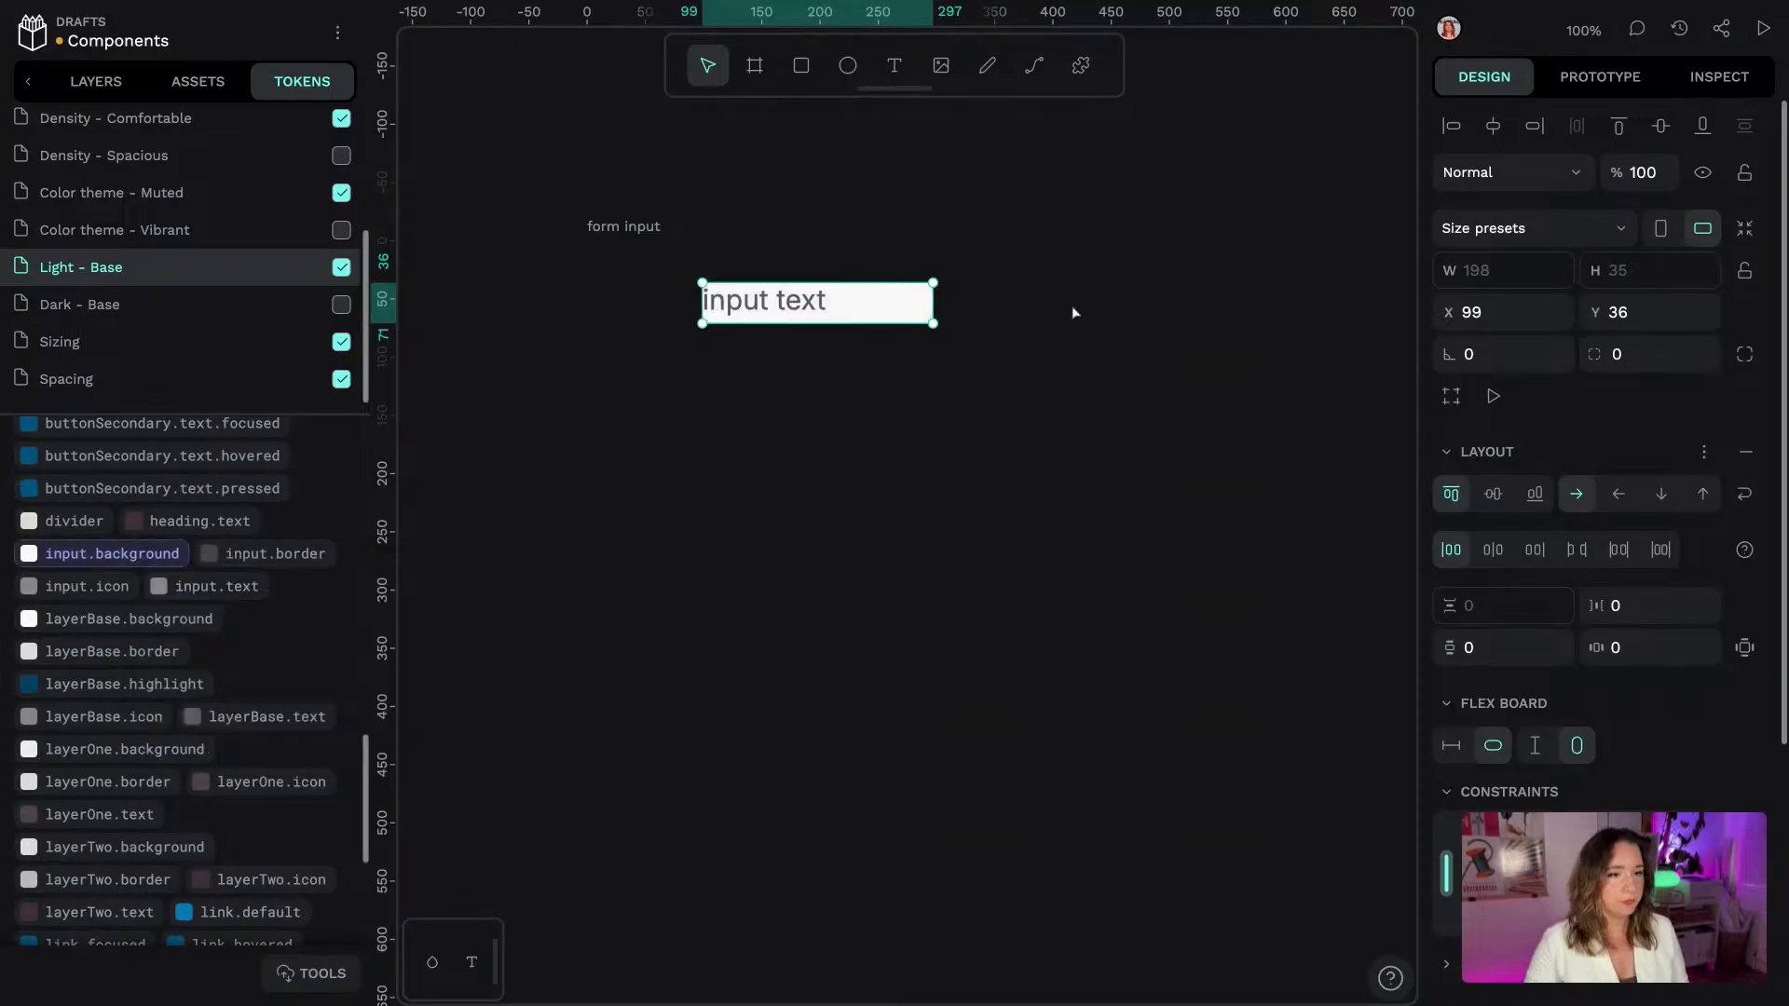
pyautogui.rightClick(291, 554)
pyautogui.click(388, 621)
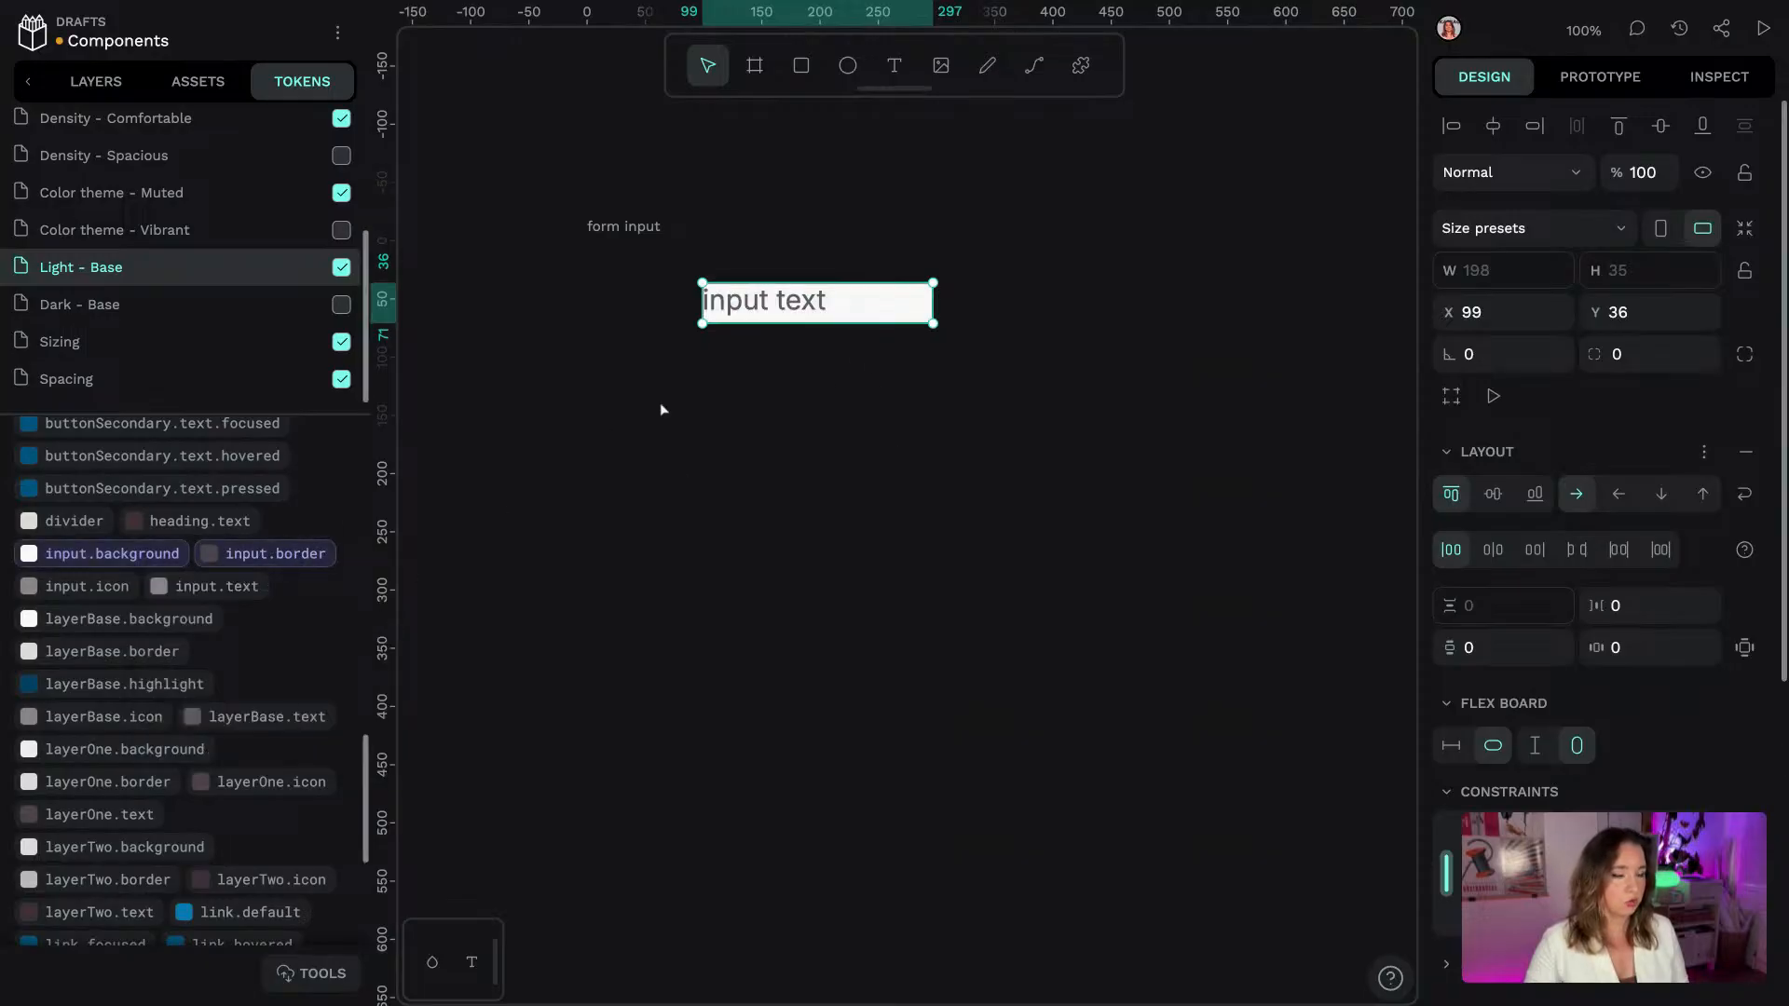
# Apply the radius.3xs border radius token from the Foundations set to the flex board around the input text
pyautogui.scroll(5, 252, 233)
pyautogui.click(132, 260)
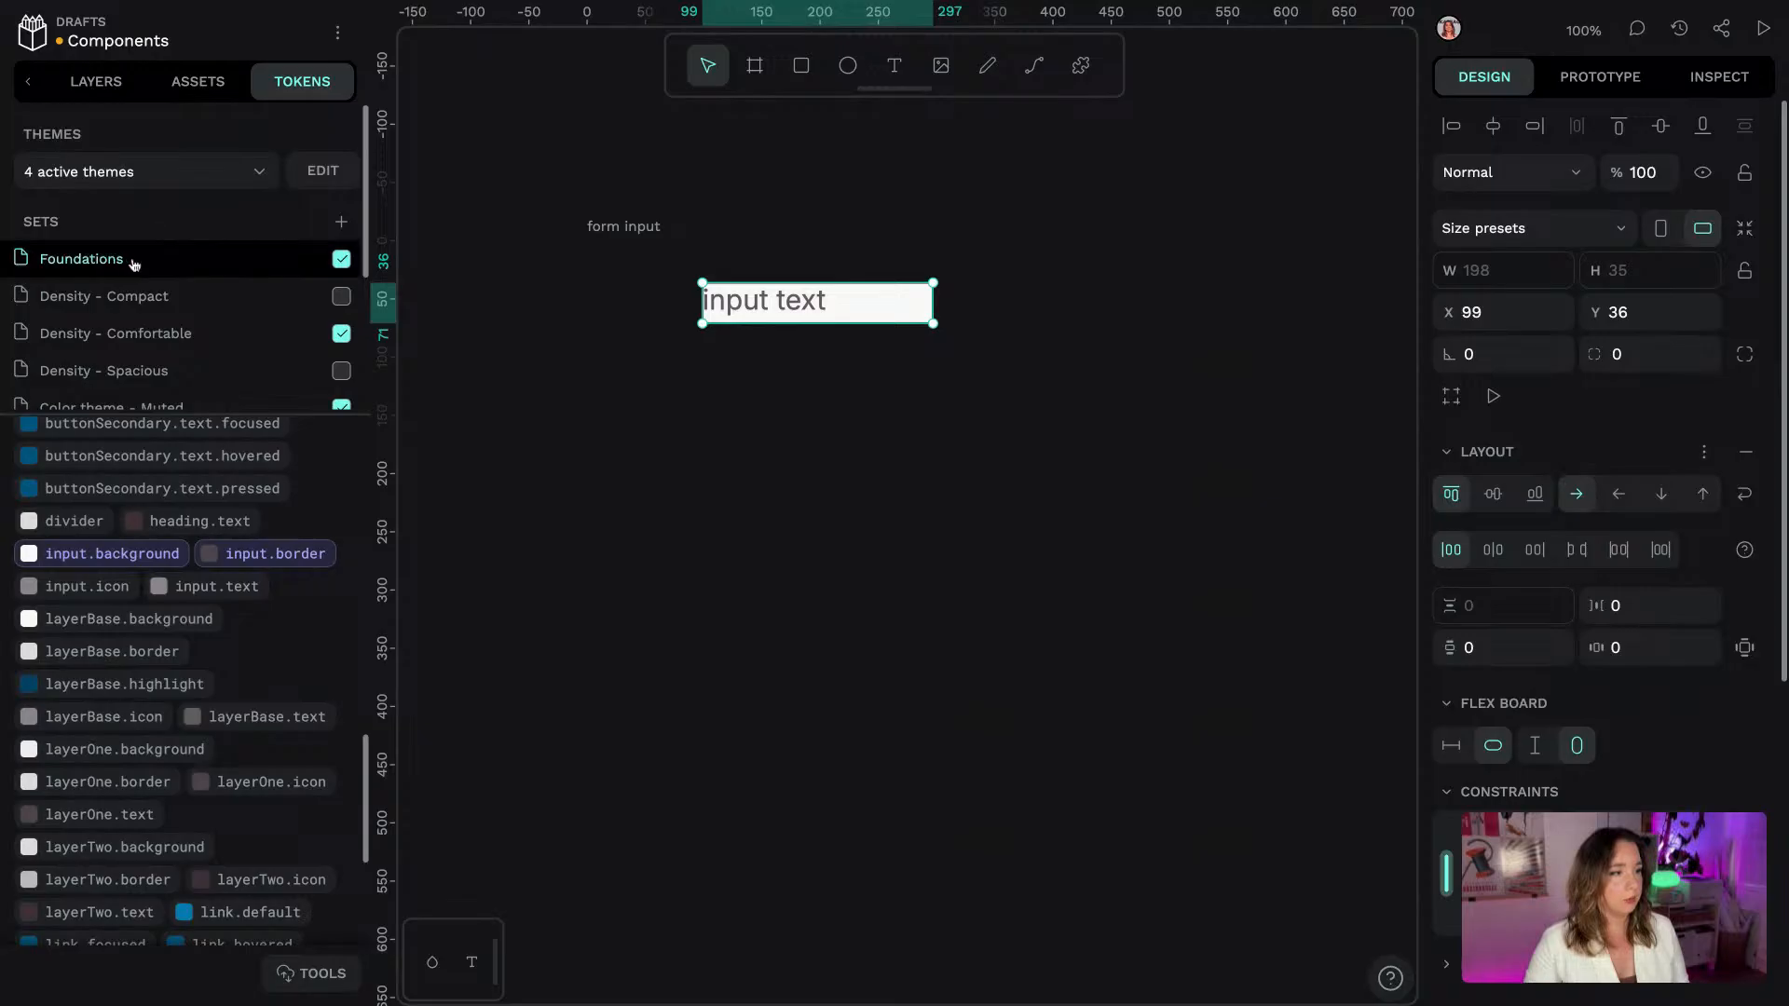
pyautogui.scroll(4, 270, 550)
pyautogui.scroll(8, 290, 572)
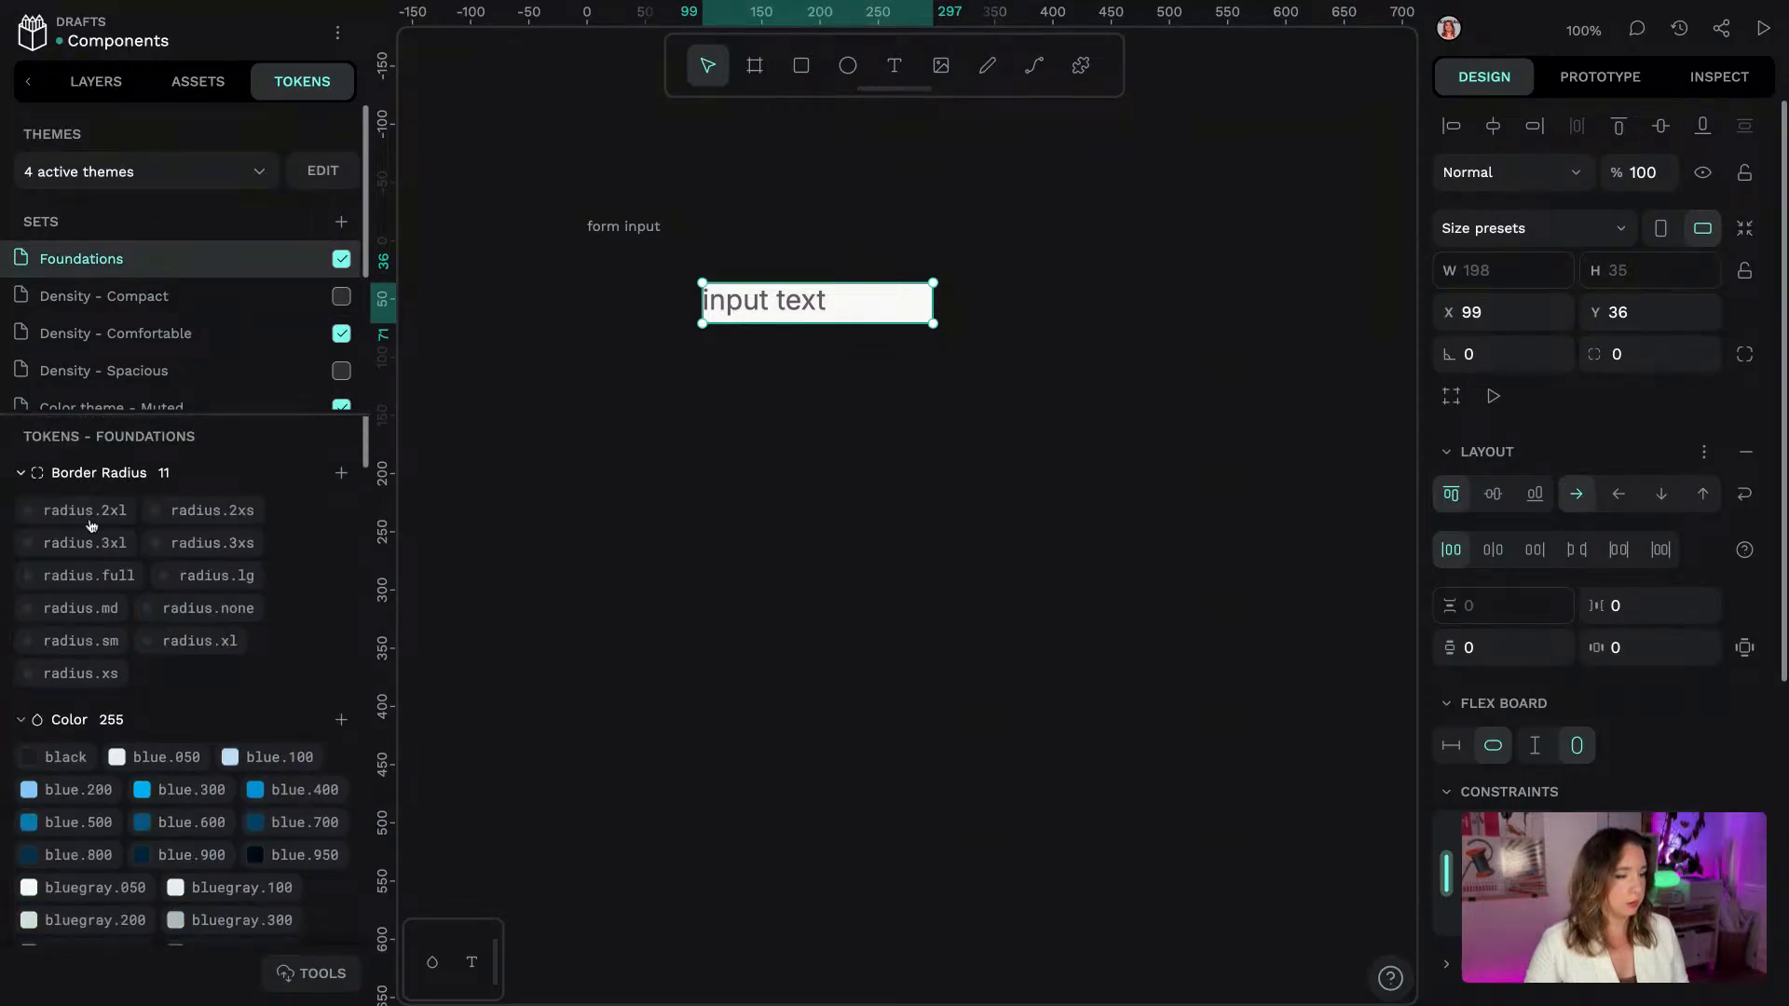
pyautogui.click(62, 721)
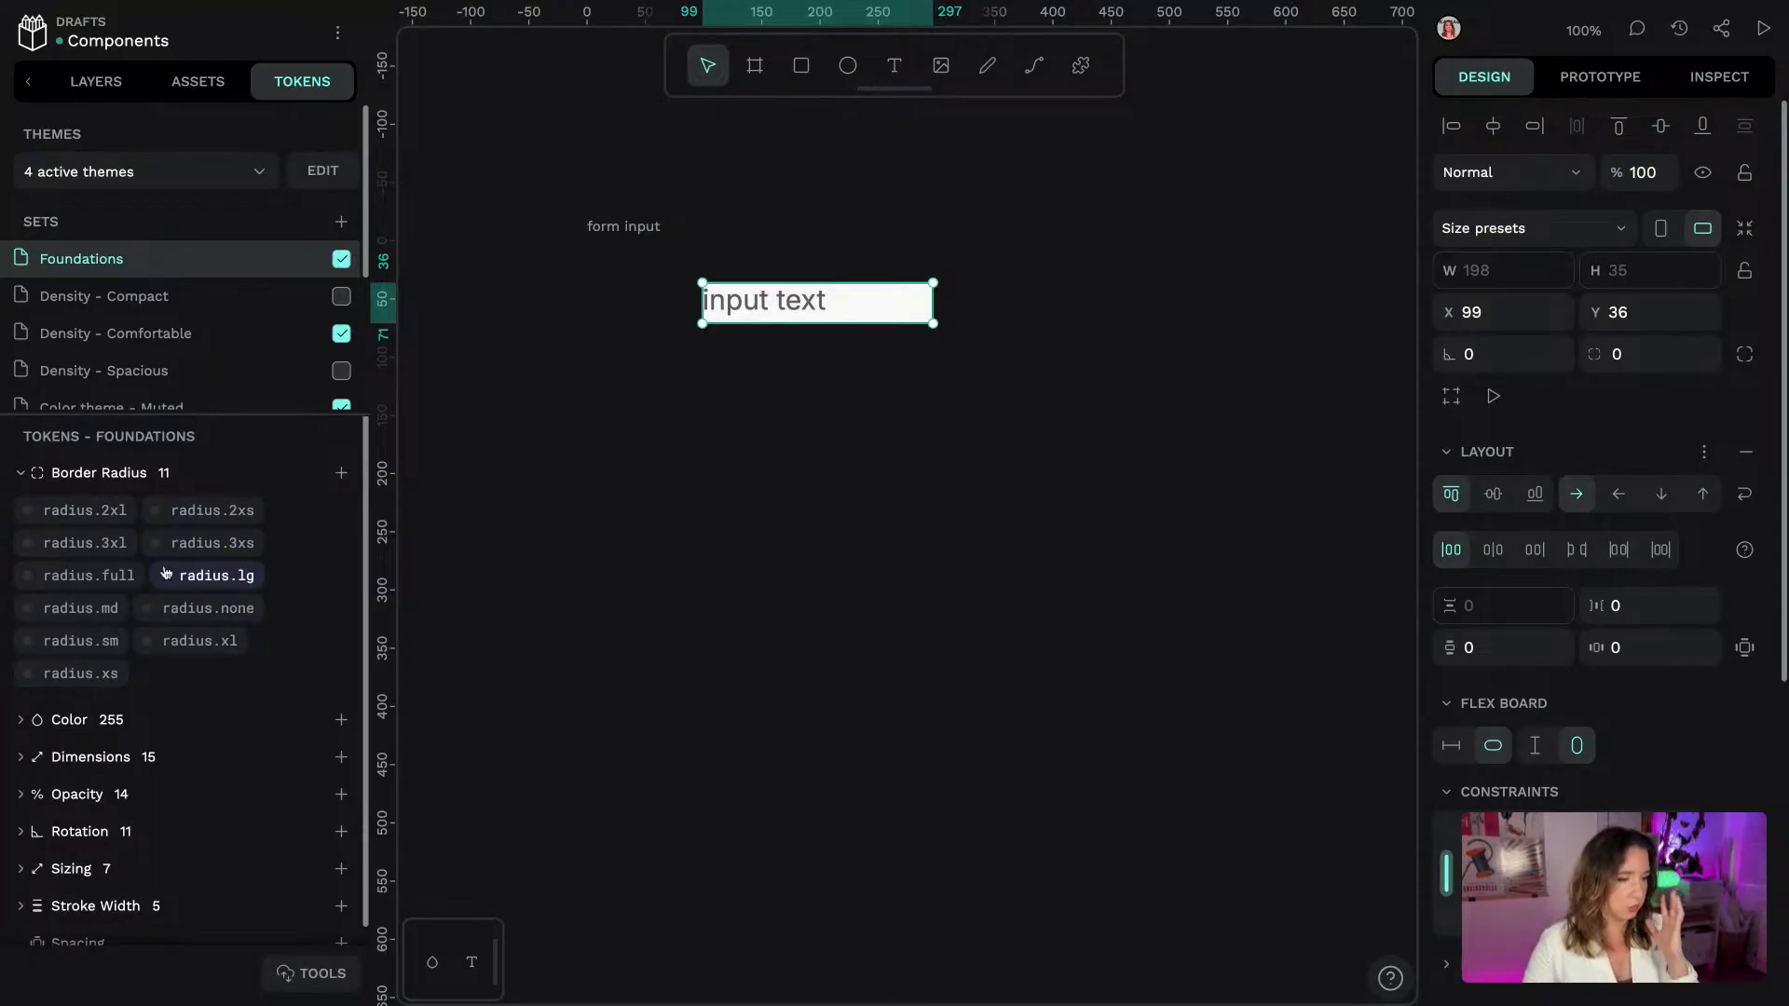
pyautogui.rightClick(224, 543)
pyautogui.click(367, 568)
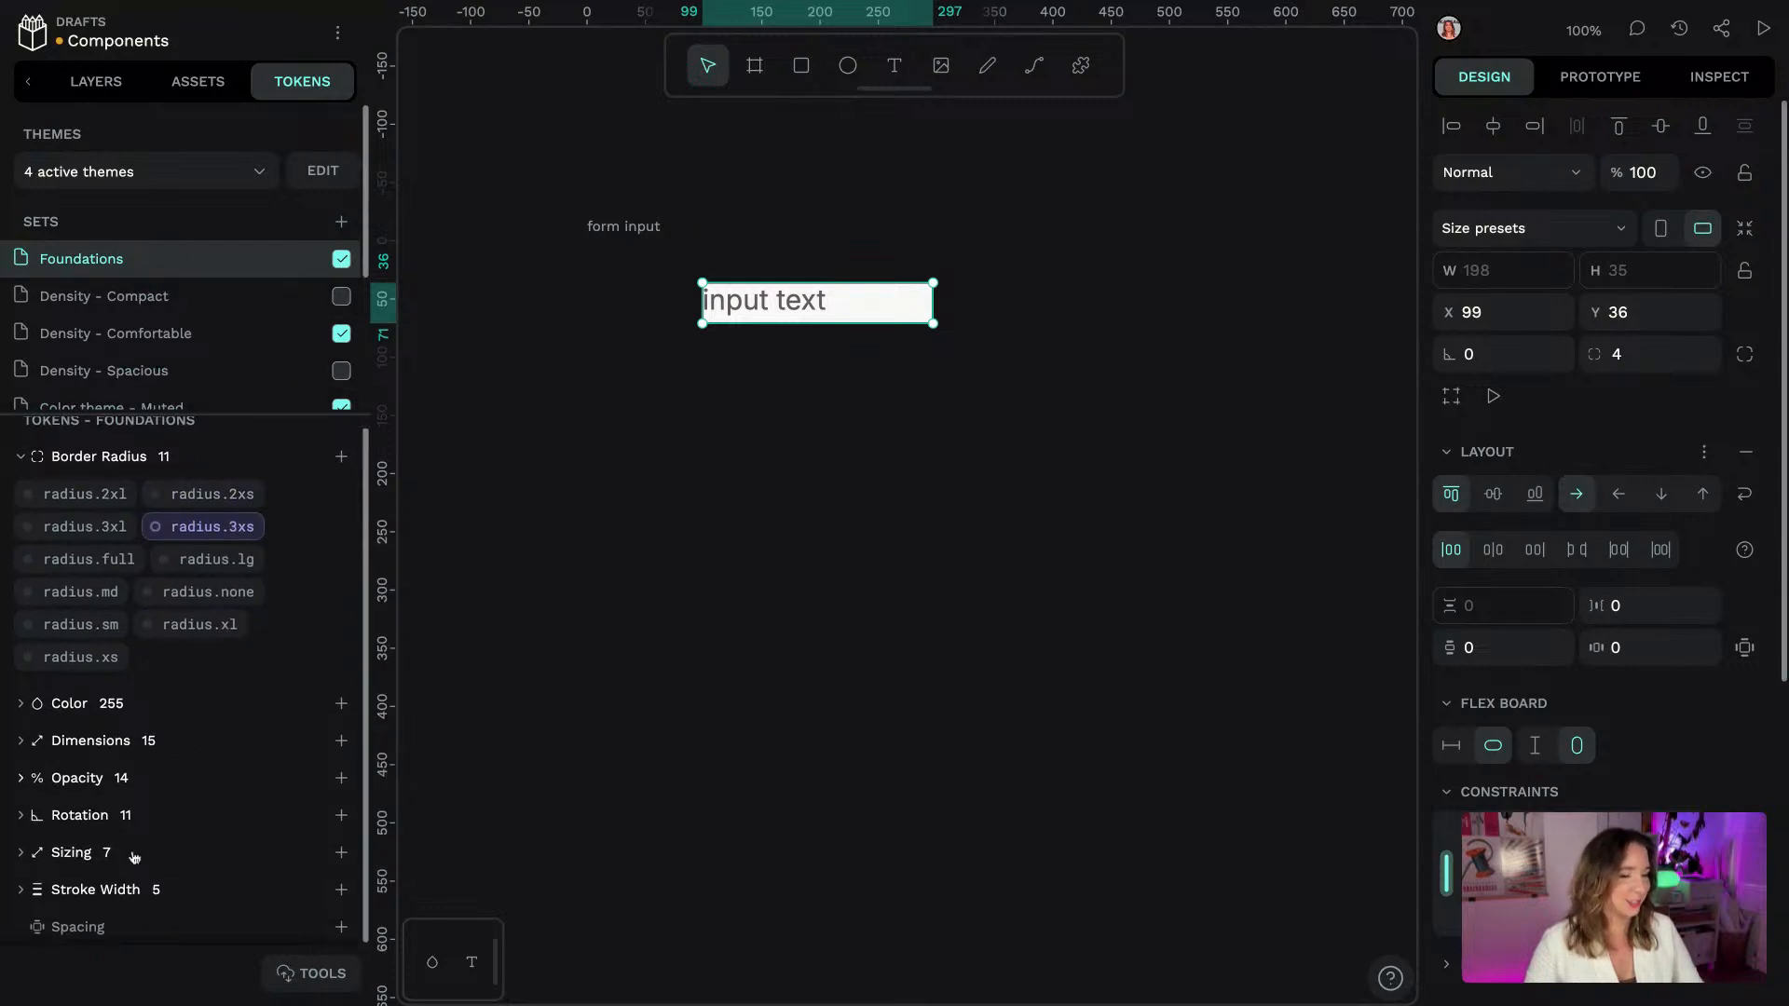
# Apply the line.sm stroke width token to the flex board around the input text
pyautogui.click(103, 904)
pyautogui.scroll(-1, 227, 725)
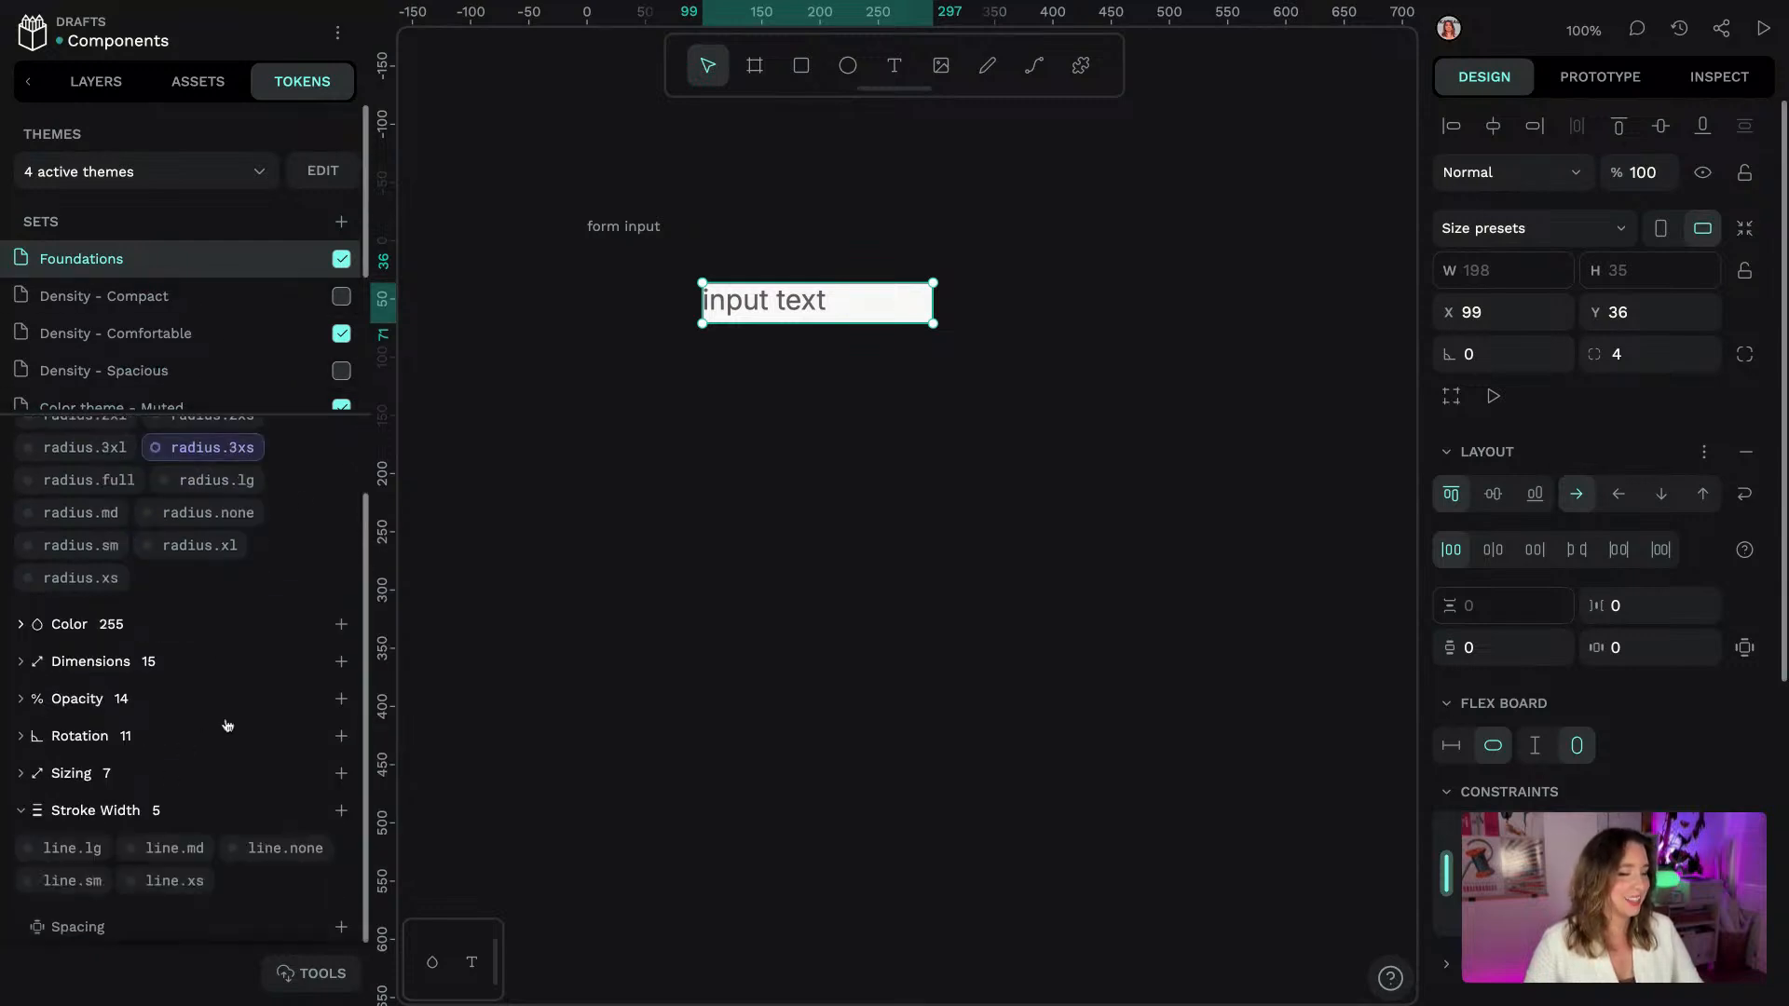
pyautogui.rightClick(69, 898)
pyautogui.click(158, 807)
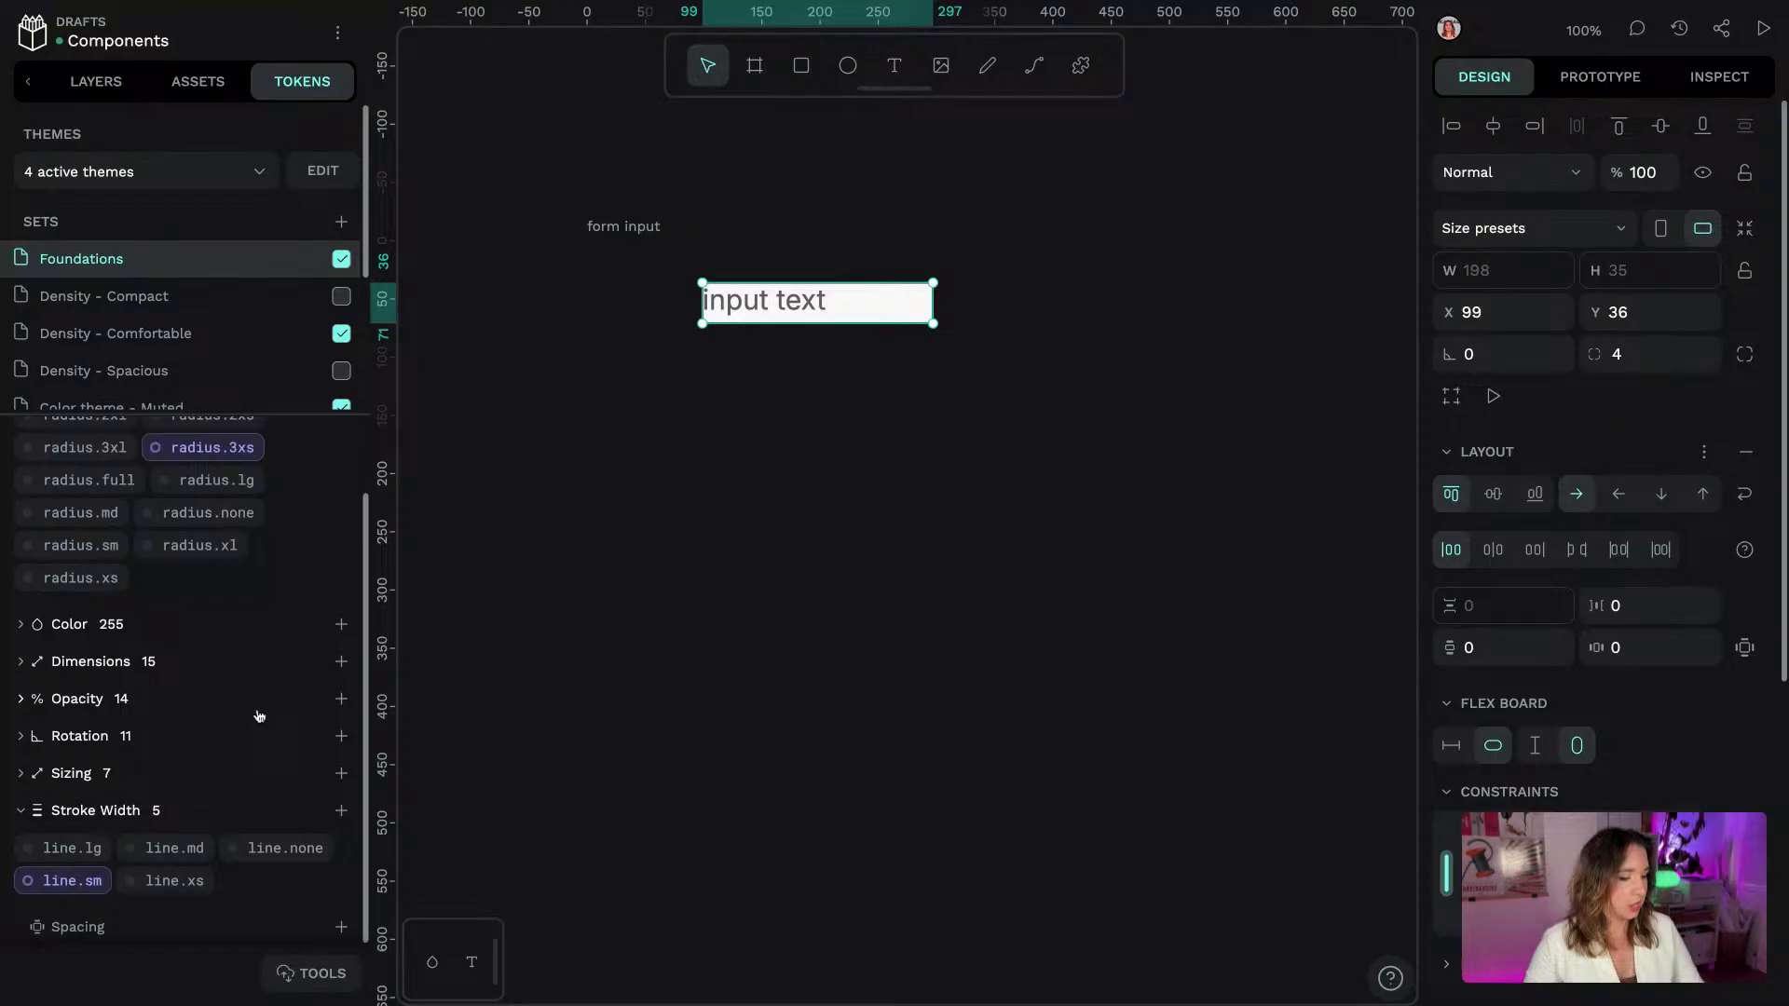
# Apply the spacing.2xs token from the Spacing set to all paddings of the flex board
pyautogui.scroll(-5, 68, 352)
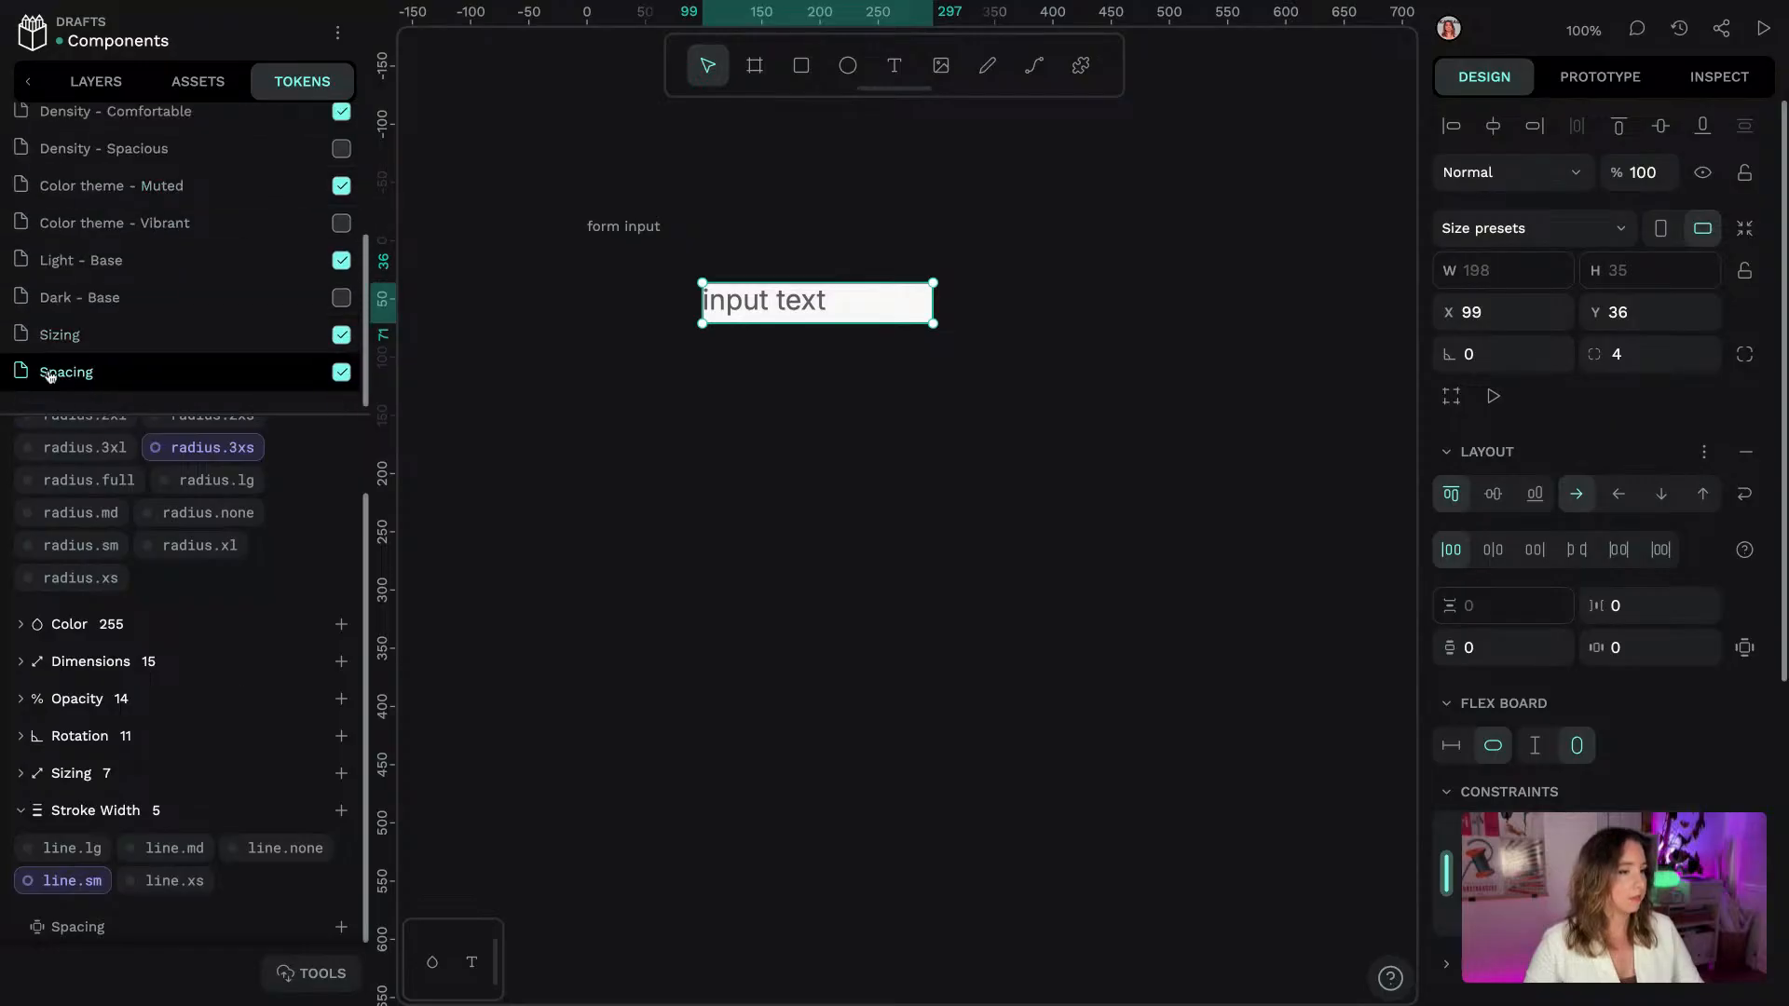
pyautogui.click(50, 373)
pyautogui.click(119, 472)
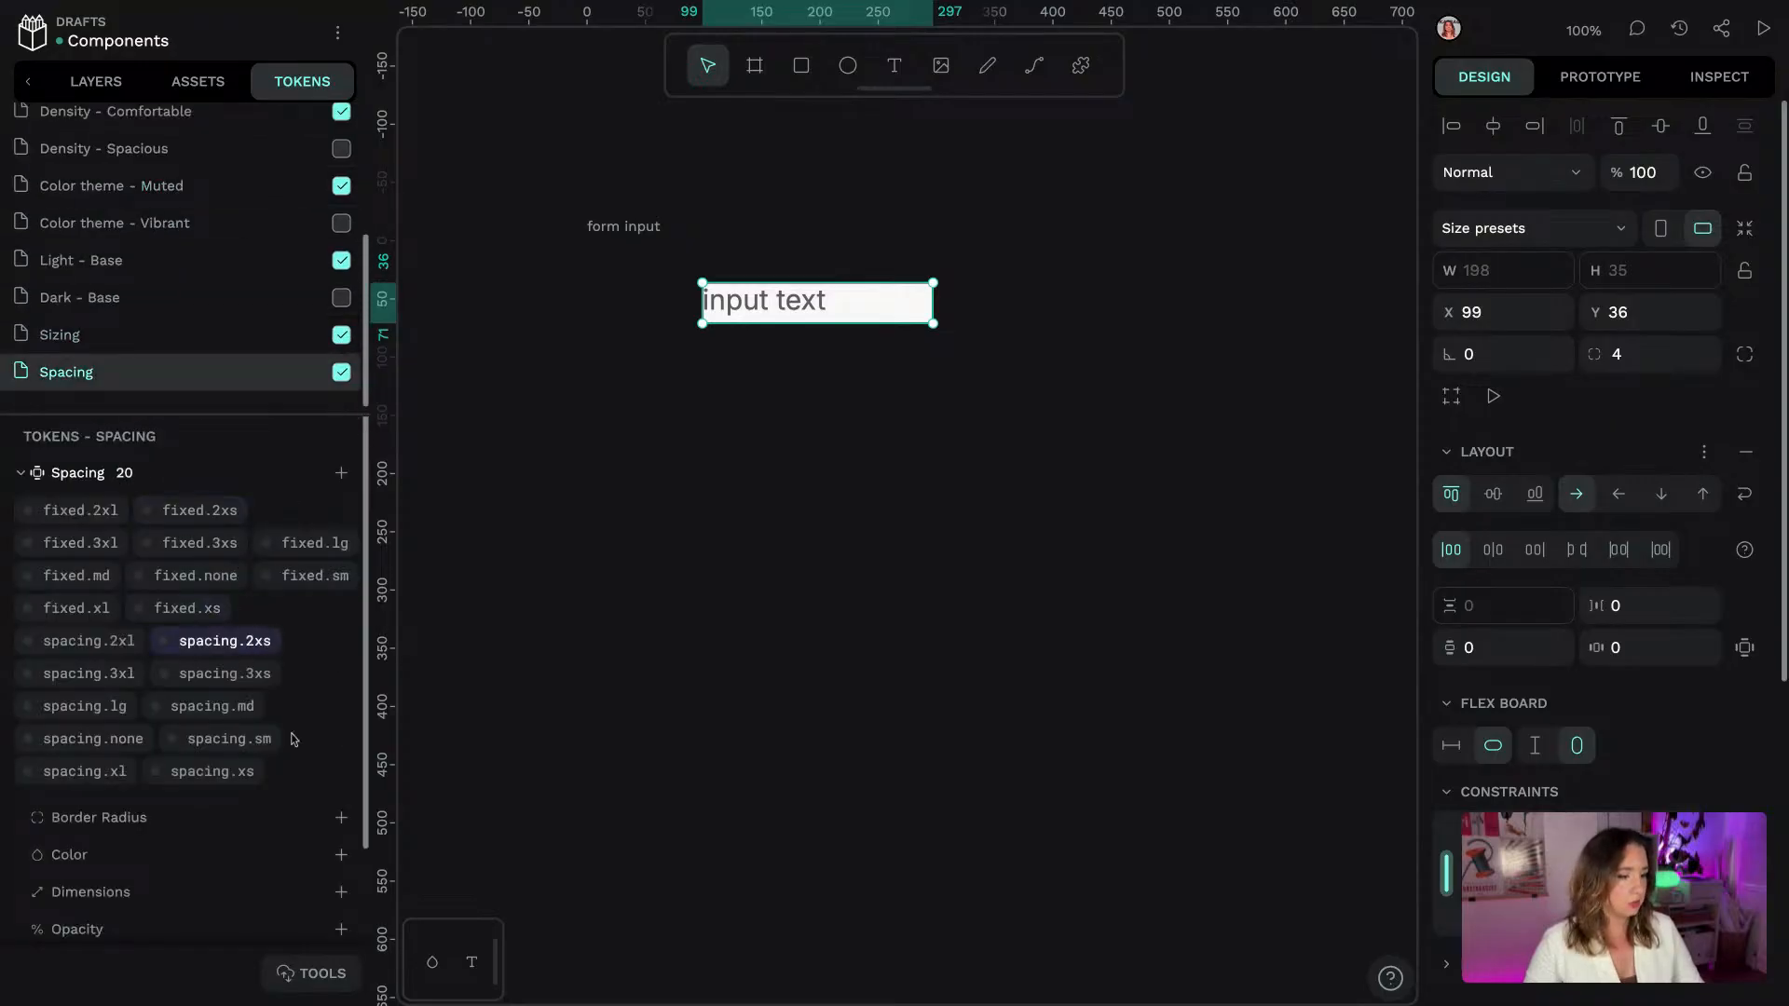
pyautogui.rightClick(228, 641)
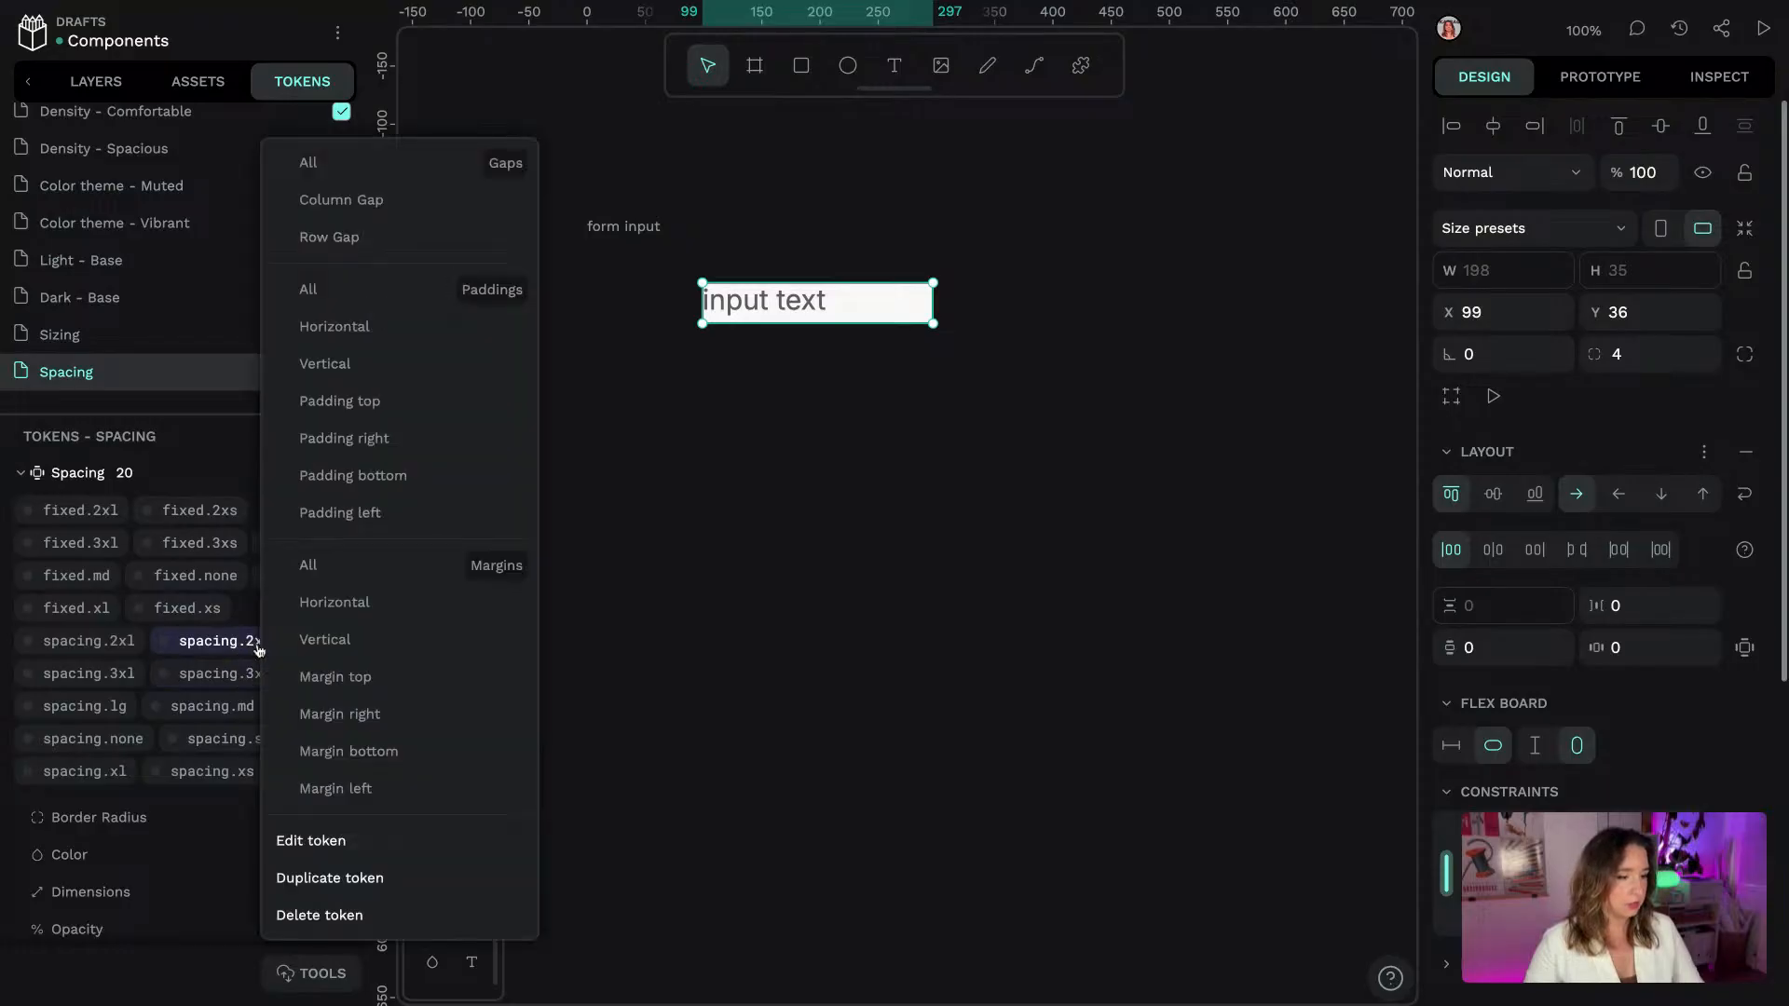
pyautogui.click(359, 291)
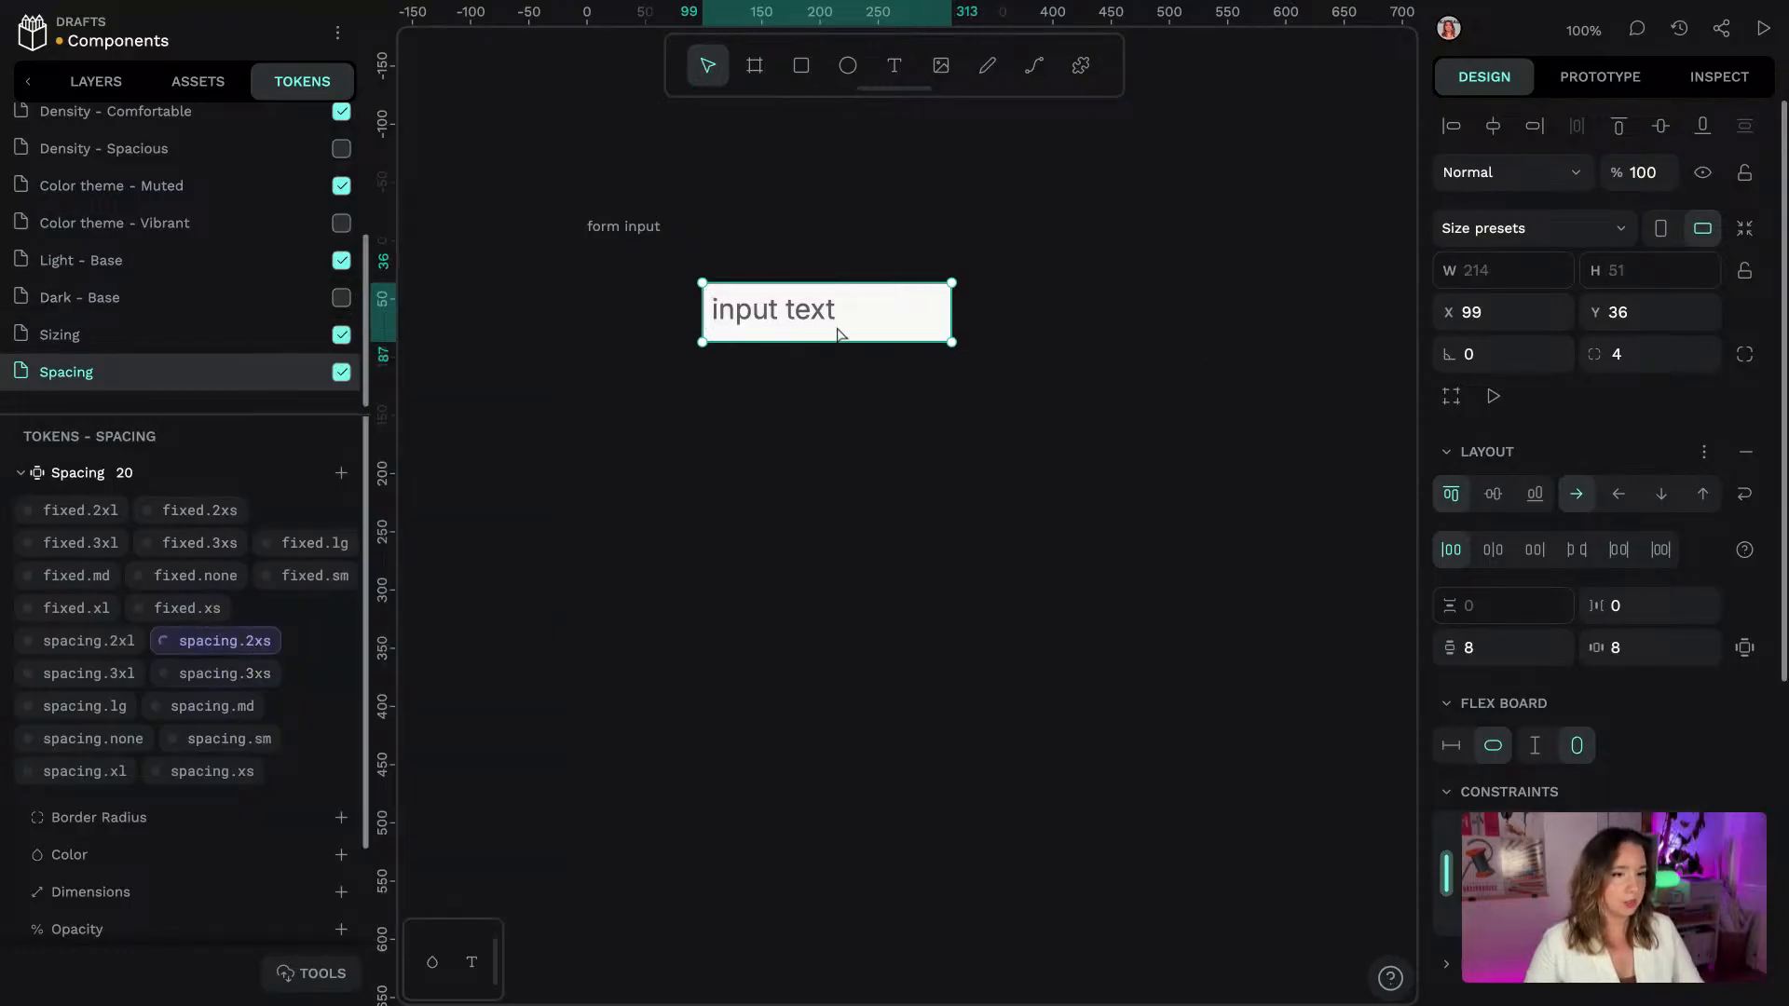
# Set the font size of the input text inside the flex board to 15
pyautogui.click(795, 311)
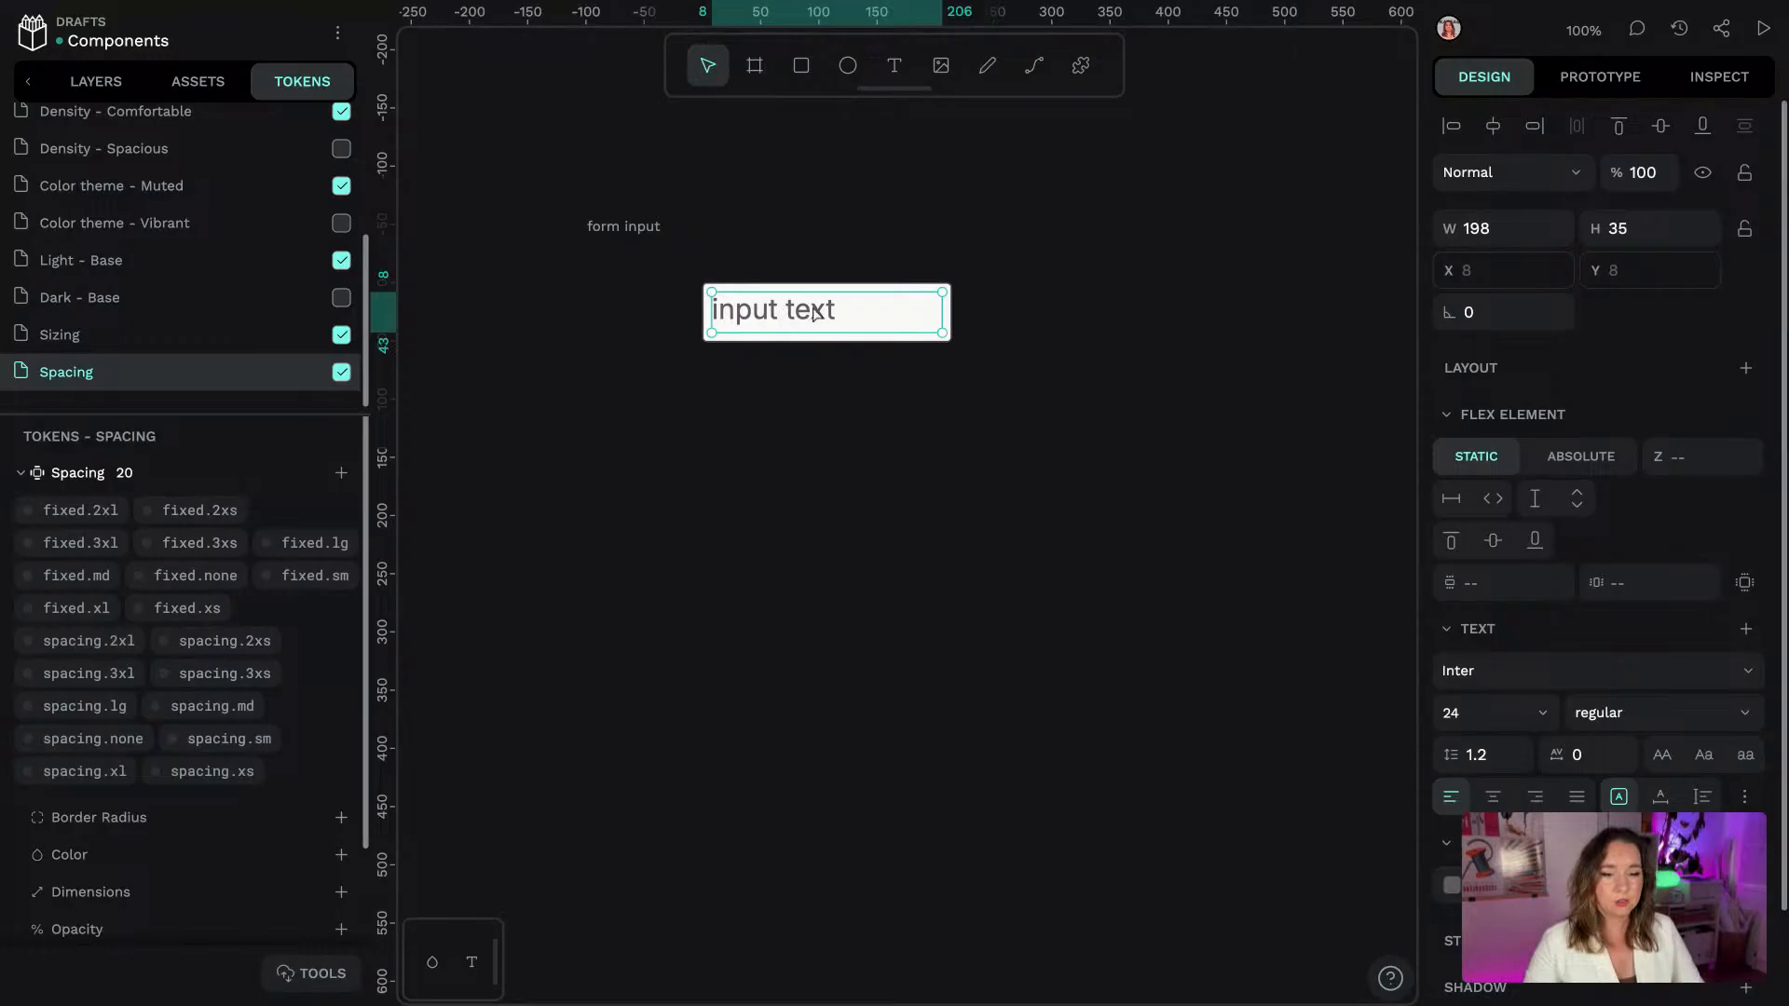
pyautogui.click(1500, 714)
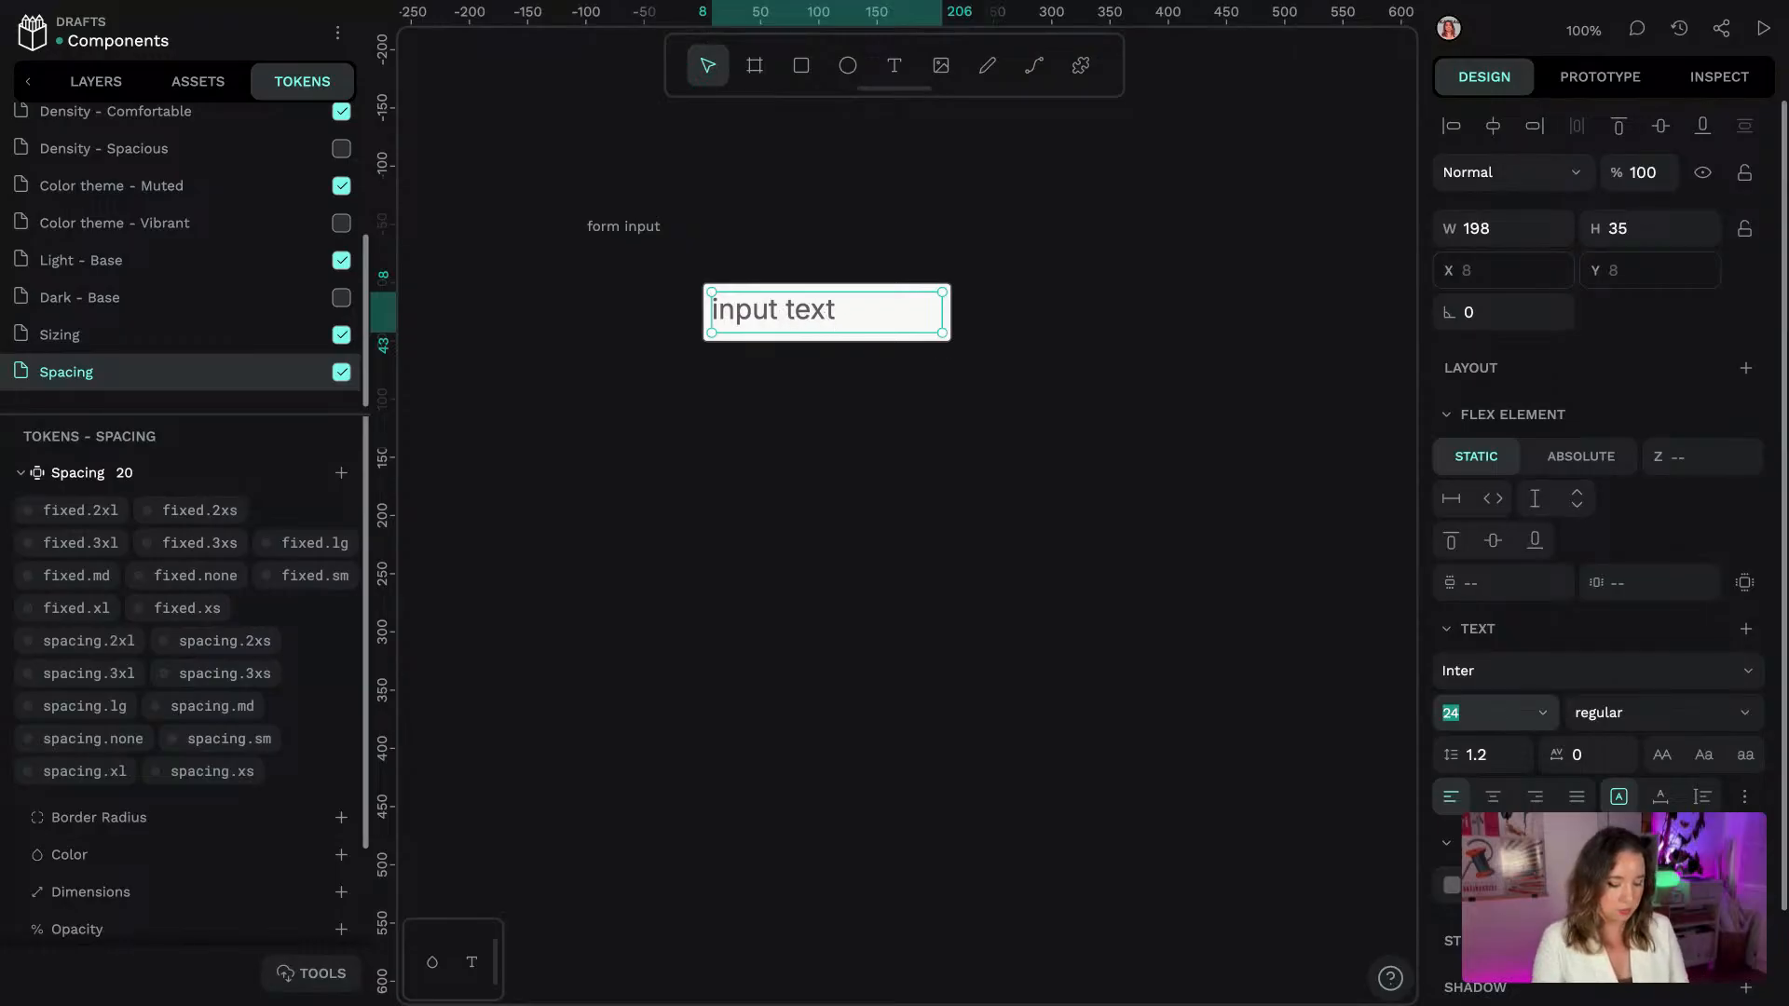
pyautogui.press('Return')
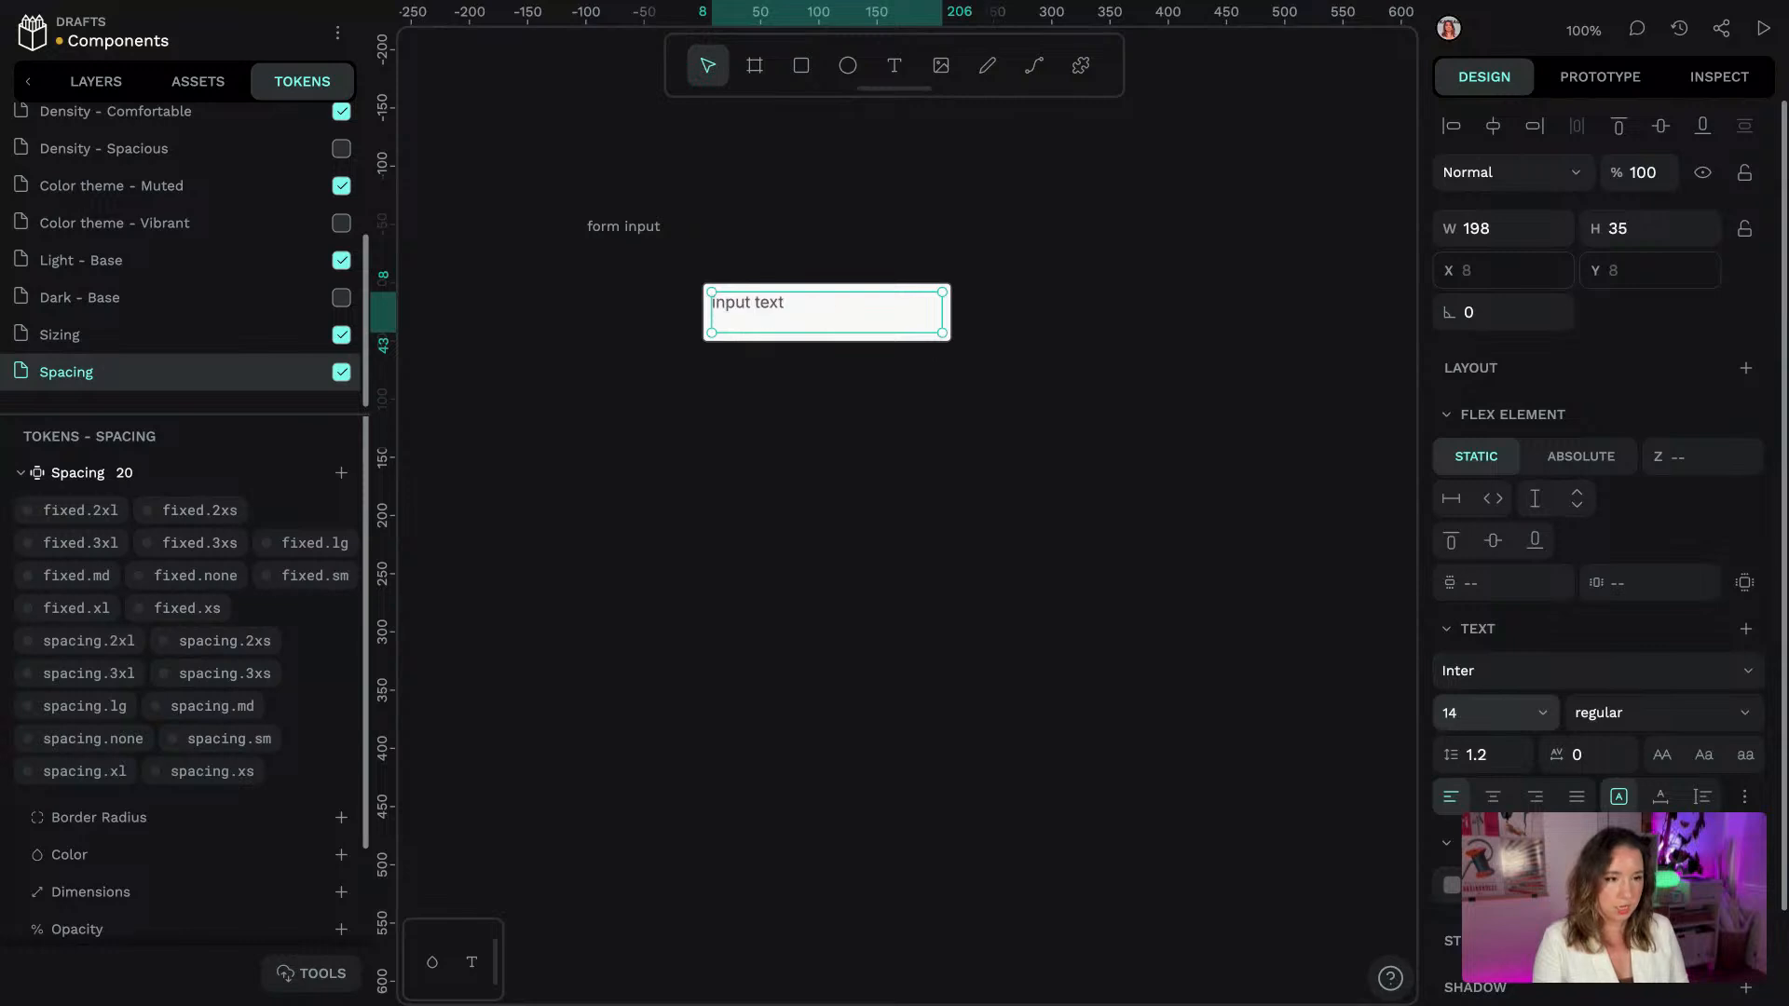
pyautogui.press('Return')
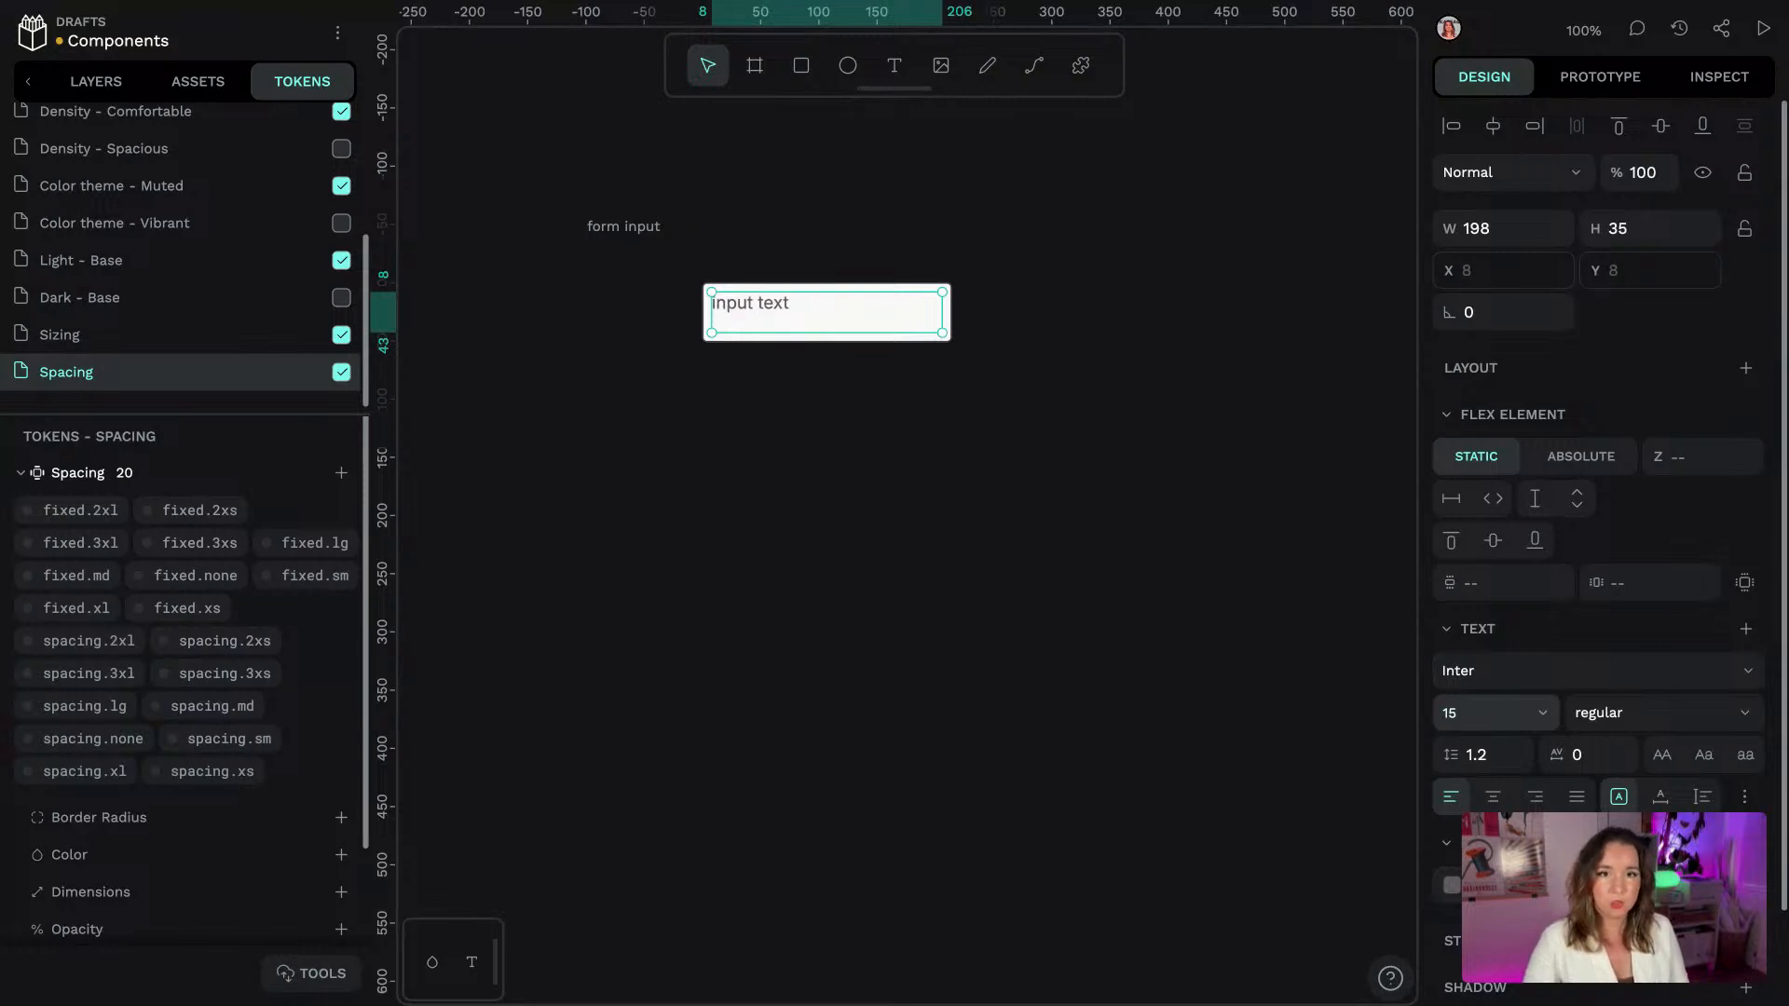
# Set the input text's line height to 1 and make the text box auto width
pyautogui.click(1502, 761)
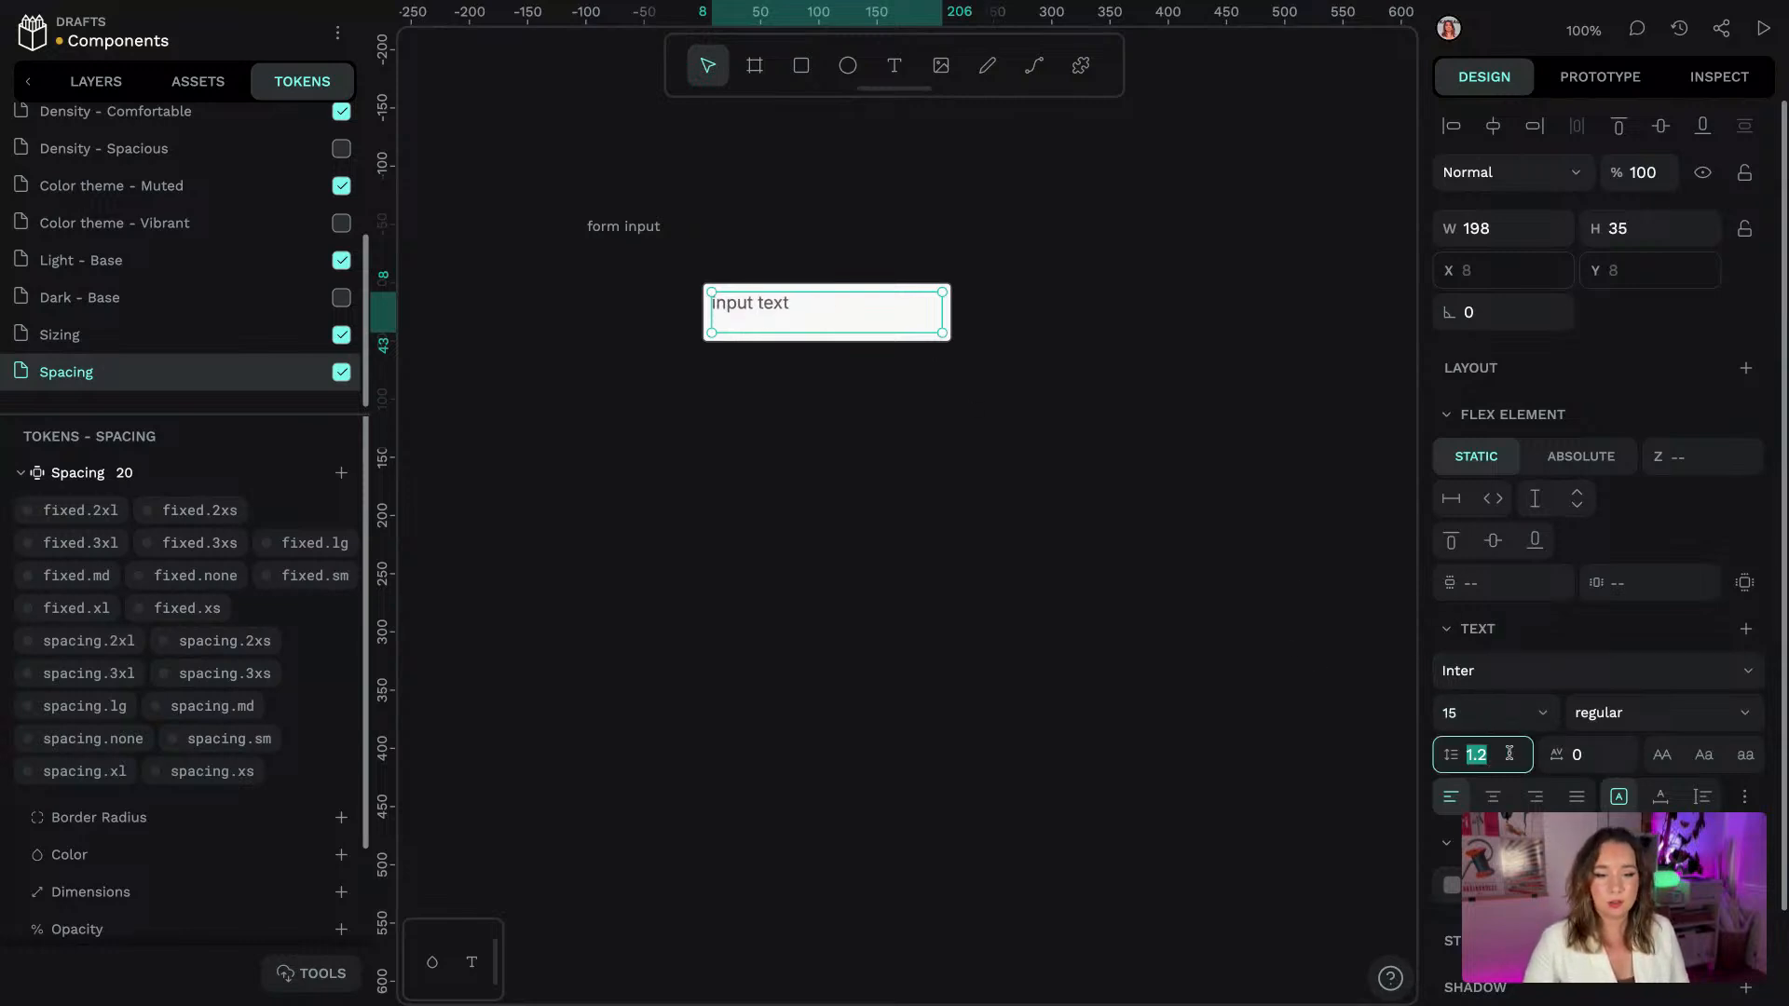
pyautogui.write('1')
pyautogui.press('Return')
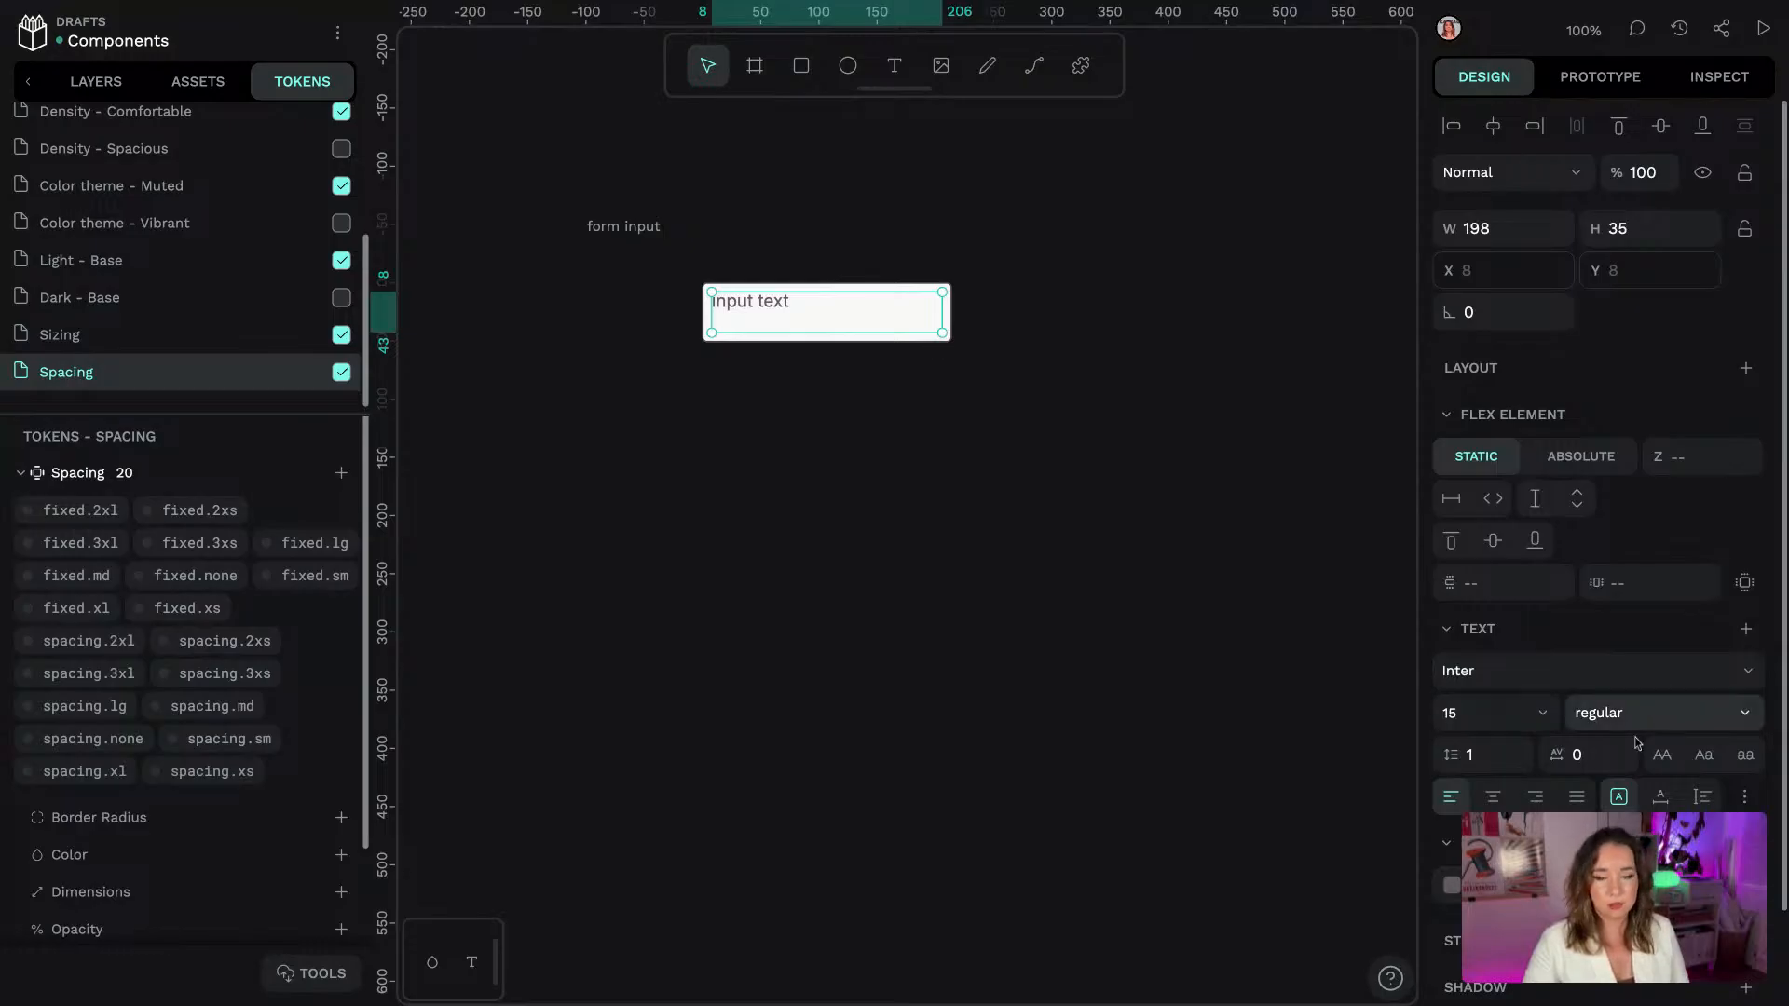
pyautogui.click(1660, 801)
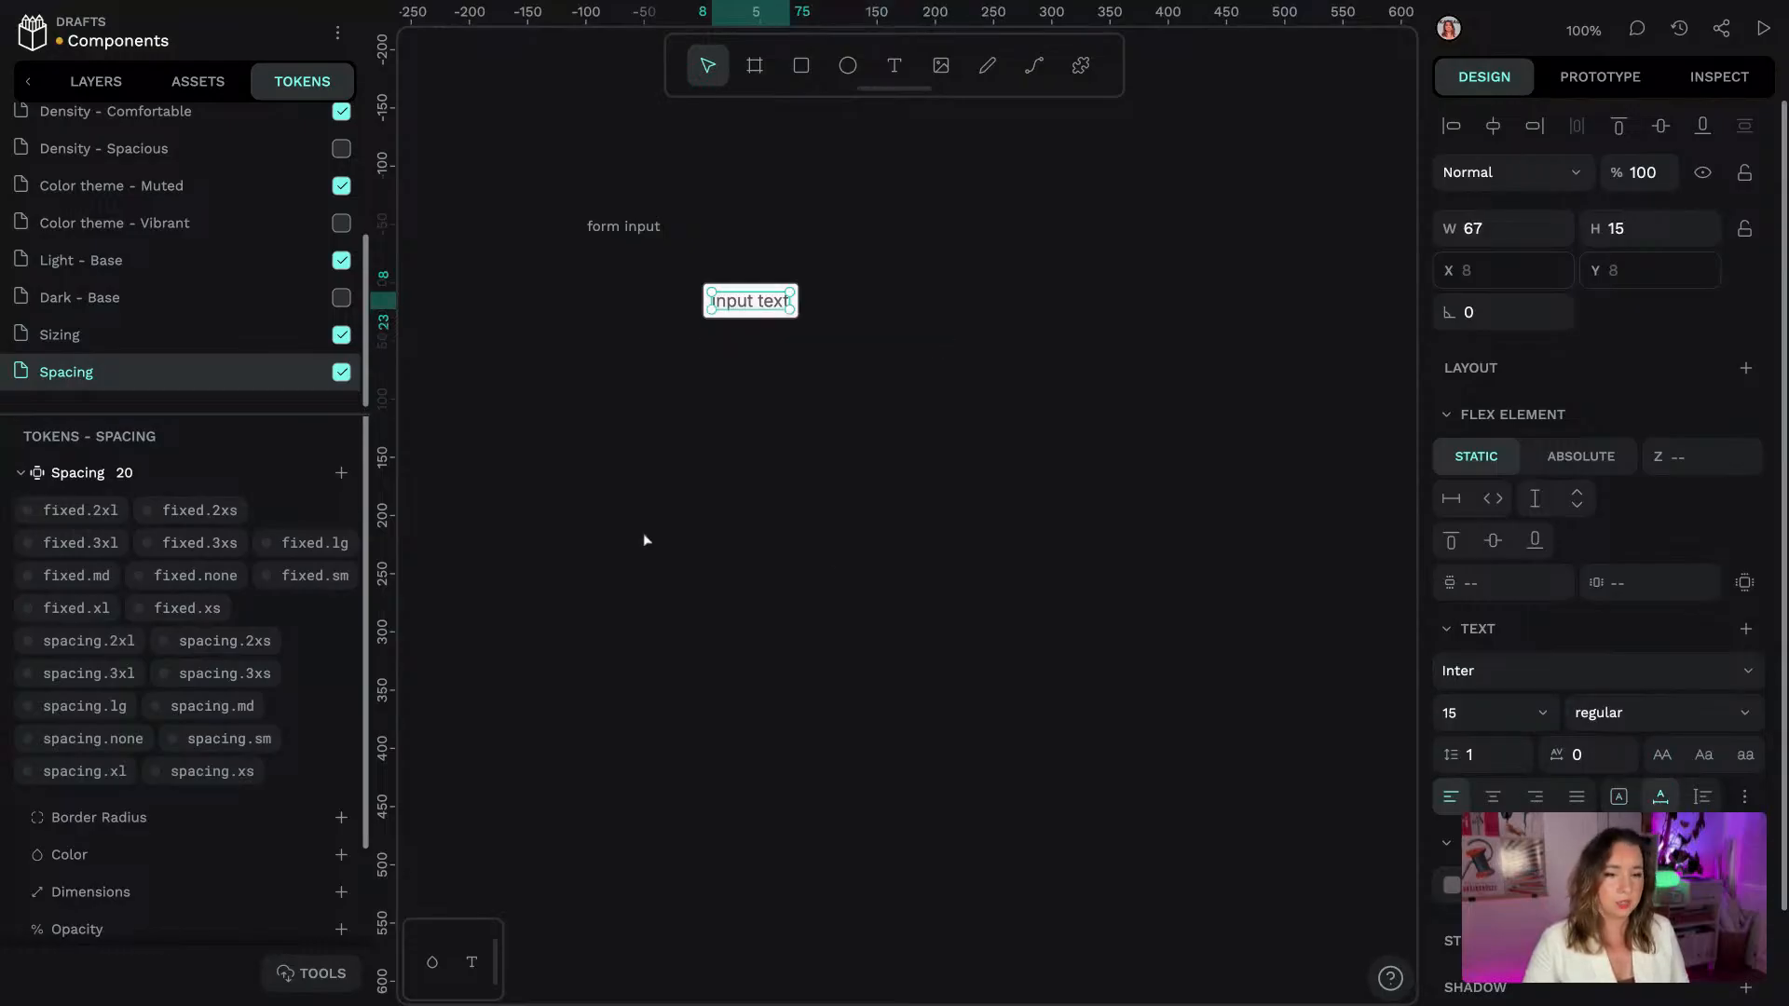
# Duplicate the input text layer inside the flex board
pyautogui.scroll(3, 807, 362)
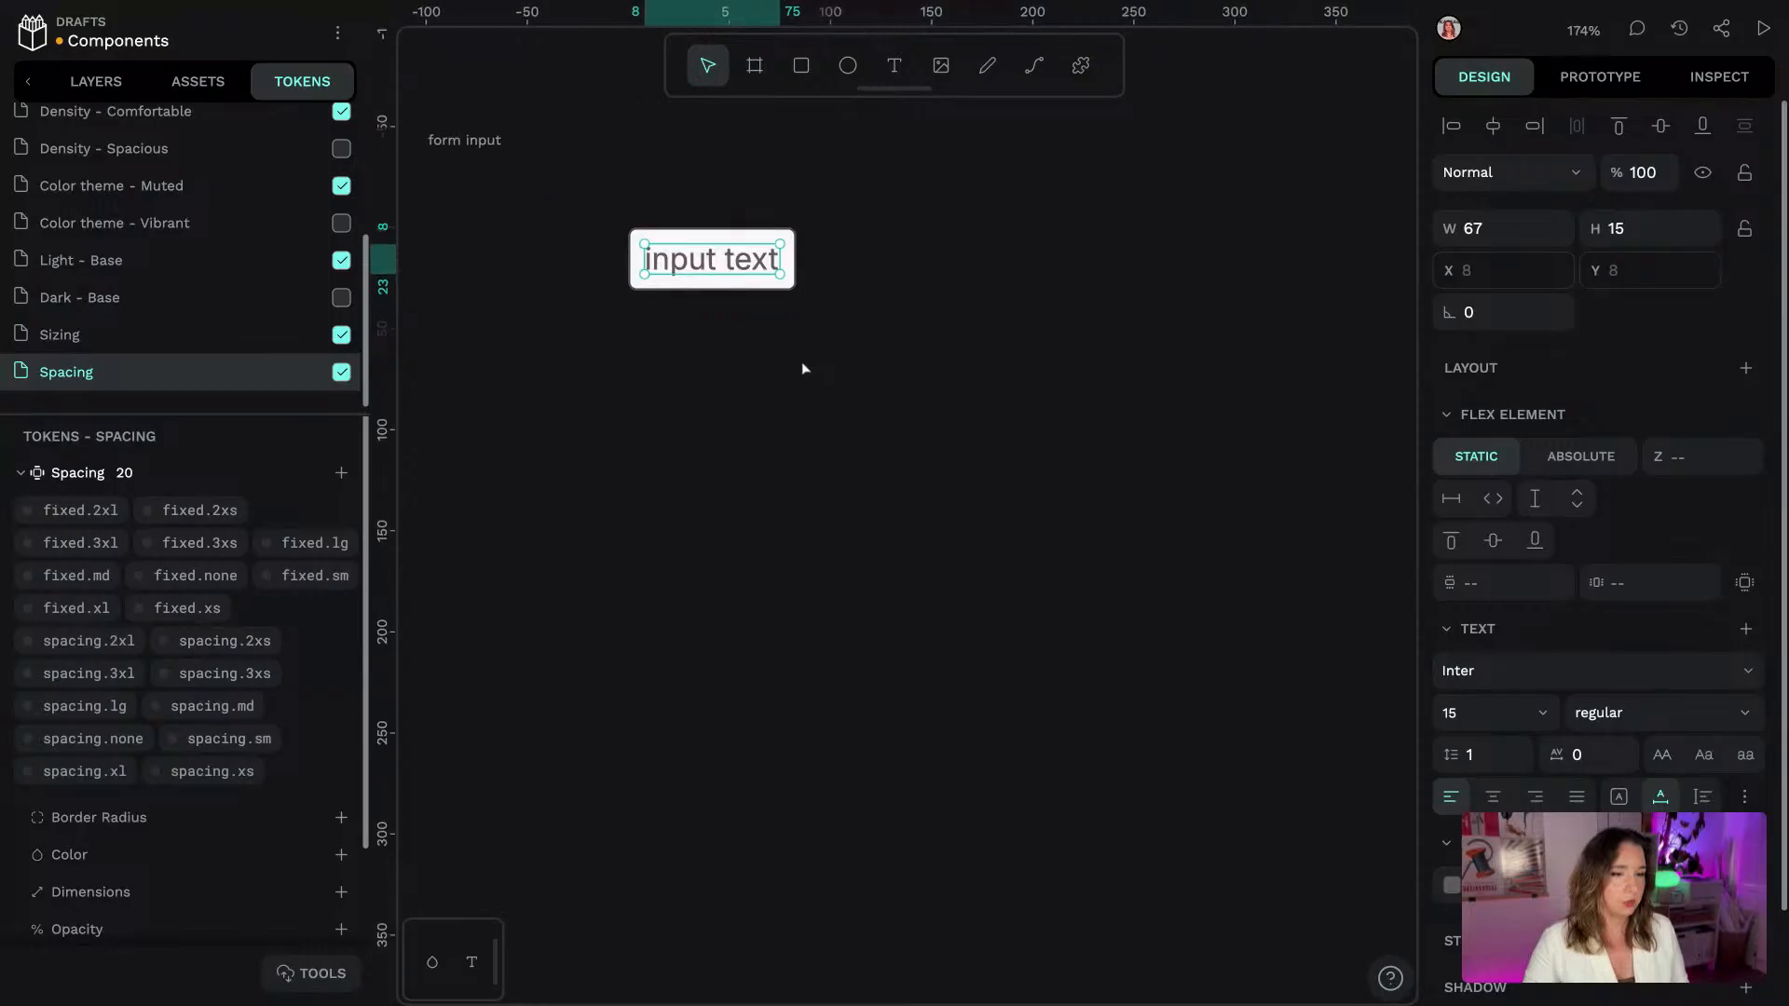
pyautogui.moveTo(612, 339); pyautogui.dragTo(819, 671)
pyautogui.scroll(2, 942, 601)
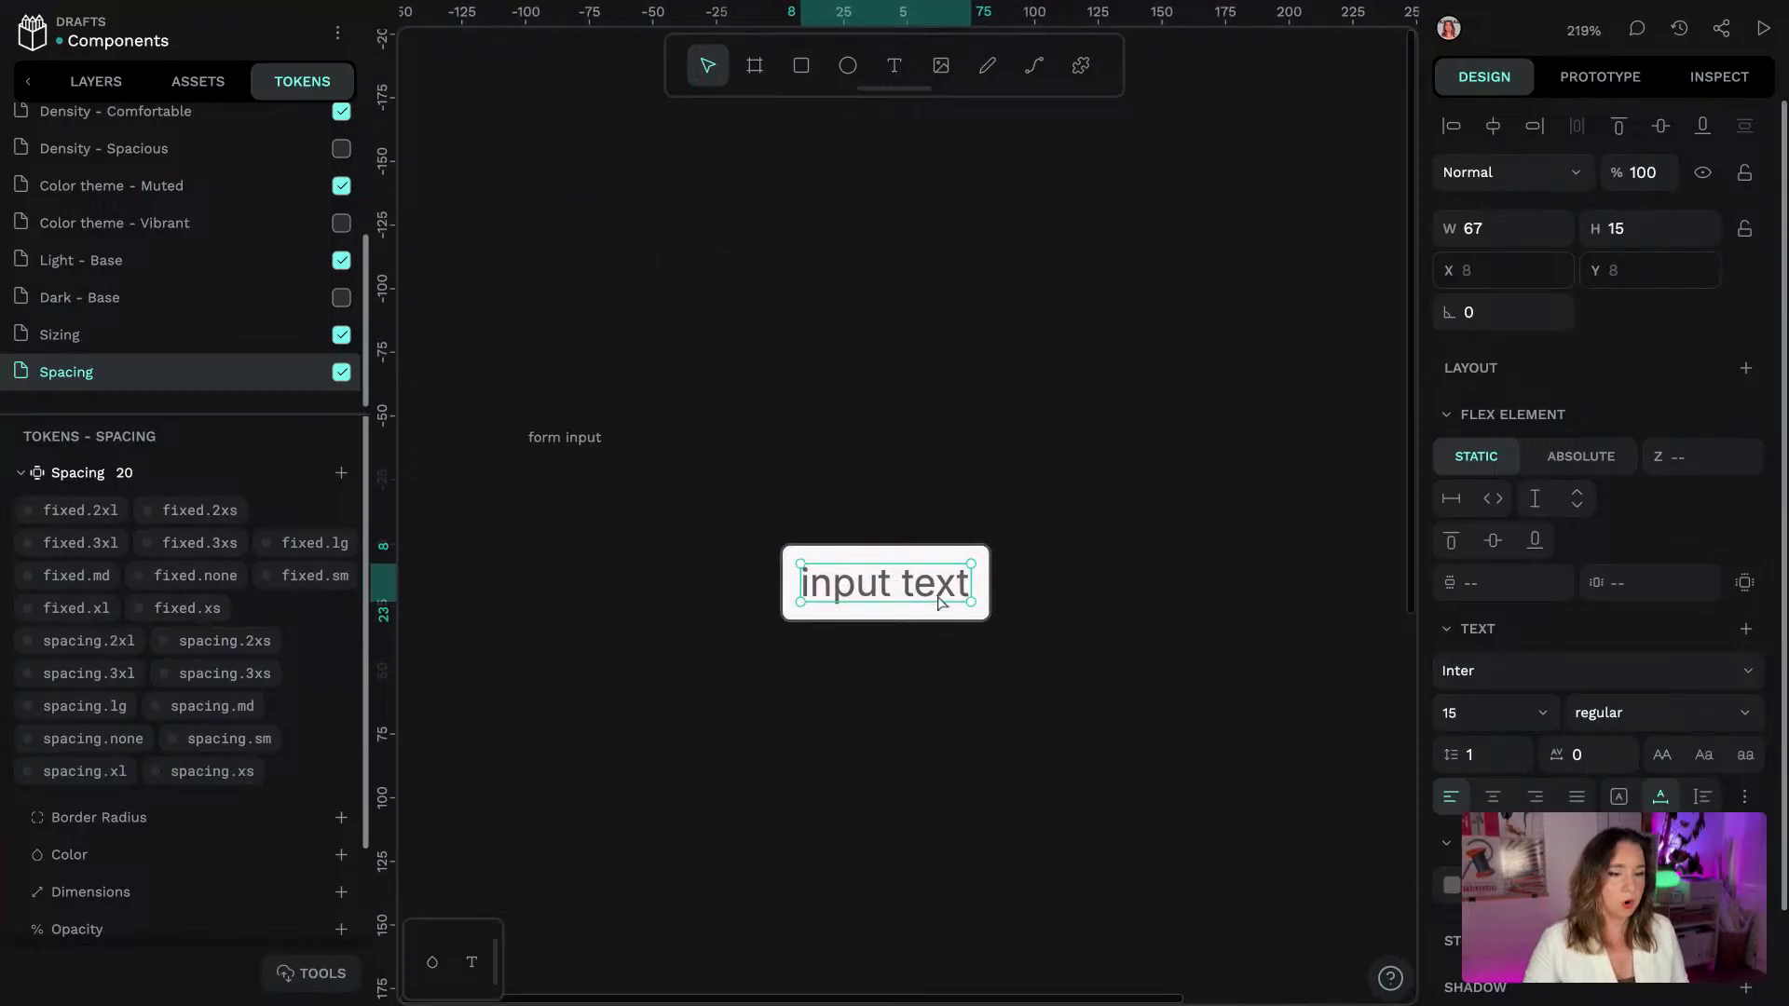
pyautogui.click(1053, 476)
pyautogui.click(991, 559)
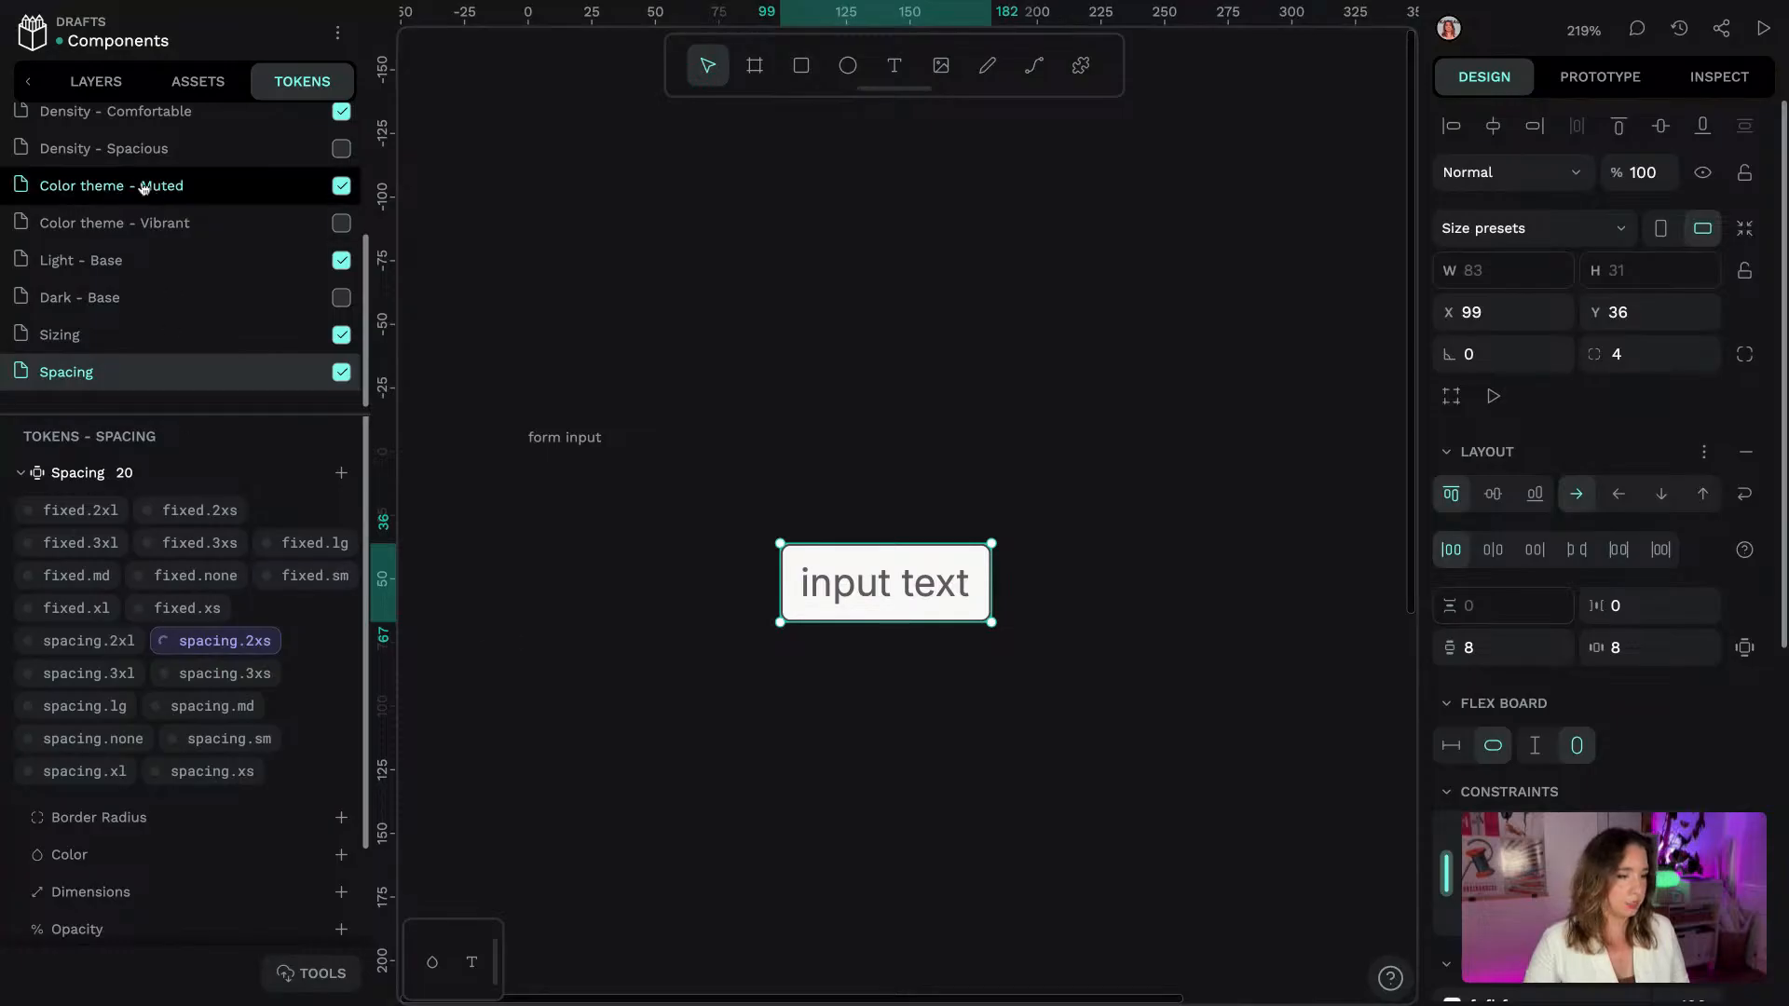
pyautogui.click(96, 81)
pyautogui.click(252, 504)
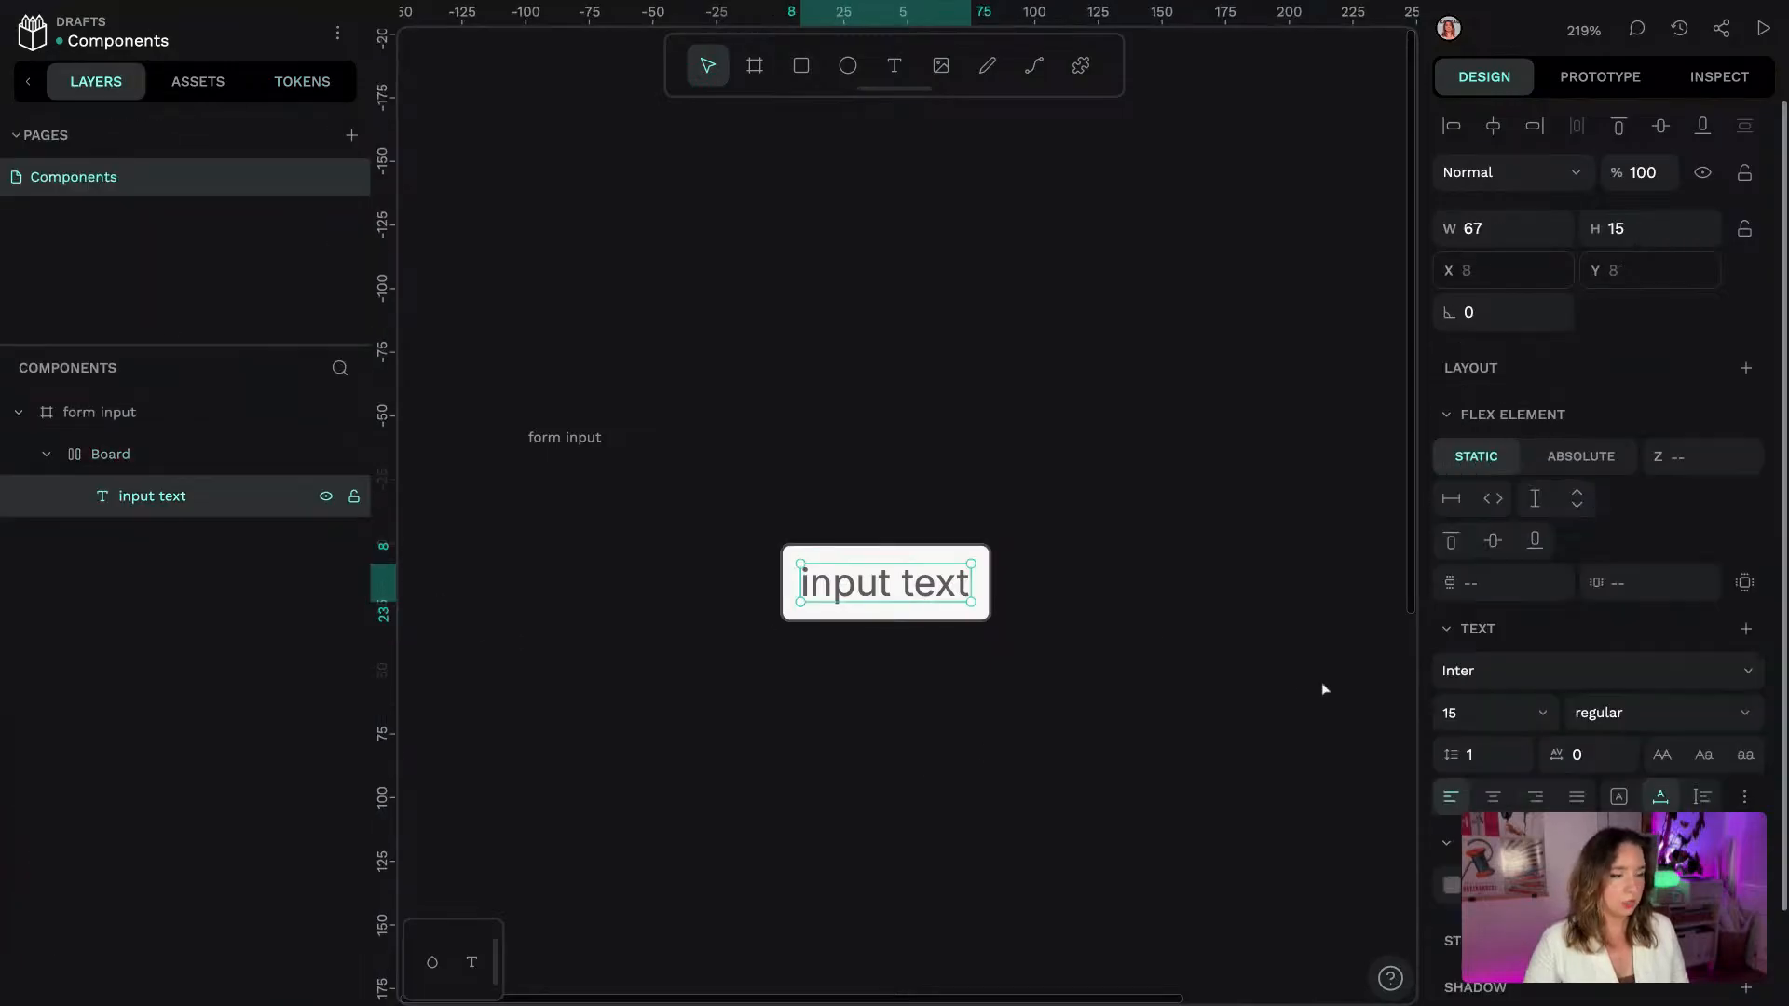
pyautogui.hotkey('ctrl', 'd')
# Change the duplicated text's content to "placeholder"
pyautogui.click(1076, 583)
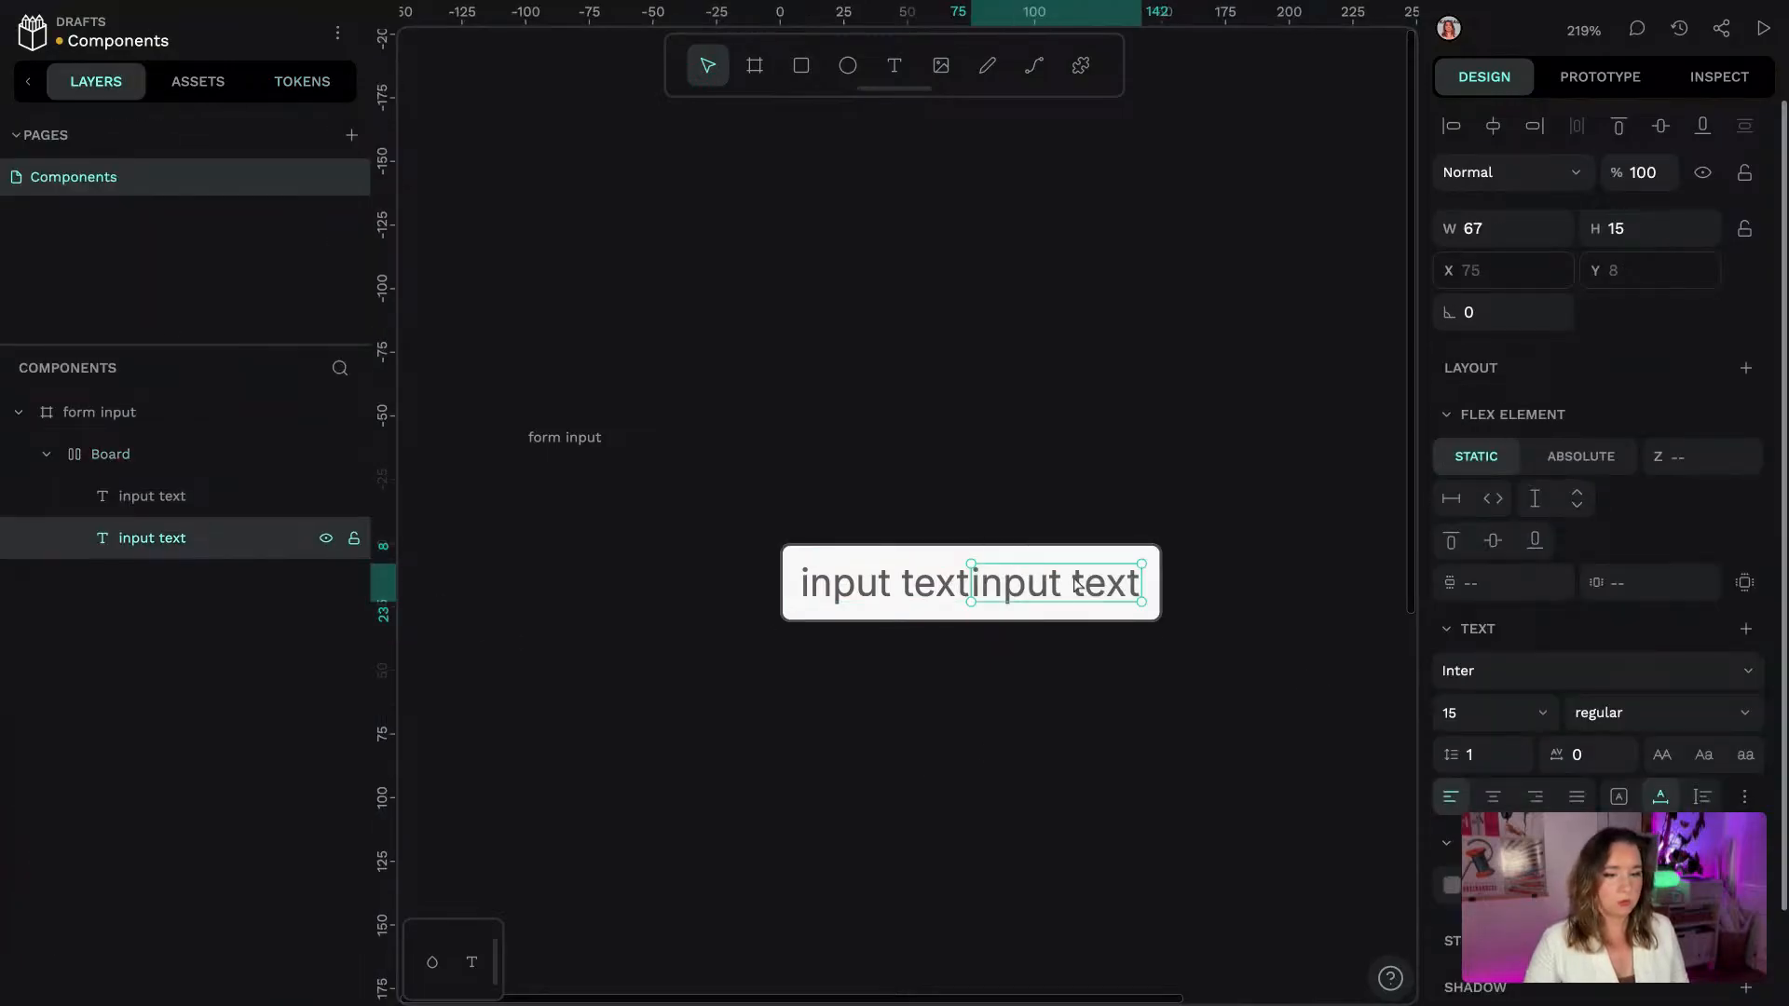
pyautogui.press('Return')
pyautogui.write('place')
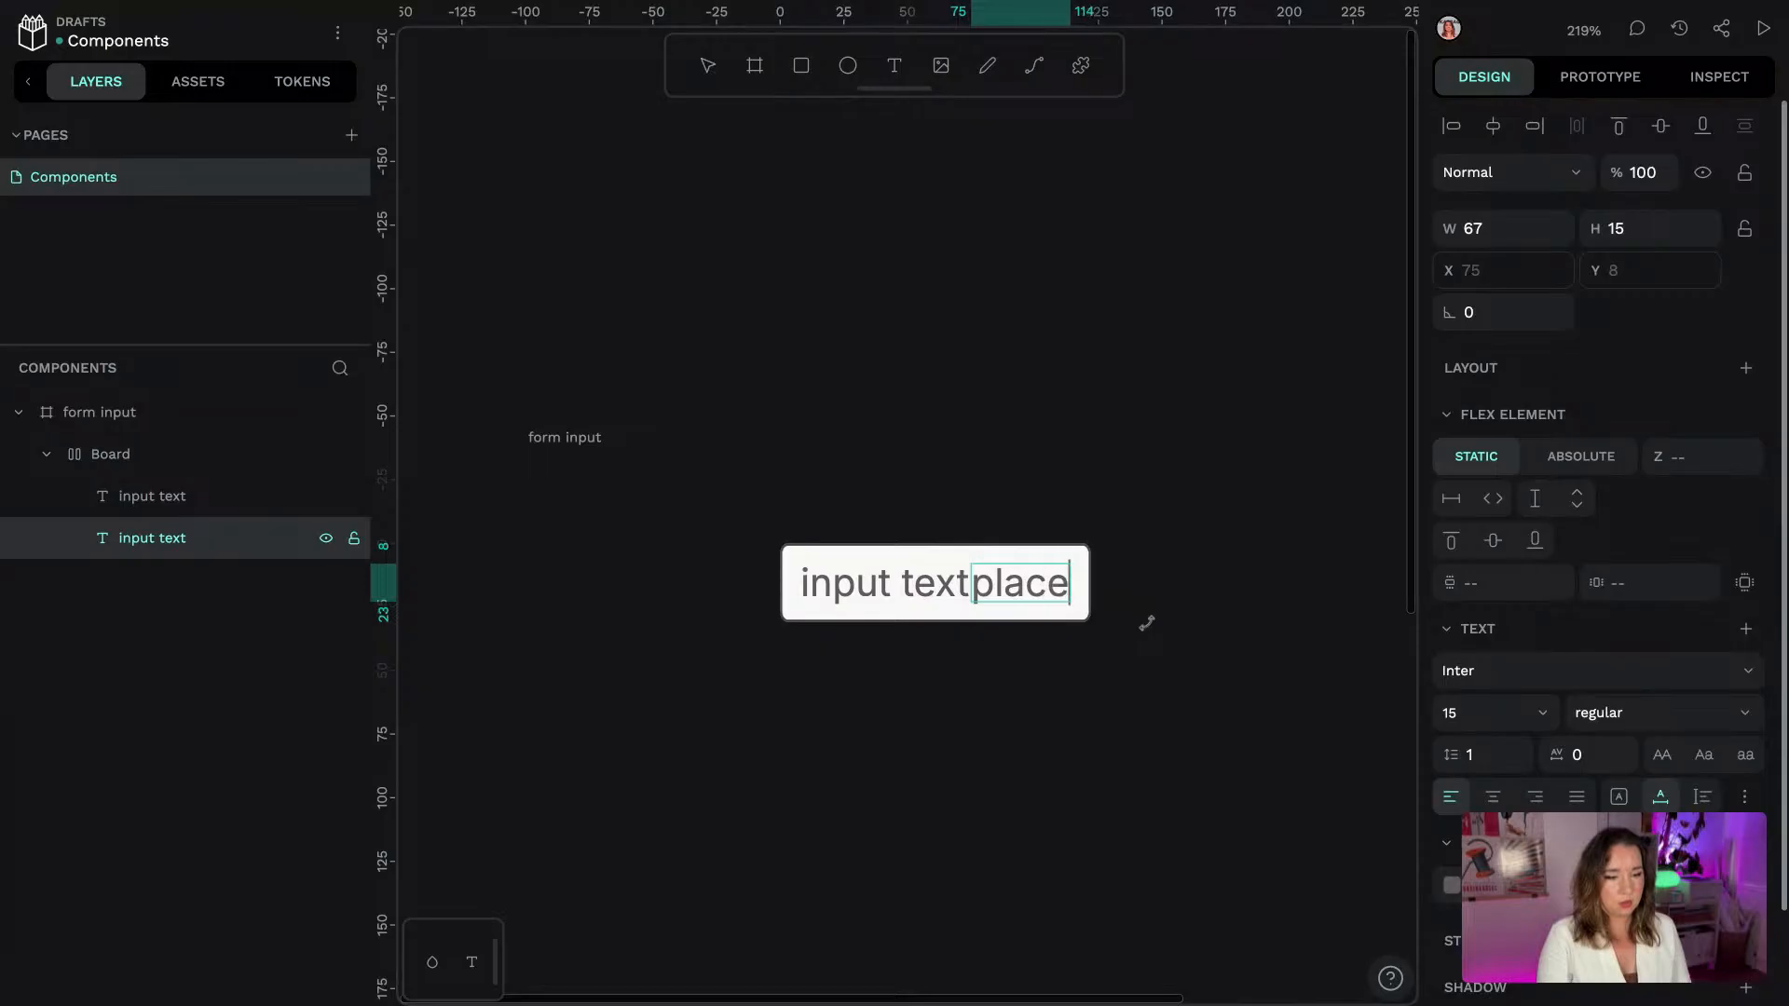
pyautogui.write('eholder')
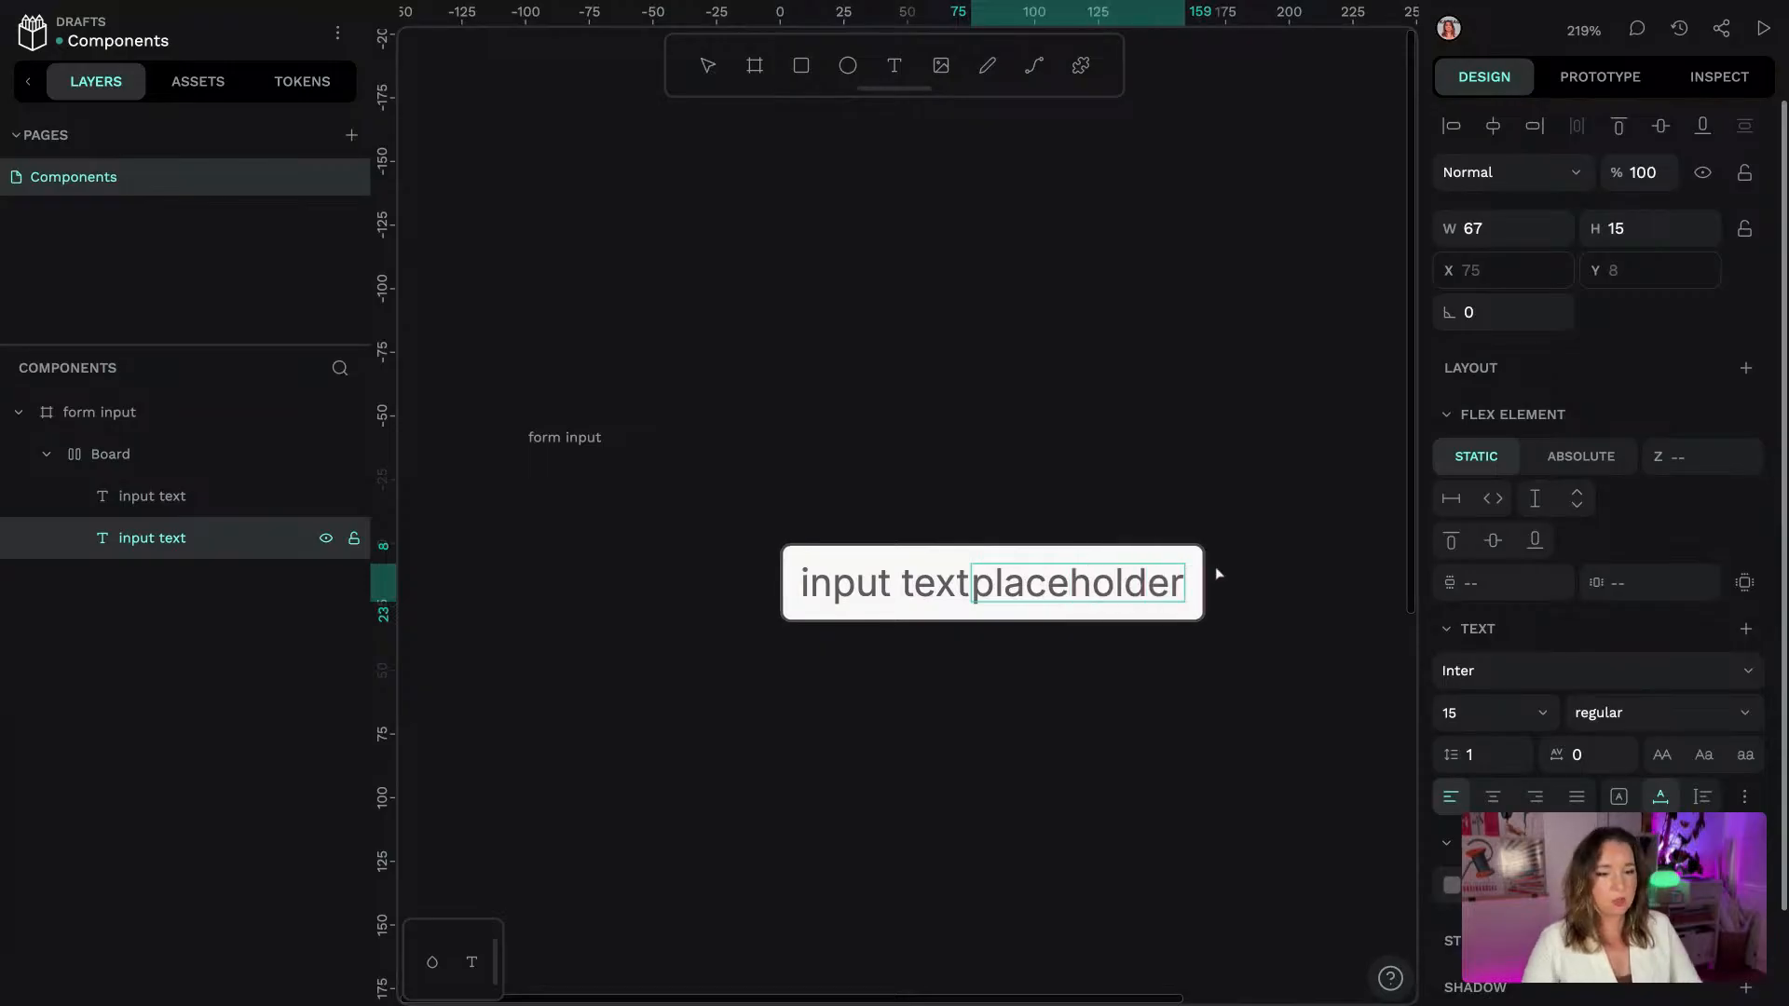
pyautogui.press('Escape')
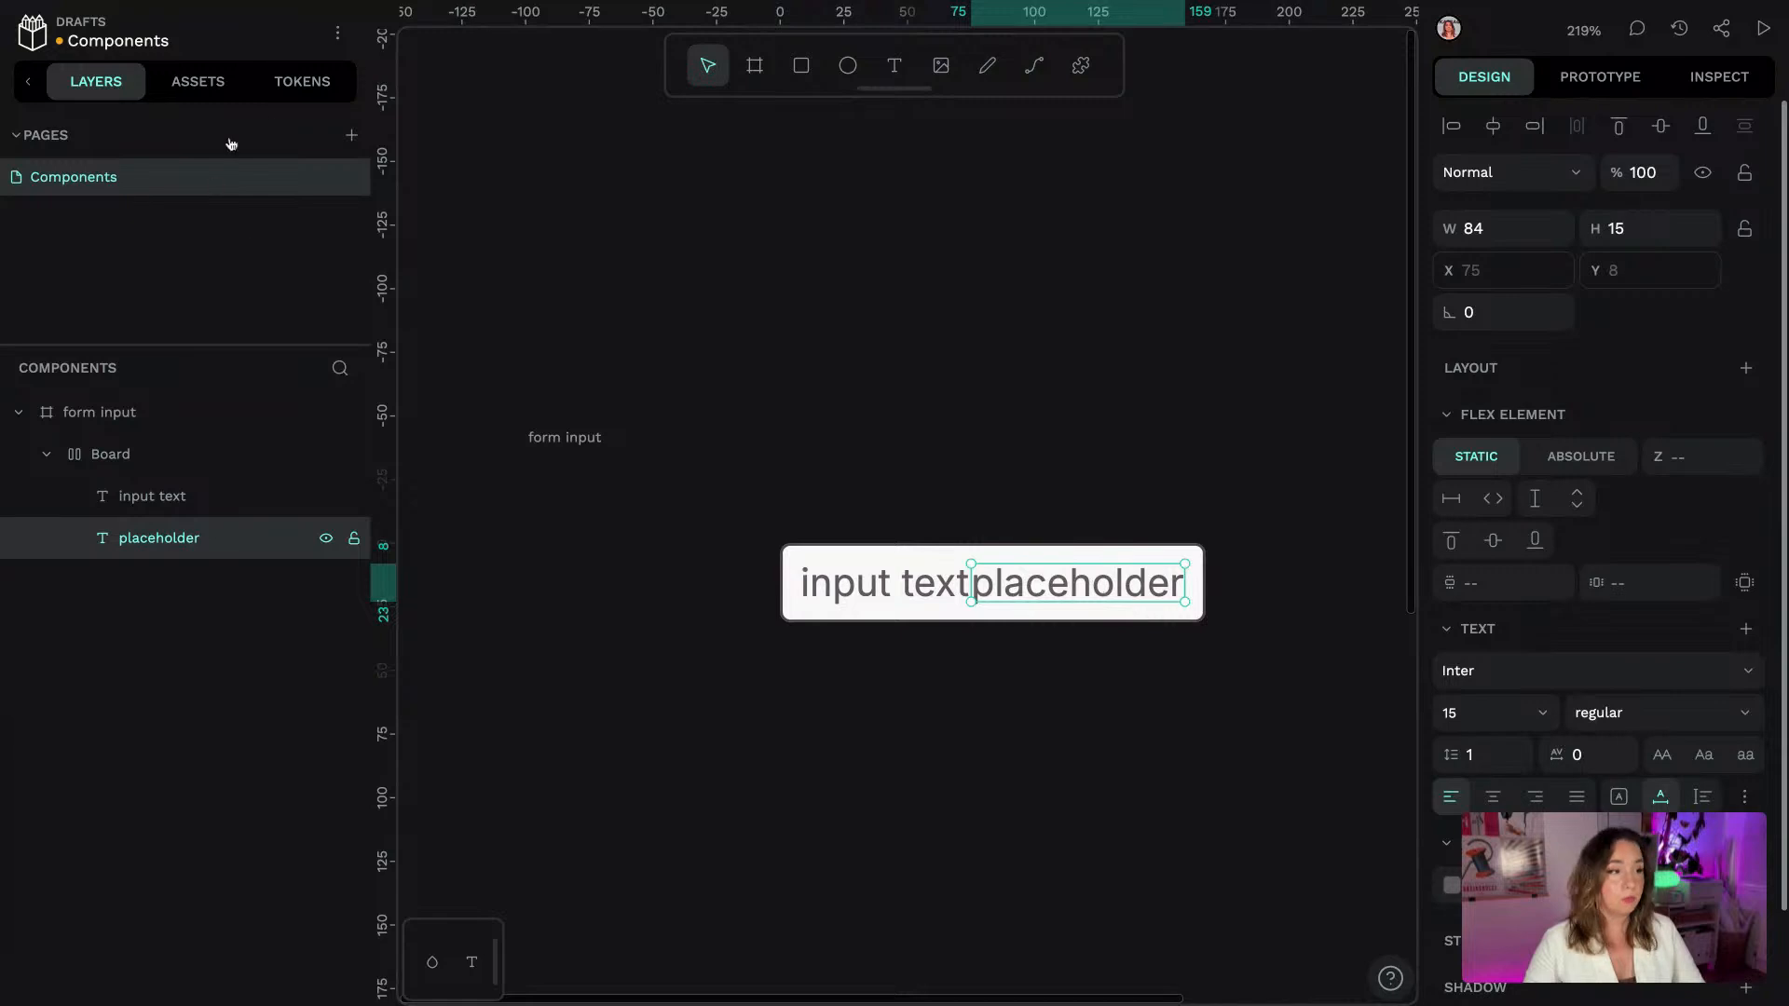
# Apply the input.text color token from the Light - Base set as the placeholder text's fill
pyautogui.click(302, 85)
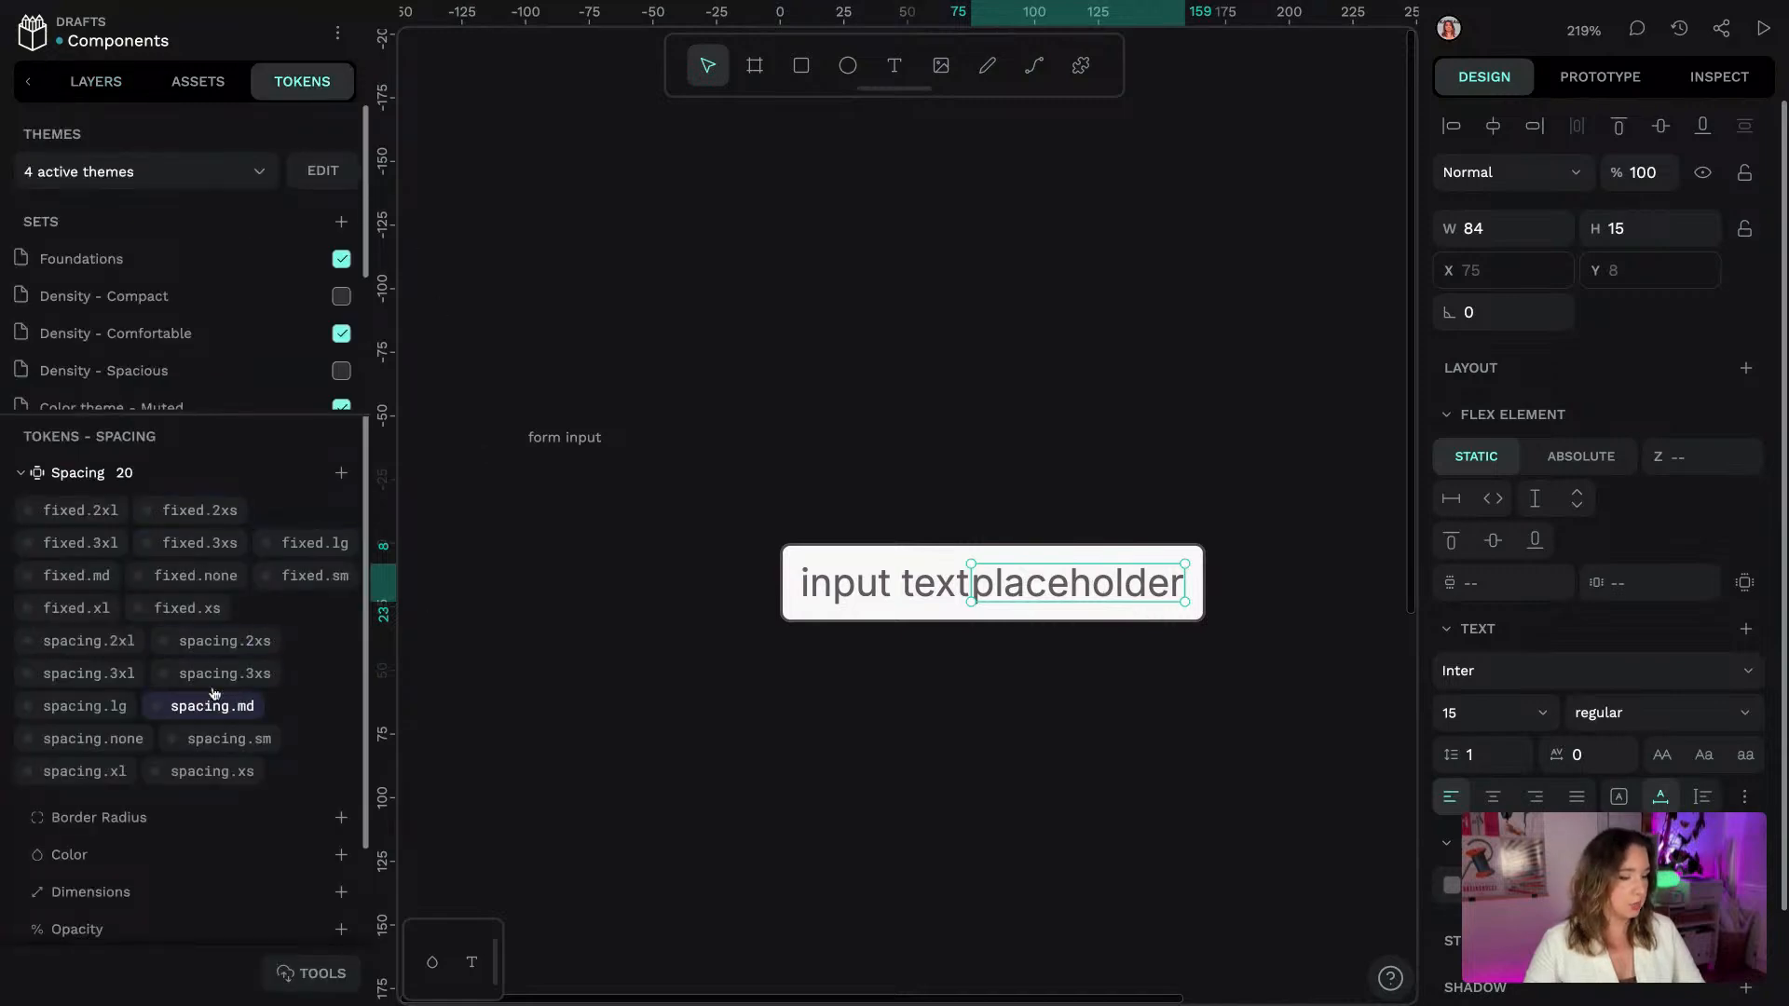
pyautogui.scroll(-5, 140, 270)
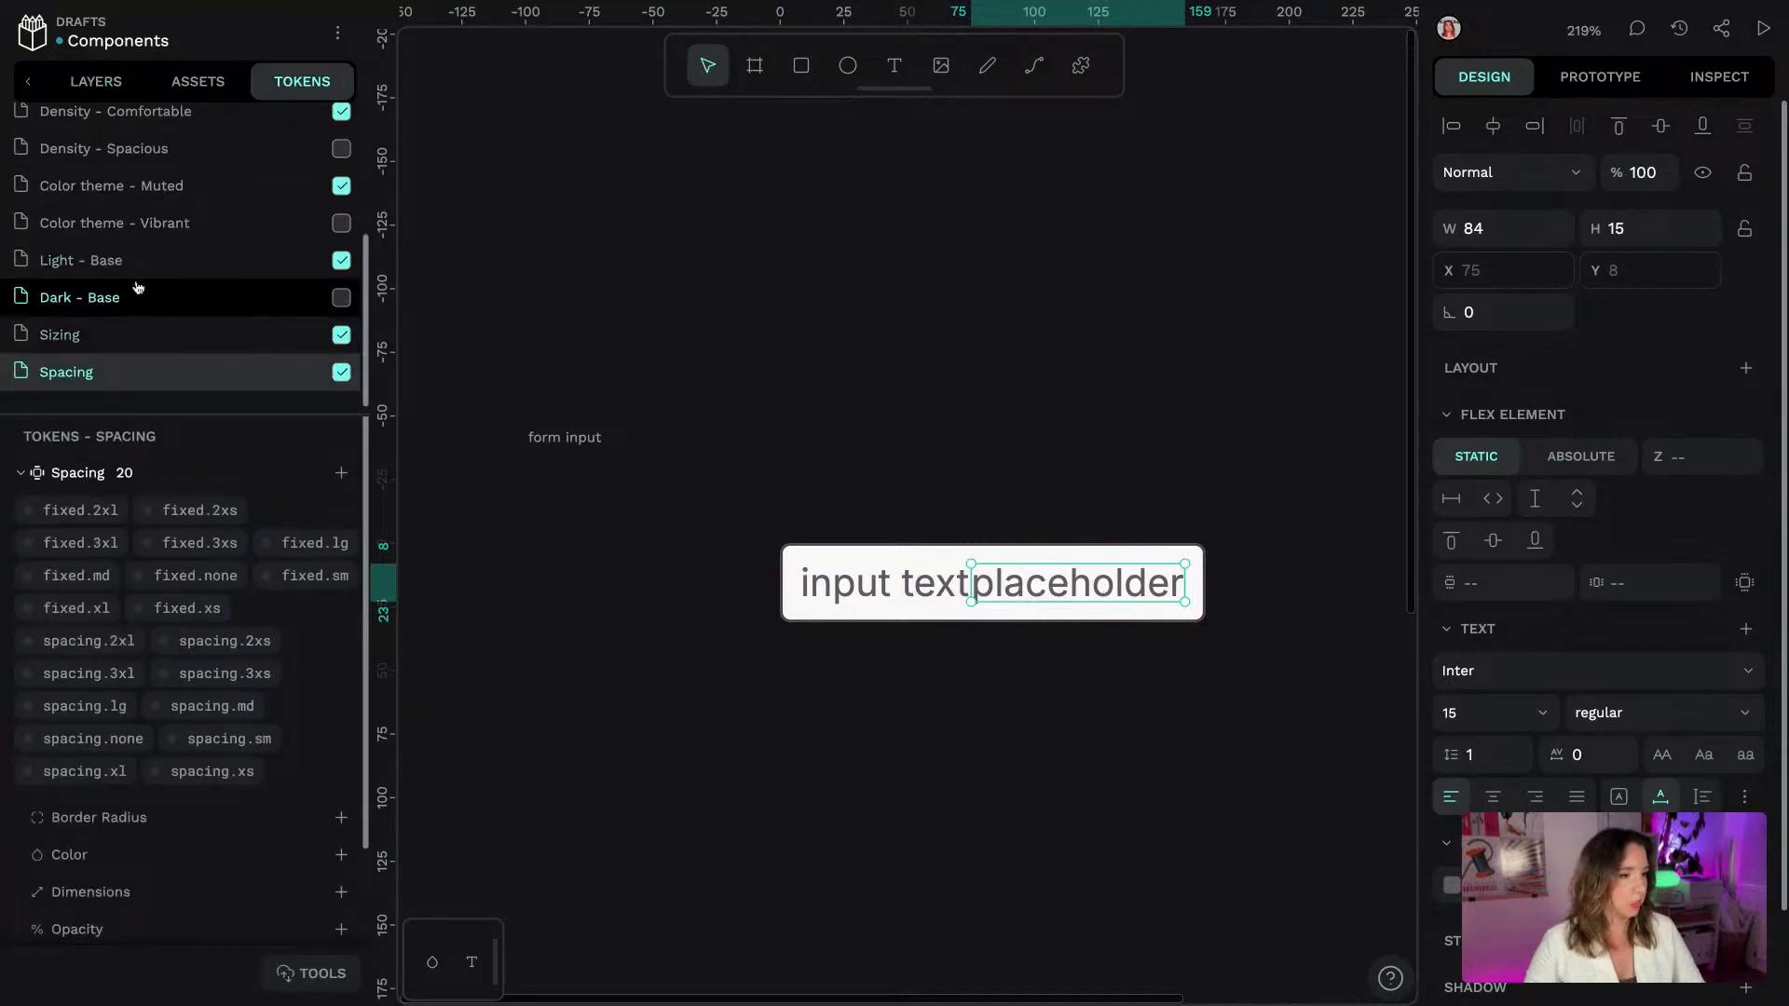
pyautogui.click(135, 262)
pyautogui.click(136, 477)
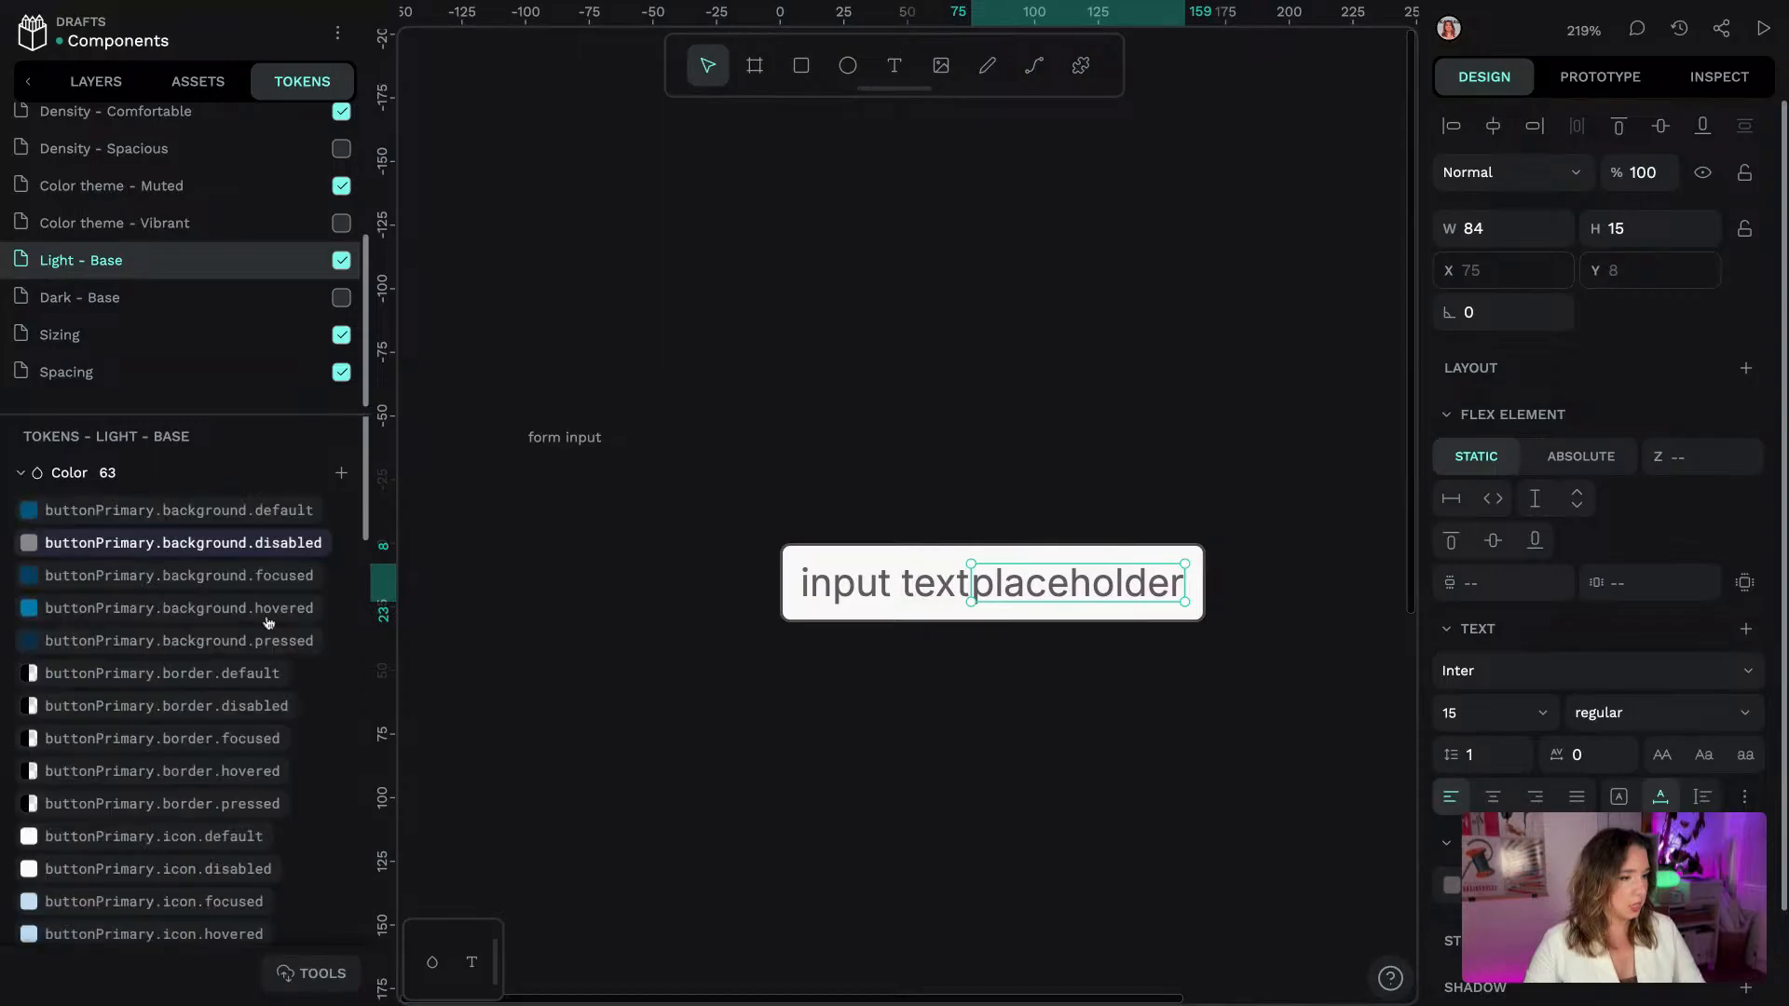
pyautogui.scroll(-8, 280, 690)
pyautogui.scroll(-10, 294, 718)
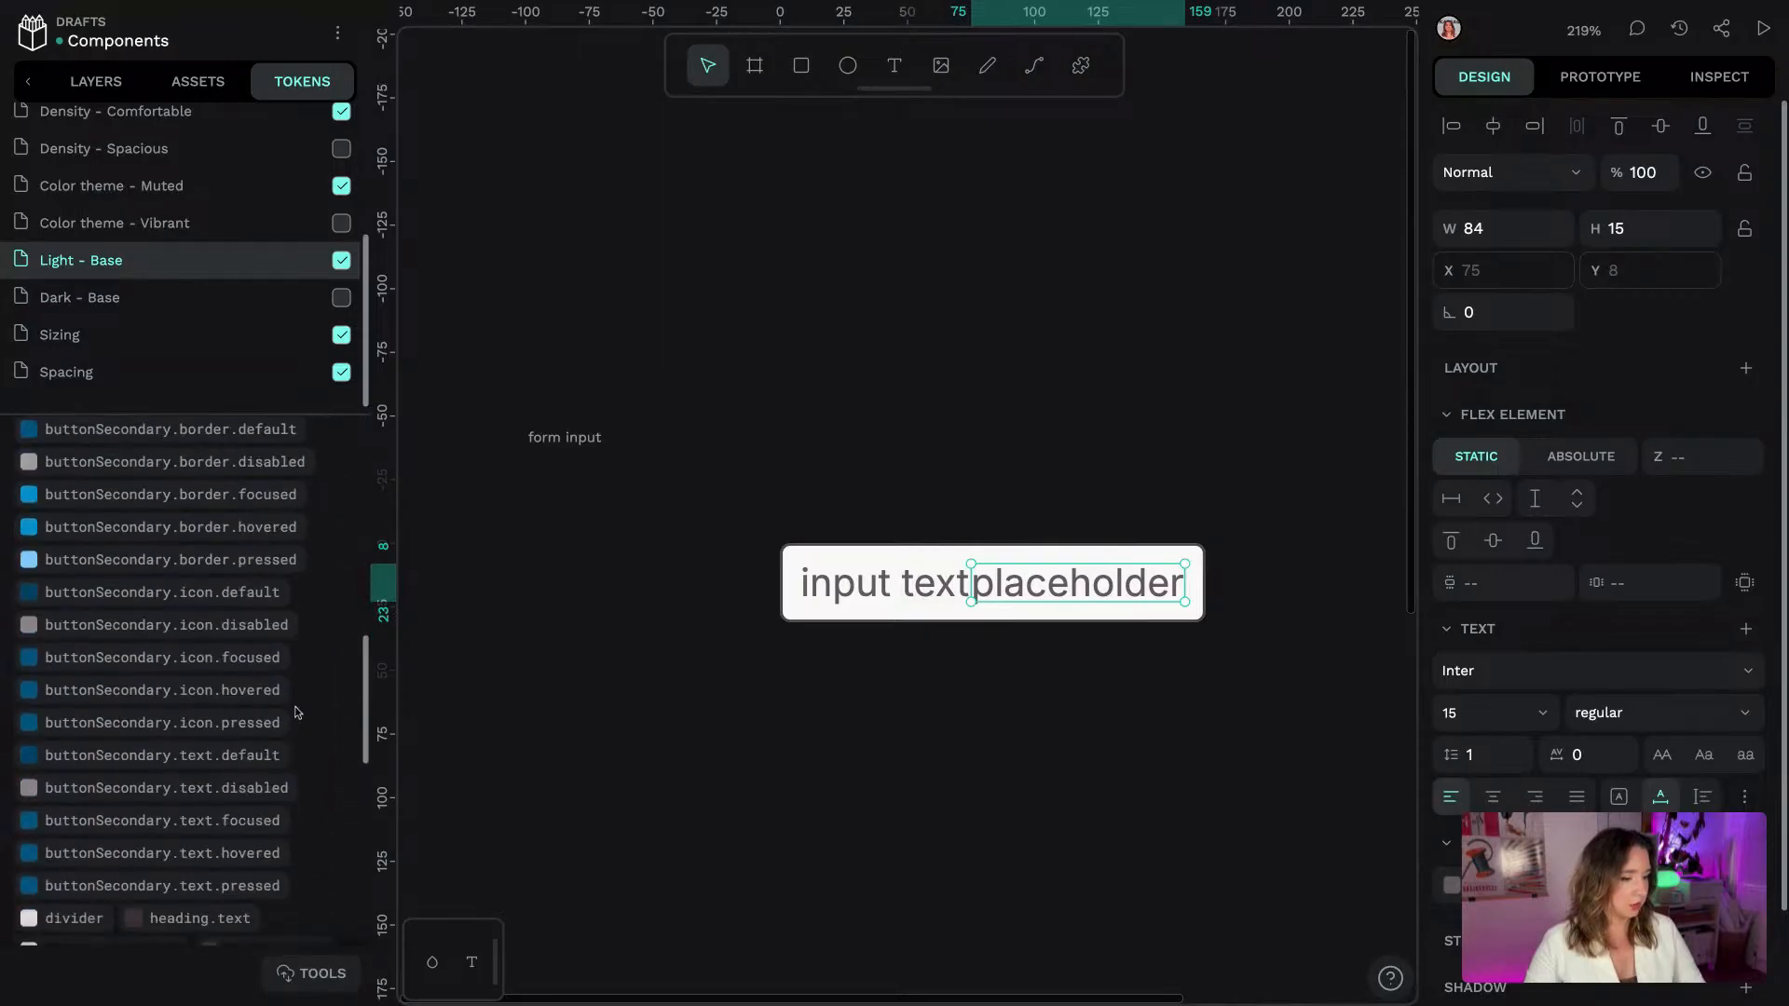
pyautogui.scroll(-1, 293, 722)
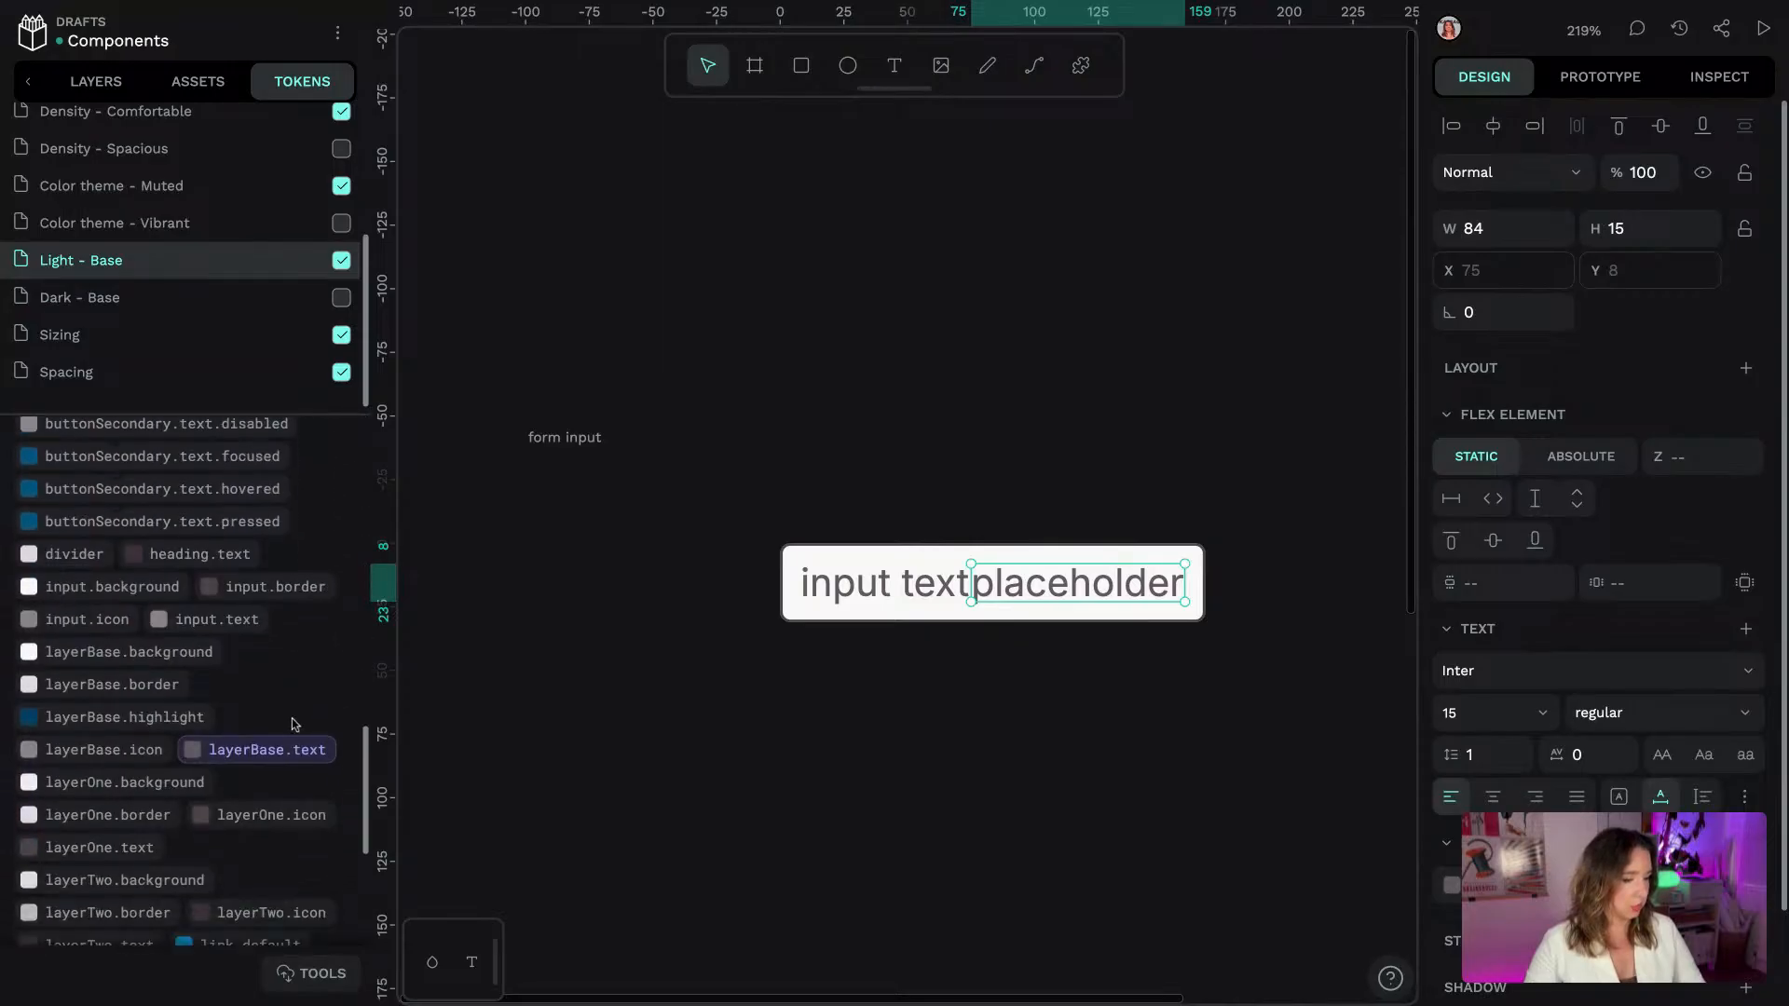
pyautogui.scroll(-2, 199, 783)
pyautogui.scroll(2, 149, 638)
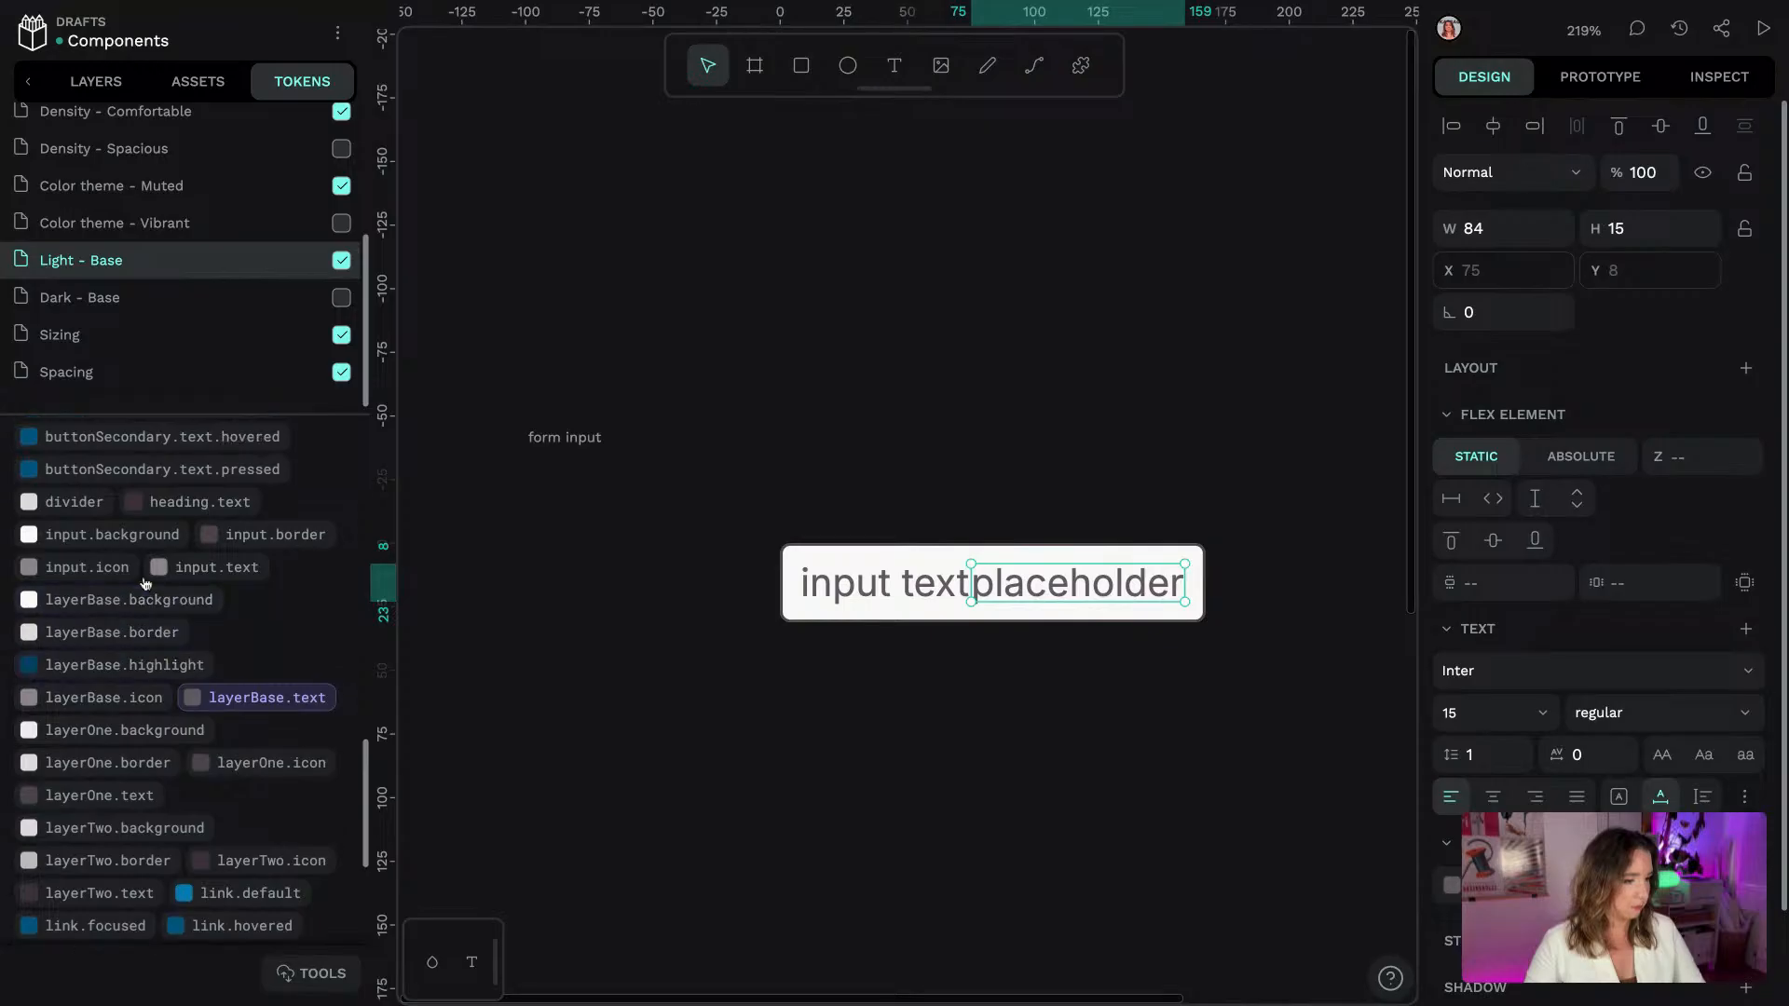
pyautogui.rightClick(254, 581)
pyautogui.click(315, 619)
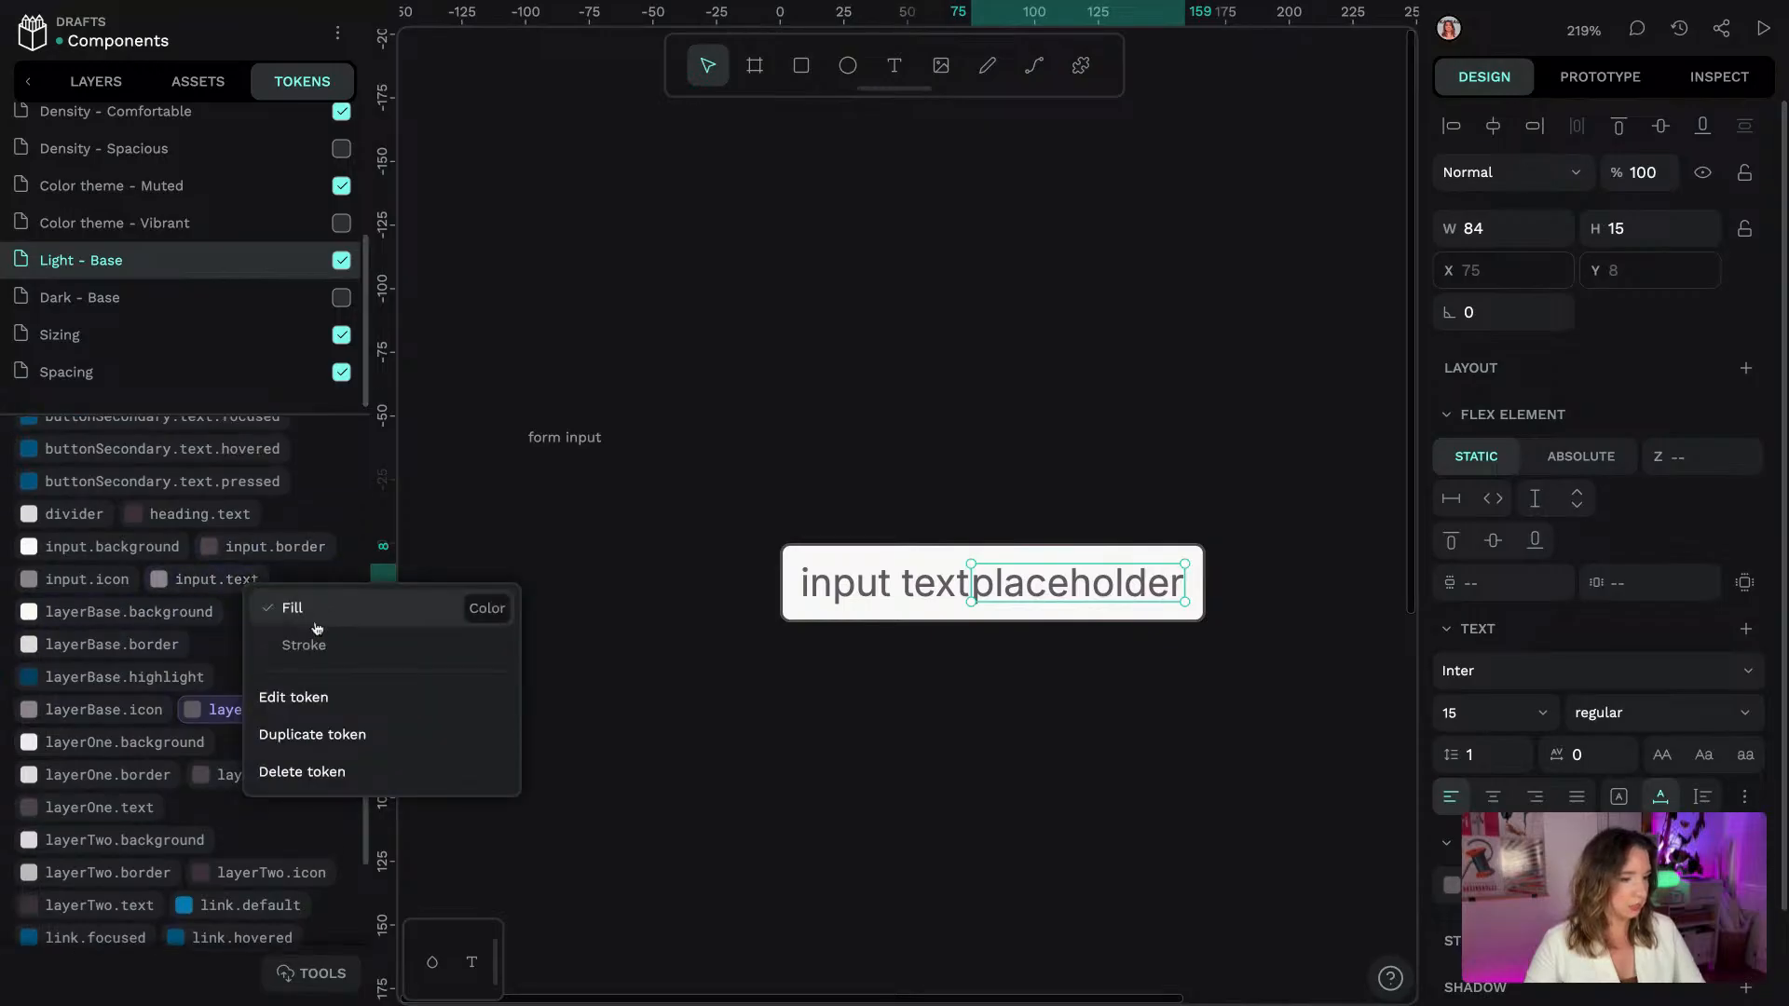
# Rename the input.text color token to input.text.placeholder and save it
pyautogui.rightClick(250, 585)
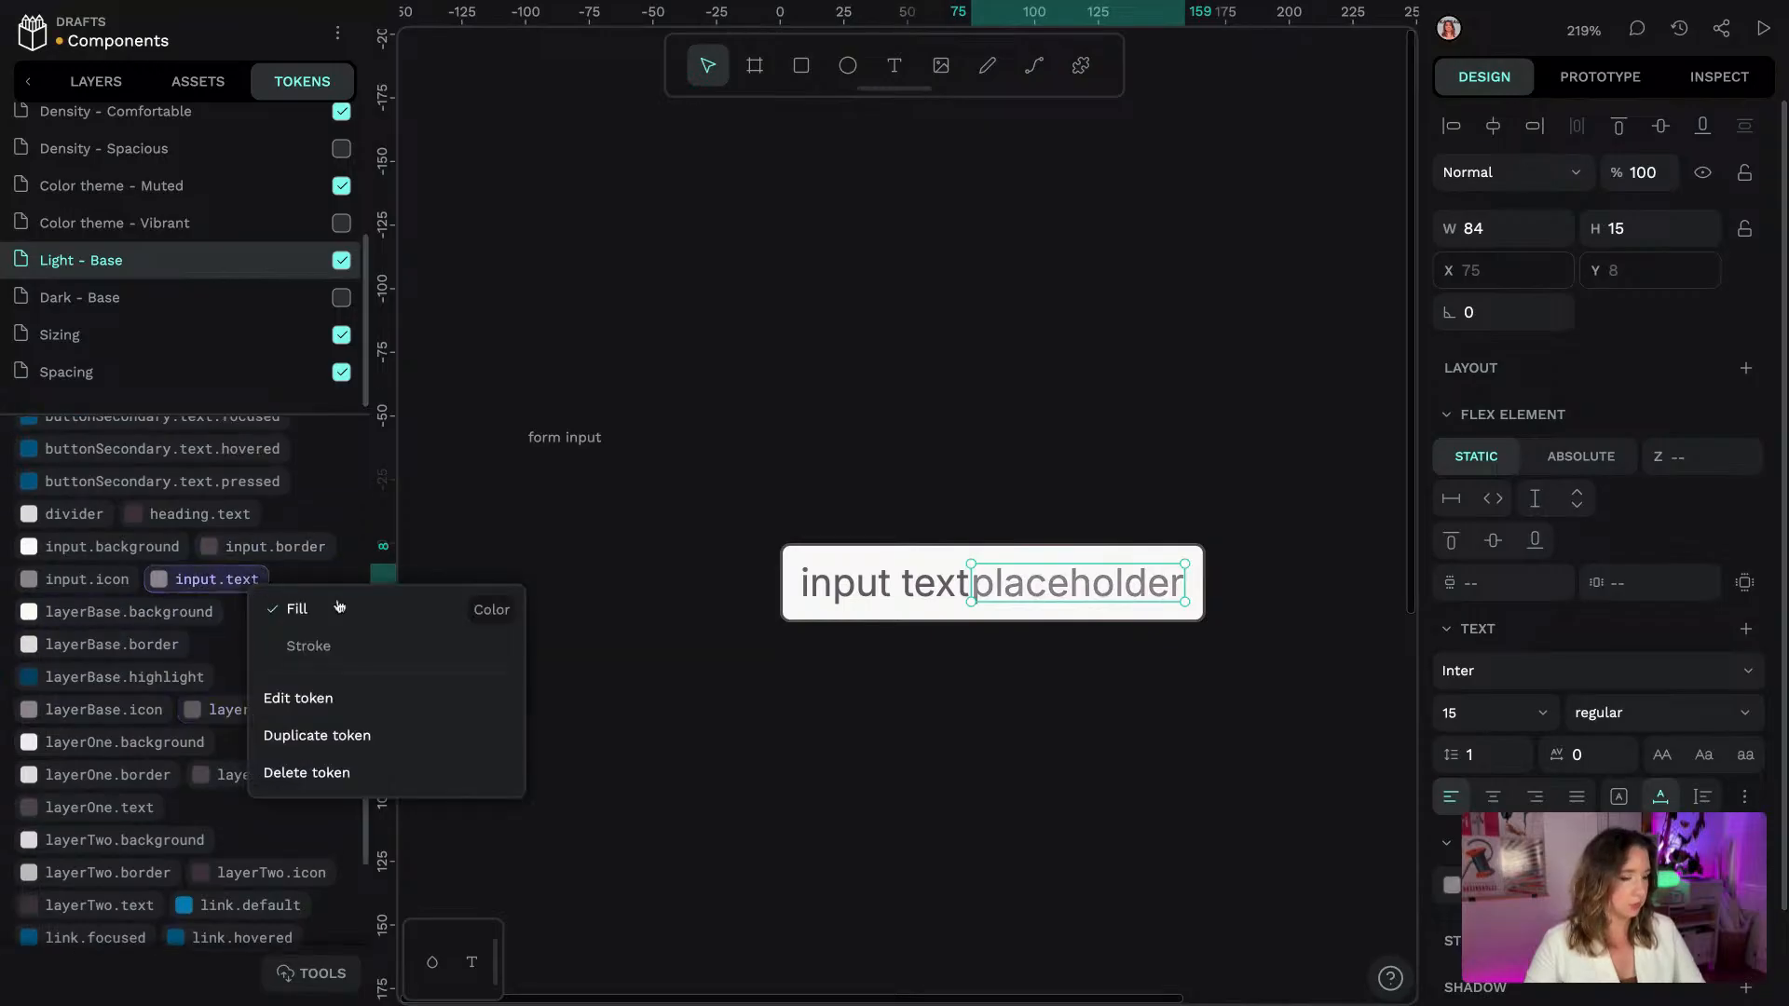
pyautogui.click(310, 701)
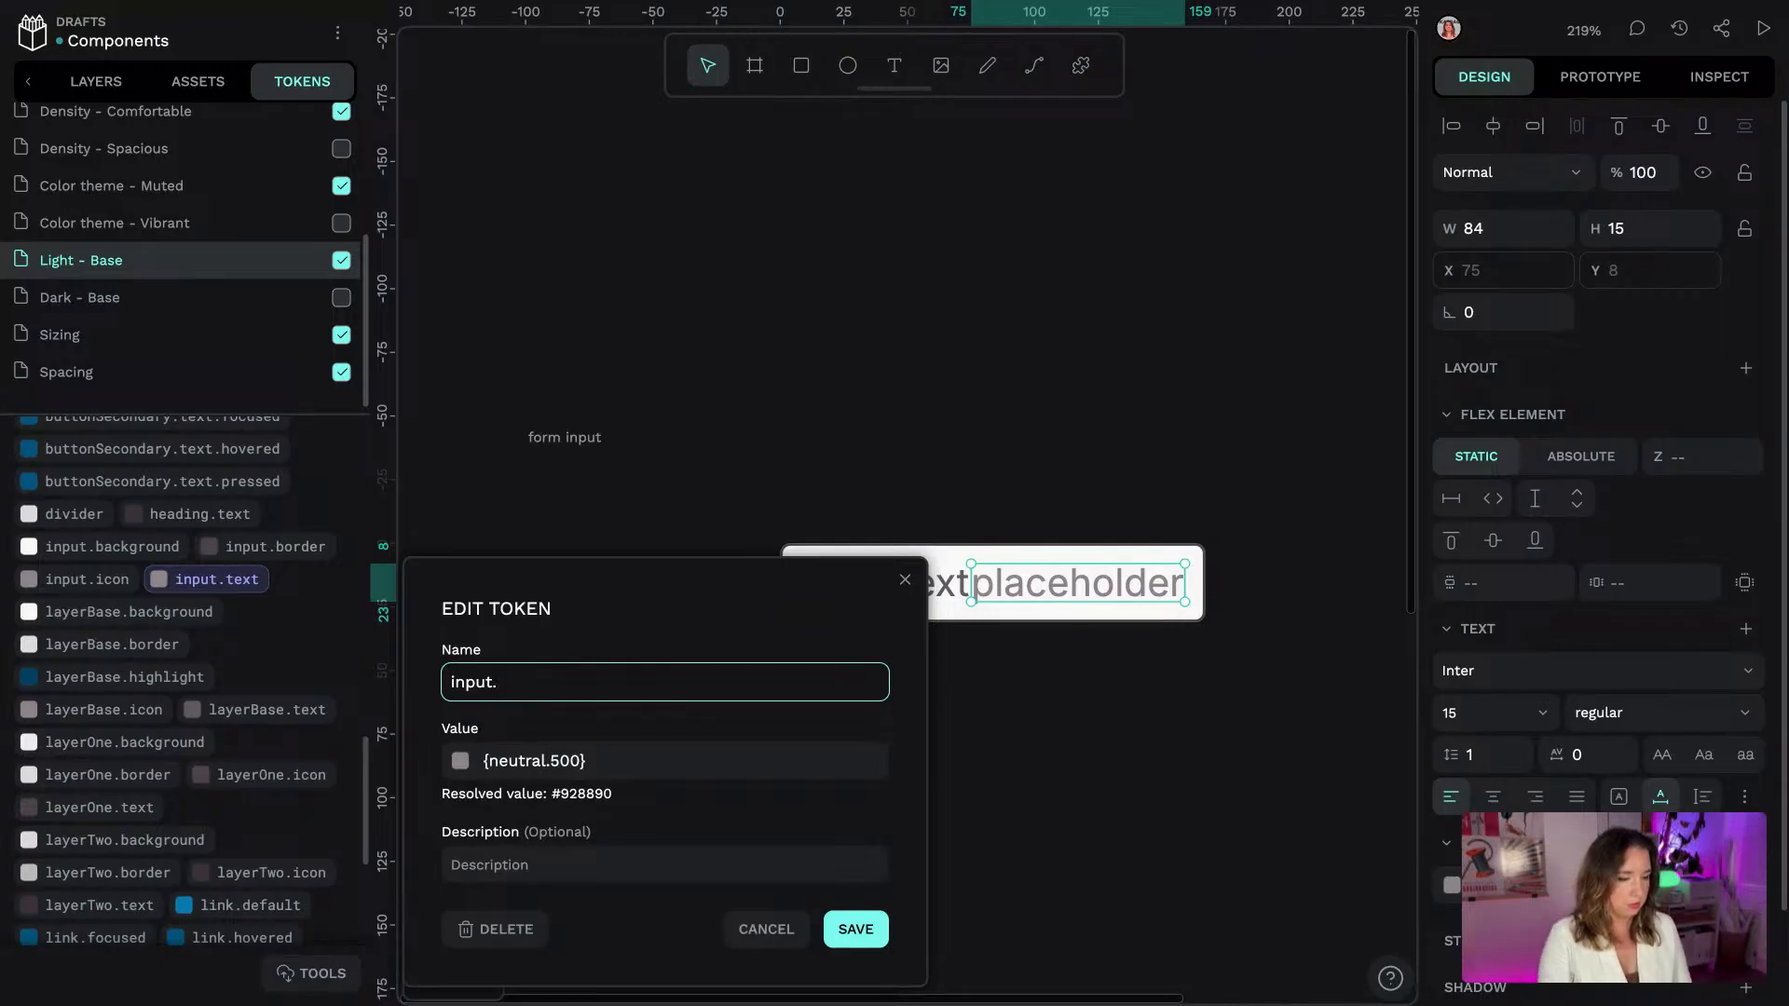
pyautogui.write('.placeholder')
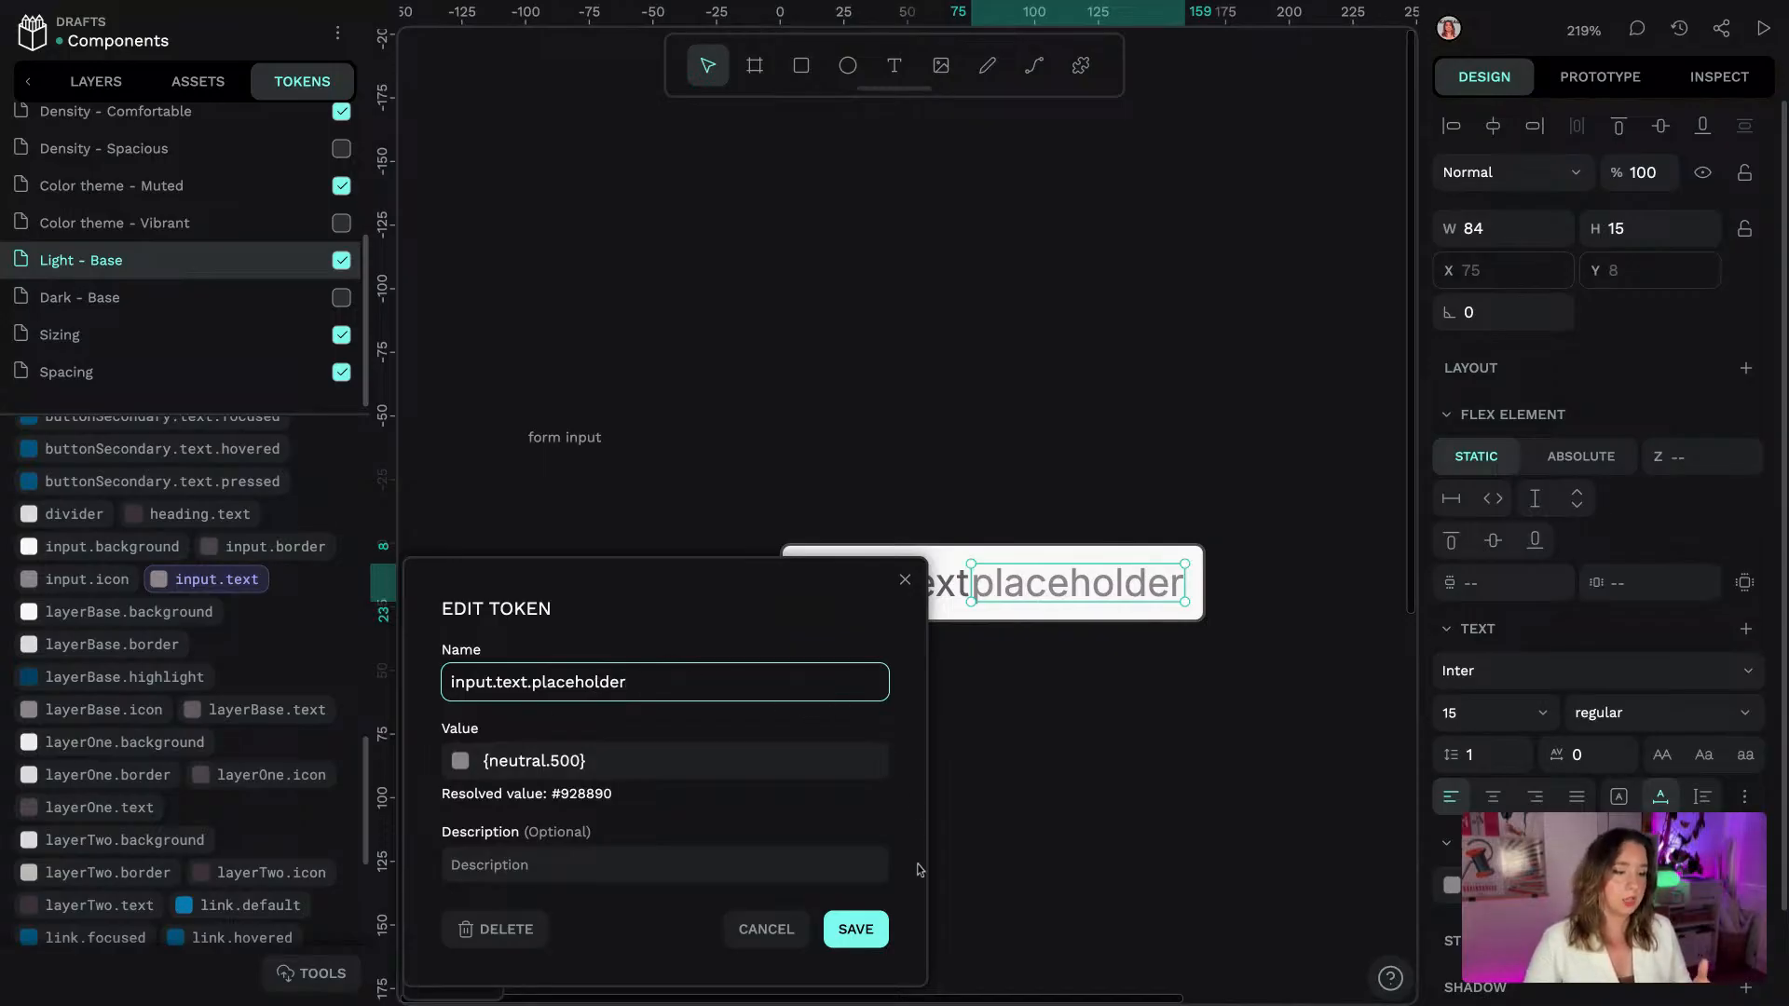
pyautogui.click(876, 932)
pyautogui.click(855, 929)
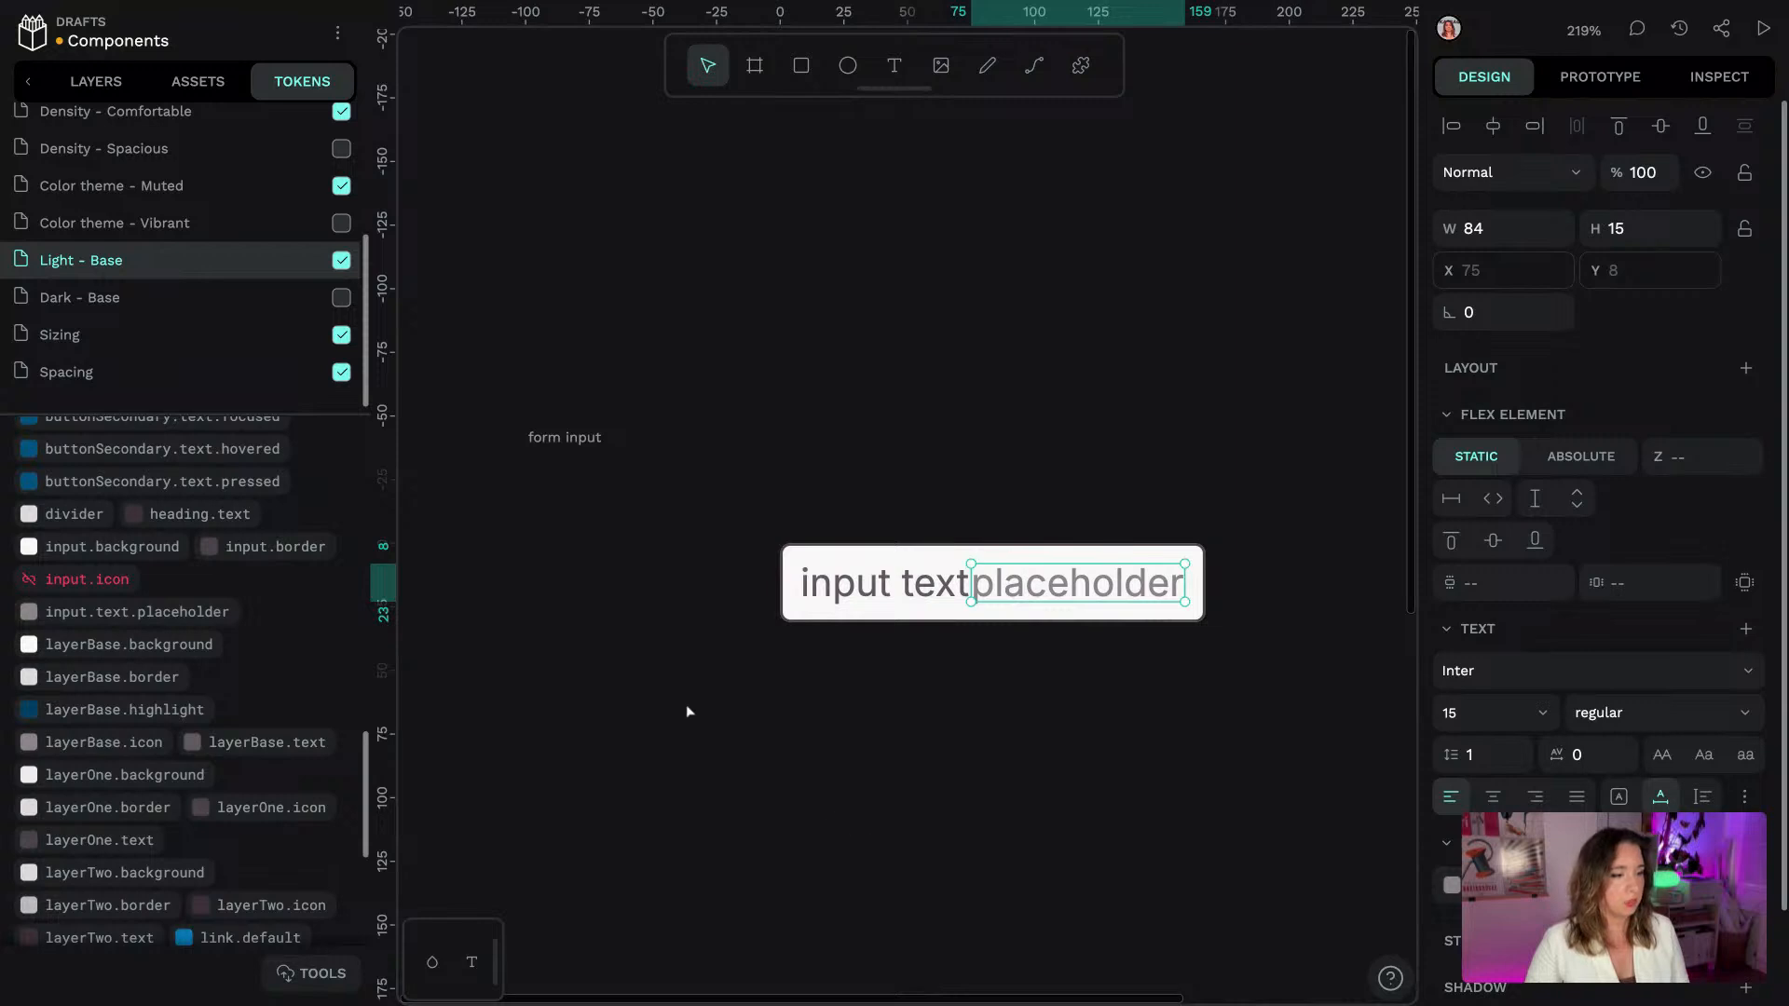
# Open the broken input.icon token for editing and place the cursor in its value
pyautogui.rightClick(89, 587)
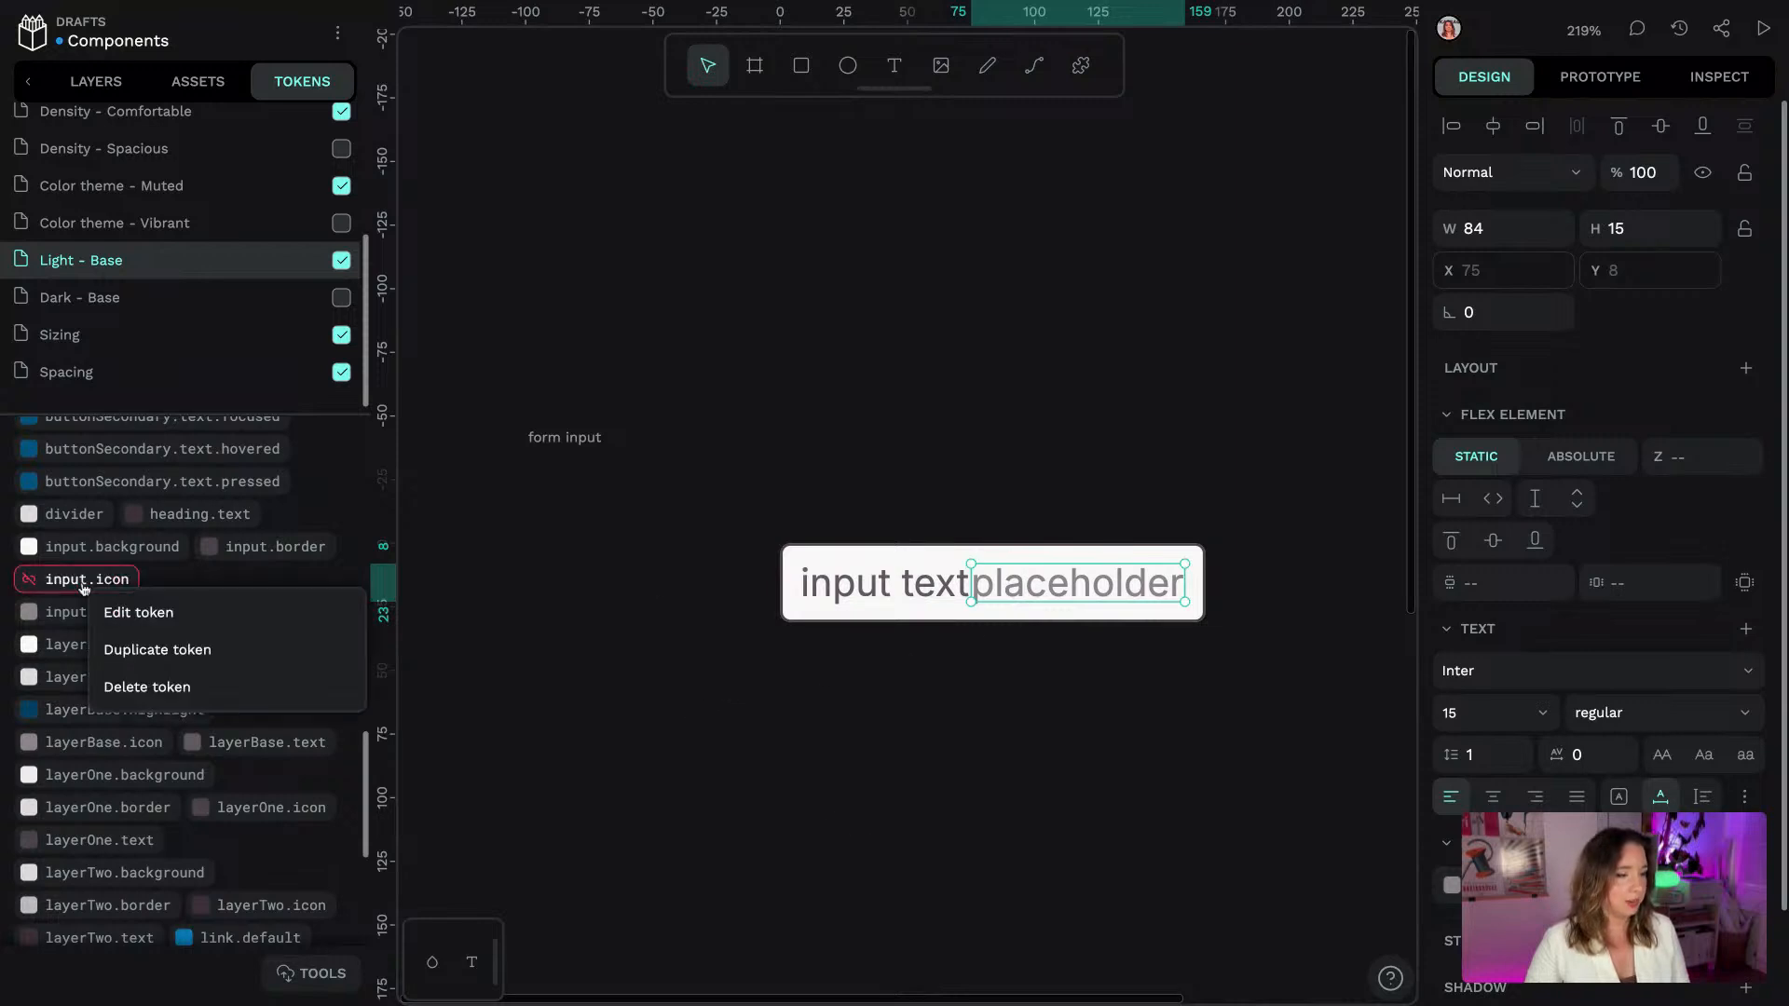
pyautogui.click(135, 612)
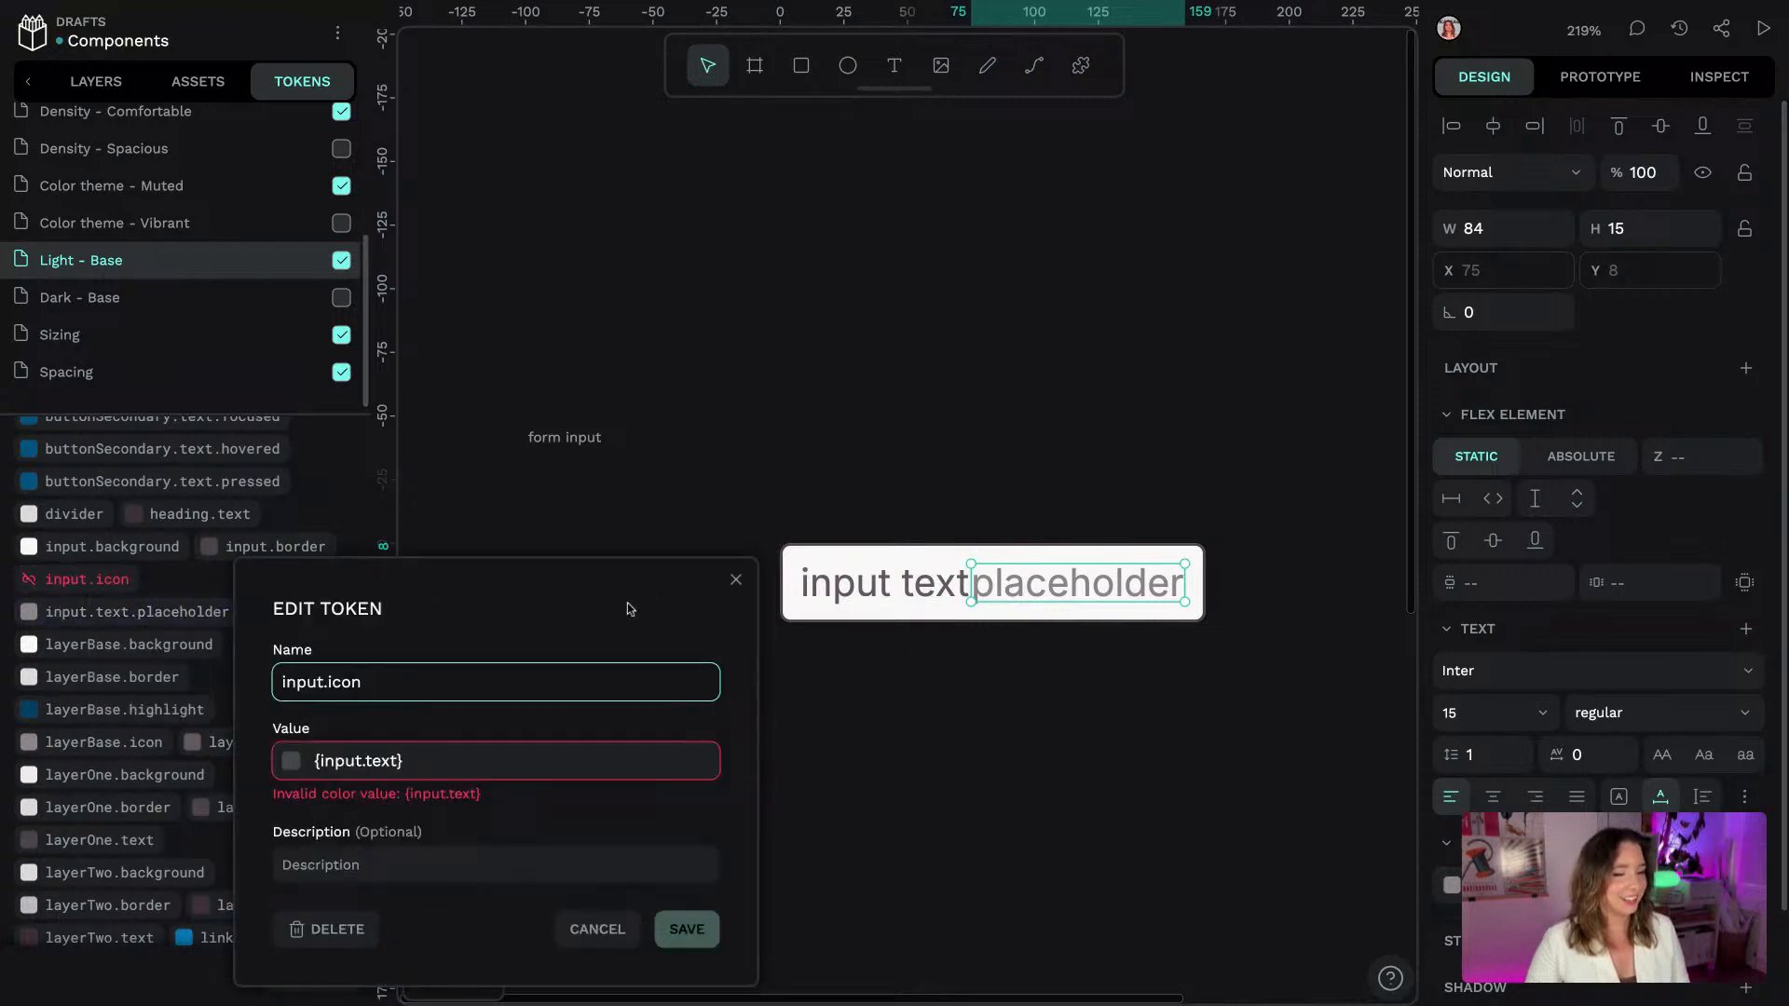
pyautogui.click(366, 762)
pyautogui.write('.placeholder')
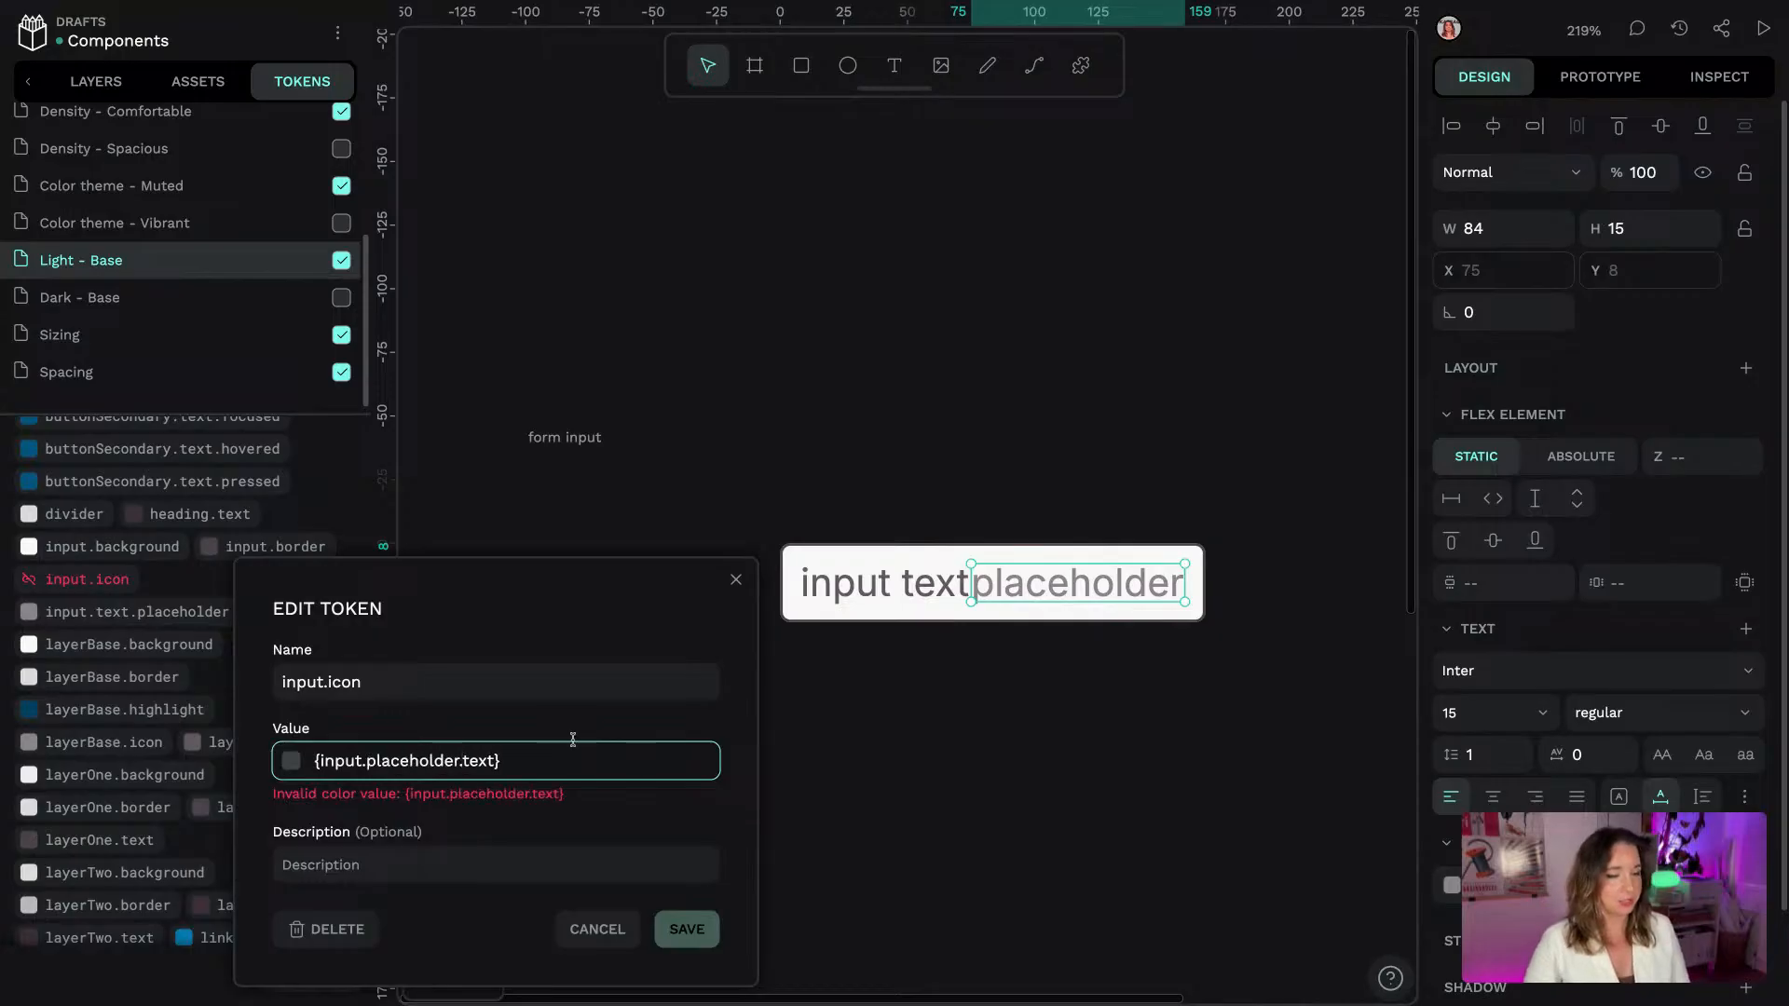
pyautogui.press('BackSpace')
pyautogui.press('BackSpace')
pyautogui.press('BackSpace')
pyautogui.press('BackSpace')
pyautogui.press('BackSpace')
pyautogui.press('BackSpace')
pyautogui.press('BackSpace')
pyautogui.press('BackSpace')
pyautogui.press('BackSpace')
pyautogui.press('BackSpace')
pyautogui.press('BackSpace')
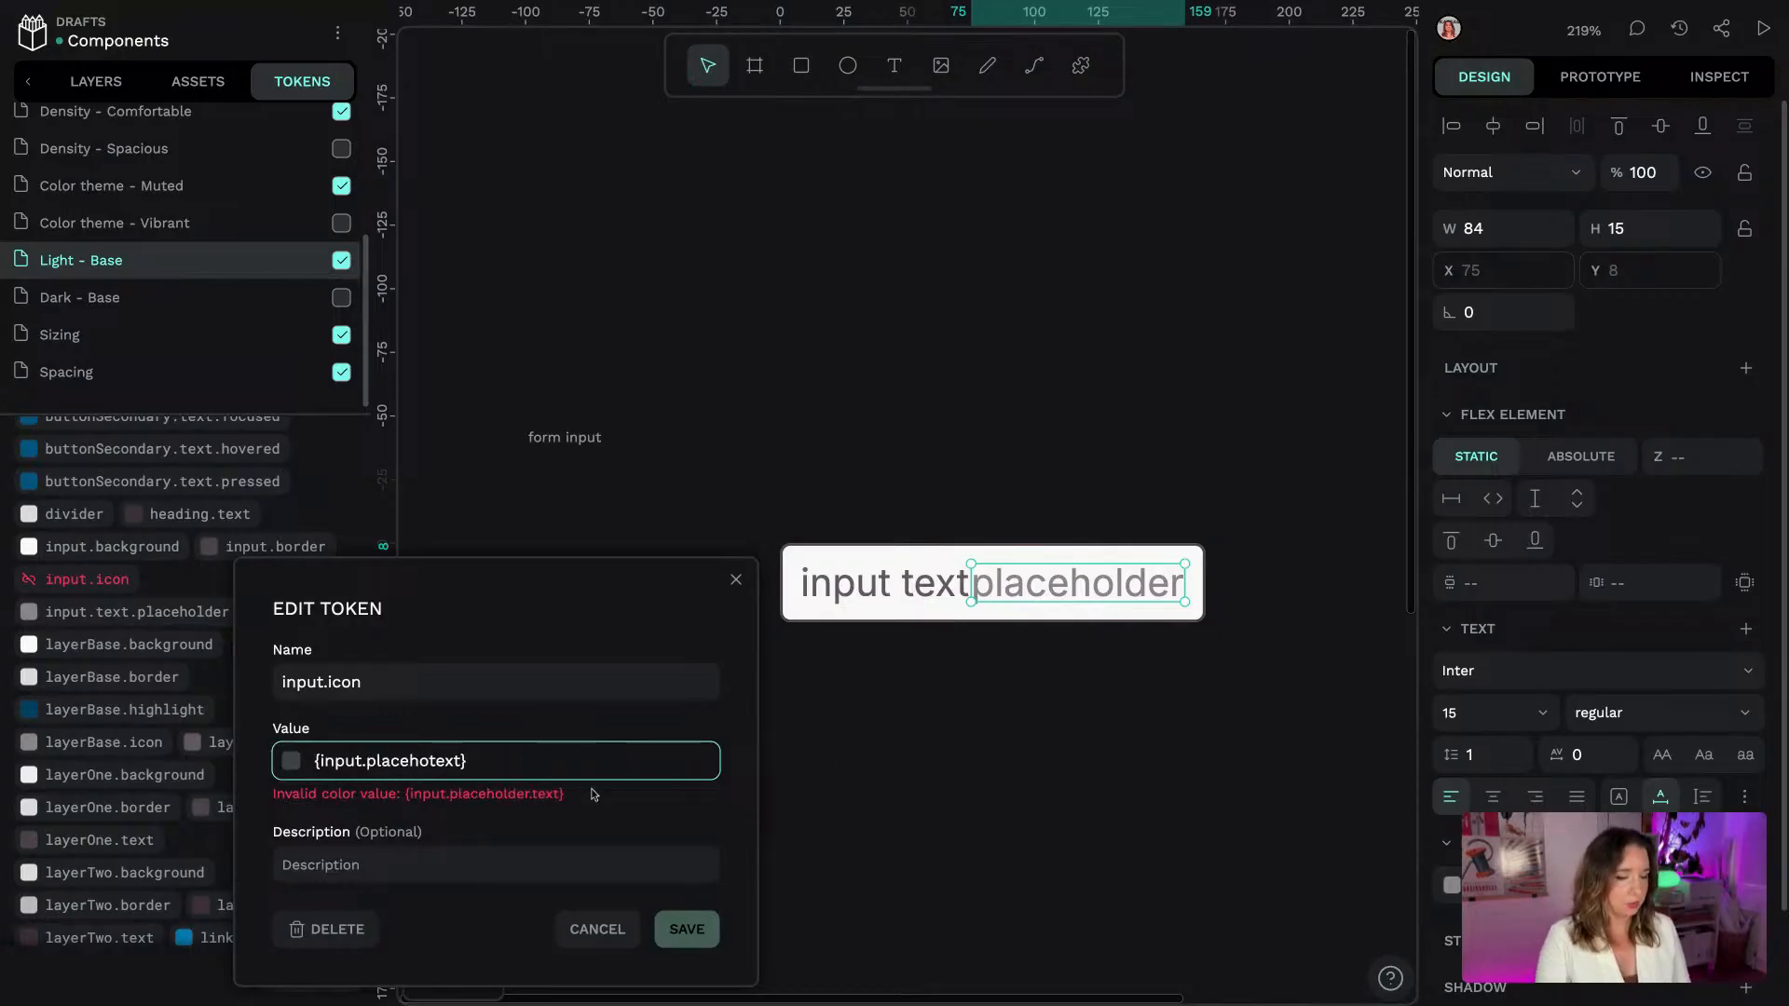
pyautogui.press('BackSpace')
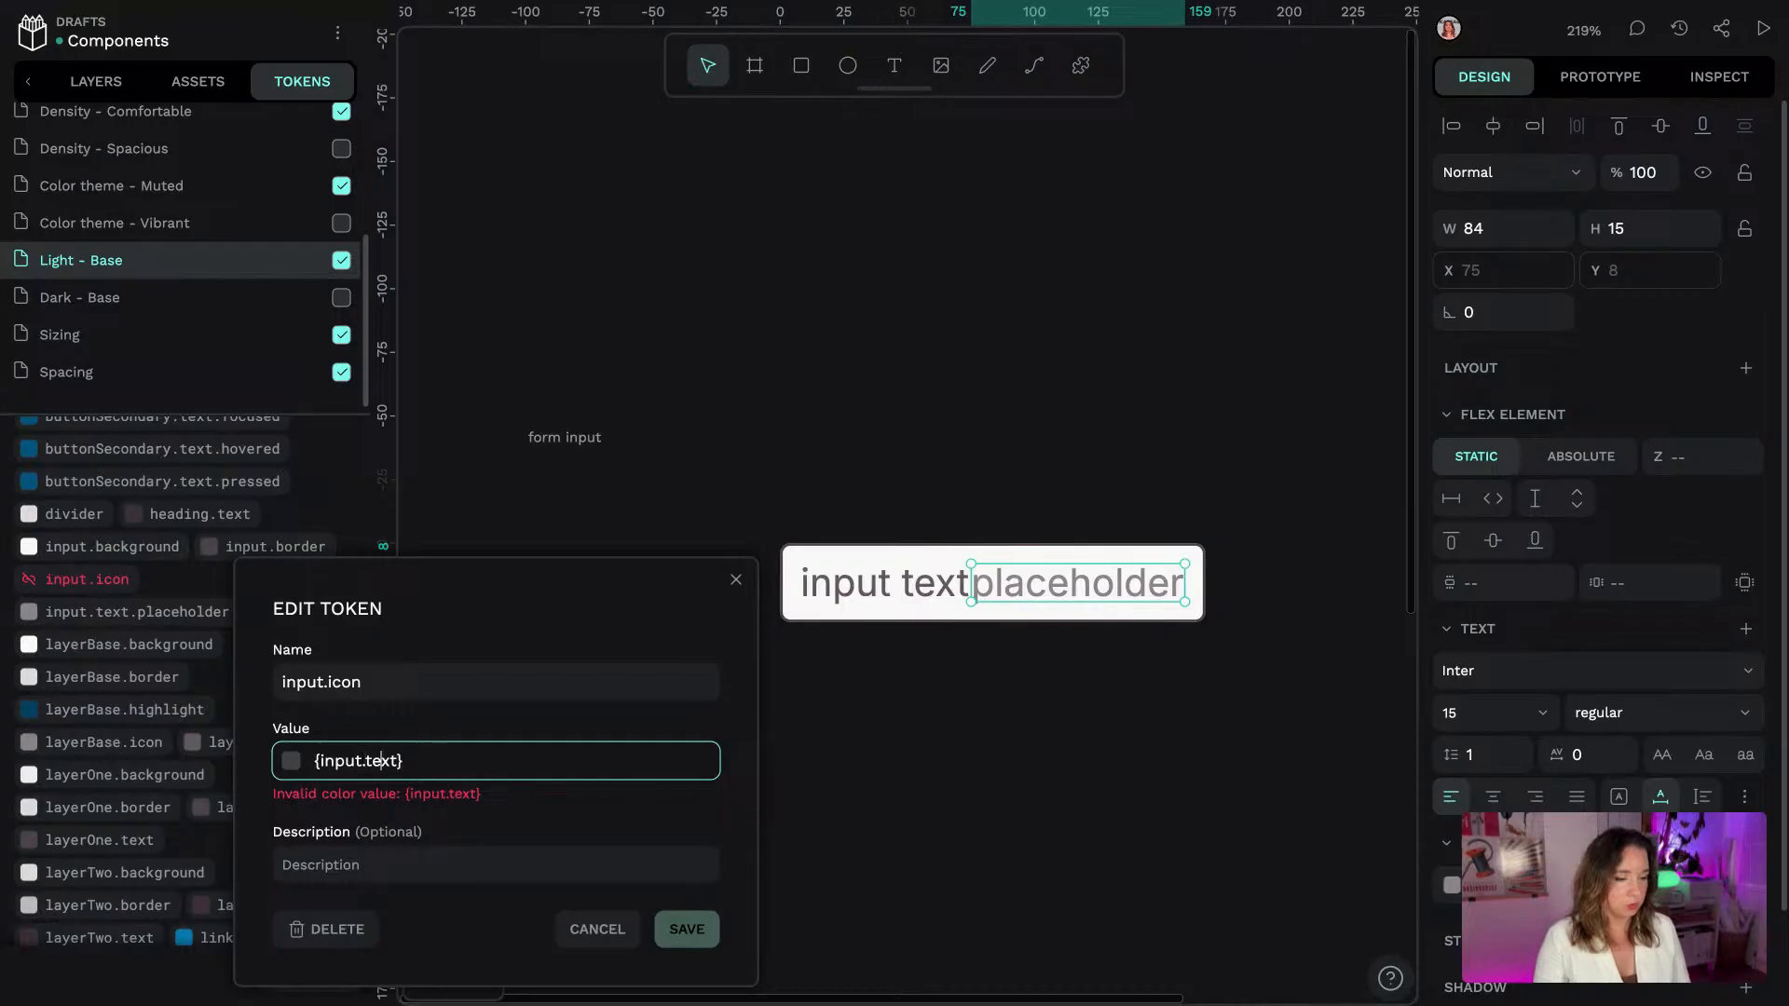
# Set the input.icon token's value to {input.text.placeholder}, save it, and deselect everything on the canvas
pyautogui.write('.placeholde')
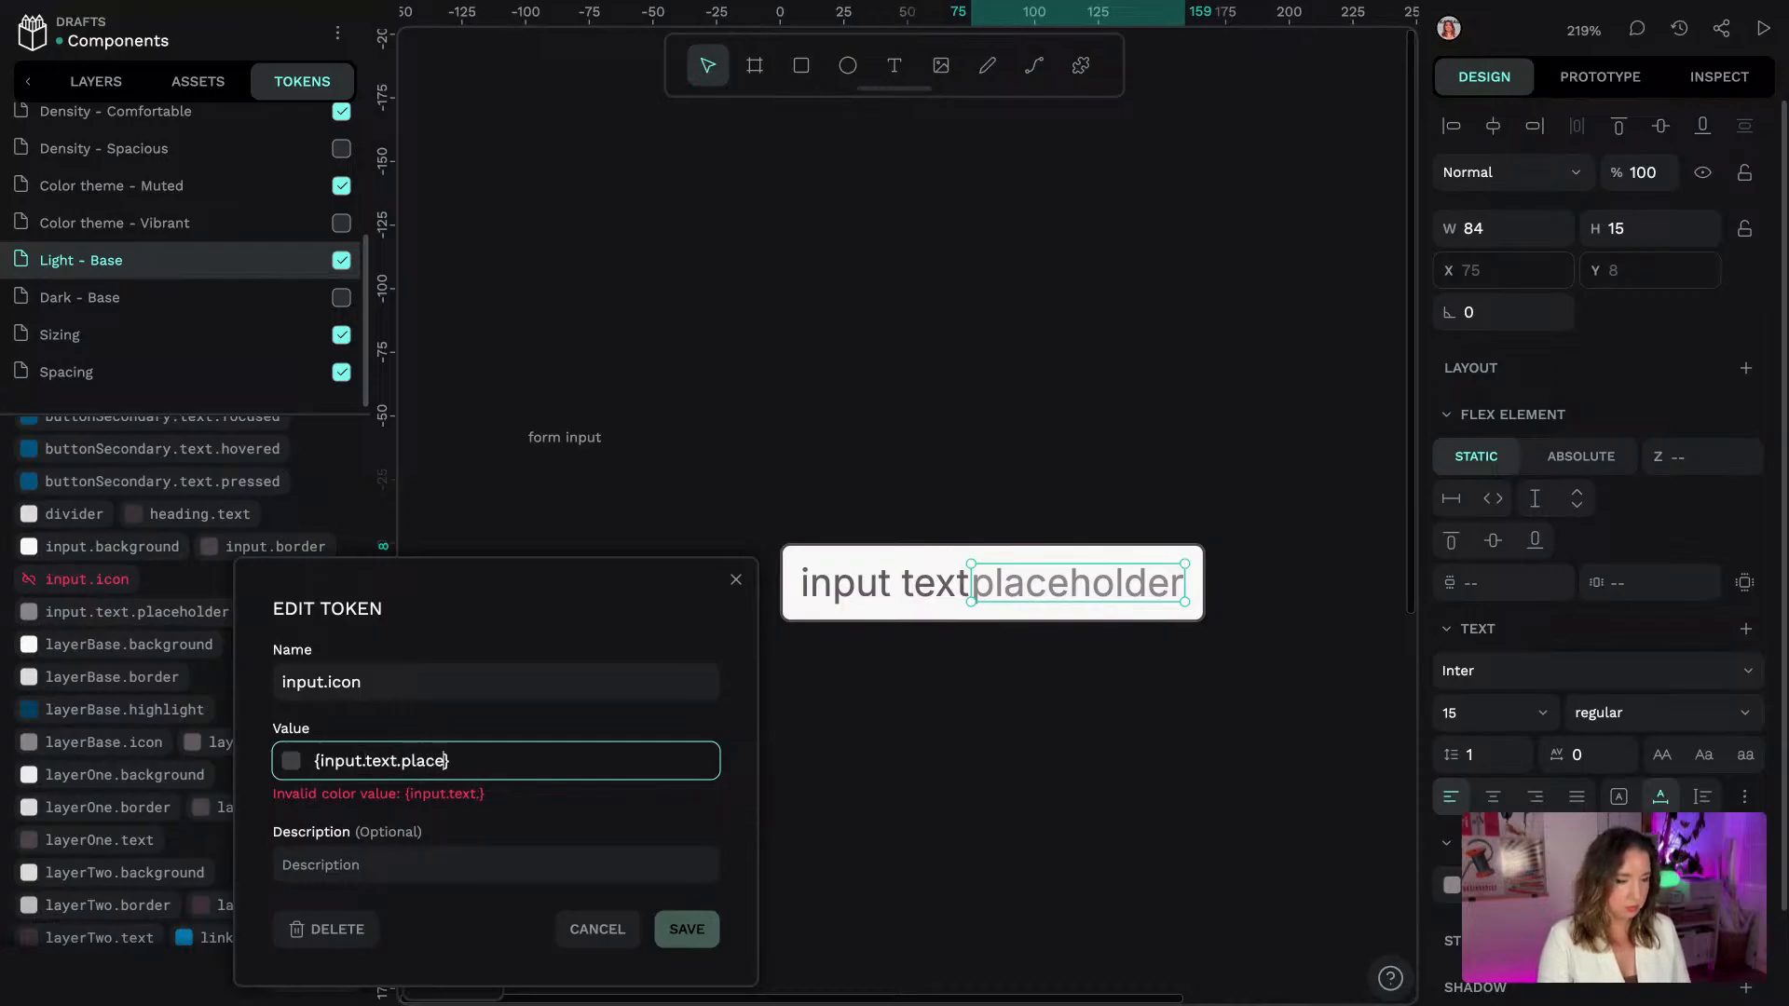
pyautogui.write('r')
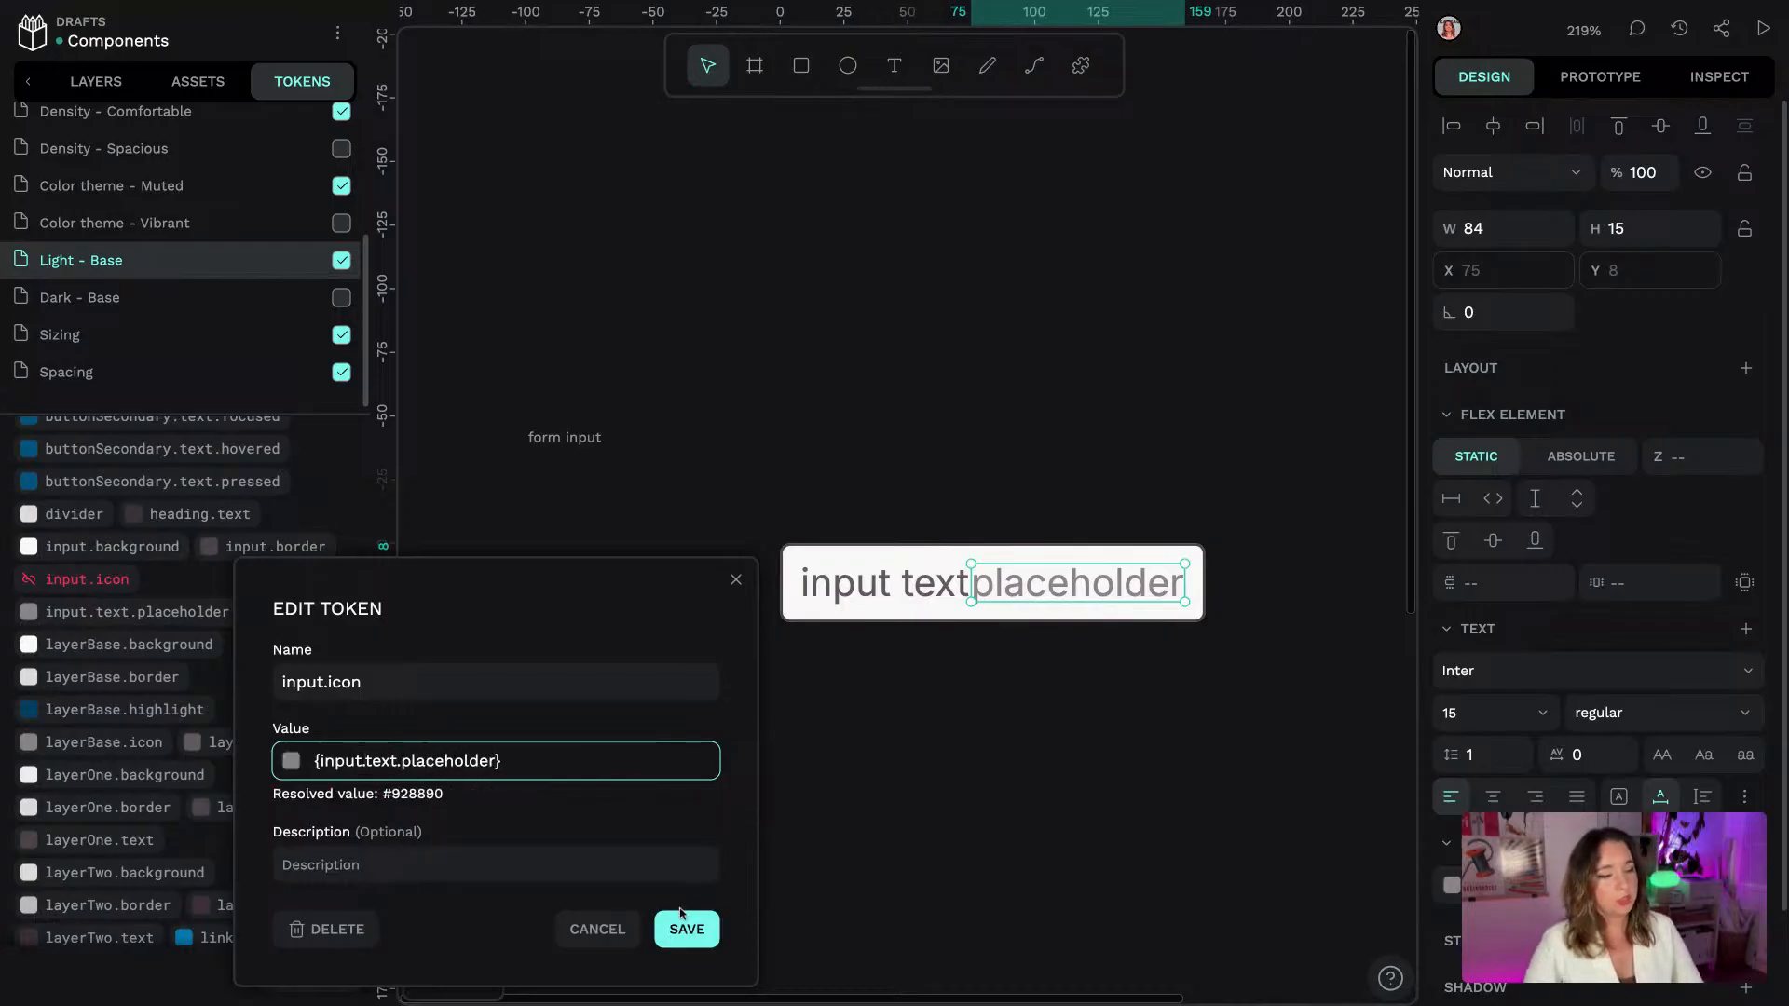
pyautogui.click(695, 941)
pyautogui.click(1077, 714)
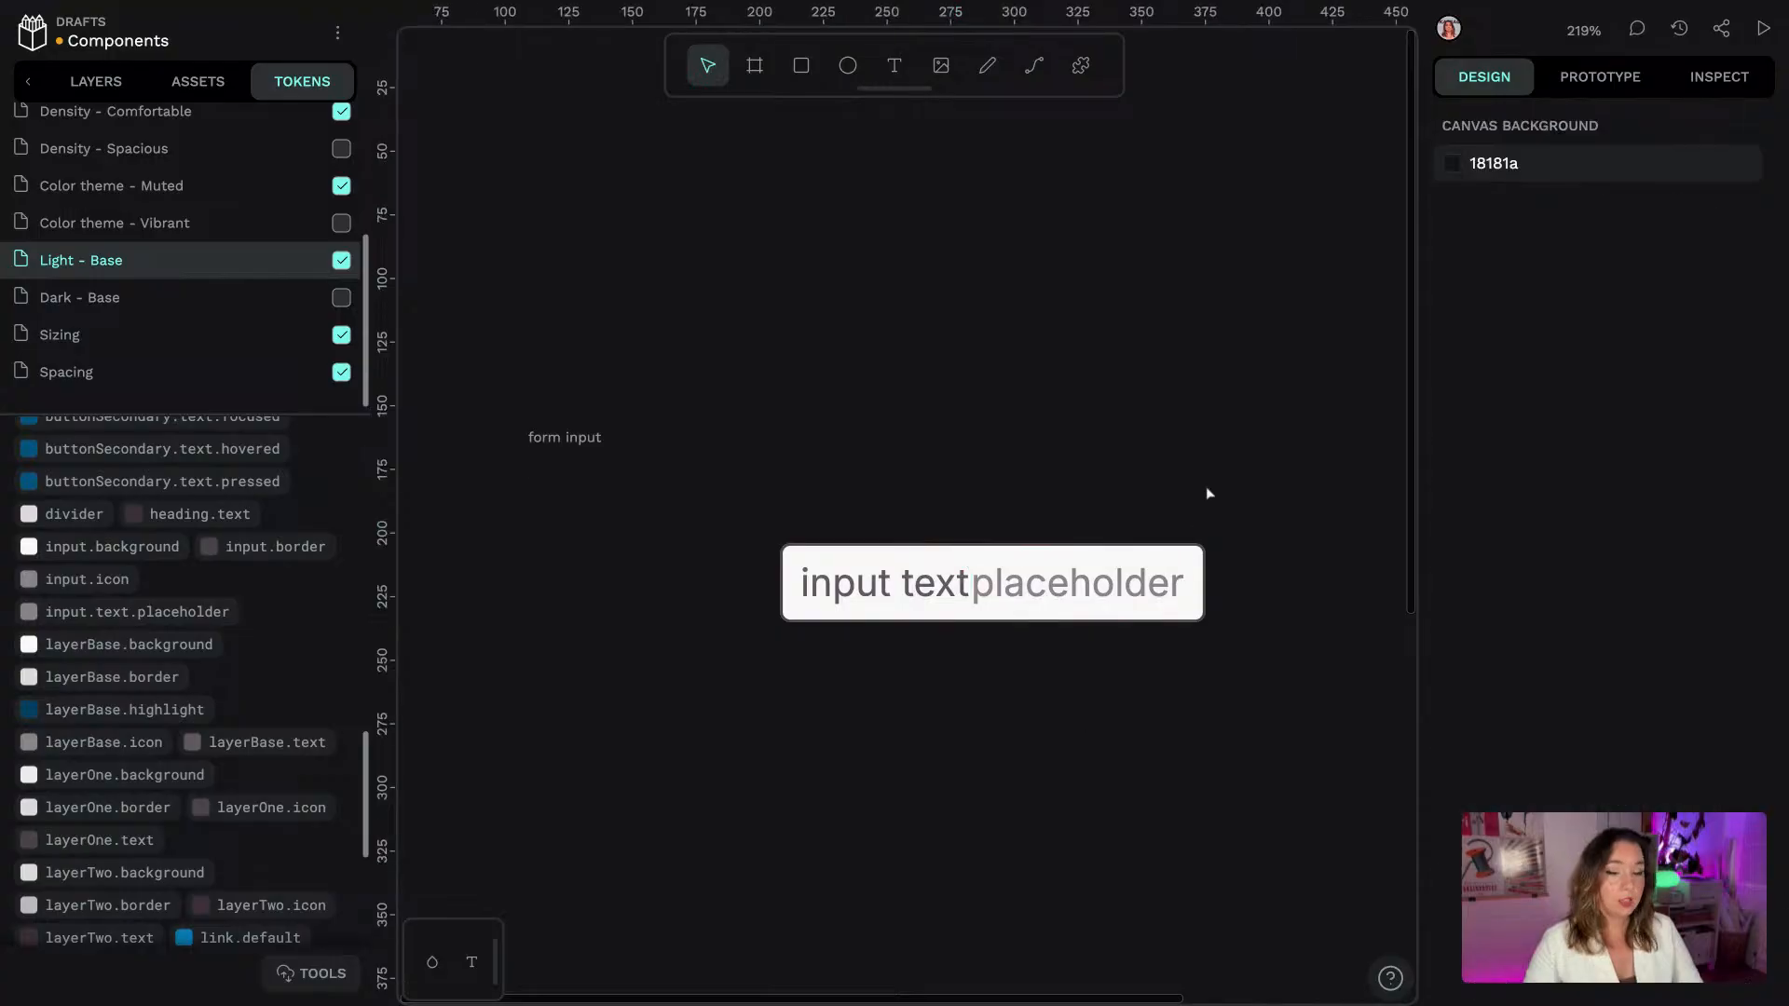
# With the form input's flex board selected, search the Feather Icons plugin for "sear"
pyautogui.click(1081, 65)
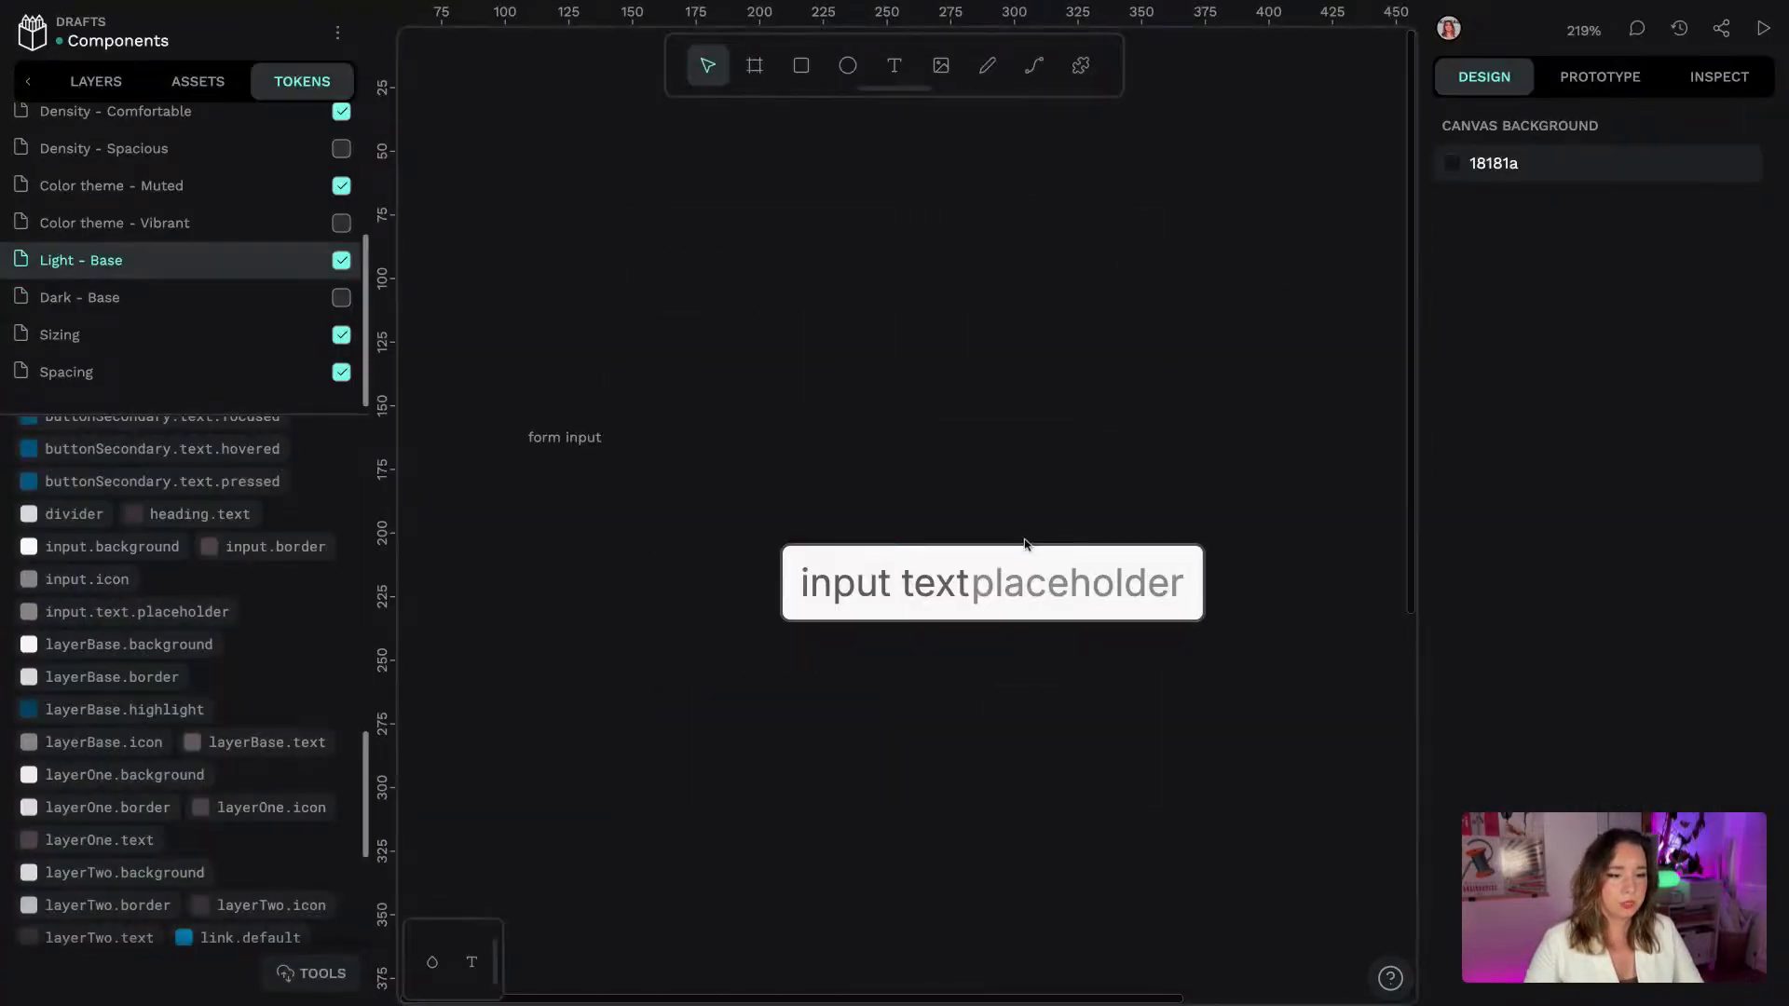
pyautogui.click(1018, 537)
pyautogui.click(822, 557)
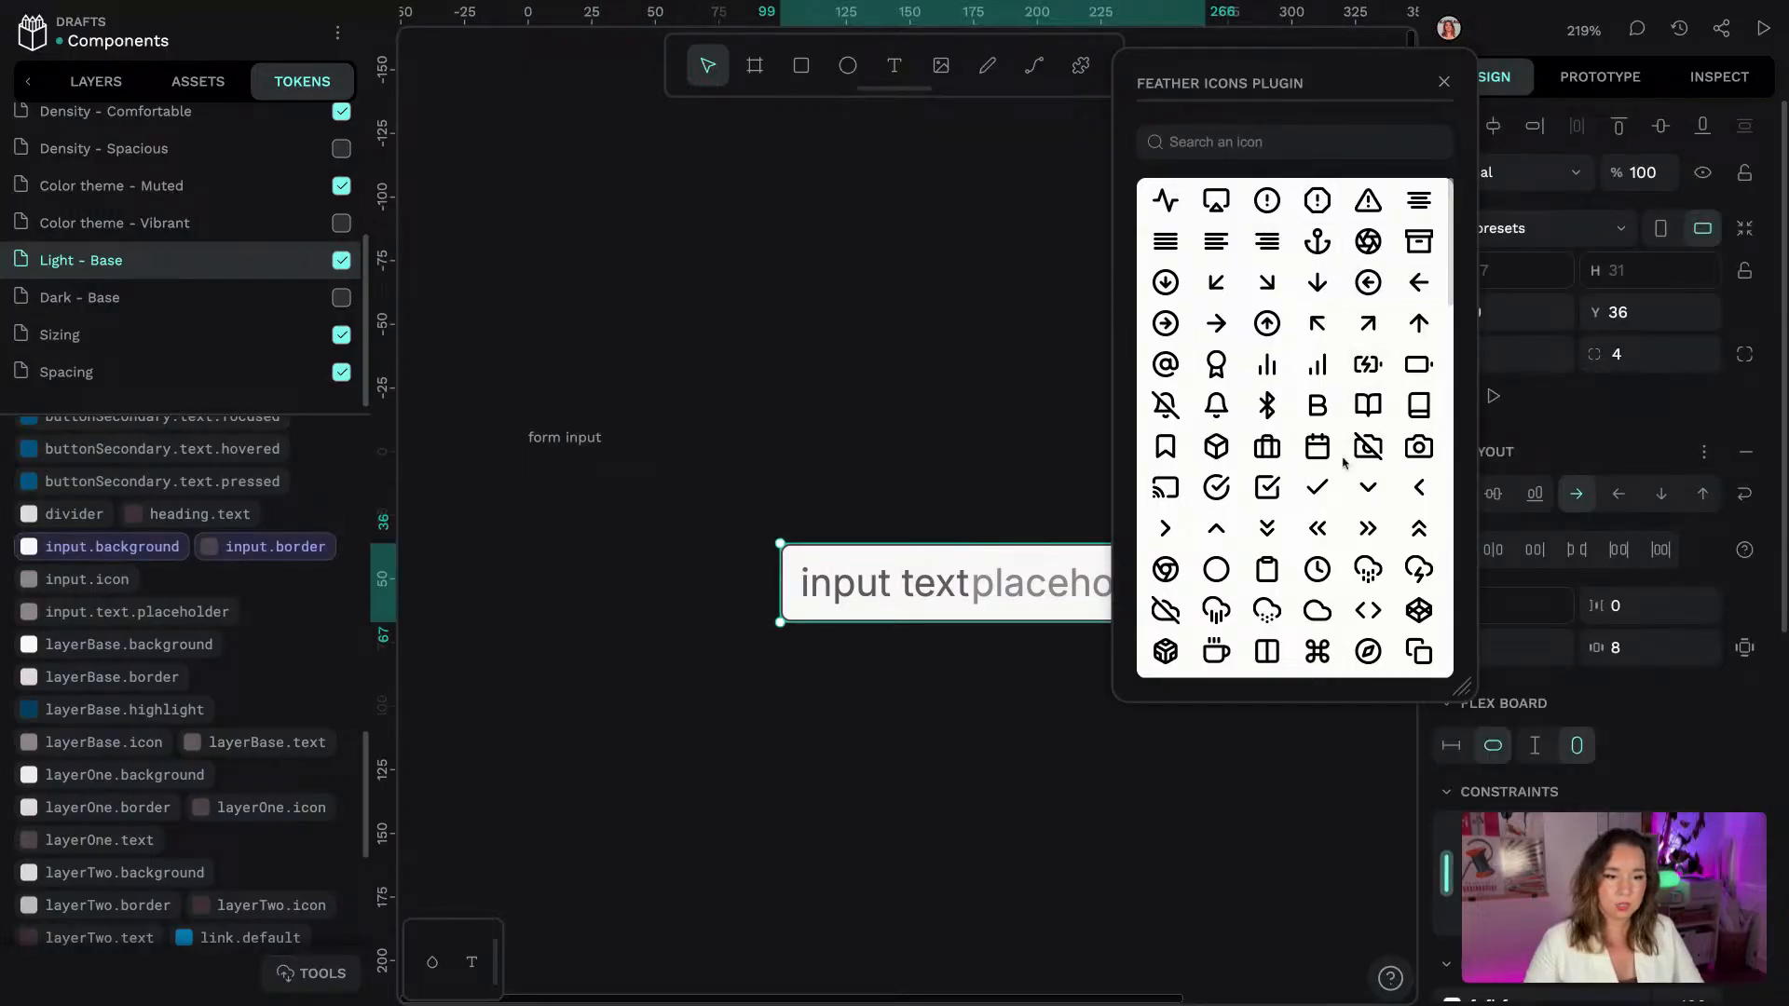
pyautogui.write('sear')
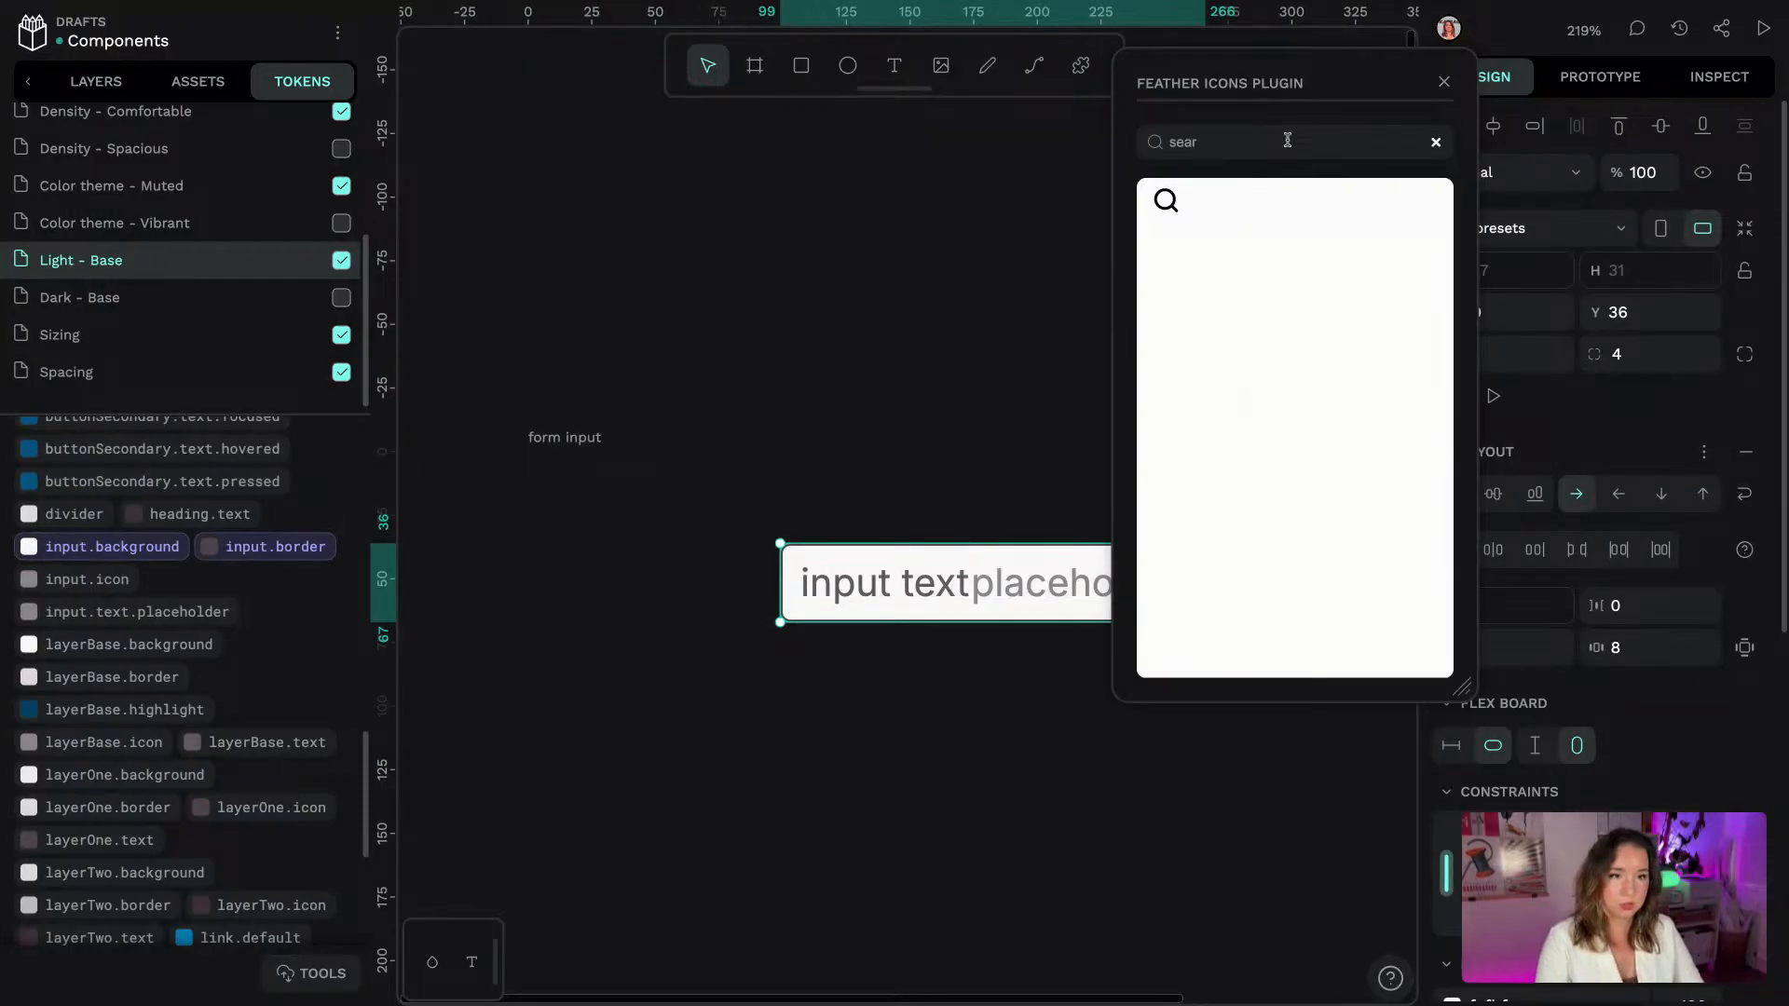
# Insert the magnifier icon from the Feather icons and place it inside the input board, before the input text
pyautogui.click(1166, 200)
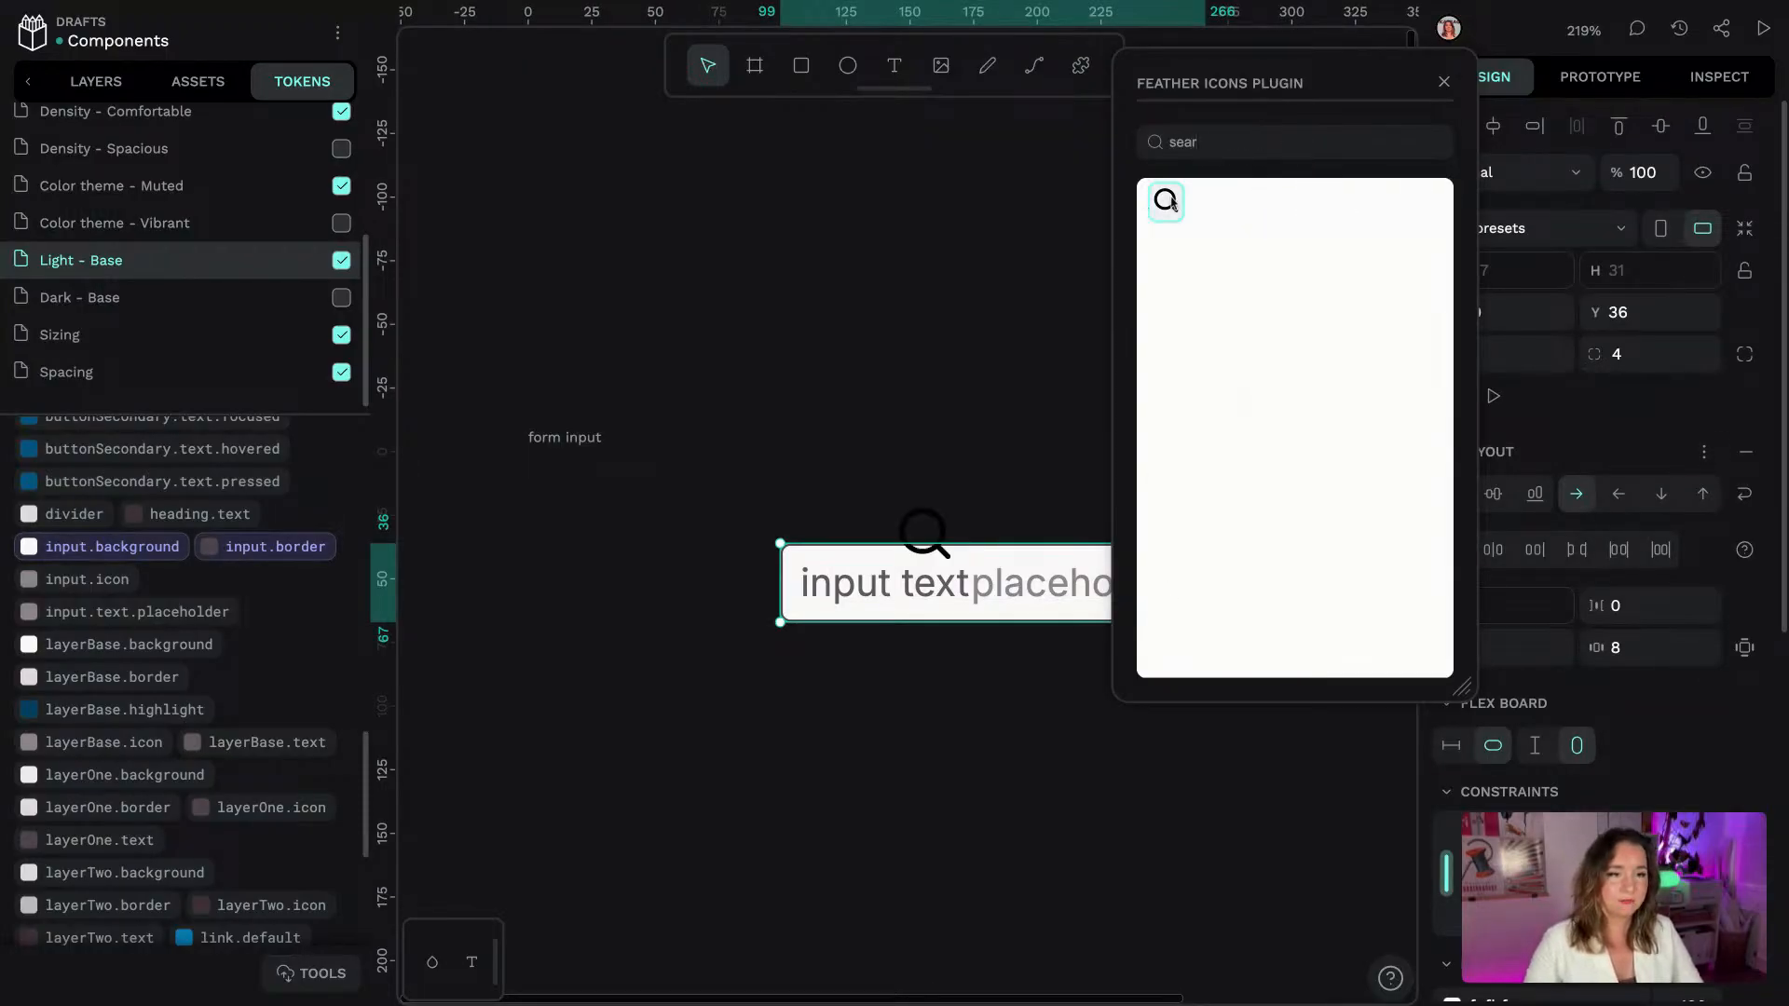
pyautogui.click(877, 377)
pyautogui.click(935, 520)
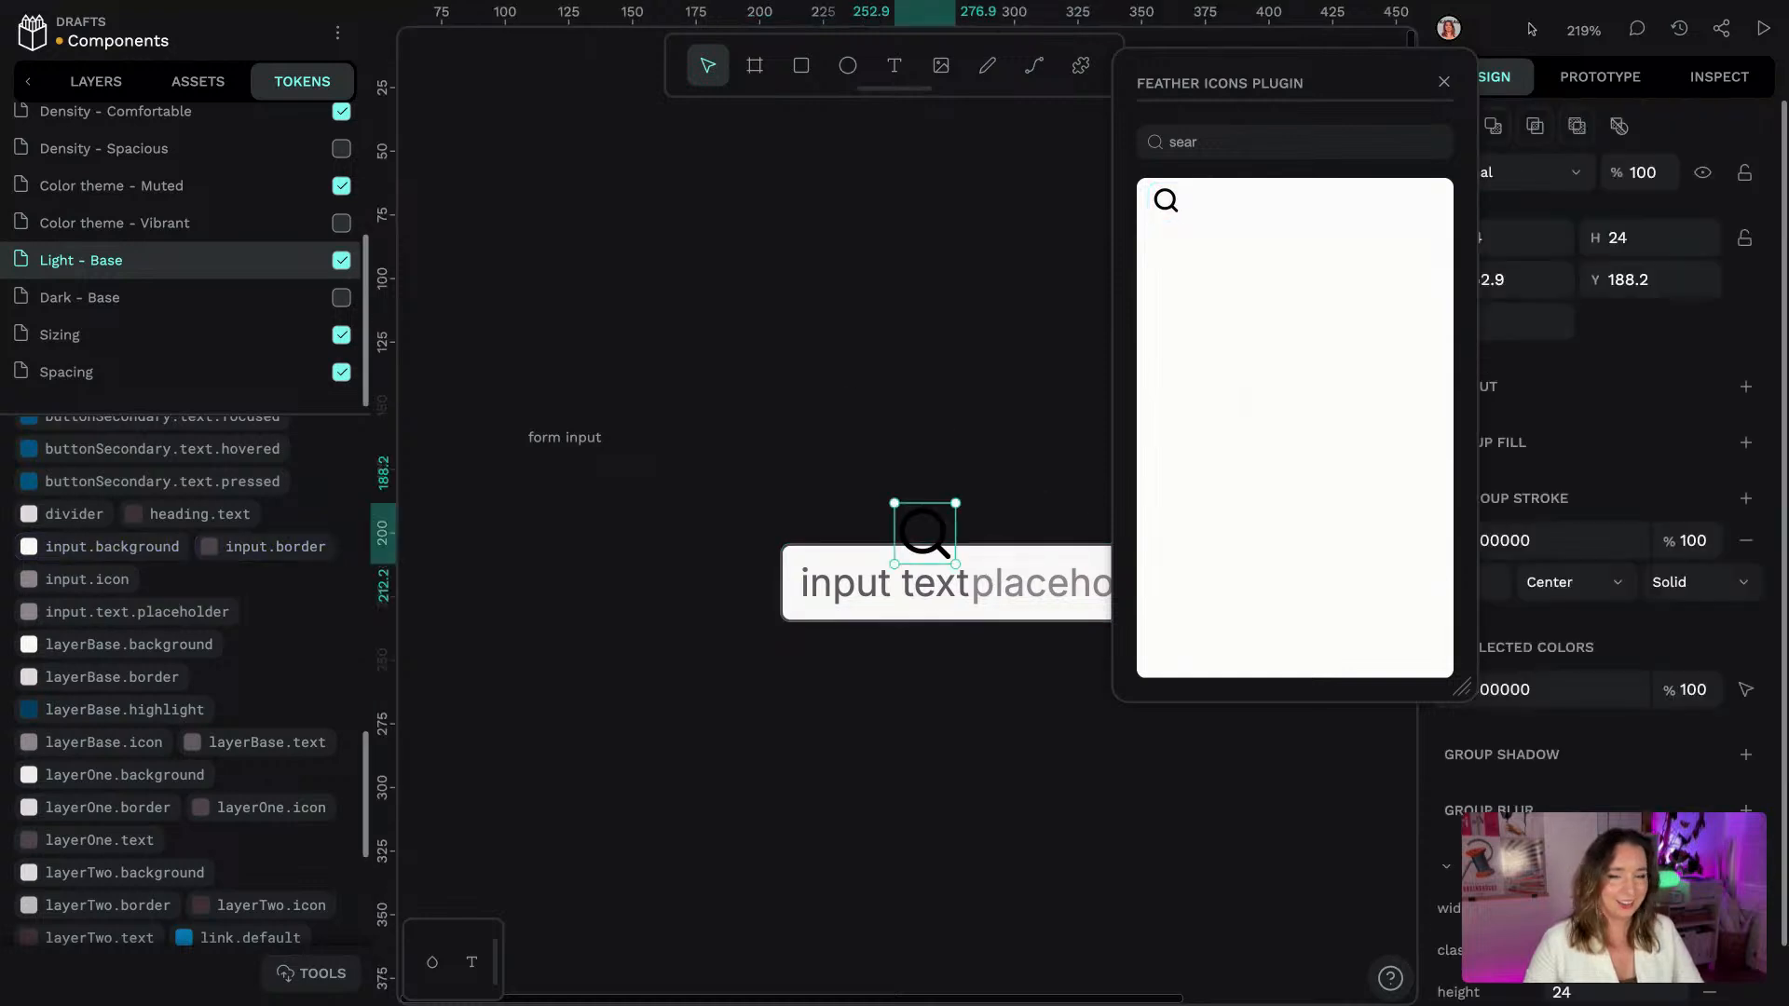
pyautogui.click(1445, 82)
pyautogui.moveTo(943, 540); pyautogui.dragTo(951, 606)
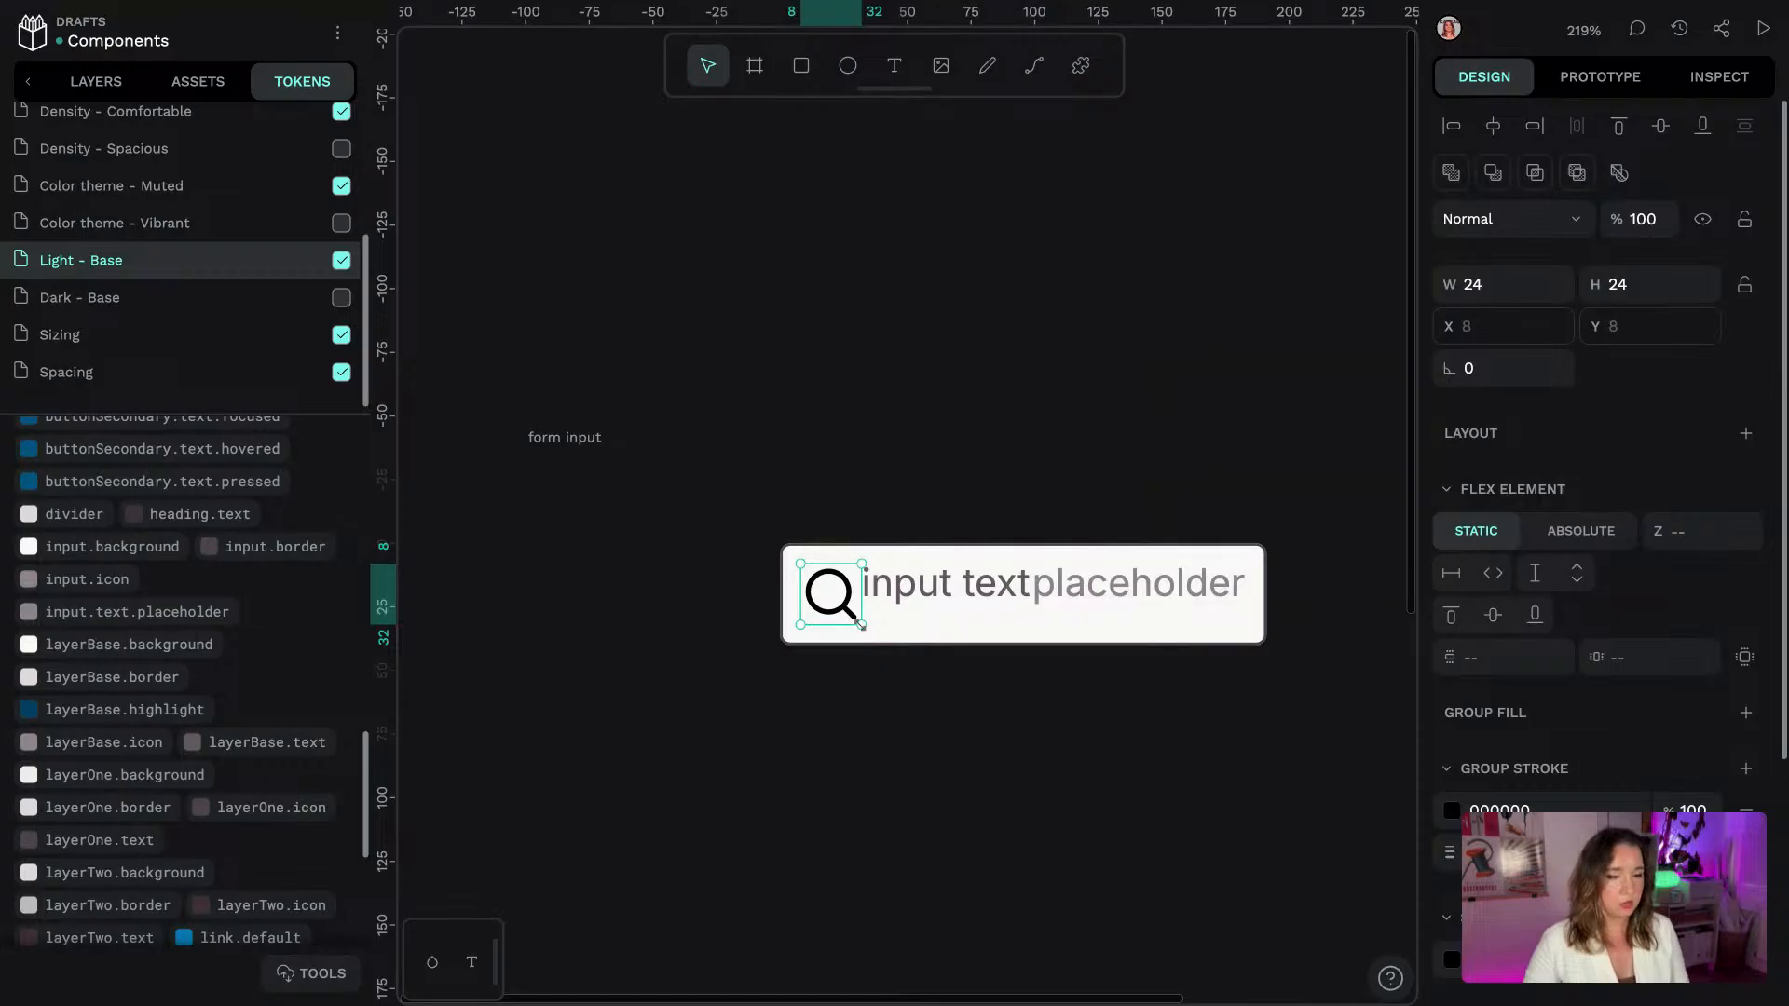
# Resize the search icon to 16 × 16 with its proportions locked
pyautogui.moveTo(860, 625); pyautogui.dragTo(846, 610)
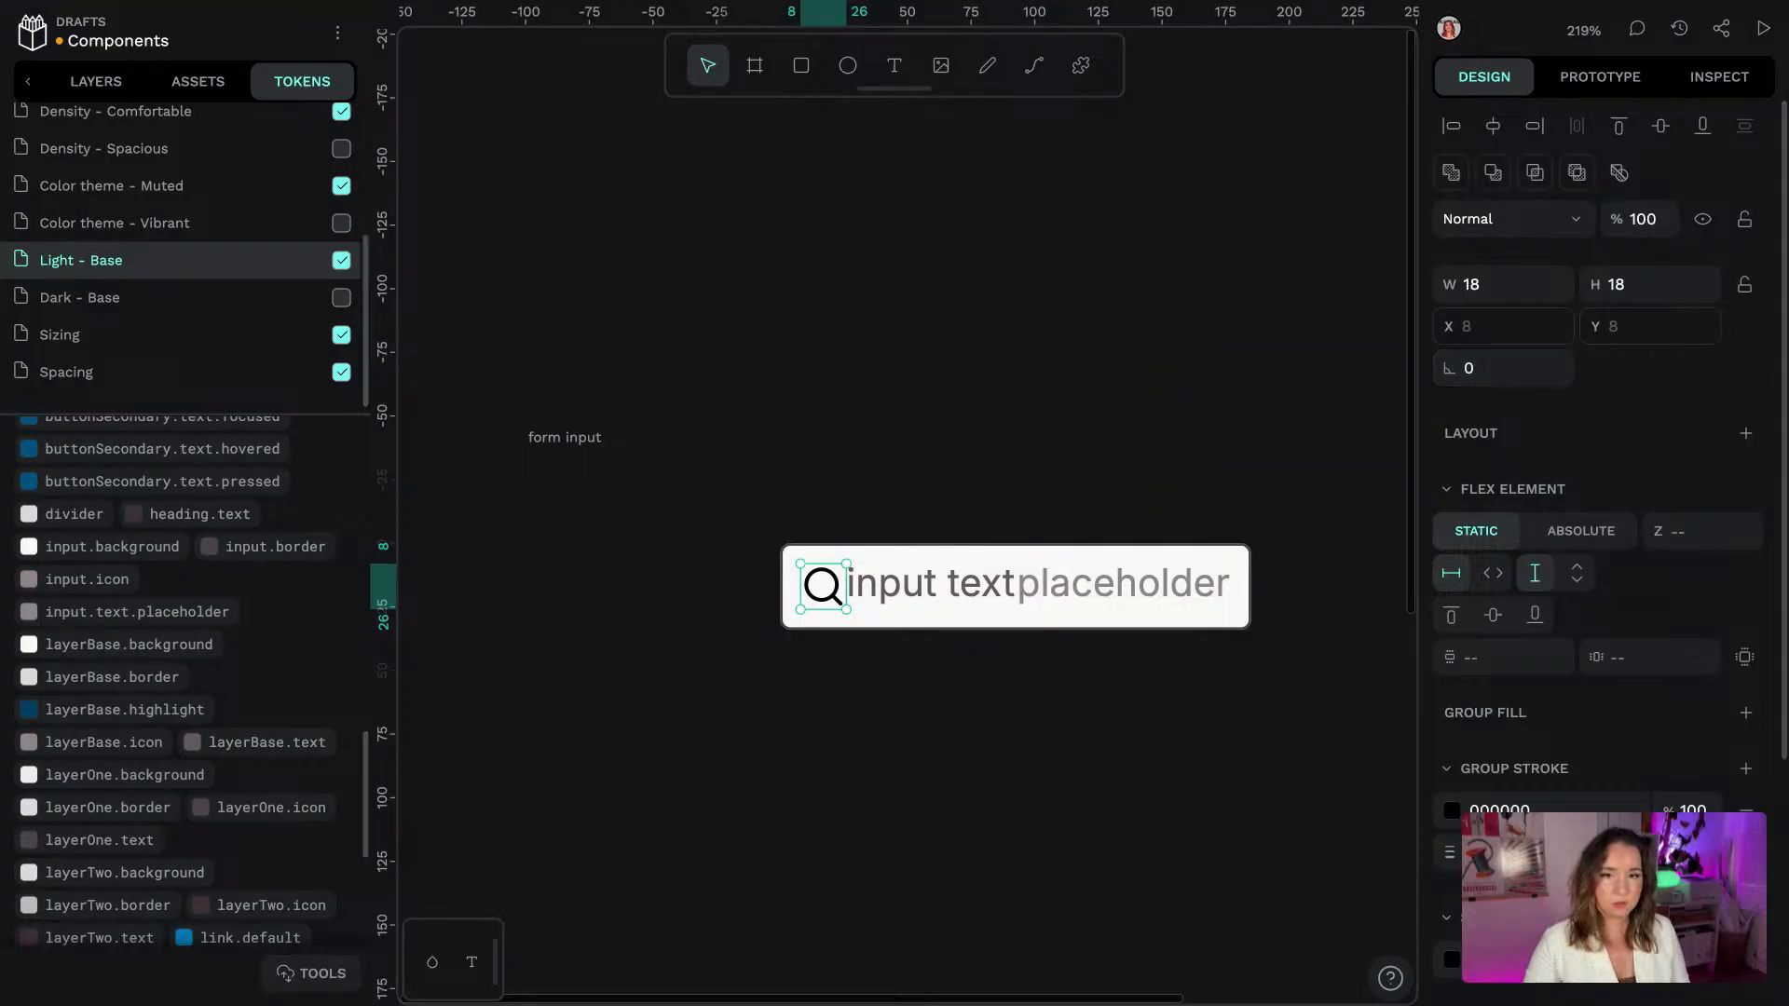
pyautogui.click(1746, 289)
pyautogui.click(1664, 284)
pyautogui.write('16')
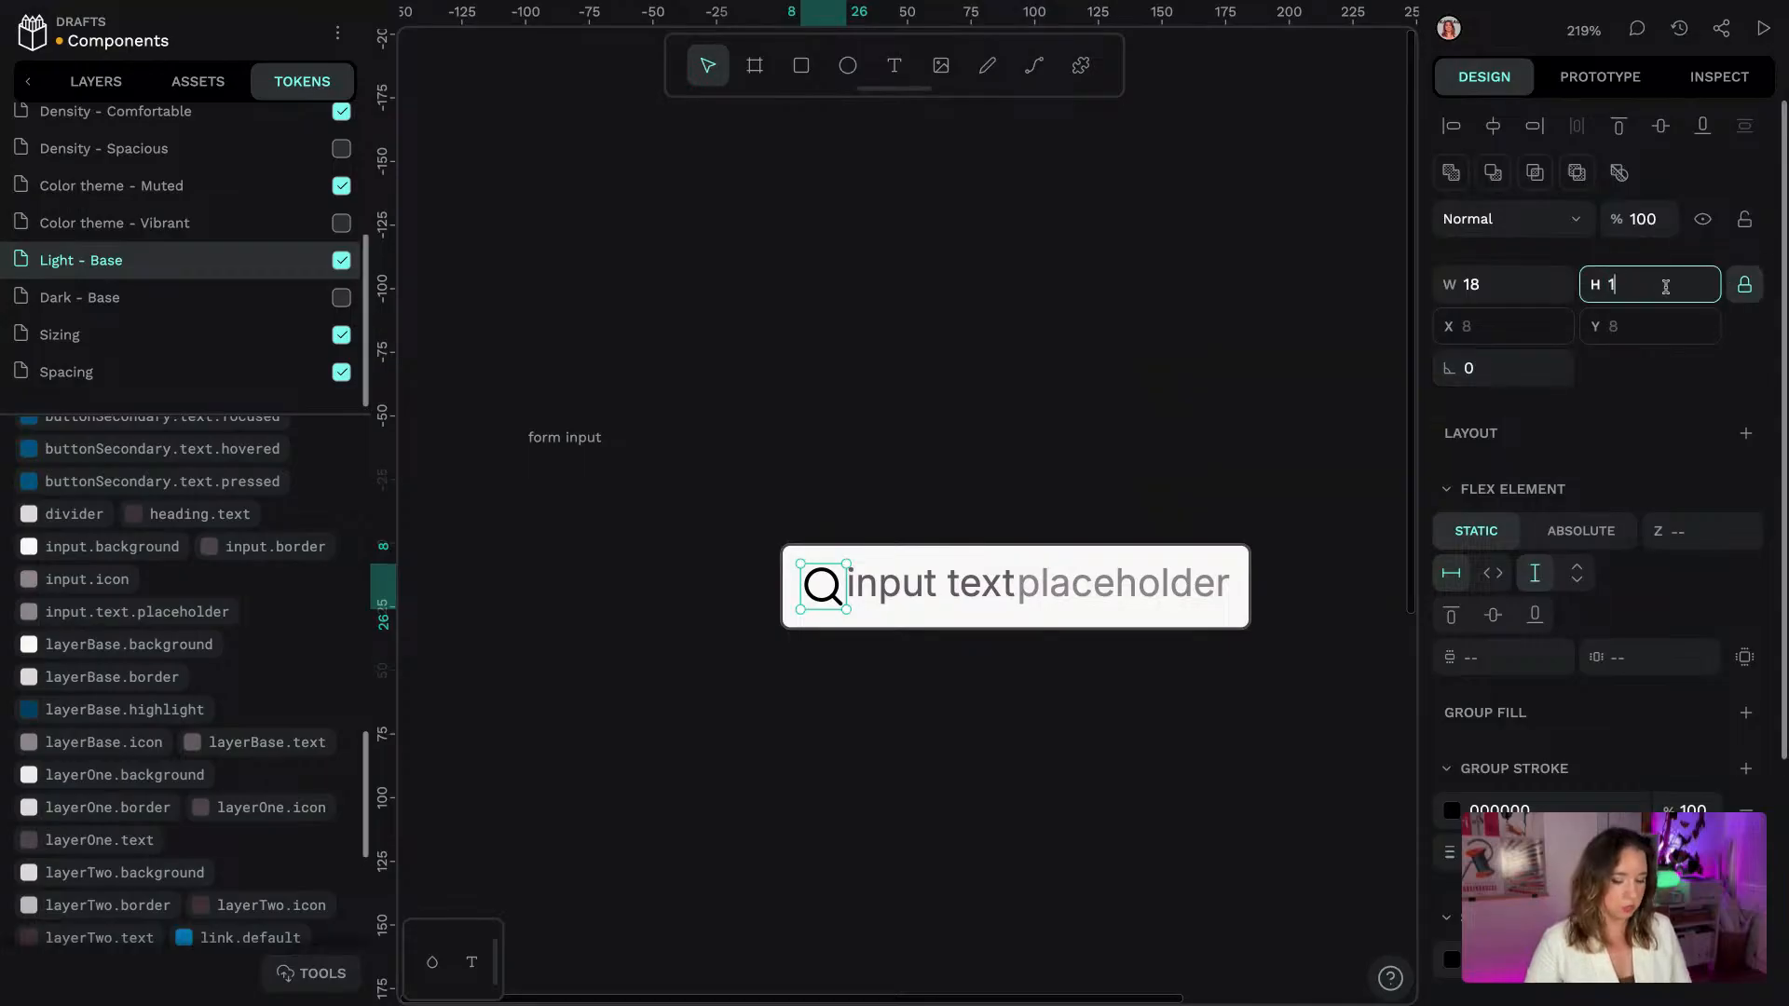
pyautogui.press('Return')
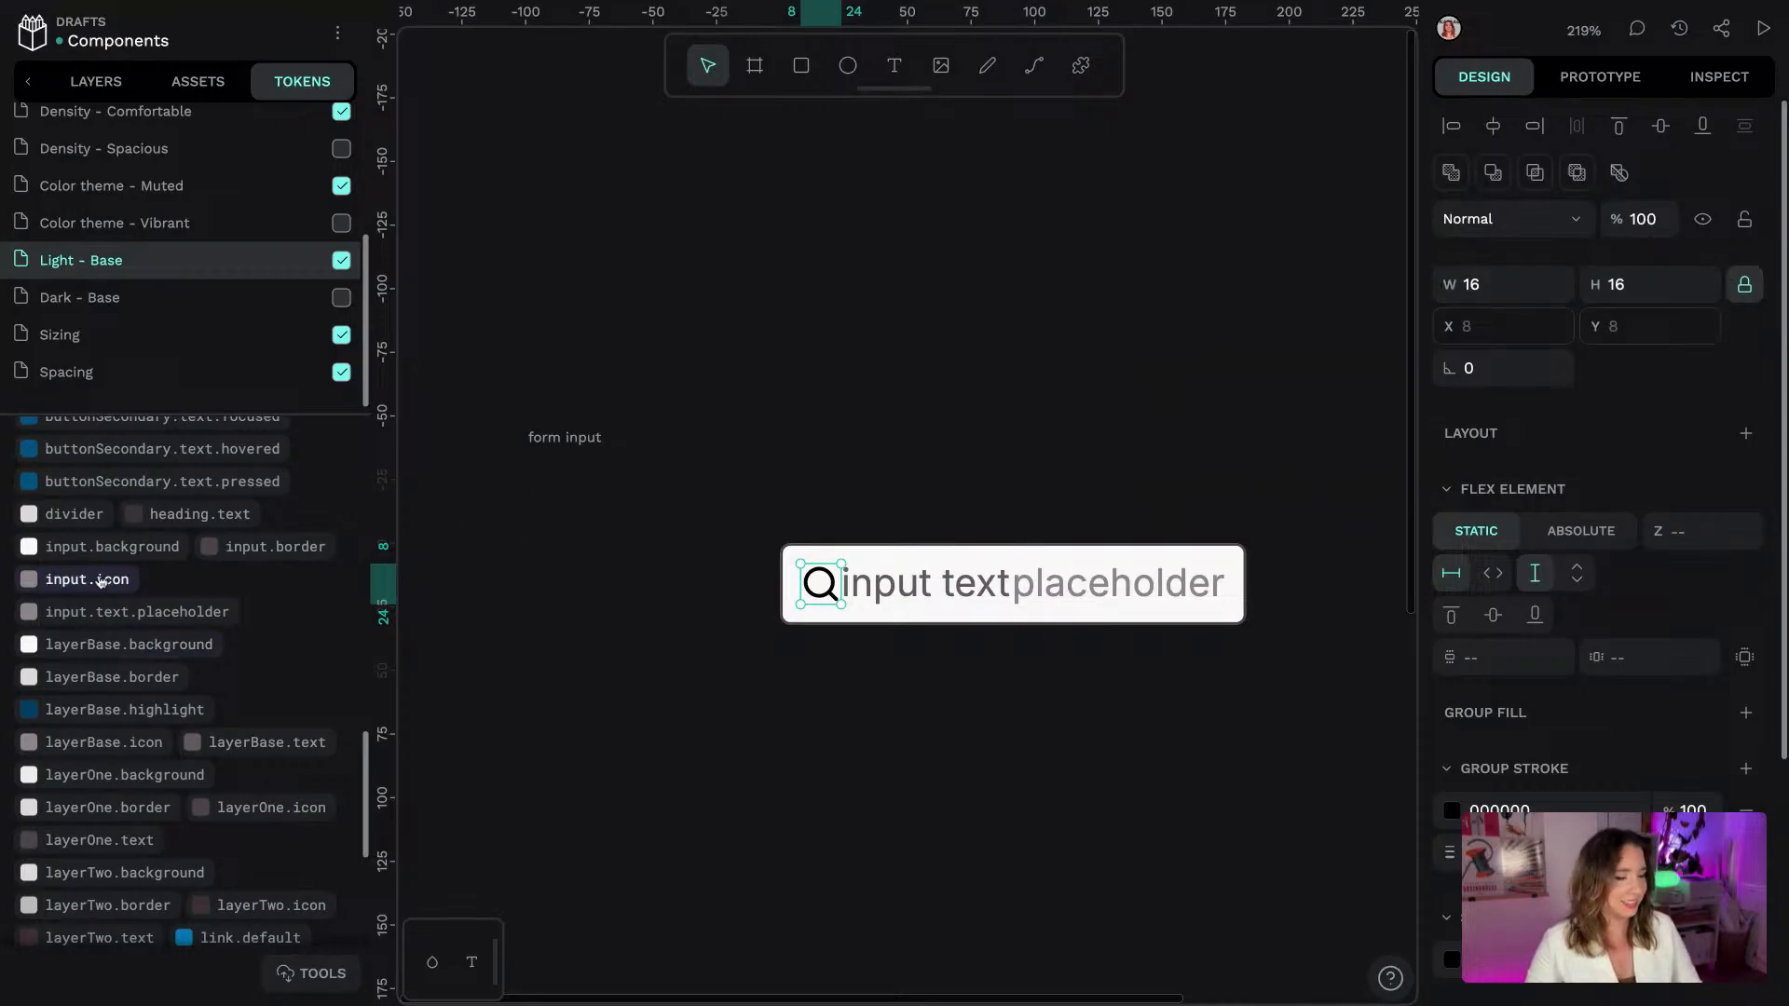
# Apply the input.icon token to the stroke of the search icon's line and circle, with the stroke aligned to Center
pyautogui.doubleClick(828, 594)
pyautogui.keyDown('shift'); pyautogui.click(813, 593); pyautogui.keyUp('shift')
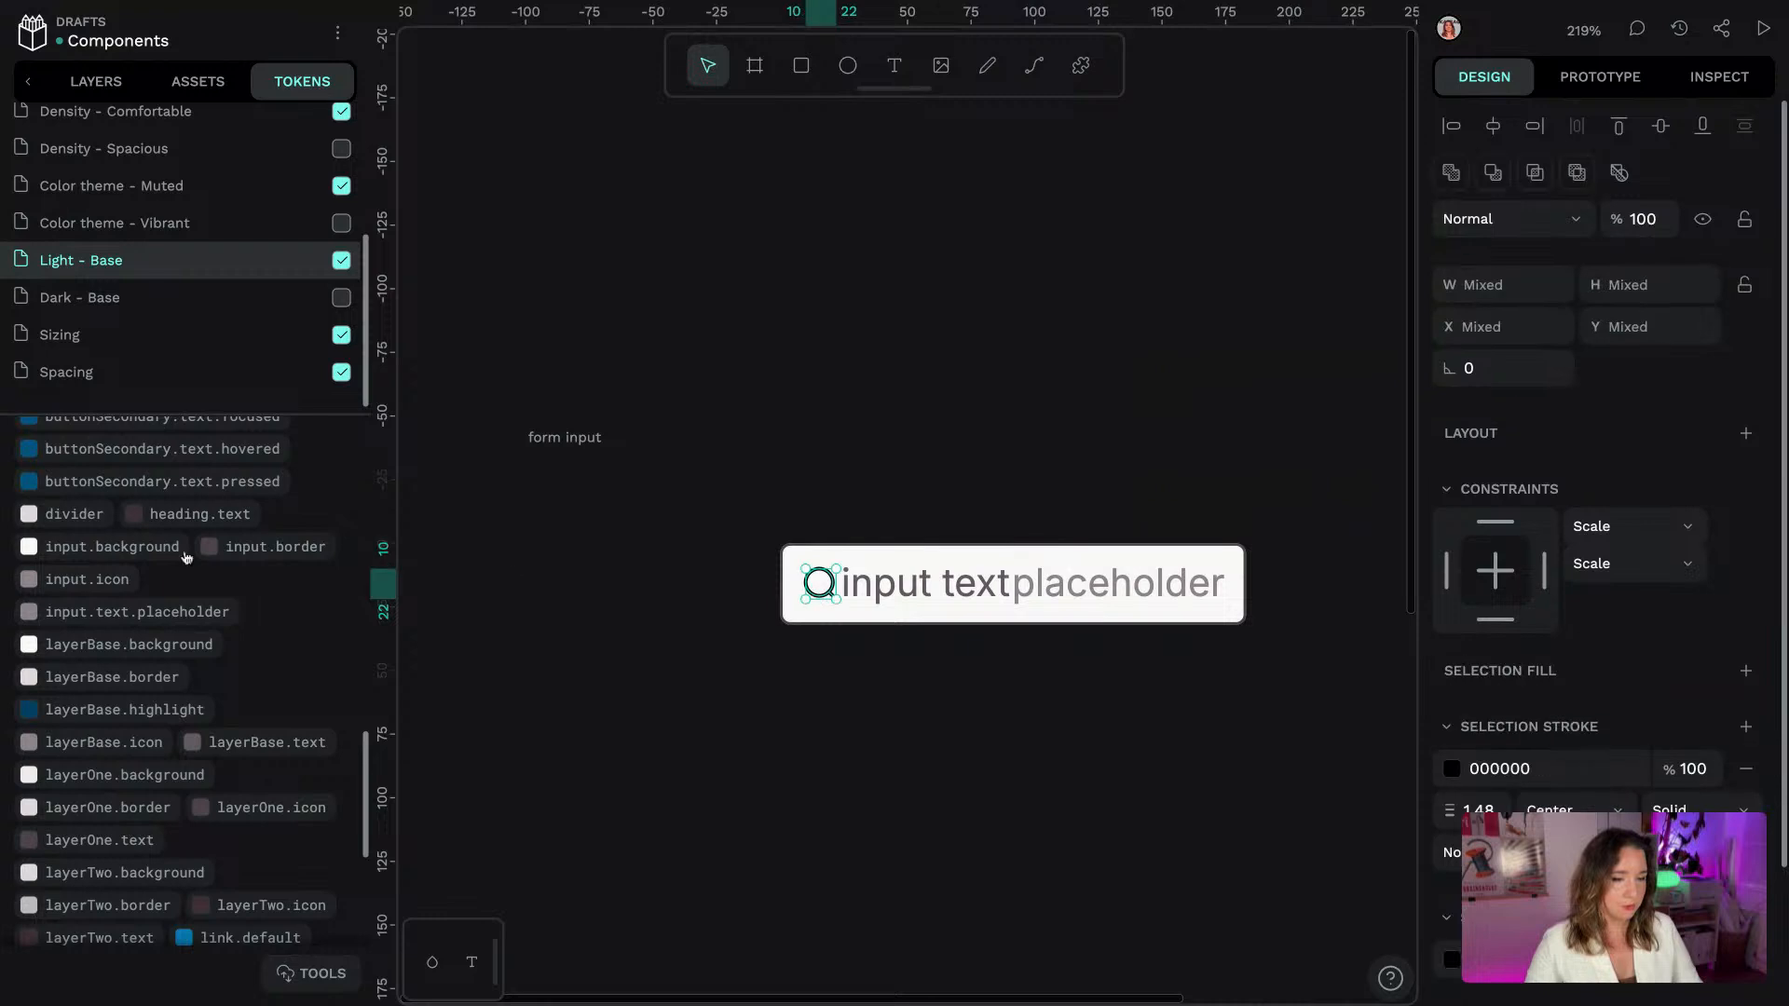
pyautogui.rightClick(91, 579)
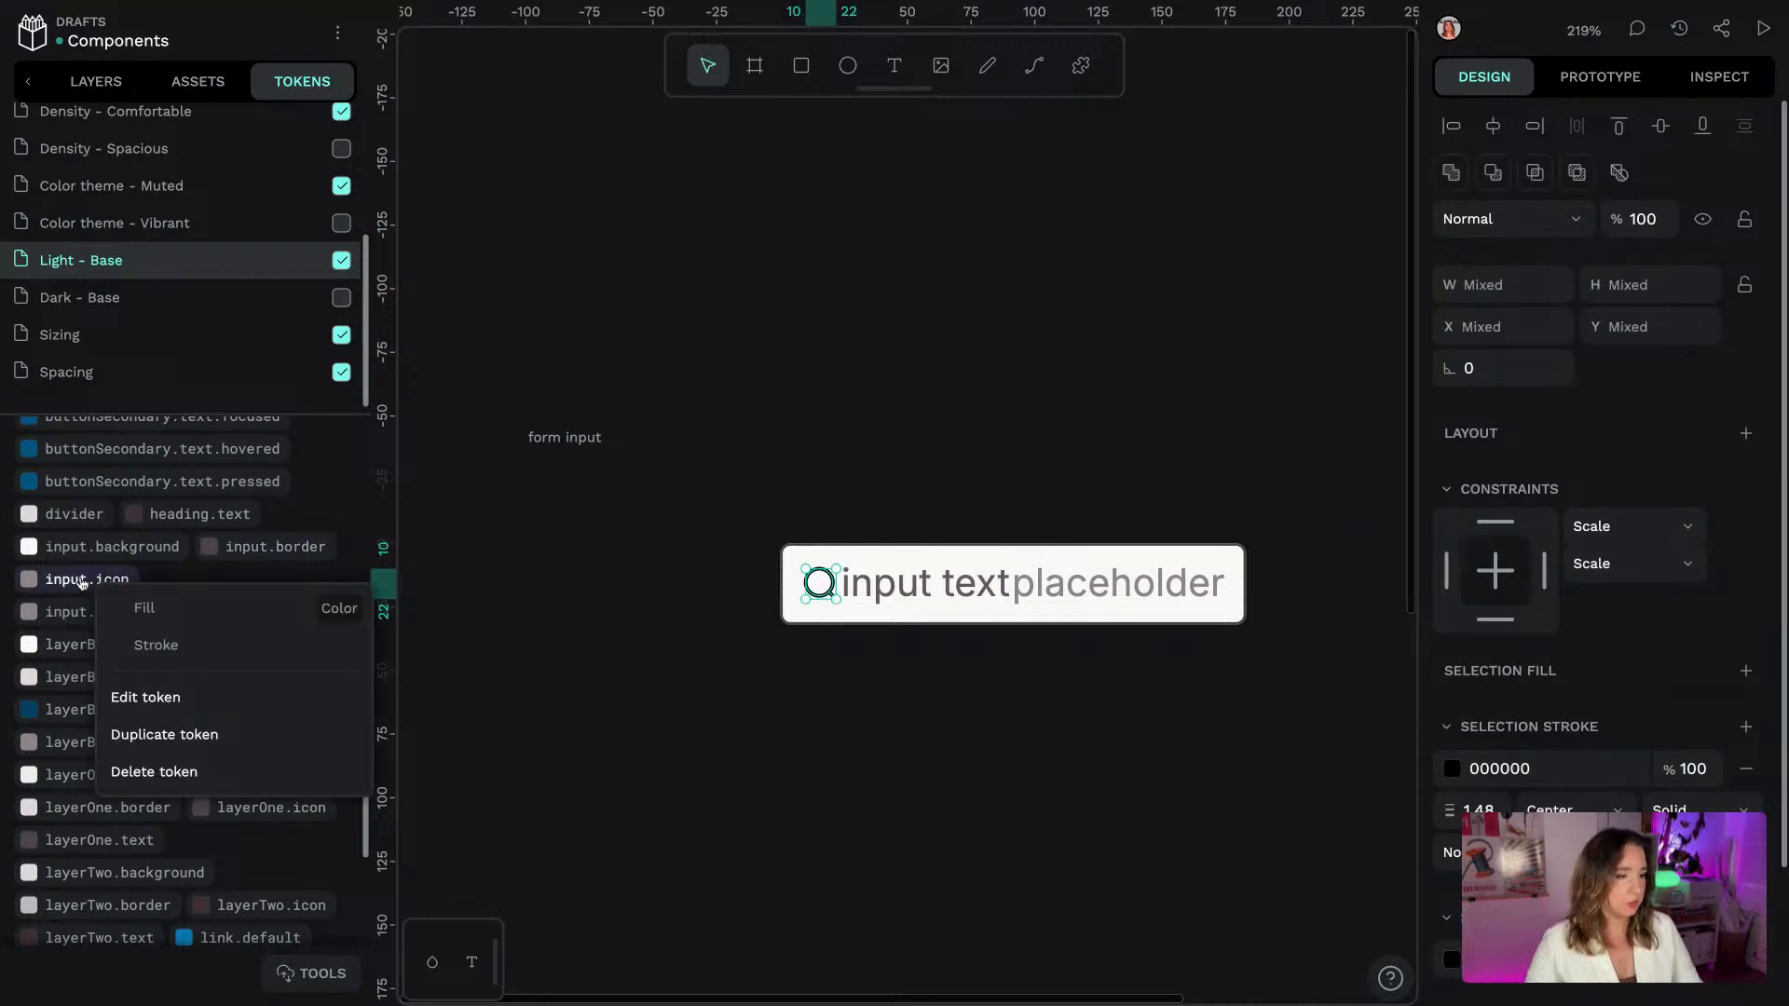
pyautogui.click(182, 642)
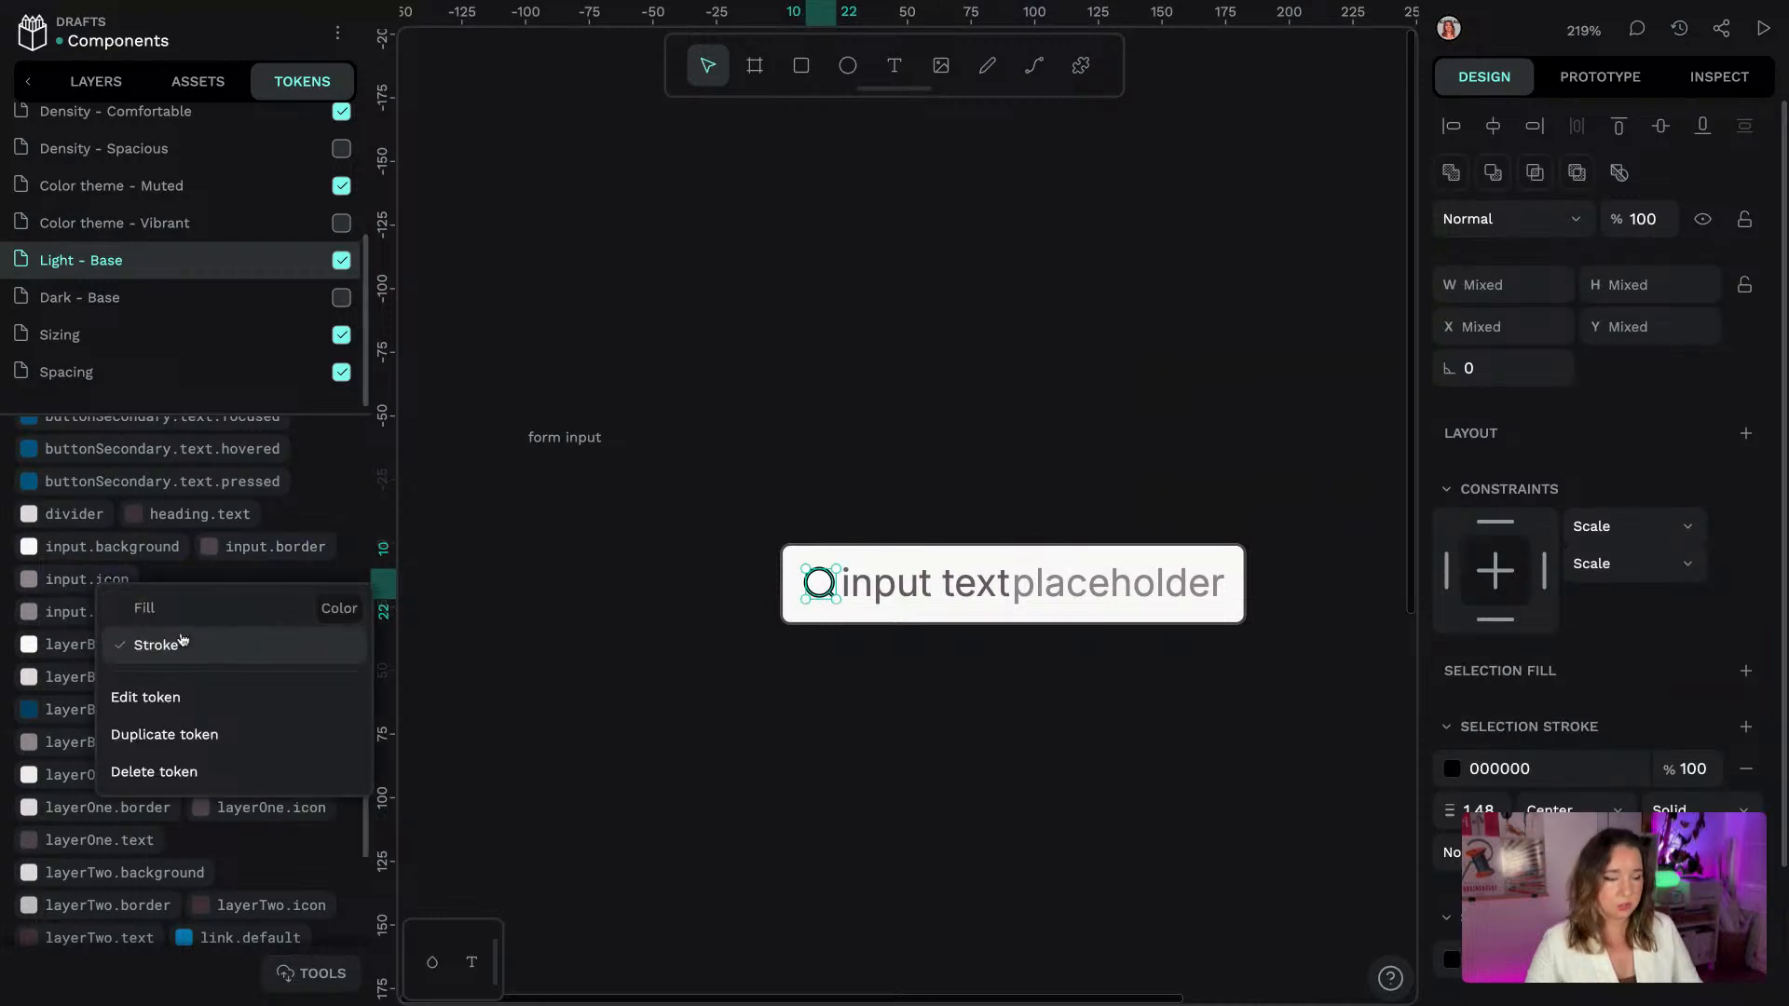
pyautogui.click(188, 645)
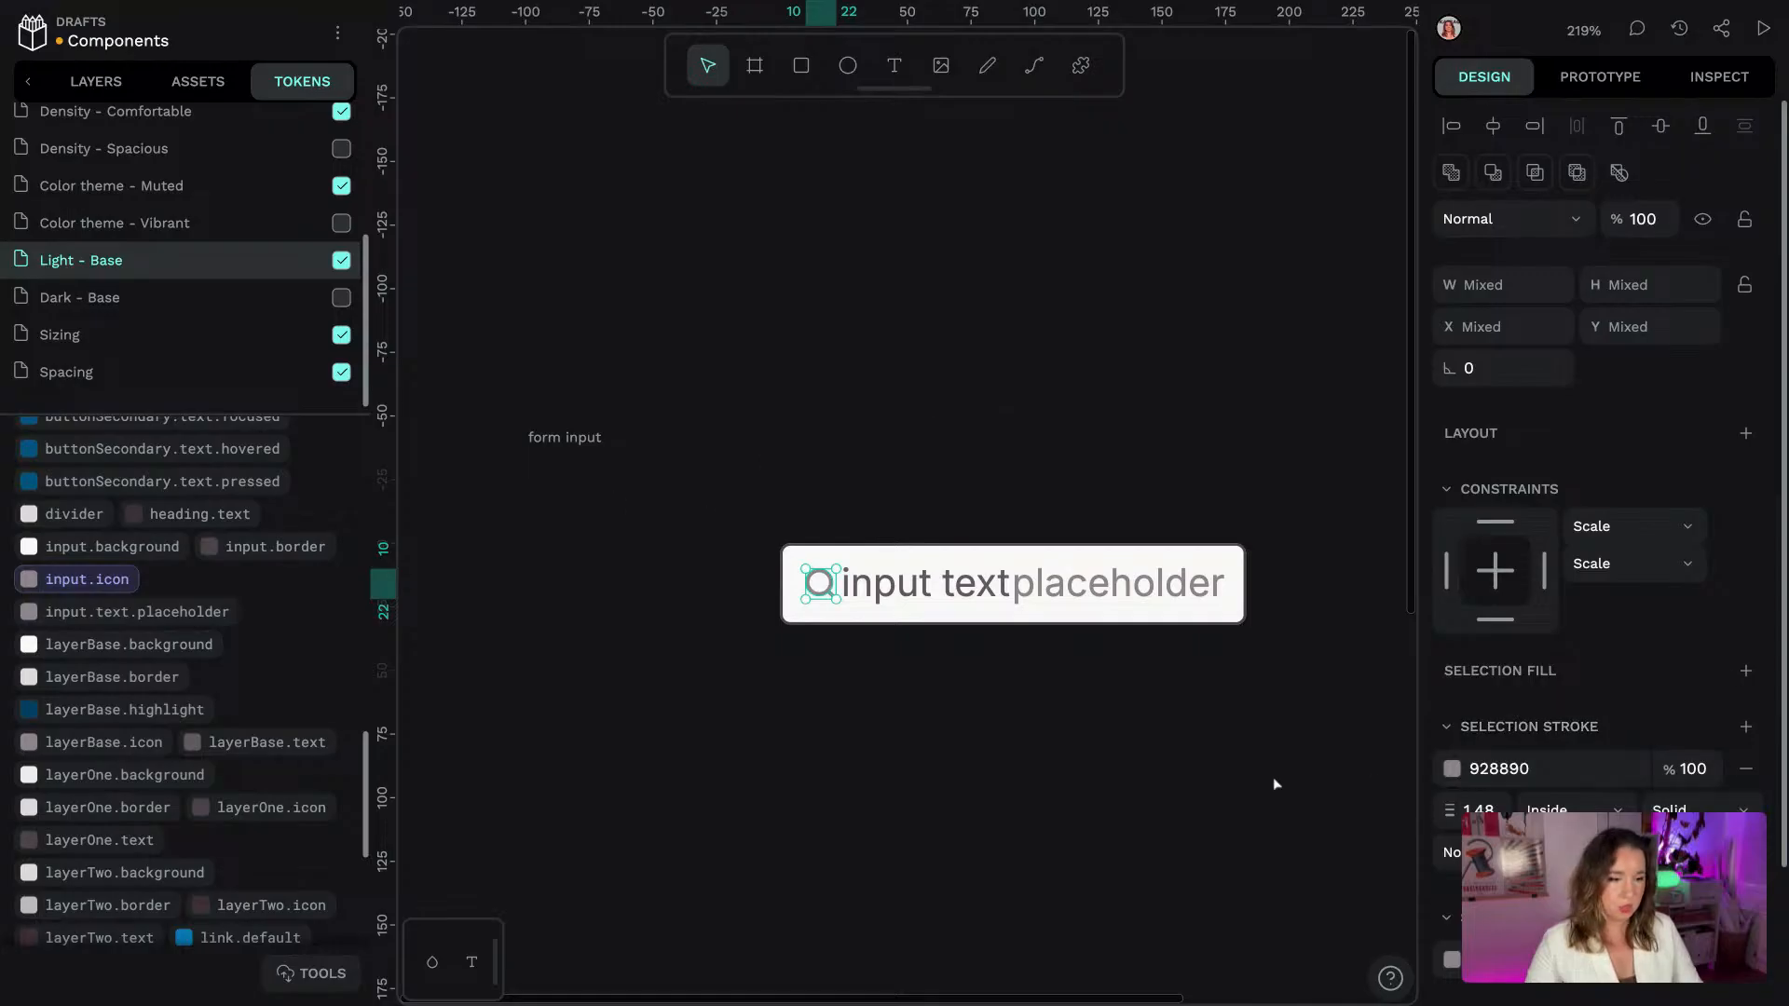
pyautogui.click(1565, 848)
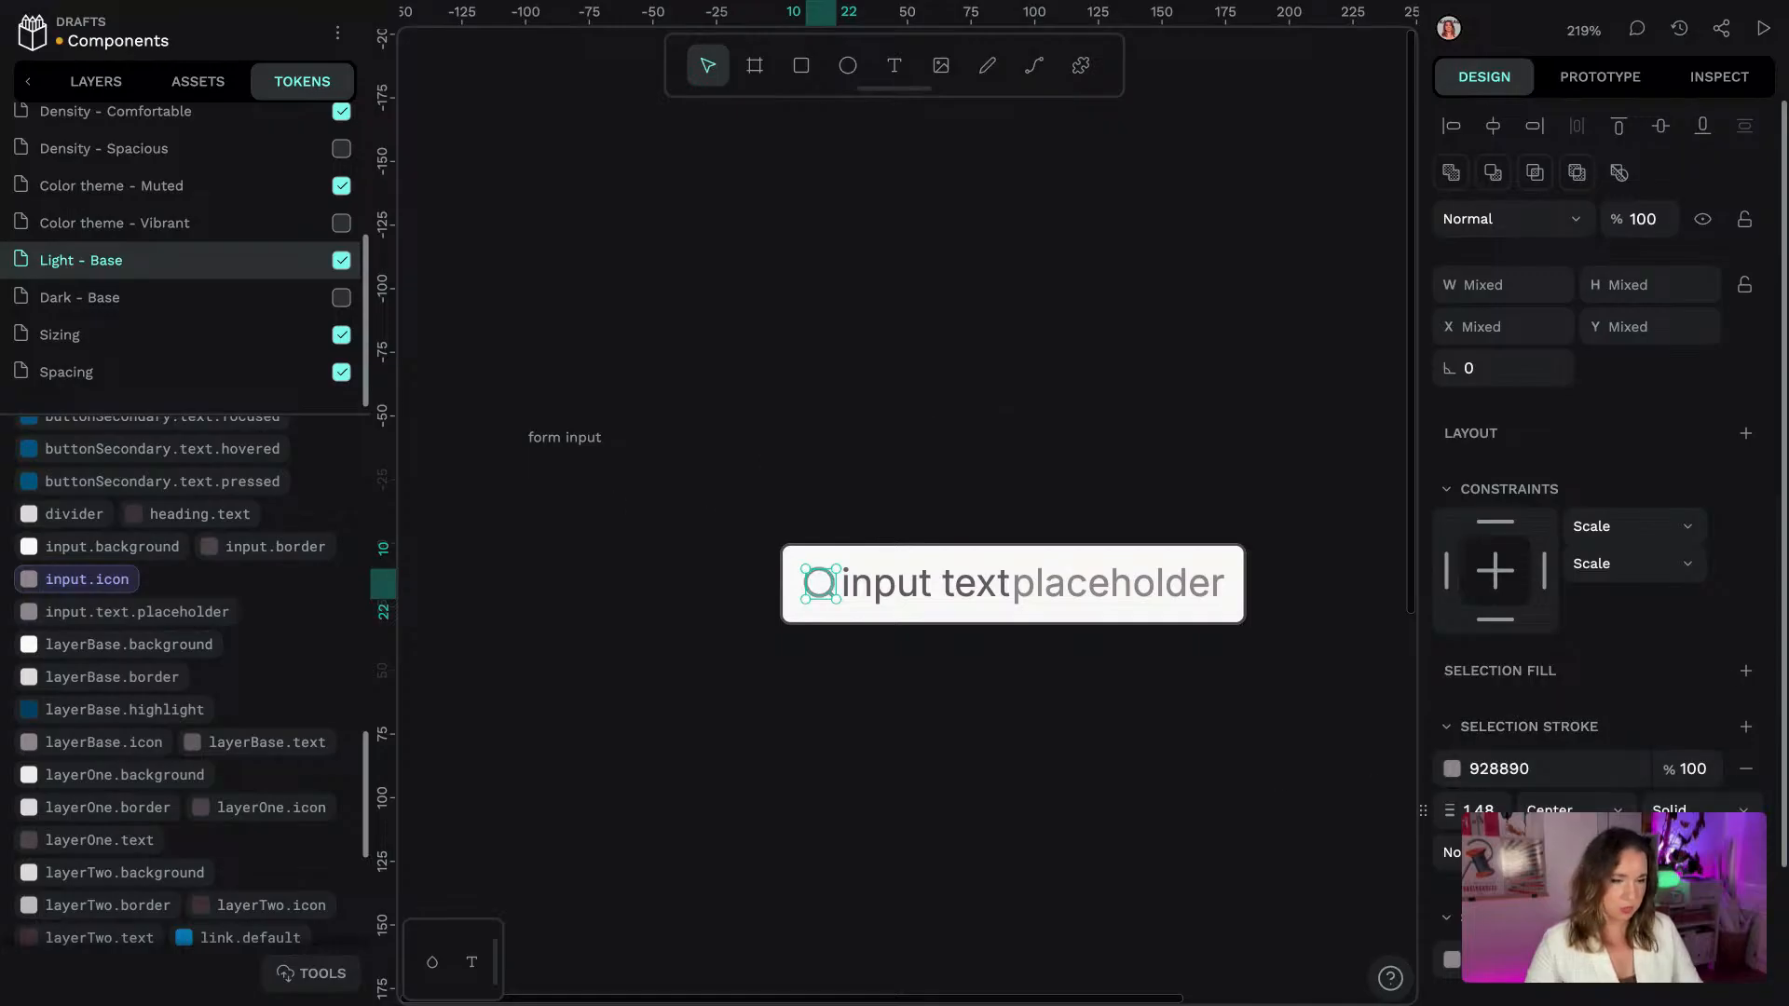
pyautogui.click(824, 378)
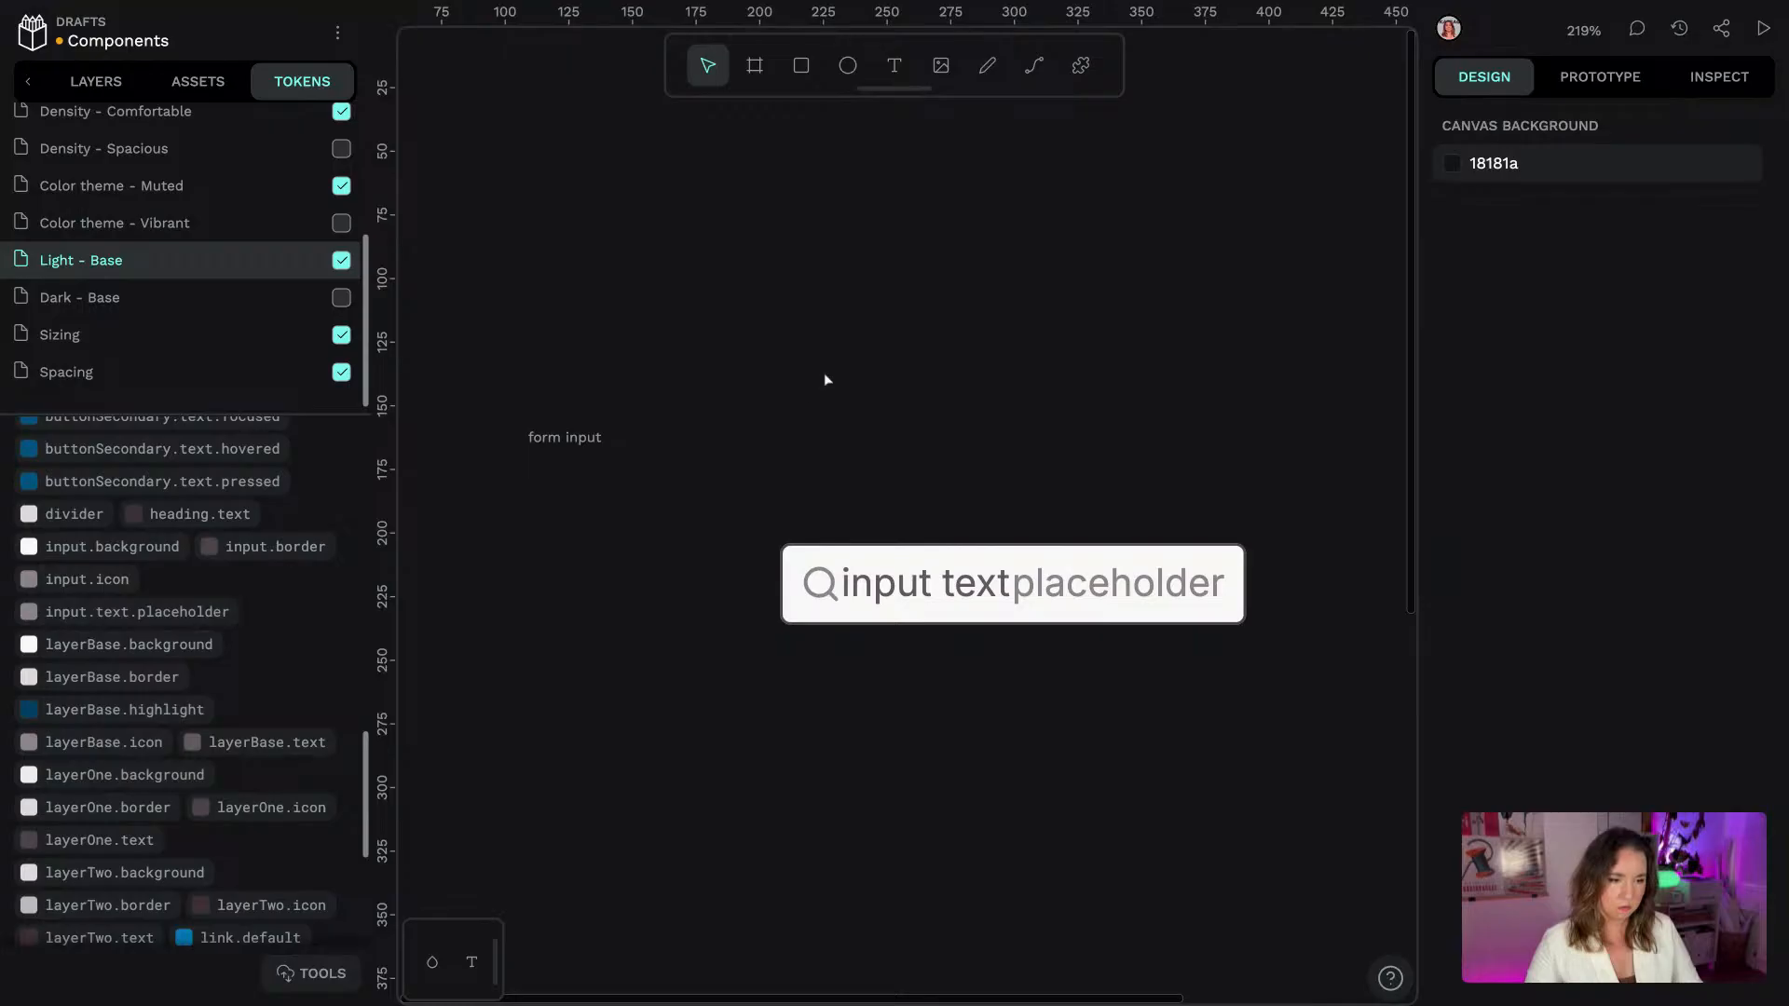
# Hide the placeholder text layer and rename its parent board to "input"
pyautogui.click(96, 81)
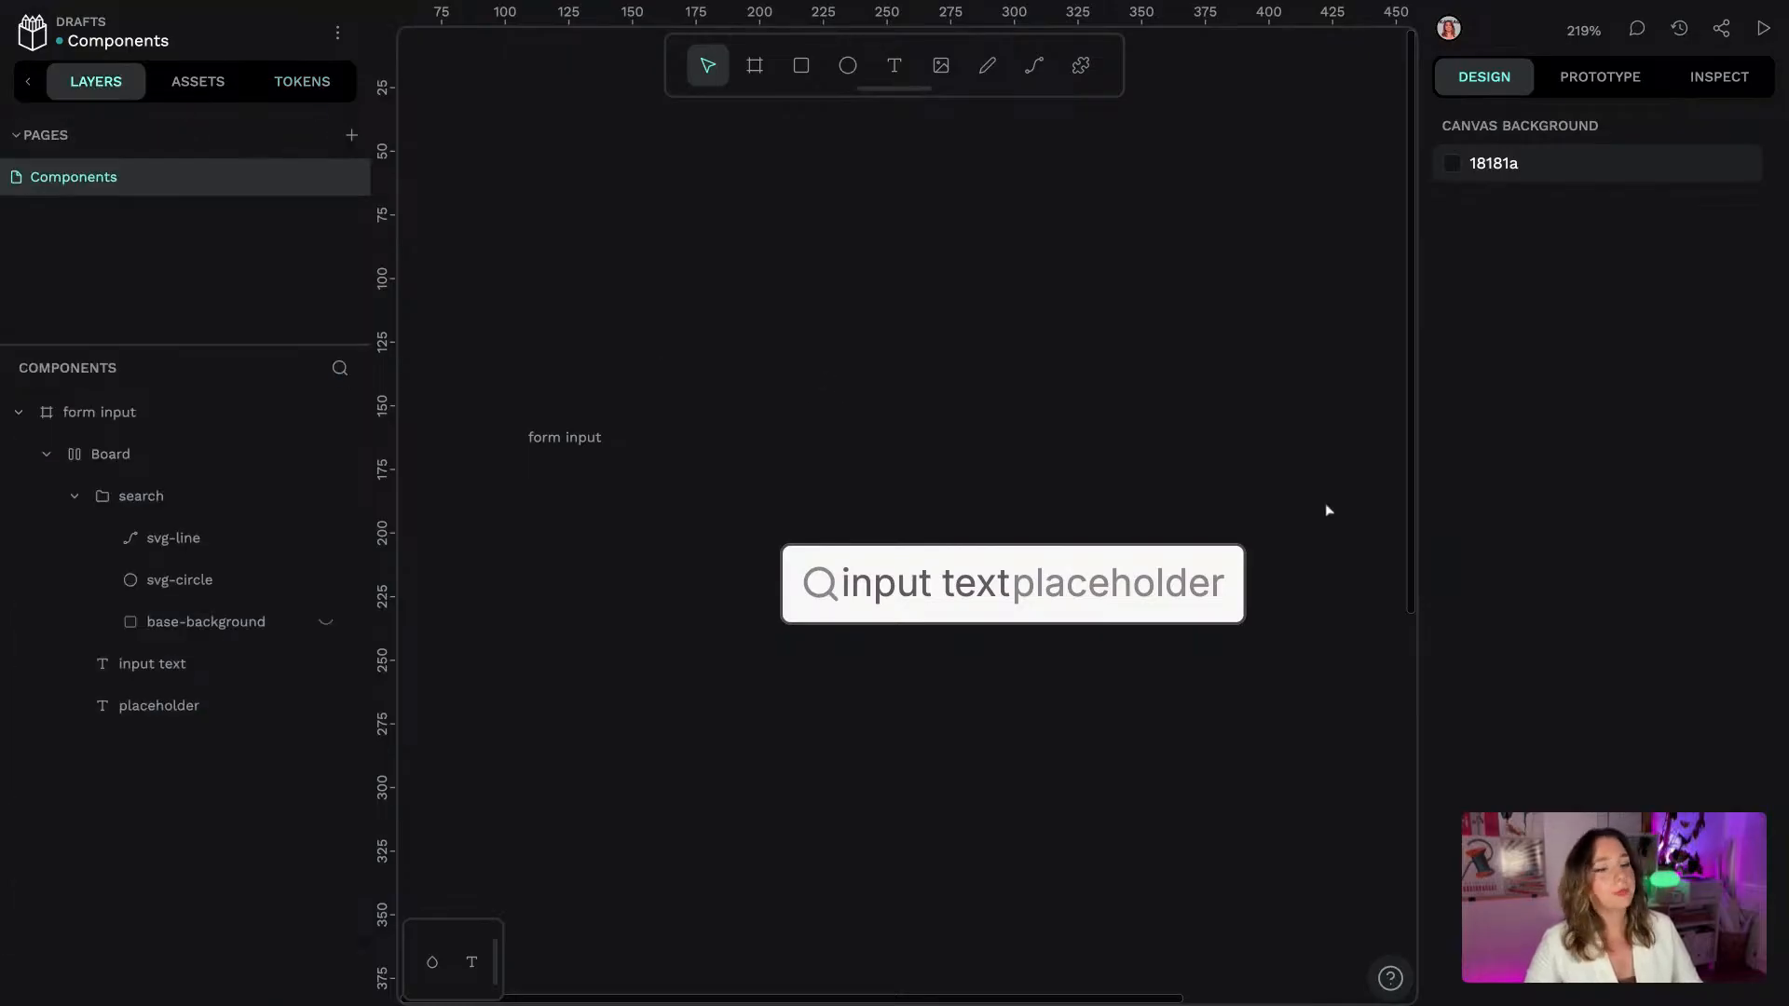
pyautogui.click(1070, 597)
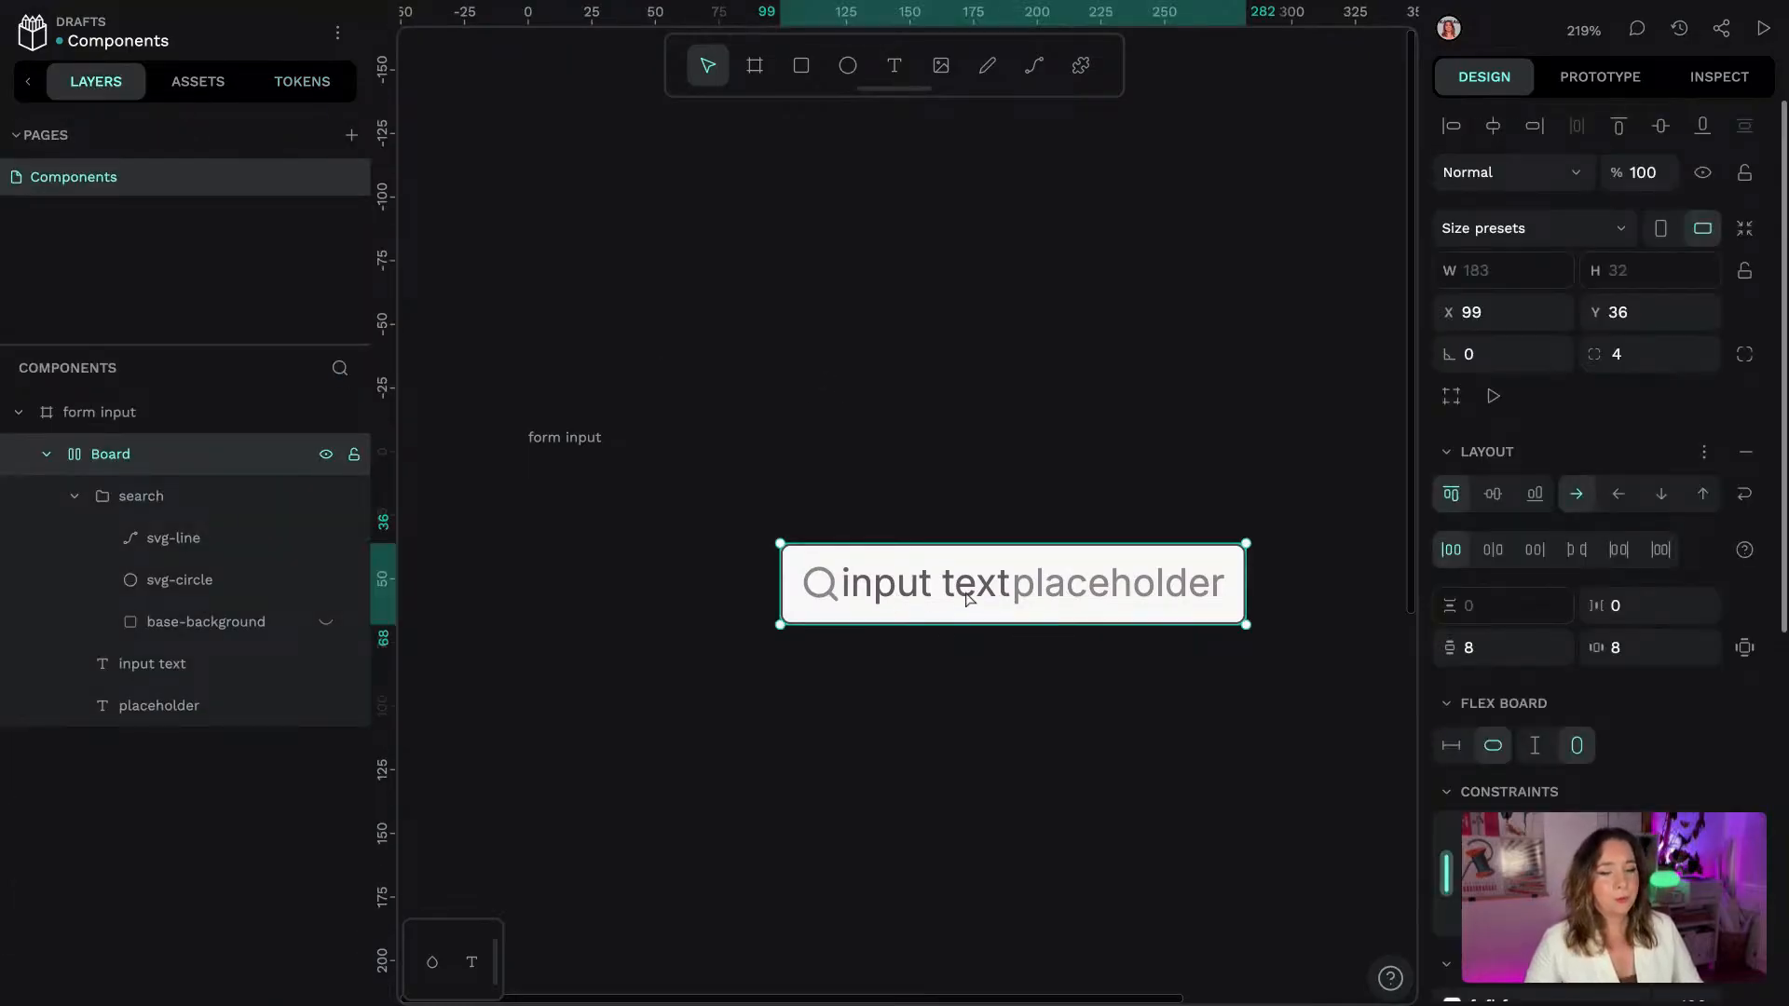
pyautogui.click(326, 705)
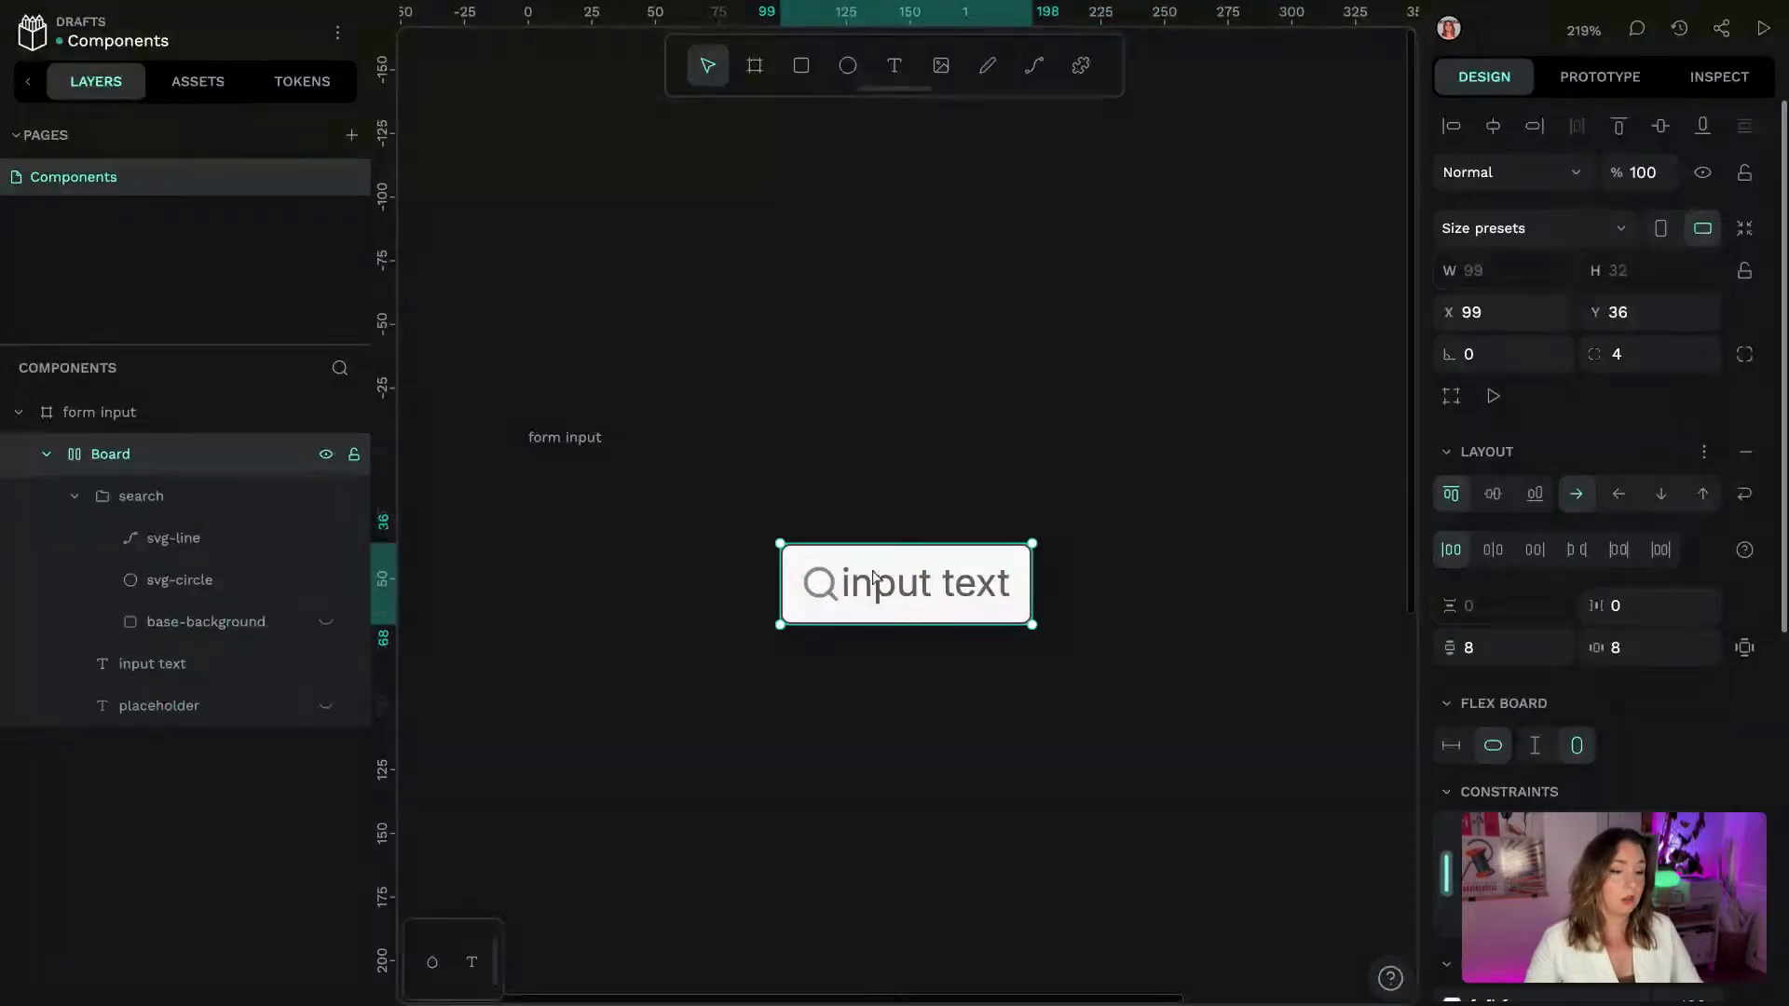
pyautogui.doubleClick(111, 454)
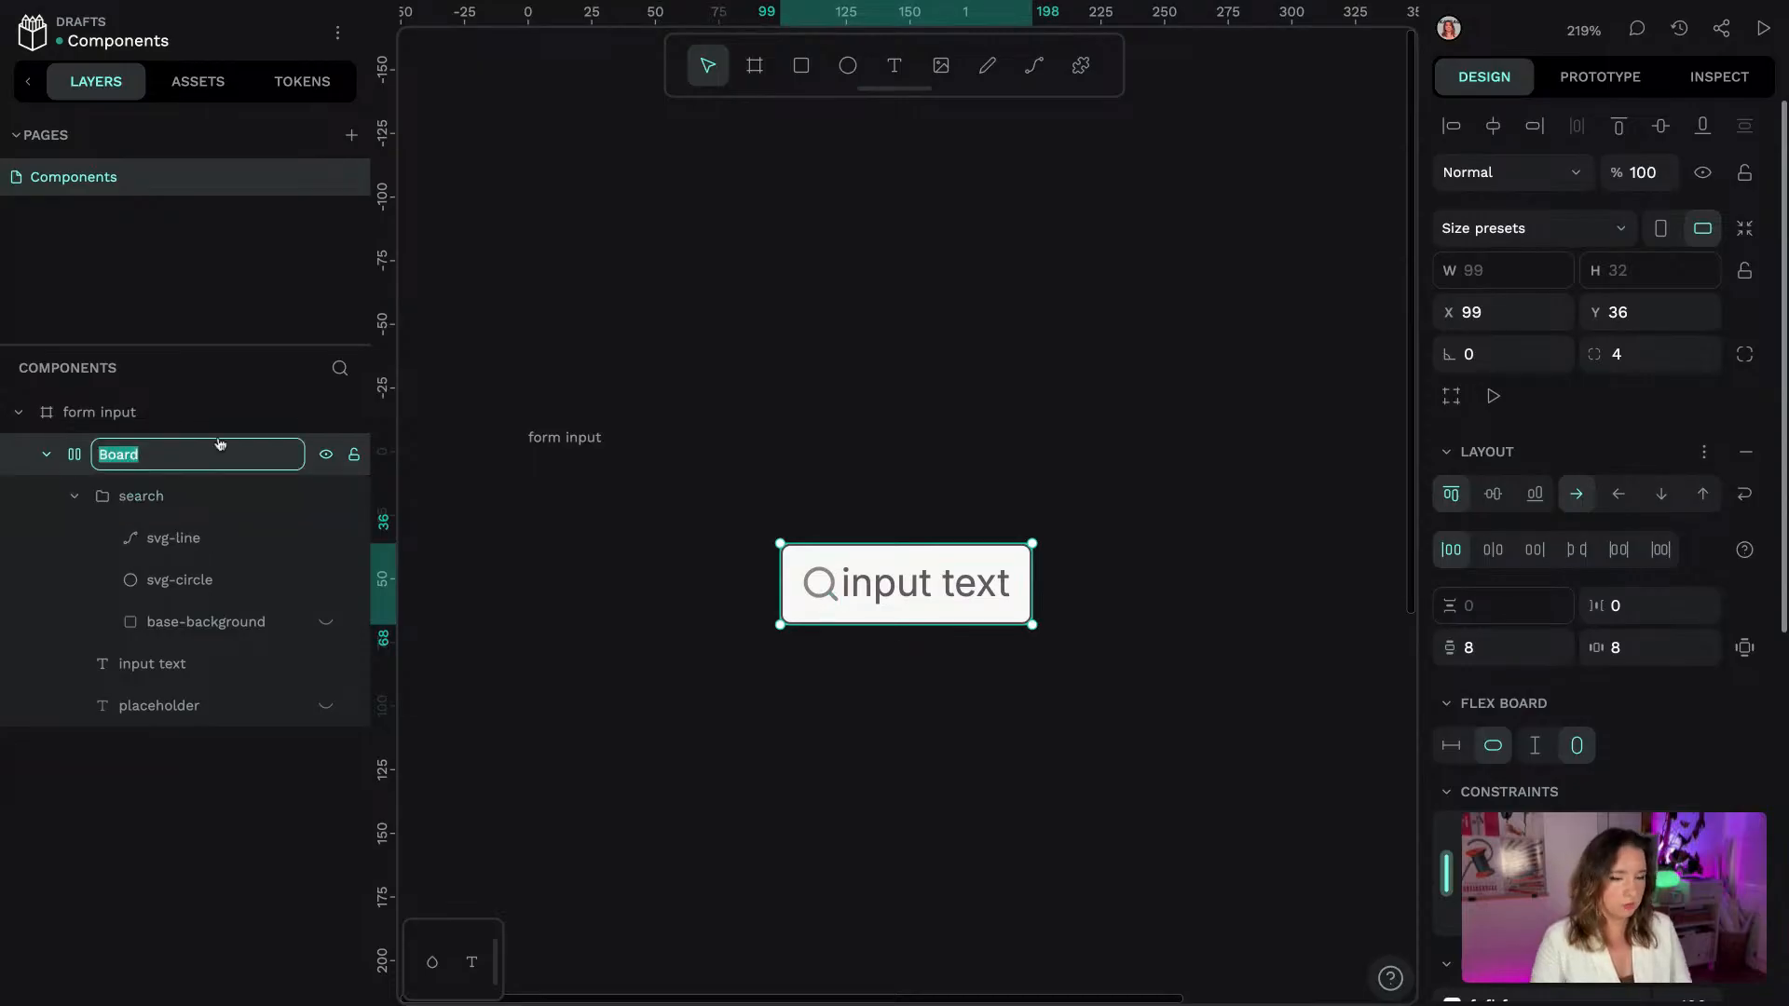
pyautogui.write('input')
pyautogui.press('Return')
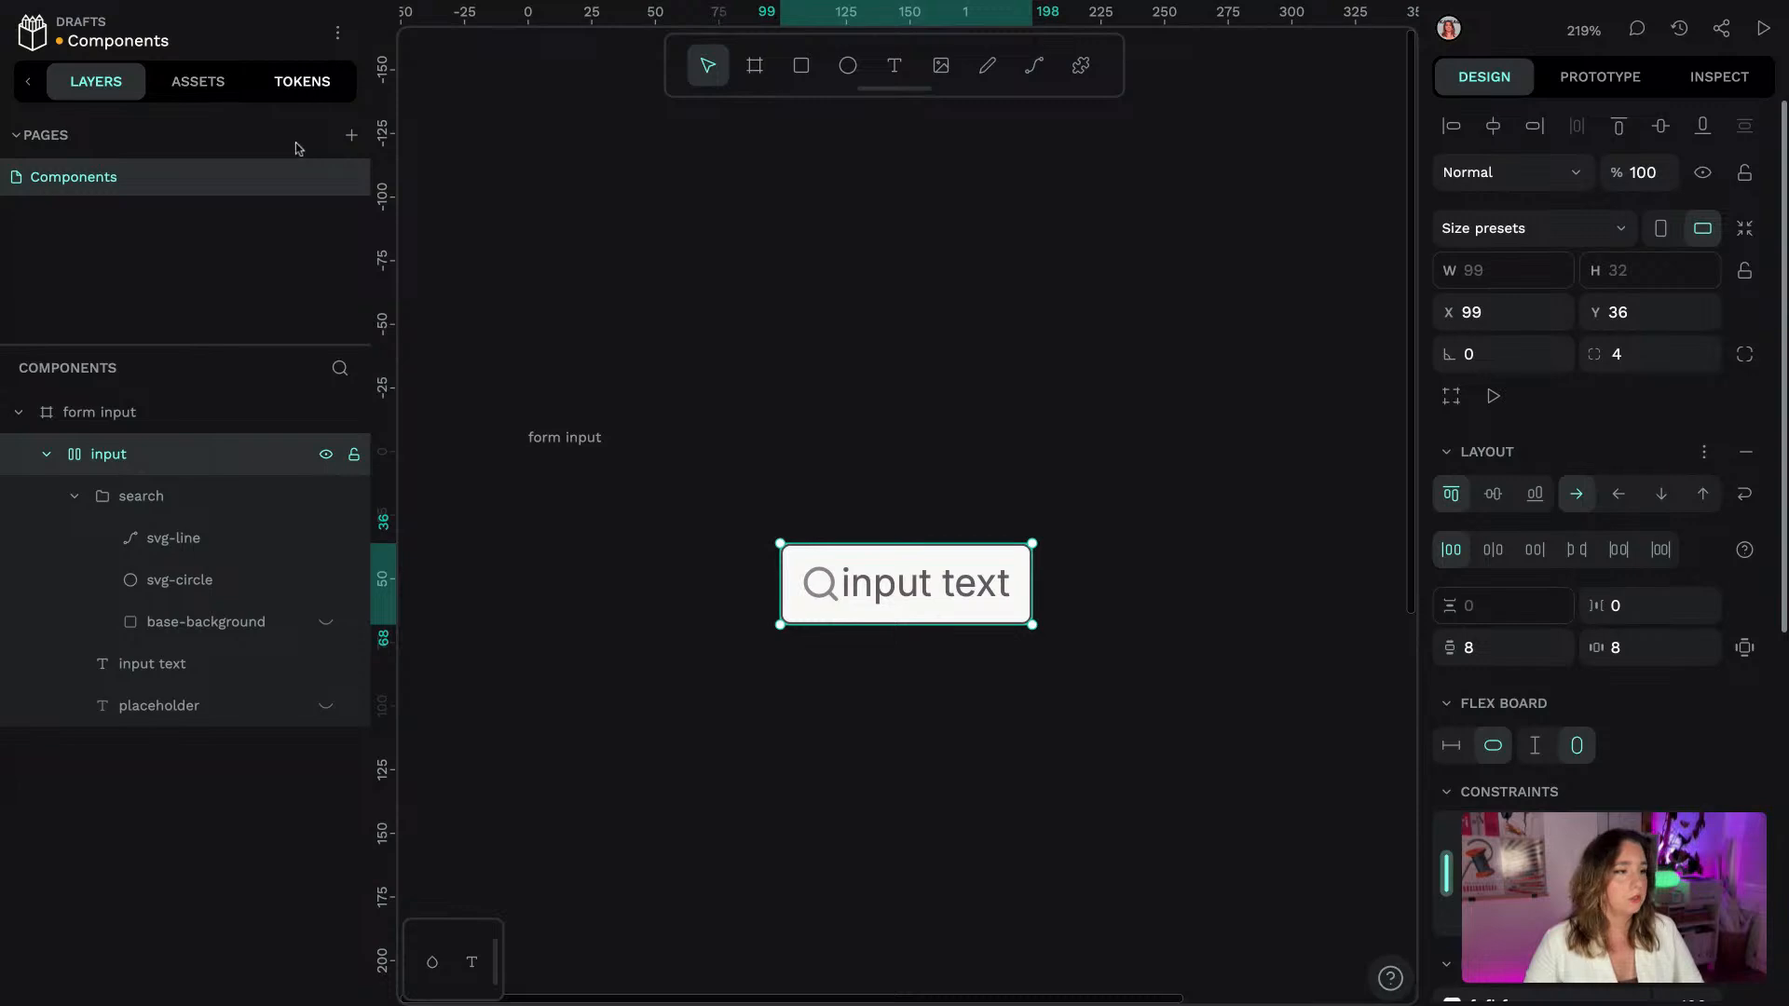
# Try the spacing.sm and spacing.2xs tokens on all gaps of the input board, and settle on spacing.3xs
pyautogui.click(306, 84)
pyautogui.scroll(-5, 366, 227)
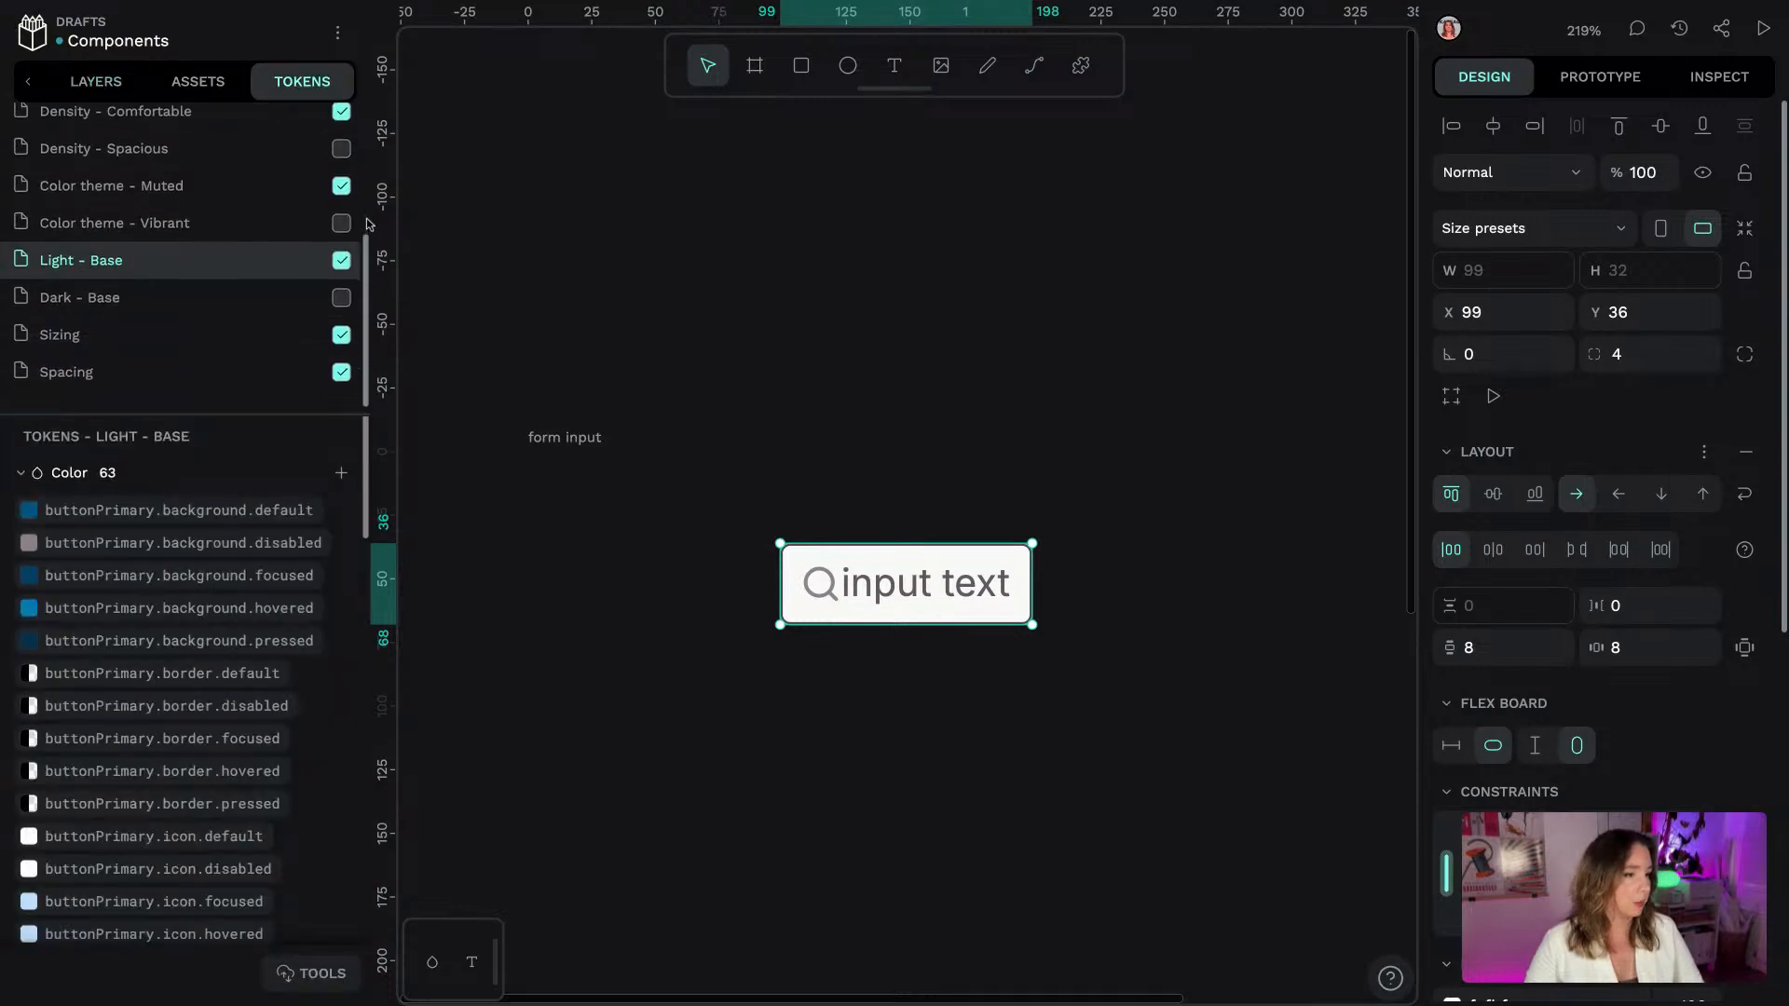
pyautogui.click(357, 377)
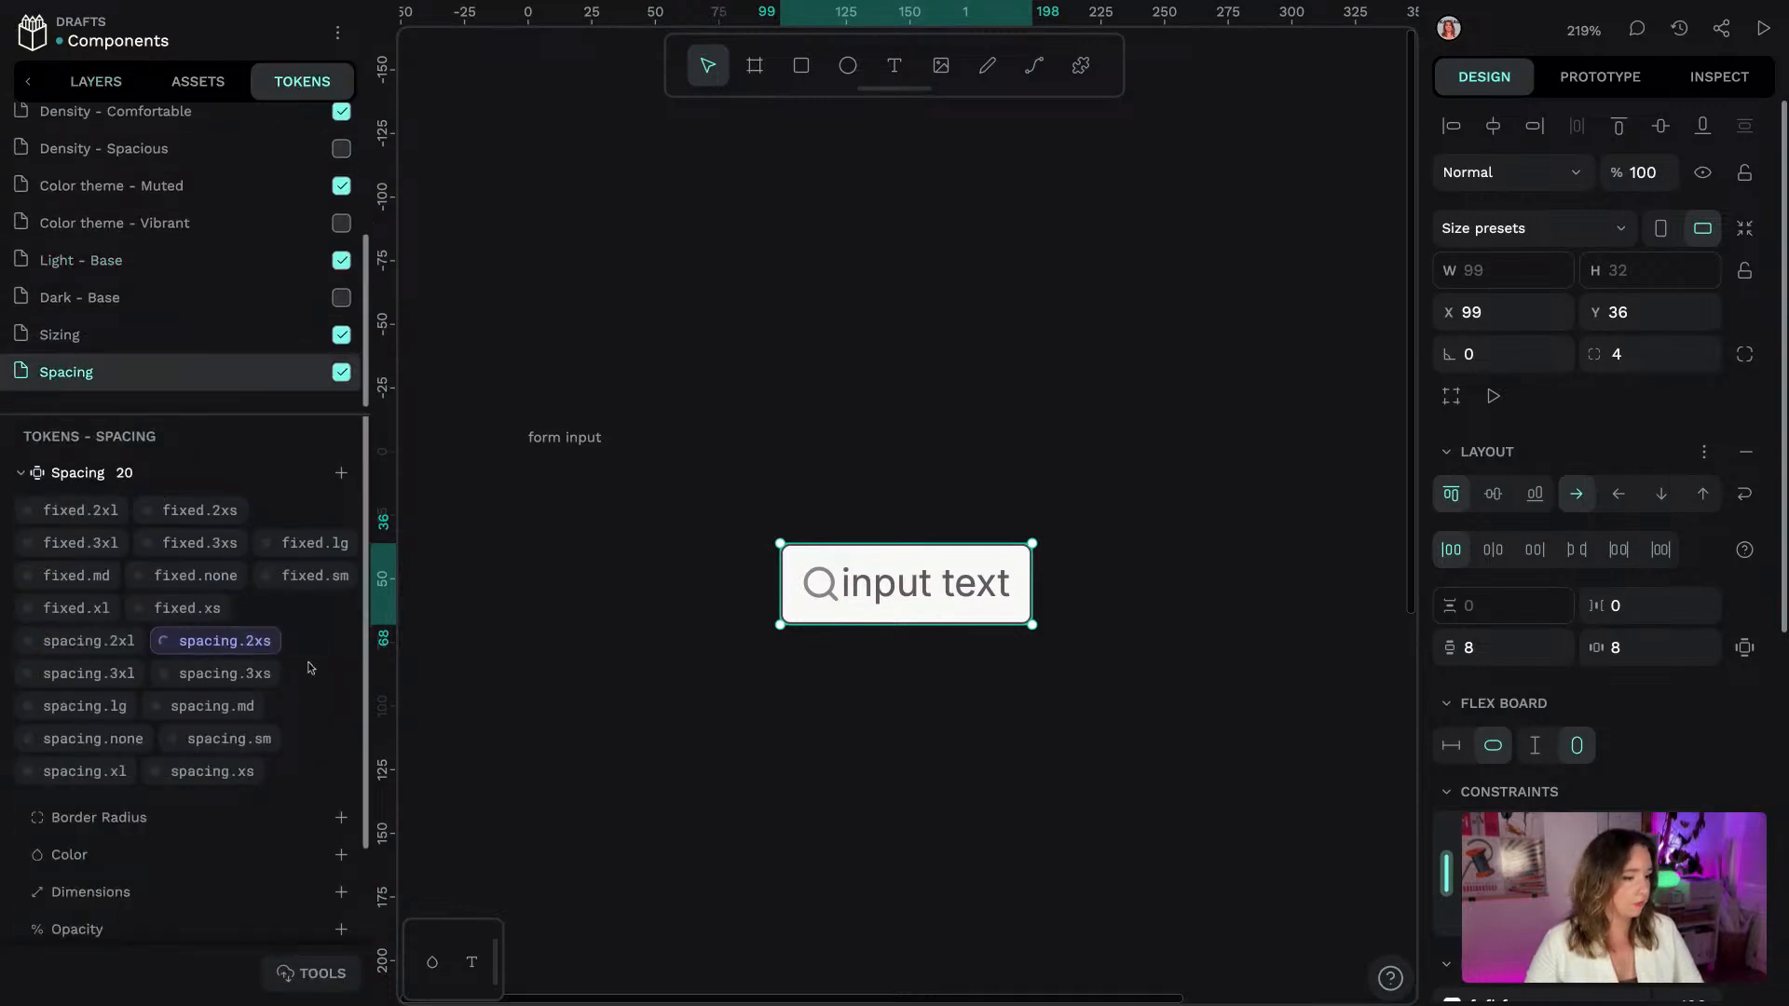
pyautogui.rightClick(290, 748)
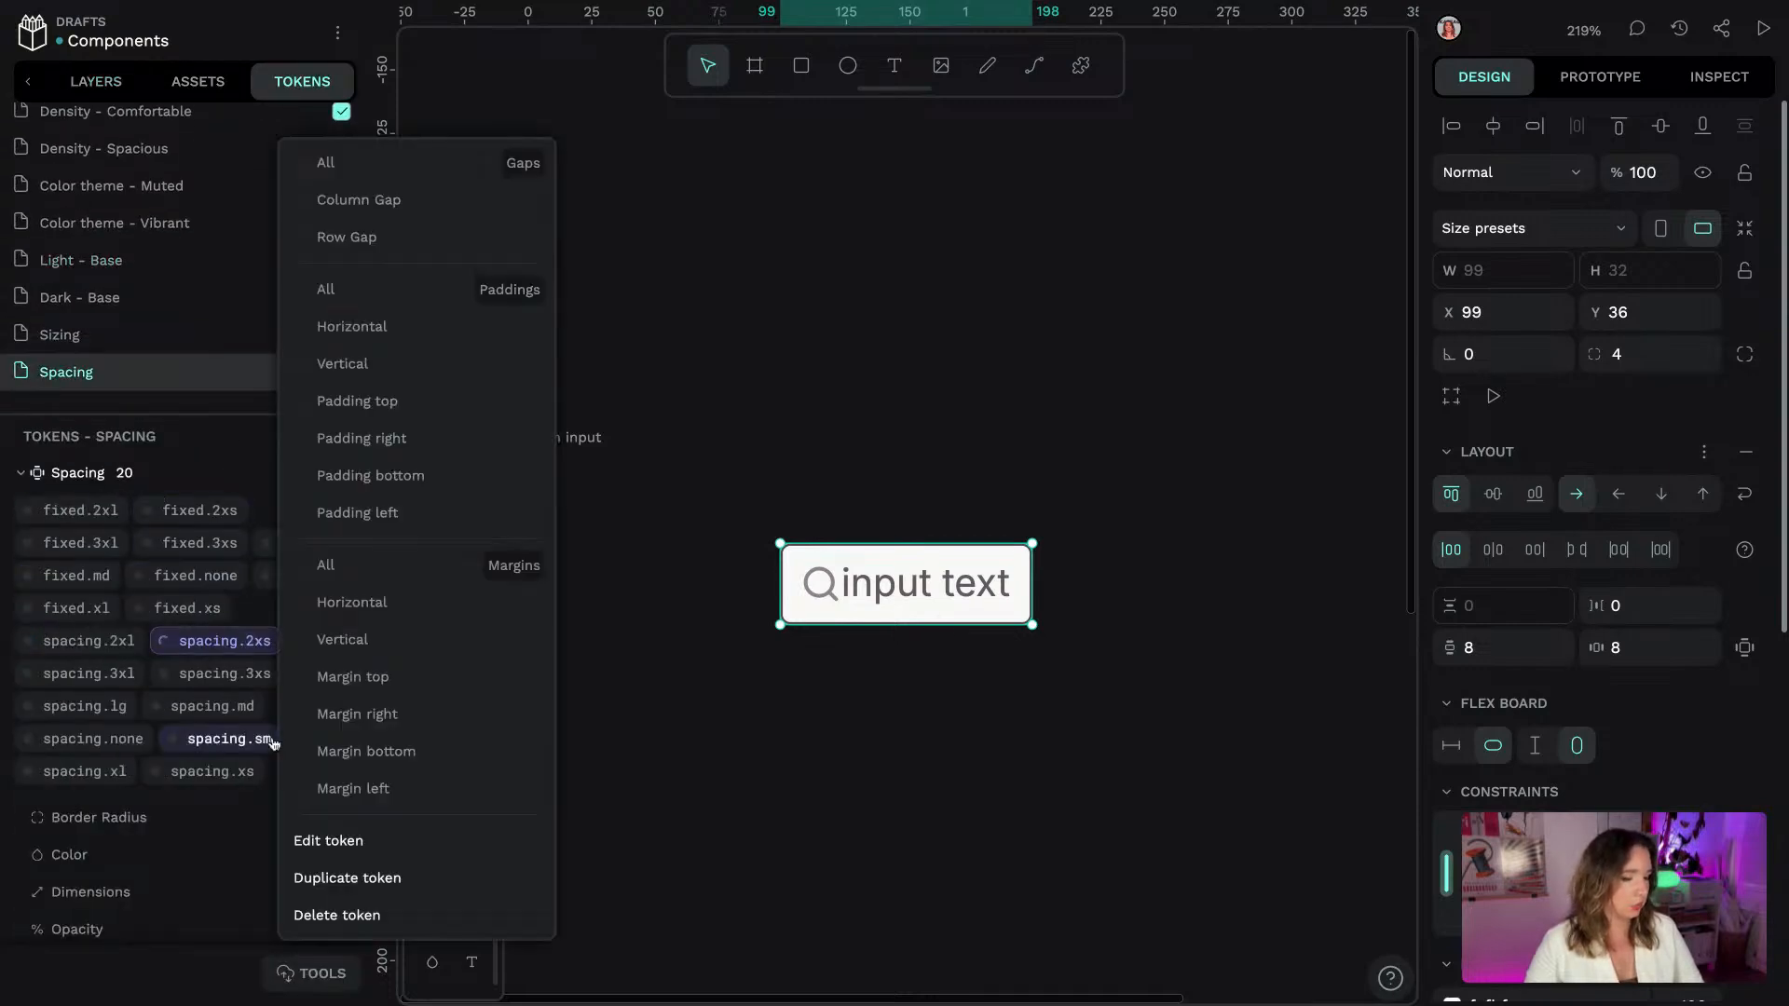
pyautogui.click(425, 165)
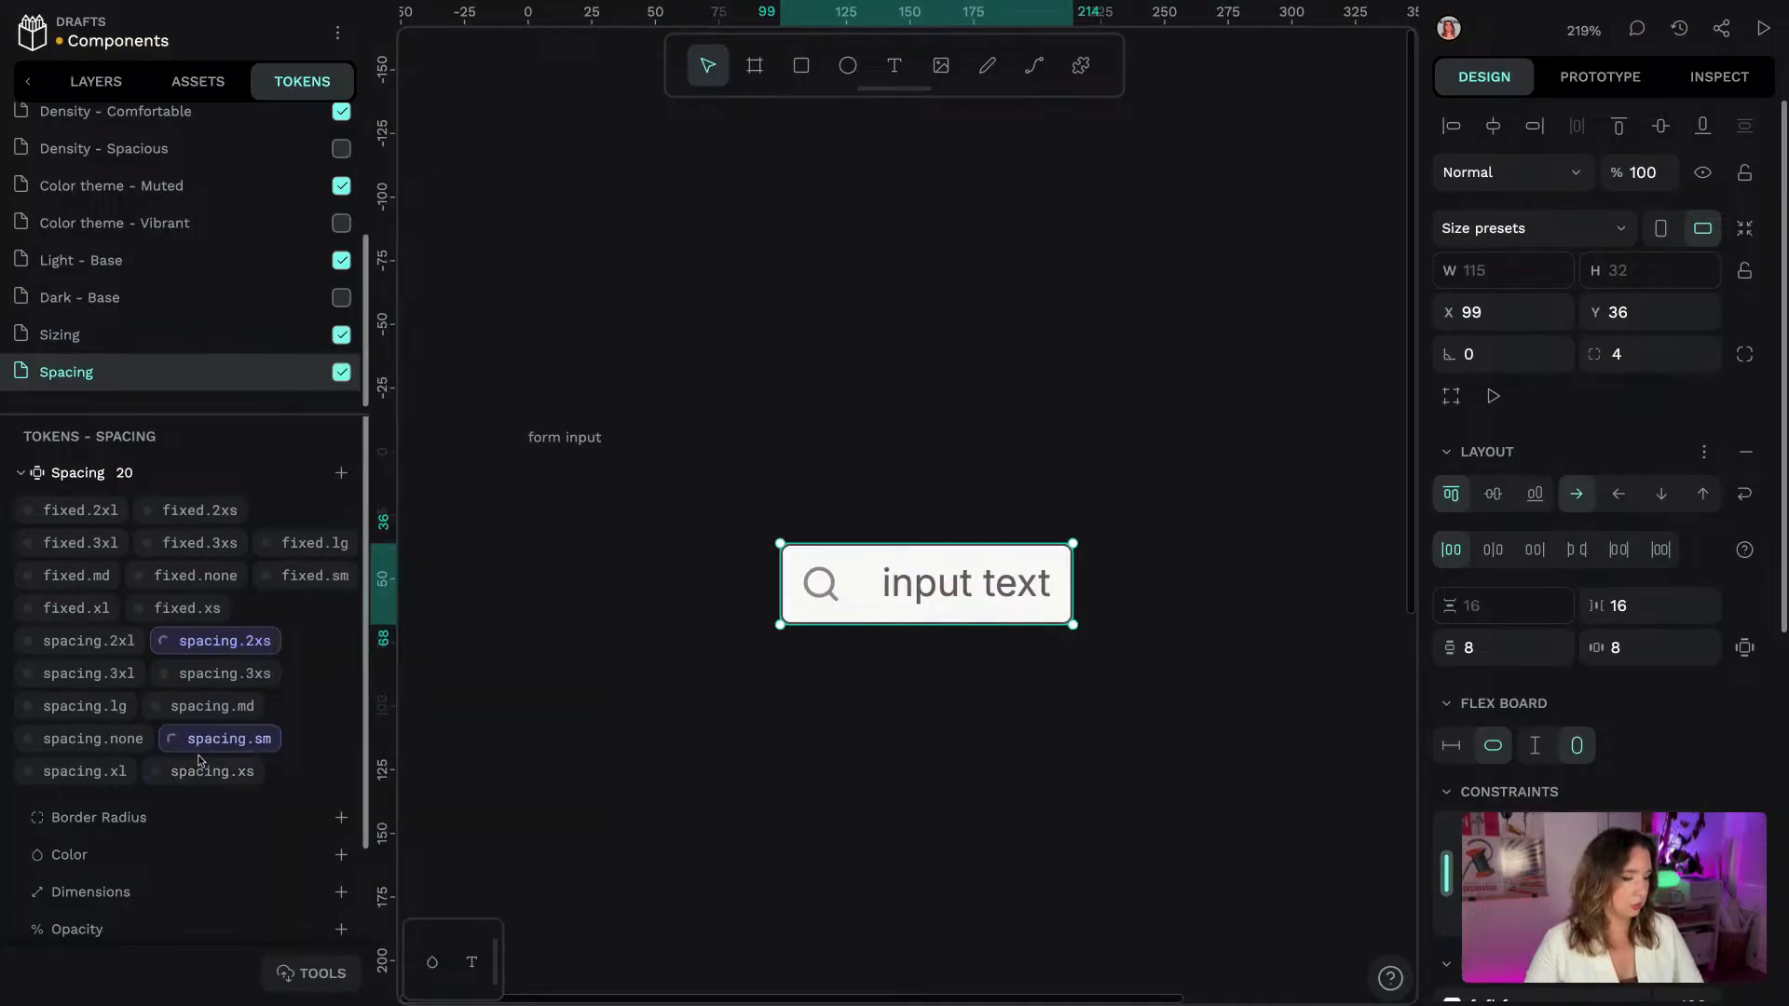
pyautogui.rightClick(235, 643)
pyautogui.click(384, 166)
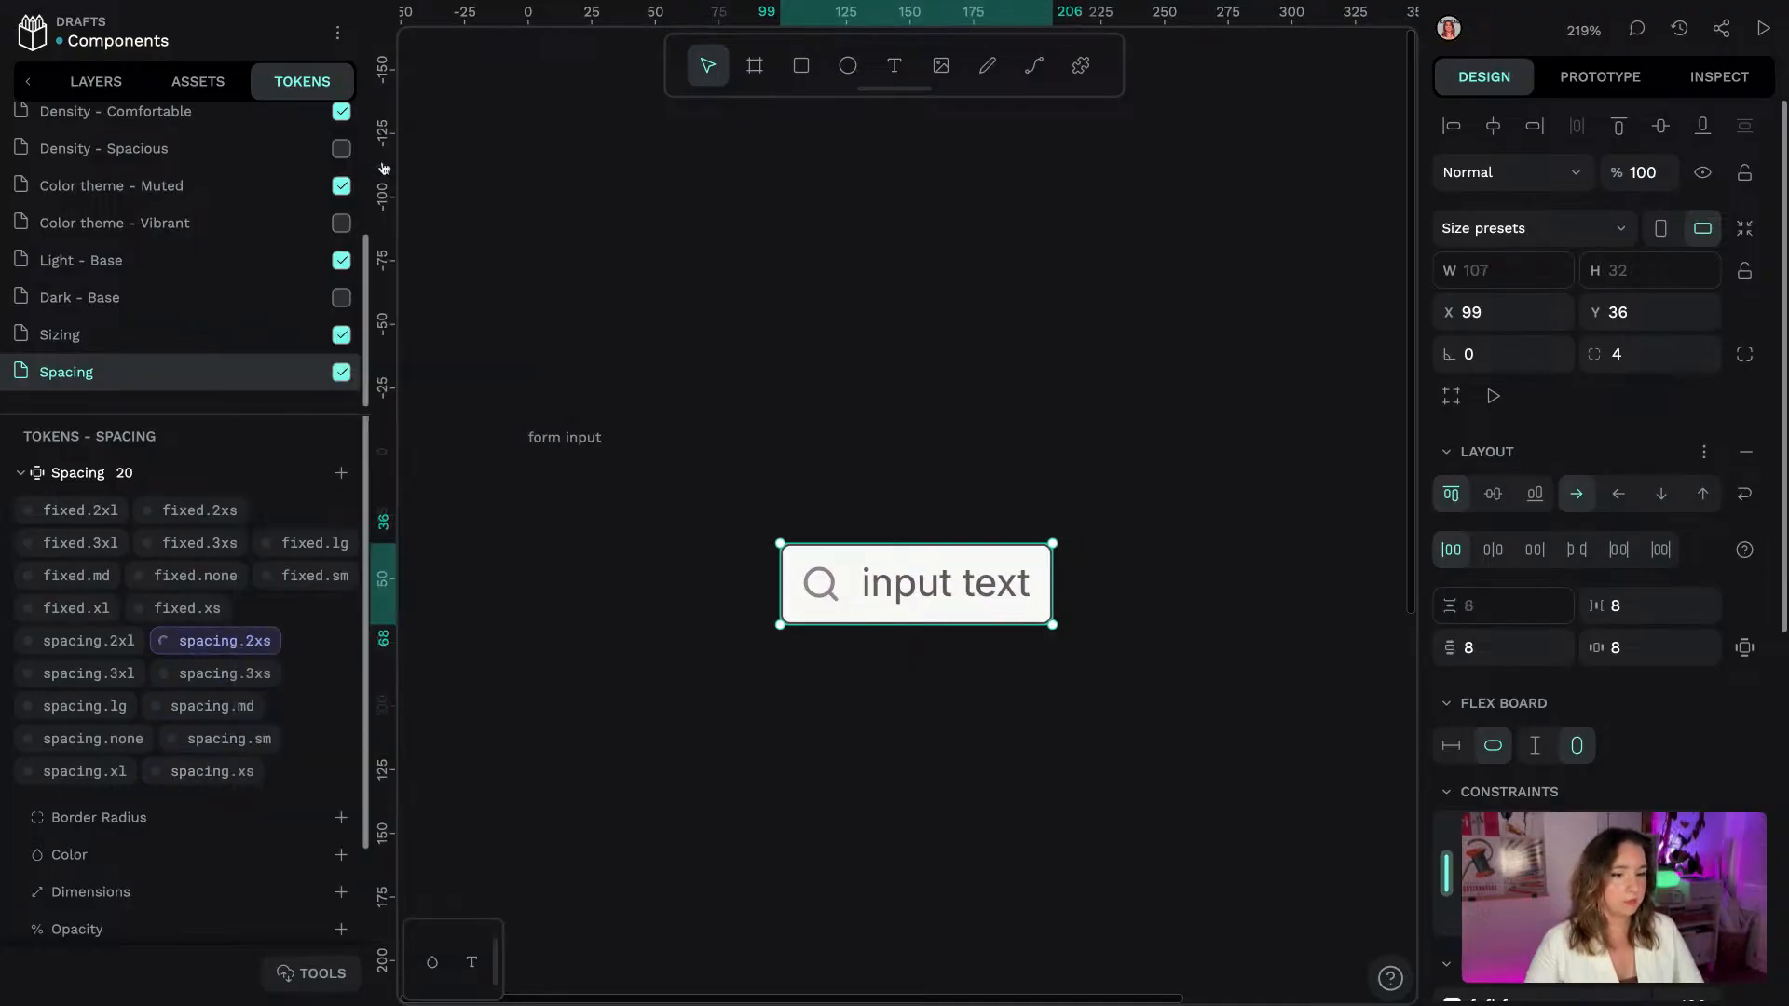
pyautogui.rightClick(196, 675)
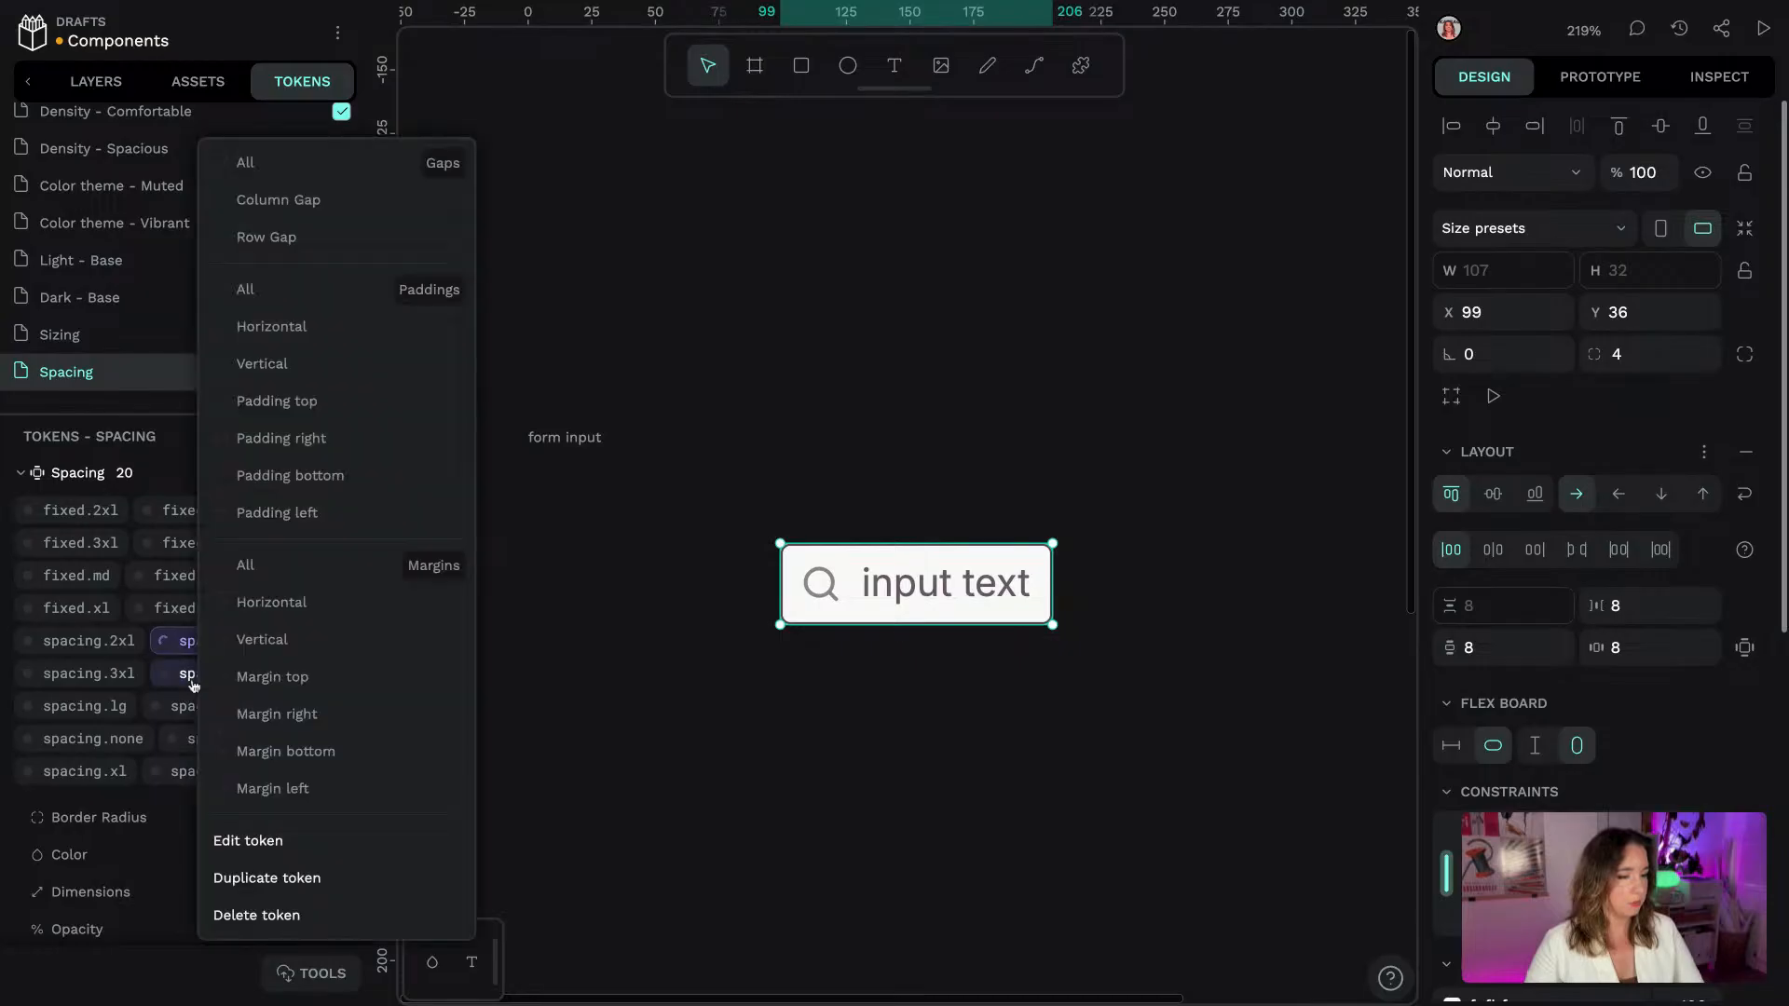
pyautogui.click(376, 166)
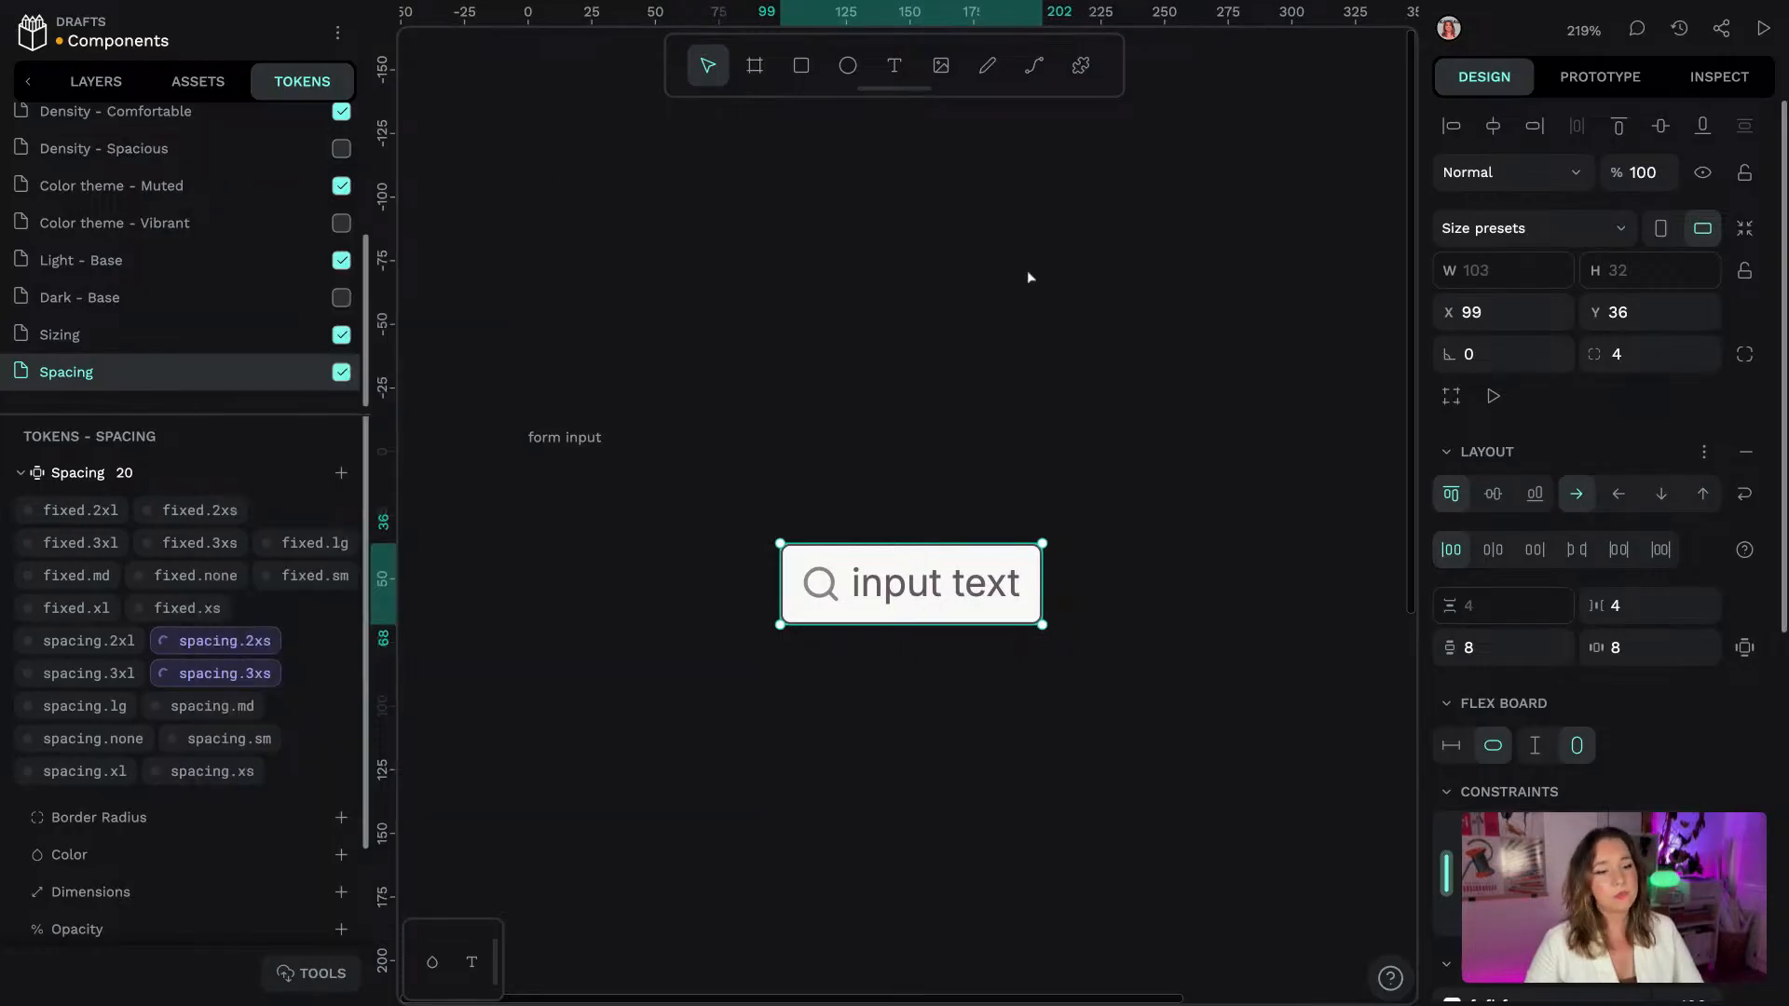
# Move the input board to about X 18, Y 17 inside the form input board and turn it into a component
pyautogui.click(1027, 270)
pyautogui.moveTo(906, 550); pyautogui.dragTo(796, 496)
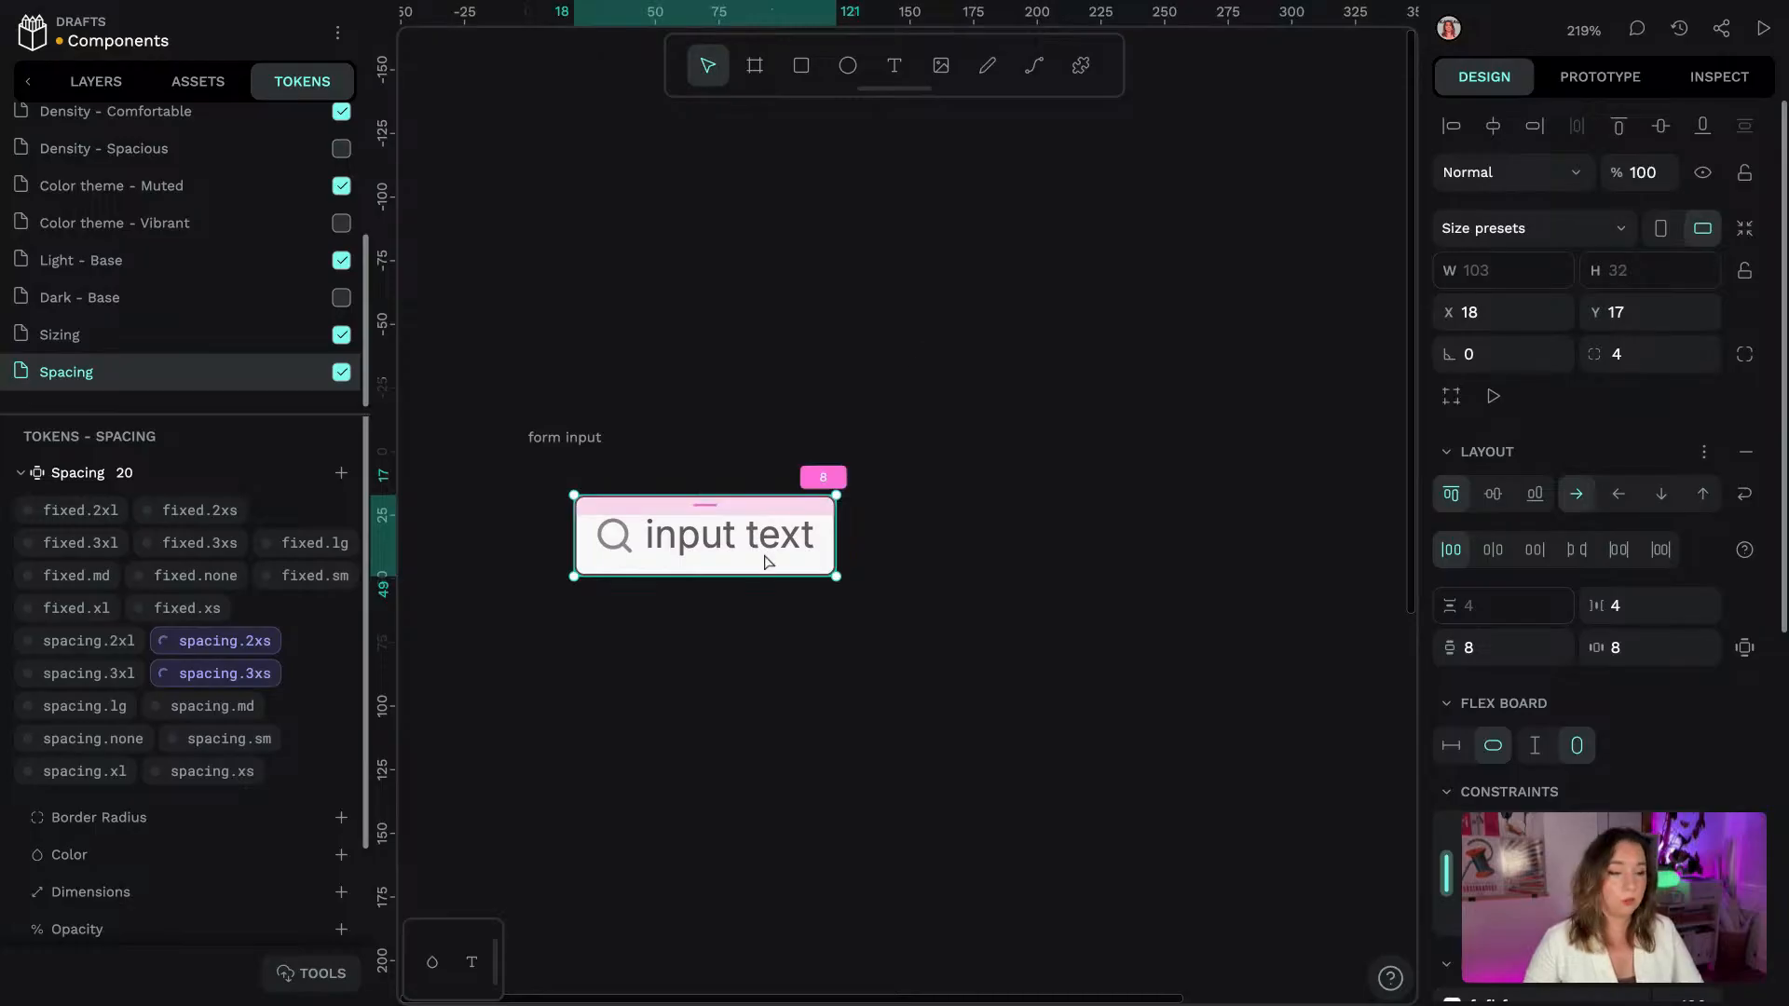
pyautogui.hotkey('alt', 'l')
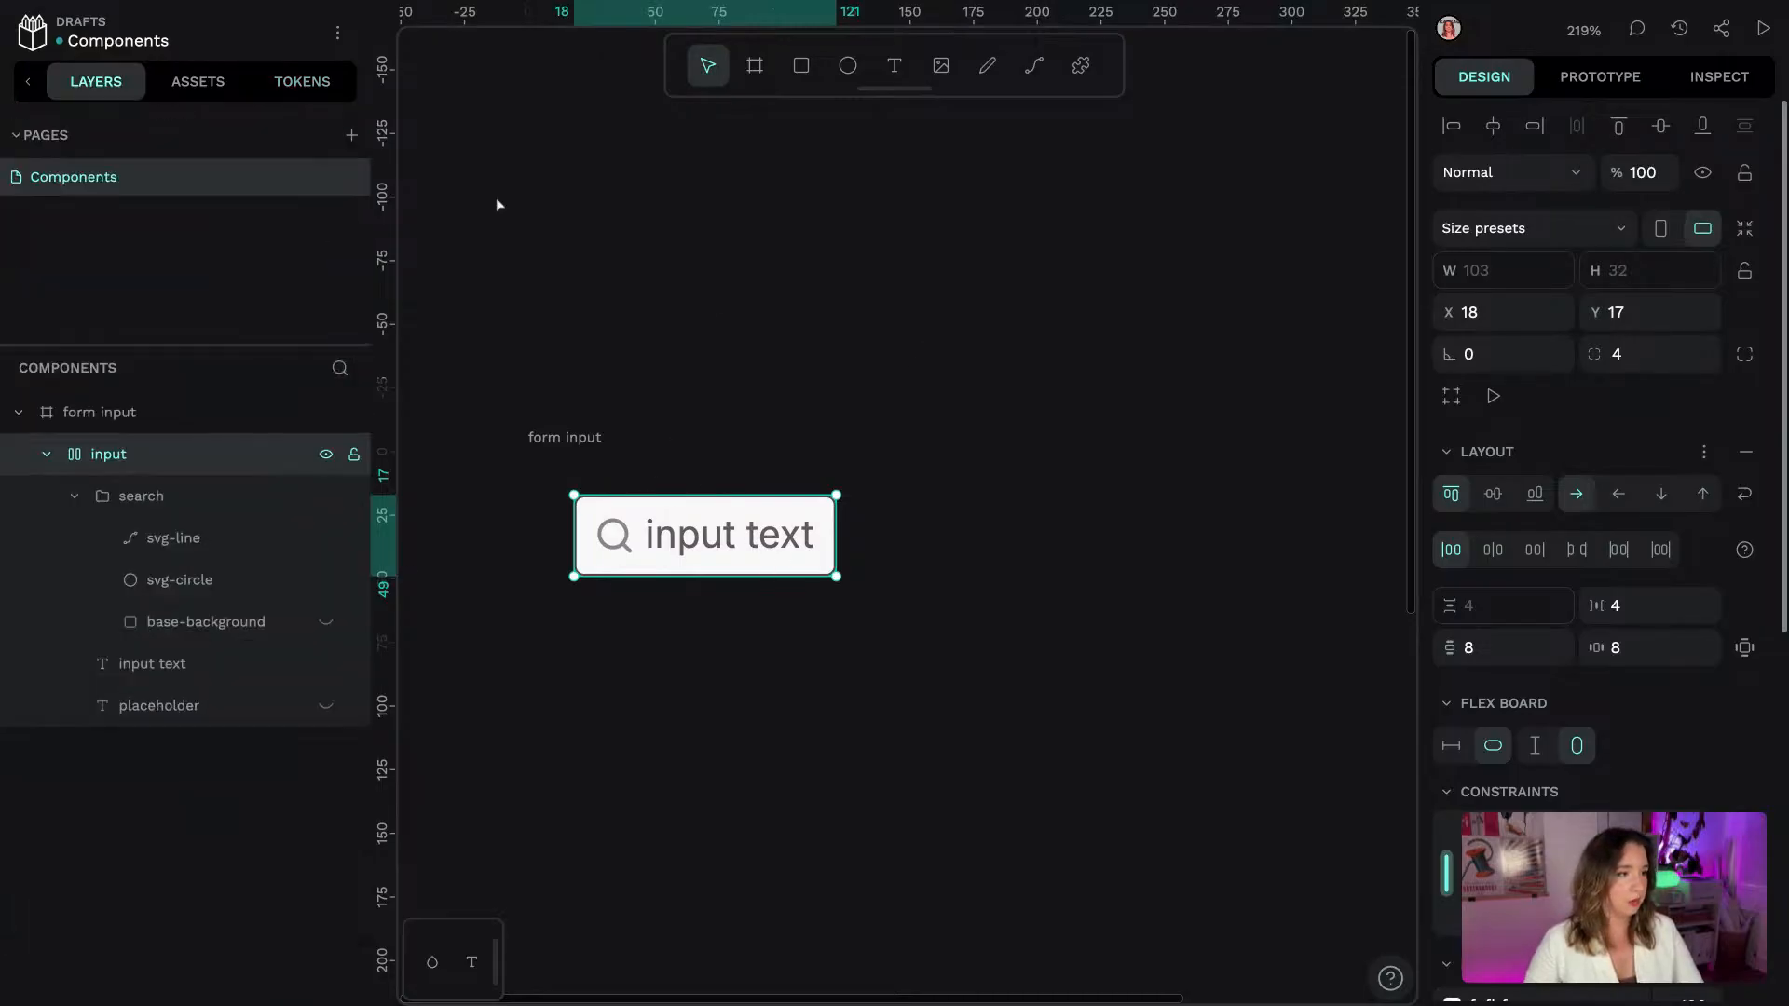
pyautogui.rightClick(152, 457)
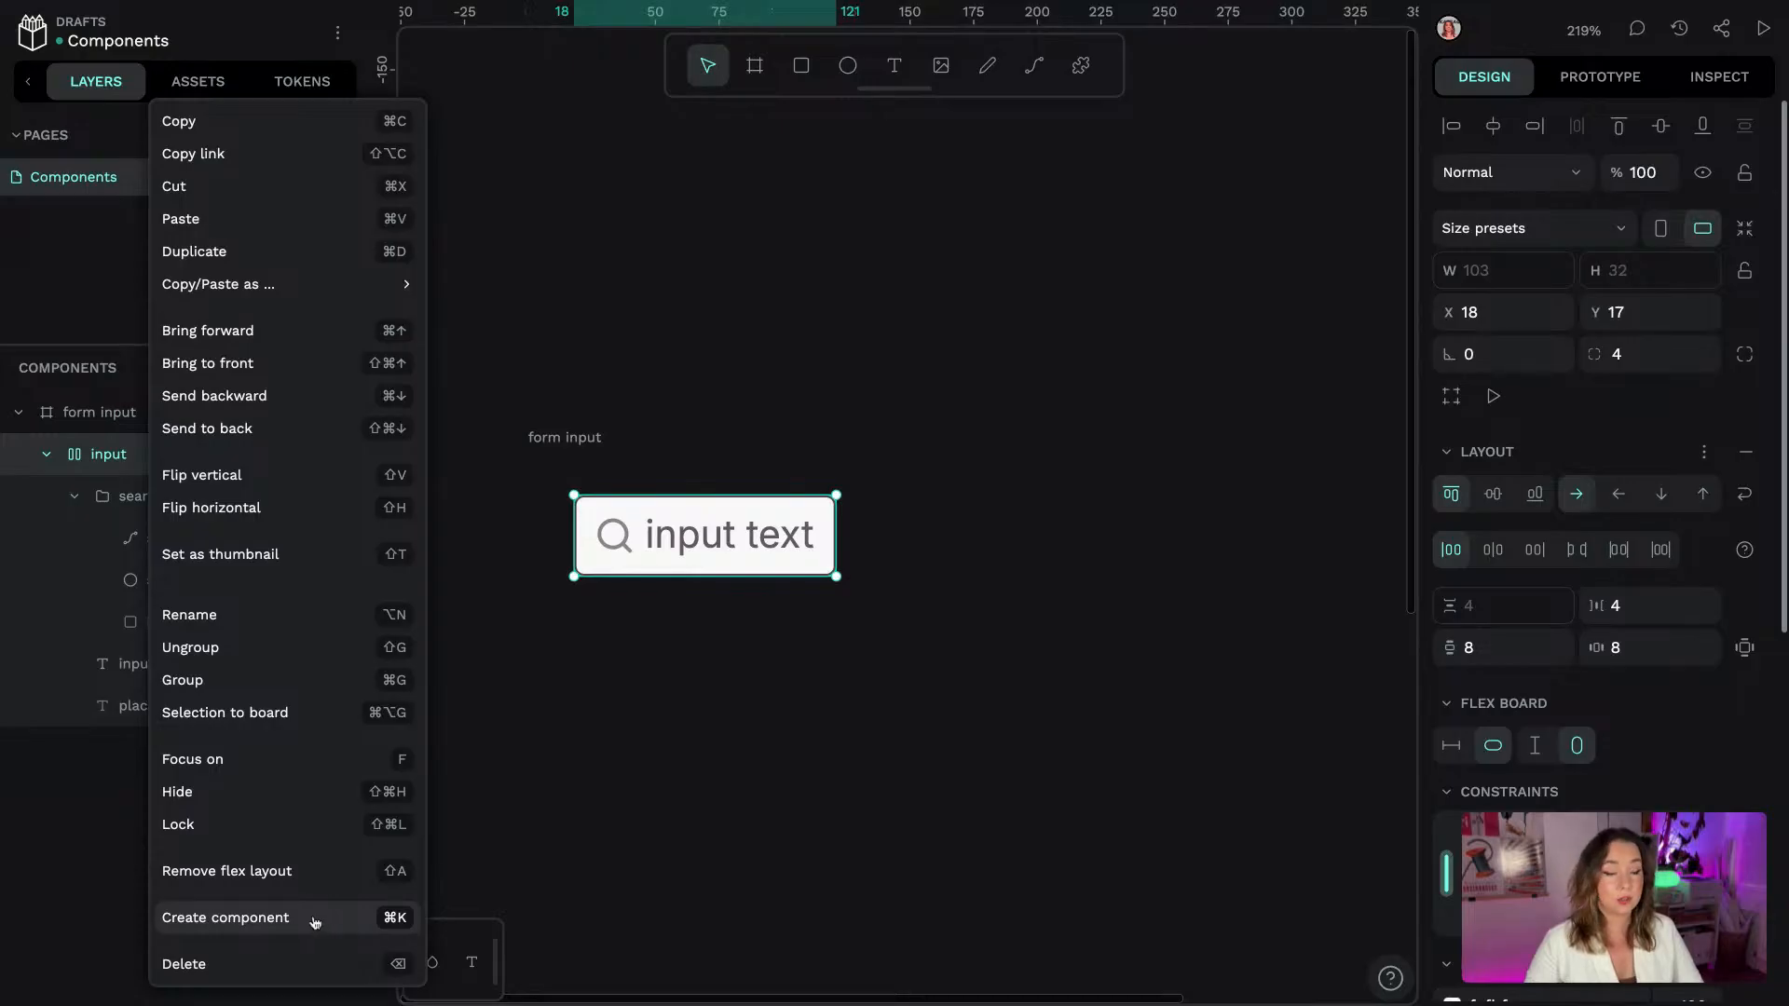
pyautogui.click(285, 920)
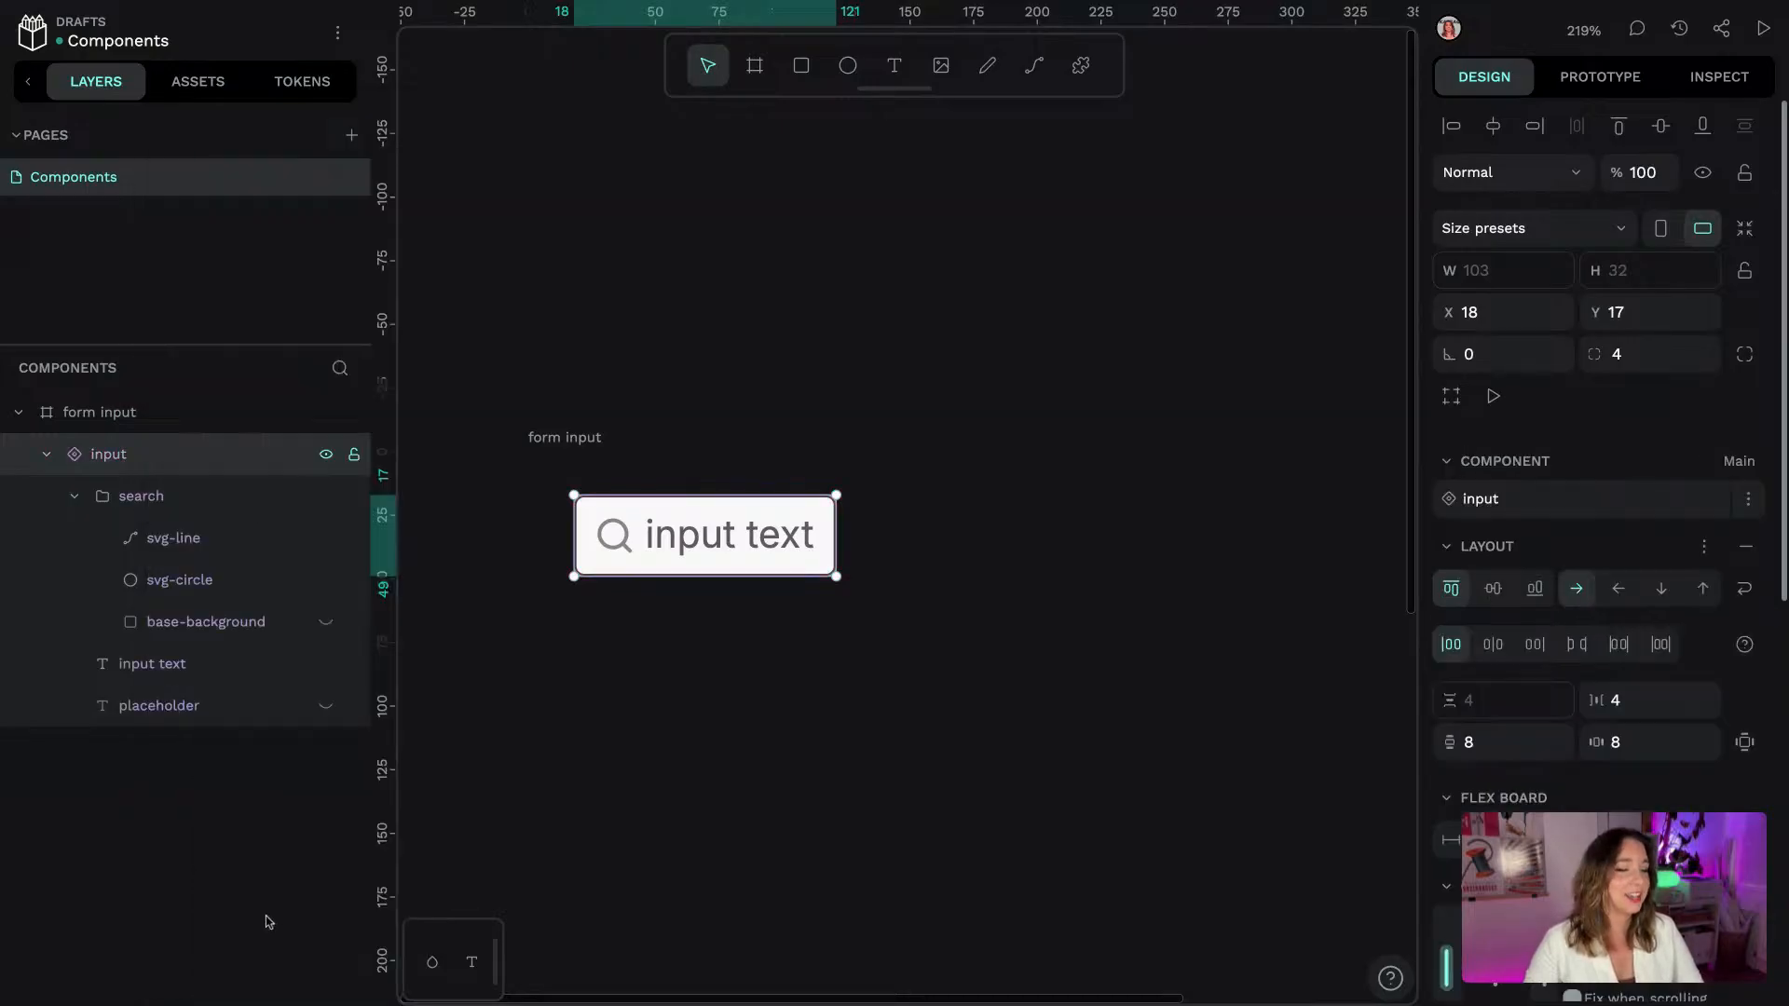
pyautogui.click(46, 454)
# Shrink the form input board around the input component to about 138 × 70
pyautogui.click(839, 374)
pyautogui.click(550, 443)
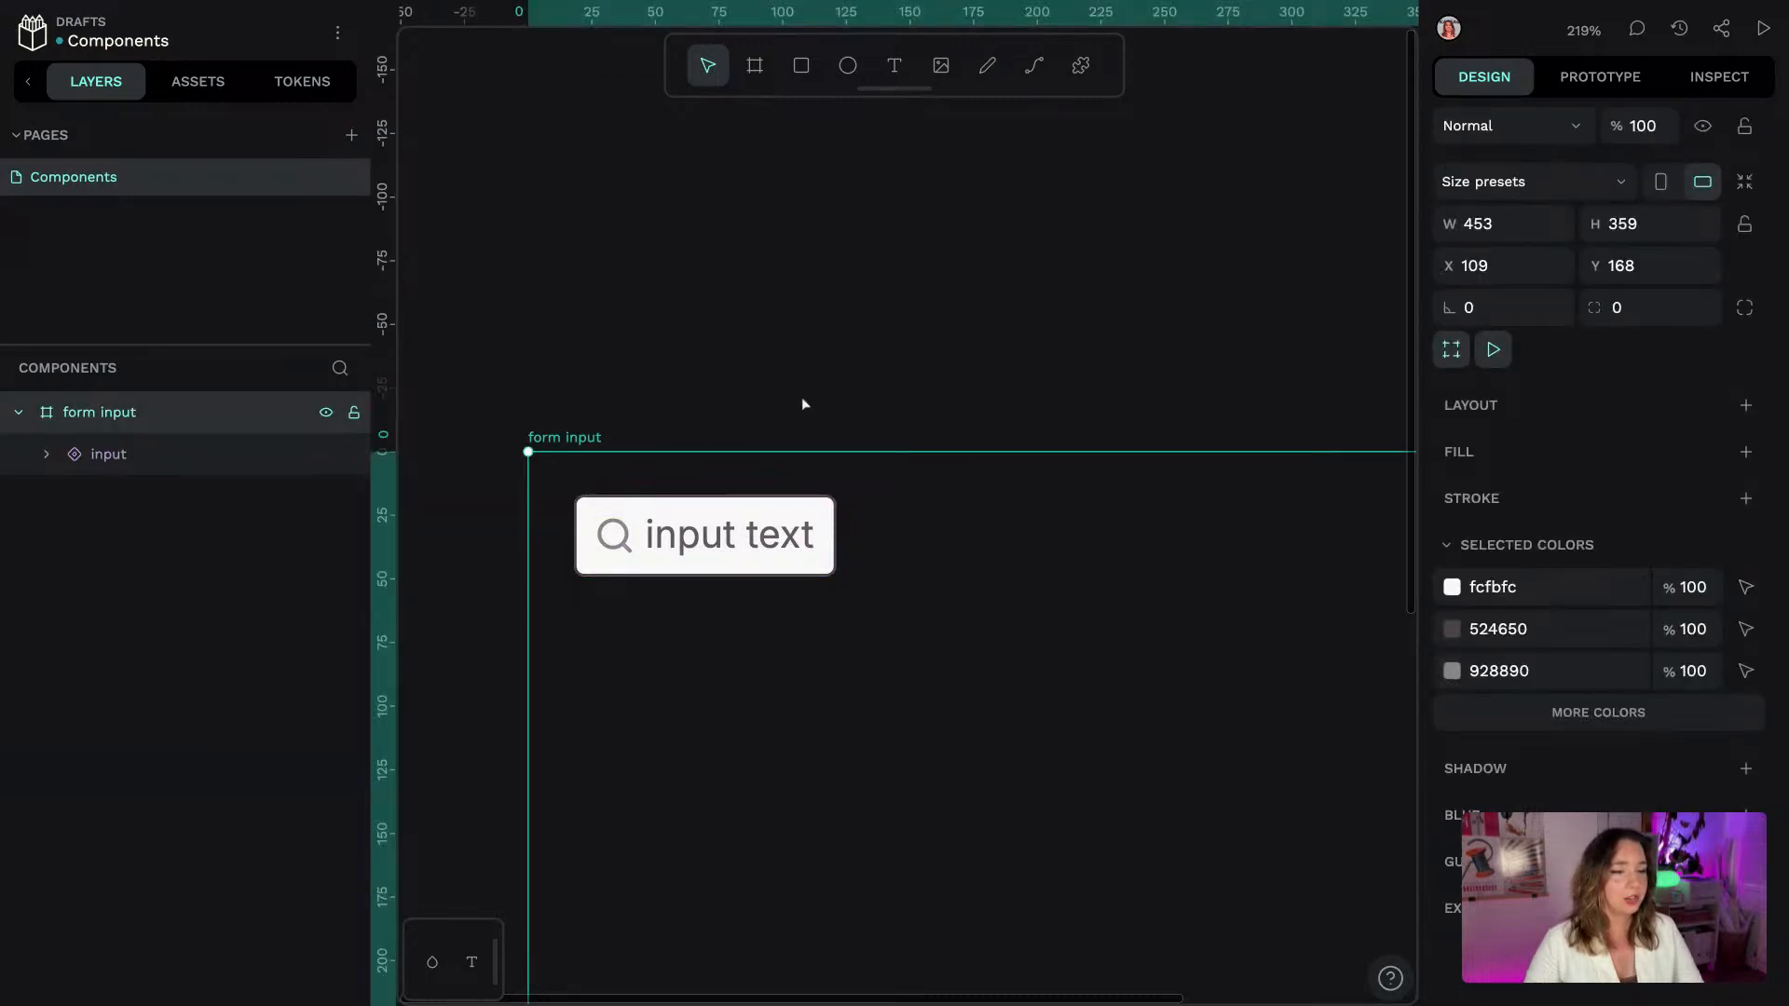
pyautogui.scroll(-4, 801, 397)
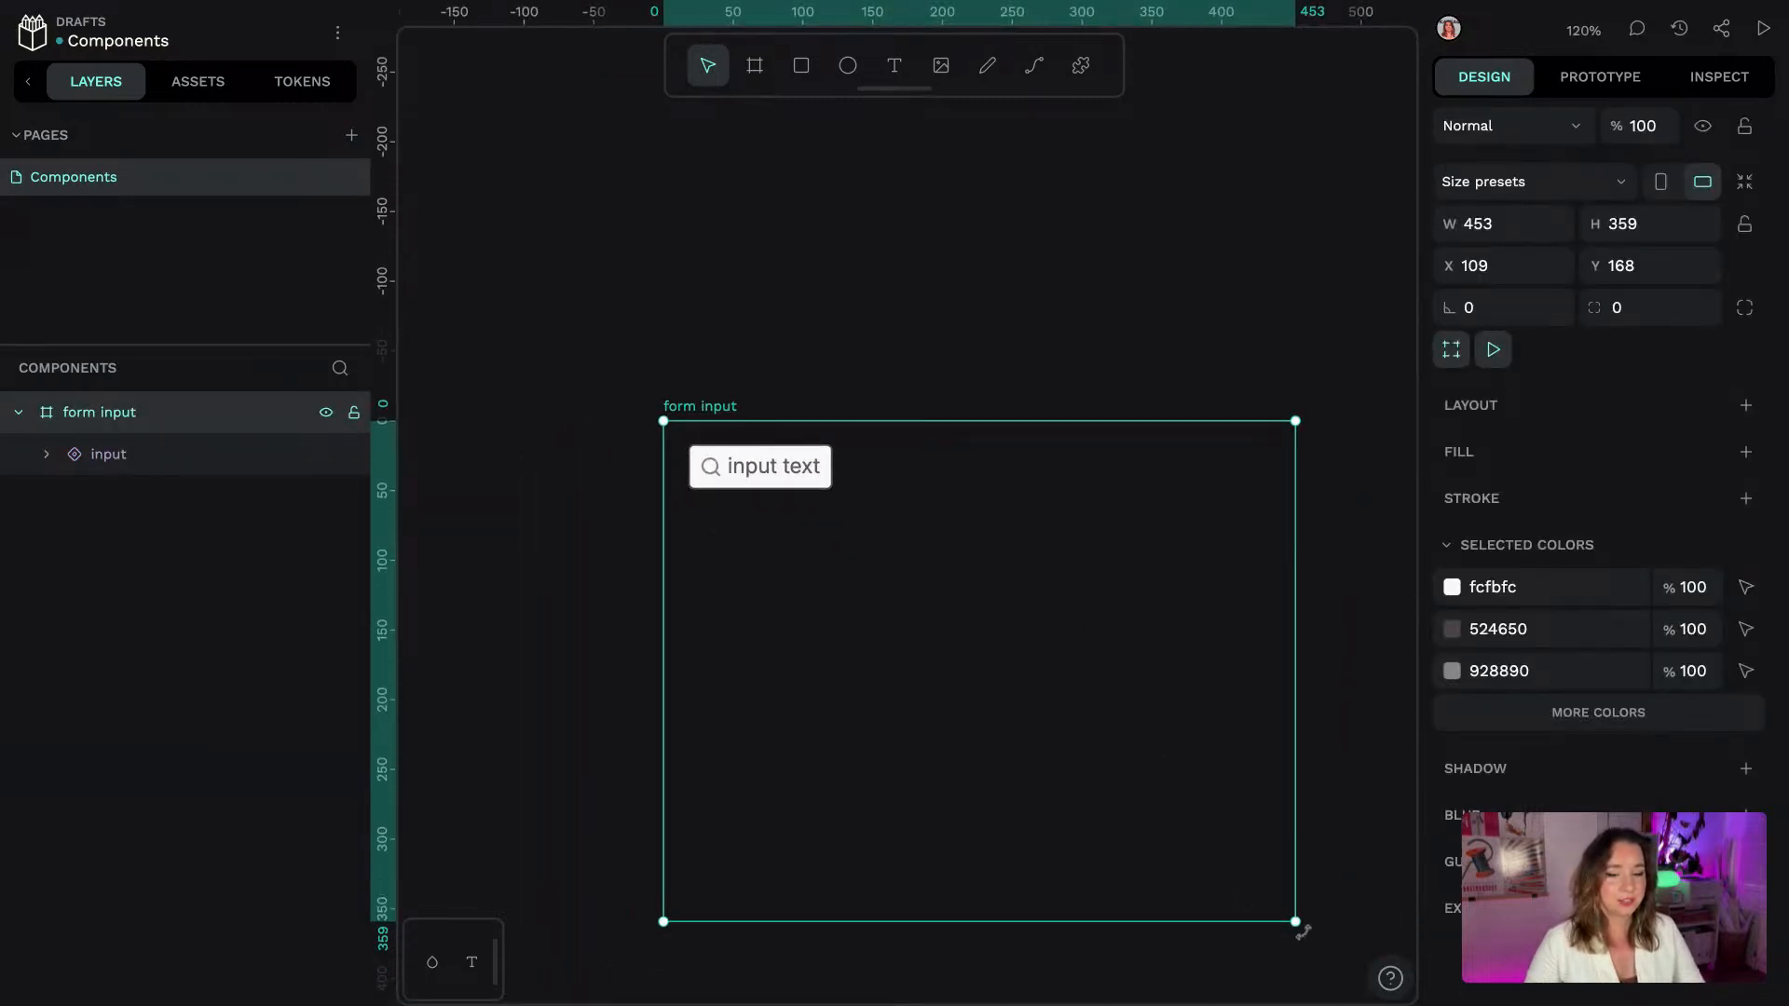
pyautogui.moveTo(1302, 927)
pyautogui.mouseDown()
pyautogui.moveTo(991, 568)
pyautogui.moveTo(855, 518)
pyautogui.mouseUp()
pyautogui.hotkey('ctrl', 'z')
pyautogui.click(1005, 544)
# Duplicate the form input board and expand the copy's layer to show its nested input
pyautogui.click(710, 406)
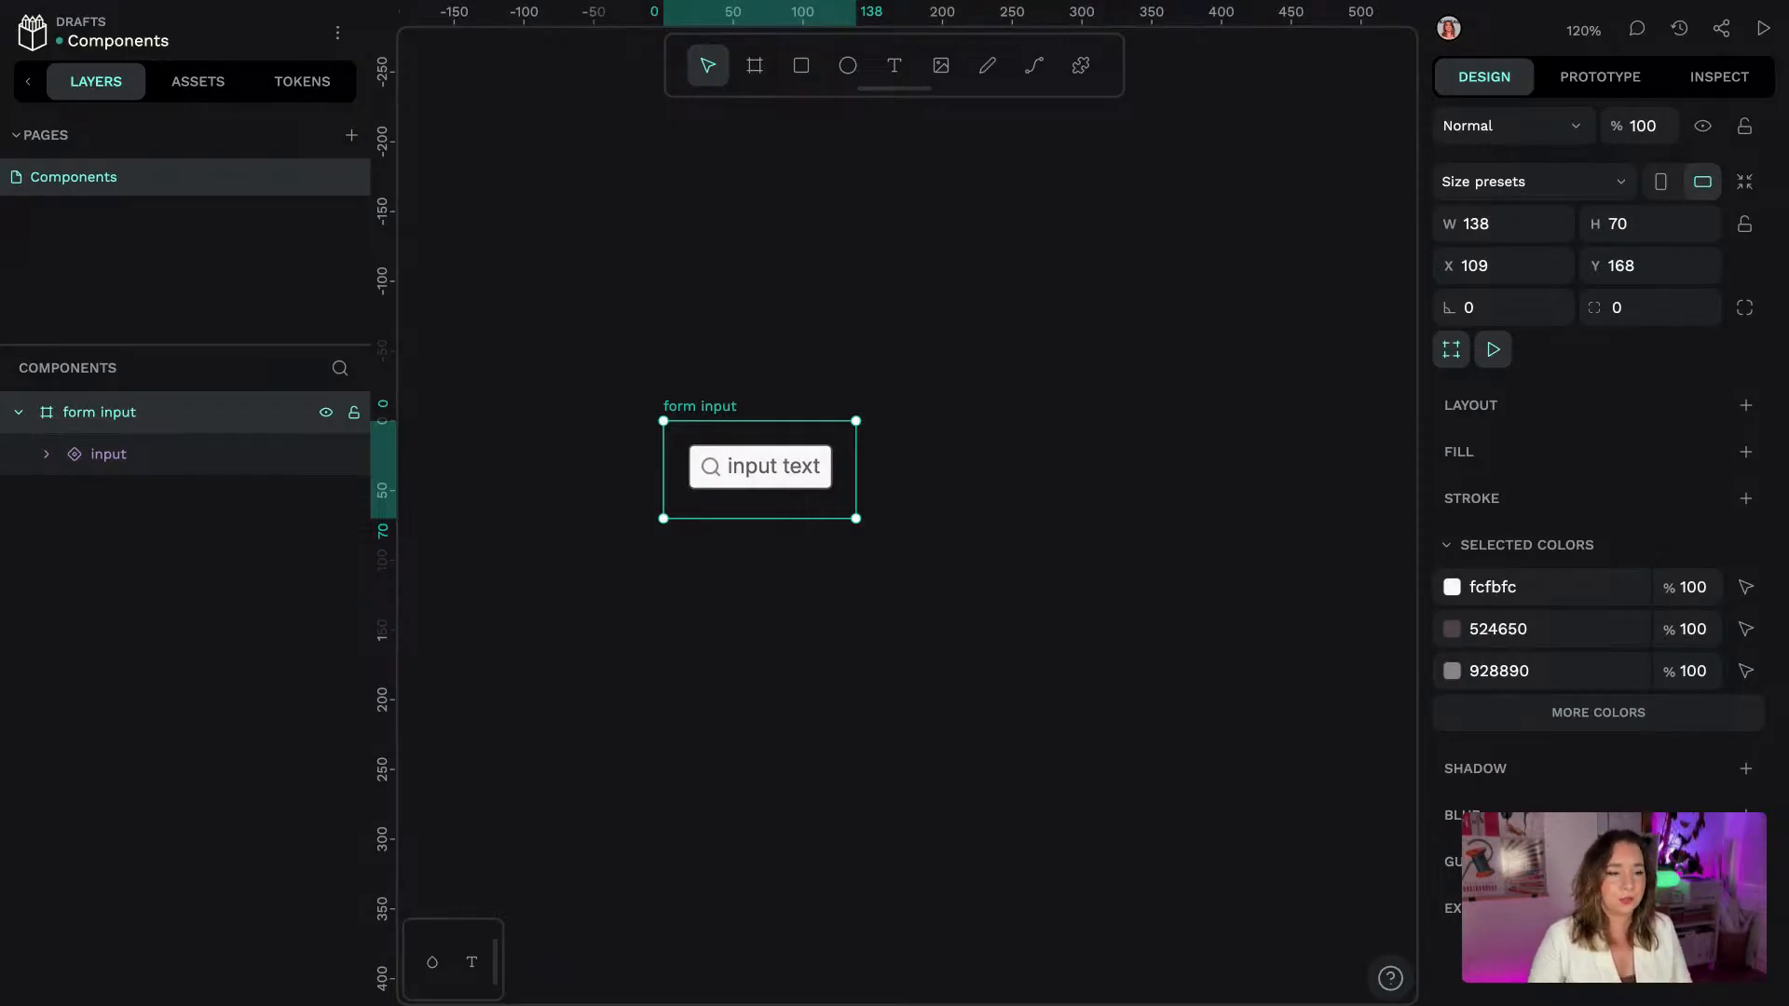
pyautogui.hotkey('ctrl', 'd')
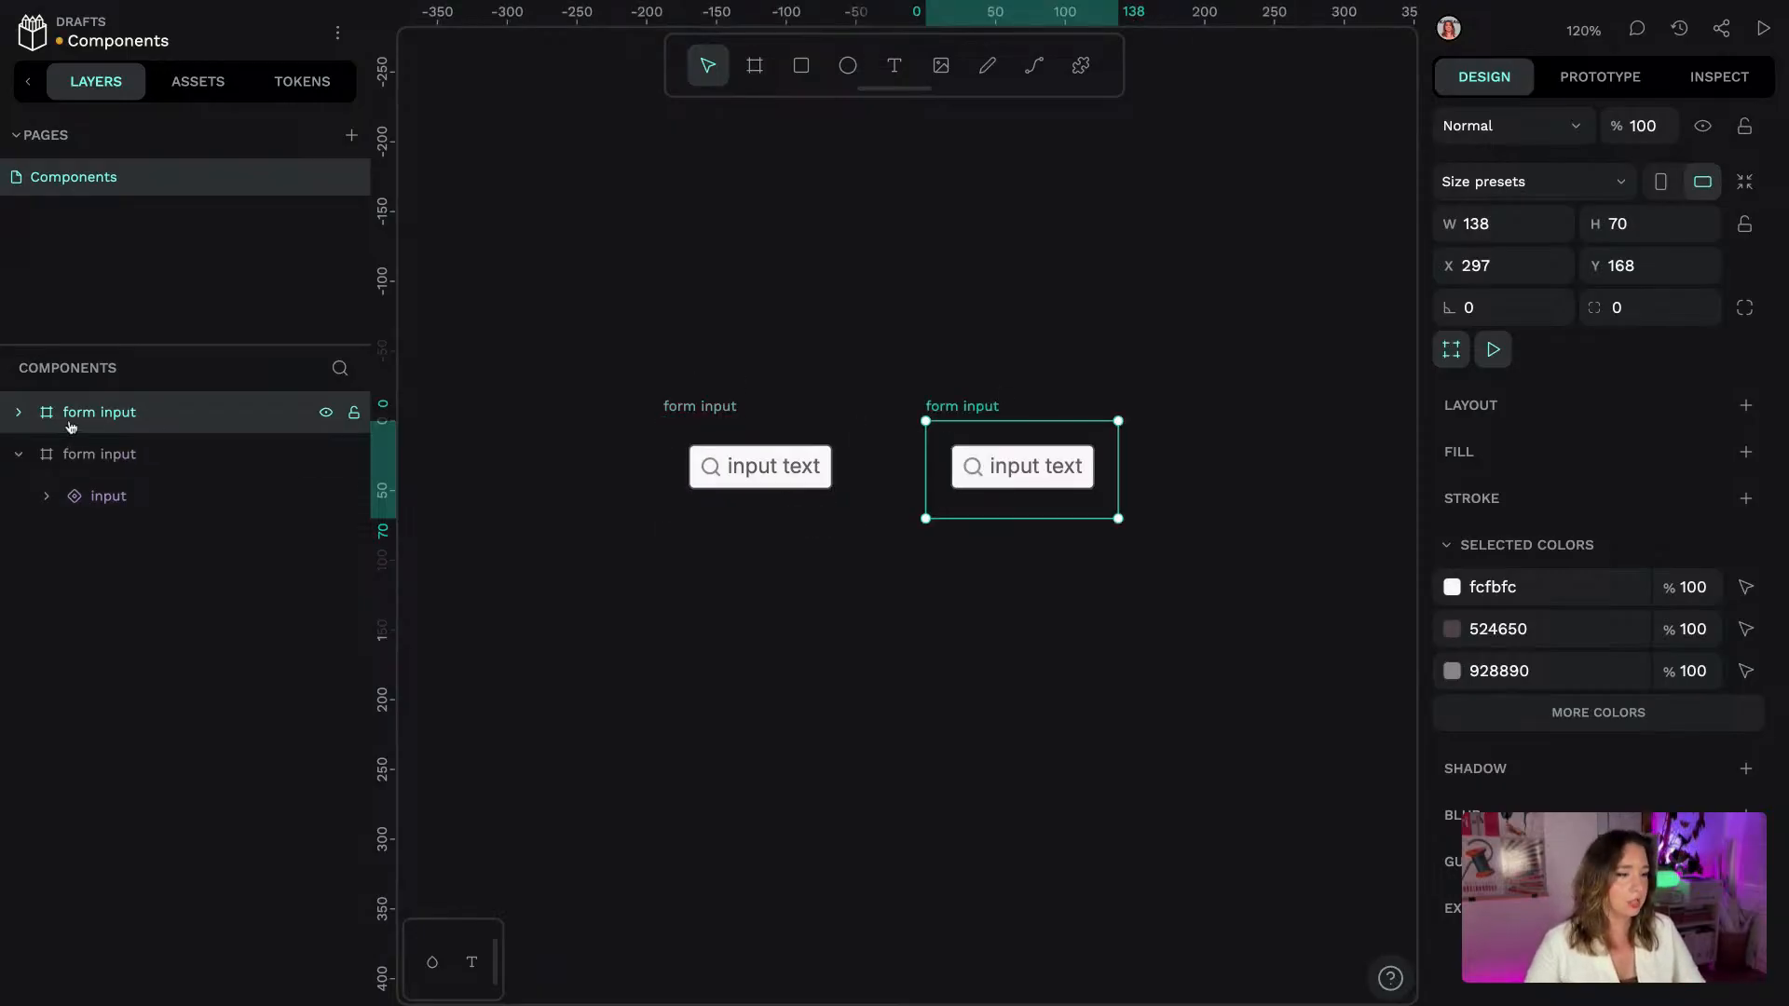
pyautogui.doubleClick(151, 419)
pyautogui.click(20, 415)
pyautogui.click(112, 454)
pyautogui.rightClick(121, 454)
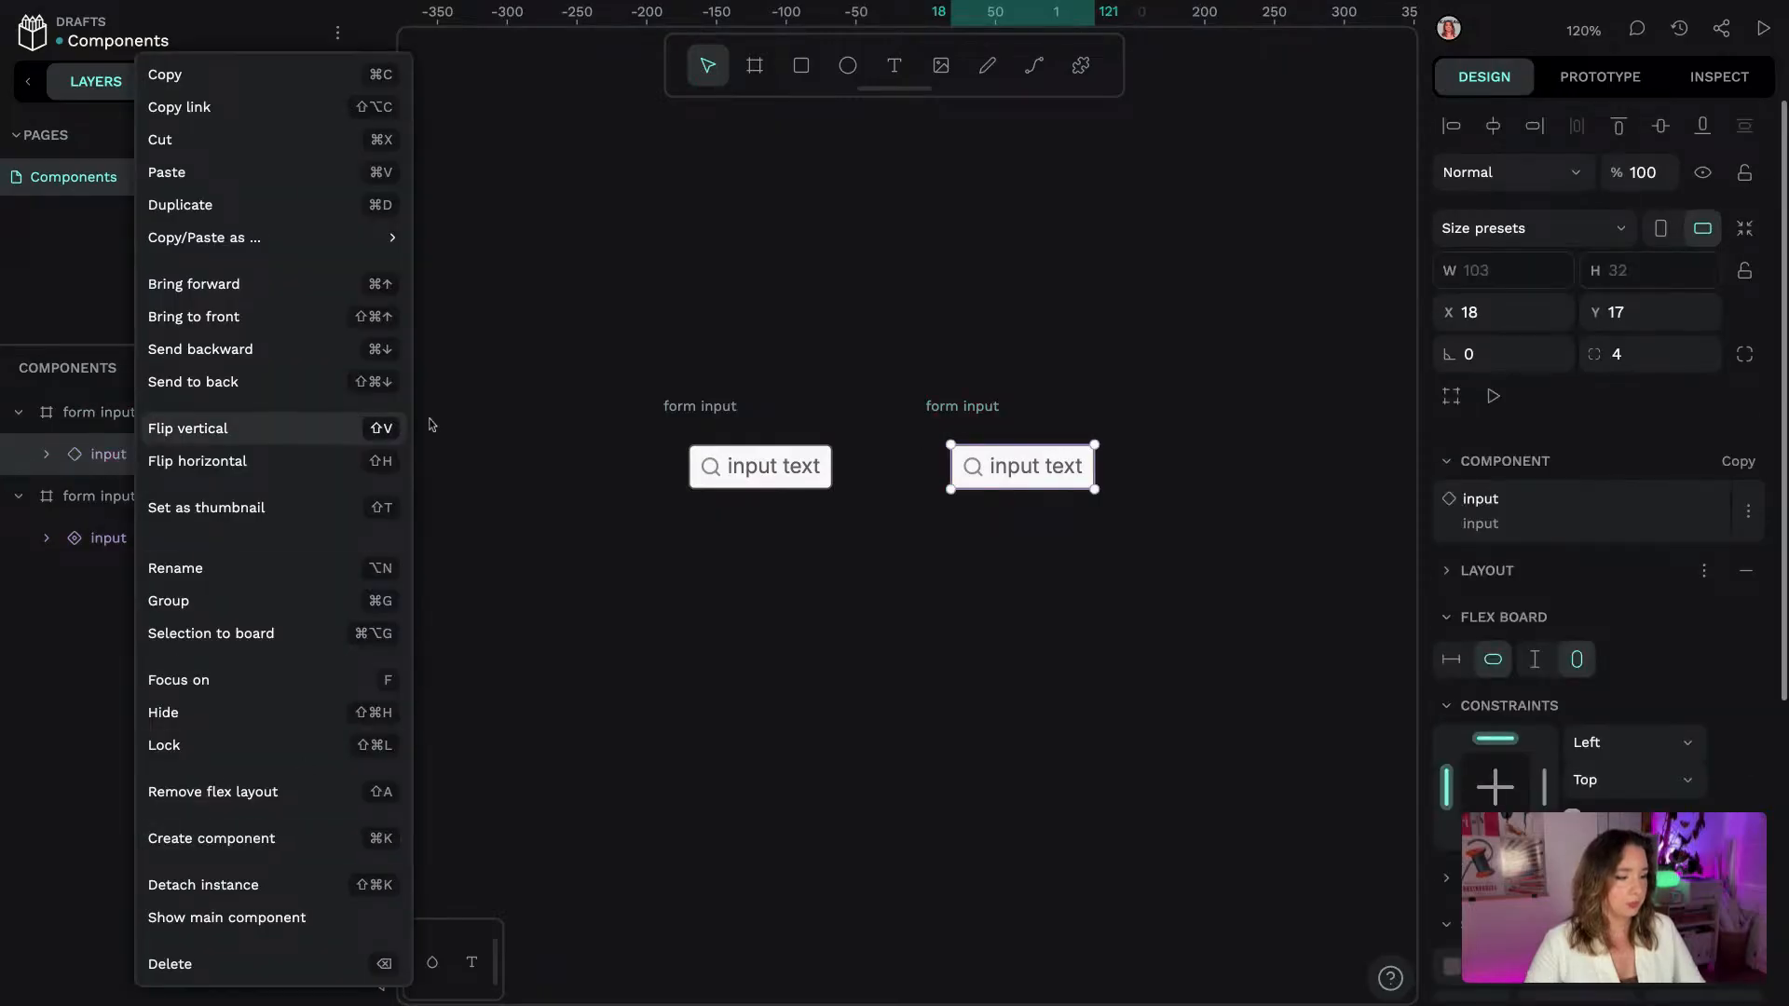
pyautogui.click(464, 483)
pyautogui.click(121, 417)
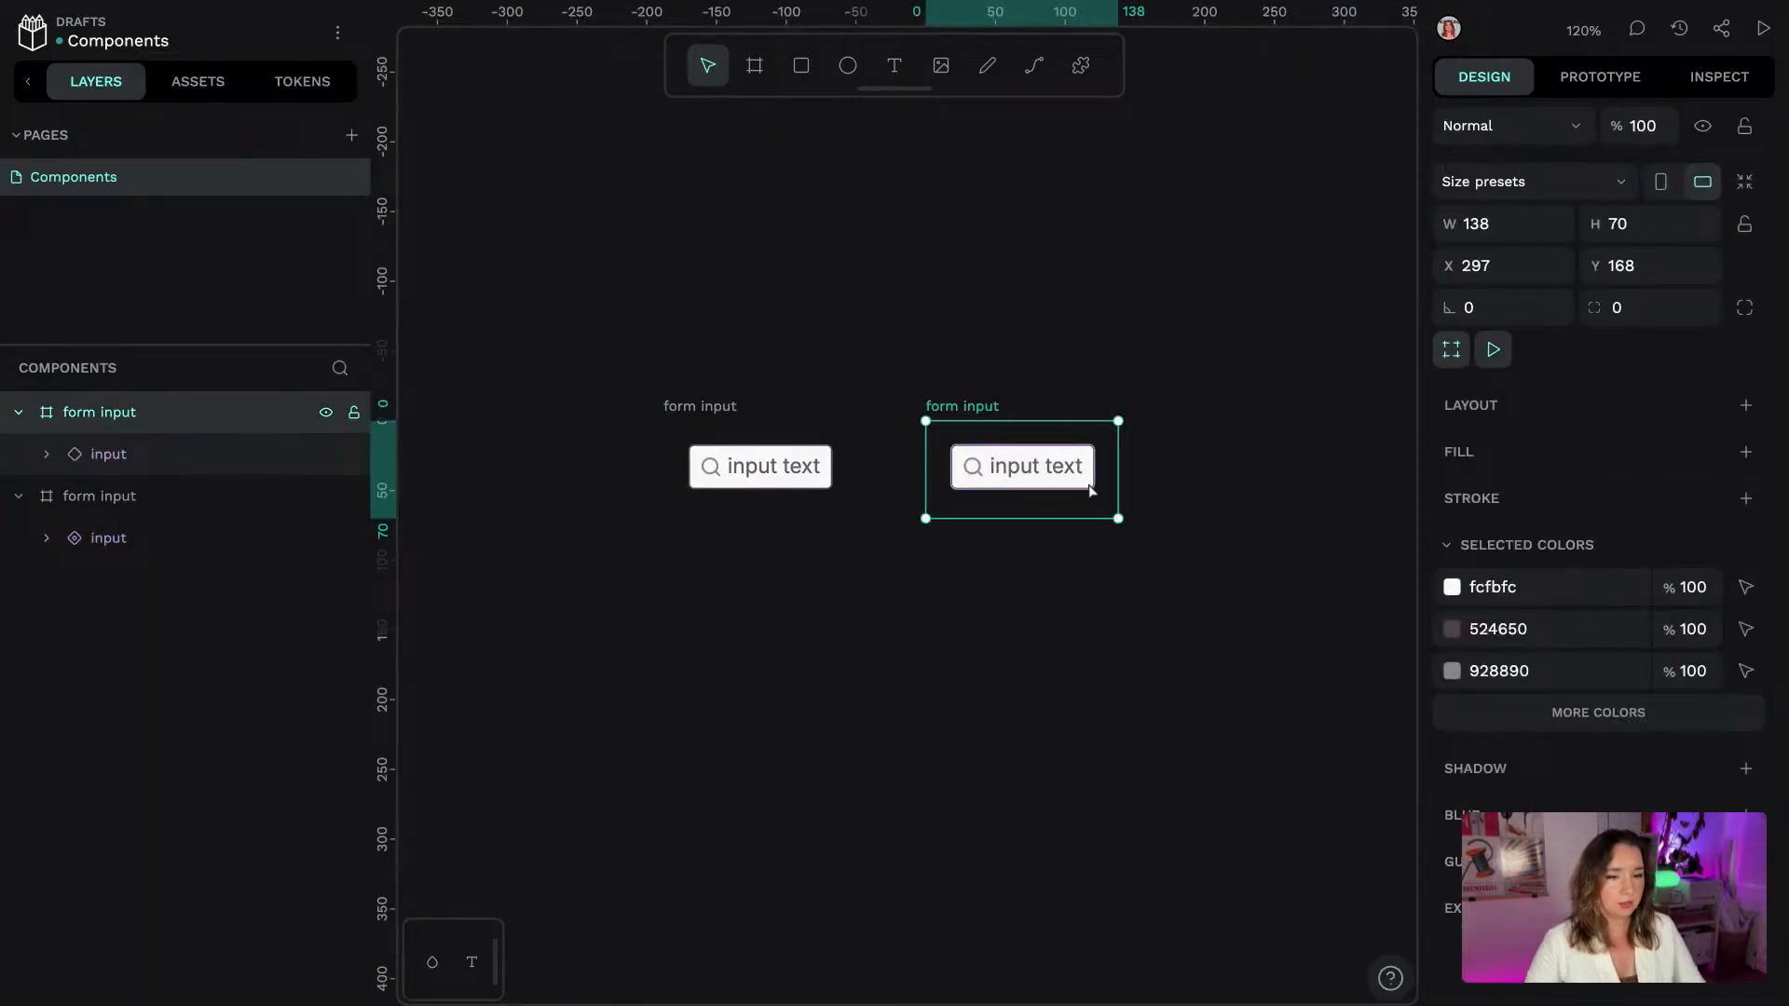
pyautogui.click(1089, 488)
pyautogui.click(967, 411)
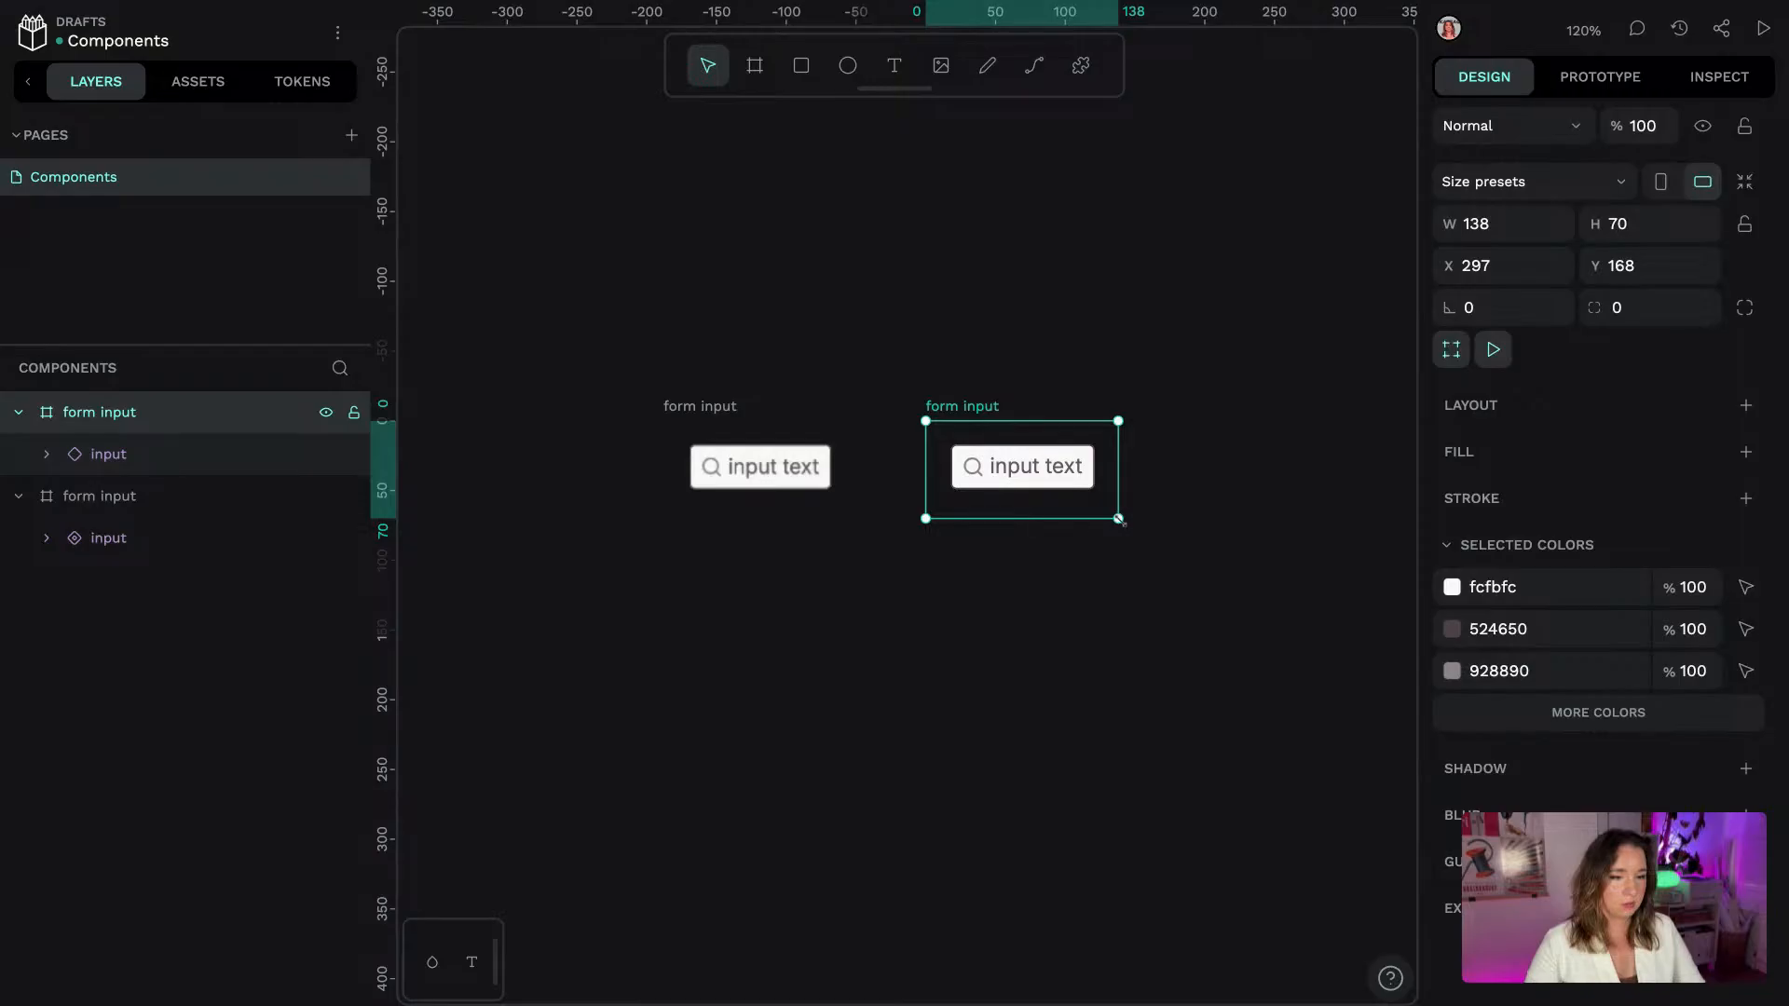
# Enlarge the duplicated form input board to about 193 × 144 and move its input down to about X 18, Y 88
pyautogui.moveTo(1118, 518); pyautogui.dragTo(1196, 621)
pyautogui.click(1172, 307)
pyautogui.moveTo(1038, 454); pyautogui.dragTo(1051, 467)
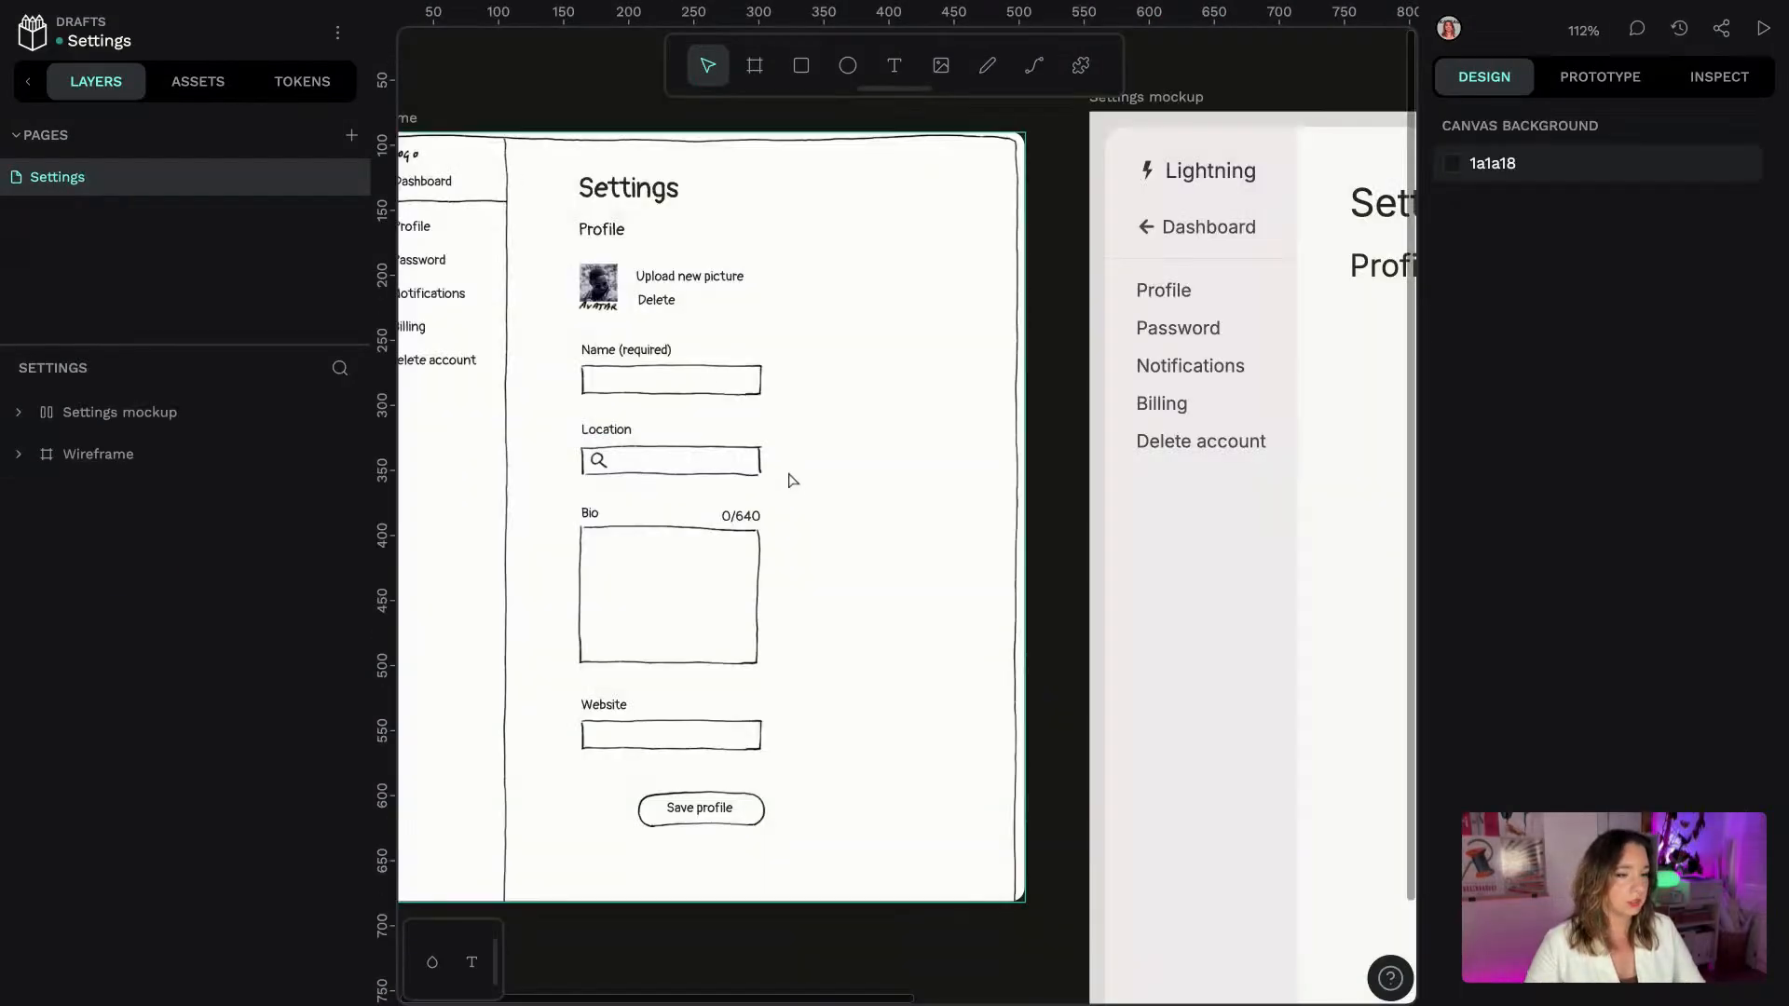
pyautogui.scroll(2, 787, 476)
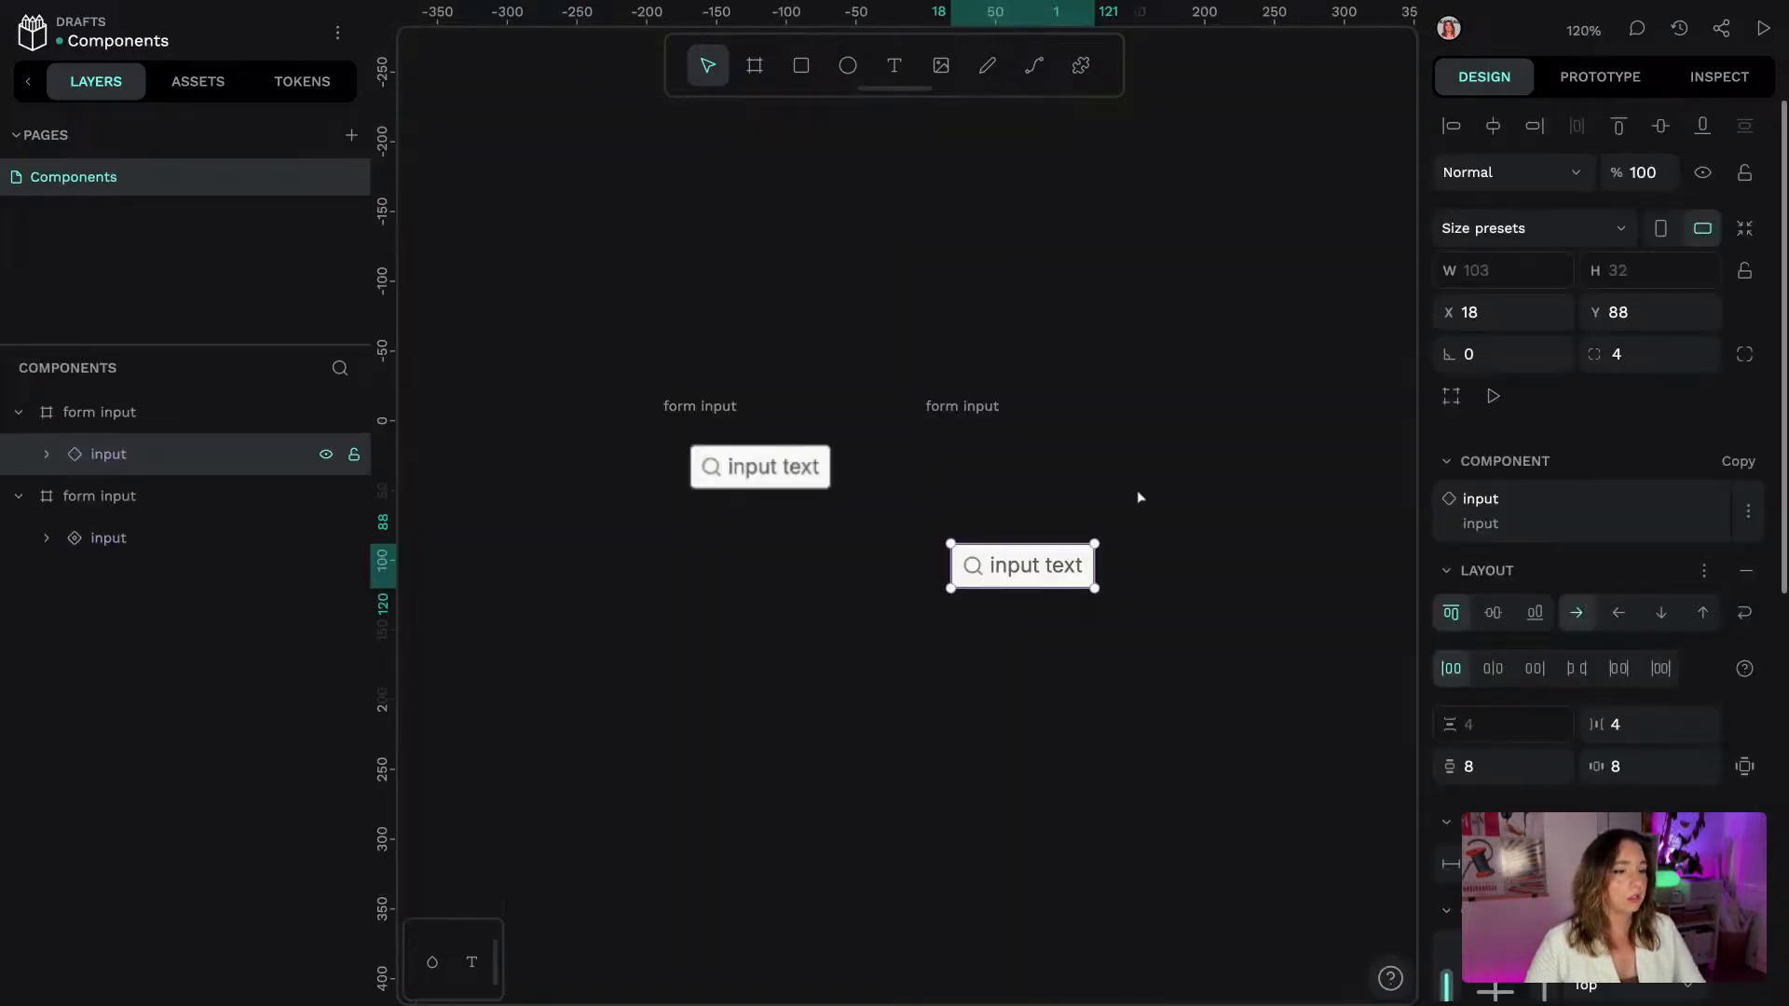
# Add a text layer reading "Label text" above the input in the enlarged form input board, at about X 41, Y 49
pyautogui.click(1153, 438)
pyautogui.click(976, 418)
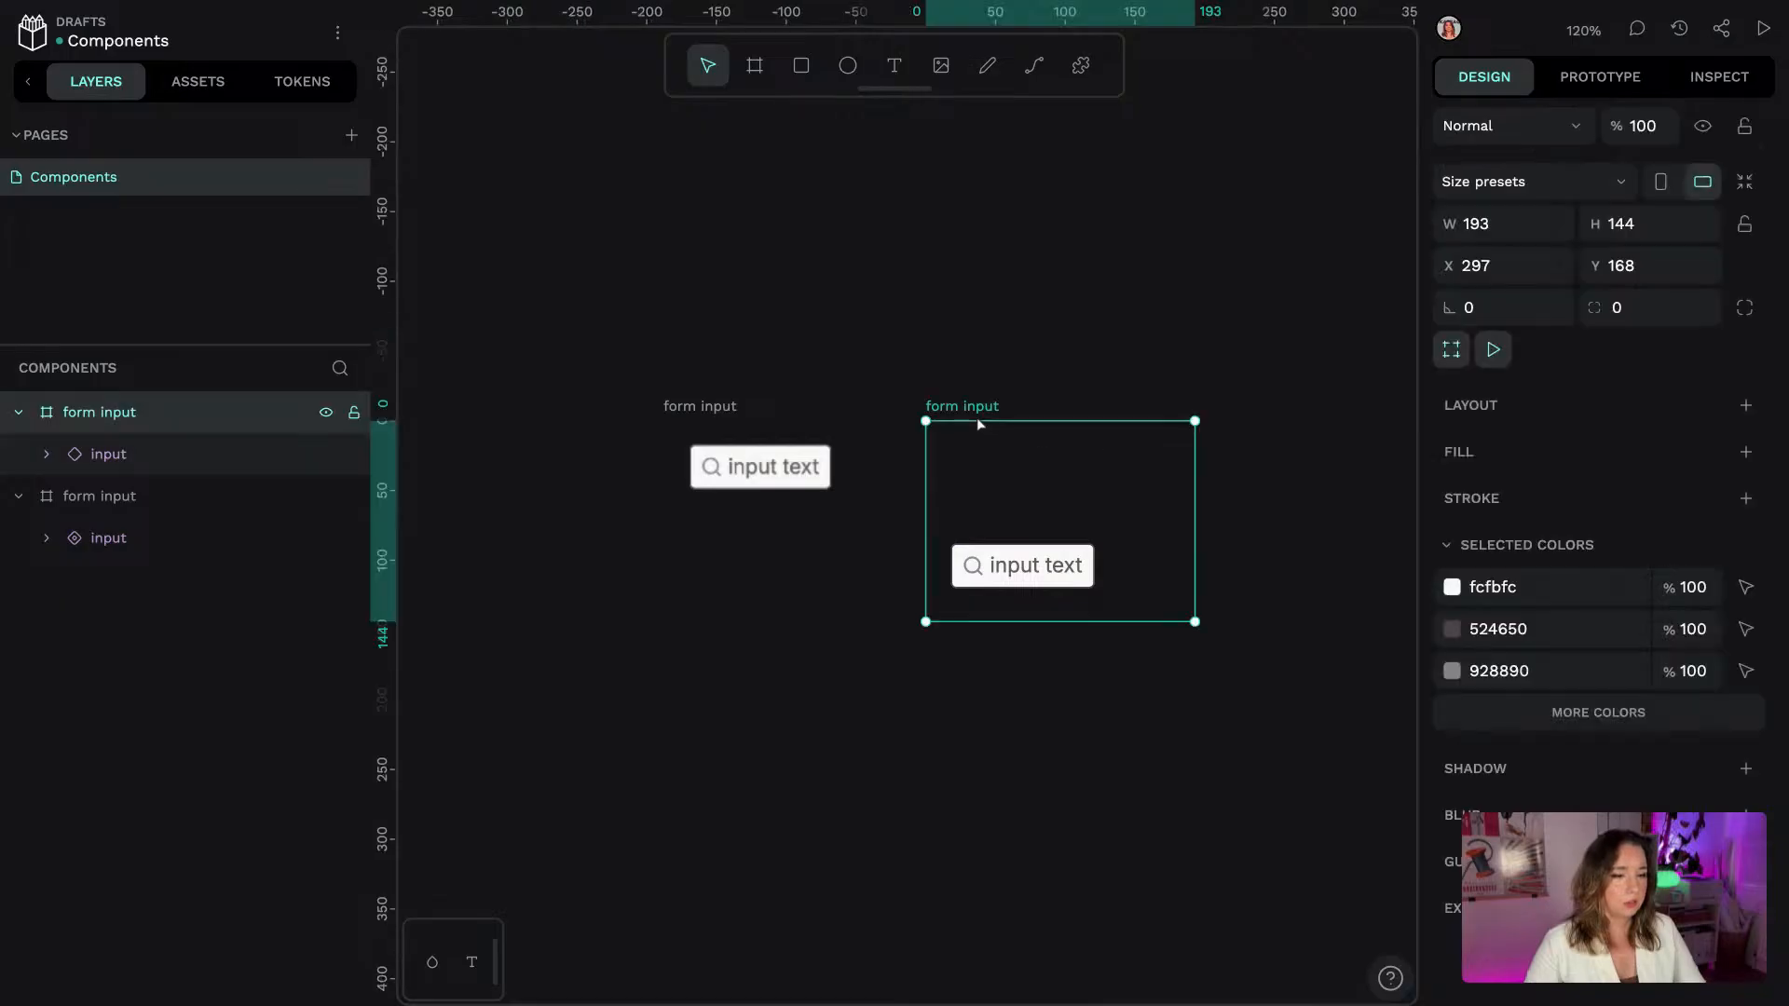
pyautogui.click(880, 71)
pyautogui.click(980, 494)
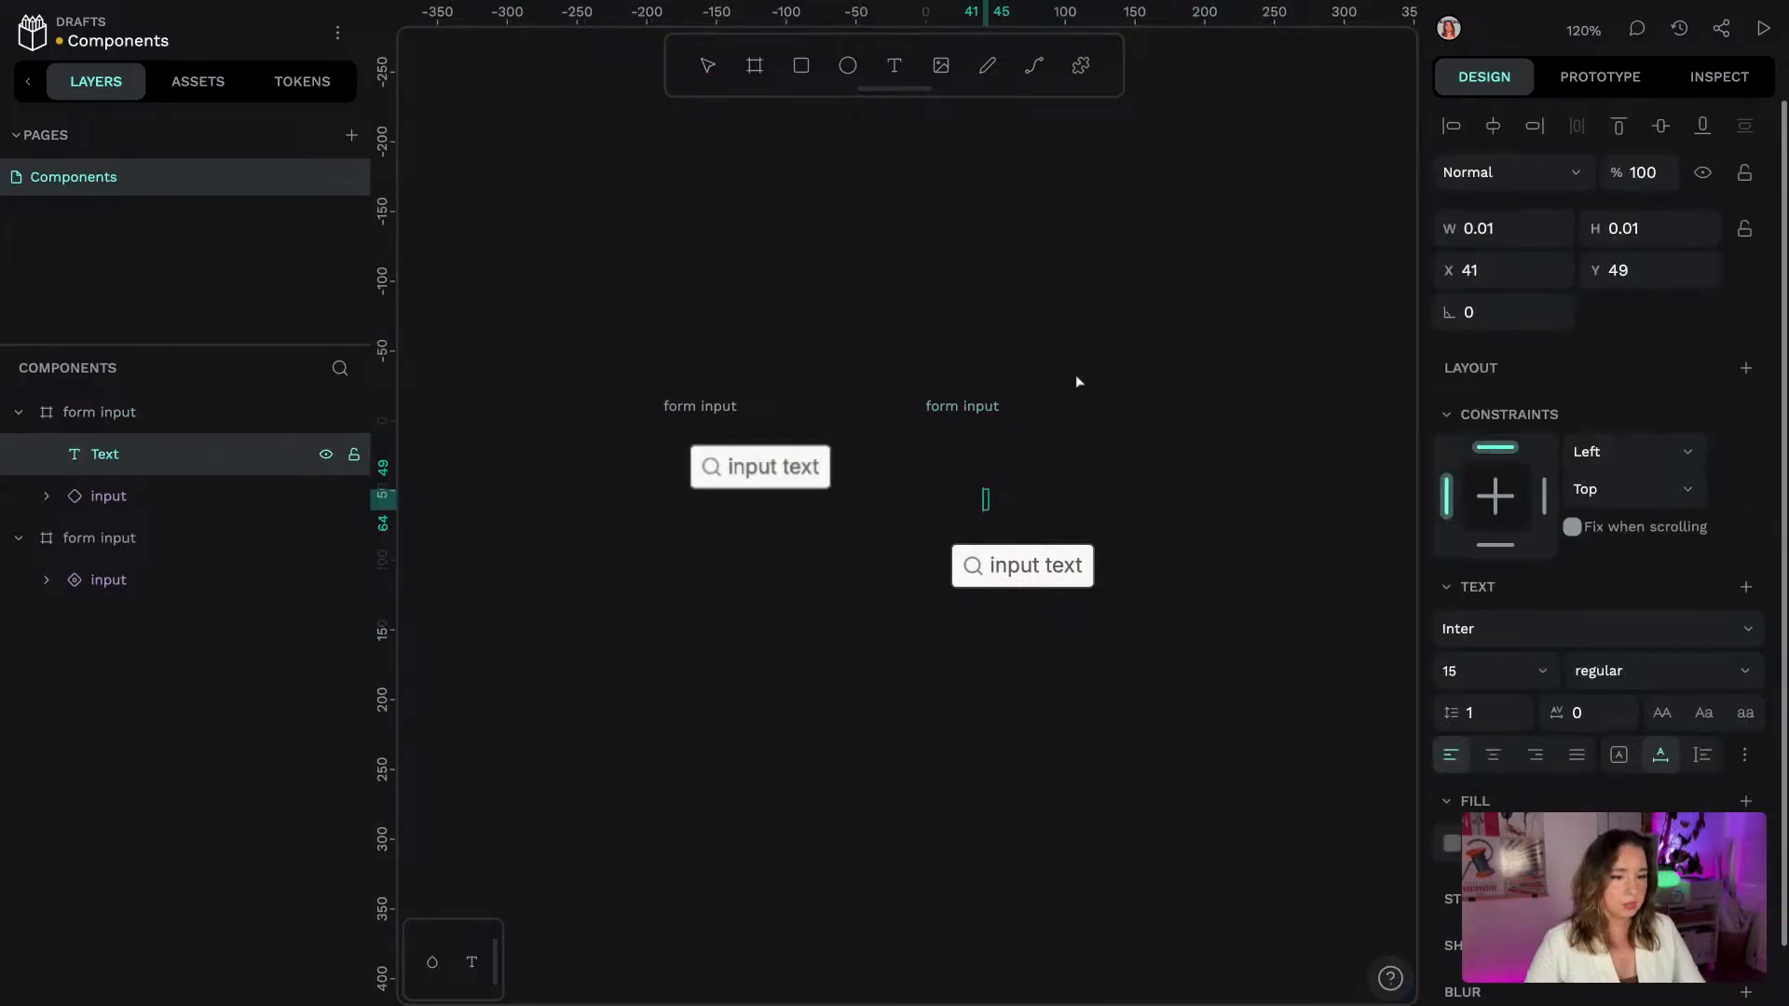
pyautogui.write('Label text')
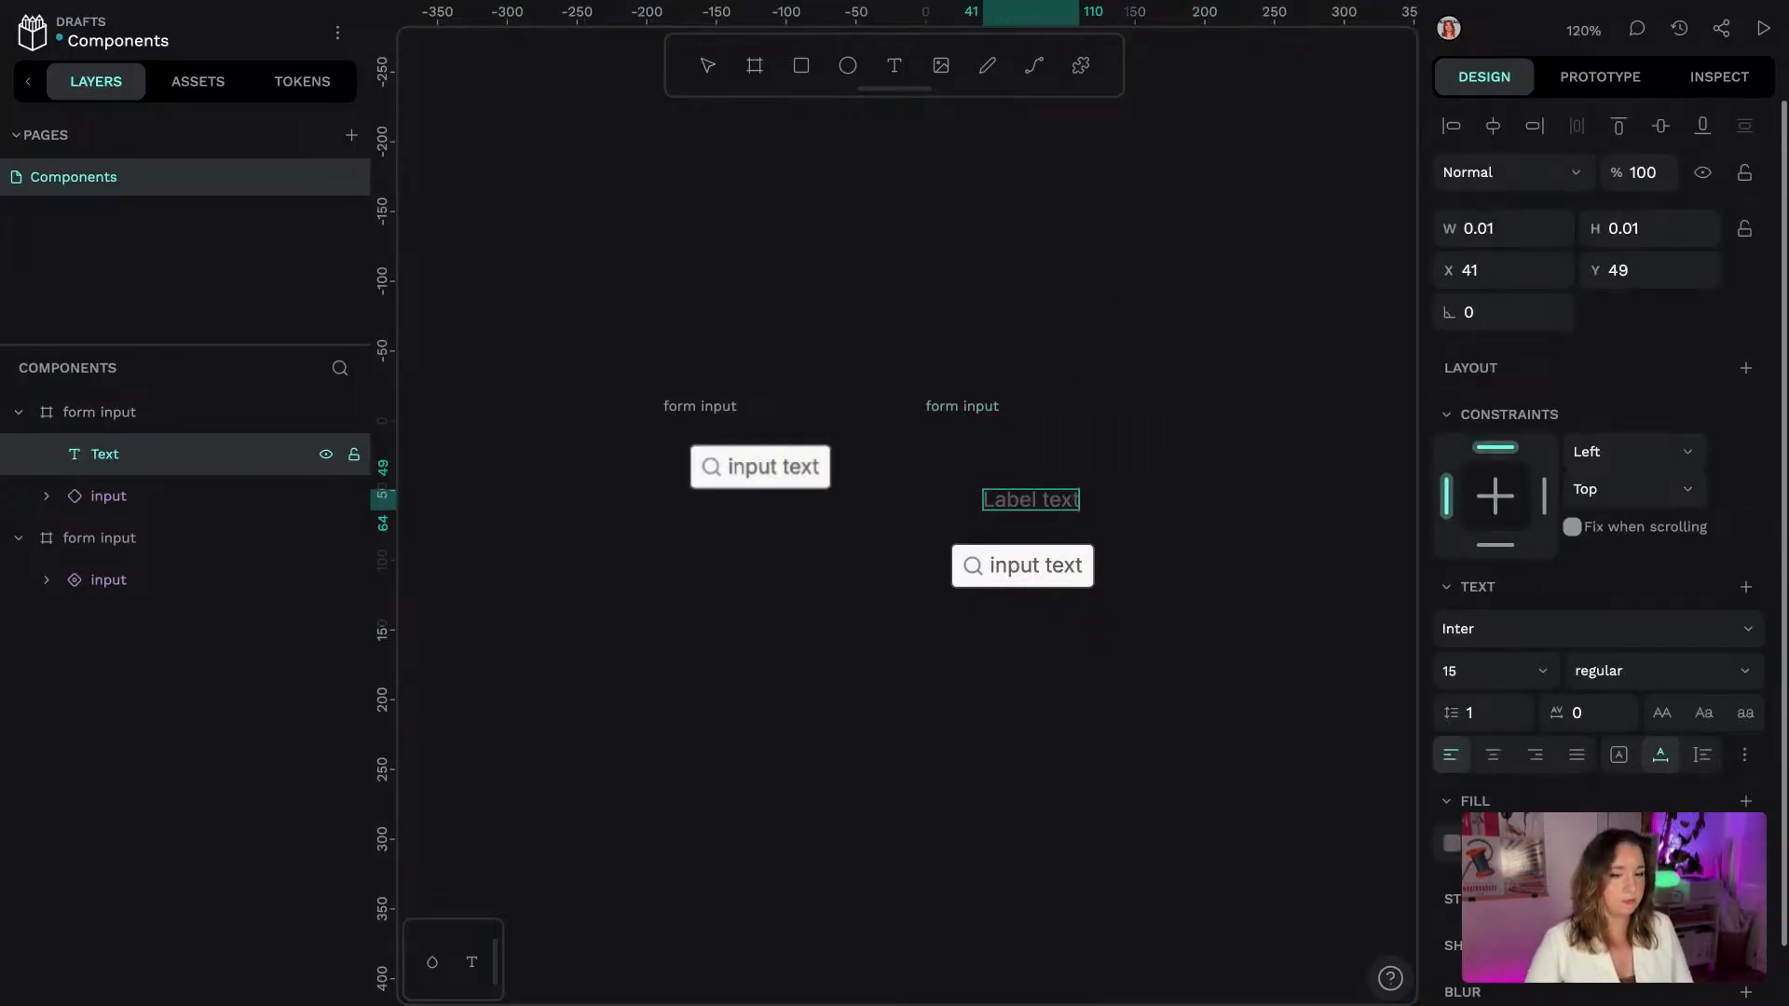
pyautogui.press('Escape')
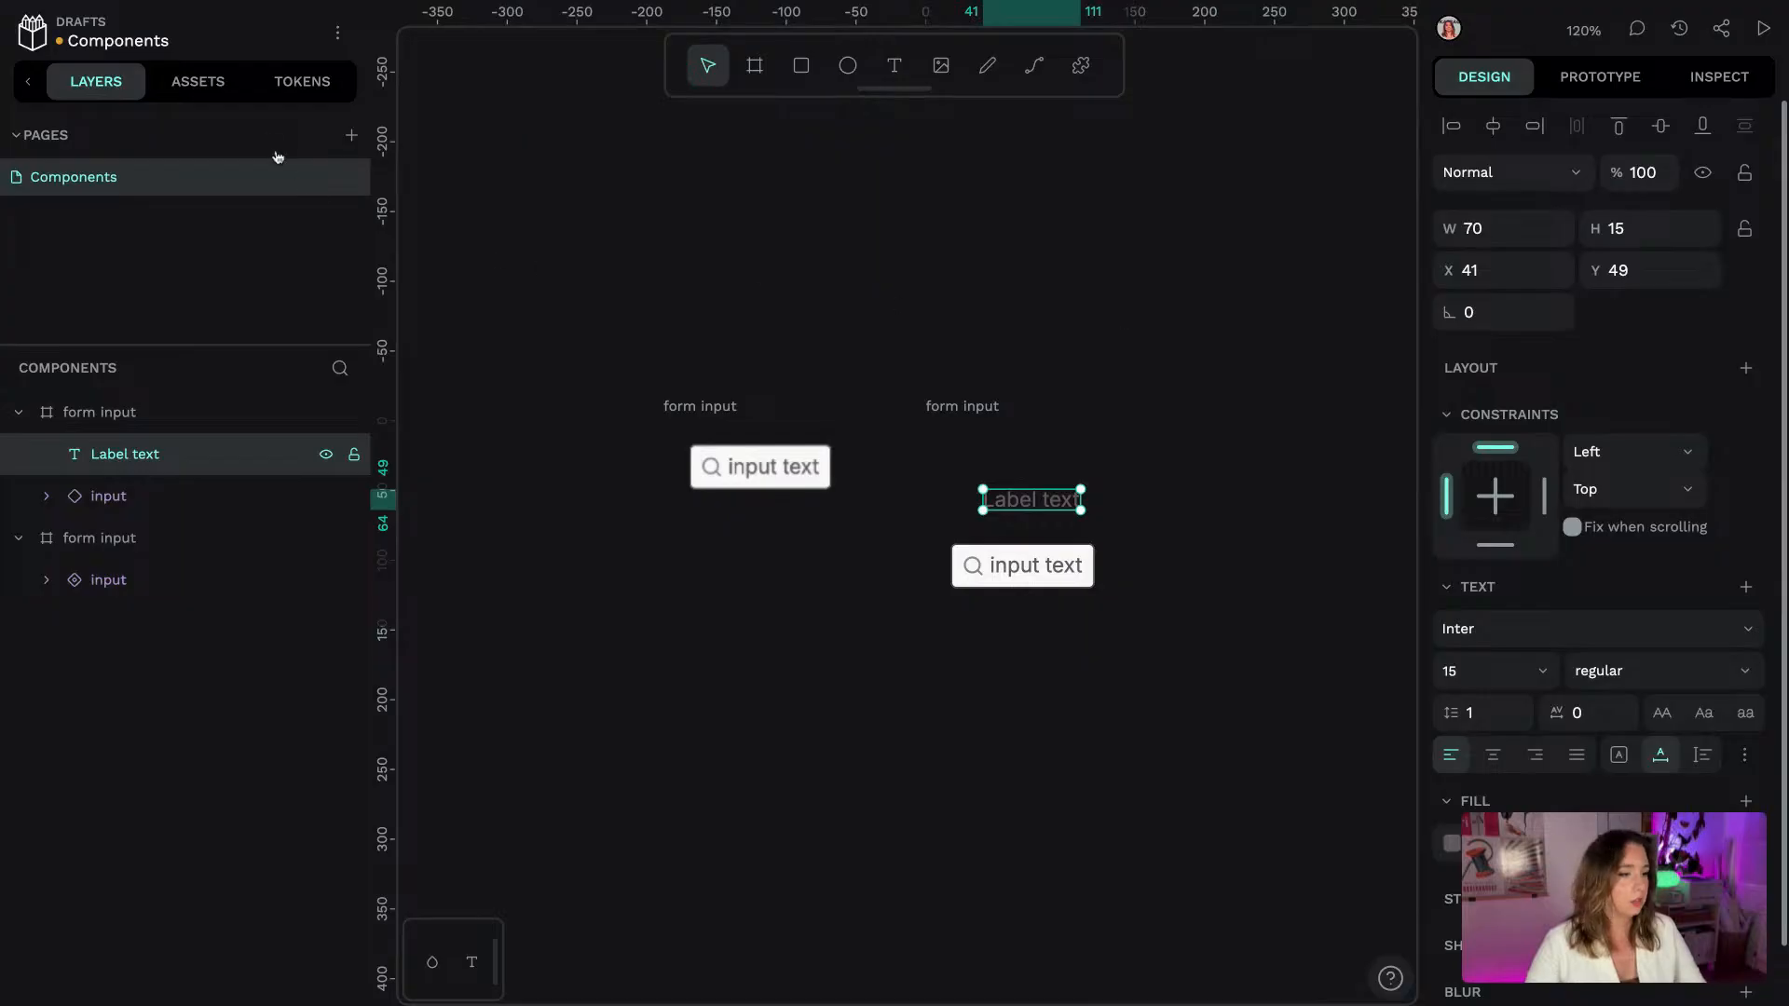
# Apply the layerBase.text color token from the Light - Base set to the label text
pyautogui.click(296, 81)
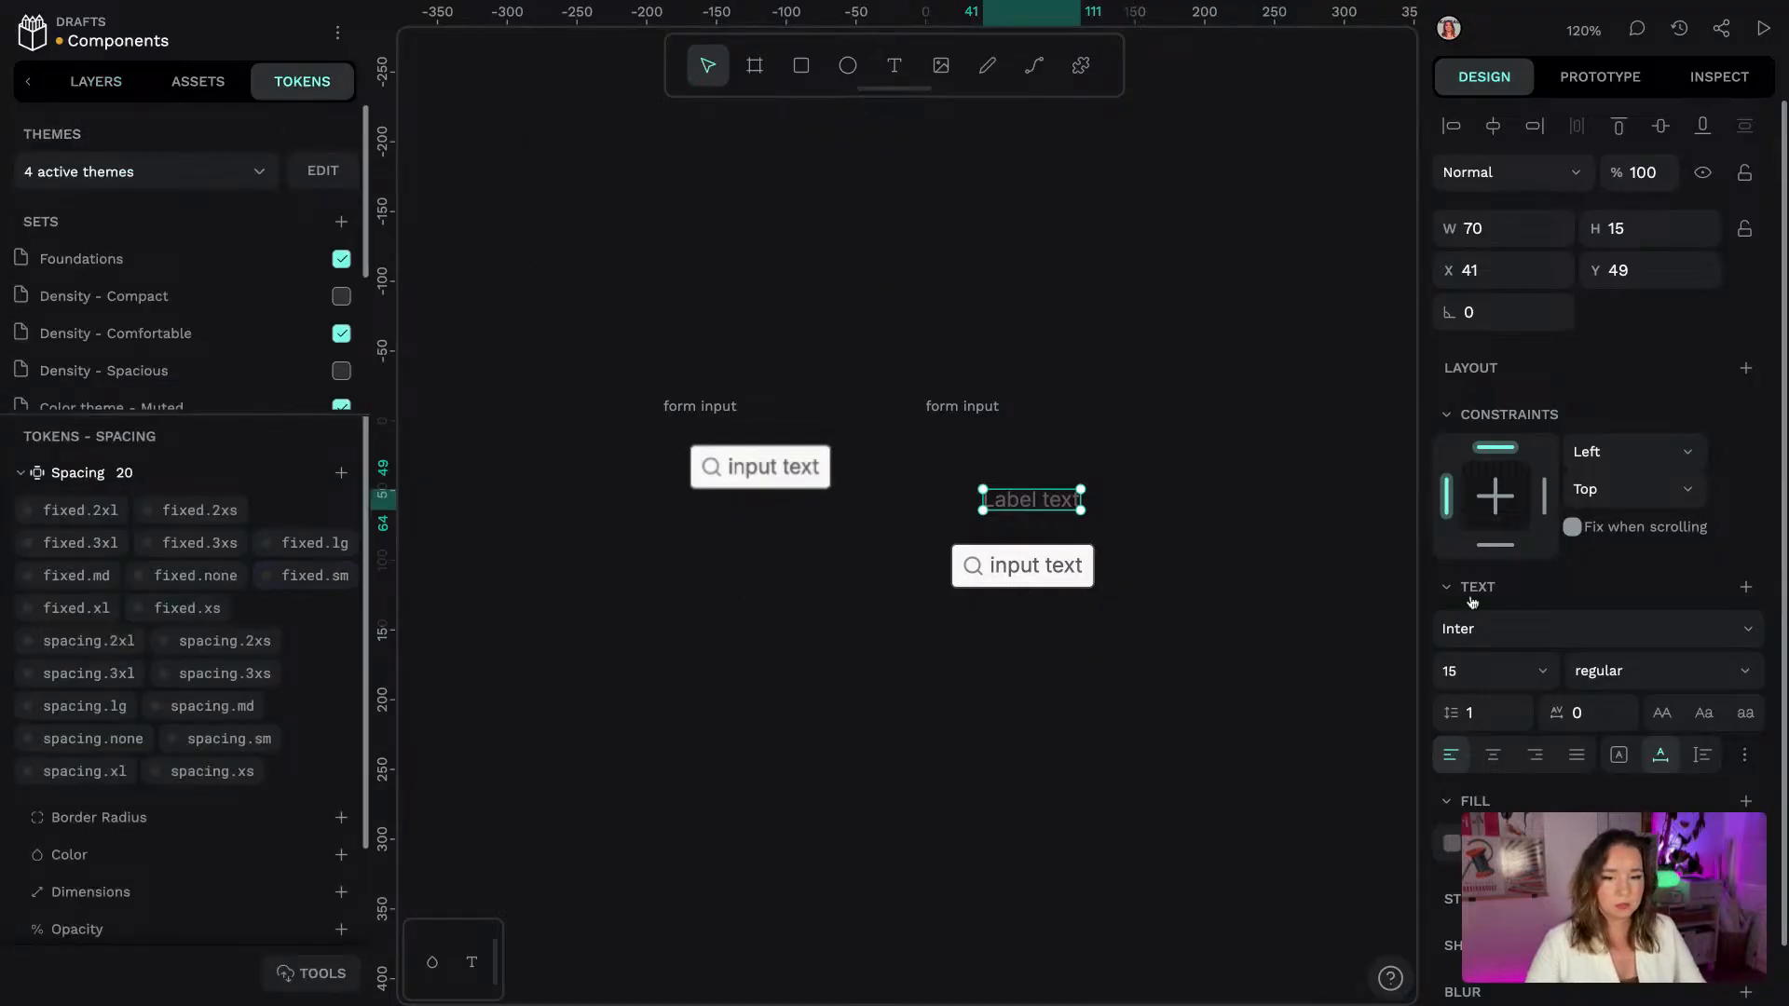
pyautogui.scroll(-1, 286, 664)
pyautogui.scroll(-2, 286, 663)
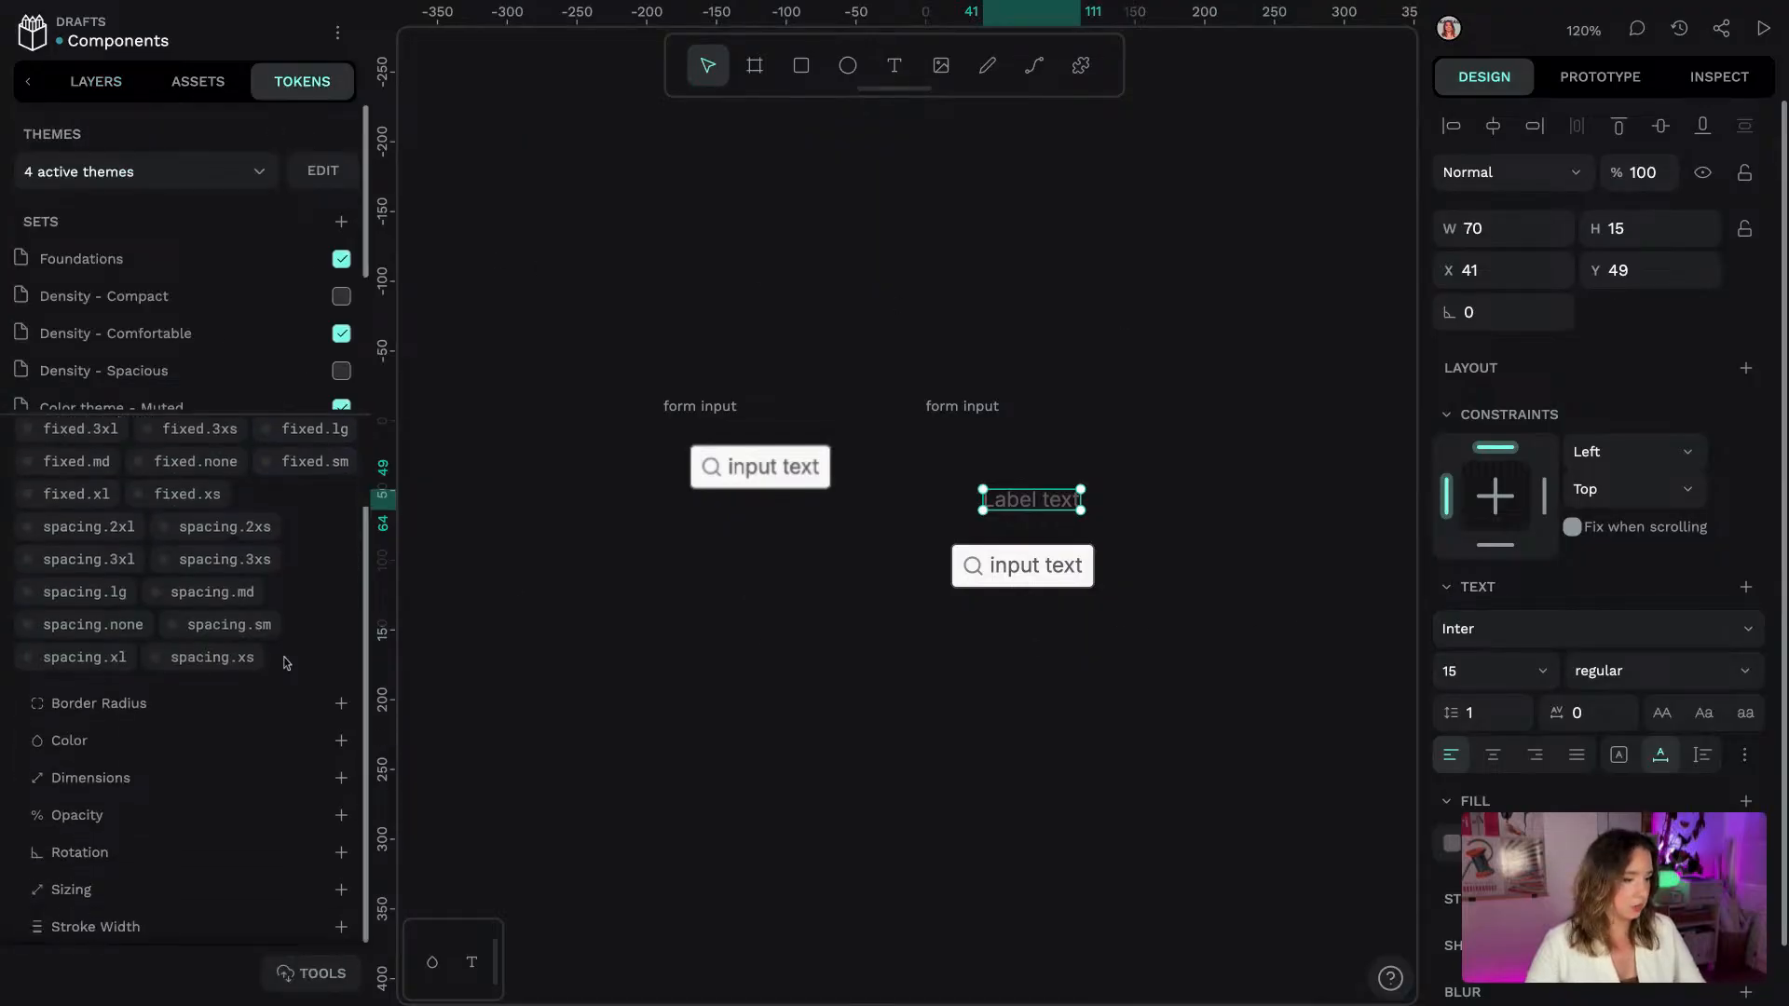
pyautogui.scroll(-5, 224, 354)
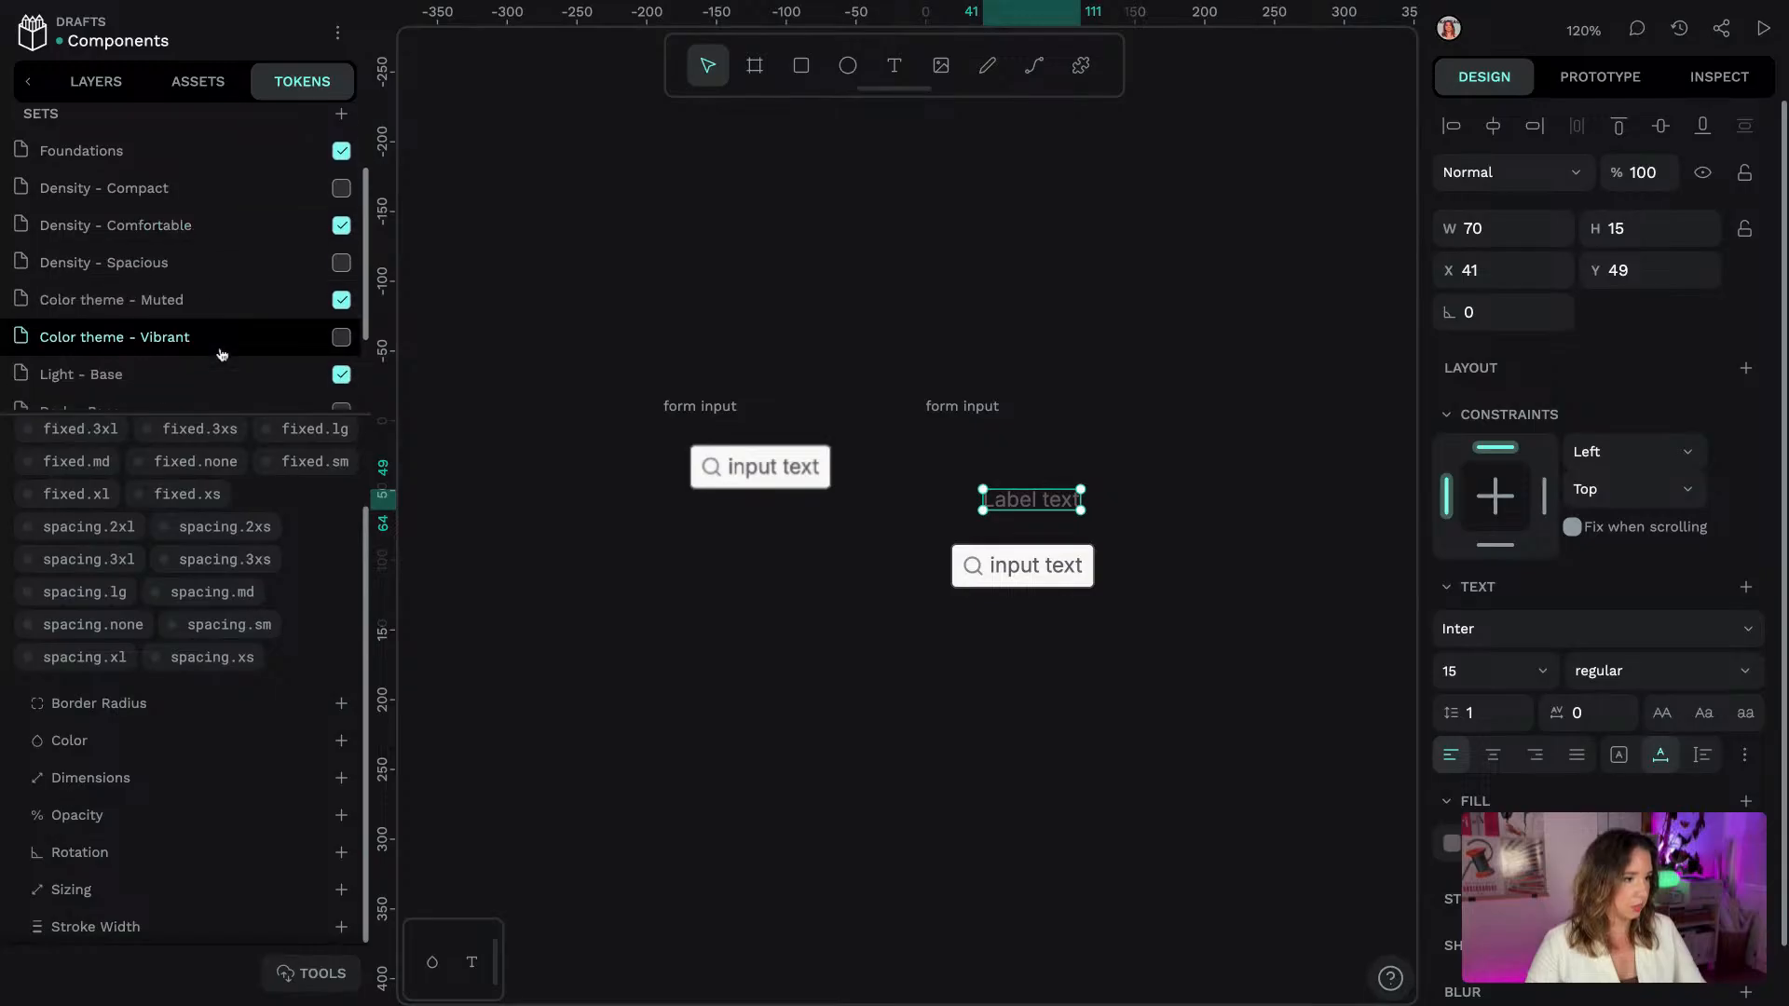
pyautogui.click(190, 325)
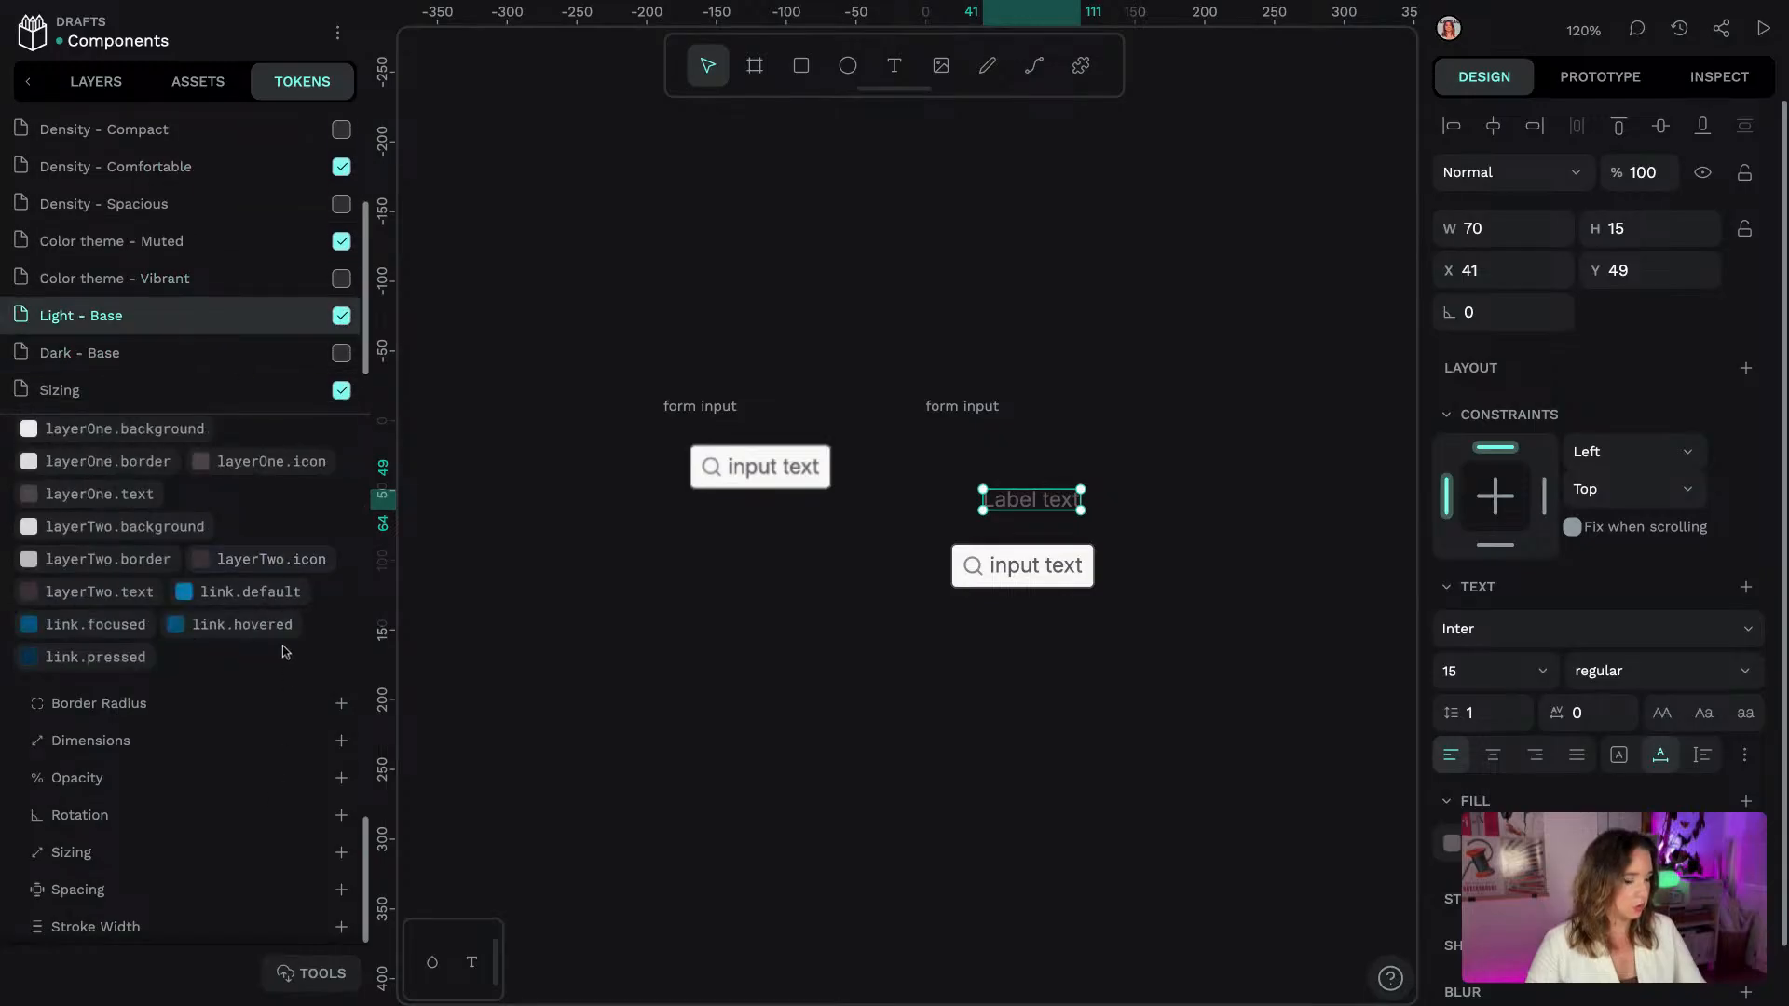
pyautogui.scroll(3, 233, 587)
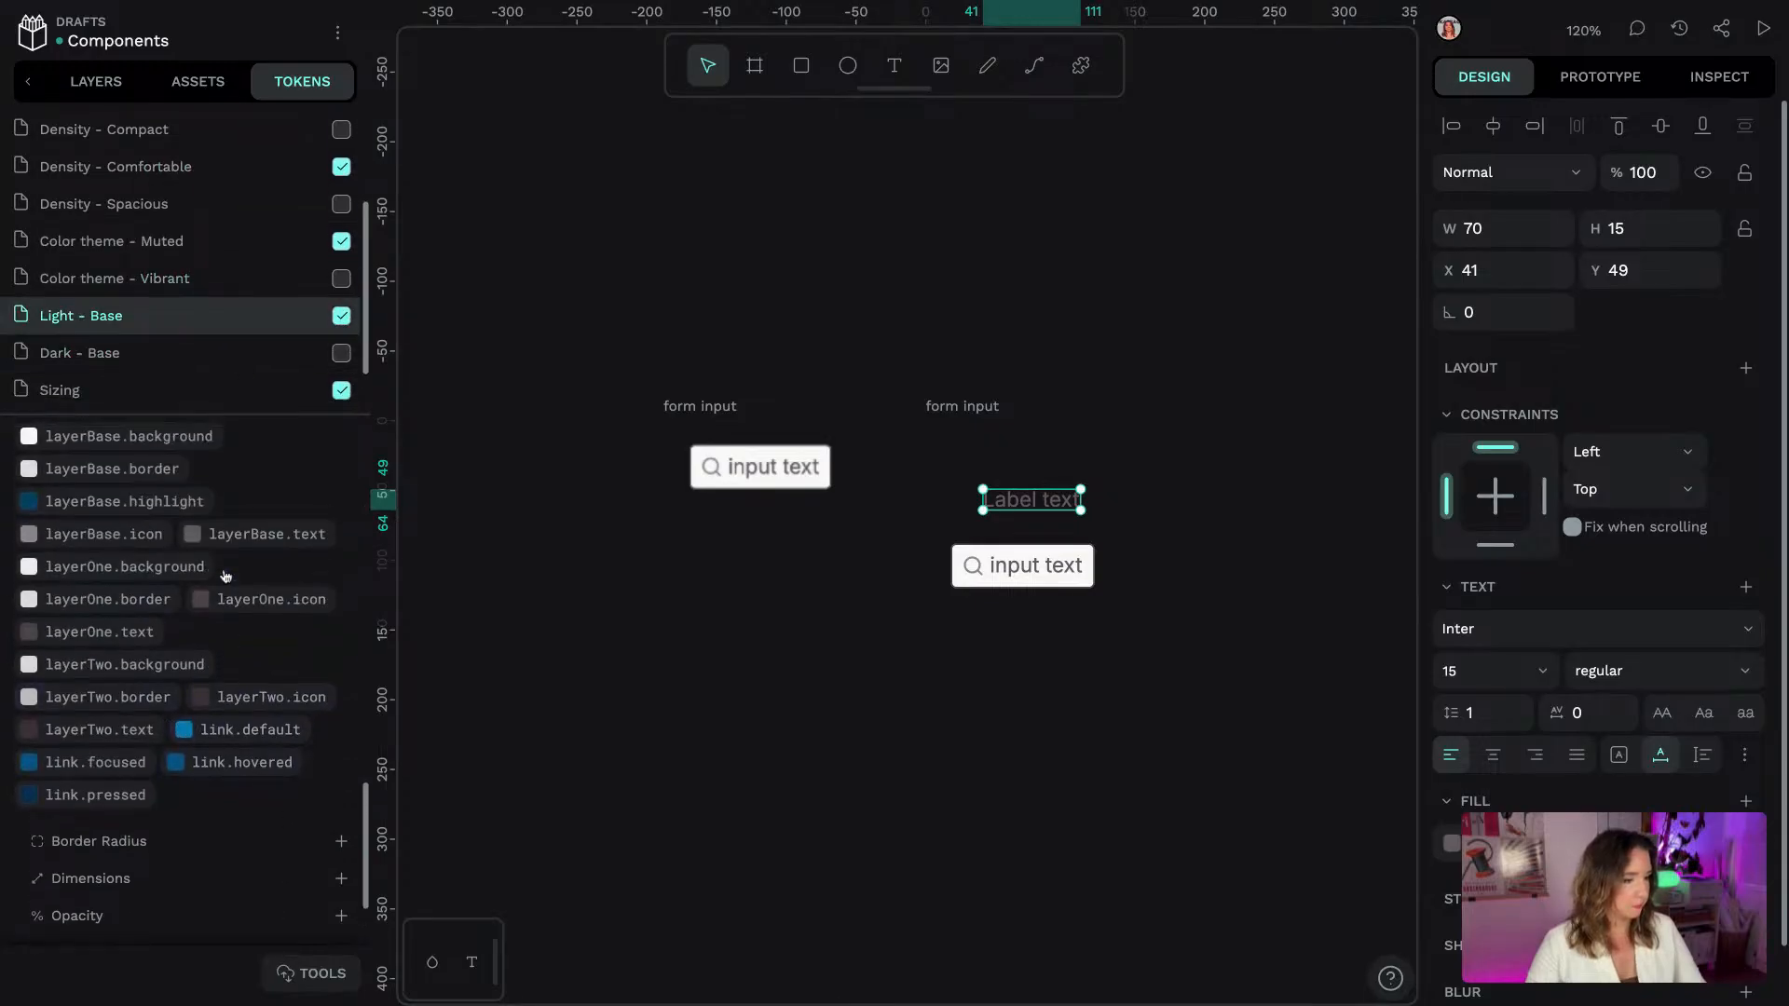
pyautogui.scroll(3, 226, 575)
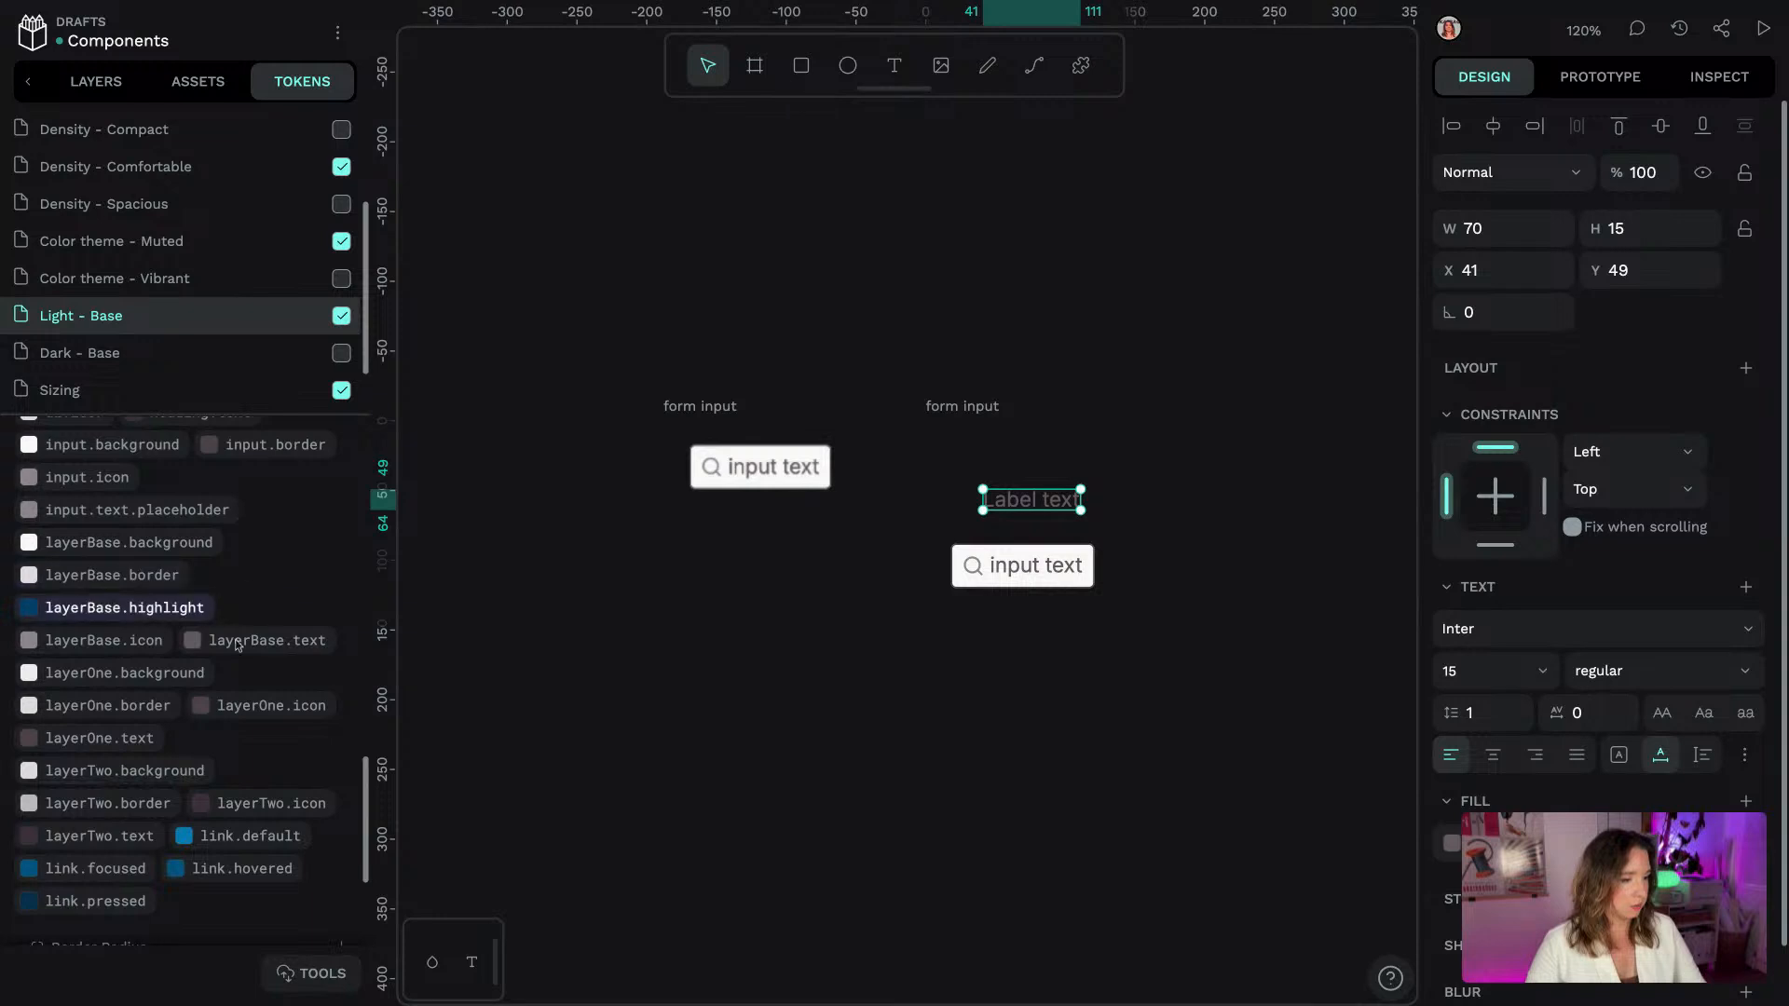
pyautogui.click(1160, 403)
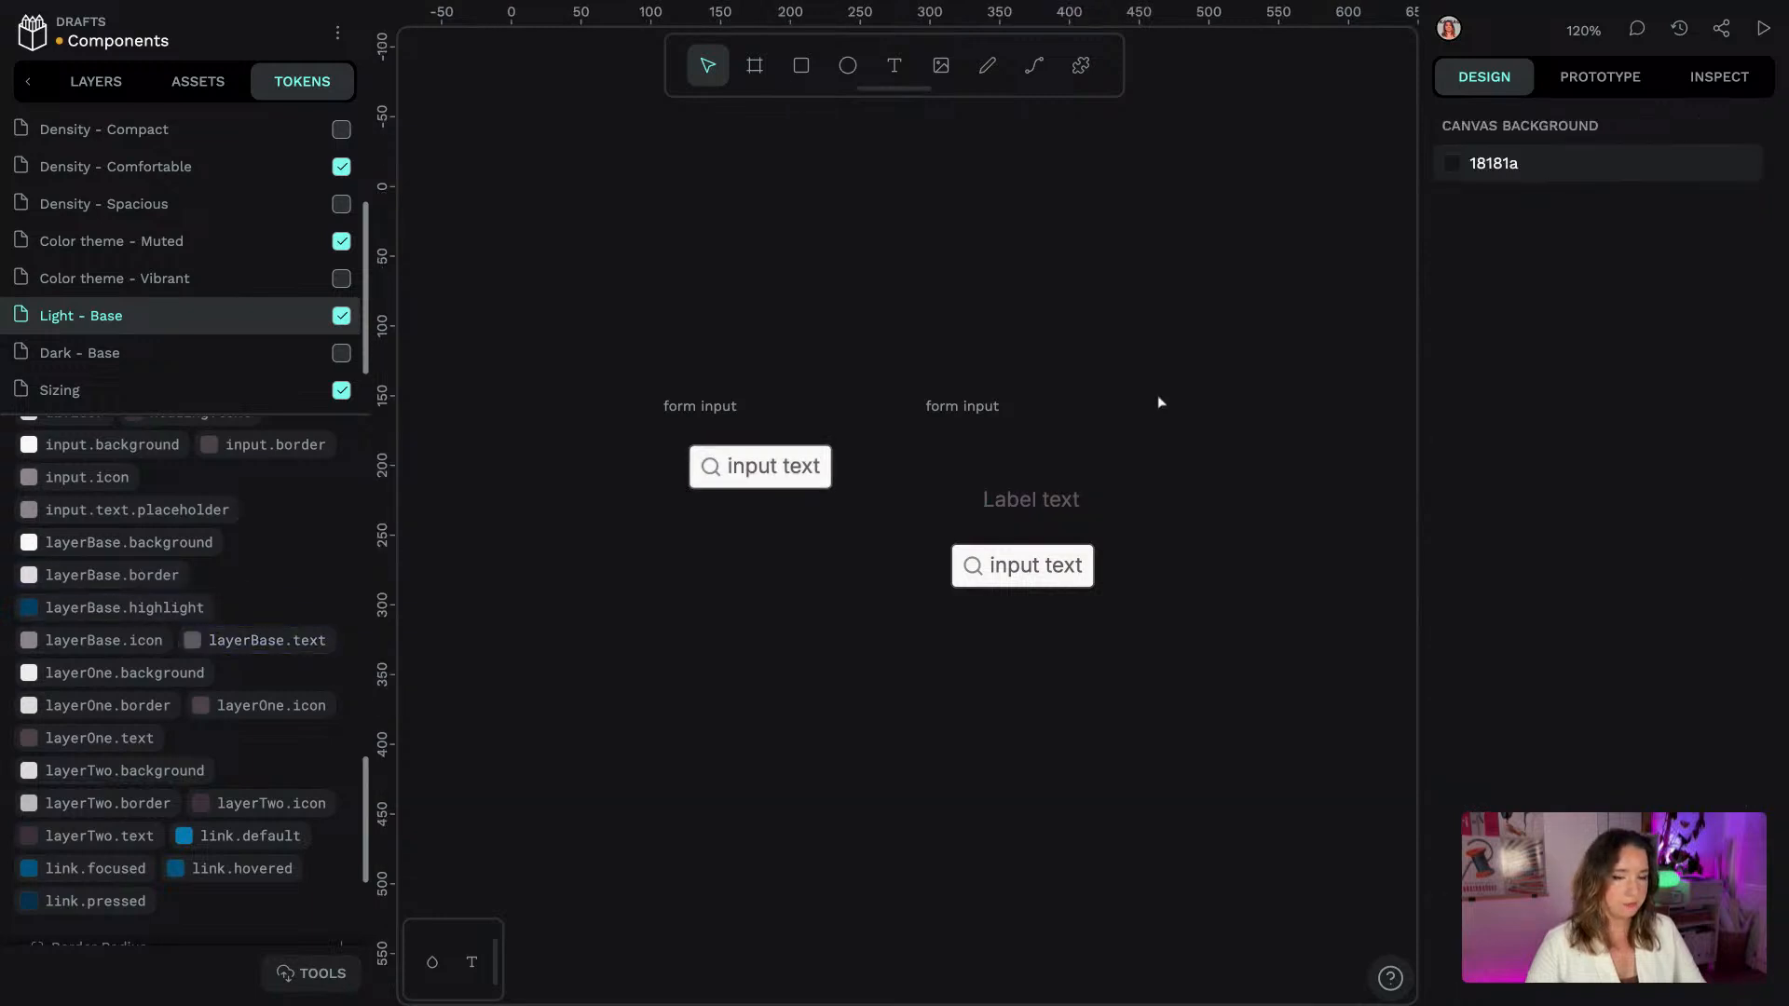
# Duplicate the label text and change the copy's wording to "(required)"
pyautogui.click(1071, 508)
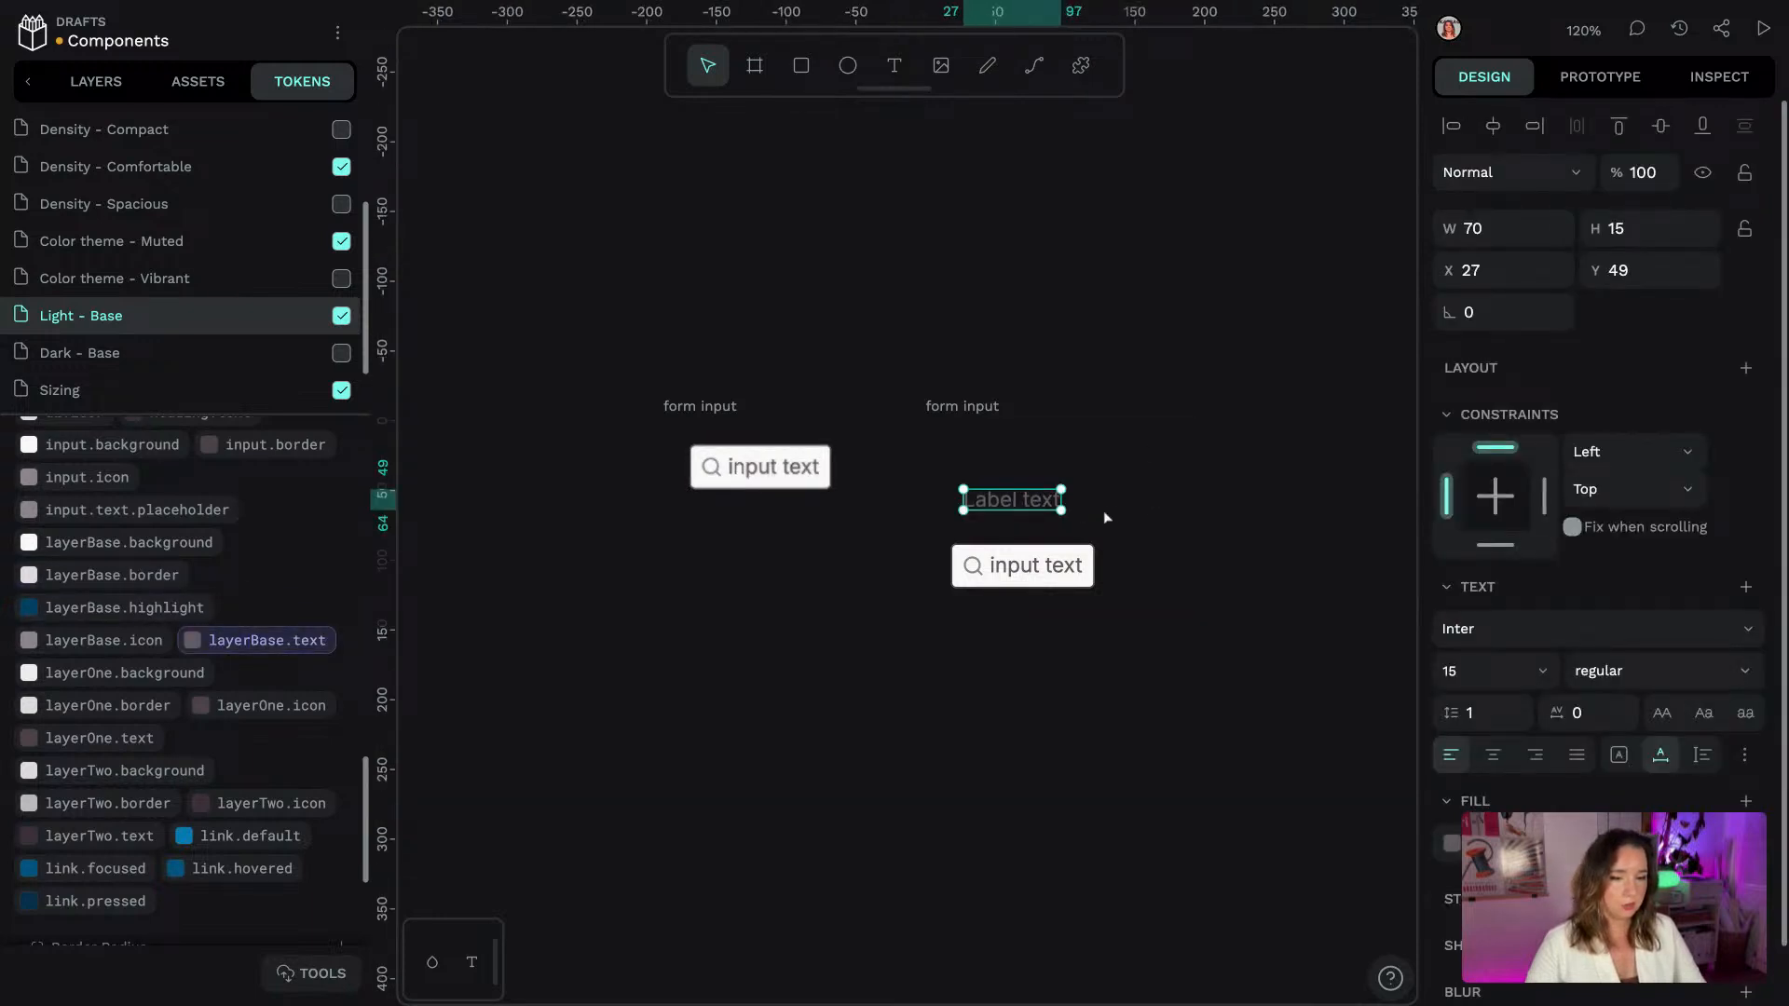
pyautogui.keyDown('alt'); pyautogui.moveTo(1020, 499); pyautogui.dragTo(1105, 526); pyautogui.keyUp('alt')
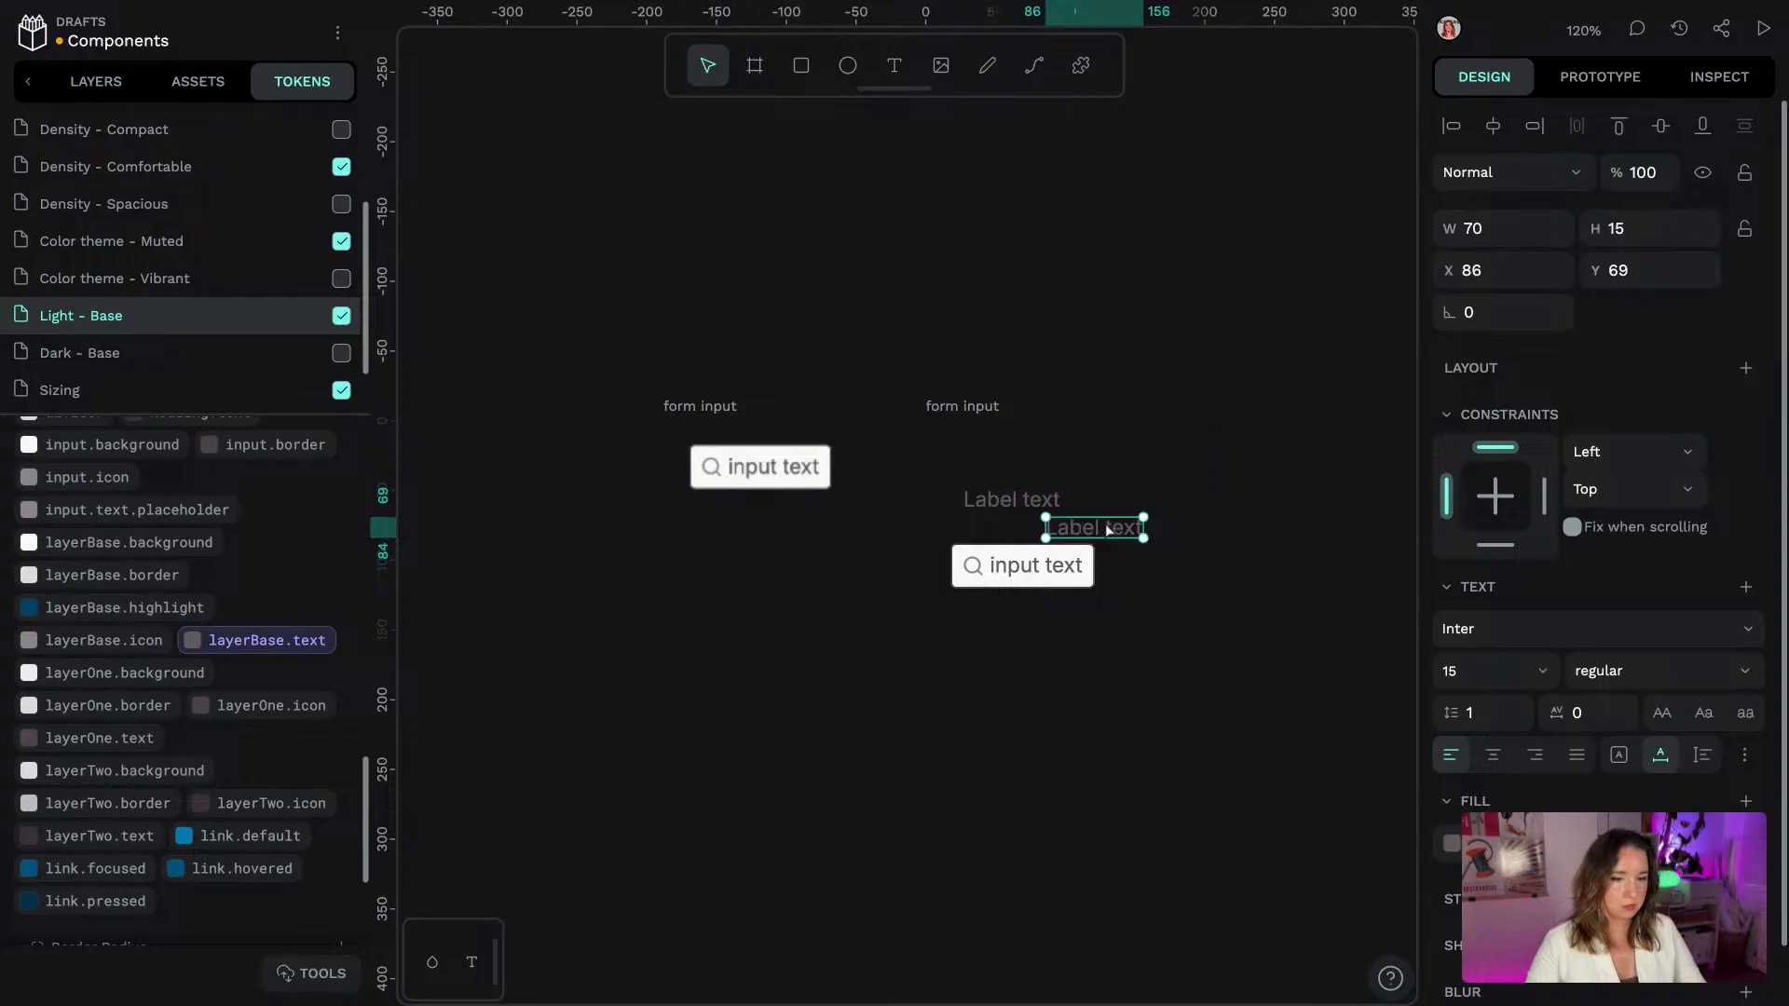
pyautogui.doubleClick(1105, 528)
pyautogui.write('(required)')
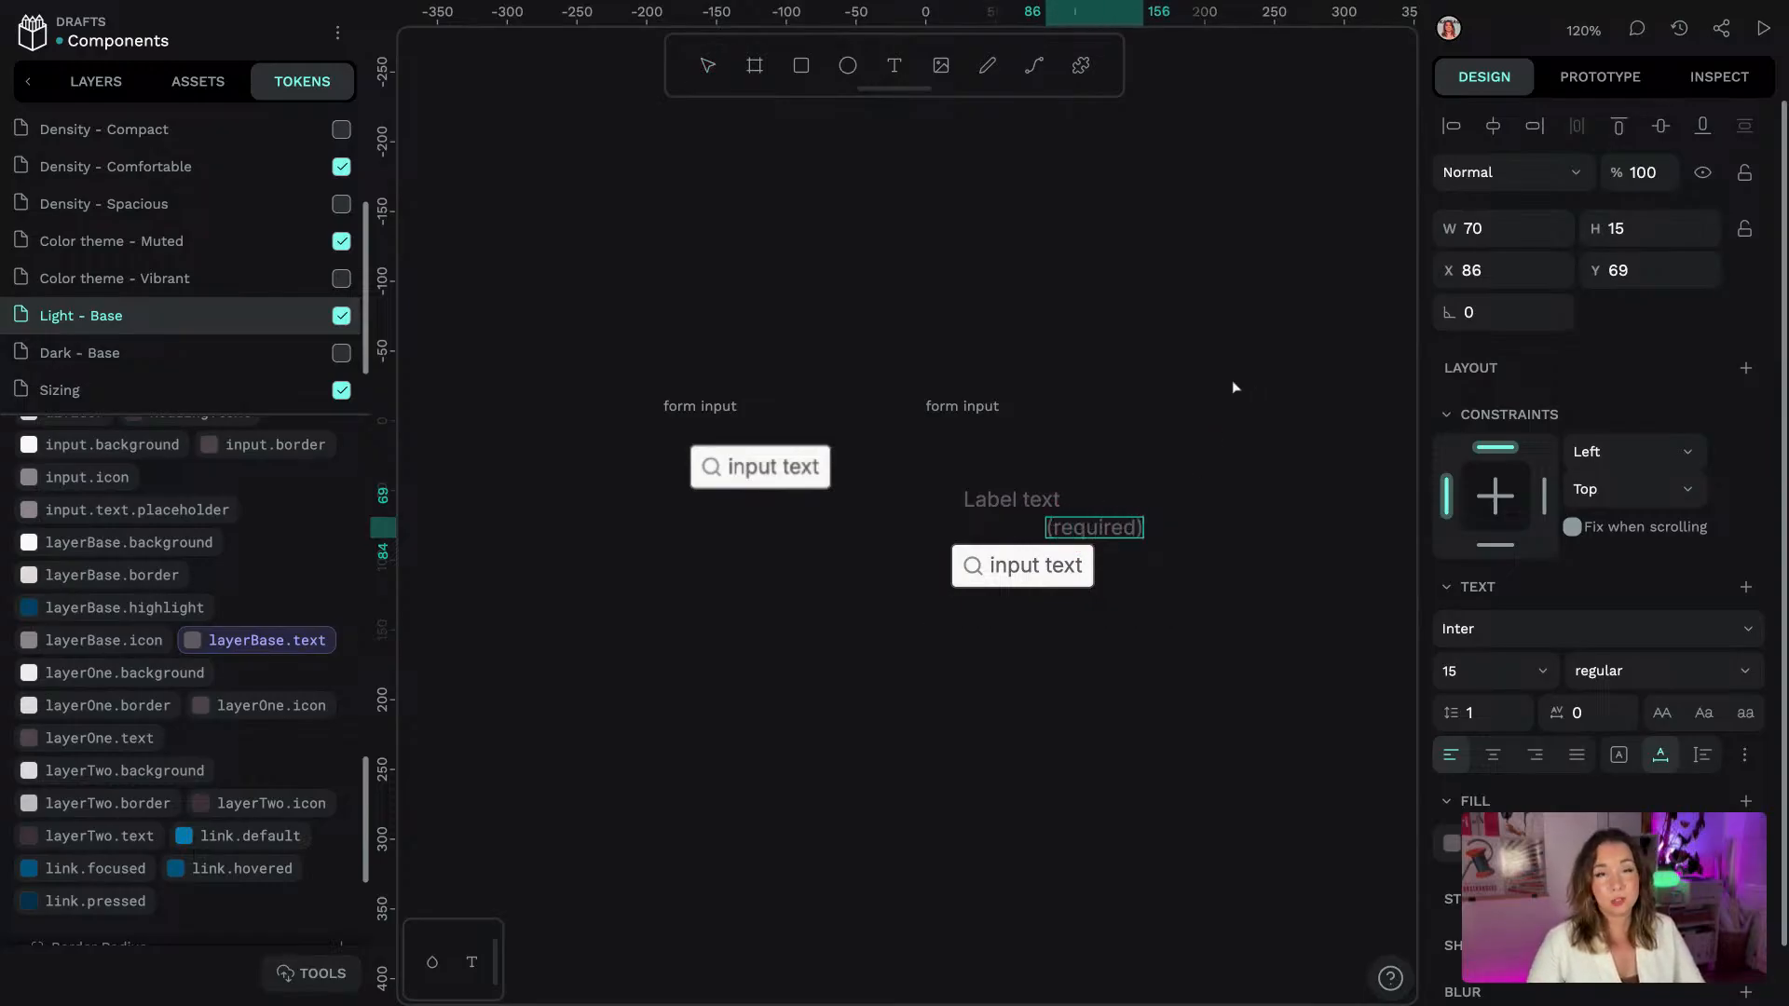
pyautogui.press('Escape')
# Place the two texts side by side at Y 49, with the label at about X 16 and "(required)" at about X 97
pyautogui.click(1109, 455)
pyautogui.moveTo(1040, 503); pyautogui.dragTo(1112, 499)
pyautogui.click(1071, 460)
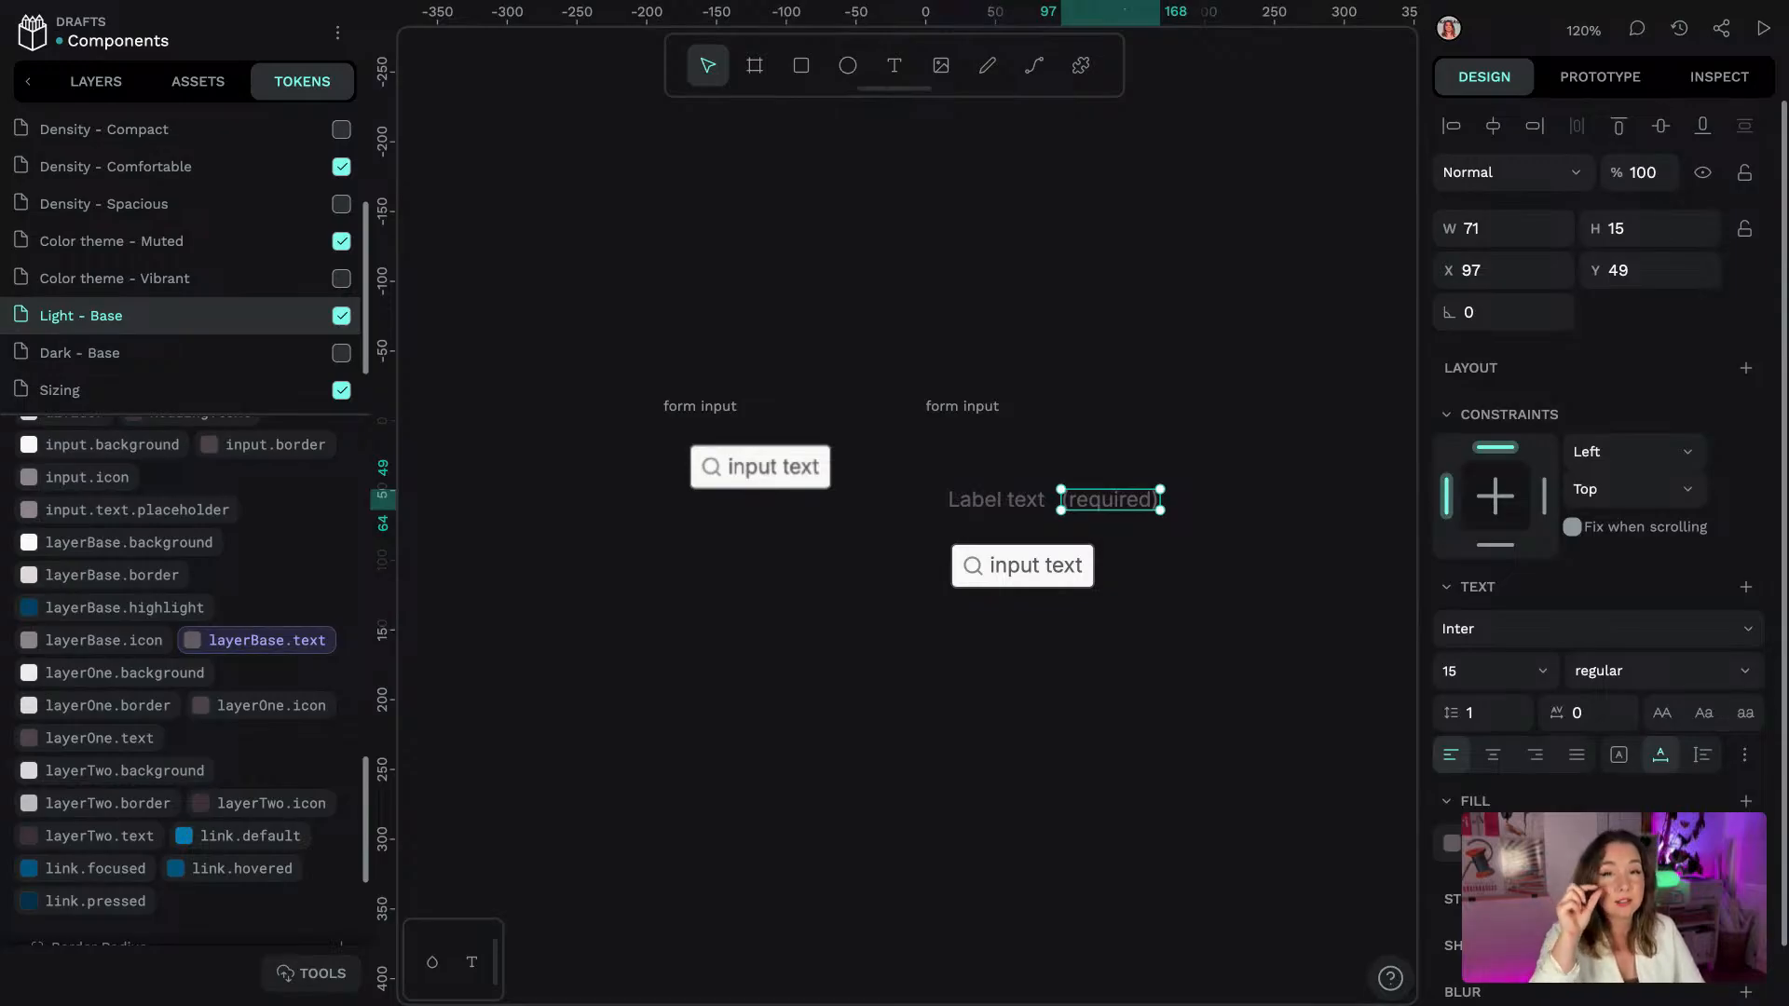
# Try an asterisk in front of the "(required)" text
pyautogui.doubleClick(1092, 507)
pyautogui.press('Left')
pyautogui.write('*')
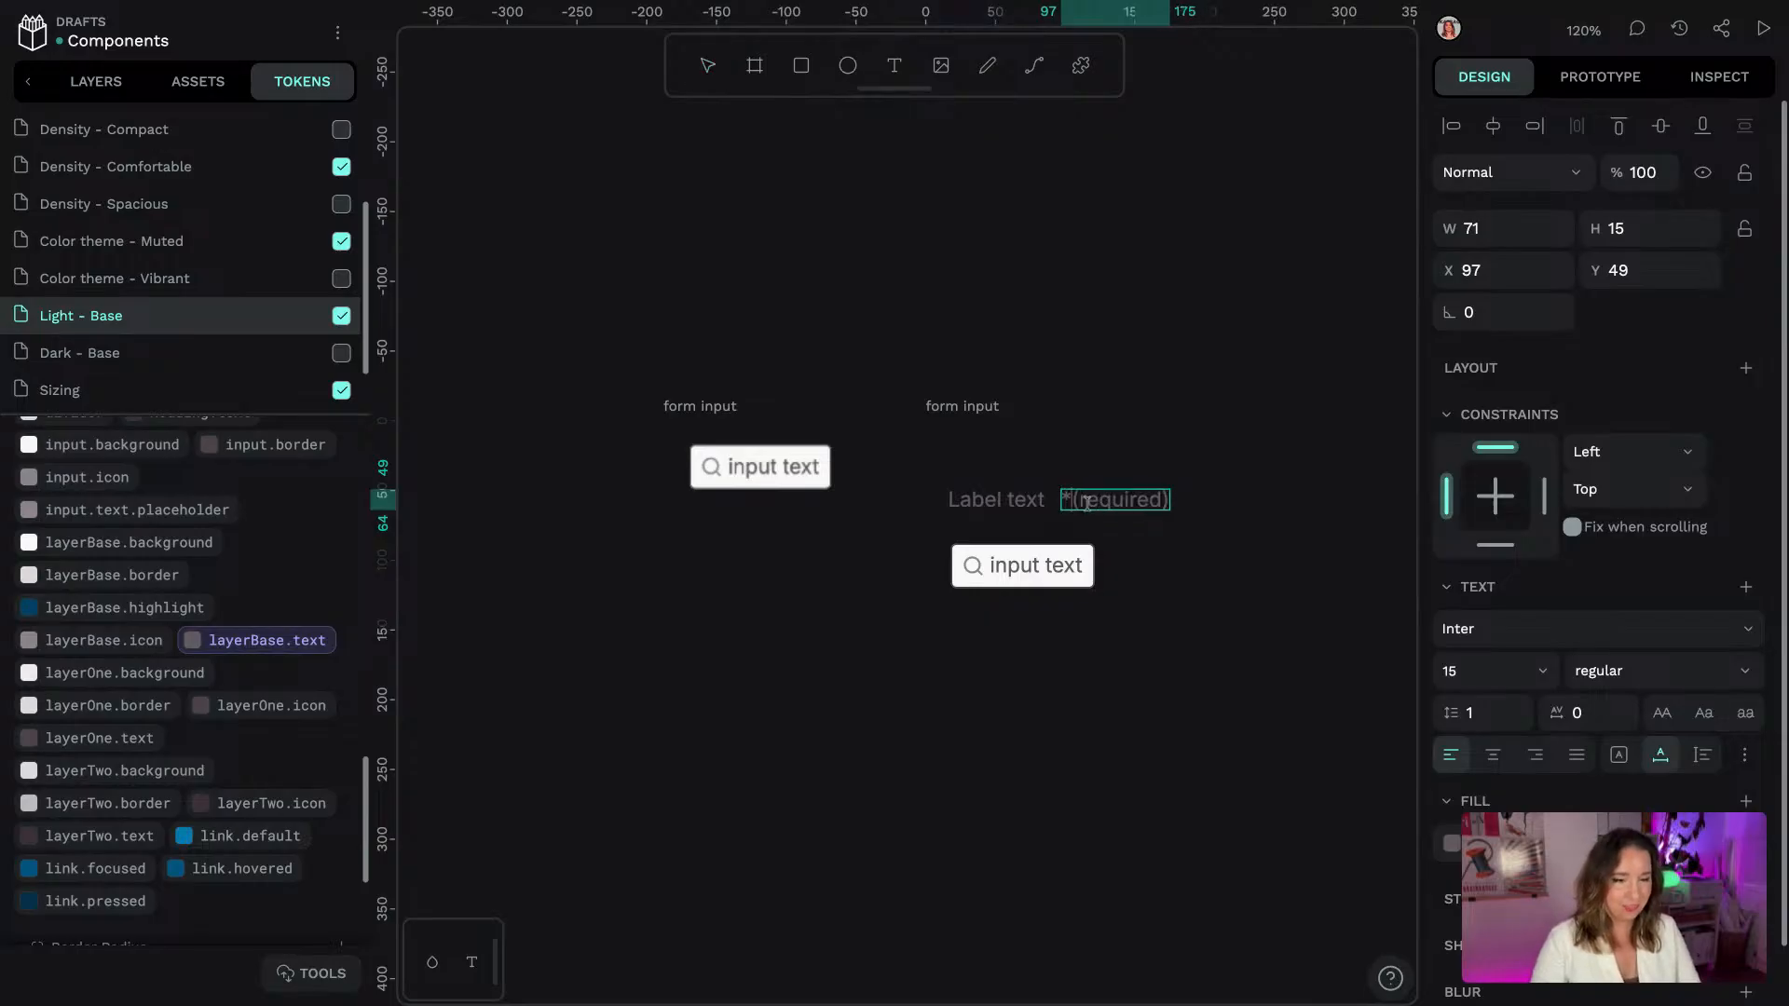
pyautogui.press('Escape')
pyautogui.click(1352, 516)
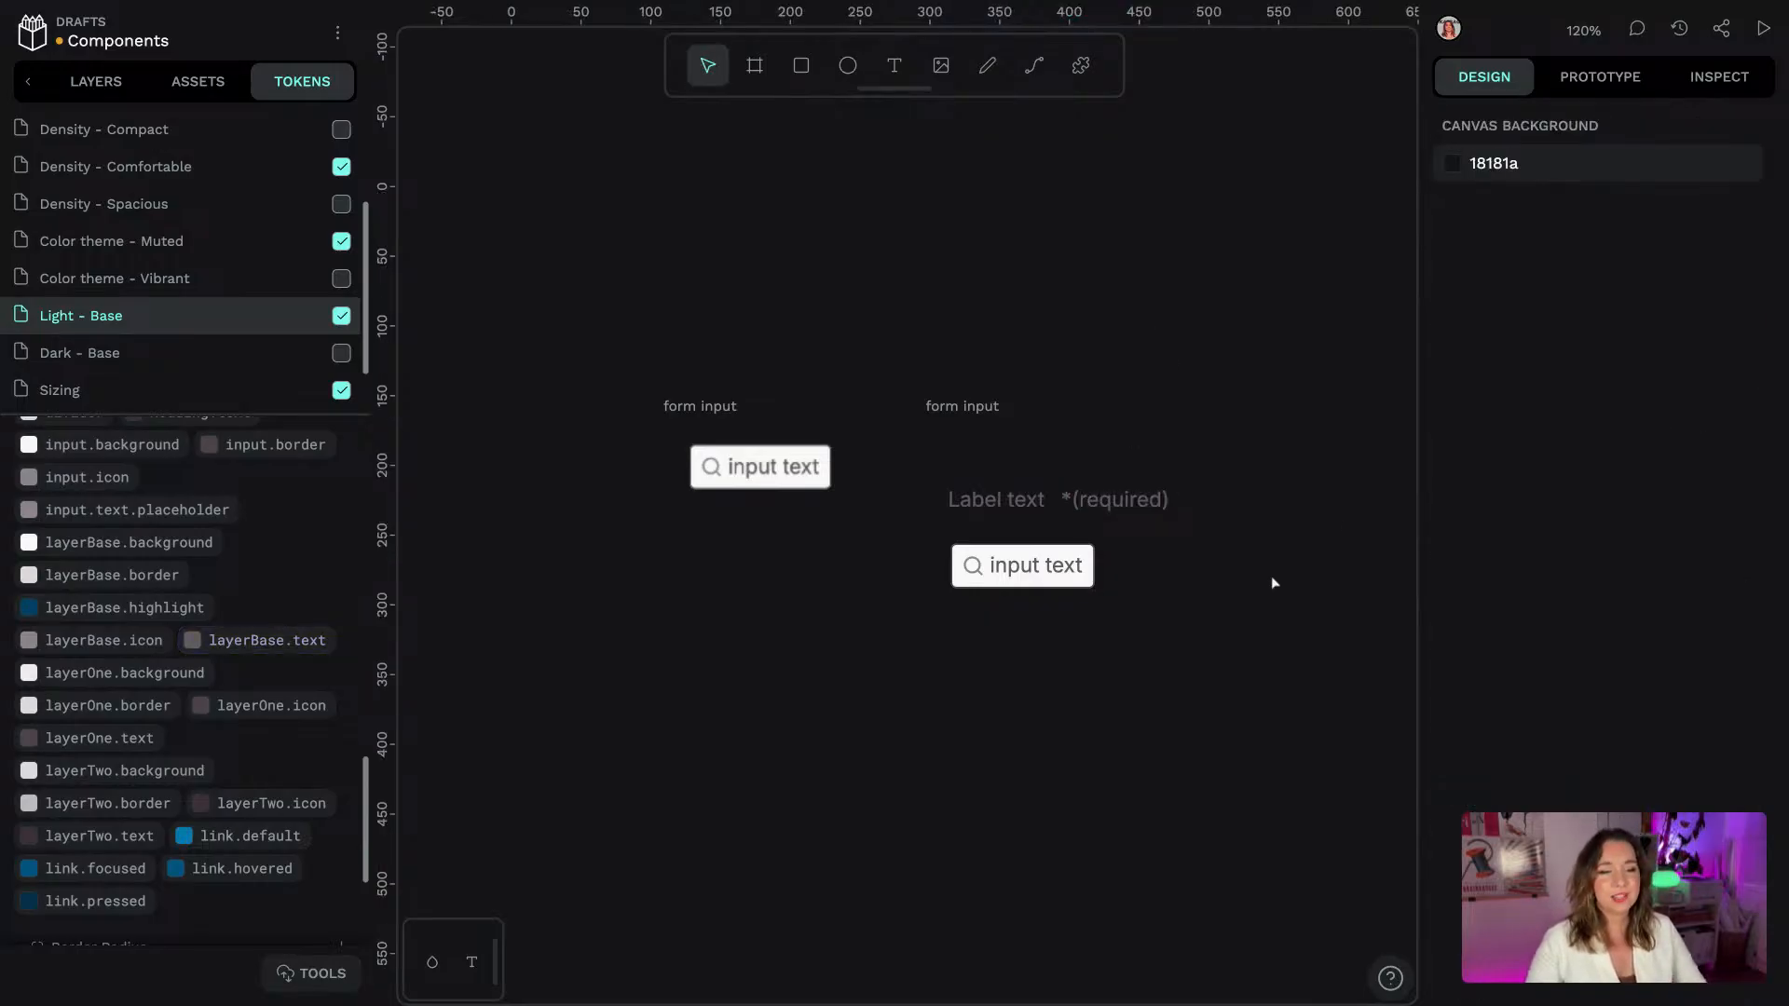
# Remove the asterisk from in front of the "(required)" text
pyautogui.scroll(5, 1273, 580)
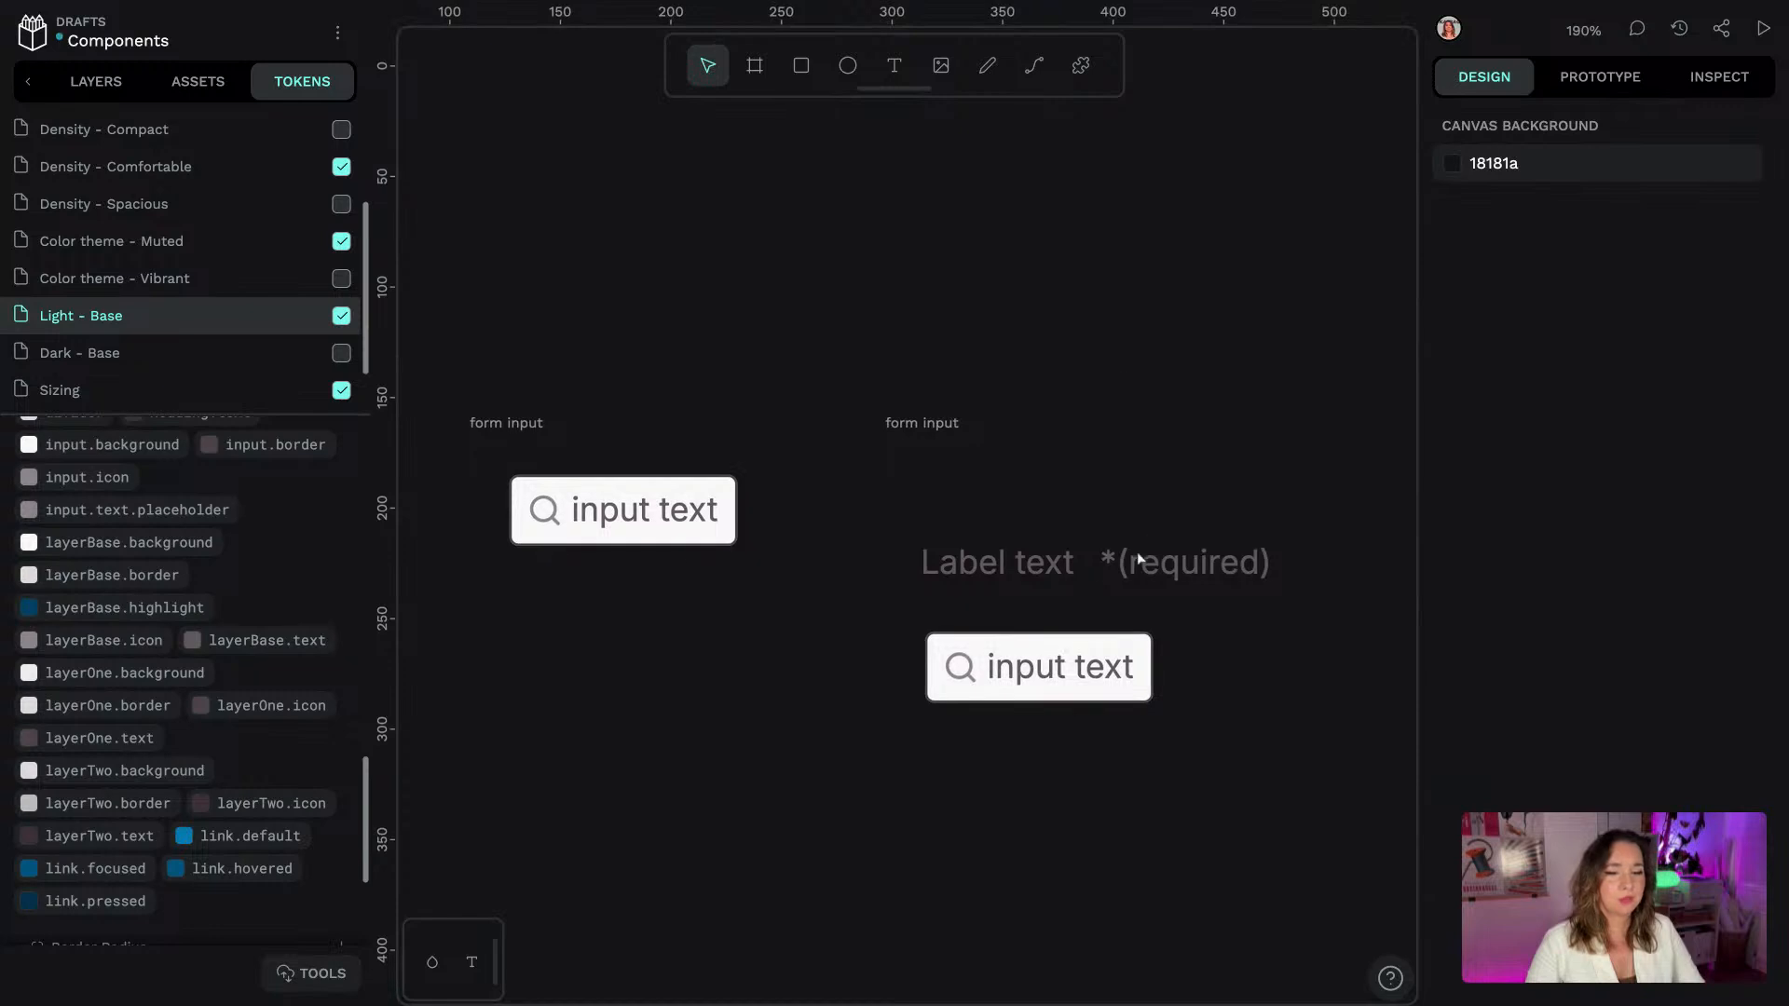
pyautogui.click(1123, 564)
pyautogui.doubleClick(1116, 570)
pyautogui.click(1115, 567)
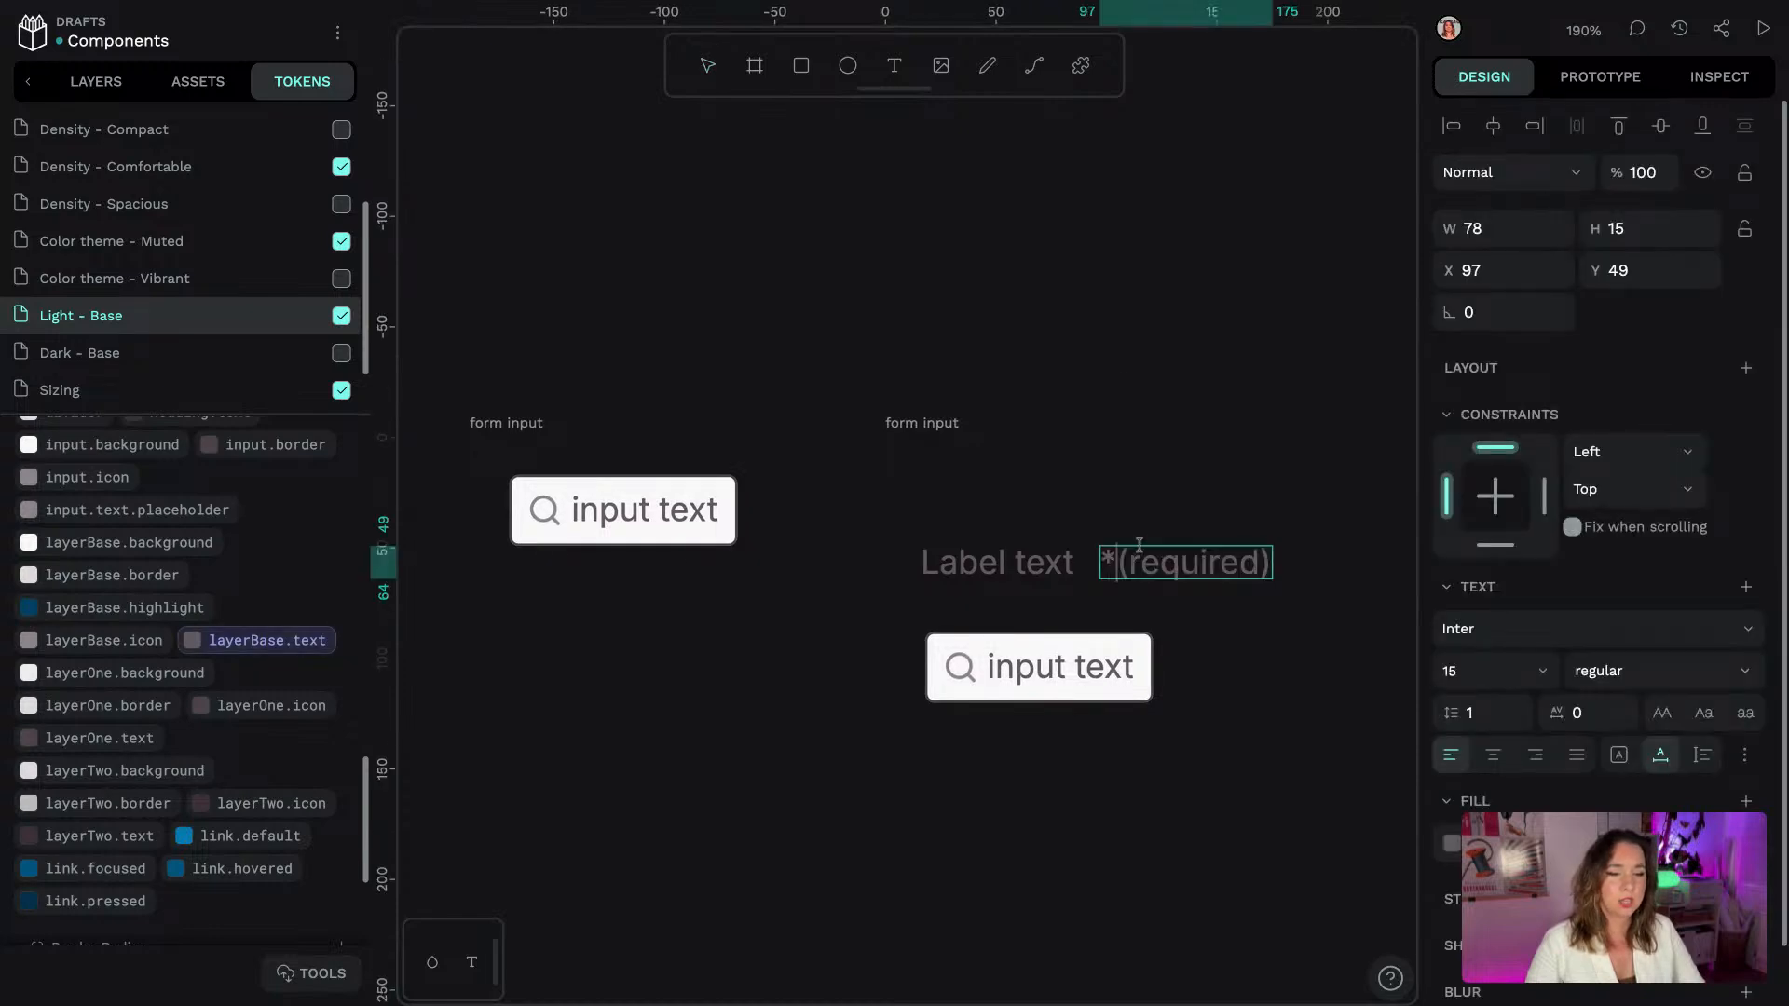
pyautogui.press('BackSpace')
pyautogui.click(1169, 431)
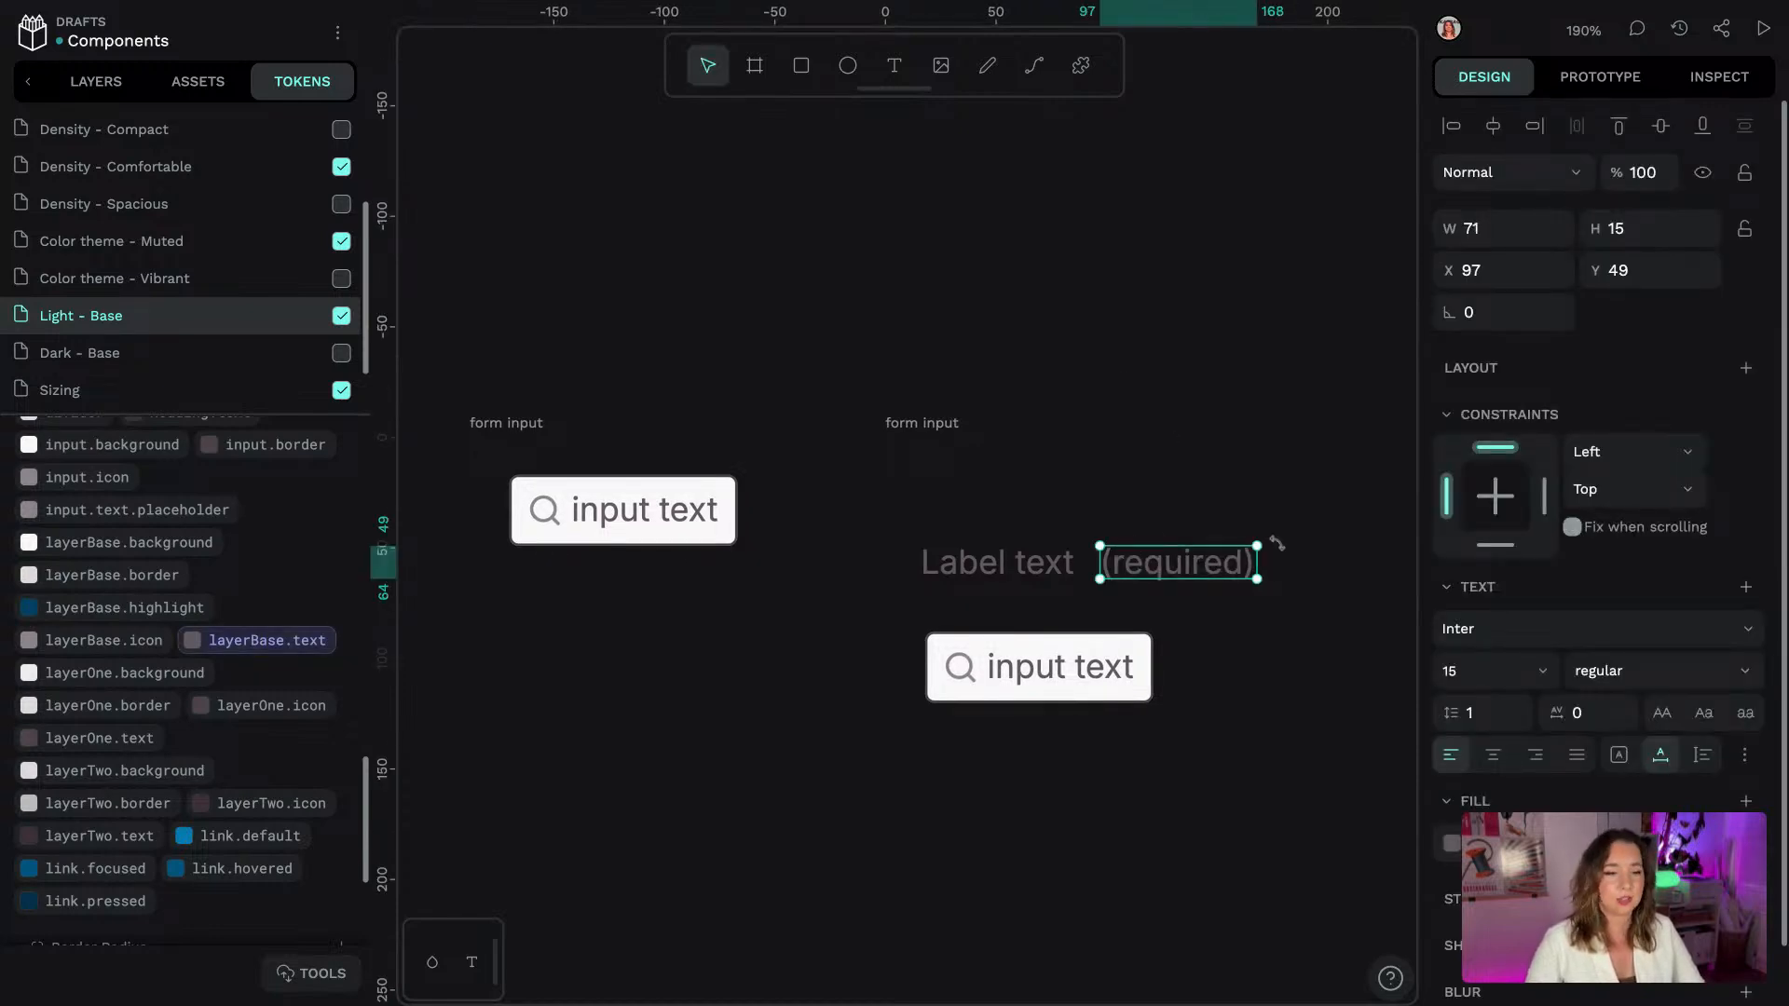
# Wrap the label text and the "(required)" text together in a board with flex layout
pyautogui.click(1019, 579)
pyautogui.click(1022, 570)
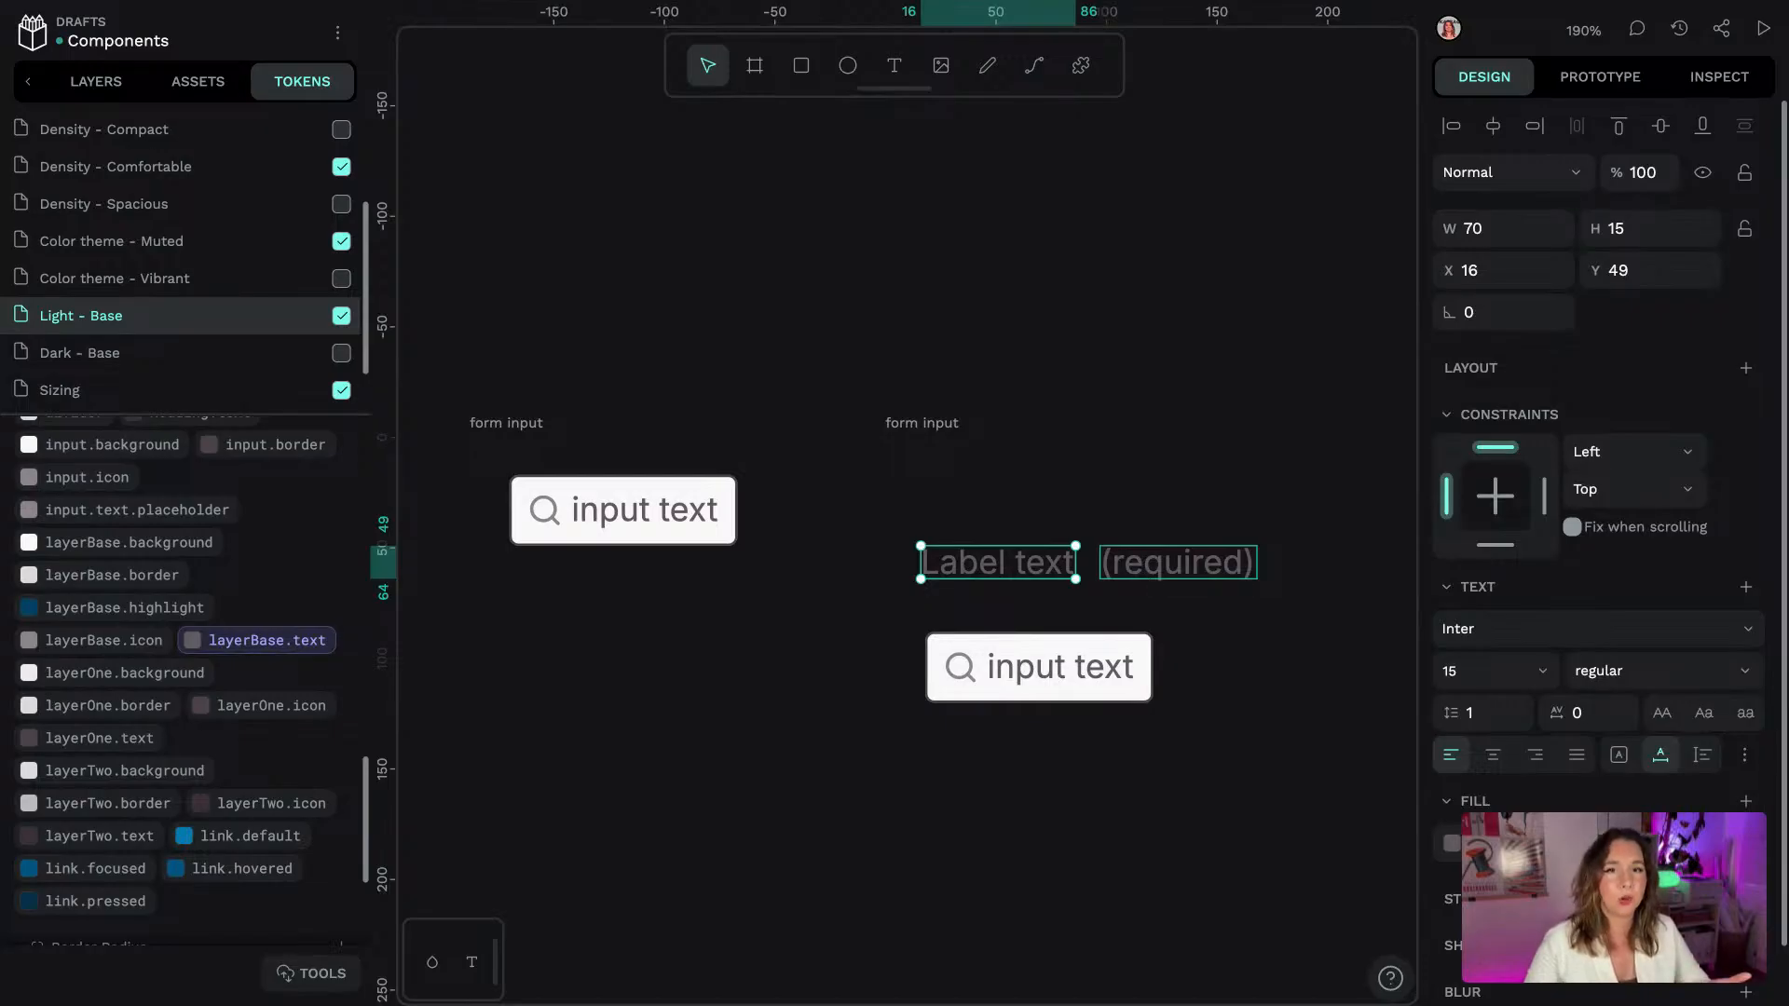
pyautogui.keyDown('shift'); pyautogui.click(1156, 550); pyautogui.keyUp('shift')
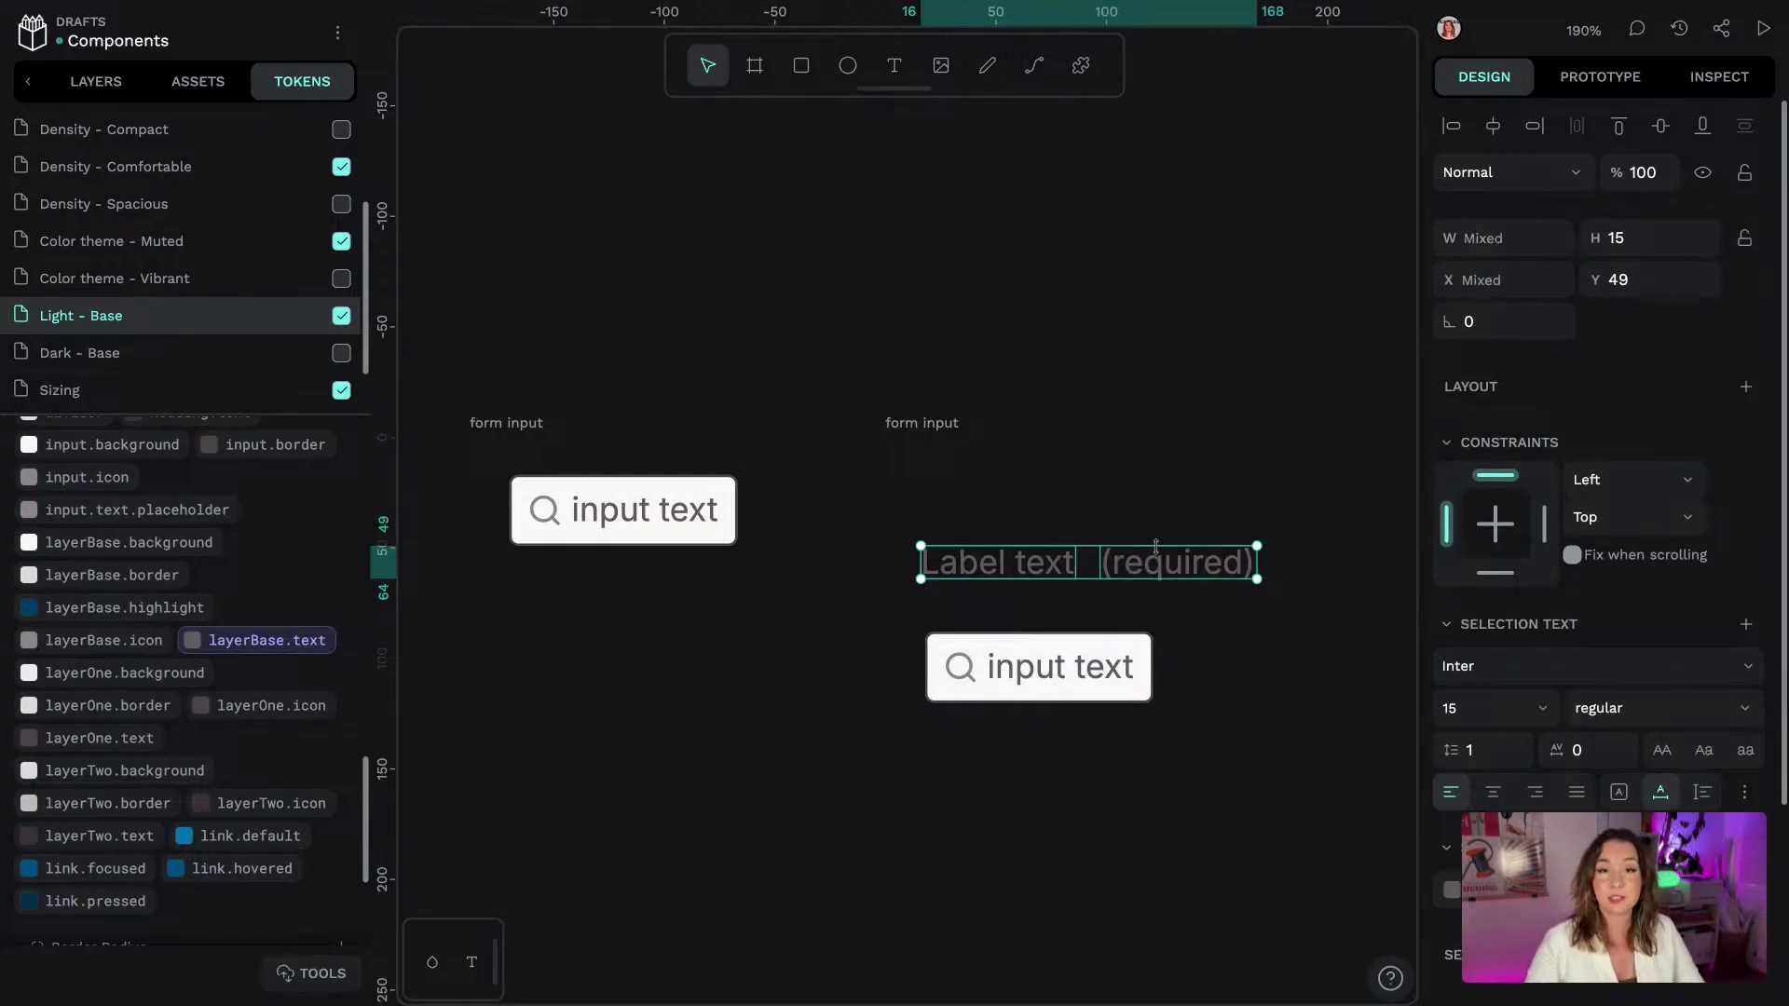
pyautogui.rightClick(1009, 568)
pyautogui.click(1153, 805)
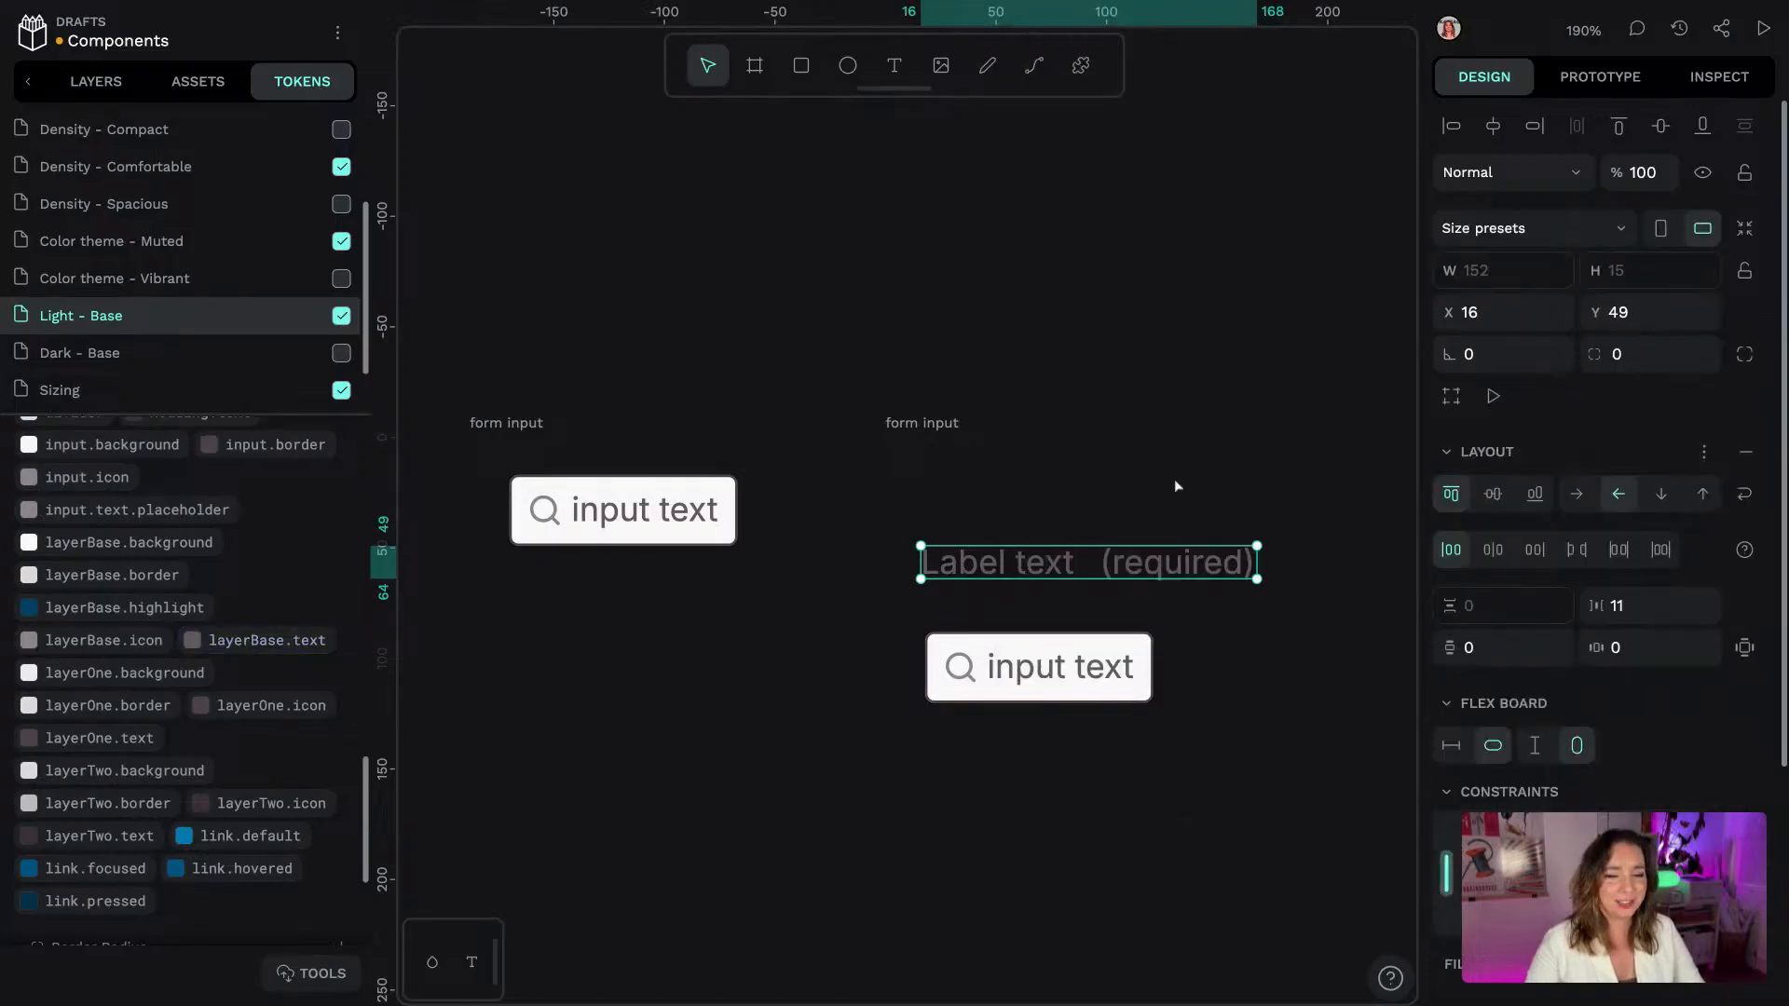
# Set the text board's flex direction to row with end alignment, and reorder it so Label text comes before "(required)"
pyautogui.click(96, 81)
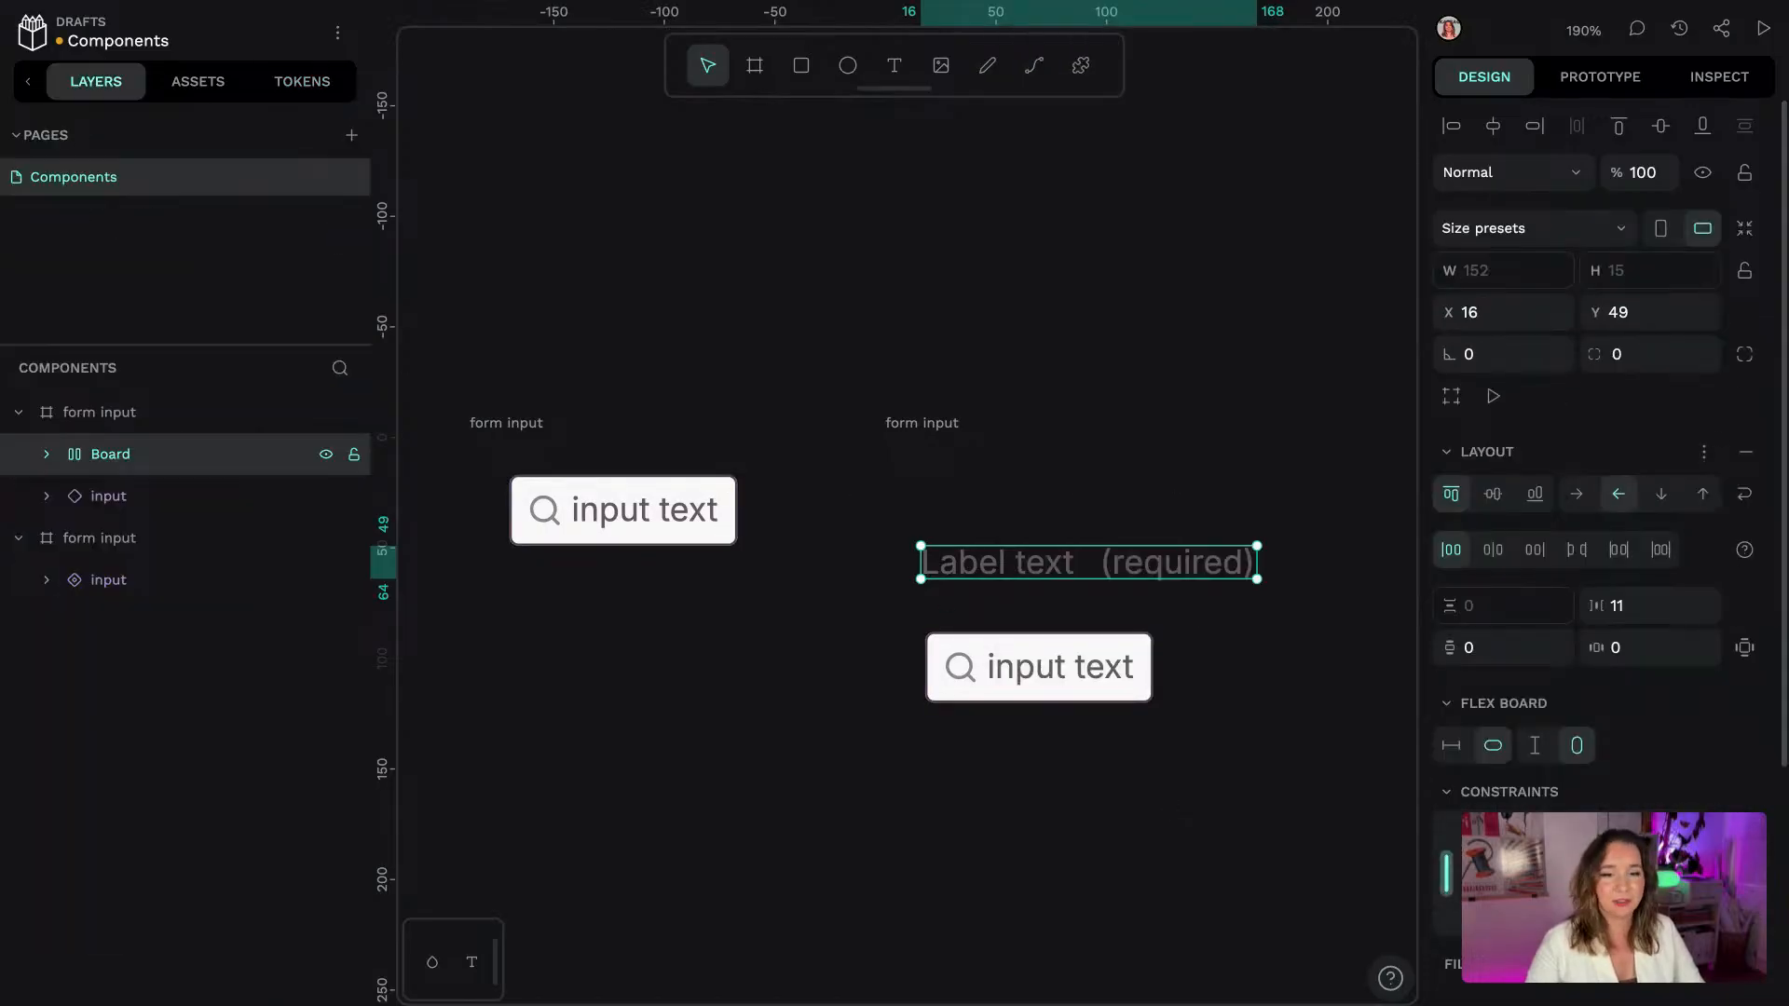
pyautogui.click(1587, 499)
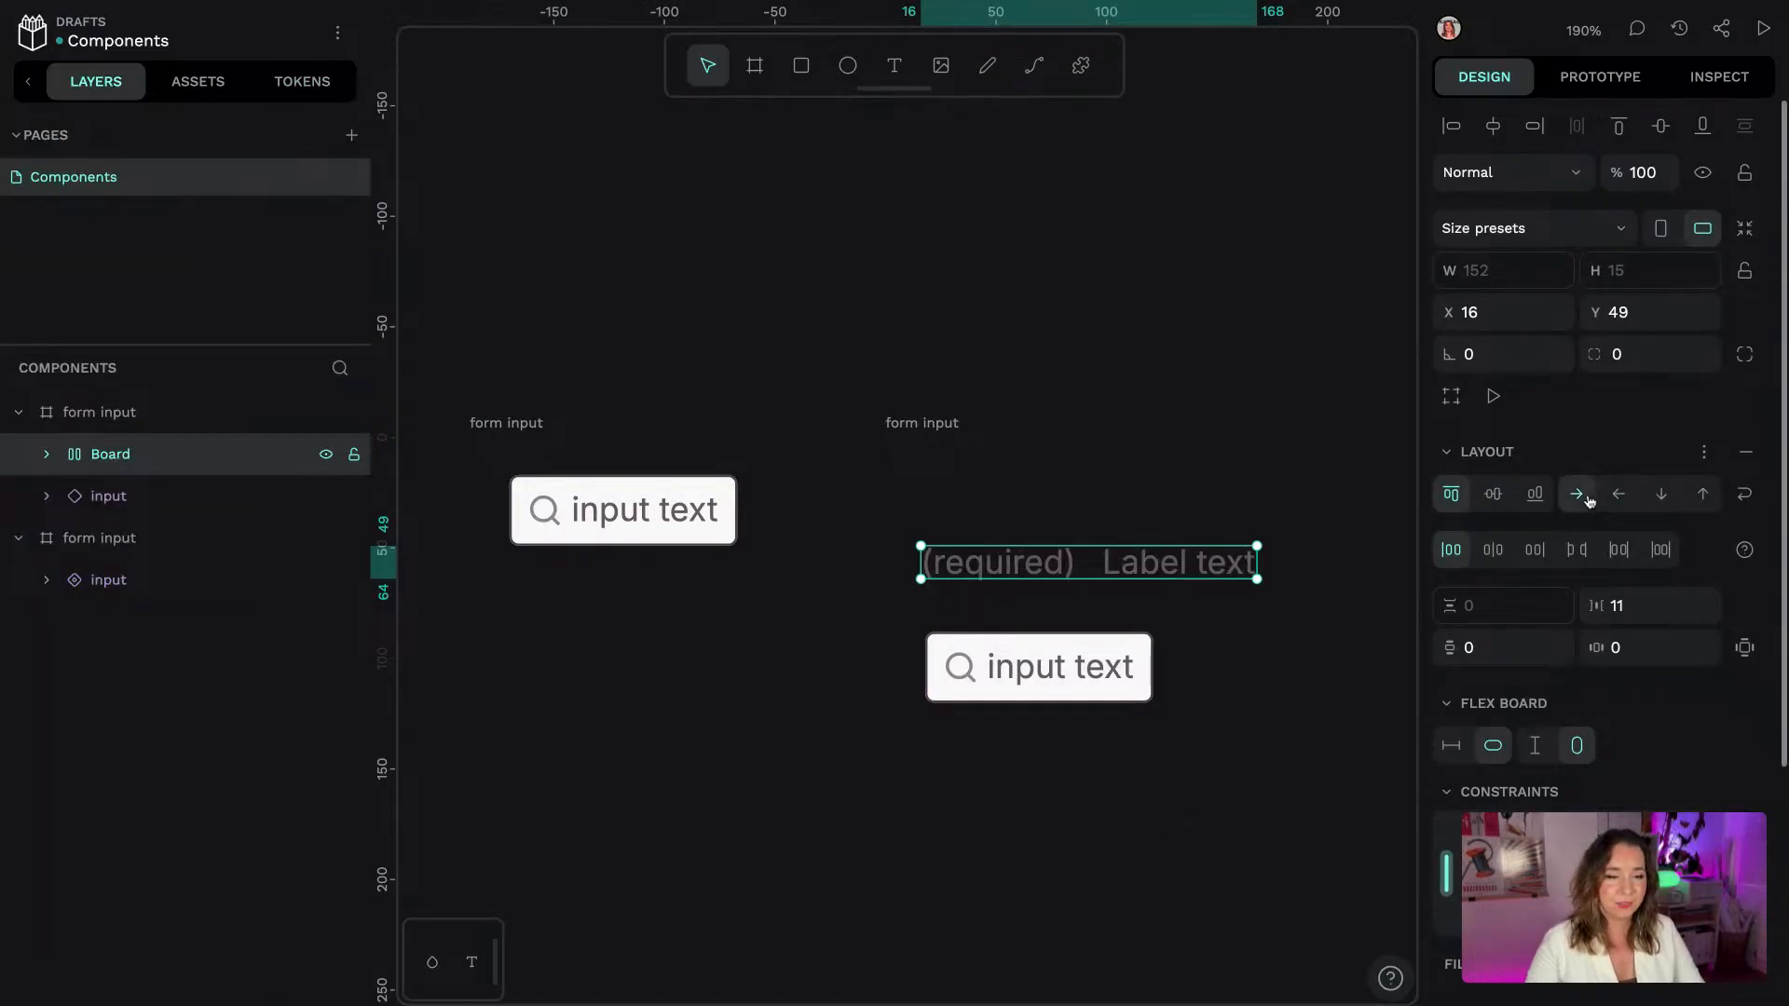
pyautogui.click(1535, 494)
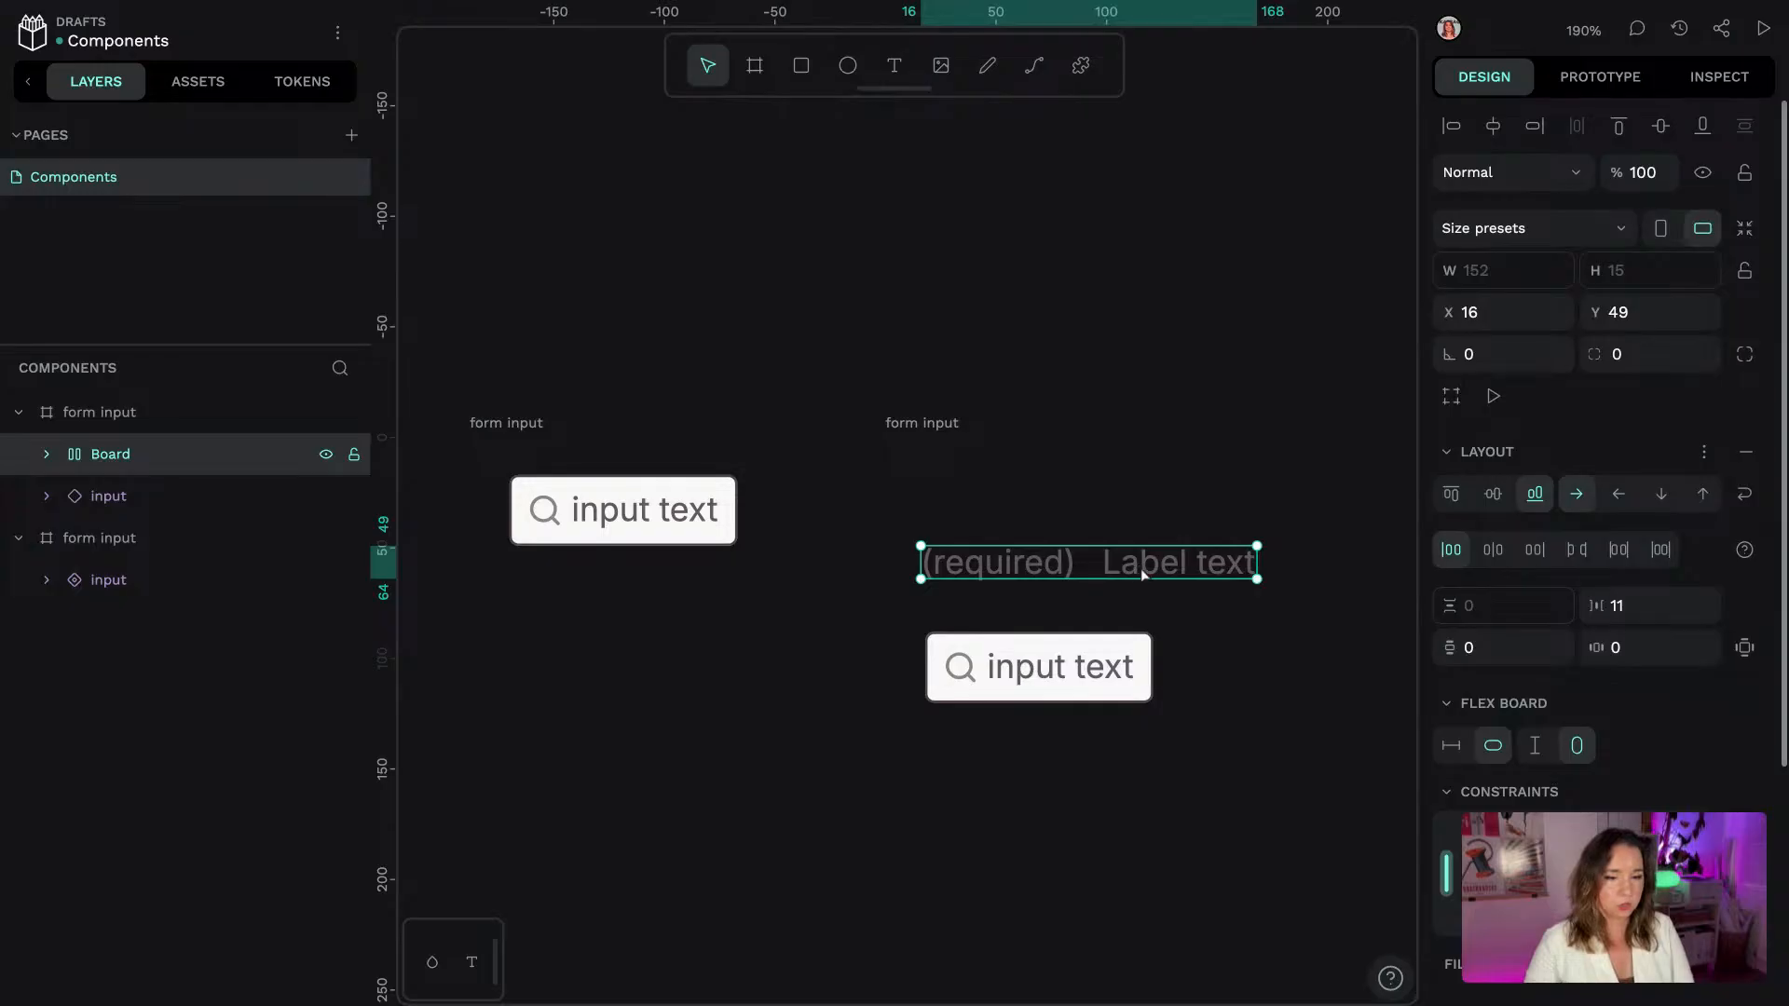
pyautogui.click(1178, 509)
pyautogui.doubleClick(1194, 575)
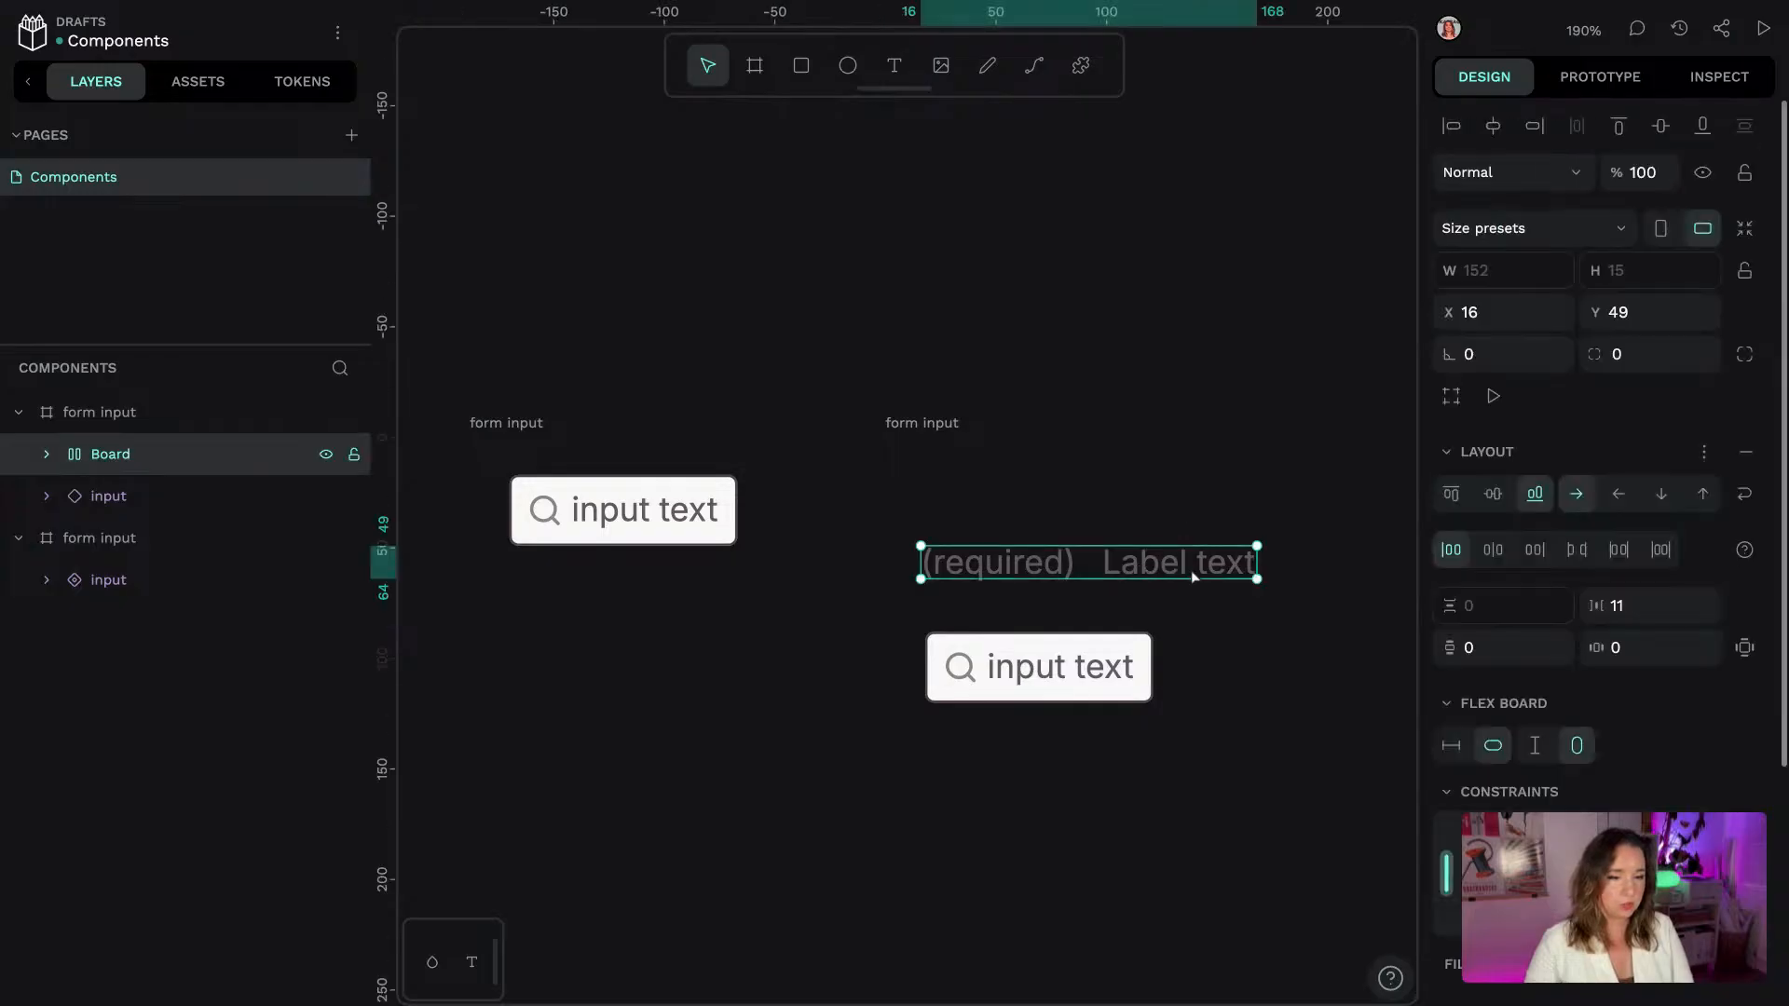
pyautogui.press('Left')
pyautogui.click(1174, 459)
pyautogui.click(1126, 563)
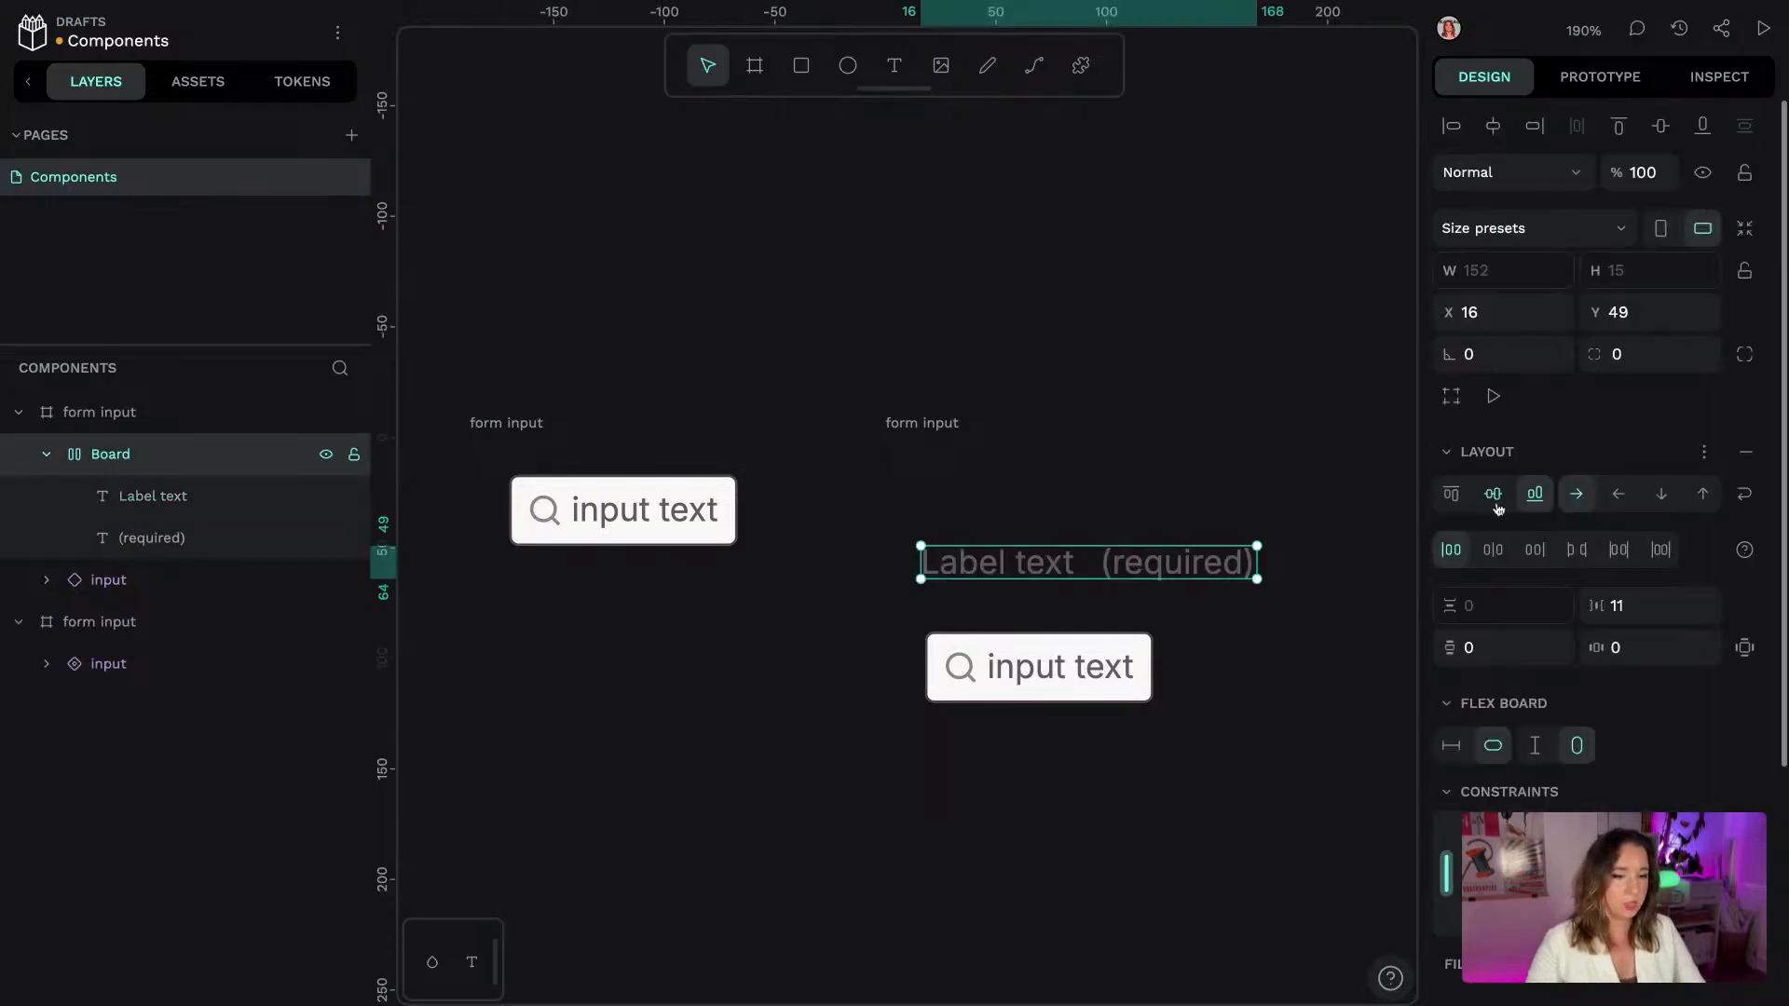
# Rename the board holding the two texts to "label and info"
pyautogui.doubleClick(98, 459)
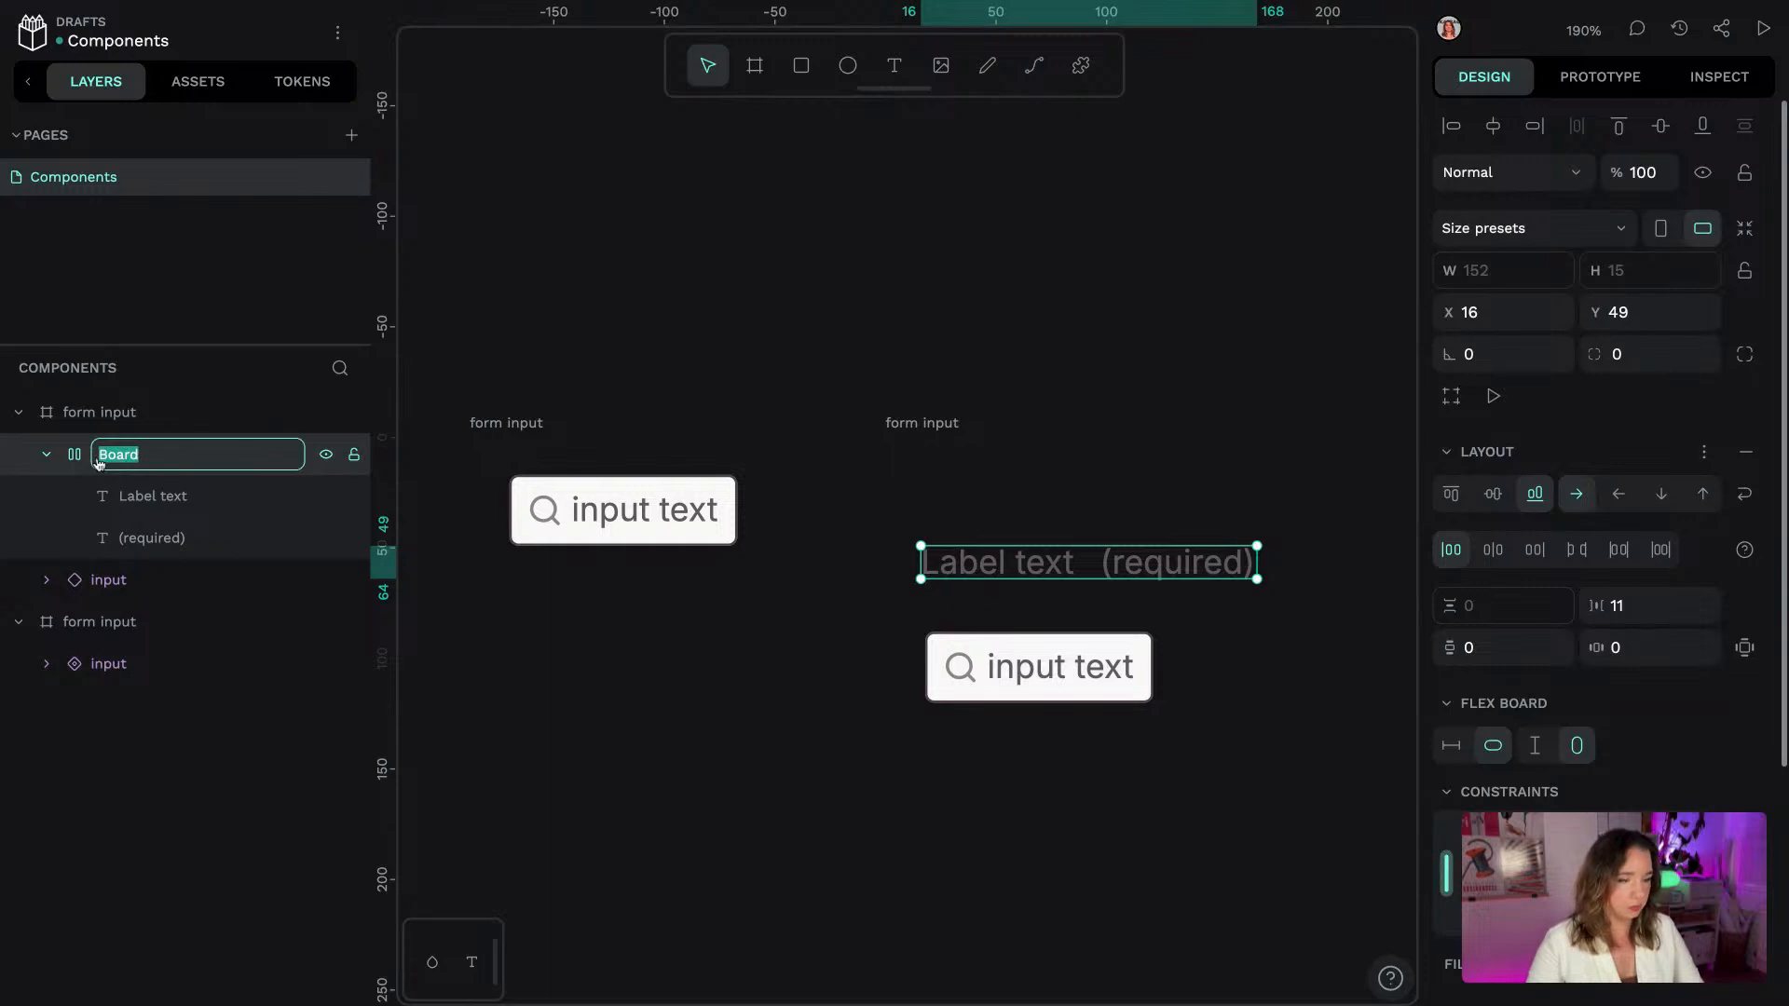
pyautogui.write('lab')
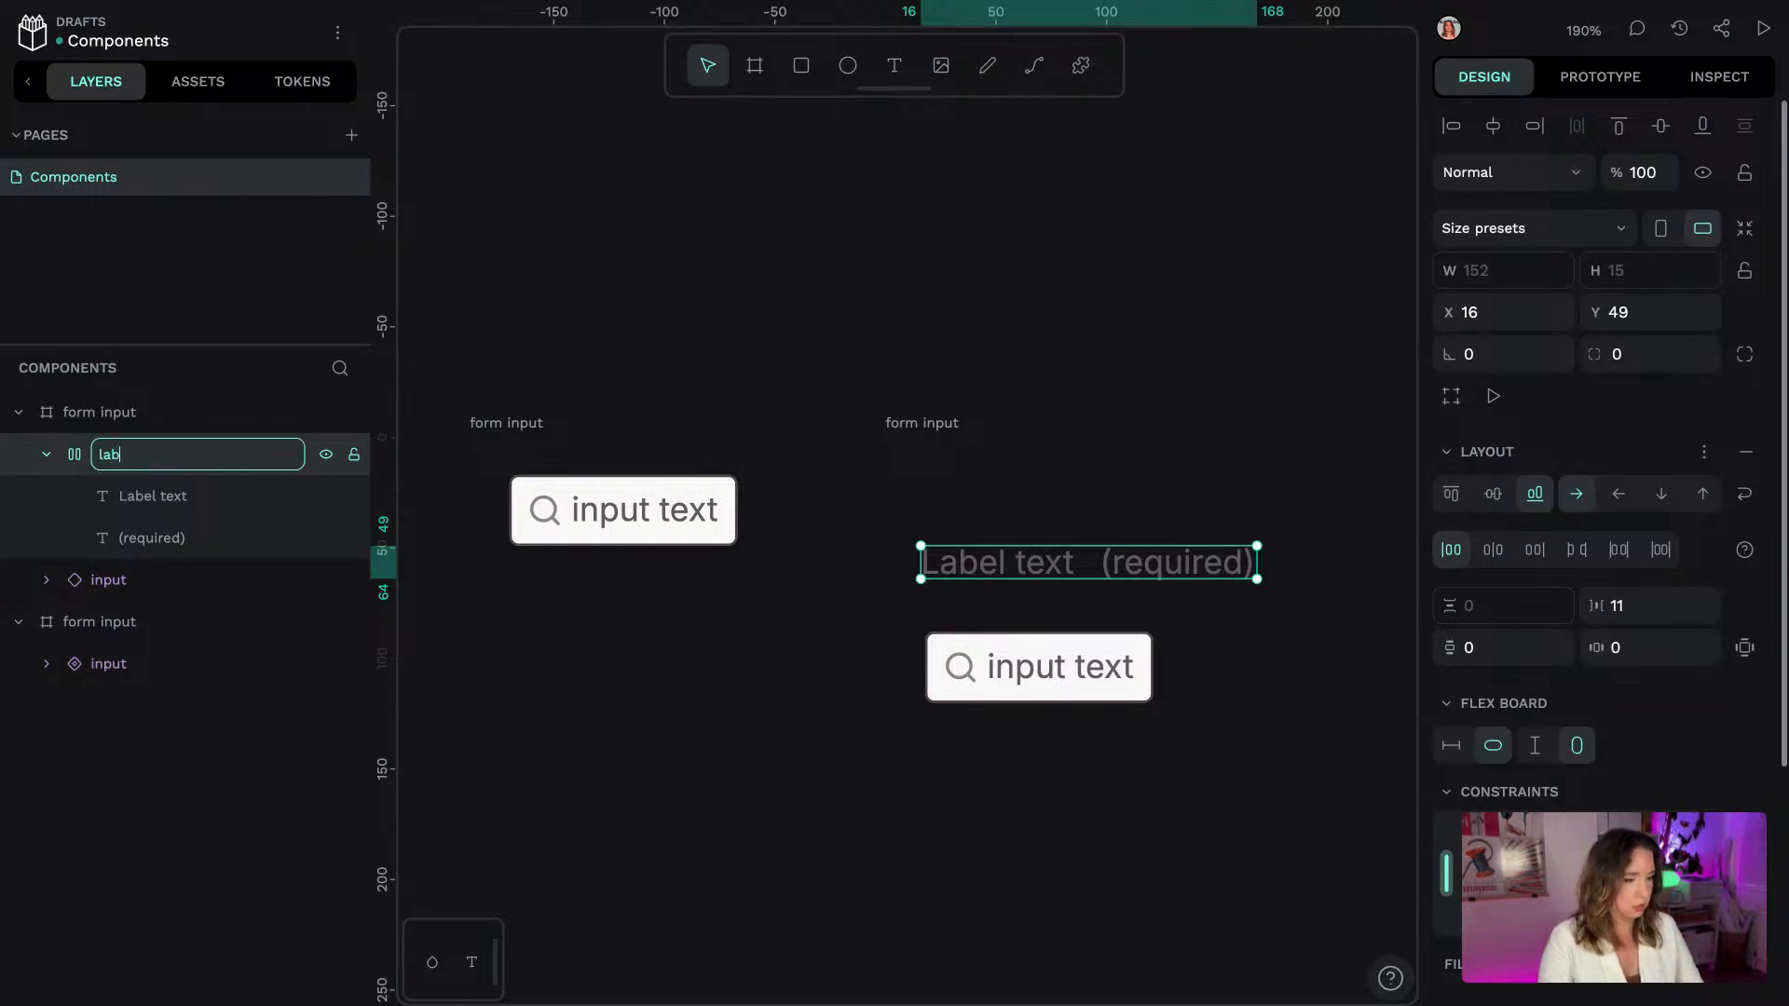
pyautogui.write('el and info')
pyautogui.press('Return')
# Duplicate the "(required)" text inside the label and info board
pyautogui.click(266, 536)
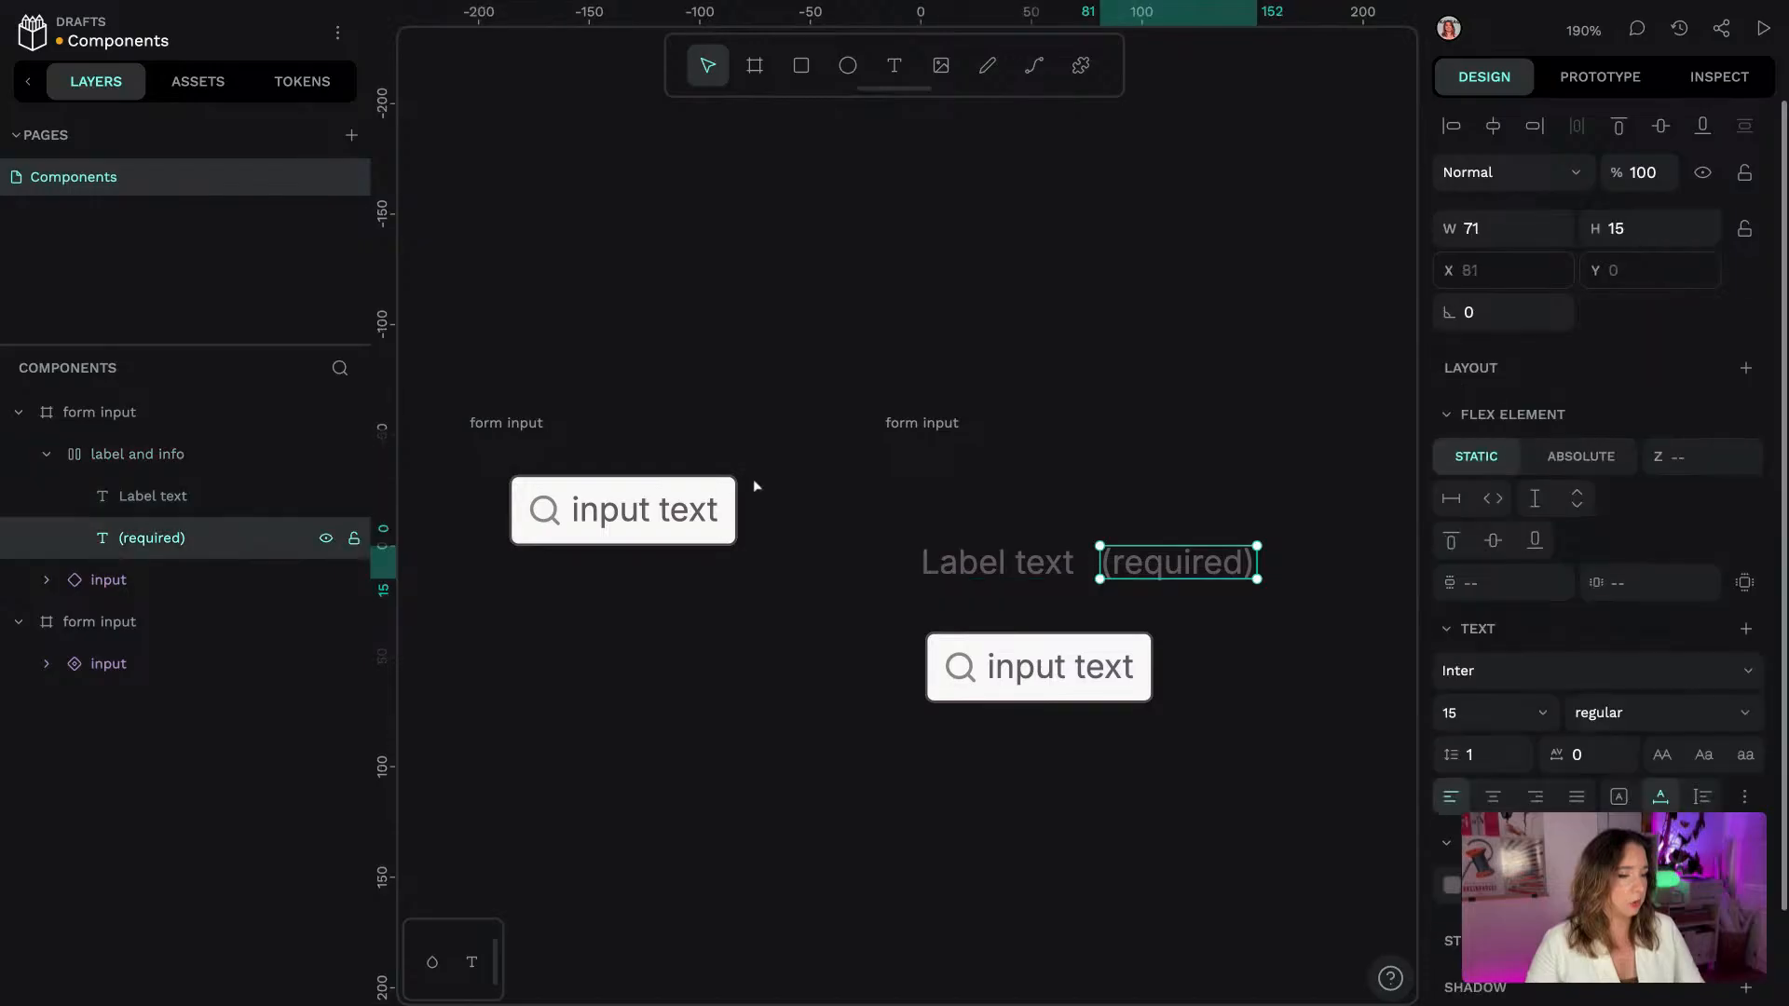
pyautogui.hotkey('ctrl', 'd')
pyautogui.click(1175, 527)
# Widen the form input board that holds the label and info row so the duplicated text fits inside
pyautogui.click(903, 427)
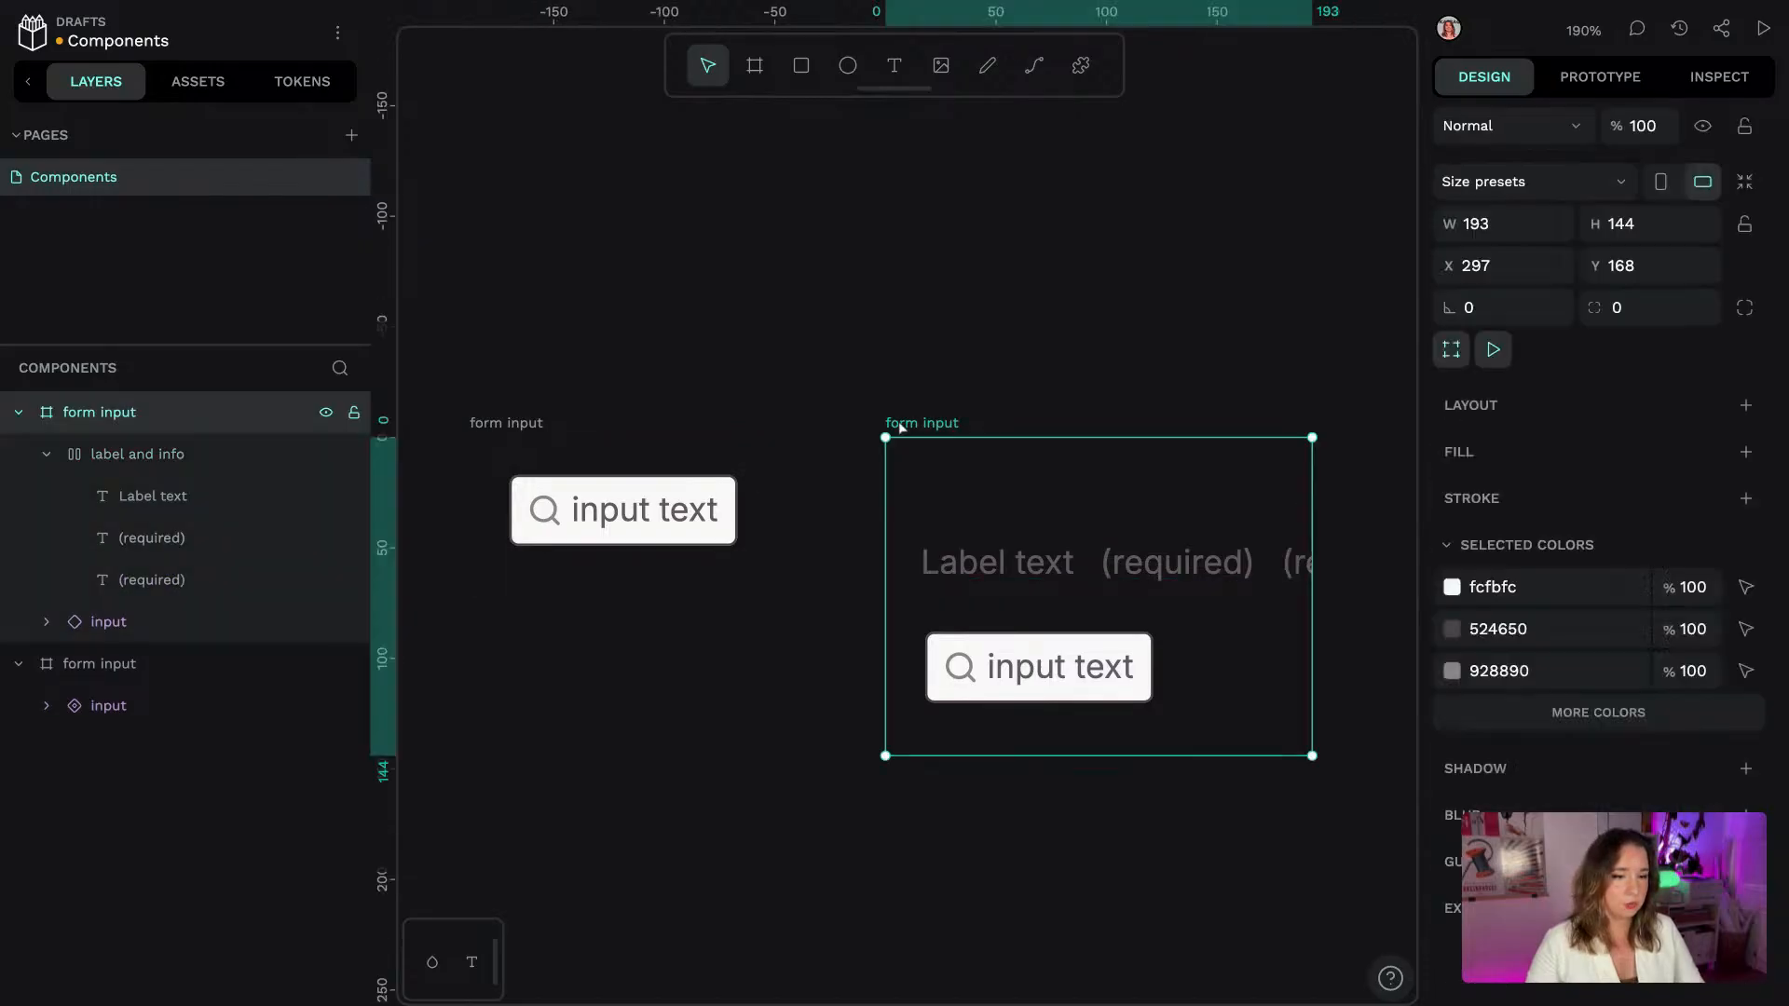
pyautogui.scroll(-3, 1195, 356)
pyautogui.hscroll(3, 1214, 322)
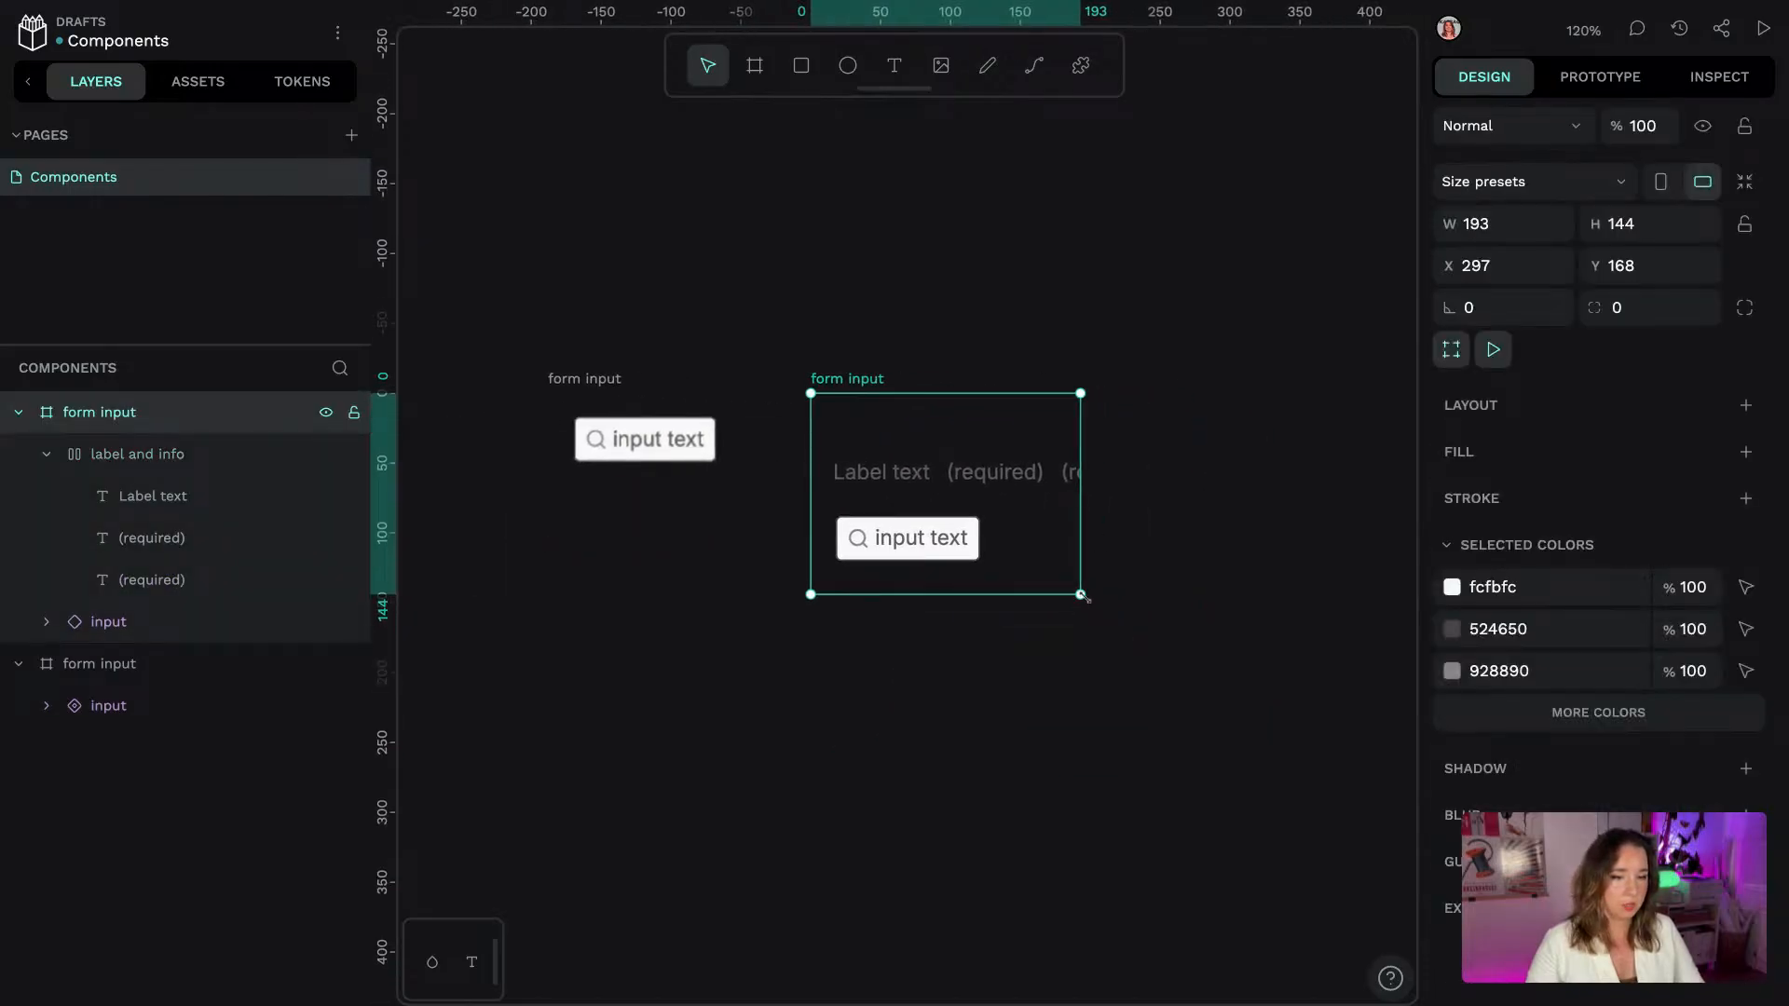
pyautogui.moveTo(1083, 597); pyautogui.dragTo(1253, 619)
# Replace the duplicated "(required)" text at the end of the label and info row with "0/640"
pyautogui.click(1076, 474)
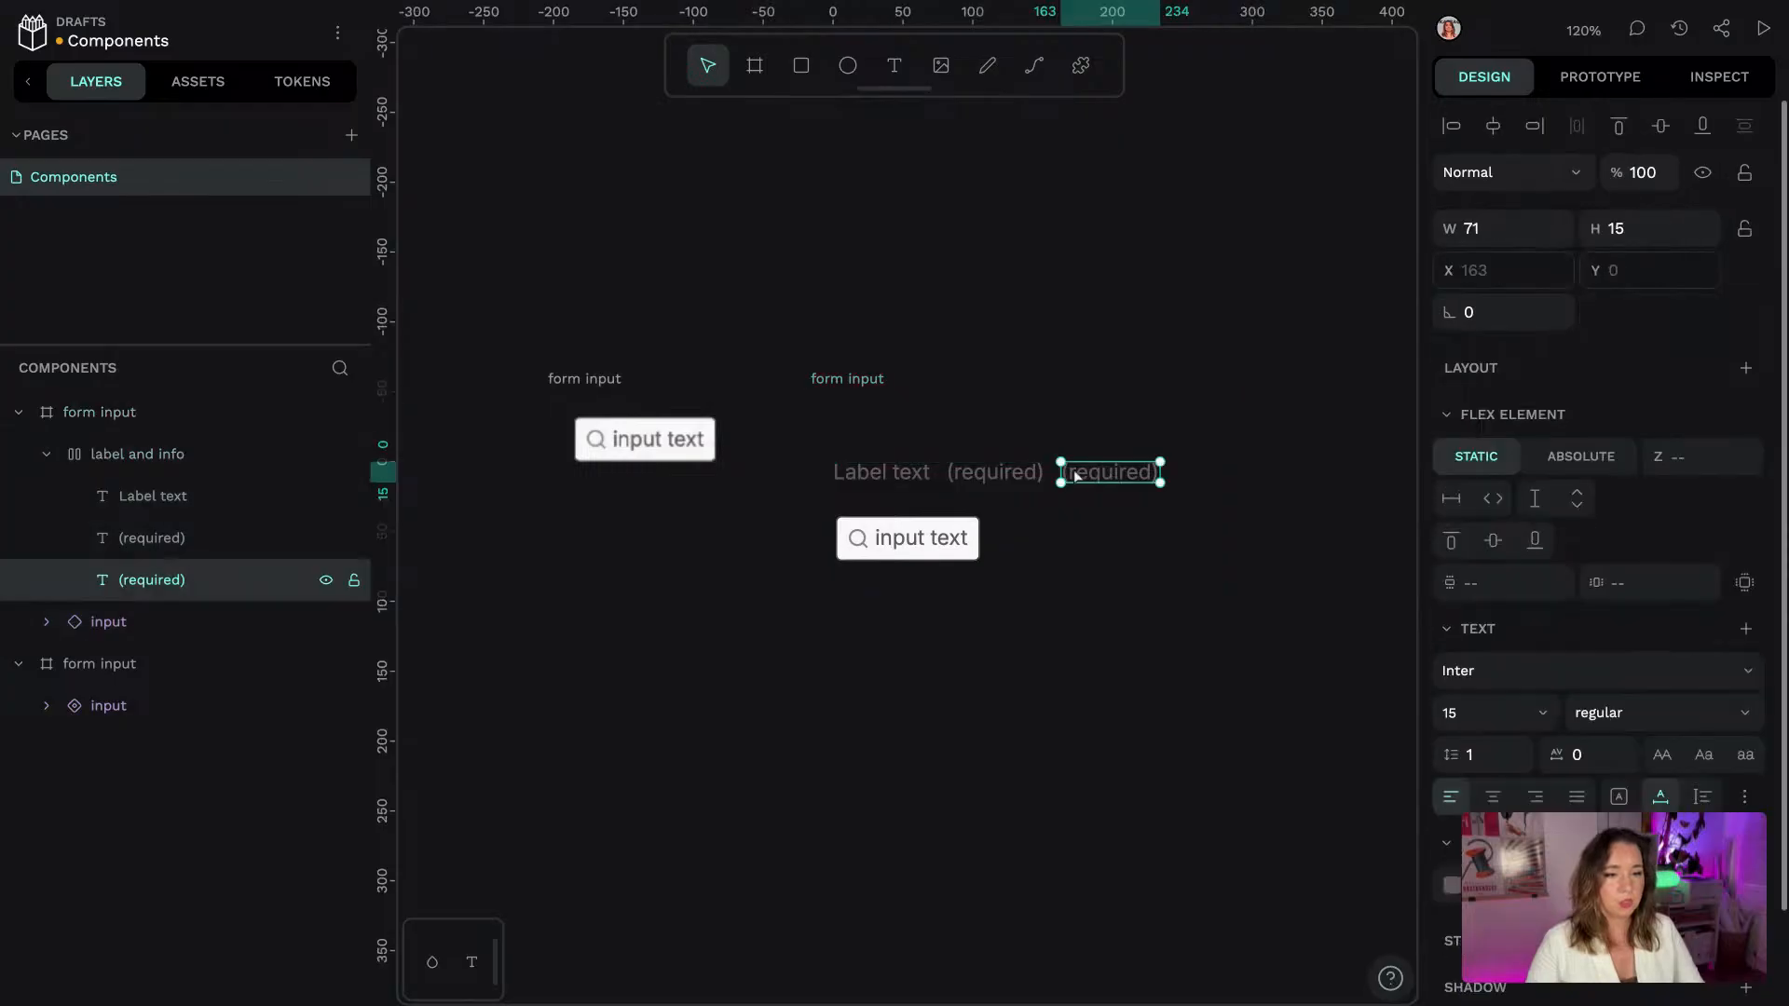
pyautogui.doubleClick(1085, 474)
pyautogui.write('0/6')
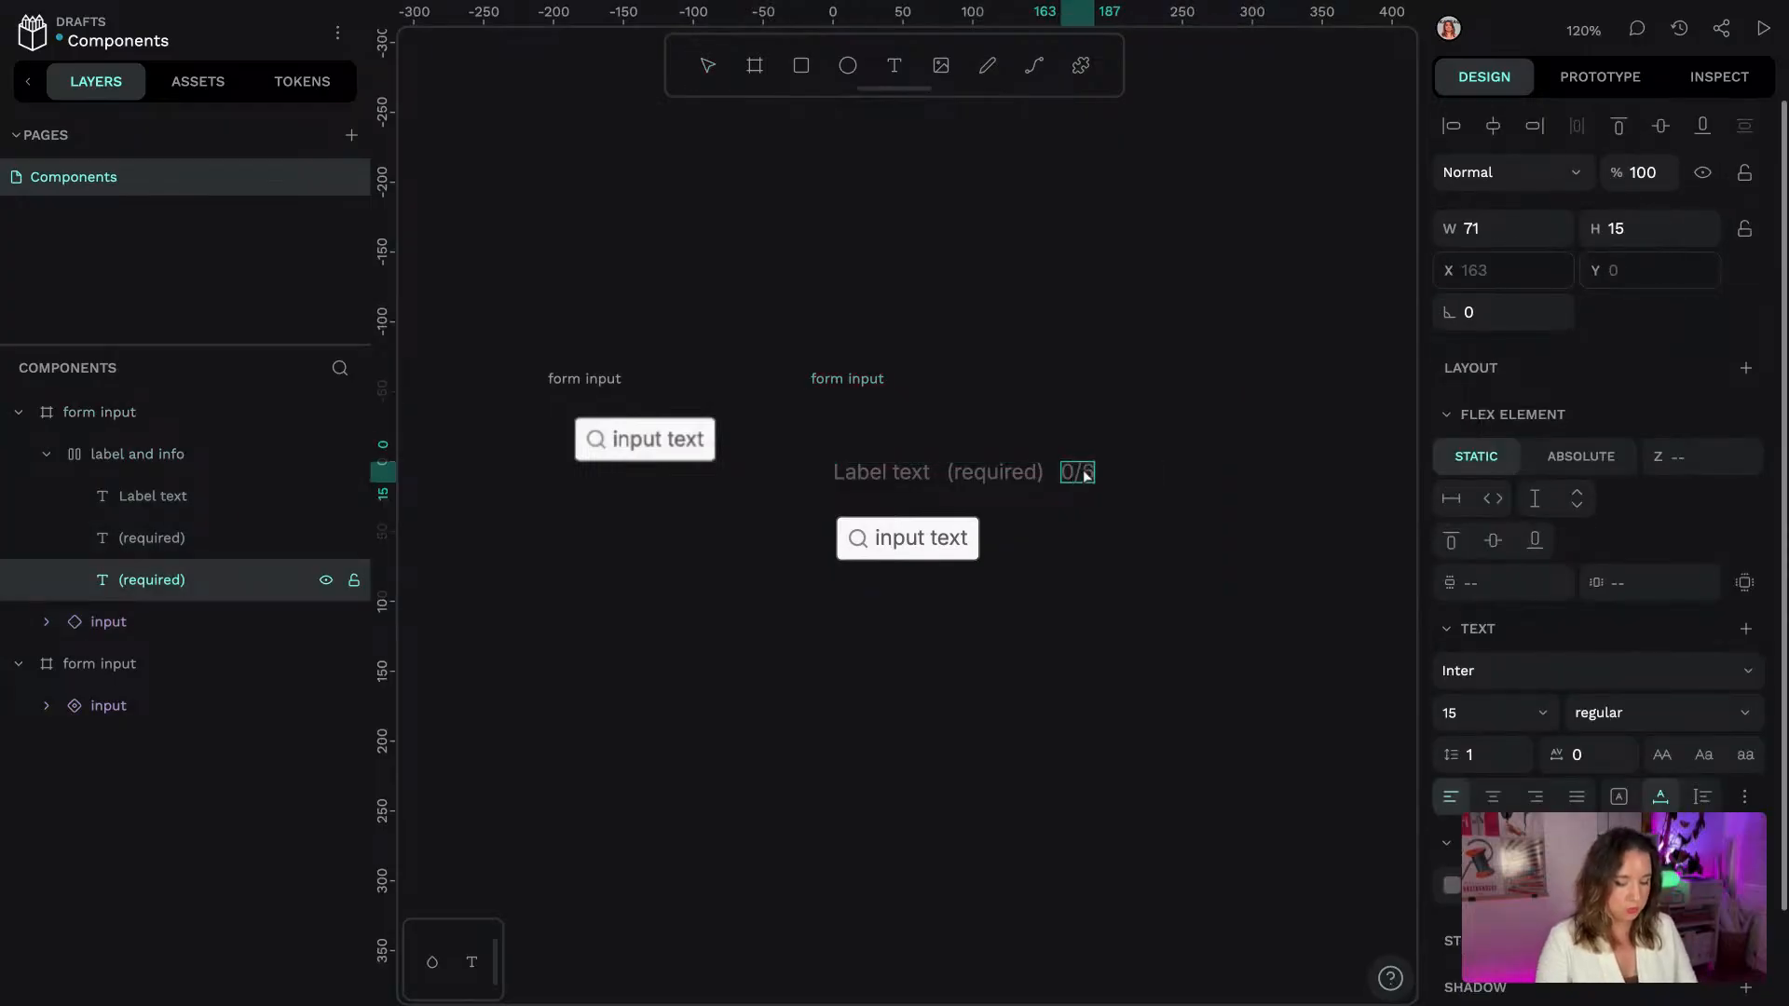
pyautogui.write('40')
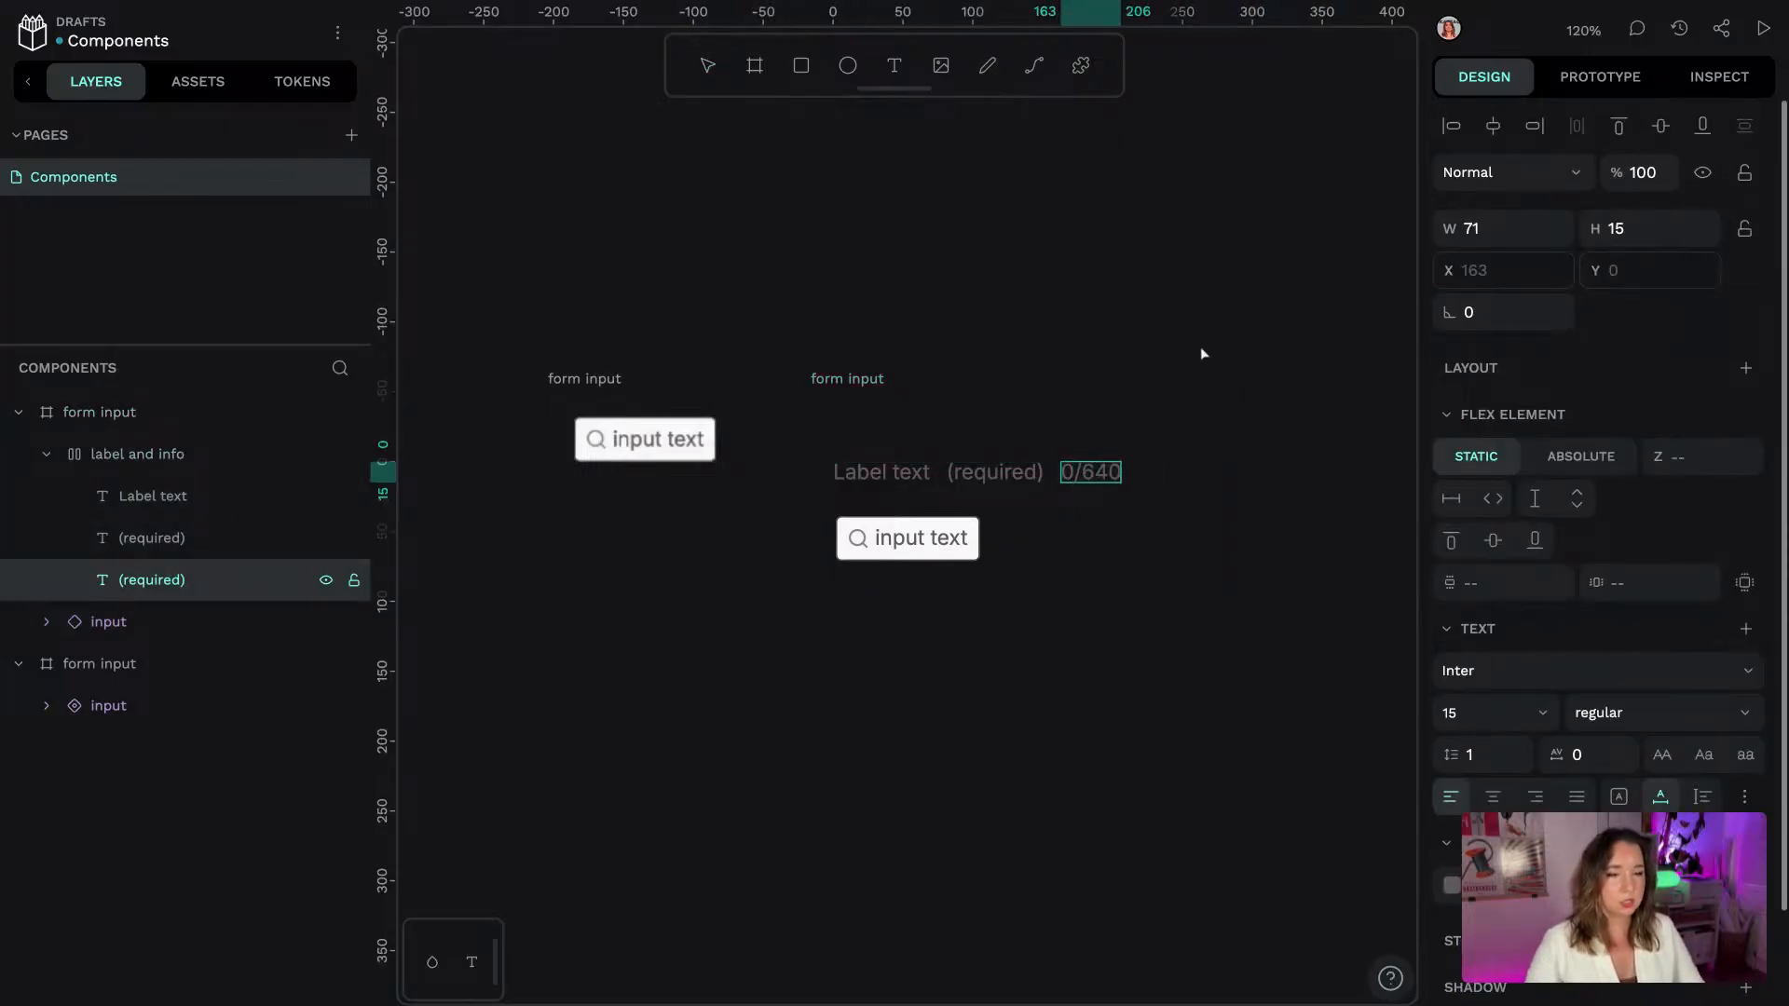
pyautogui.press('Escape')
pyautogui.press('Escape')
pyautogui.scroll(2, 1221, 453)
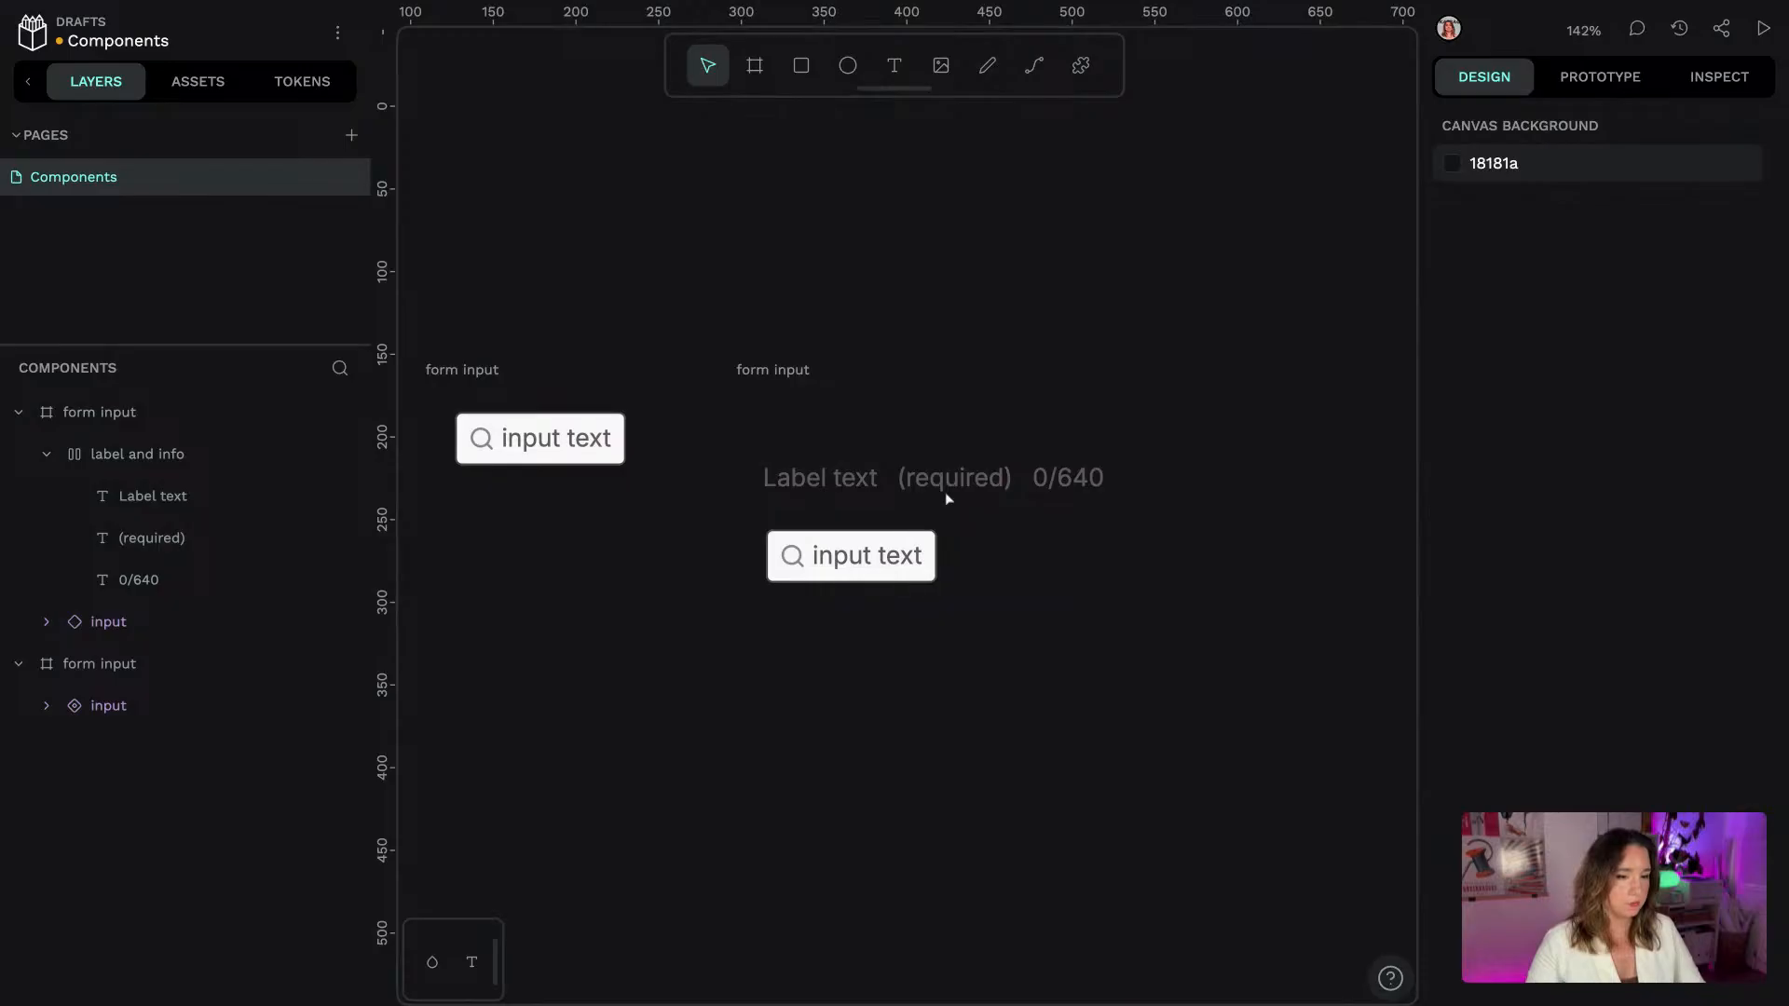
# Wrap the label and info board and the input copy together in a new board with flex layout
pyautogui.click(1025, 480)
pyautogui.click(48, 454)
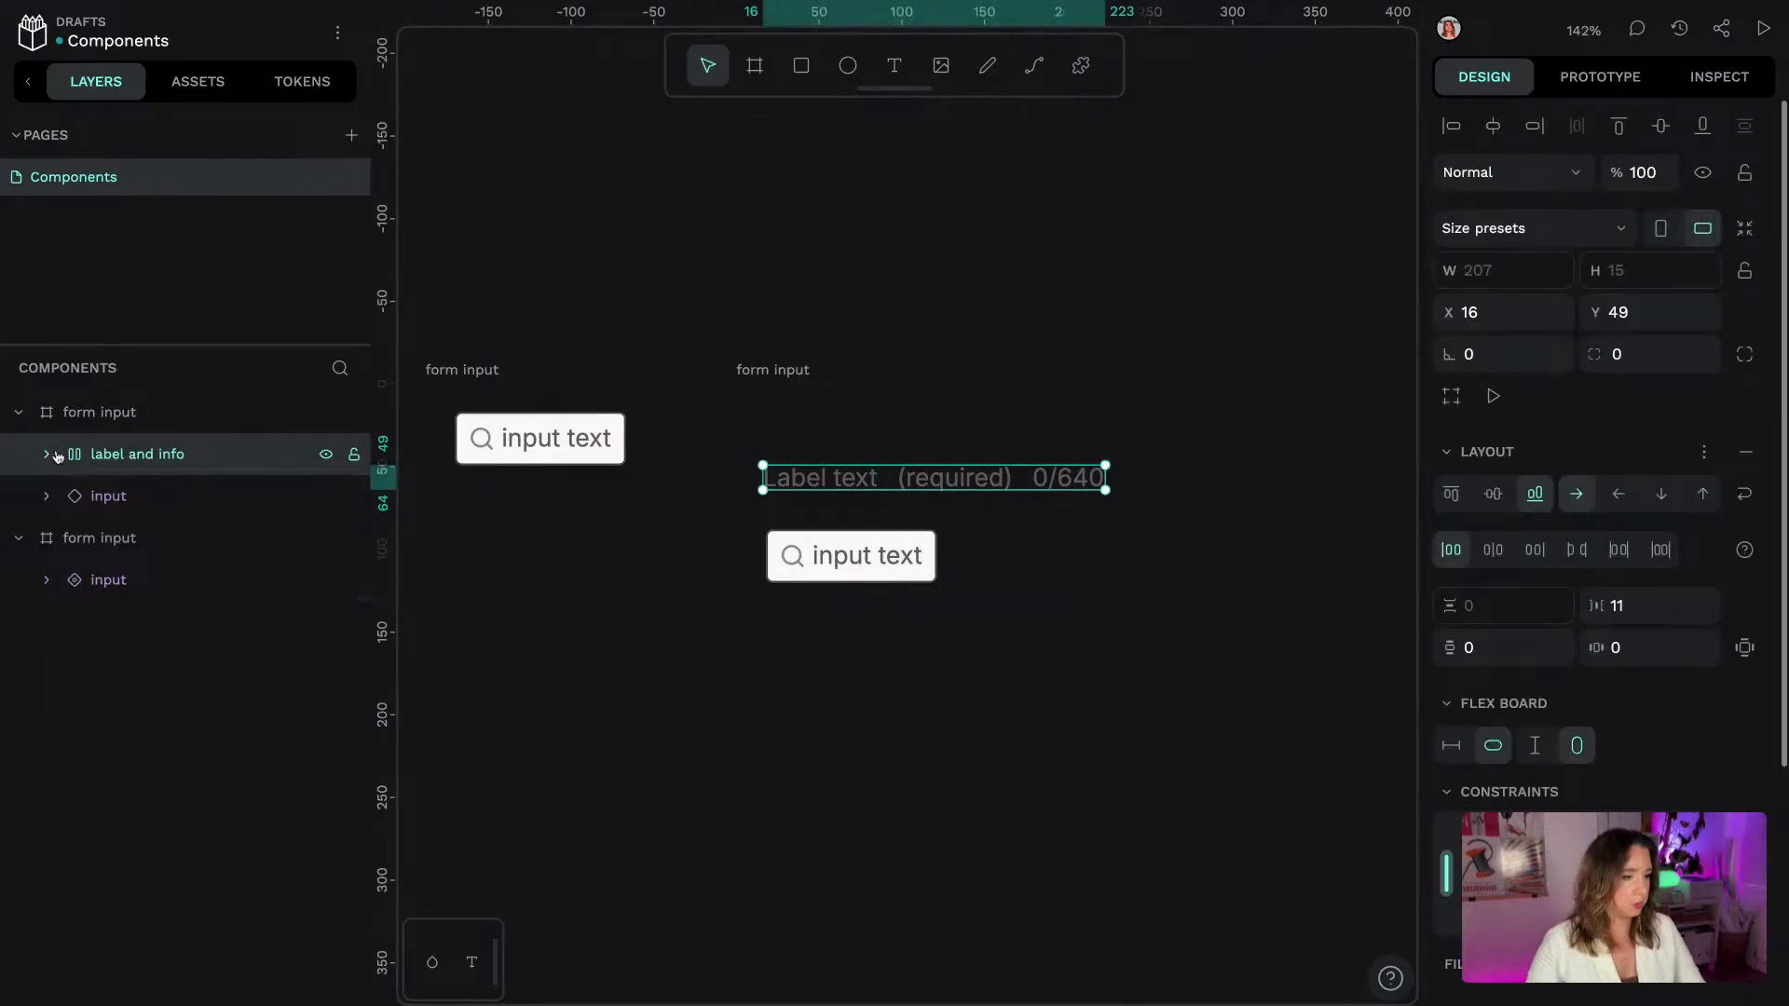
pyautogui.keyDown('shift'); pyautogui.click(143, 501); pyautogui.keyUp('shift')
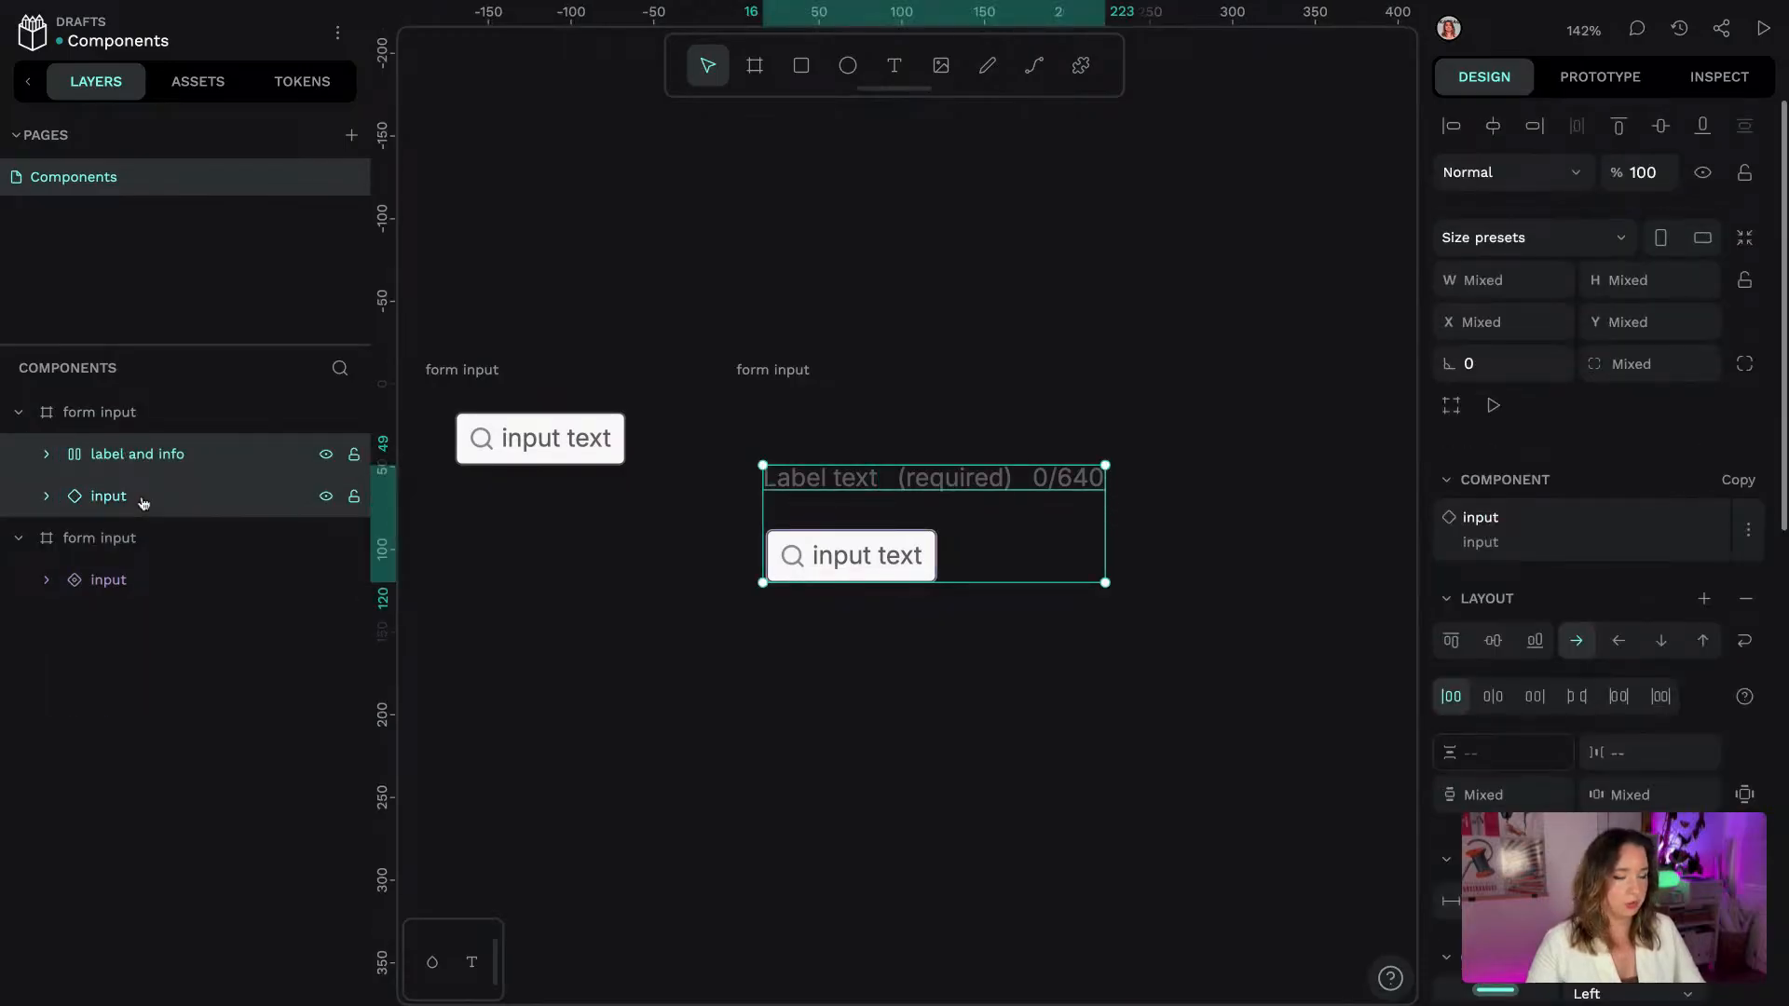
pyautogui.rightClick(143, 503)
pyautogui.click(233, 726)
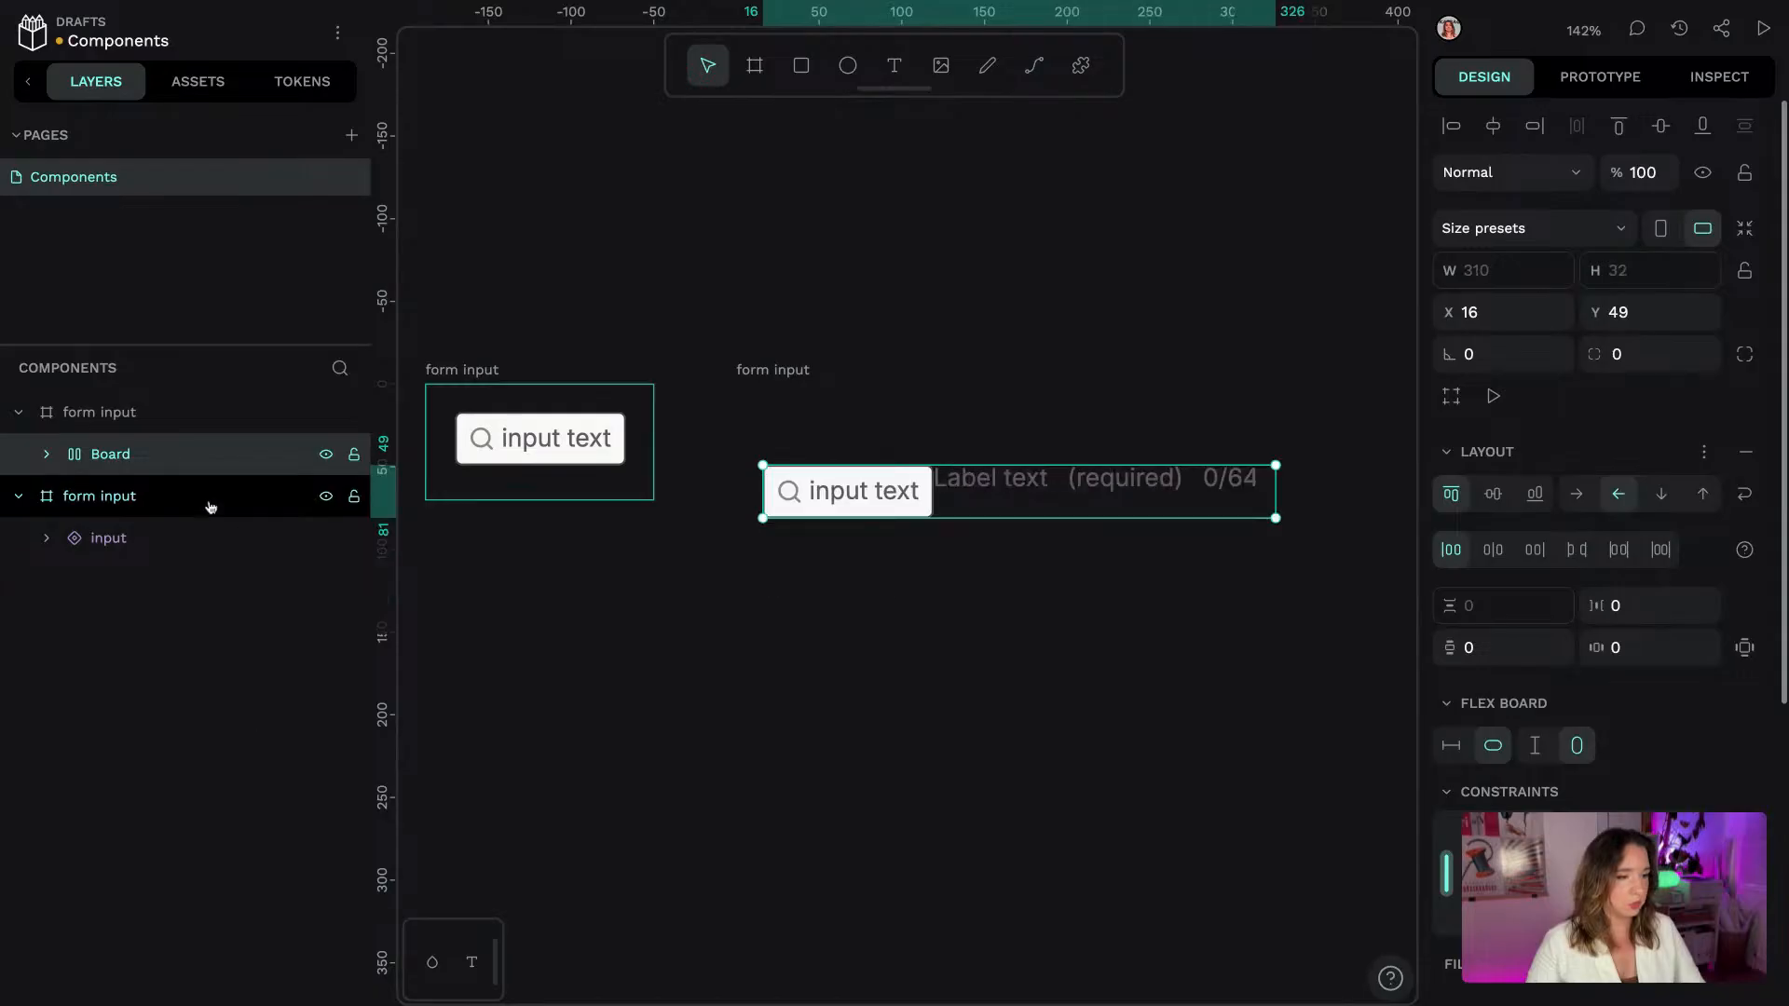
# Rename the new flex board to "form label + input" and set its flex direction to column
pyautogui.doubleClick(110, 456)
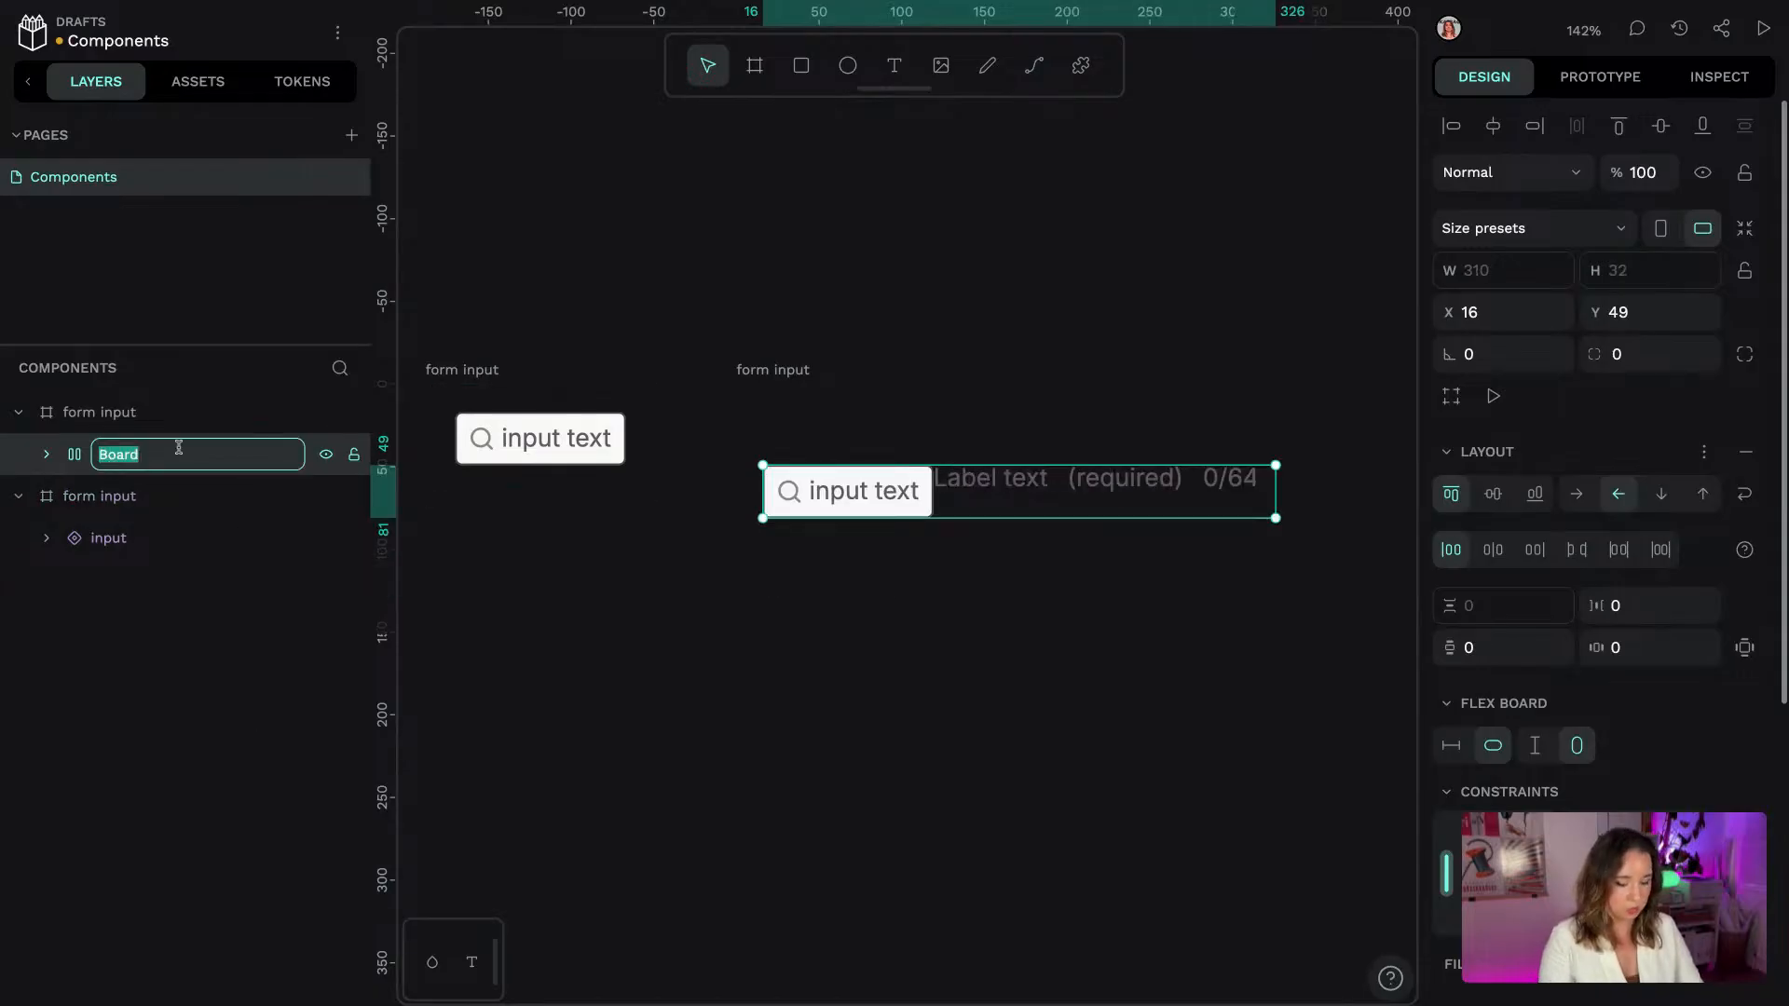
pyautogui.write('form label + input')
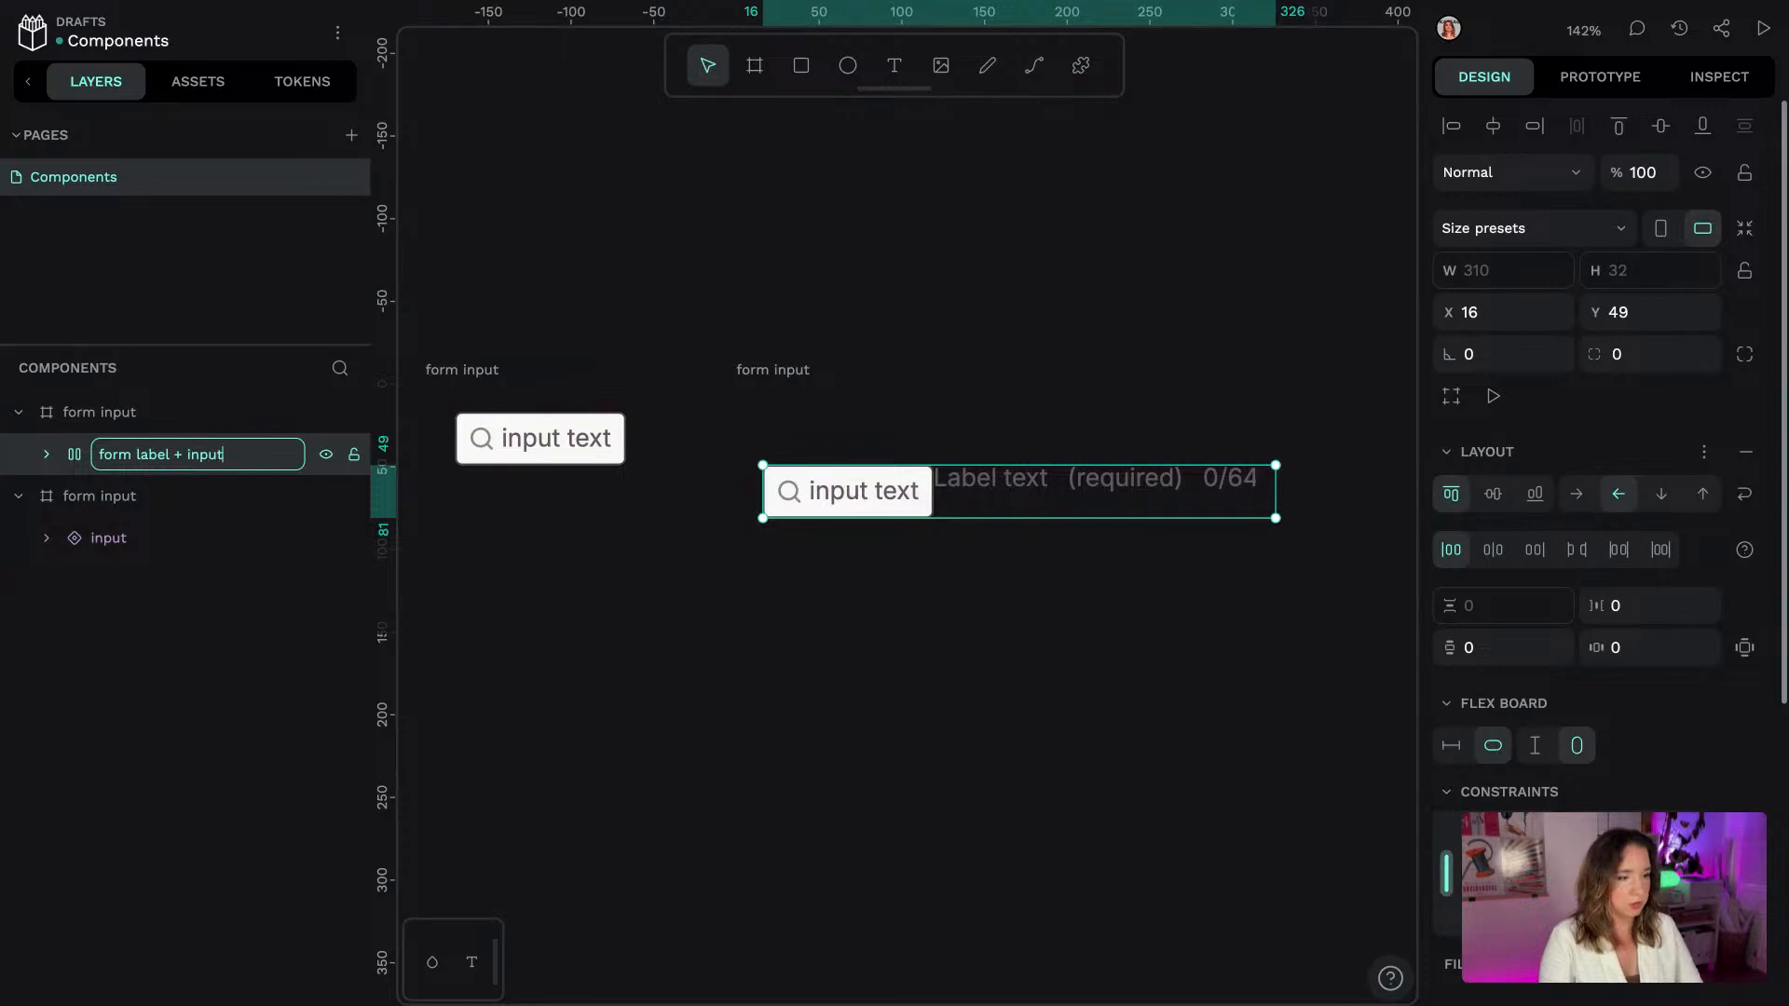
pyautogui.press('Return')
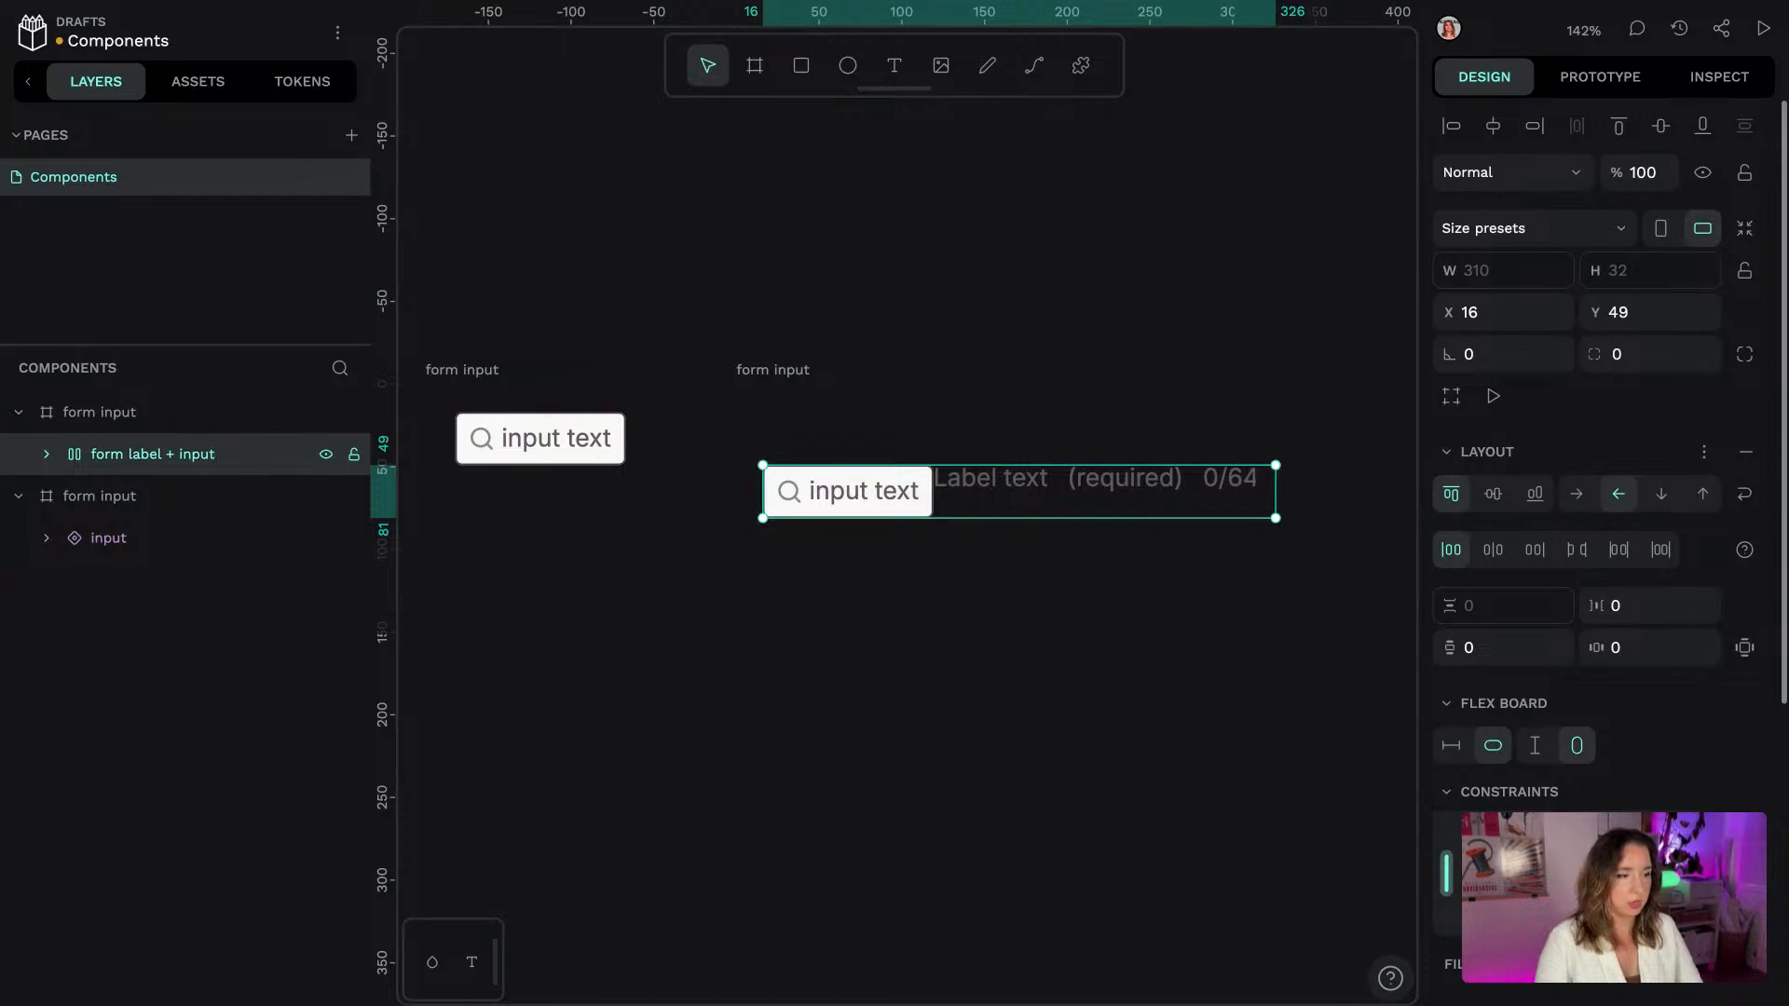
pyautogui.click(1662, 494)
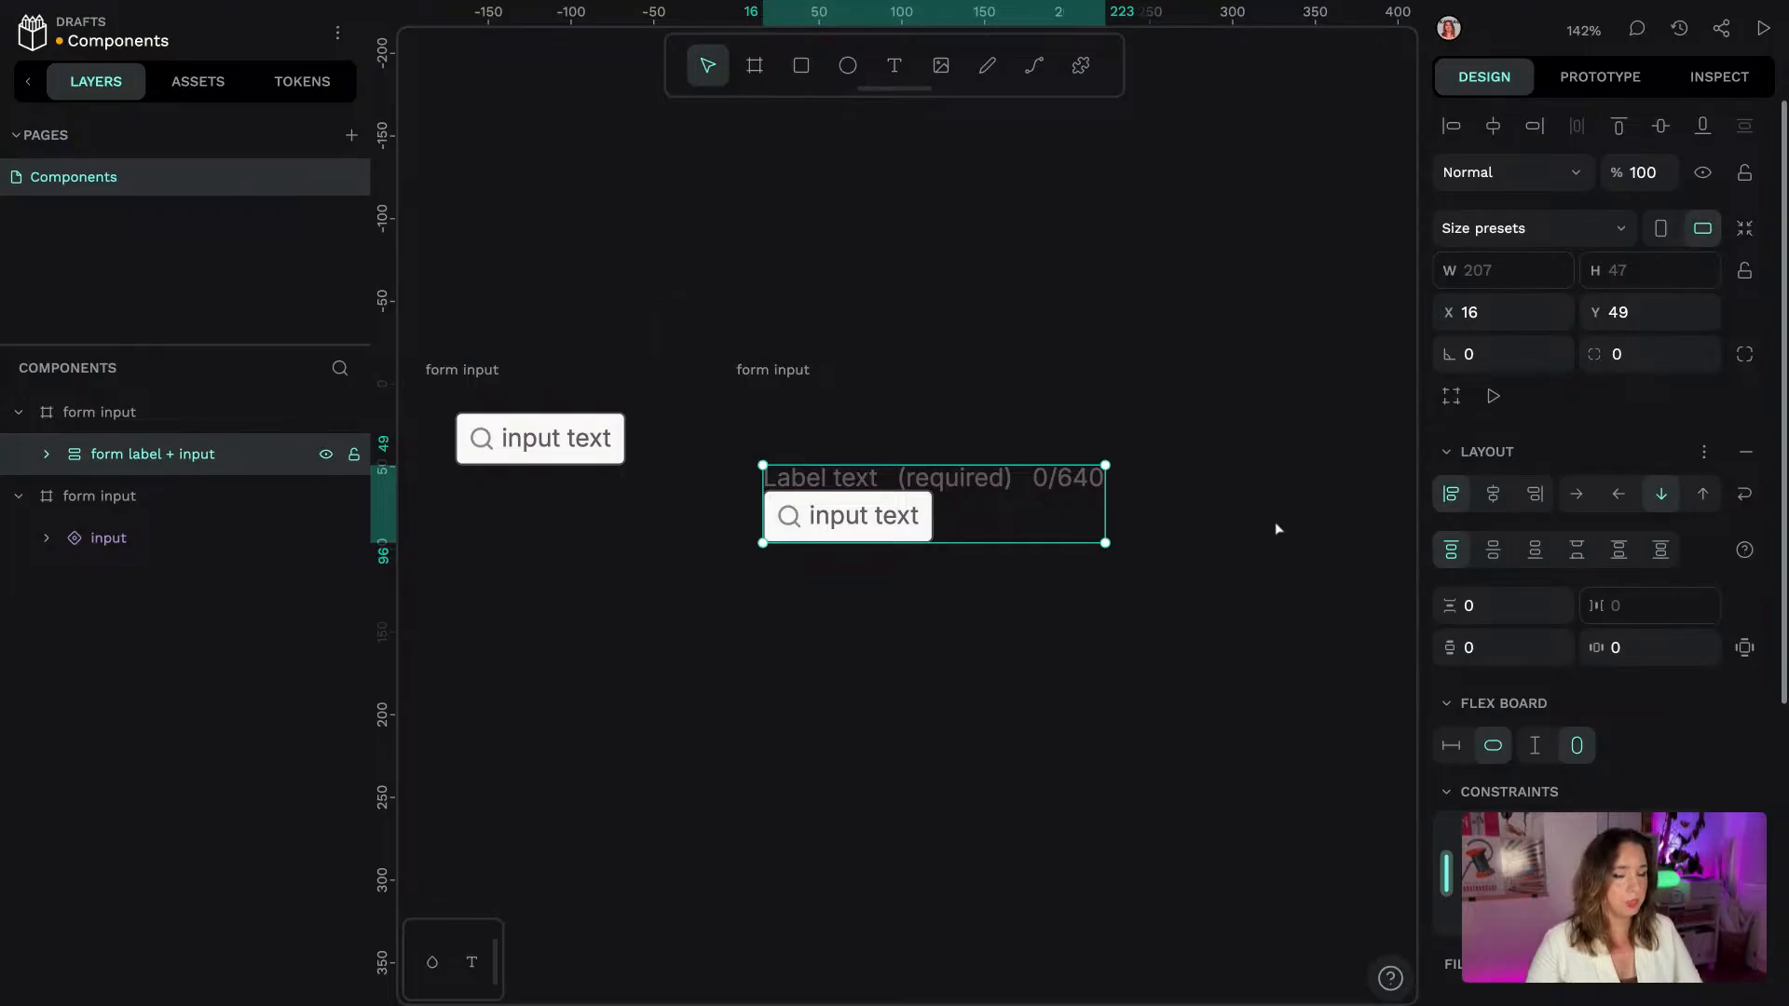
# Apply the spacing.sm token to all gaps of the form label + input board
pyautogui.click(302, 81)
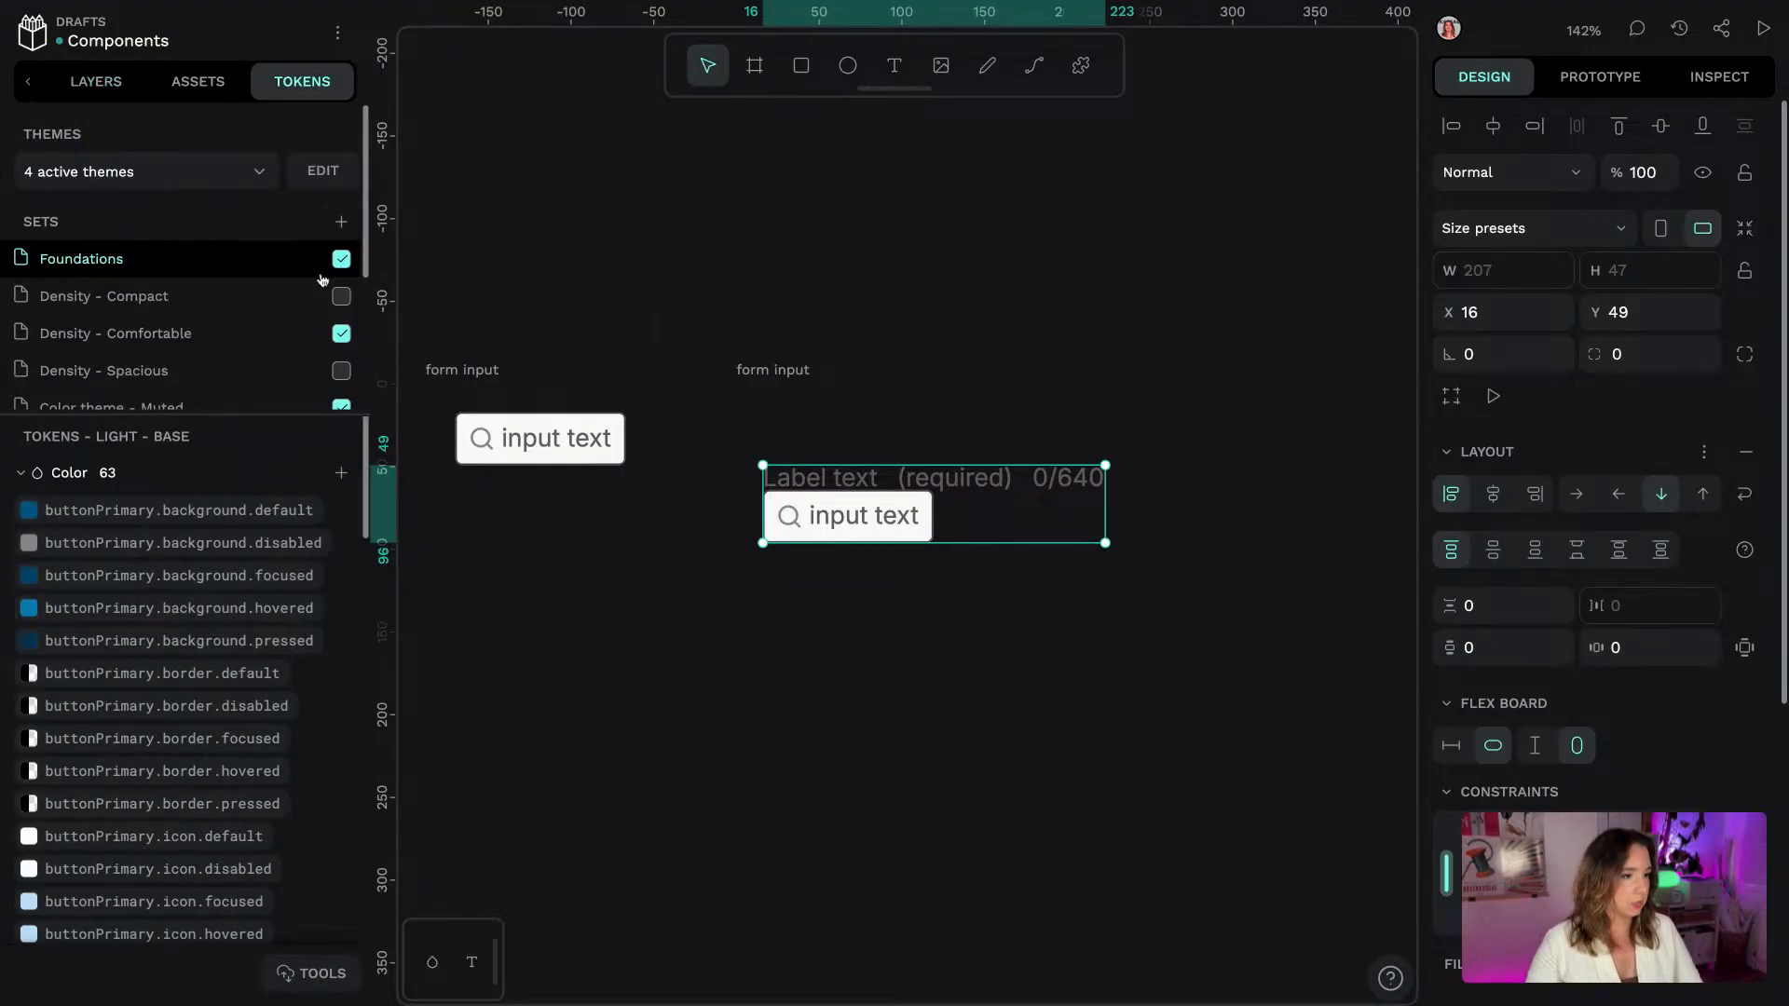
pyautogui.click(149, 376)
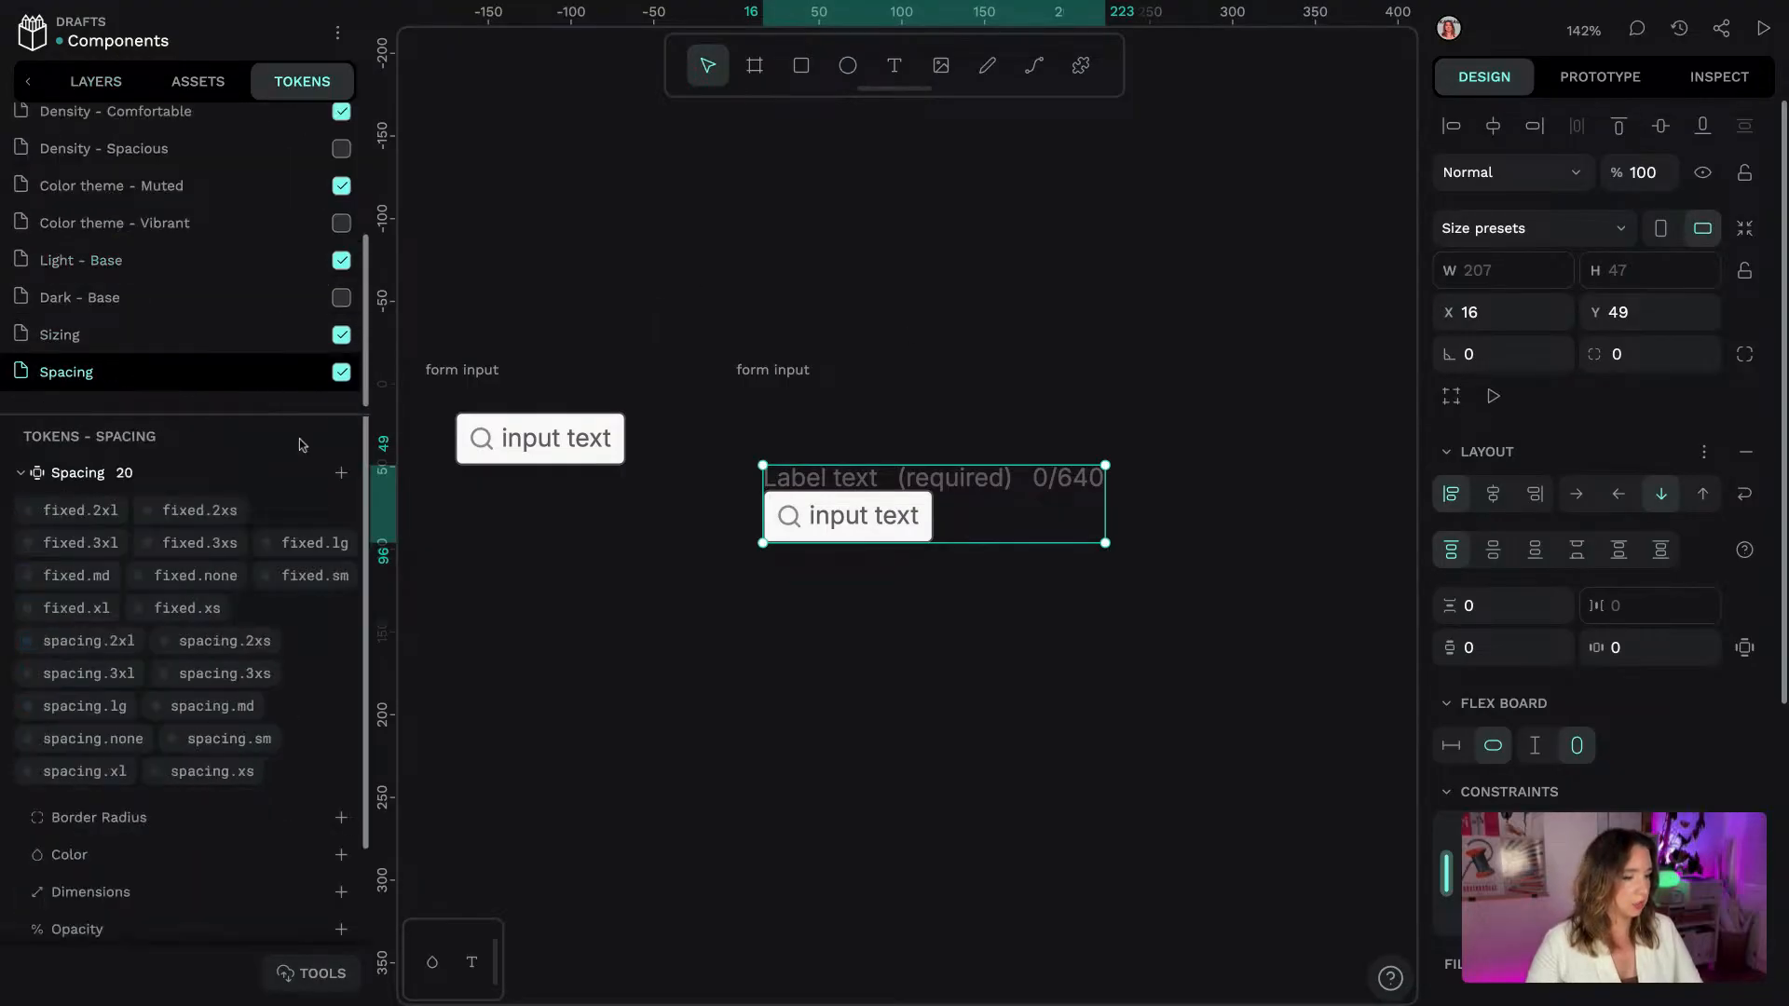
pyautogui.rightClick(263, 746)
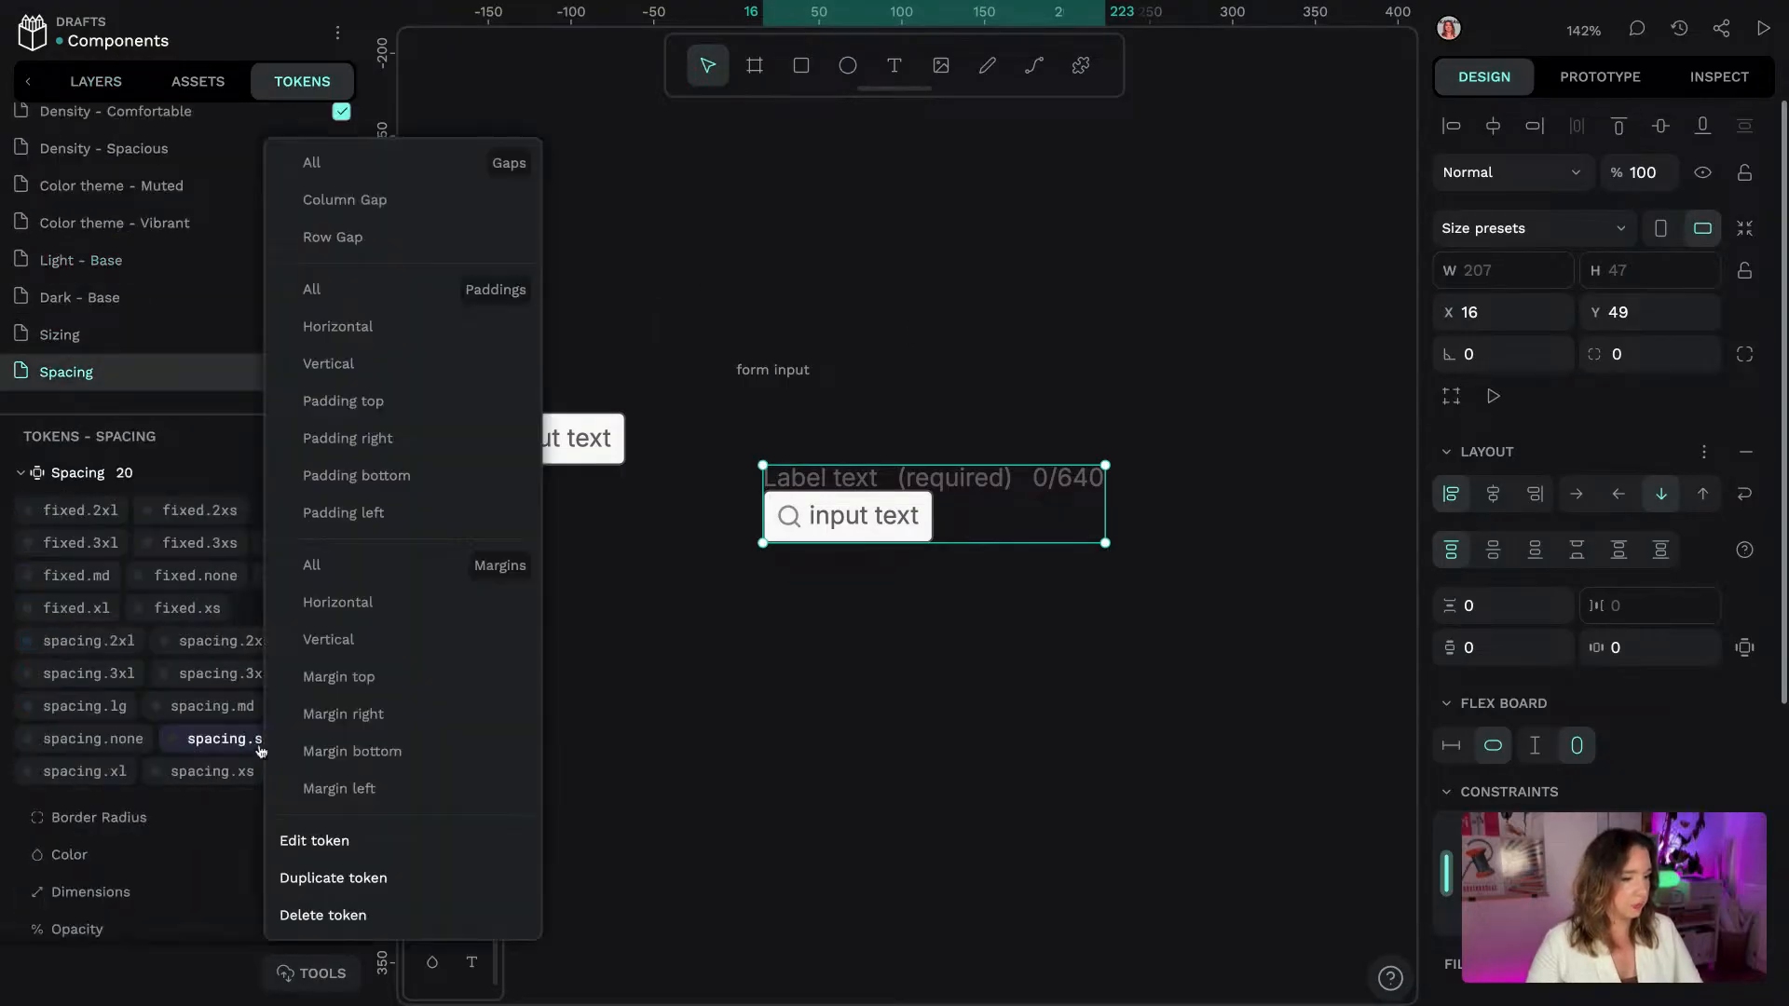
pyautogui.click(363, 166)
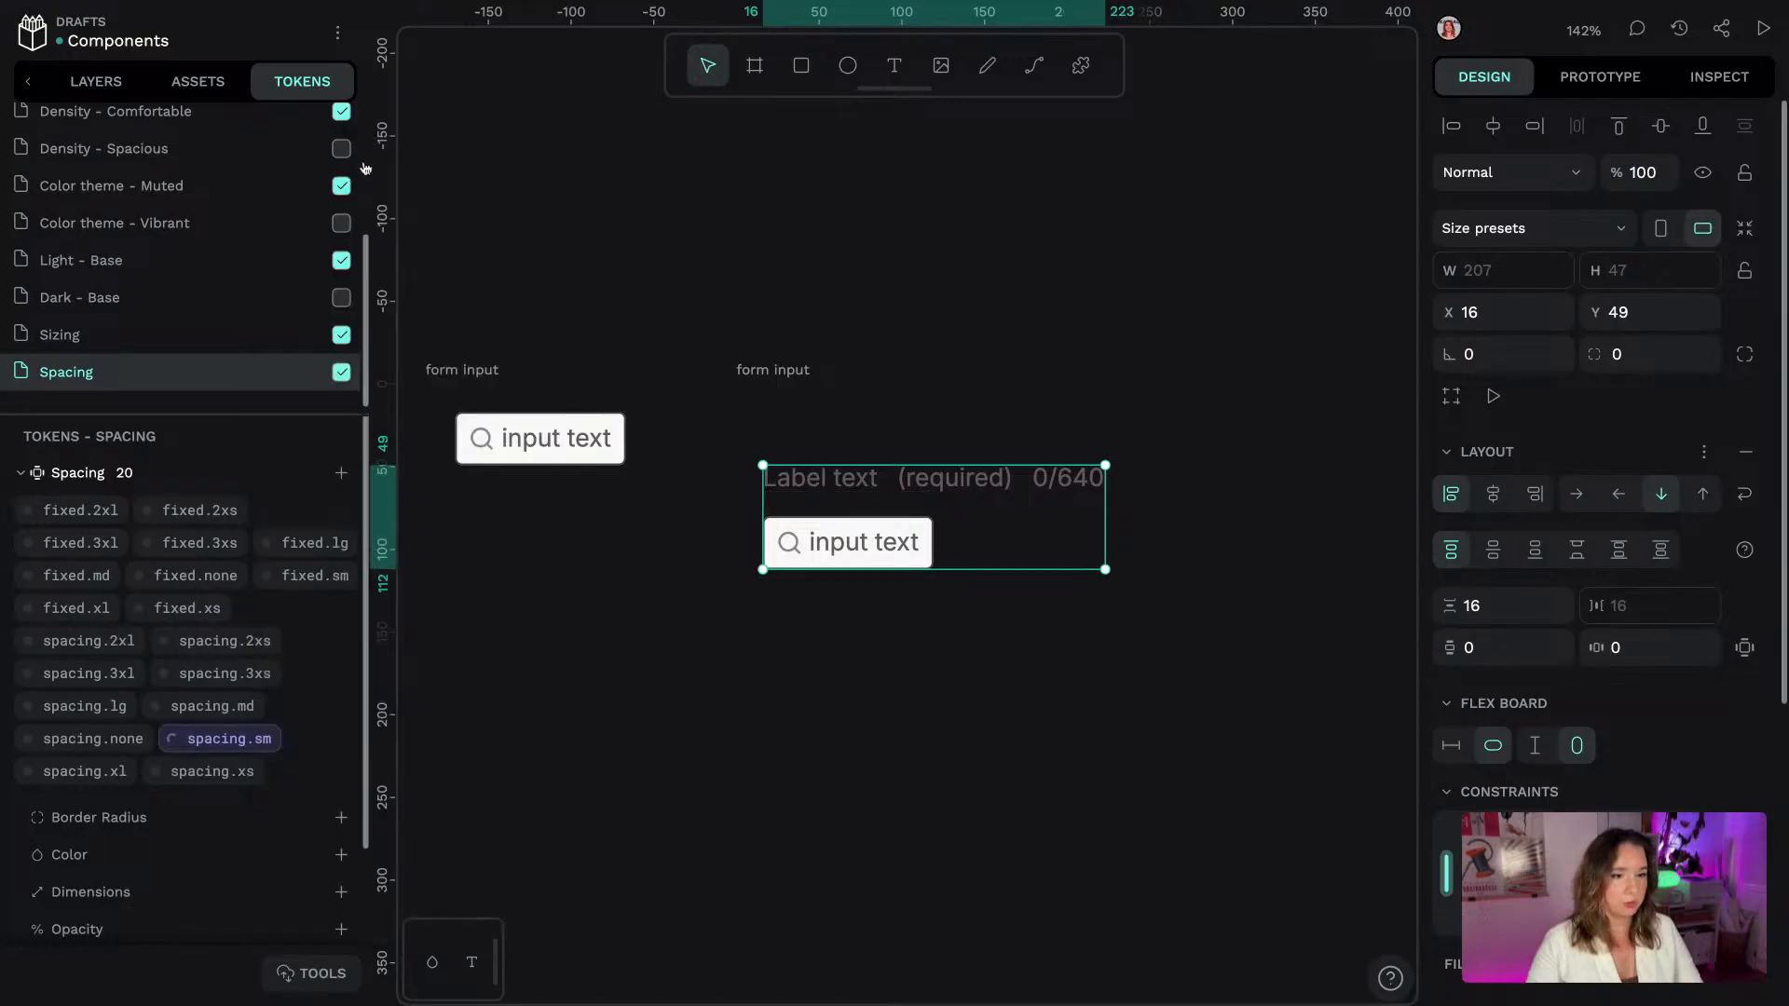
pyautogui.click(995, 373)
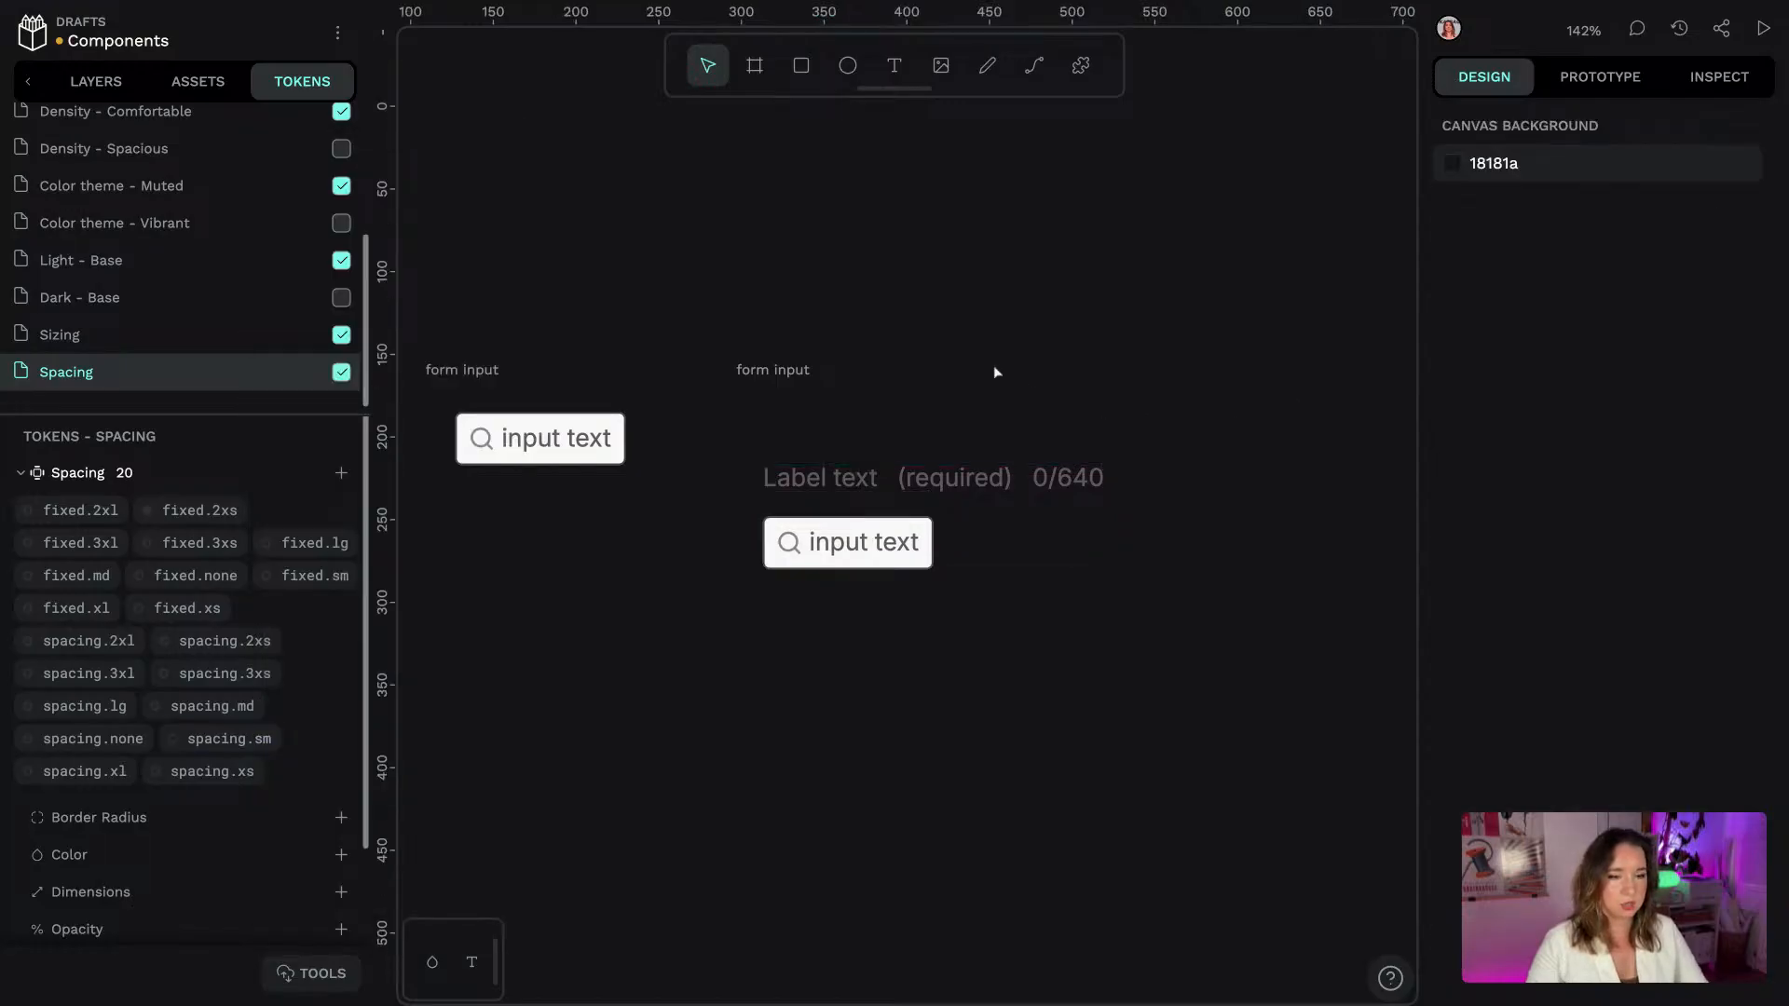
# Apply the sizing.3xl token as the input copy's minimum width and stretch it to the full width of the label row
pyautogui.click(847, 528)
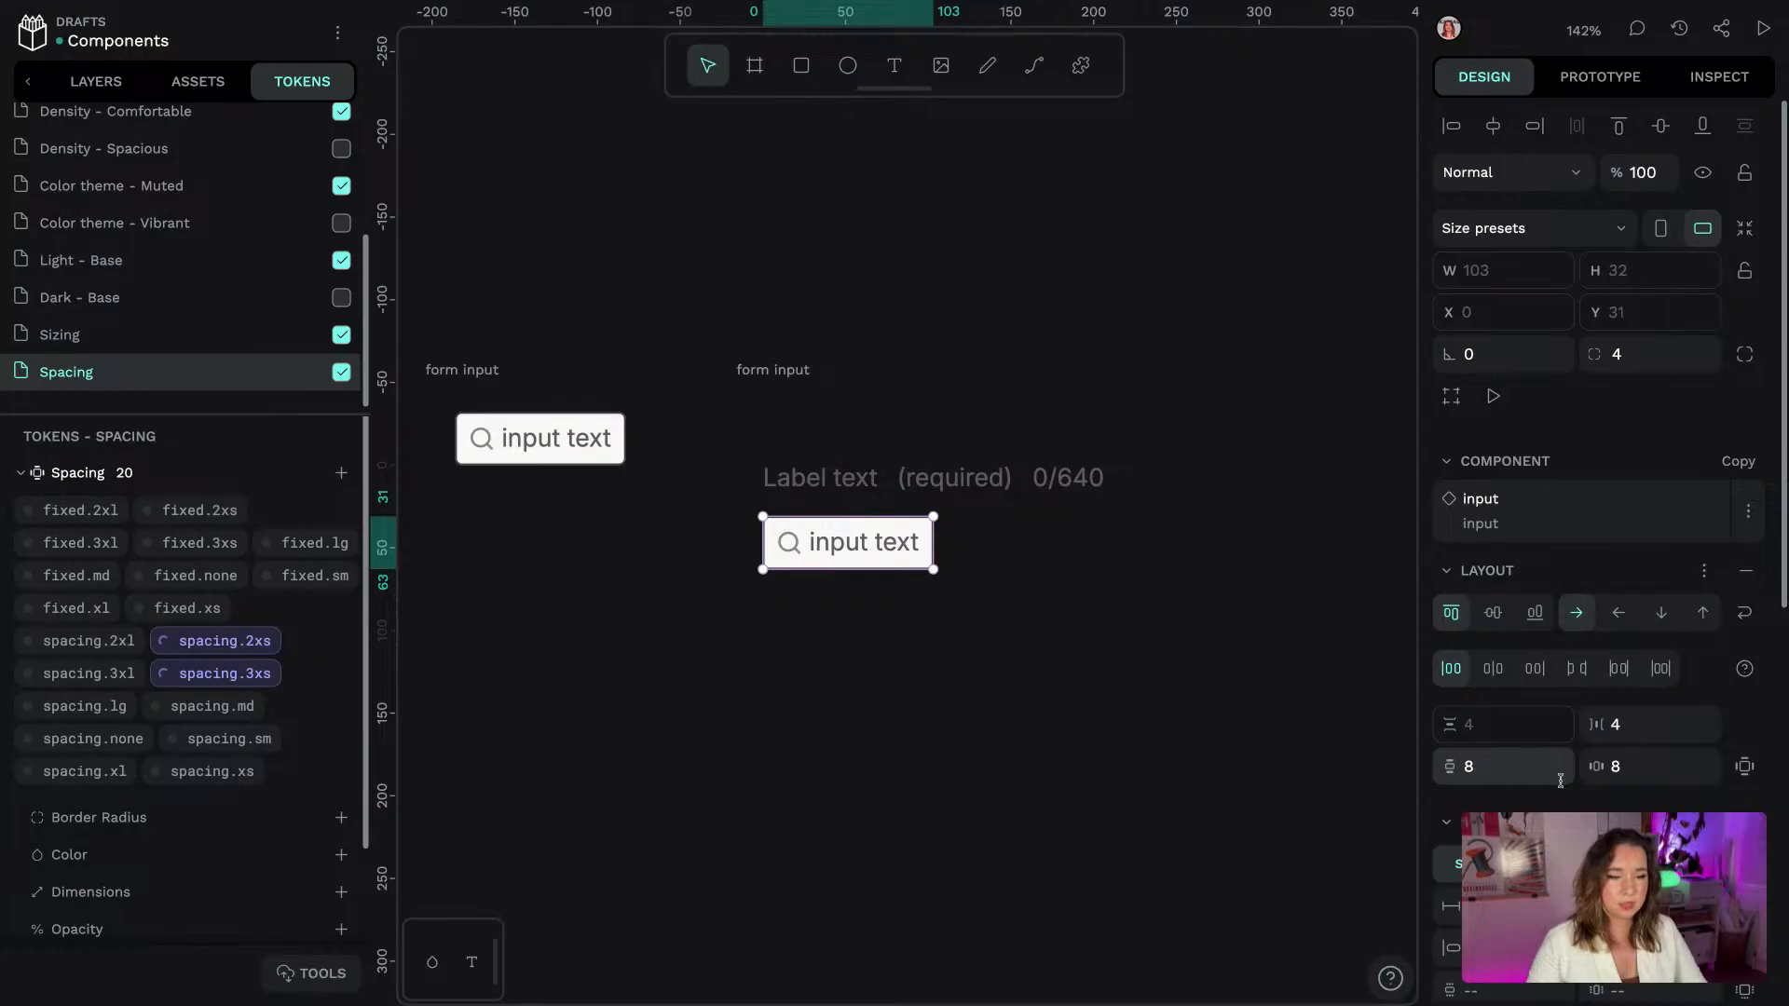
pyautogui.click(109, 91)
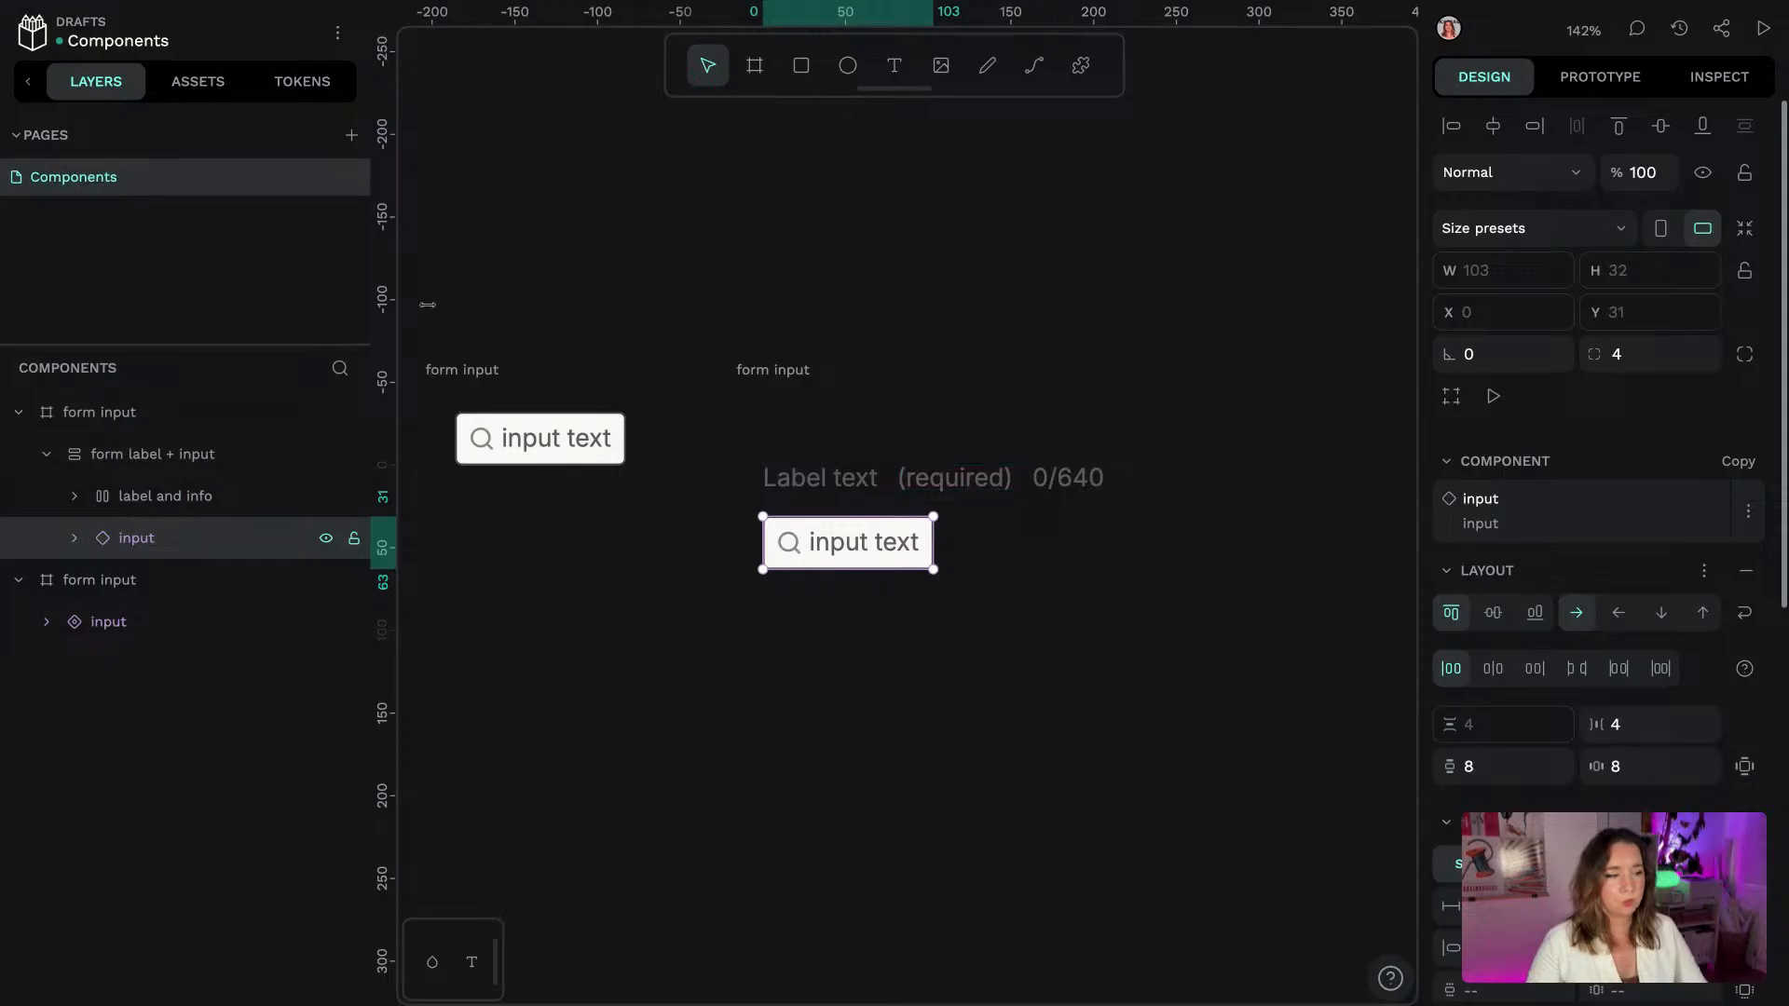
pyautogui.click(302, 82)
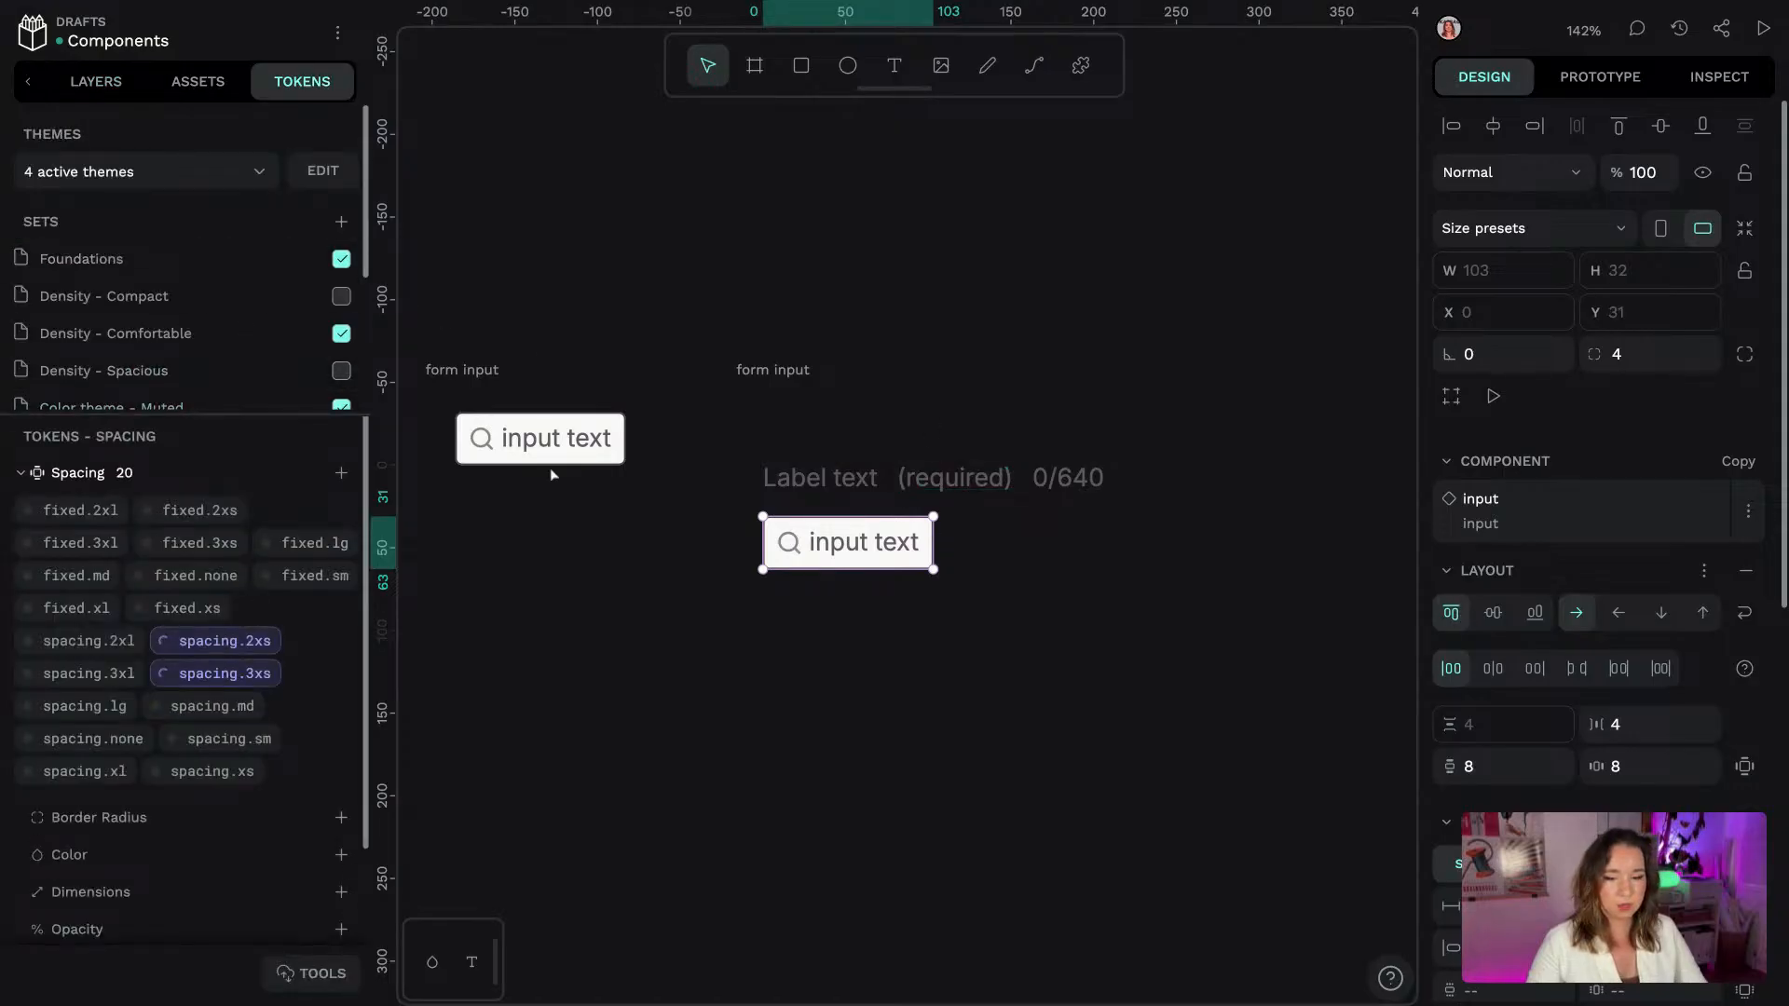
pyautogui.scroll(-3, 126, 373)
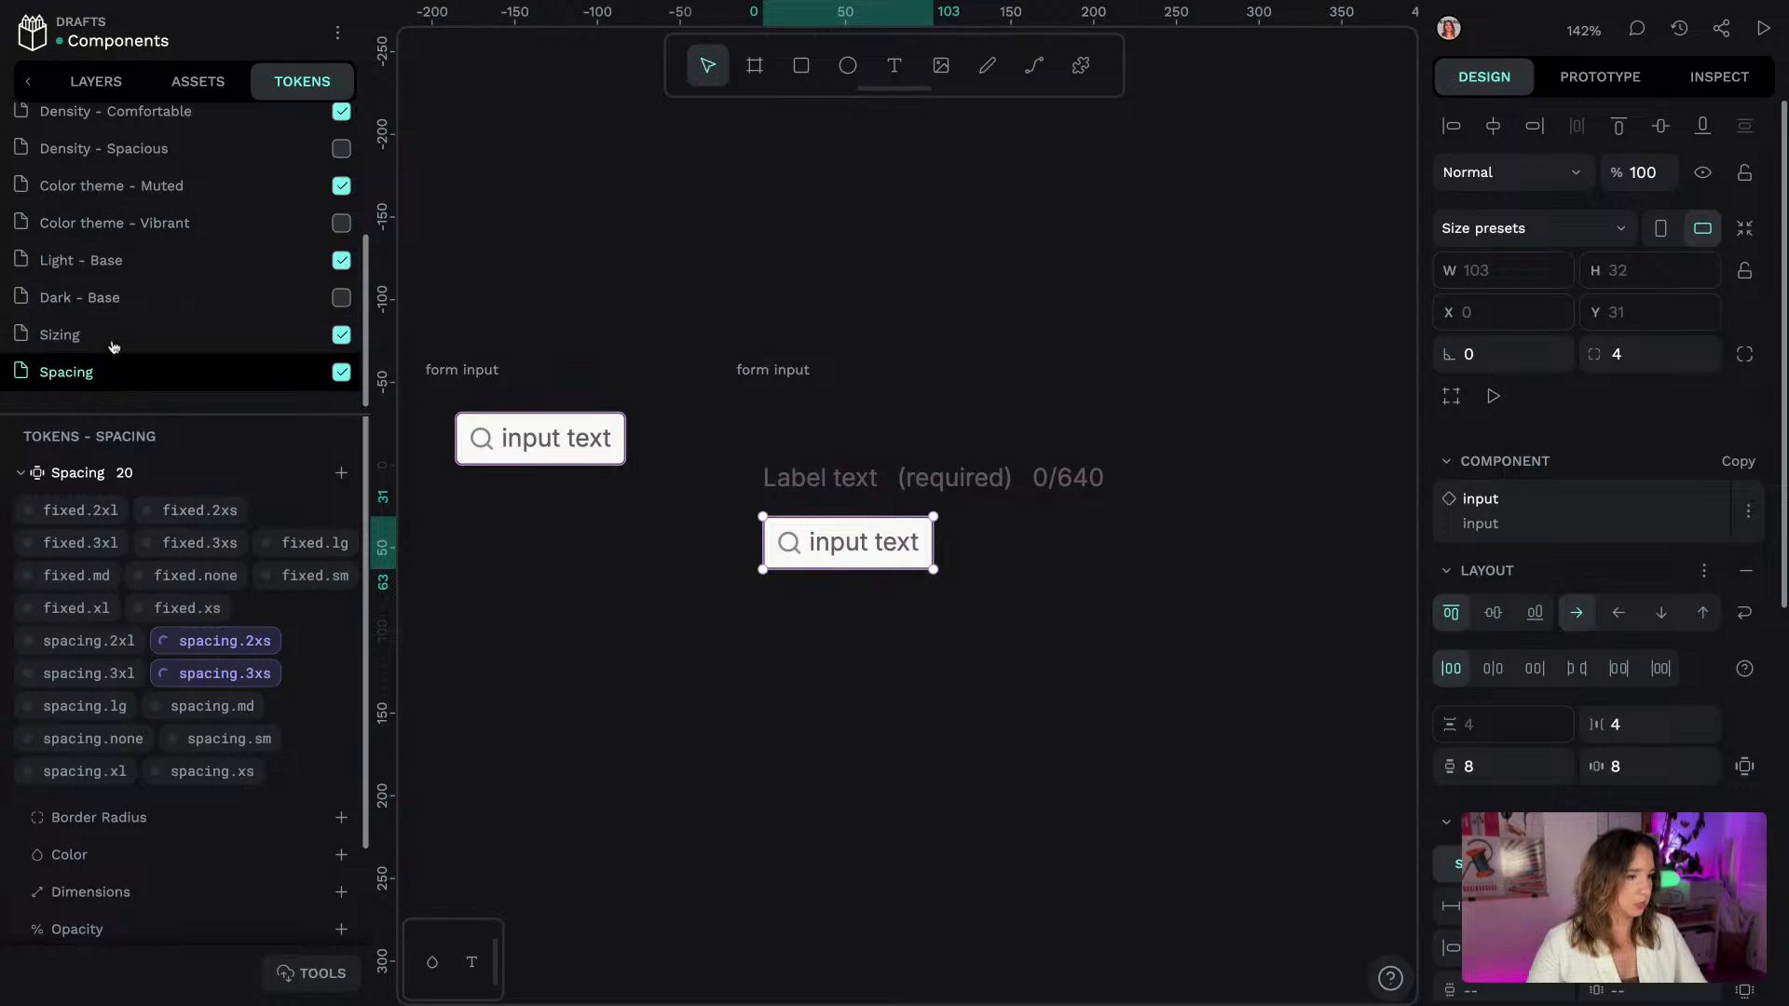
pyautogui.click(112, 340)
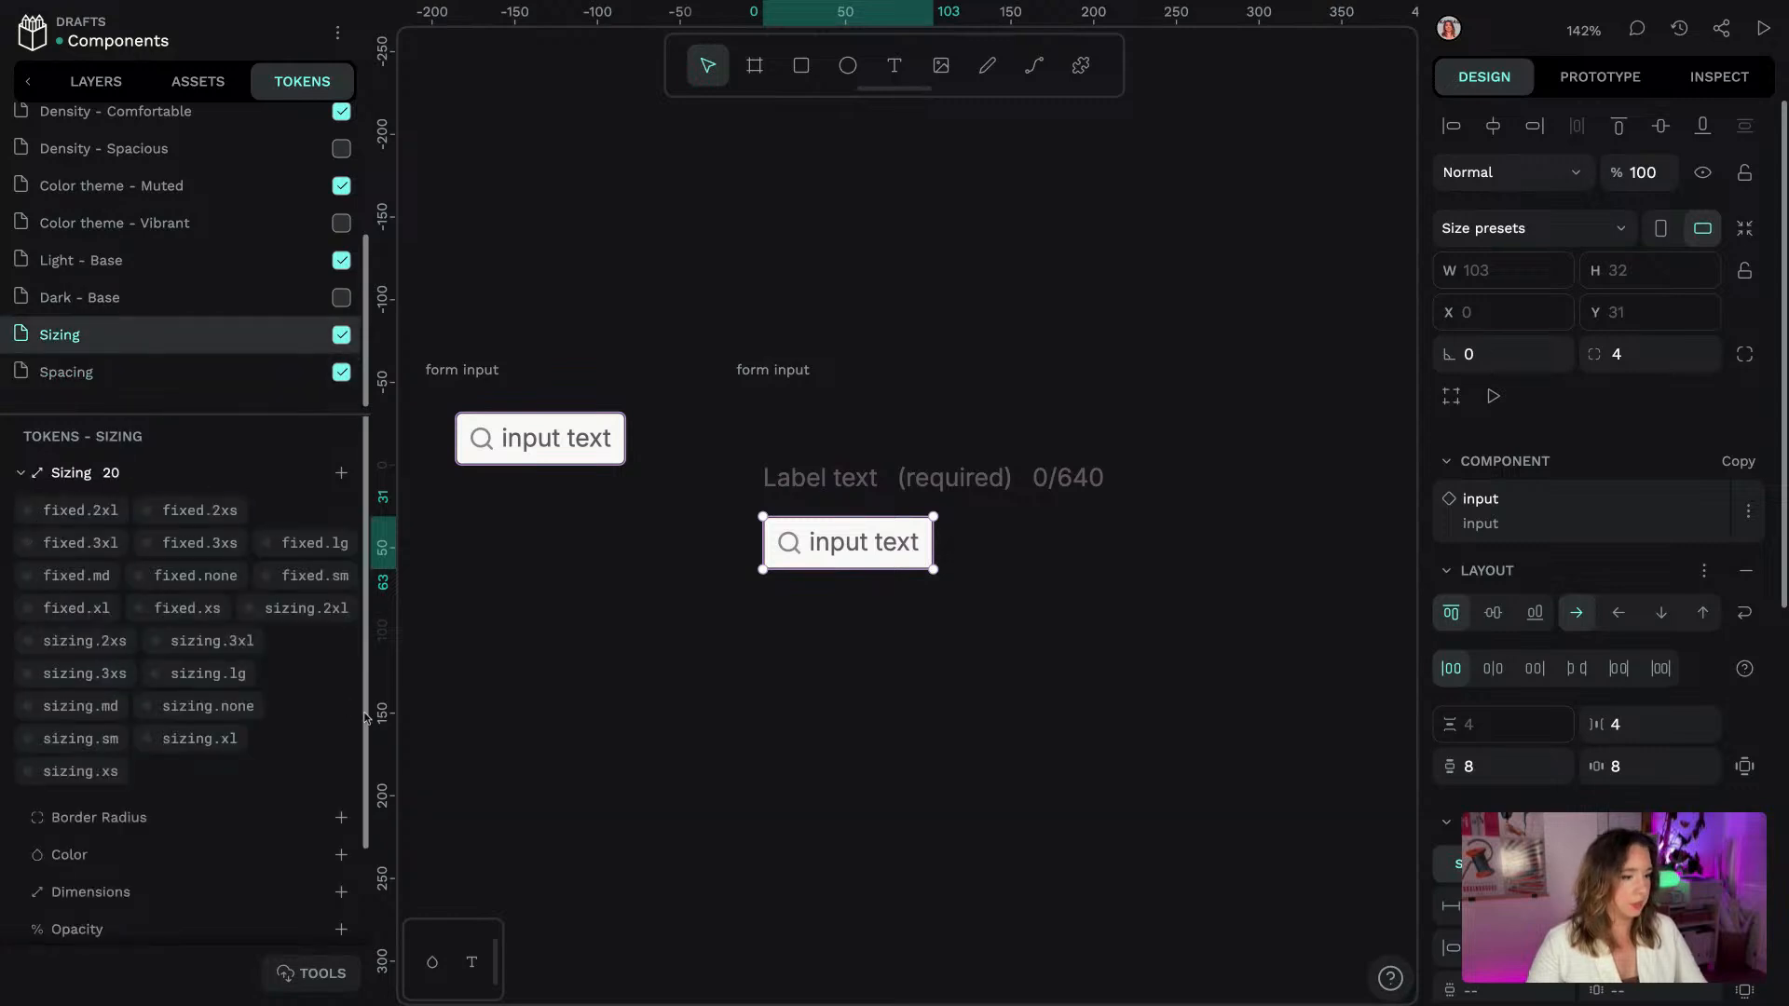
pyautogui.rightClick(243, 640)
pyautogui.click(343, 626)
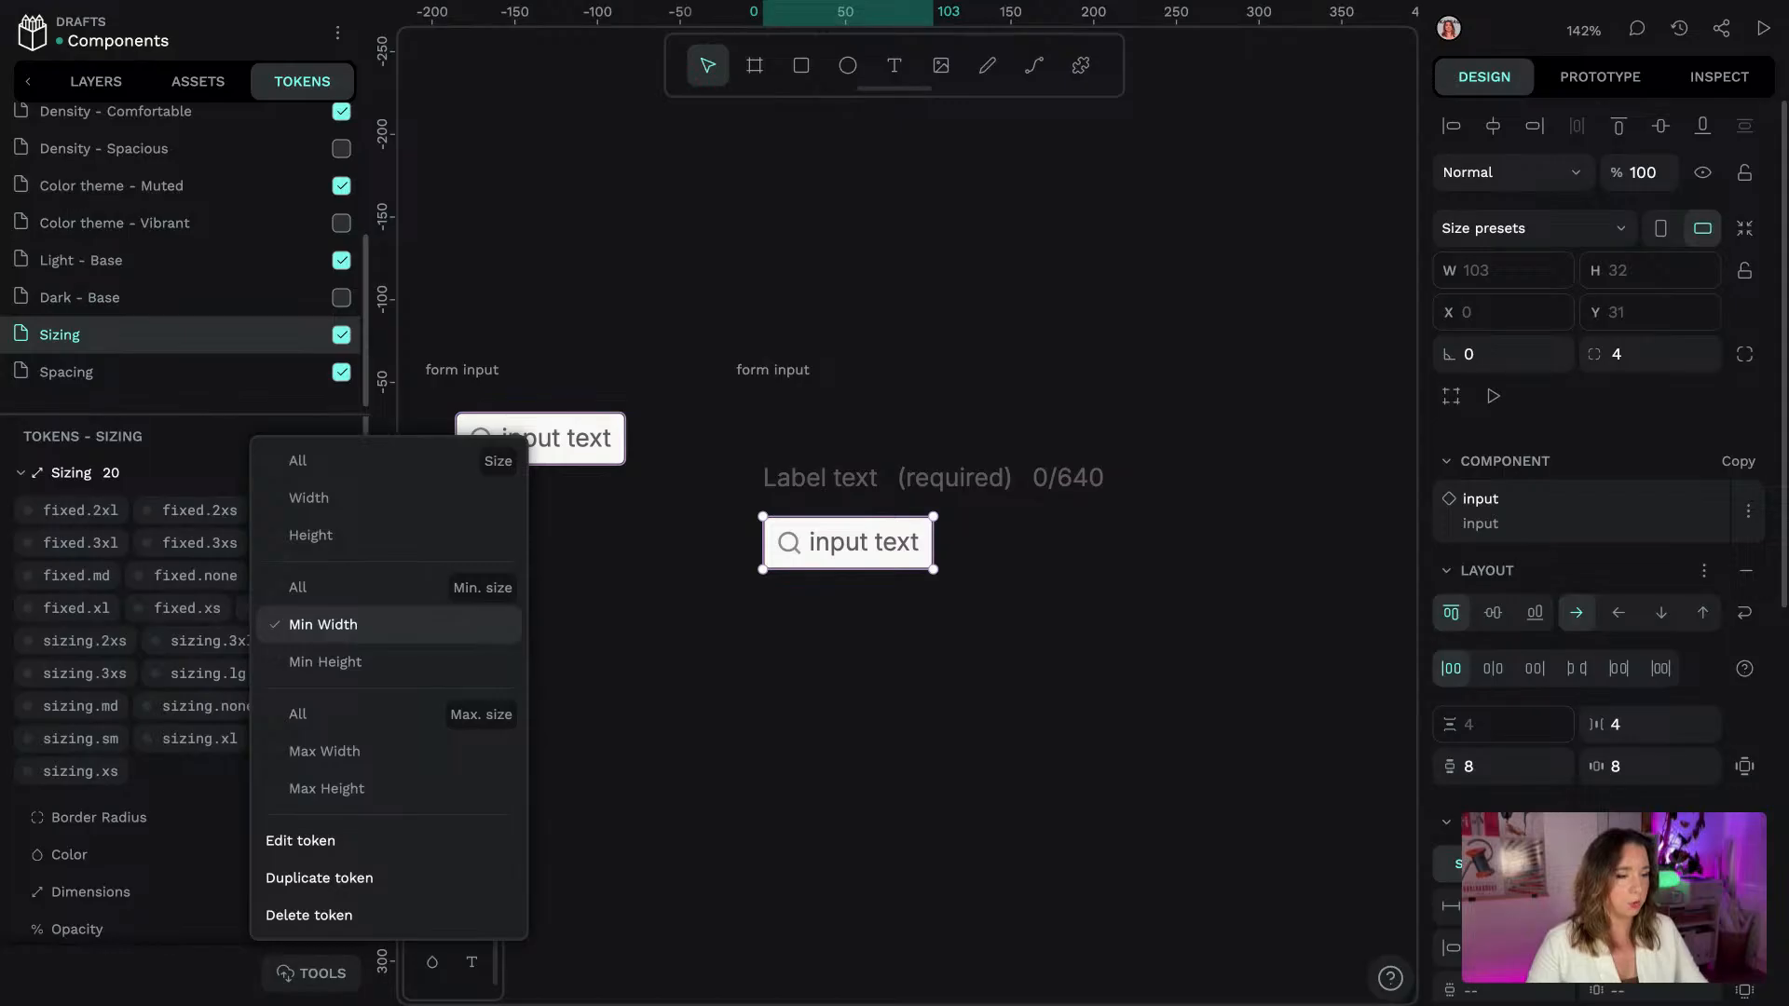
pyautogui.click(343, 625)
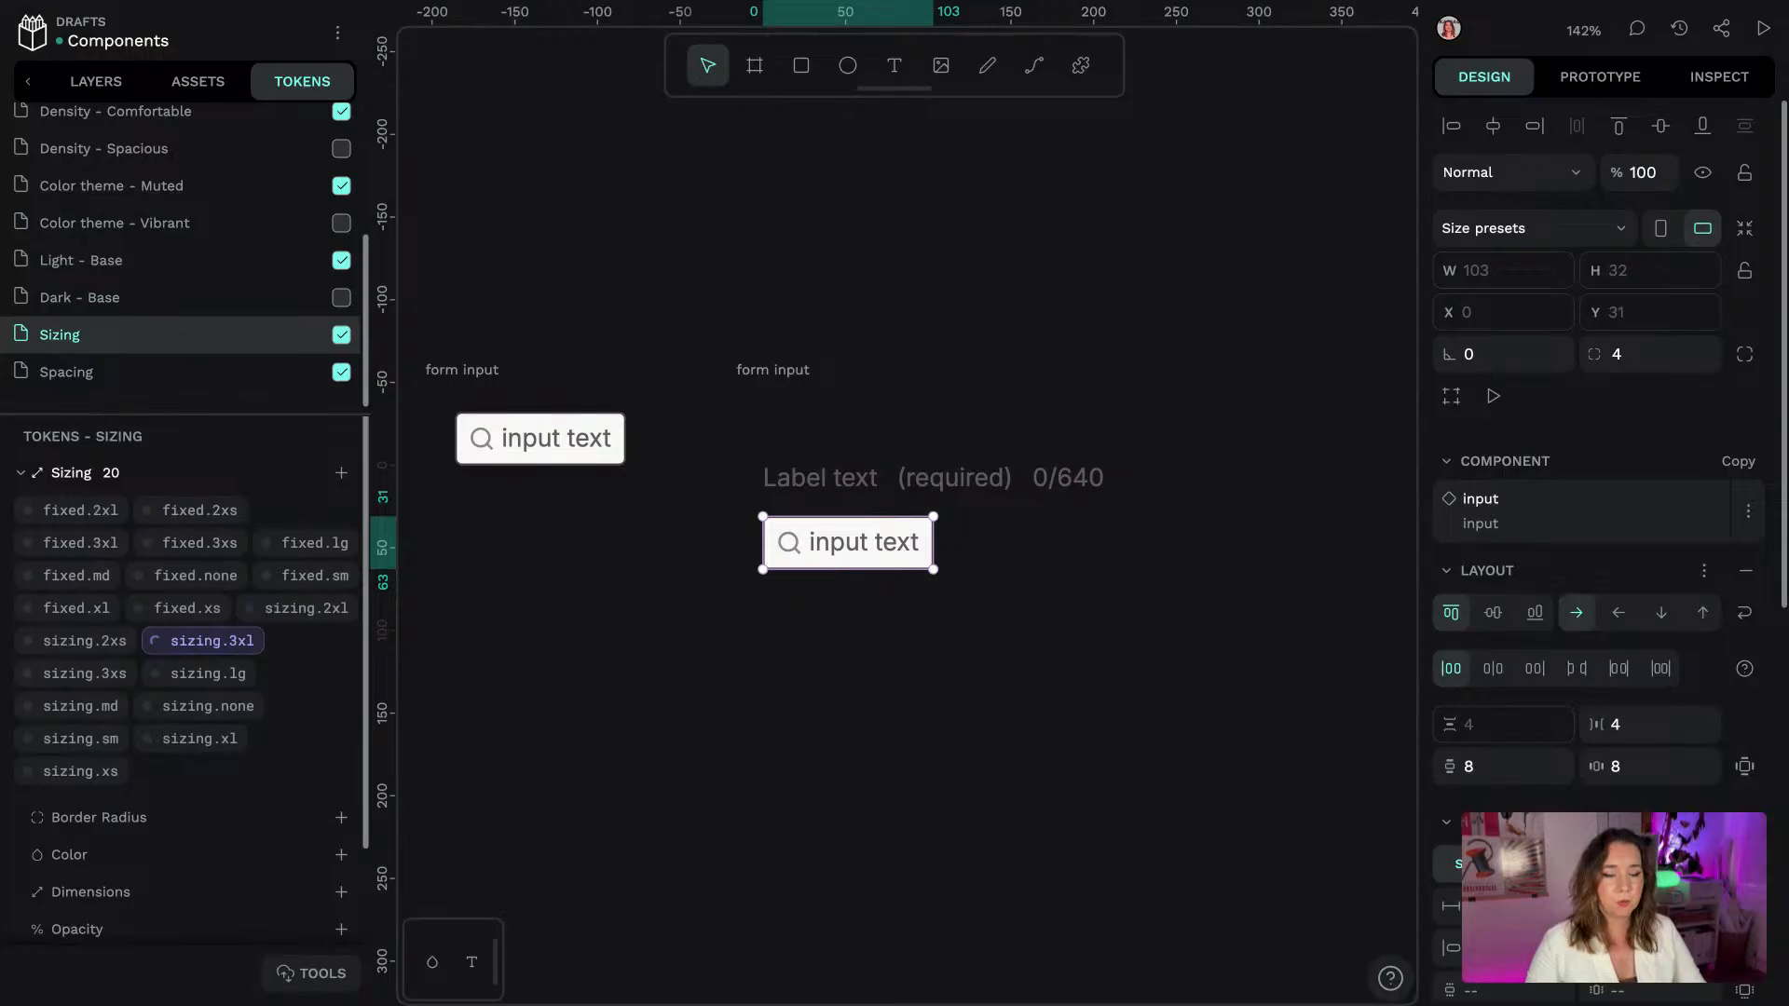
pyautogui.click(1166, 591)
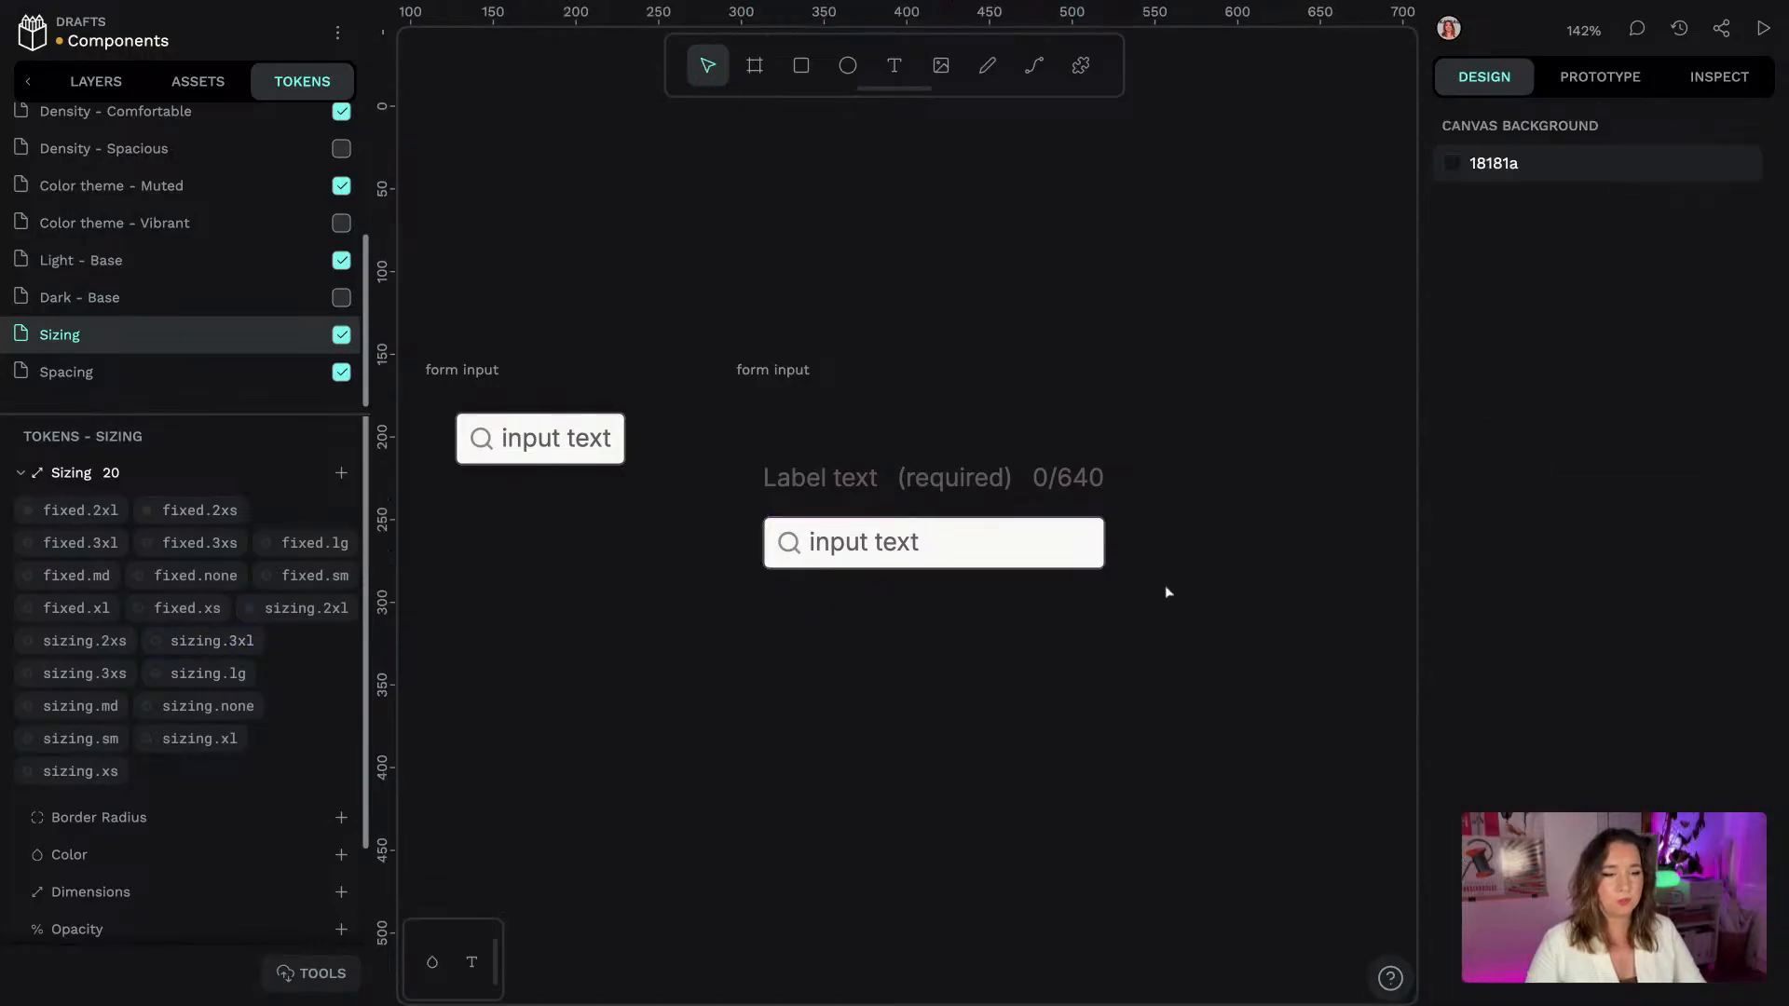
# Turn the form label + input board into a component
pyautogui.click(1112, 501)
pyautogui.hotkey('alt', 'l')
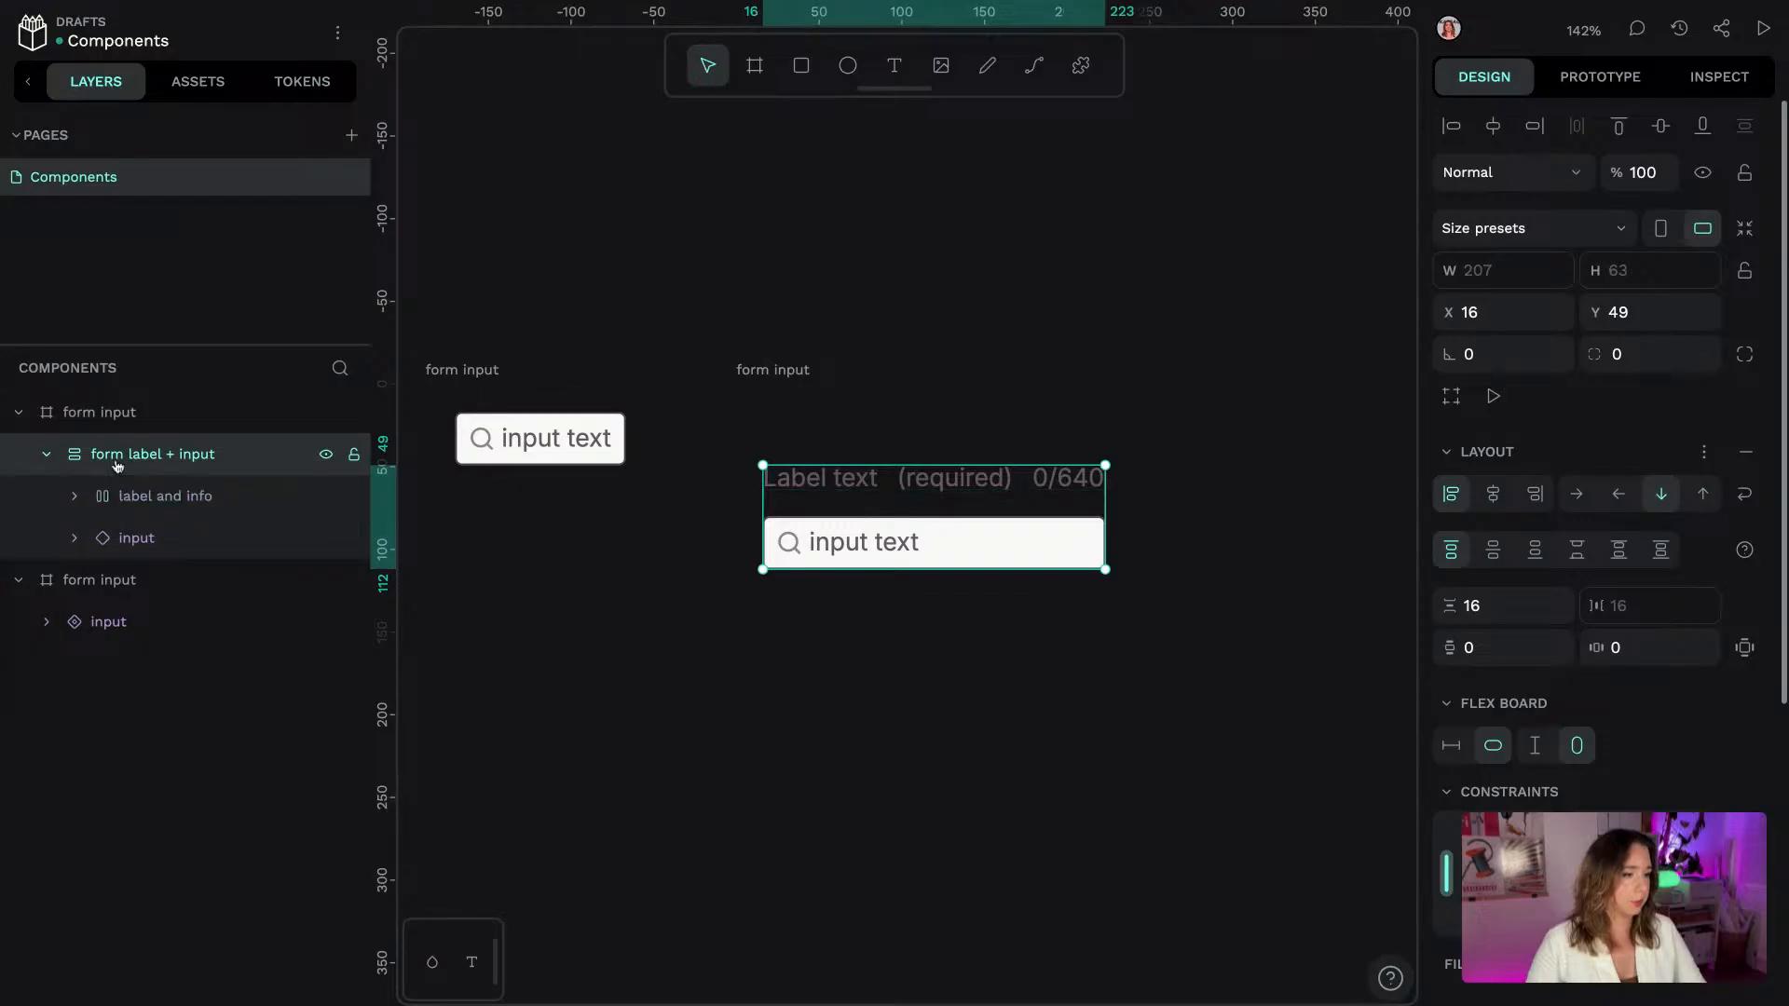
pyautogui.rightClick(110, 489)
pyautogui.click(233, 917)
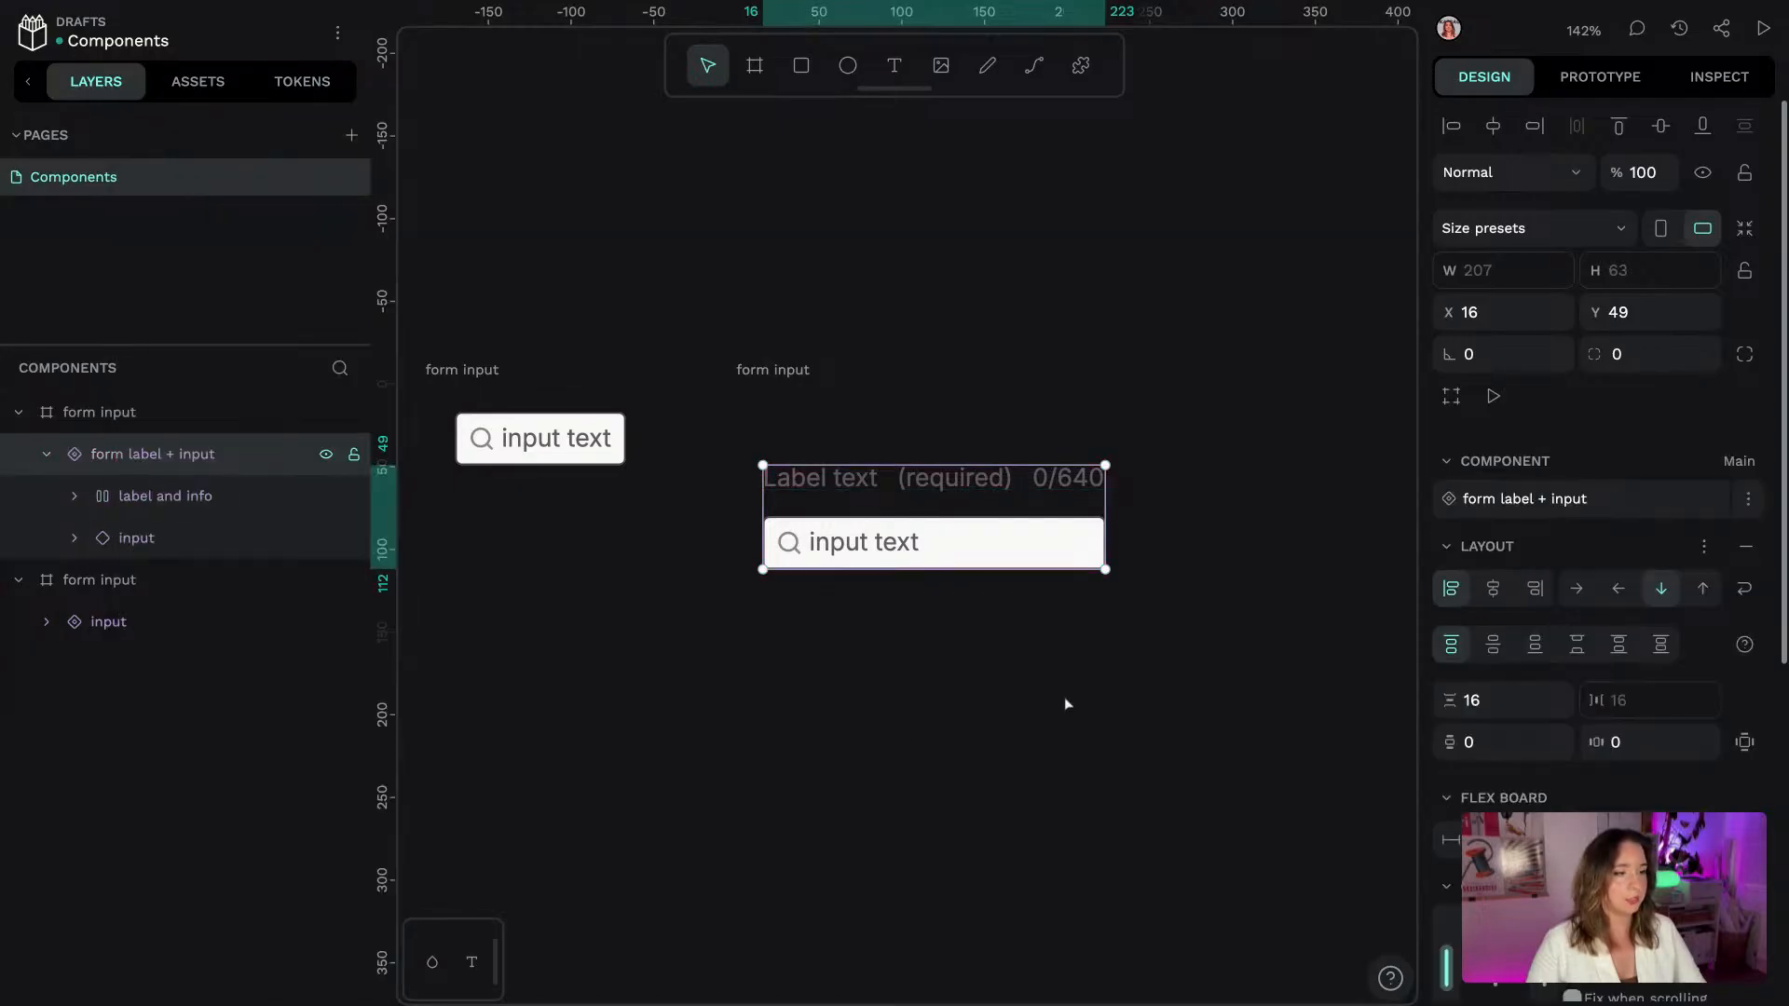
pyautogui.click(1064, 697)
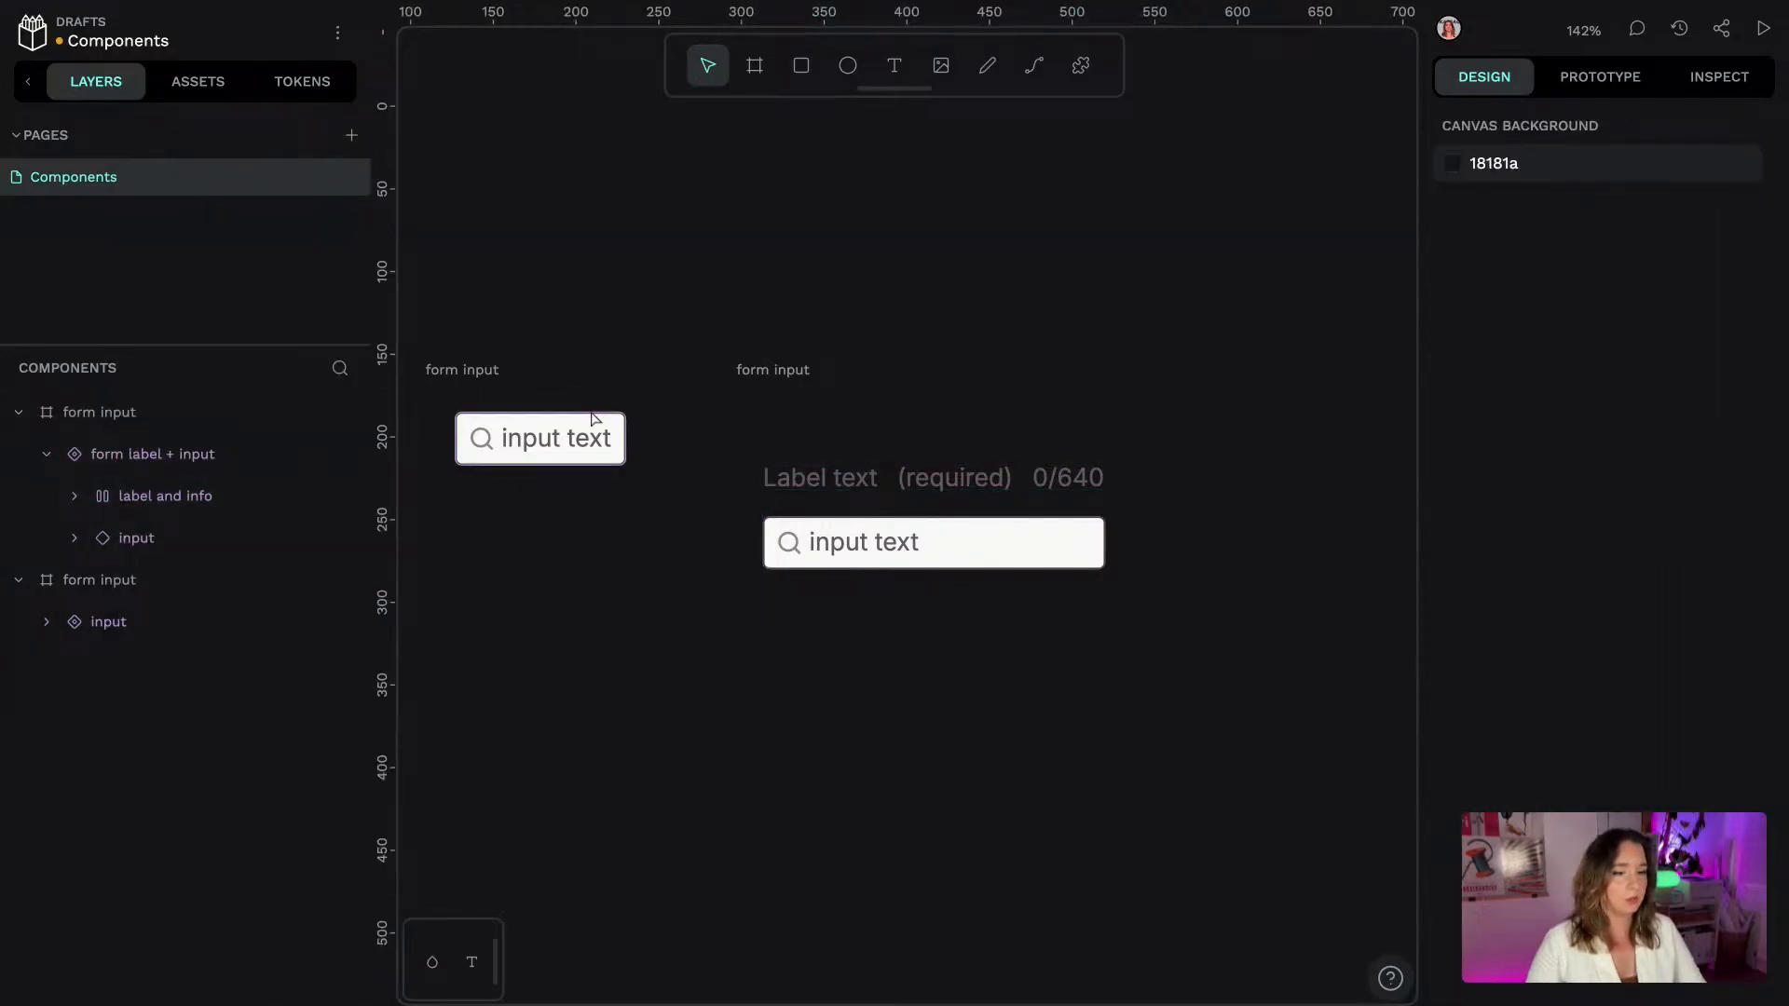
# Try a magenta fill (#ff26ff) on the main input component, and restore its original fill
pyautogui.click(551, 447)
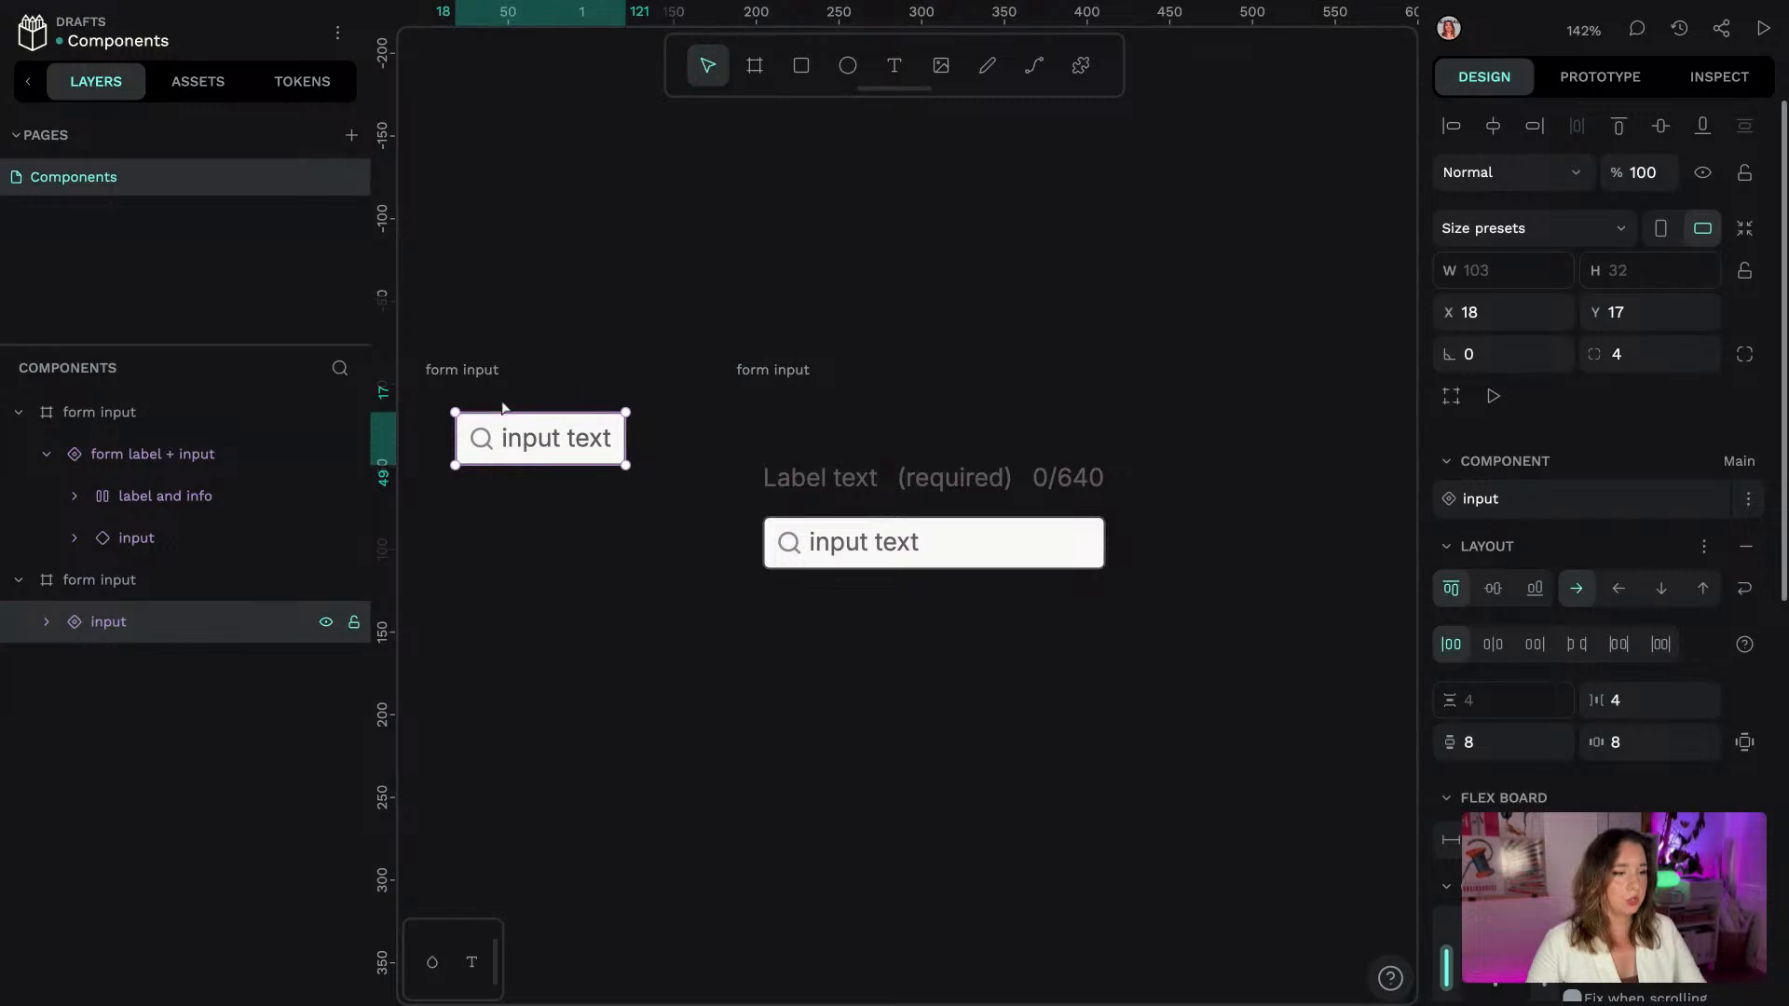
pyautogui.click(317, 76)
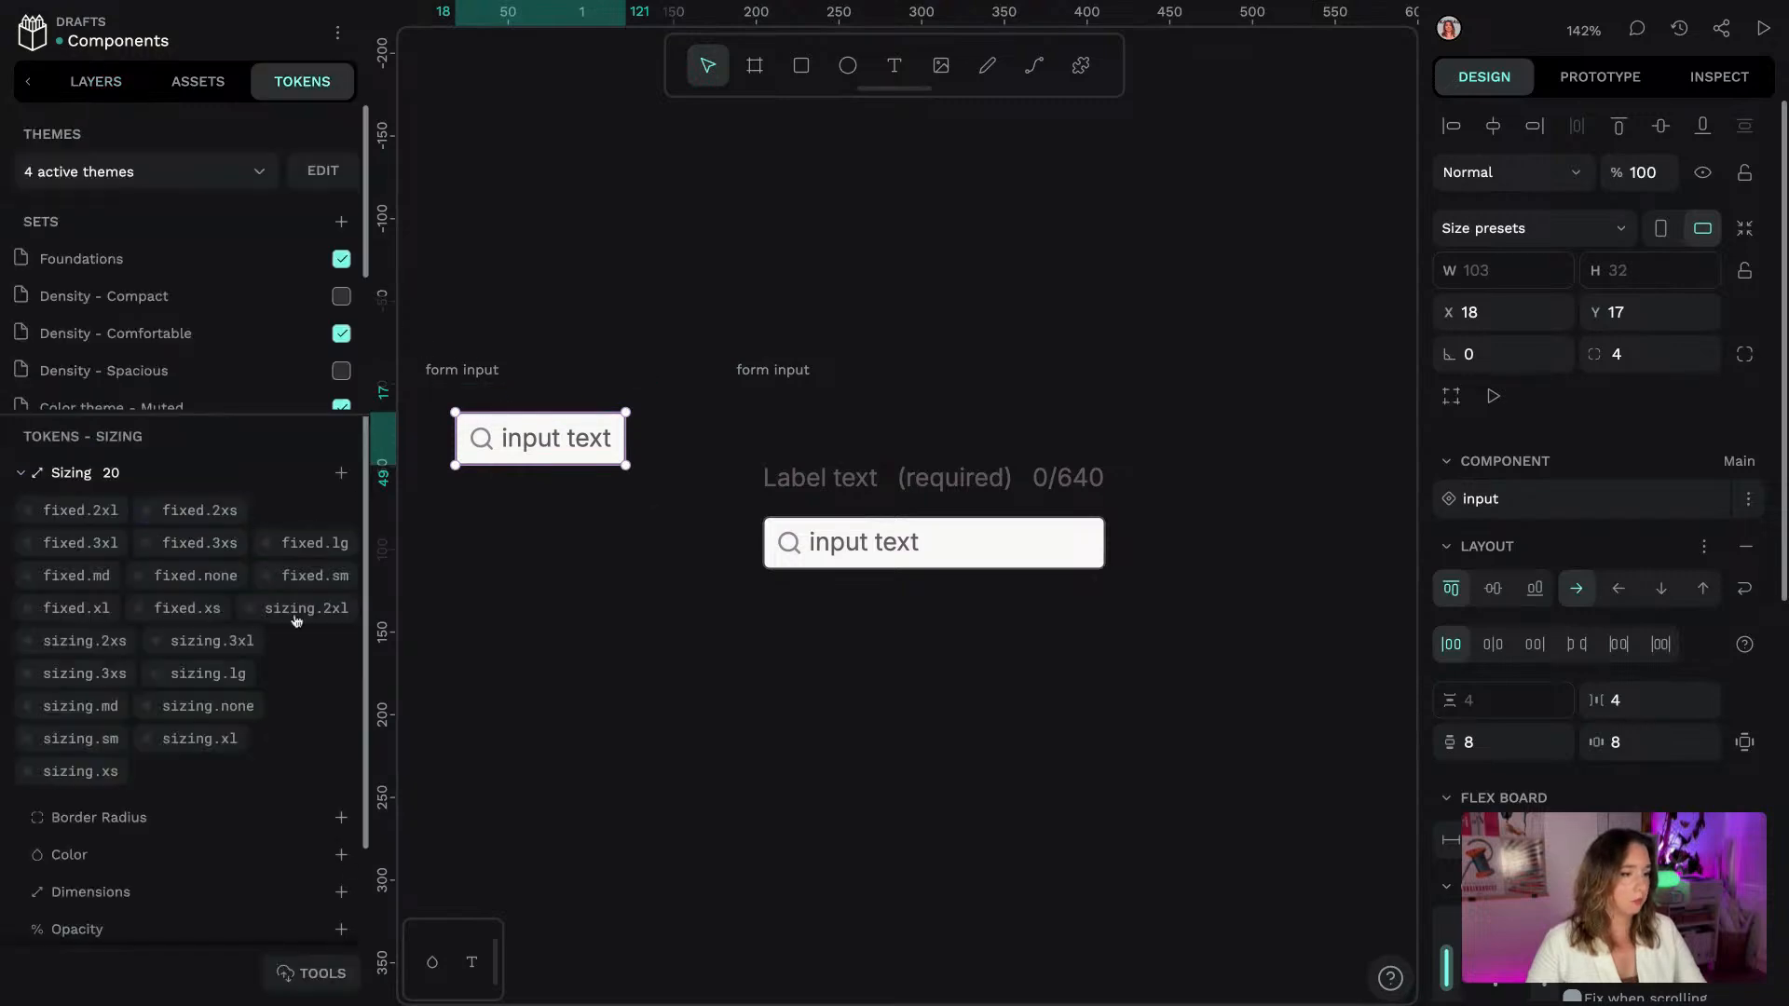
pyautogui.scroll(-4, 140, 233)
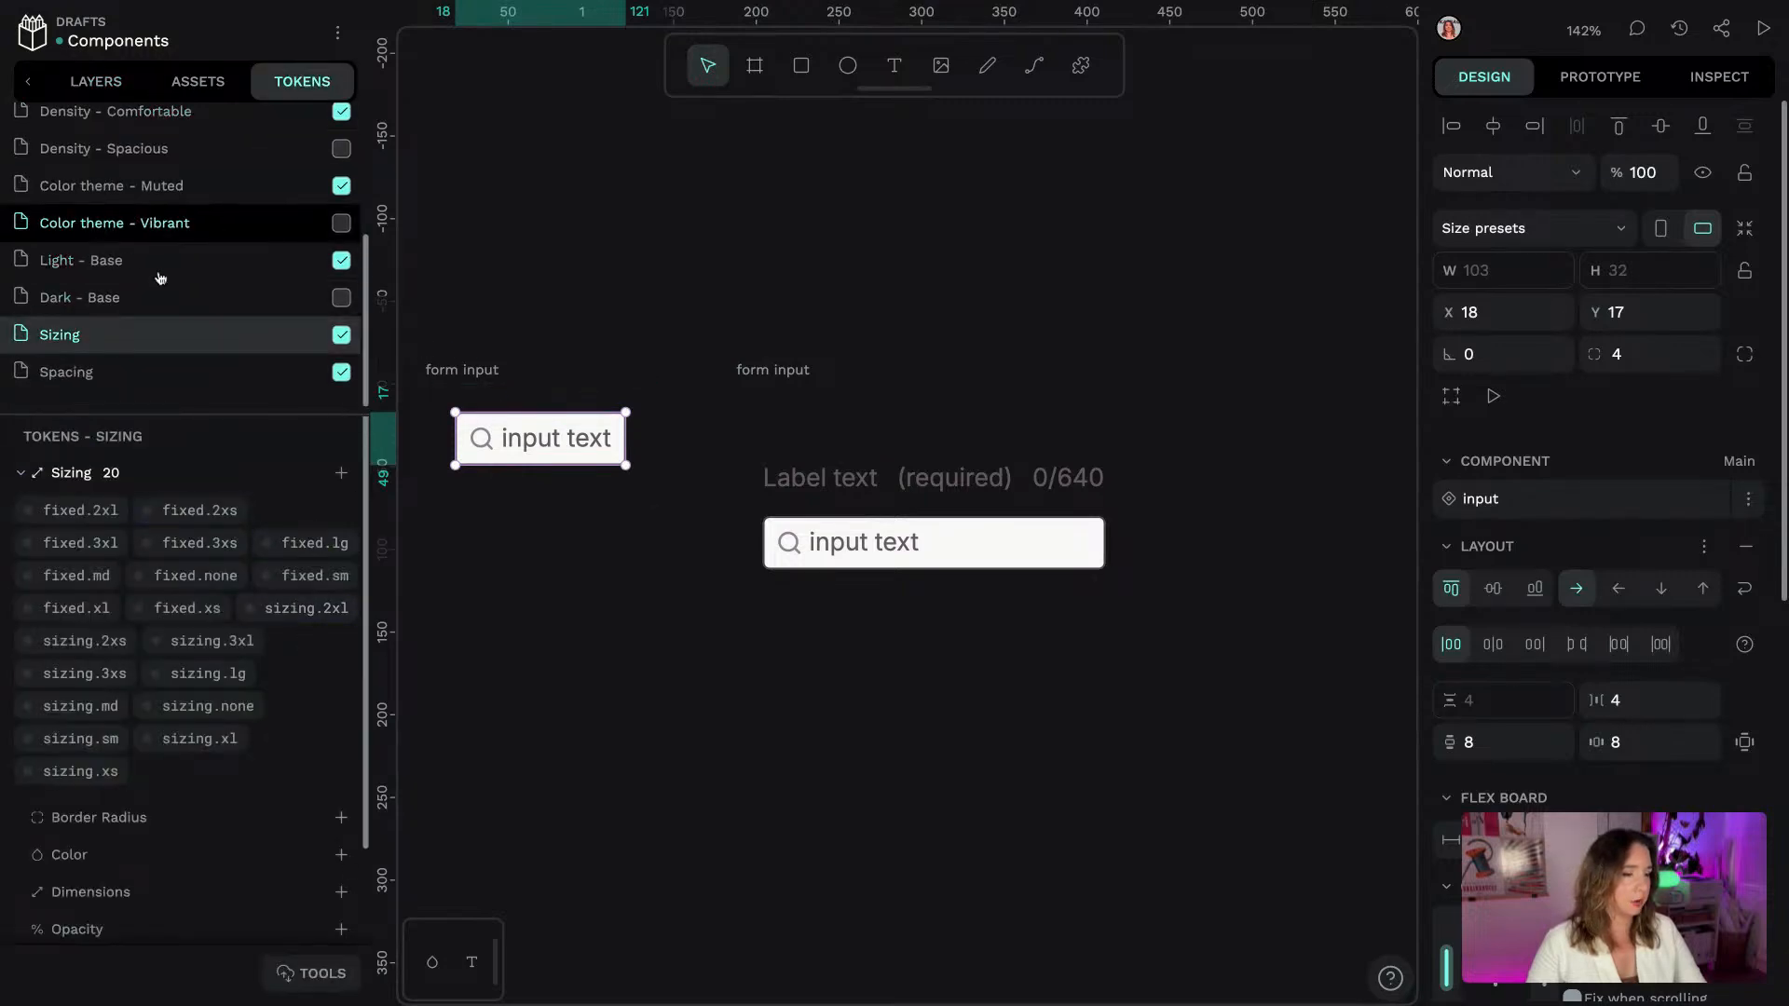
pyautogui.scroll(-5, 1514, 652)
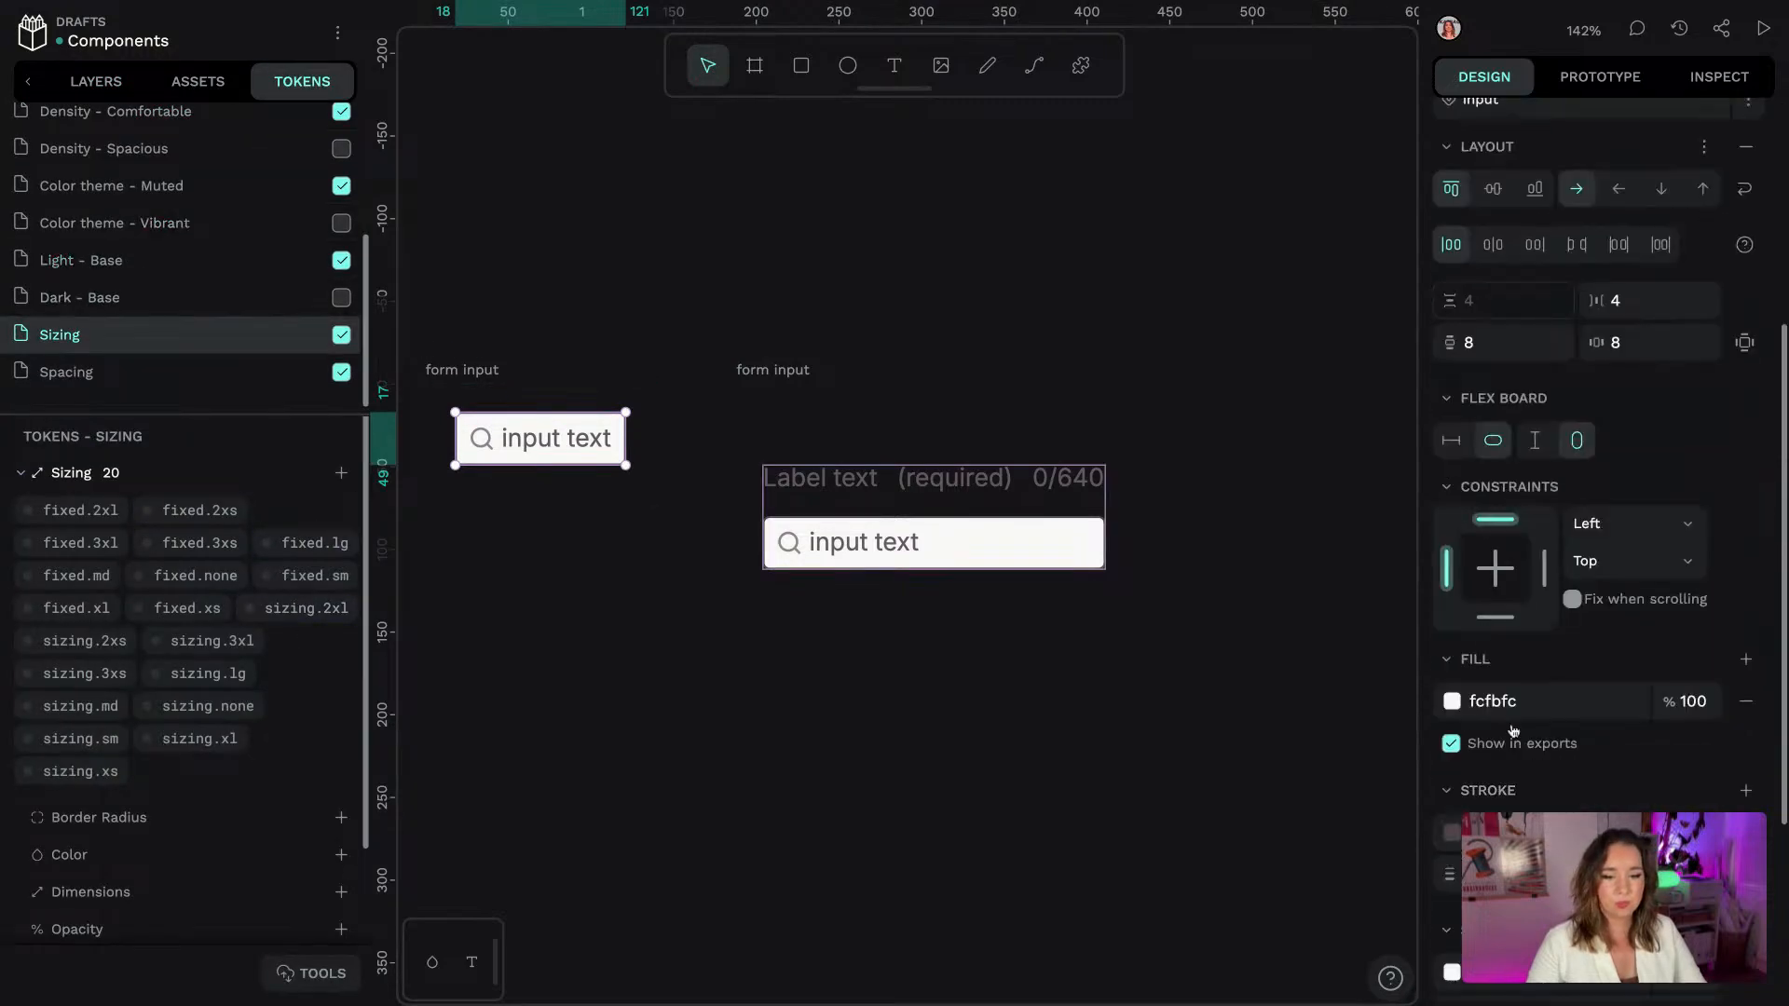
pyautogui.click(1452, 701)
pyautogui.moveTo(1286, 597); pyautogui.dragTo(1334, 559)
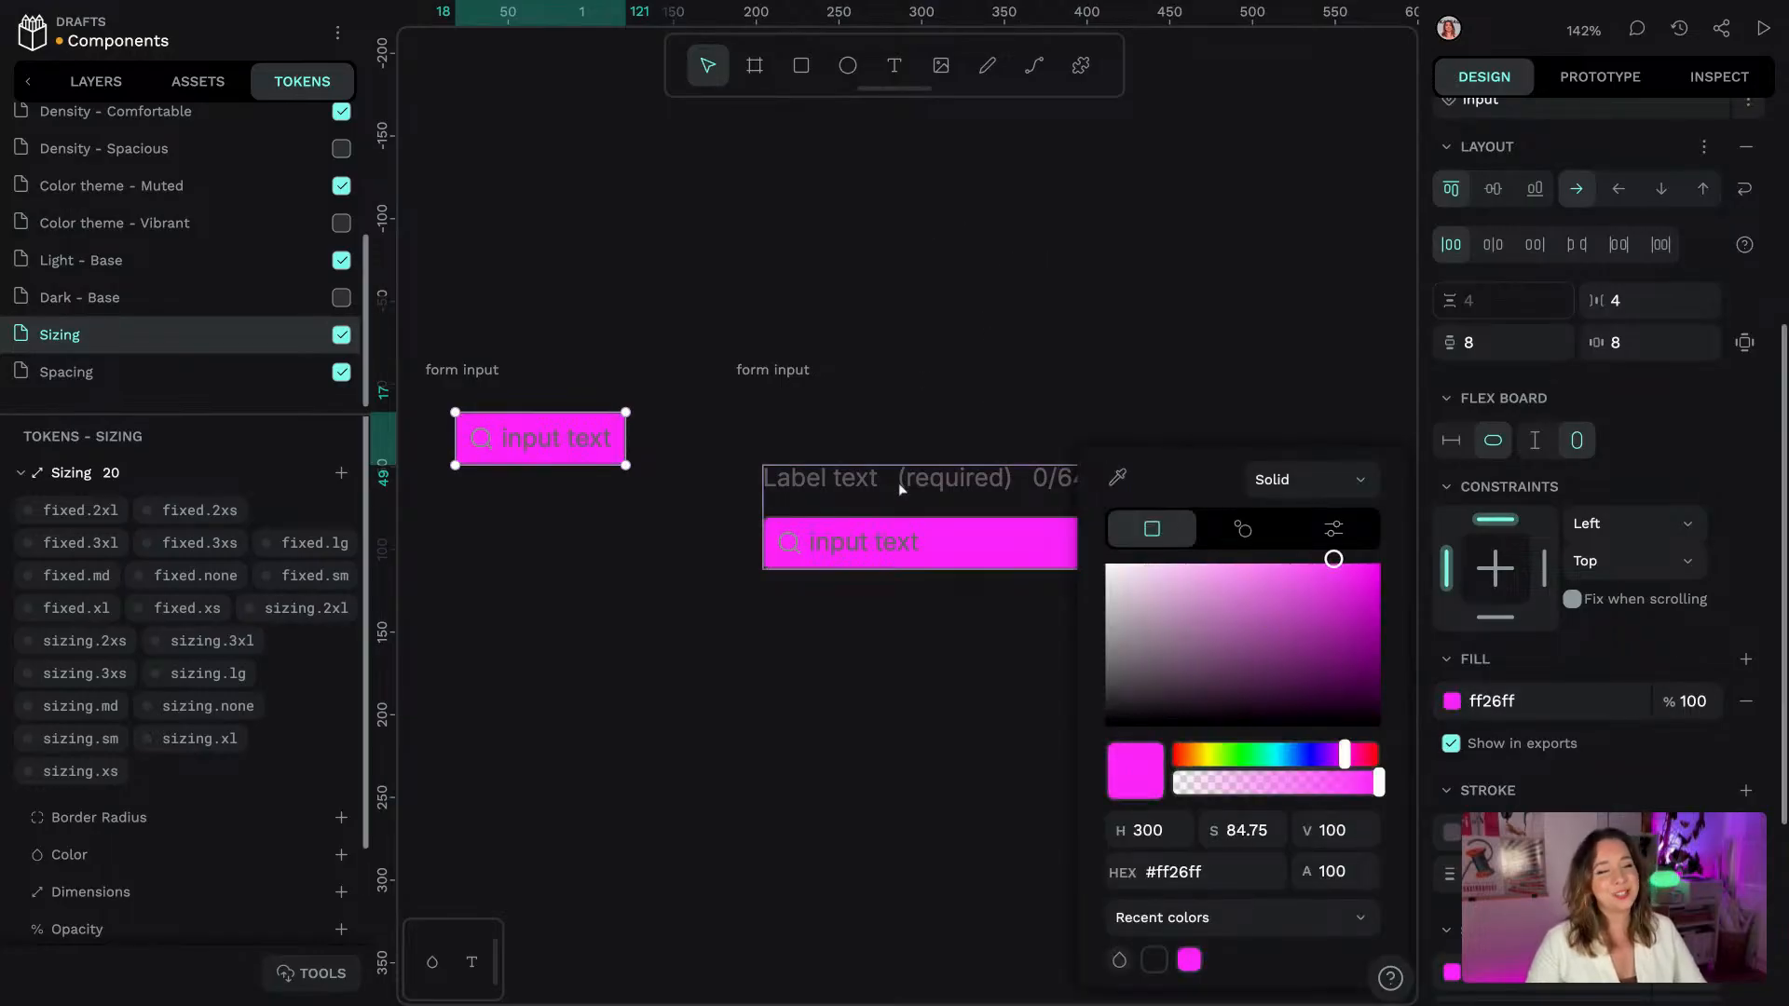
pyautogui.click(1155, 317)
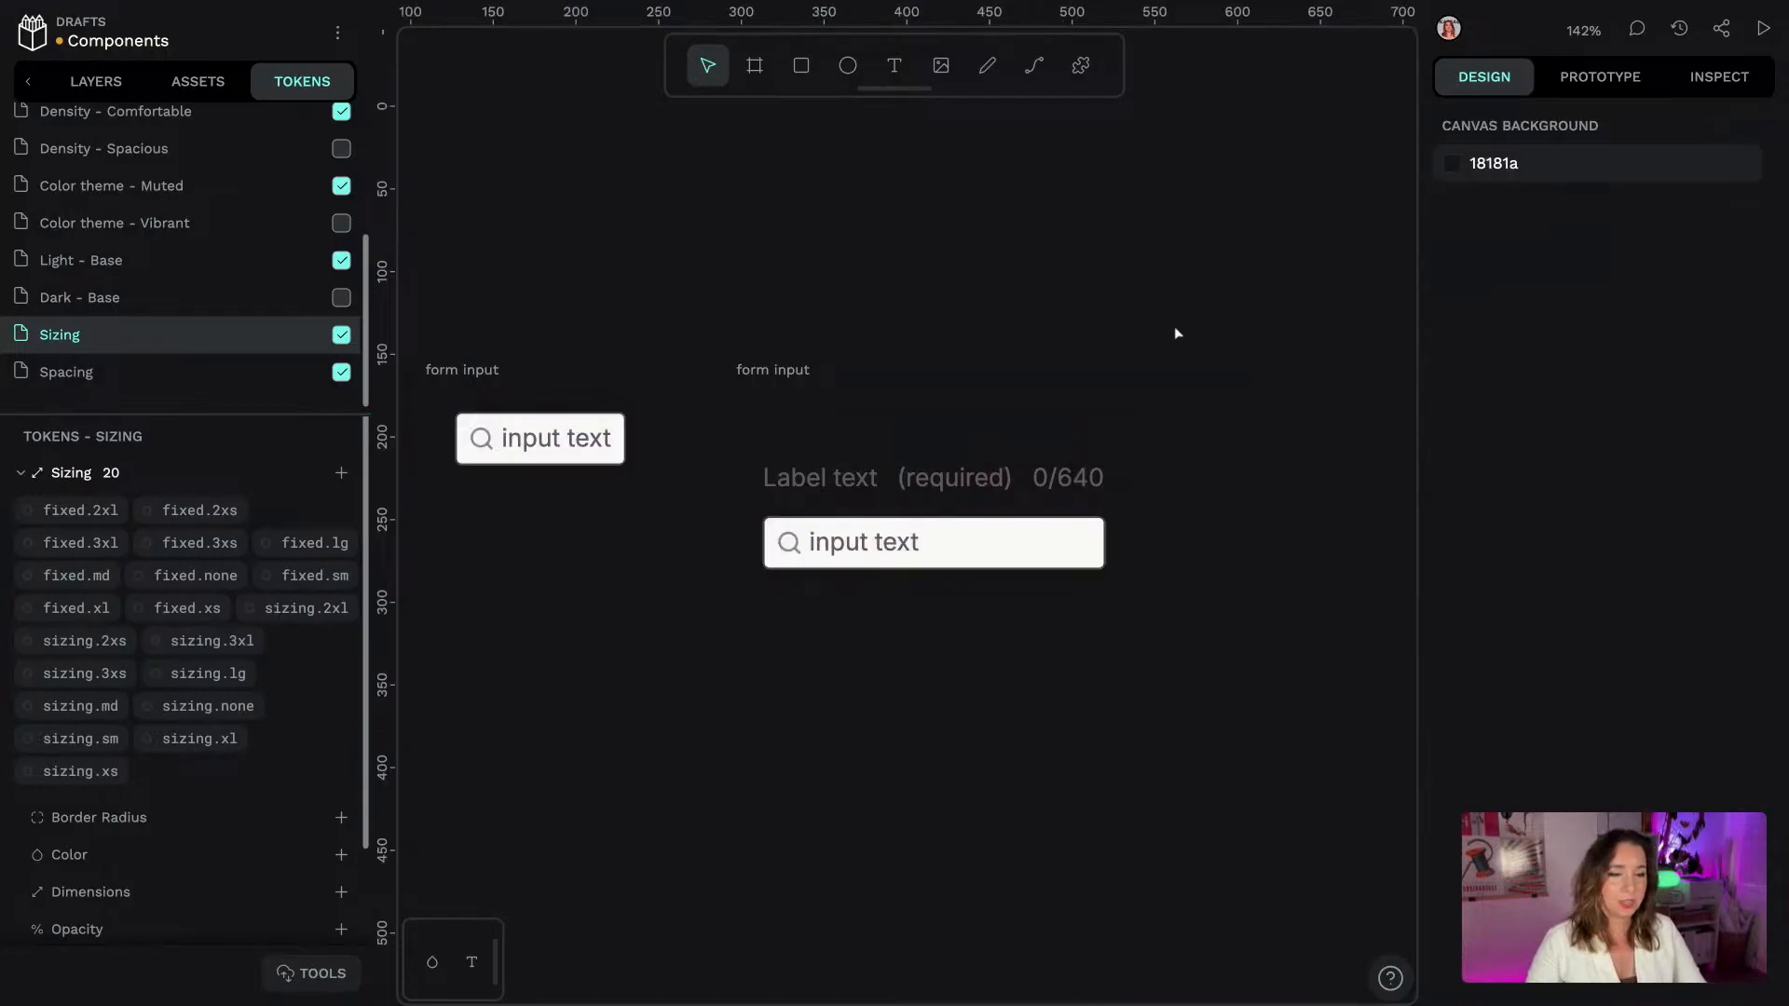
# Publish the Components file's local library as a shared library
pyautogui.hscroll(-3, 630, 207)
pyautogui.scroll(3, 630, 206)
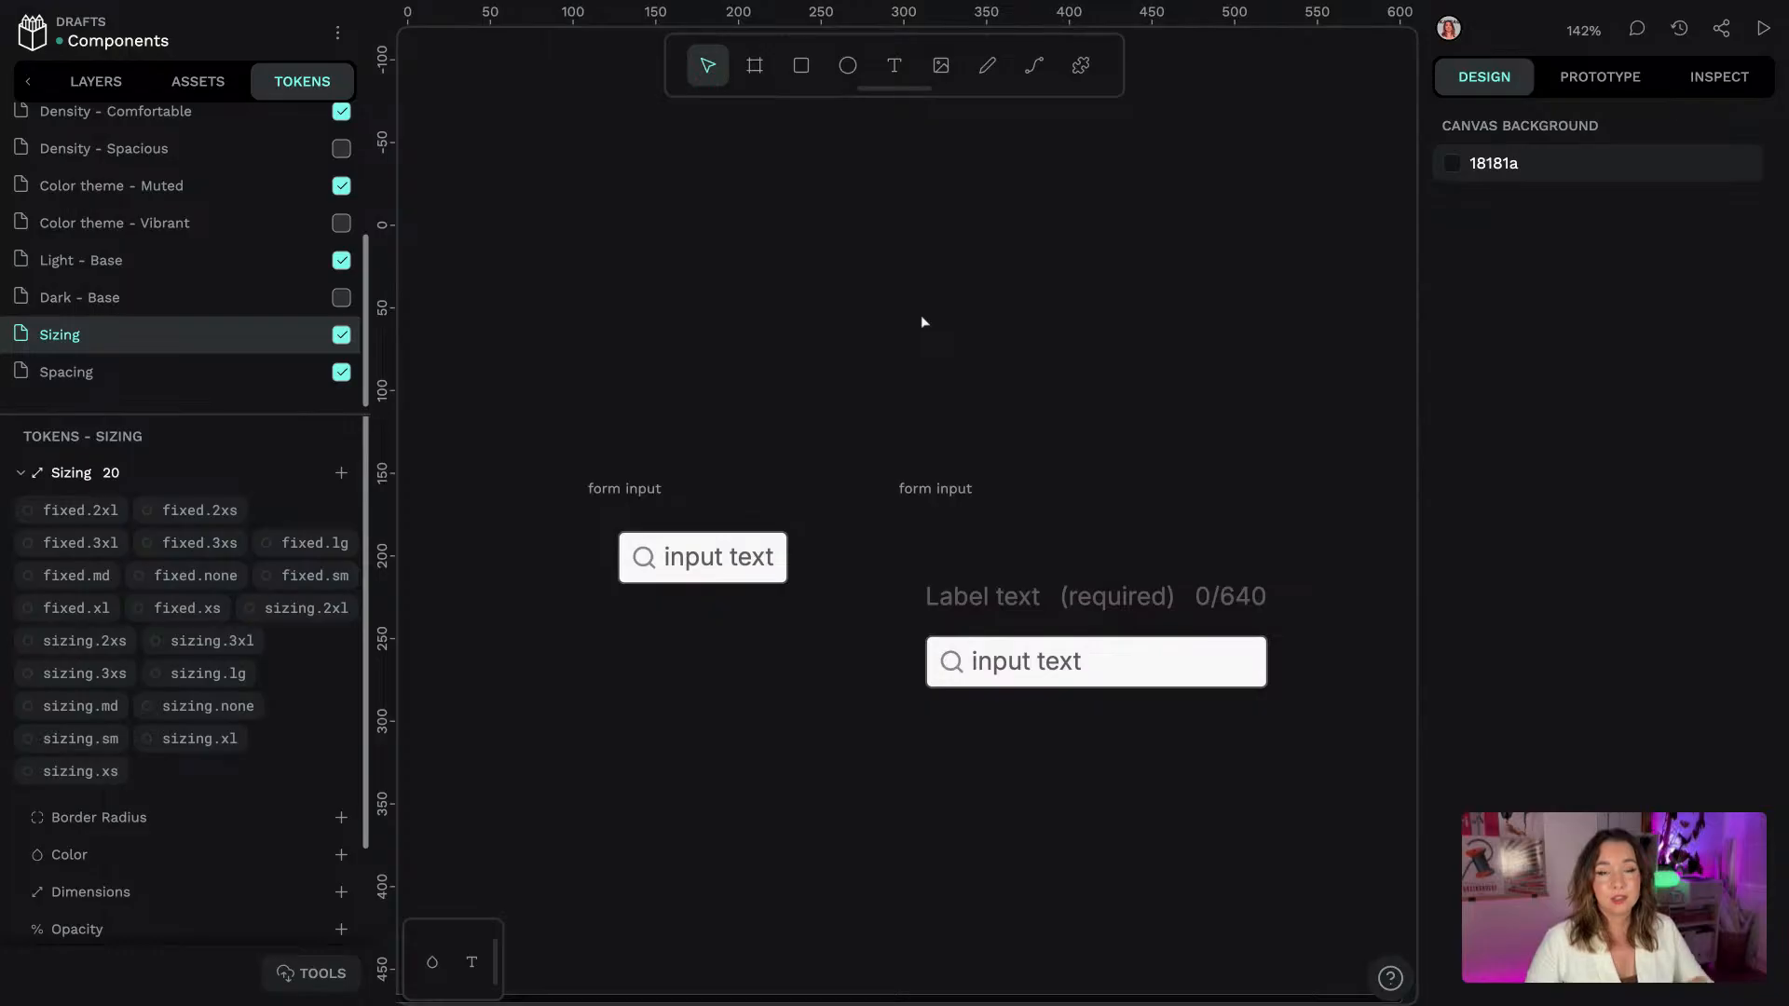
pyautogui.scroll(5, 220, 260)
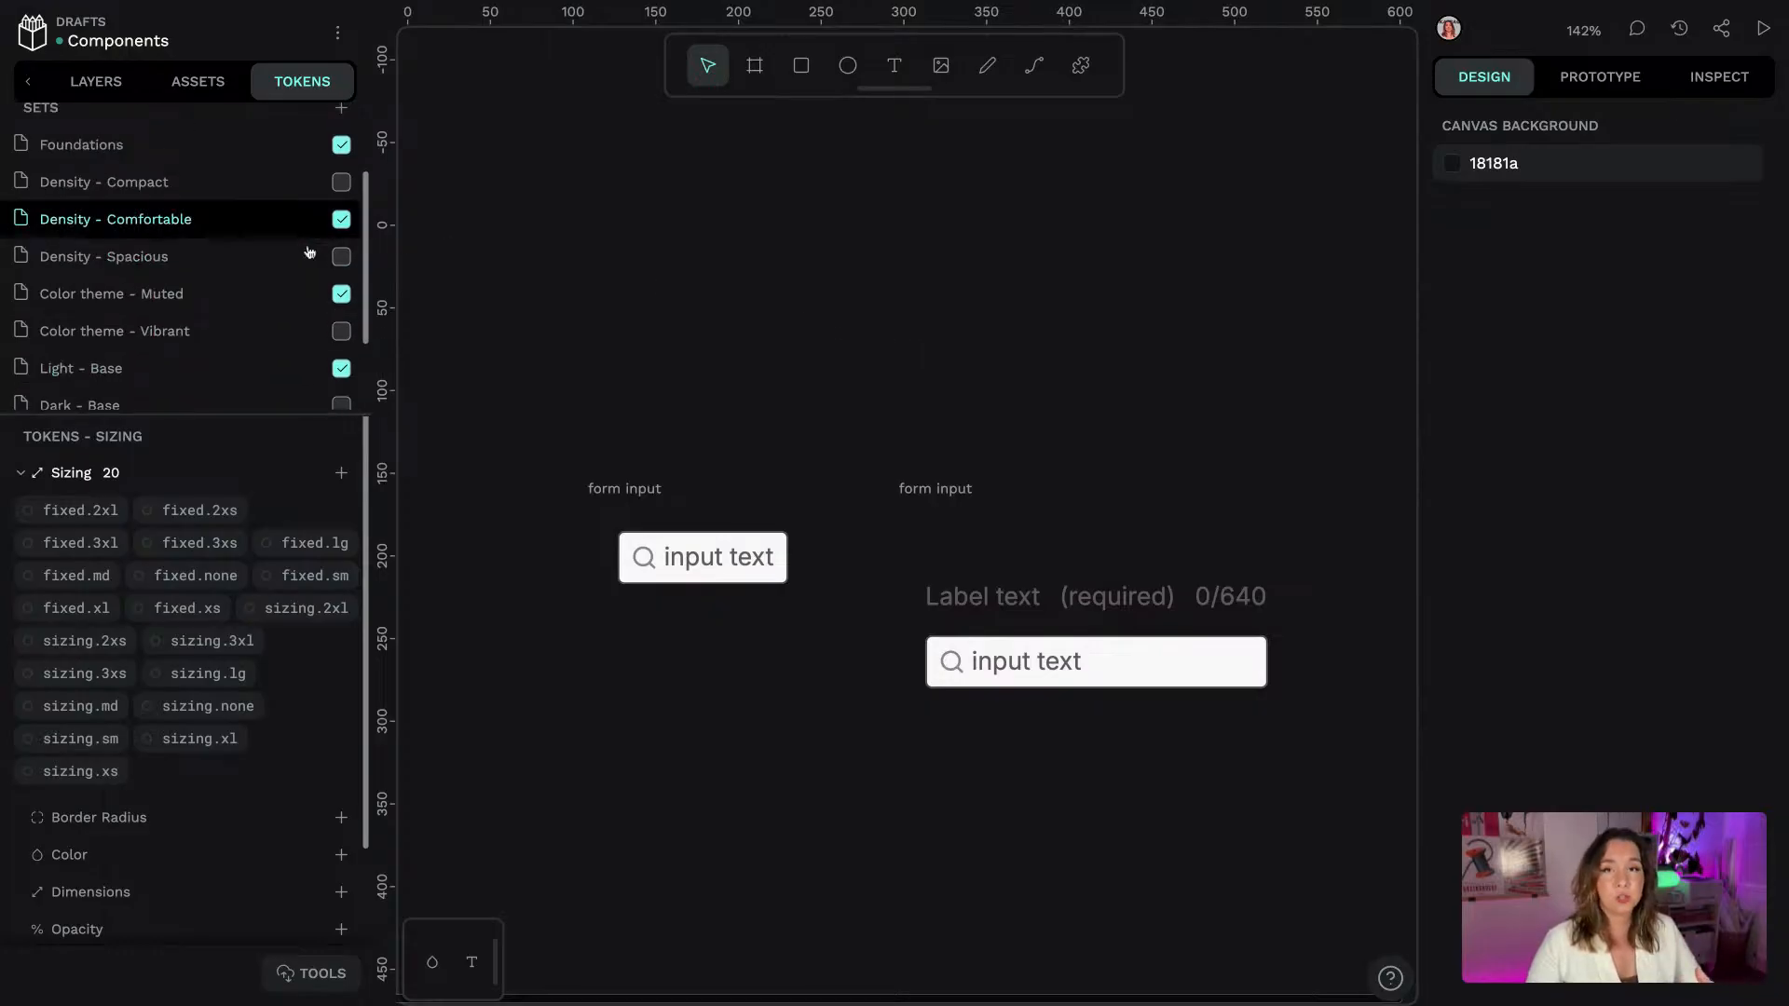
pyautogui.click(121, 82)
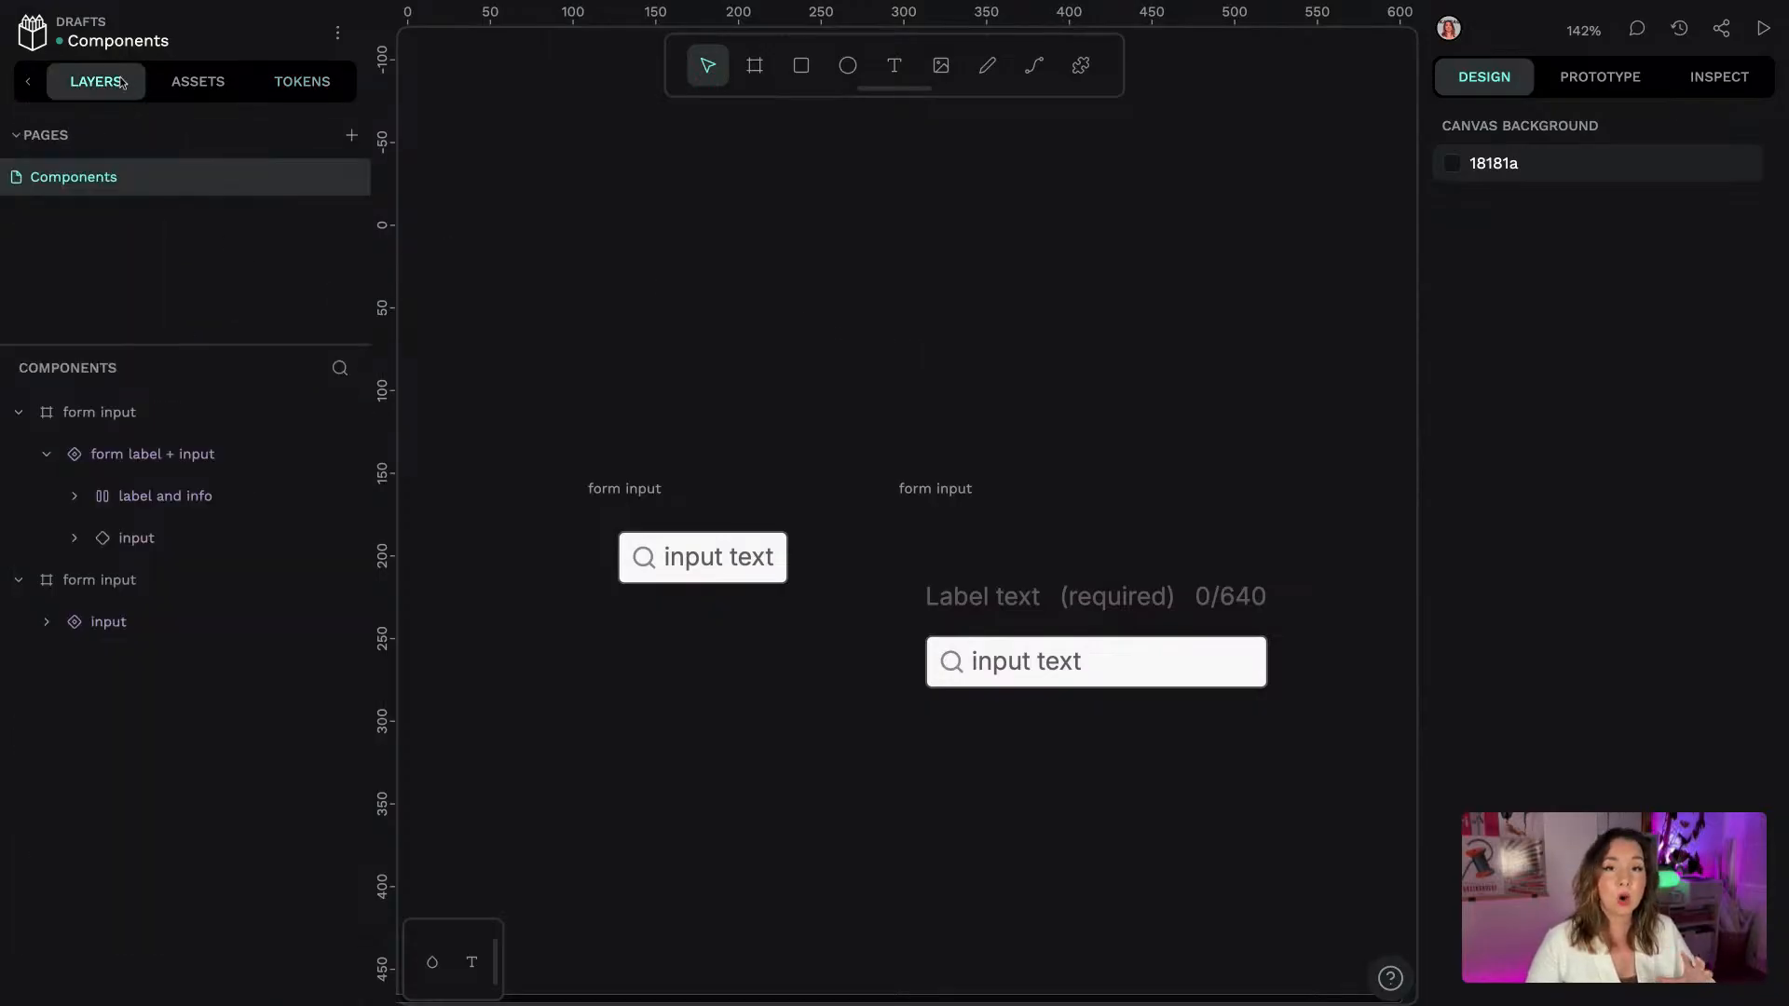
pyautogui.click(197, 83)
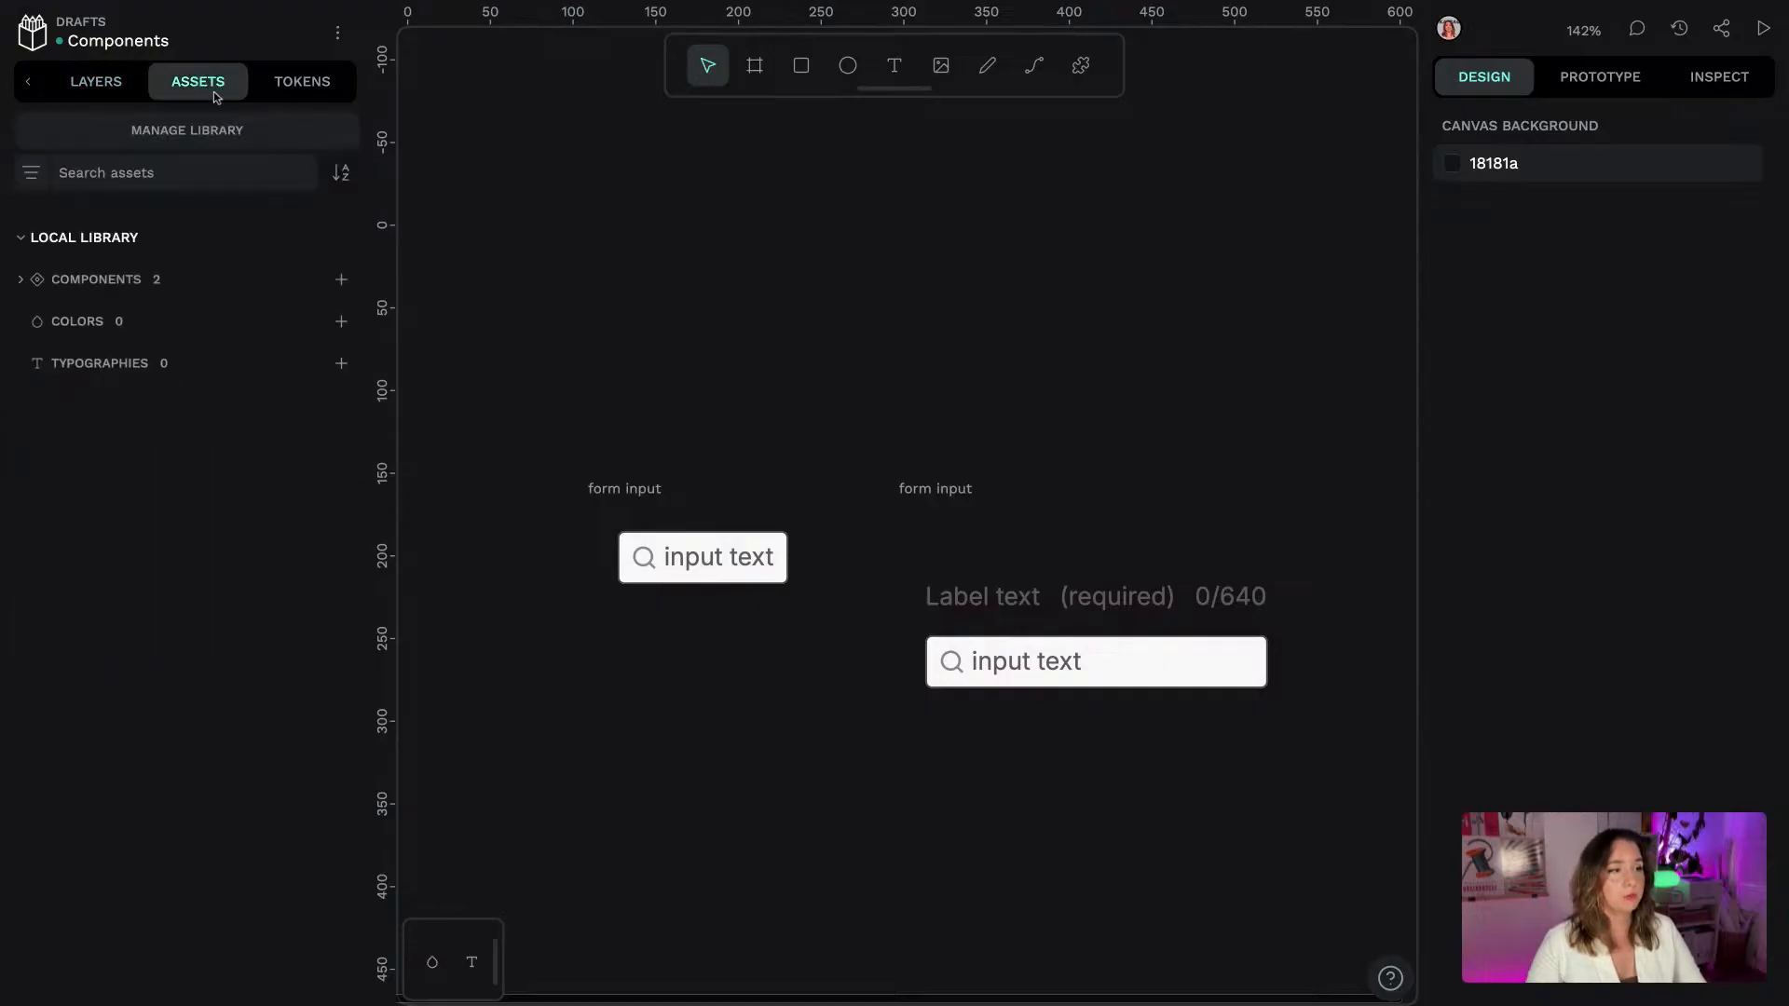
pyautogui.click(200, 137)
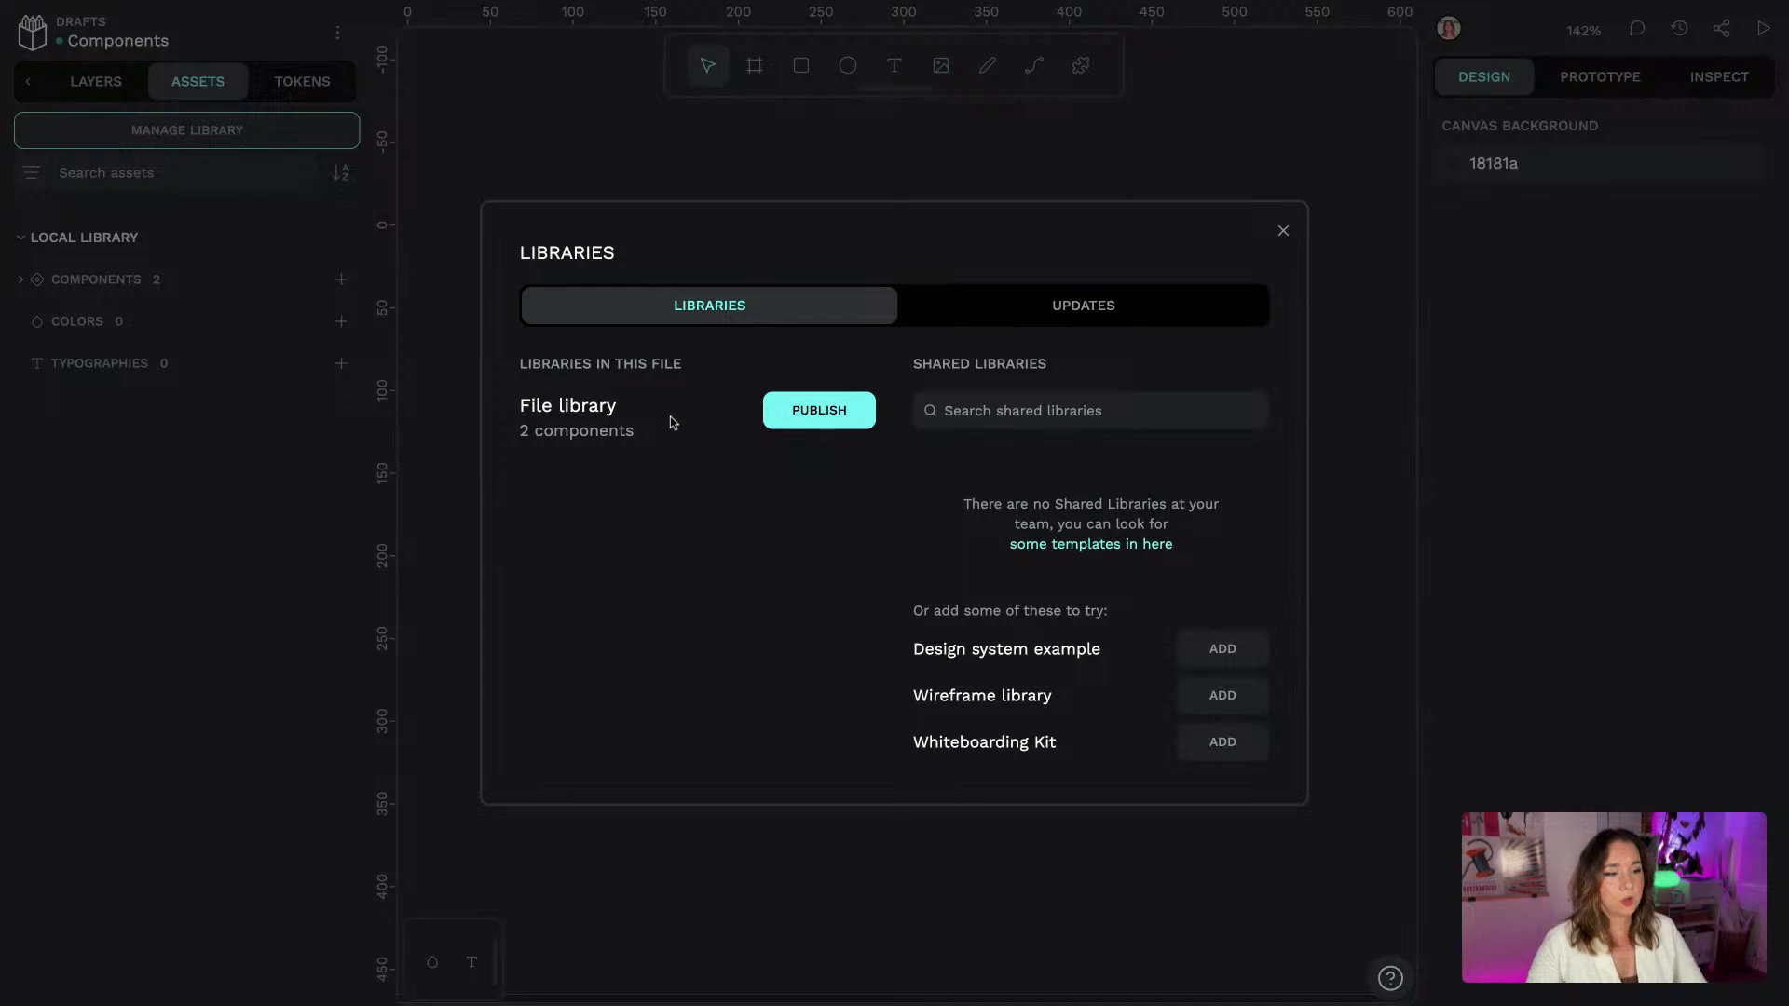
pyautogui.click(805, 424)
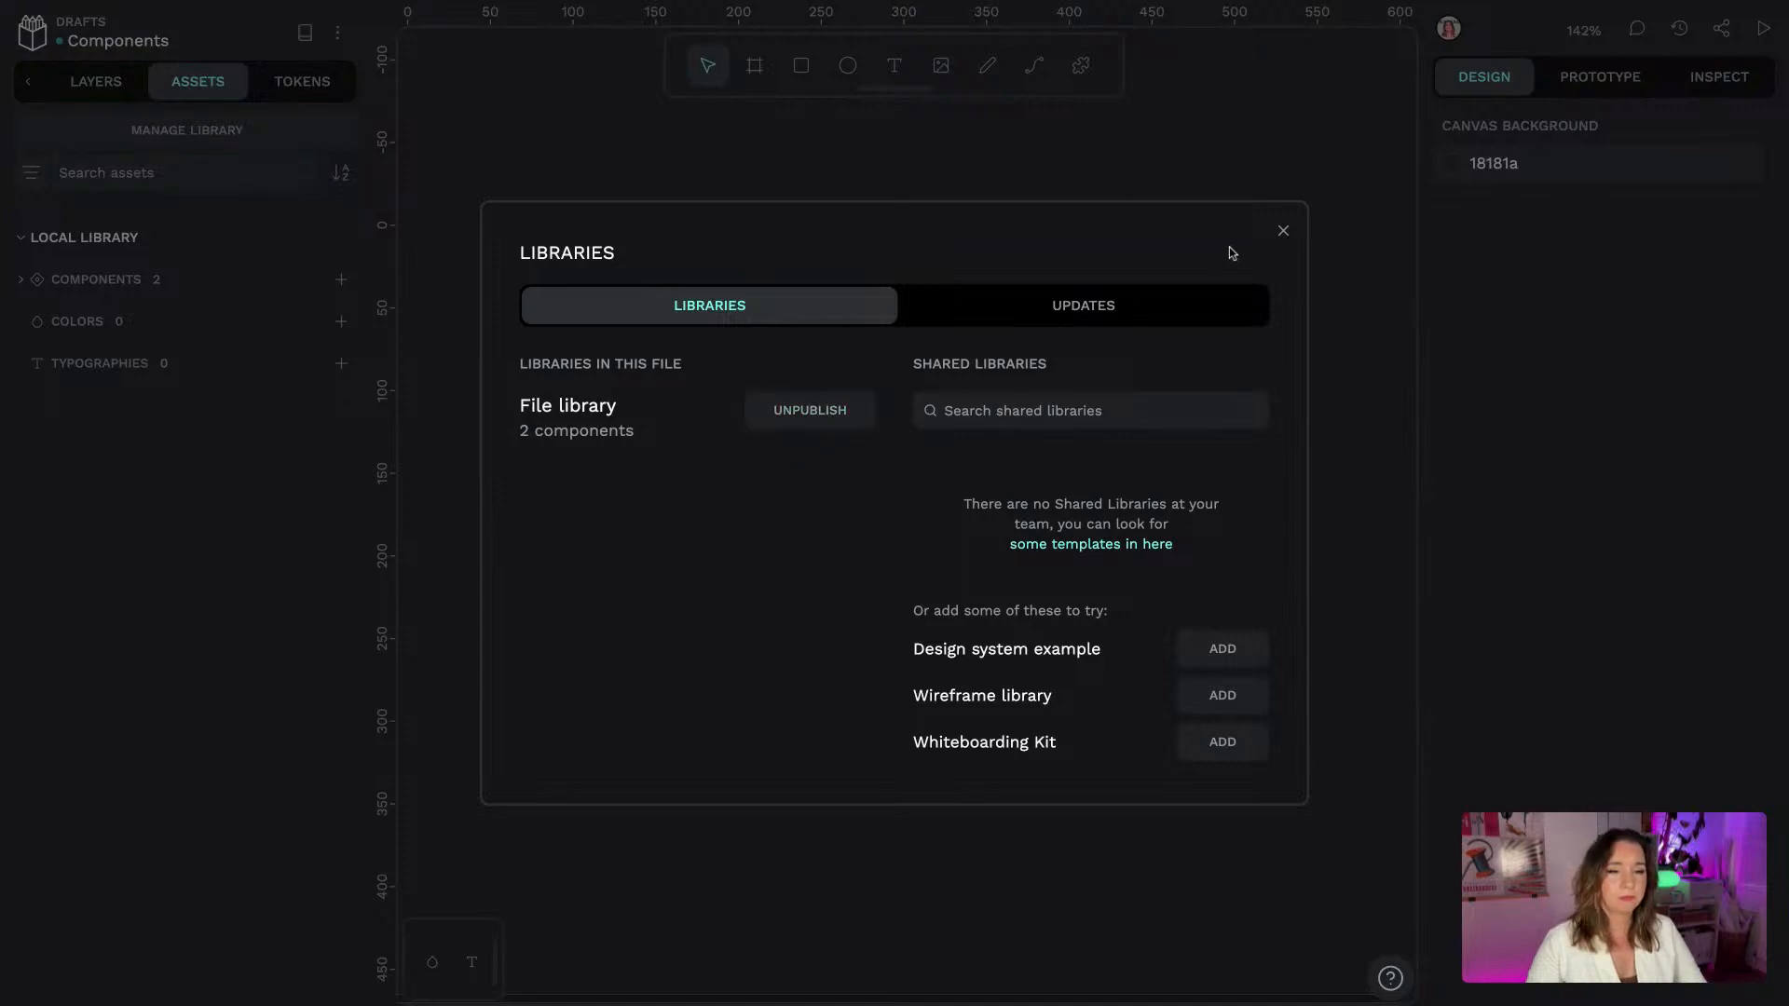
pyautogui.click(1283, 231)
# Examine the local library's components in list and thumbnail views
pyautogui.click(88, 280)
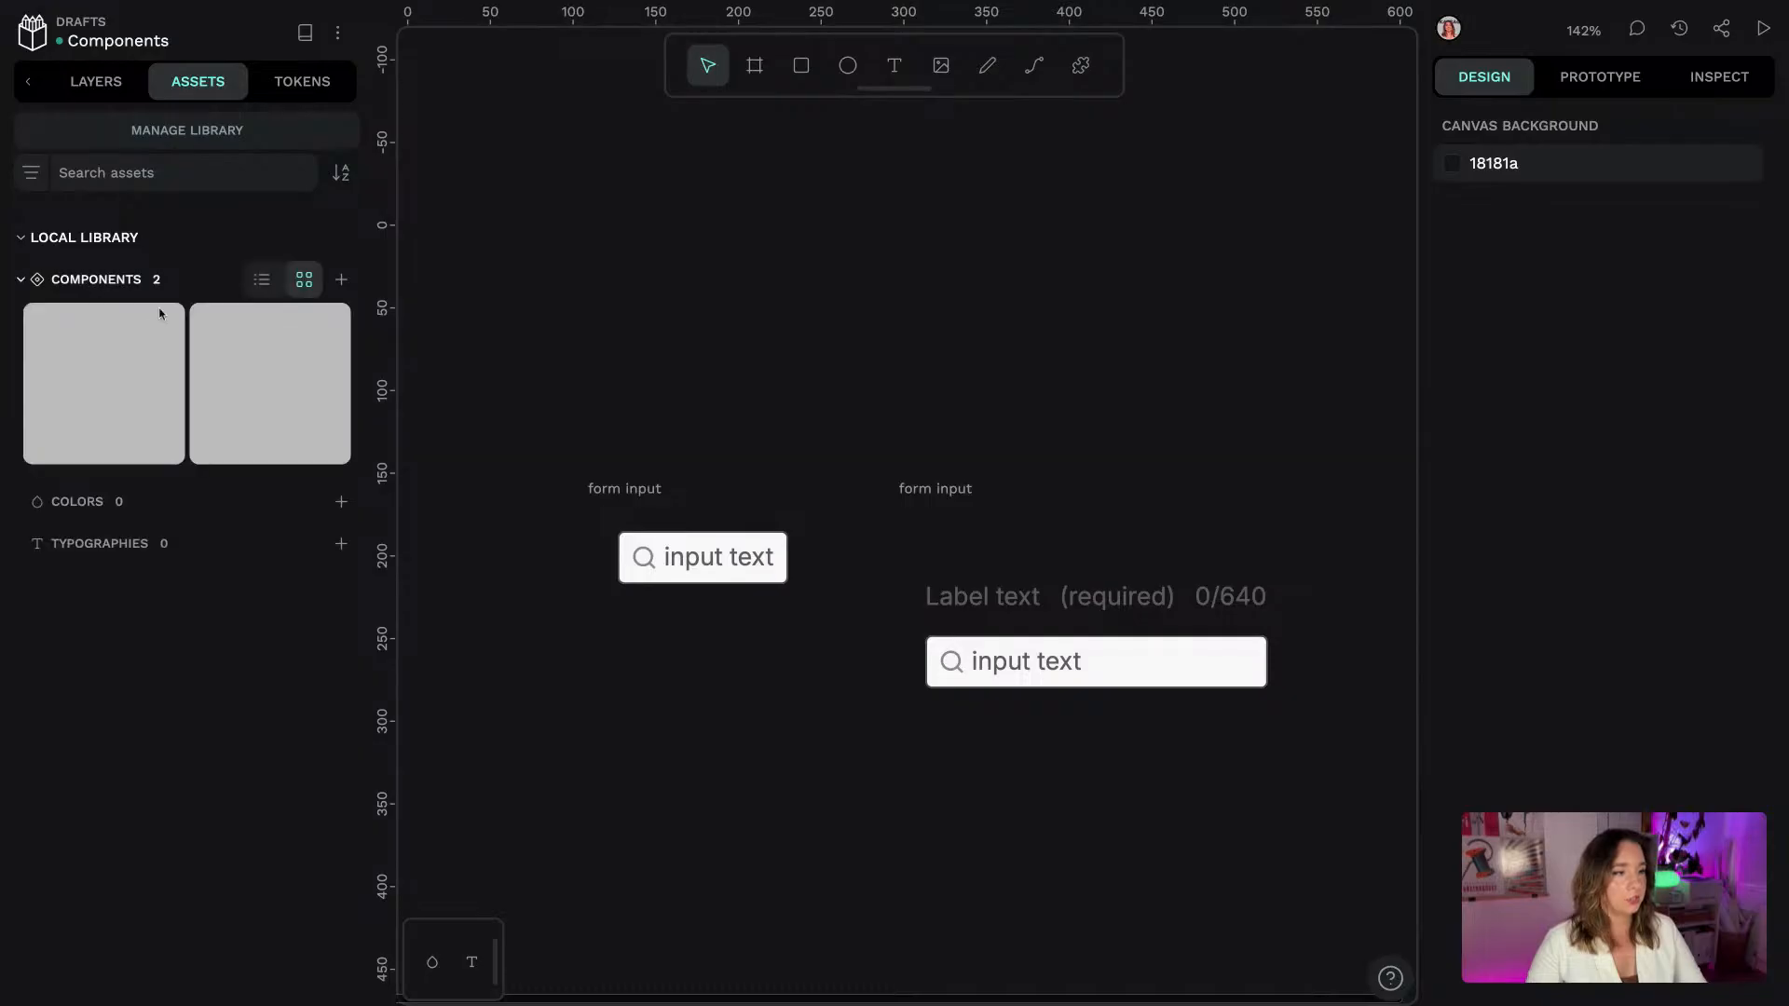
pyautogui.click(262, 279)
pyautogui.click(304, 280)
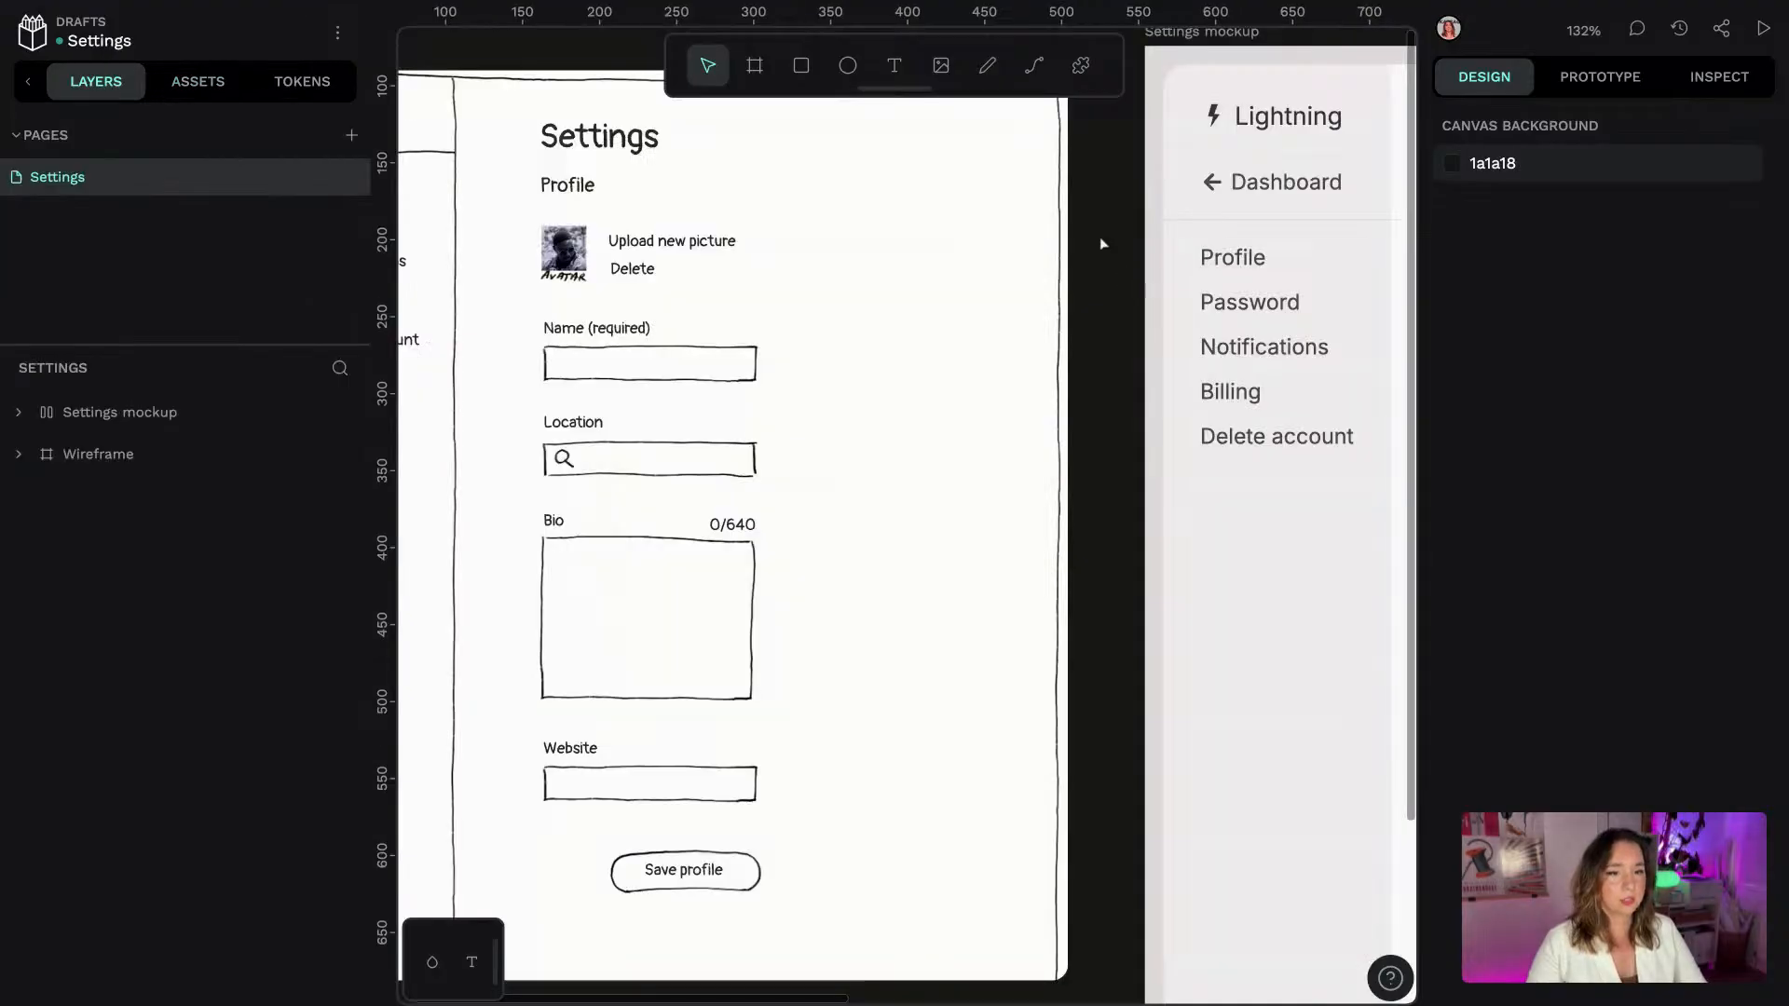
# Link the shared Components library to the Settings file
pyautogui.hscroll(10, 1103, 244)
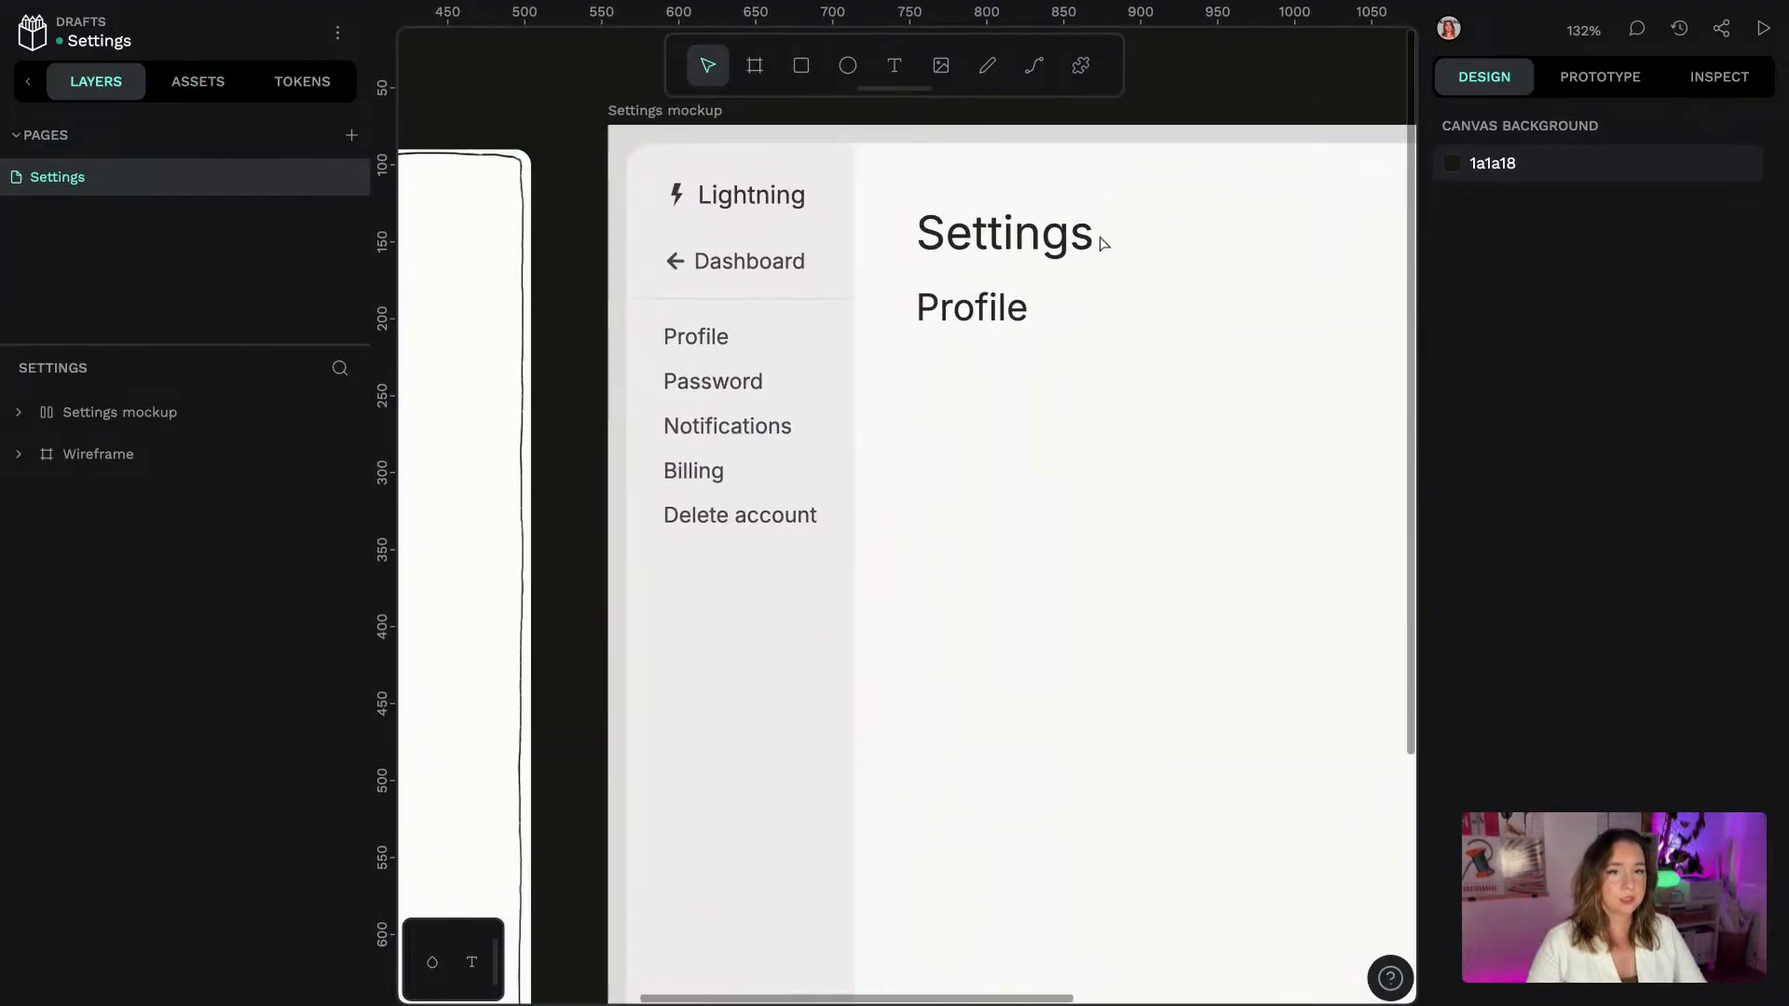
pyautogui.scroll(-5, 926, 407)
pyautogui.hscroll(3, 1023, 208)
pyautogui.scroll(-2, 1022, 208)
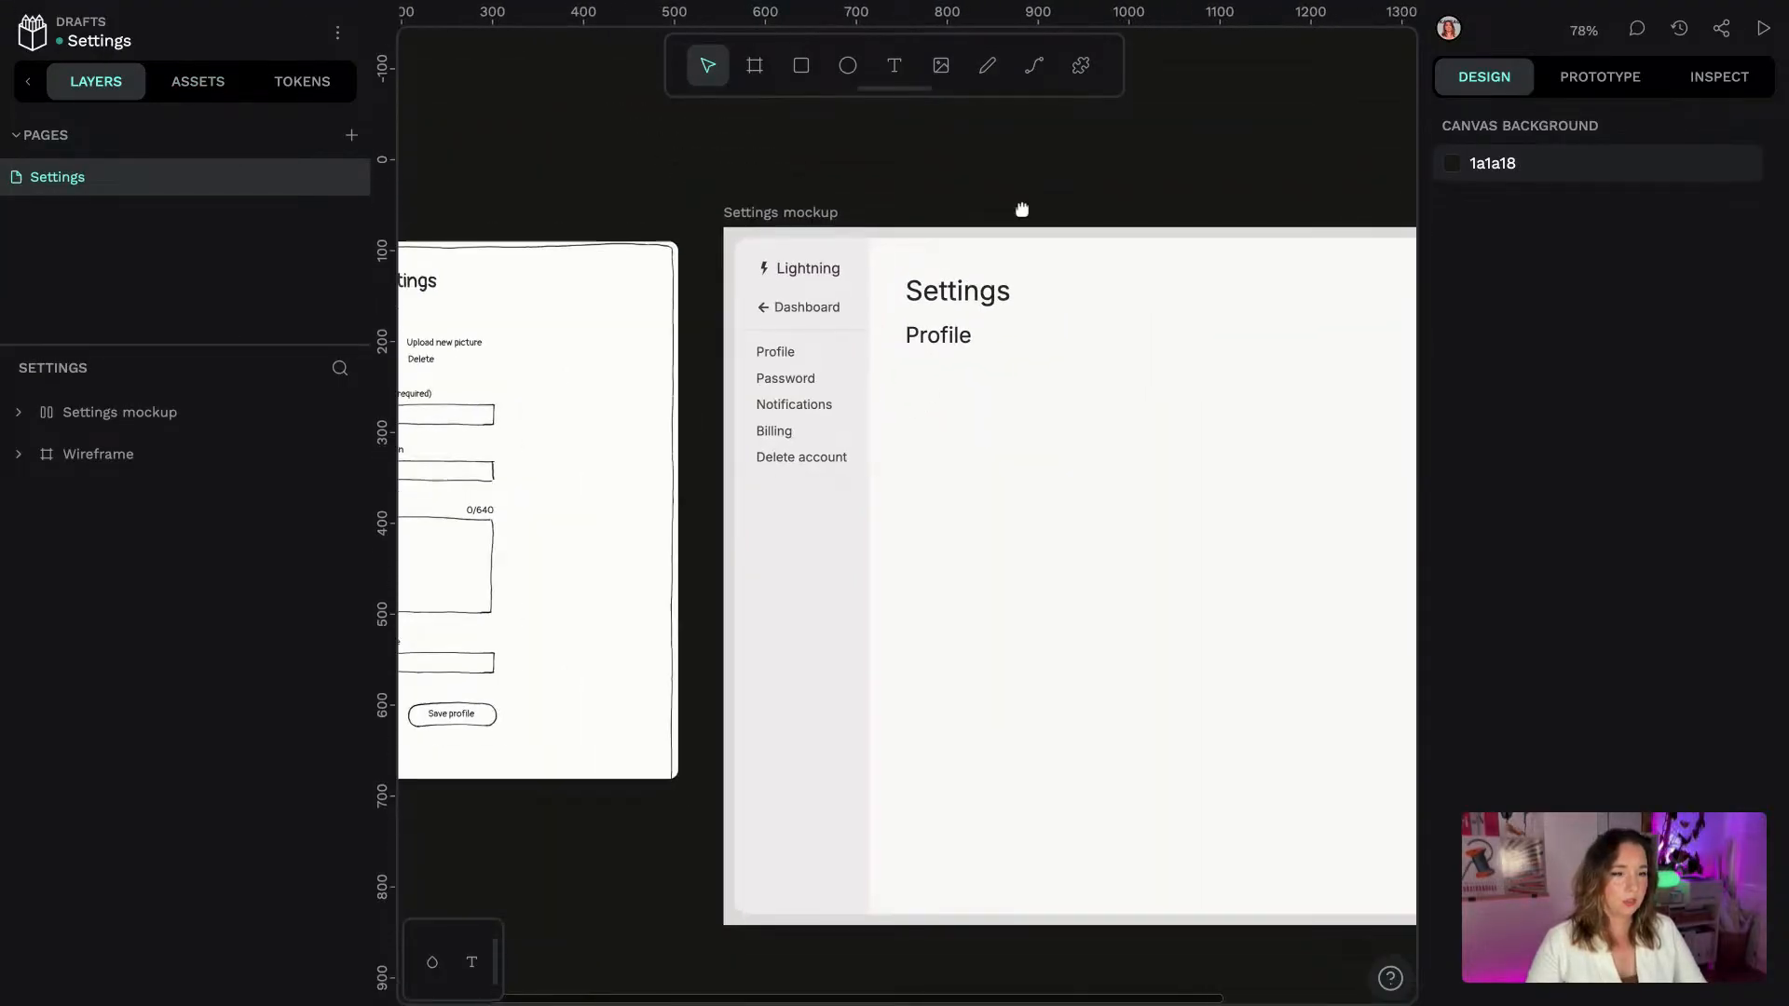
pyautogui.click(198, 81)
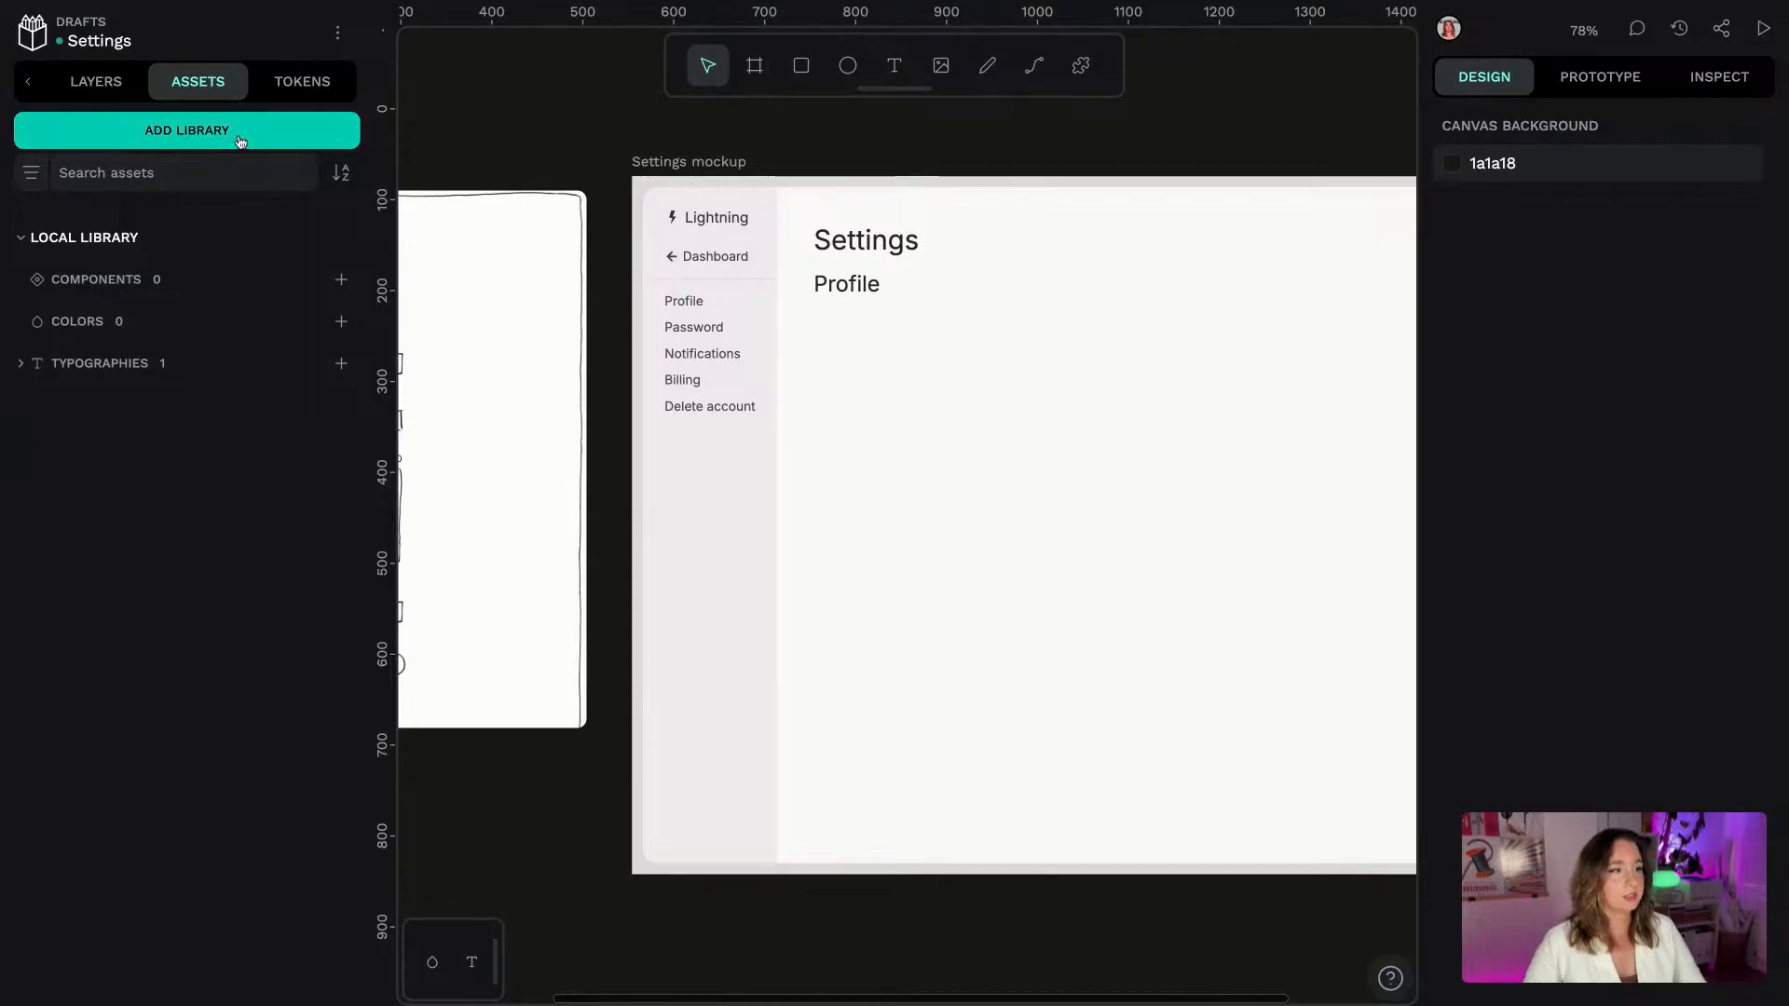
pyautogui.click(280, 130)
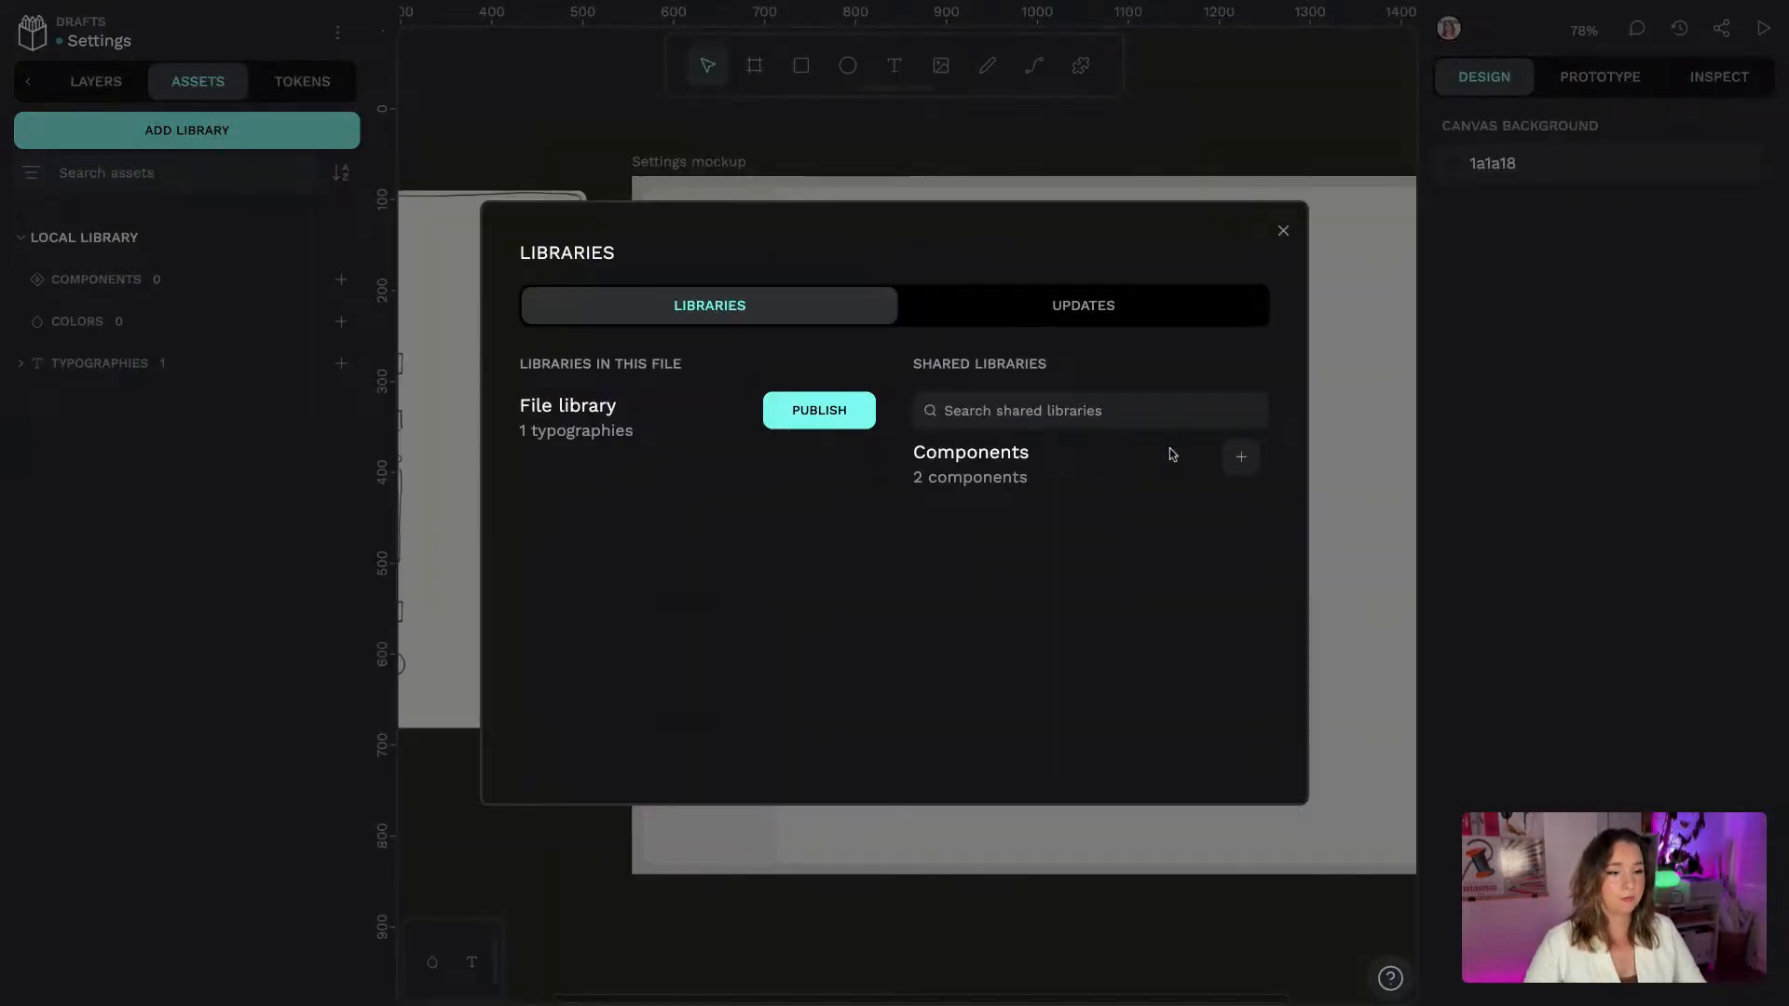
pyautogui.moveTo(1032, 457); pyautogui.dragTo(914, 455)
pyautogui.click(1075, 491)
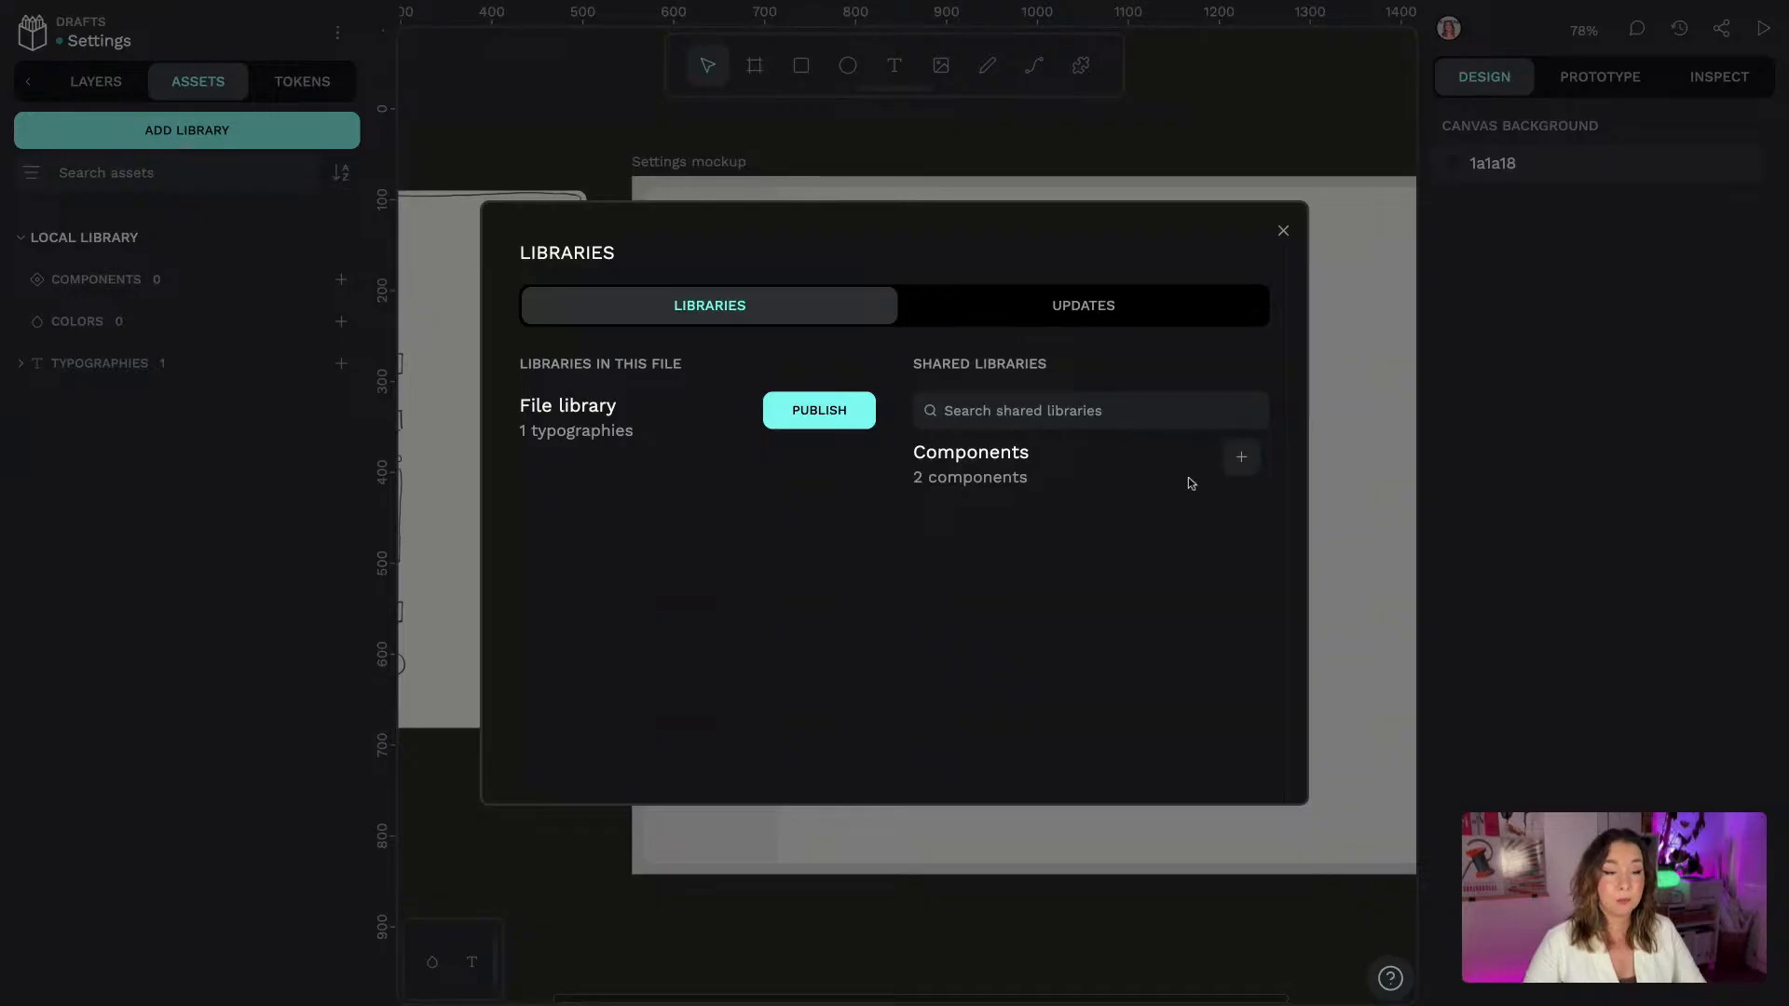
pyautogui.click(1242, 460)
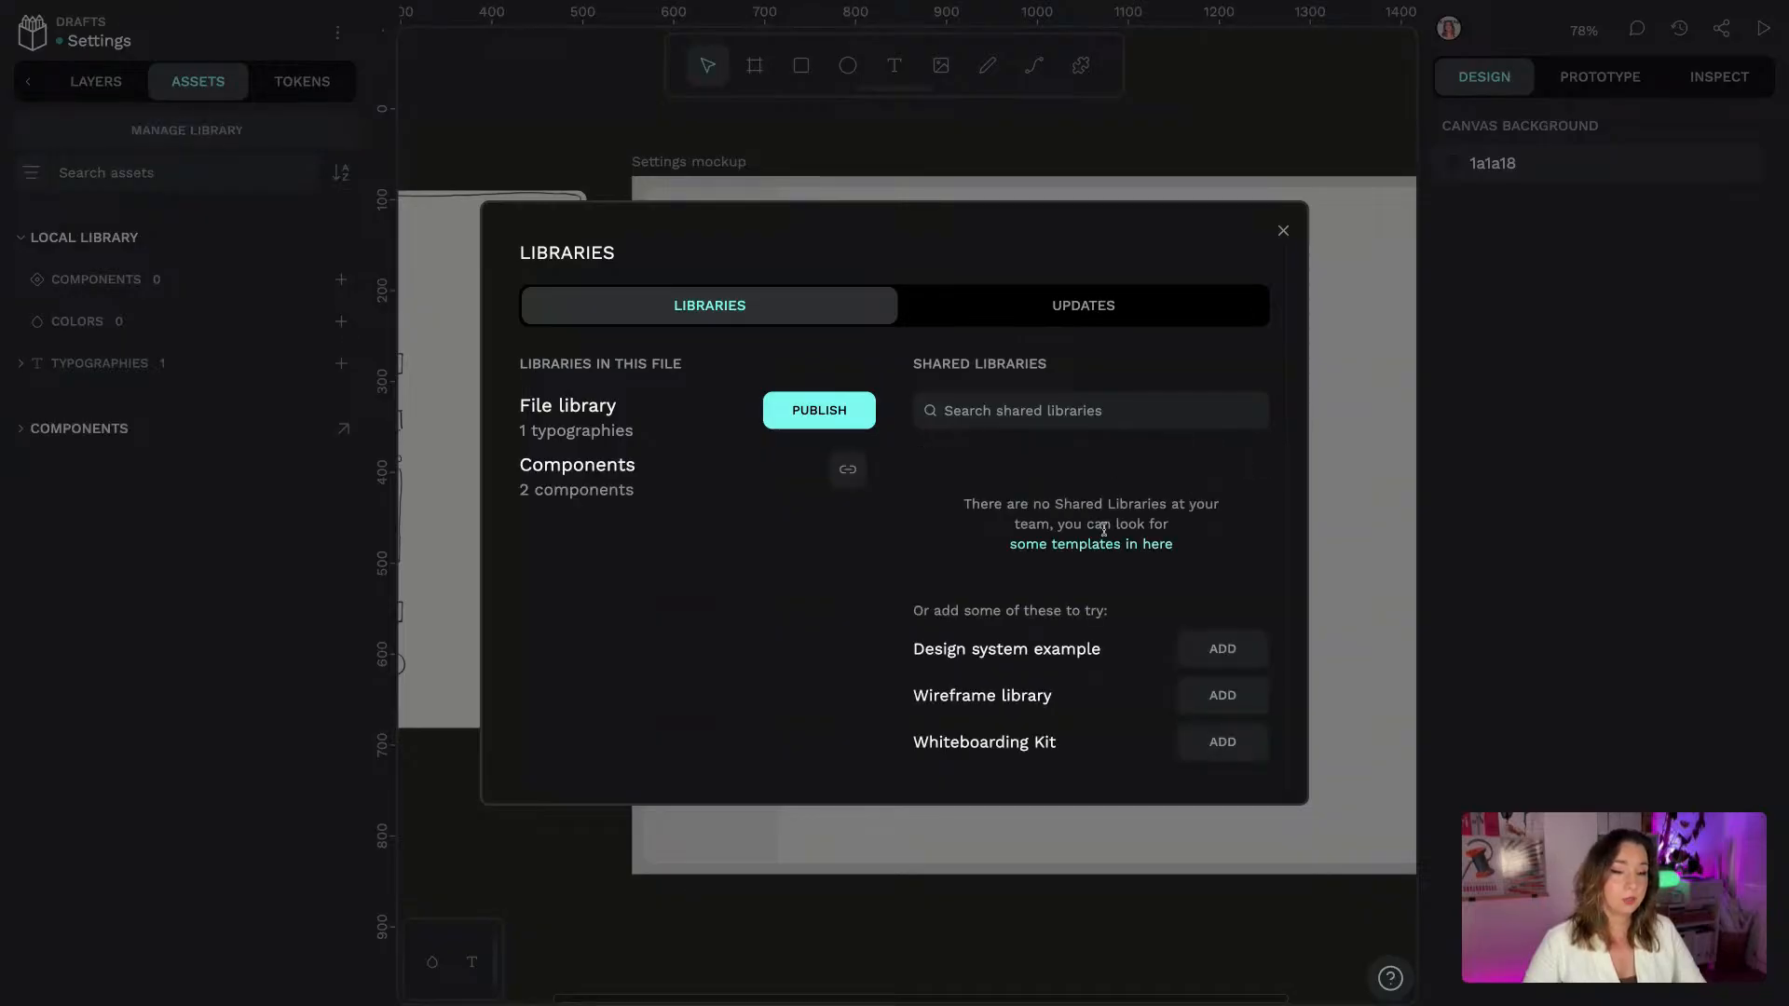
pyautogui.click(1283, 230)
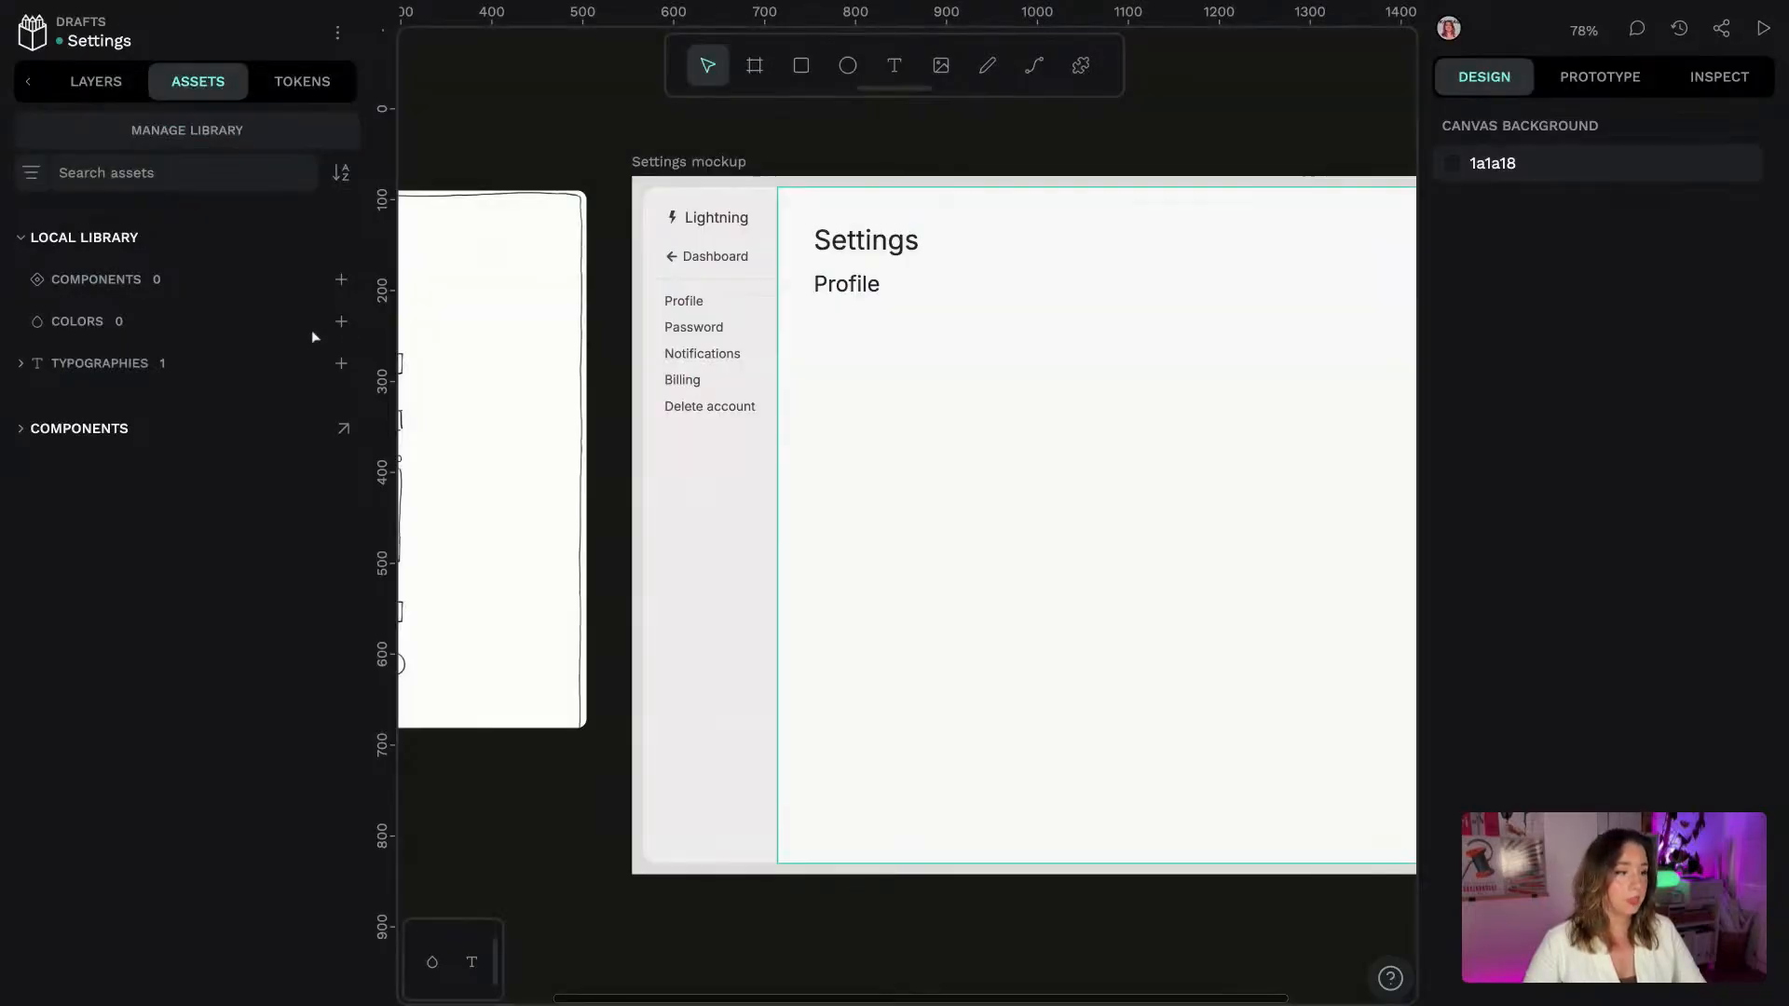
# Place a form label + input component from the Components library below the Profile heading in the Settings mockup
pyautogui.click(89, 428)
pyautogui.click(191, 470)
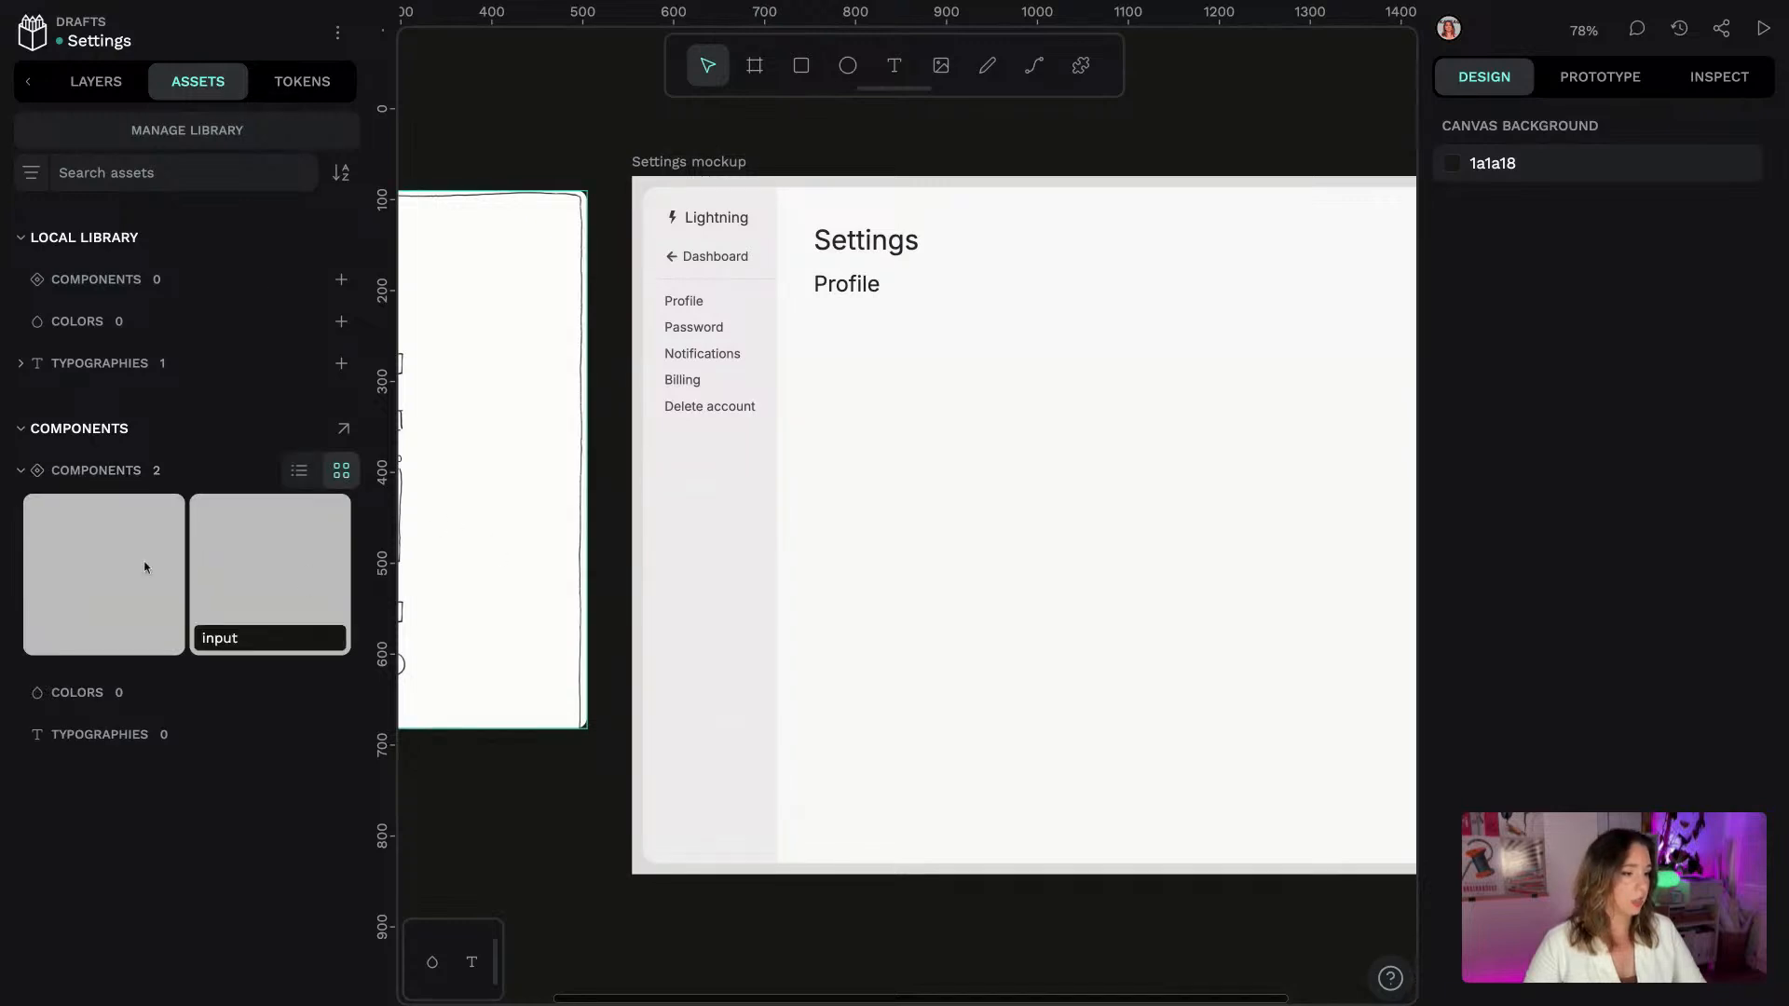
pyautogui.moveTo(115, 583); pyautogui.dragTo(946, 405)
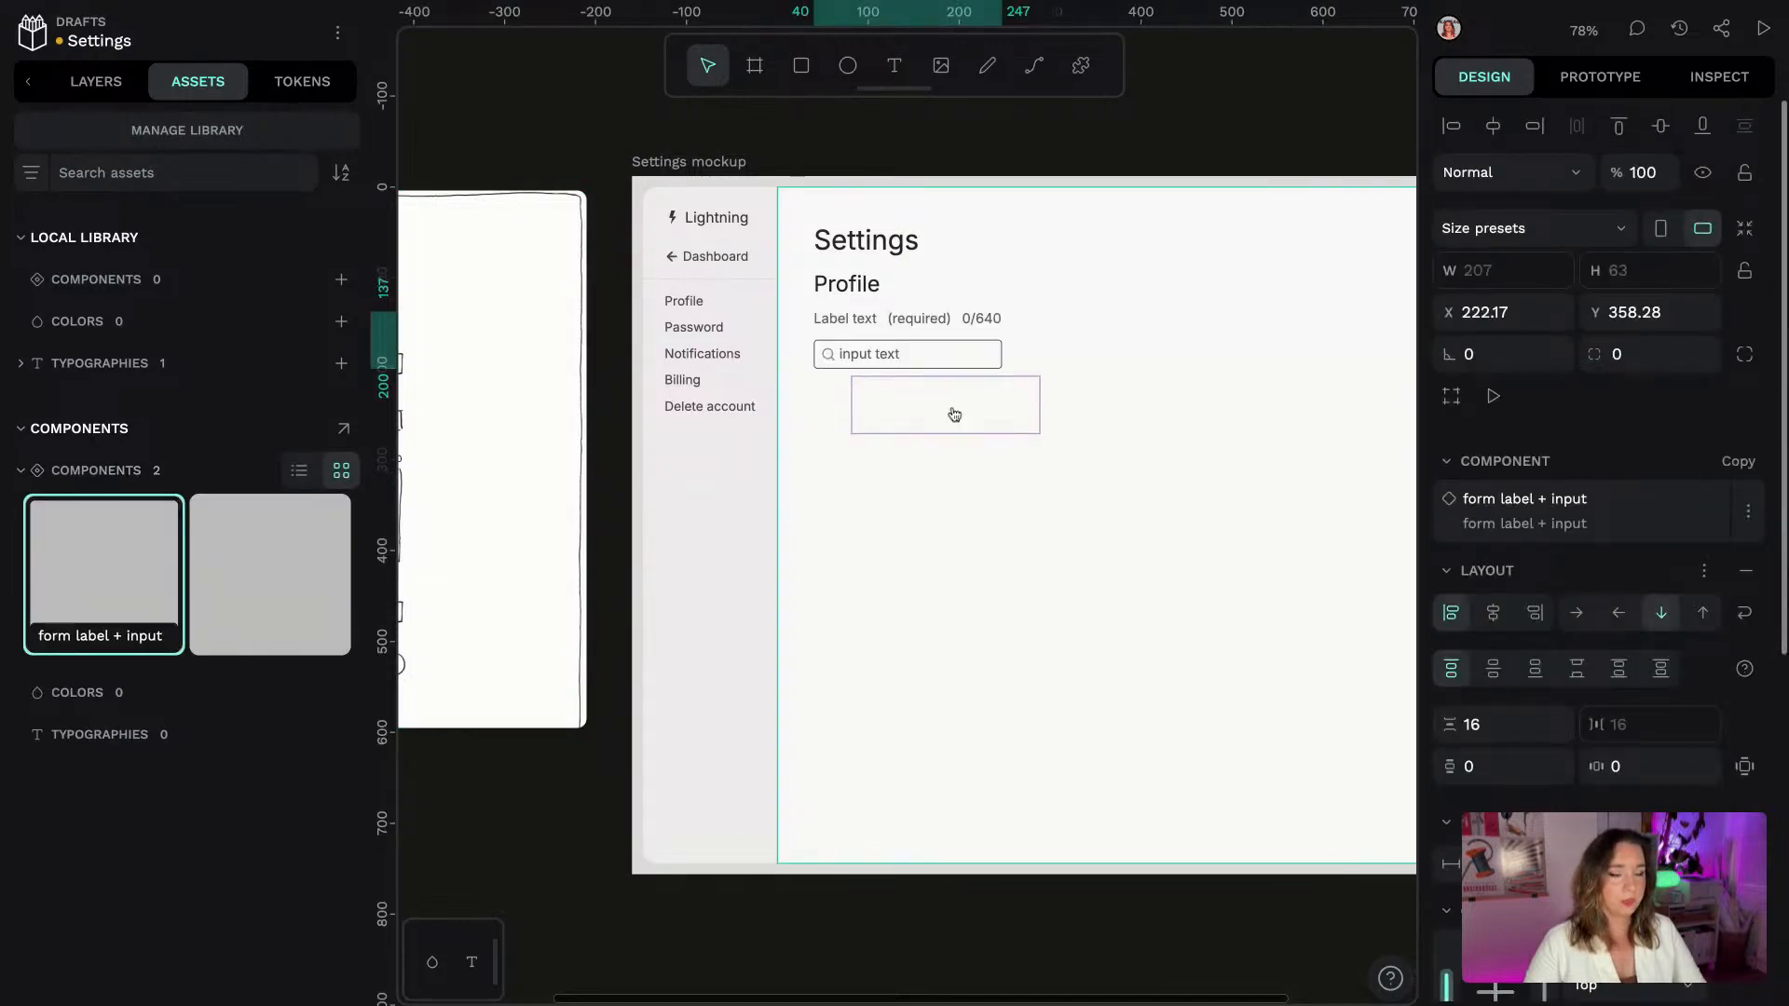
pyautogui.click(594, 102)
# Change the label text of the placed form field to "Name", following the wireframe
pyautogui.hscroll(-5, 559, 102)
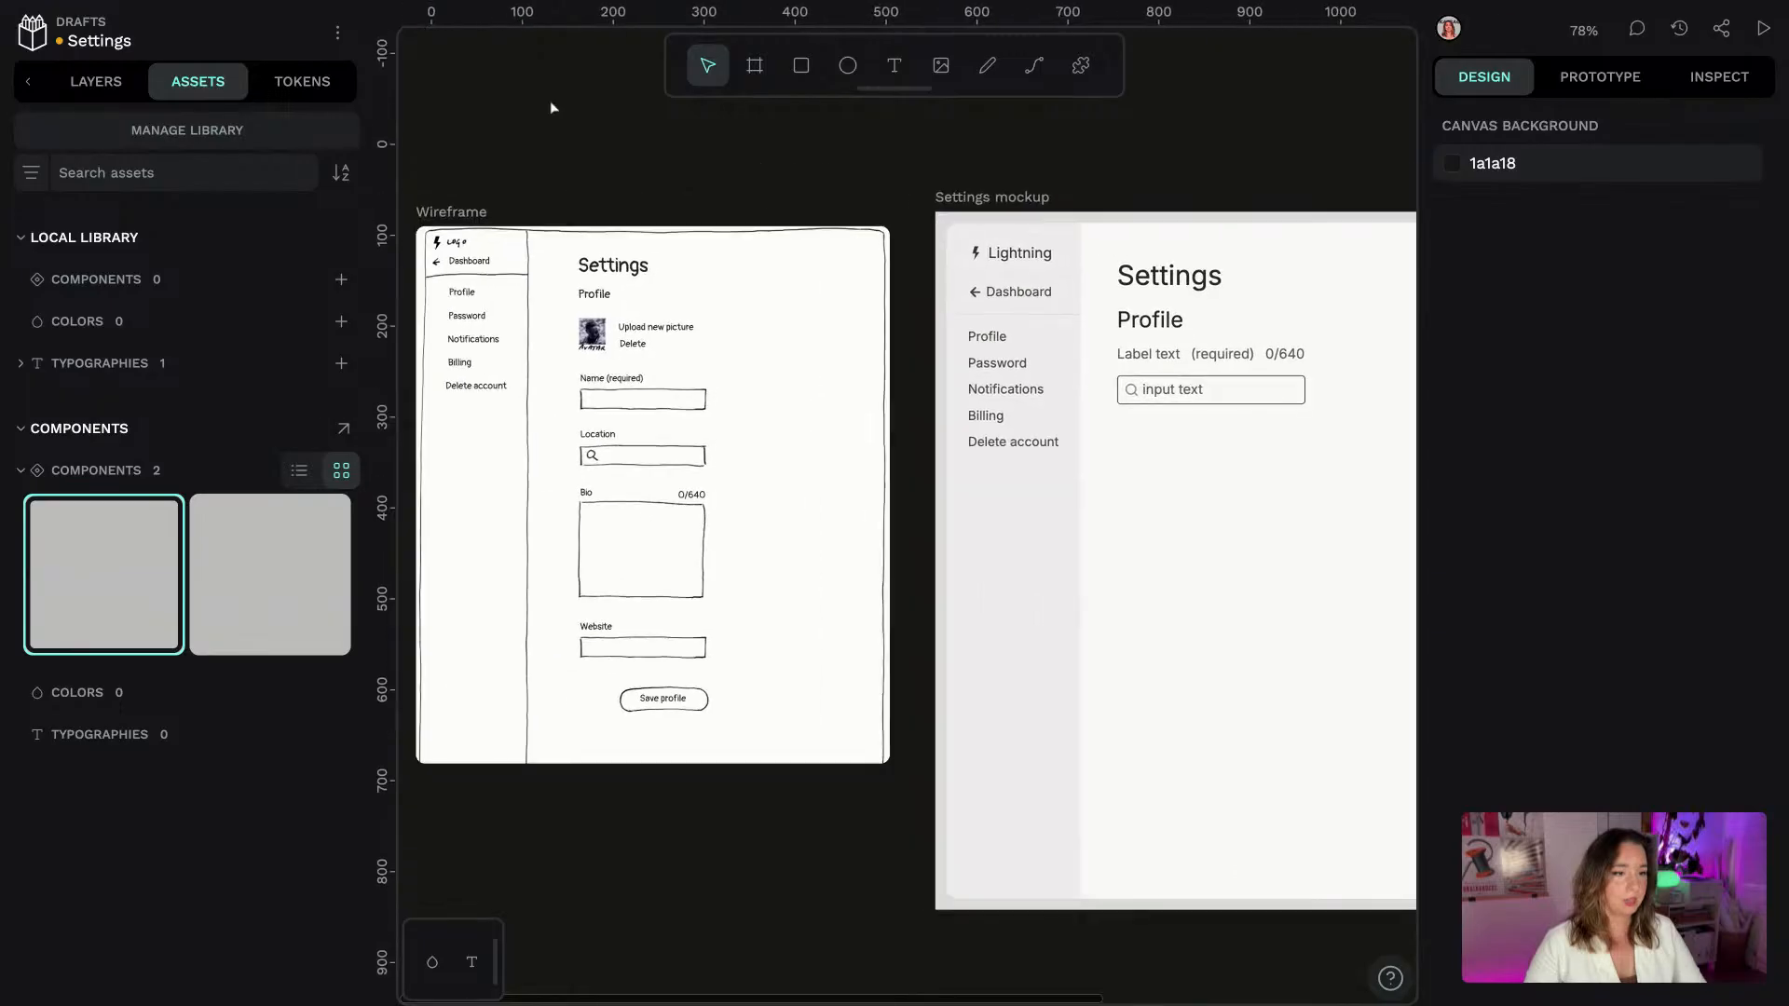
pyautogui.hscroll(2, 552, 107)
pyautogui.click(1110, 364)
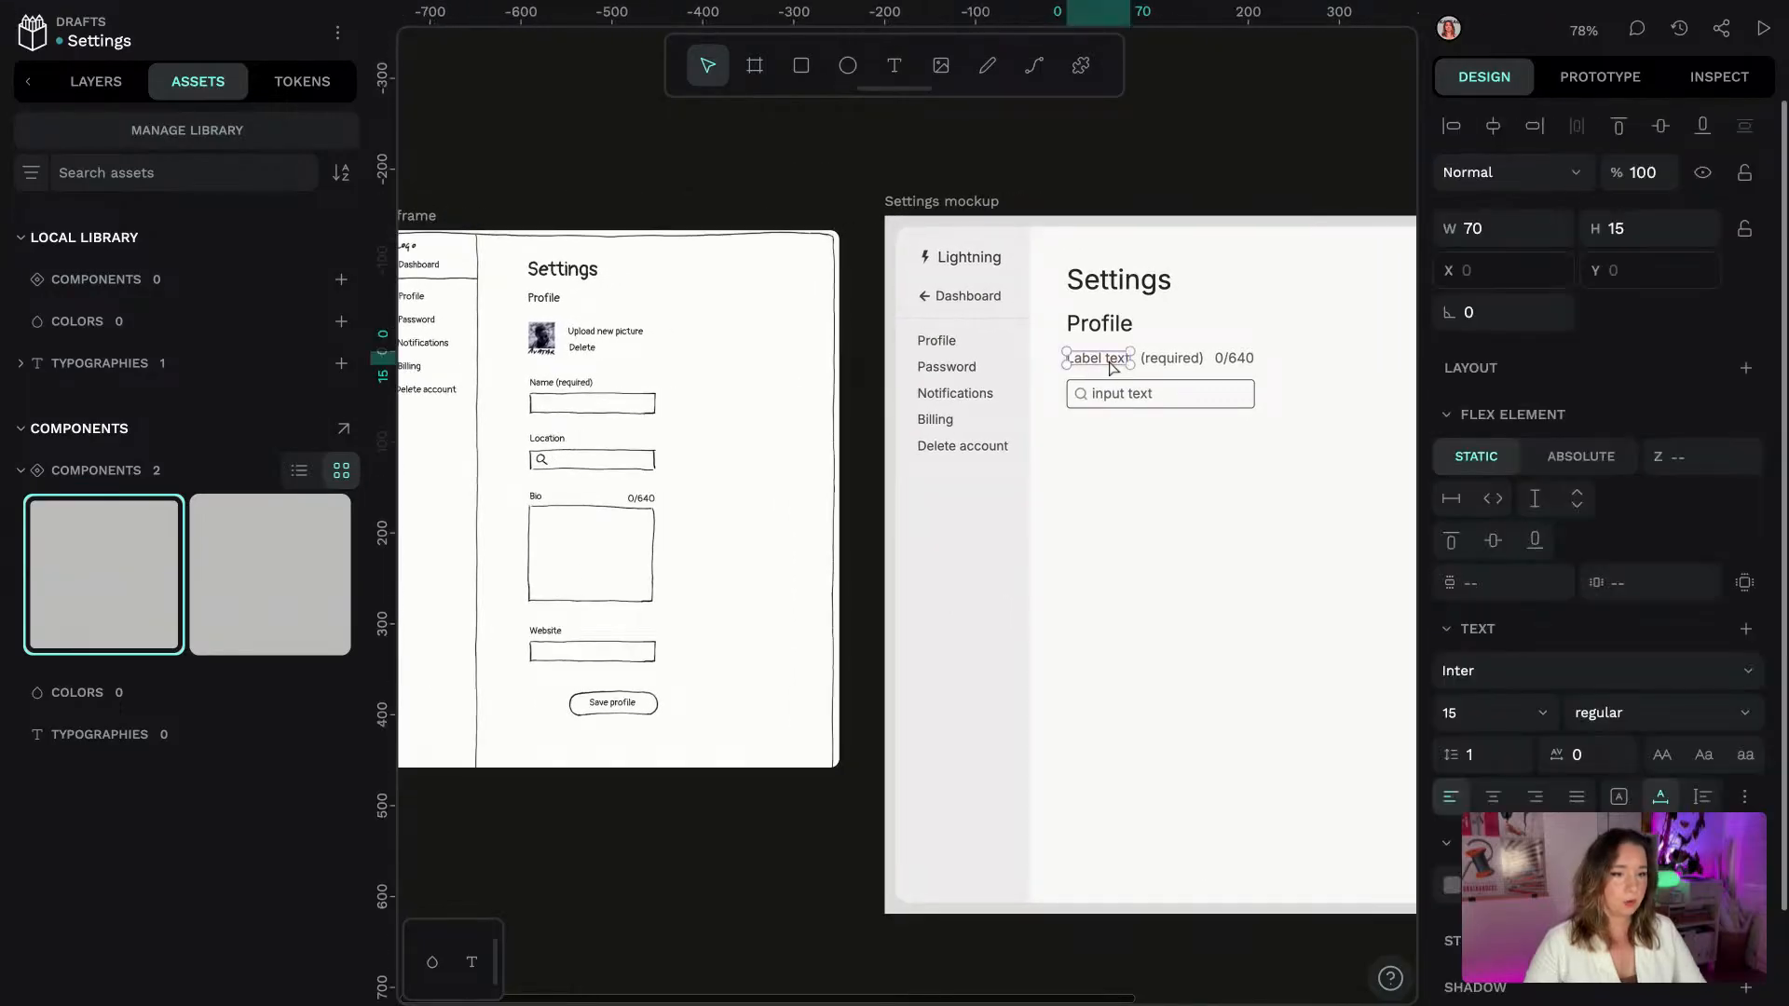
pyautogui.doubleClick(1111, 364)
pyautogui.write('Name')
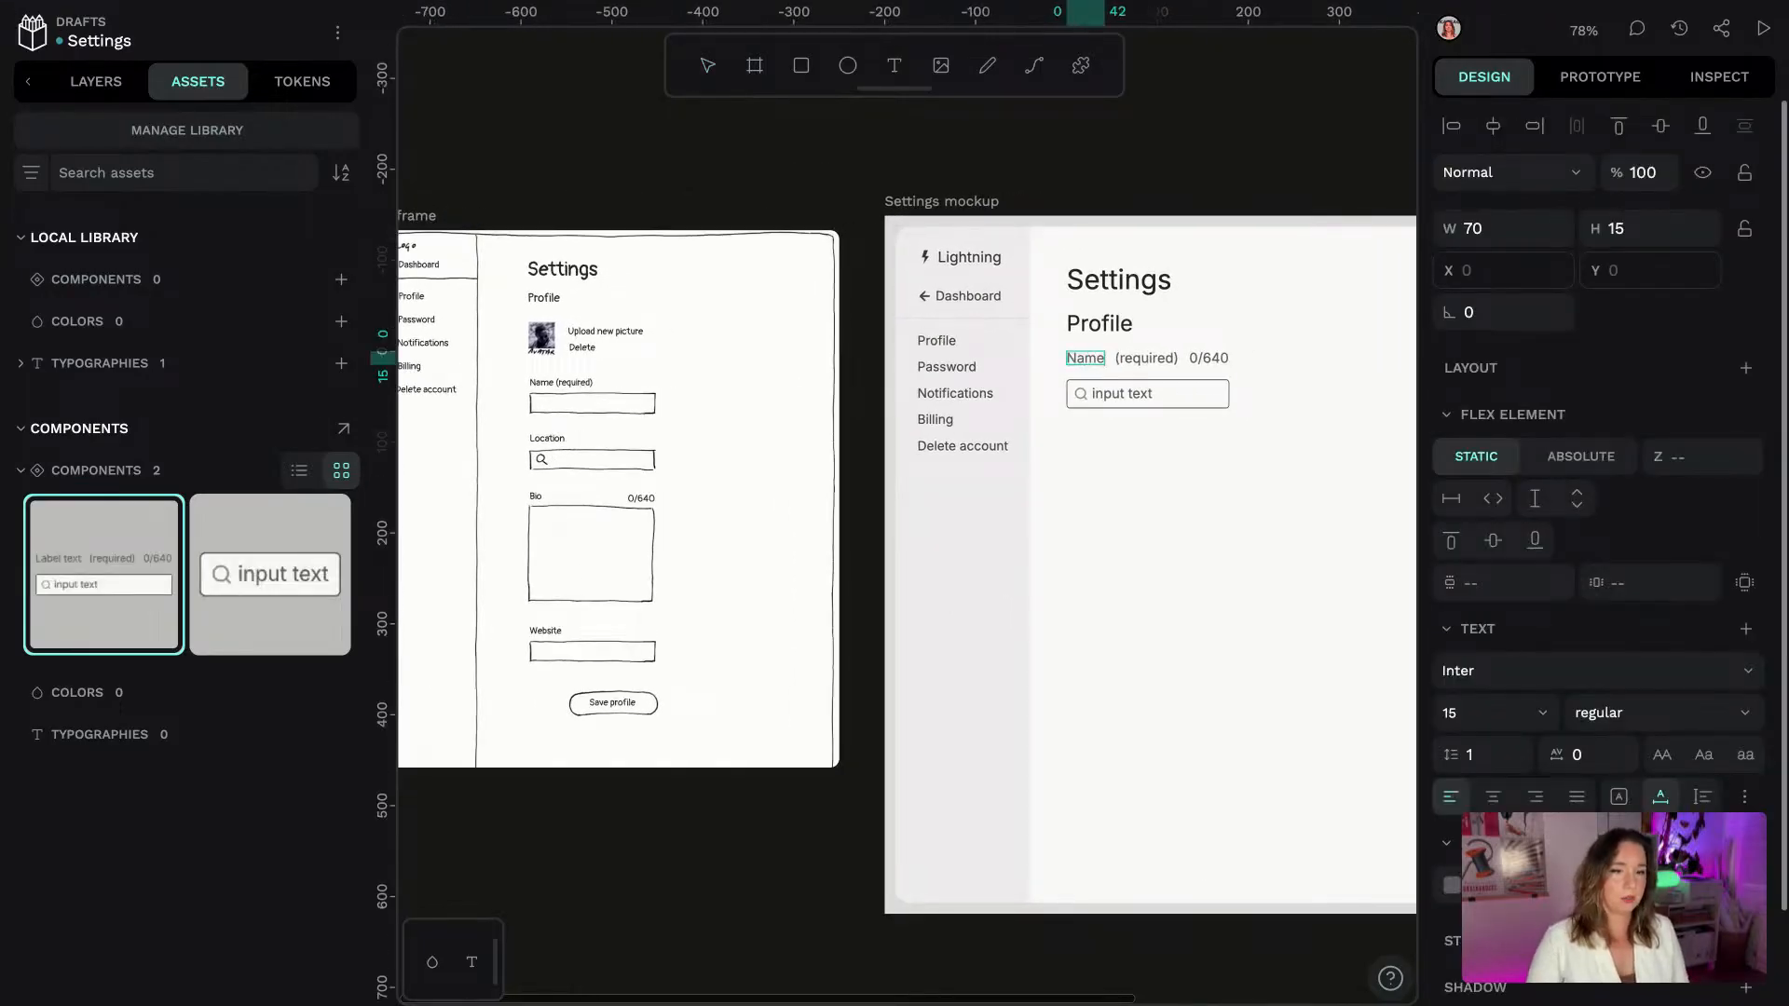
# Hide the 0/640 character count in the Name field and collapse its form label + input layer
pyautogui.click(96, 81)
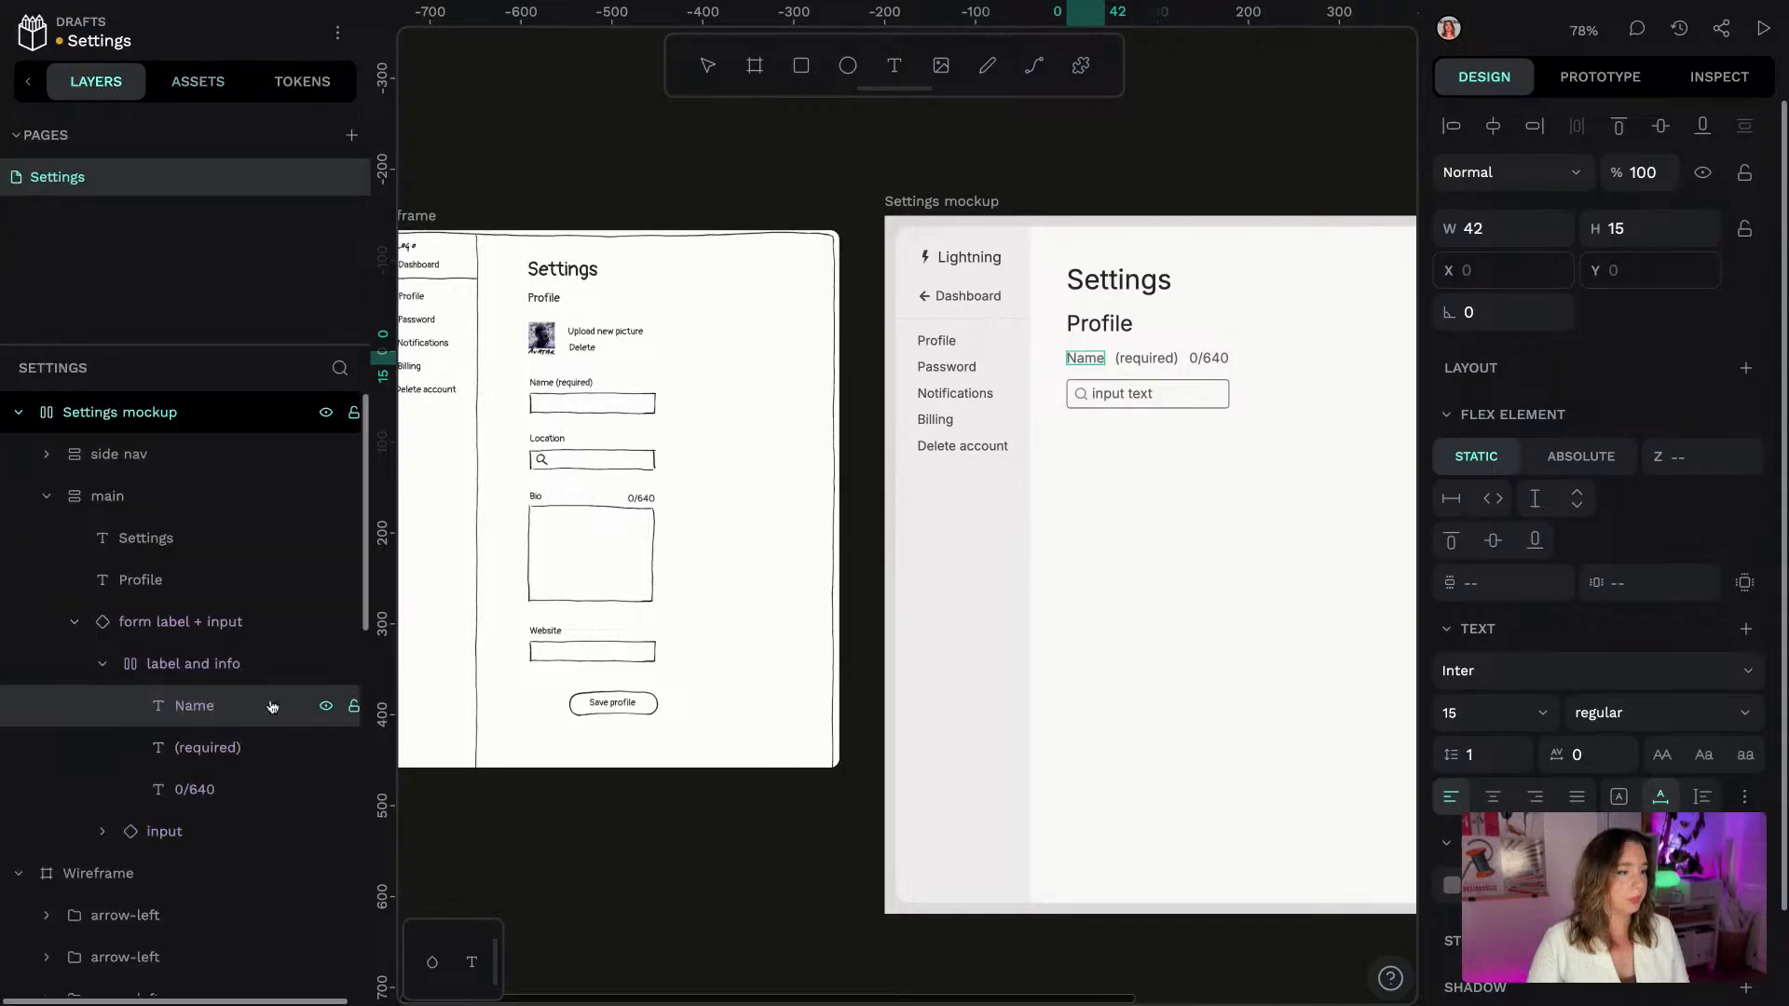
pyautogui.click(232, 789)
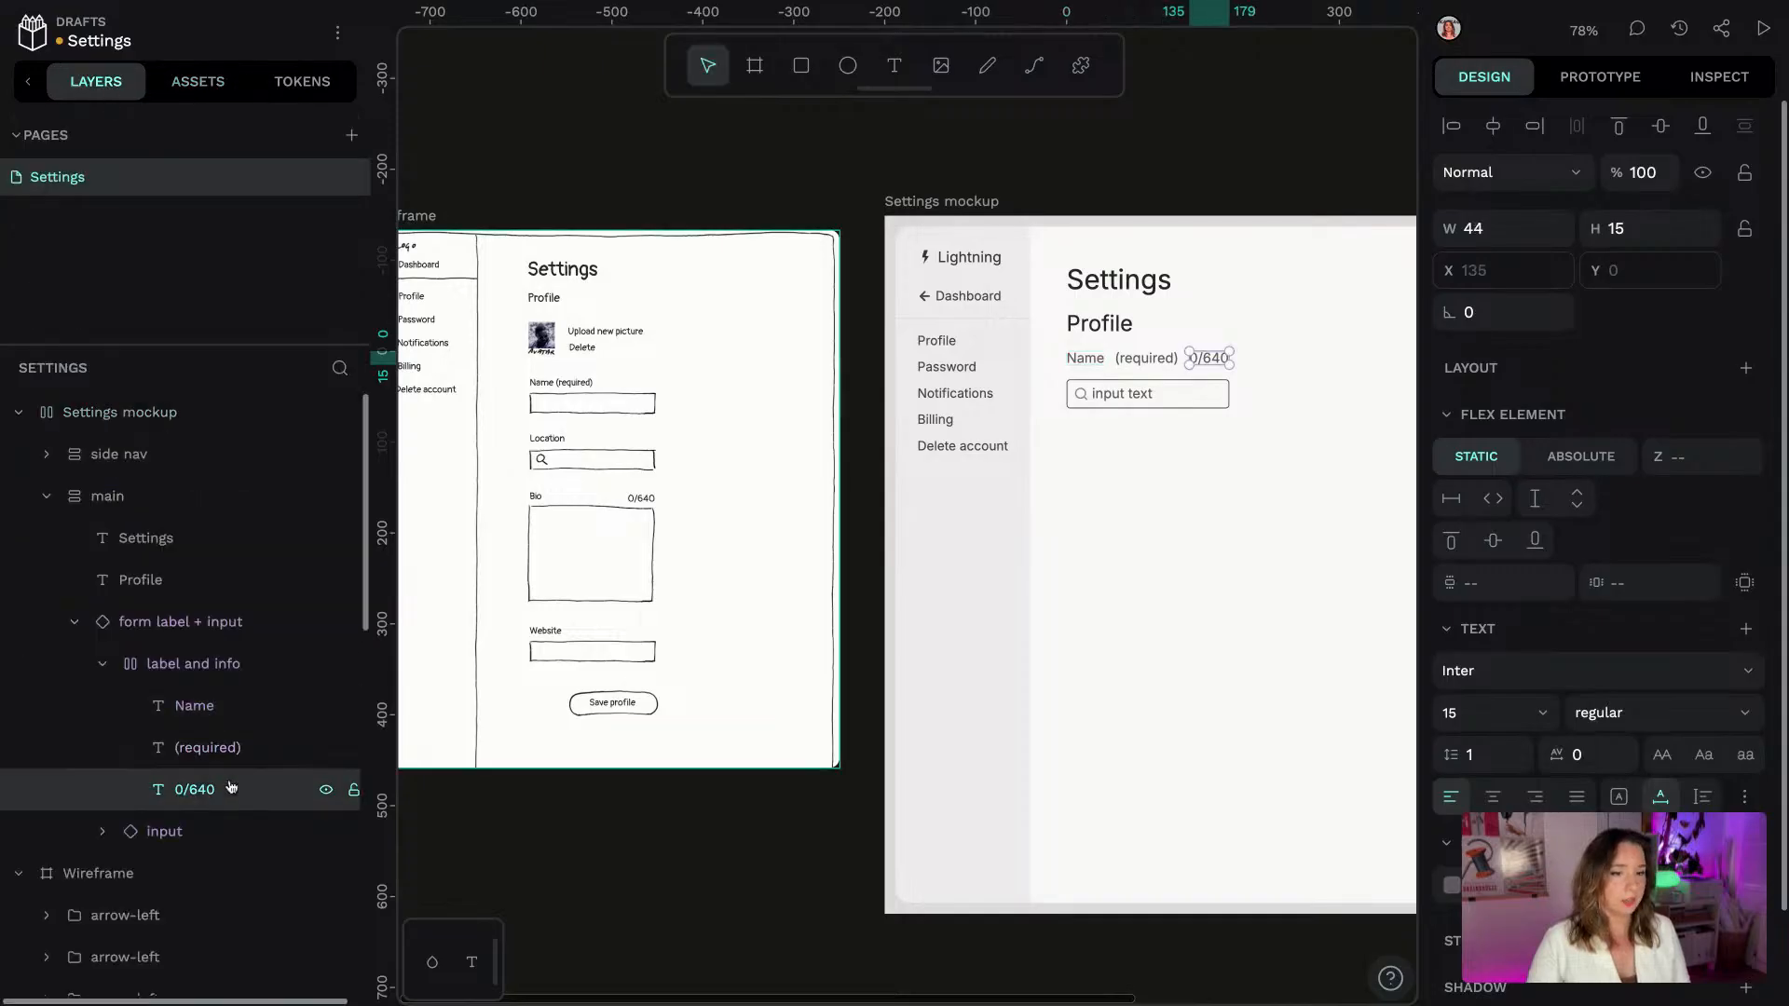
pyautogui.click(325, 789)
pyautogui.click(207, 681)
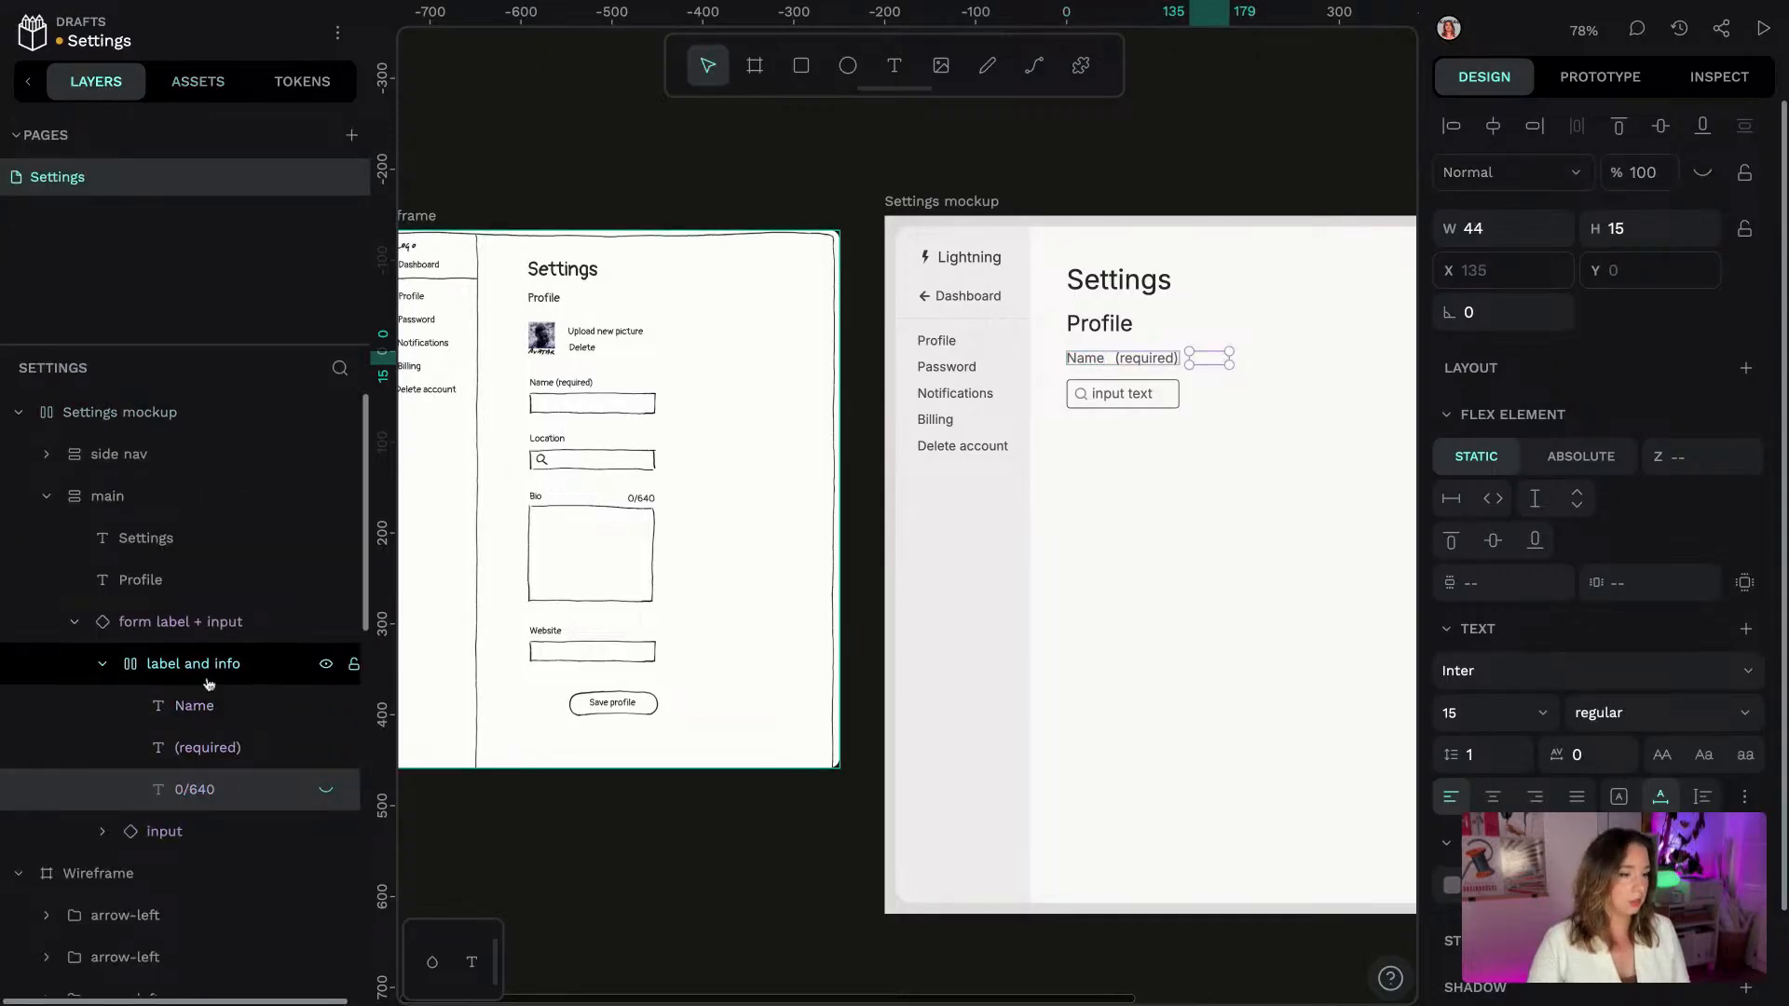
pyautogui.click(207, 621)
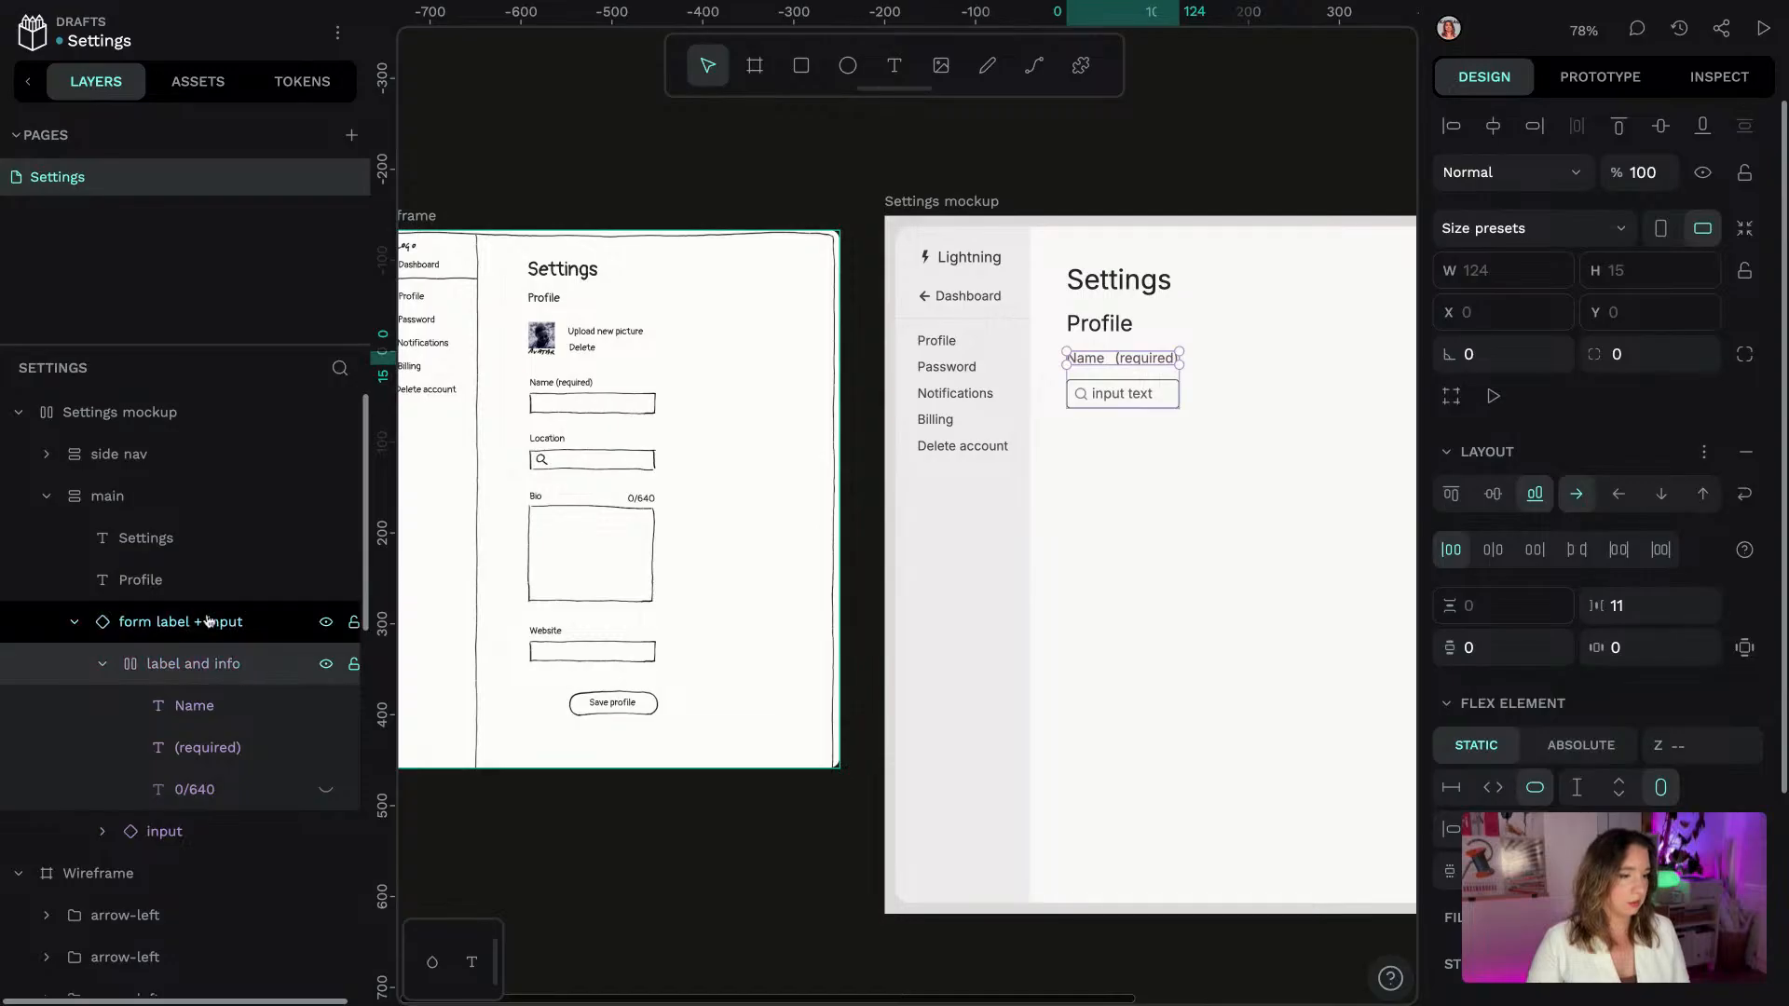
pyautogui.click(74, 622)
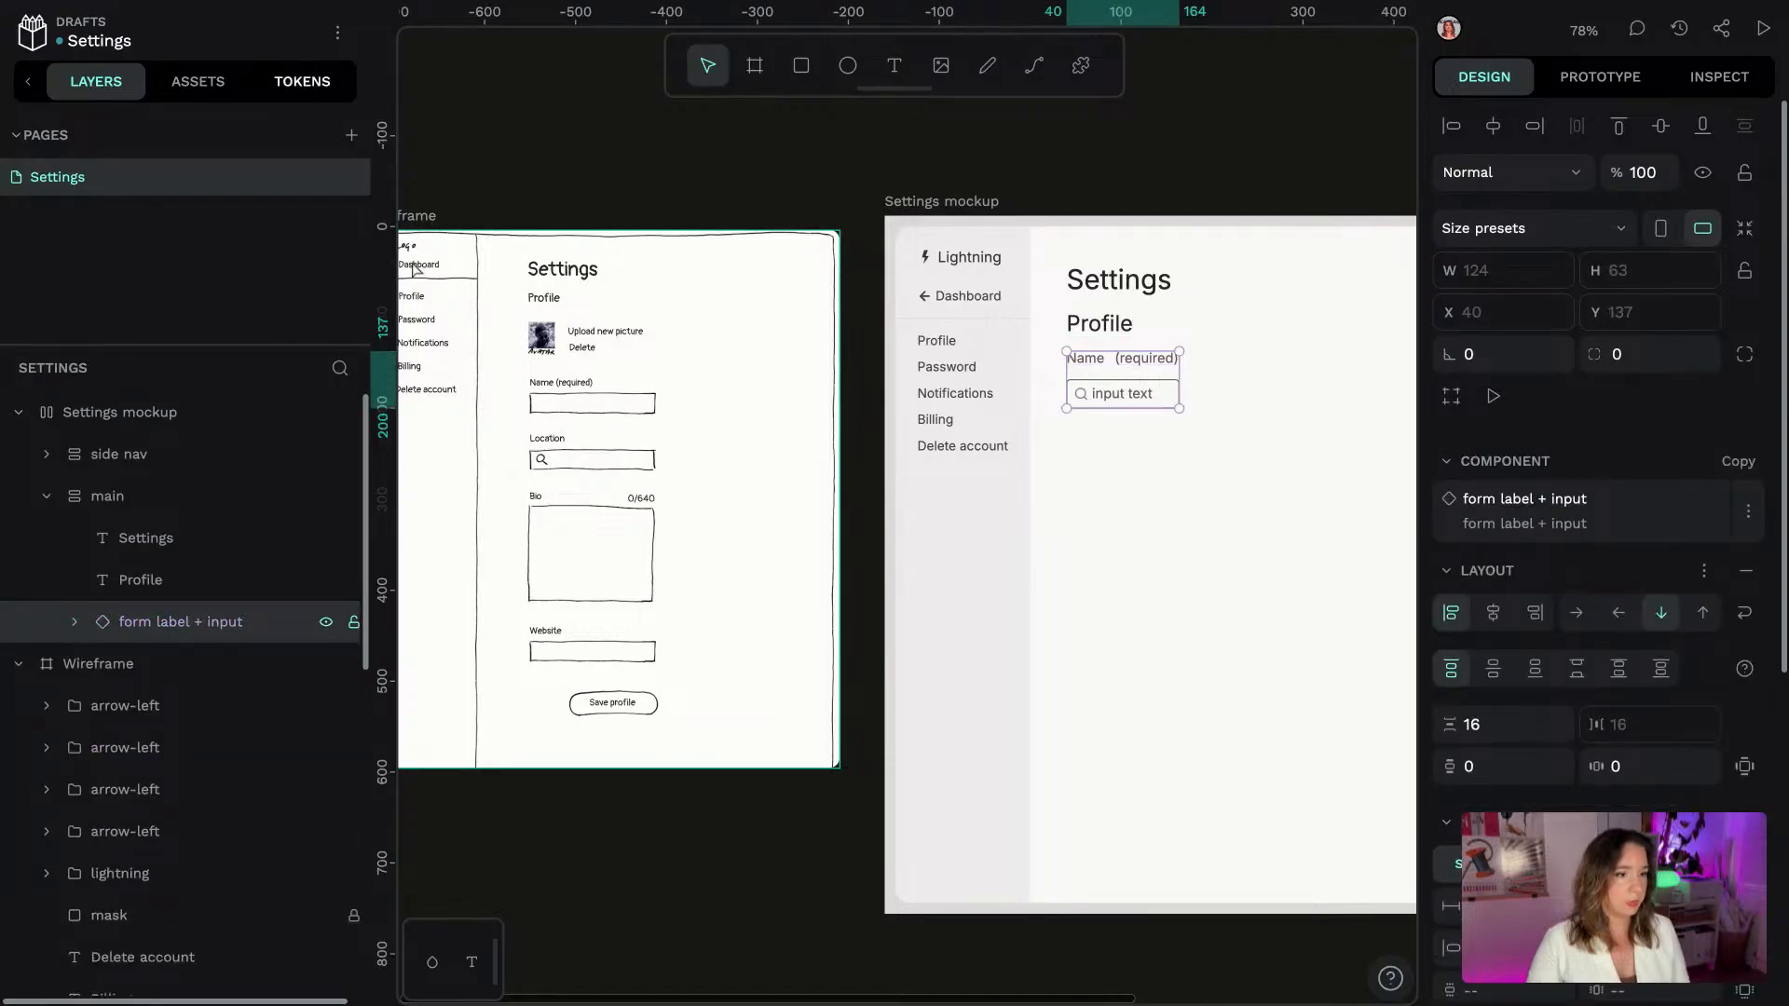
# Place a second form label + input component directly below the Name field in the mockup
pyautogui.click(302, 81)
pyautogui.click(197, 81)
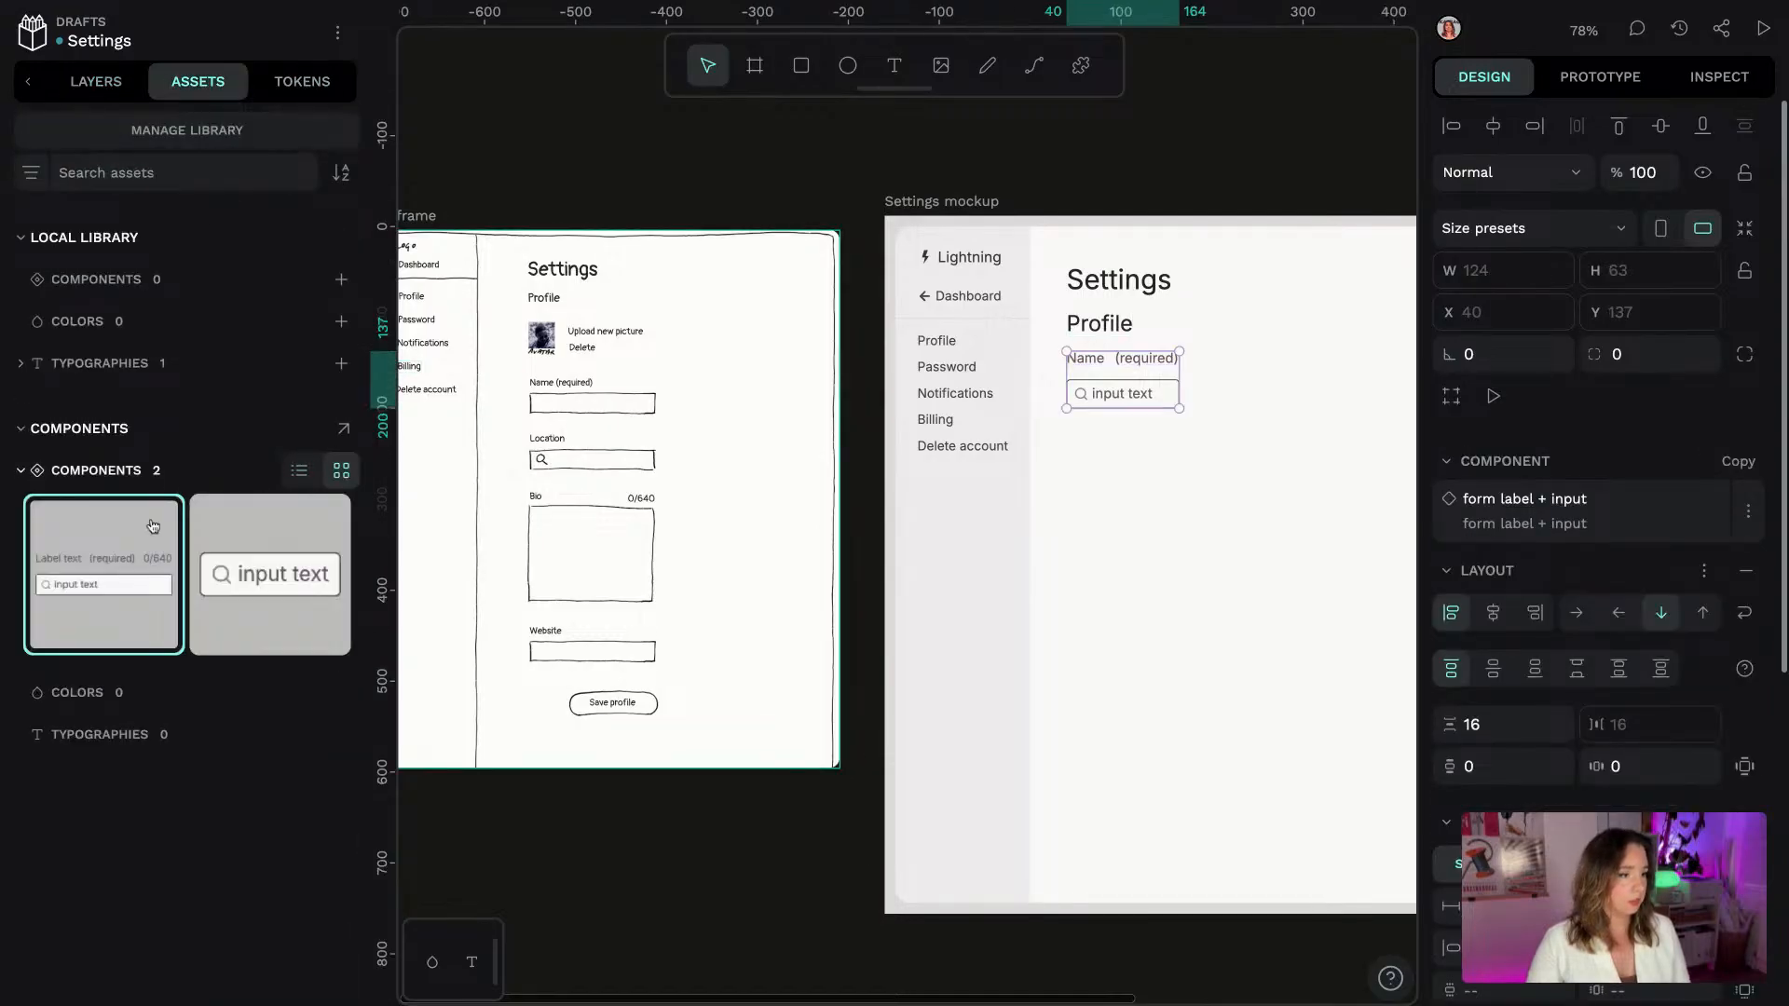
pyautogui.moveTo(154, 526); pyautogui.dragTo(1136, 424)
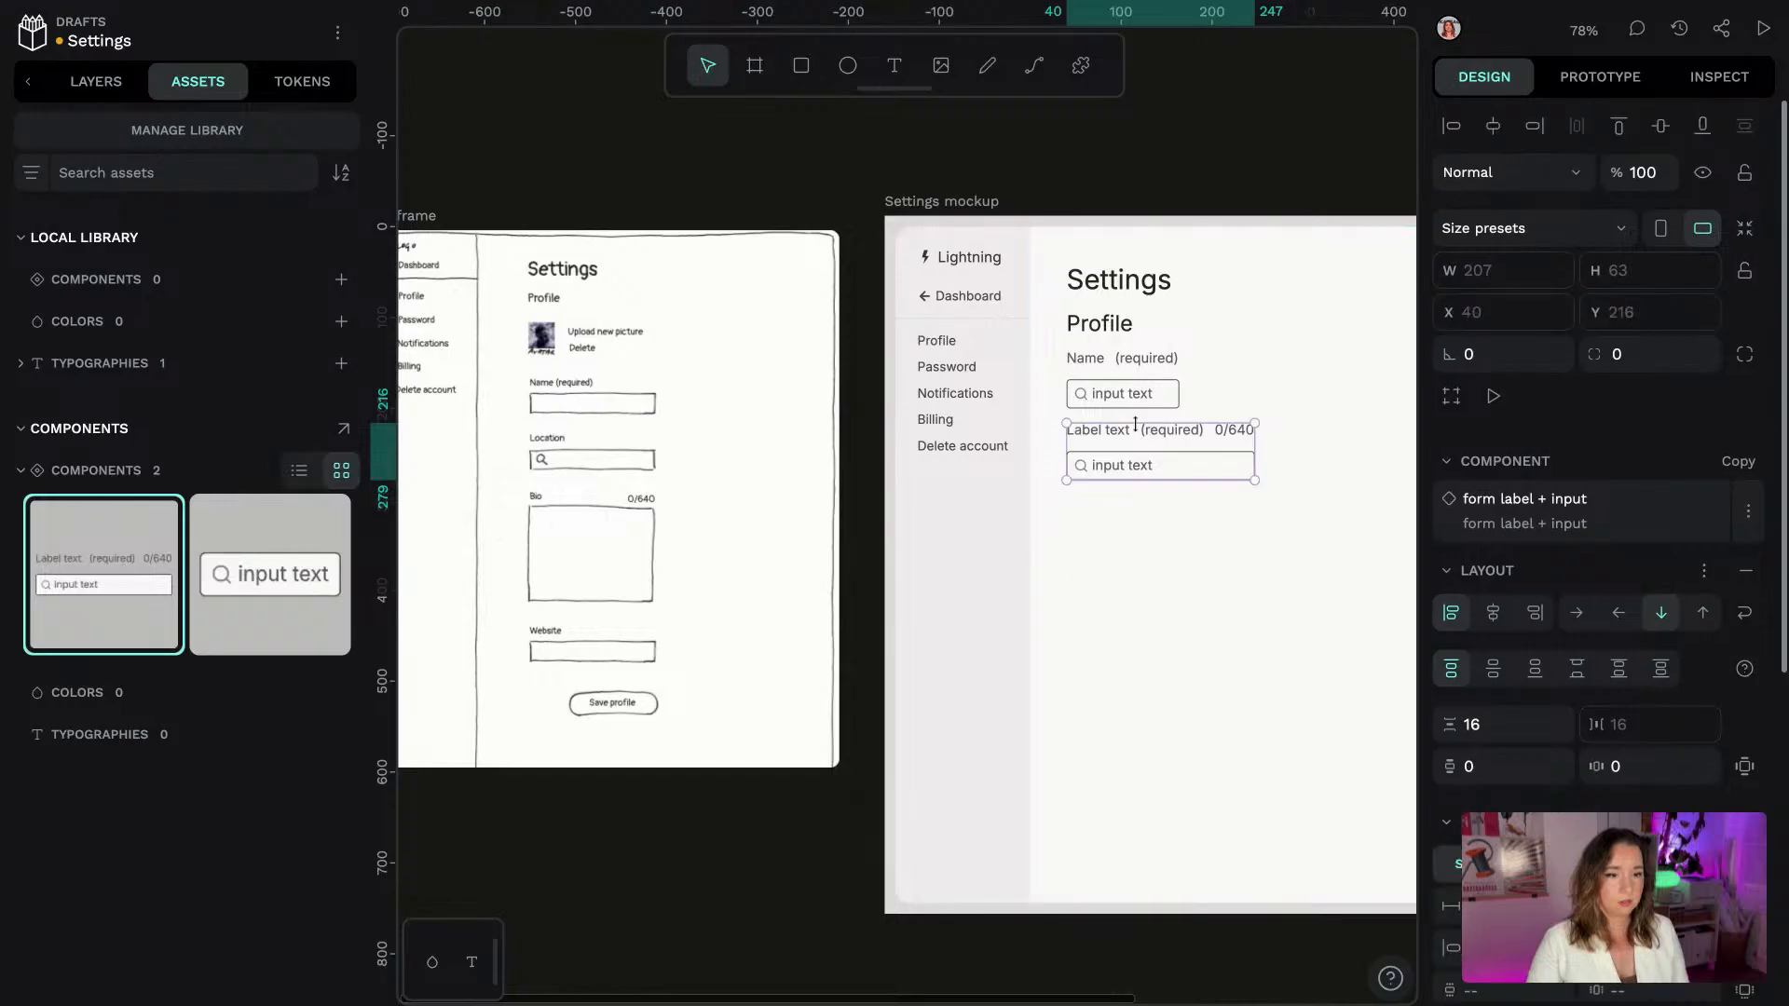
pyautogui.doubleClick(1115, 438)
# Hide the search icon in the Name field's input and replace its input text with a person's full name
pyautogui.click(1118, 393)
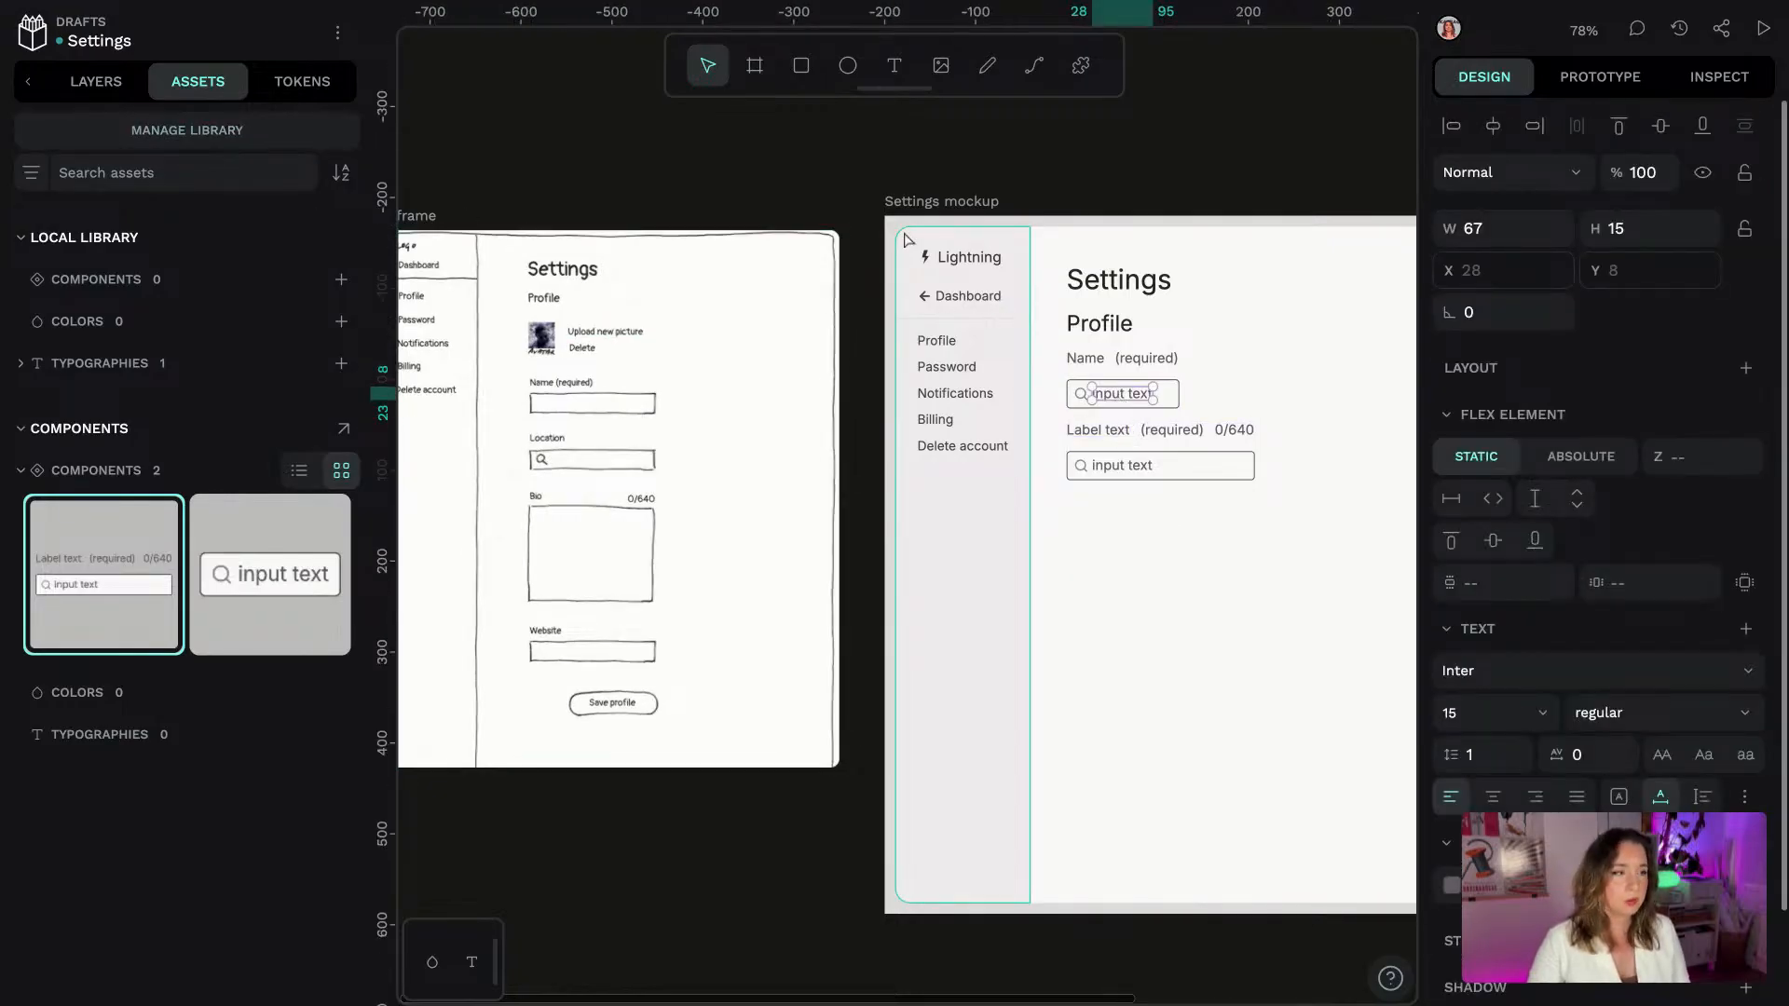
pyautogui.click(96, 81)
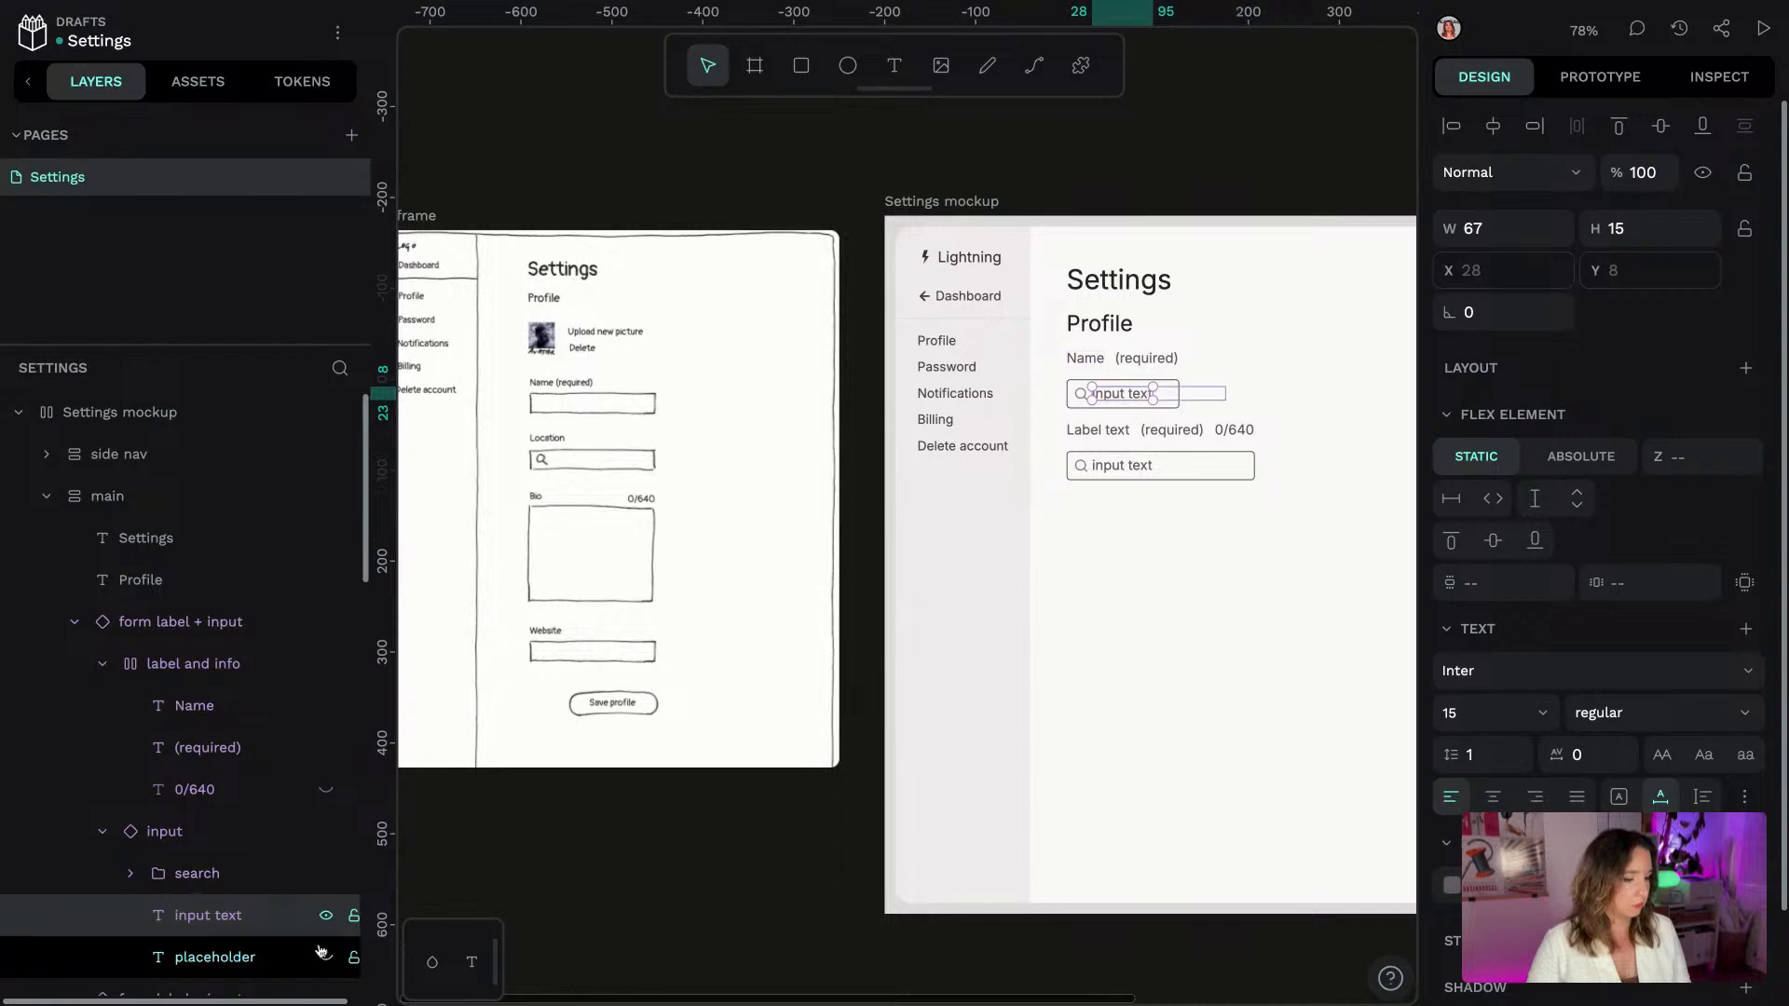
pyautogui.scroll(-1, 321, 932)
pyautogui.click(326, 825)
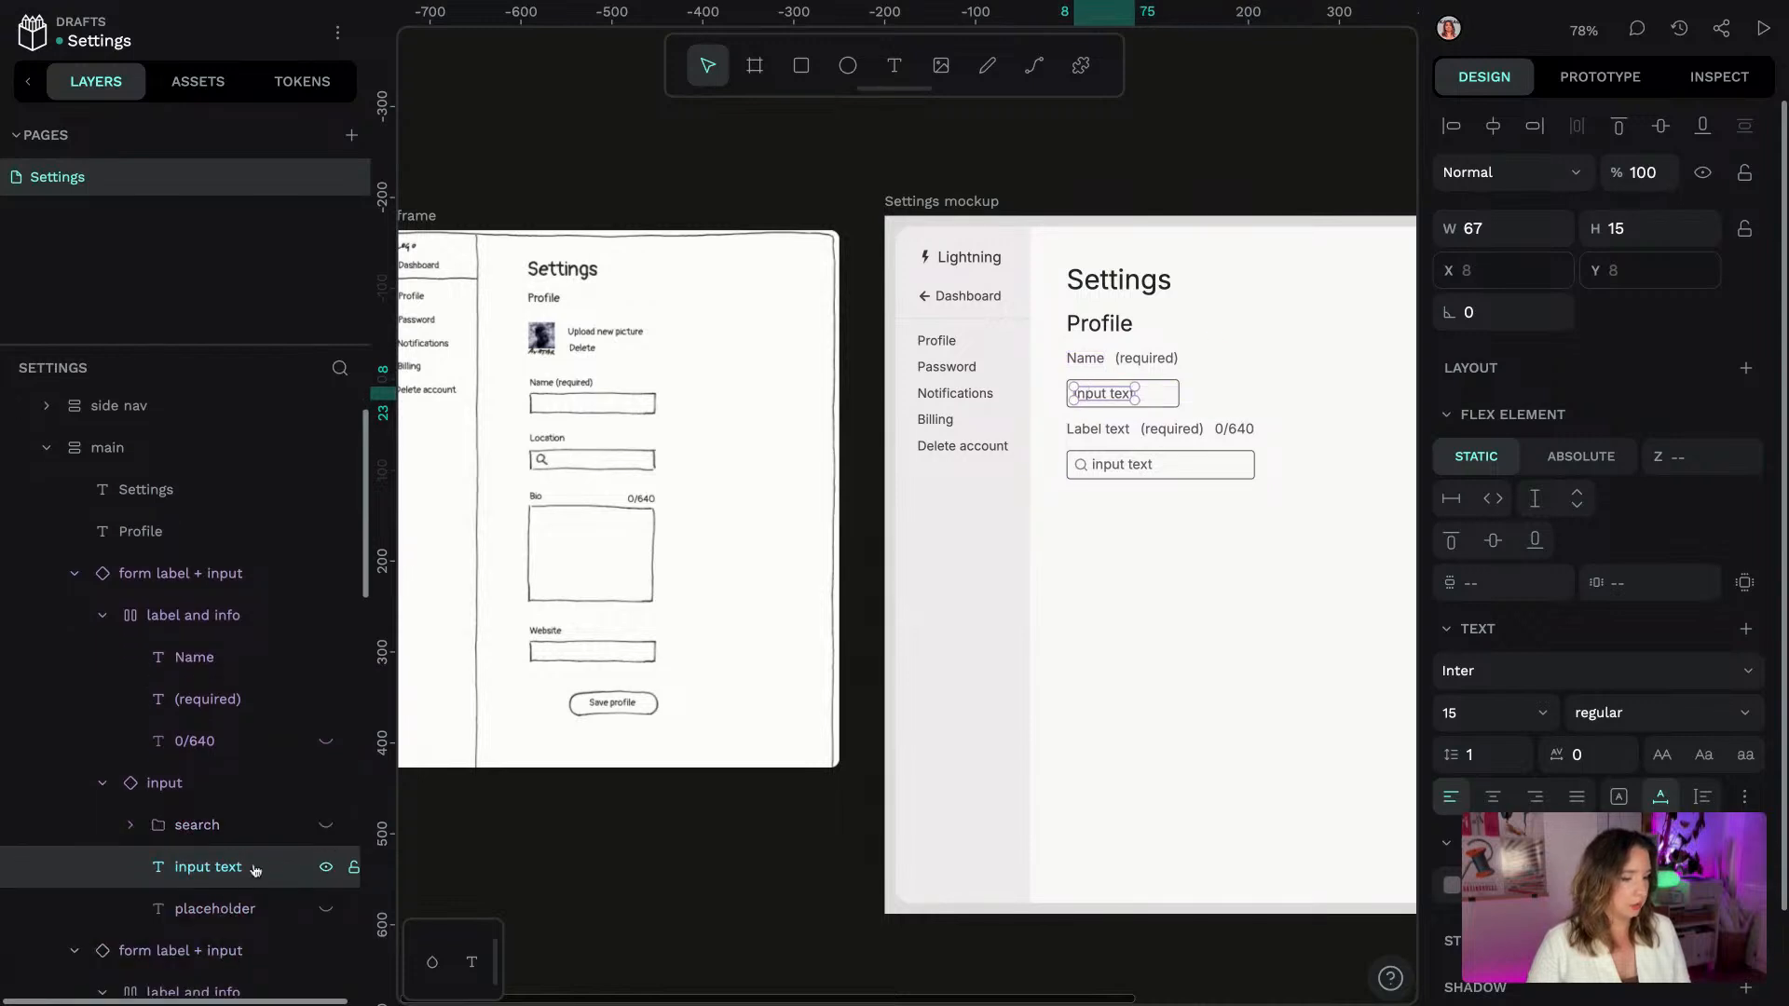
pyautogui.press('Return')
pyautogui.write('L')
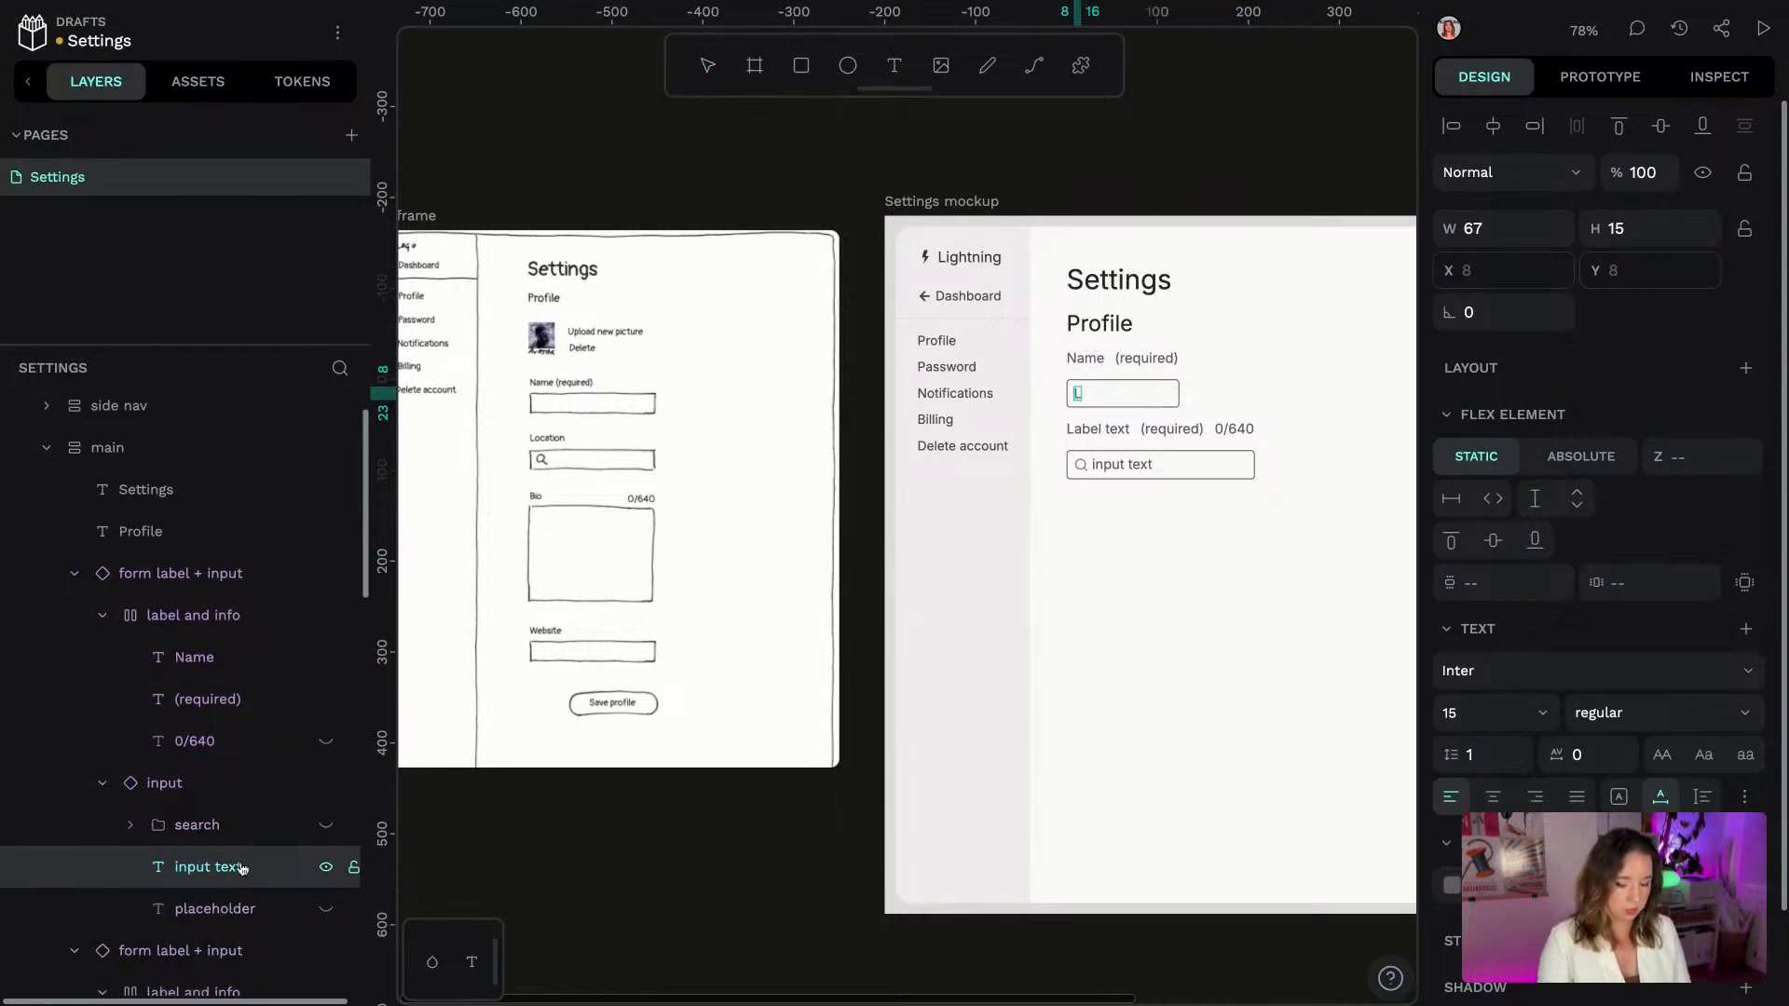
pyautogui.write('aura Kalbag')
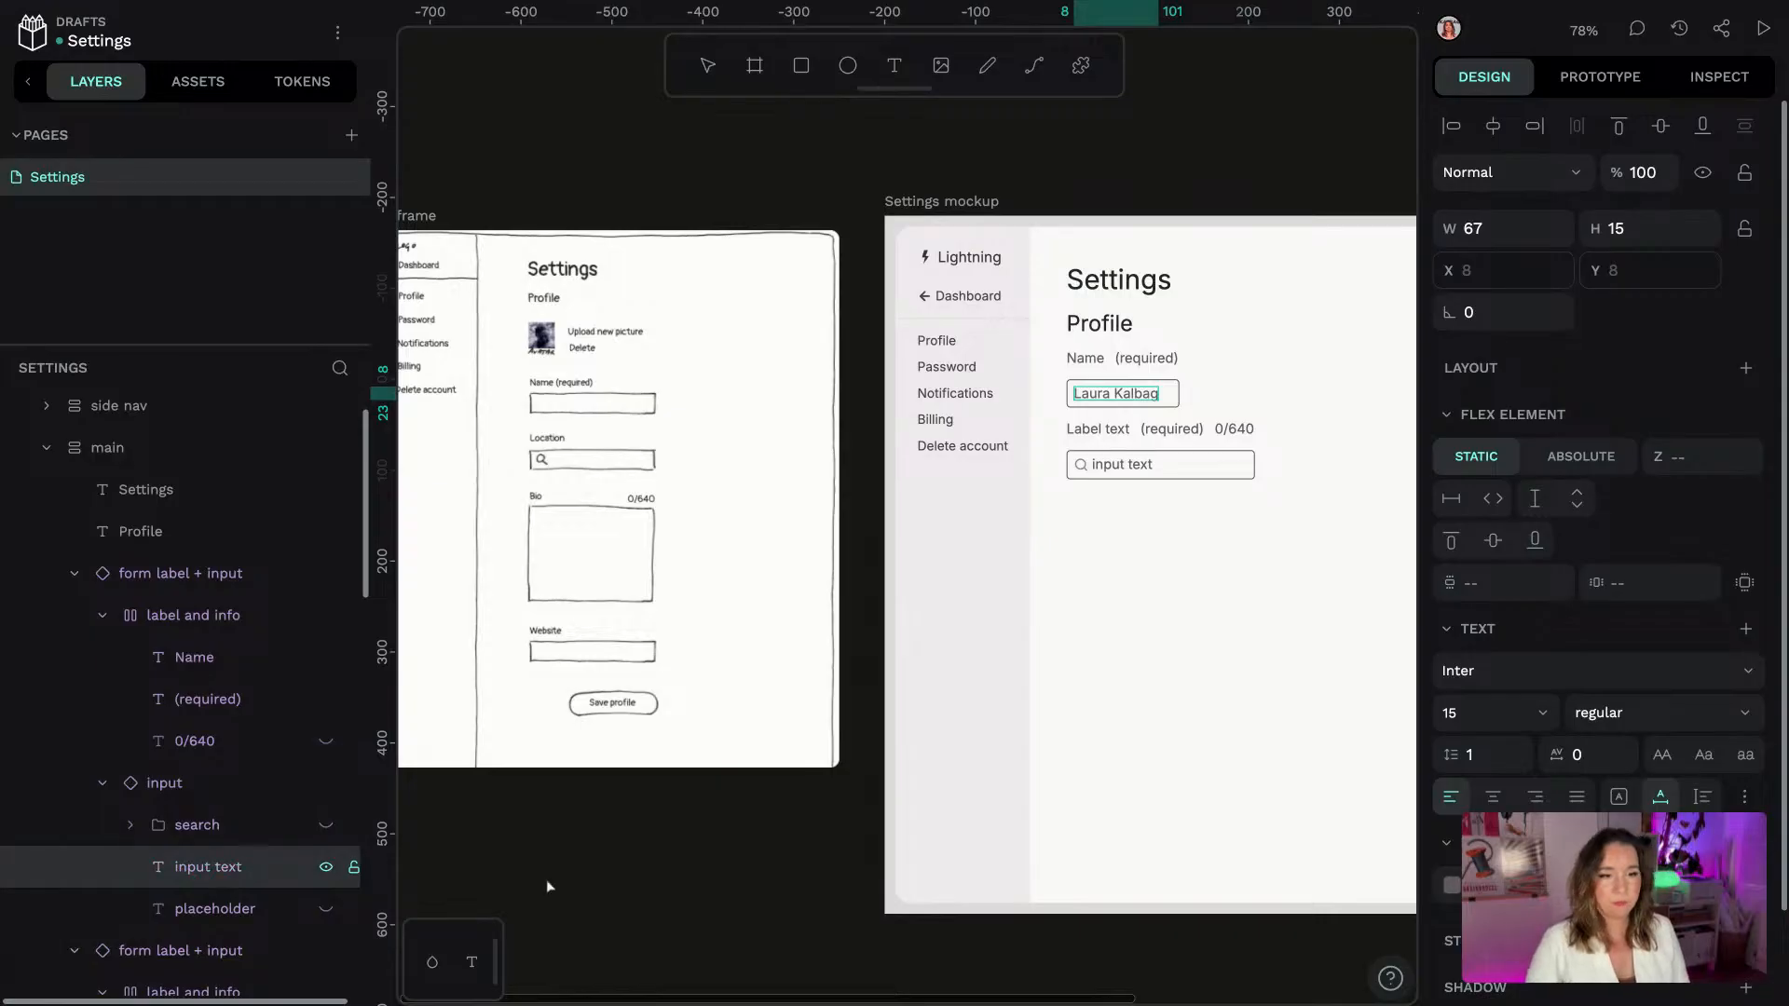
# Change the label text of the second form field to "Location"
pyautogui.click(1121, 438)
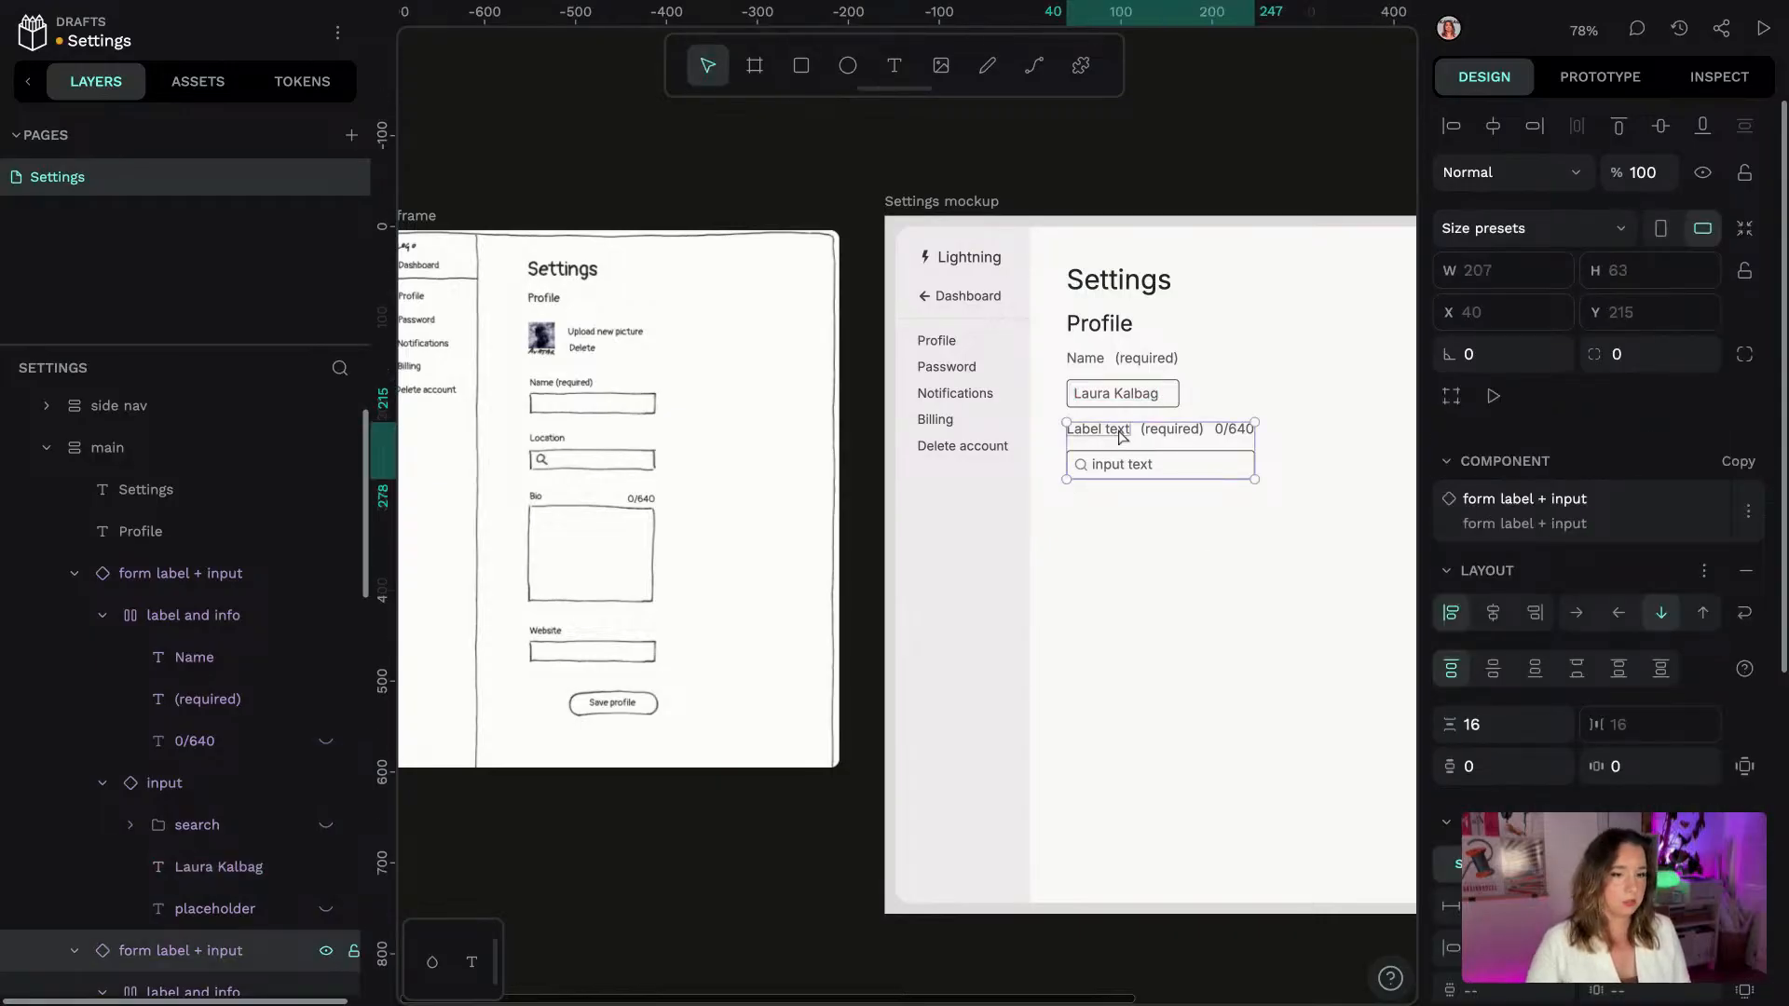
pyautogui.doubleClick(1121, 438)
pyautogui.press('Return')
pyautogui.write('Locat')
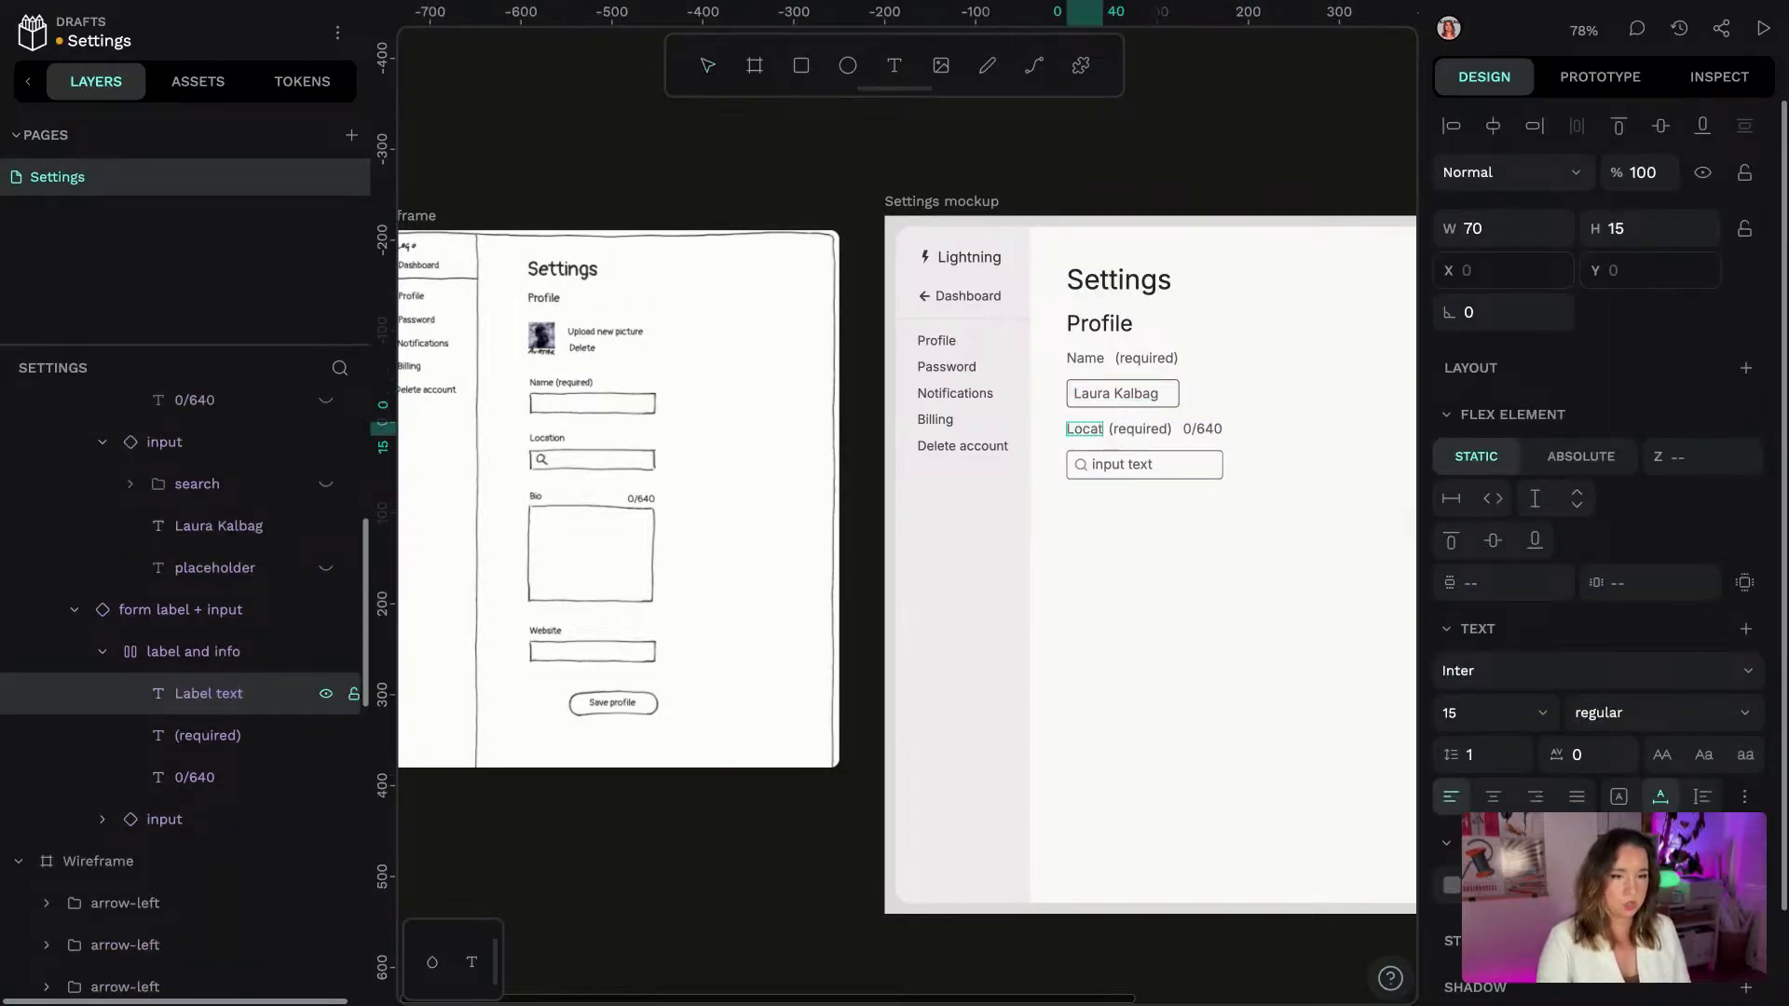
pyautogui.write('ion')
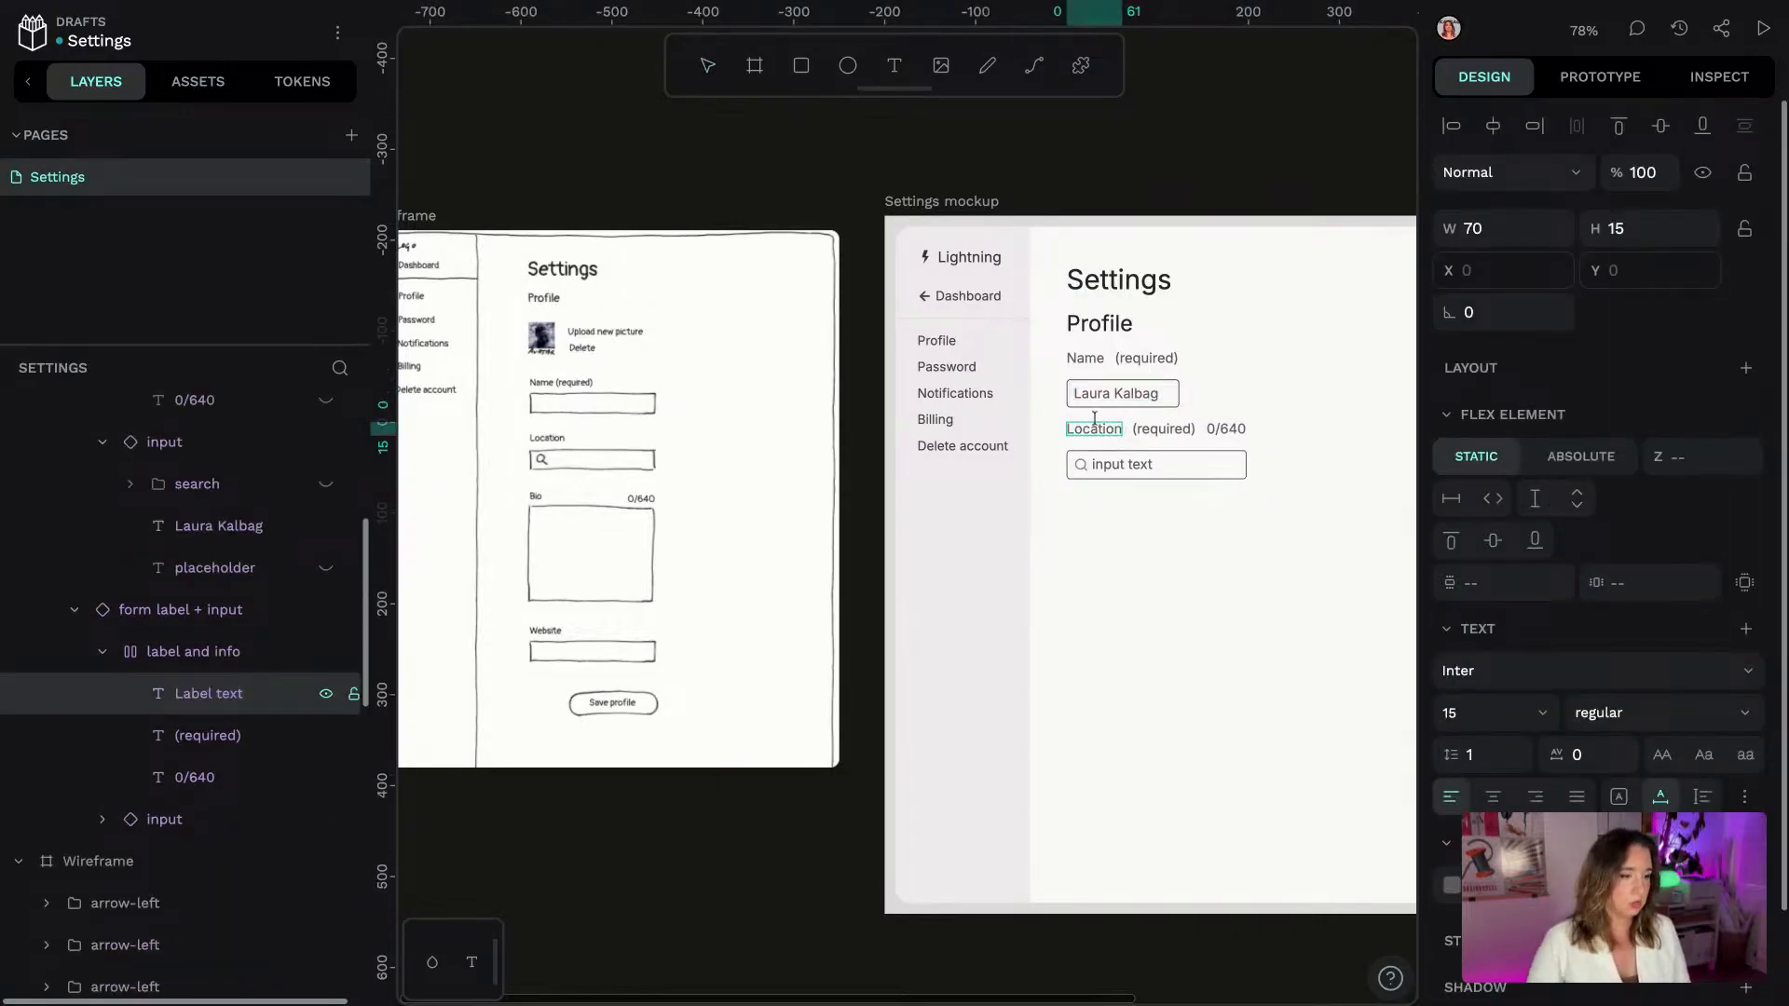
# Hide the (required) note, the 0/640 character count and the input text in the Location field
pyautogui.click(327, 735)
pyautogui.click(326, 777)
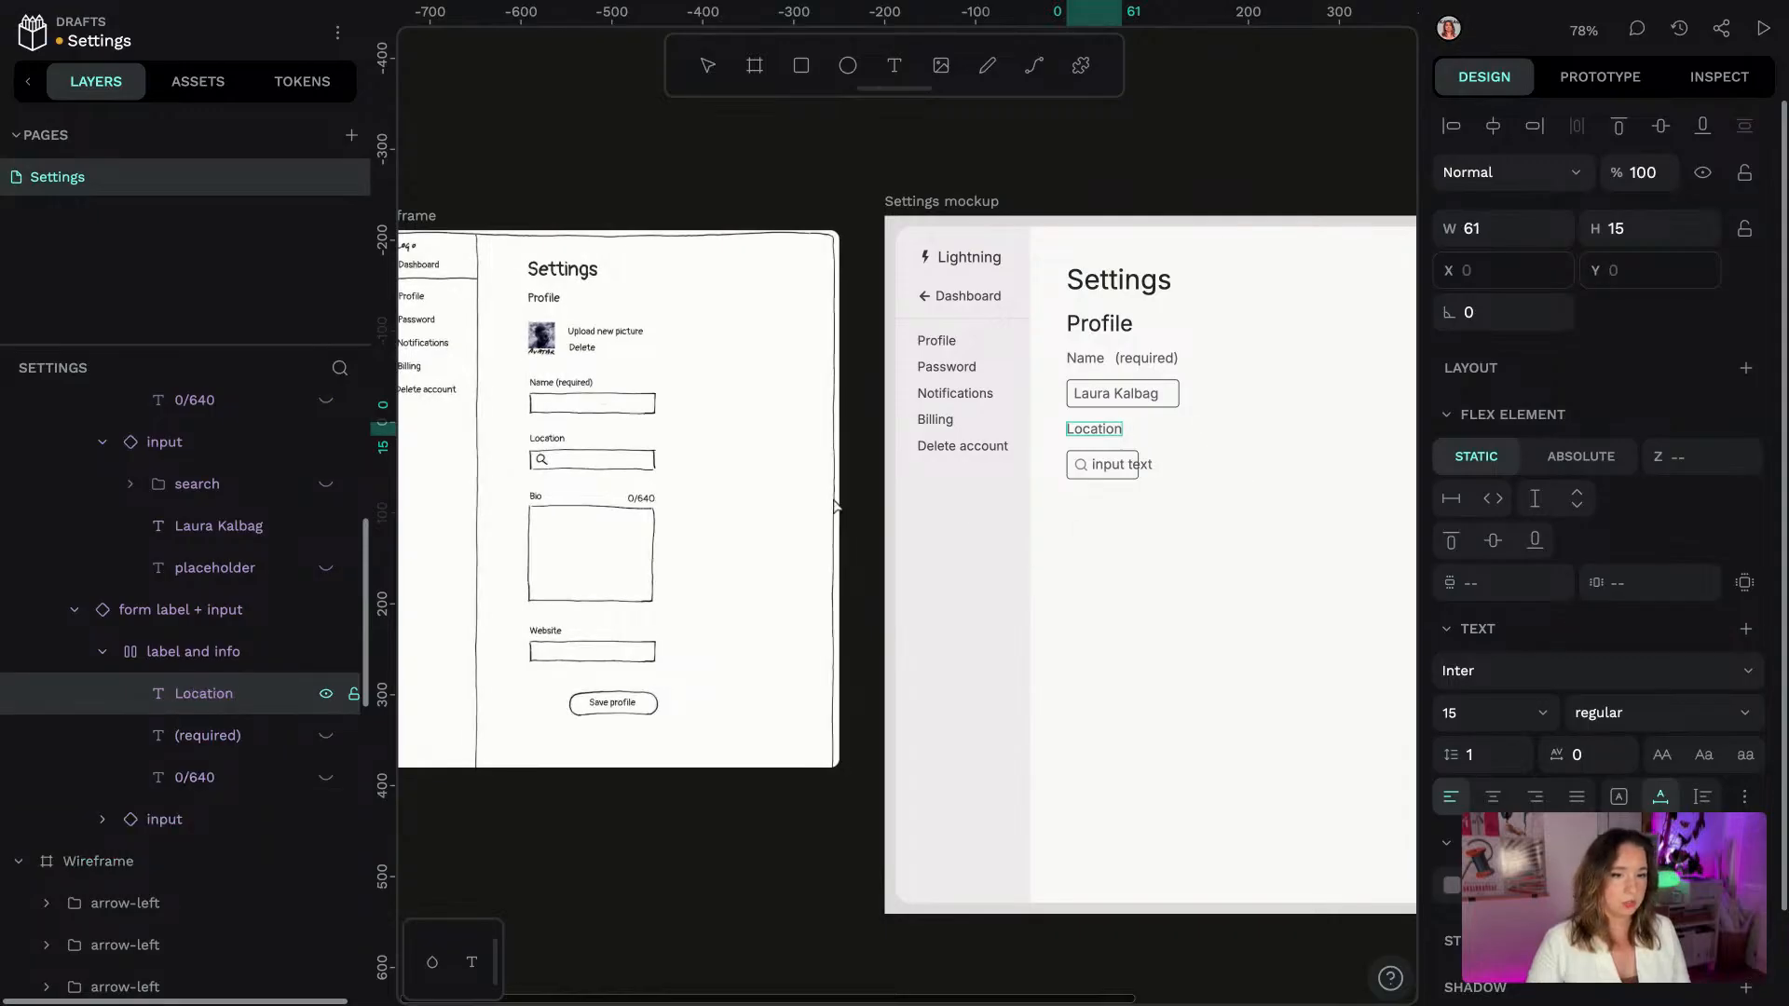
pyautogui.click(103, 819)
pyautogui.click(326, 903)
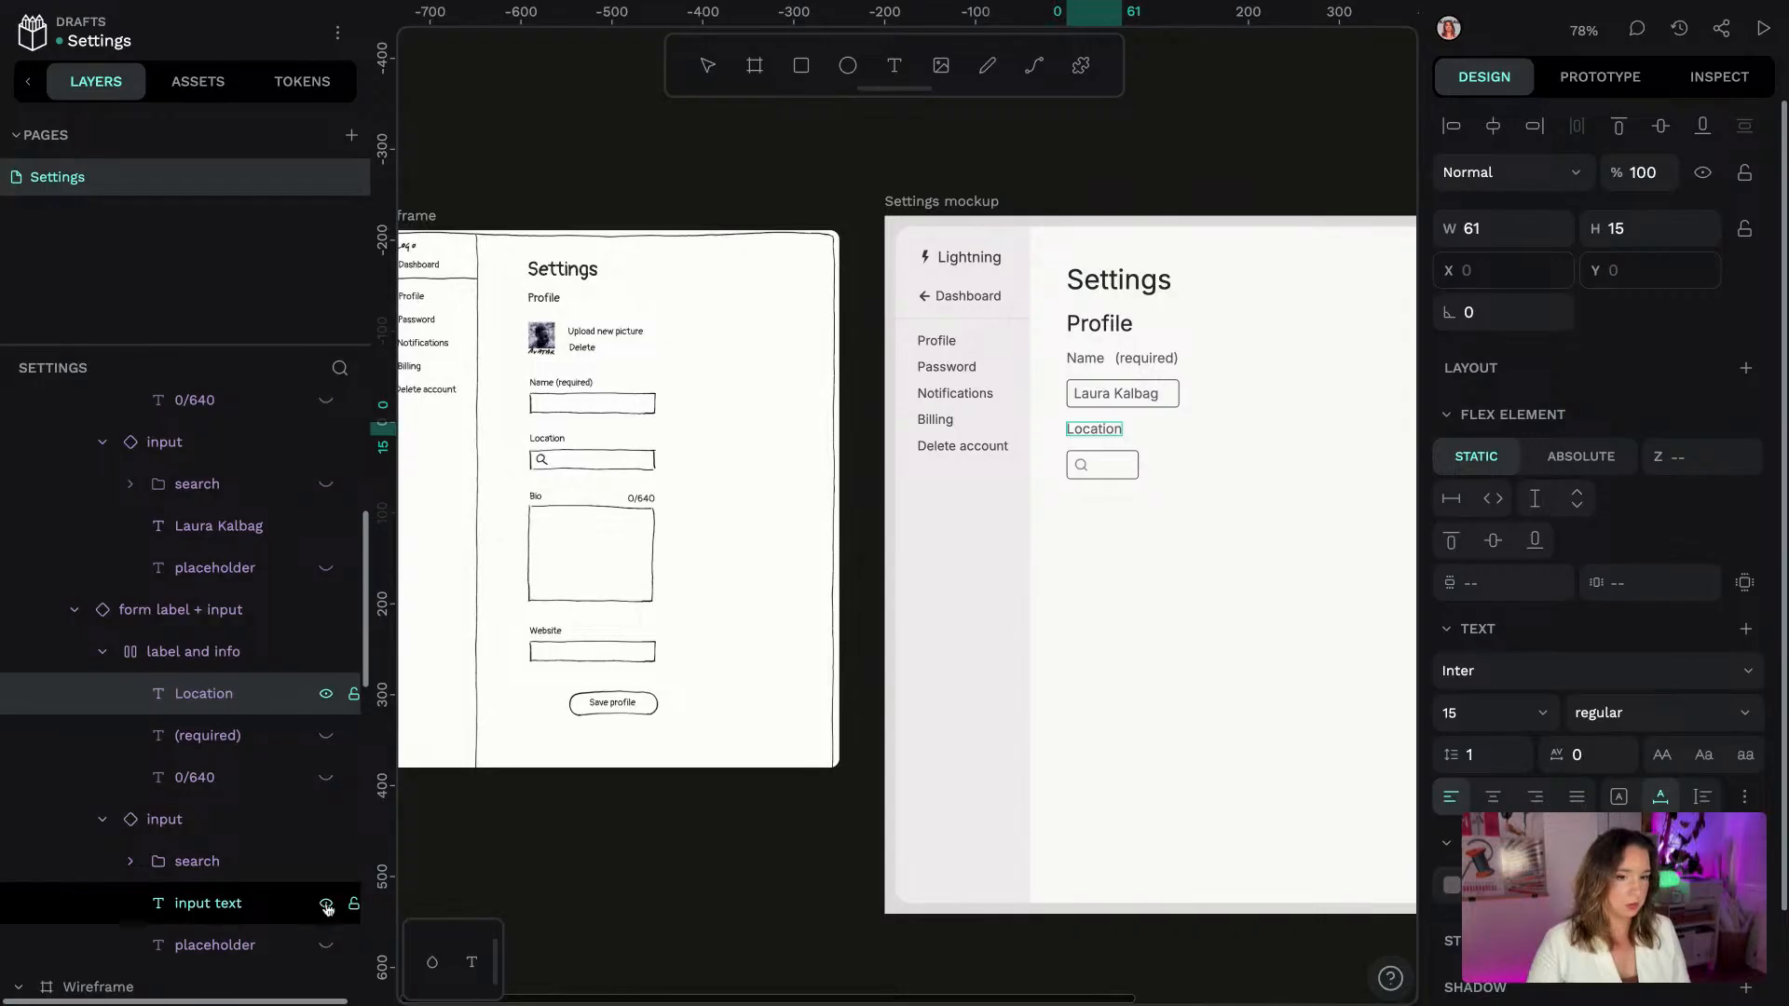
pyautogui.click(224, 820)
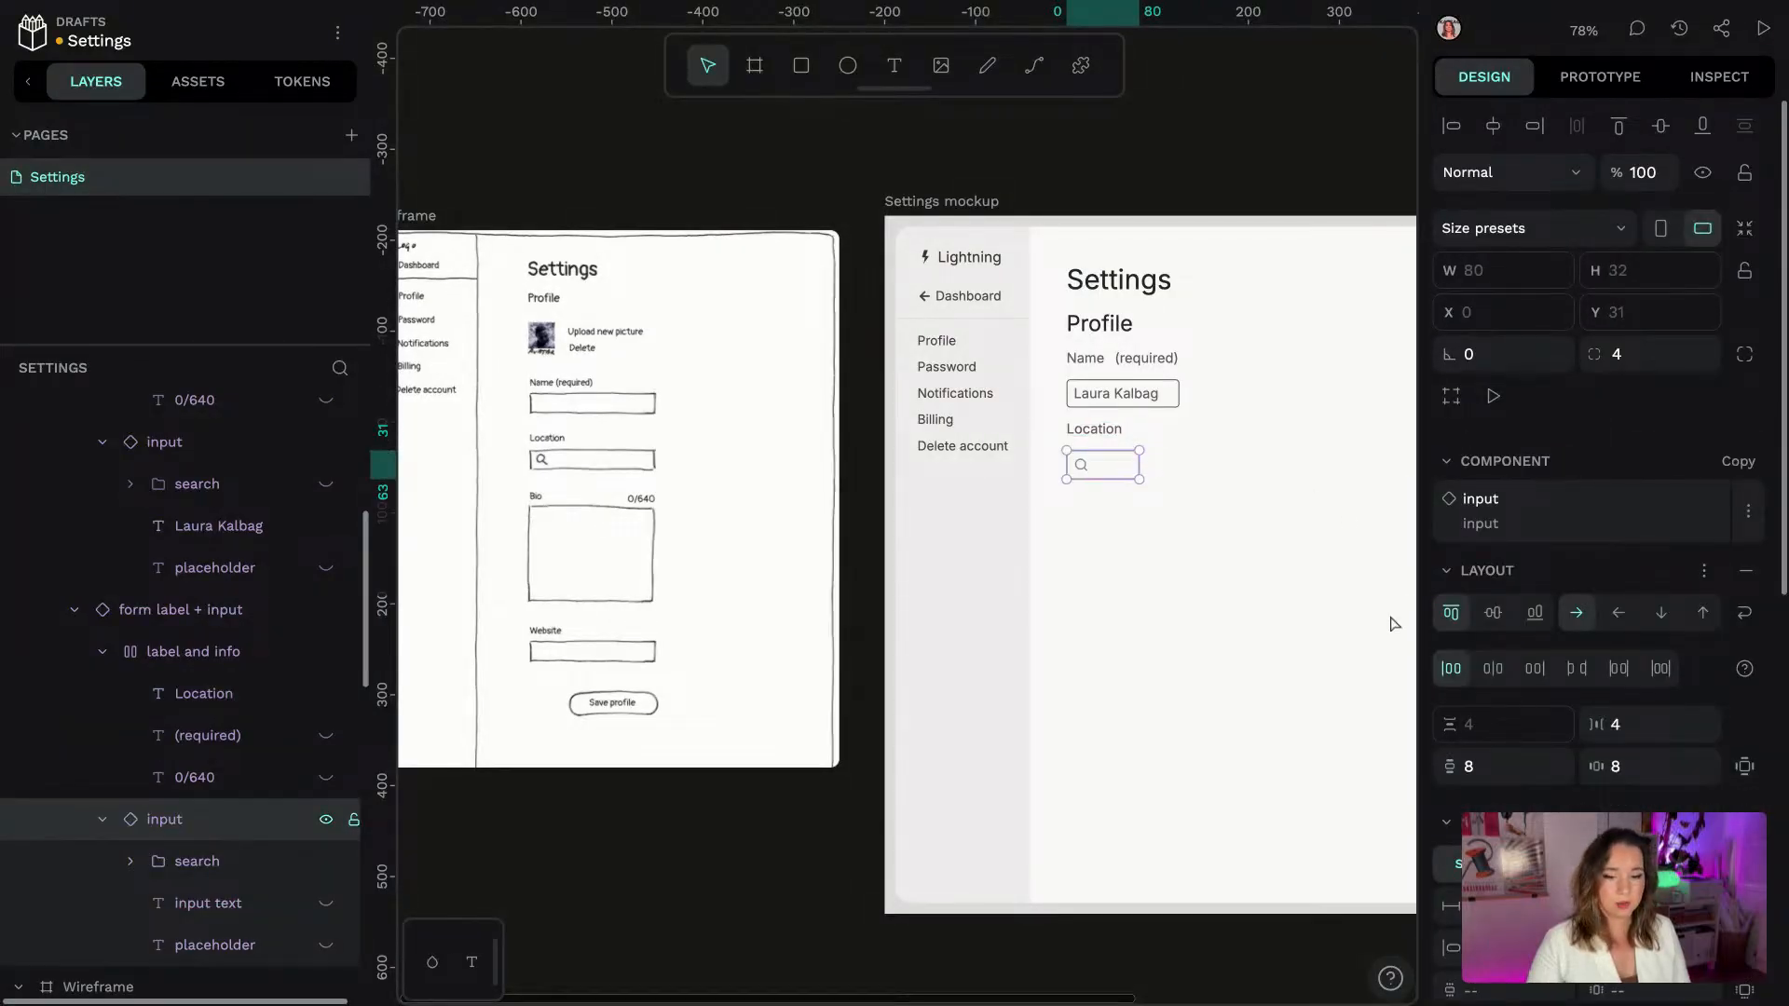
pyautogui.click(1120, 431)
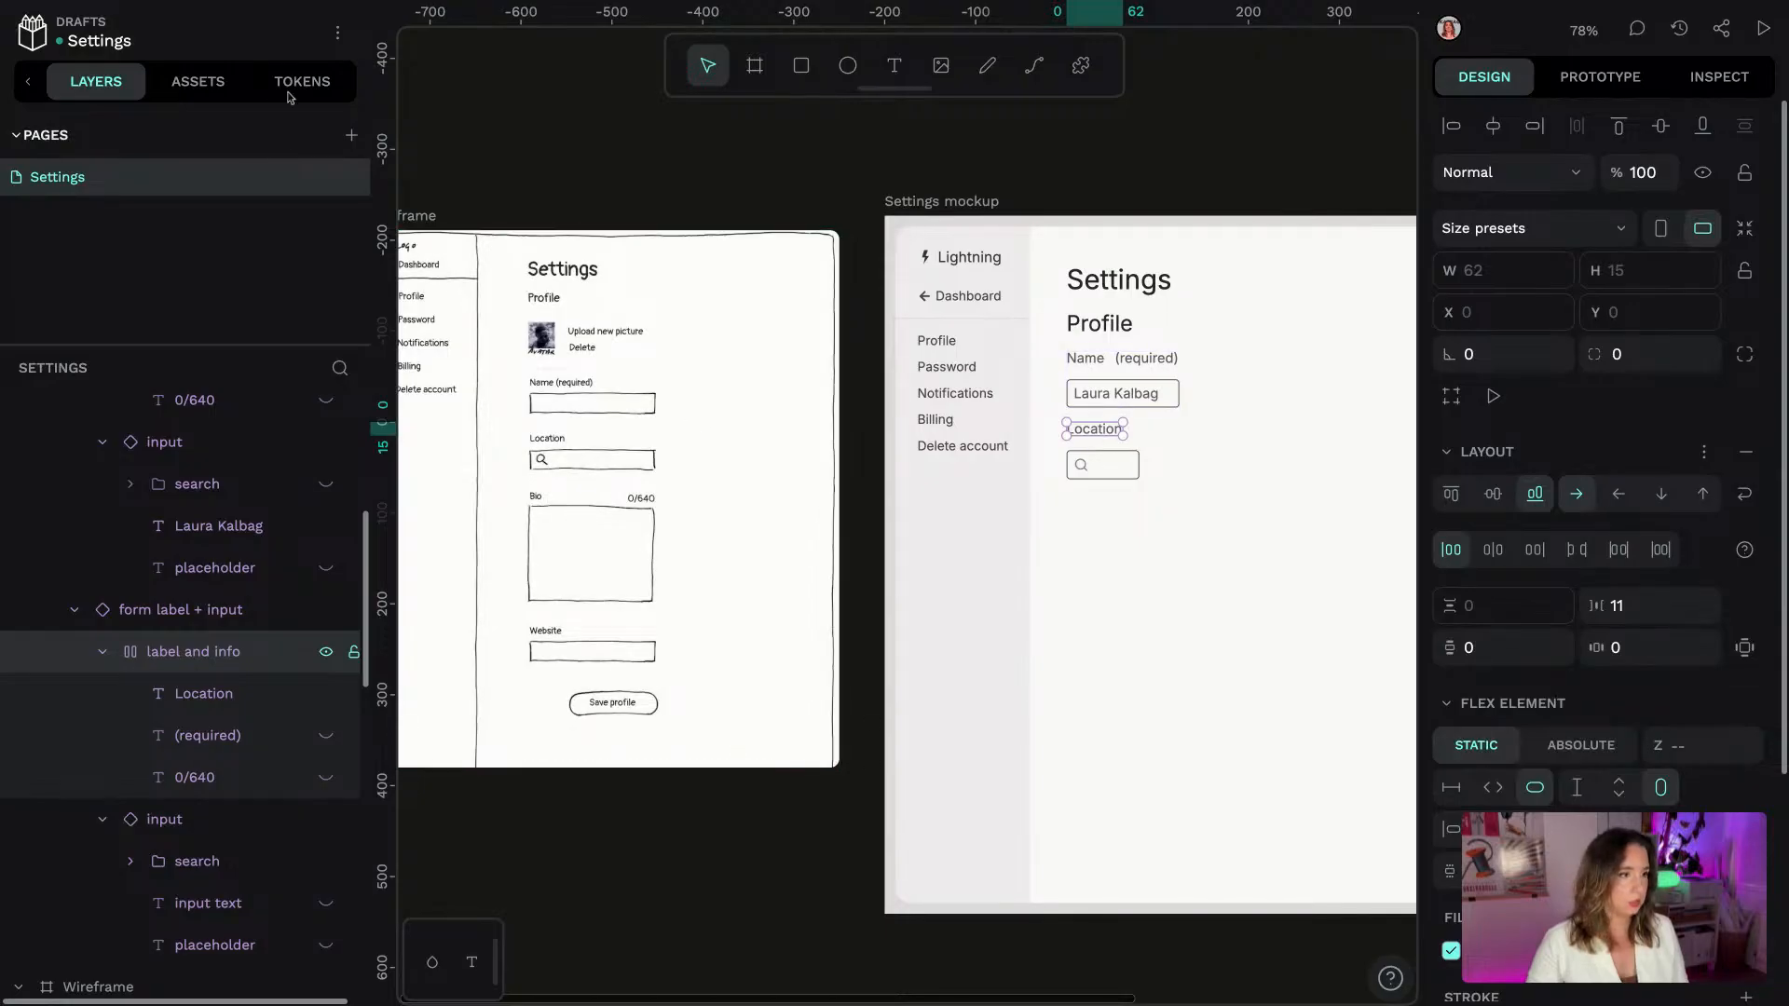
# Place a third form label + input component below the Location field and change its label text to "Bio"
pyautogui.click(198, 82)
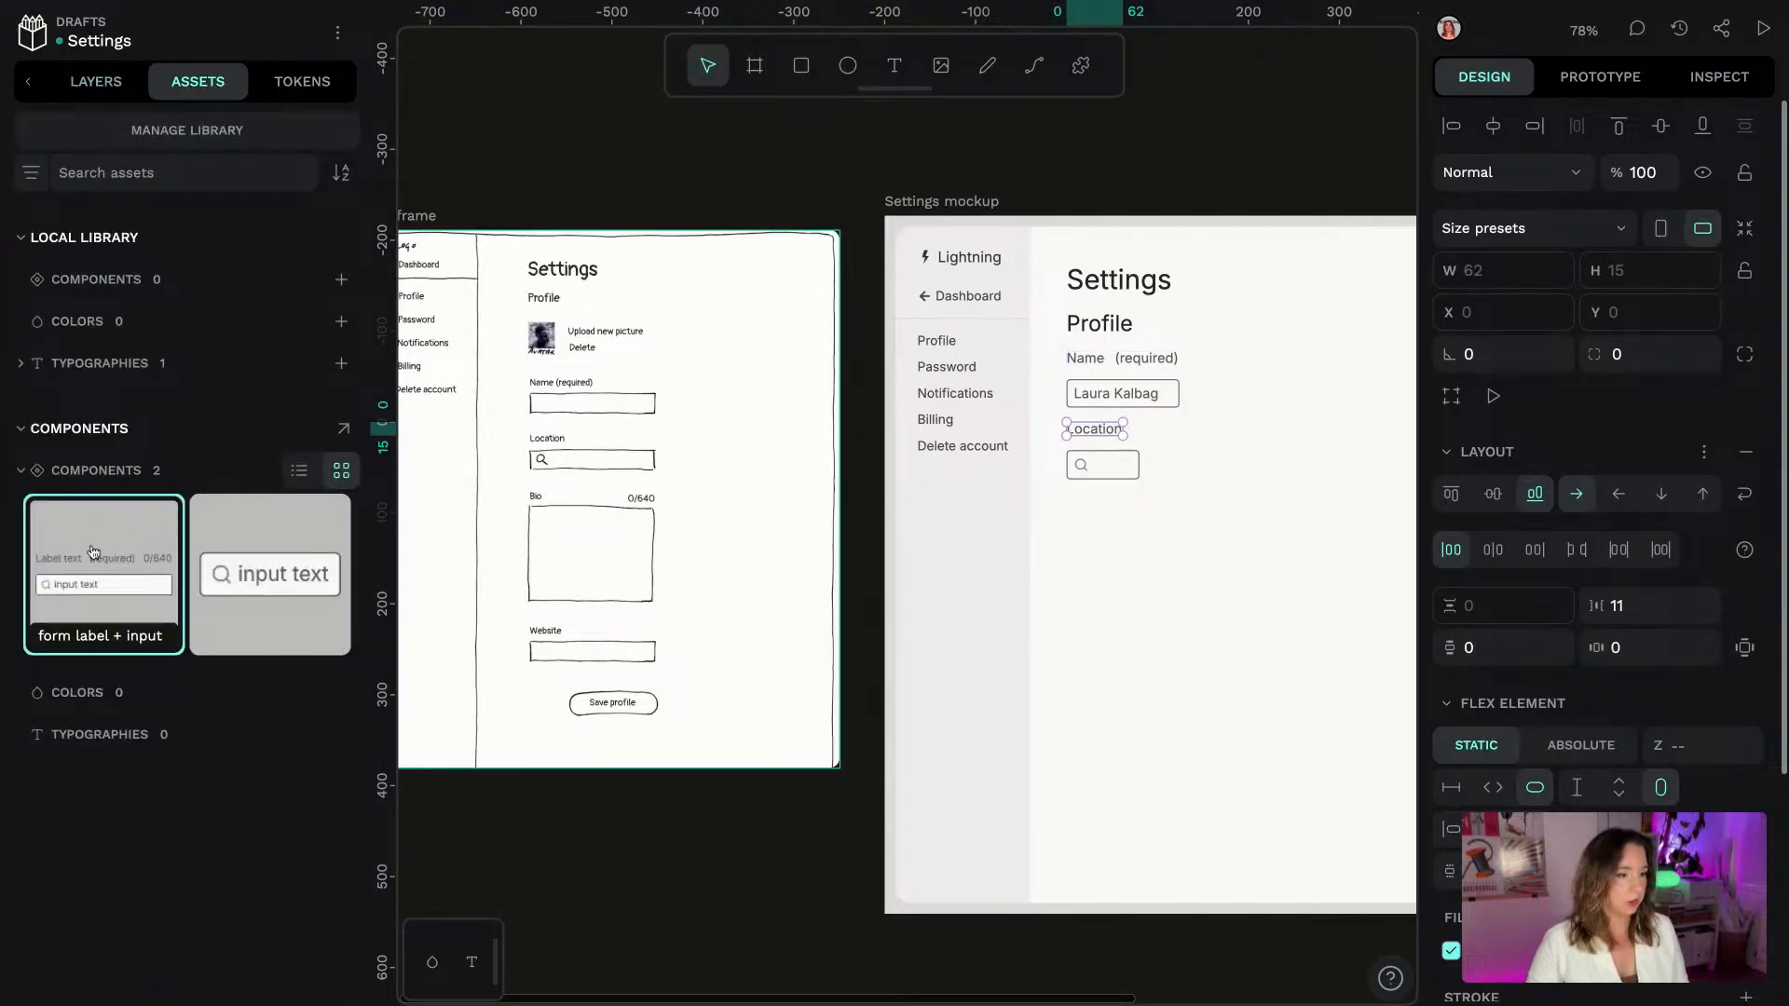
pyautogui.click(91, 553)
pyautogui.moveTo(92, 552); pyautogui.dragTo(1071, 520)
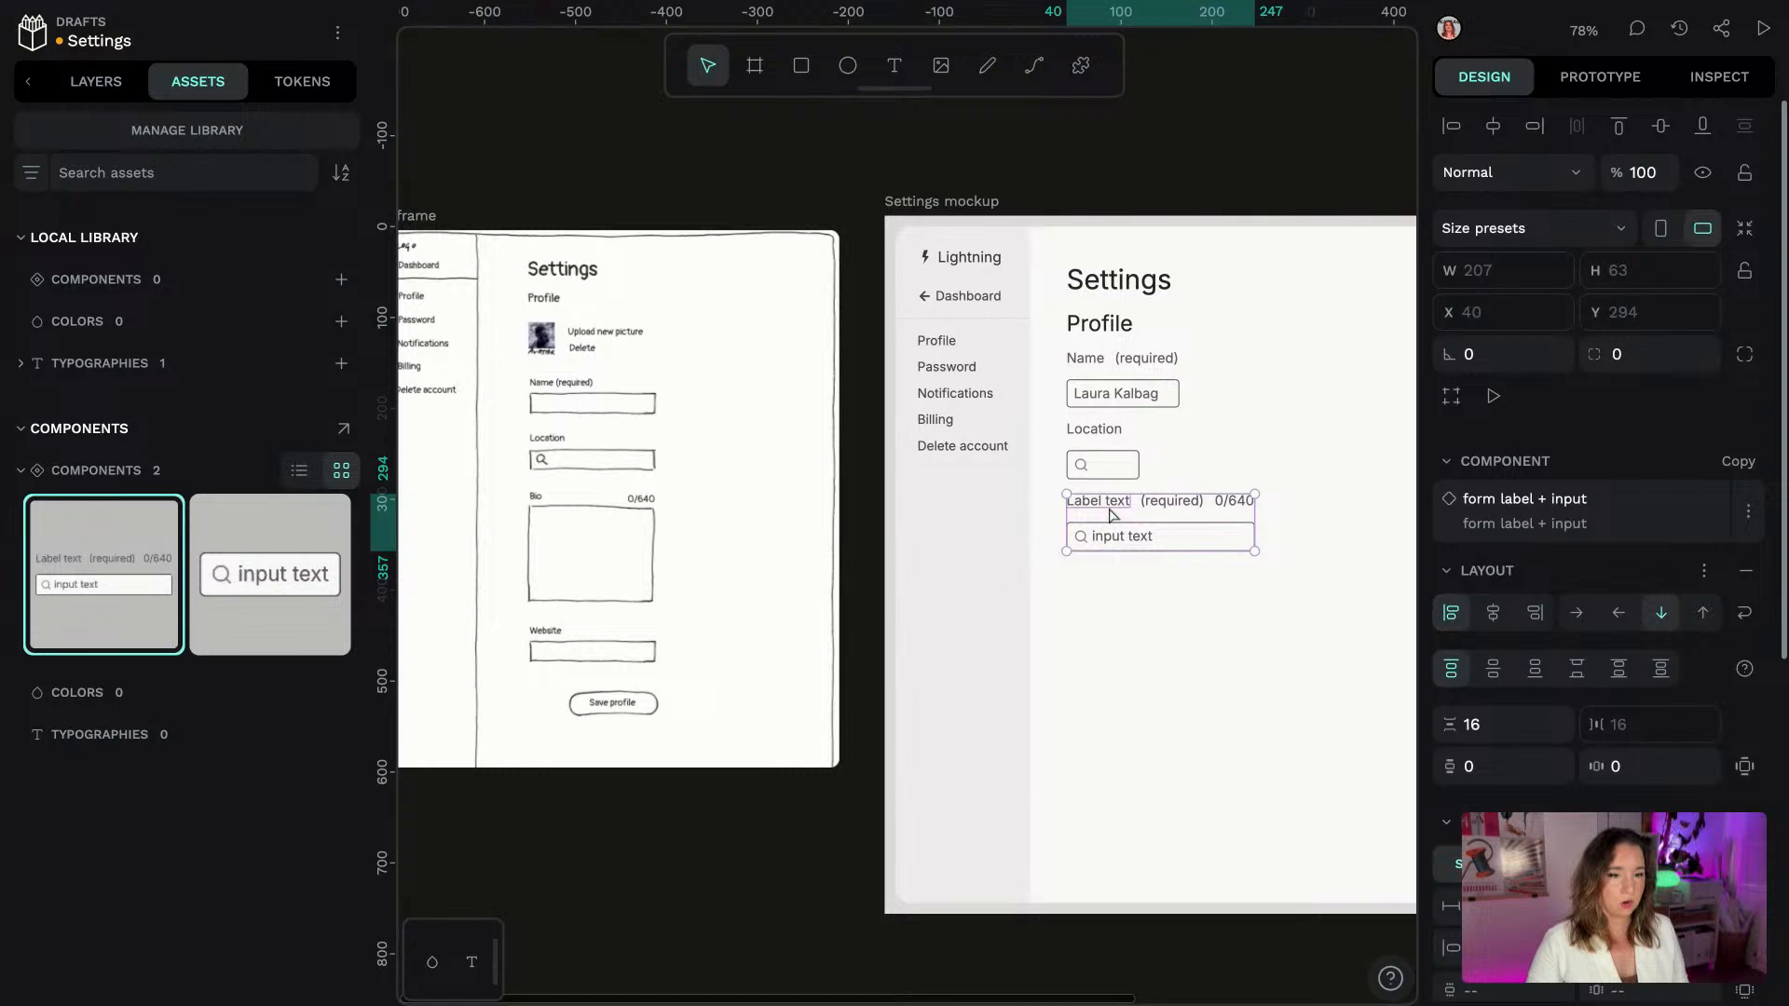
pyautogui.doubleClick(1111, 509)
pyautogui.doubleClick(1113, 509)
pyautogui.doubleClick(1116, 515)
pyautogui.write('Bio')
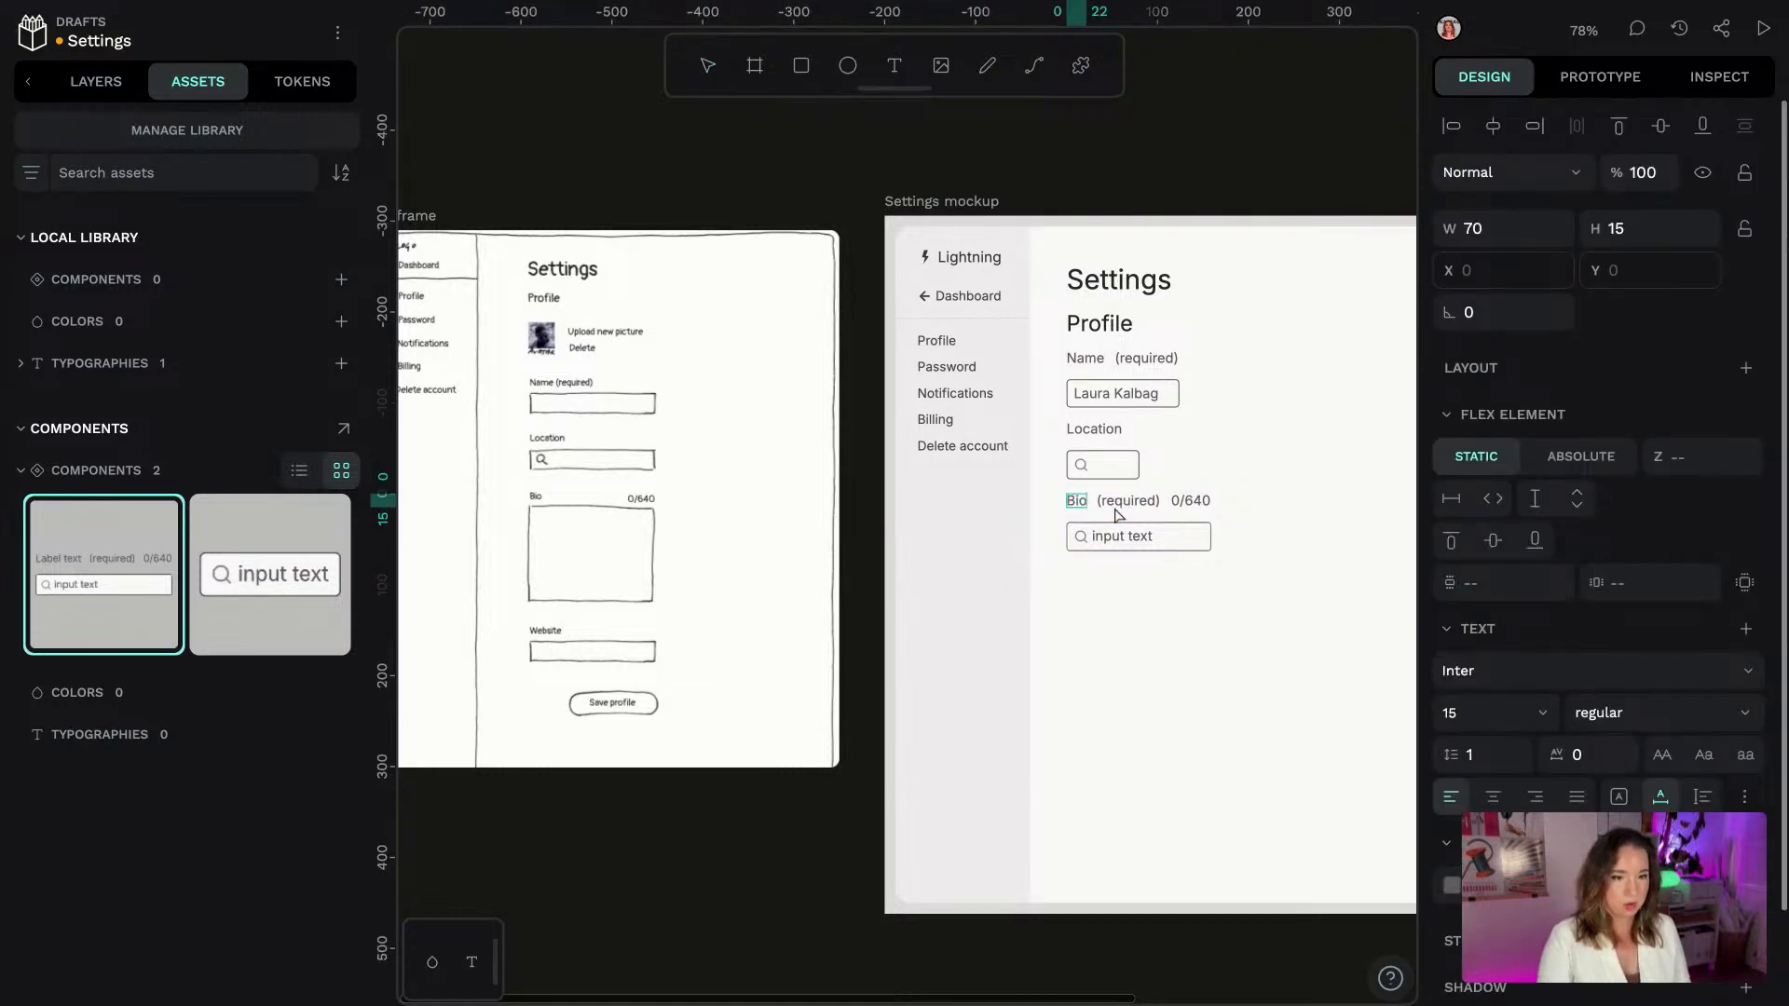
# Hide the (required) note, the search icon and the input text in the Bio field
pyautogui.click(144, 82)
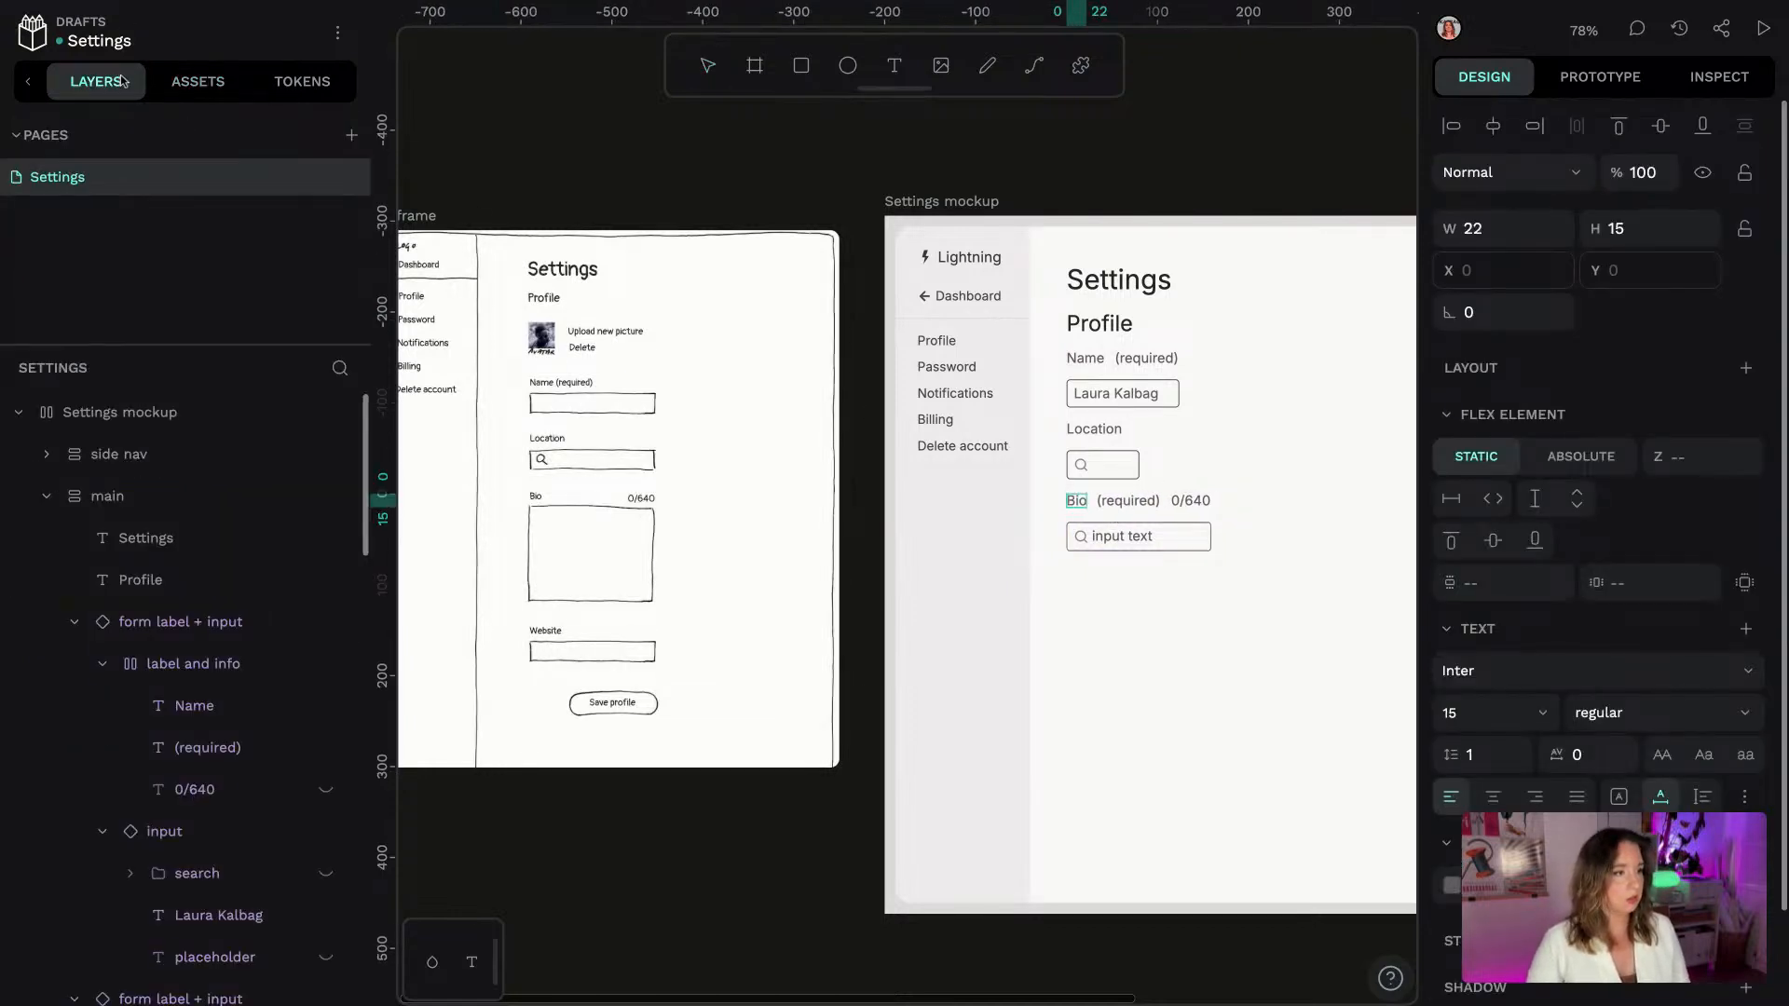
pyautogui.click(325, 741)
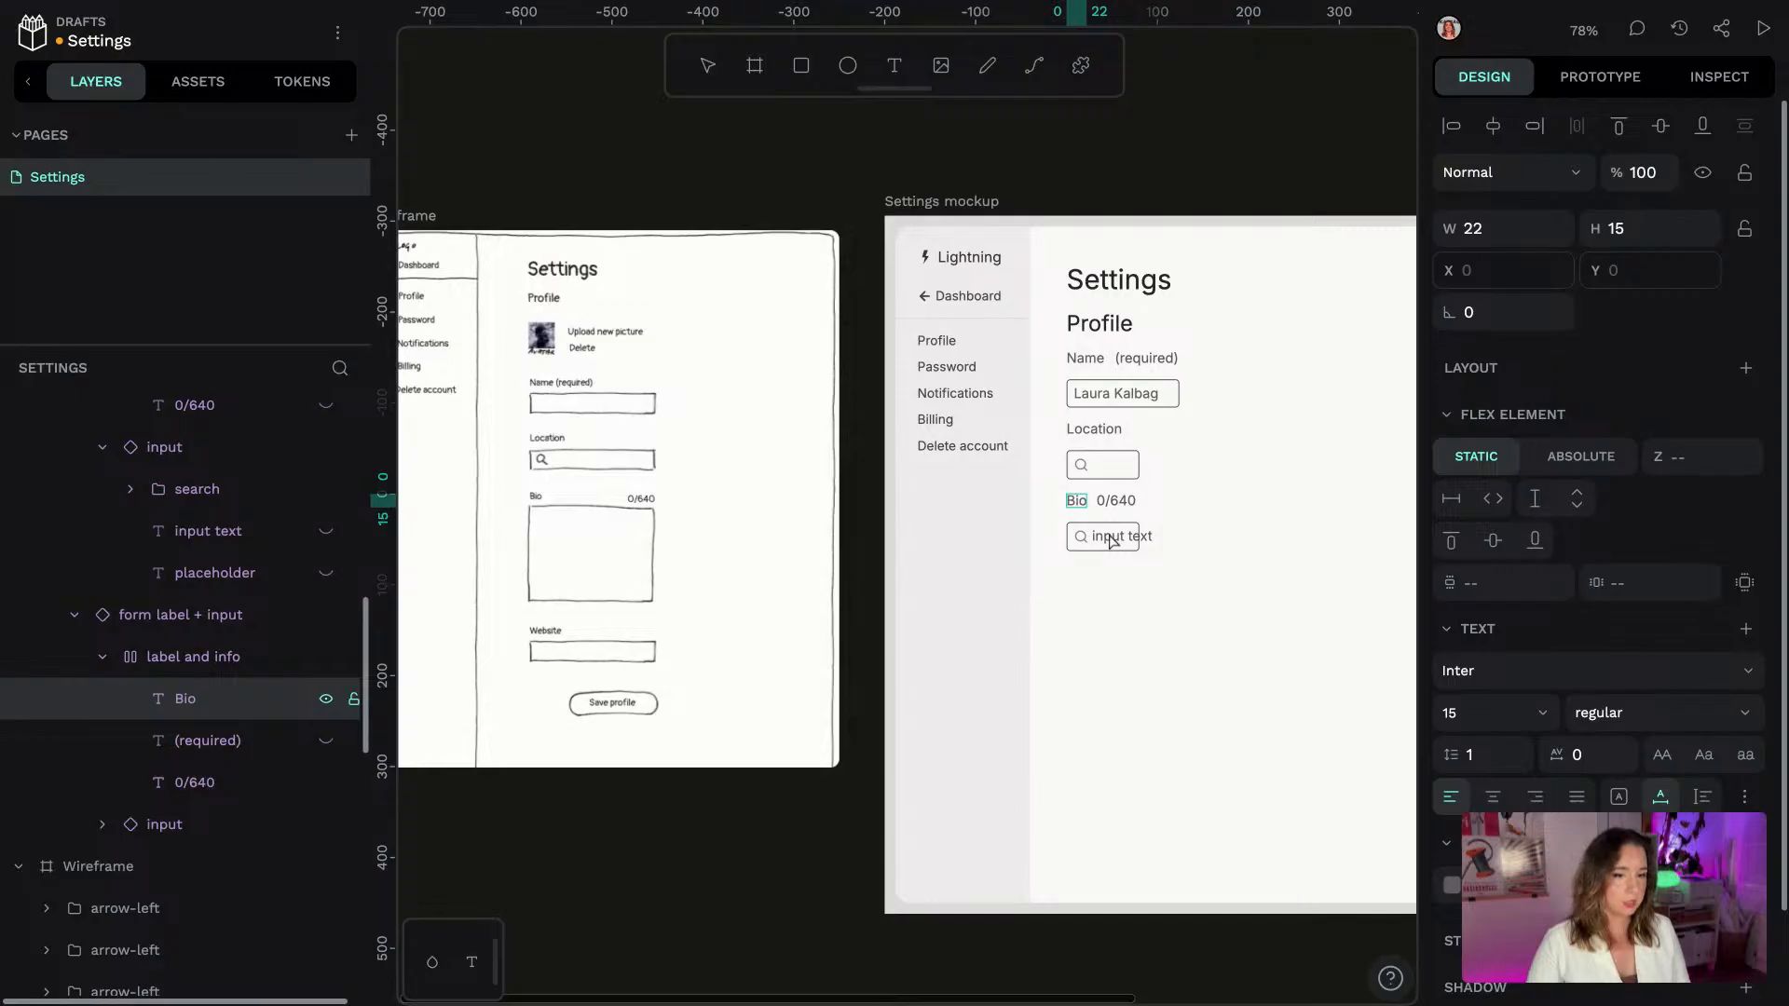
pyautogui.click(103, 824)
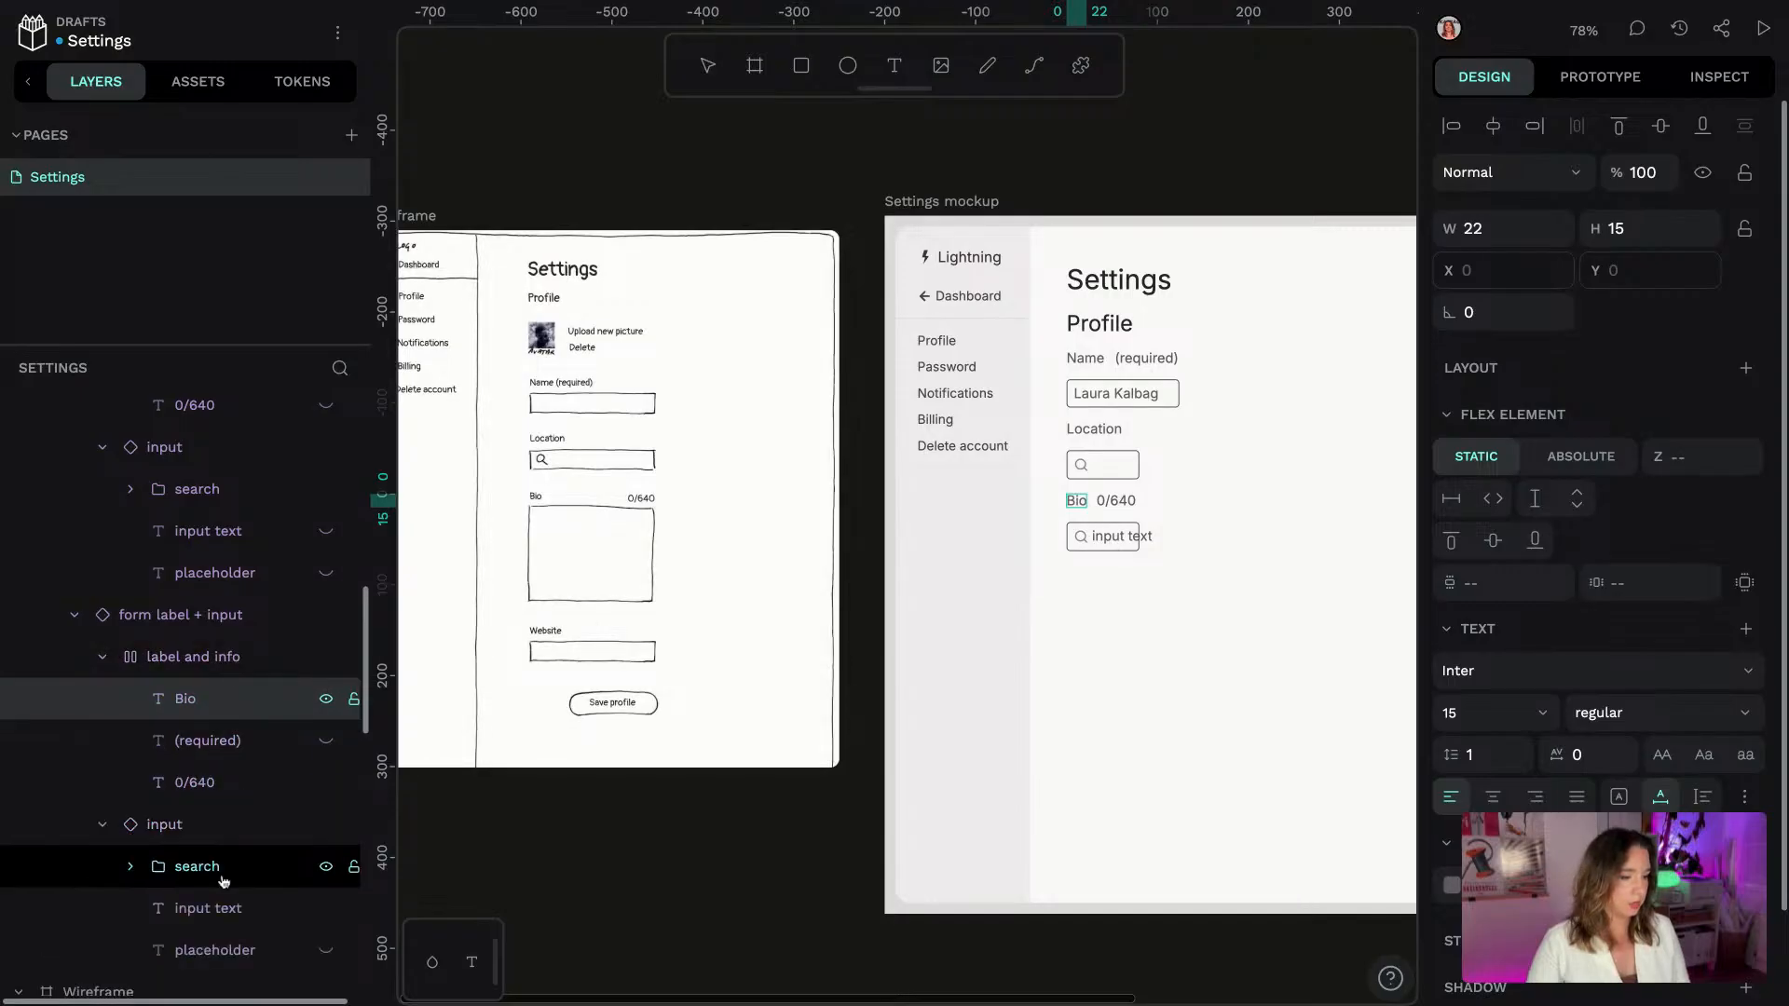
pyautogui.click(326, 908)
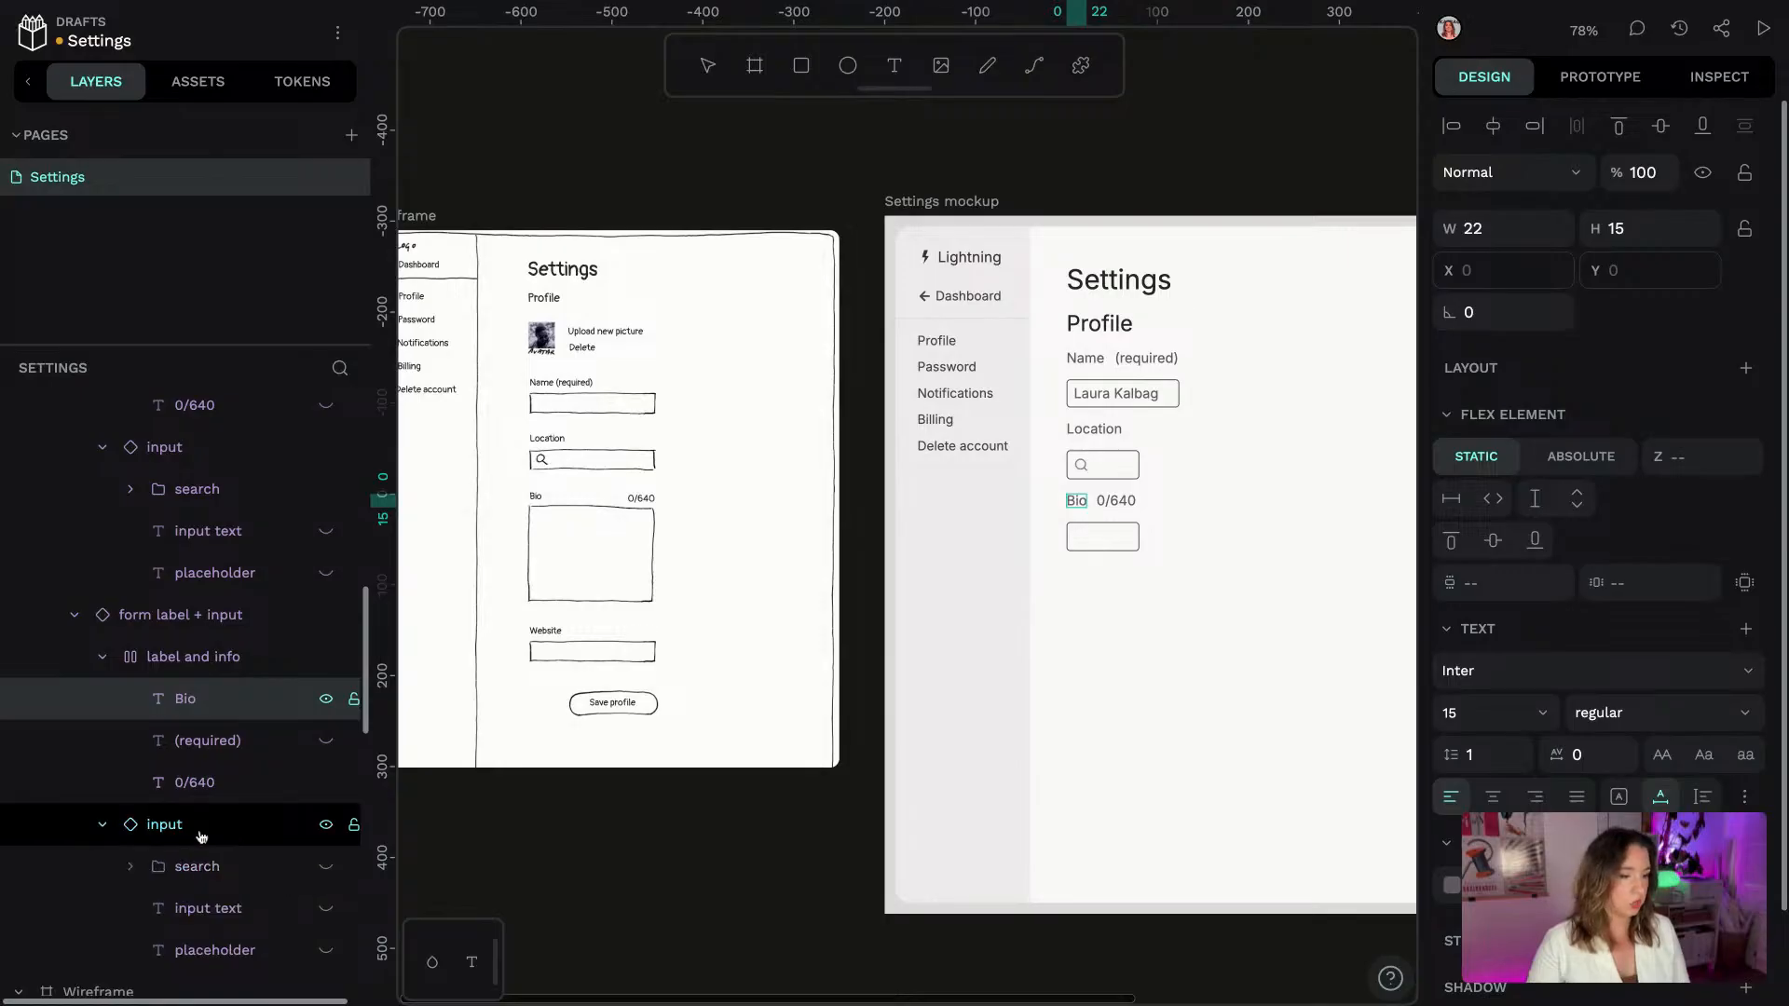
# Apply the sizing.3xl token from the Sizing set to the height of the Bio field's input
pyautogui.click(147, 825)
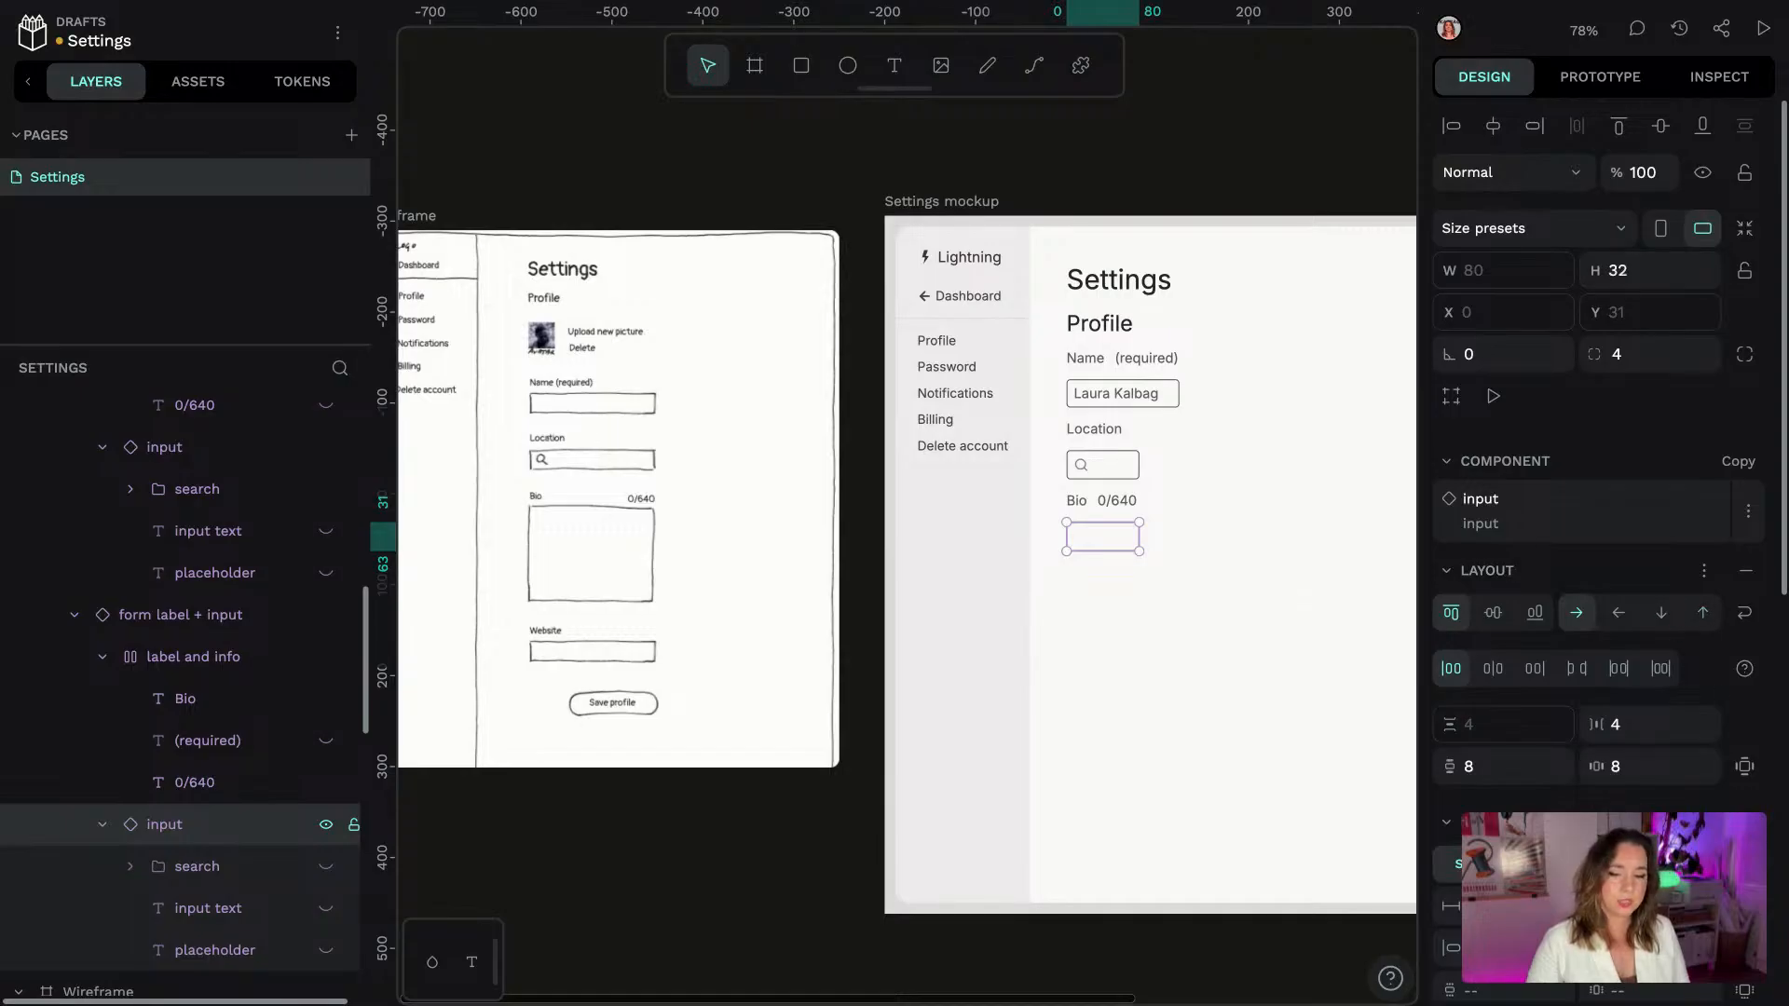
pyautogui.scroll(-1, 1598, 550)
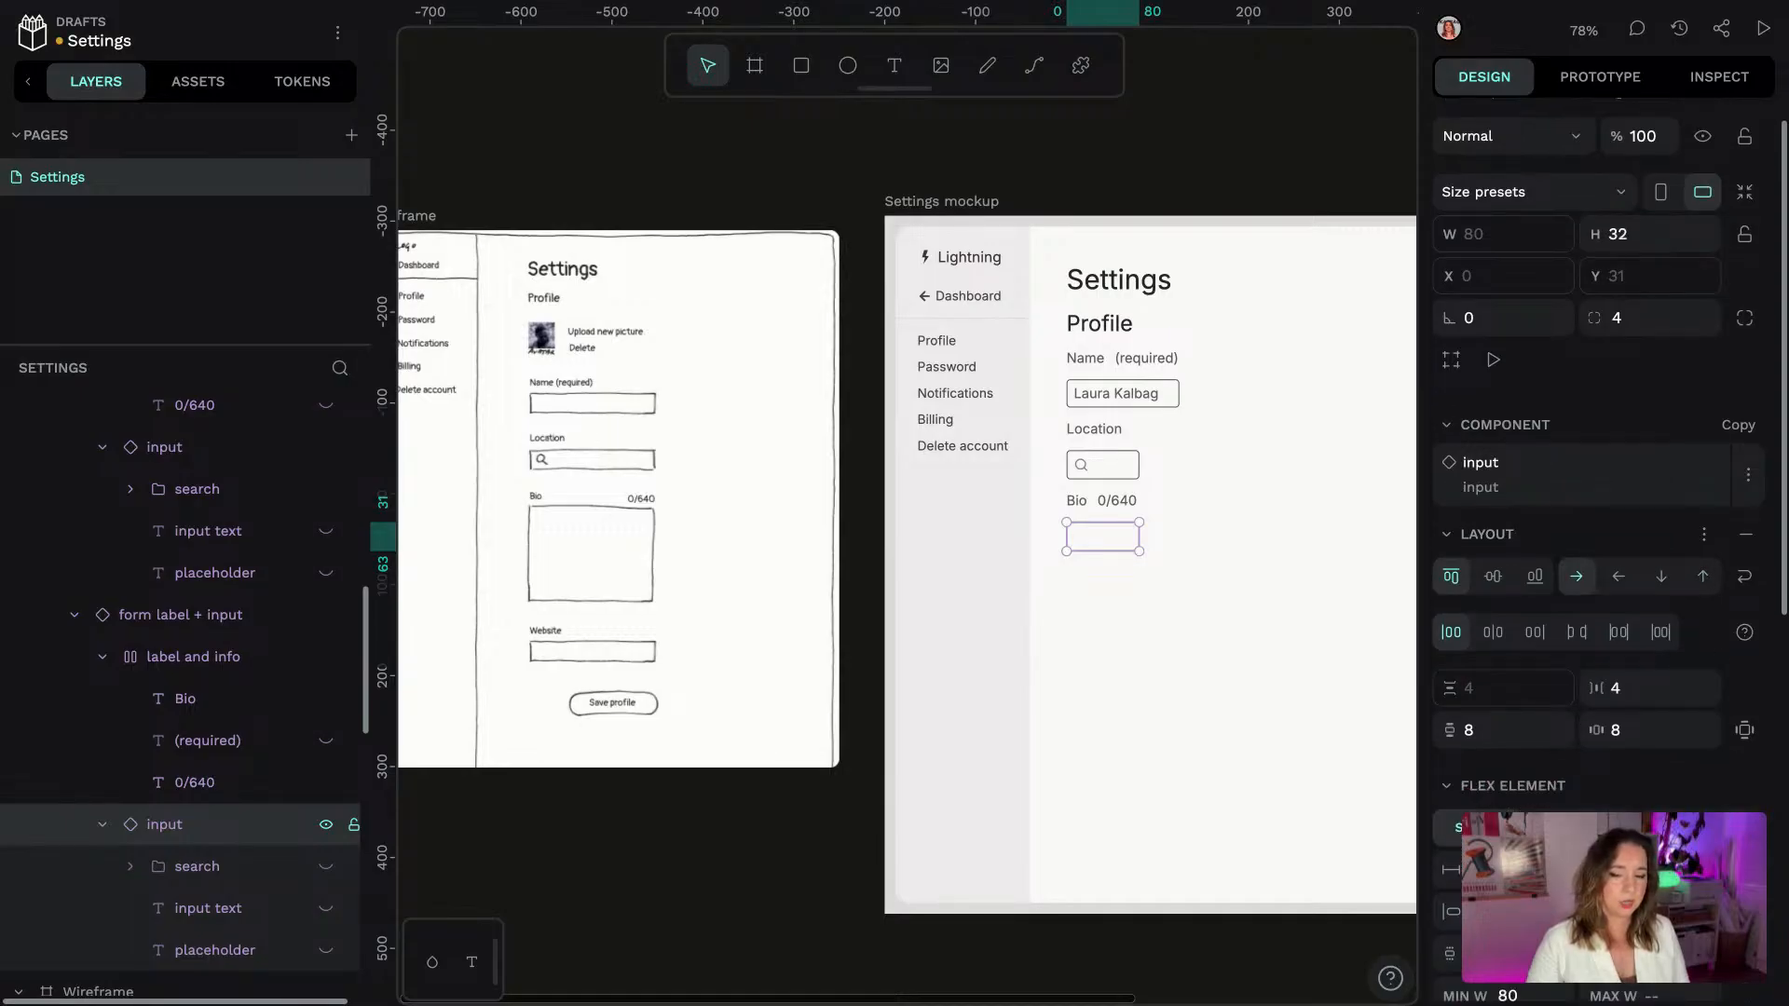
pyautogui.click(302, 81)
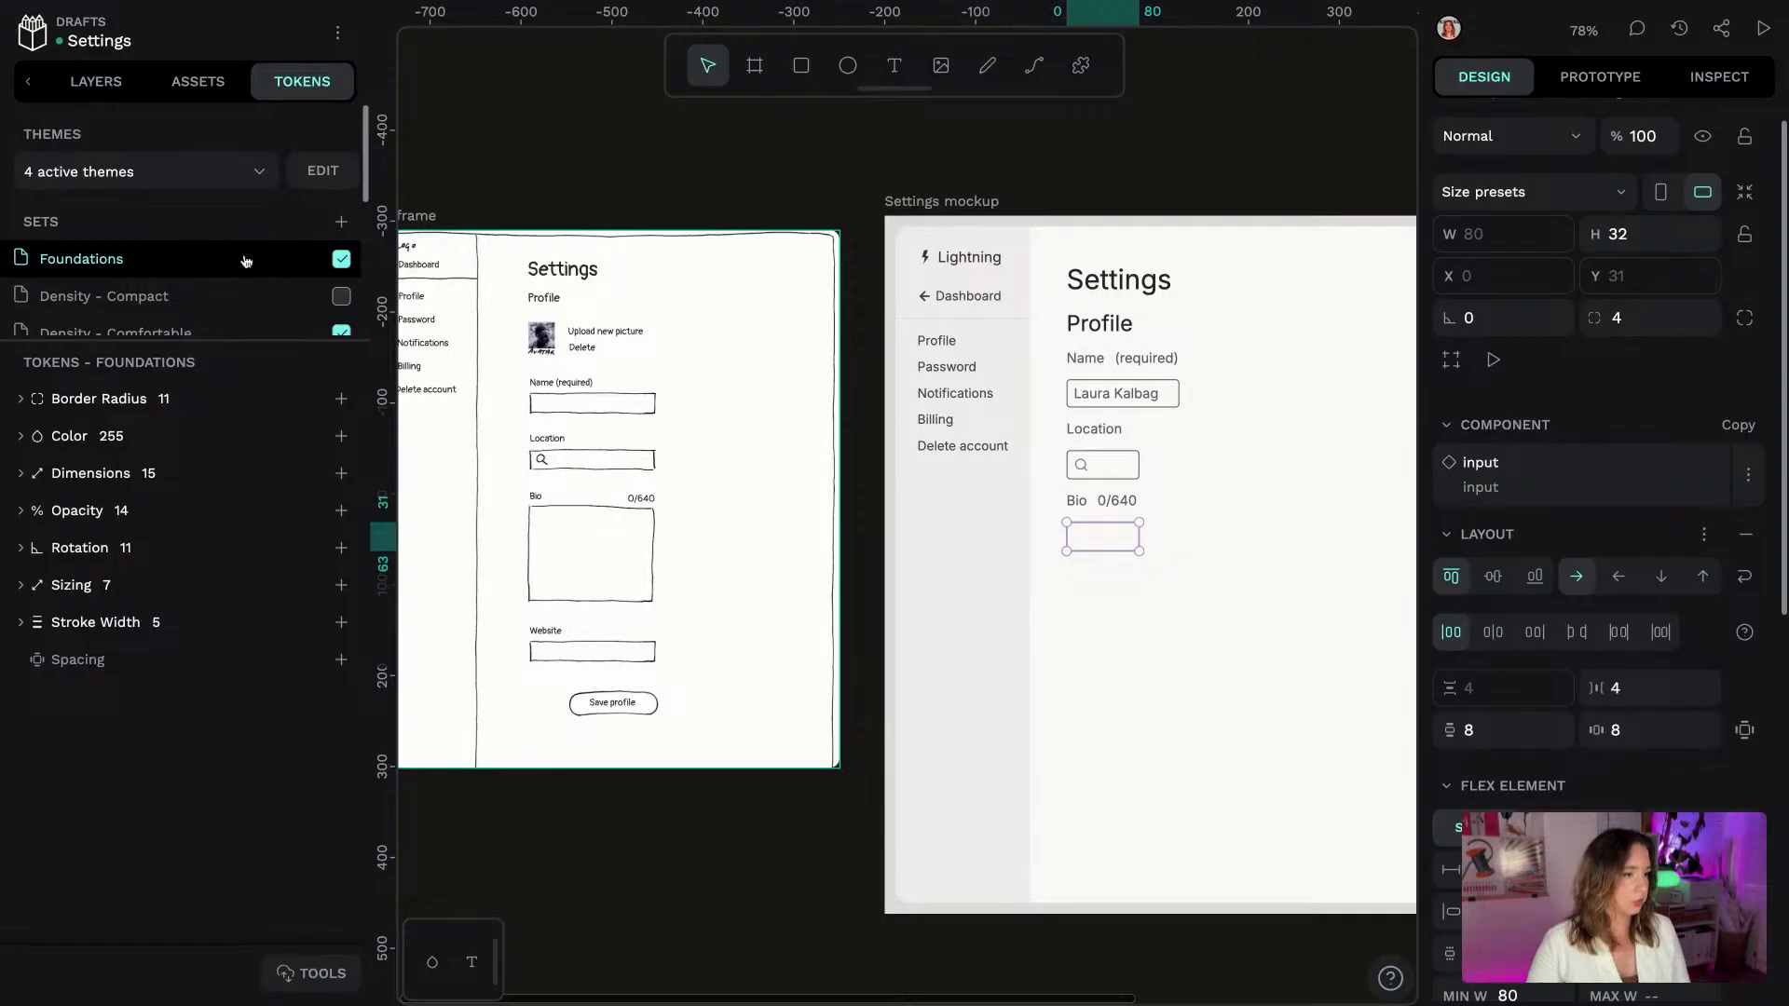
pyautogui.scroll(-5, 246, 261)
pyautogui.click(103, 266)
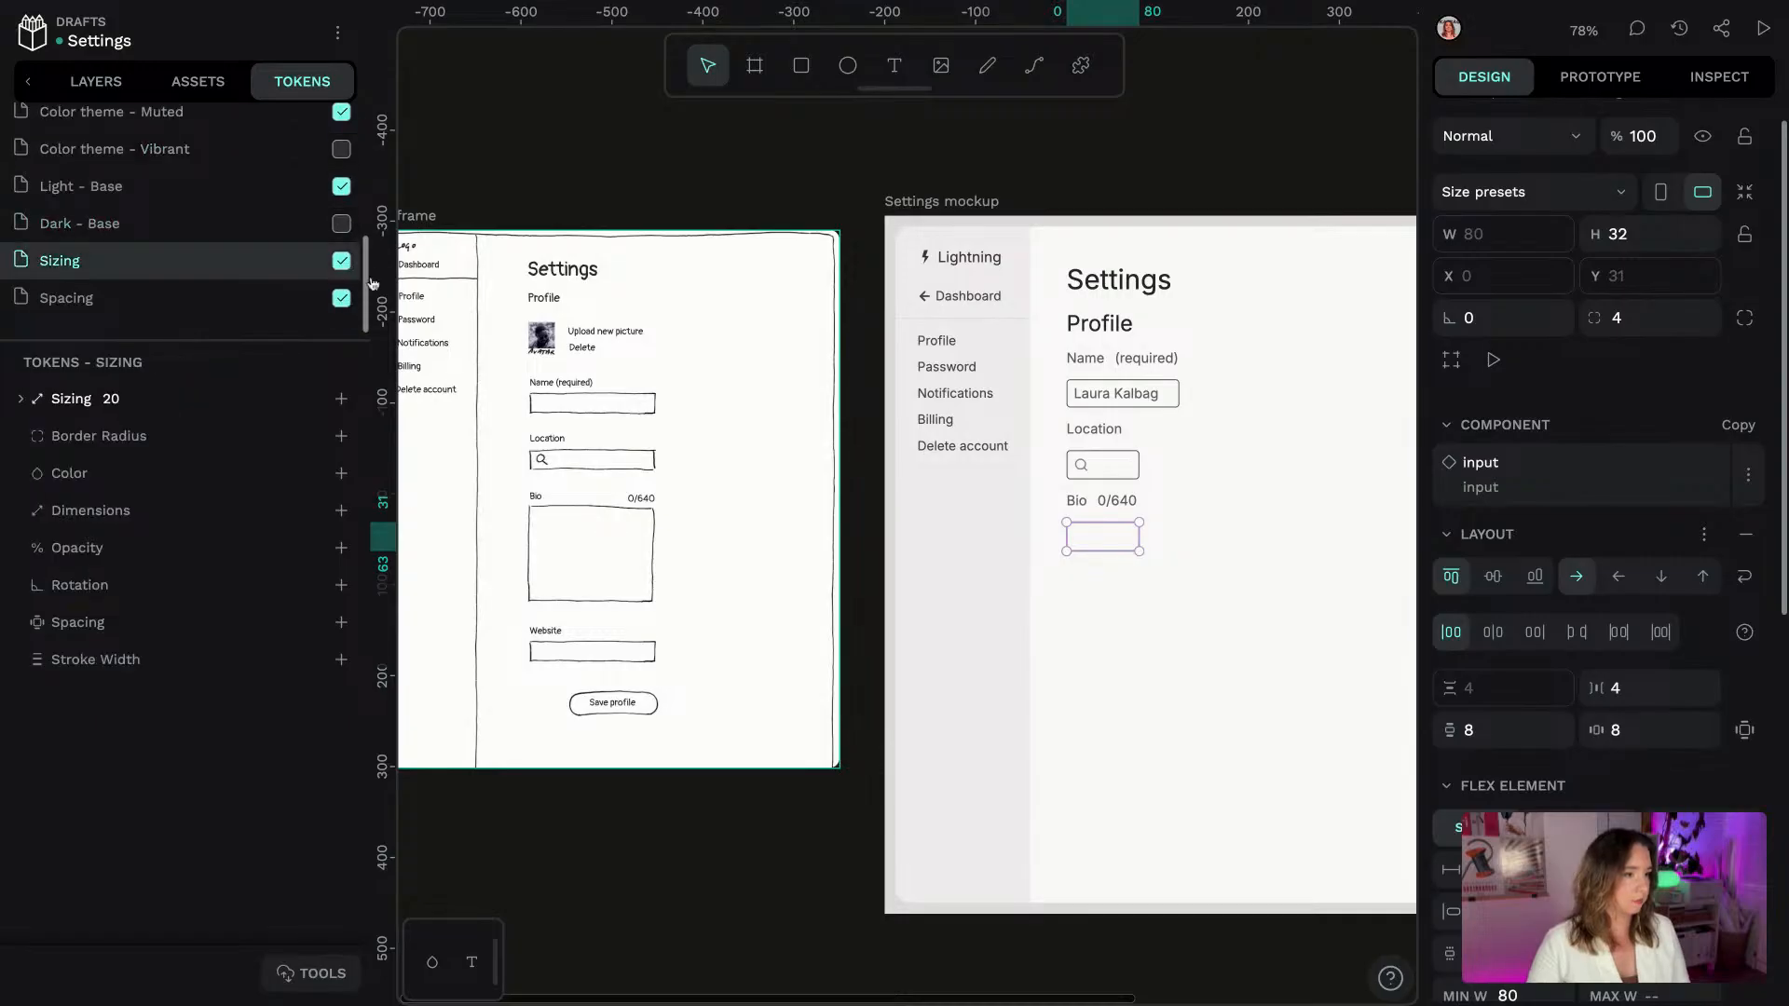
pyautogui.click(97, 408)
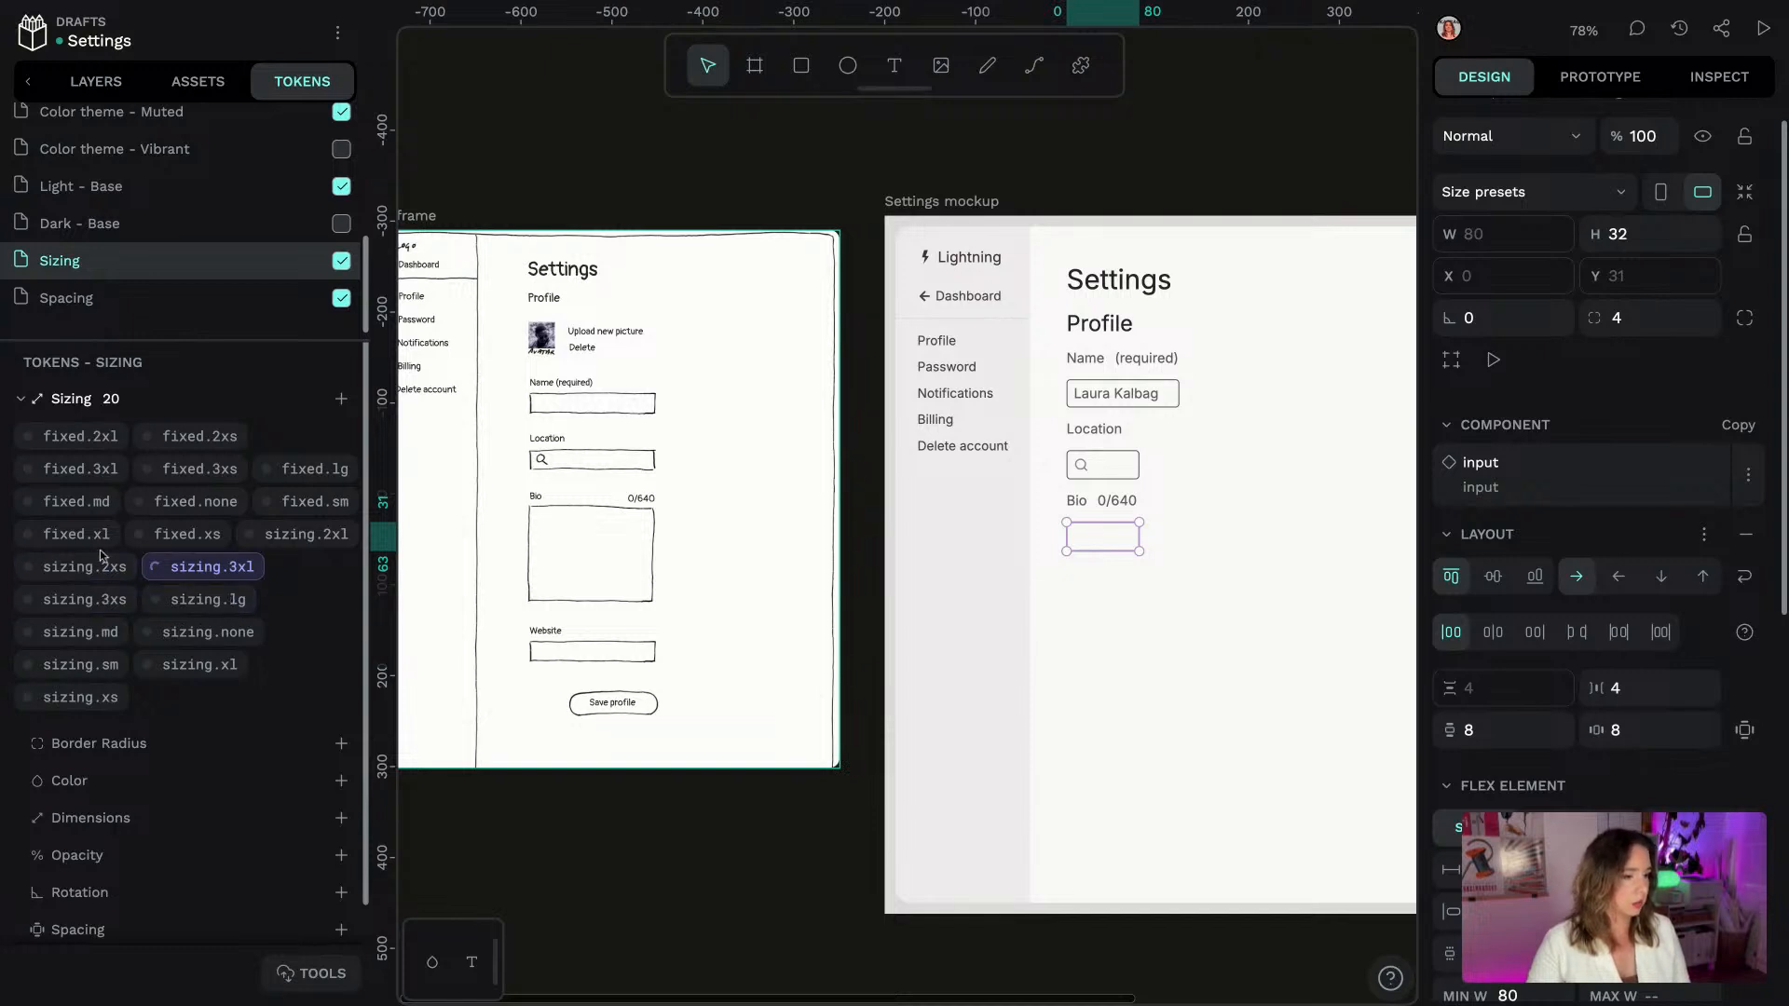
pyautogui.rightClick(257, 559)
pyautogui.click(348, 530)
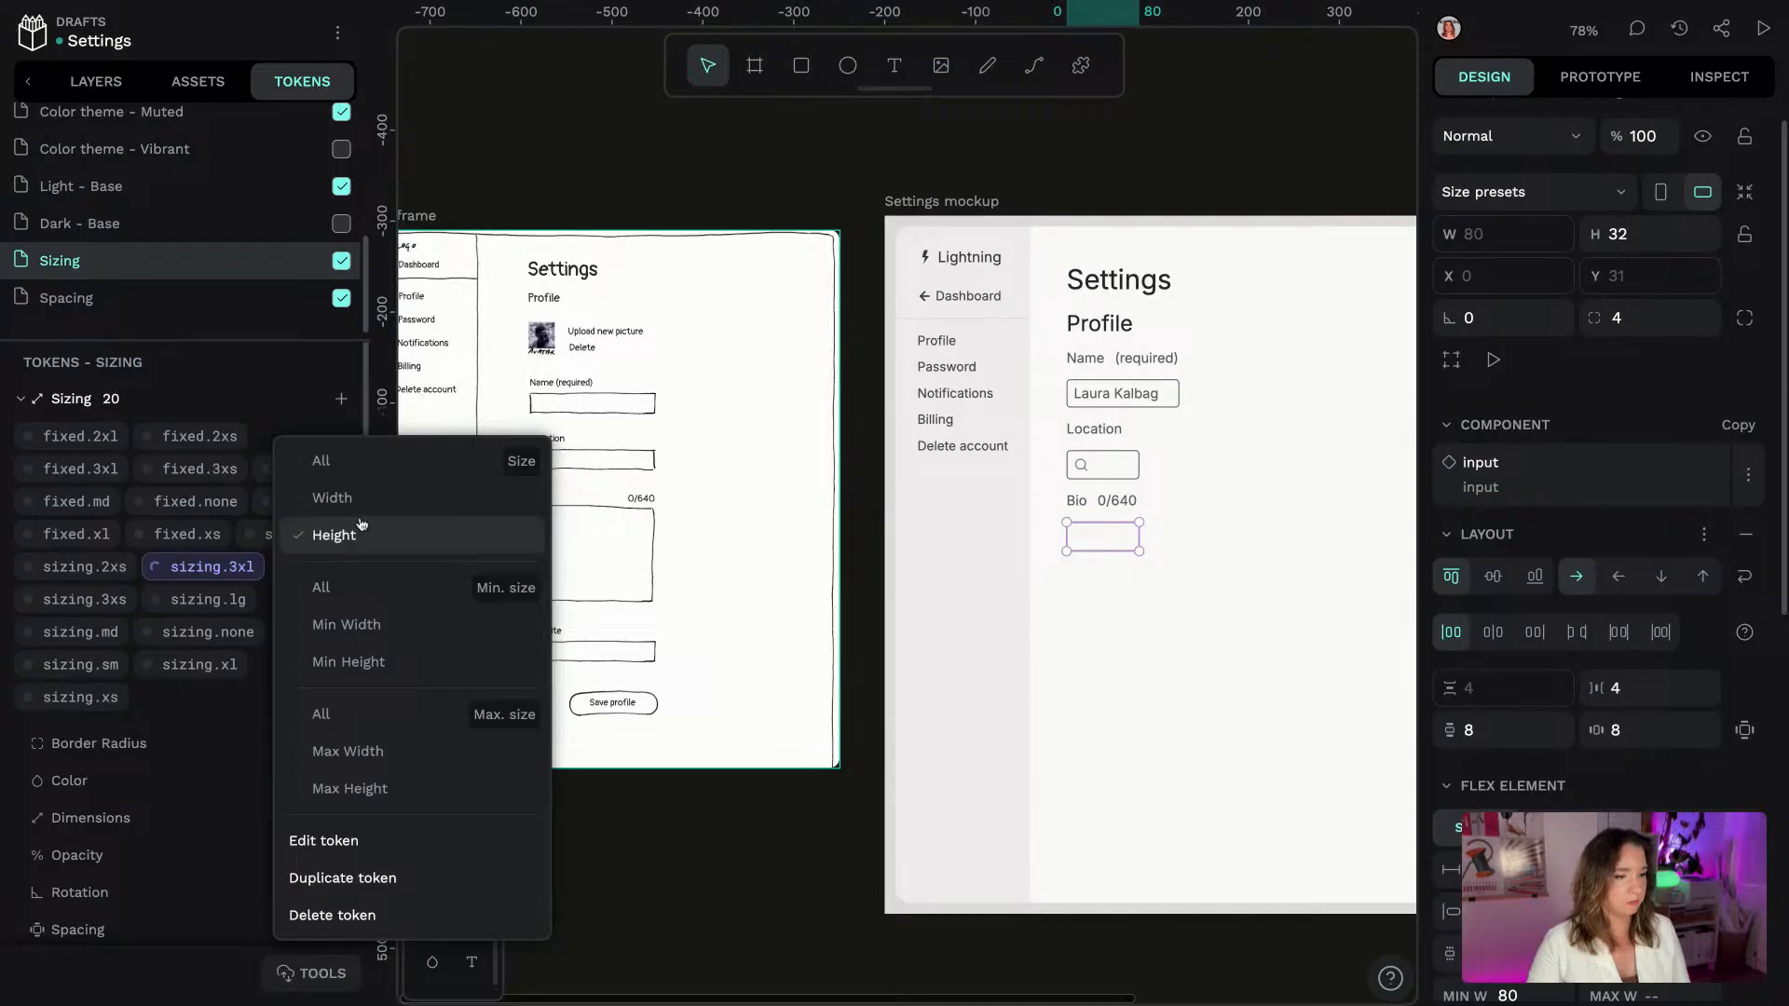
pyautogui.click(1207, 687)
pyautogui.hscroll(2, 1221, 689)
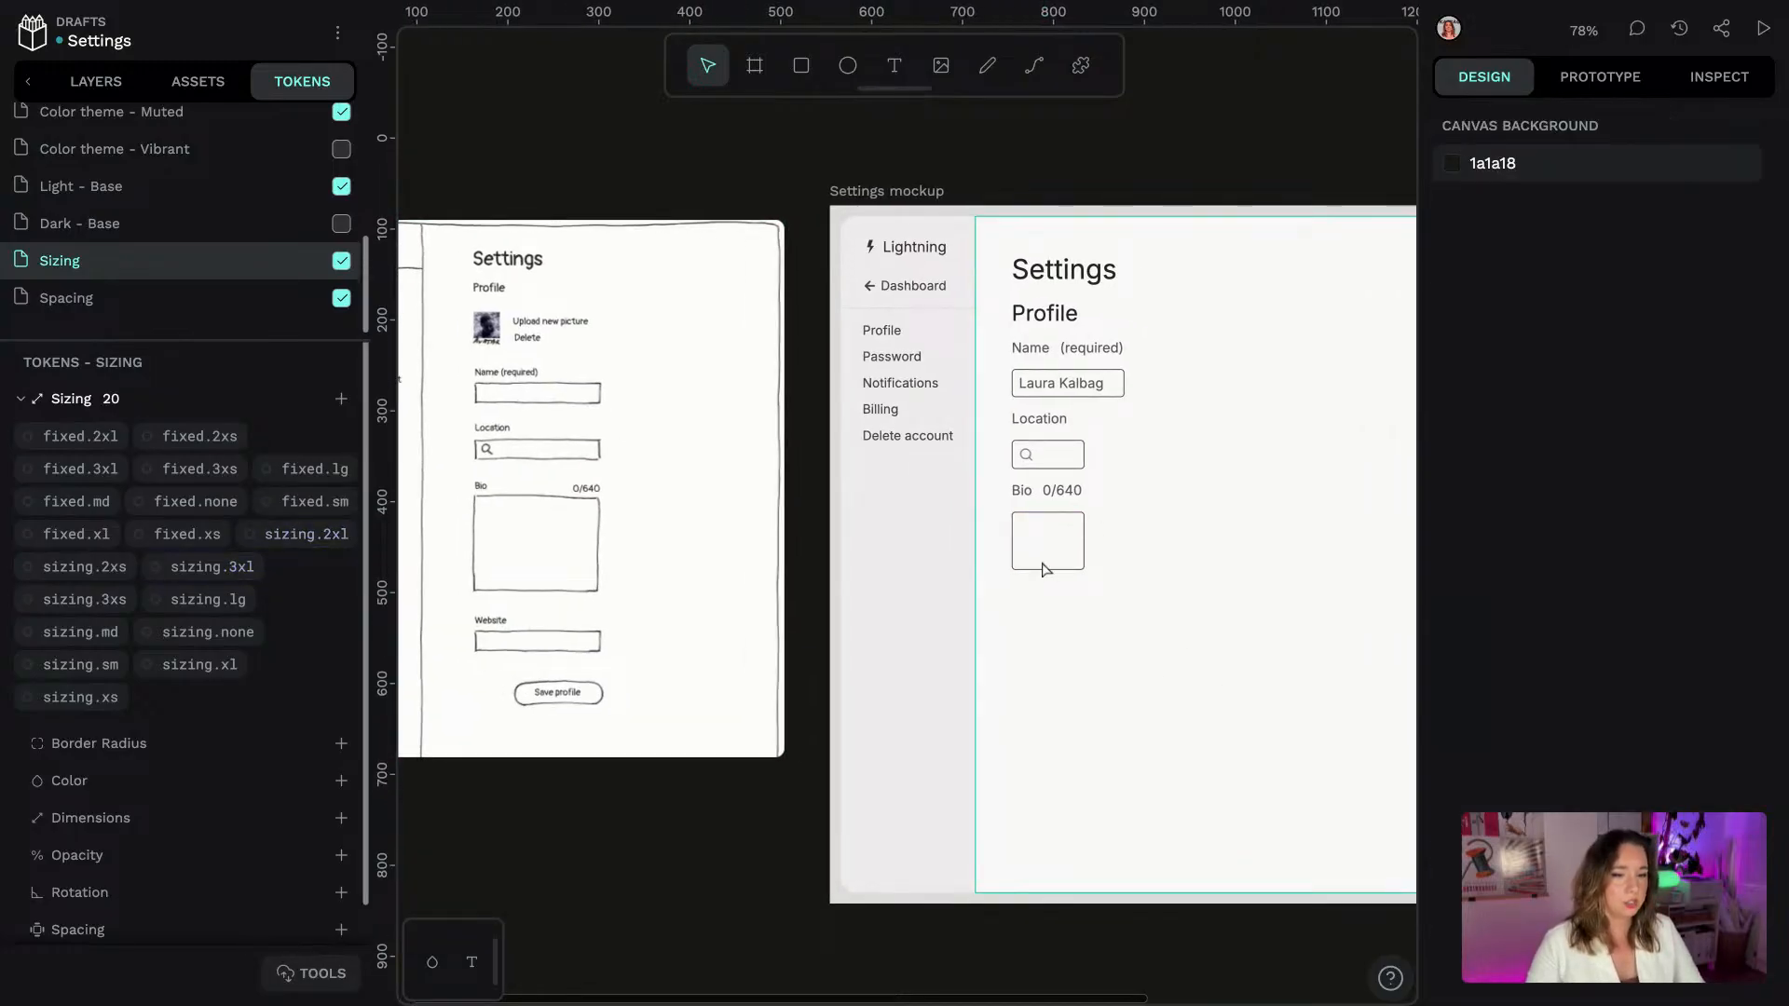
# Place a fourth form label + input component directly below the Bio field in the mockup
pyautogui.click(1052, 429)
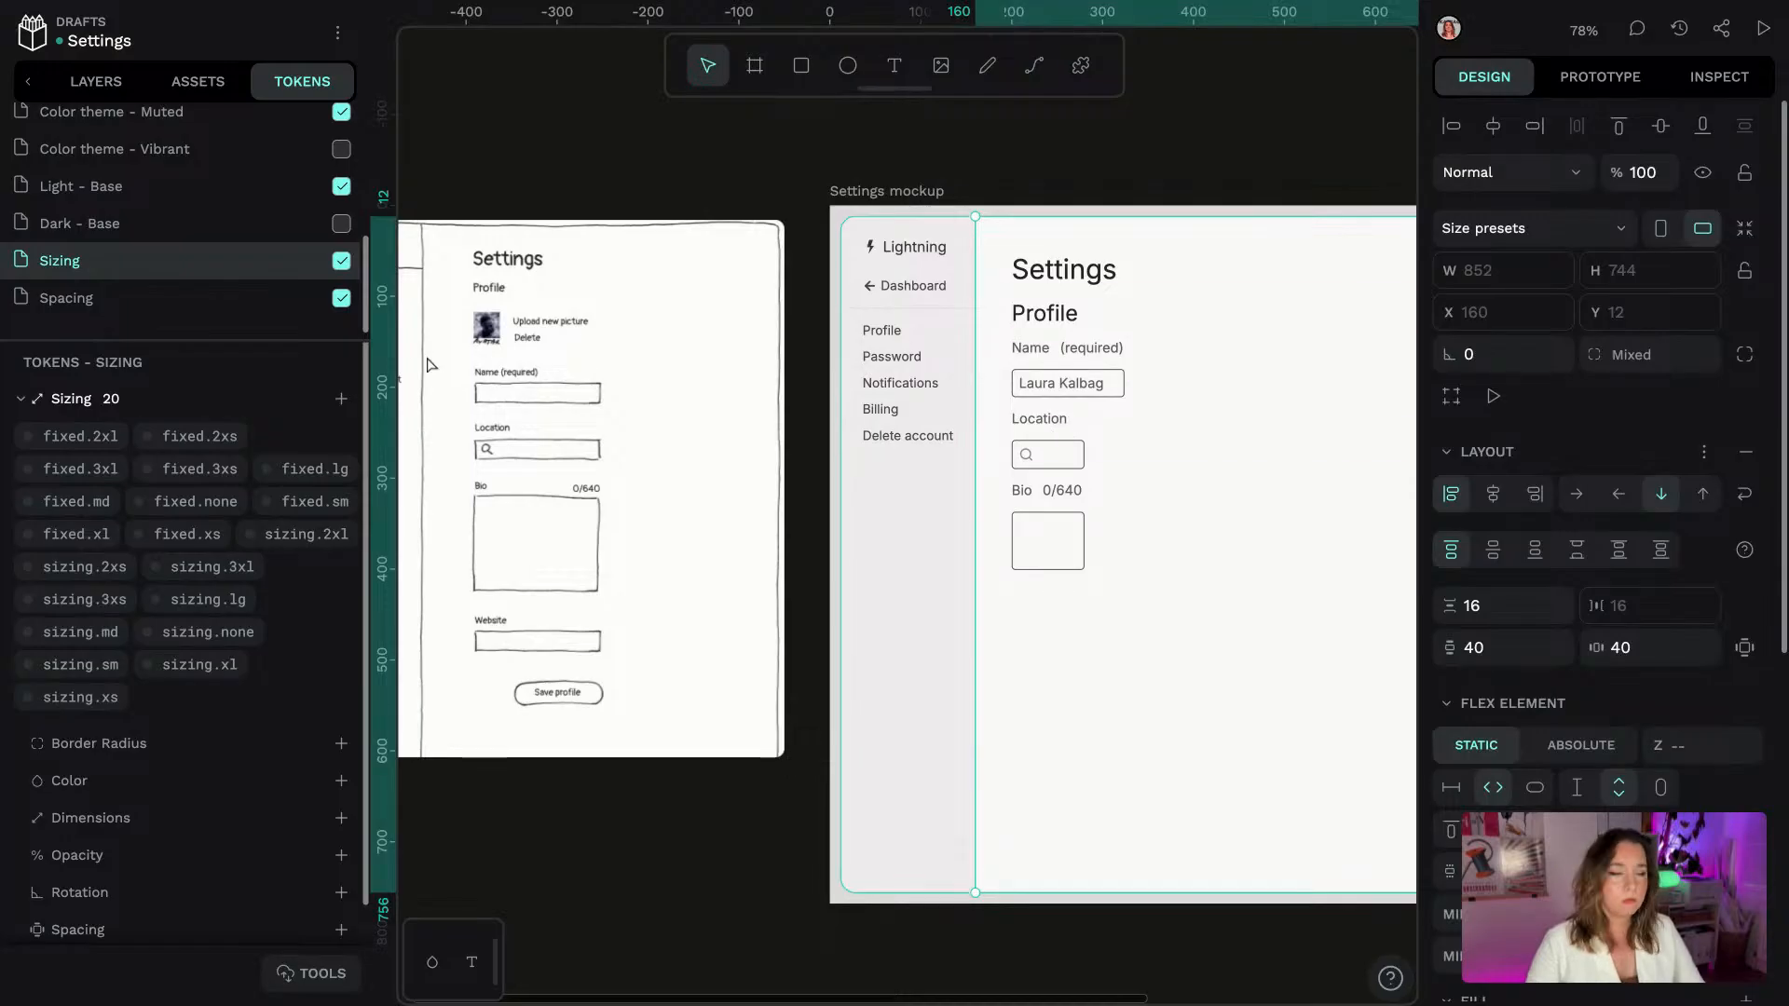
pyautogui.click(191, 91)
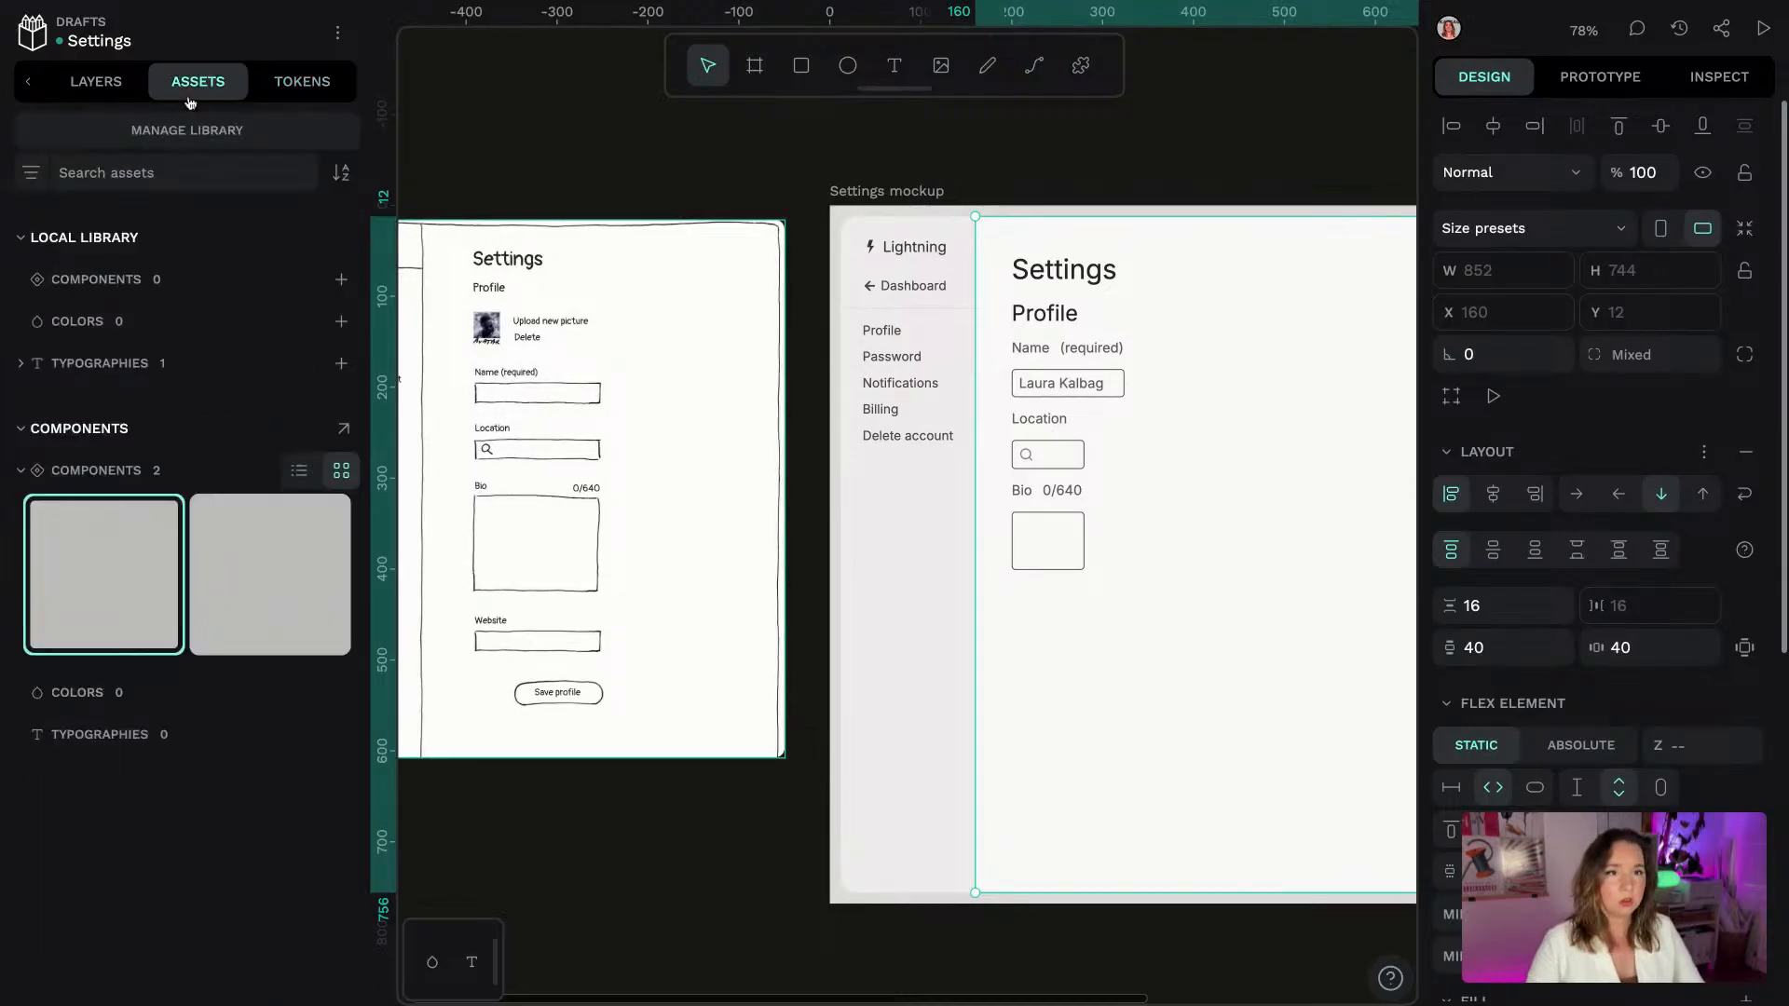
pyautogui.click(105, 579)
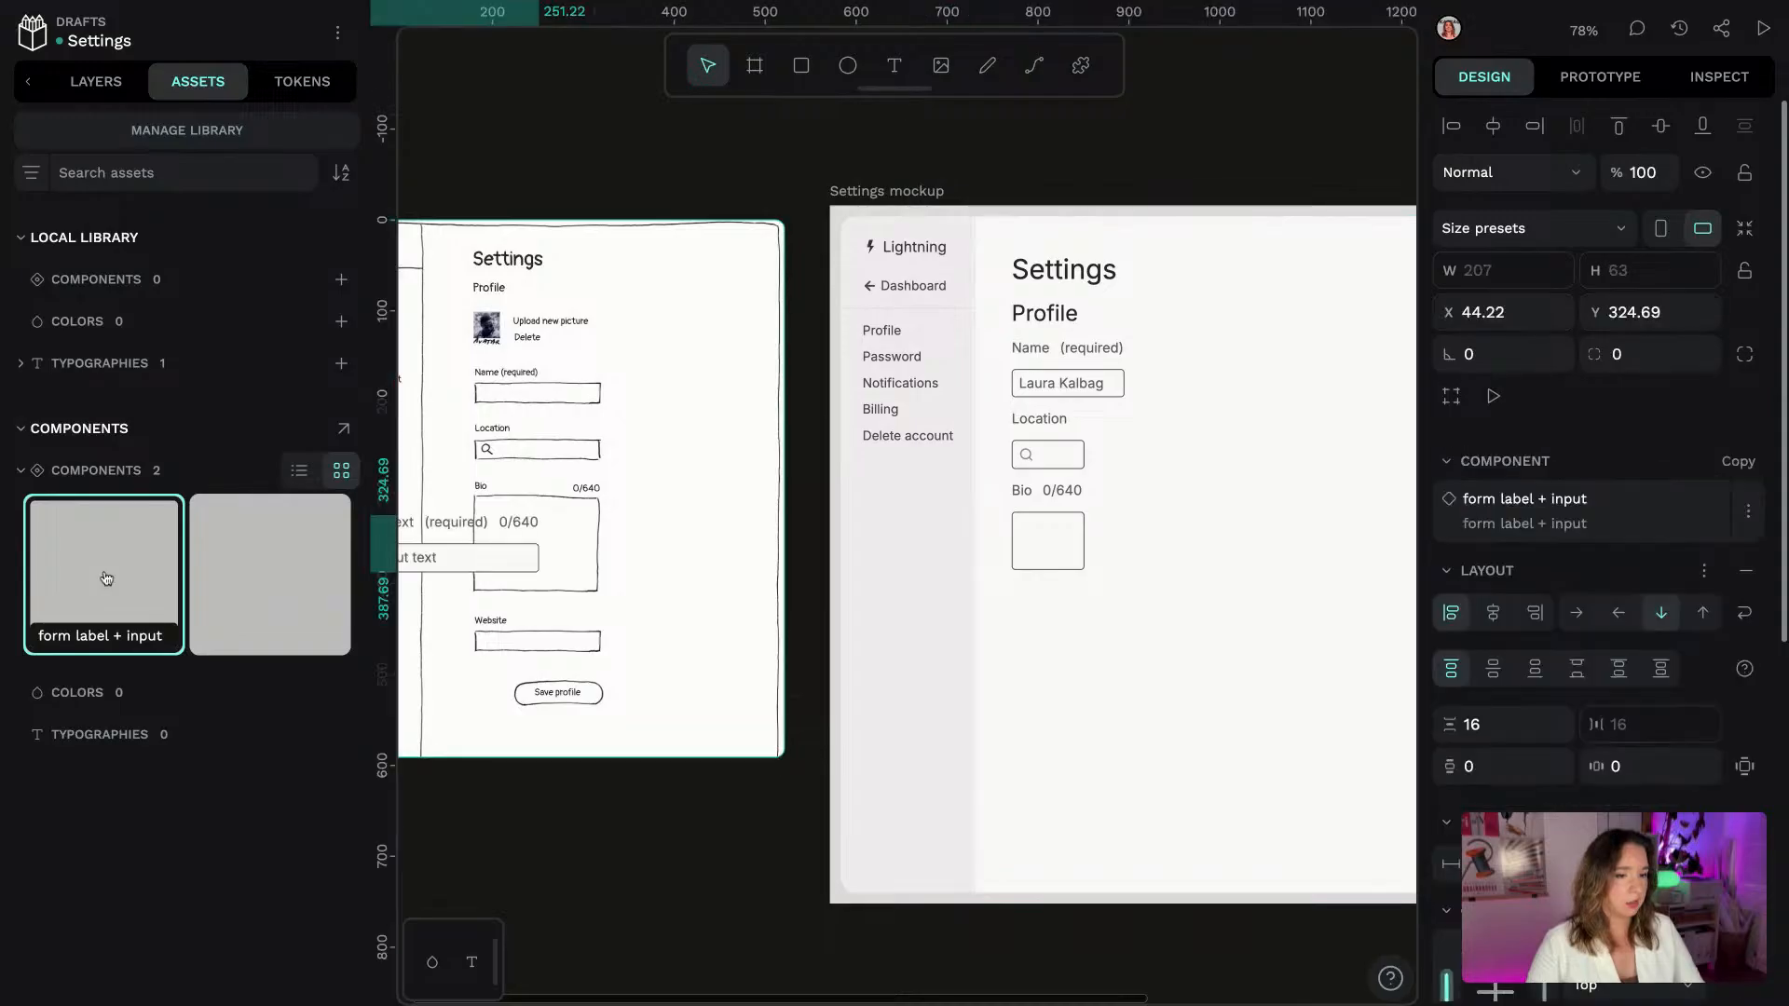
pyautogui.moveTo(105, 579); pyautogui.dragTo(1041, 595)
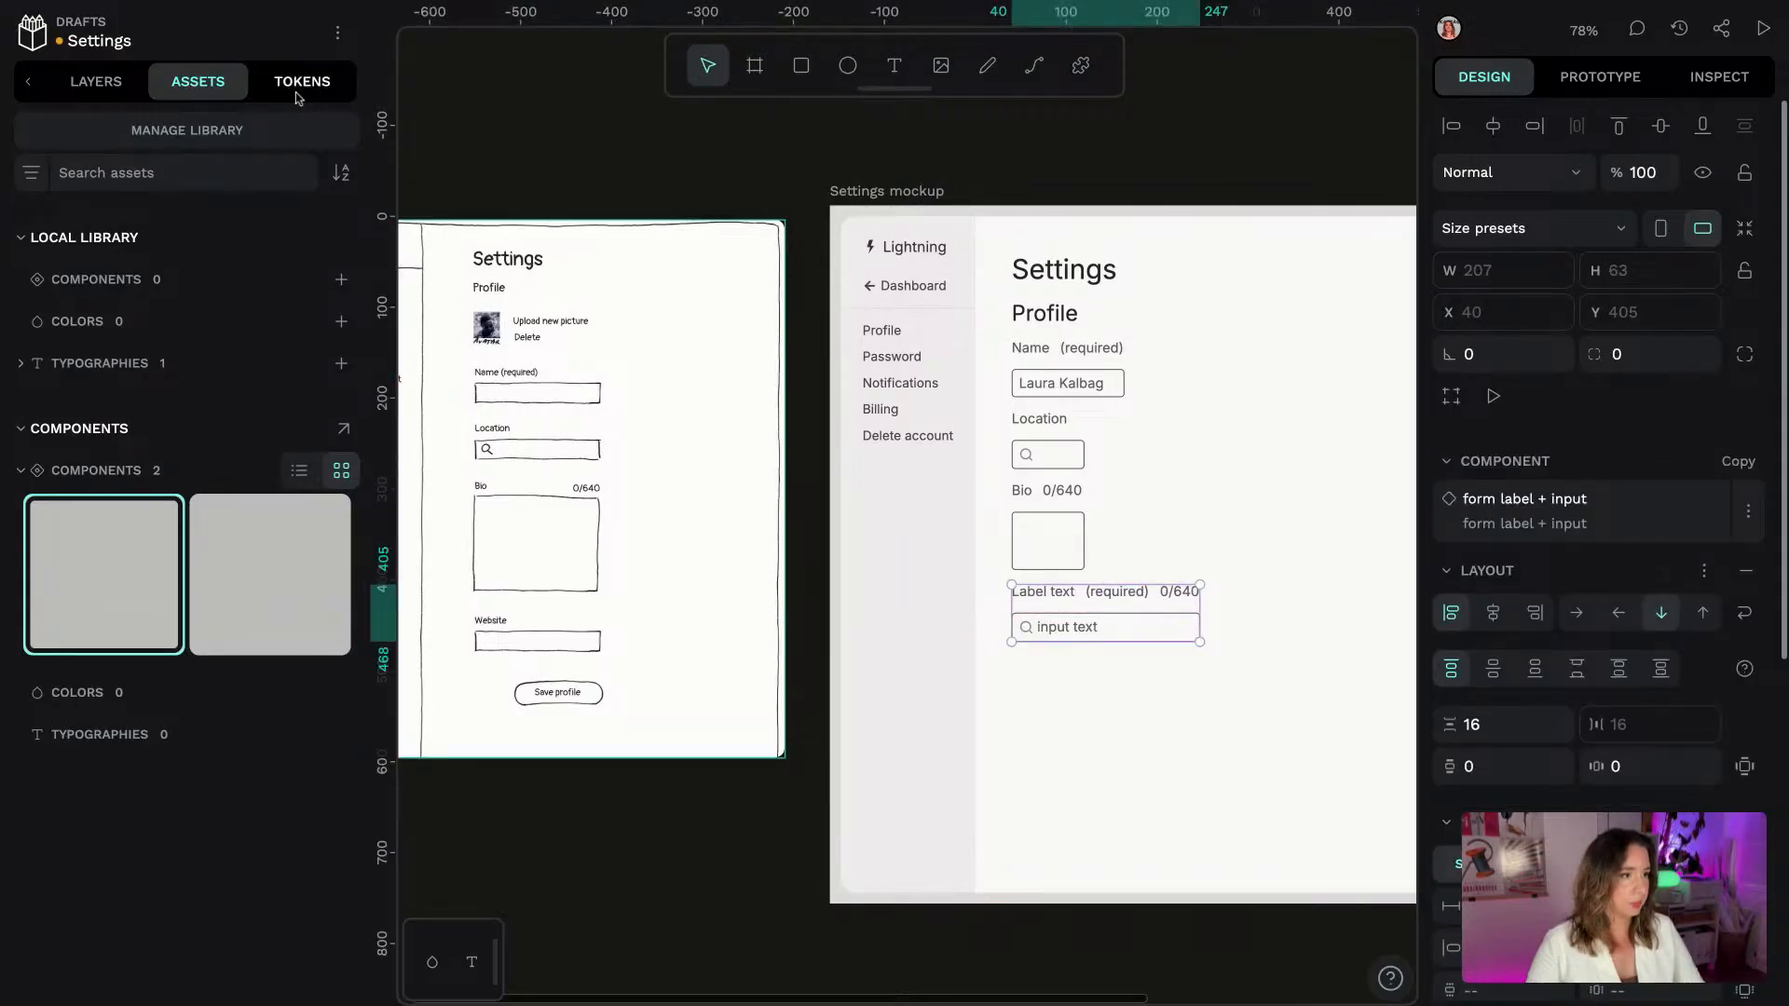
# Hide the (required) note and the 0/640 character count in the fourth form field
pyautogui.click(89, 85)
pyautogui.click(72, 701)
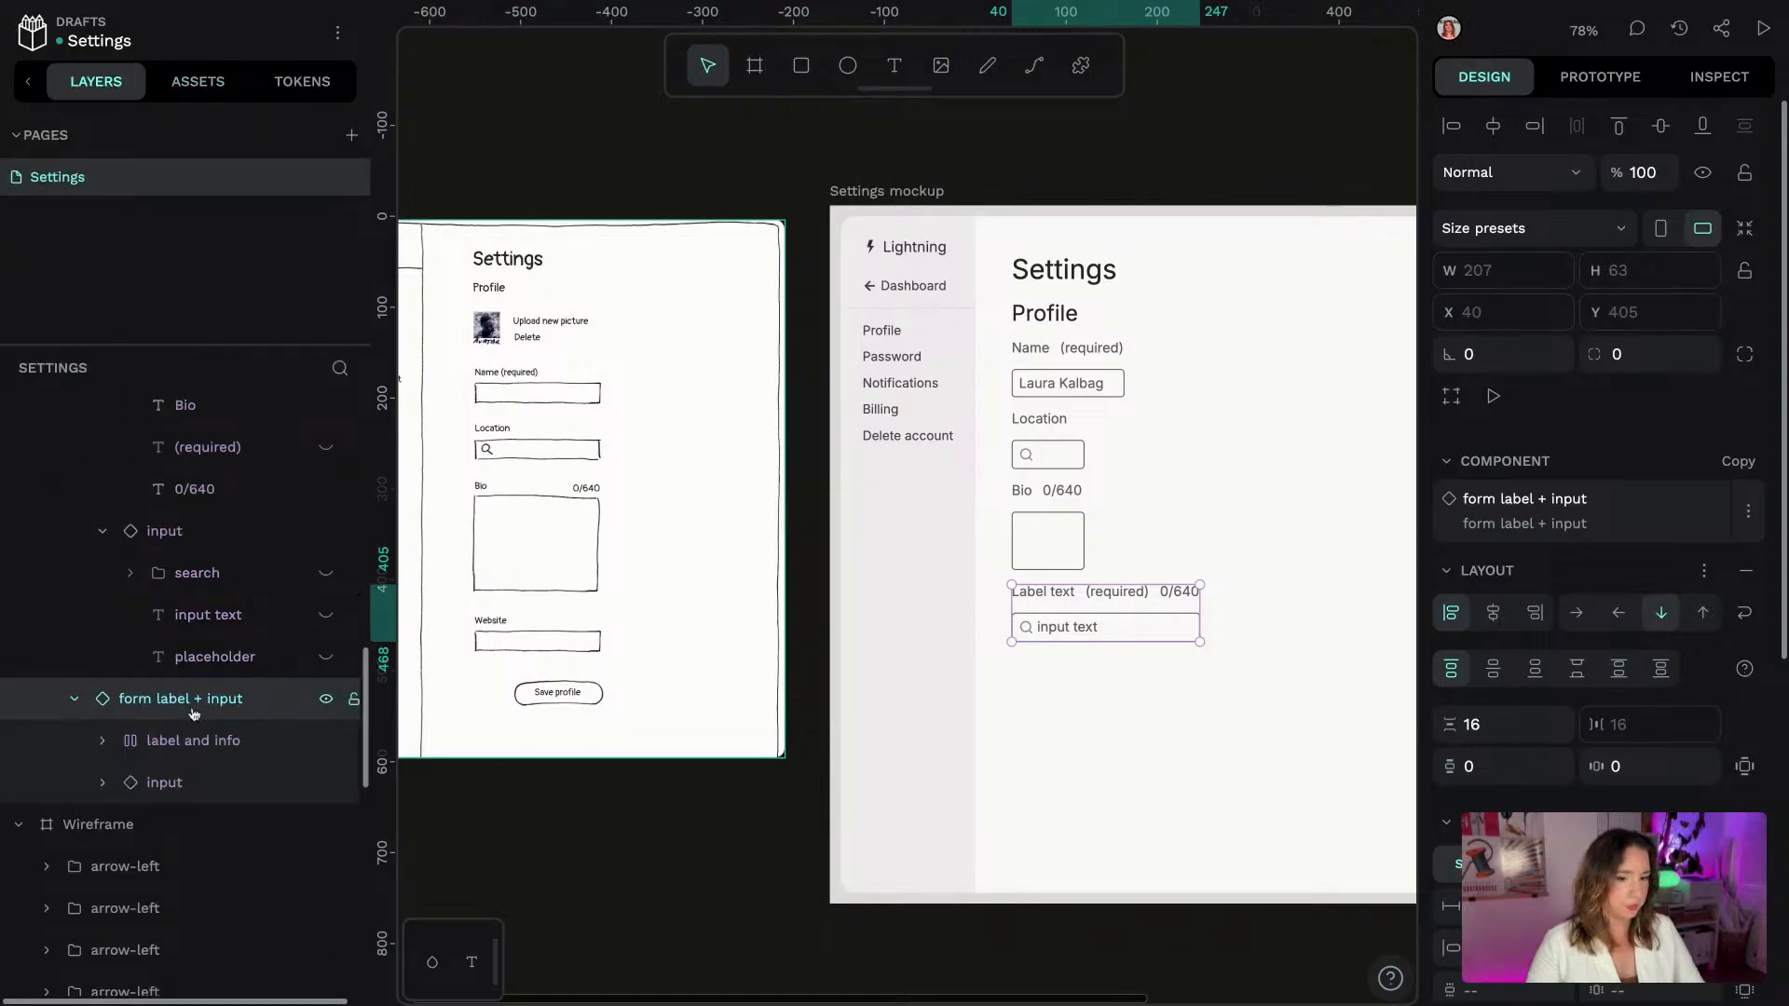
pyautogui.click(102, 741)
pyautogui.click(269, 817)
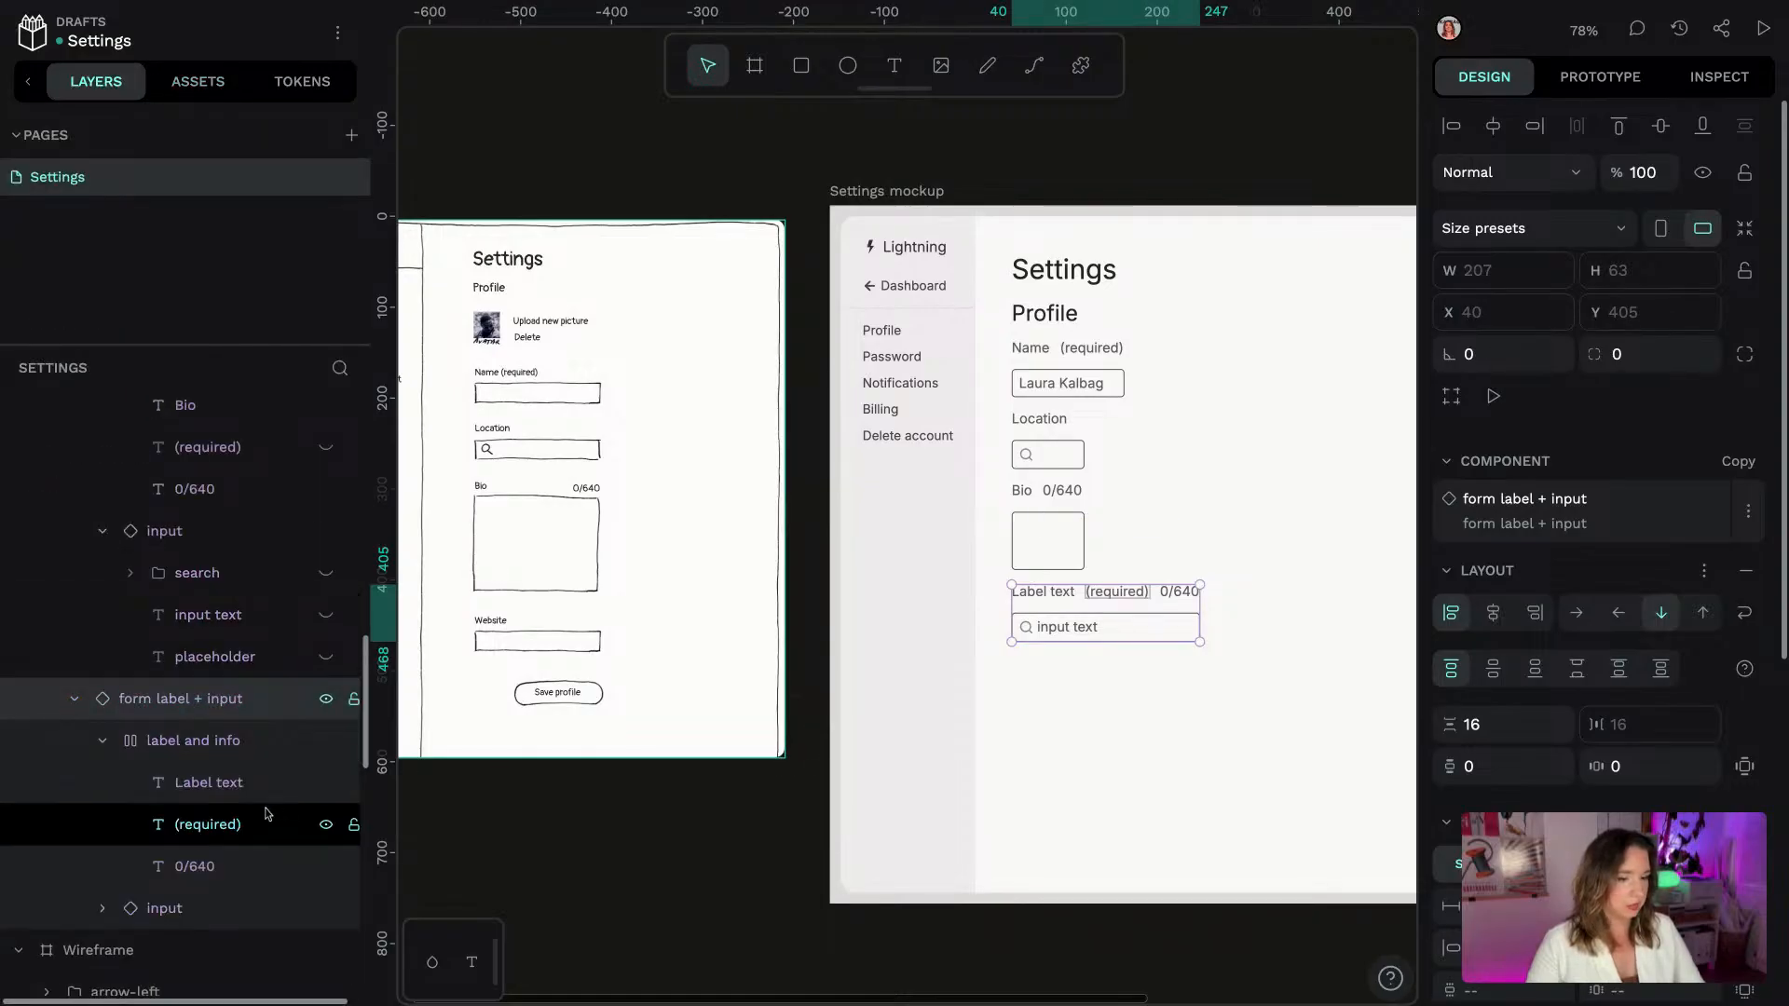
pyautogui.click(324, 827)
pyautogui.click(316, 868)
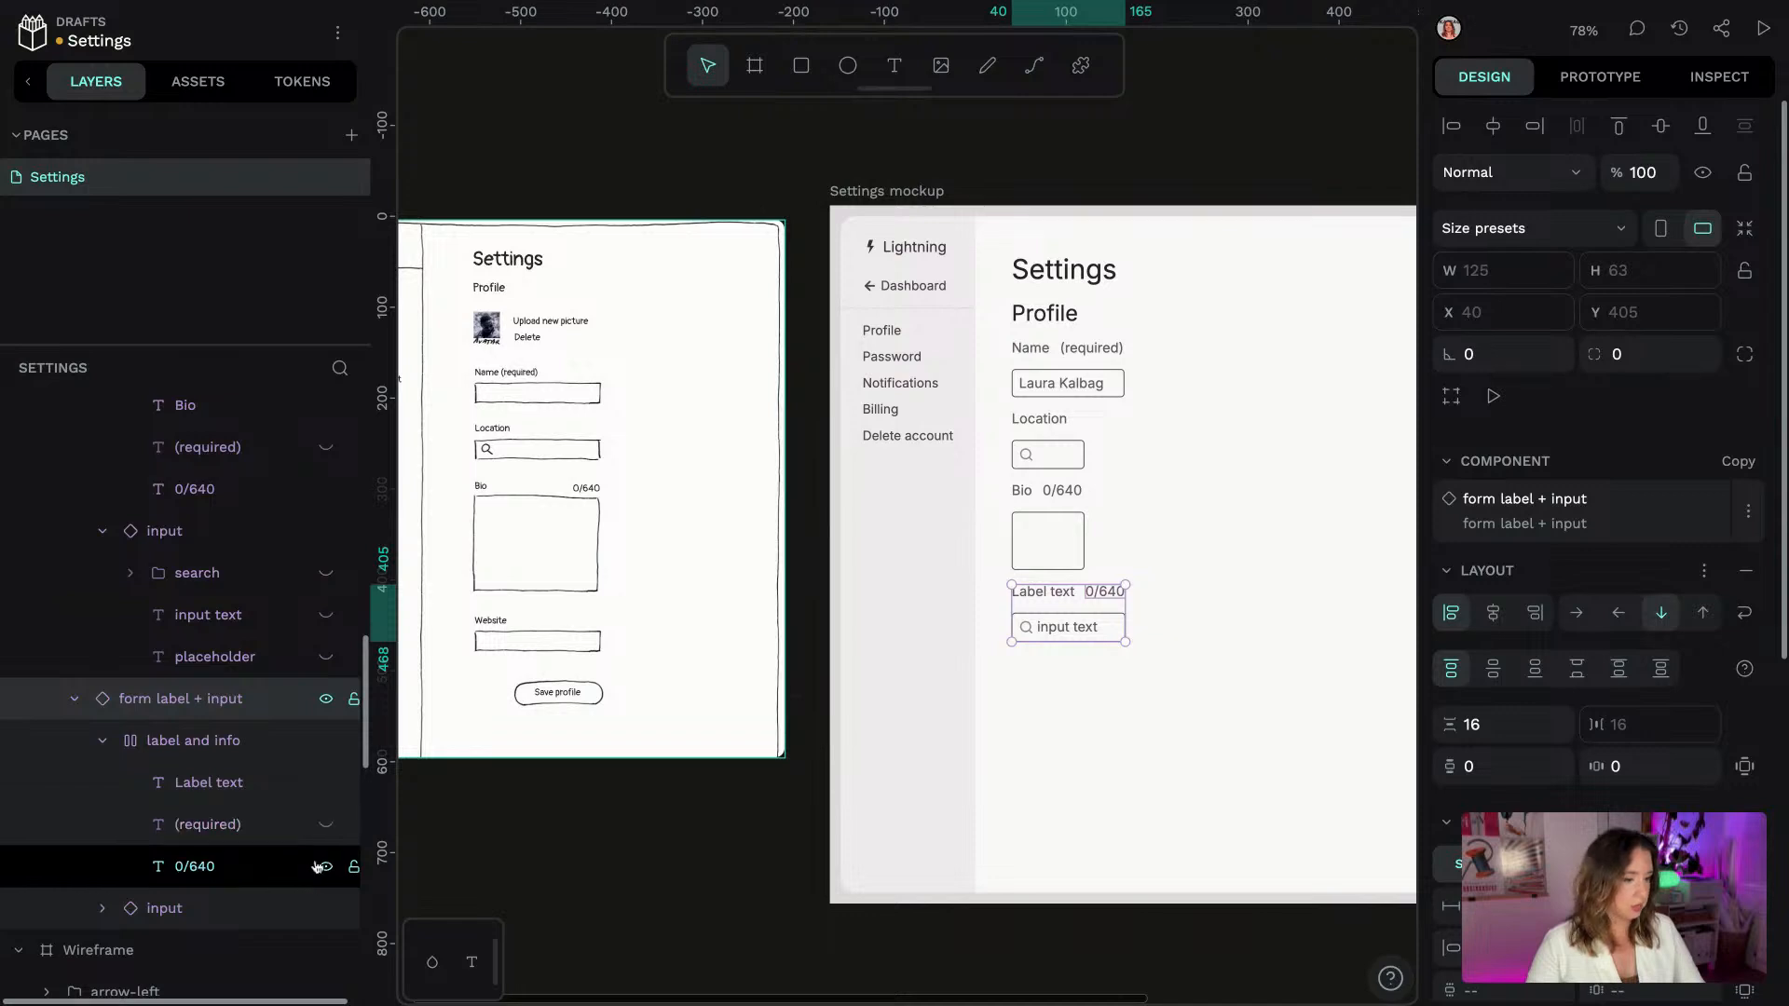
pyautogui.click(317, 868)
# Change the label text of the fourth form field to "Website"
pyautogui.click(220, 783)
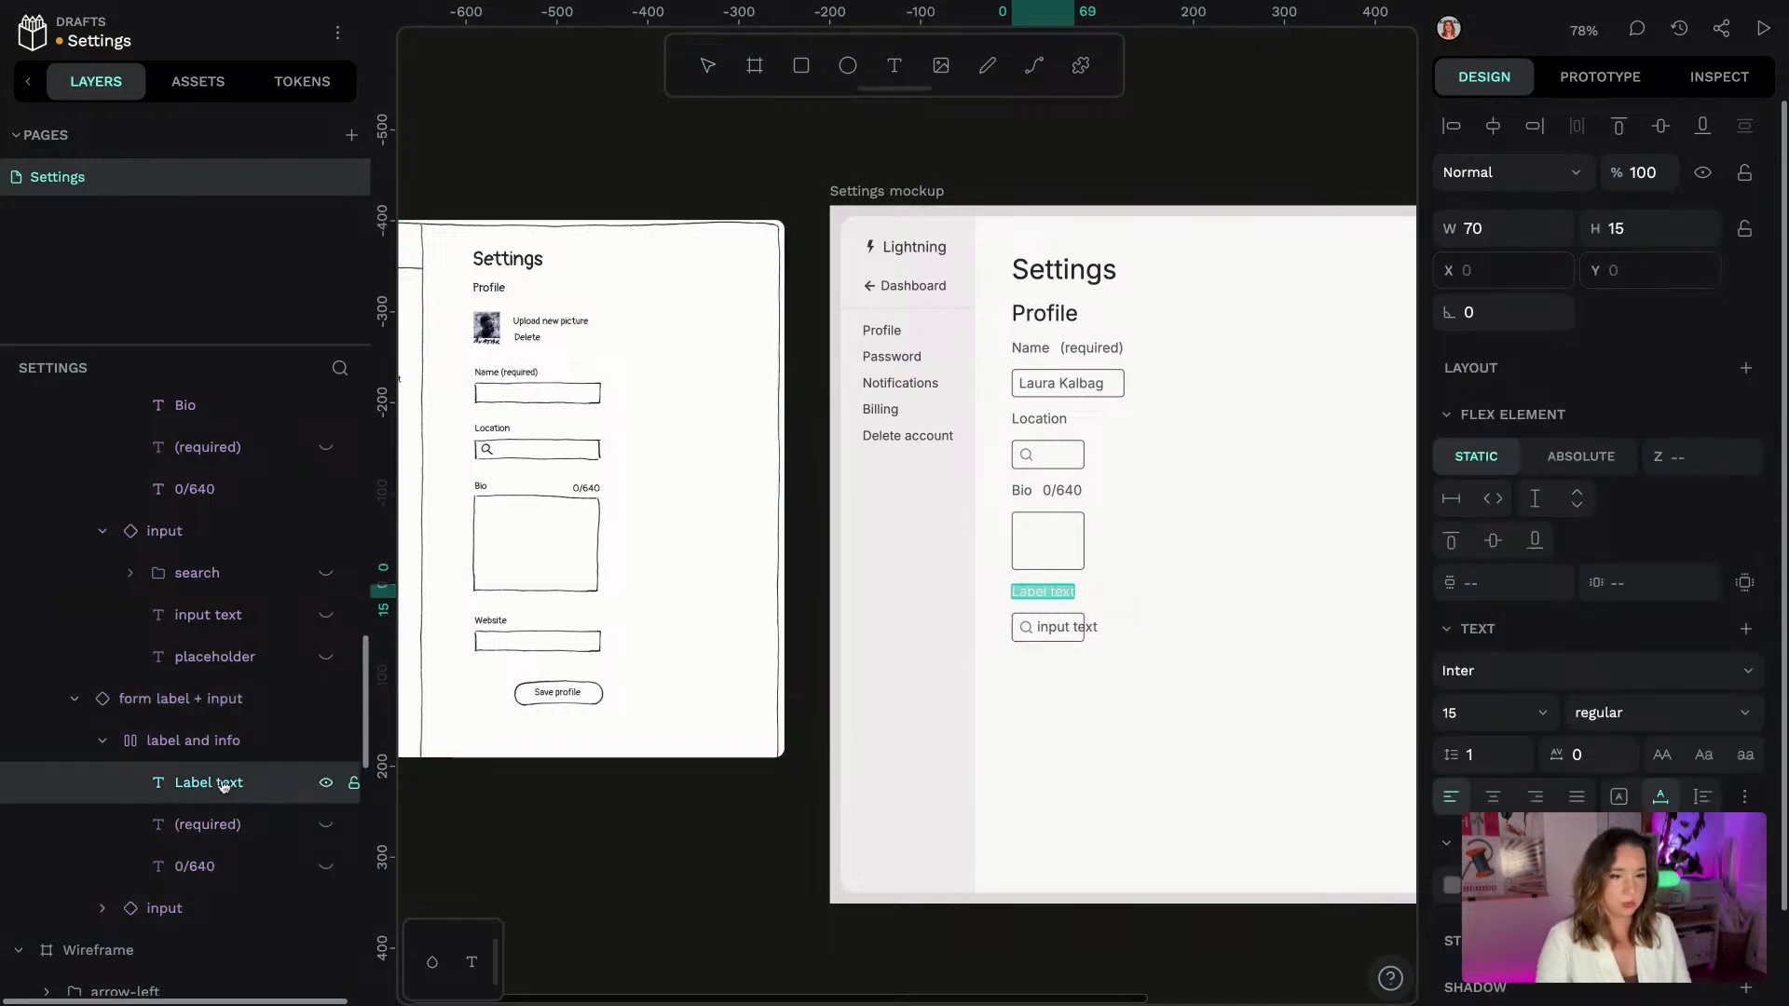
pyautogui.write('bsite')
pyautogui.press('Escape')
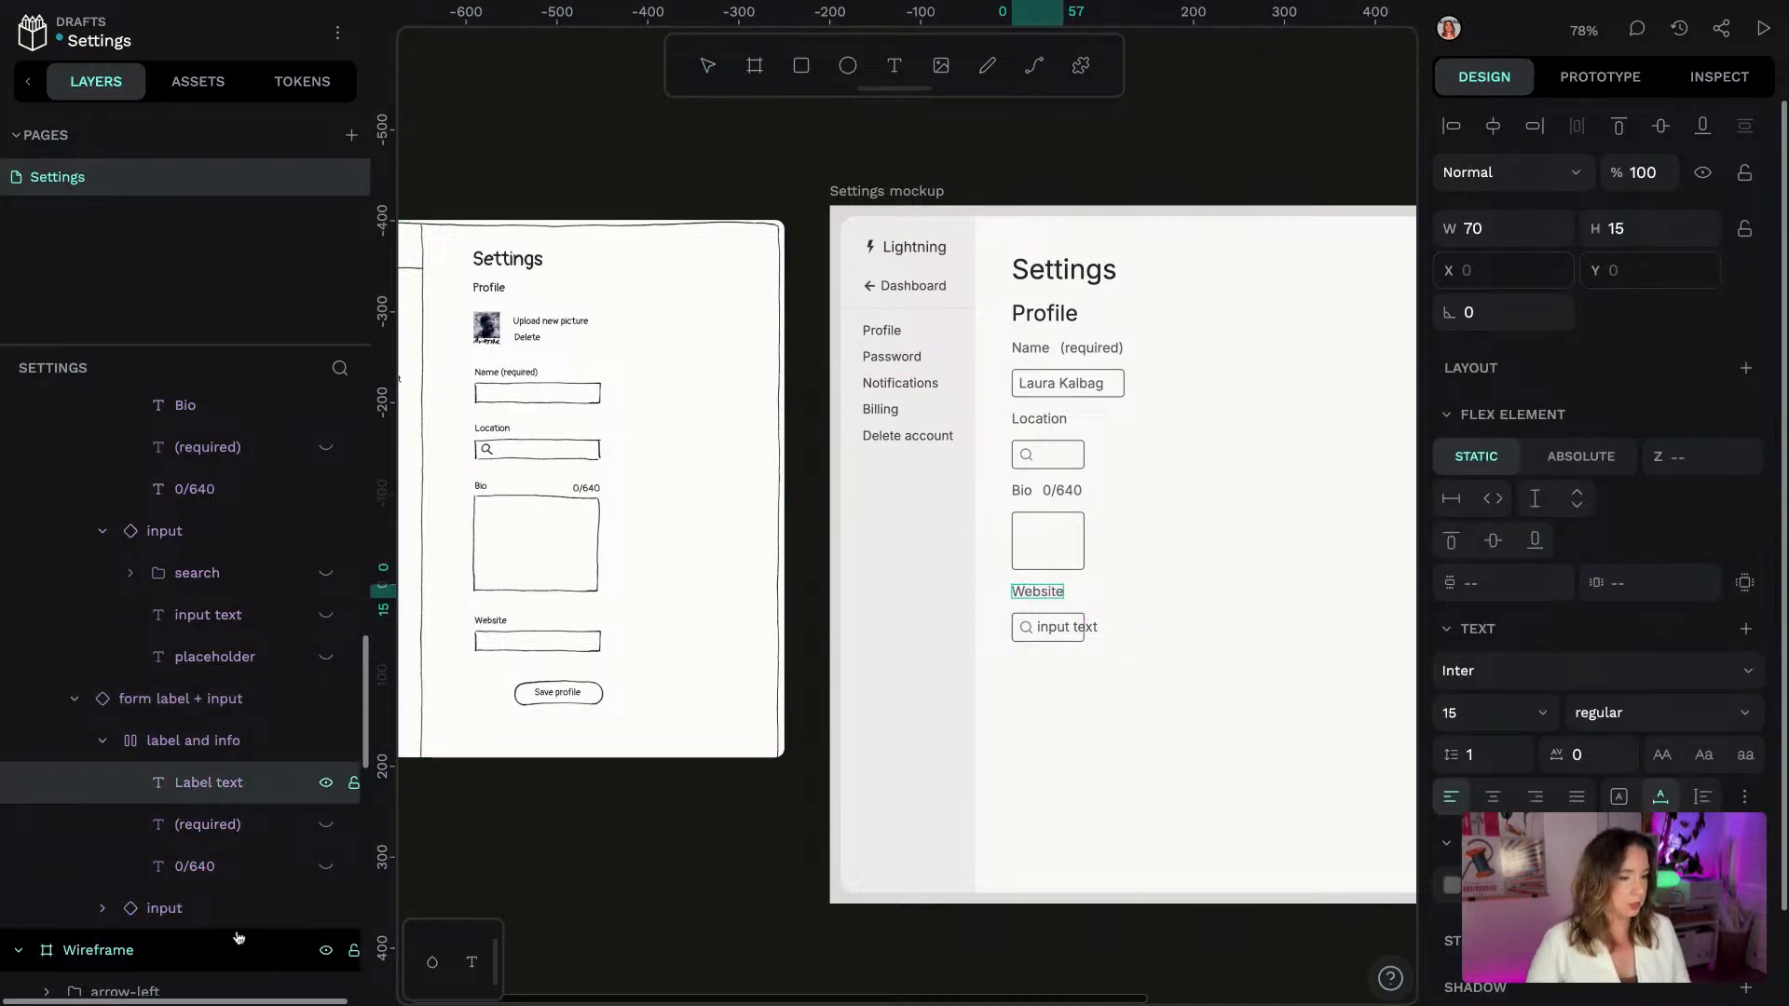
# Hide the input text and search icon in the Website field's input and show its placeholder text instead
pyautogui.click(165, 910)
pyautogui.click(103, 909)
pyautogui.scroll(-3, 177, 802)
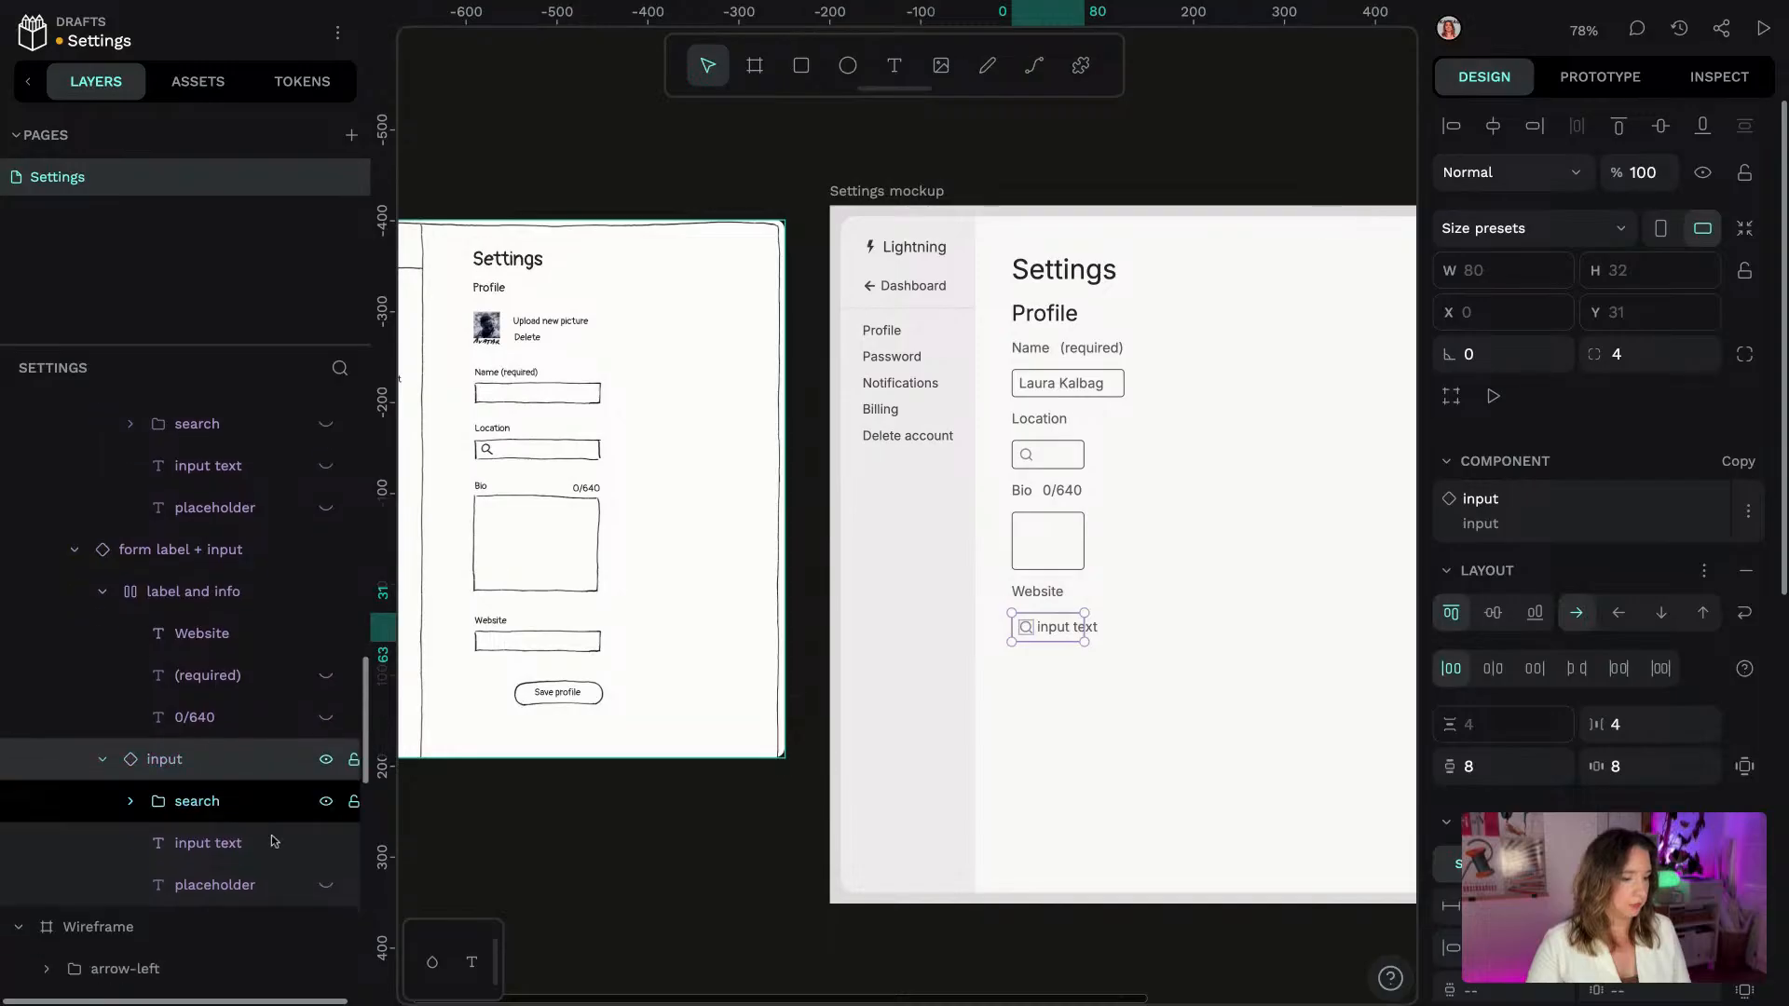
pyautogui.click(313, 847)
pyautogui.click(325, 843)
pyautogui.click(322, 885)
pyautogui.click(325, 884)
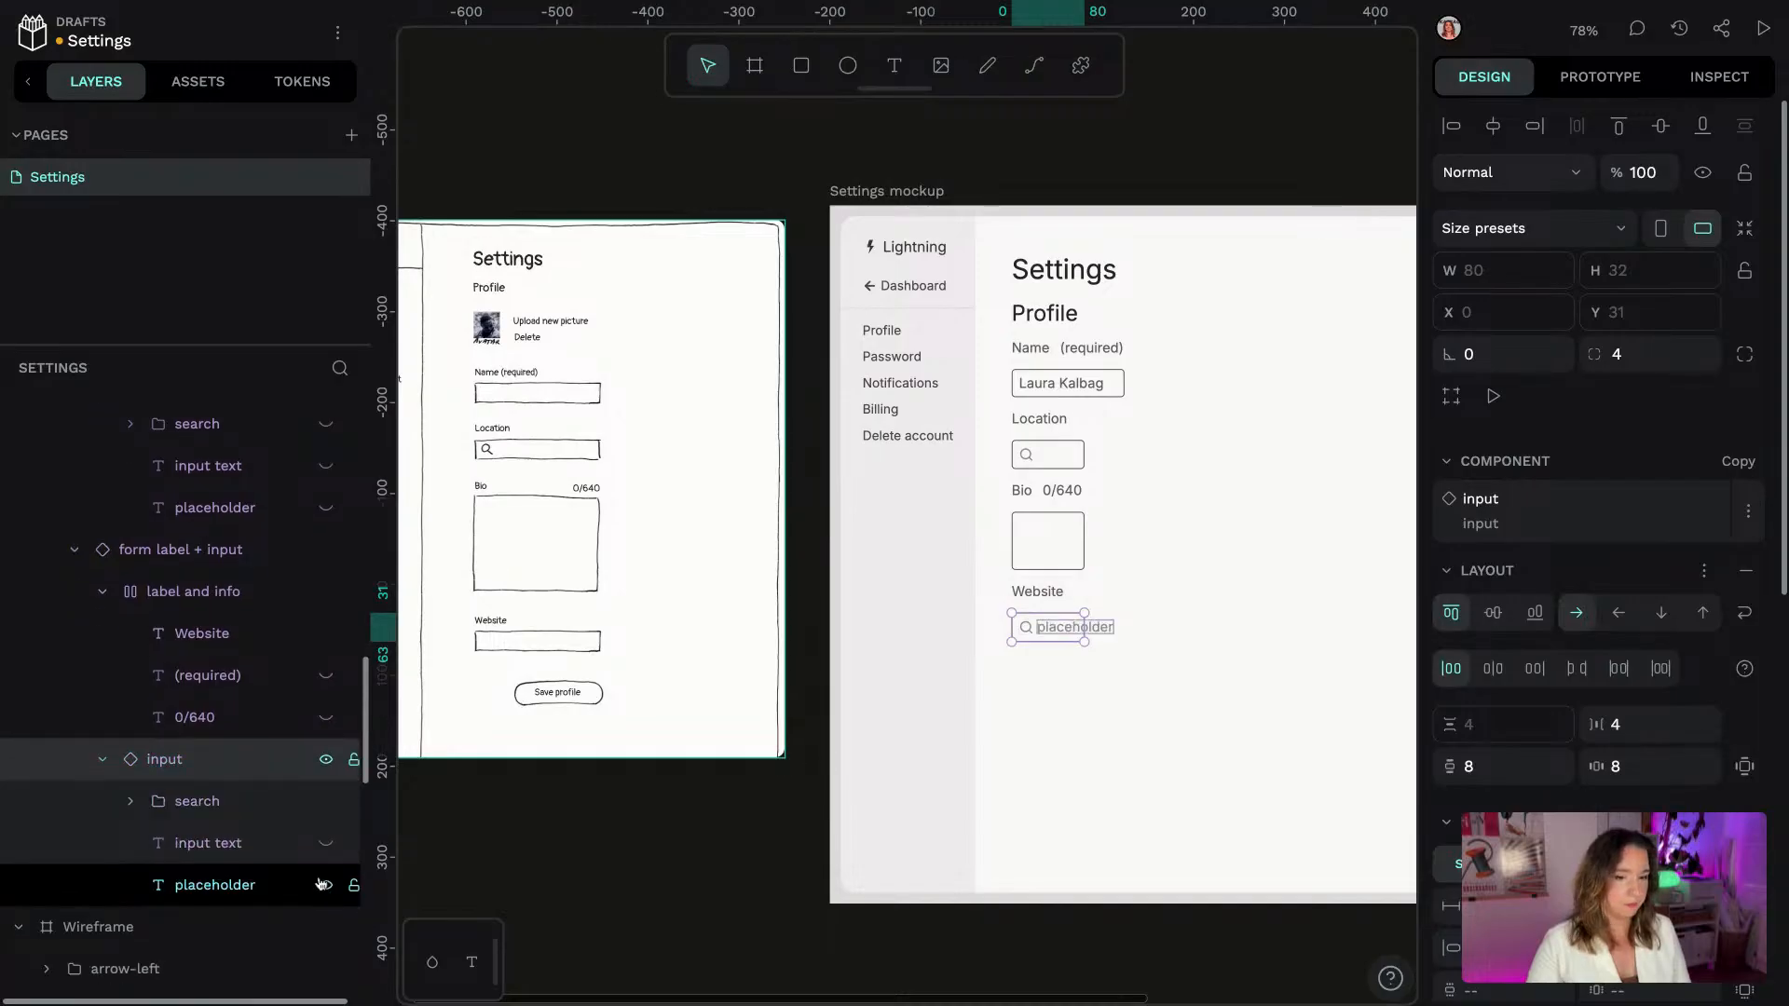
pyautogui.click(310, 806)
pyautogui.click(323, 803)
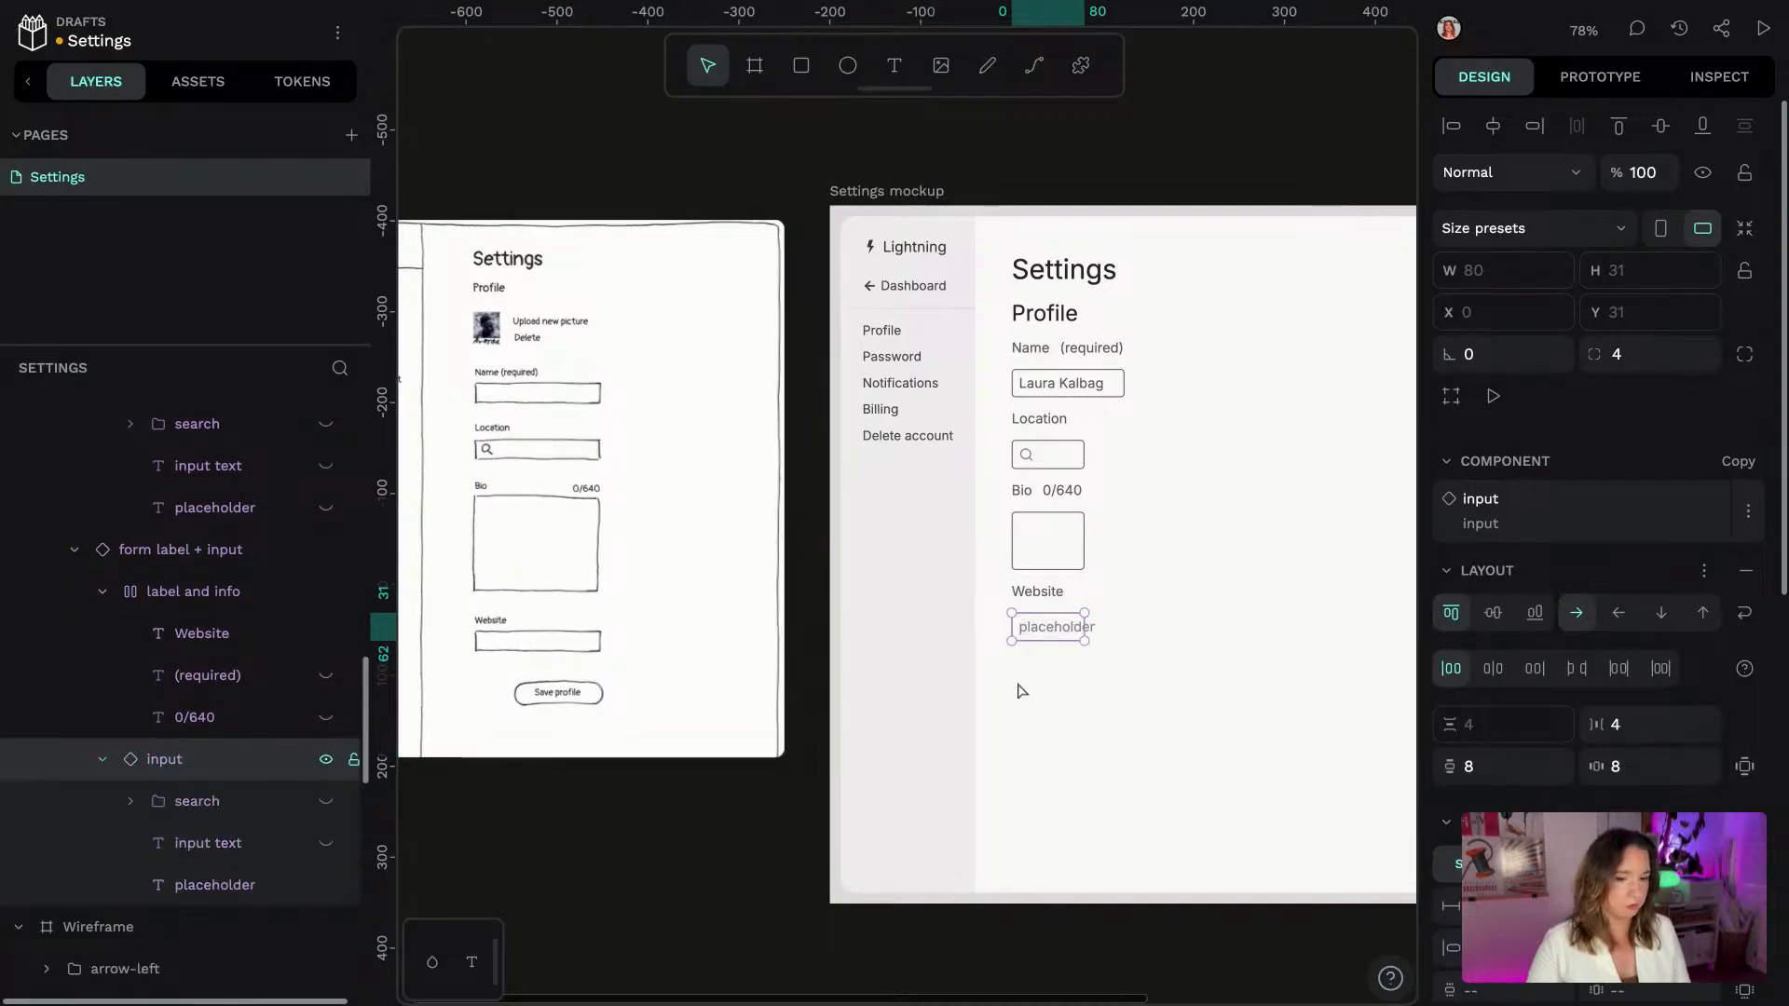
pyautogui.click(1058, 629)
pyautogui.doubleClick(1061, 632)
pyautogui.write('https://')
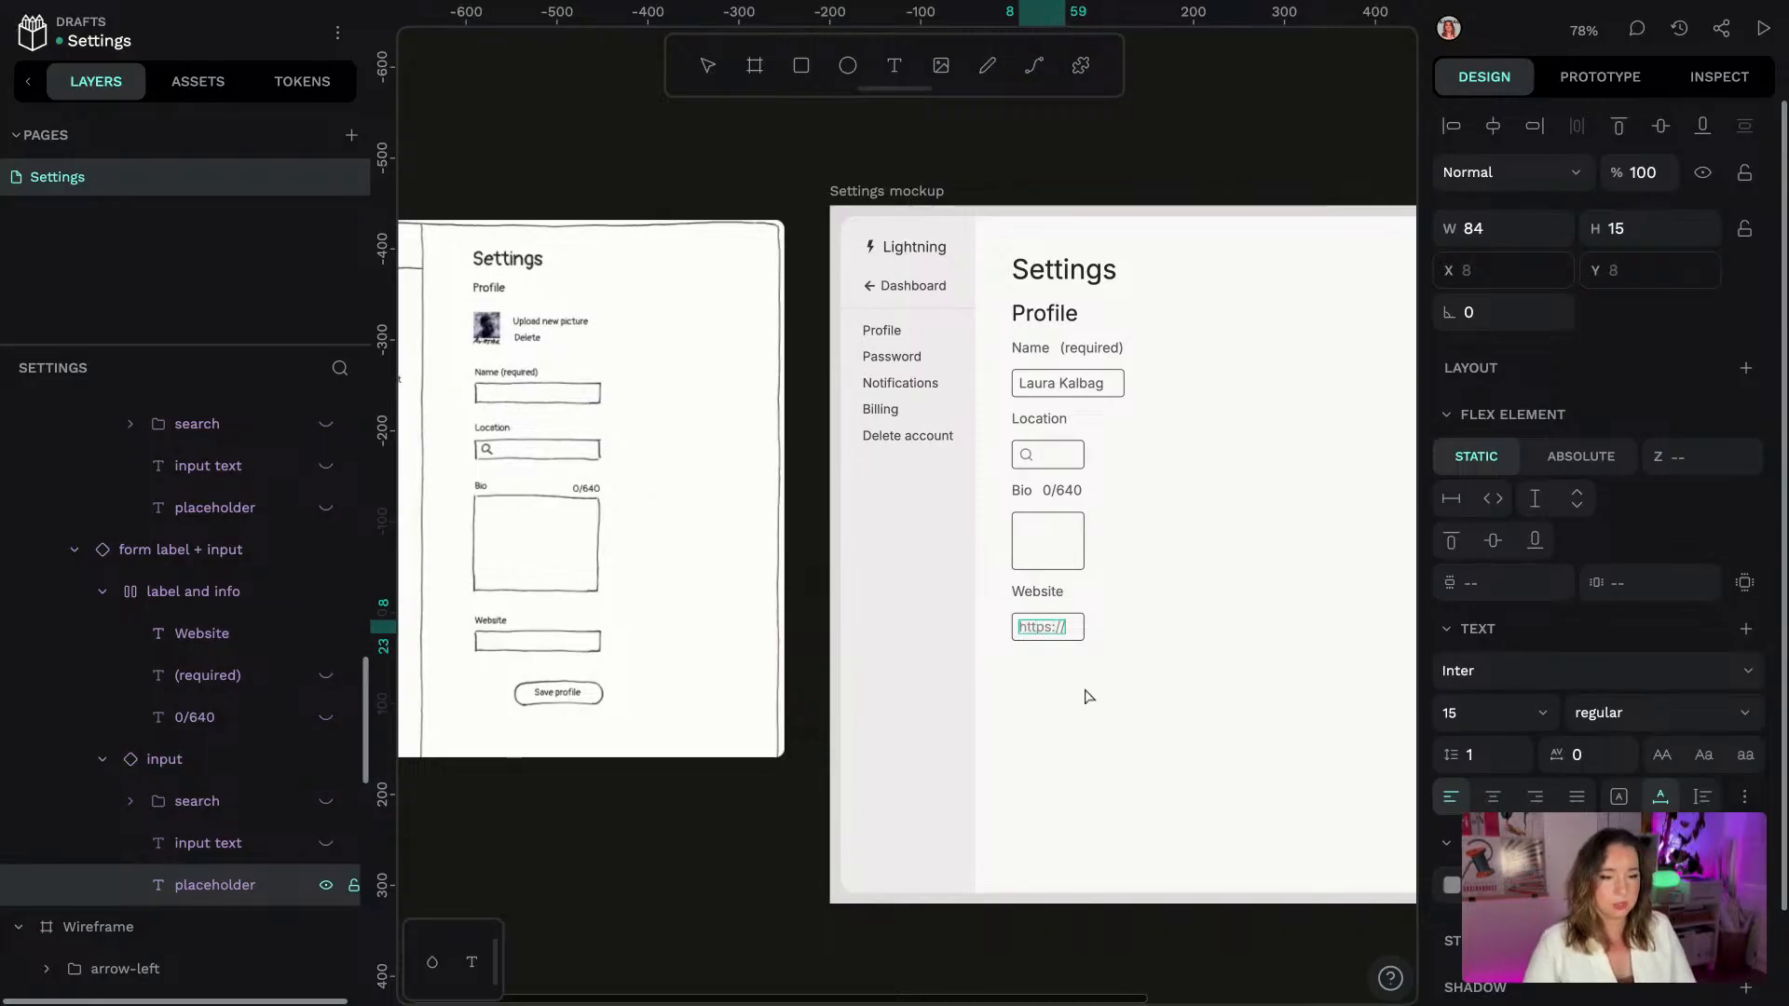
pyautogui.press('Escape')
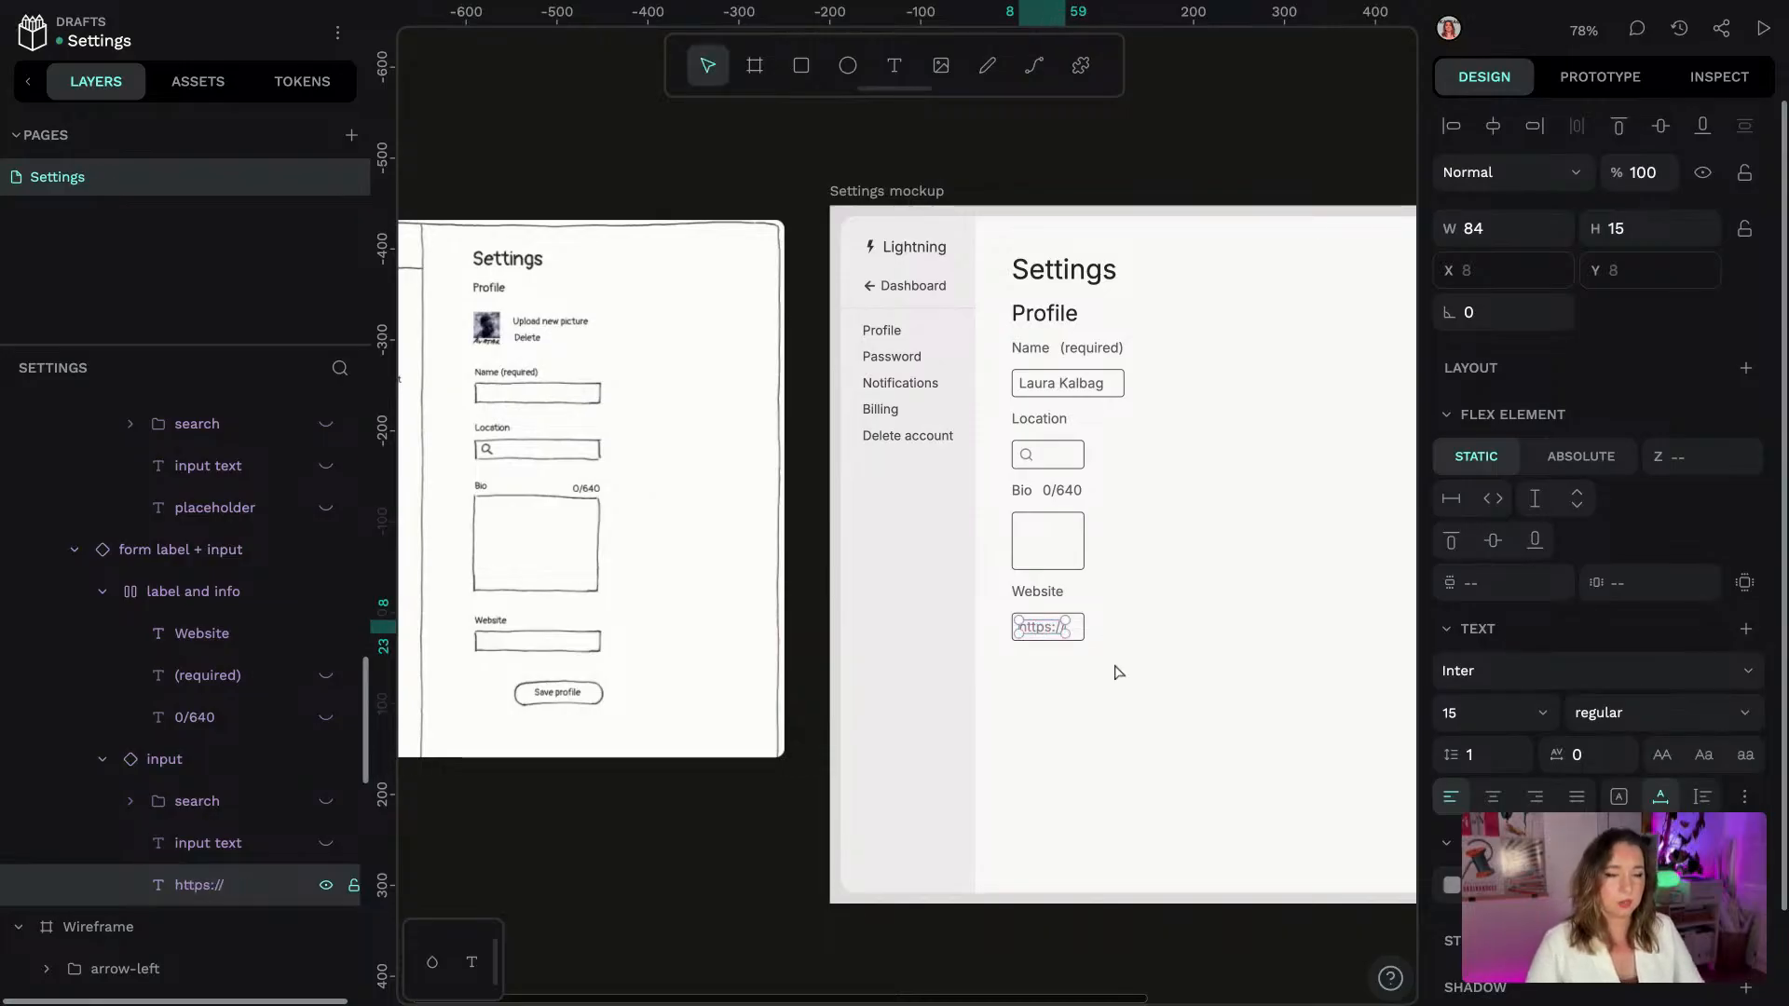
pyautogui.press('Escape')
# Wrap the Name, Location, Bio and Website form fields together in a board with a vertical flex layout
pyautogui.moveTo(1355, 597); pyautogui.dragTo(1296, 601)
pyautogui.moveTo(1392, 567); pyautogui.dragTo(1290, 603)
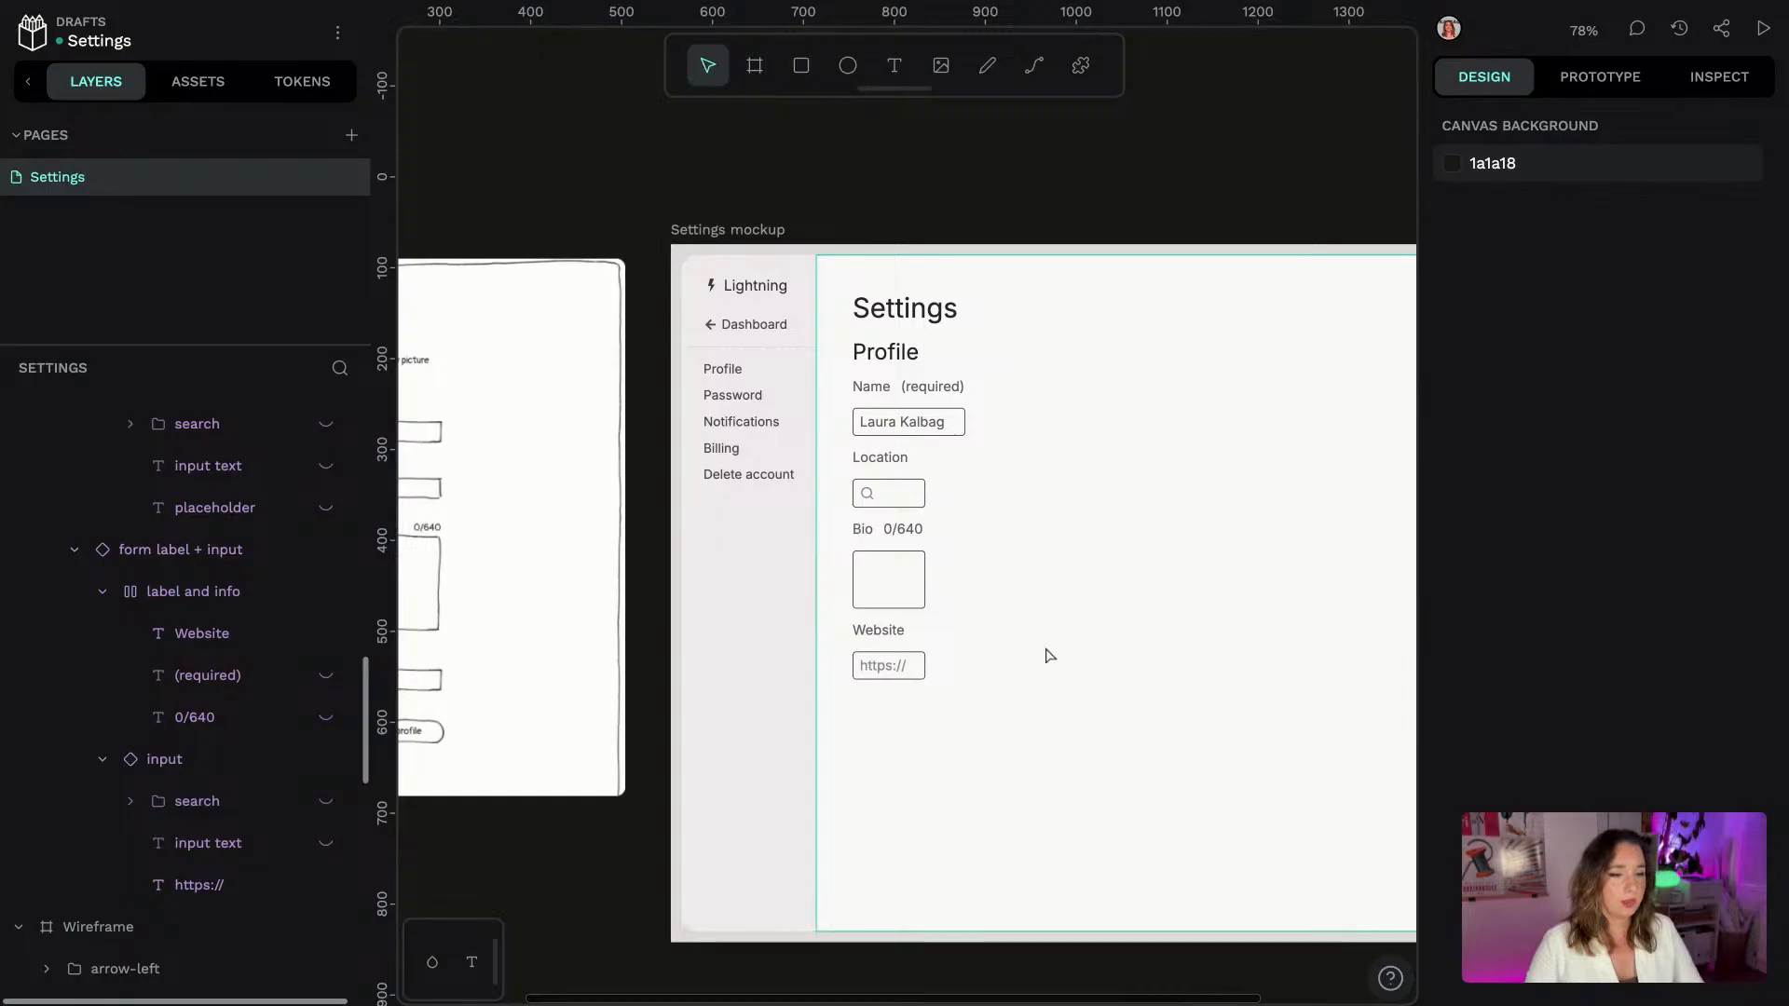
pyautogui.hscroll(-3, 1051, 656)
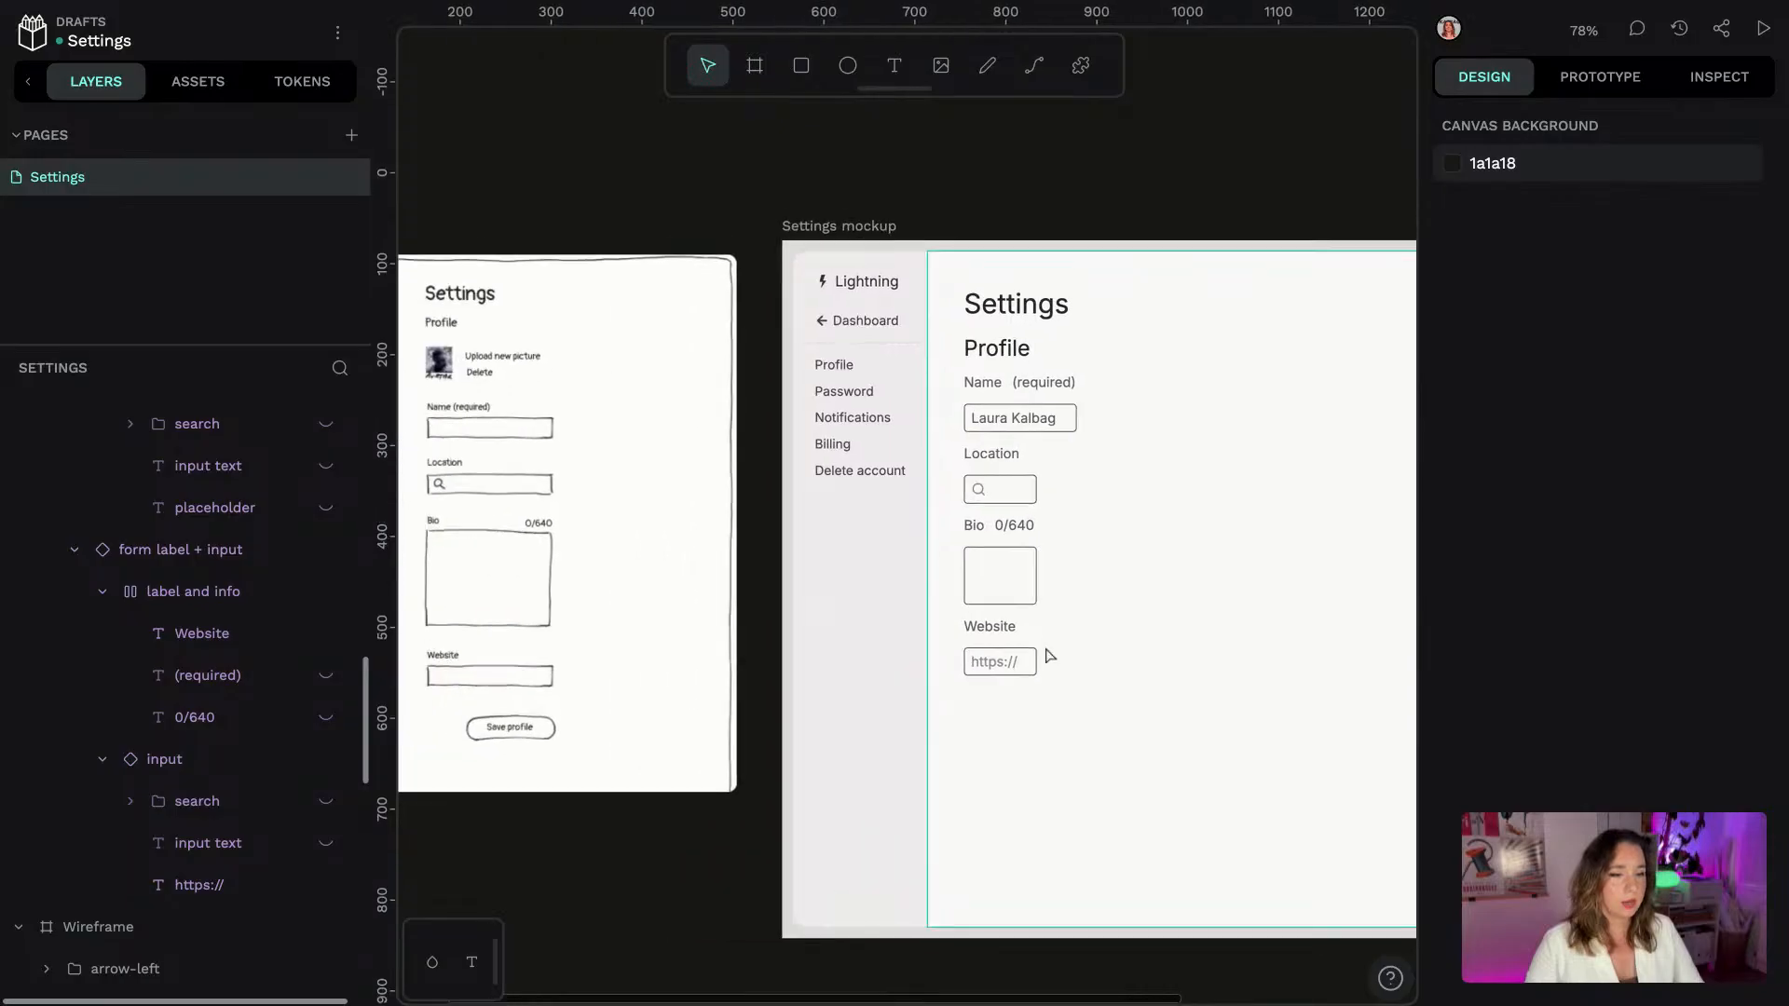
pyautogui.click(1071, 417)
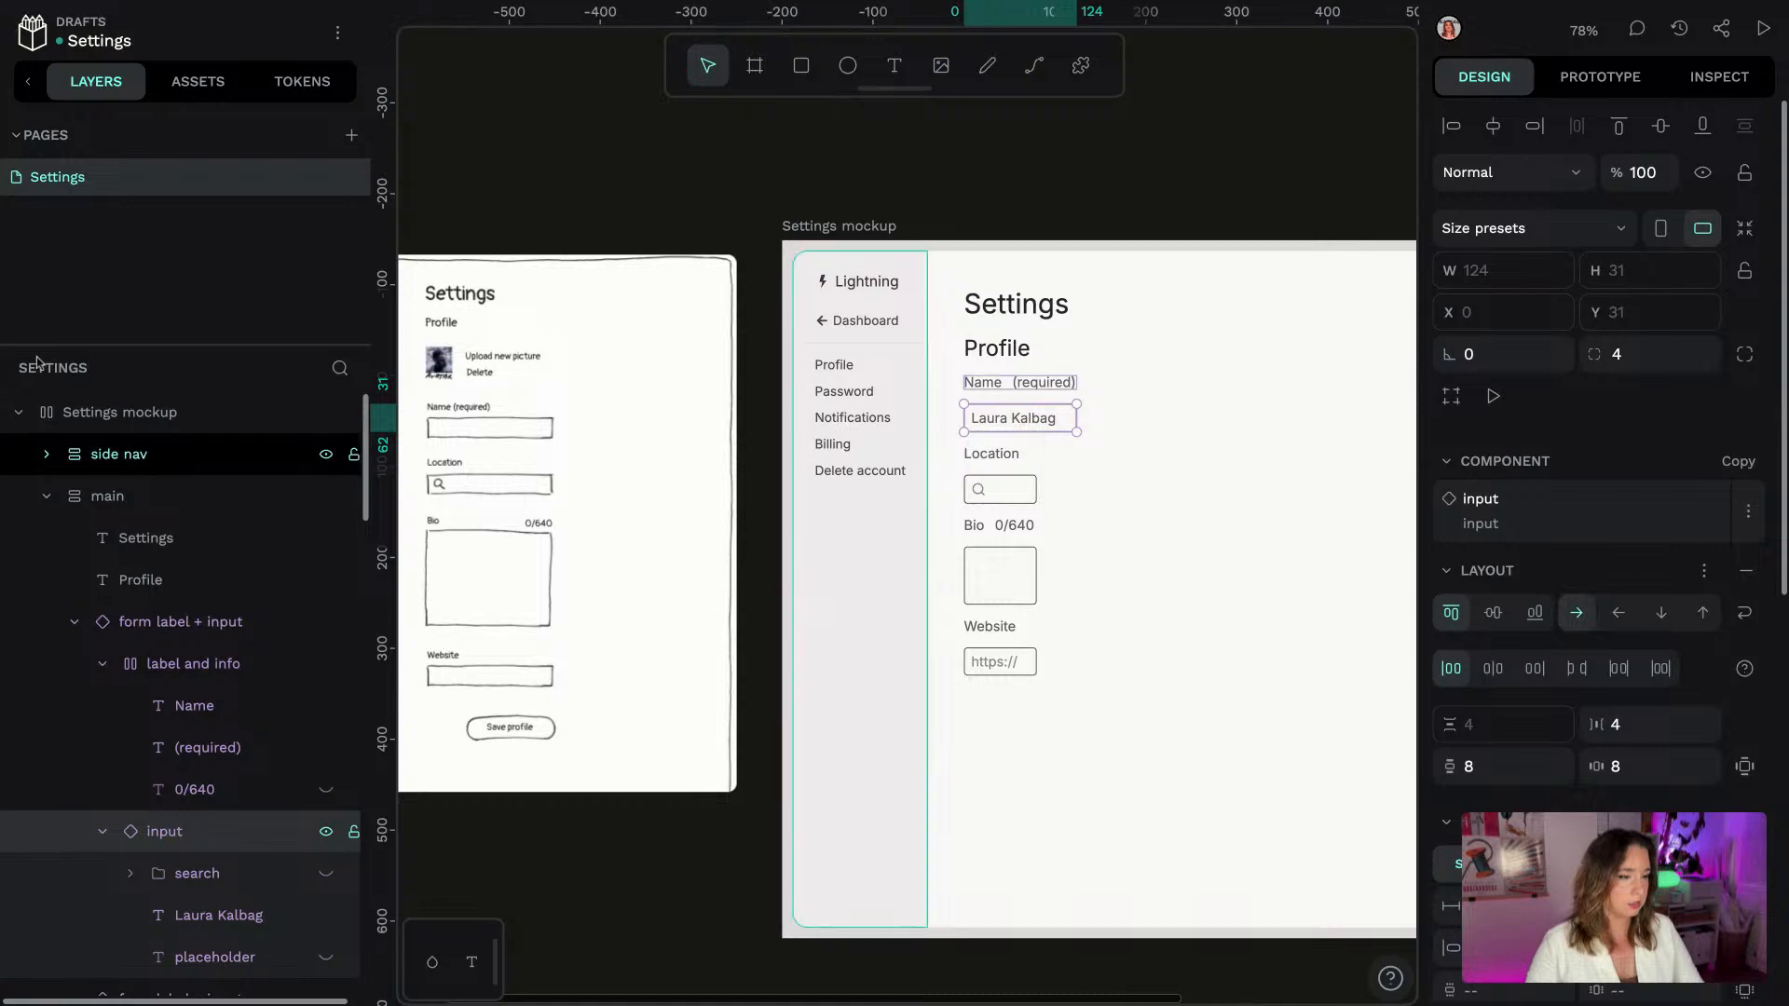
pyautogui.click(147, 495)
pyautogui.click(147, 621)
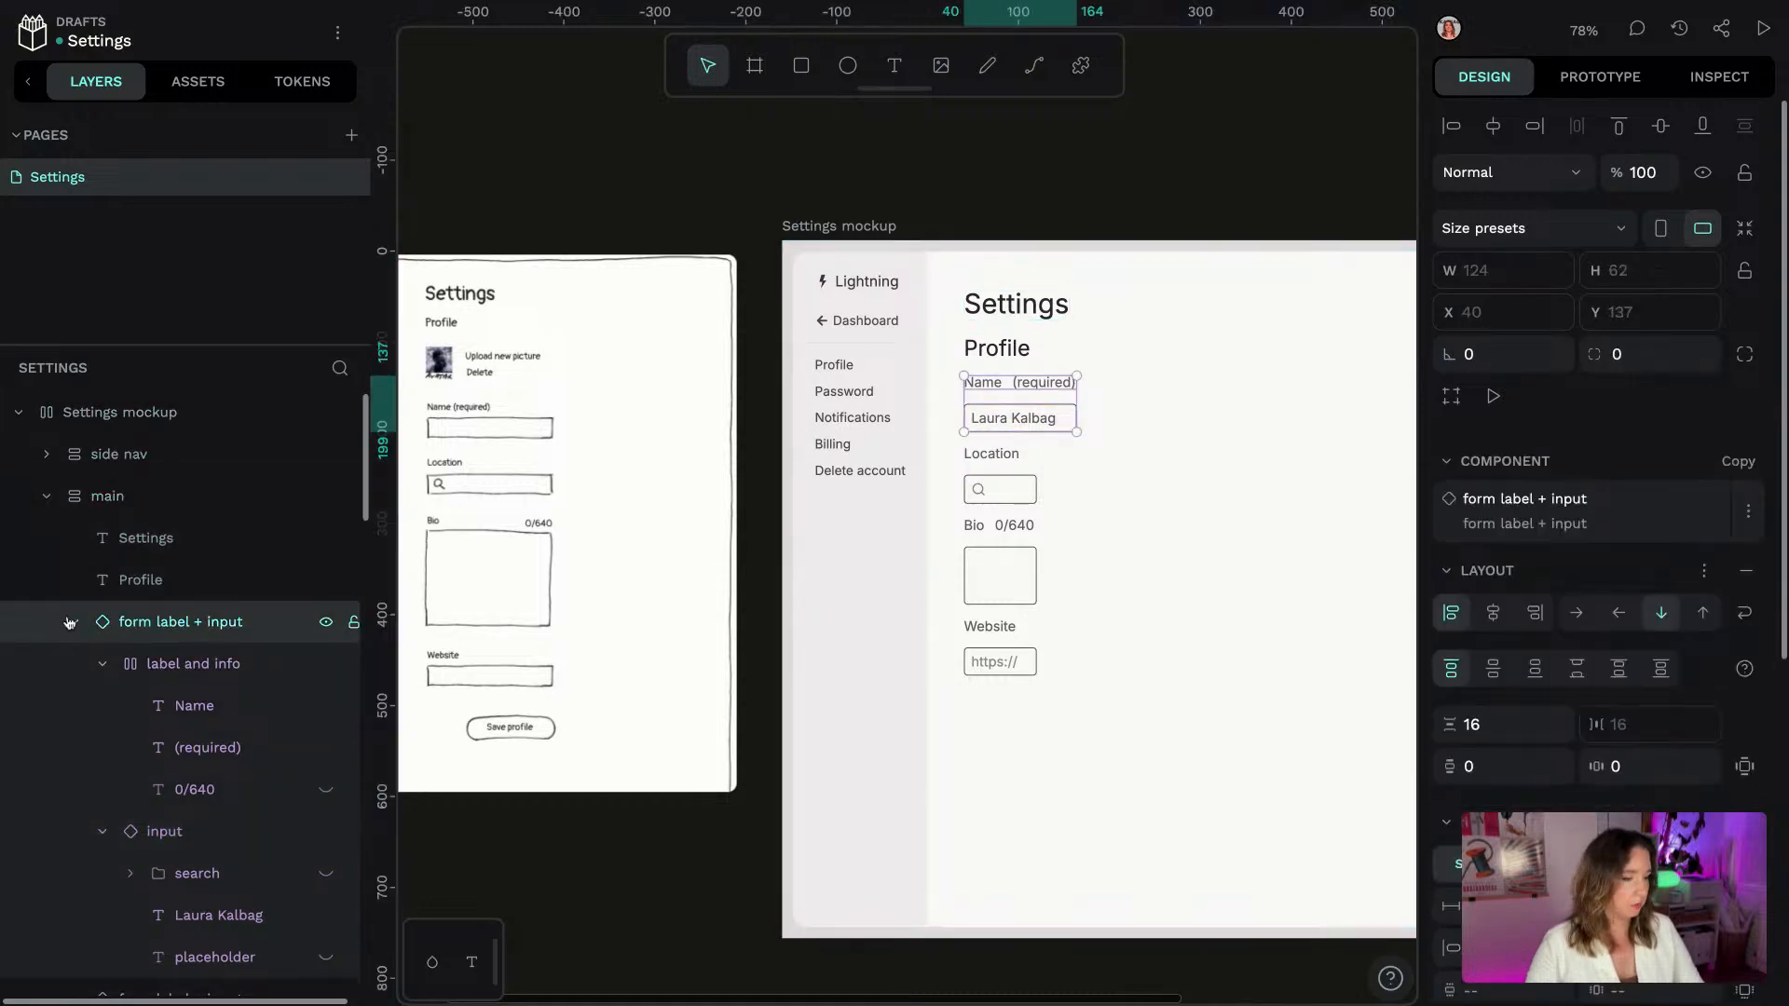
pyautogui.click(75, 622)
pyautogui.click(75, 664)
pyautogui.click(73, 707)
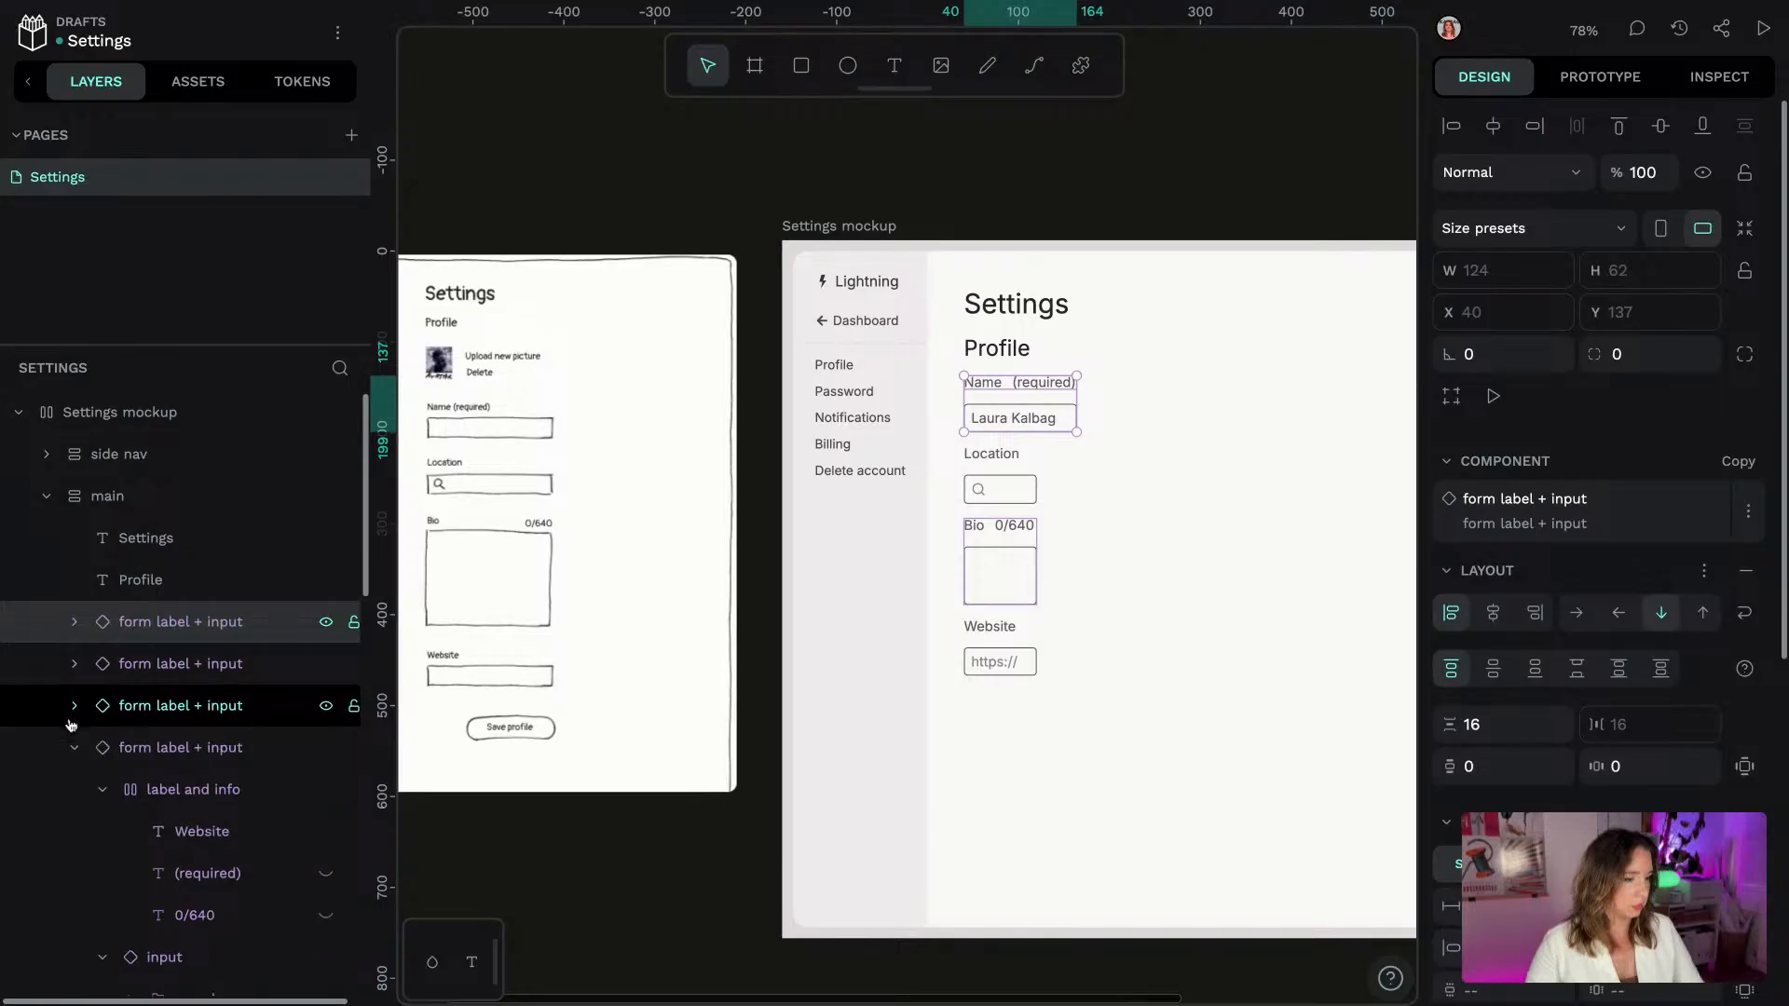
pyautogui.click(75, 748)
pyautogui.keyDown('shift'); pyautogui.click(172, 755); pyautogui.keyUp('shift')
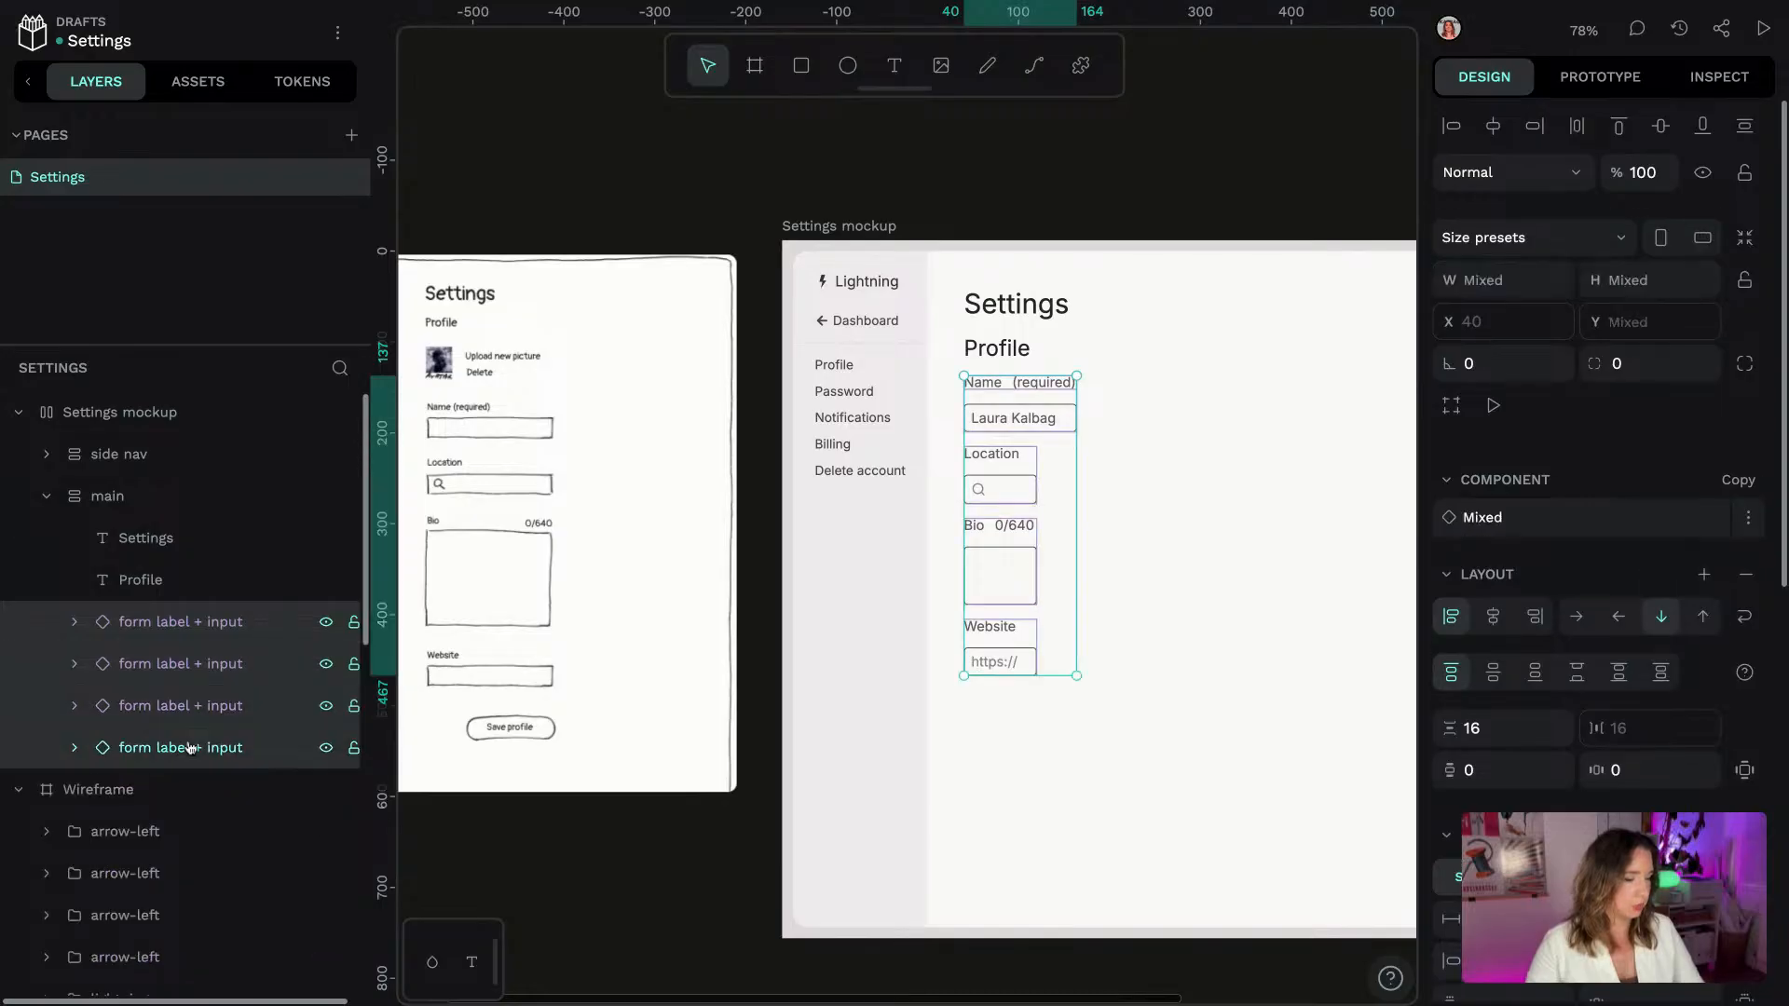
pyautogui.rightClick(174, 751)
pyautogui.click(247, 725)
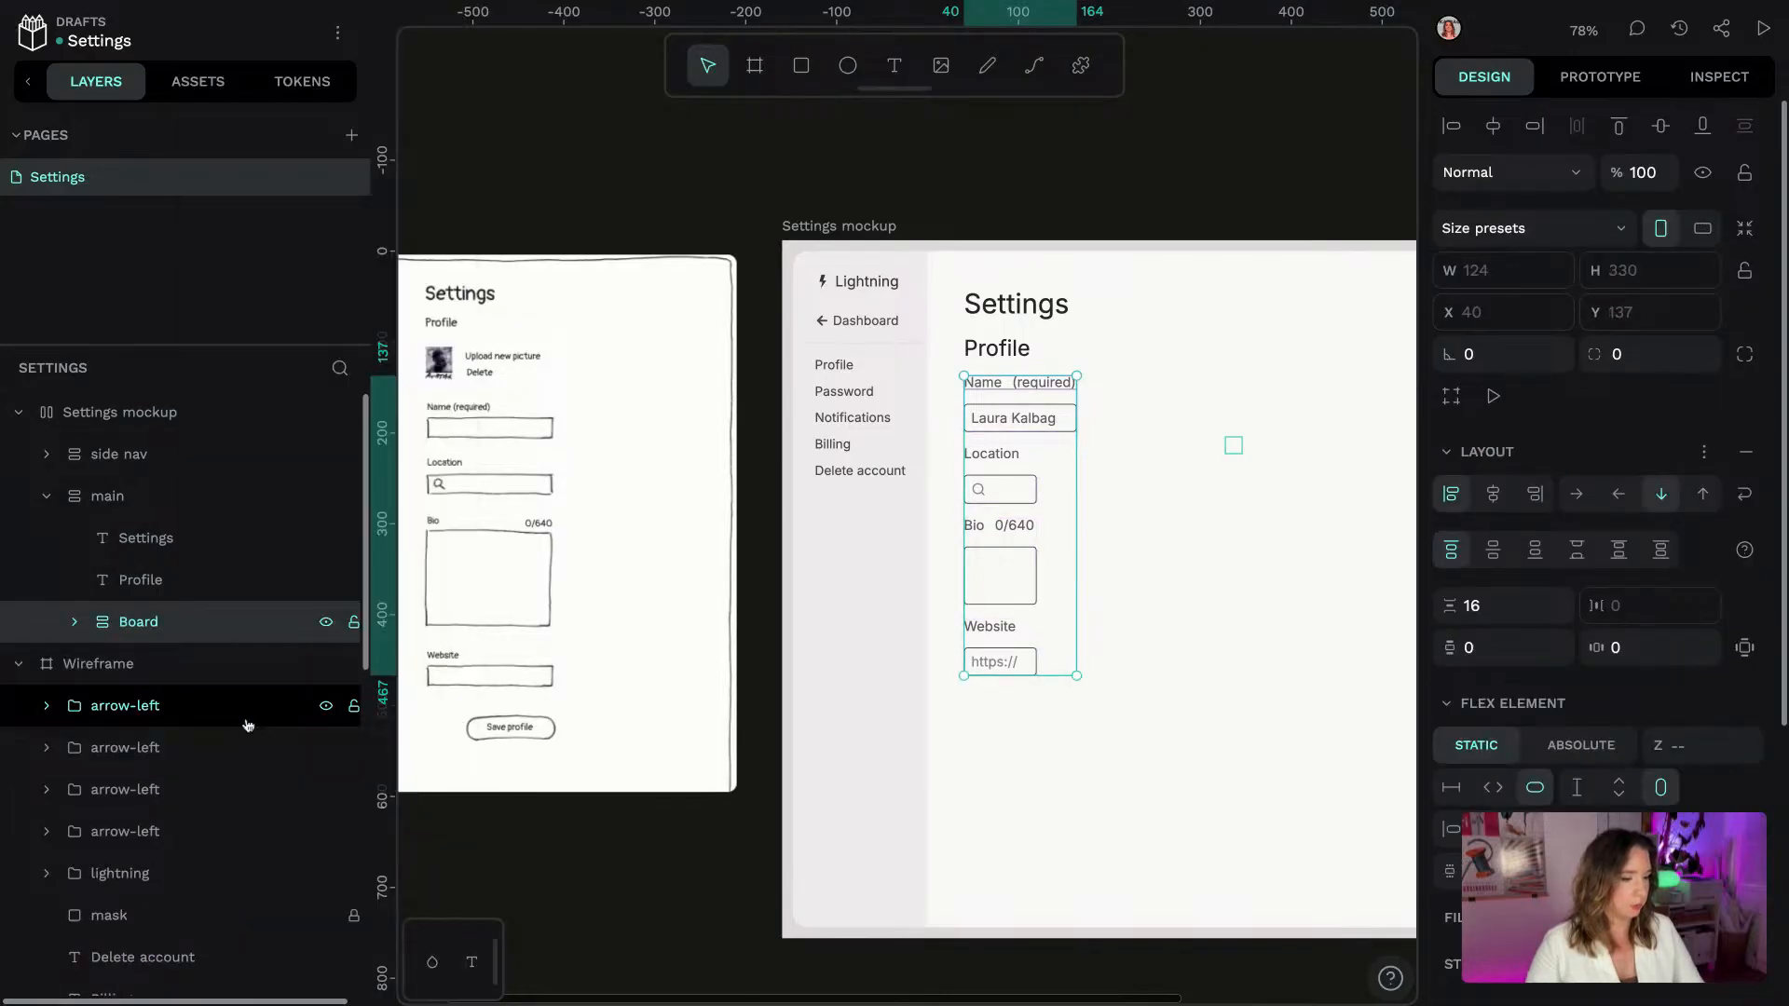
# Rename the new board around the four form fields as "form"
pyautogui.doubleClick(138, 622)
pyautogui.write('form')
pyautogui.press('Return')
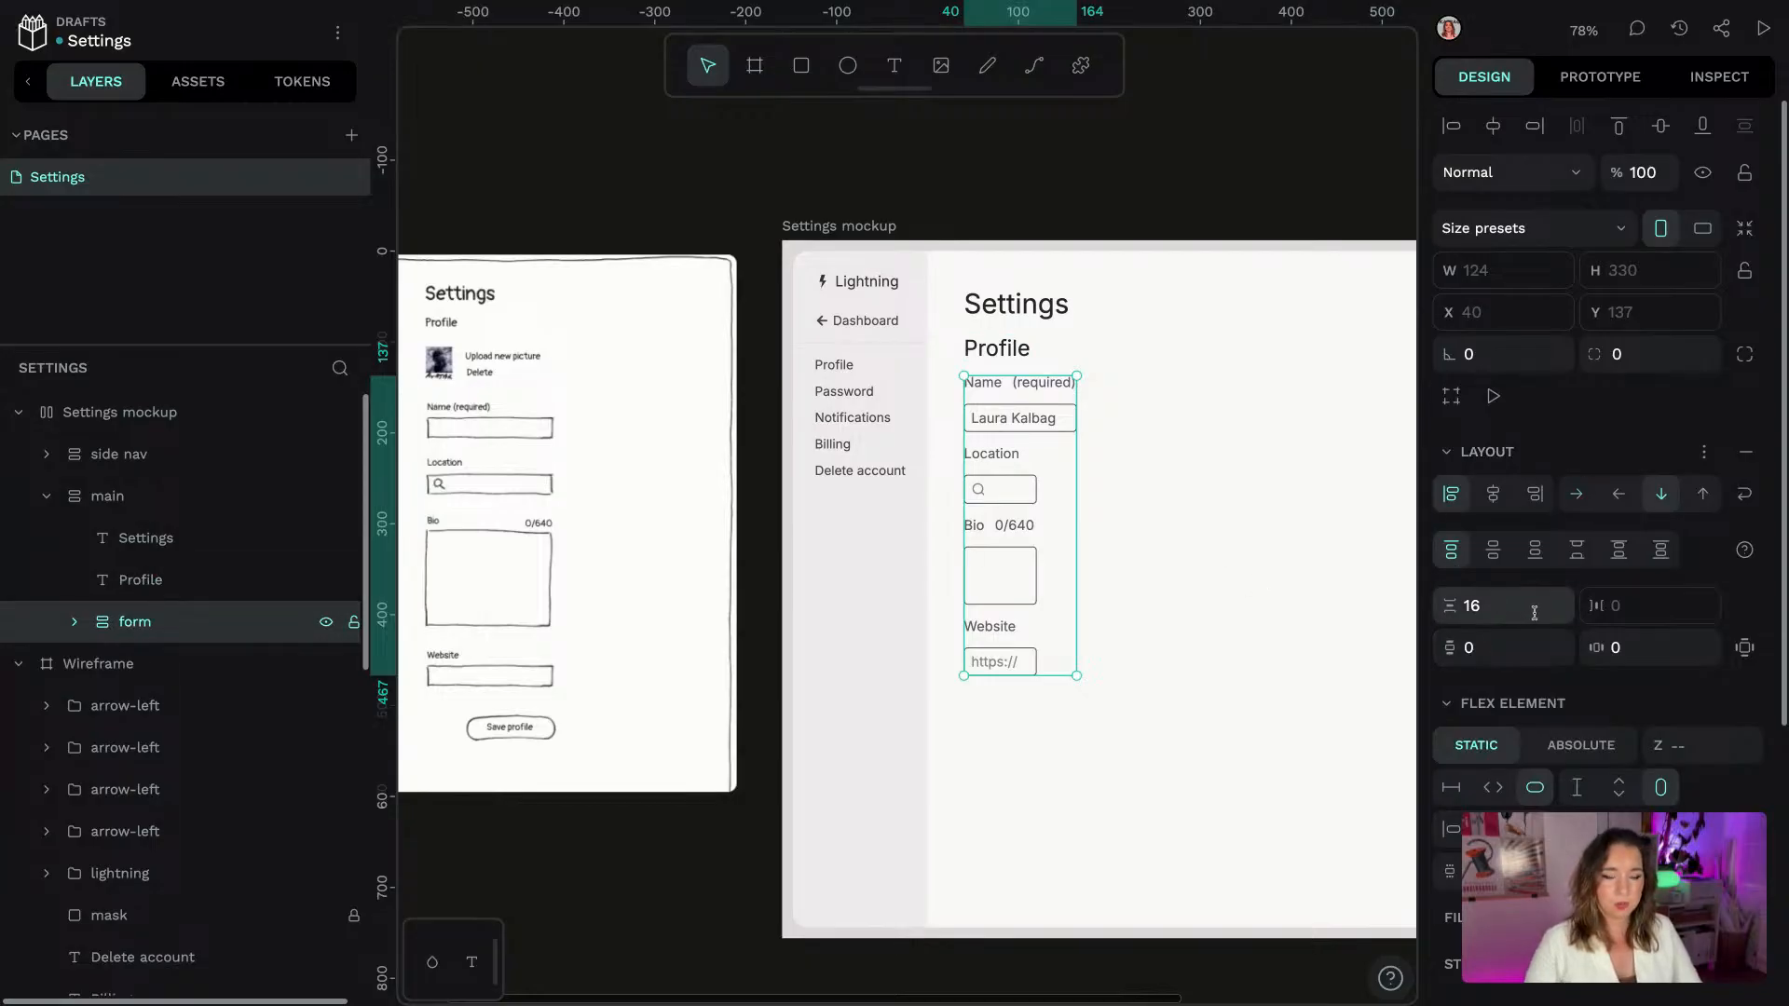
# Try the spacing.md token as the form board's gap, and replace it with the spacing.lg token
pyautogui.click(302, 81)
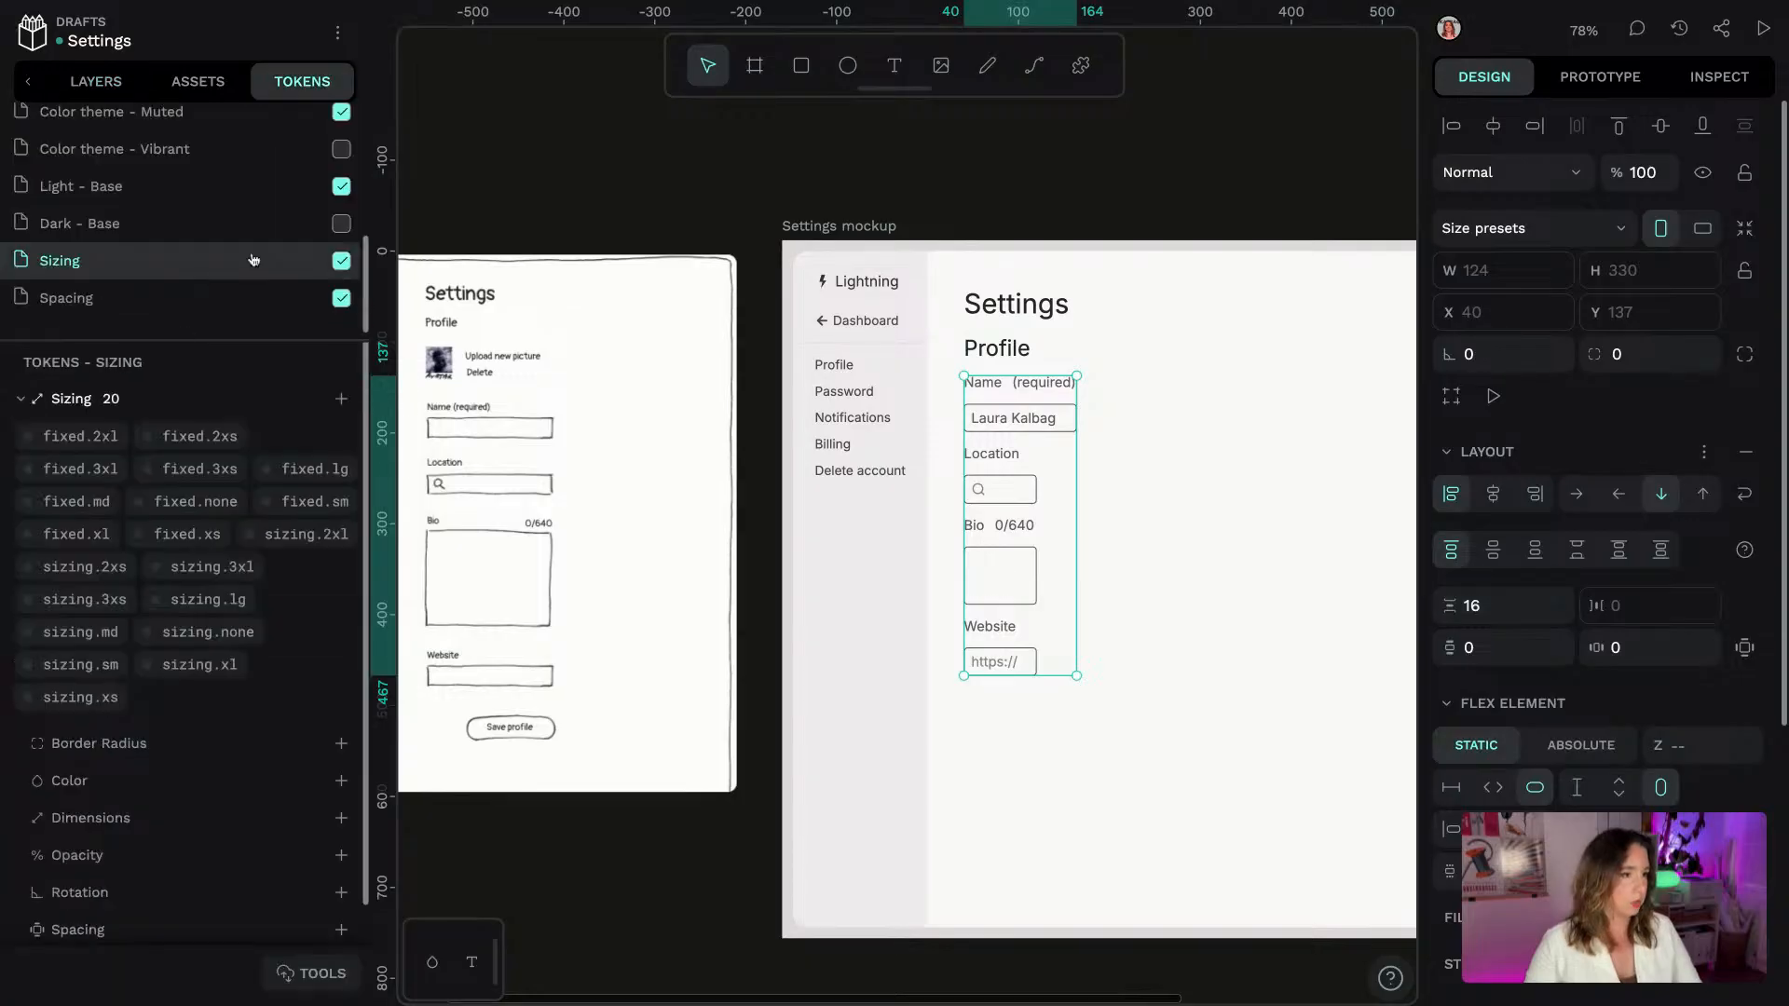
pyautogui.click(117, 300)
pyautogui.click(153, 400)
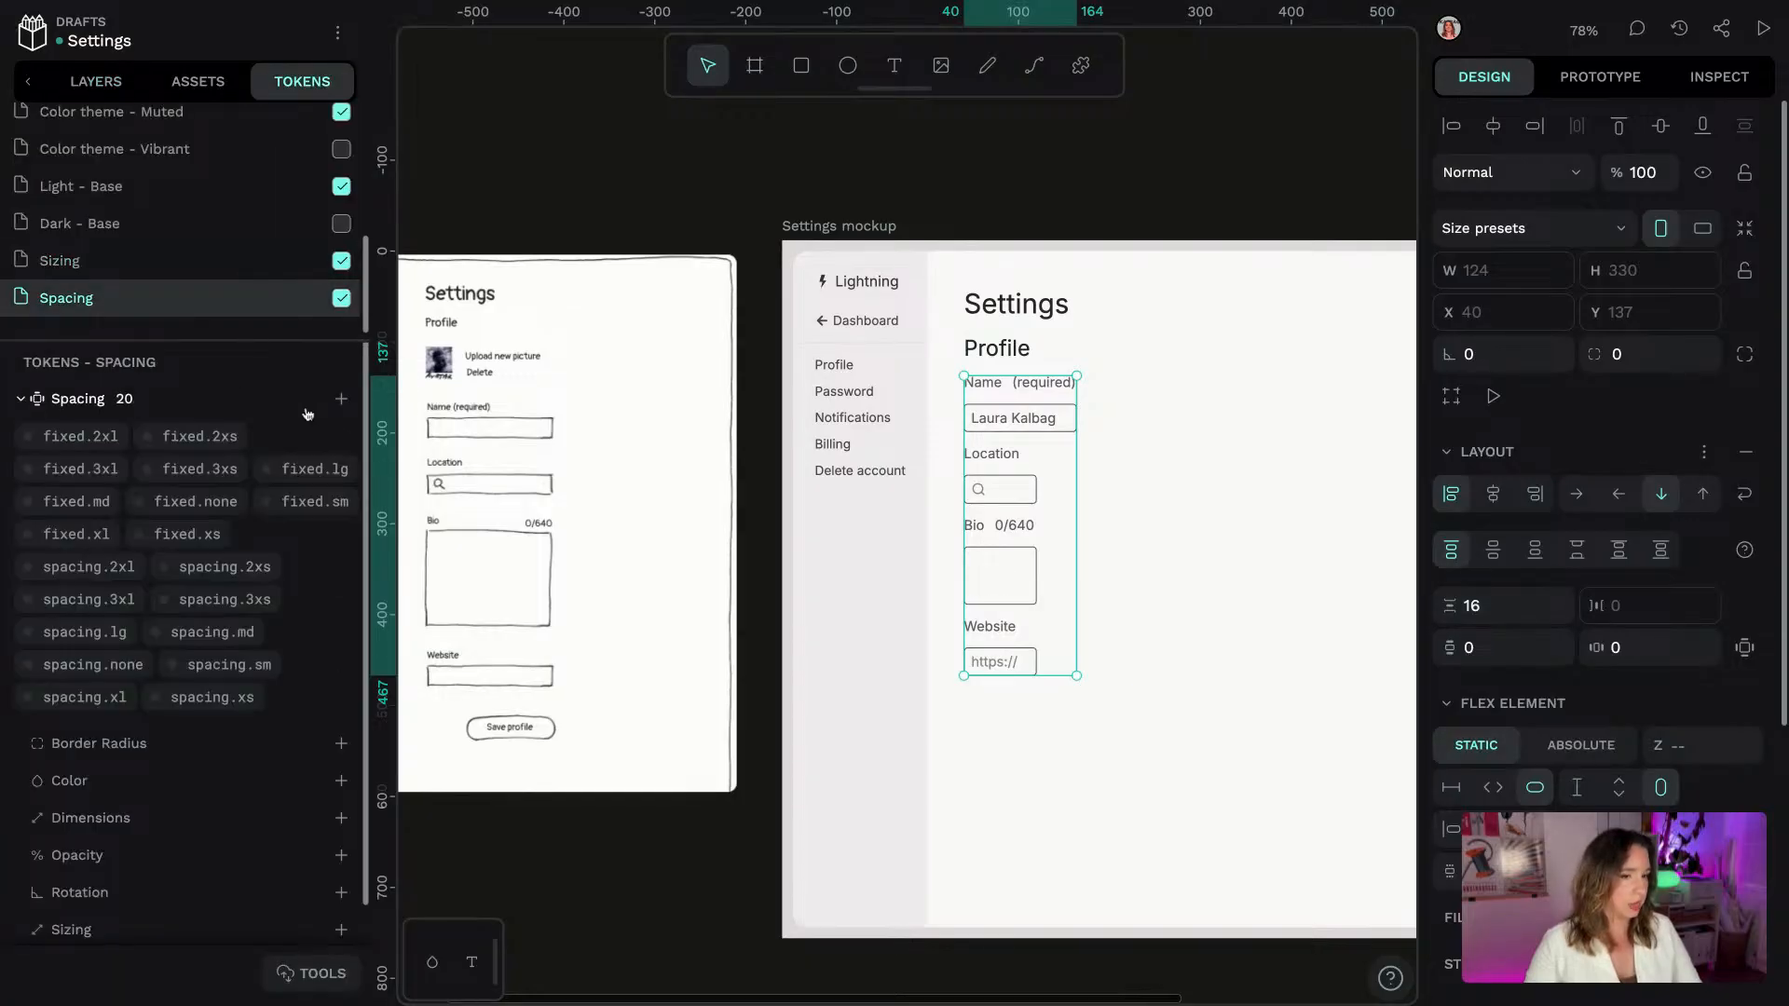
pyautogui.rightClick(238, 633)
pyautogui.click(308, 165)
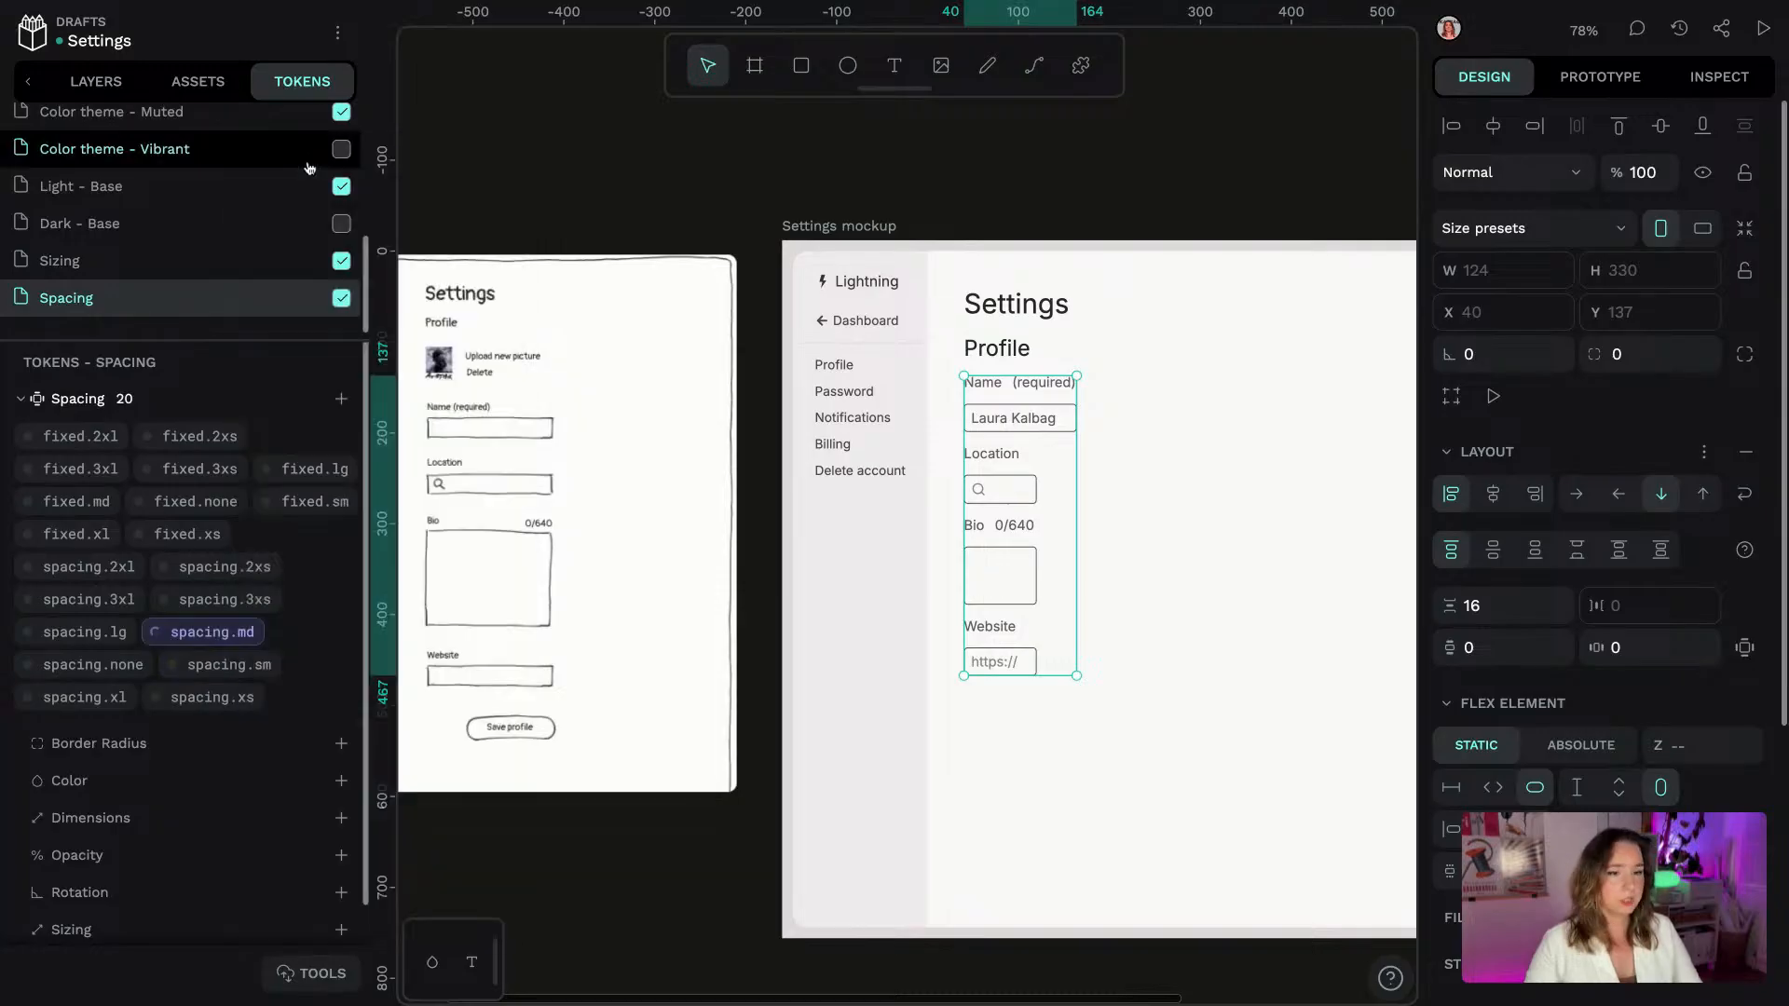
pyautogui.rightClick(105, 655)
pyautogui.click(201, 161)
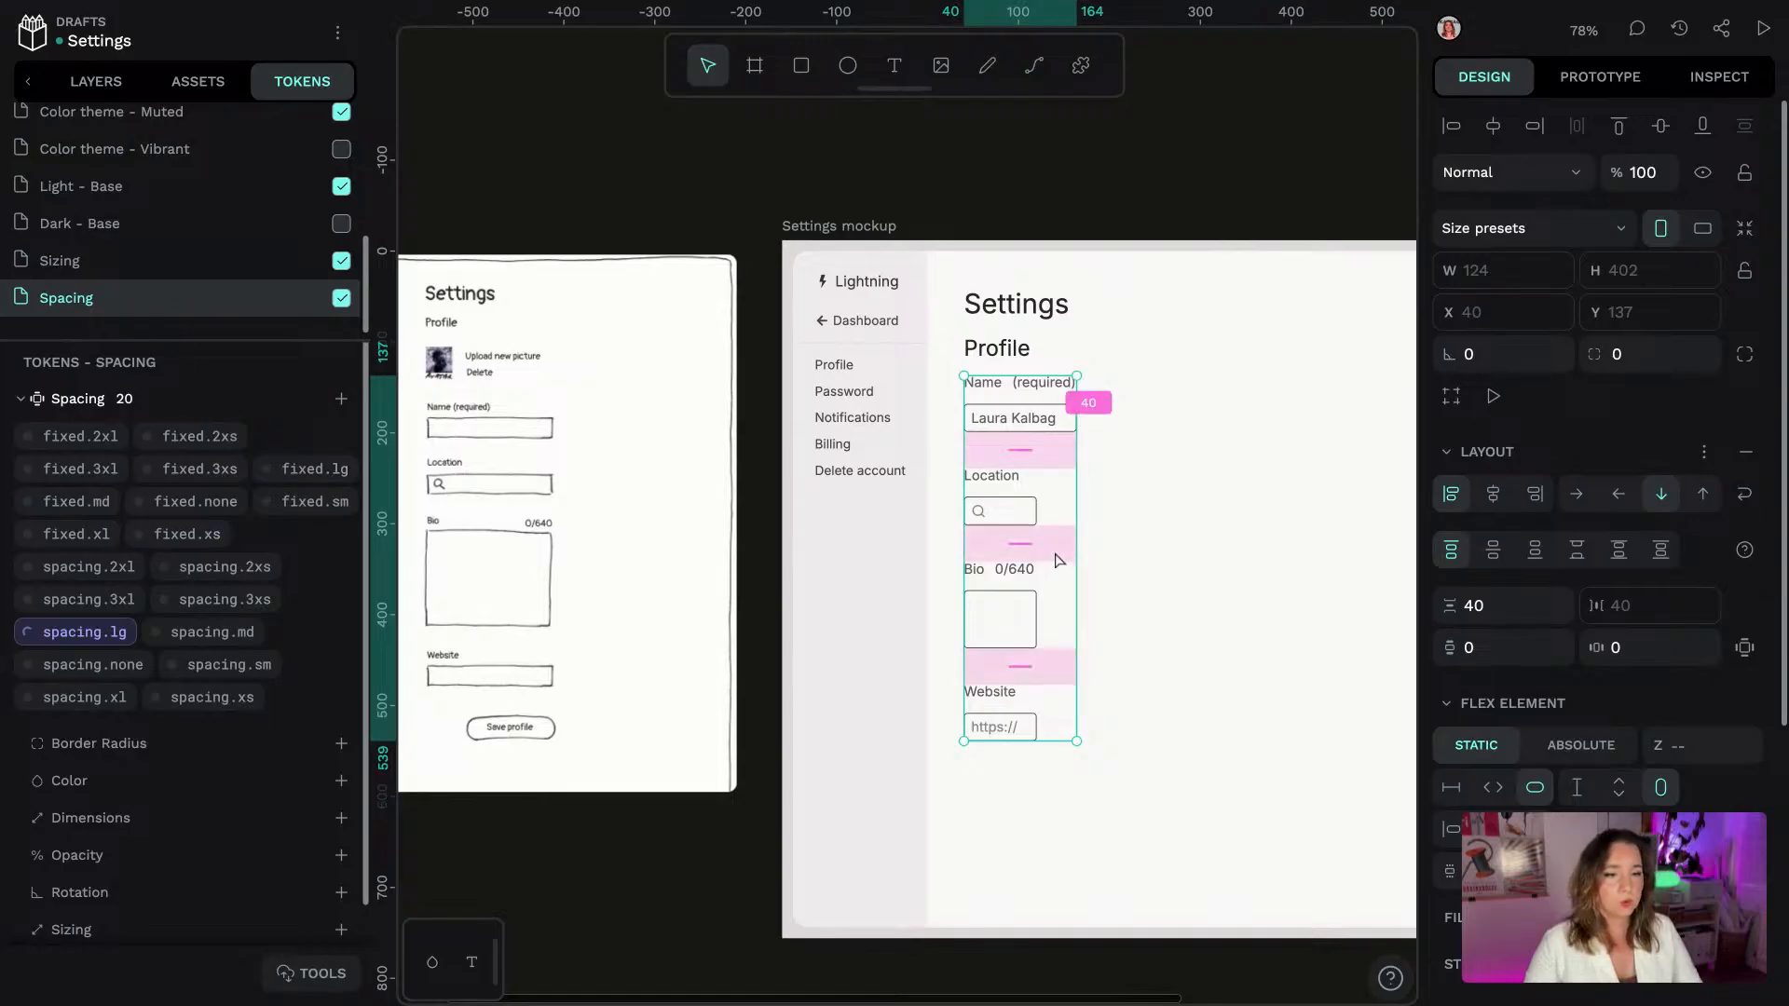
pyautogui.click(1277, 136)
# Apply the breakpoint.sm sizing token from the Foundations set as the form board's minimum width
pyautogui.hscroll(5, 1278, 136)
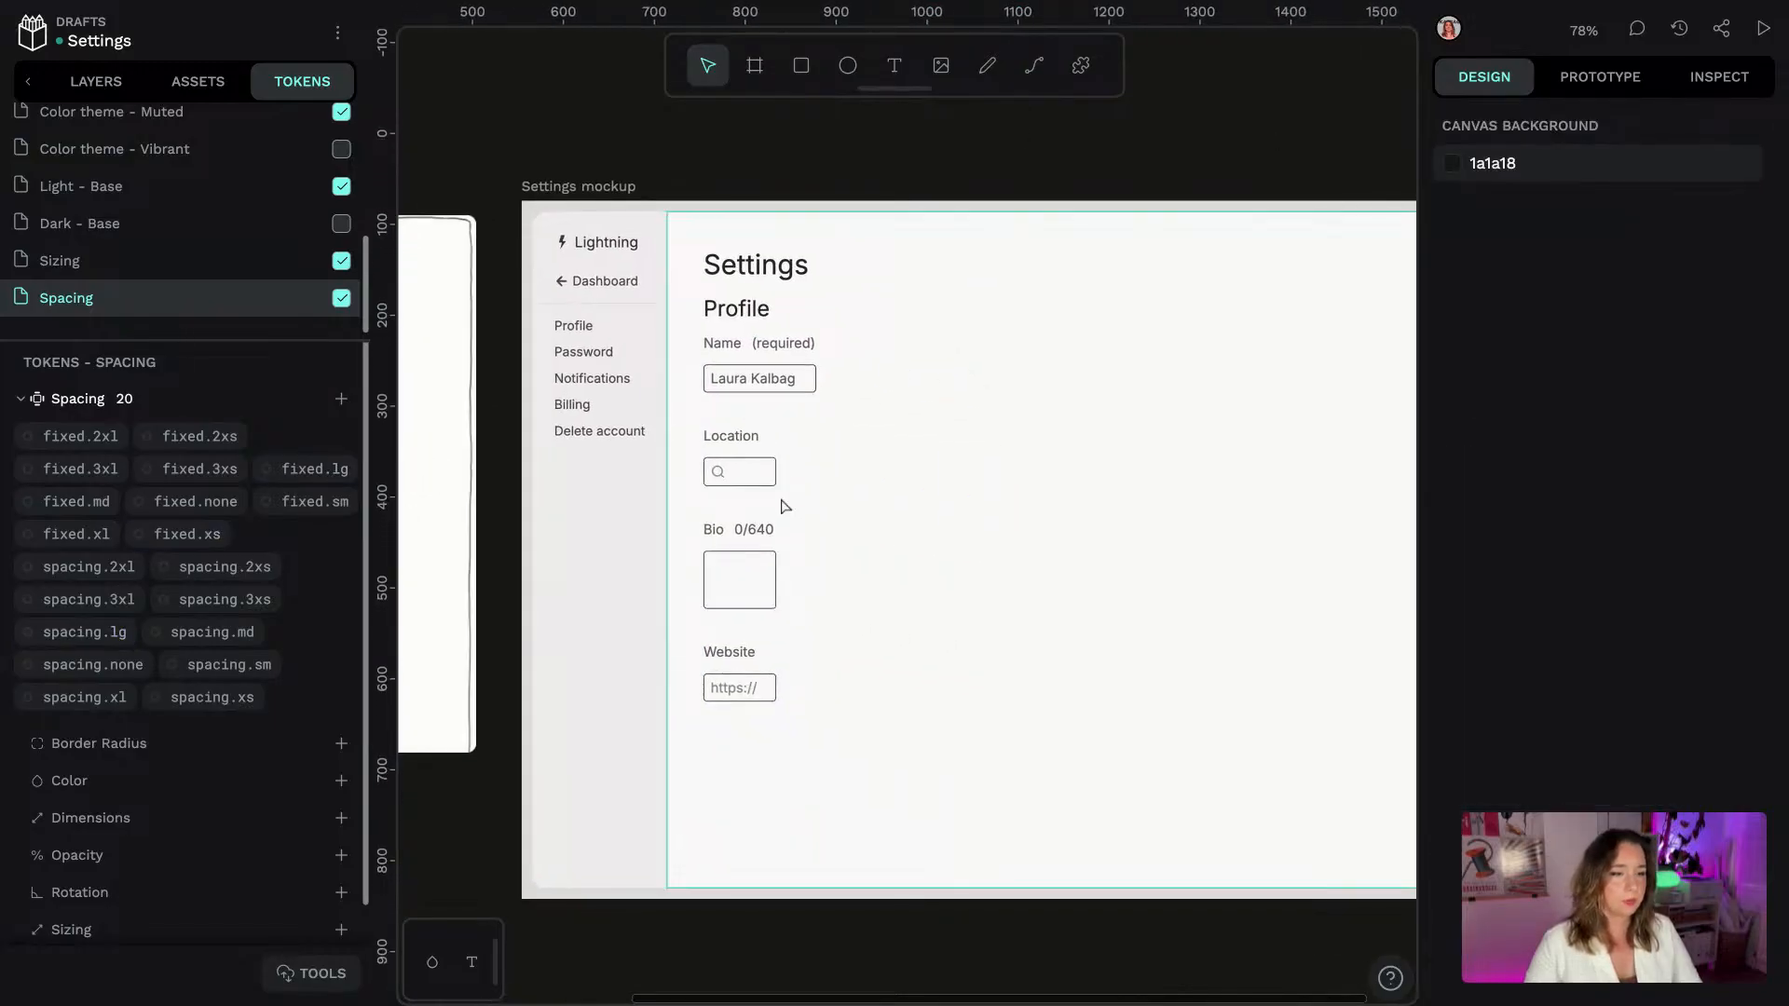
pyautogui.click(766, 399)
pyautogui.doubleClick(766, 370)
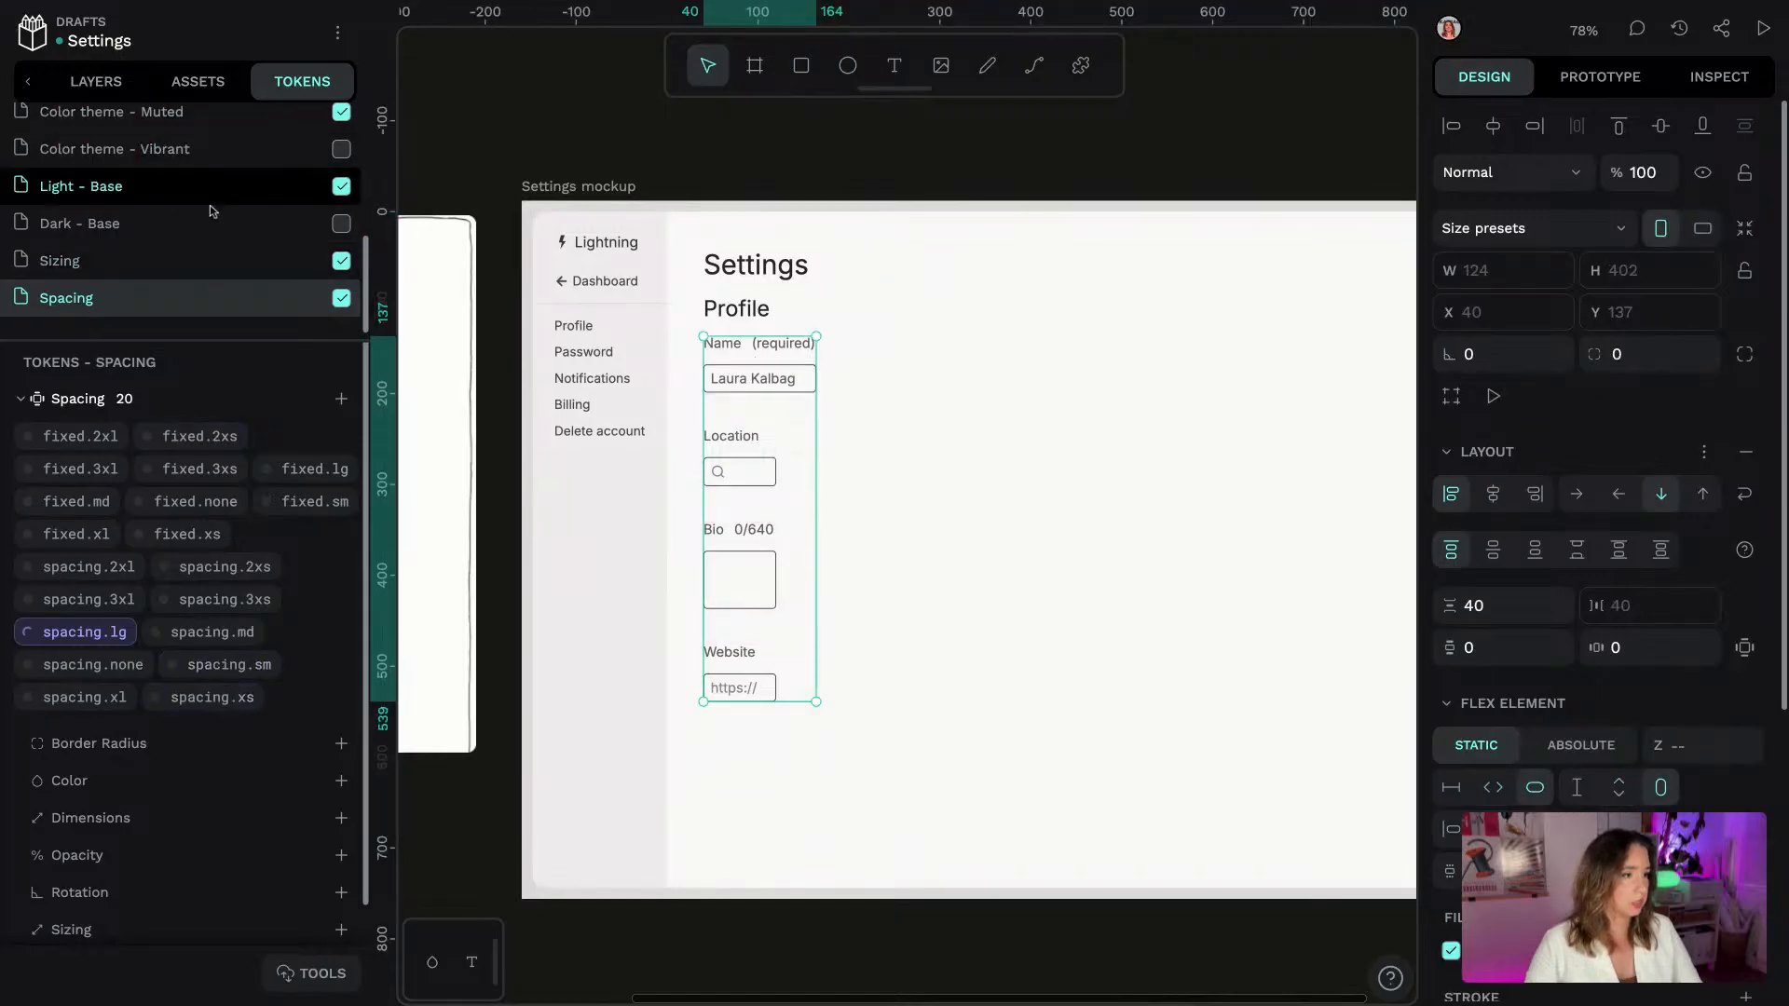
pyautogui.scroll(5, 158, 214)
pyautogui.click(153, 258)
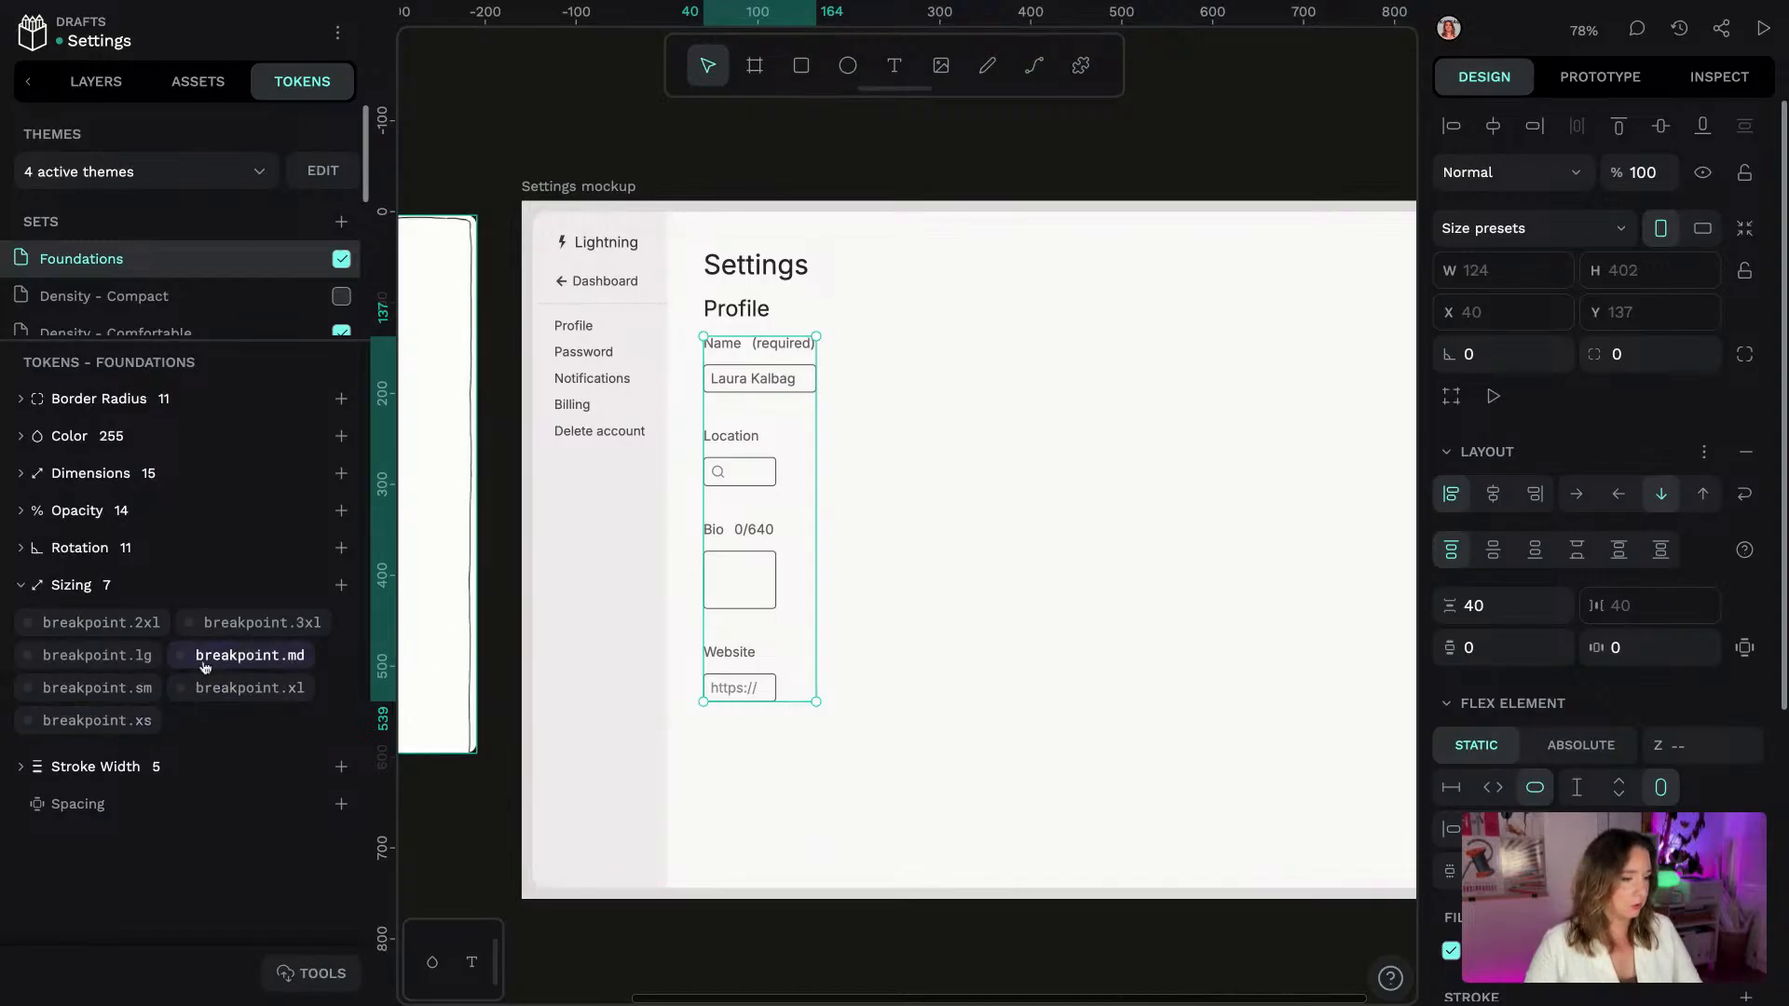
pyautogui.rightClick(137, 697)
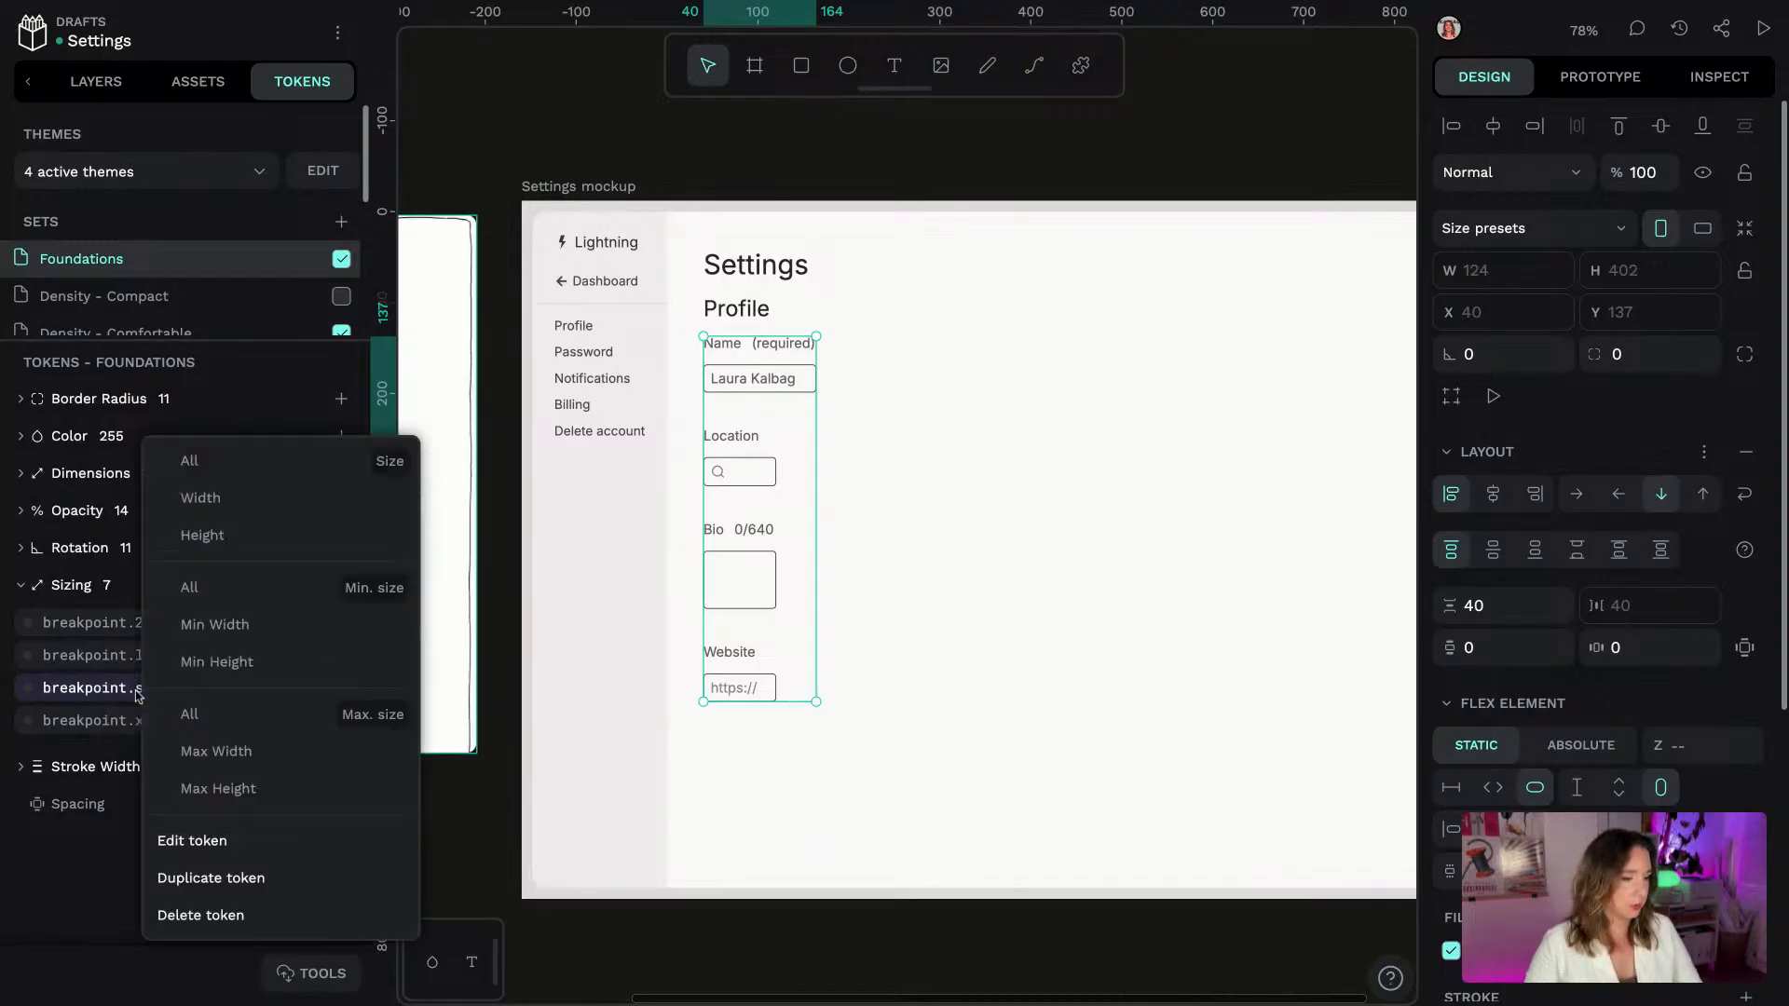
pyautogui.click(222, 631)
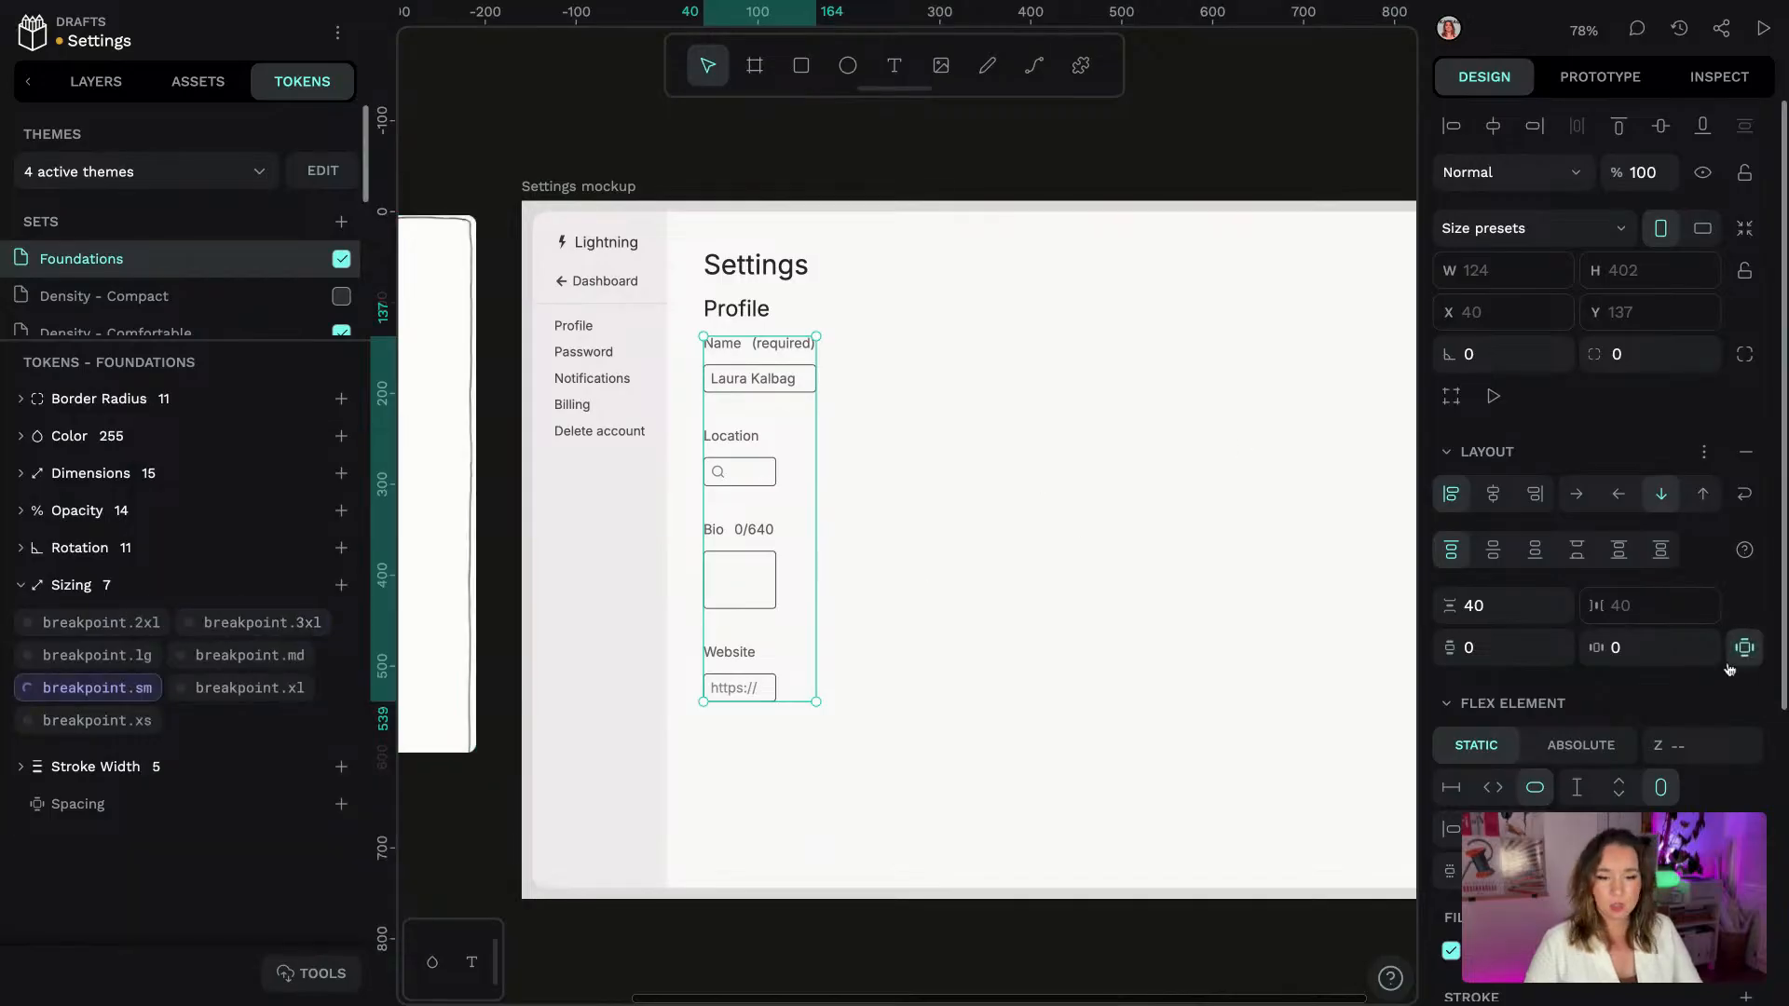
# Make the form board fill its parent's width, with the breakpoint.sm token as its maximum width instead of its minimum width
pyautogui.click(1494, 790)
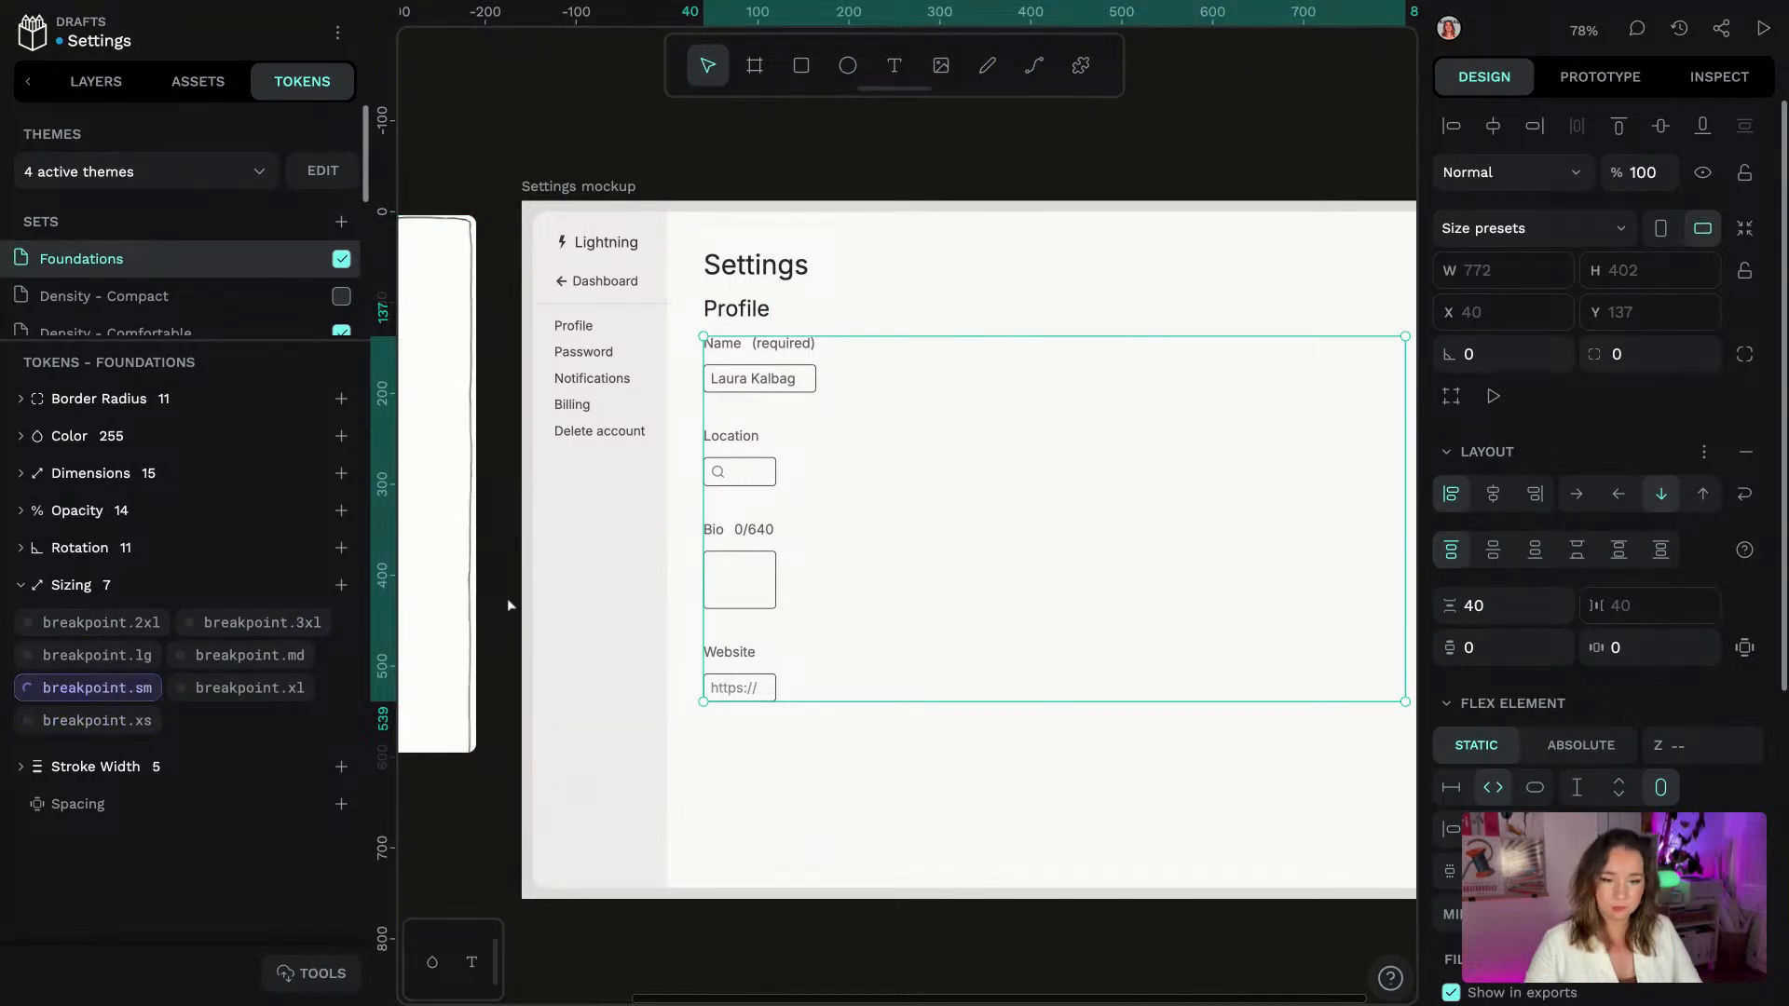
pyautogui.rightClick(82, 689)
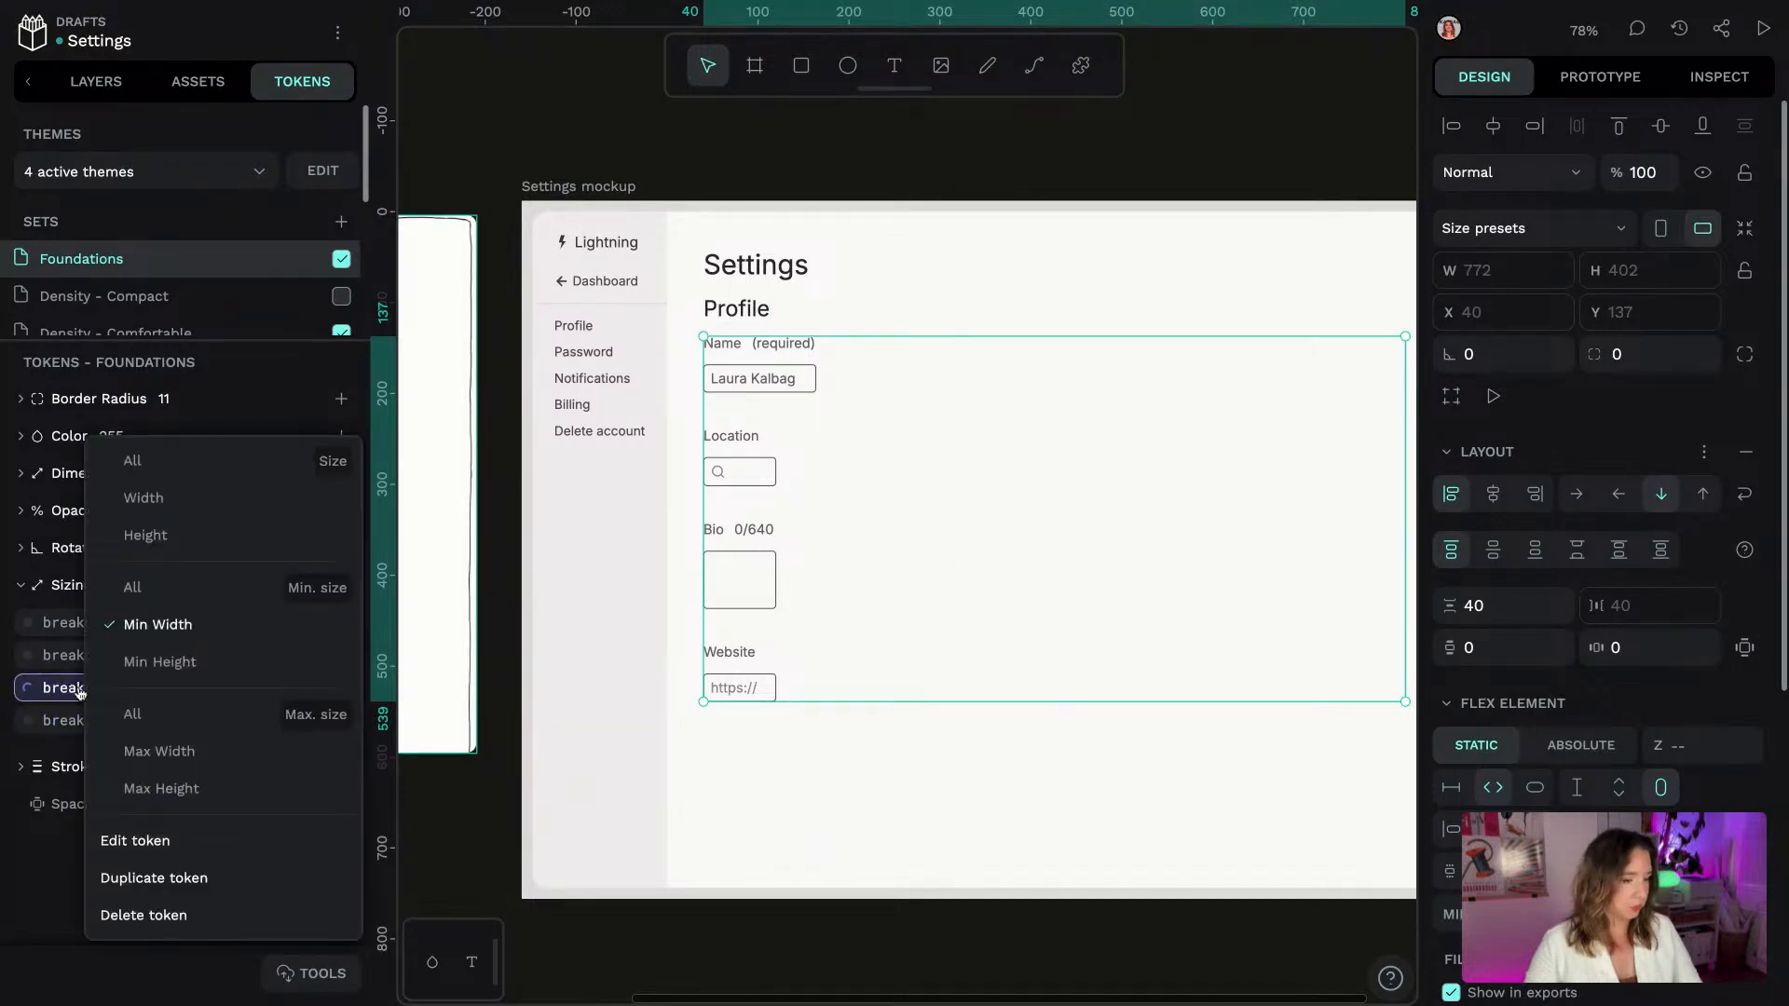
pyautogui.click(160, 750)
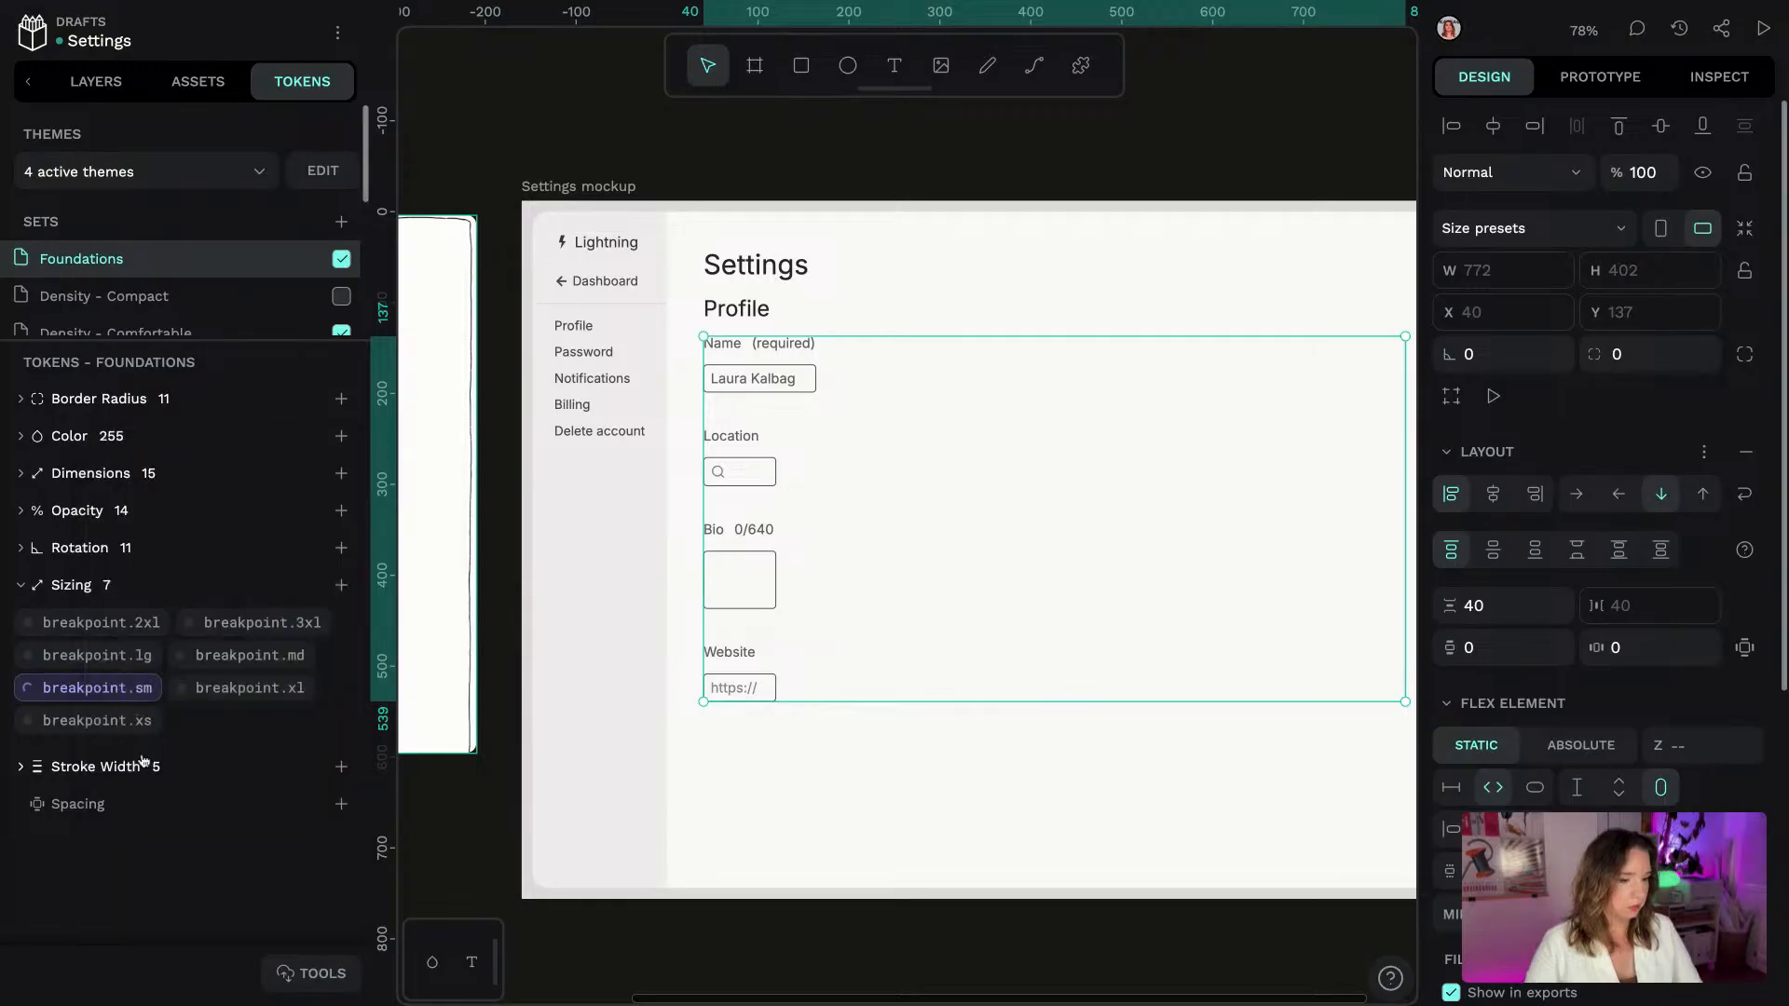
pyautogui.rightClick(136, 694)
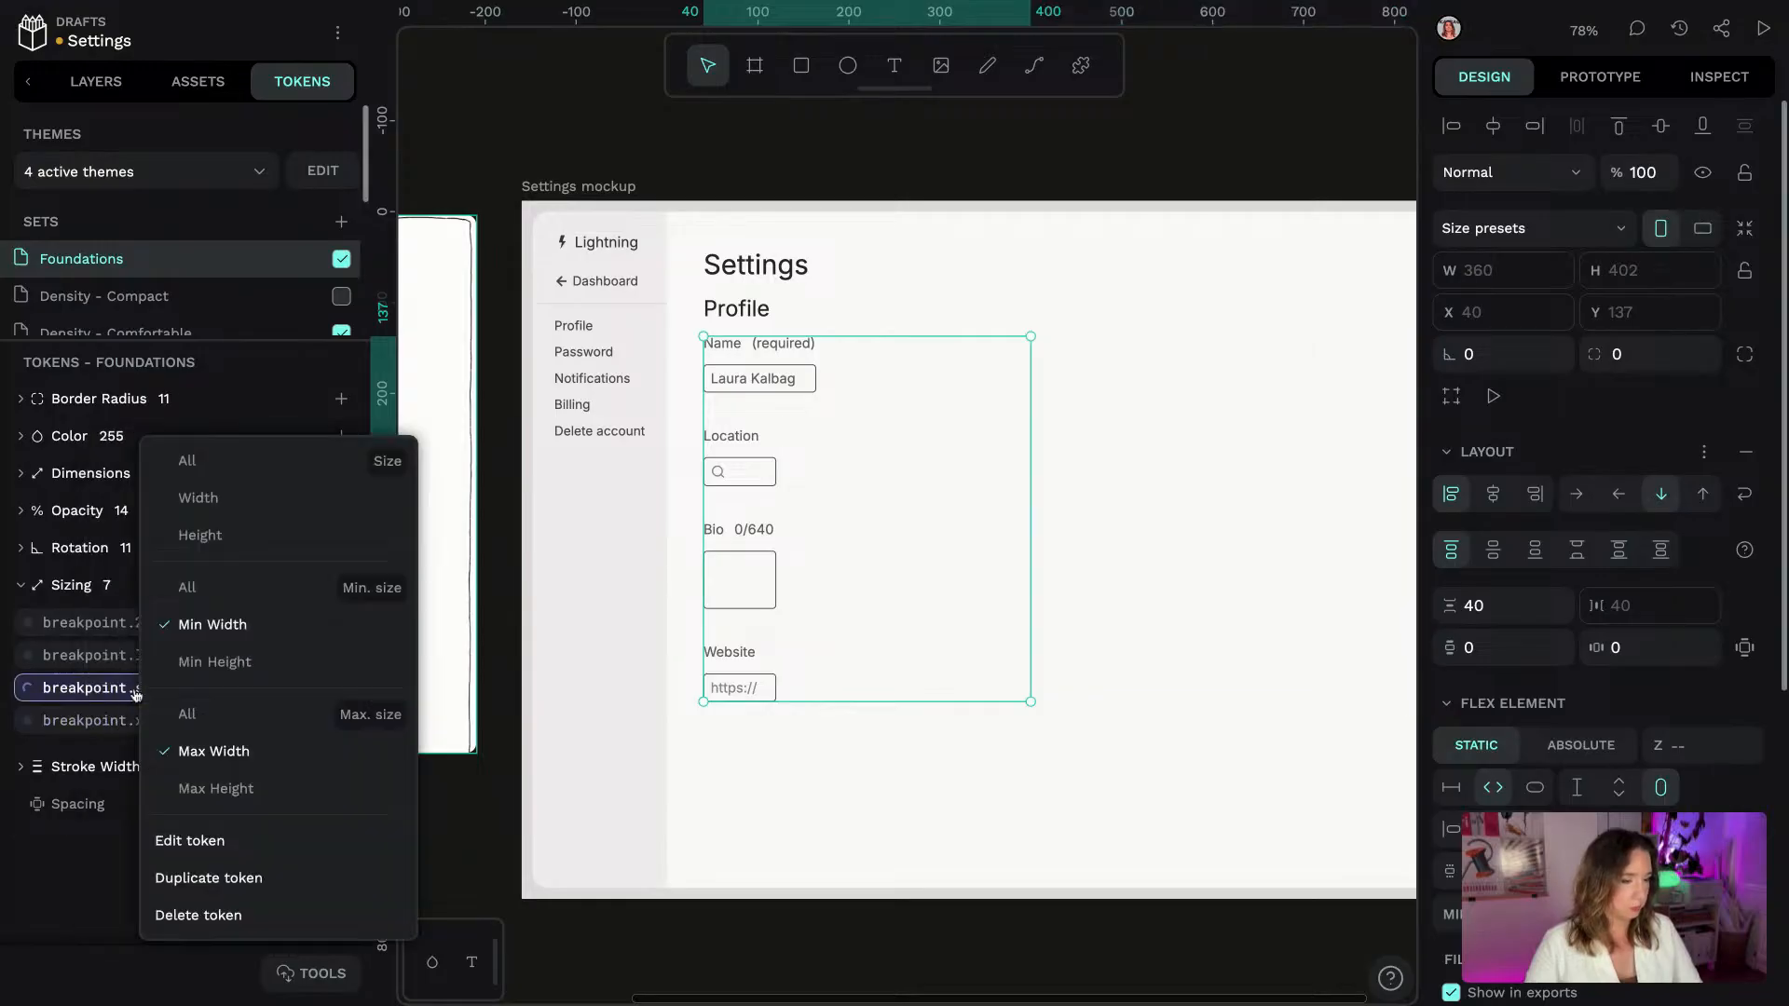
pyautogui.click(160, 624)
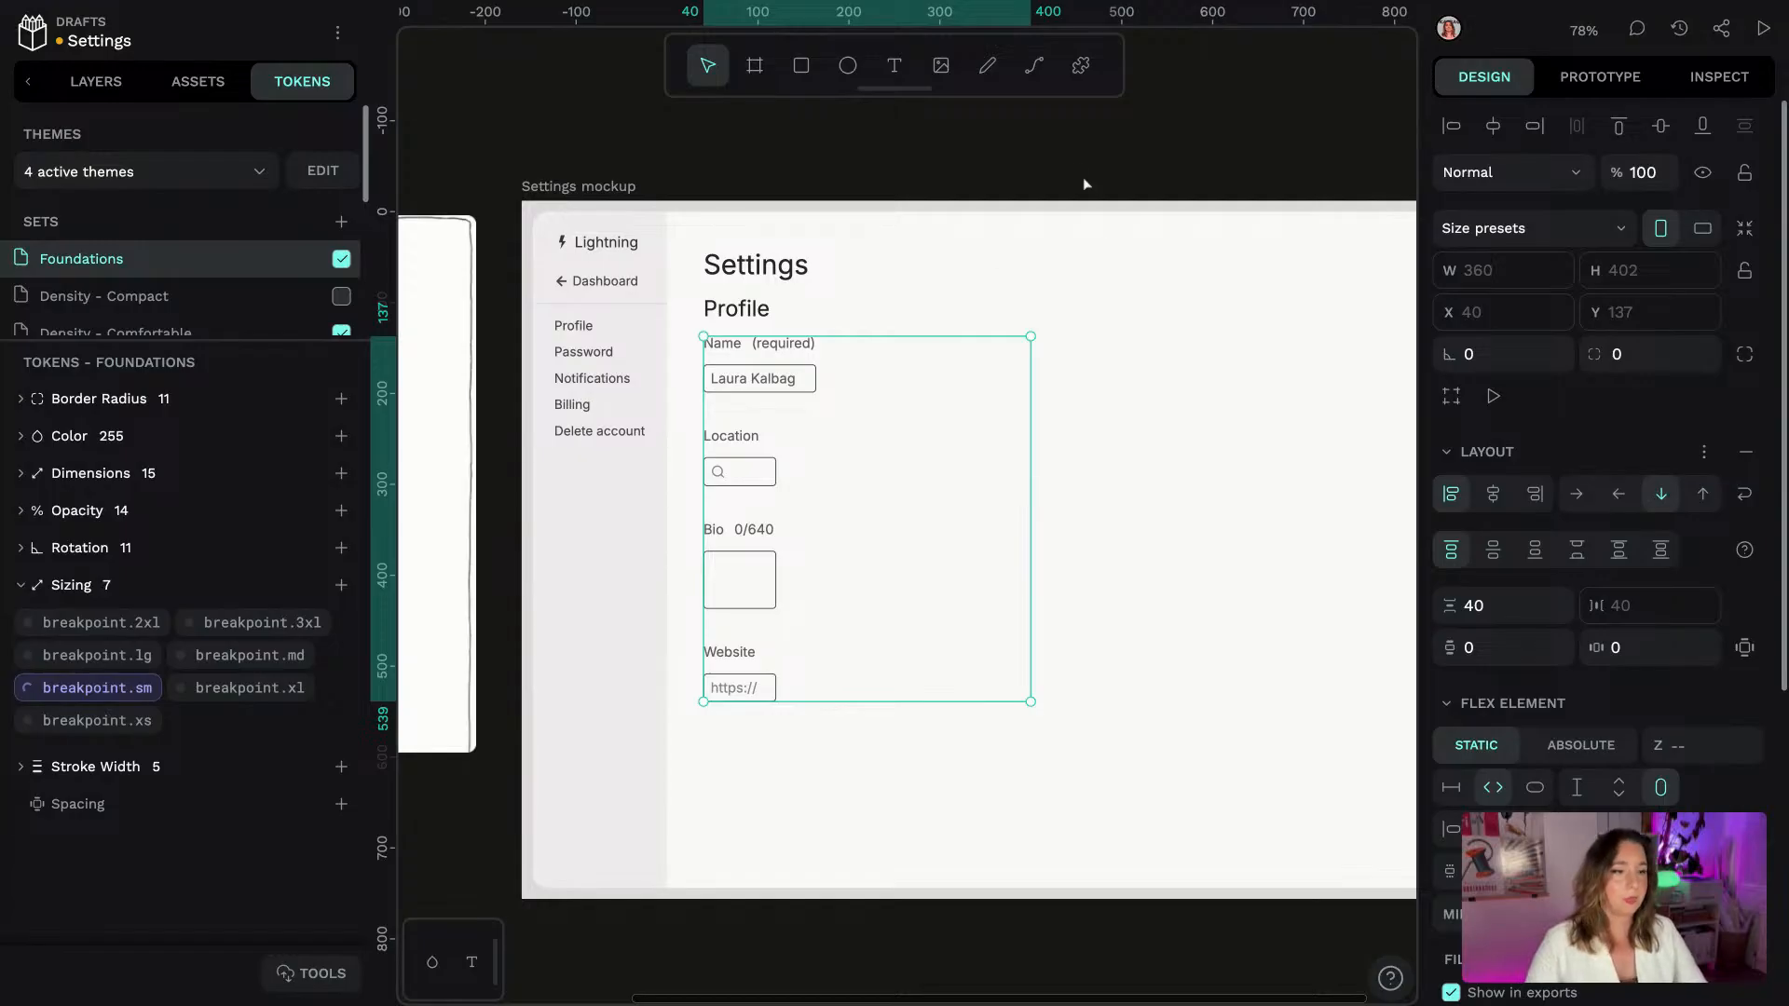
# Make all four form label + input components fill the full width of the form board
pyautogui.doubleClick(807, 351)
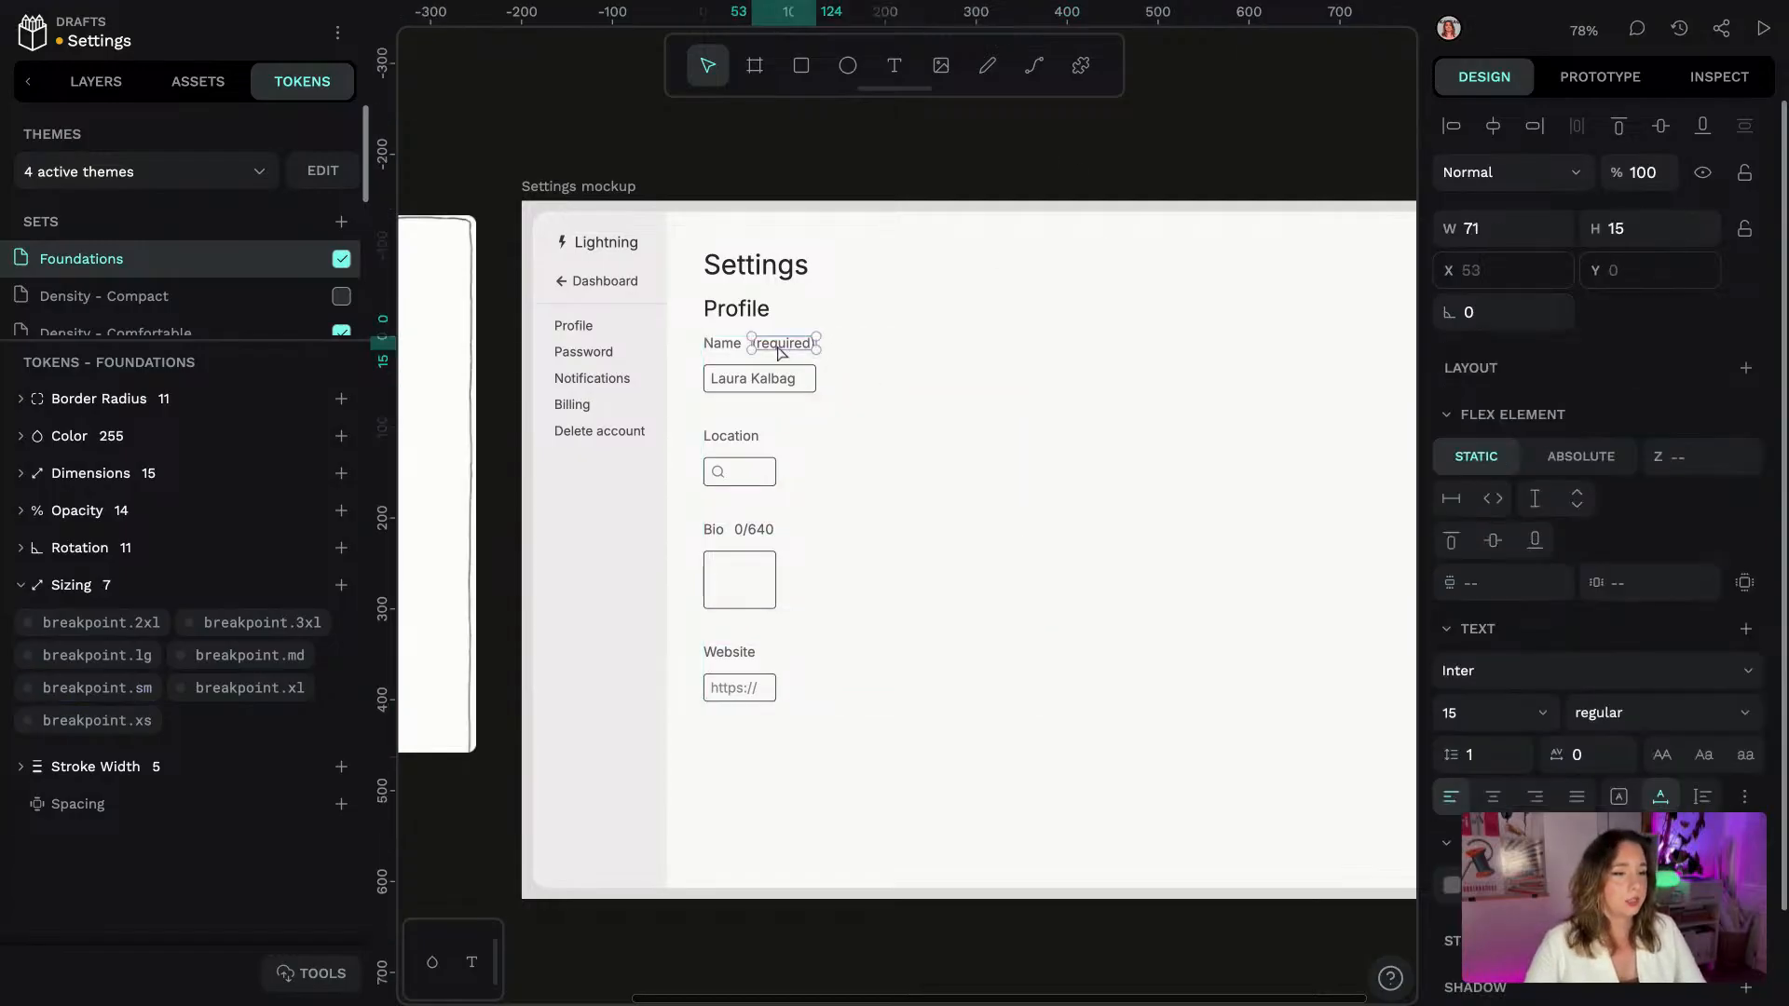
pyautogui.click(96, 81)
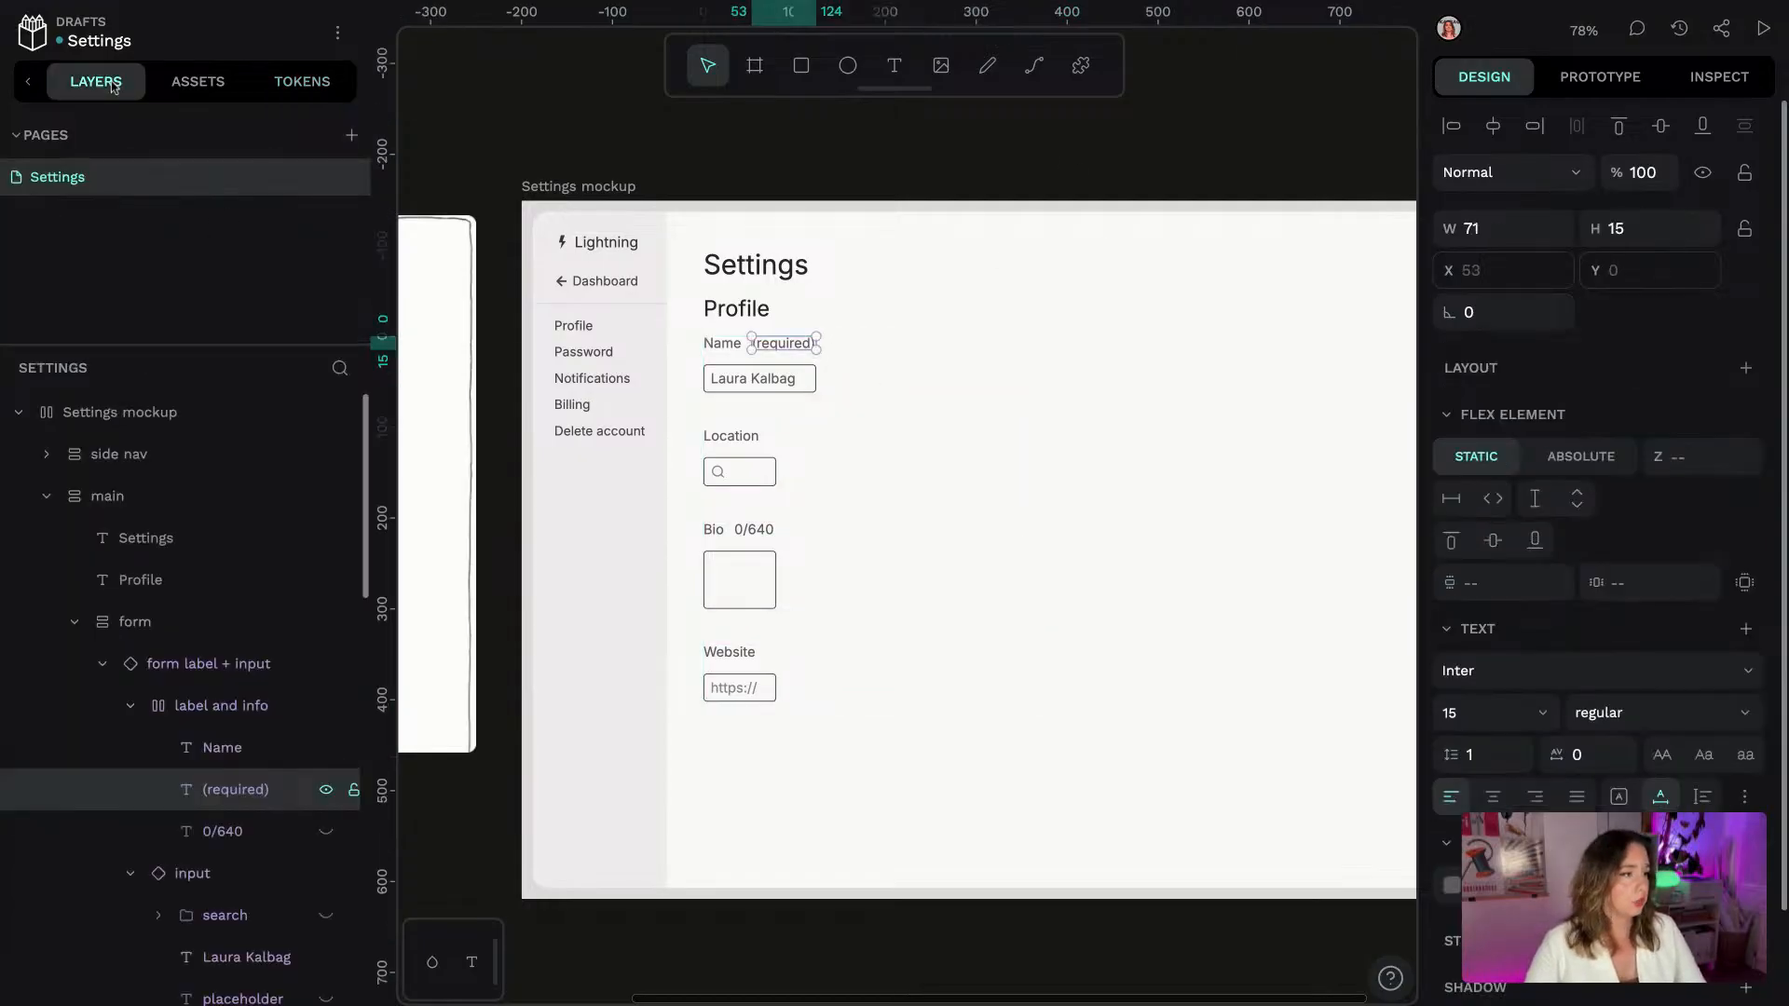
pyautogui.click(205, 664)
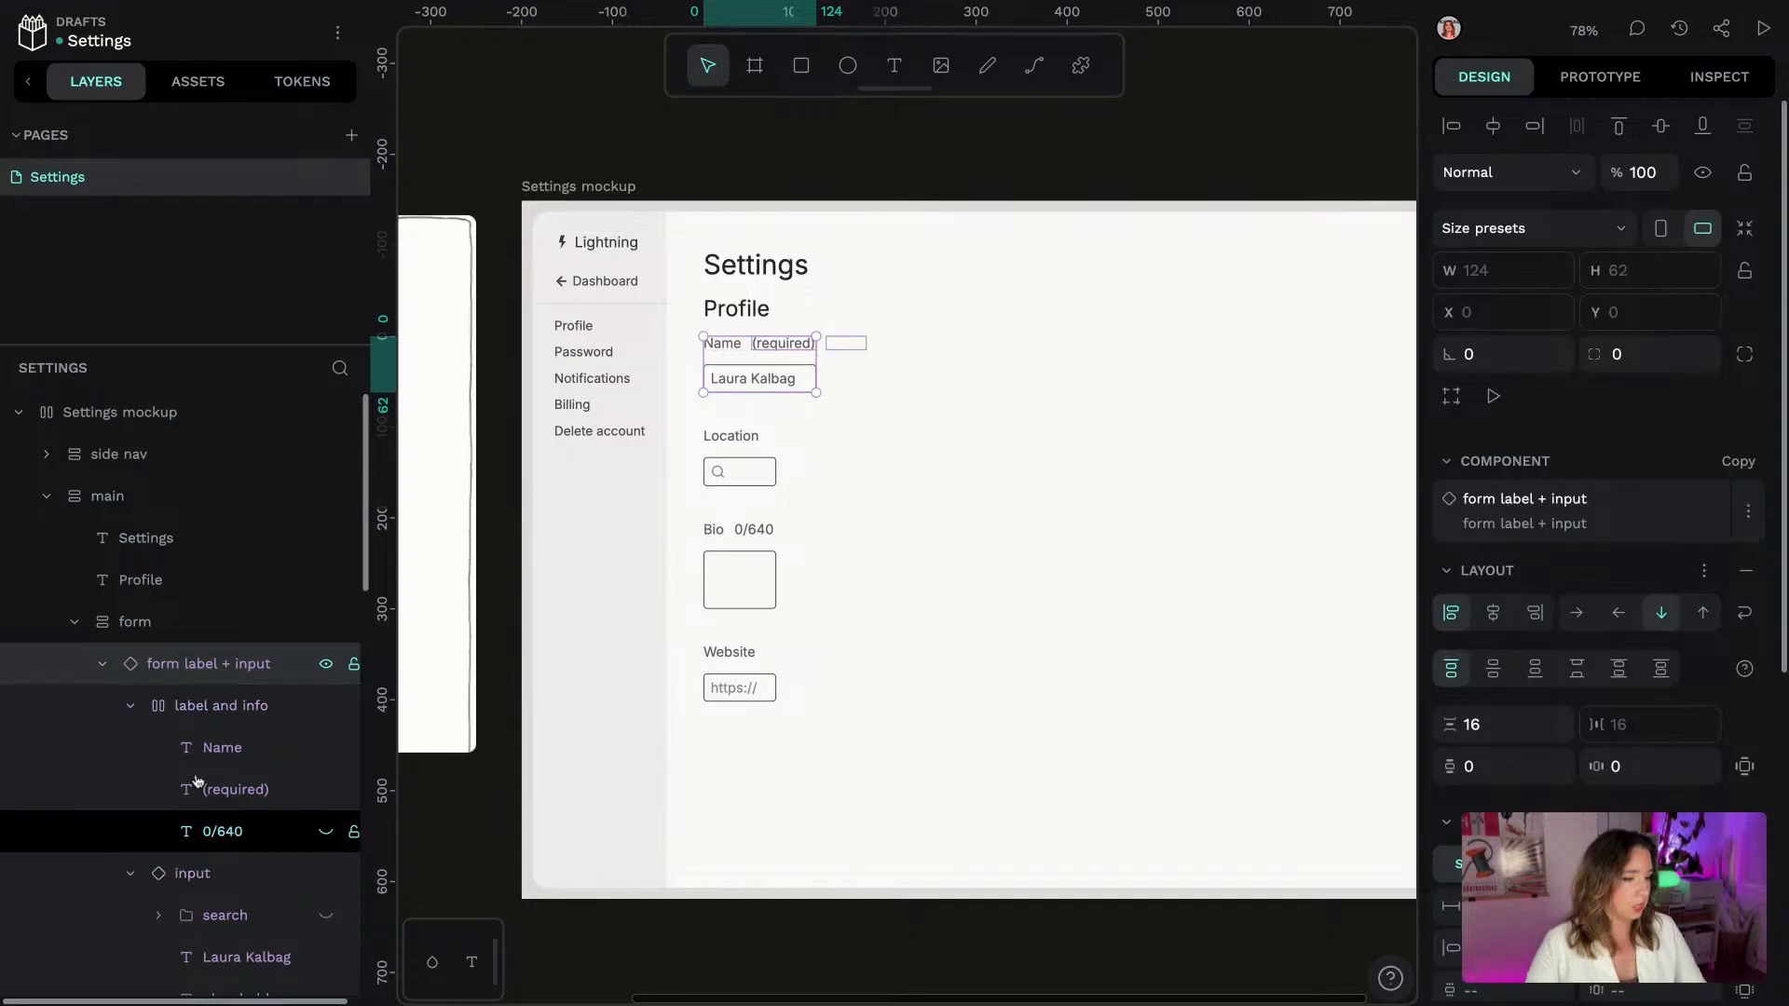
pyautogui.scroll(-5, 208, 841)
pyautogui.keyDown('shift'); pyautogui.click(215, 839); pyautogui.keyUp('shift')
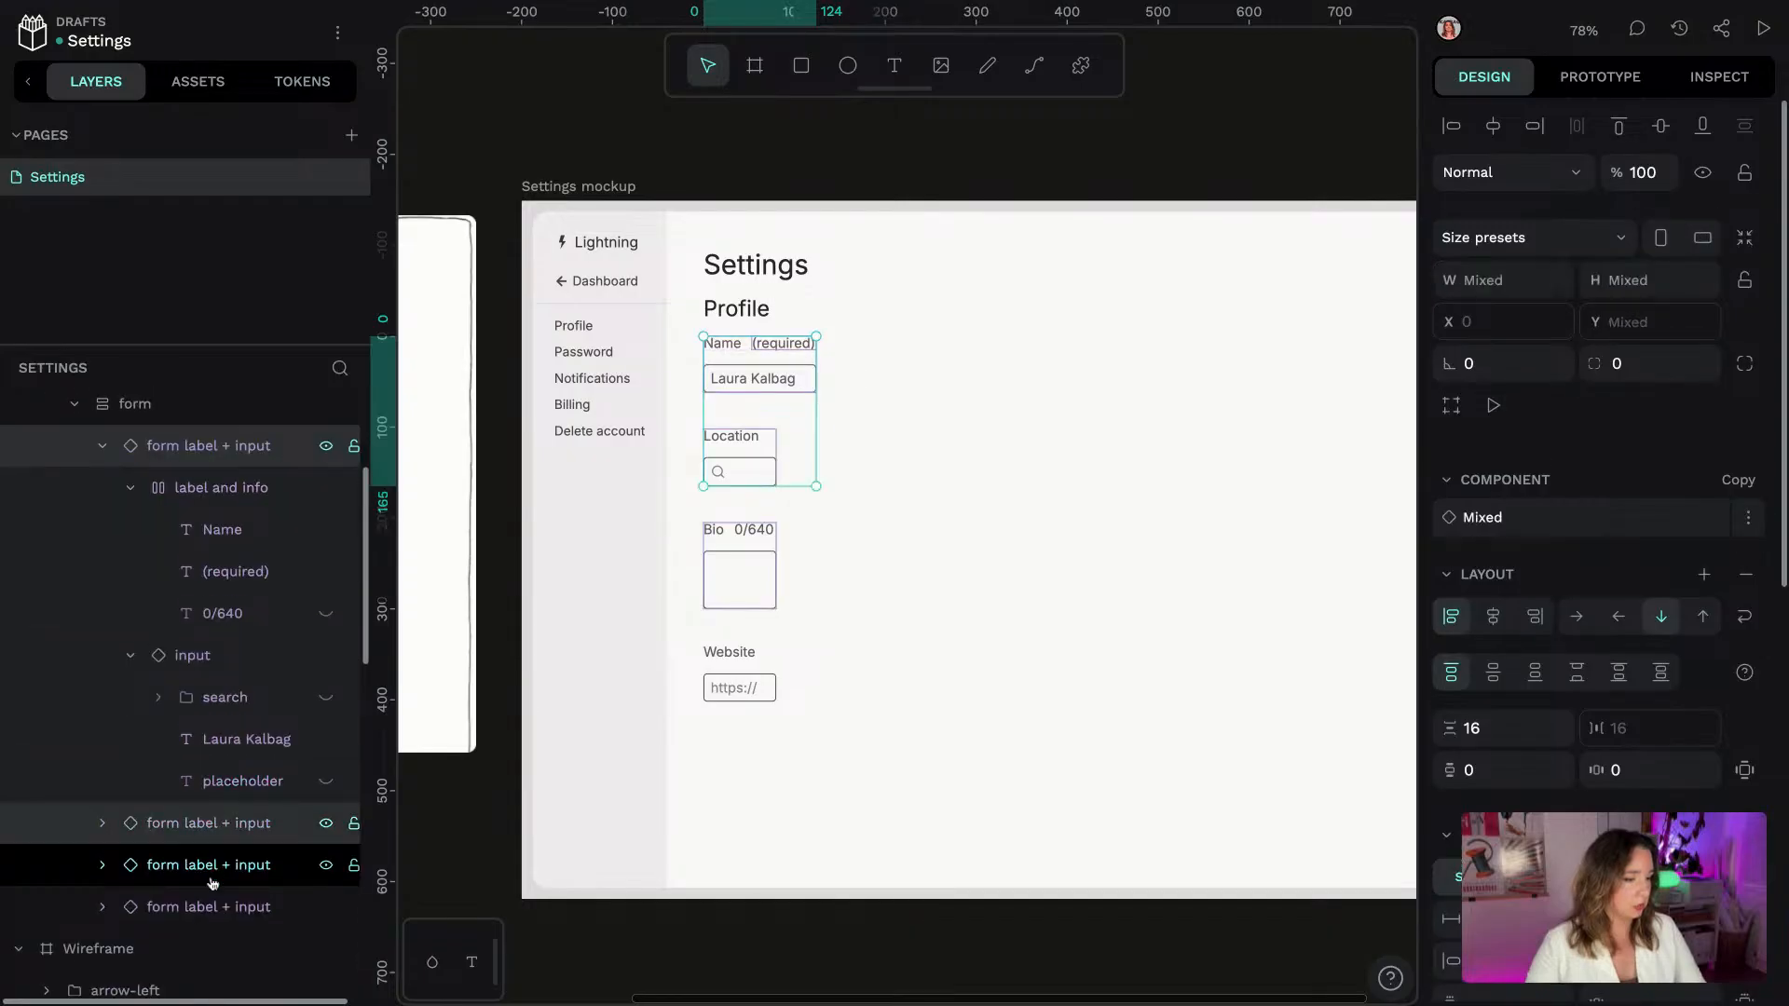
pyautogui.keyDown('shift'); pyautogui.click(212, 867); pyautogui.keyUp('shift')
pyautogui.keyDown('shift'); pyautogui.click(209, 906); pyautogui.keyUp('shift')
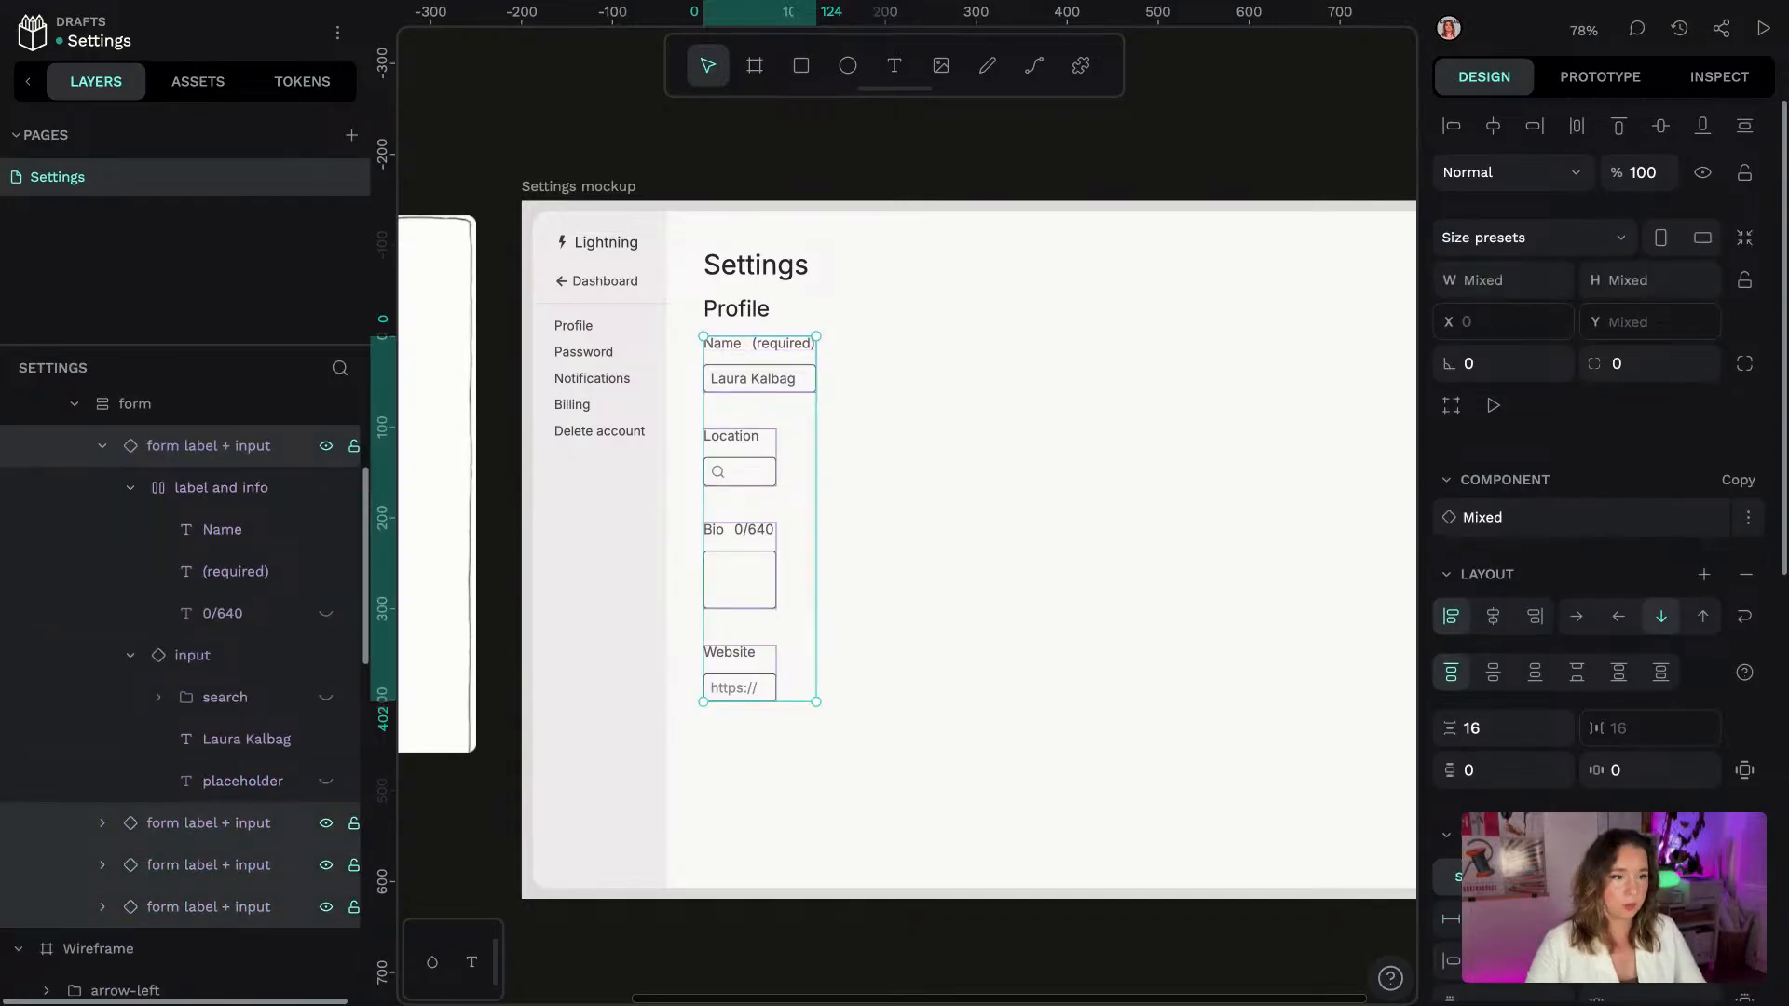
pyautogui.click(1493, 919)
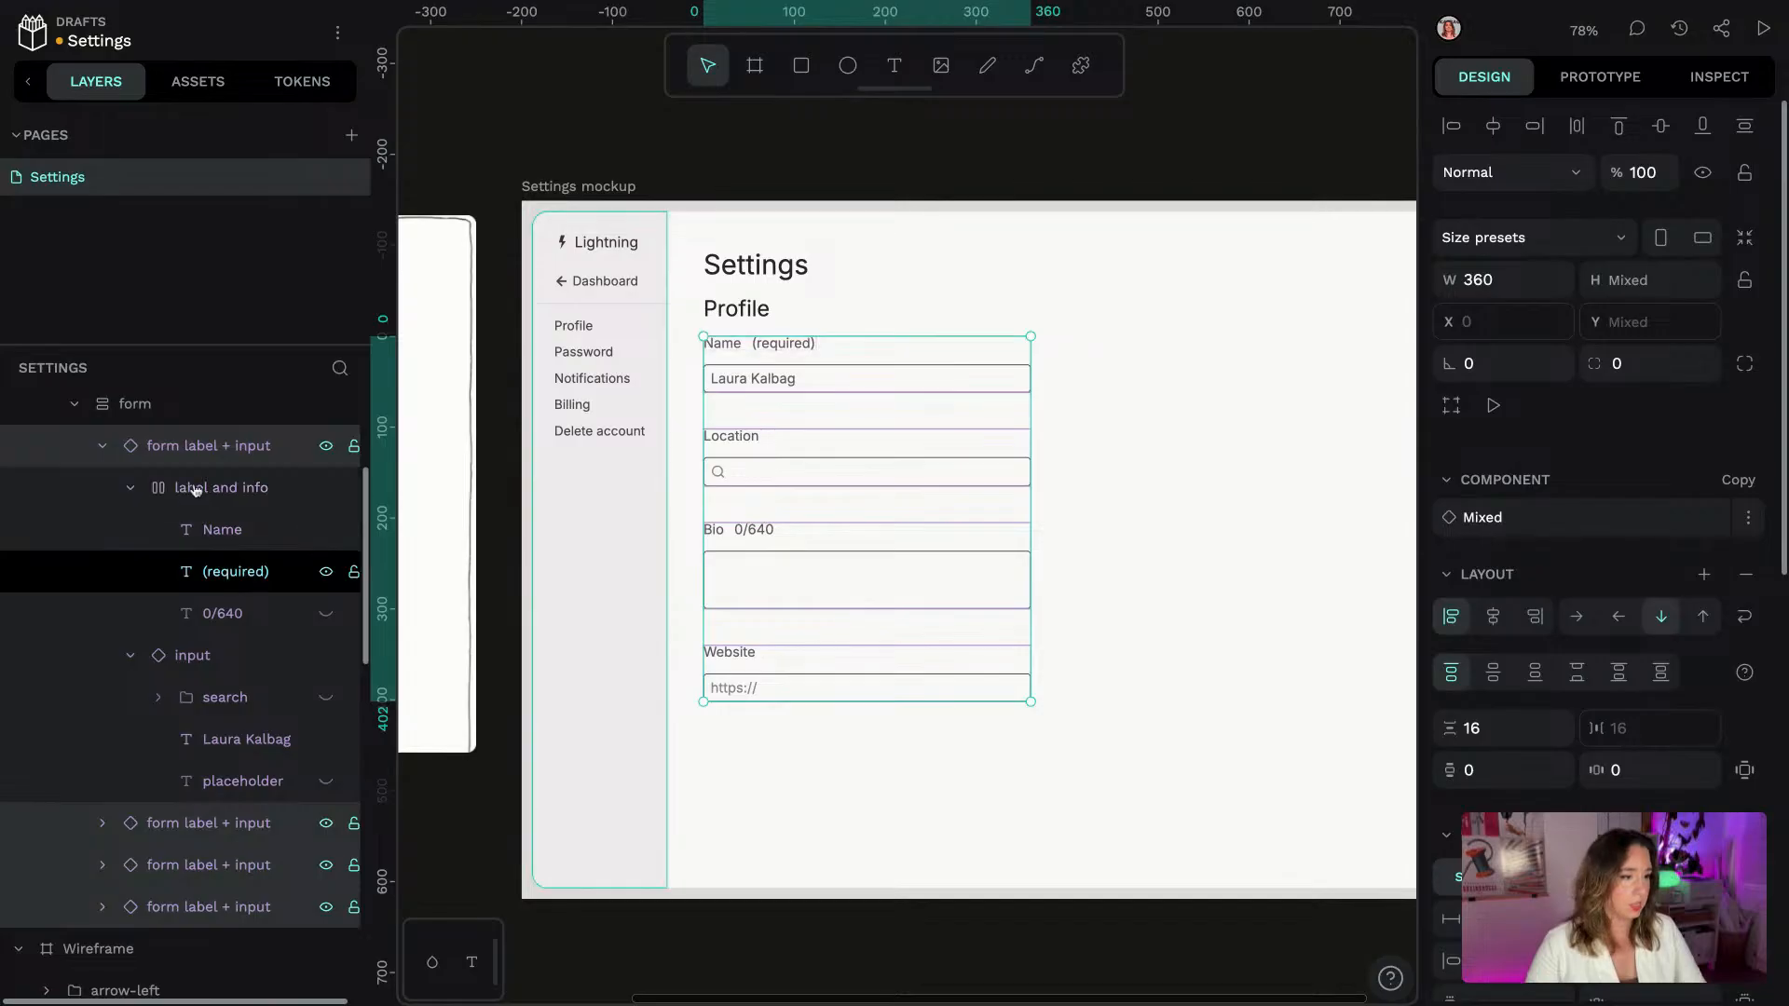
# Make the Bio field's label and info row fill the full width, with space between the label and the 0/640 count
pyautogui.doubleClick(762, 360)
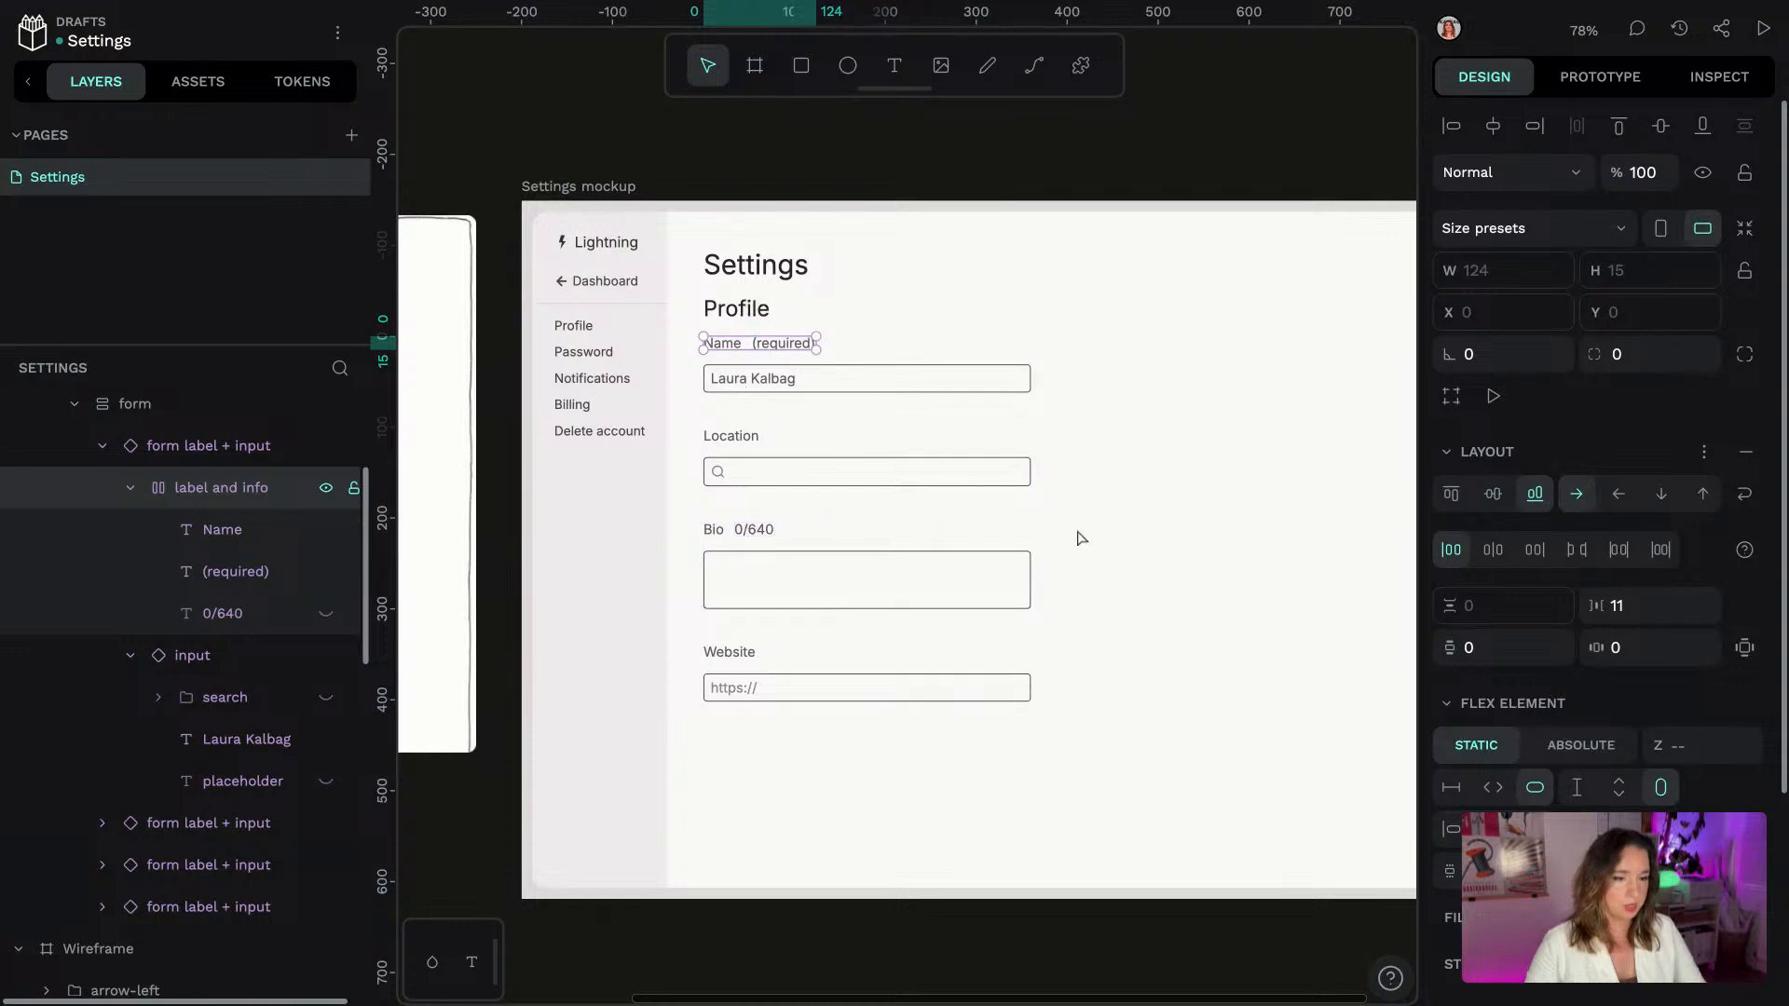
pyautogui.click(733, 540)
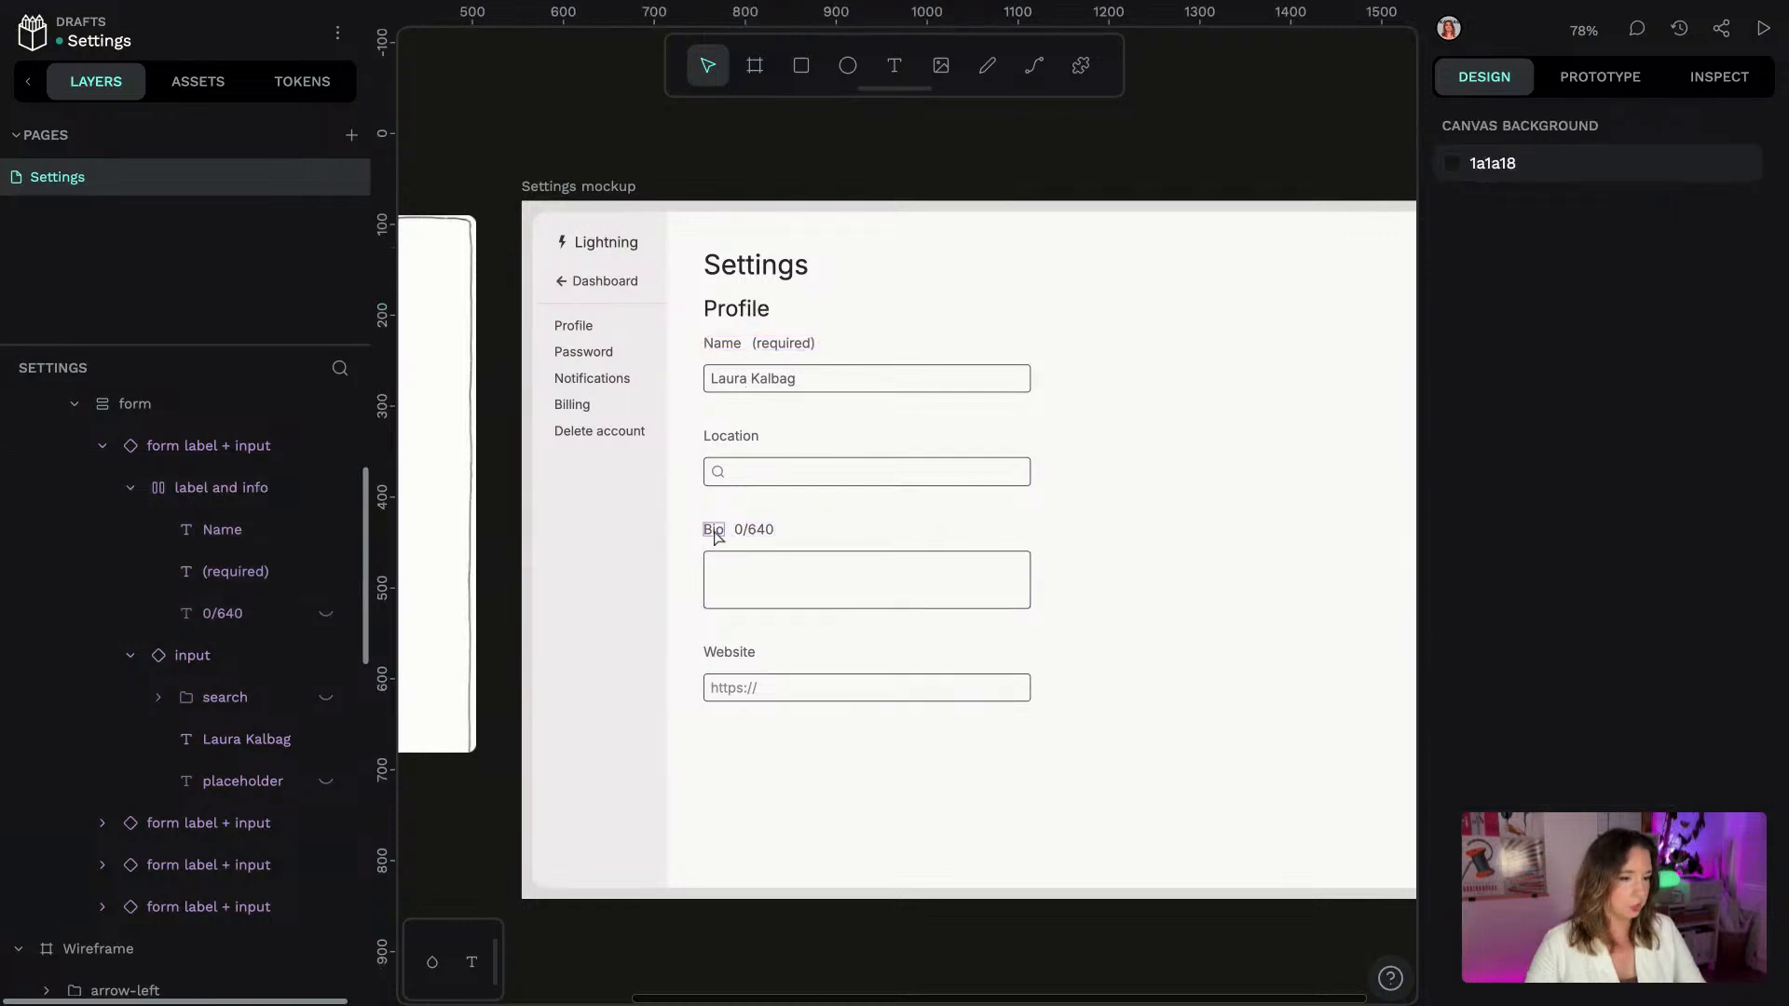
pyautogui.click(711, 527)
pyautogui.scroll(-3, 213, 742)
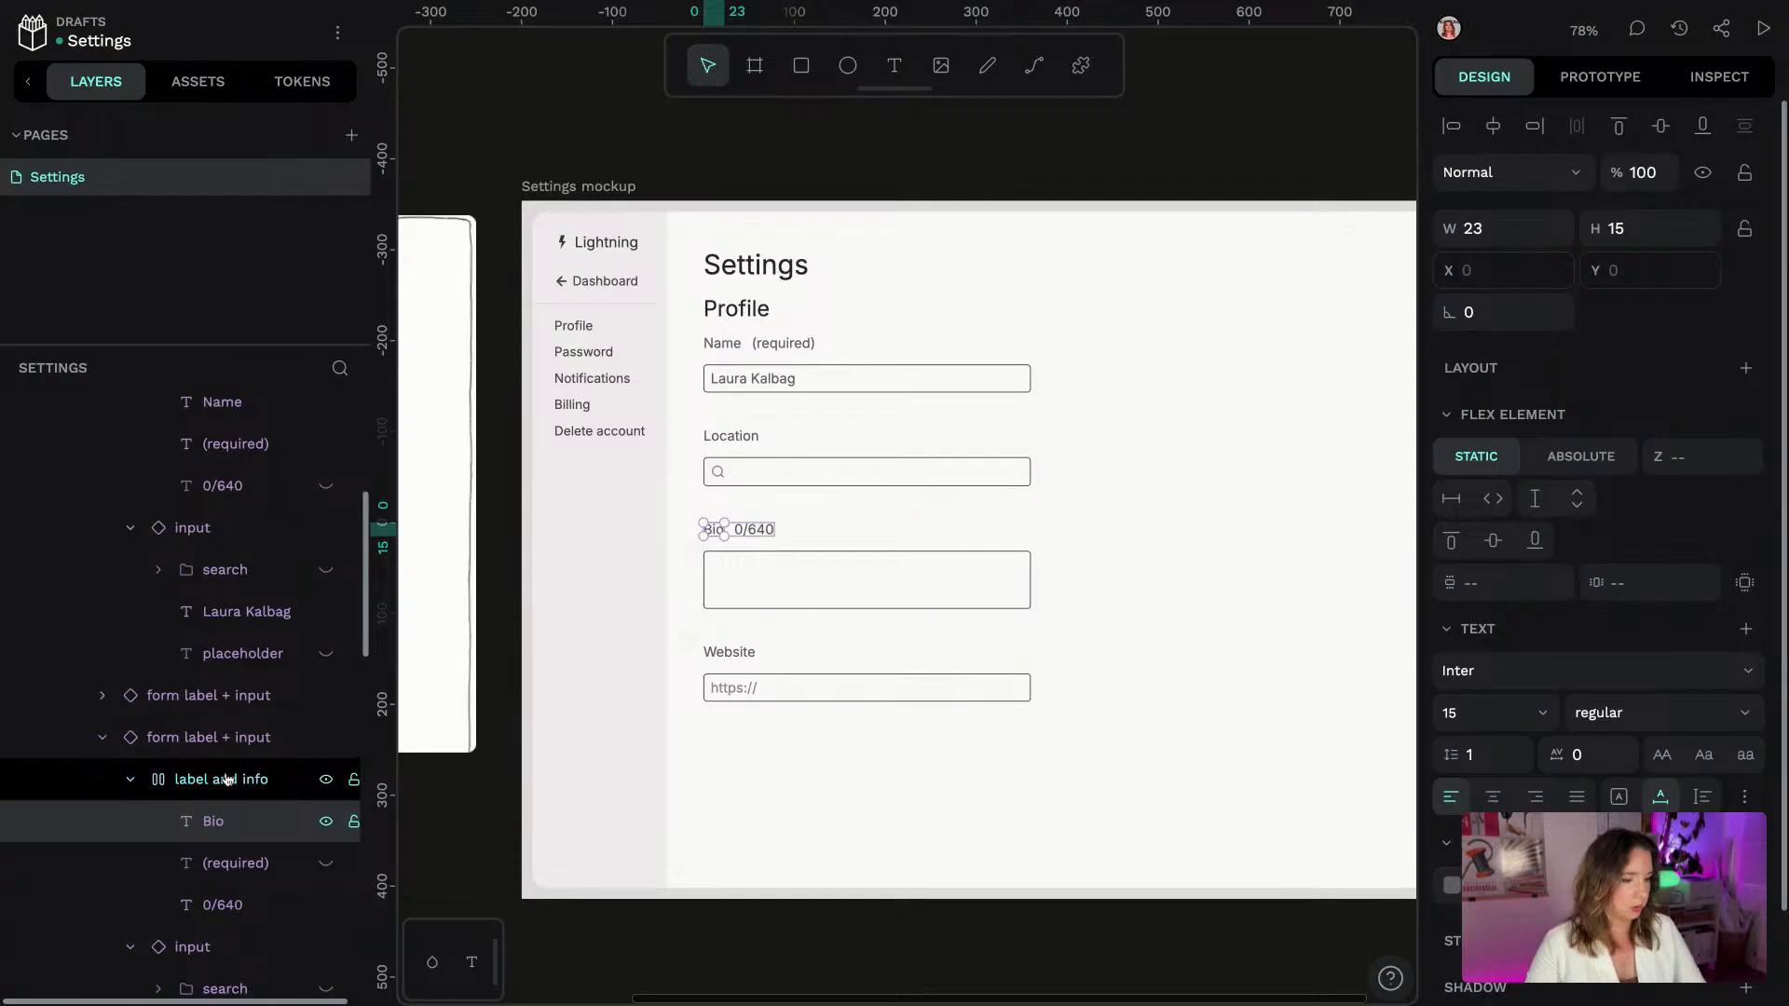
pyautogui.click(228, 779)
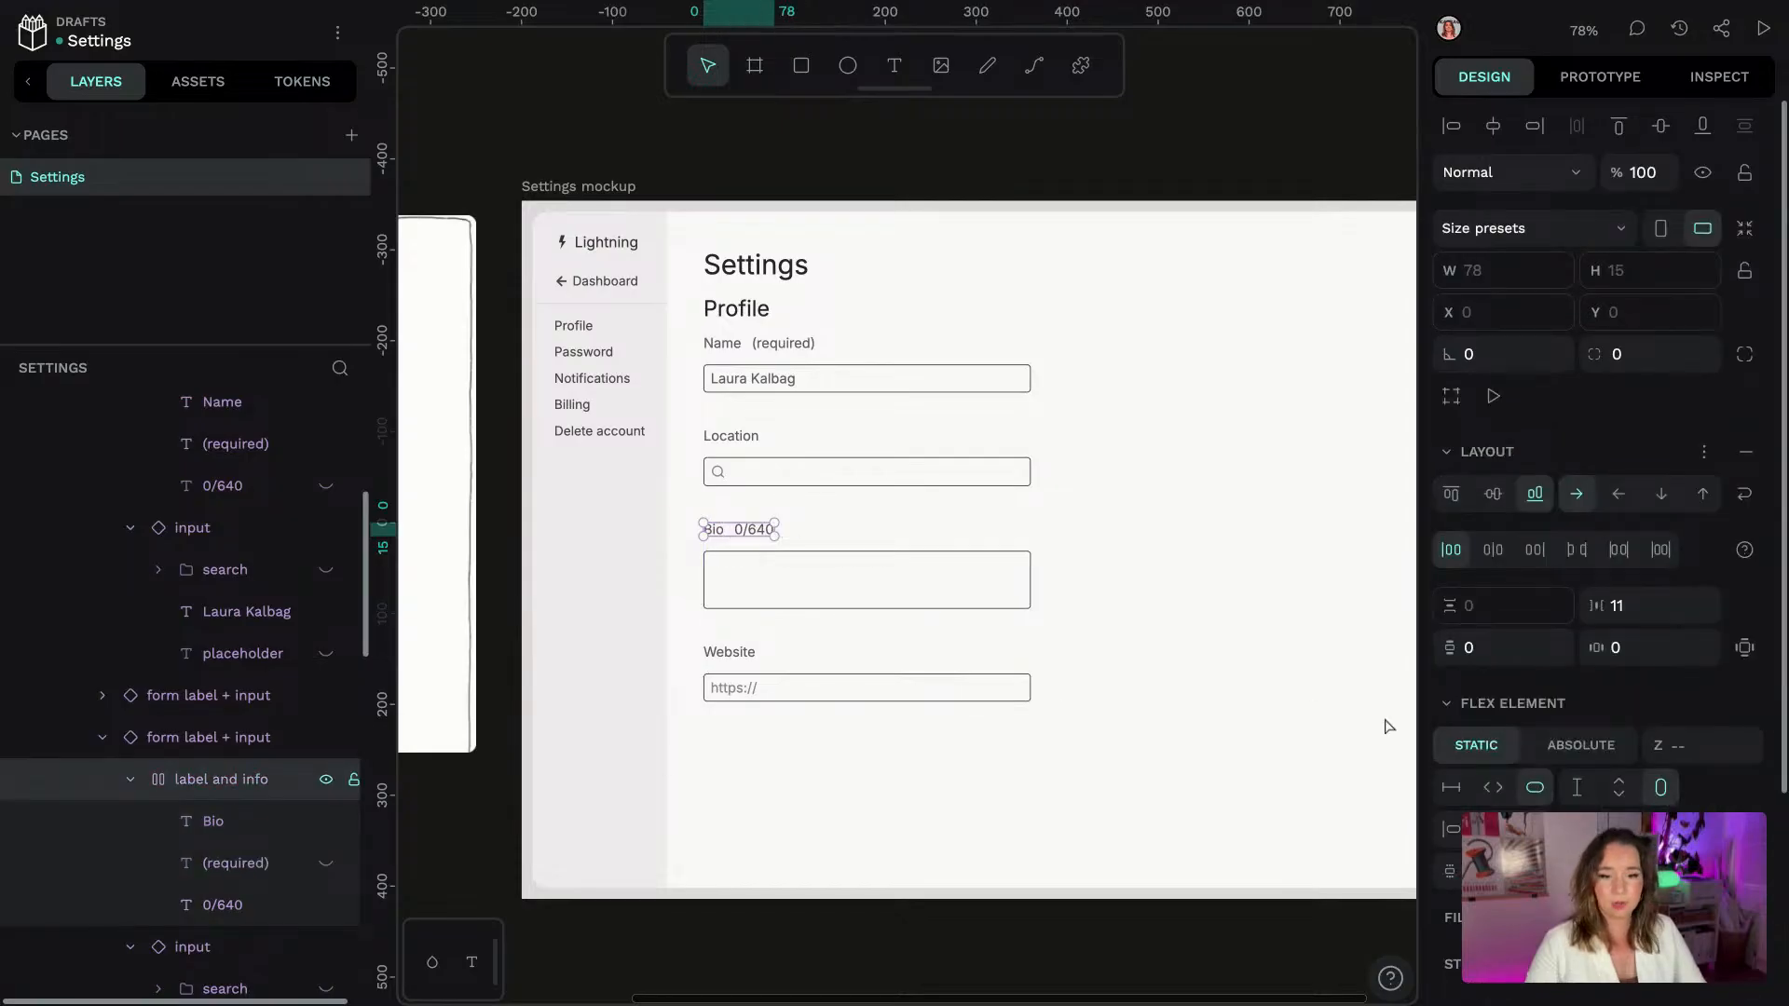
pyautogui.click(1493, 788)
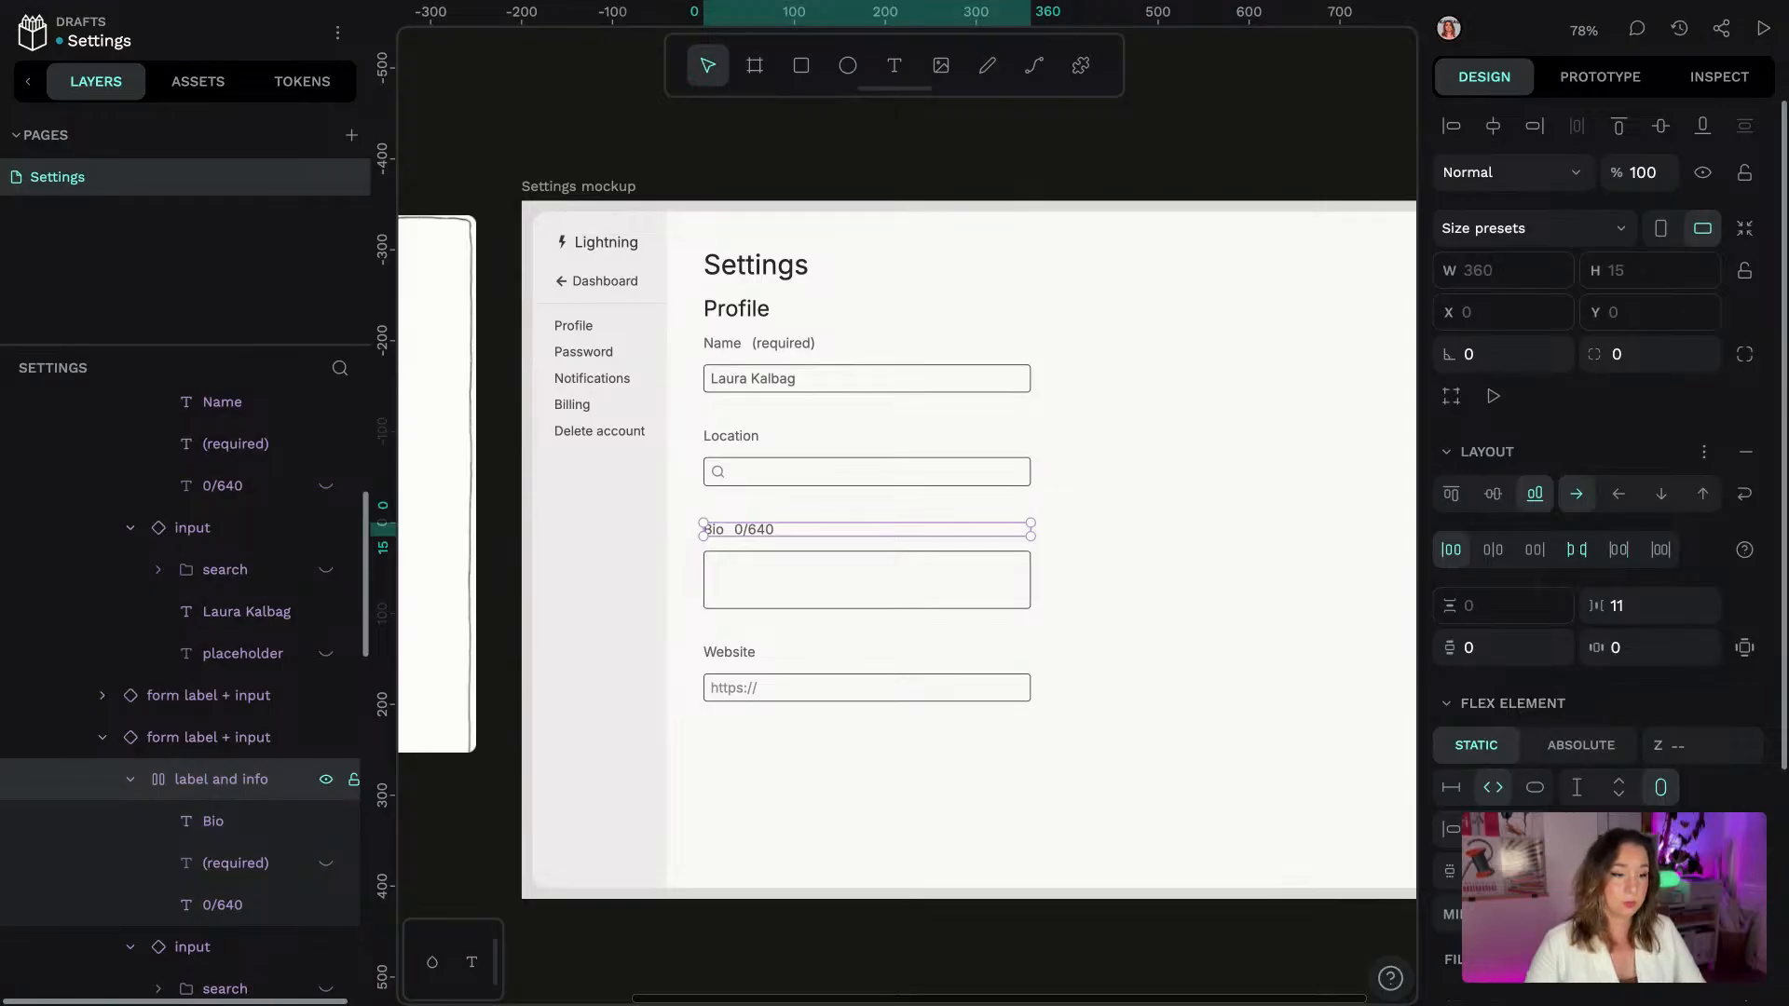
pyautogui.click(1576, 550)
pyautogui.click(1068, 147)
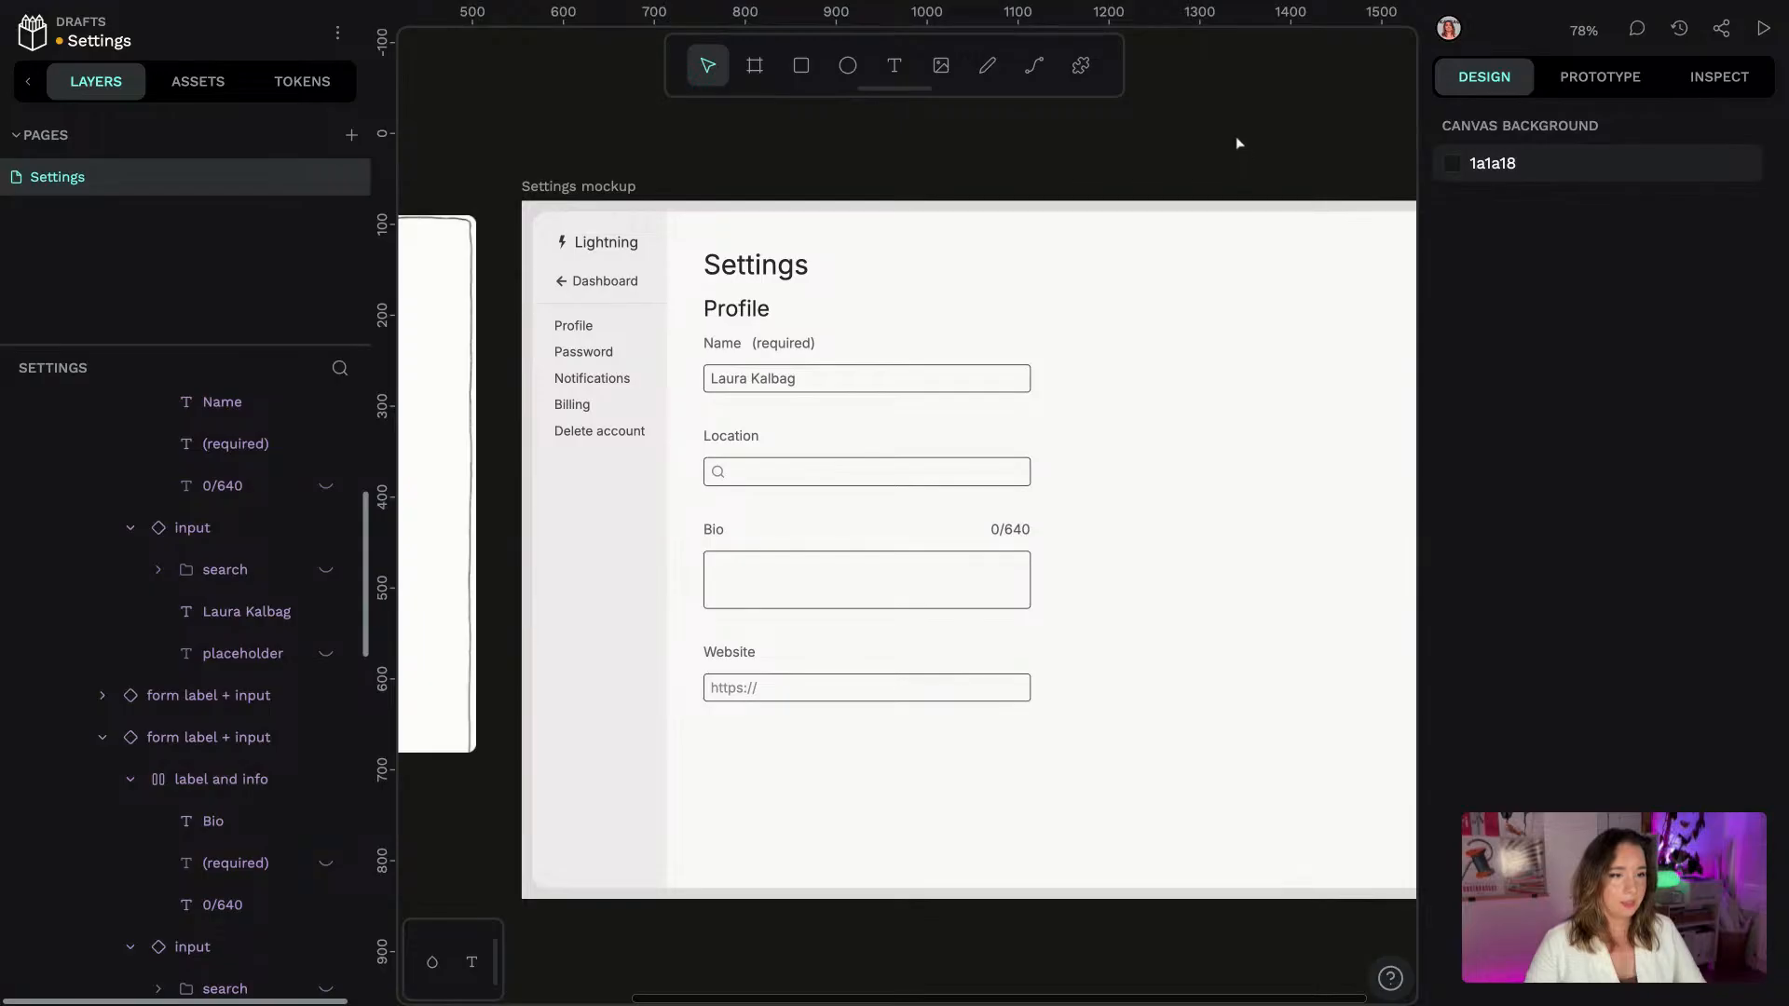
pyautogui.scroll(2, 1234, 138)
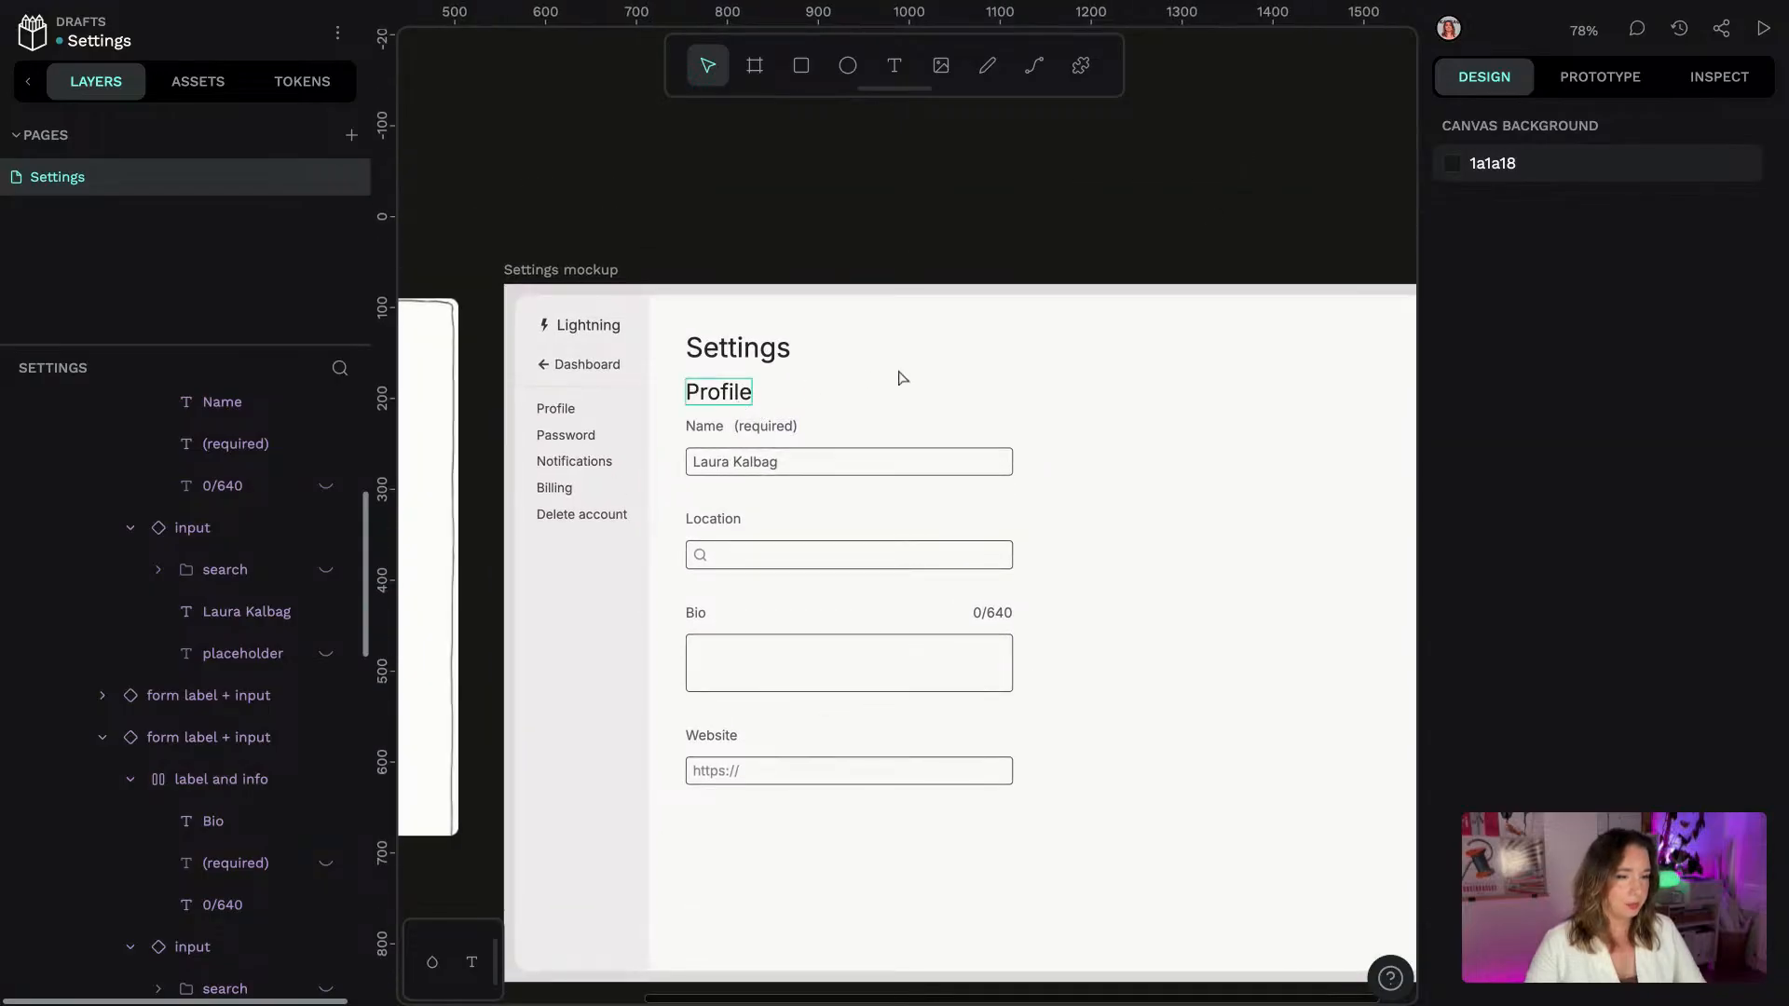
# Apply the spacing.md token from the Spacing set as the form board's top margin
pyautogui.click(832, 440)
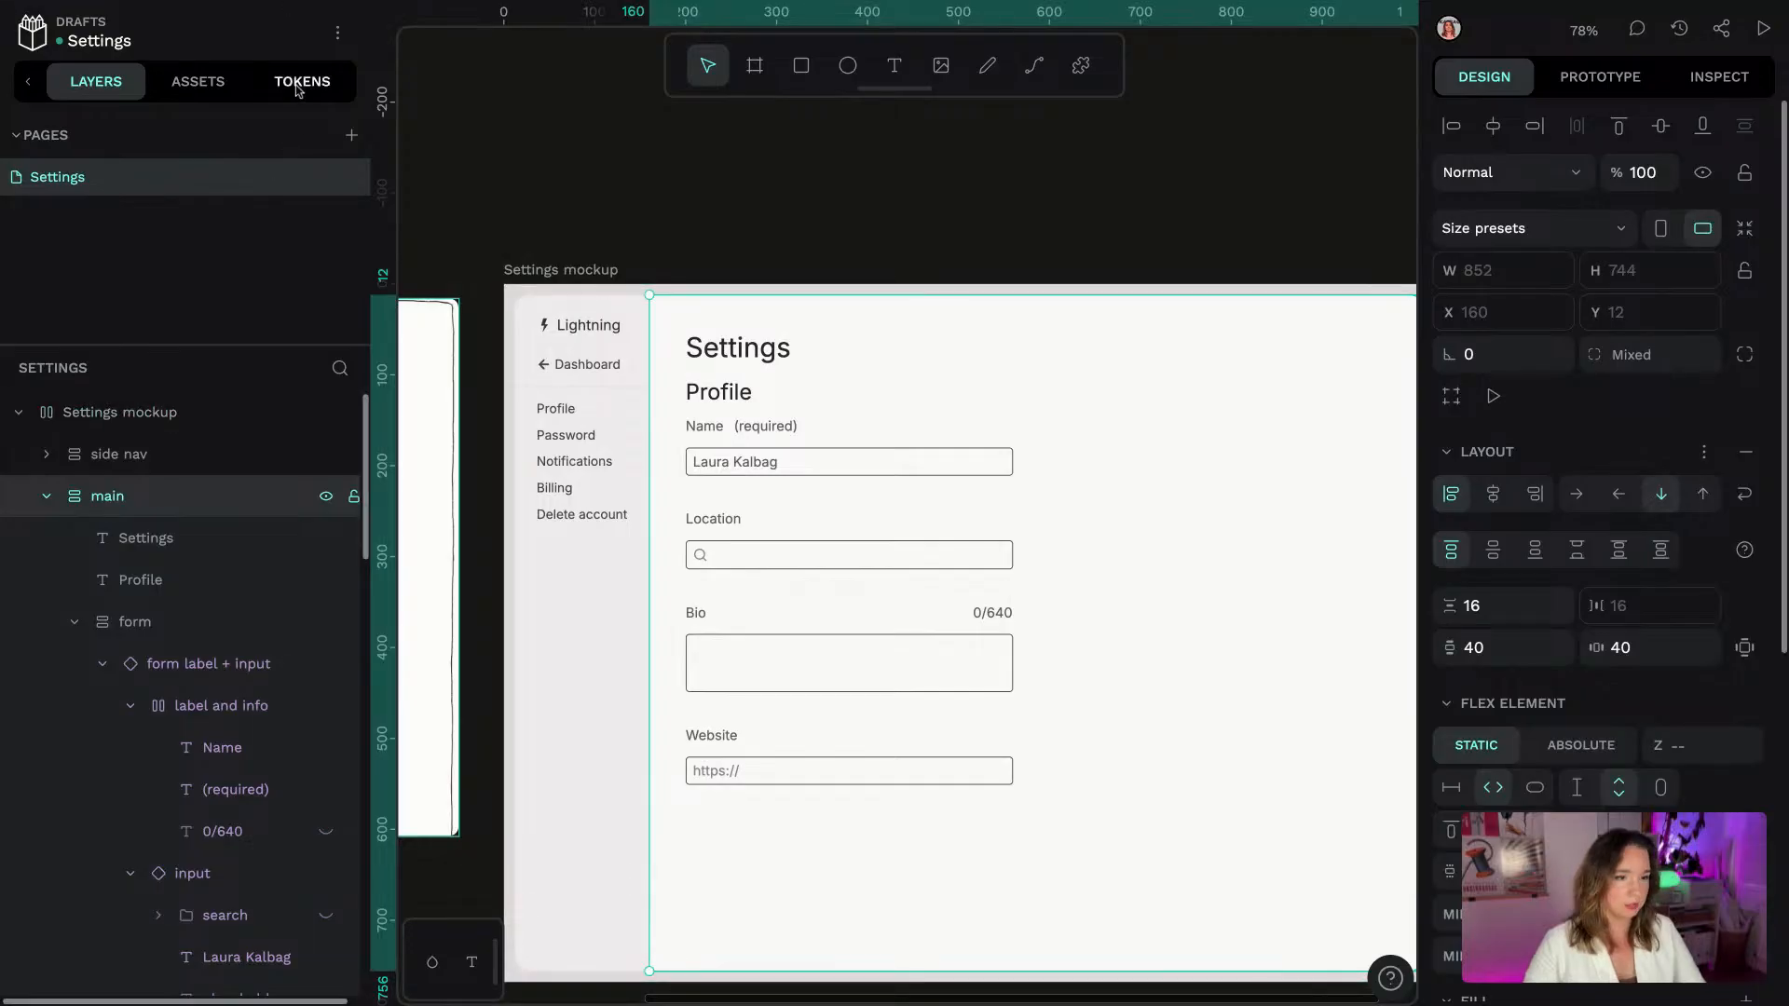
pyautogui.click(164, 423)
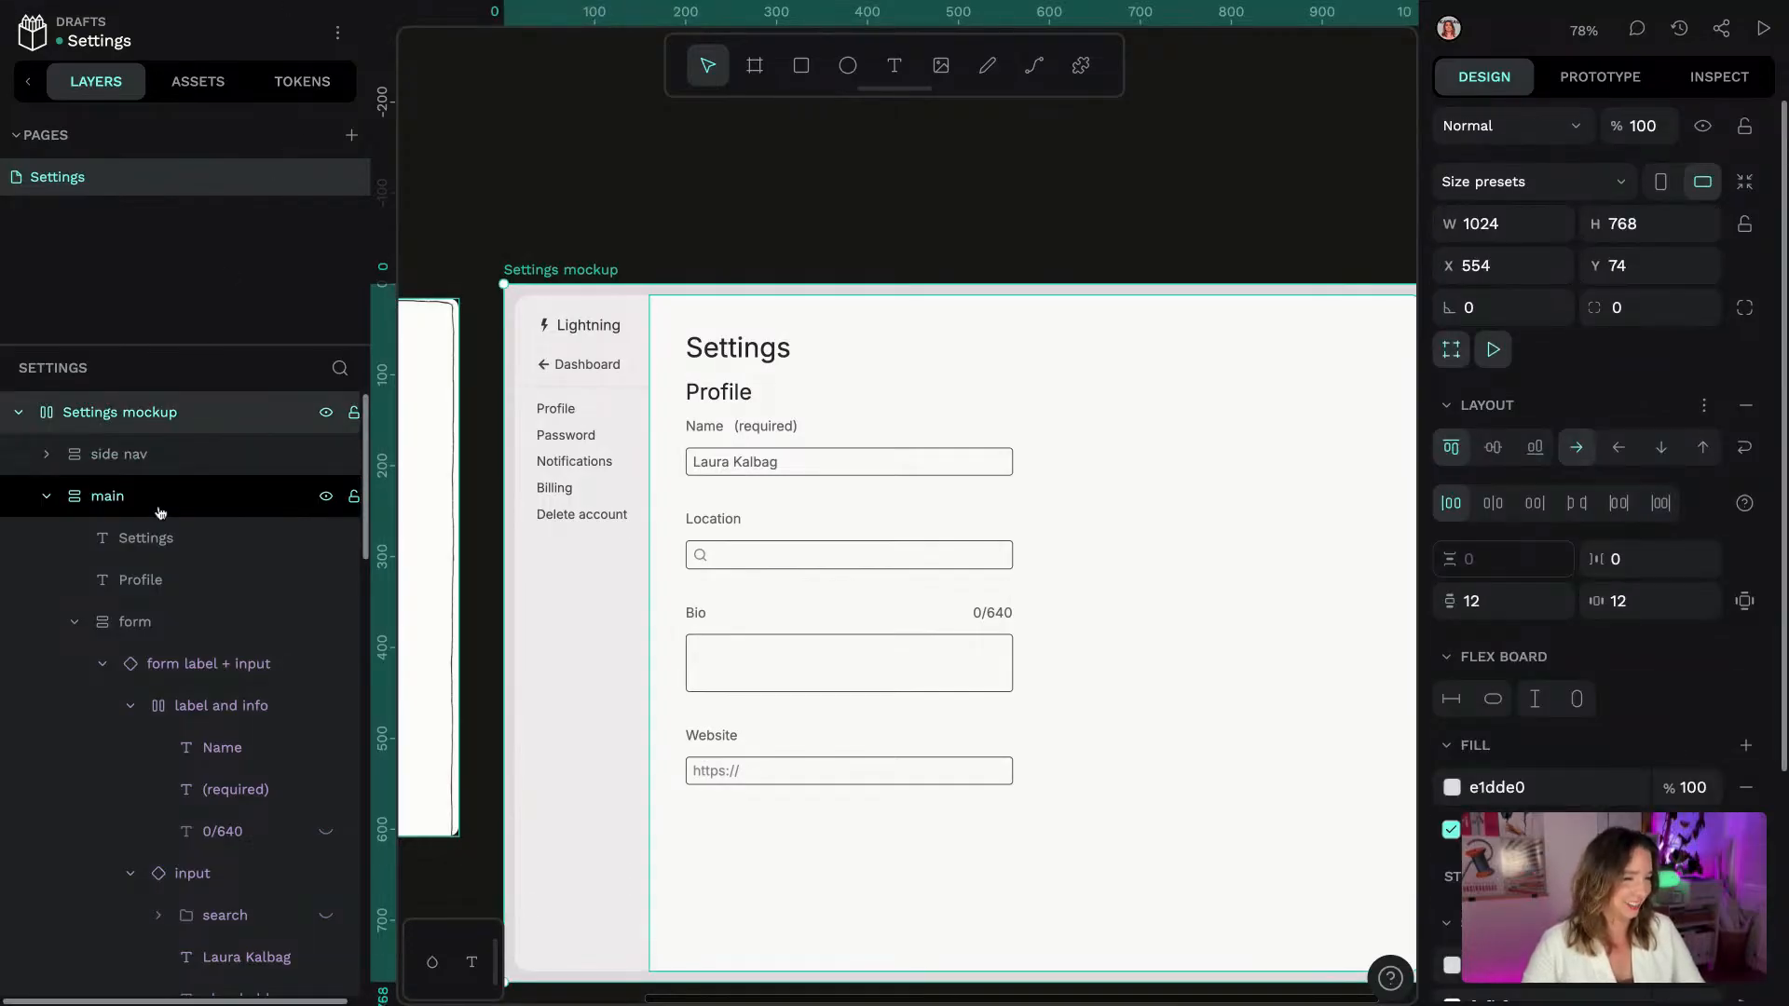
pyautogui.click(142, 491)
pyautogui.click(177, 622)
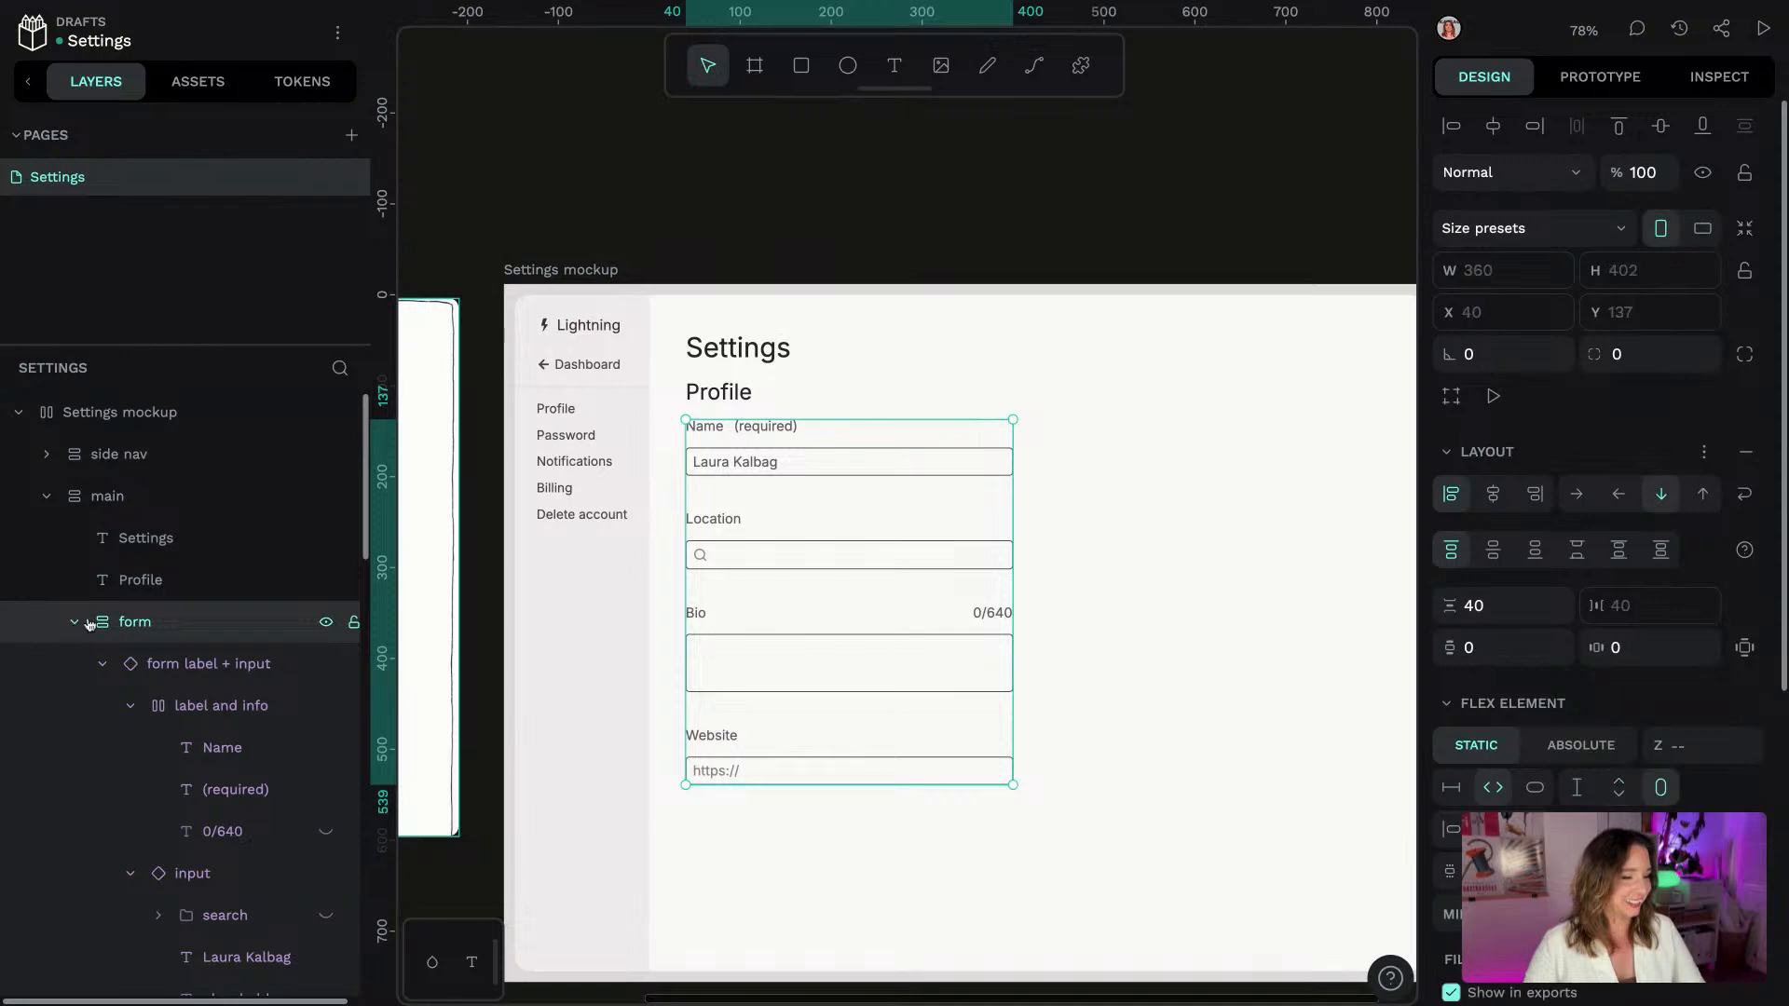
pyautogui.scroll(-10, 179, 626)
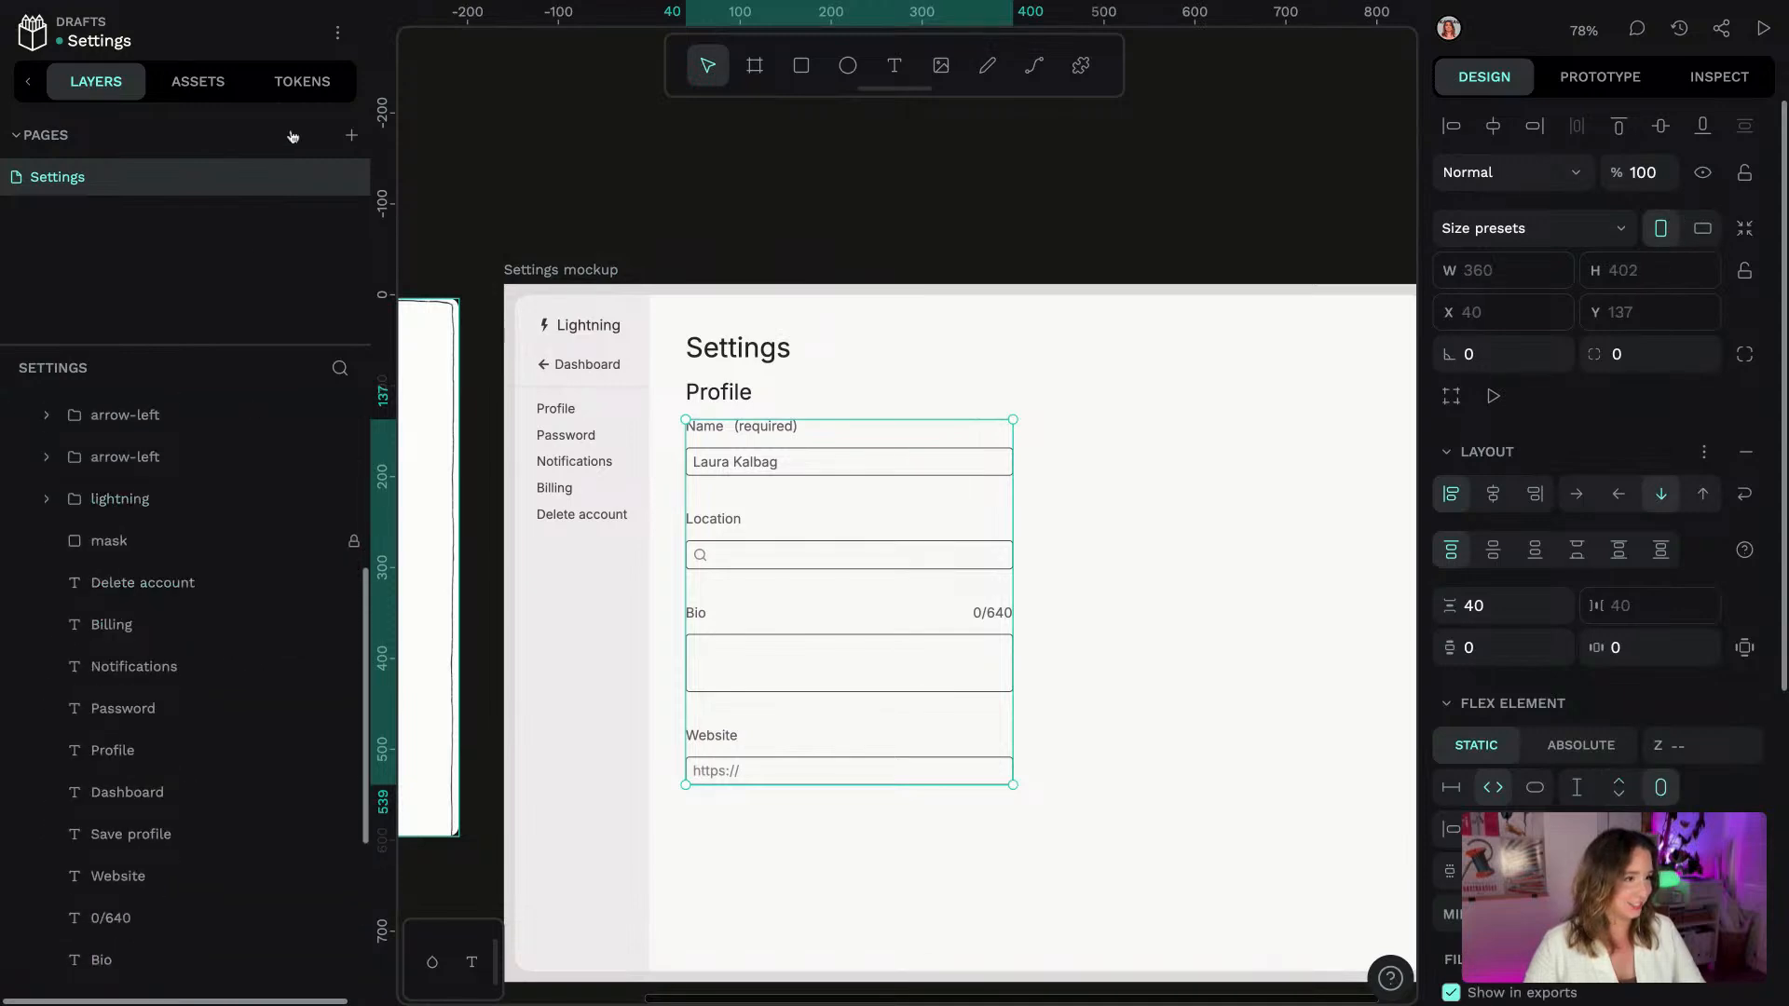
pyautogui.click(295, 82)
pyautogui.scroll(-3, 205, 315)
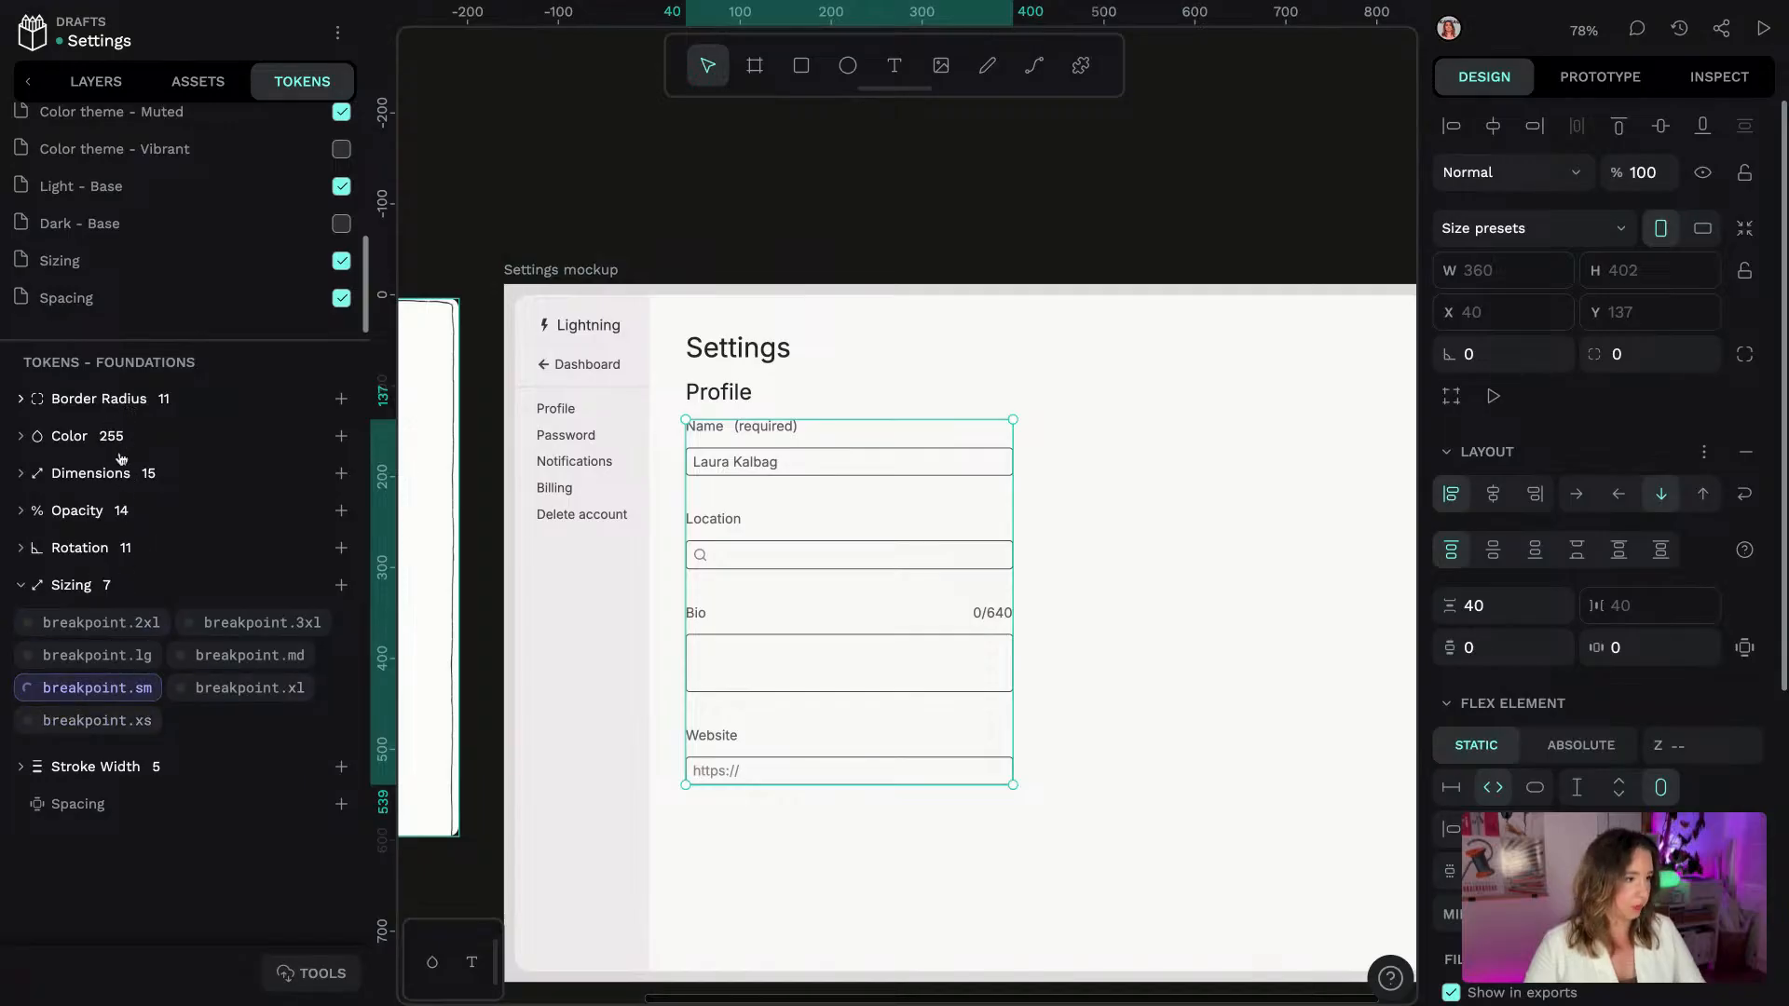
pyautogui.click(154, 300)
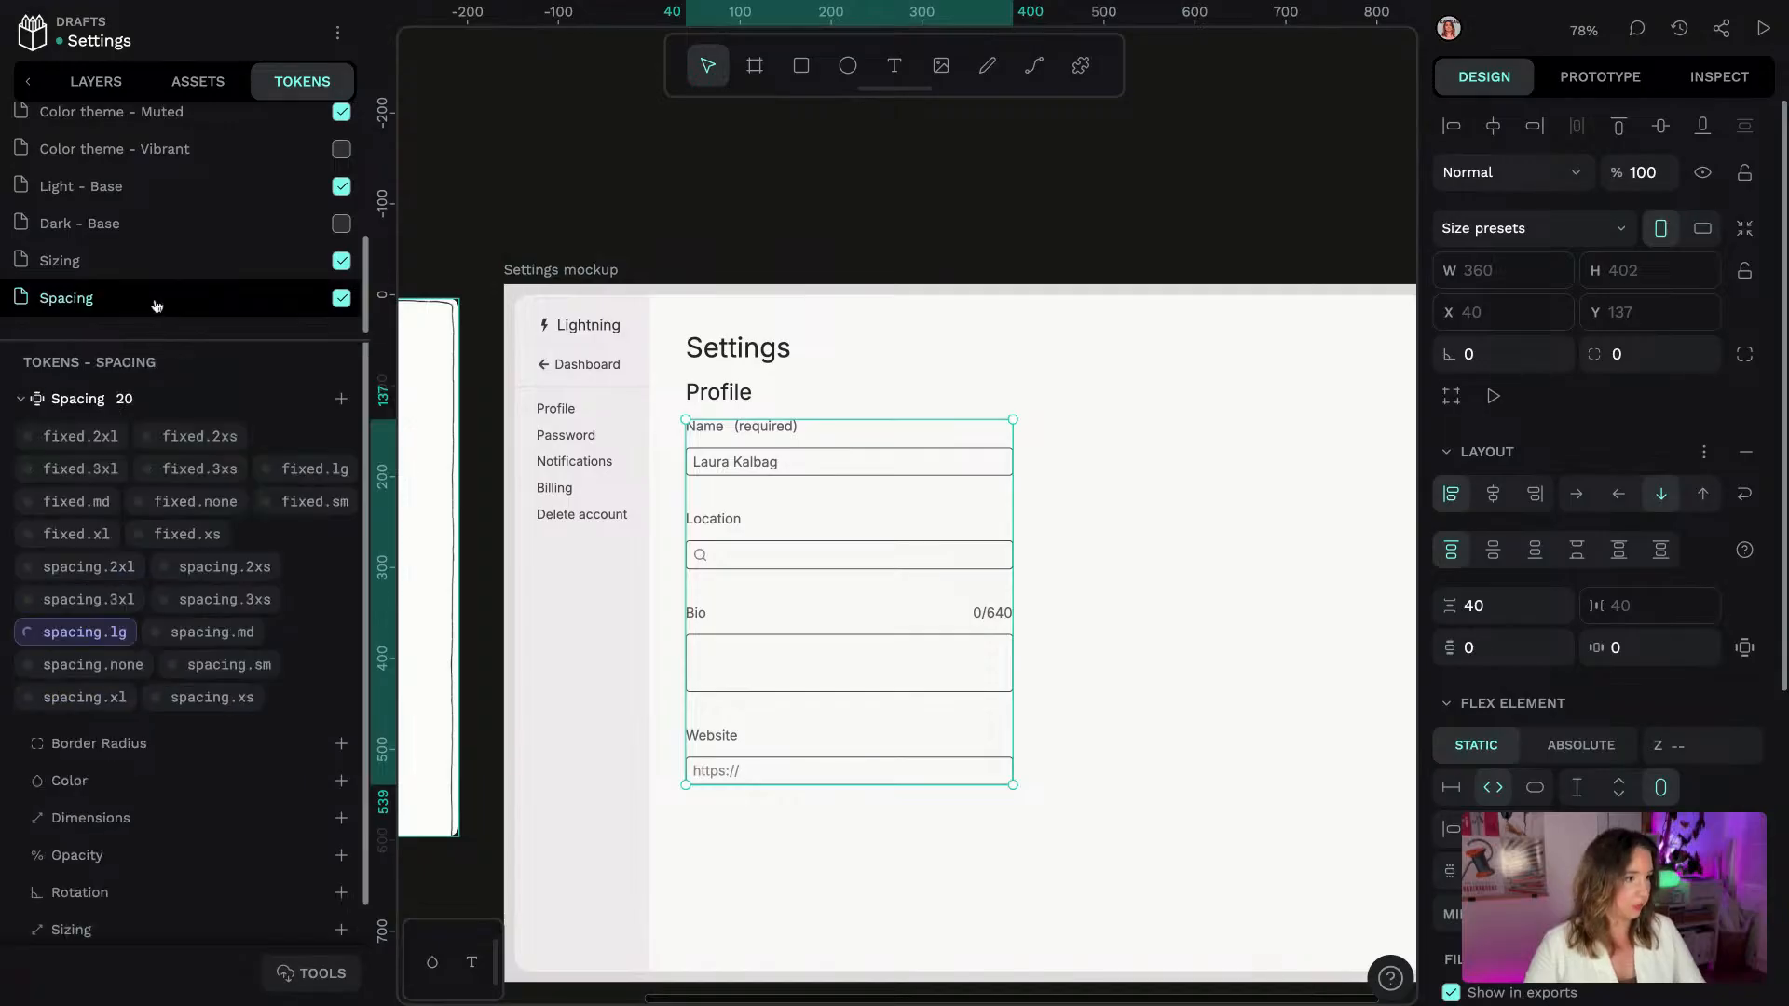
pyautogui.rightClick(234, 641)
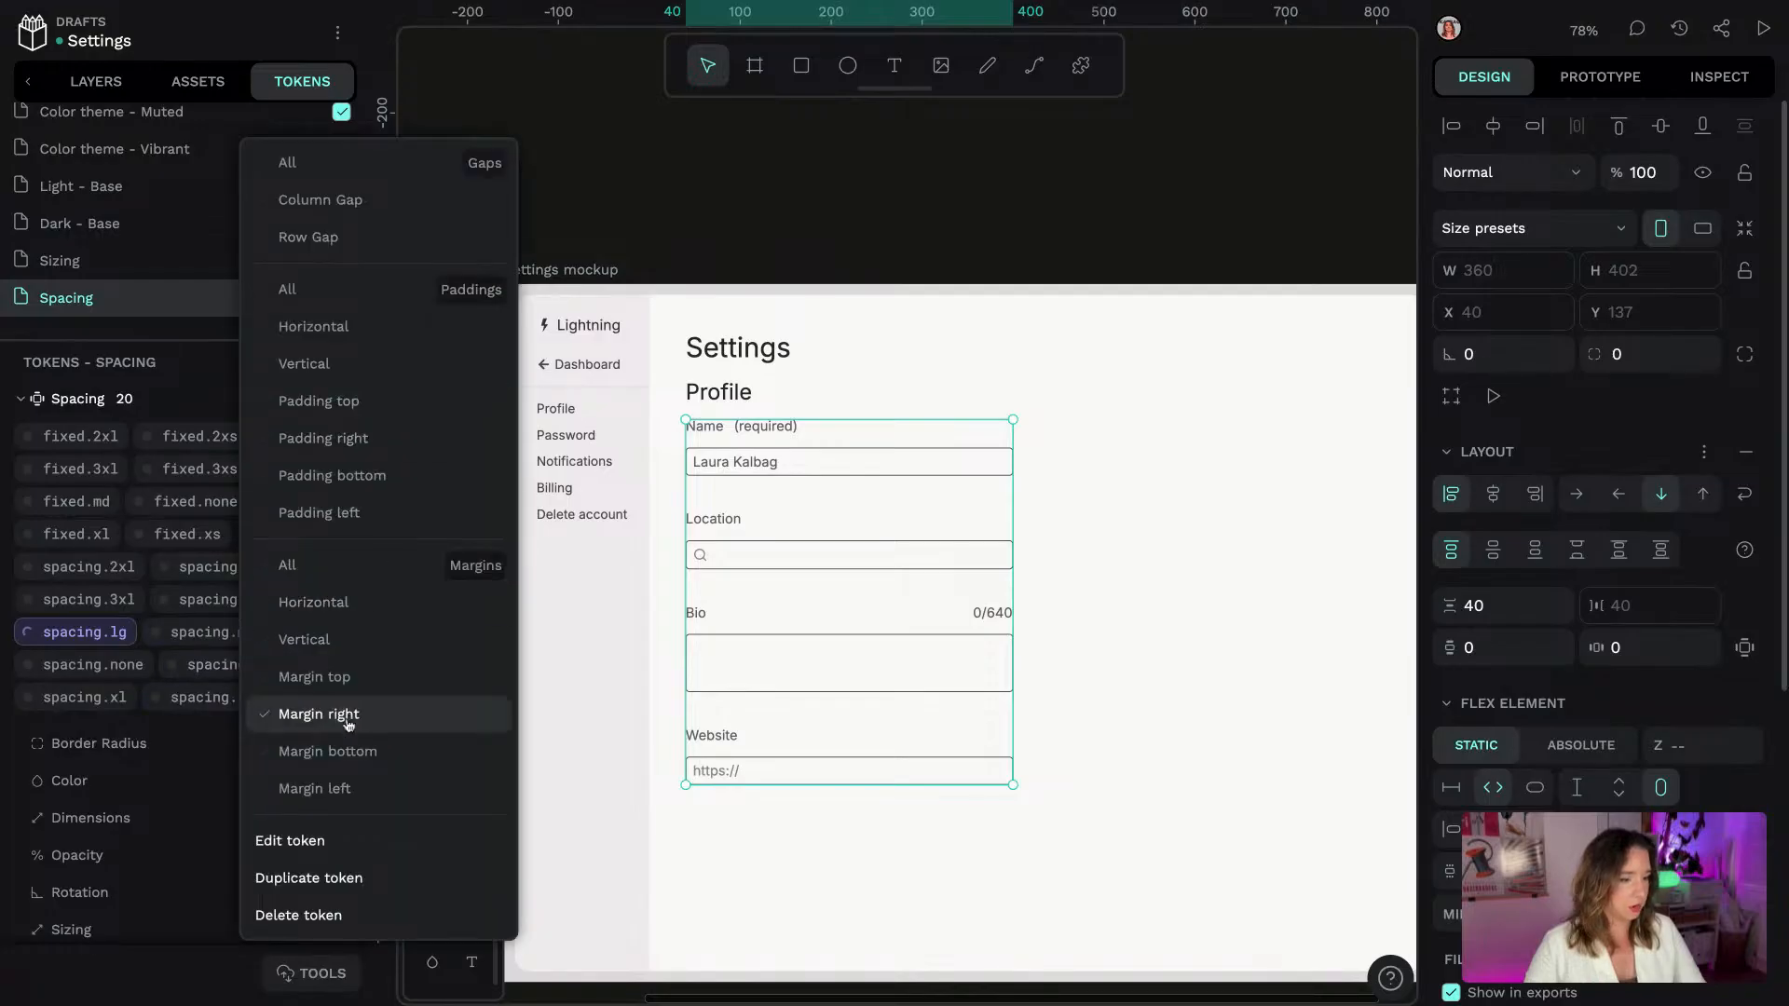
pyautogui.click(347, 690)
pyautogui.click(1098, 183)
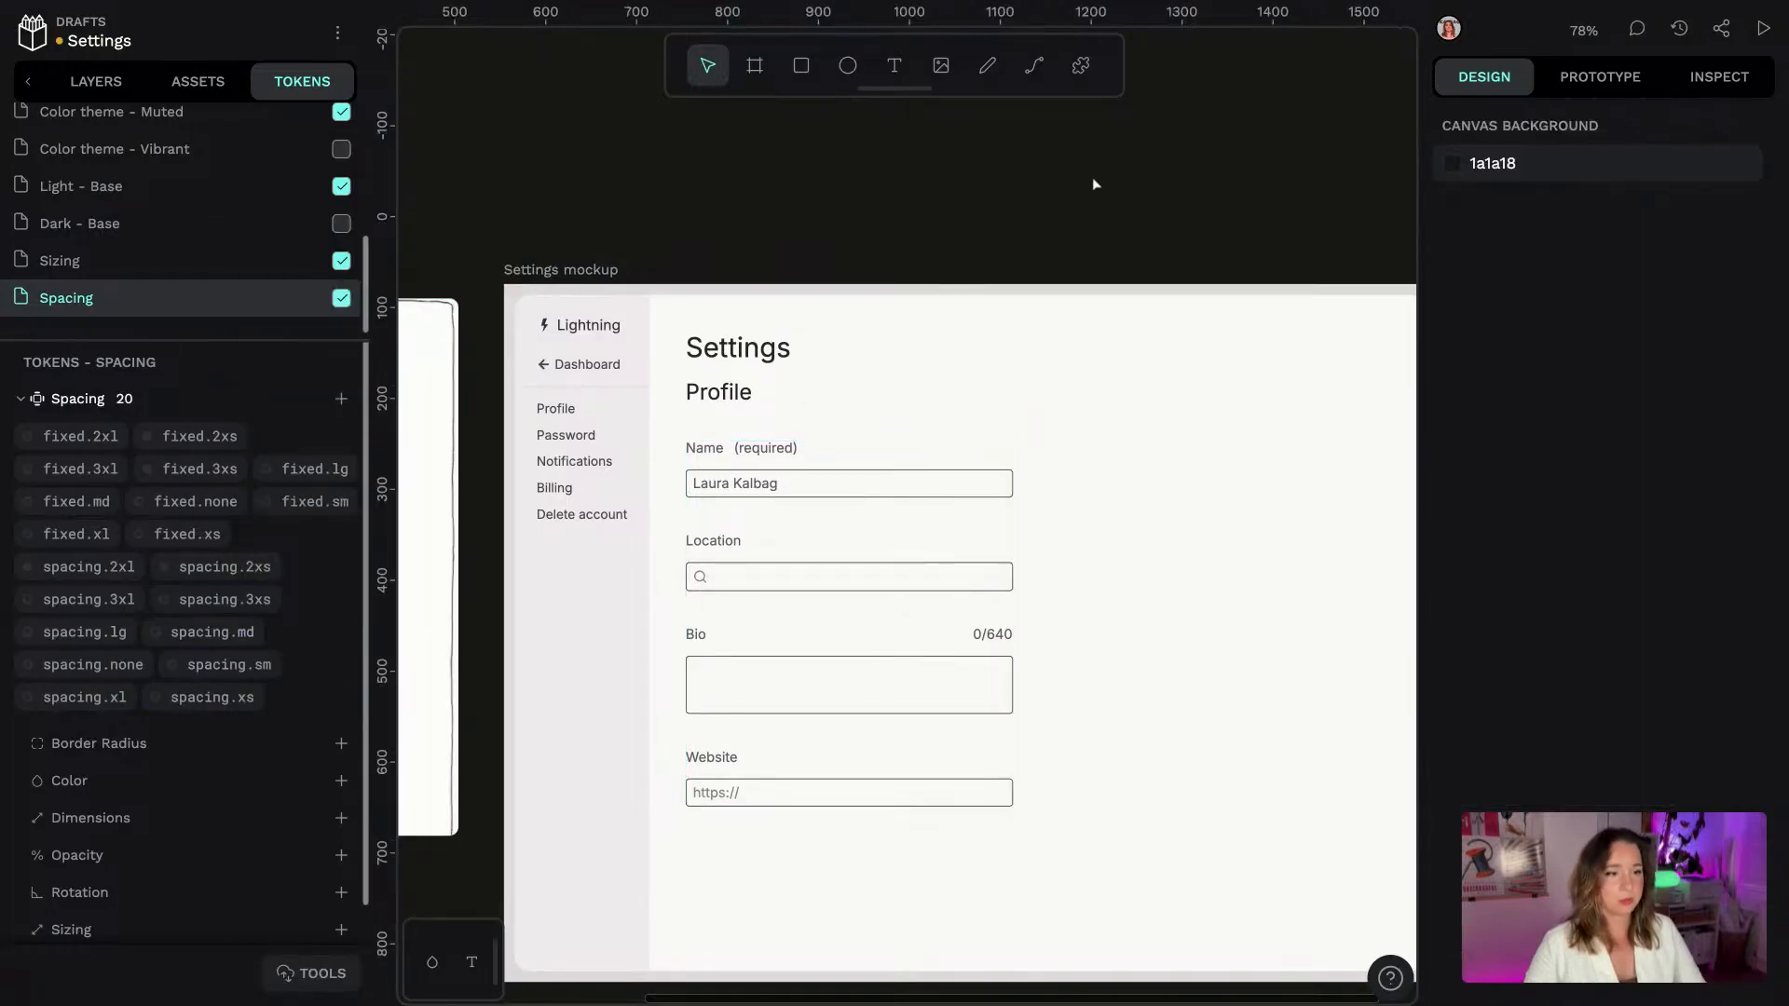
pyautogui.scroll(-3, 1224, 186)
pyautogui.hscroll(1, 1224, 186)
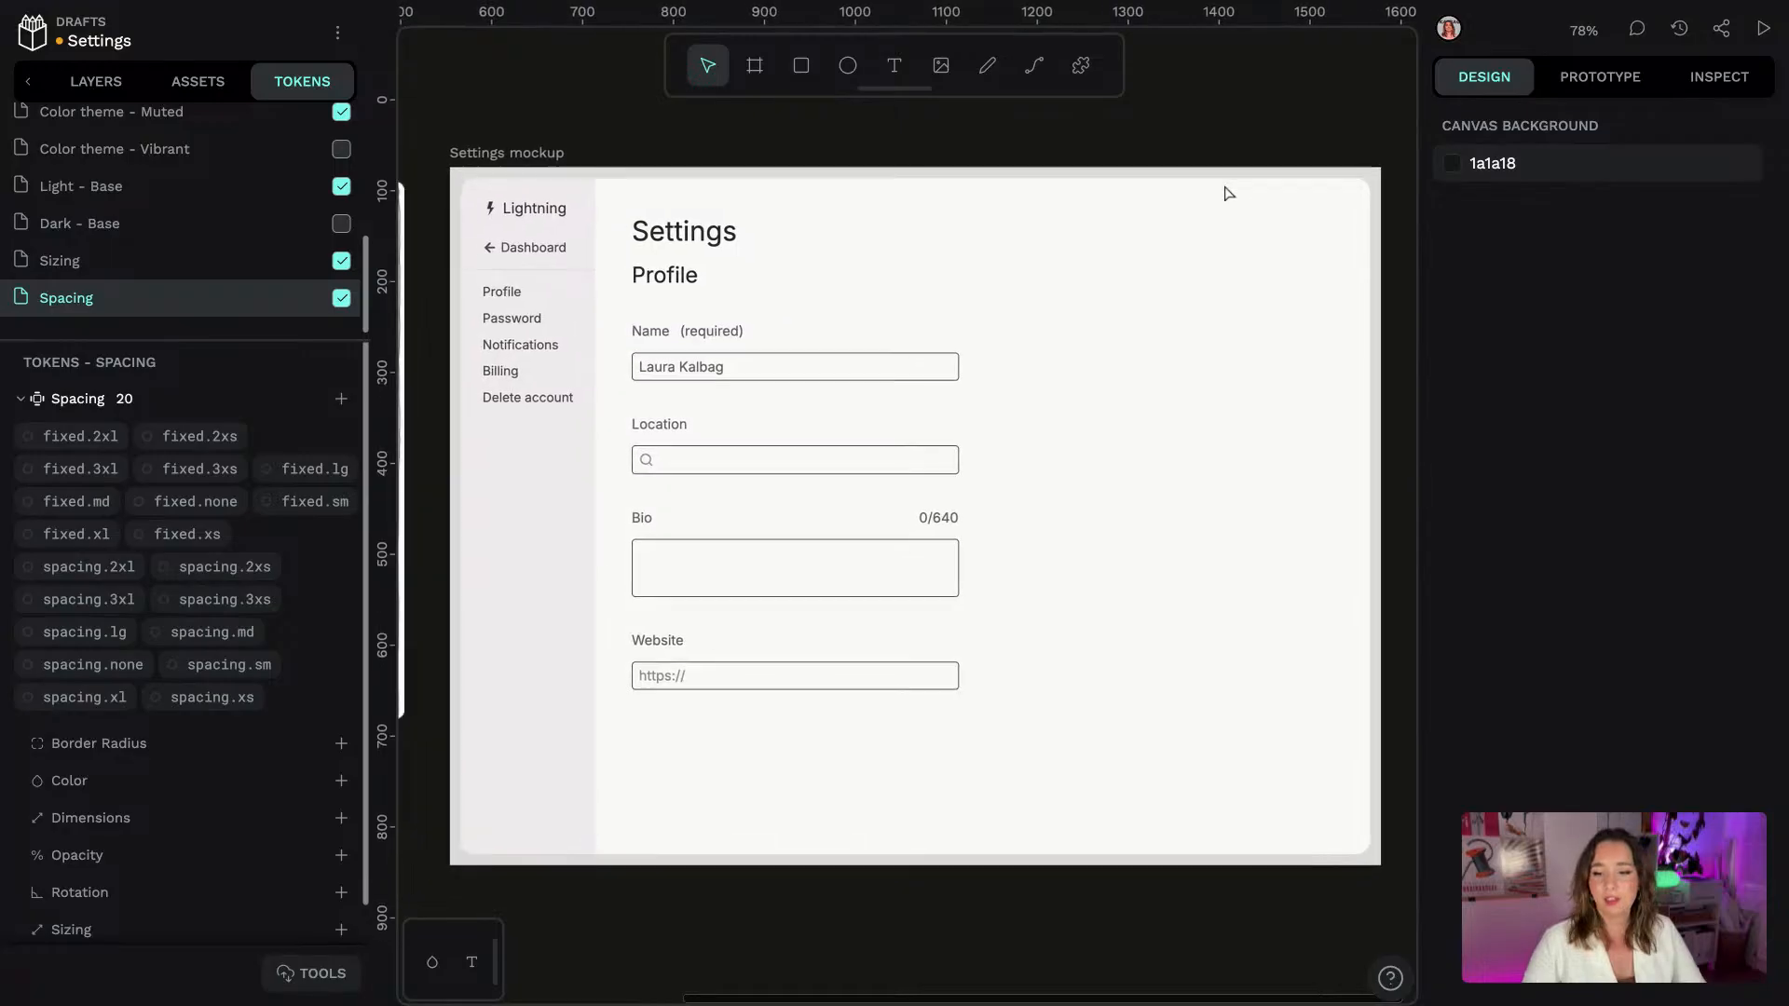
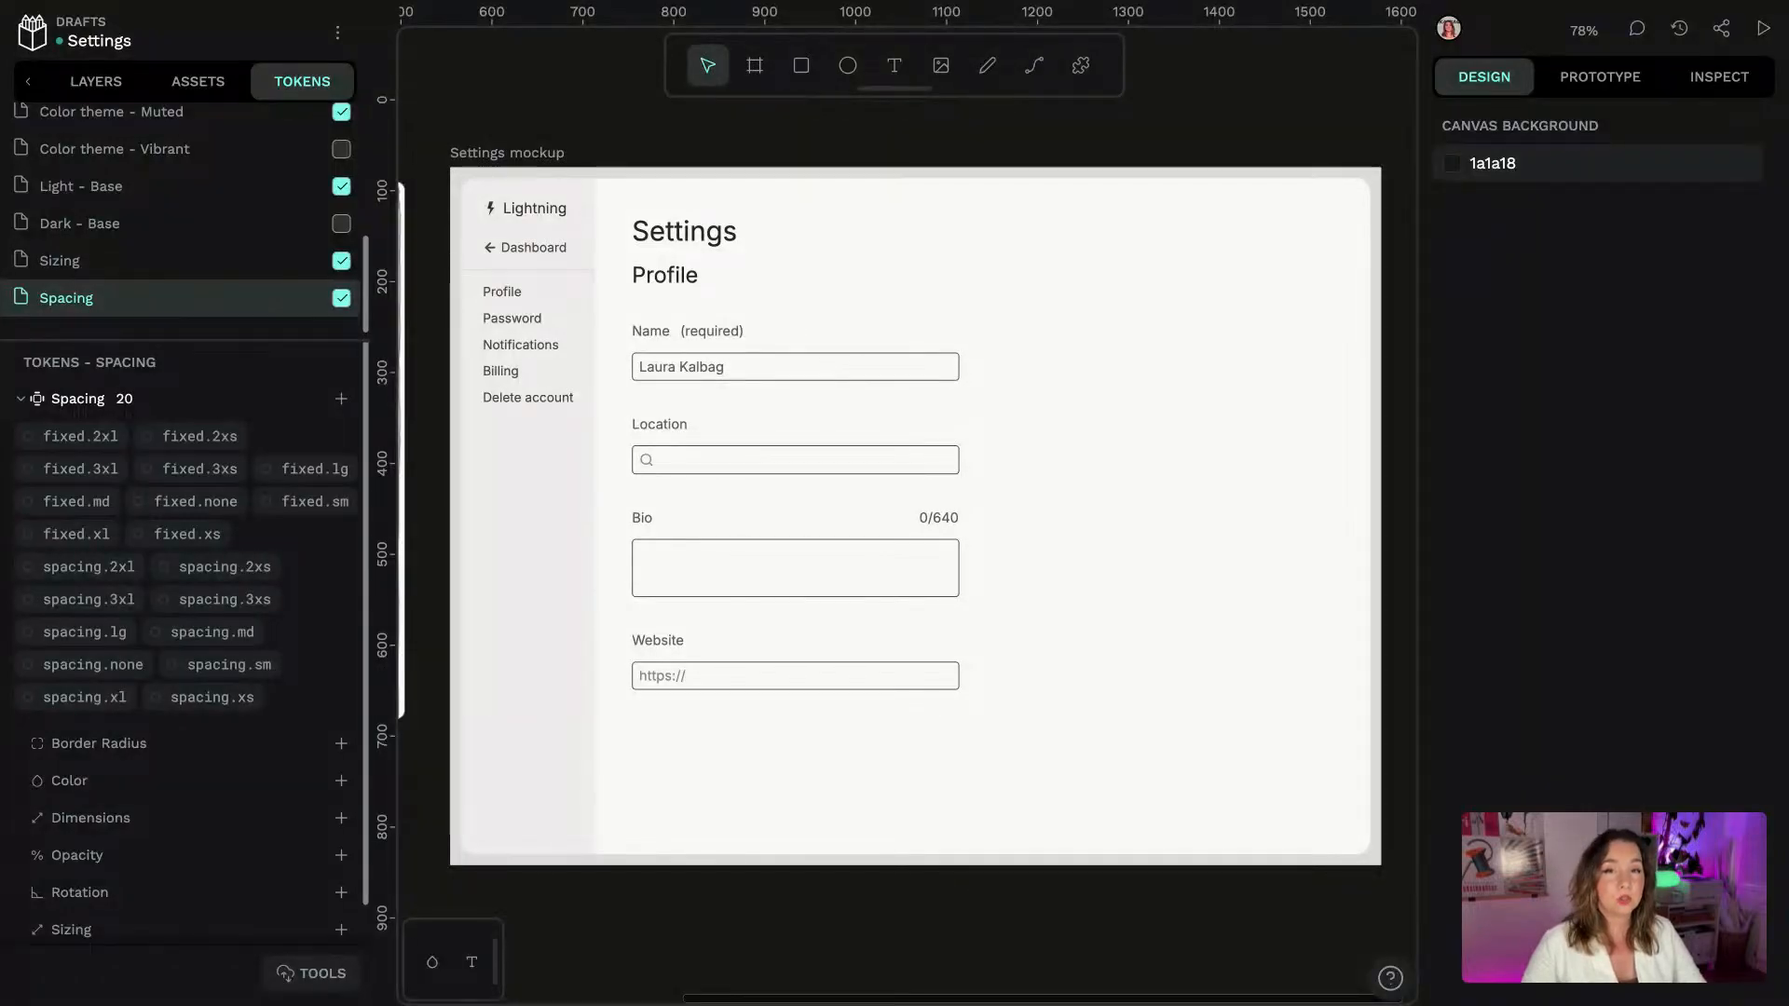
pyautogui.click(719, 330)
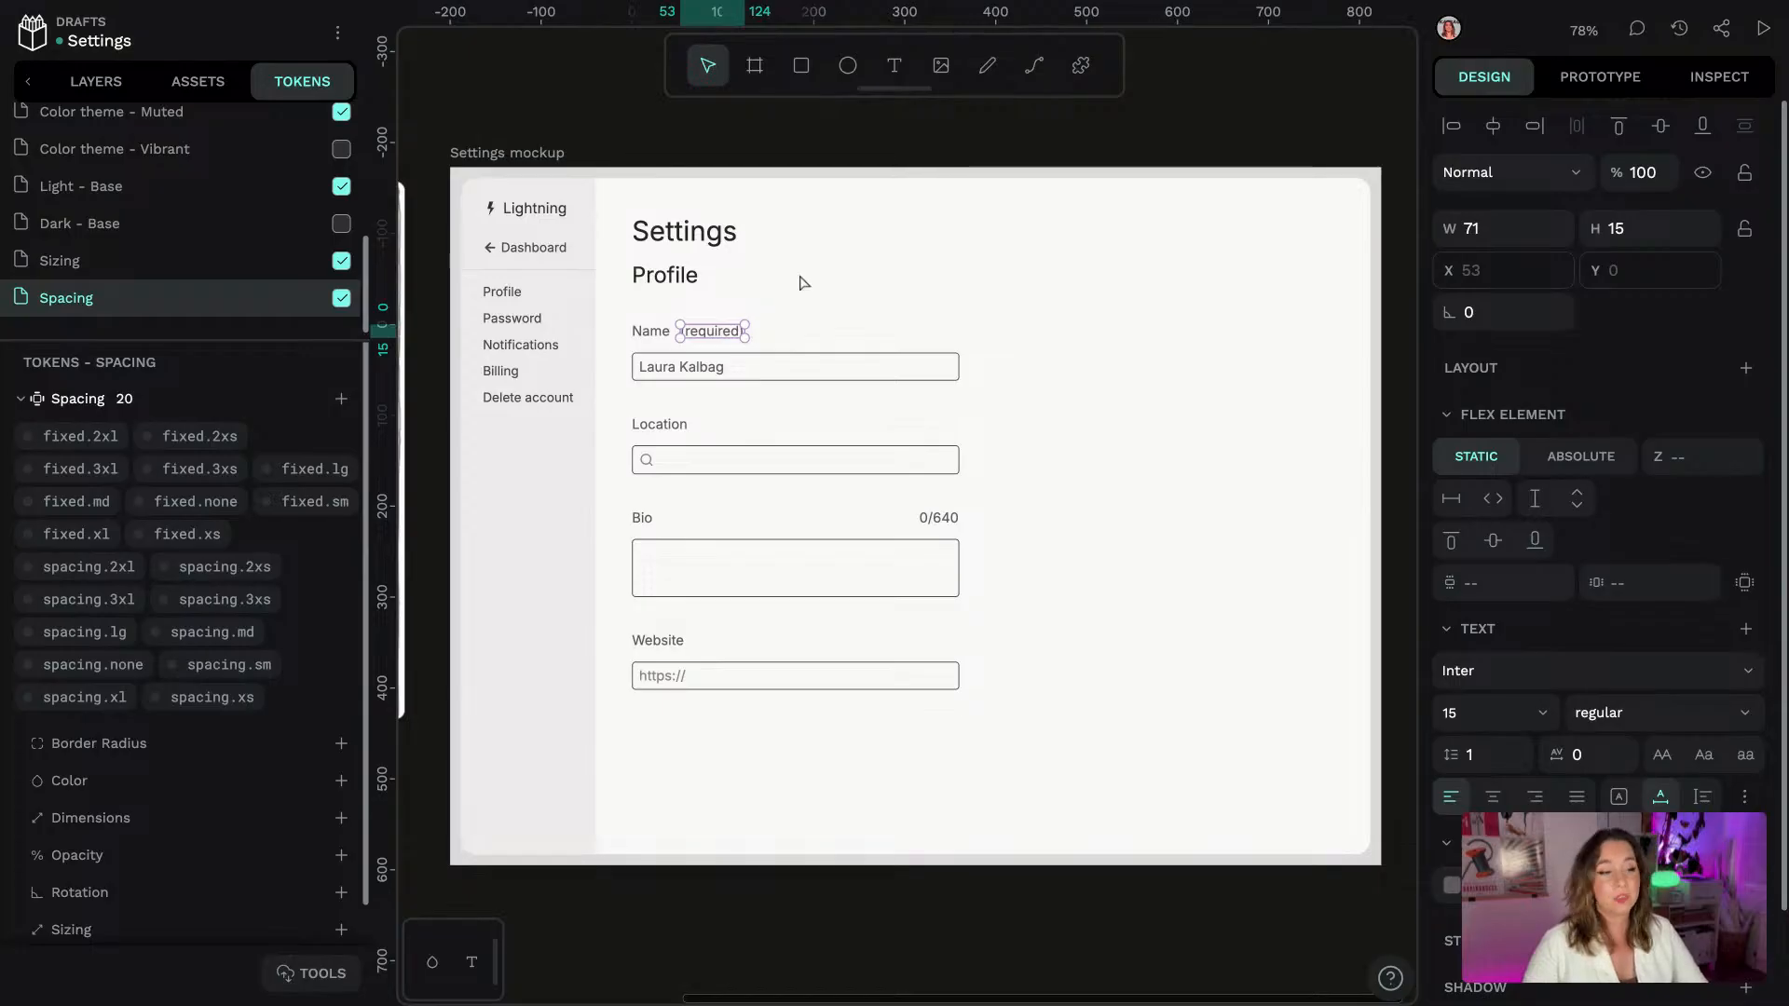
pyautogui.click(650, 114)
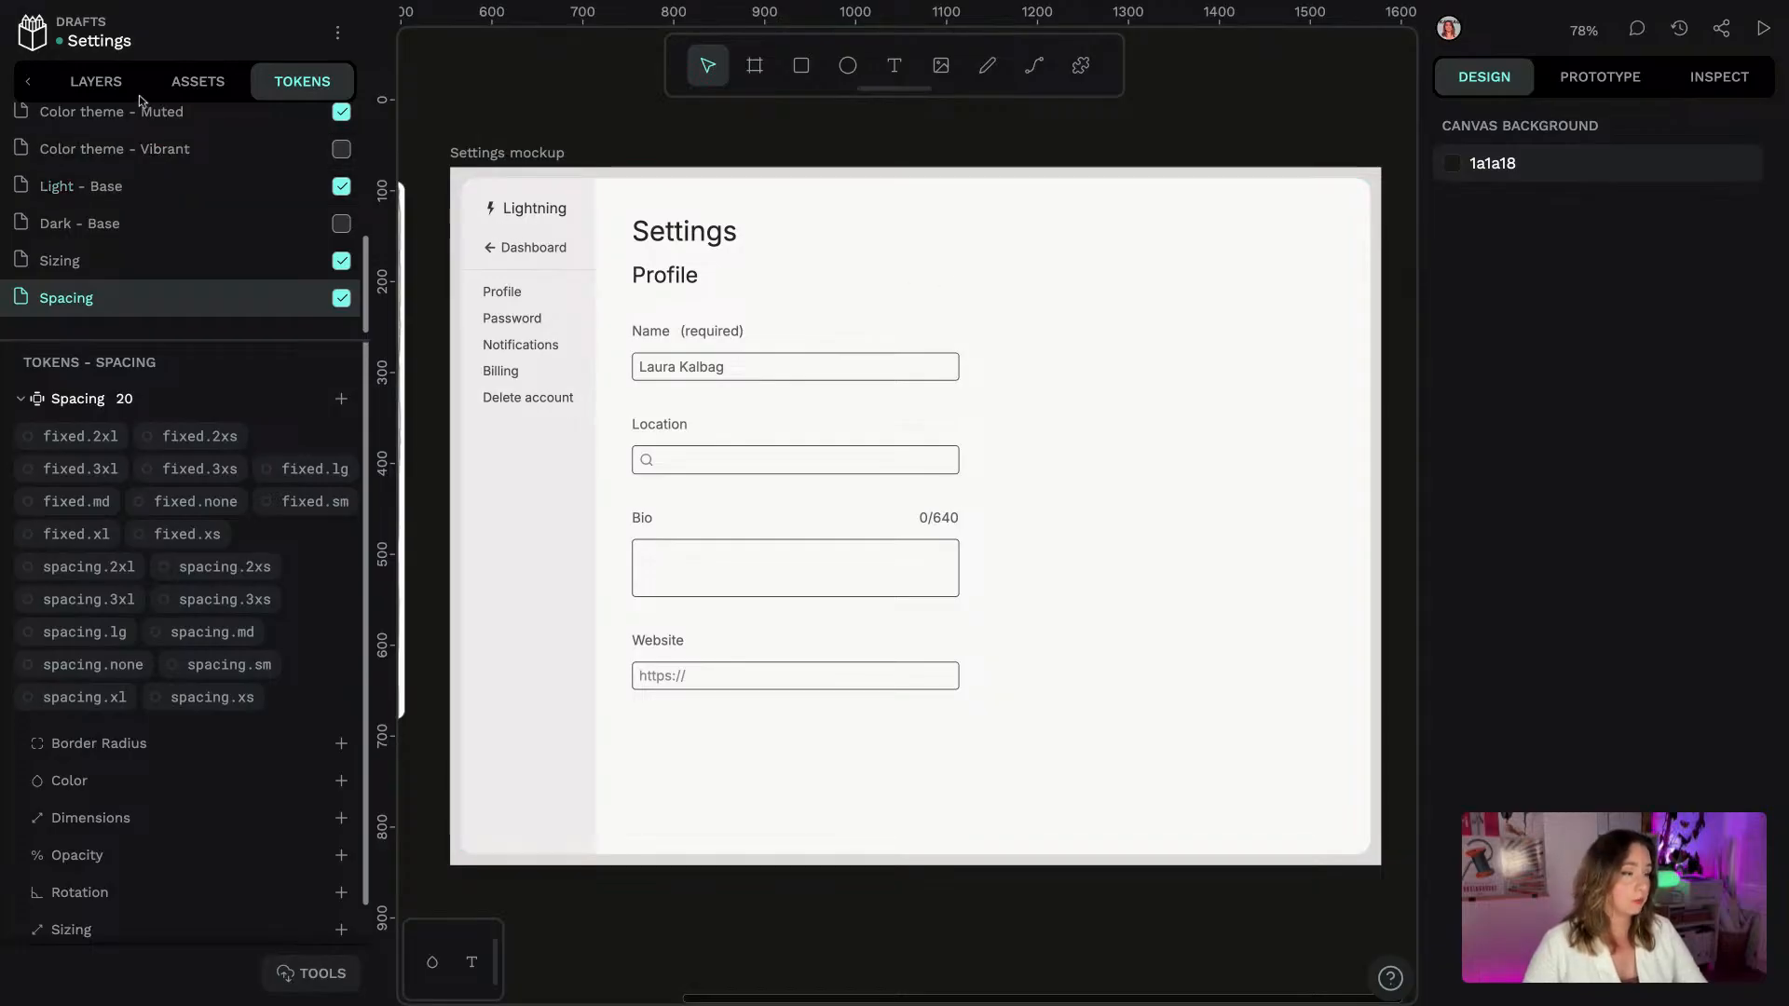
pyautogui.keyDown('ctrl'); pyautogui.click(673, 680); pyautogui.keyUp('ctrl')
pyautogui.scroll(-1, 1094, 675)
pyautogui.scroll(-3, 1095, 678)
pyautogui.scroll(5, 865, 635)
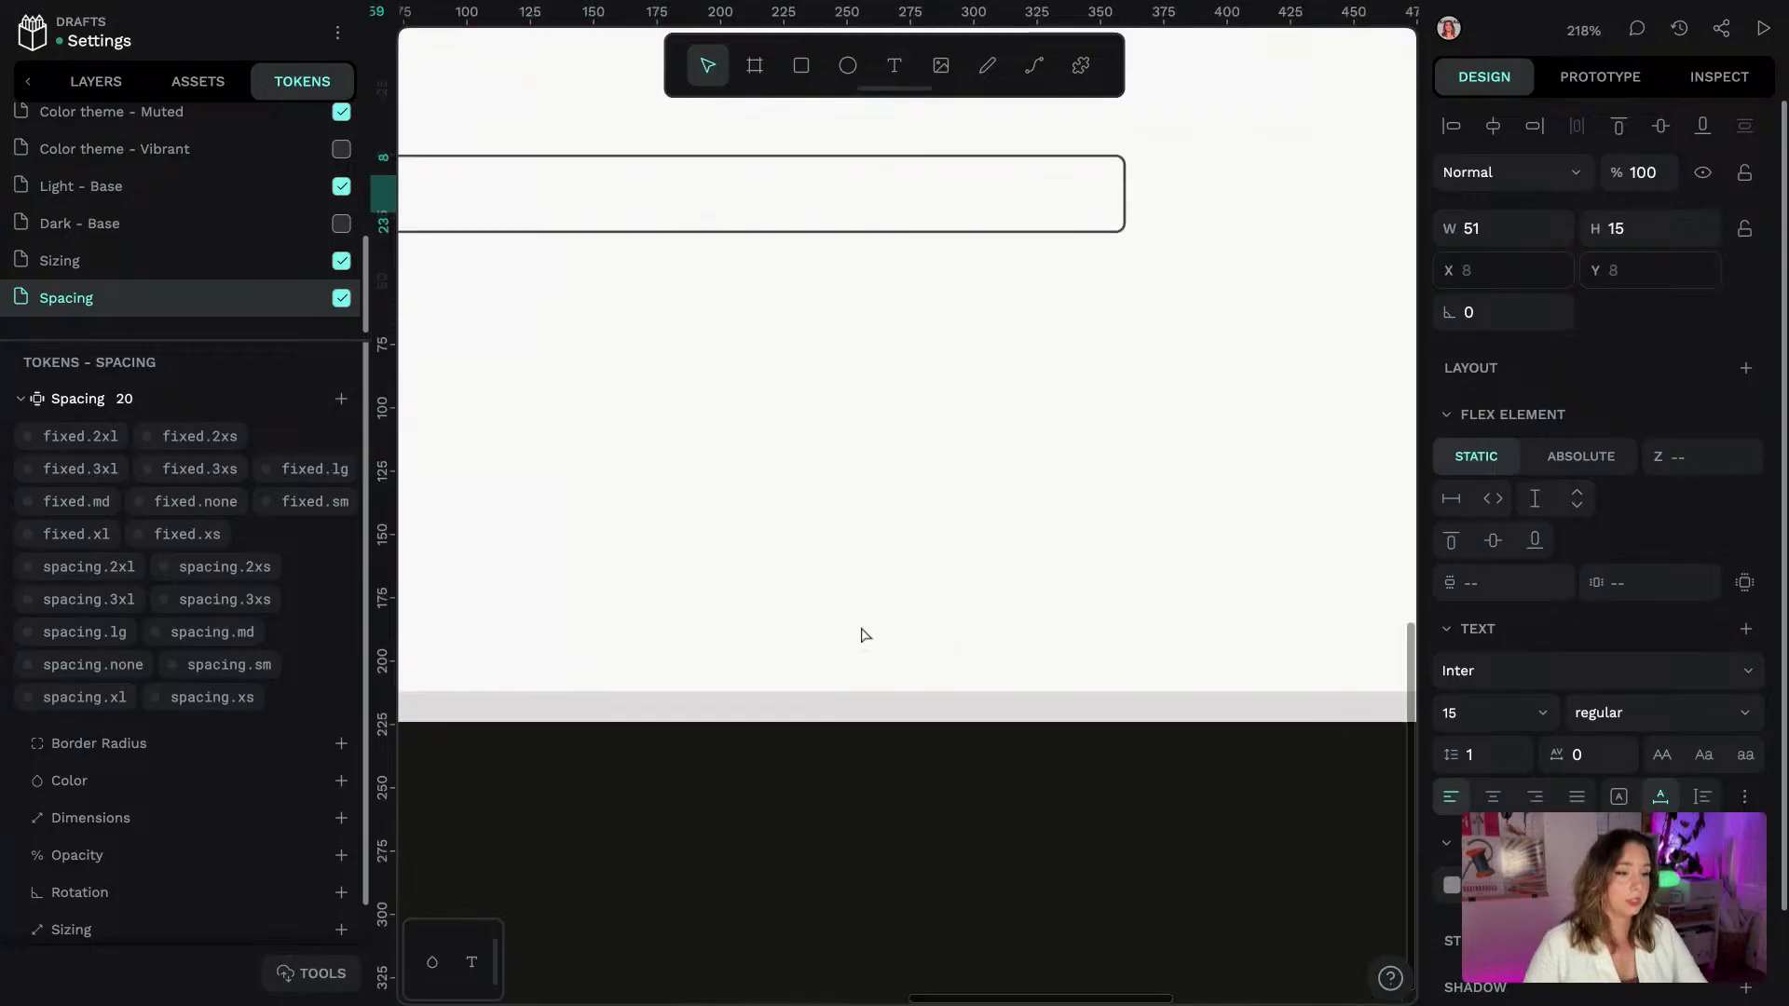
pyautogui.scroll(3, 602, 369)
pyautogui.hscroll(-5, 601, 368)
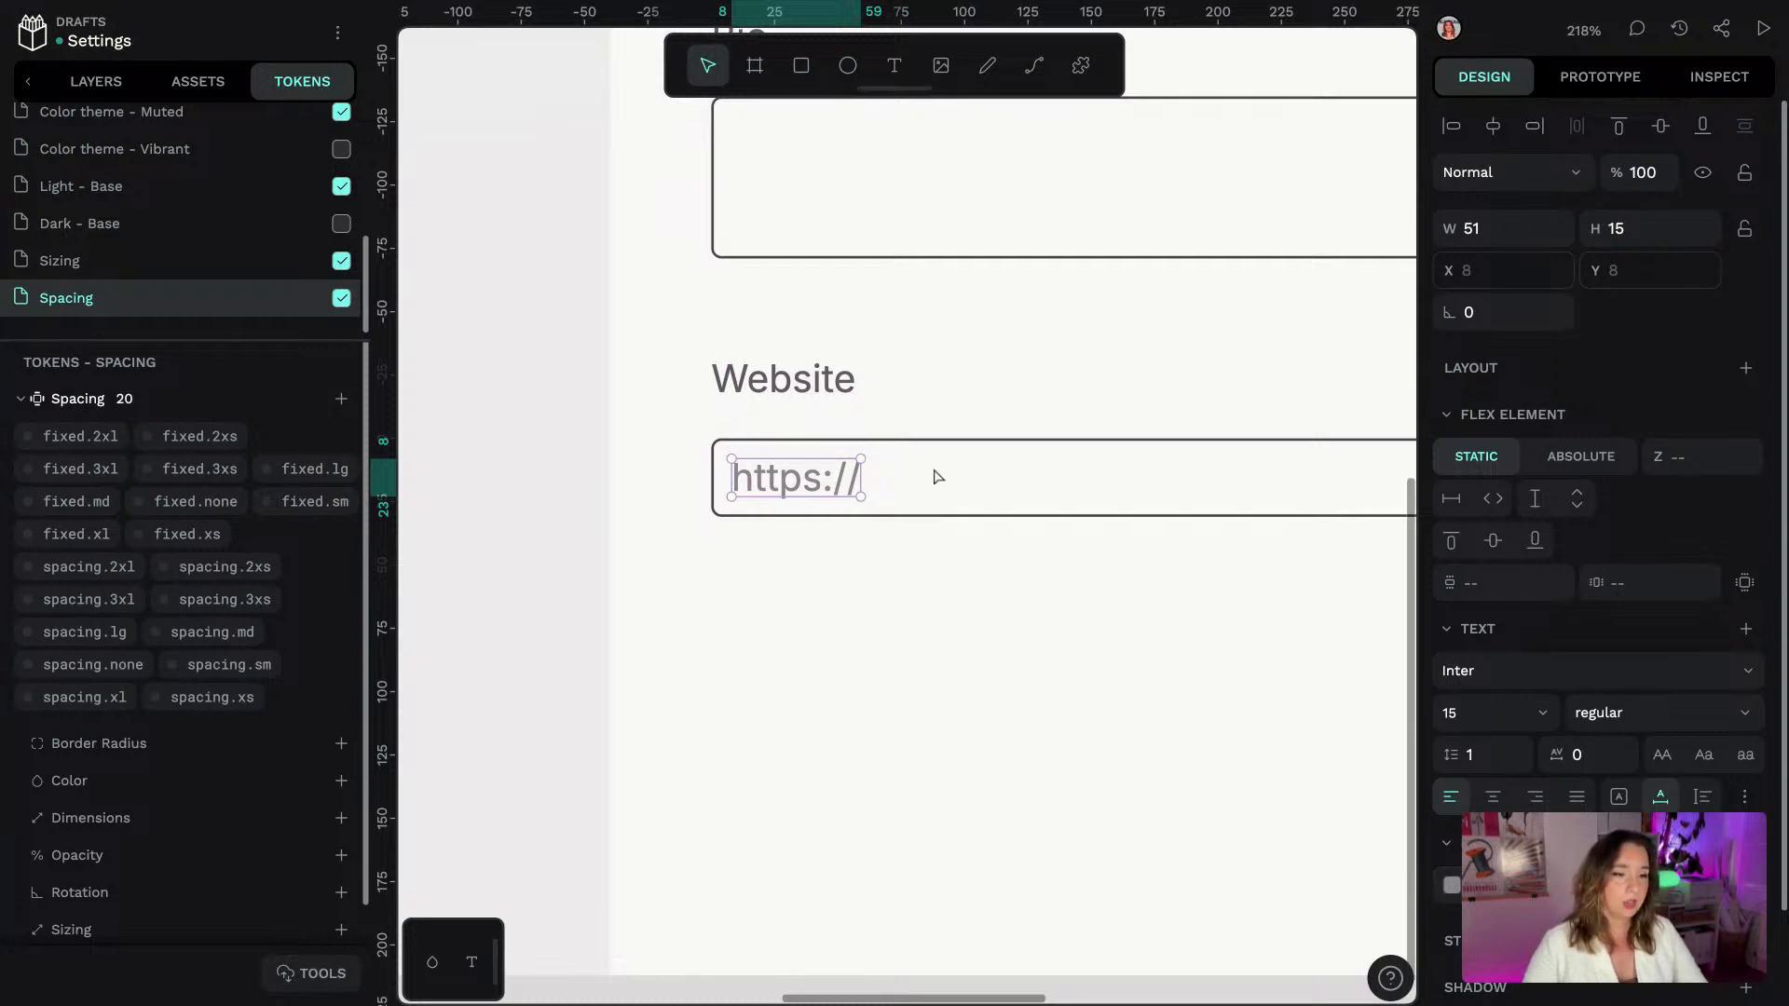
pyautogui.press('Escape')
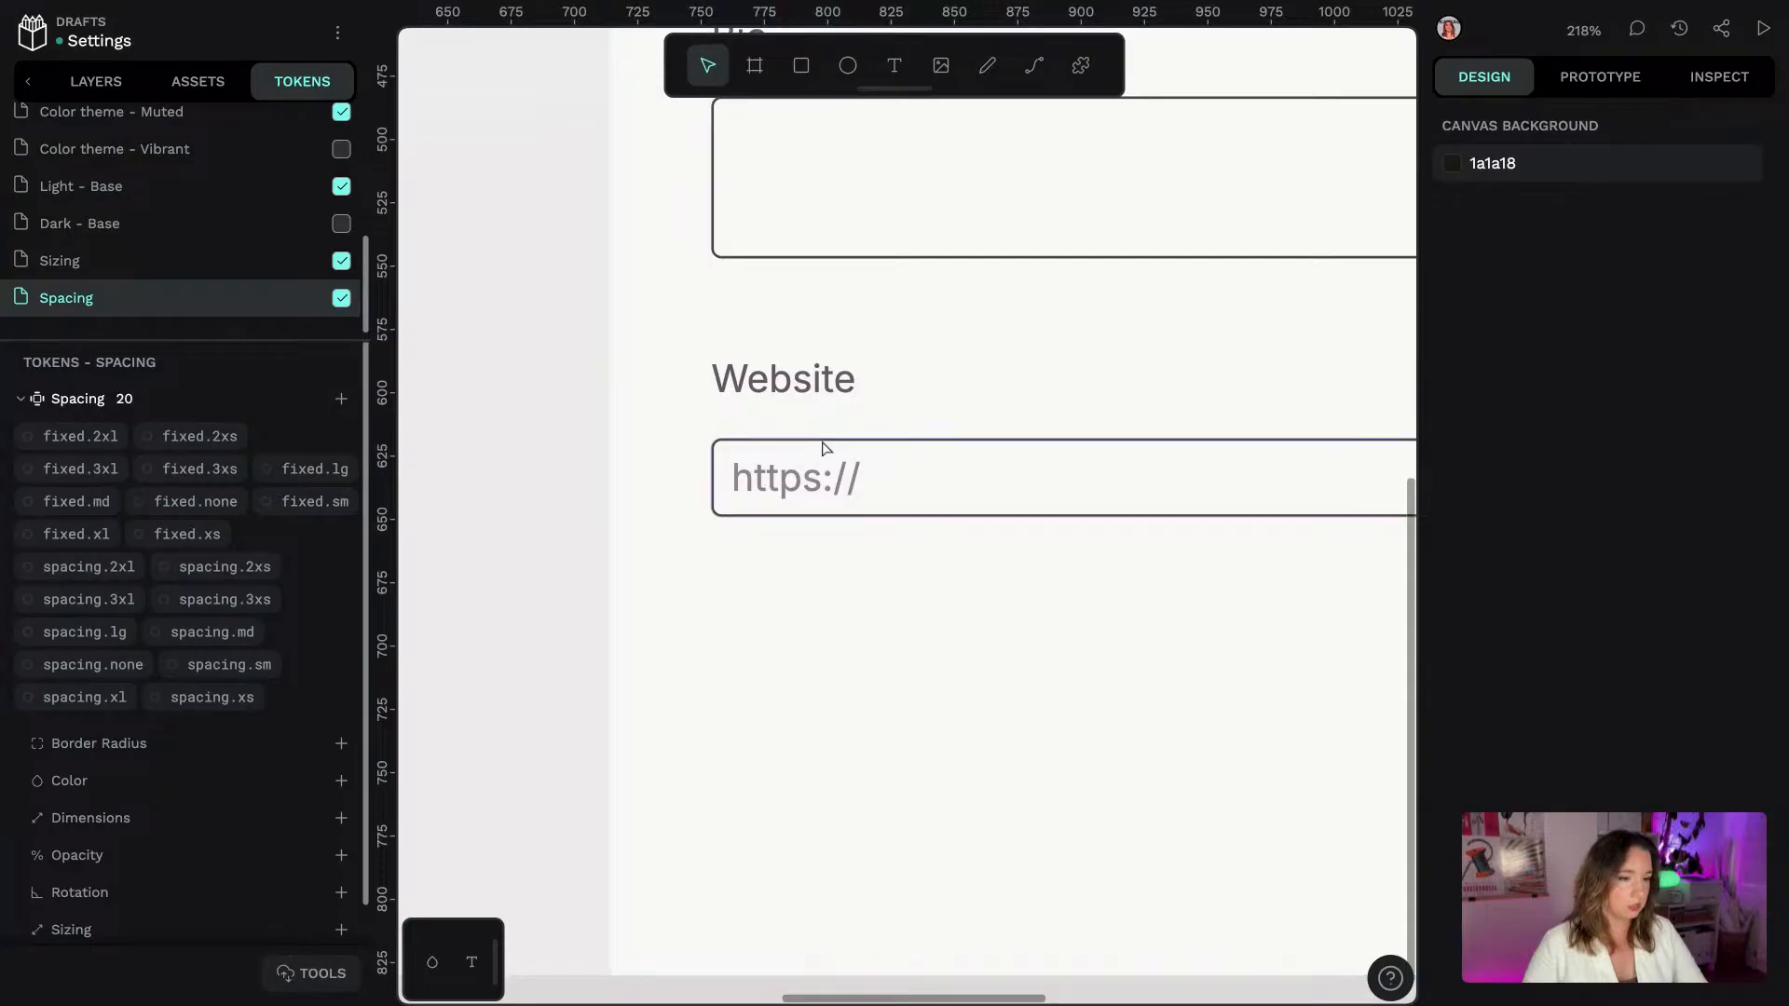
pyautogui.click(824, 449)
pyautogui.scroll(-5, 1526, 660)
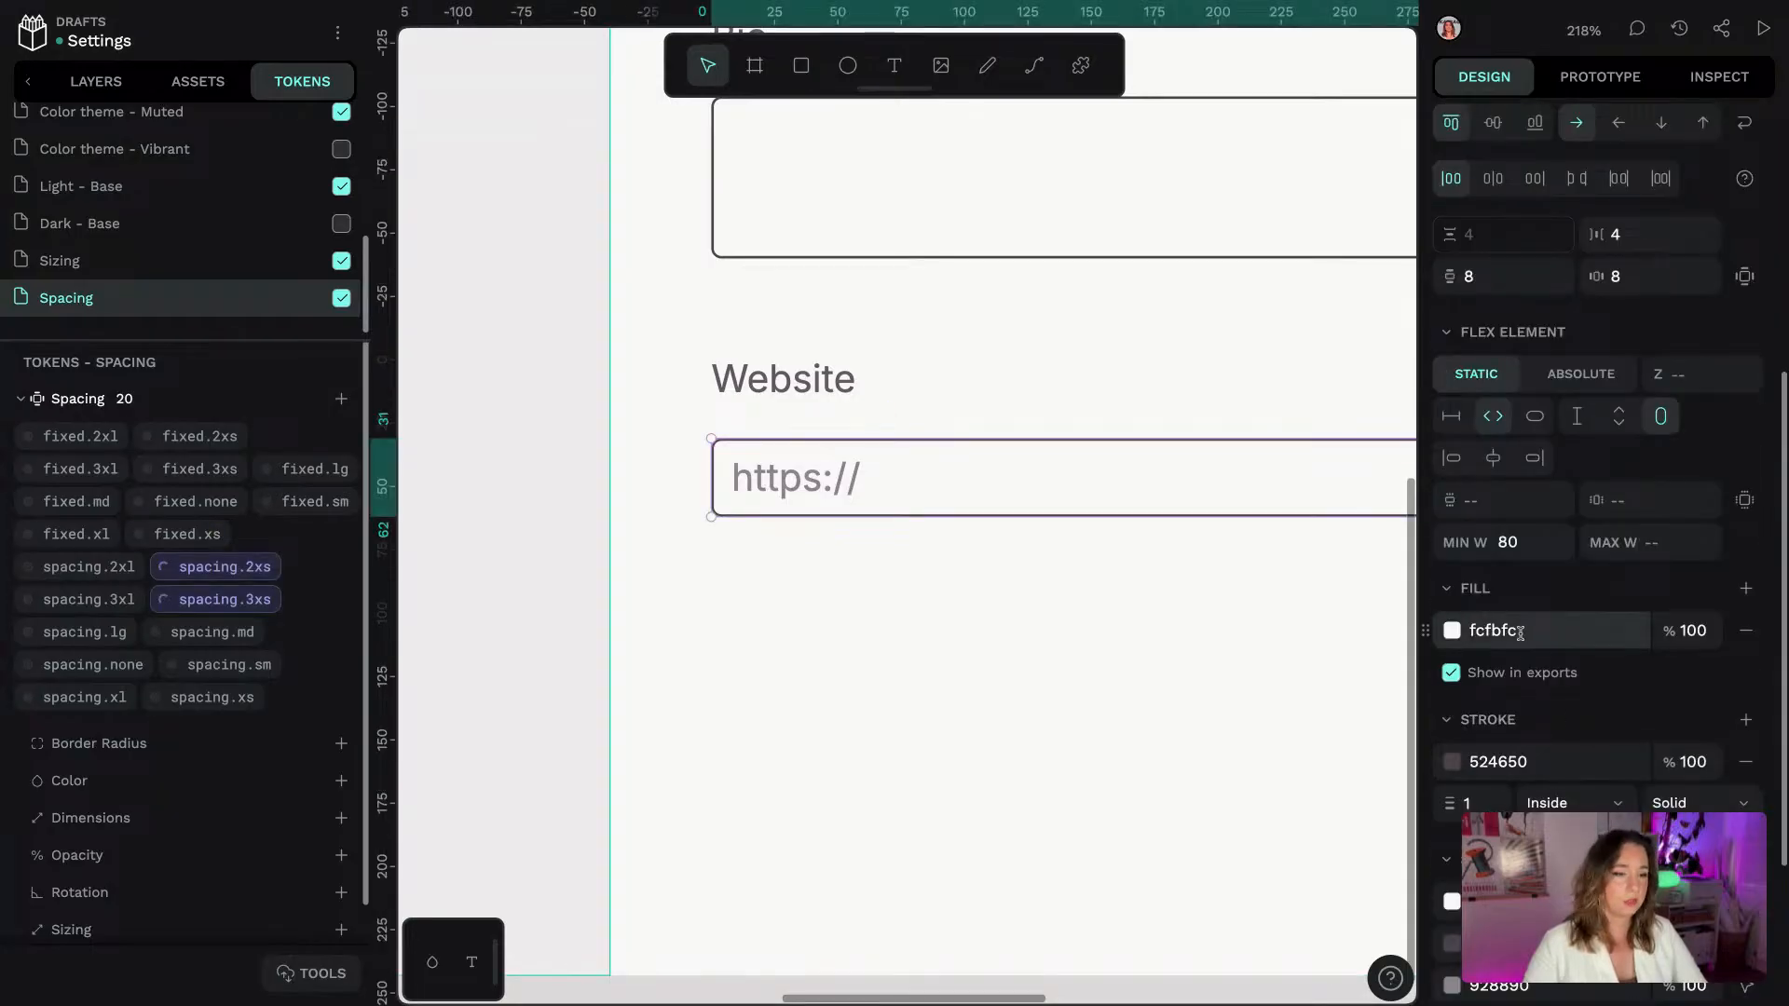
pyautogui.click(1058, 631)
# Open the Contrast plugin from the installed plugins
pyautogui.click(1081, 65)
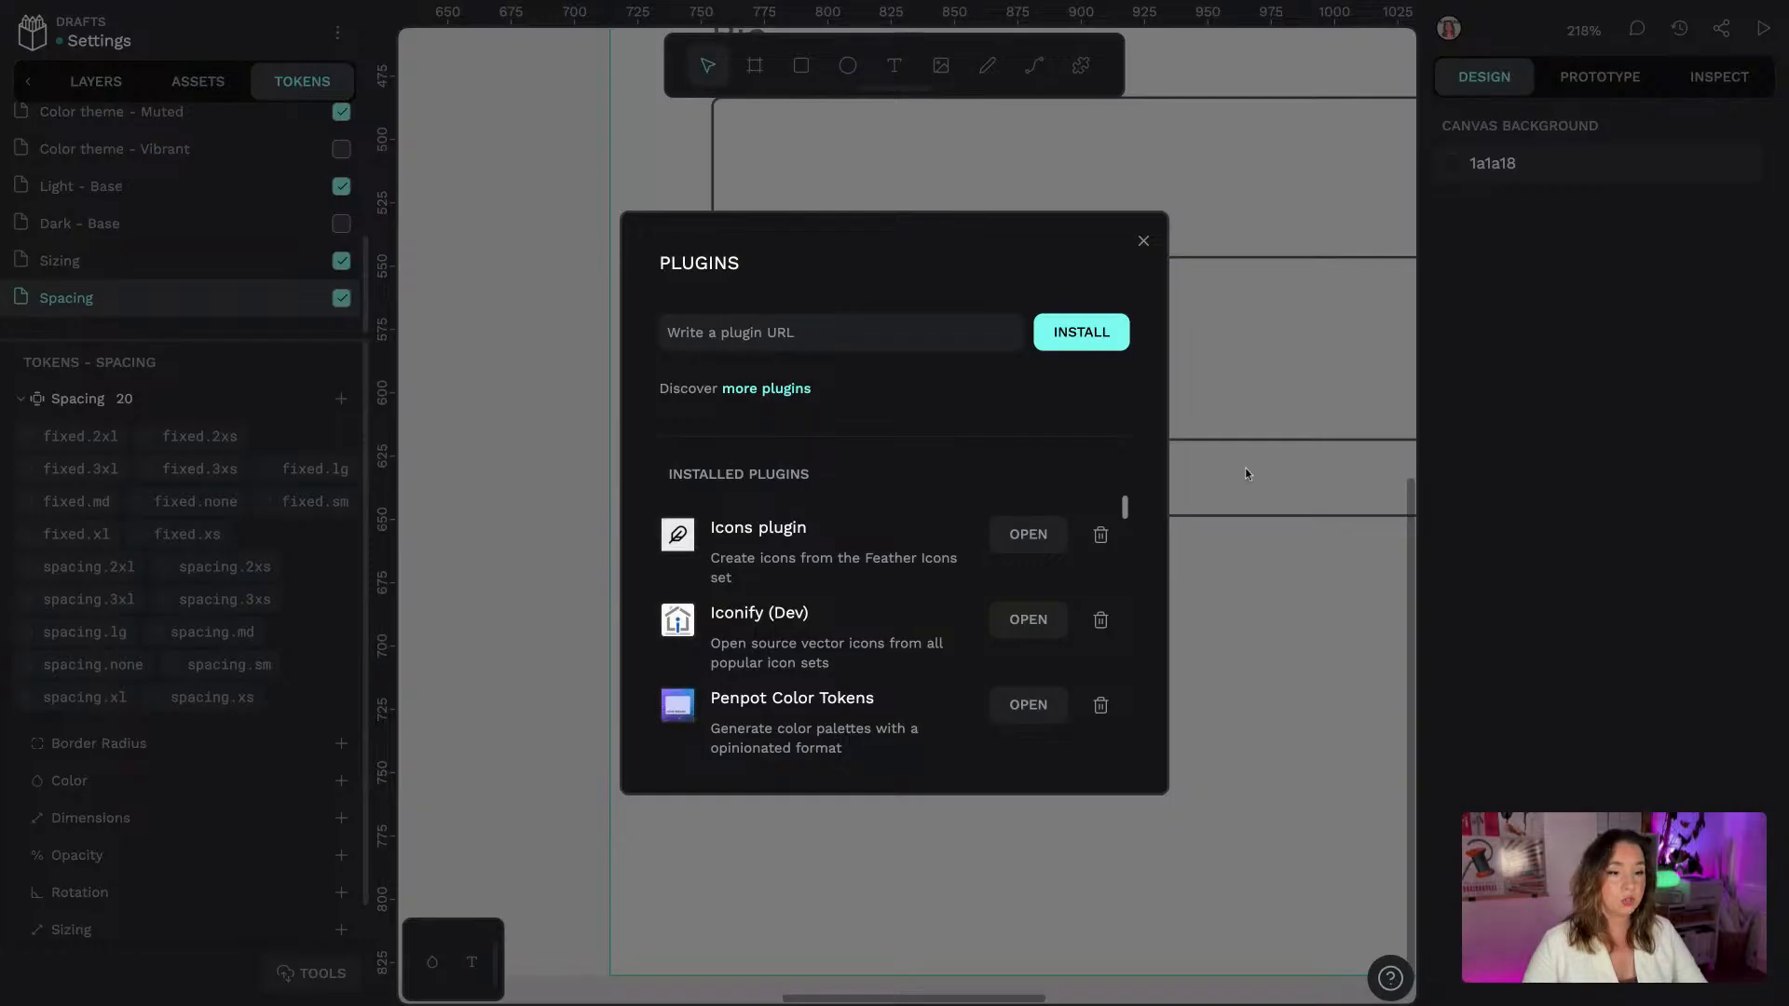
pyautogui.scroll(-5, 1125, 512)
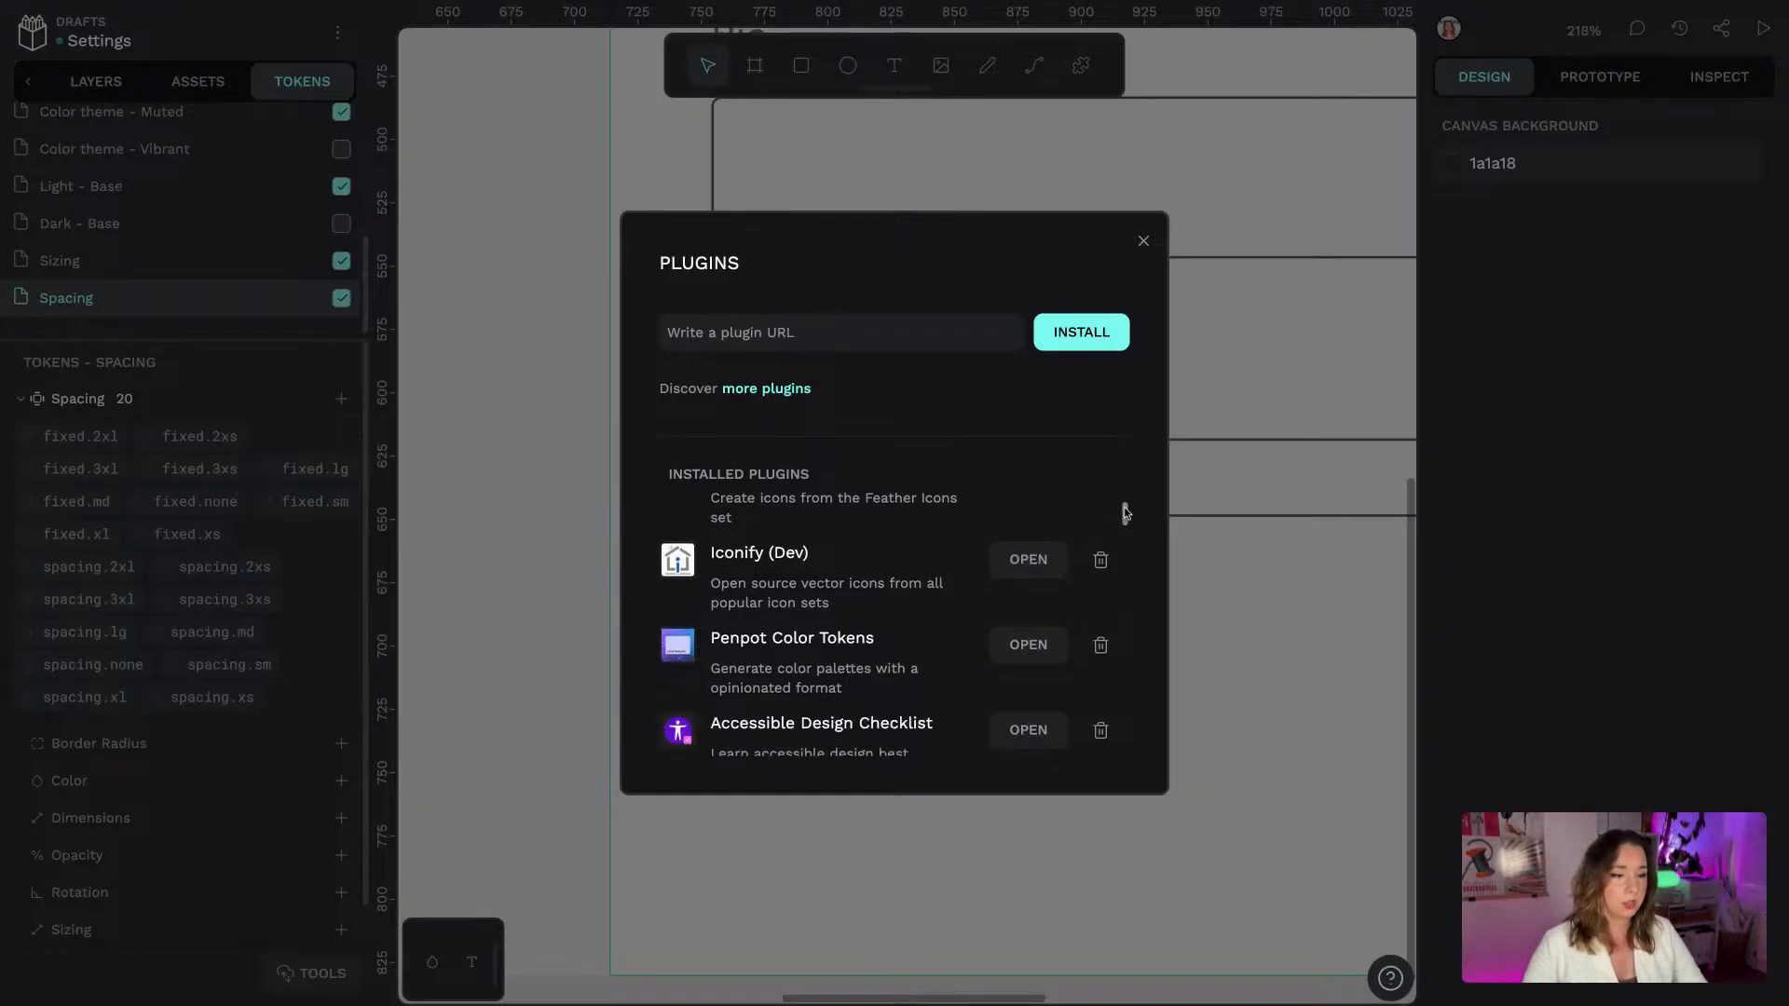
pyautogui.scroll(-10, 1127, 513)
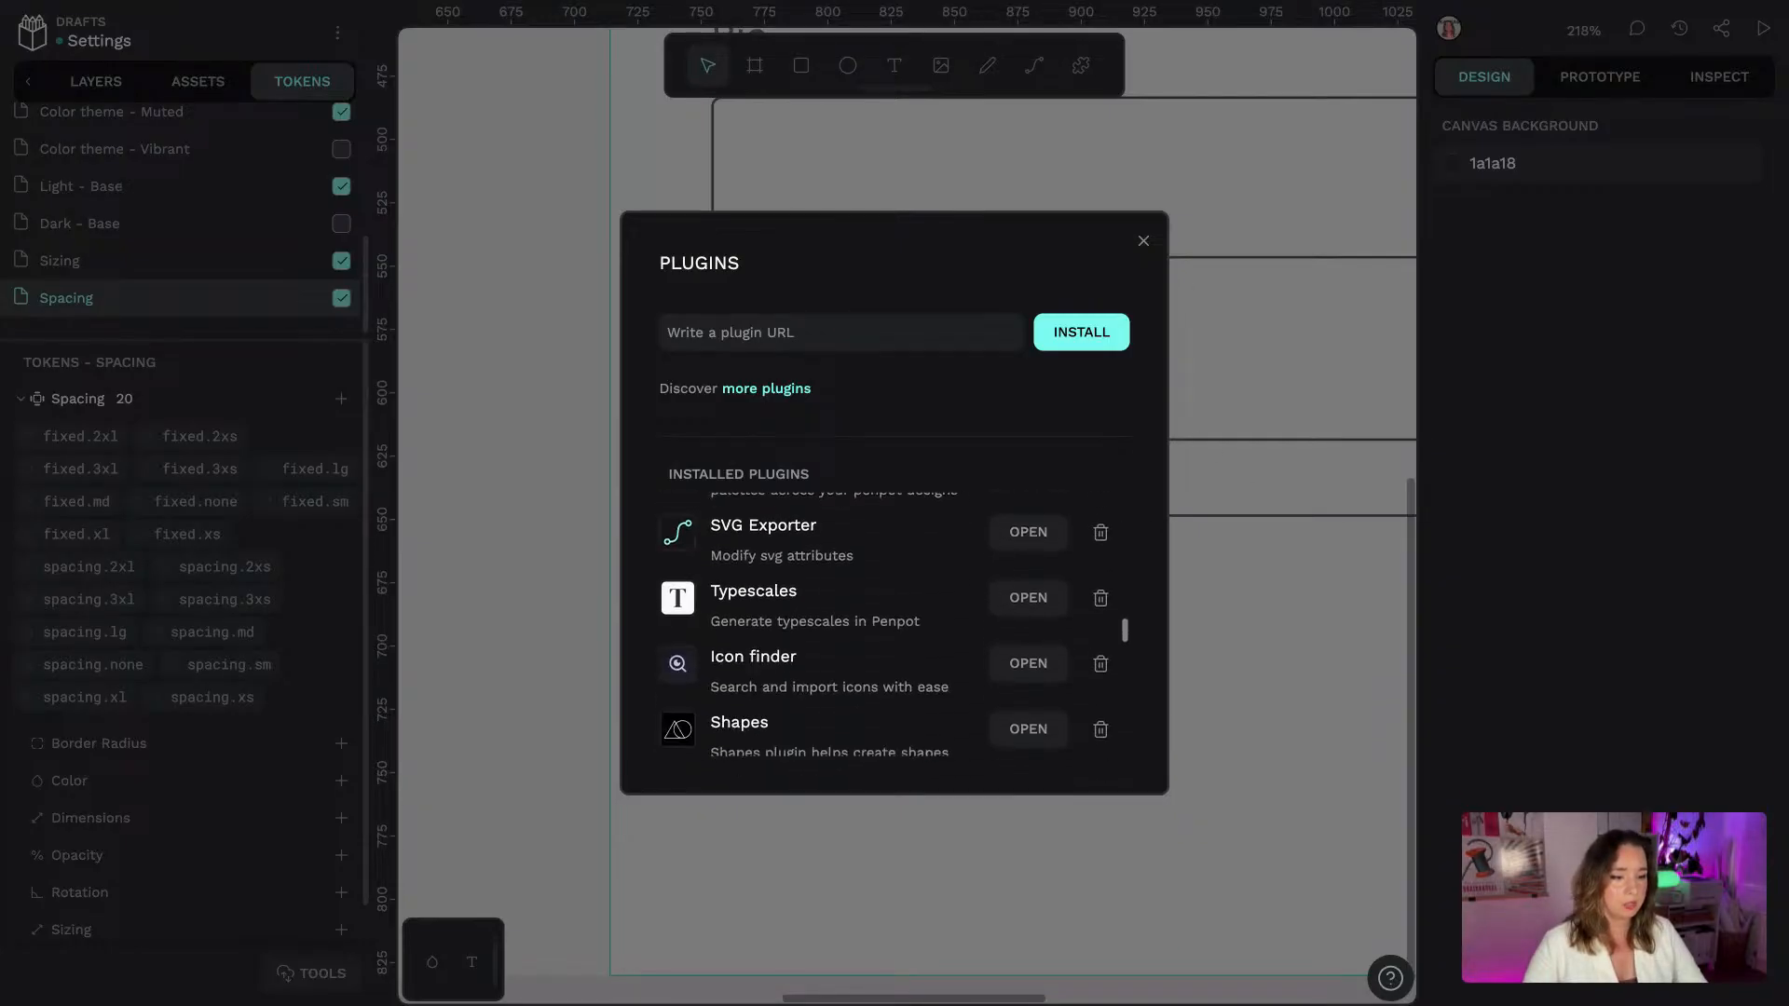
pyautogui.scroll(-10, 895, 615)
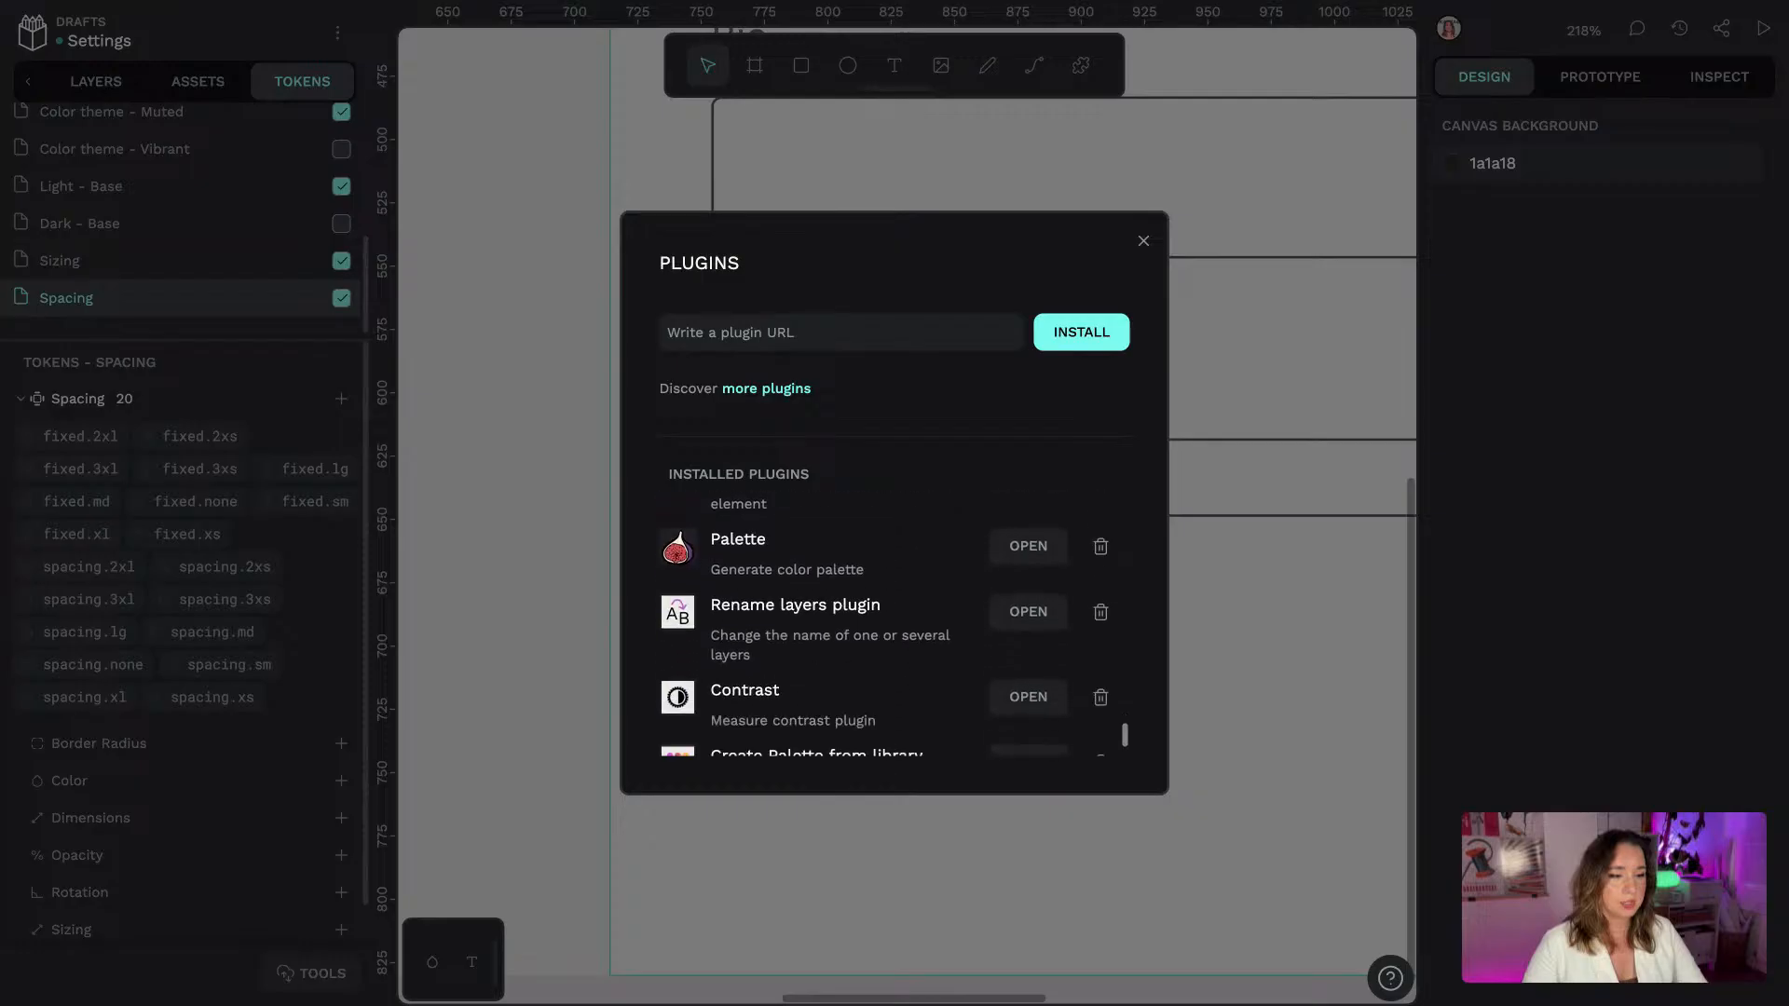
pyautogui.click(1028, 638)
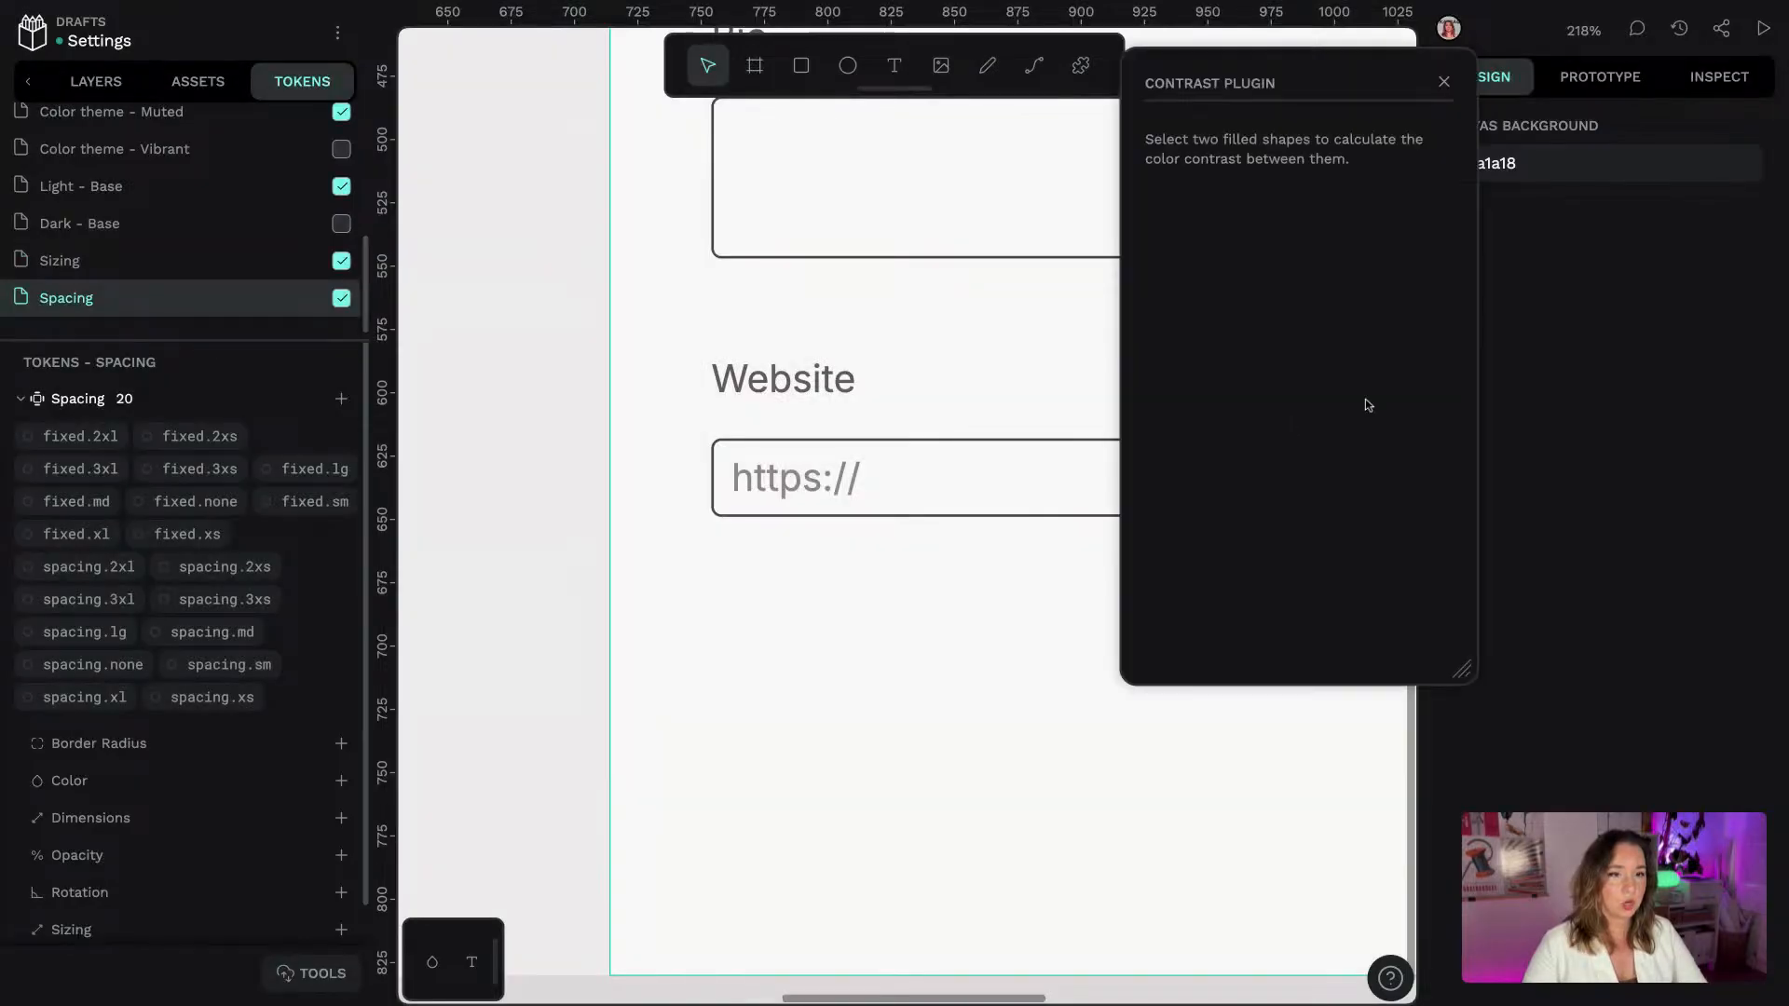
# Draw a comparison rectangle about 72 × 82 on the empty canvas below the Settings mockup
pyautogui.click(791, 493)
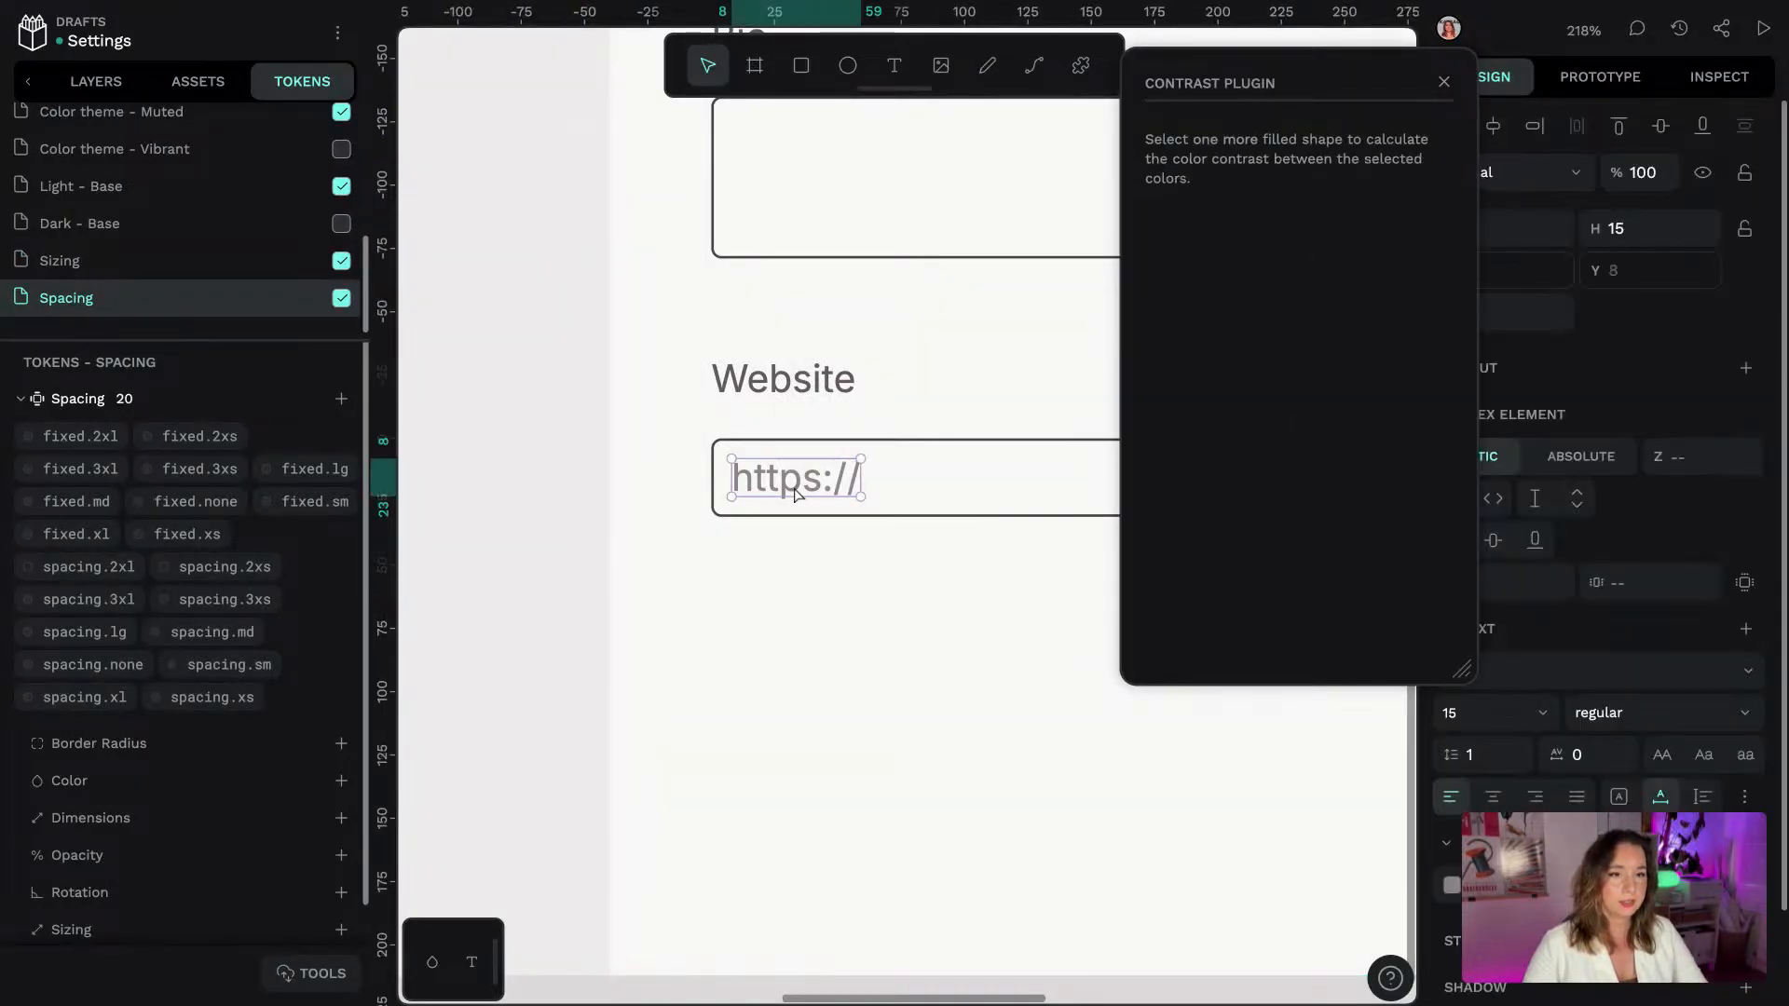
pyautogui.keyDown('ctrl'); pyautogui.scroll(-2, 859, 601); pyautogui.keyUp('ctrl')
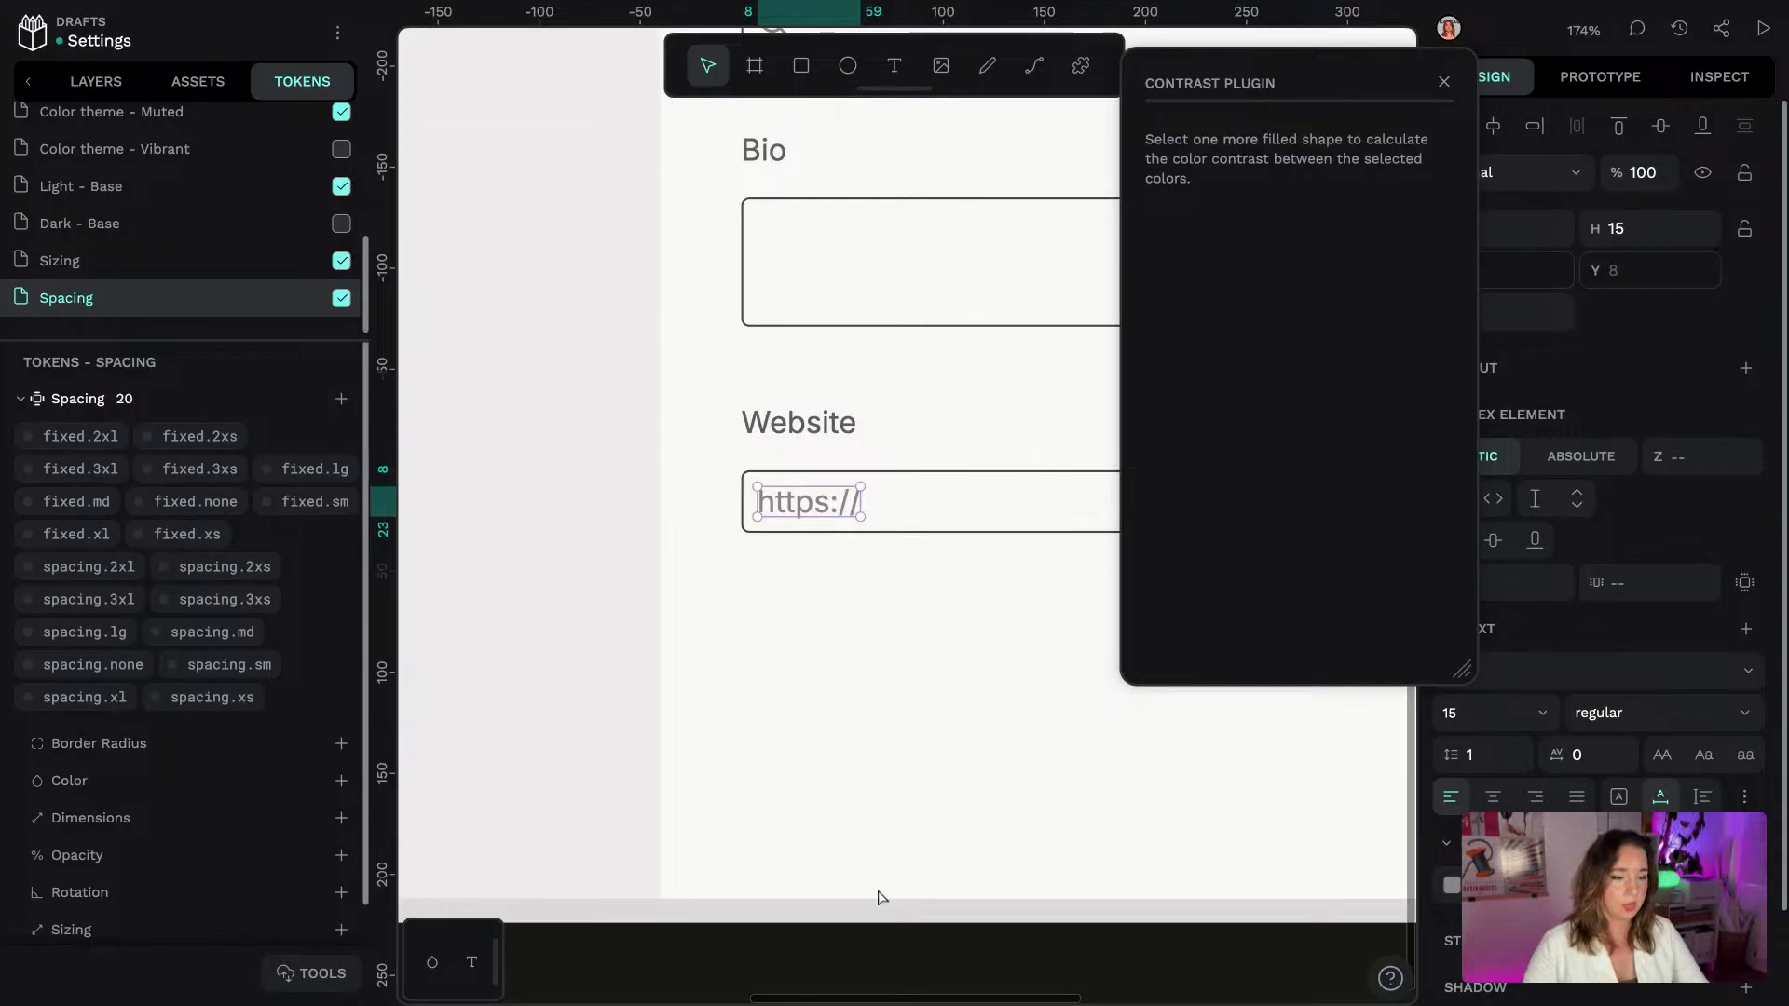
pyautogui.scroll(-5, 946, 923)
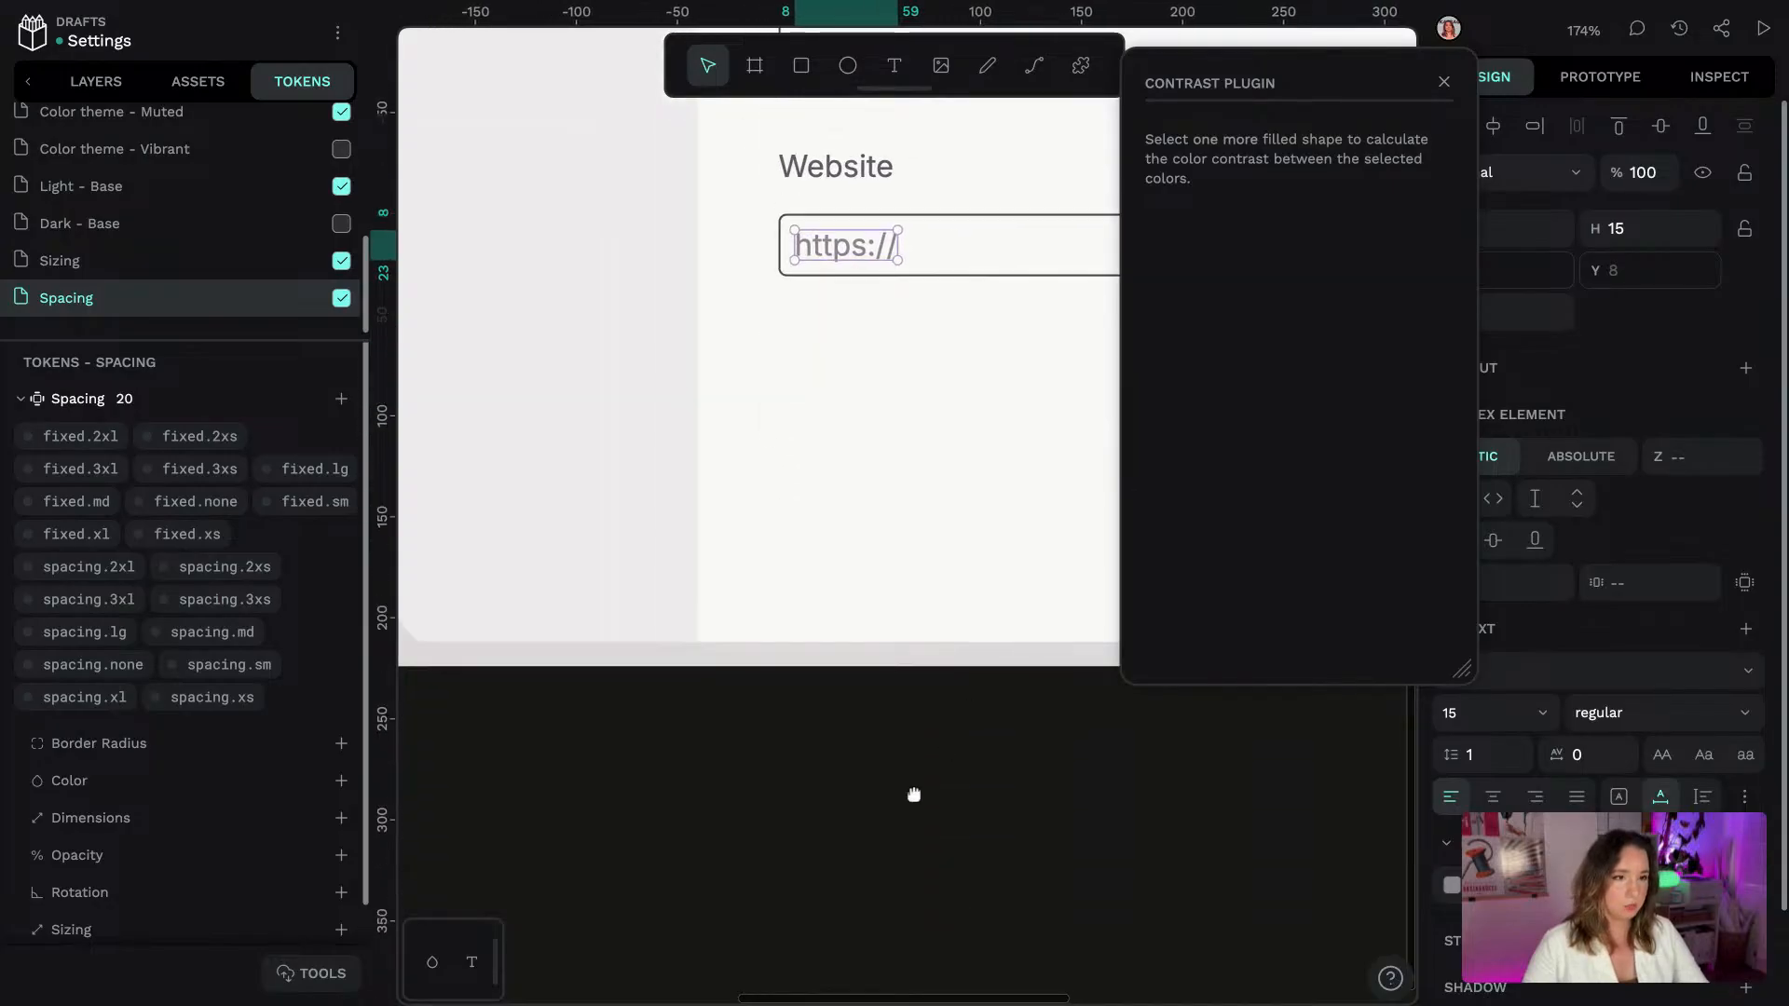
pyautogui.click(914, 795)
pyautogui.click(800, 64)
pyautogui.moveTo(702, 737)
pyautogui.mouseDown()
pyautogui.moveTo(814, 830)
pyautogui.moveTo(851, 901)
pyautogui.mouseUp()
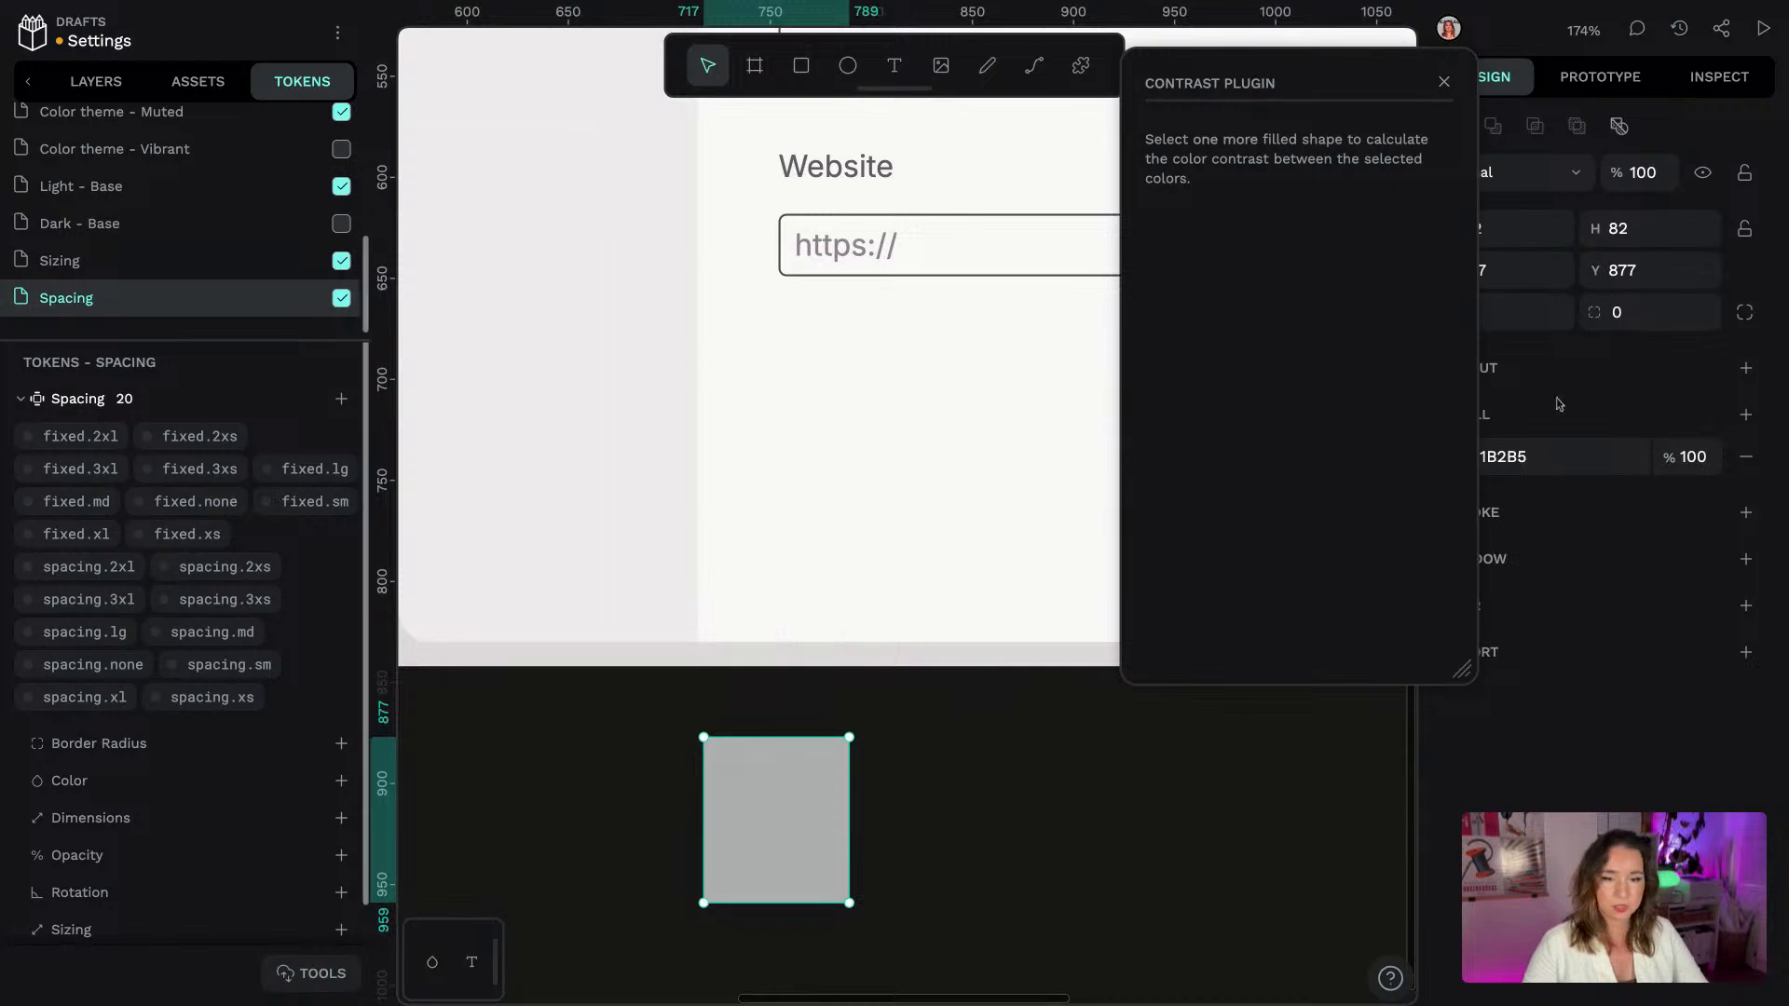
# Select the input nested in the Website form label + input component and look up its fill colour
pyautogui.click(883, 242)
pyautogui.click(838, 223)
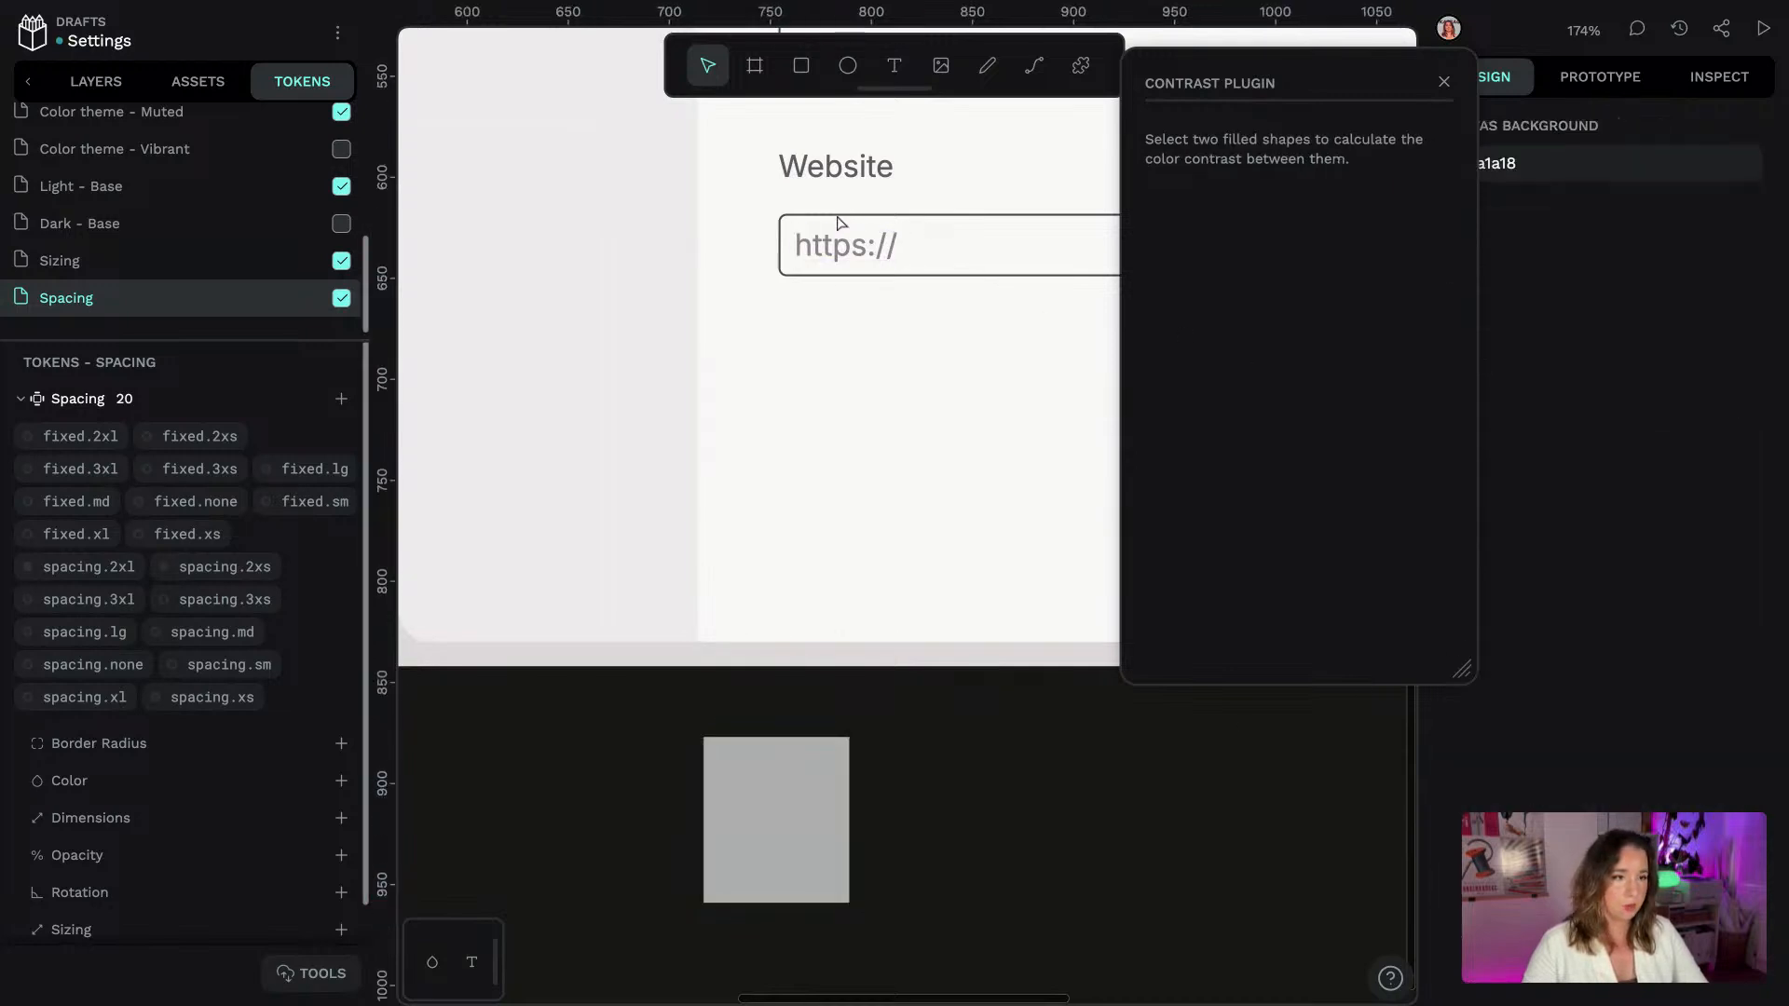
pyautogui.click(790, 222)
pyautogui.click(96, 81)
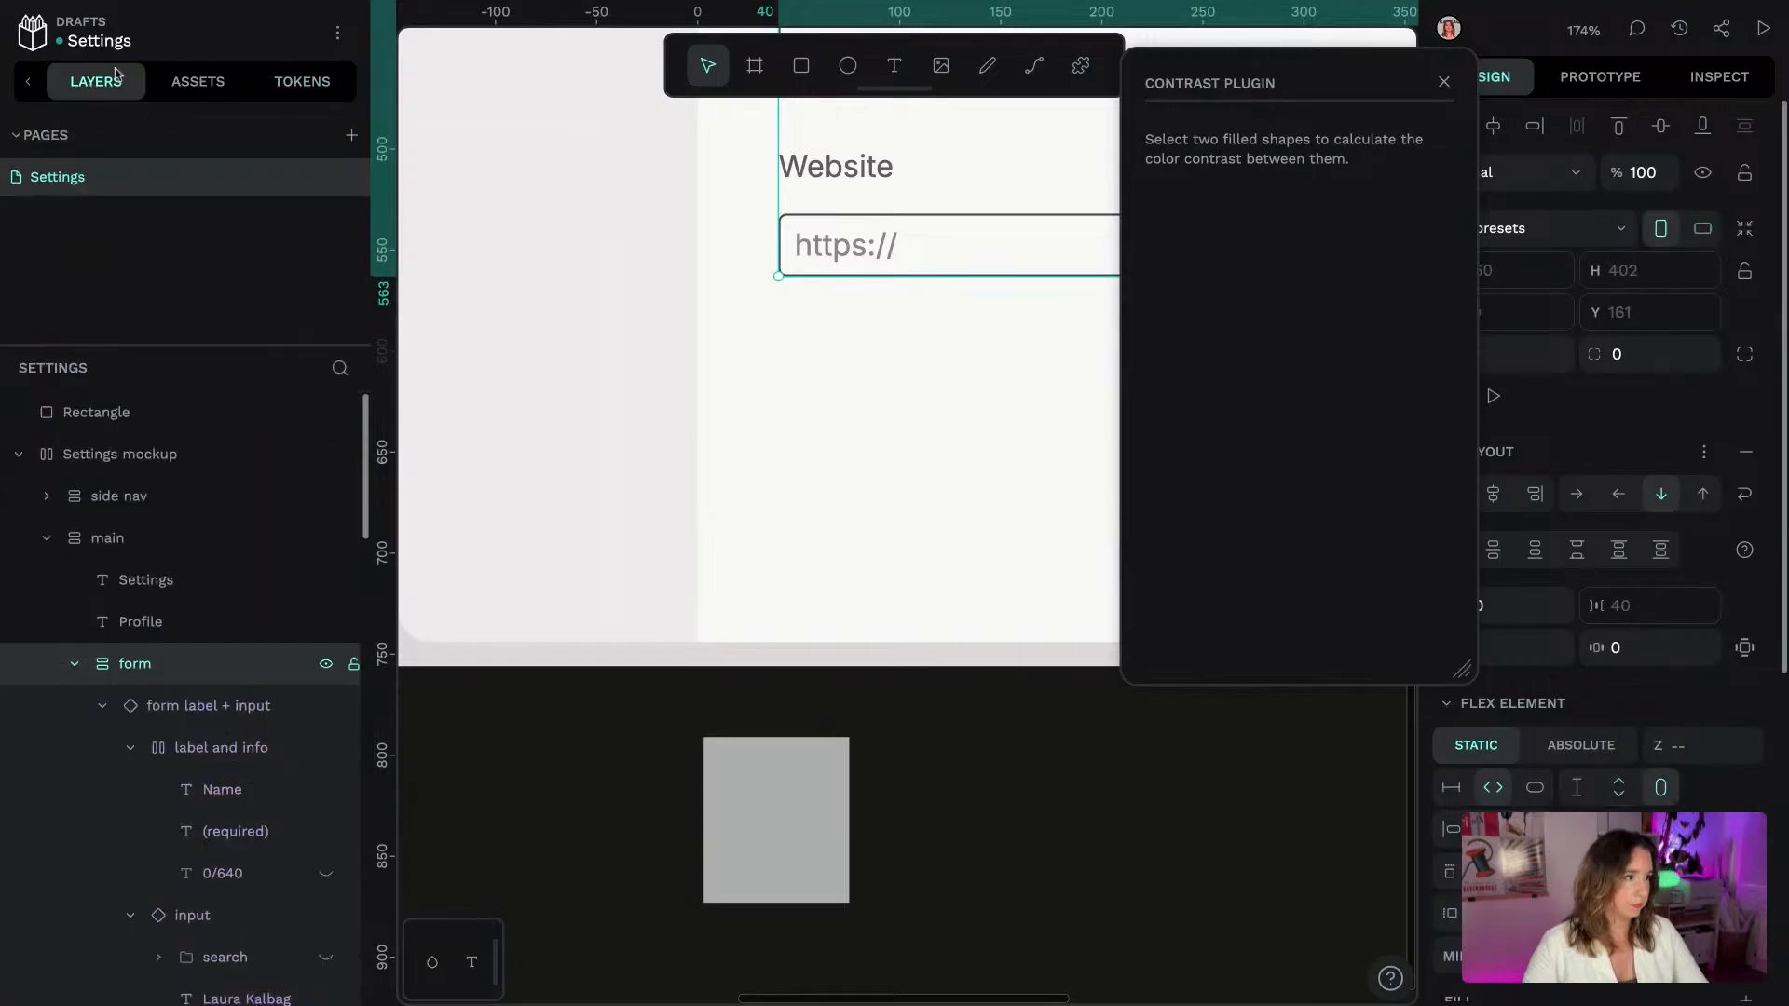
pyautogui.click(177, 706)
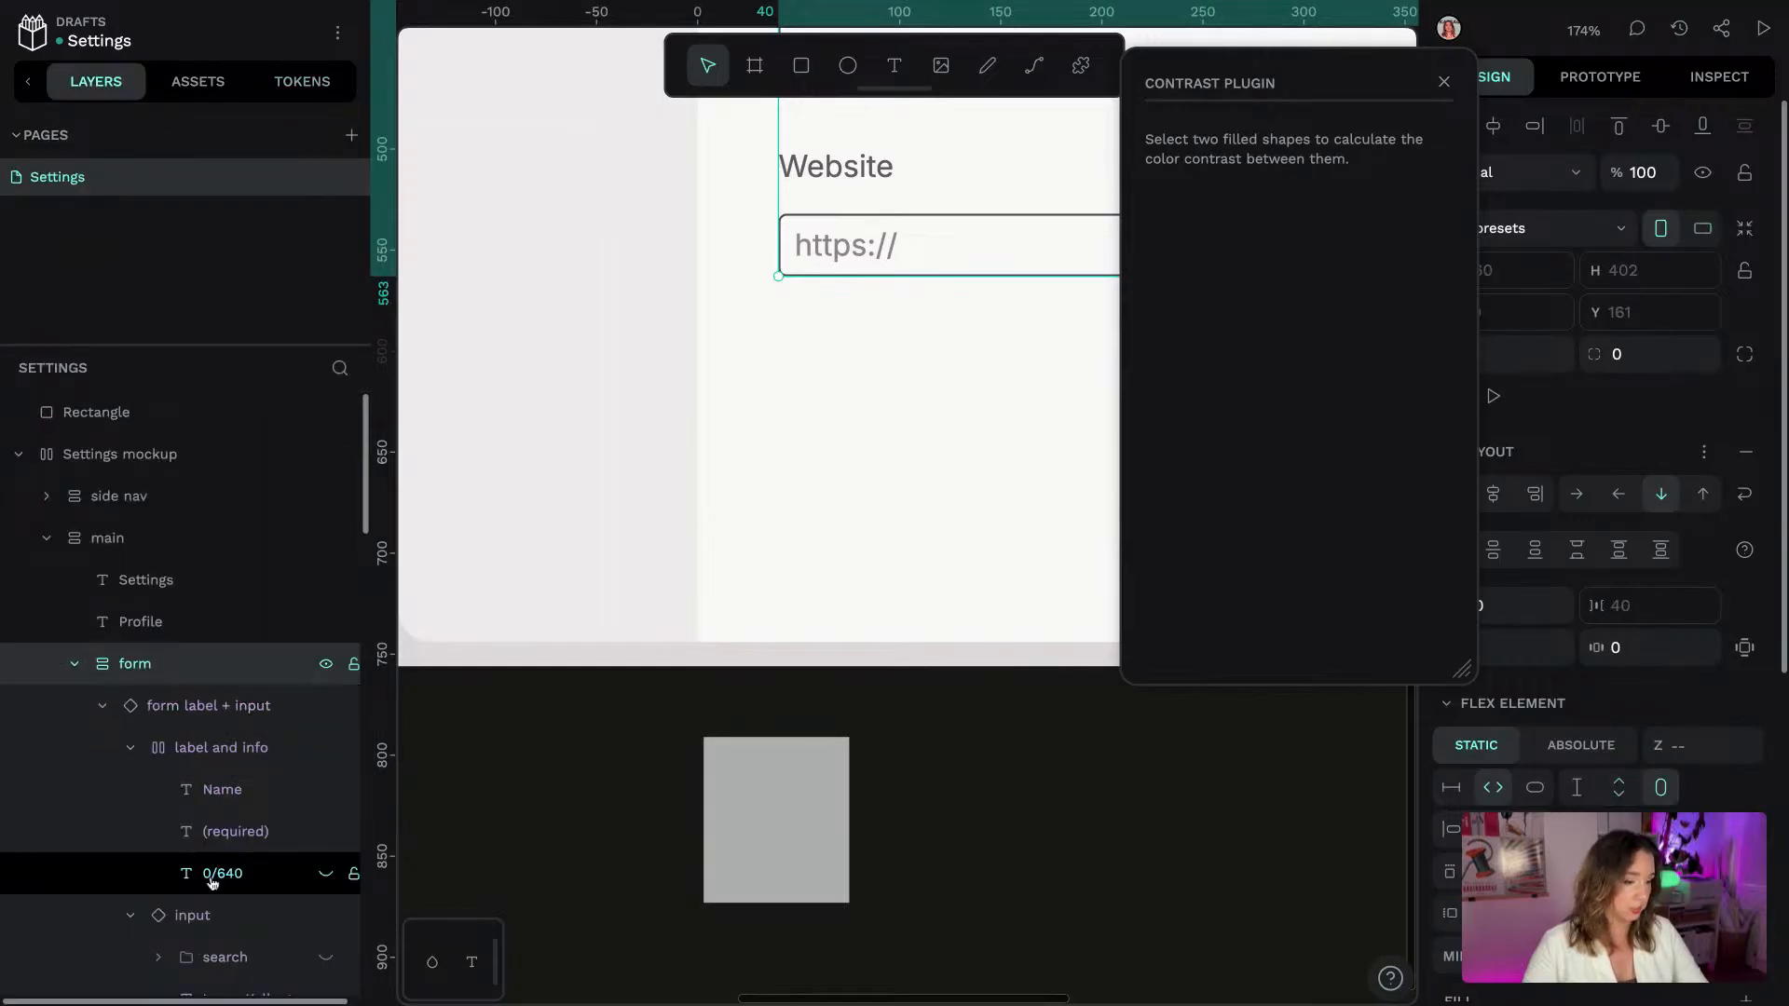
pyautogui.scroll(-3, 205, 866)
pyautogui.scroll(-7, 185, 755)
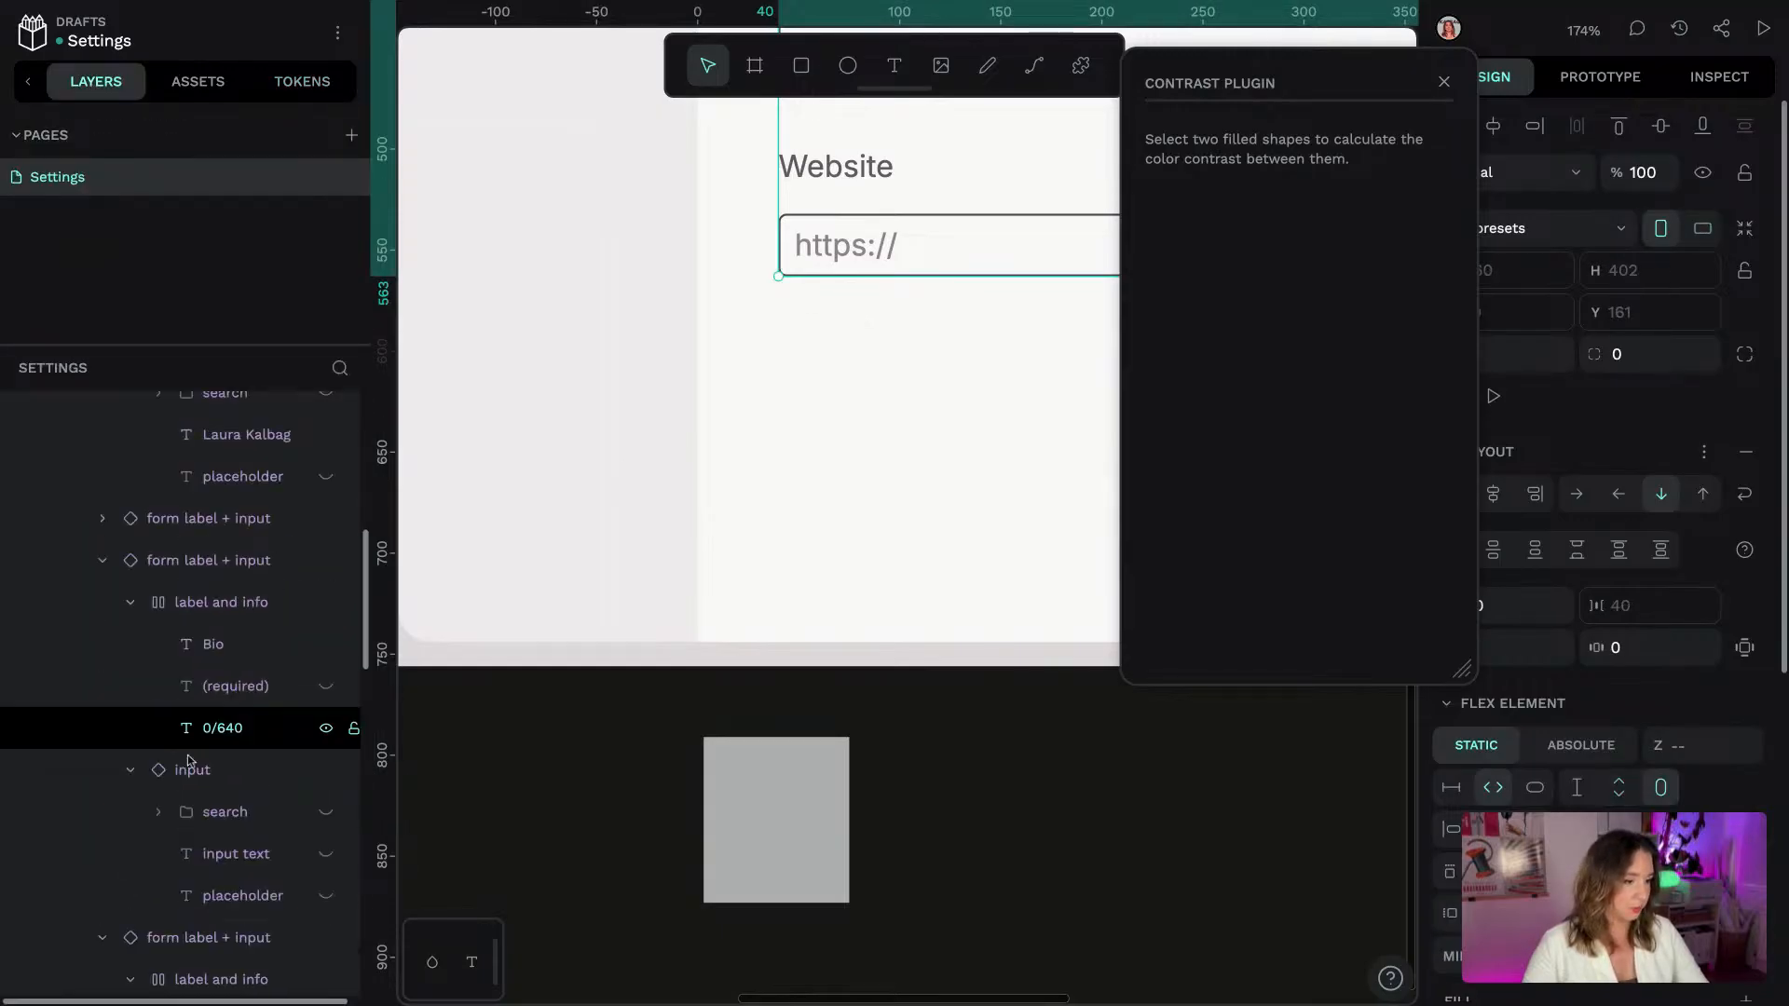
pyautogui.click(197, 930)
pyautogui.scroll(-6, 167, 807)
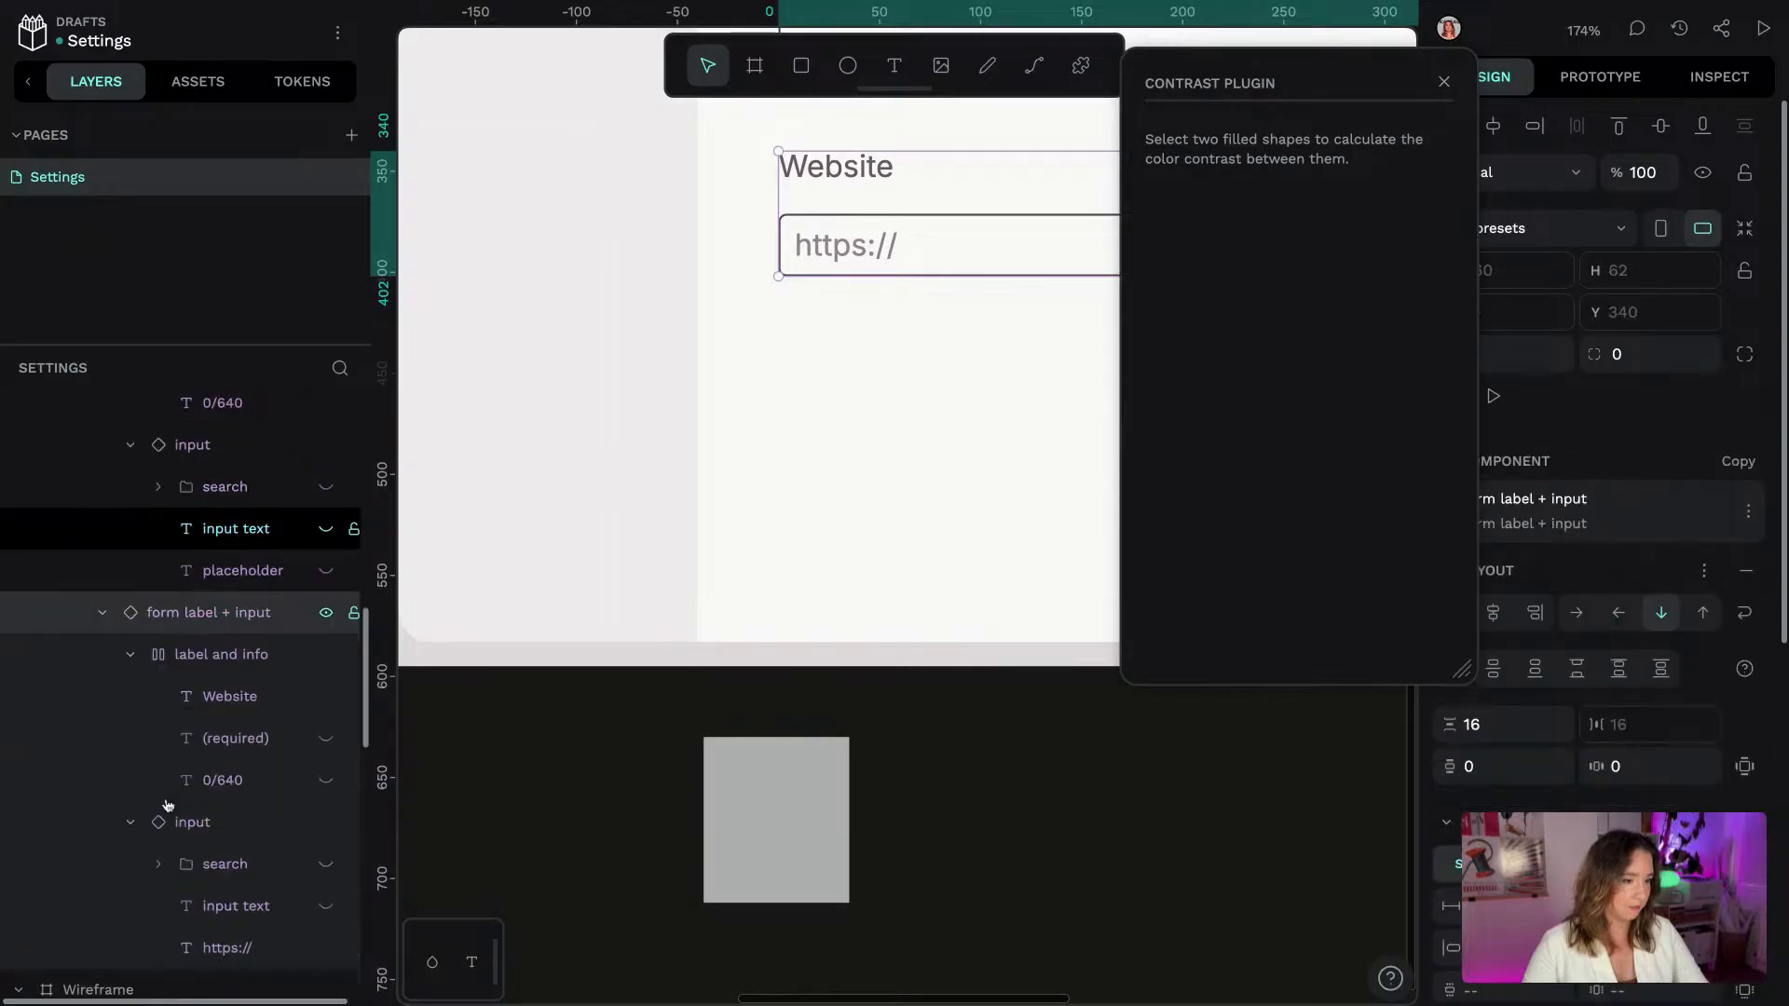
pyautogui.click(186, 822)
pyautogui.scroll(-3, 1566, 745)
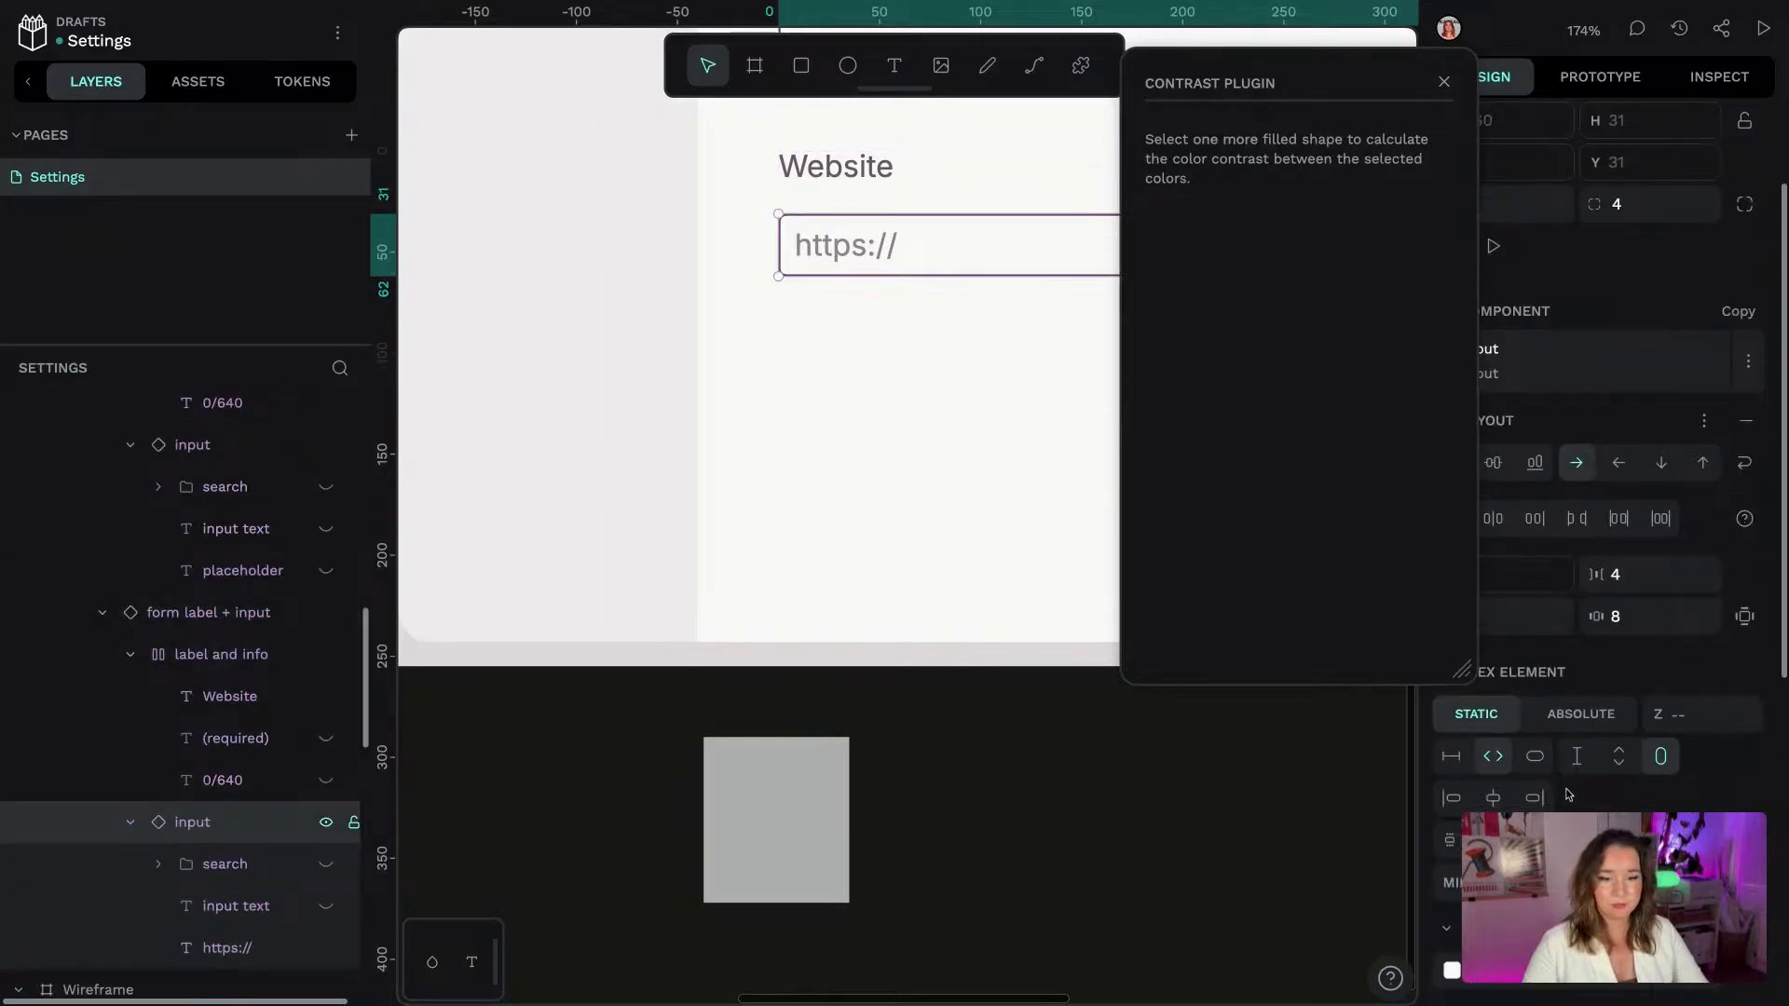
pyautogui.click(833, 763)
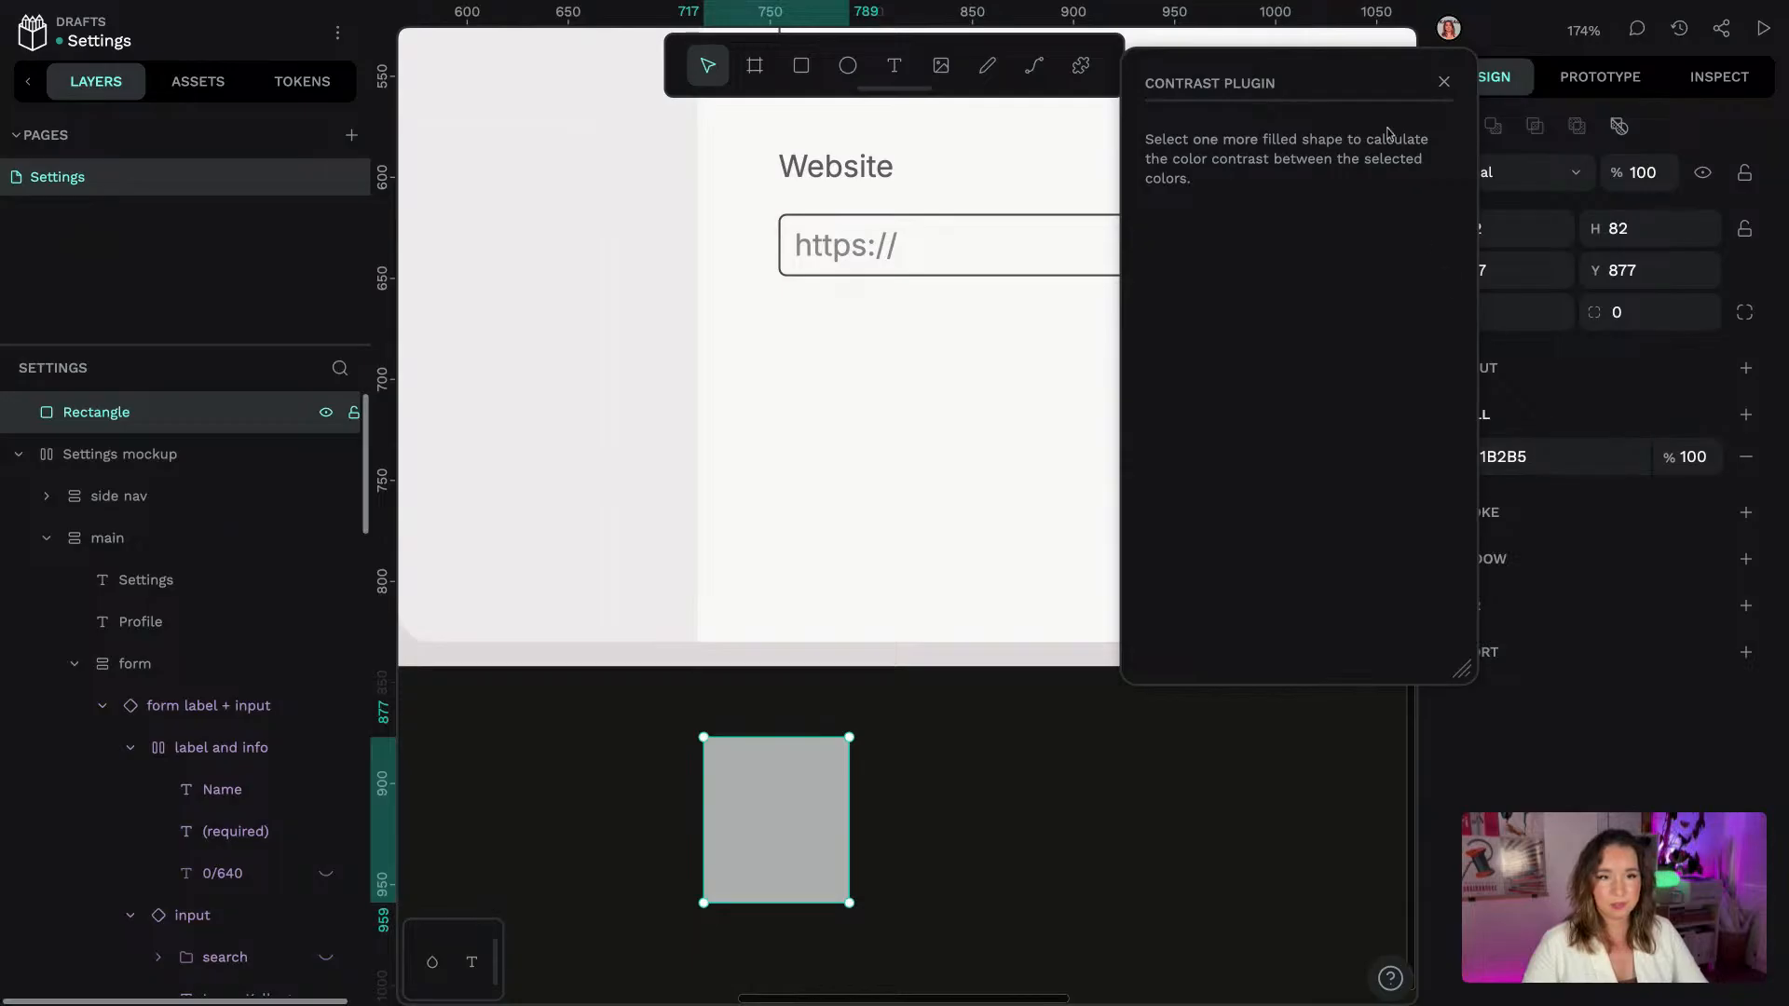
pyautogui.click(1519, 458)
pyautogui.write('cfbfc')
pyautogui.press('Return')
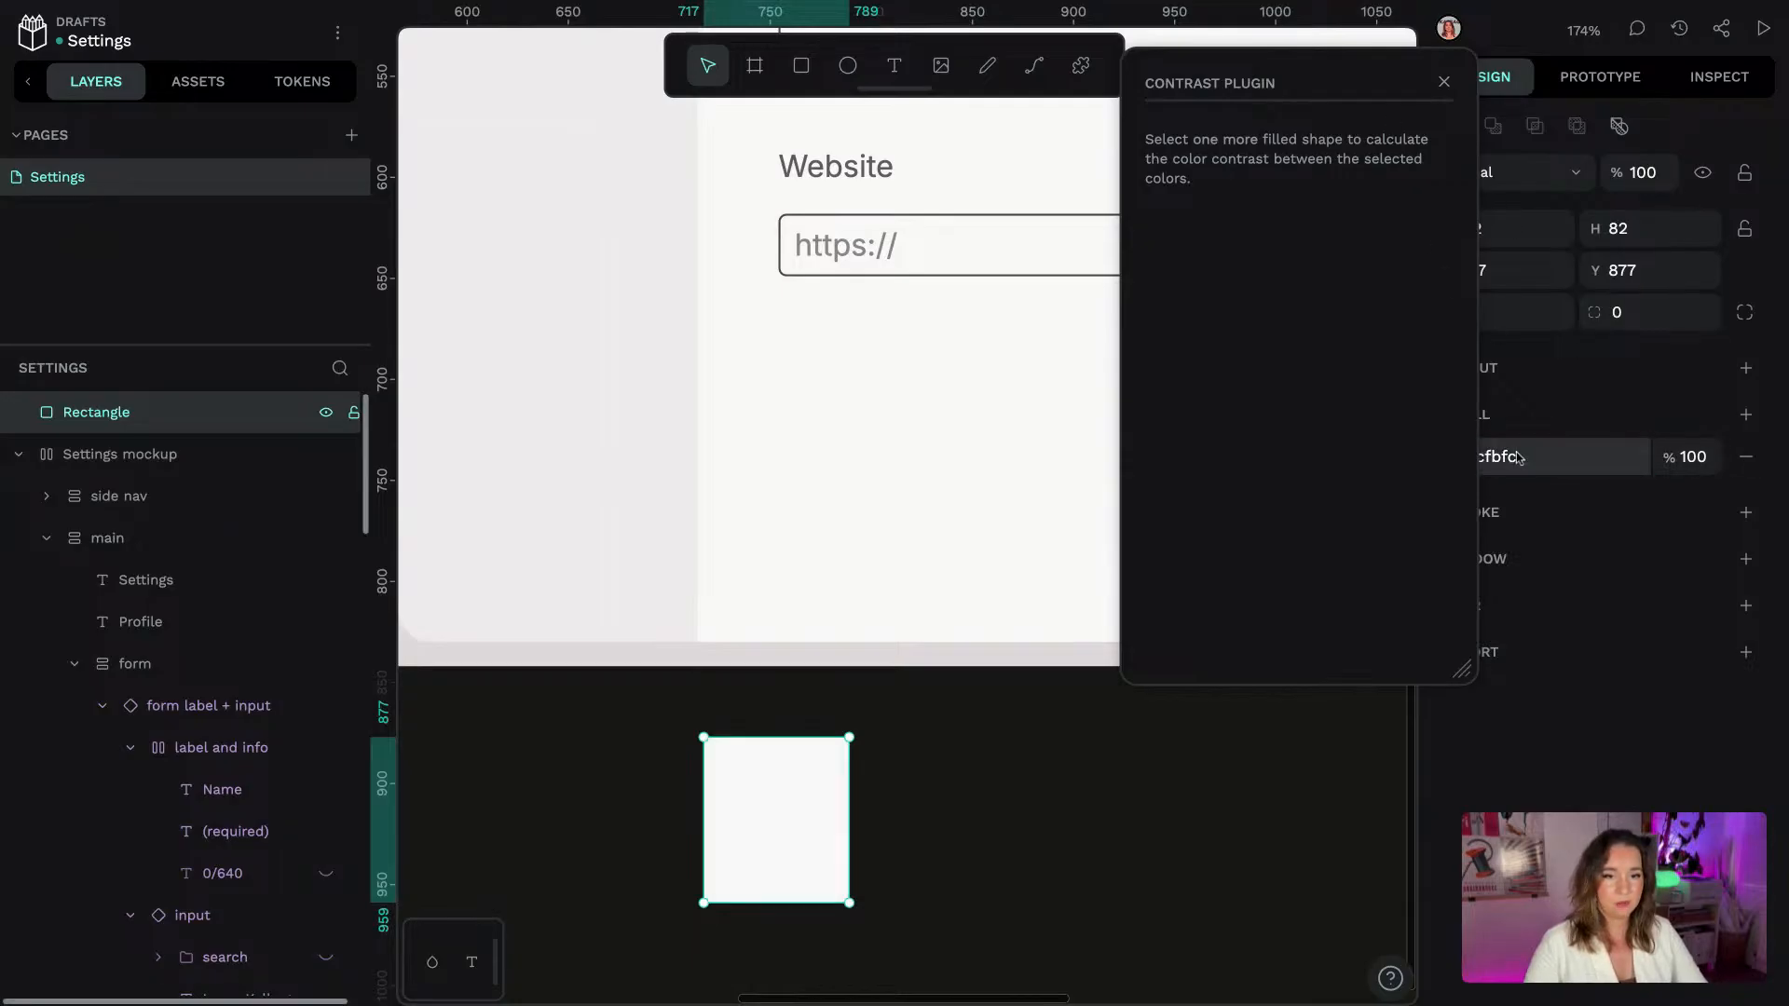
pyautogui.click(881, 247)
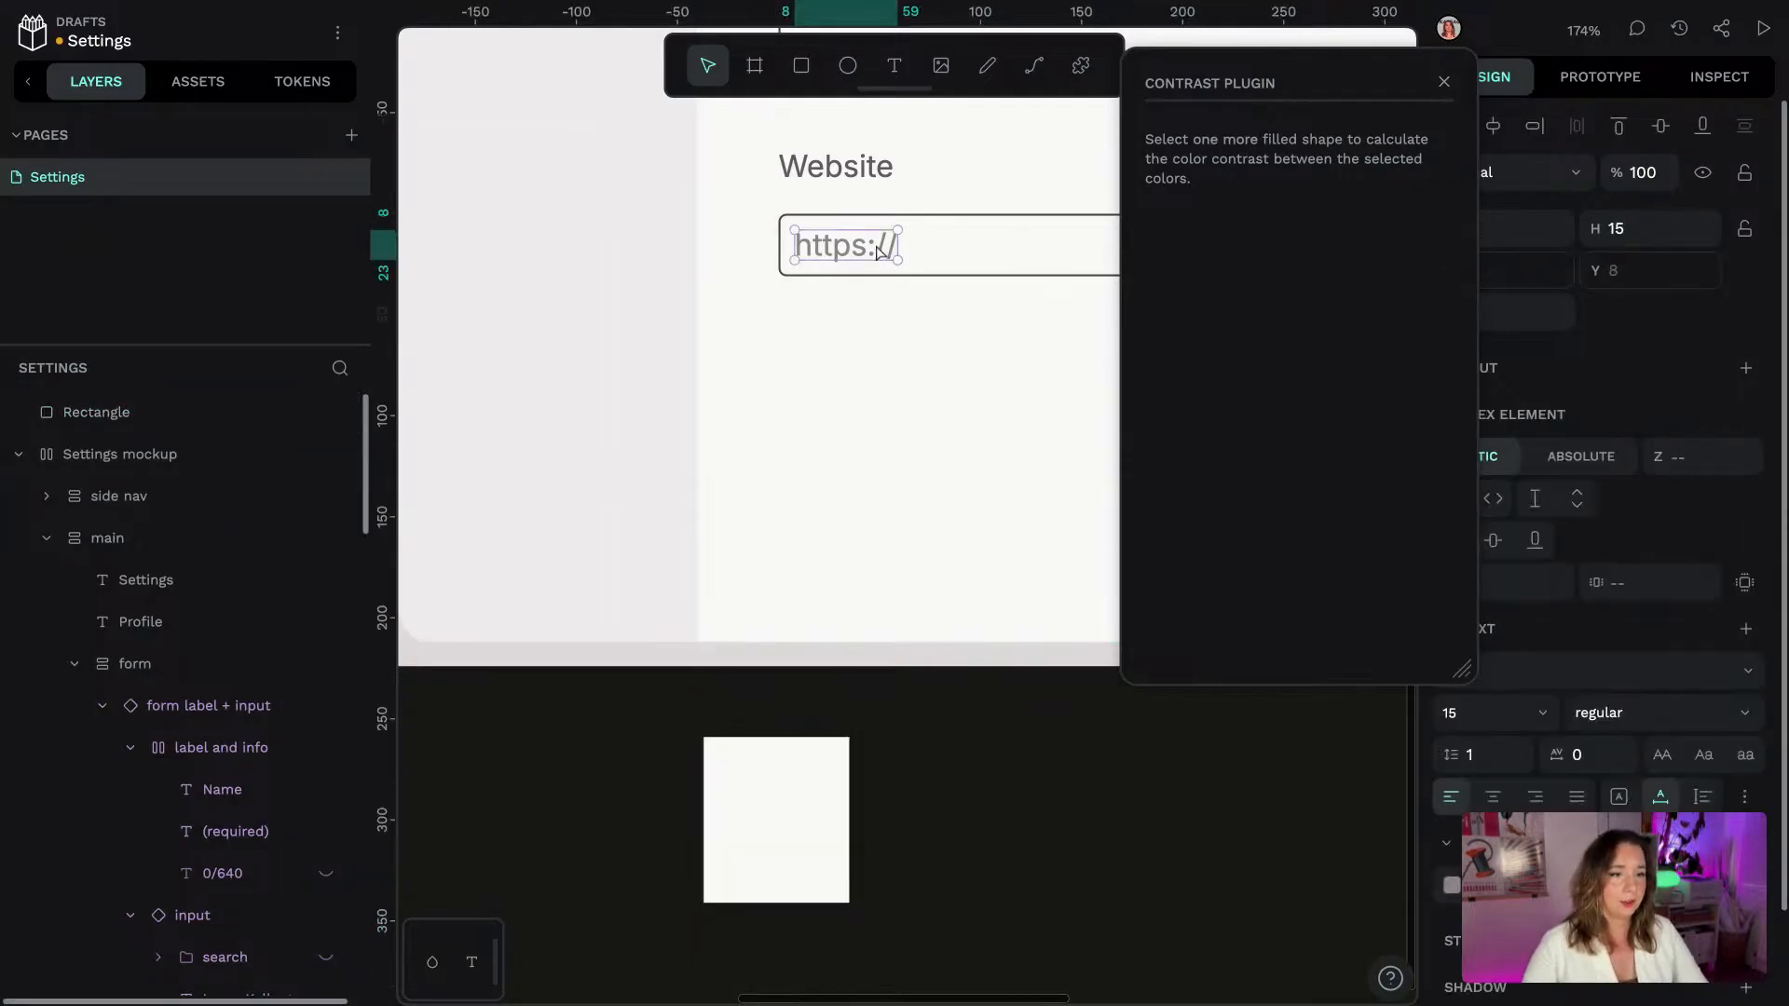
pyautogui.keyDown('shift'); pyautogui.click(786, 767); pyautogui.keyUp('shift')
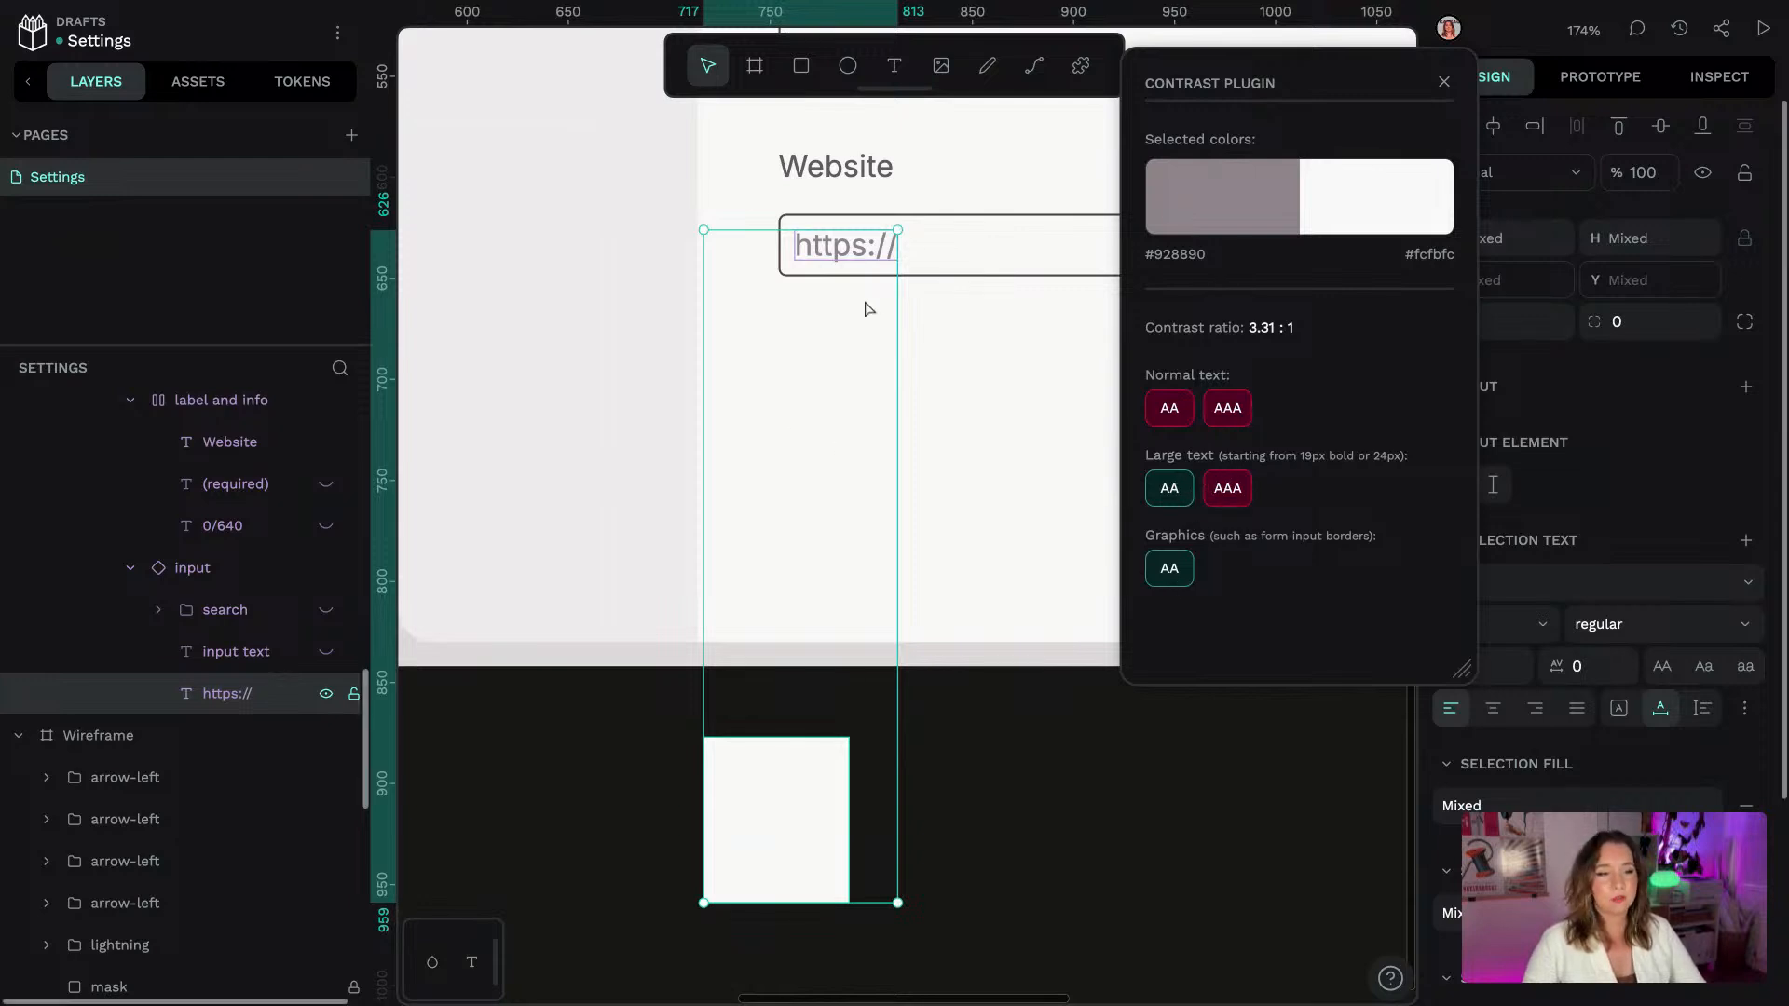
# Close the Contrast plugin and delete the comparison rectangle below the Settings mockup
pyautogui.click(1446, 83)
pyautogui.click(1117, 727)
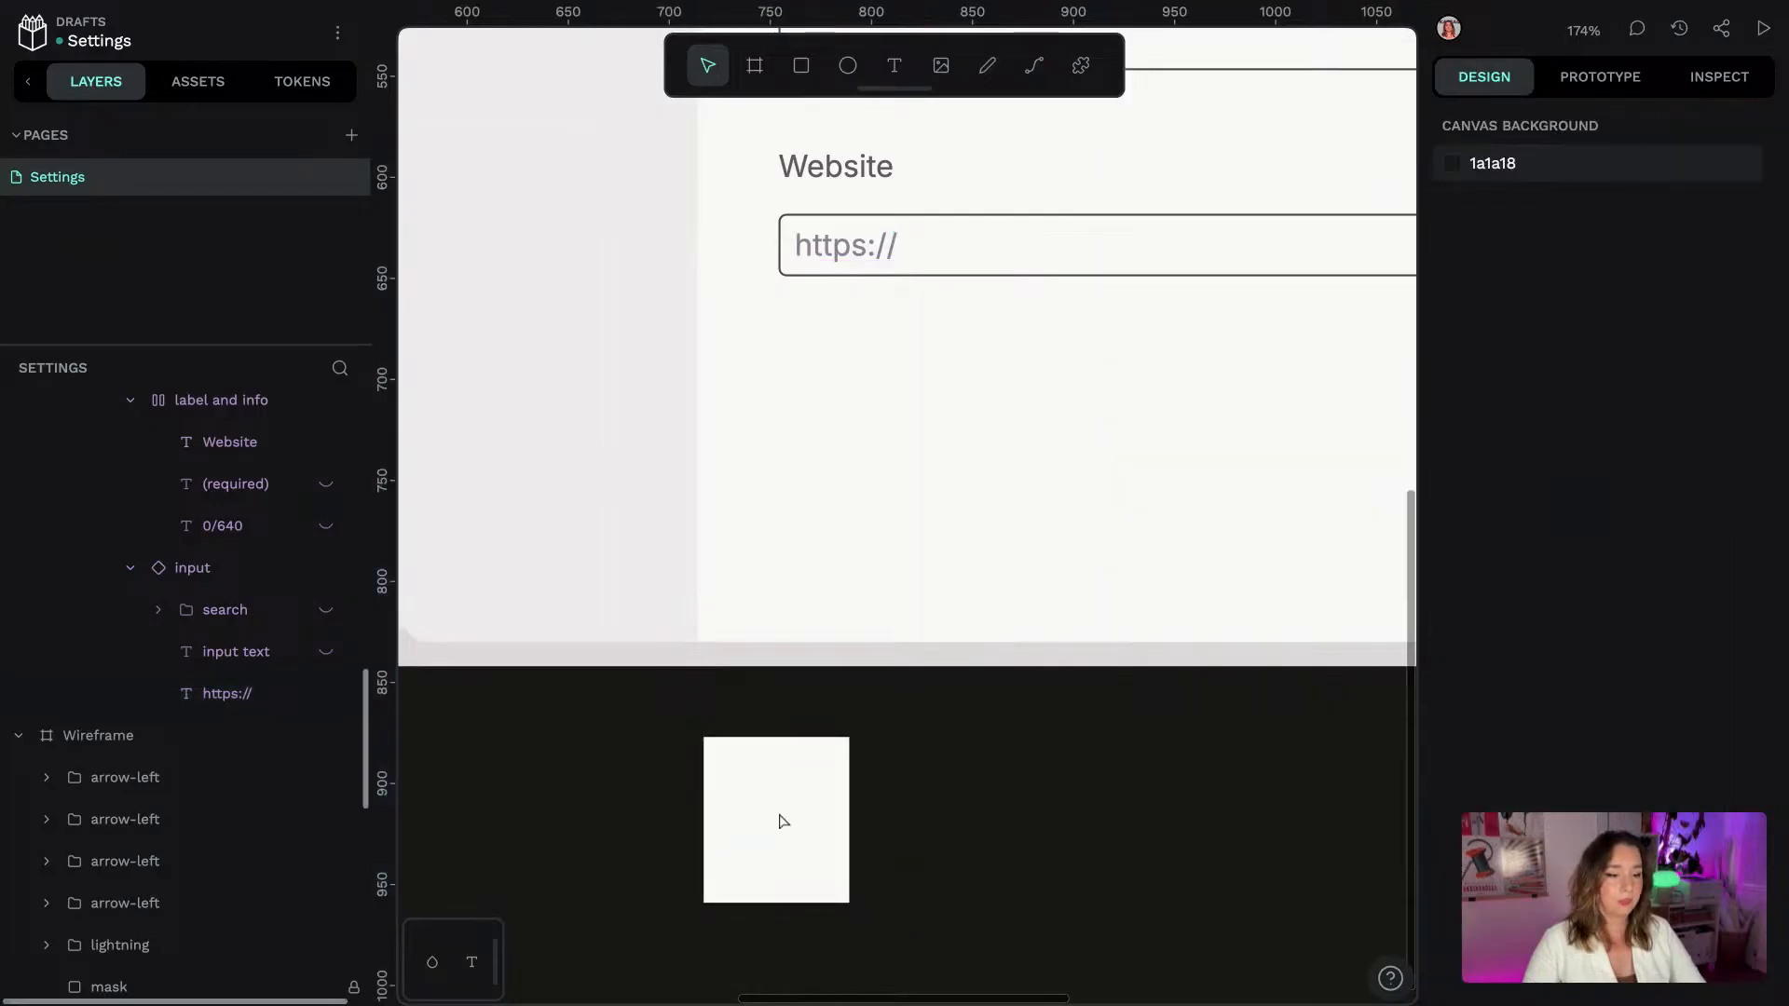
pyautogui.click(795, 817)
pyautogui.press('Delete')
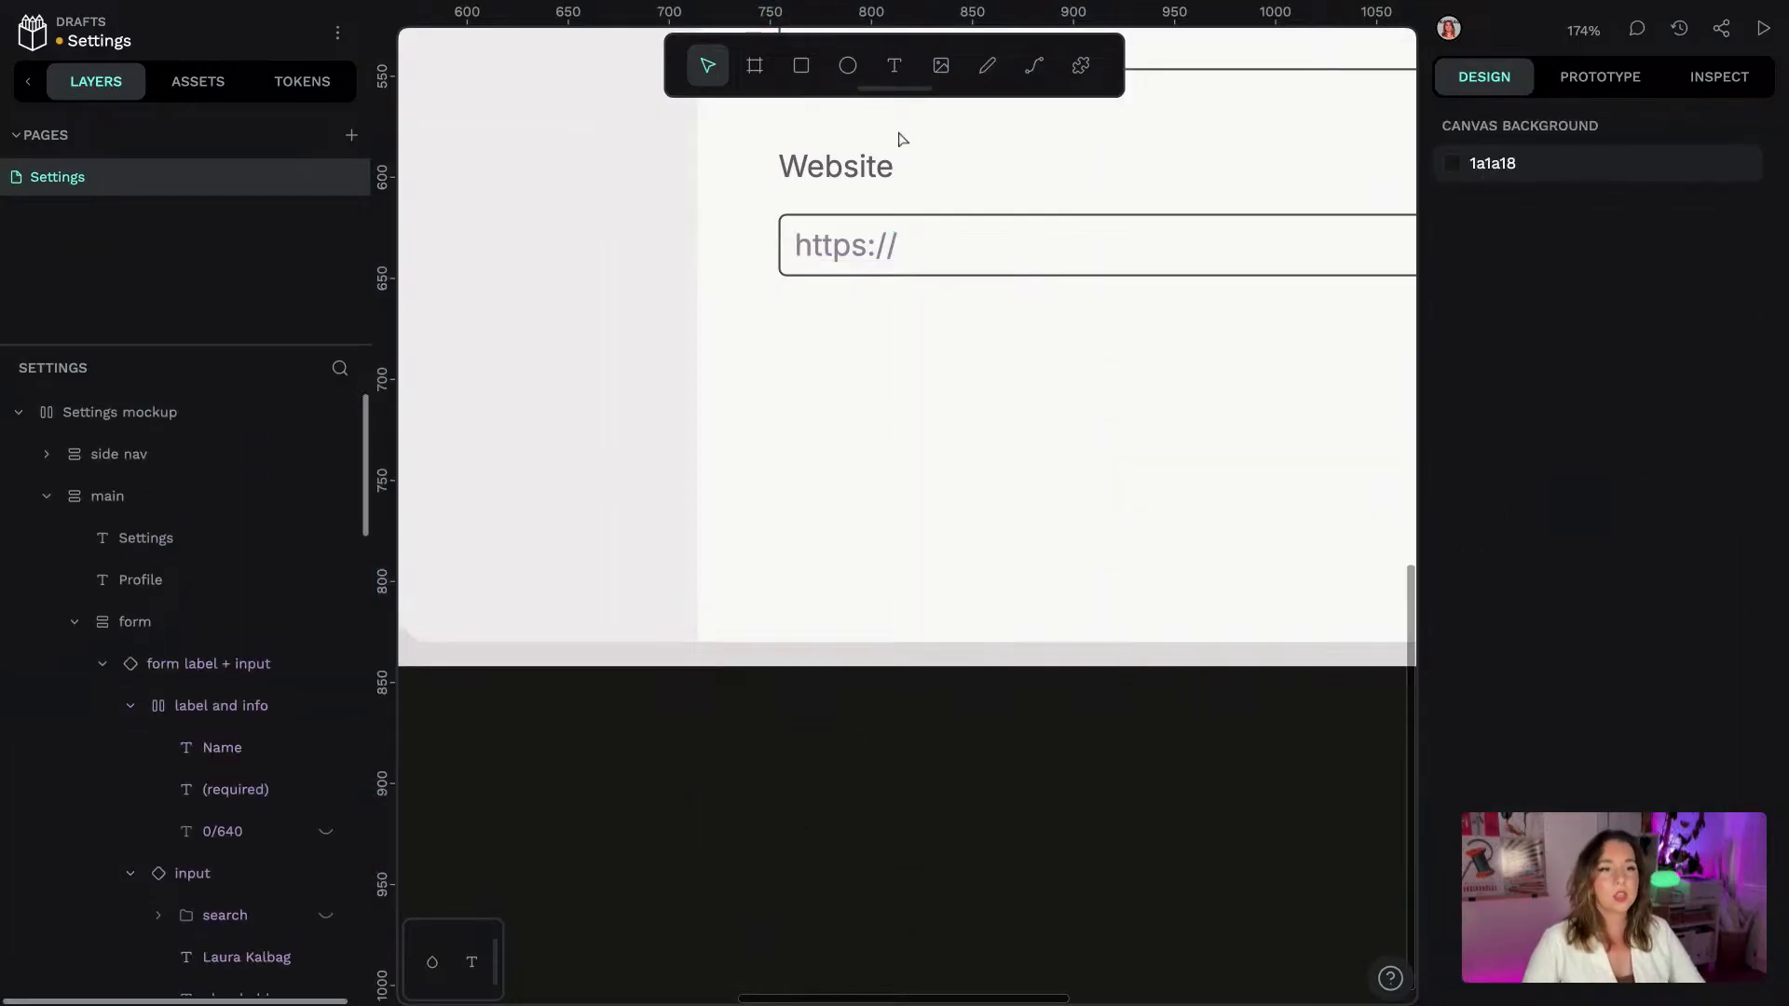
# Find the Accessible Design Checklist among the installed plugins, open it to read its items, and close it
pyautogui.click(1081, 65)
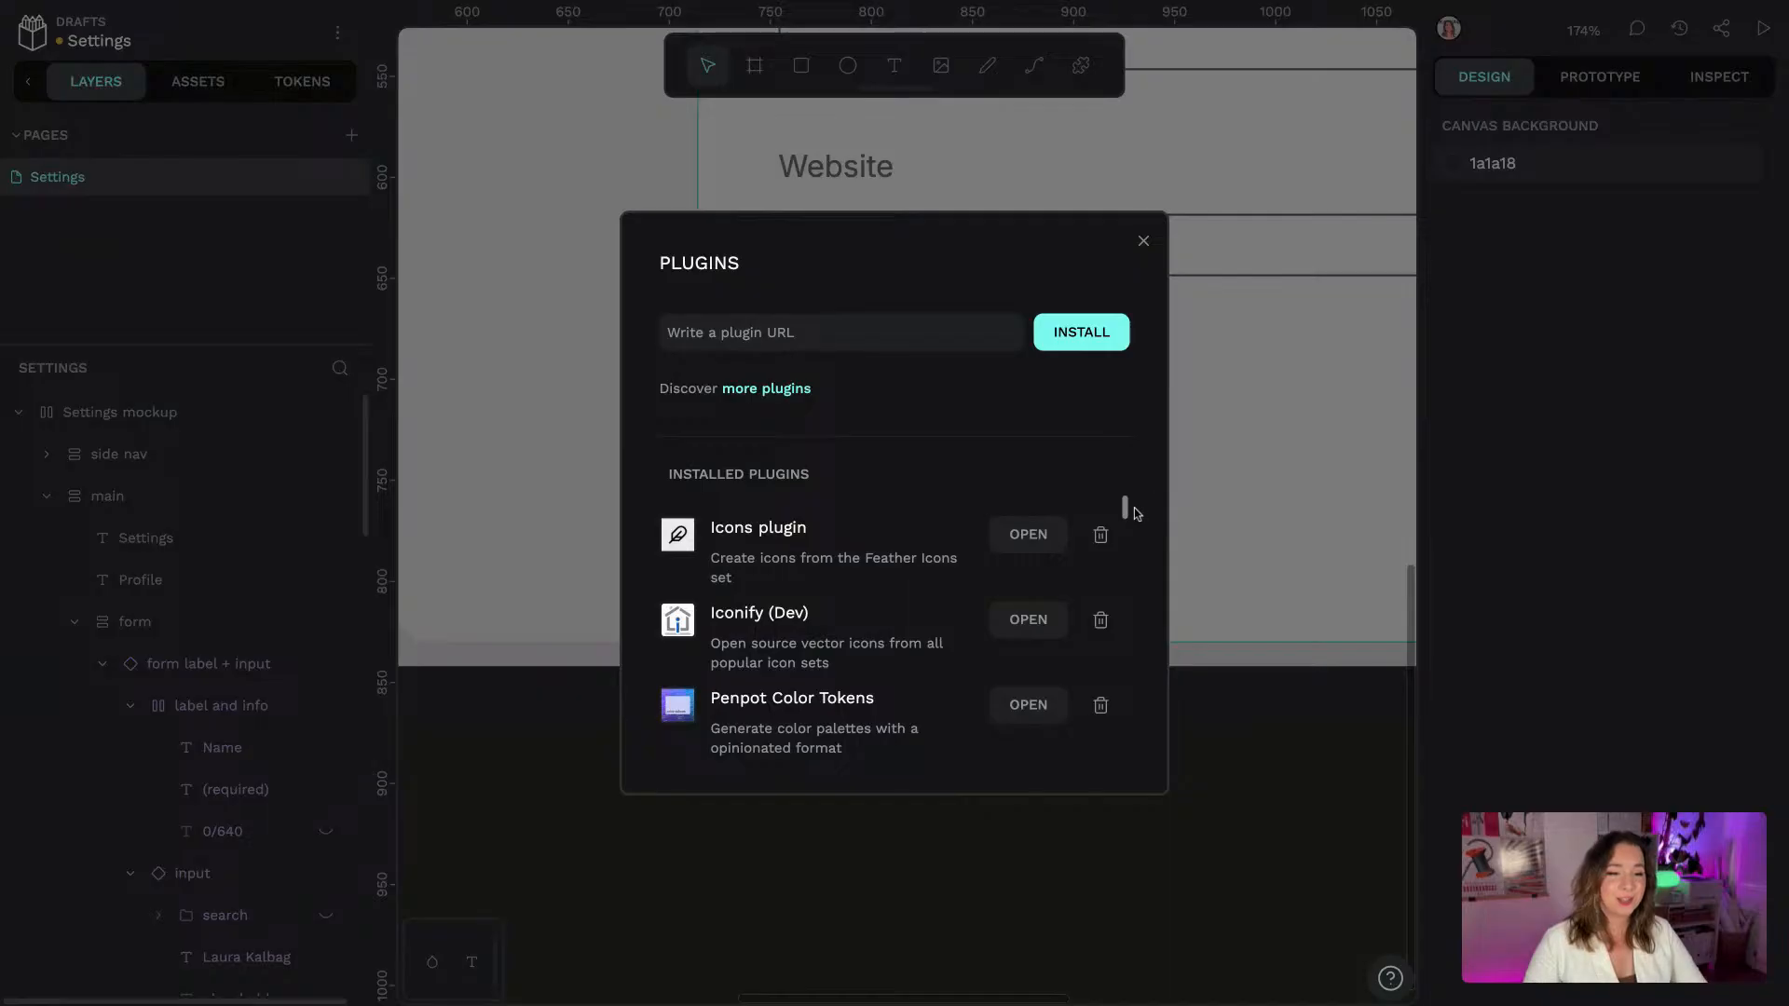
pyautogui.scroll(-5, 1129, 515)
pyautogui.scroll(-10, 1130, 516)
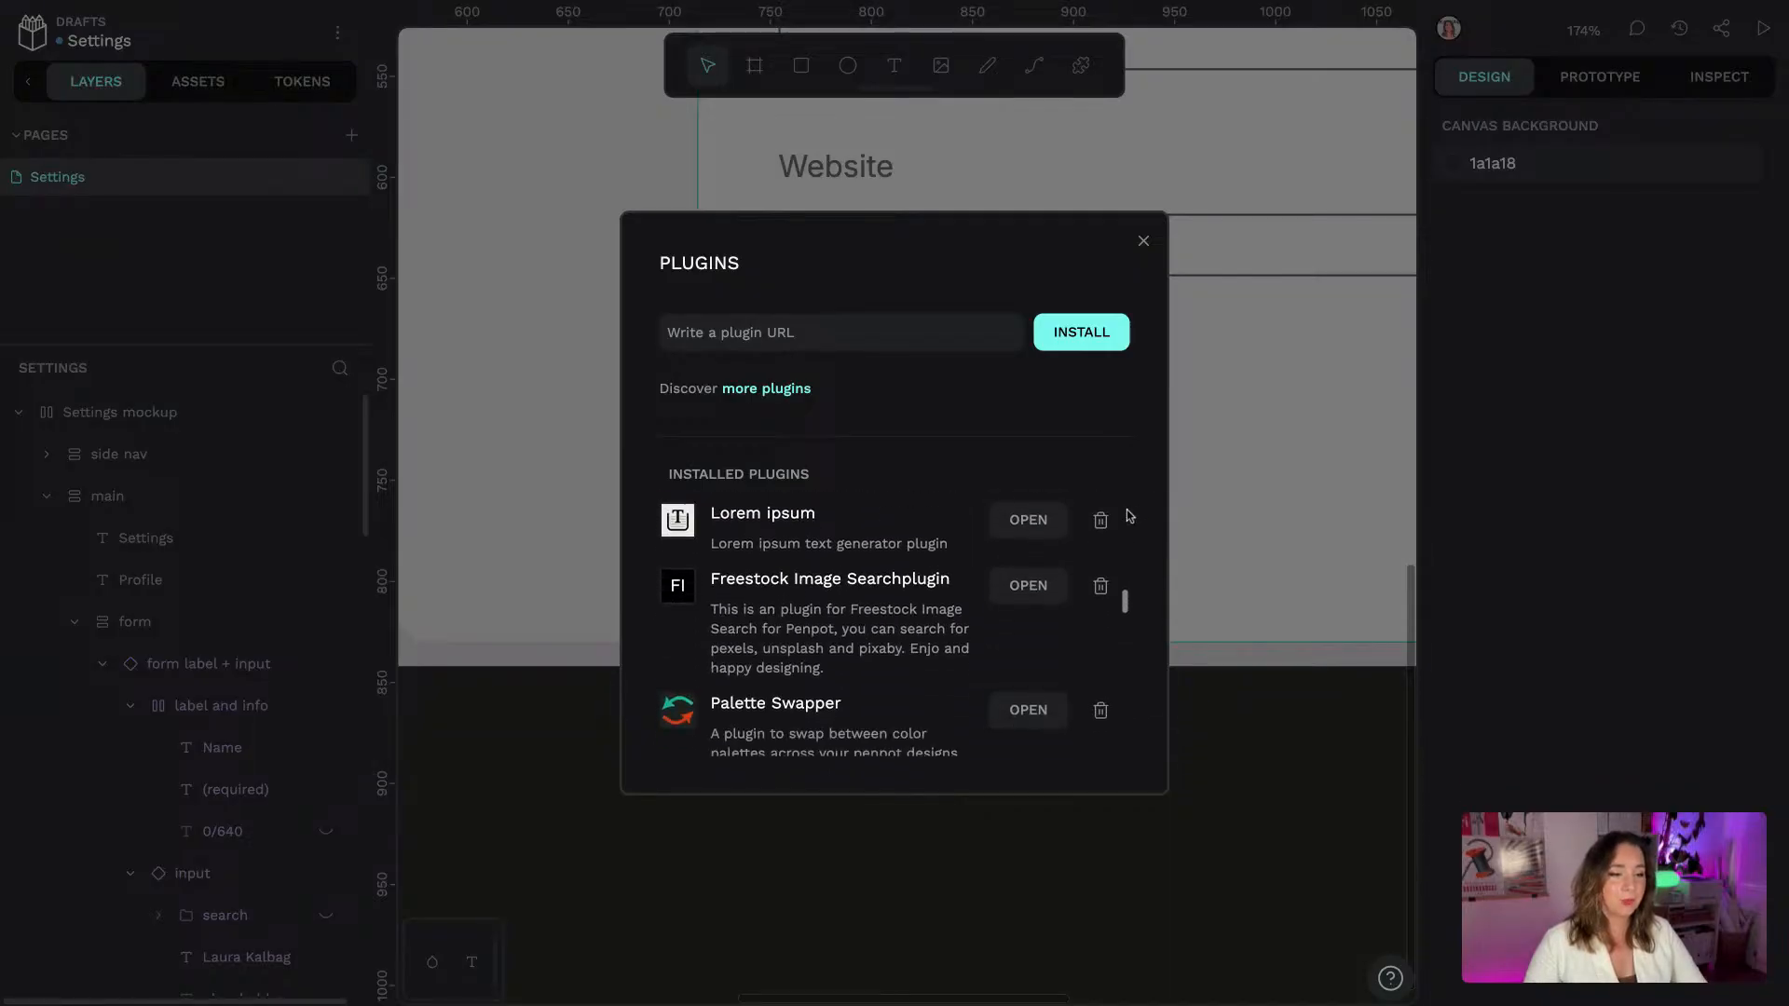
pyautogui.scroll(-8, 885, 624)
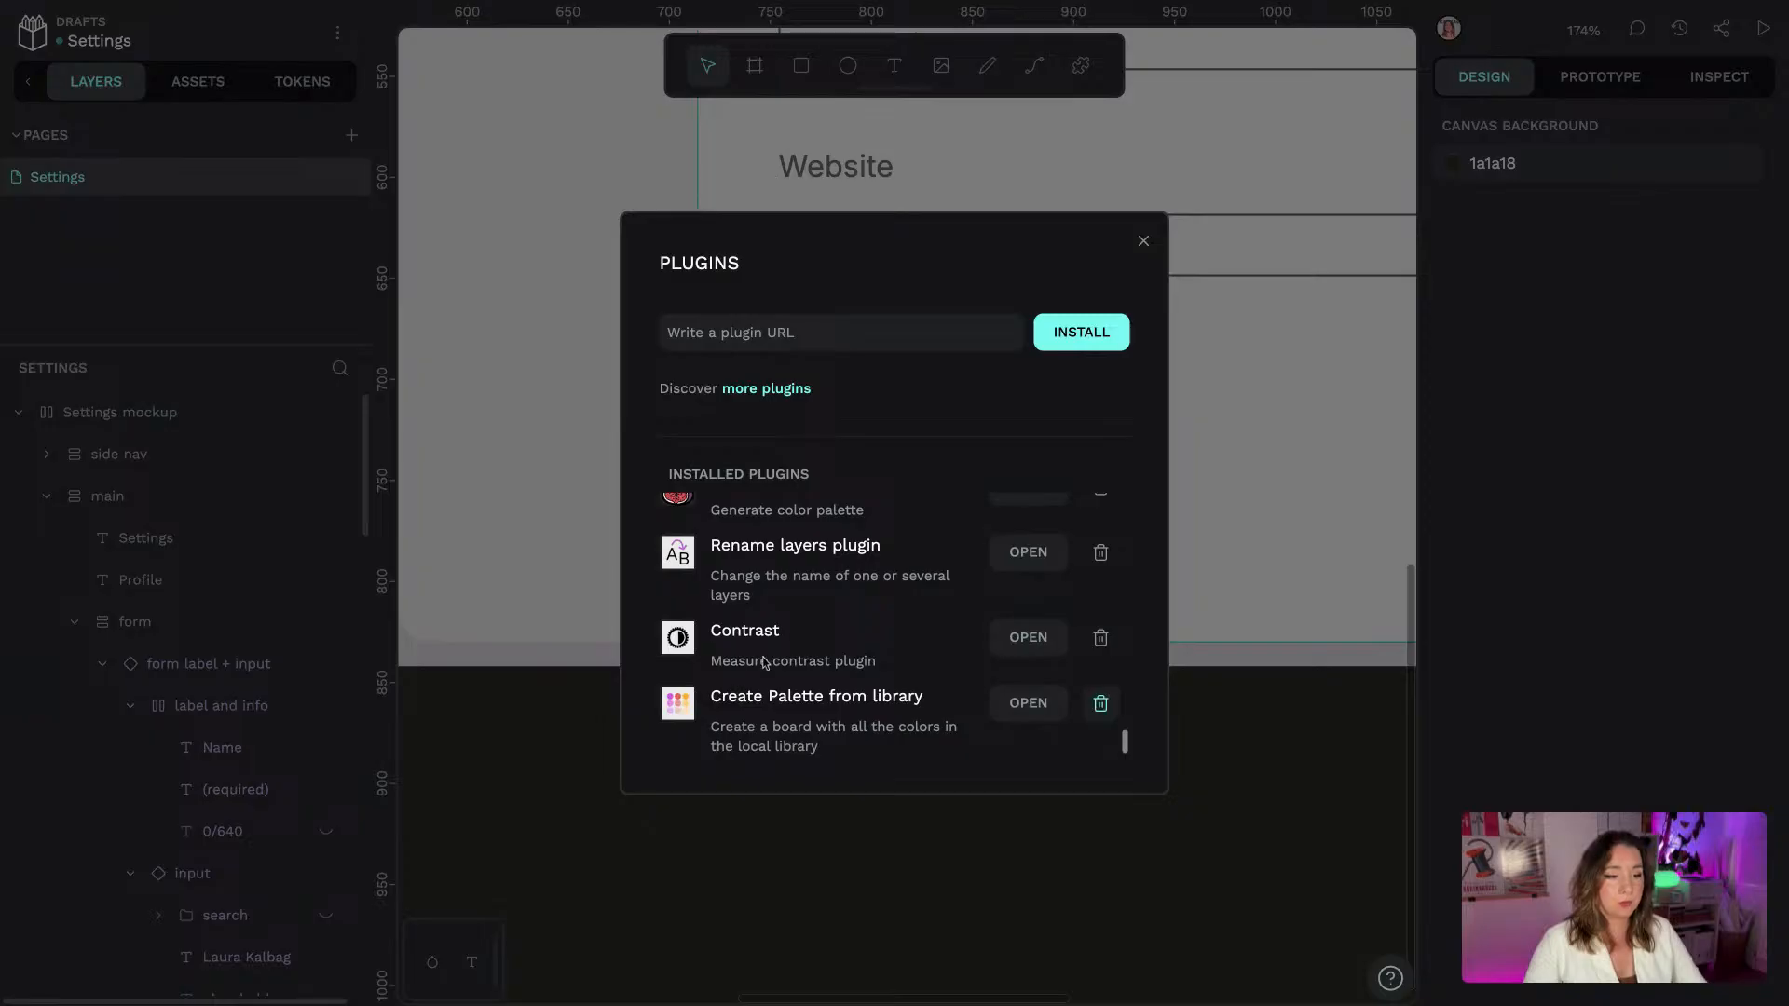
pyautogui.scroll(10, 883, 611)
pyautogui.scroll(10, 884, 610)
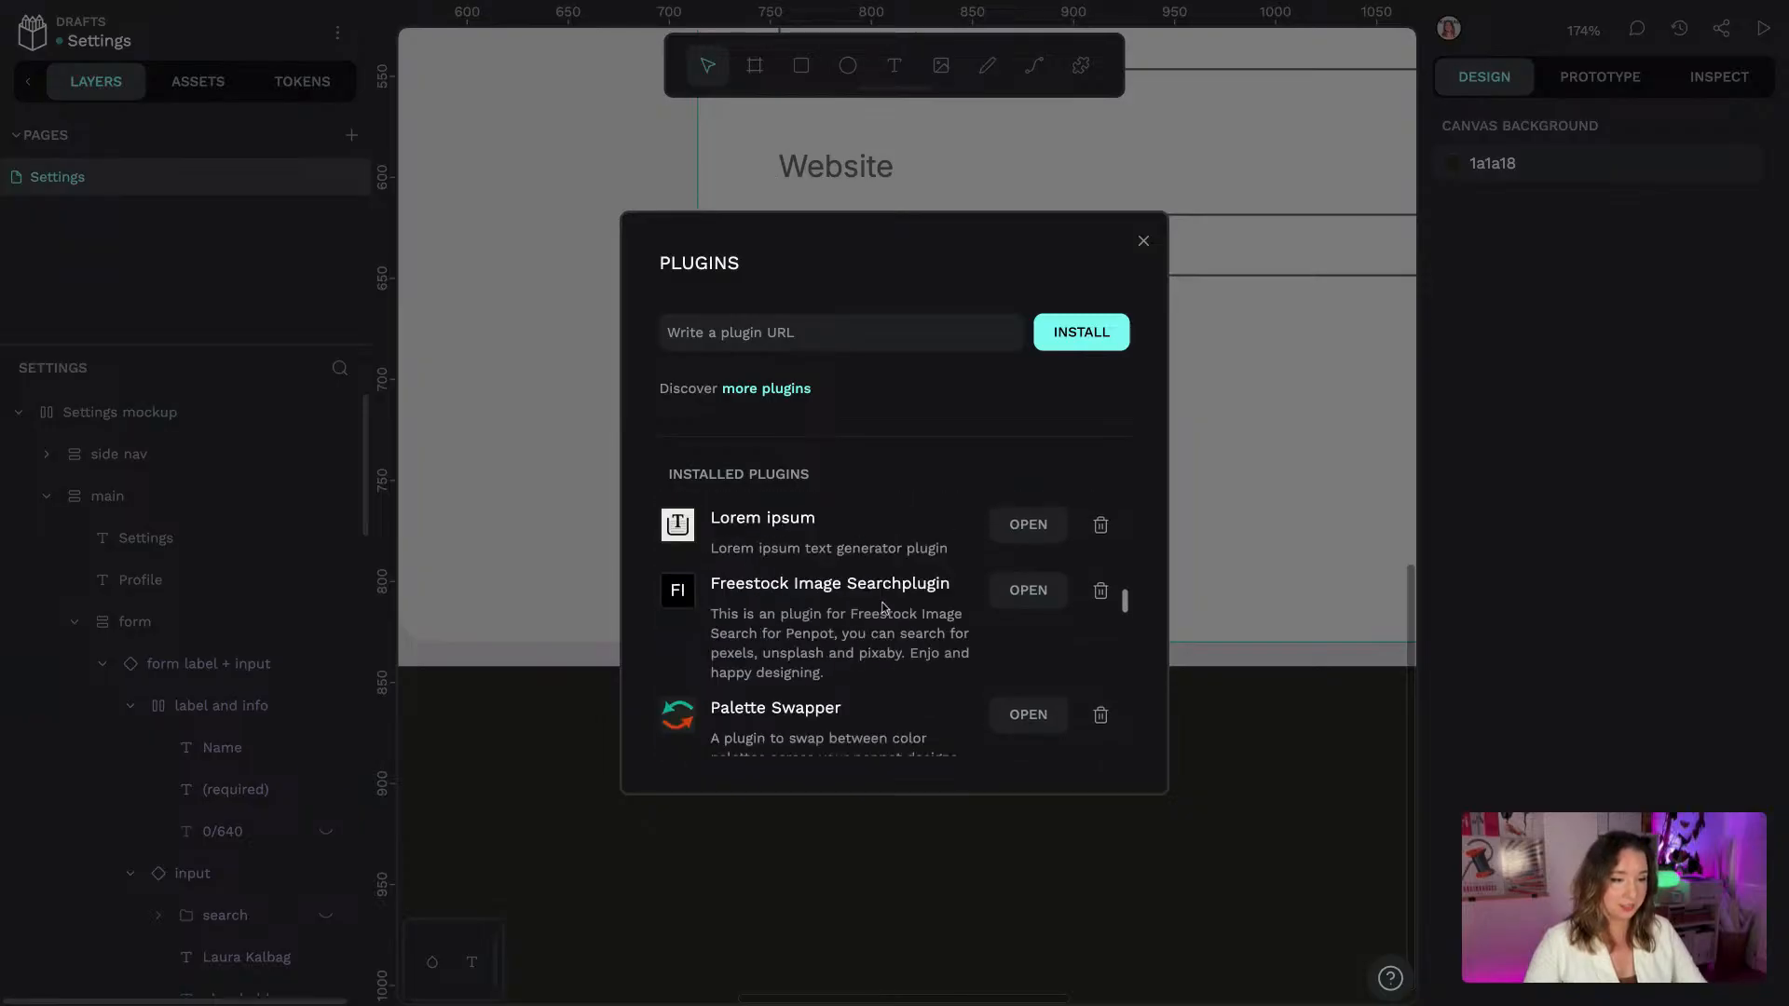
pyautogui.scroll(-1, 901, 598)
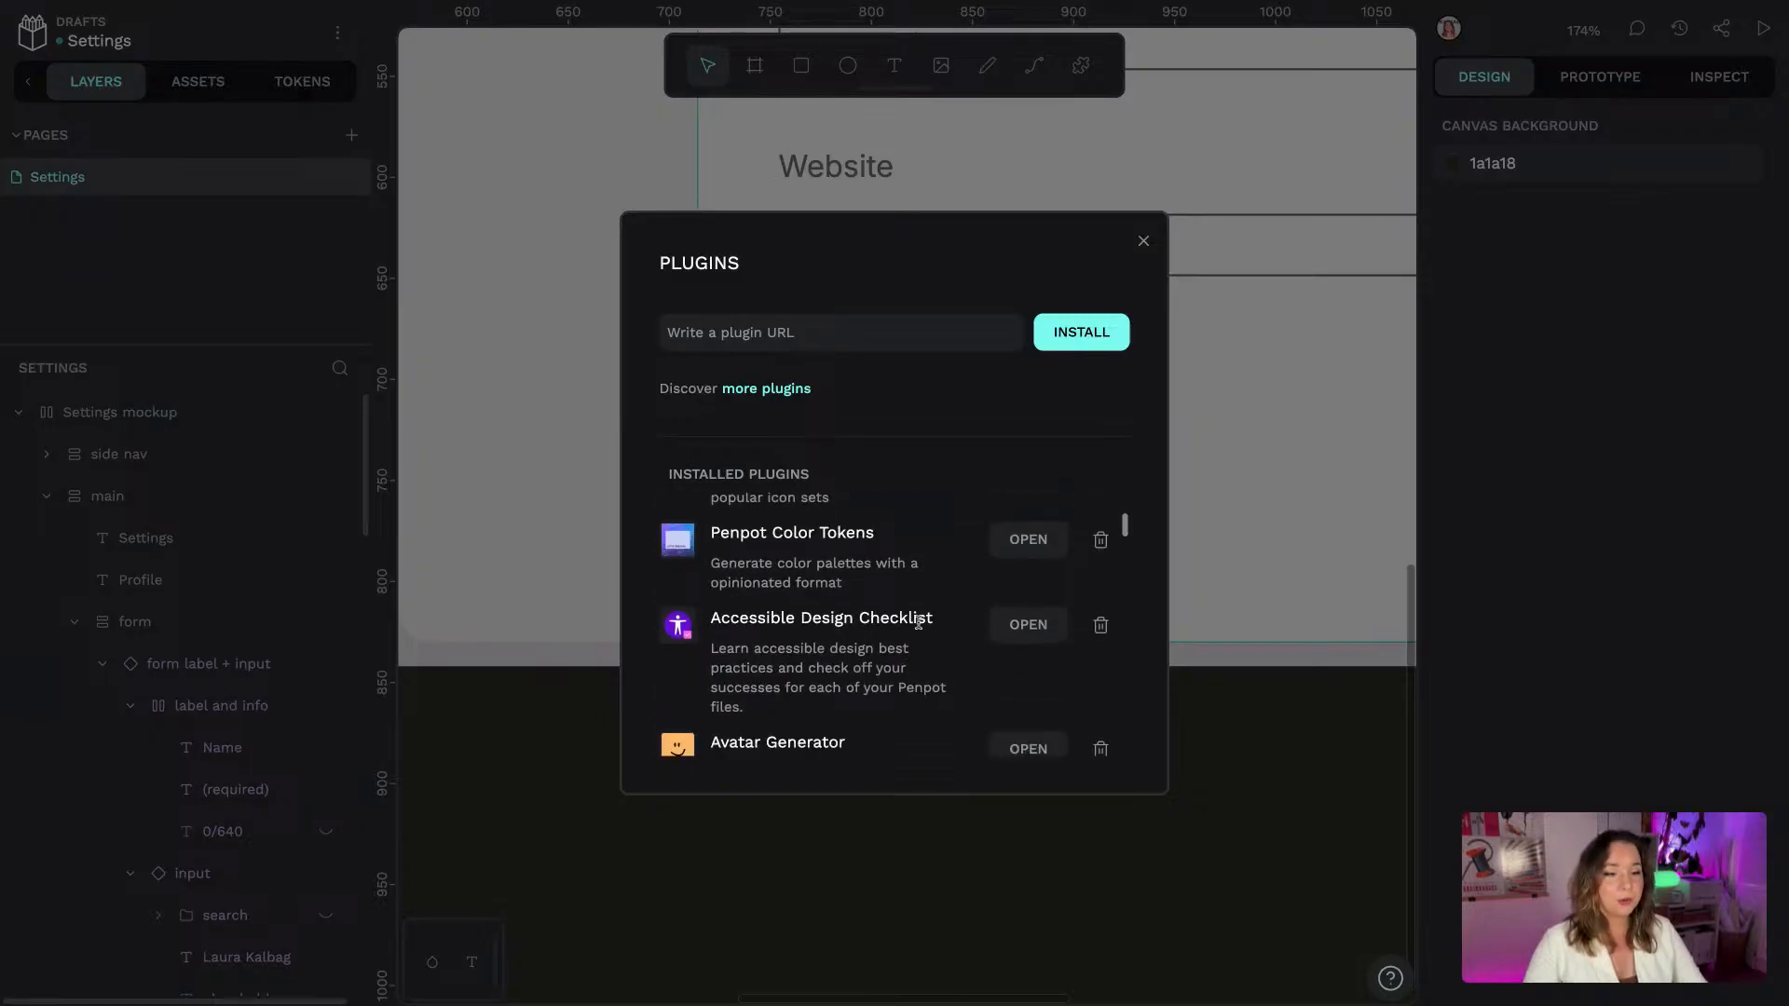
pyautogui.click(1025, 629)
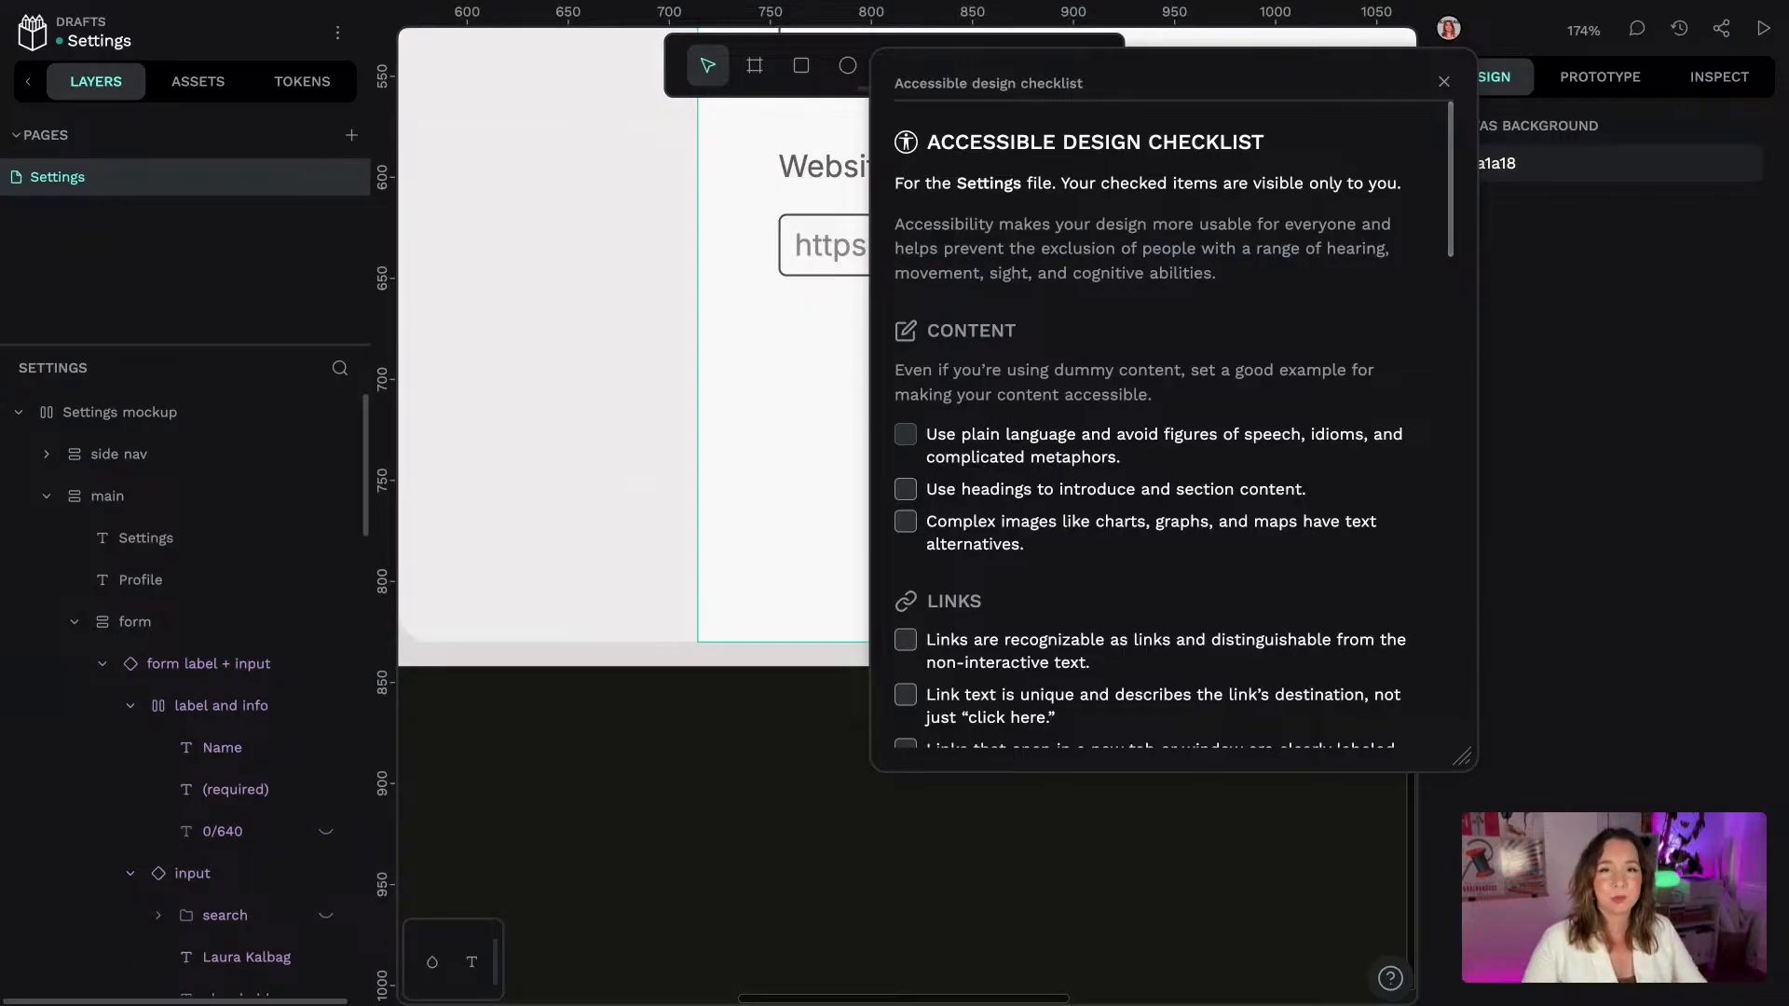
pyautogui.click(1444, 82)
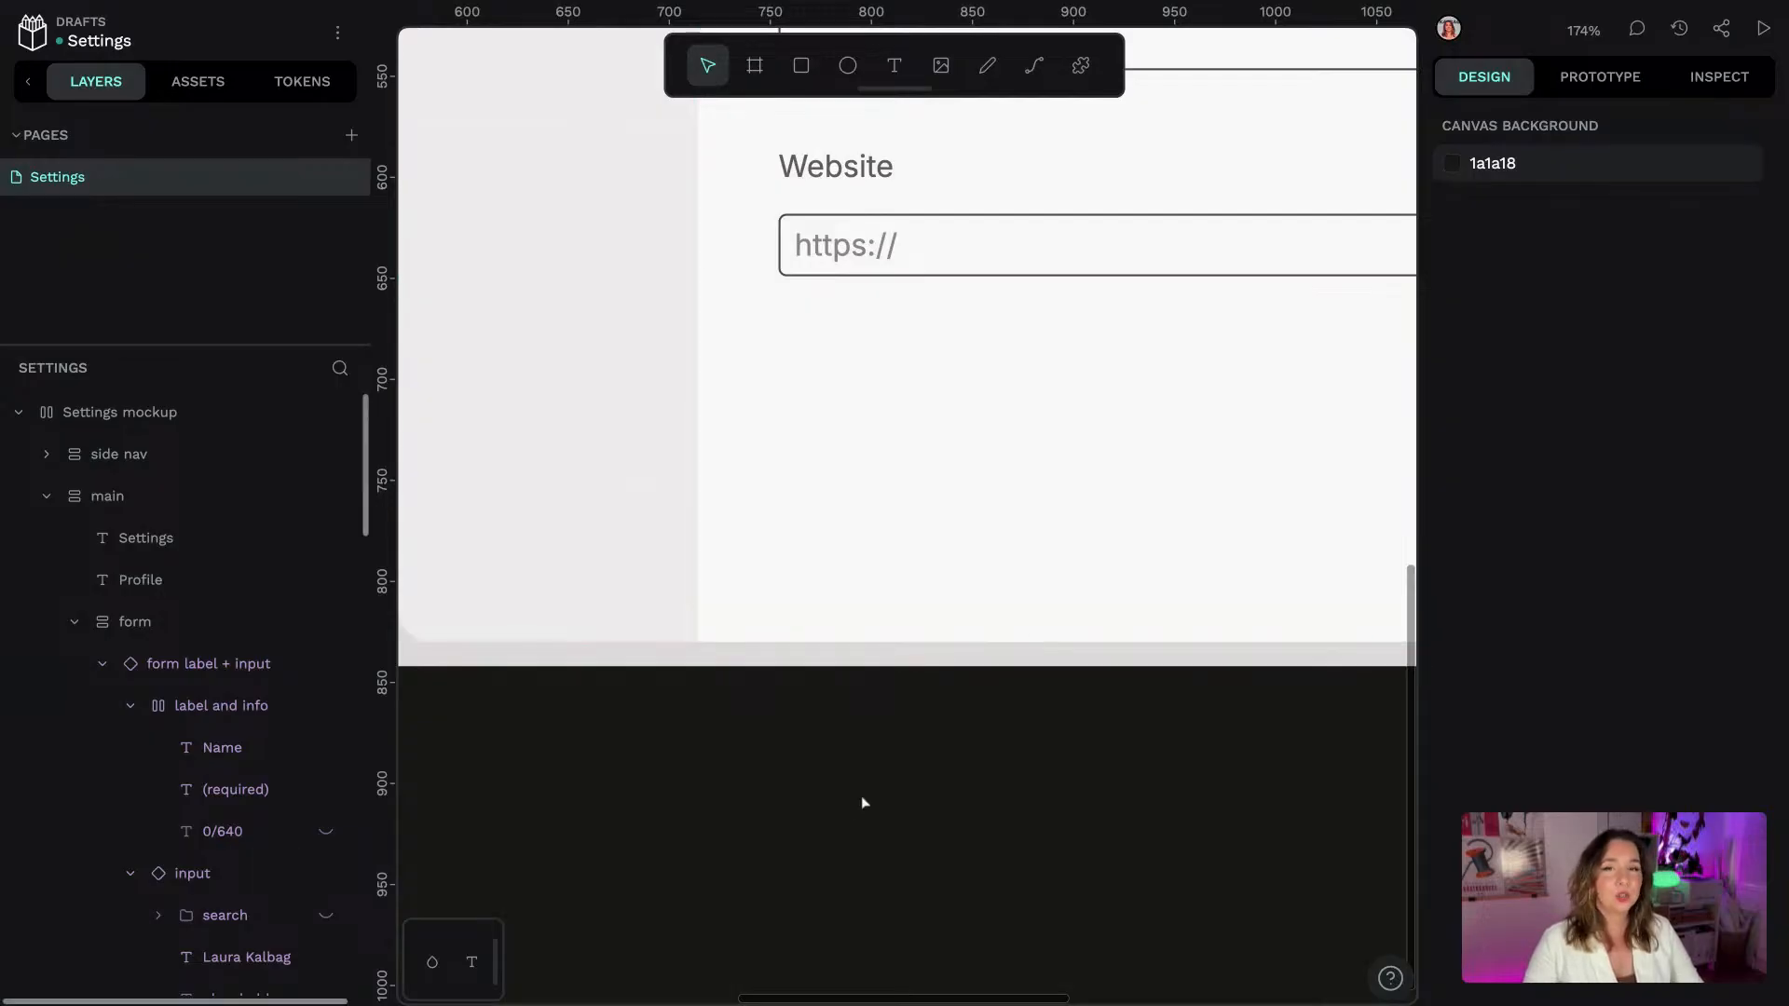
pyautogui.click(853, 248)
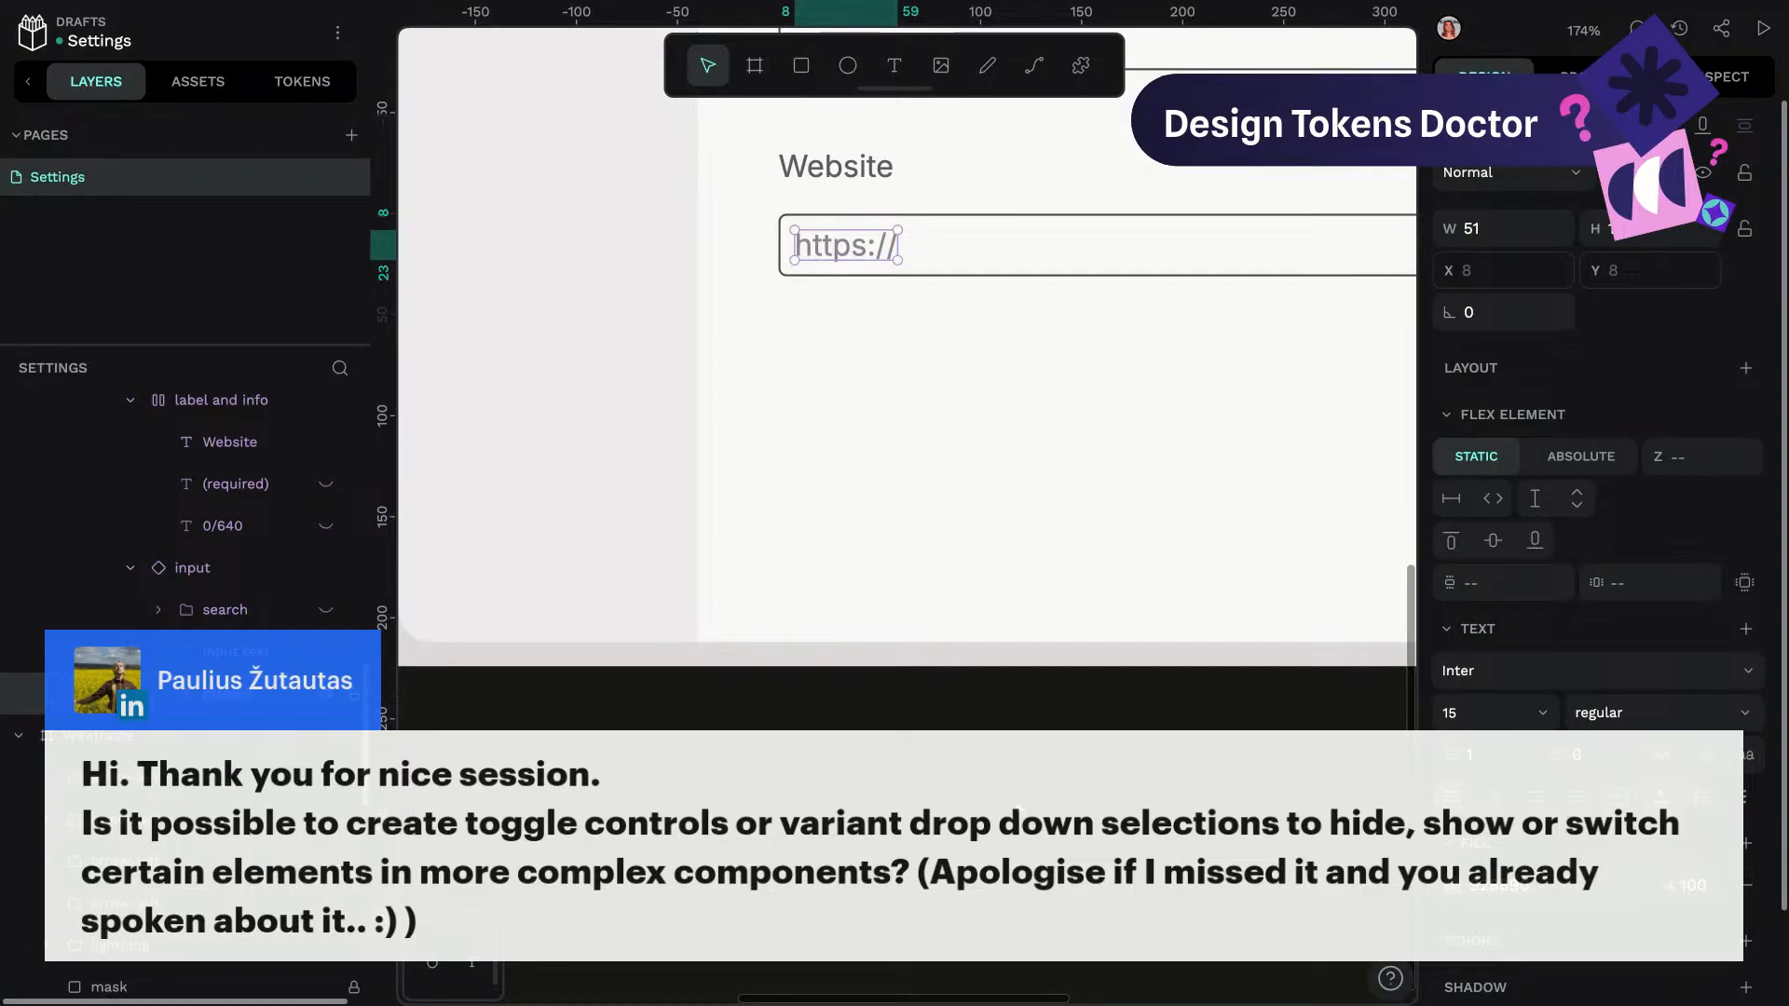
pyautogui.click(1019, 809)
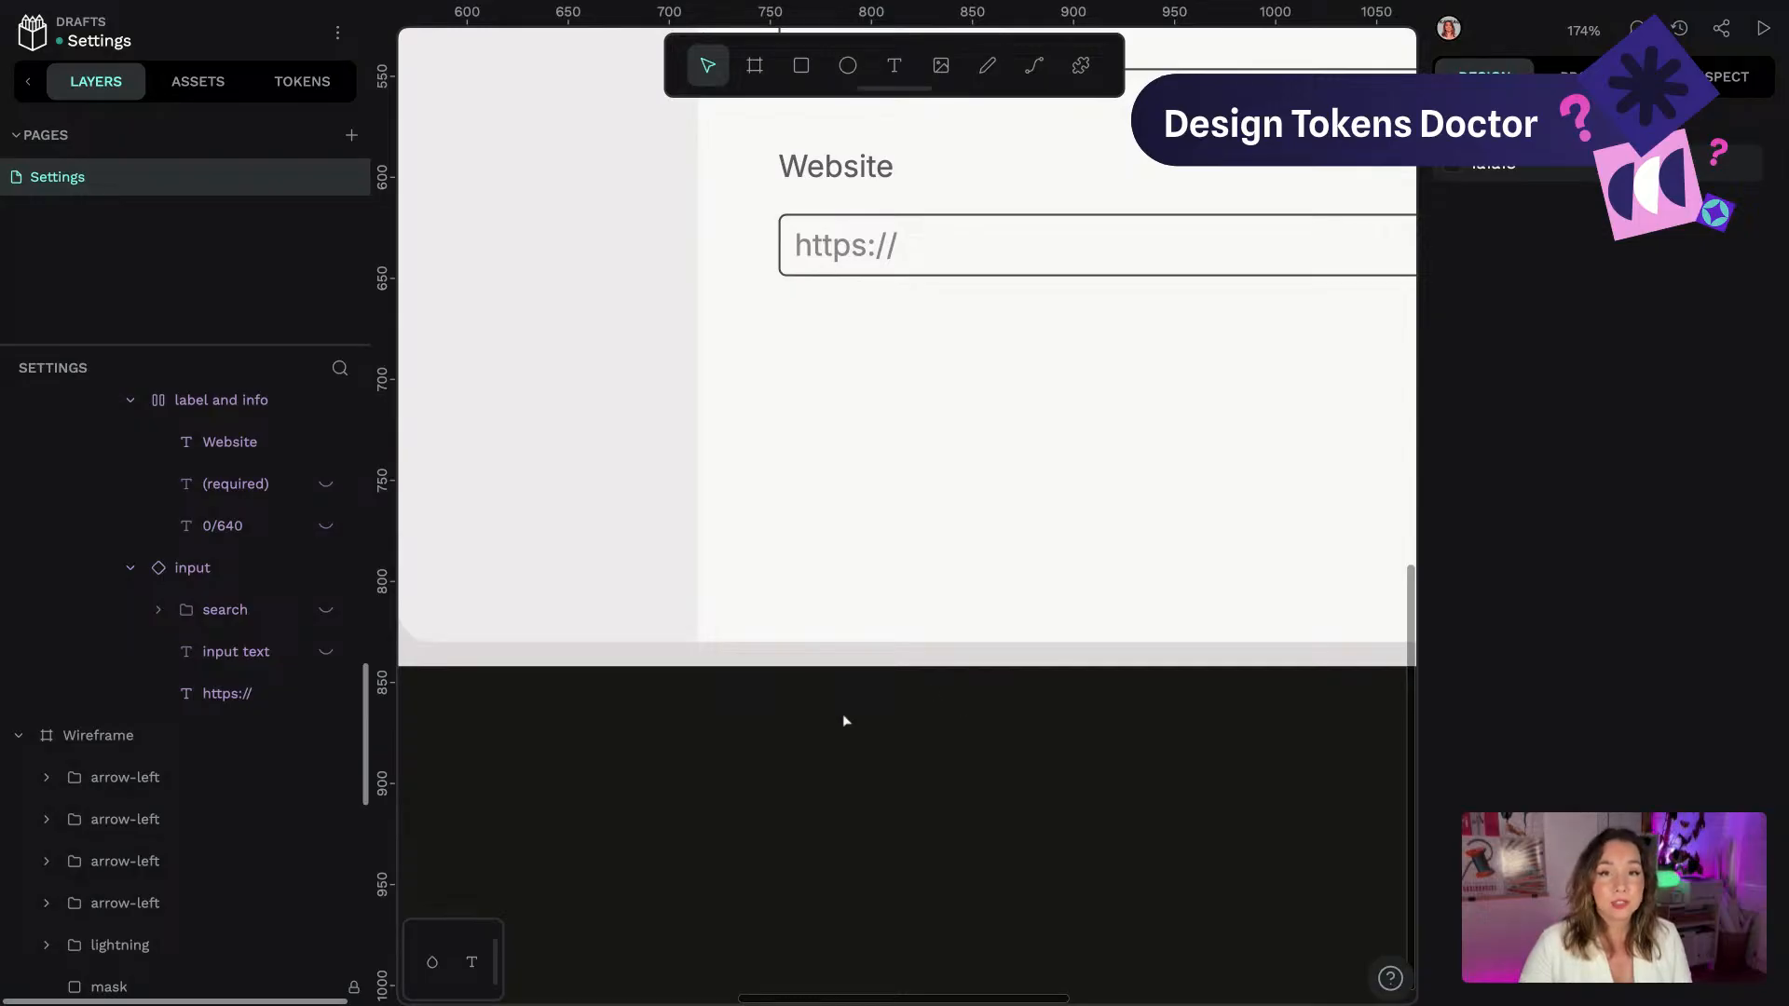
pyautogui.scroll(5, 1026, 772)
pyautogui.hscroll(5, 1026, 772)
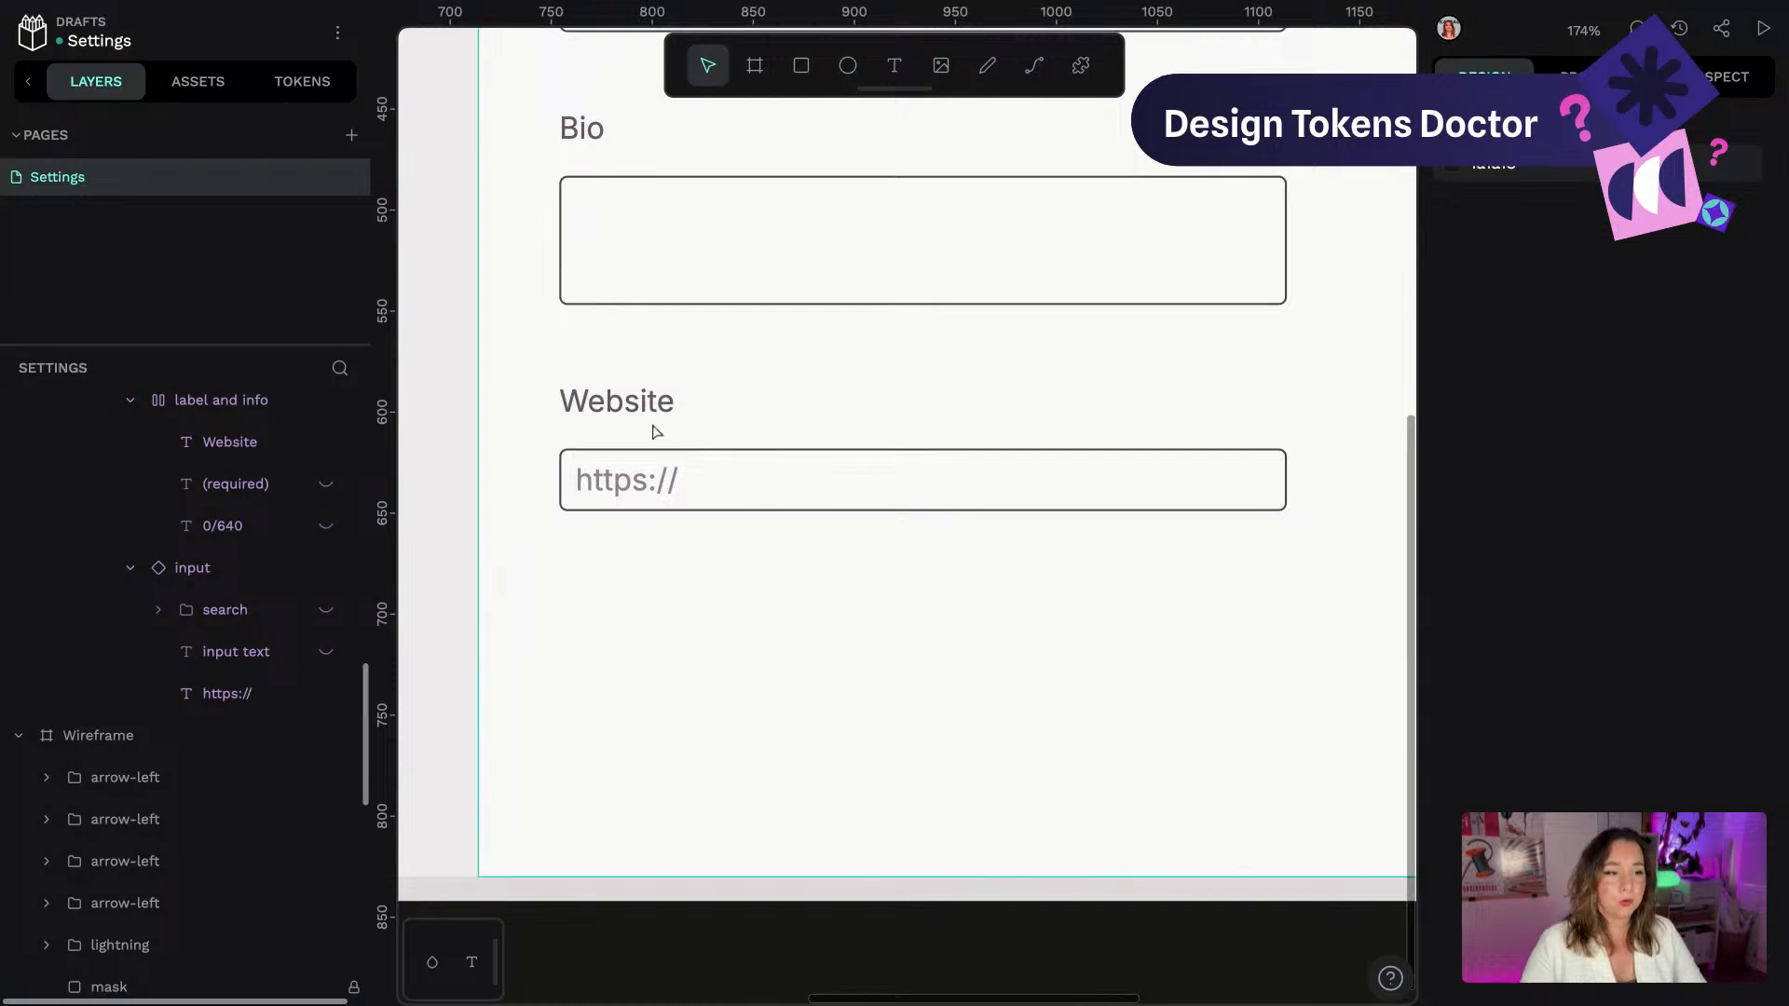
pyautogui.click(738, 466)
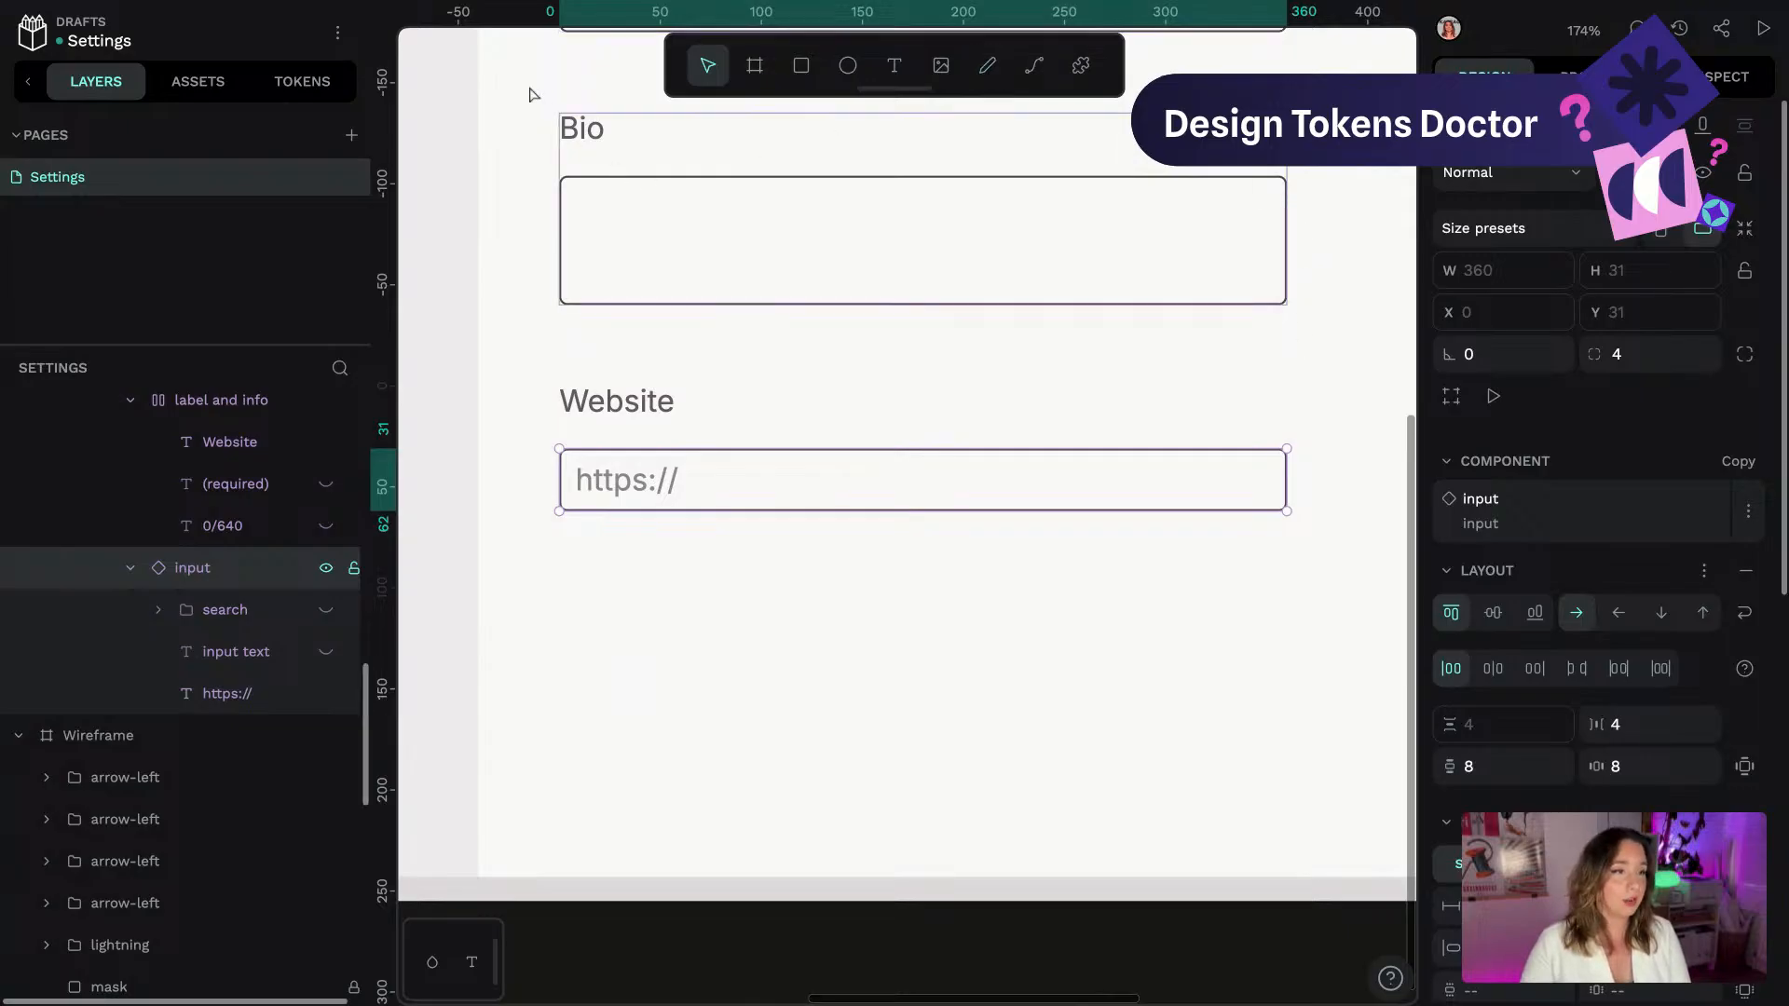
# Switch to the Variants + Tokens file and look up the options for adding properties and variants to the button component
pyautogui.click(557, 9)
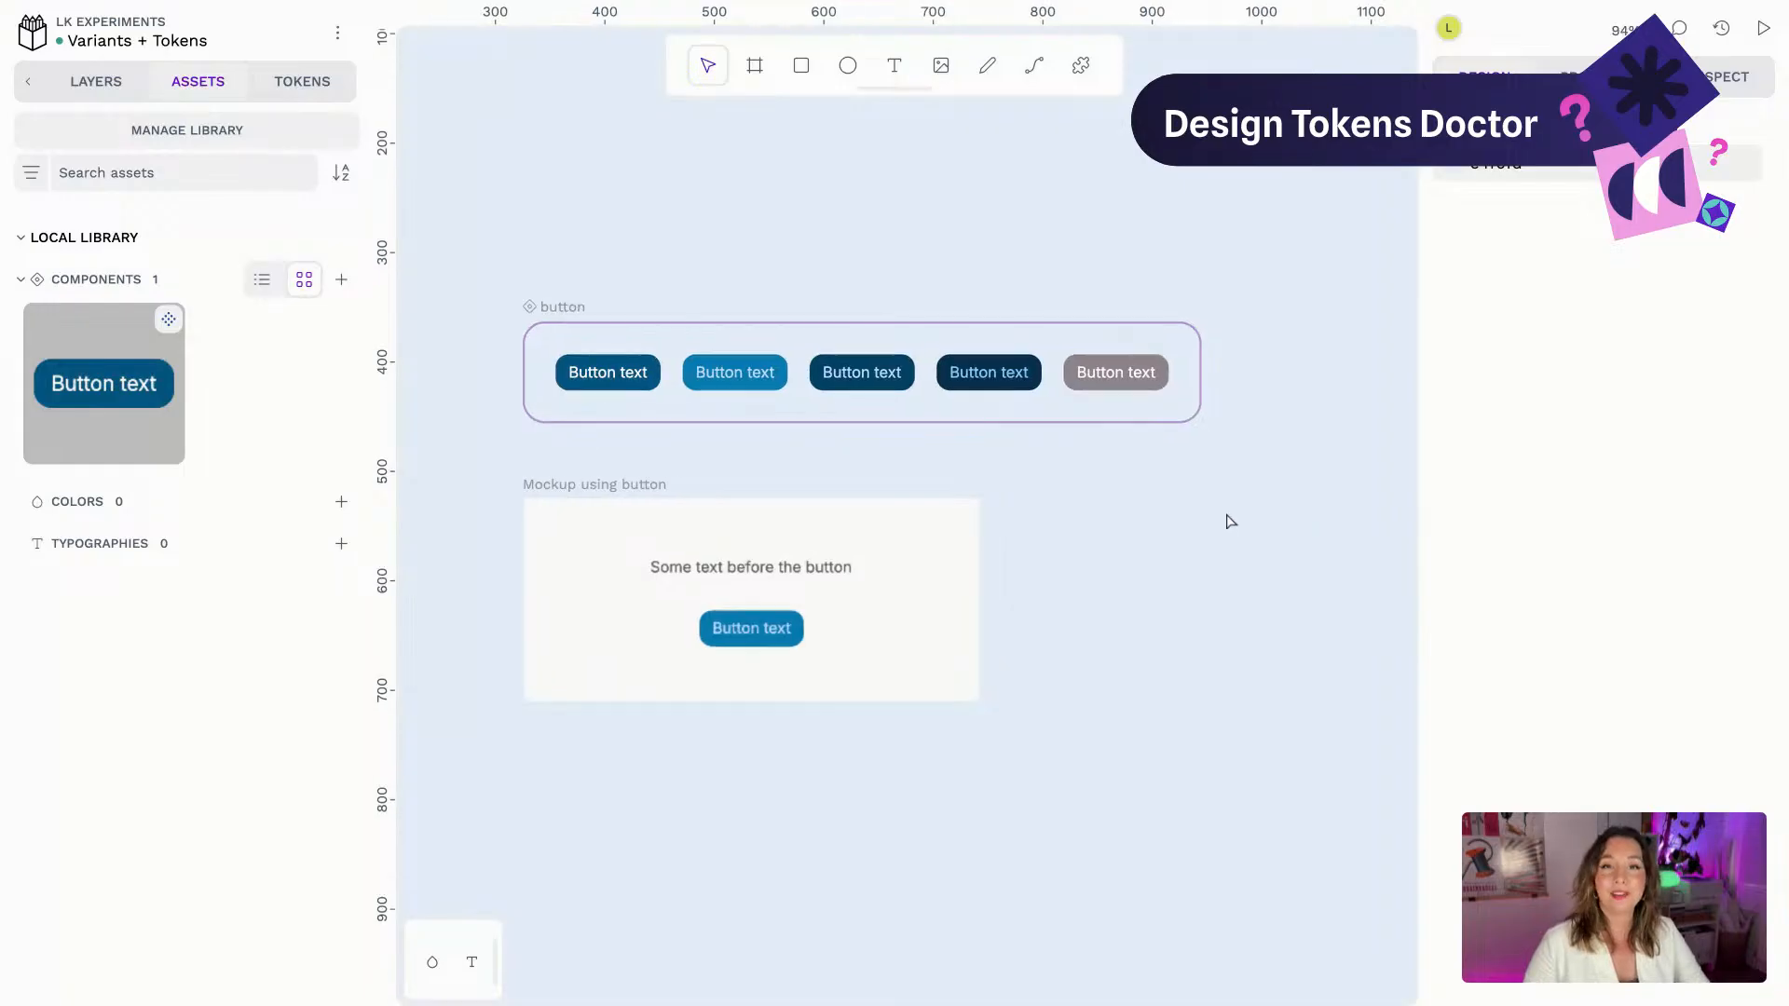
pyautogui.scroll(3, 1156, 545)
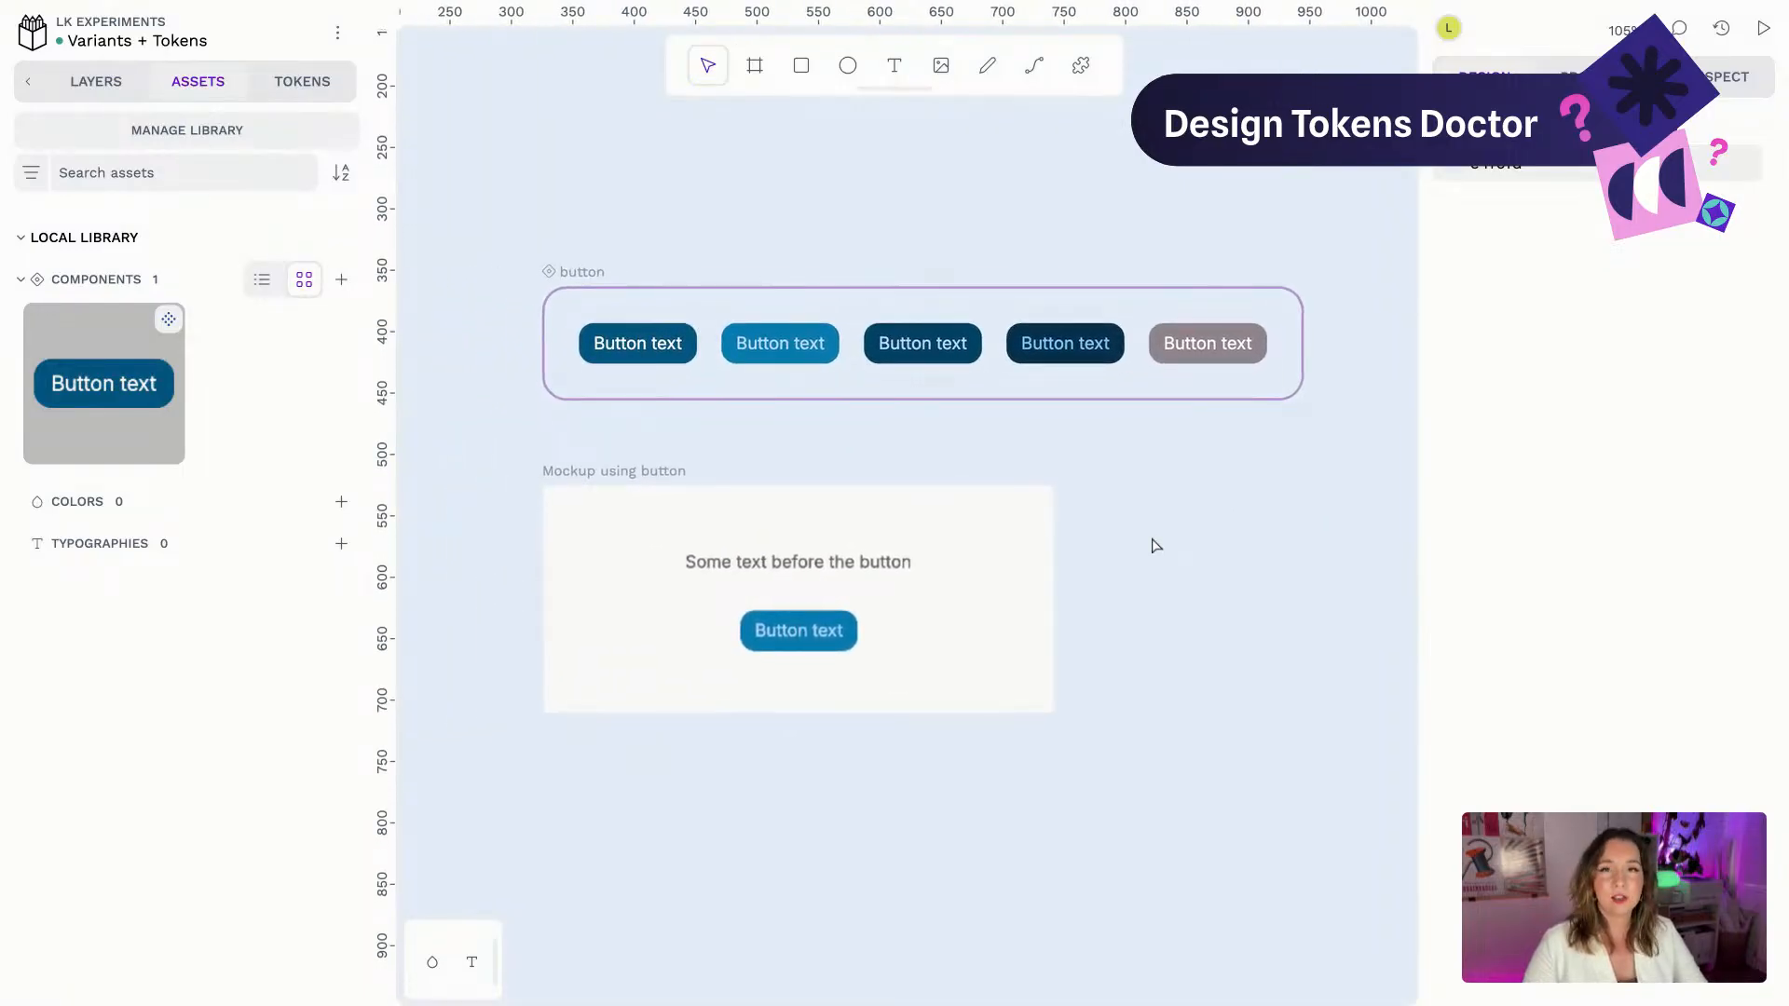
pyautogui.scroll(2, 1156, 546)
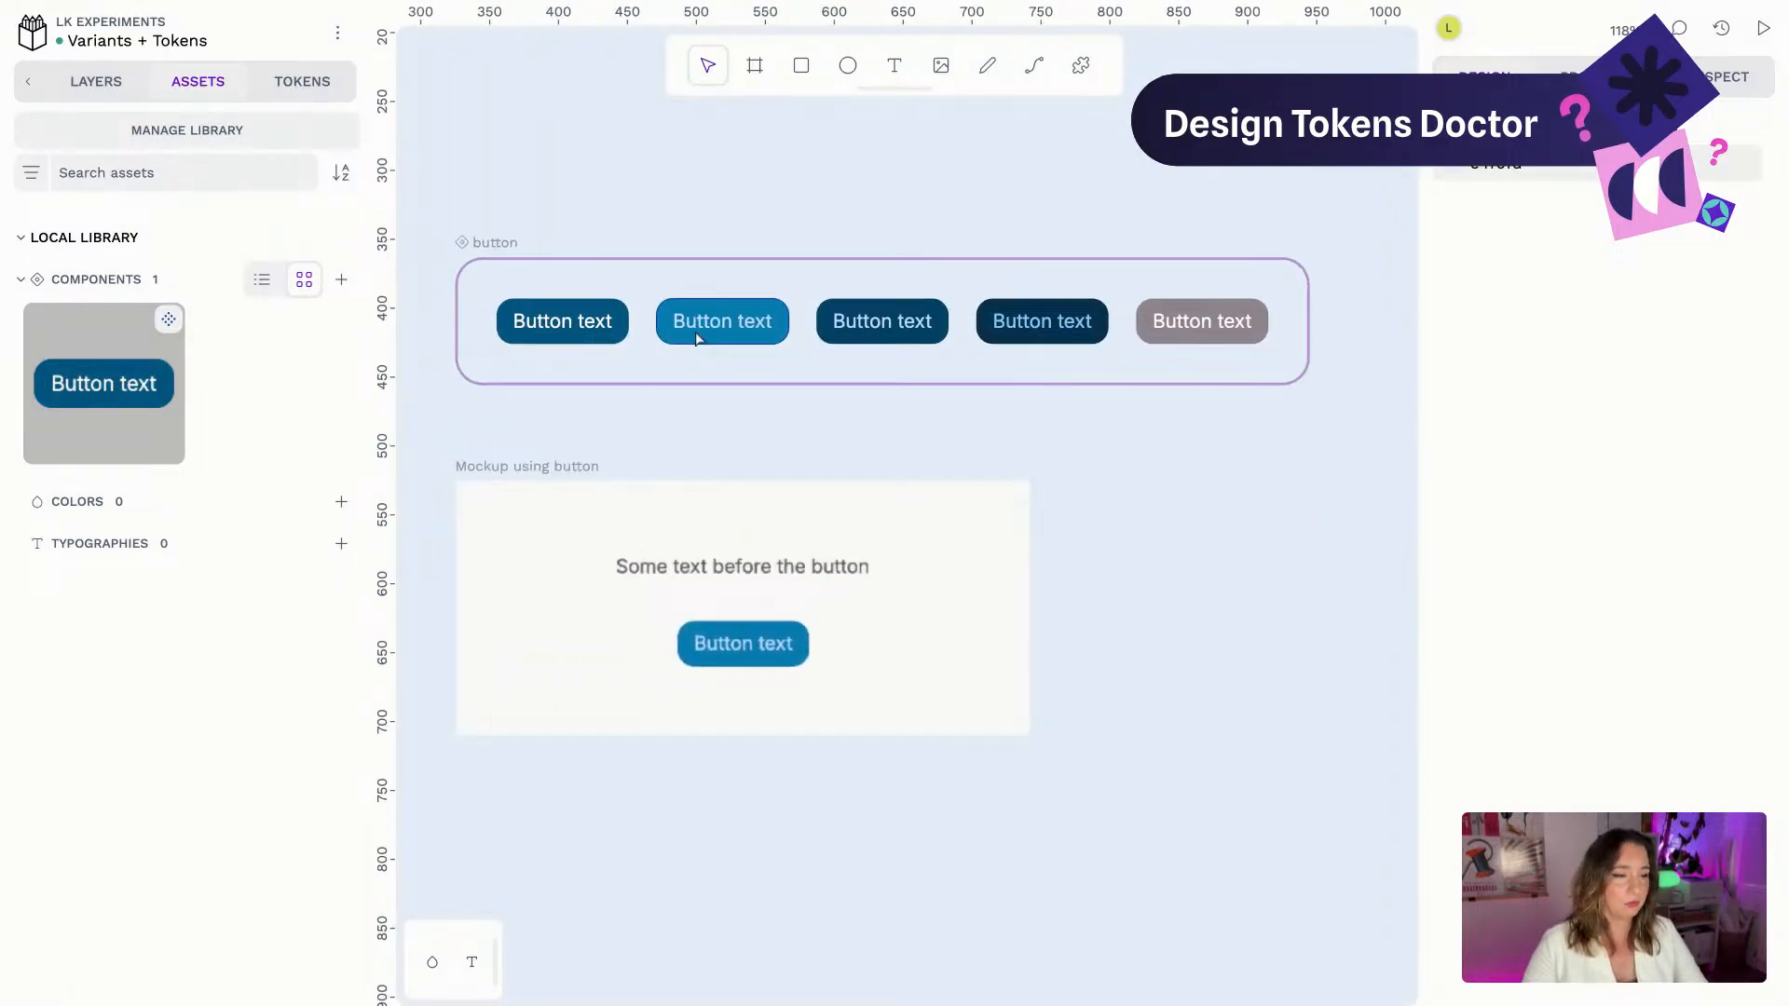
pyautogui.click(652, 287)
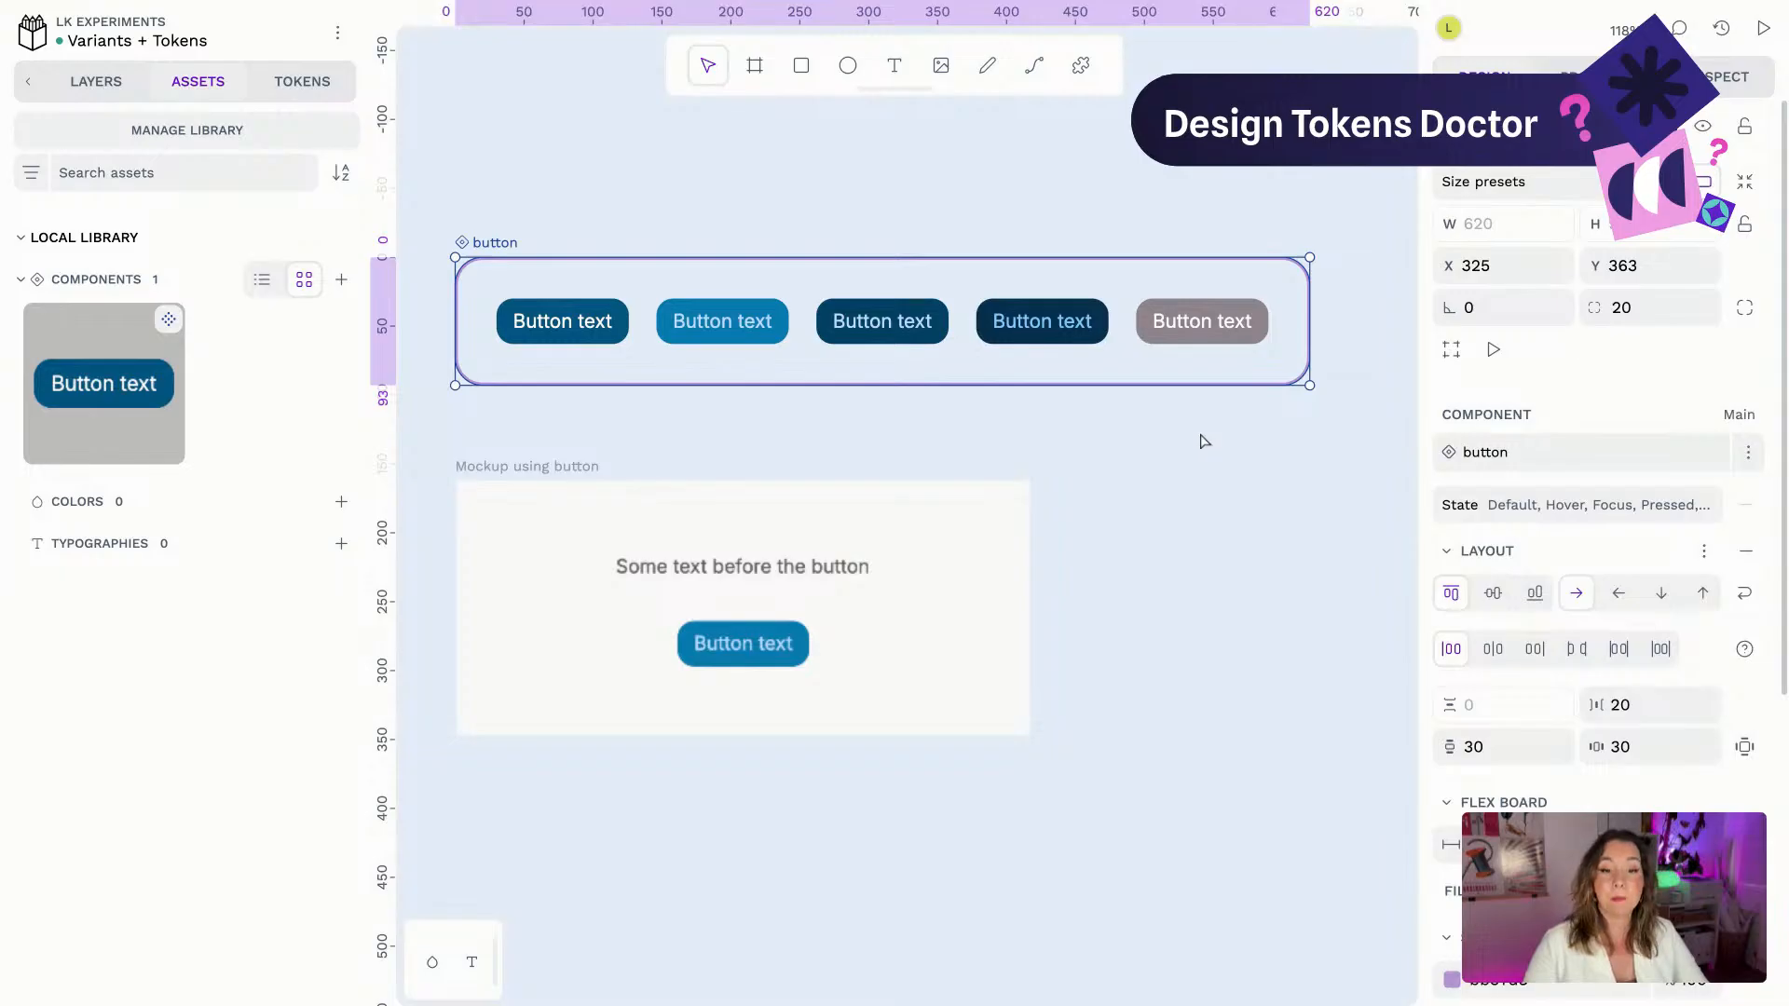
pyautogui.click(1746, 452)
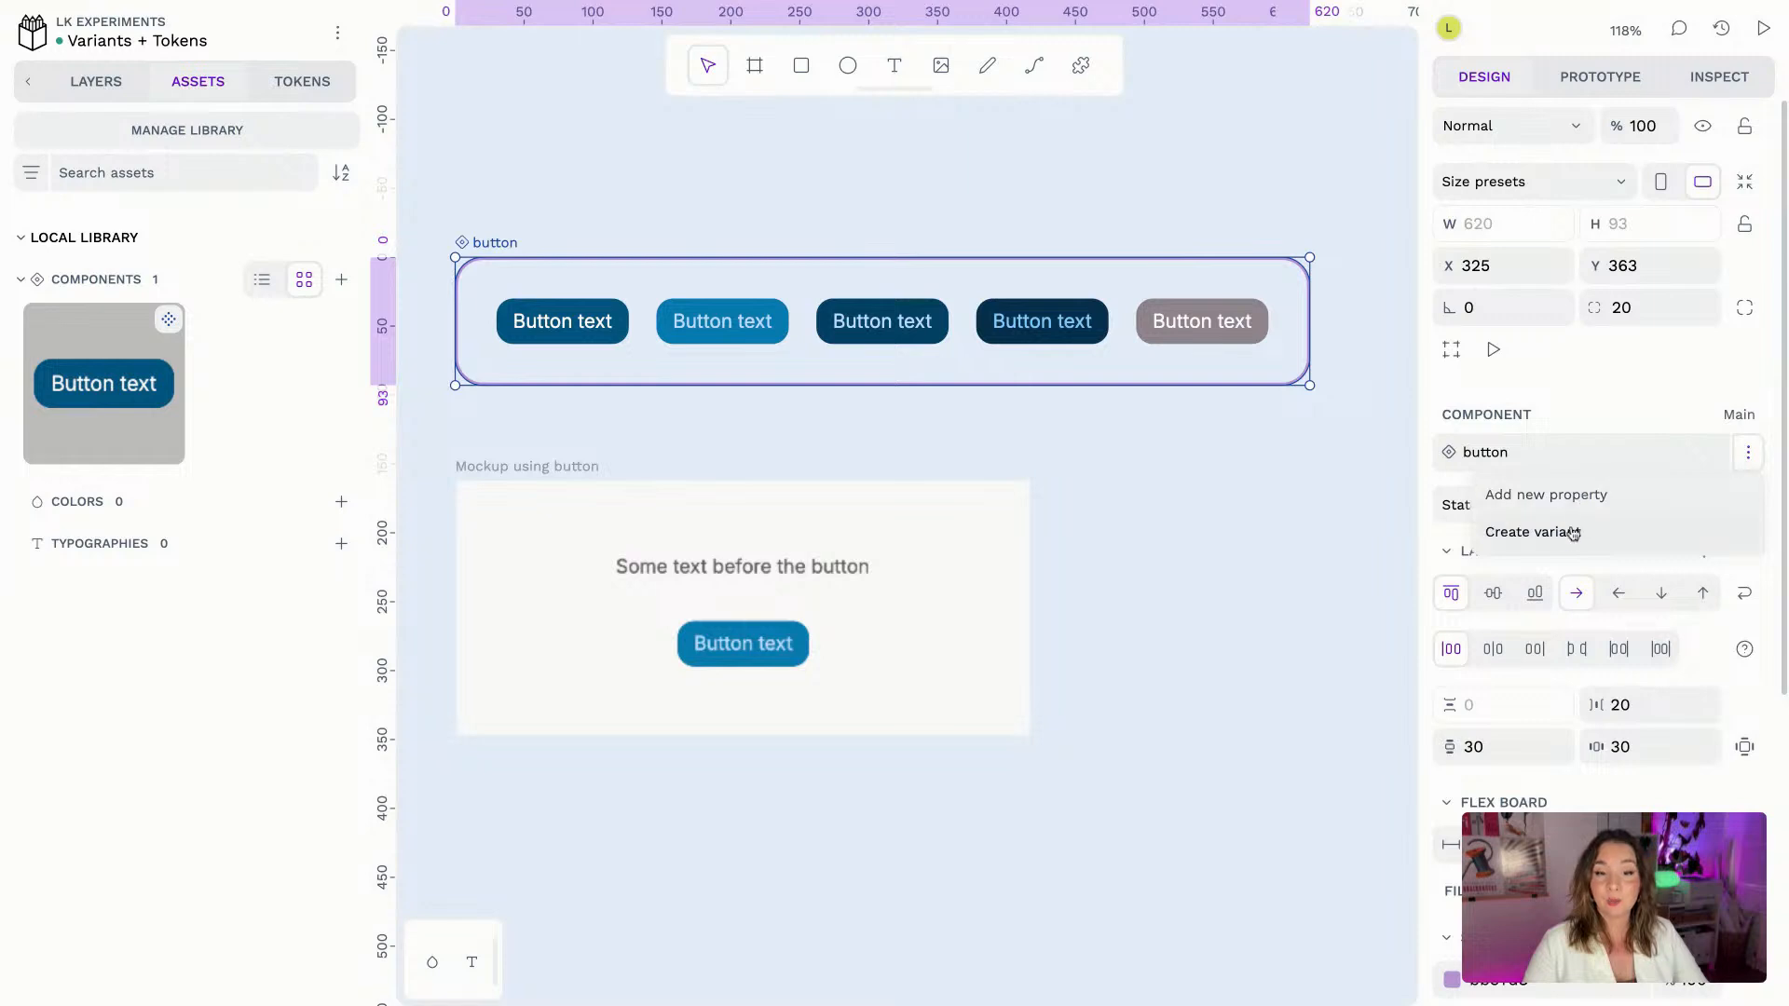
pyautogui.click(1305, 552)
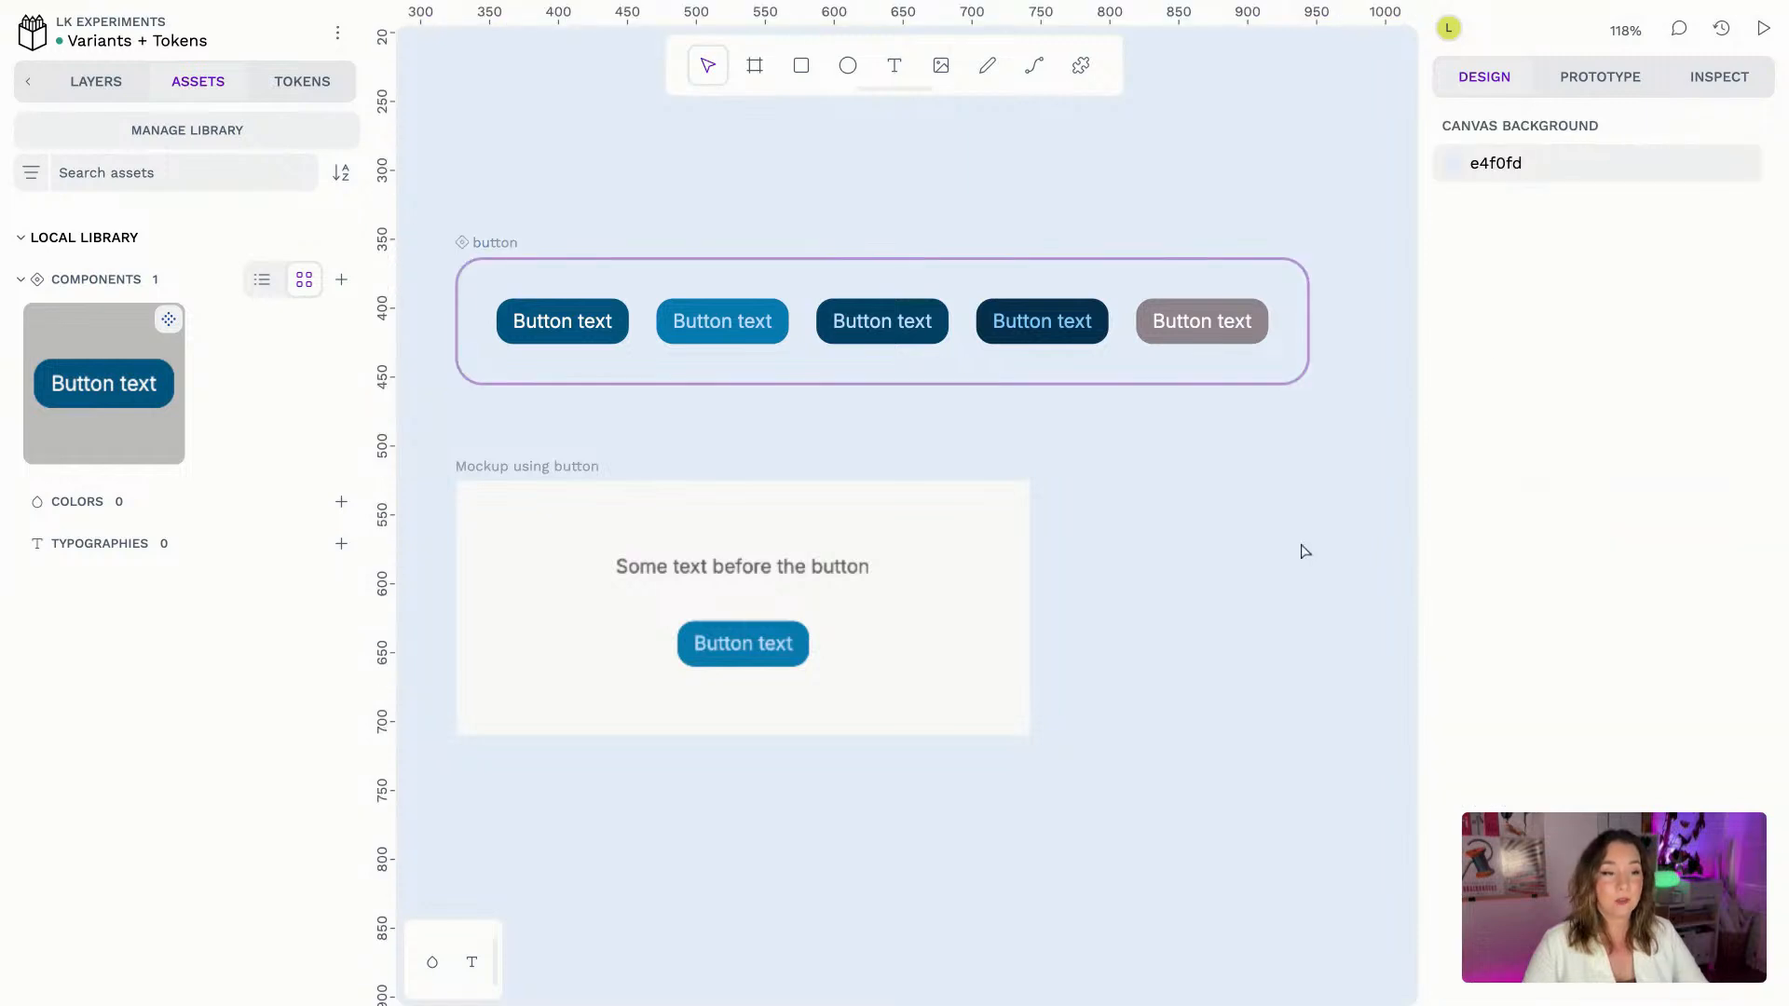
# Inspect the State property of the individual variants inside the main button component
pyautogui.click(489, 259)
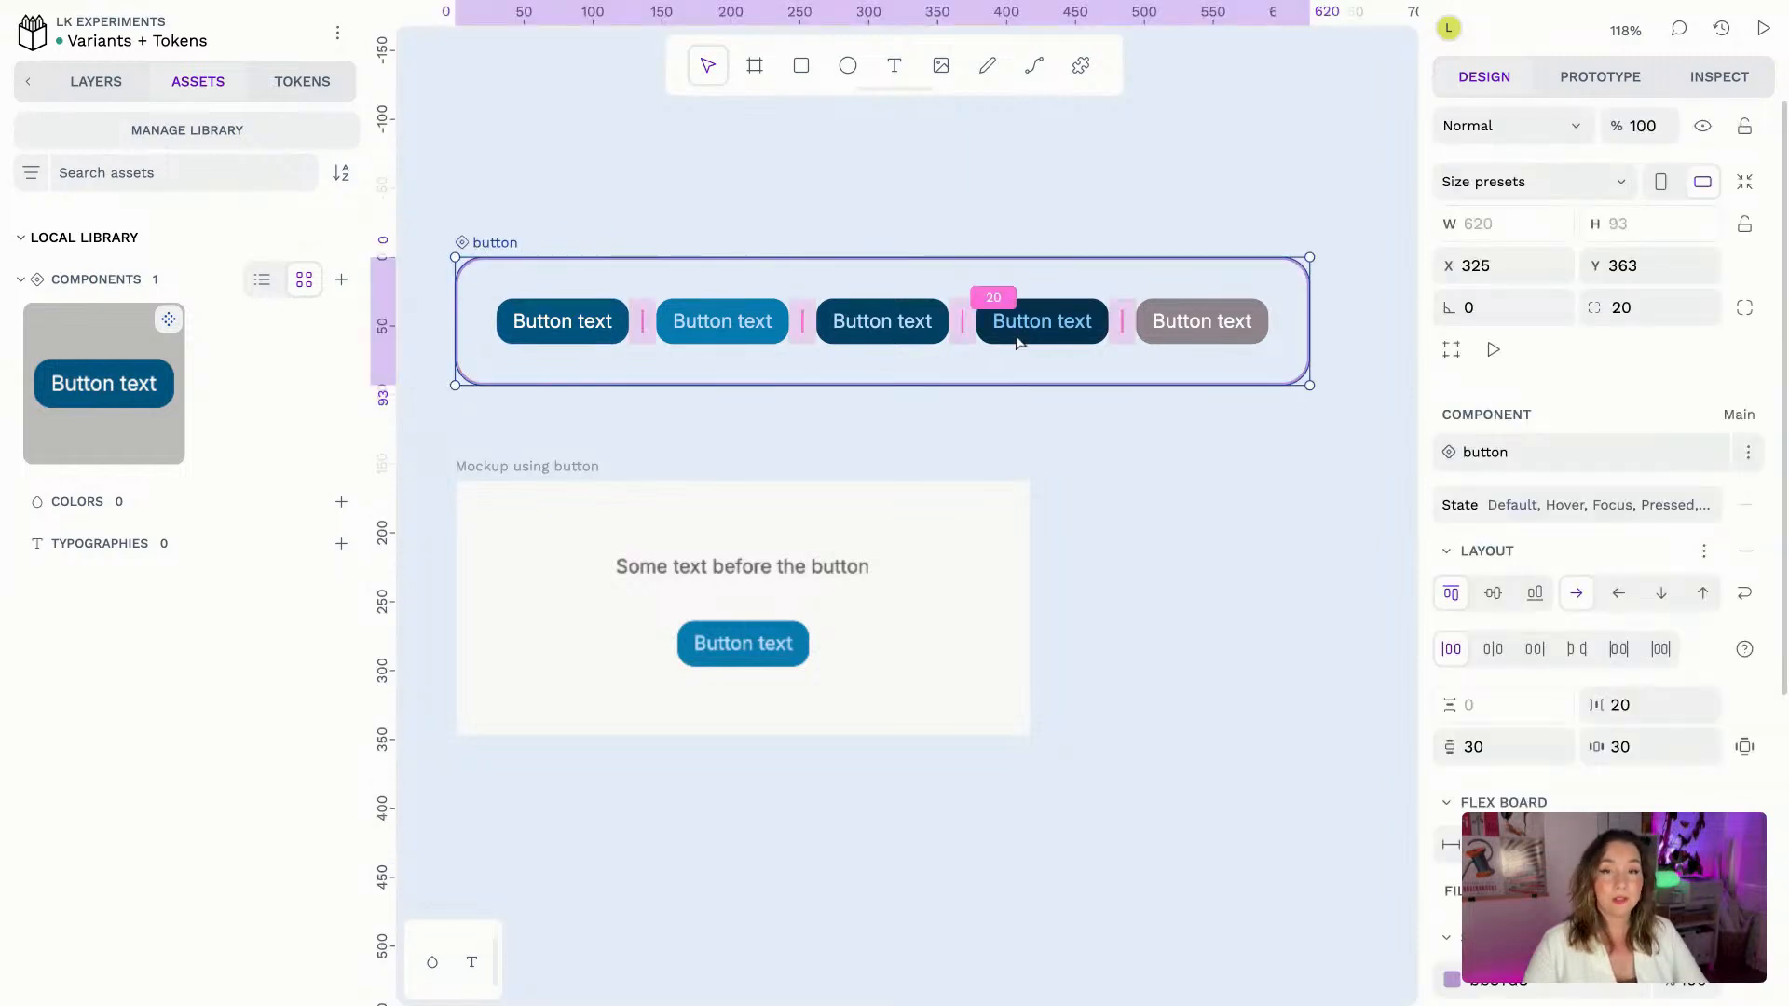
pyautogui.click(730, 333)
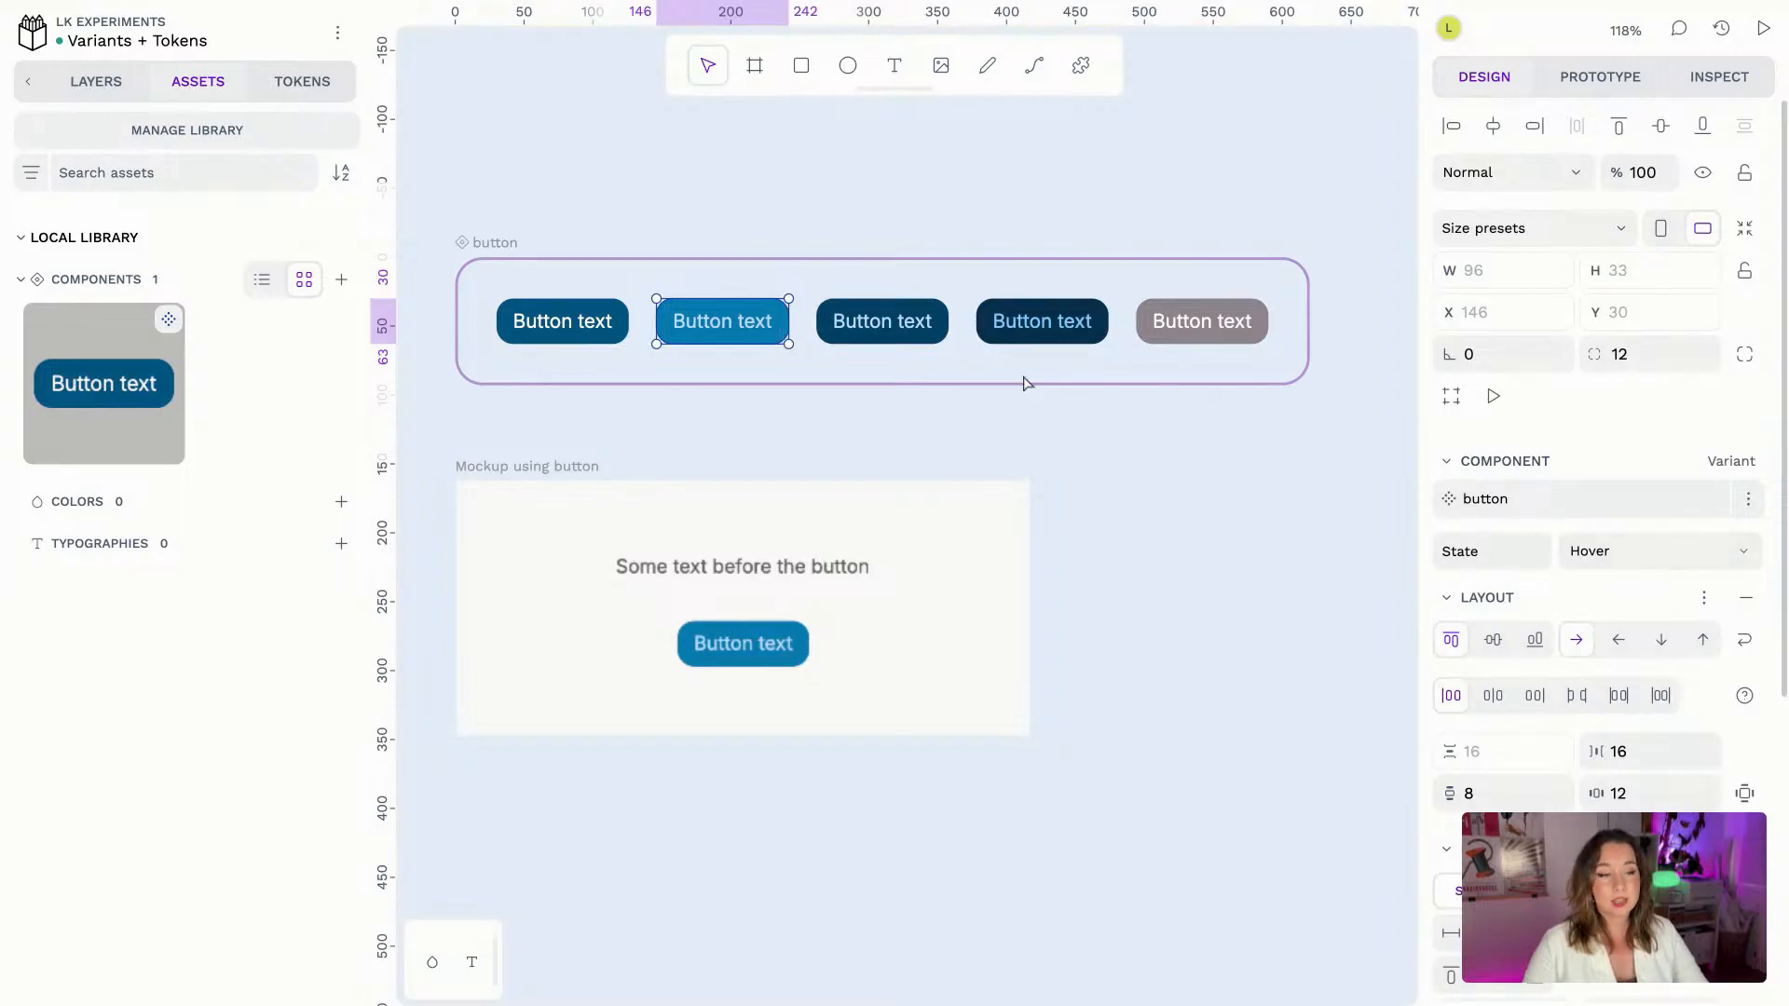
pyautogui.click(932, 332)
pyautogui.click(1023, 336)
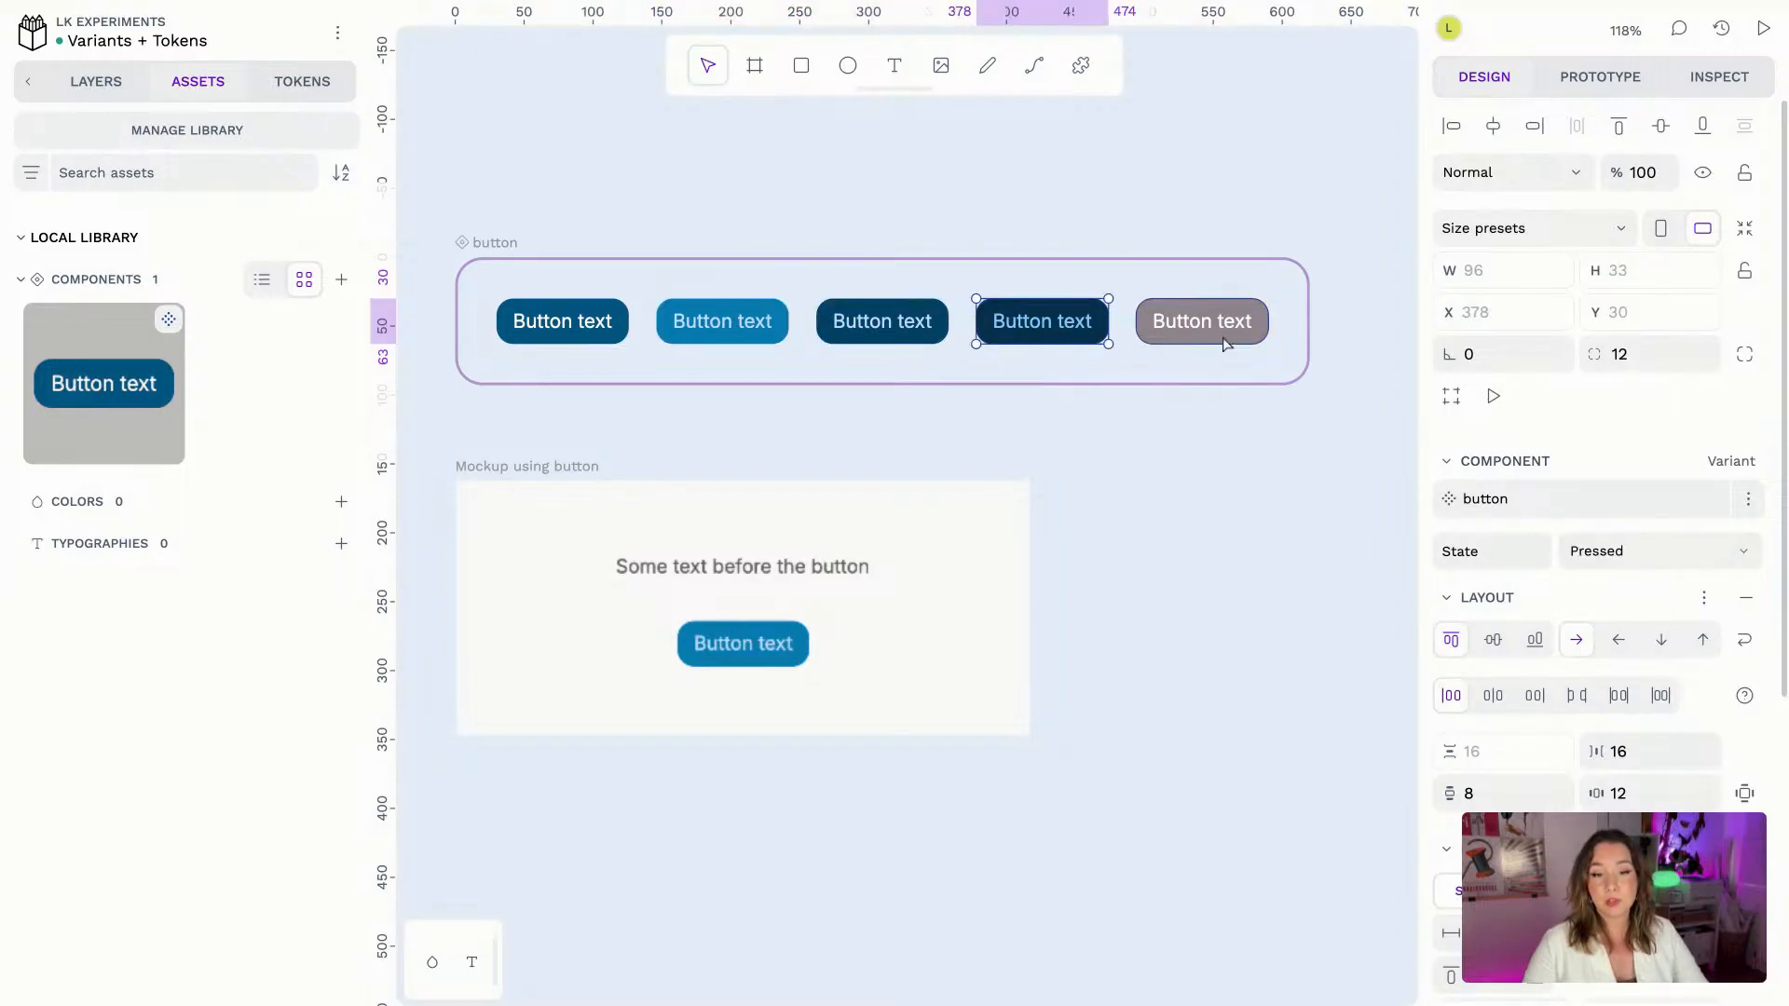
pyautogui.click(1223, 343)
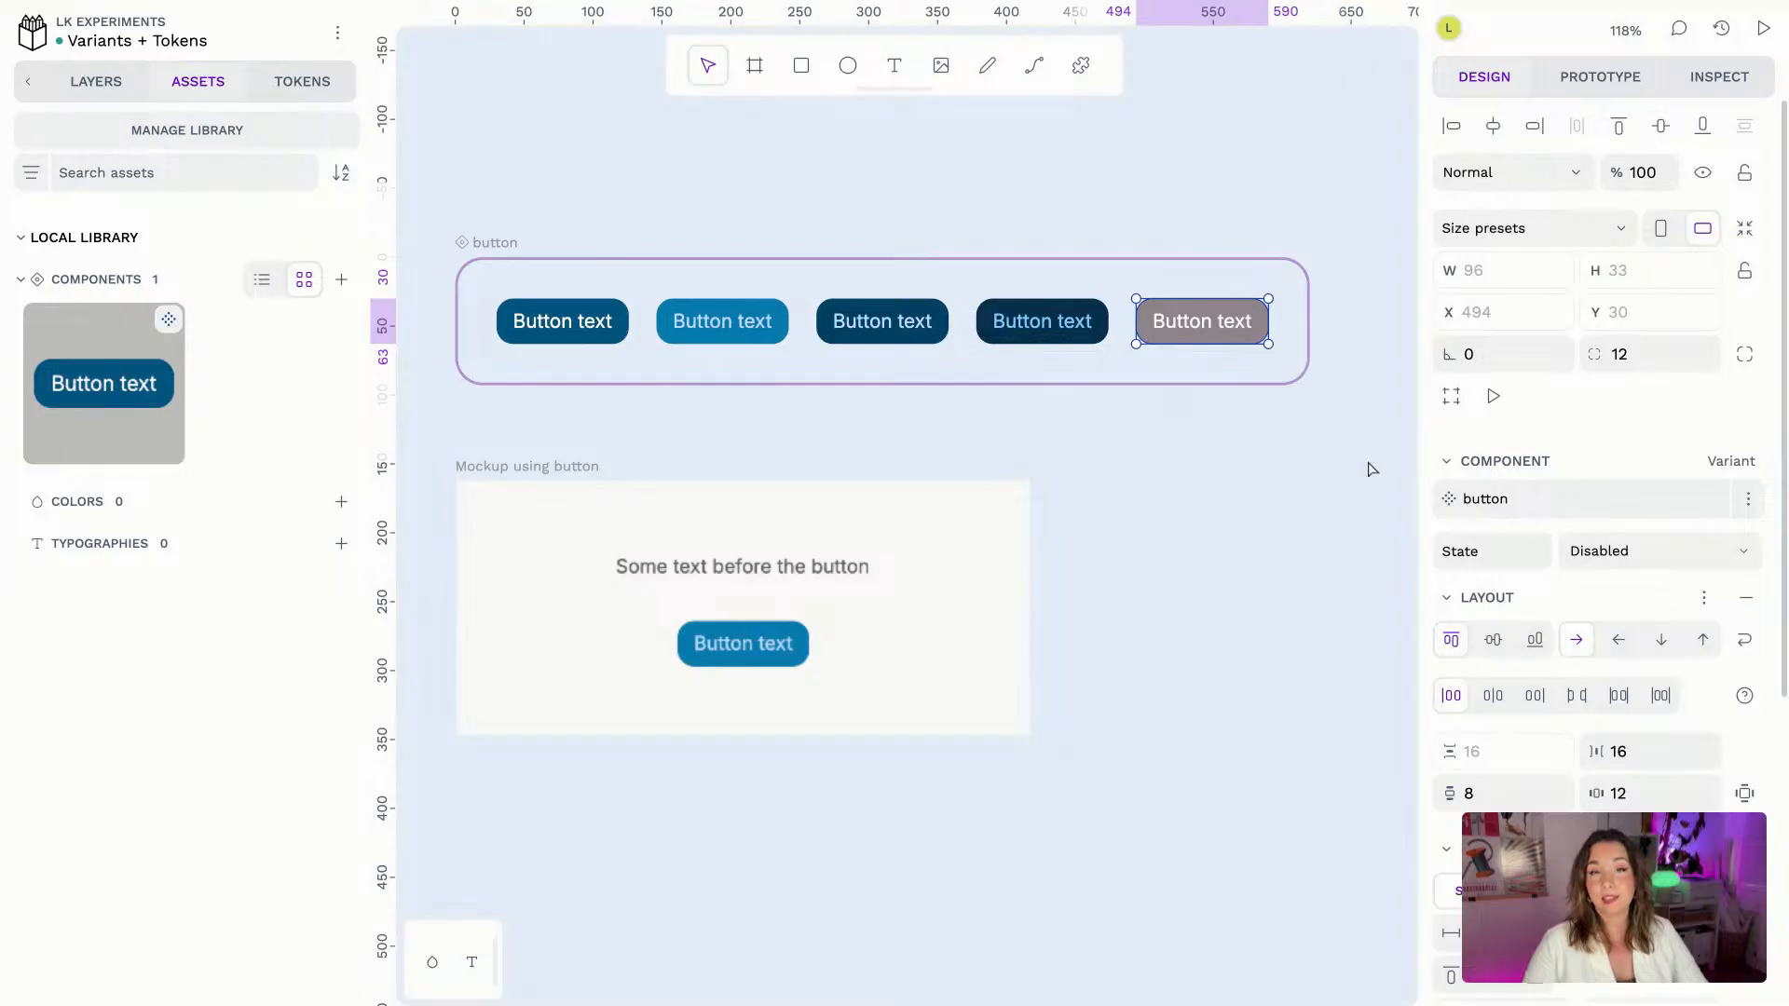
# Select the button copy in the Mockup using button board and view the states available for it
pyautogui.click(606, 491)
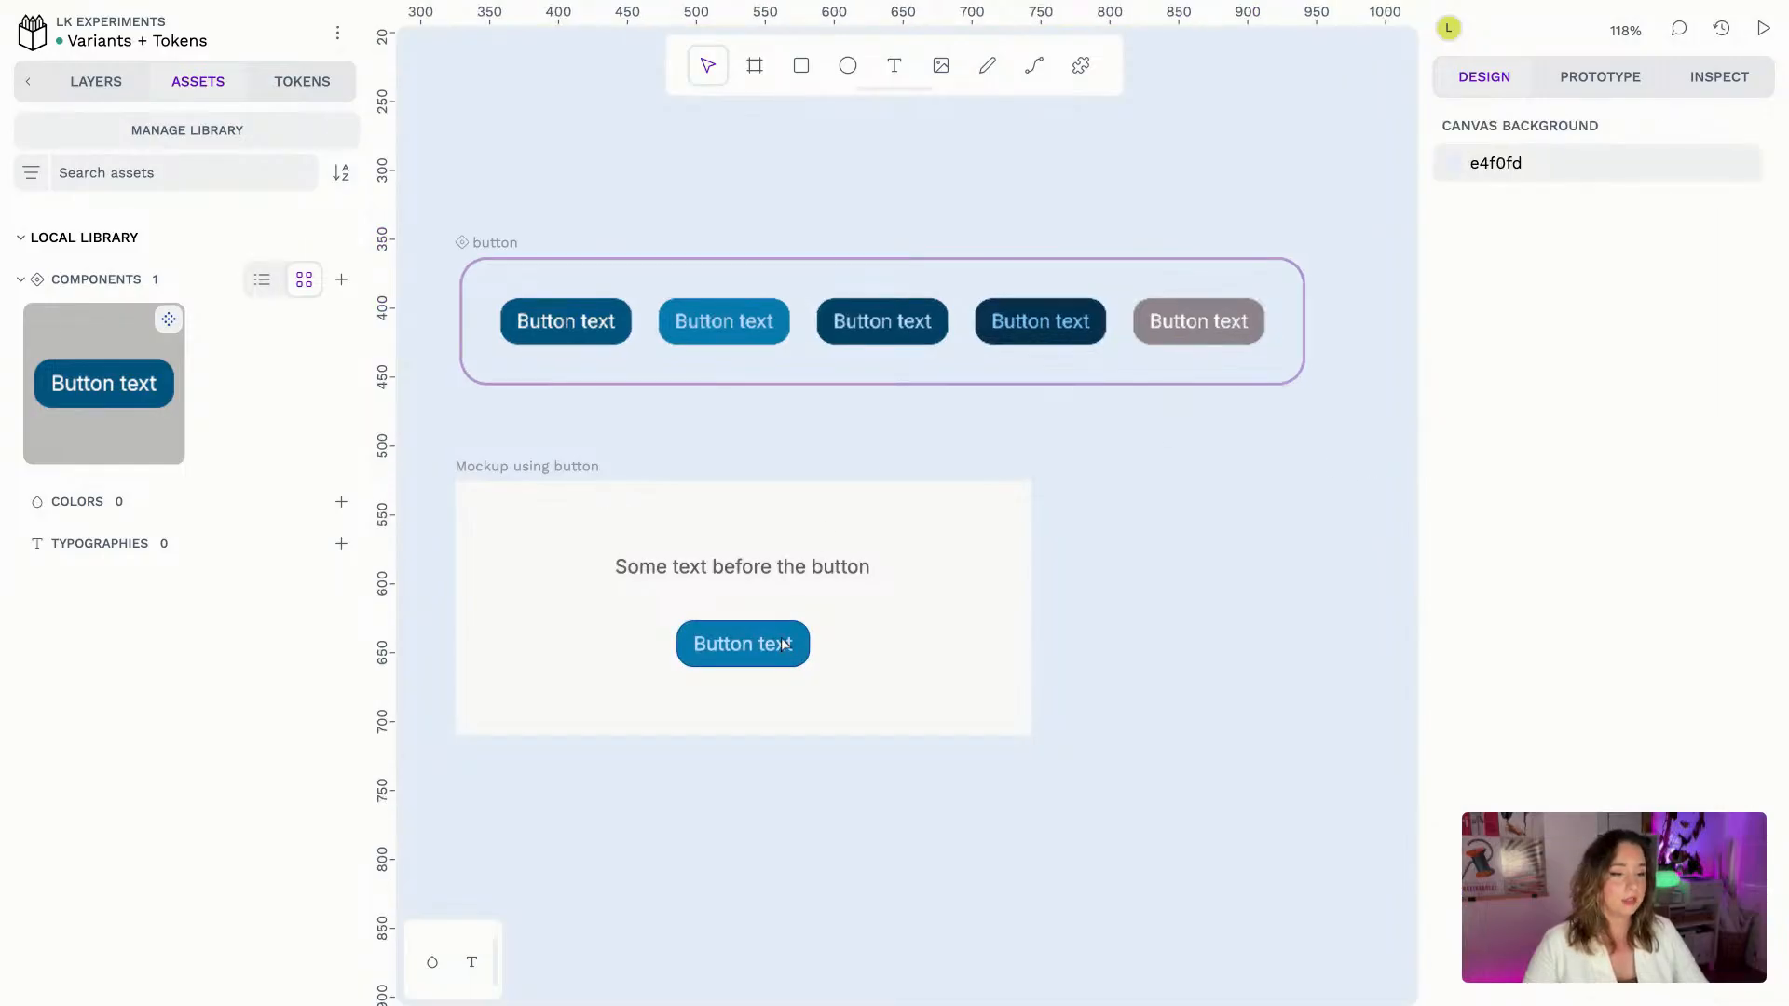
pyautogui.click(784, 643)
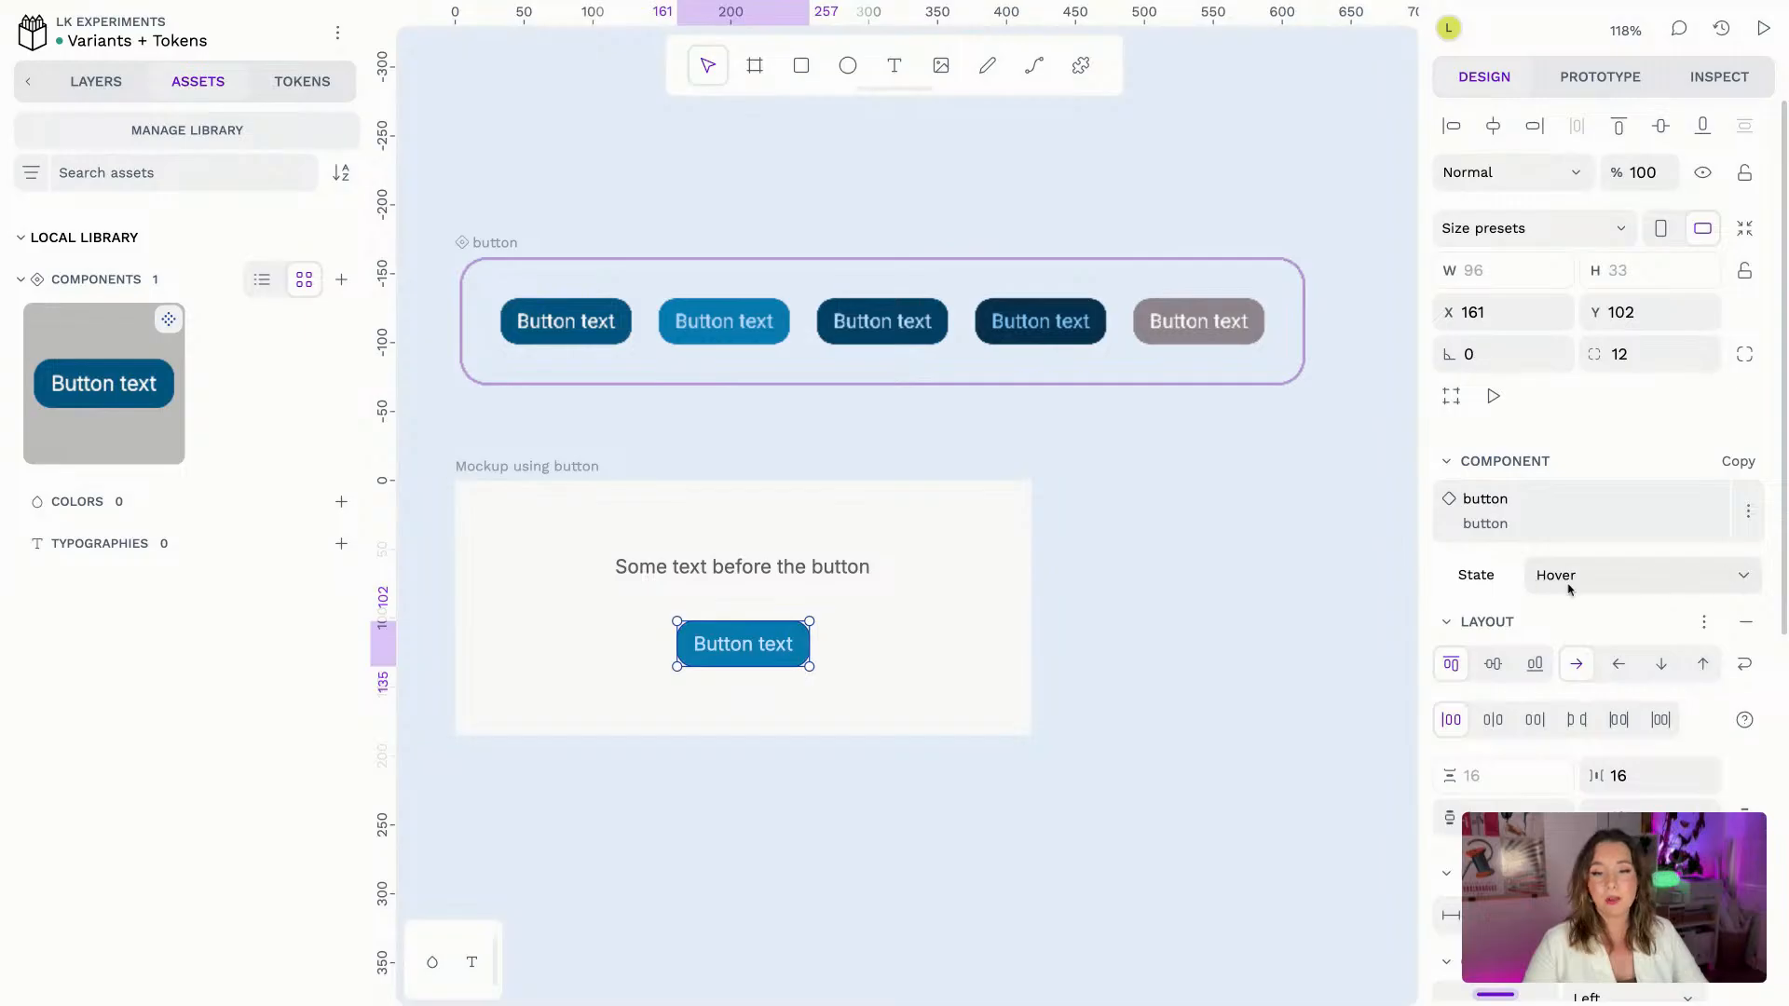
pyautogui.click(1720, 583)
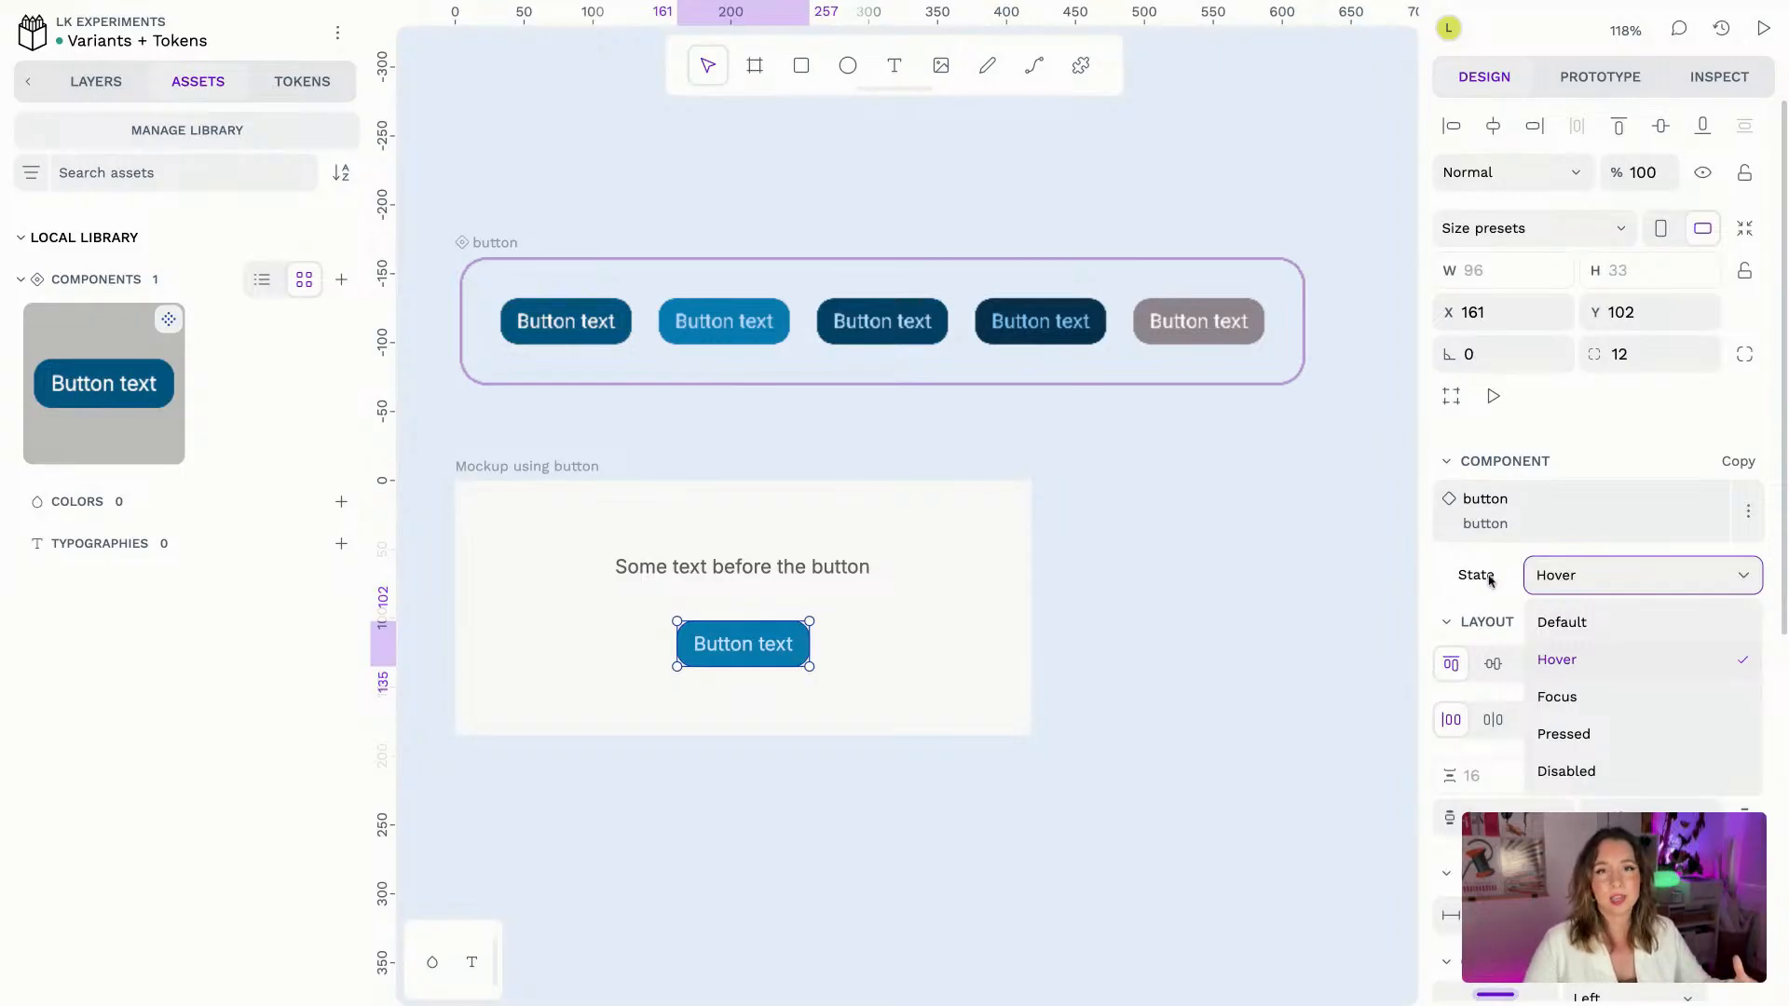
pyautogui.click(1344, 557)
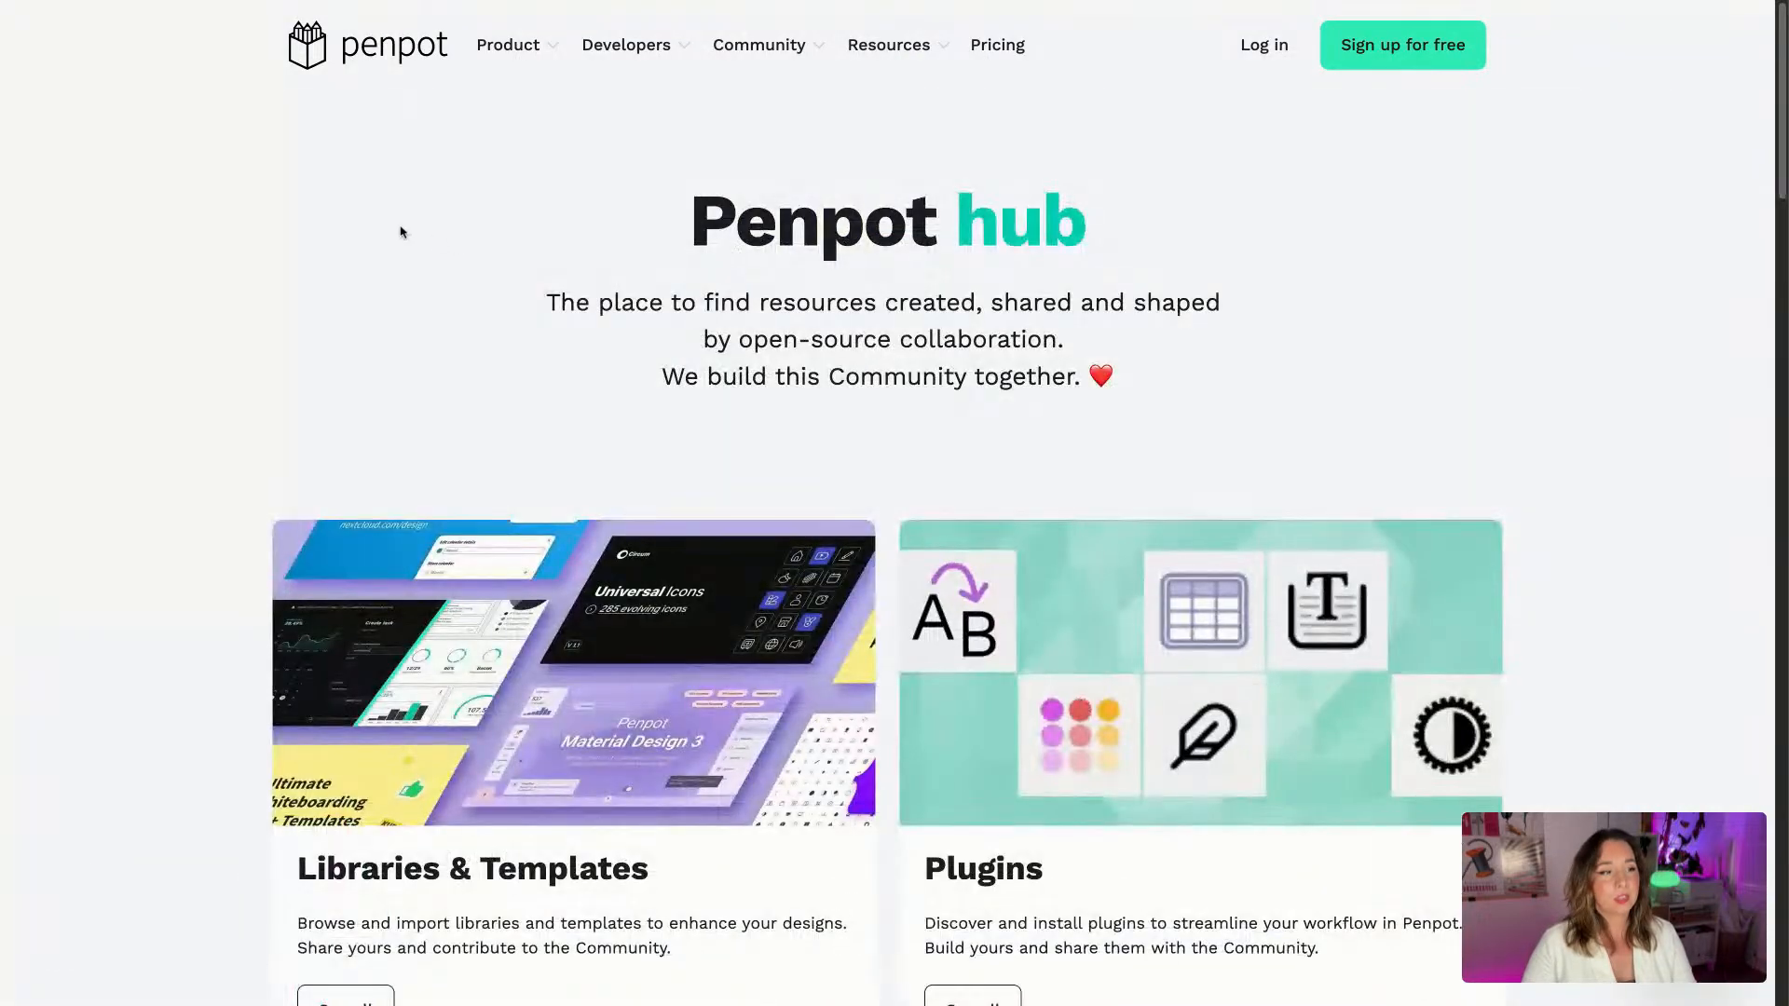
# Open the full Libraries & Templates listing on the Penpot hub website
pyautogui.scroll(-3, 1130, 432)
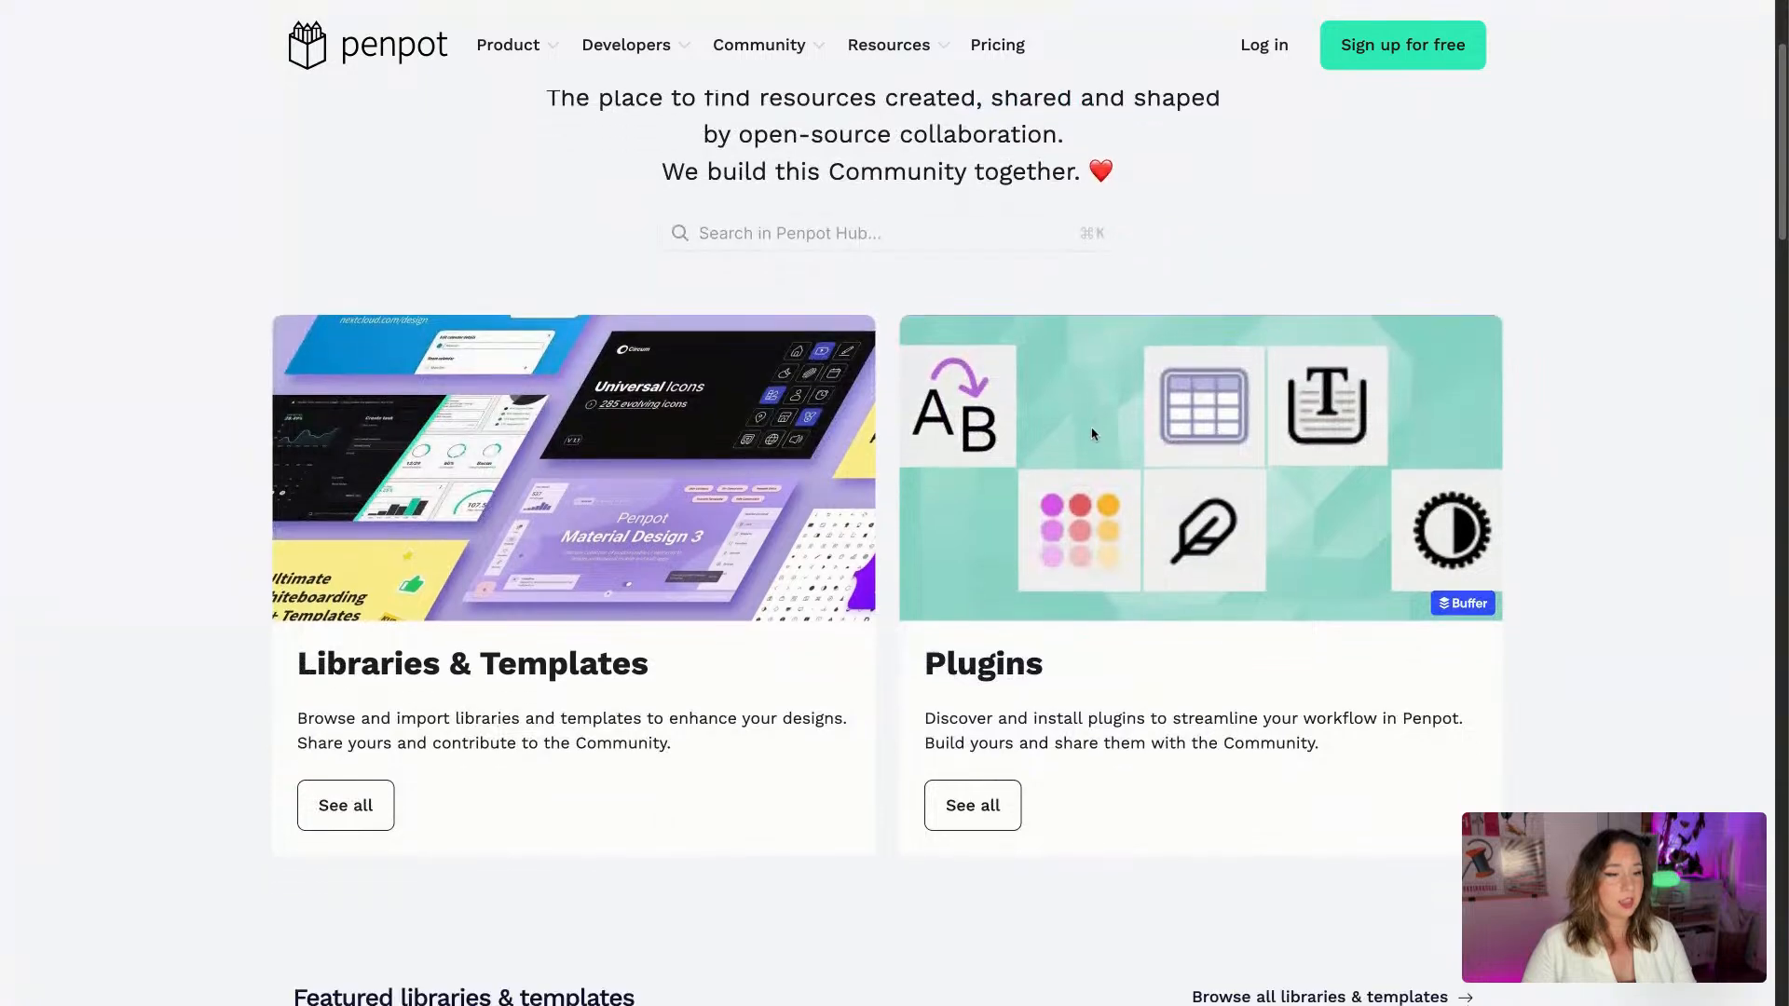
pyautogui.click(373, 803)
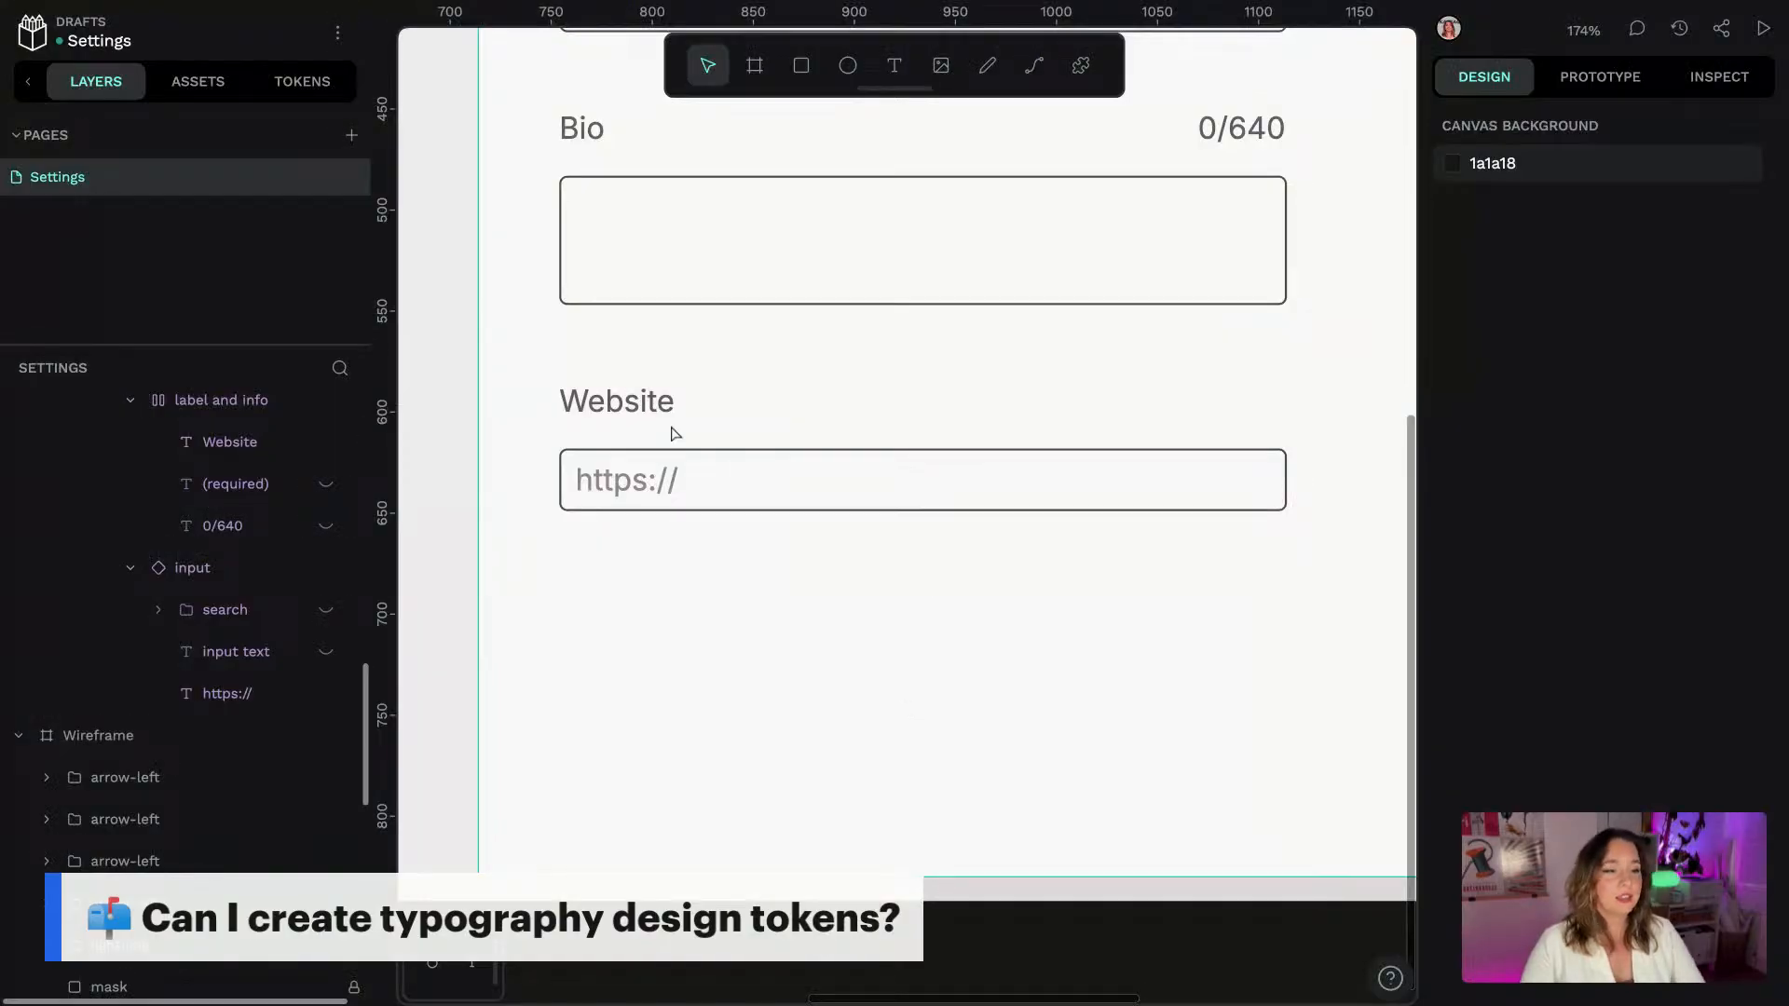
# Select the Website label in the Settings file and show the palette of saved typographies
pyautogui.click(605, 403)
pyautogui.scroll(-3, 959, 551)
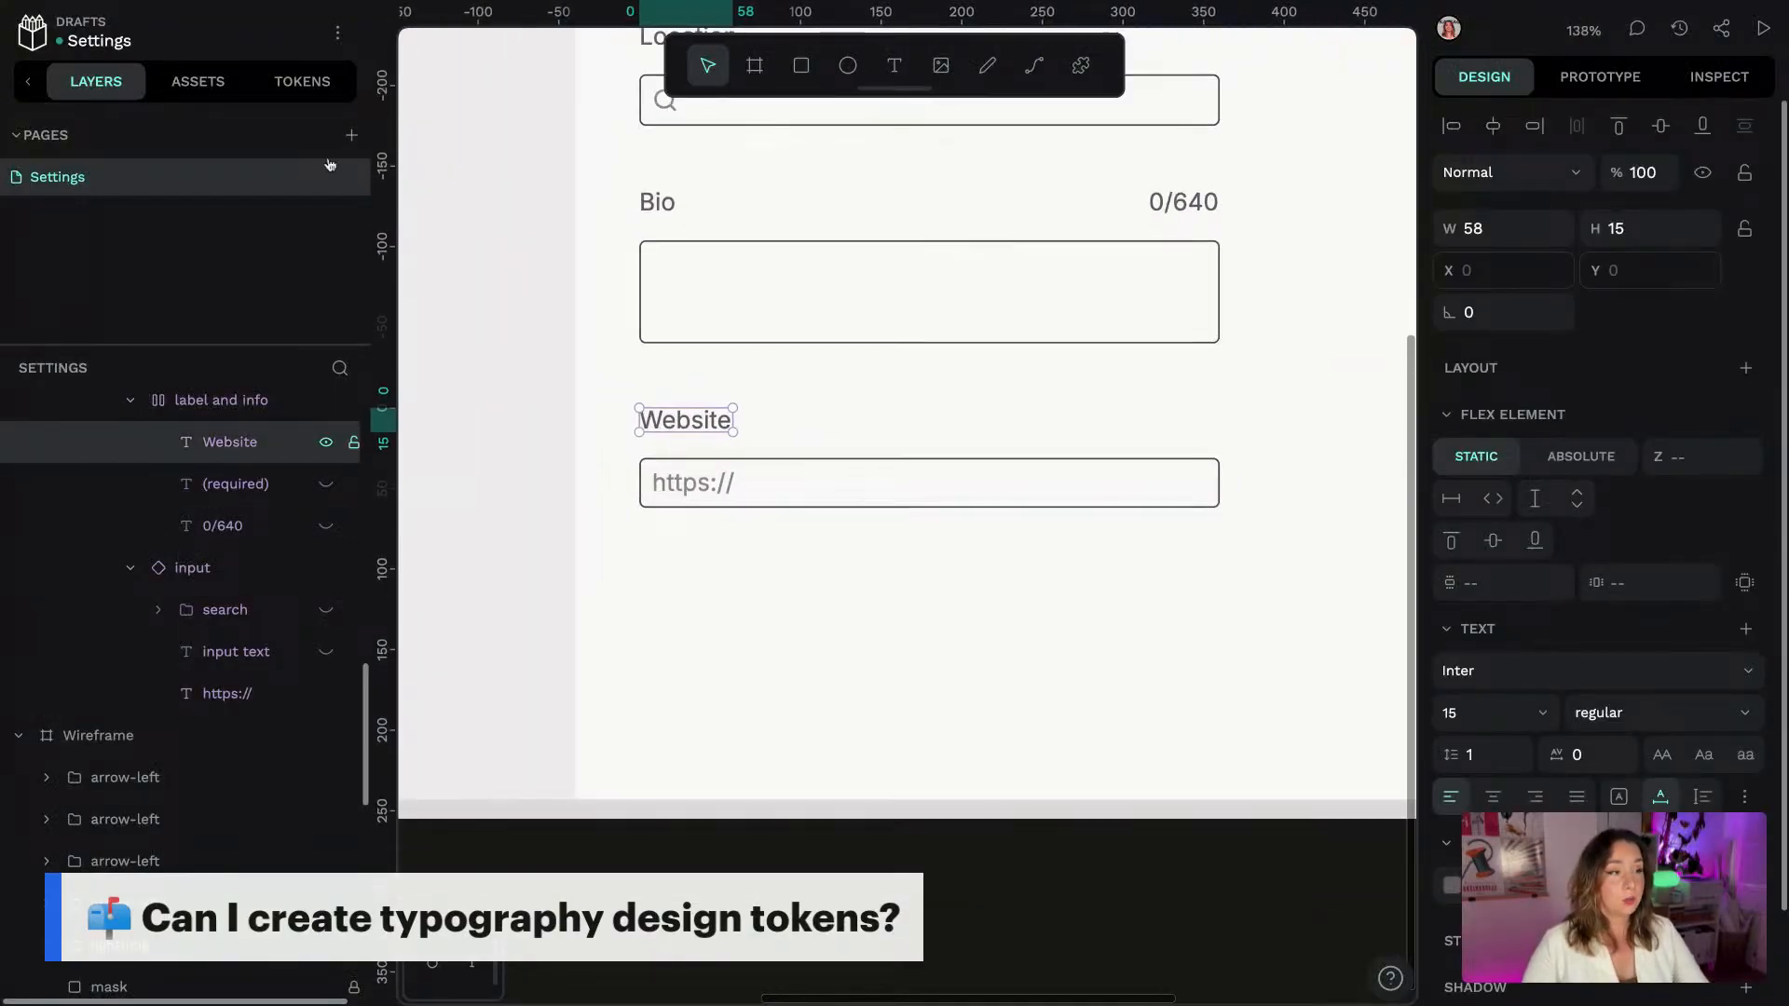
pyautogui.click(474, 967)
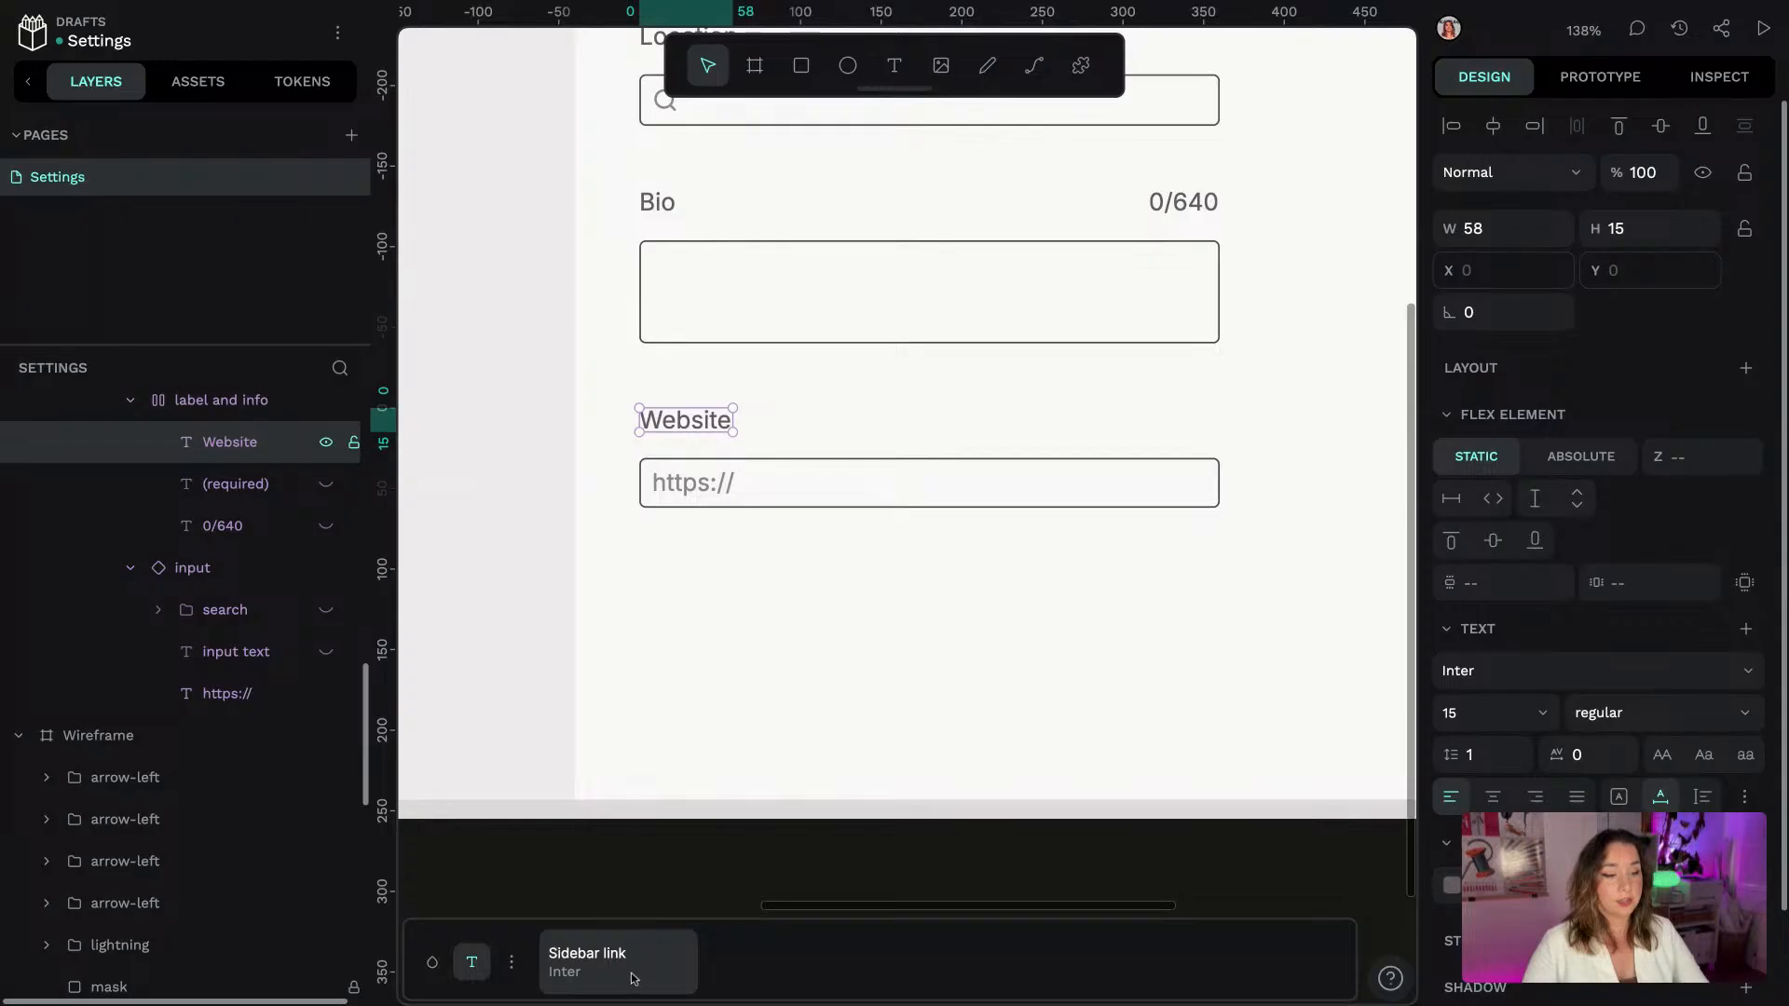